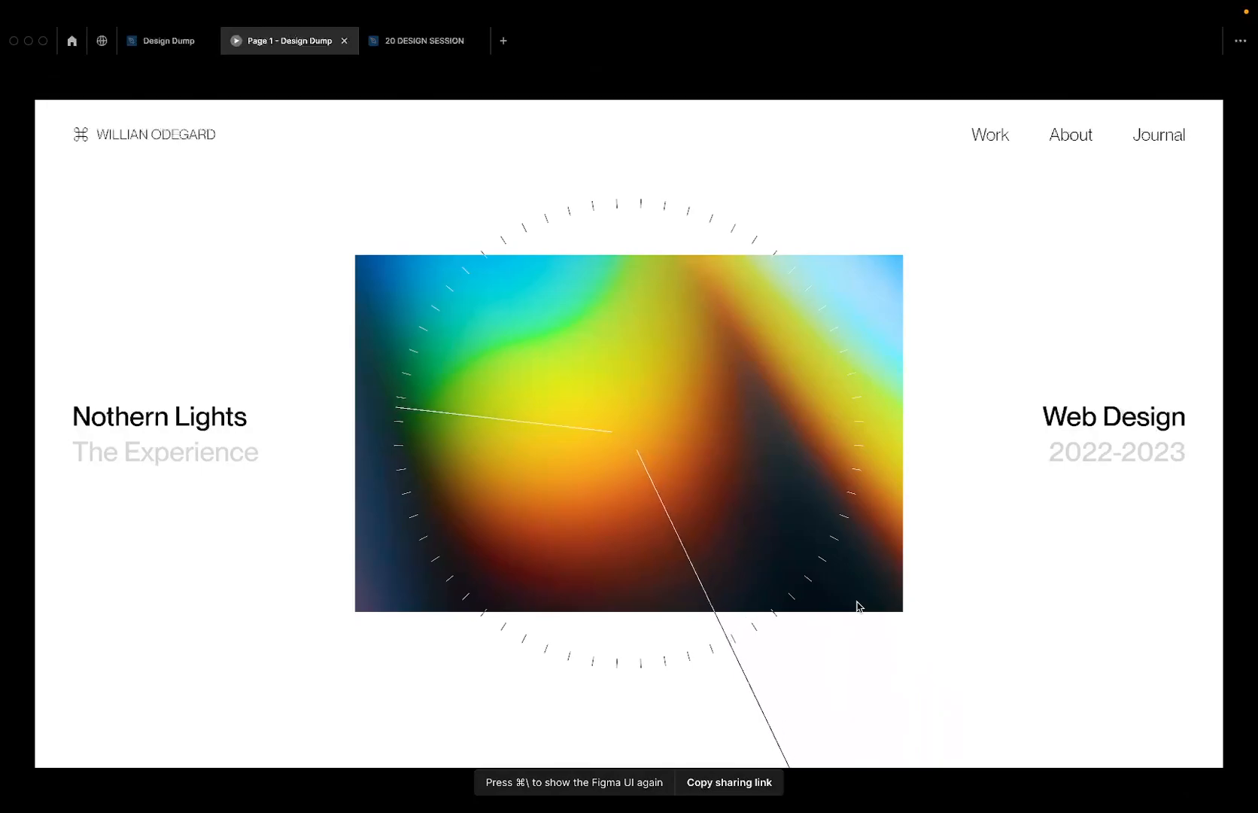
pyautogui.hotkey('ctrl', 'Left')
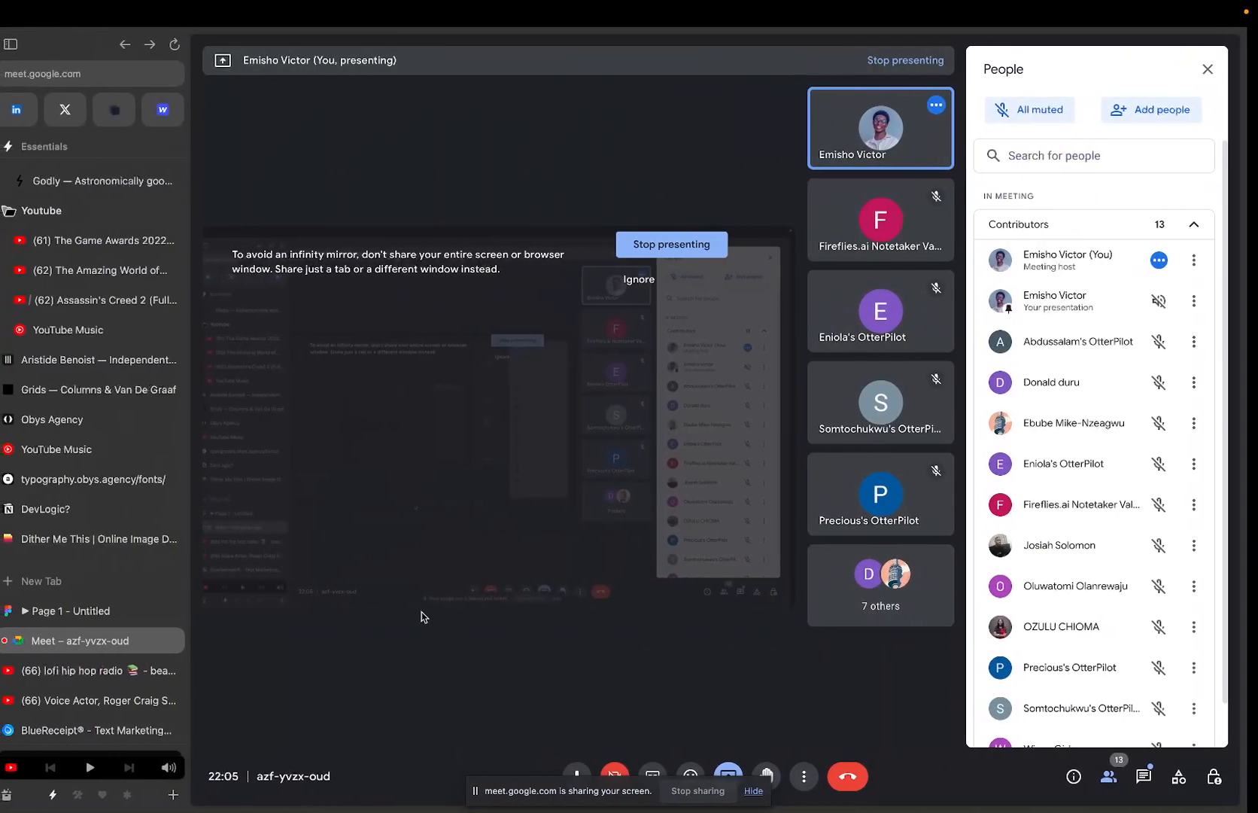
pyautogui.click(112, 584)
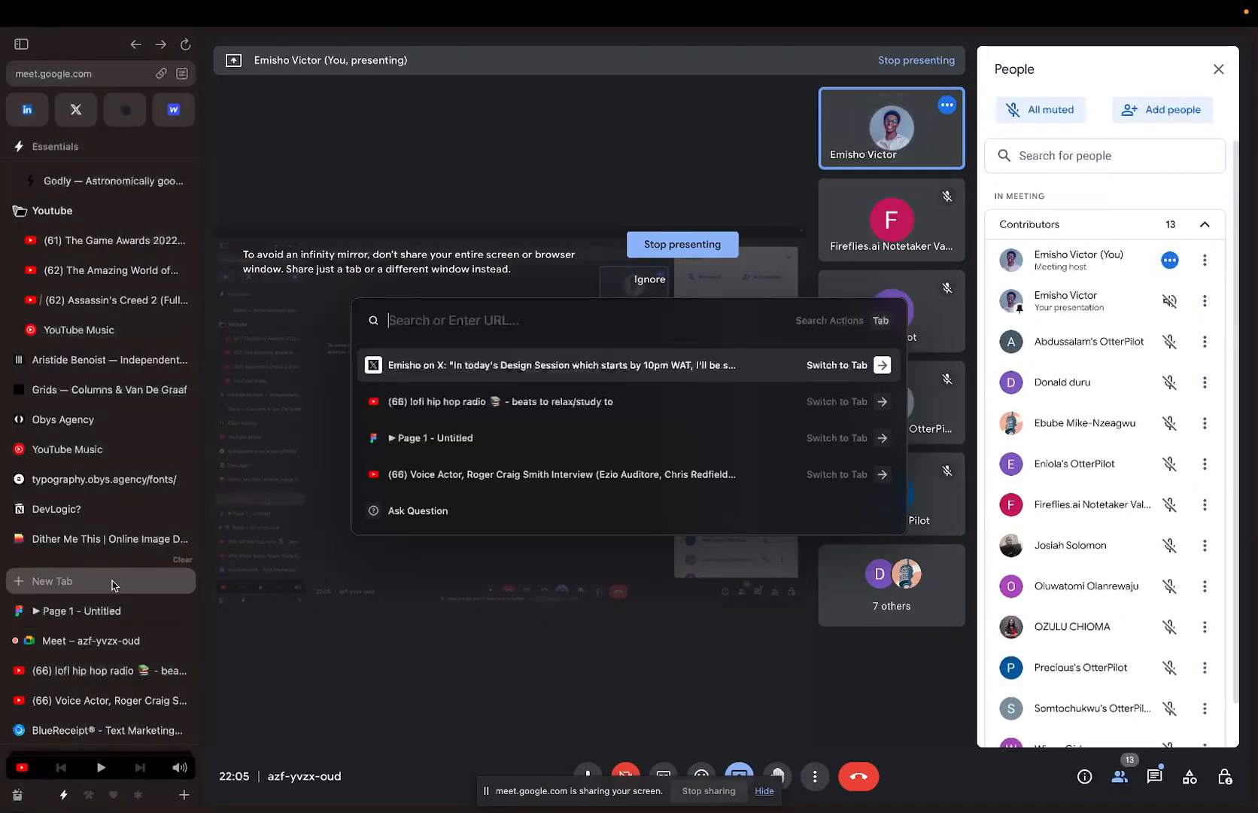
pyautogui.write('28k')
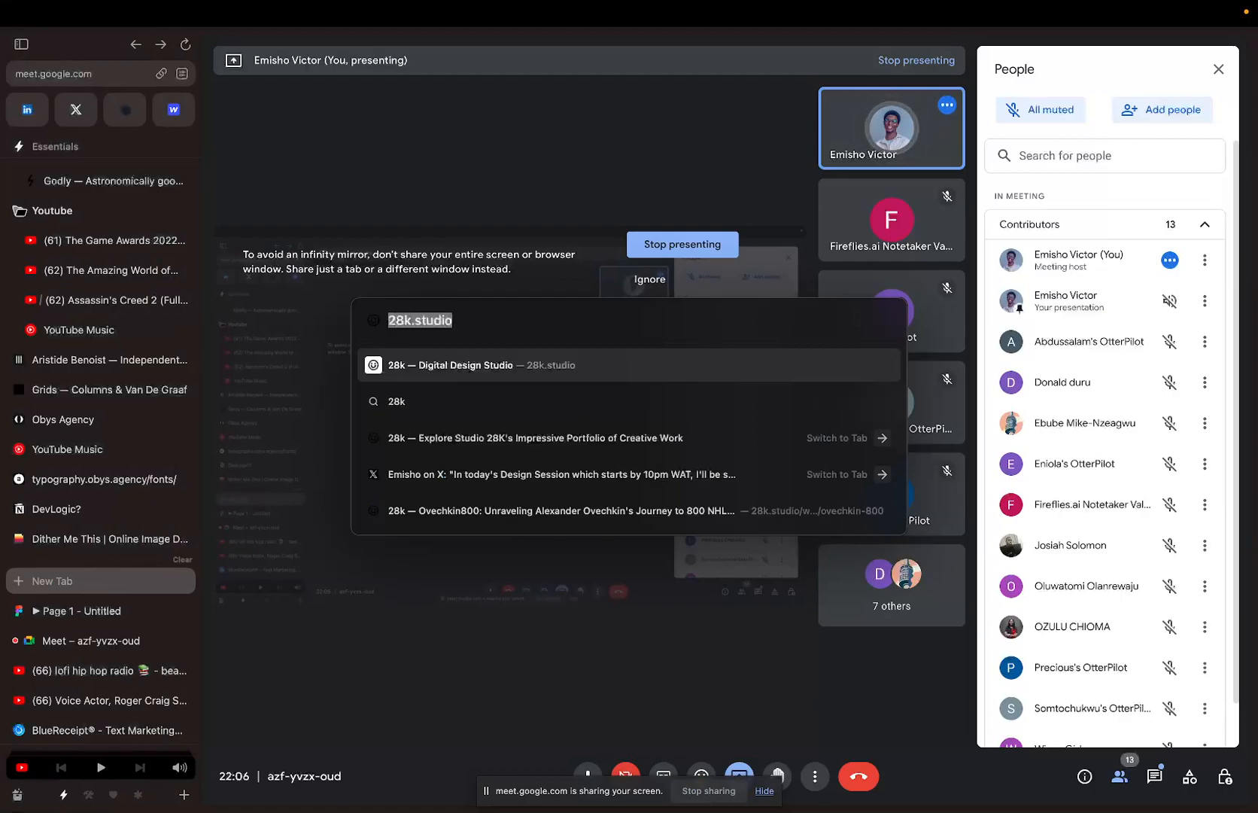
pyautogui.press('Escape')
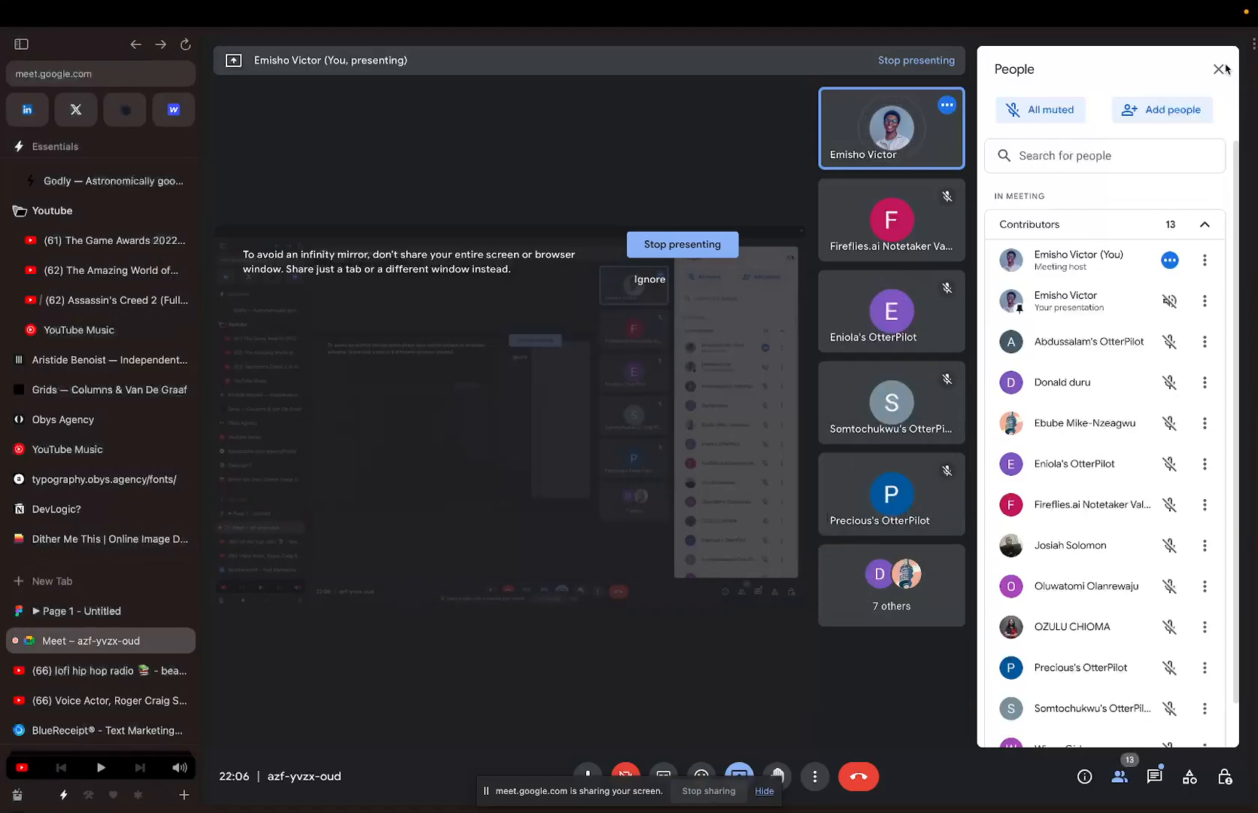
pyautogui.click(1157, 782)
pyautogui.write('https://28k.studio/')
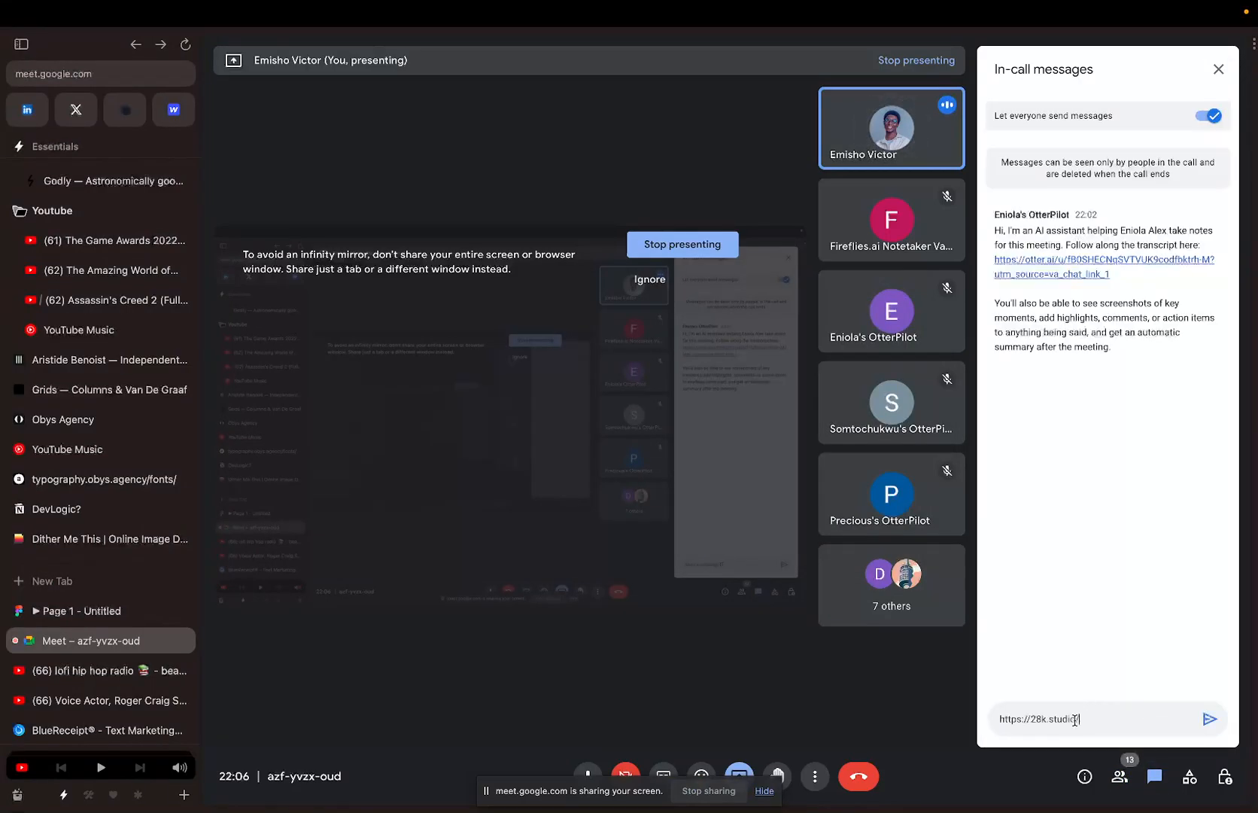
pyautogui.press('Return')
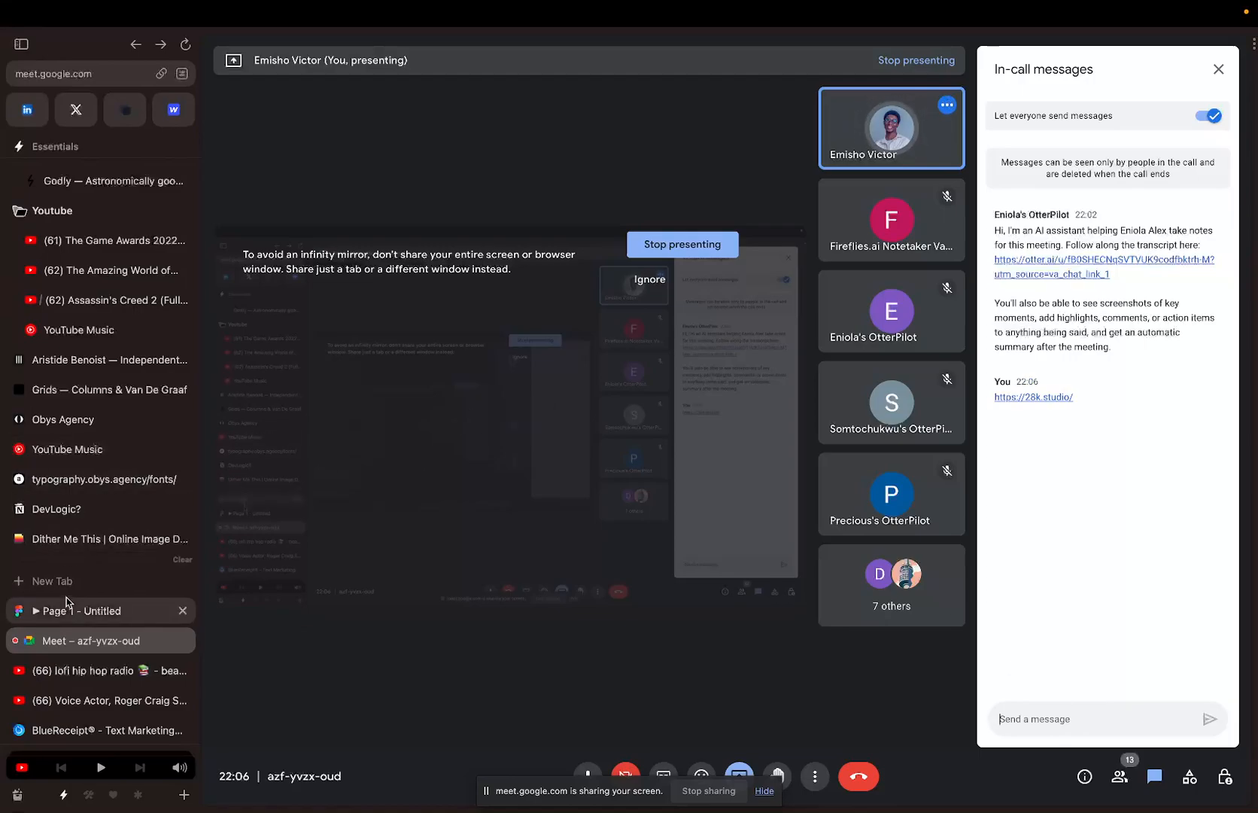
# - Open 28k.studio in a new browser tab and hide the screen-sharing notice
pyautogui.click(69, 586)
pyautogui.write('s')
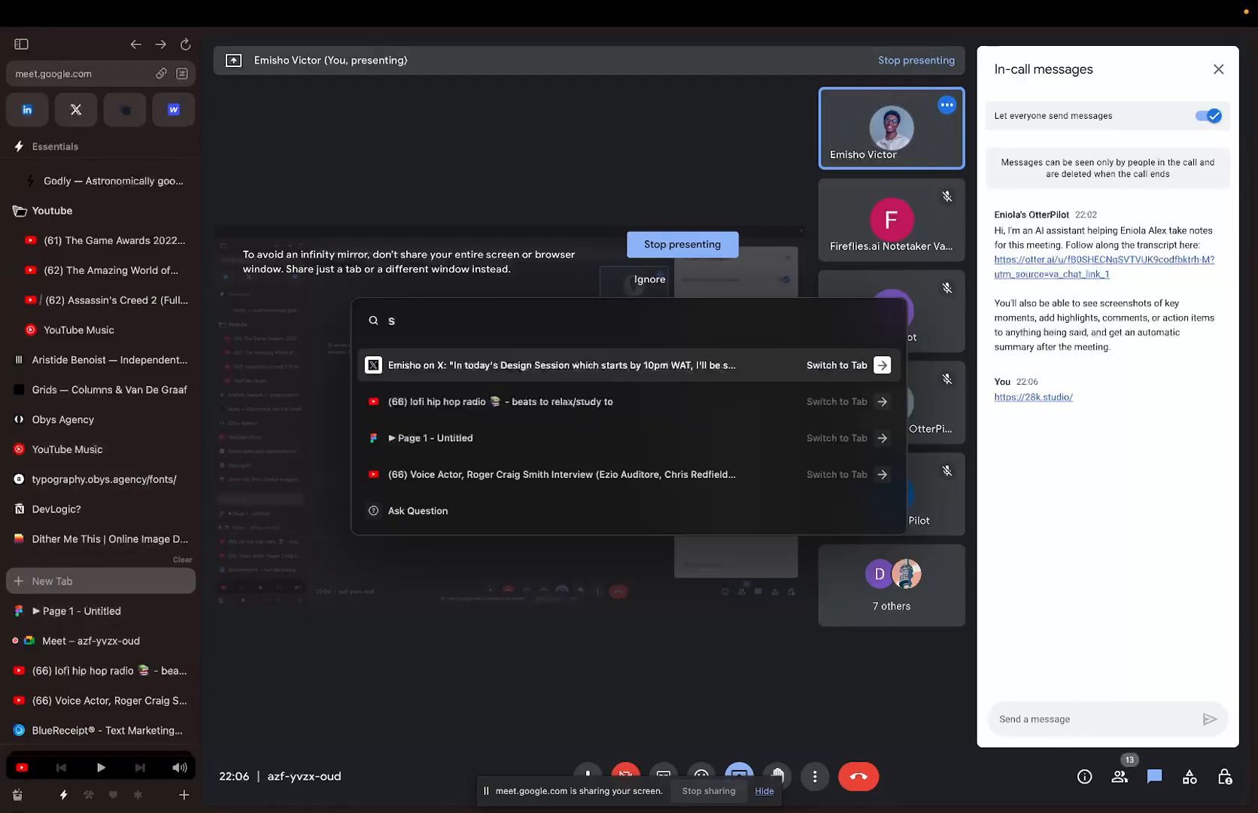
pyautogui.write('tudio')
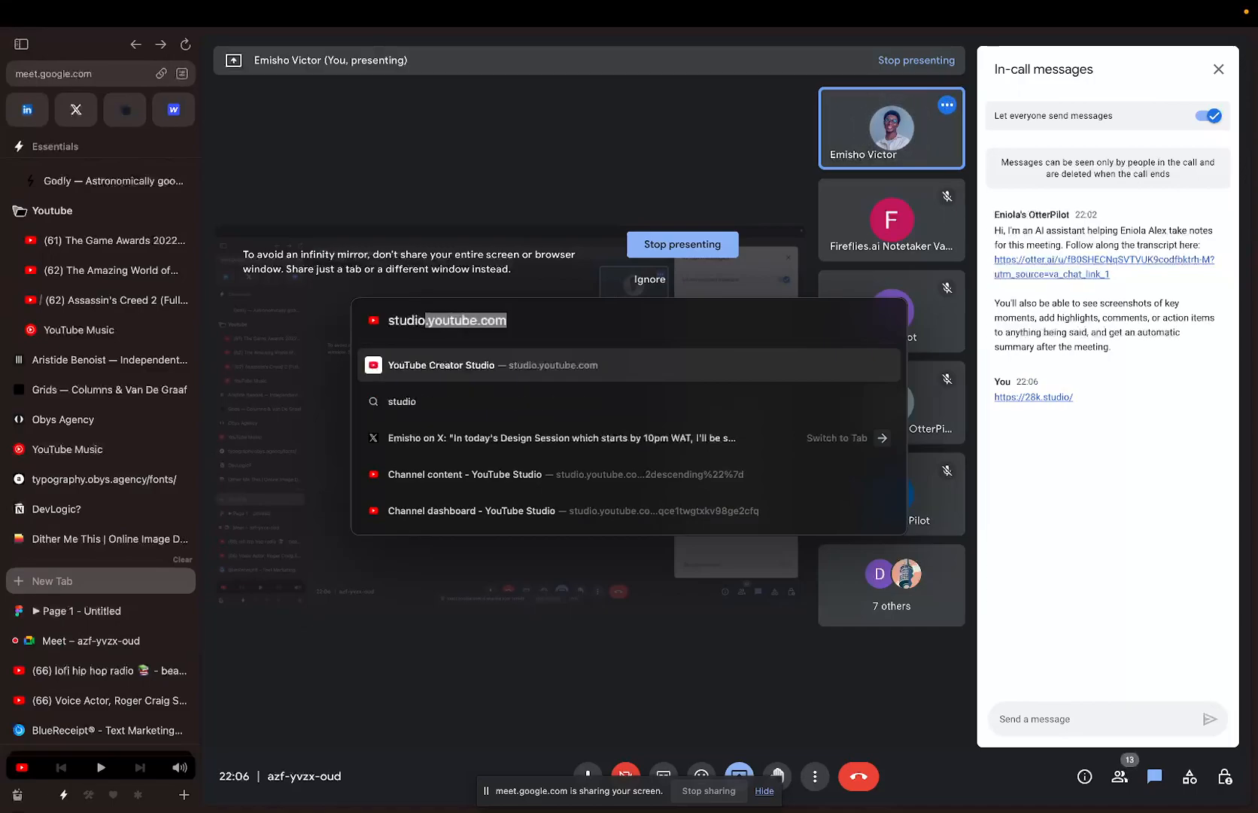
pyautogui.press('super+a')
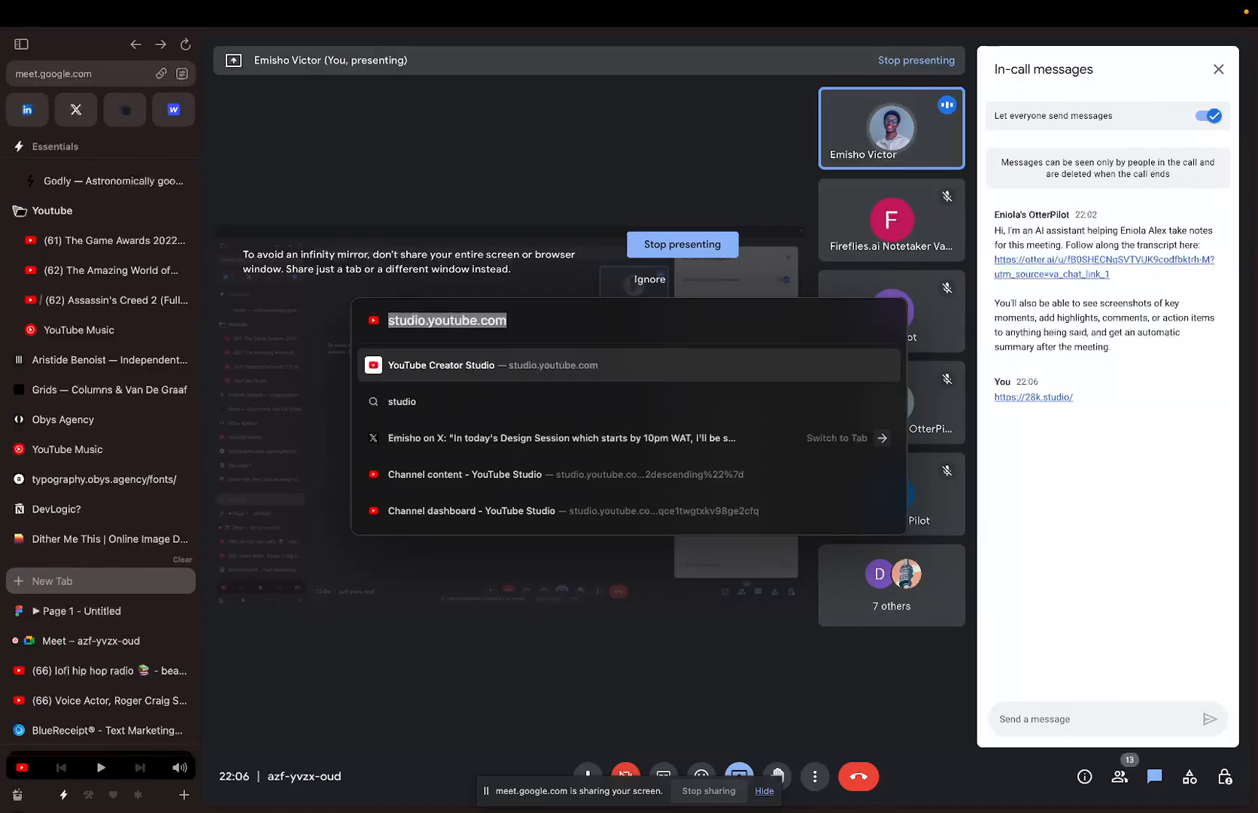
pyautogui.write('28k.studio')
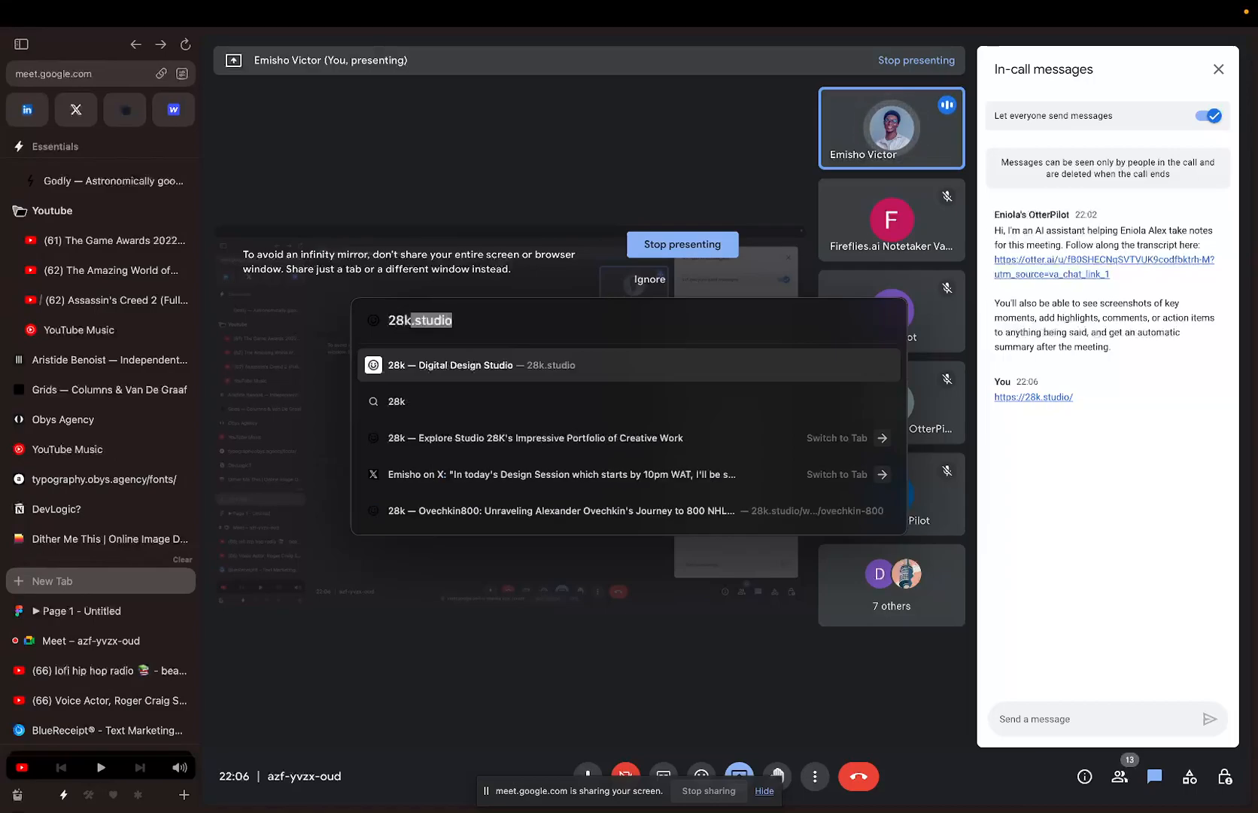
pyautogui.press('Return')
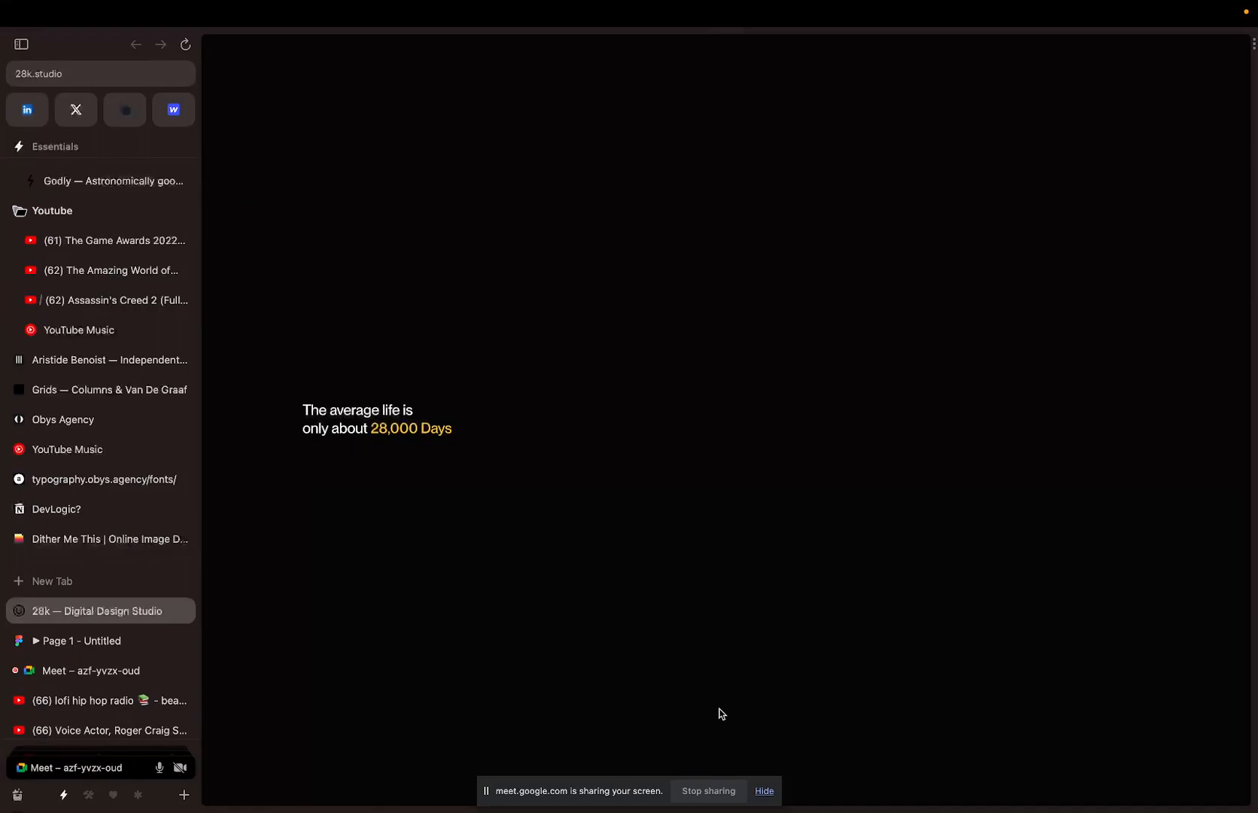
pyautogui.click(764, 792)
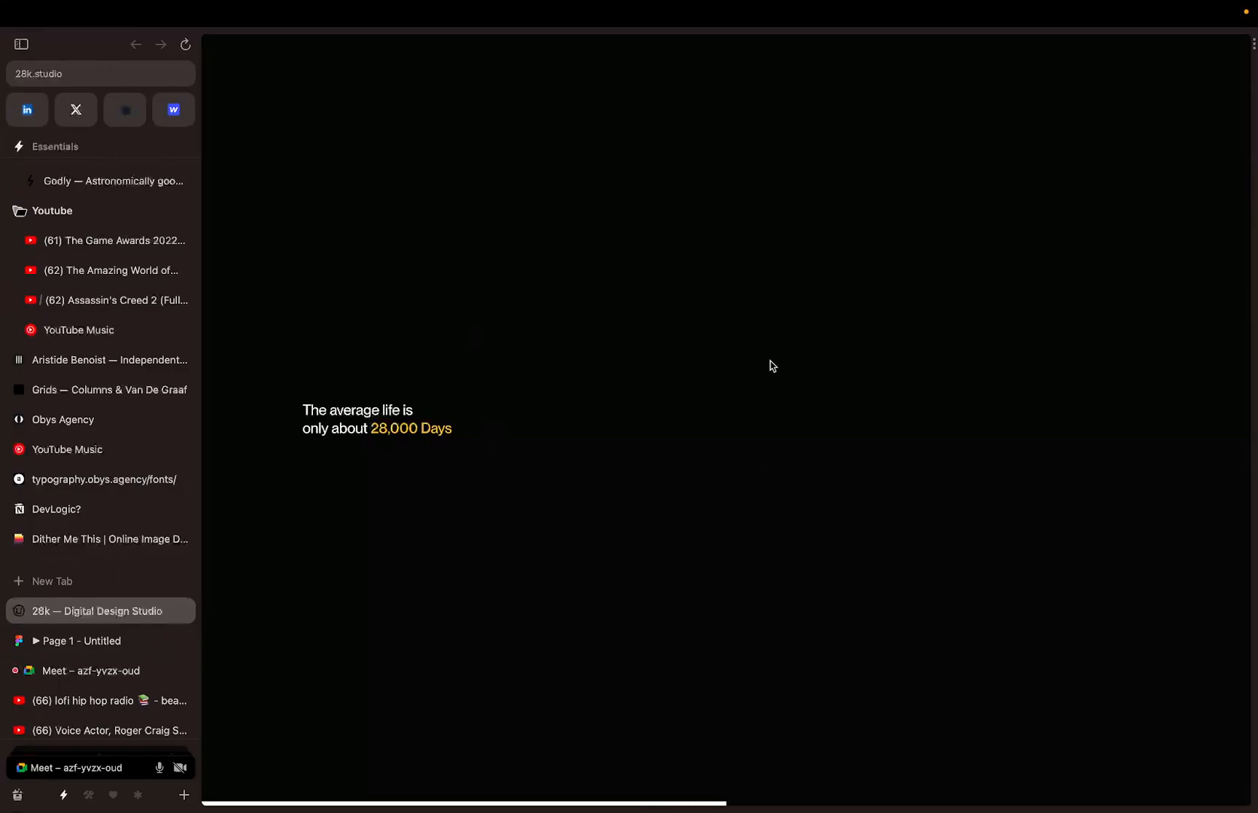
pyautogui.moveTo(1057, 5)
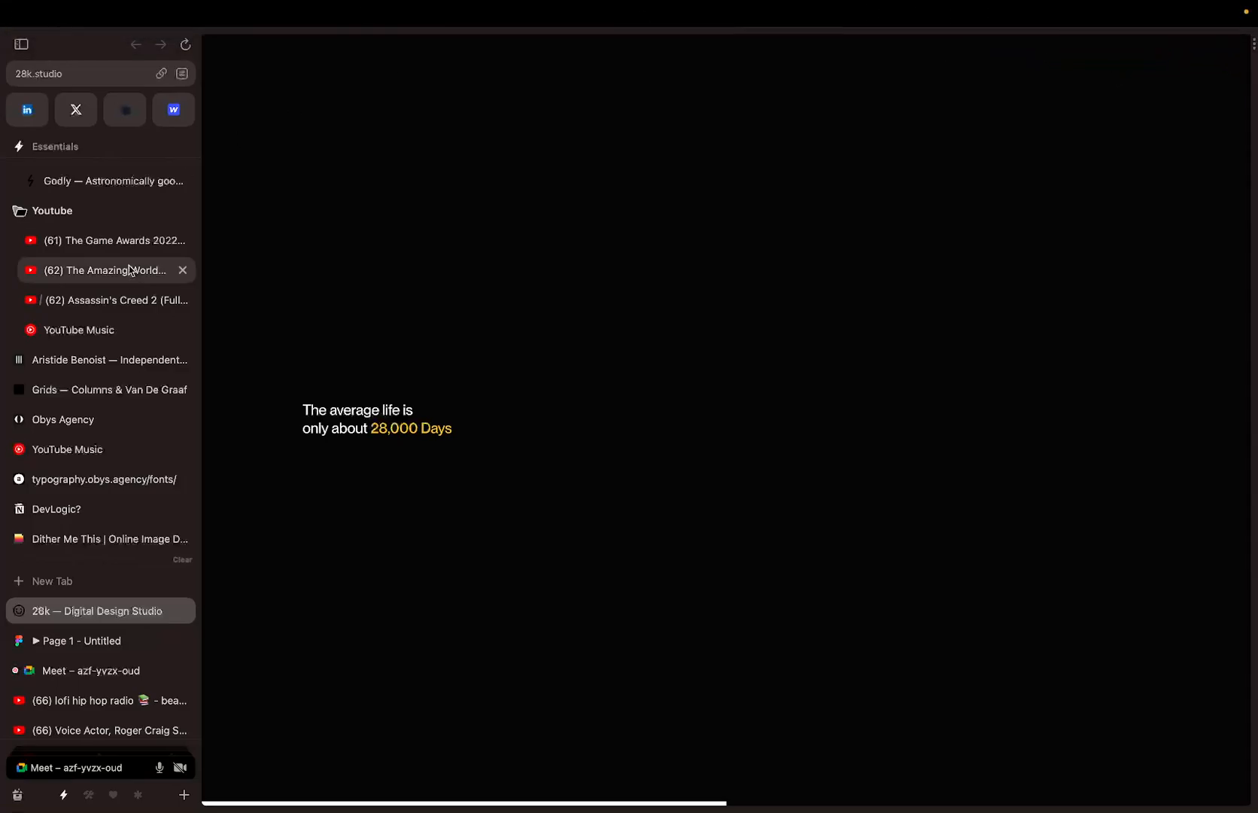
# - Search YouTube for the host's channel and open its list of videos
pyautogui.click(131, 298)
pyautogui.click(590, 52)
pyautogui.write('aa')
pyautogui.hotkey('ctrl', 'a')
pyautogui.write('emisho')
pyautogui.click(532, 98)
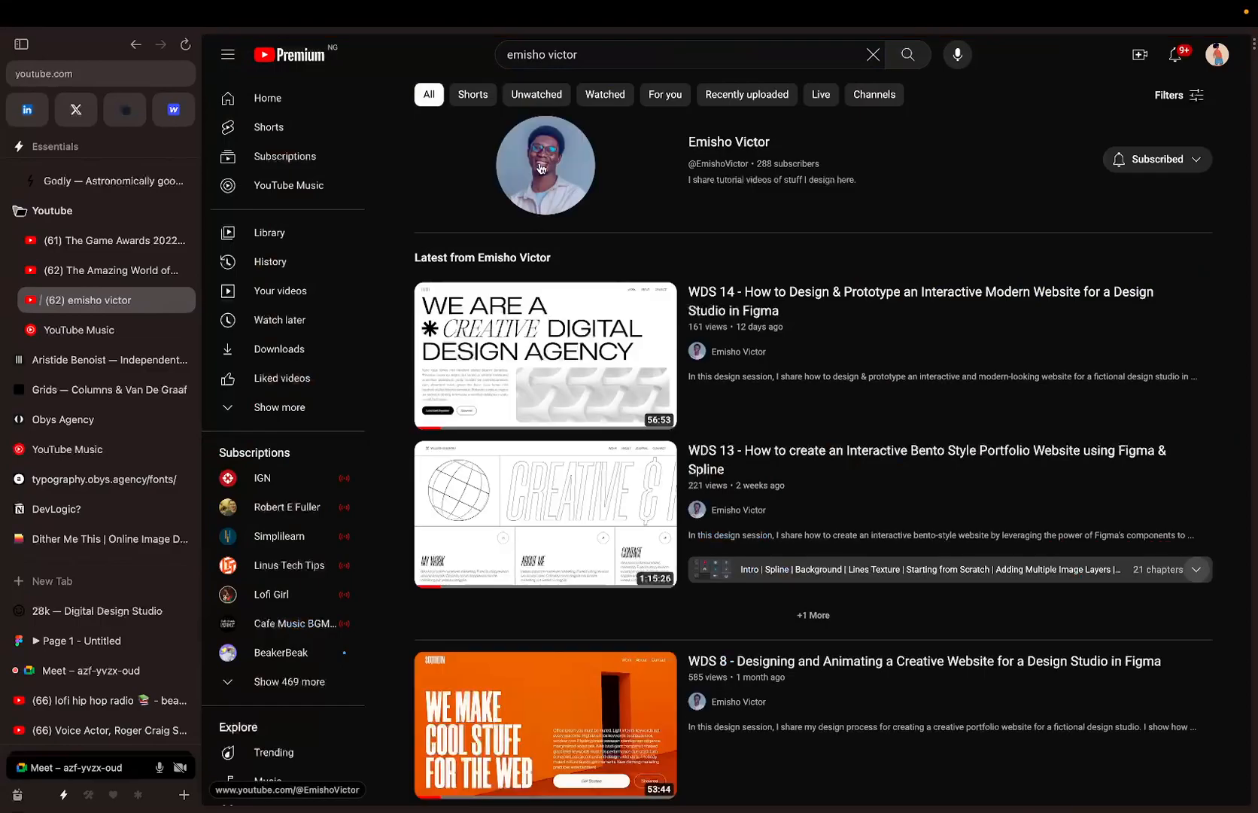
pyautogui.click(541, 169)
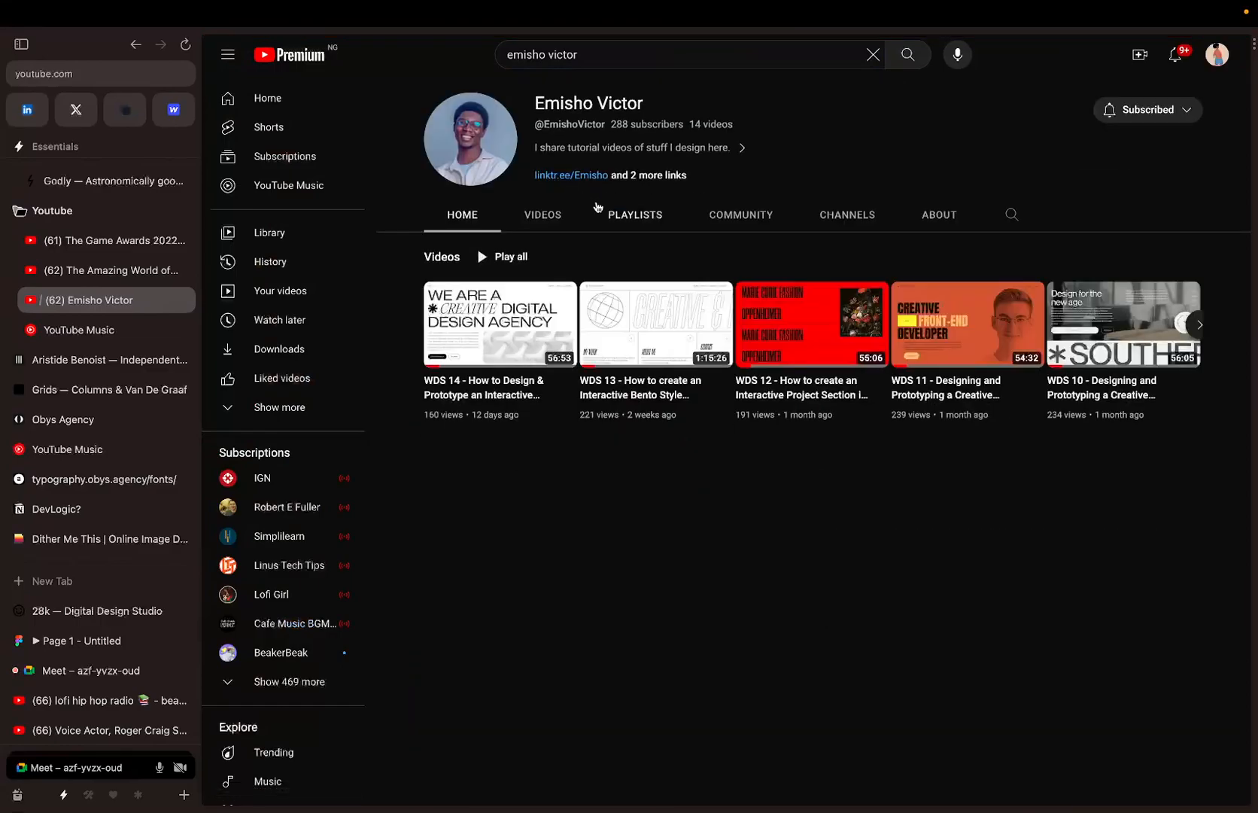
pyautogui.click(545, 214)
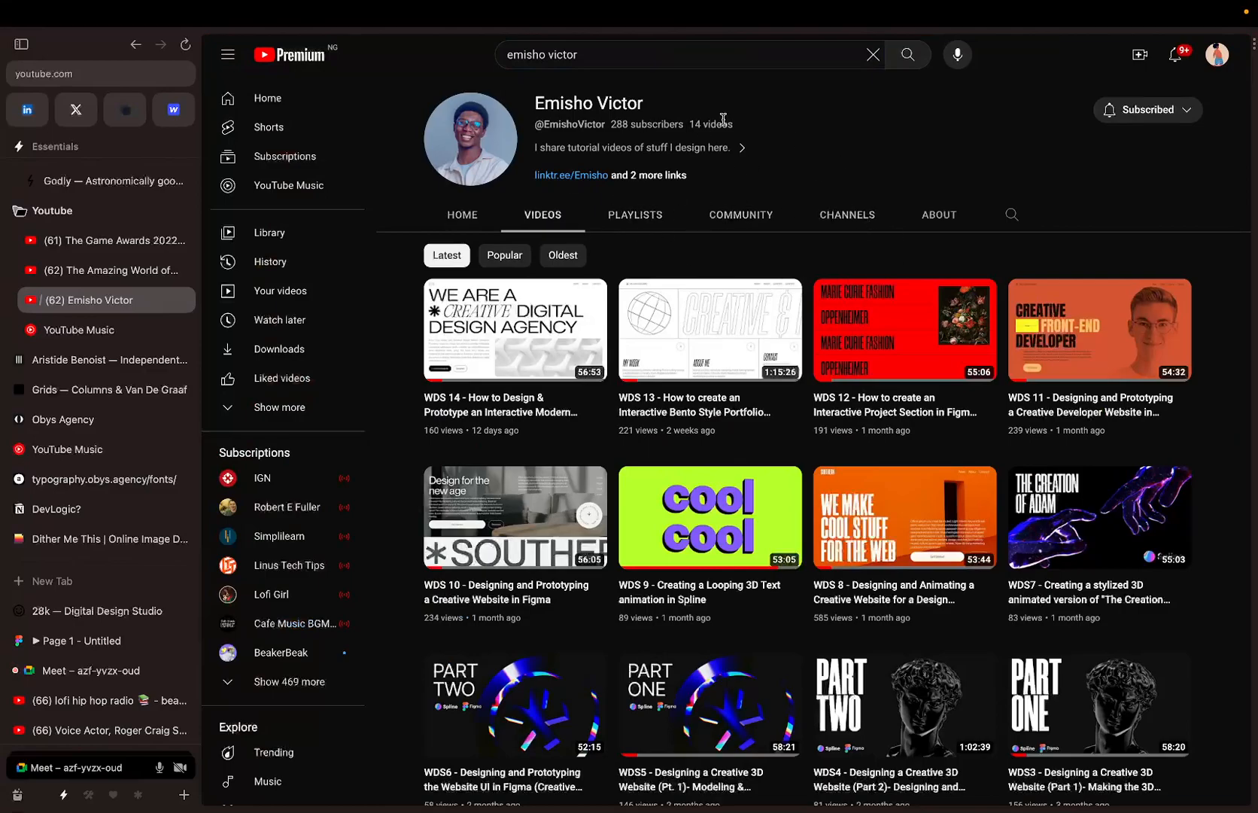
# - Copy the link to the channel's videos page and send it in the Meet call's in-call messages
pyautogui.click(159, 75)
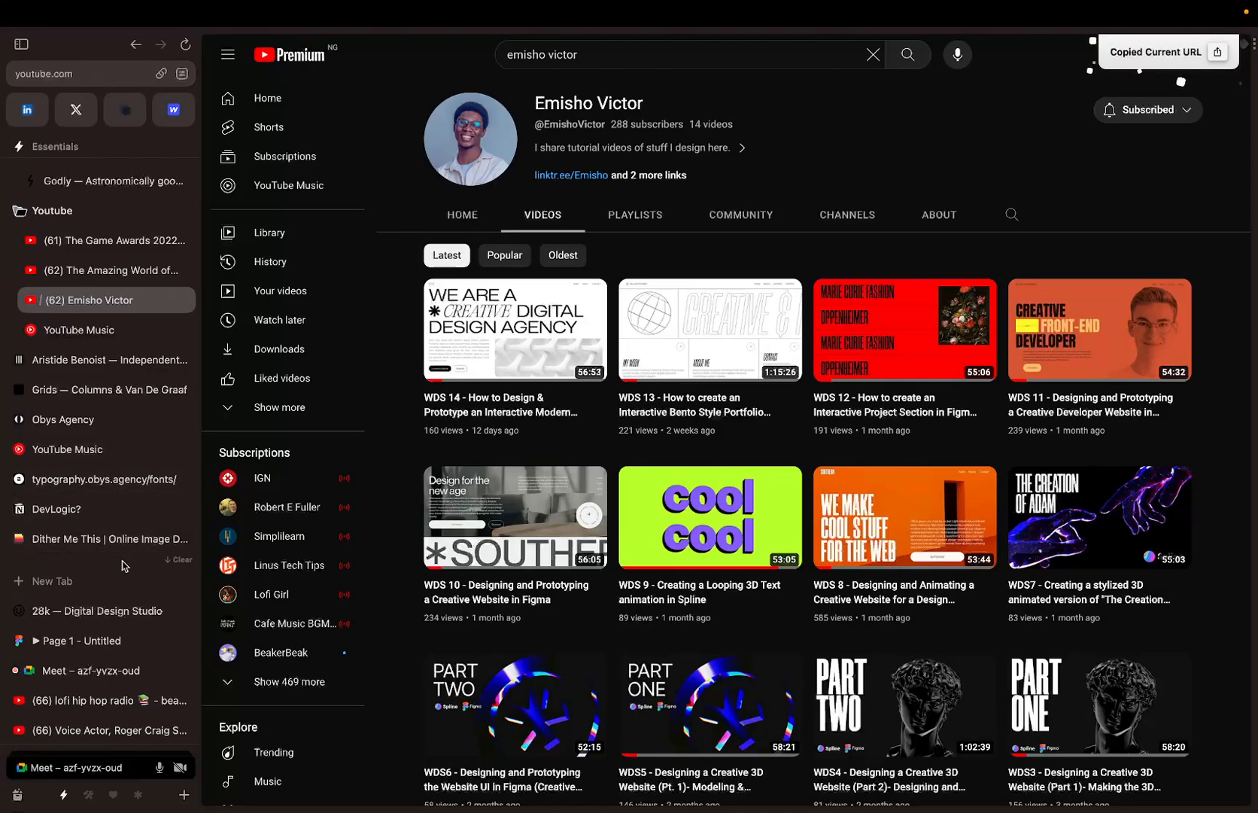
pyautogui.click(109, 675)
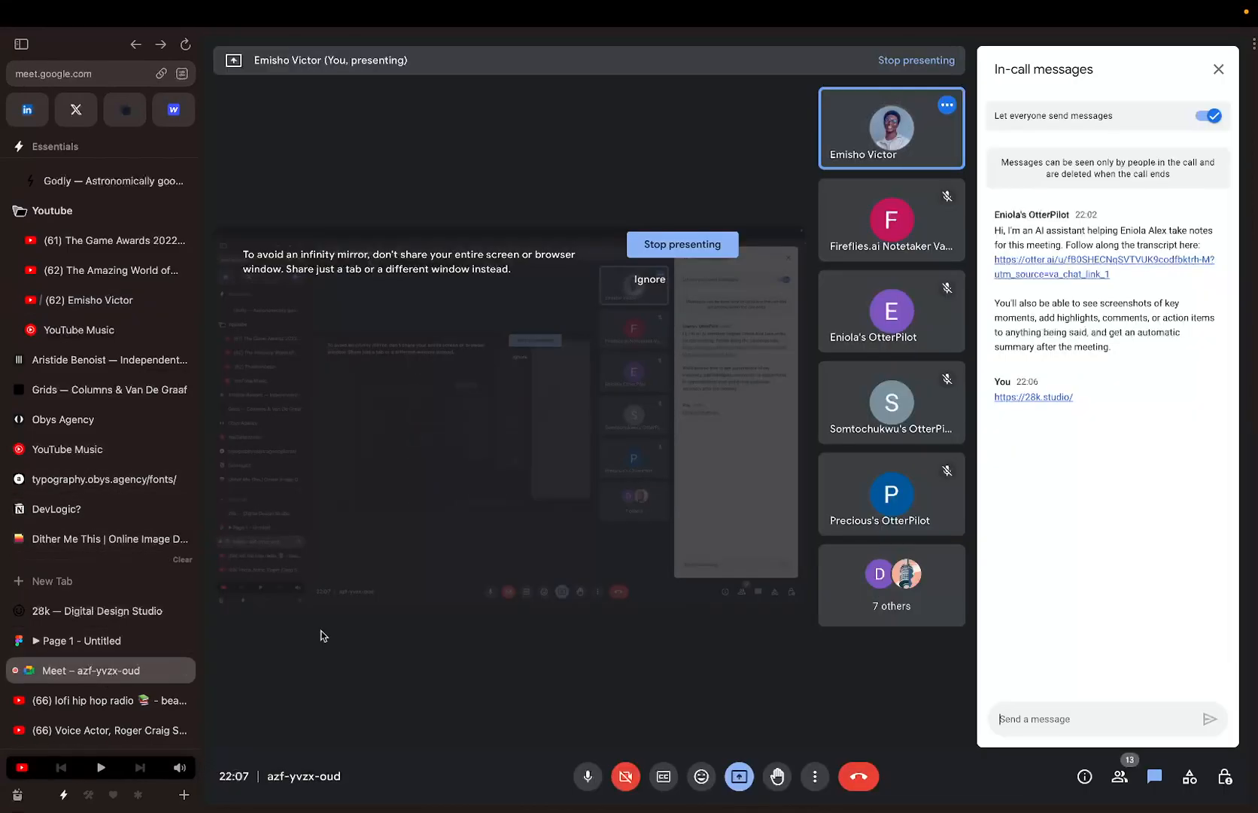
pyautogui.press('super+v')
pyautogui.press('Return')
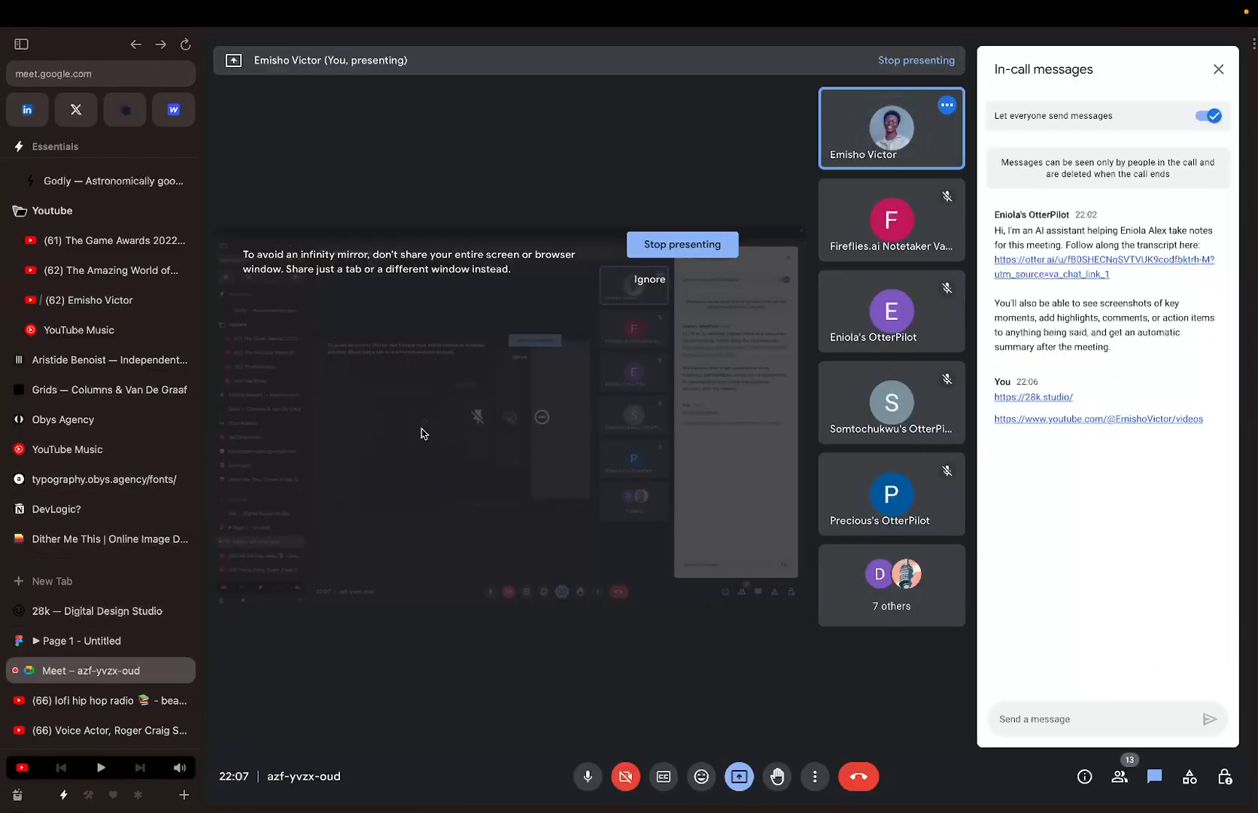
# - Reload the 28k.studio page in its tab and switch back to the prototype in Figma
pyautogui.click(144, 609)
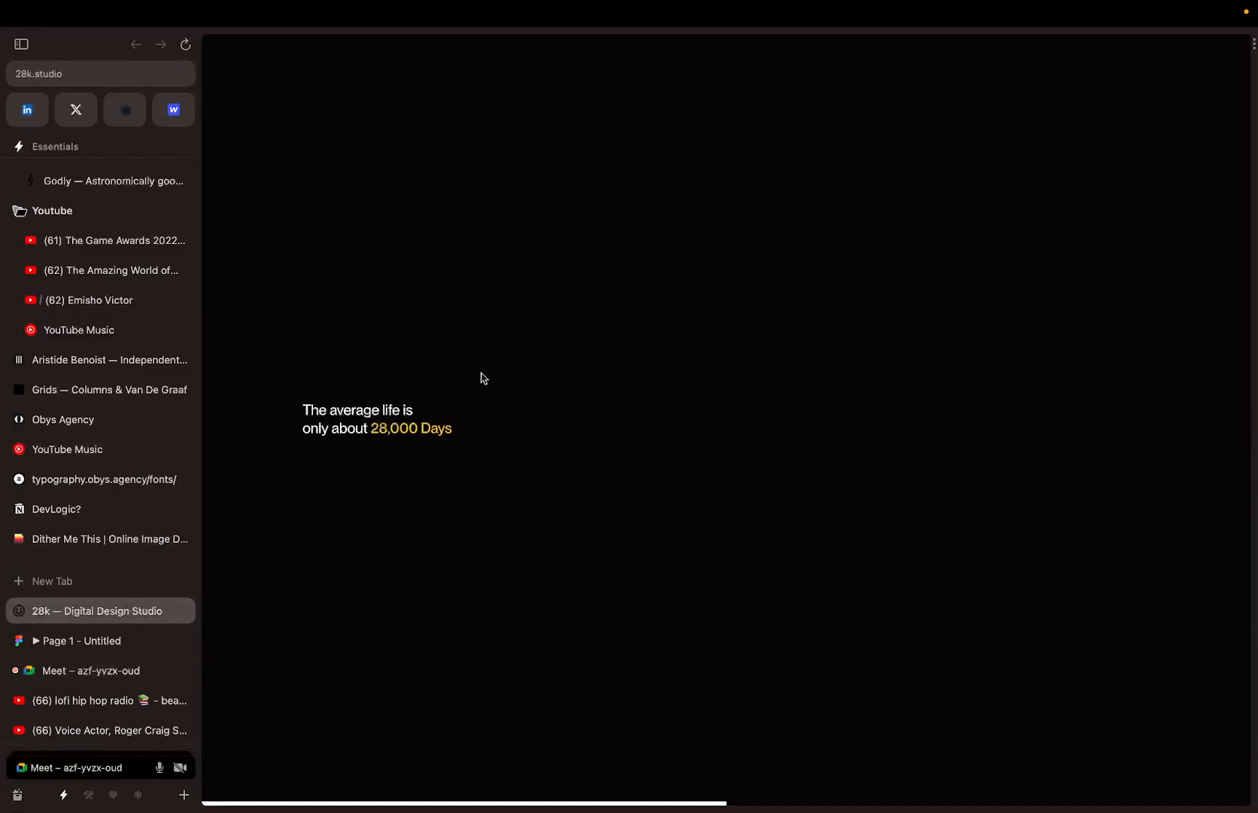
pyautogui.press('super+r')
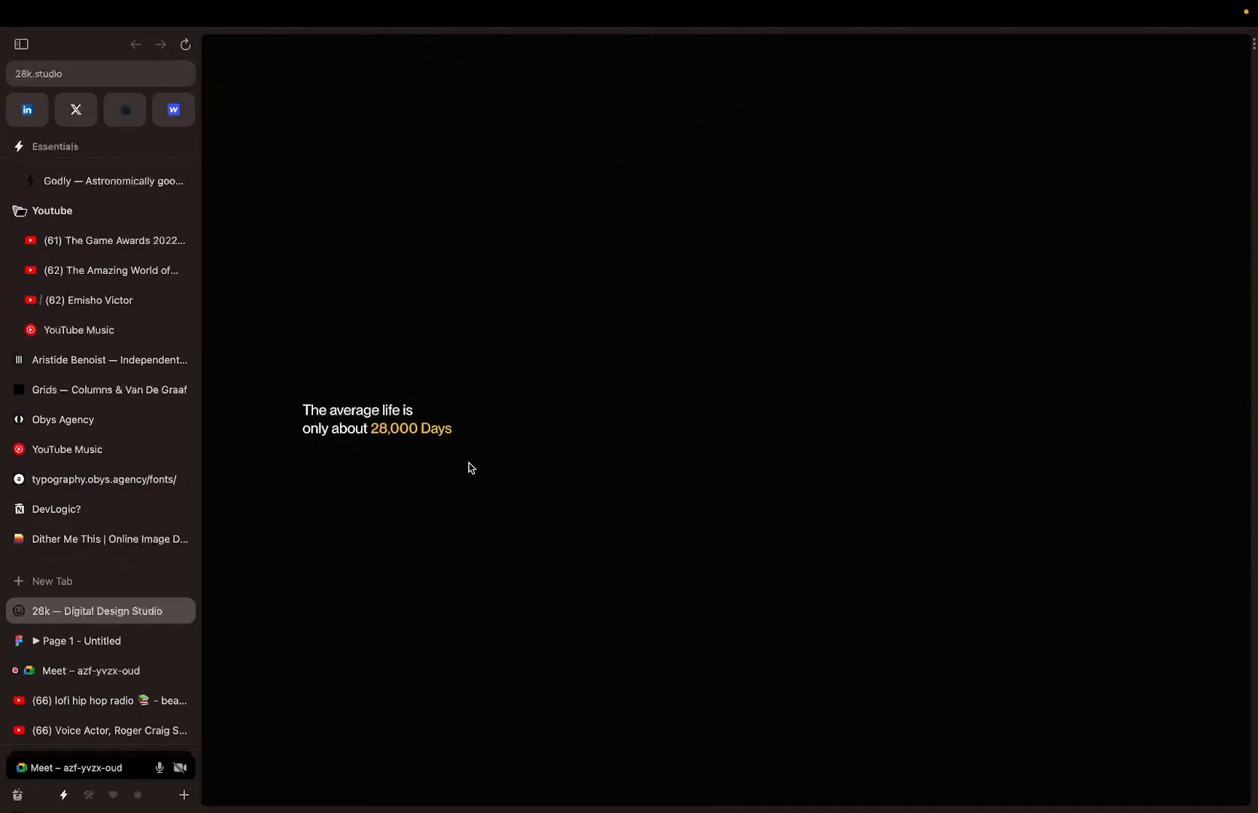
pyautogui.hscroll(3, 468, 467)
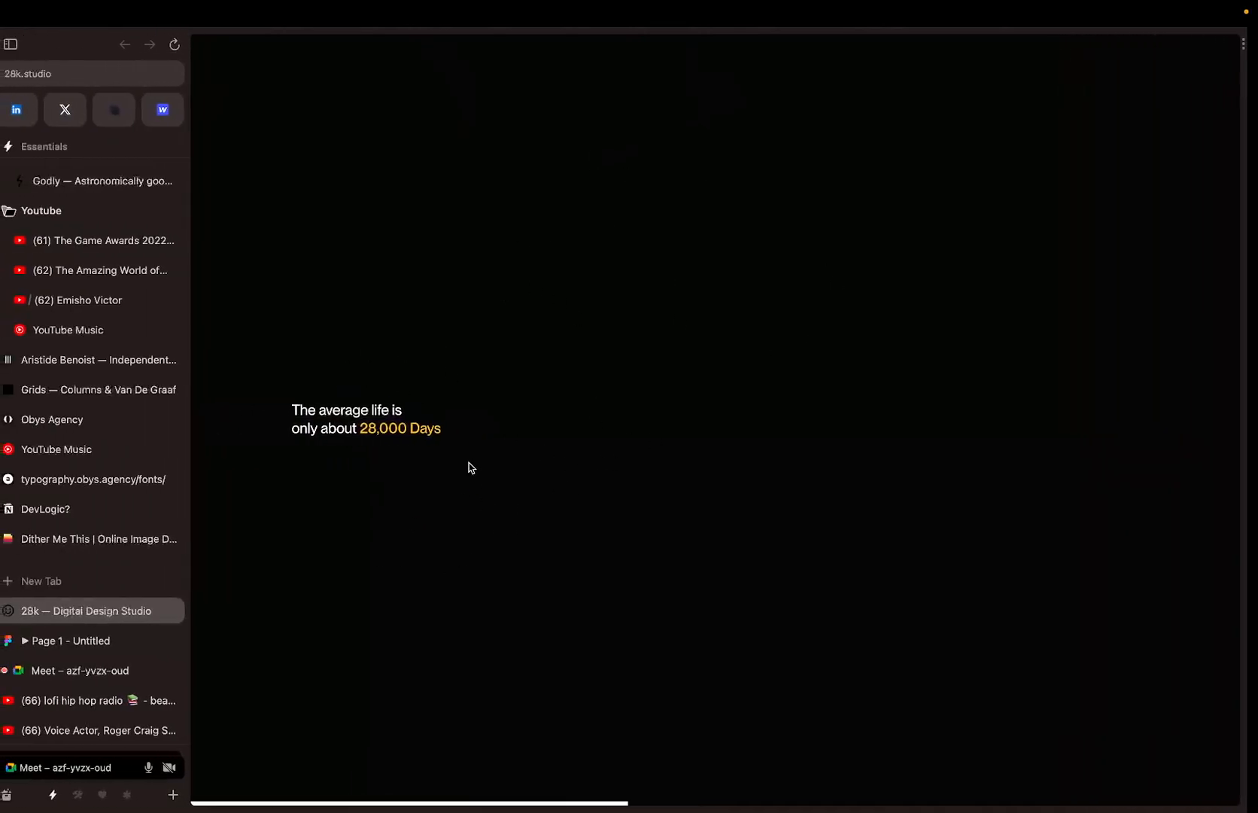
pyautogui.hscroll(5, 468, 467)
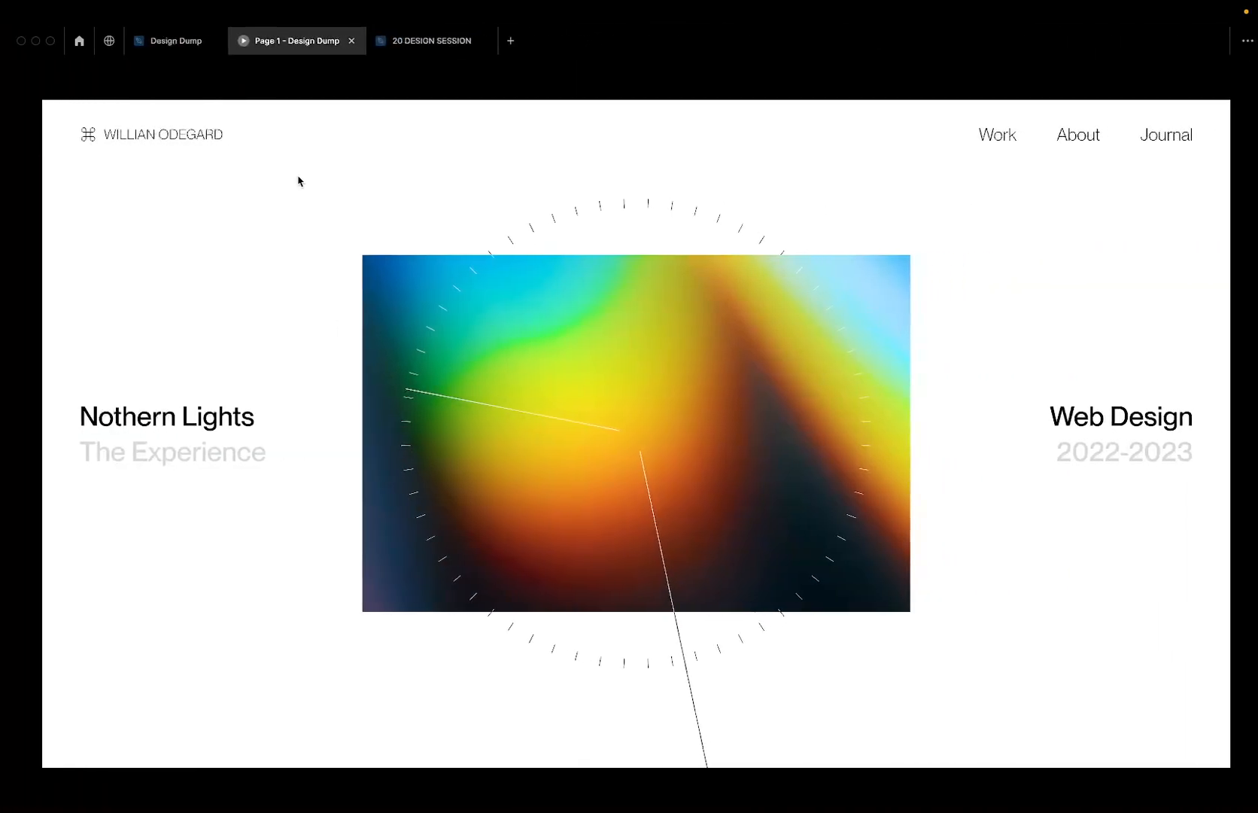
# - Compare the running prototype with its source frames in the Design Dump file, looking closely at Frame 26913
pyautogui.click(161, 40)
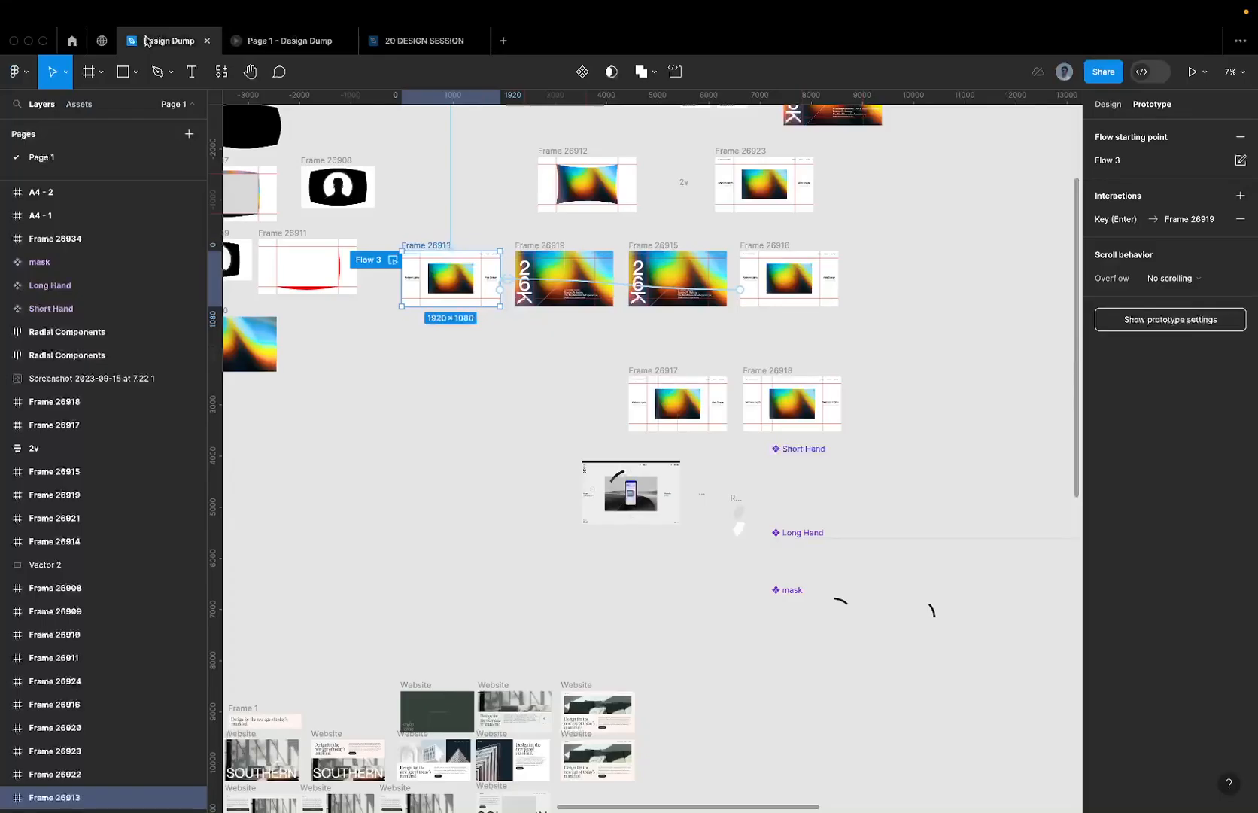
pyautogui.click(268, 43)
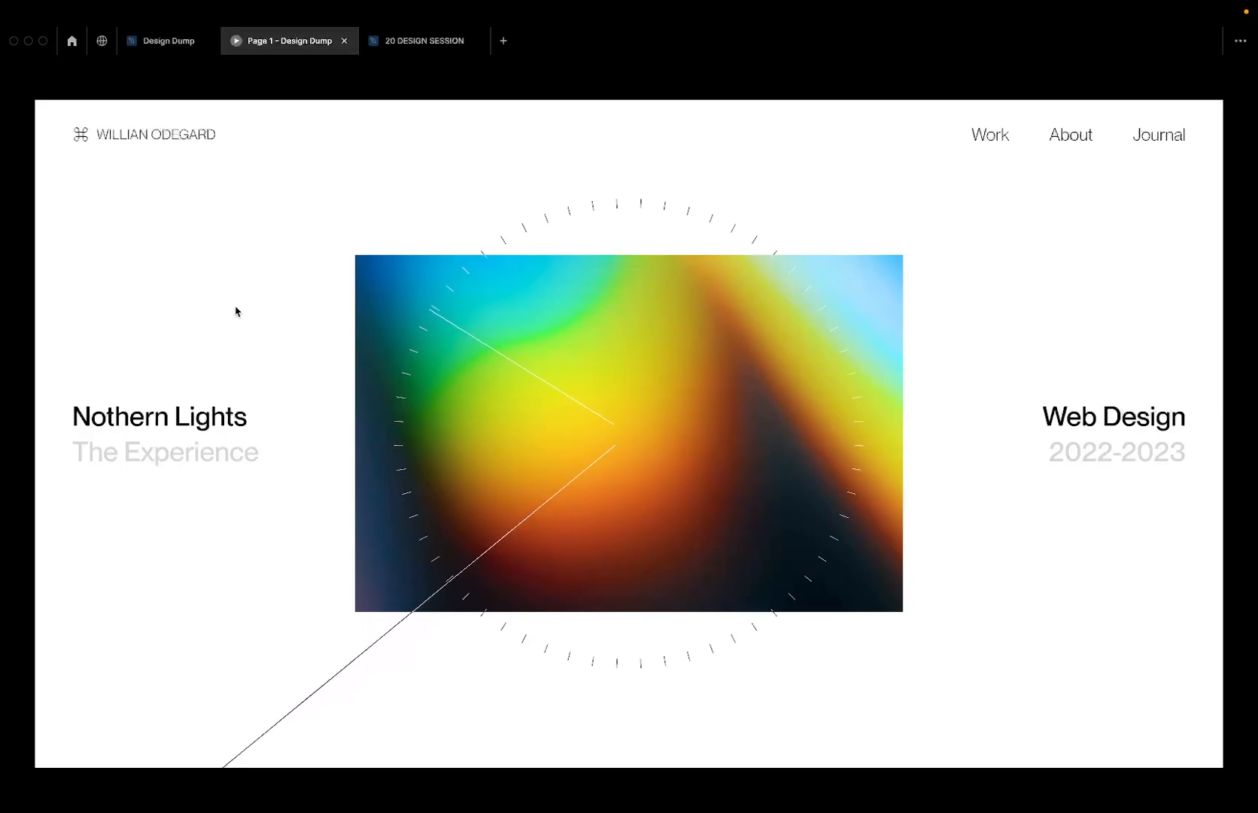
pyautogui.click(168, 40)
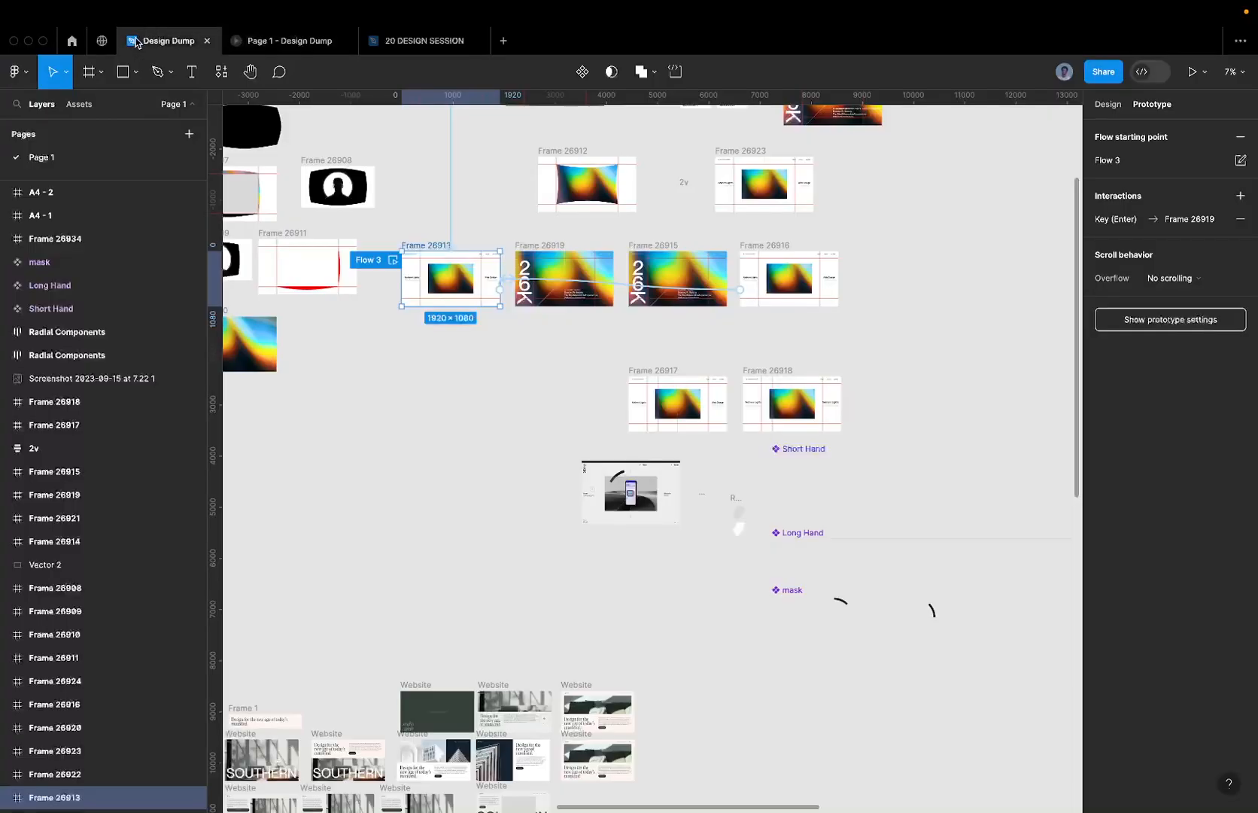
pyautogui.scroll(5, 472, 262)
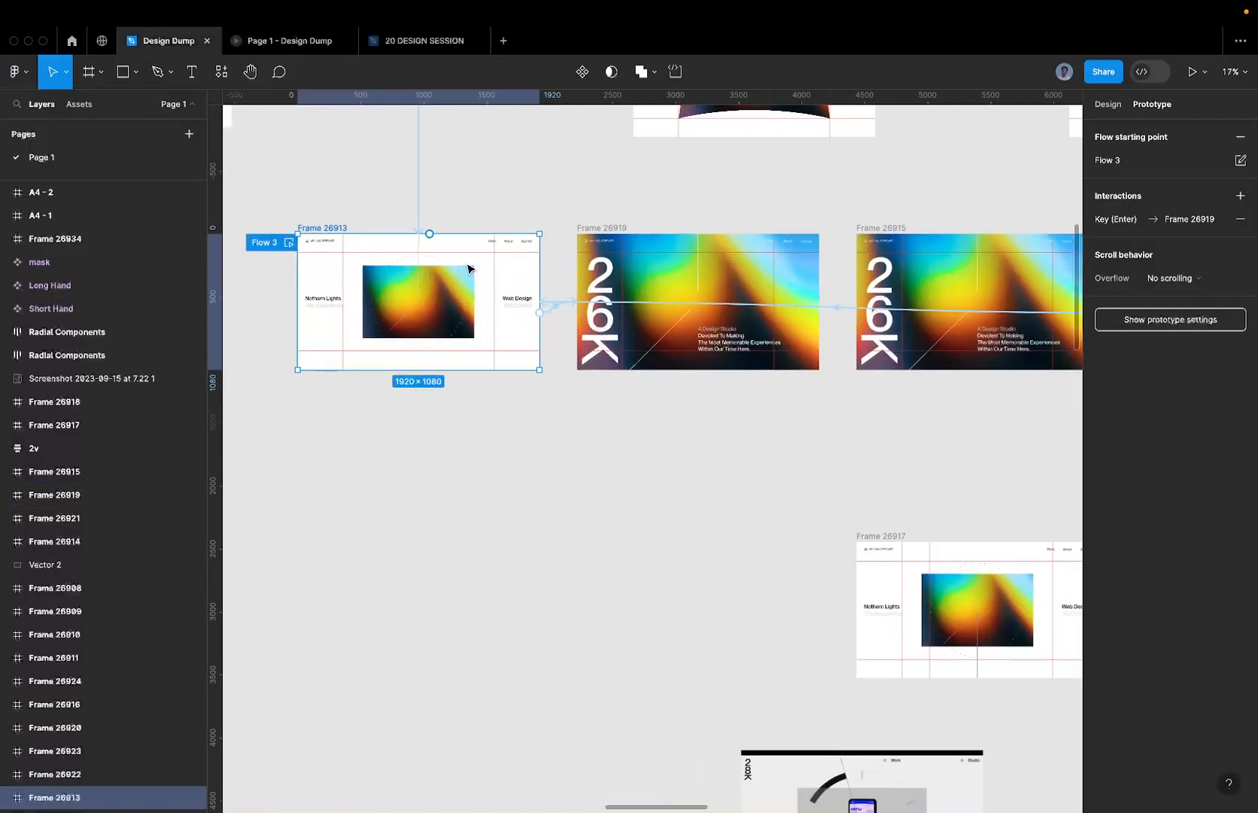
pyautogui.scroll(-1, 402, 231)
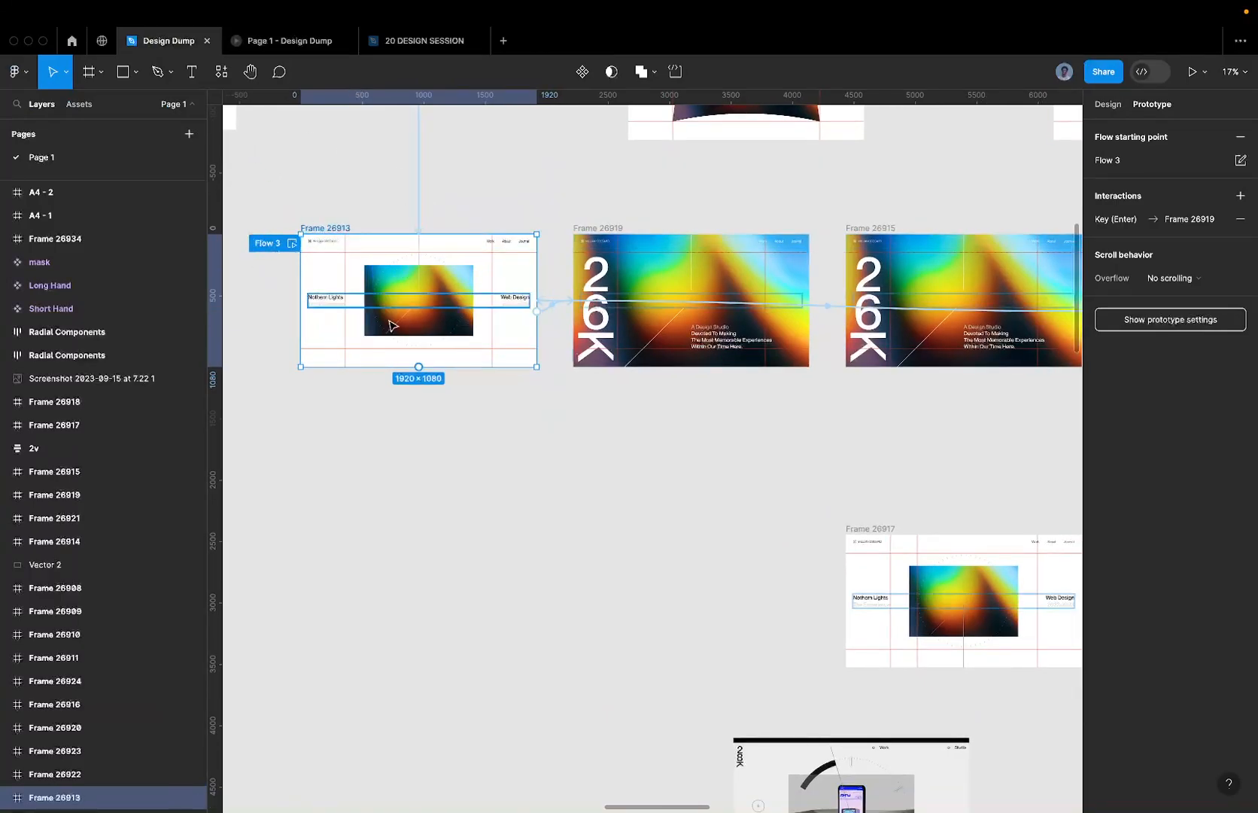
# - Check the Meet call's messages in the browser, bring the 28k.studio tab back up and return to the Design Dump file in Figma
pyautogui.hotkey('ctrl', 'Left')
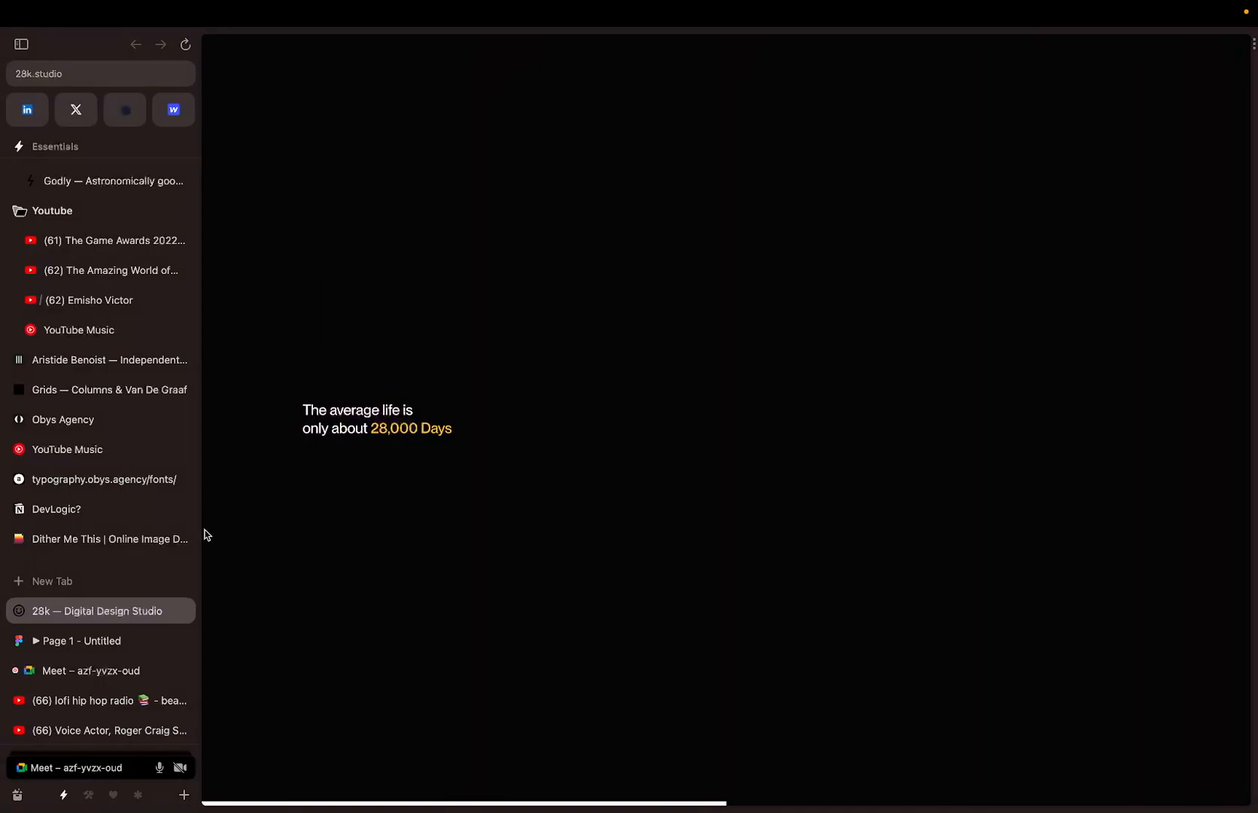
pyautogui.click(151, 672)
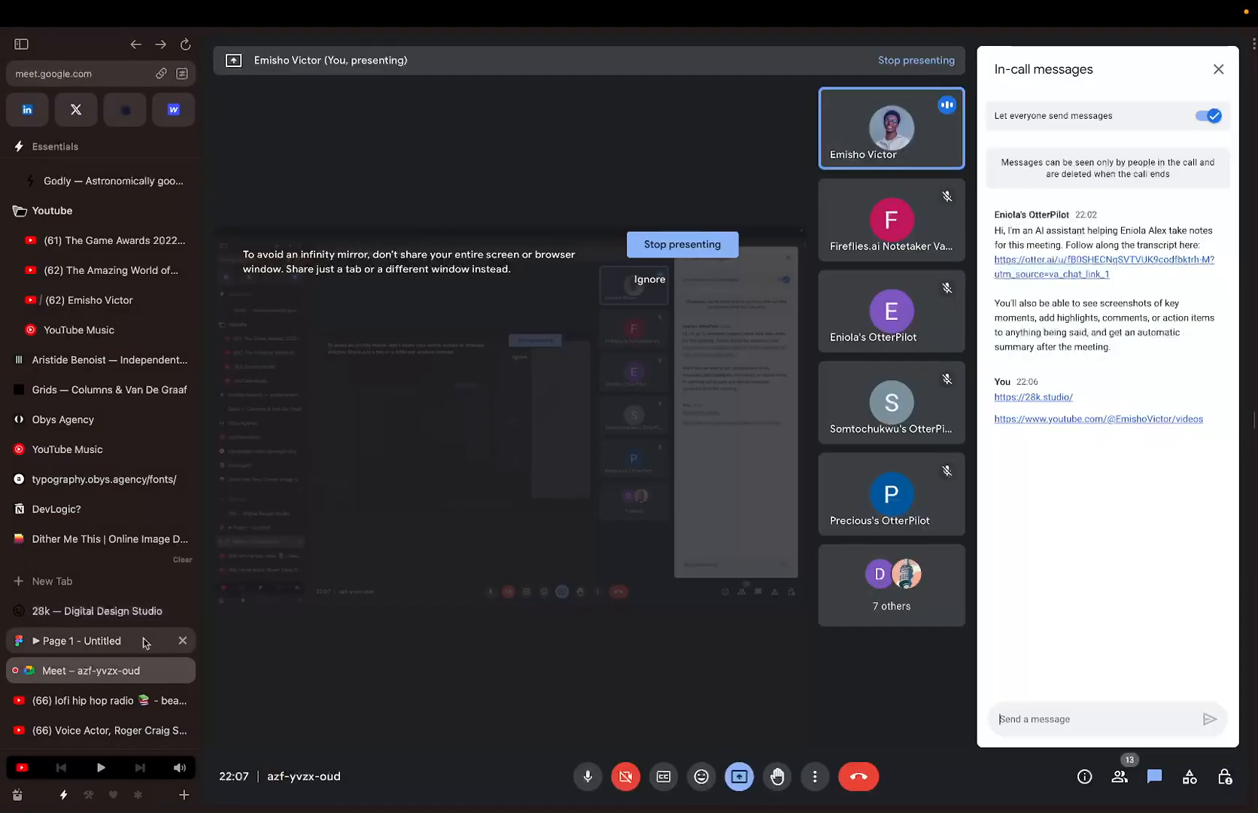
pyautogui.click(129, 613)
pyautogui.hotkey('ctrl', 'Right')
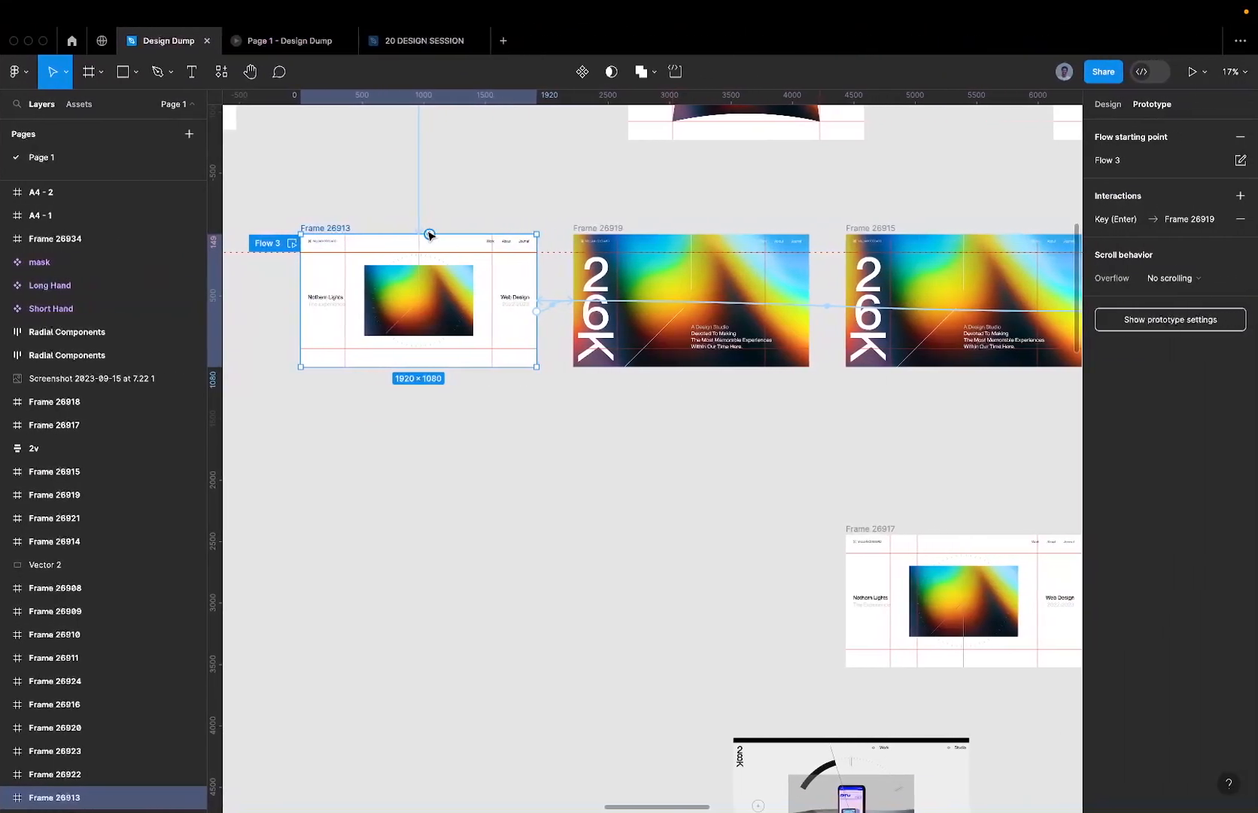
# - Copy Frames 26913, 26919, 26915 and 26916 with the Short Hand, Long Hand and mask components onto Page 2 of 20 DESIGN SESSION
pyautogui.scroll(5, 390, 283)
pyautogui.scroll(2, 291, 222)
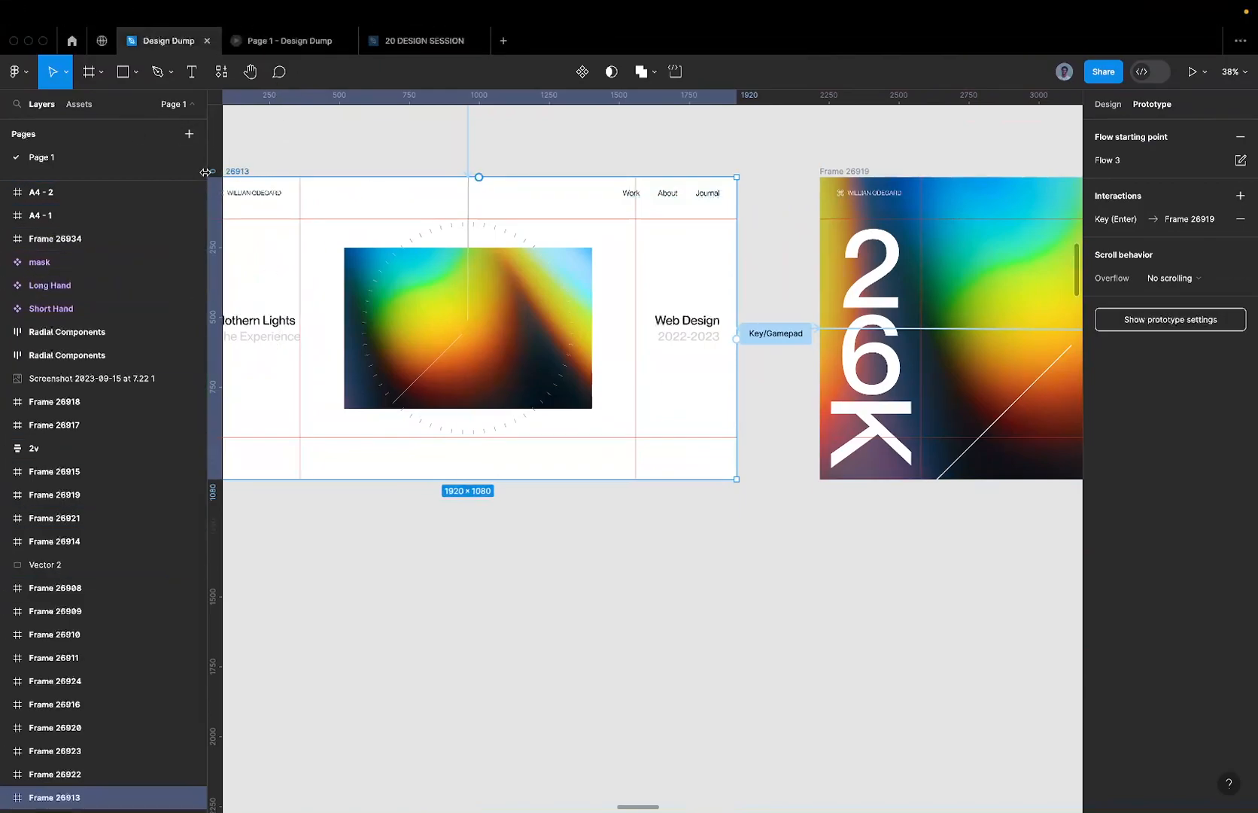
pyautogui.scroll(-10, 736, 286)
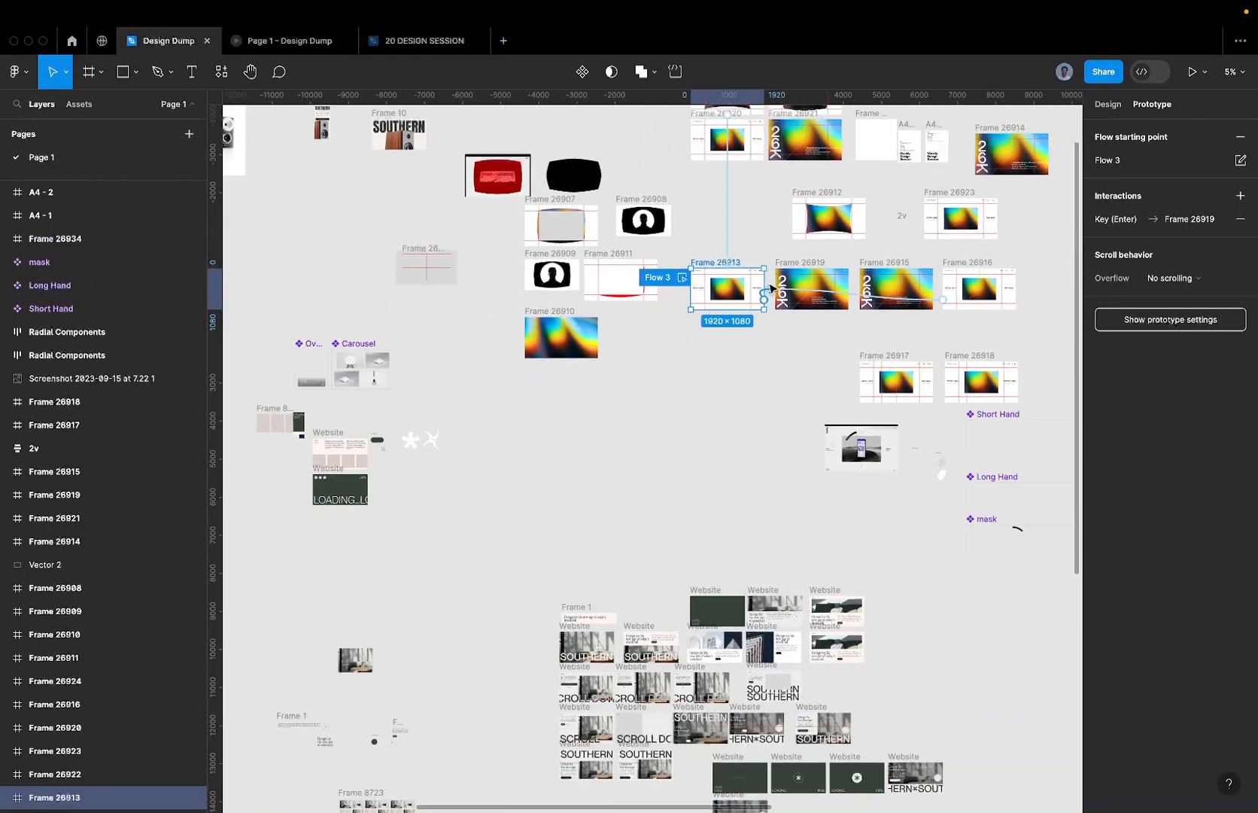
pyautogui.scroll(3, 736, 286)
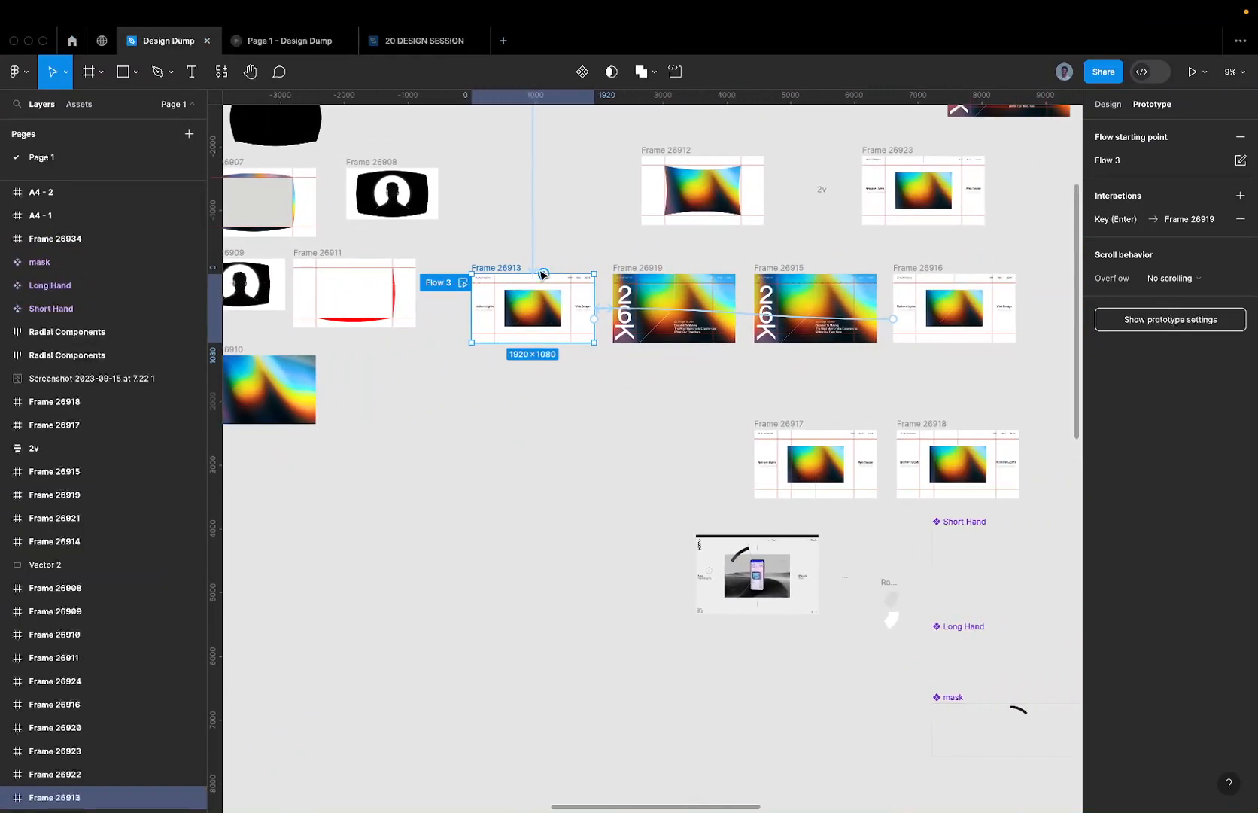
pyautogui.moveTo(456, 265); pyautogui.dragTo(1032, 399)
pyautogui.hscroll(5, 1033, 399)
pyautogui.moveTo(695, 485); pyautogui.dragTo(996, 747)
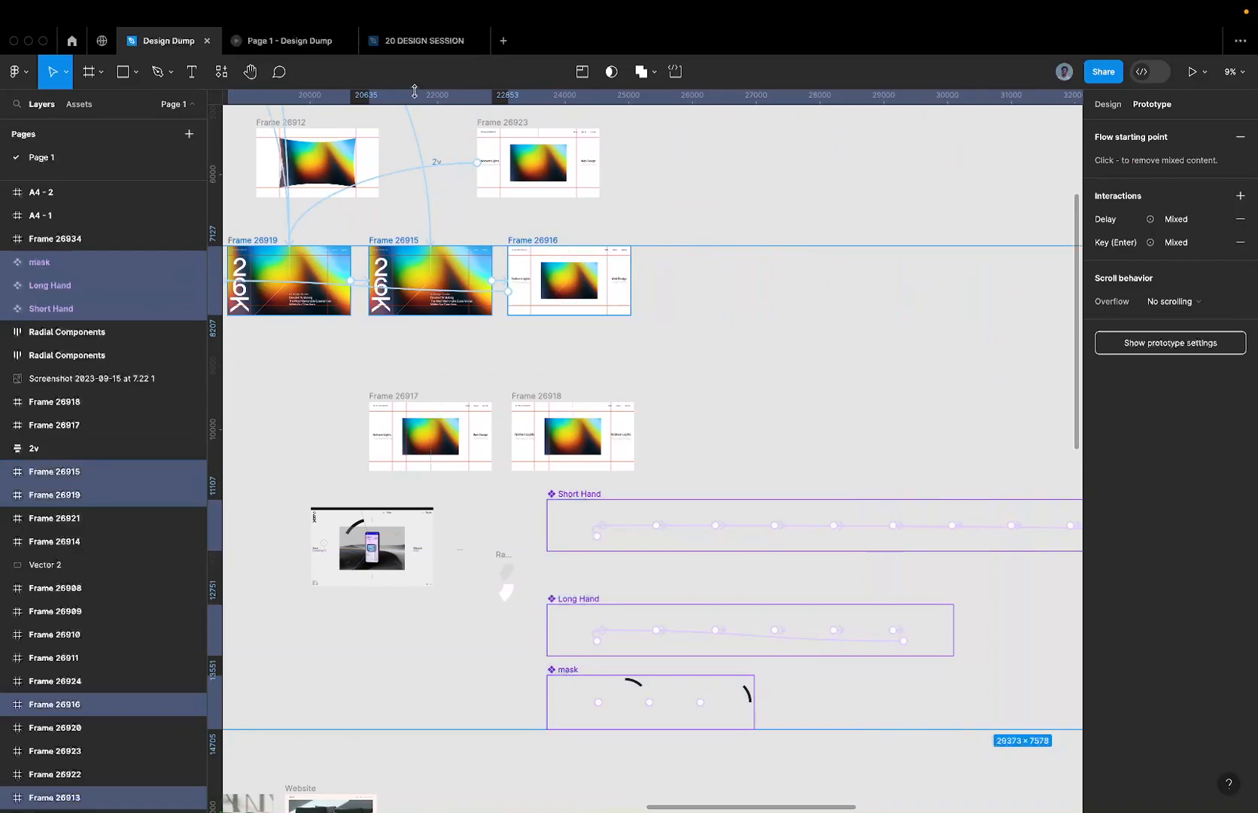
pyautogui.click(396, 49)
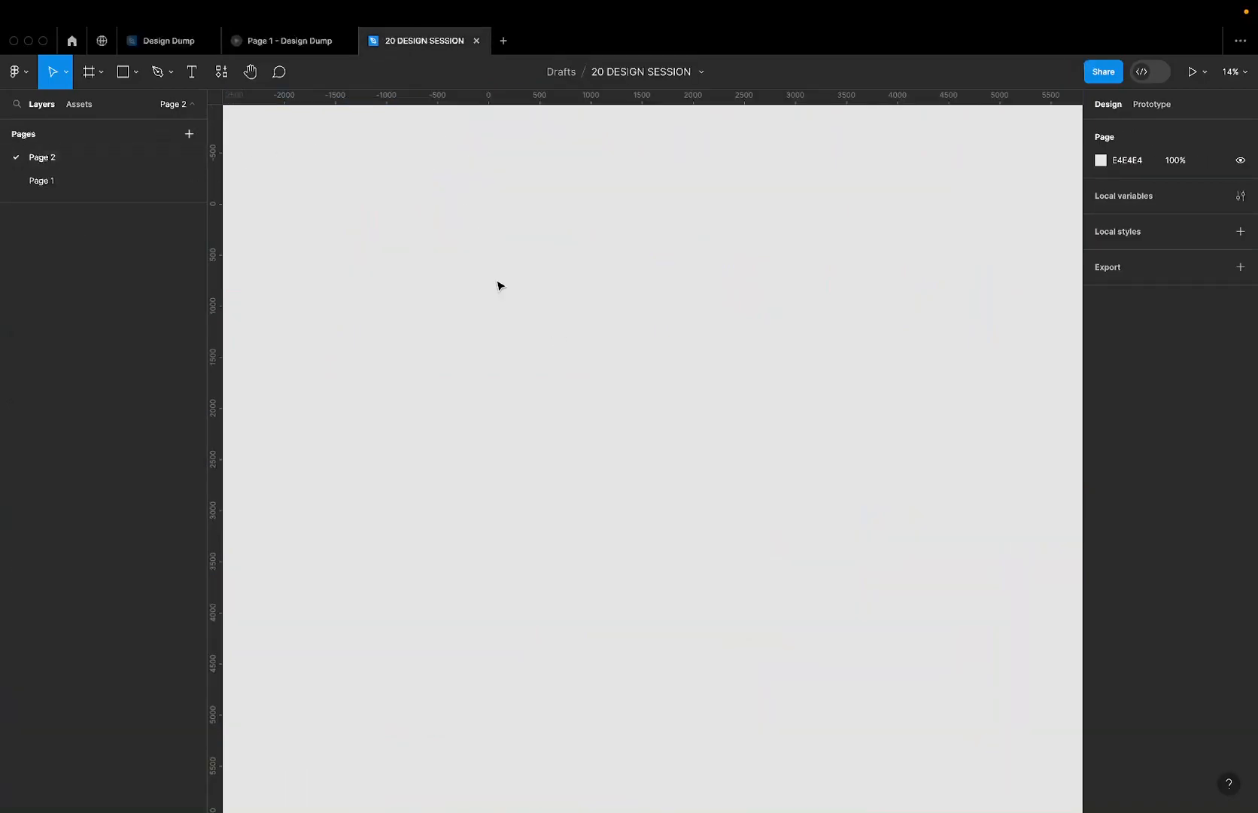
pyautogui.press('super+v')
pyautogui.scroll(-5, 500, 286)
pyautogui.scroll(6, 444, 353)
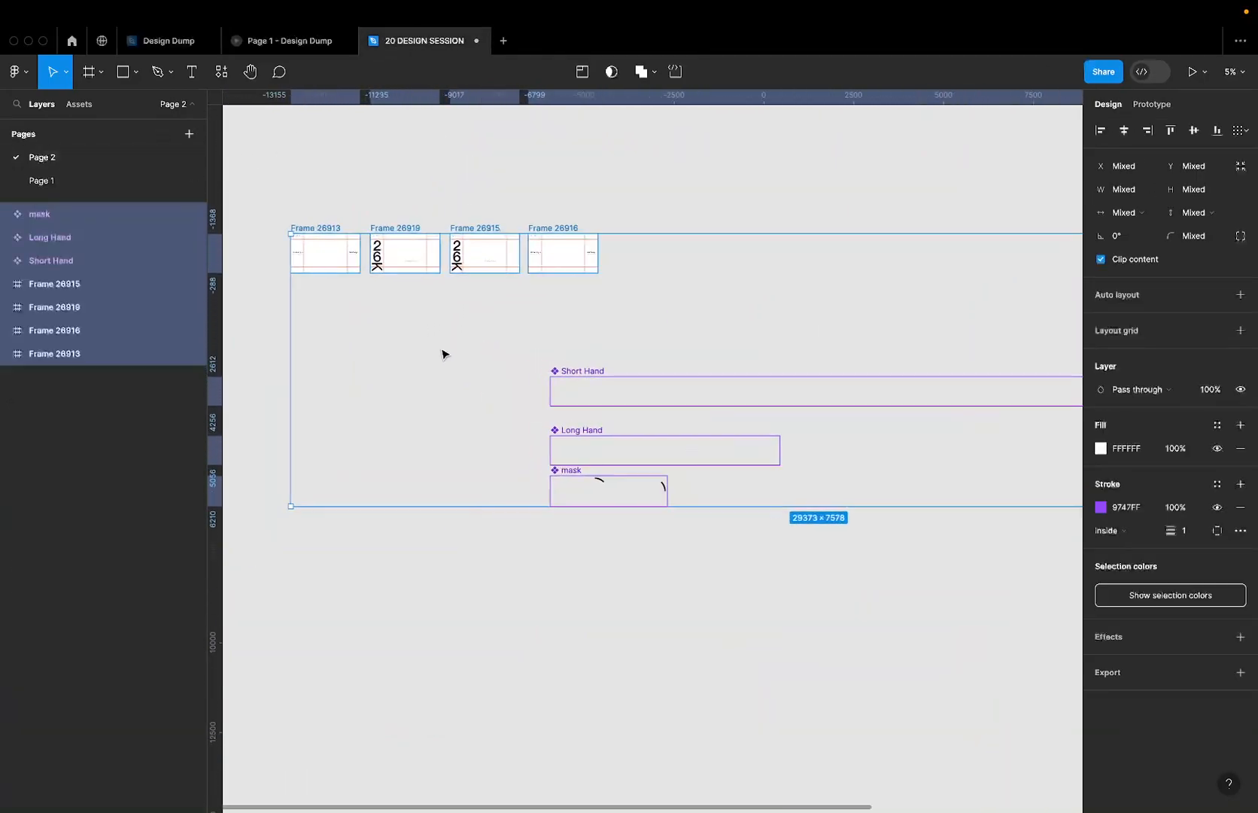
# - Move the Short Hand, Long Hand and mask component sets beneath the frames, aligned with Frame 26913, and view them with the interface hidden
pyautogui.click(444, 353)
pyautogui.moveTo(444, 353); pyautogui.dragTo(908, 589)
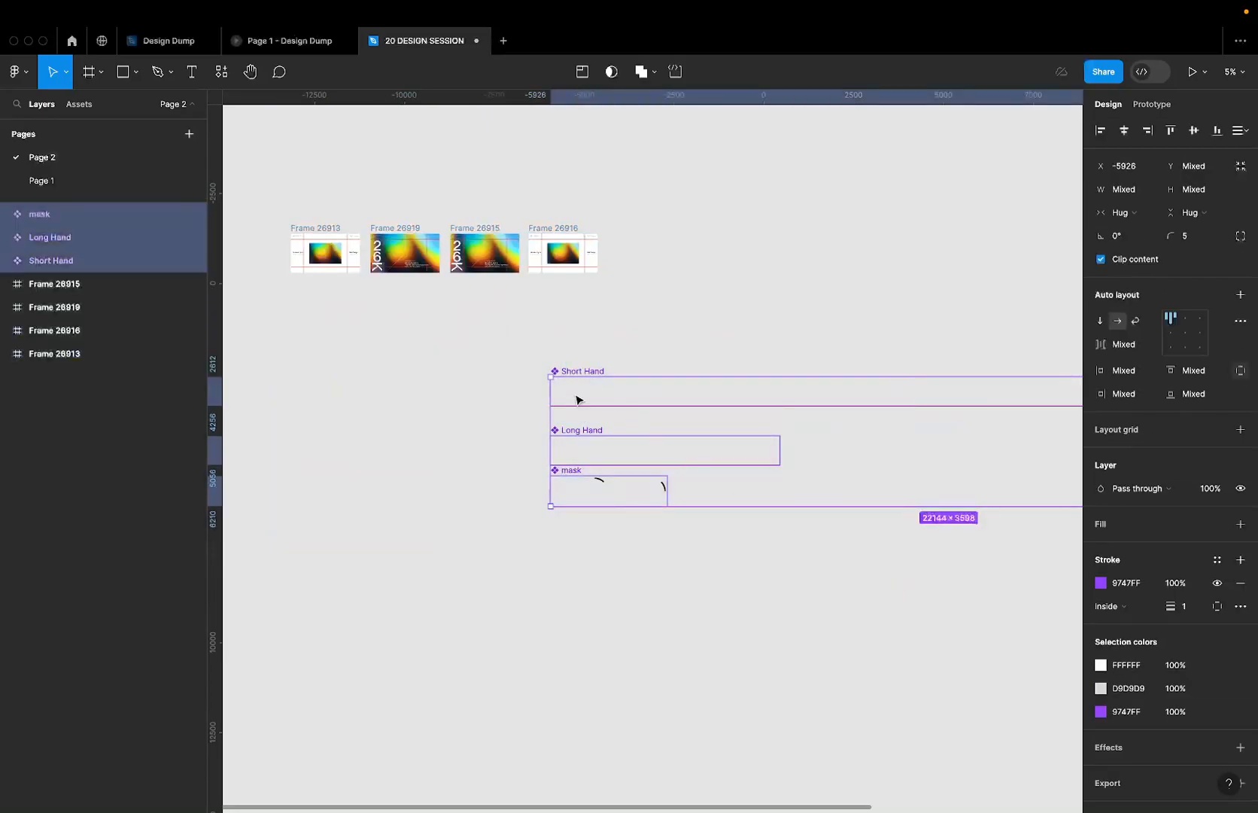
pyautogui.moveTo(577, 398); pyautogui.dragTo(320, 326)
pyautogui.scroll(2, 326, 297)
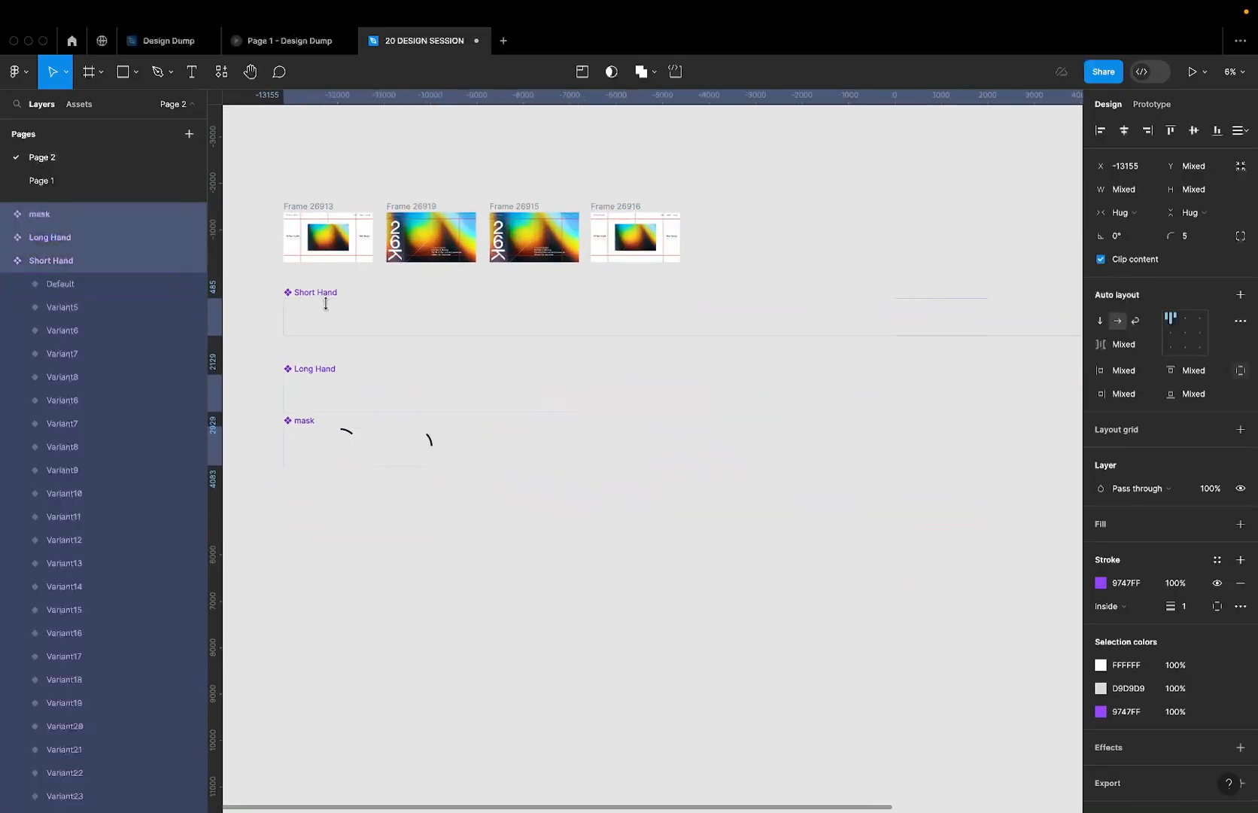
pyautogui.scroll(3, 327, 305)
pyautogui.press('super+backslash')
pyautogui.scroll(5, 304, 309)
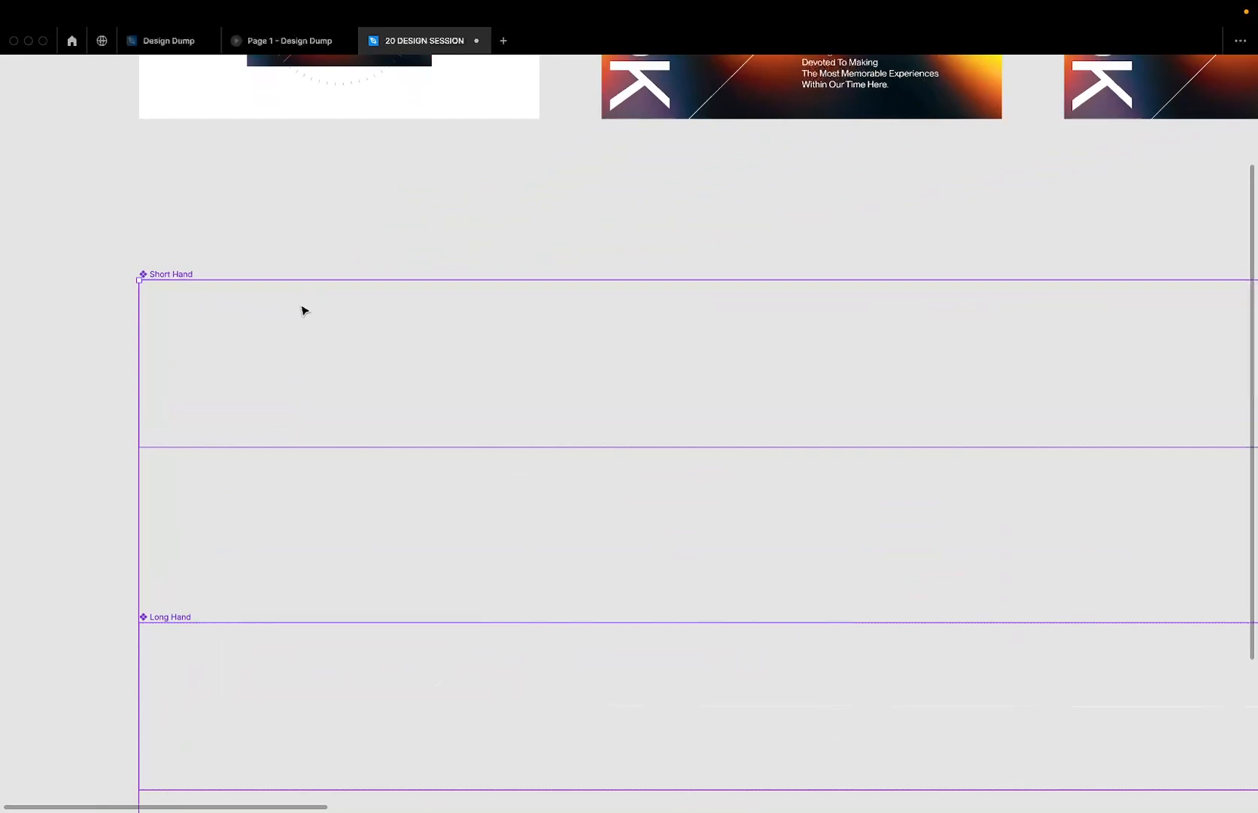
pyautogui.click(175, 275)
pyautogui.scroll(-3, 236, 244)
pyautogui.click(236, 244)
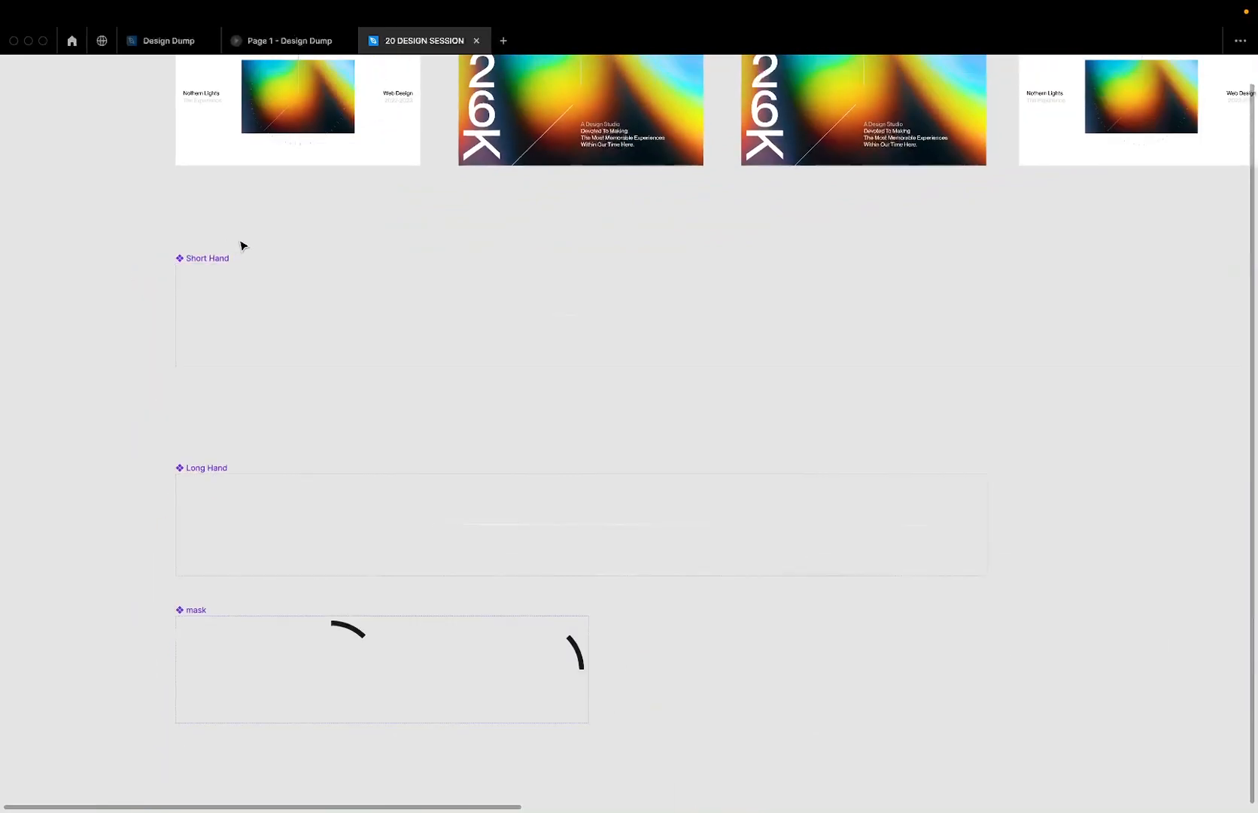
# - Bring the interface back and set Page 2's background colour to 050505
pyautogui.press('super+backslash')
pyautogui.click(1128, 160)
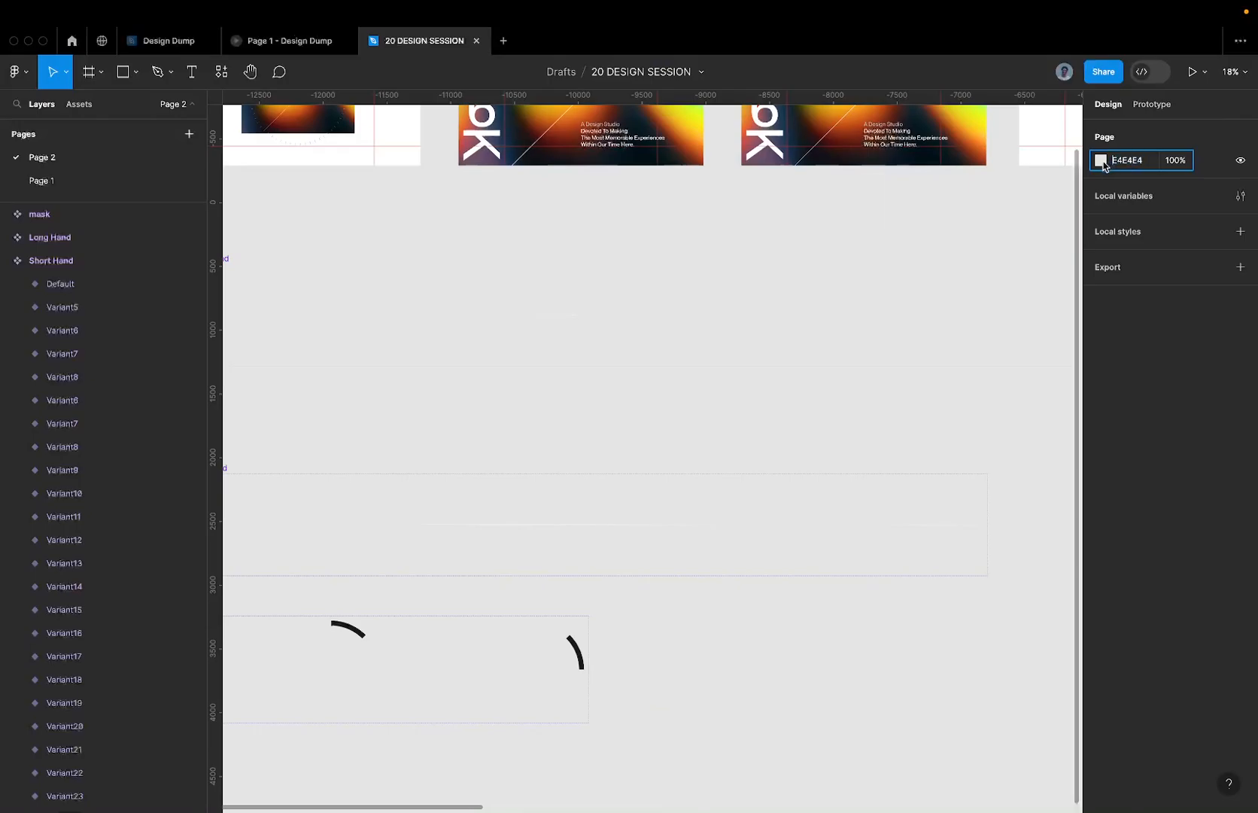
pyautogui.click(1101, 160)
pyautogui.click(941, 315)
pyautogui.moveTo(941, 315); pyautogui.dragTo(893, 348)
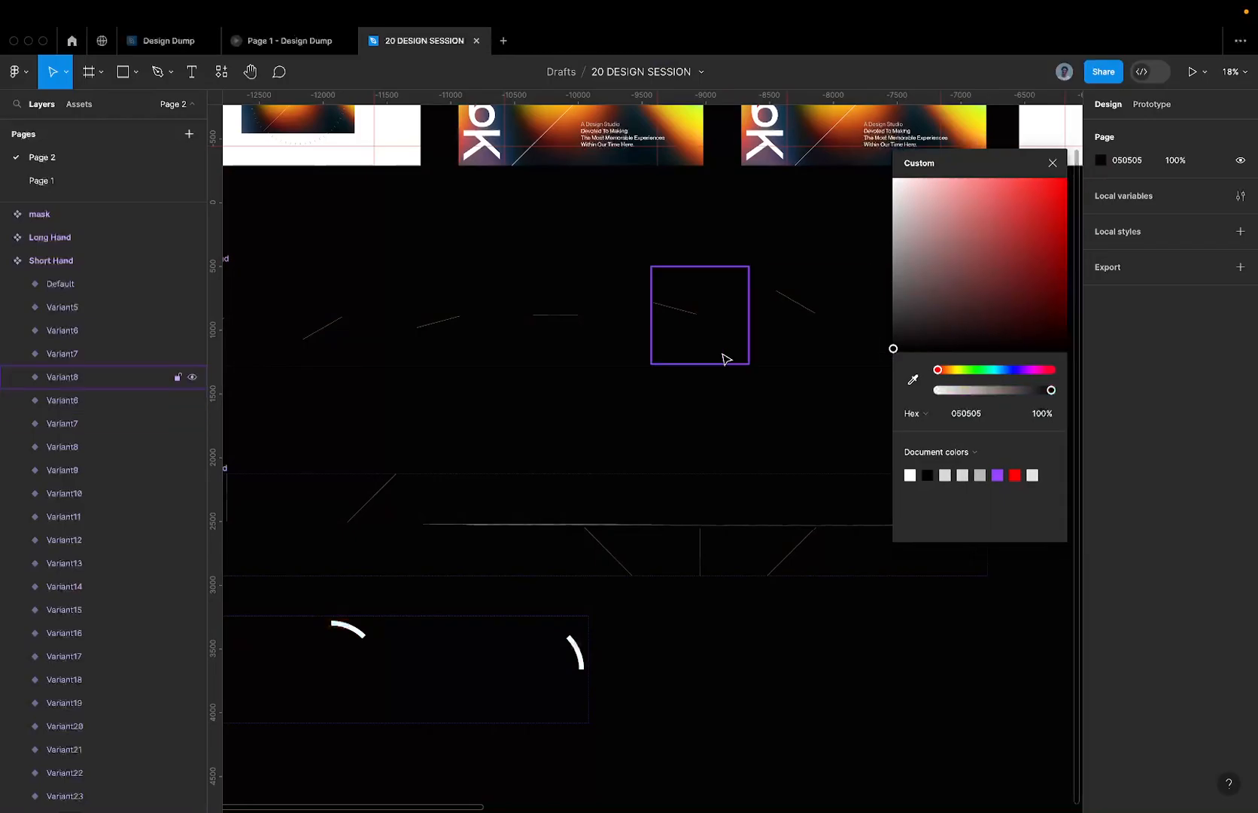
pyautogui.hscroll(-3, 612, 410)
pyautogui.scroll(2, 612, 410)
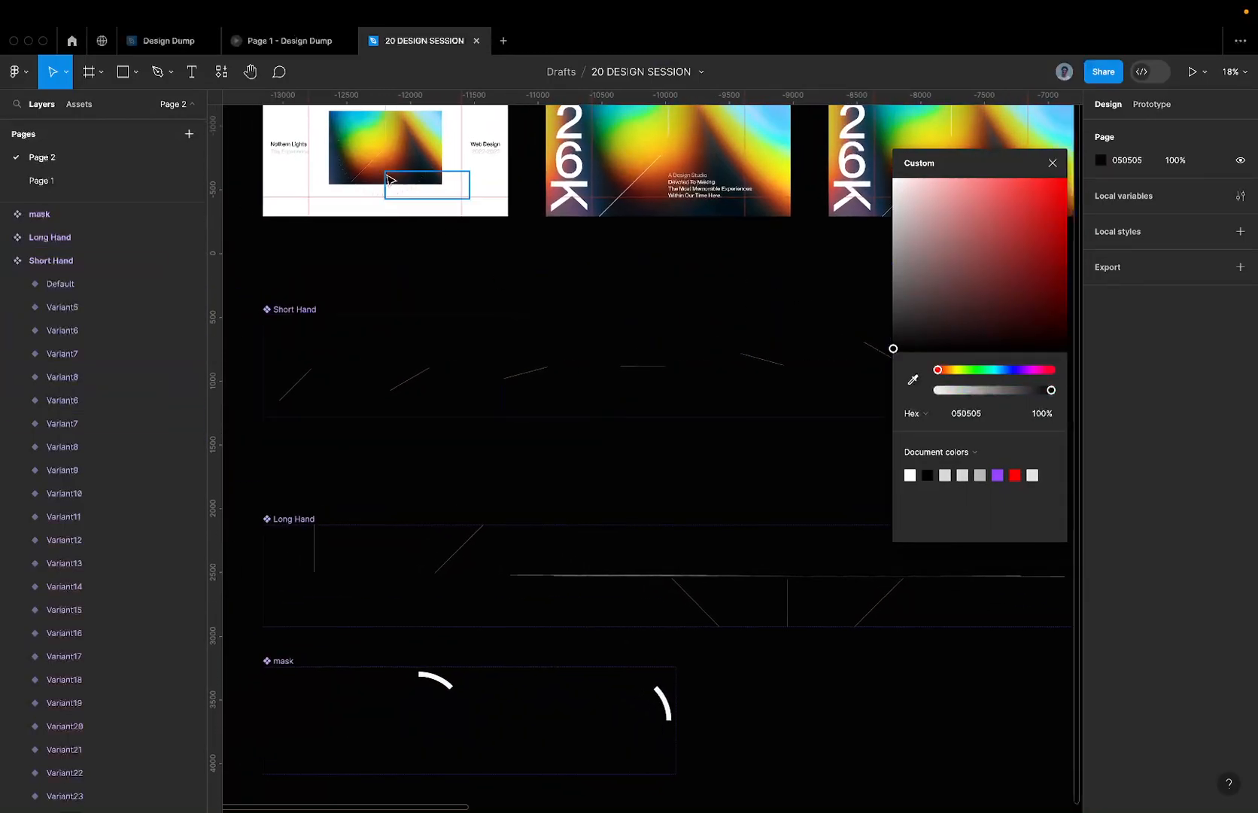
pyautogui.scroll(5, 391, 179)
pyautogui.hscroll(-5, 373, 192)
pyautogui.scroll(-2, 374, 193)
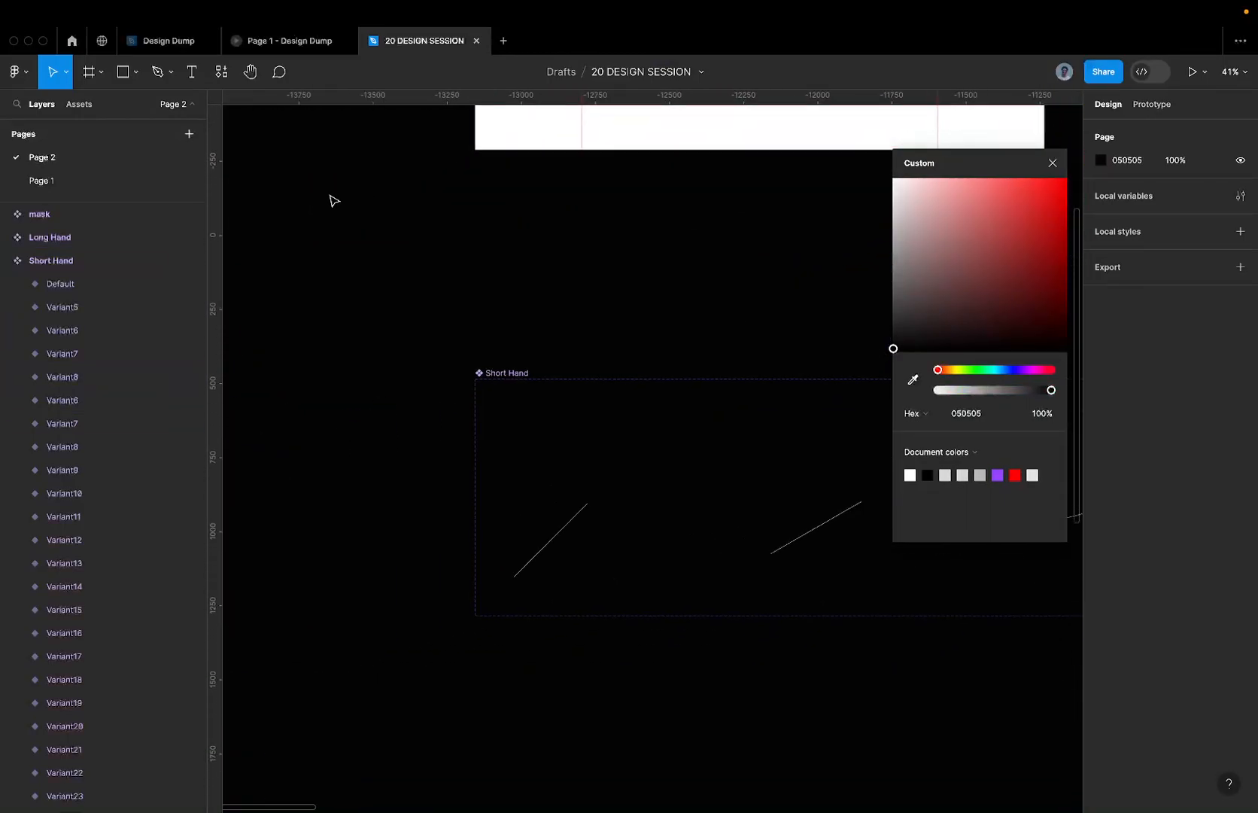
pyautogui.click(373, 273)
# - Examine the Short Hand, Long Hand and mask component sets against the dark background, selecting Short Hand
pyautogui.scroll(-2, 384, 366)
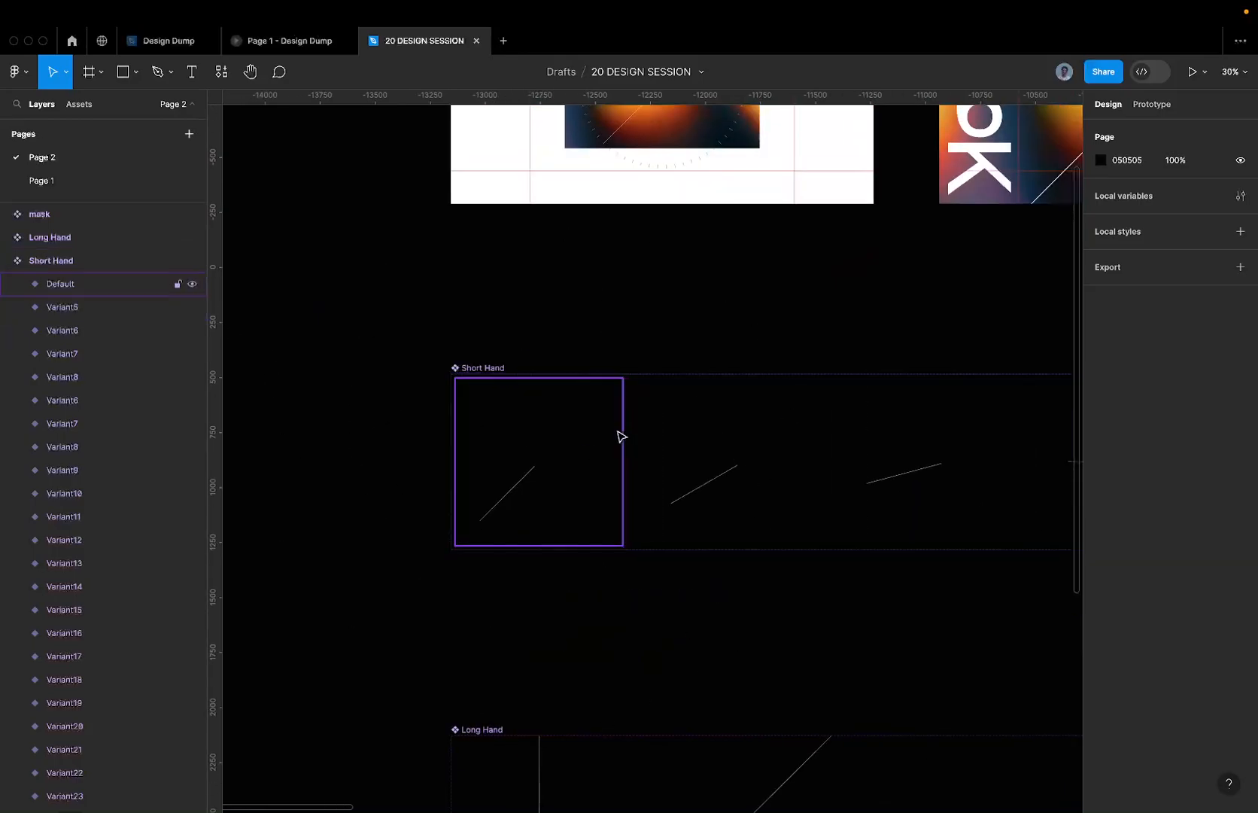
pyautogui.scroll(-10, 619, 435)
pyautogui.hscroll(1, 619, 436)
pyautogui.scroll(4, 619, 547)
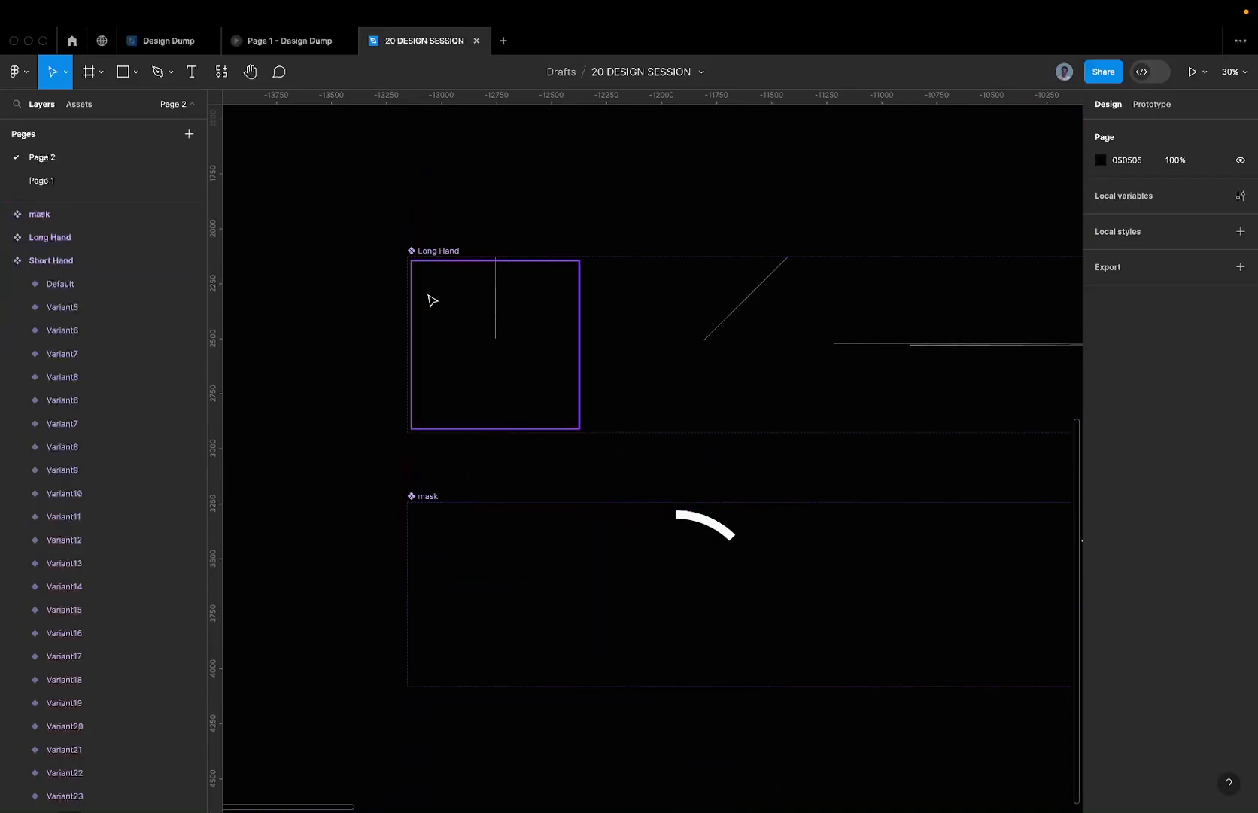
pyautogui.scroll(6, 434, 280)
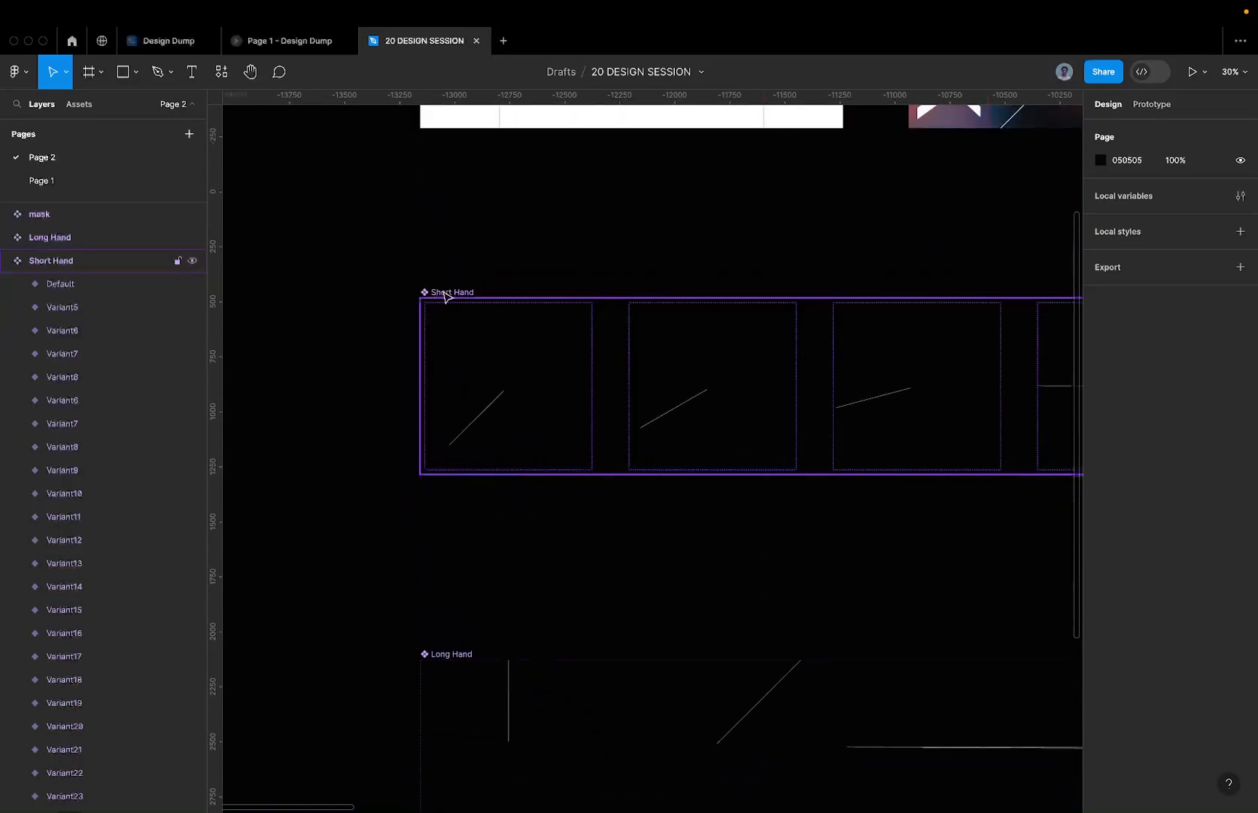
pyautogui.click(444, 295)
pyautogui.scroll(4, 445, 295)
pyautogui.hscroll(1, 445, 295)
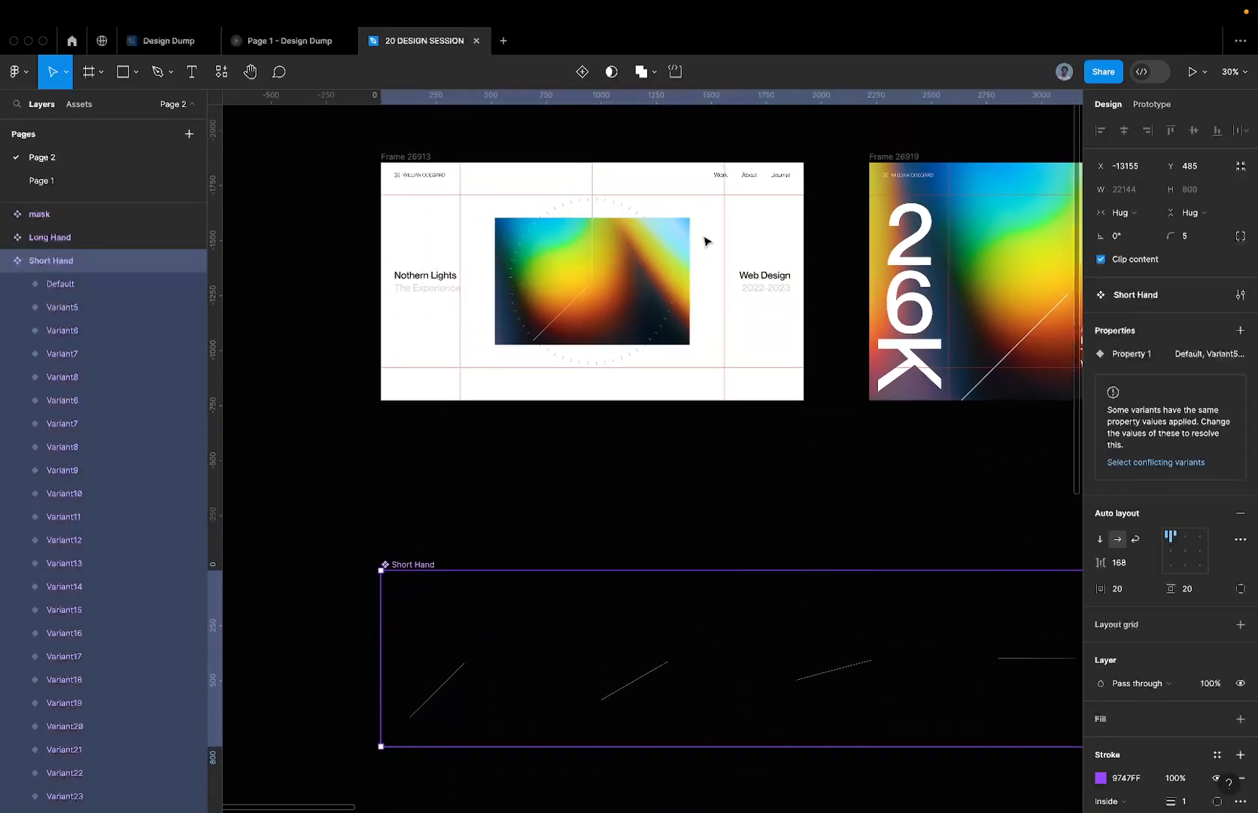
# - Examine Frame 26913 up close, including the text column with "Nothern Lights"
pyautogui.click(406, 157)
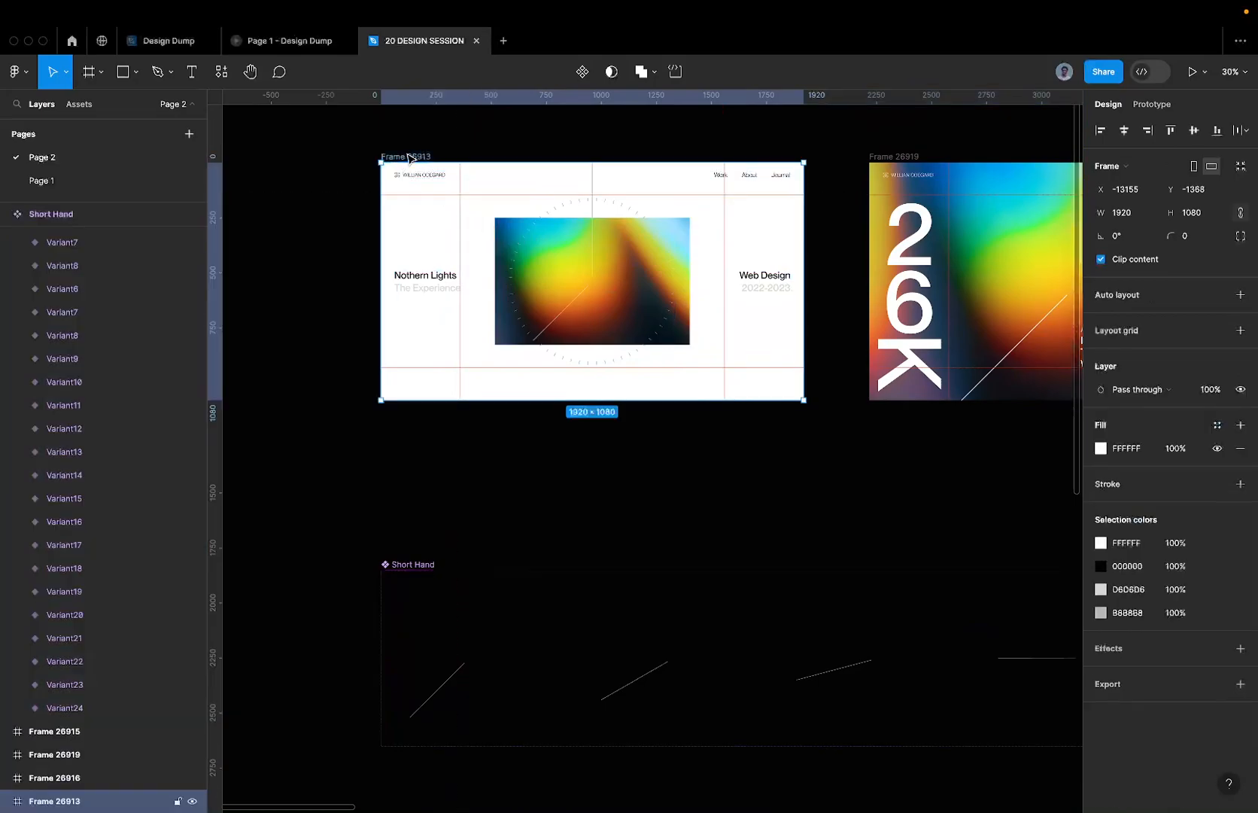
pyautogui.hscroll(1, 411, 159)
pyautogui.scroll(1, 411, 159)
pyautogui.hscroll(2, 411, 159)
pyautogui.scroll(1, 411, 159)
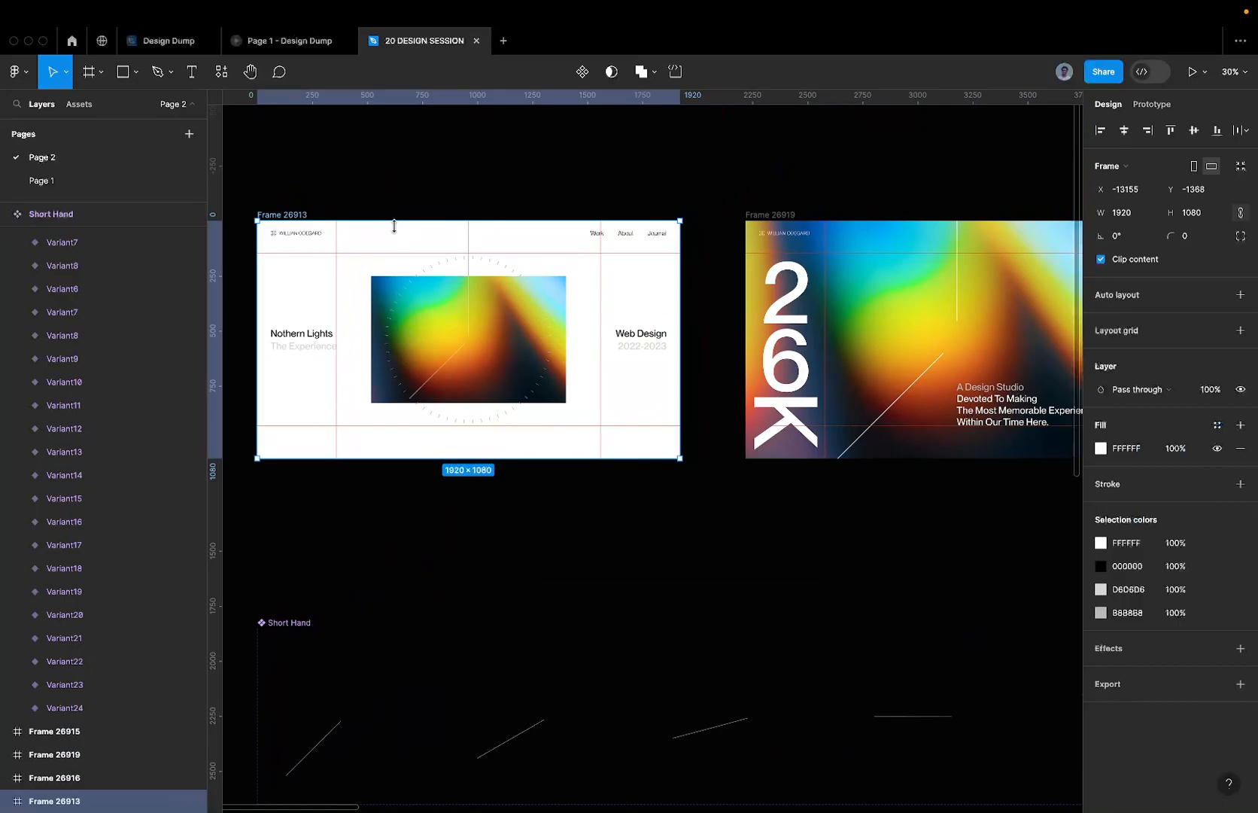
pyautogui.scroll(5, 272, 253)
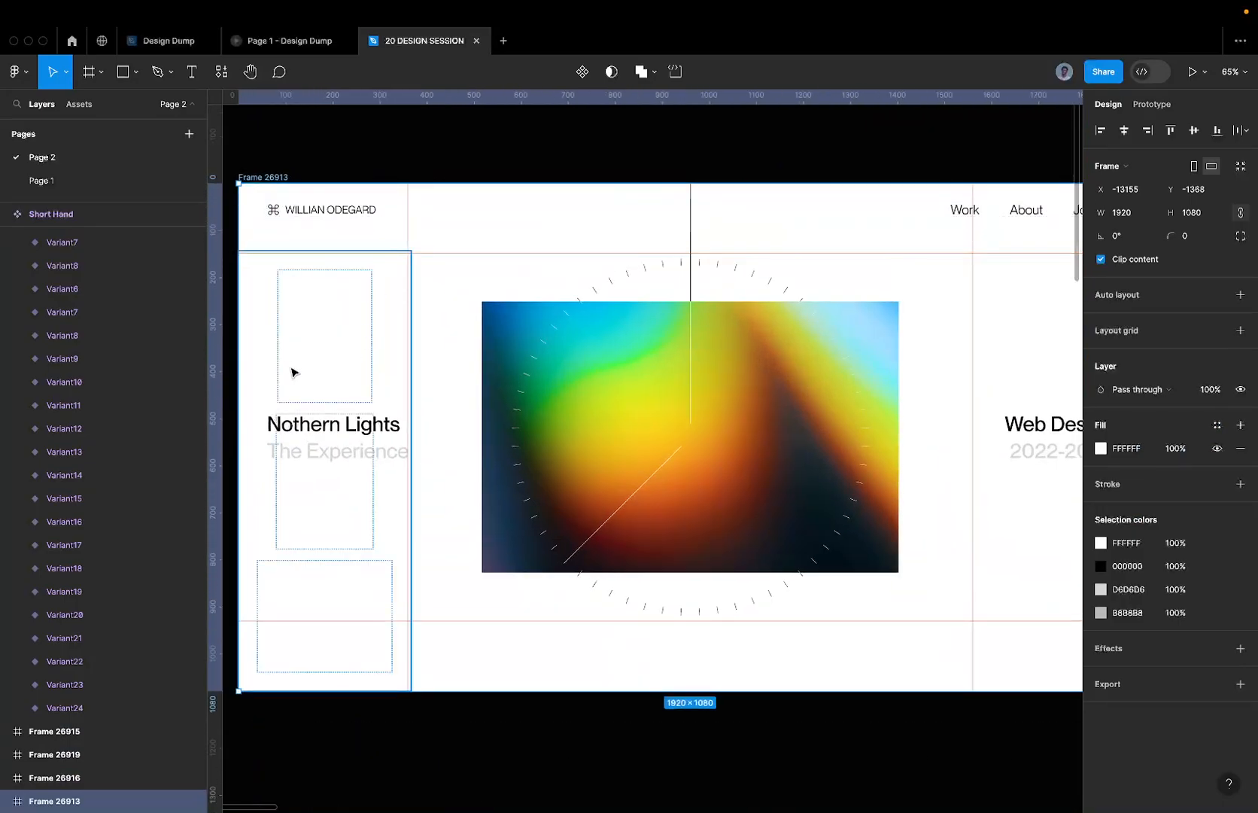
pyautogui.click(293, 430)
pyautogui.scroll(-2, 290, 422)
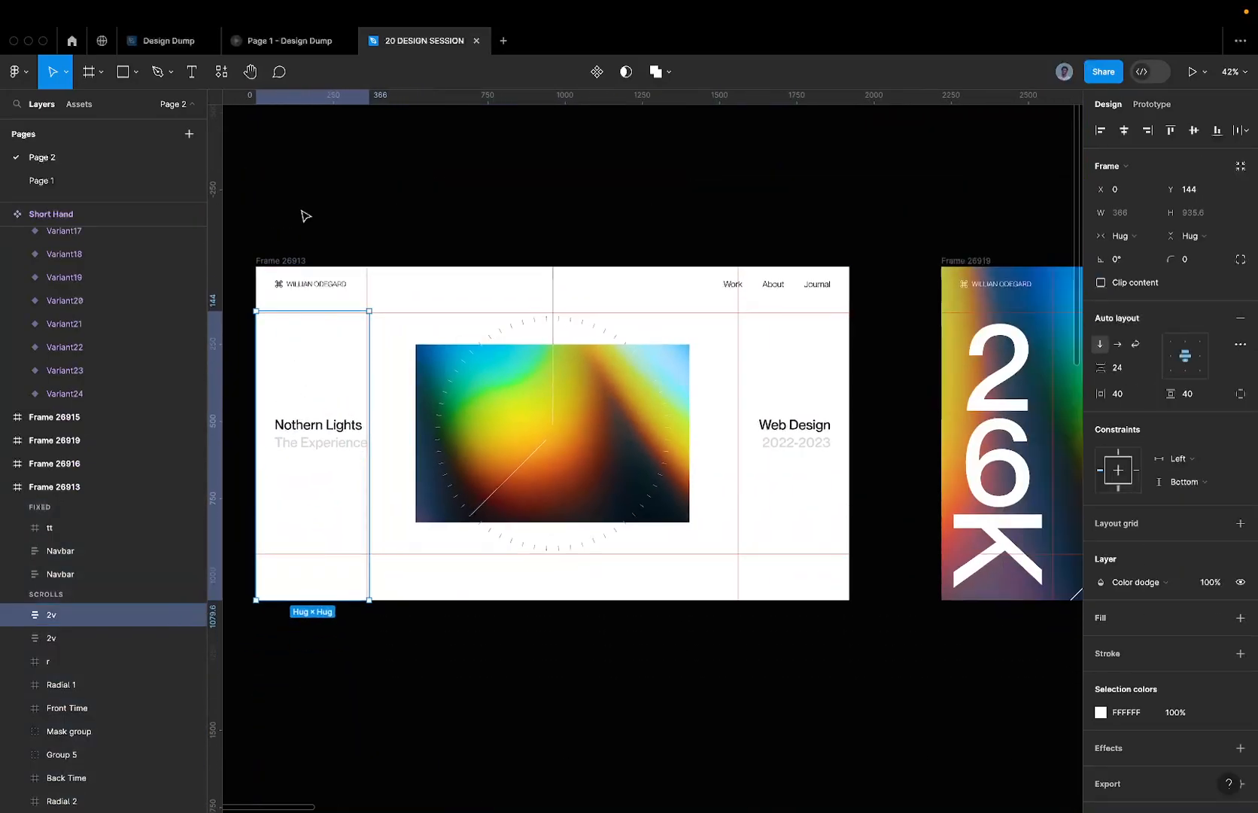
# - Check the running prototype and the Design Dump file, then return to 20 DESIGN SESSION and look over Frame 26913 and Short Hand
pyautogui.click(285, 40)
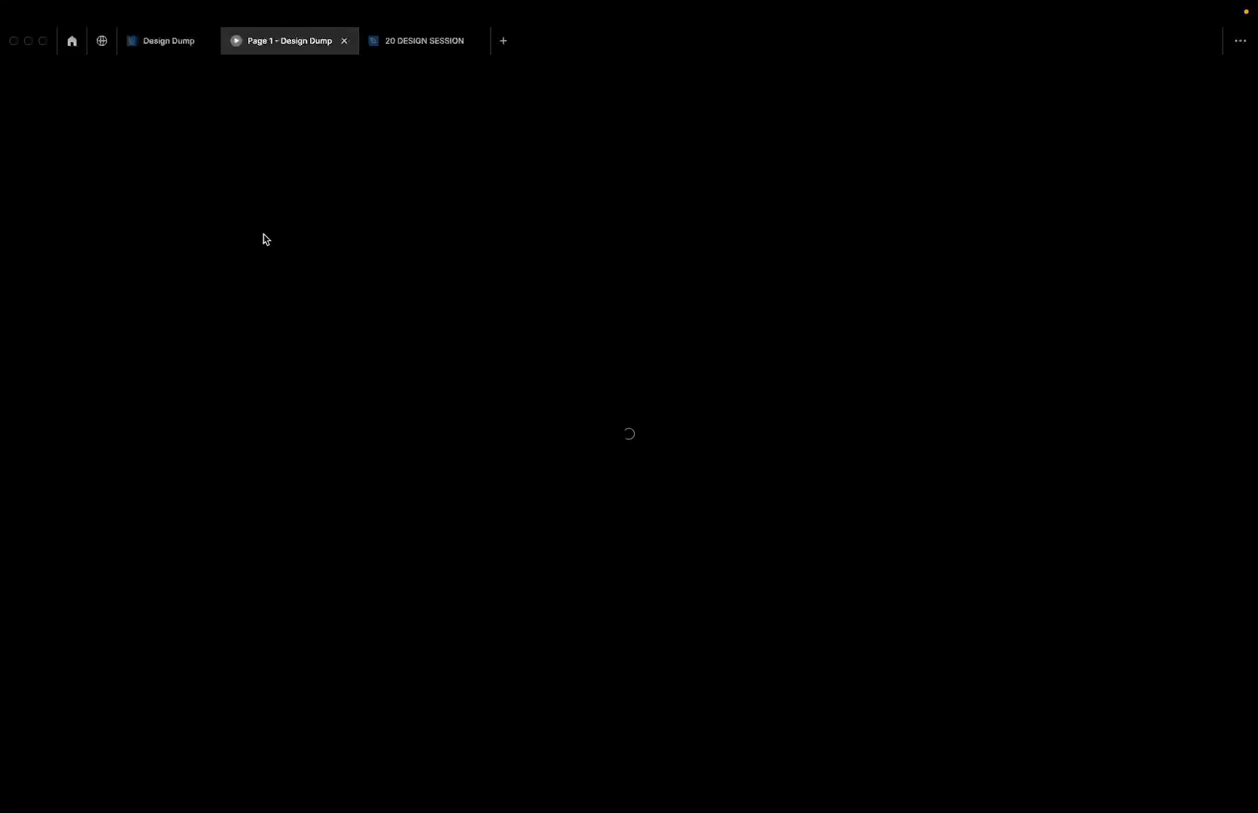
pyautogui.moveTo(407, 53)
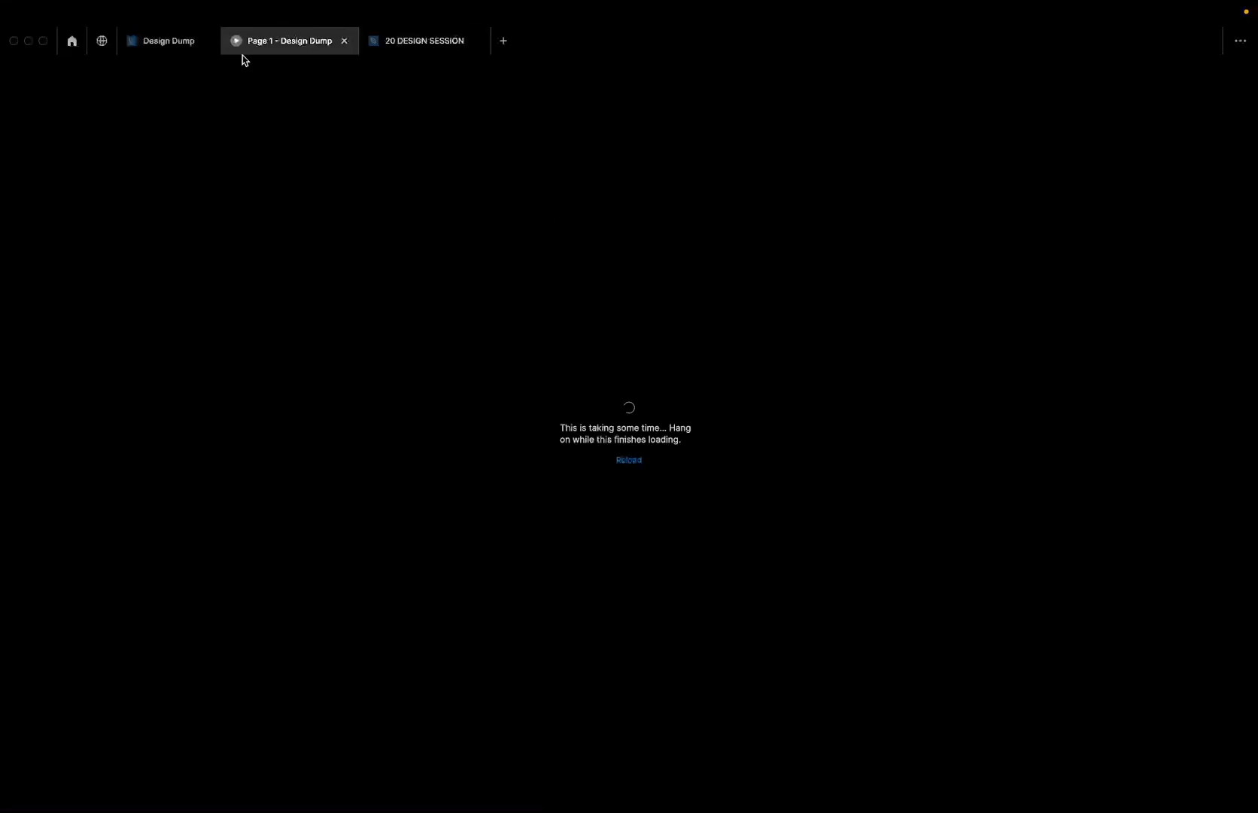
pyautogui.click(178, 47)
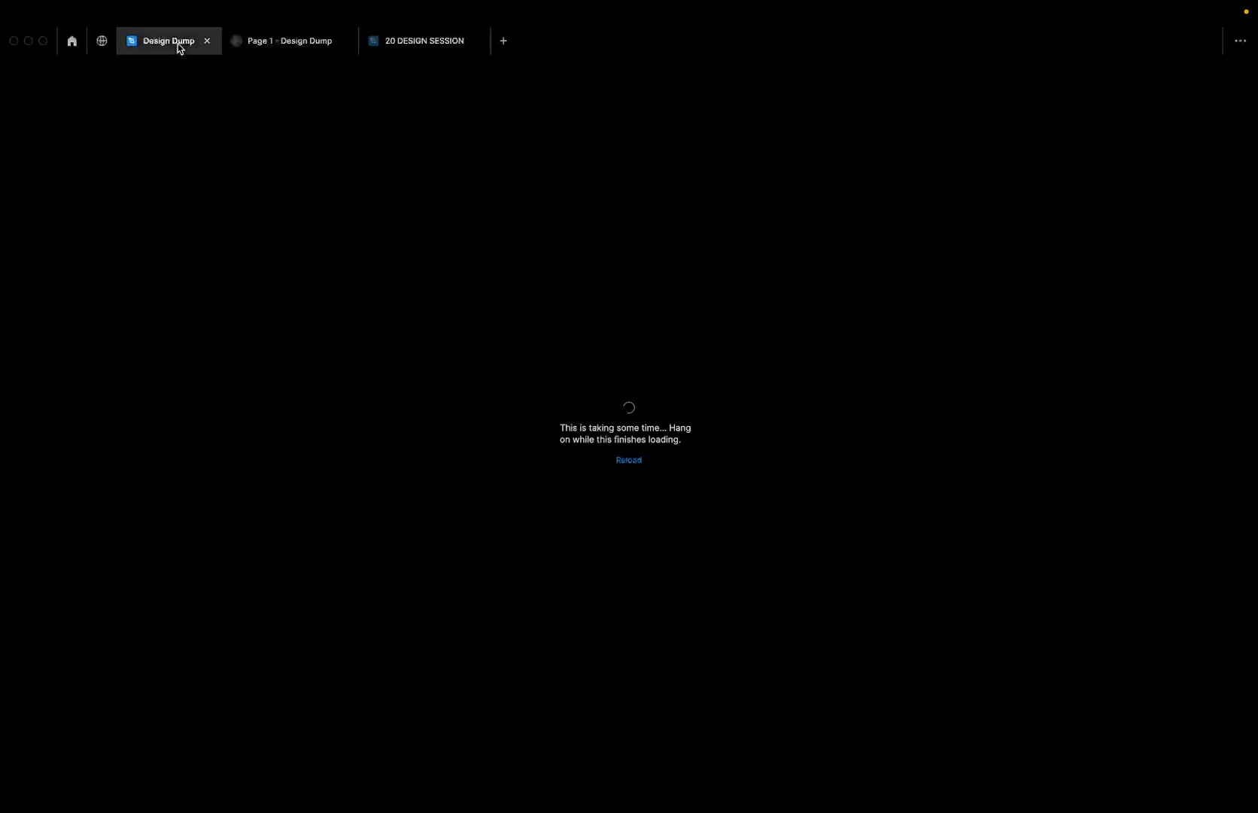
pyautogui.click(410, 45)
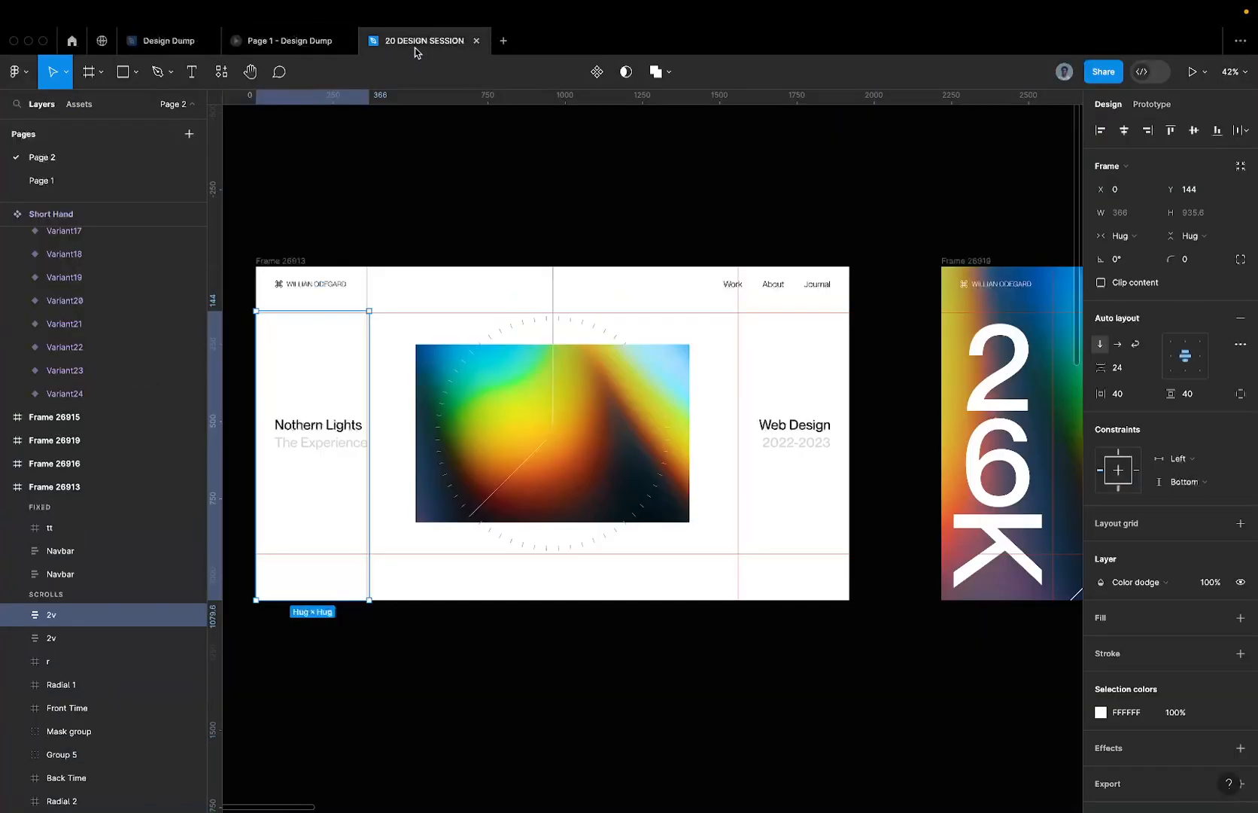
pyautogui.scroll(-3, 533, 393)
pyautogui.scroll(-4, 529, 397)
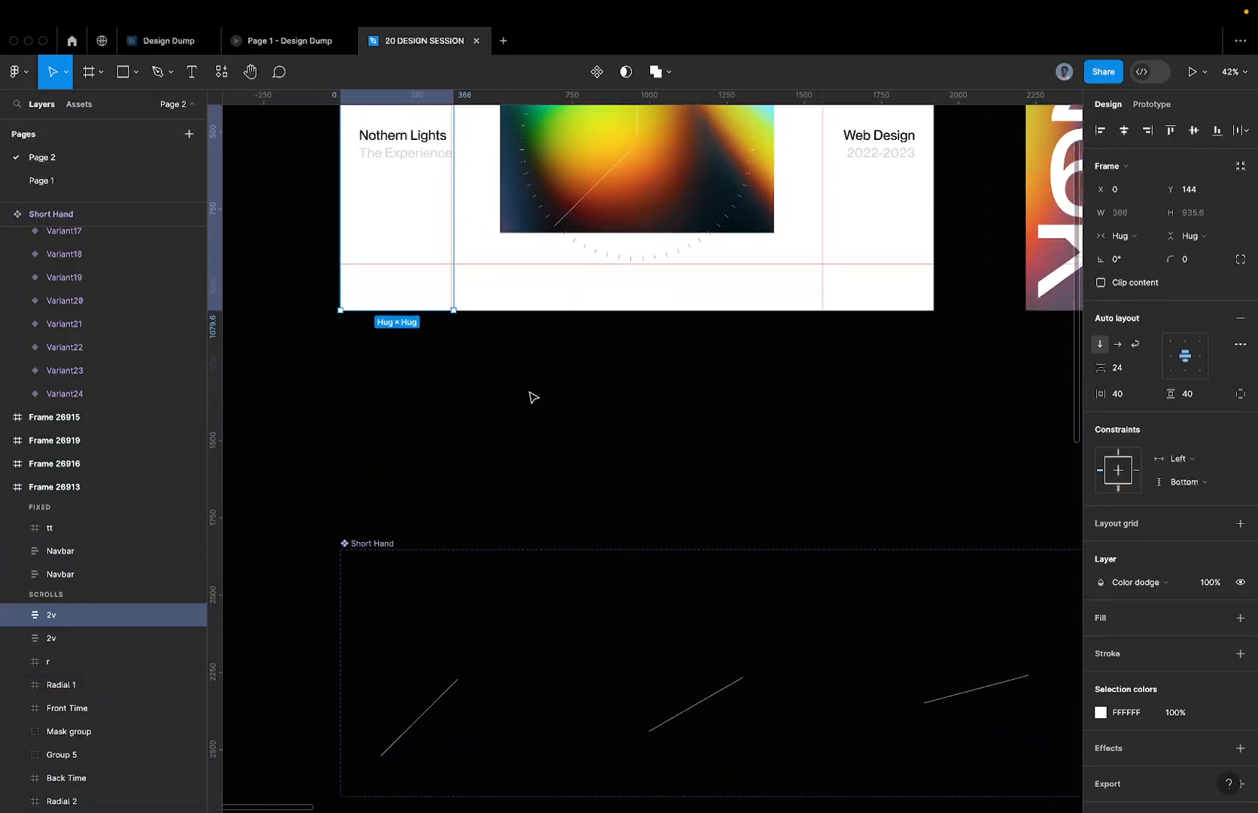
pyautogui.scroll(1, 564, 464)
pyautogui.hscroll(1, 564, 463)
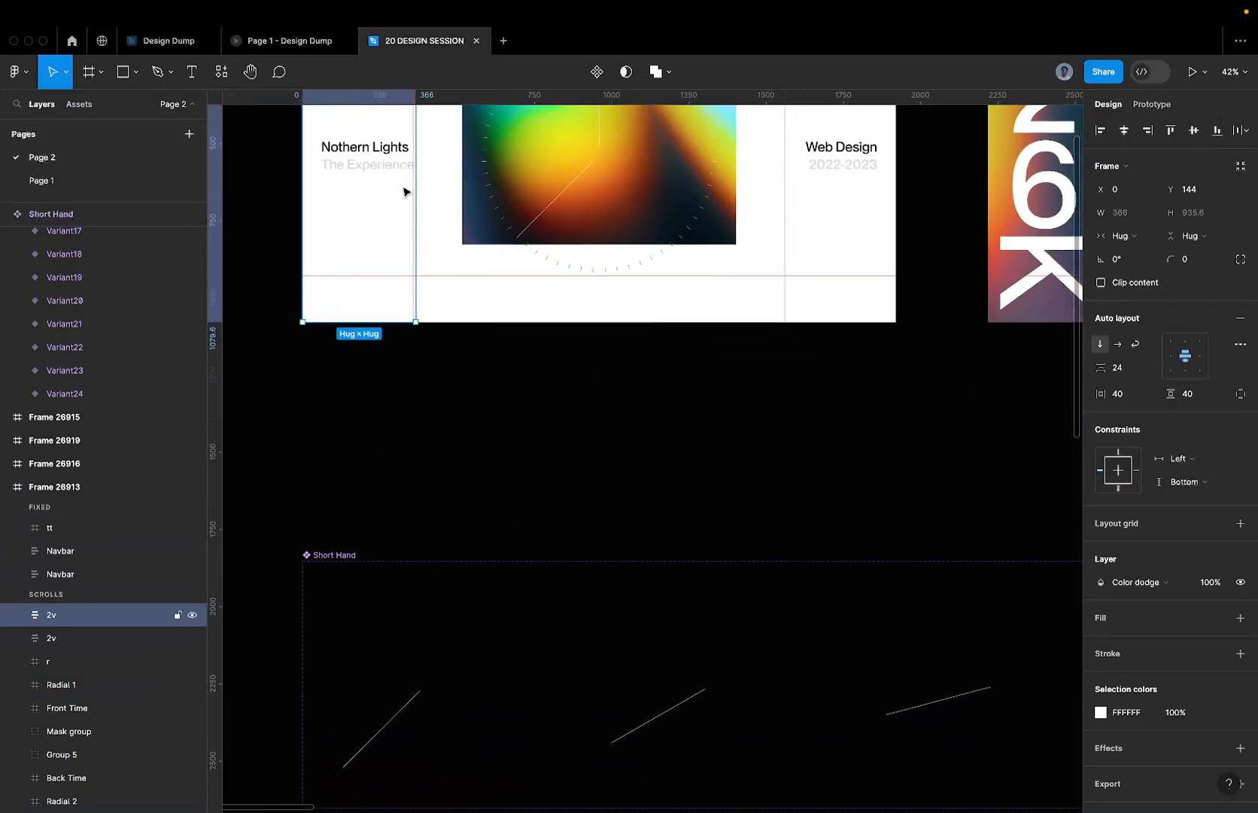
# - Return to the Design Dump file and close the running prototype
pyautogui.click(261, 41)
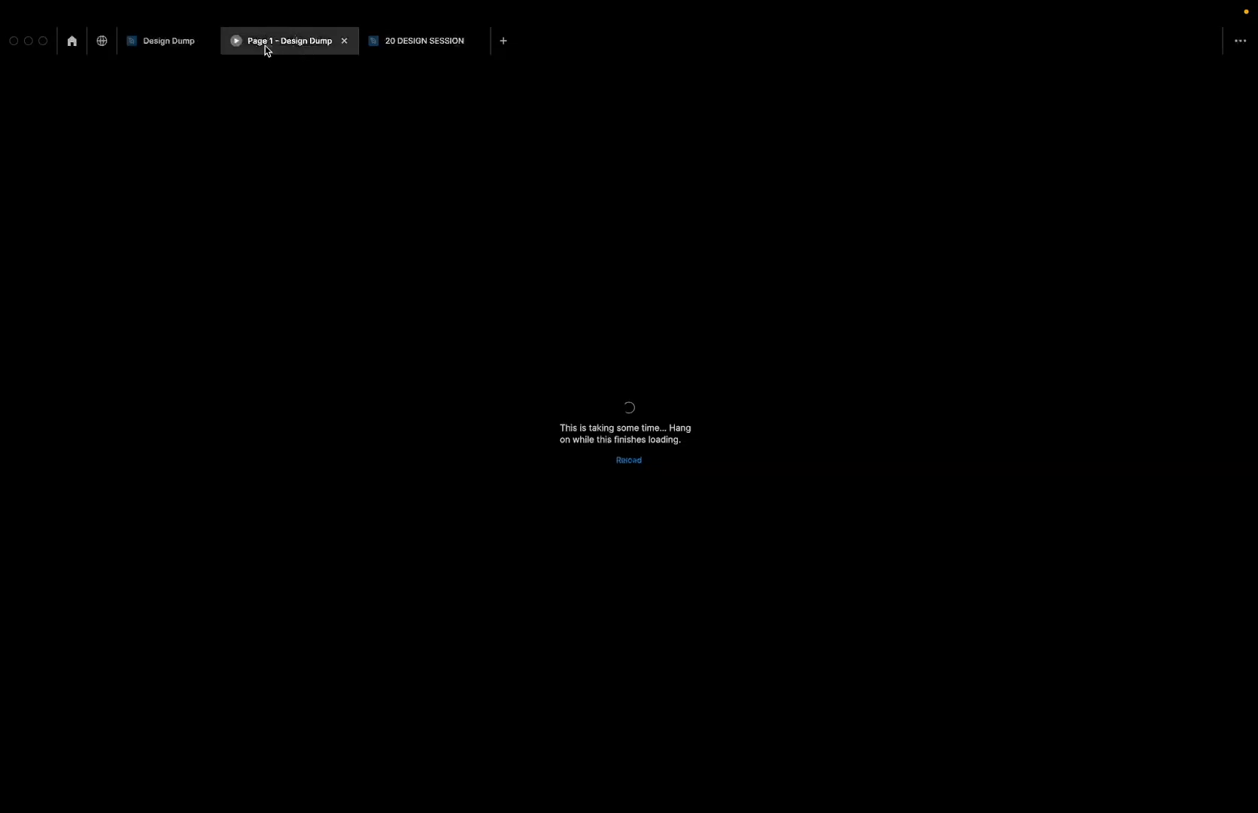
pyautogui.click(163, 41)
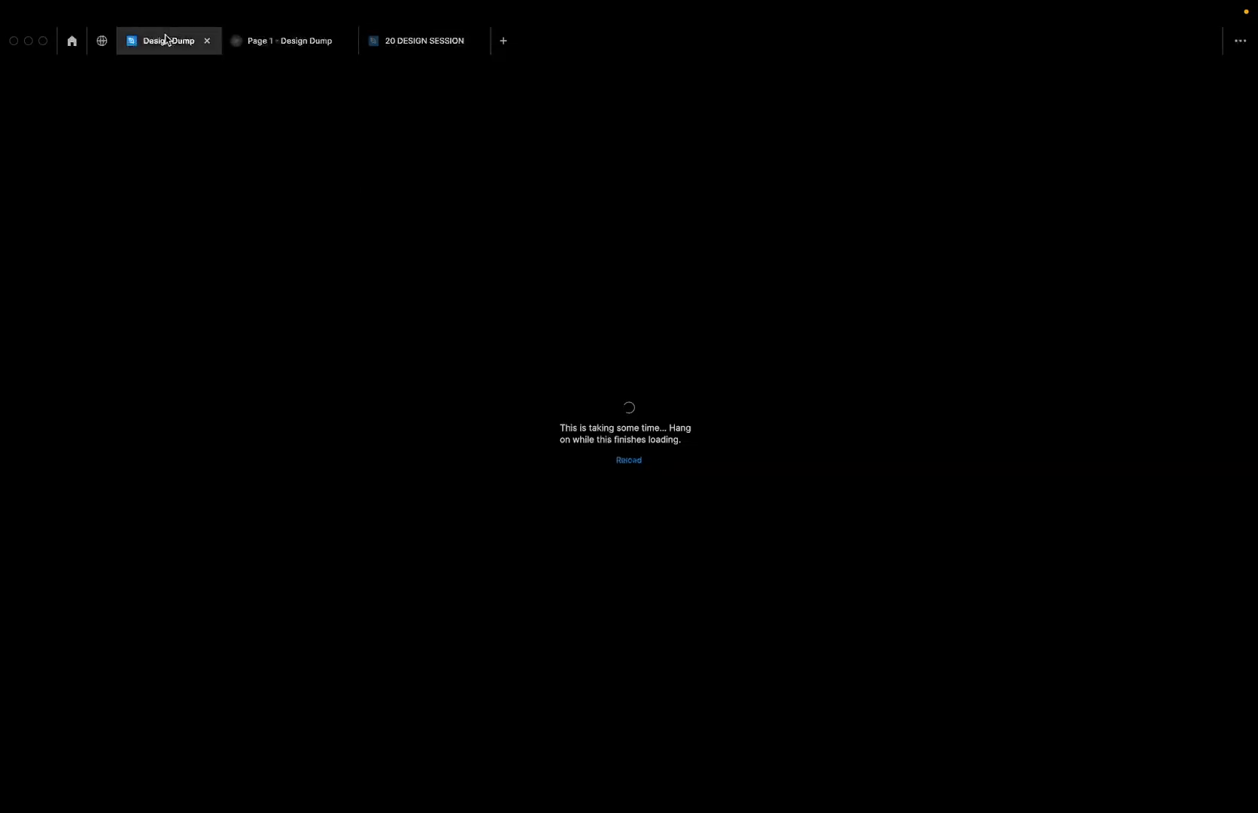
pyautogui.click(345, 41)
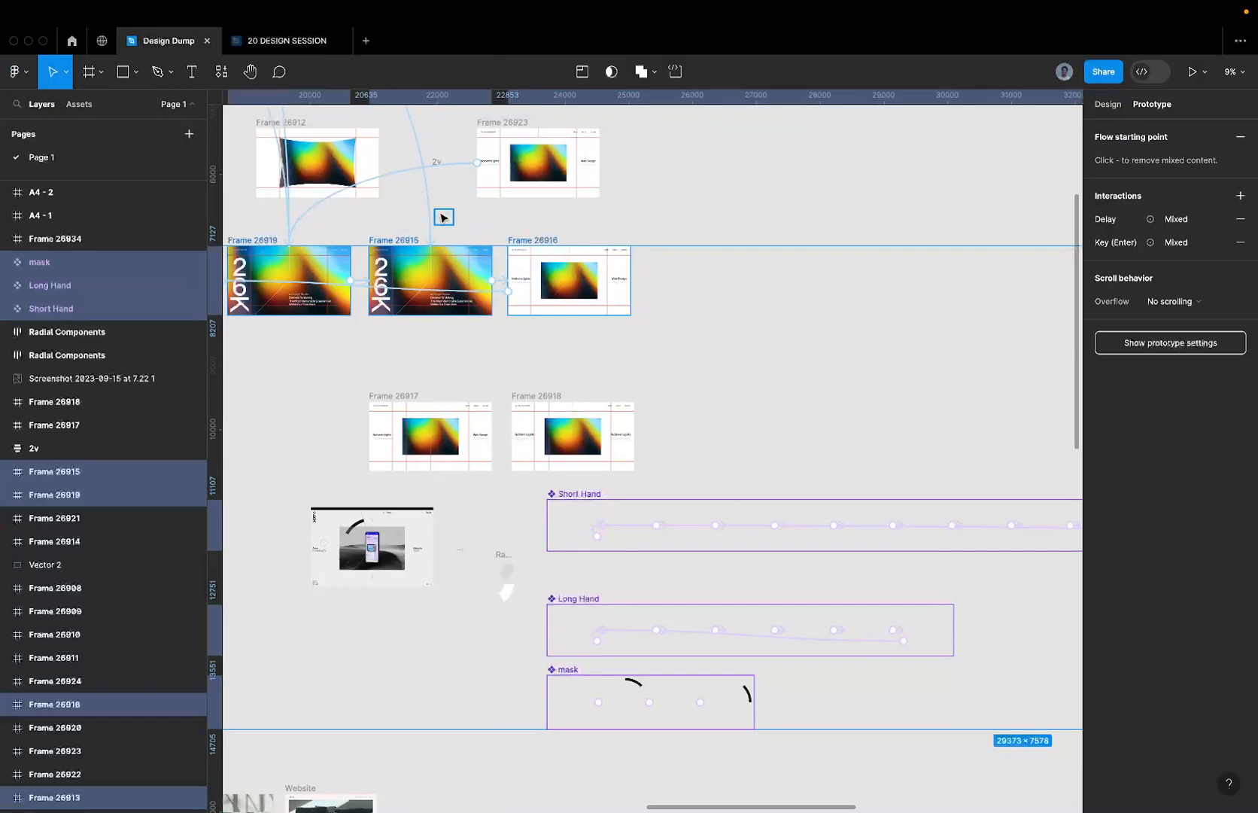
# - Examine the prototype connections around Frames 26912, 26919 and 26913 in the Design Dump file
pyautogui.hscroll(-5, 256, 263)
pyautogui.scroll(5, 467, 186)
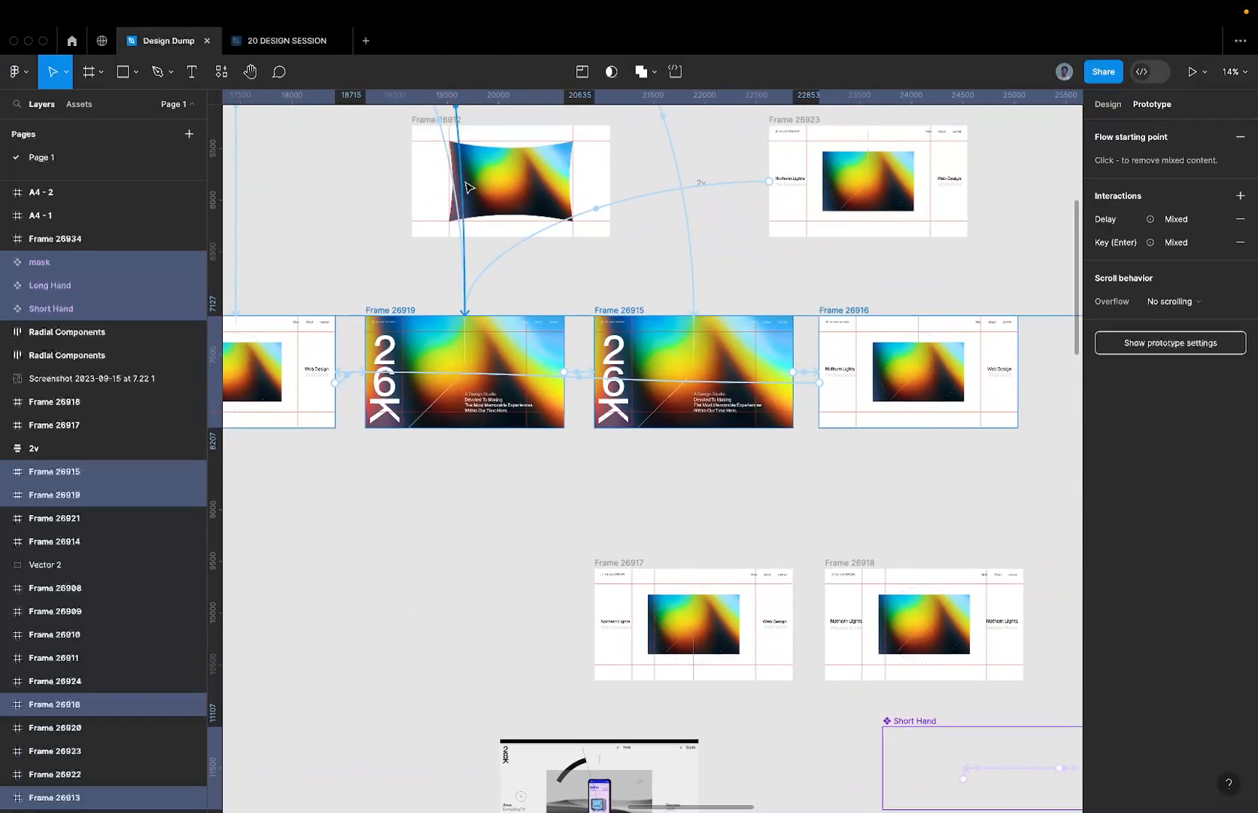
pyautogui.scroll(5, 481, 165)
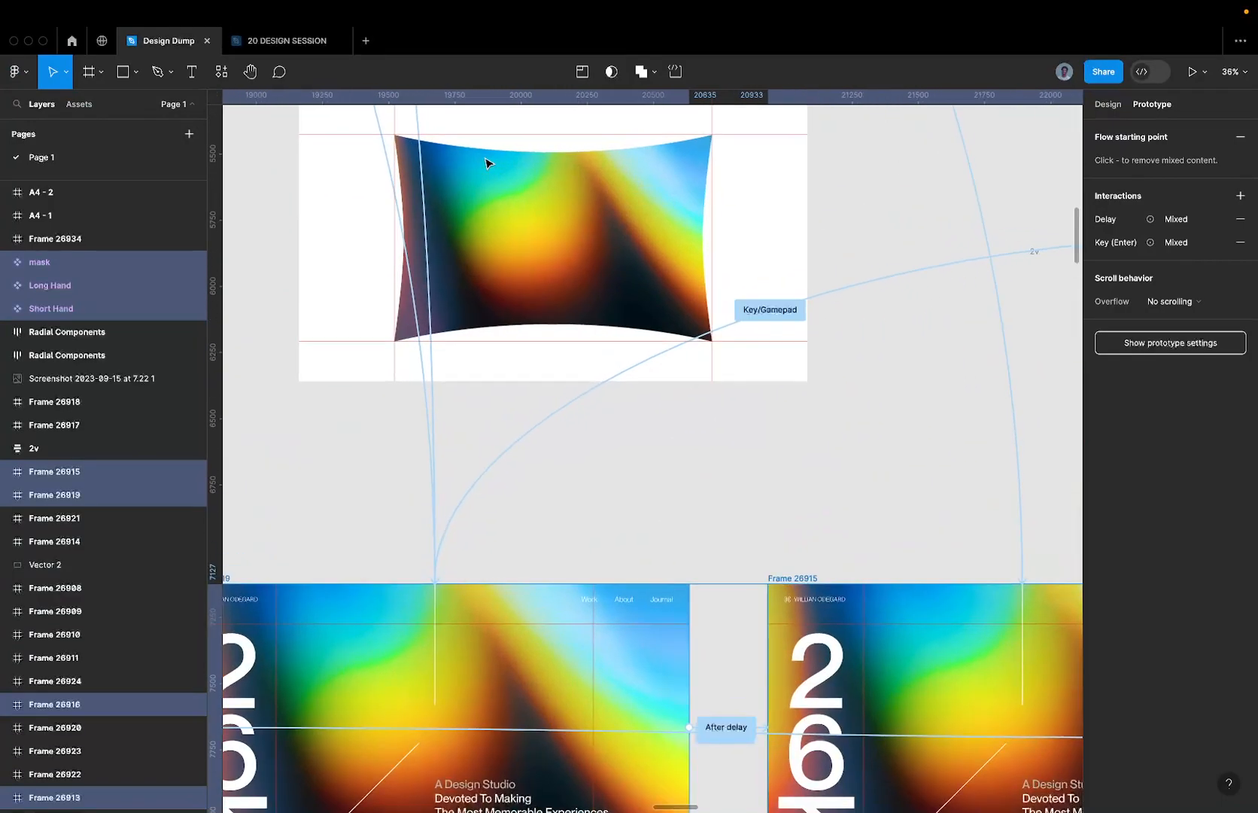
pyautogui.hscroll(-3, 485, 163)
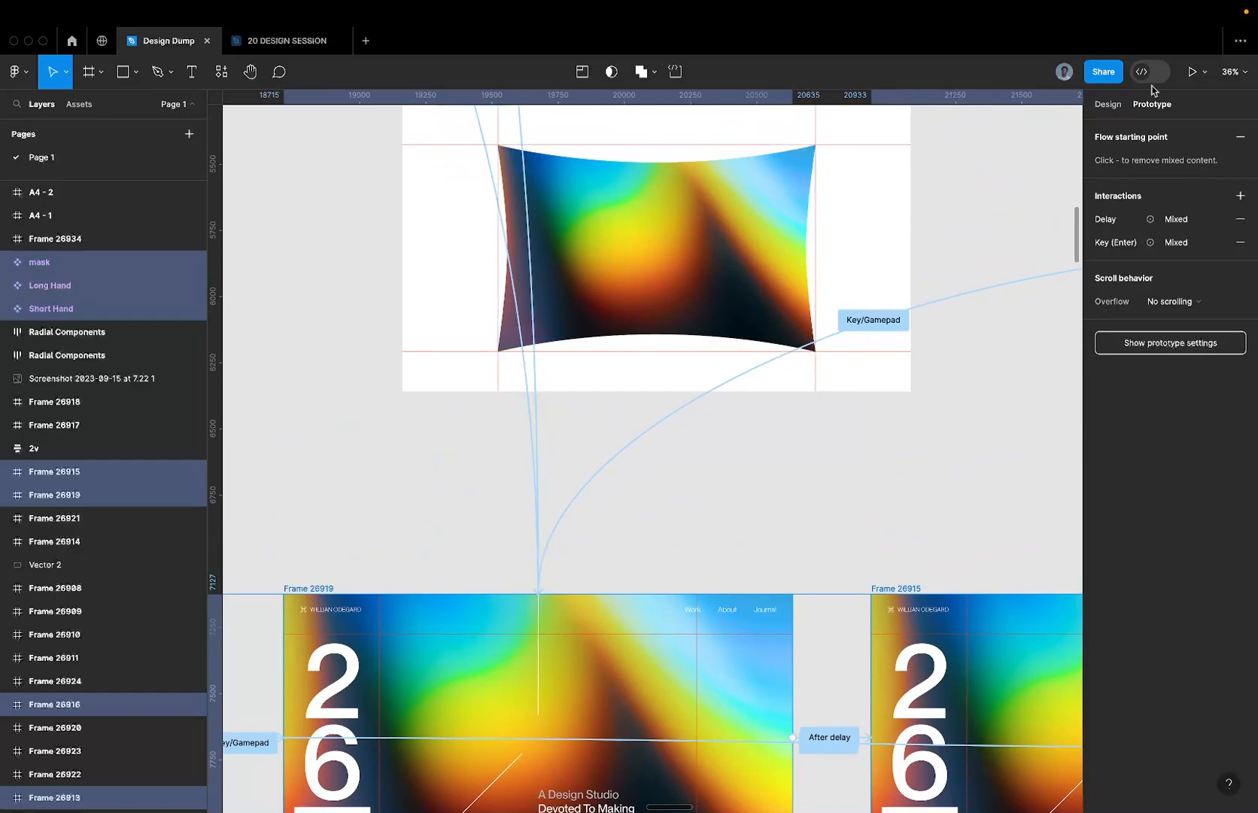
pyautogui.hscroll(-6, 1000, 252)
pyautogui.scroll(-3, 999, 252)
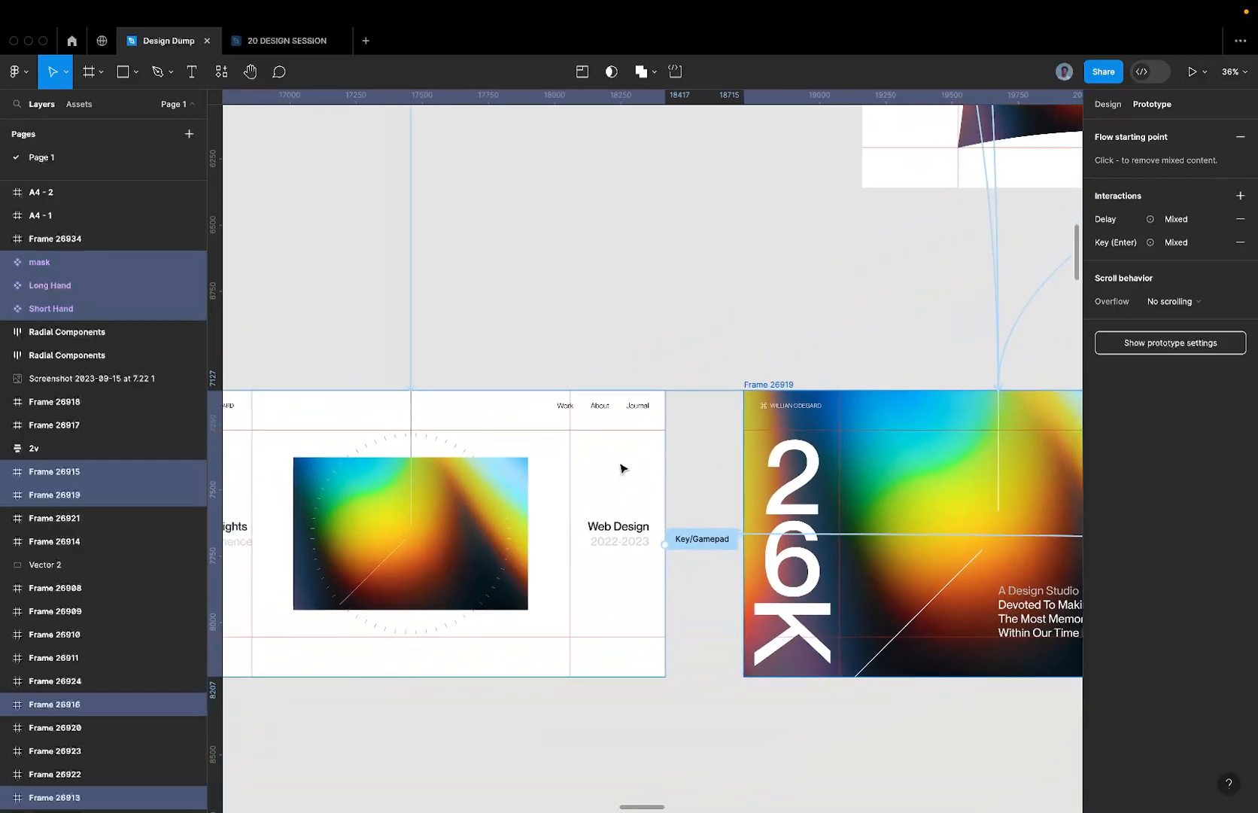
pyautogui.click(379, 537)
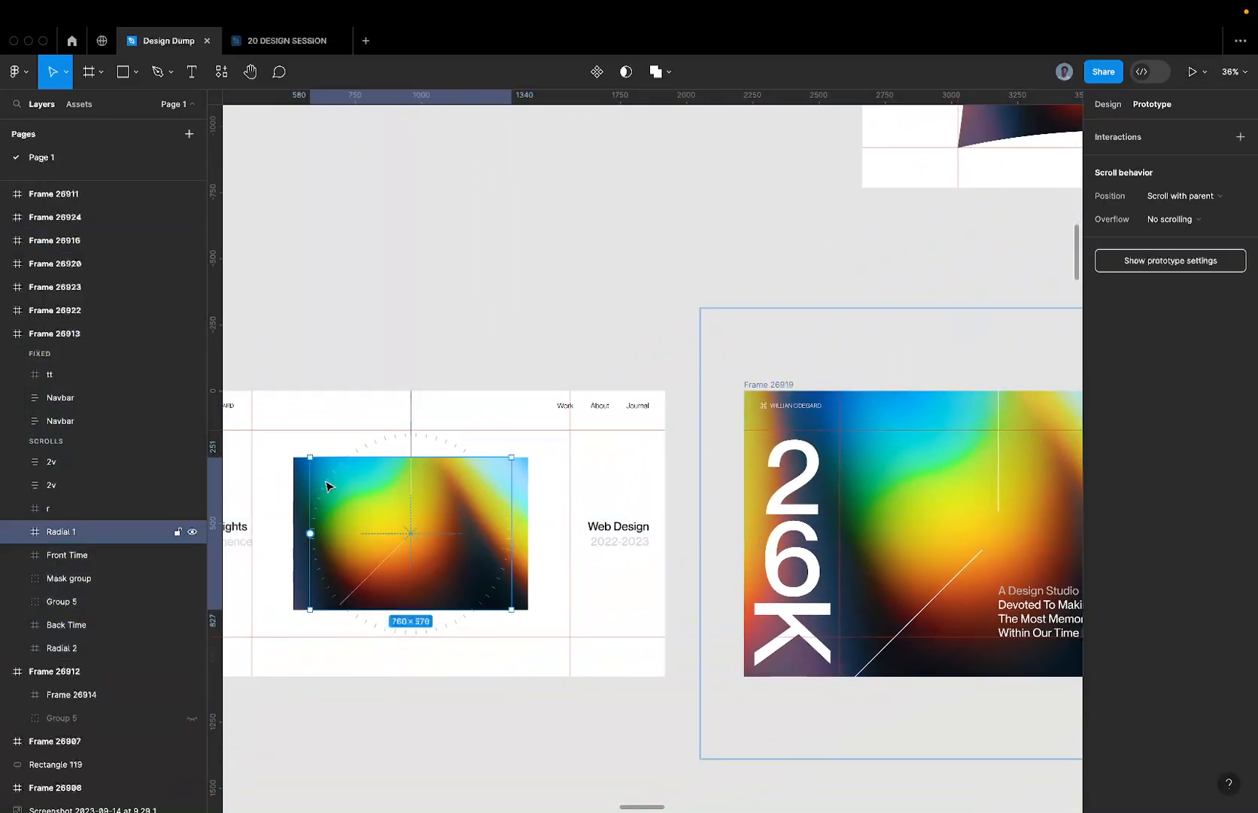
pyautogui.moveTo(357, 493); pyautogui.dragTo(375, 259)
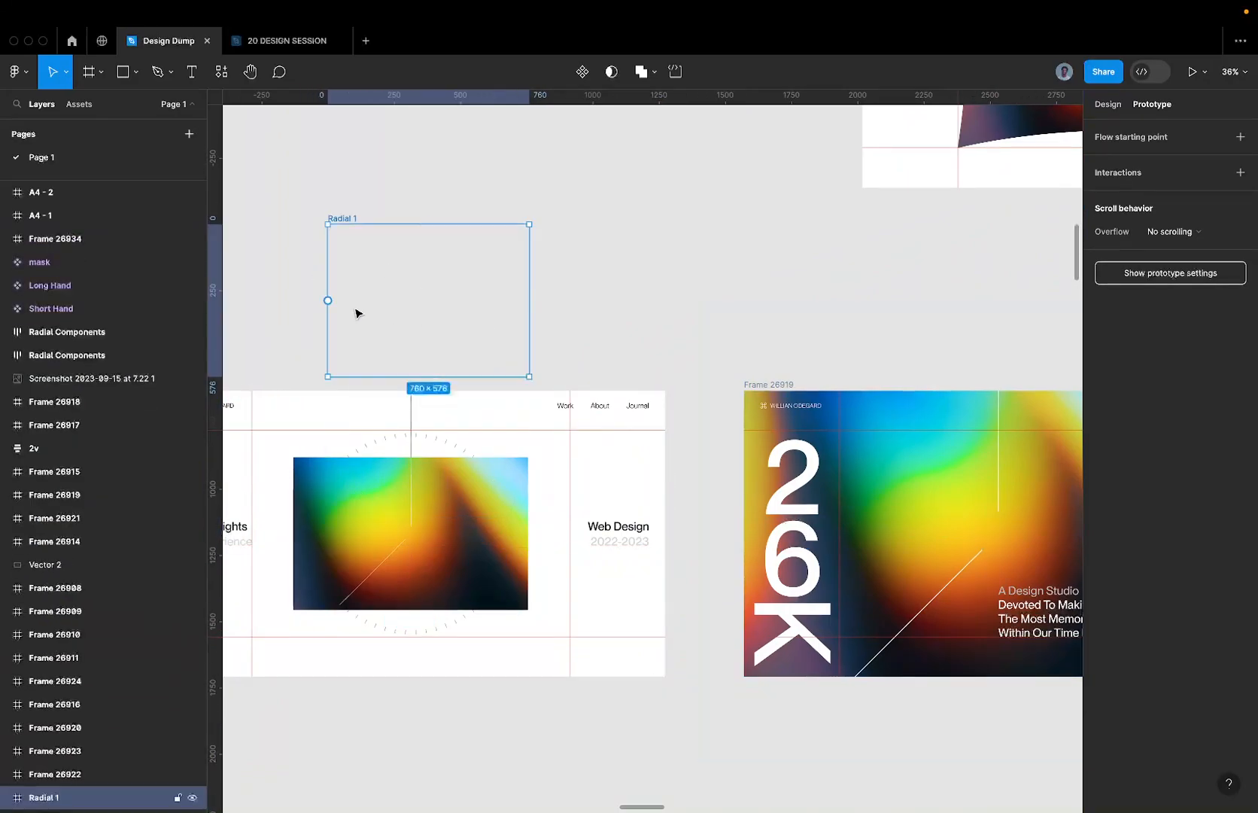
pyautogui.press('super+z')
# - Move the front Mask group out of Frame 26913 and place it on the canvas just above the frame
pyautogui.click(293, 477)
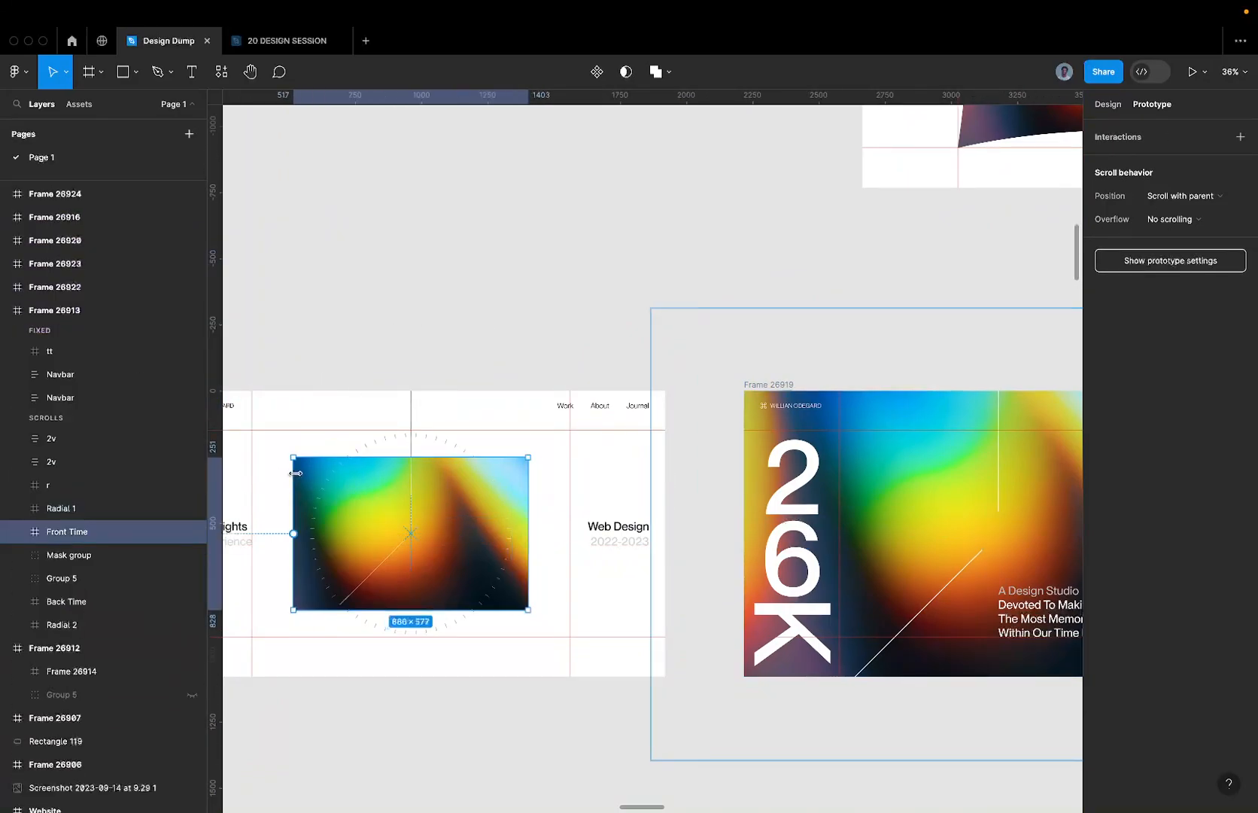
pyautogui.scroll(5, 296, 472)
pyautogui.click(95, 554)
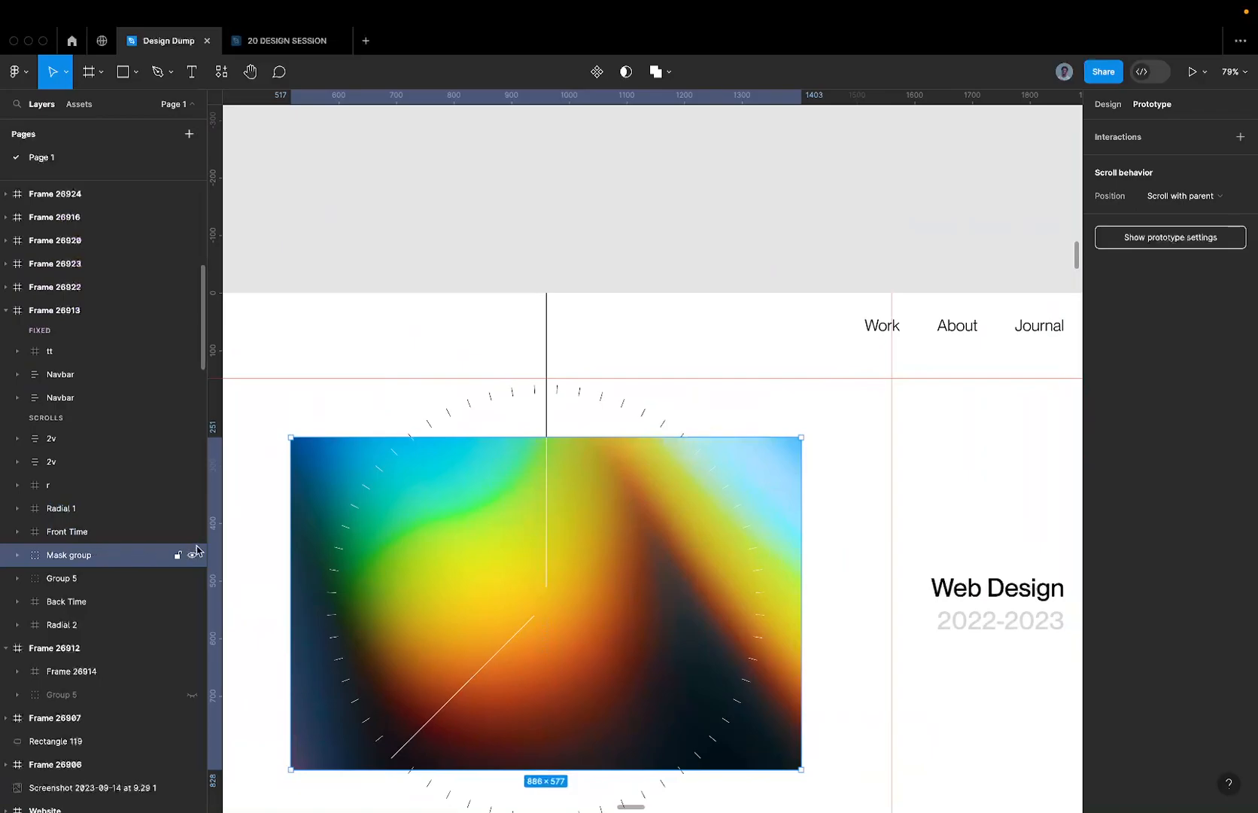
pyautogui.scroll(-5, 363, 211)
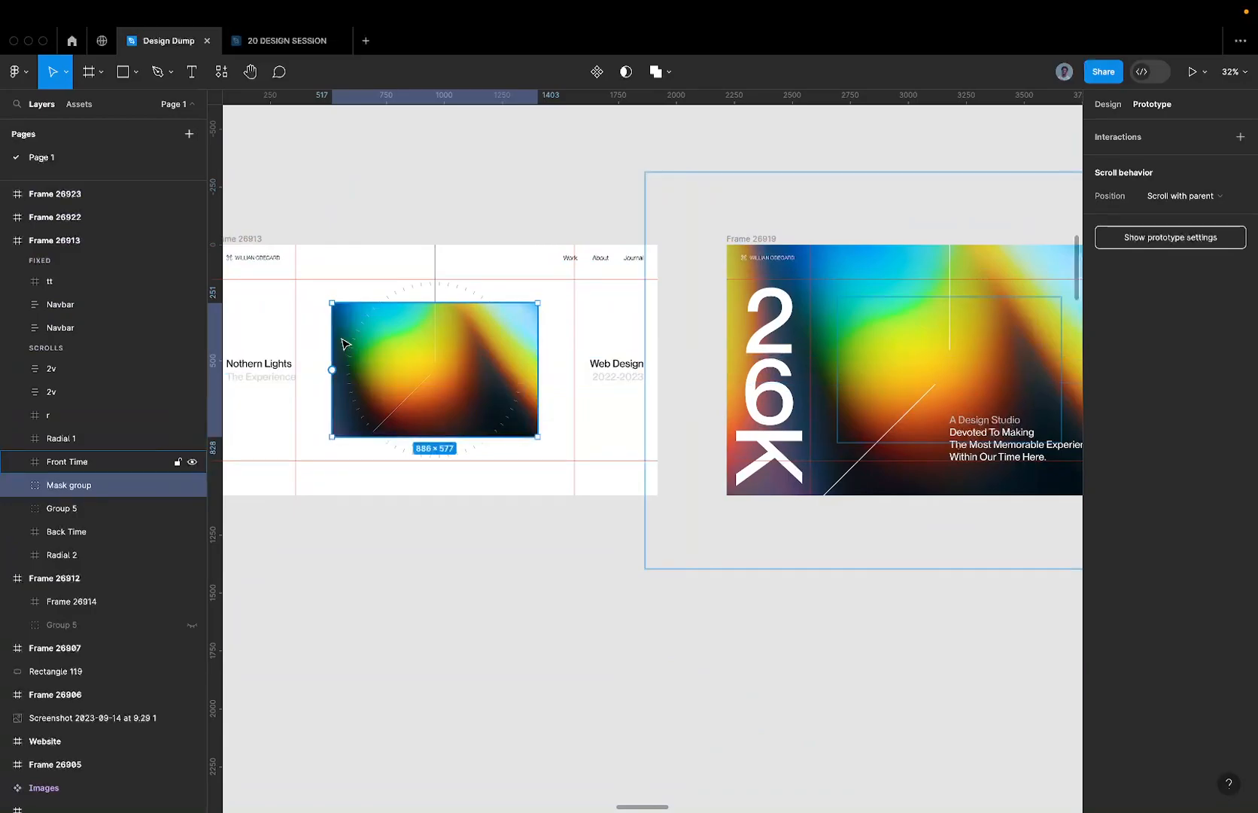
pyautogui.scroll(-2, 343, 340)
pyautogui.moveTo(342, 340); pyautogui.dragTo(364, 201)
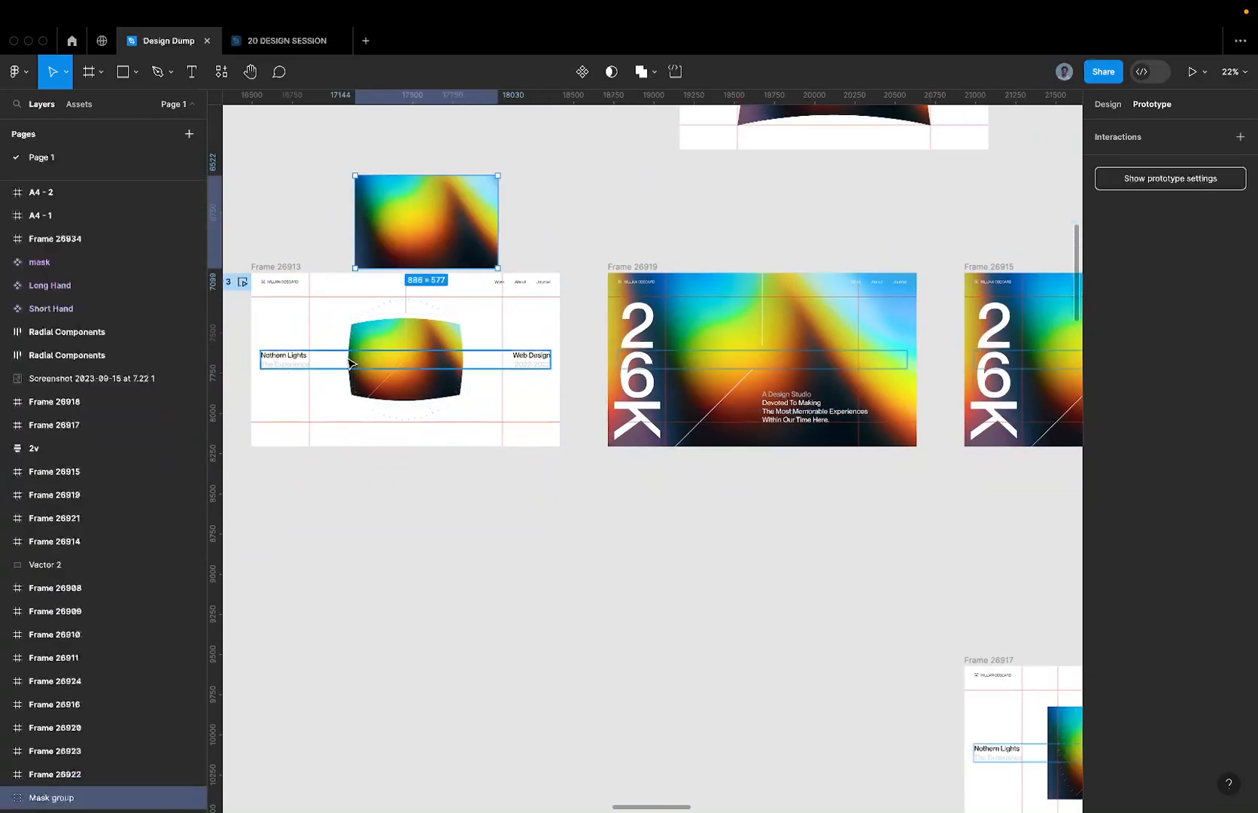
# - Launch the prototype in its own tab and return to the Design Dump file
pyautogui.scroll(5, 348, 364)
pyautogui.click(412, 315)
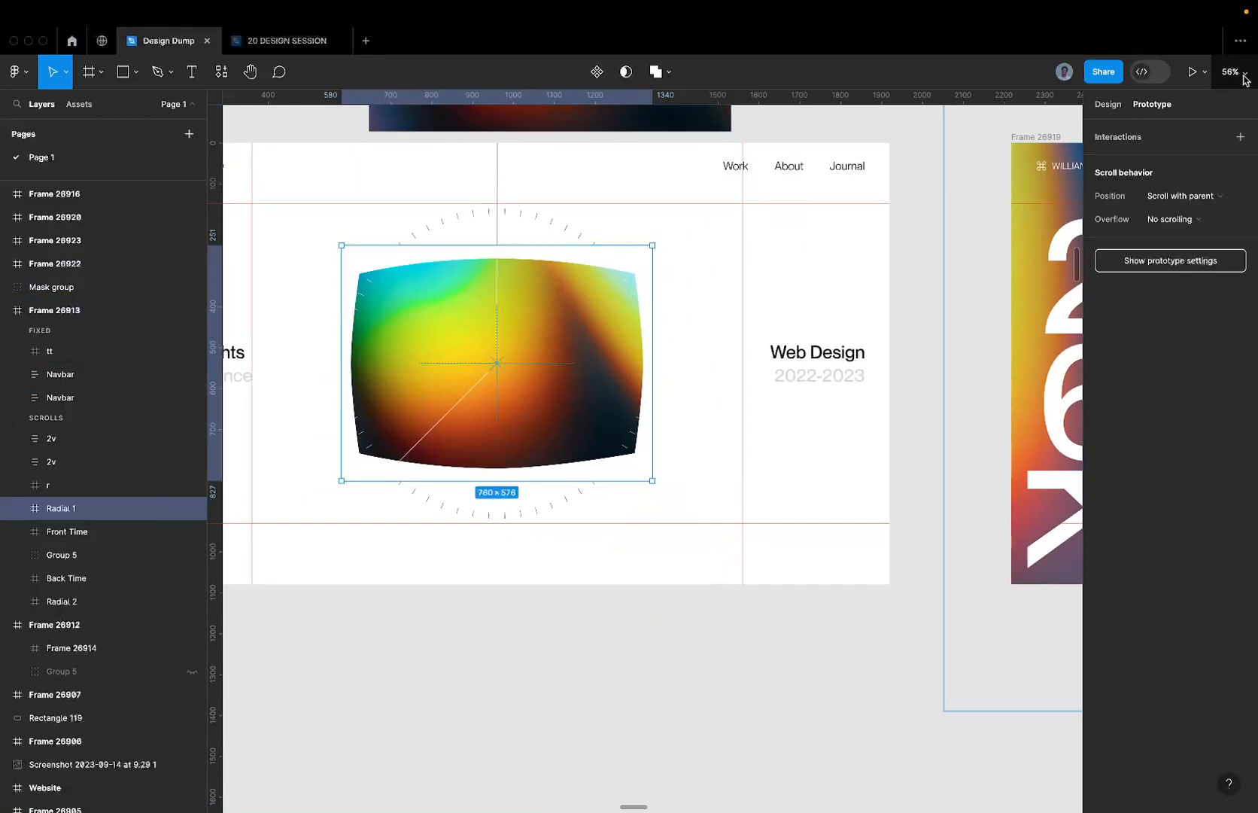
pyautogui.click(1193, 72)
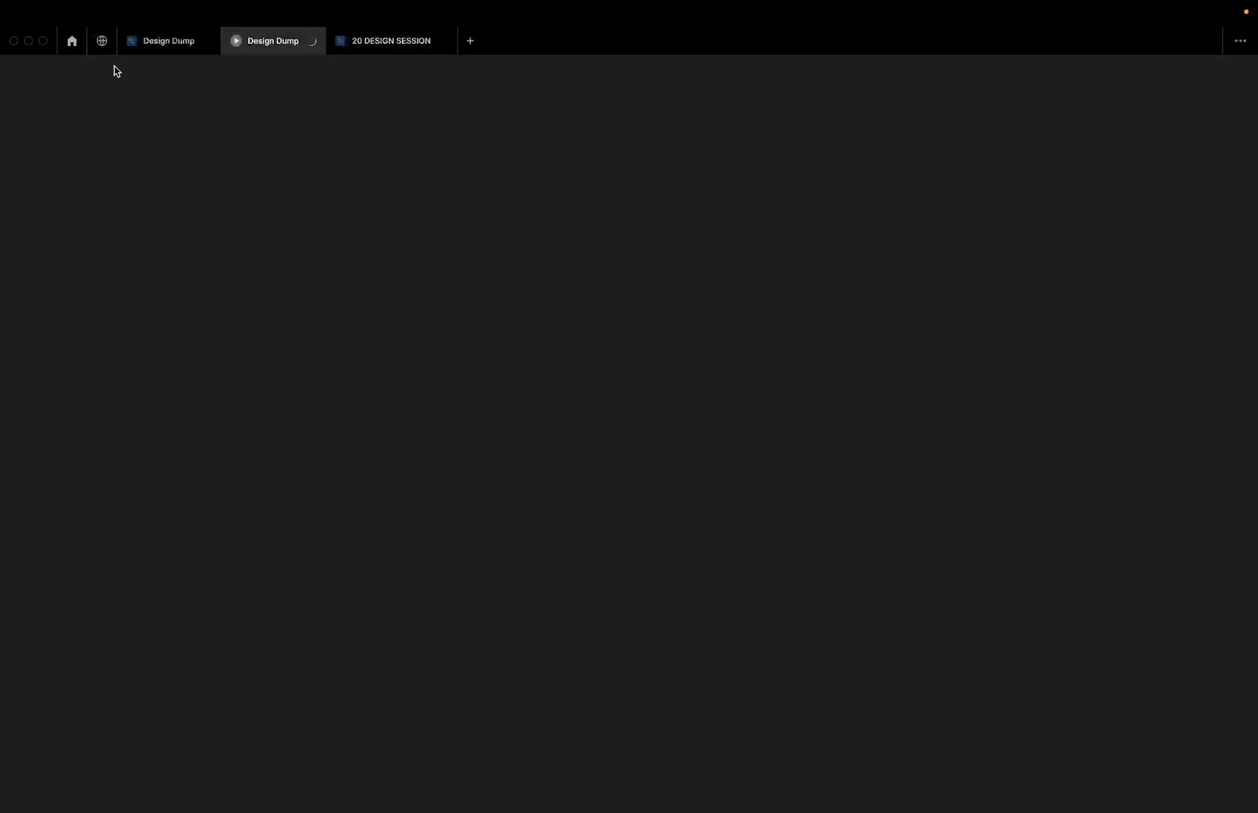
pyautogui.click(150, 46)
# - Examine the curved gradient image, the Radial 1 ticks and the hands in Frame 26913
pyautogui.scroll(3, 363, 282)
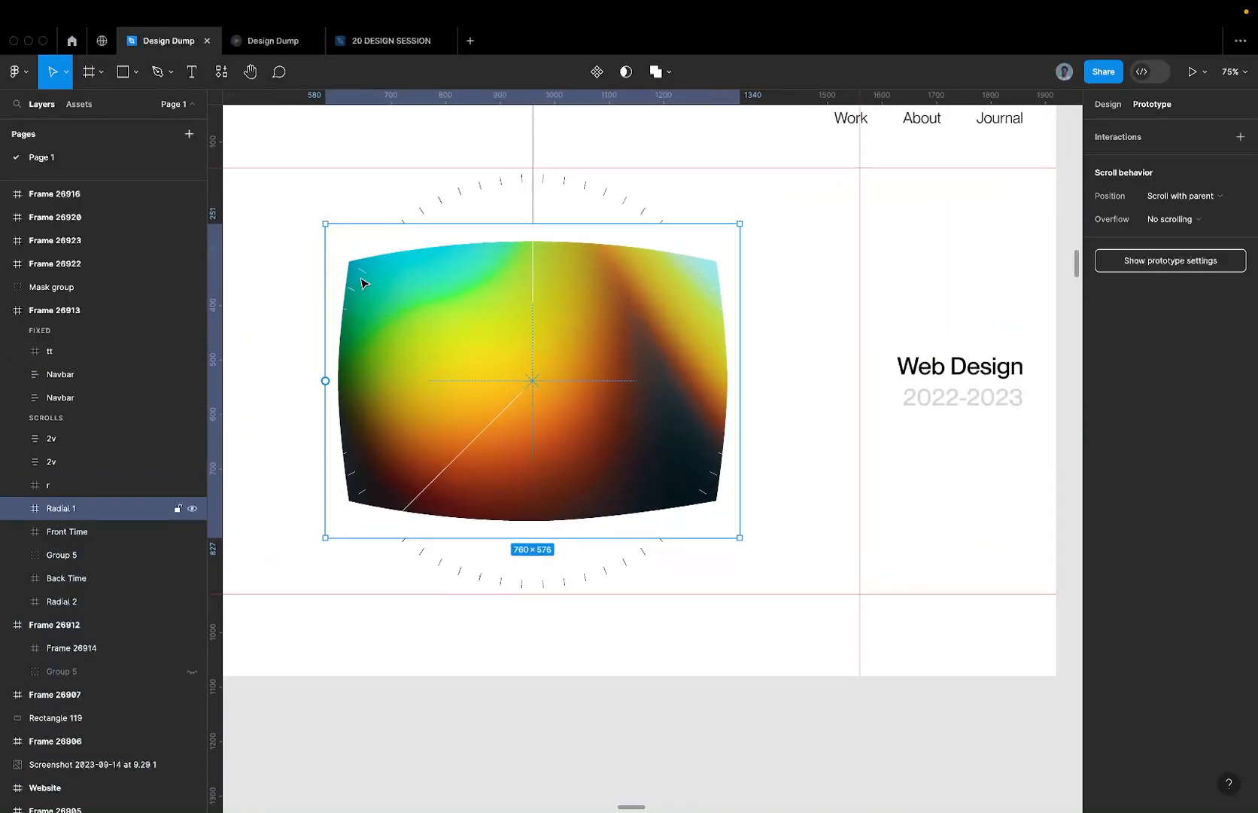
pyautogui.scroll(-5, 452, 248)
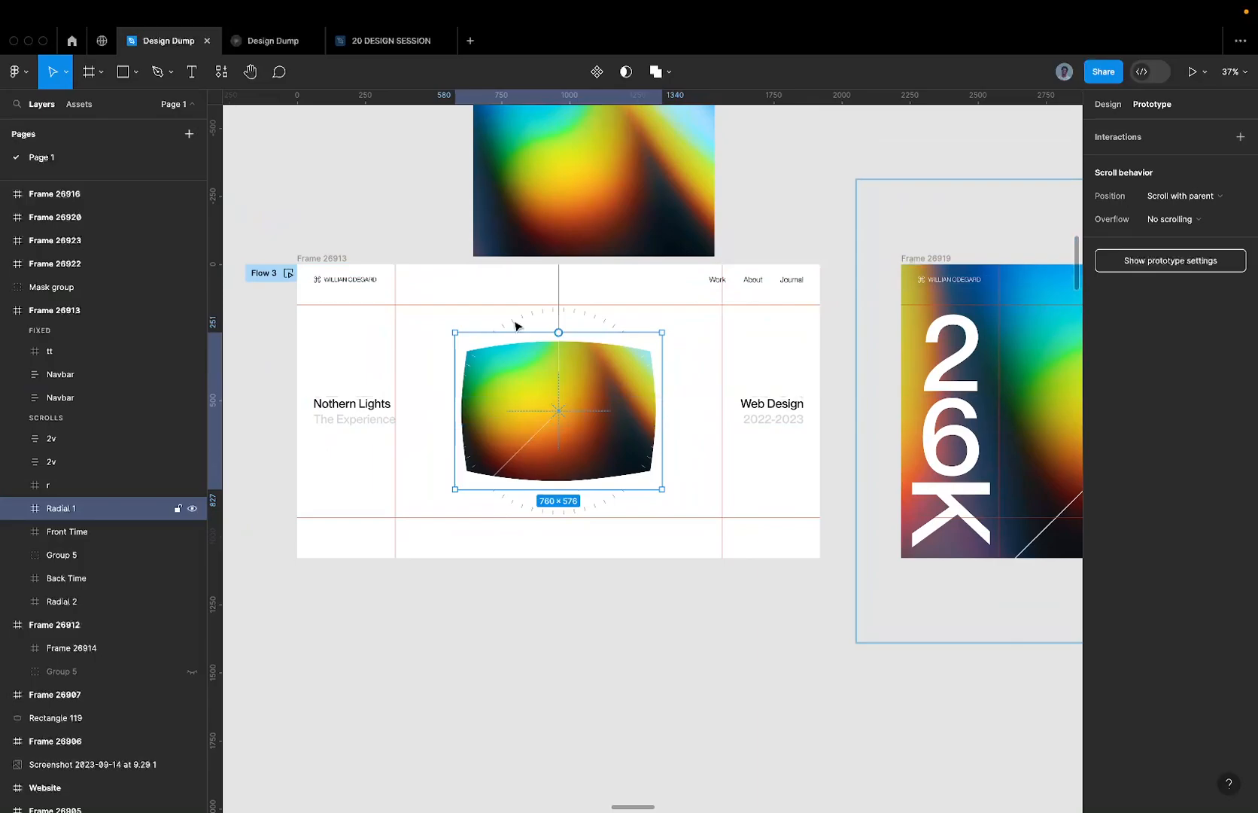
pyautogui.scroll(1, 495, 180)
pyautogui.scroll(1, 496, 181)
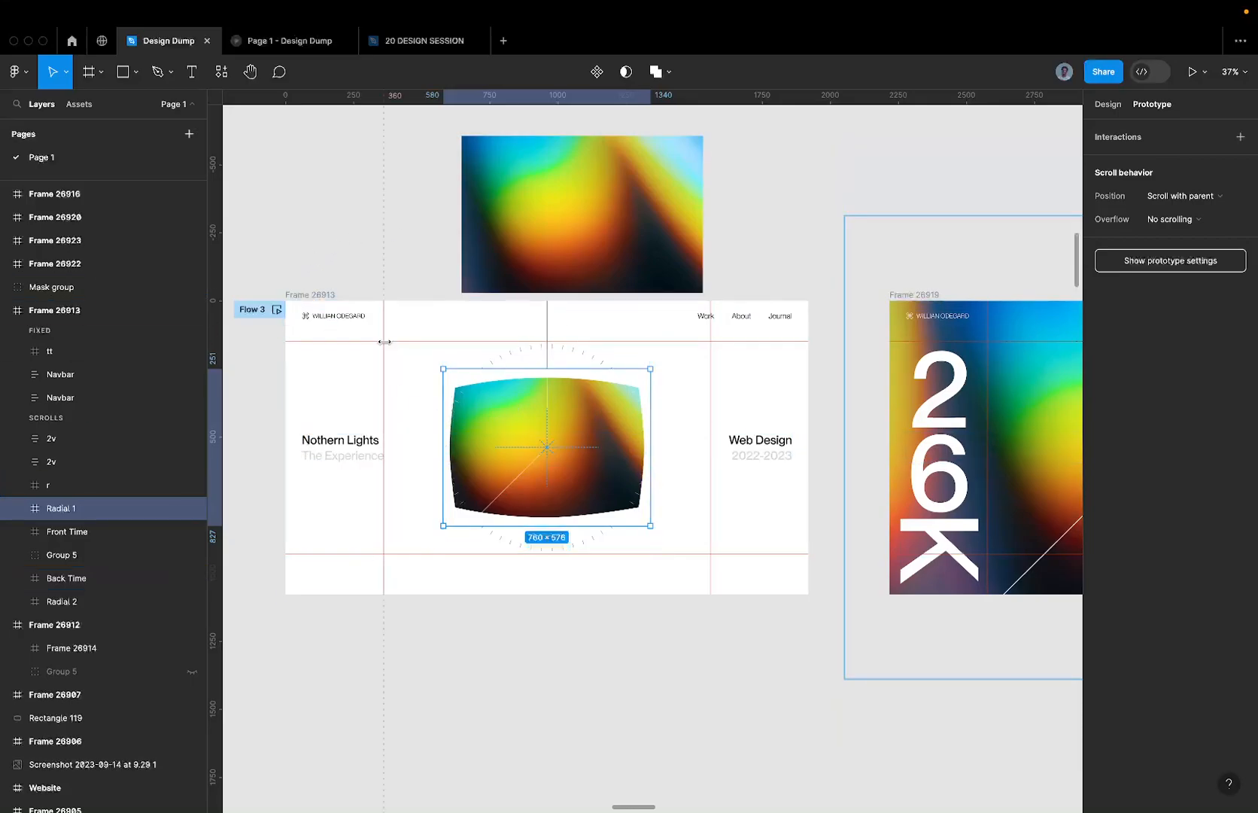
pyautogui.scroll(-5, 512, 412)
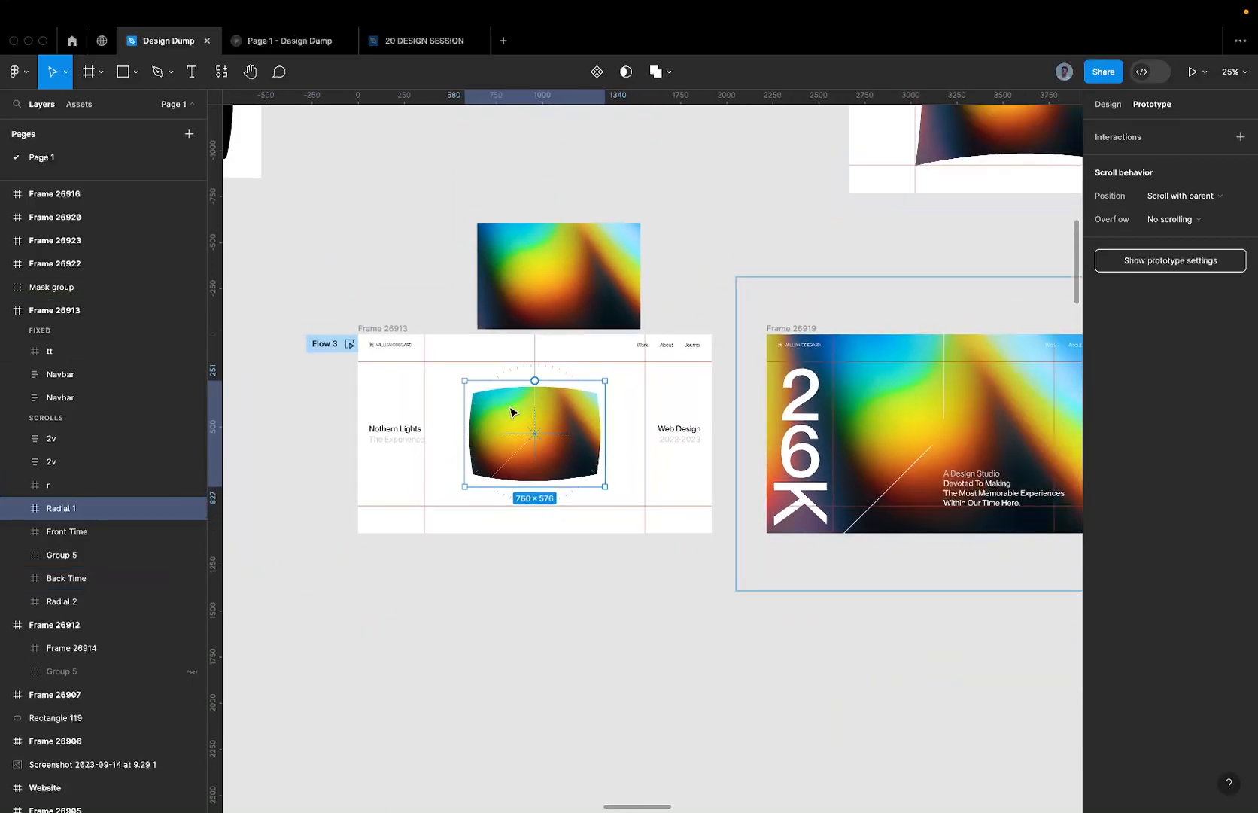
pyautogui.hscroll(2, 510, 409)
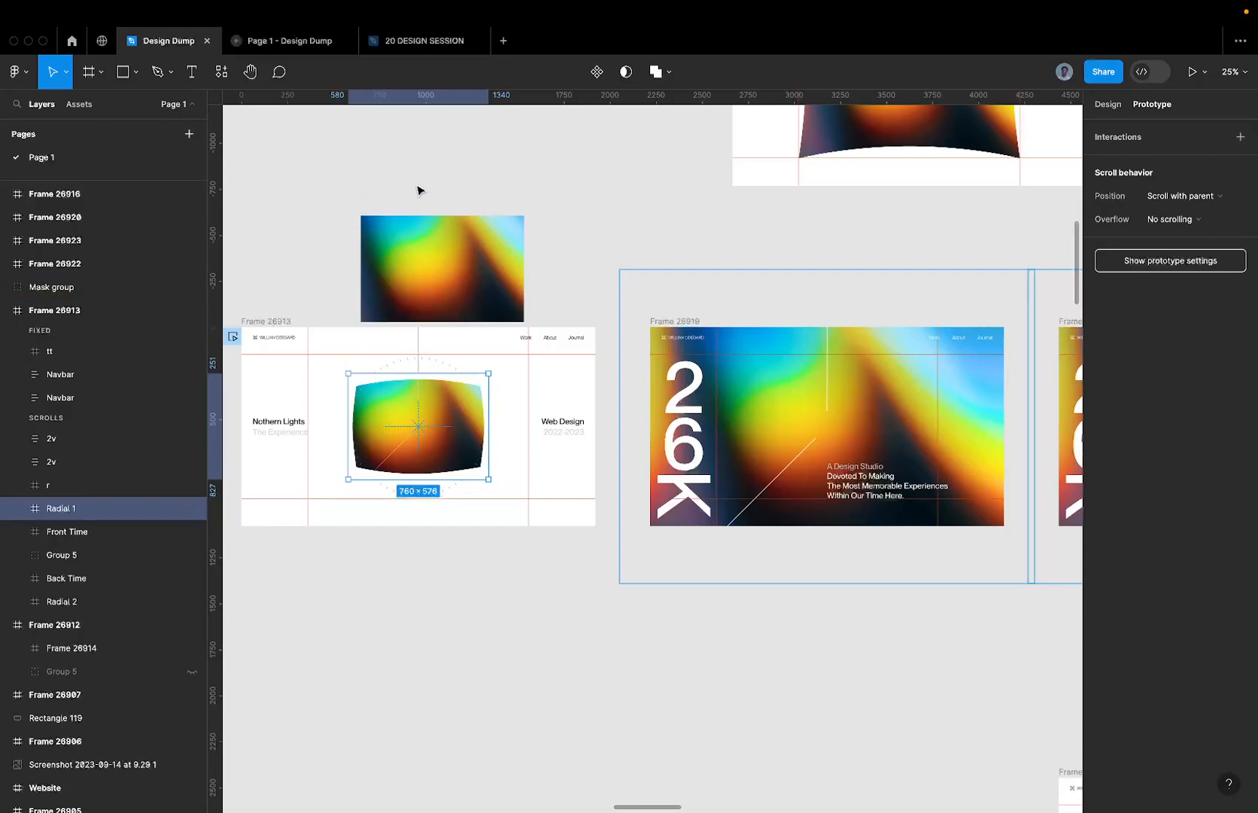
# - Move the Front Time hands and the front Mask group out of Frame 26916 onto the canvas above
pyautogui.hscroll(15, 440, 207)
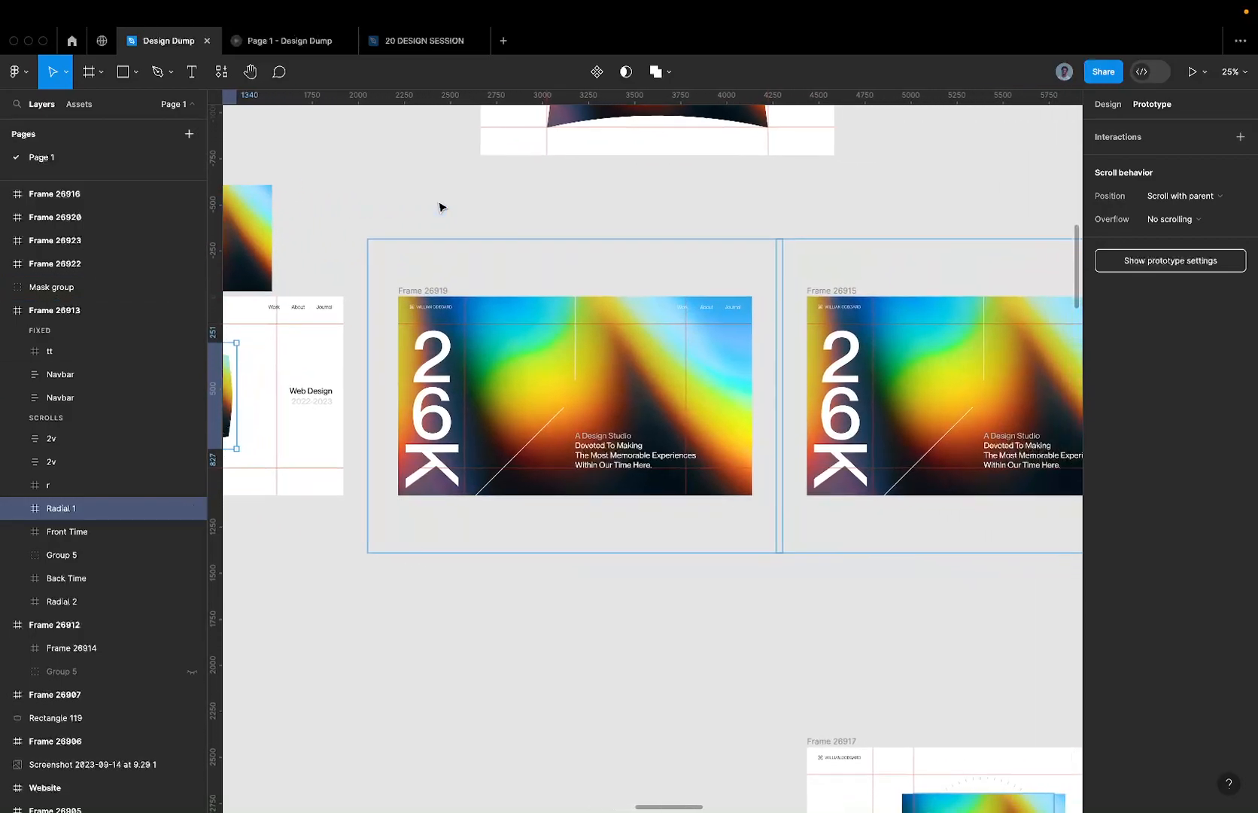
pyautogui.hscroll(3, 440, 206)
pyautogui.click(593, 348)
pyautogui.scroll(5, 580, 331)
pyautogui.moveTo(580, 331); pyautogui.dragTo(590, 170)
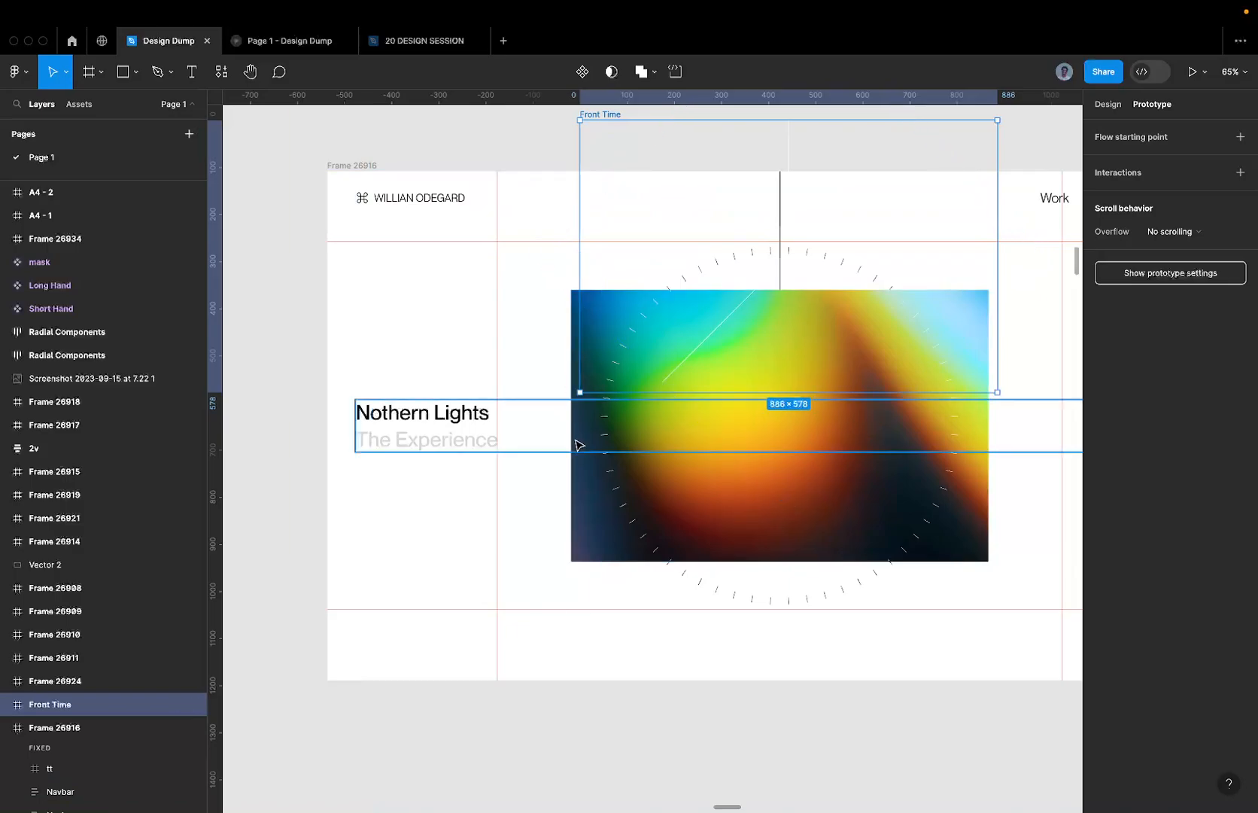
pyautogui.click(579, 515)
pyautogui.moveTo(584, 519); pyautogui.dragTo(729, 6)
pyautogui.scroll(-5, 591, 259)
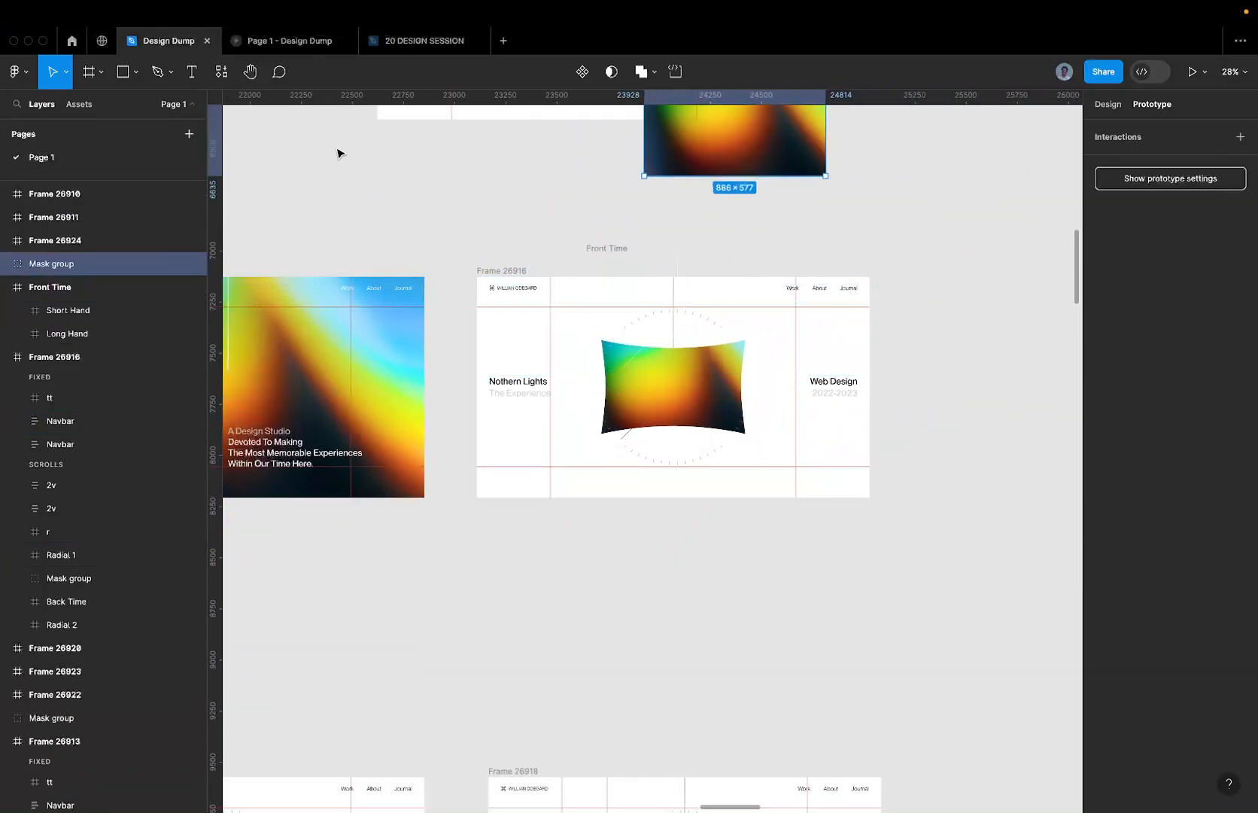
# - View the prototype fitted to the screen with the interface hidden, and return to the Design Dump file
pyautogui.click(258, 49)
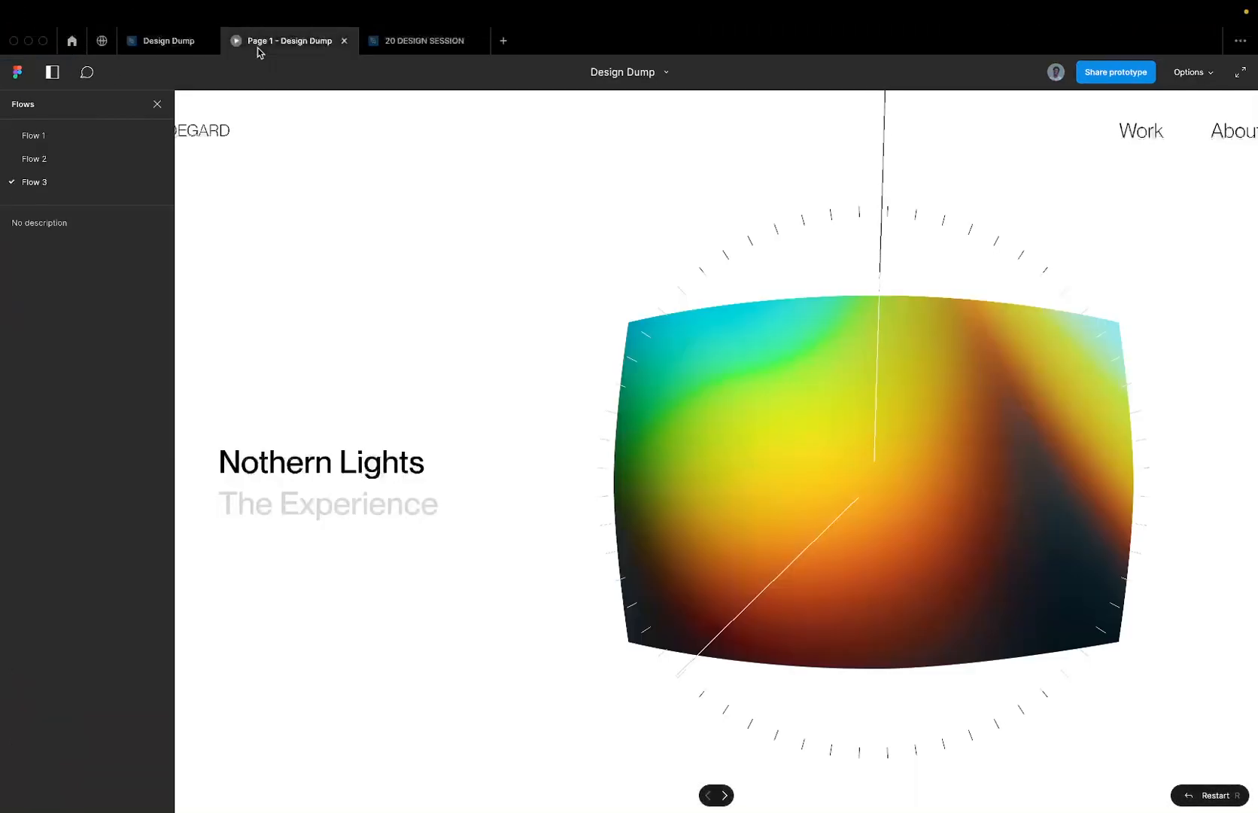
pyautogui.press('z')
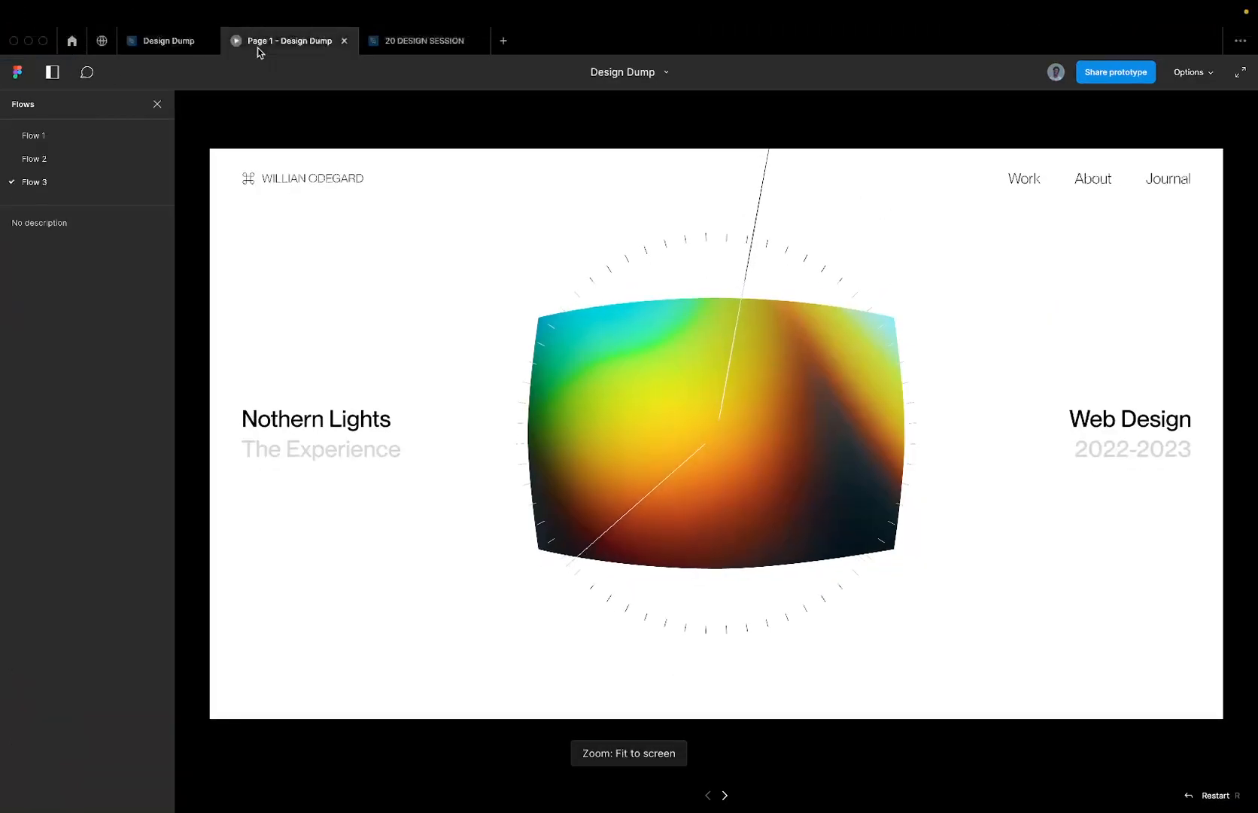
pyautogui.press('super+backslash')
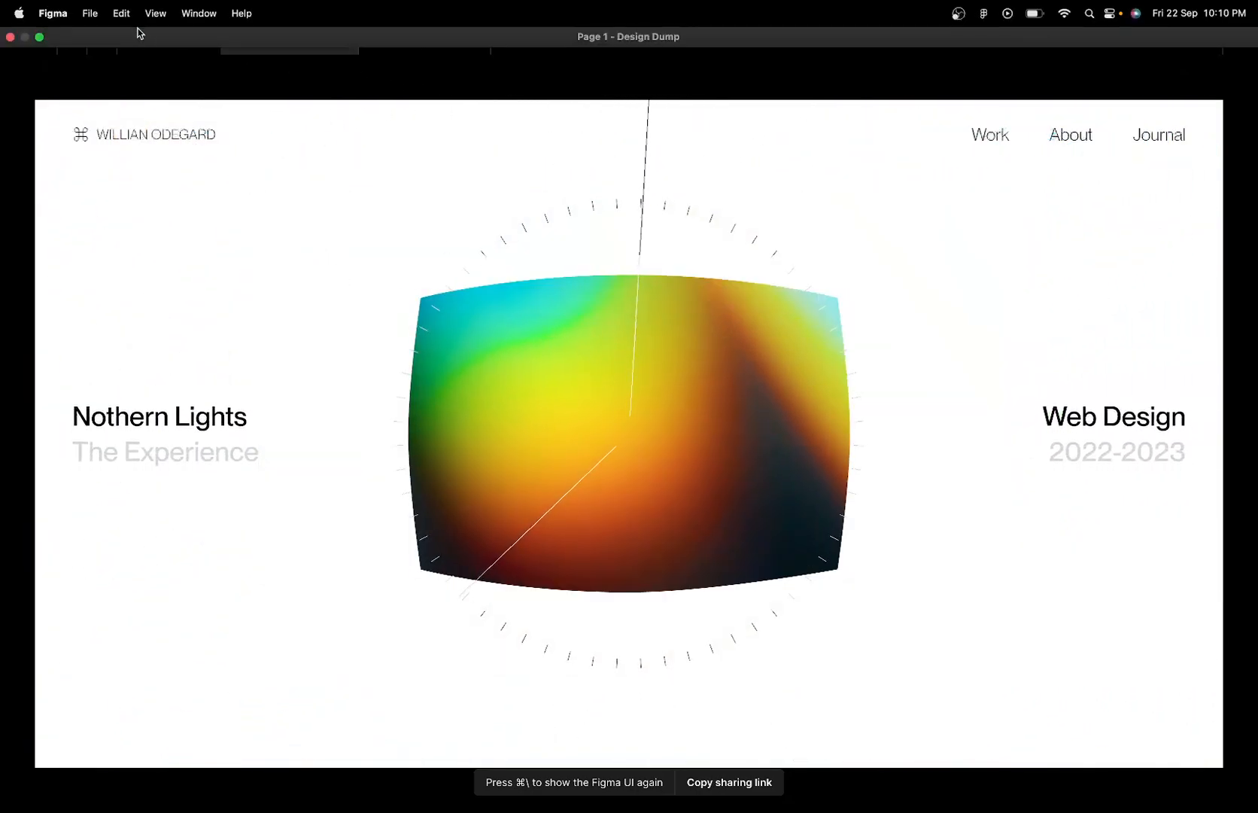
pyautogui.click(167, 42)
# - Undo the moves that took the Front Time and Mask groups out of Frames 26916 and 26913
pyautogui.press('super+z')
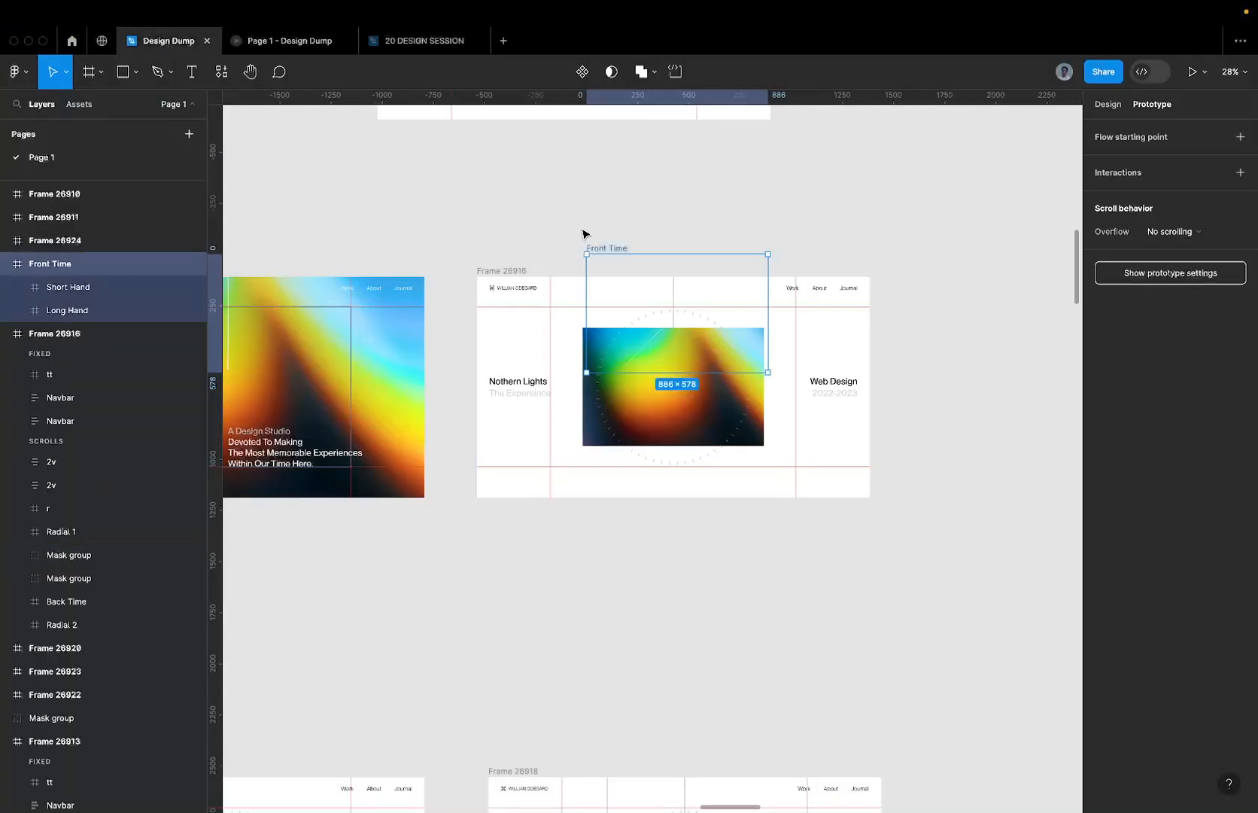
pyautogui.scroll(-5, 583, 236)
pyautogui.press('super+z')
pyautogui.press('super+z')
pyautogui.hscroll(-4, 584, 236)
pyautogui.press('super+z')
pyautogui.press('super+z')
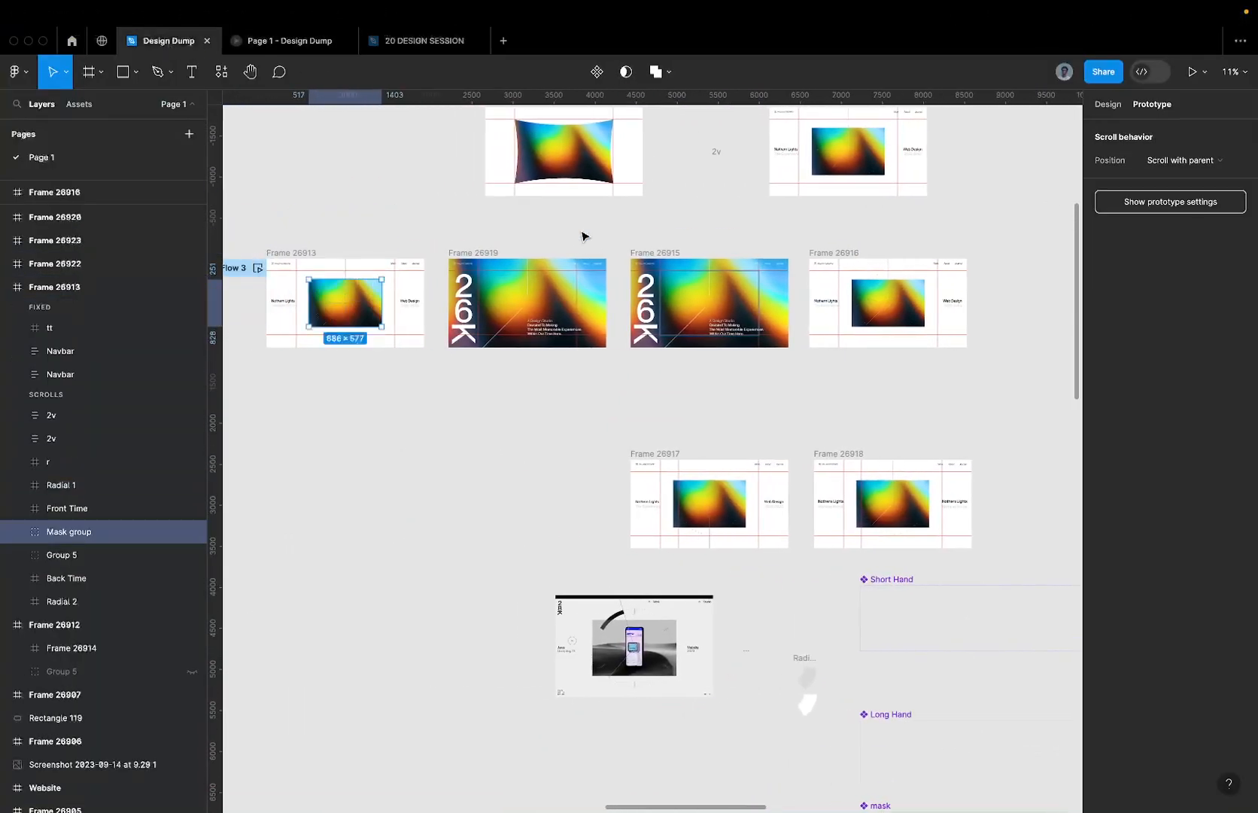
# - Watch the prototype's transition, then return to the Design Dump file and look over Frames 26915, 26919 and 26913
pyautogui.click(282, 43)
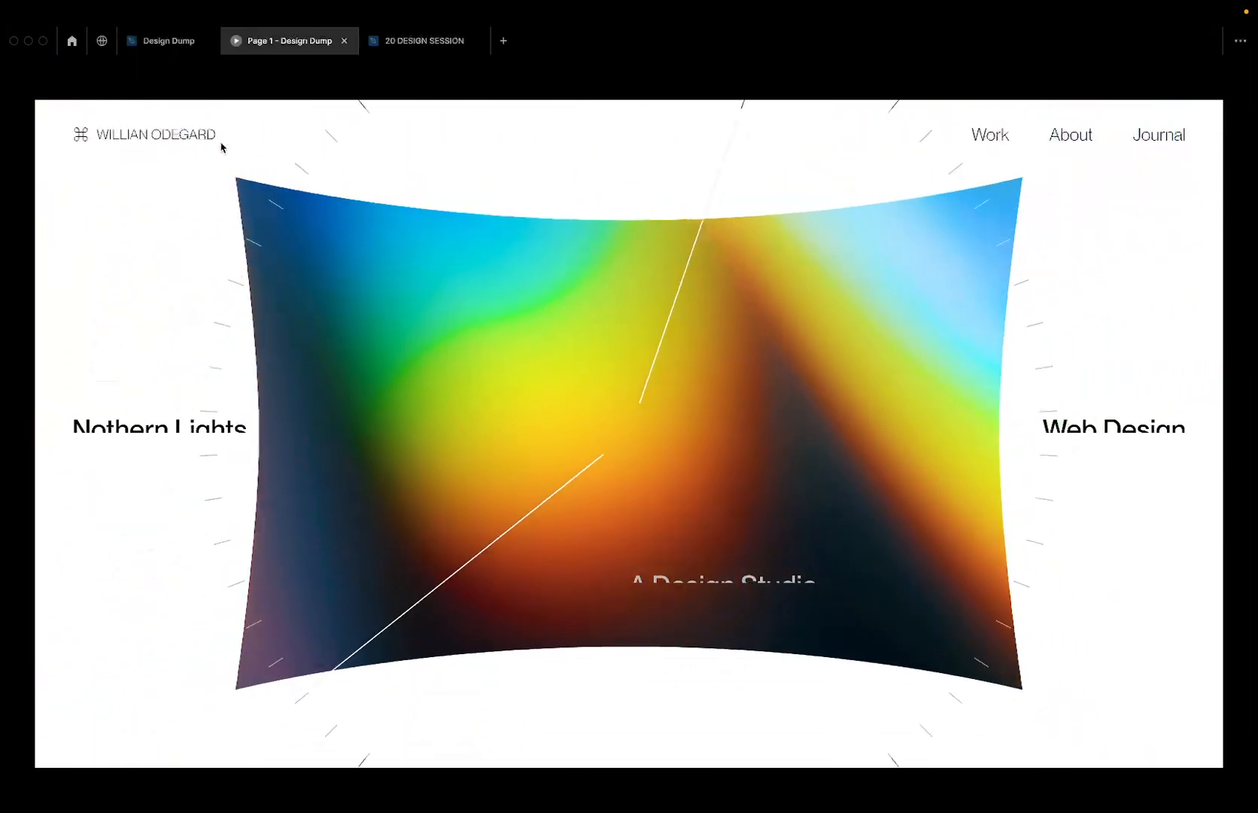
pyautogui.click(164, 40)
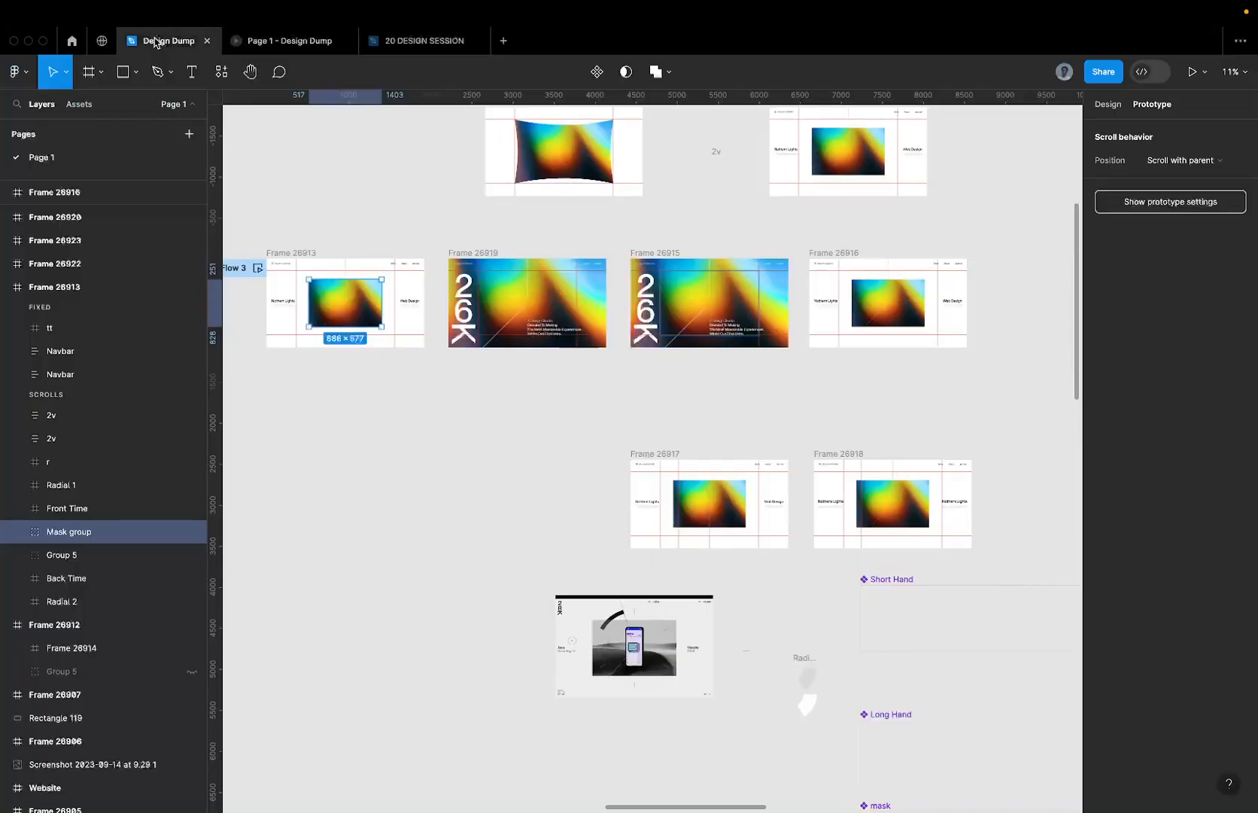
pyautogui.scroll(5, 711, 301)
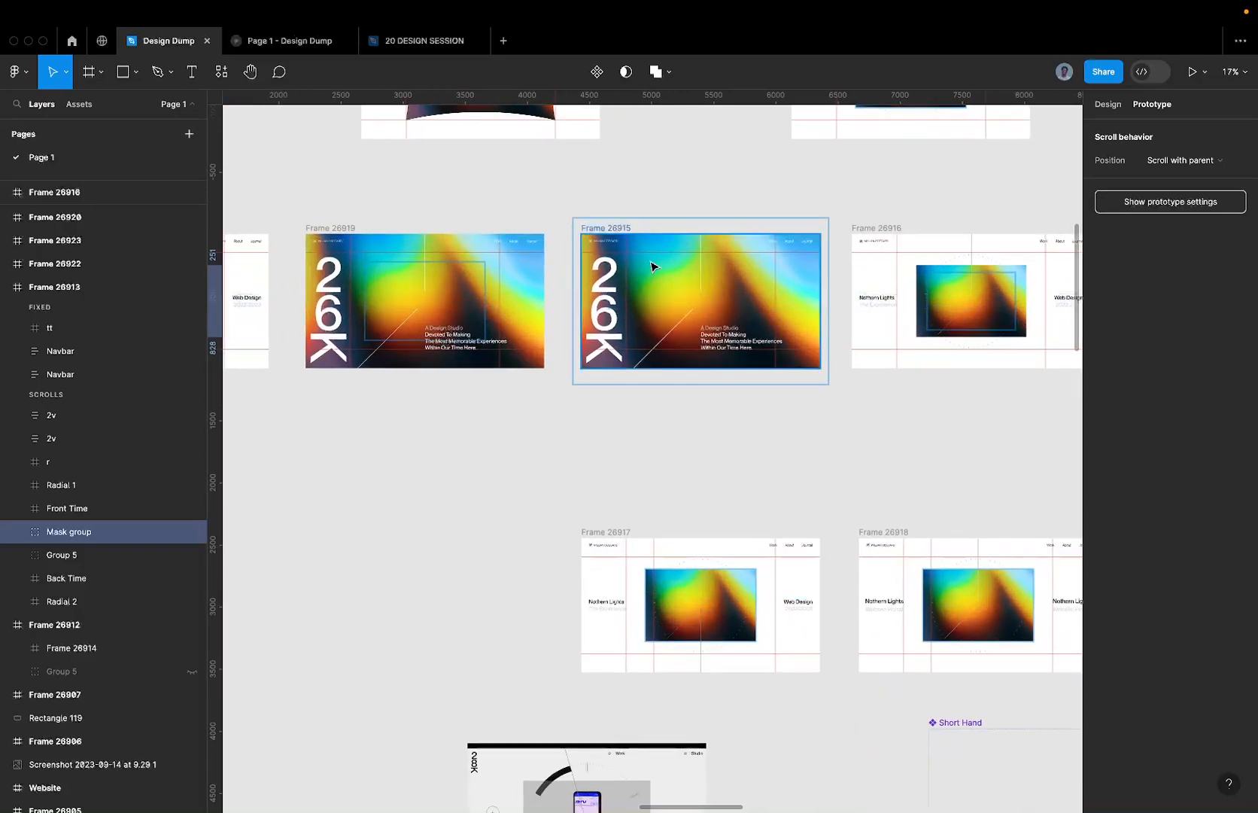
pyautogui.scroll(3, 677, 249)
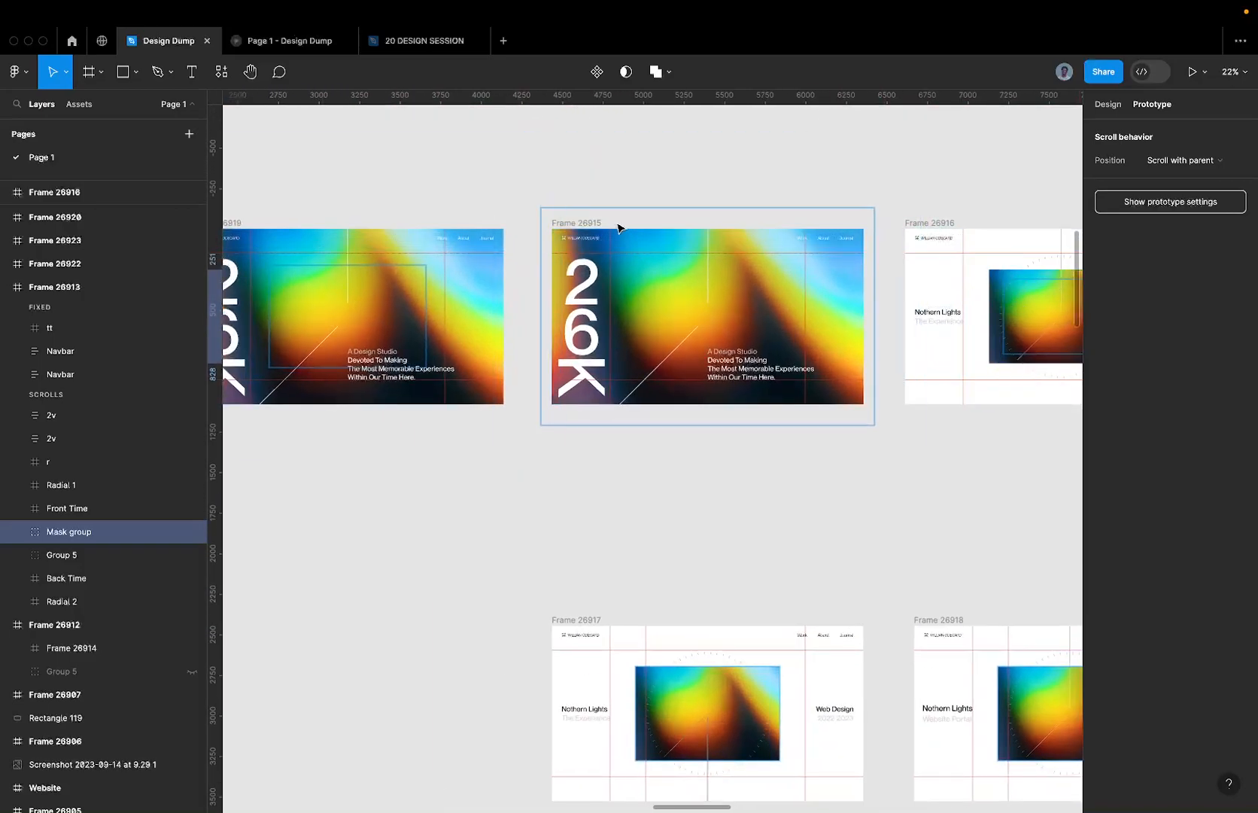
pyautogui.hscroll(-5, 457, 238)
pyautogui.hscroll(-6, 368, 234)
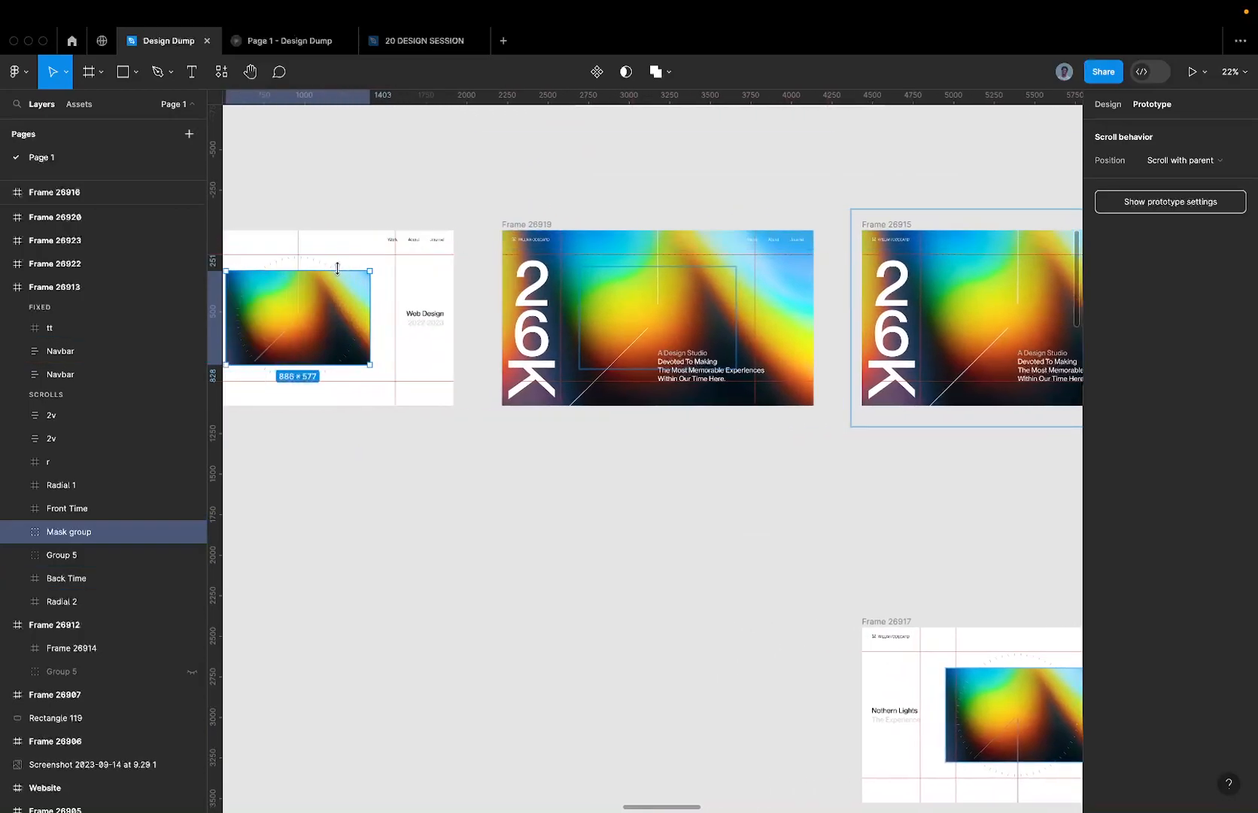
# - Switch to the 20 DESIGN SESSION file and add a new blank page to it
pyautogui.click(394, 37)
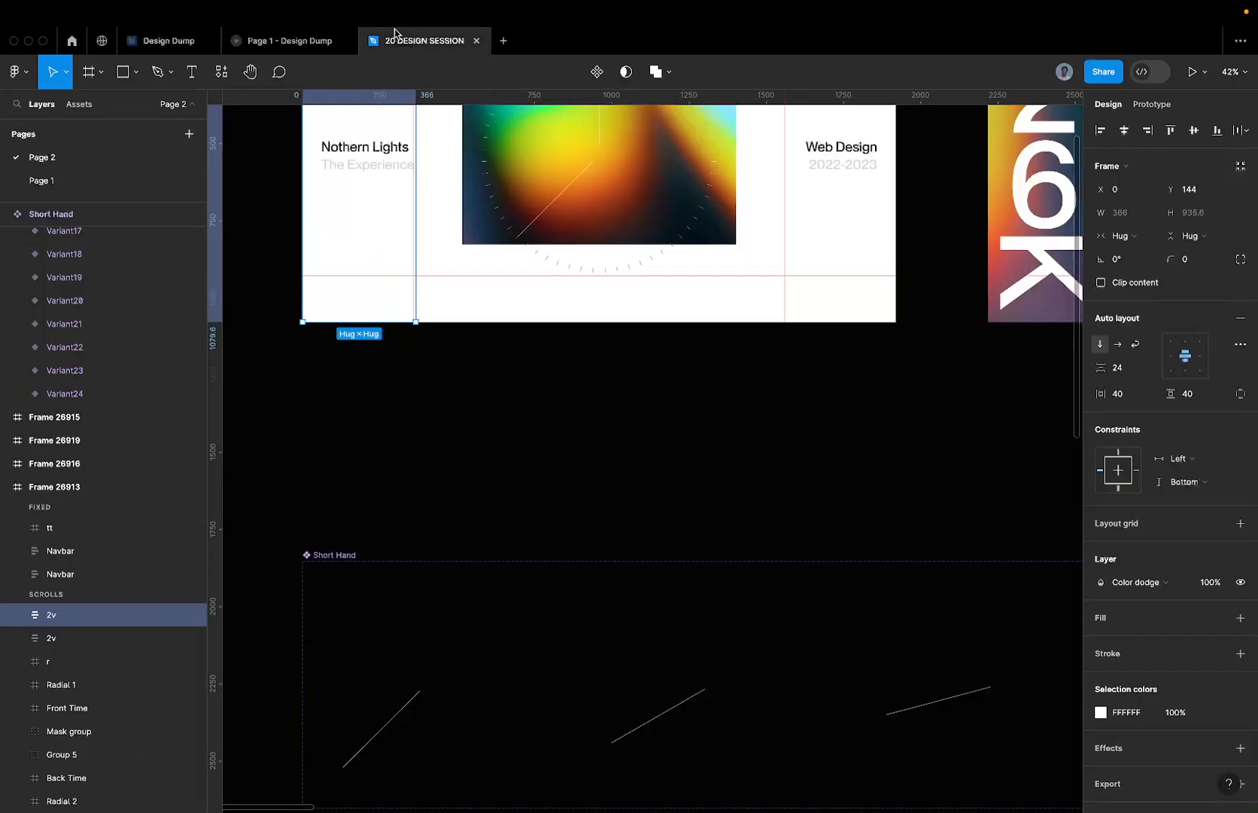
pyautogui.scroll(-6, 682, 268)
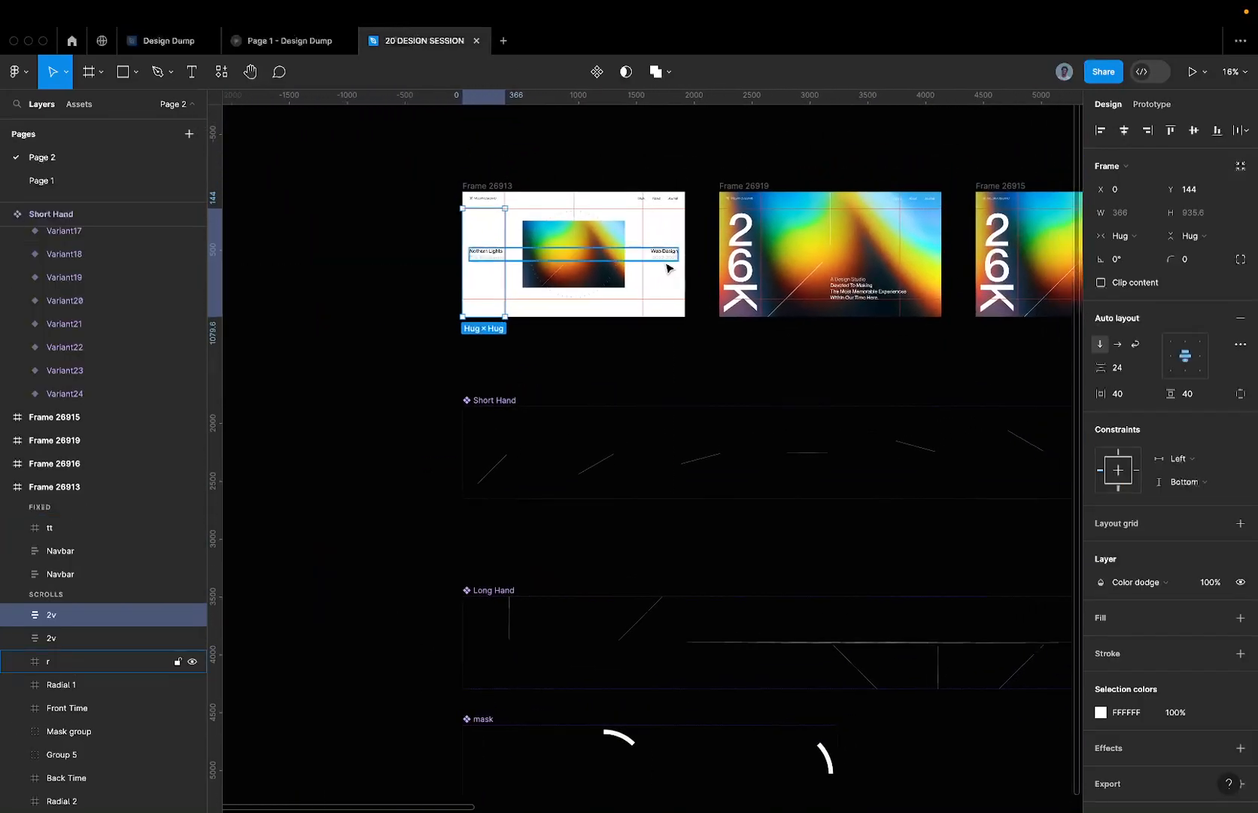
pyautogui.hscroll(5, 668, 268)
pyautogui.scroll(3, 668, 268)
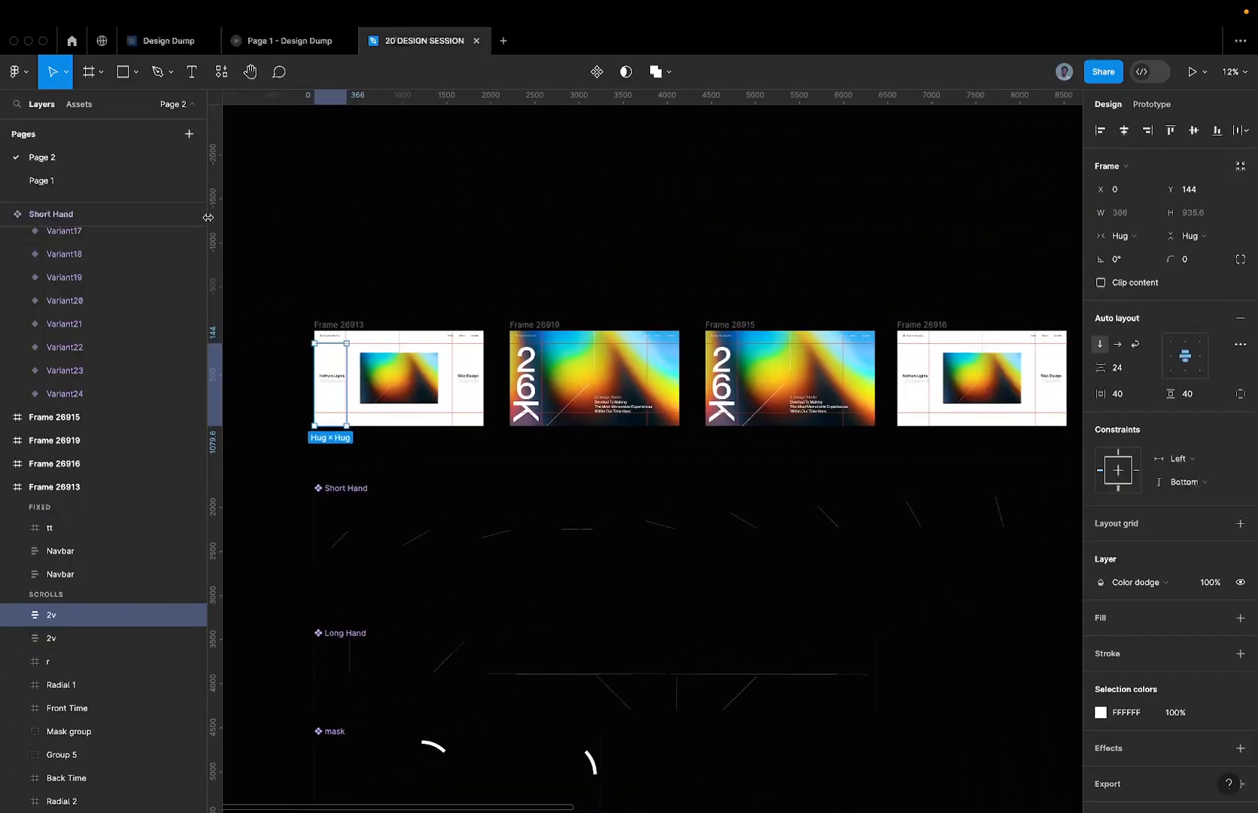
pyautogui.click(189, 134)
pyautogui.click(526, 314)
# - Draw a frame on the new page and set its size to 1920 × 1080
pyautogui.press('f')
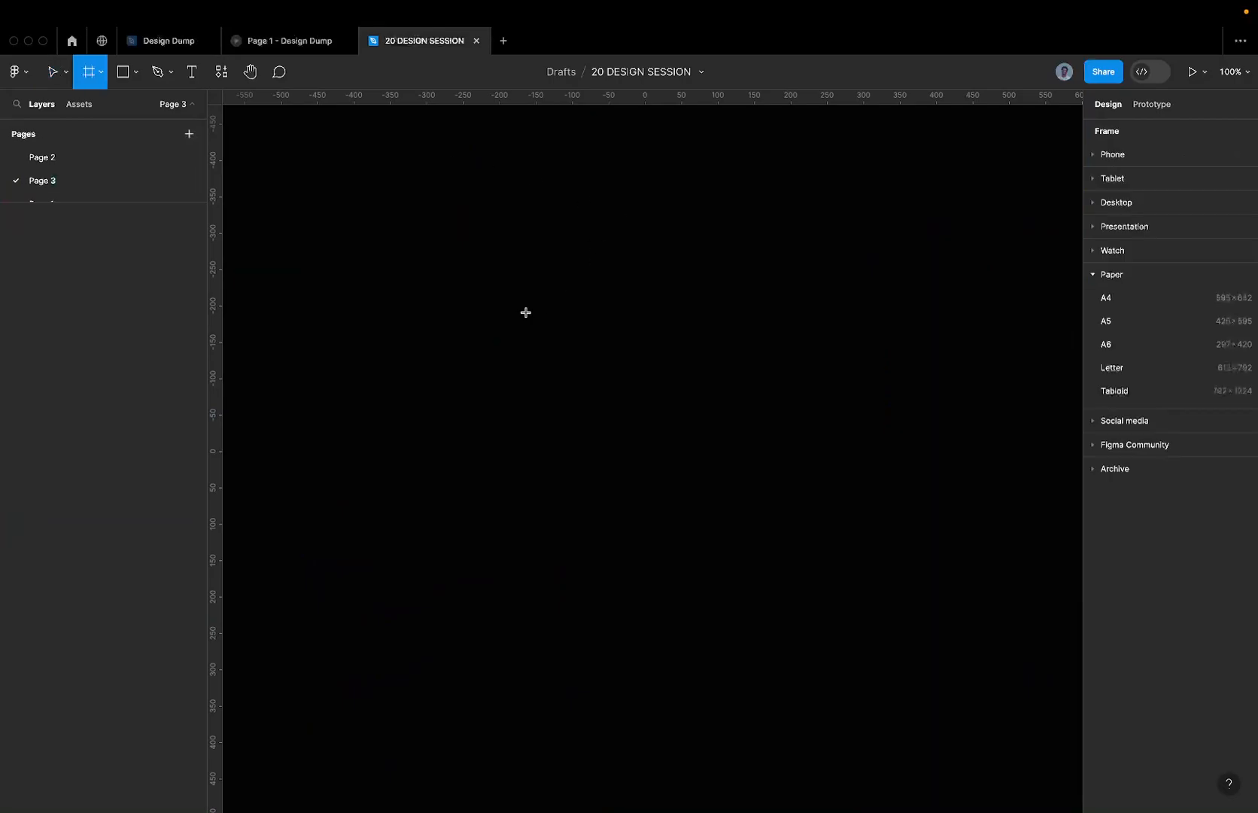
pyautogui.moveTo(411, 277); pyautogui.dragTo(712, 498)
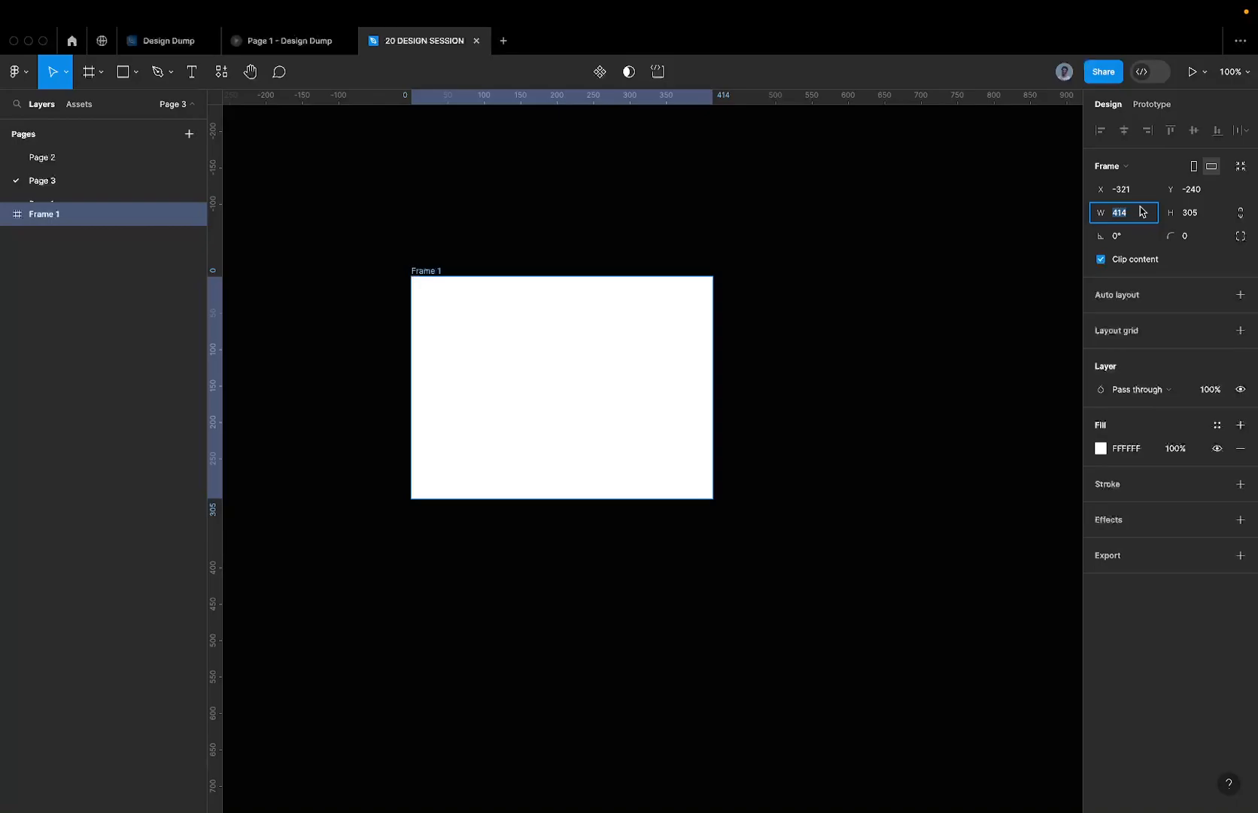
pyautogui.write('1920')
pyautogui.click(1191, 220)
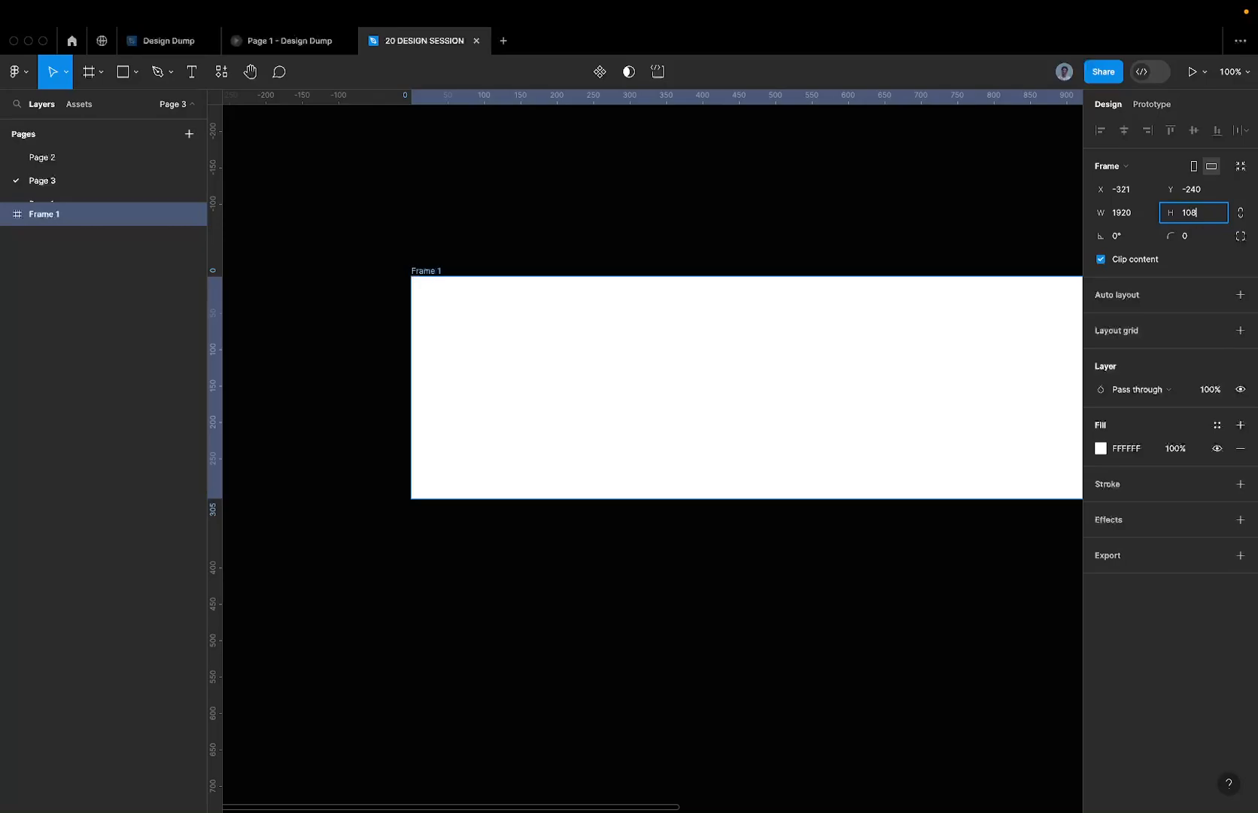
pyautogui.press('Return')
# - Draw a rectangle of about 993 × 634 inside the frame and centre it there
pyautogui.scroll(-5, 961, 255)
pyautogui.hscroll(5, 962, 255)
pyautogui.hscroll(2, 962, 256)
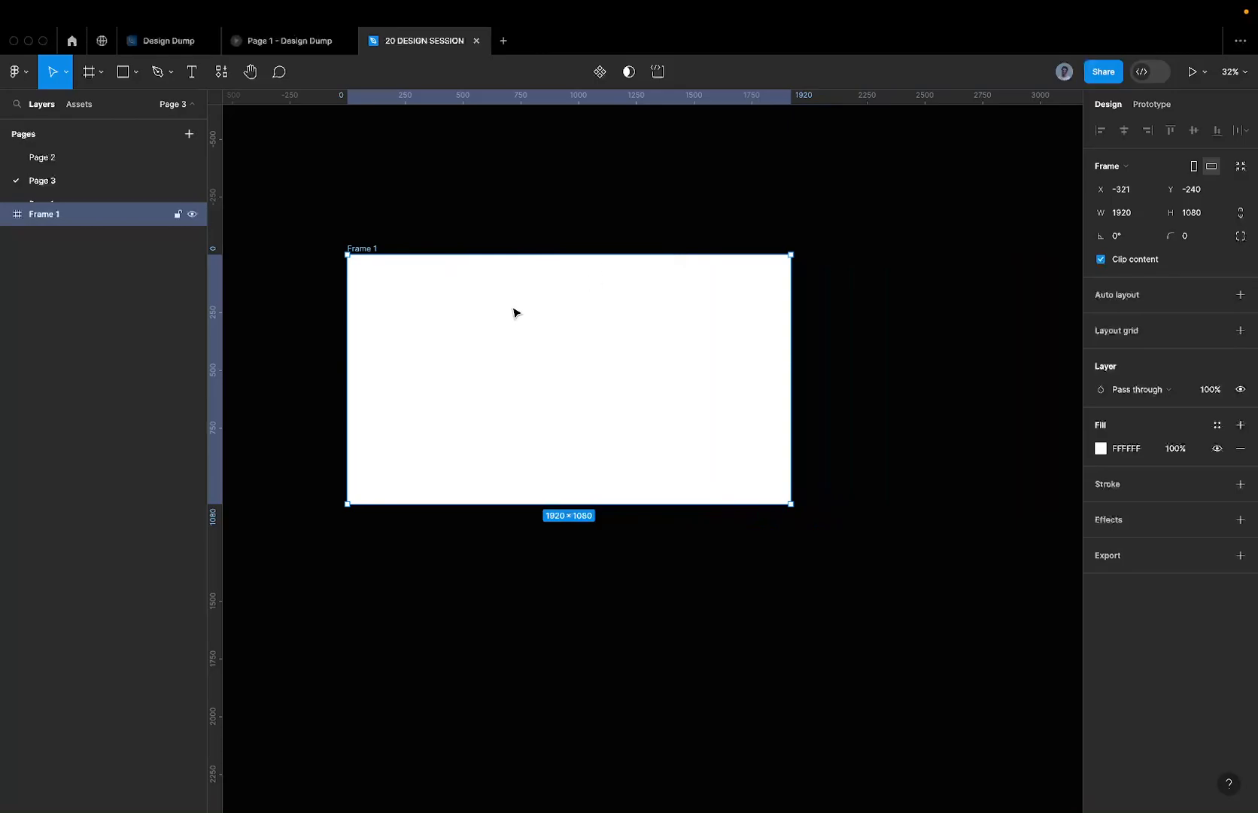
pyautogui.press('r')
pyautogui.moveTo(444, 309); pyautogui.dragTo(675, 461)
pyautogui.keyDown('ctrl'); pyautogui.scroll(3, 528, 362); pyautogui.keyUp('ctrl')
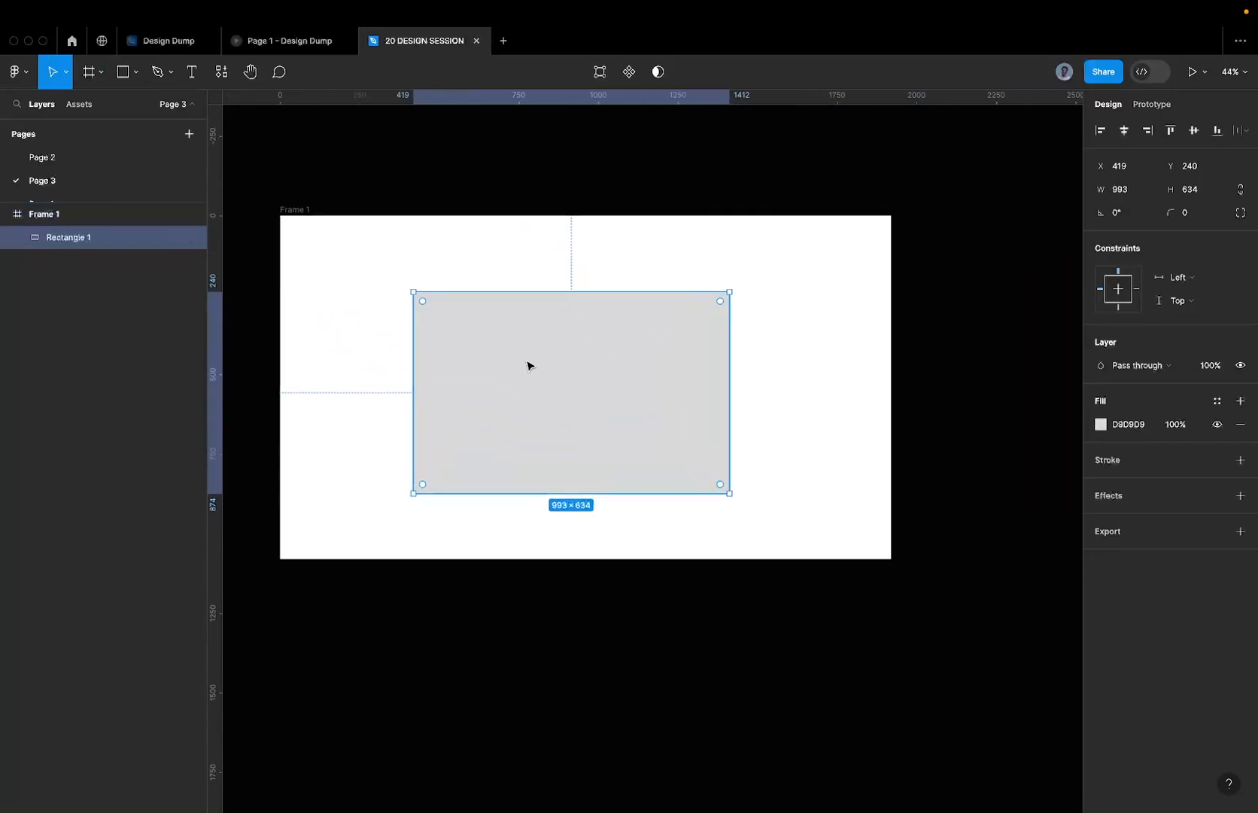
pyautogui.moveTo(527, 362); pyautogui.dragTo(542, 363)
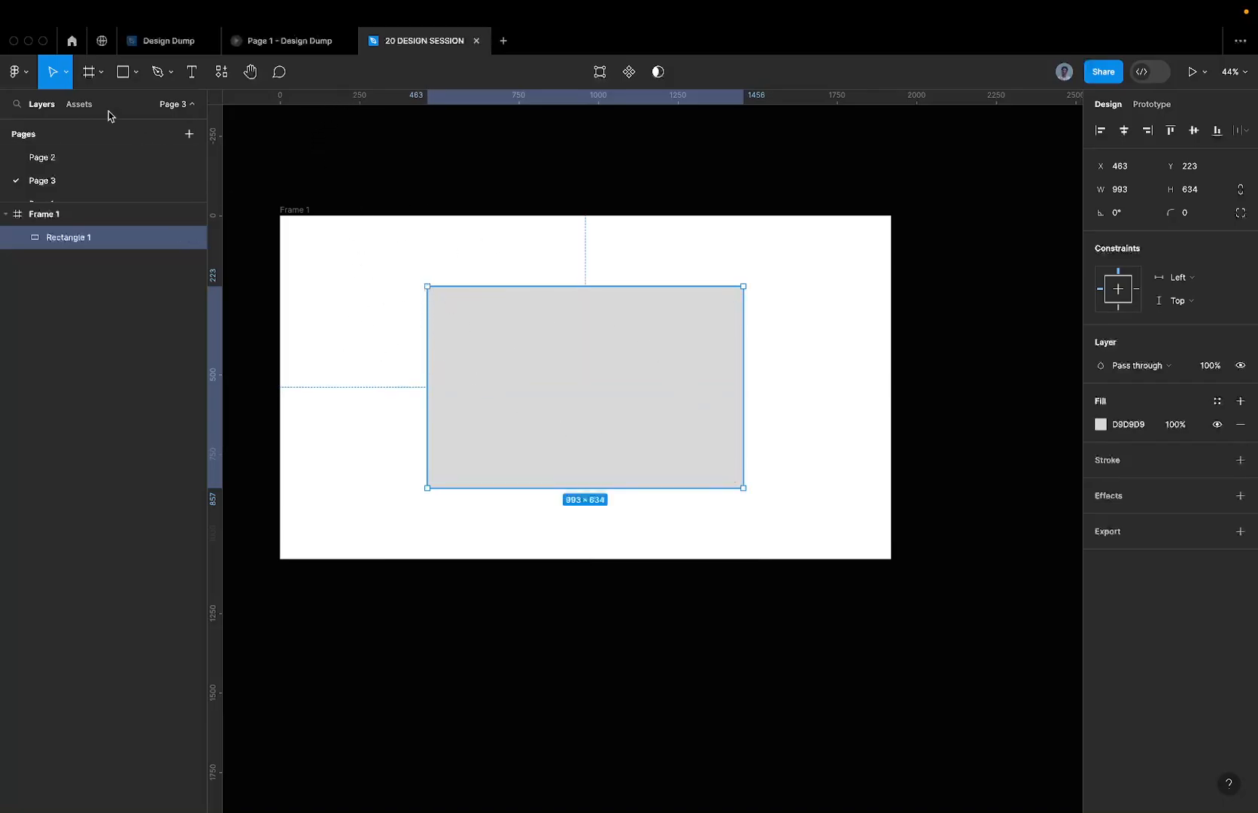
# - Look over the finished frames on Page 2, enlarge the page list to show all pages, and return to Page 3
pyautogui.click(101, 158)
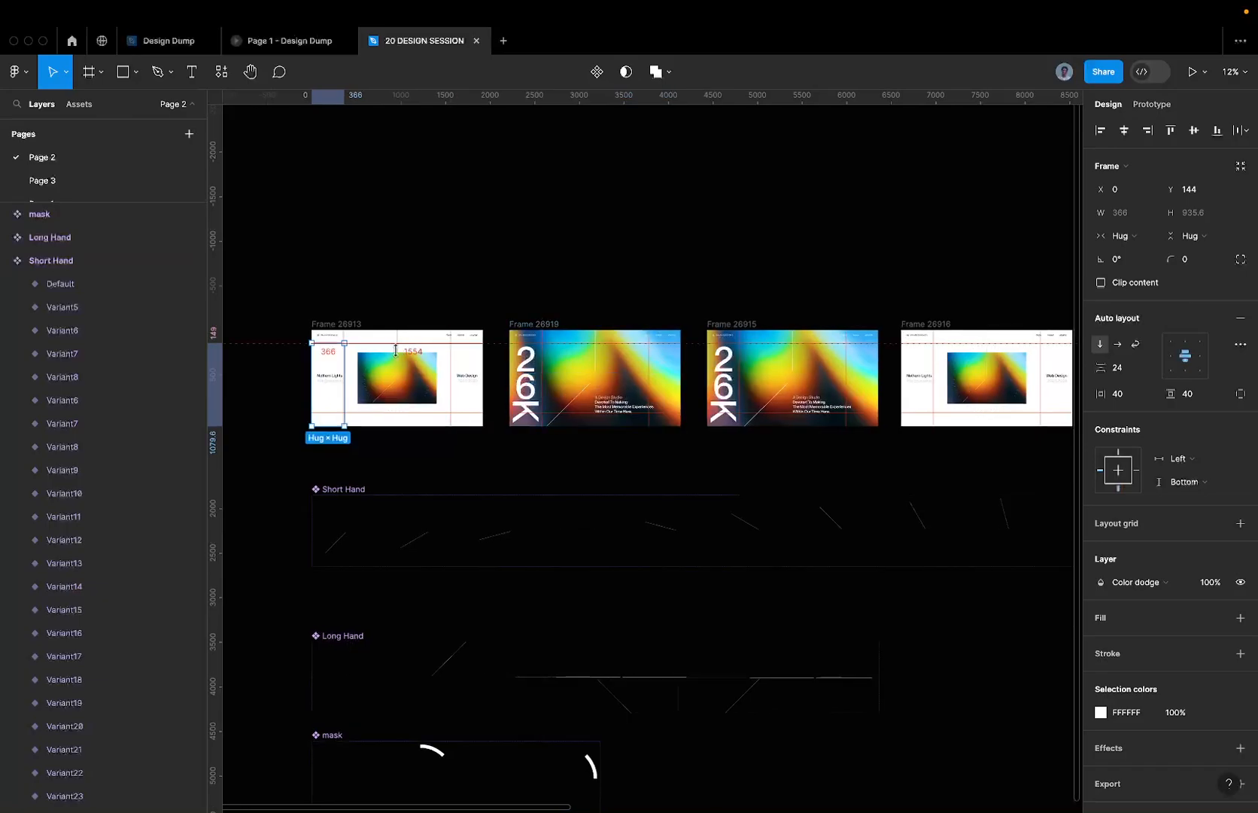
pyautogui.scroll(3, 401, 348)
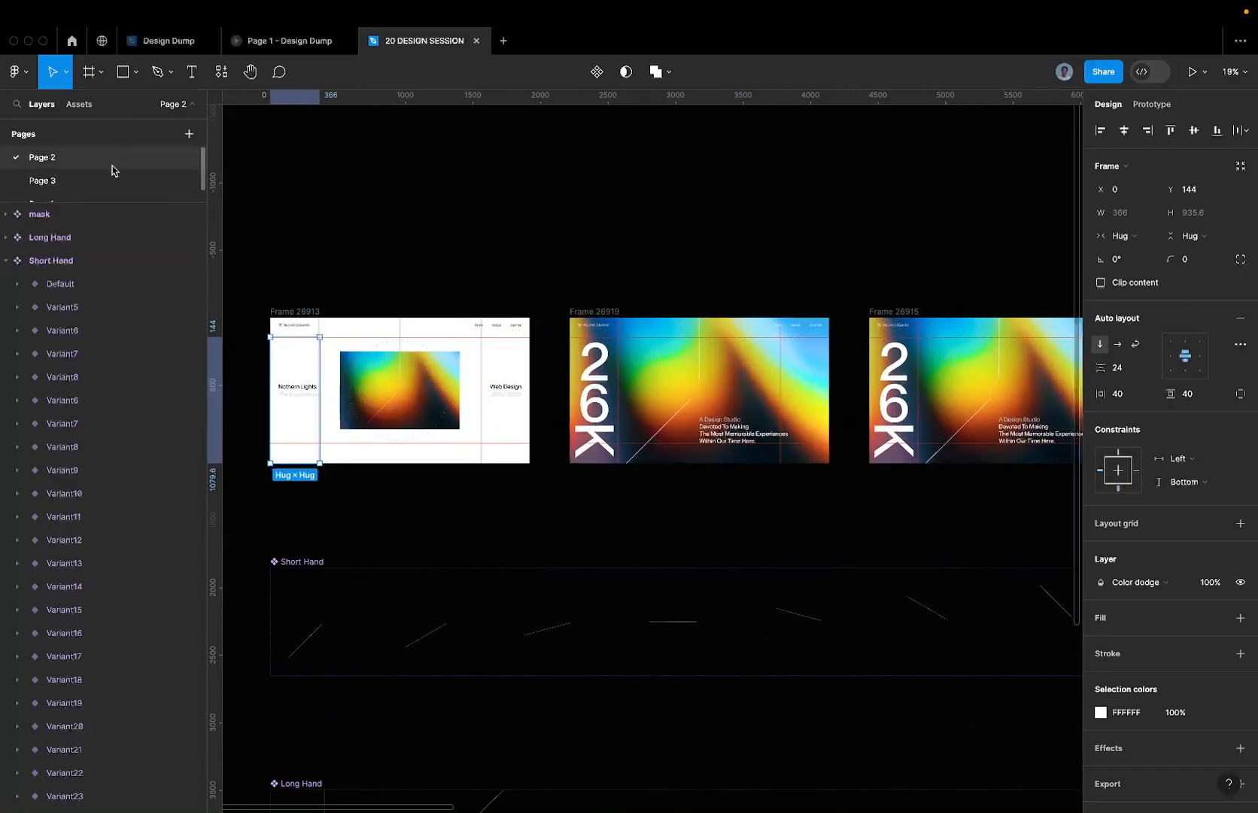
pyautogui.moveTo(109, 202); pyautogui.dragTo(109, 239)
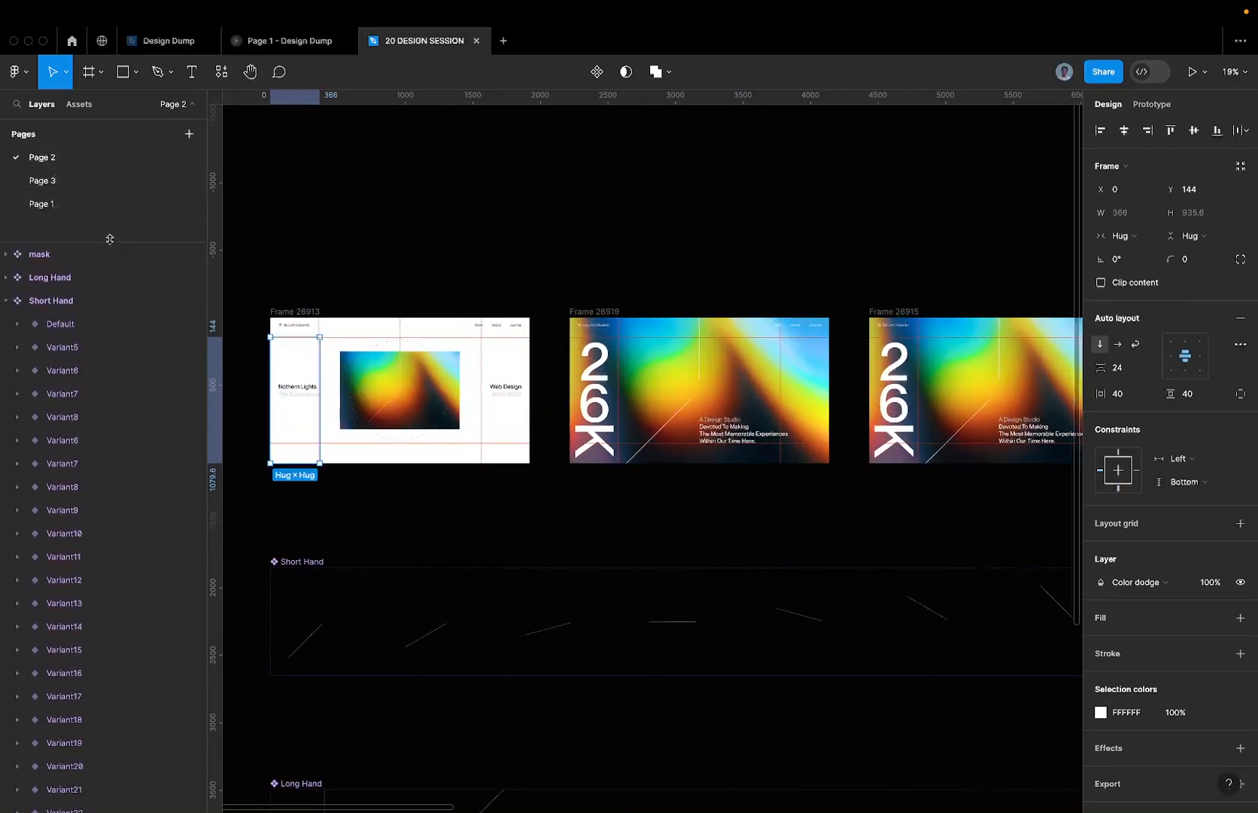
pyautogui.click(72, 177)
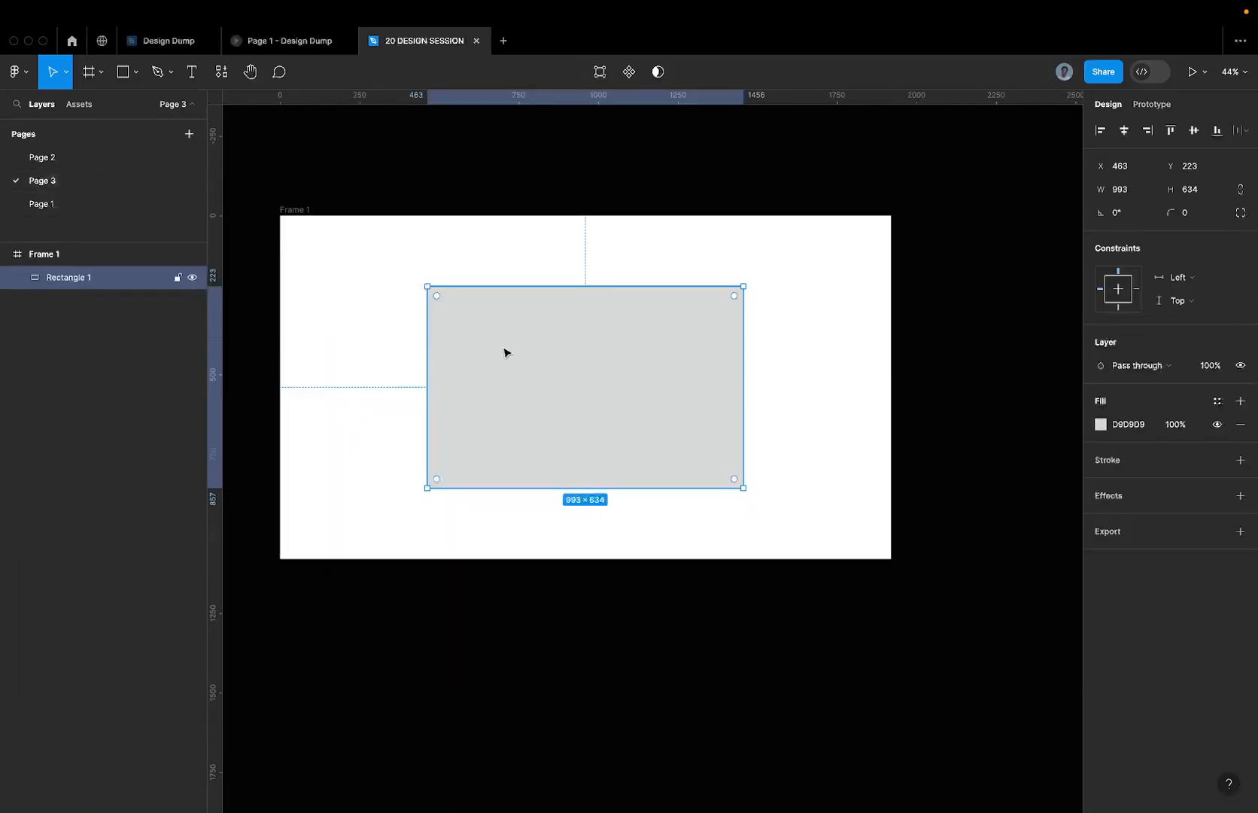
pyautogui.scroll(2, 505, 351)
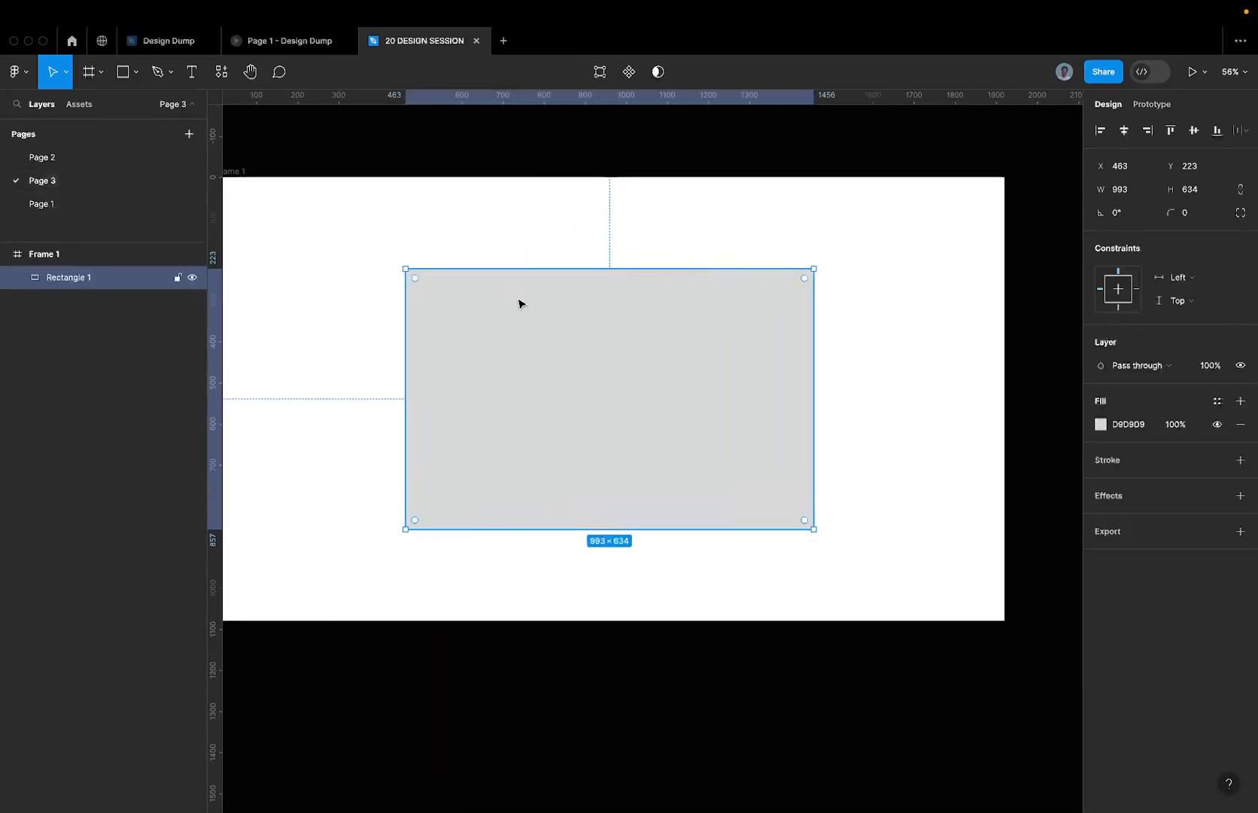
# - Find the Unsplash plugin and launch it
pyautogui.click(225, 68)
pyautogui.click(288, 110)
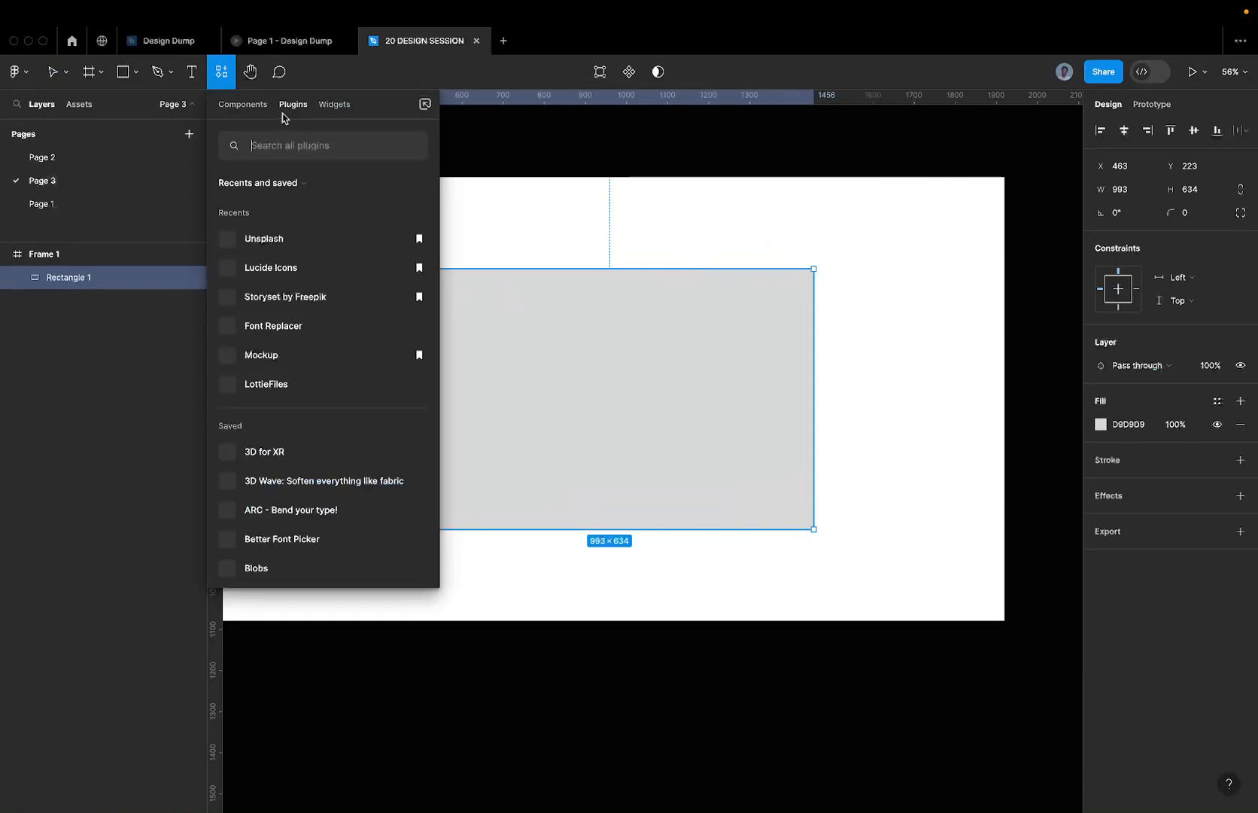
pyautogui.write('unso')
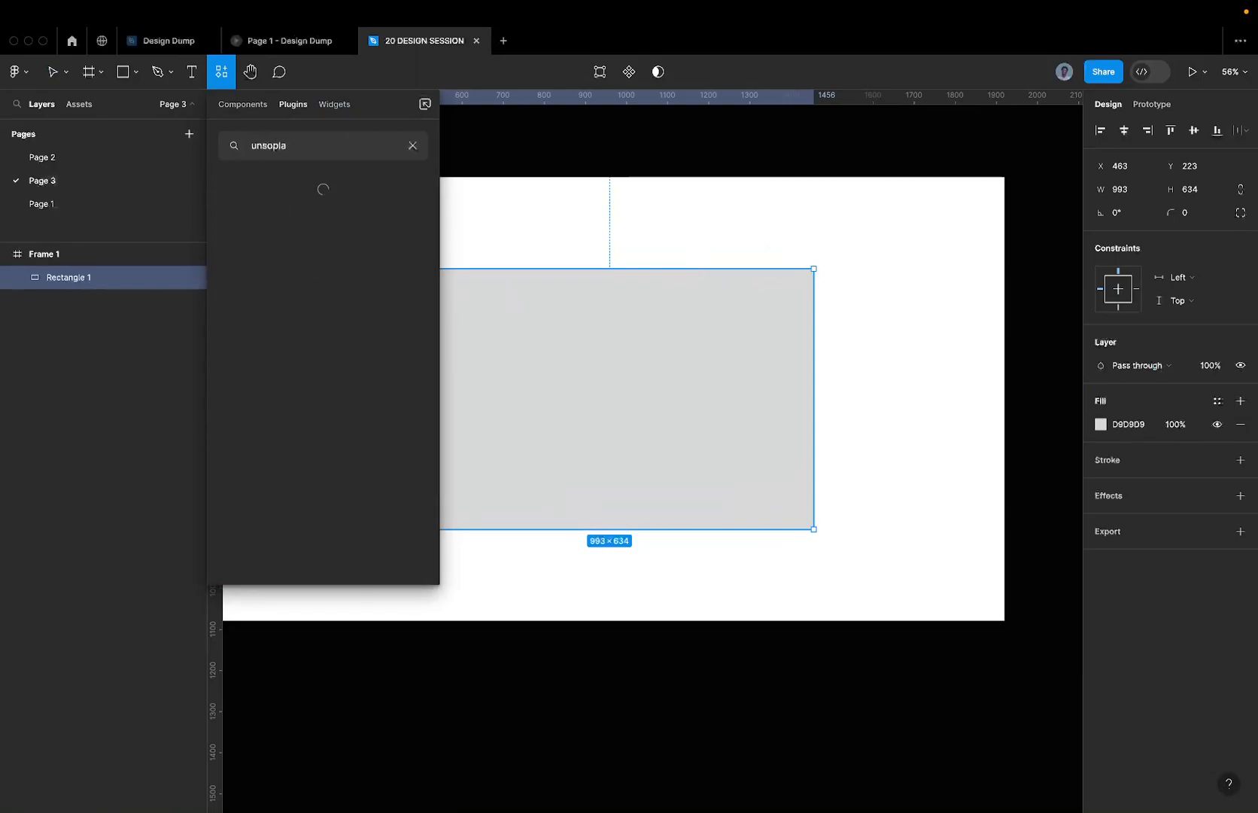
pyautogui.press('BackSpace')
pyautogui.write('p')
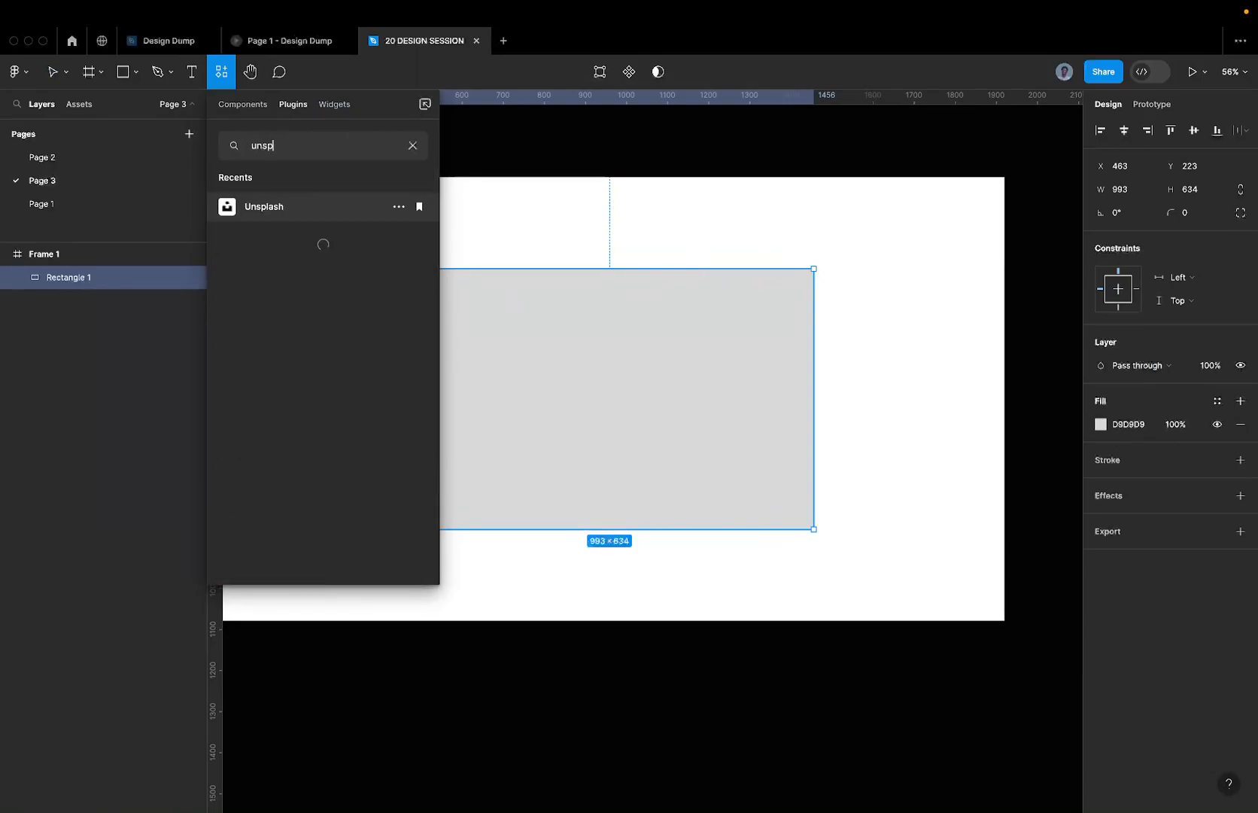
pyautogui.click(256, 214)
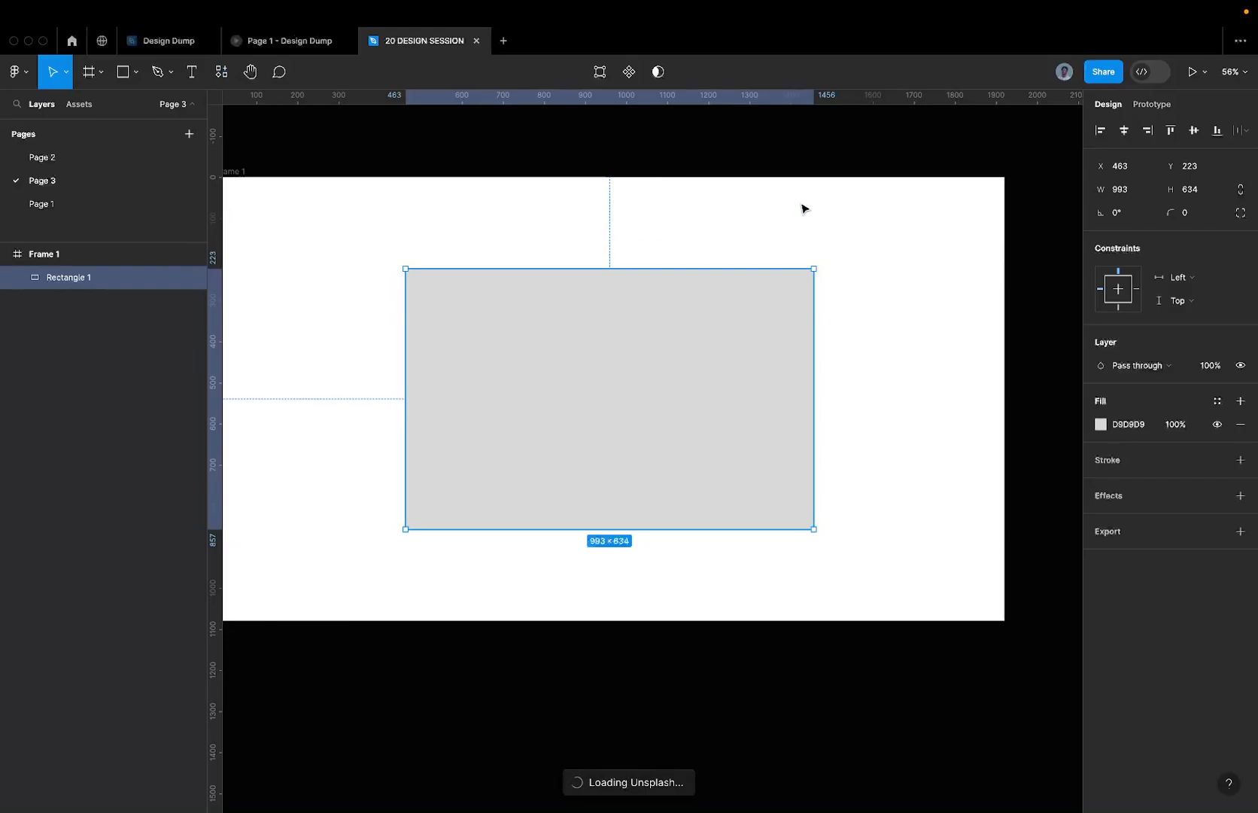
# - Duplicate the grey rectangle in place inside Frame 1
pyautogui.scroll(-2, 812, 214)
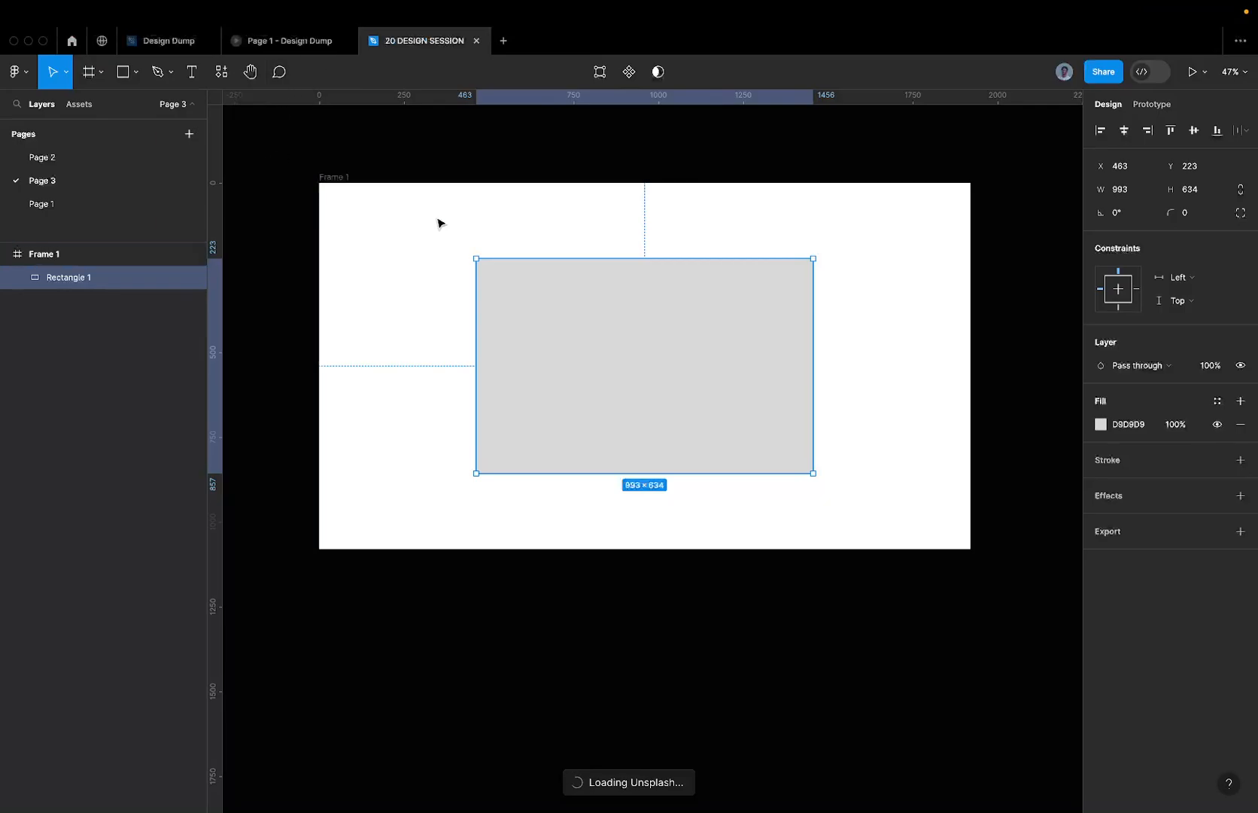
pyautogui.scroll(-1, 440, 222)
pyautogui.moveTo(606, 276)
pyautogui.mouseDown()
pyautogui.moveTo(441, 273)
pyautogui.moveTo(407, 295)
pyautogui.moveTo(609, 298)
pyautogui.moveTo(608, 276)
pyautogui.mouseUp()
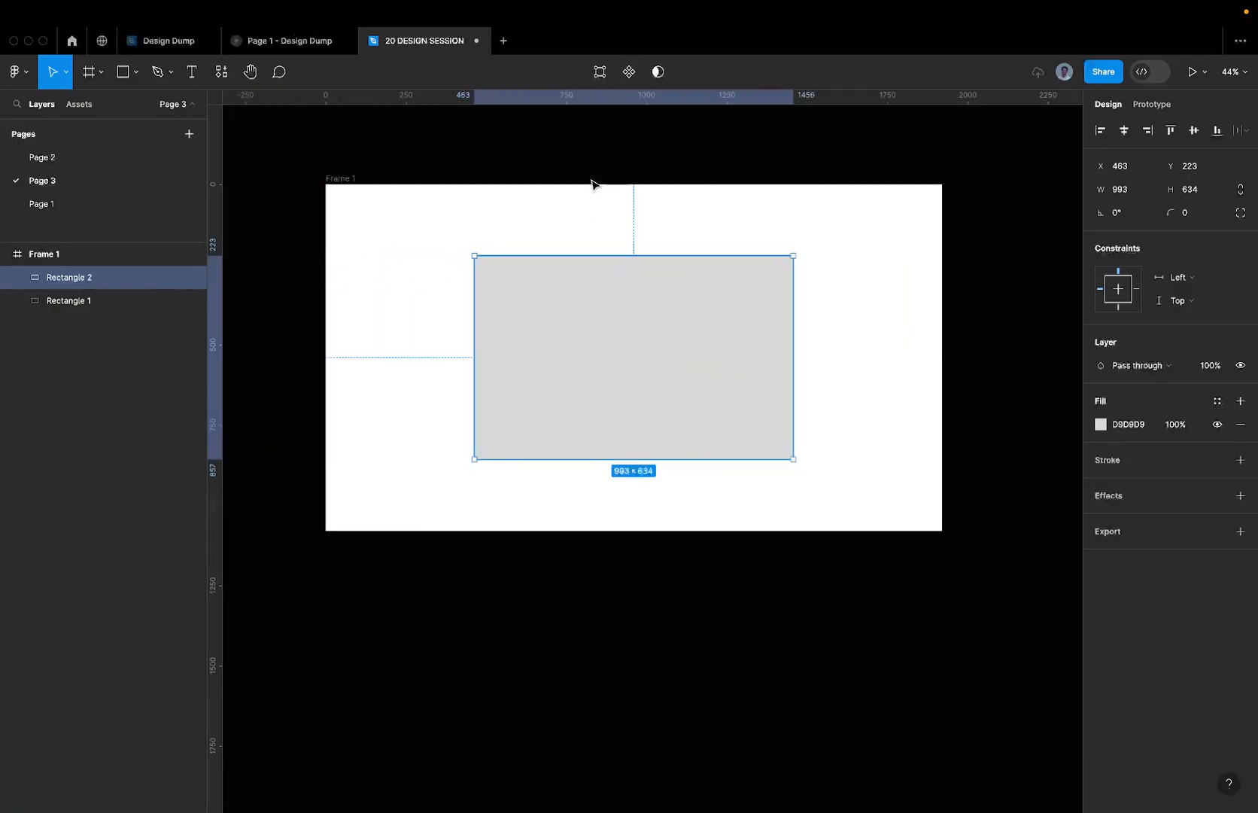
# - Place ruler guides along all four edges of the rectangle and rerun the Unsplash plugin
pyautogui.moveTo(404, 98); pyautogui.dragTo(359, 256)
pyautogui.moveTo(216, 274); pyautogui.dragTo(476, 270)
pyautogui.press('super+alt+p')
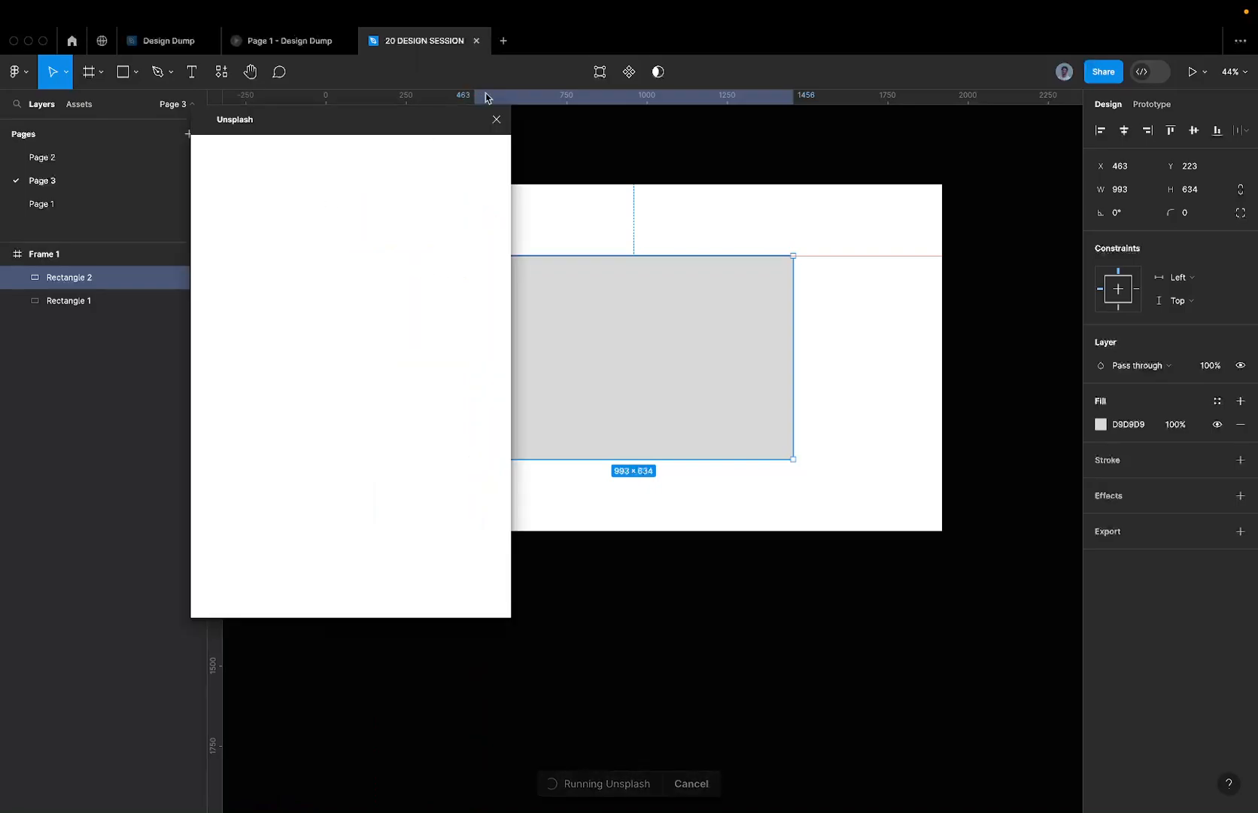
pyautogui.moveTo(589, 96); pyautogui.dragTo(671, 459)
pyautogui.moveTo(285, 120); pyautogui.dragTo(96, 256)
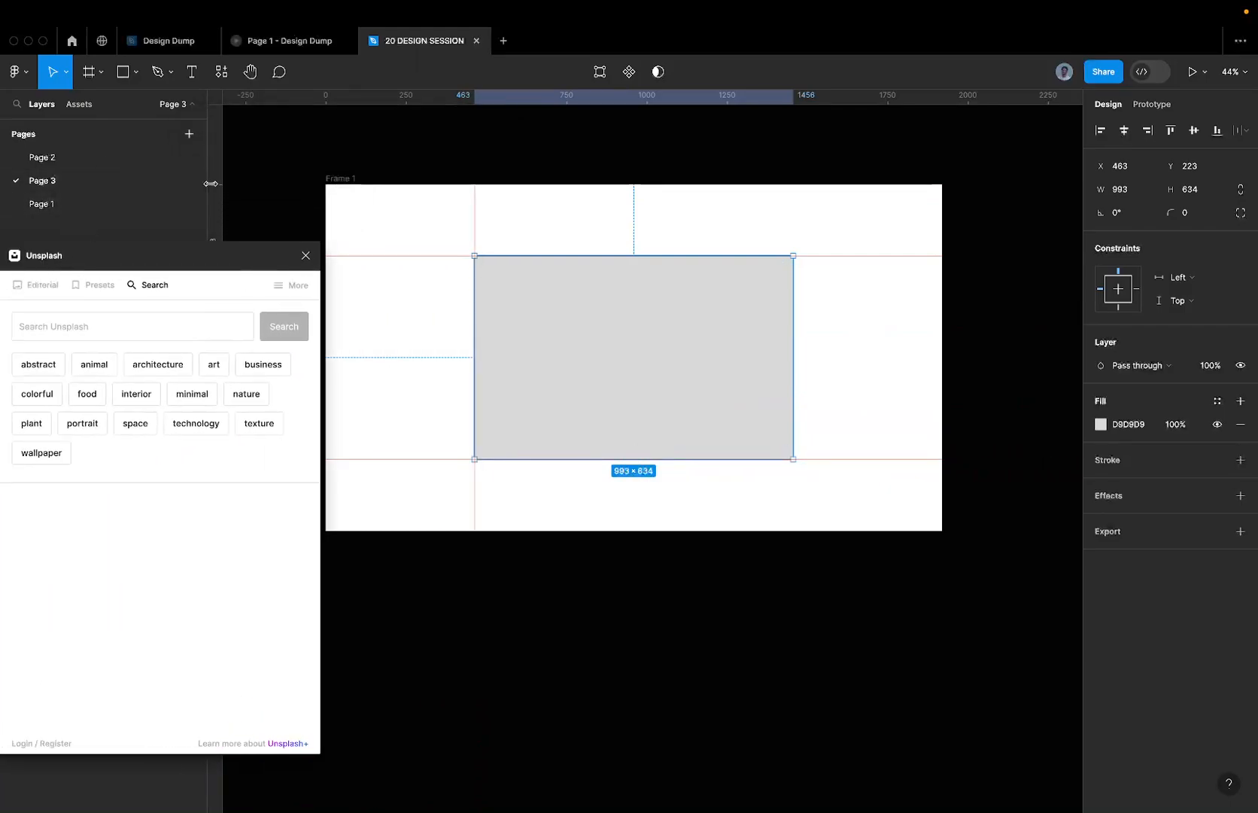
pyautogui.moveTo(214, 188); pyautogui.dragTo(793, 188)
pyautogui.click(707, 201)
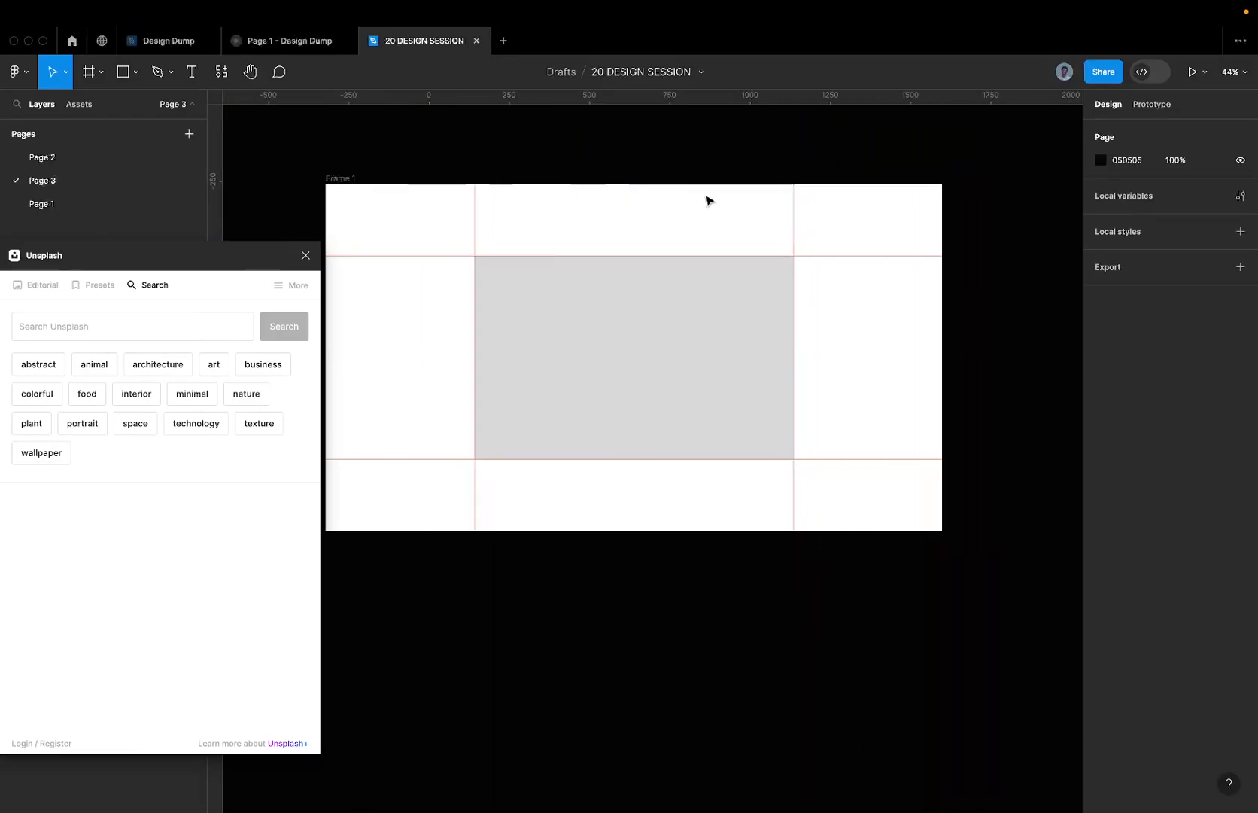
# - Move the Unsplash window clear of the page list and search it for the abstract category
pyautogui.moveTo(93, 264); pyautogui.dragTo(204, 159)
pyautogui.click(258, 226)
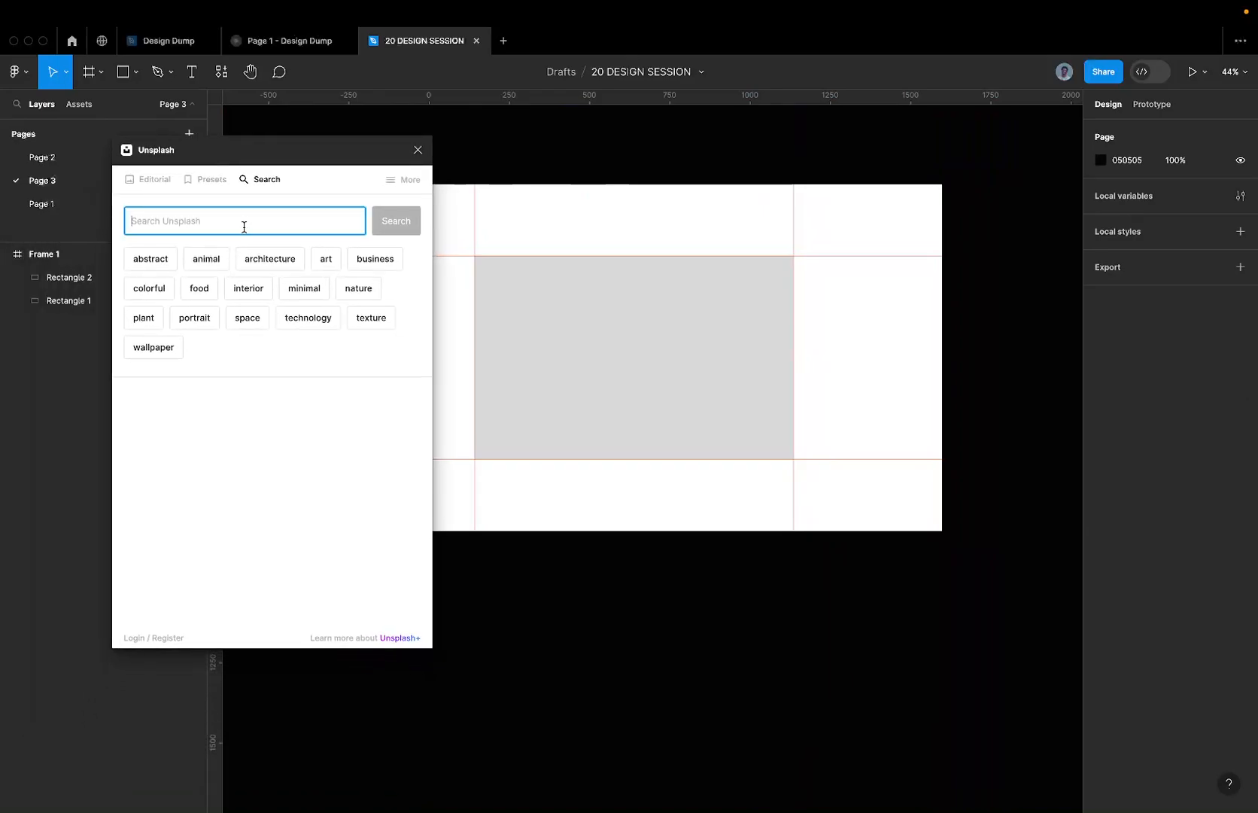
pyautogui.click(153, 260)
pyautogui.click(474, 334)
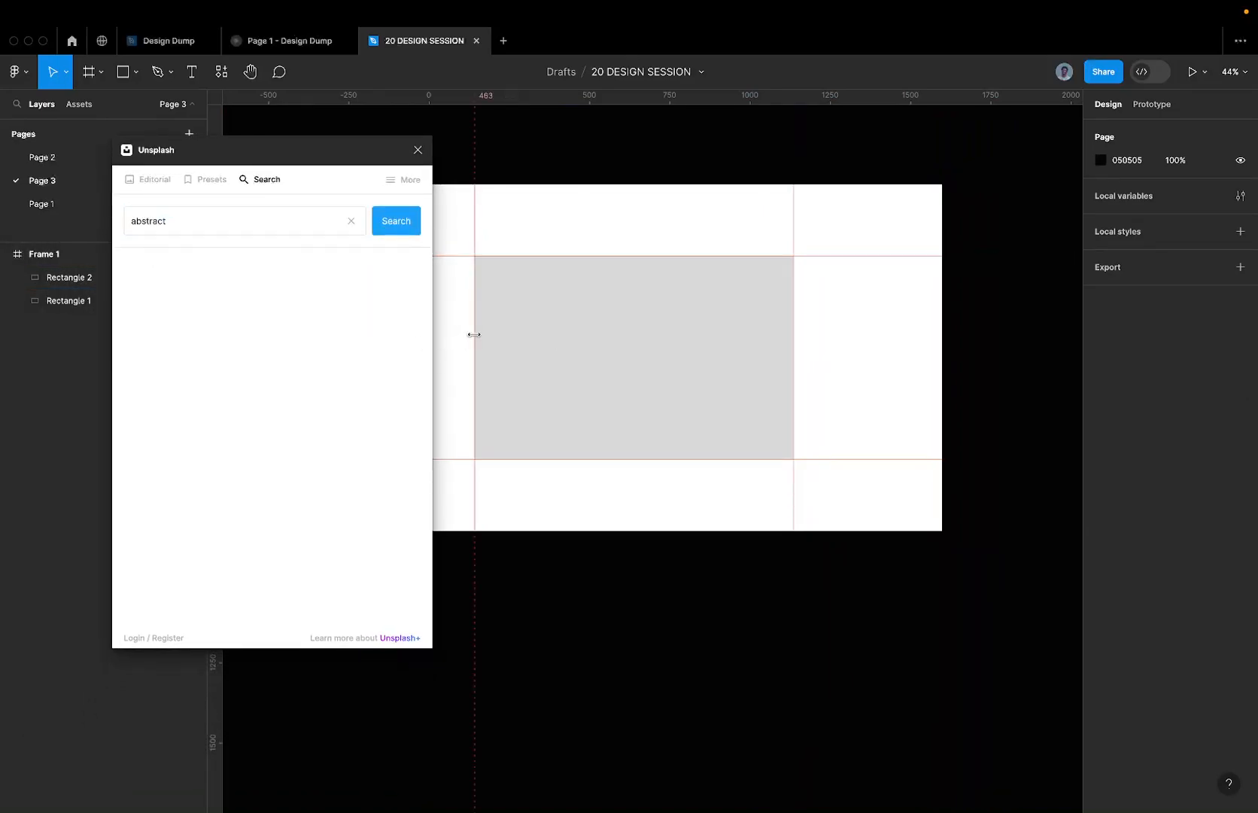
# - Set the duplicate rectangle's size to 16 × 9
pyautogui.click(581, 312)
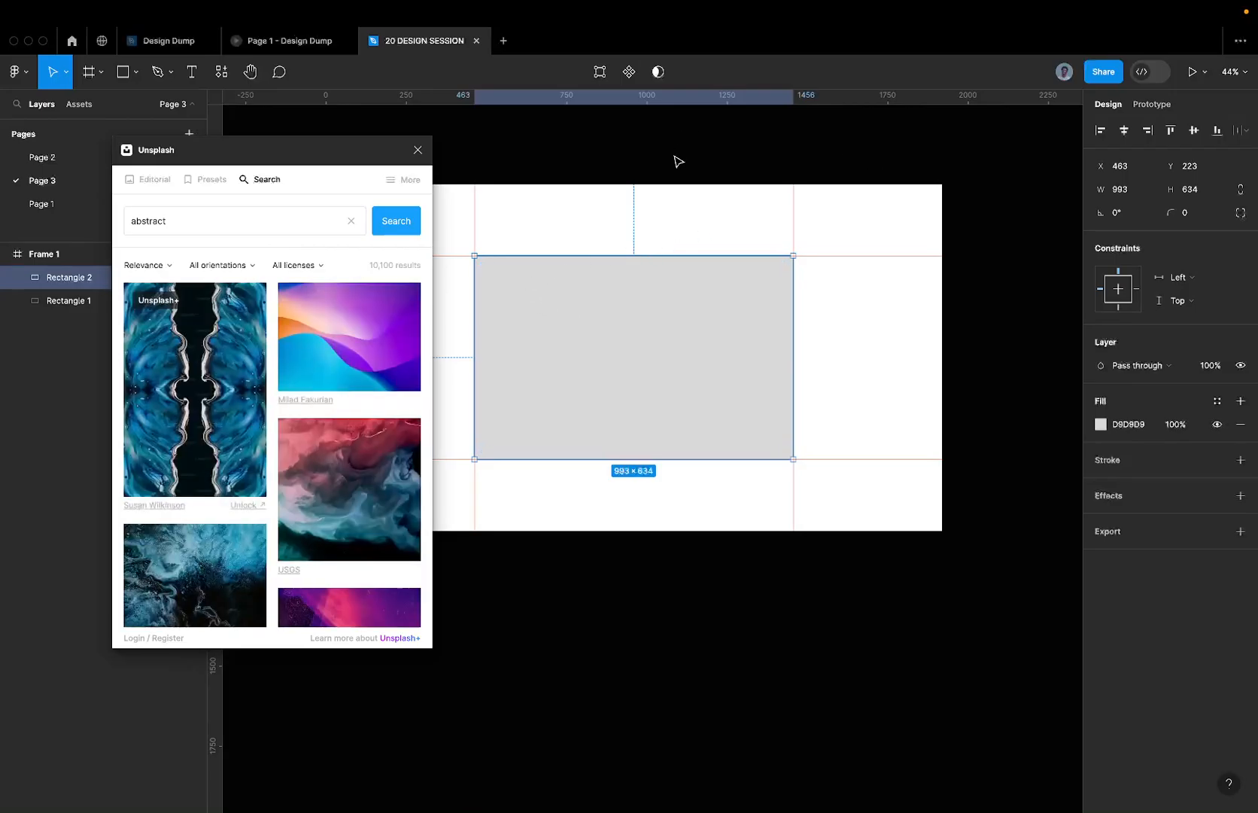
pyautogui.moveTo(1107, 196); pyautogui.dragTo(1105, 197)
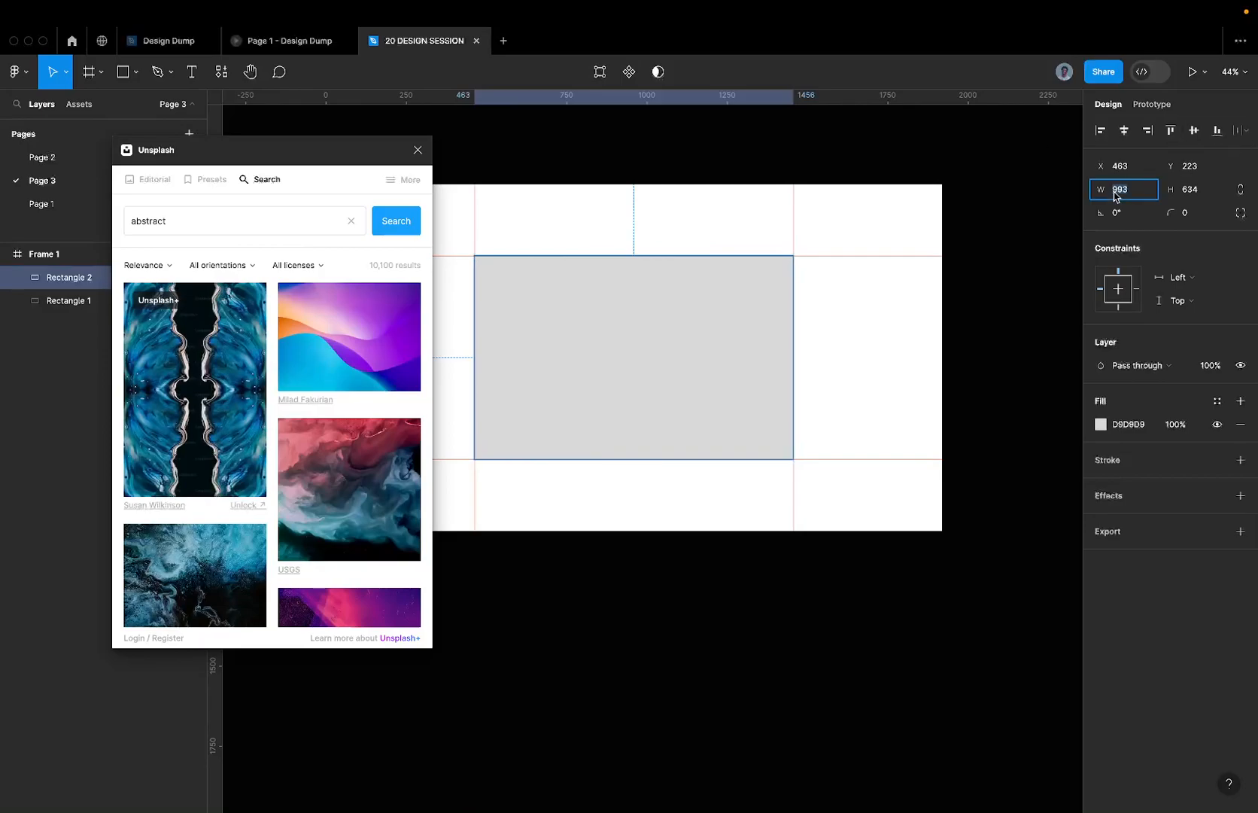
pyautogui.click(1189, 191)
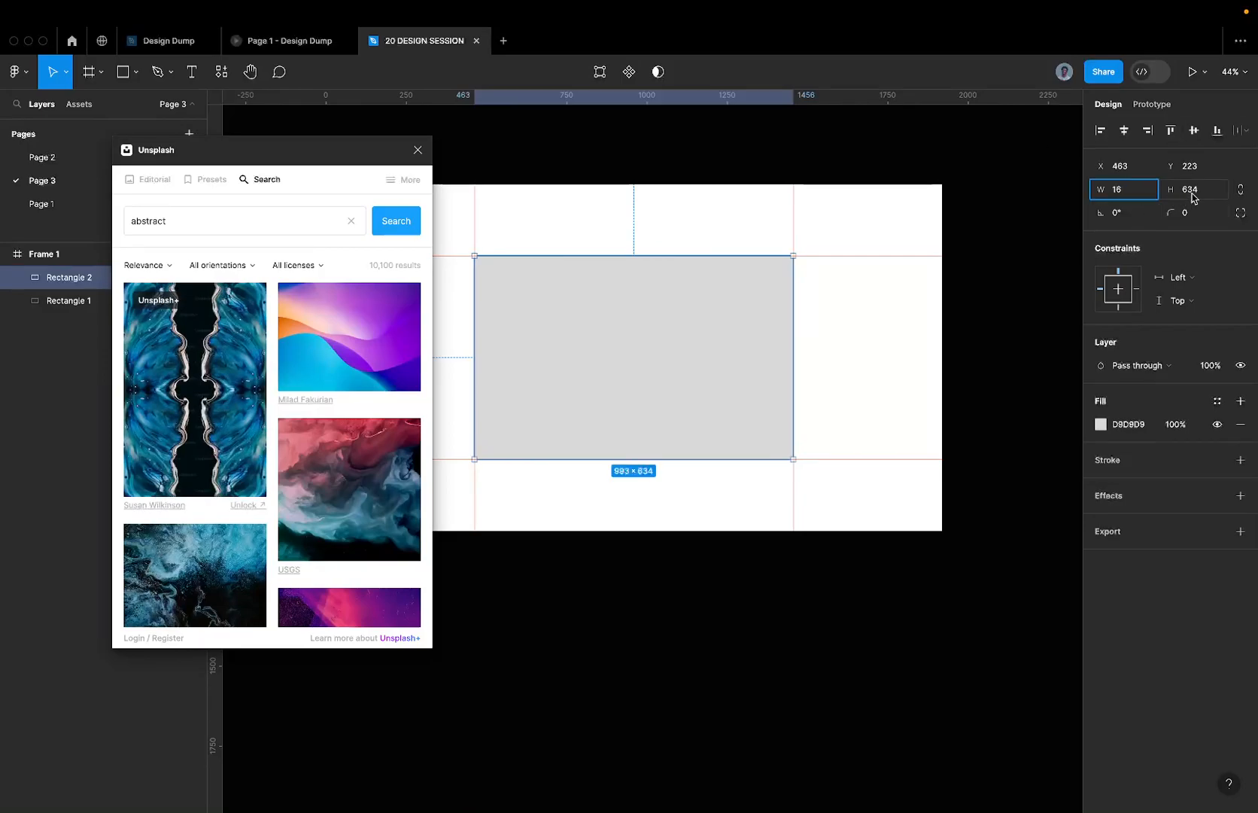
pyautogui.write('9')
pyautogui.press('Return')
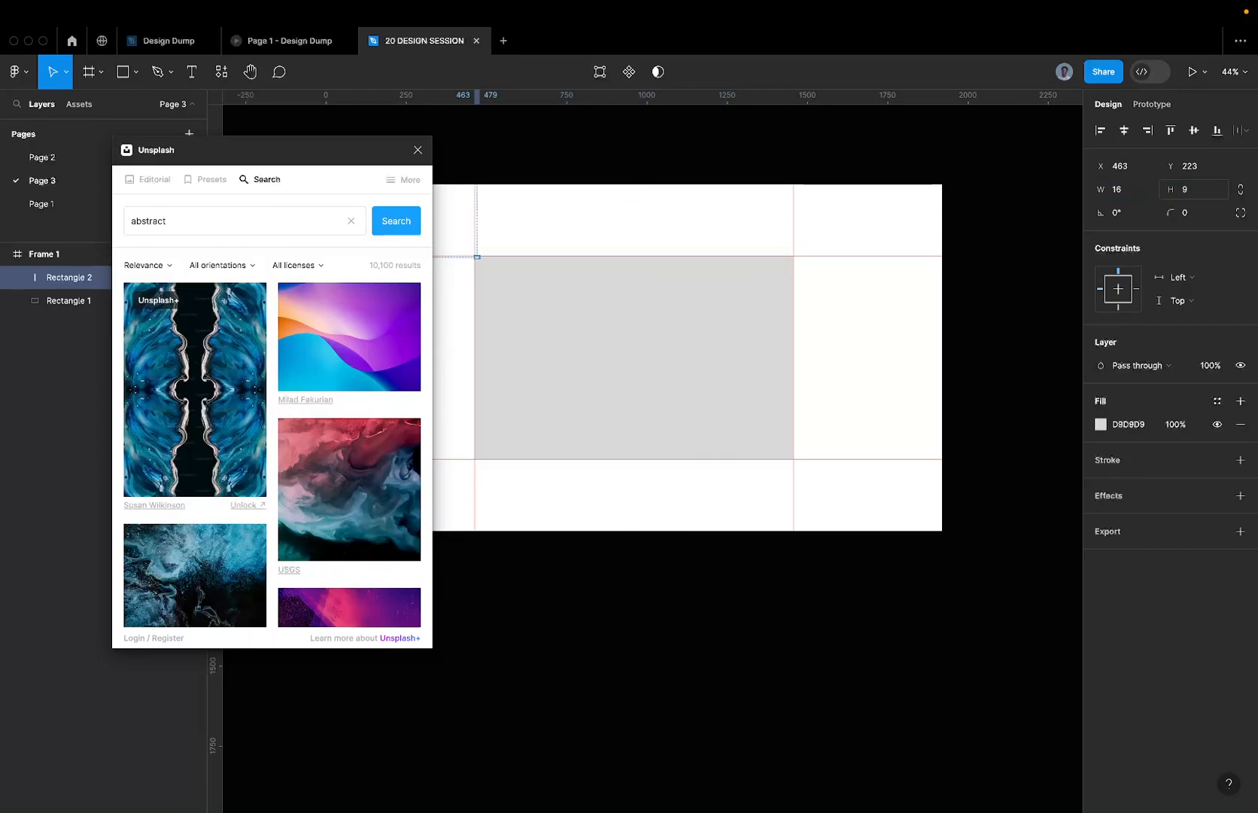
# - Delete the original 993 × 634 rectangle and select the small 16 × 9 one
pyautogui.click(597, 293)
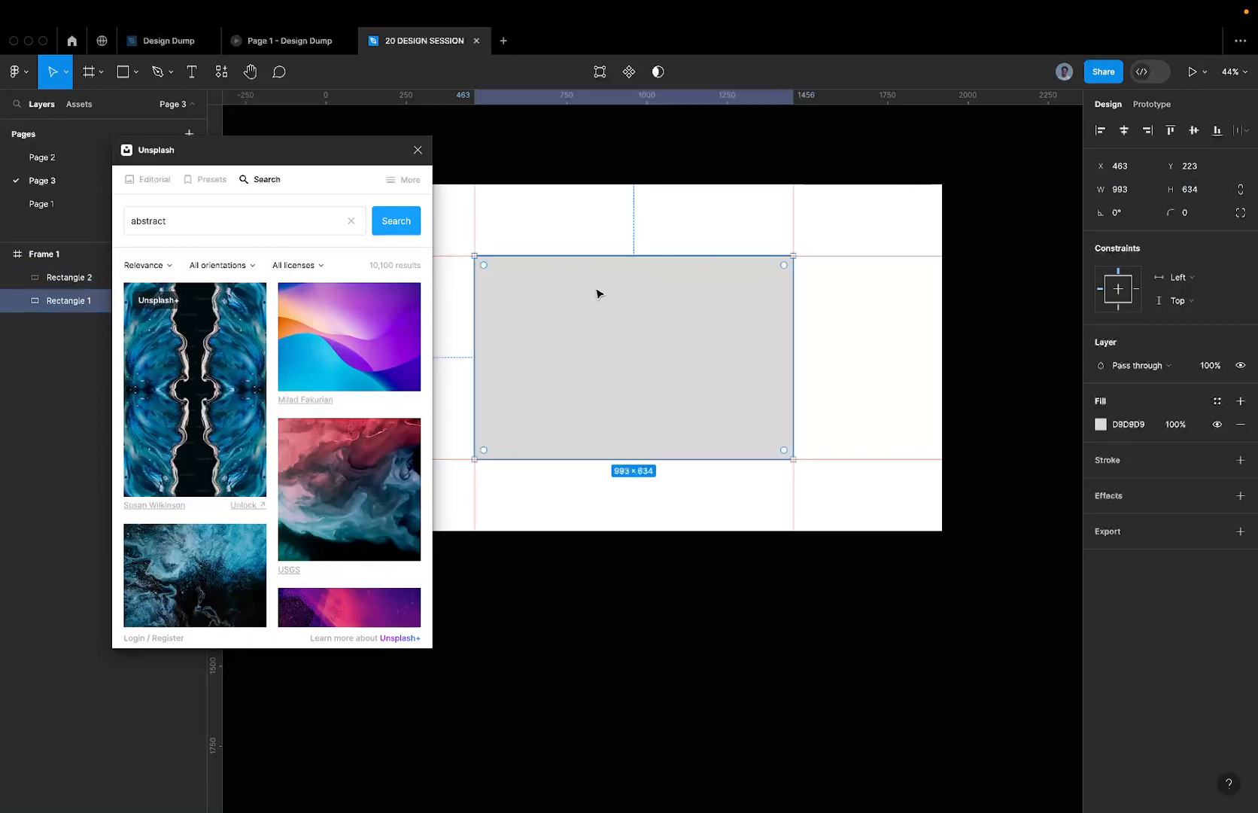
pyautogui.press('Delete')
pyautogui.moveTo(594, 288); pyautogui.dragTo(461, 261)
# - Scale the 16 × 9 rectangle with locked proportions until it spans the two vertical guides, at 993 × 557
pyautogui.scroll(3, 489, 251)
pyautogui.scroll(6, 489, 251)
pyautogui.scroll(-7, 495, 259)
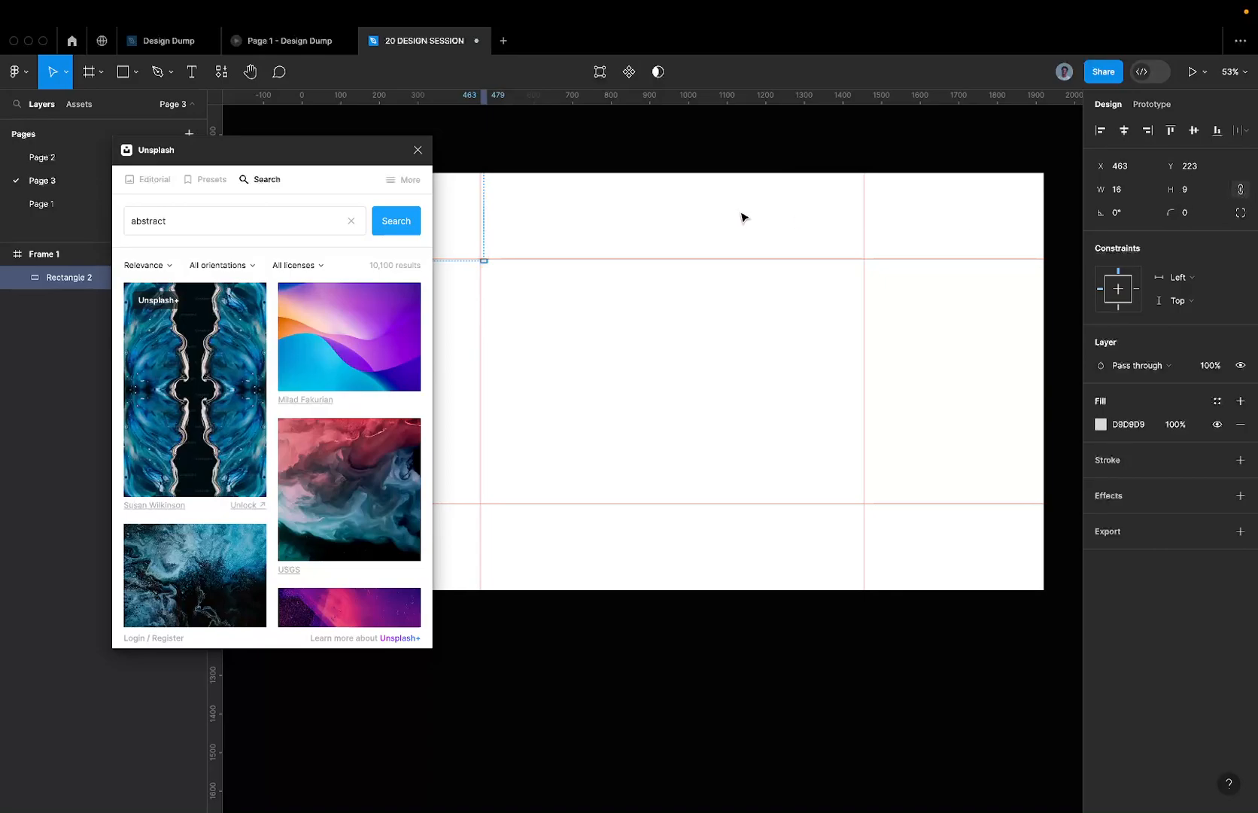
pyautogui.scroll(8, 489, 249)
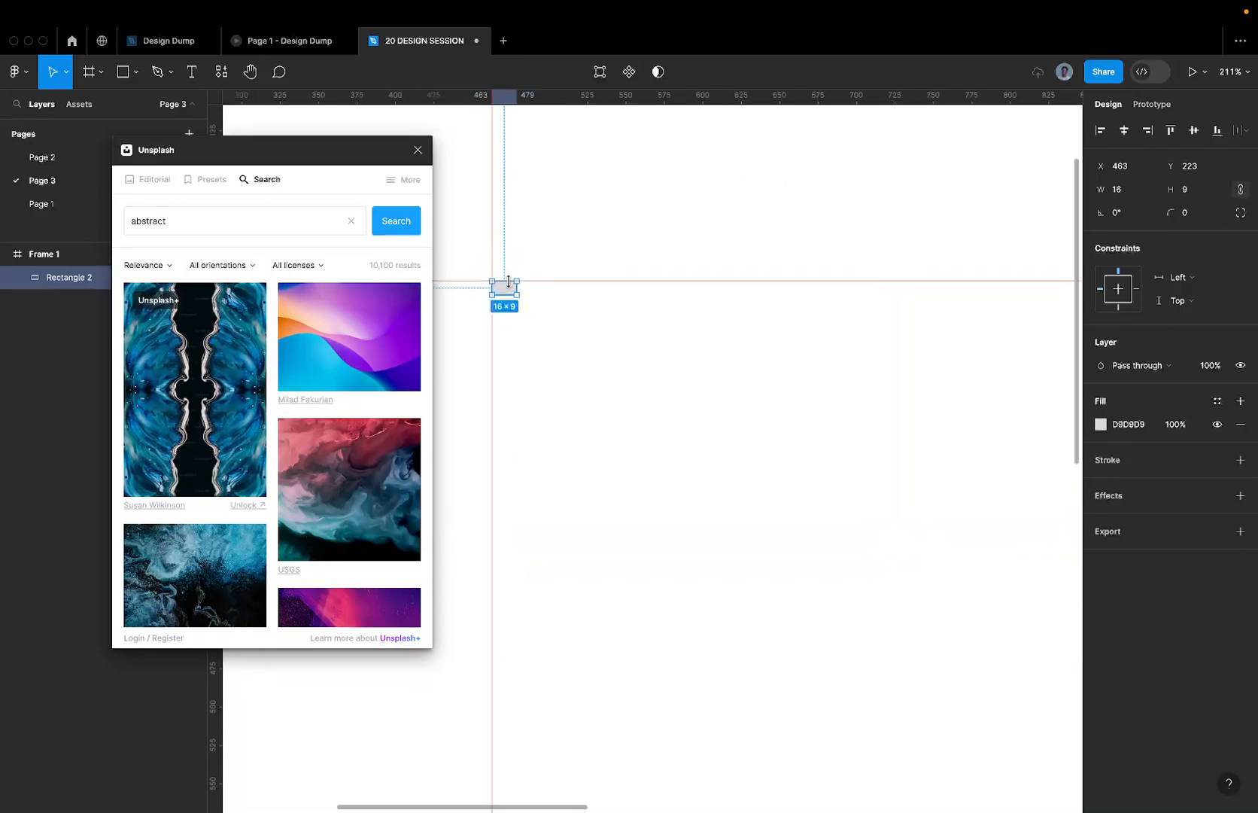
pyautogui.moveTo(516, 295); pyautogui.dragTo(1005, 531)
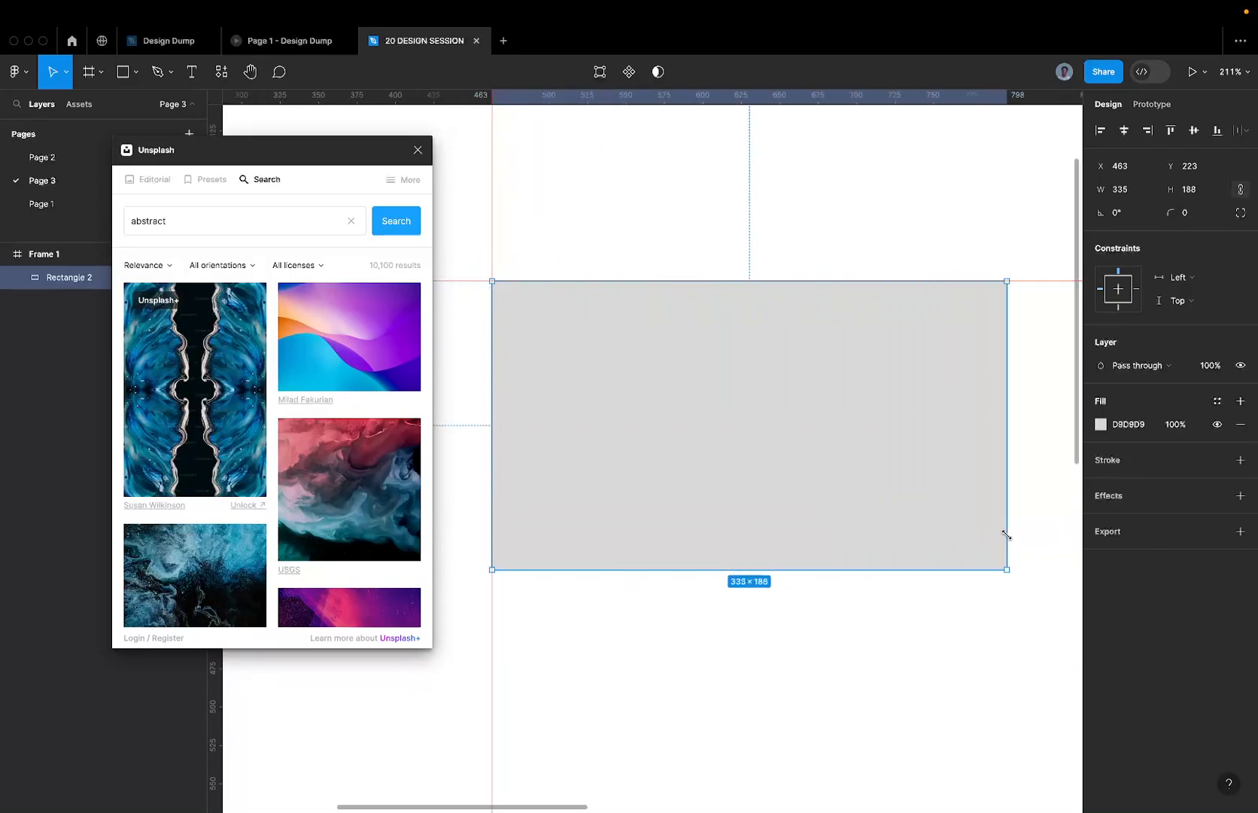
pyautogui.scroll(-5, 998, 533)
pyautogui.scroll(-4, 999, 533)
pyautogui.hscroll(5, 998, 533)
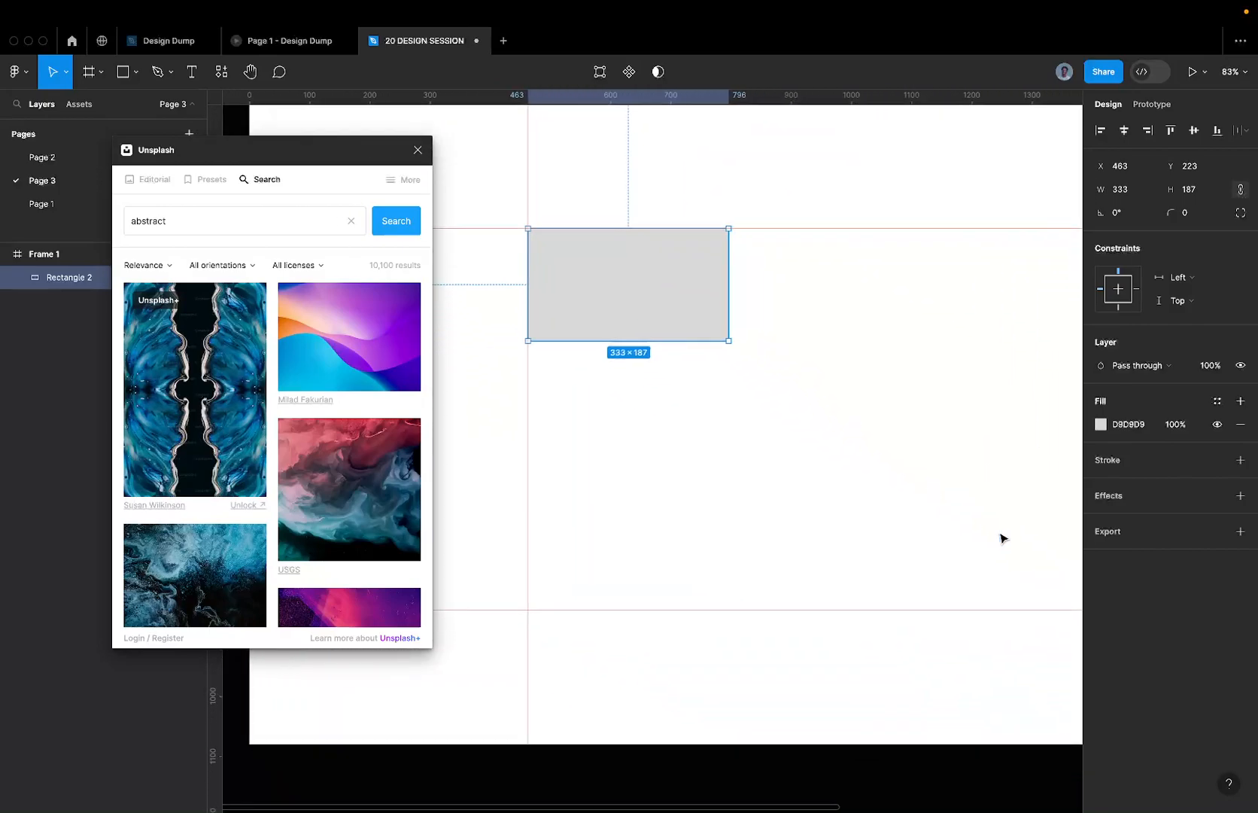
pyautogui.moveTo(707, 321); pyautogui.dragTo(1019, 522)
pyautogui.scroll(-2, 1027, 531)
pyautogui.hscroll(4, 1027, 531)
pyautogui.scroll(-1, 1027, 531)
pyautogui.hscroll(2, 1027, 531)
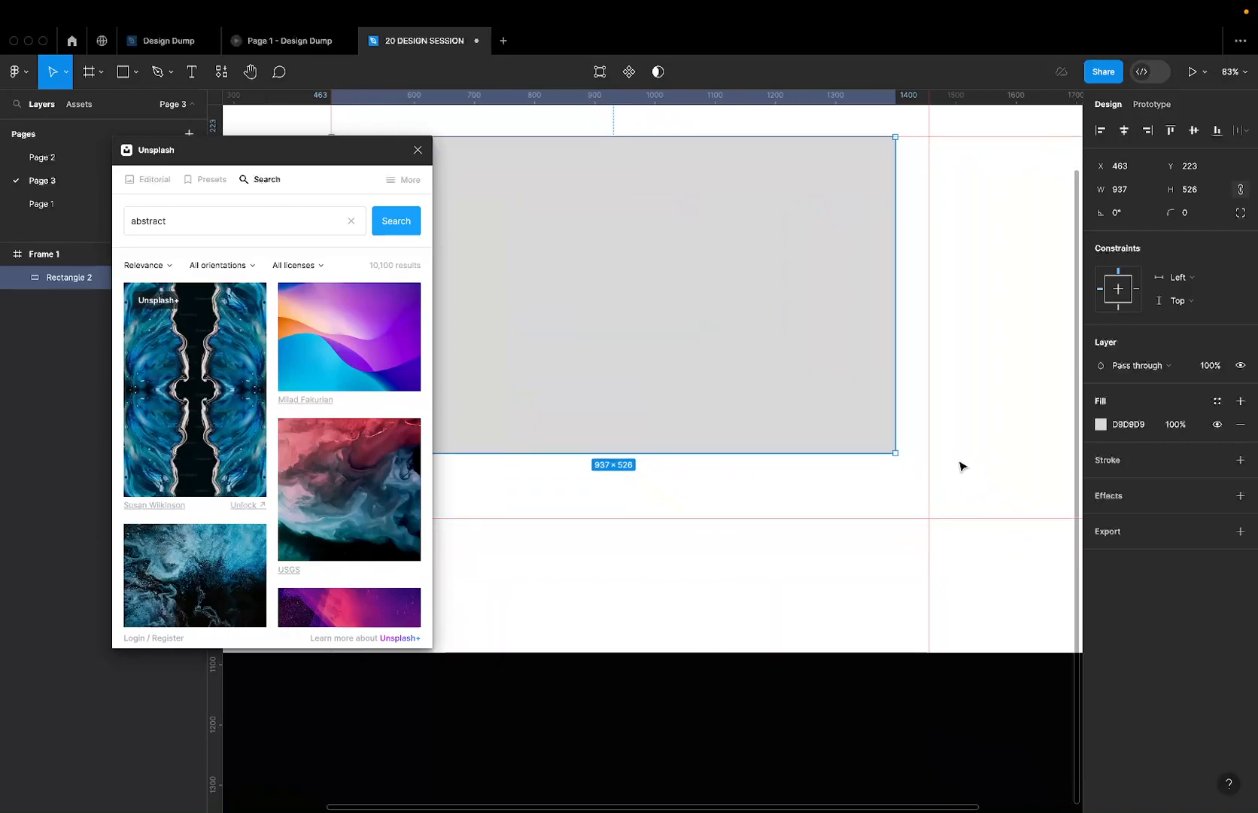
pyautogui.moveTo(895, 455); pyautogui.dragTo(927, 467)
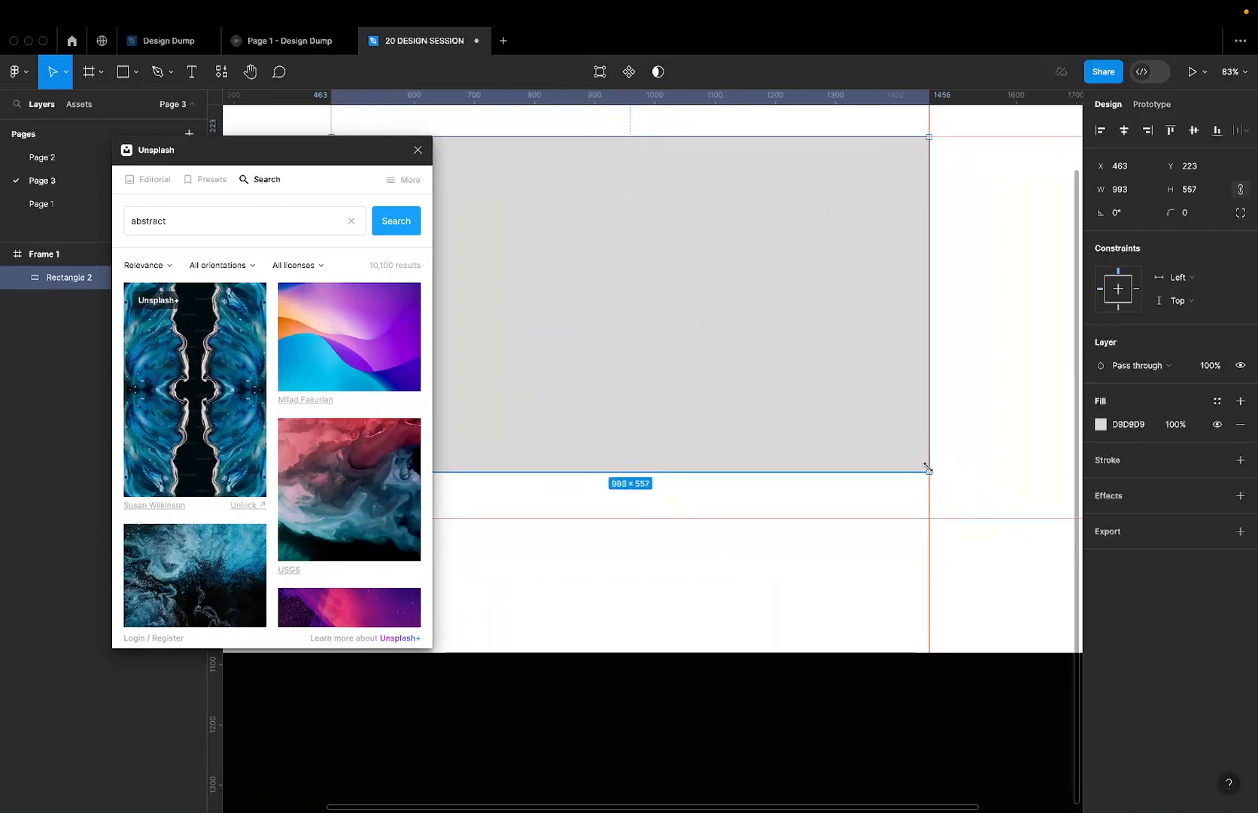
# - Centre the rectangle horizontally and vertically within Frame 1
pyautogui.scroll(-6, 927, 467)
pyautogui.scroll(2, 851, 486)
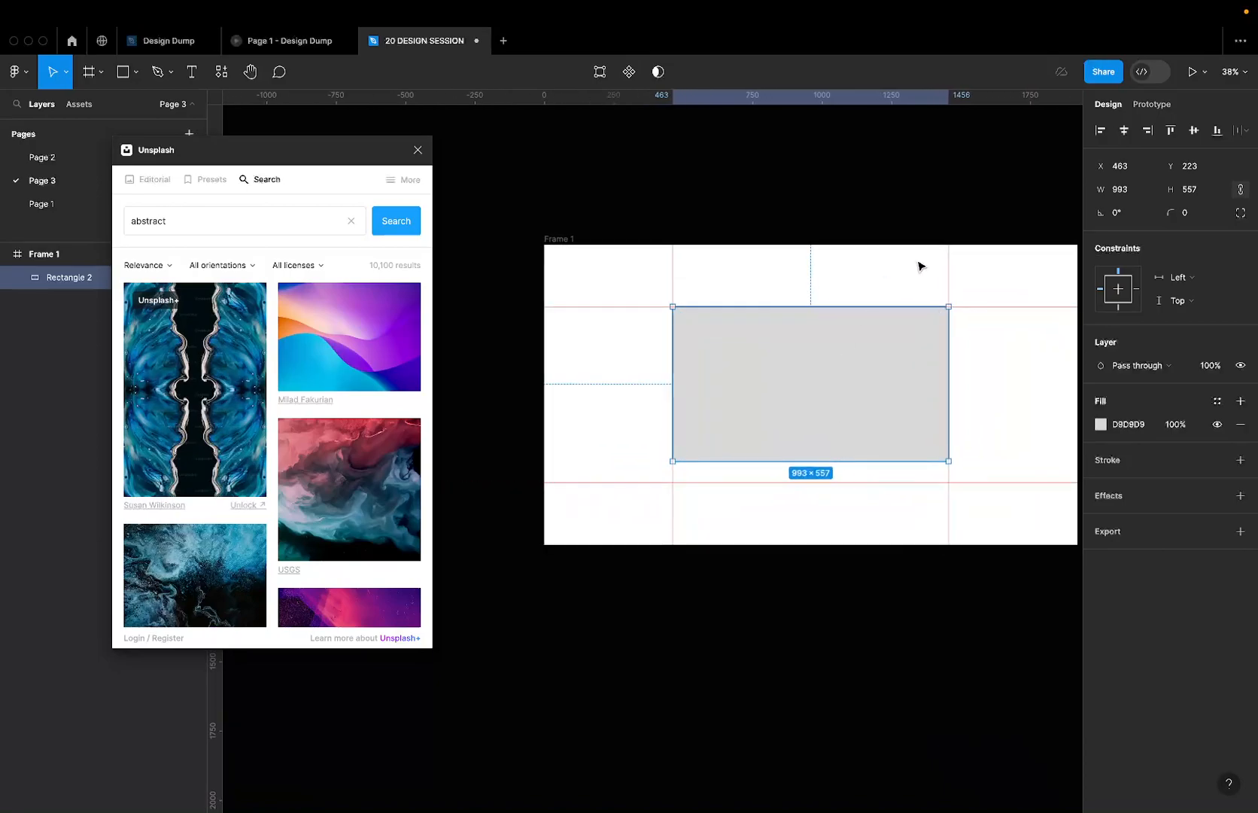
pyautogui.click(1193, 129)
pyautogui.click(1124, 130)
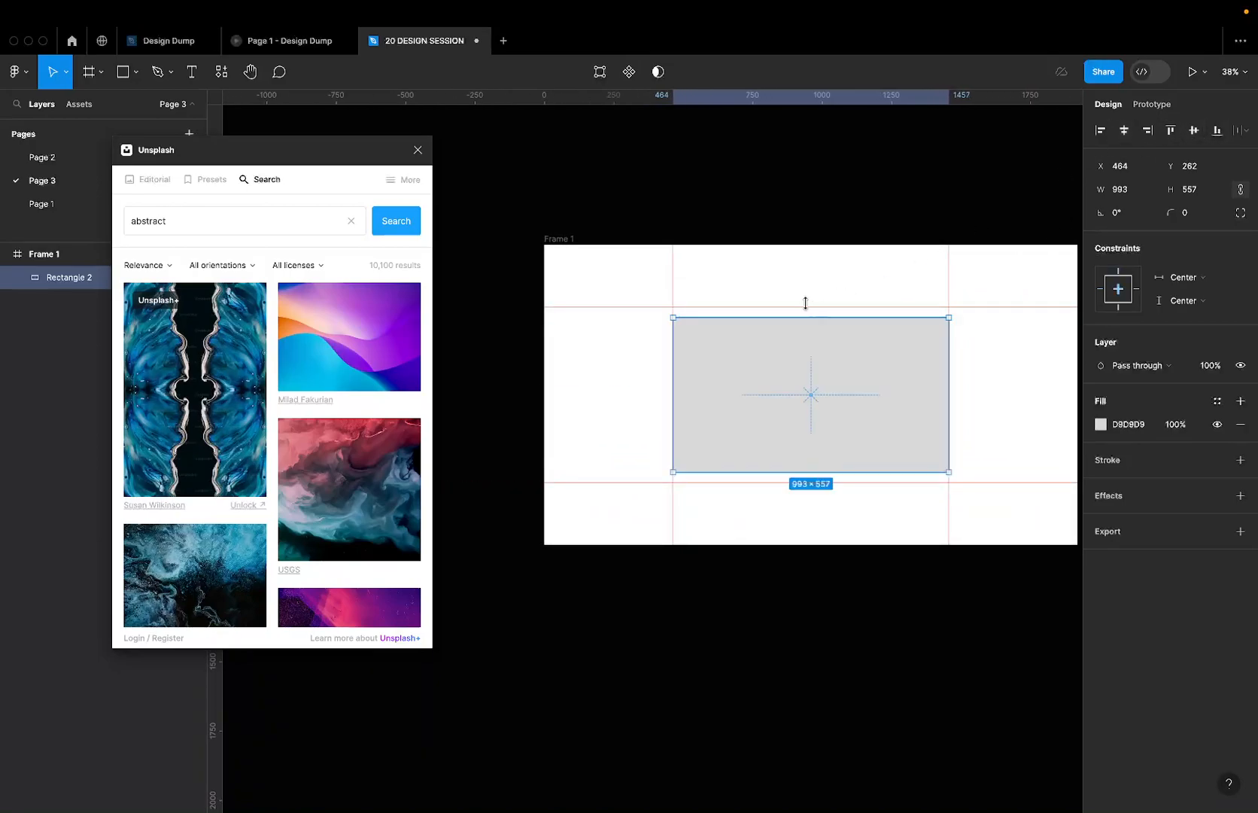
# - Move the two horizontal guides onto the centred rectangle's upper and lower edges
pyautogui.moveTo(795, 308); pyautogui.dragTo(795, 317)
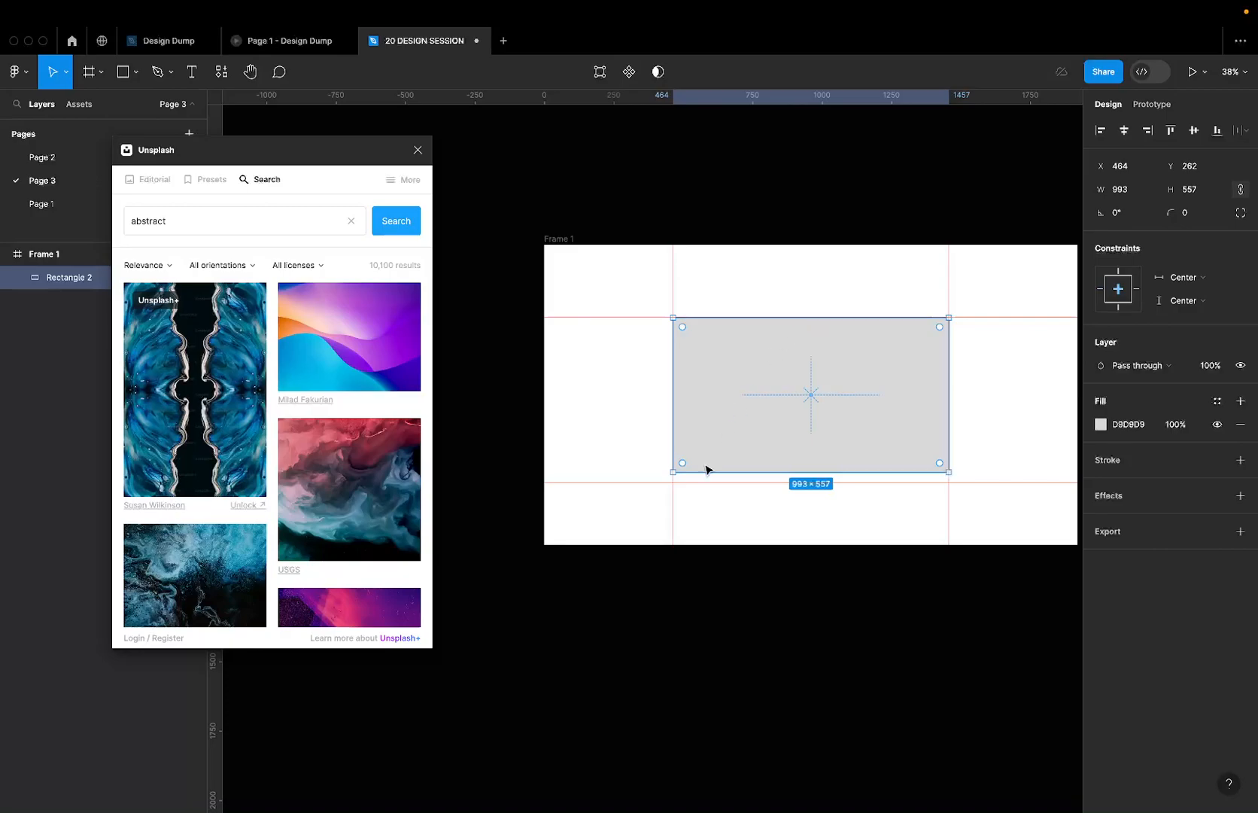
pyautogui.moveTo(674, 483); pyautogui.dragTo(672, 471)
pyautogui.click(668, 236)
pyautogui.hscroll(1, 672, 235)
pyautogui.scroll(-1, 672, 235)
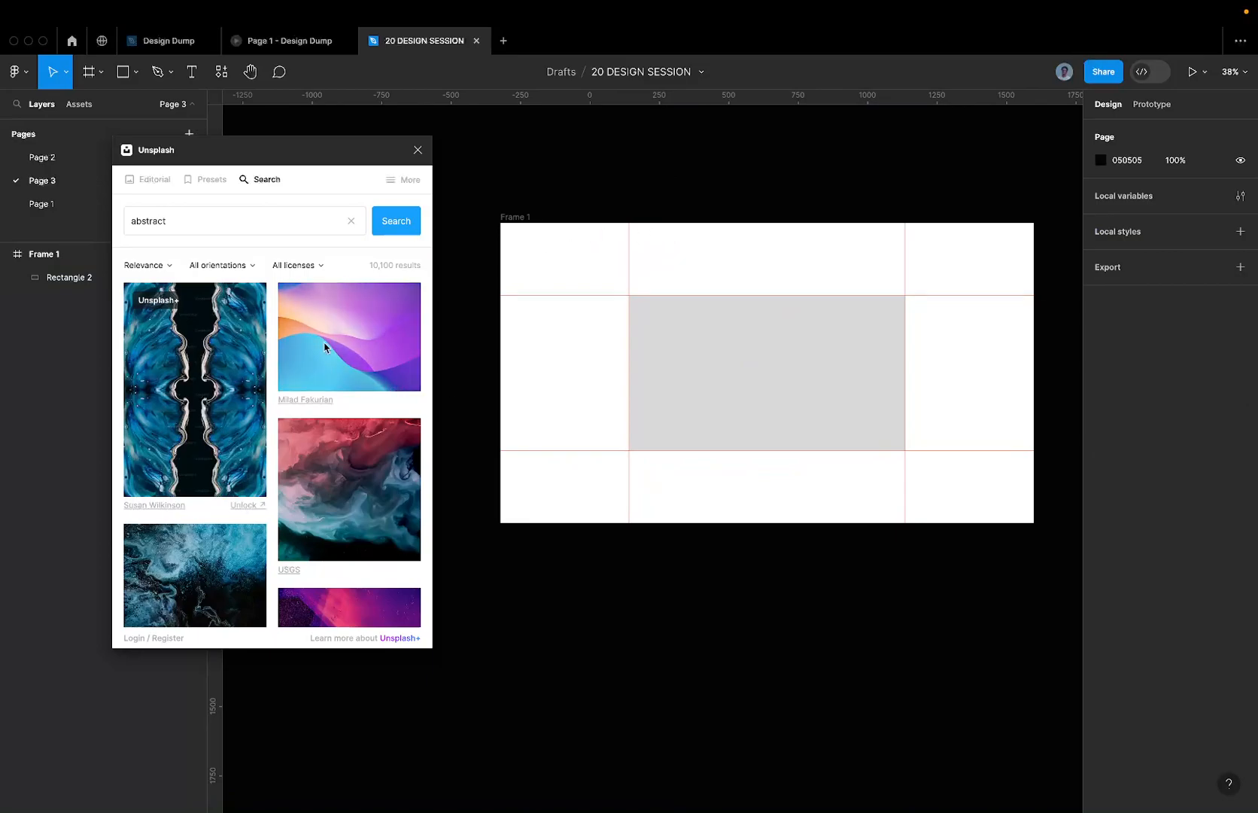
# - Browse the abstract images and filter the Unsplash results to landscape orientation and free licences
pyautogui.scroll(-5, 324, 347)
pyautogui.scroll(5, 280, 346)
pyautogui.scroll(2, 279, 345)
pyautogui.click(298, 266)
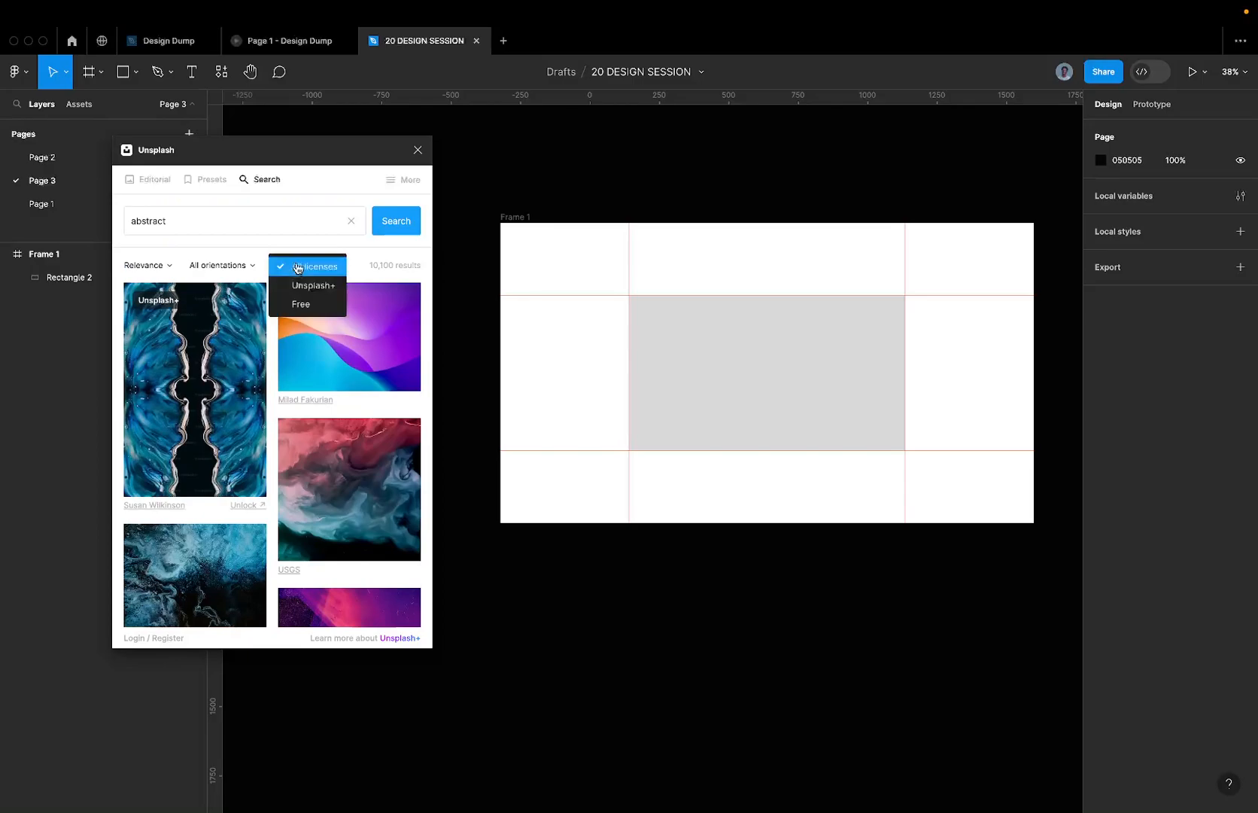
pyautogui.click(226, 266)
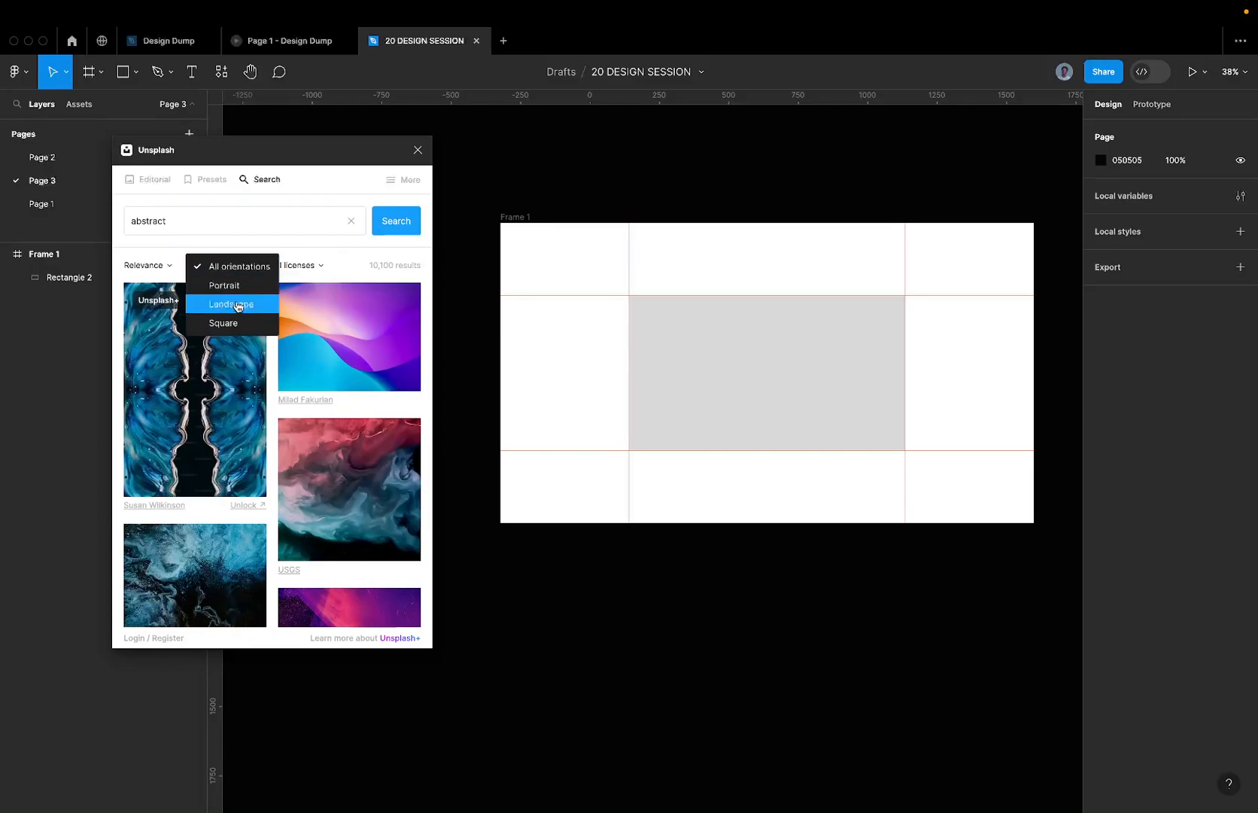
pyautogui.click(237, 305)
pyautogui.click(284, 267)
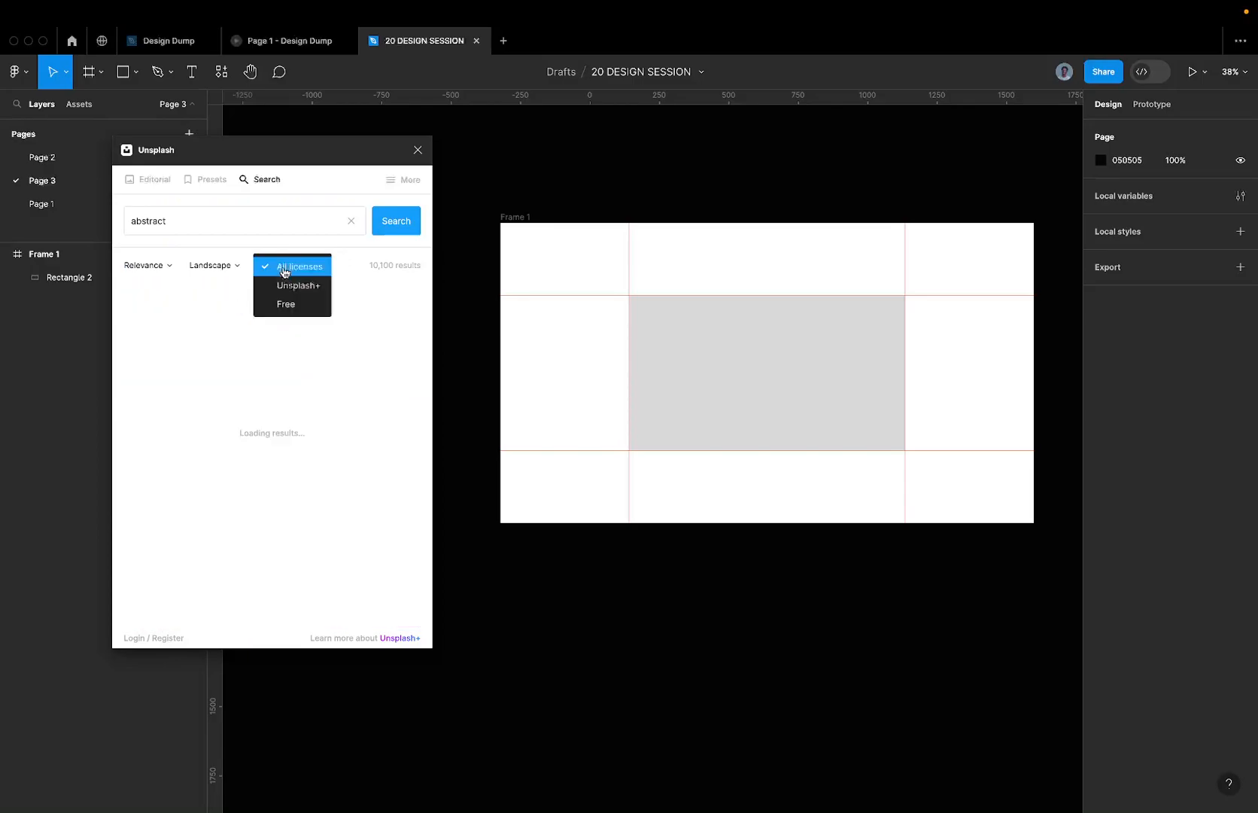
pyautogui.click(294, 303)
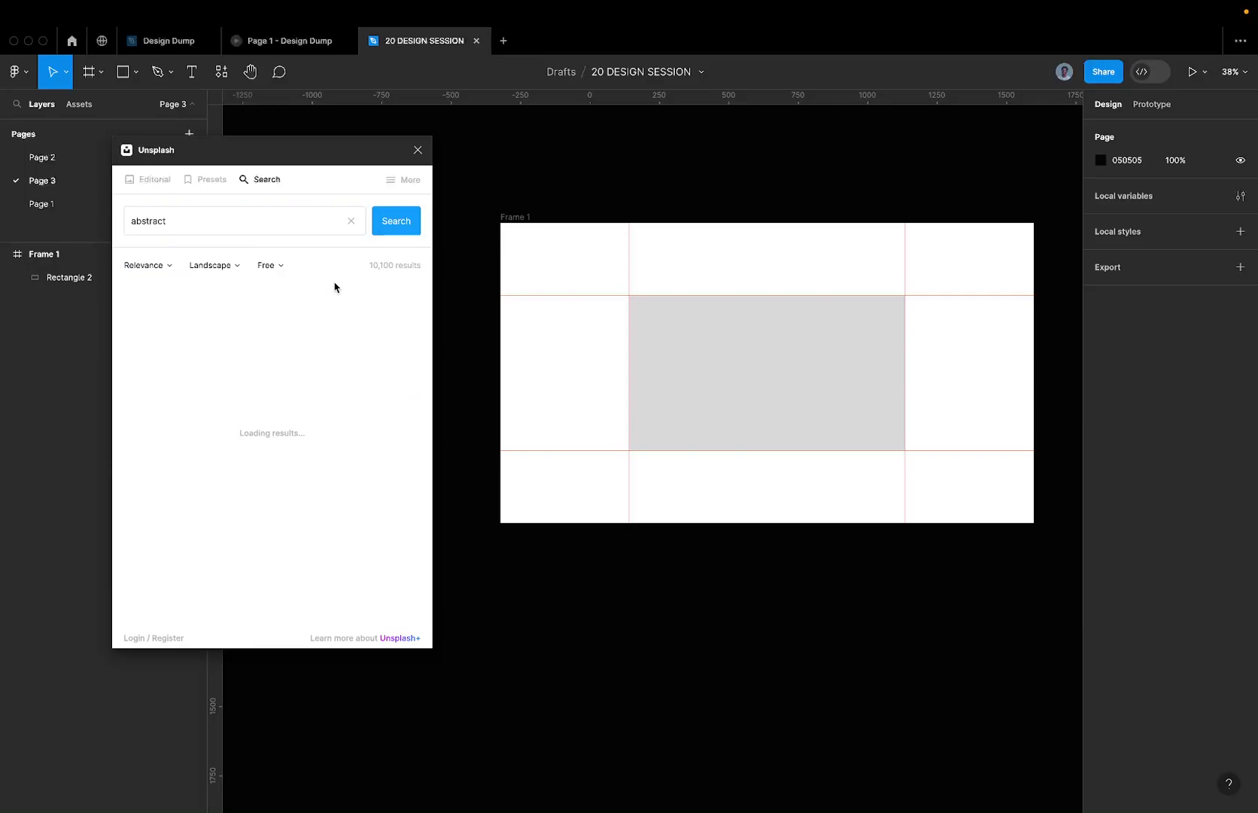
# - Select the centred rectangle and choose the pastel blue-and-pink abstract Unsplash image as its fill
pyautogui.scroll(-1, 337, 283)
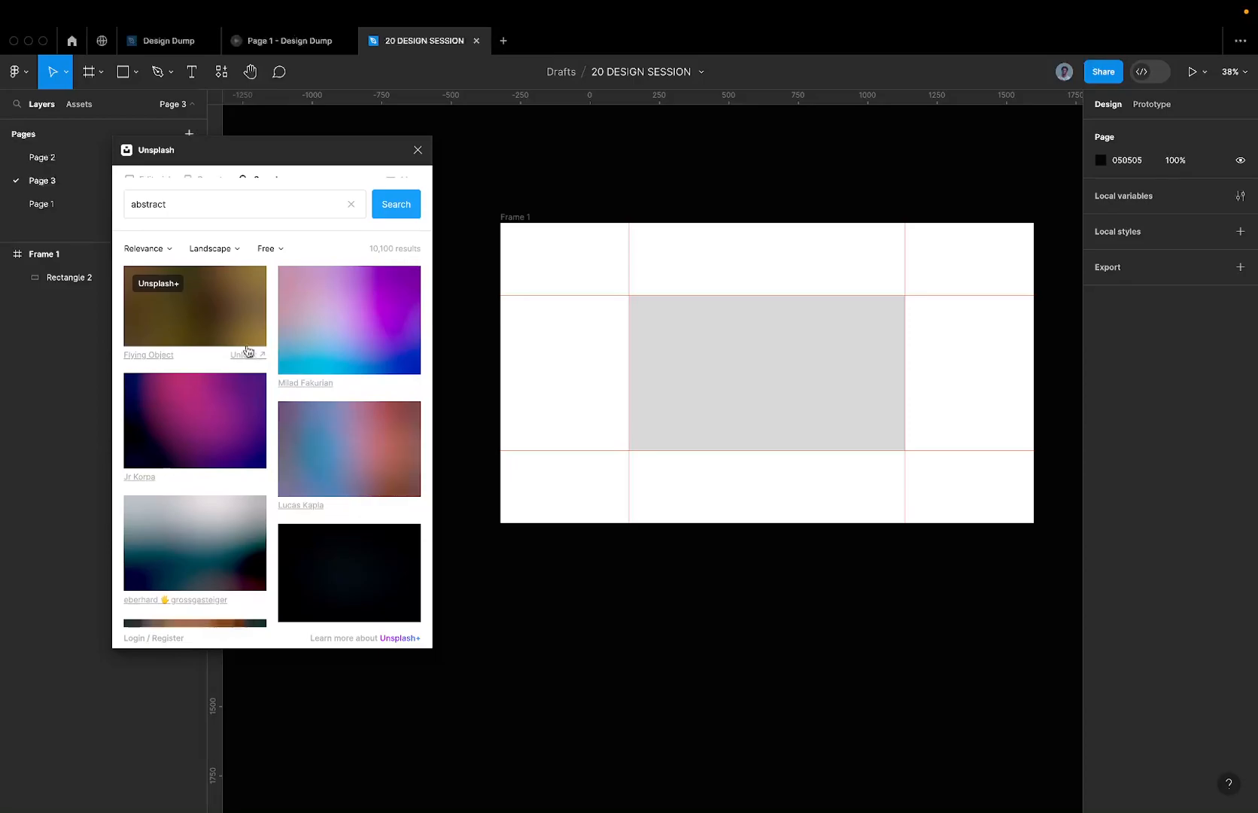
pyautogui.click(800, 440)
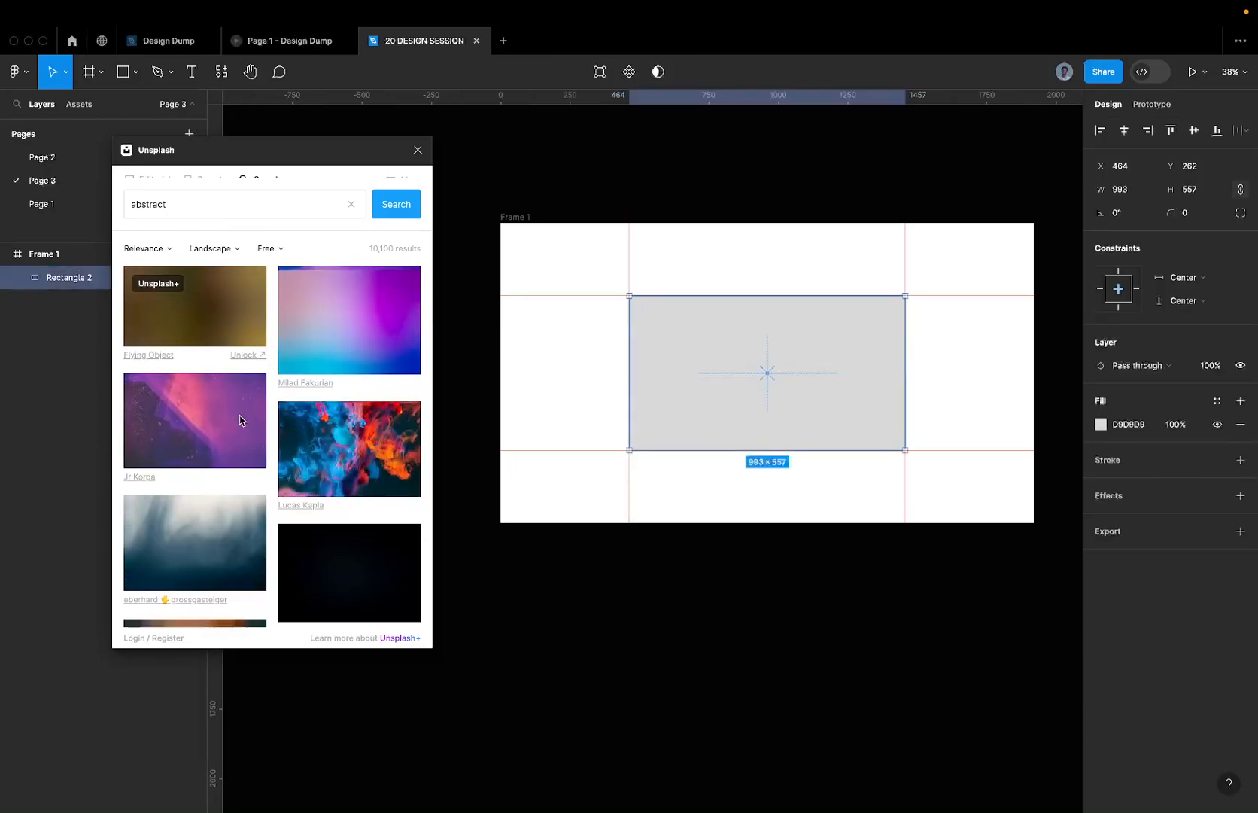
pyautogui.click(348, 312)
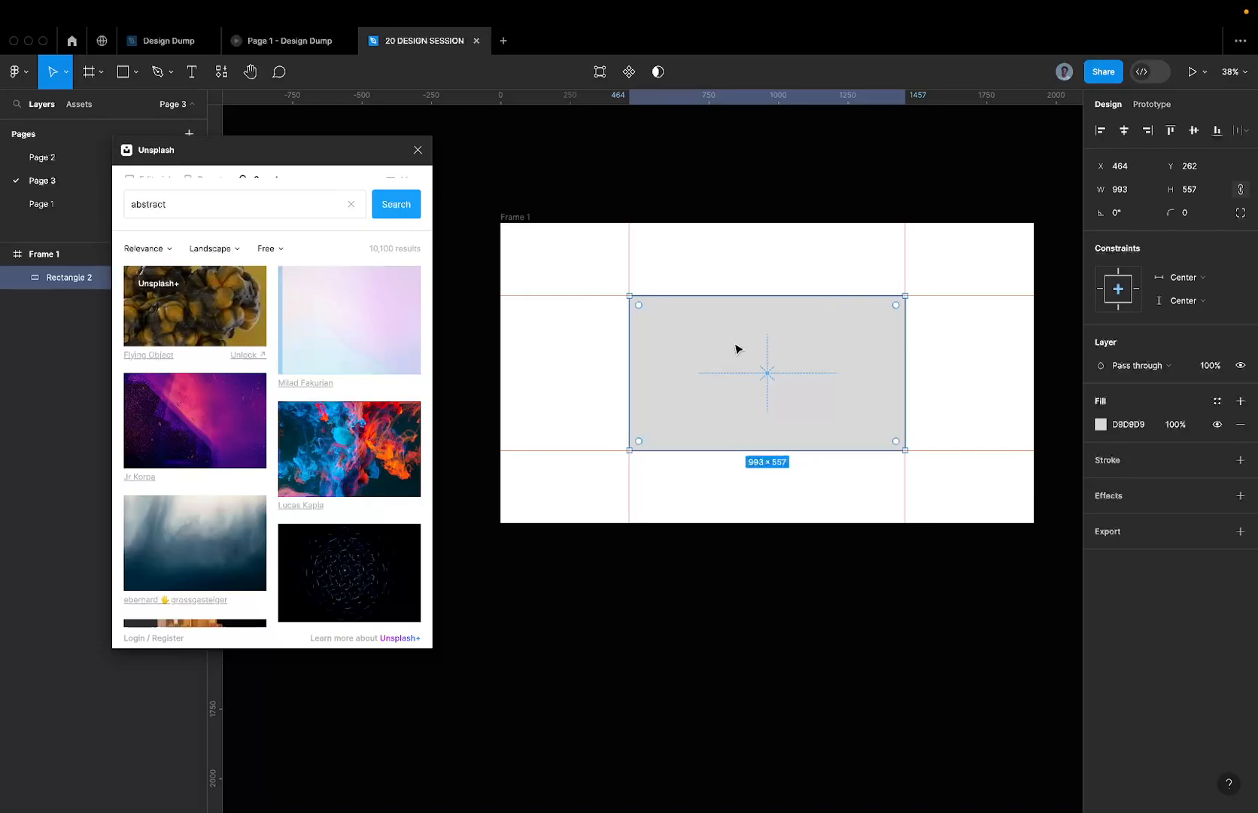
# - Switch to the browser, reload the 28k.studio page, and check whether it loads
pyautogui.press('super+Tab')
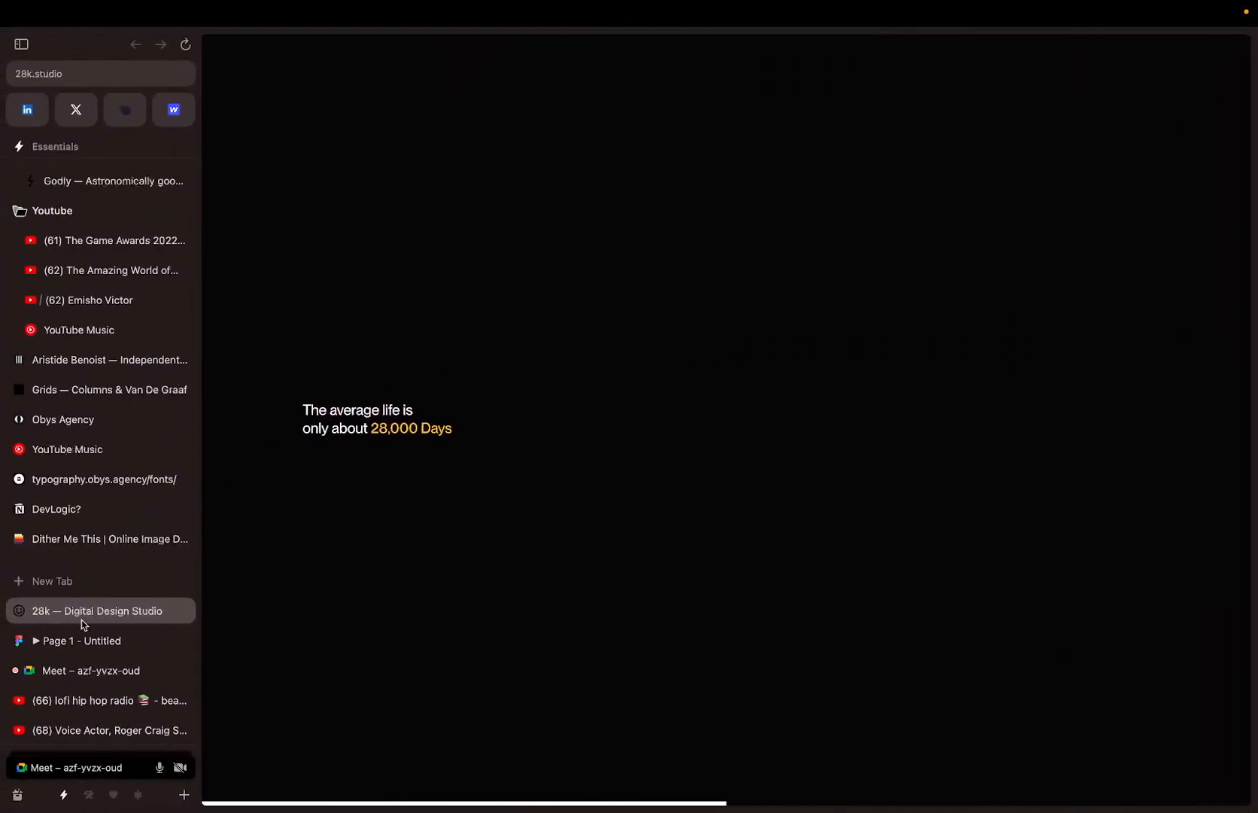
pyautogui.click(183, 45)
pyautogui.hotkey('ctrl', 'Right')
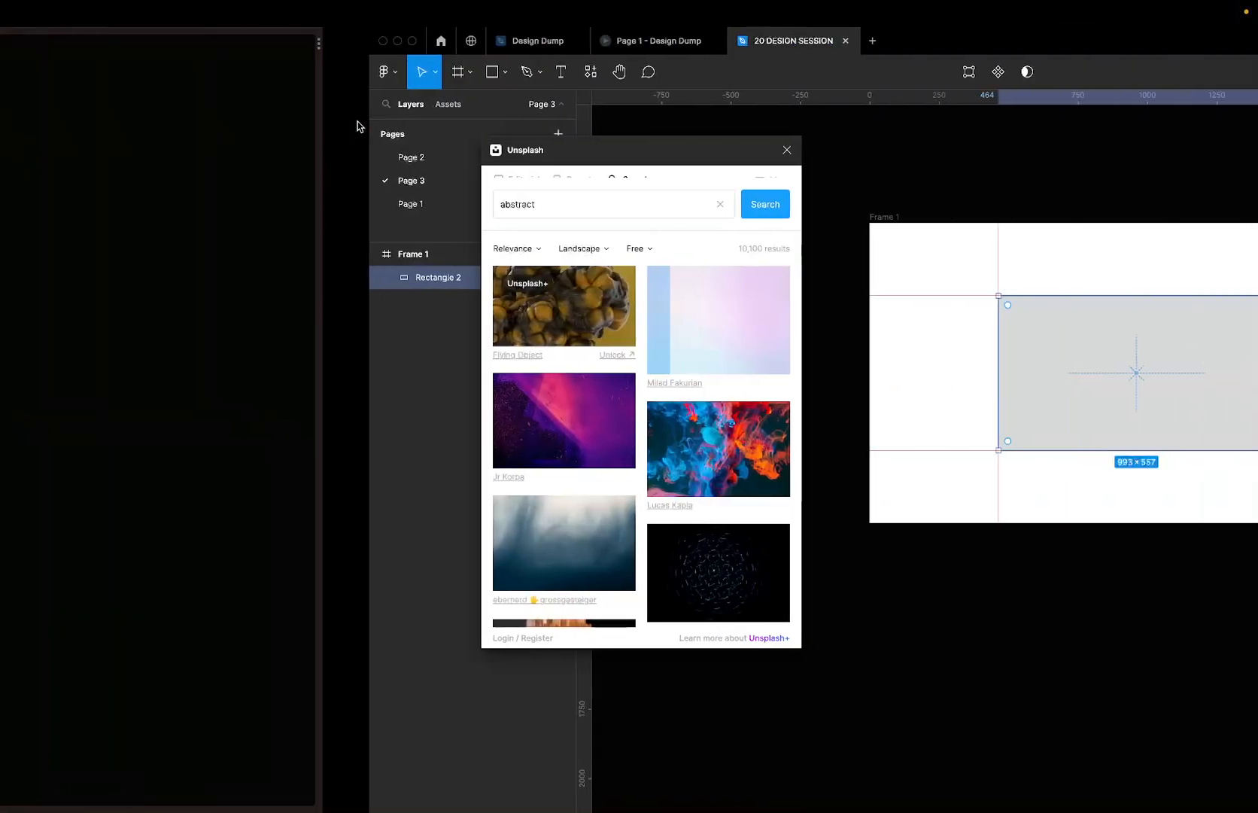
pyautogui.hotkey('ctrl', 'Left')
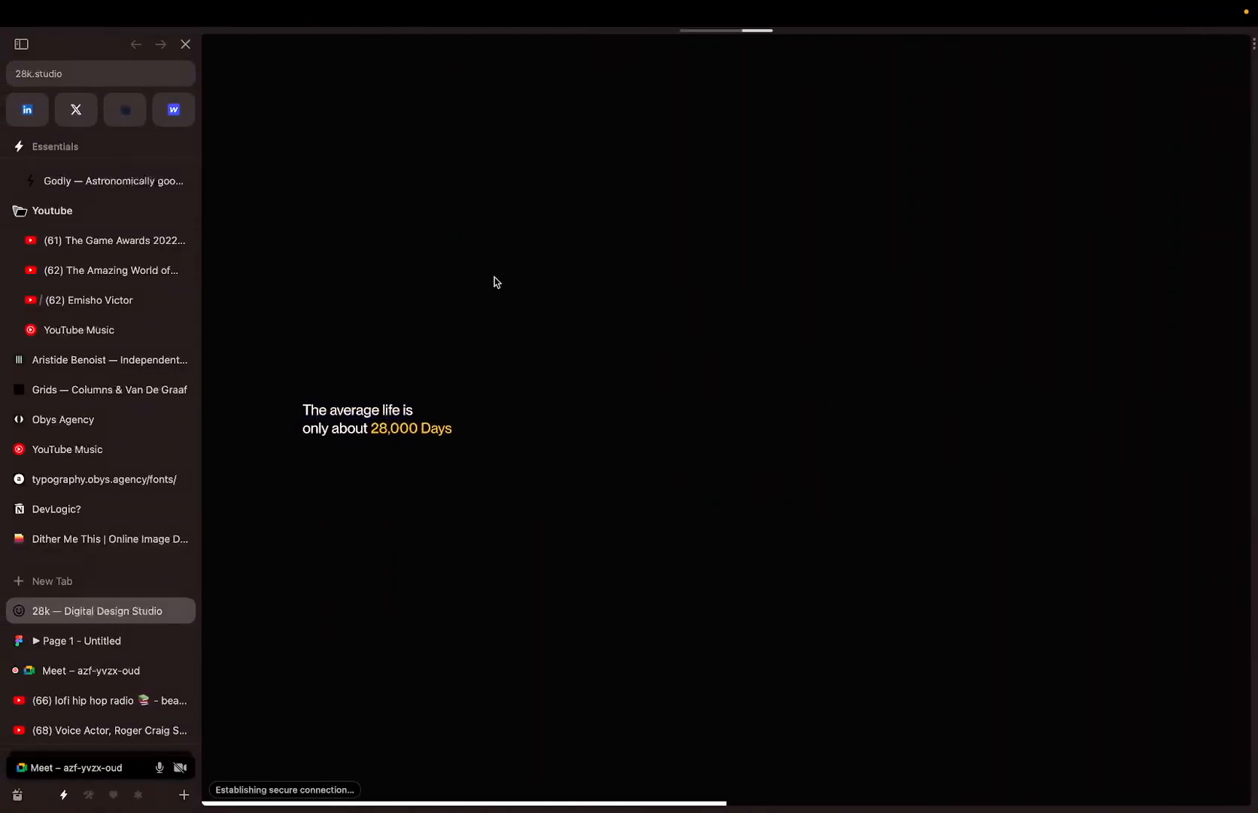
pyautogui.hotkey('ctrl', 'Right')
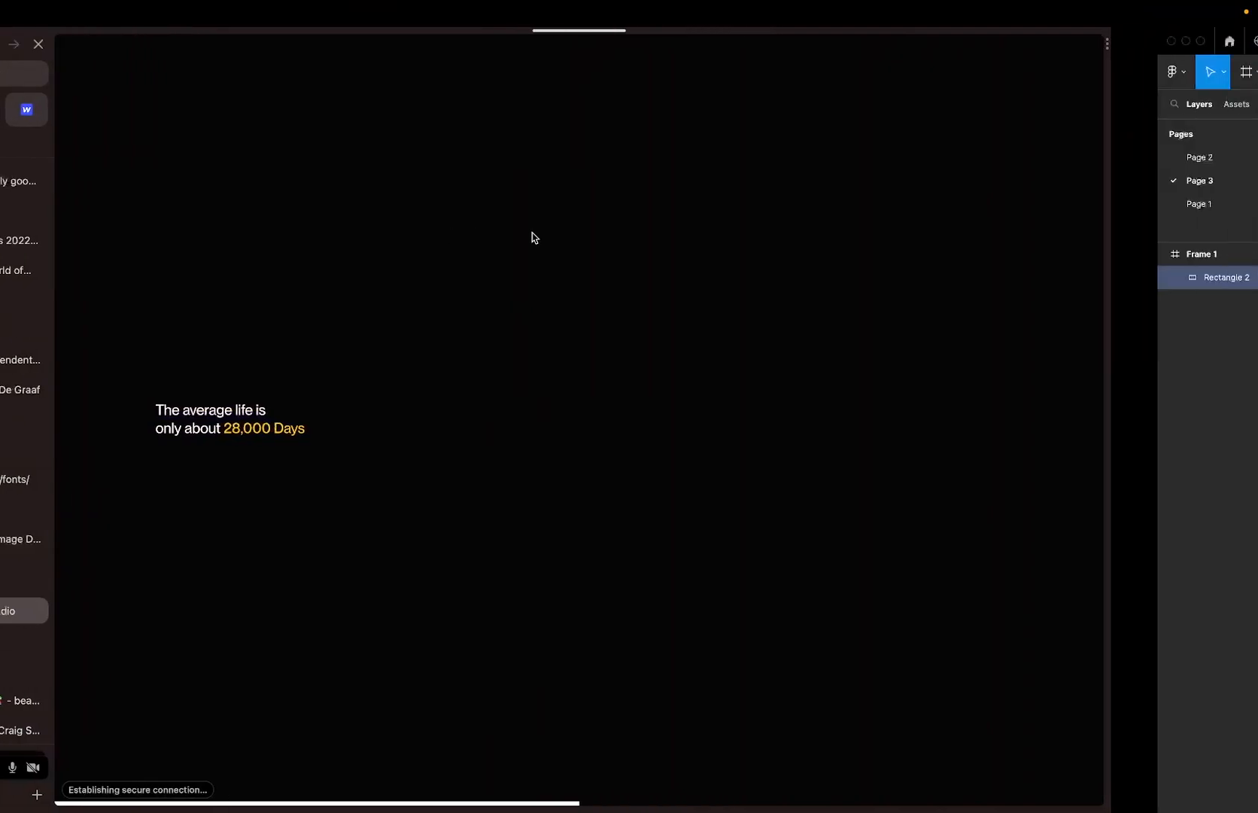
# - Review the clock-style prototype and its Design Dump source frames, and return to the 20 DESIGN SESSION file
pyautogui.click(277, 48)
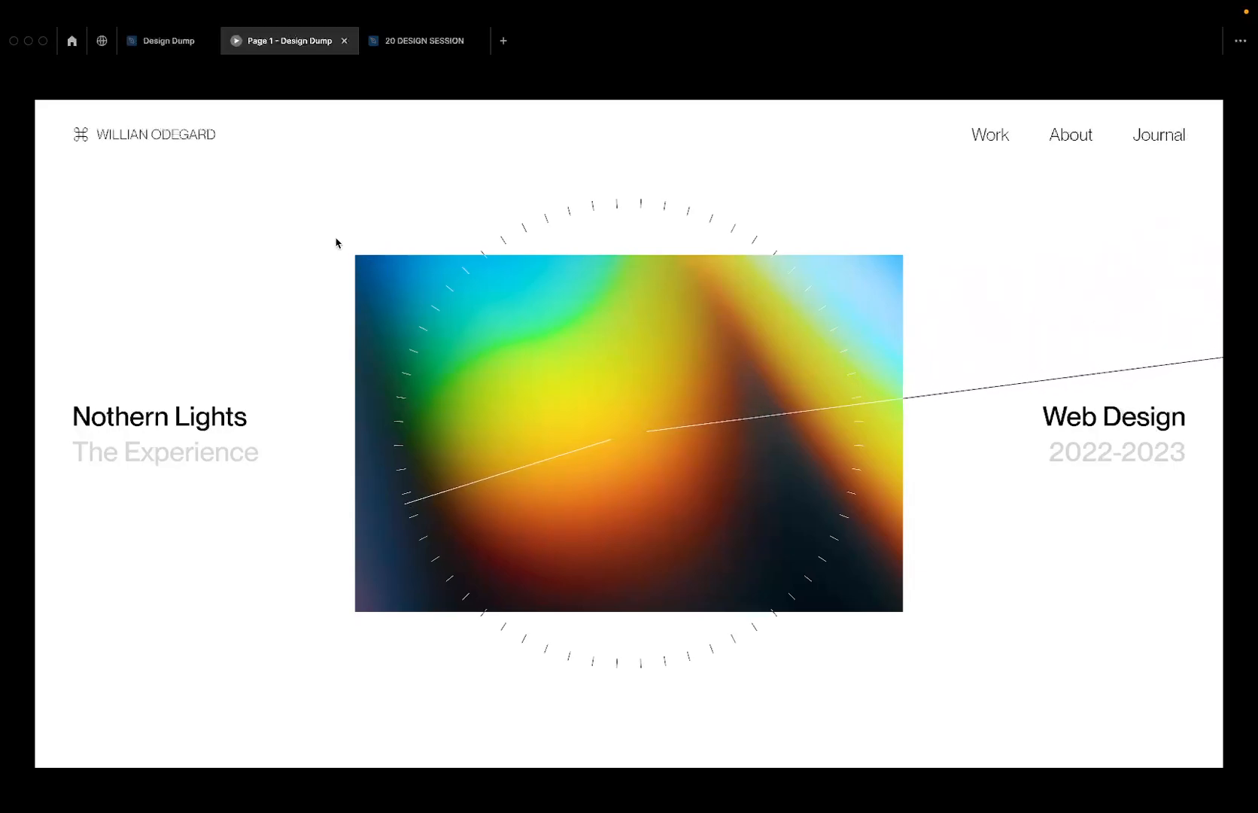
pyautogui.click(392, 50)
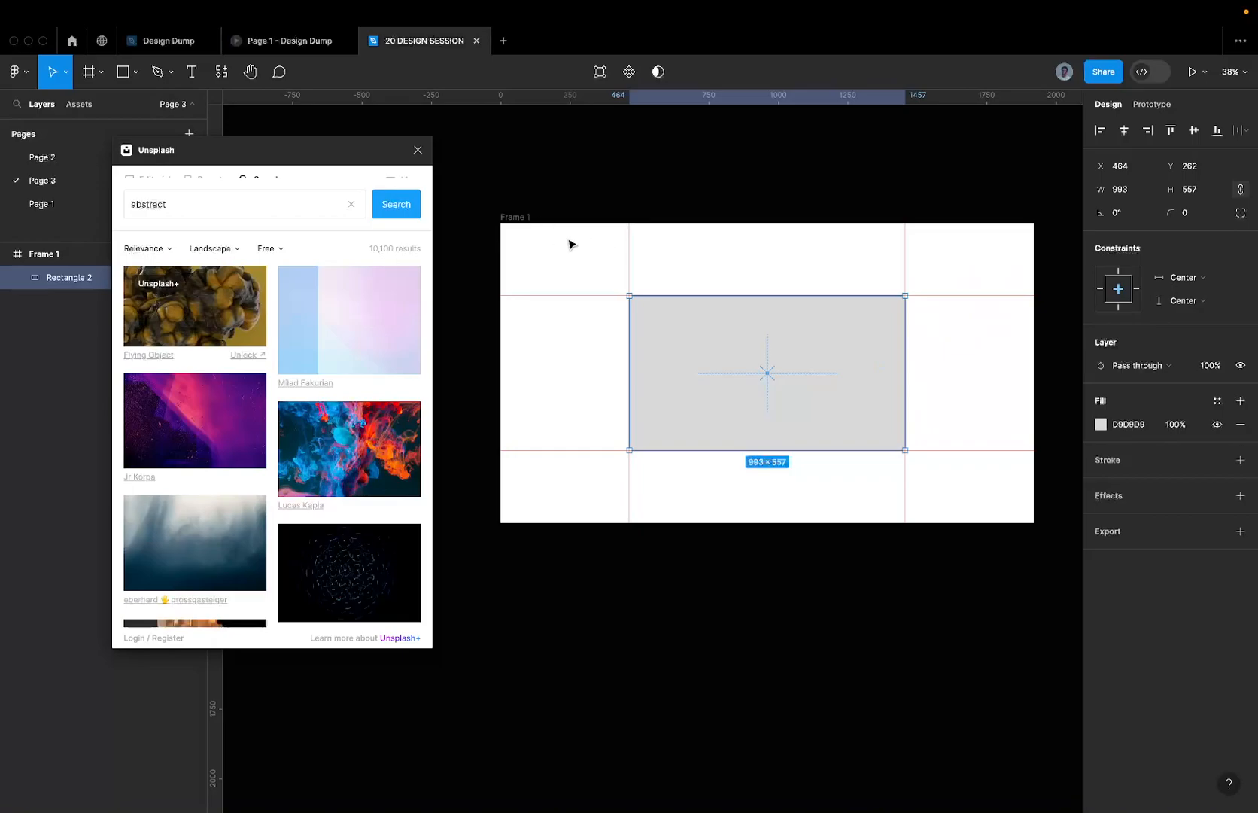
pyautogui.moveTo(819, 4)
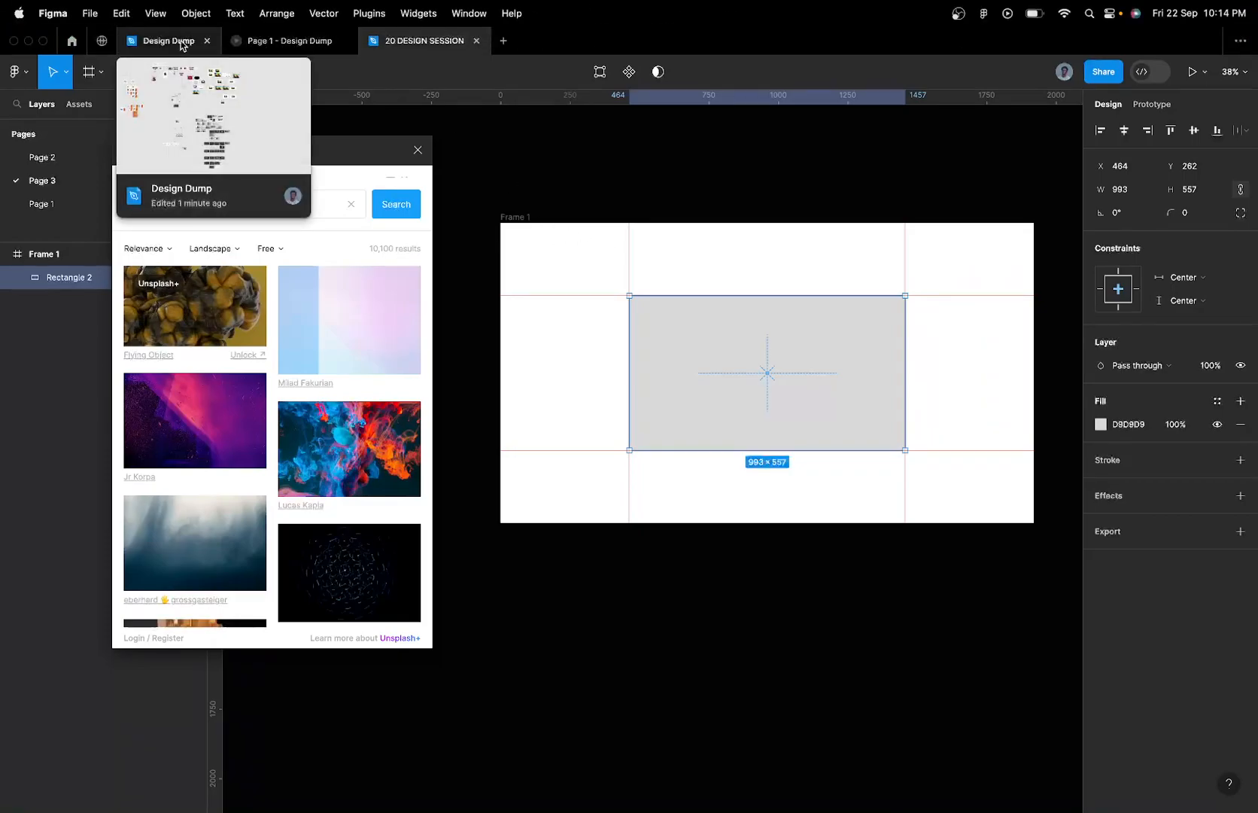
pyautogui.click(181, 44)
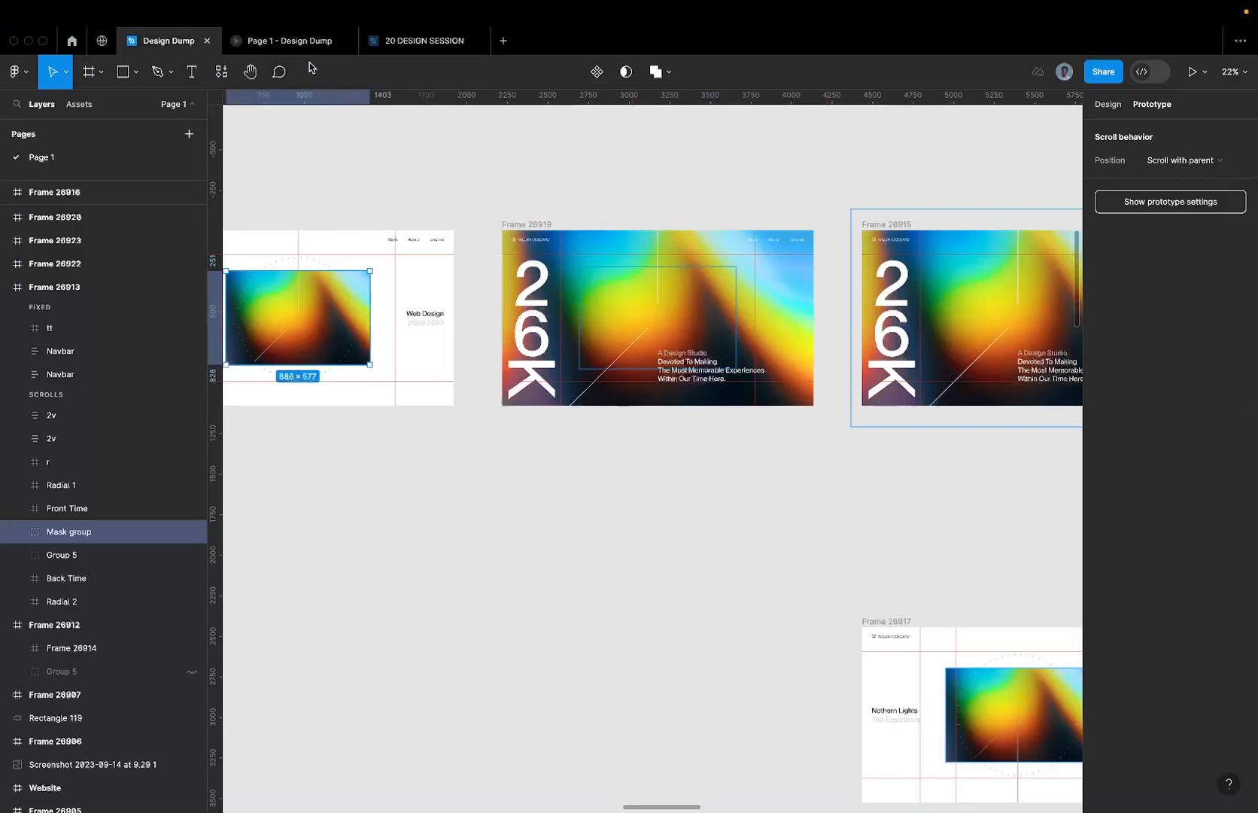
pyautogui.click(291, 50)
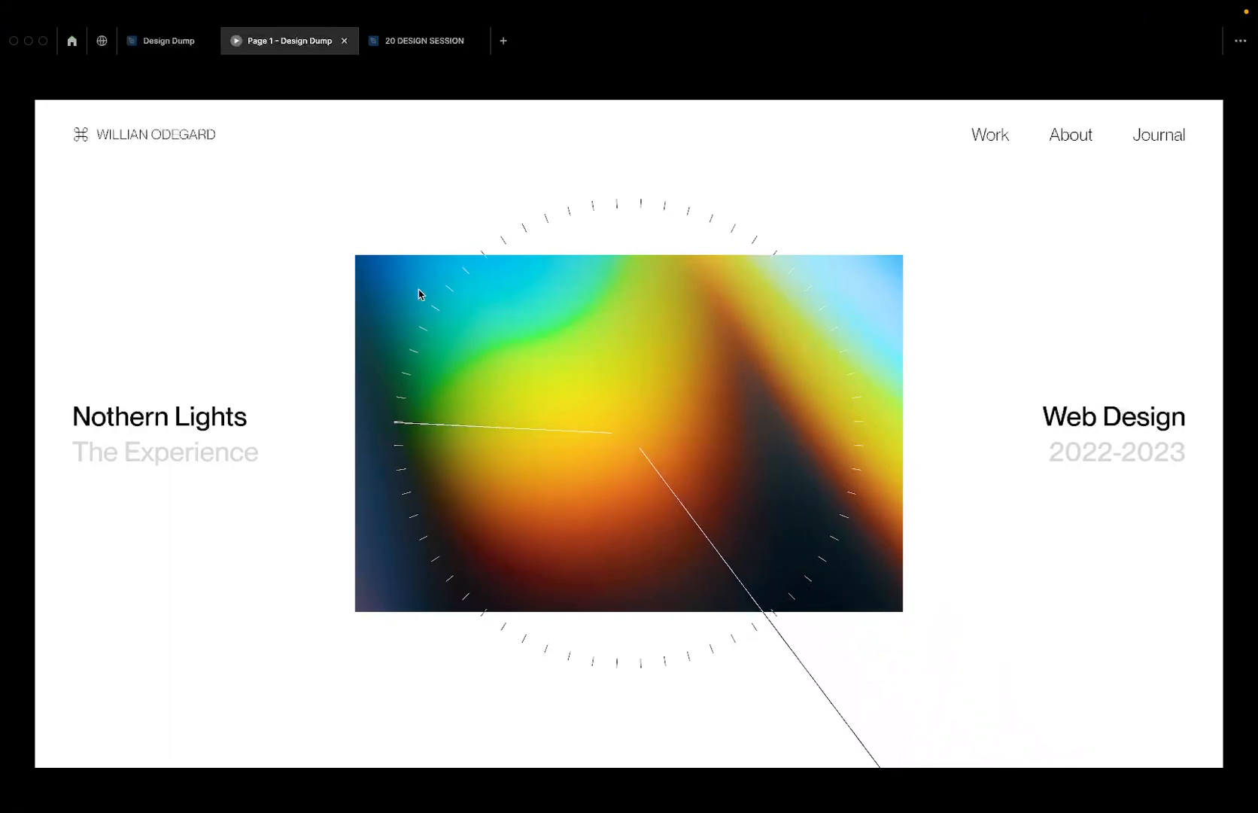
pyautogui.click(372, 276)
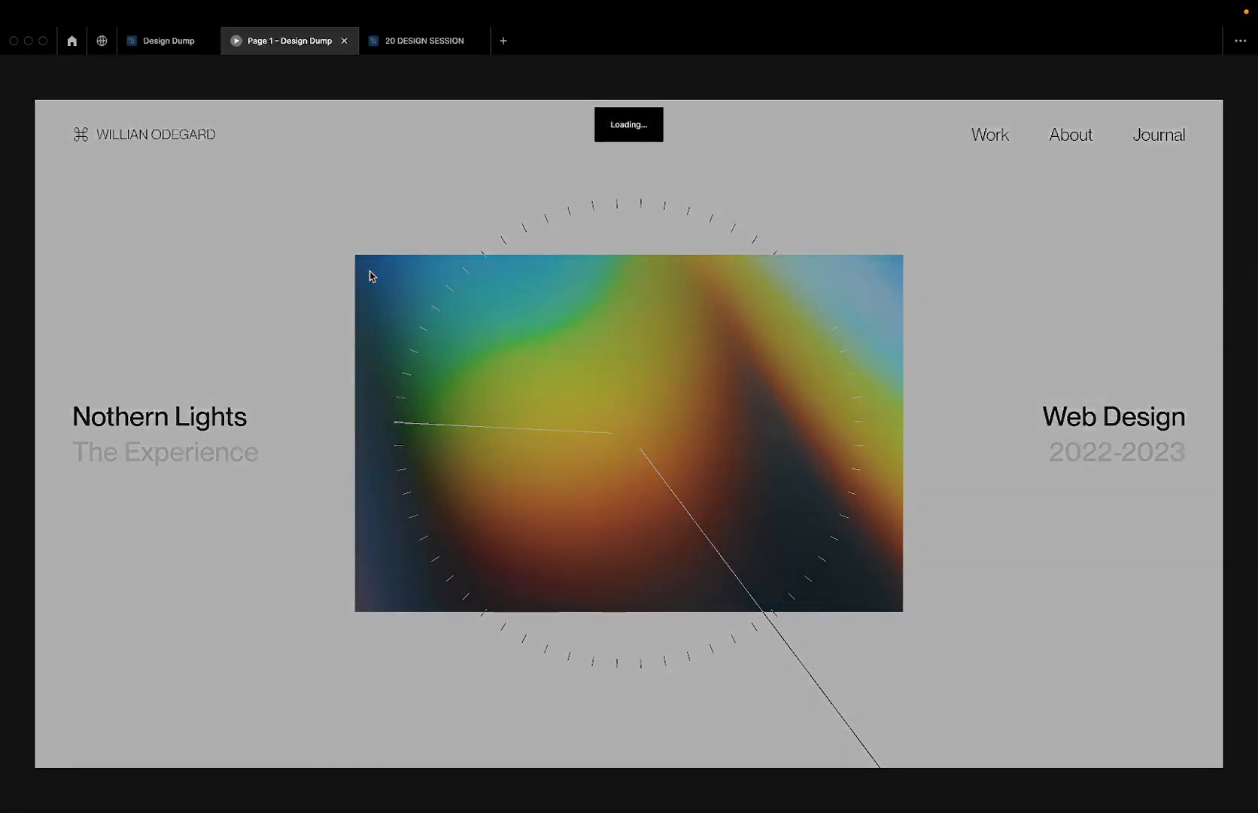
pyautogui.click(418, 37)
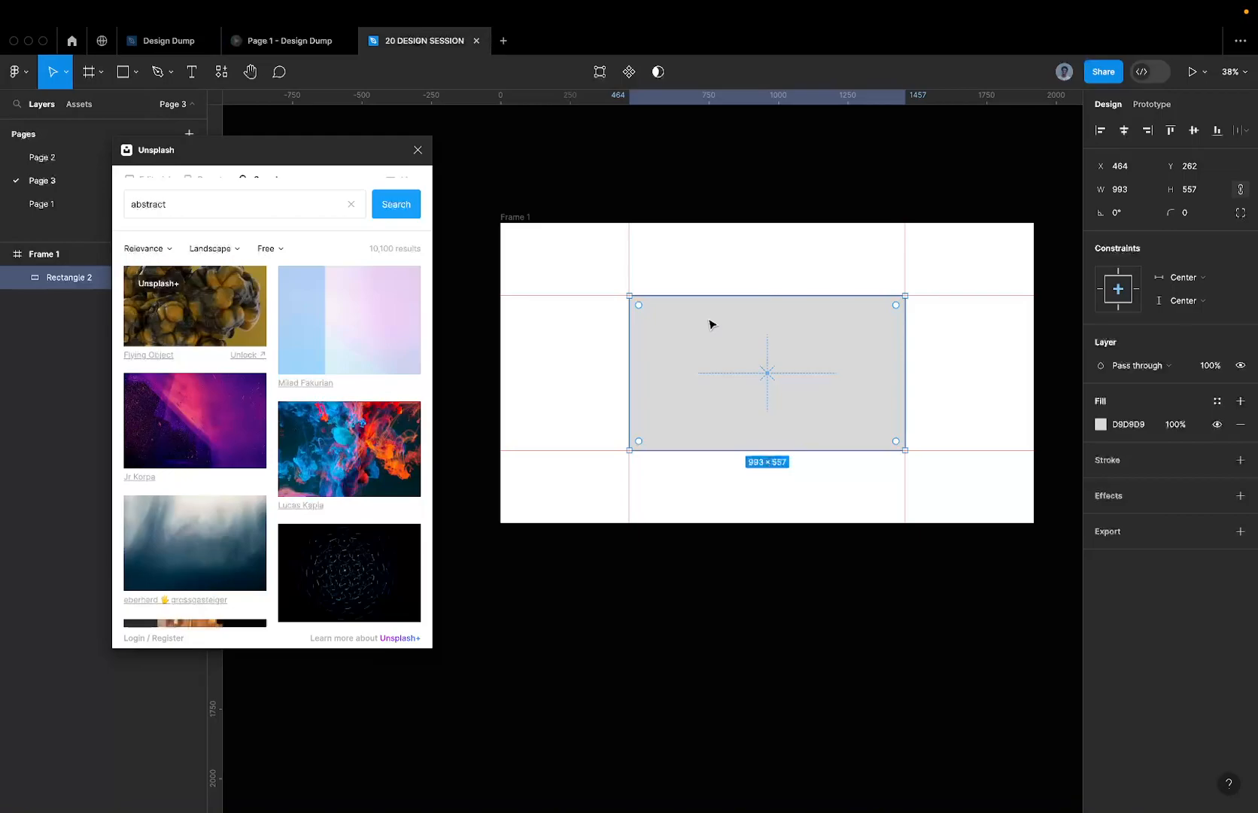
pyautogui.moveTo(712, 324); pyautogui.dragTo(715, 144)
pyautogui.press('super+z')
pyautogui.scroll(5, 716, 357)
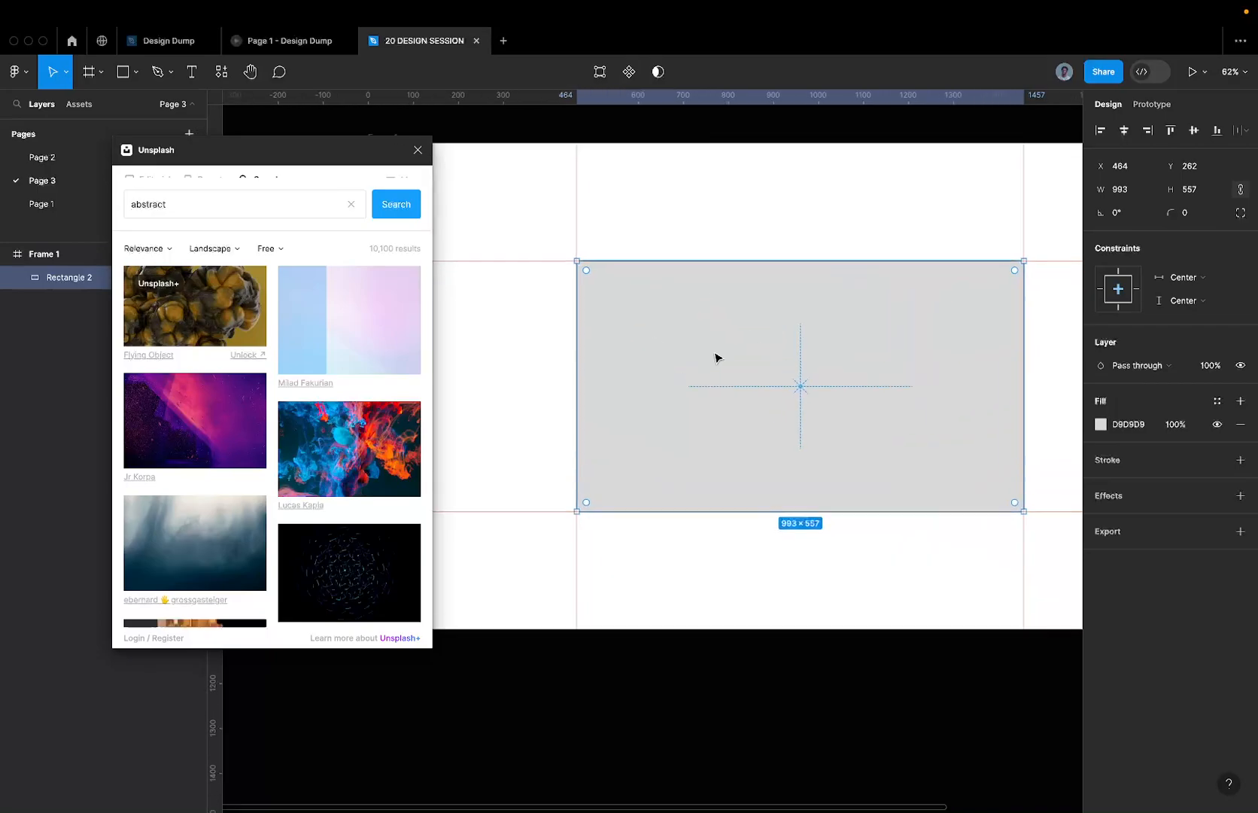
pyautogui.scroll(-5, 685, 331)
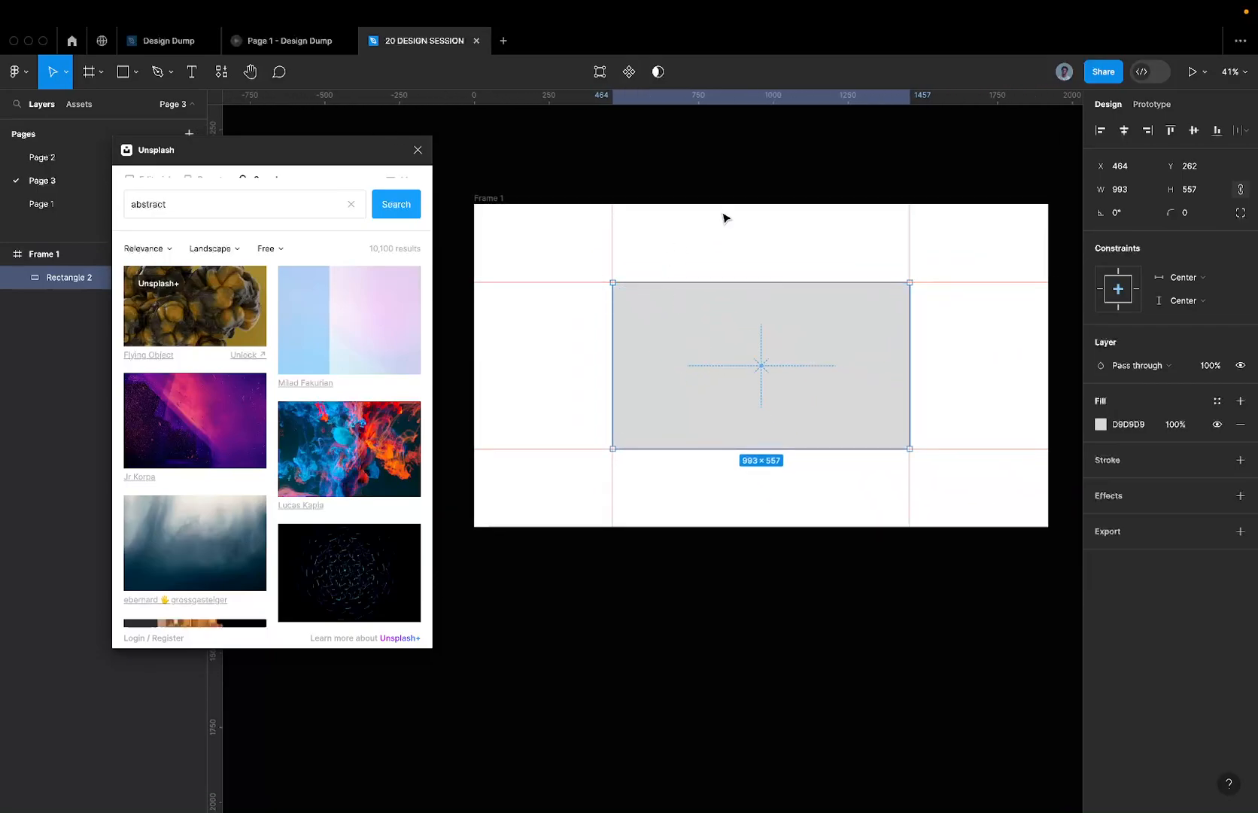
pyautogui.scroll(2, 721, 312)
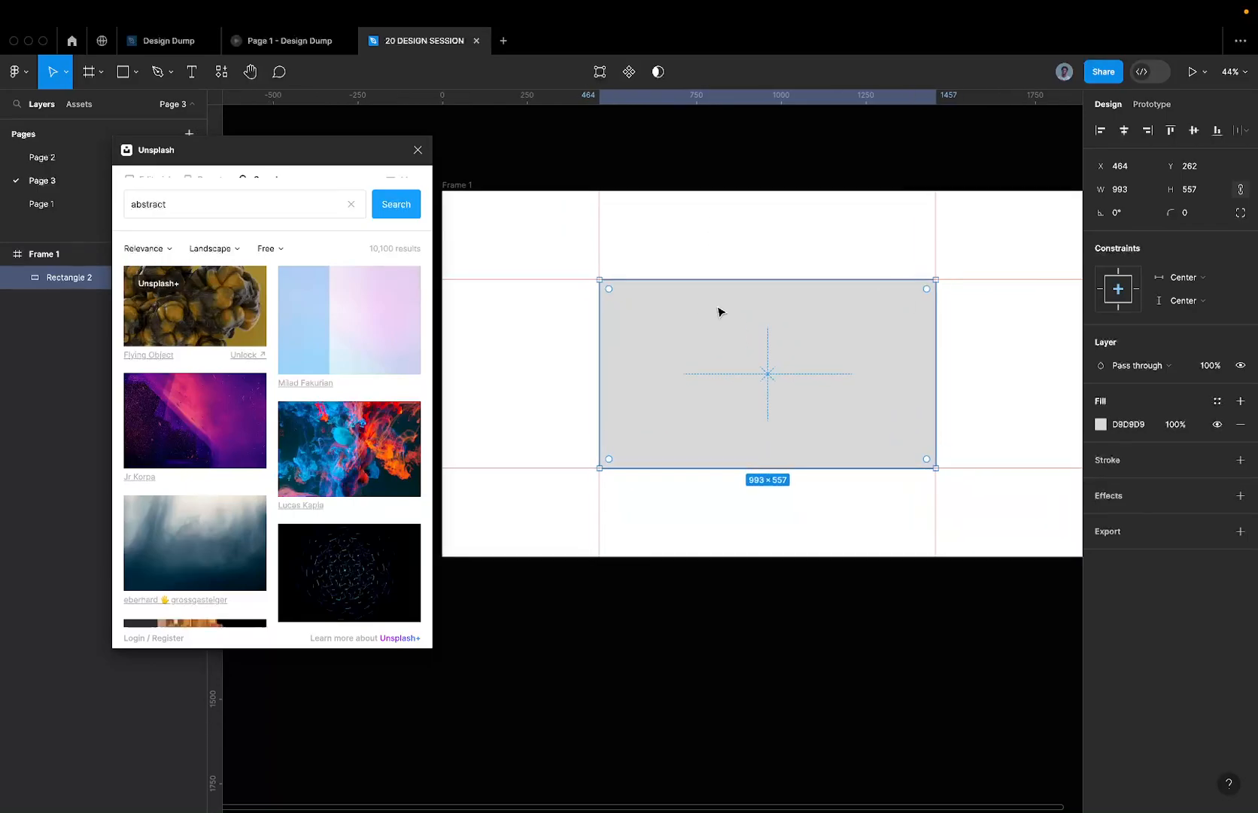
# - Switch to the Google Meet call in the browser, close its in-call messages, and return to the design file
pyautogui.hotkey('ctrl', 'Left')
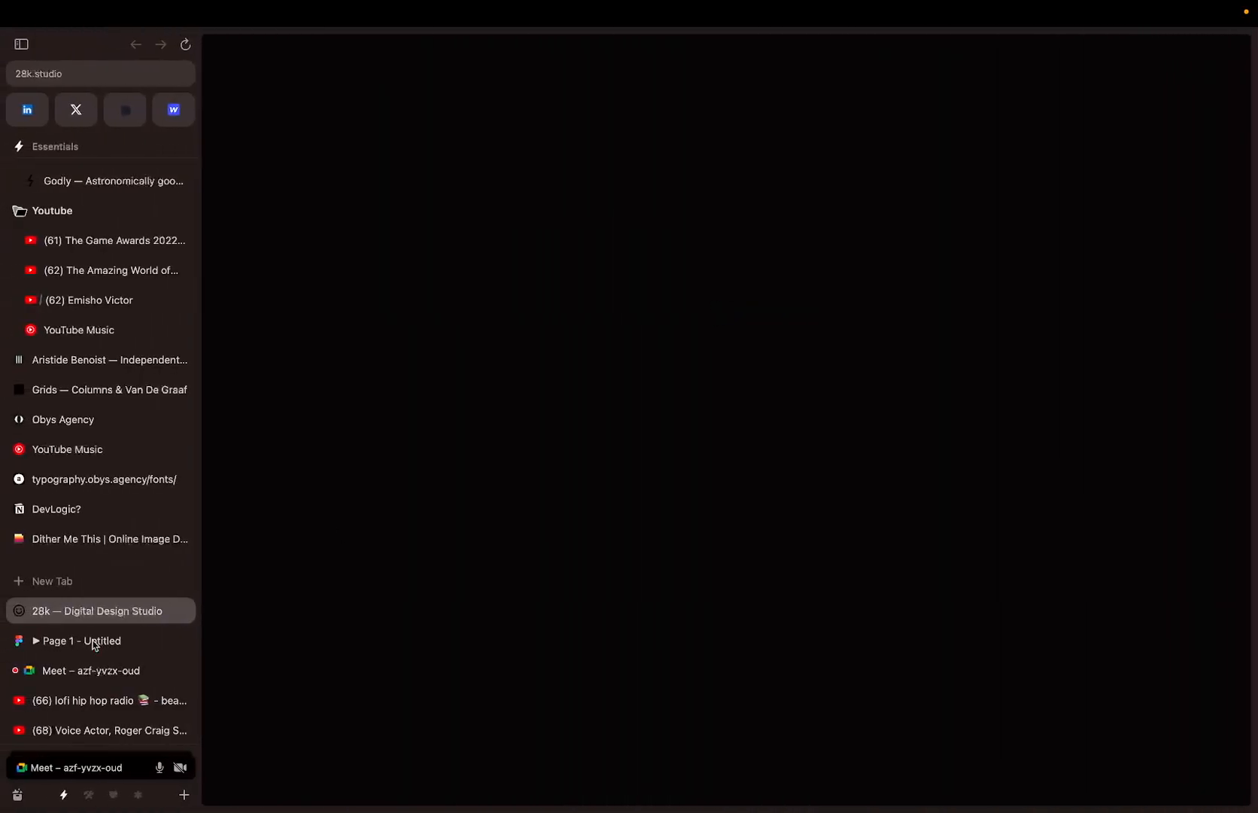
pyautogui.click(89, 641)
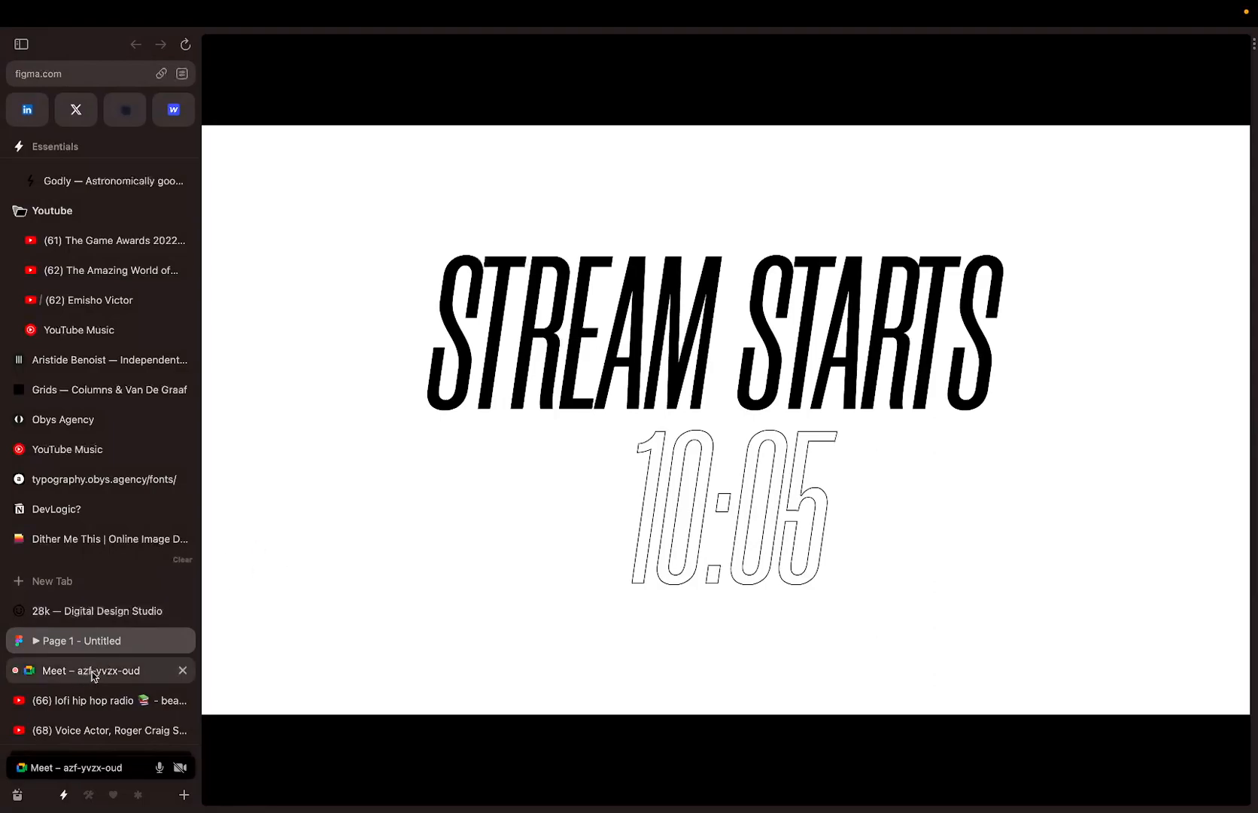
pyautogui.click(92, 671)
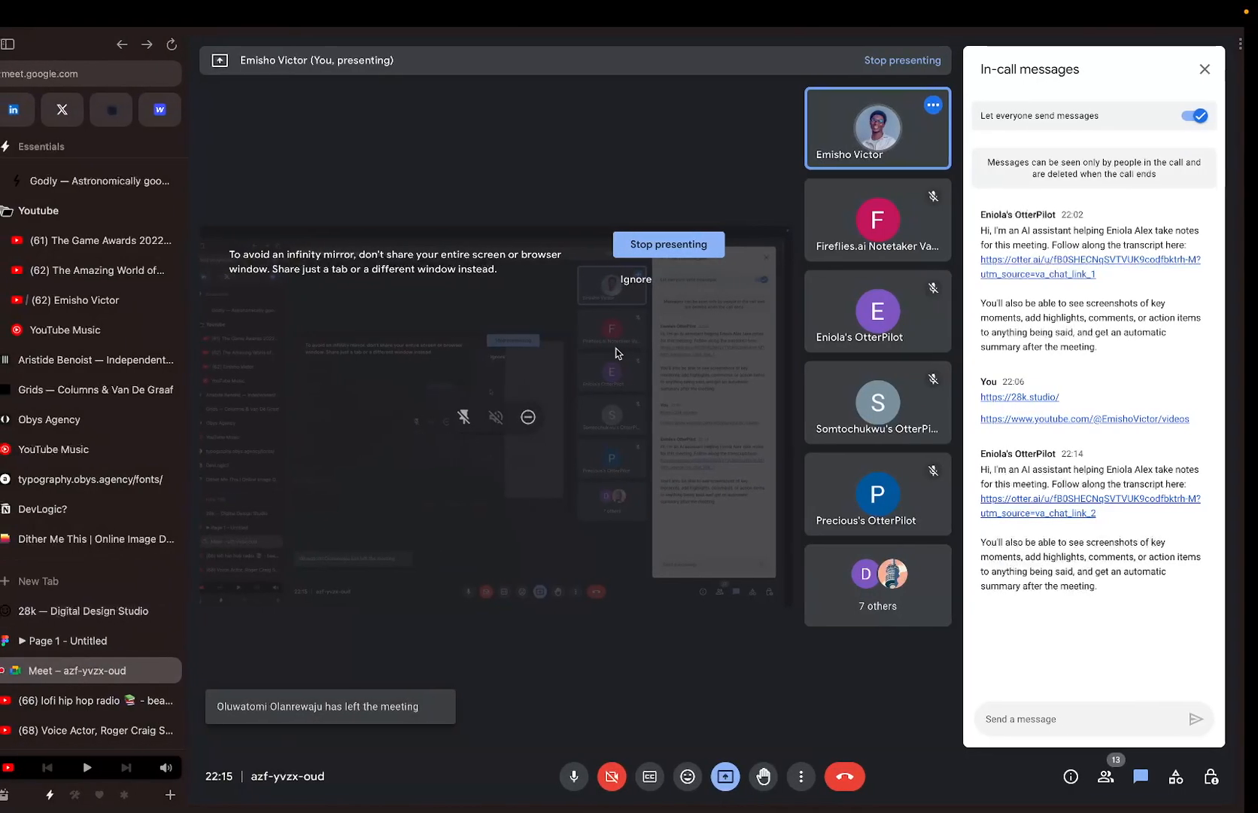
pyautogui.click(1206, 69)
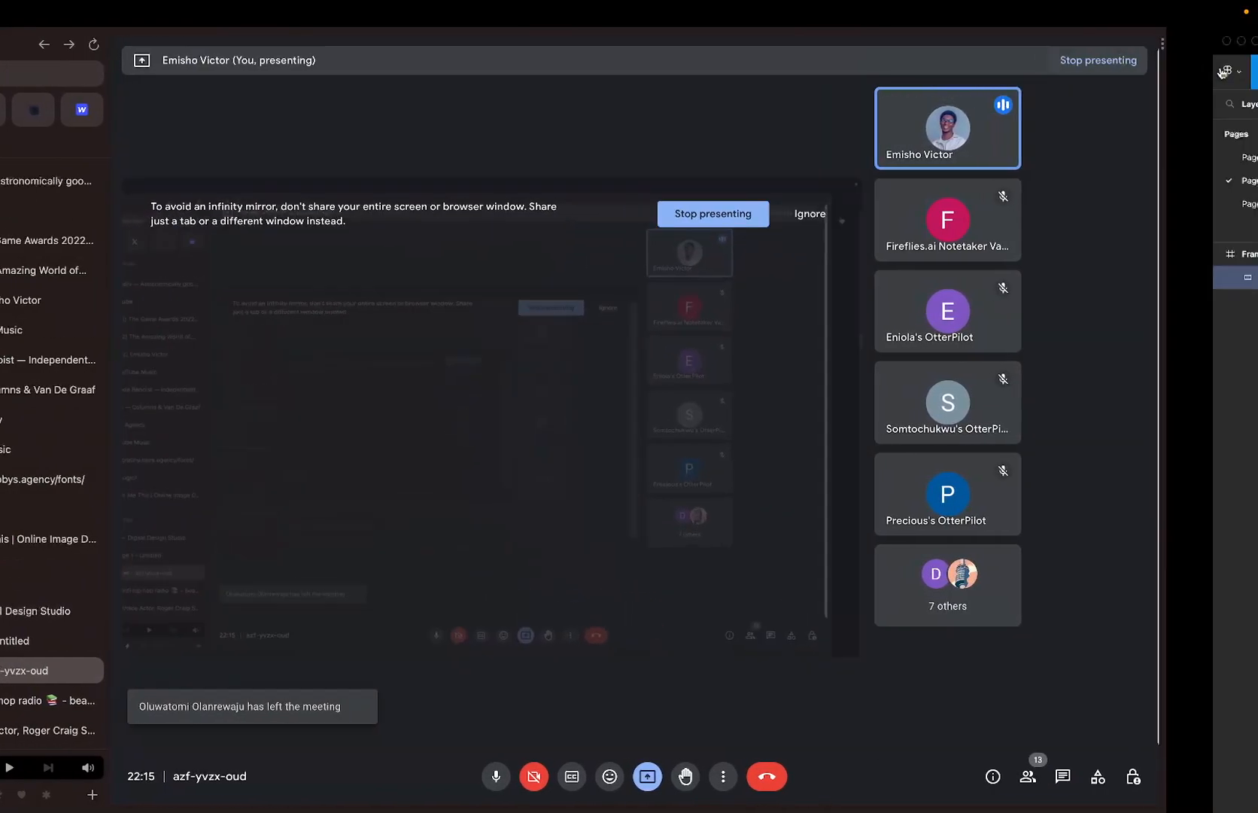
pyautogui.hotkey('ctrl', 'Right')
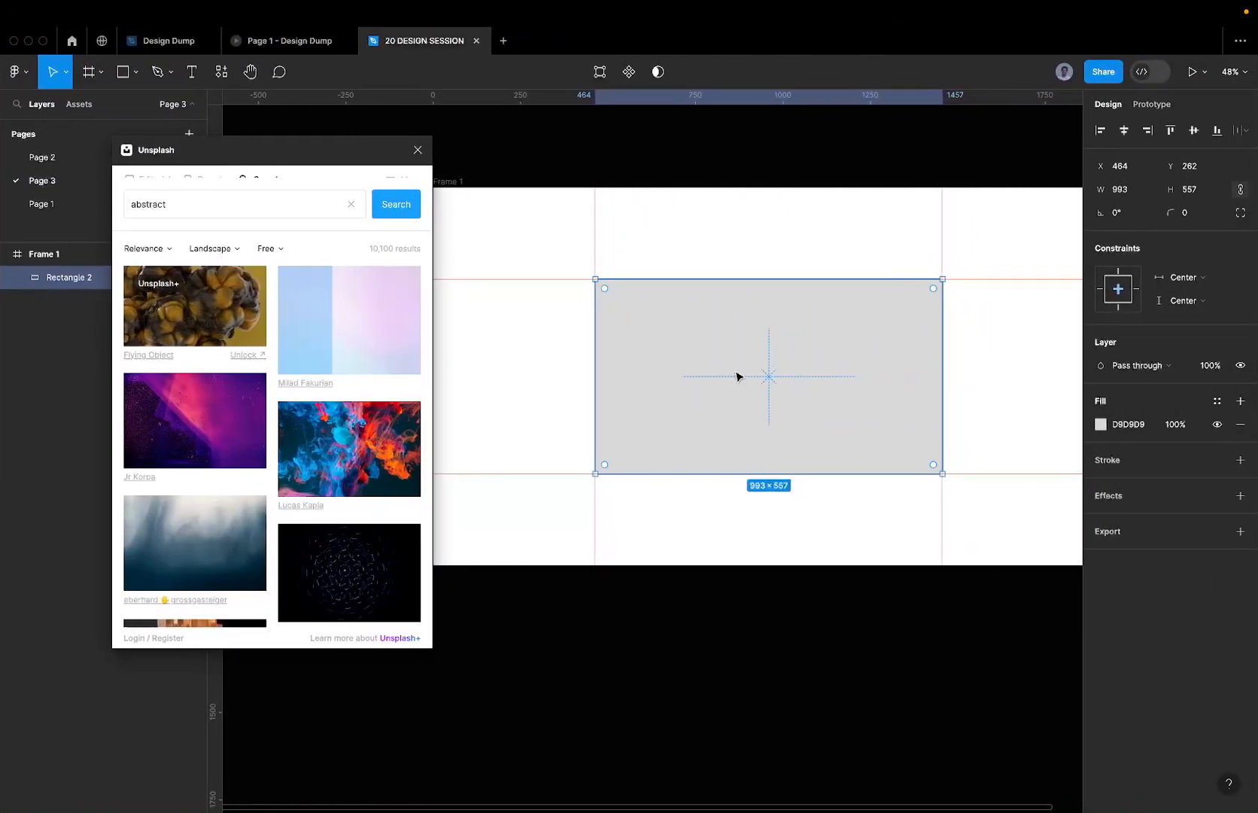
# - Duplicate the centred rectangle in place and move the Unsplash window clear of the layer list
pyautogui.press('super+d')
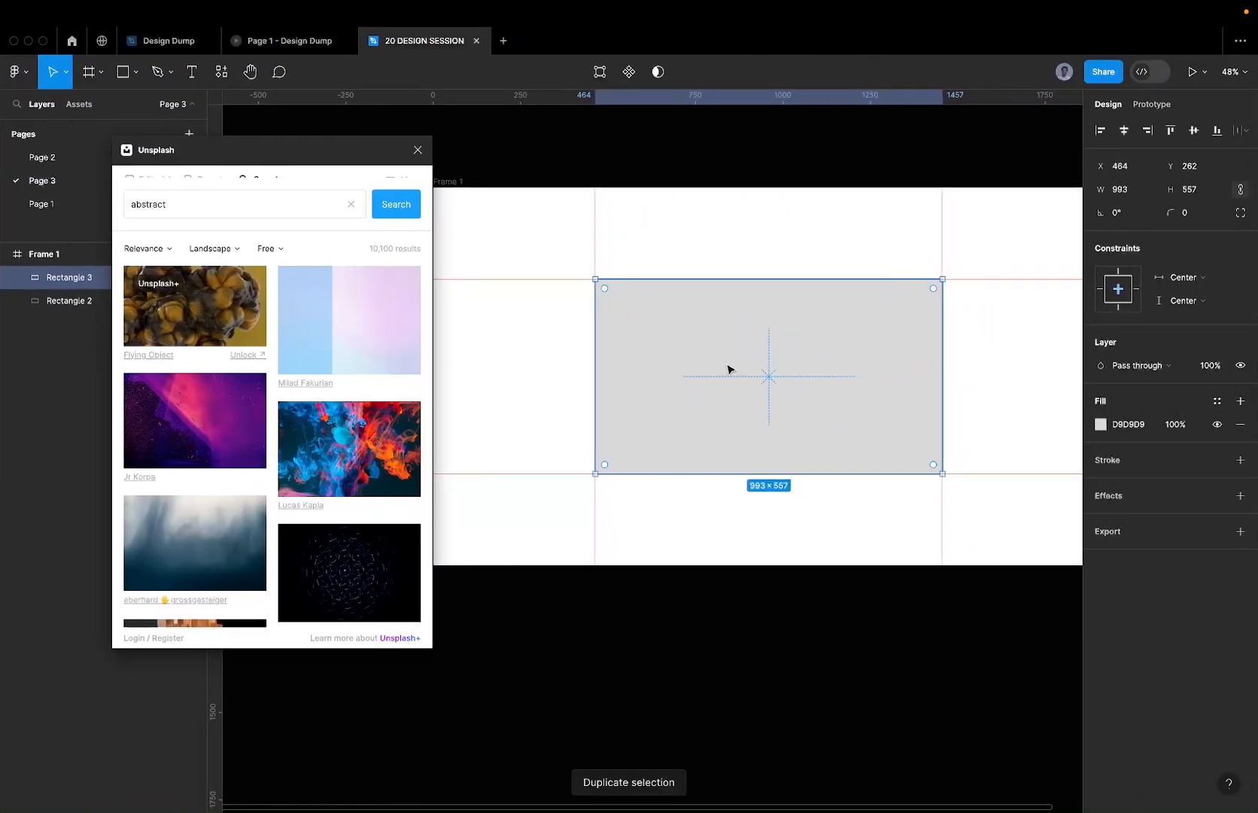
pyautogui.moveTo(292, 152); pyautogui.dragTo(405, 195)
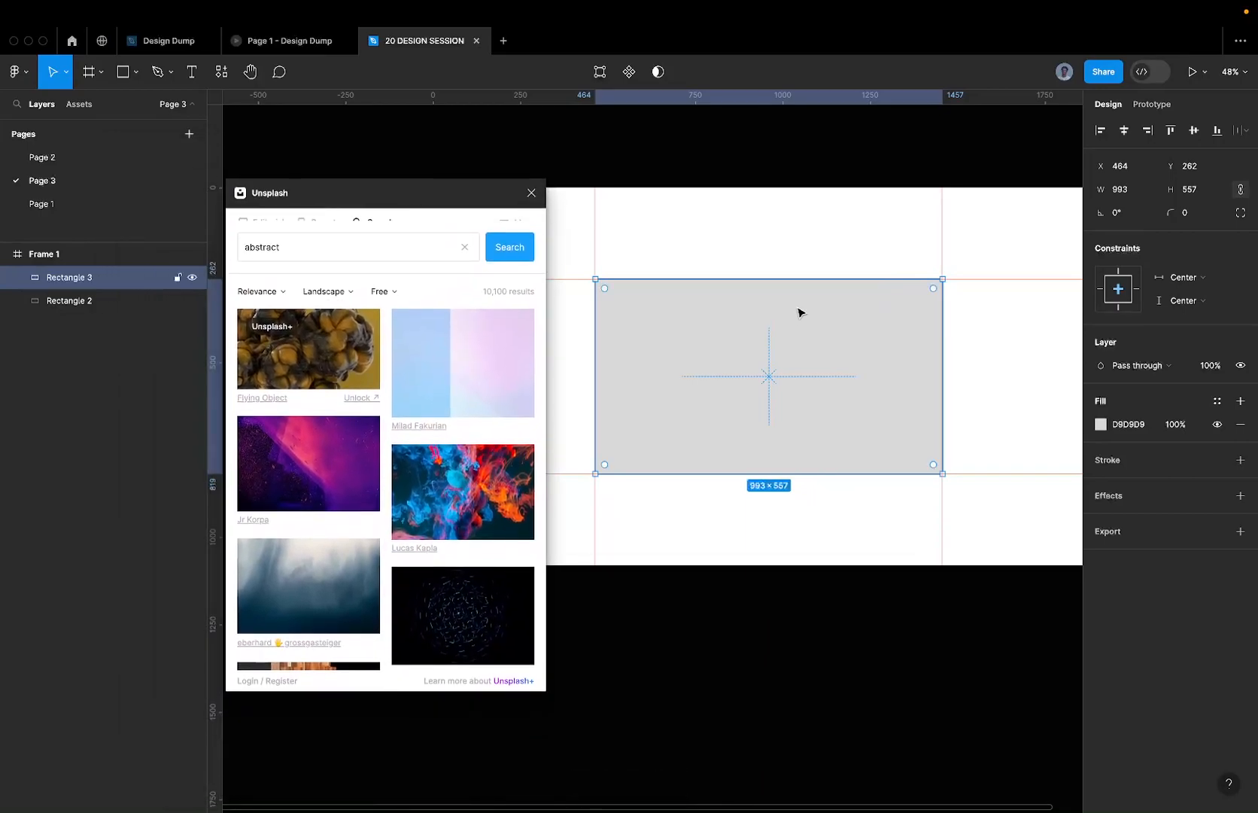
# - Admit the waiting participant to the Google Meet call and return to the design file
pyautogui.hotkey('ctrl', 'Left')
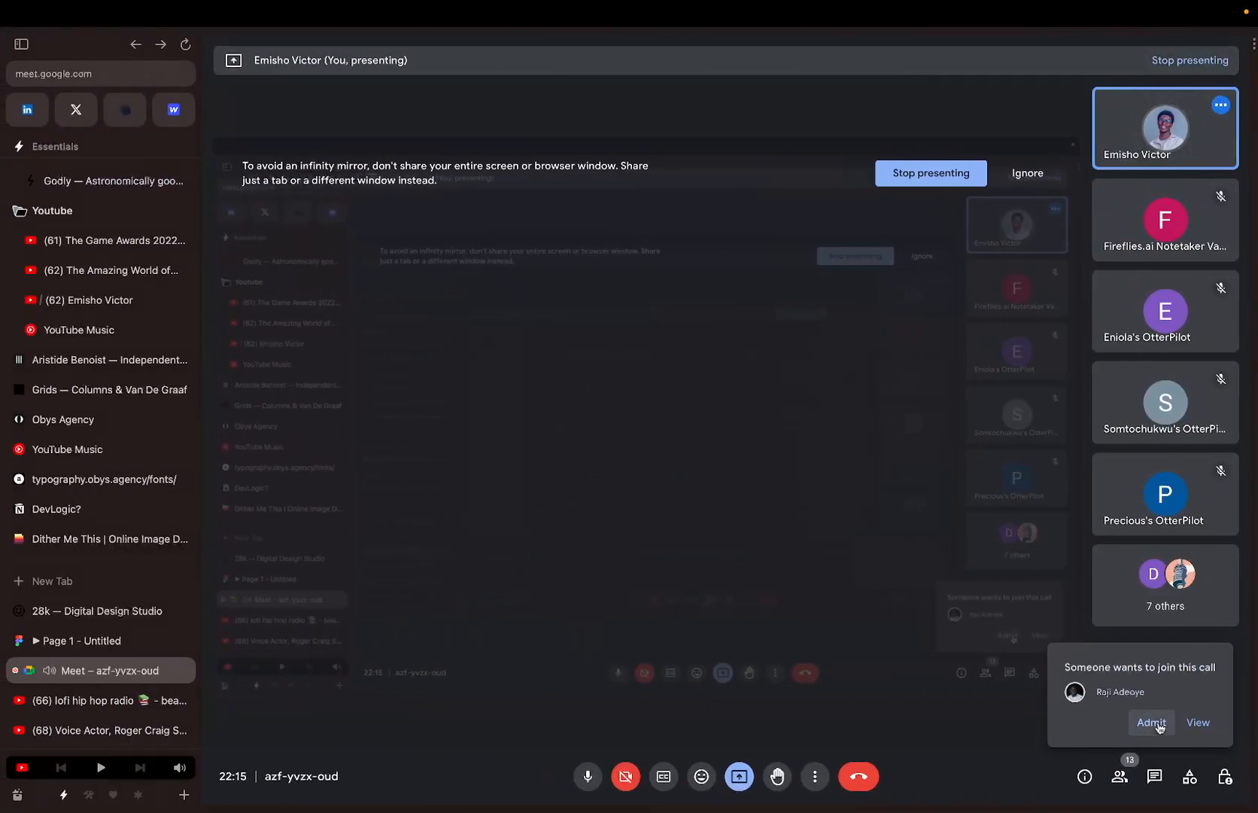
pyautogui.click(1151, 722)
pyautogui.hotkey('ctrl', 'Right')
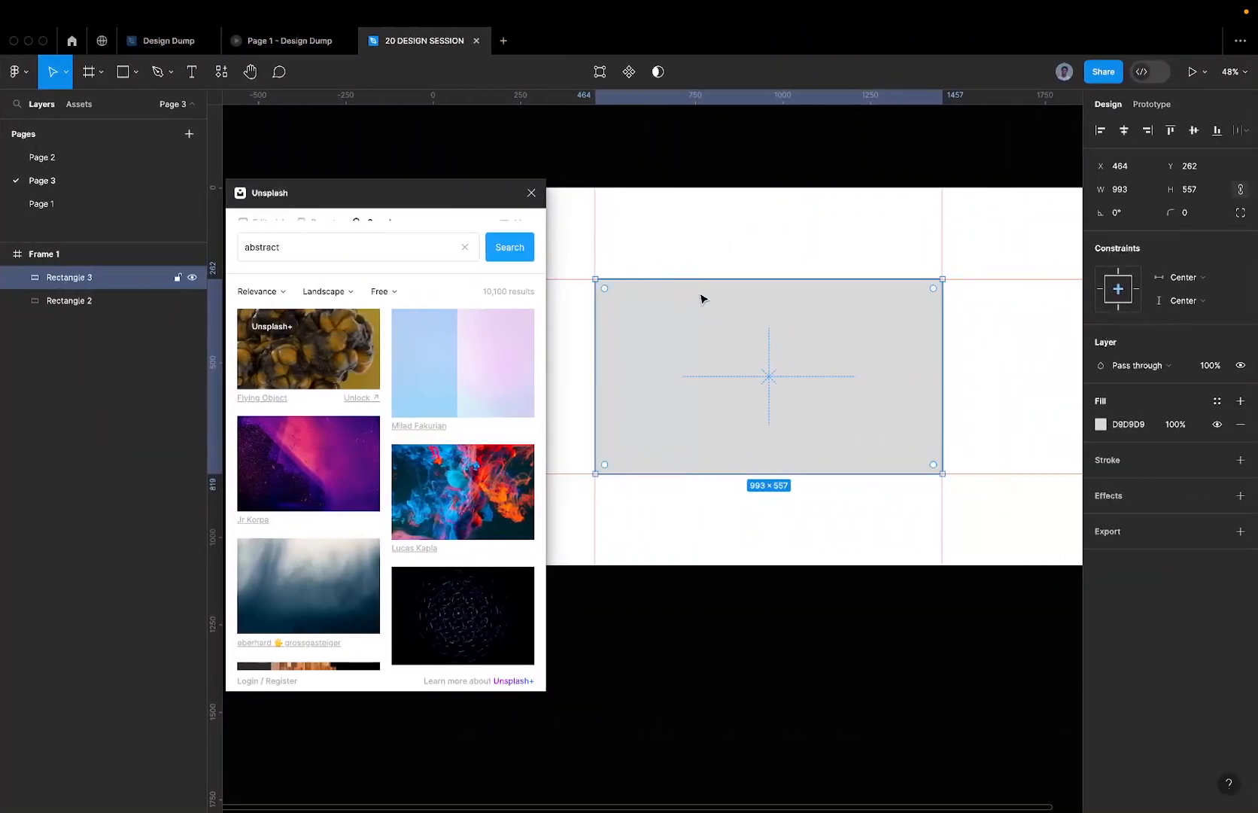
# - Set the duplicated rectangle's fill colour to red, FF0000
pyautogui.click(755, 153)
pyautogui.click(672, 364)
pyautogui.moveTo(672, 364); pyautogui.dragTo(743, 236)
pyautogui.moveTo(595, 426); pyautogui.dragTo(629, 407)
pyautogui.click(1128, 424)
pyautogui.write('f')
pyautogui.write('ed')
pyautogui.press('Return')
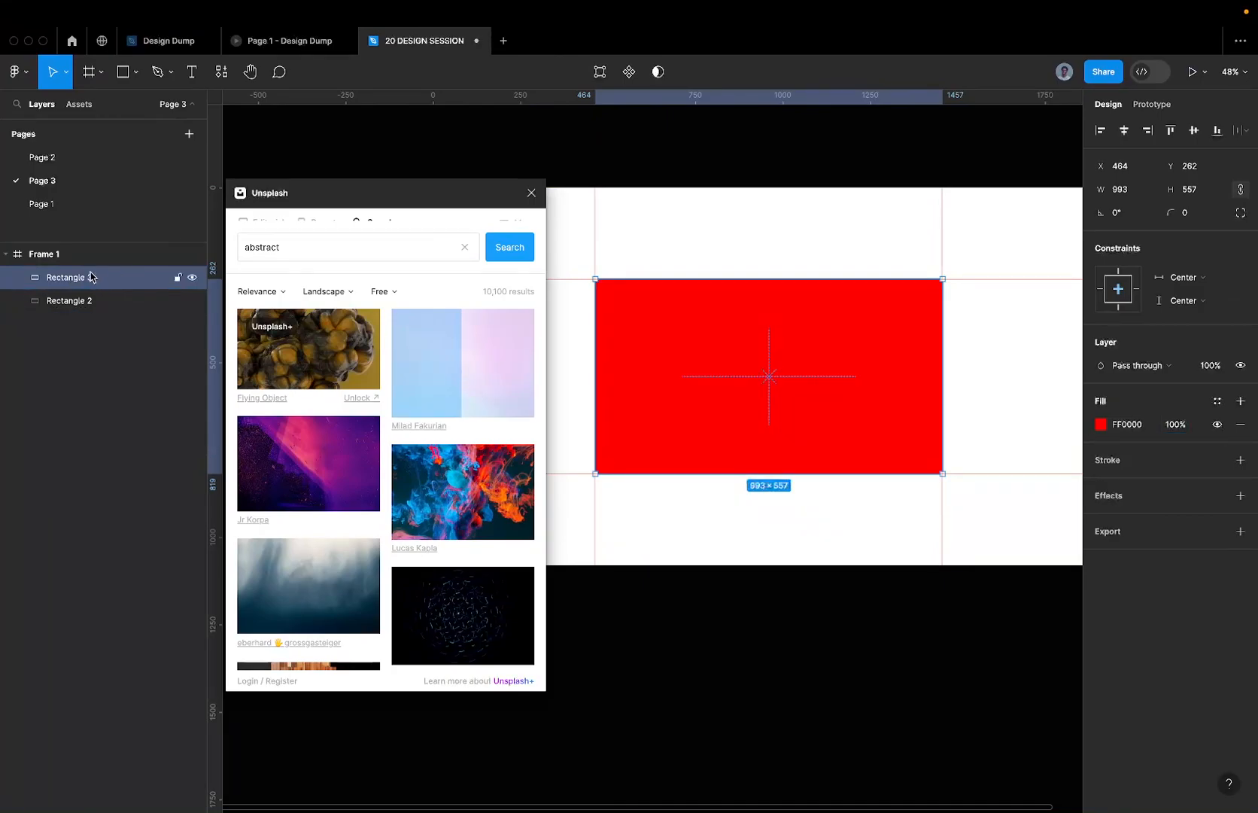
# - Rename the red rectangle's layer as Concave
pyautogui.doubleClick(79, 277)
pyautogui.write('Concavw')
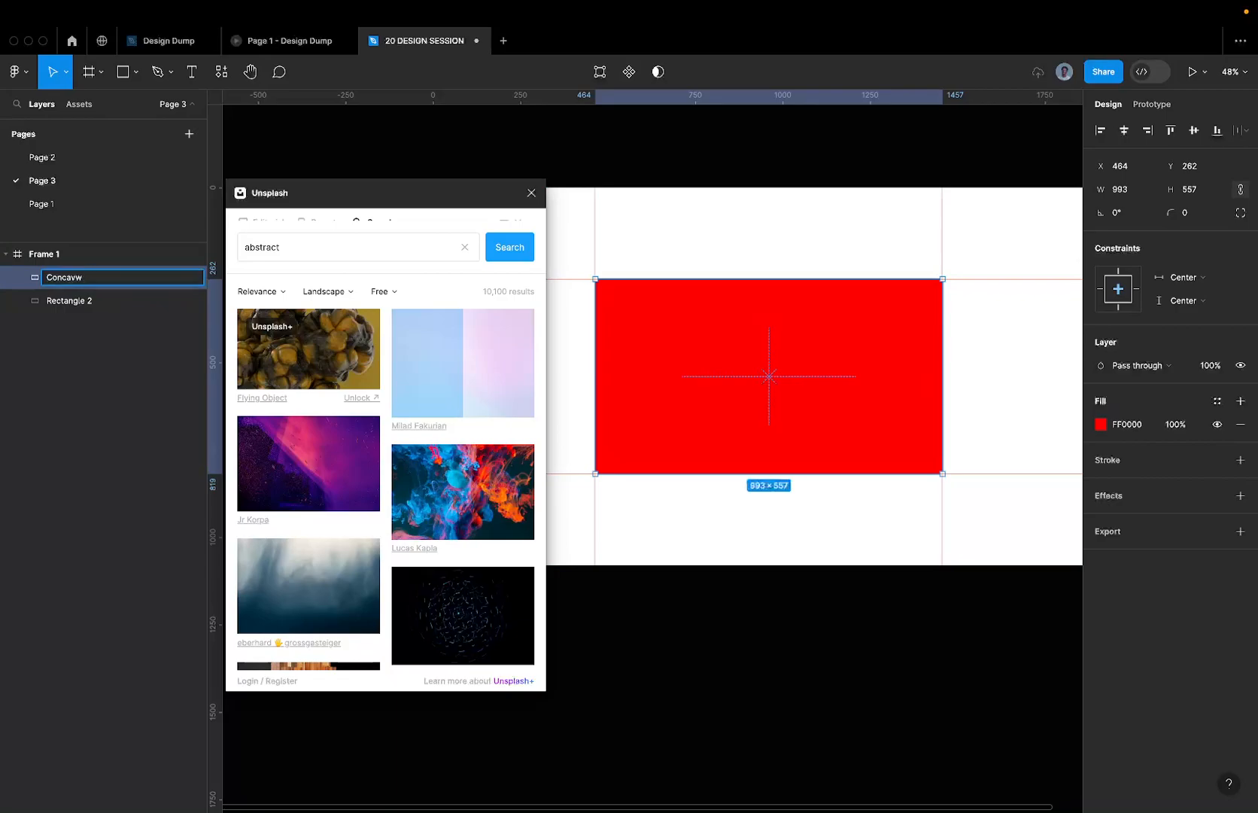
pyautogui.press('Return')
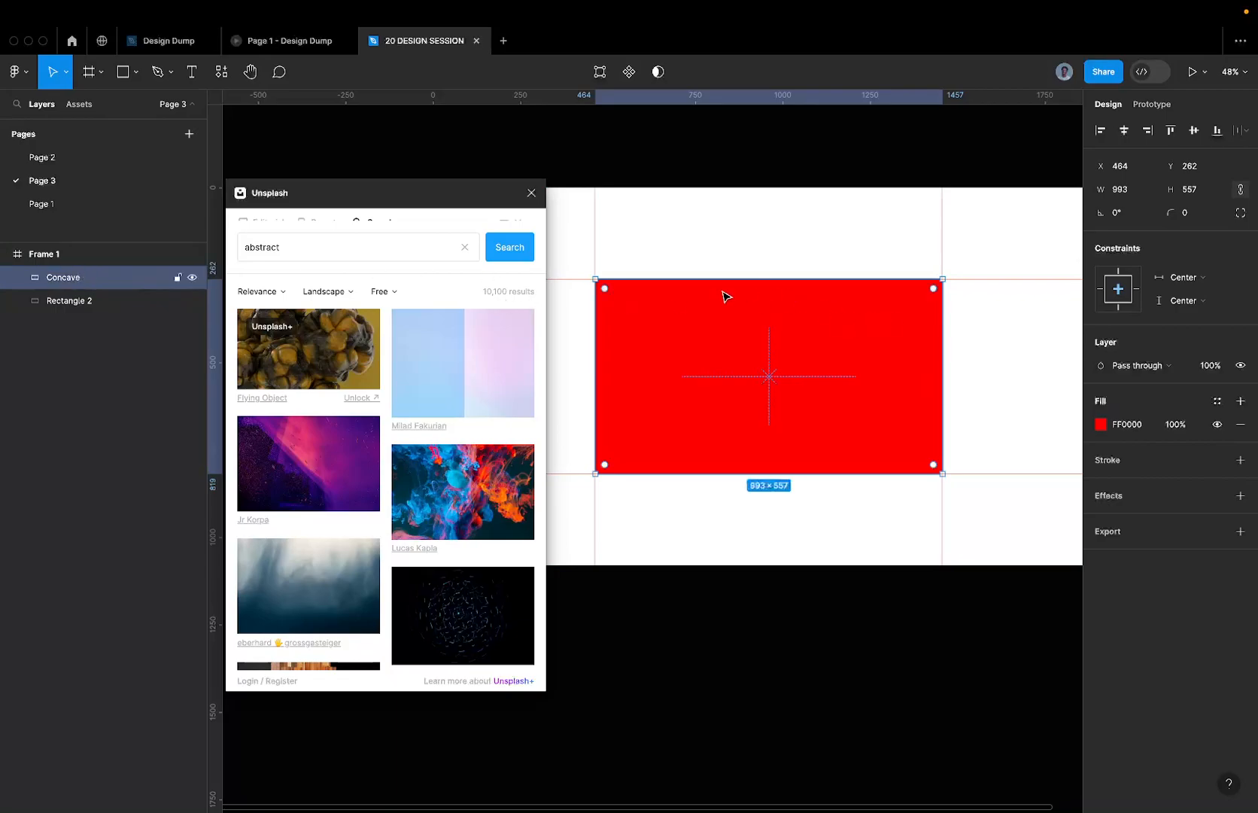
# - Add vector points at the midpoints of all four sides of the red Concave rectangle
pyautogui.scroll(2, 725, 296)
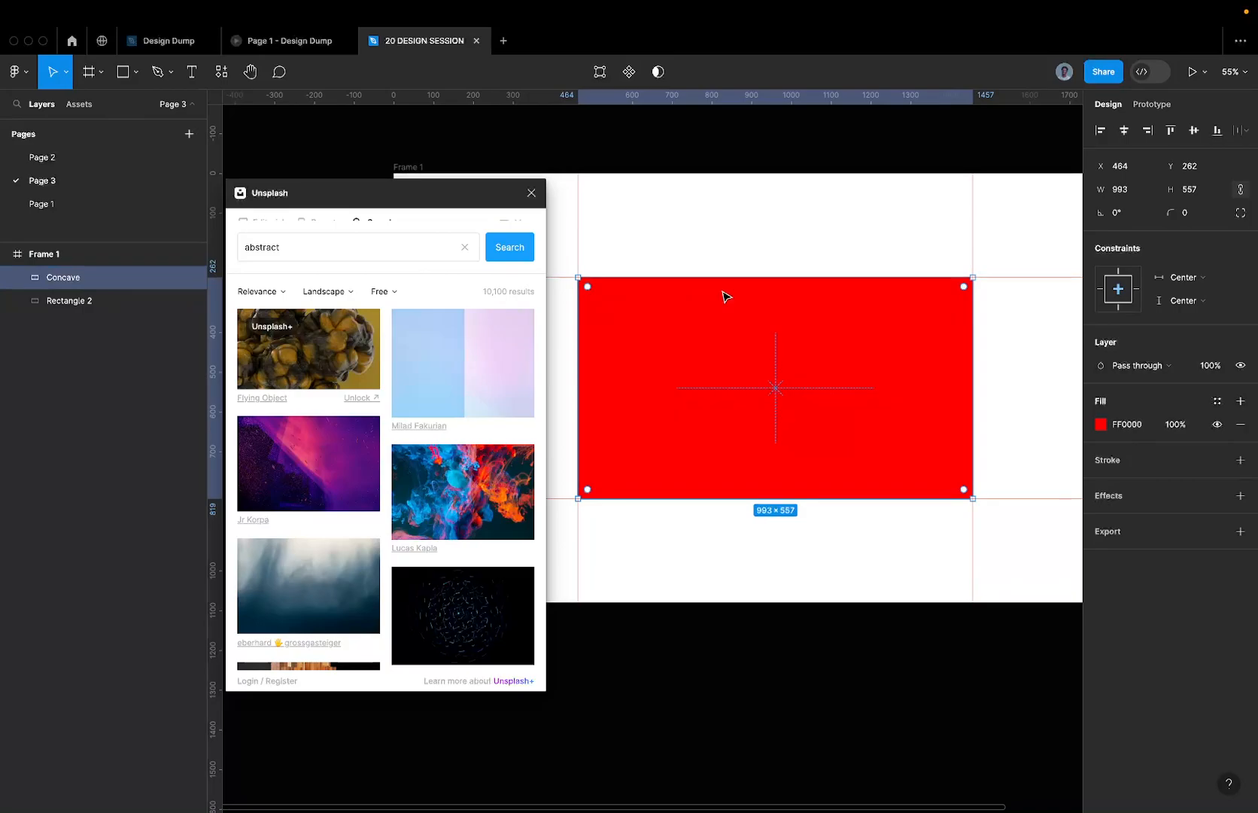
pyautogui.doubleClick(724, 296)
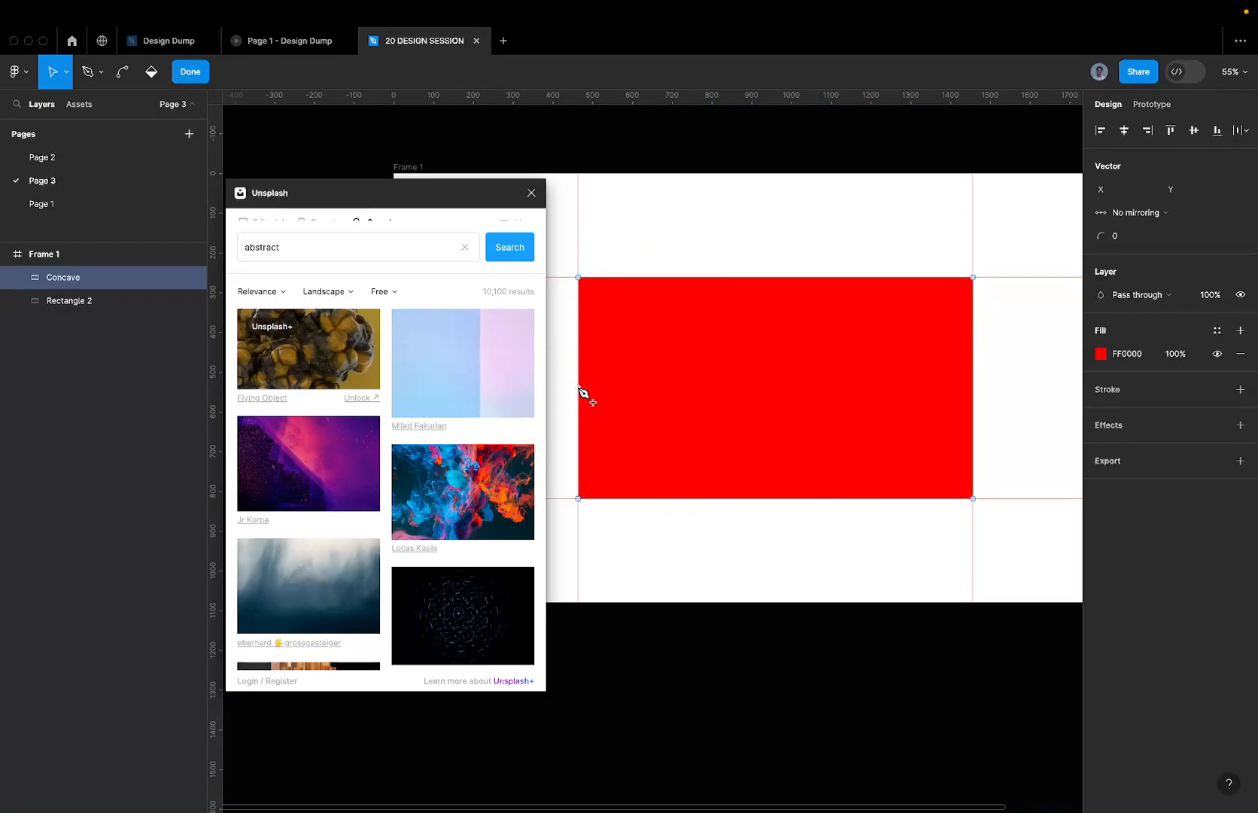
pyautogui.scroll(3, 583, 391)
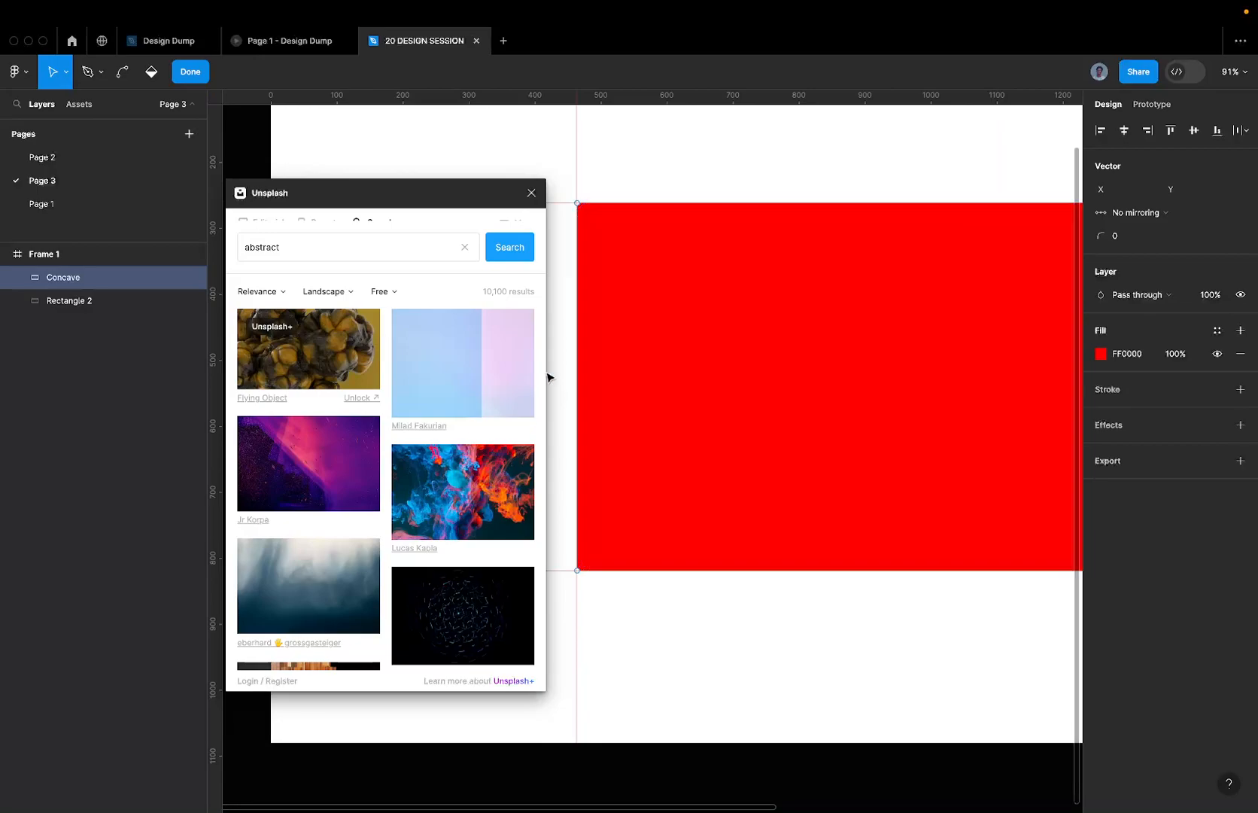
pyautogui.scroll(-4, 596, 176)
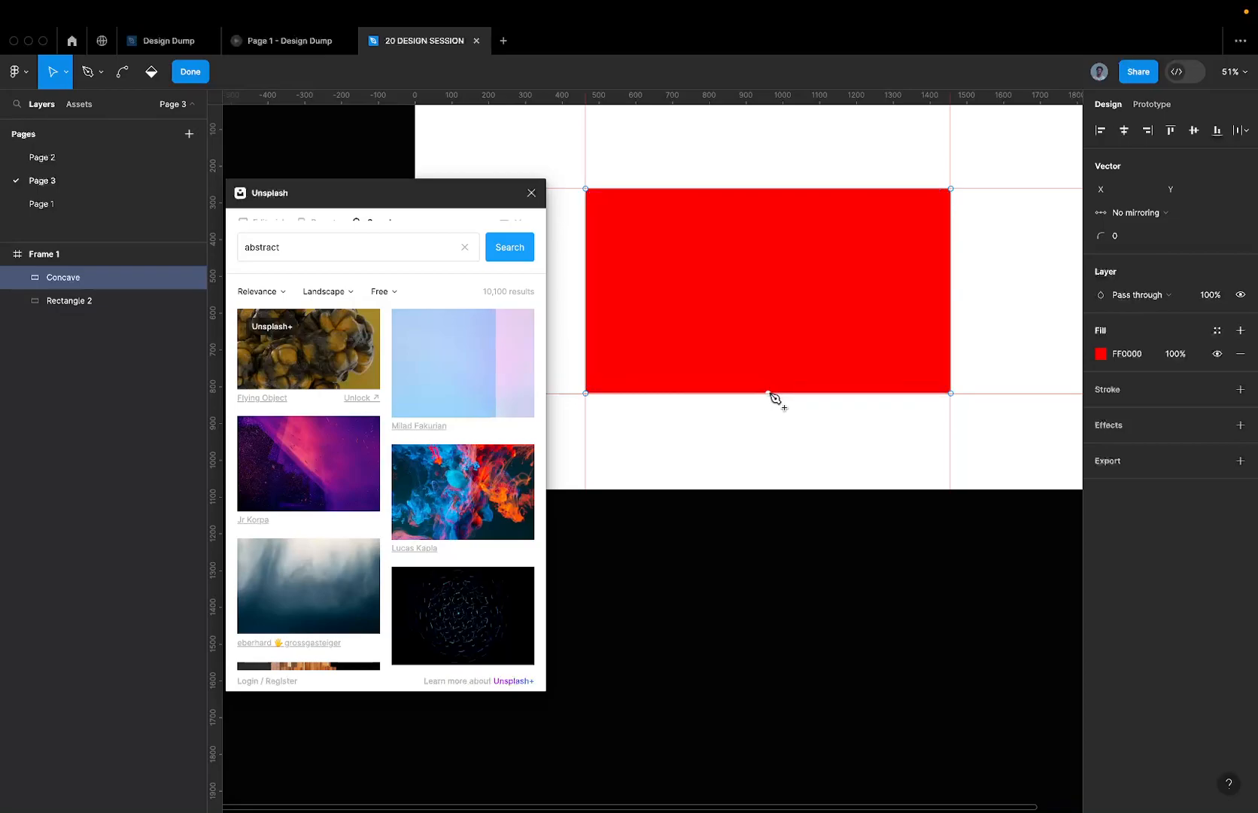
pyautogui.click(768, 393)
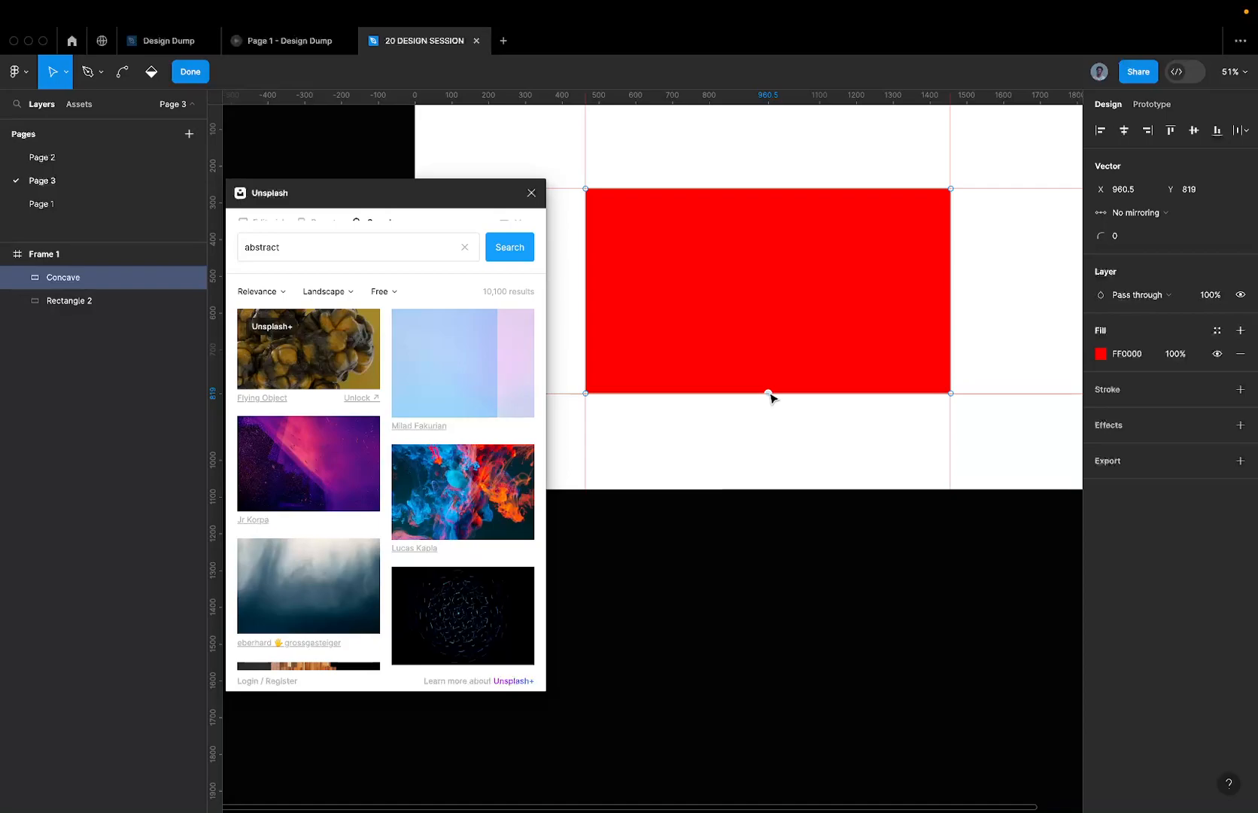
pyautogui.click(951, 293)
pyautogui.click(769, 190)
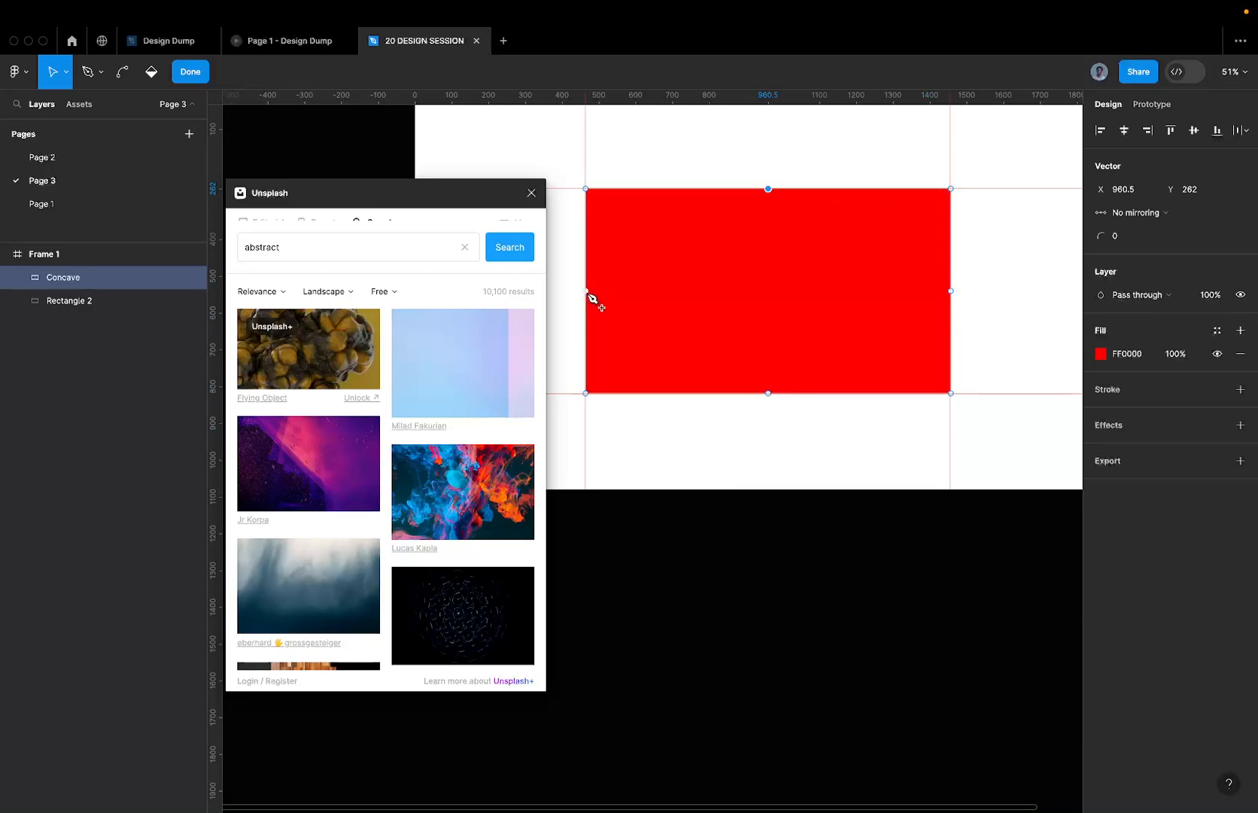
pyautogui.scroll(2, 593, 299)
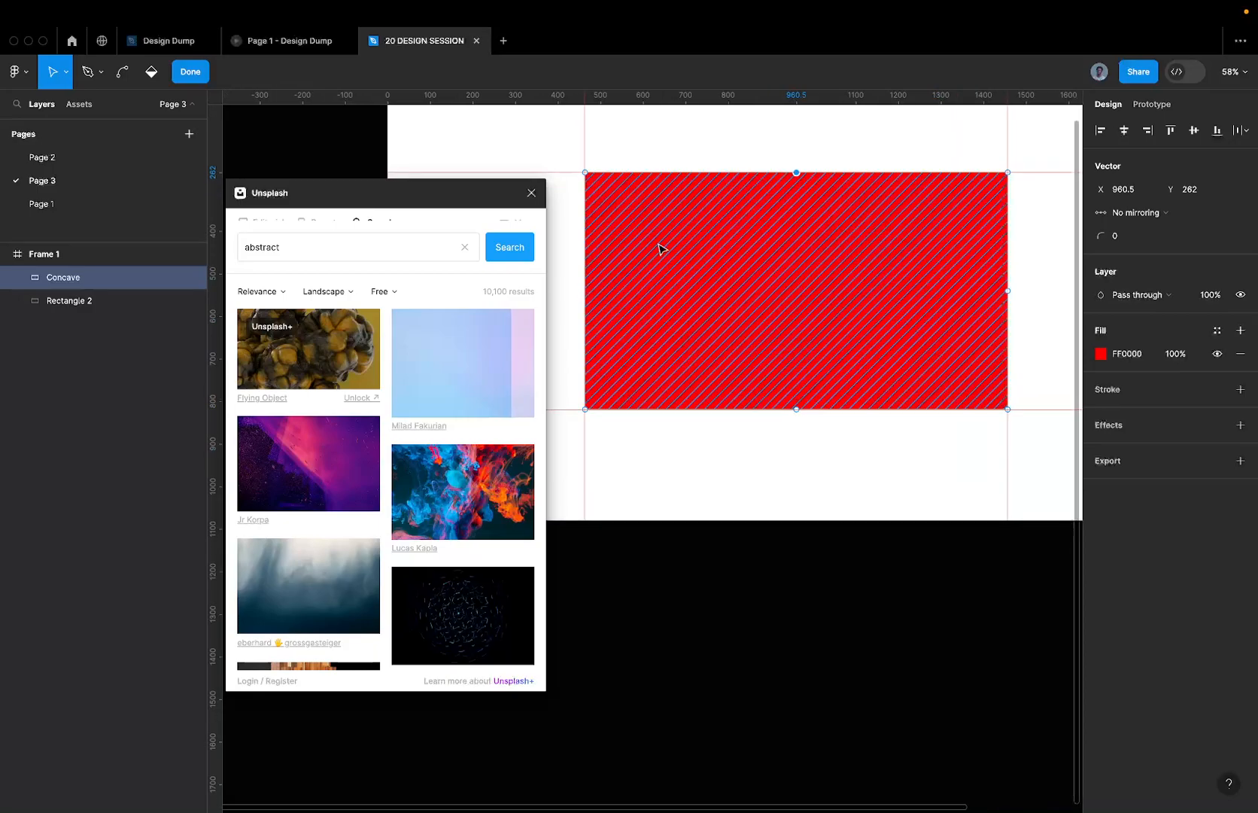
pyautogui.scroll(5, 615, 299)
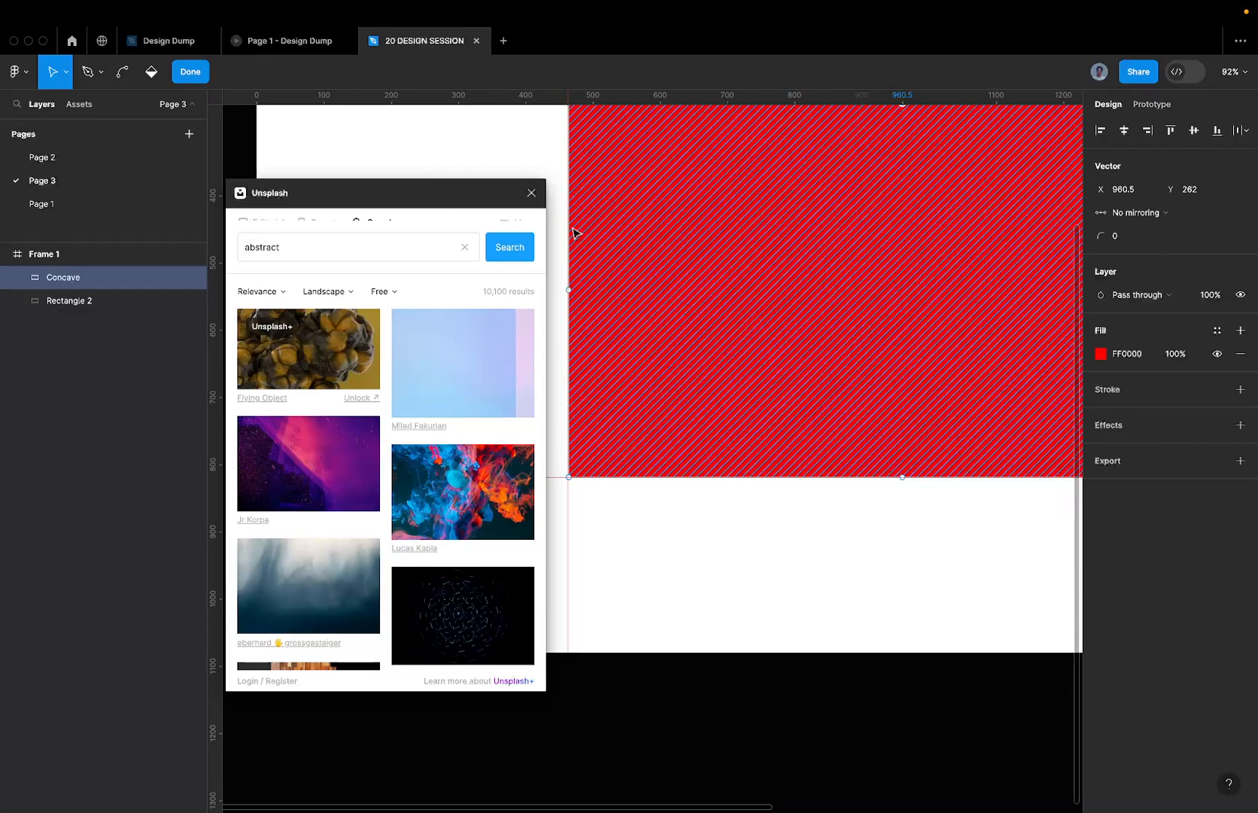
pyautogui.scroll(-3, 576, 290)
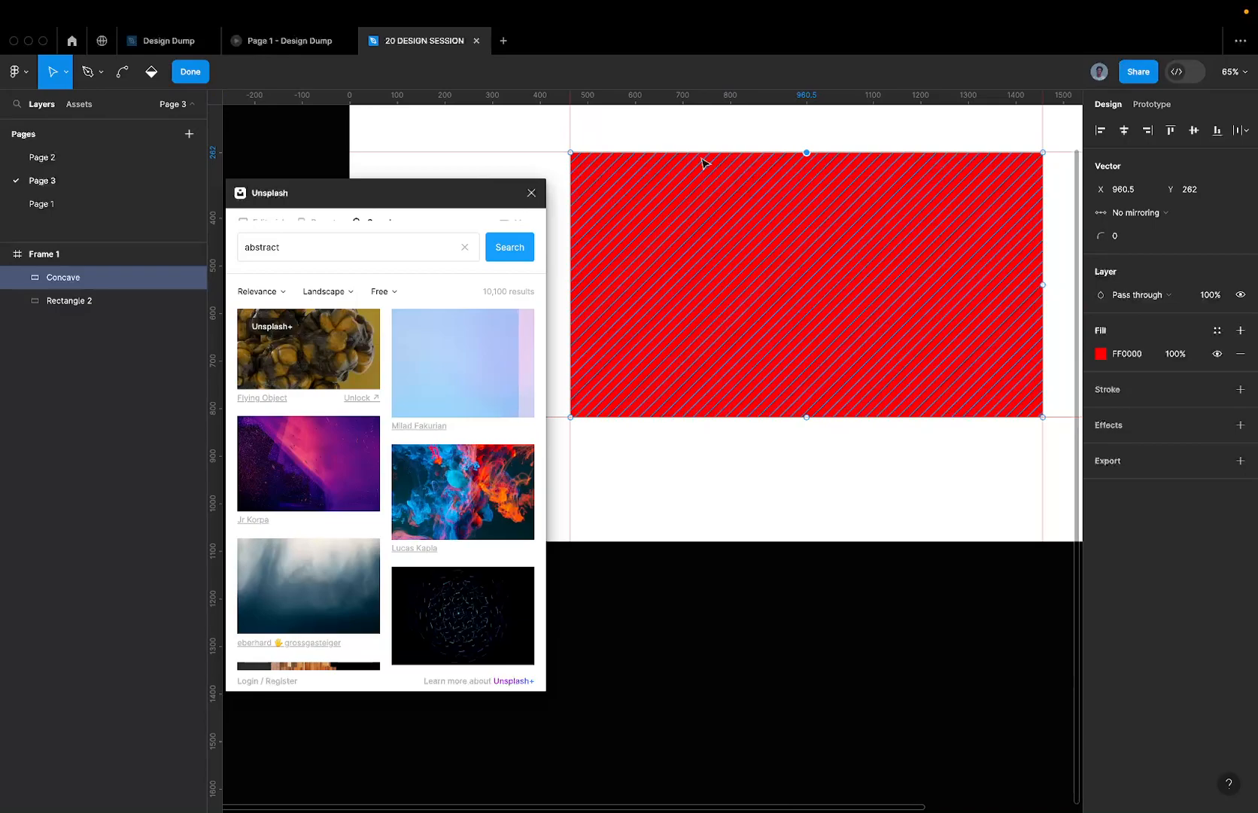
pyautogui.scroll(3, 577, 289)
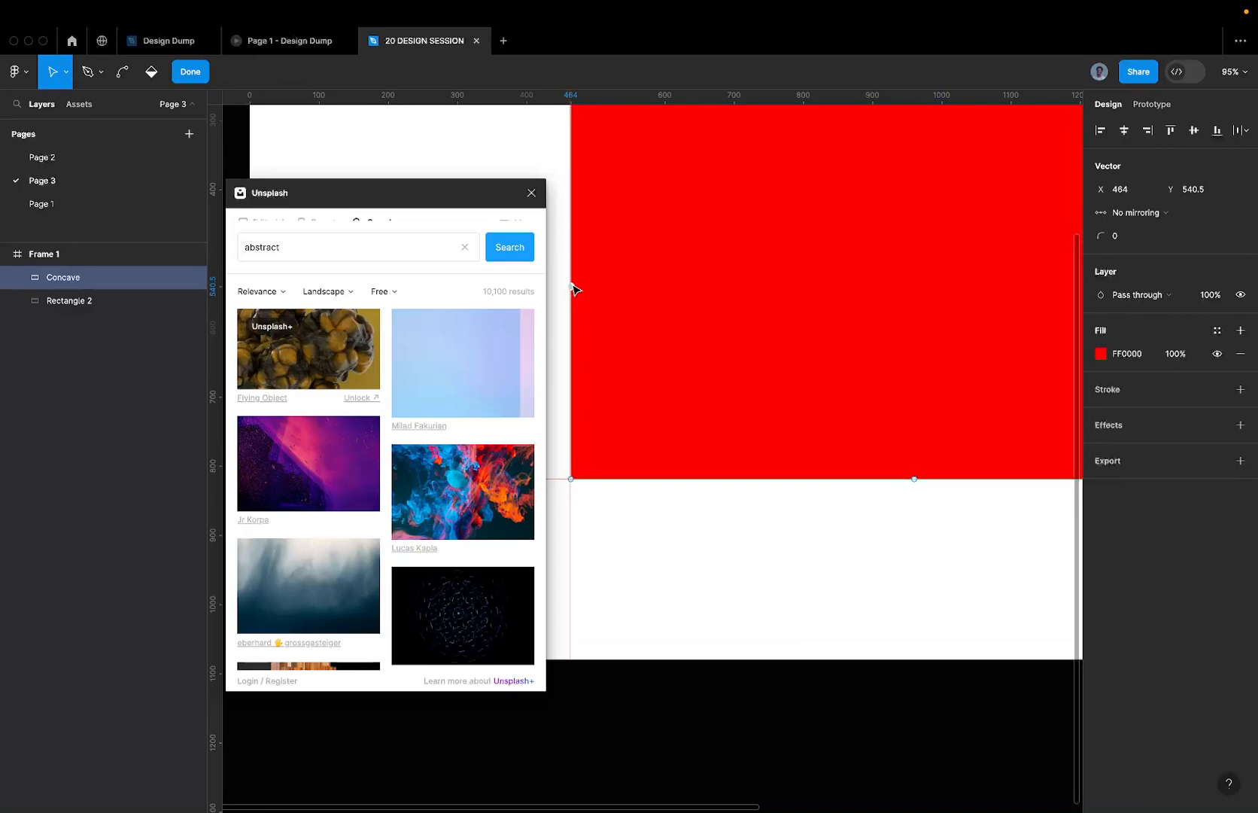
pyautogui.scroll(-5, 703, 347)
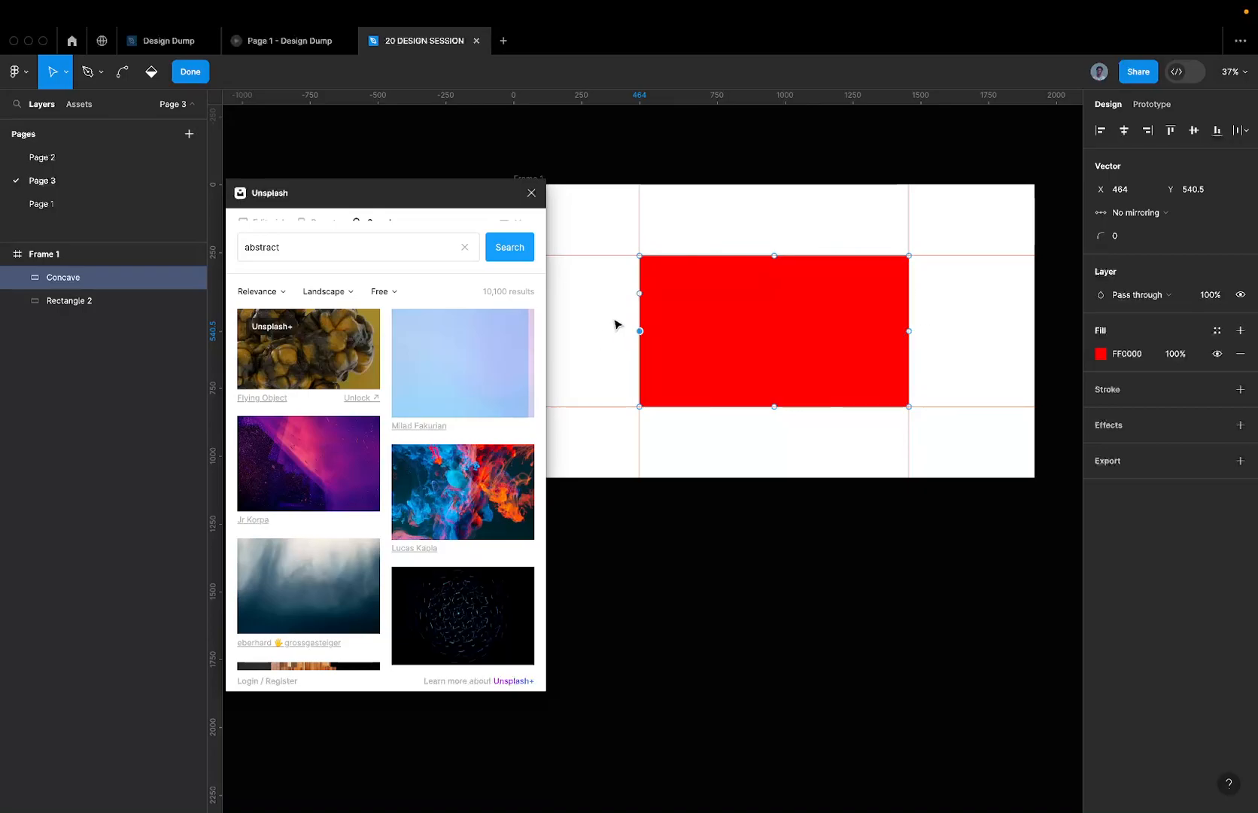
# - Fill Concave with the abstract purple and blue wave image from Unsplash, then close the Unsplash window and leave vector editing
pyautogui.scroll(3, 602, 322)
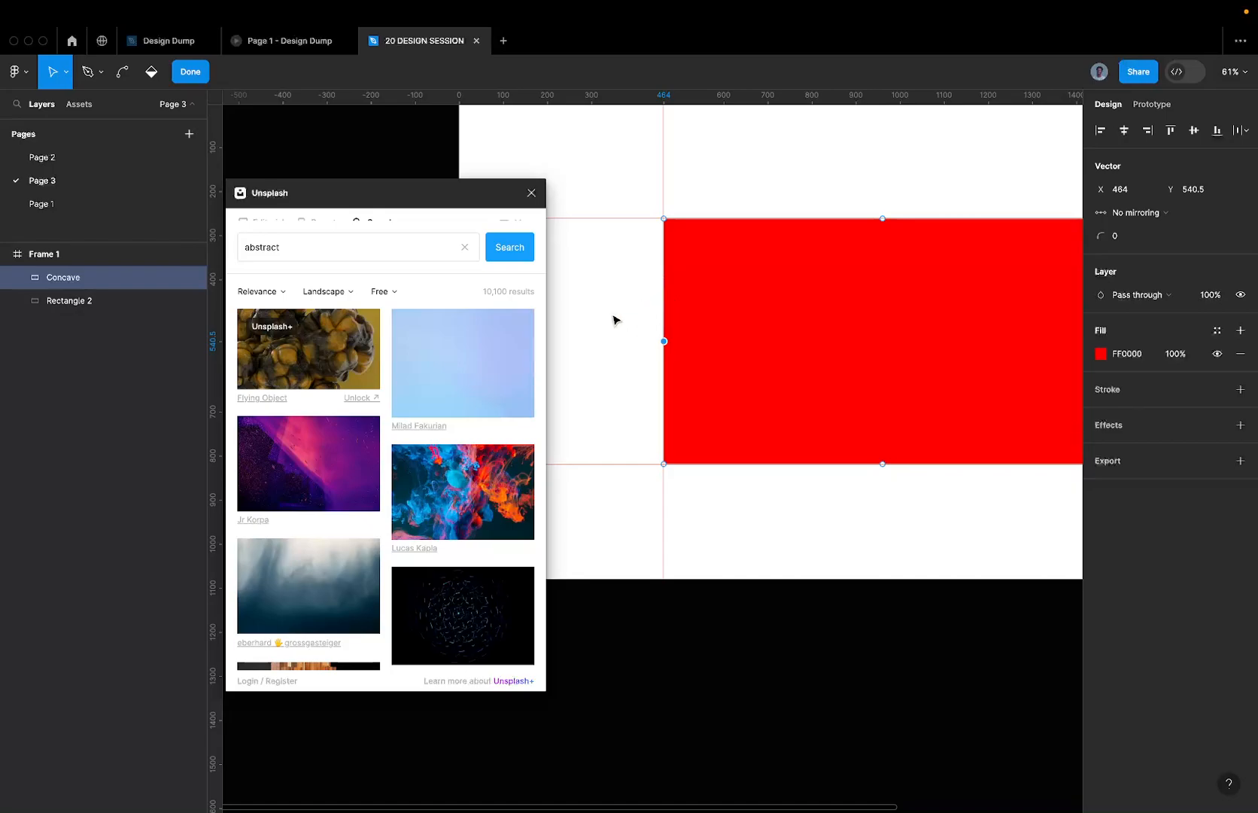
pyautogui.scroll(-2, 569, 238)
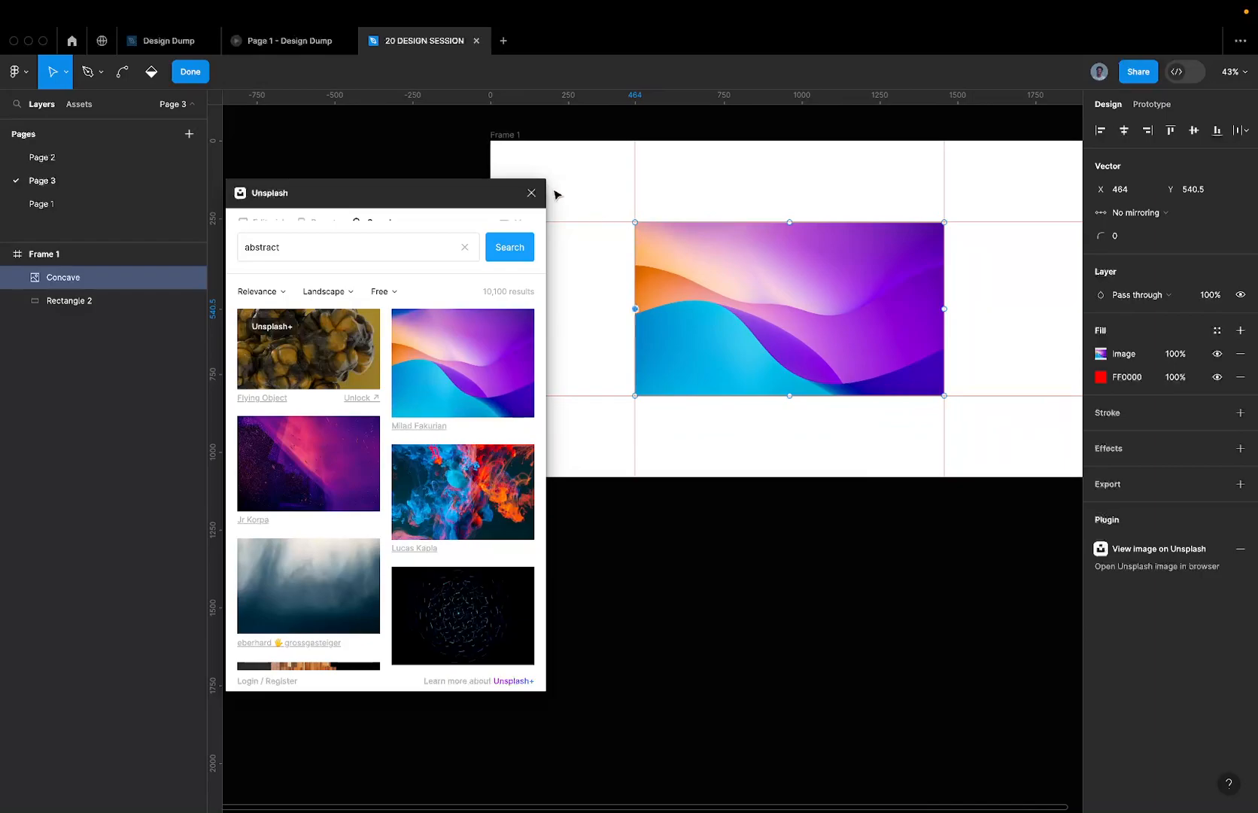
pyautogui.click(532, 193)
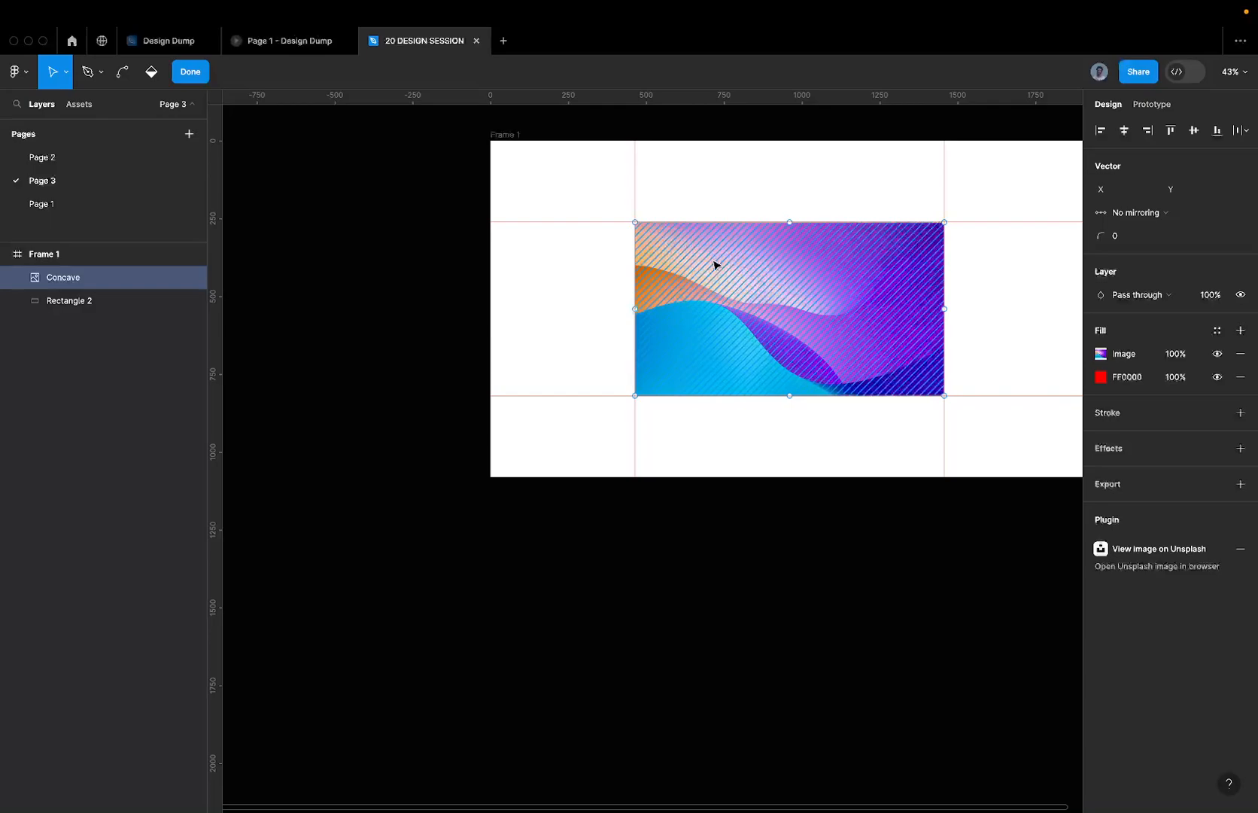
pyautogui.press('Escape')
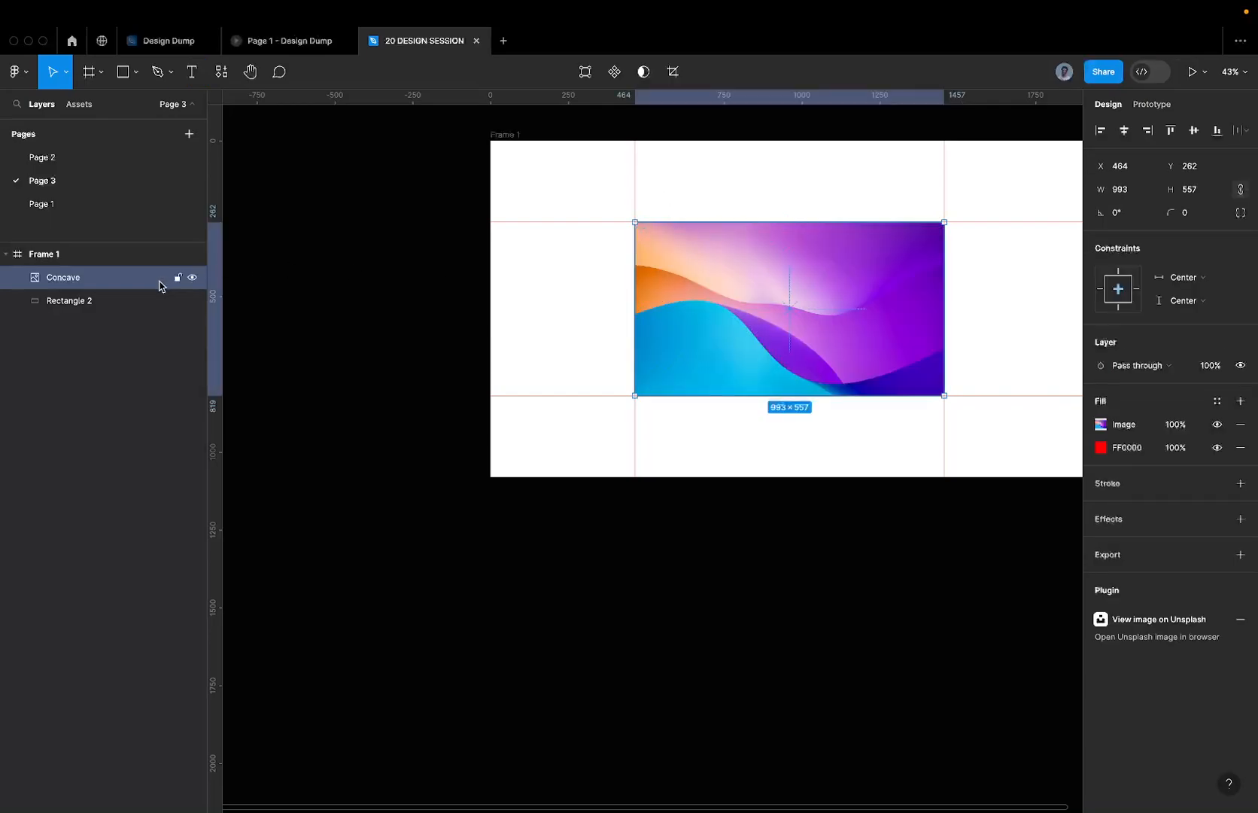
# - Place a duplicate of the image-filled rectangle above Frame 1 and rename its layer as Image
pyautogui.scroll(-3, 762, 271)
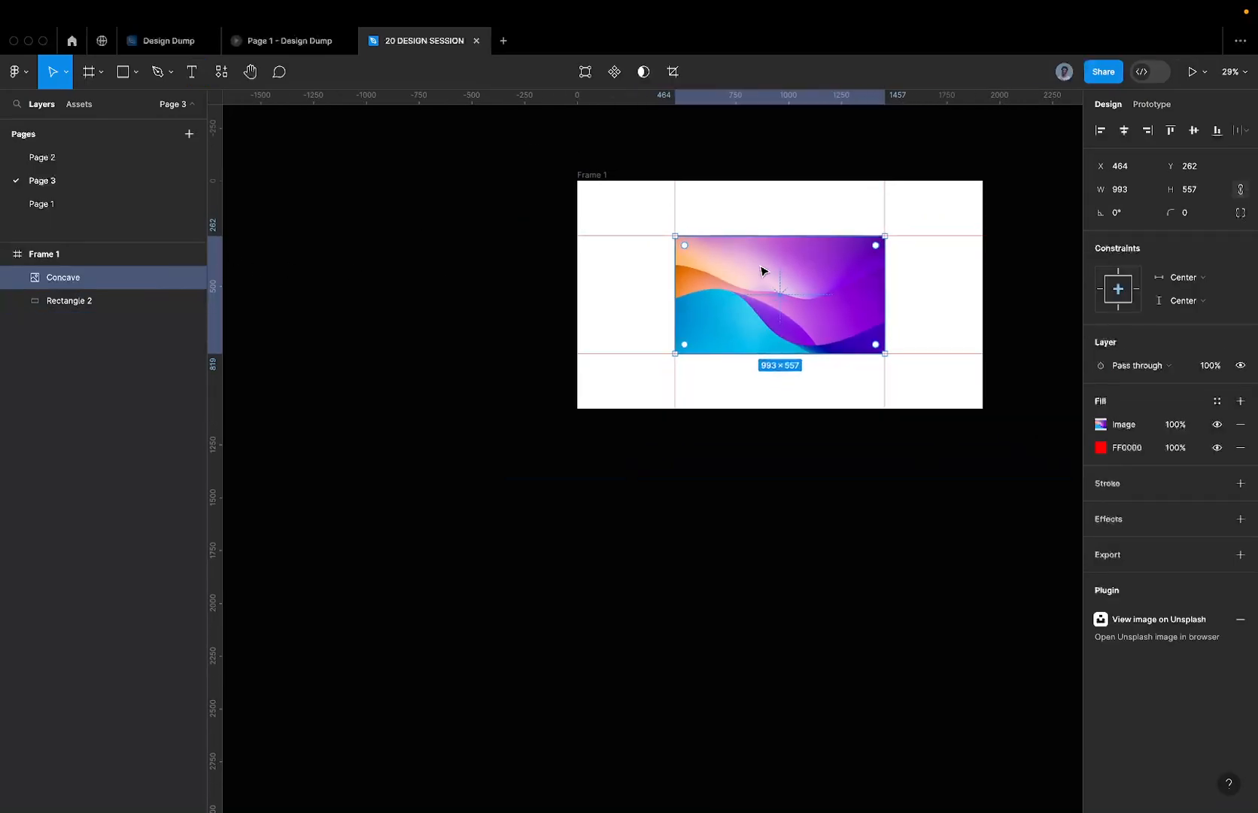
pyautogui.keyDown('alt'); pyautogui.moveTo(760, 272); pyautogui.dragTo(625, 173); pyautogui.keyUp('alt')
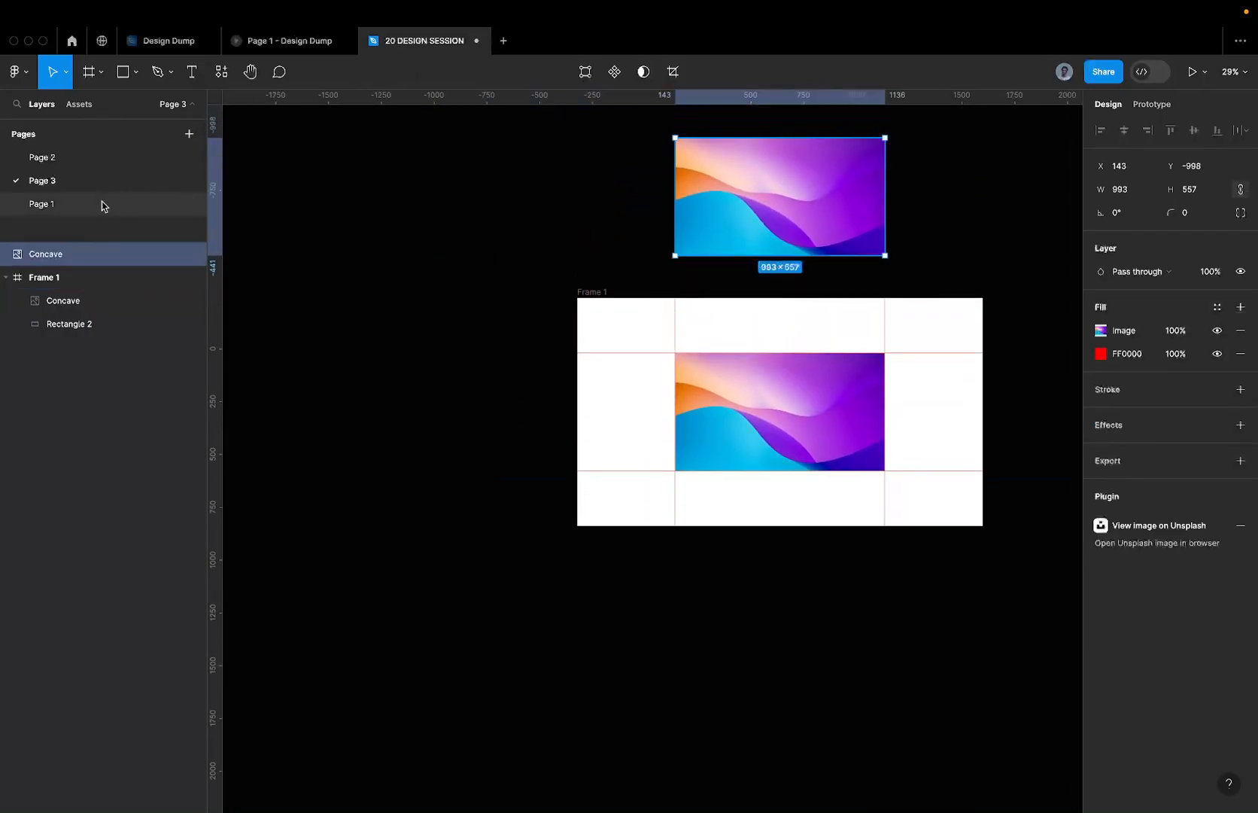
pyautogui.doubleClick(43, 256)
pyautogui.write('Image')
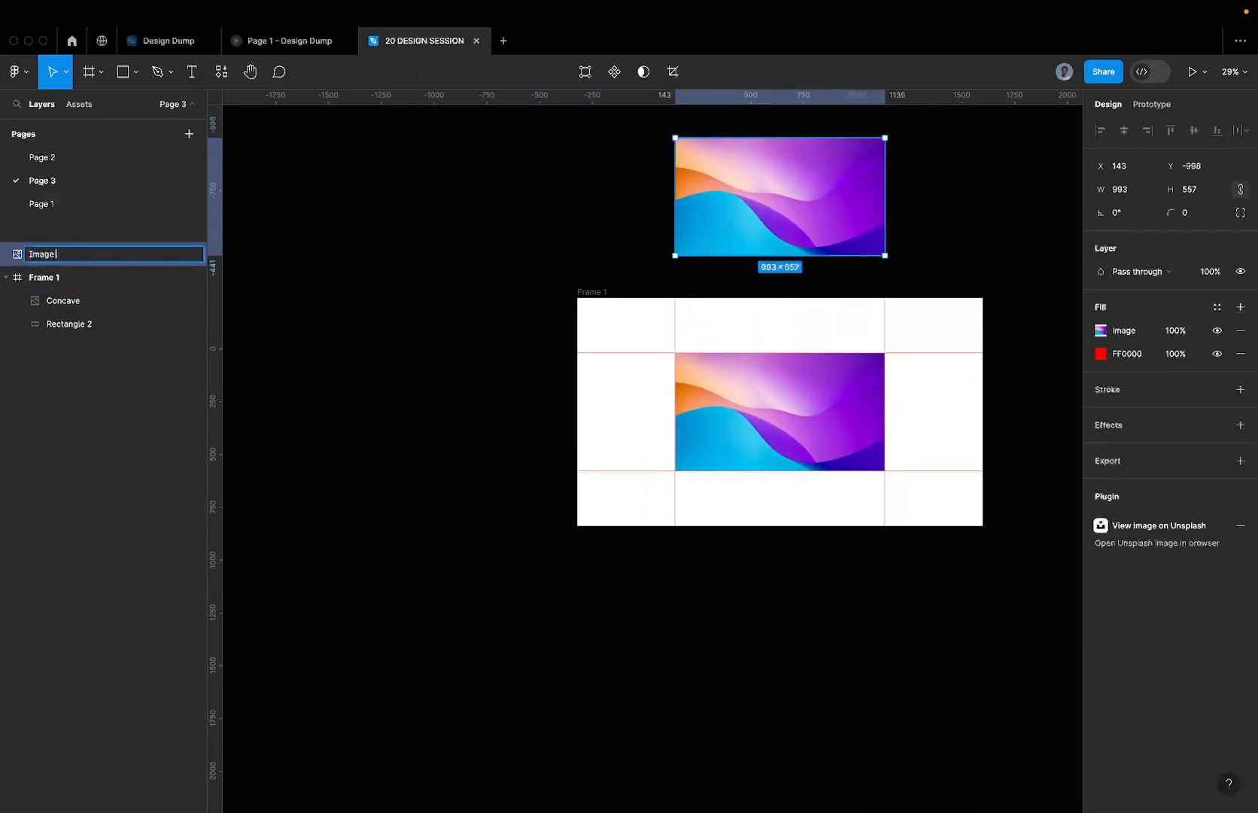
pyautogui.press('Return')
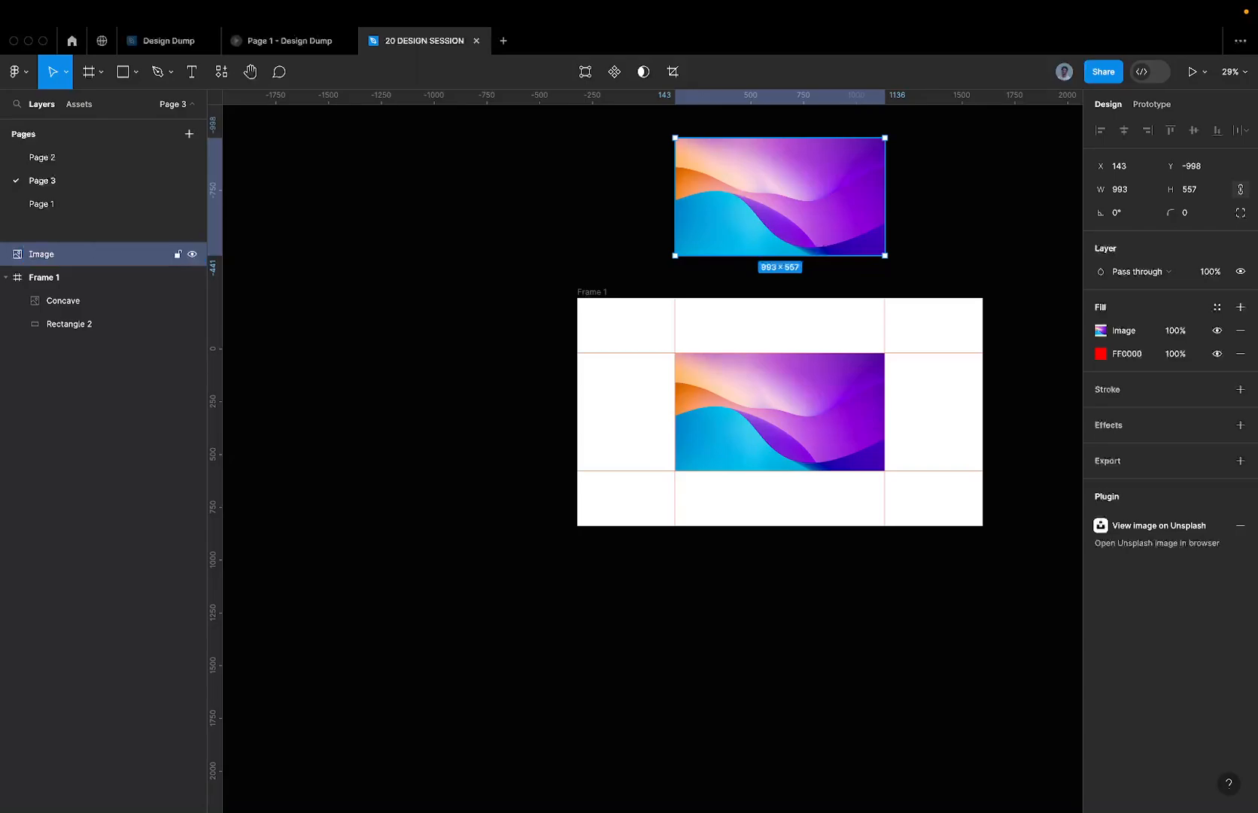
# - Remove the image fill from Concave inside Frame 1, keeping only its red FF0000 fill
pyautogui.click(713, 412)
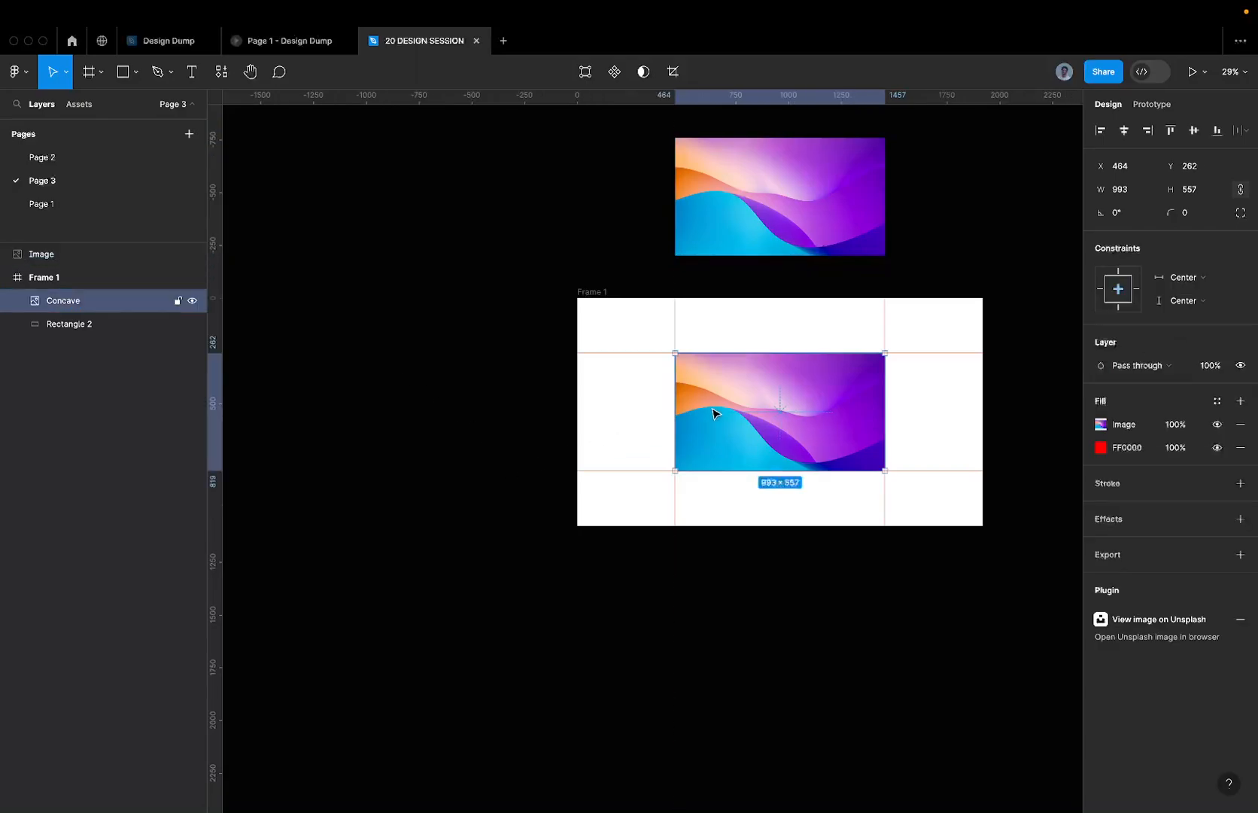
pyautogui.click(1240, 424)
pyautogui.scroll(3, 918, 413)
pyautogui.scroll(-5, 782, 381)
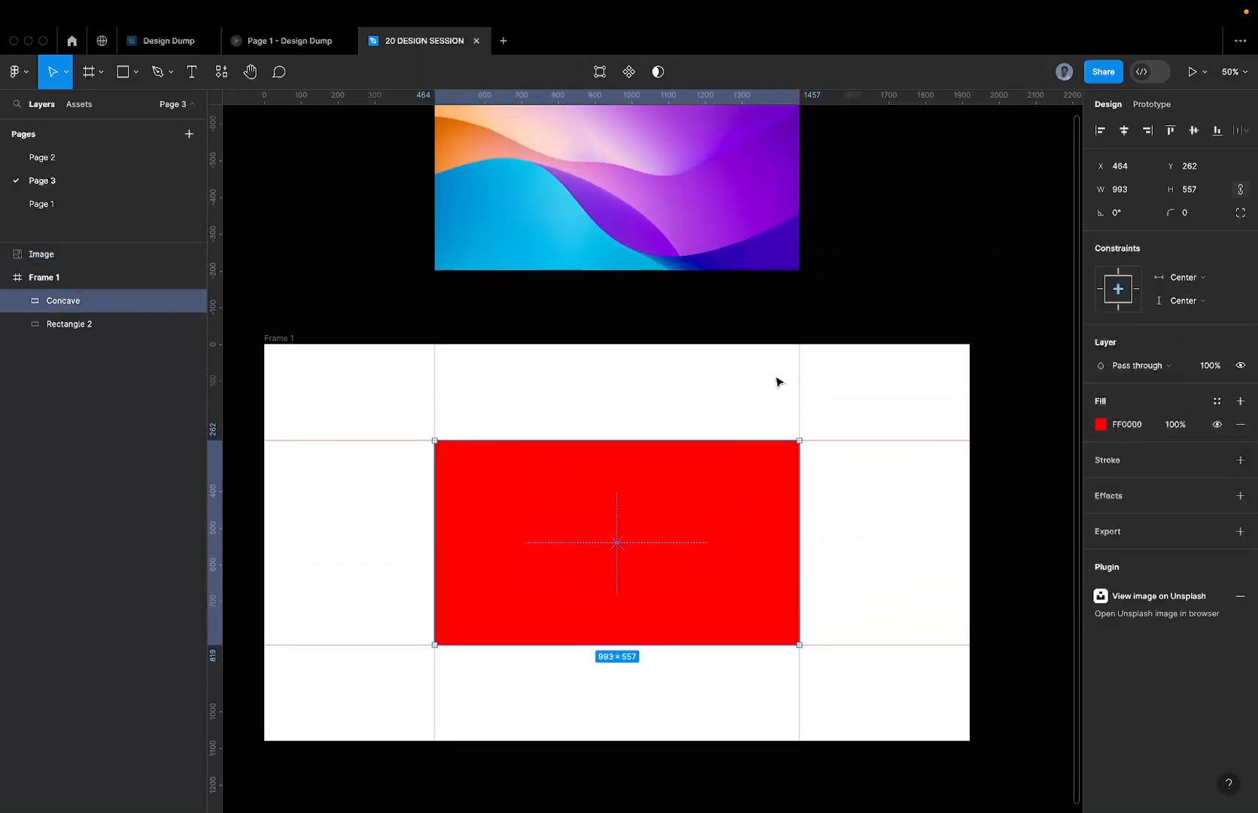
pyautogui.click(686, 295)
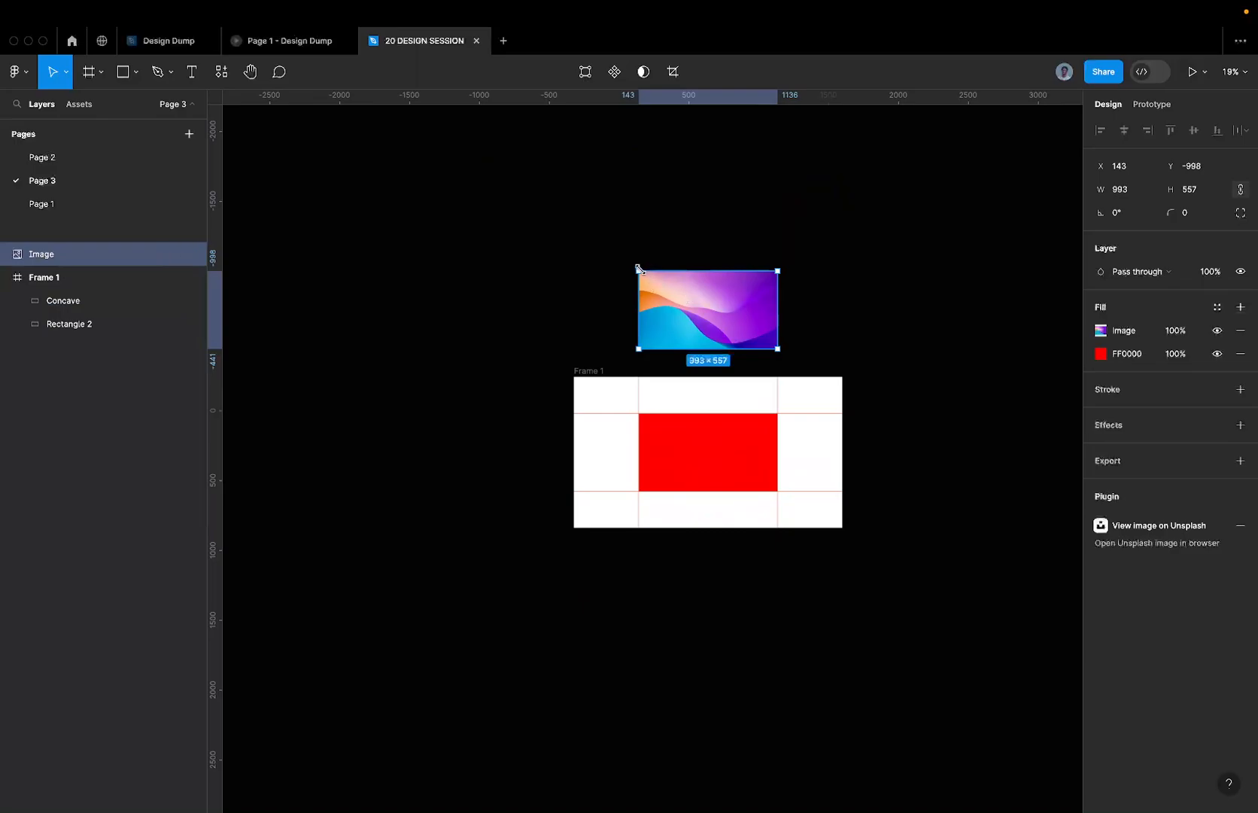
pyautogui.scroll(3, 688, 501)
# - Edit Concave's outline, add a vector point at the midpoint of each side, and select the left midpoint
pyautogui.click(693, 397)
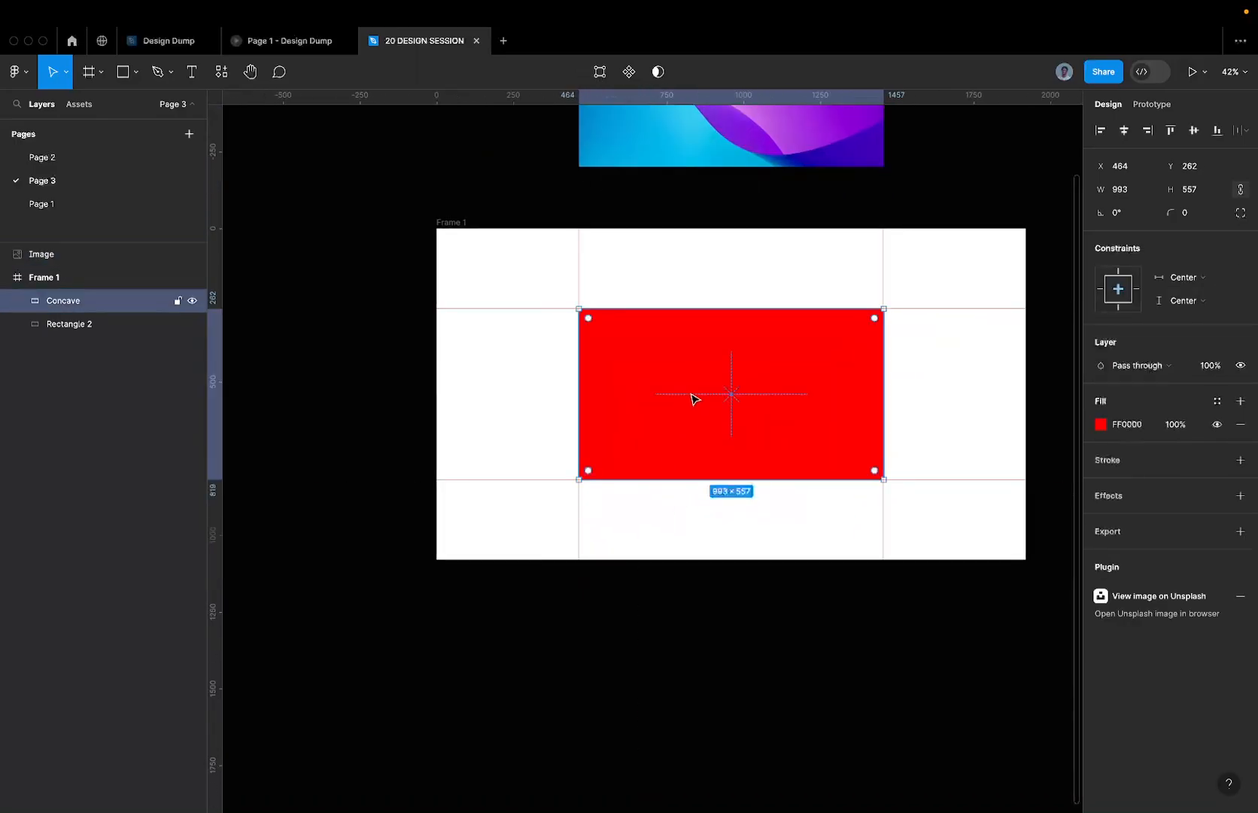
pyautogui.scroll(2, 692, 395)
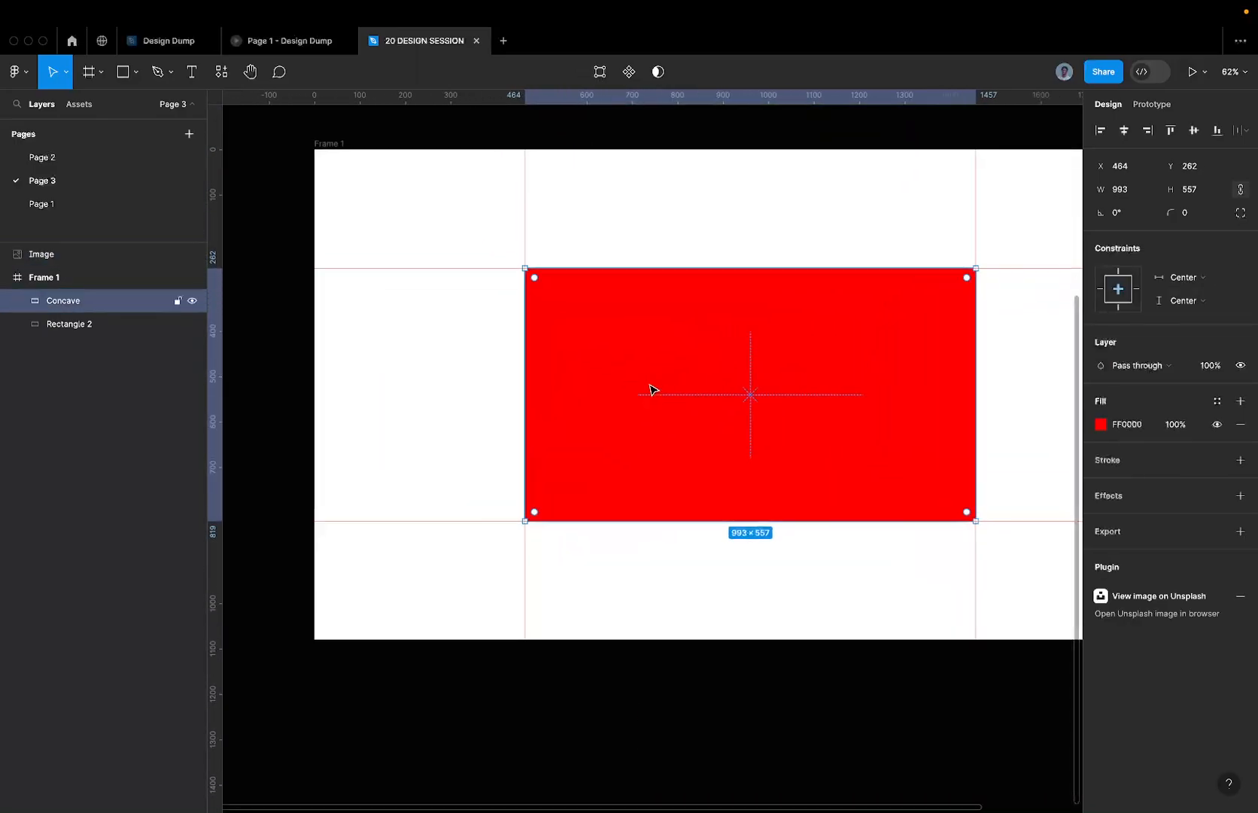
pyautogui.doubleClick(572, 355)
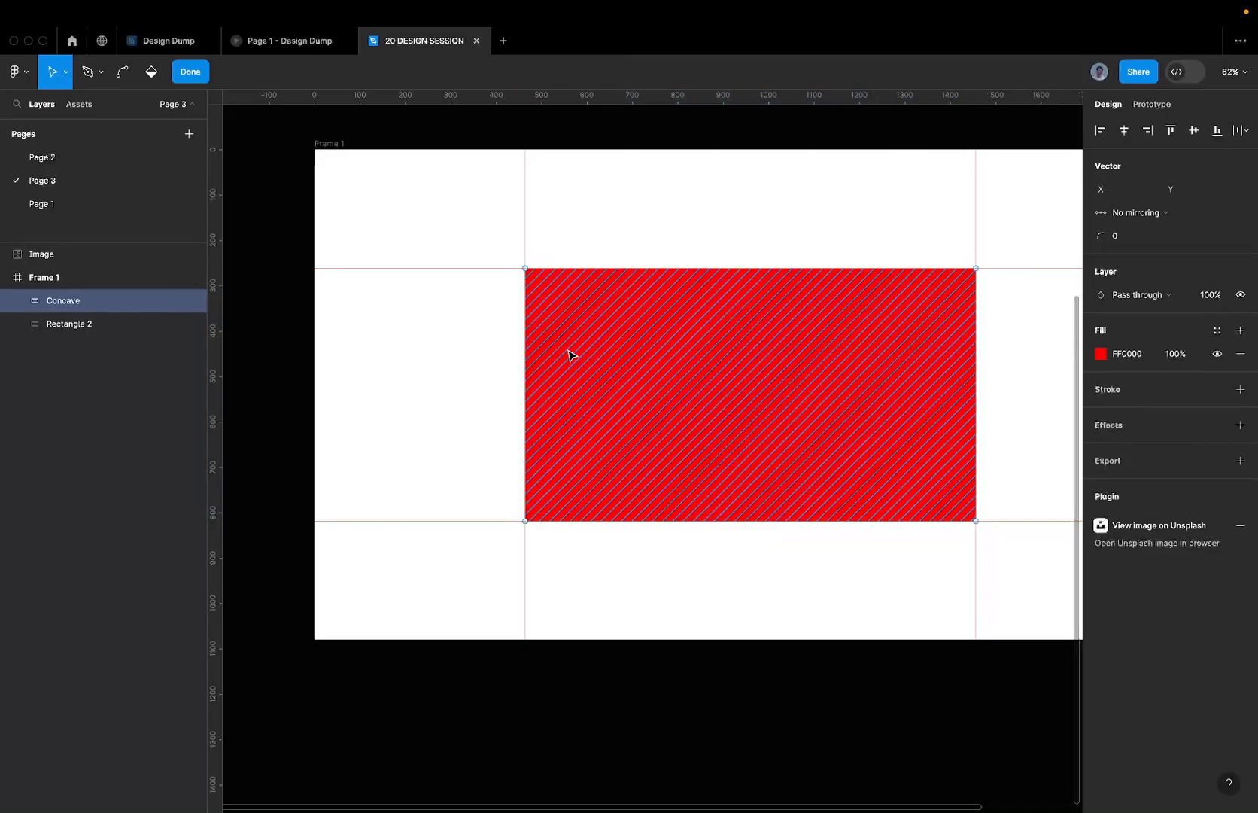
pyautogui.click(526, 395)
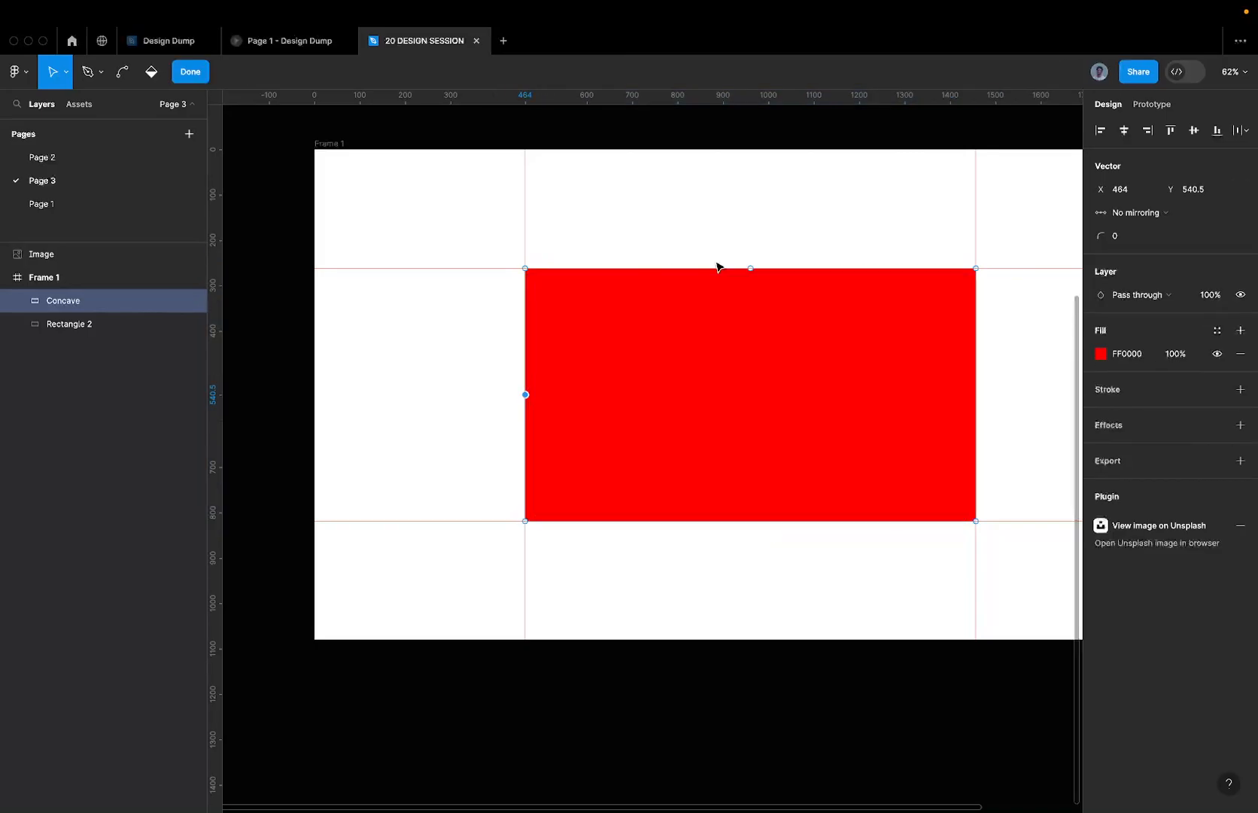
pyautogui.click(750, 268)
pyautogui.click(976, 395)
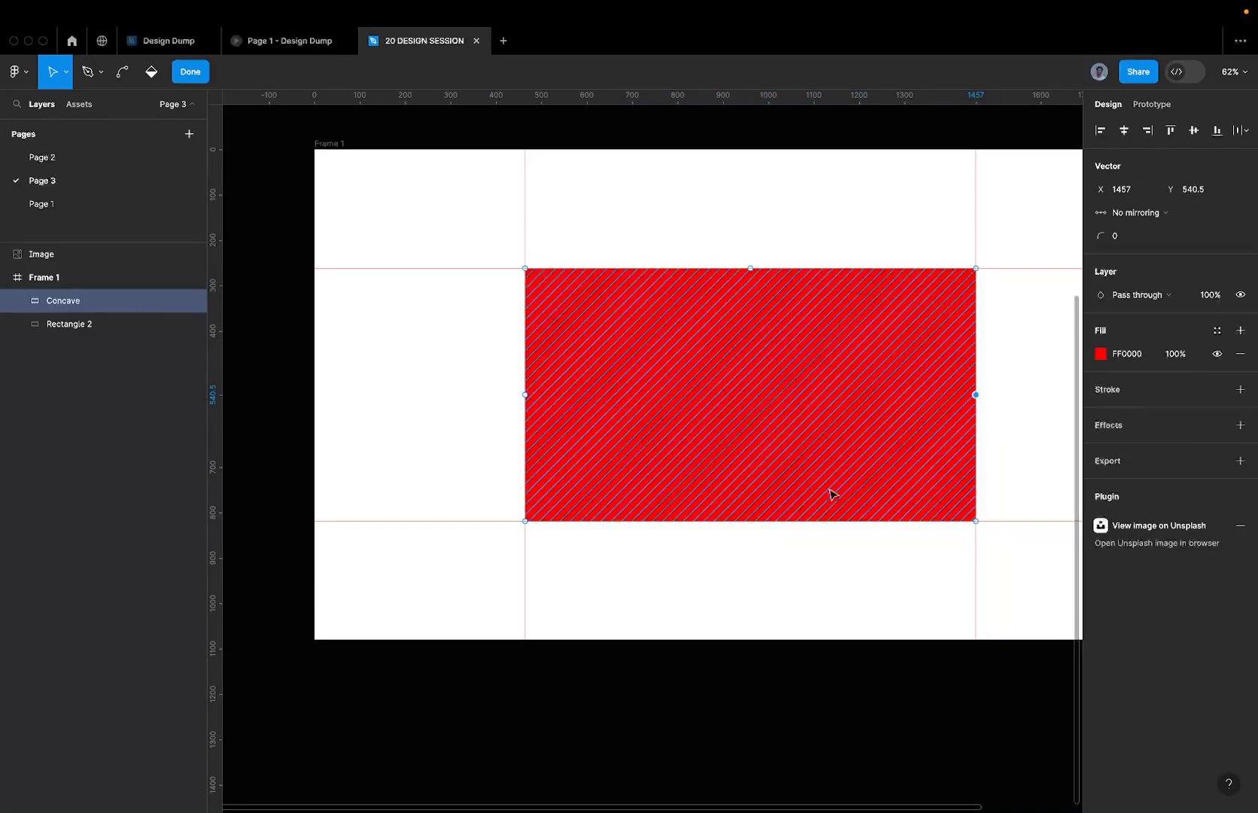
pyautogui.click(750, 521)
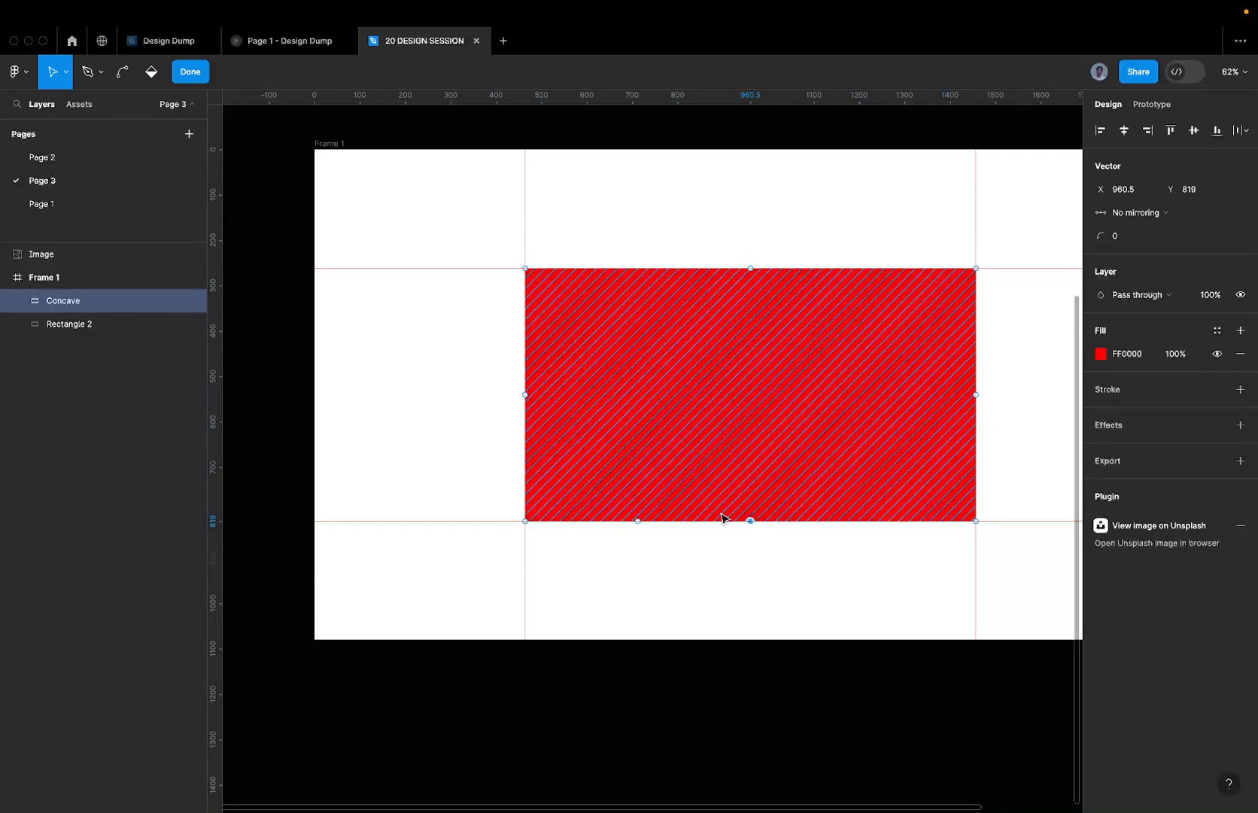
pyautogui.moveTo(475, 378); pyautogui.dragTo(622, 450)
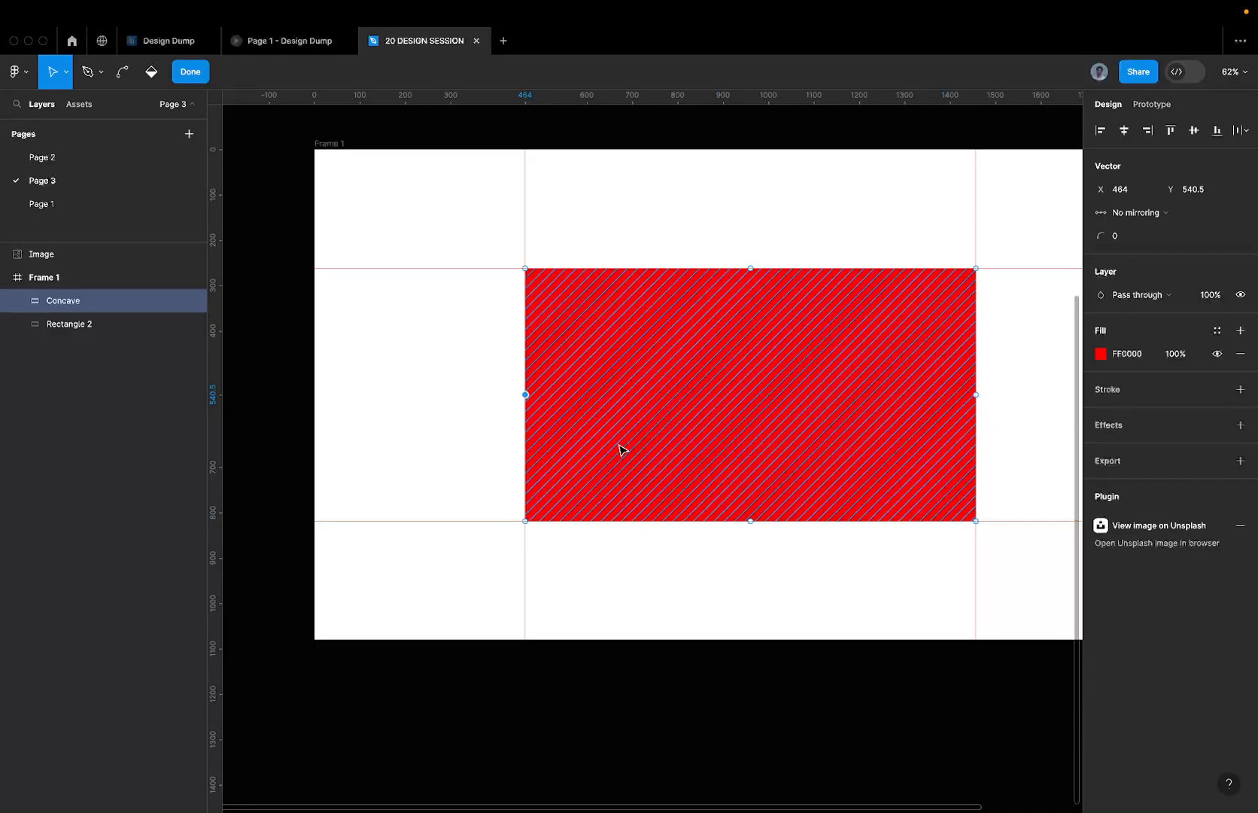
# - Switch to the browser to view the 28k Digital Design Studio site, then return to the design file
pyautogui.hotkey('ctrl', 'Left')
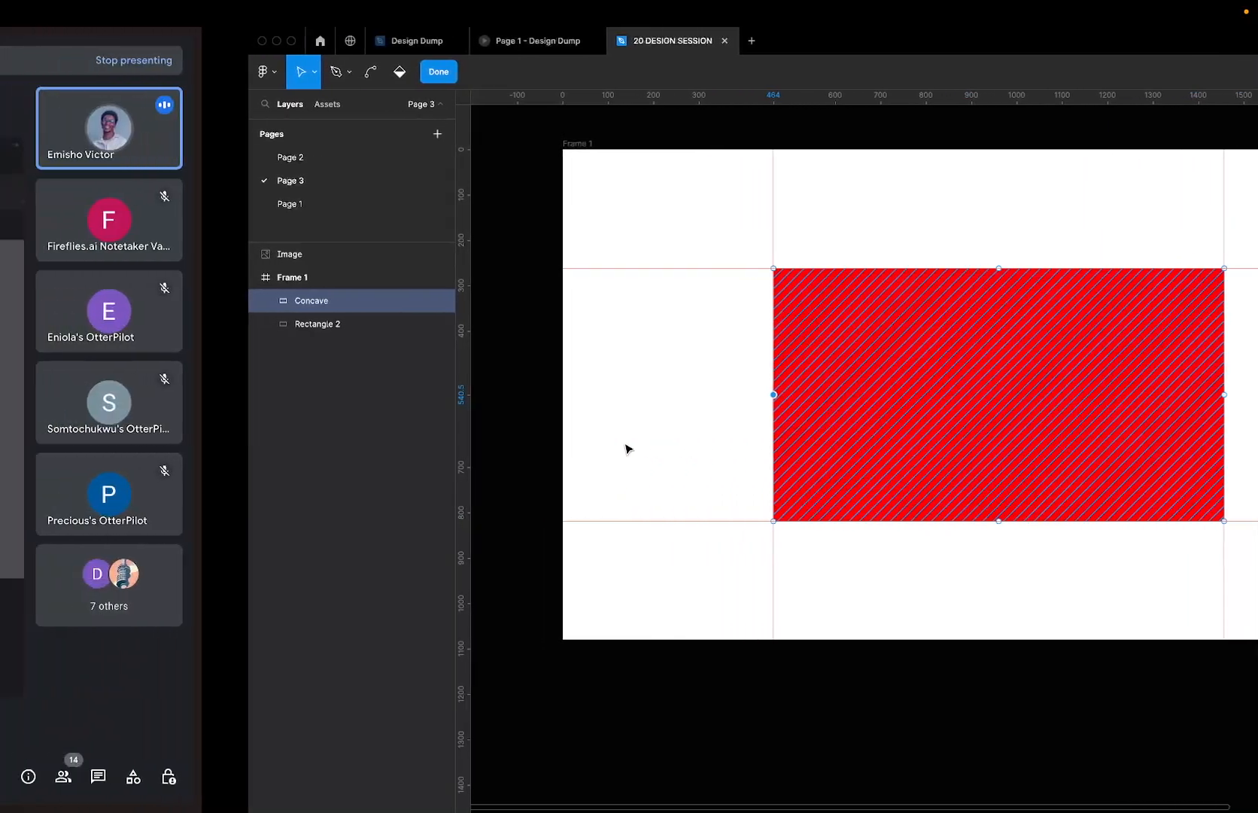
pyautogui.click(99, 611)
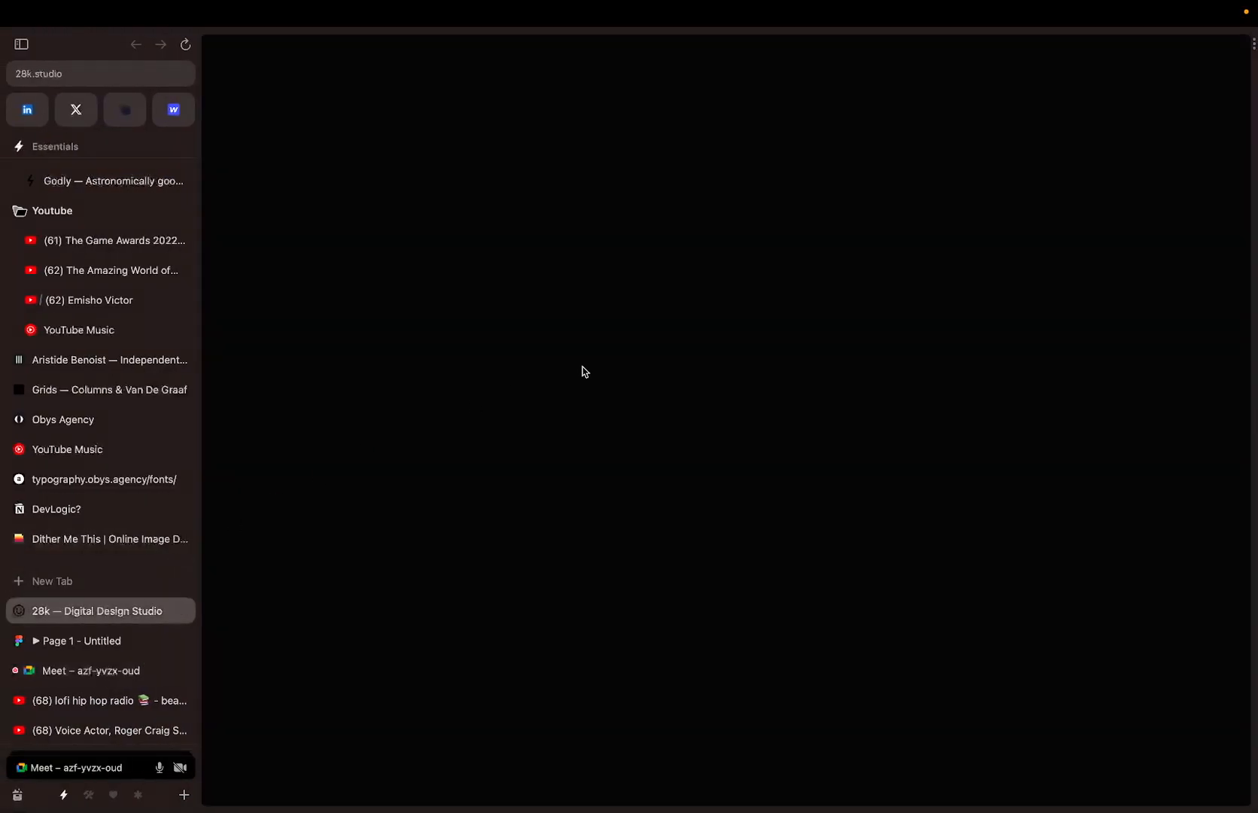
pyautogui.hotkey('ctrl', 'Right')
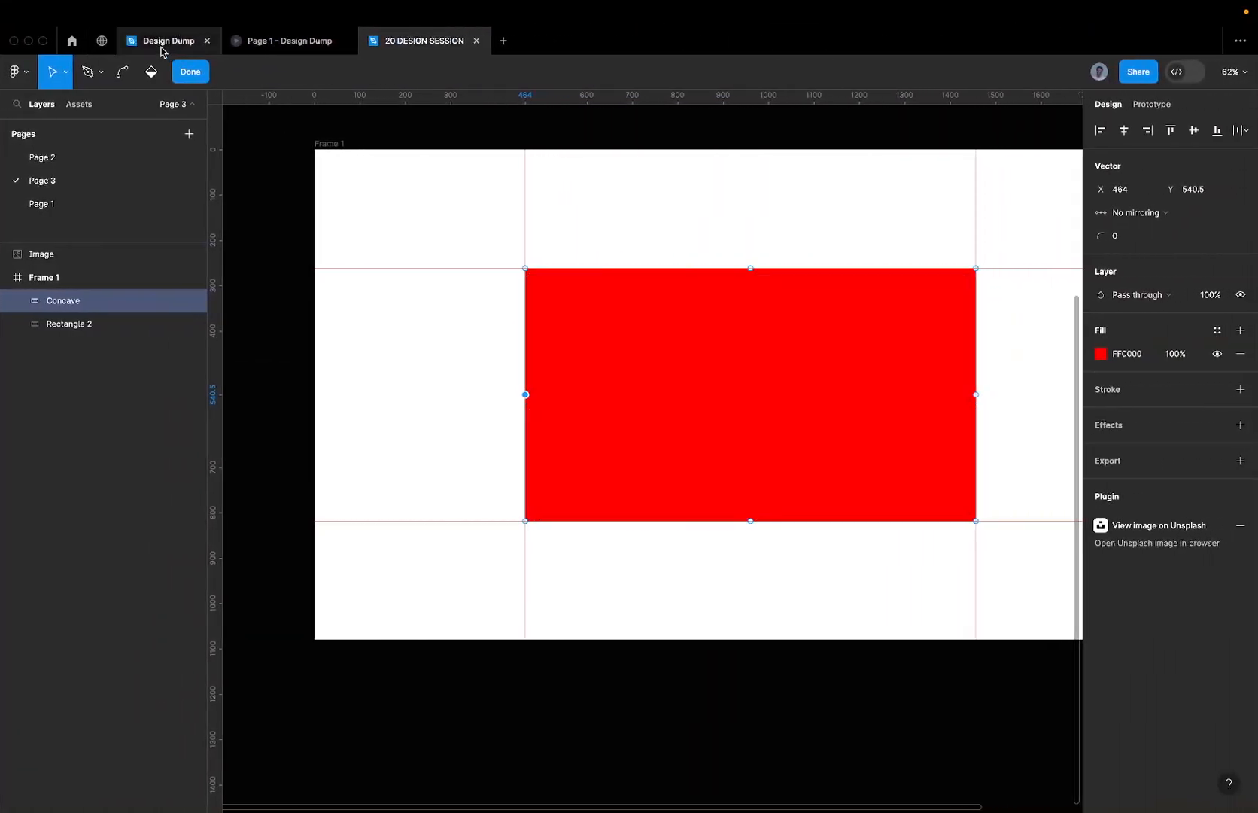
# - Open the Design Dump file and examine the Year in Review screenshot with the red curved-edge shape
pyautogui.click(163, 40)
pyautogui.hscroll(-5, 574, 255)
pyautogui.scroll(3, 573, 255)
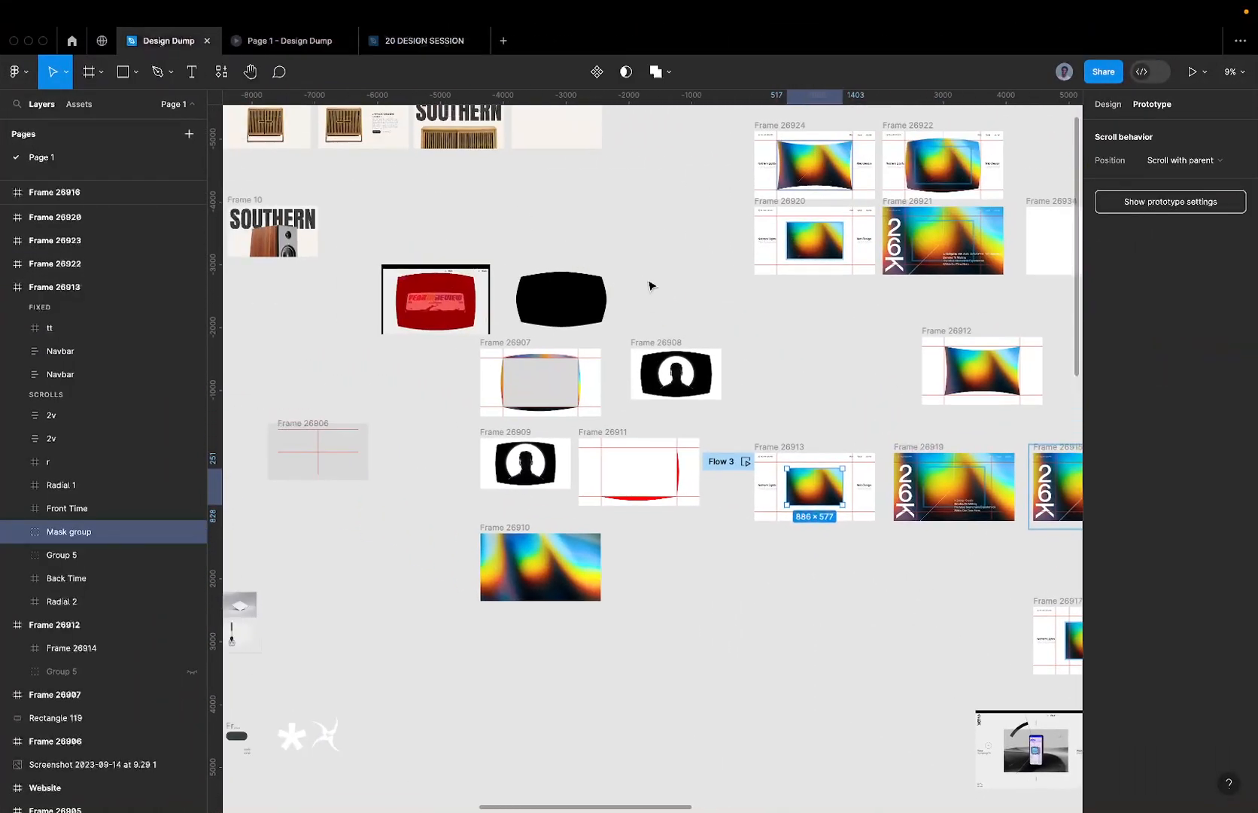
pyautogui.scroll(5, 550, 385)
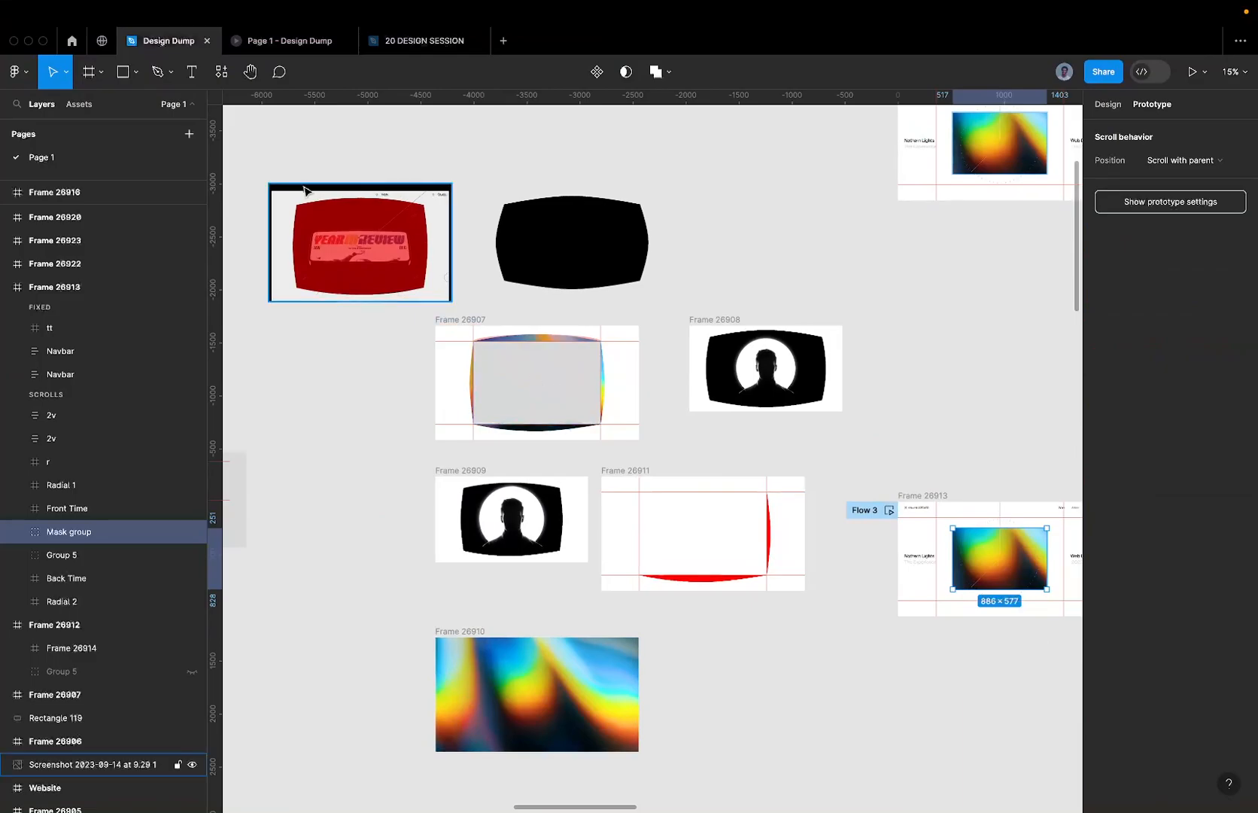
pyautogui.click(336, 240)
pyautogui.click(446, 201)
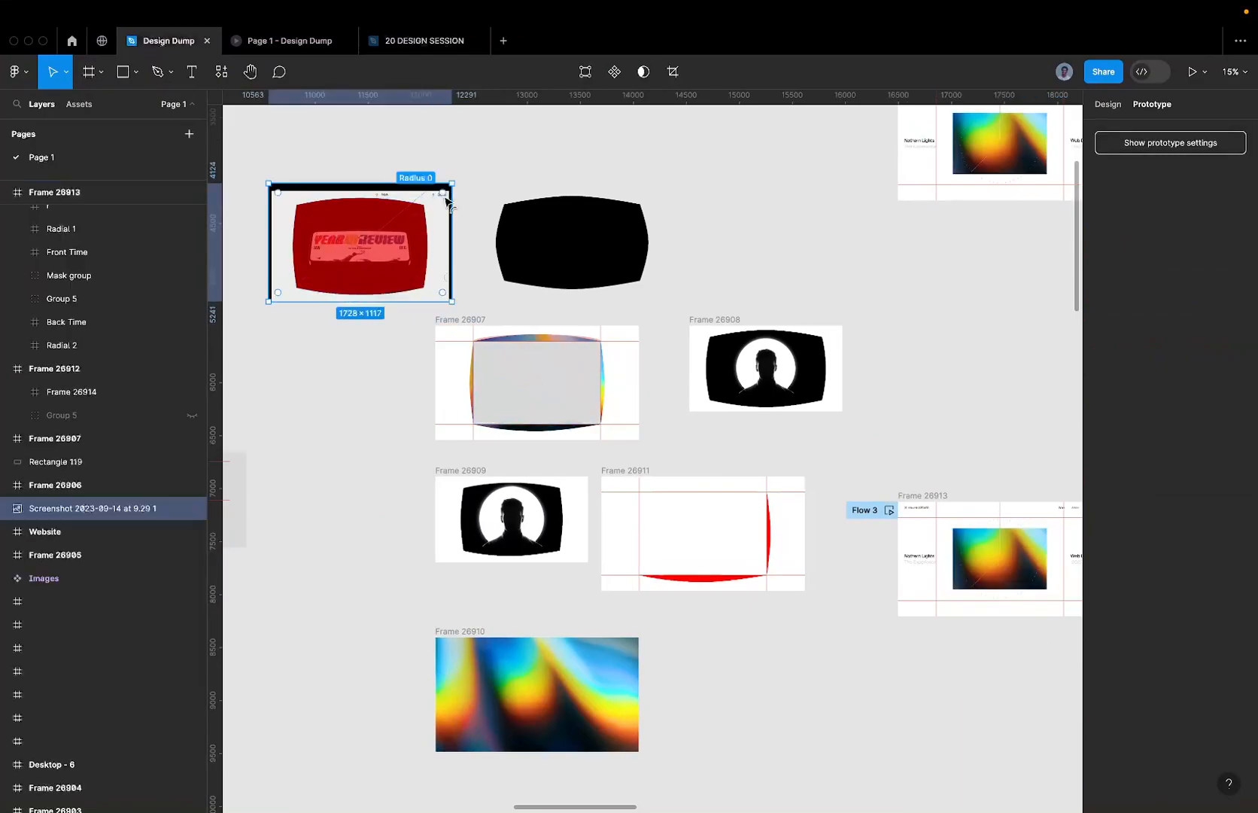
# - Return to the 20 DESIGN SESSION file, leave Concave's outline editing, and paste the Year in Review screenshot into Frame 1
pyautogui.click(389, 46)
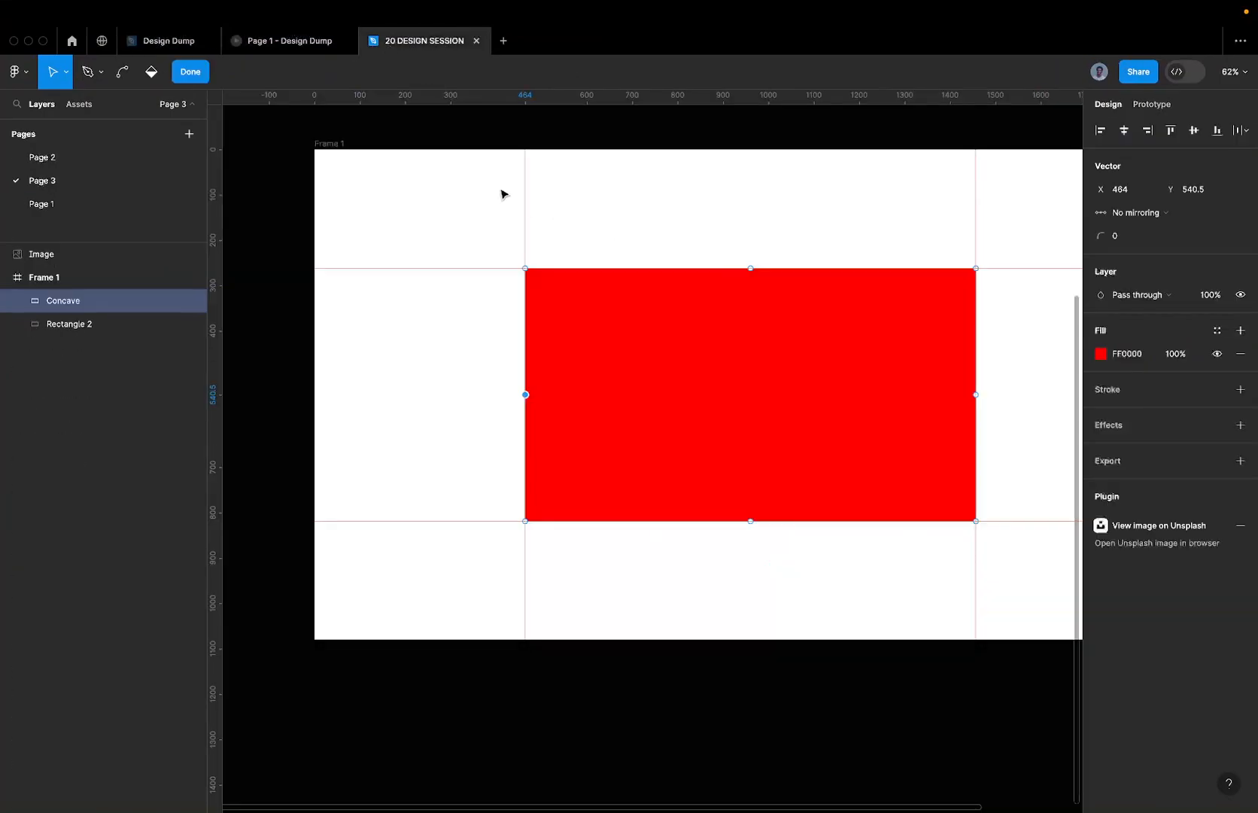
pyautogui.scroll(-5, 421, 146)
pyautogui.click(389, 140)
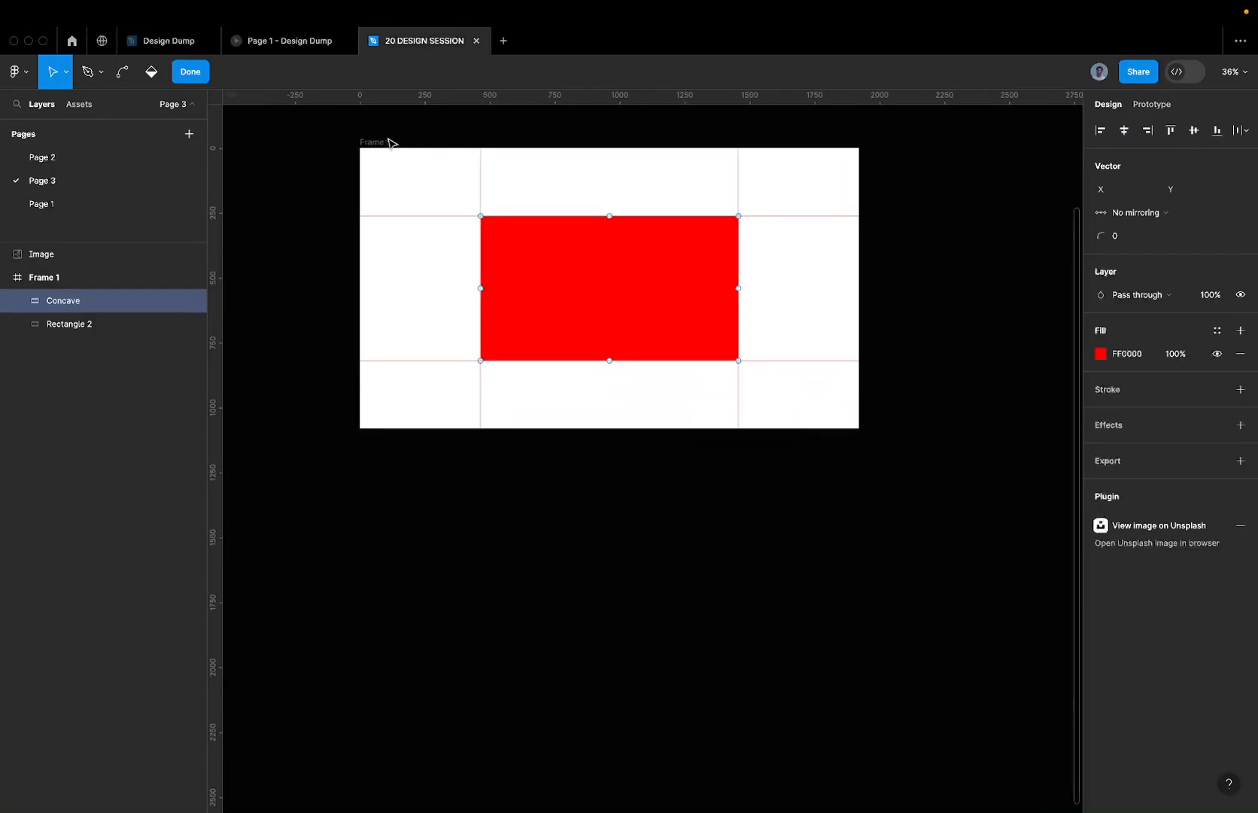
pyautogui.press('Escape')
pyautogui.click(376, 141)
pyautogui.hotkey('ctrl', 'v')
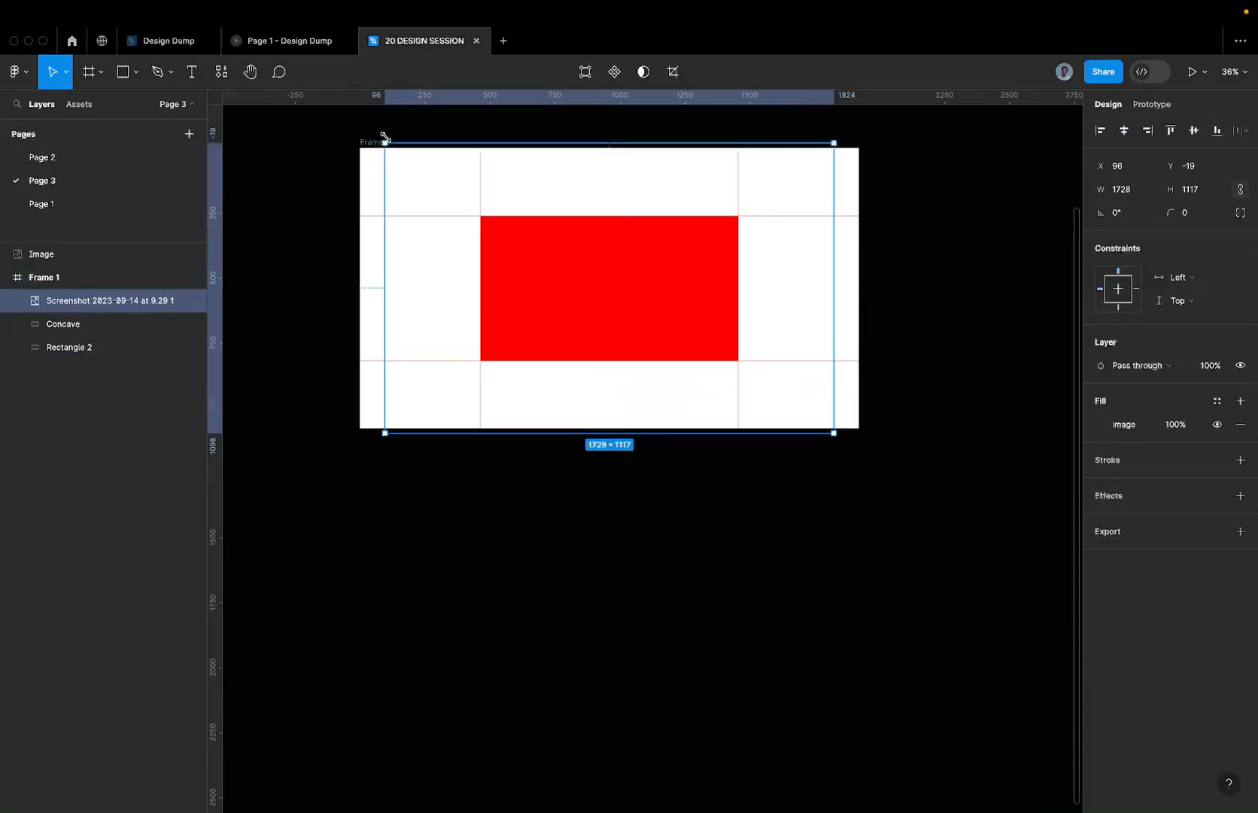
pyautogui.scroll(-2, 420, 139)
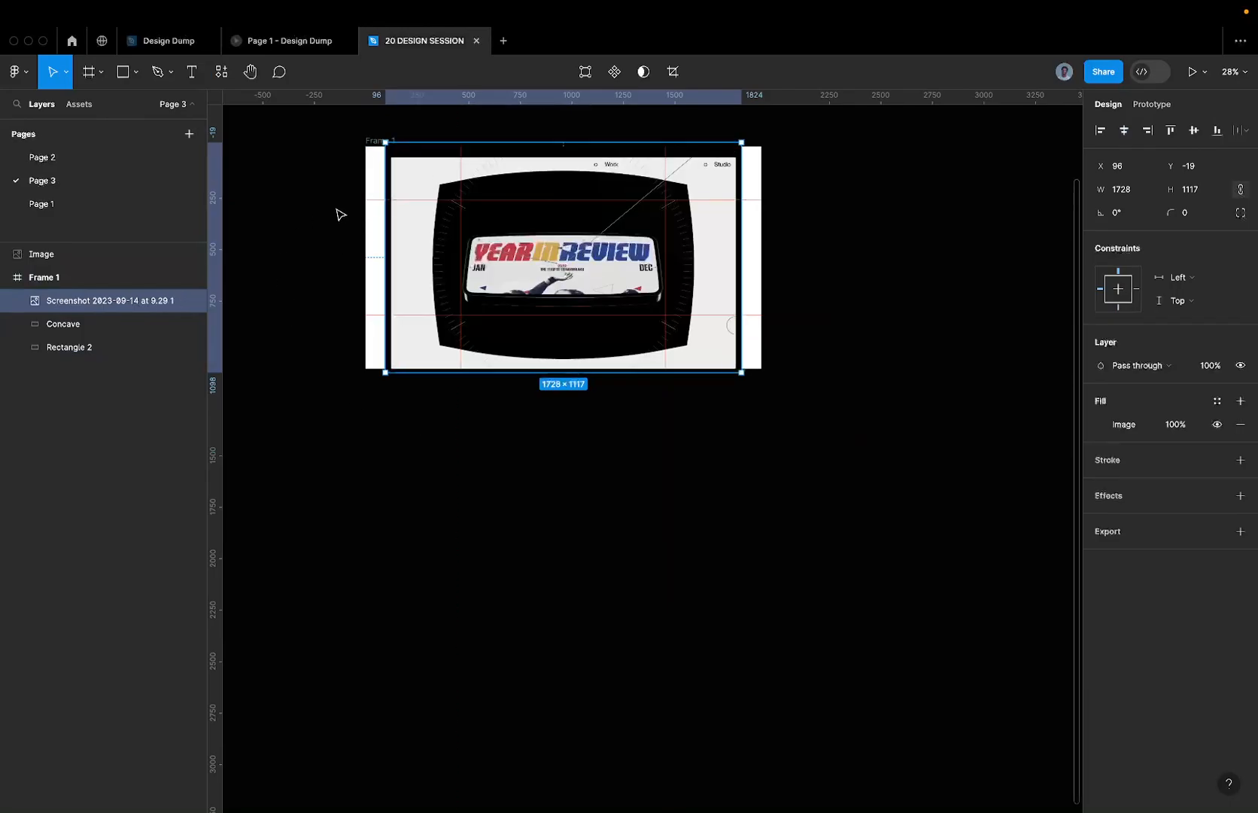
# - Send the pasted screenshot behind Concave and Rectangle 2 inside Frame 1
pyautogui.scroll(2, 407, 311)
pyautogui.scroll(1, 578, 199)
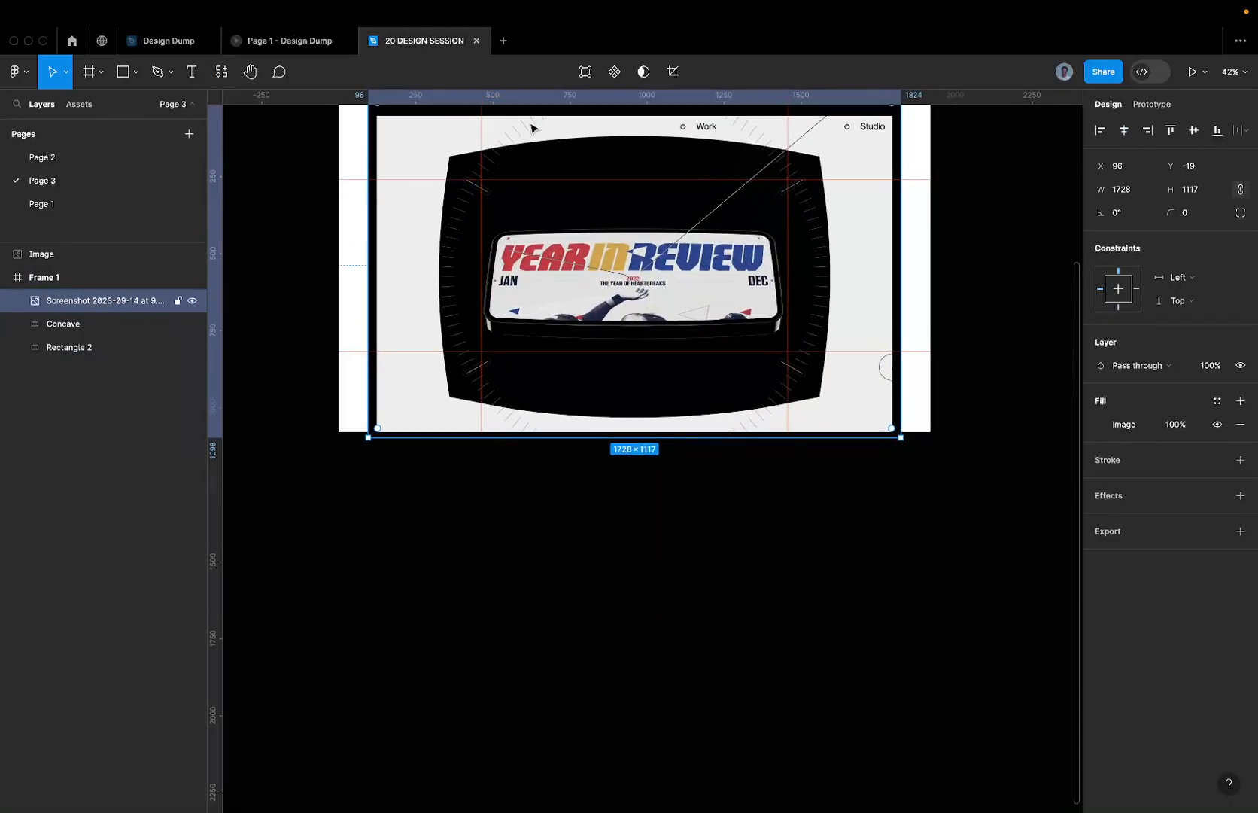
pyautogui.scroll(-1, 587, 148)
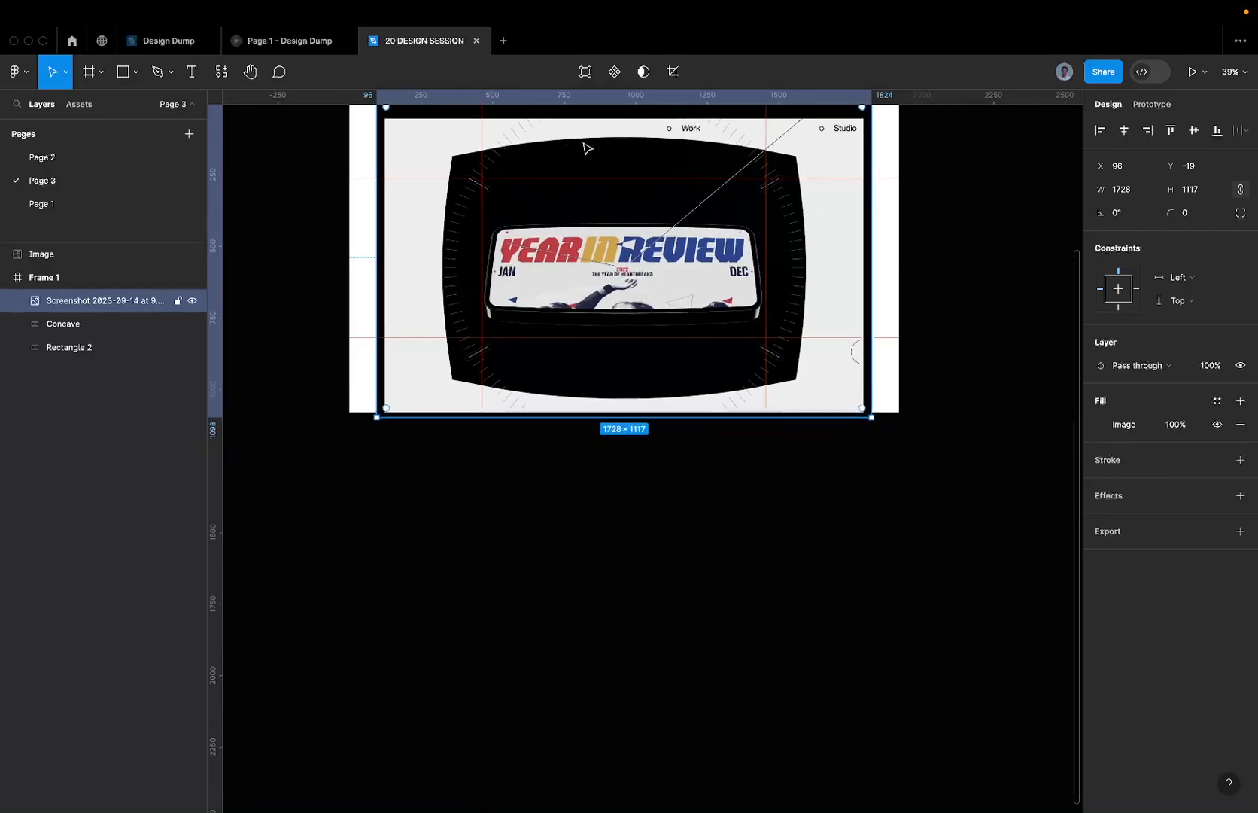
pyautogui.hscroll(1, 587, 148)
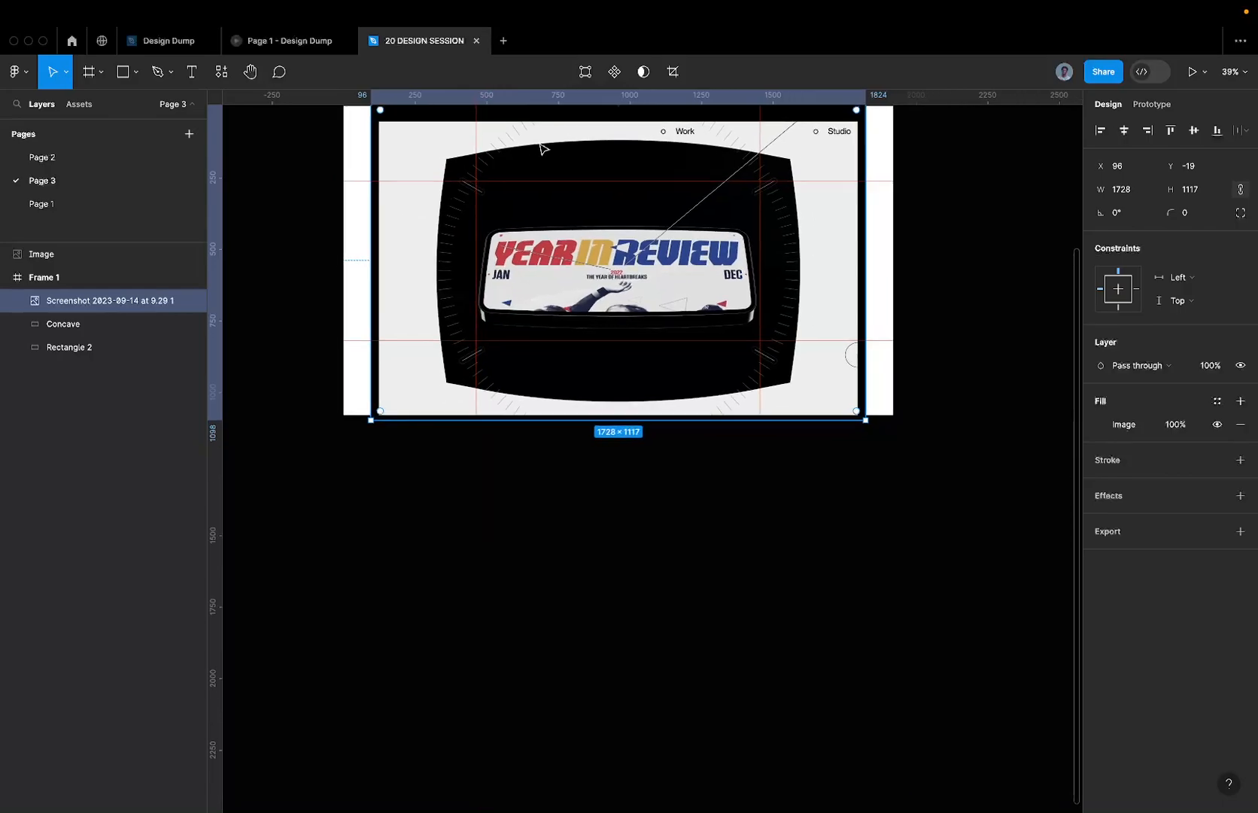
pyautogui.scroll(2, 541, 145)
pyautogui.press('[')
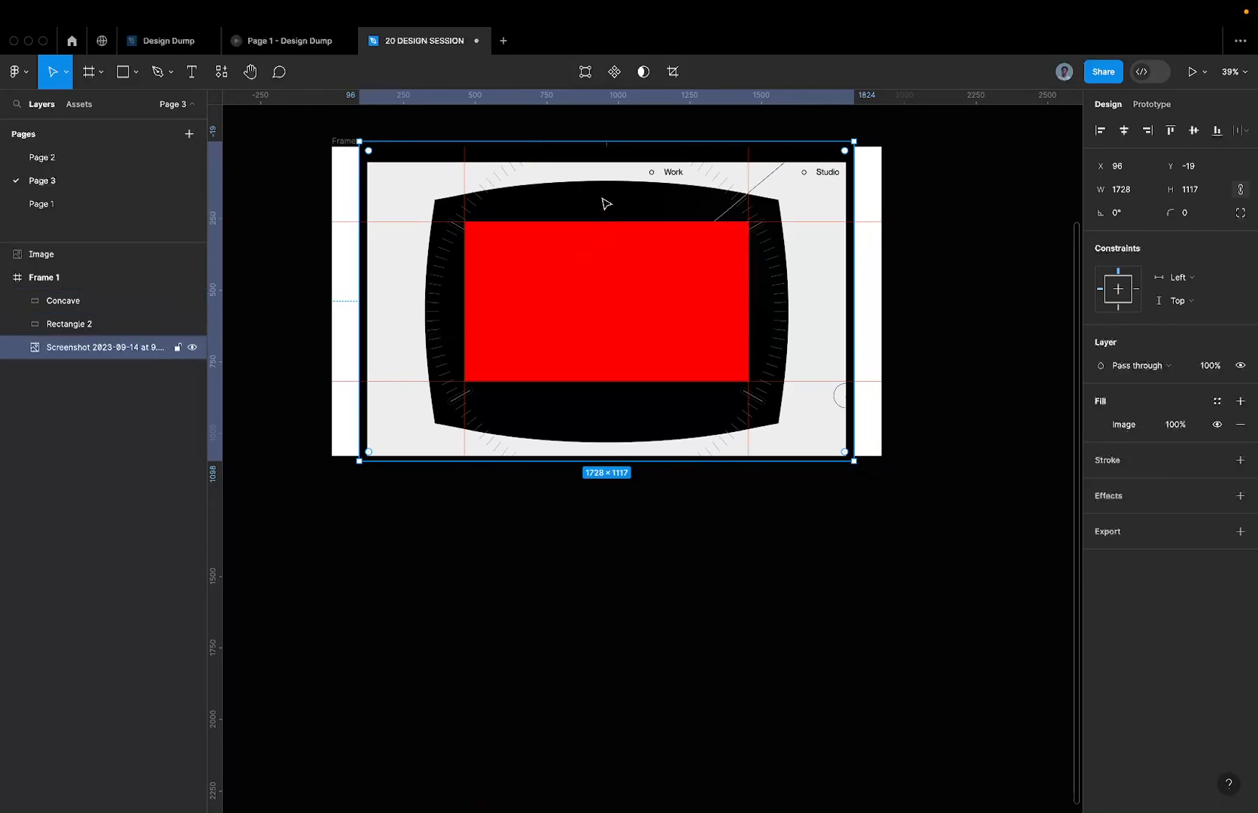
# - Try to lower the screenshot to Y 14 and shrink its height to 1057 from its top edge
pyautogui.moveTo(588, 181); pyautogui.dragTo(590, 189)
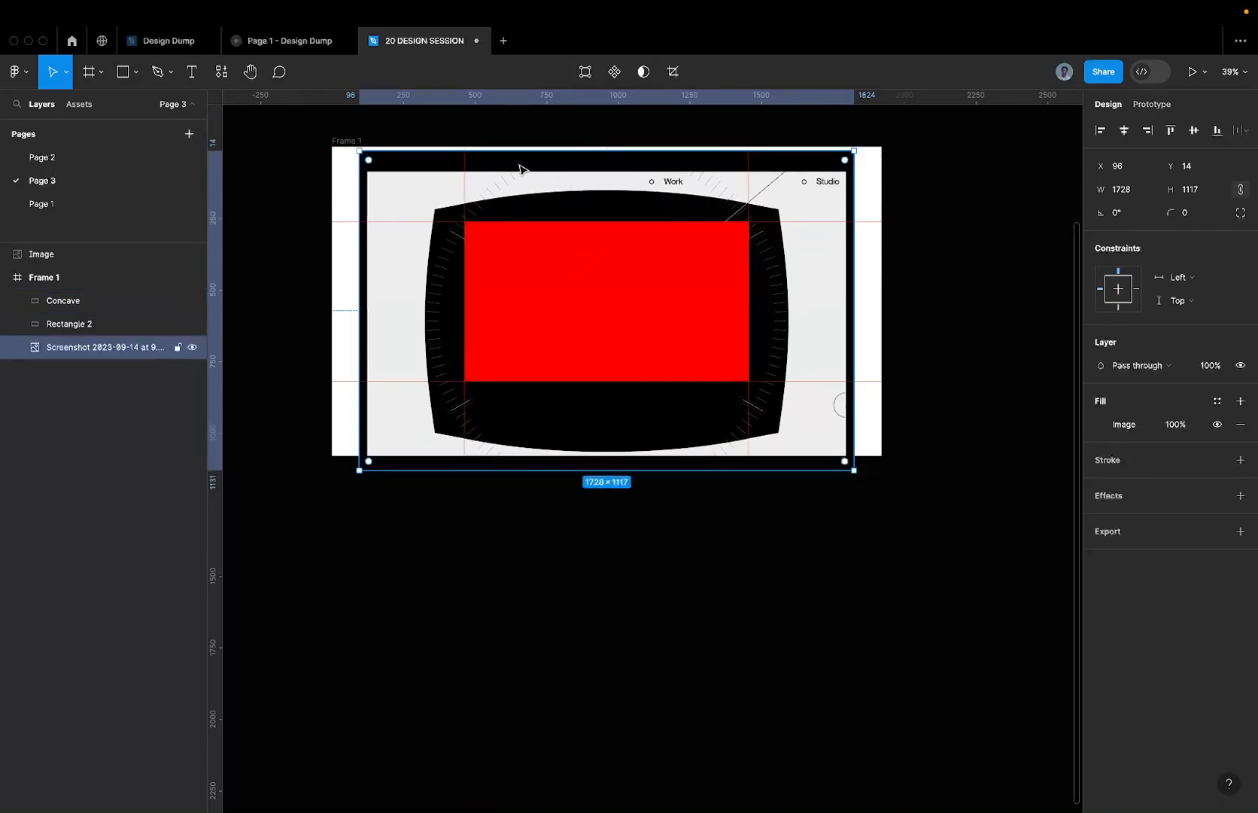
pyautogui.scroll(5, 520, 171)
pyautogui.scroll(-3, 520, 166)
pyautogui.moveTo(525, 140); pyautogui.dragTo(525, 164)
pyautogui.scroll(7, 402, 146)
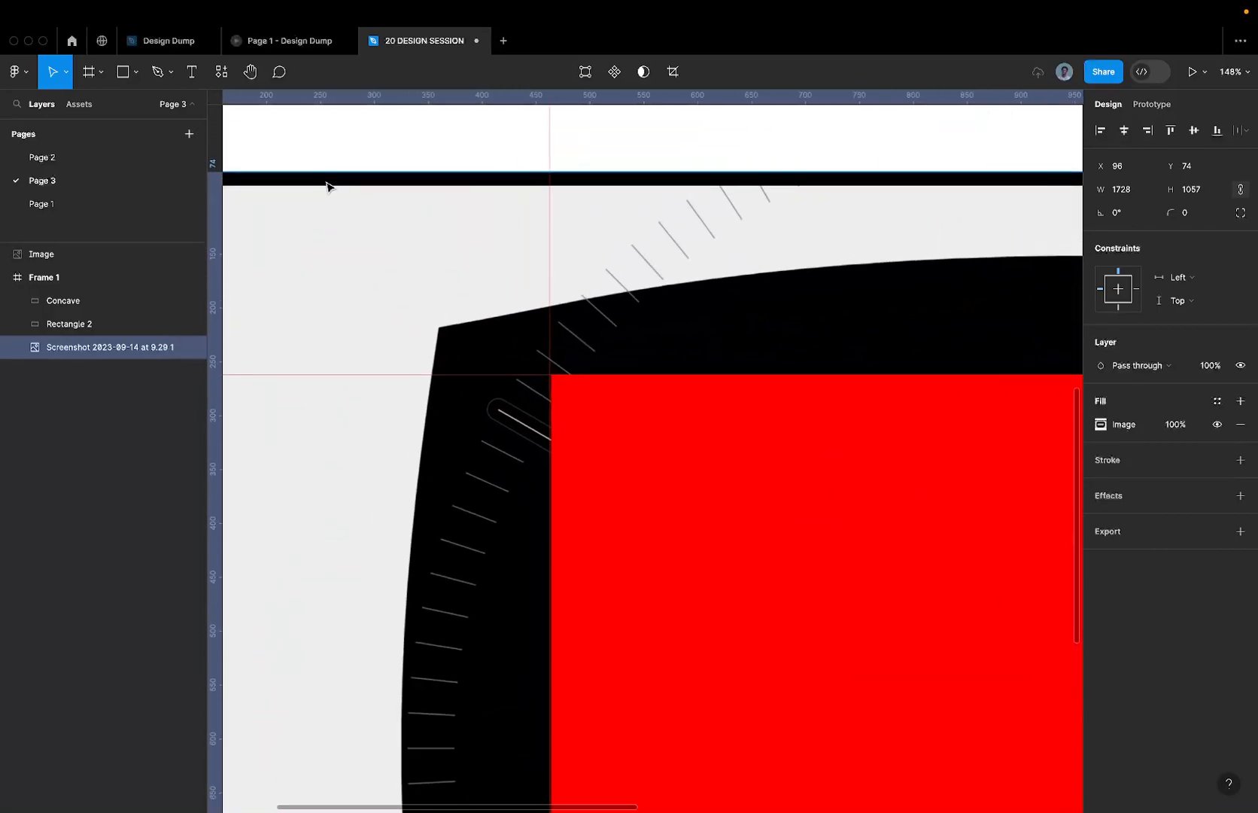
pyautogui.scroll(5, 337, 161)
pyautogui.press('super+z')
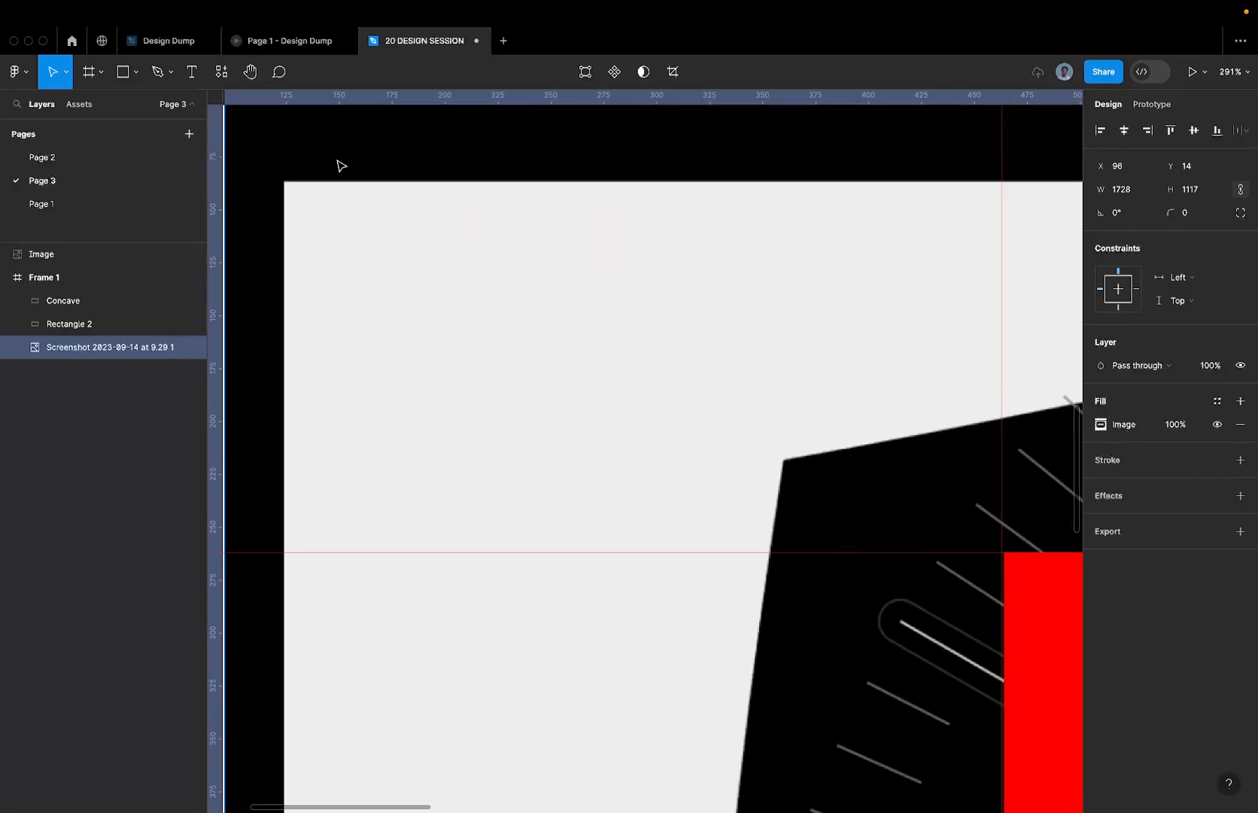
pyautogui.scroll(-5, 340, 165)
pyautogui.scroll(-5, 354, 169)
pyautogui.press('super+z')
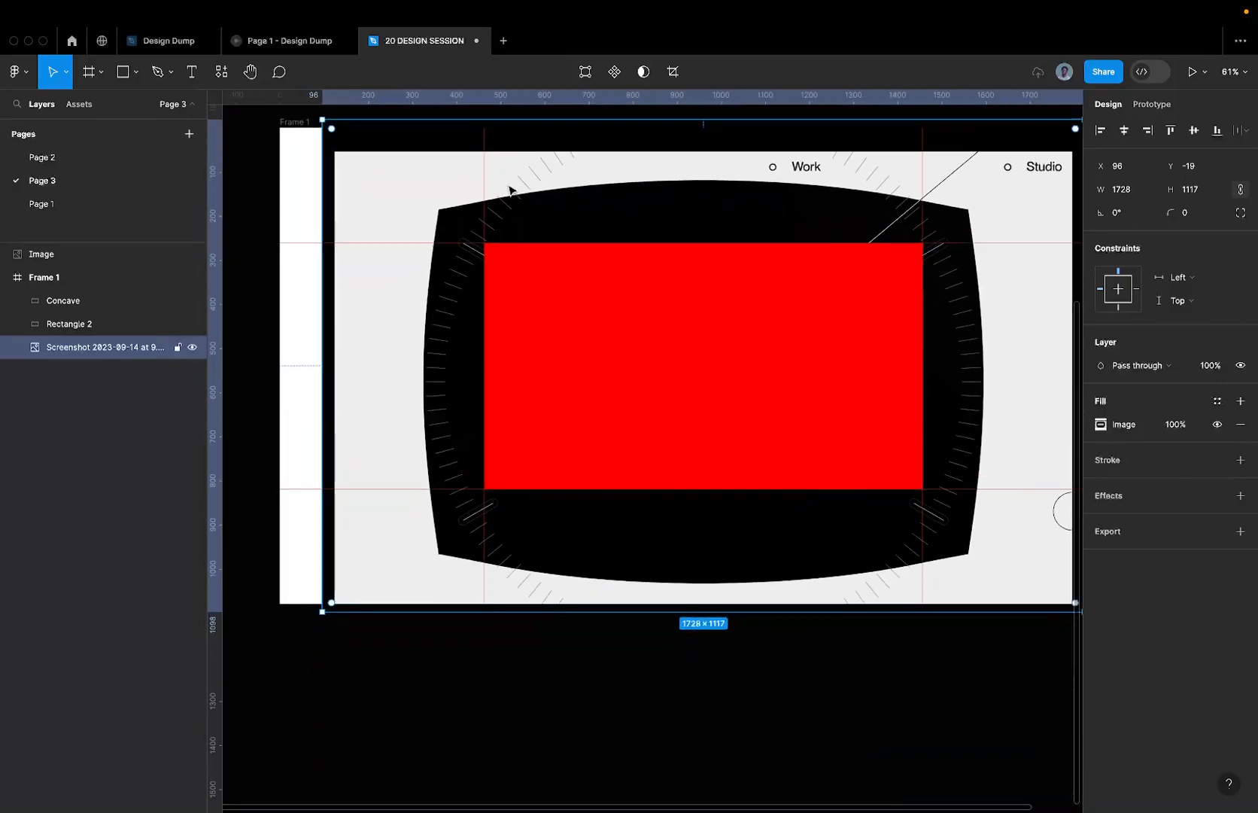
# - Edit Concave's outline, add a vector point at the midpoint of all four sides, and leave outline editing
pyautogui.click(604, 312)
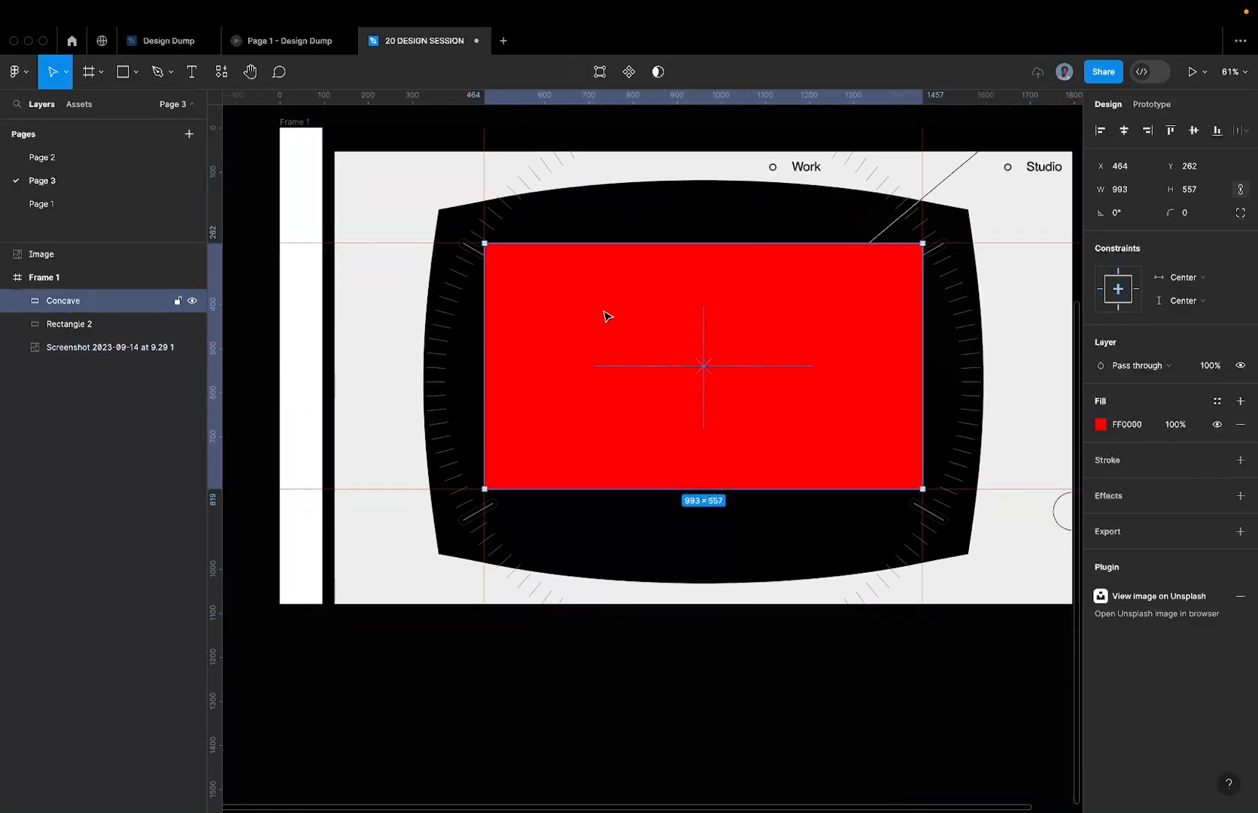
pyautogui.doubleClick(565, 282)
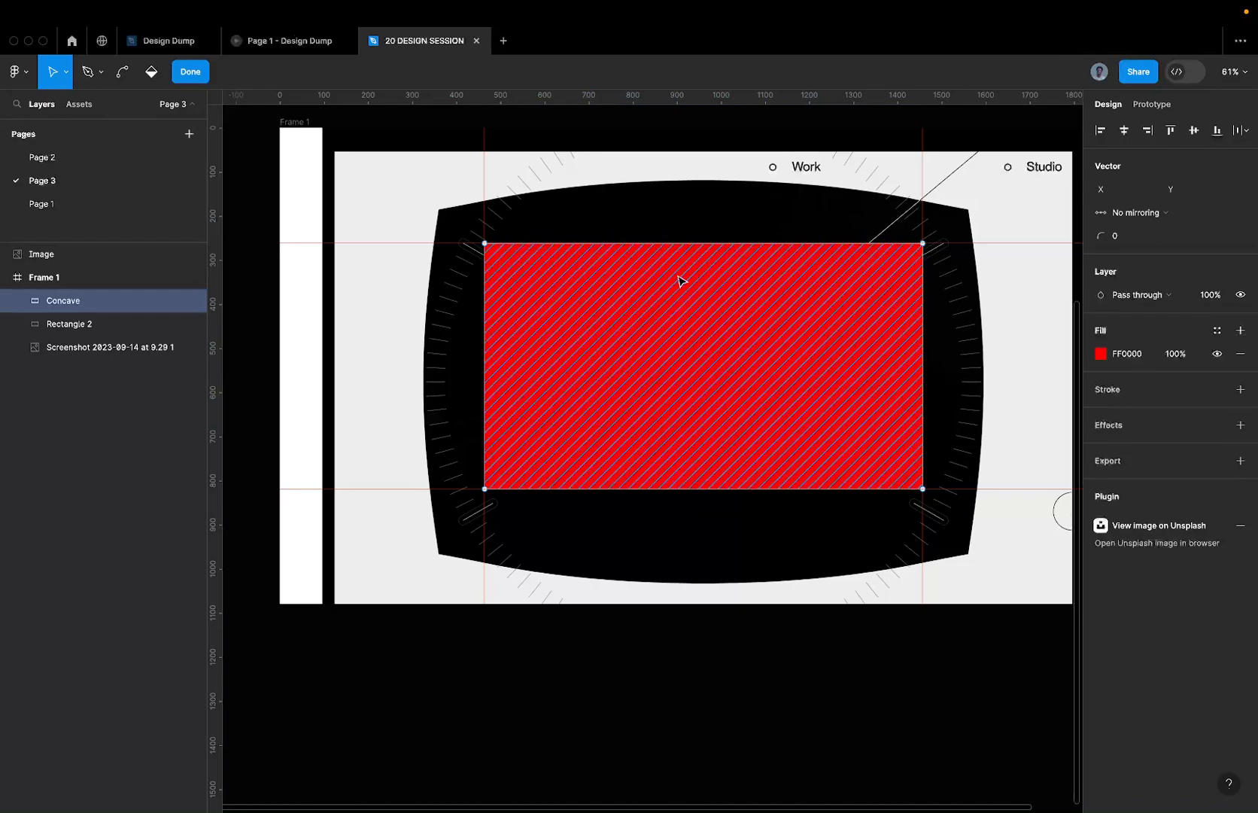
pyautogui.click(703, 244)
pyautogui.click(922, 365)
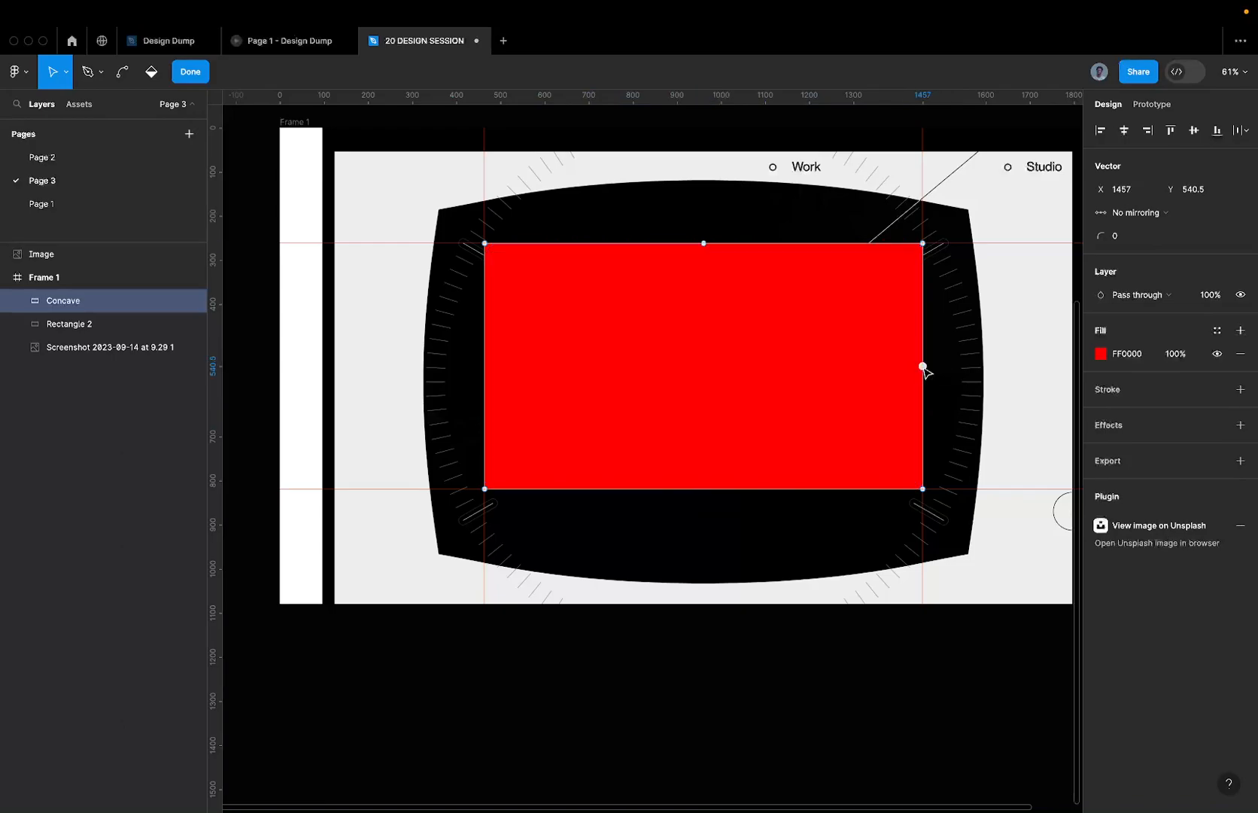
pyautogui.click(704, 488)
pyautogui.click(486, 366)
pyautogui.click(675, 222)
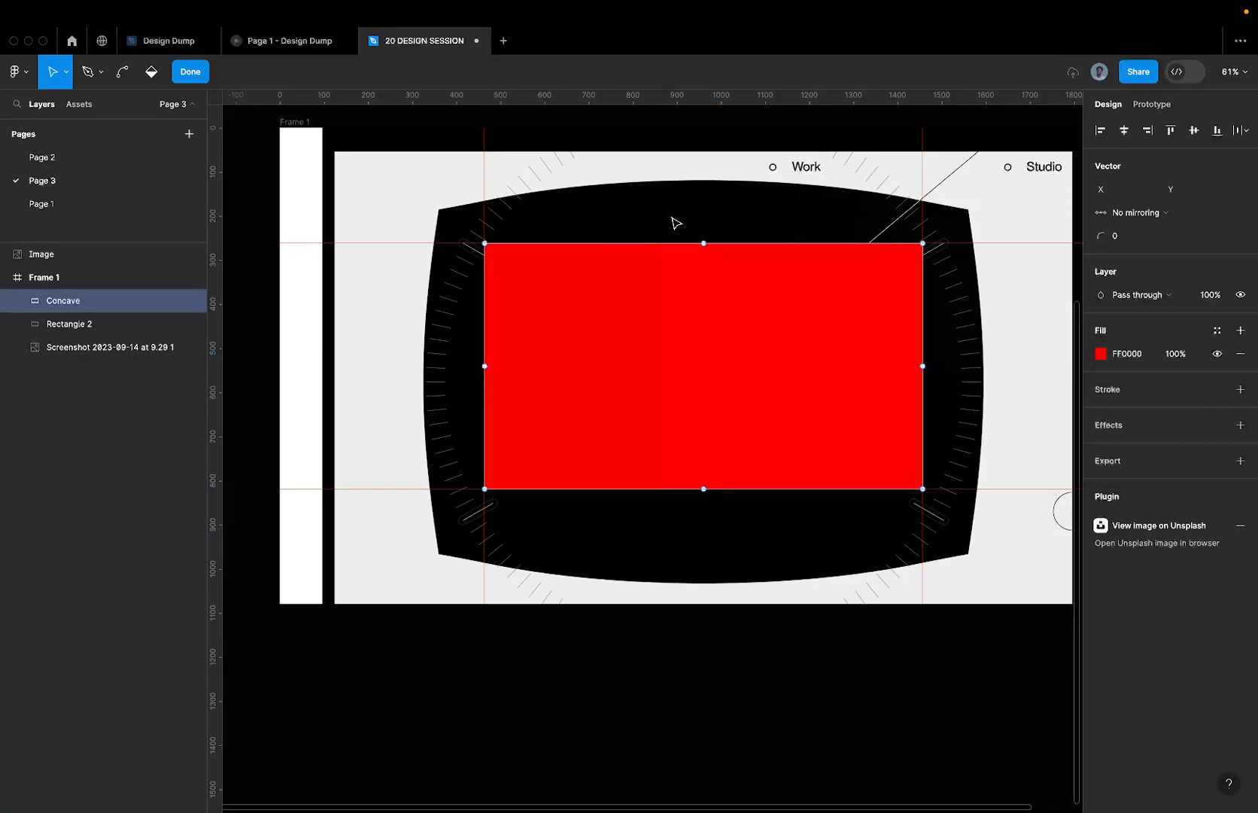
pyautogui.click(675, 222)
# - Reopen Concave's outline and add the four side midpoints again
pyautogui.doubleClick(692, 307)
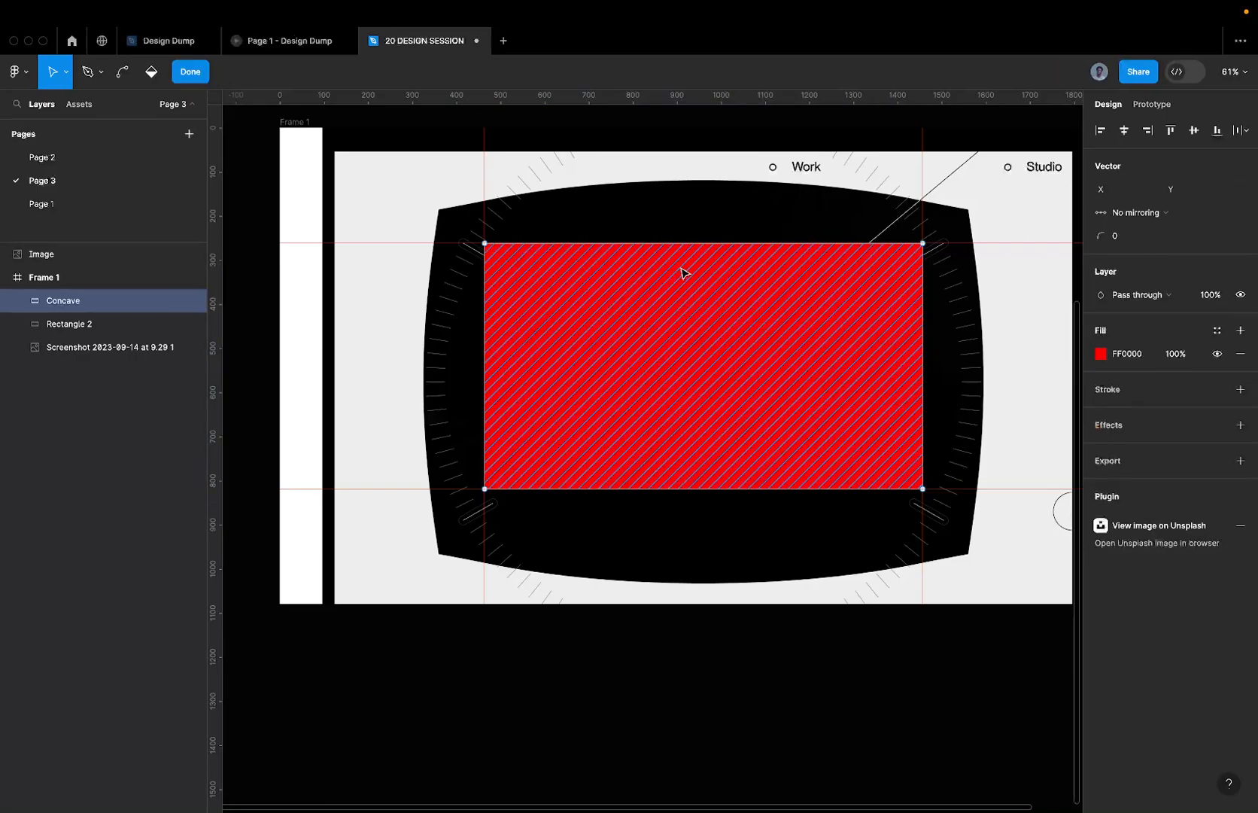
pyautogui.click(703, 243)
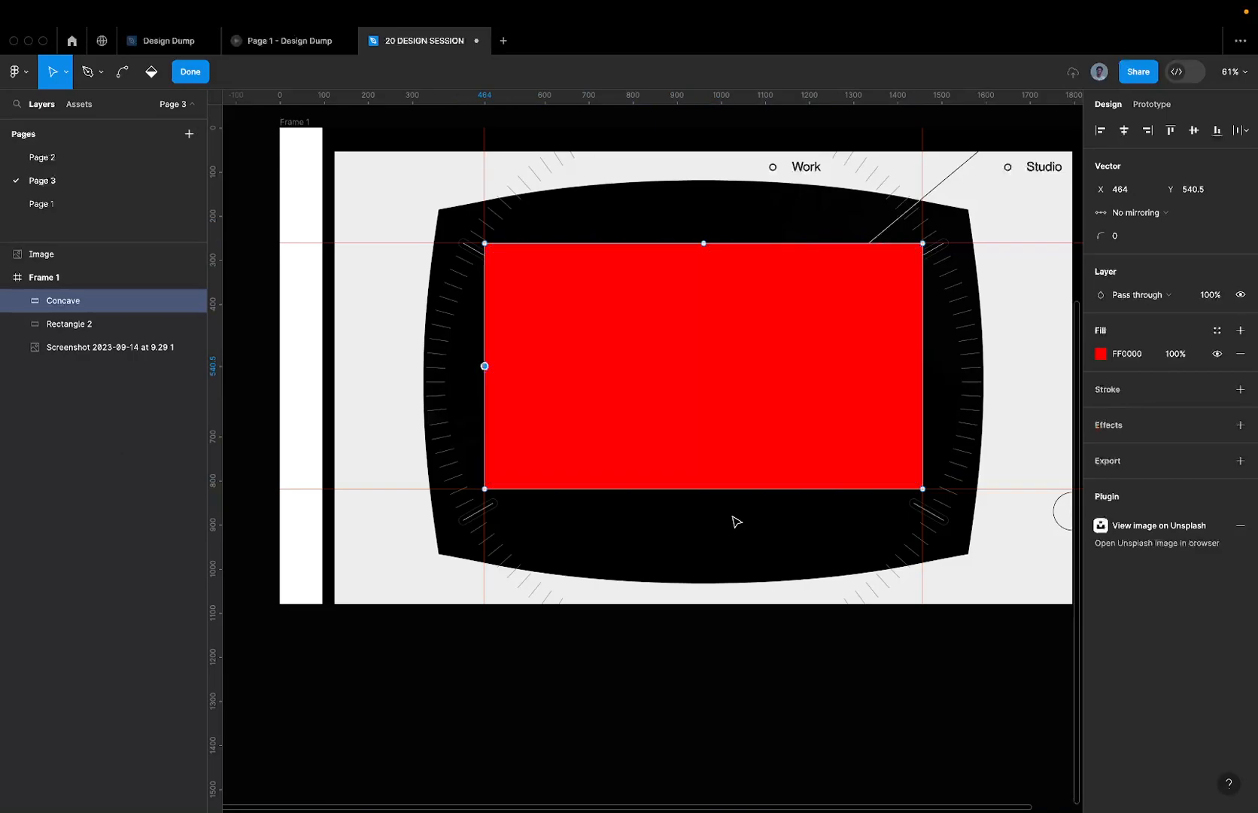
pyautogui.click(704, 488)
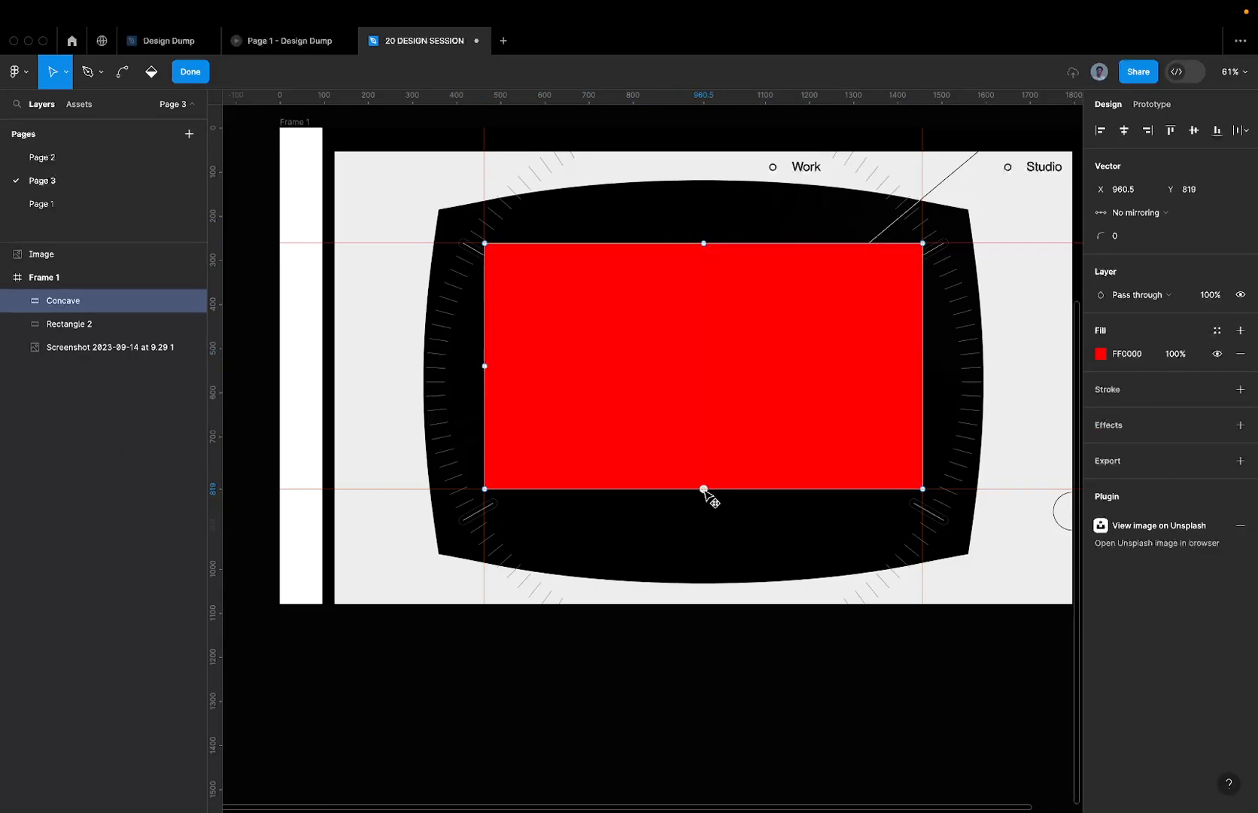
pyautogui.click(922, 366)
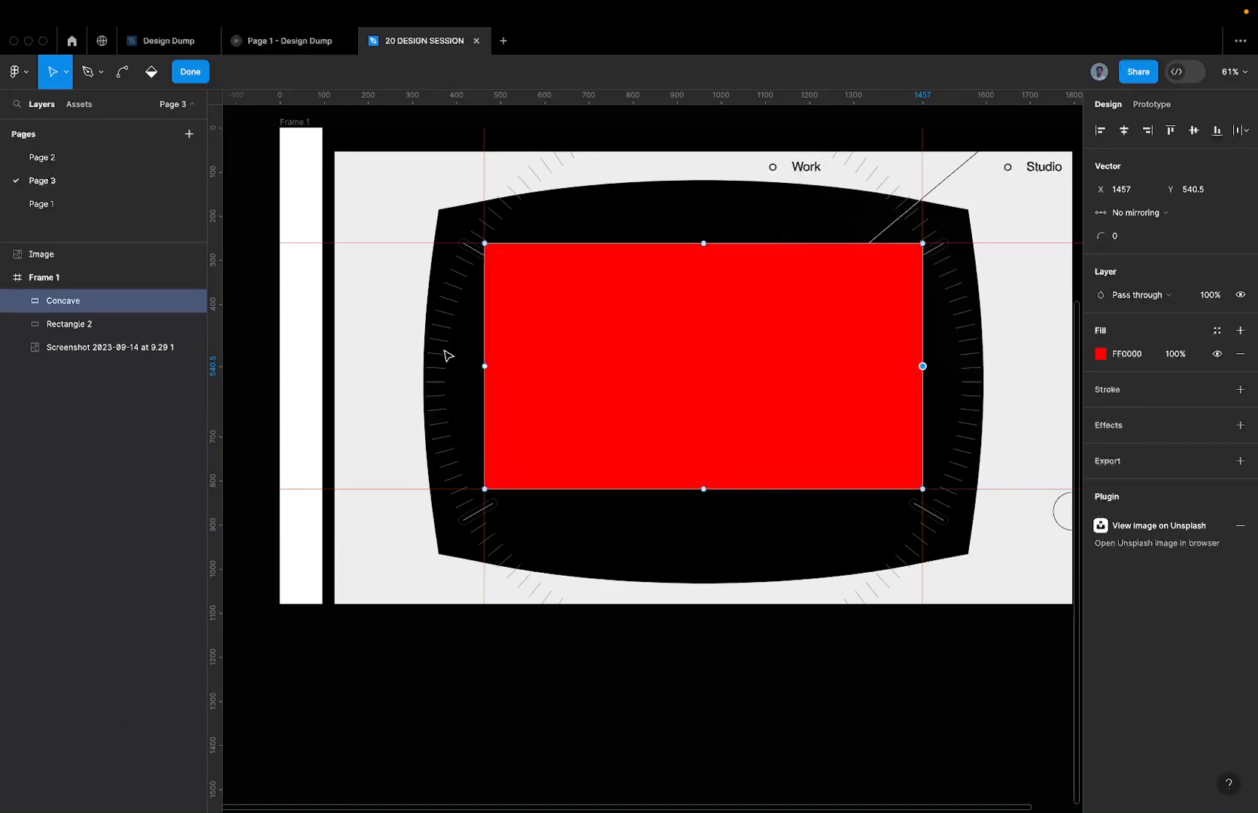
# - Try to push Concave's left midpoint straight outward to X 414
pyautogui.moveTo(485, 366); pyautogui.dragTo(480, 366)
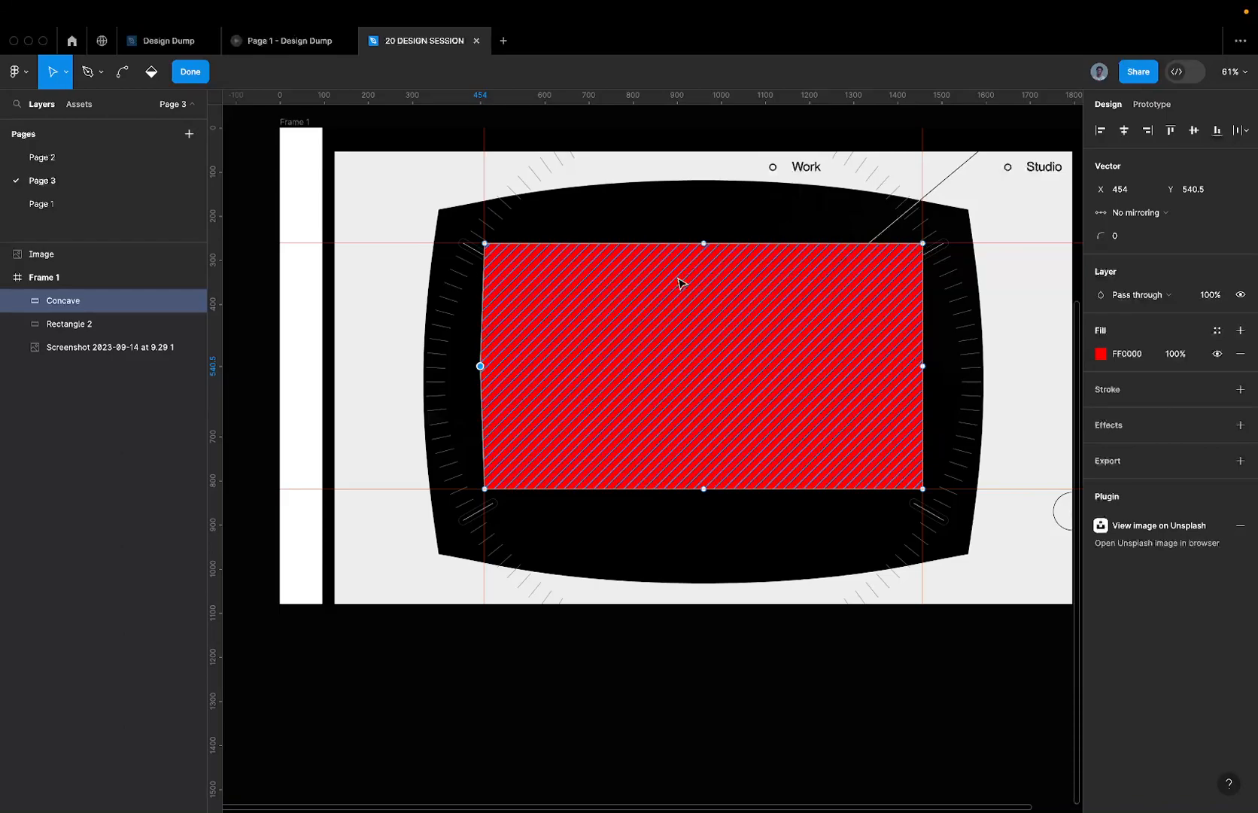
pyautogui.hotkey('shift', 'Left')
pyautogui.hotkey('shift', 'Left')
pyautogui.hotkey('shift', 'Left')
pyautogui.hotkey('shift', 'Left')
pyautogui.hotkey('shift', 'Left')
pyautogui.hotkey('shift', 'Left')
pyautogui.hotkey('shift', 'Left')
pyautogui.hotkey('shift', 'Left')
pyautogui.hotkey('shift', 'Left')
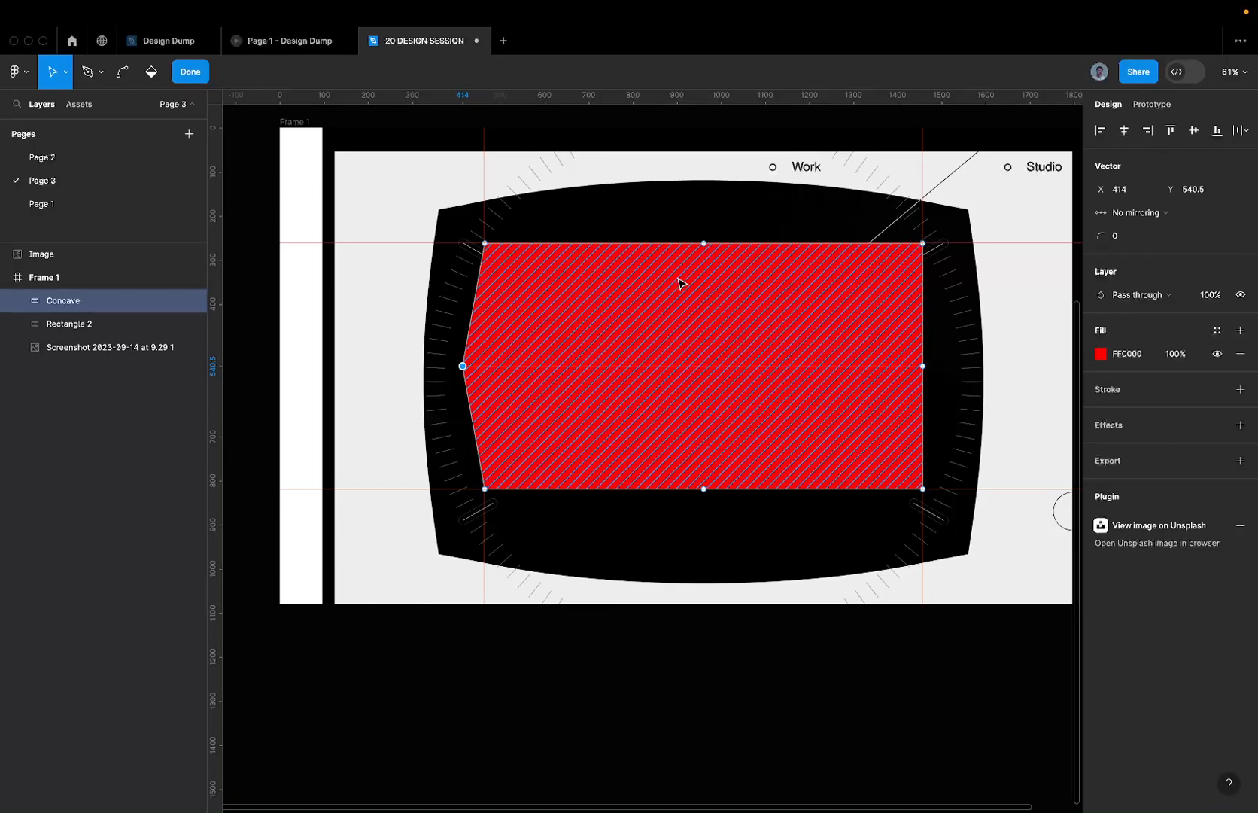
pyautogui.press('super+z')
pyautogui.press('super+z')
pyautogui.press('super+z')
pyautogui.press('super+z')
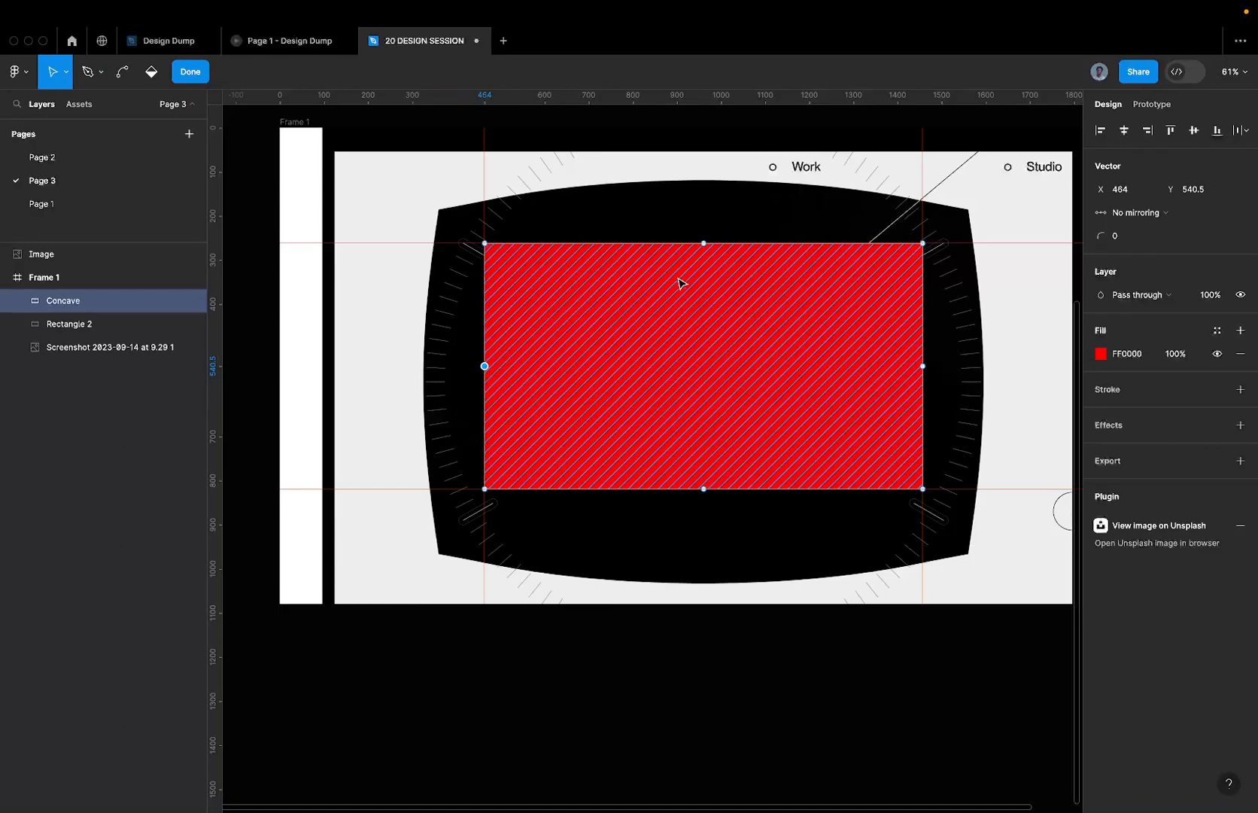
pyautogui.press('Escape')
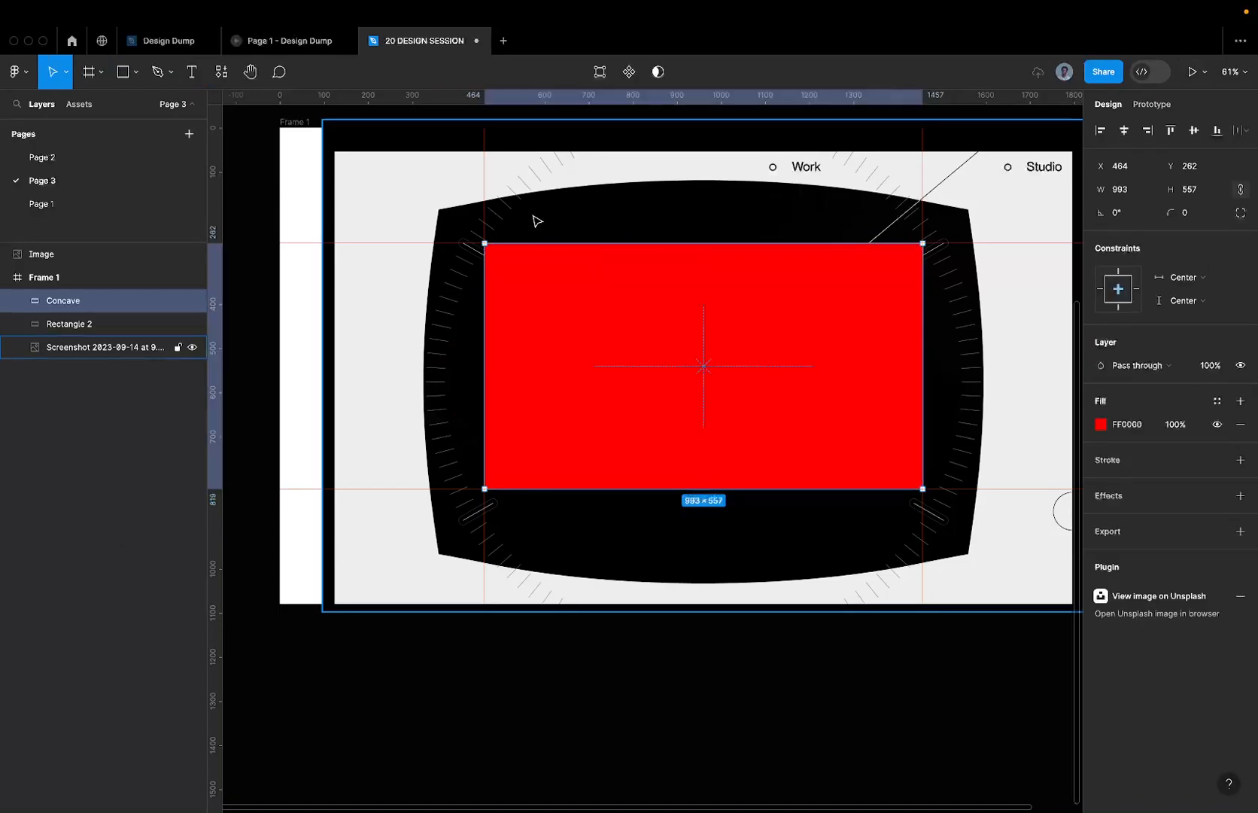
# - Enlarge Concave about its centre to about 1215 × 681, approaching the upper corners of the screenshot's black shape
pyautogui.moveTo(478, 238); pyautogui.dragTo(449, 216)
pyautogui.scroll(5, 449, 216)
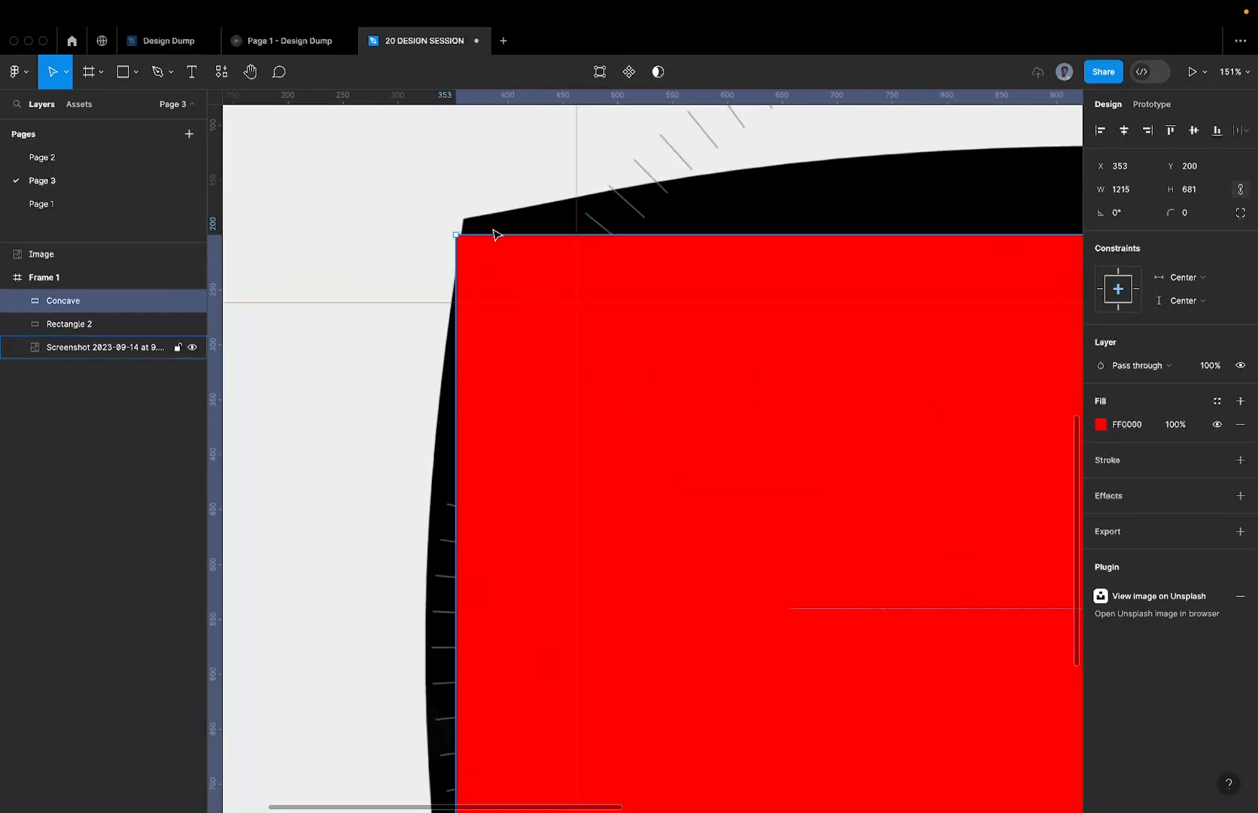
pyautogui.scroll(4, 489, 260)
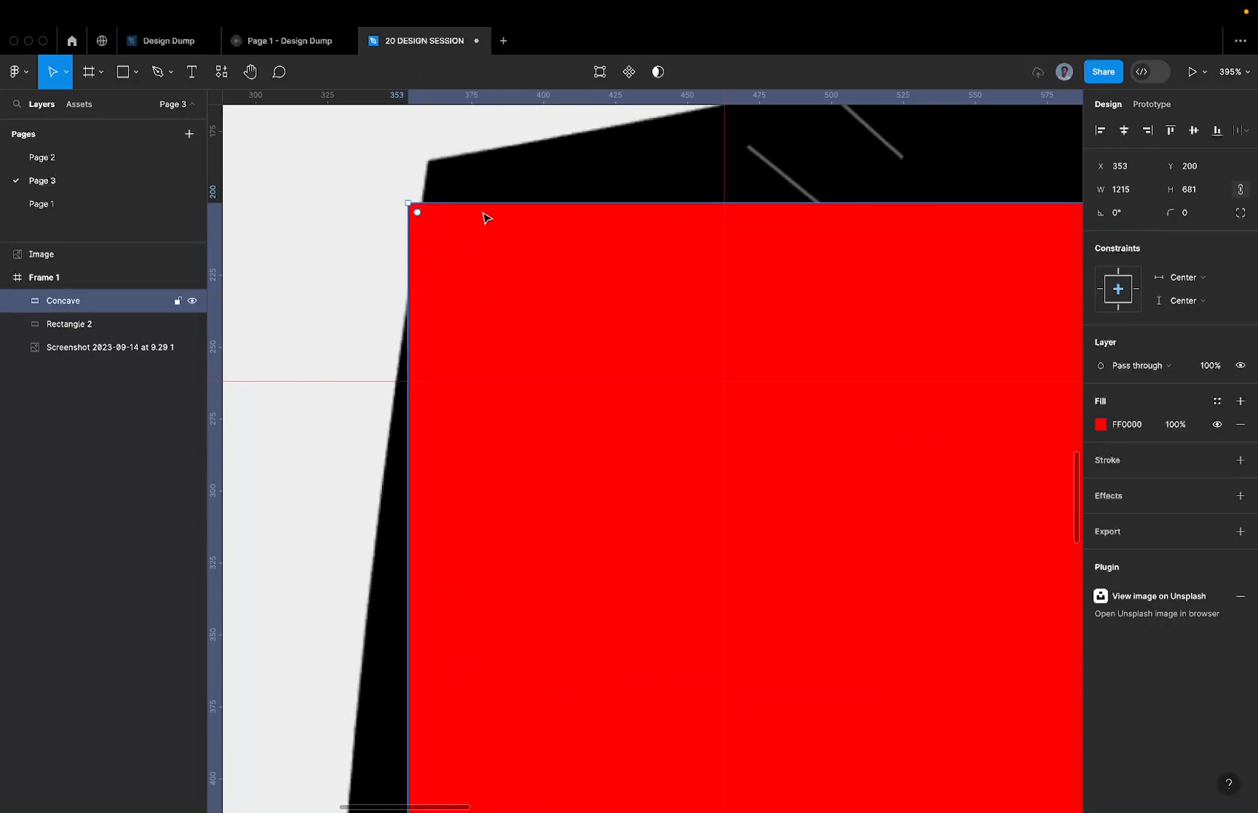
# - Move Frame 1's left vertical guide to X 360, in line with the black shape's upper-left corner
pyautogui.scroll(-4, 486, 217)
pyautogui.scroll(-6, 610, 177)
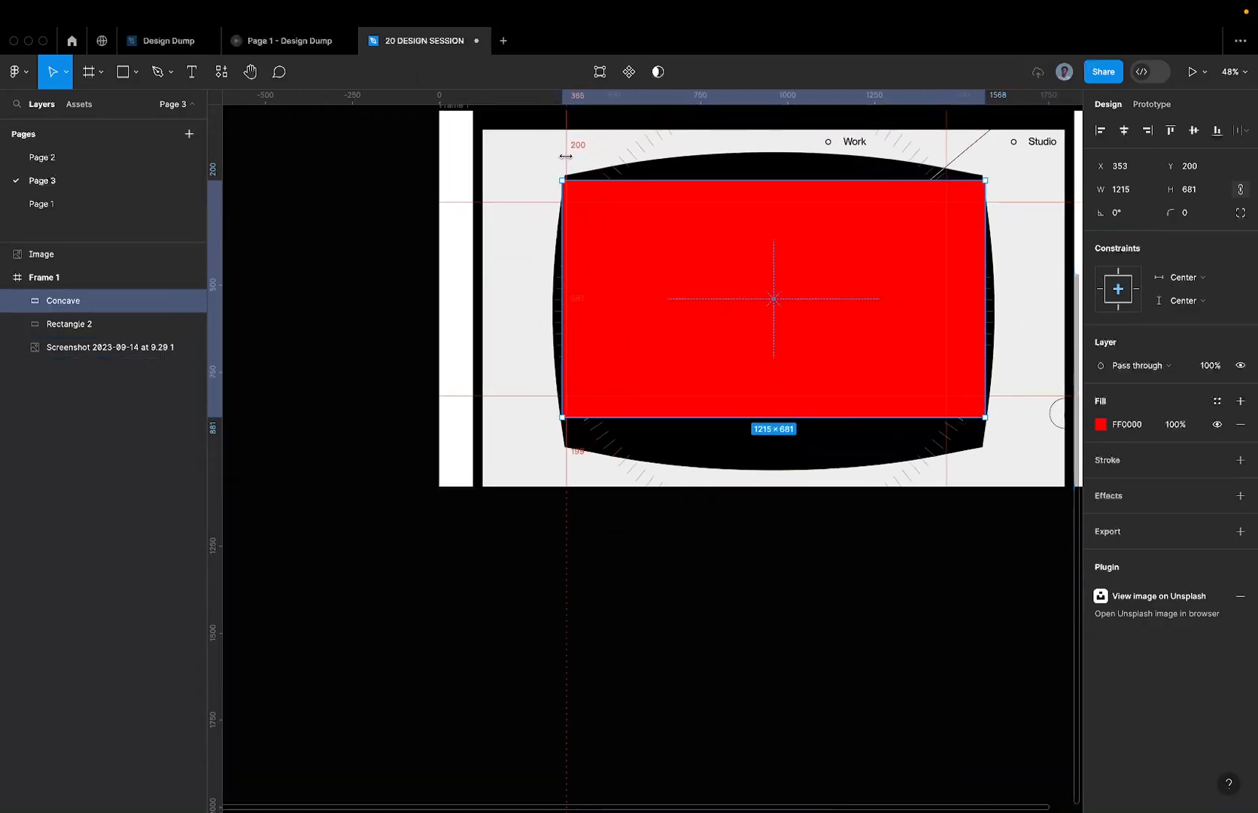
pyautogui.scroll(8, 566, 156)
pyautogui.moveTo(577, 161); pyautogui.dragTo(560, 161)
pyautogui.scroll(5, 553, 324)
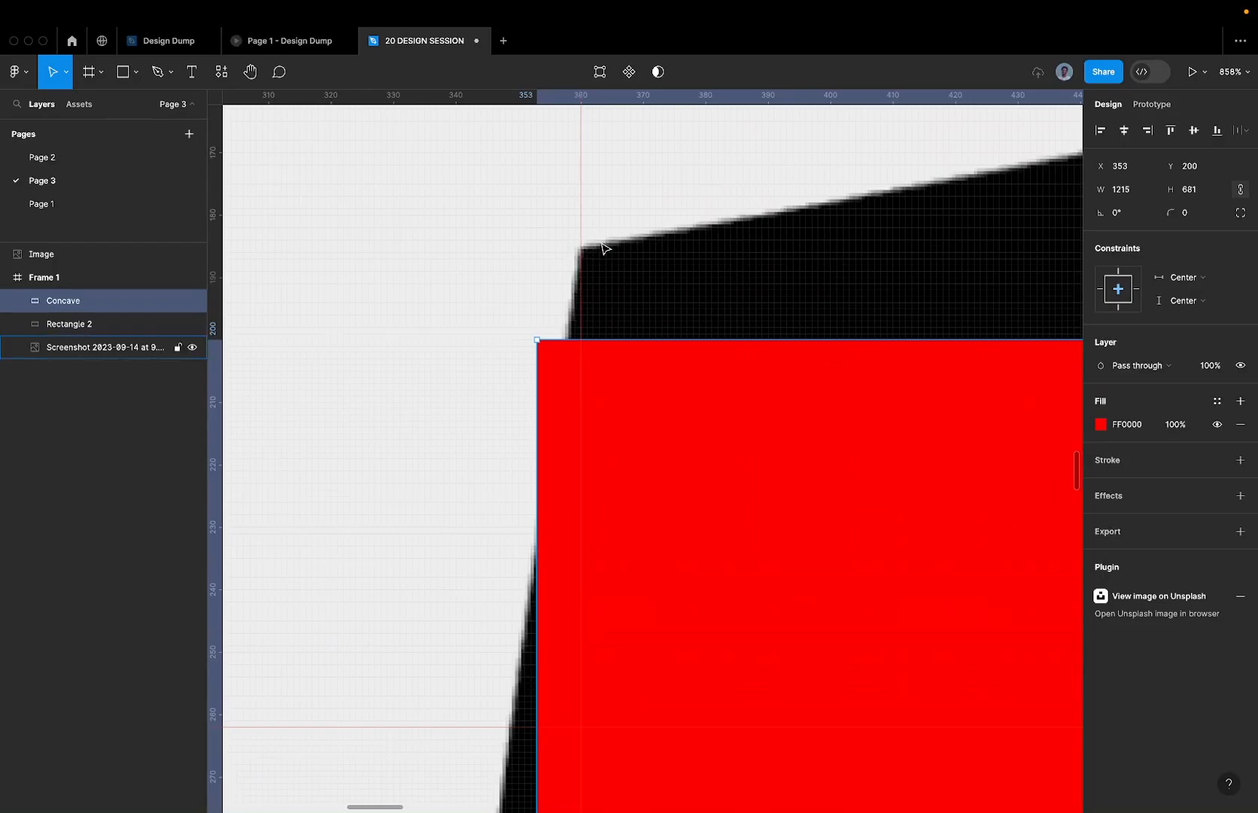
# - Move Frame 1's upper horizontal guide to Y 185, level with the black shape's upper-left corner
pyautogui.scroll(-8, 598, 248)
pyautogui.moveTo(527, 379); pyautogui.dragTo(537, 253)
pyautogui.scroll(7, 537, 253)
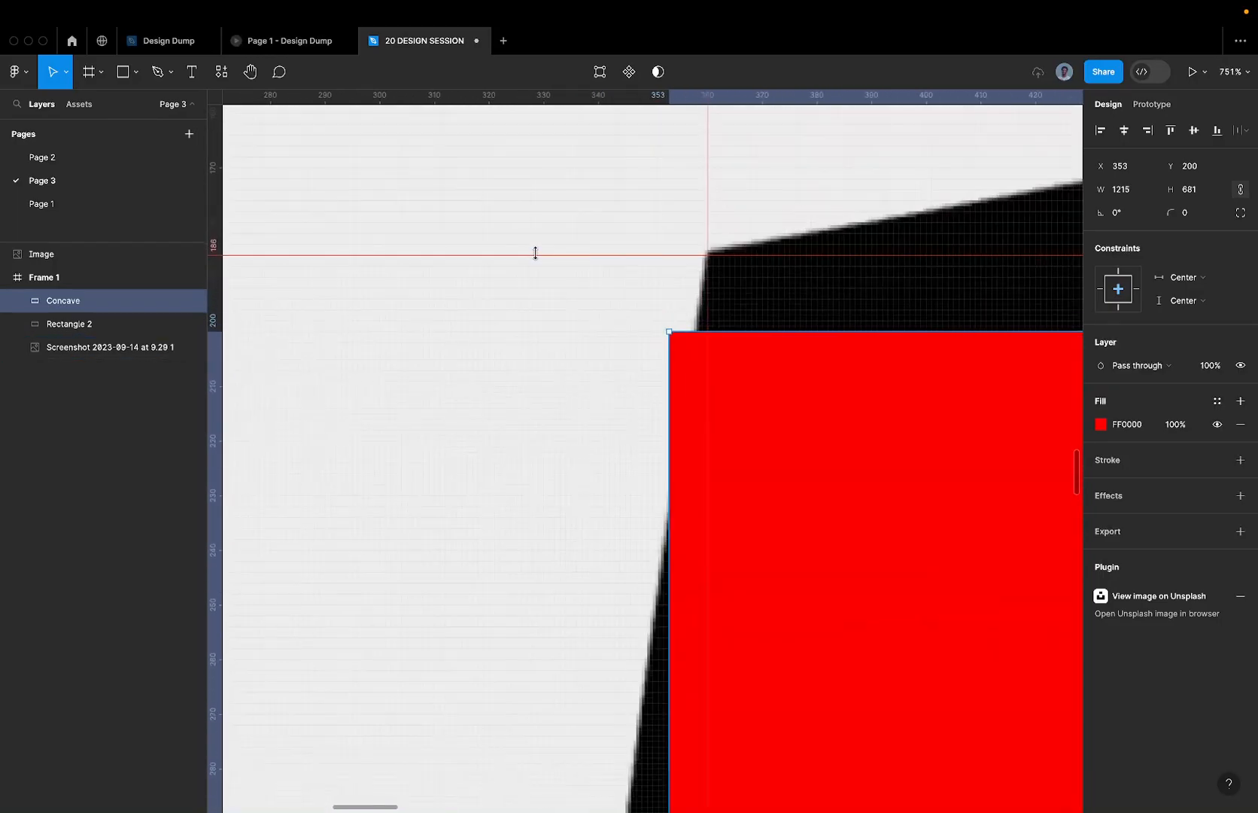
pyautogui.moveTo(742, 251)
pyautogui.mouseDown()
pyautogui.moveTo(739, 236)
pyautogui.moveTo(740, 251)
pyautogui.mouseUp()
# - Move Frame 1's lower horizontal guide to Y 966, level with the black shape's lower-right corner
pyautogui.scroll(-15, 740, 251)
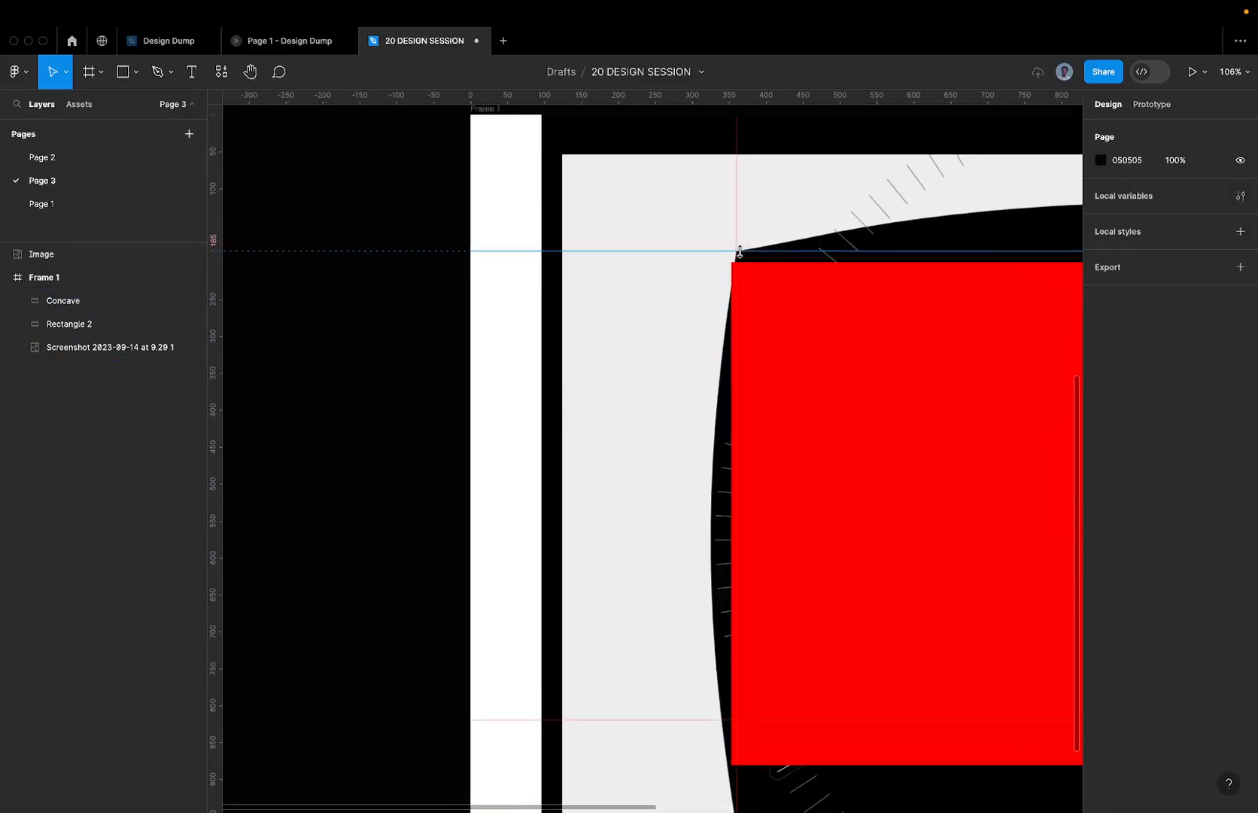
pyautogui.hscroll(2, 752, 385)
pyautogui.scroll(3, 715, 385)
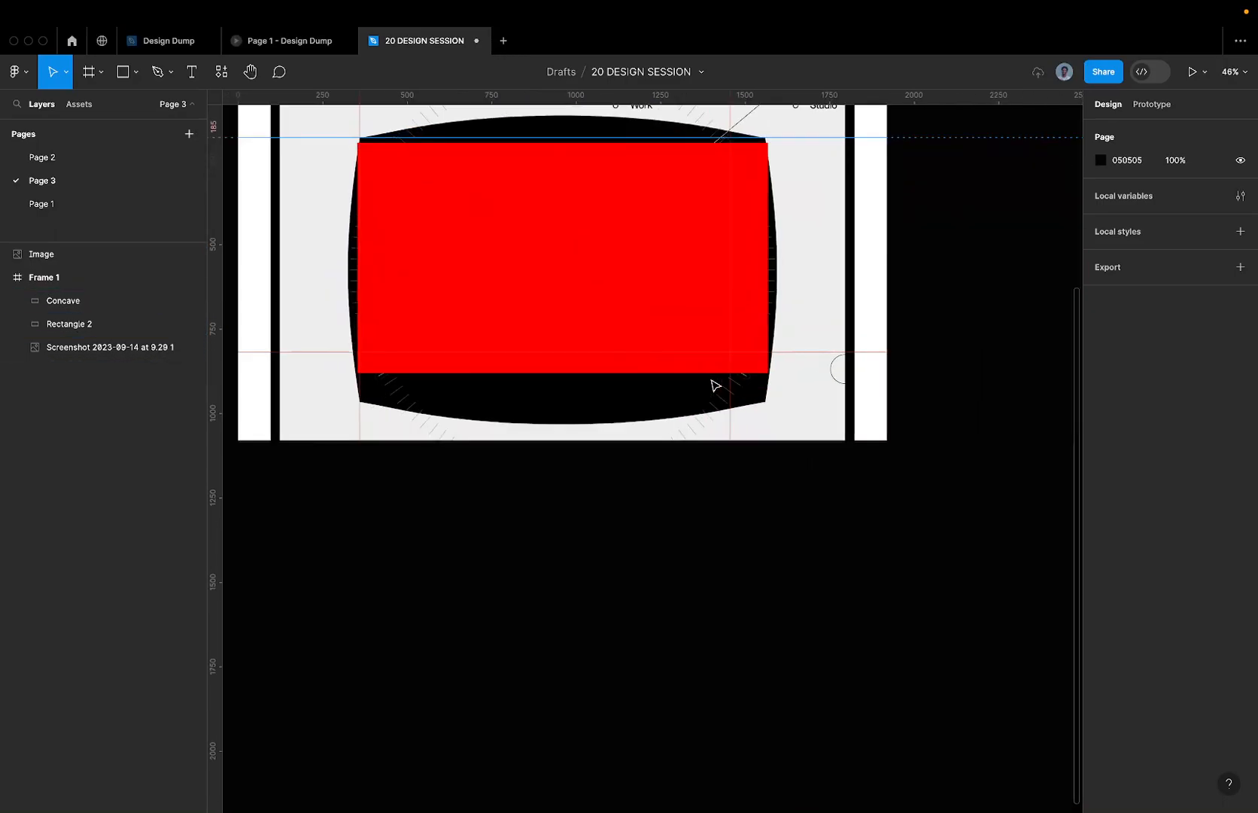
pyautogui.moveTo(716, 357); pyautogui.dragTo(716, 402)
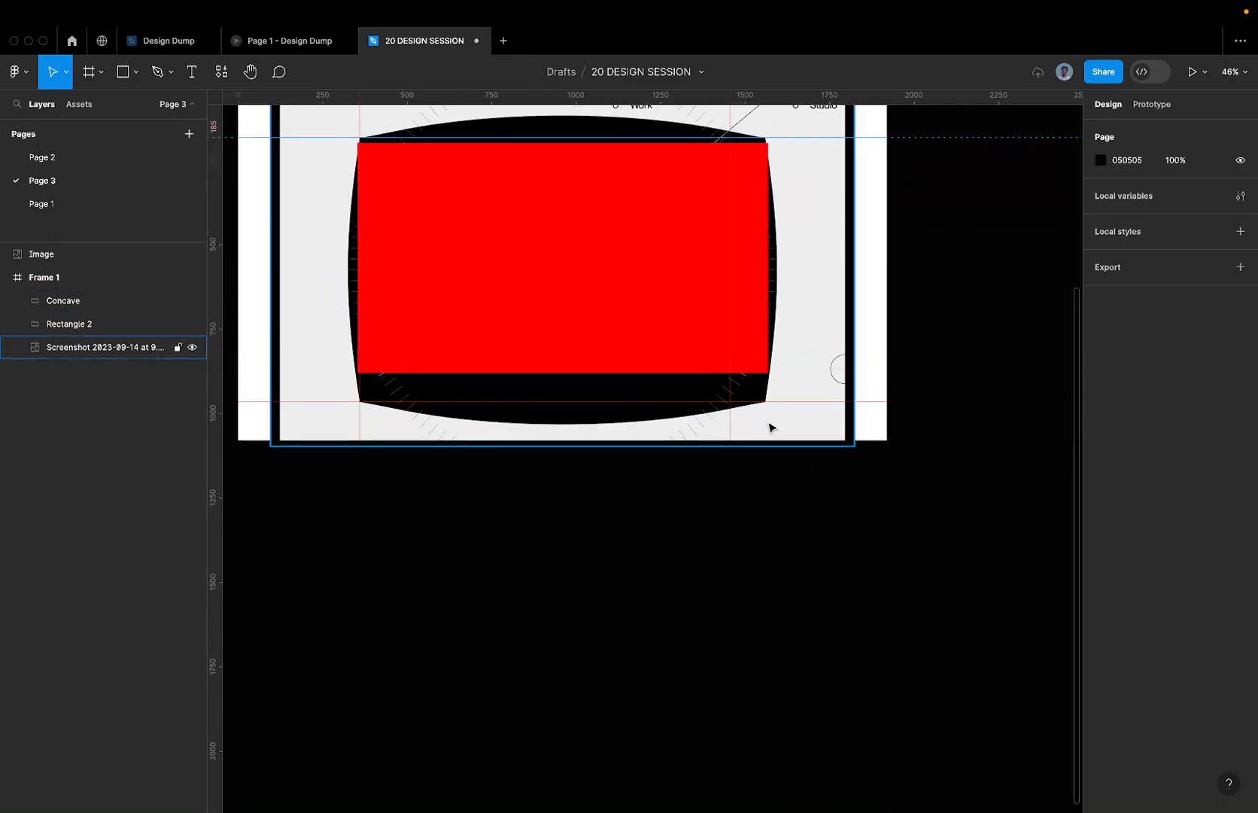
pyautogui.scroll(6, 763, 402)
pyautogui.scroll(10, 763, 402)
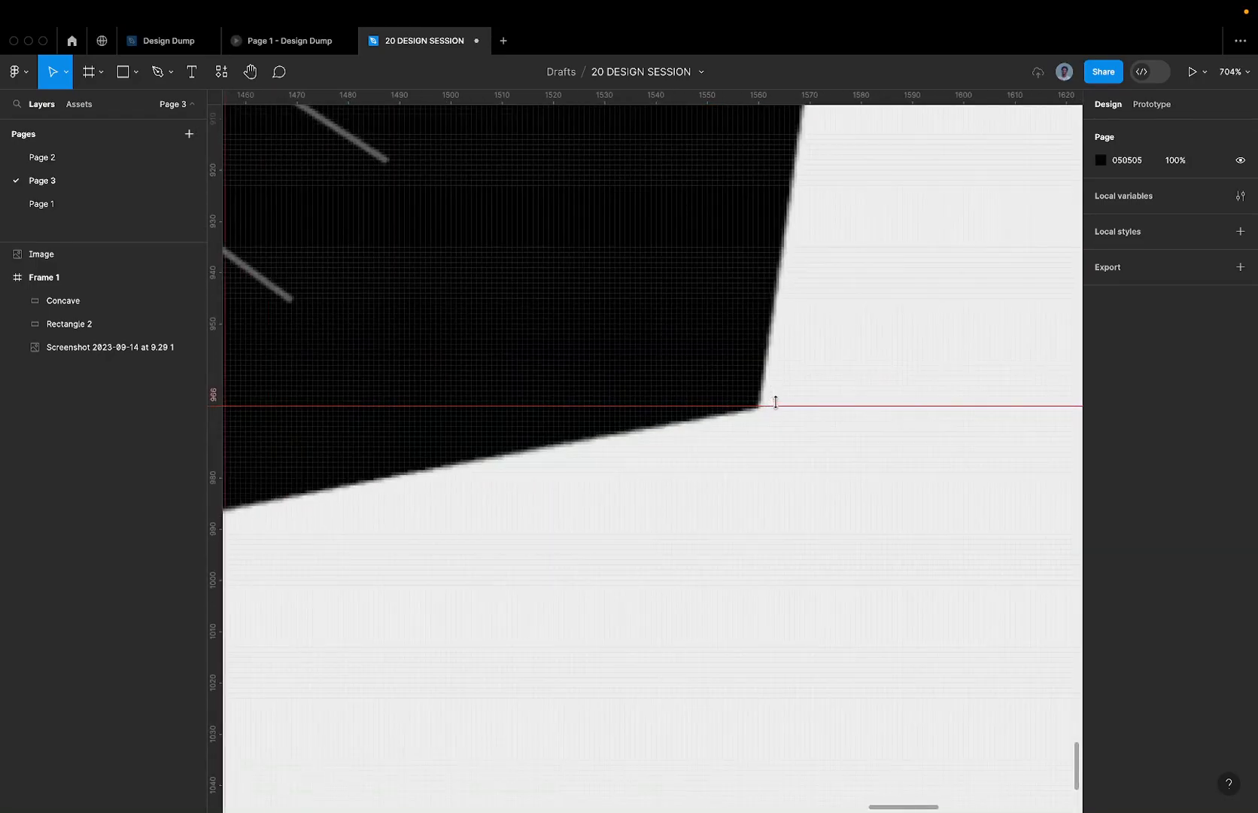
pyautogui.moveTo(744, 416)
pyautogui.mouseDown()
pyautogui.moveTo(744, 439)
pyautogui.moveTo(745, 422)
pyautogui.mouseUp()
# - Move Concave's upper-left corner to the guides at X 360, Y 185, keeping the opposite corner fixed, for a size of 1208 × 696
pyautogui.scroll(-16, 744, 421)
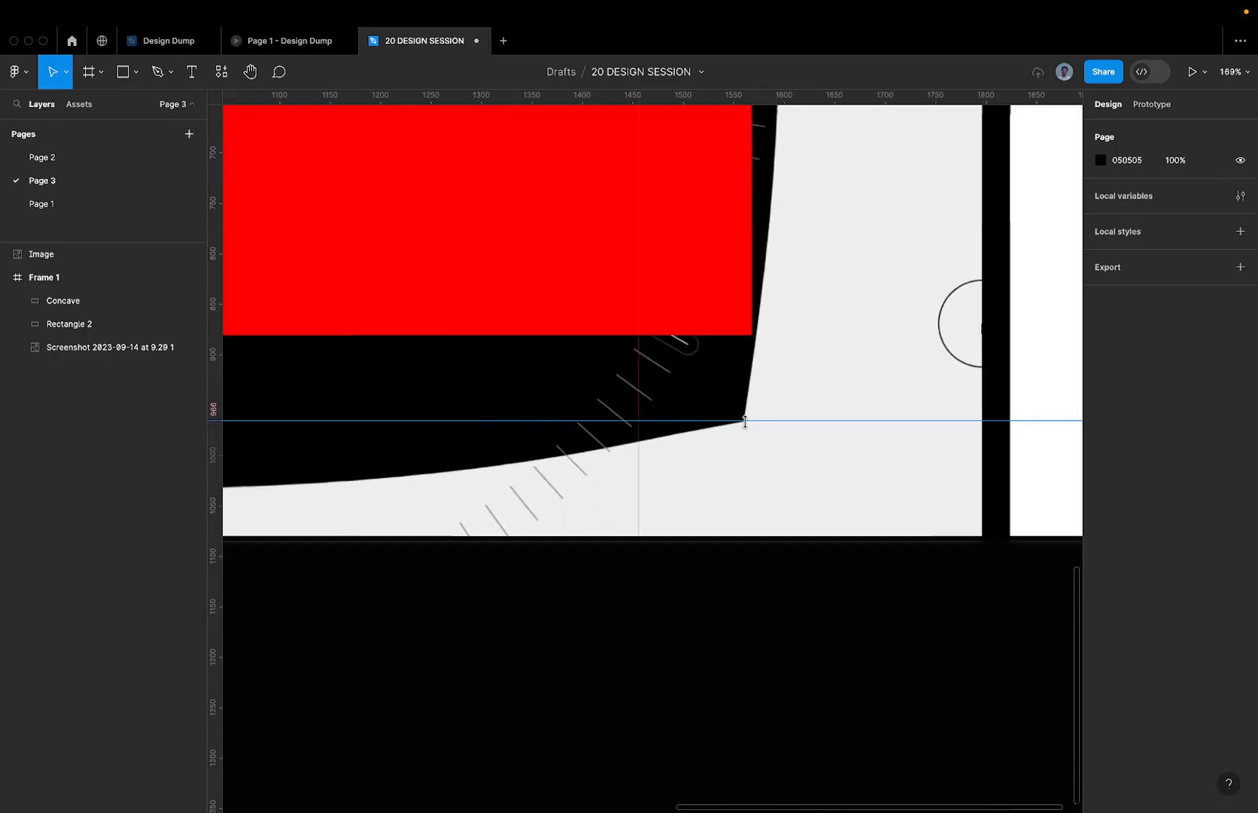
pyautogui.click(692, 354)
pyautogui.scroll(6, 556, 267)
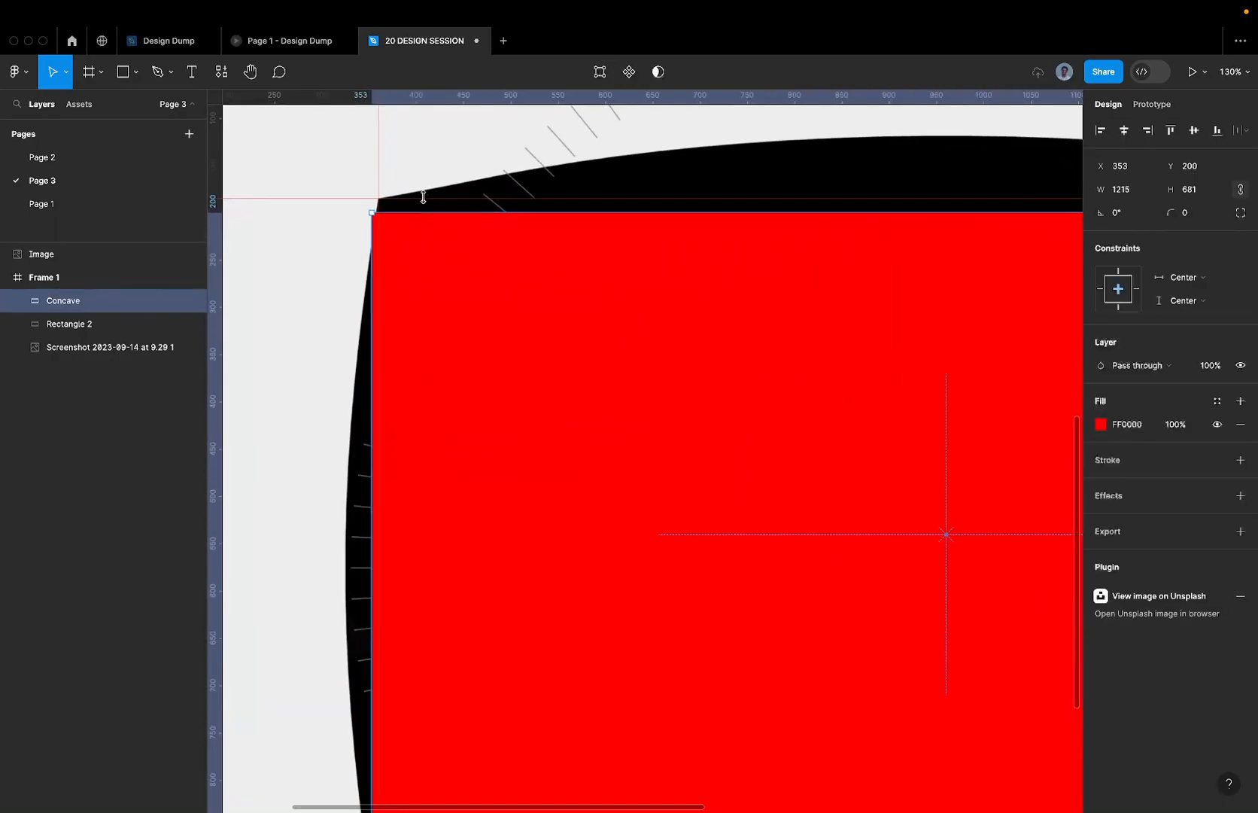
pyautogui.moveTo(423, 197); pyautogui.dragTo(378, 225)
pyautogui.scroll(-8, 378, 225)
pyautogui.scroll(5, 398, 286)
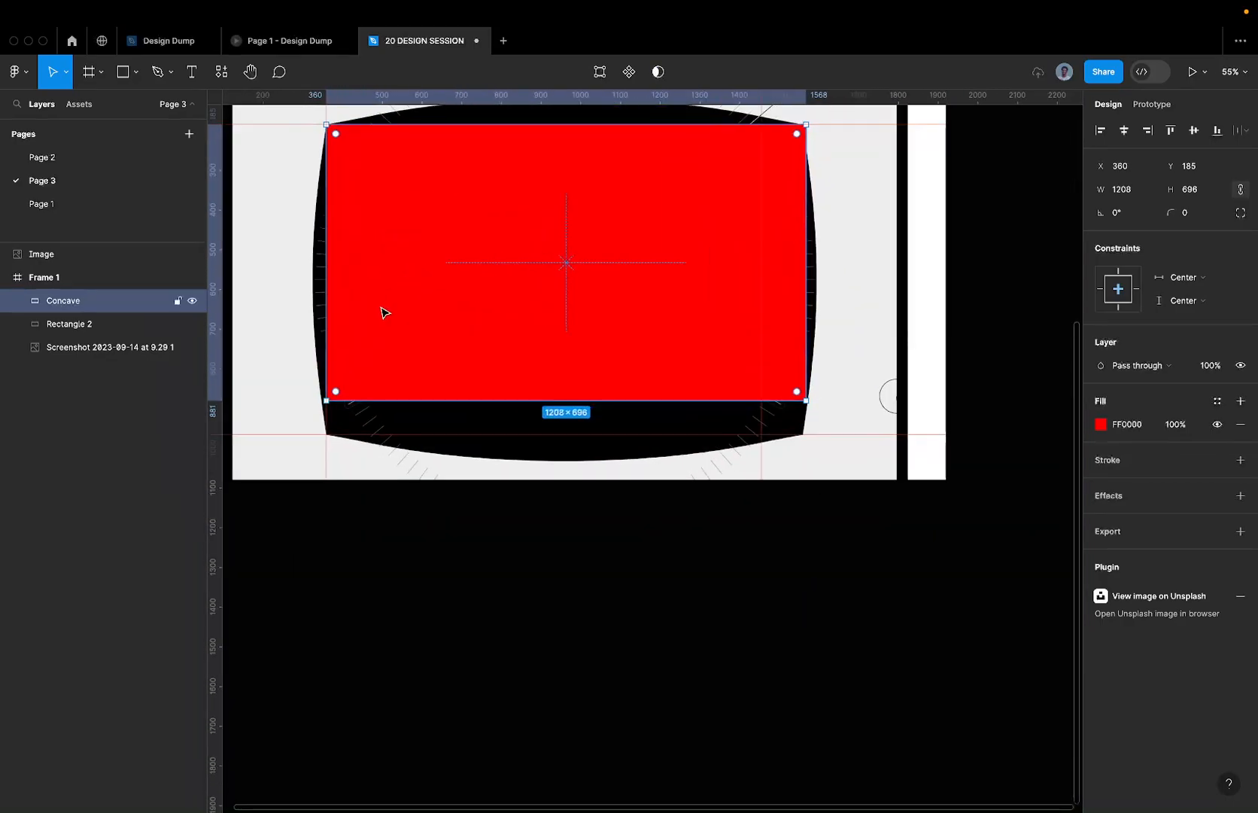
# - Extend Concave's lower edge to the horizontal guide at Y 966, making it 781 high
pyautogui.scroll(5, 365, 369)
pyautogui.moveTo(377, 346); pyautogui.dragTo(376, 434)
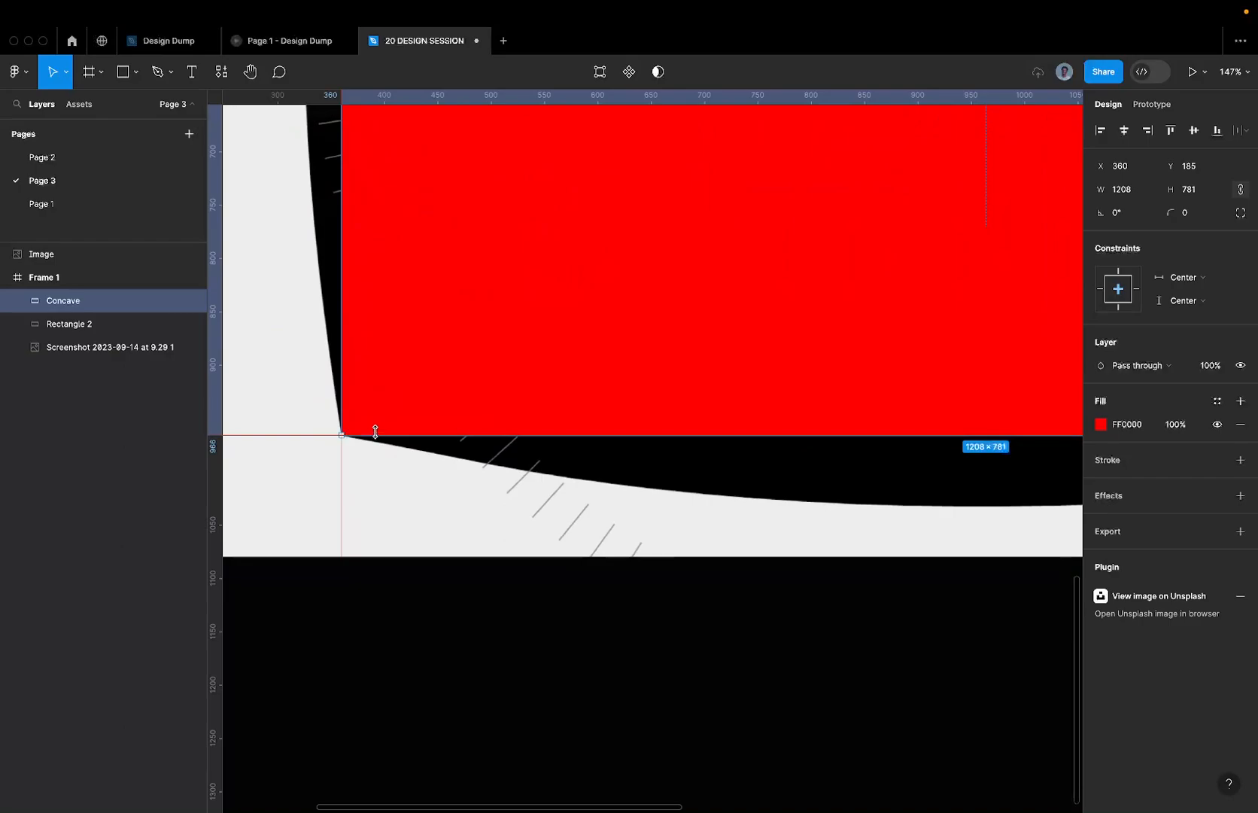
pyautogui.scroll(-4, 376, 433)
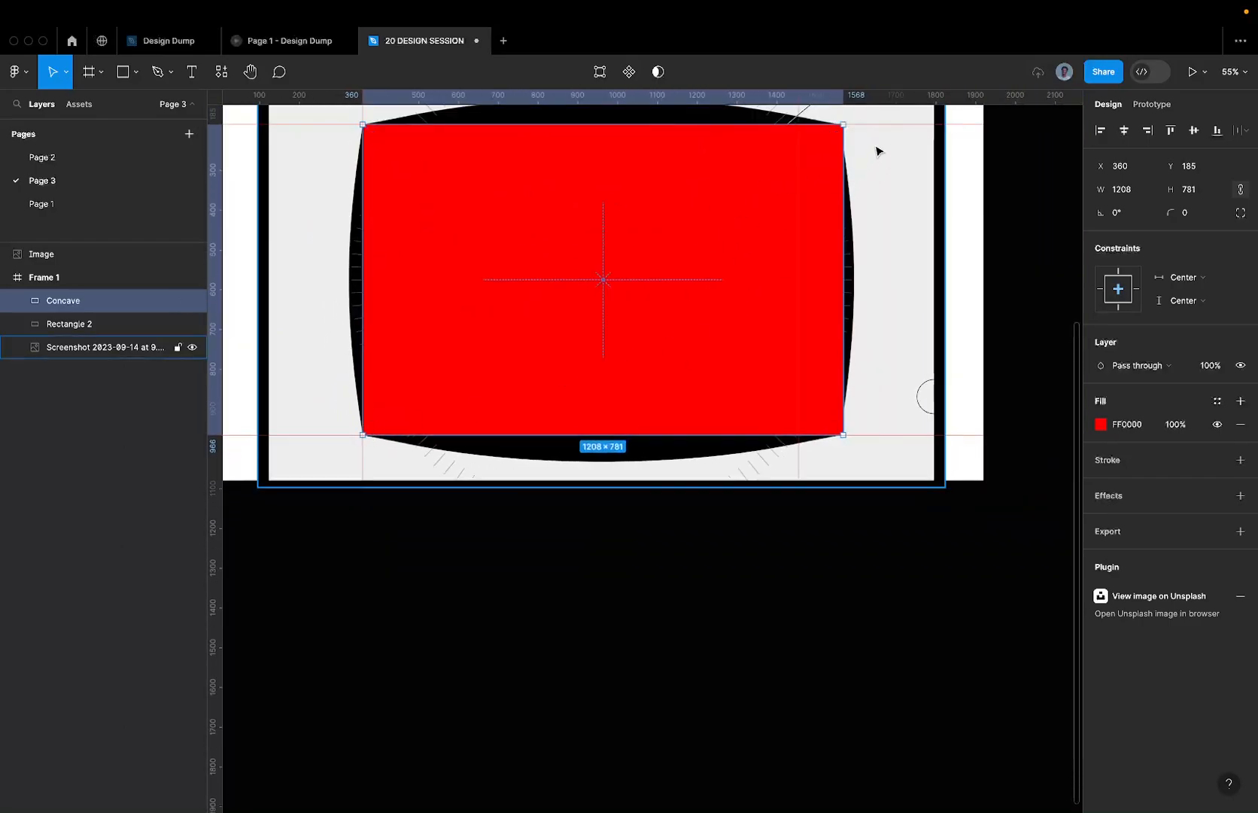
# - Narrow Concave to 1200 wide to meet the black shape's upper-right corner, and align Frame 1's right vertical guide with that edge at X 1560
pyautogui.scroll(10, 850, 170)
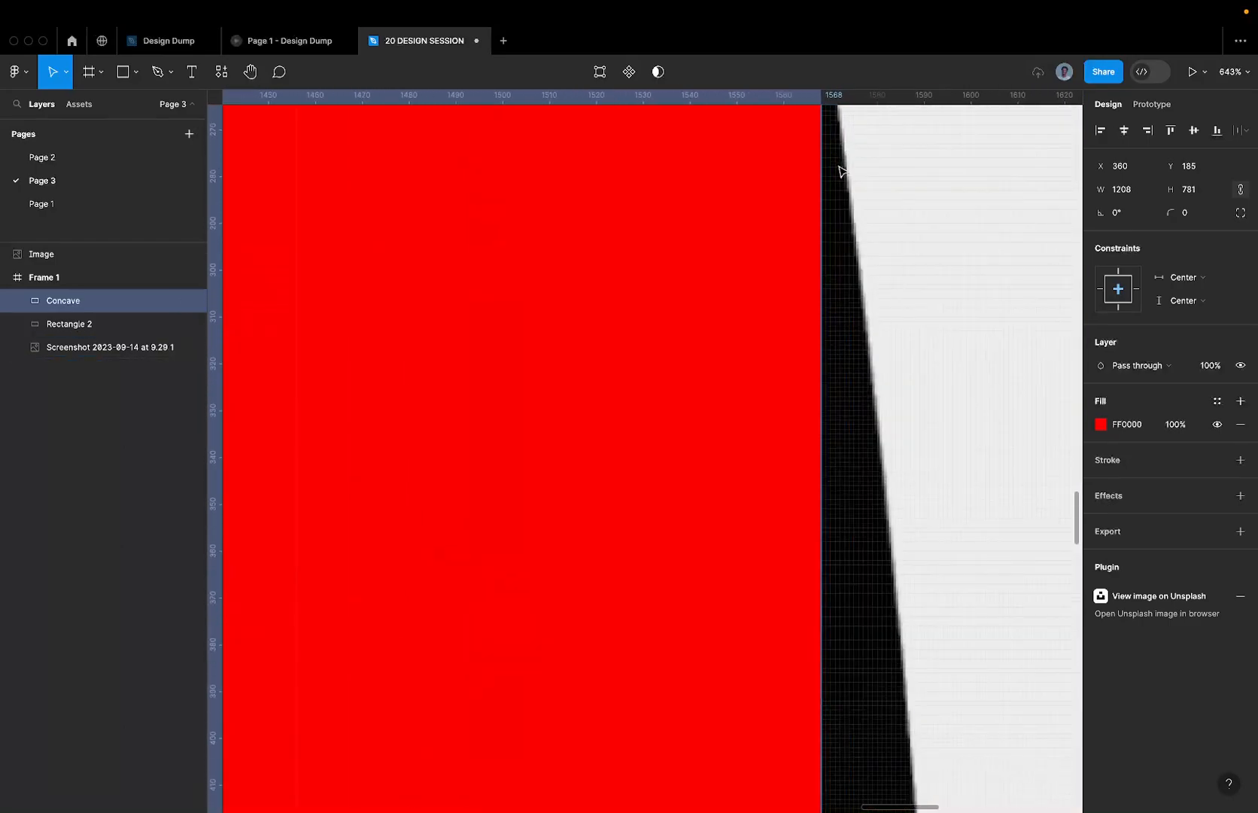
pyautogui.scroll(3, 839, 169)
pyautogui.scroll(-3, 840, 169)
pyautogui.scroll(4, 840, 169)
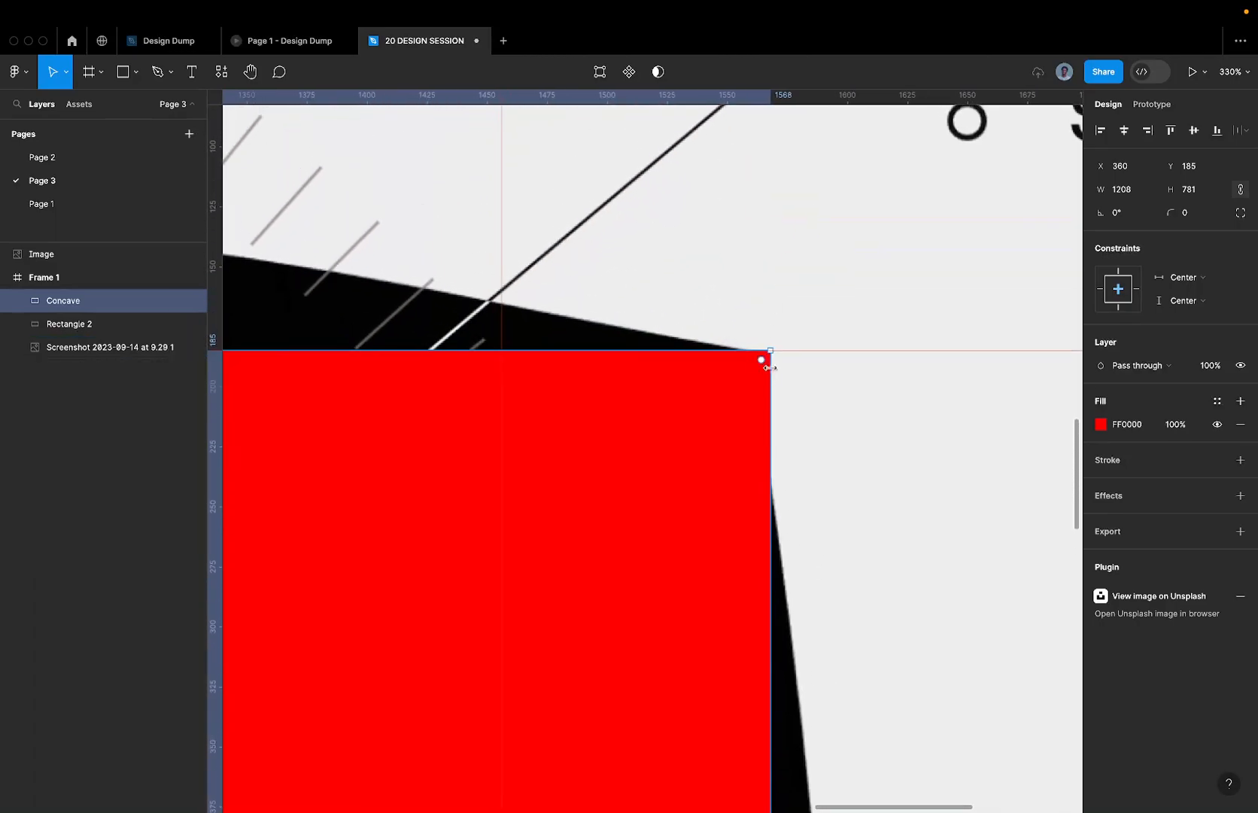
pyautogui.moveTo(765, 374)
pyautogui.mouseDown()
pyautogui.moveTo(730, 373)
pyautogui.moveTo(754, 375)
pyautogui.mouseUp()
pyautogui.scroll(5, 751, 375)
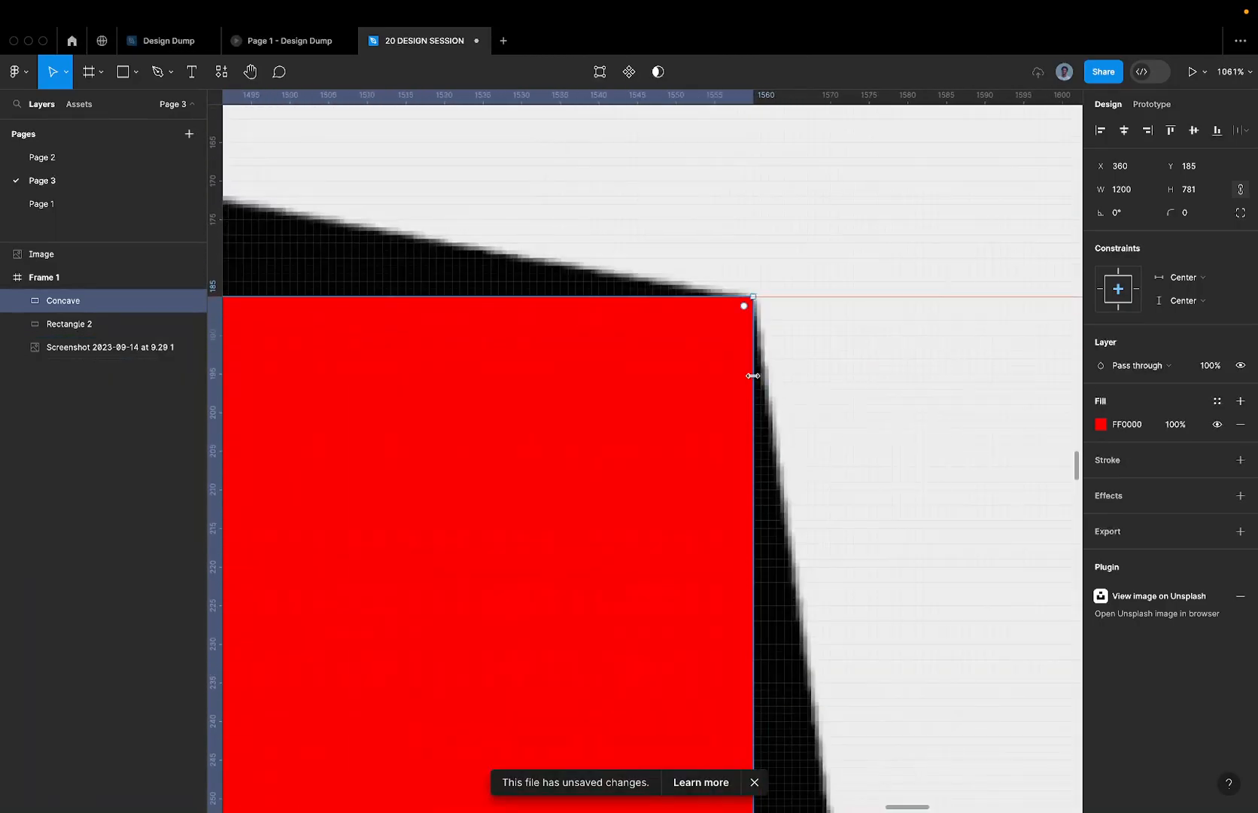
pyautogui.scroll(-7, 753, 375)
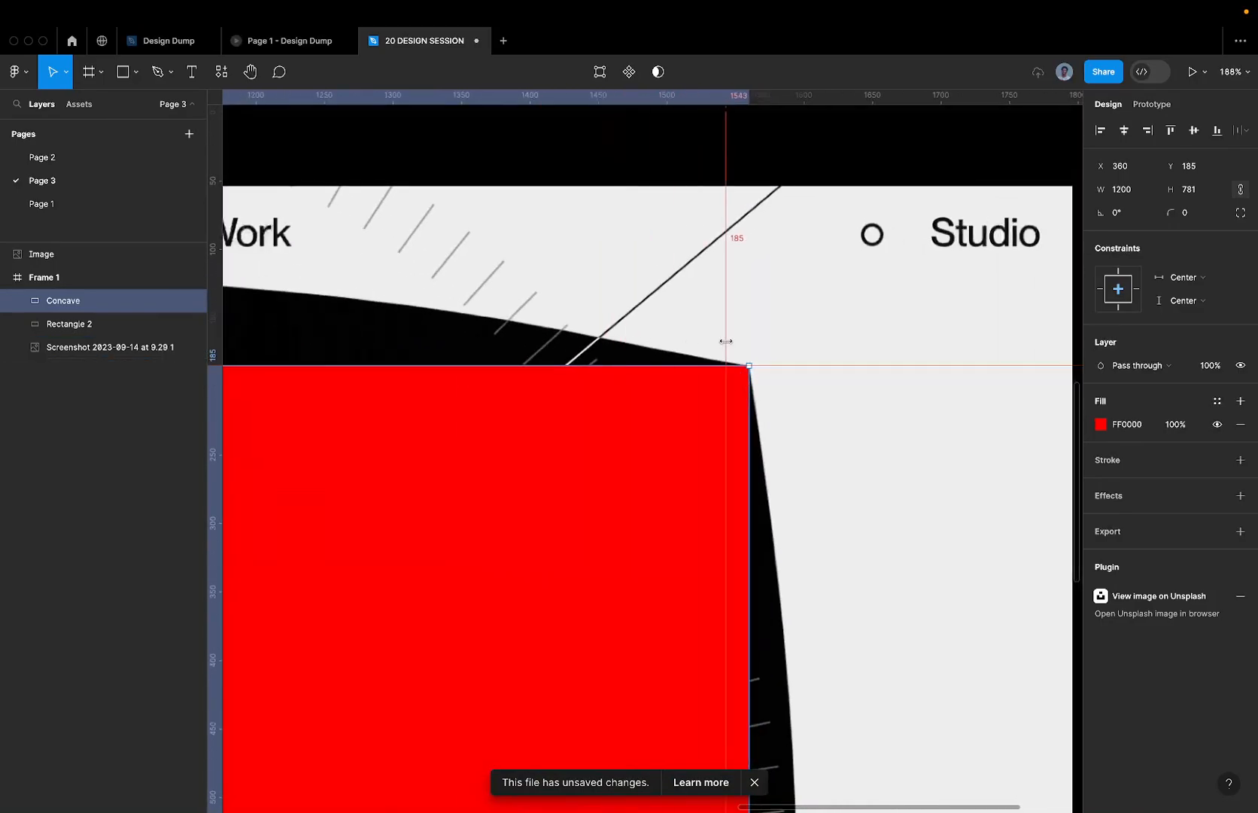
pyautogui.scroll(-6, 749, 350)
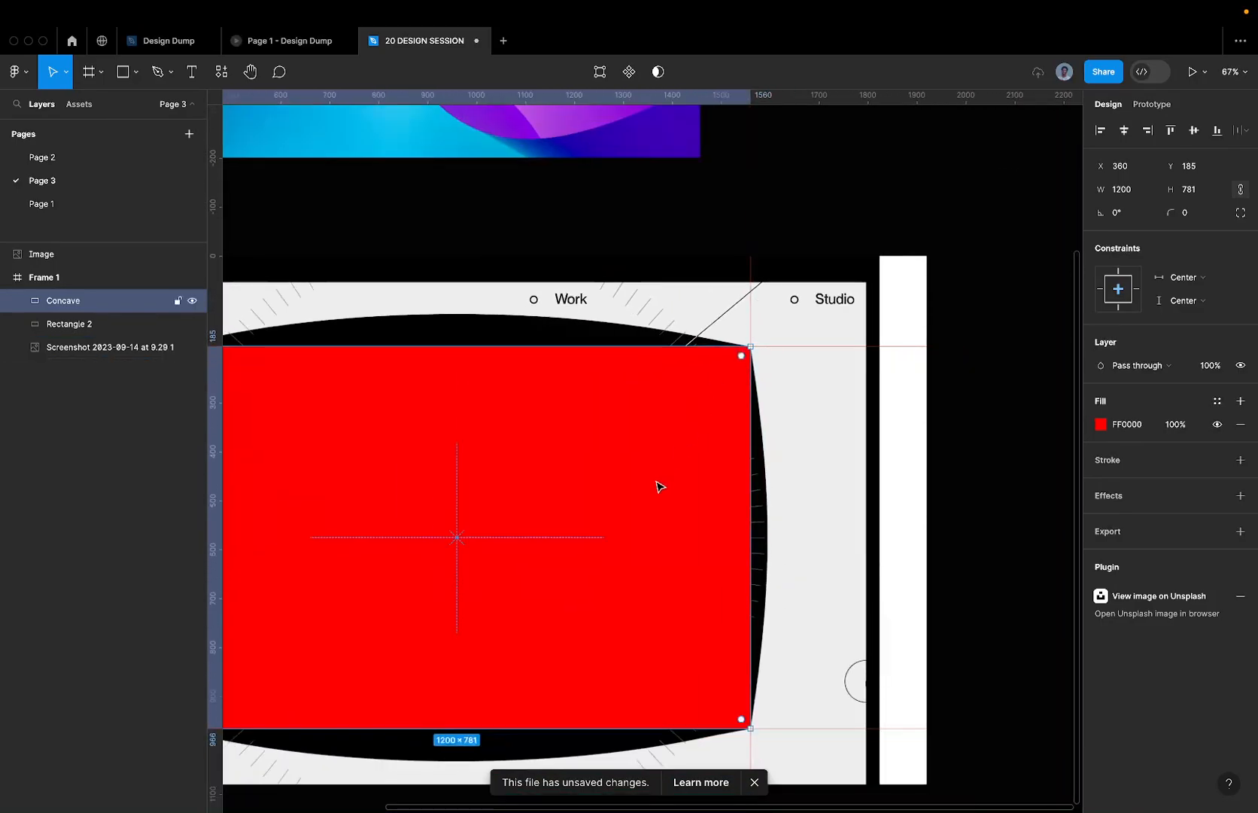
# - Edit Concave's vector shape and add an anchor point at the midpoint of each of its four edges
pyautogui.doubleClick(656, 486)
pyautogui.scroll(-3, 654, 483)
pyautogui.hscroll(-4, 654, 483)
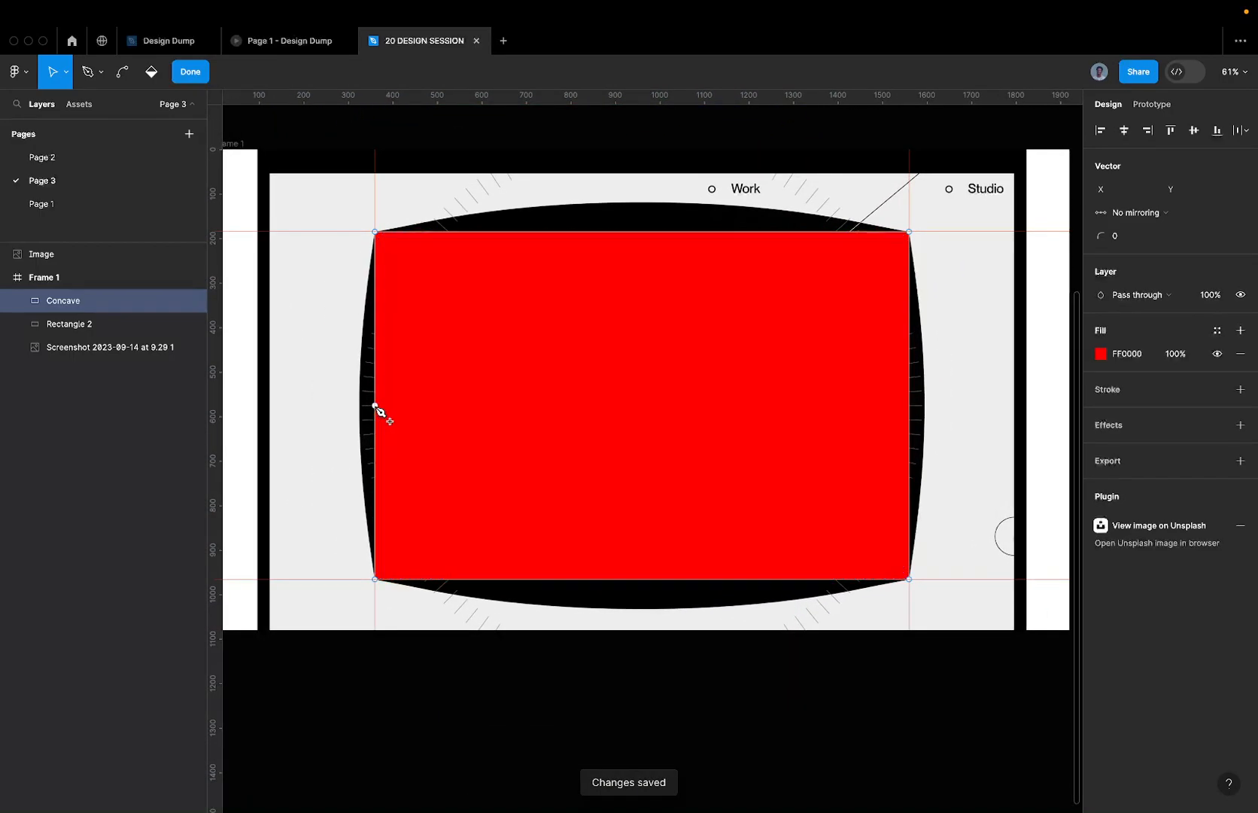
pyautogui.click(642, 232)
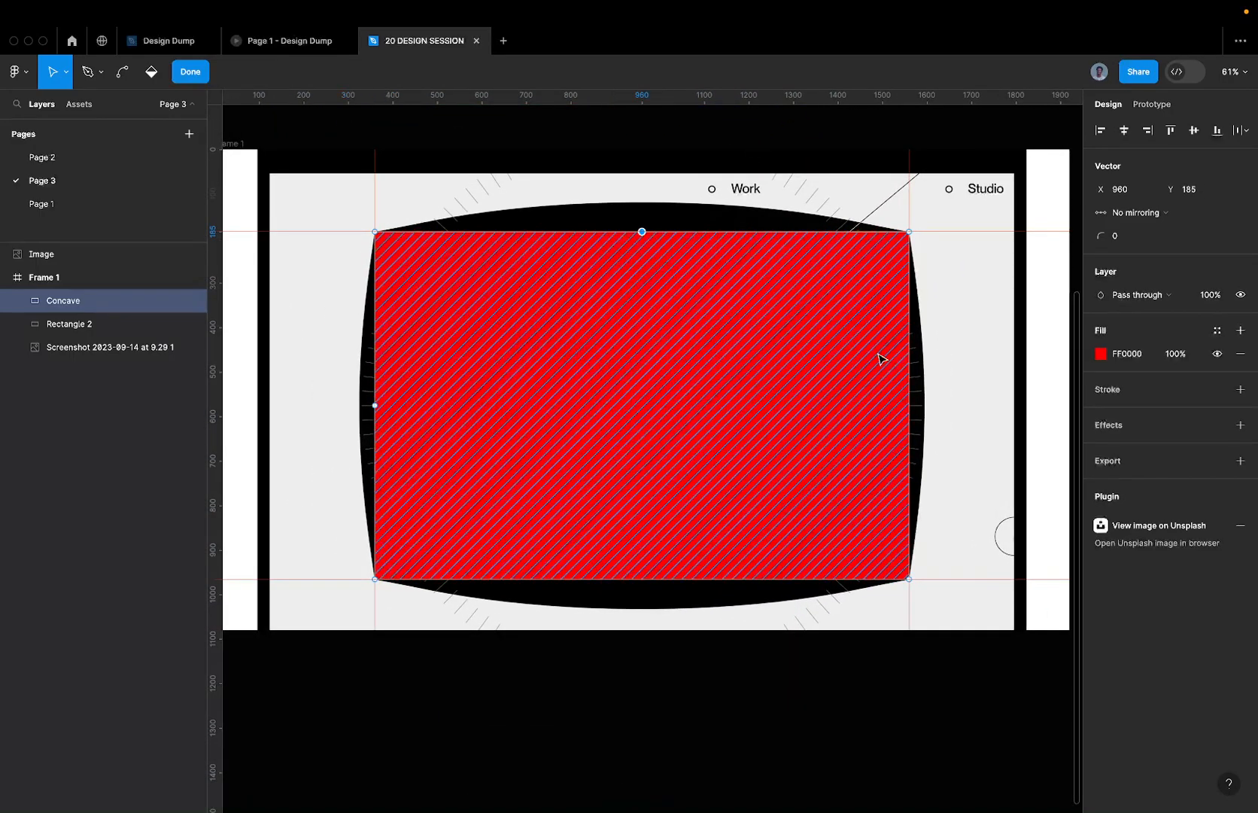
pyautogui.click(909, 405)
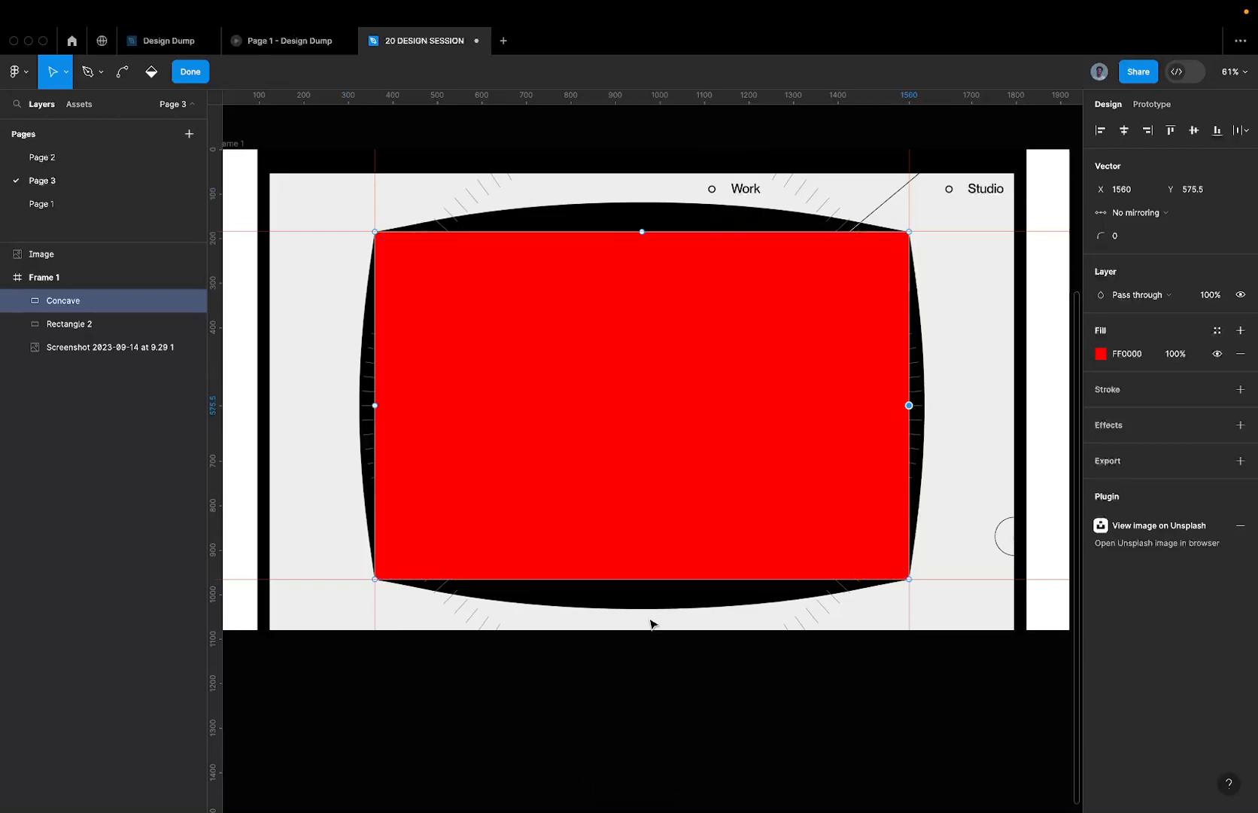
pyautogui.click(641, 579)
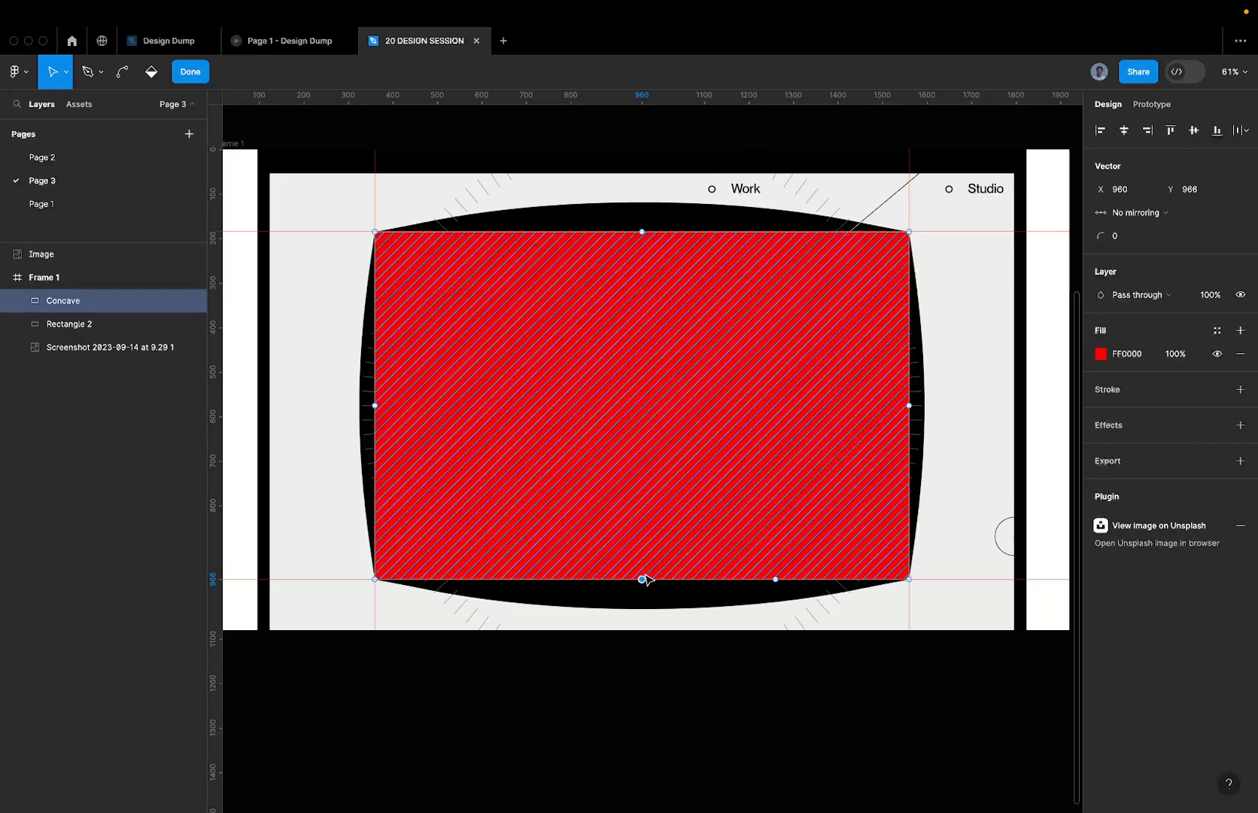
# - Move Concave's lower midpoint down to Y 1033, touching the lowest point of the screenshot's black curve
pyautogui.moveTo(642, 579); pyautogui.dragTo(641, 605)
pyautogui.scroll(5, 617, 629)
pyautogui.scroll(5, 729, 571)
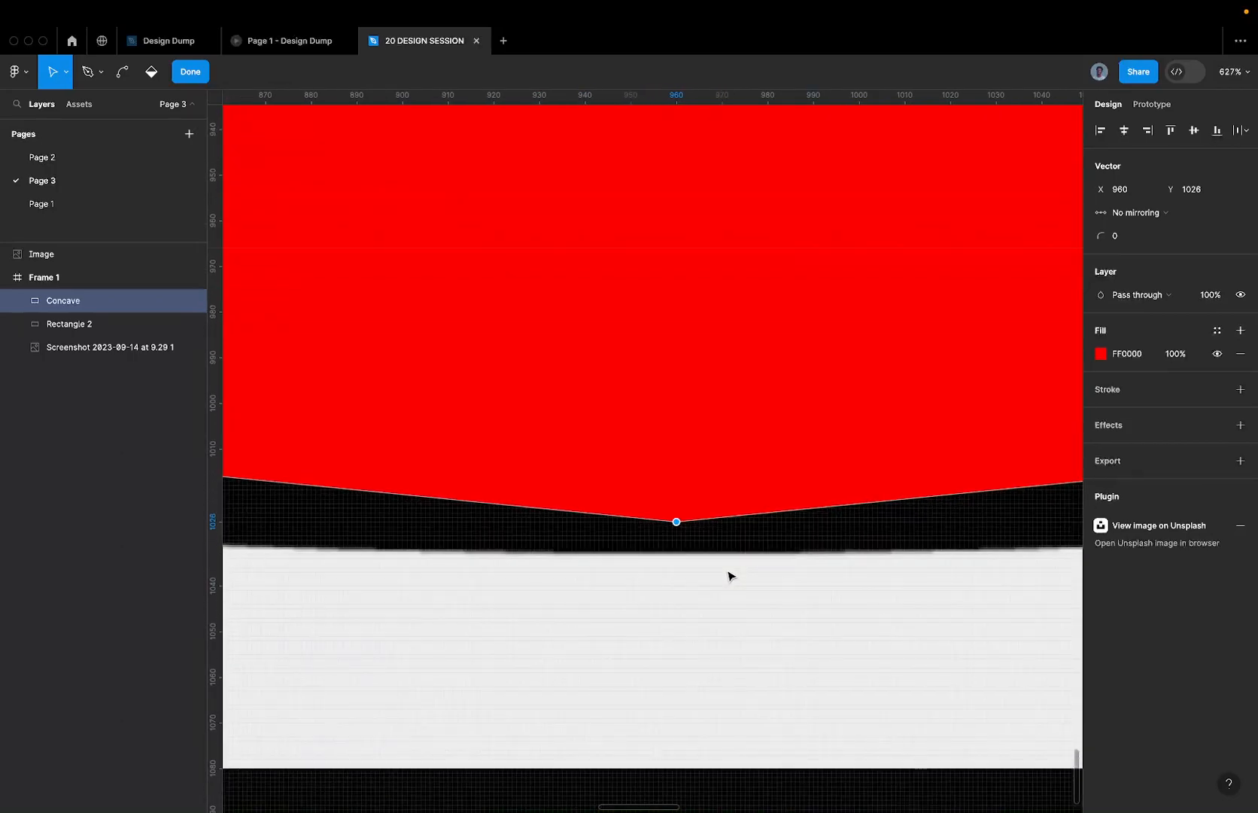
pyautogui.hotkey('shift', 'Down')
pyautogui.hotkey('shift', 'Down')
pyautogui.hotkey('shift', 'Up')
pyautogui.hotkey('shift', 'Up')
pyautogui.press('Down')
pyautogui.press('Down')
pyautogui.press('Down')
pyautogui.press('Down')
pyautogui.press('Down')
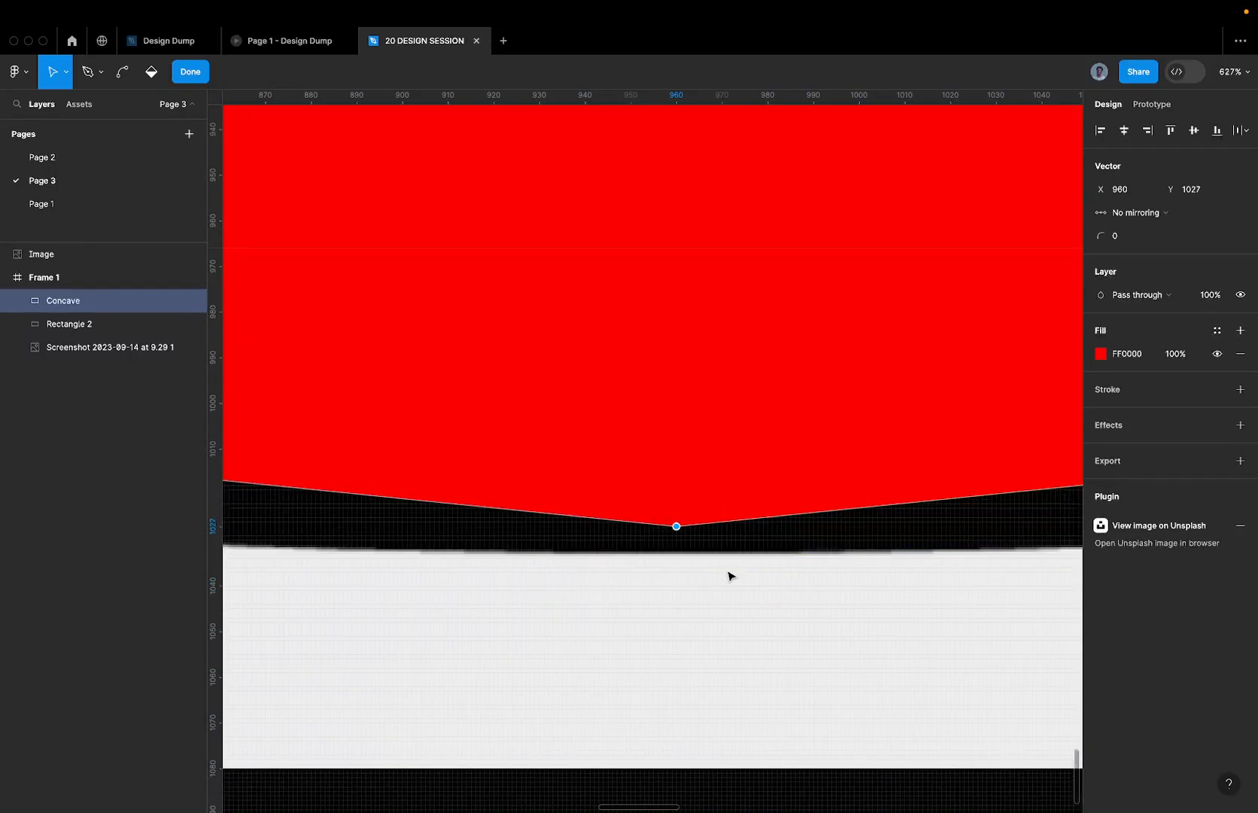
pyautogui.press('Down')
pyautogui.press('Down')
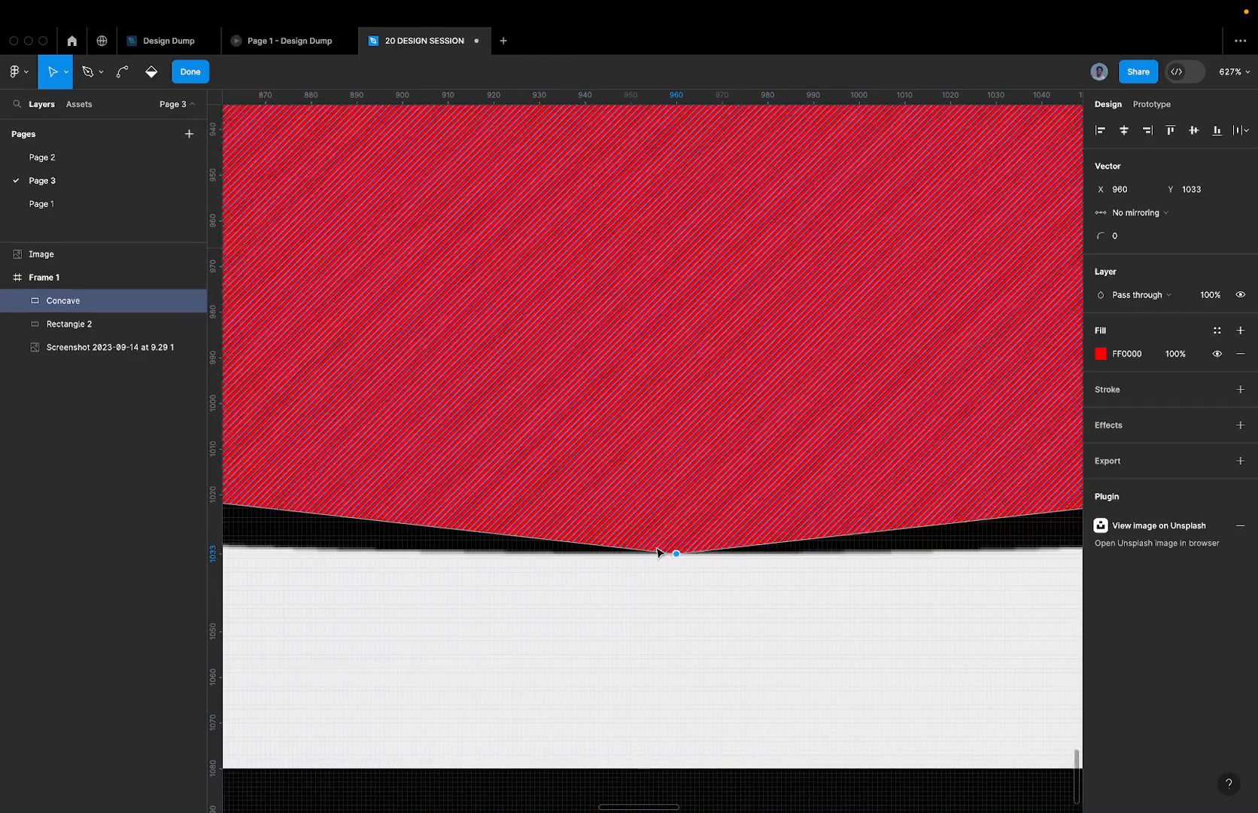
# - Move Concave's left midpoint outward to X 325, touching the left extreme of the black curve
pyautogui.scroll(-5, 666, 557)
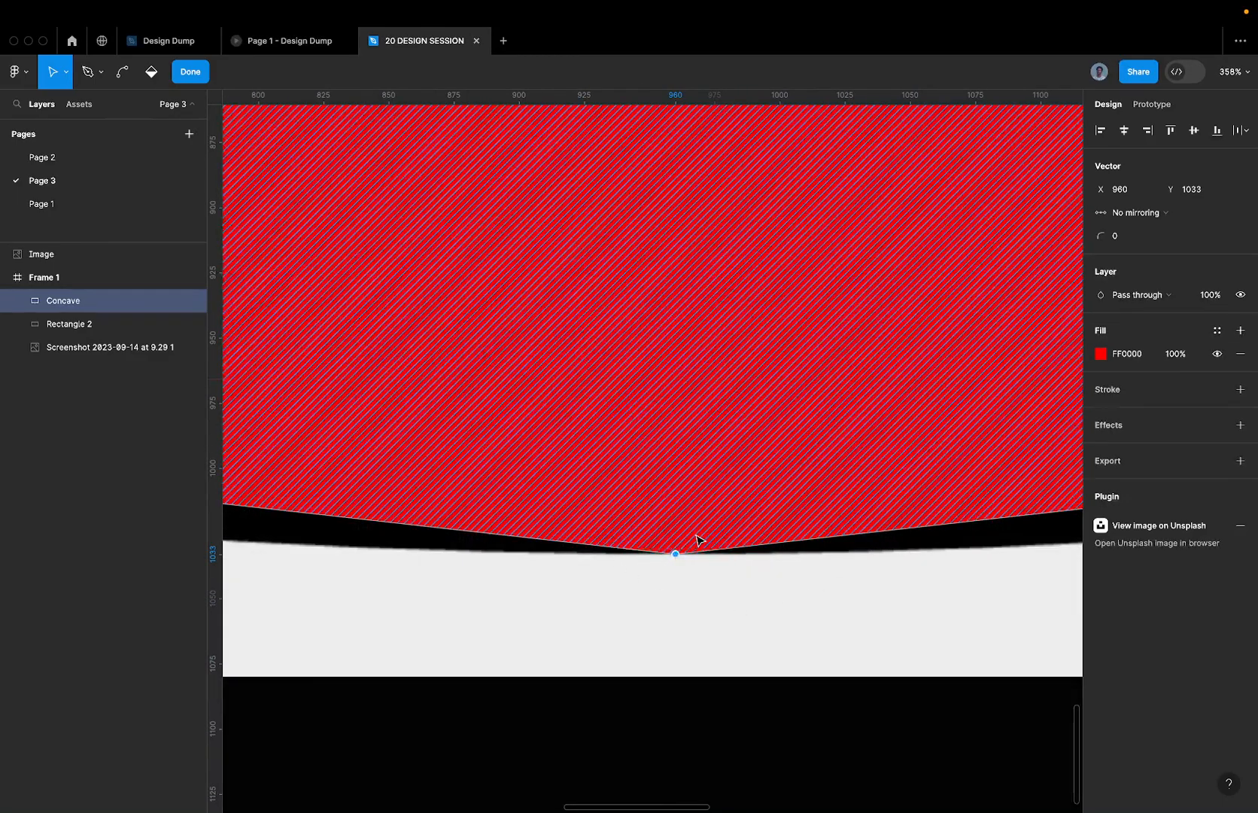
pyautogui.scroll(-3, 697, 539)
pyautogui.click(319, 256)
pyautogui.hotkey('shift', 'Left')
pyautogui.hotkey('shift', 'Left')
pyautogui.hotkey('shift', 'Left')
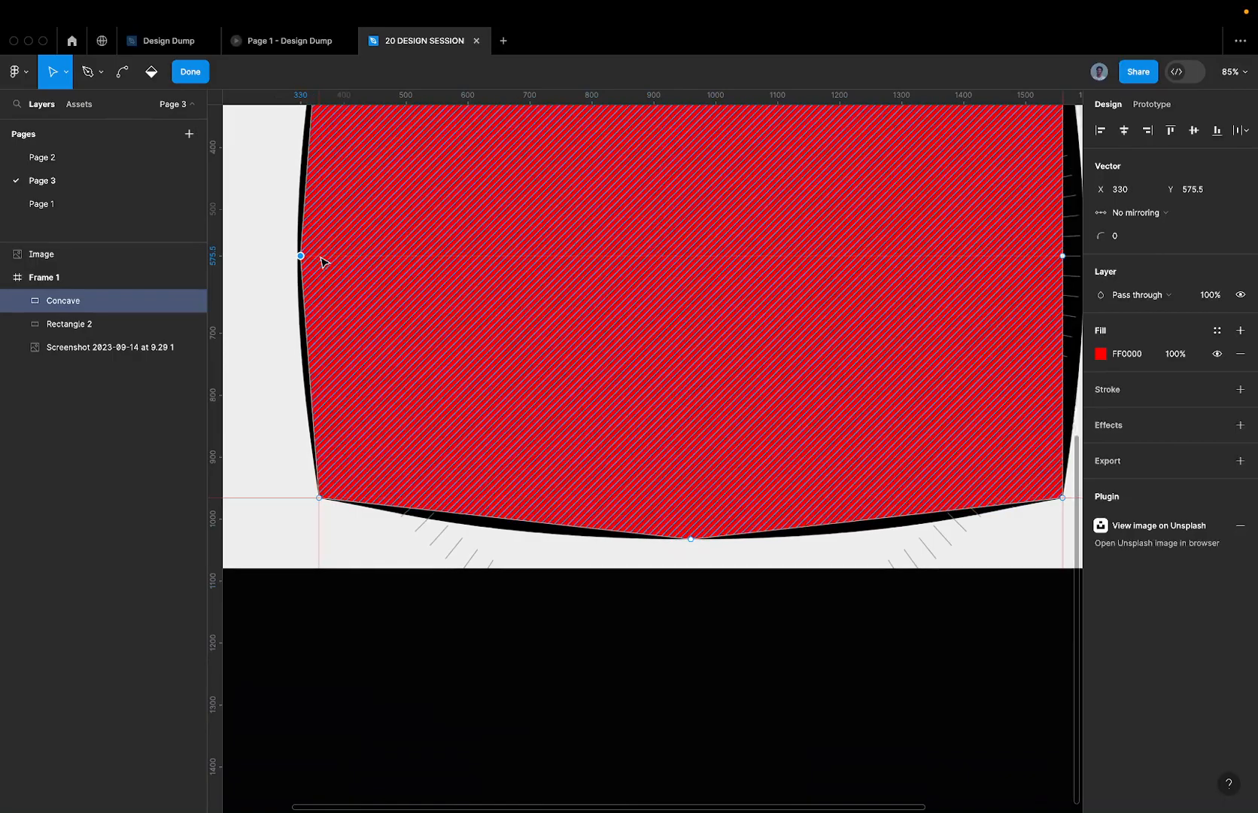
pyautogui.scroll(4, 275, 244)
pyautogui.press('Left')
pyautogui.press('Left')
pyautogui.press('Left')
pyautogui.press('Left')
pyautogui.press('Left')
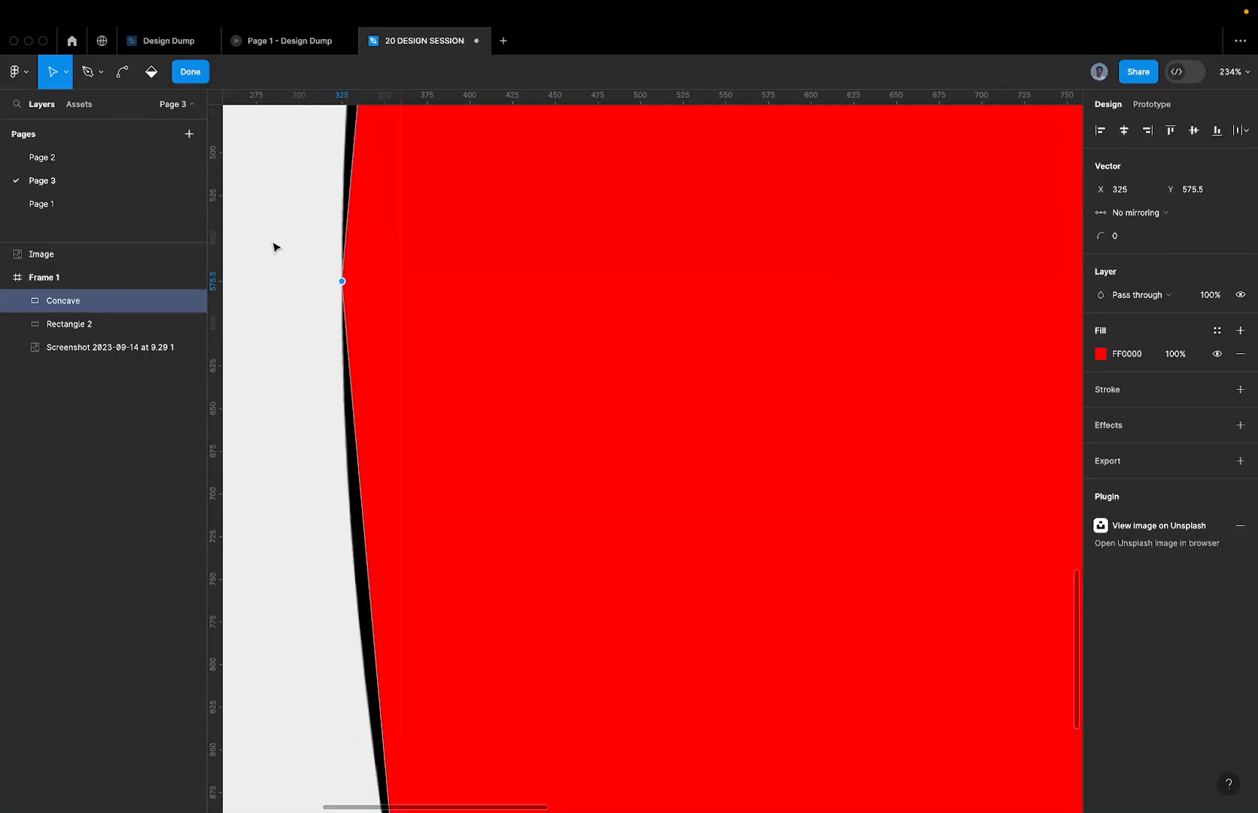
# - Move Concave's upper midpoint up to Y 119, touching the highest point of the black curve
pyautogui.scroll(-4, 336, 283)
pyautogui.scroll(5, 336, 283)
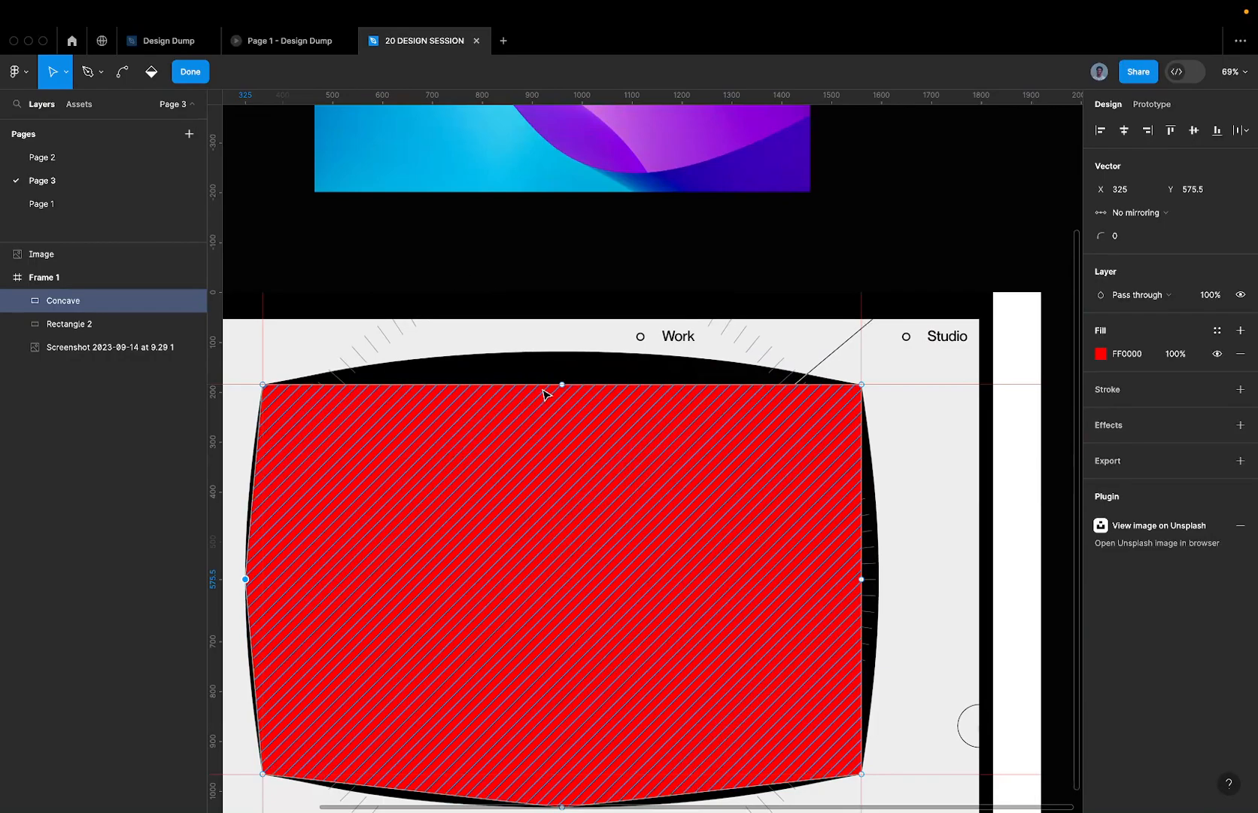
pyautogui.click(562, 384)
pyautogui.hotkey('shift', 'Up')
pyautogui.hotkey('shift', 'Up')
pyautogui.hotkey('shift', 'Up')
pyautogui.hotkey('shift', 'Up')
pyautogui.hotkey('shift', 'Up')
pyautogui.hotkey('shift', 'Up')
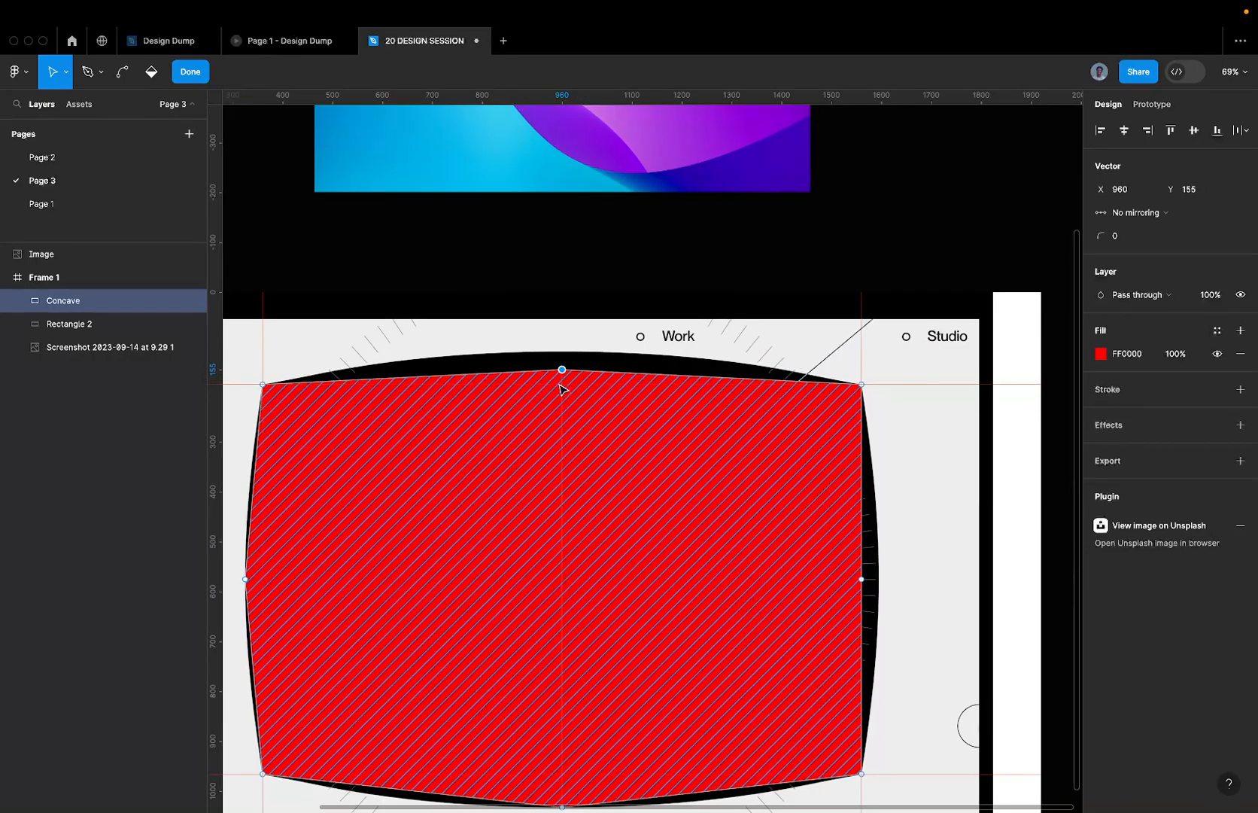
pyautogui.scroll(5, 568, 372)
pyautogui.press('Up')
pyautogui.press('Up')
pyautogui.press('Up')
pyautogui.press('Up')
pyautogui.press('Up')
pyautogui.press('Up')
pyautogui.press('Up')
pyautogui.press('Up')
pyautogui.press('Up')
pyautogui.press('Down')
pyautogui.press('Down')
pyautogui.press('Down')
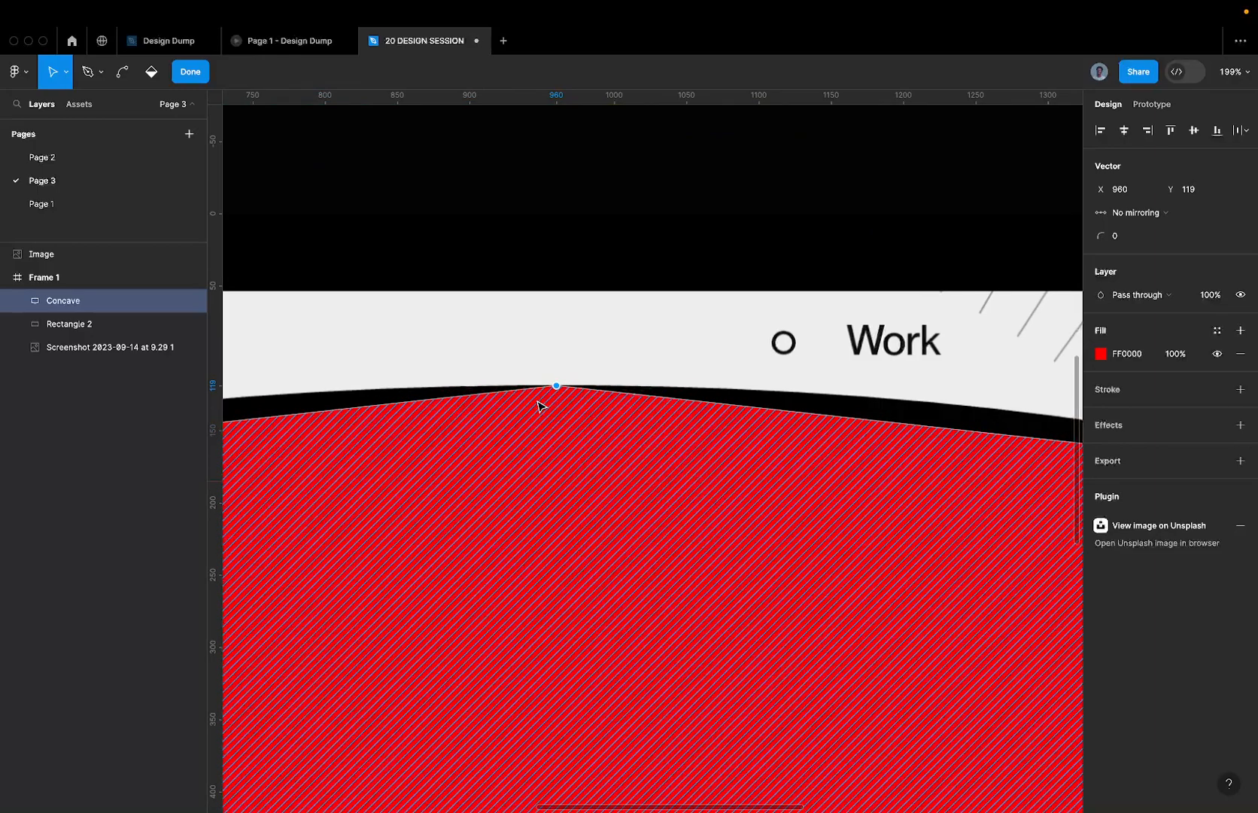
pyautogui.scroll(3, 557, 385)
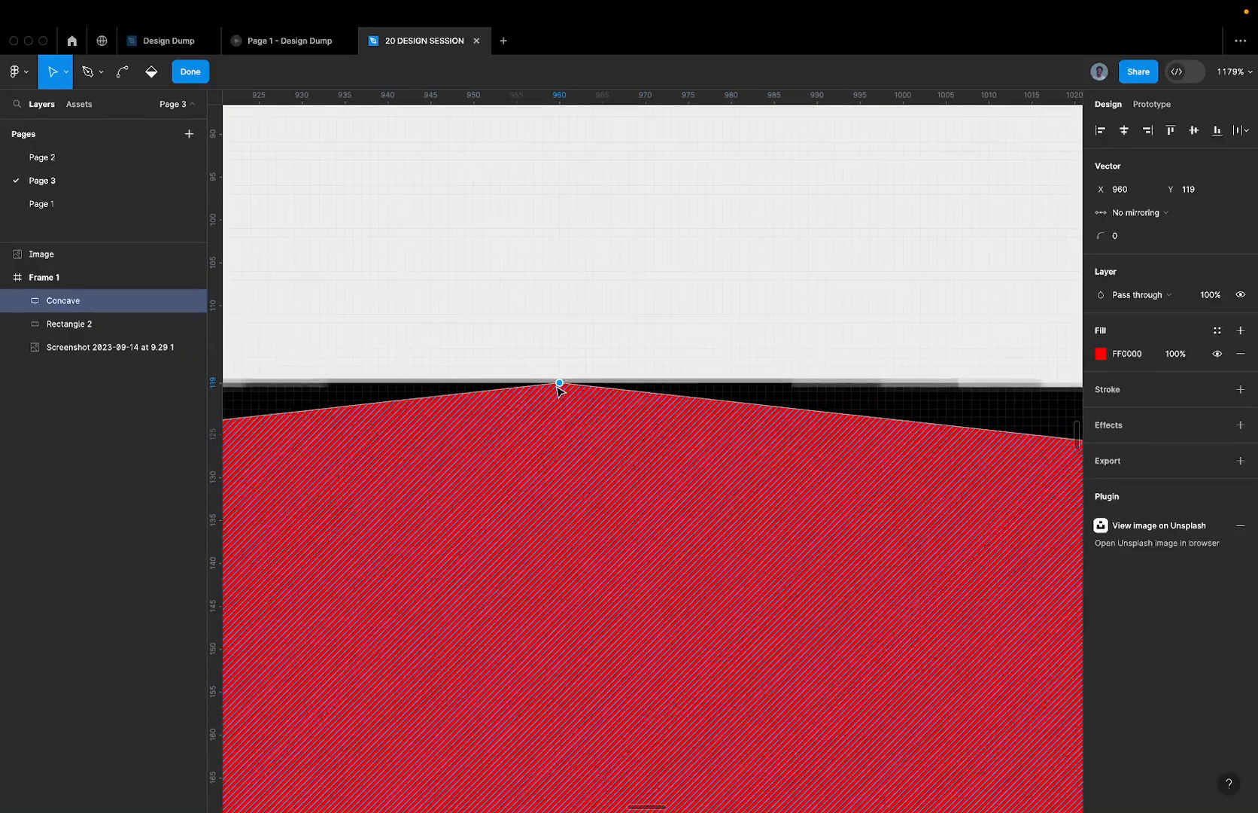
# - Move Concave's right midpoint outward to X 1595, touching the right extreme of the black curve
pyautogui.scroll(-6, 557, 386)
pyautogui.scroll(-3, 558, 386)
pyautogui.click(712, 521)
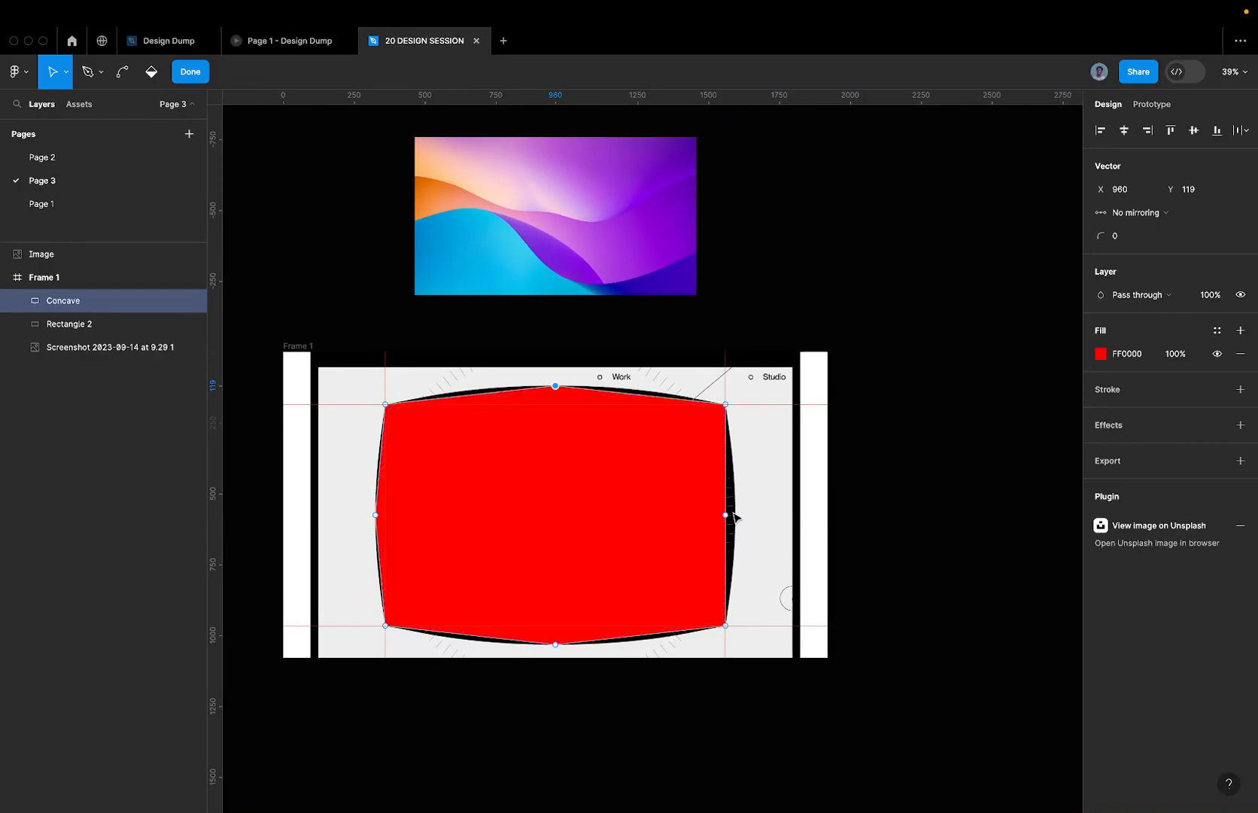
pyautogui.scroll(4, 713, 523)
pyautogui.moveTo(711, 523); pyautogui.dragTo(738, 523)
pyautogui.scroll(10, 757, 527)
pyautogui.press('Right')
pyautogui.press('Right')
pyautogui.press('Right')
pyautogui.press('Right')
pyautogui.press('Right')
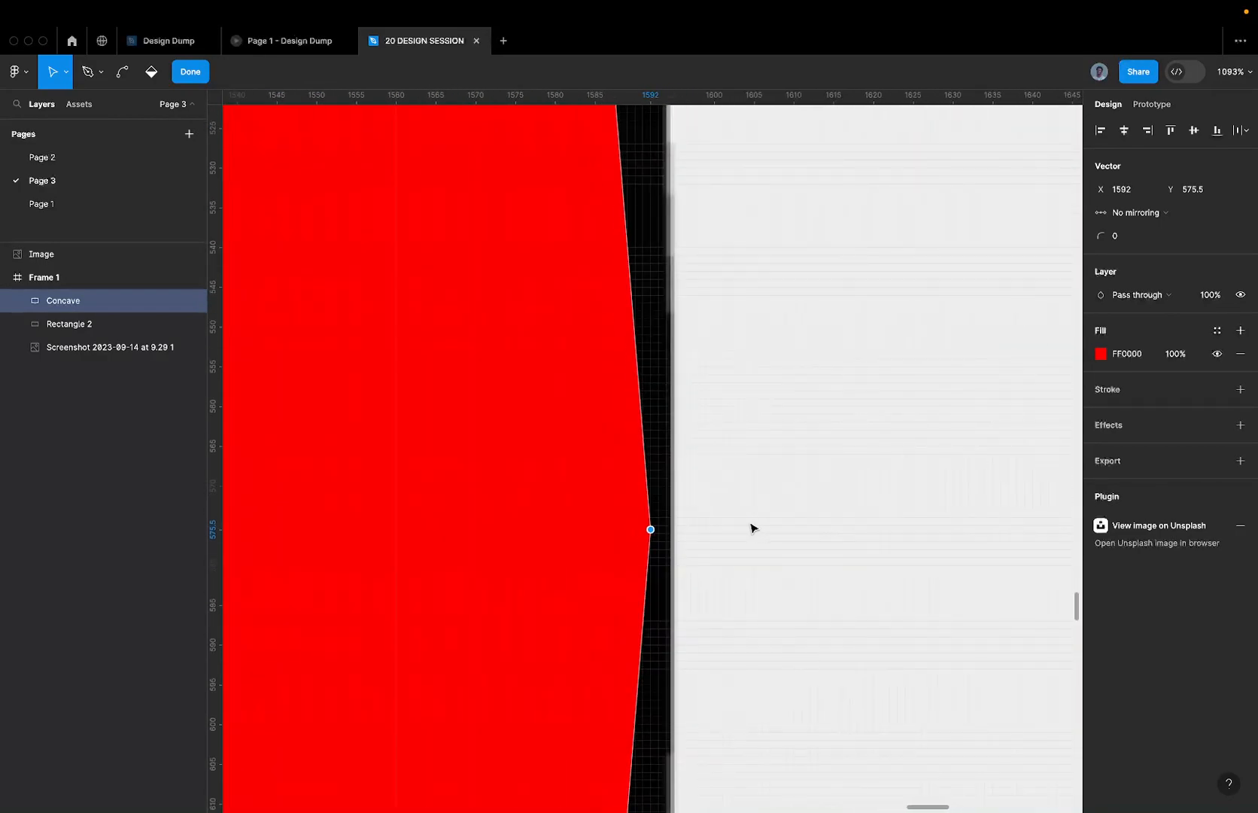
pyautogui.scroll(-10, 750, 527)
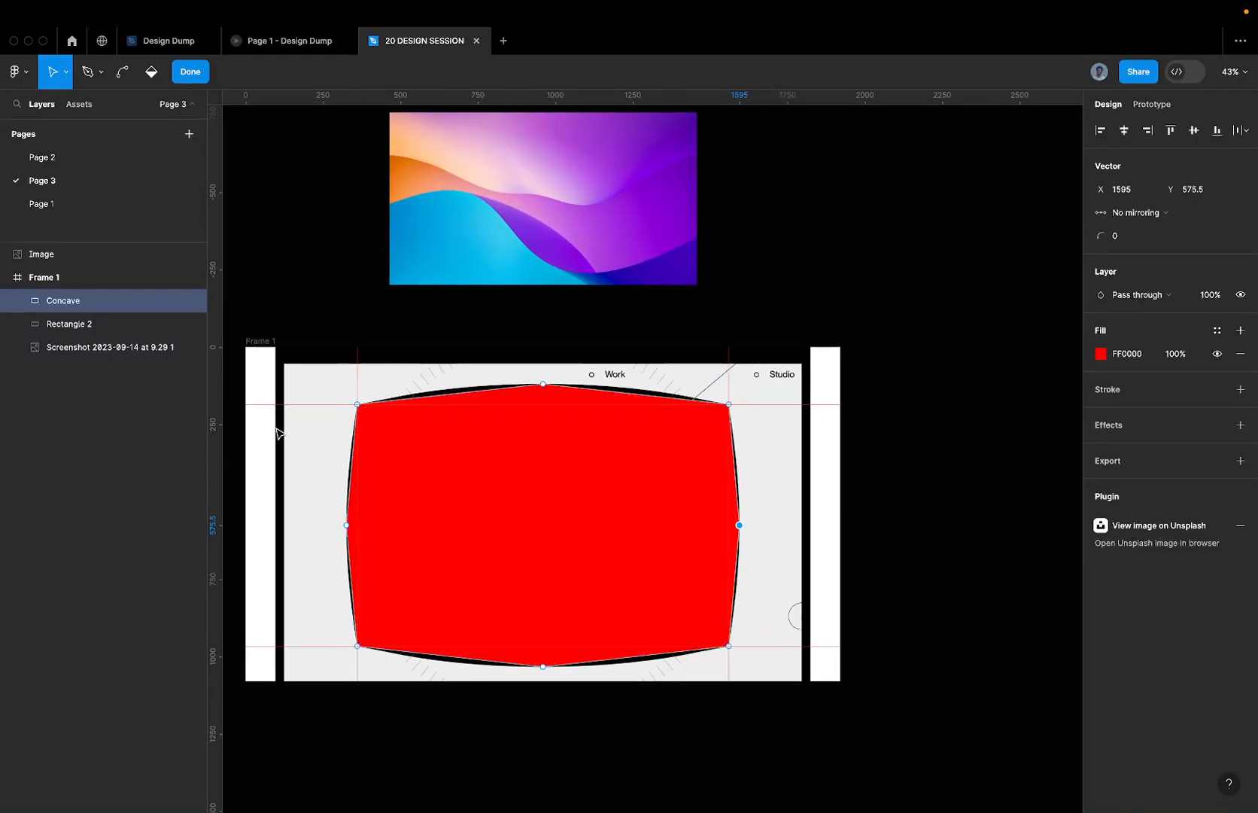
# - Try deleting the screenshot from Frame 1, and undo the deletion
pyautogui.click(331, 482)
pyautogui.press('Delete')
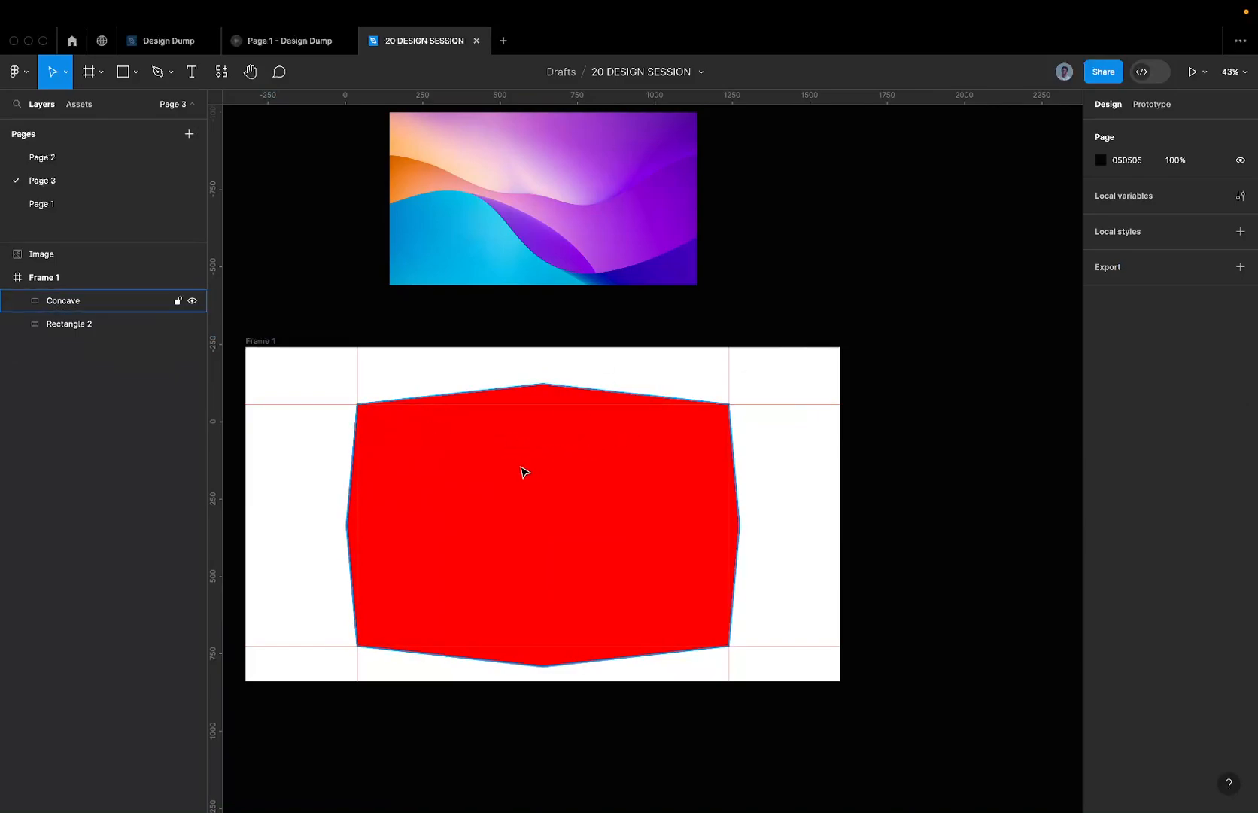
pyautogui.press('super+z')
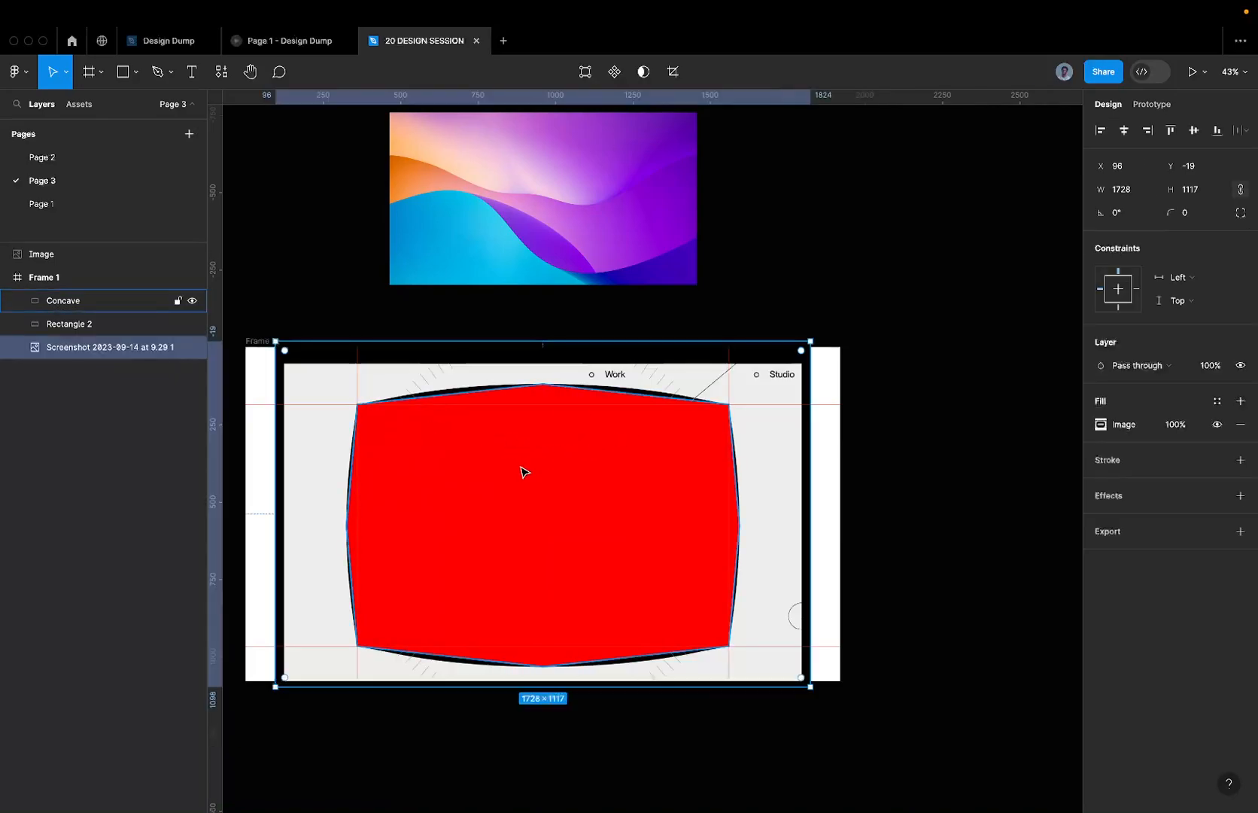
# - Set the opacity of the screenshot layer behind Concave to 0%
pyautogui.click(432, 432)
pyautogui.click(304, 480)
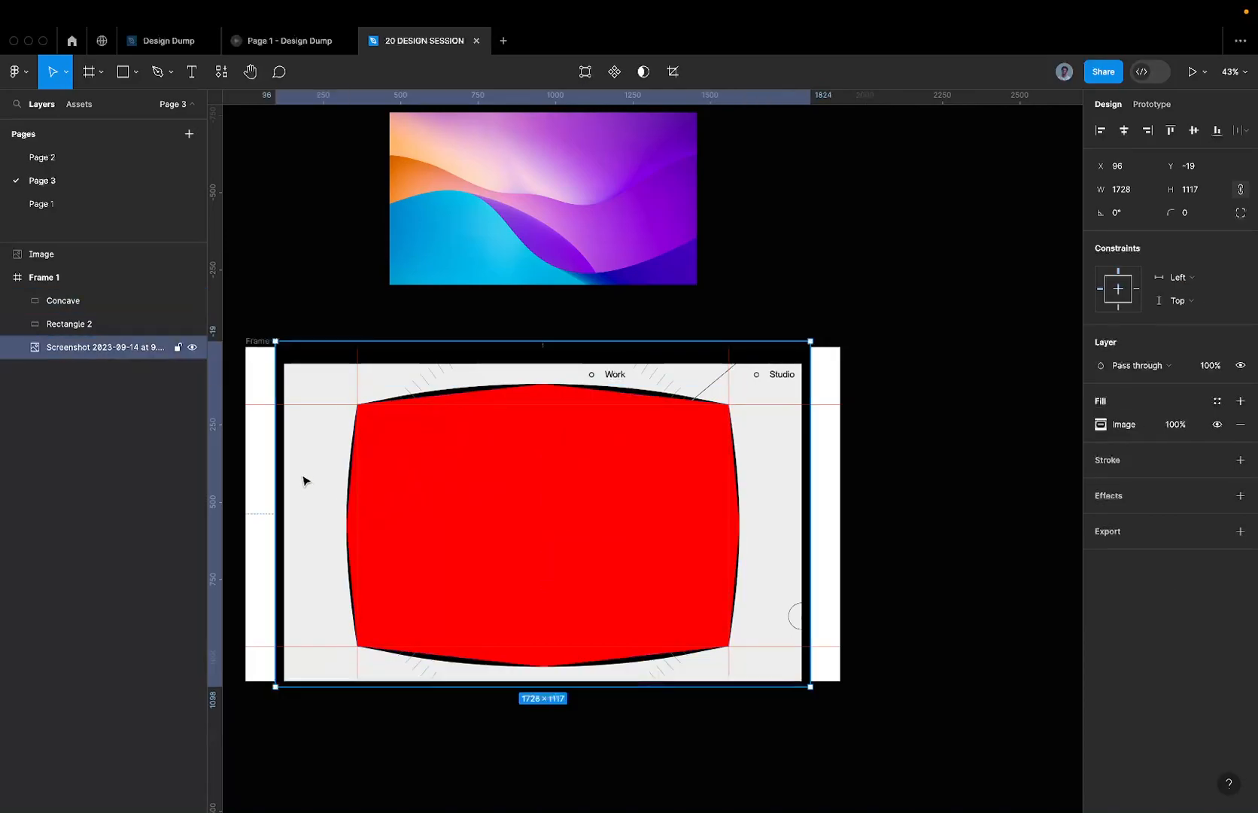
pyautogui.press('0')
pyautogui.press('0')
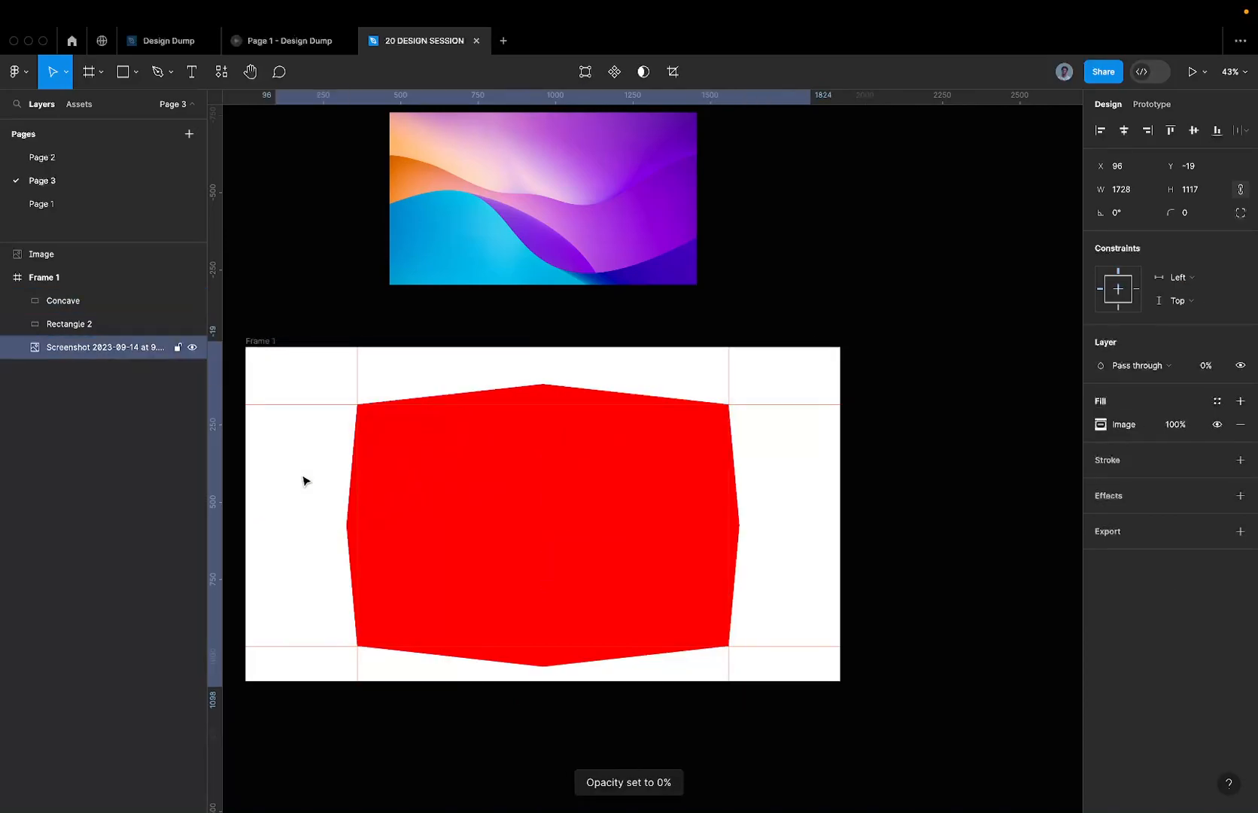
# - Open Concave for vector editing and curve its left midpoint with the Bend tool, using mirrored angle and length
pyautogui.click(503, 504)
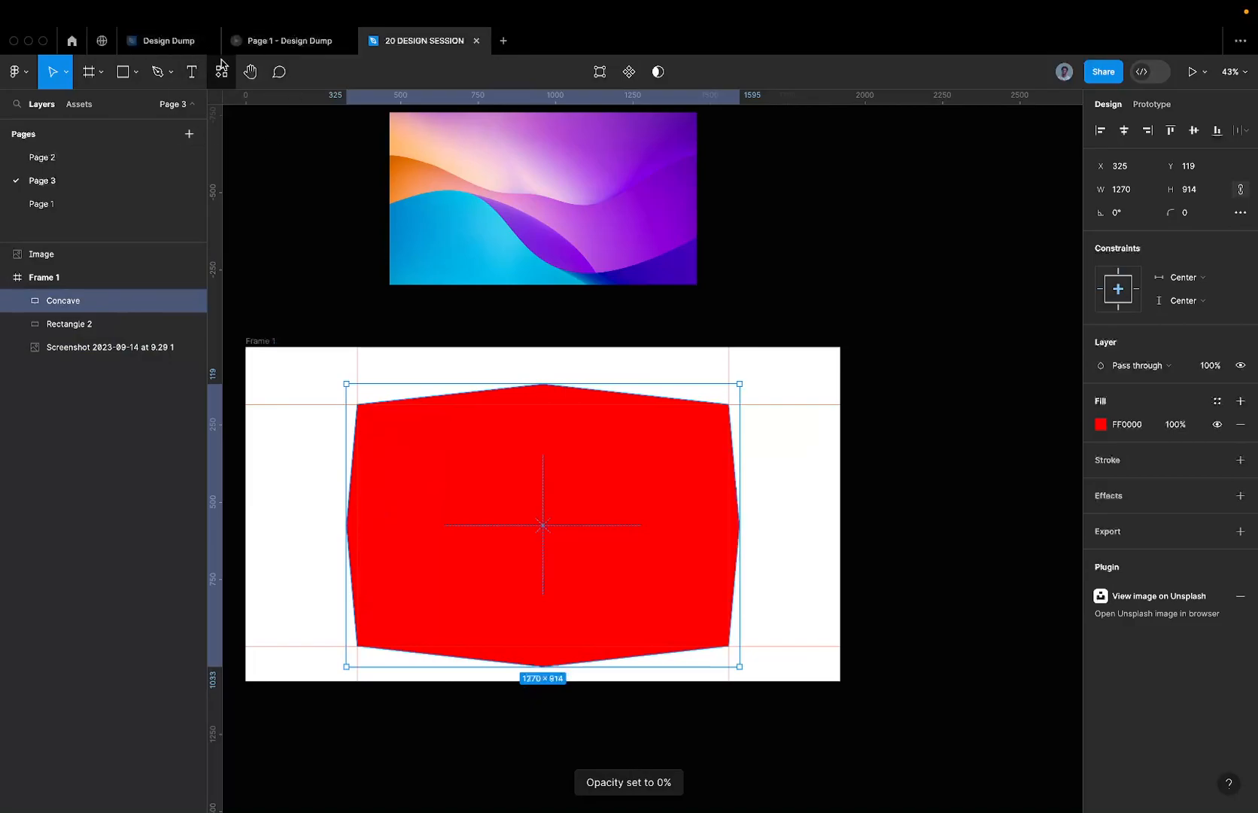
pyautogui.press('Return')
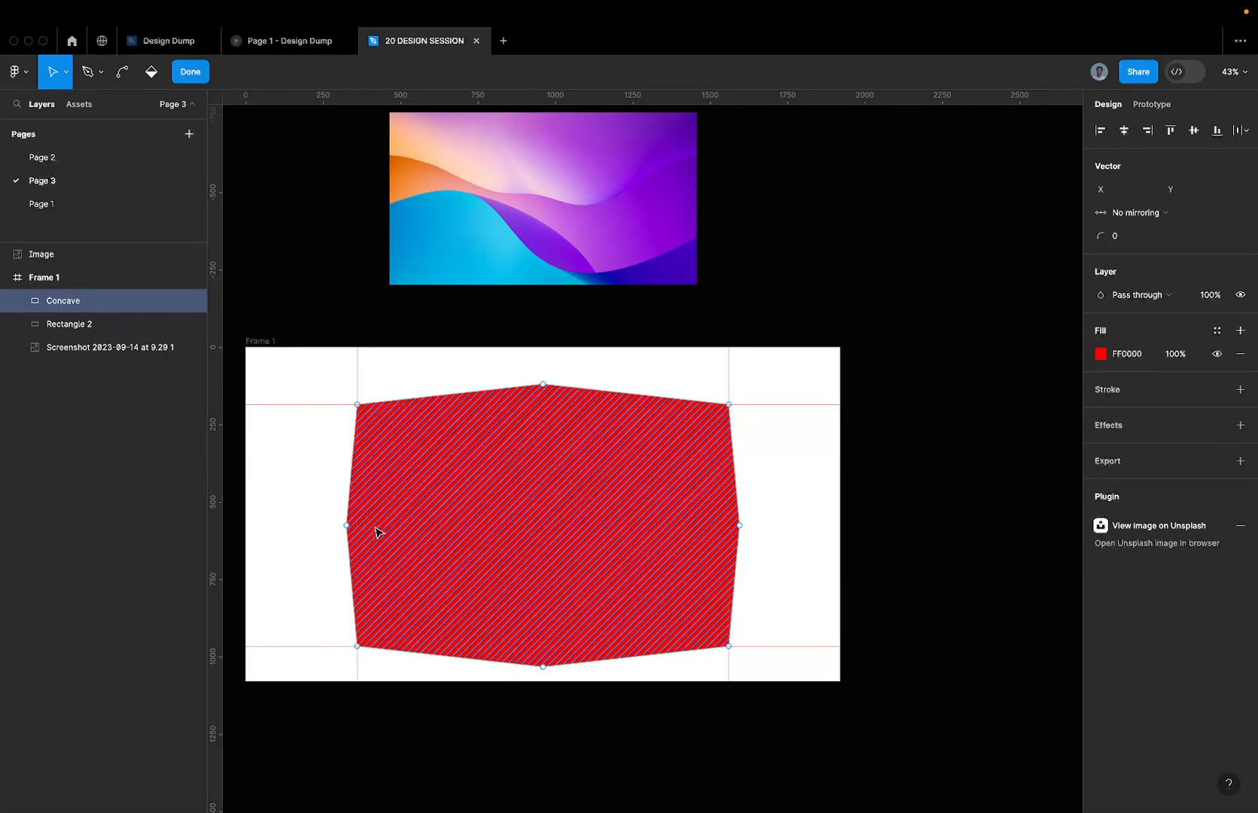
pyautogui.scroll(5, 334, 536)
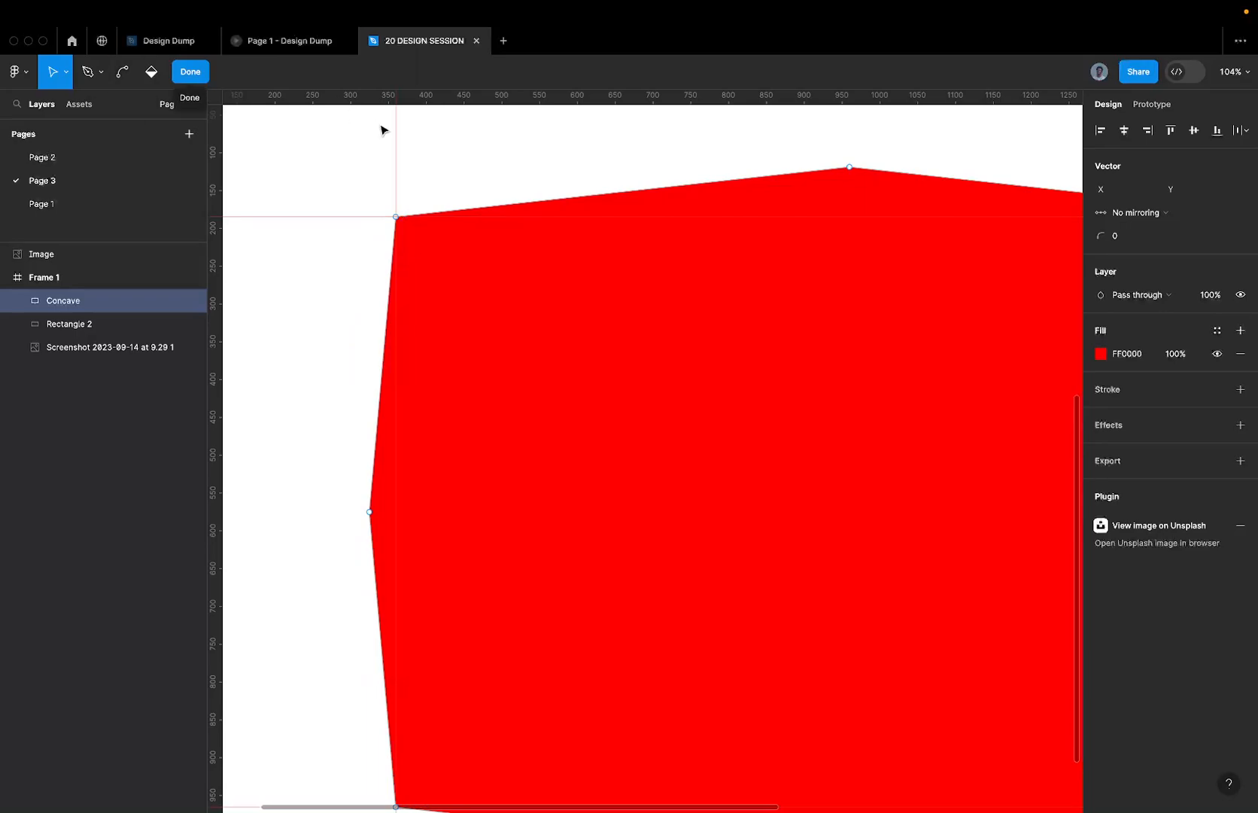
pyautogui.scroll(-3, 382, 130)
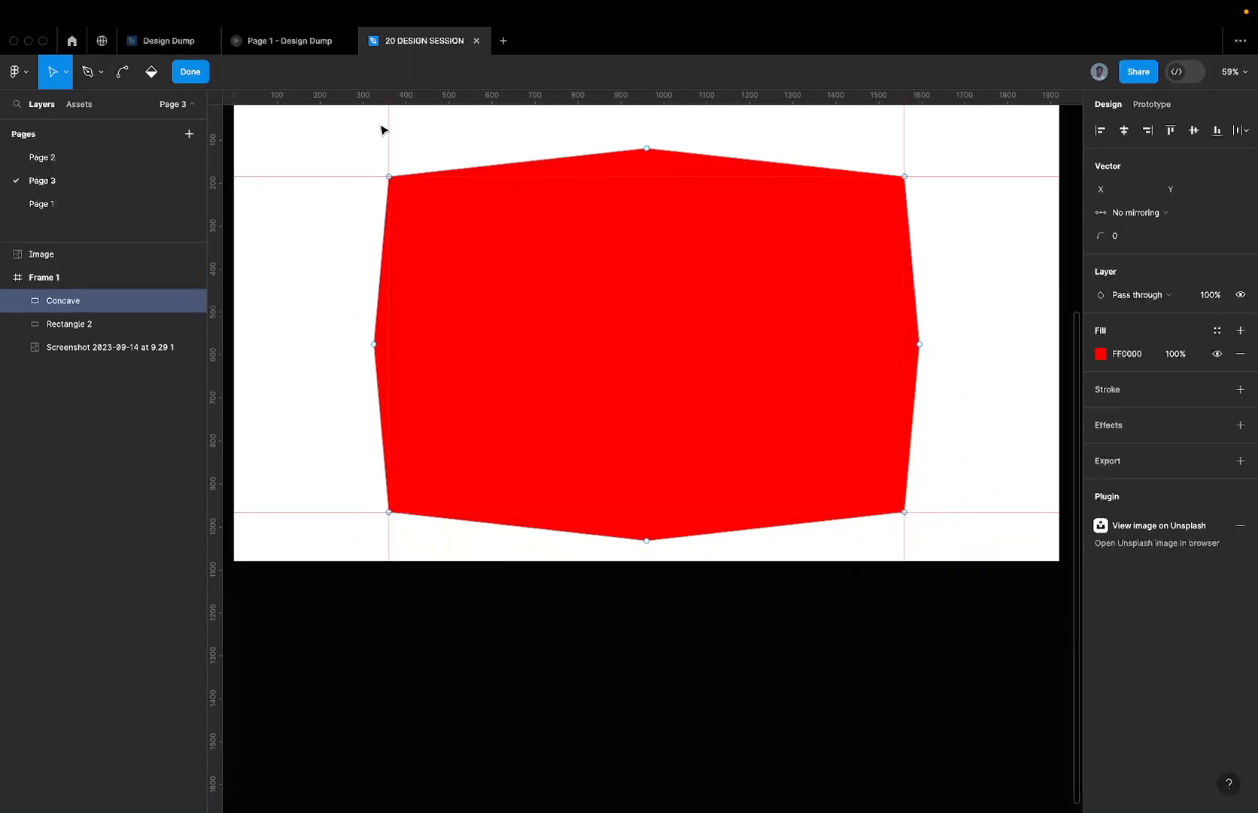
pyautogui.click(122, 73)
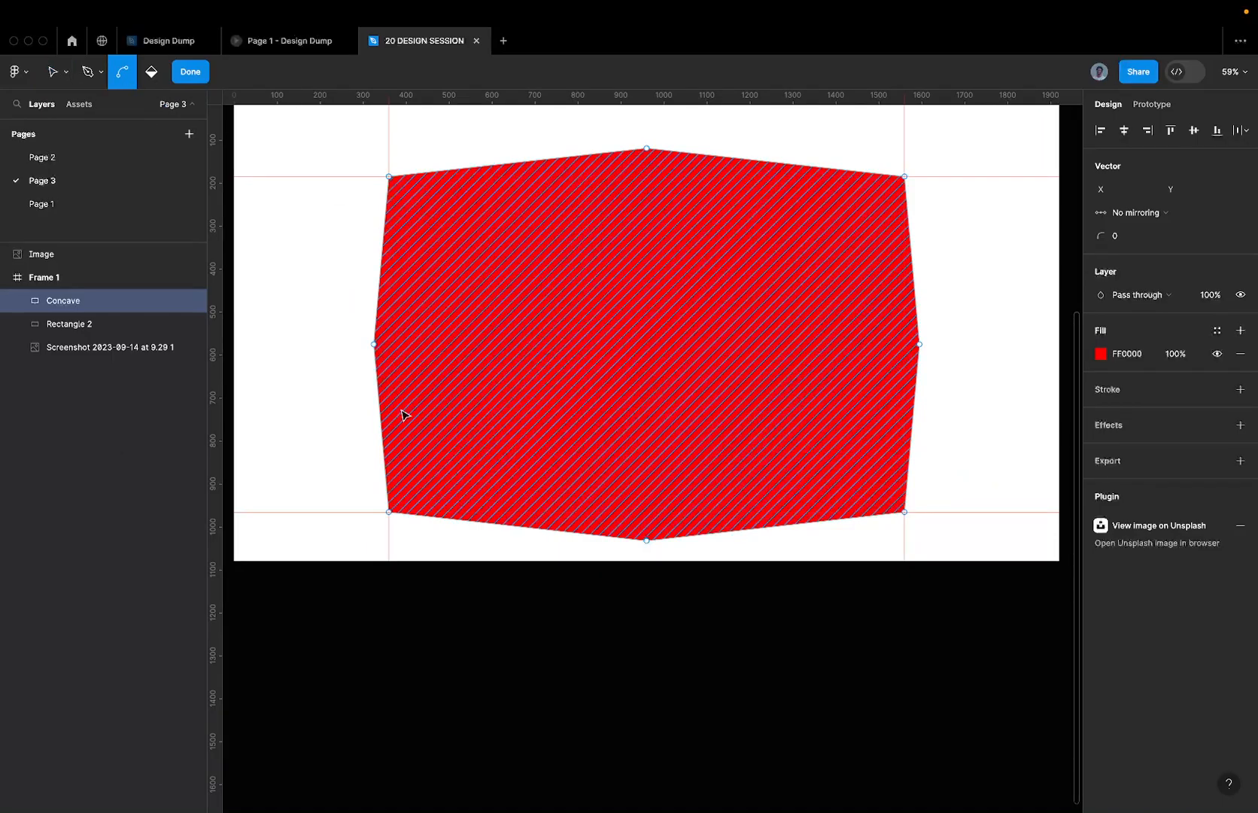
pyautogui.scroll(3, 375, 348)
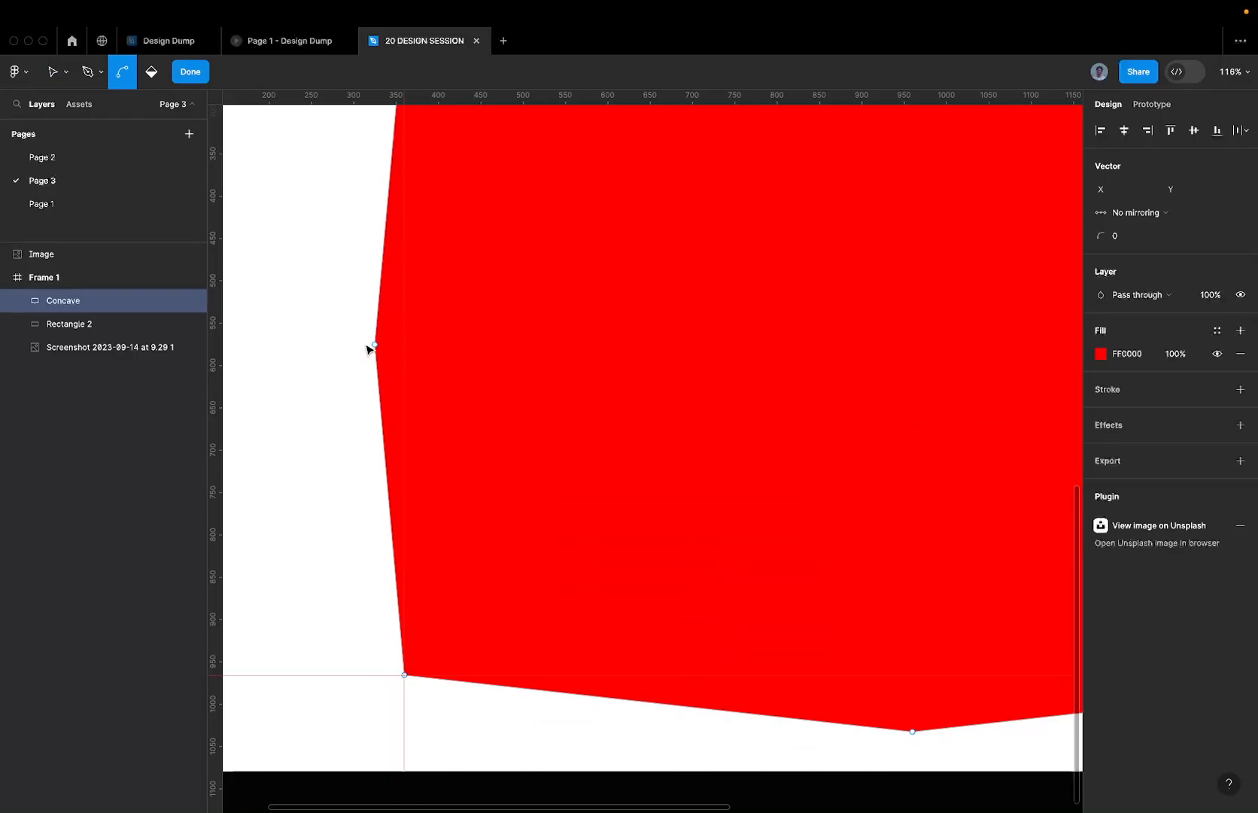
pyautogui.click(375, 348)
pyautogui.scroll(-5, 378, 349)
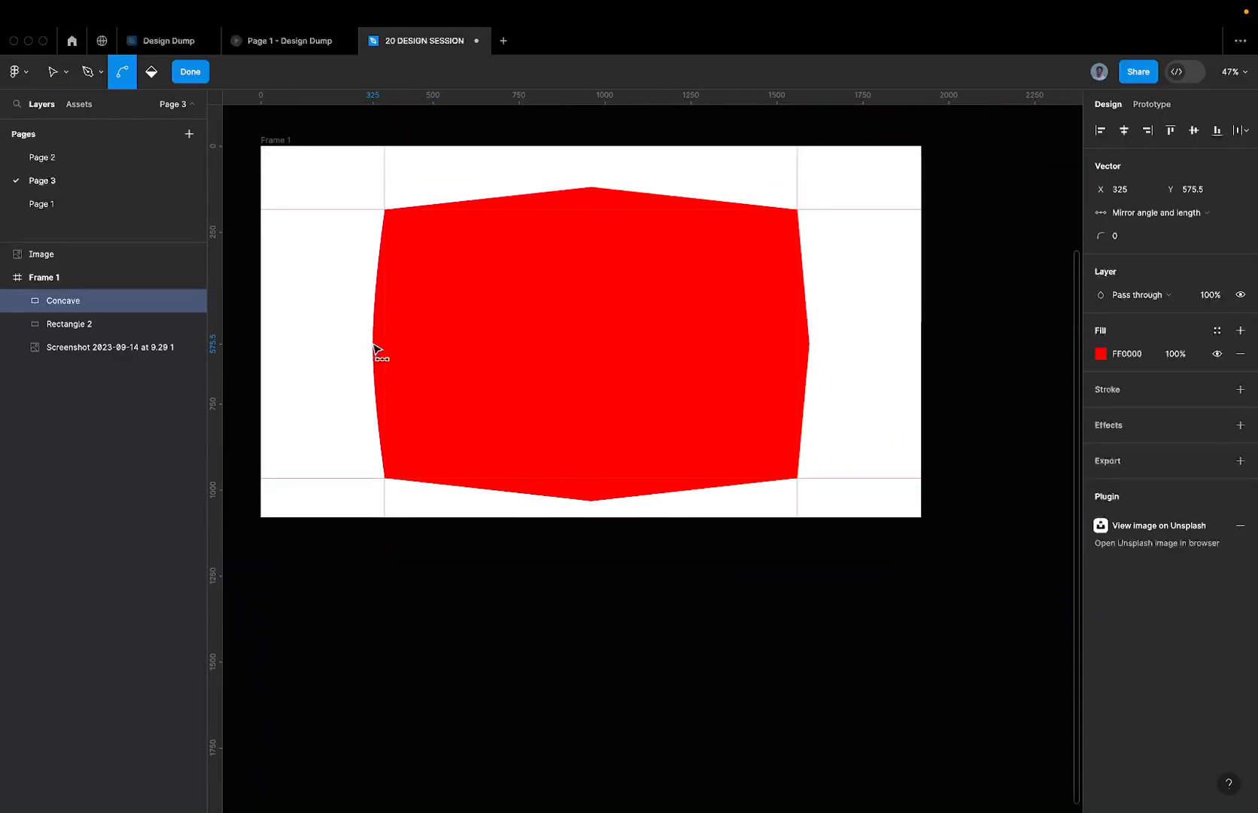
pyautogui.scroll(4, 362, 343)
pyautogui.scroll(-3, 448, 301)
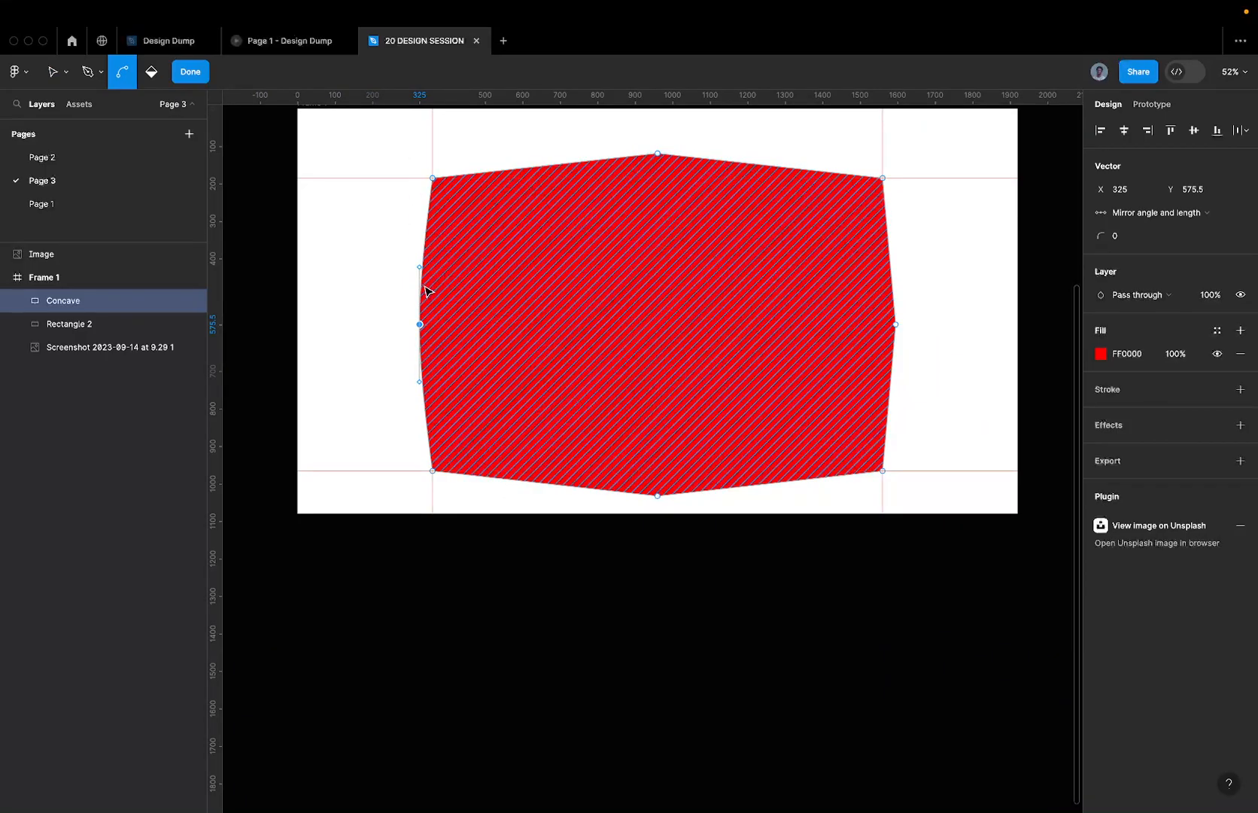
# - Bend Concave's upper, right and lower midpoints into mirrored curves, and finish editing the vector
pyautogui.click(659, 154)
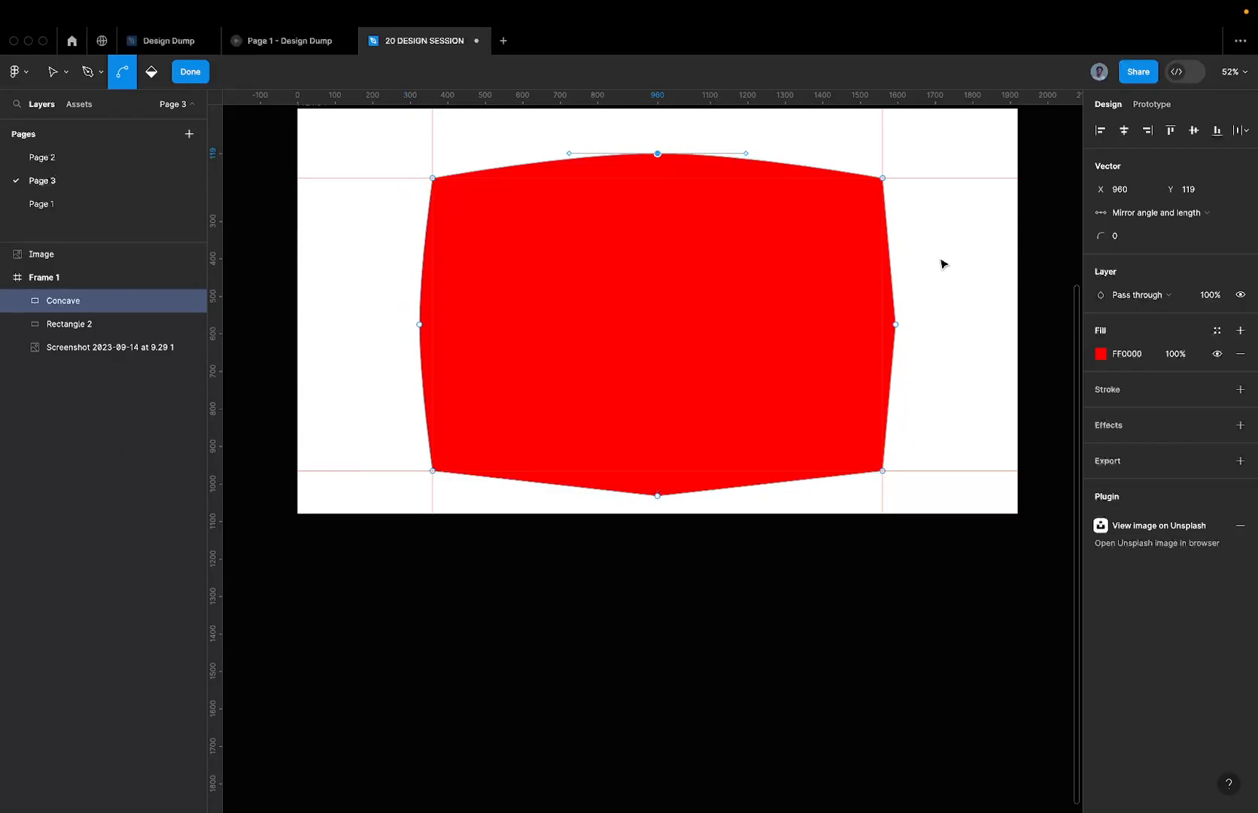
pyautogui.click(895, 325)
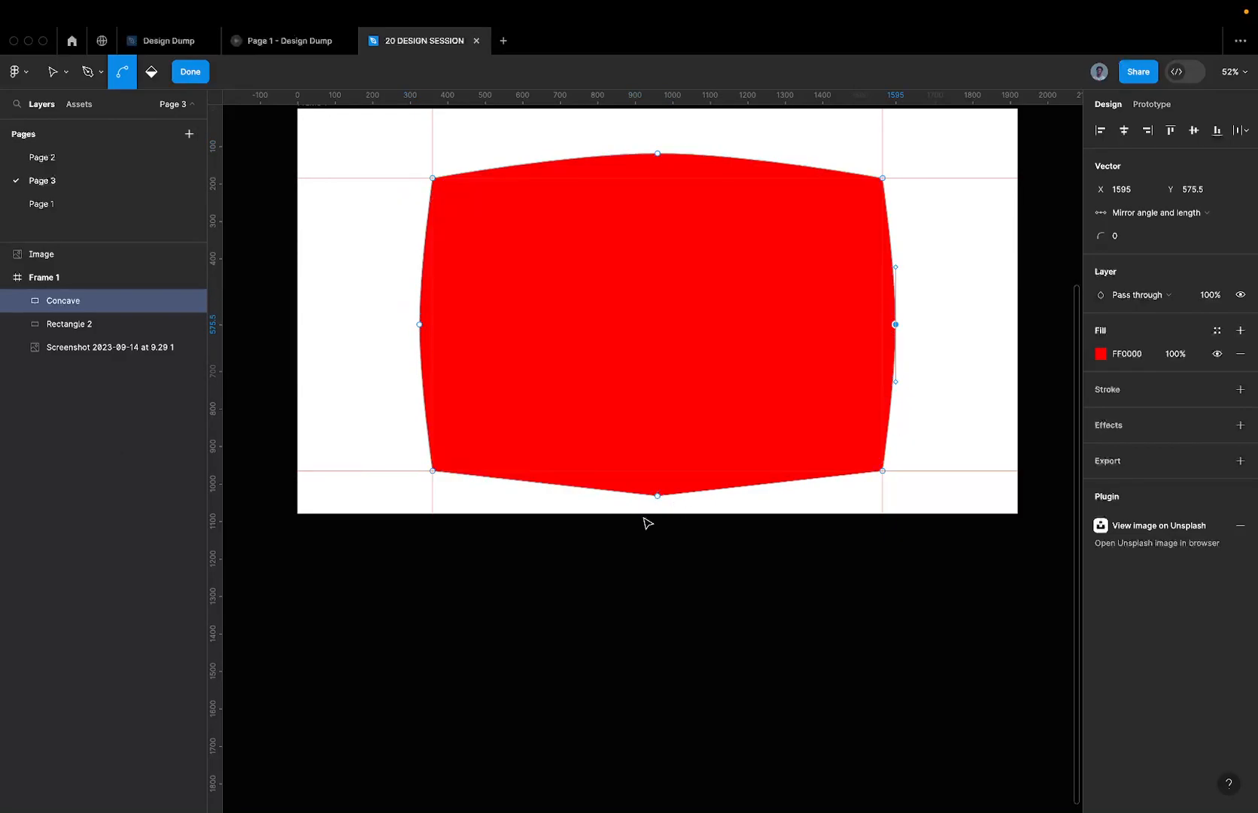
pyautogui.click(657, 496)
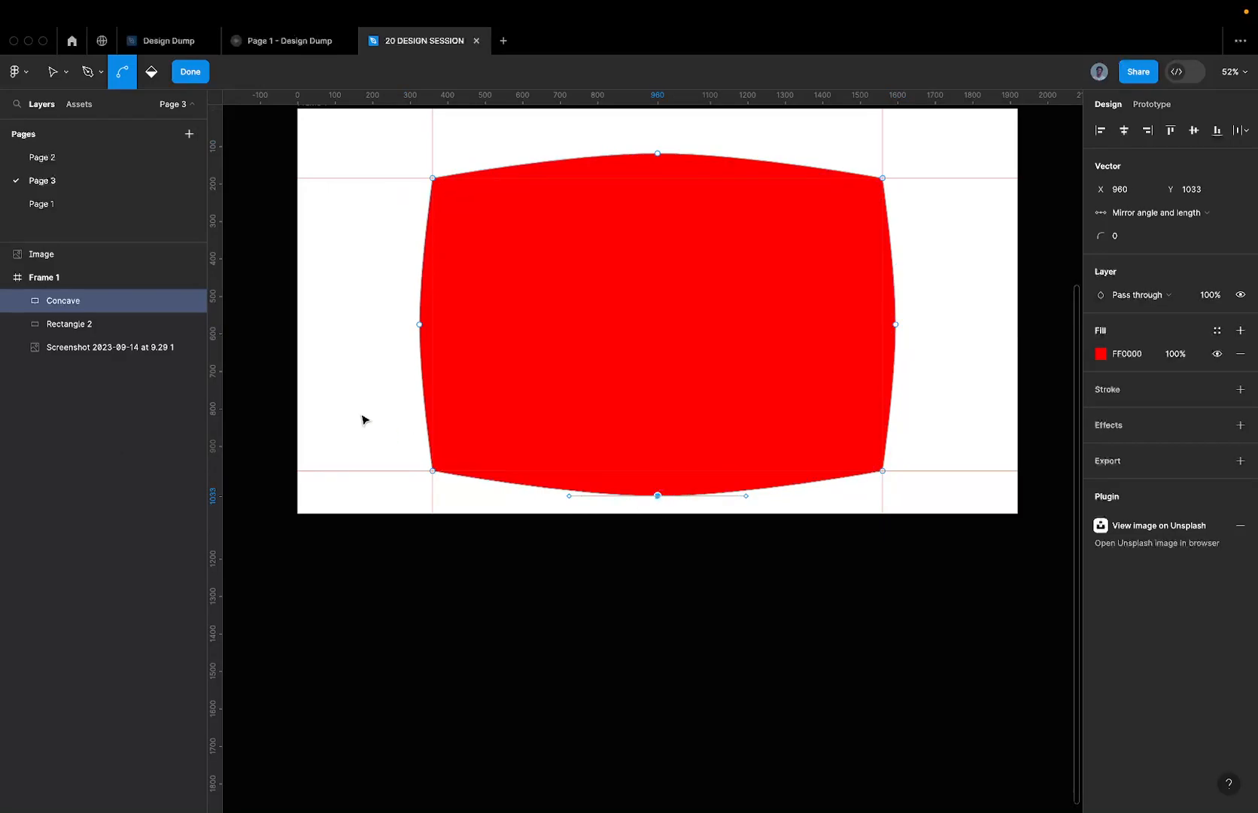
pyautogui.press('Escape')
pyautogui.press('Escape')
pyautogui.scroll(-1, 318, 371)
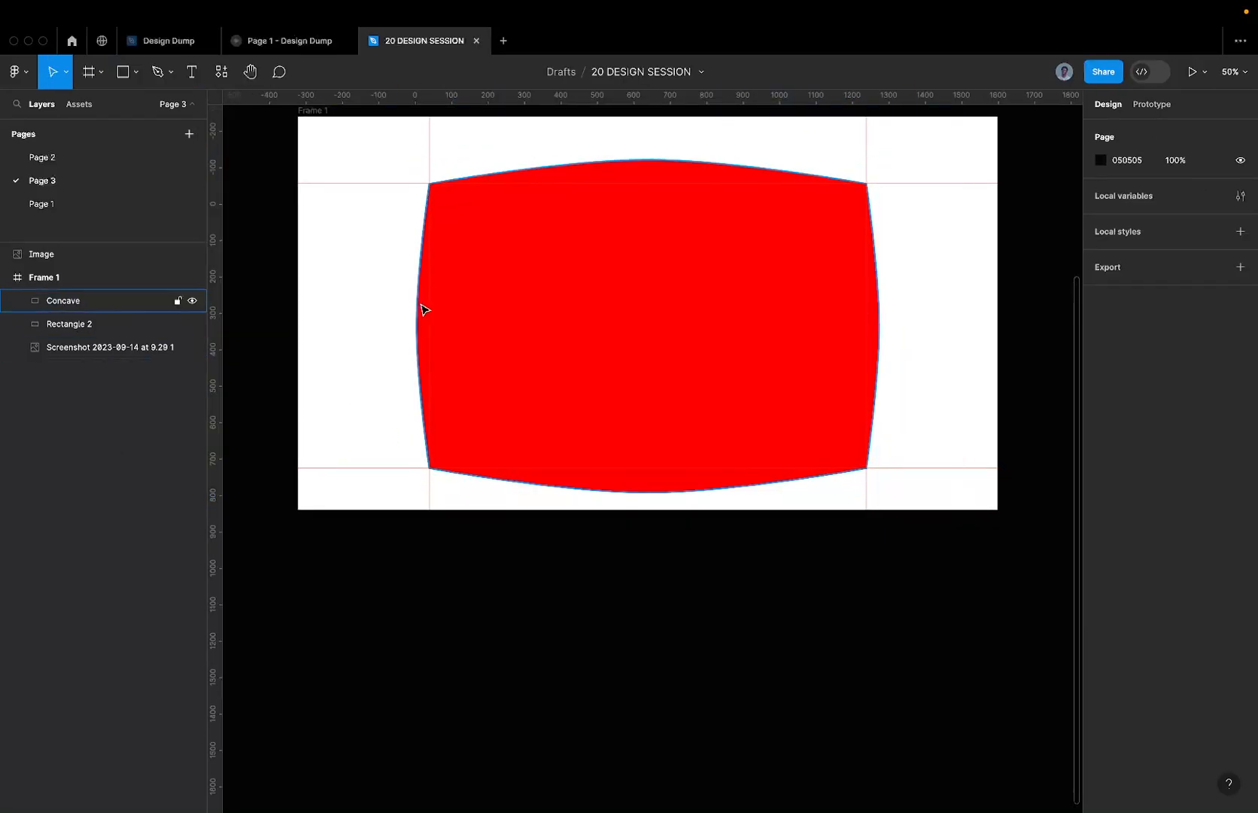
# - Try moving Concave up and to the left within Frame 1, and undo the move
pyautogui.click(528, 312)
pyautogui.scroll(-3, 528, 312)
pyautogui.moveTo(544, 311)
pyautogui.mouseDown()
pyautogui.moveTo(495, 326)
pyautogui.moveTo(623, 312)
pyautogui.moveTo(560, 308)
pyautogui.mouseUp()
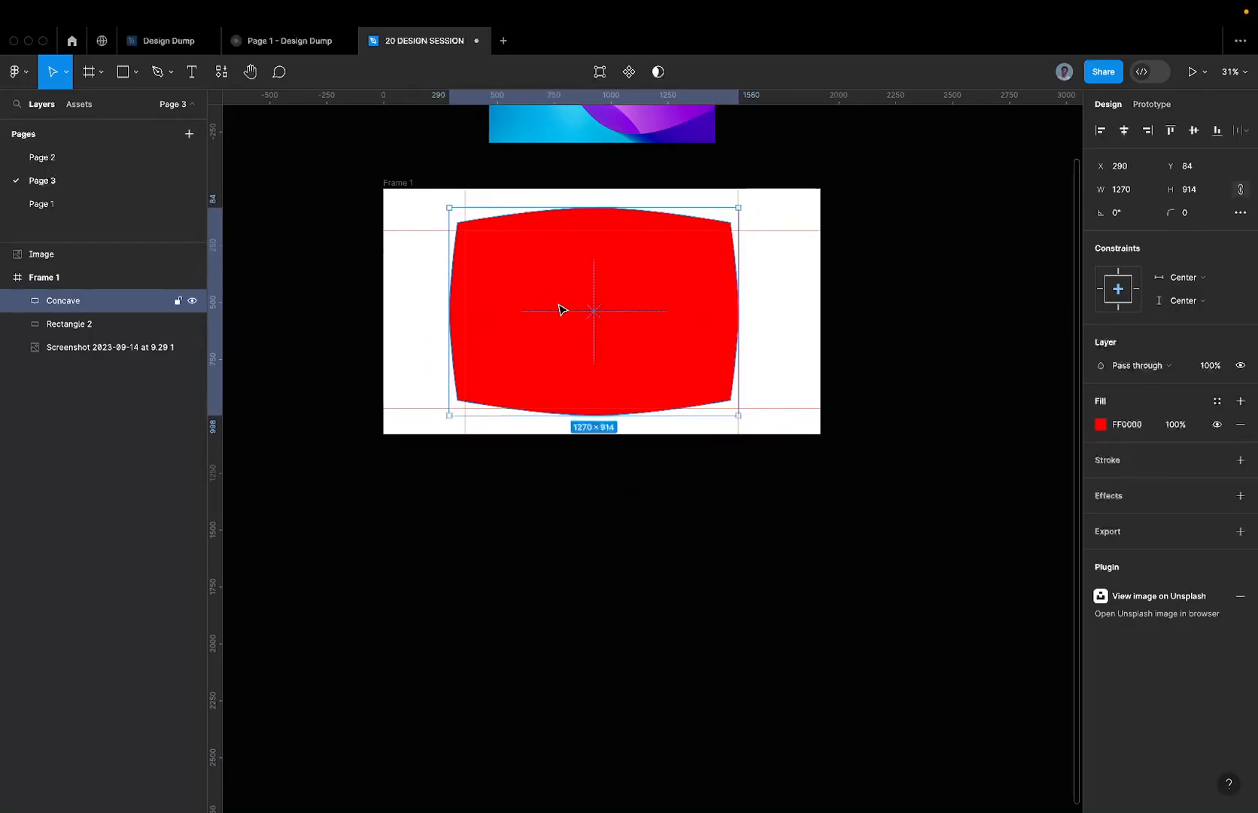
pyautogui.press('super+z')
pyautogui.press('super+z')
pyautogui.press('super+z')
pyautogui.press('super+z')
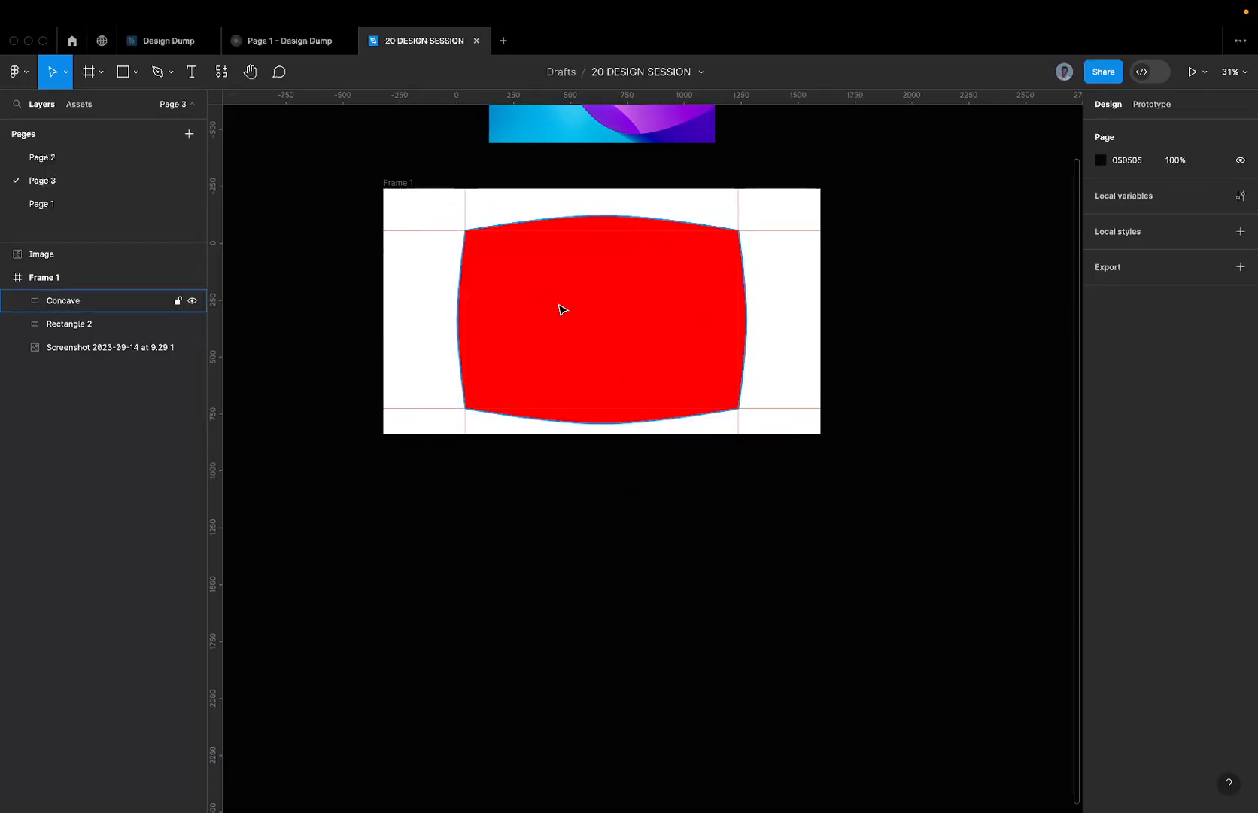
# - Restore the opacity of the screenshot layer behind Concave to 100%
pyautogui.click(408, 258)
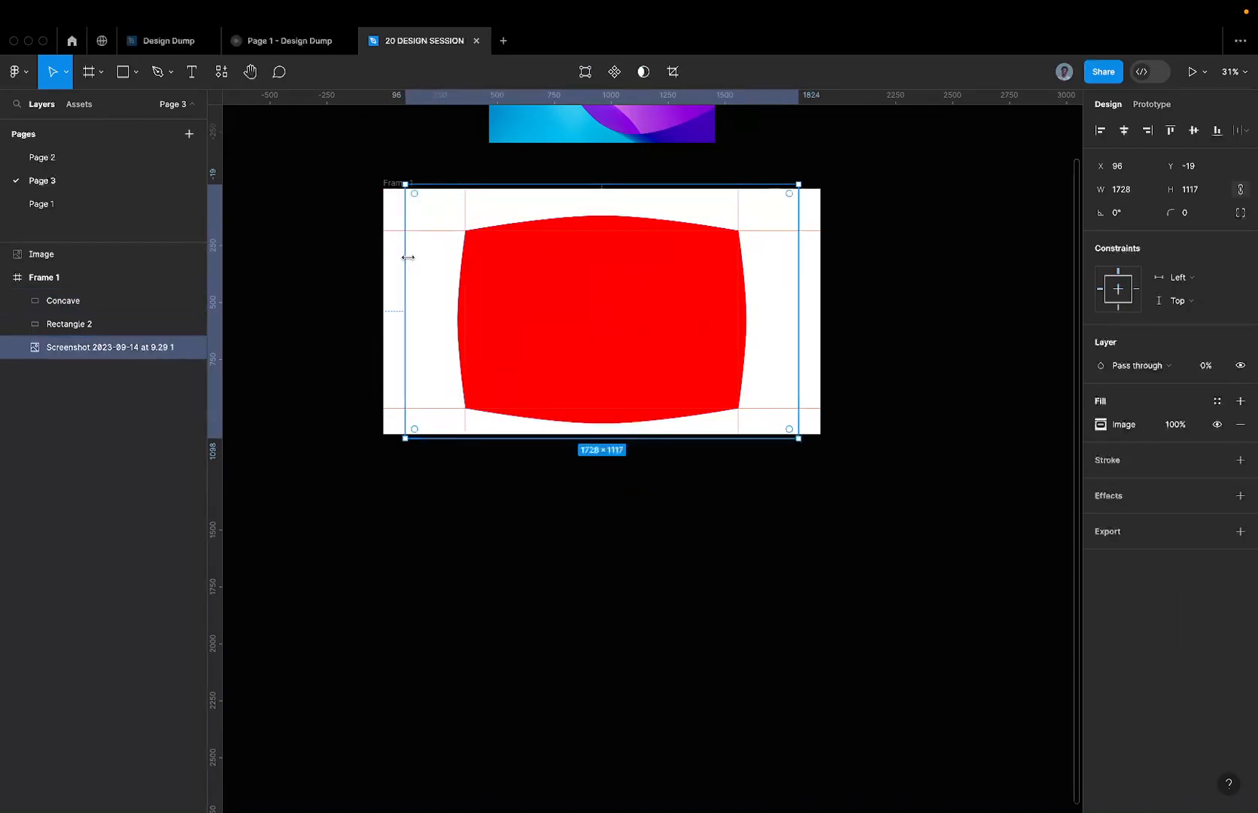
pyautogui.press('0')
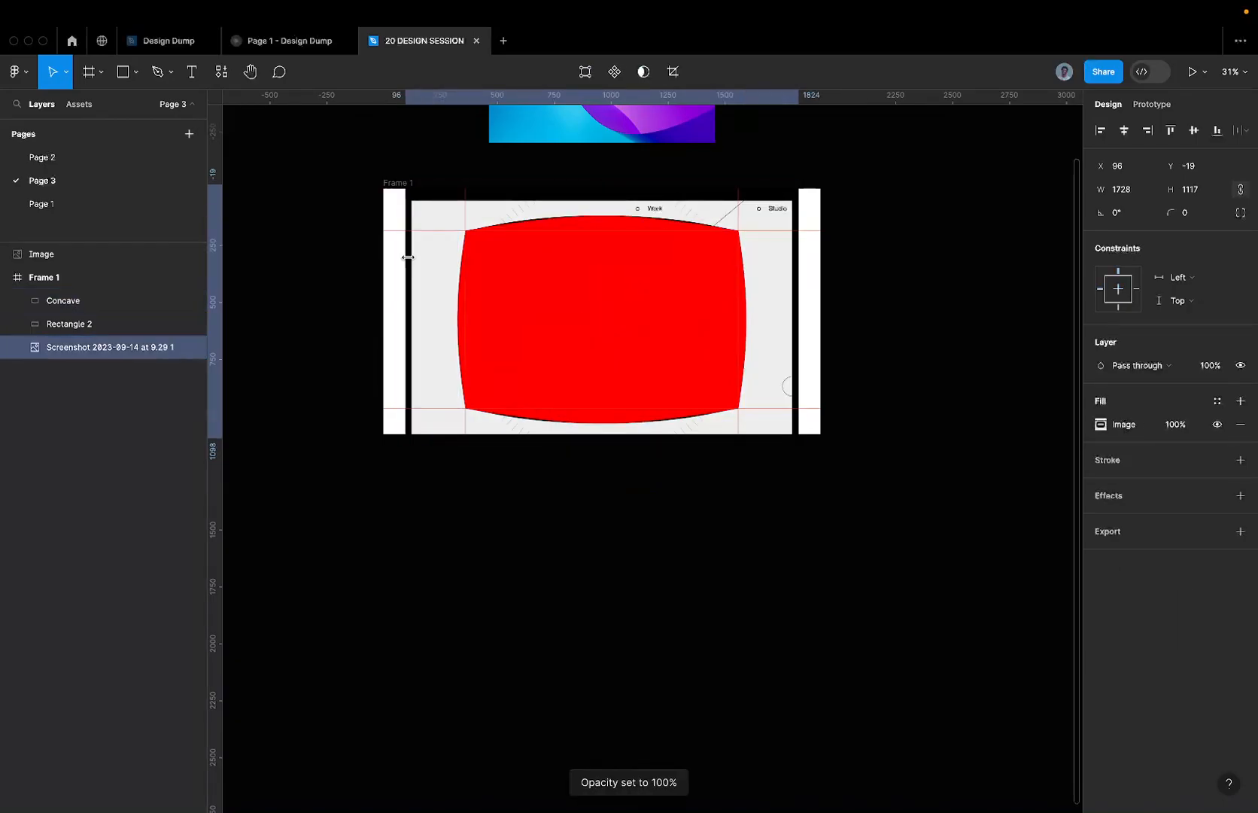
pyautogui.hotkey('shift', '2')
# - Compare Concave's upper edge with the black curve at 30% and 60% opacity, and return Concave to 100%
pyautogui.click(516, 228)
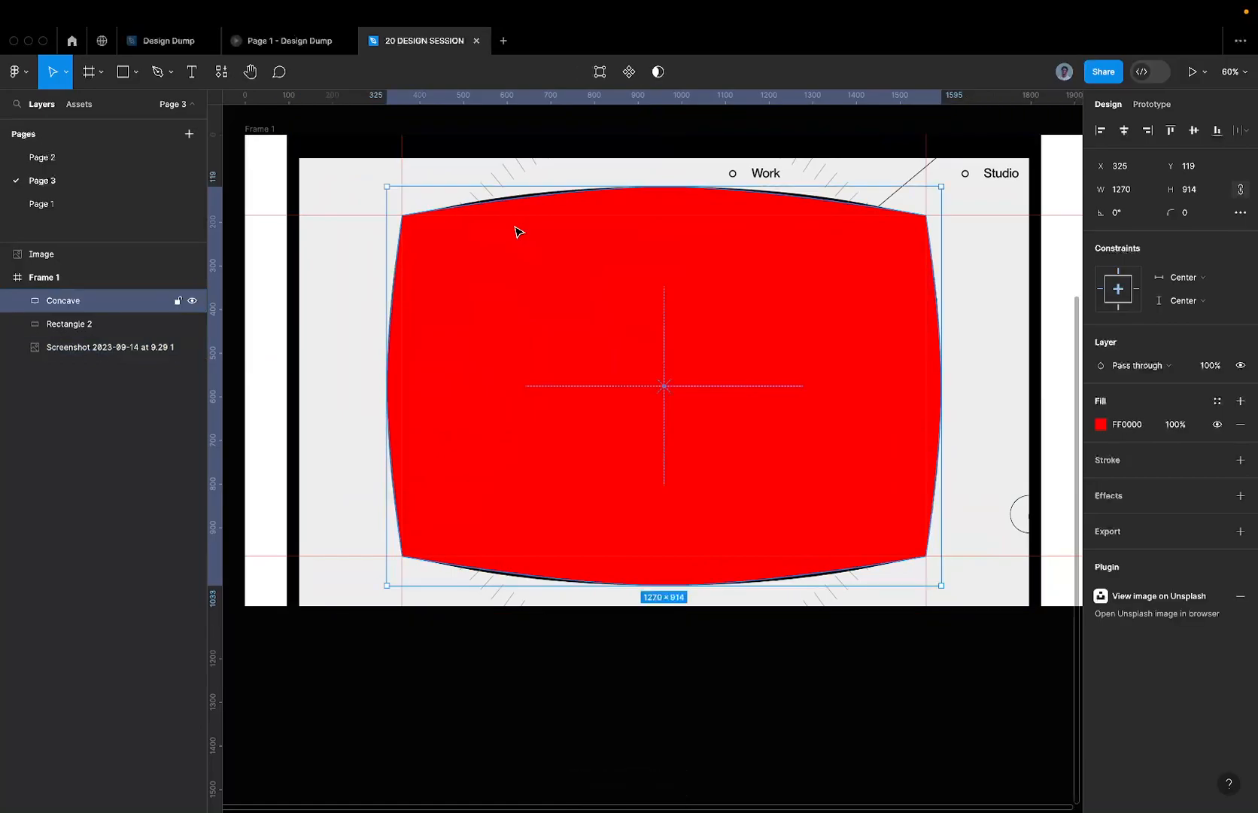
pyautogui.scroll(5, 562, 180)
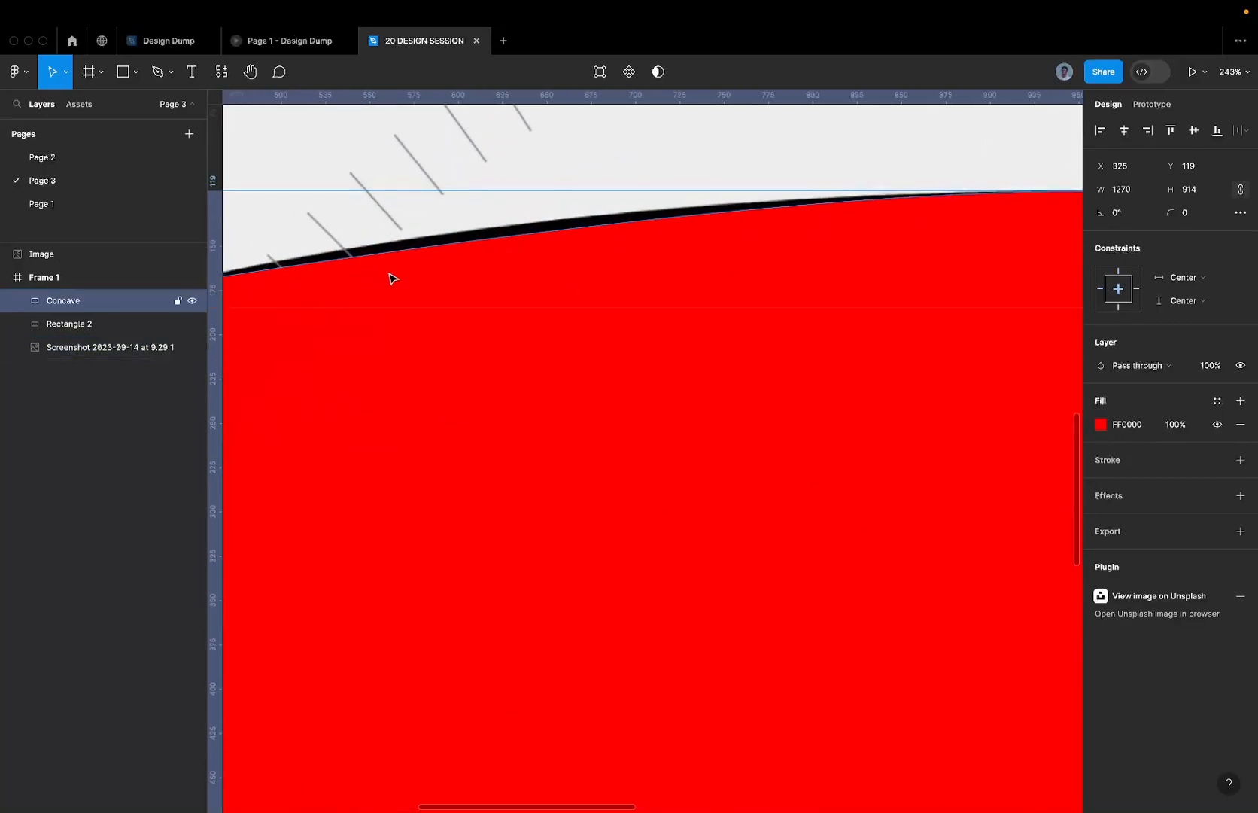
pyautogui.scroll(-5, 392, 278)
pyautogui.scroll(3, 531, 272)
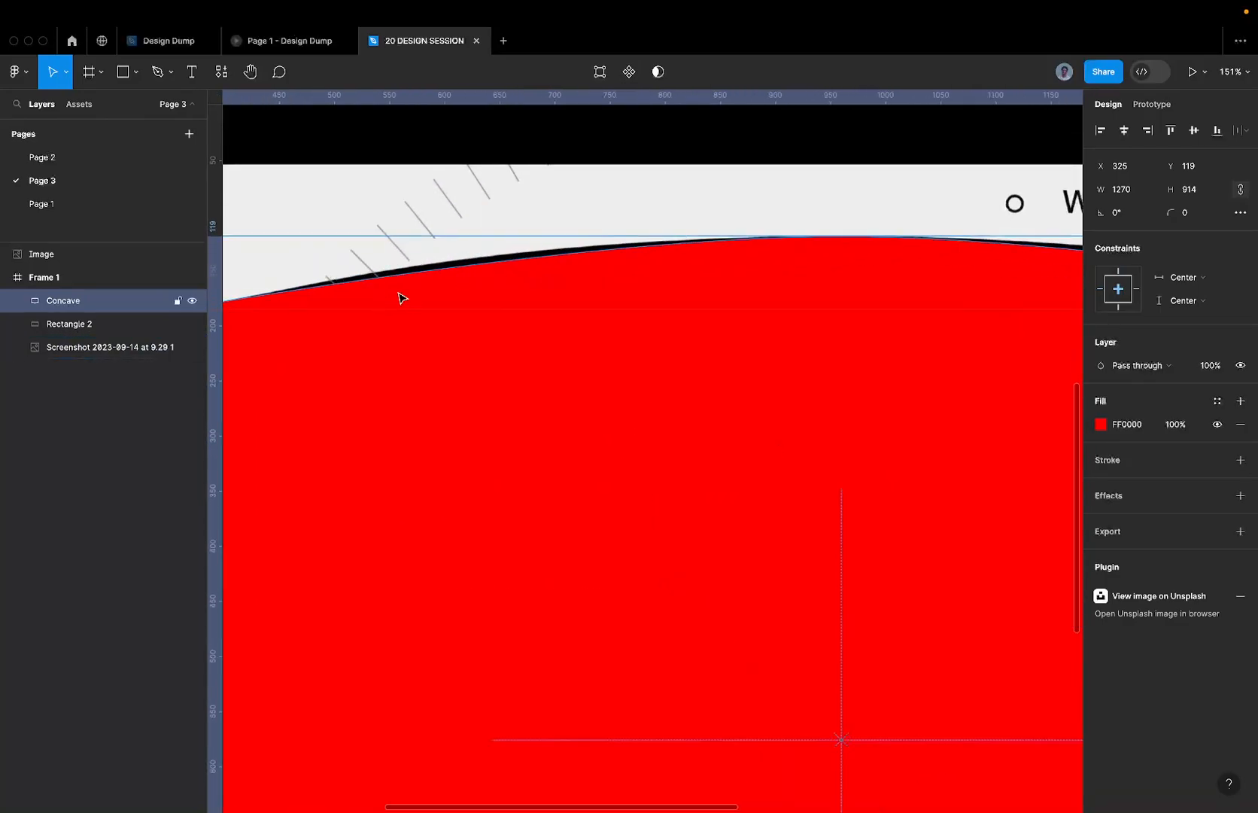
pyautogui.scroll(-3, 472, 236)
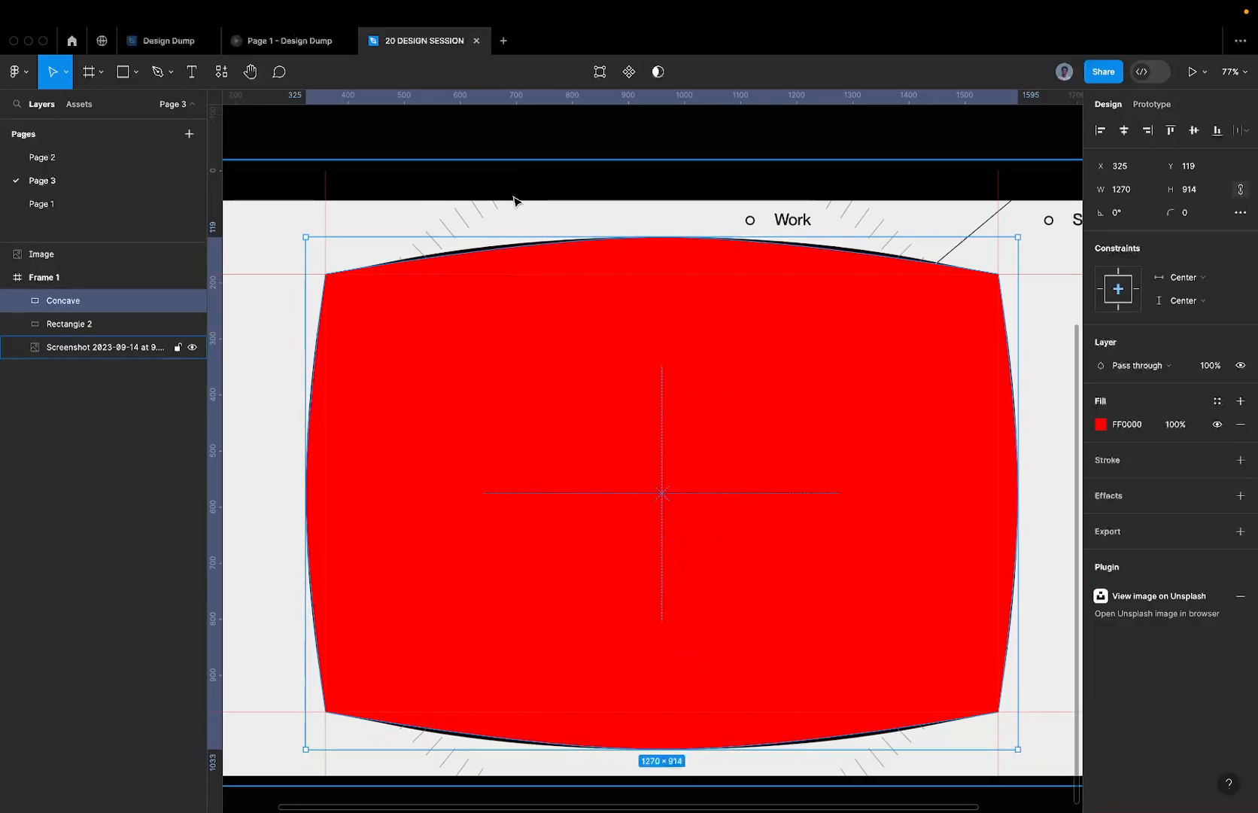
pyautogui.scroll(2, 514, 200)
pyautogui.press('3')
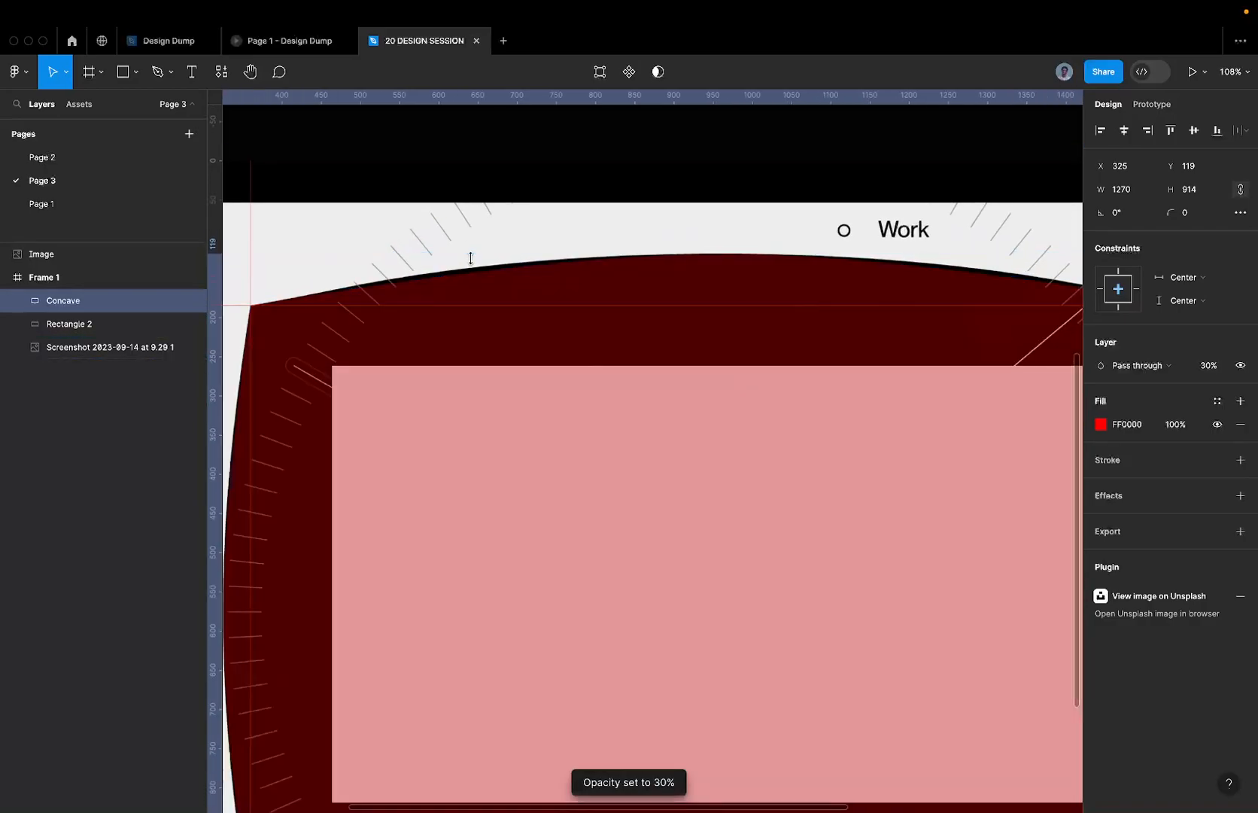
pyautogui.press('6')
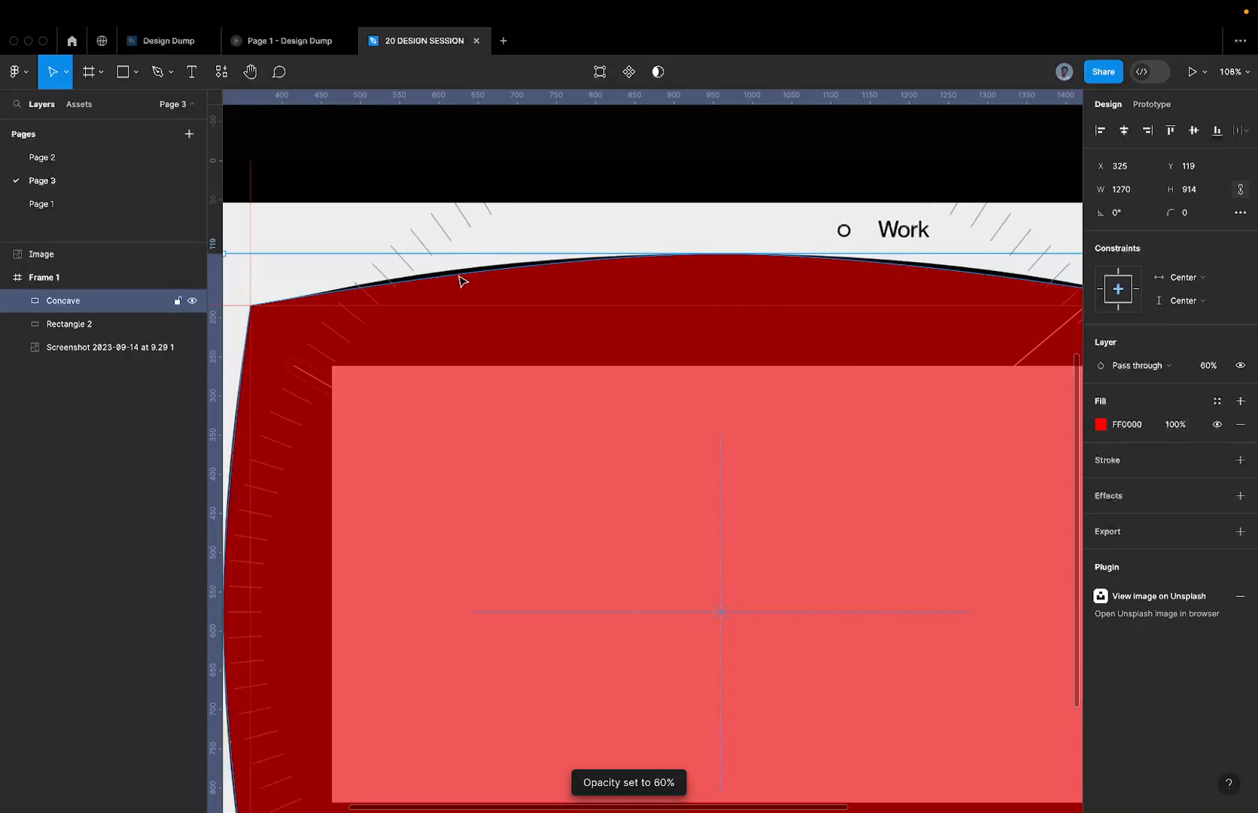
pyautogui.scroll(3, 461, 281)
pyautogui.press('3')
pyautogui.press('0')
# - Extend the mirrored curve handles of Concave's upper midpoint outward, moving the left handle to X 634.27
pyautogui.scroll(-2, 414, 273)
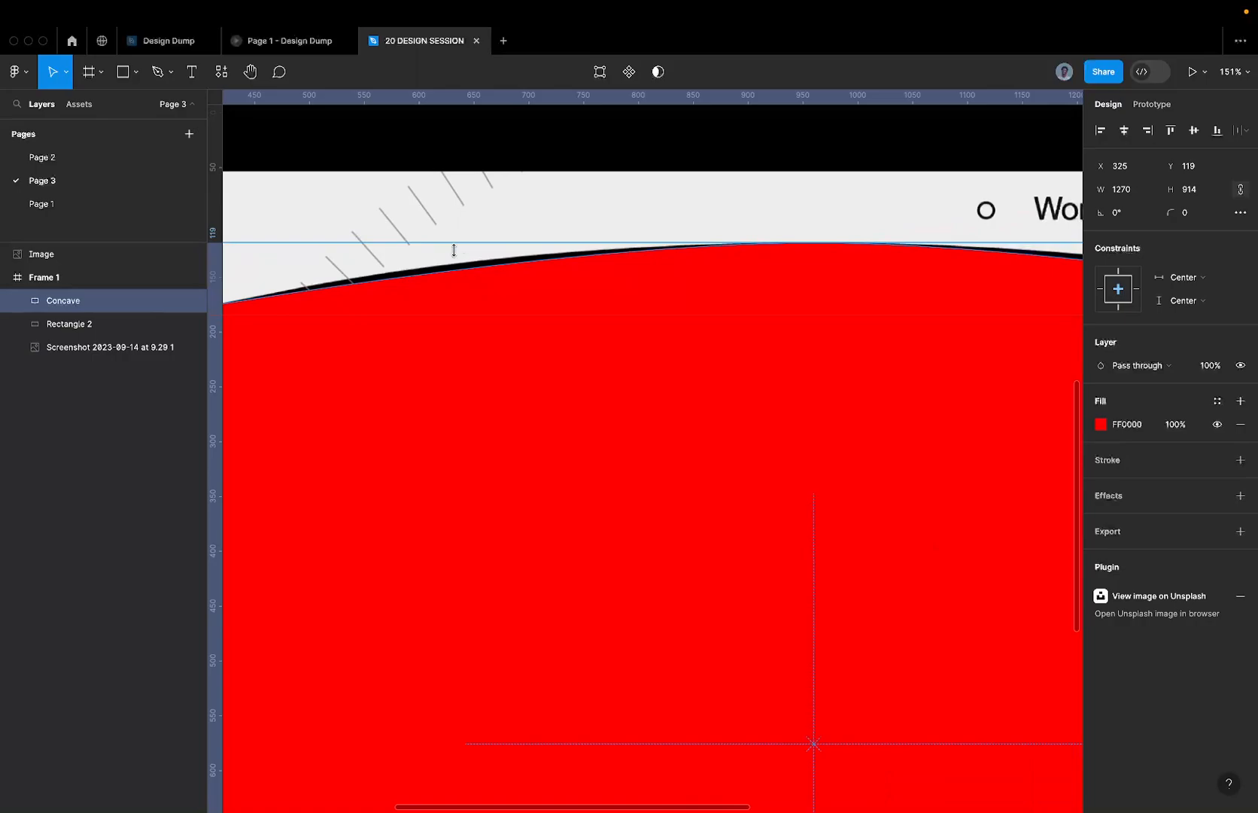
pyautogui.scroll(-2, 509, 238)
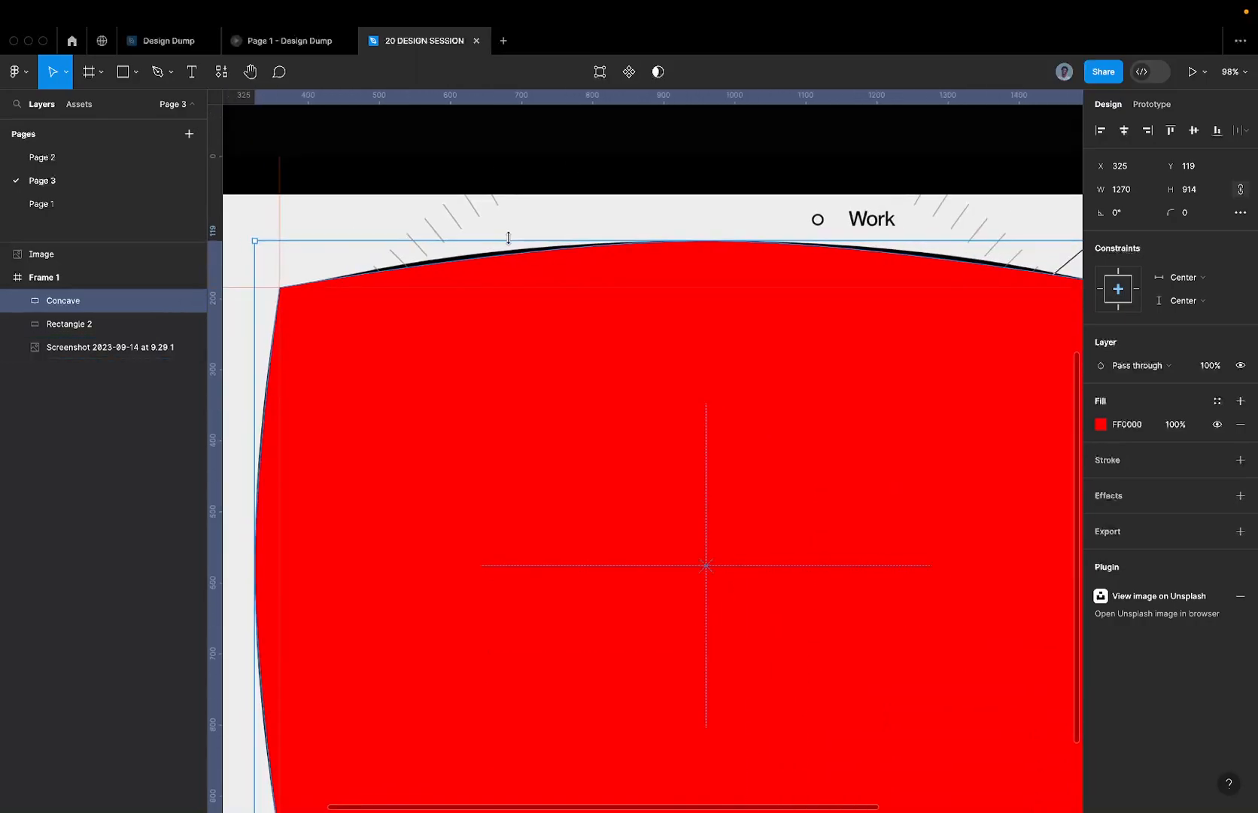
pyautogui.doubleClick(595, 243)
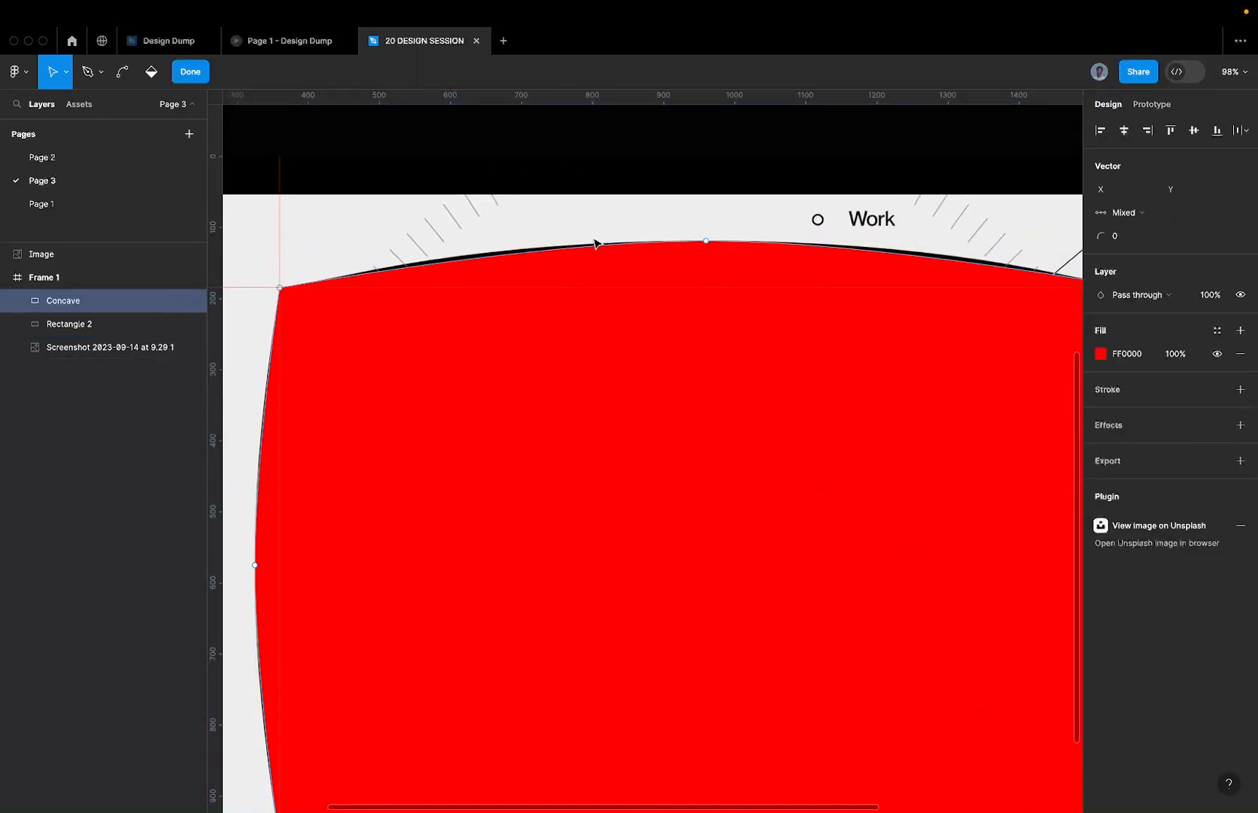
pyautogui.click(706, 241)
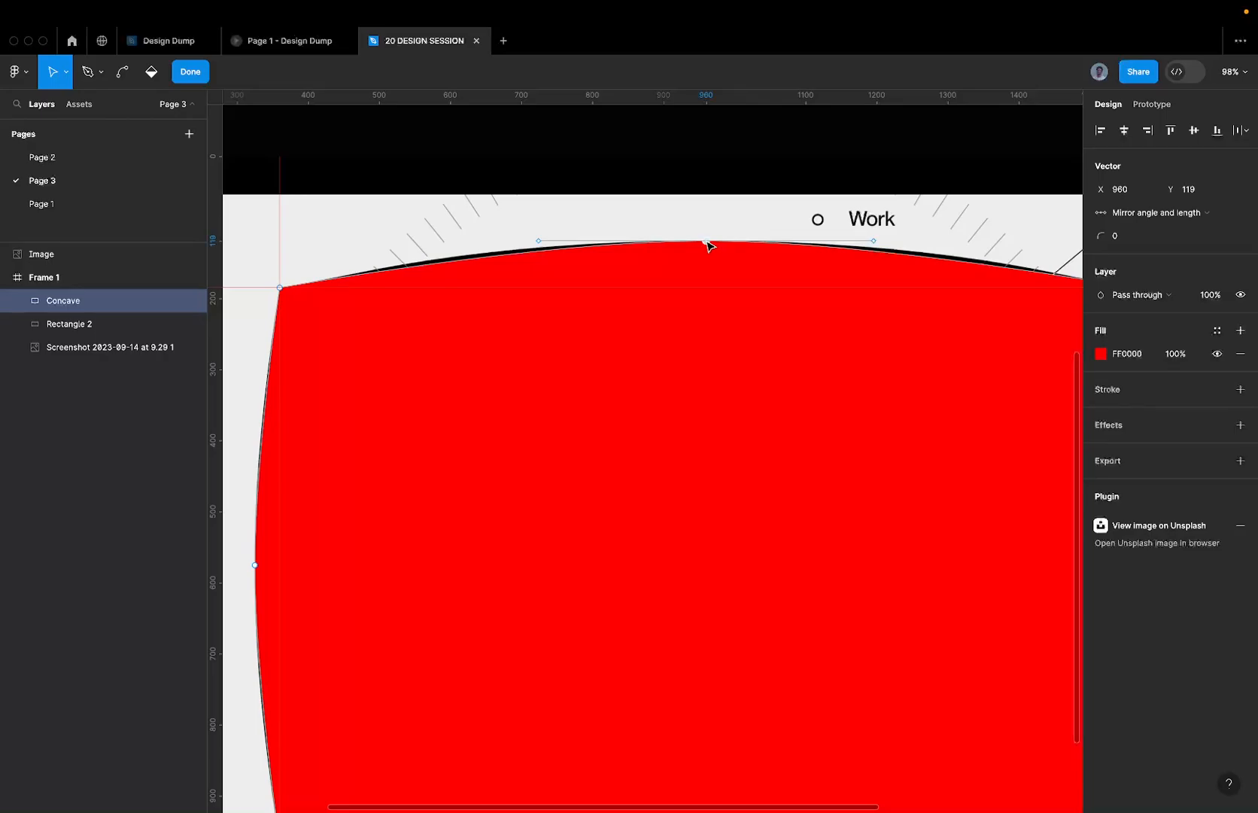
pyautogui.click(540, 242)
pyautogui.hotkey('shift', 'Left')
pyautogui.hotkey('shift', 'Left')
pyautogui.hotkey('shift', 'Left')
pyautogui.hotkey('shift', 'Left')
pyautogui.hotkey('shift', 'Left')
pyautogui.hotkey('shift', 'Left')
pyautogui.hotkey('shift', 'Left')
pyautogui.hotkey('shift', 'Left')
pyautogui.hotkey('shift', 'Left')
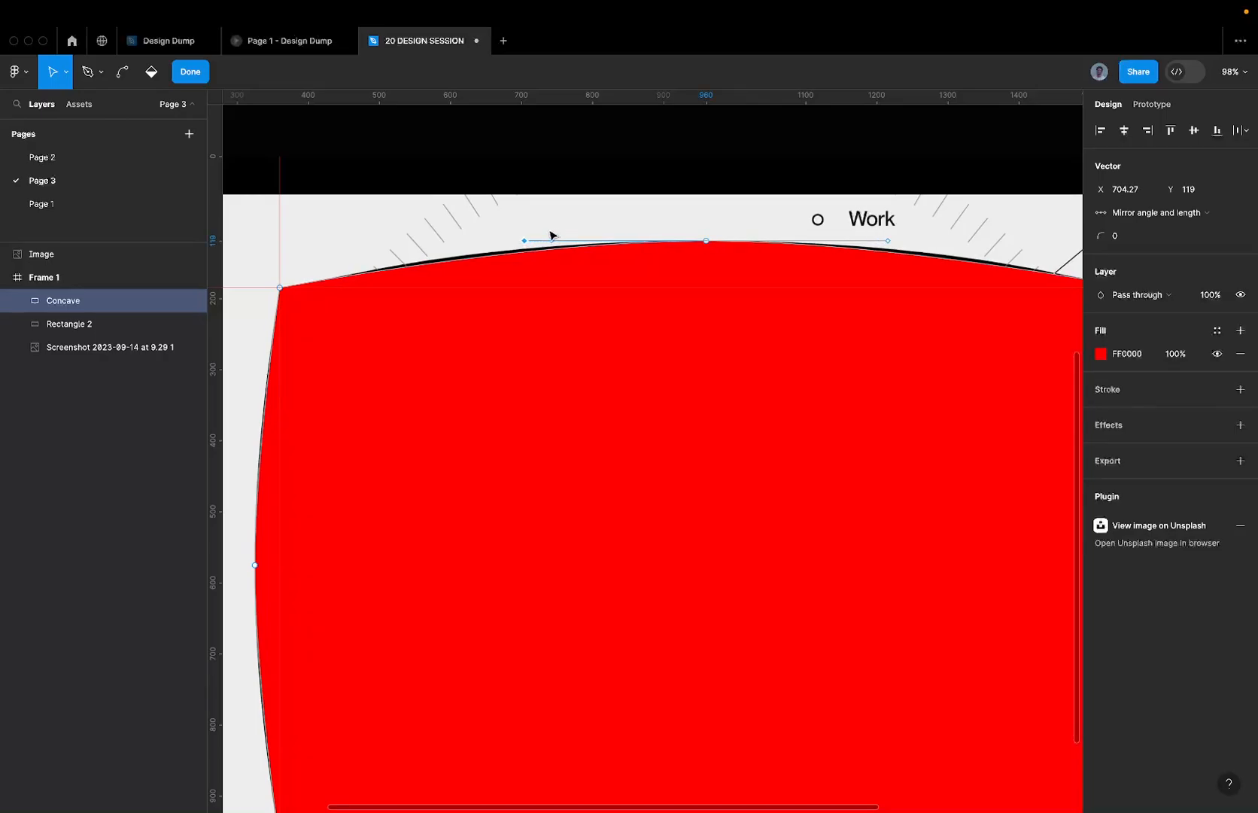
pyautogui.scroll(-3, 550, 235)
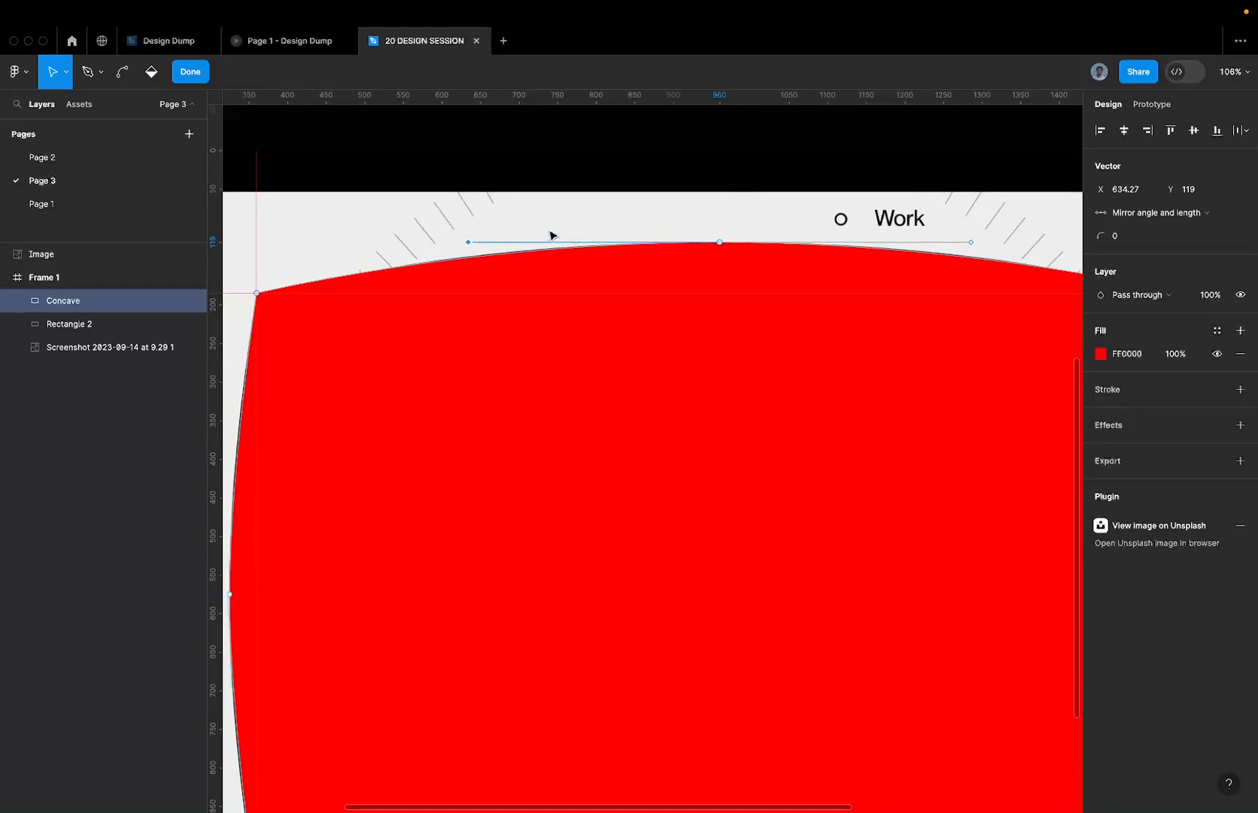
# - Fine-tune Concave's upper curve against the black outline by nudging the left handle outward to X 619.27
pyautogui.scroll(8, 517, 241)
pyautogui.hscroll(2, 482, 249)
pyautogui.scroll(2, 475, 248)
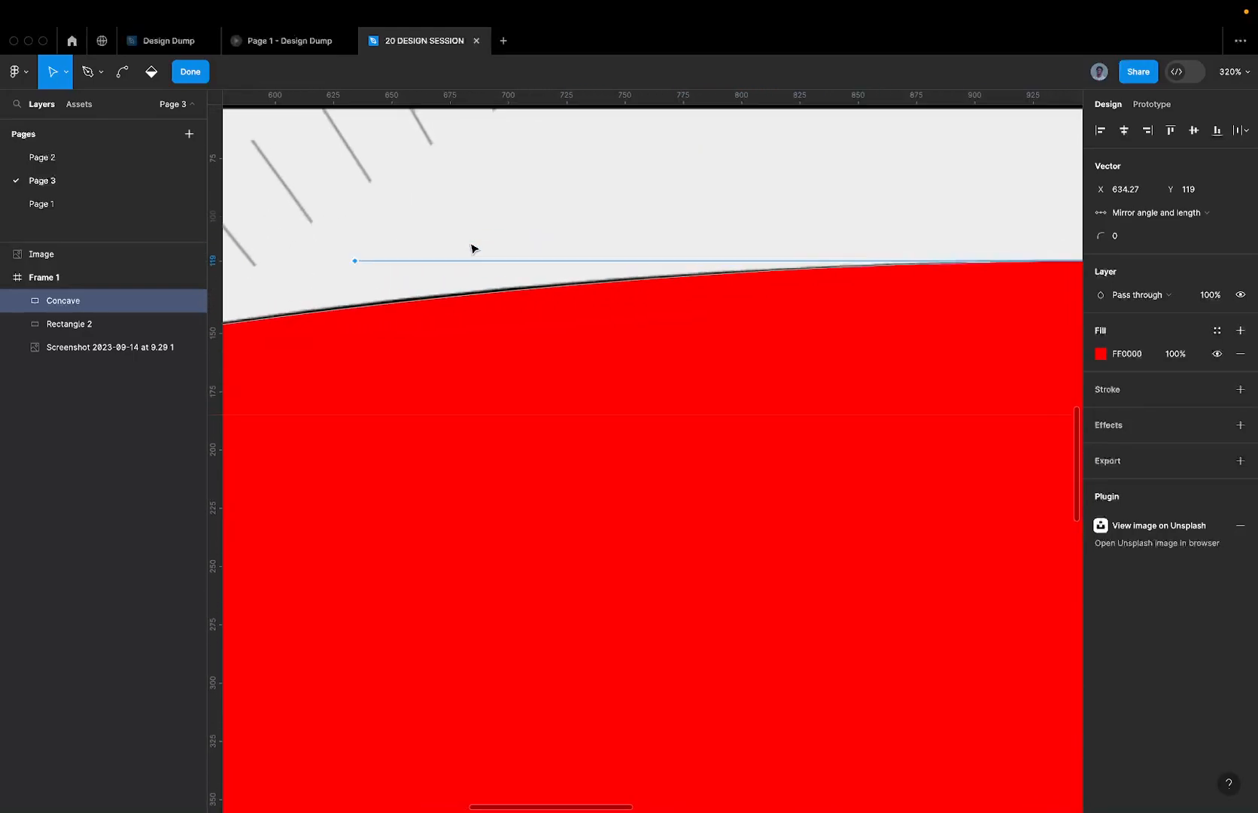
pyautogui.hscroll(-5, 475, 248)
pyautogui.scroll(-3, 474, 249)
pyautogui.hscroll(-2, 474, 248)
pyautogui.scroll(-2, 474, 248)
pyautogui.press('Left')
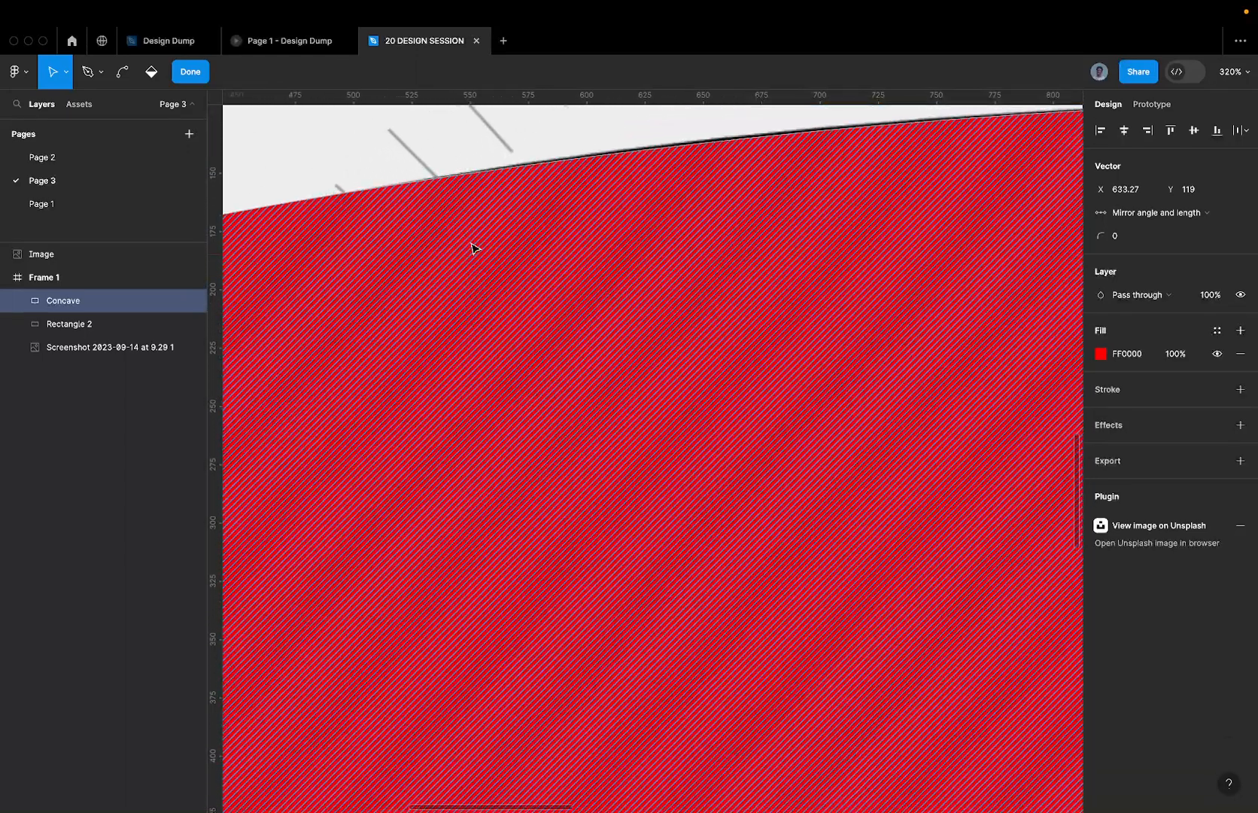
pyautogui.scroll(-5, 474, 248)
pyautogui.scroll(4, 472, 247)
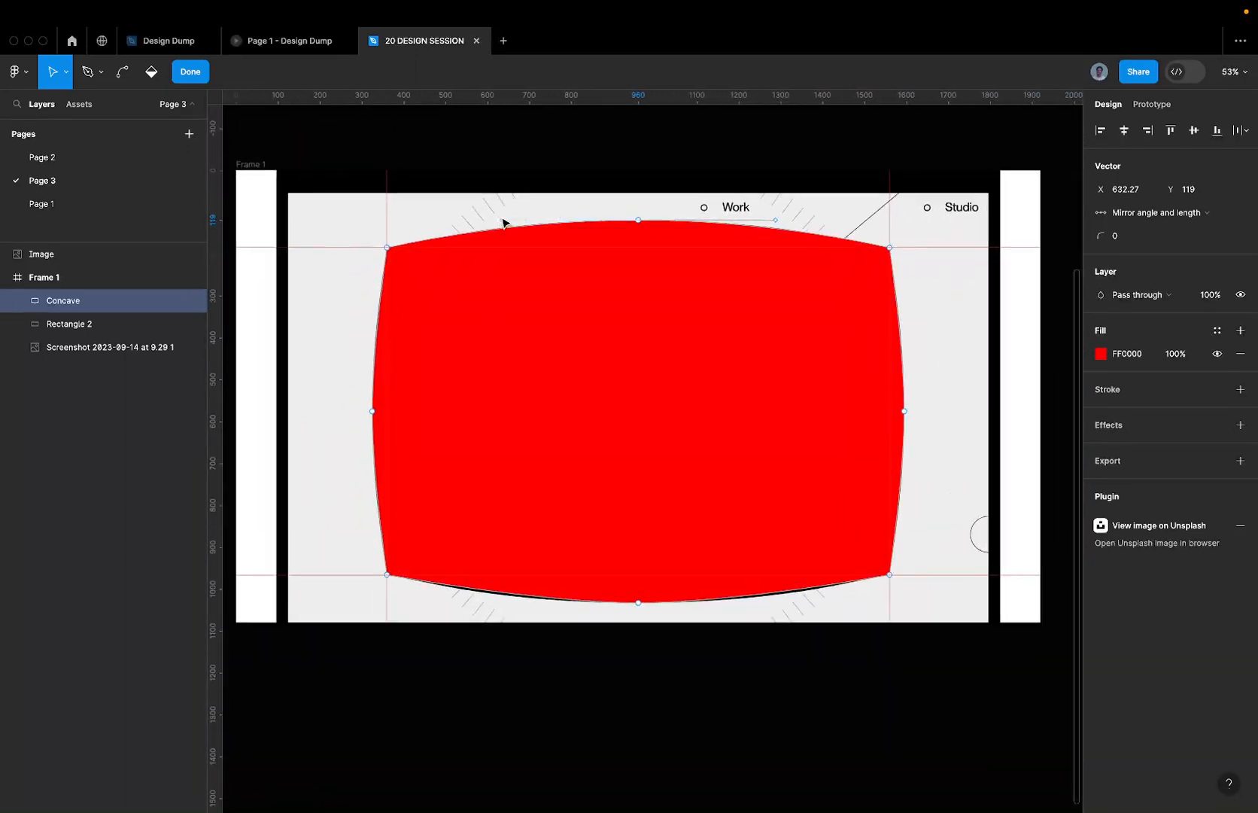
pyautogui.scroll(3, 504, 245)
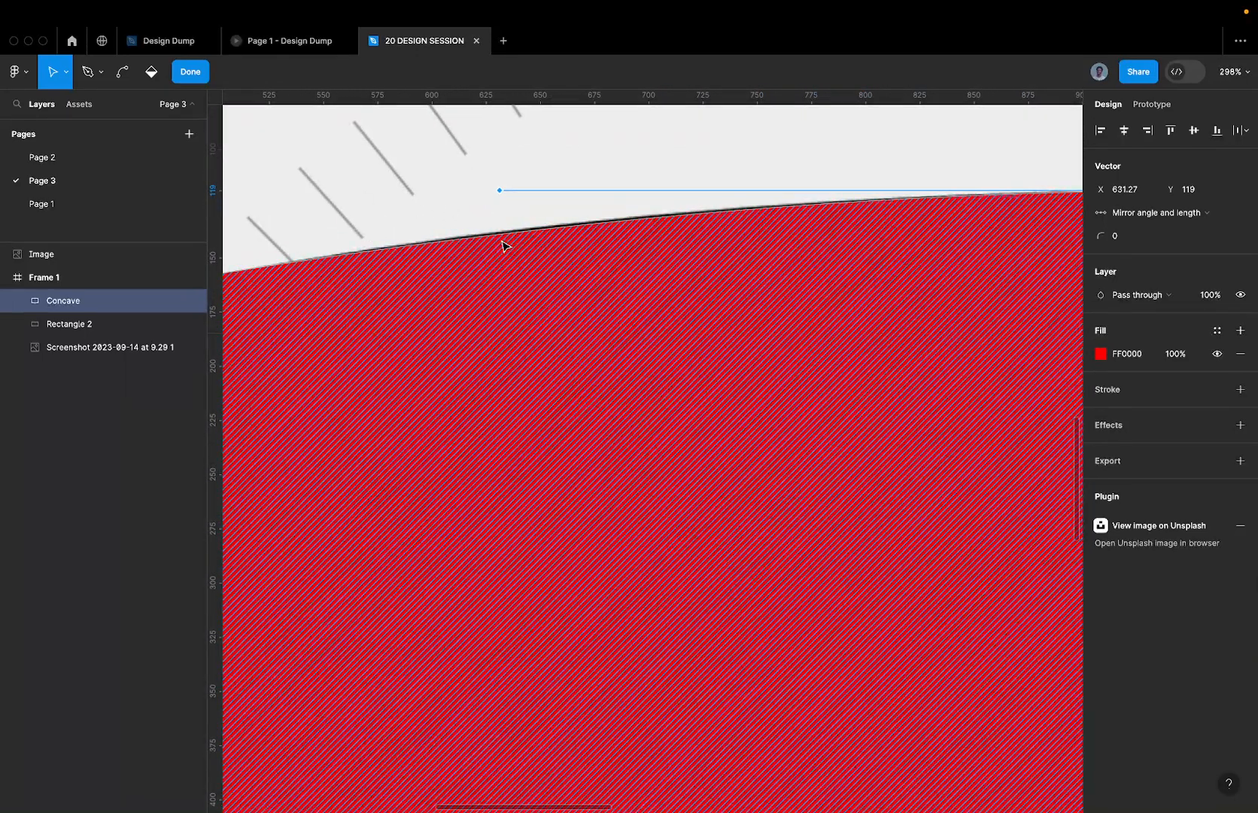
pyautogui.press('Left')
pyautogui.press('Left')
pyautogui.press('Left')
pyautogui.press('Left')
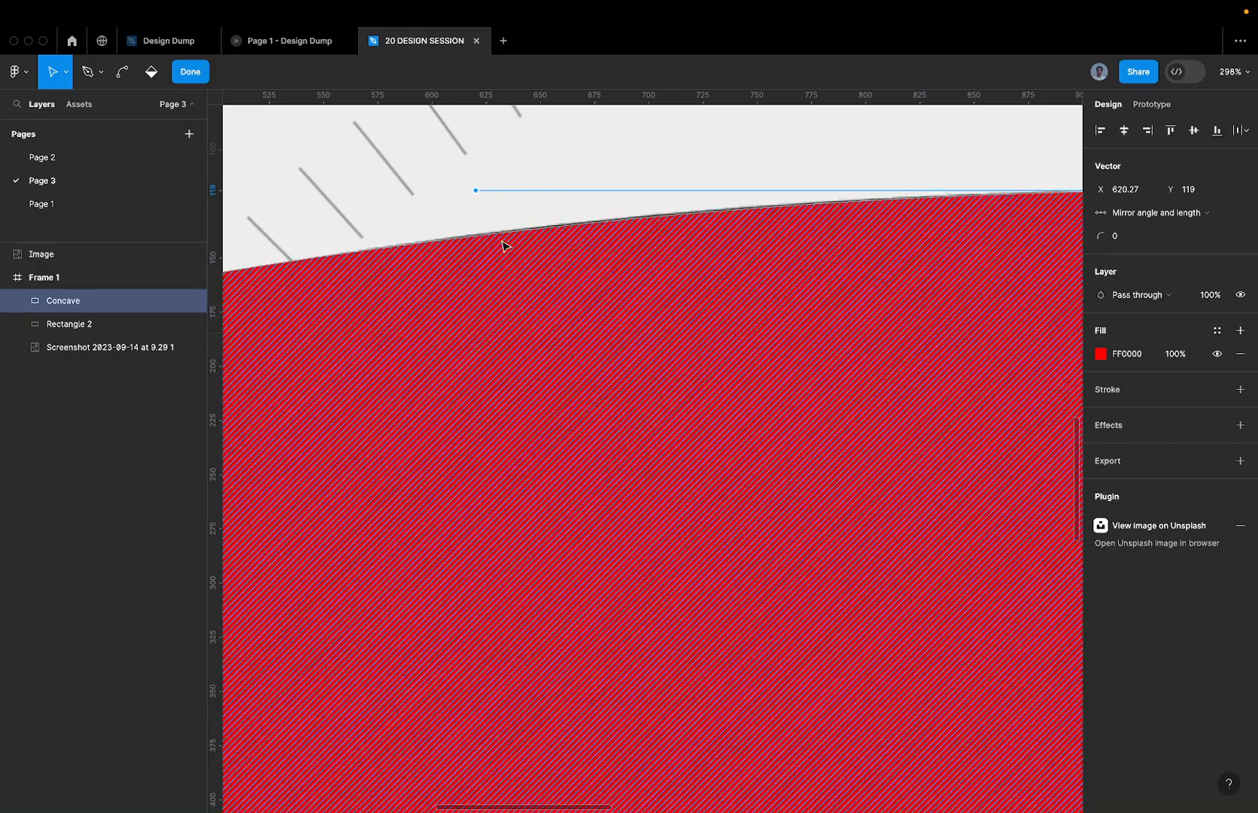
pyautogui.scroll(-5, 504, 246)
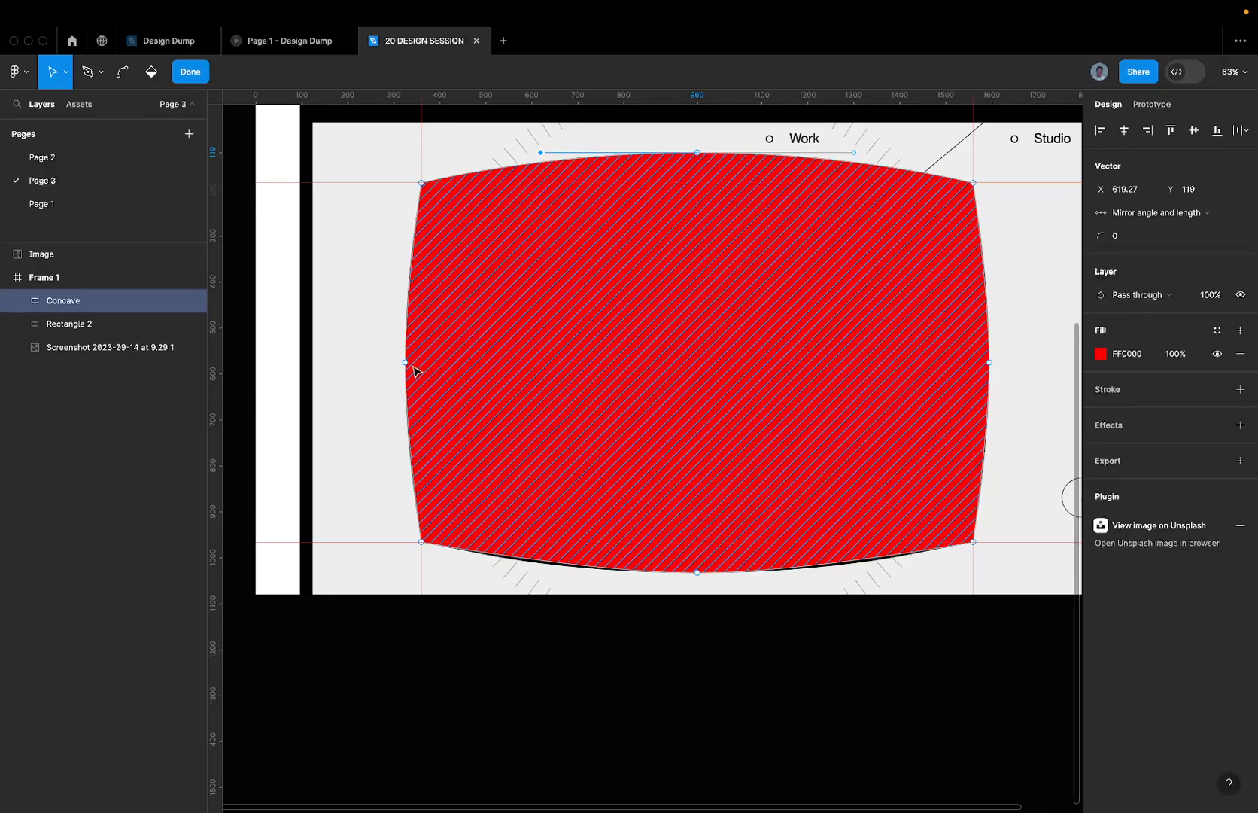
pyautogui.scroll(-3, 553, 275)
pyautogui.hscroll(3, 553, 276)
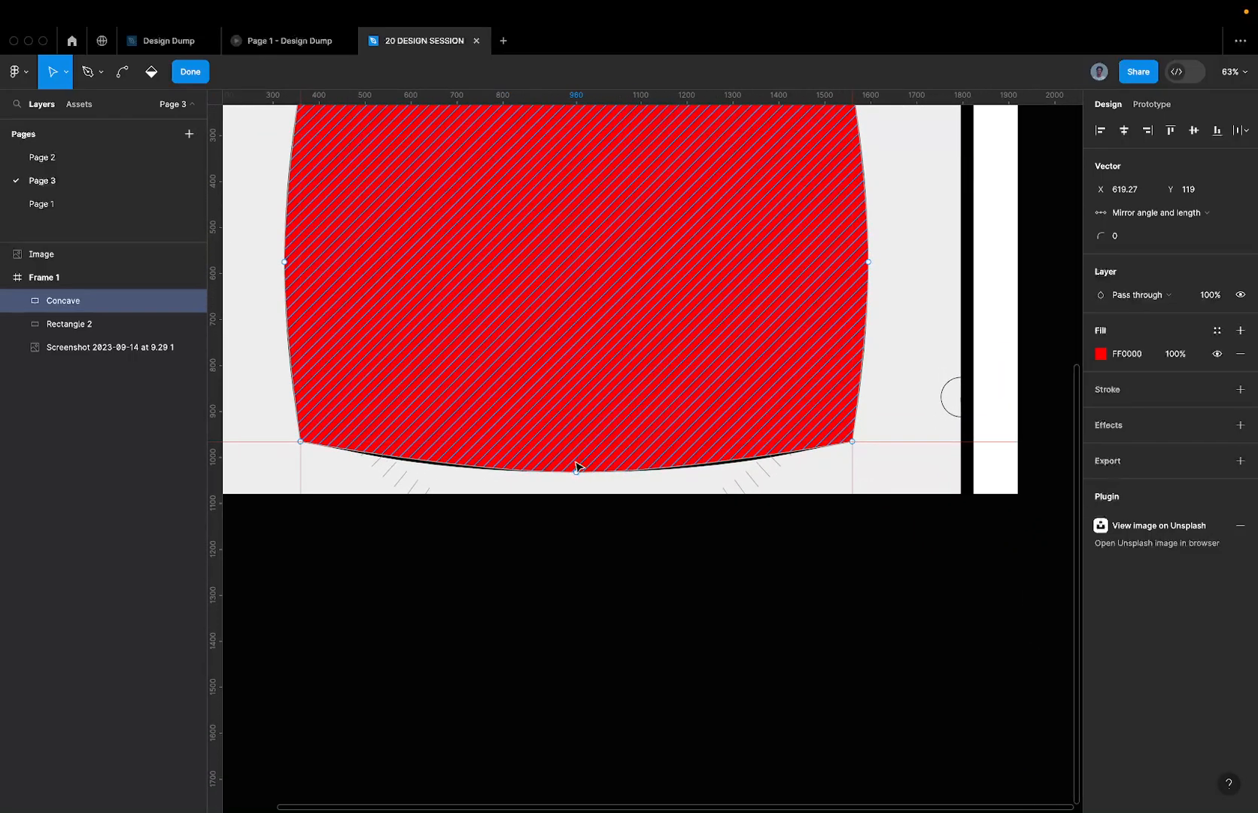
# - Extend the mirrored curve handles of Concave's lower midpoint outward, moving the left handle to X 654.23
pyautogui.click(575, 471)
pyautogui.scroll(5, 576, 476)
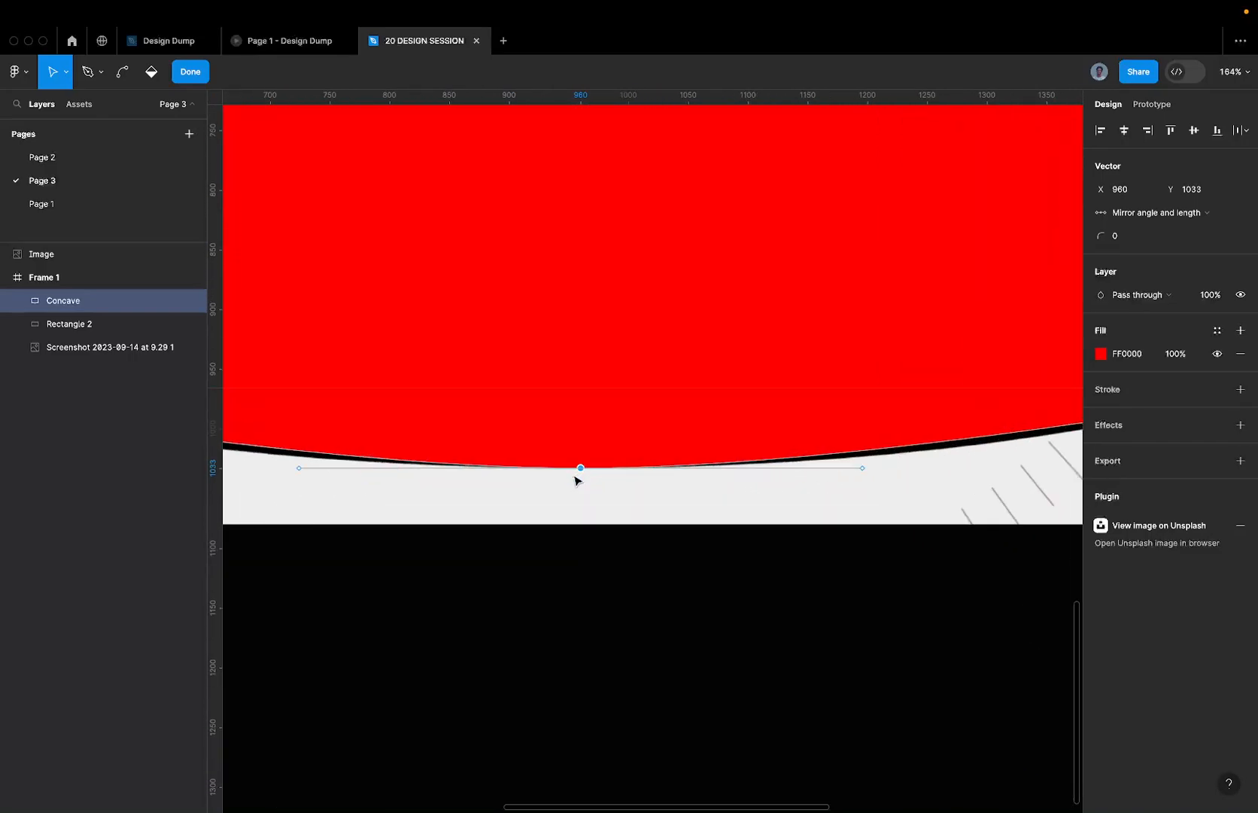
pyautogui.scroll(-5, 441, 447)
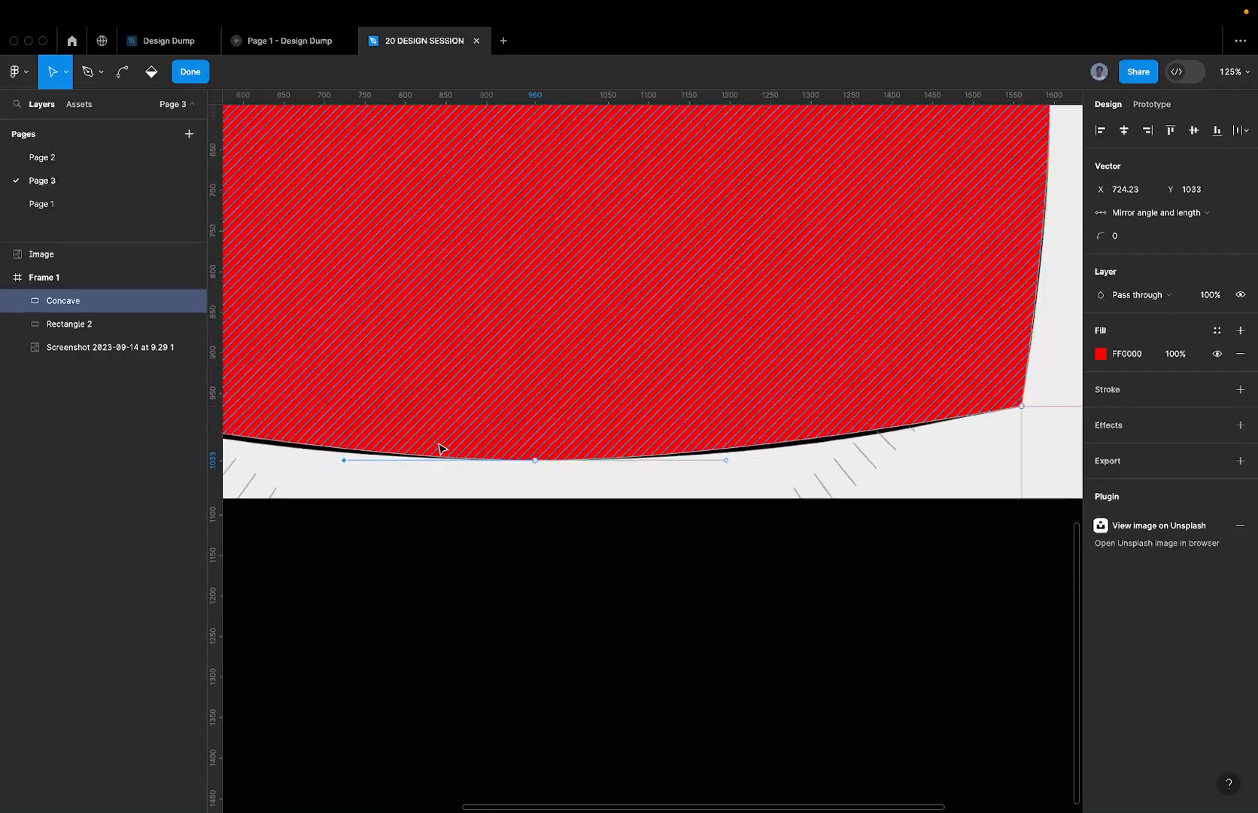
pyautogui.hscroll(-3, 440, 447)
pyautogui.hotkey('shift', 'Left')
pyautogui.hotkey('shift', 'Left')
pyautogui.hotkey('shift', 'Left')
pyautogui.hotkey('shift', 'Left')
pyautogui.hotkey('shift', 'Left')
pyautogui.hotkey('shift', 'Left')
pyautogui.hotkey('shift', 'Left')
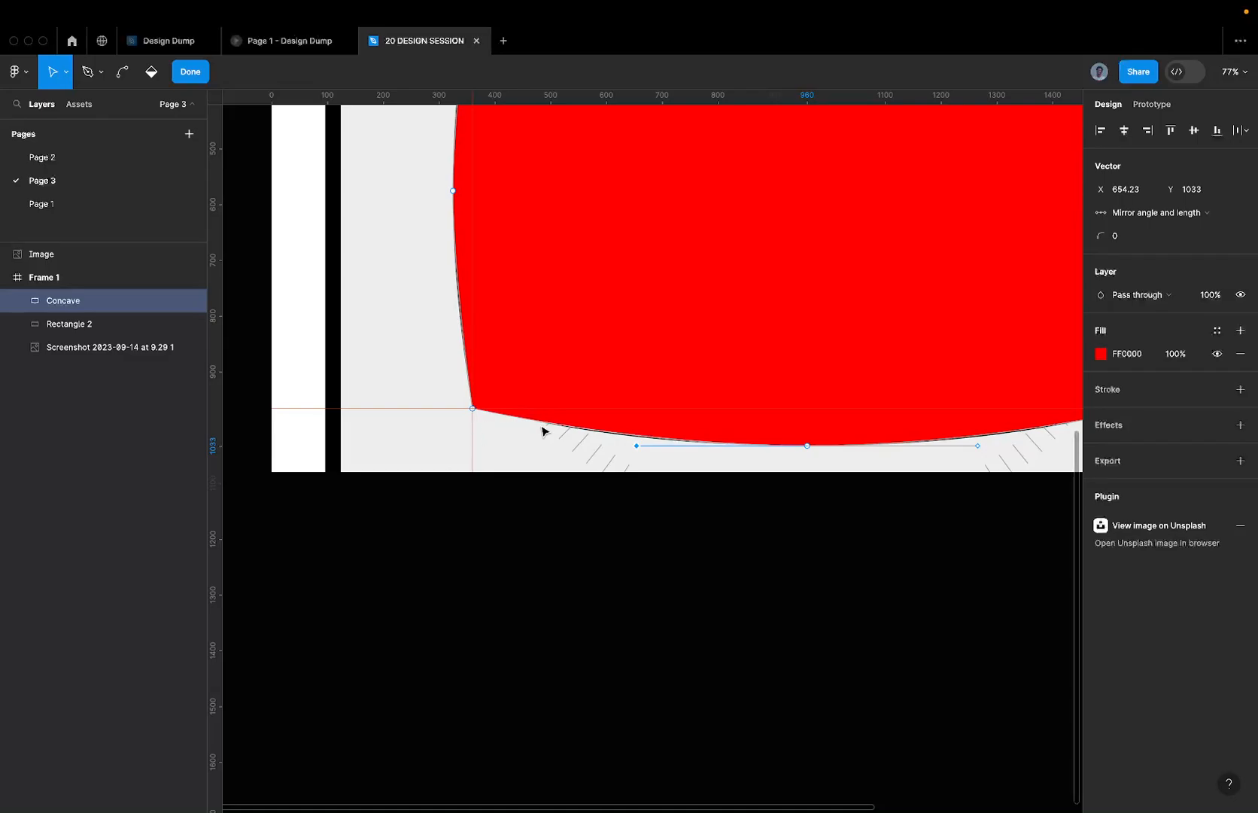
# - Fine-tune Concave's lower curve against the black outline by nudging the midpoint's left handle outward to X 614.23
pyautogui.scroll(5, 533, 430)
pyautogui.hotkey('shift', 'Left')
pyautogui.hotkey('shift', 'Left')
pyautogui.hotkey('shift', 'Left')
pyautogui.hotkey('shift', 'Left')
pyautogui.hotkey('shift', 'Left')
pyautogui.hotkey('ctrl', 'z')
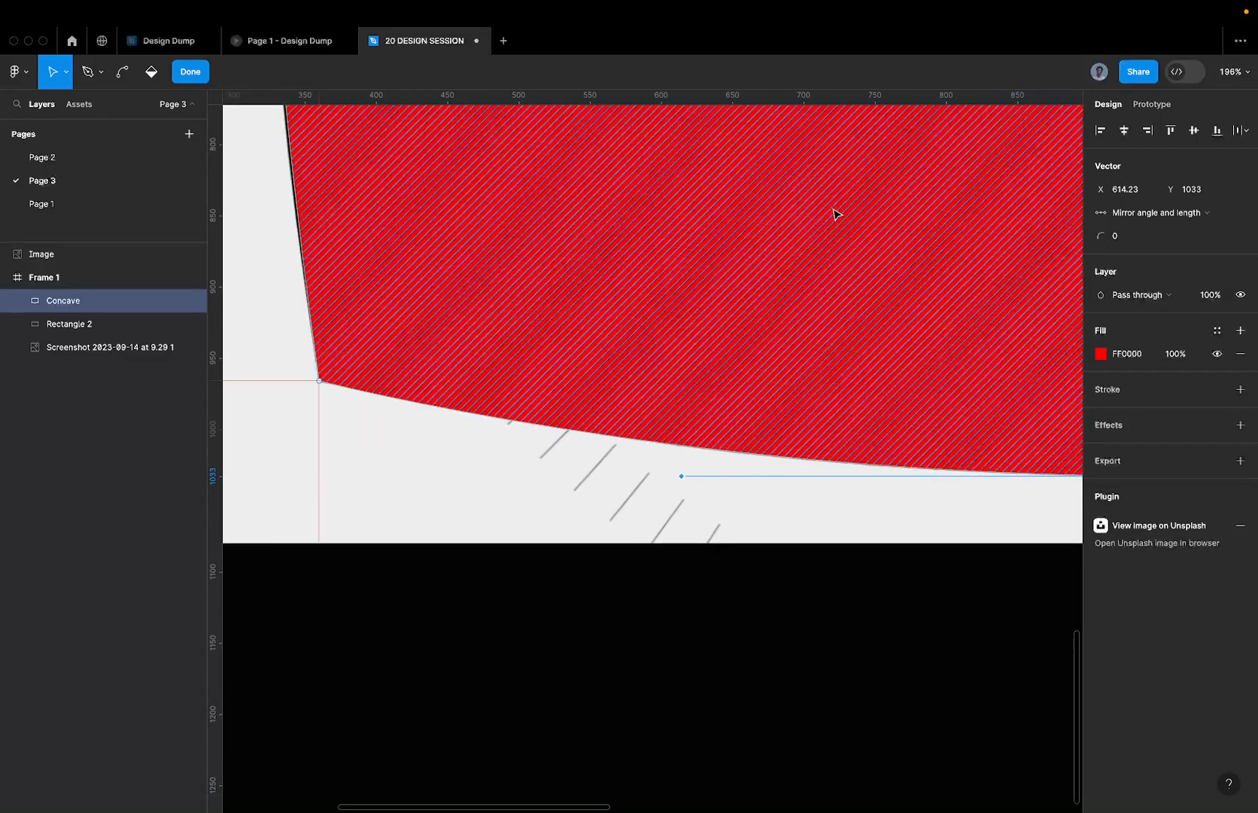
pyautogui.scroll(-5, 819, 210)
pyautogui.scroll(4, 752, 239)
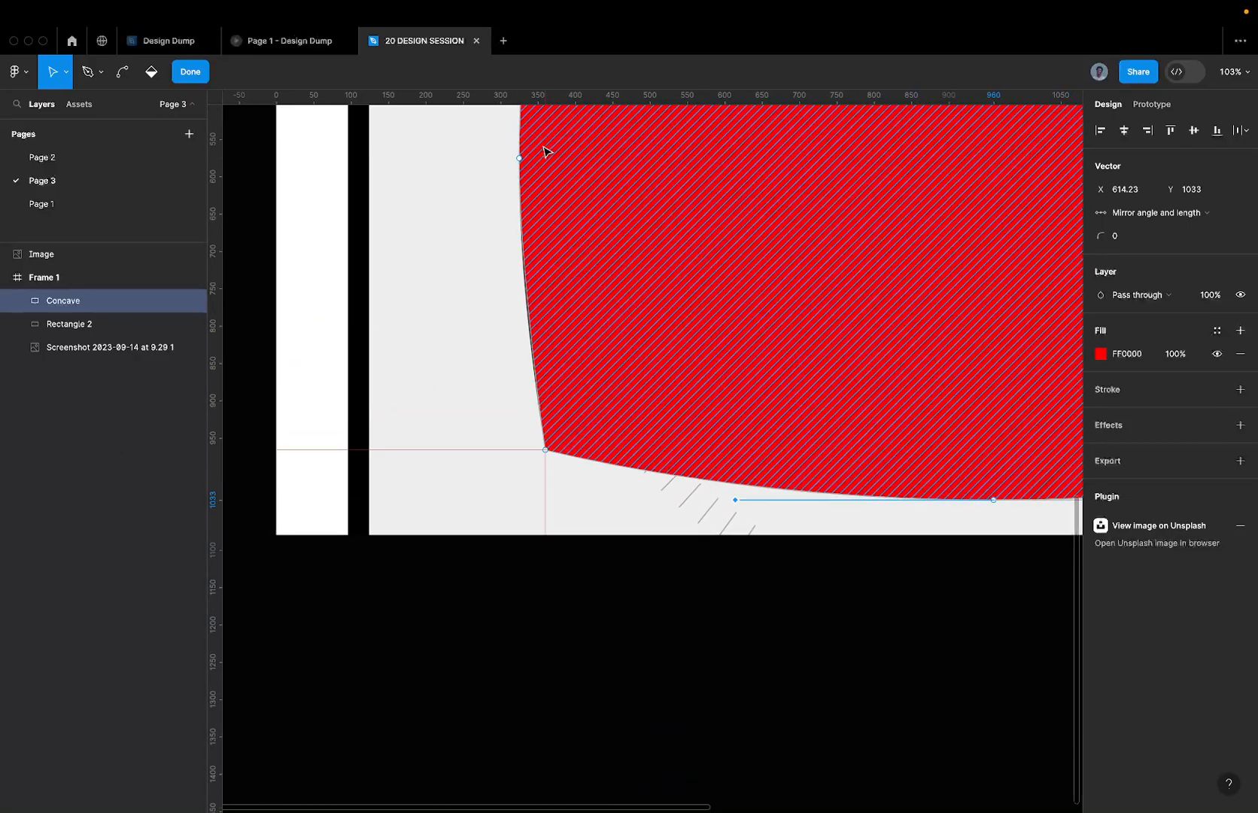
# - Extend the mirrored curve handles of Concave's left midpoint, moving the lower handle down to Y 778.61
pyautogui.click(520, 159)
pyautogui.scroll(8, 519, 159)
pyautogui.moveTo(517, 494); pyautogui.dragTo(516, 498)
pyautogui.hotkey('shift', 'Down')
pyautogui.hotkey('shift', 'Down')
pyautogui.hotkey('shift', 'Down')
pyautogui.hotkey('shift', 'Down')
pyautogui.hotkey('shift', 'Down')
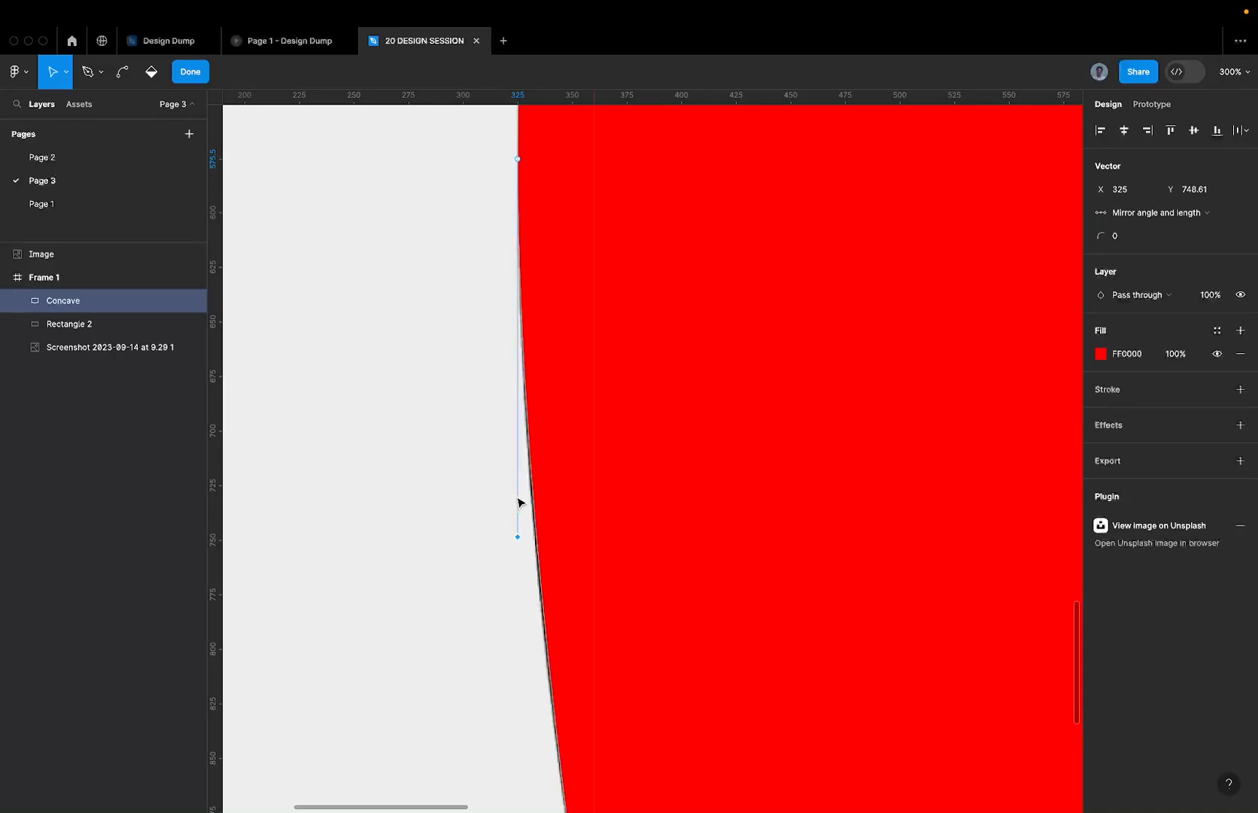
pyautogui.scroll(-12, 519, 502)
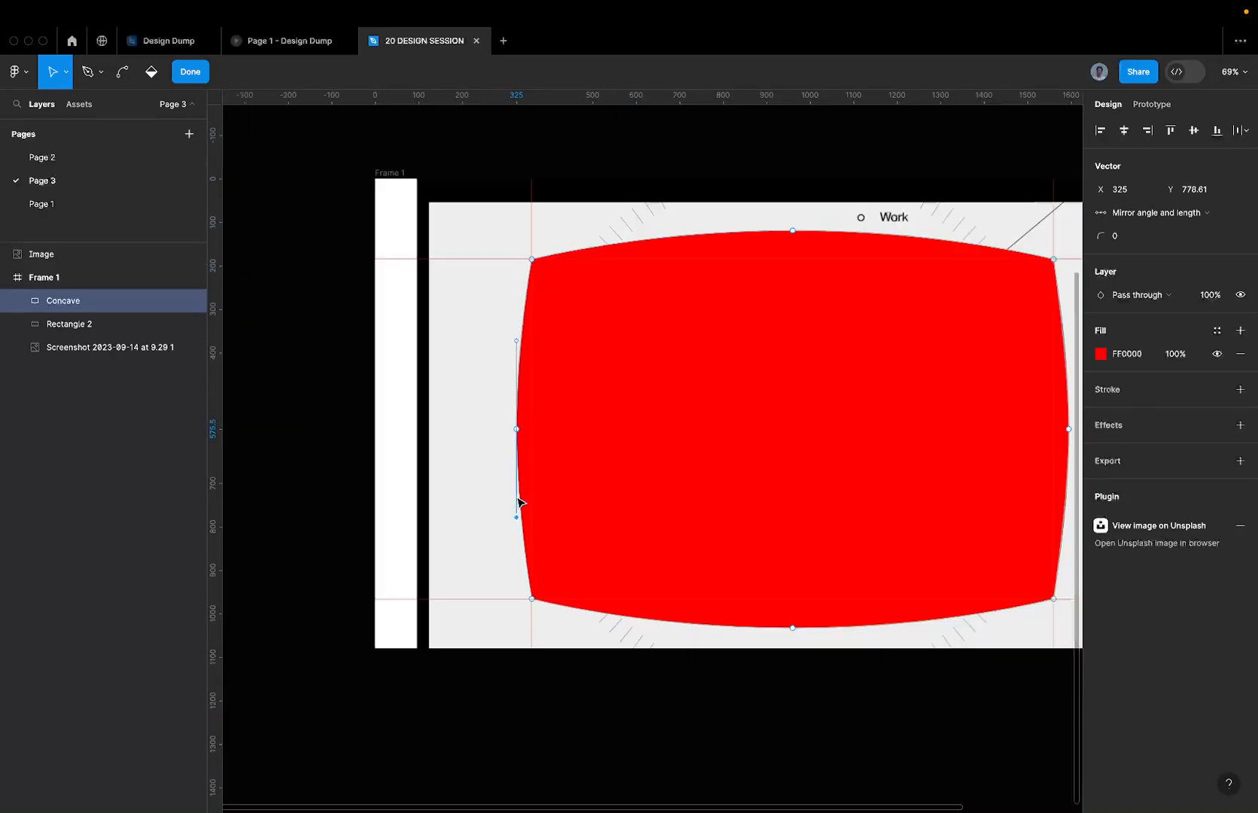
# - Extend the mirrored curve handles of Concave's right midpoint, moving the upper handle up to Y 381.39
pyautogui.click(1001, 435)
pyautogui.scroll(15, 1022, 383)
pyautogui.click(834, 269)
pyautogui.hotkey('shift', 'Up')
pyautogui.hotkey('shift', 'Up')
pyautogui.hotkey('shift', 'Up')
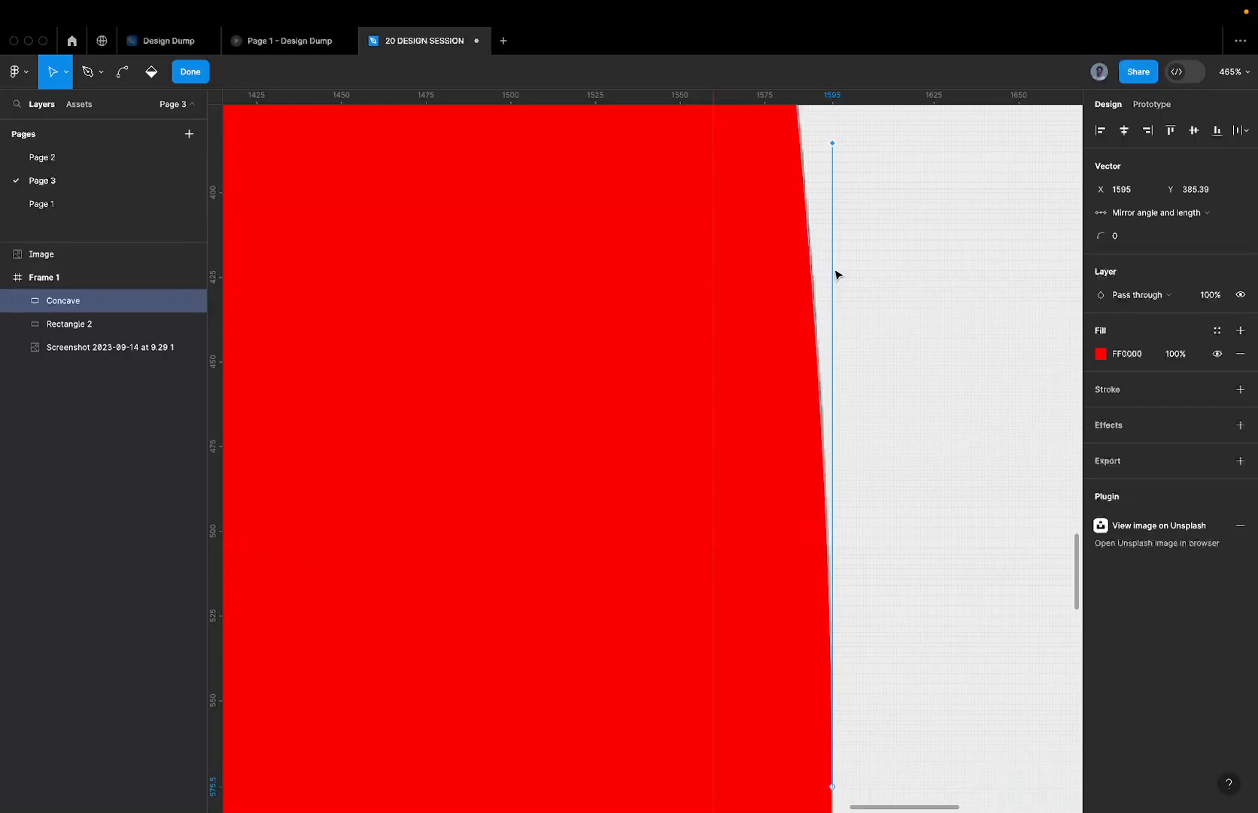
pyautogui.scroll(-8, 835, 275)
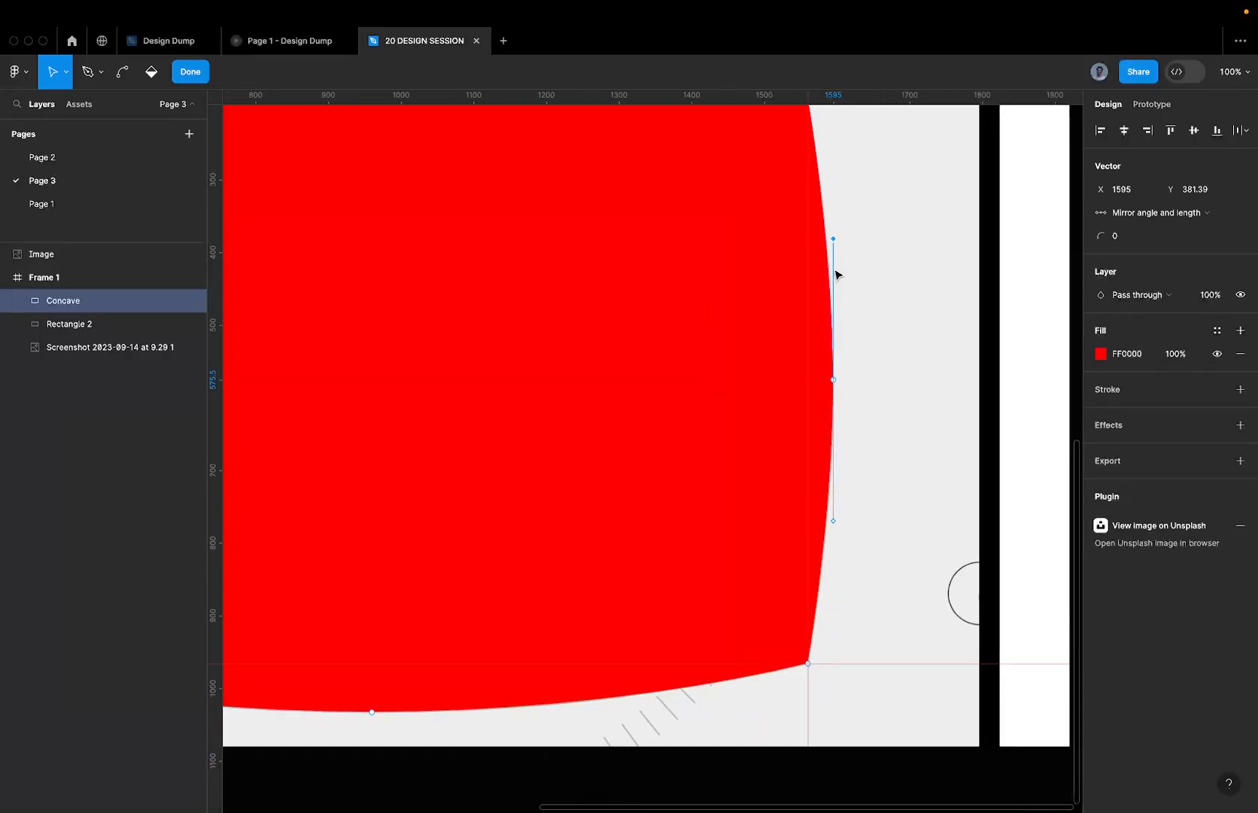
pyautogui.scroll(-5, 875, 242)
pyautogui.click(874, 242)
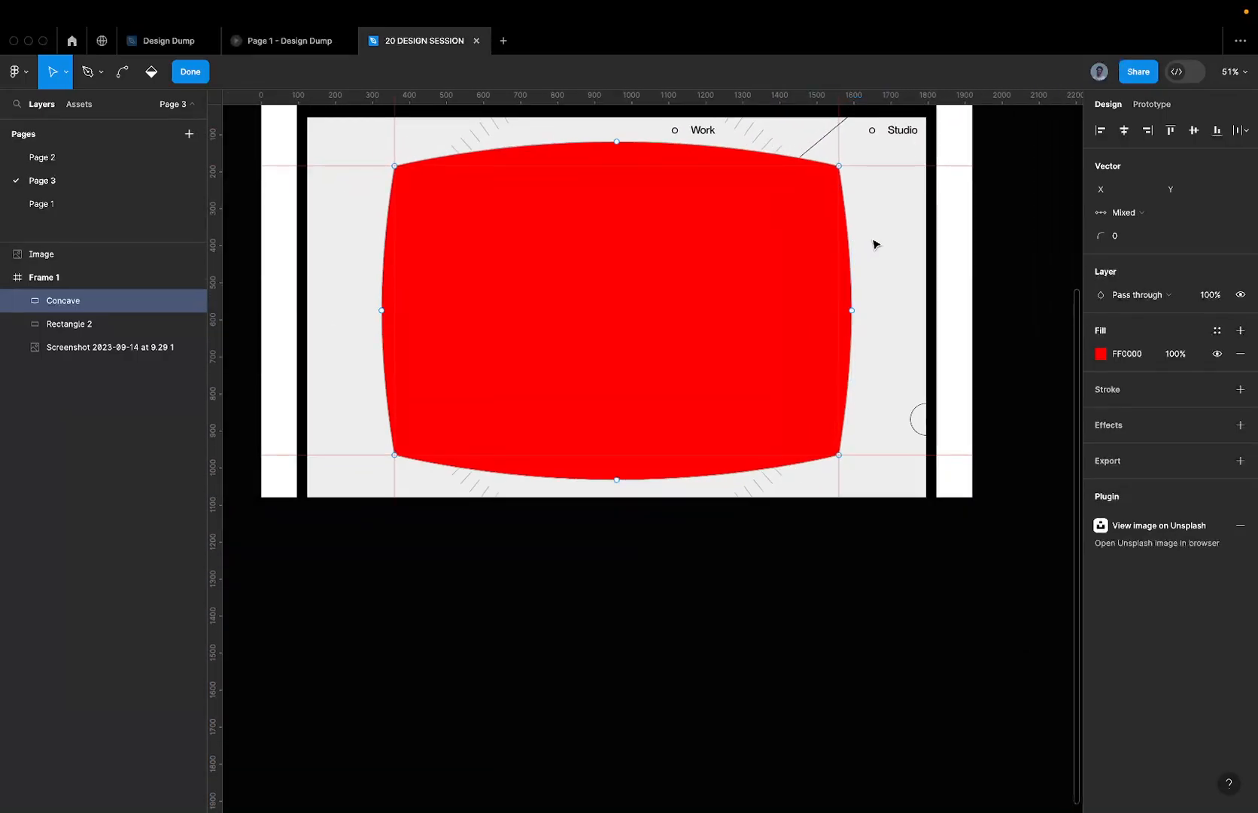
# - Finish editing Concave's vector points and move the screenshot layer out of Frame 1 onto the empty canvas below it
pyautogui.press('Escape')
pyautogui.click(874, 243)
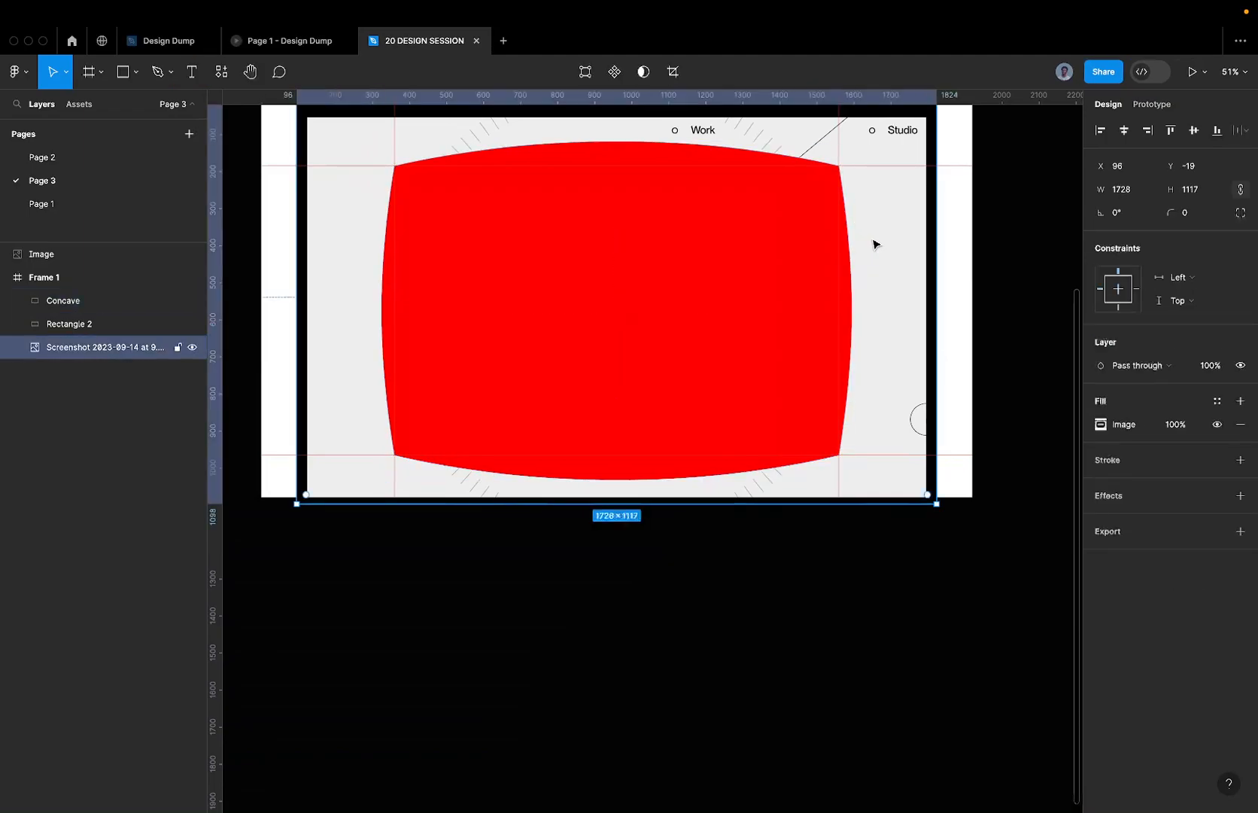
pyautogui.scroll(-3, 874, 243)
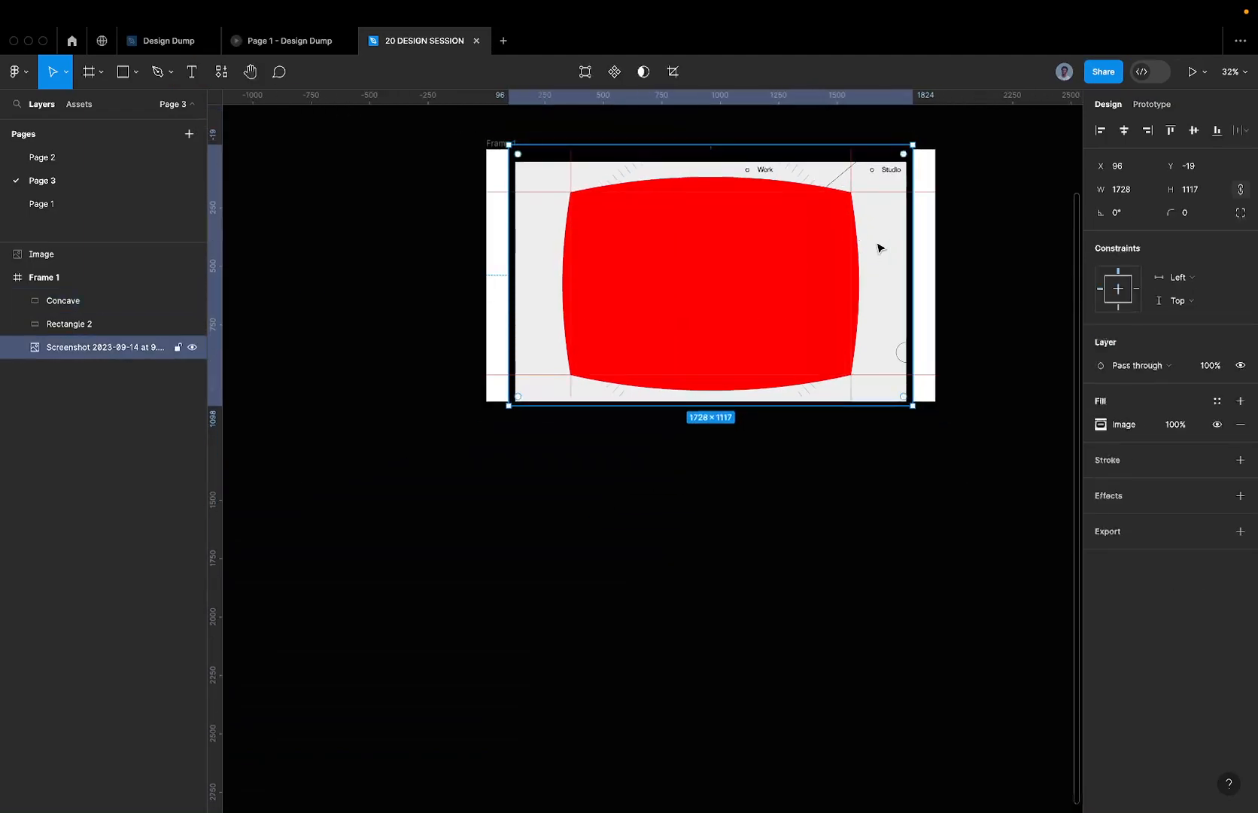
pyautogui.click(740, 242)
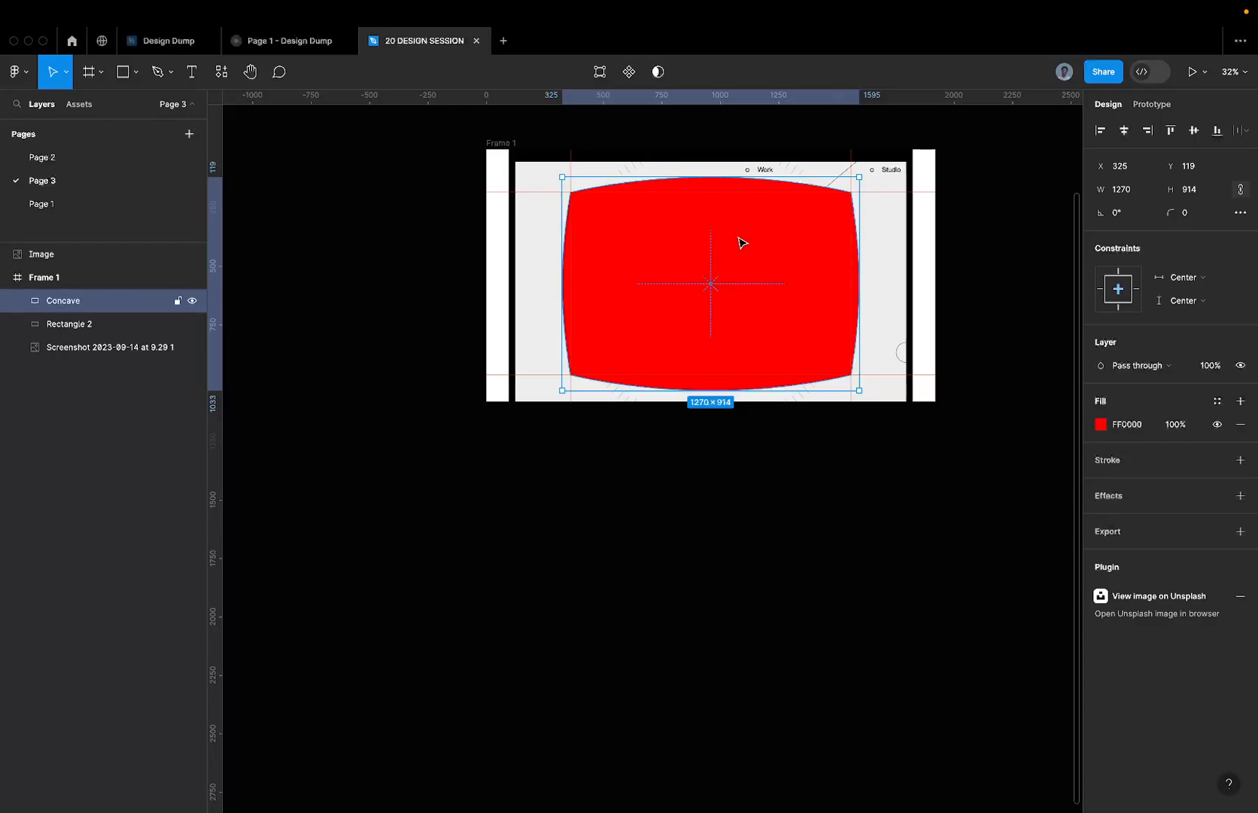
pyautogui.click(891, 247)
pyautogui.moveTo(892, 246); pyautogui.dragTo(837, 797)
pyautogui.scroll(-2, 655, 553)
pyautogui.scroll(4, 634, 280)
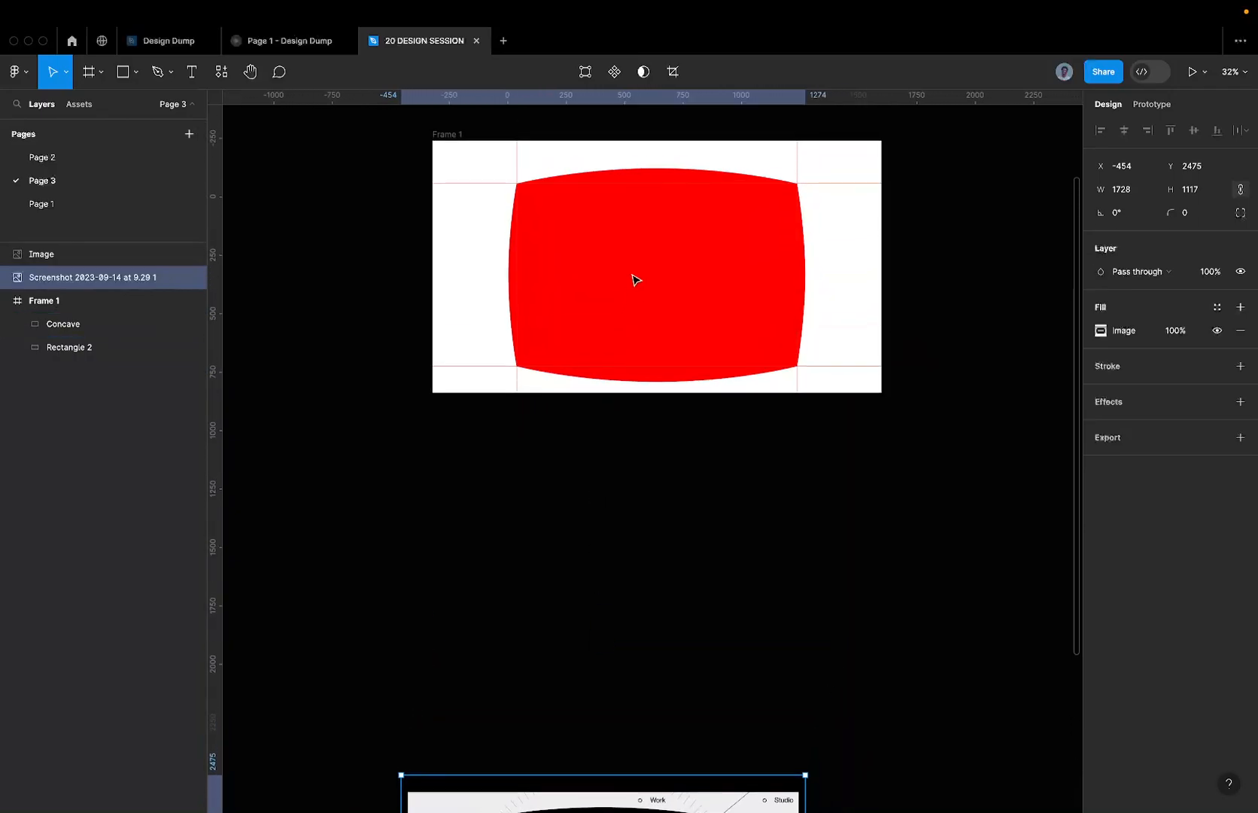
# - Centre Concave vertically in Frame 1 and move the upper horizontal guide level with its upper corners
pyautogui.click(632, 262)
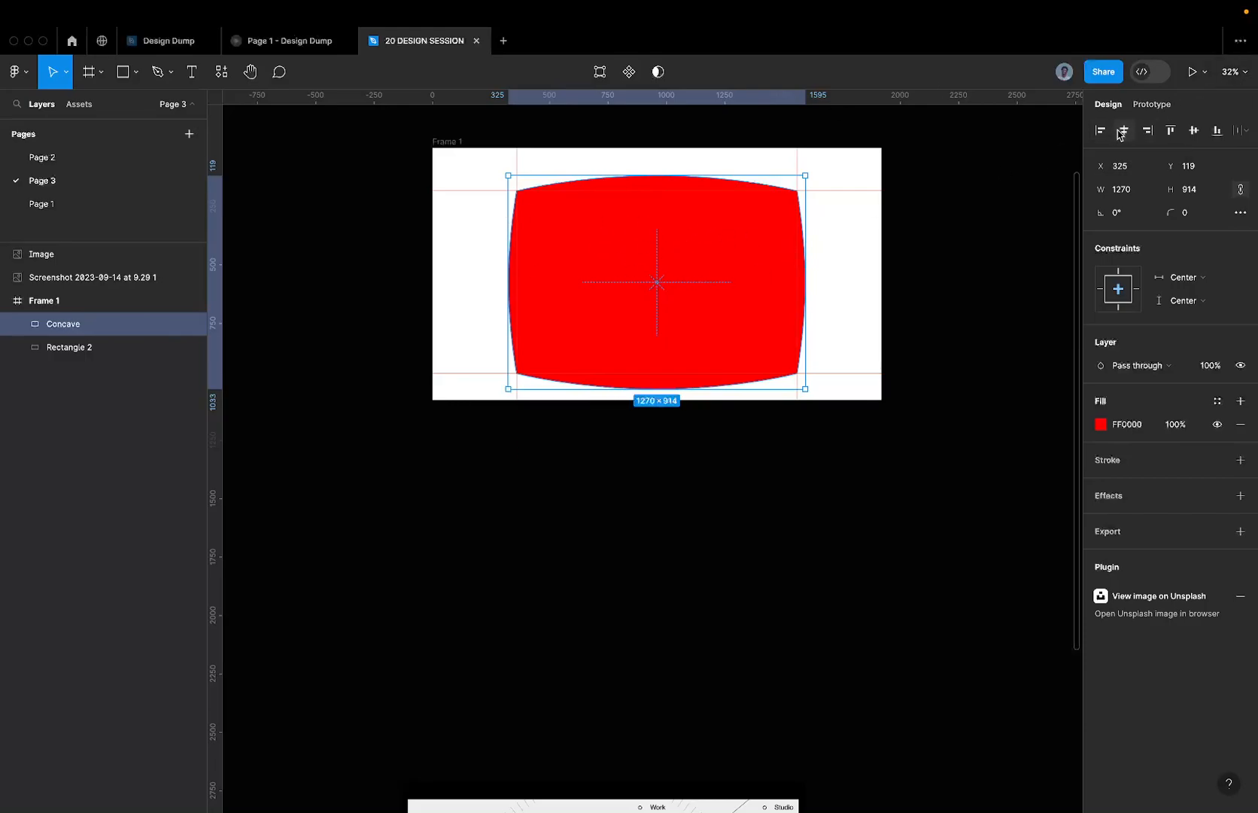
pyautogui.click(1194, 130)
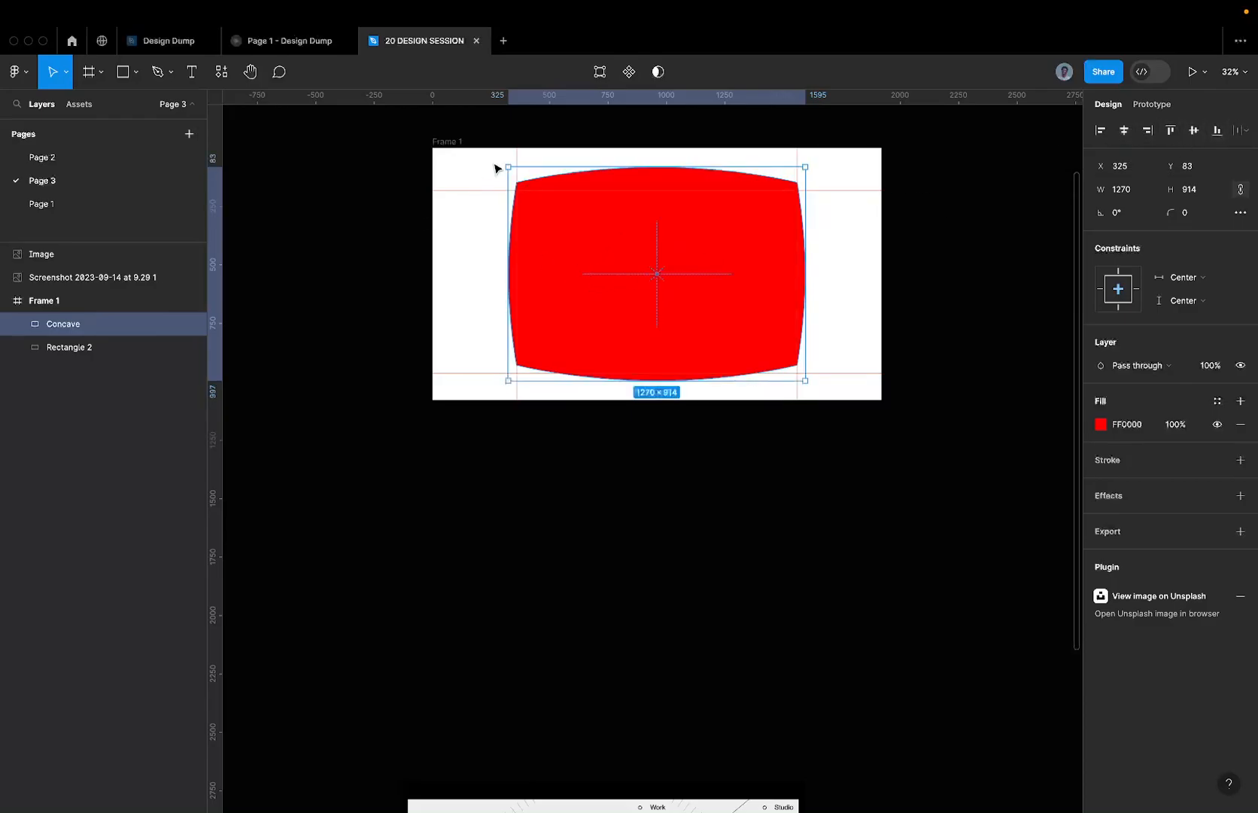
pyautogui.scroll(5, 494, 167)
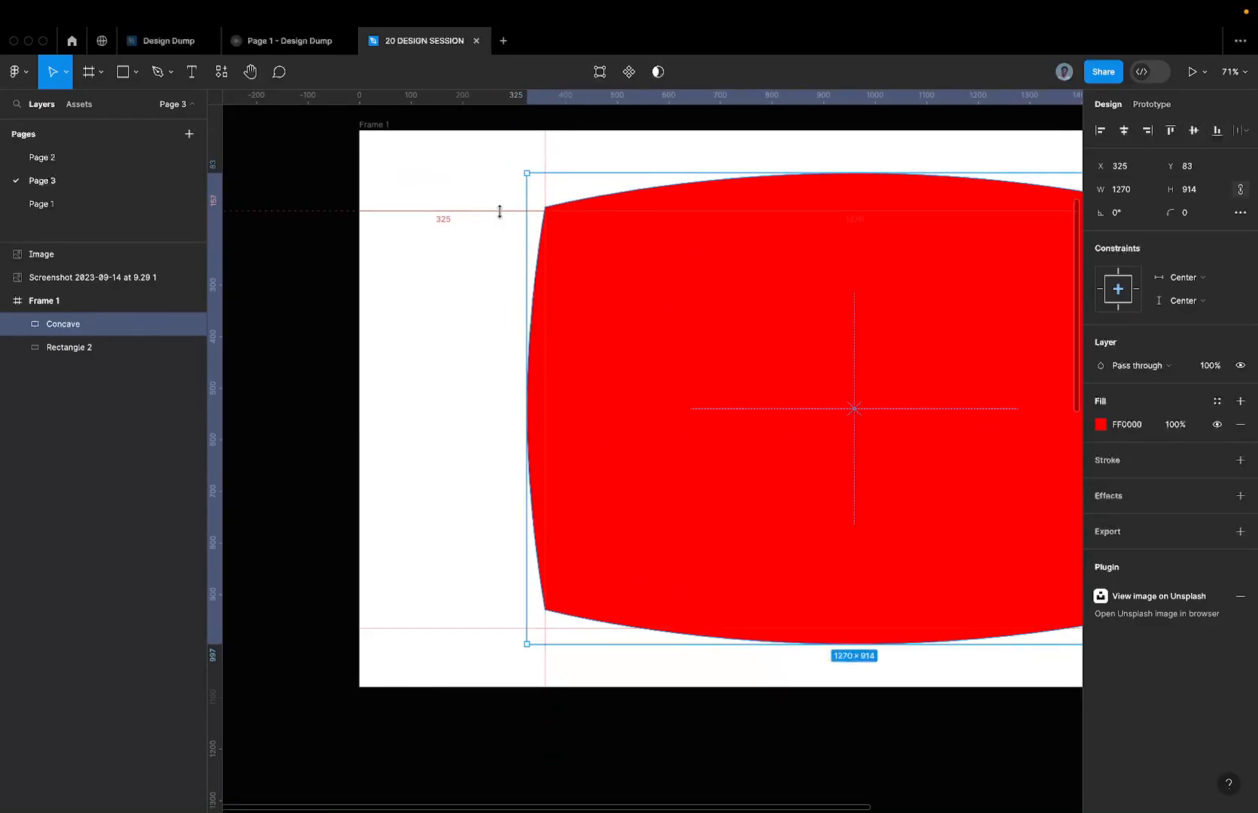
pyautogui.scroll(5, 557, 216)
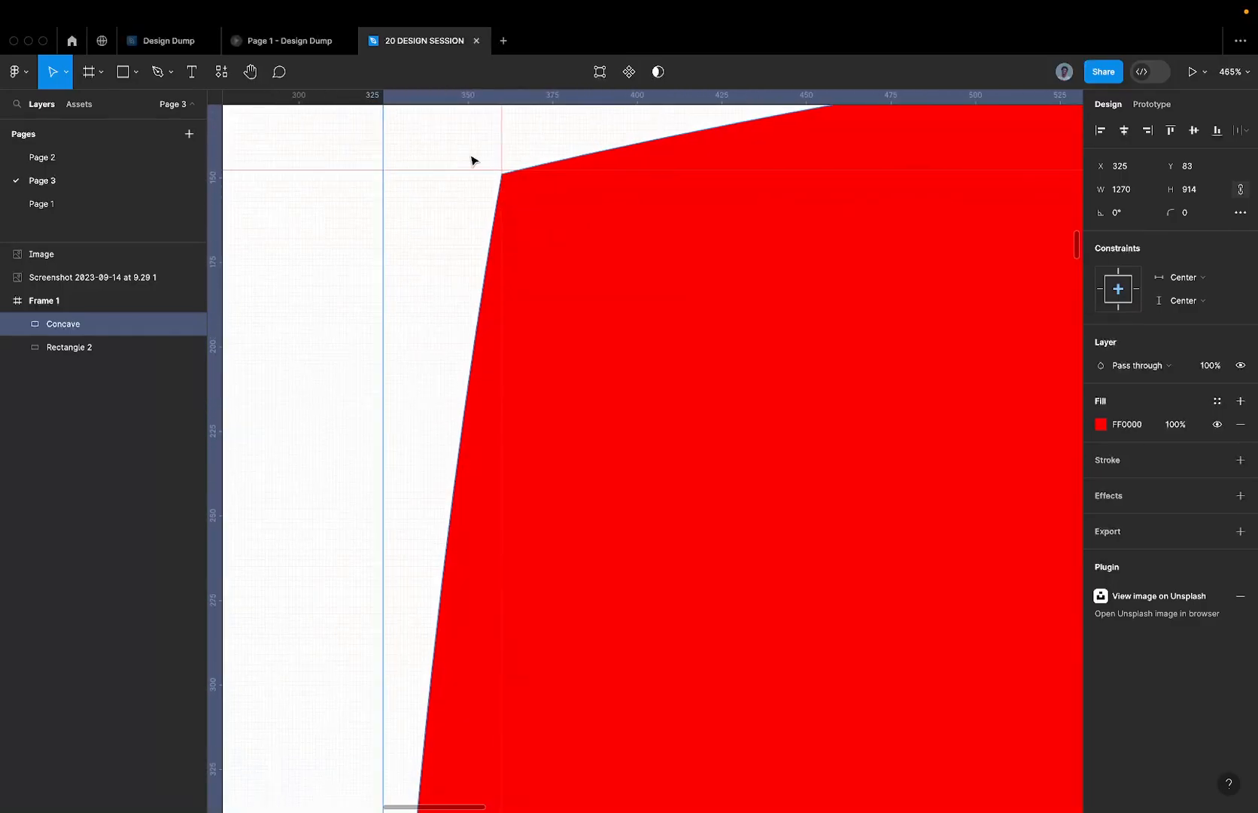
pyautogui.scroll(5, 472, 161)
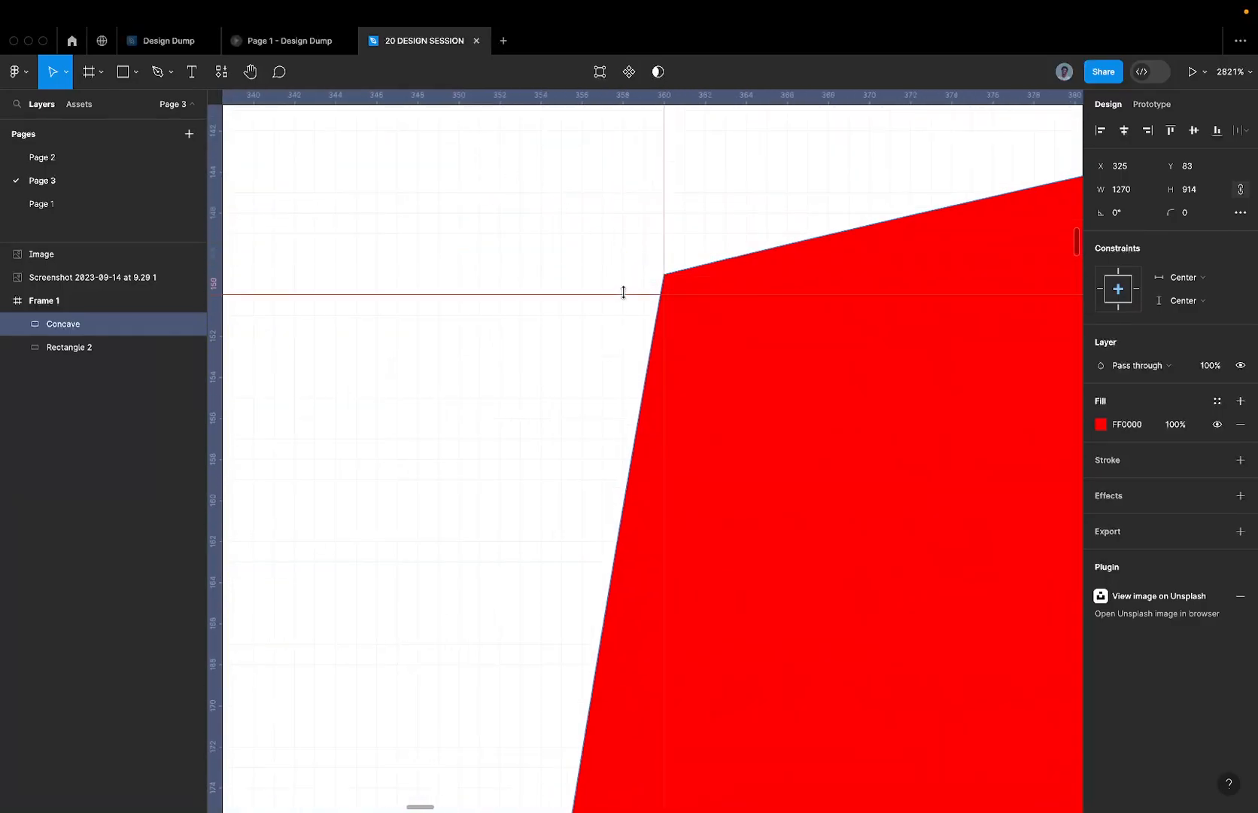
pyautogui.scroll(-3, 624, 276)
pyautogui.scroll(-6, 623, 285)
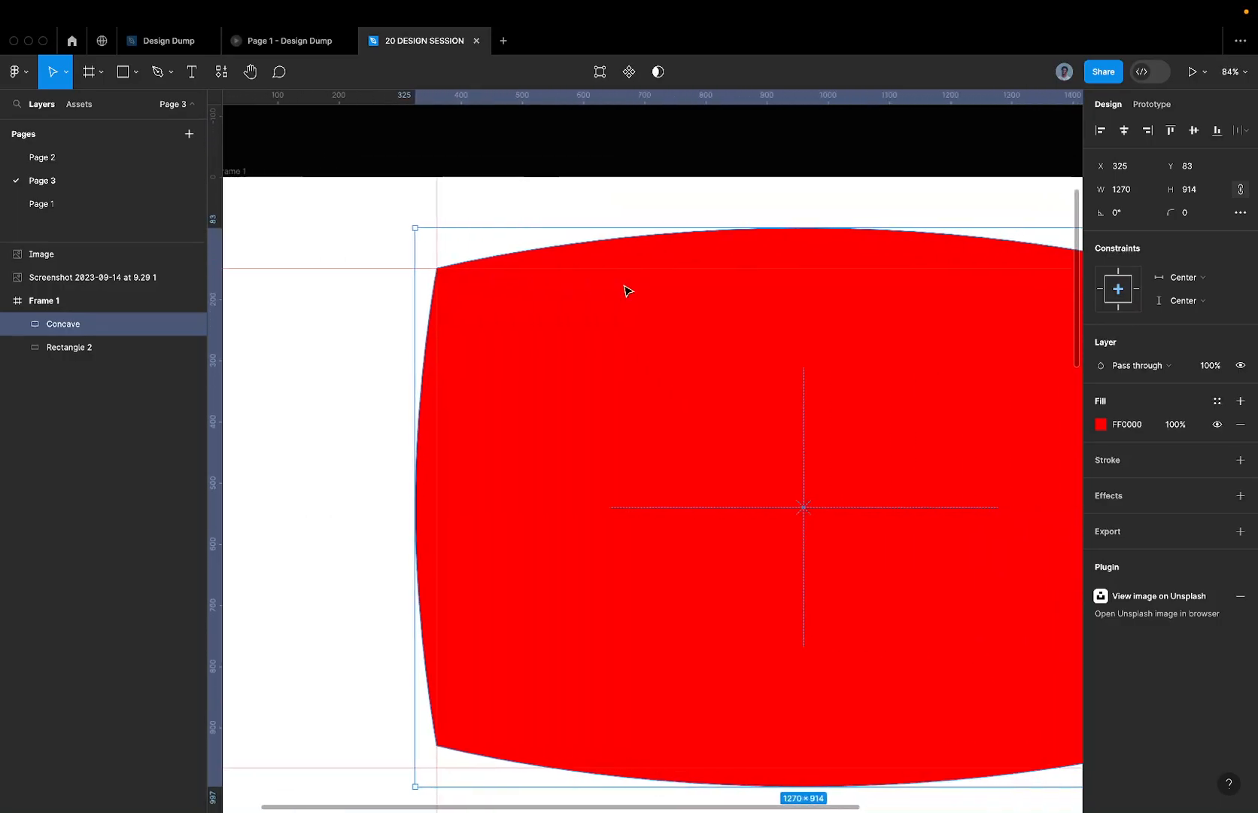
pyautogui.scroll(5, 937, 260)
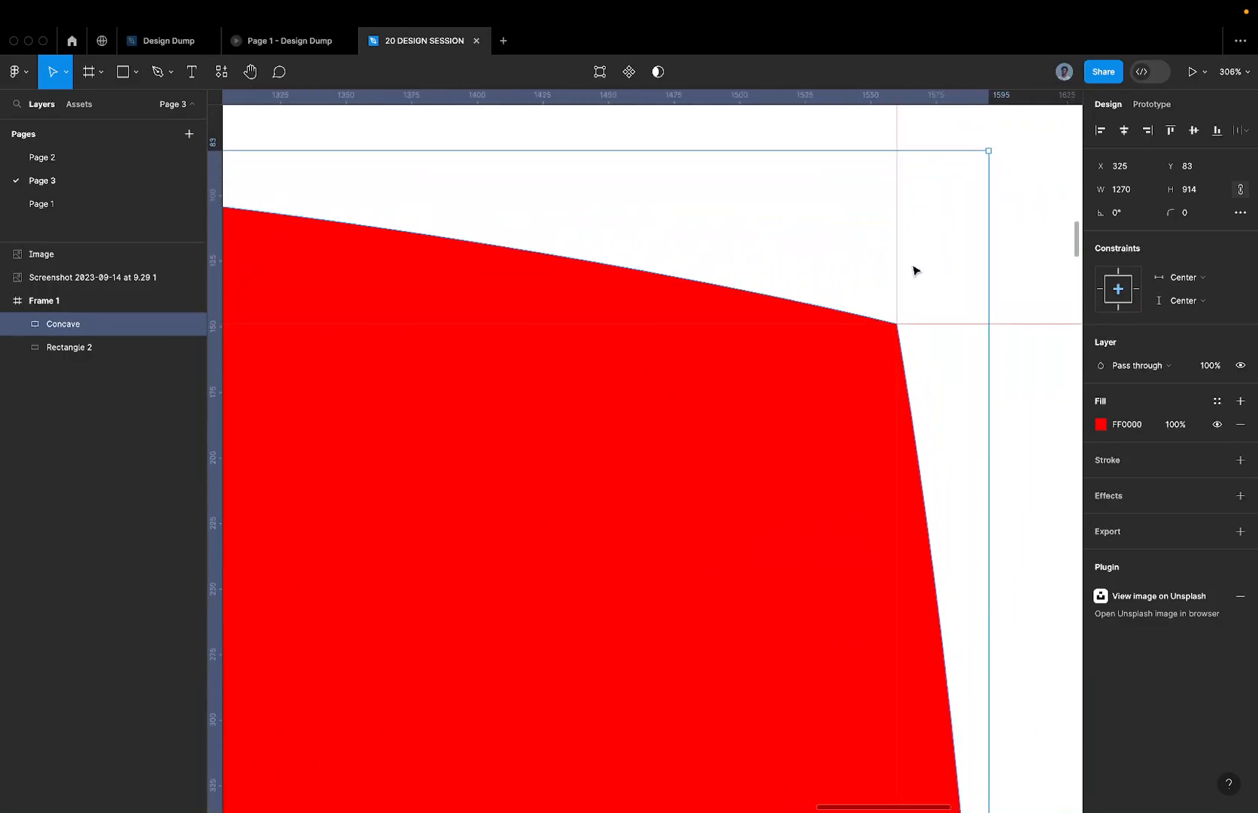
pyautogui.scroll(-5, 911, 274)
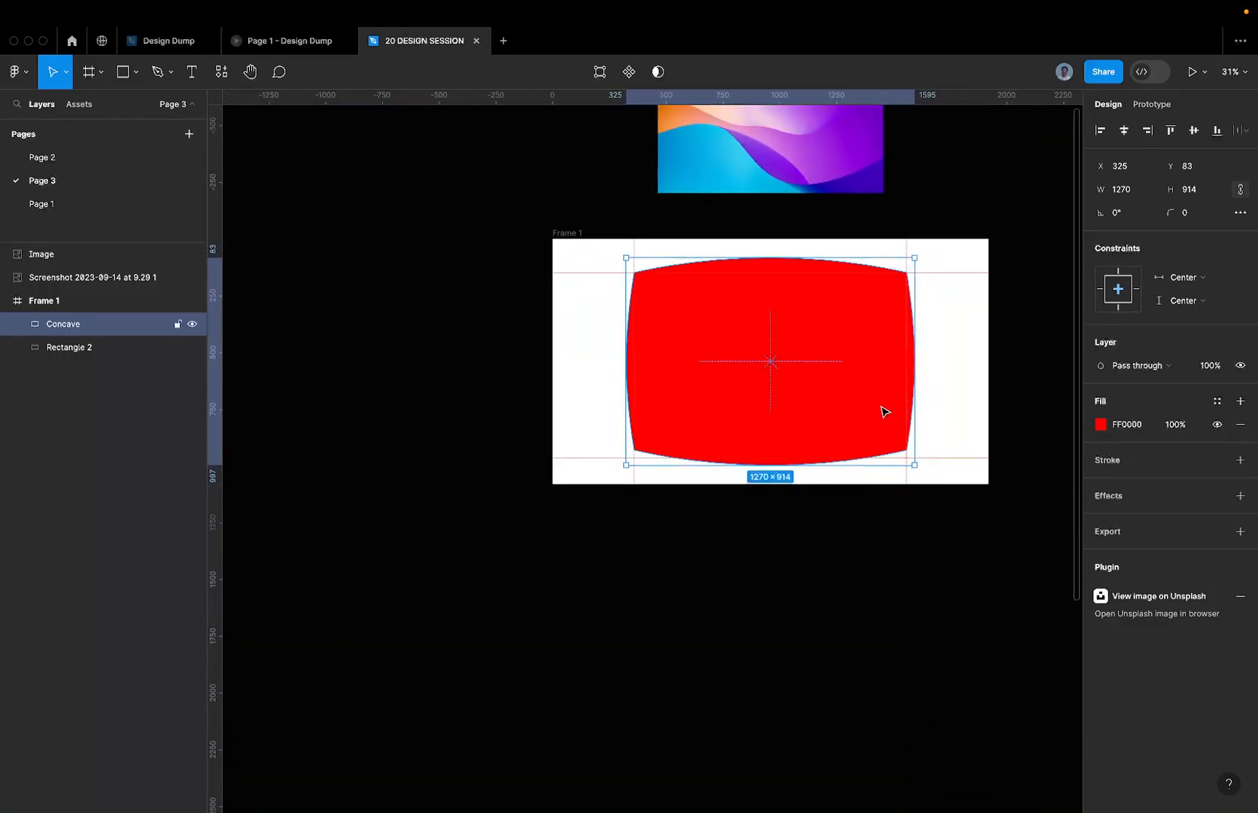
# - Move the lower horizontal guide to Y 930, level with Concave's lower corners
pyautogui.scroll(4, 876, 496)
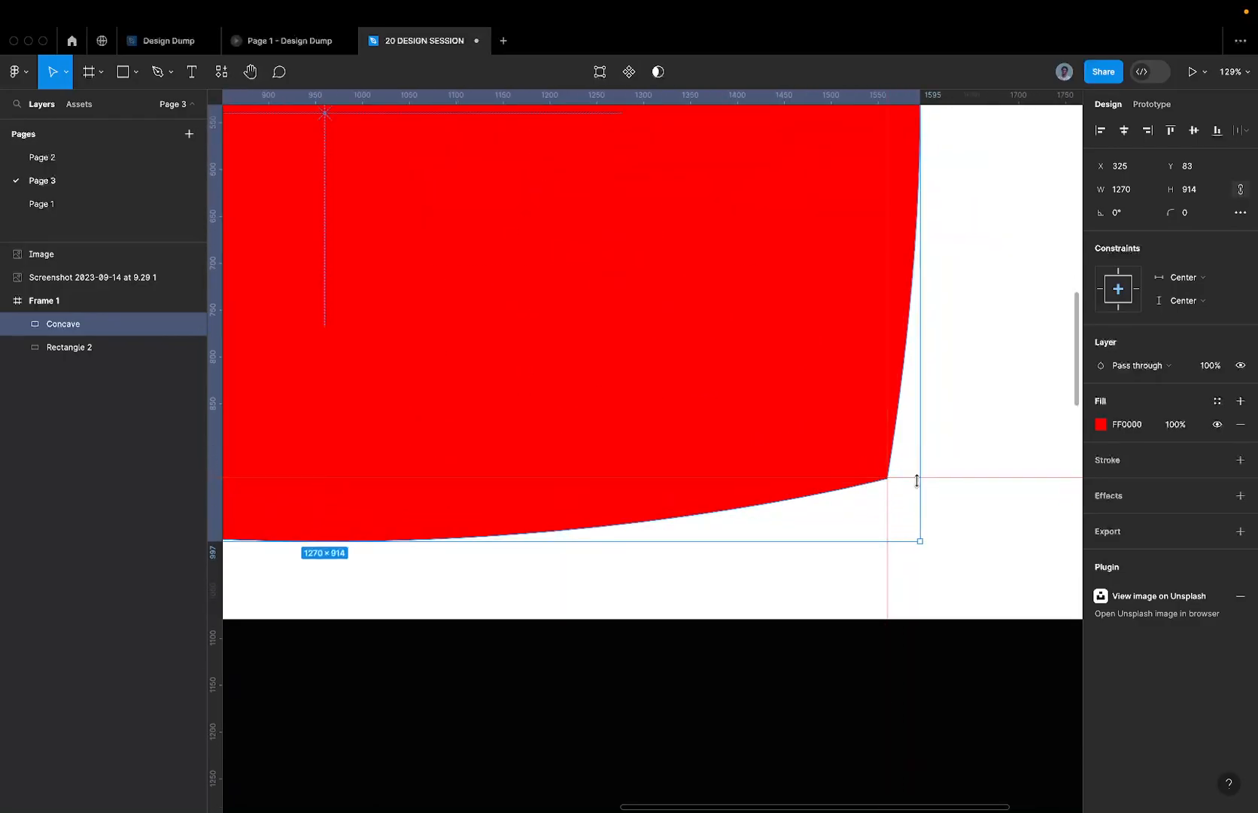
pyautogui.scroll(10, 932, 488)
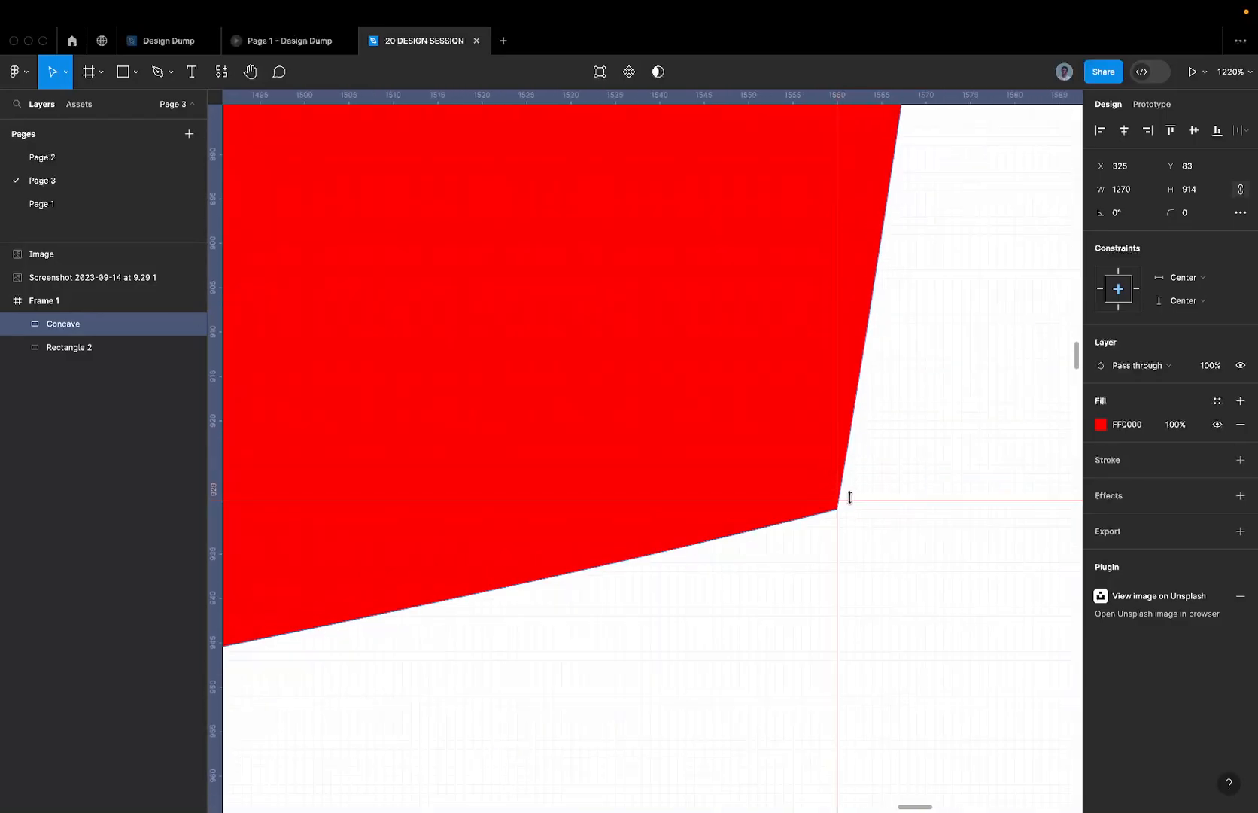
pyautogui.click(846, 503)
pyautogui.scroll(-8, 846, 505)
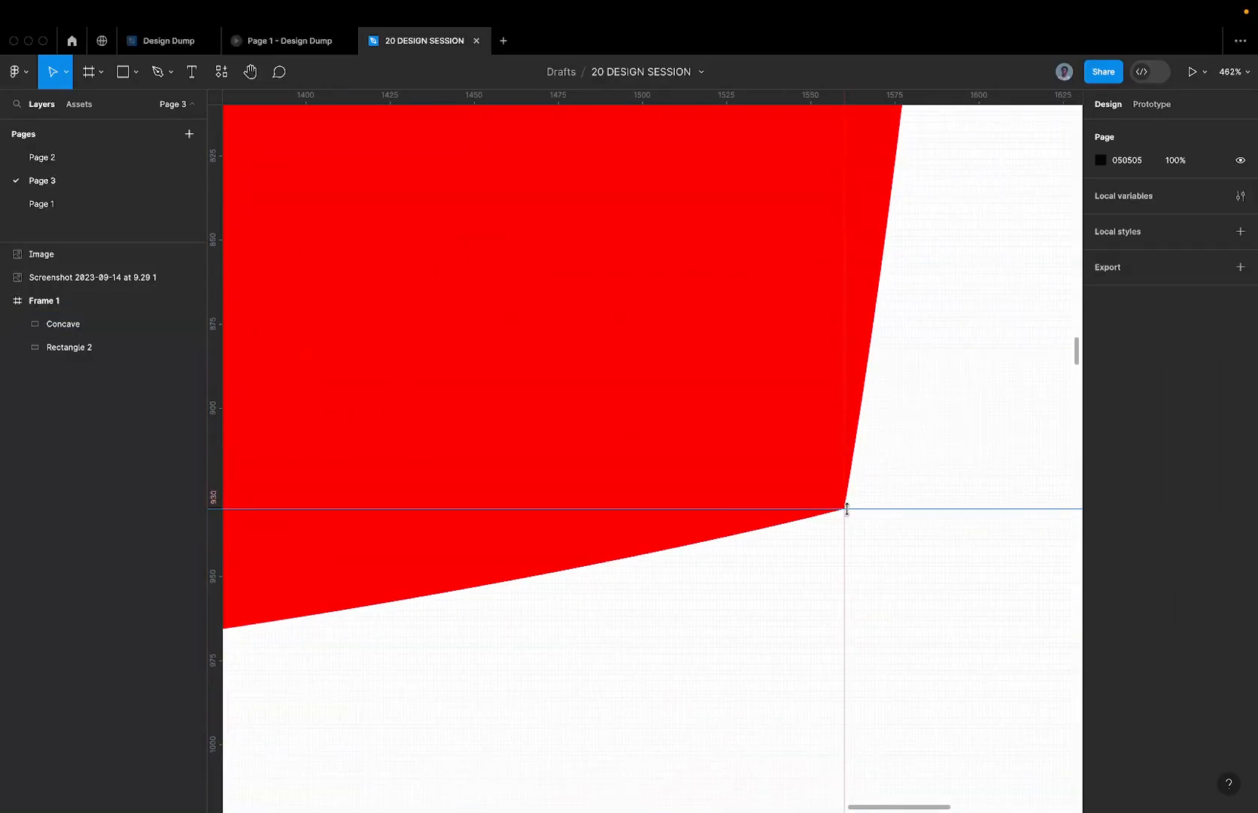
# - Switch to the Google Meet call in the browser, admit everyone waiting to join, and return to the Figma file
pyautogui.press('super+Tab')
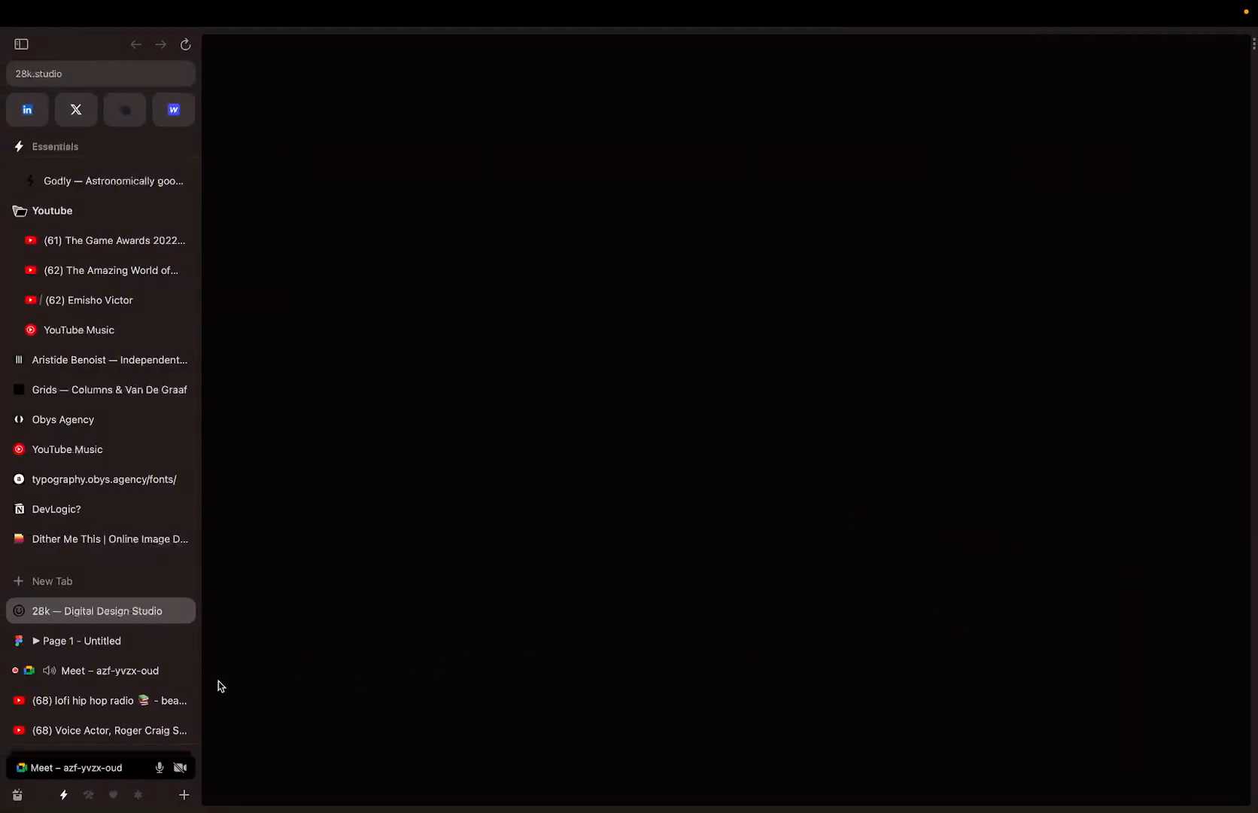
pyautogui.click(106, 676)
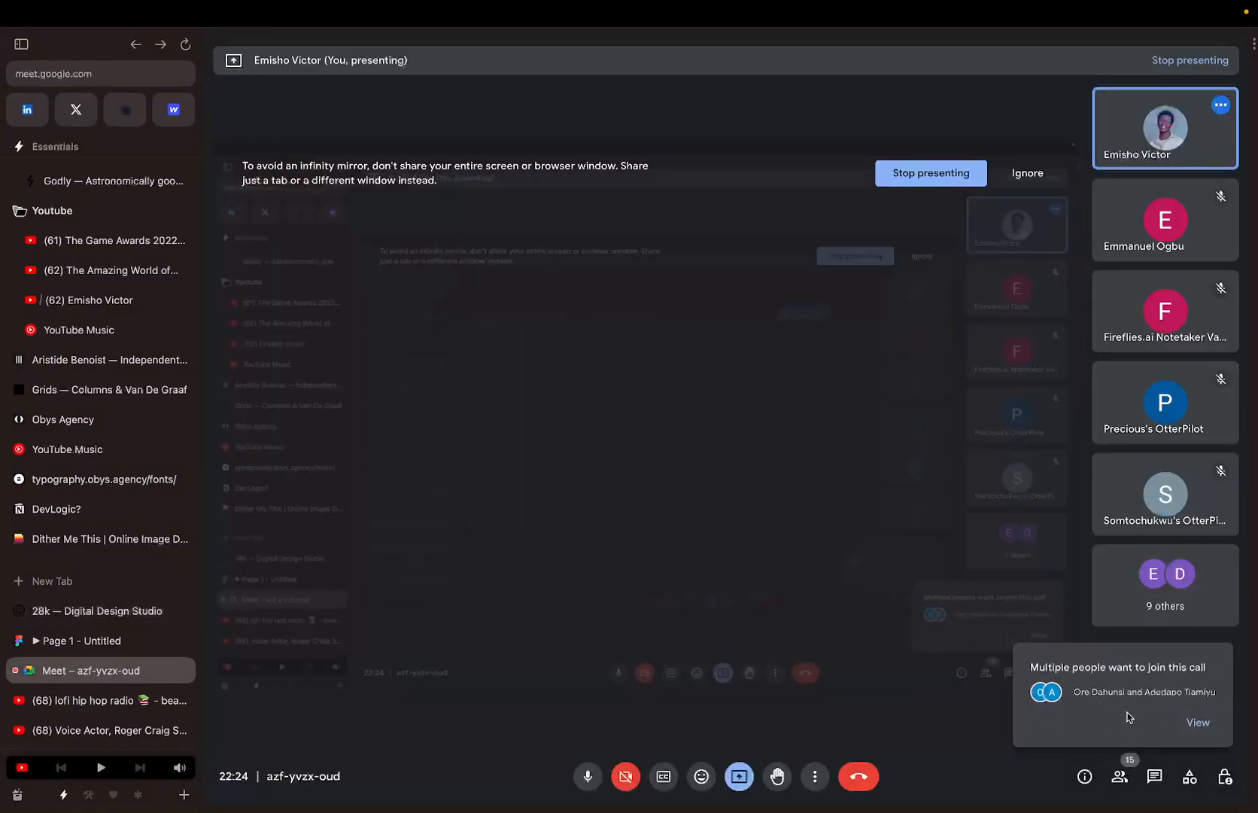
pyautogui.click(1196, 719)
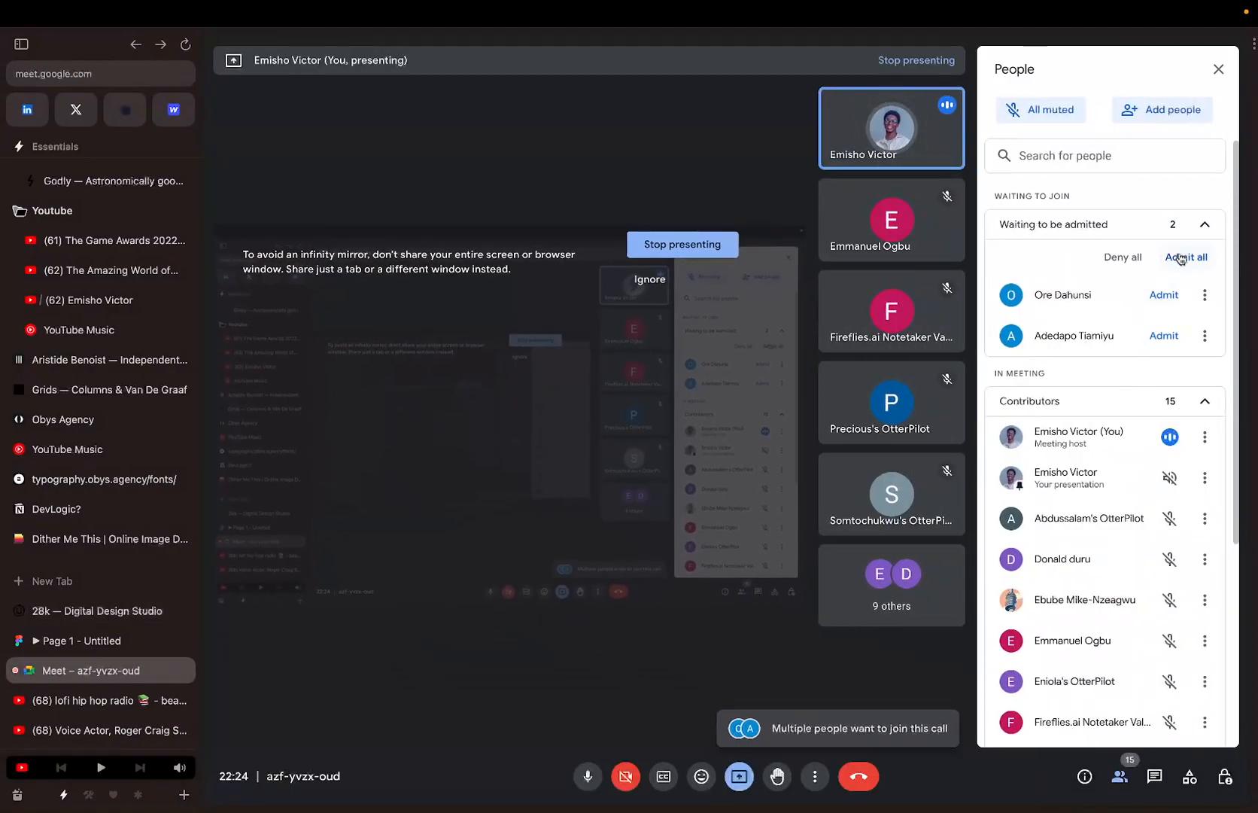
pyautogui.click(1182, 258)
pyautogui.click(810, 459)
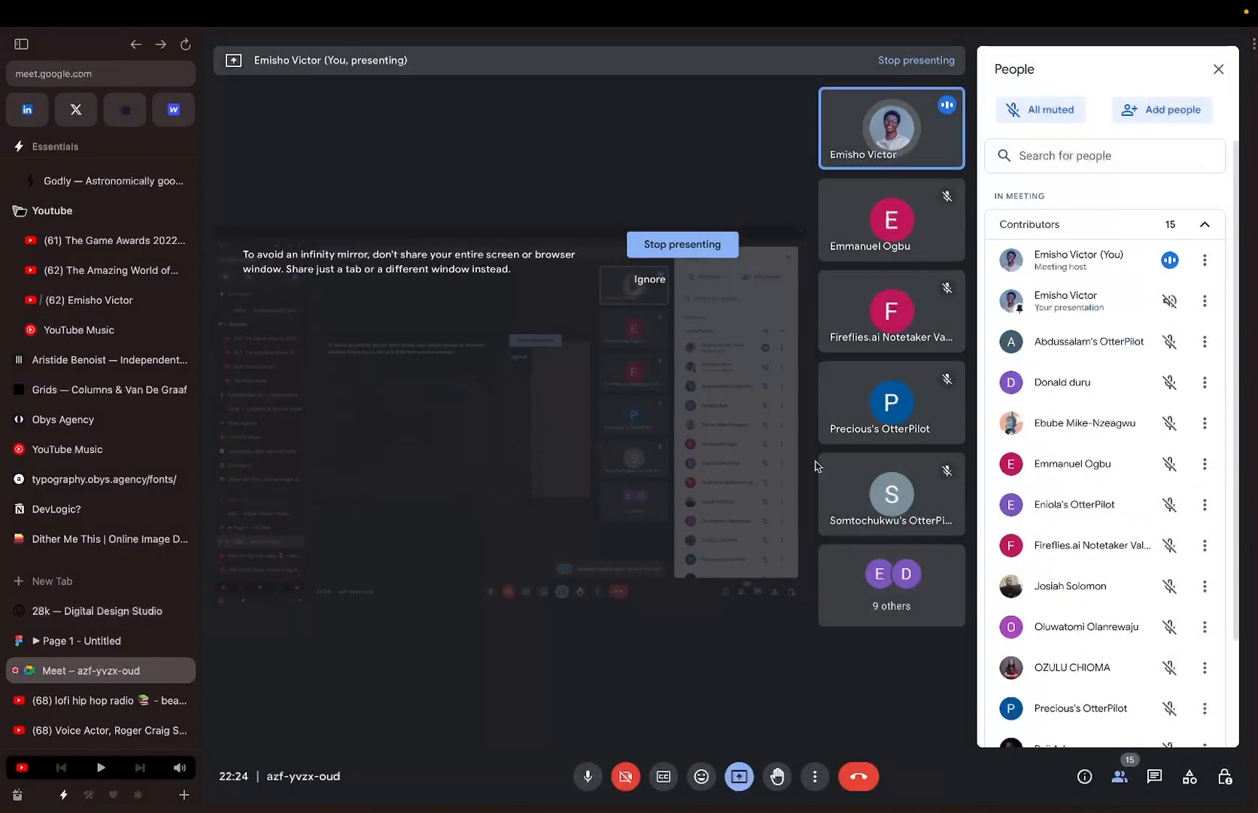
pyautogui.hotkey('ctrl', 'Right')
# - Duplicate Concave onto the canvas to the right of Frame 1 and move the original out of the frame beside it
pyautogui.scroll(-5, 786, 342)
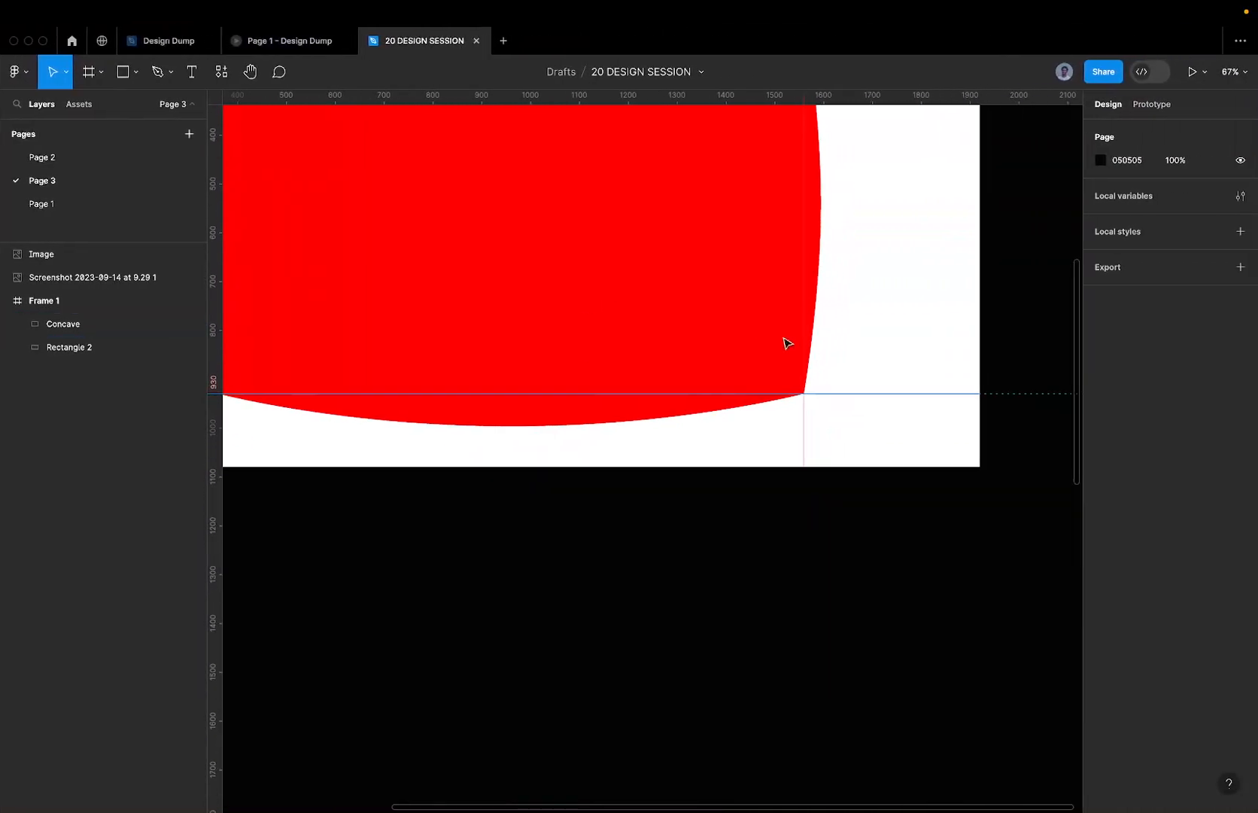
pyautogui.scroll(-5, 547, 392)
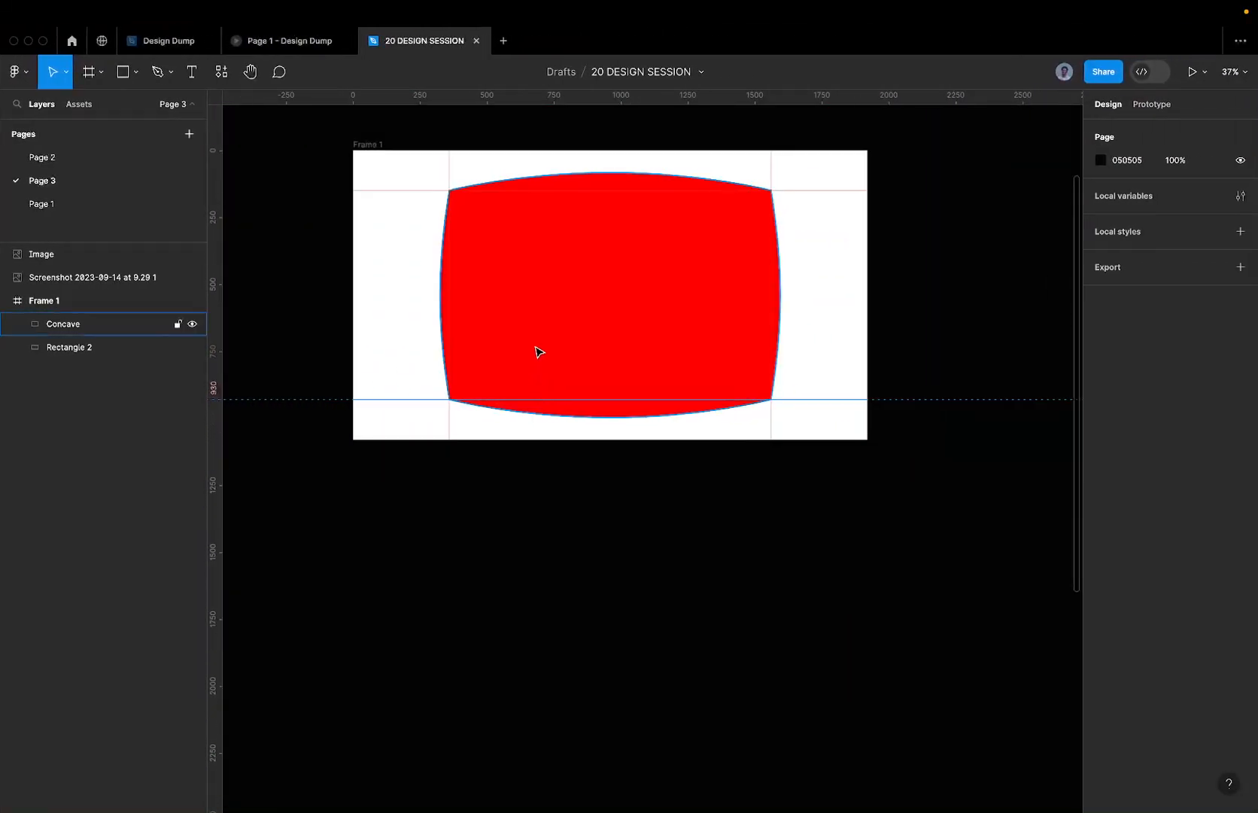
pyautogui.click(538, 352)
pyautogui.scroll(-3, 538, 352)
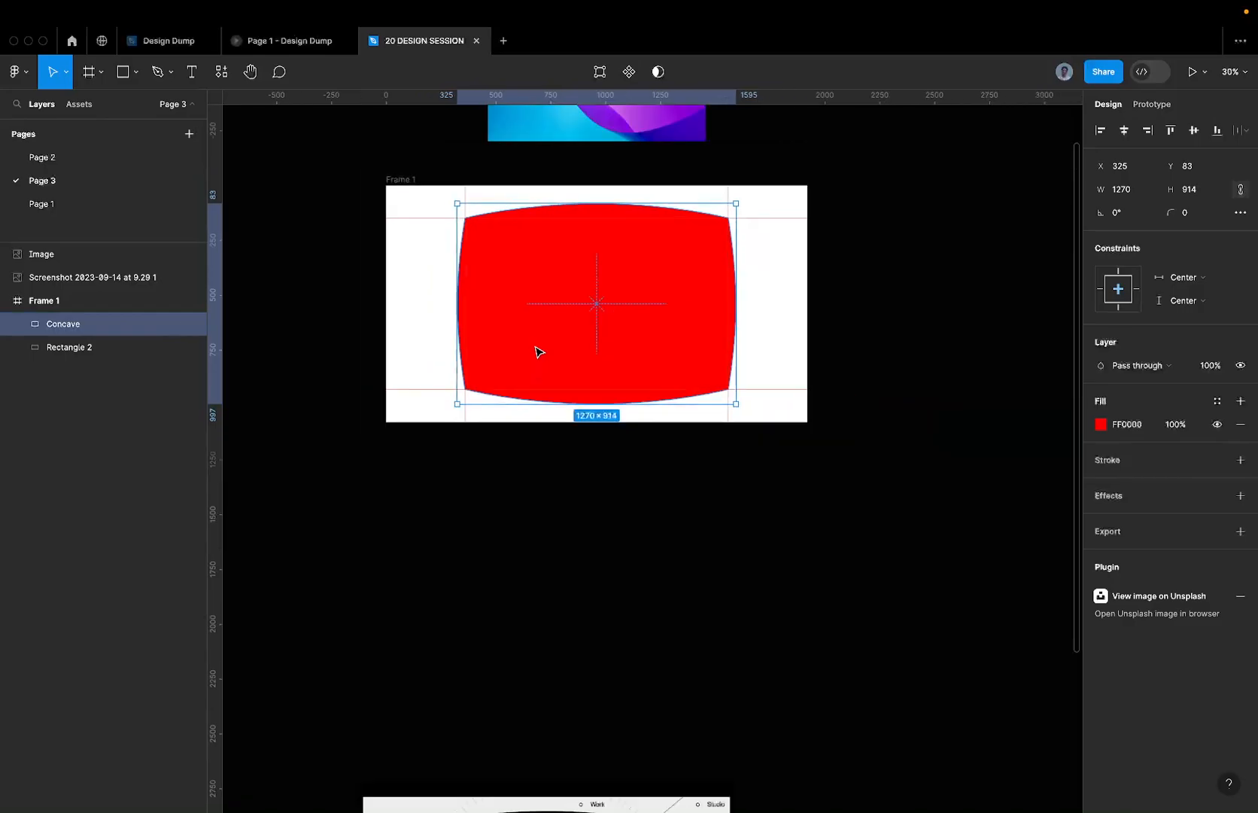
pyautogui.scroll(2, 542, 278)
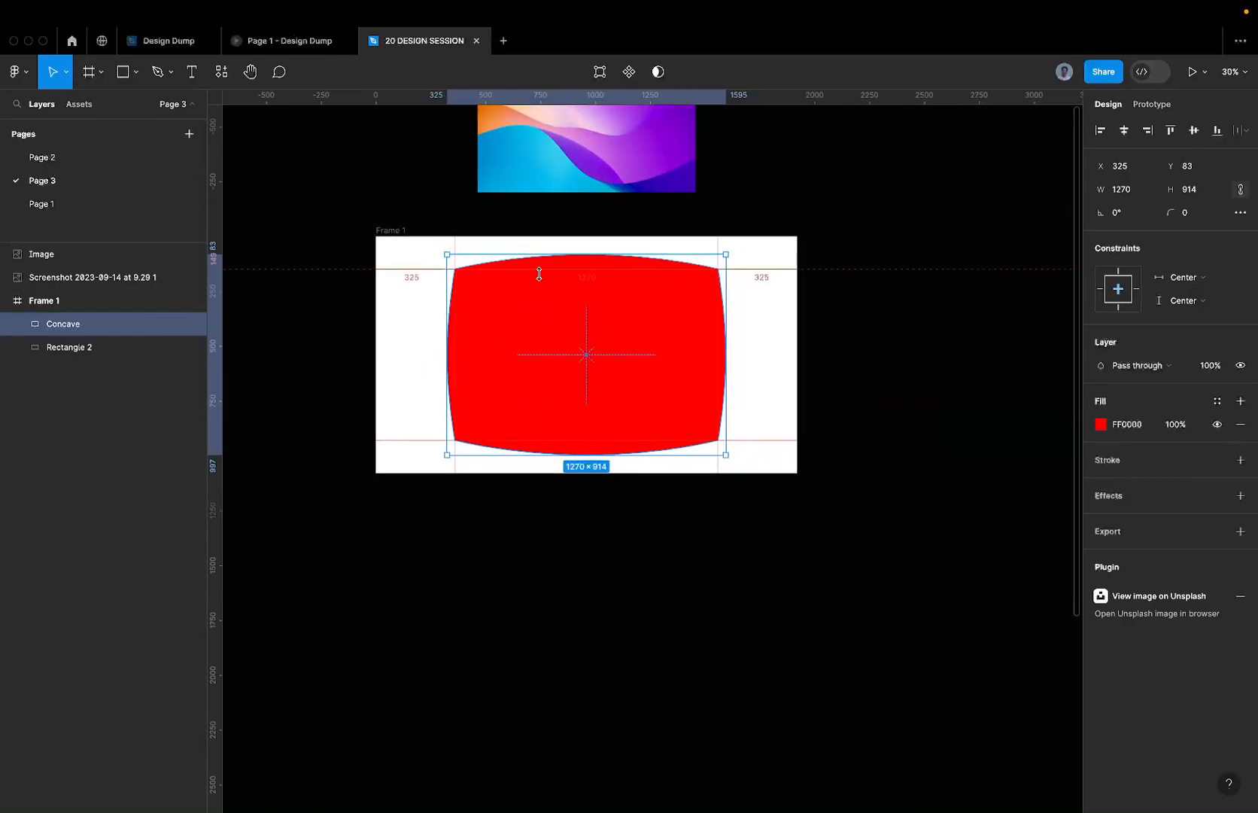
pyautogui.click(435, 329)
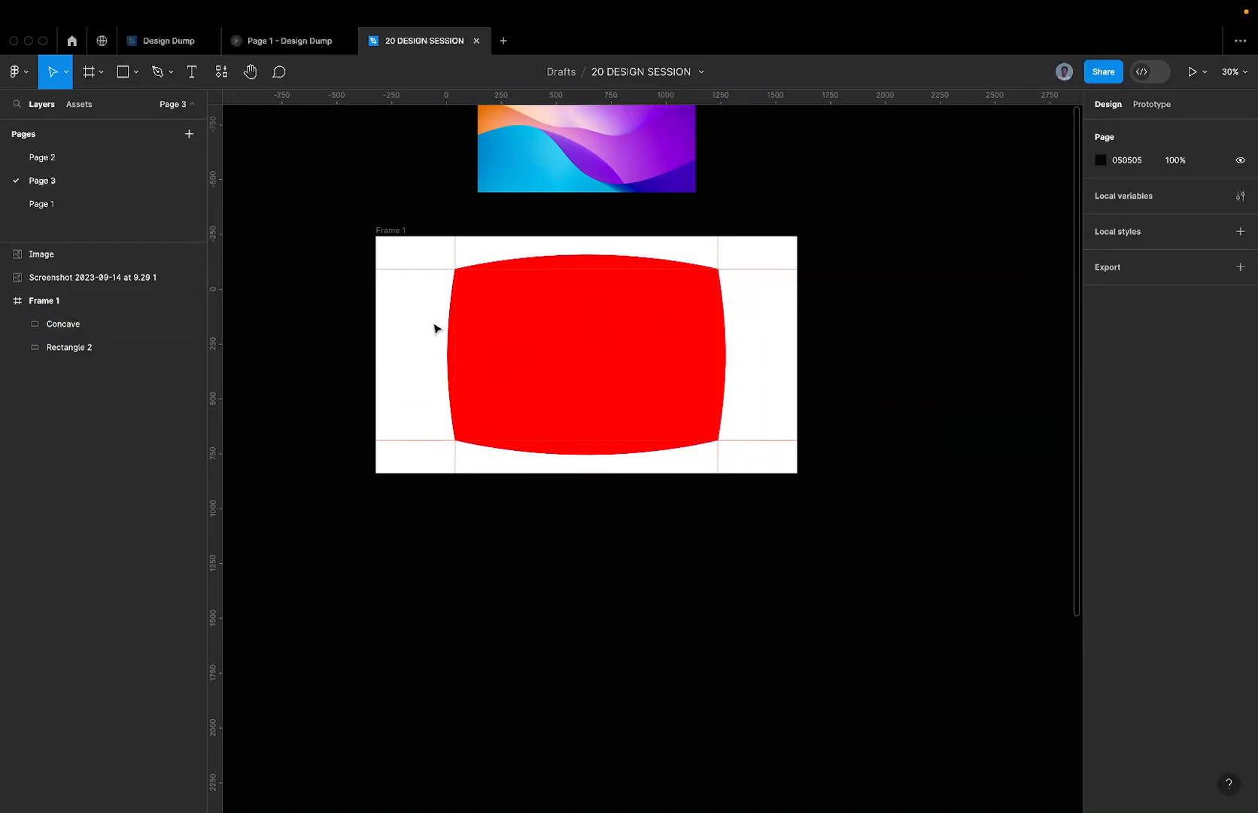
pyautogui.click(520, 317)
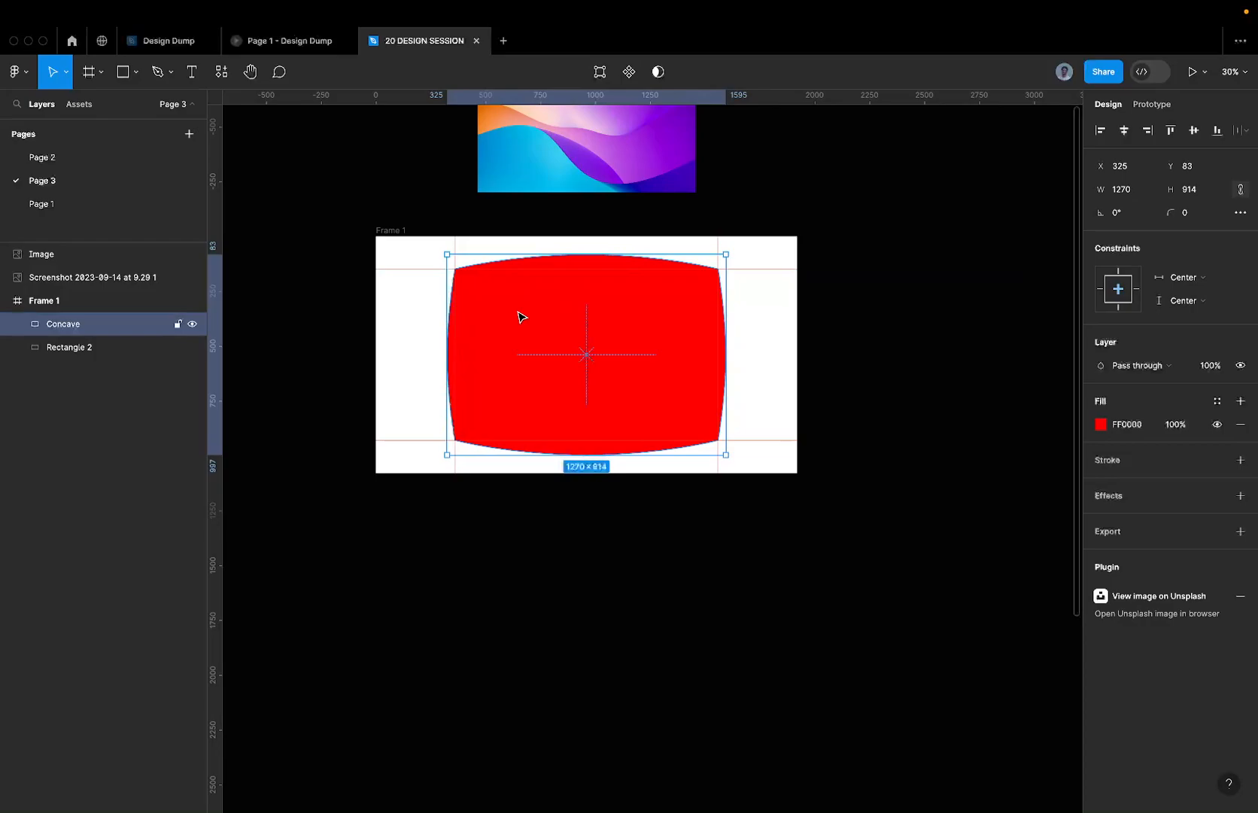
pyautogui.scroll(5, 521, 317)
pyautogui.scroll(-3, 519, 315)
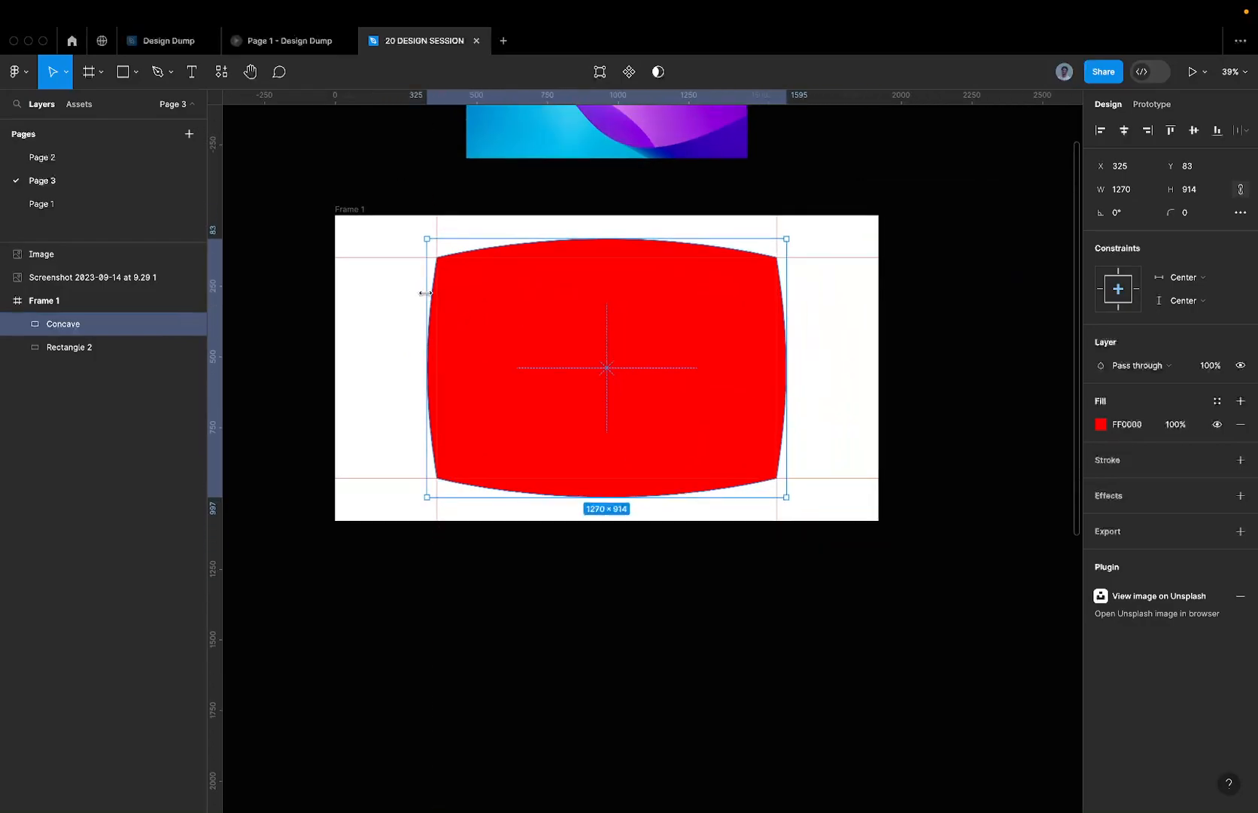
pyautogui.moveTo(494, 294); pyautogui.dragTo(963, 292)
pyautogui.click(581, 295)
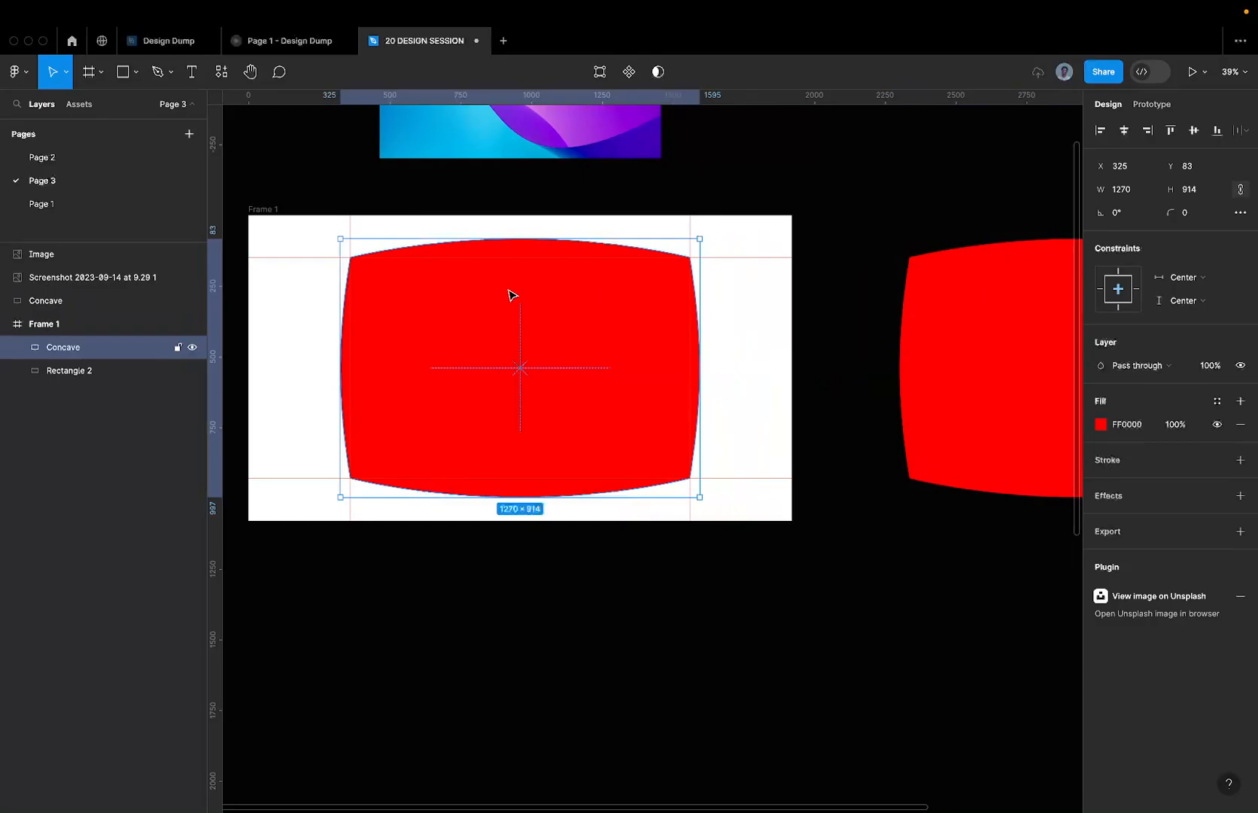
pyautogui.moveTo(512, 295); pyautogui.dragTo(885, 287)
# - Resize Rectangle 2 to 1200 × 781 at X 360, Y 149 so its four corners sit on the guide intersections
pyautogui.click(440, 366)
pyautogui.moveTo(379, 289); pyautogui.dragTo(347, 256)
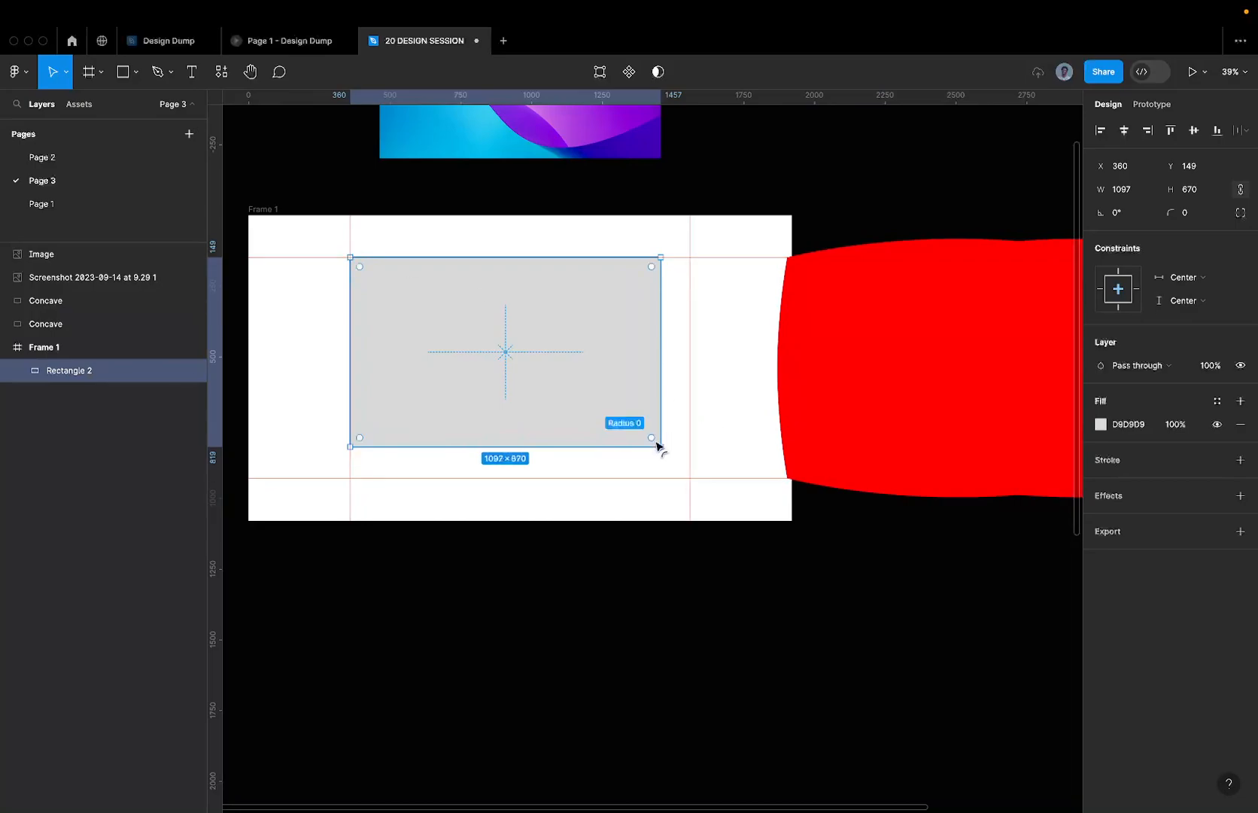
pyautogui.moveTo(661, 446); pyautogui.dragTo(689, 477)
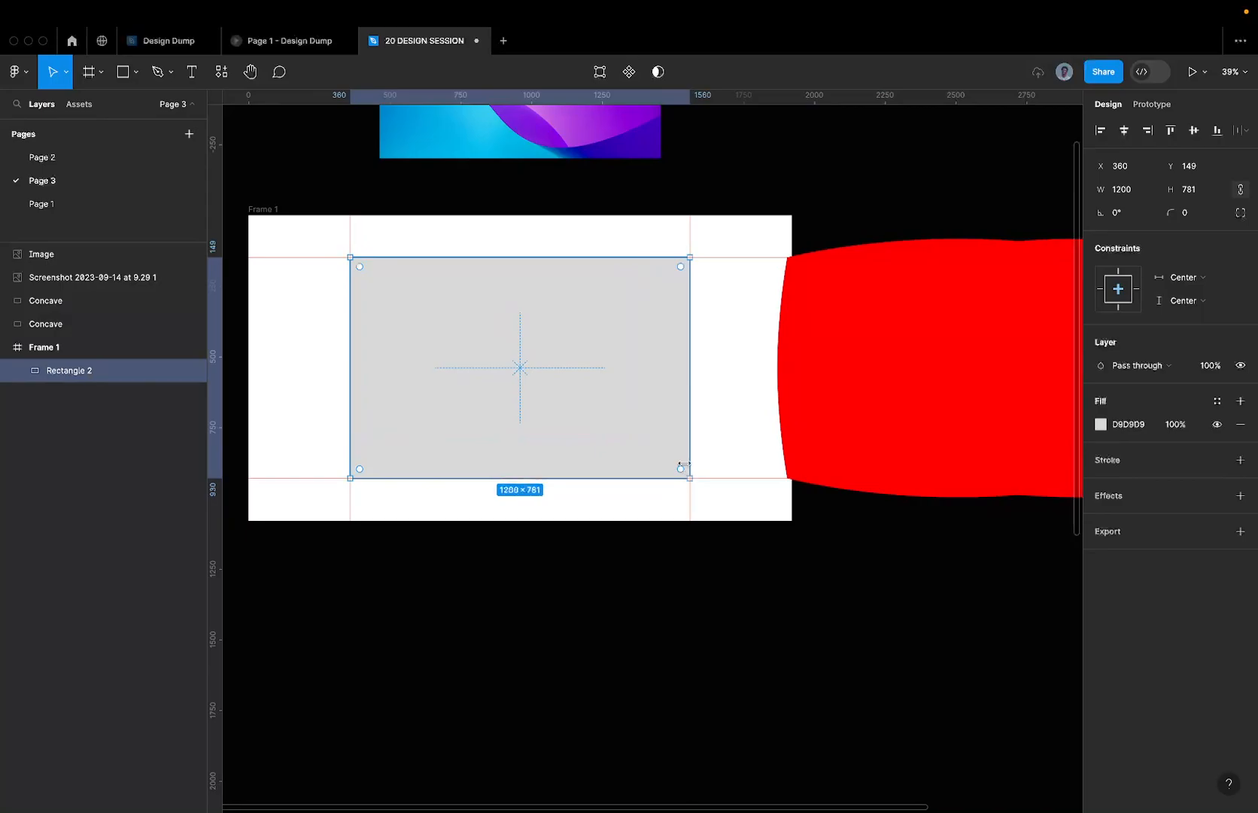
pyautogui.scroll(10, 733, 310)
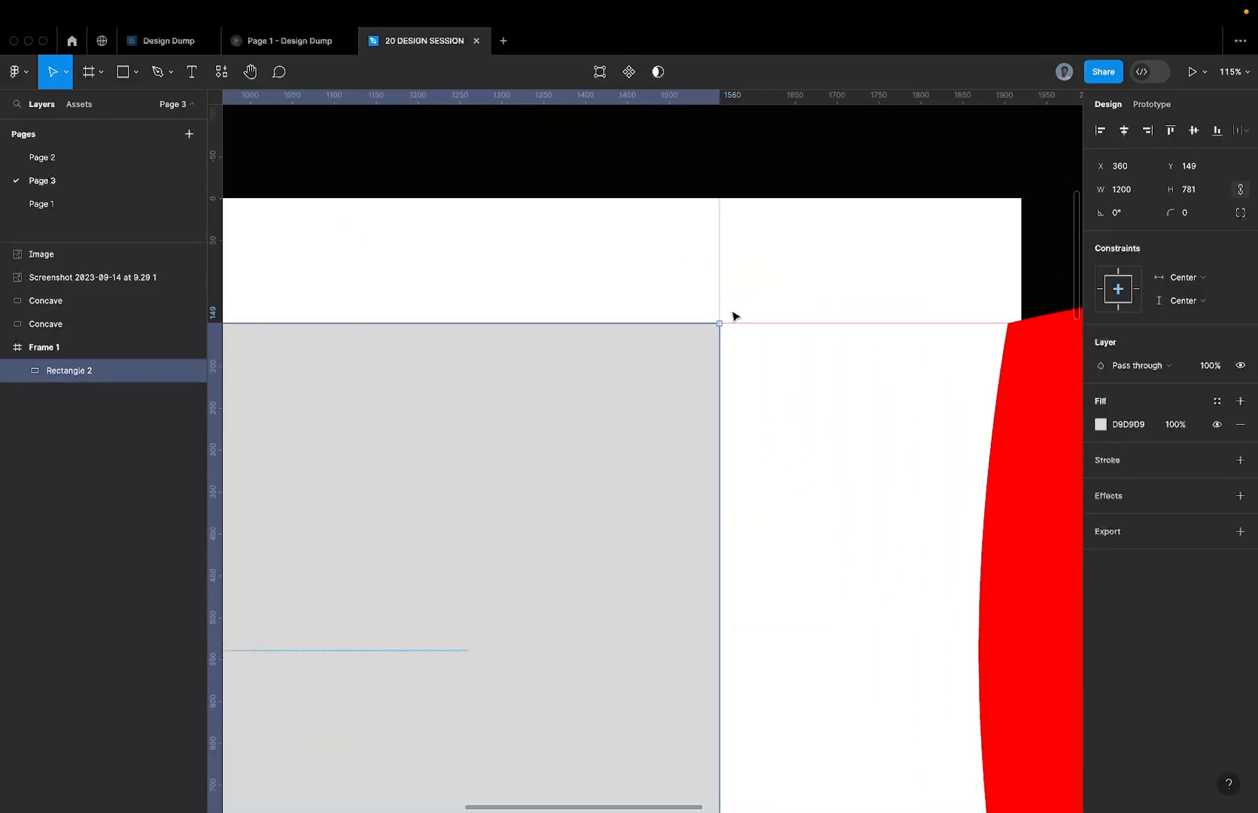
pyautogui.scroll(5, 721, 322)
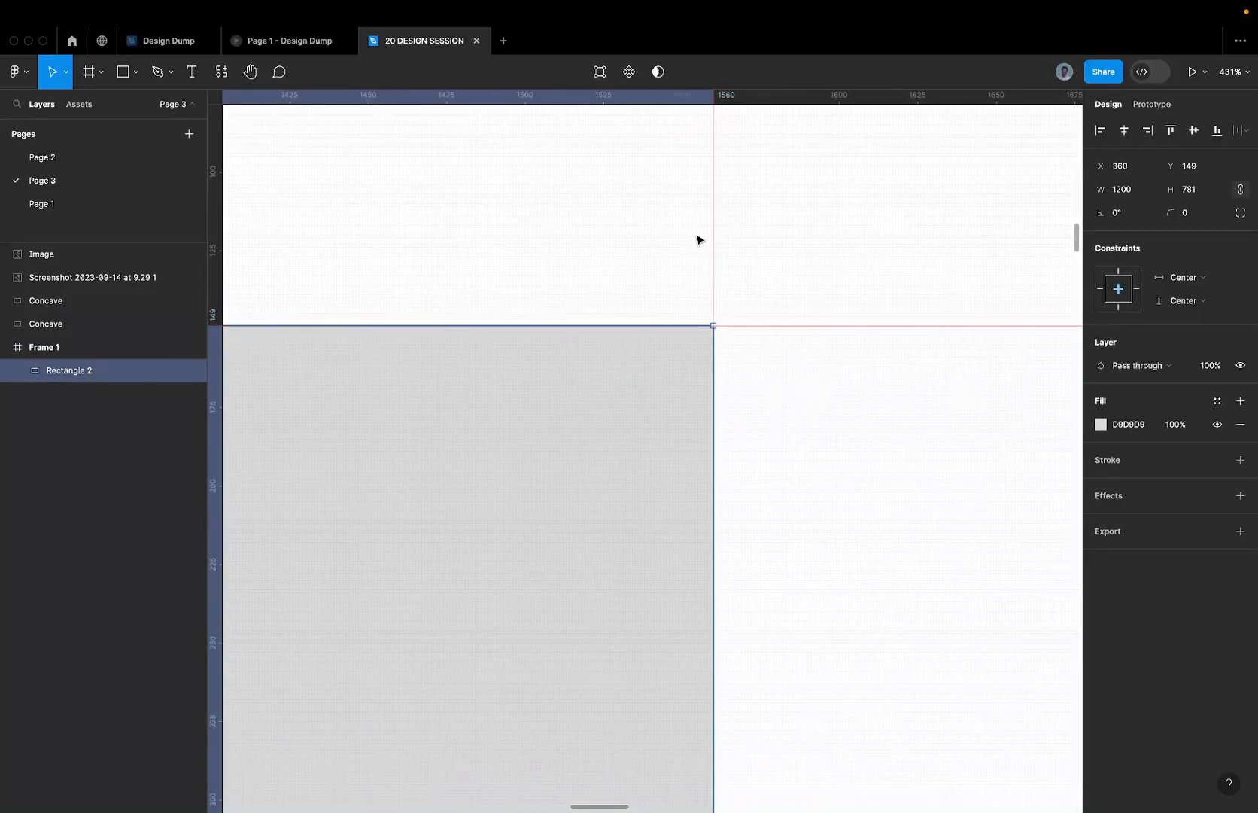
pyautogui.scroll(-3, 699, 239)
pyautogui.scroll(-10, 749, 281)
pyautogui.press('super+z')
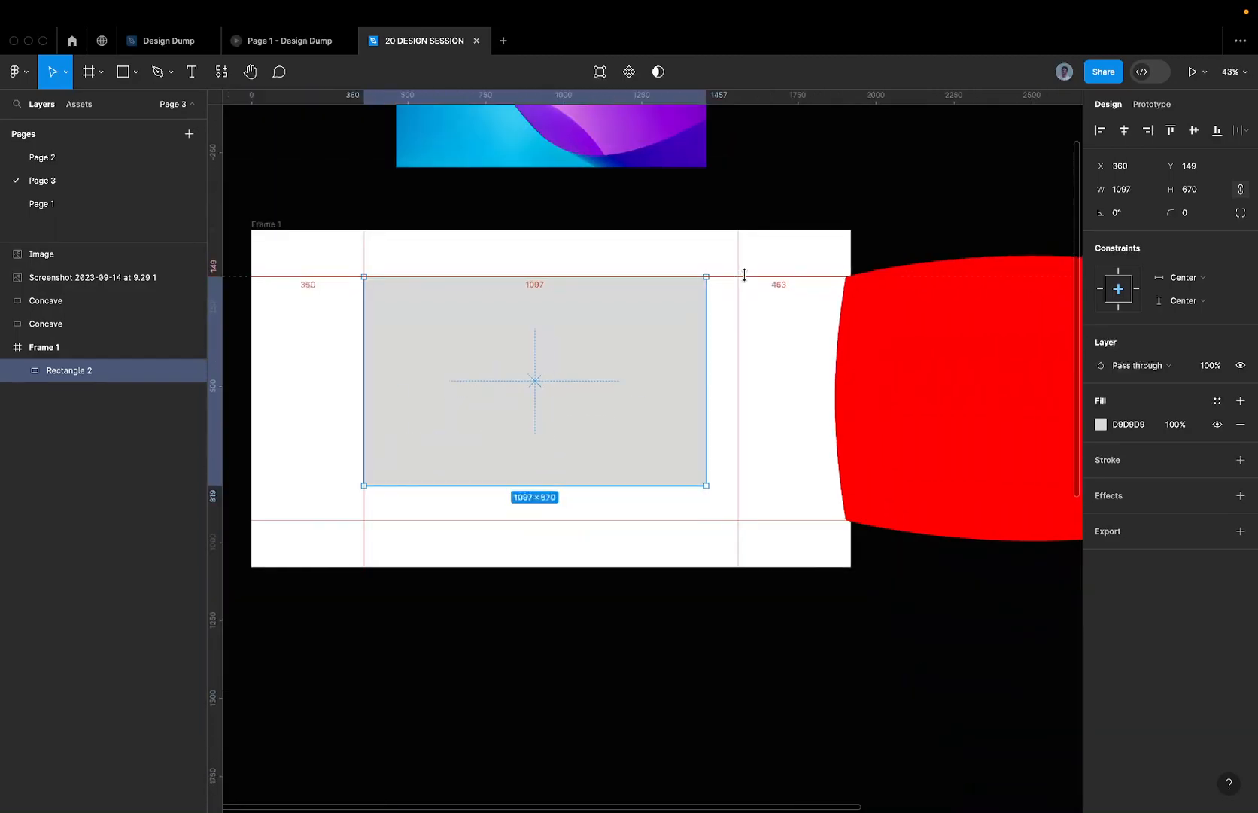
# - Move the nearer Concave shape back into Frame 1 at X 325, Y 83, over Rectangle 2
pyautogui.click(833, 326)
pyautogui.click(885, 317)
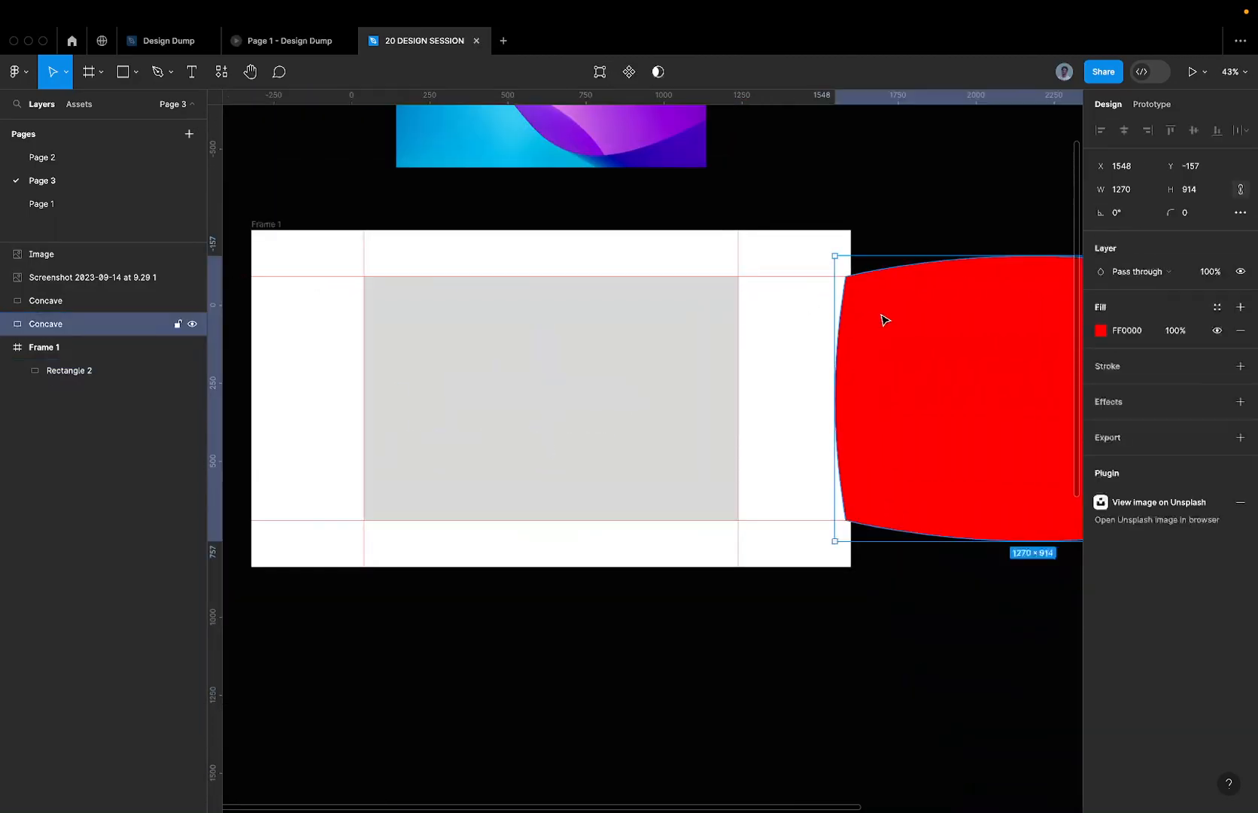
pyautogui.moveTo(947, 321); pyautogui.dragTo(463, 316)
# - Lower Concave's opacity to 34%, compare its corners with Rectangle 2, and restore the opacity to 100%
pyautogui.press('3')
pyautogui.press('4')
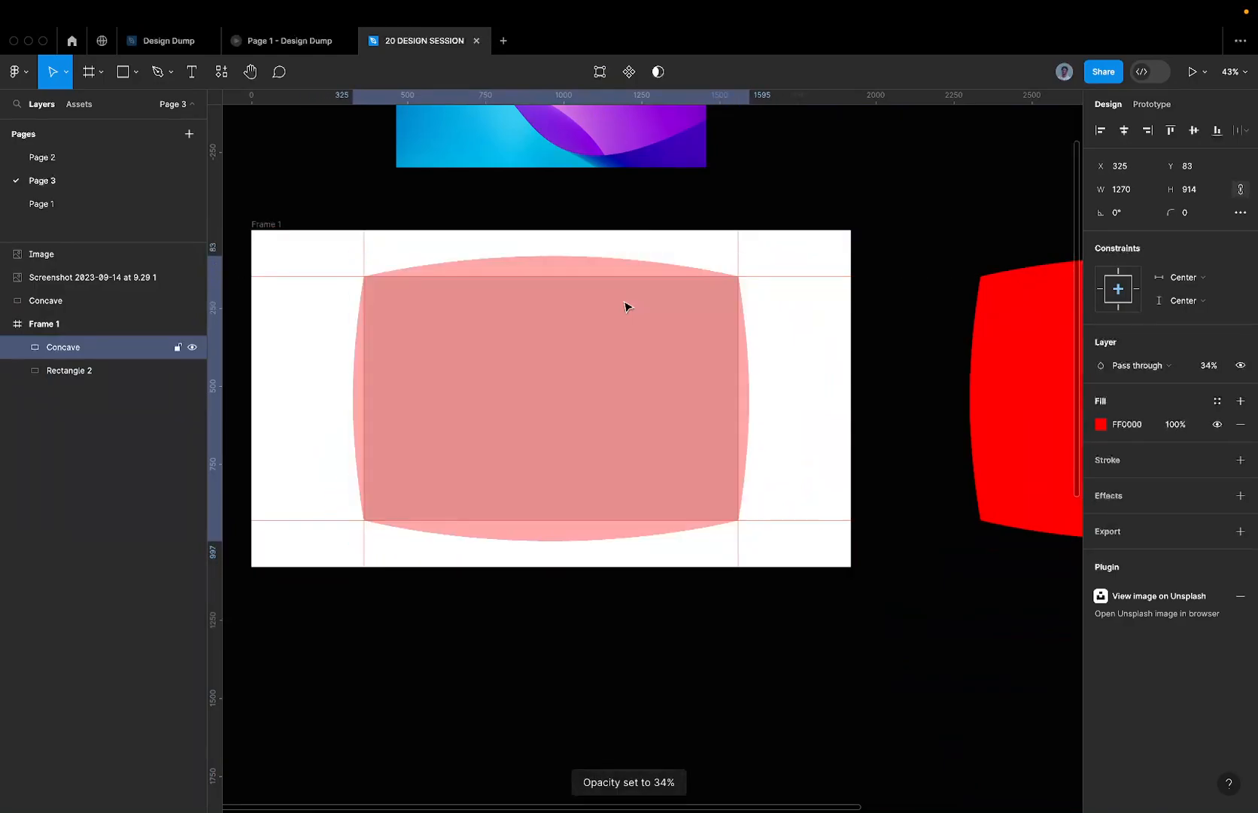
pyautogui.scroll(5, 349, 273)
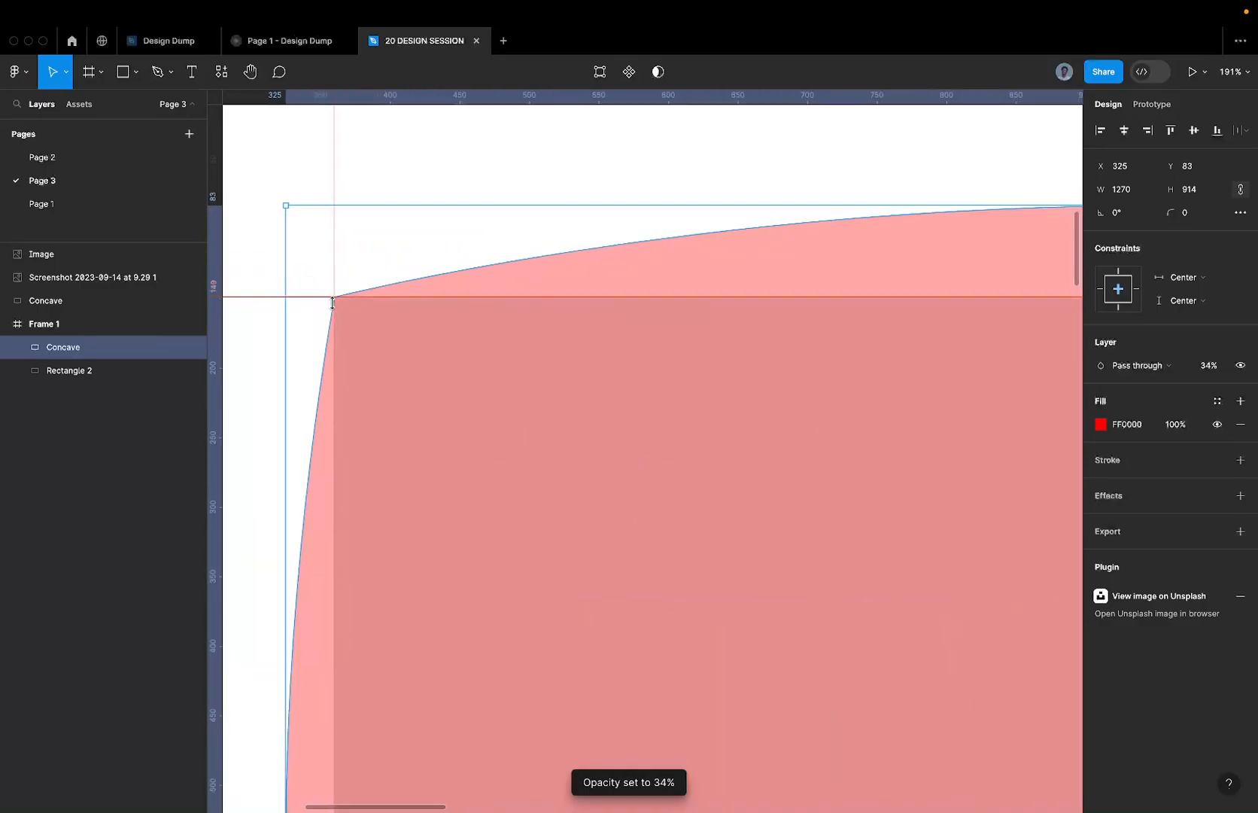
pyautogui.scroll(2, 301, 308)
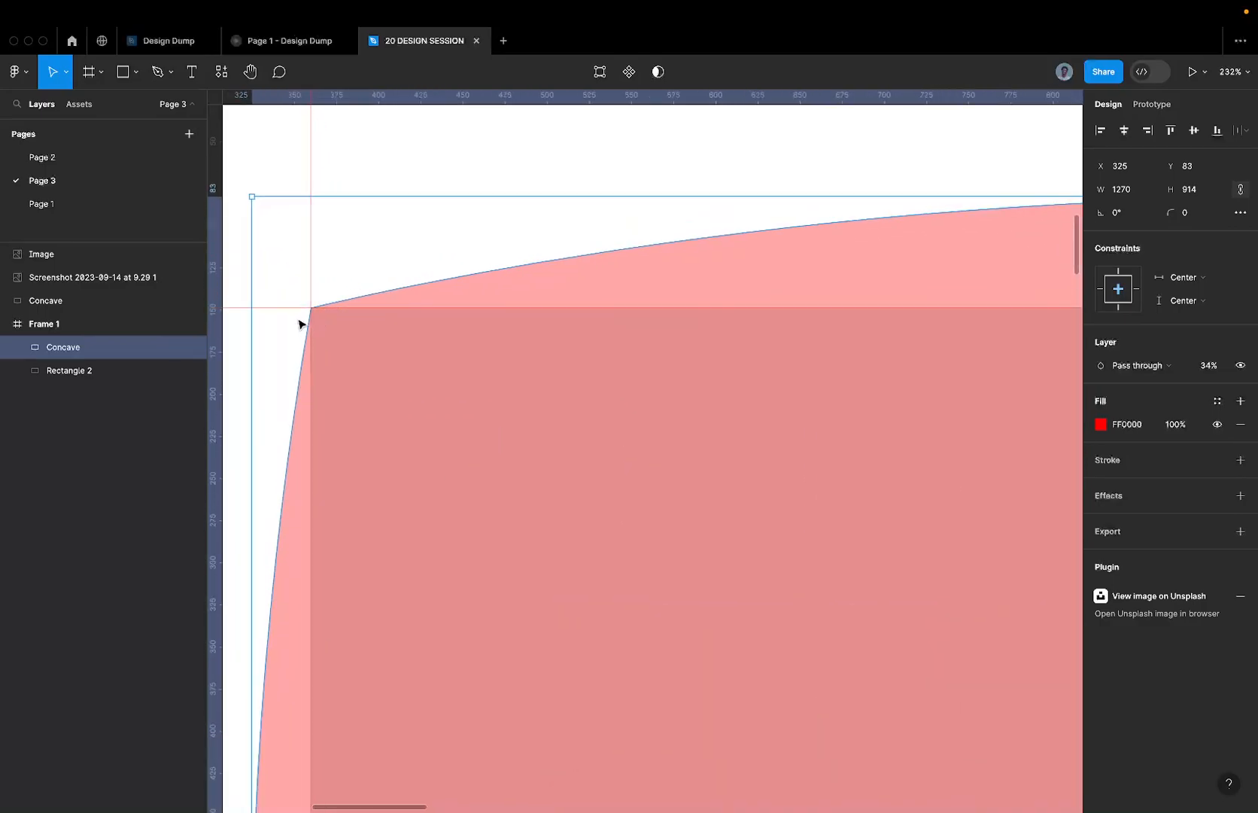
pyautogui.scroll(-8, 361, 301)
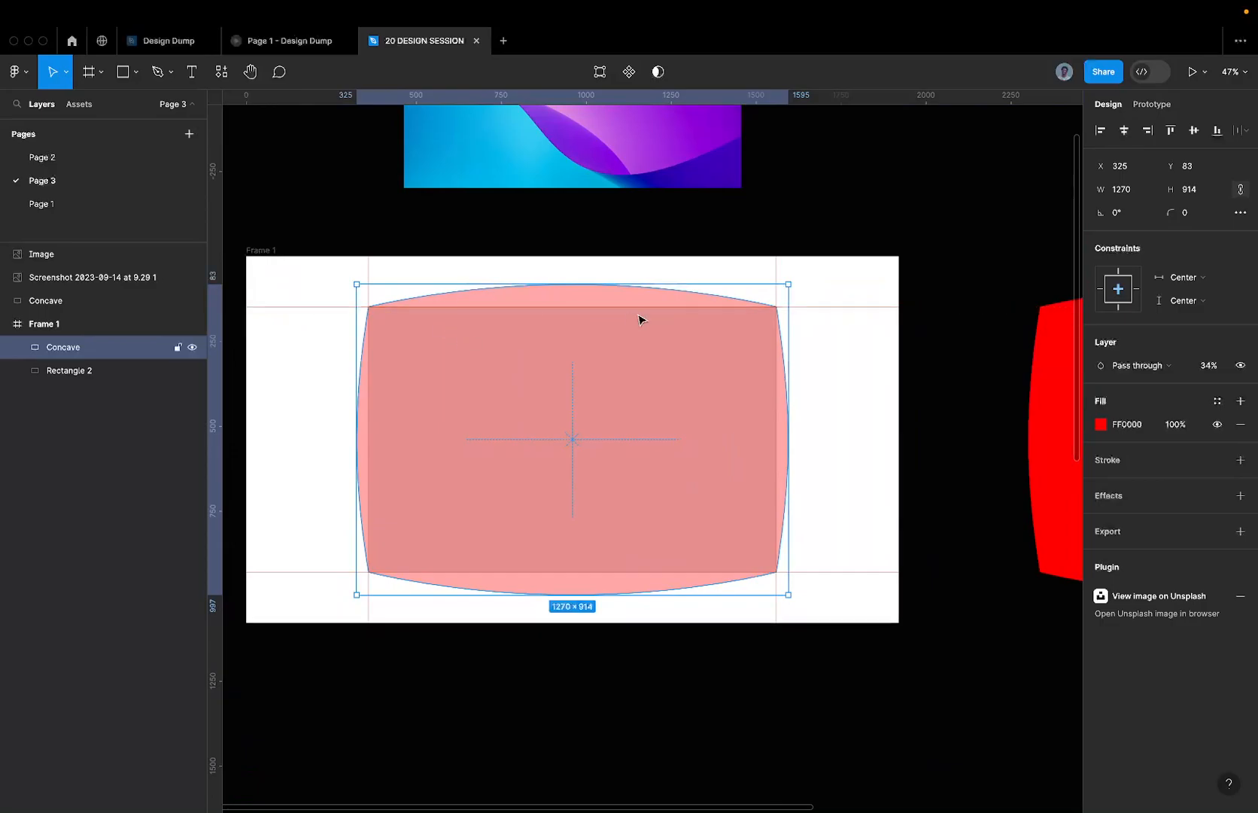
pyautogui.press('0')
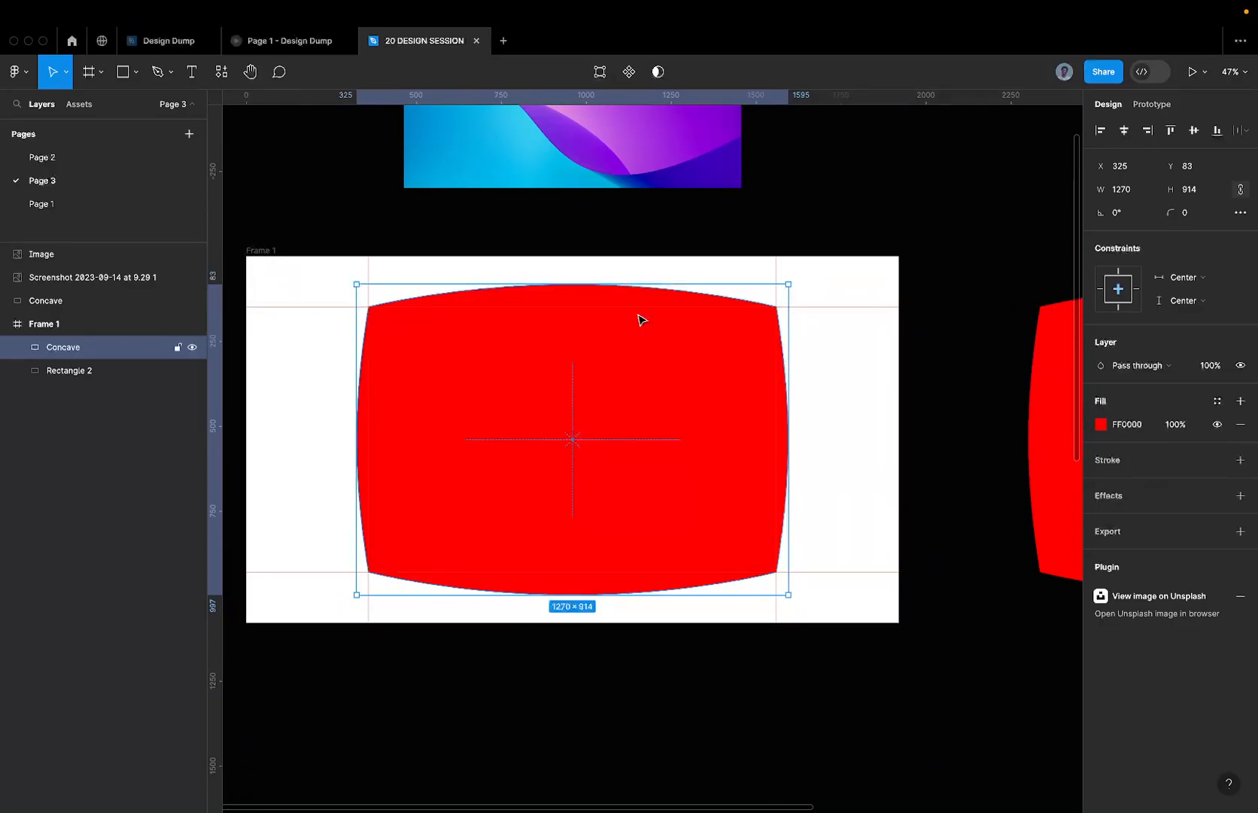
# - Place another copy of Concave on the canvas right of Frame 1 and reselect the Concave inside the frame
pyautogui.moveTo(587, 340); pyautogui.dragTo(985, 346)
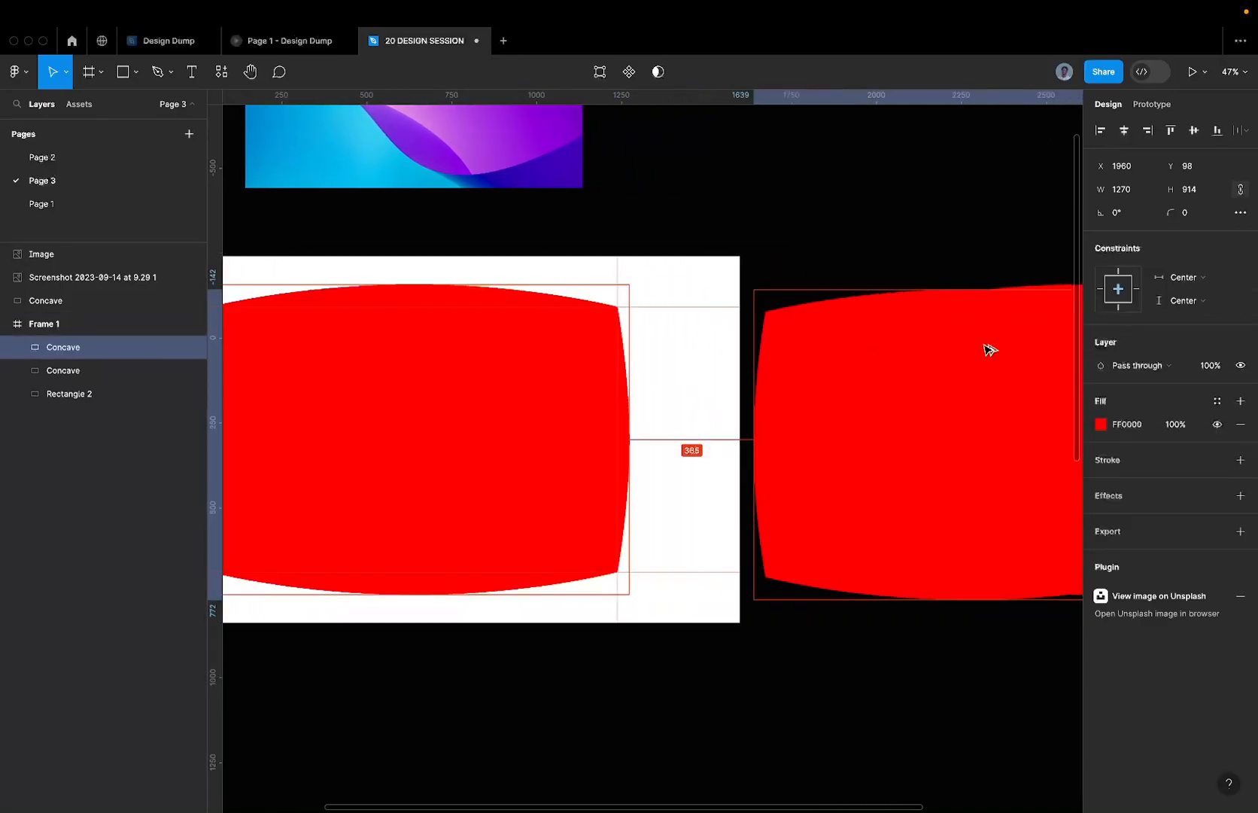
pyautogui.click(537, 348)
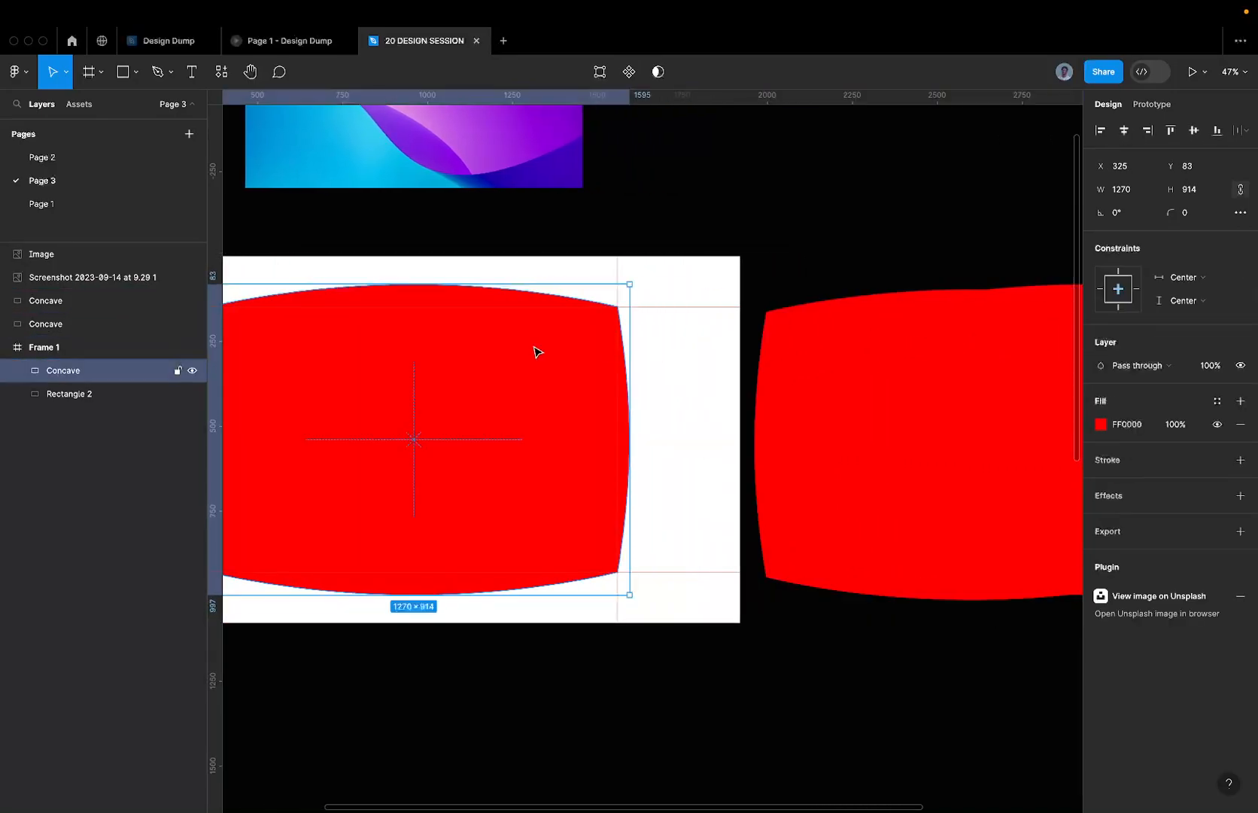
pyautogui.hscroll(-2, 536, 349)
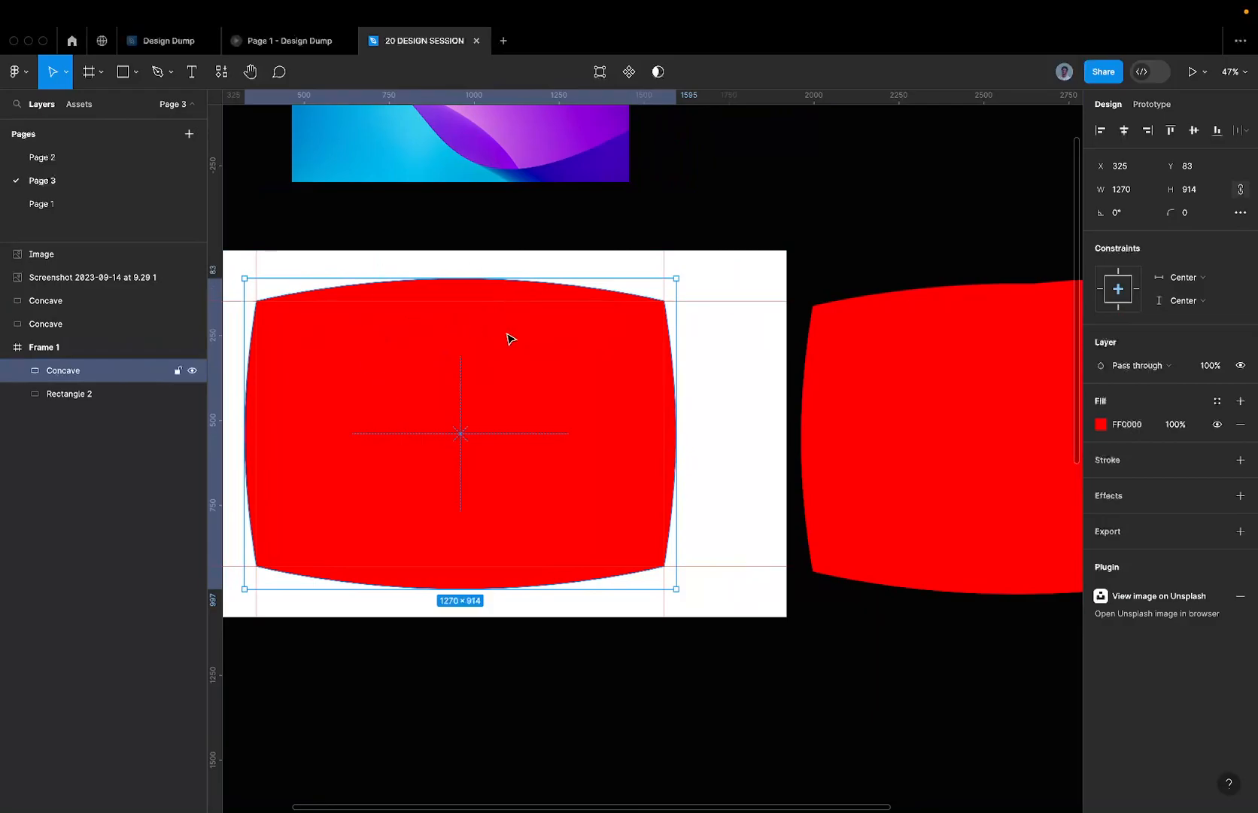
# - Send the red concave shape one level back, behind the grey rectangle in Frame 1
pyautogui.press('super+bracketleft')
pyautogui.hscroll(-2, 378, 325)
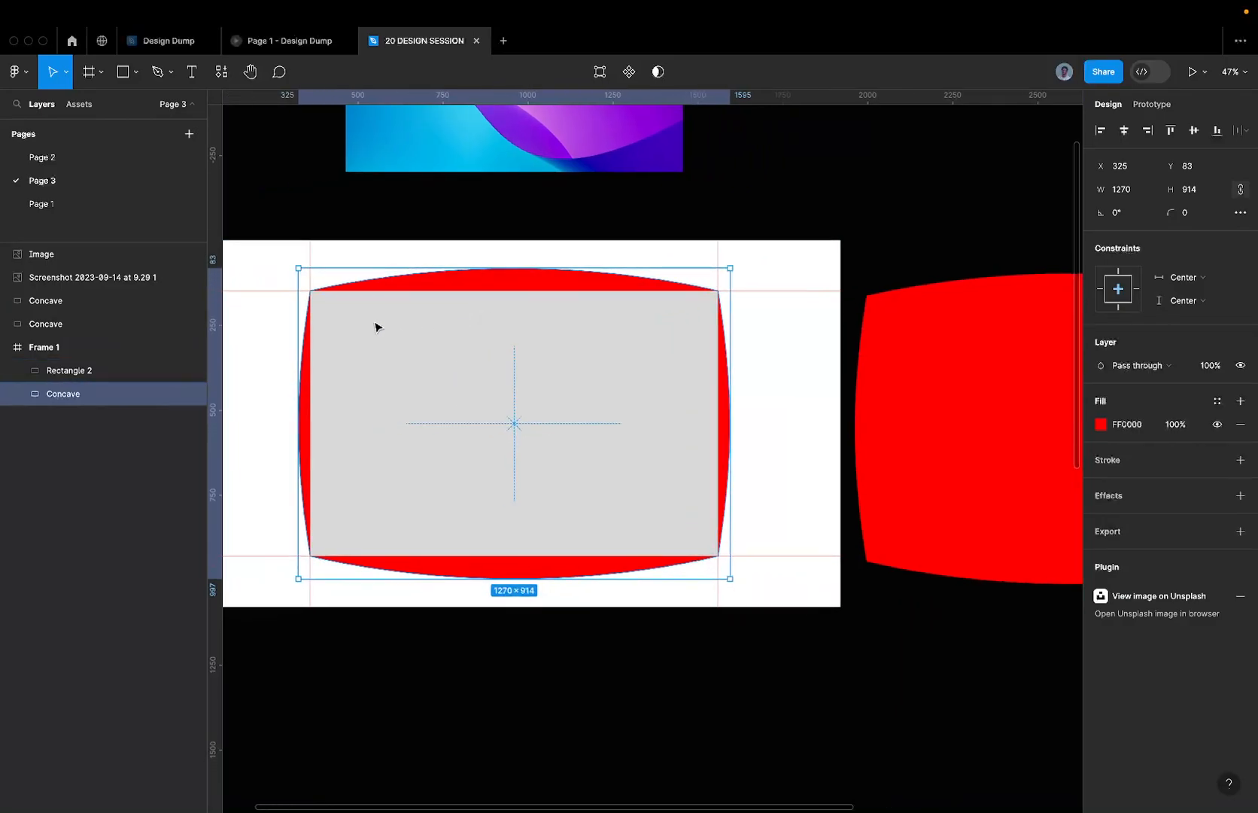
pyautogui.click(258, 318)
pyautogui.moveTo(249, 306); pyautogui.dragTo(797, 428)
pyautogui.click(756, 419)
# - Place a duplicate of Frame 1's grey rectangle outside the frame at about X 1980, Y -1501
pyautogui.click(576, 400)
pyautogui.scroll(-3, 550, 393)
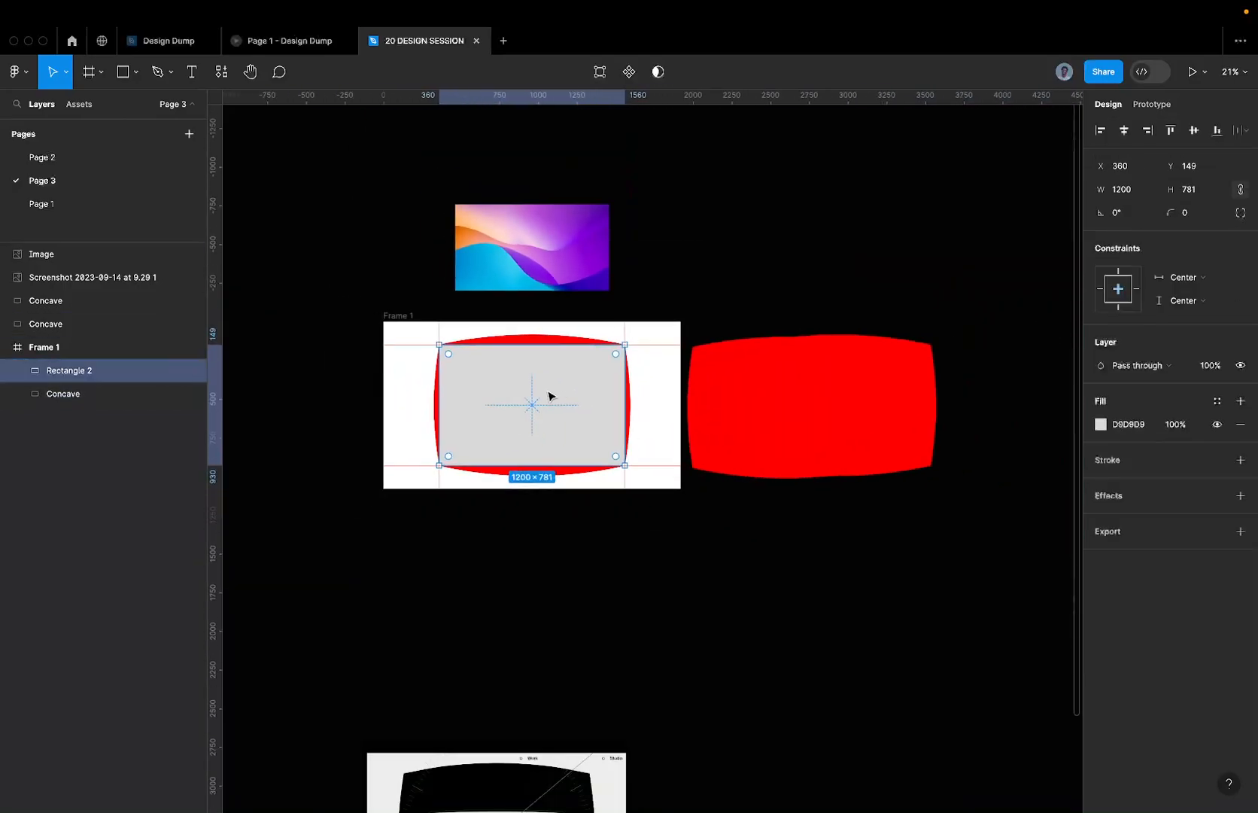
pyautogui.moveTo(529, 390); pyautogui.dragTo(832, 174)
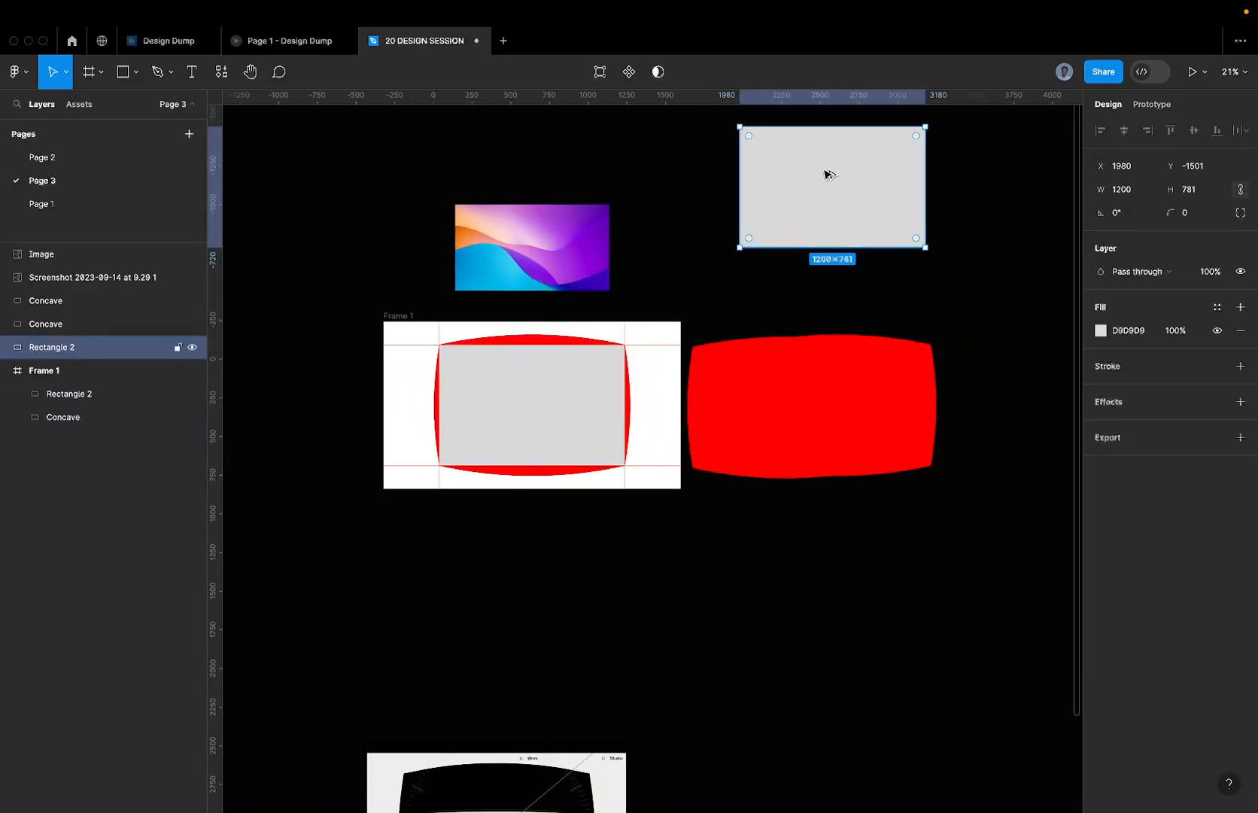
# - Separate the two spare red concave shapes beside Frame 1, moving the lower one to about X 2140, Y 996
pyautogui.moveTo(775, 429); pyautogui.dragTo(772, 359)
pyautogui.click(740, 489)
pyautogui.moveTo(728, 457); pyautogui.dragTo(805, 636)
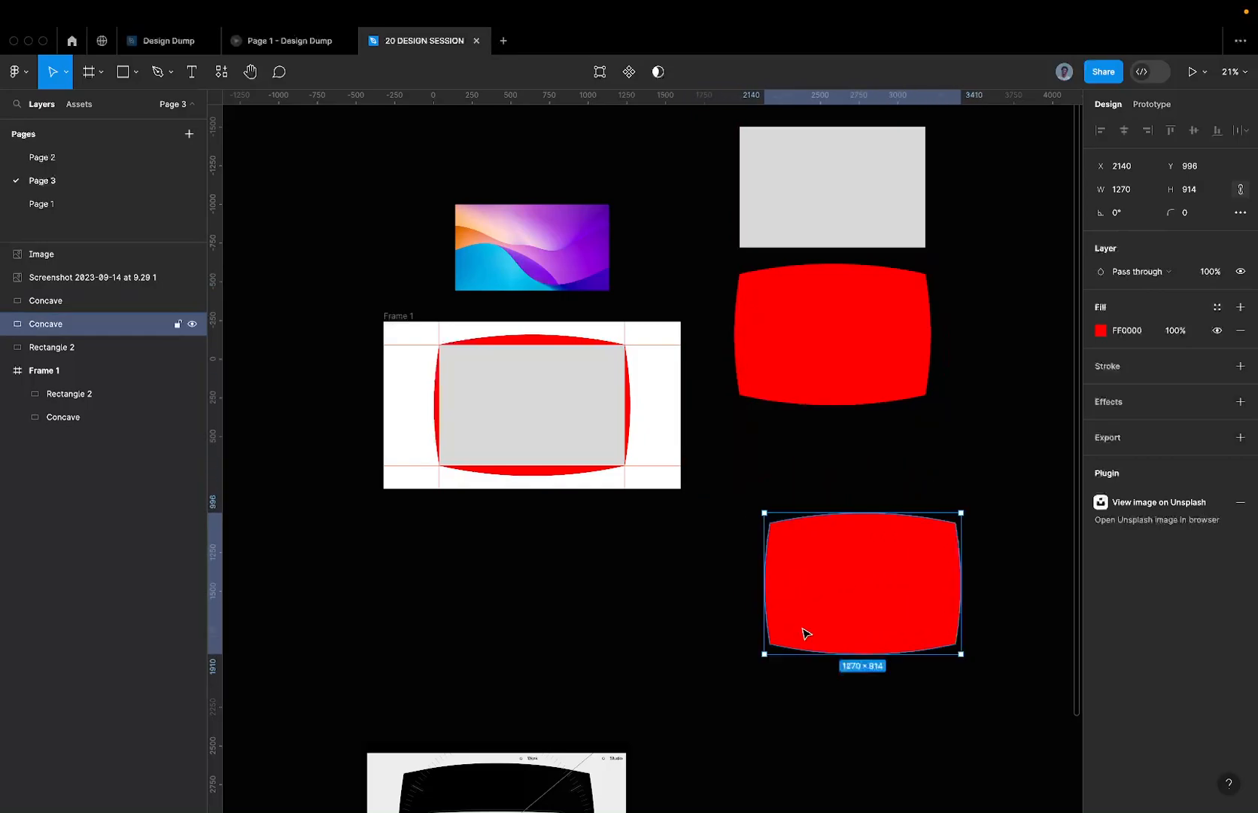
# - Try widening Frame 1's grey rectangle symmetrically about its centre to about 1788, and undo the resize
pyautogui.scroll(5, 493, 377)
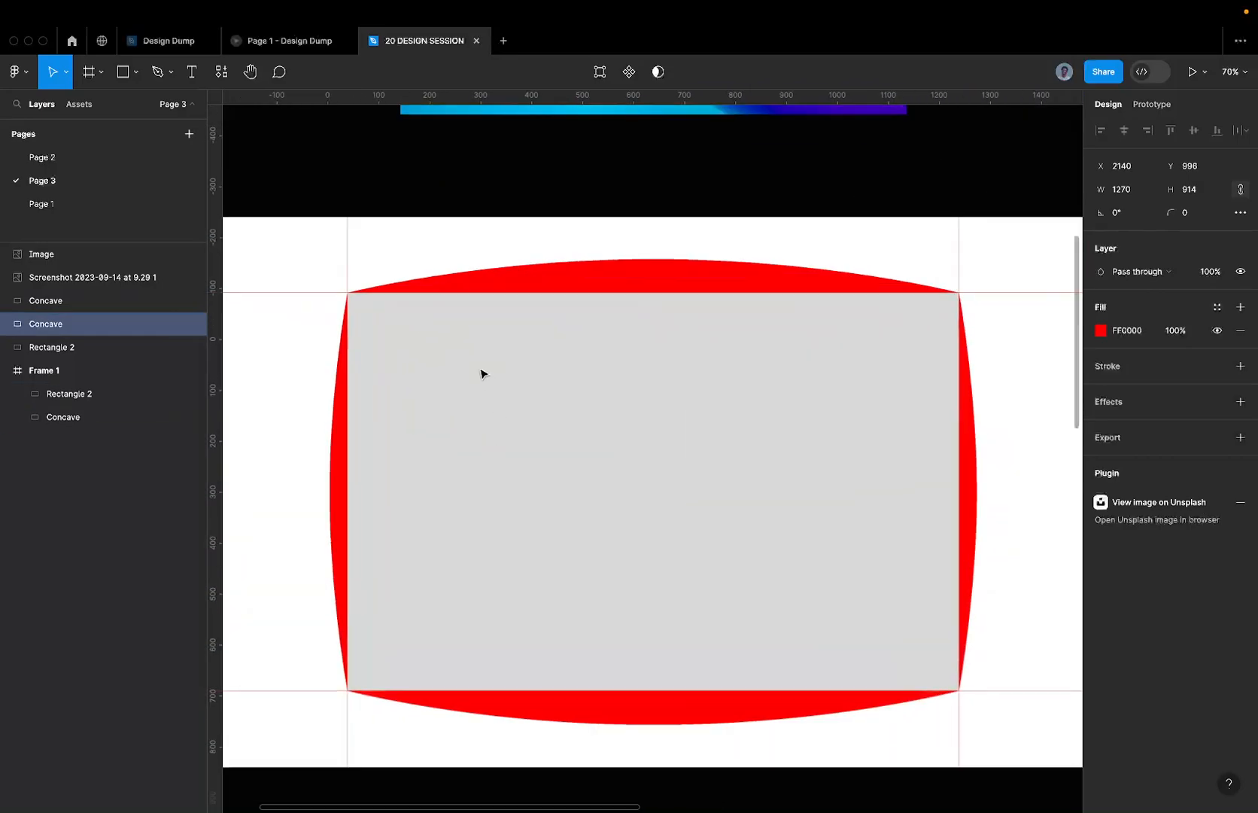
pyautogui.click(444, 413)
pyautogui.scroll(-2, 392, 415)
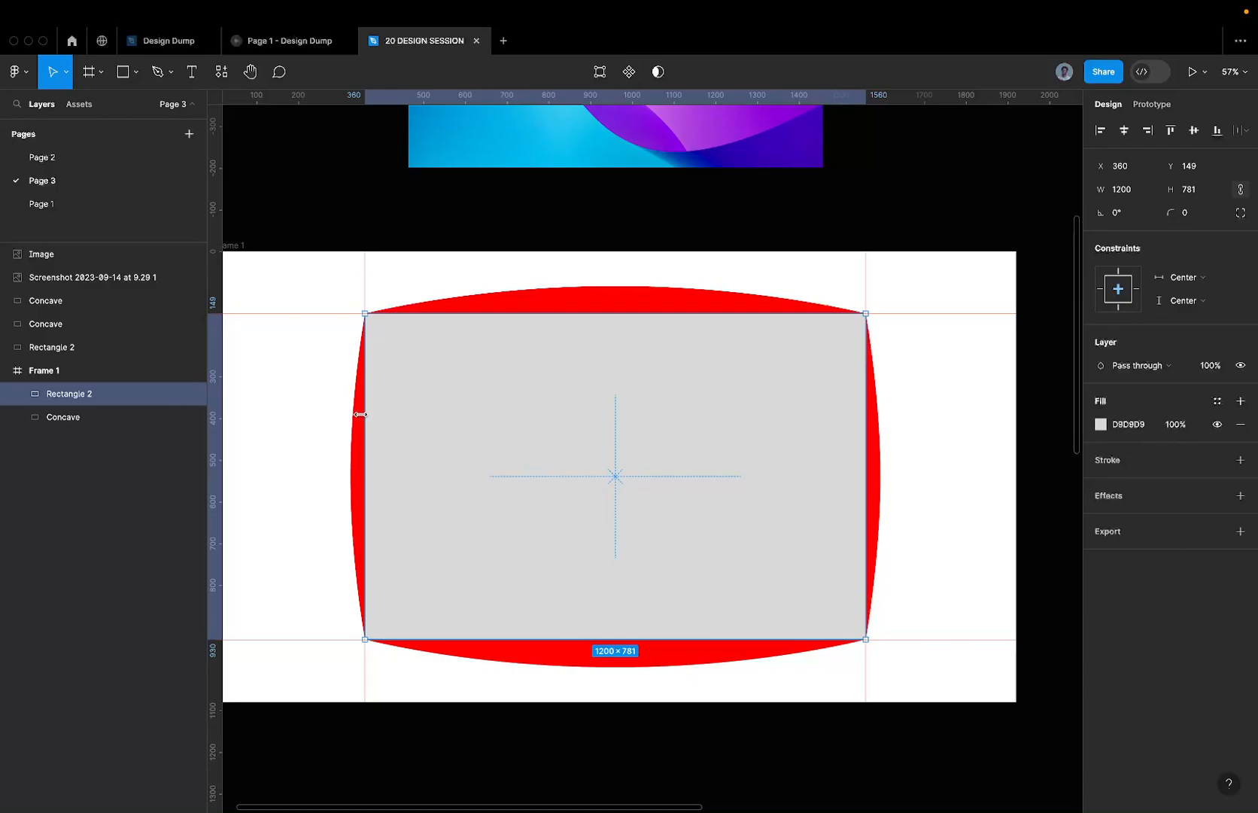
pyautogui.moveTo(365, 393); pyautogui.dragTo(242, 394)
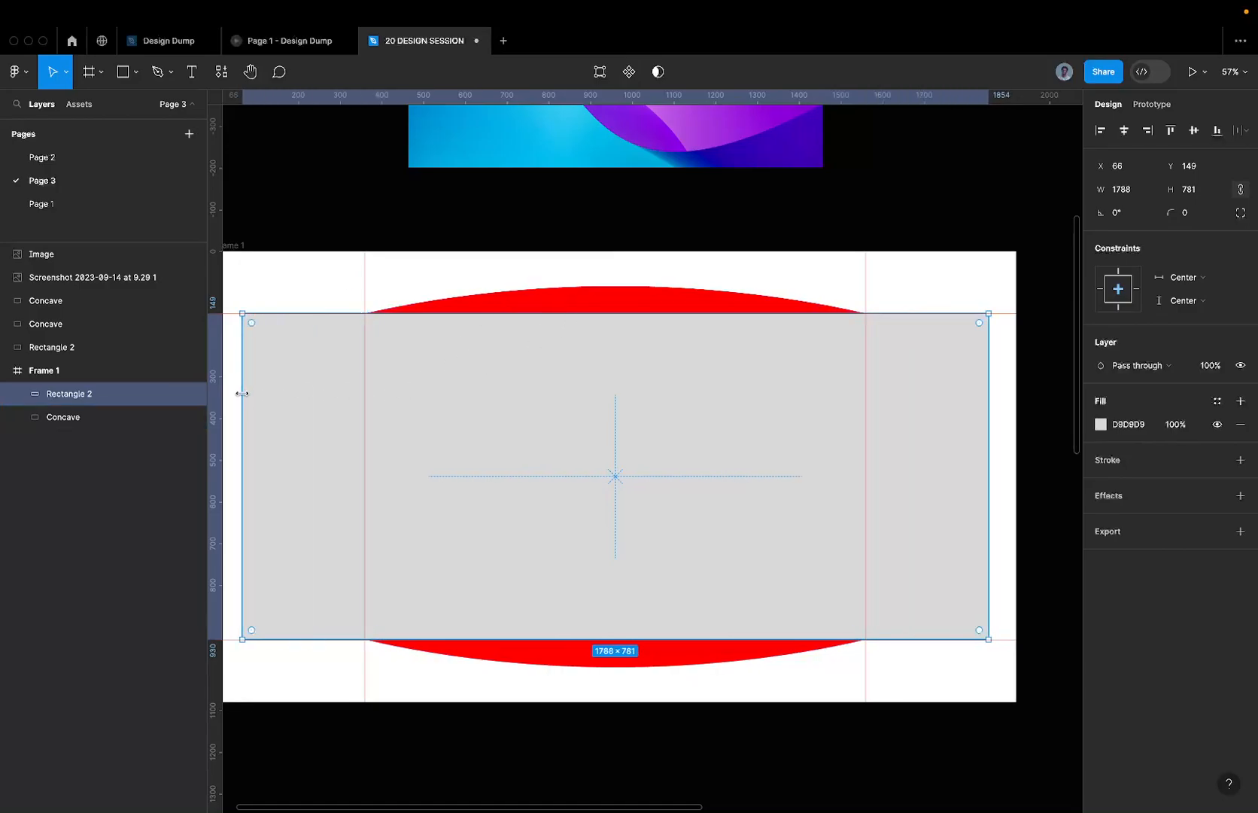
pyautogui.hscroll(-1, 247, 398)
pyautogui.hscroll(-3, 533, 353)
pyautogui.scroll(5, 536, 318)
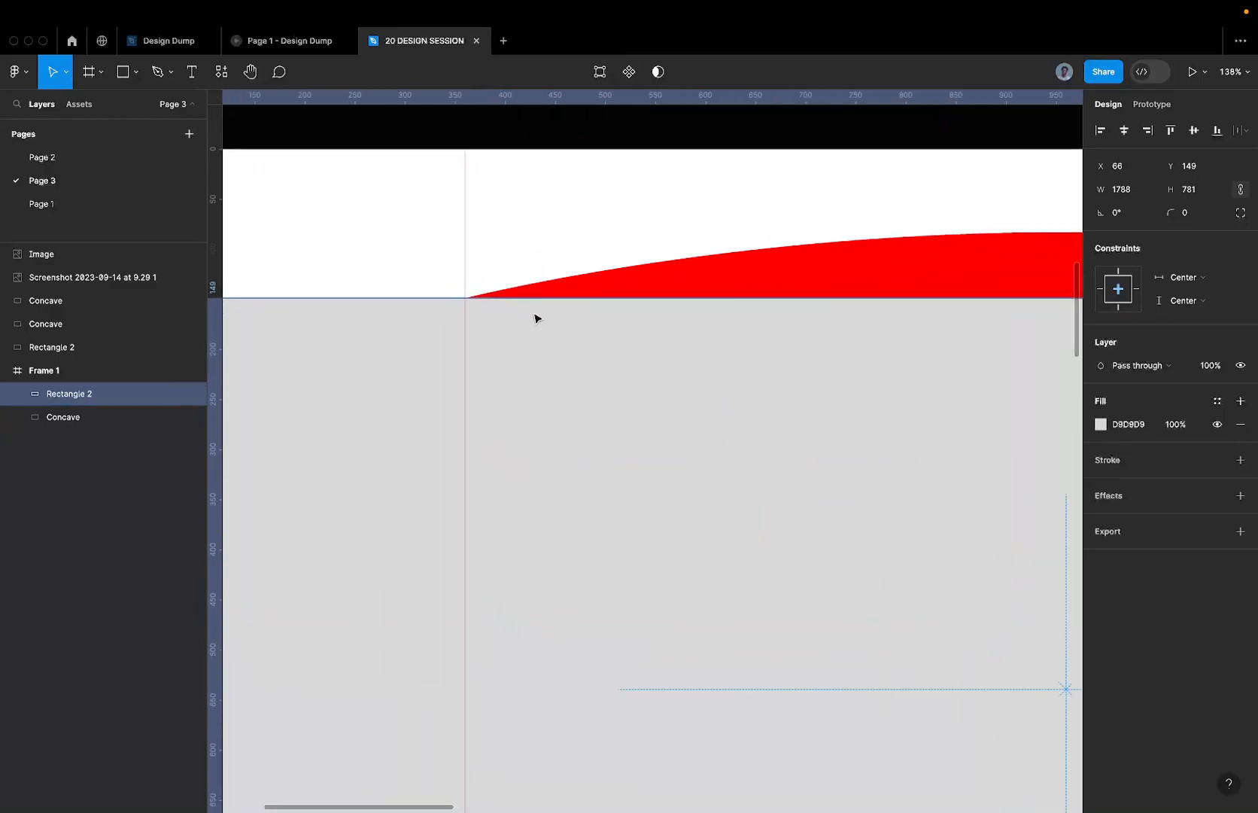
pyautogui.press('super+z')
# - Widen Frame 1's grey rectangle symmetrically to about 1470, past both side curves of the red shape
pyautogui.scroll(5, 462, 323)
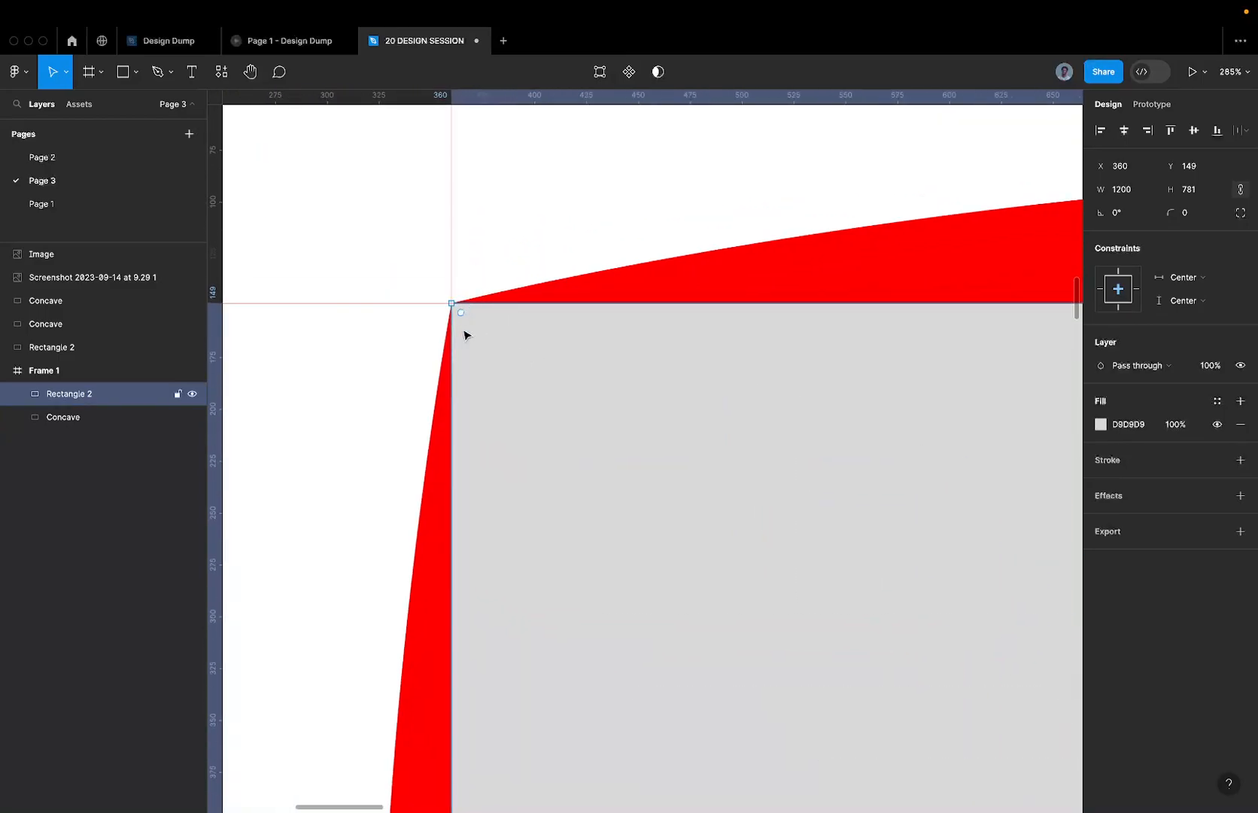
pyautogui.scroll(-8, 464, 335)
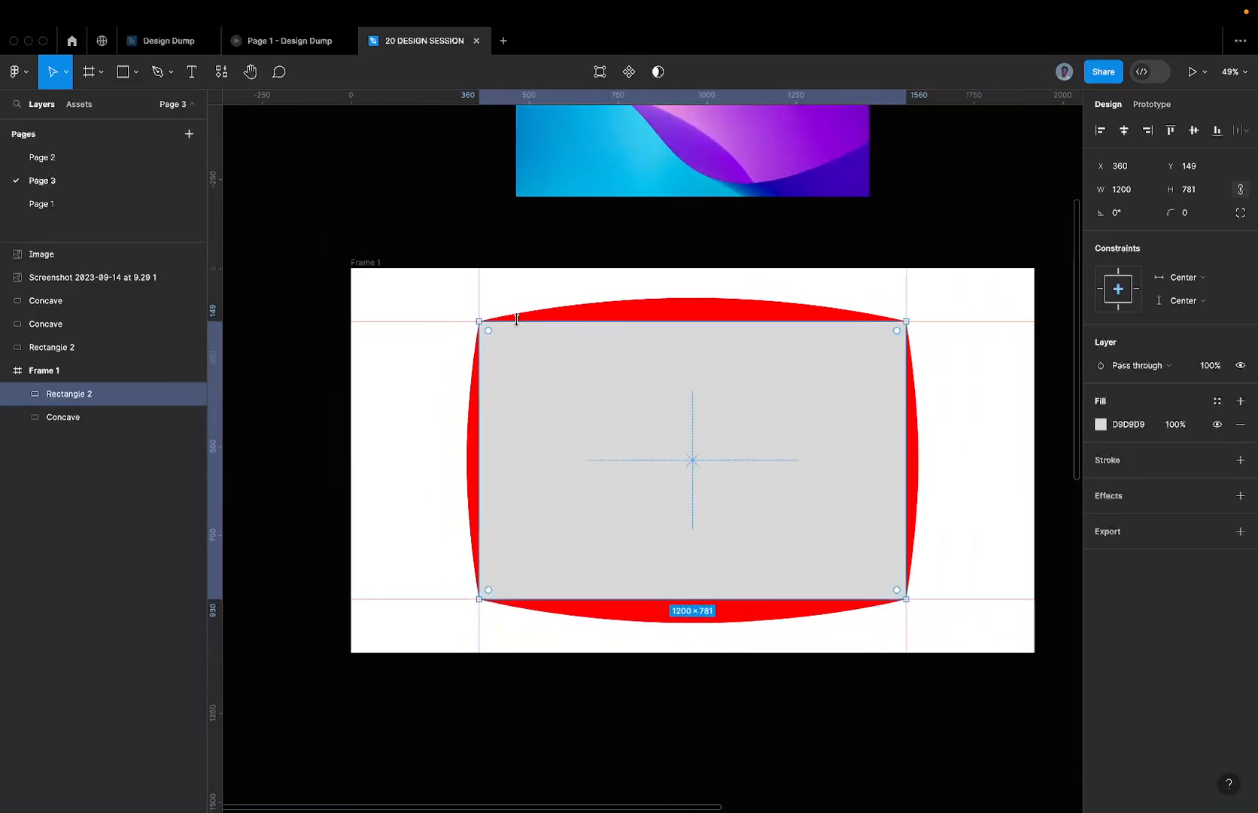
pyautogui.click(730, 315)
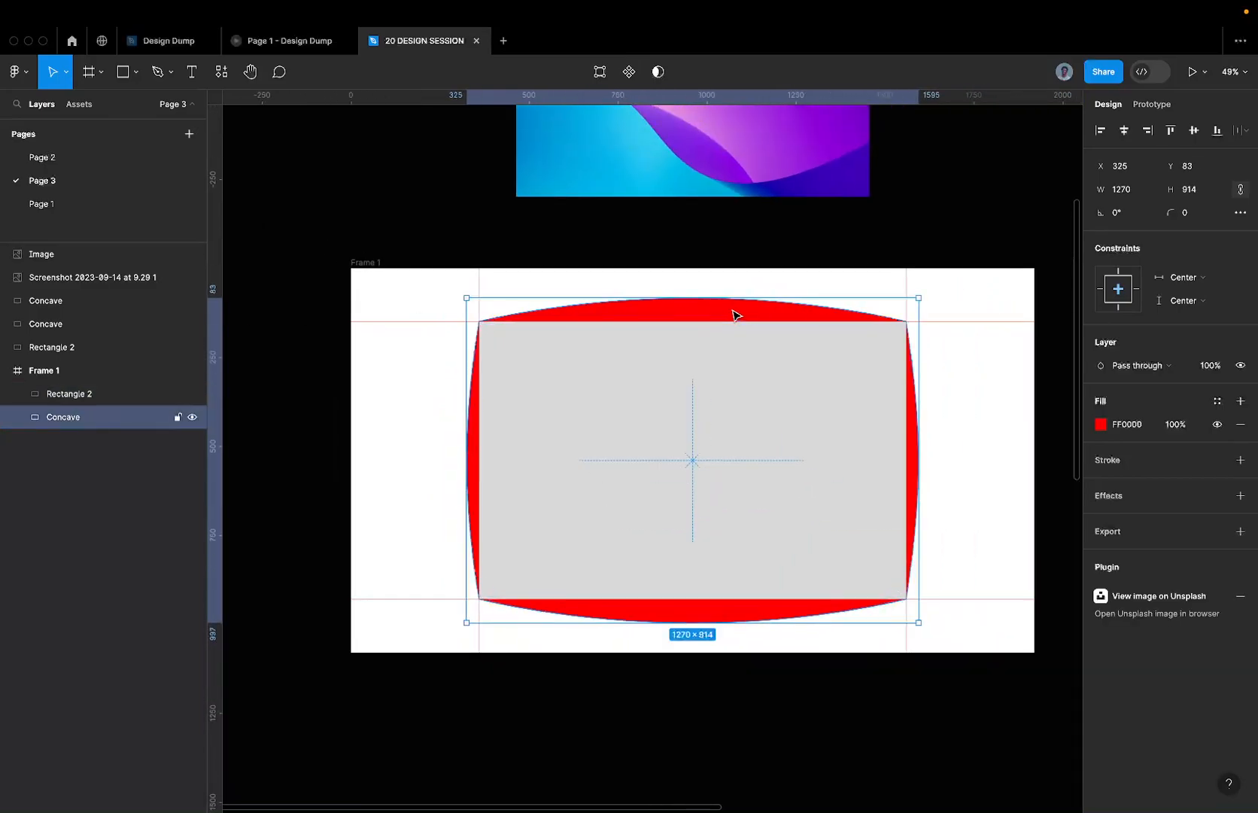
pyautogui.click(493, 389)
pyautogui.moveTo(480, 394); pyautogui.dragTo(431, 395)
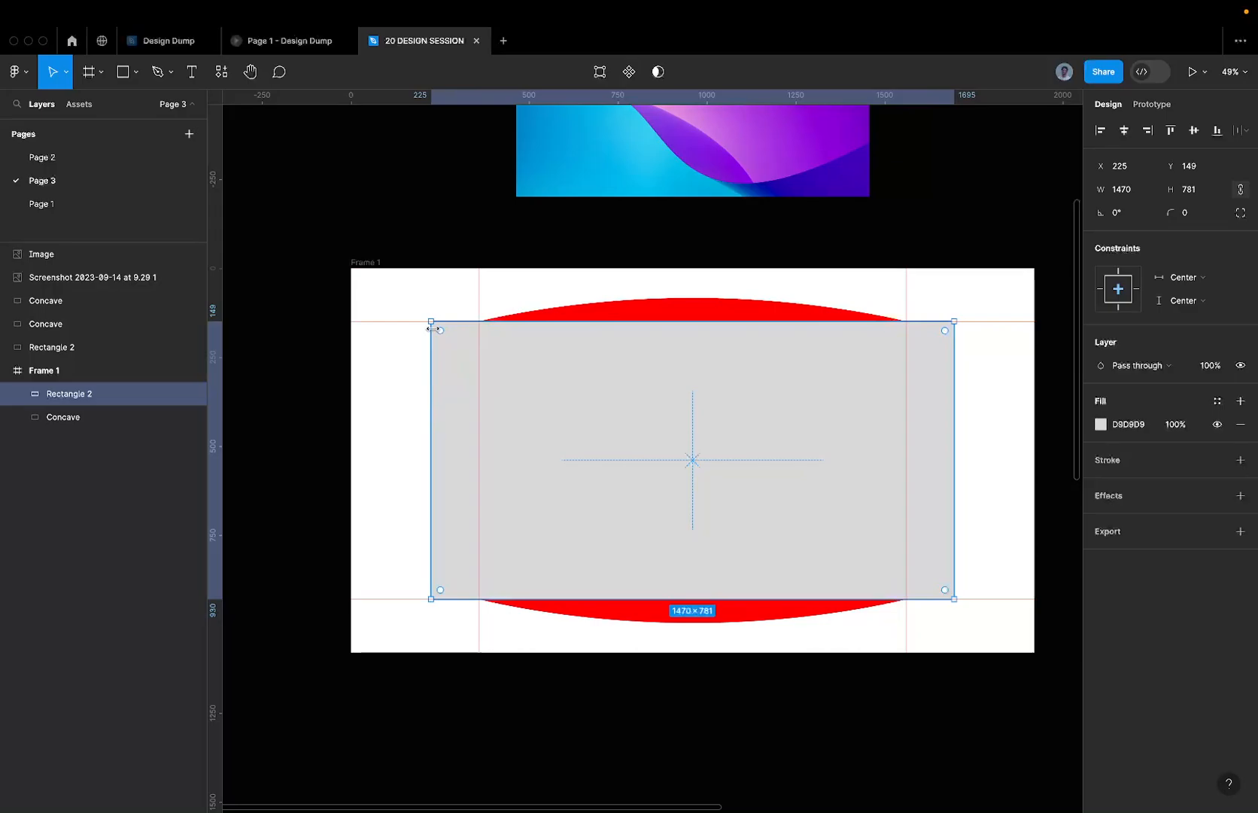
pyautogui.scroll(4, 466, 324)
pyautogui.scroll(-4, 467, 324)
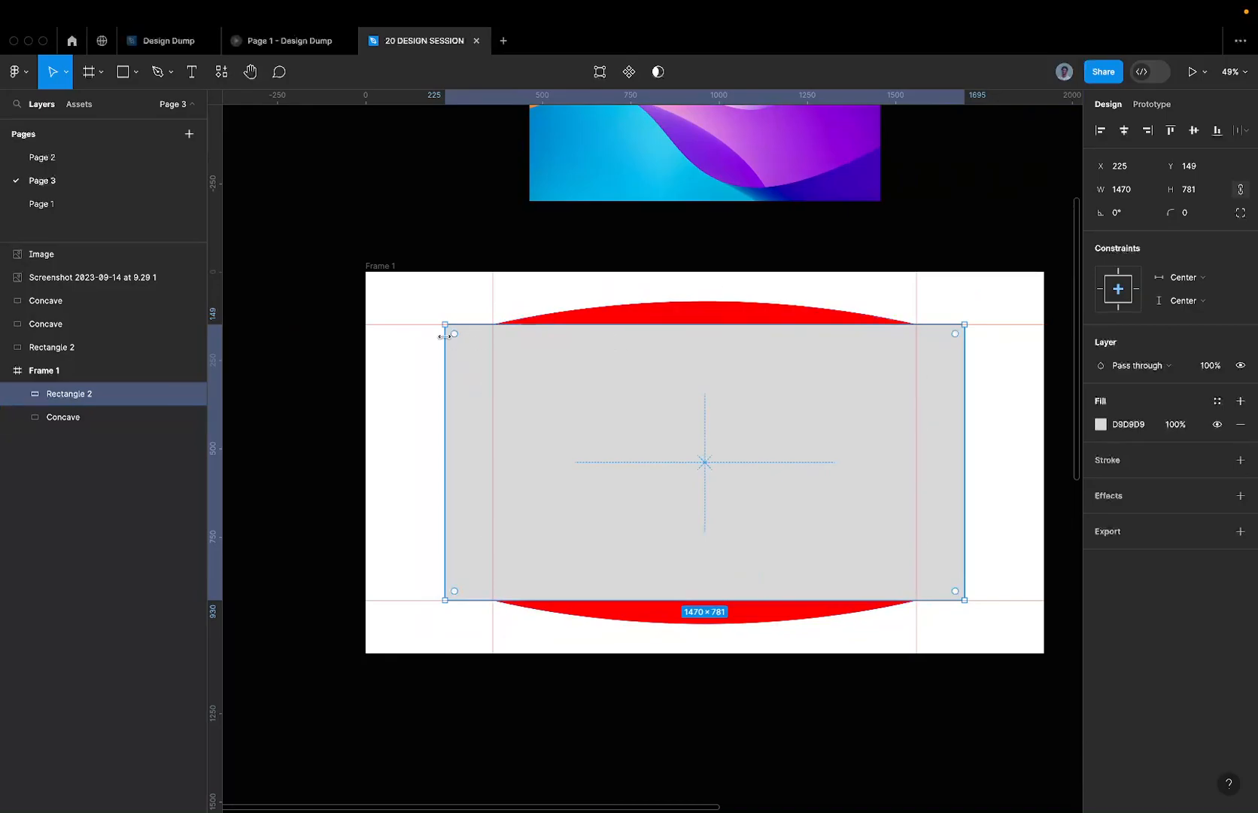
# - Select the grey rectangle and the red concave shape in Frame 1 and subtract the rectangle from the red shape
pyautogui.moveTo(444, 282); pyautogui.dragTo(656, 461)
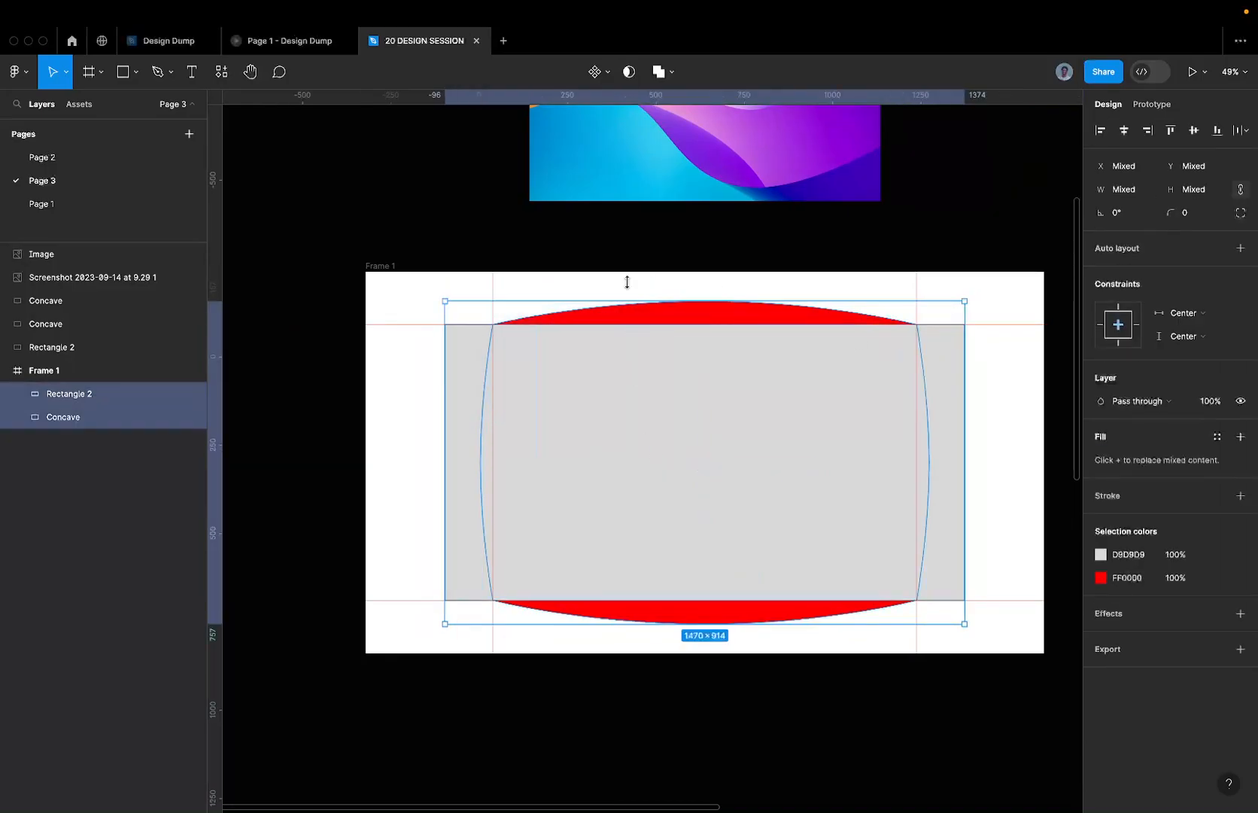
pyautogui.click(669, 74)
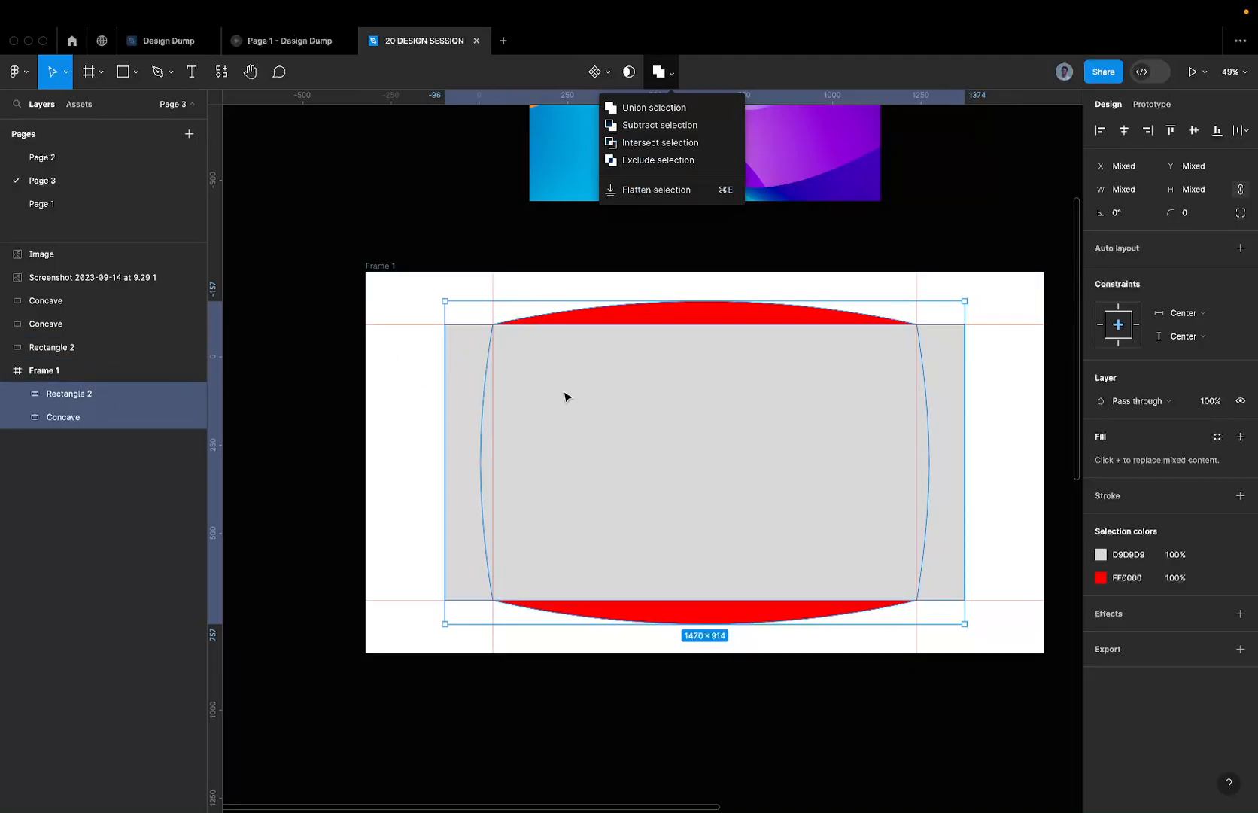
pyautogui.click(638, 131)
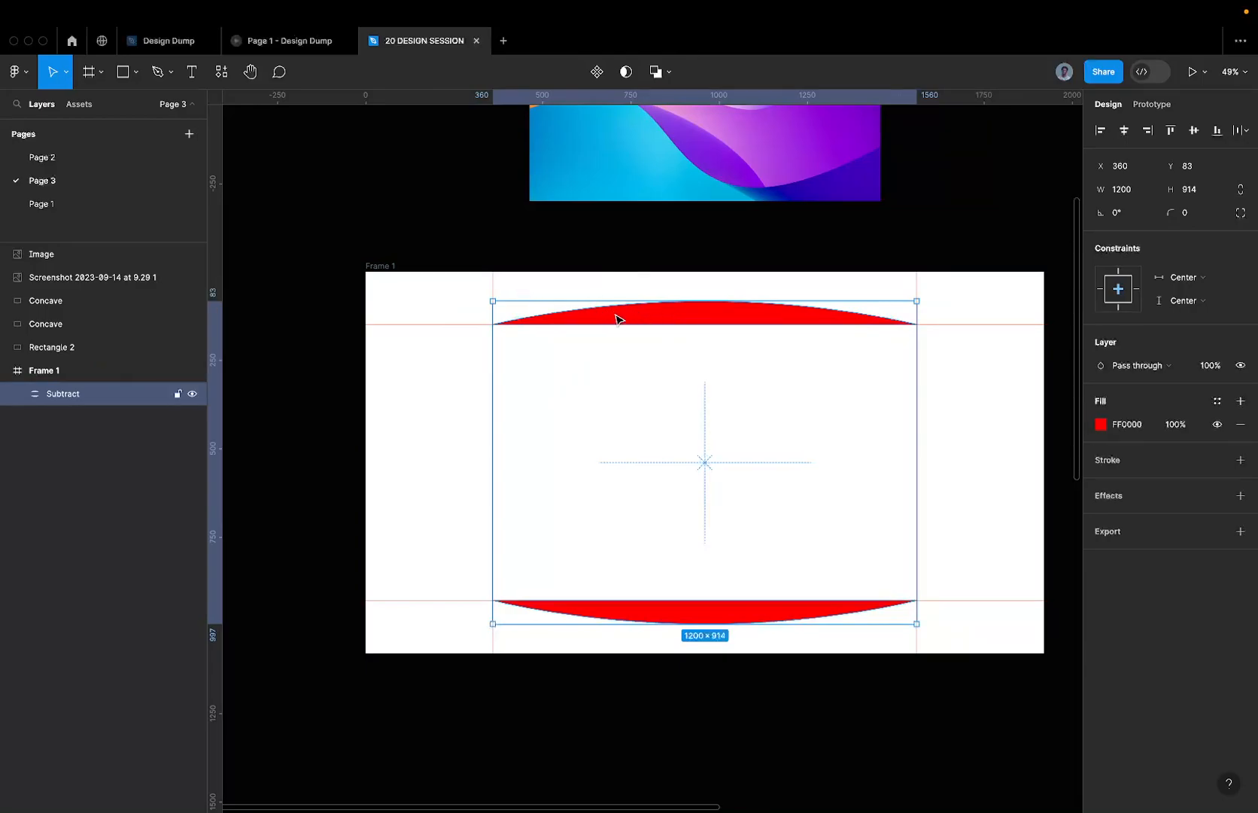
# - Try flattening the subtracted red shape, and check the source layers inside the Subtract group
pyautogui.scroll(5, 654, 319)
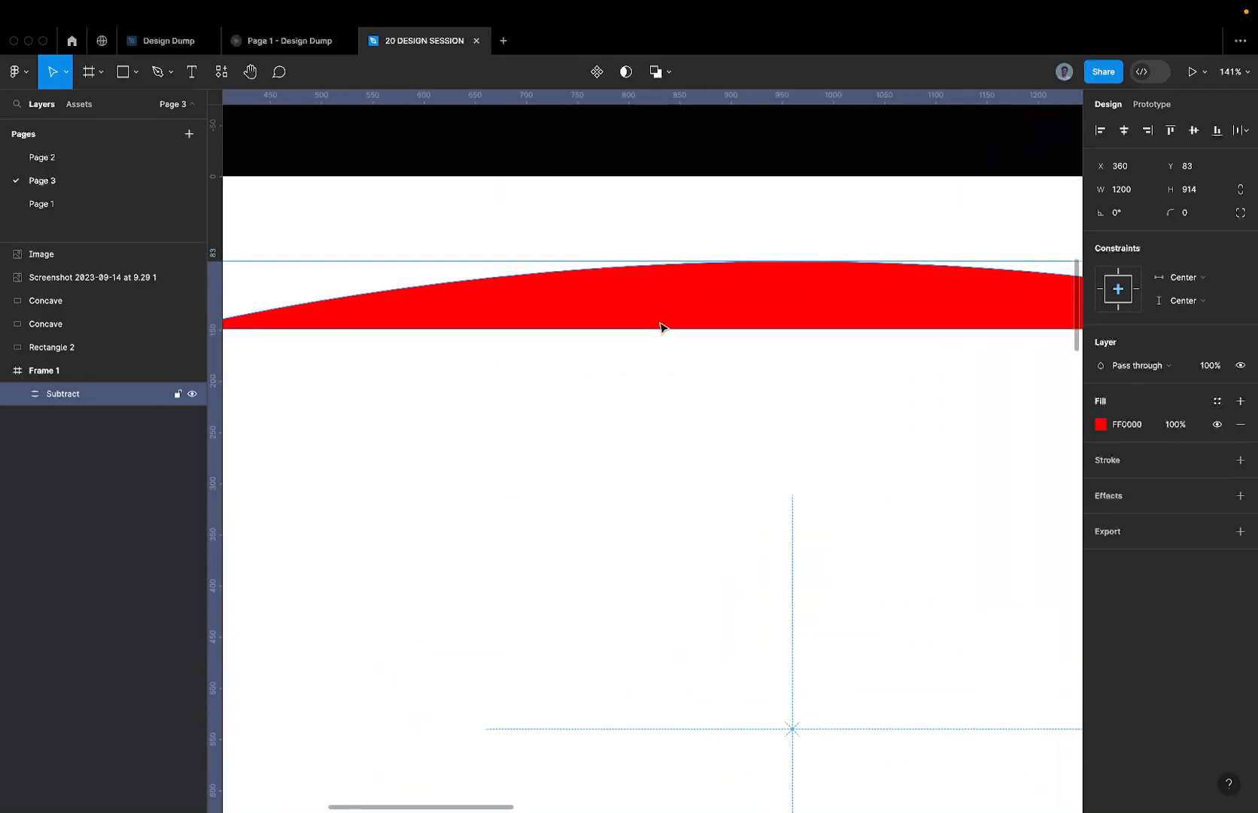
pyautogui.scroll(-4, 660, 323)
pyautogui.rightClick(624, 319)
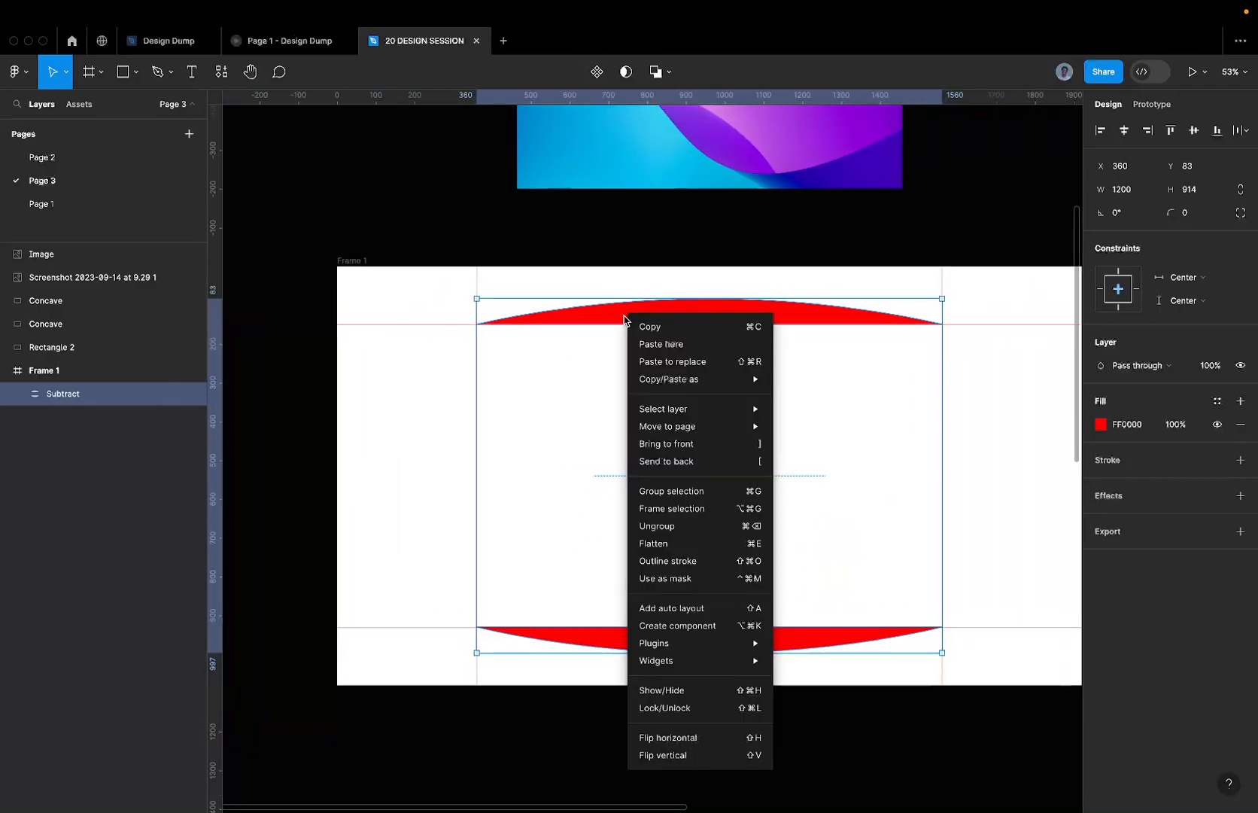
pyautogui.click(665, 546)
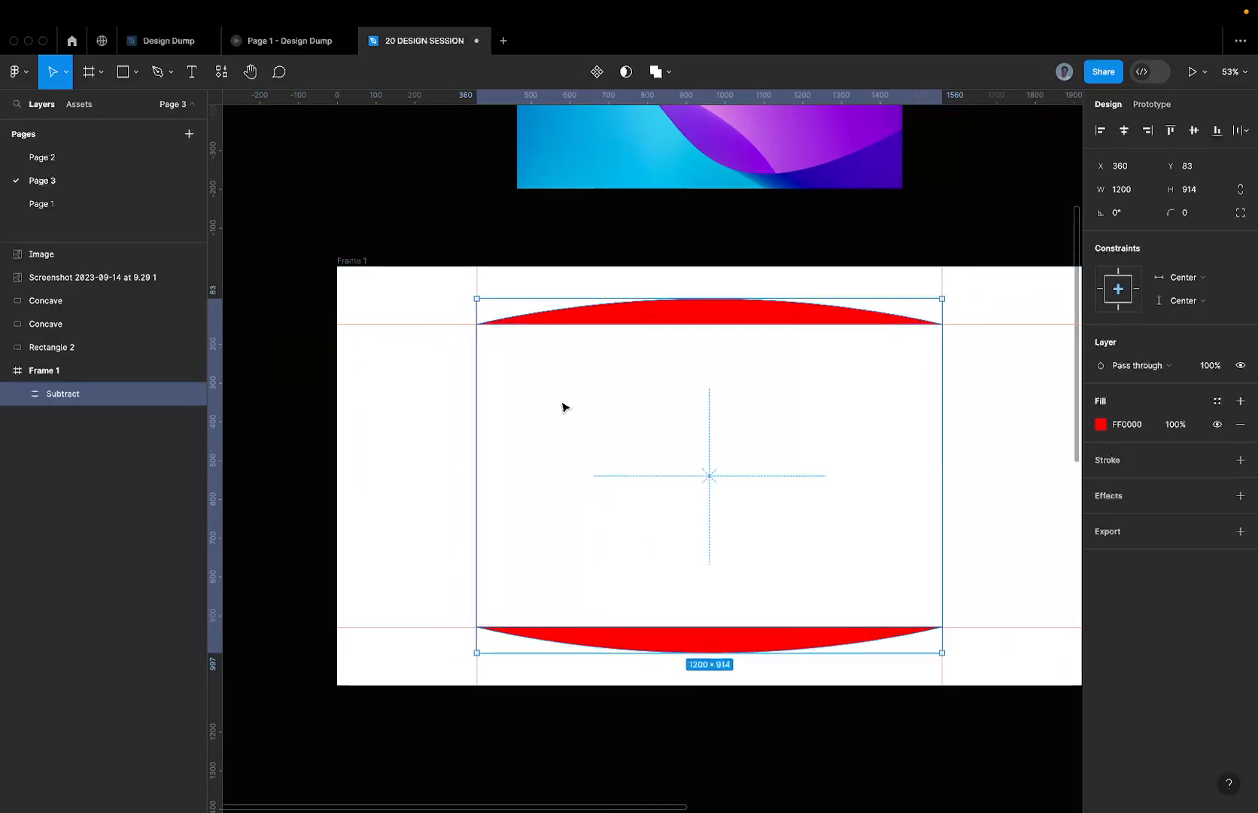
pyautogui.press('Return')
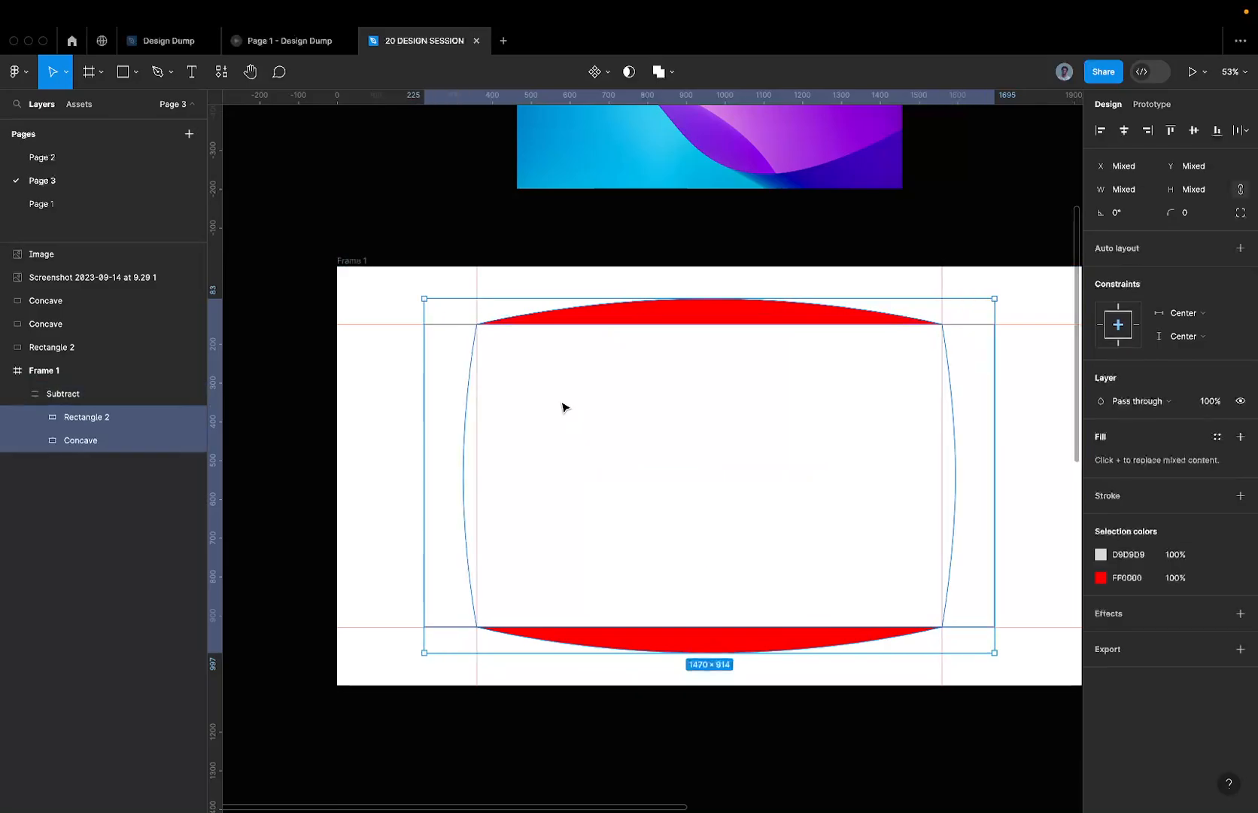
pyautogui.click(110, 428)
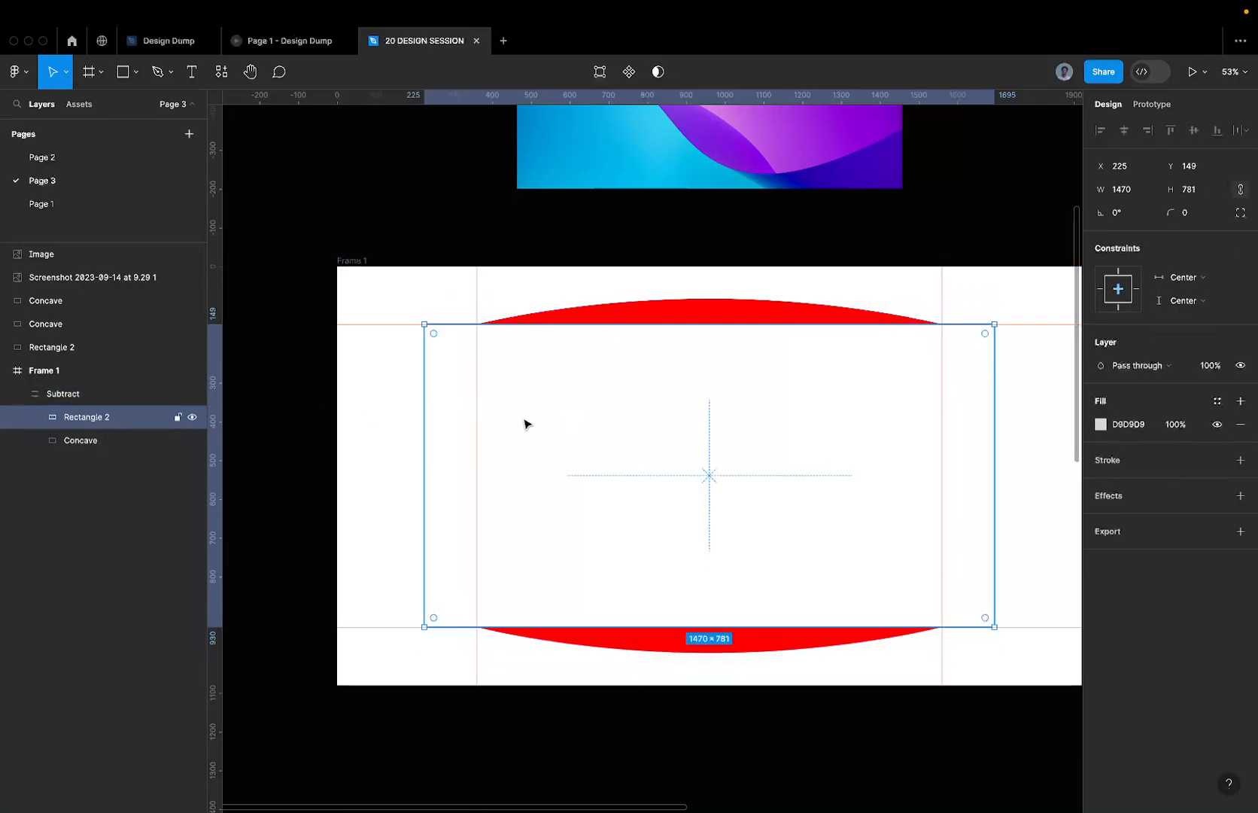
pyautogui.hotkey('shift', 'Return')
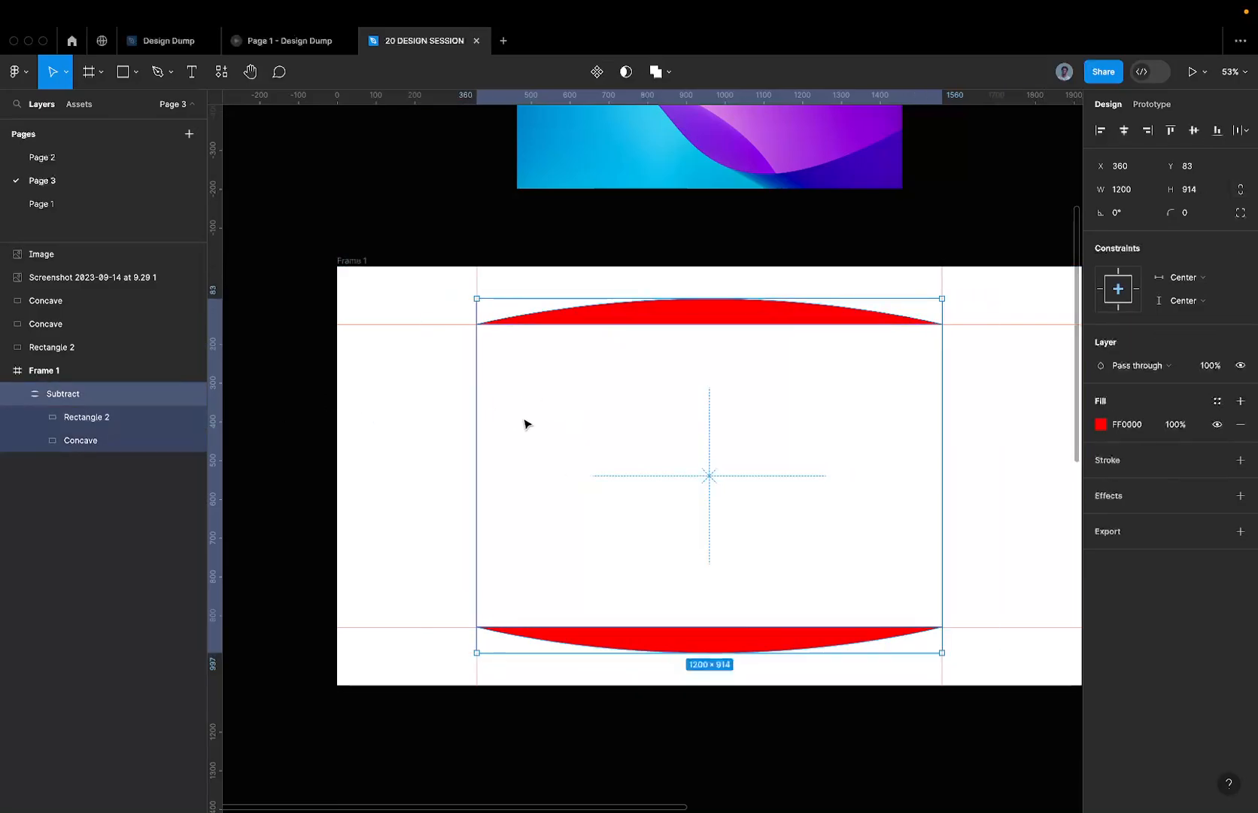
pyautogui.click(17, 394)
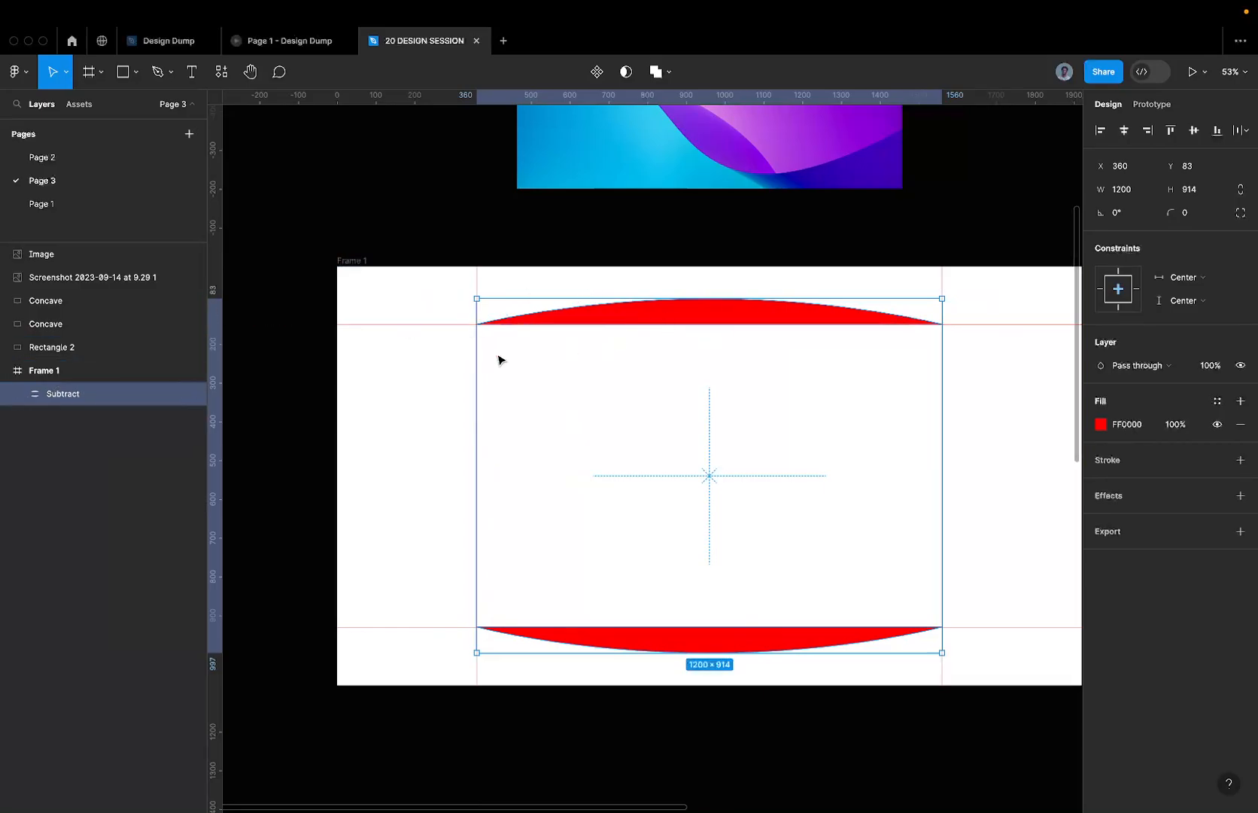
# - Flatten the Subtract group and try editing the vector points of its lower sliver
pyautogui.rightClick(661, 308)
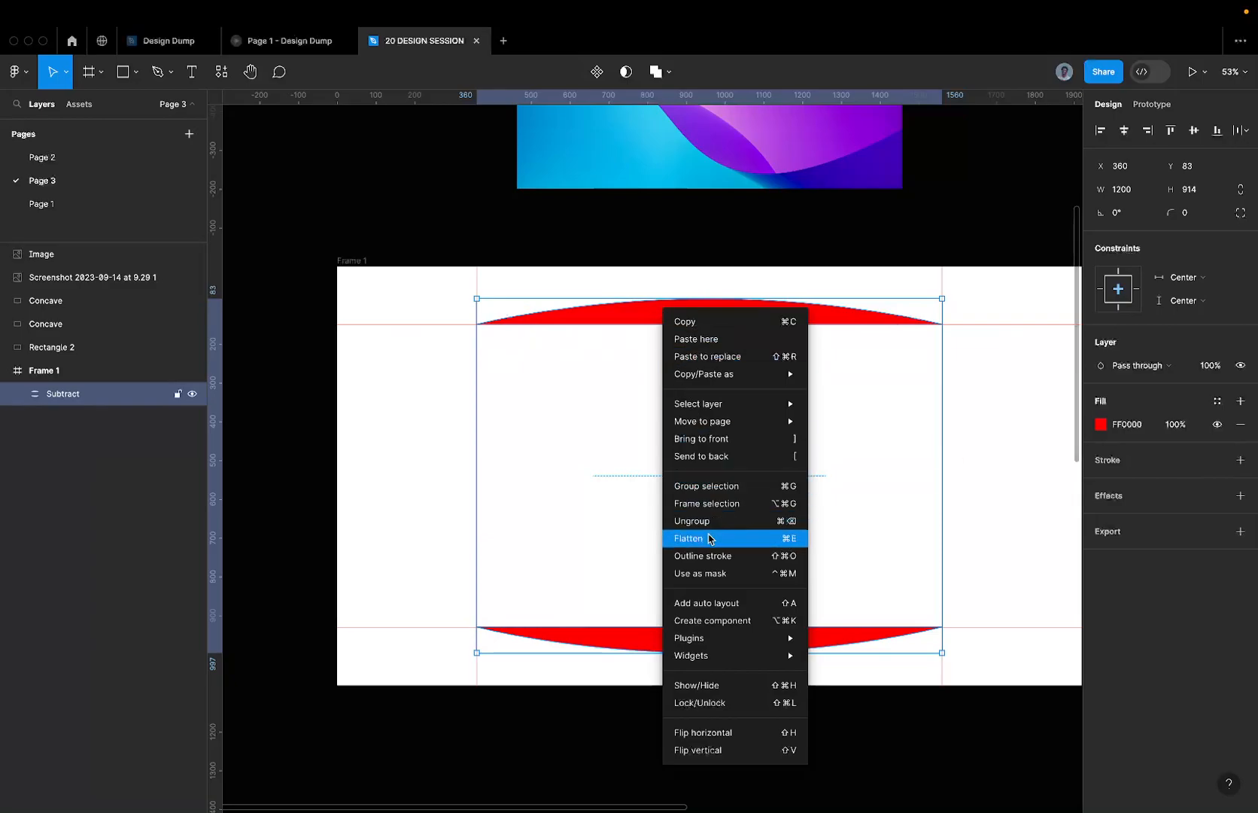
pyautogui.click(708, 537)
pyautogui.press('Return')
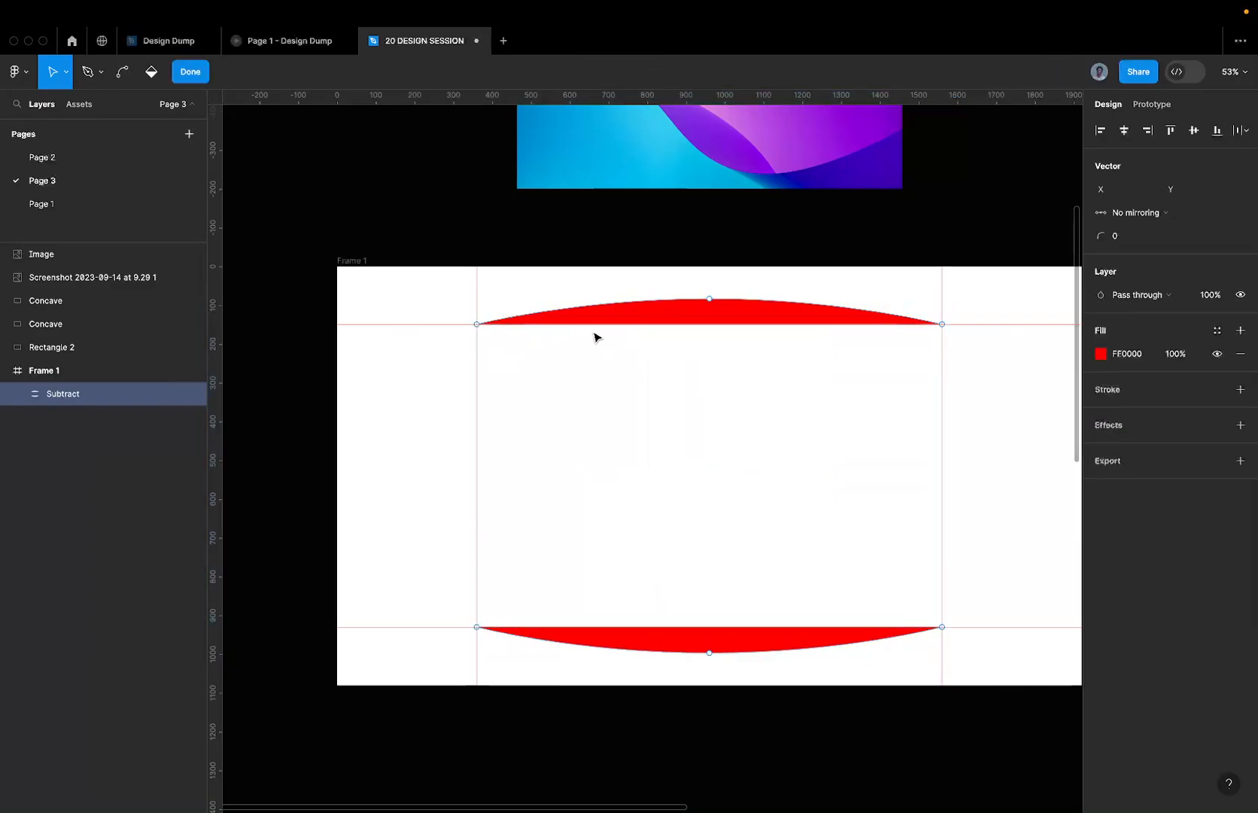
pyautogui.scroll(-5, 668, 615)
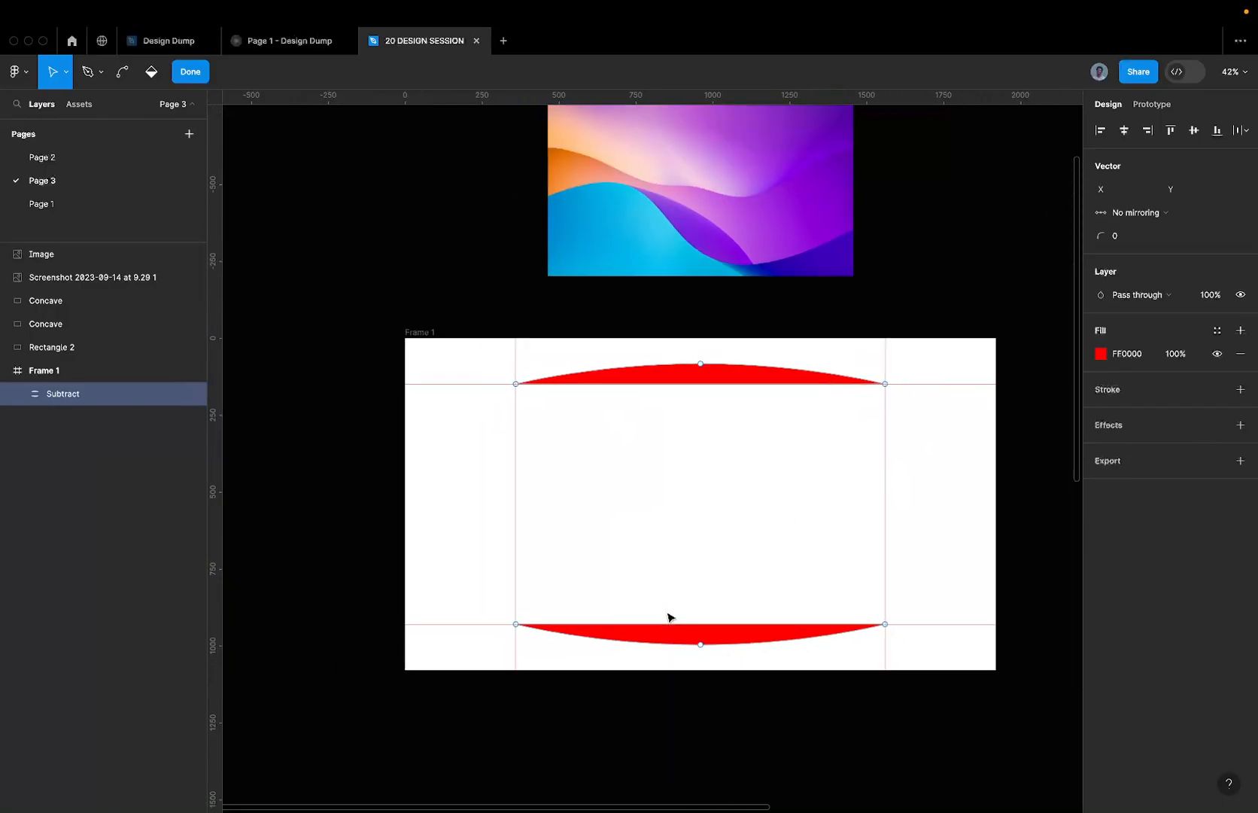
pyautogui.moveTo(540, 577); pyautogui.dragTo(1022, 726)
pyautogui.press('Escape')
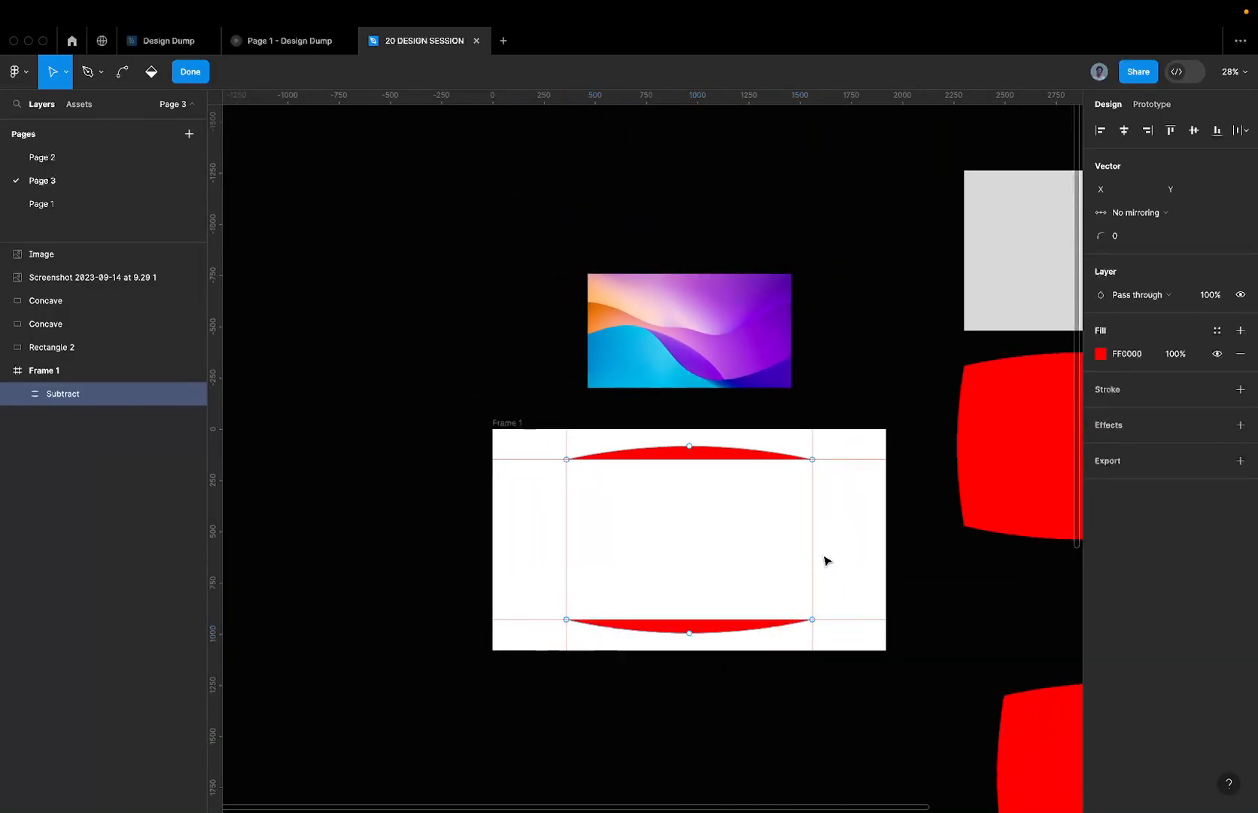
pyautogui.press('Escape')
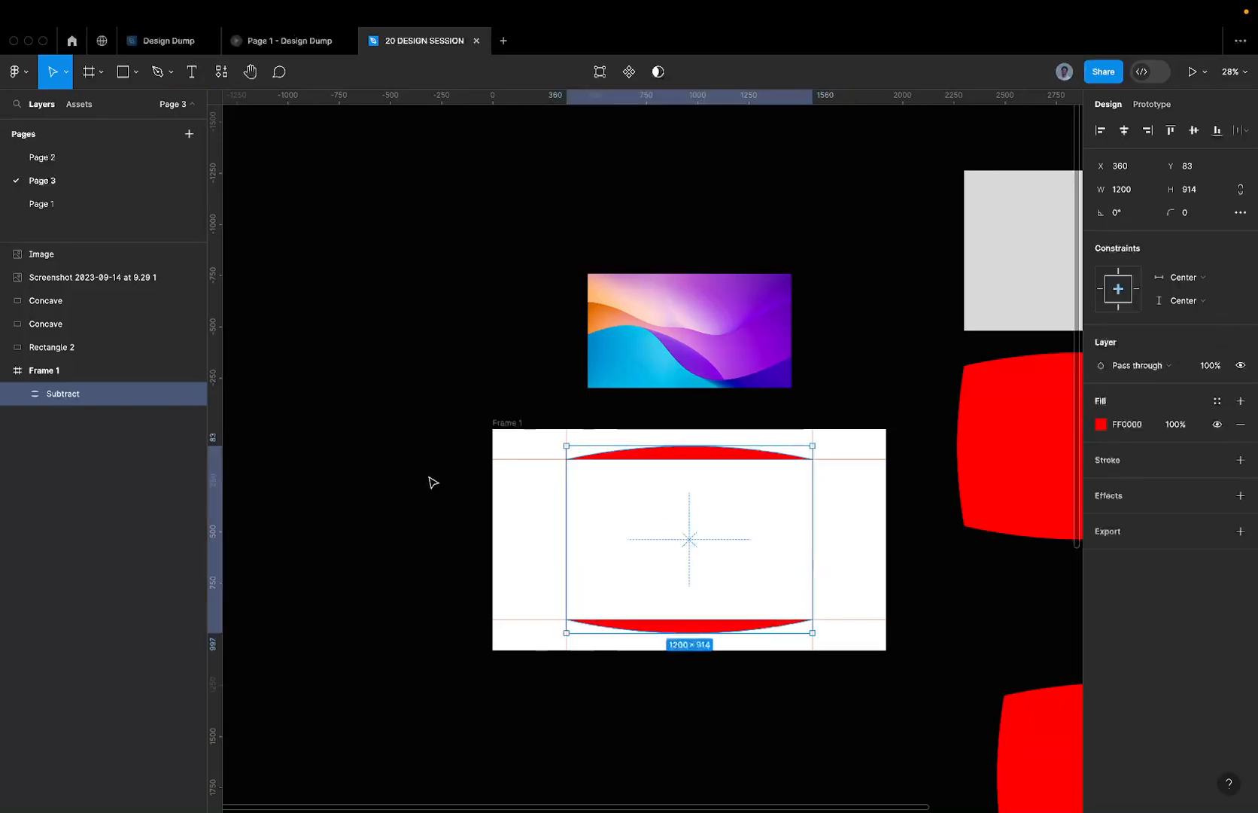
# - Undo the flattening of the Subtract group and leave vector editing
pyautogui.press('Return')
pyautogui.press('super+z')
pyautogui.press('super+z')
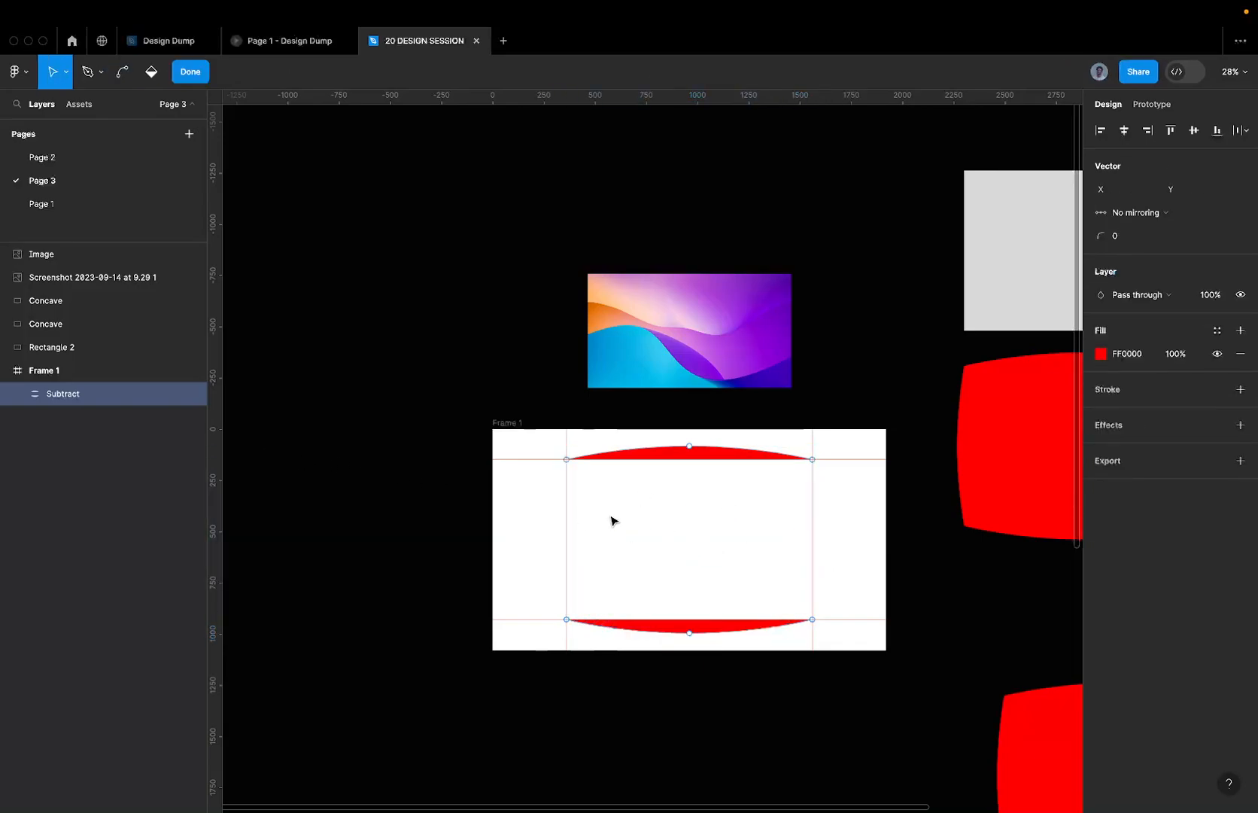
pyautogui.press('Escape')
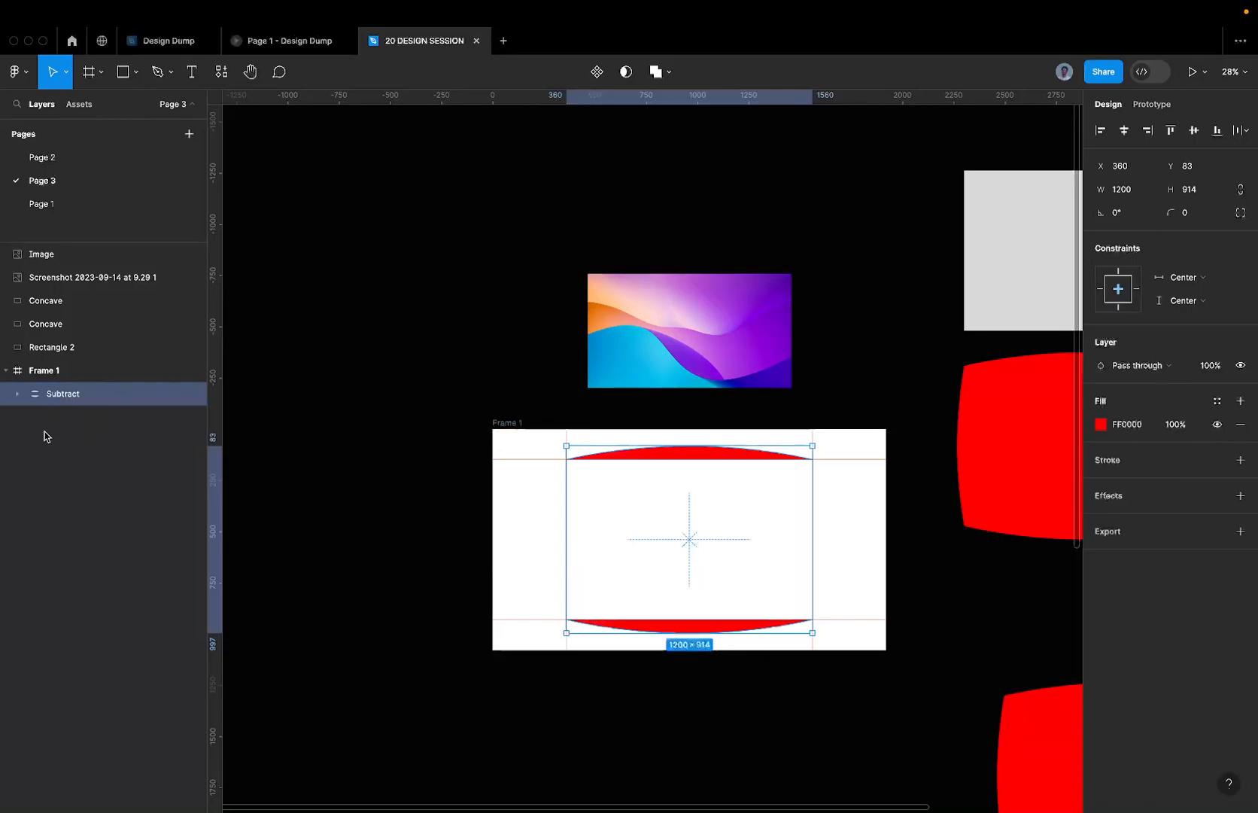
# - Duplicate the Subtract group within Frame 1 and hide the original beneath the copy
pyautogui.press('Escape')
pyautogui.click(53, 392)
pyautogui.press('super+d')
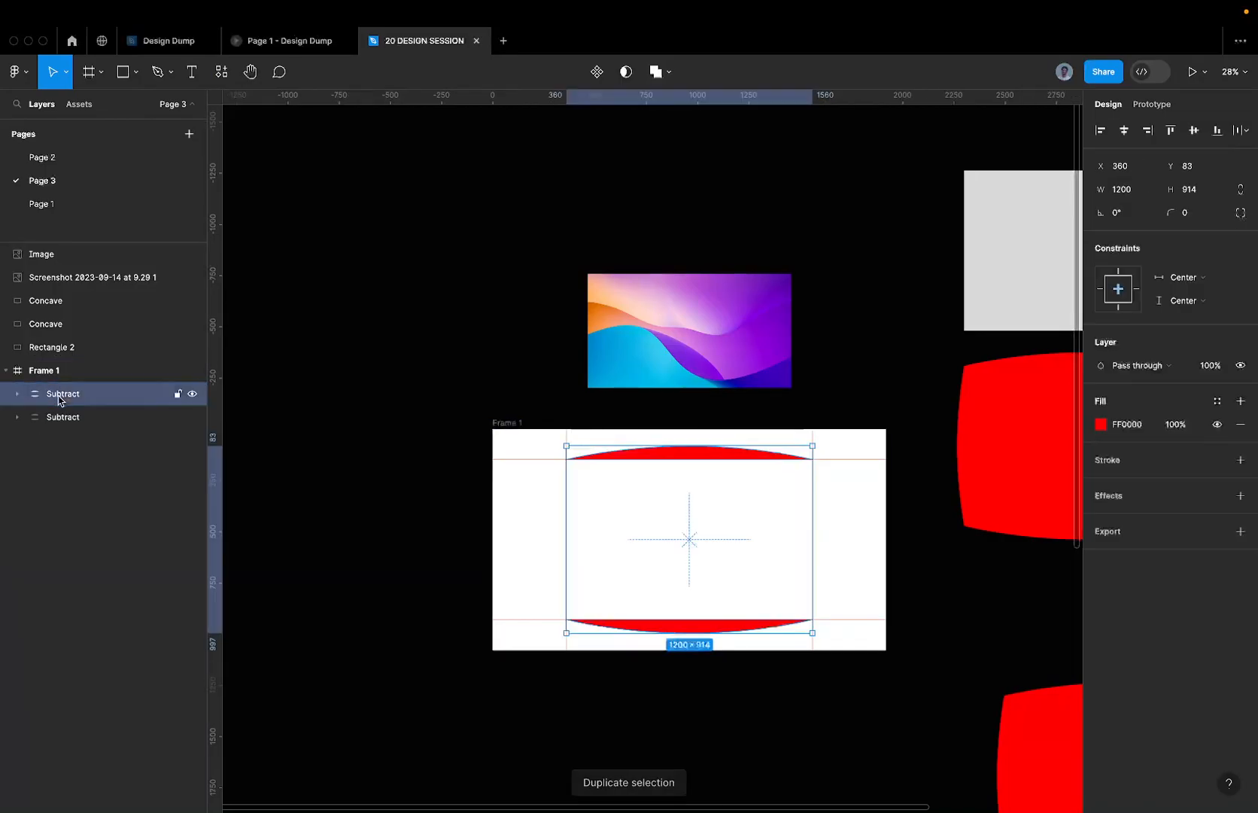
pyautogui.click(192, 417)
pyautogui.scroll(5, 680, 474)
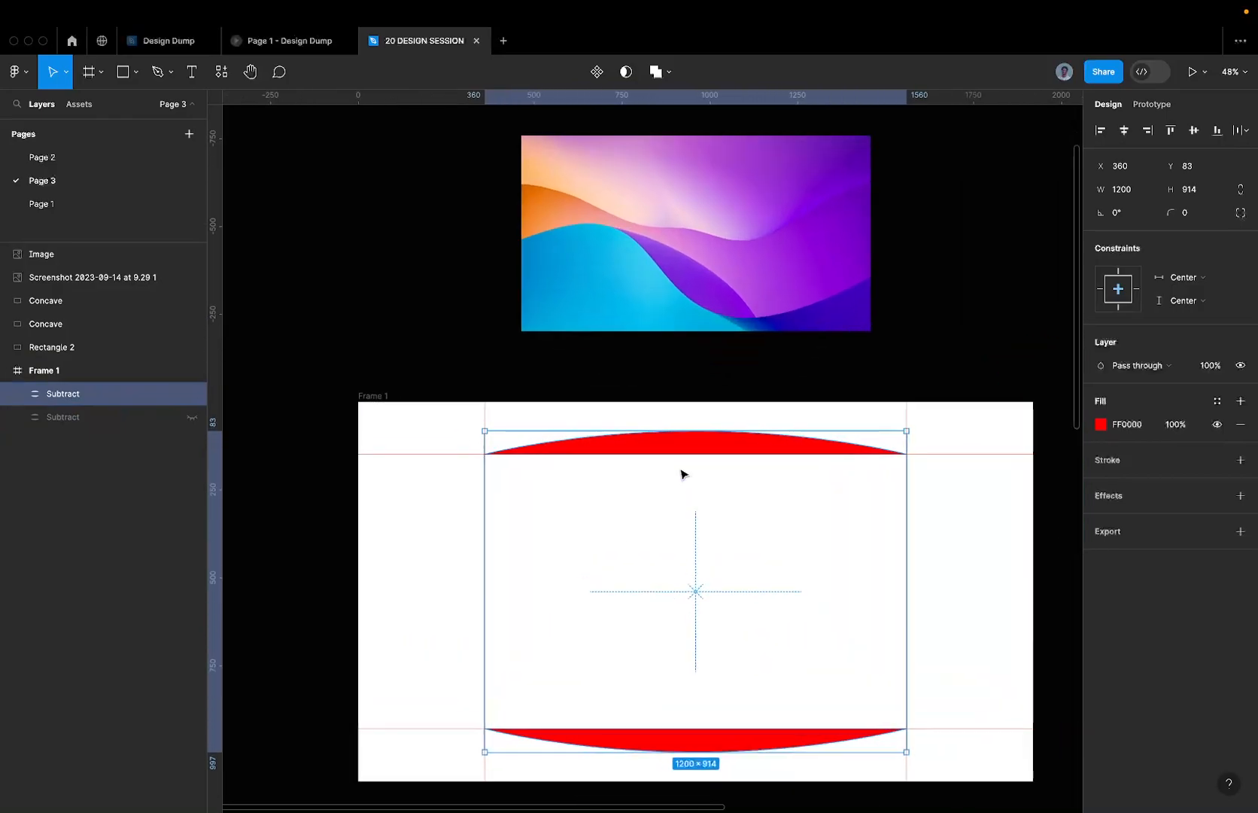
# - Flatten the visible Subtract copy and delete the vector points of its lower sliver, keeping the upper one
pyautogui.rightClick(642, 450)
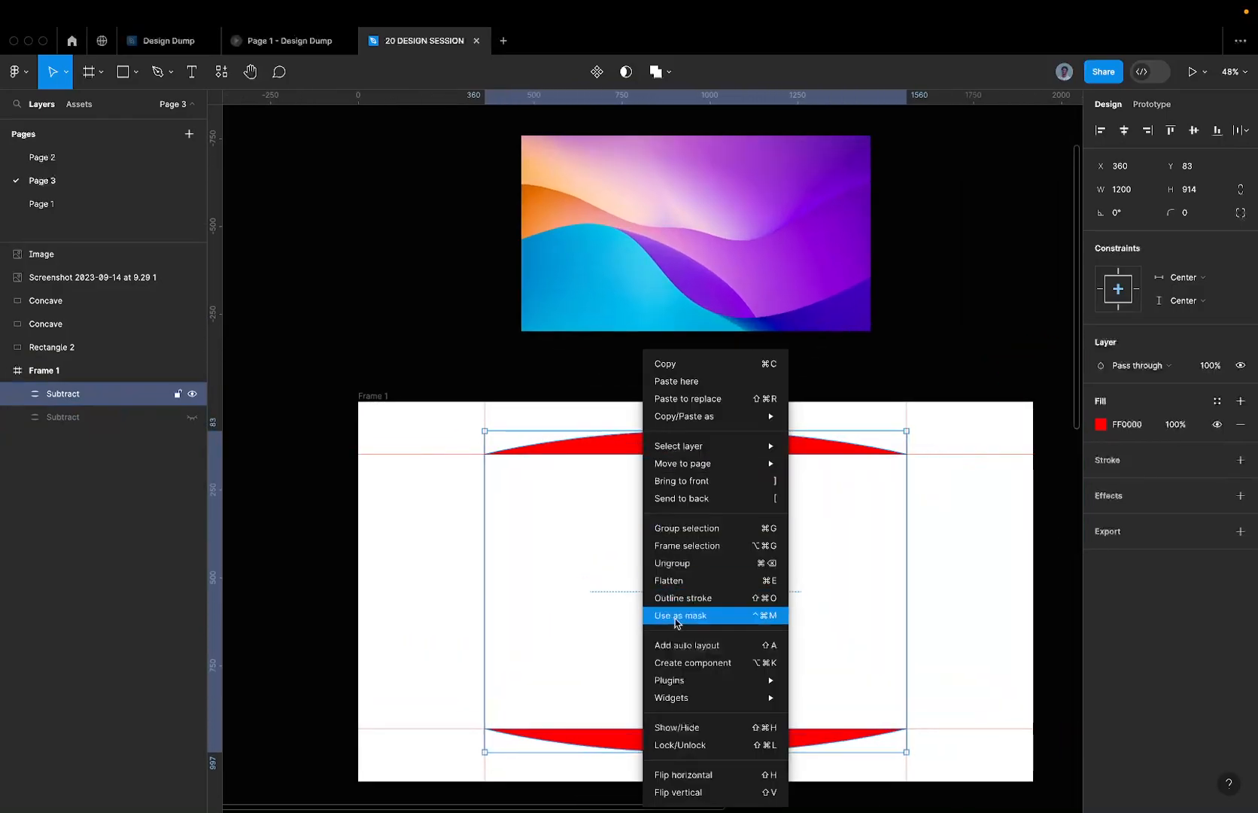
pyautogui.click(648, 565)
pyautogui.press('Return')
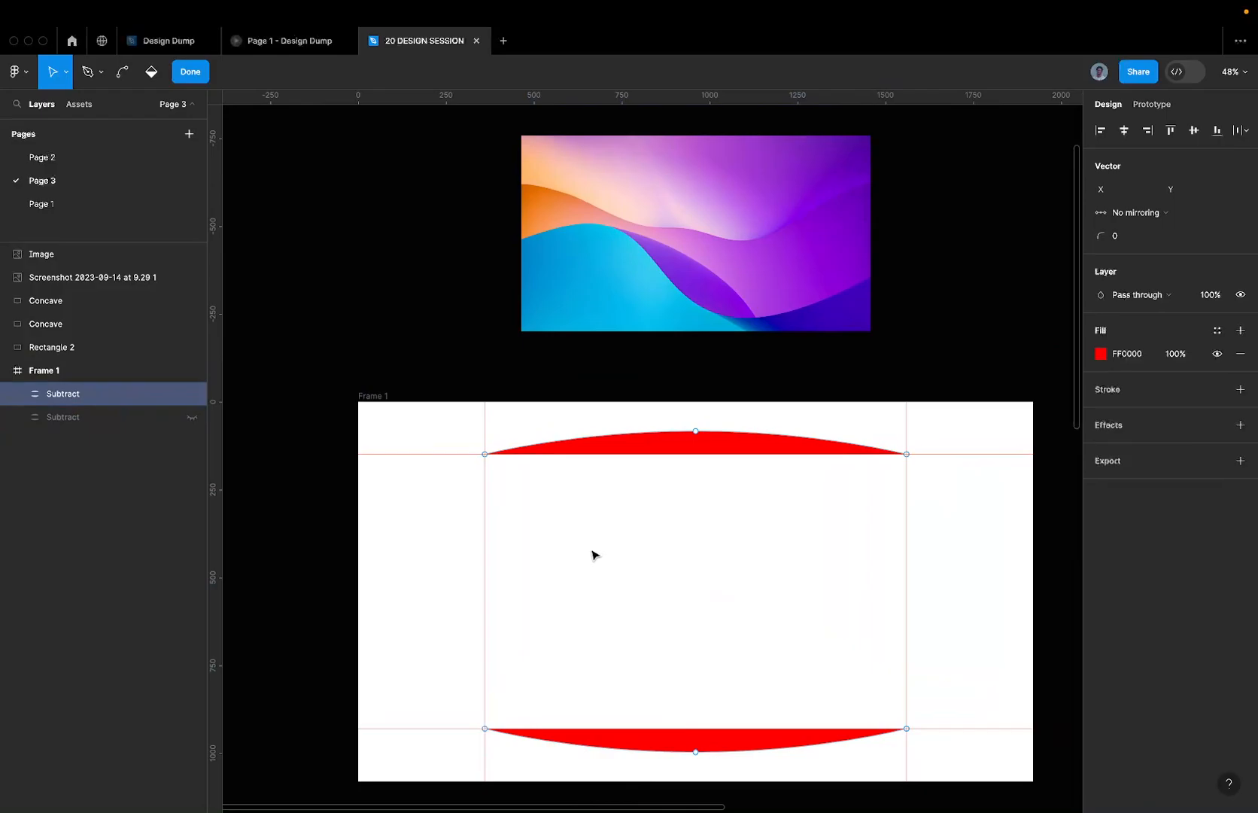
pyautogui.scroll(-5, 595, 556)
pyautogui.moveTo(387, 416); pyautogui.dragTo(1019, 590)
pyautogui.press('Delete')
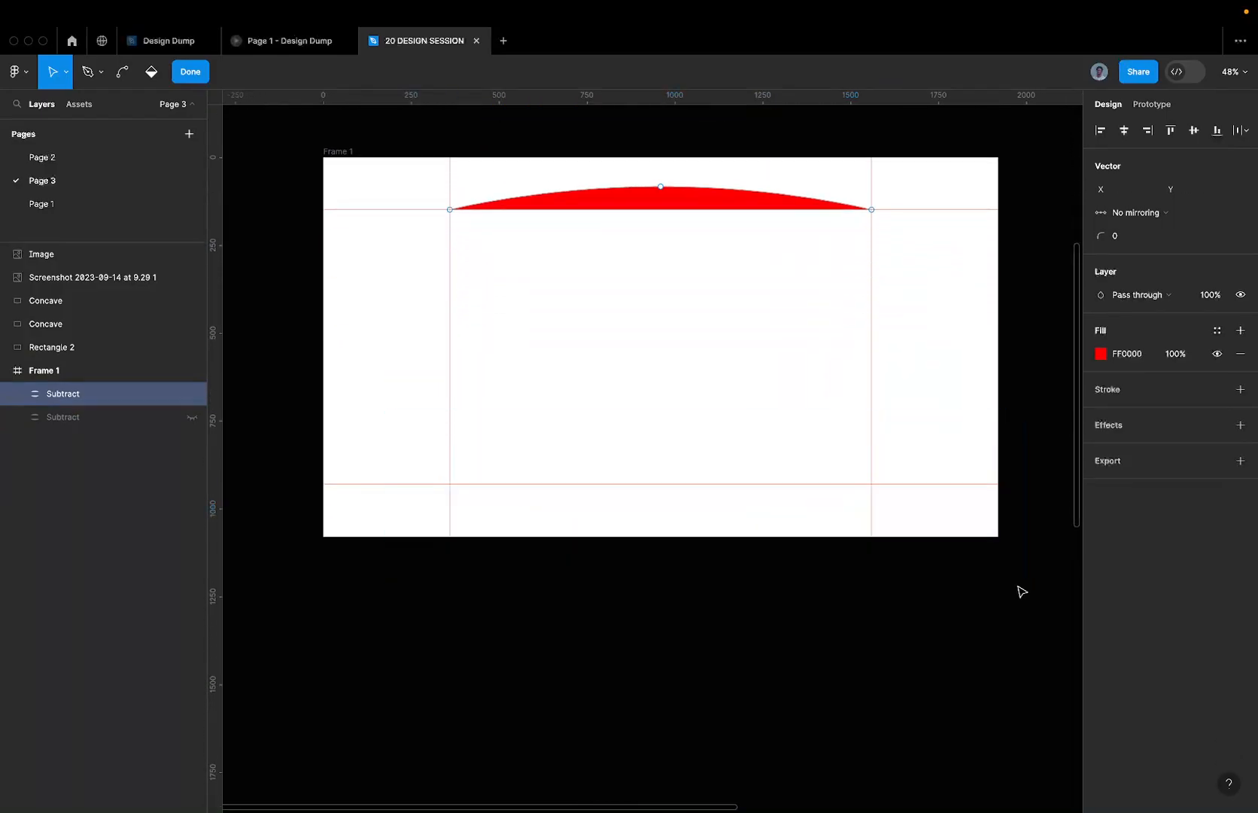
# - Leave vector editing, hide the finished upper sliver and show the original Subtract group beneath it
pyautogui.press('Escape')
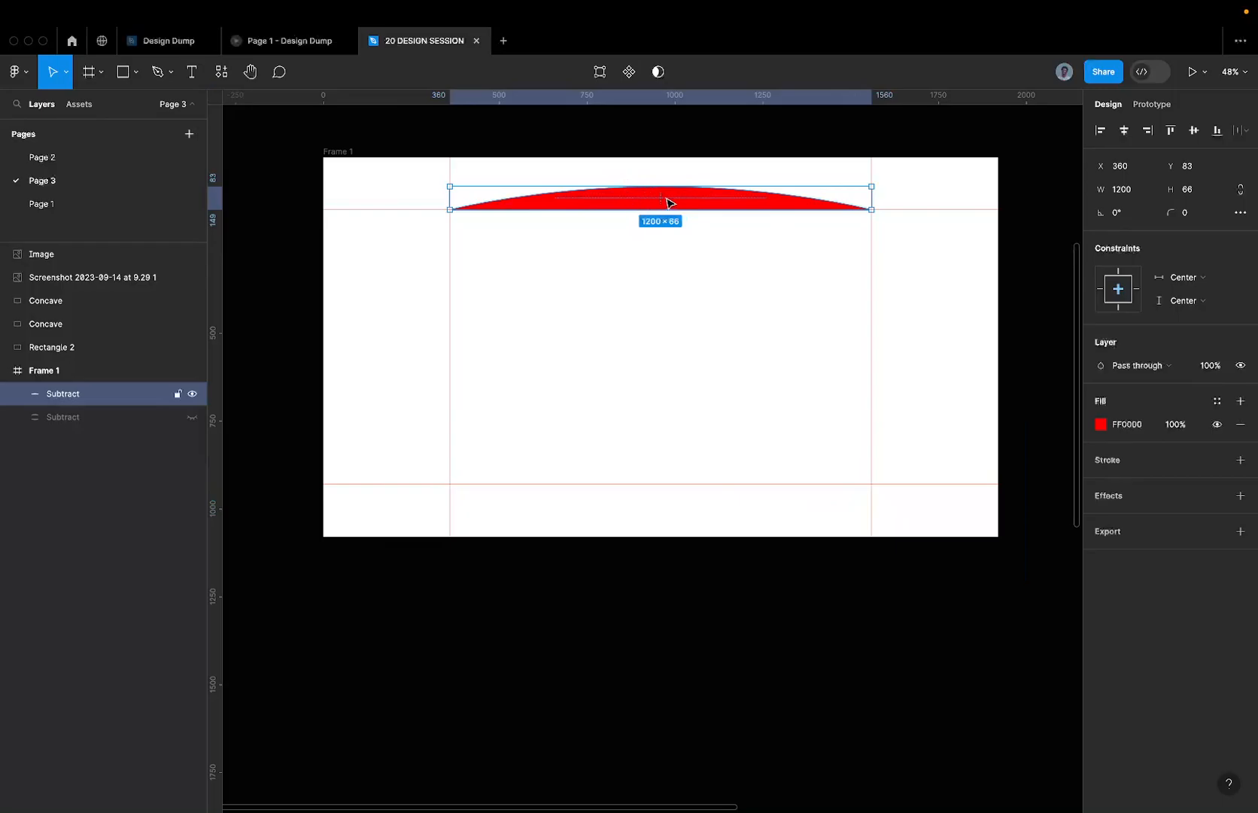
pyautogui.scroll(-1, 669, 203)
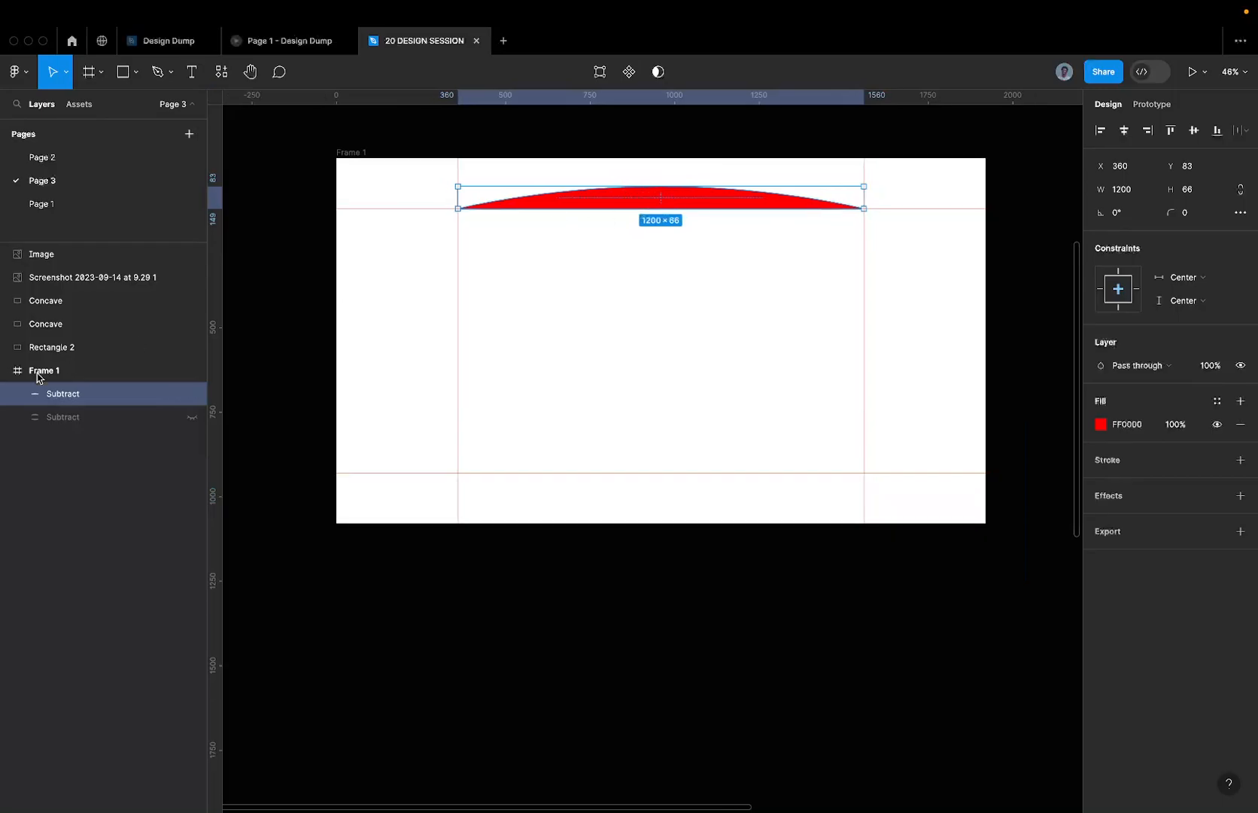
pyautogui.keyDown('shift'); pyautogui.click(84, 417); pyautogui.keyUp('shift')
pyautogui.click(189, 394)
pyautogui.click(132, 416)
pyautogui.click(192, 418)
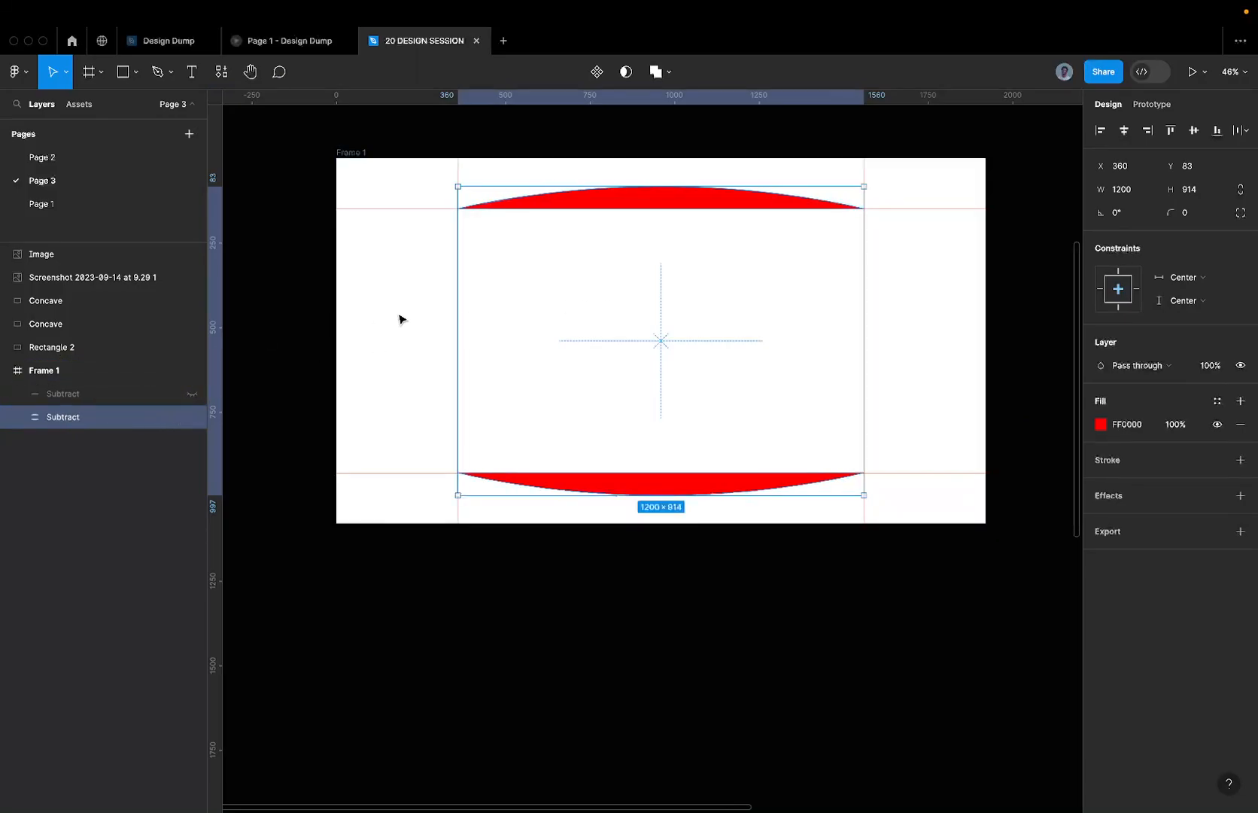
# - Resize Rectangle 2 inside the Subtract group to 1200 wide and about 1043 high, so that only the side slivers remain
pyautogui.click(17, 417)
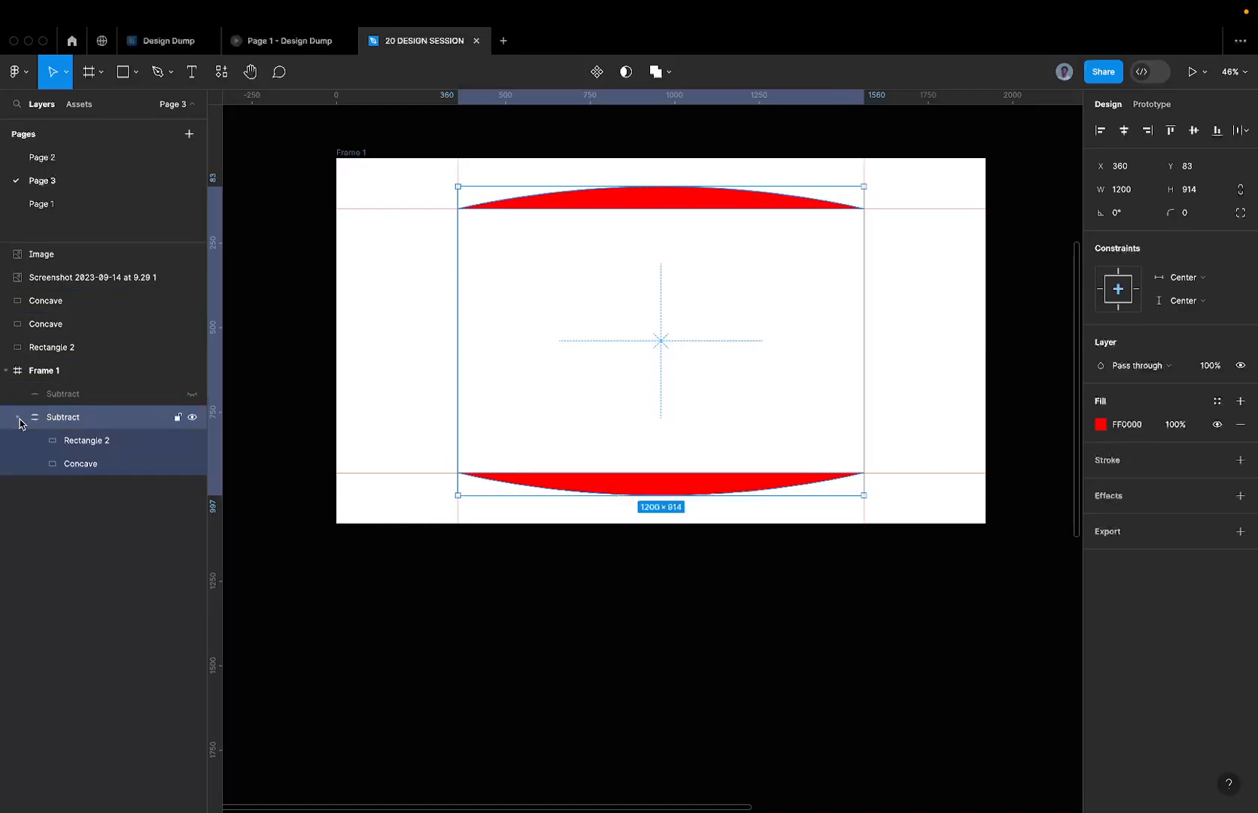
pyautogui.click(97, 440)
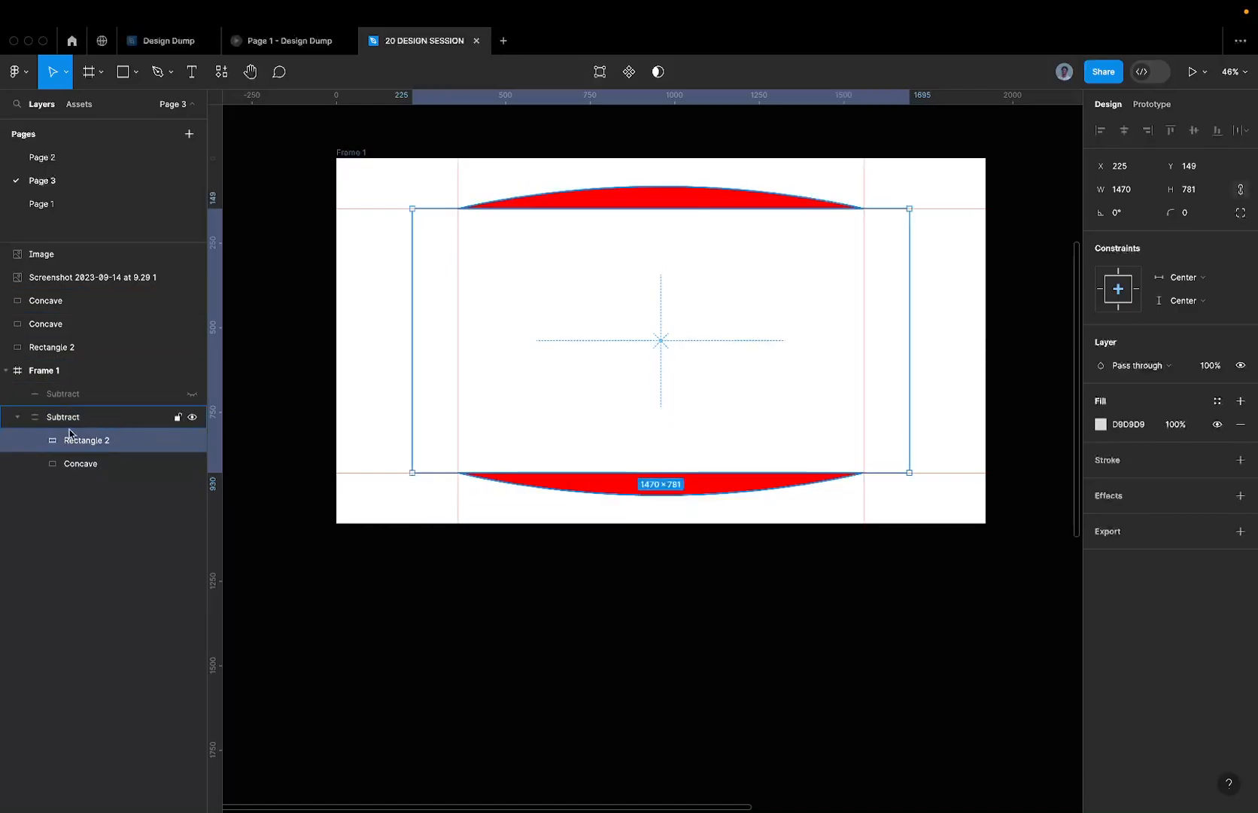
pyautogui.press('alt')
pyautogui.moveTo(407, 305); pyautogui.dragTo(458, 304)
pyautogui.scroll(10, 457, 248)
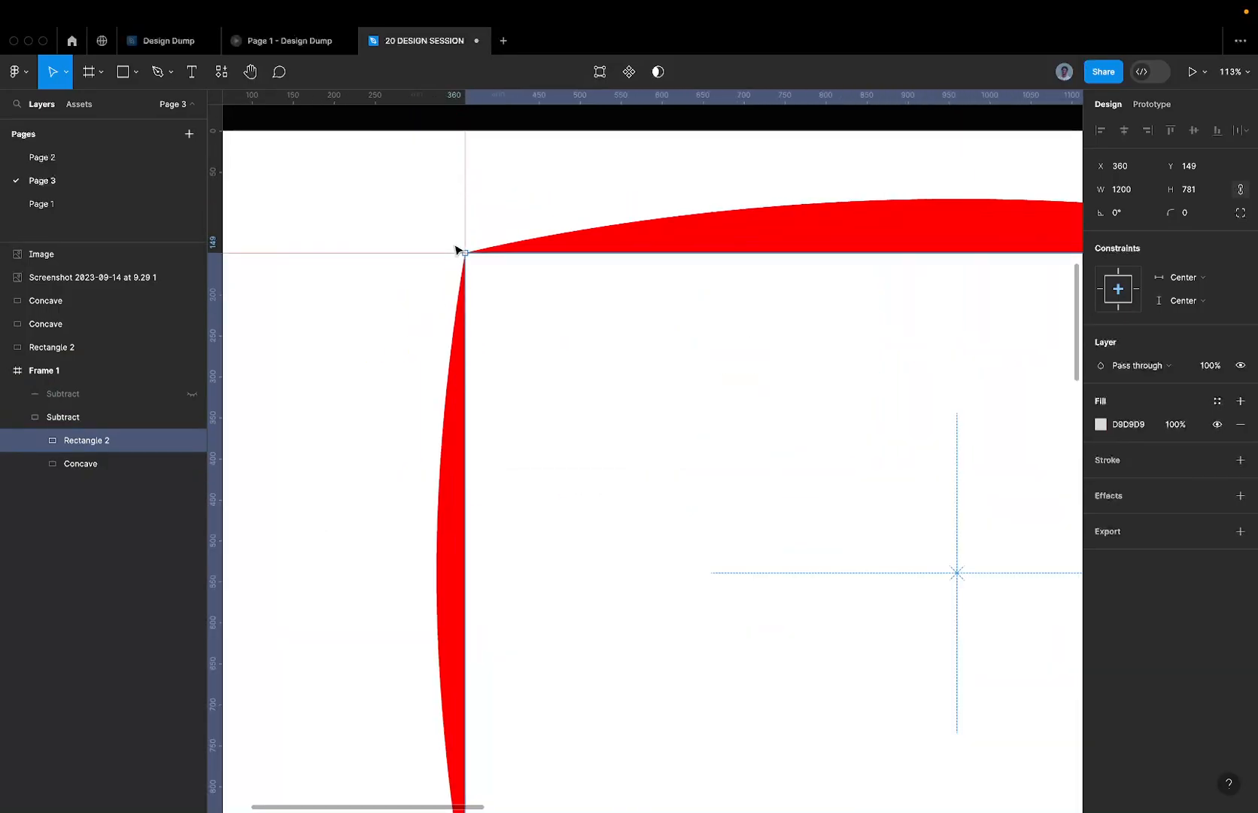
pyautogui.scroll(-6, 467, 196)
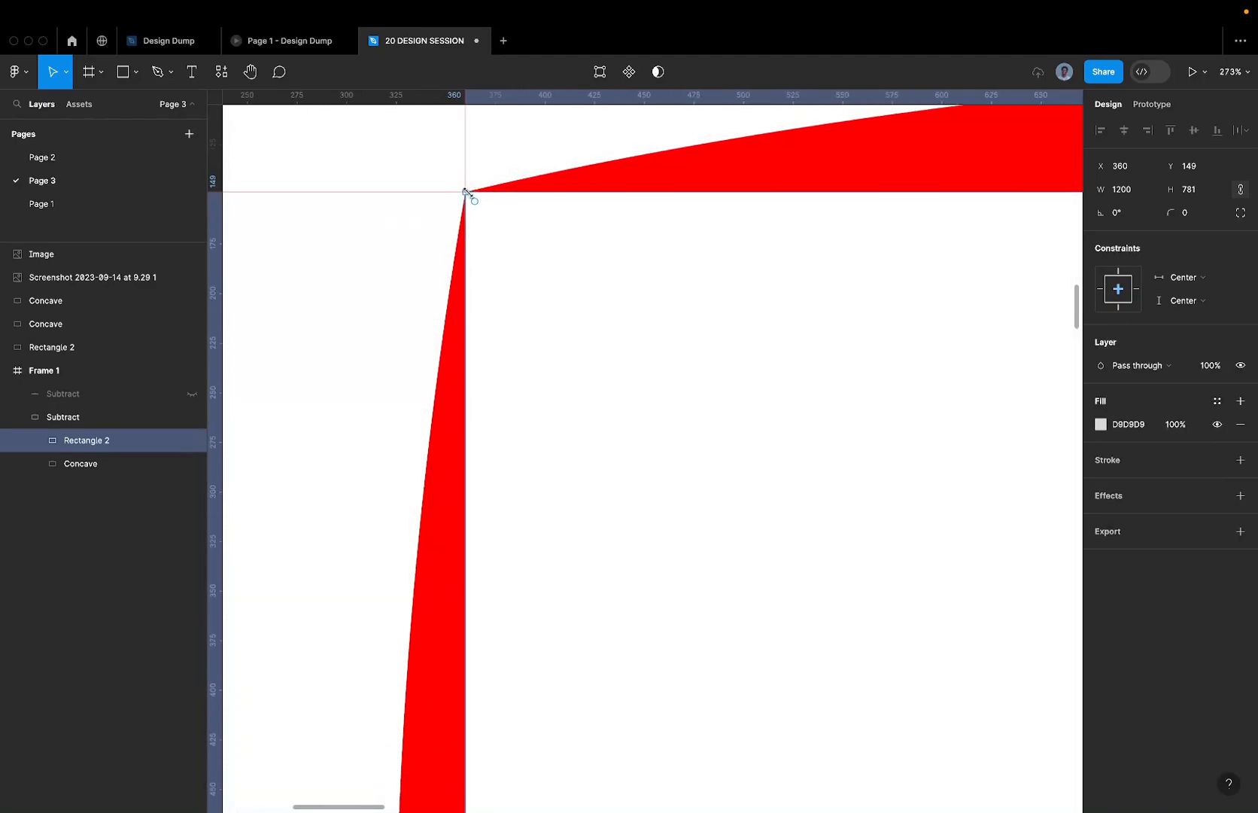
pyautogui.scroll(-3, 466, 193)
pyautogui.moveTo(609, 193); pyautogui.dragTo(609, 152)
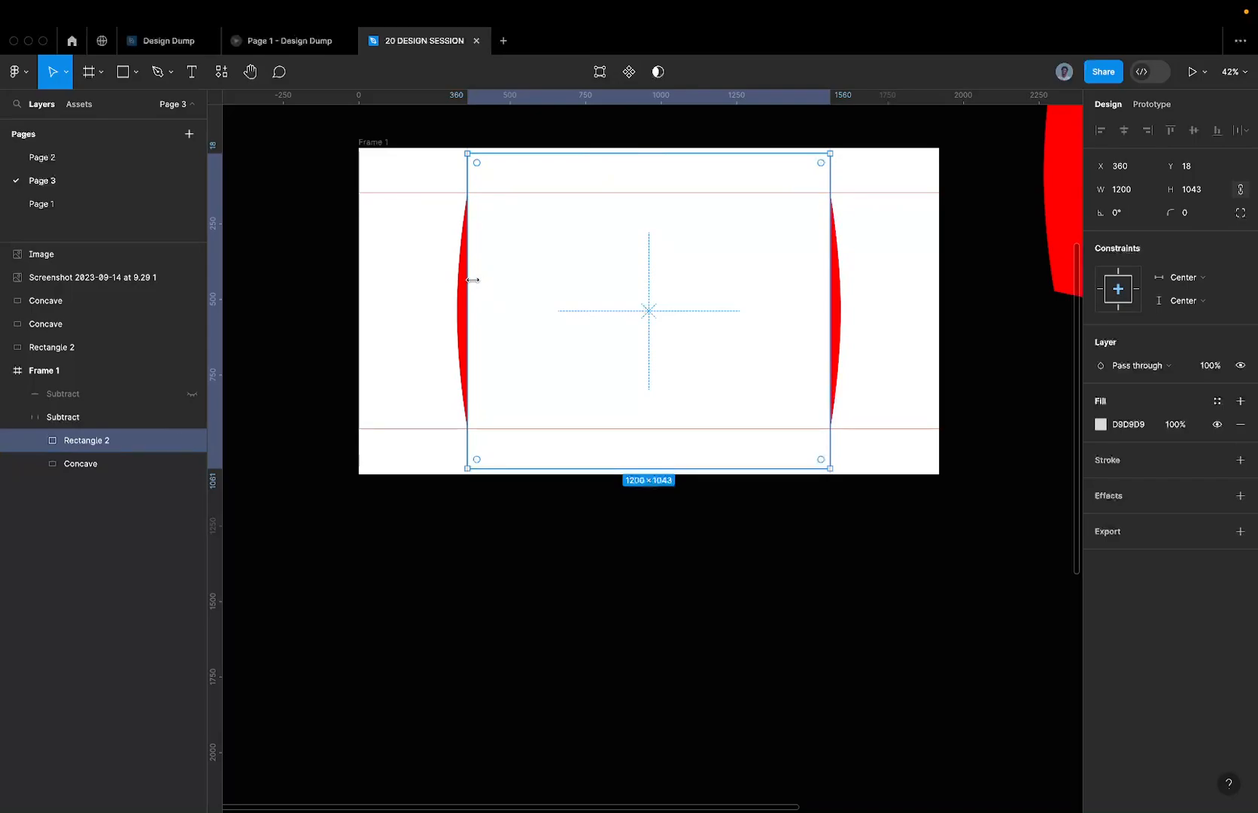
# - Select the whole Subtract group that contains Rectangle 2 and Concave
pyautogui.click(373, 265)
pyautogui.scroll(5, 513, 187)
pyautogui.scroll(3, 513, 187)
pyautogui.click(126, 421)
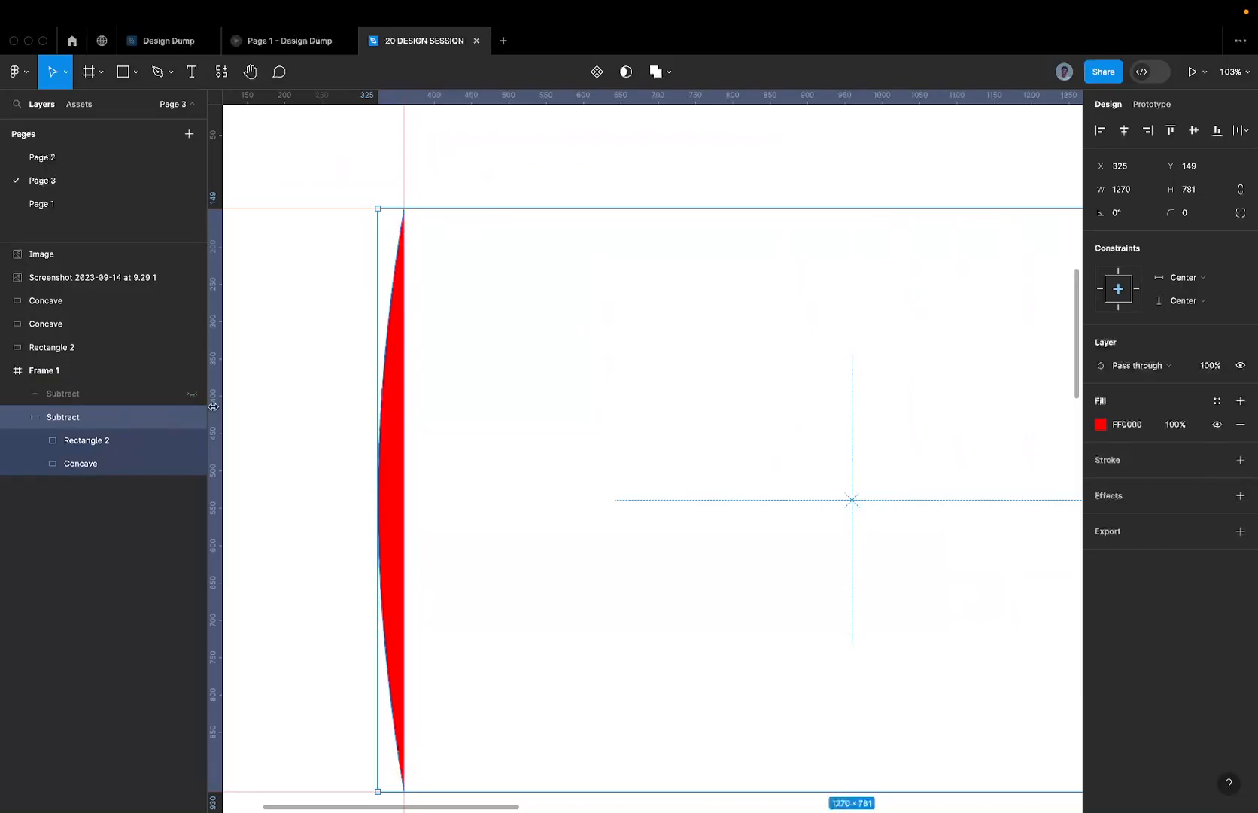
pyautogui.scroll(-4, 452, 373)
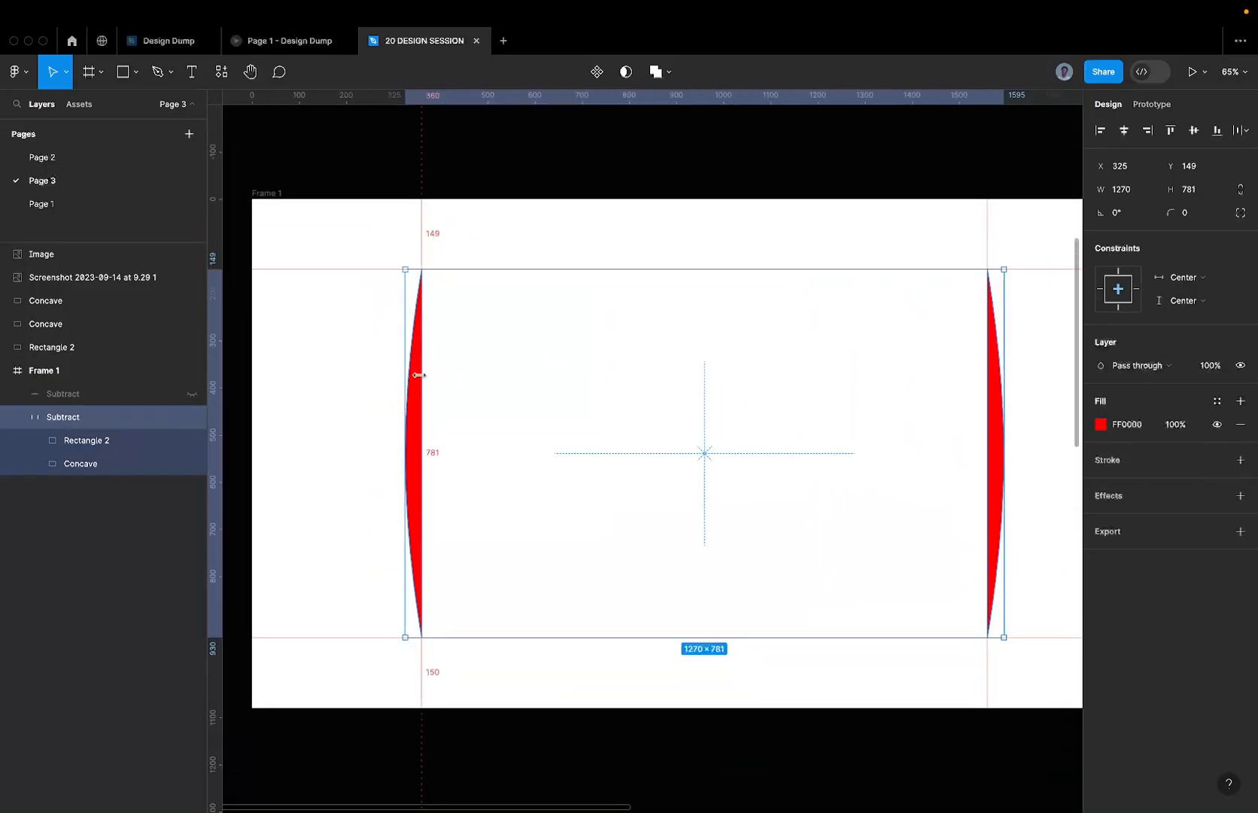
pyautogui.rightClick(516, 332)
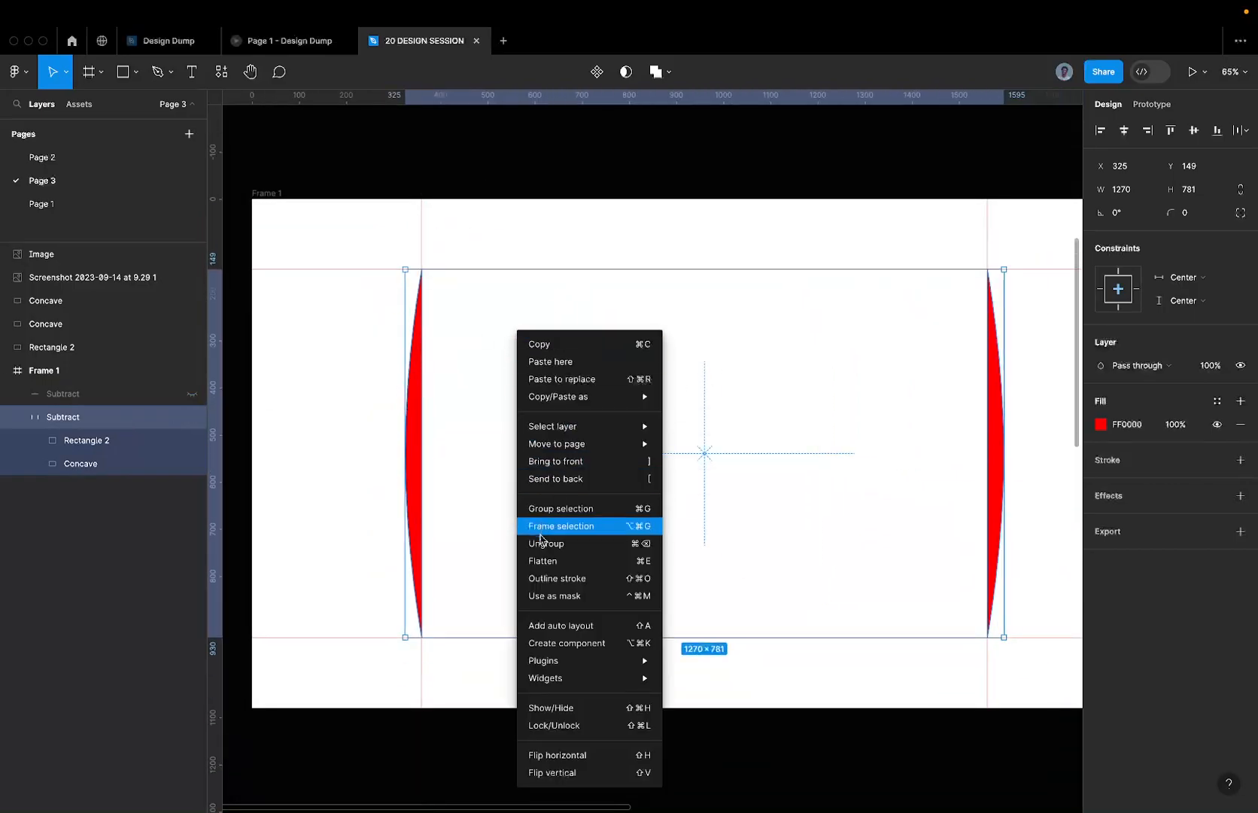
pyautogui.click(561, 545)
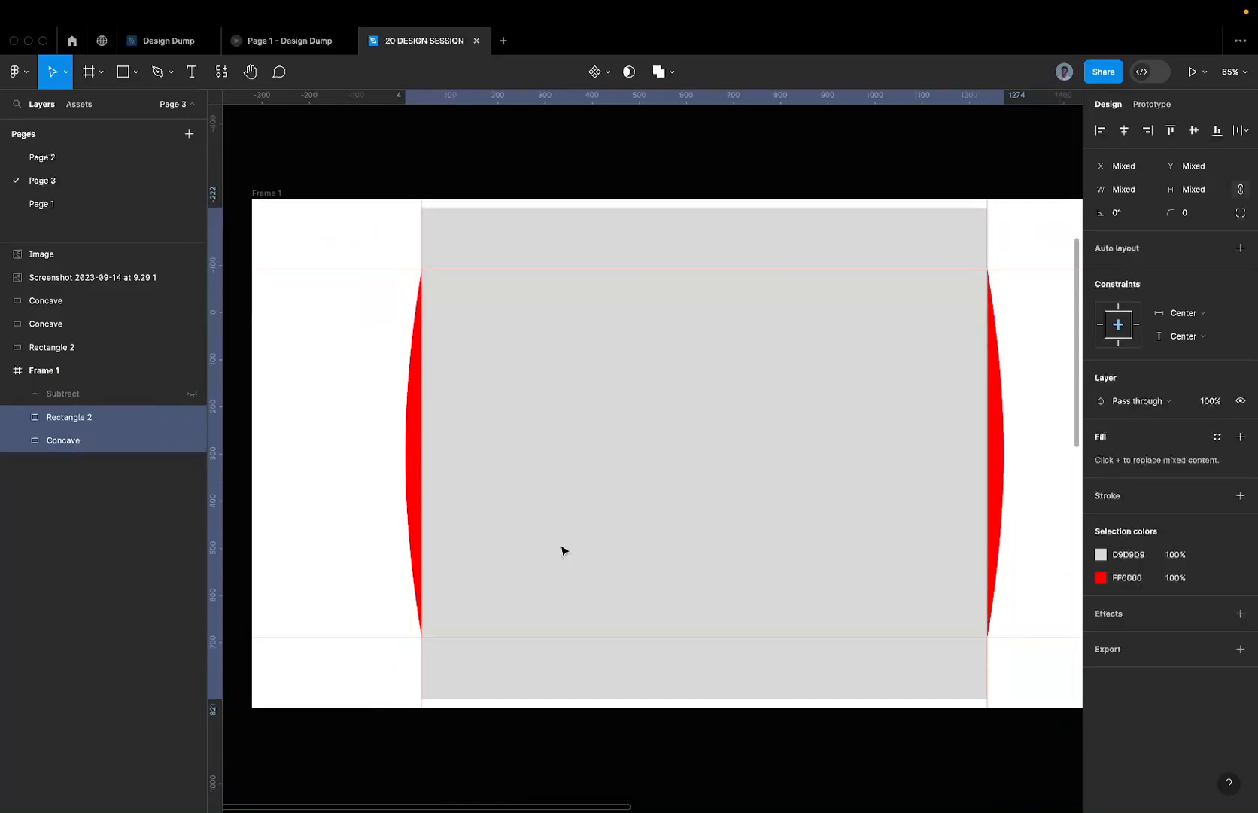
pyautogui.press('super+z')
# - Flatten the Subtract group and delete the vector points of its right sliver, keeping the left one
pyautogui.rightClick(500, 363)
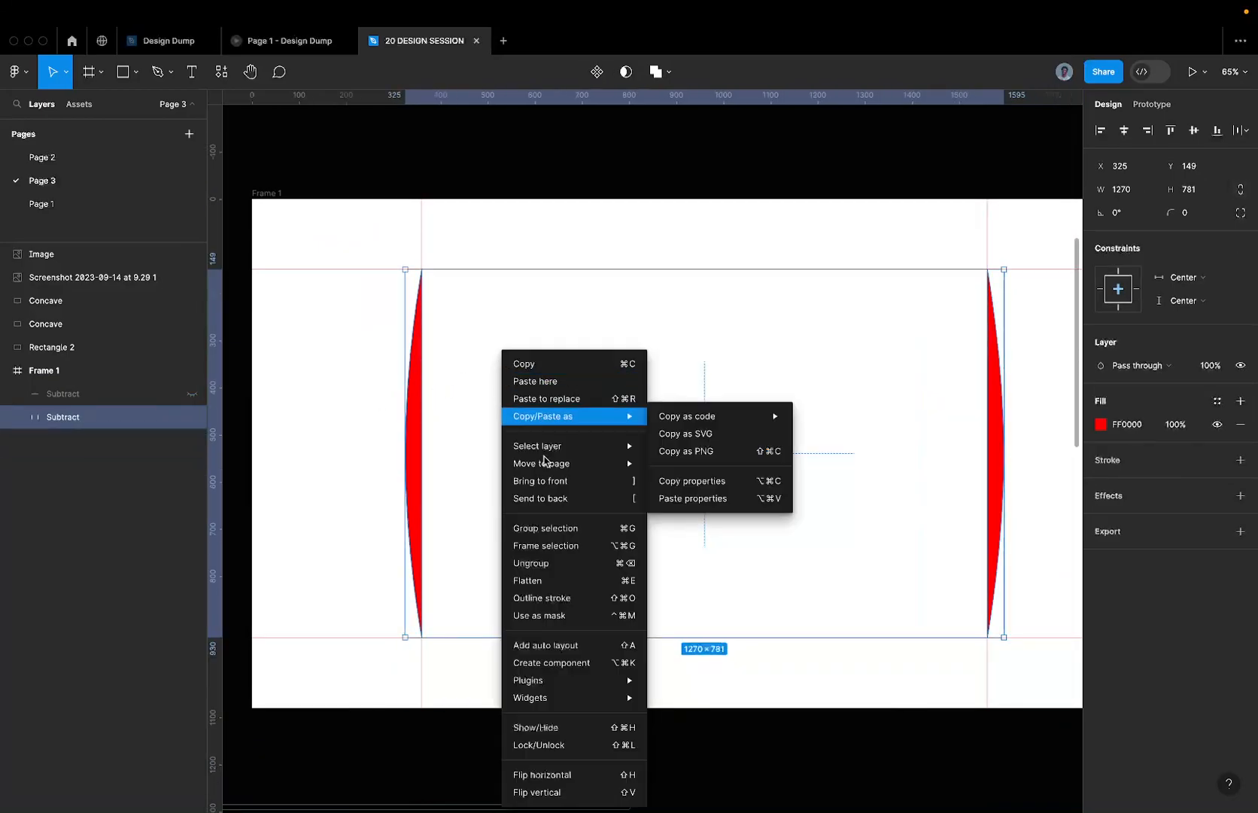
pyautogui.click(530, 580)
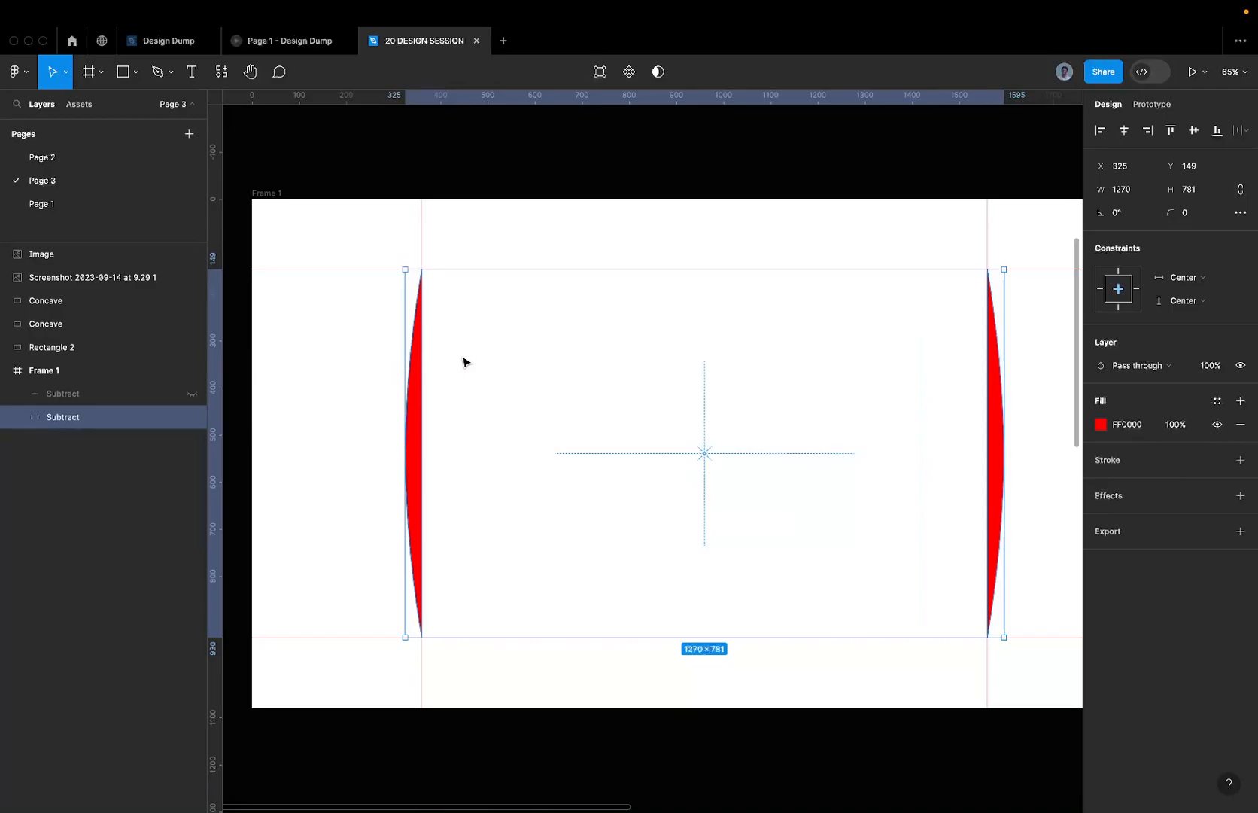
pyautogui.press('Return')
pyautogui.scroll(-5, 462, 362)
pyautogui.moveTo(691, 239); pyautogui.dragTo(914, 663)
pyautogui.press('Delete')
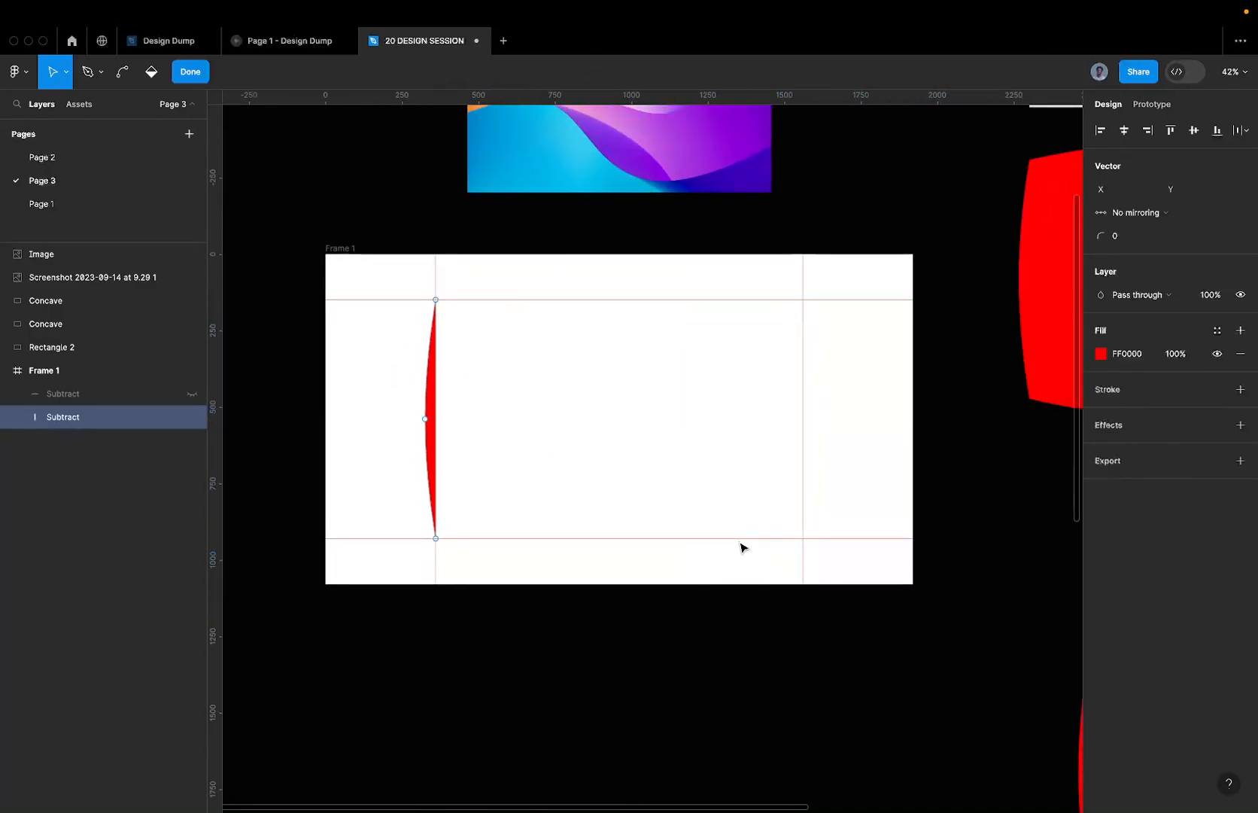
pyautogui.press('Escape')
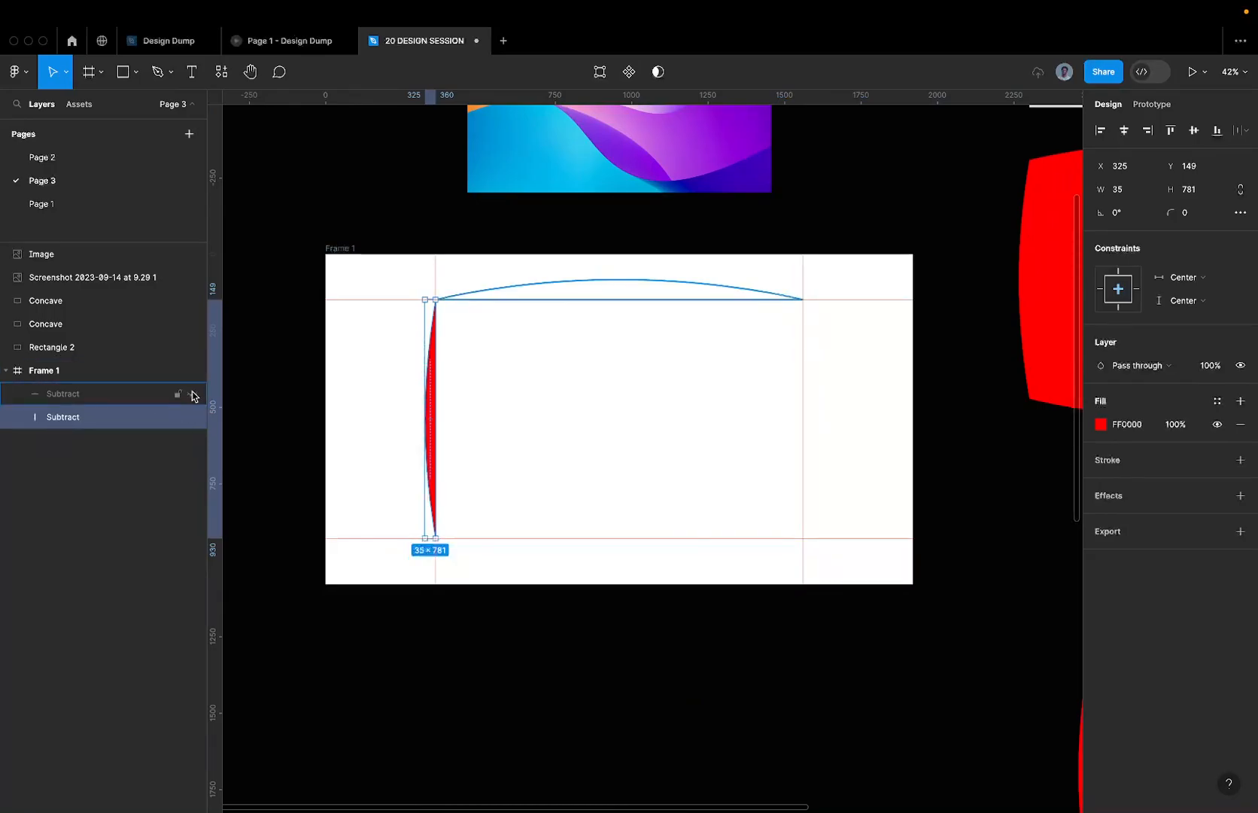
# - Show the hidden upper sliver and paste a copy of the gray Rectangle 2 from outside into Frame 1
pyautogui.click(194, 394)
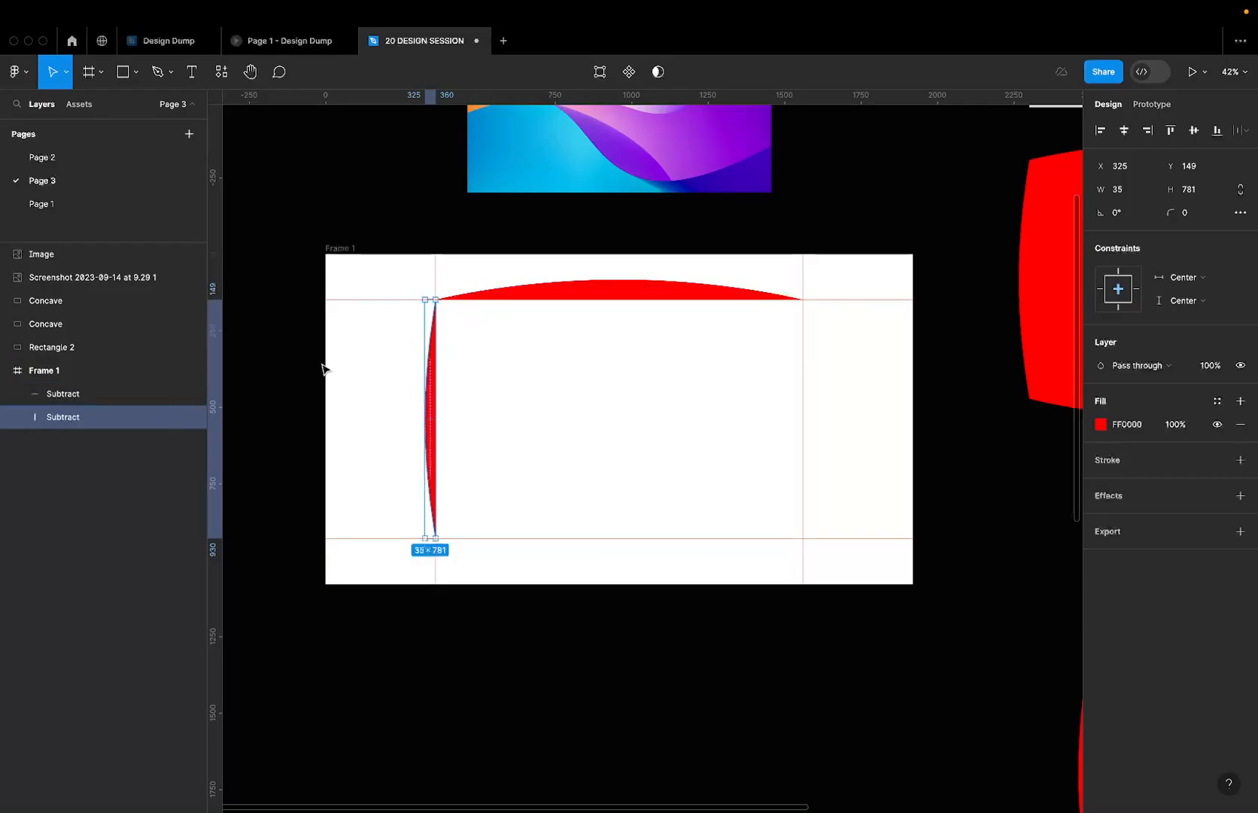
pyautogui.scroll(-3, 292, 339)
pyautogui.click(803, 165)
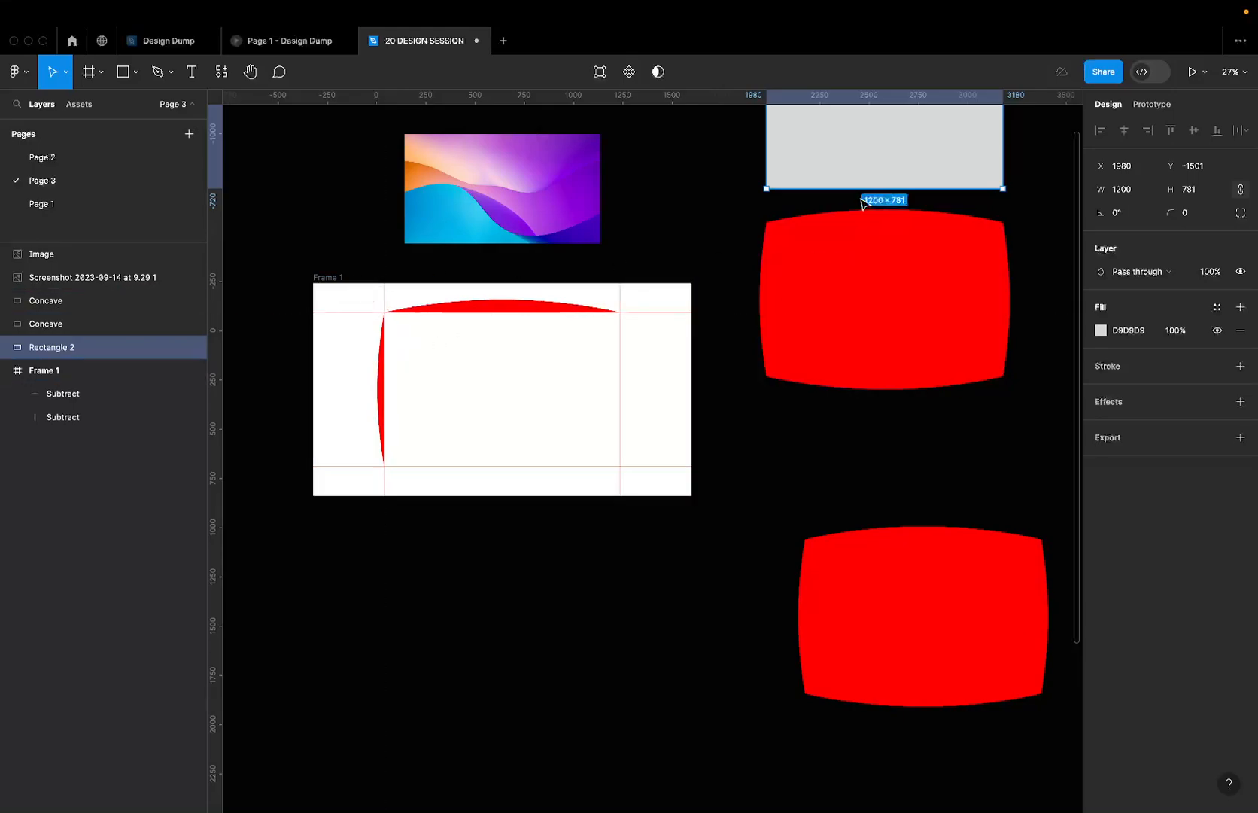
pyautogui.scroll(2, 861, 204)
pyautogui.click(276, 350)
pyautogui.press('super+v')
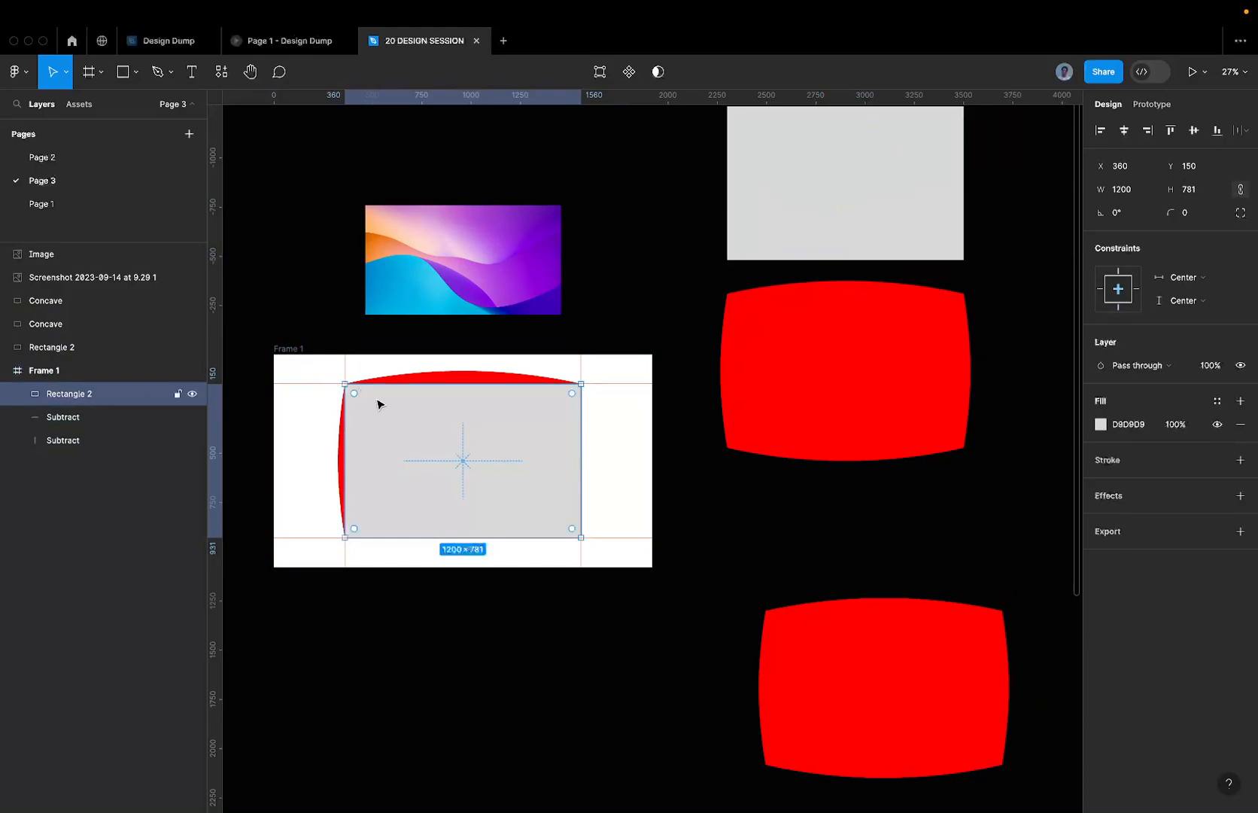
# - Send the pasted gray rectangle in Frame 1 behind both red slivers
pyautogui.scroll(5, 275, 419)
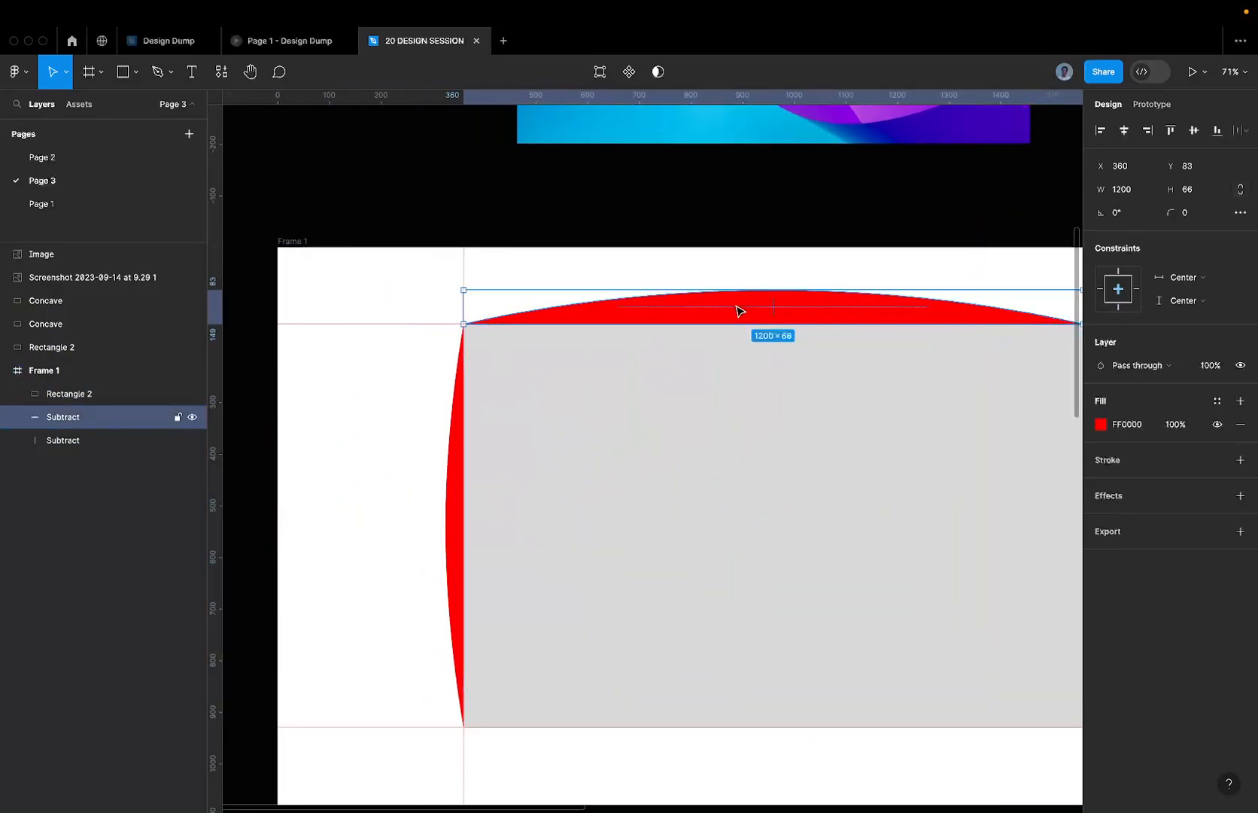
pyautogui.moveTo(739, 310); pyautogui.dragTo(721, 671)
pyautogui.press('super+z')
pyautogui.click(600, 433)
pyautogui.press('[')
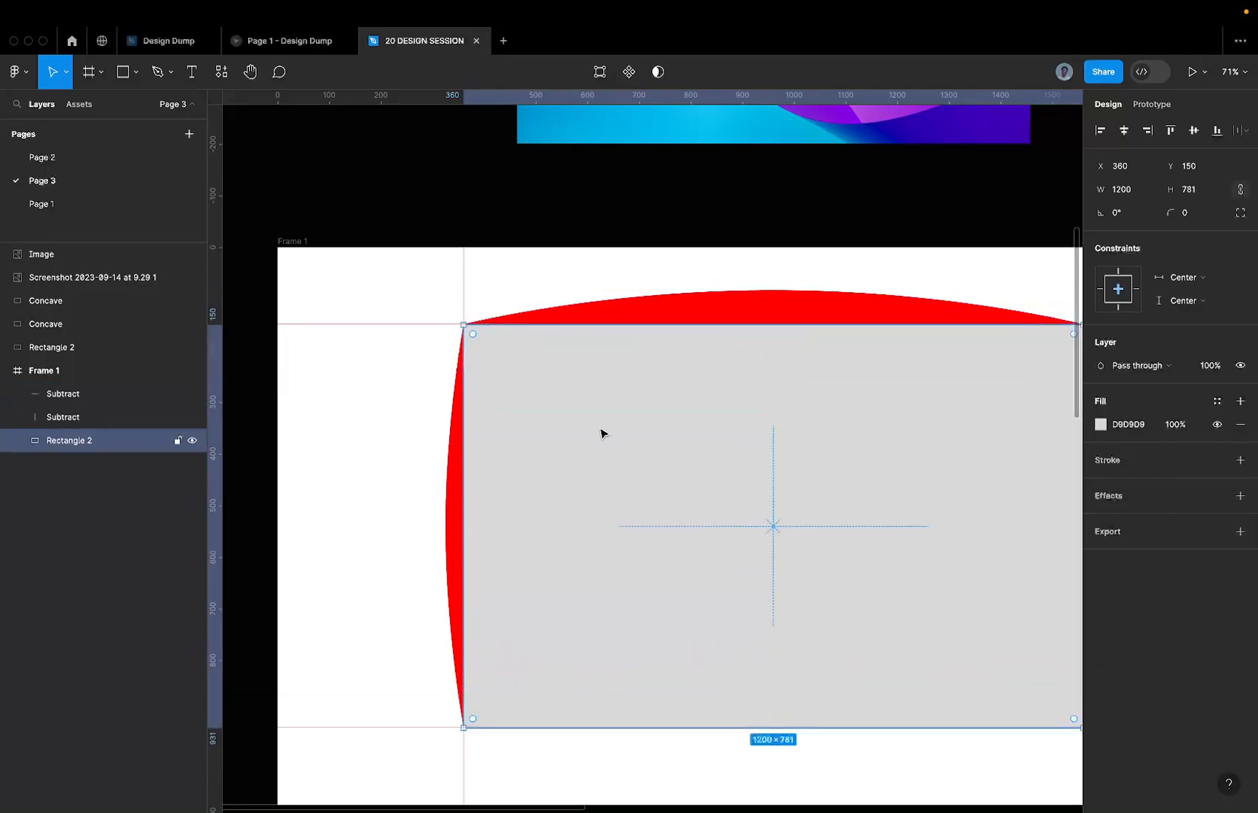
# - Duplicate the upper sliver onto the gray rectangle and align the copy with the rectangle's bottom edge
pyautogui.click(685, 316)
pyautogui.moveTo(688, 316); pyautogui.dragTo(652, 645)
pyautogui.scroll(-3, 651, 647)
pyautogui.hscroll(3, 652, 647)
pyautogui.scroll(-2, 652, 647)
pyautogui.hscroll(2, 652, 647)
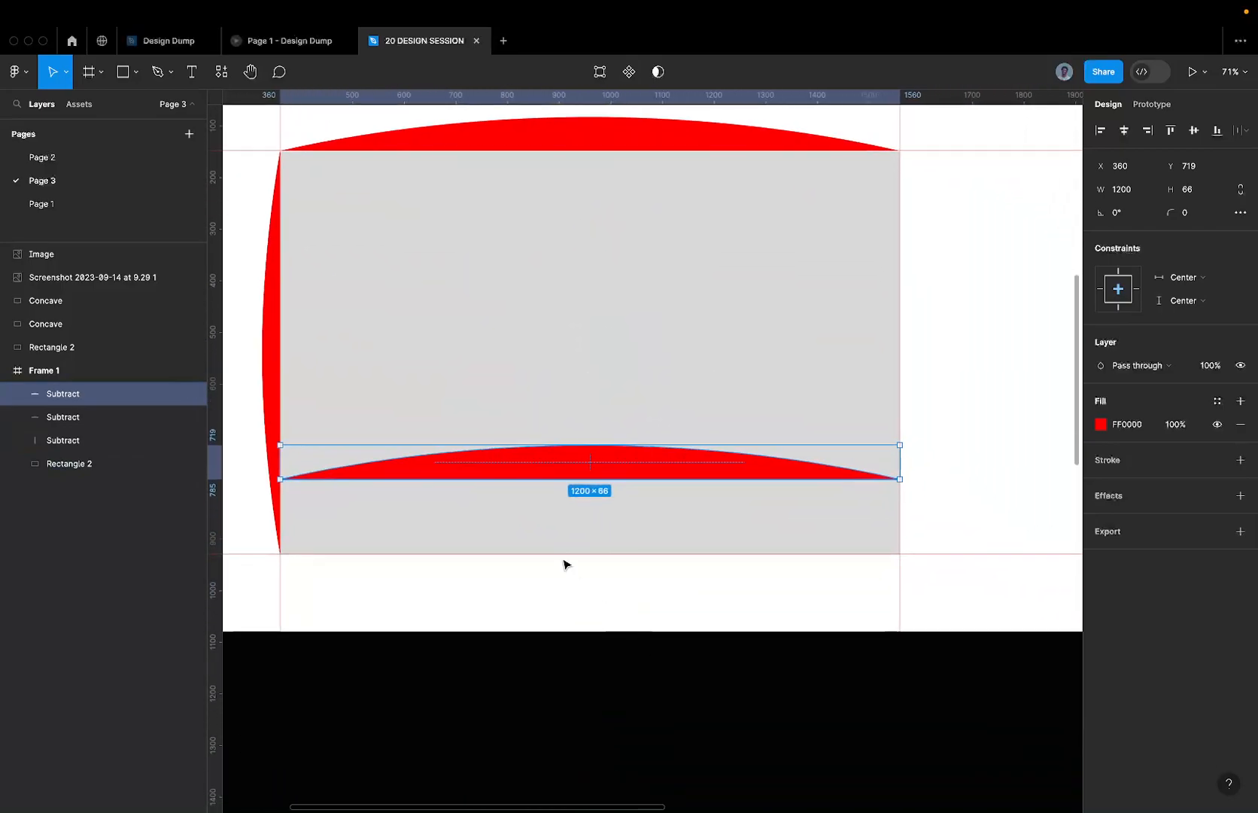
pyautogui.keyDown('shift'); pyautogui.click(555, 273); pyautogui.keyUp('shift')
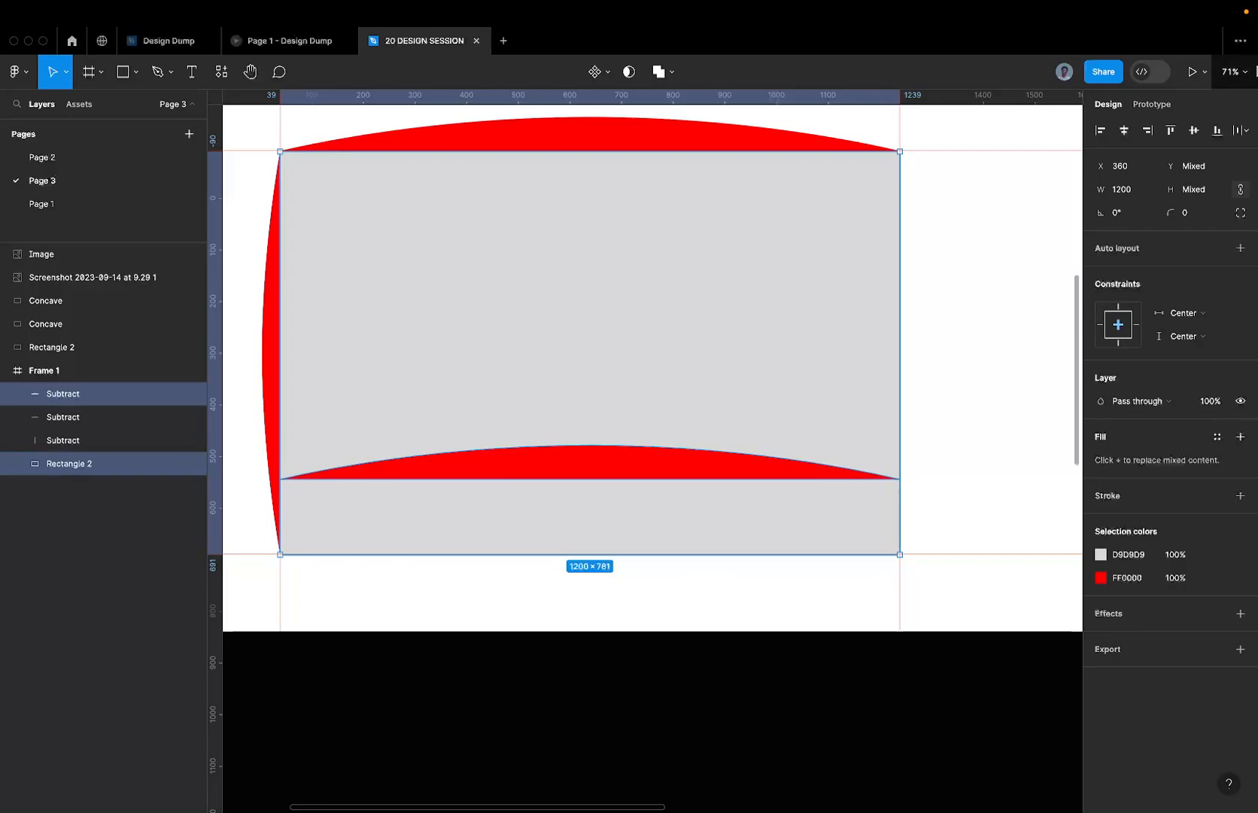
pyautogui.click(1218, 131)
# - Move the original upper sliver onto the rectangle, rotate it 180° and align it with the rectangle's top edge
pyautogui.scroll(-3, 629, 411)
pyautogui.click(583, 219)
pyautogui.moveTo(584, 240); pyautogui.dragTo(576, 277)
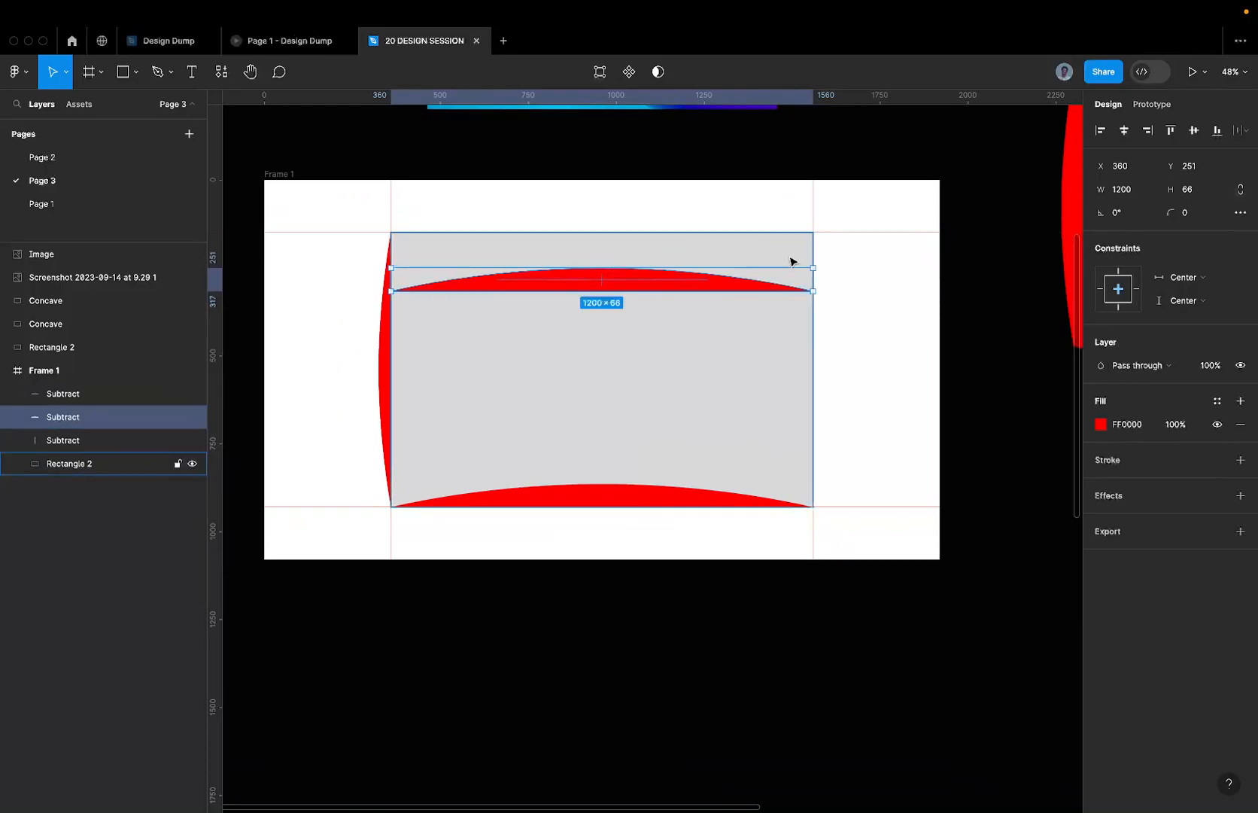
pyautogui.moveTo(816, 260); pyautogui.dragTo(457, 292)
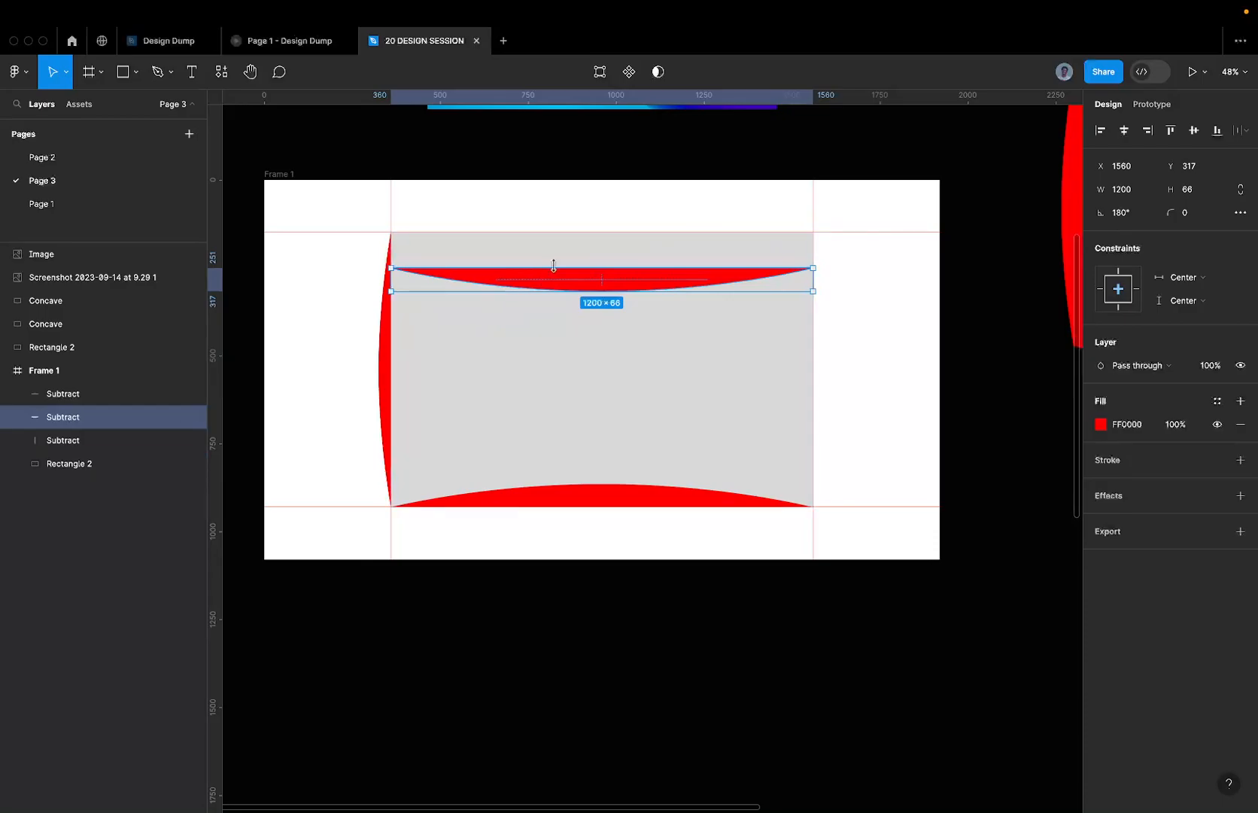
pyautogui.keyDown('shift'); pyautogui.click(575, 258); pyautogui.keyUp('shift')
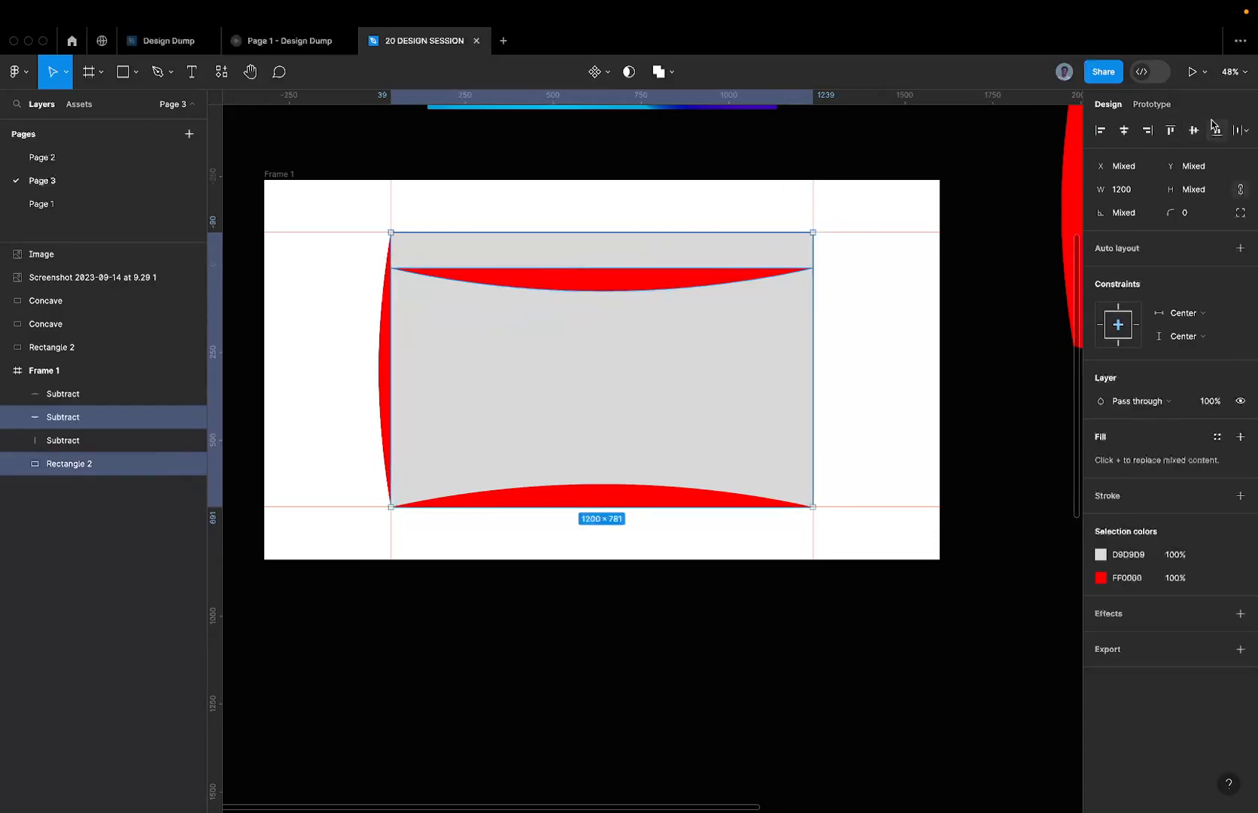
pyautogui.click(1170, 129)
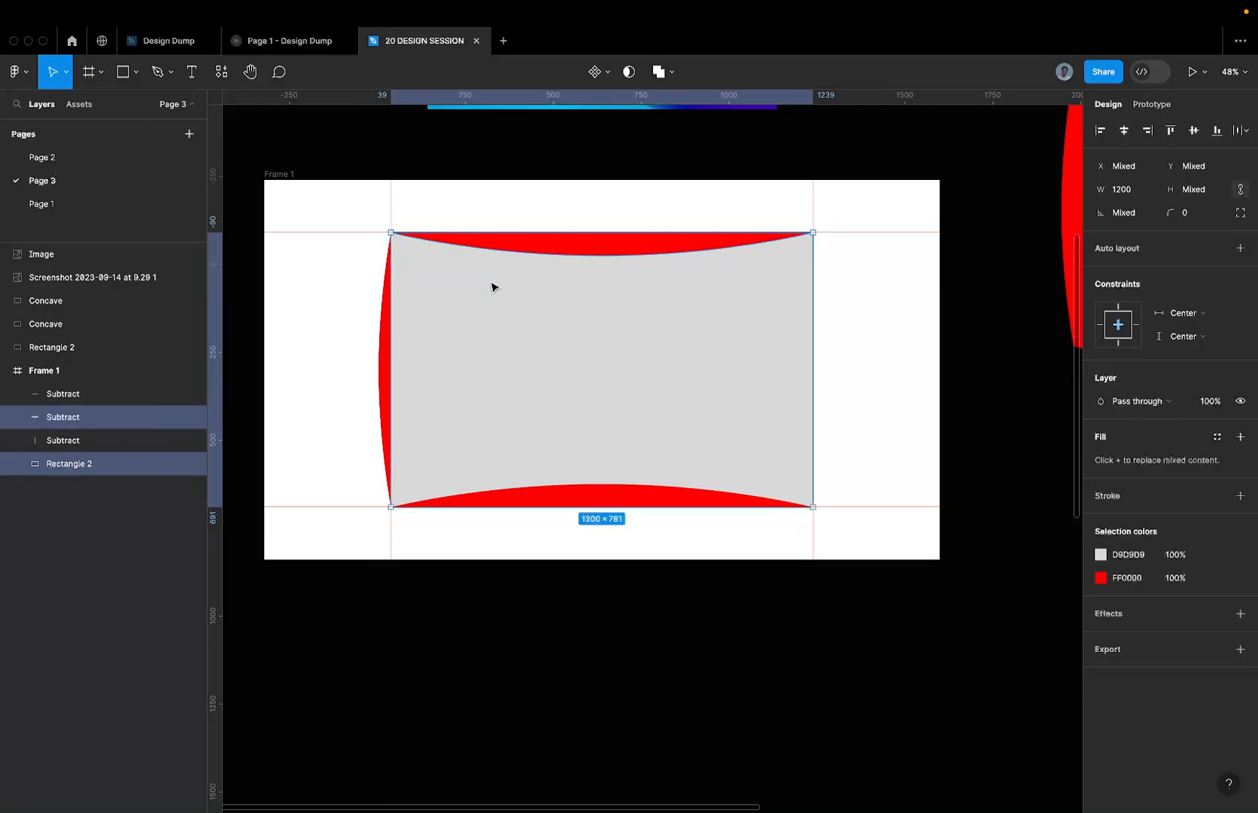
# - Duplicate the left sliver to the rectangle's opposite side and align the copy with its right edge
pyautogui.click(382, 320)
pyautogui.moveTo(383, 331); pyautogui.dragTo(805, 317)
pyautogui.keyDown('shift'); pyautogui.click(724, 322); pyautogui.keyUp('shift')
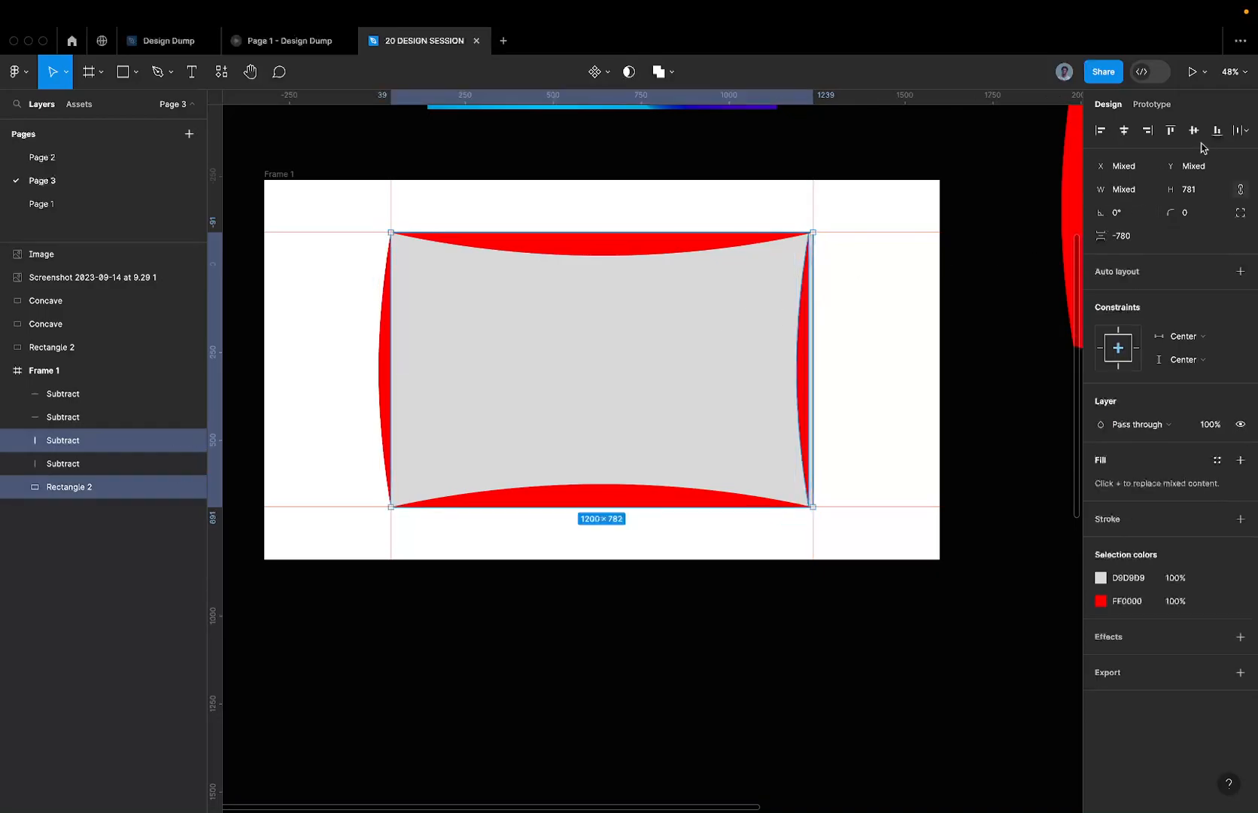
pyautogui.click(1153, 130)
# - Rotate the original left sliver 180° and place it inside the rectangle along its left edge, at the 360 guide
pyautogui.click(386, 314)
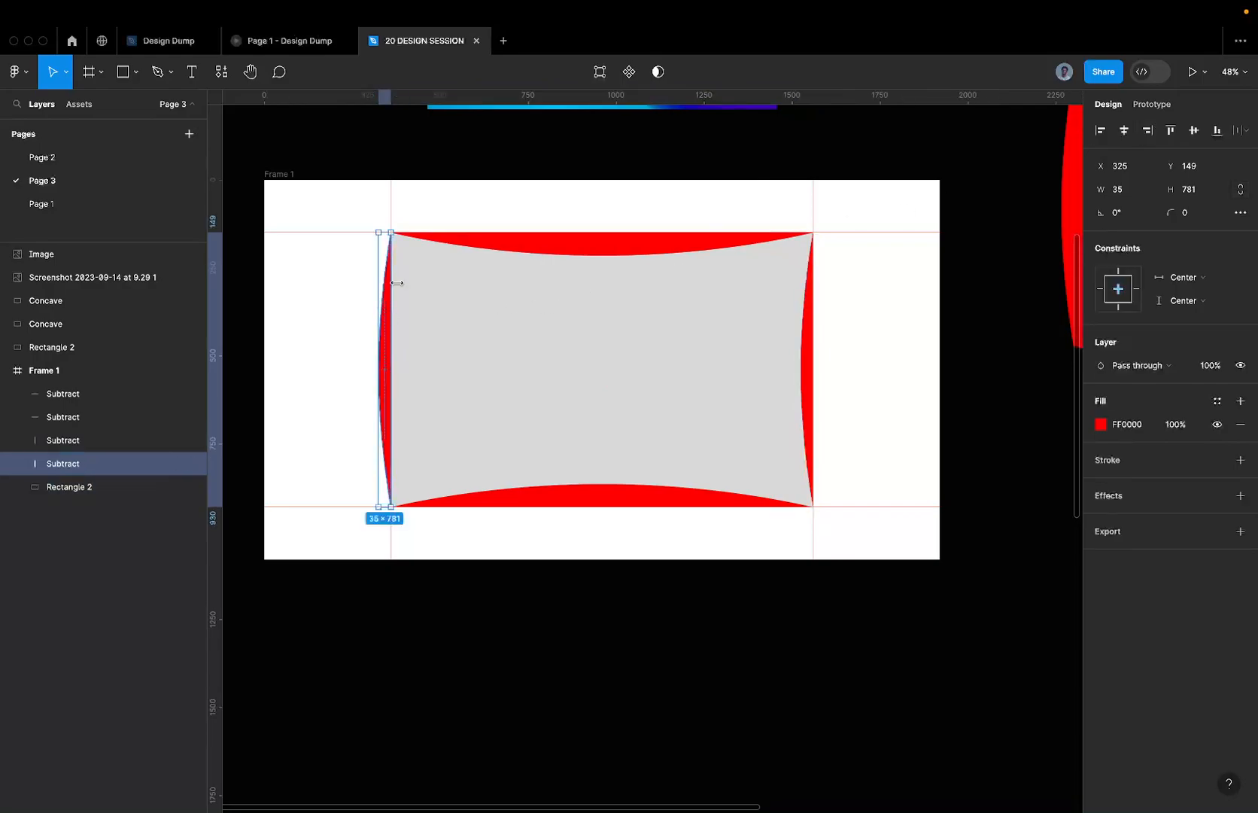
pyautogui.moveTo(393, 223); pyautogui.dragTo(385, 548)
pyautogui.scroll(5, 386, 407)
pyautogui.moveTo(373, 368); pyautogui.dragTo(501, 372)
pyautogui.scroll(-2, 501, 371)
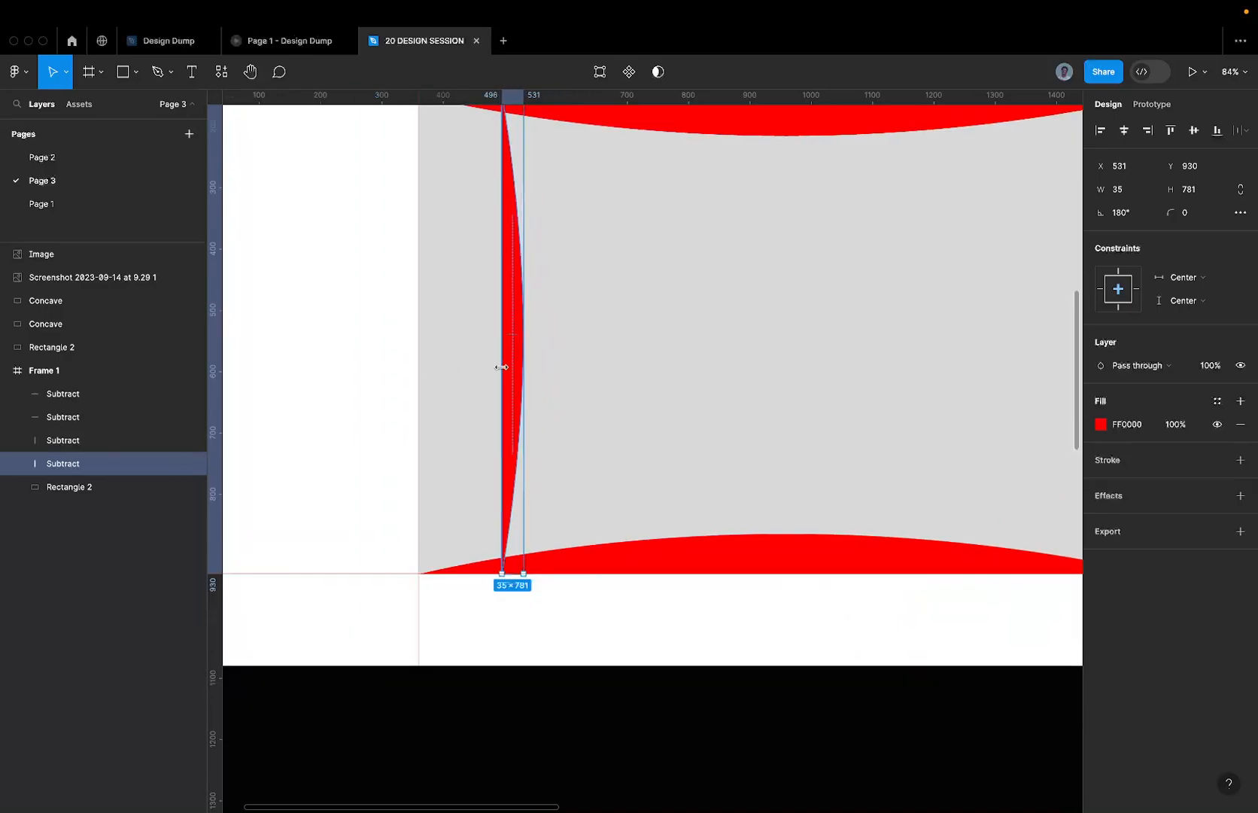
pyautogui.scroll(4, 514, 358)
pyautogui.hscroll(-2, 513, 358)
pyautogui.moveTo(572, 396); pyautogui.dragTo(490, 386)
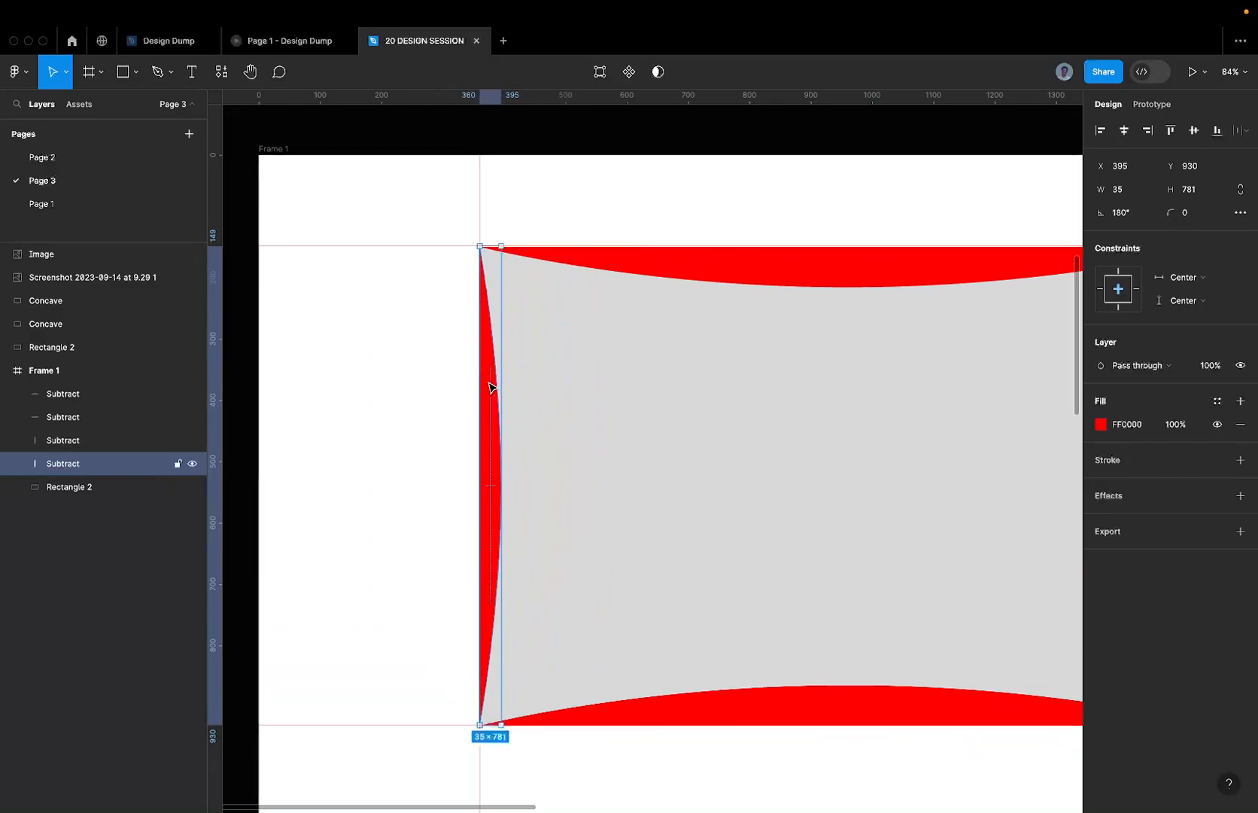
# - Examine how the upper and left slivers line up with the guides at the rectangle's upper-left corner
pyautogui.scroll(3, 533, 326)
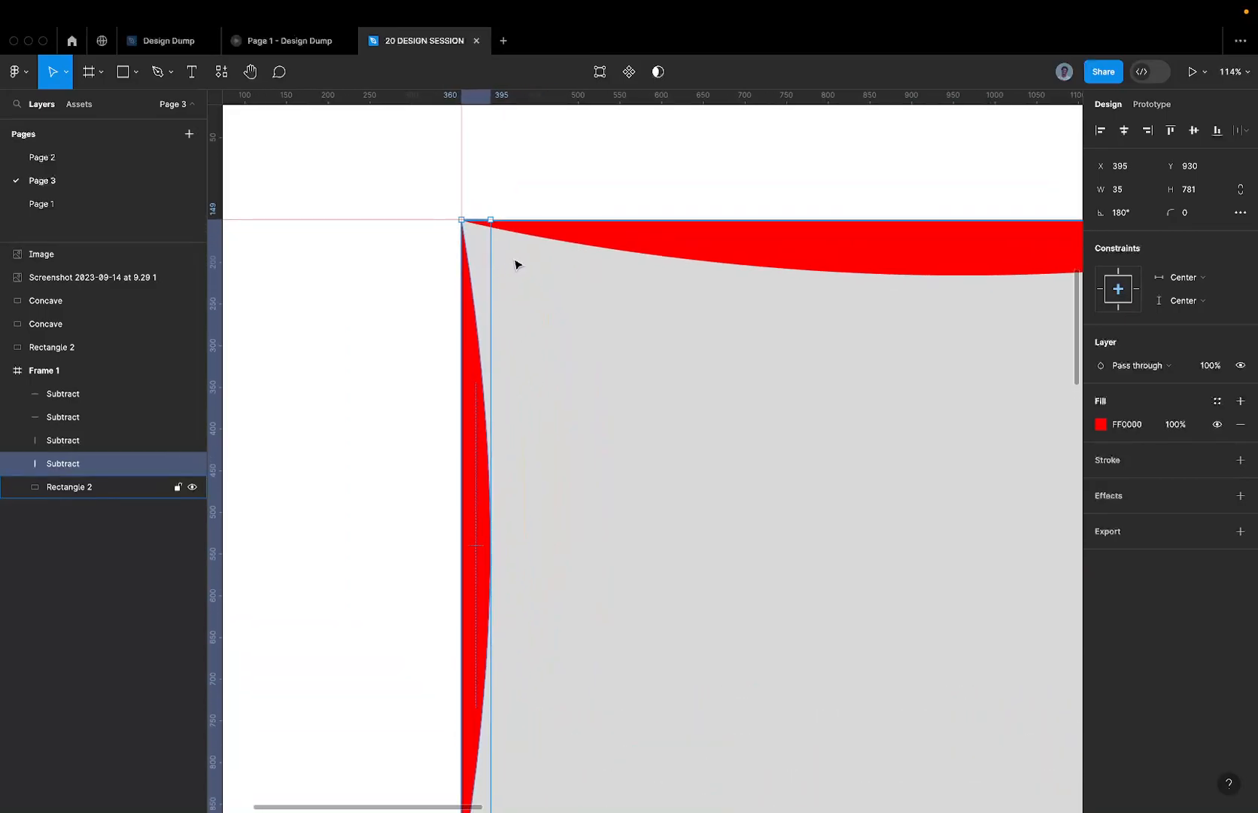
pyautogui.scroll(3, 515, 264)
pyautogui.scroll(-4, 514, 261)
pyautogui.scroll(5, 465, 198)
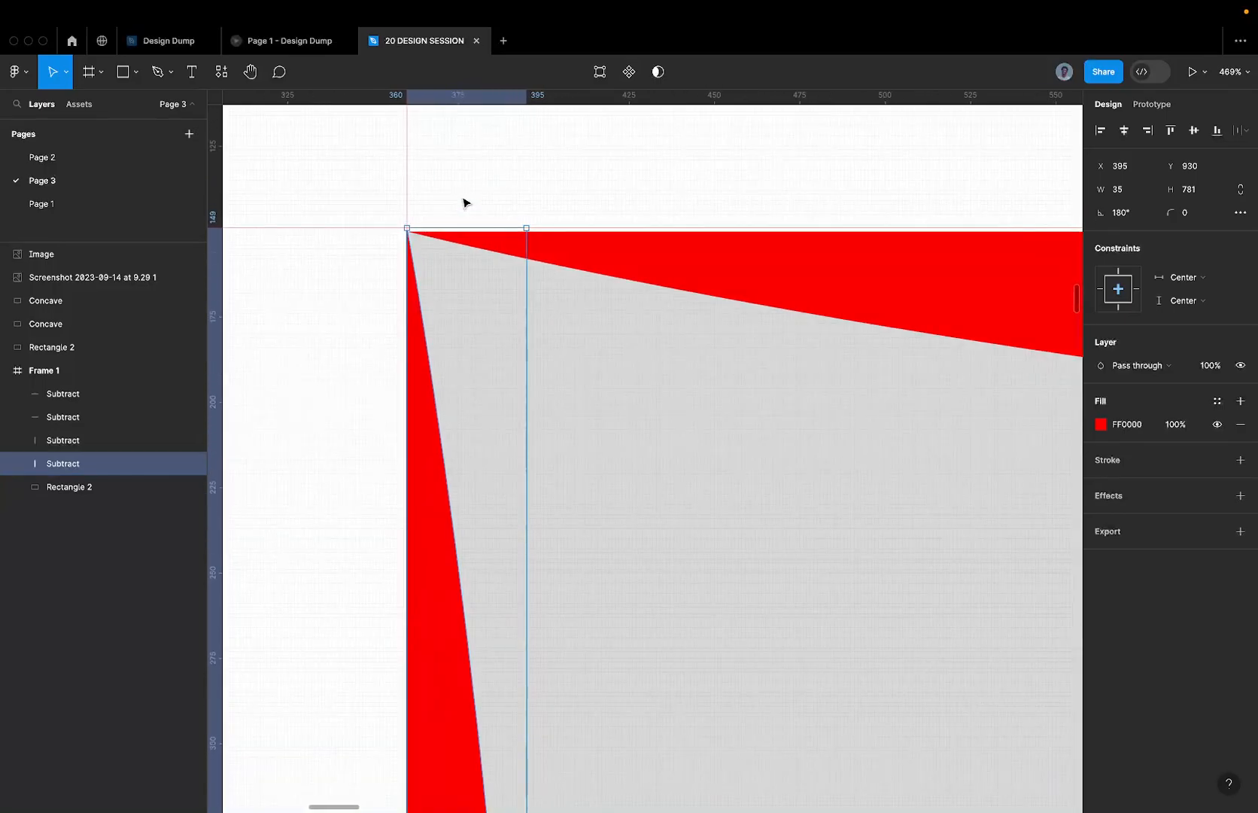
pyautogui.press('Escape')
pyautogui.click(536, 253)
pyautogui.scroll(5, 436, 236)
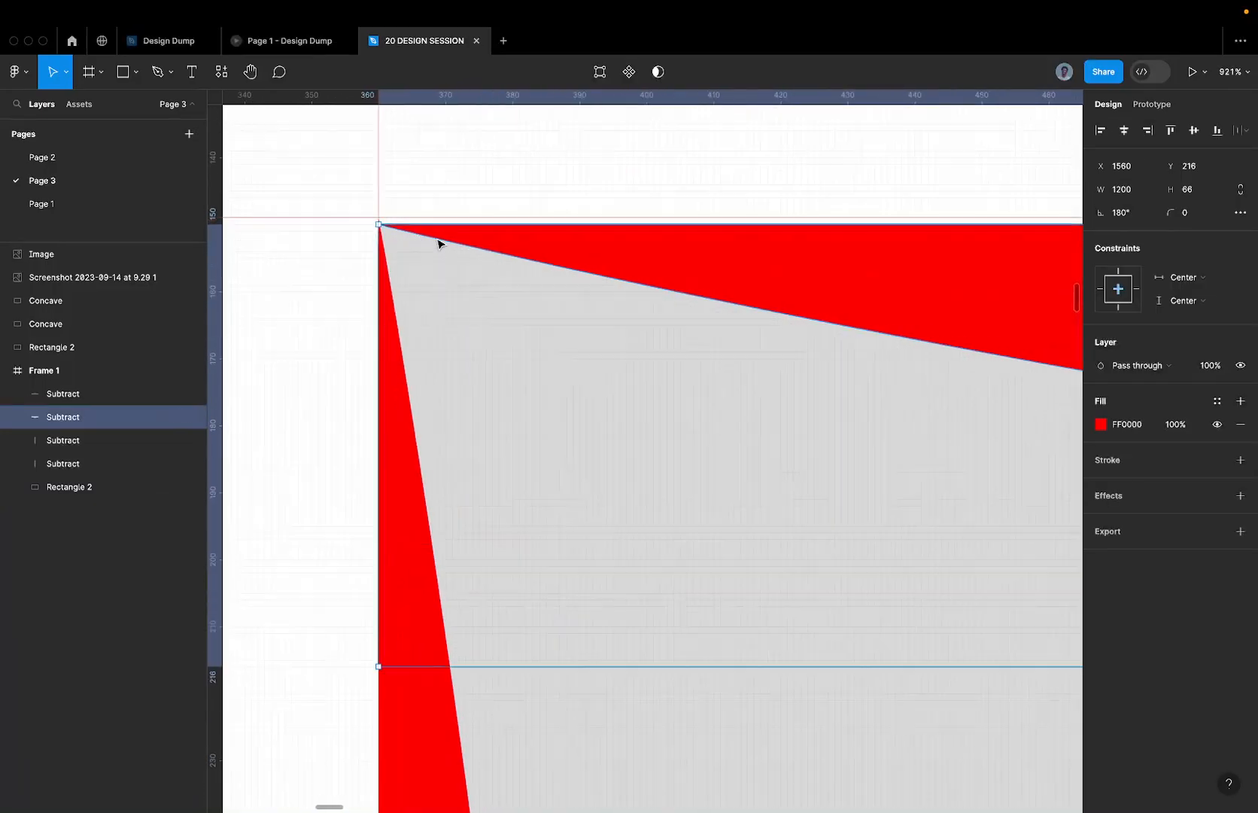
pyautogui.scroll(-2, 354, 234)
pyautogui.scroll(-2, 351, 230)
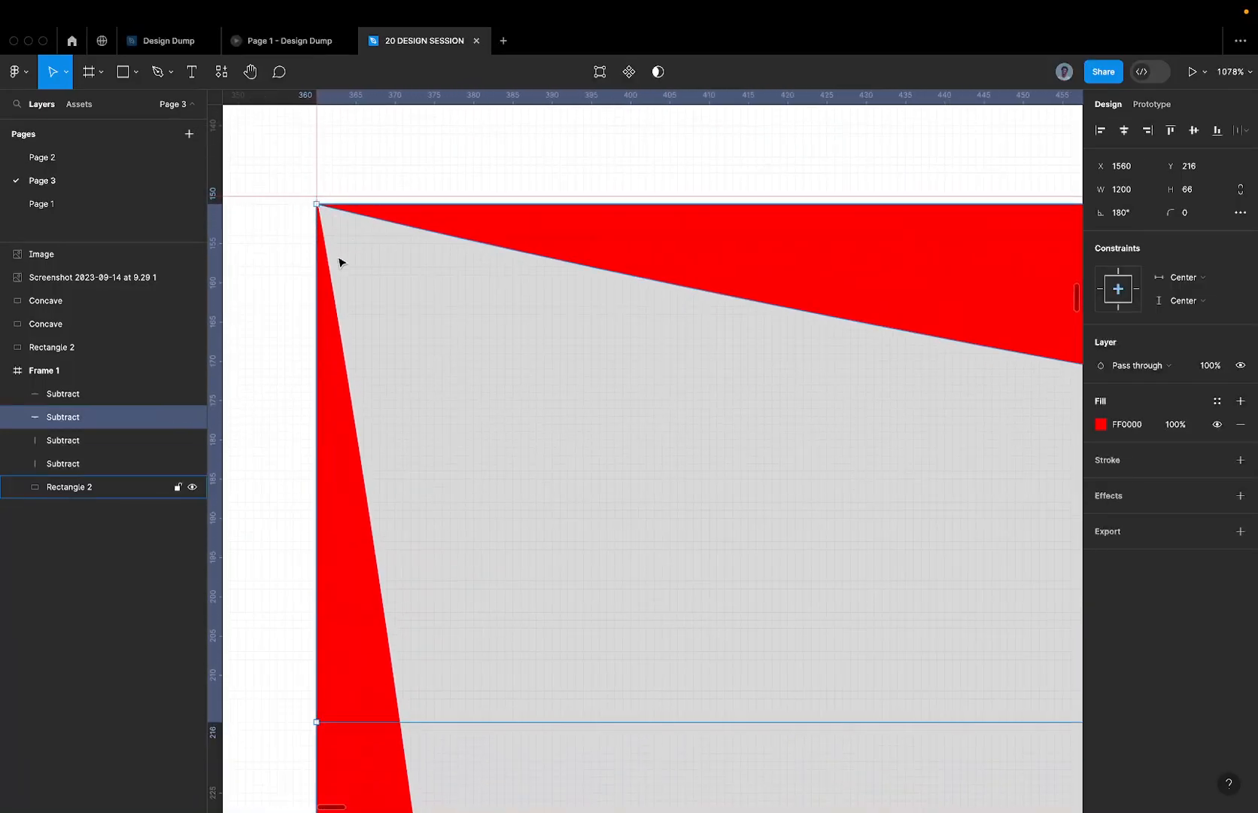
# - Nudge the gray rectangle up to Y 149 and the upper sliver to Y 215, lining both up with the upper guide
pyautogui.click(353, 301)
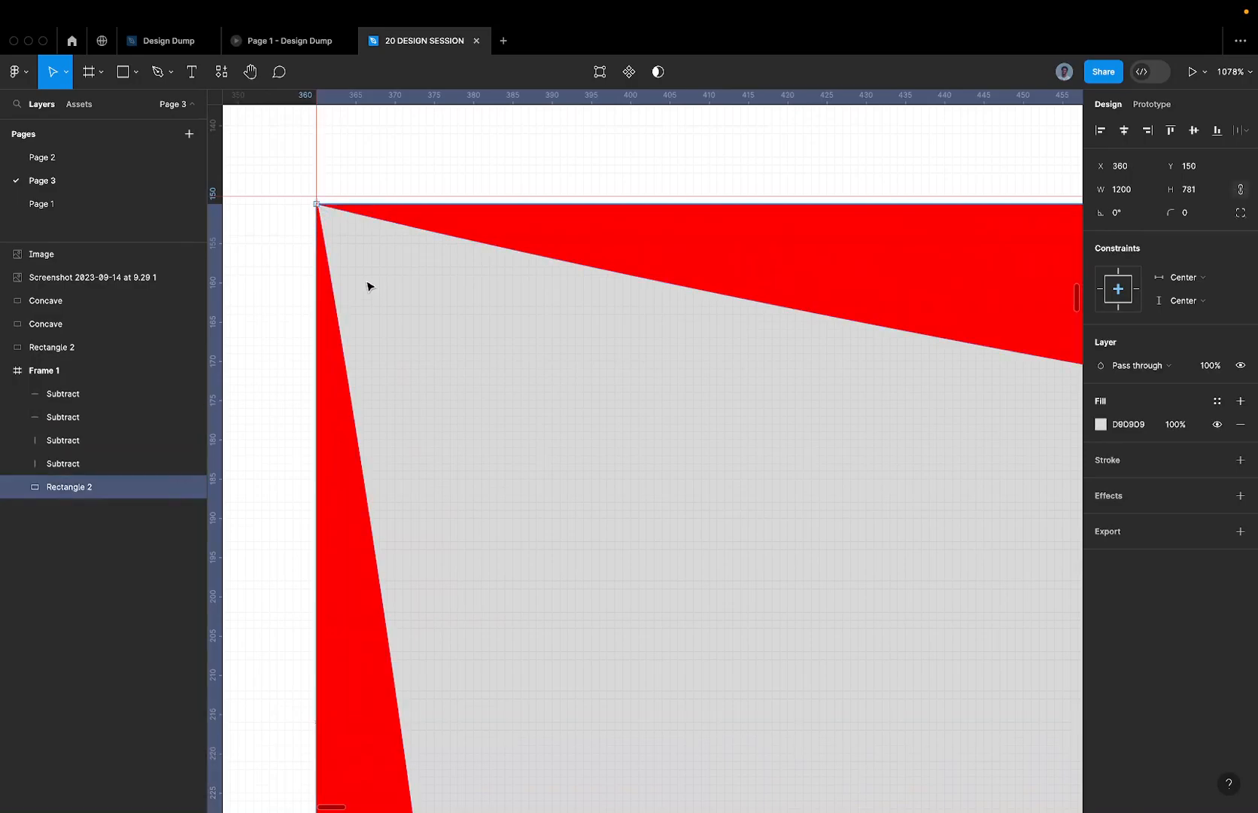
pyautogui.press('Up')
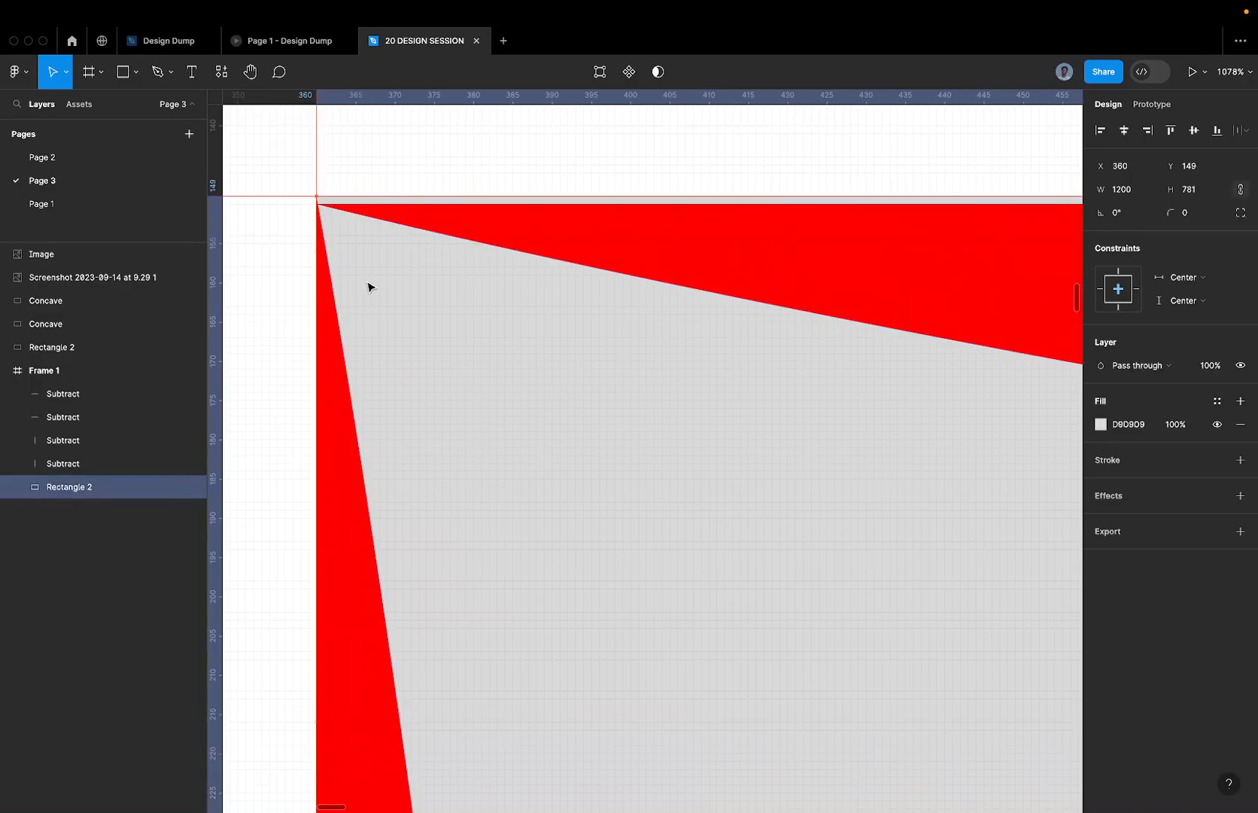
pyautogui.click(433, 226)
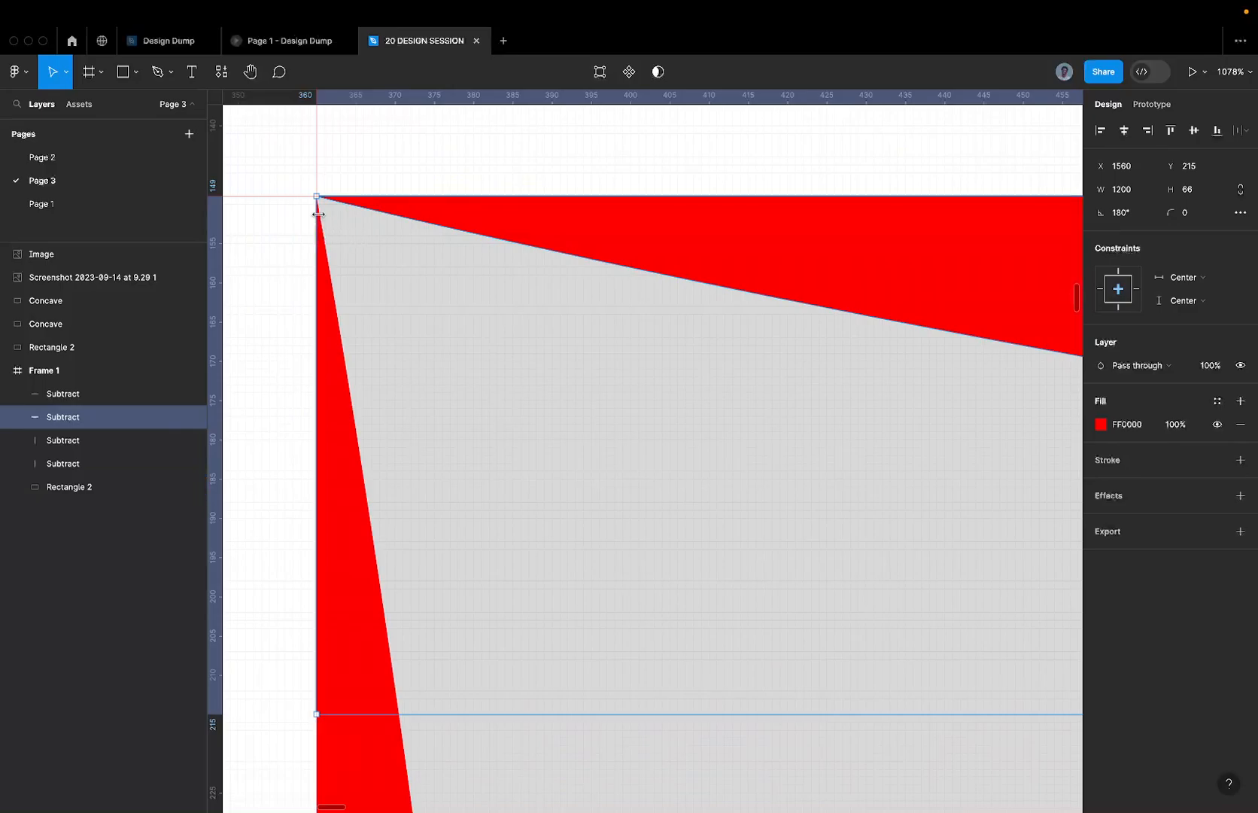
pyautogui.scroll(10, 320, 219)
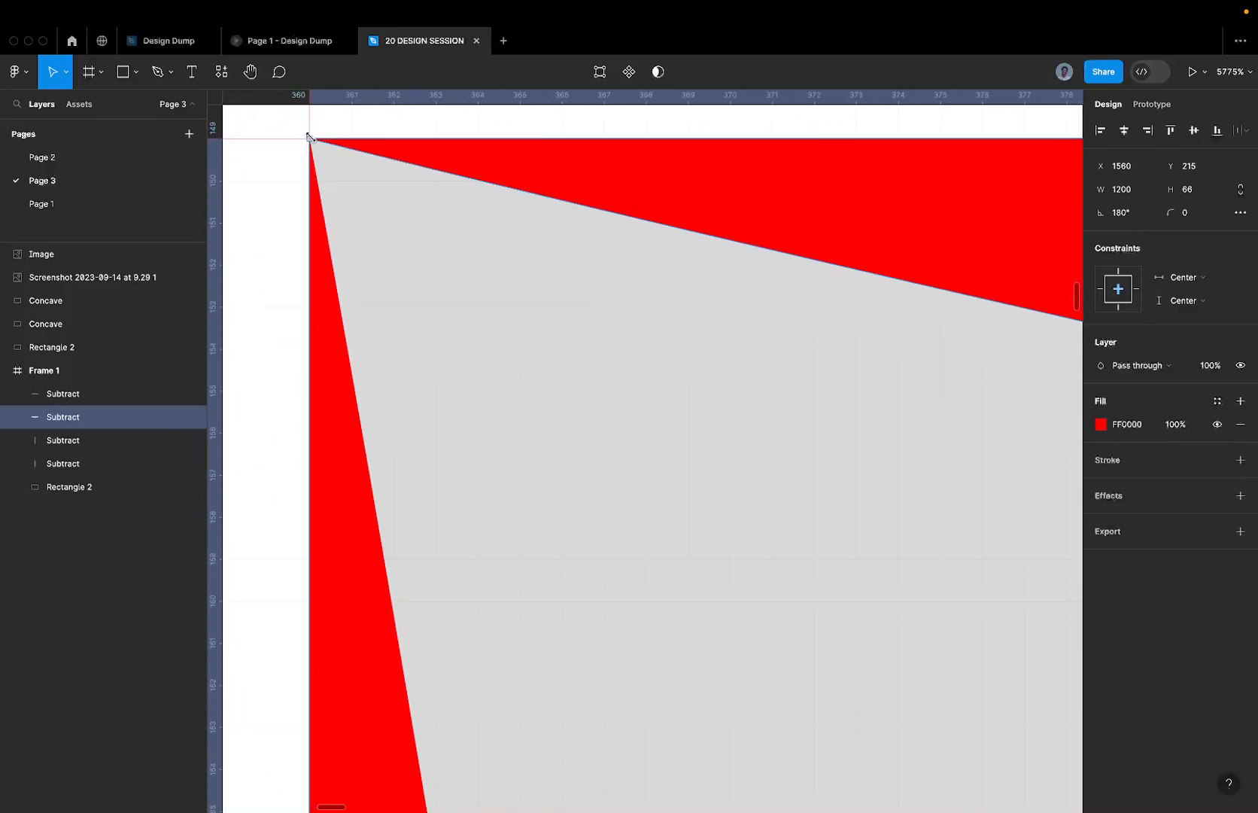
pyautogui.scroll(-15, 385, 276)
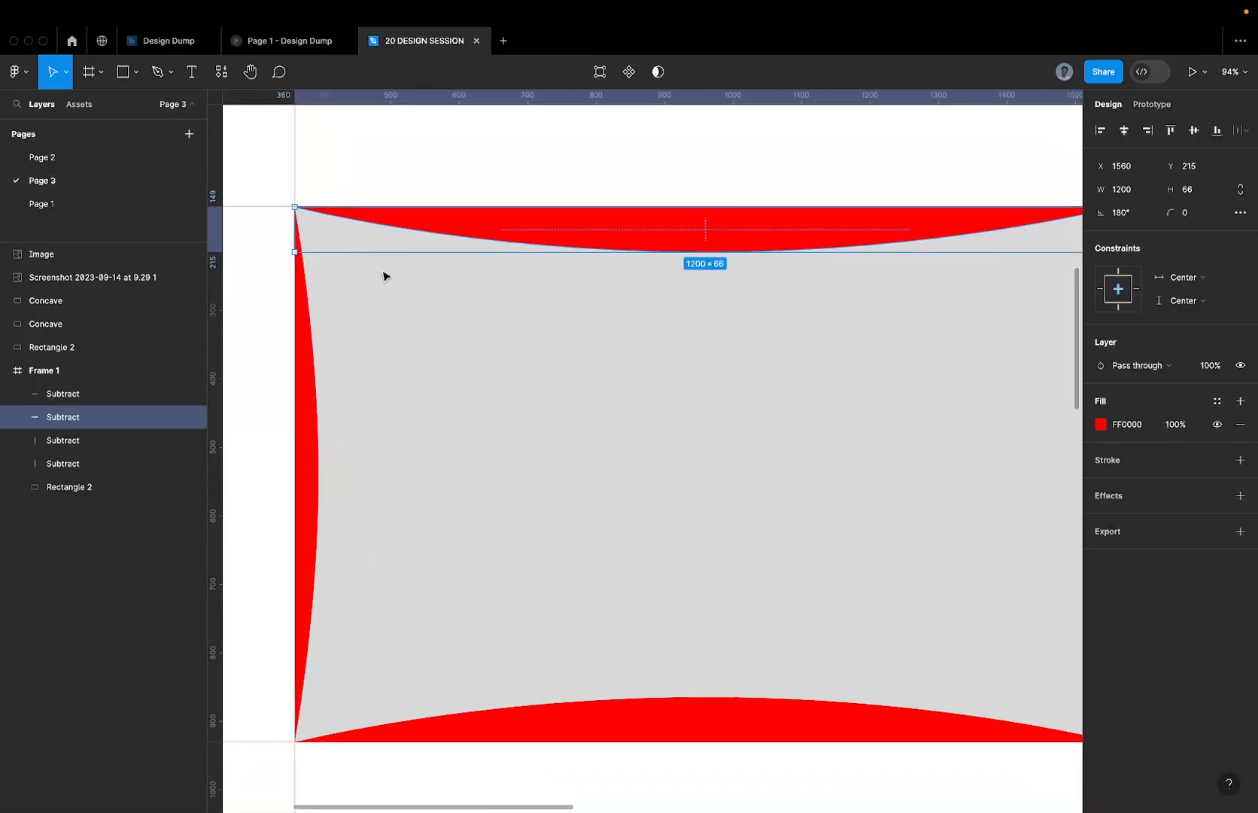
# - Nudge the lower sliver up to Y 864 so its base meets the 930 guide
pyautogui.scroll(-2, 358, 559)
pyautogui.scroll(5, 359, 653)
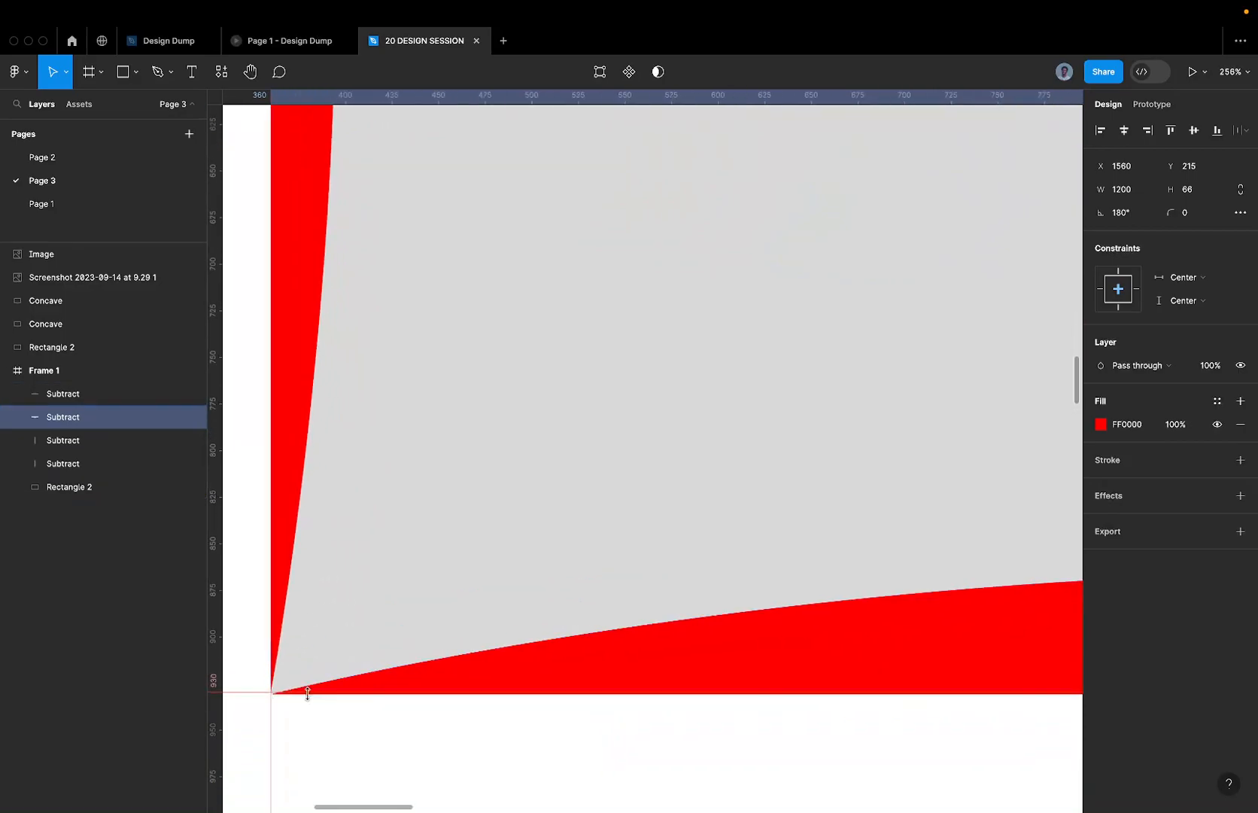
pyautogui.click(354, 690)
pyautogui.click(380, 675)
pyautogui.press('Up')
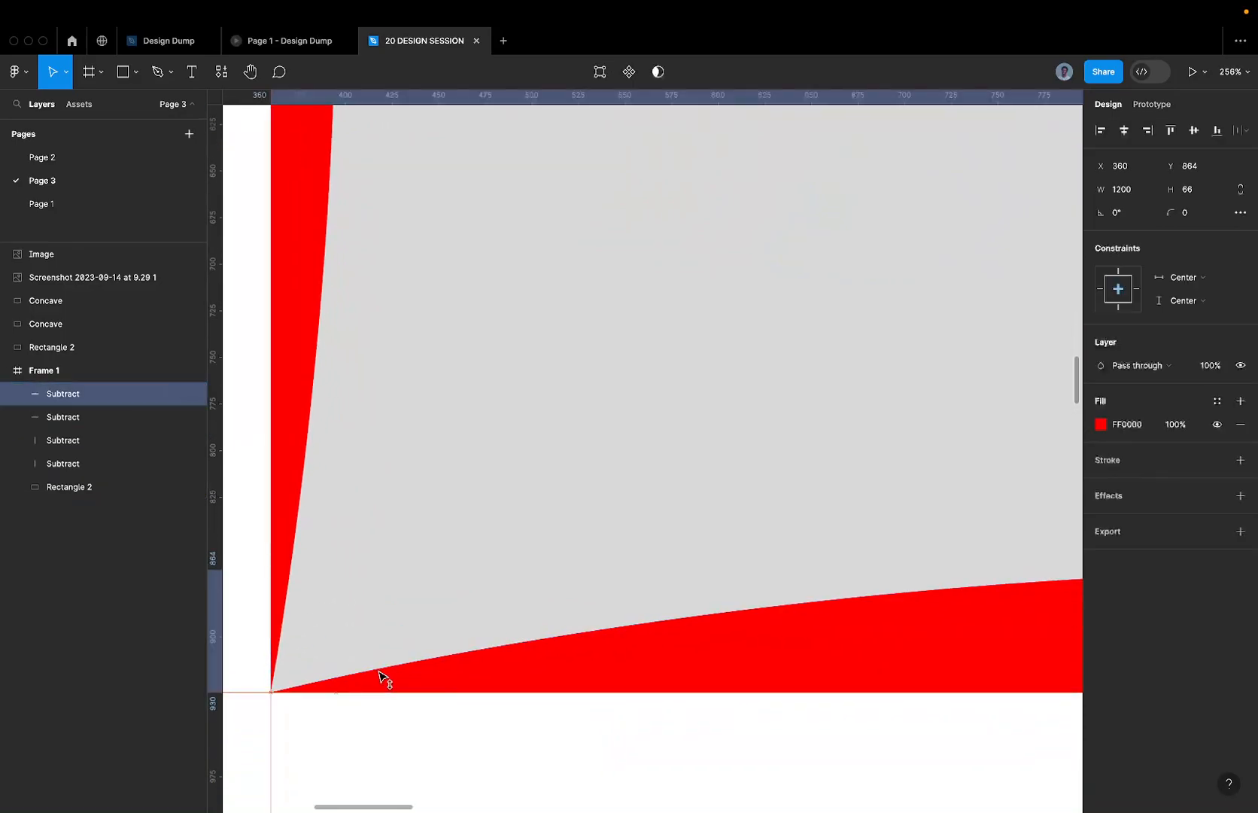
# - Try recoloring the four red slivers around the gray rectangle to white (fff)
pyautogui.scroll(-8, 382, 675)
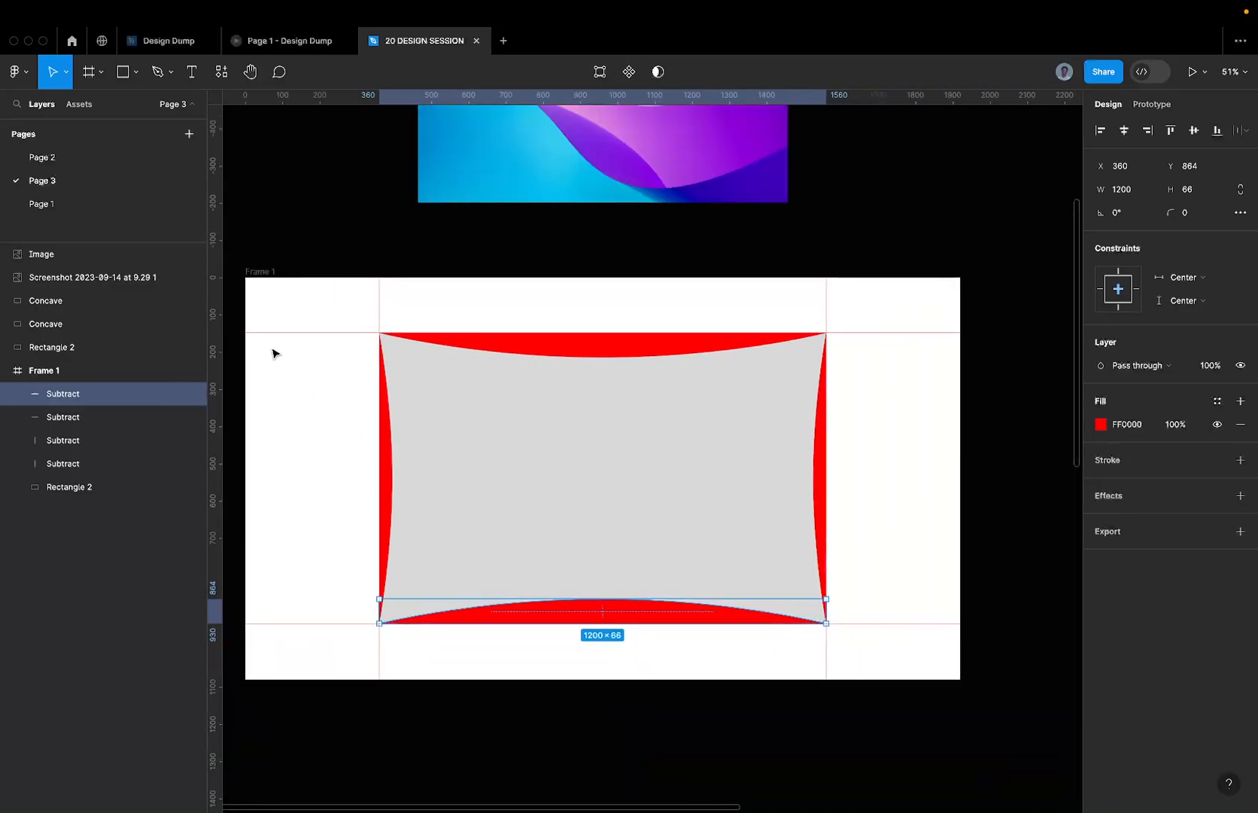
pyautogui.moveTo(280, 309); pyautogui.dragTo(985, 655)
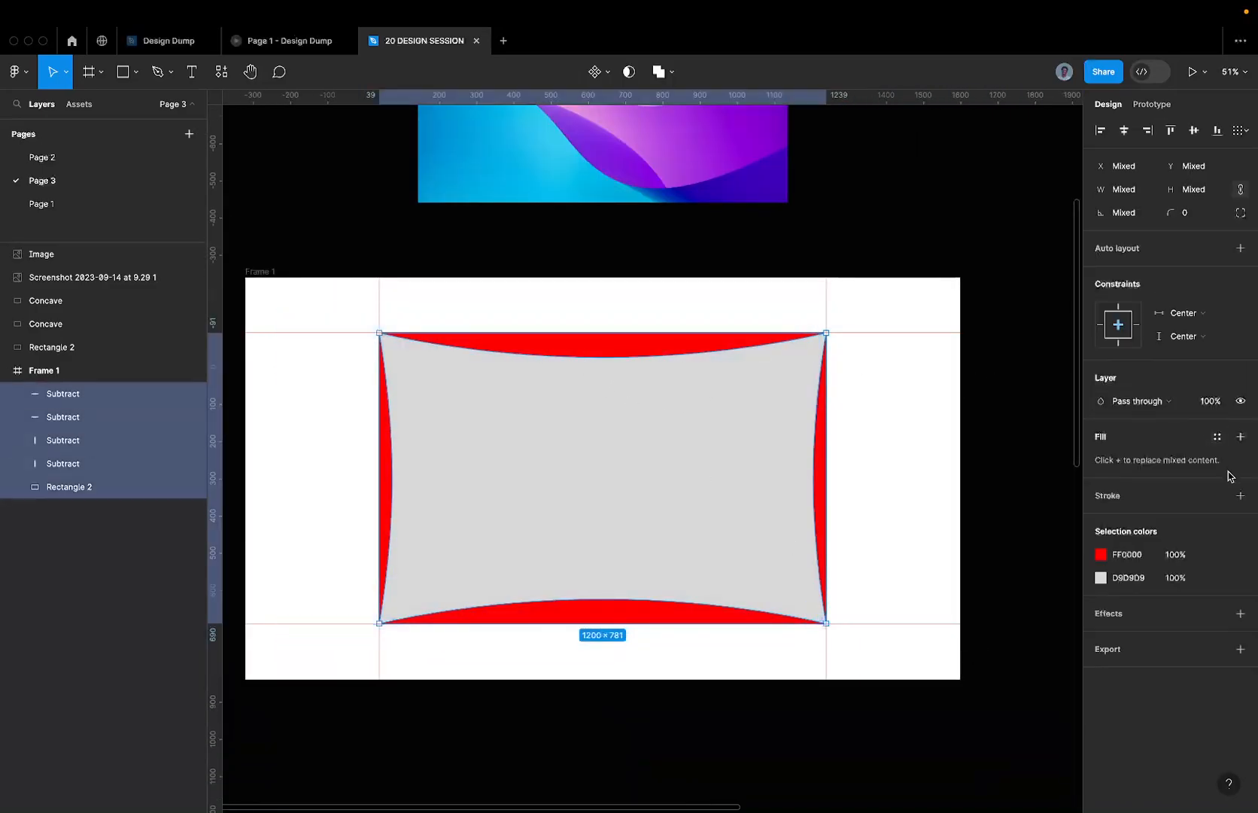
pyautogui.click(1126, 561)
pyautogui.write('fff')
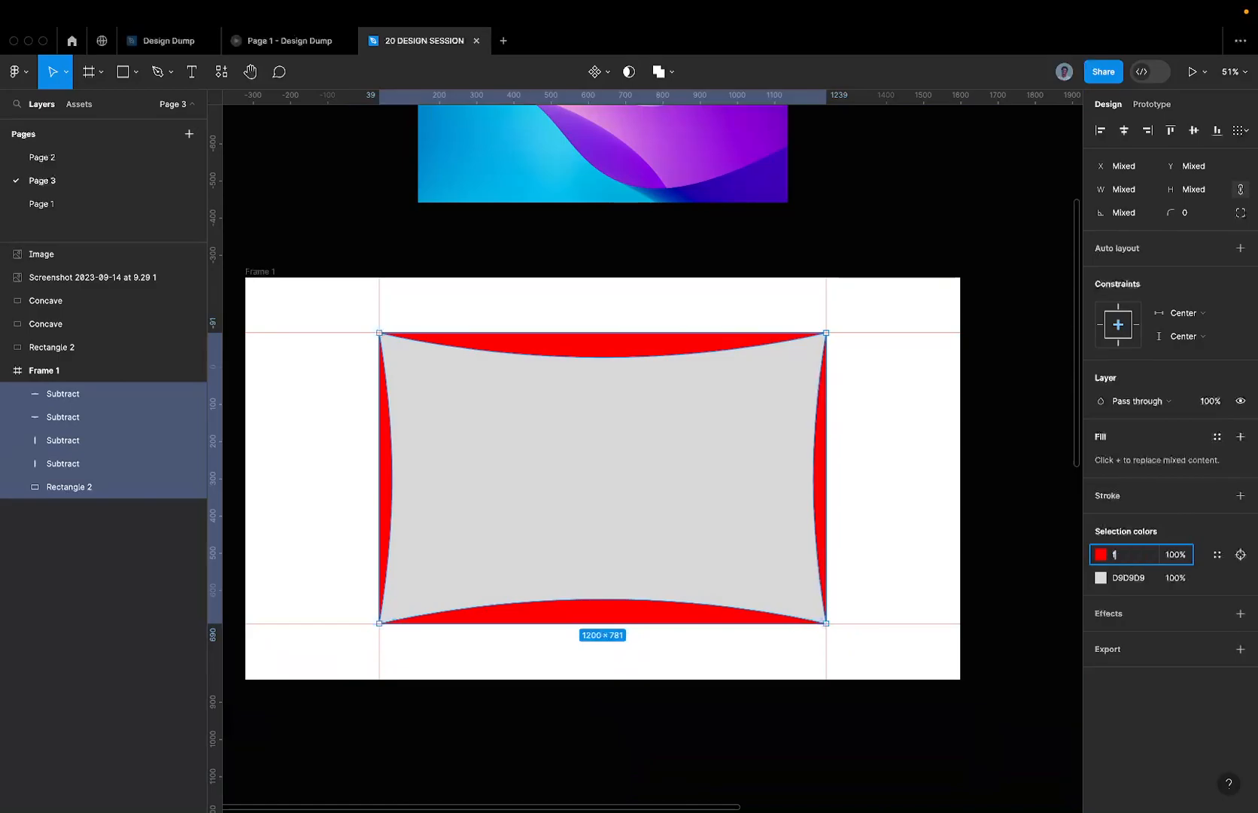
pyautogui.press('Return')
pyautogui.click(1008, 410)
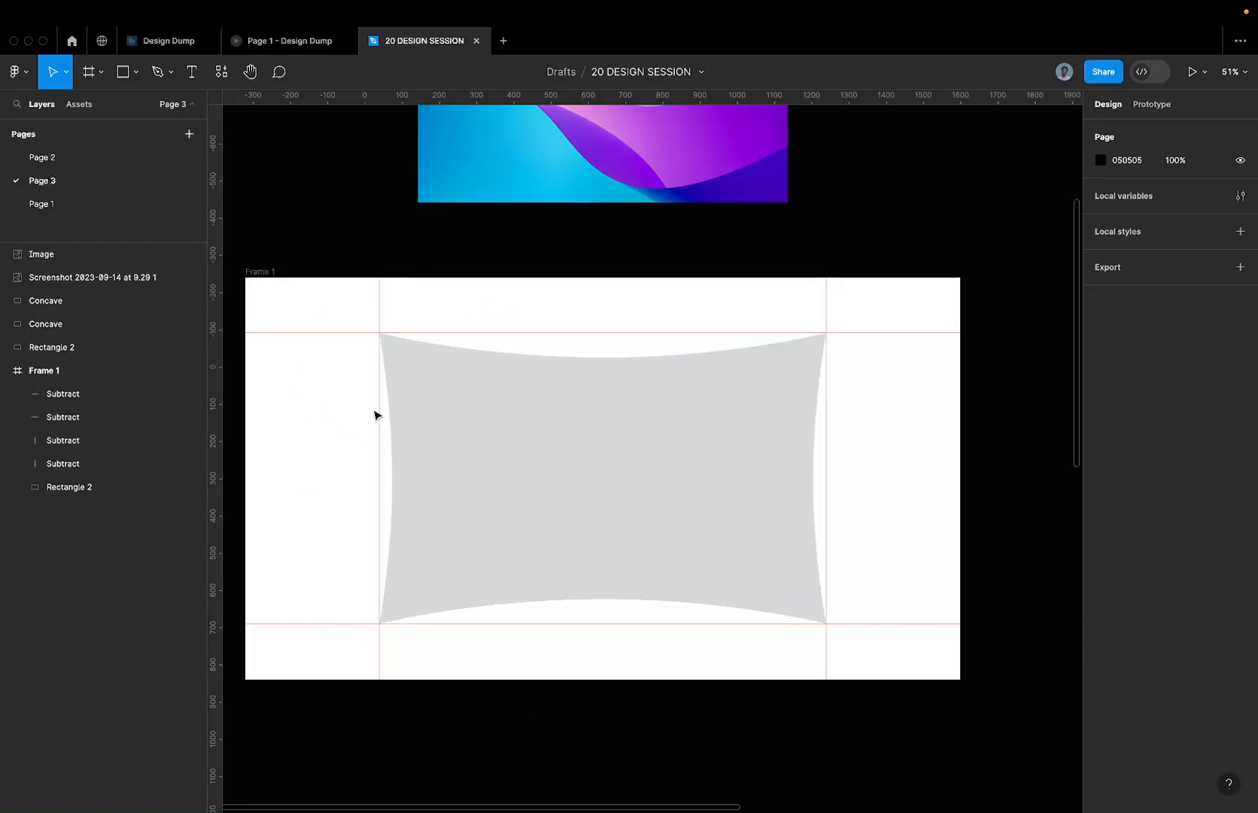
pyautogui.press('super+z')
pyautogui.press('super+z')
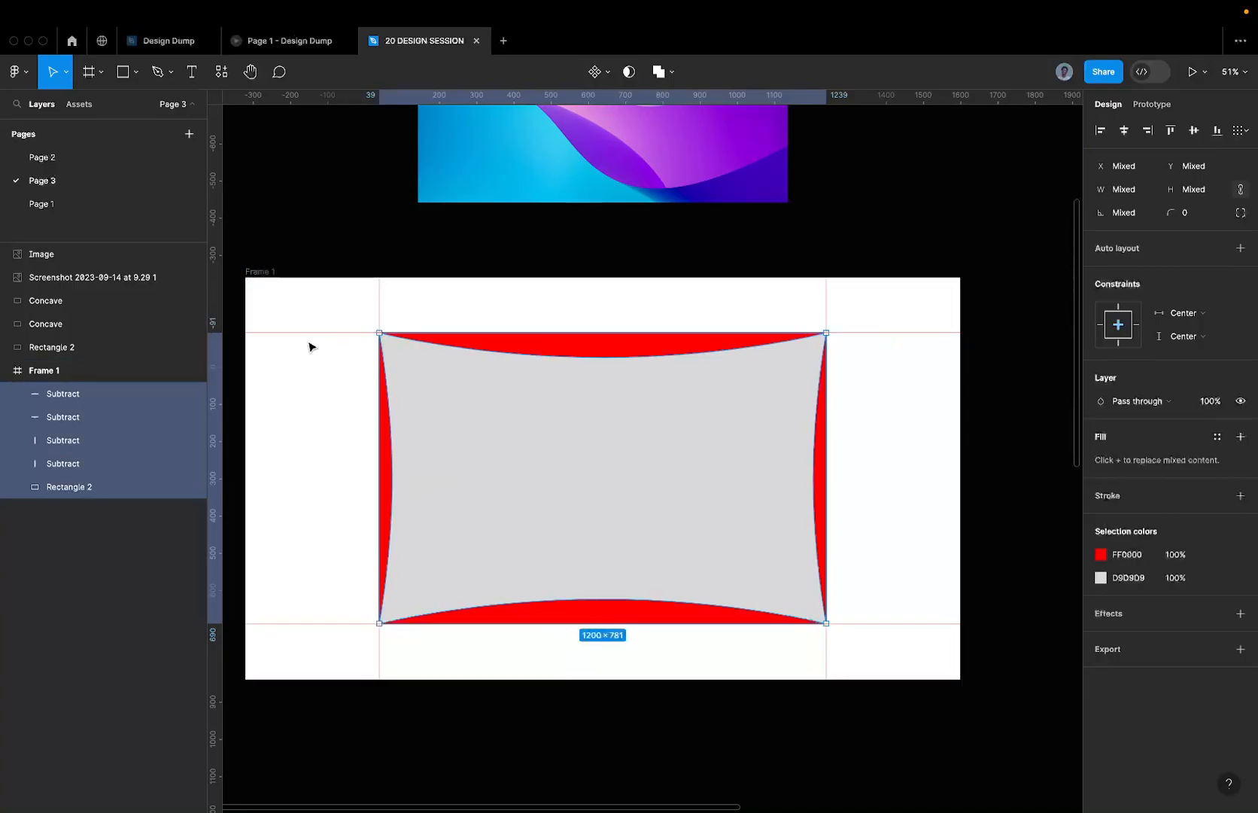
# - Subtract the four slivers from the gray rectangle and flatten the result into a single shape
pyautogui.moveTo(286, 307); pyautogui.dragTo(887, 708)
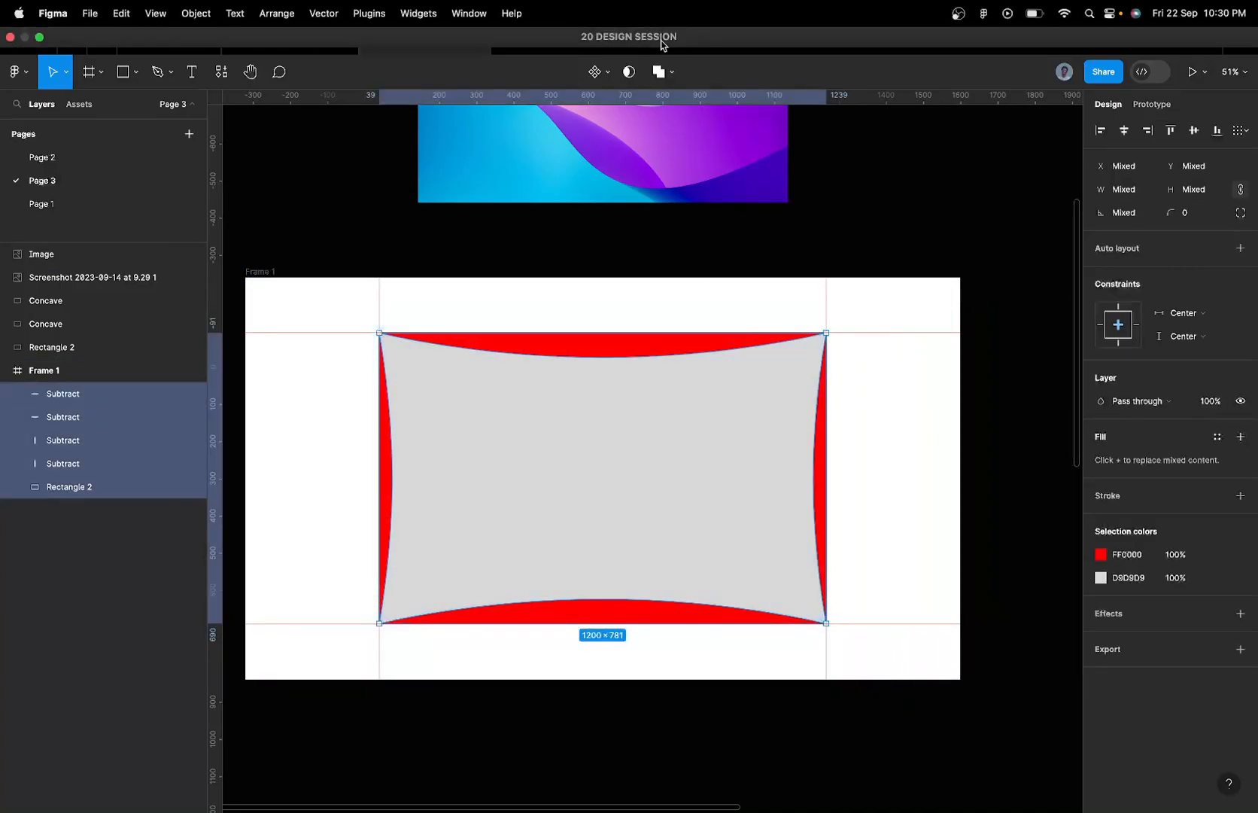
pyautogui.click(674, 73)
pyautogui.click(656, 127)
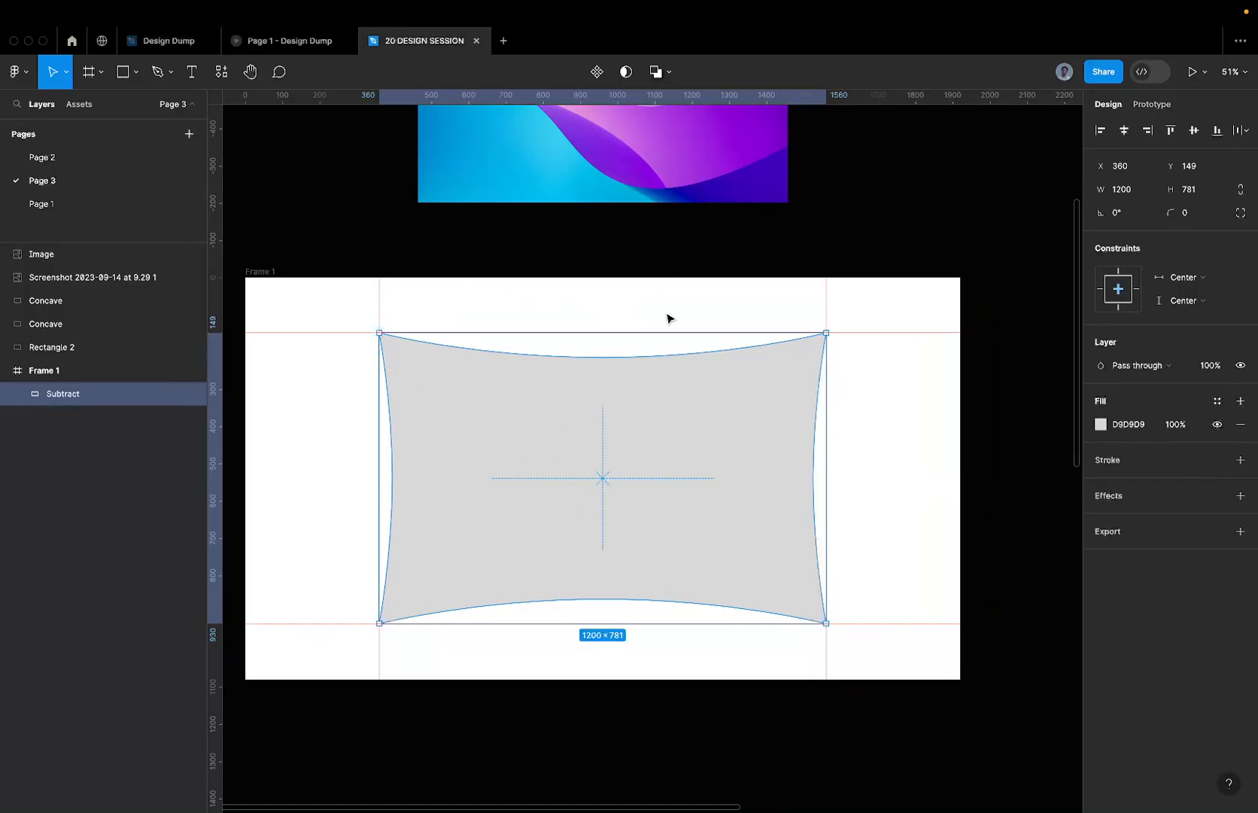
pyautogui.rightClick(665, 454)
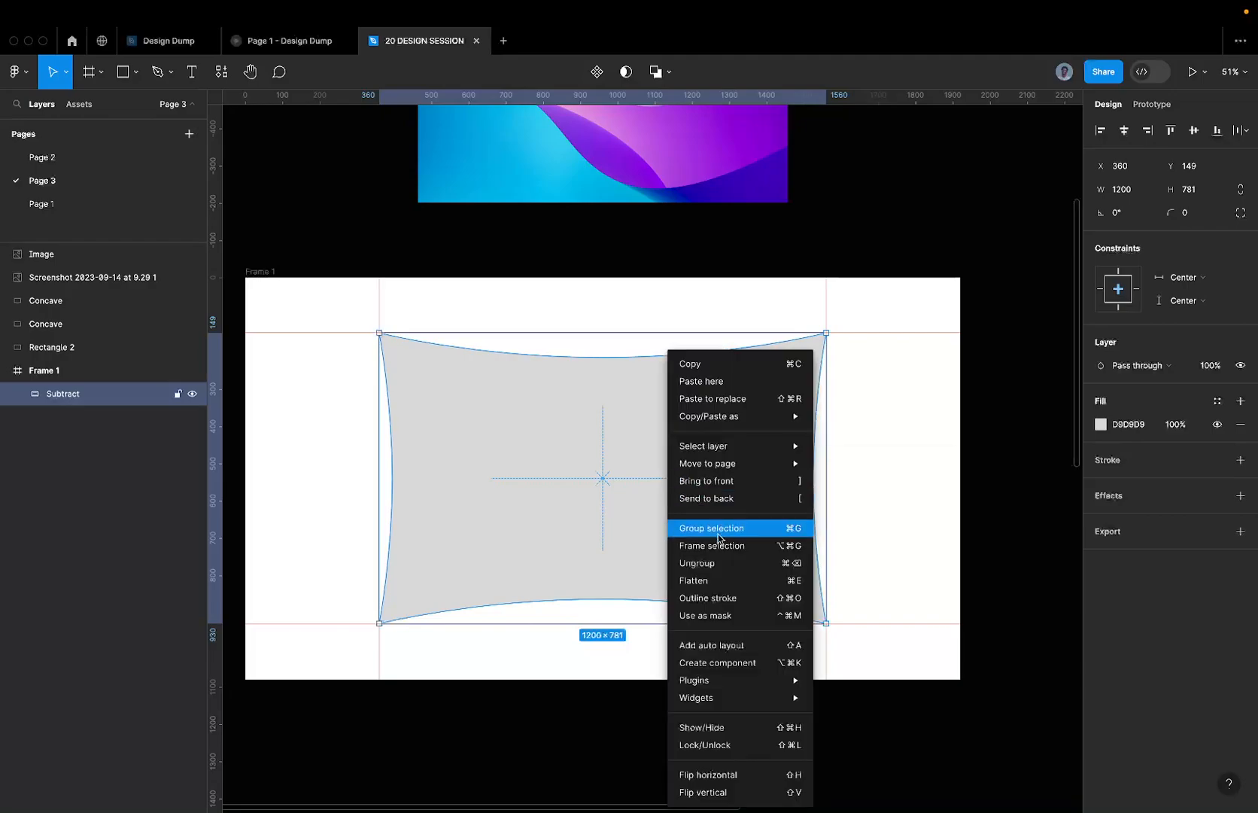
pyautogui.click(730, 580)
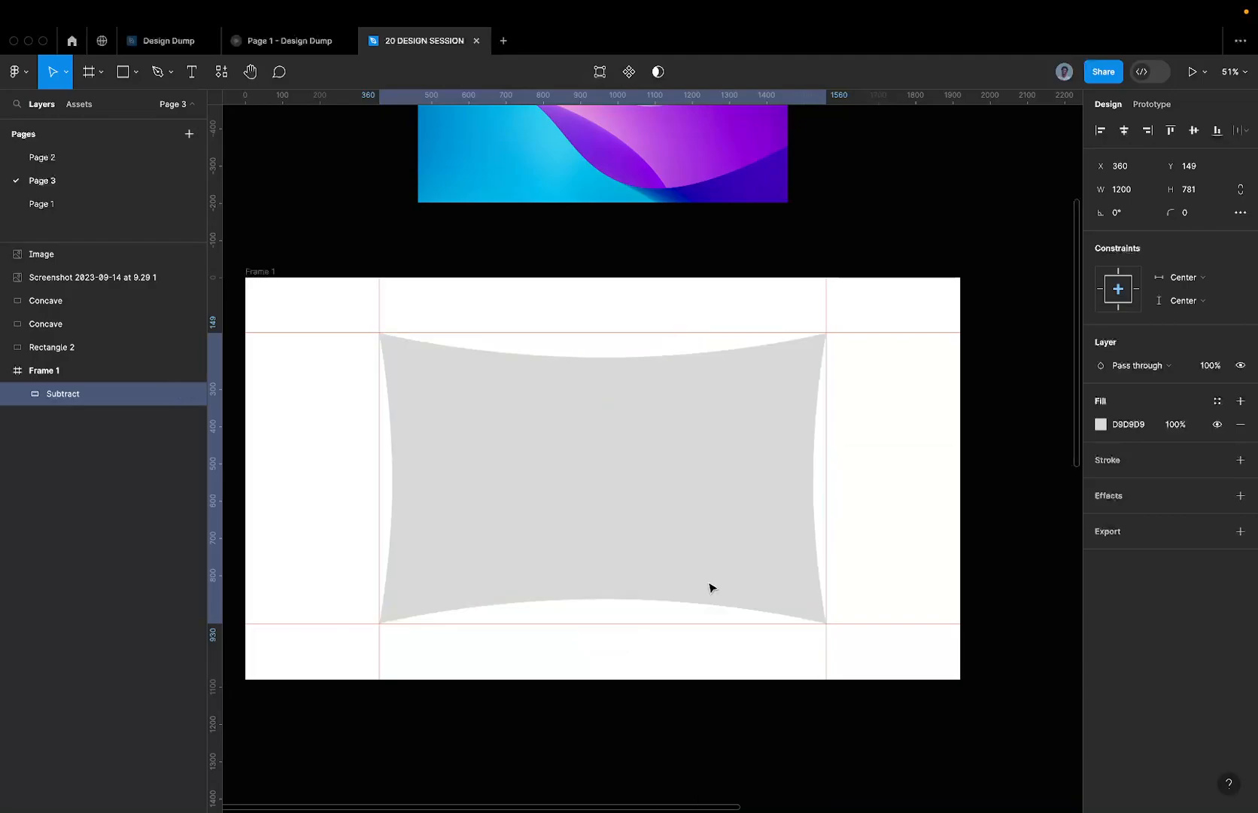
# - Try pulling the upper edge's midpoint down into the flattened shape while editing its vector points
pyautogui.doubleClick(605, 437)
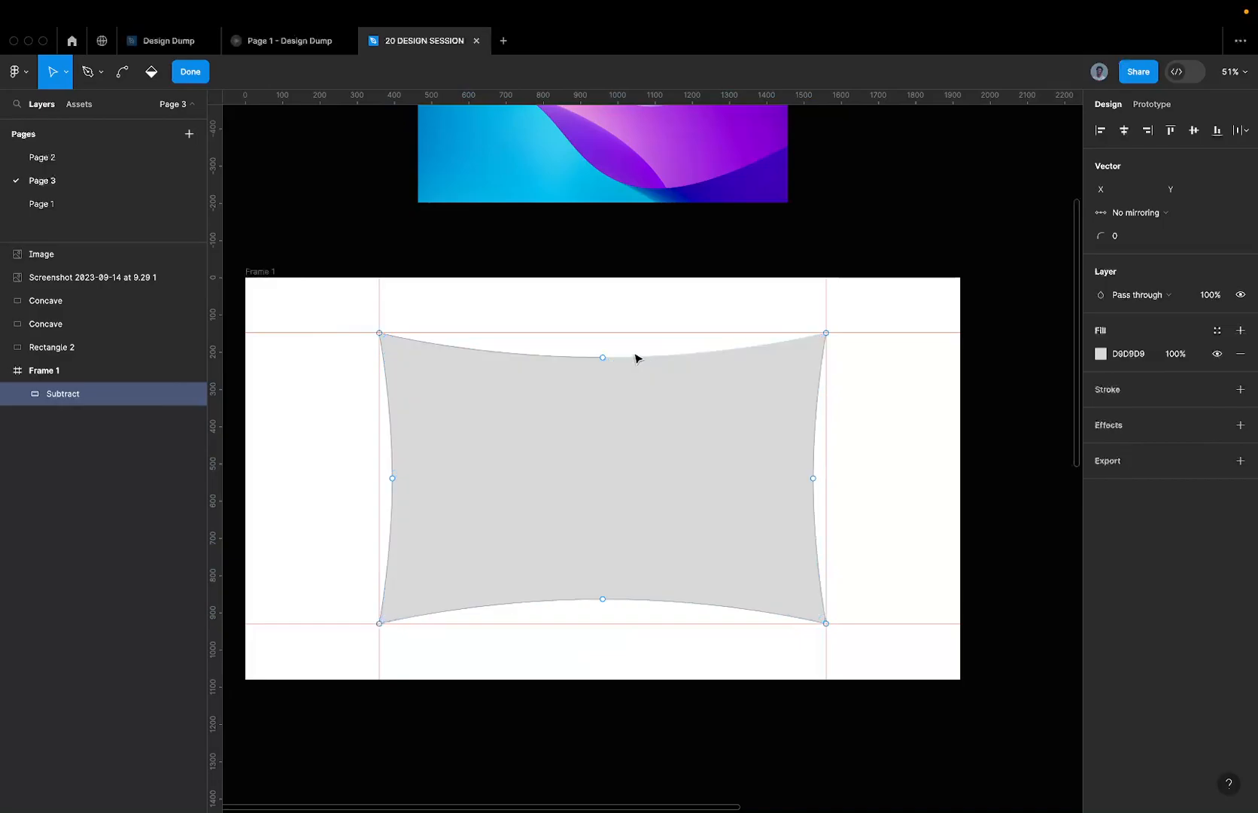
pyautogui.moveTo(606, 359); pyautogui.dragTo(528, 542)
pyautogui.hotkey('ctrl', 'z')
pyautogui.press('Escape')
# - Change the fill of the inward-curved shape in Frame 1 to red (FF0000)
pyautogui.scroll(-5, 304, 428)
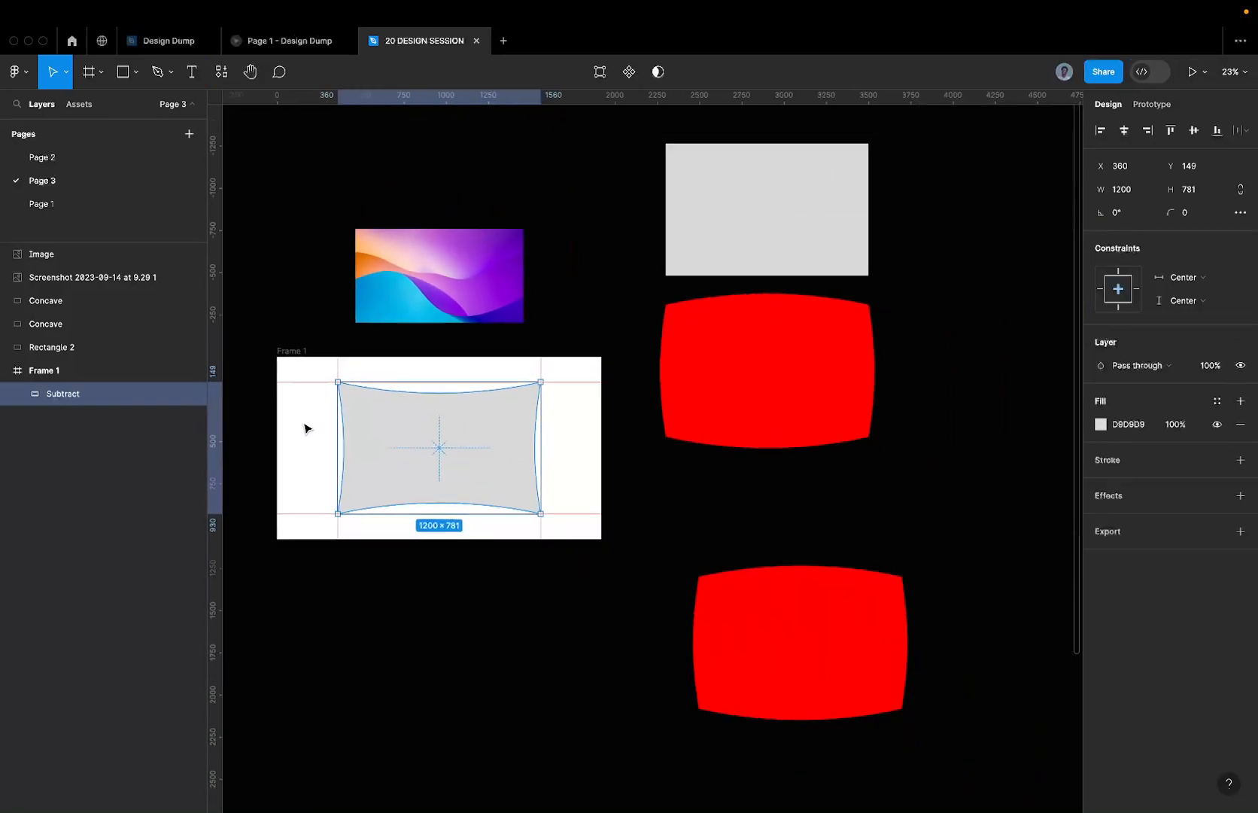
pyautogui.click(669, 220)
pyautogui.click(730, 337)
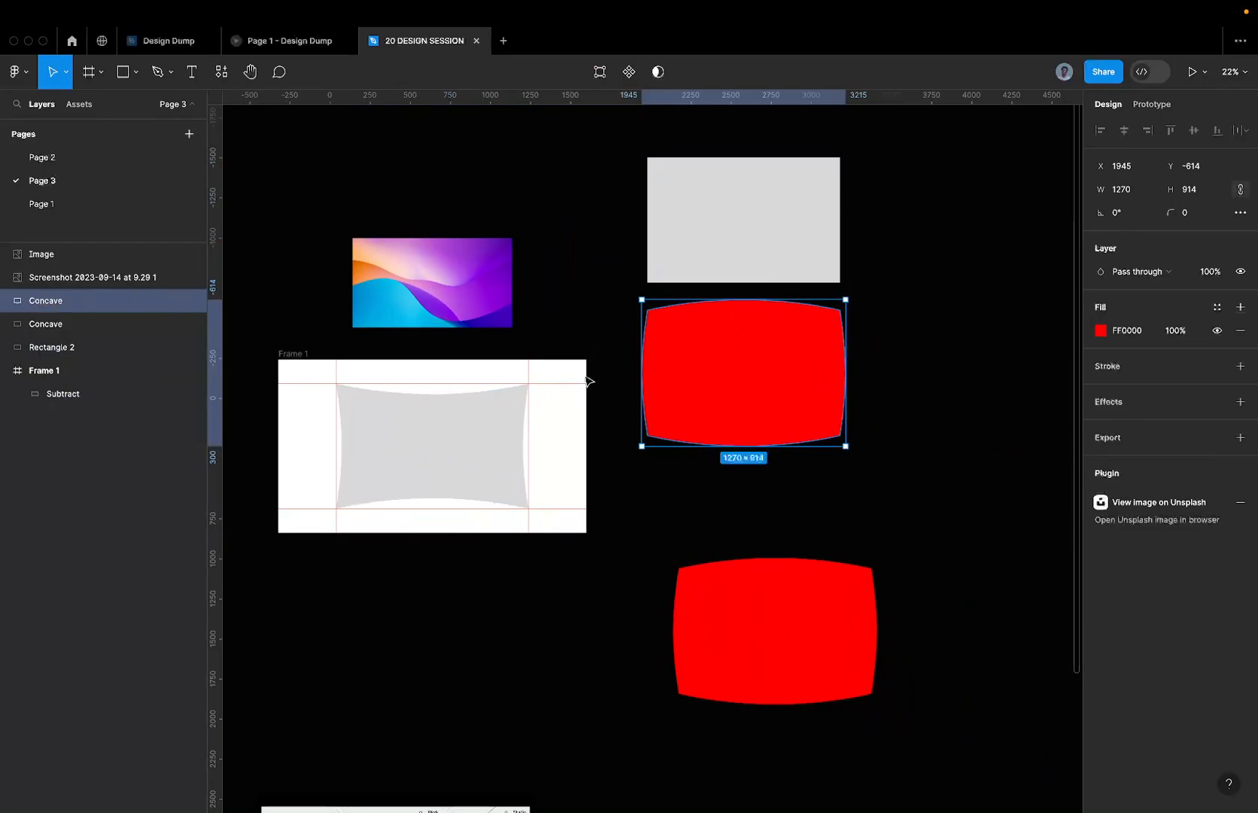
pyautogui.click(488, 432)
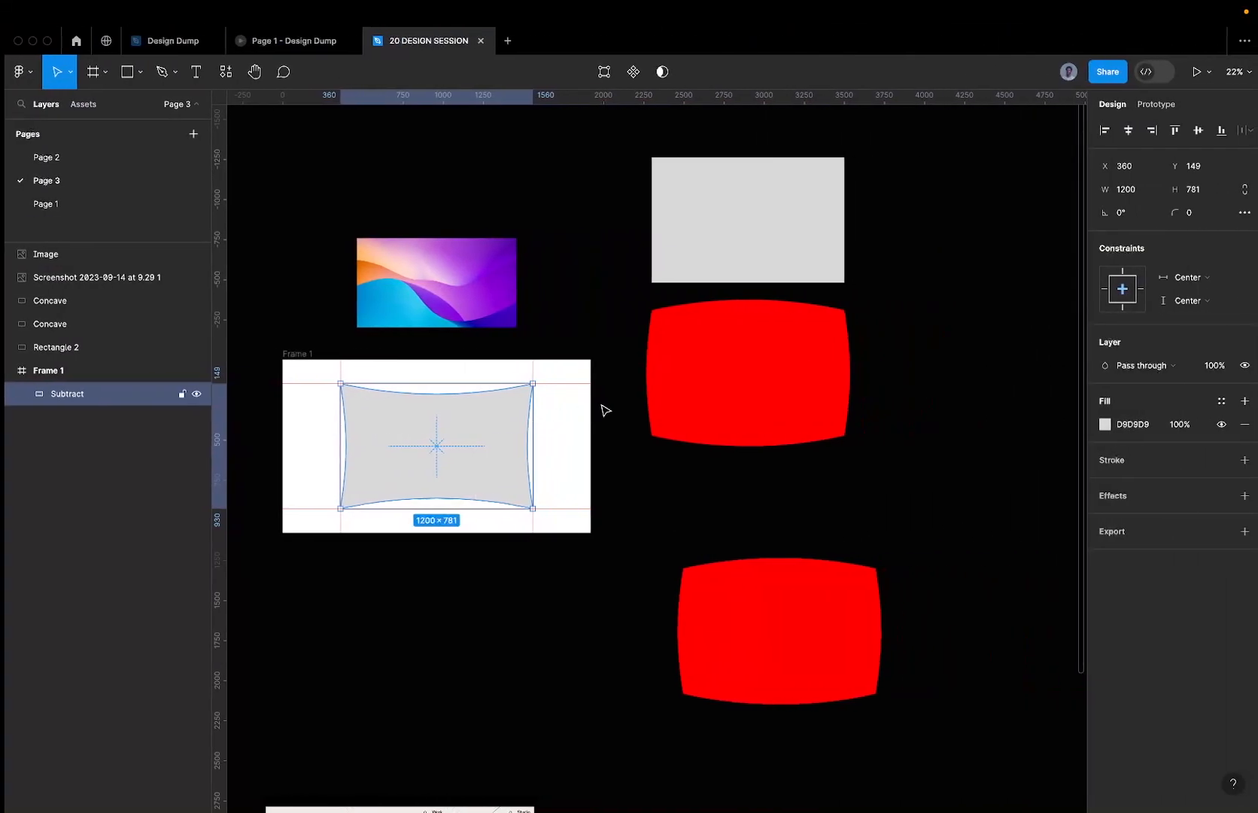
pyautogui.click(1128, 423)
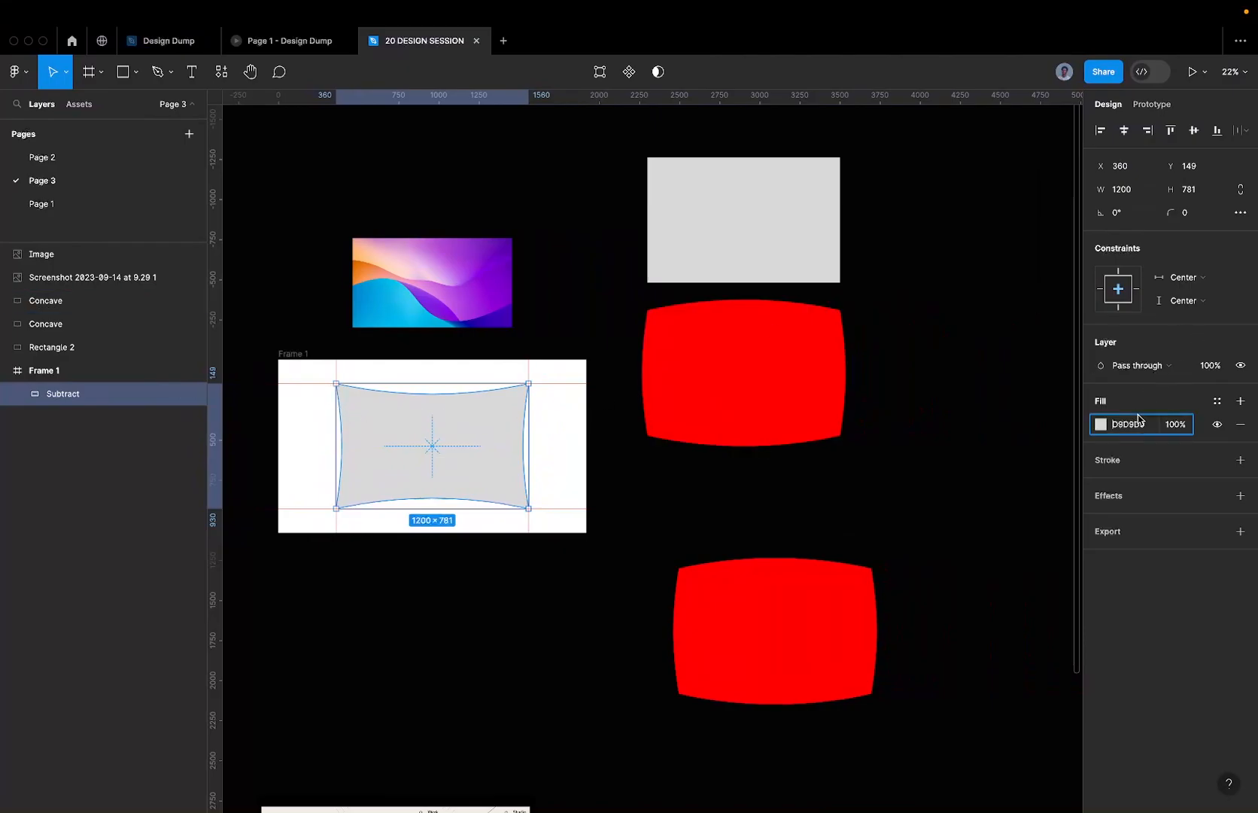
pyautogui.write('red')
pyautogui.press('Return')
# - Move the inward-curved shape out of Frame 1 to X 2015, Y 354 beneath the upper bulging shape, and move the lower bulging shape aside
pyautogui.moveTo(477, 441); pyautogui.dragTo(778, 508)
pyautogui.moveTo(858, 636); pyautogui.dragTo(1072, 564)
pyautogui.click(925, 372)
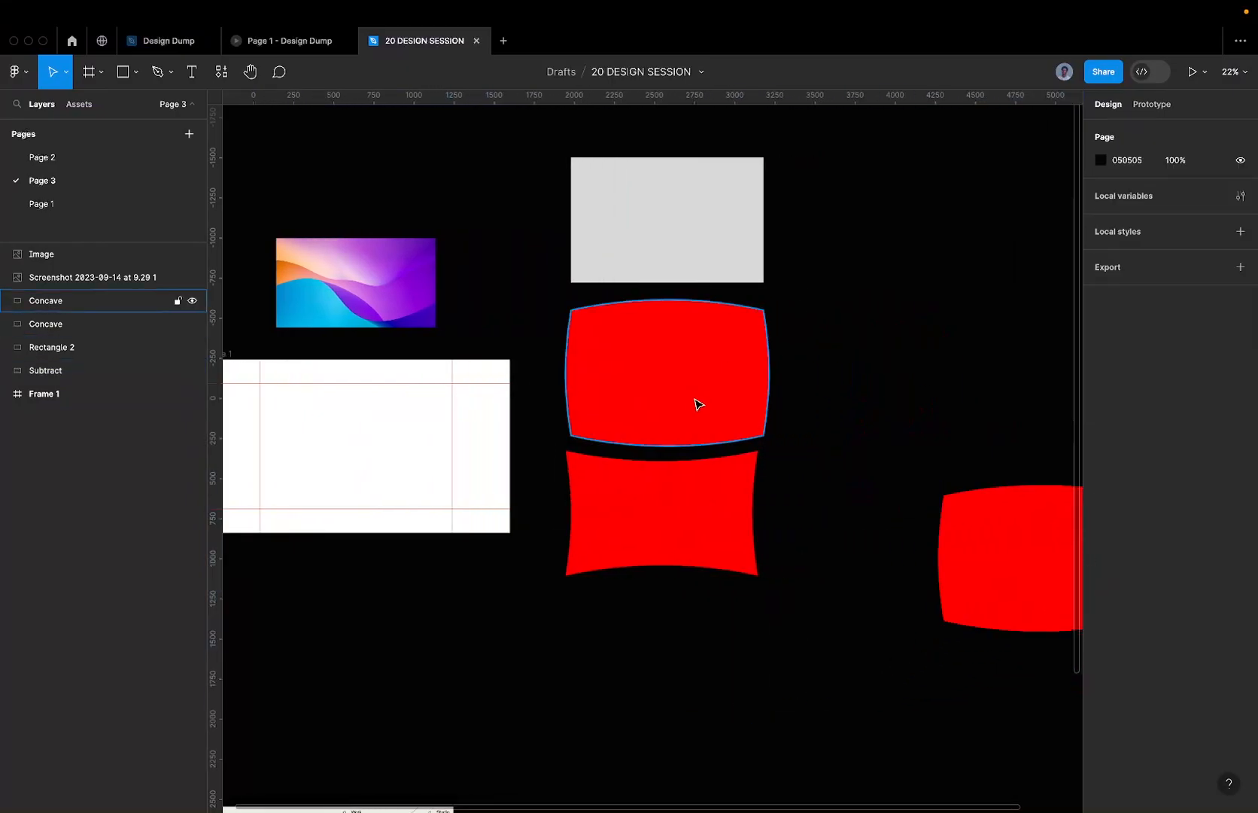
pyautogui.click(687, 498)
pyautogui.moveTo(688, 497)
pyautogui.mouseDown()
pyautogui.moveTo(695, 477)
pyautogui.moveTo(705, 499)
pyautogui.mouseUp()
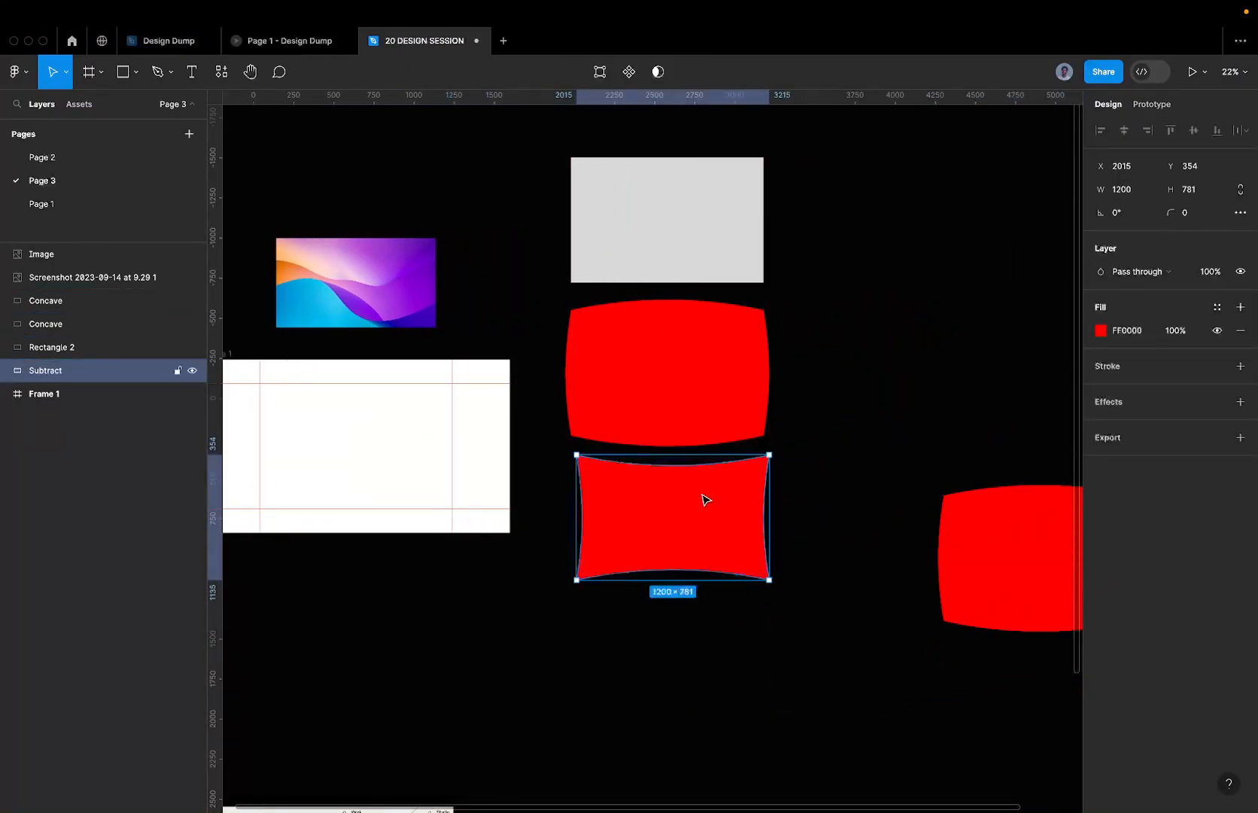
# - Place a copy of the spare gray rectangle in Frame 1 at X 360, Y 149, fitting the guides
pyautogui.hscroll(-5, 710, 455)
pyautogui.click(870, 219)
pyautogui.moveTo(878, 216); pyautogui.dragTo(562, 440)
# - Copy the wave image's fill properties onto the gray rectangle in Frame 1
pyautogui.click(491, 220)
pyautogui.click(496, 271)
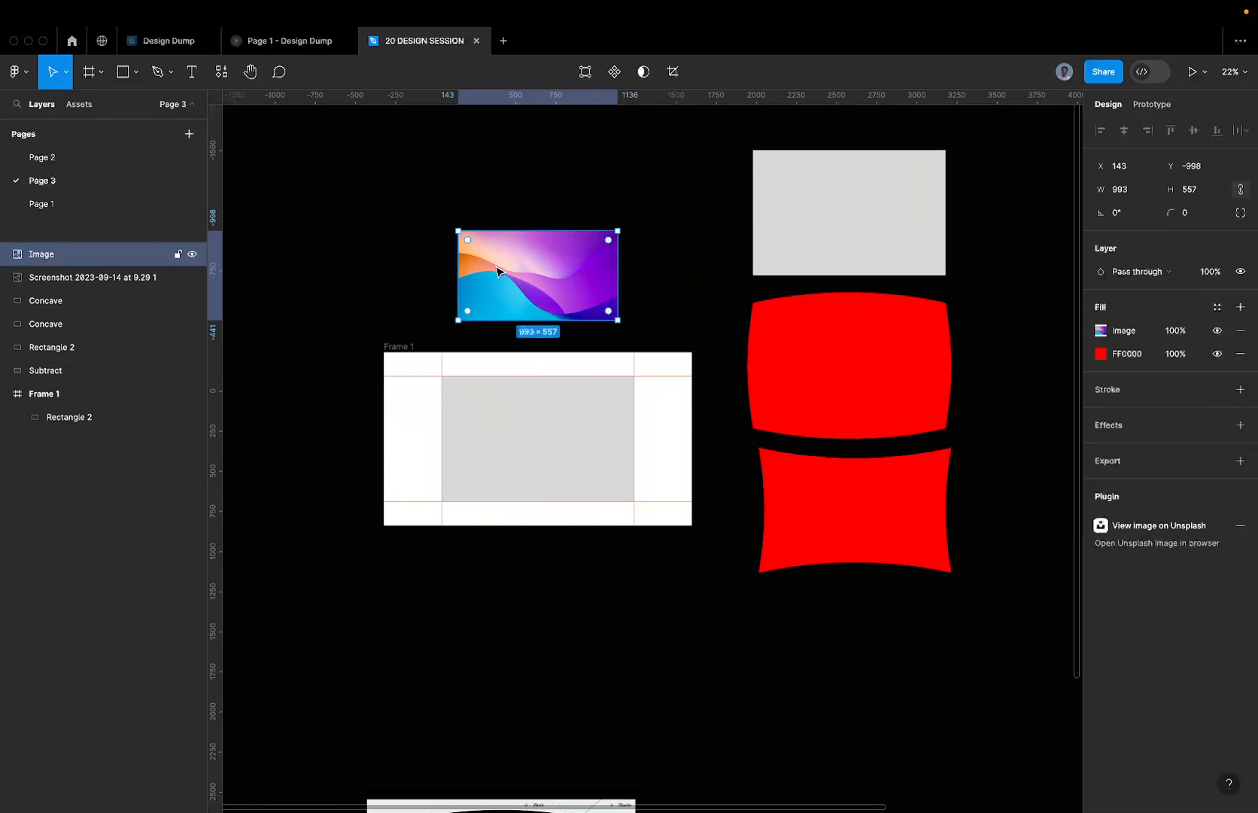
pyautogui.click(500, 440)
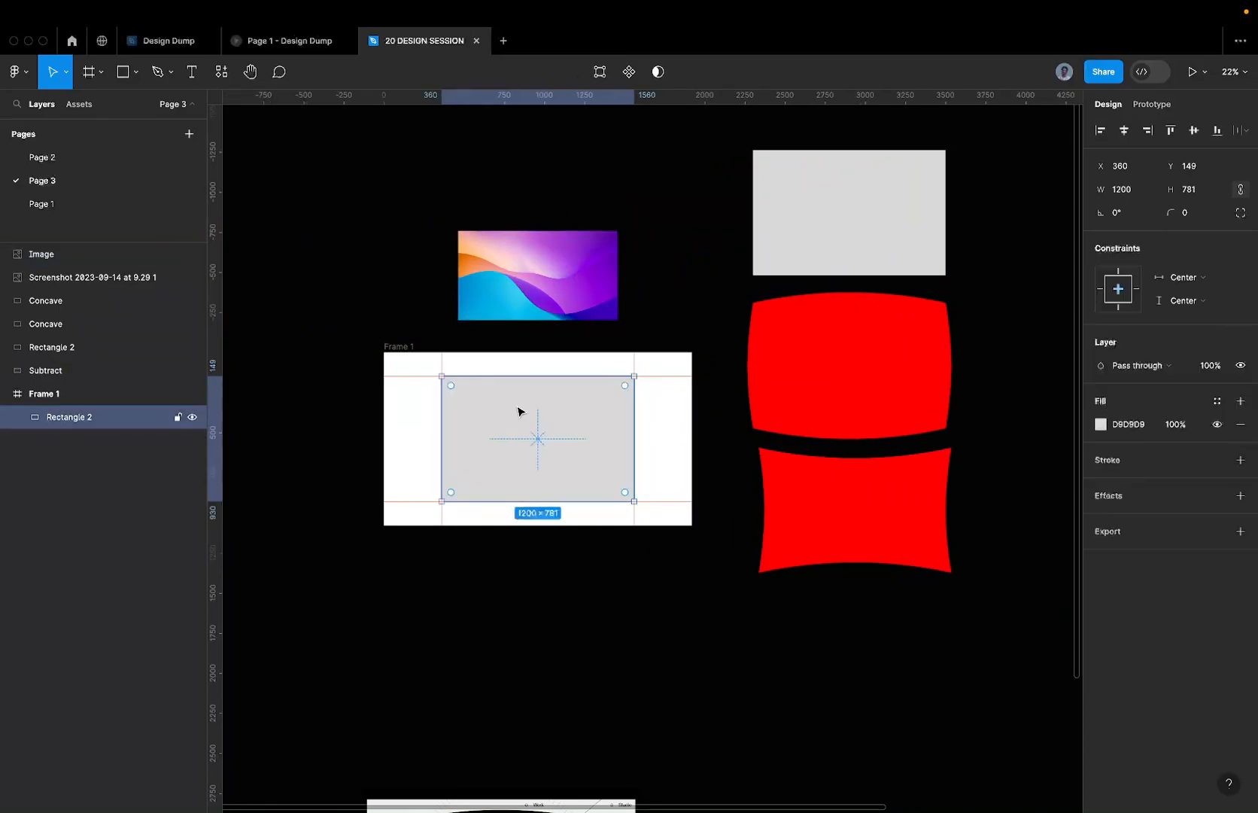
pyautogui.press('super+alt+v')
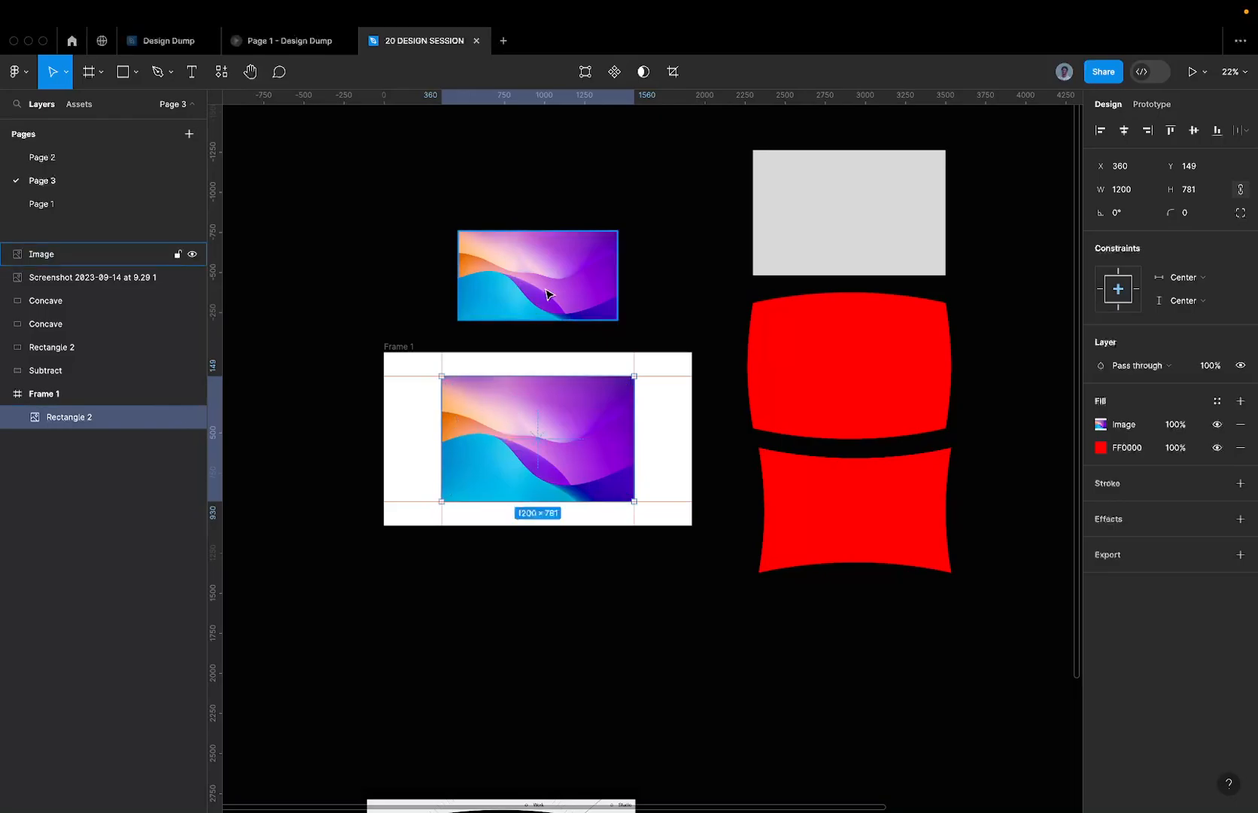
# - Place a copy of the image-filled rectangle outside Frame 1 beside the red shapes, at X 3180, Y -91
pyautogui.scroll(3, 533, 416)
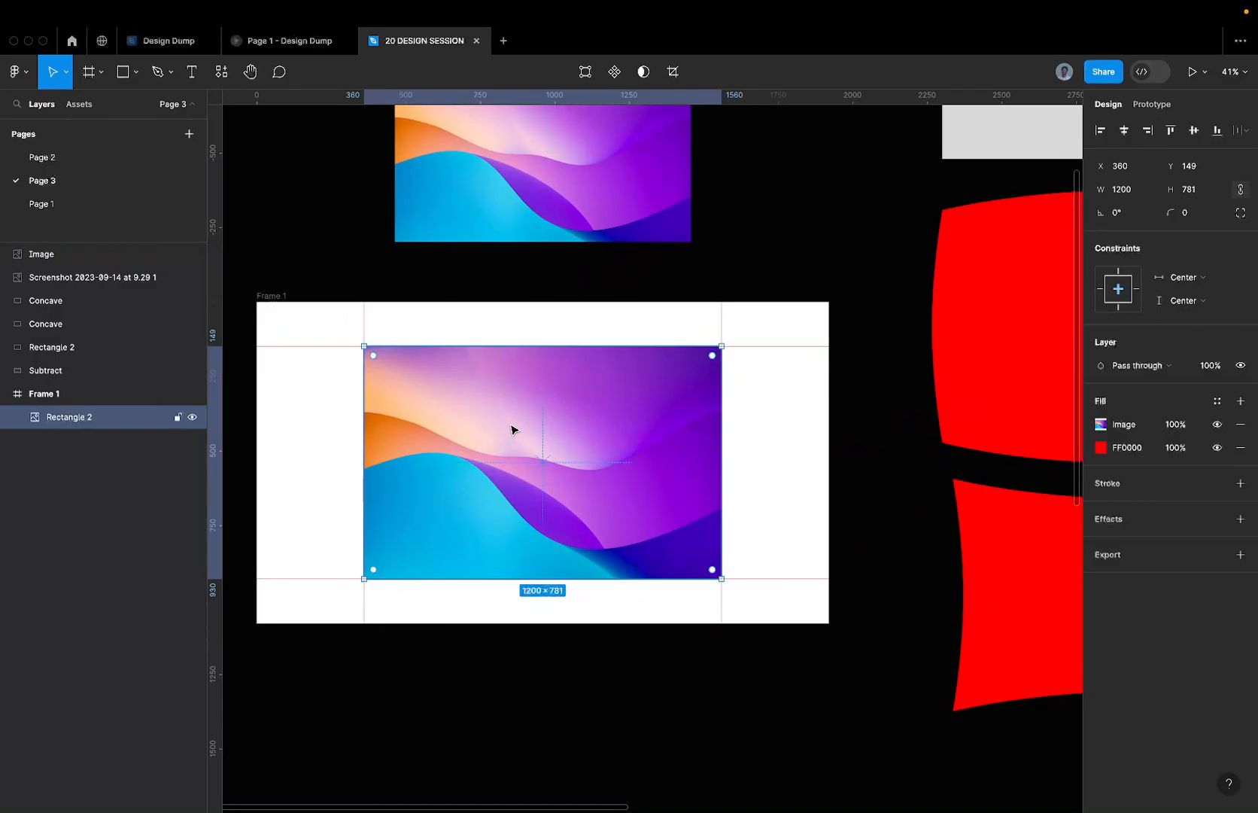
pyautogui.scroll(-3, 579, 408)
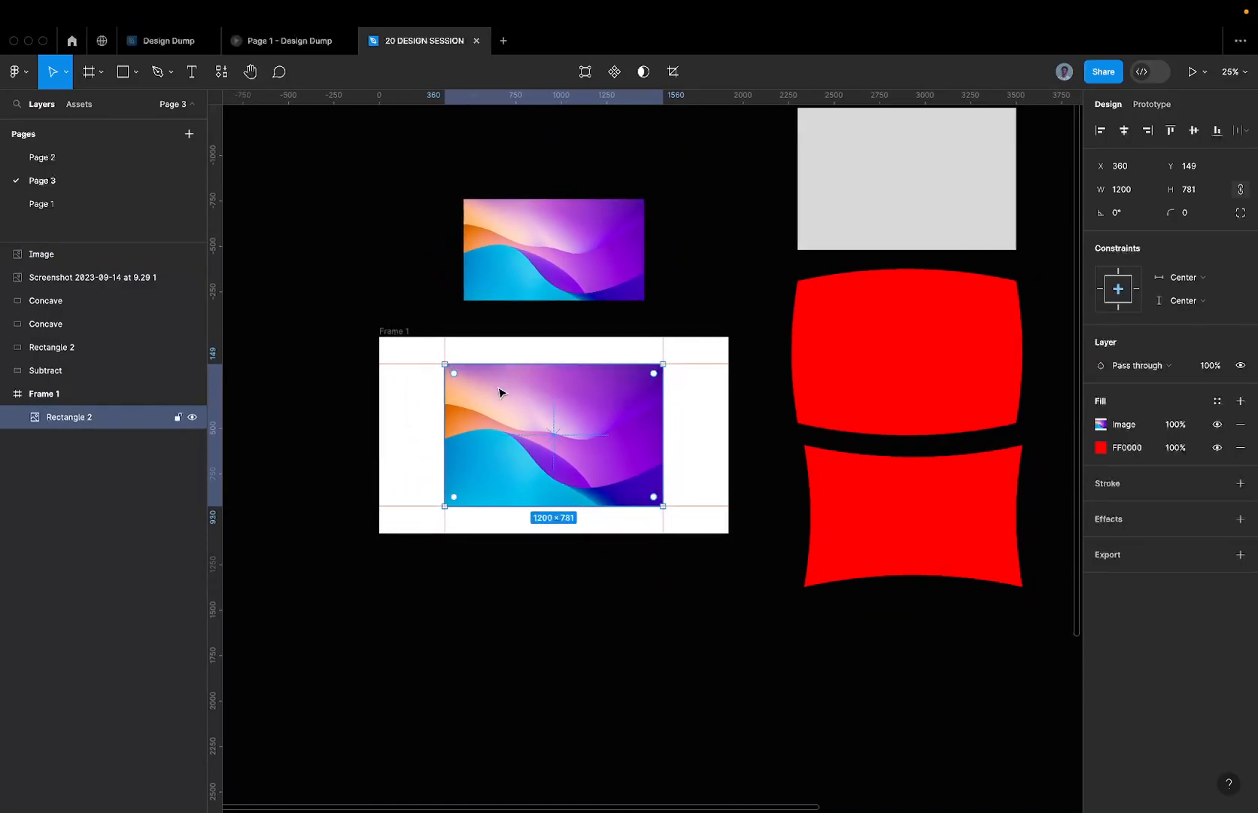
pyautogui.moveTo(499, 392); pyautogui.dragTo(985, 413)
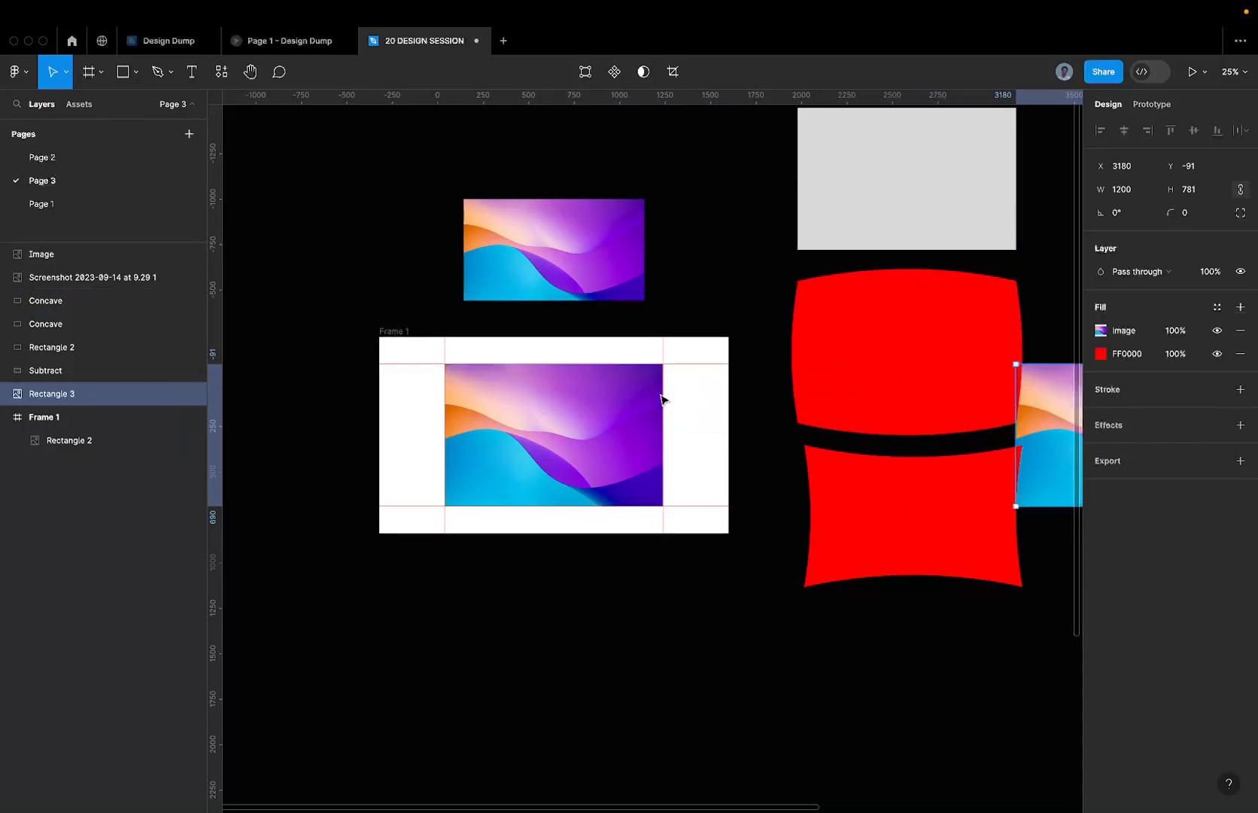
# - Try enlarging the image-filled rectangle in Frame 1 from its center to about 2086 × 1357
pyautogui.click(535, 410)
pyautogui.moveTo(445, 364); pyautogui.dragTo(364, 311)
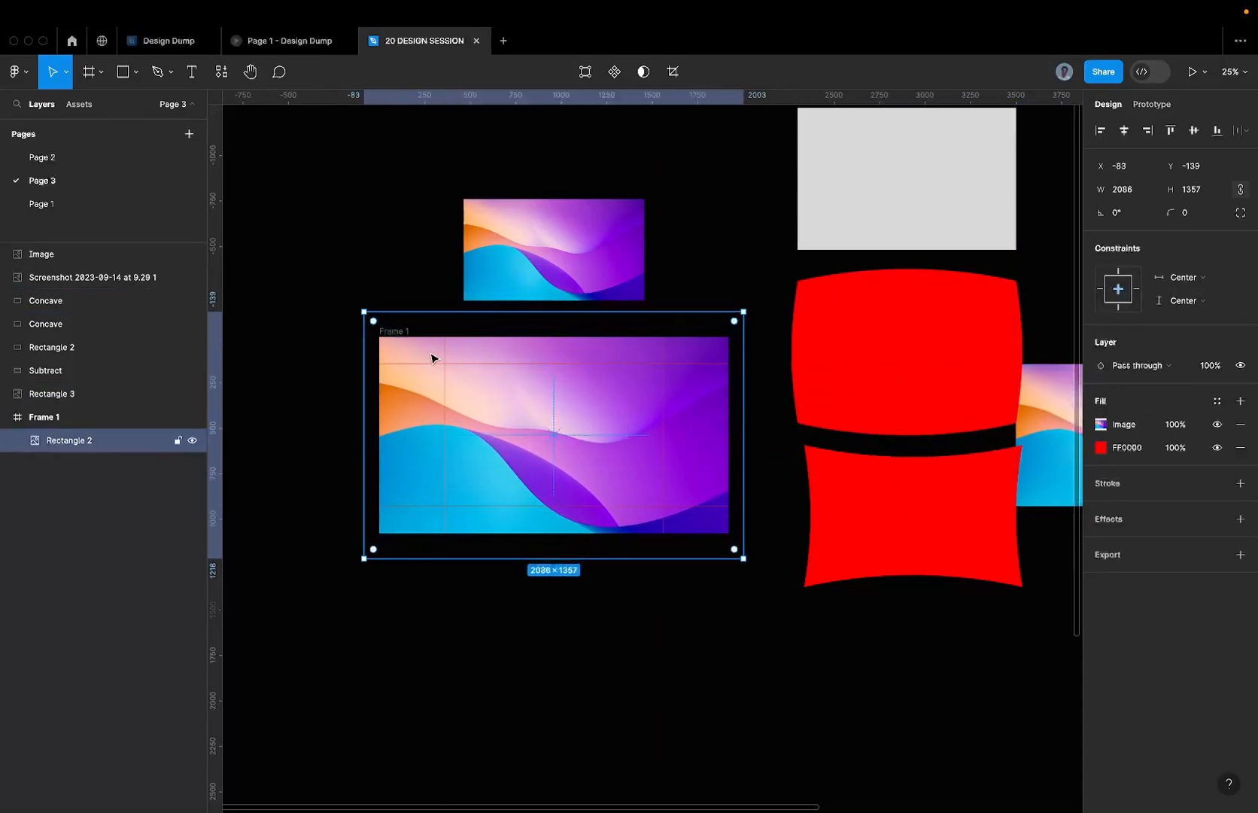
pyautogui.press('super+z')
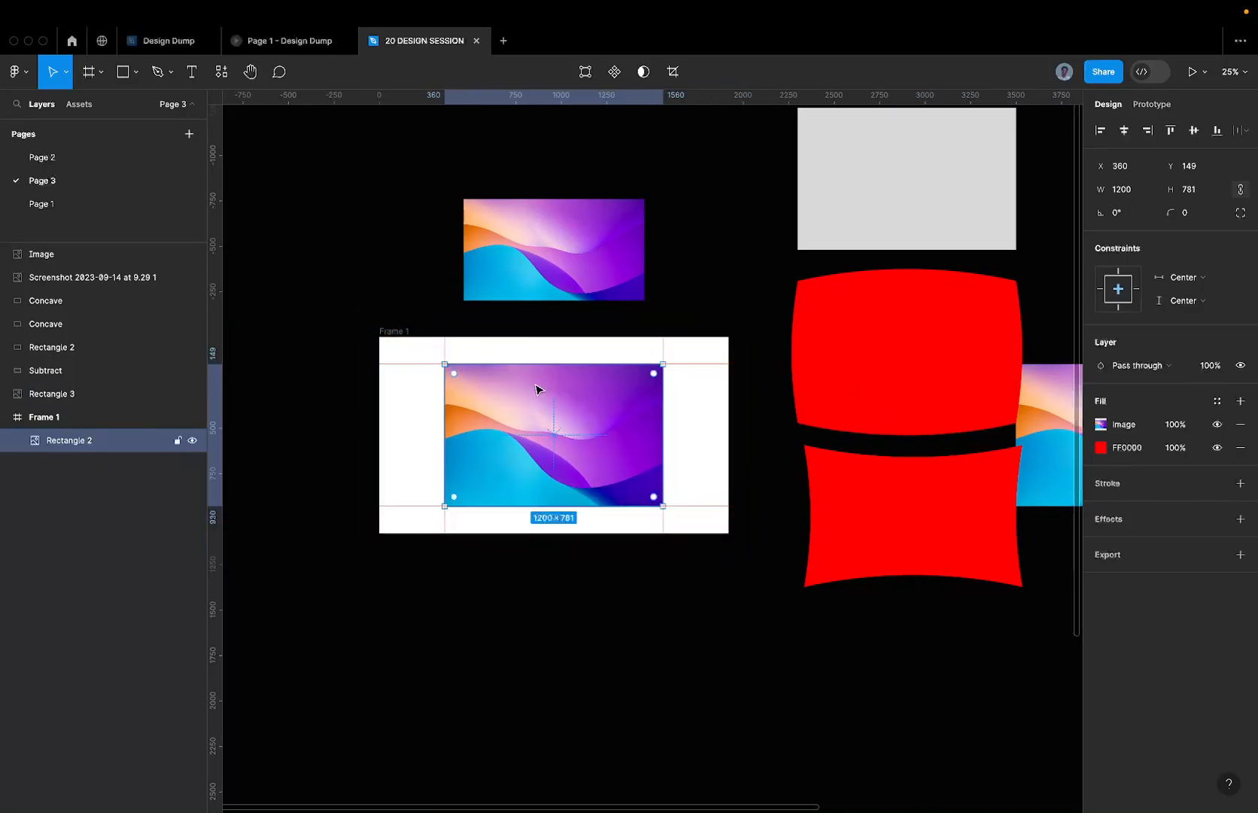
# - Duplicate the image-filled rectangle in Frame 1 and enlarge the copy from its center to about 2150 × 1399, covering the frame
pyautogui.press('super+d')
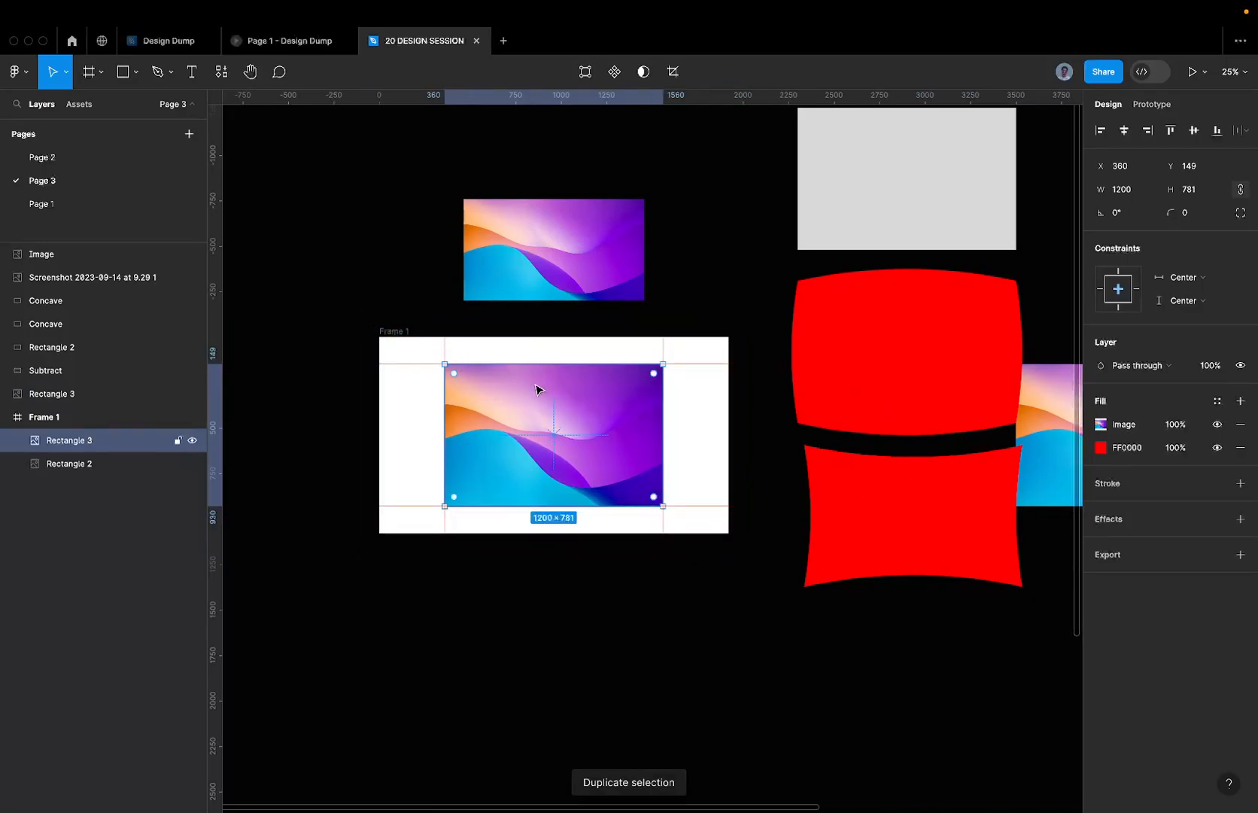
pyautogui.moveTo(446, 364); pyautogui.dragTo(357, 307)
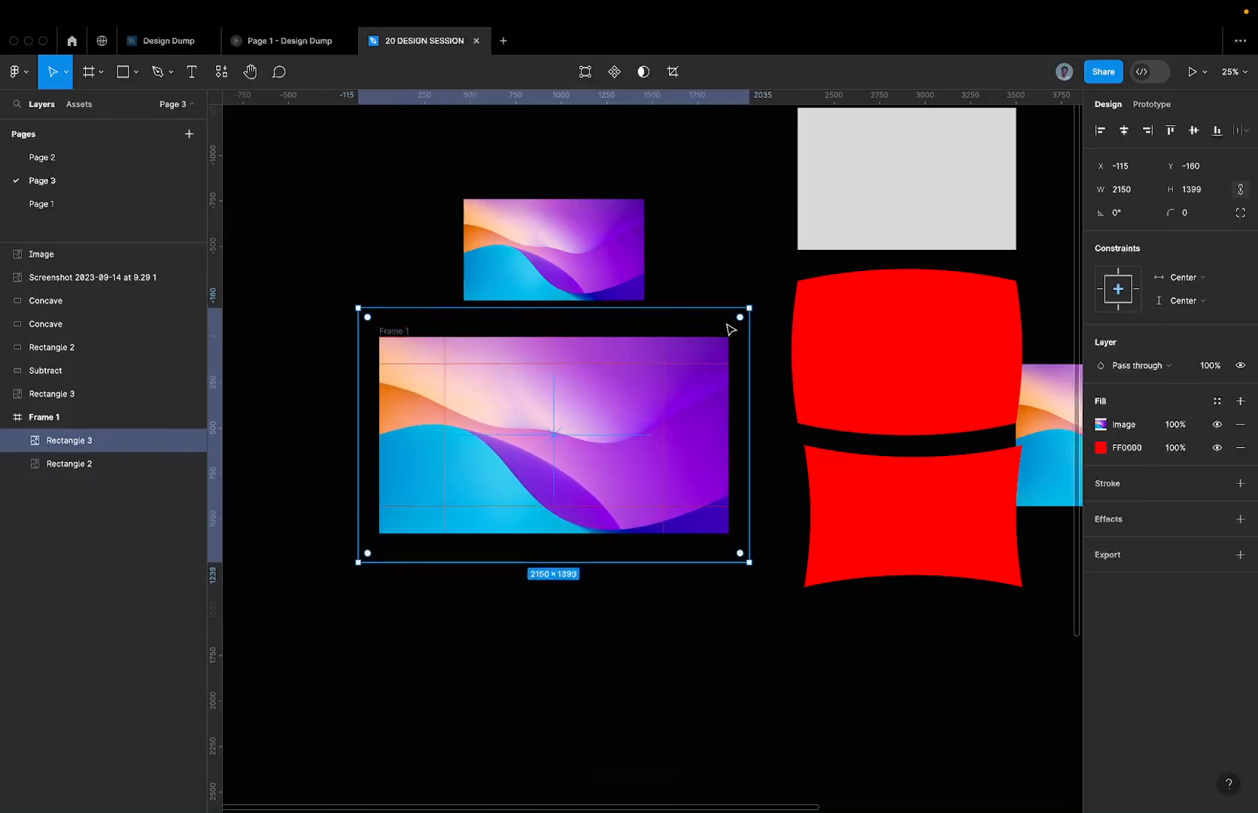
# - Copy the red bulging shape and paste it into Frame 1 above the enlarged image
pyautogui.click(948, 335)
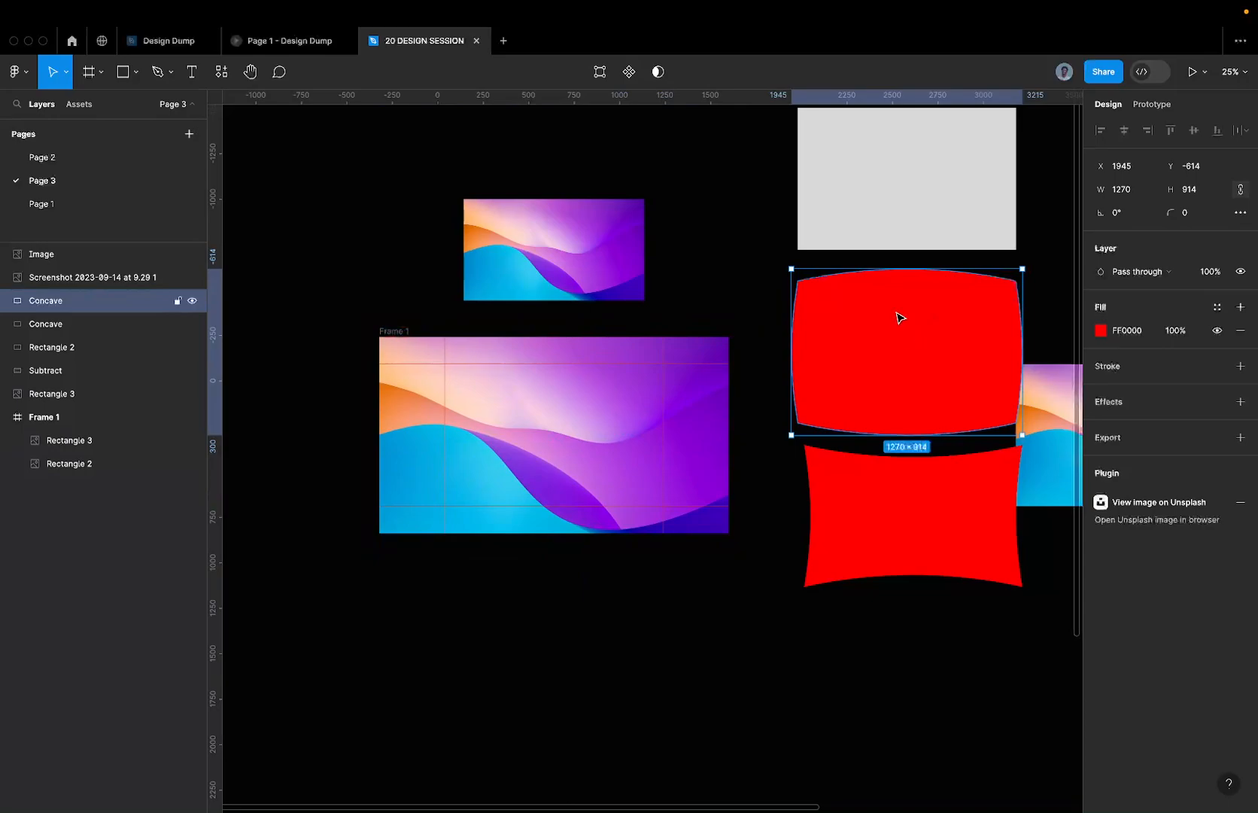
pyautogui.click(398, 332)
pyautogui.hotkey('ctrl', 'v')
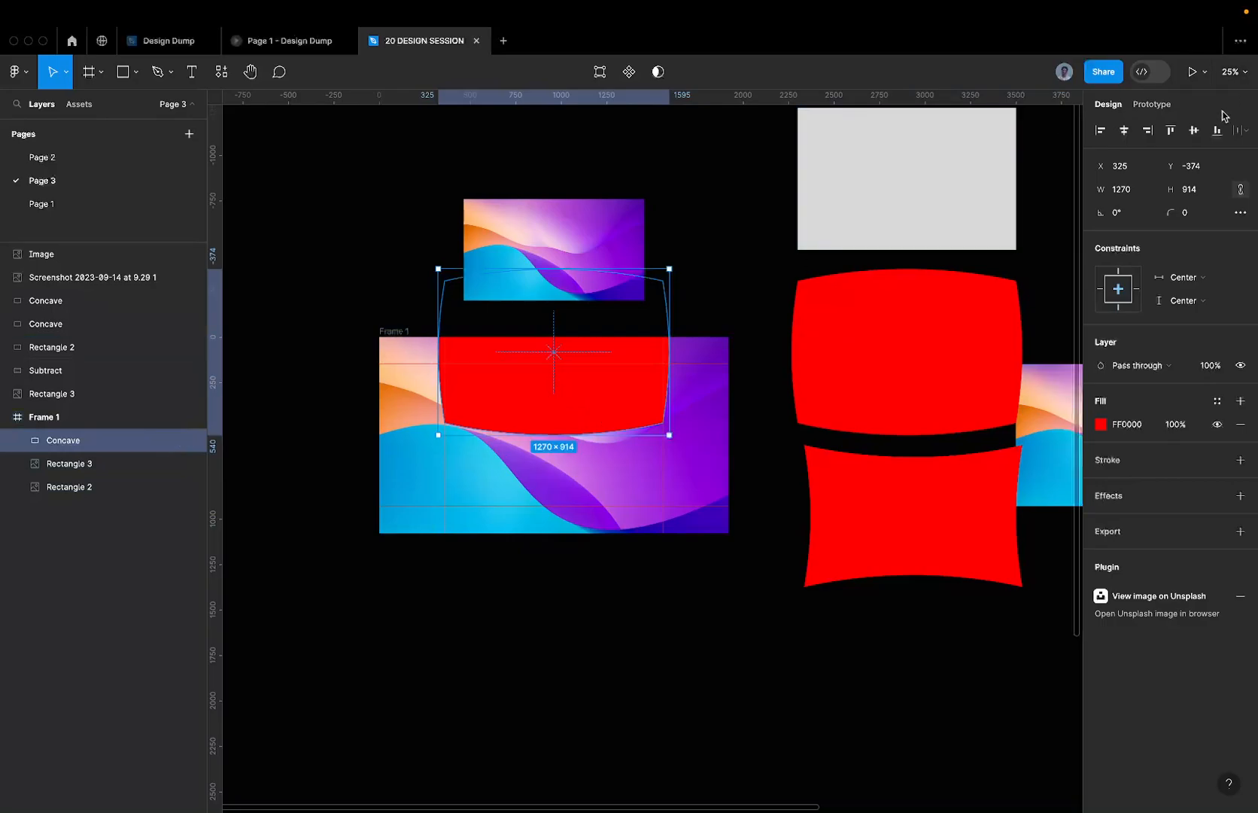
# - Center the red bulging shape vertically in Frame 1 and move the Rectangle 3 layer above it
pyautogui.click(1195, 129)
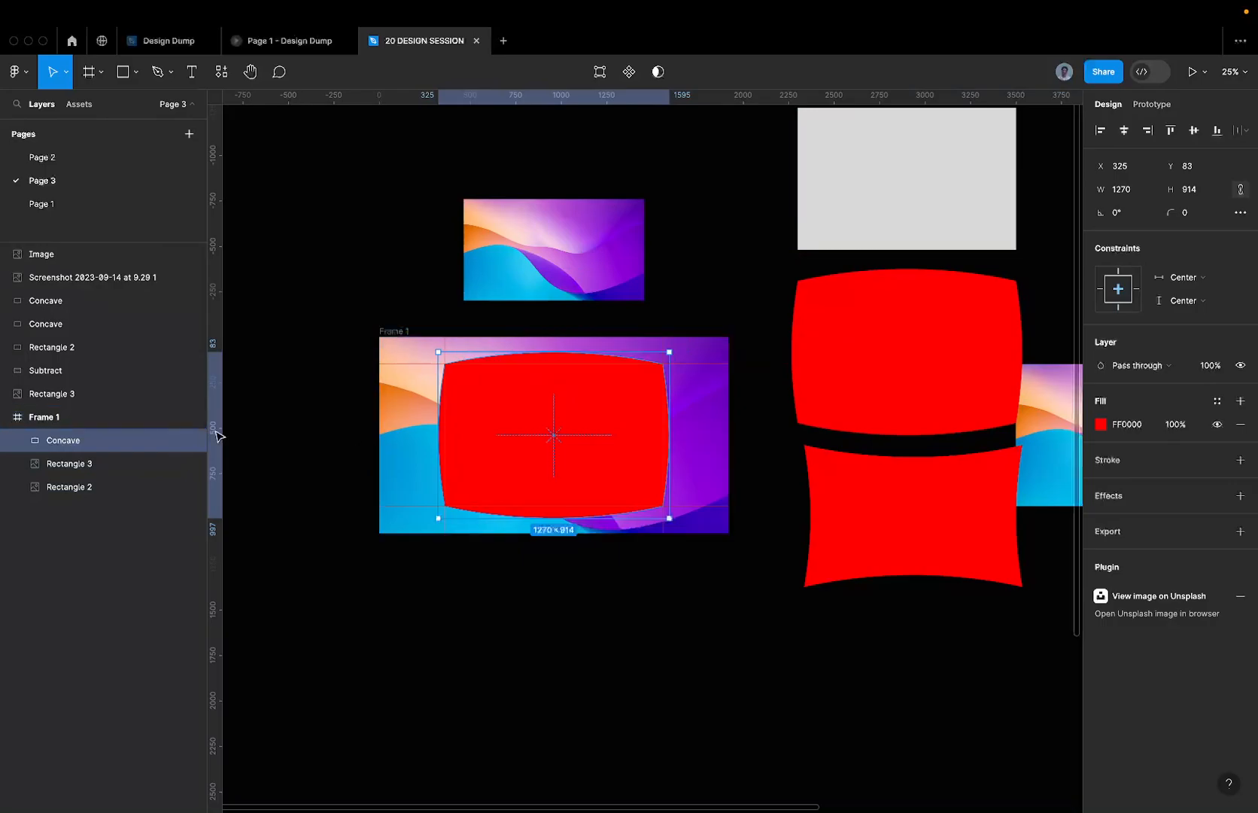
pyautogui.click(89, 466)
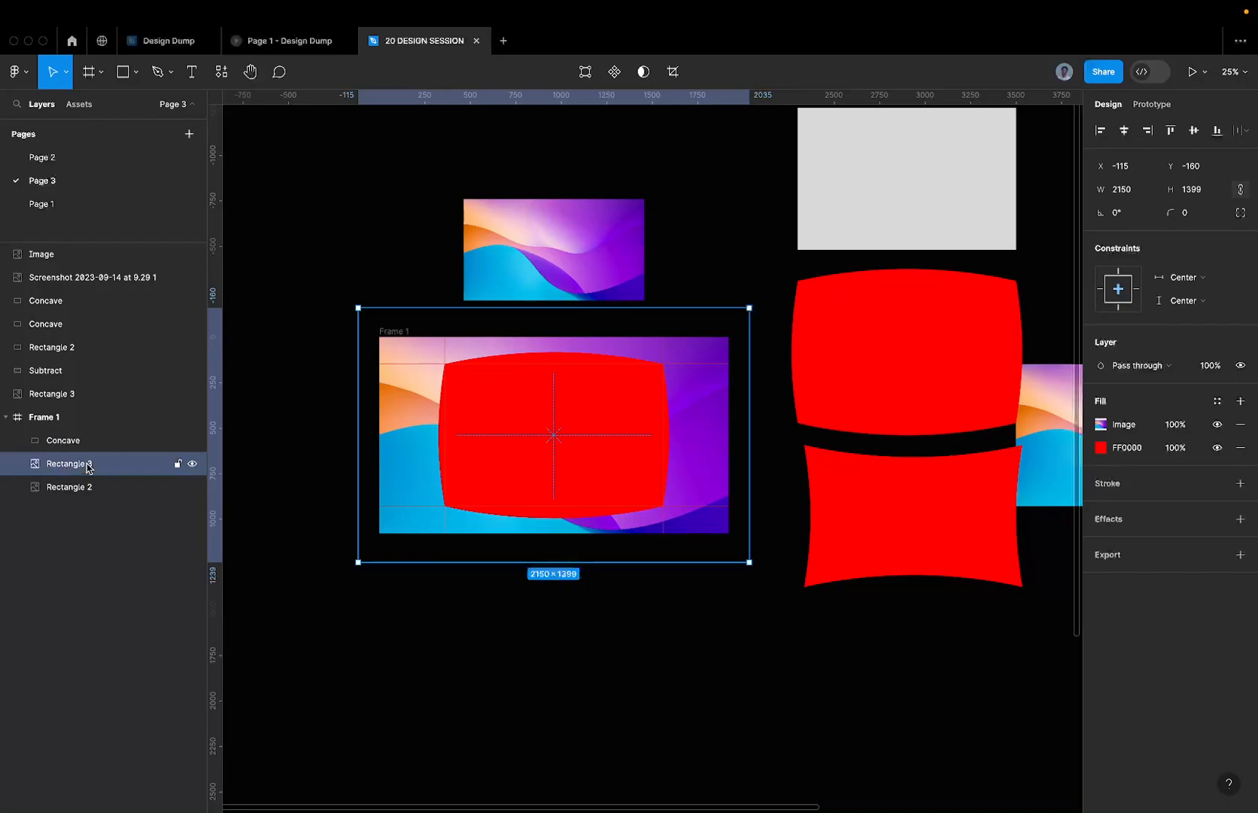
pyautogui.moveTo(88, 463); pyautogui.dragTo(76, 430)
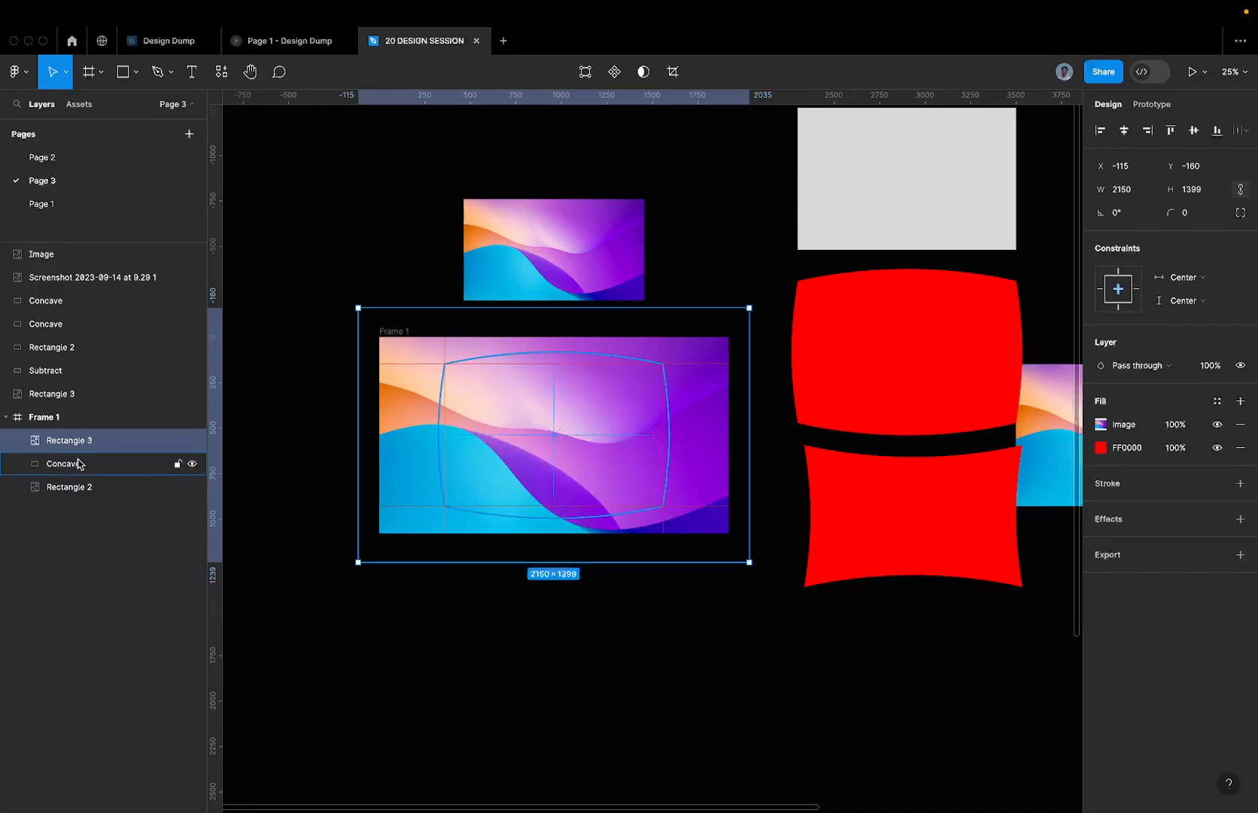
# - Rename the Rectangle 3 layer in Frame 1 as Image
pyautogui.click(79, 462)
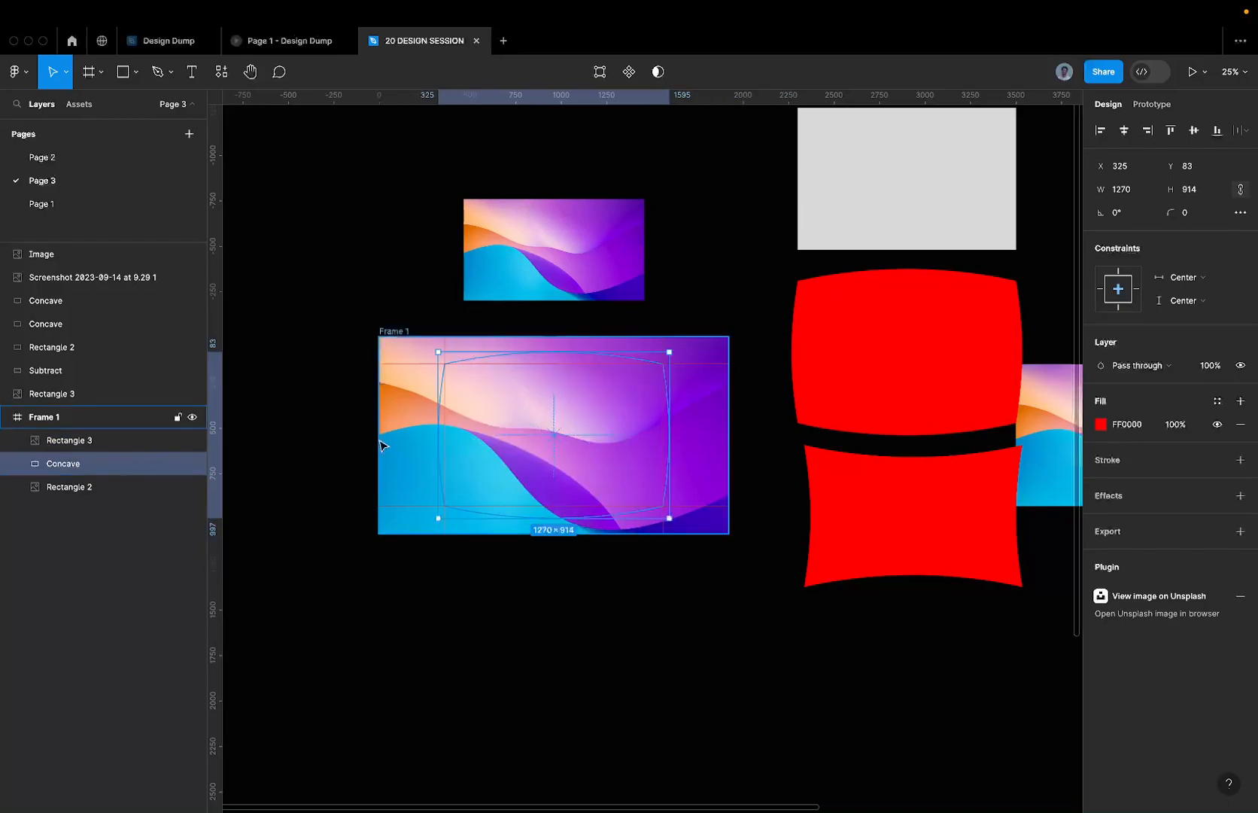
pyautogui.doubleClick(64, 440)
pyautogui.write('Image')
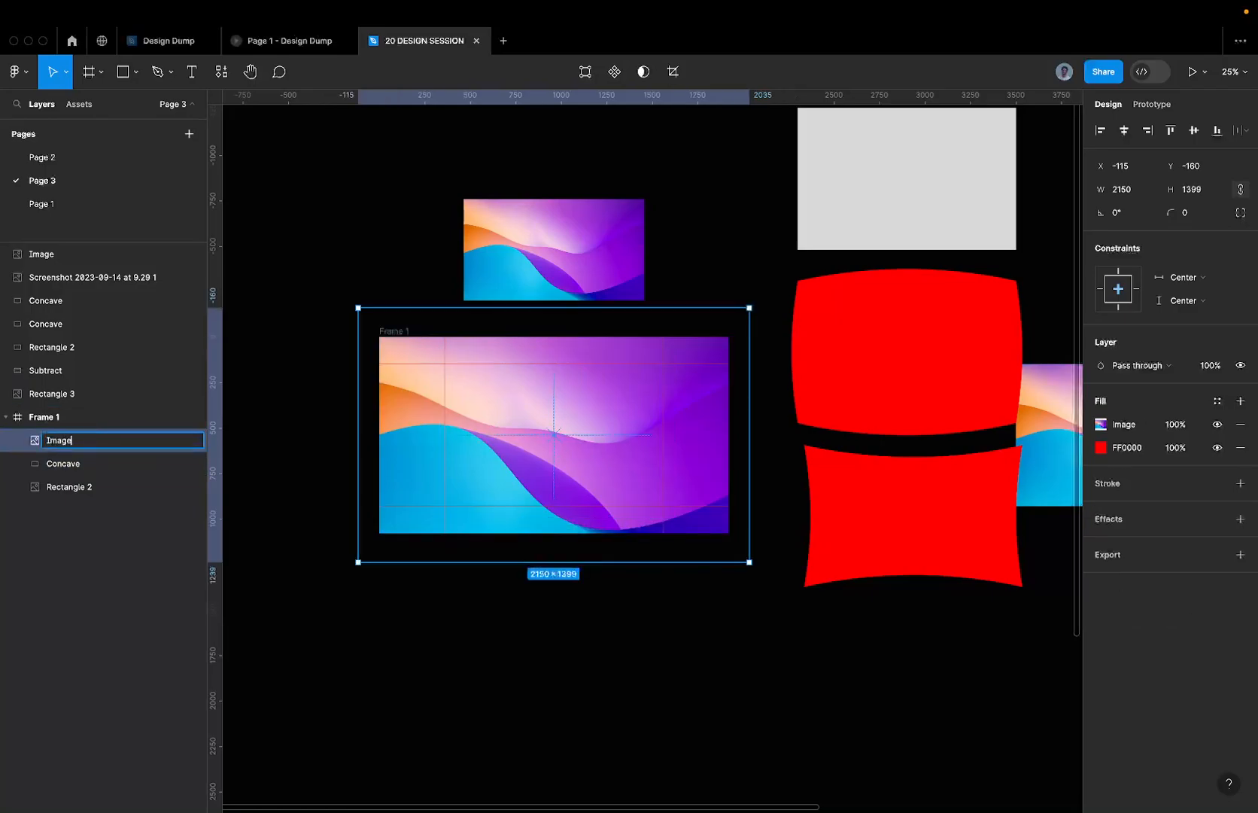
pyautogui.press('Return')
# - Mask the Image layer in Frame 1 with the Concave shape
pyautogui.keyDown('shift'); pyautogui.click(65, 470); pyautogui.keyUp('shift')
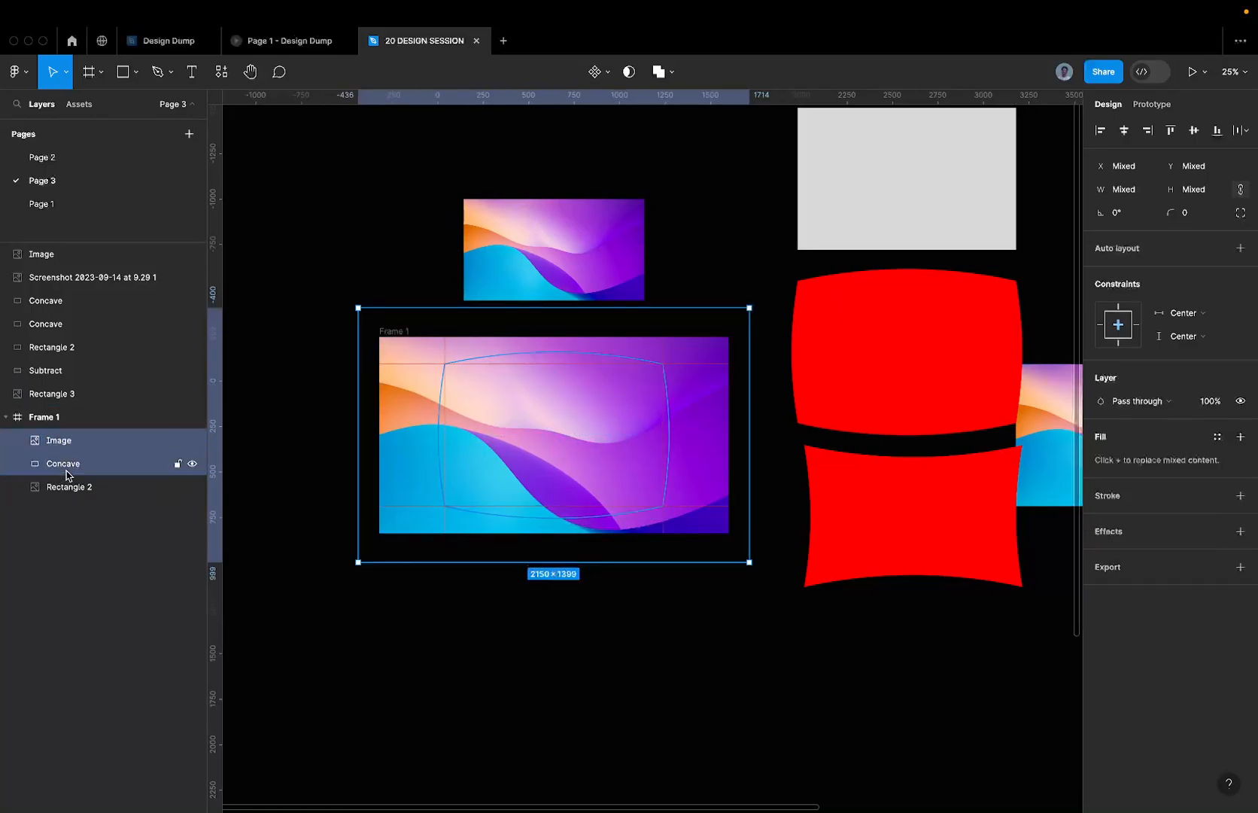
pyautogui.click(546, 435)
pyautogui.press('super+z')
pyautogui.rightClick(578, 438)
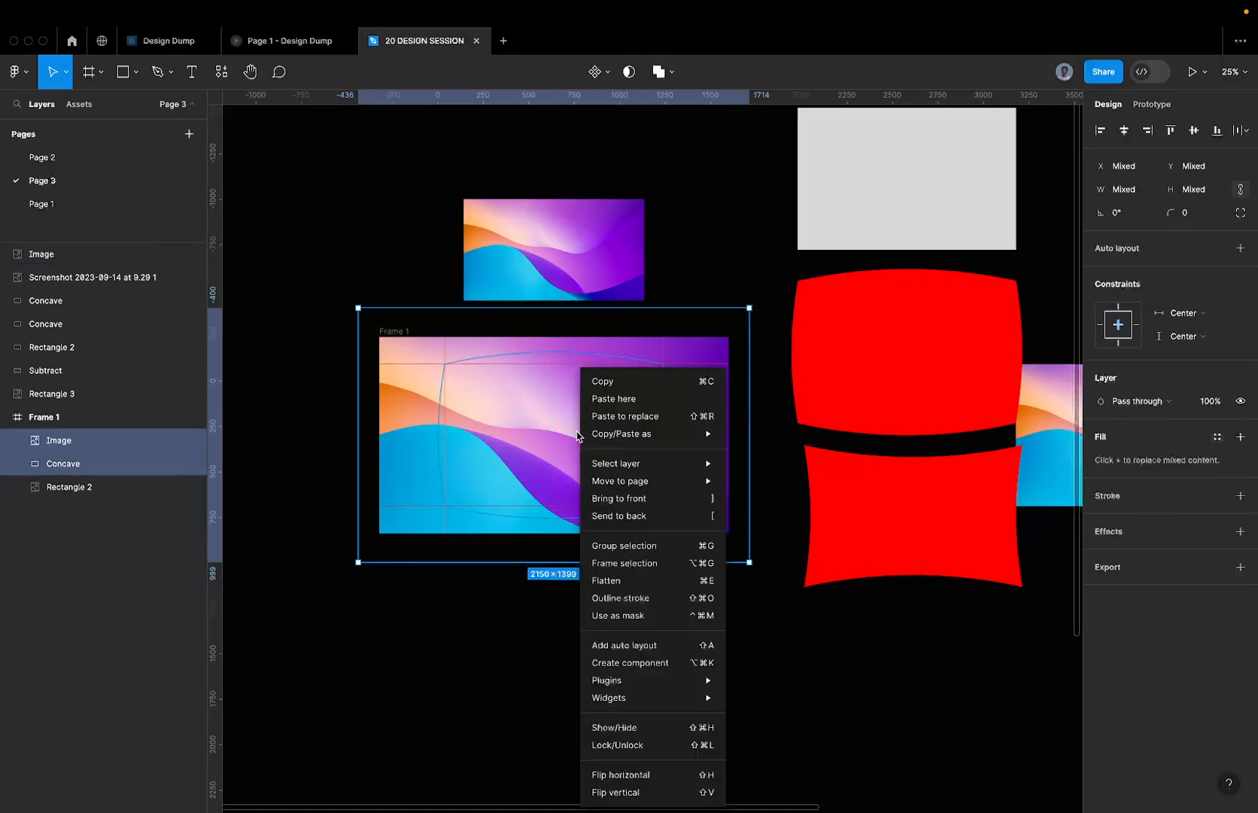
pyautogui.click(649, 614)
# - Try shifting the Concave mask shape across the image, and undo both the shift and the masking
pyautogui.moveTo(522, 450); pyautogui.dragTo(494, 274)
pyautogui.press('super+z')
pyautogui.moveTo(488, 475)
pyautogui.mouseDown()
pyautogui.moveTo(435, 481)
pyautogui.moveTo(452, 463)
pyautogui.moveTo(497, 472)
pyautogui.mouseUp()
pyautogui.scroll(5, 497, 475)
pyautogui.scroll(5, 465, 469)
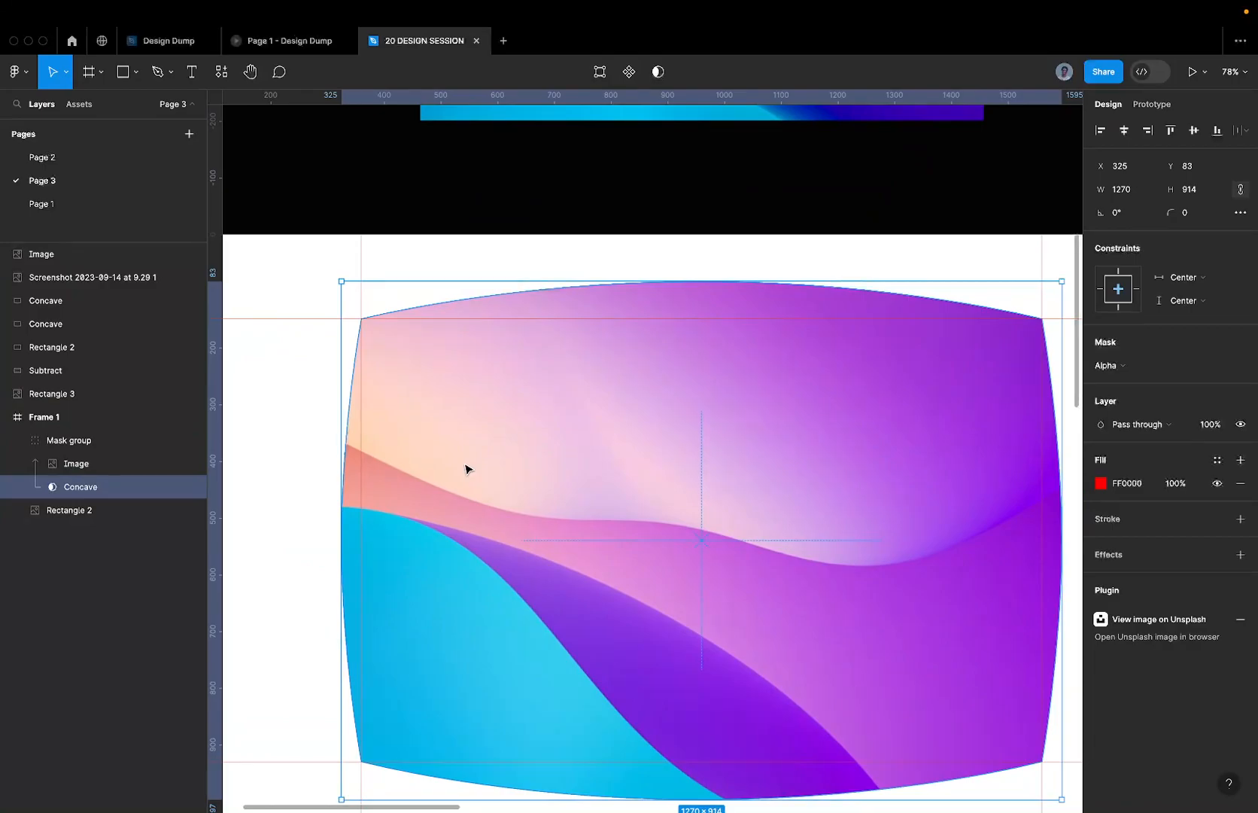
pyautogui.moveTo(465, 470); pyautogui.dragTo(524, 451)
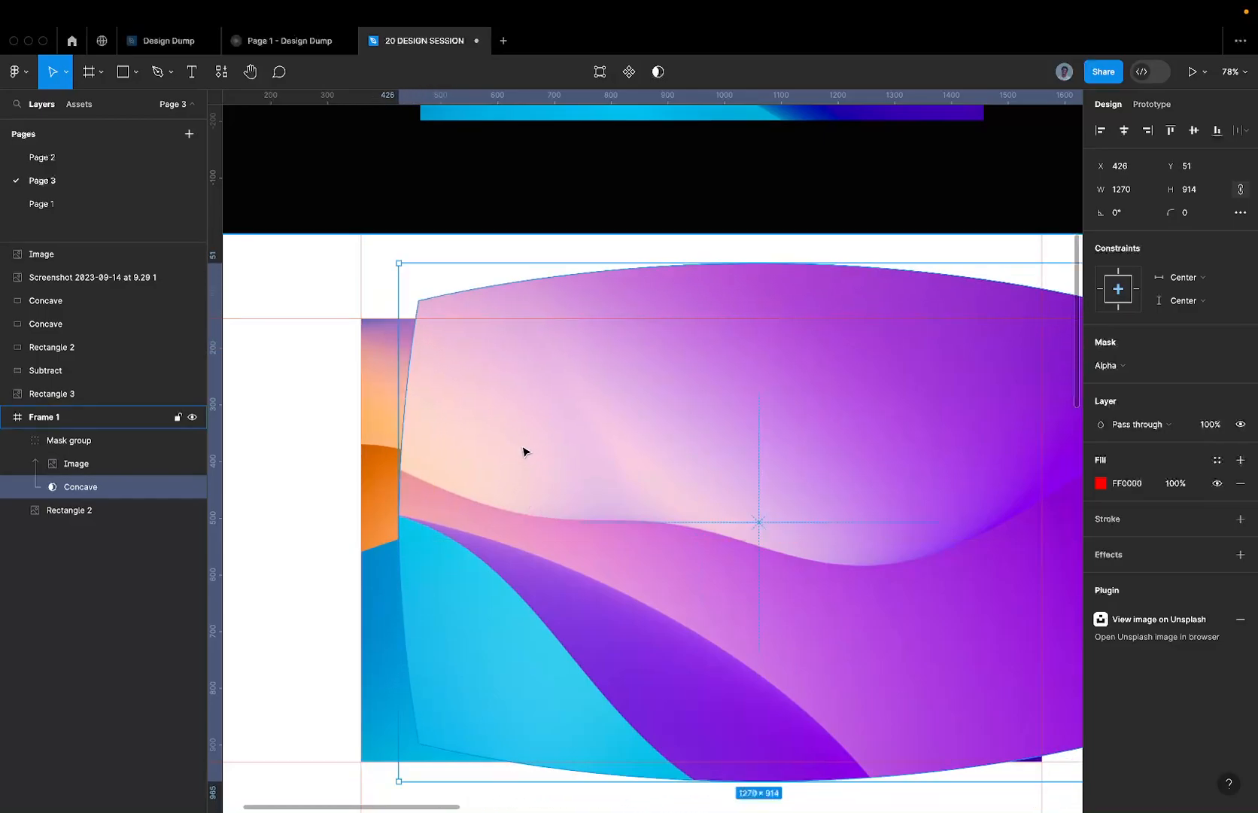
pyautogui.scroll(-5, 524, 451)
pyautogui.press('super+z')
pyautogui.press('super+z')
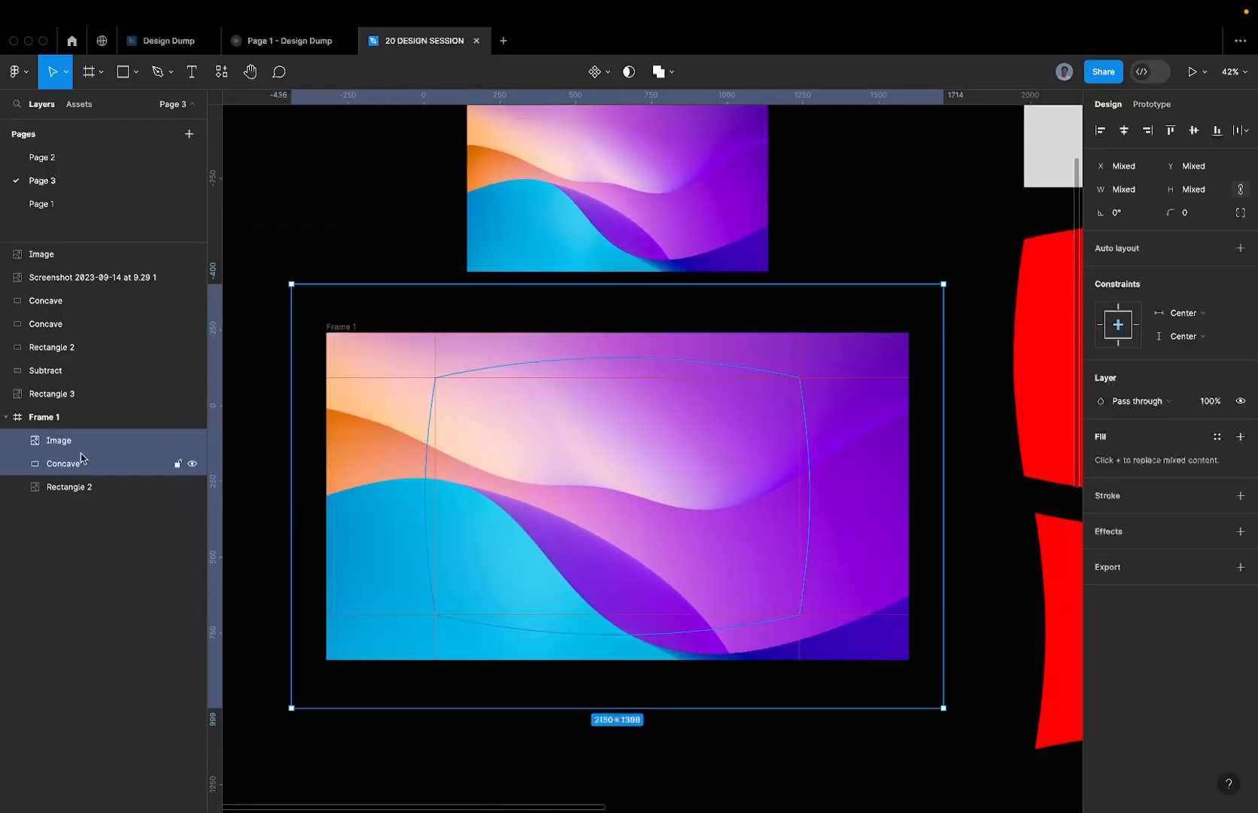
# - Duplicate the Image layer in Frame 1 and mask the lower copy with the Concave shape
pyautogui.click(60, 441)
pyautogui.press('super+d')
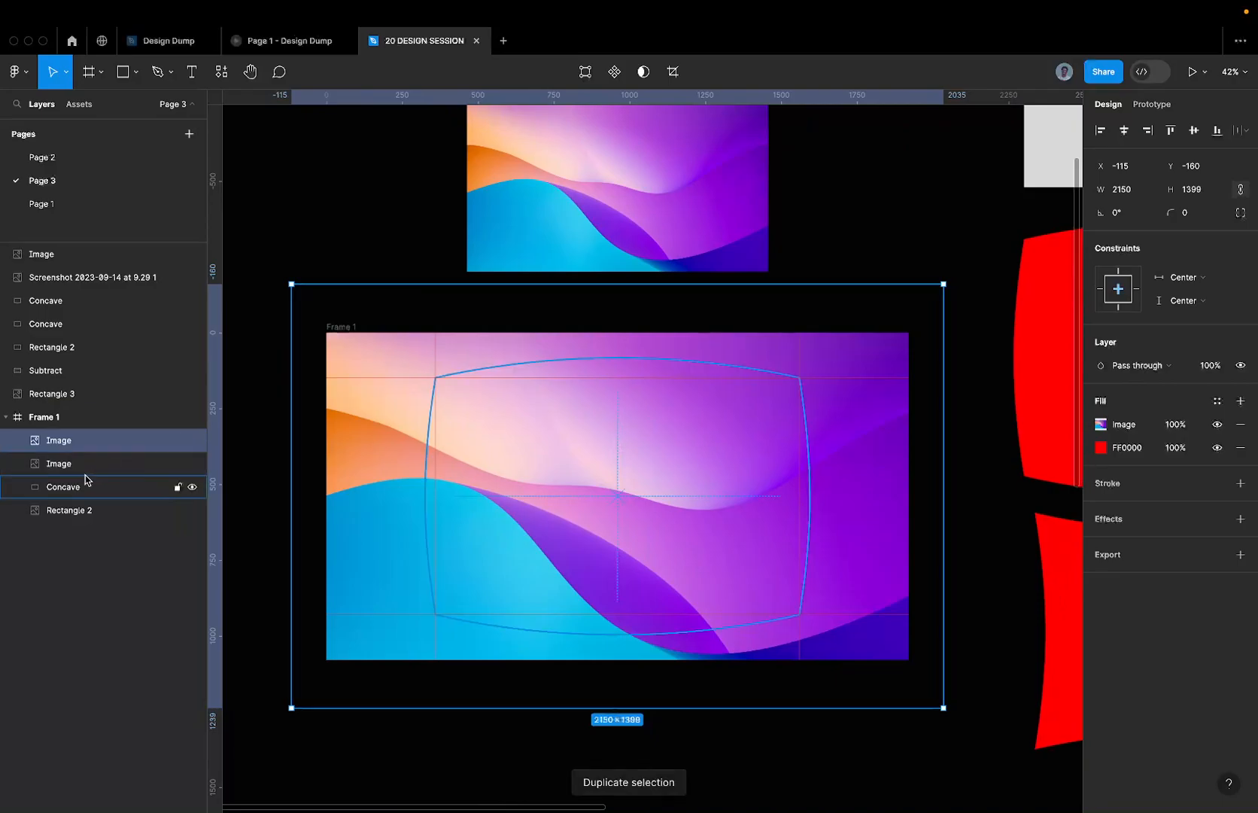
pyautogui.click(78, 467)
pyautogui.keyDown('shift'); pyautogui.click(81, 489); pyautogui.keyUp('shift')
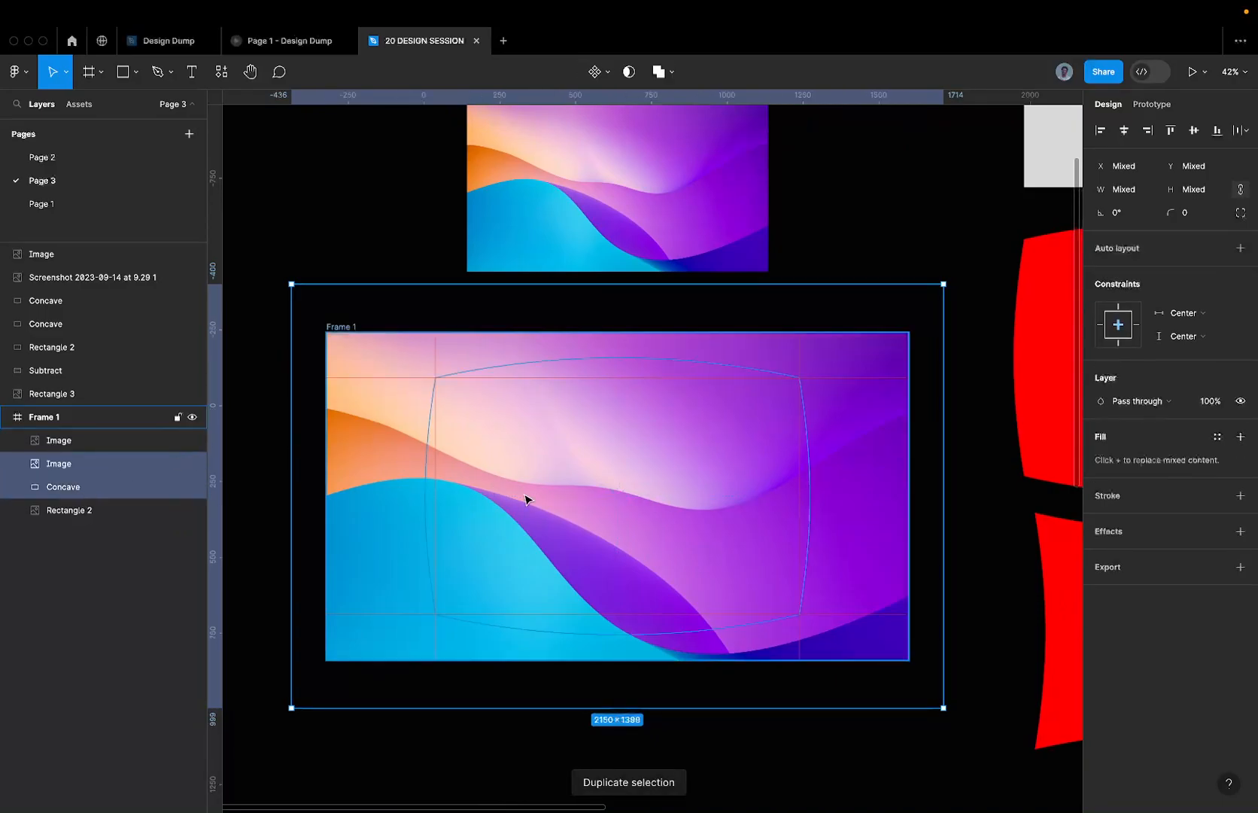
pyautogui.click(525, 497)
pyautogui.press('super+z')
pyautogui.rightClick(90, 480)
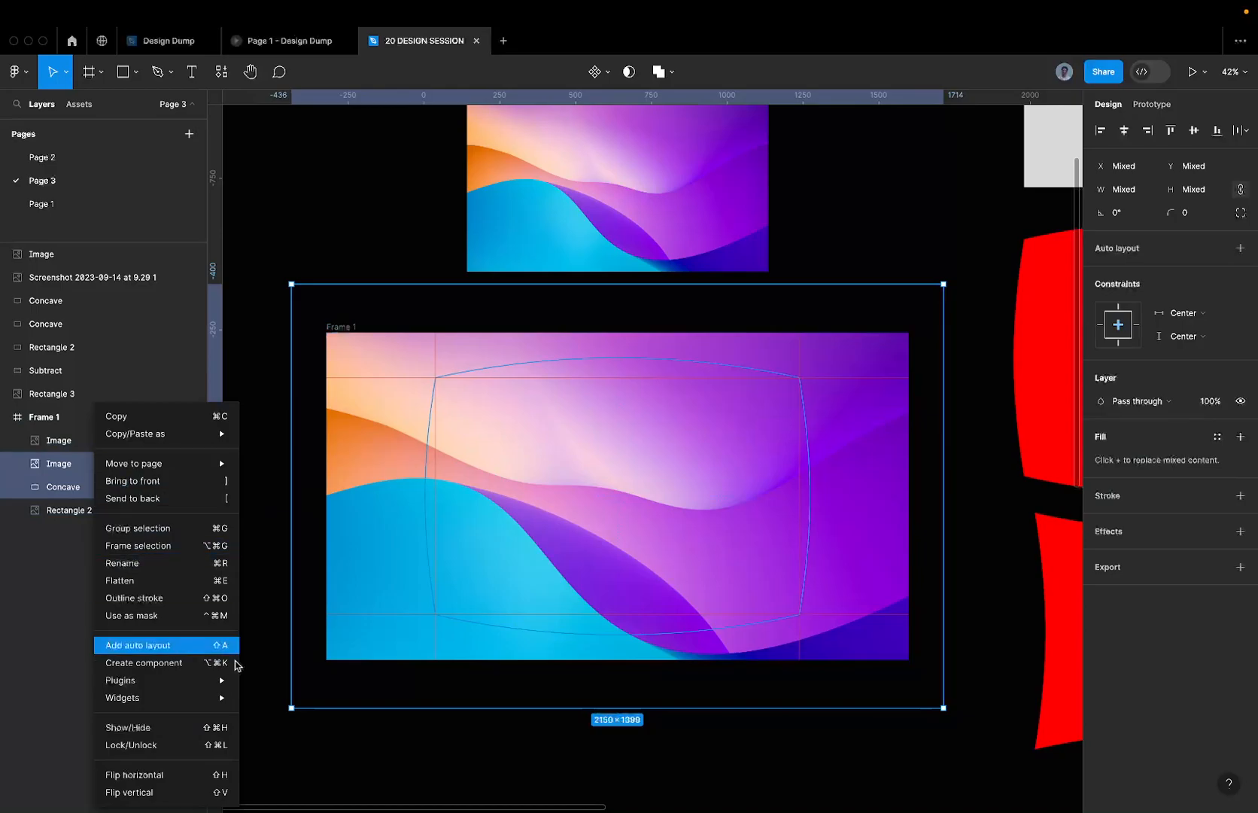
pyautogui.click(167, 610)
# - Collapse the mask group and move it above the unmasked Image layer in Frame 1
pyautogui.click(69, 464)
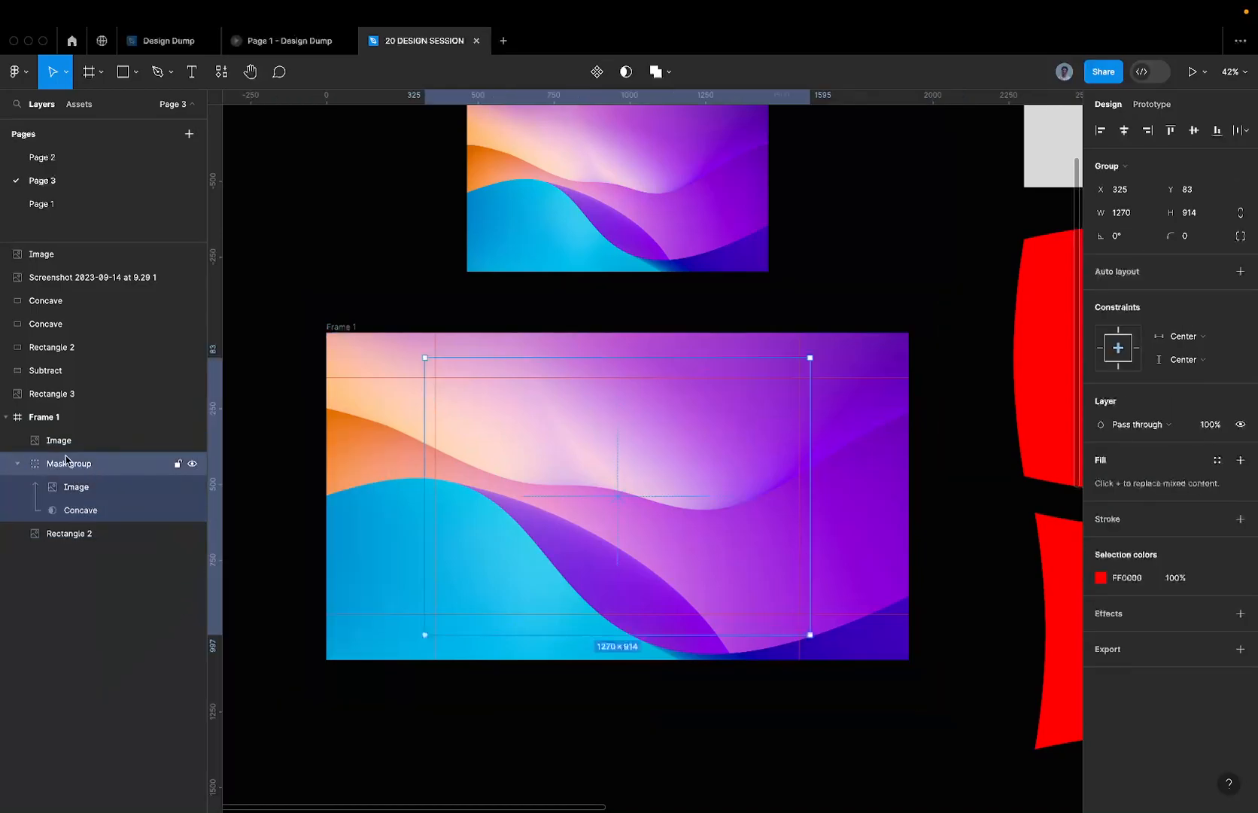
pyautogui.click(16, 464)
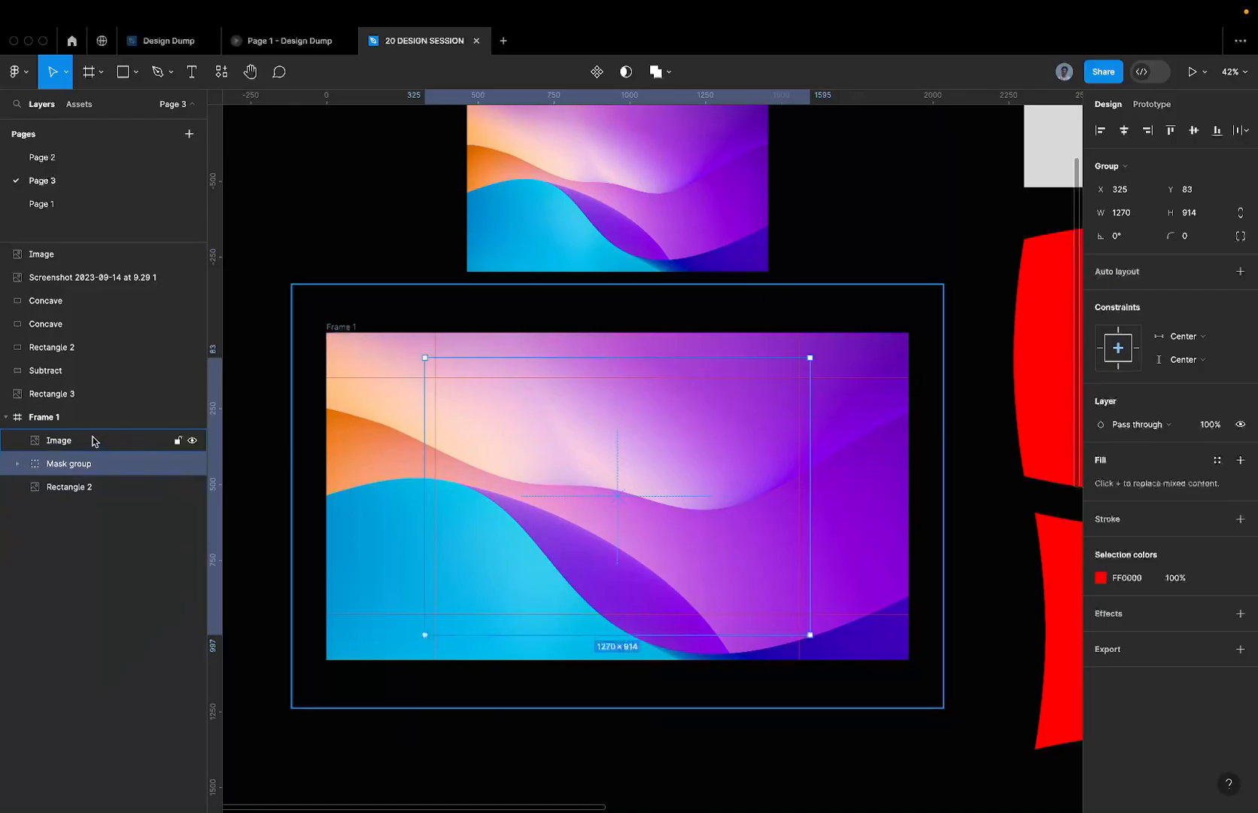
pyautogui.click(192, 441)
pyautogui.click(192, 442)
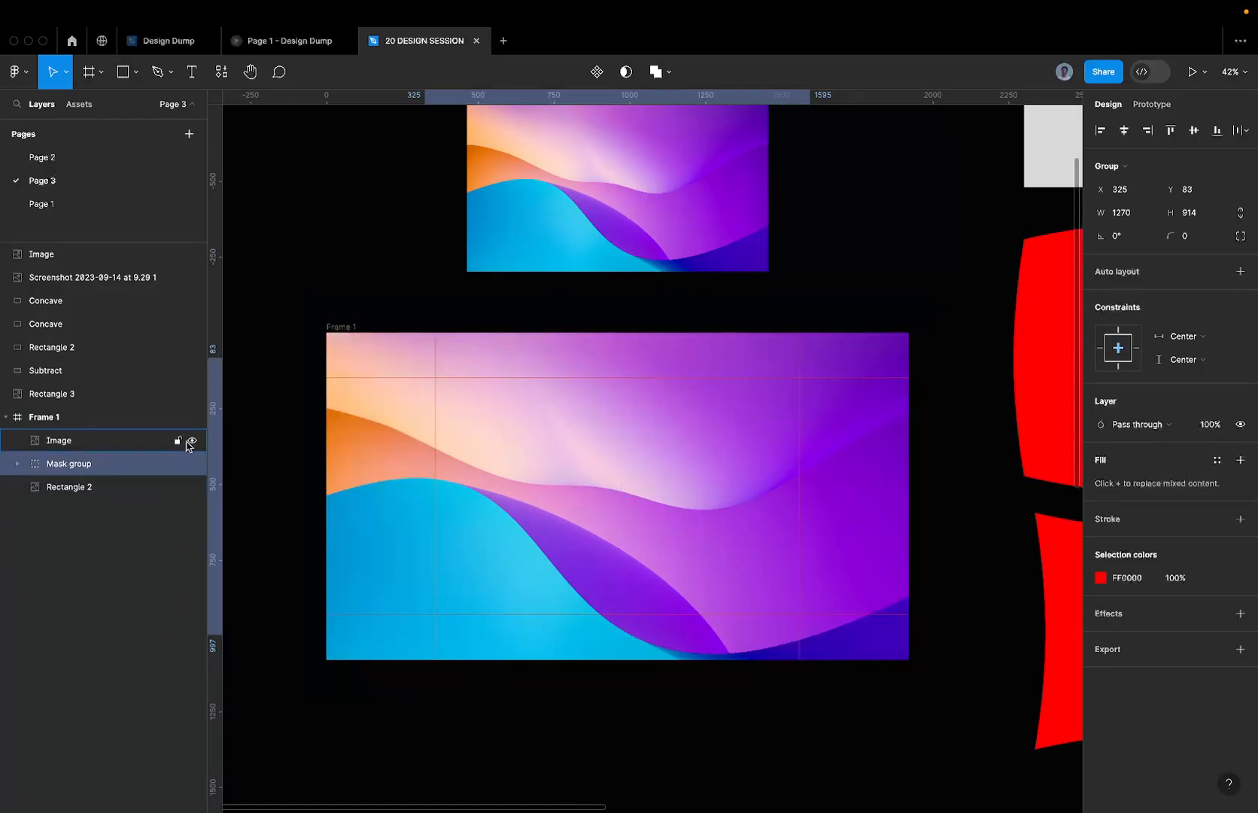
pyautogui.click(124, 440)
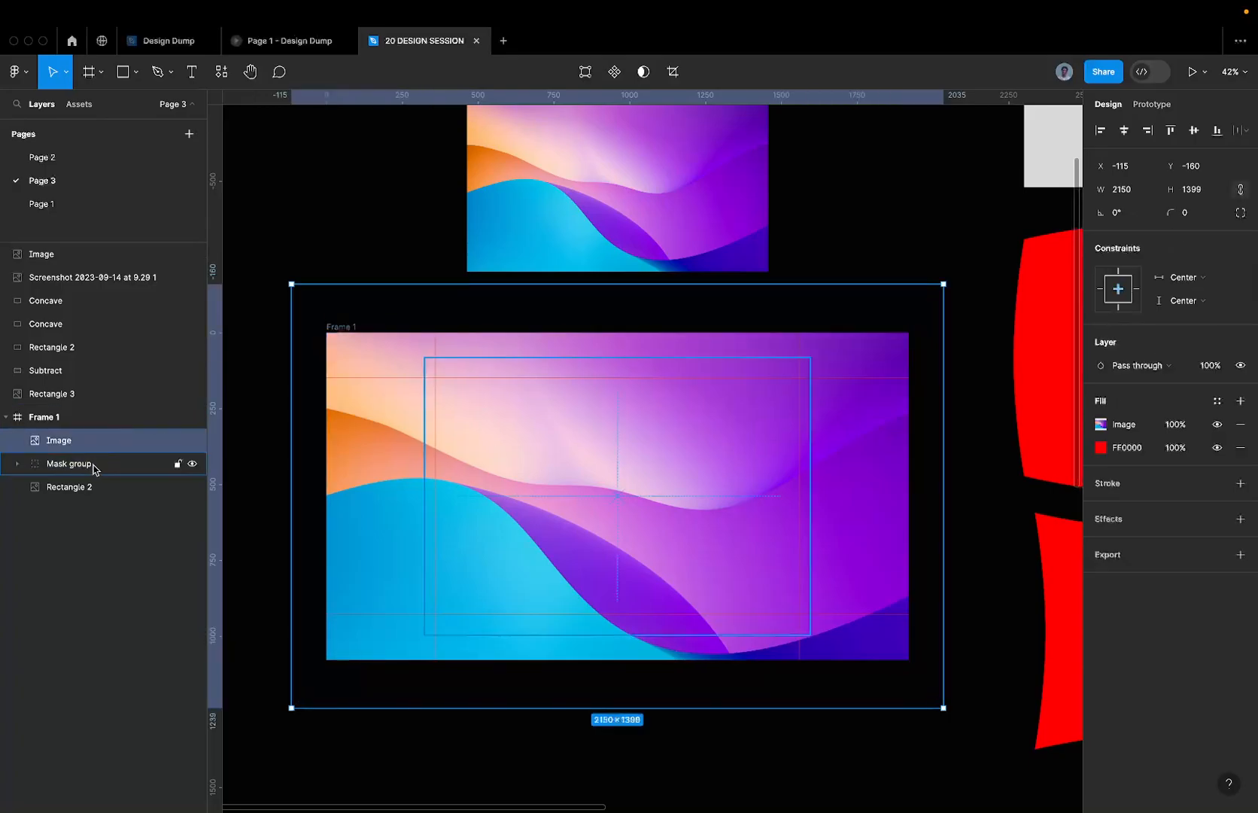
pyautogui.click(127, 464)
pyautogui.press('super+backslash')
pyautogui.press('super+backslash')
pyautogui.moveTo(128, 459); pyautogui.dragTo(121, 446)
# - Try moving the mask group over the background image to X 385, Y -26, and undo the move
pyautogui.moveTo(563, 486); pyautogui.dragTo(554, 424)
pyautogui.press('super+z')
pyautogui.scroll(5, 517, 485)
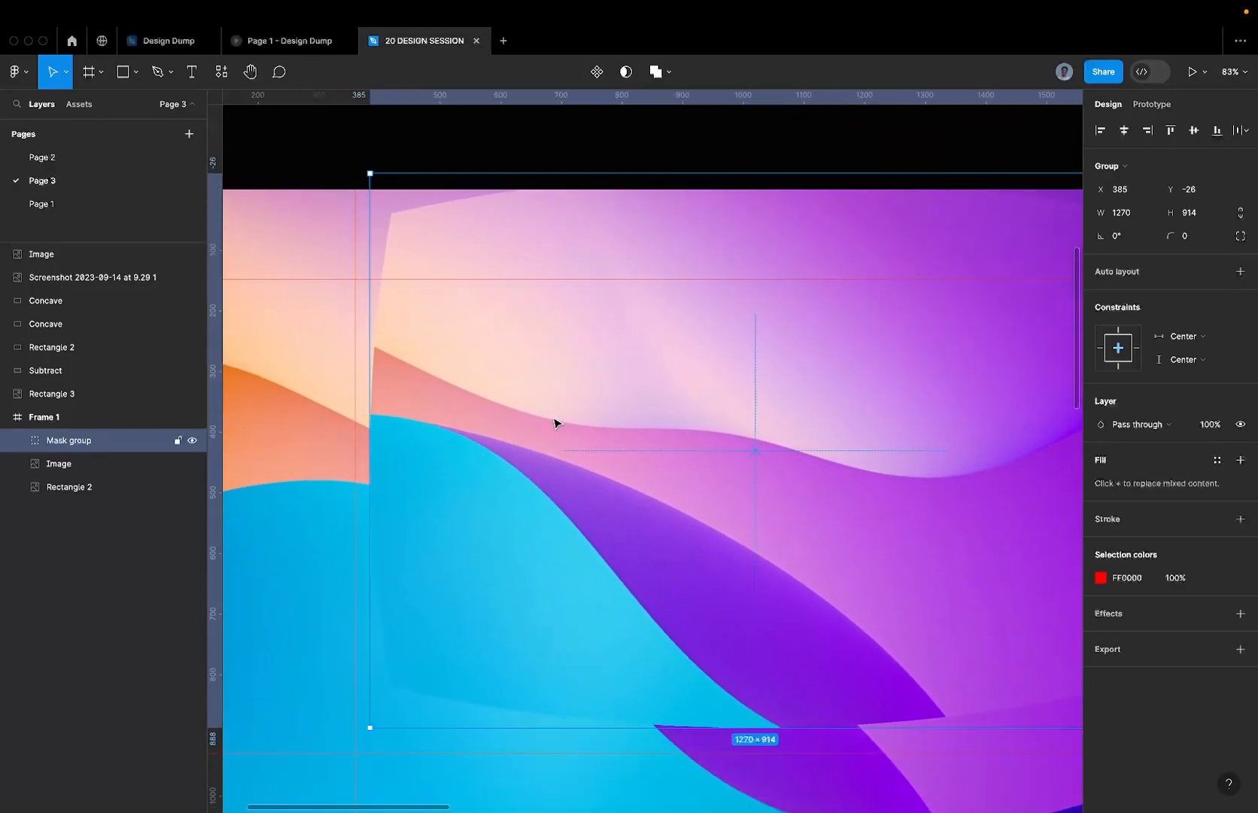
pyautogui.scroll(-5, 554, 424)
pyautogui.press('super+z')
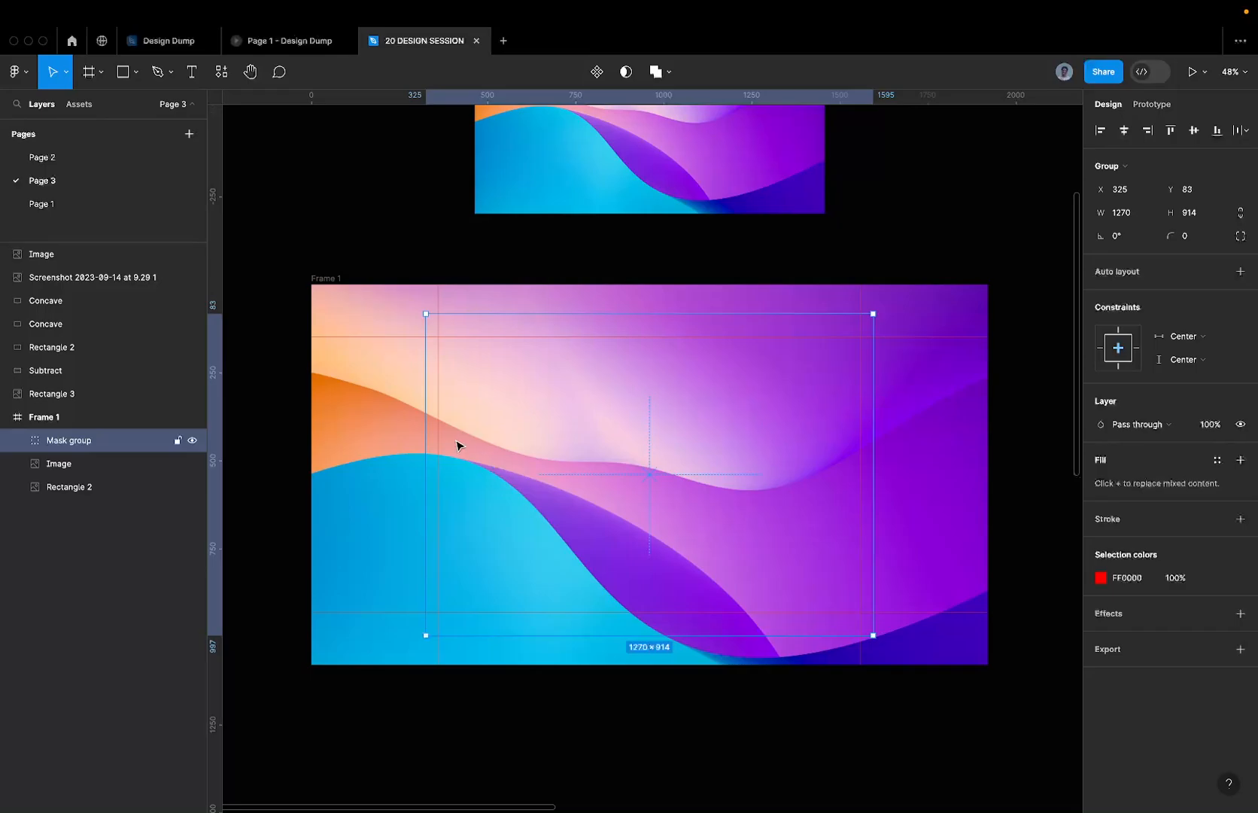
# - Check the Page 1 prototype preview and the Design Dump file for reference, returning to 20 DESIGN SESSION
pyautogui.click(268, 42)
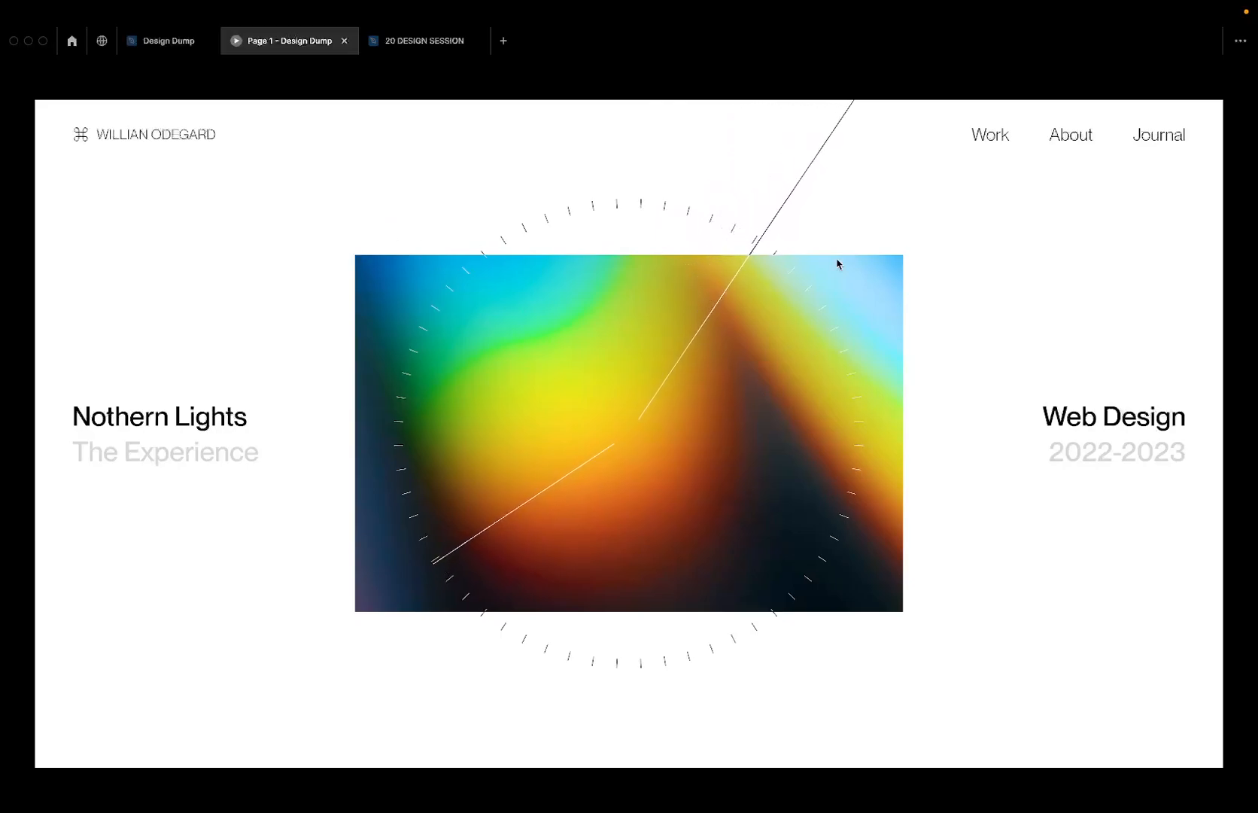
pyautogui.click(147, 44)
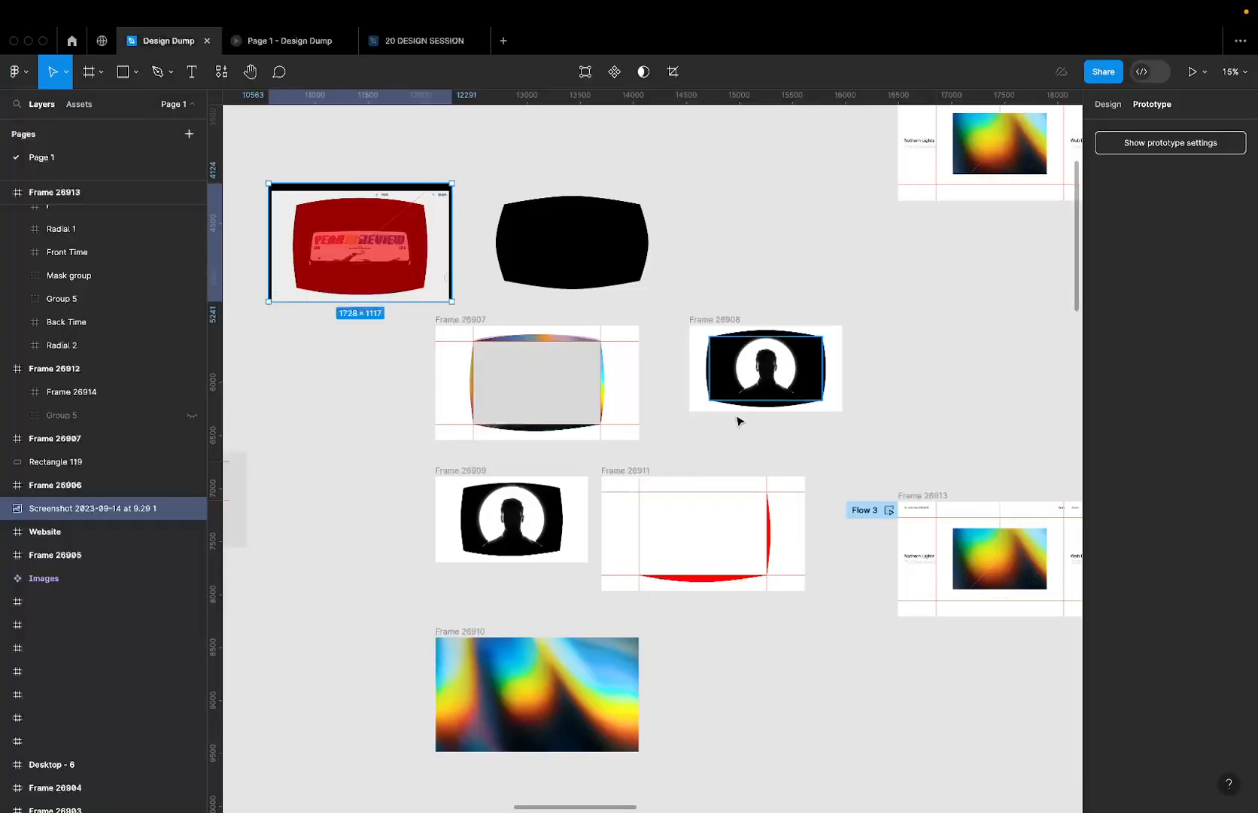
pyautogui.click(404, 41)
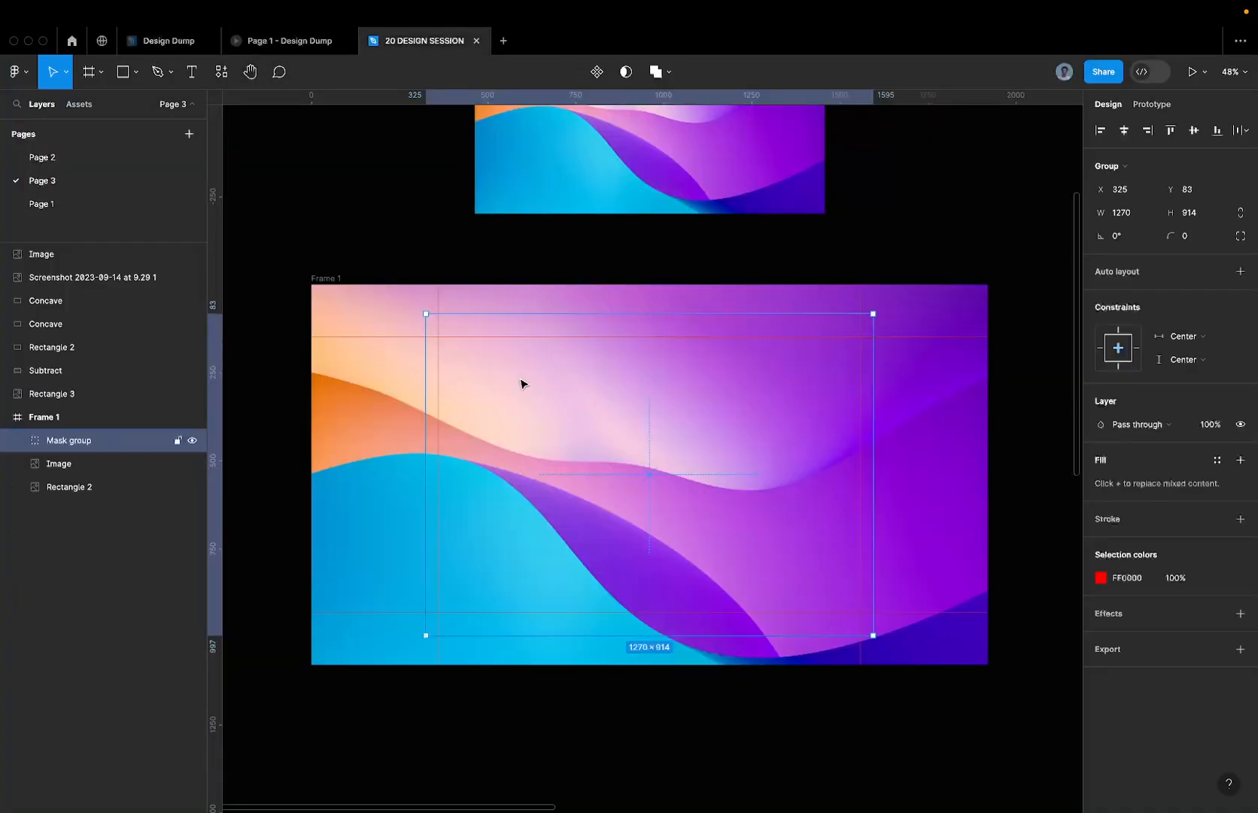
# - Rename the Rectangle 2 layer in Frame 1 as Rectangle and remove its image fill
pyautogui.click(90, 464)
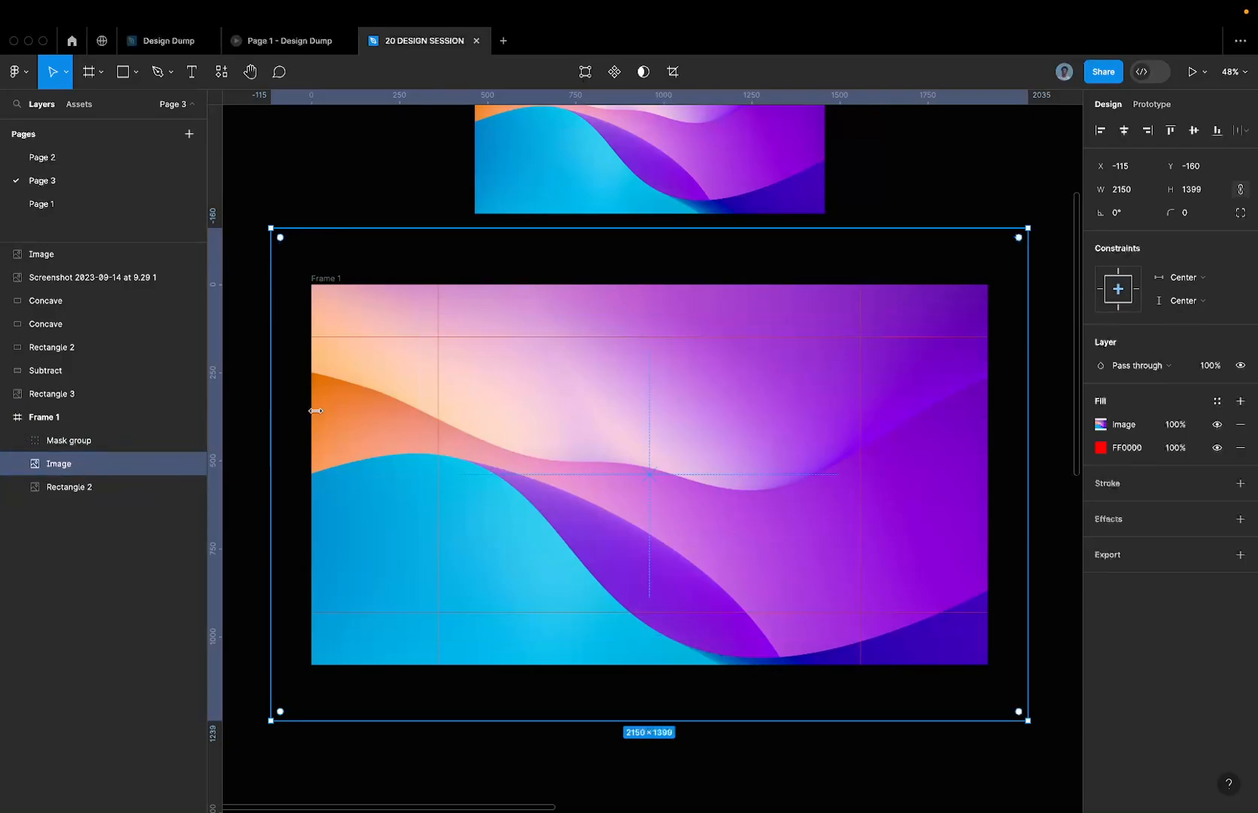
pyautogui.doubleClick(85, 488)
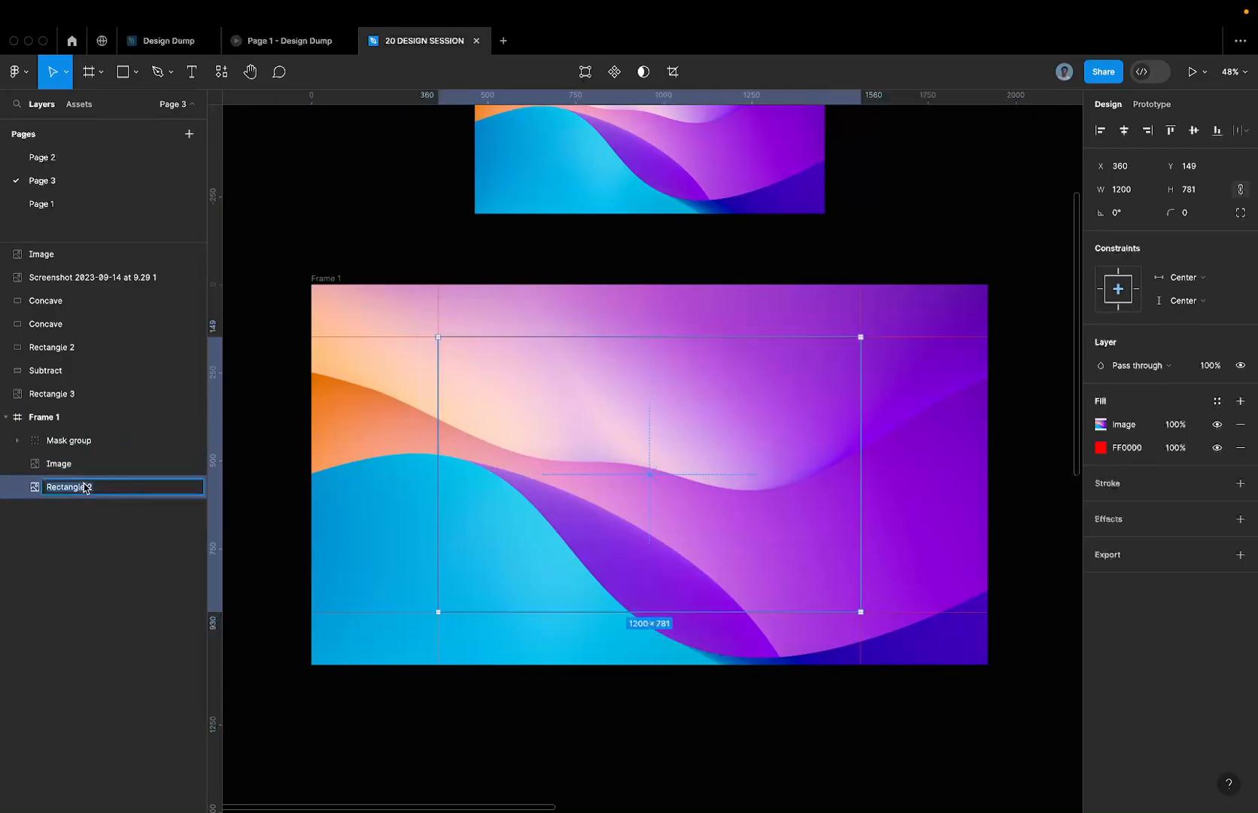
pyautogui.write('Rectangle')
pyautogui.press('Return')
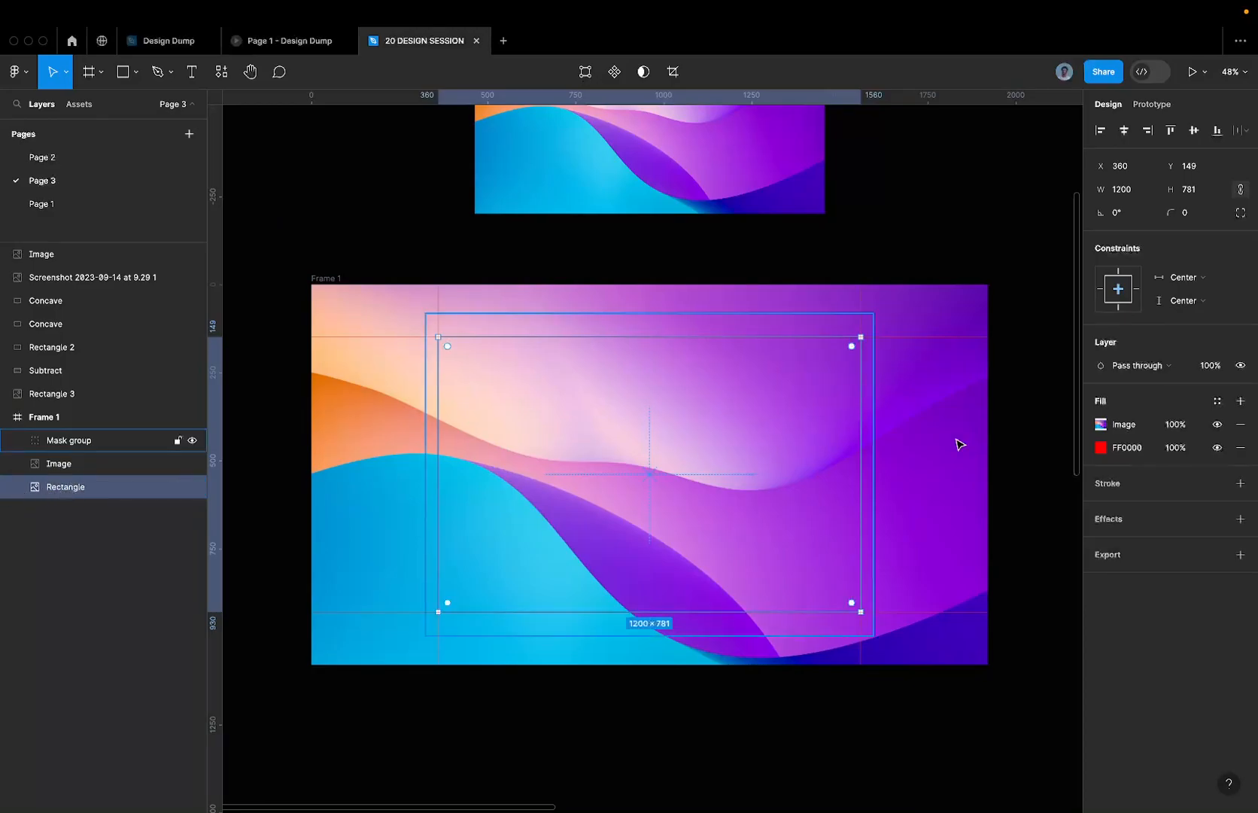
pyautogui.click(1234, 424)
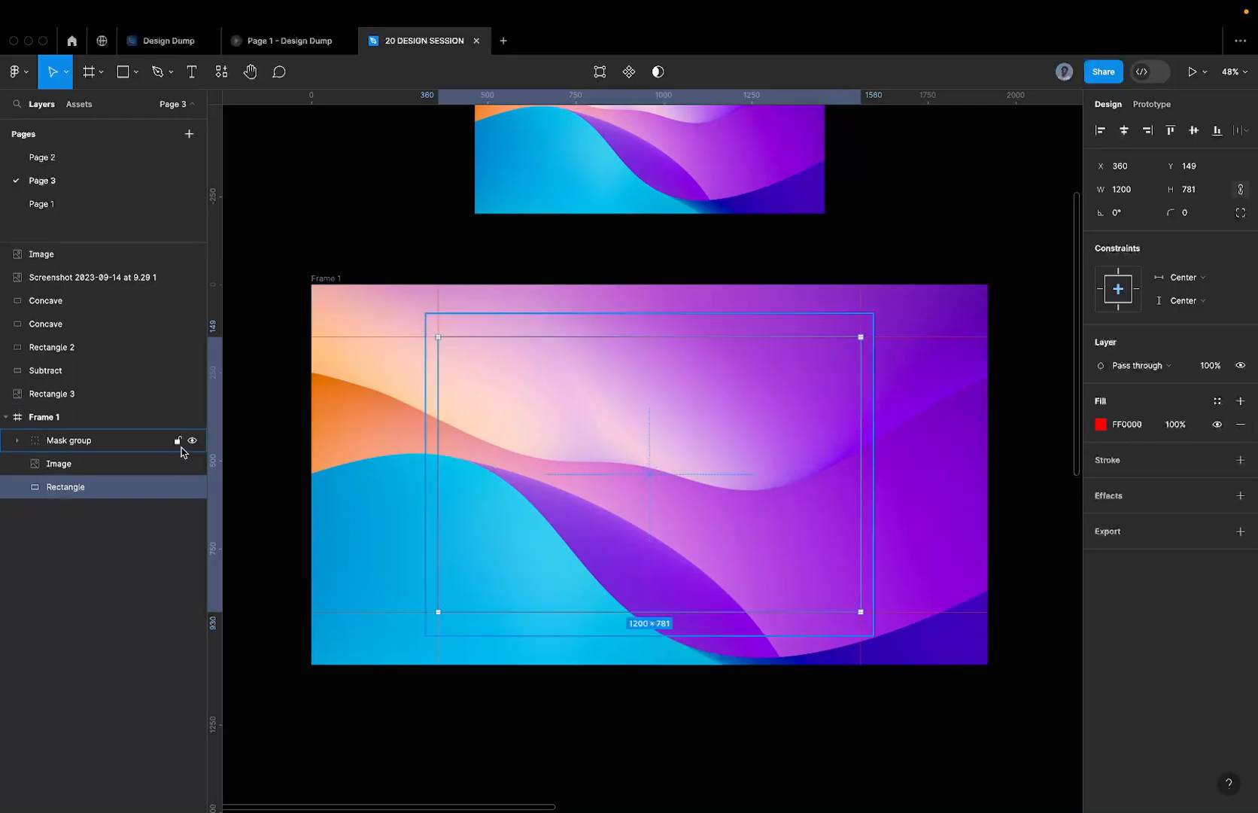
# - Hide the mask group and the Image layer in Frame 1 to examine the red rectangle's edges against the guides
pyautogui.click(191, 441)
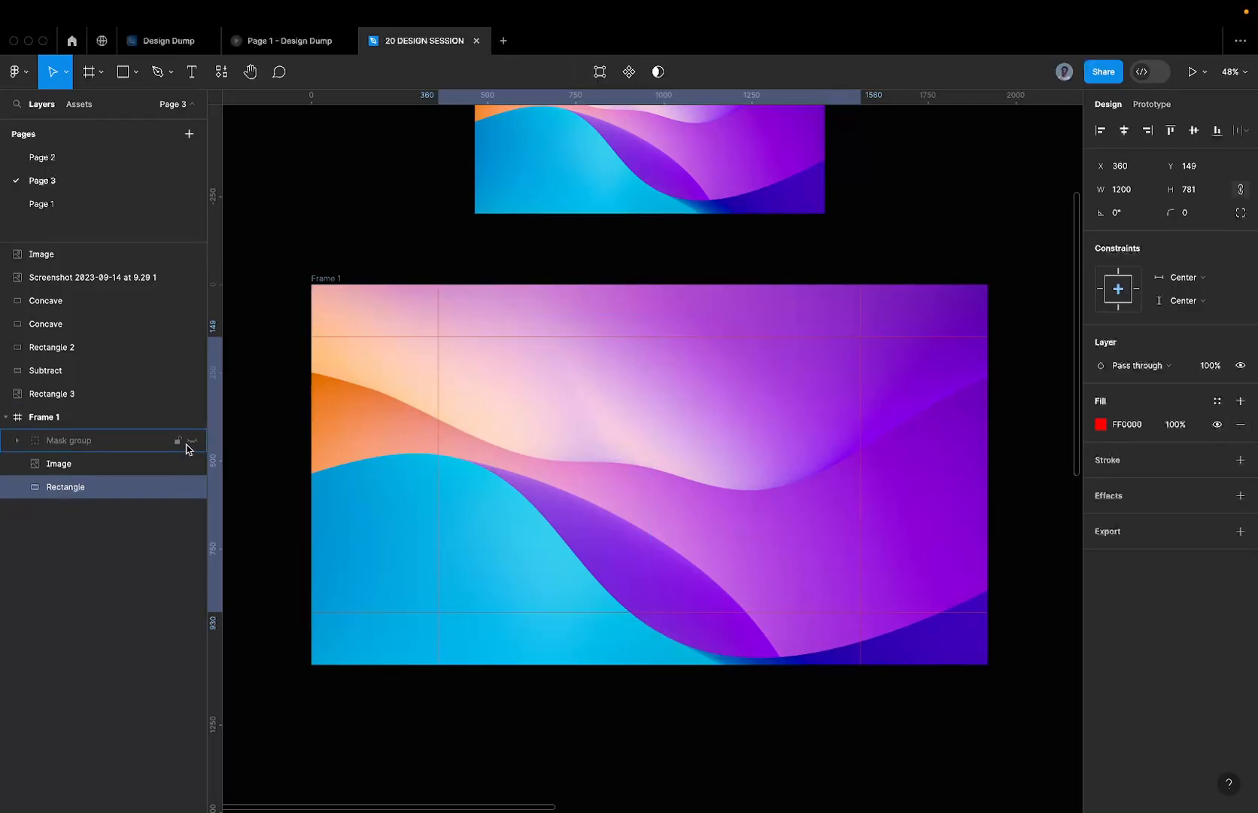
pyautogui.click(125, 468)
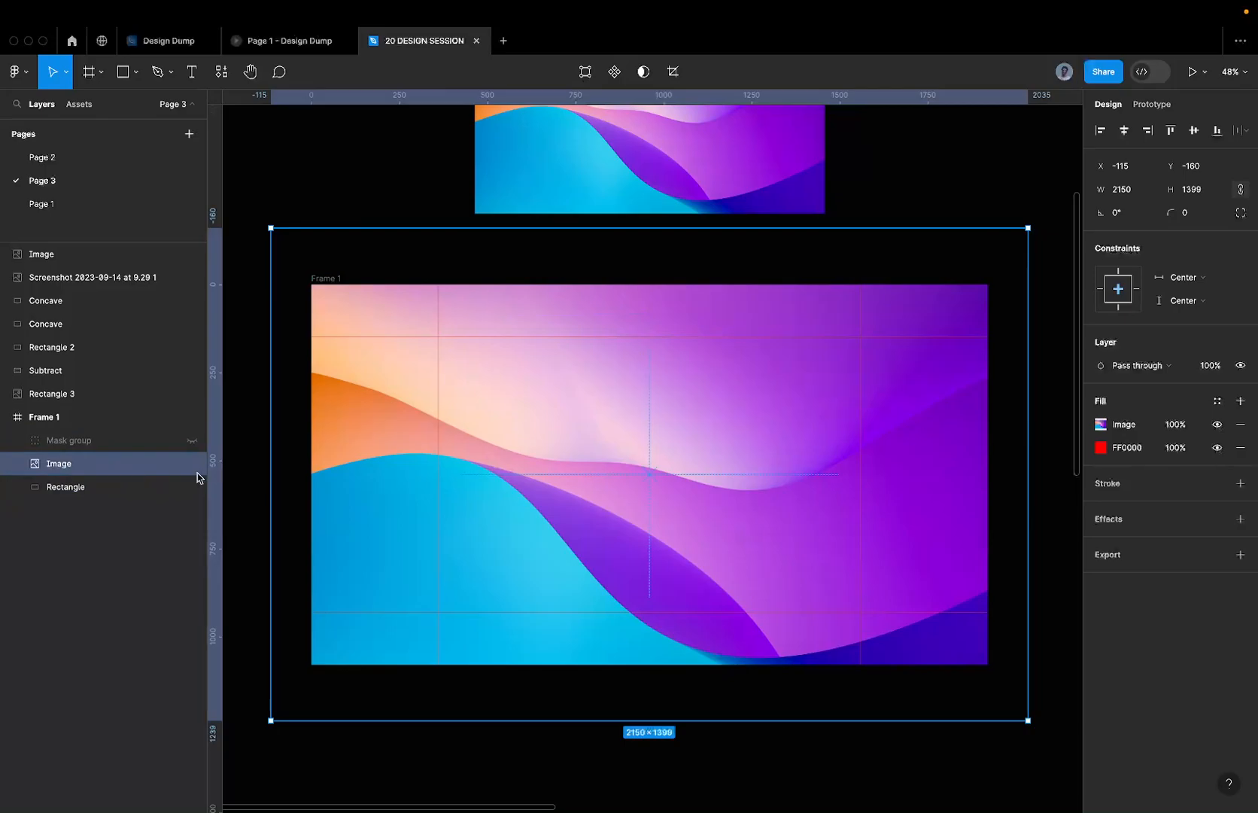
pyautogui.click(191, 464)
pyautogui.click(124, 493)
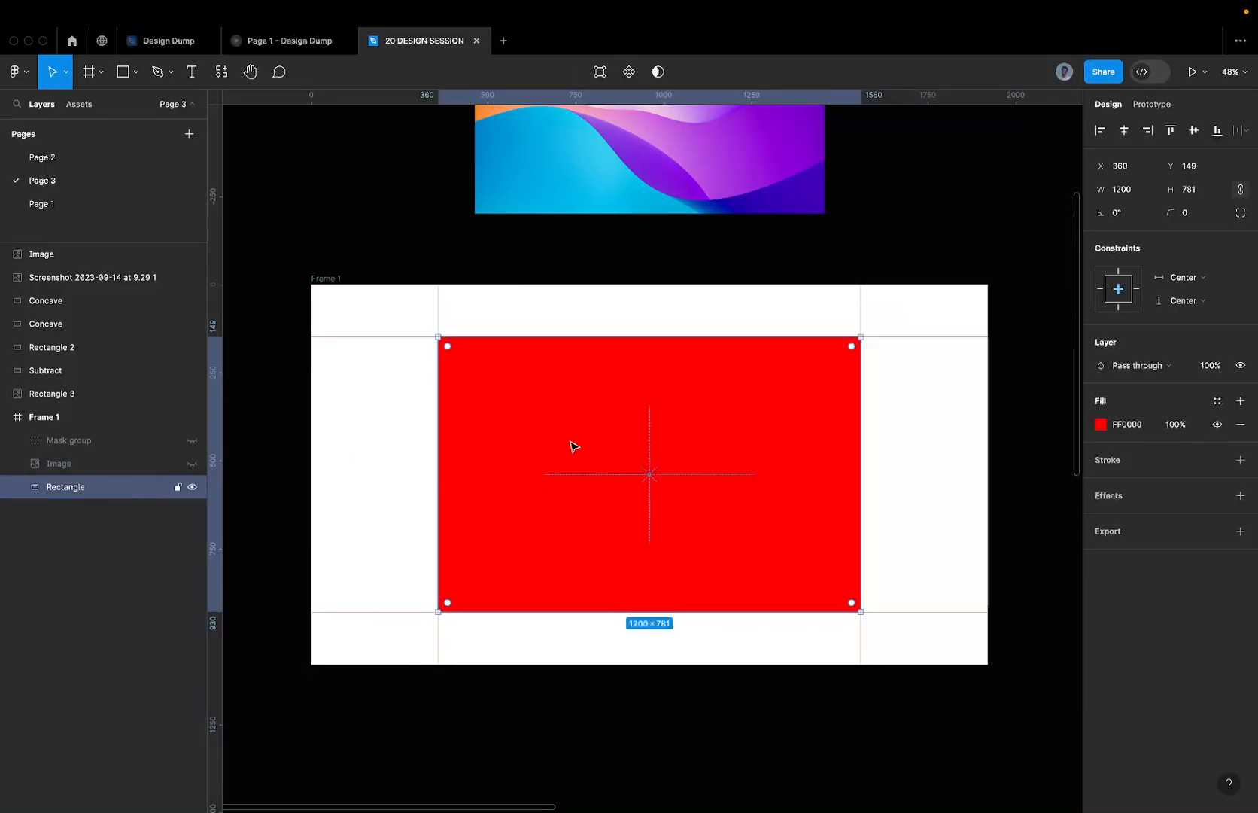
pyautogui.scroll(5, 454, 370)
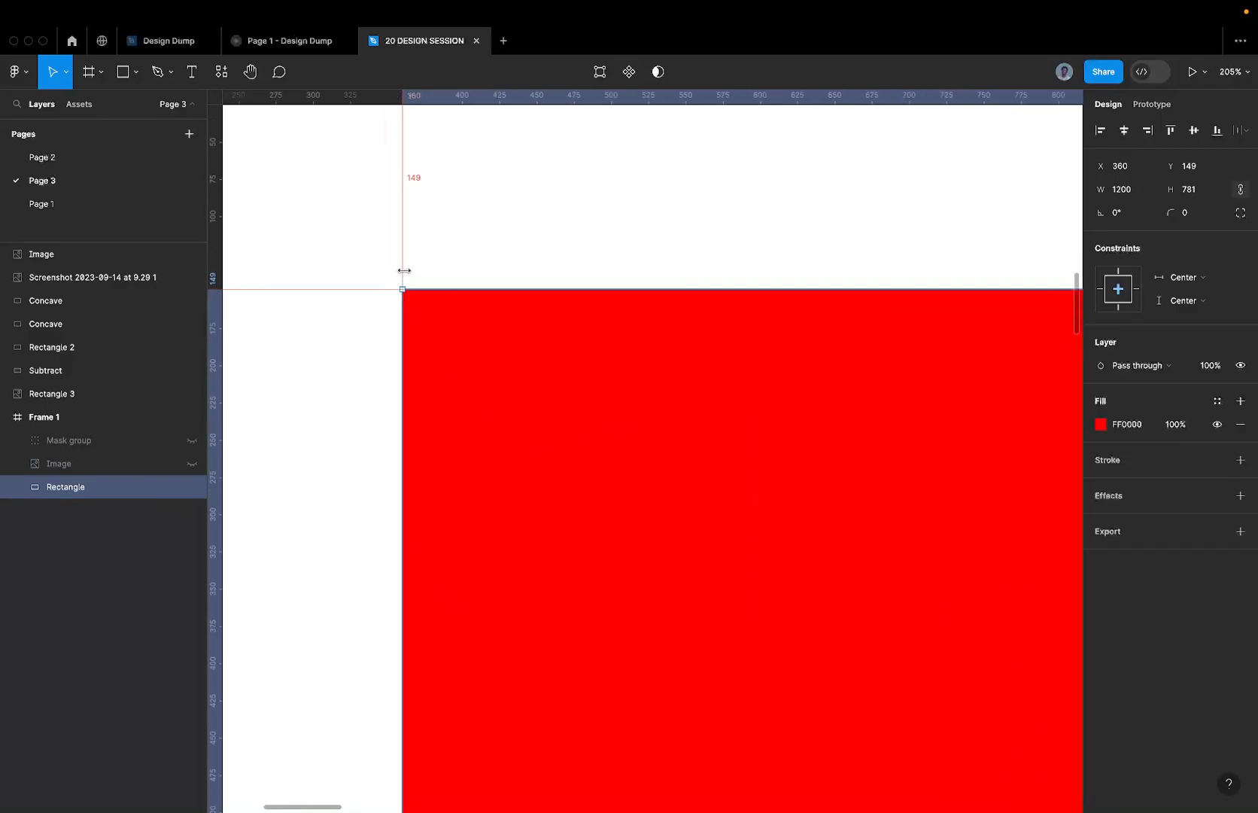
pyautogui.scroll(-5, 861, 287)
pyautogui.scroll(-3, 861, 287)
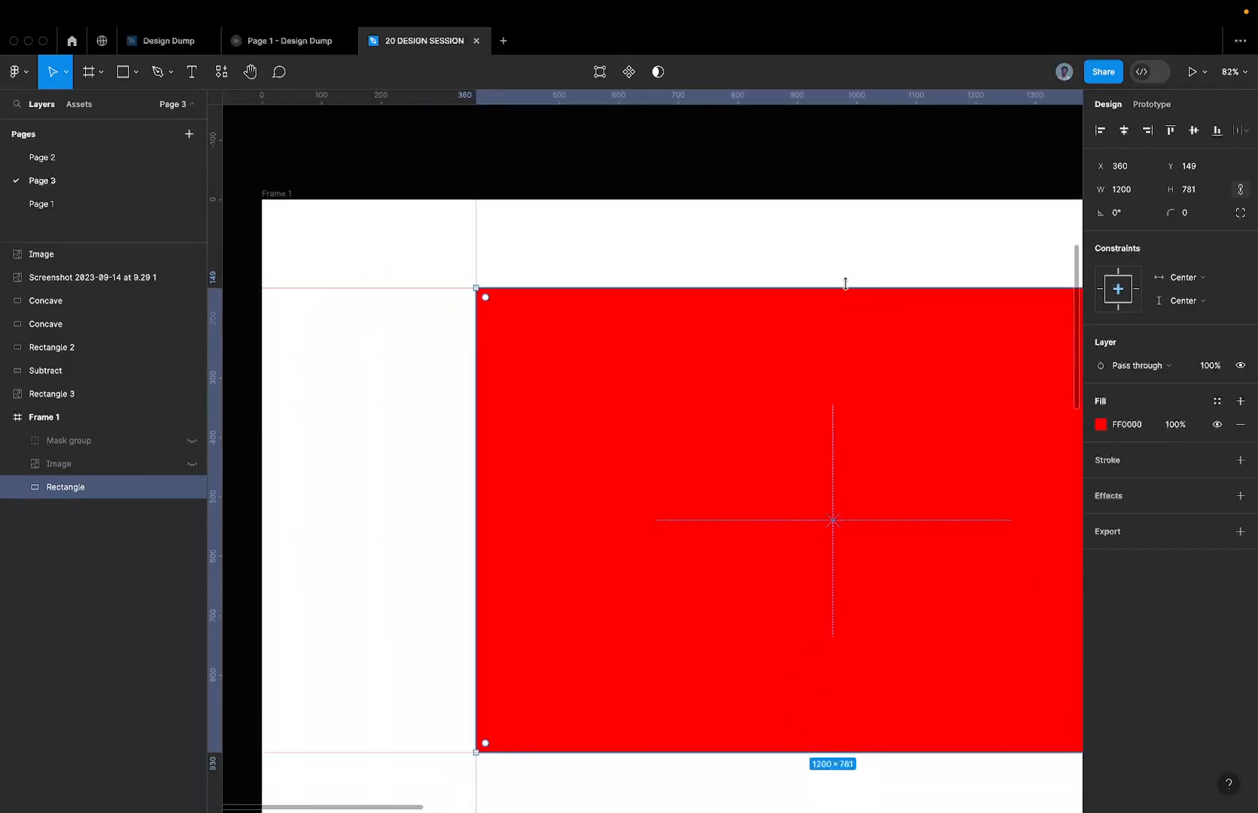
pyautogui.scroll(-2, 705, 253)
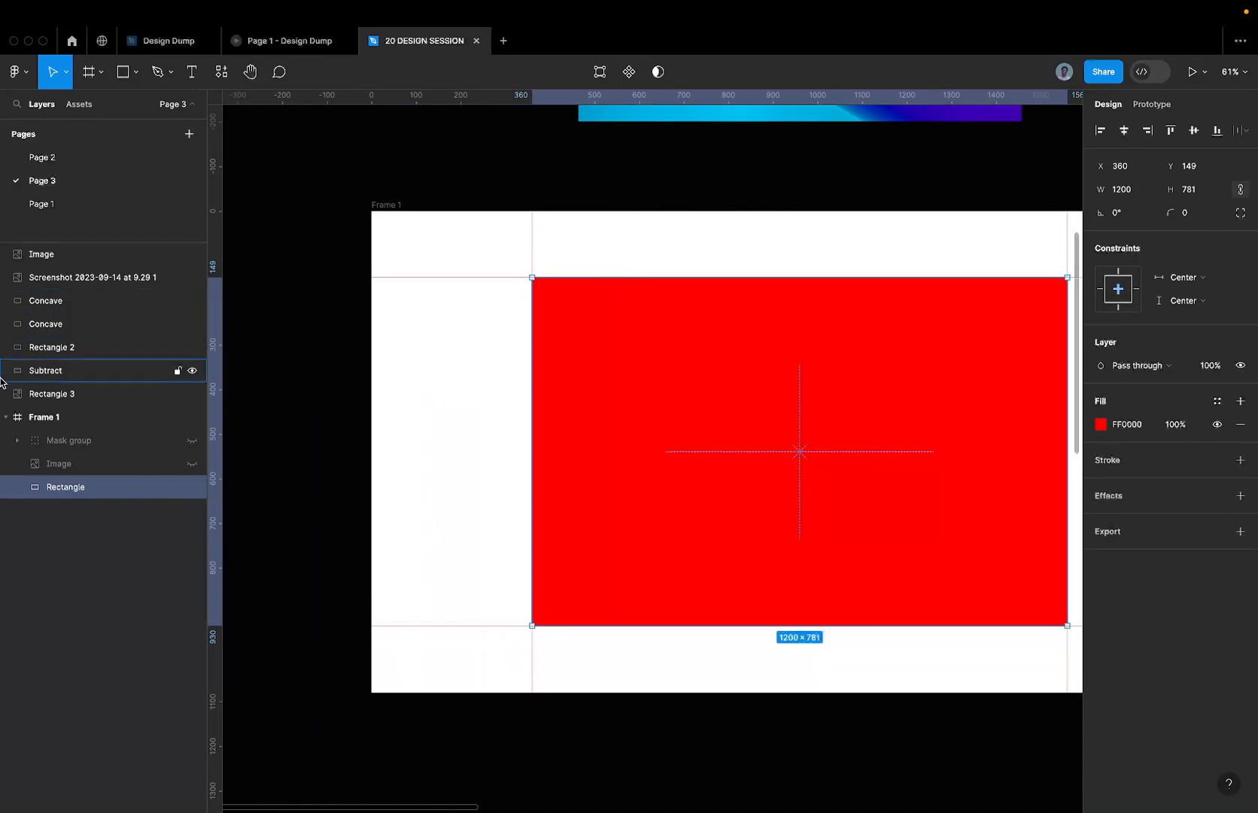
# - Show the Image layer and the mask group in Frame 1 again, and expand the group to inspect its masked image
pyautogui.click(185, 466)
pyautogui.click(192, 464)
pyautogui.scroll(-5, 662, 365)
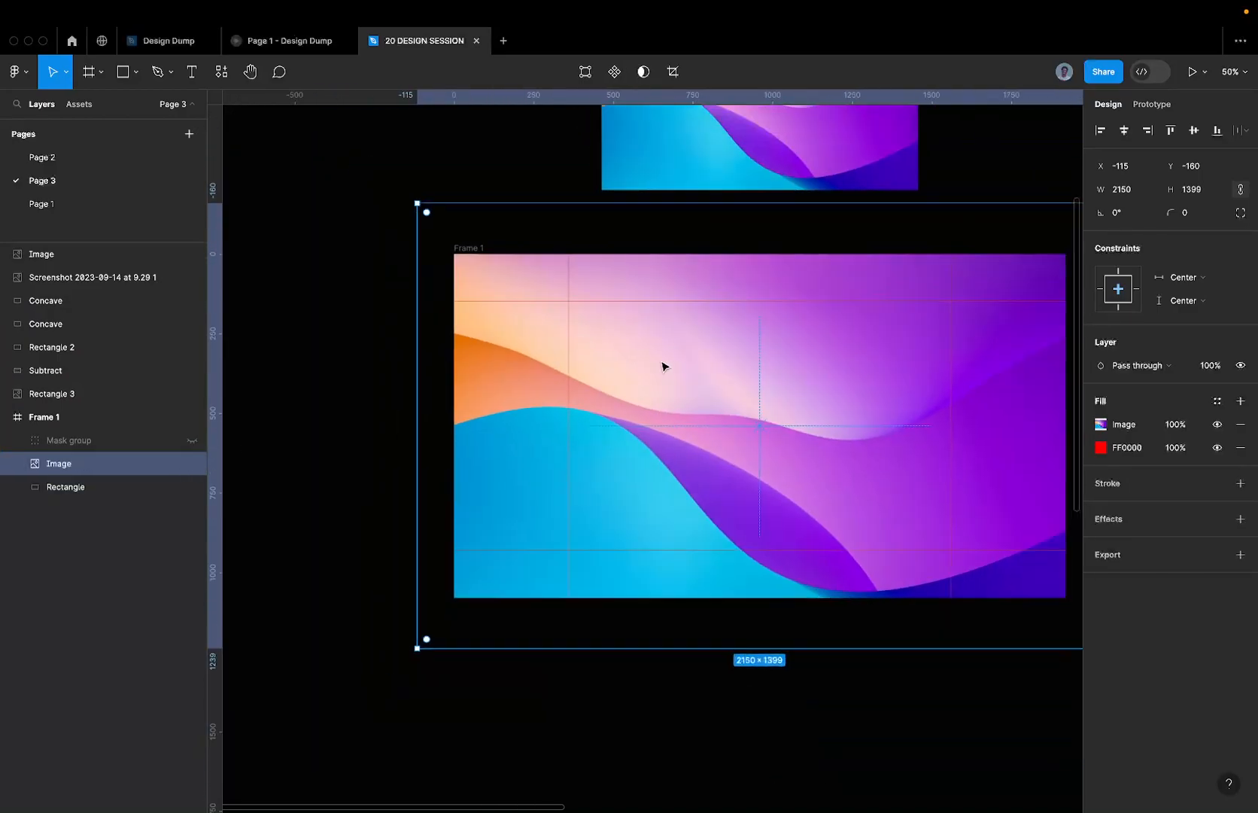
pyautogui.click(192, 440)
pyautogui.click(17, 440)
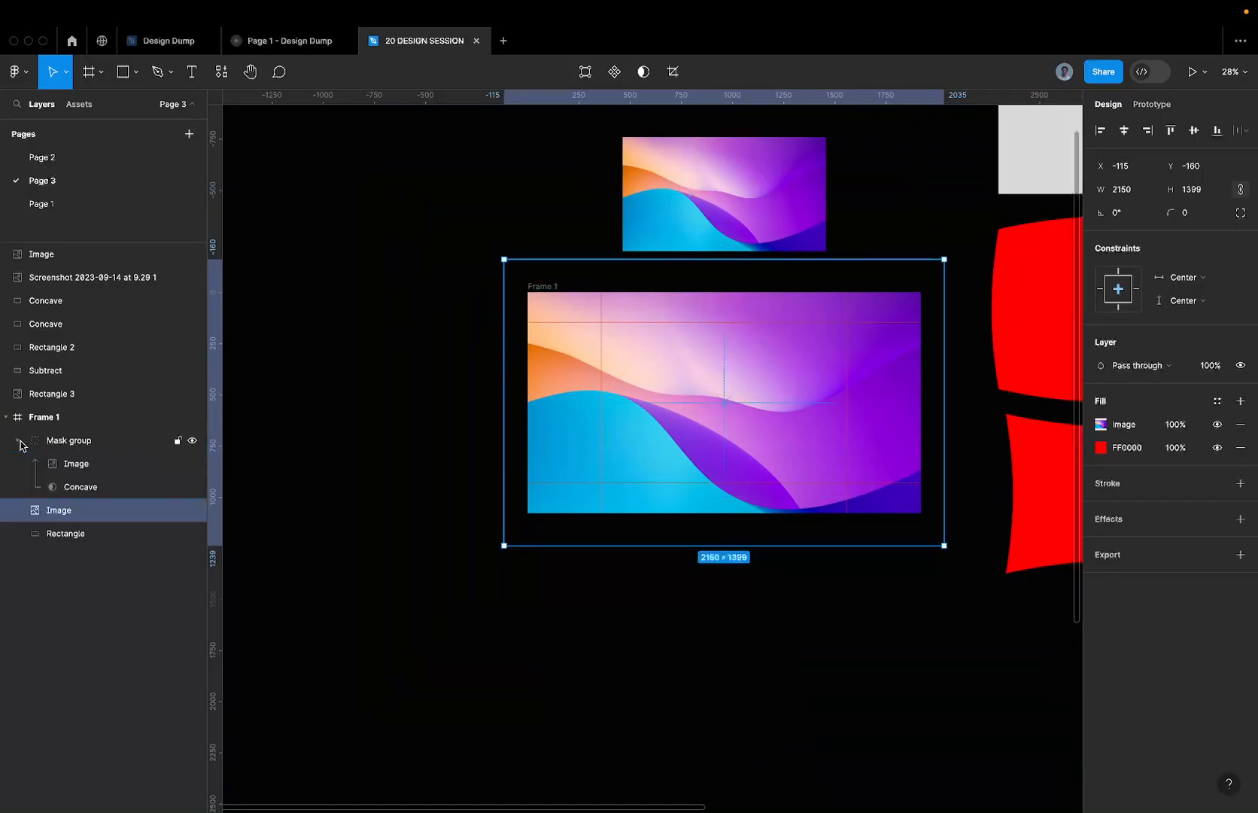
pyautogui.click(84, 462)
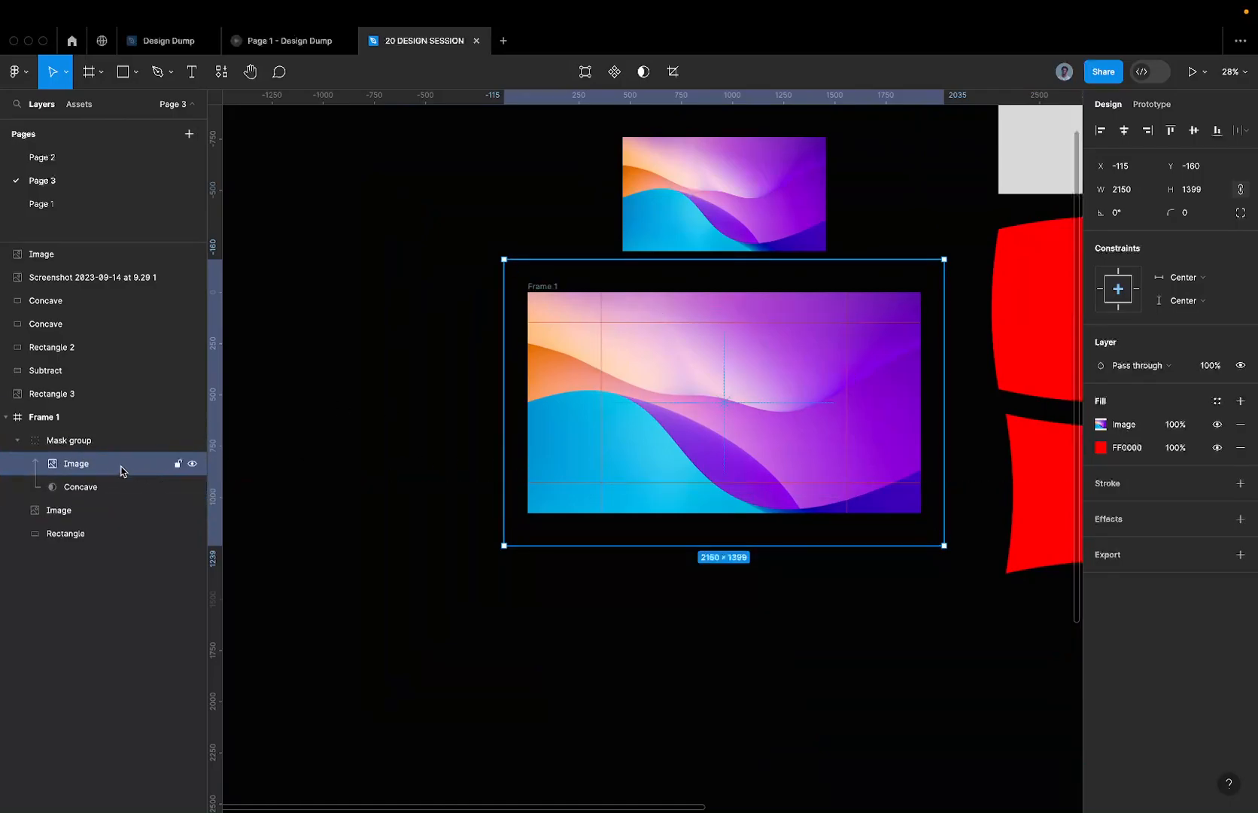
# - Mask the full-size Image layer in Frame 1 with the red Rectangle beneath it
pyautogui.click(17, 440)
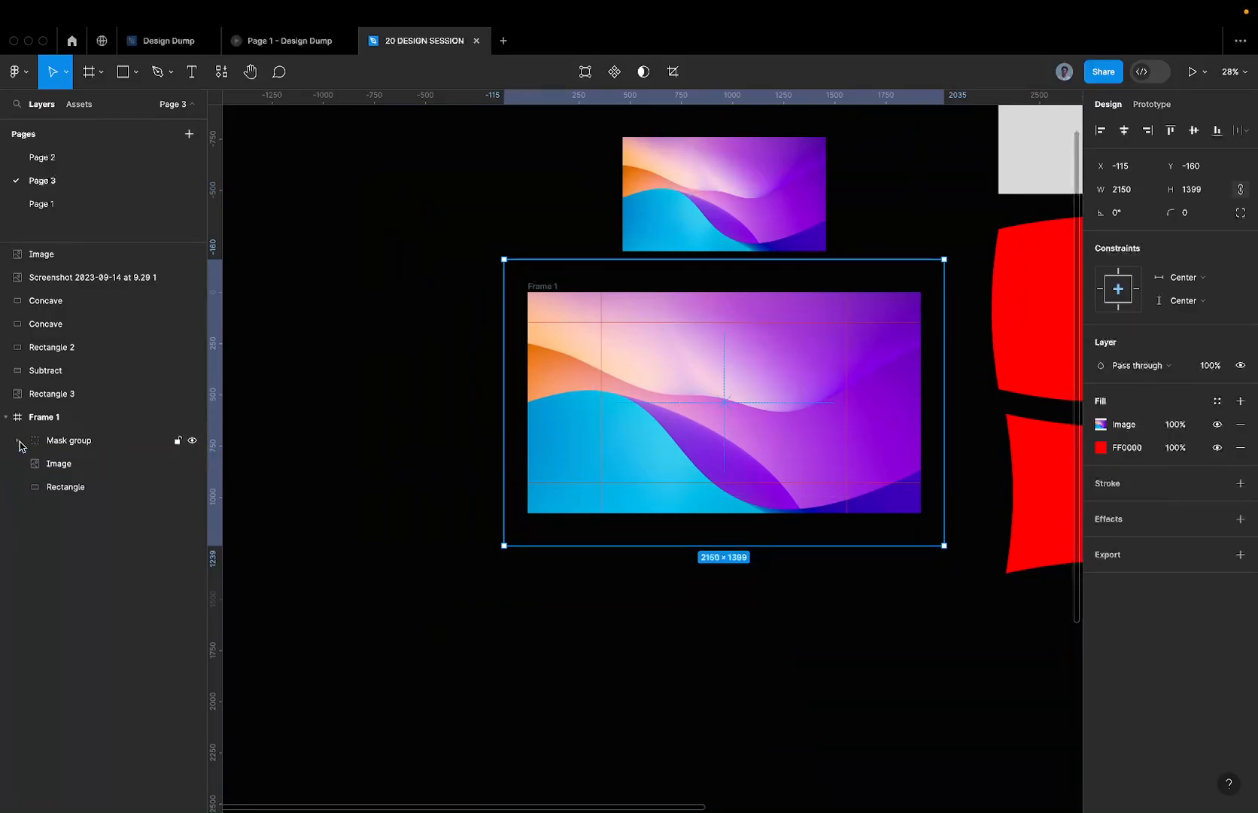
pyautogui.click(94, 463)
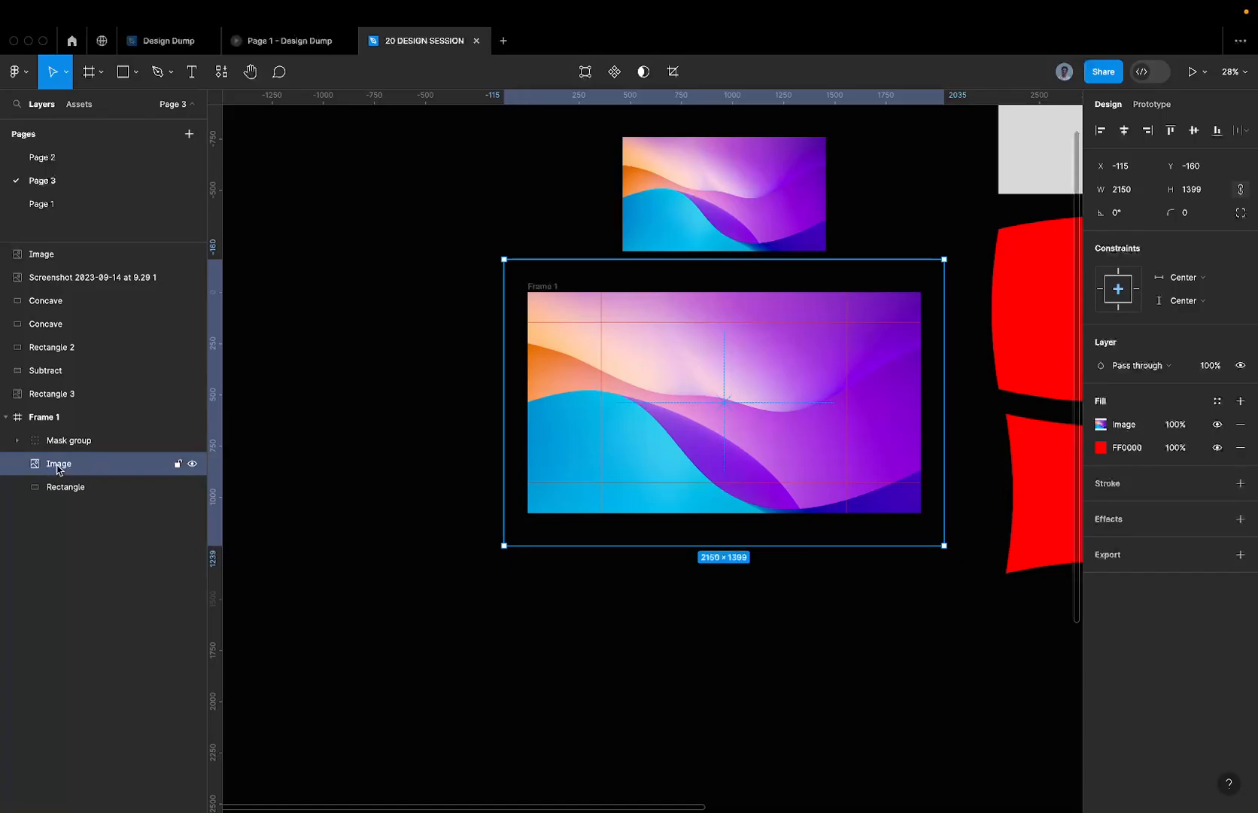
pyautogui.keyDown('shift'); pyautogui.click(78, 488); pyautogui.keyUp('shift')
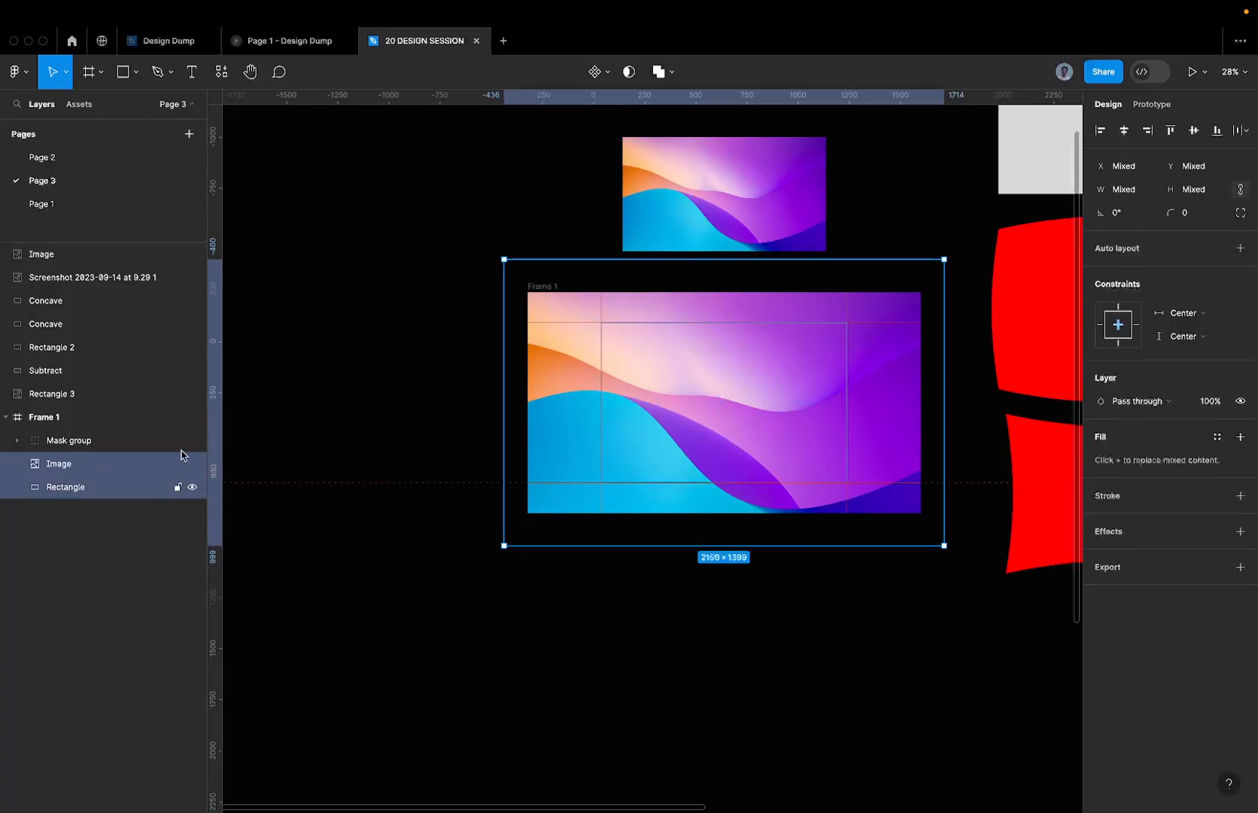
pyautogui.rightClick(731, 382)
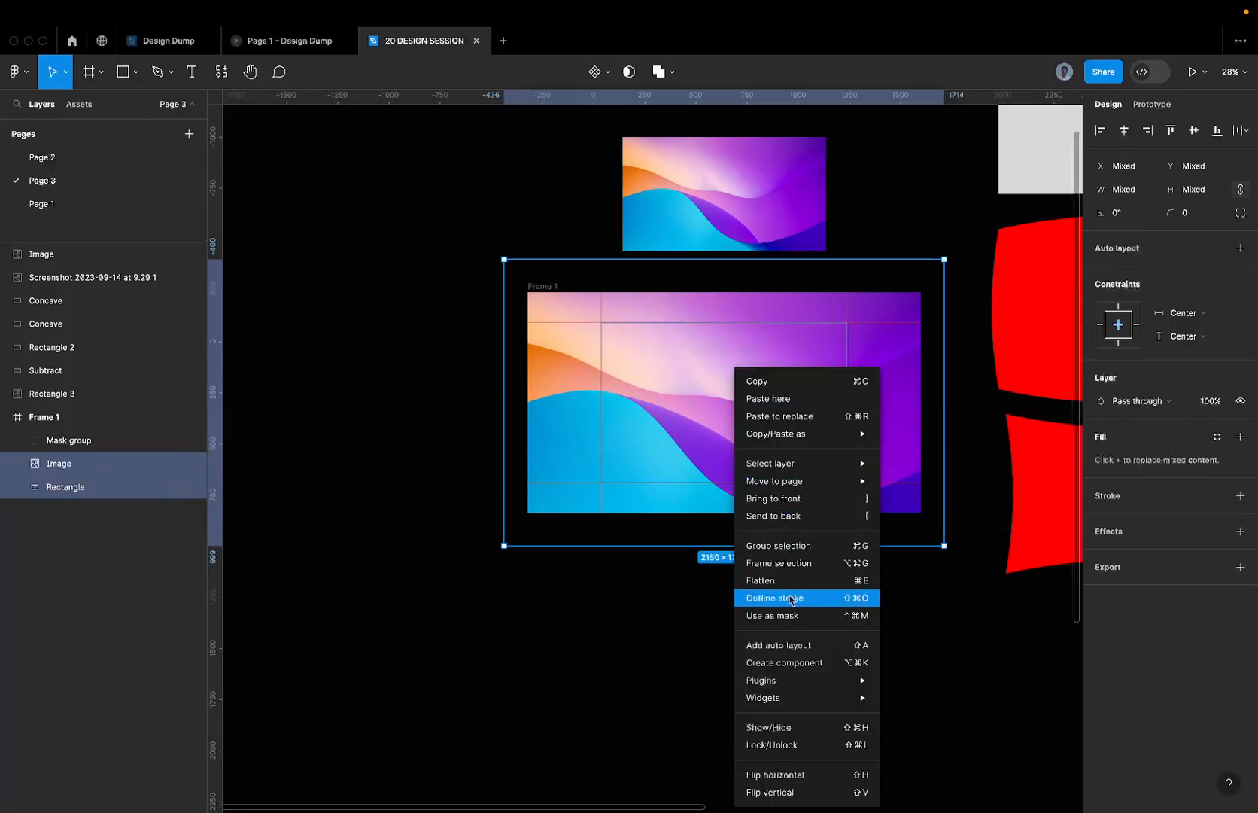
pyautogui.click(760, 615)
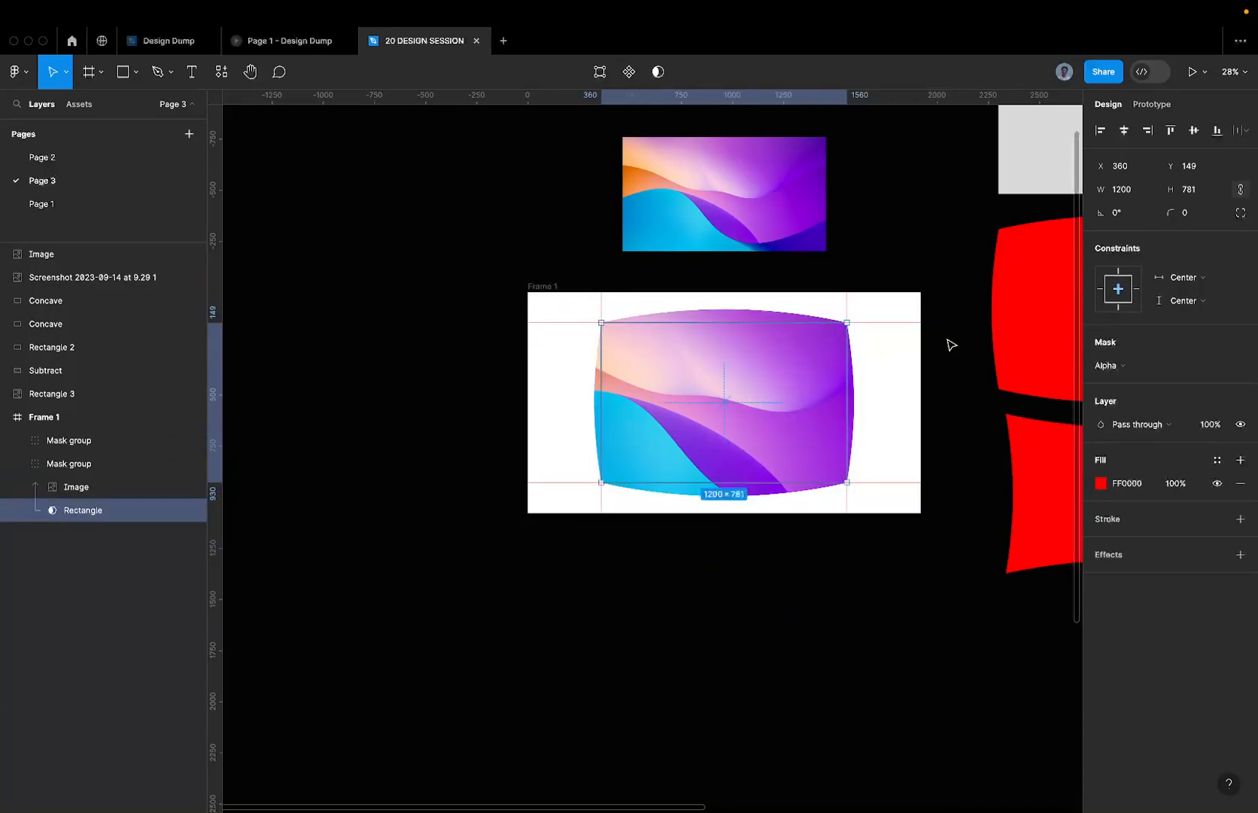
pyautogui.scroll(5, 873, 338)
pyautogui.click(856, 337)
pyautogui.scroll(-3, 843, 331)
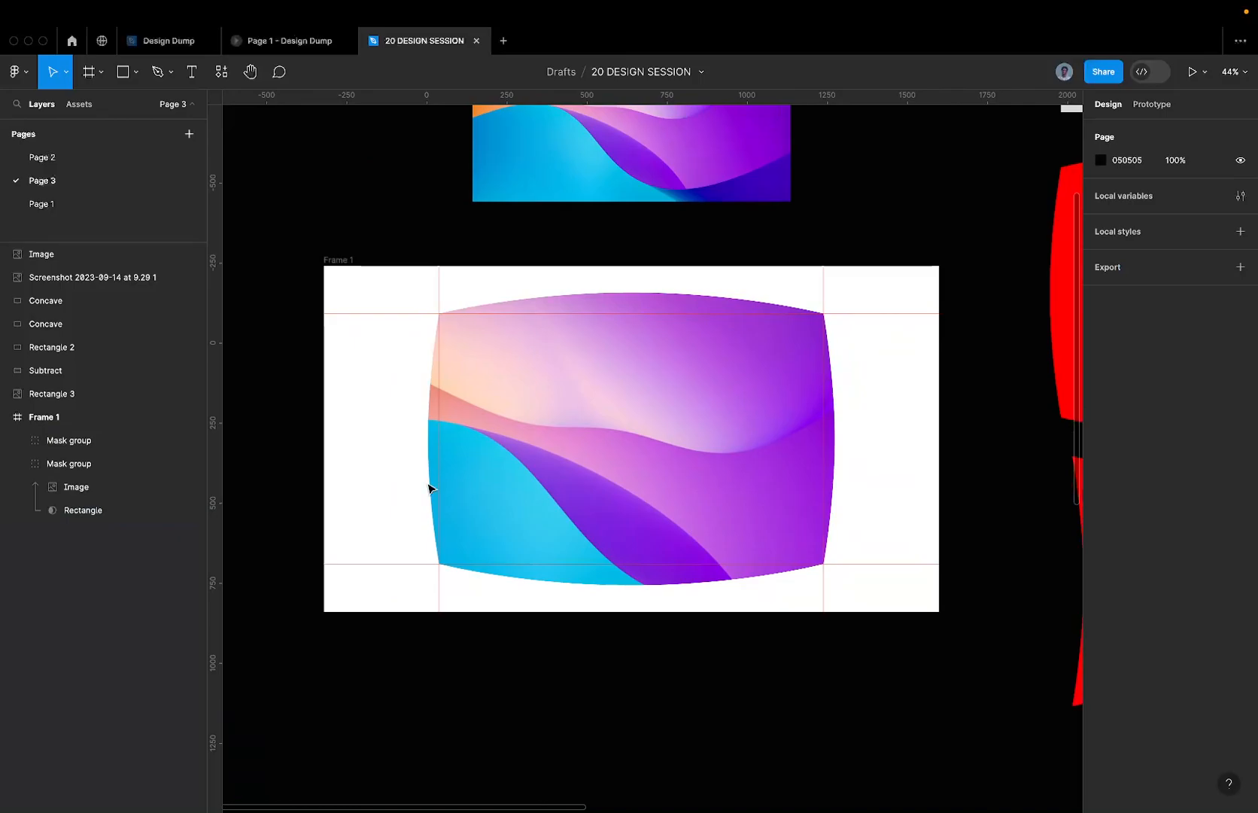
# - Try moving the bulging mask group within Frame 1, and undo the moves
pyautogui.moveTo(511, 436); pyautogui.dragTo(545, 427)
pyautogui.press('super+z')
pyautogui.click(502, 423)
pyautogui.press('super+z')
pyautogui.press('super+z')
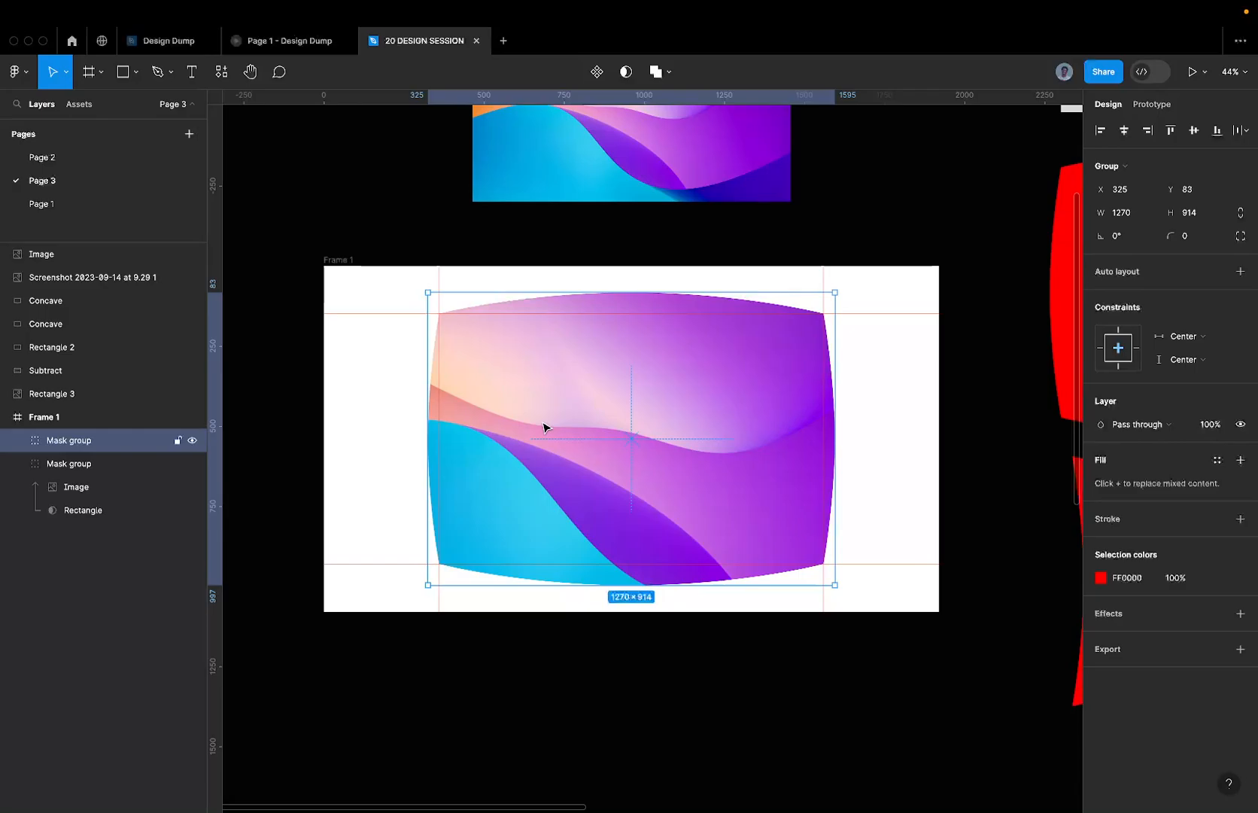
# - Check the Page 1 prototype preview for reference, and duplicate Frame 1 directly below itself in 20 DESIGN SESSION
pyautogui.click(301, 41)
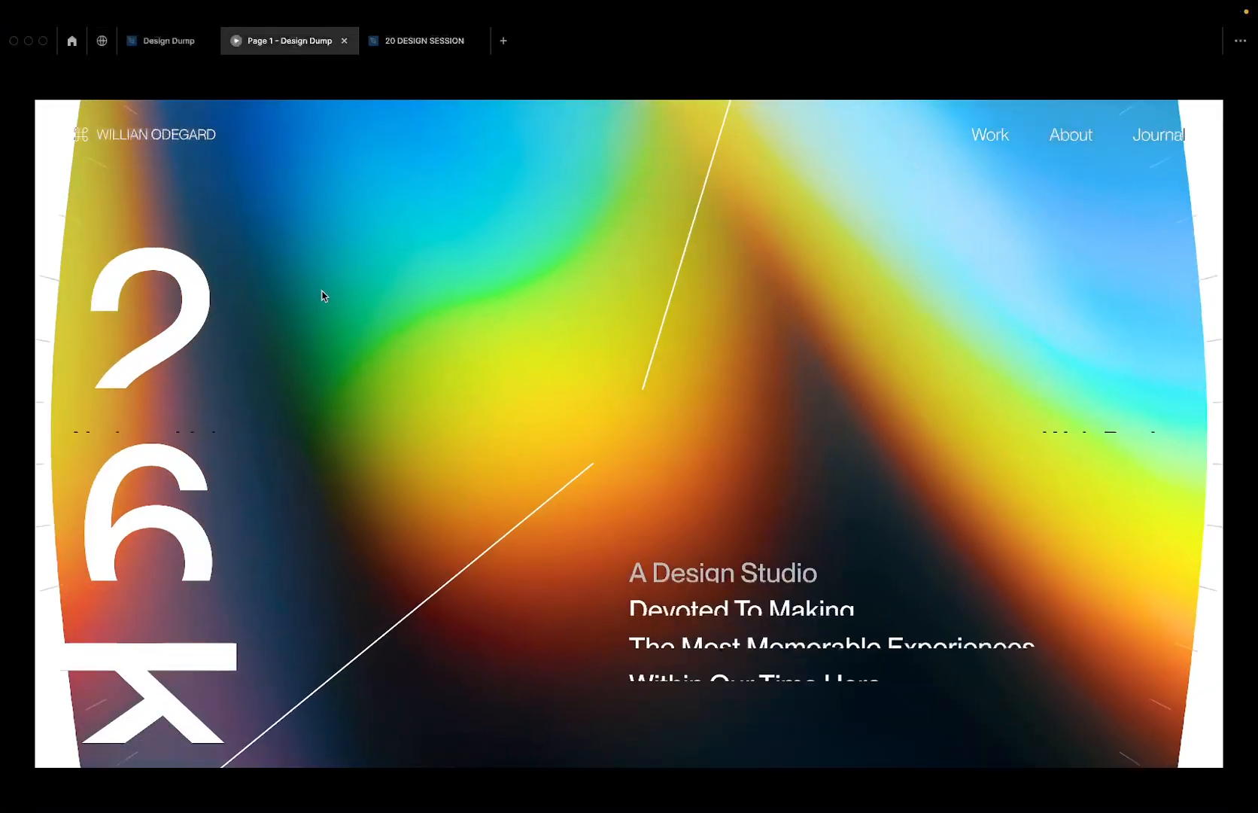
pyautogui.click(416, 40)
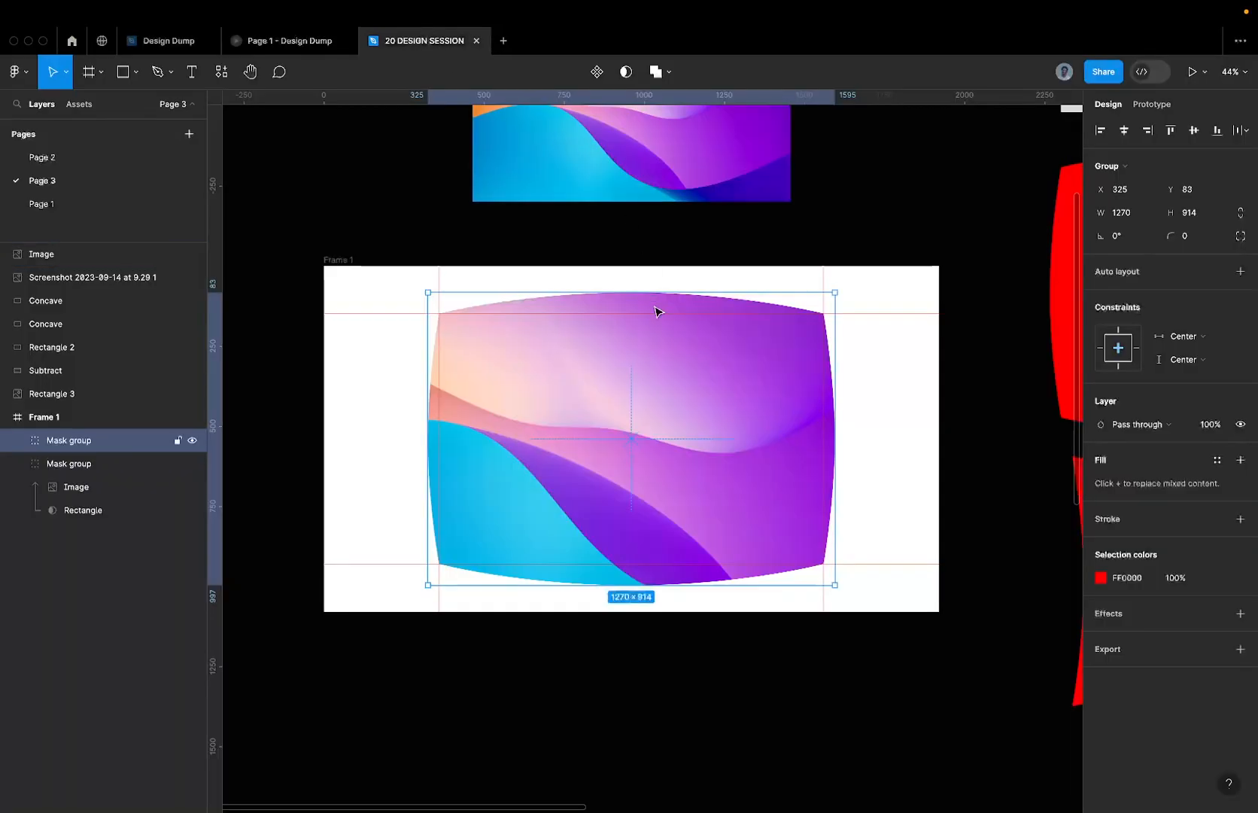
pyautogui.scroll(-3, 659, 312)
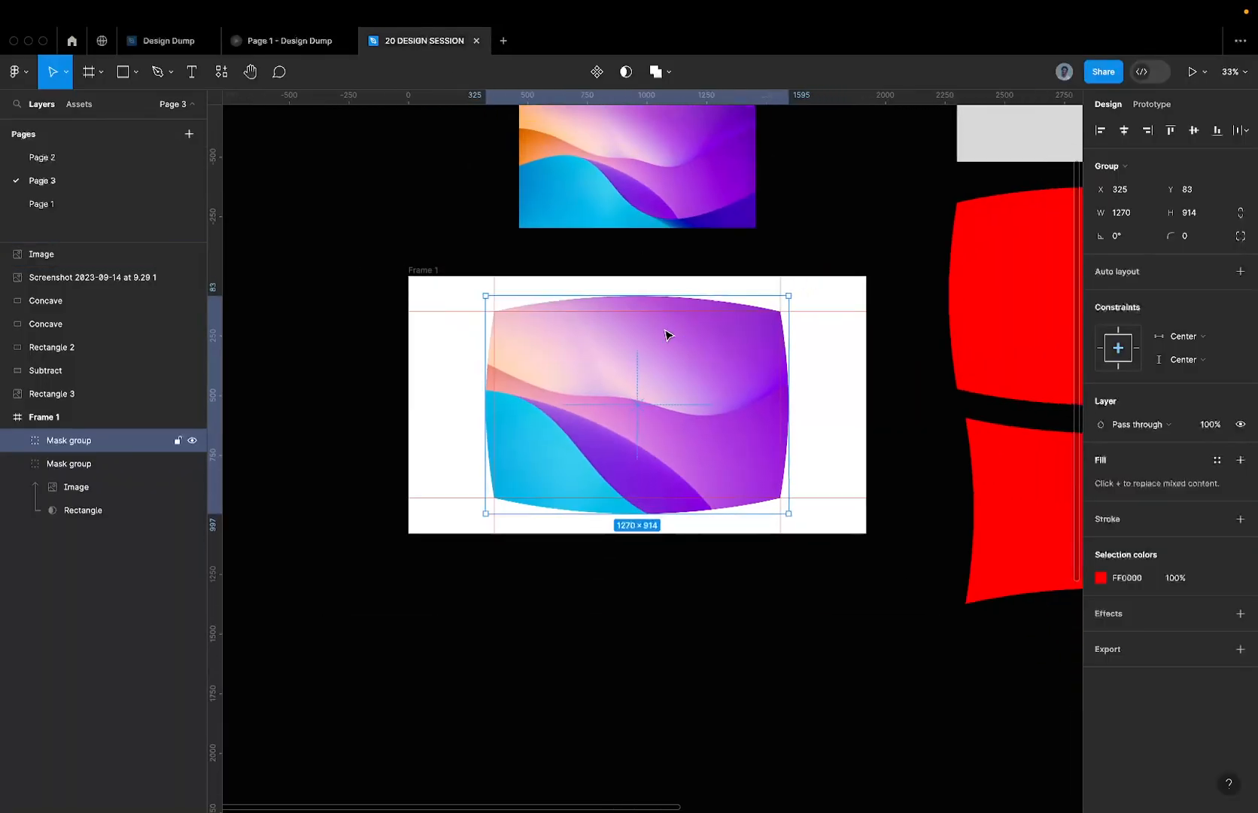
pyautogui.scroll(-1, 645, 329)
pyautogui.hscroll(1, 645, 329)
pyautogui.click(383, 242)
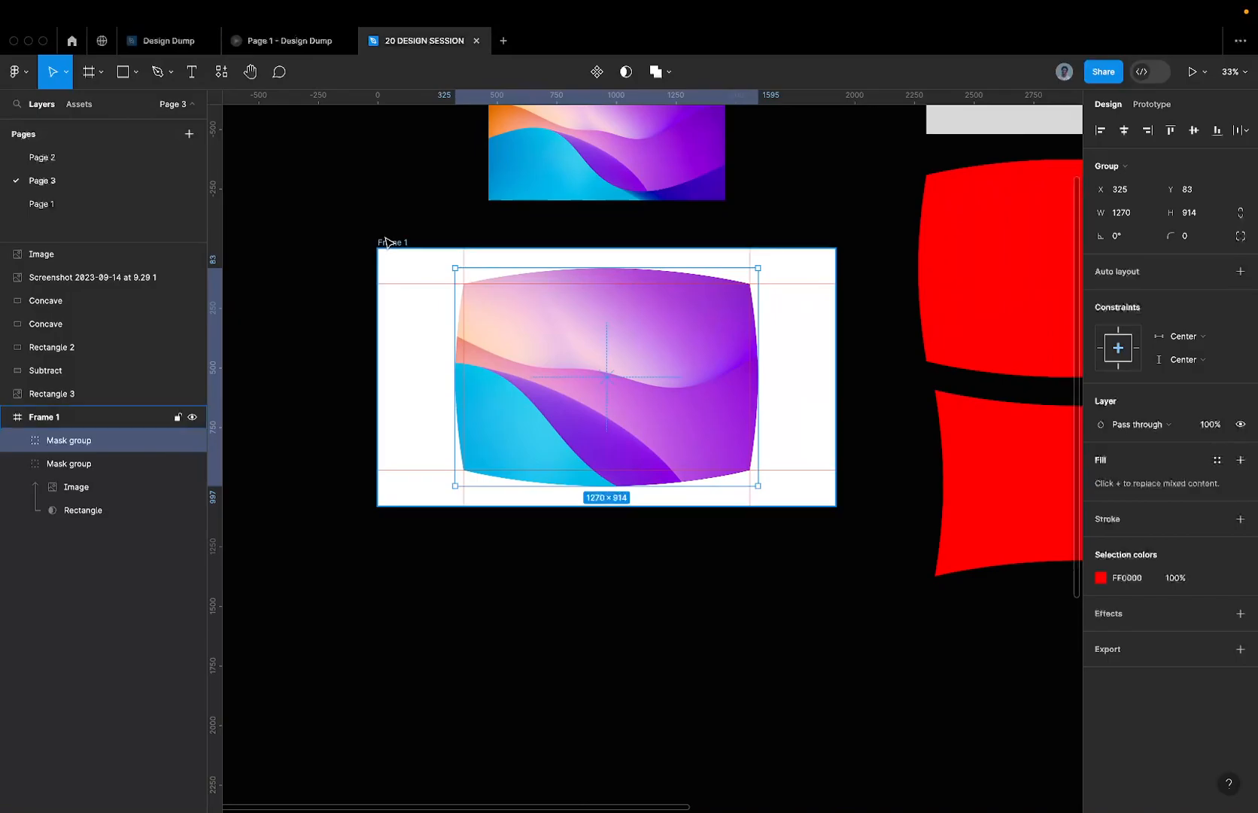
pyautogui.scroll(-2, 386, 242)
pyautogui.moveTo(386, 243); pyautogui.dragTo(360, 495)
# - Copy the inward-curving red Subtract shape into Frame 2, centred over the masked images
pyautogui.click(892, 396)
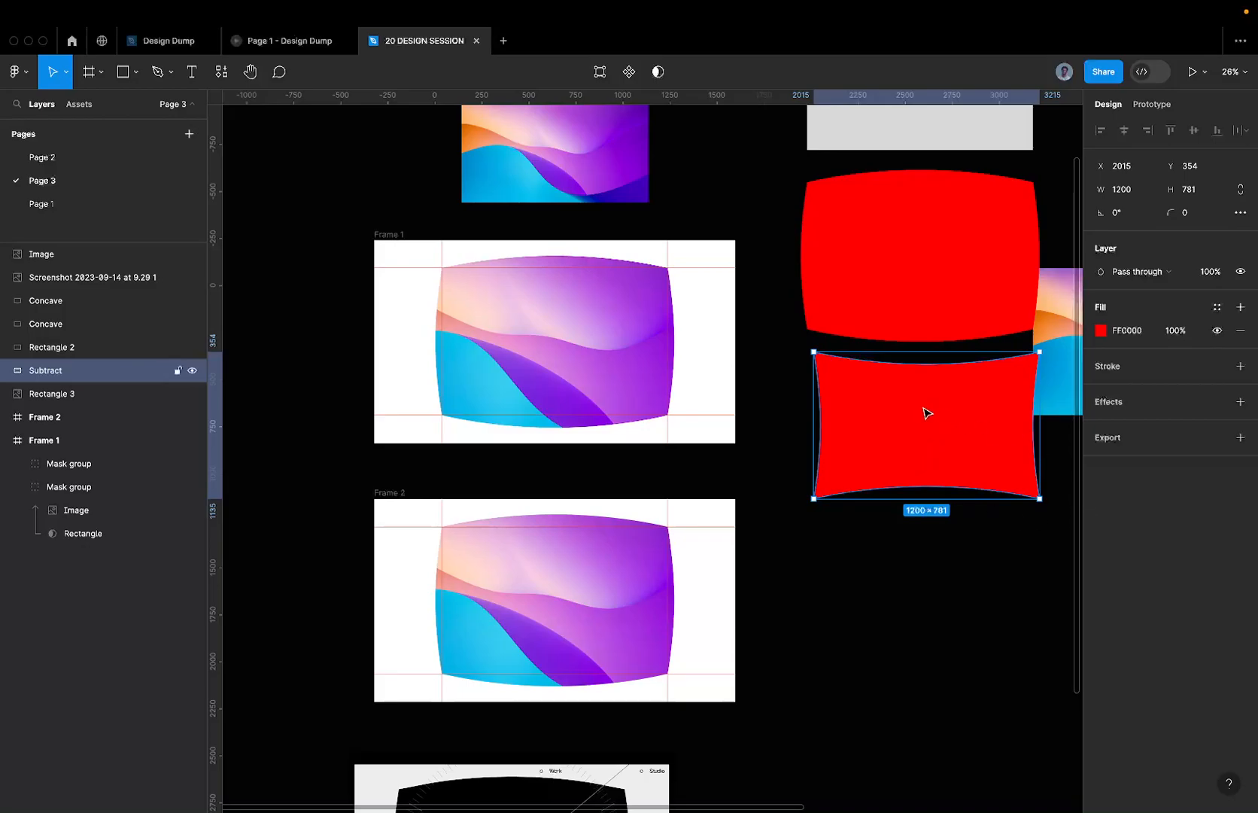
pyautogui.click(626, 329)
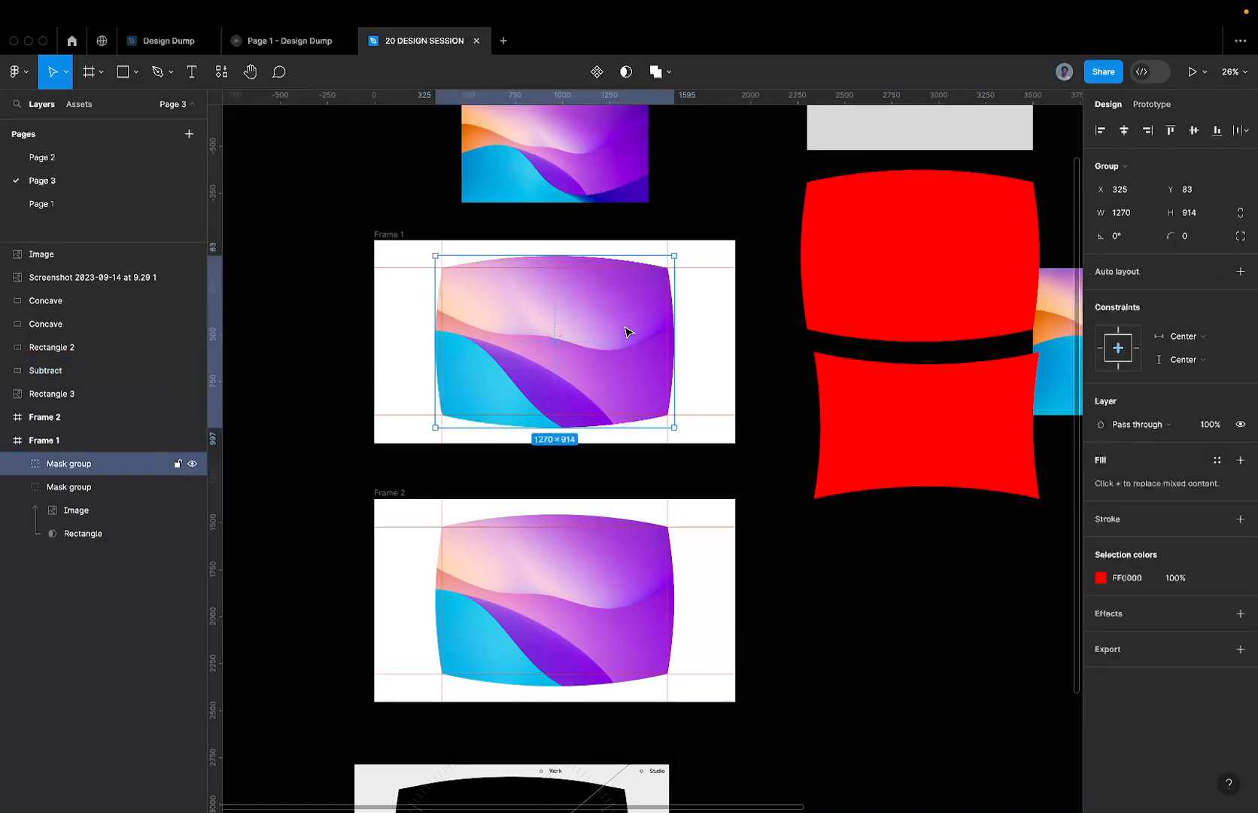
pyautogui.click(826, 403)
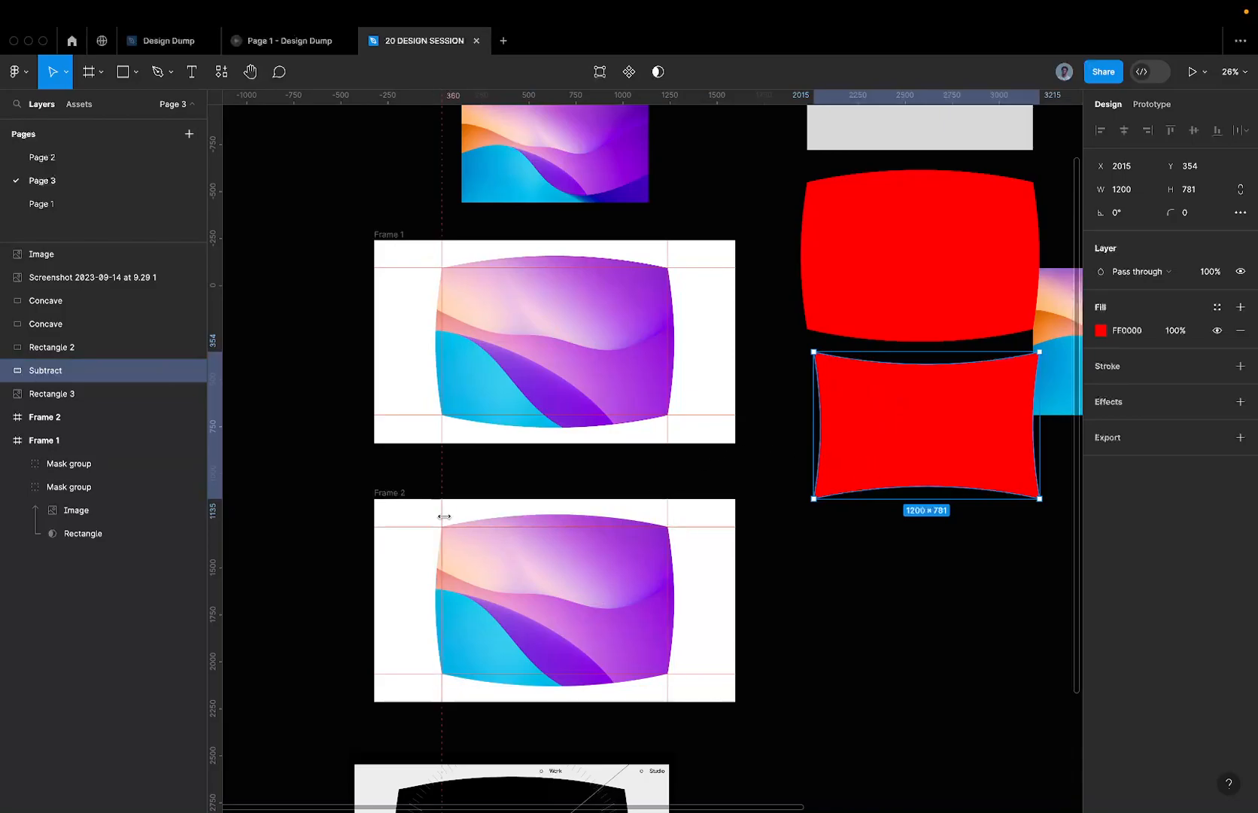
pyautogui.click(386, 499)
pyautogui.hotkey('ctrl', 'v')
pyautogui.scroll(-4, 386, 499)
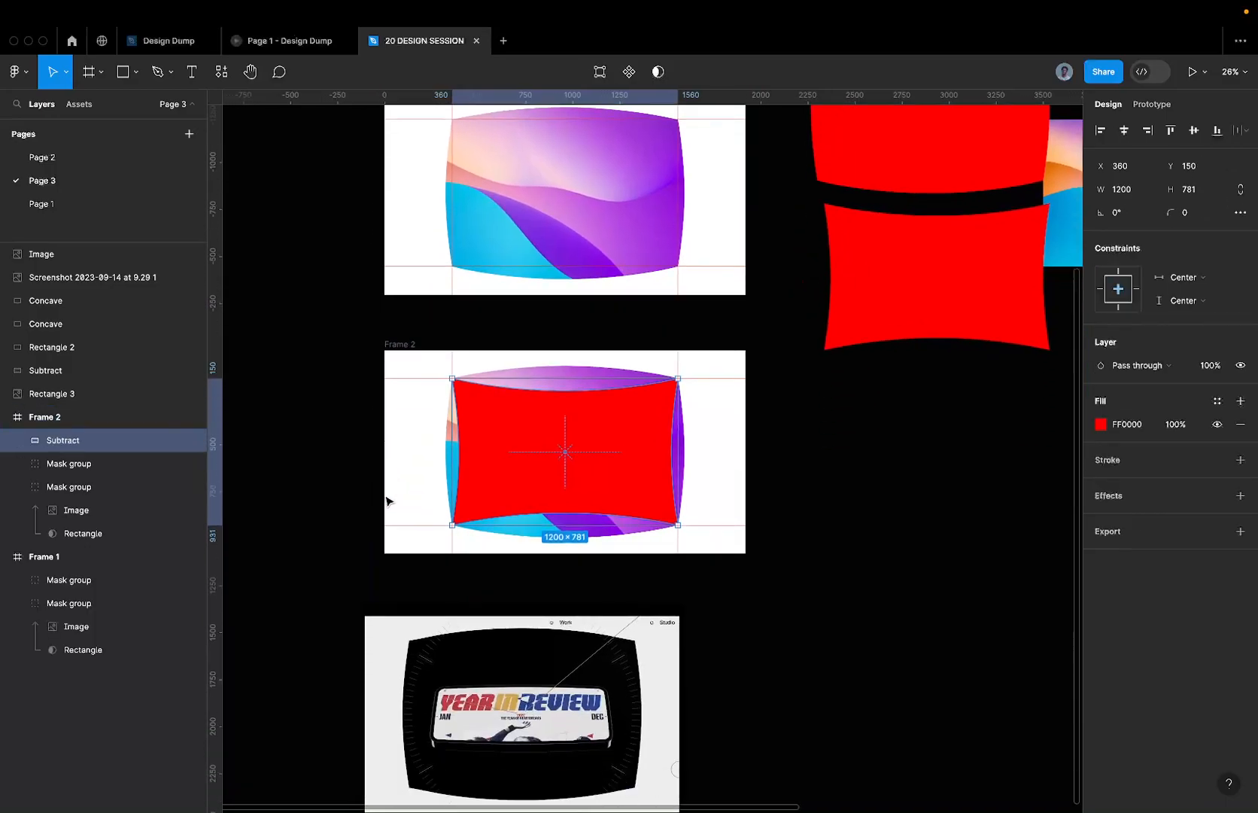
# - Expand the upper mask group in Frame 2 and delete its Concave mask shape
pyautogui.click(69, 464)
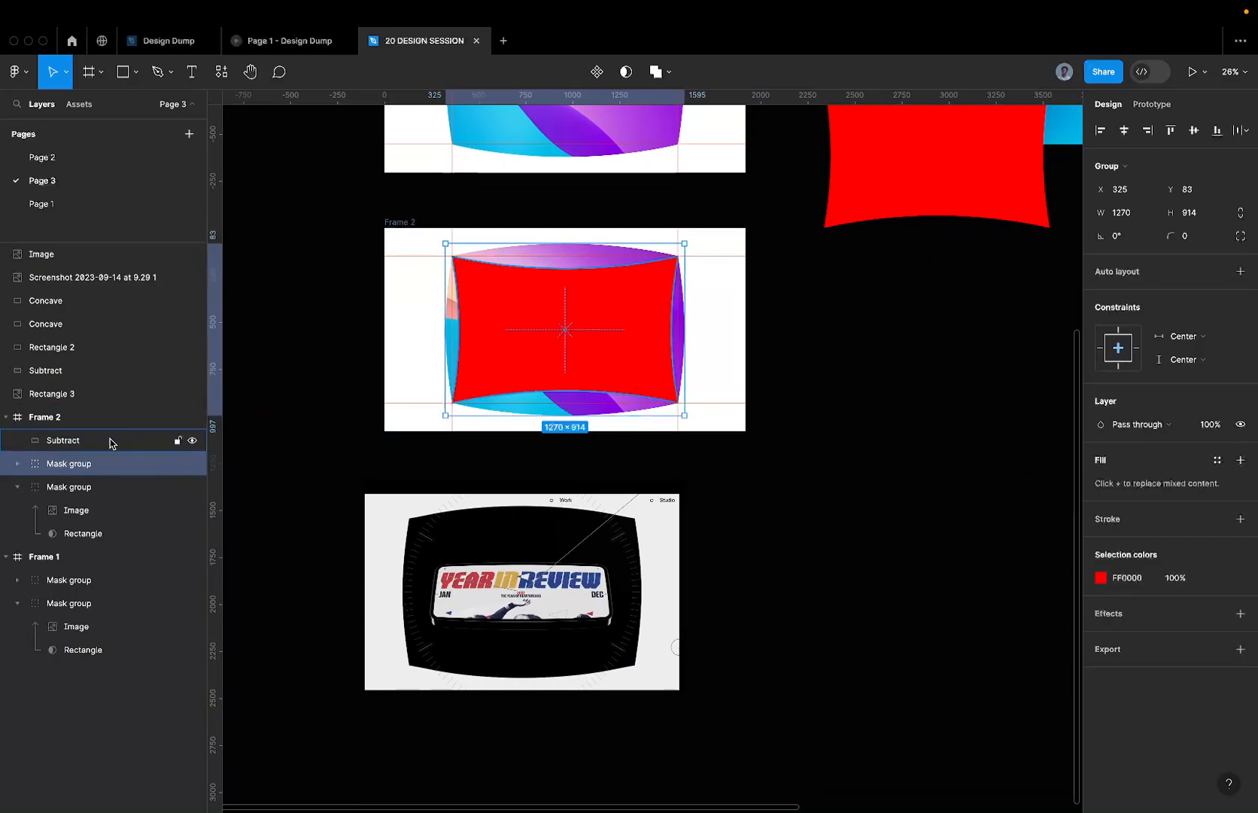
pyautogui.click(19, 464)
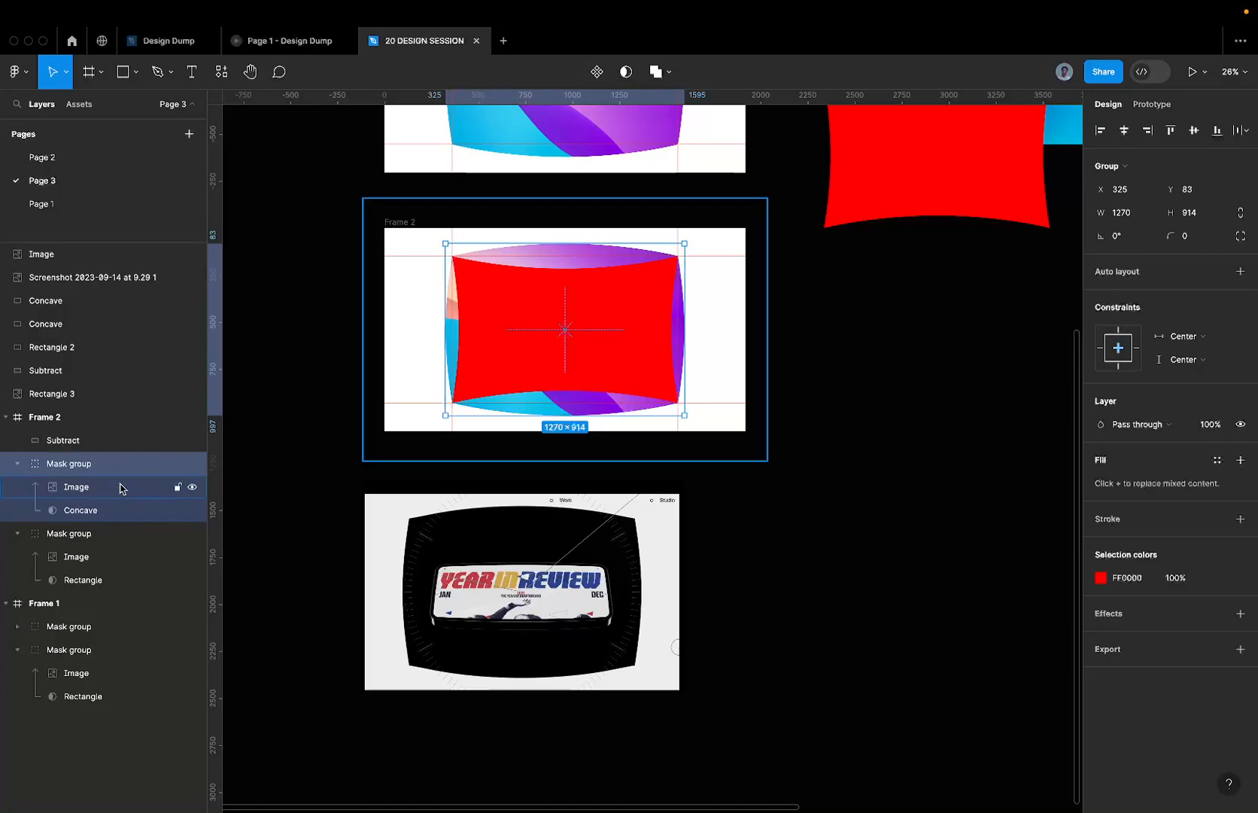
pyautogui.click(102, 513)
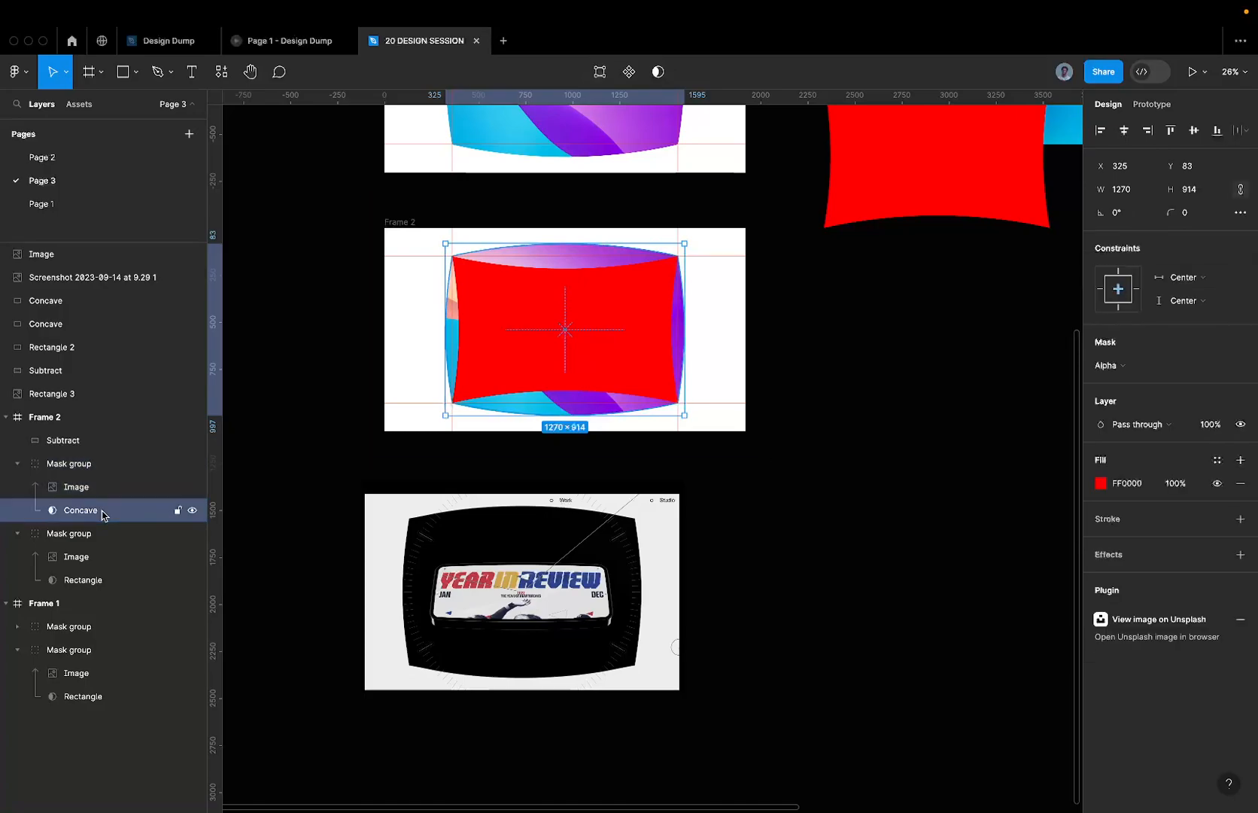
pyautogui.click(84, 489)
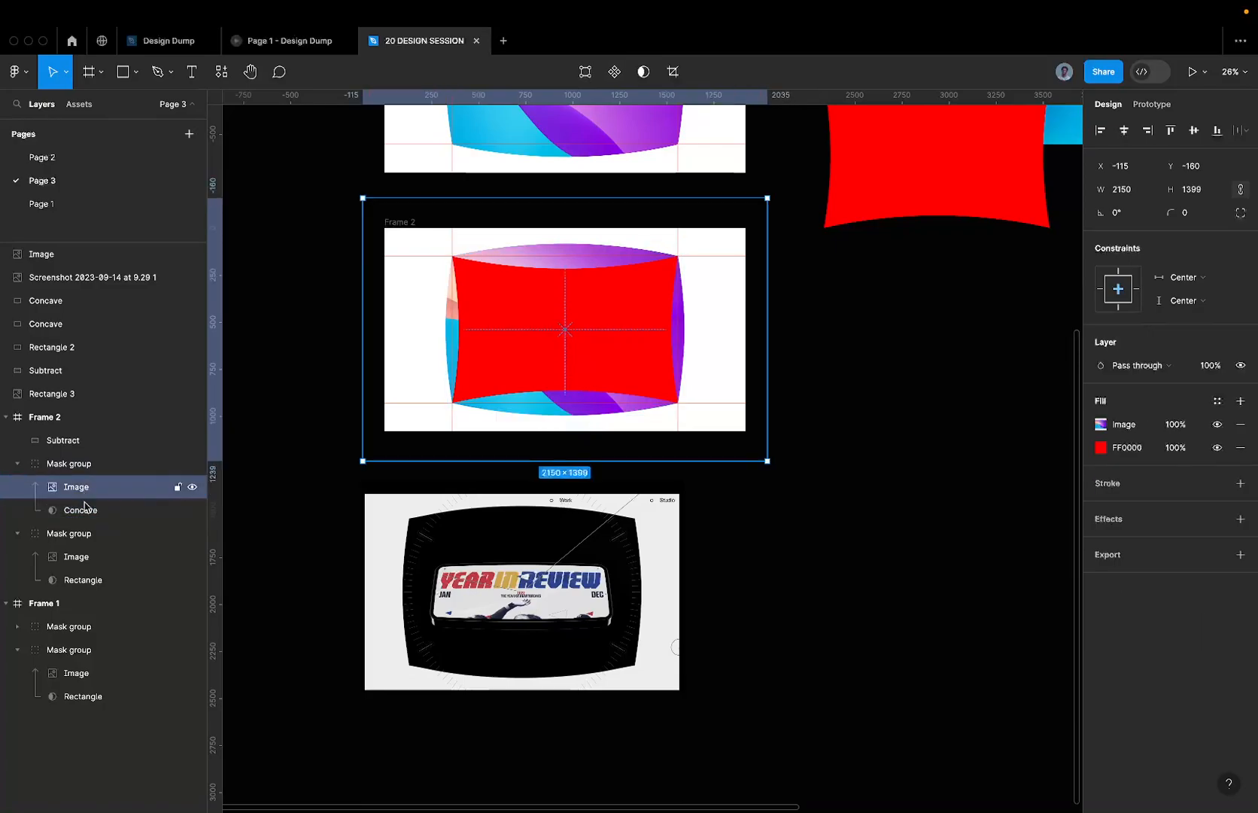
pyautogui.click(86, 529)
pyautogui.click(86, 519)
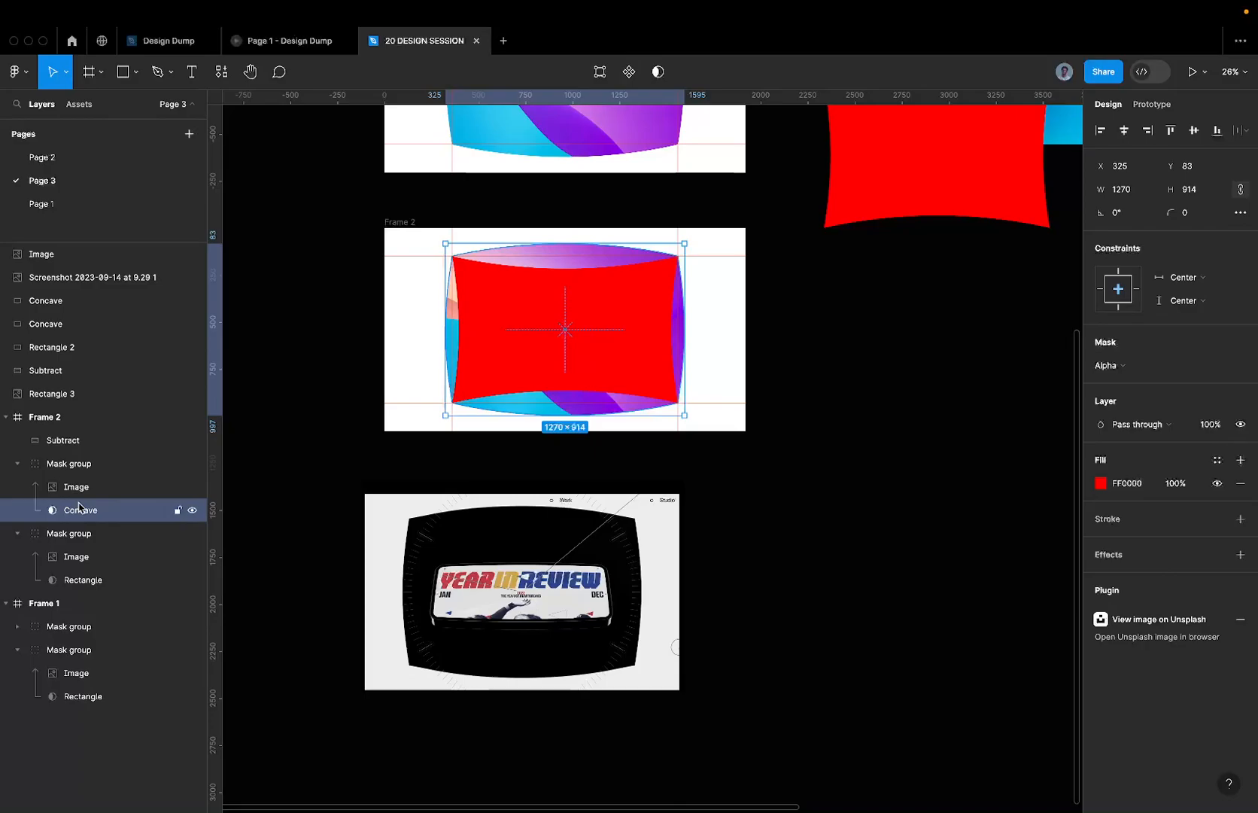
pyautogui.press('Delete')
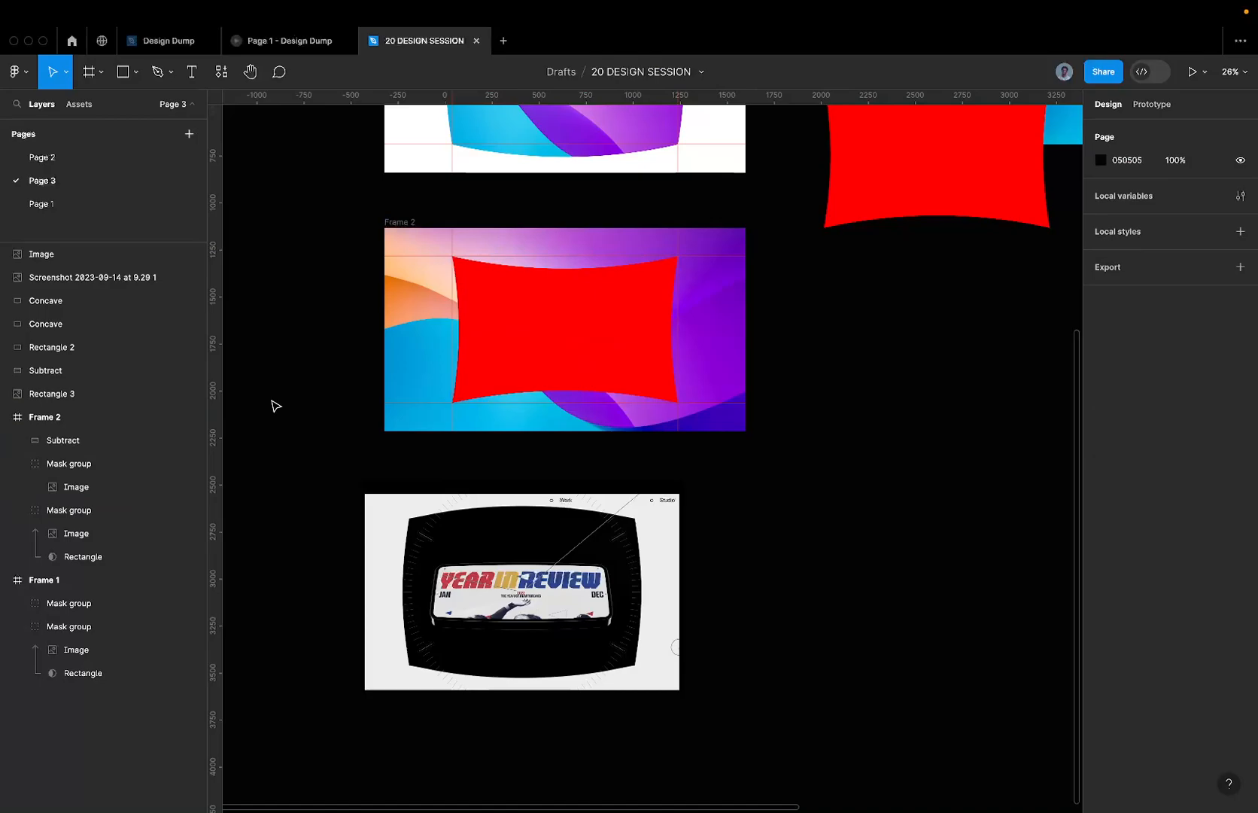
# - Move the Subtract layer below the upper mask group in Frame 2 and ungroup that mask group
pyautogui.click(73, 450)
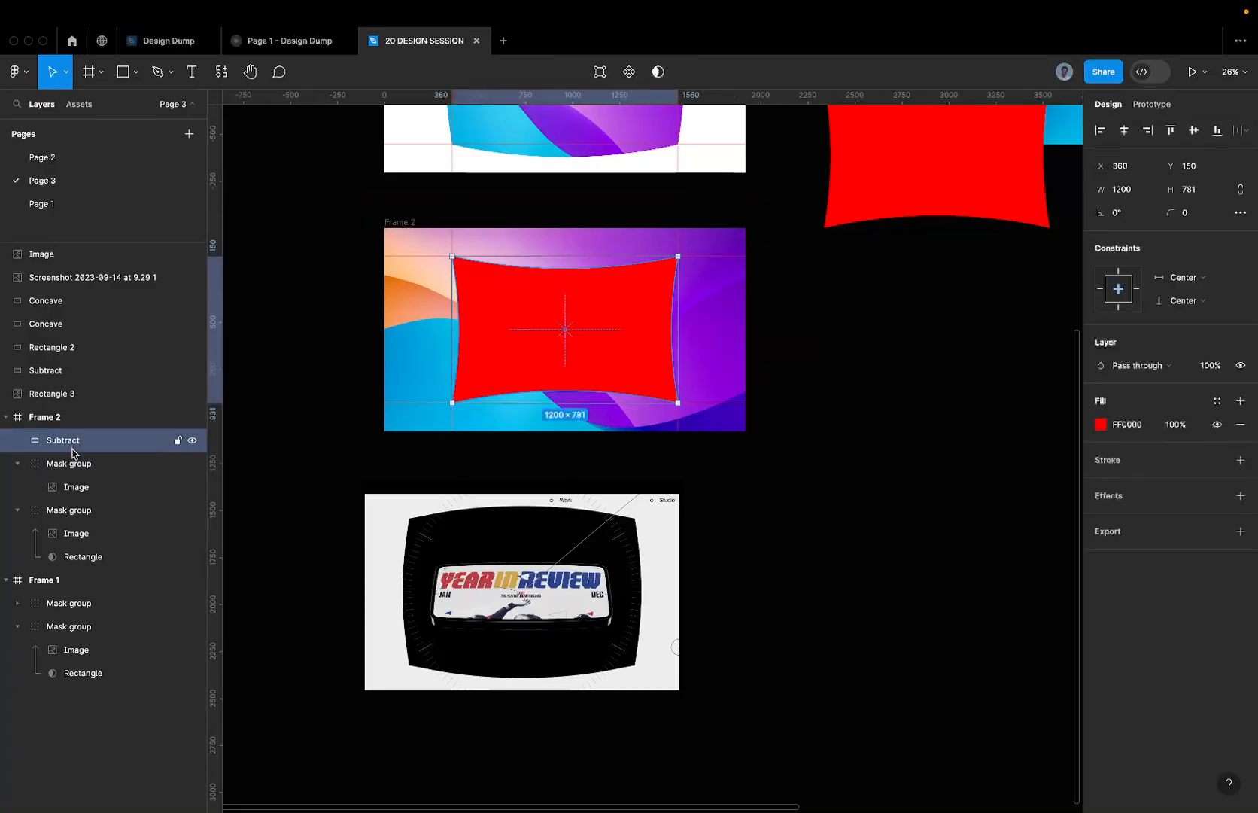
pyautogui.moveTo(73, 451); pyautogui.dragTo(80, 494)
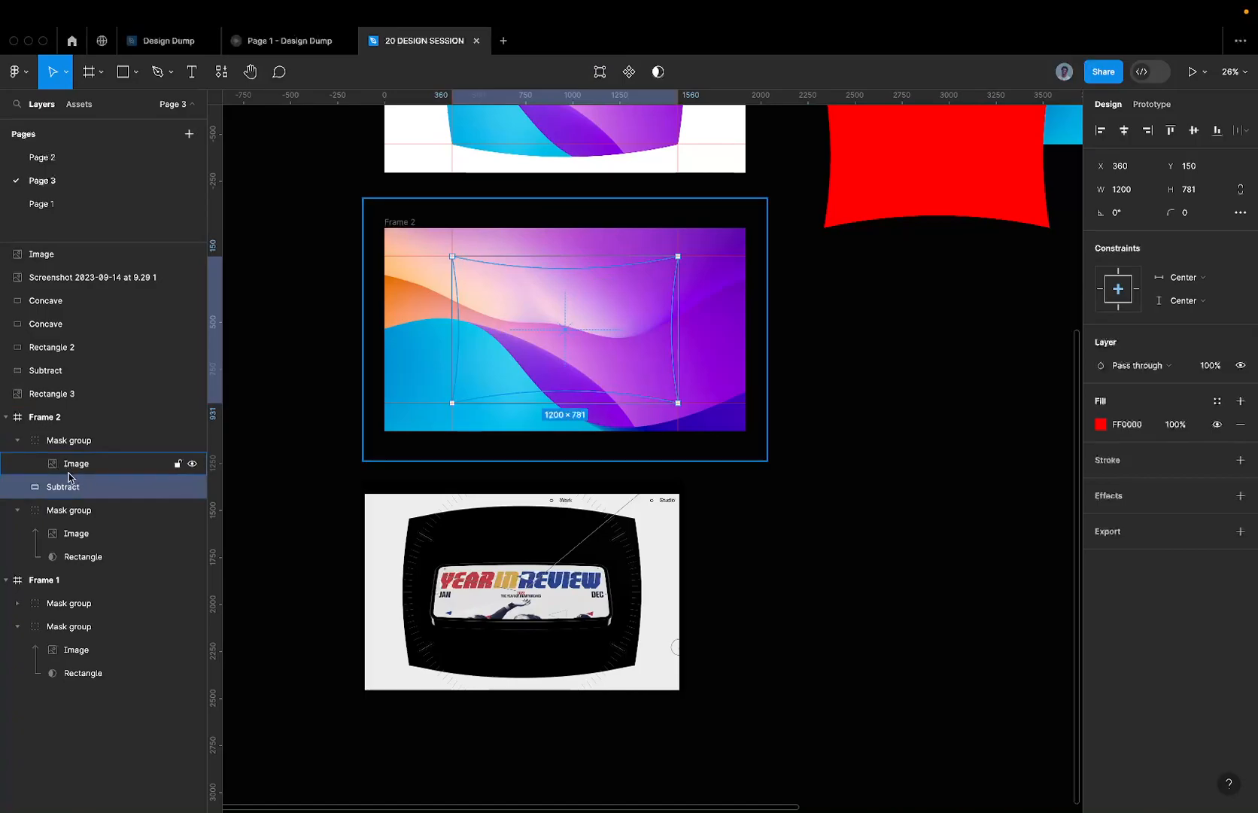
pyautogui.click(45, 447)
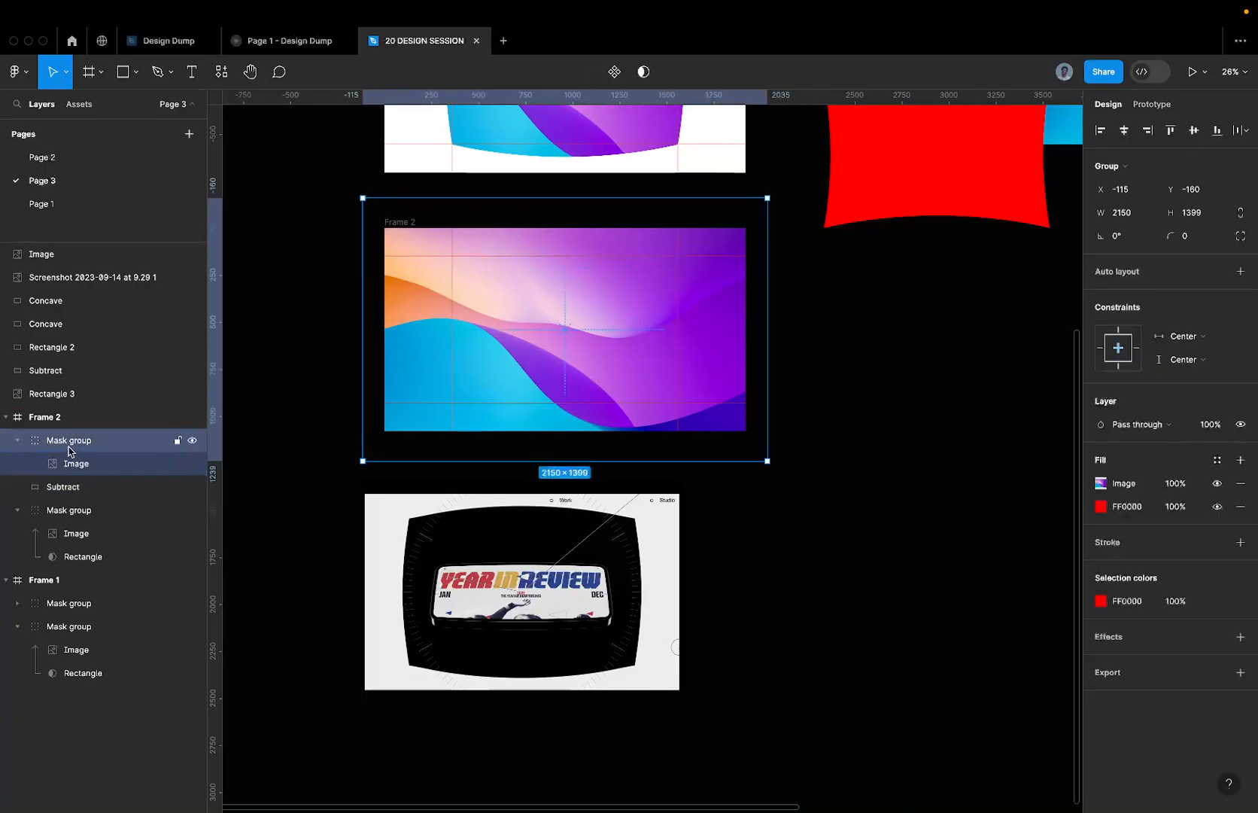
pyautogui.scroll(2, 774, 297)
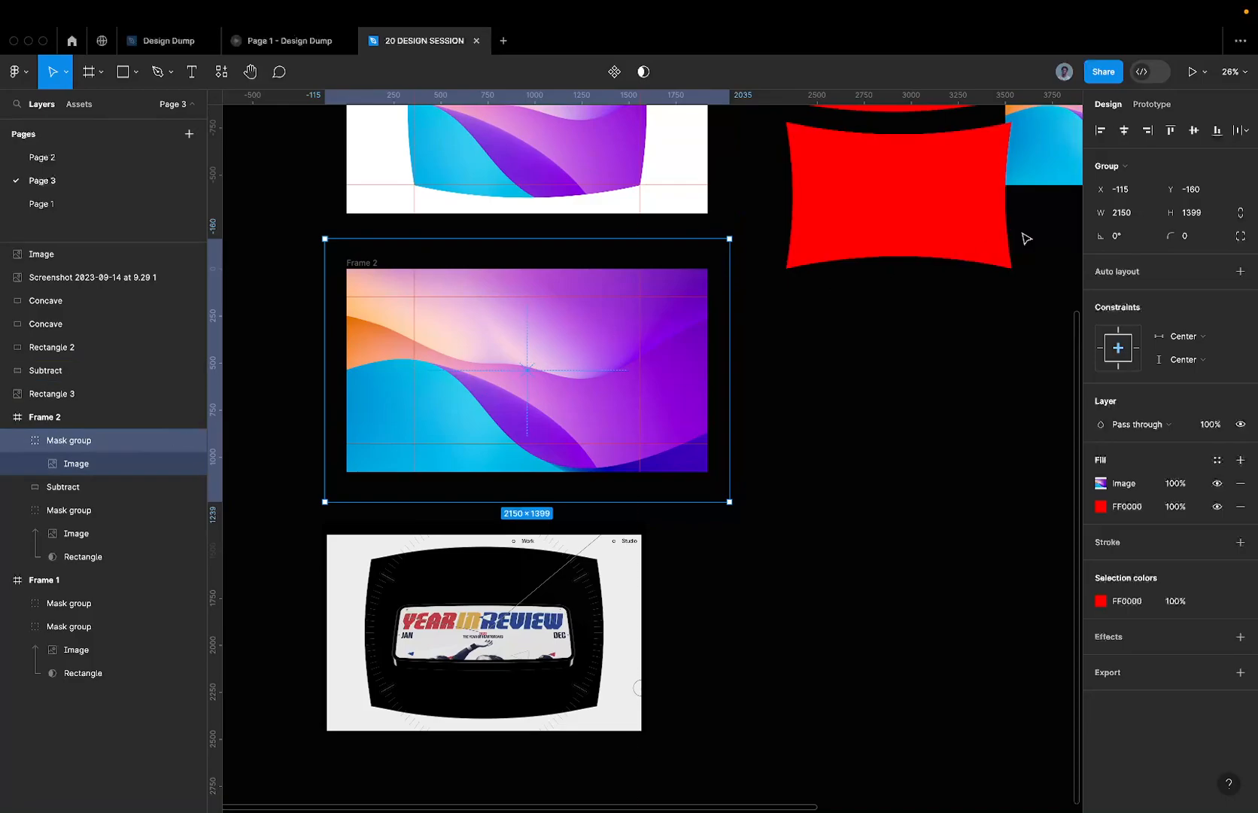
pyautogui.rightClick(72, 430)
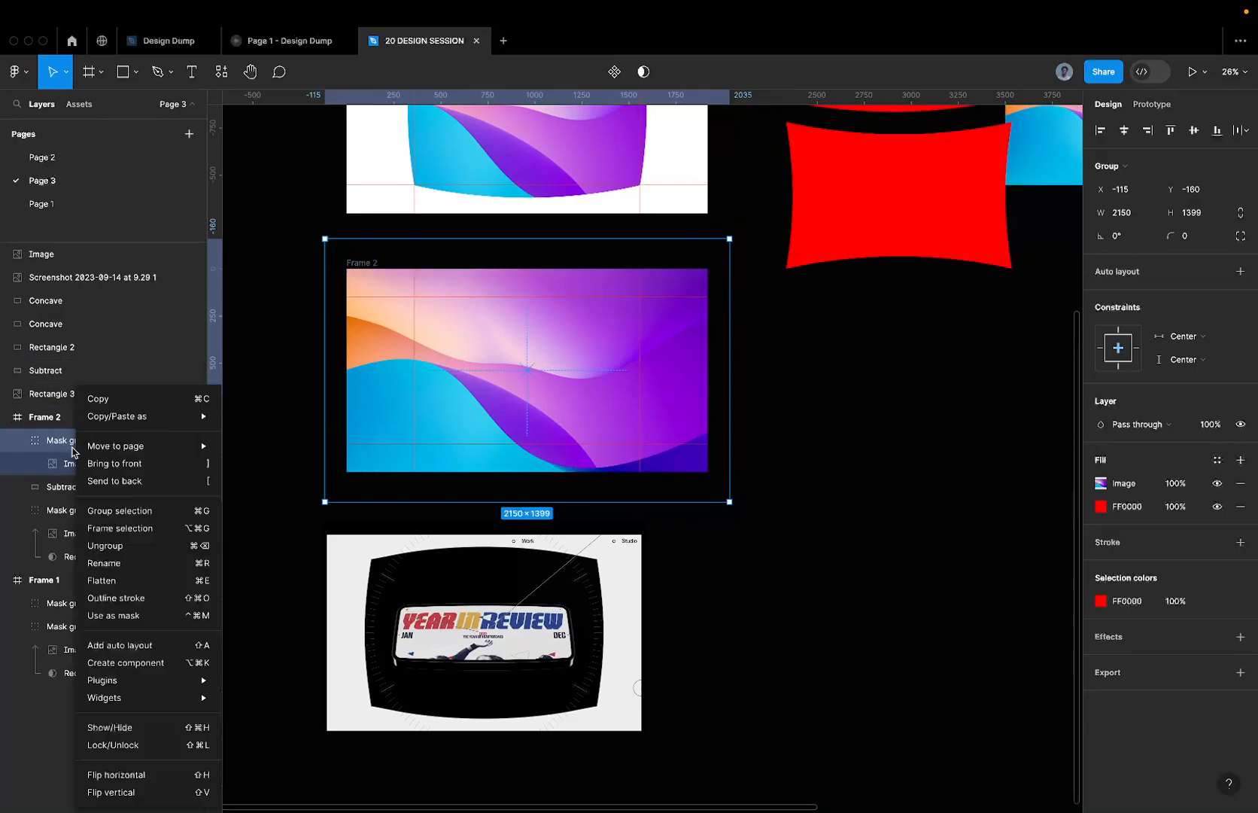
pyautogui.click(107, 554)
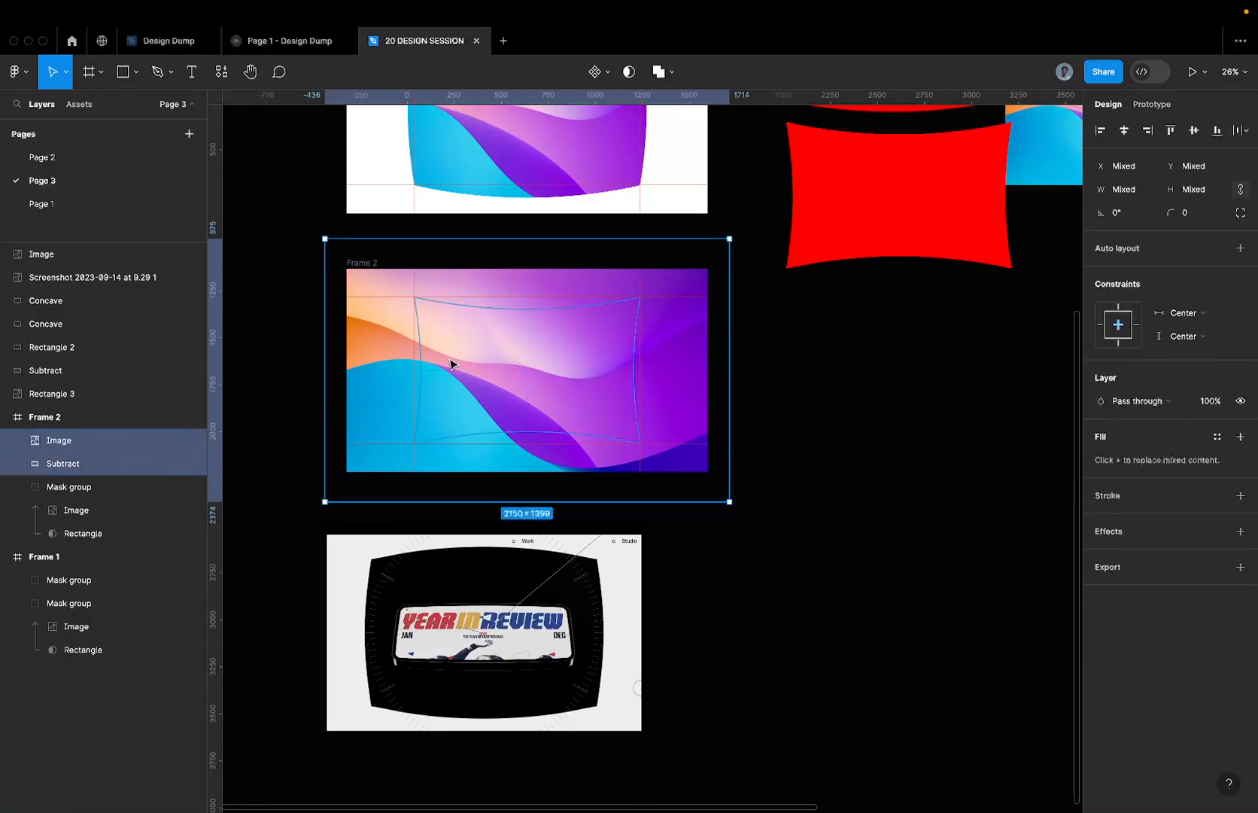
# - Mask the ungrouped Image in Frame 2 with the Subtract shape
pyautogui.rightClick(79, 464)
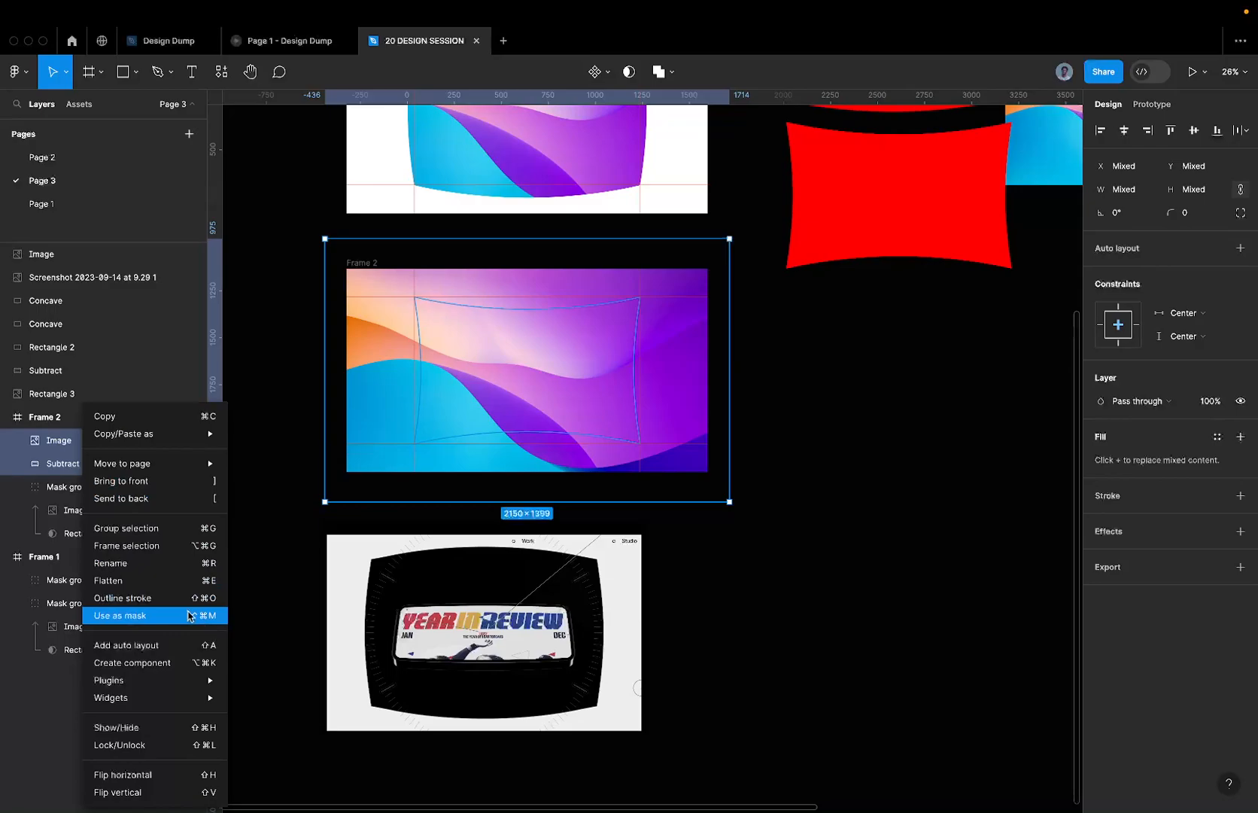
pyautogui.click(152, 615)
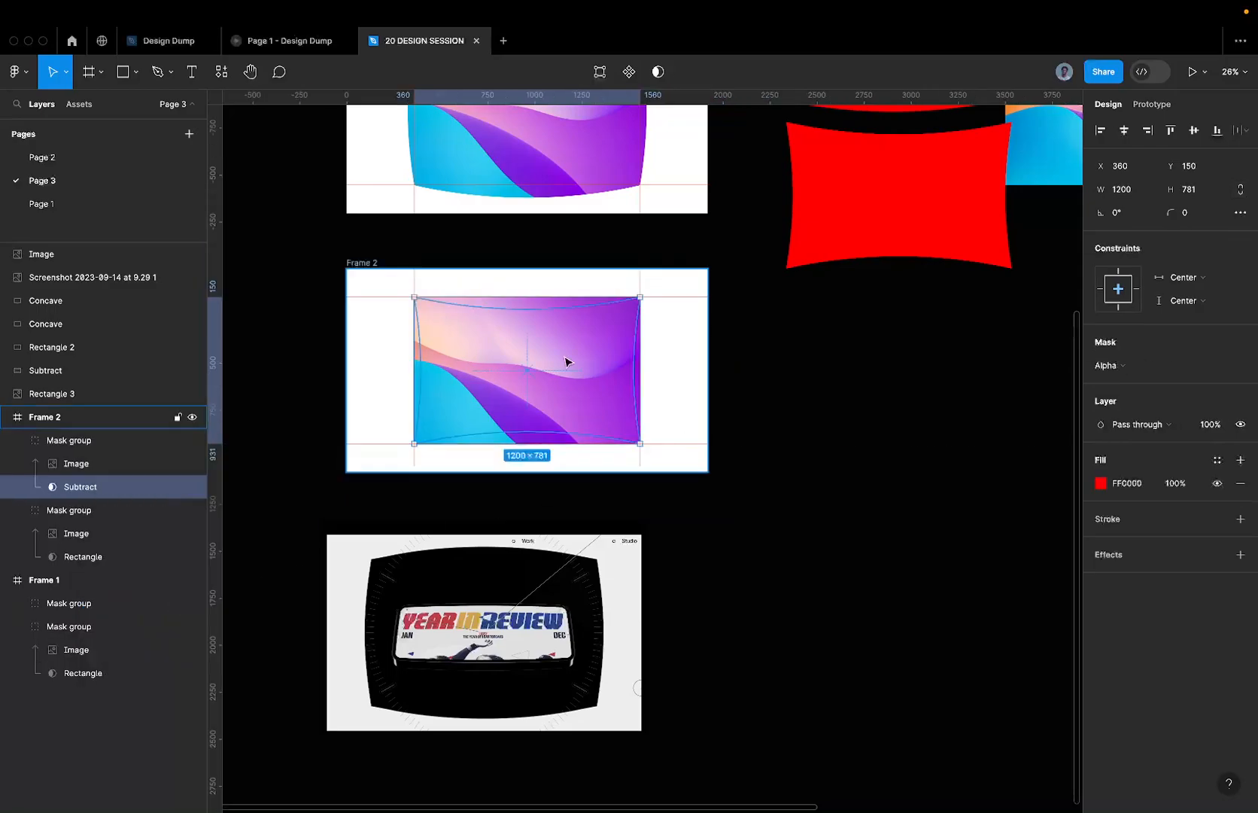
pyautogui.hscroll(-4, 472, 327)
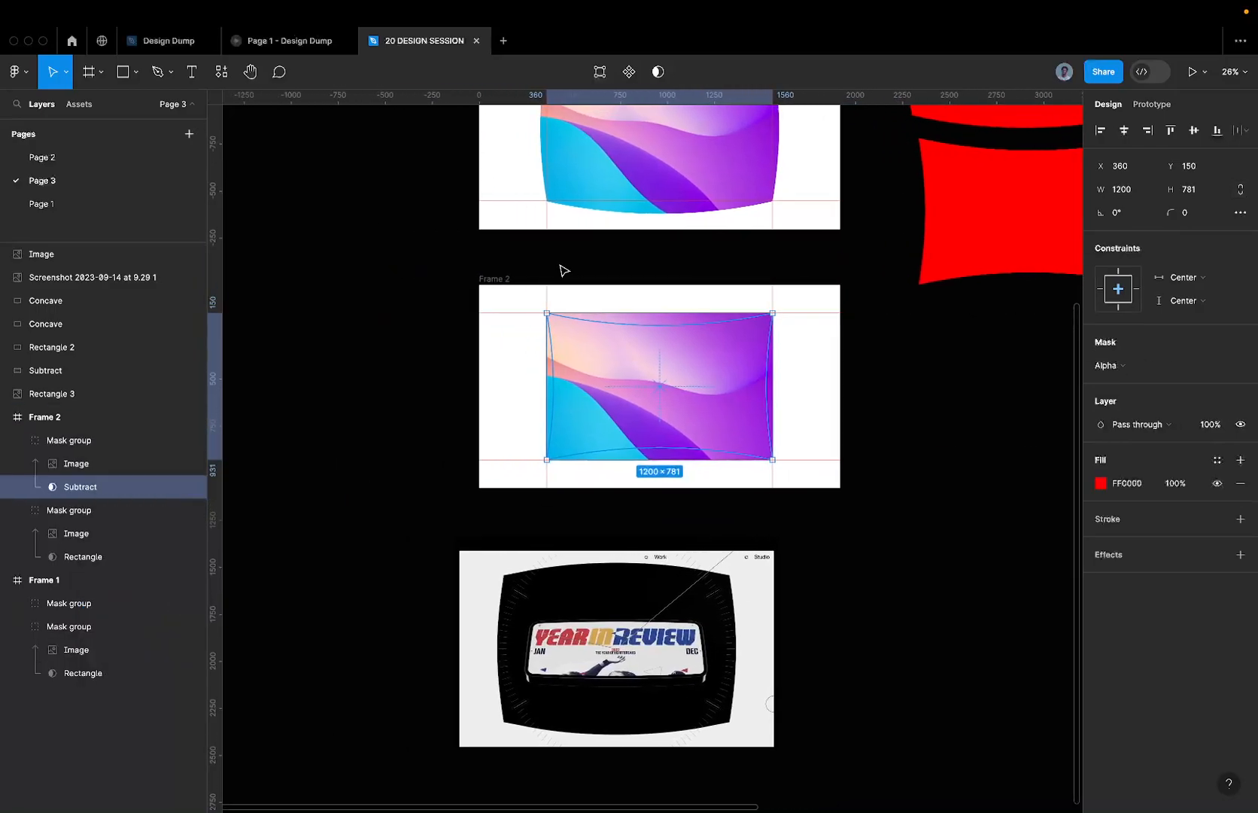
# - Move Frame 2 beneath the loose red Subtract shape, to about X 2015, Y 1427
pyautogui.hscroll(4, 572, 274)
pyautogui.scroll(3, 572, 274)
pyautogui.click(818, 172)
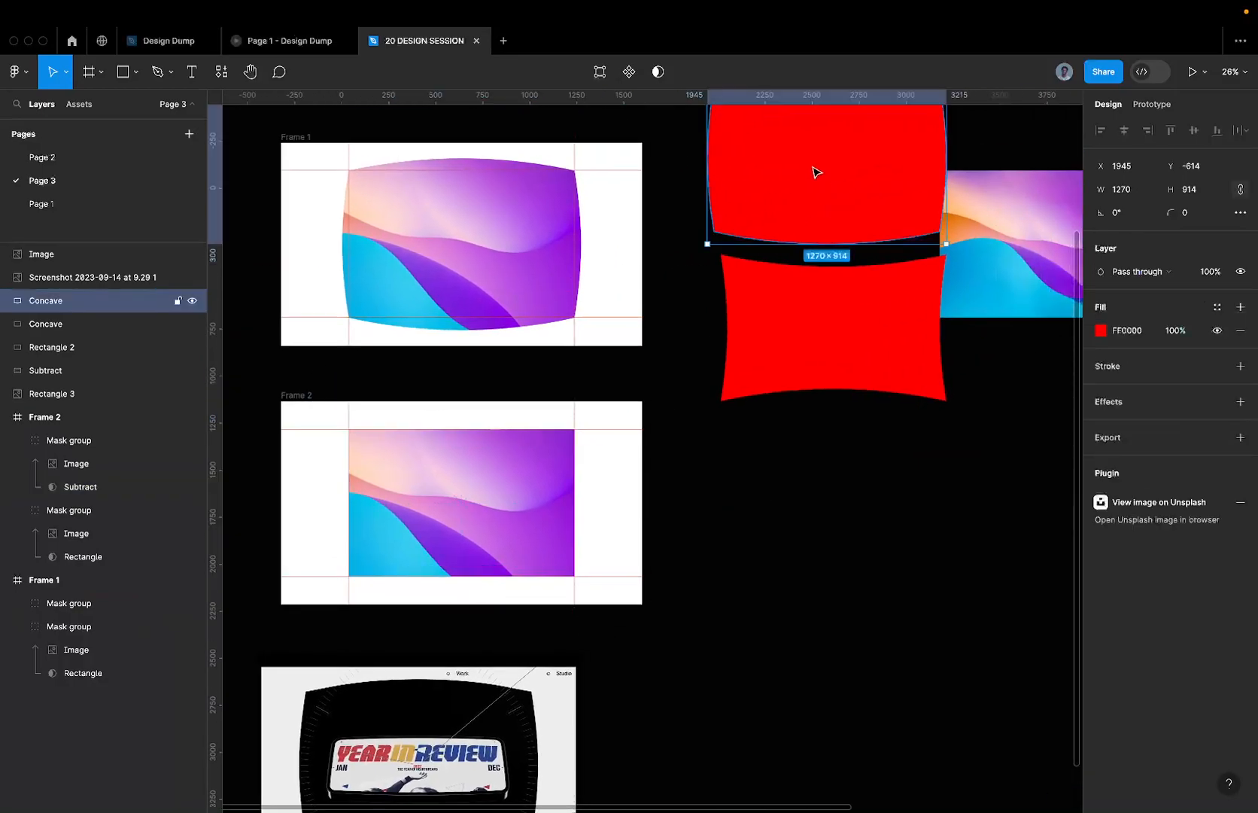
pyautogui.click(817, 273)
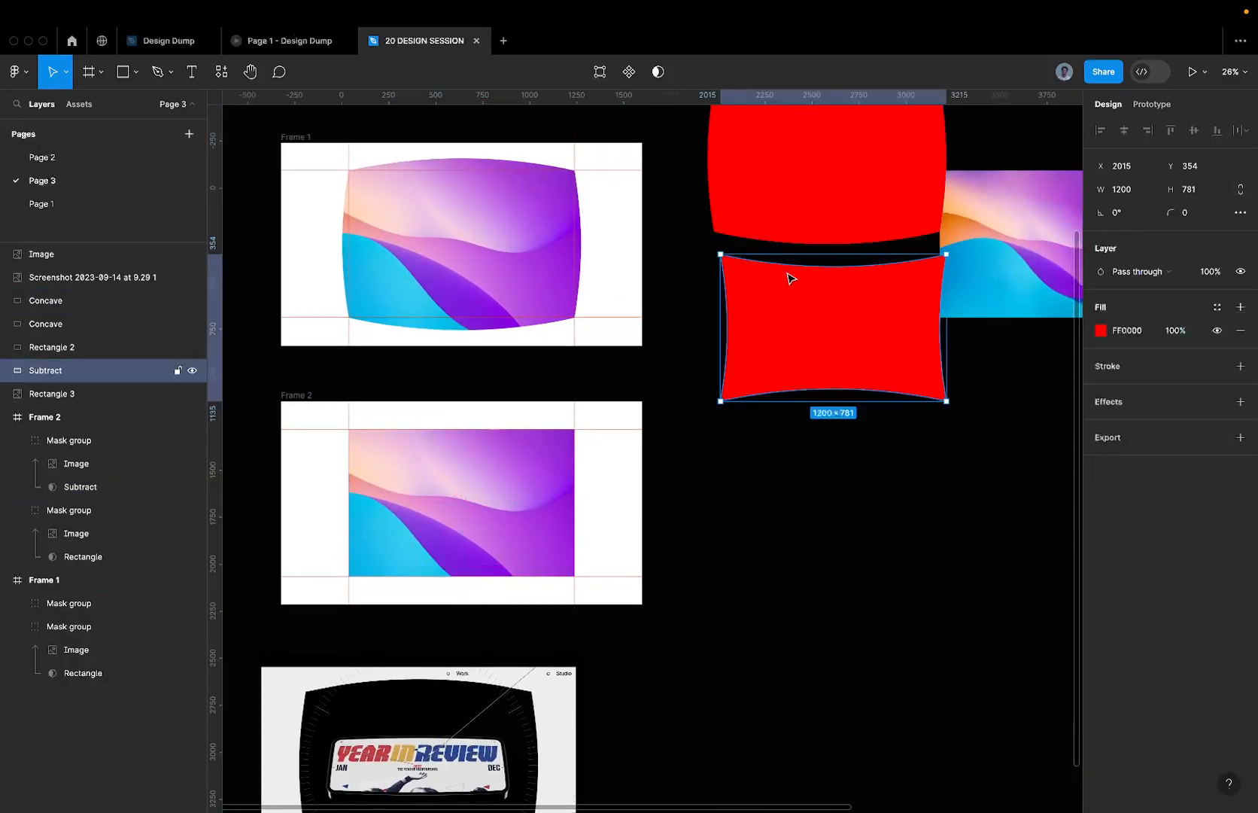
pyautogui.scroll(-3, 760, 300)
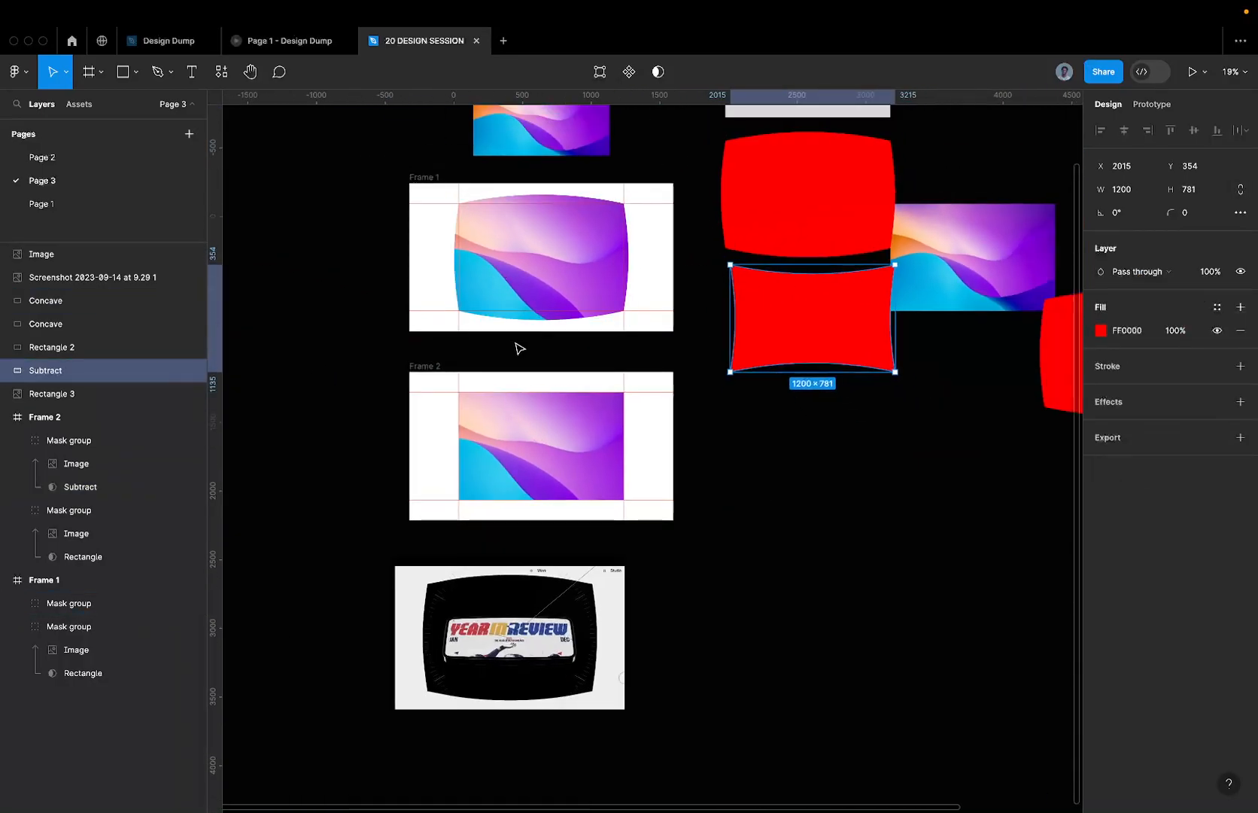
pyautogui.click(428, 360)
pyautogui.moveTo(427, 363); pyautogui.dragTo(752, 406)
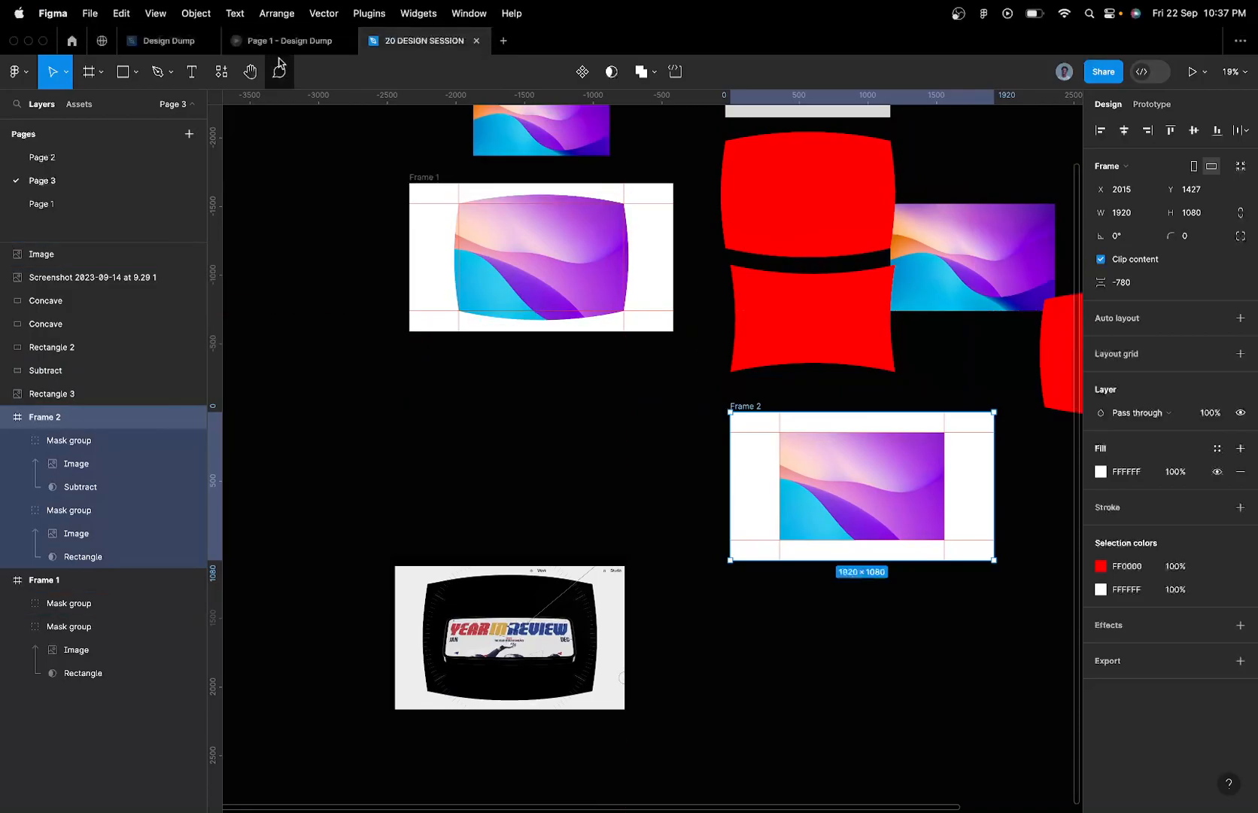
# - Switch to the Design Dump file and examine how Frames 26913, 26919, 26915 and 26916 stage the image transition
pyautogui.click(165, 42)
pyautogui.hscroll(10, 584, 281)
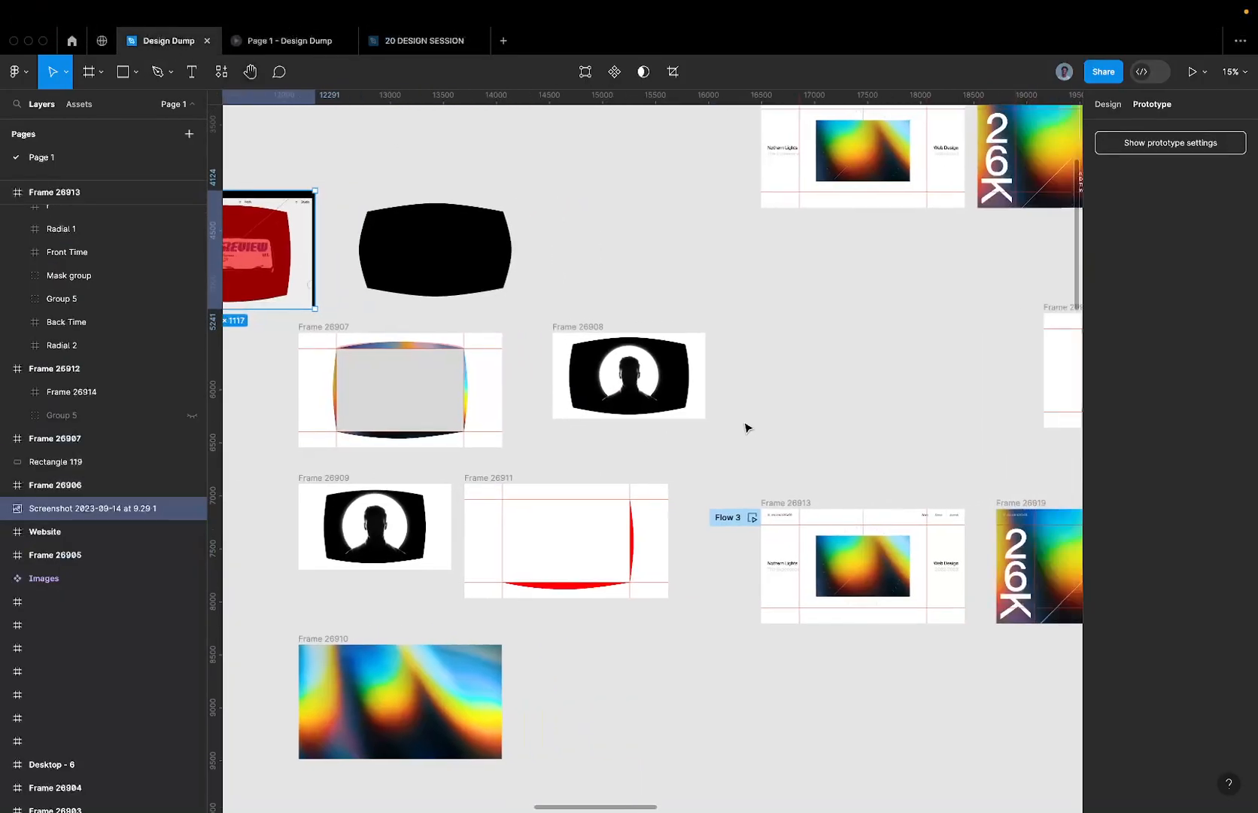
pyautogui.hscroll(6, 660, 399)
pyautogui.hscroll(-10, 662, 399)
pyautogui.scroll(-2, 662, 399)
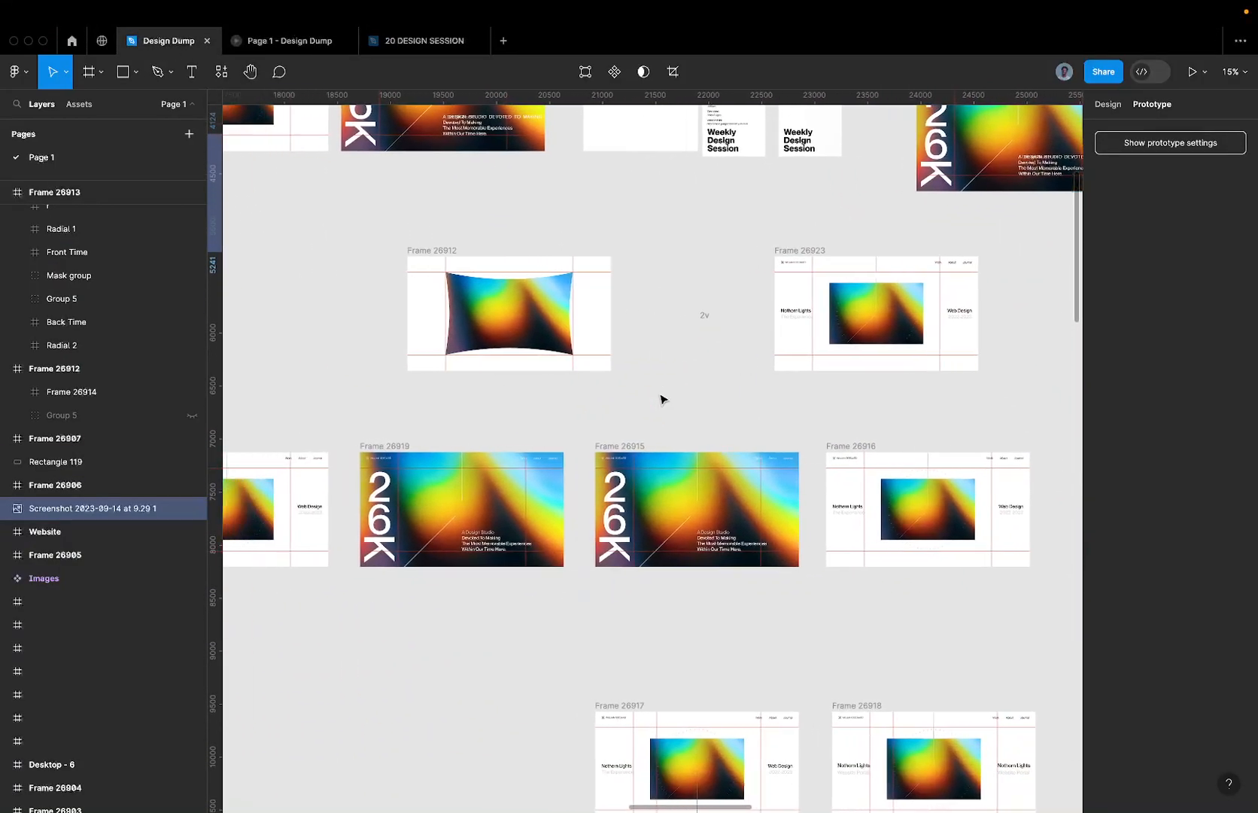
pyautogui.click(632, 493)
pyautogui.scroll(5, 632, 493)
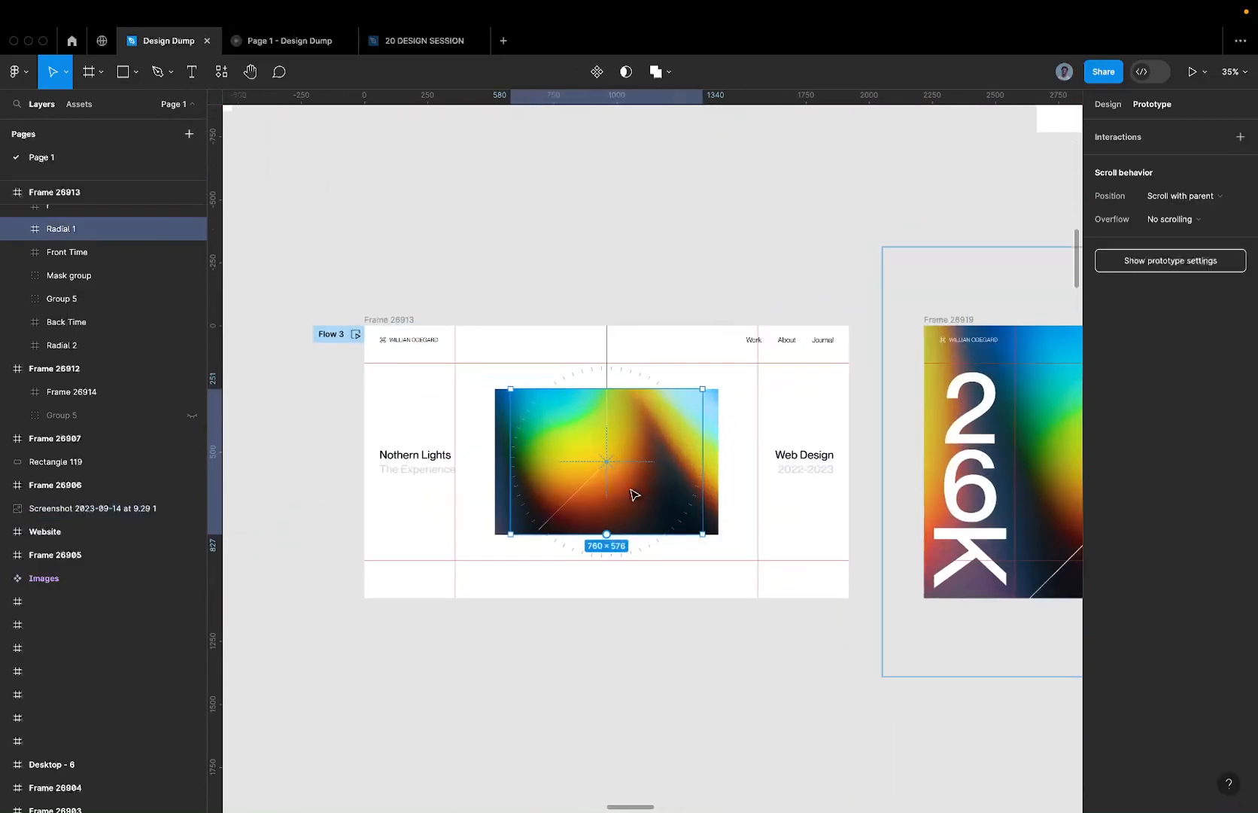
pyautogui.hscroll(15, 730, 409)
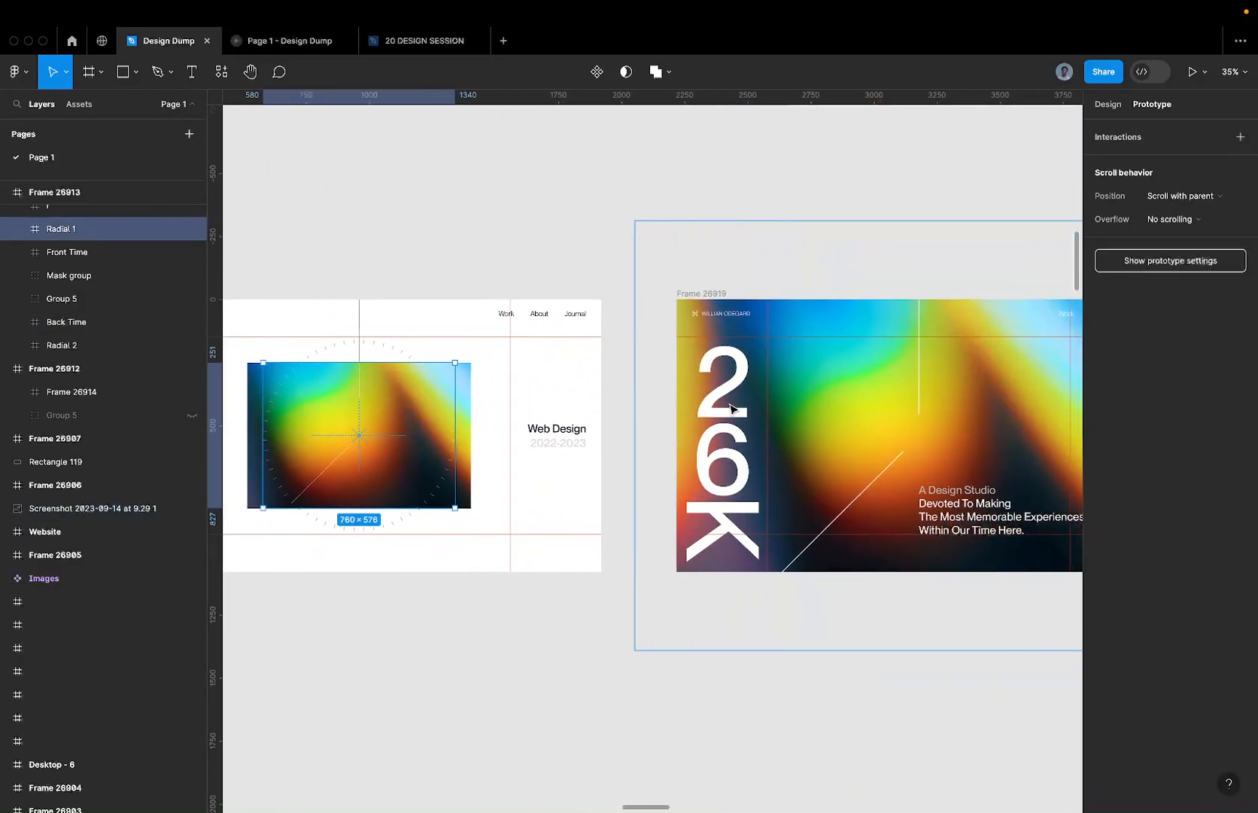
pyautogui.hscroll(1, 731, 409)
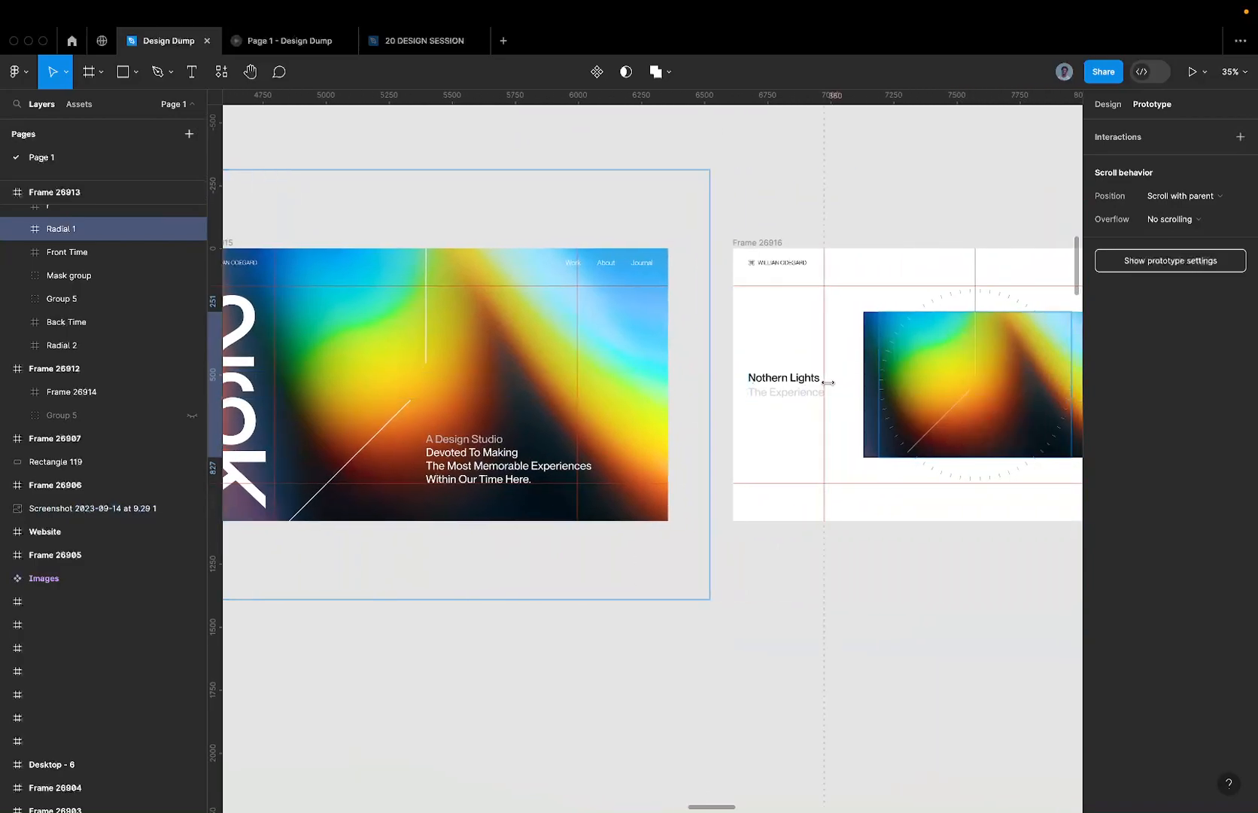
pyautogui.hscroll(-6, 547, 357)
pyautogui.hscroll(-6, 489, 348)
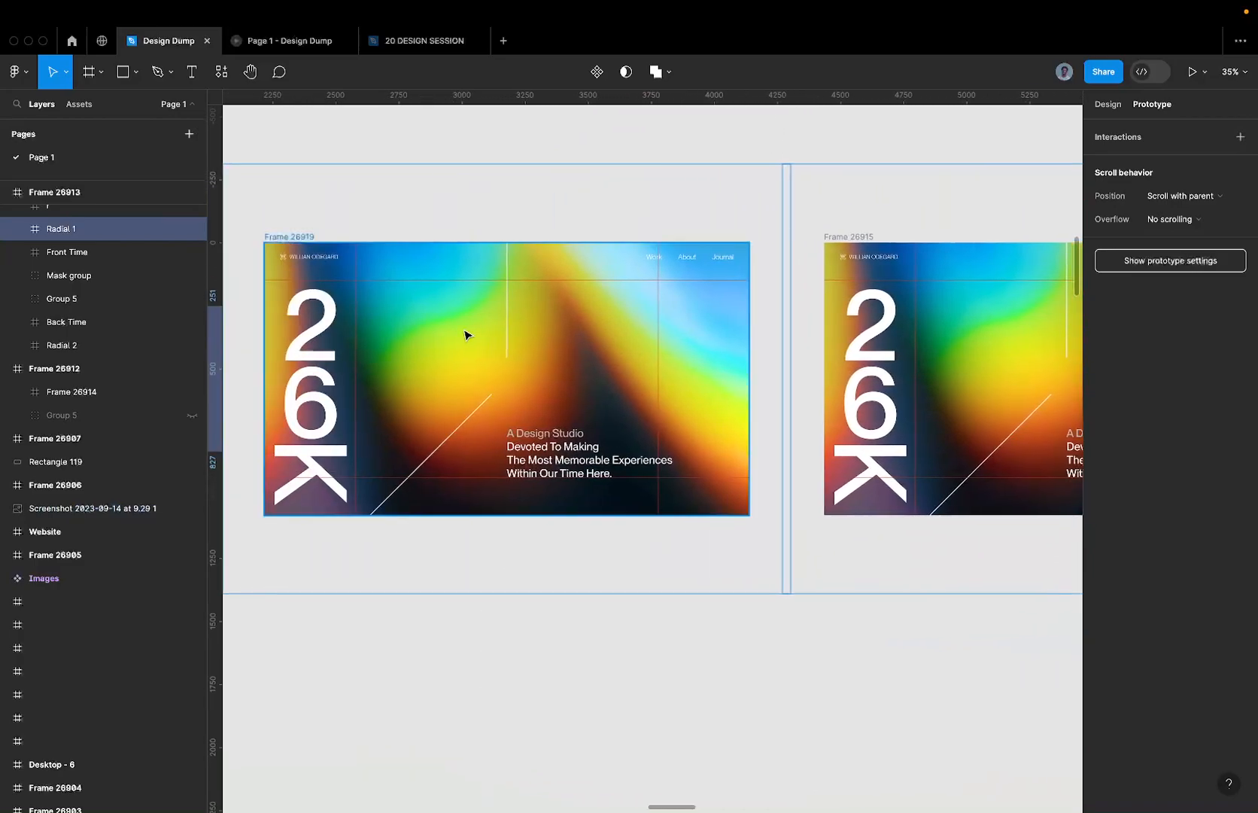
pyautogui.hscroll(-4, 379, 238)
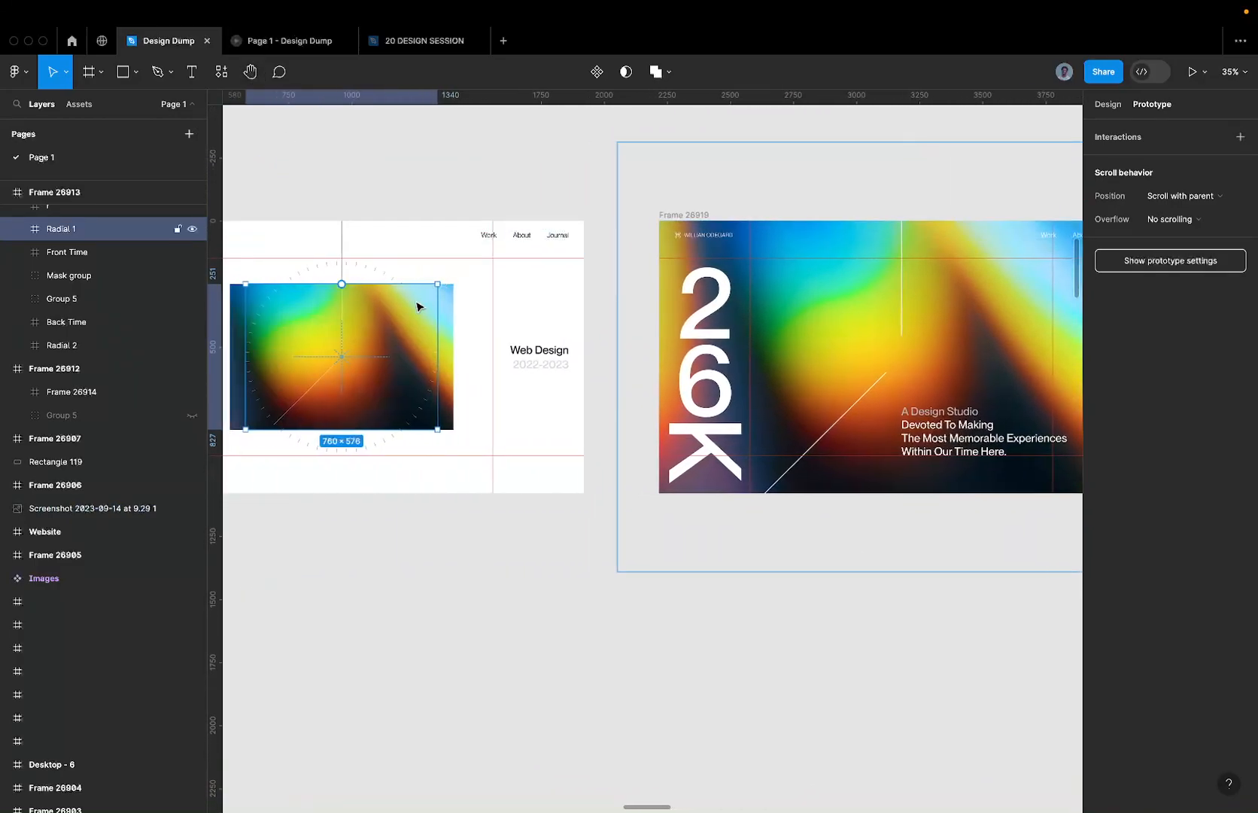
pyautogui.hscroll(-1, 418, 306)
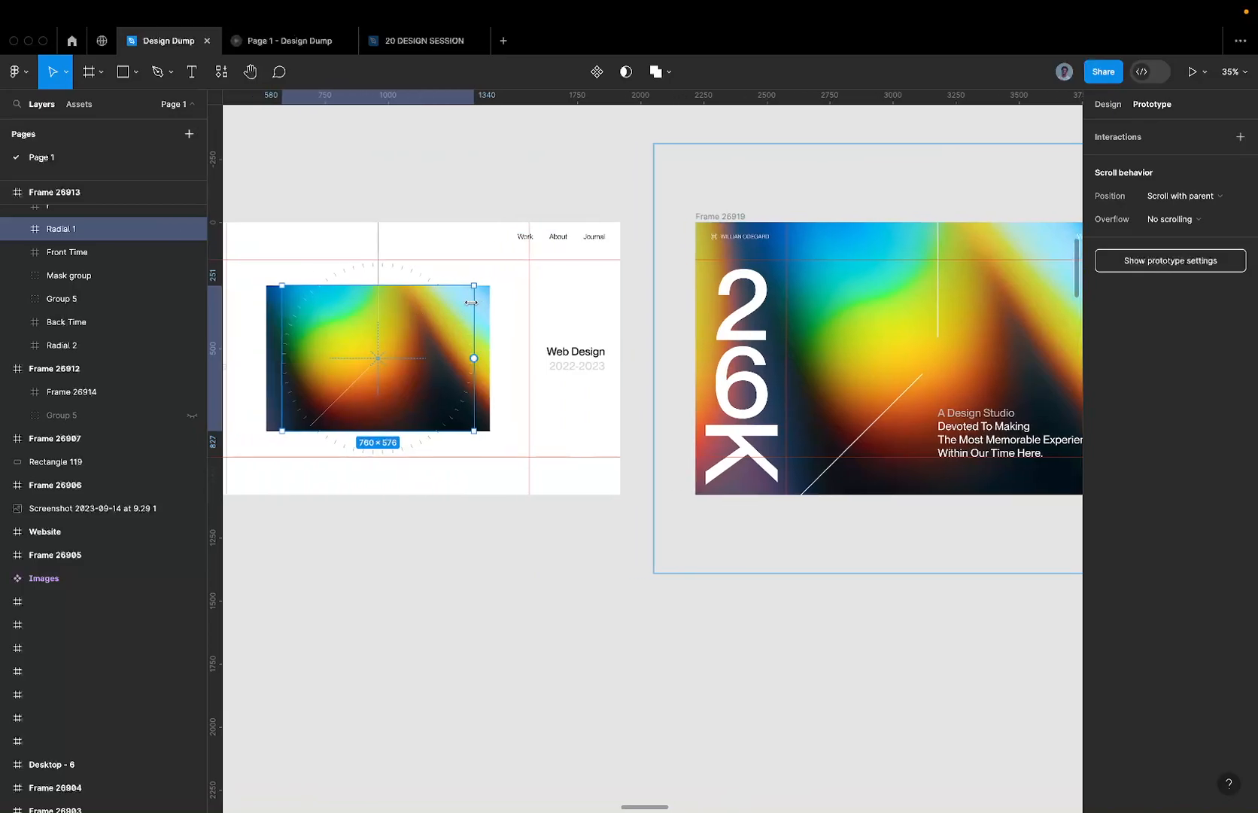
pyautogui.hscroll(5, 721, 221)
# - Inspect the prototype interactions of Frames 26919, 26915 and 26916, including the delay connection from Frame 26916 to Frame 26913
pyautogui.click(459, 232)
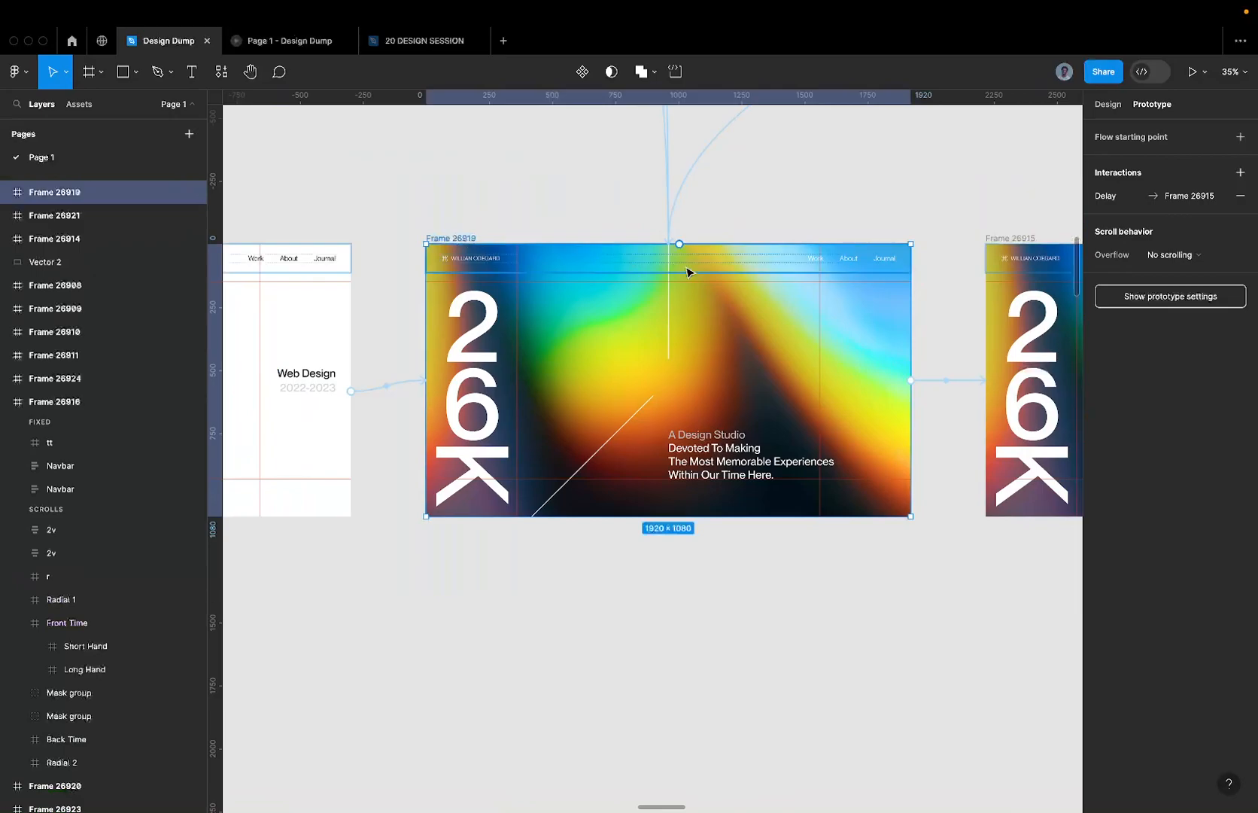
pyautogui.click(955, 383)
pyautogui.hscroll(1, 929, 361)
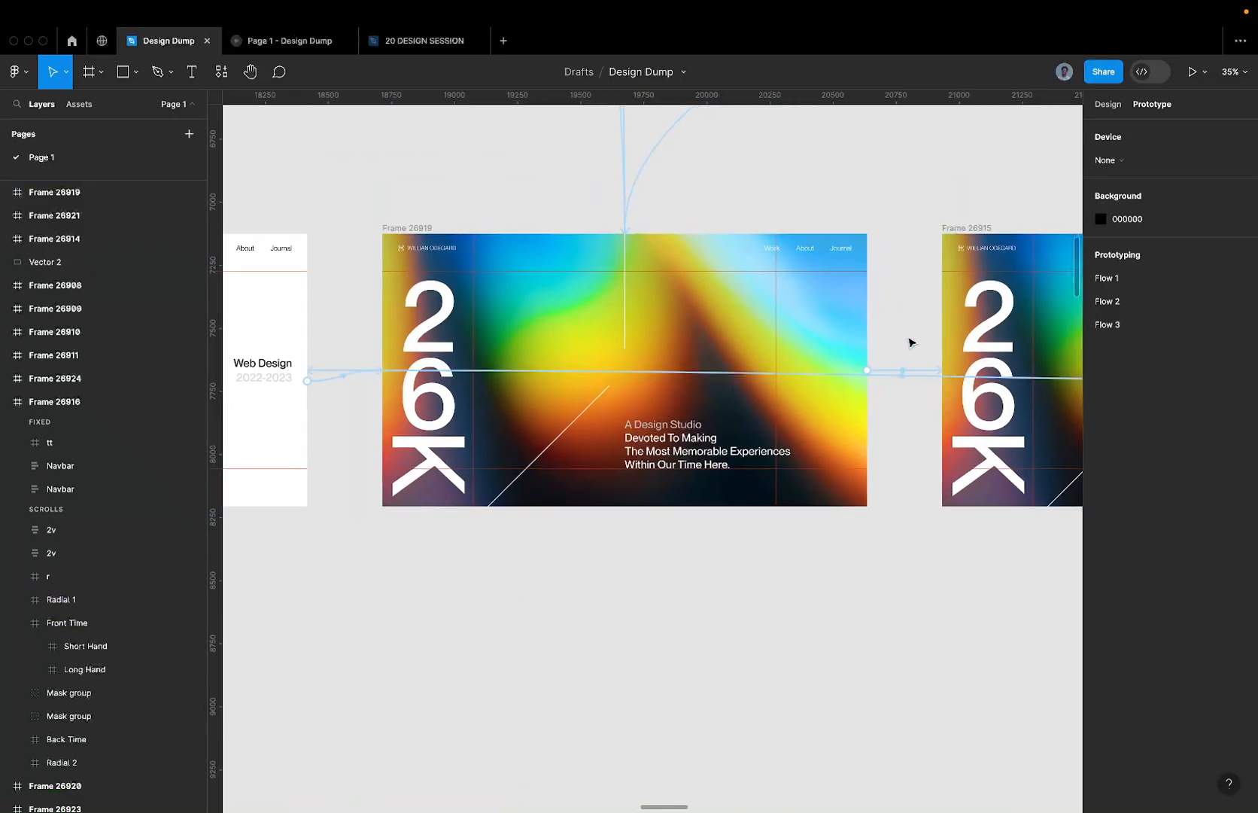
pyautogui.click(977, 232)
pyautogui.hscroll(4, 973, 227)
pyautogui.hscroll(7, 973, 227)
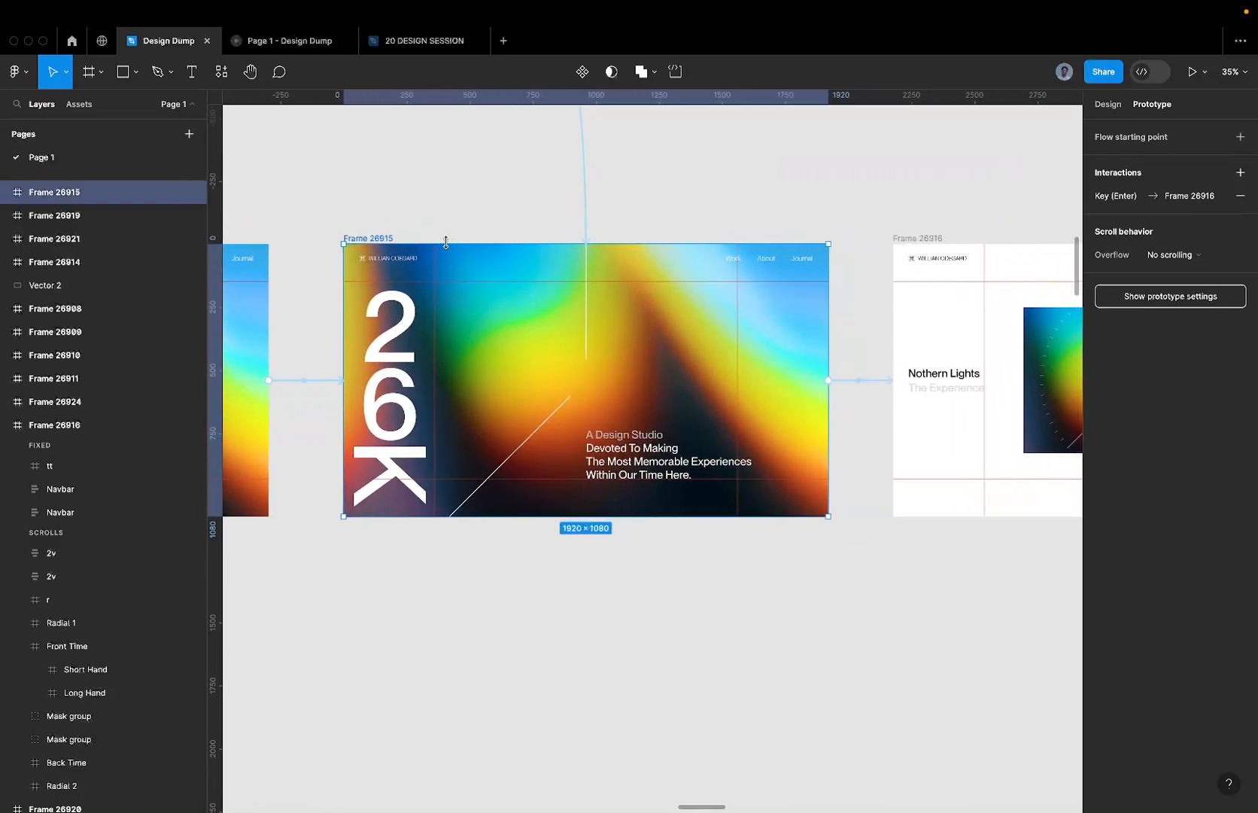
pyautogui.hscroll(4, 460, 250)
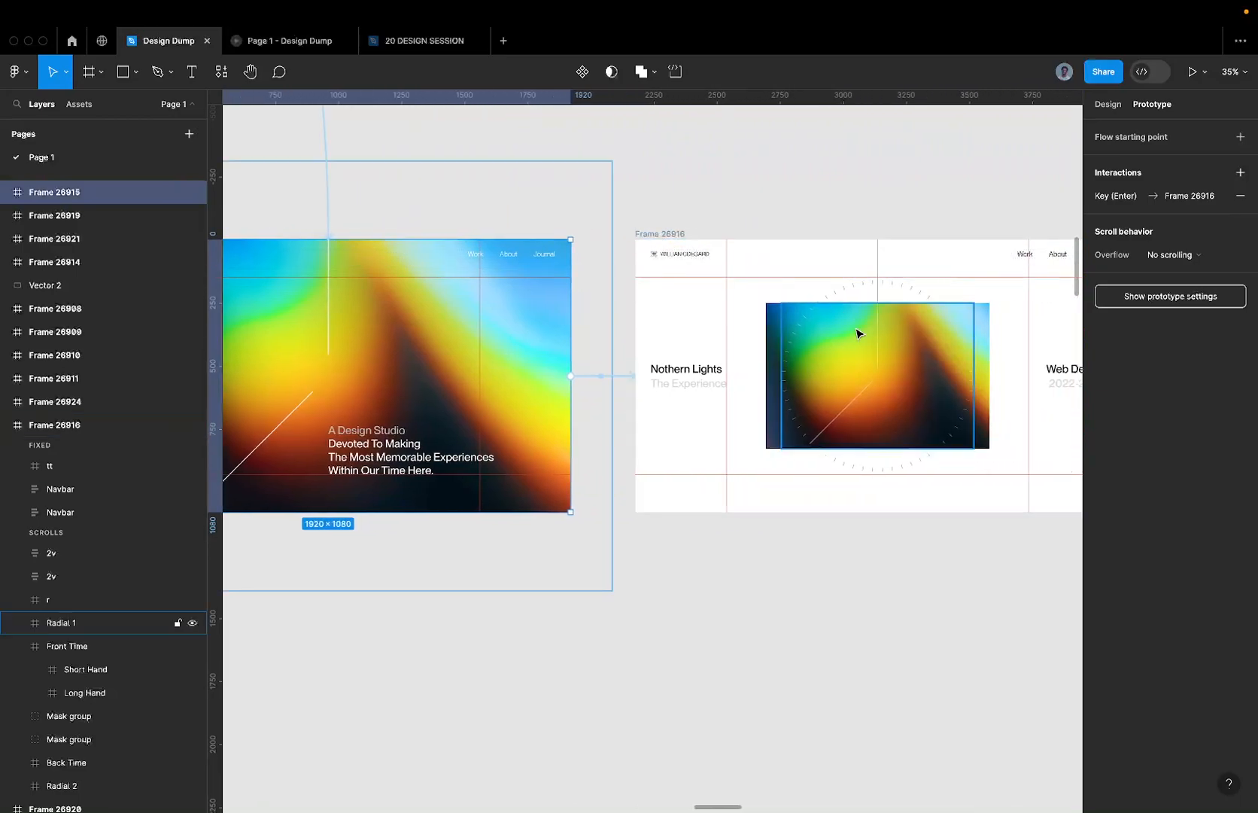
pyautogui.hscroll(1, 856, 333)
pyautogui.click(656, 234)
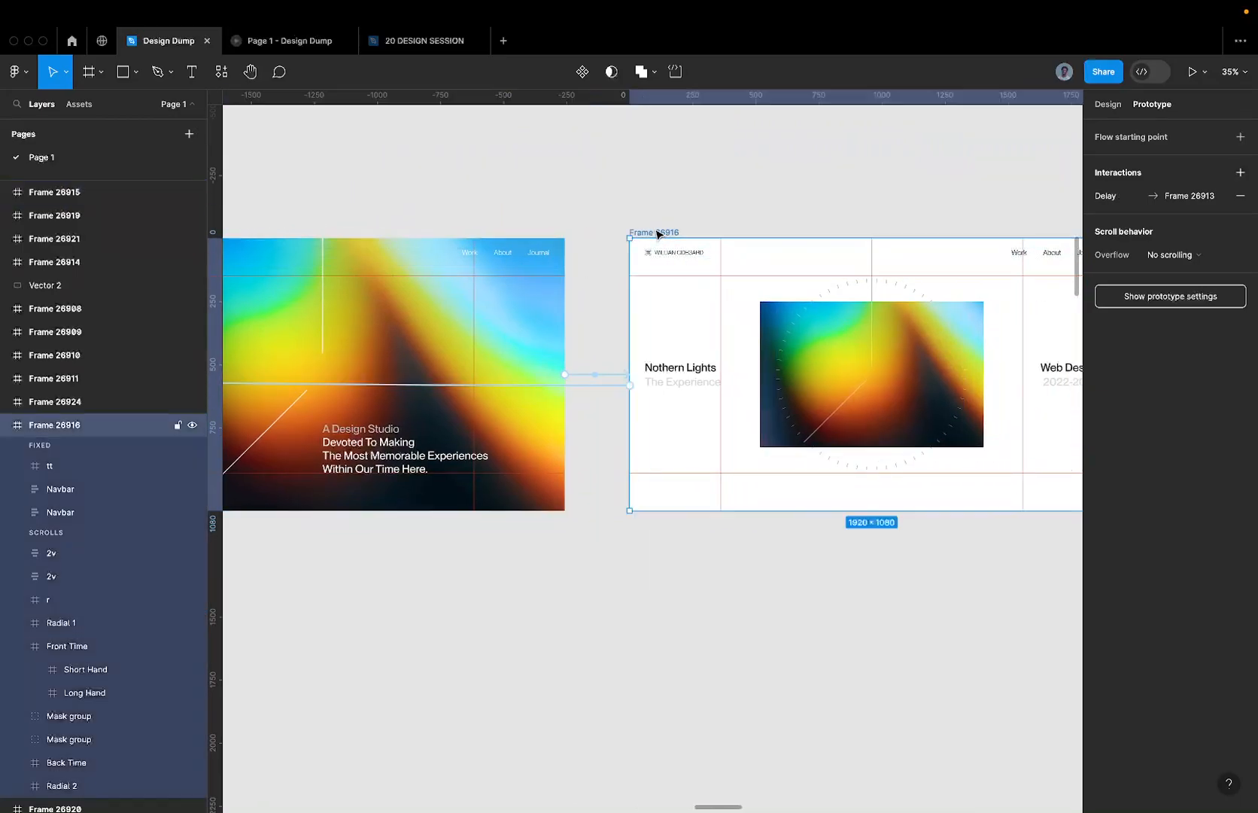
pyautogui.scroll(-5, 657, 234)
pyautogui.click(622, 317)
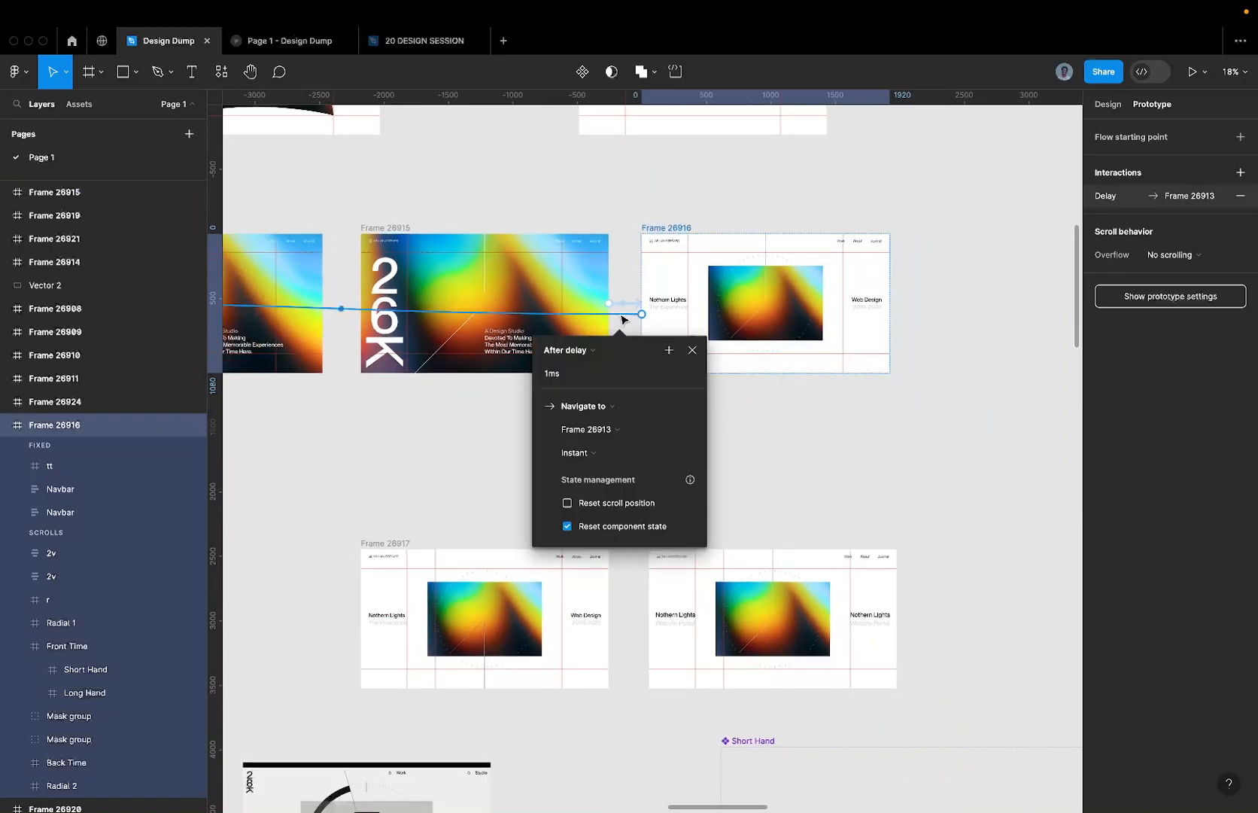
pyautogui.hscroll(-6, 621, 317)
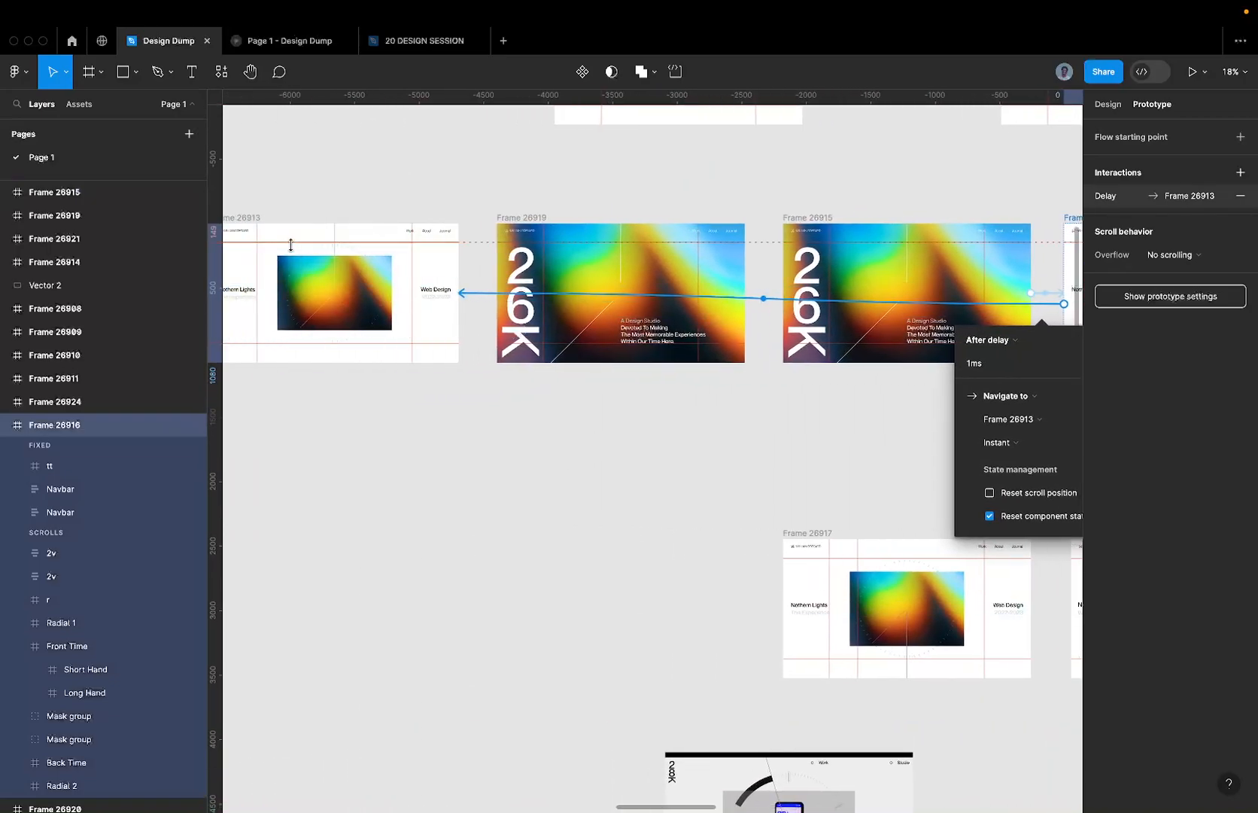
# - Return to the 20 DESIGN SESSION file and move both loose Concave shapes, Subtract and Rectangle 3 far to the right of the frames
pyautogui.click(420, 42)
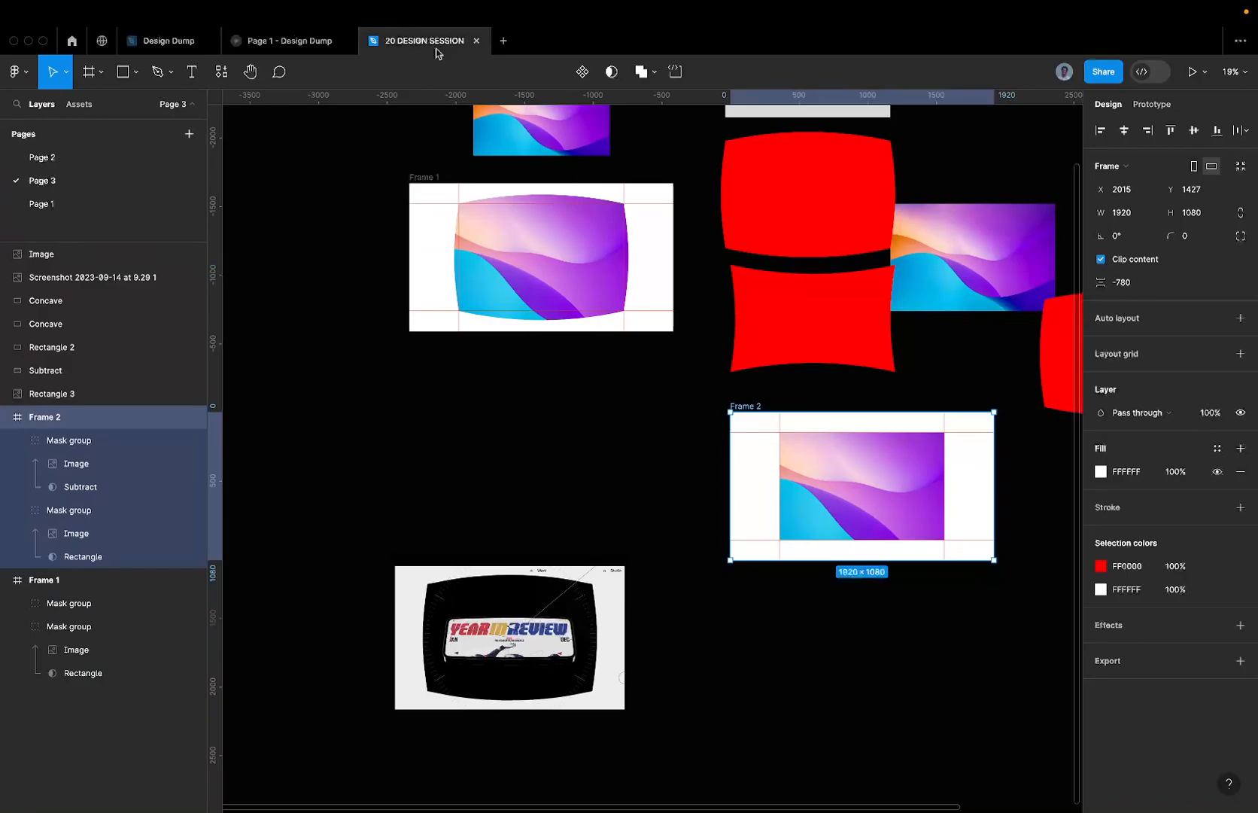
pyautogui.scroll(-3, 817, 222)
pyautogui.moveTo(733, 179); pyautogui.dragTo(982, 288)
pyautogui.moveTo(833, 234); pyautogui.dragTo(1214, 245)
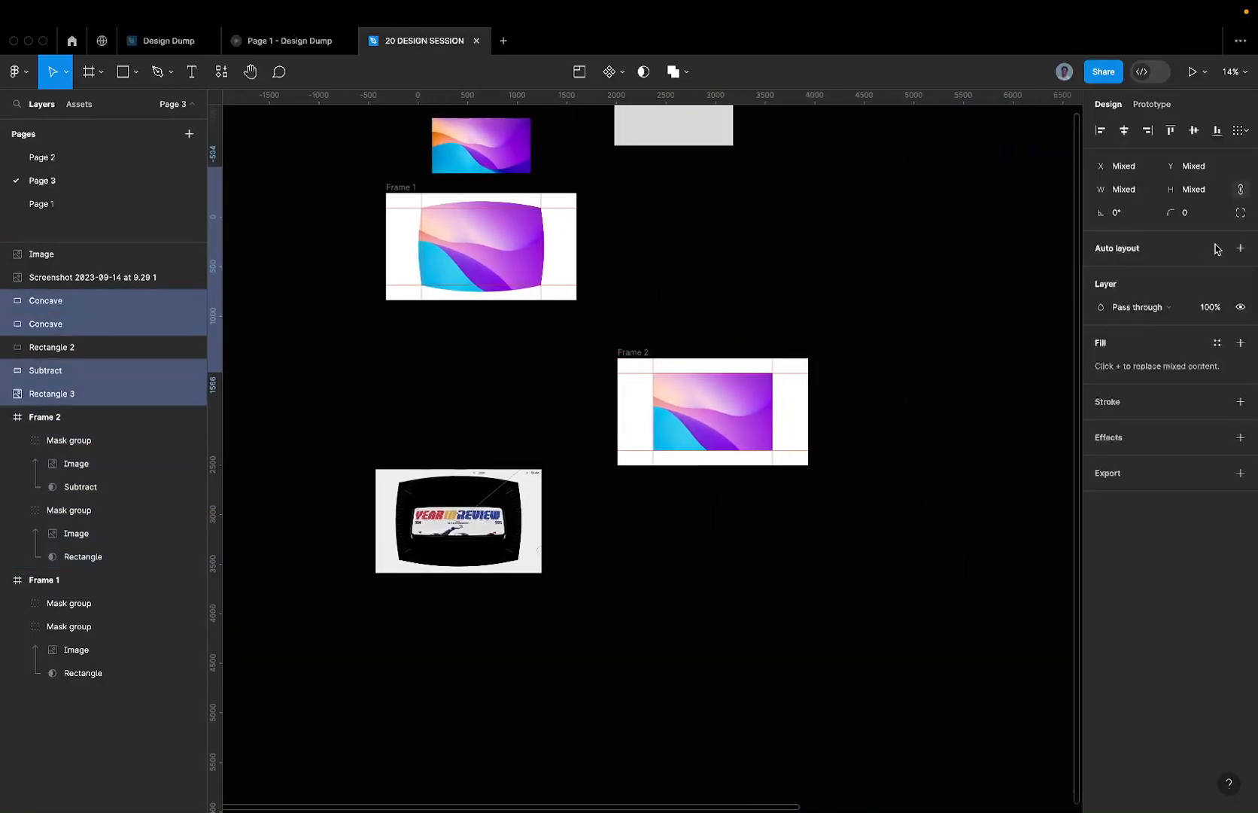
# - Move Frame 2 beside Frame 1, to about X 2074, Y -240, and rename it "Concave Mask"
pyautogui.moveTo(643, 354); pyautogui.dragTo(647, 186)
pyautogui.write('Concave Mask')
pyautogui.press('Return')
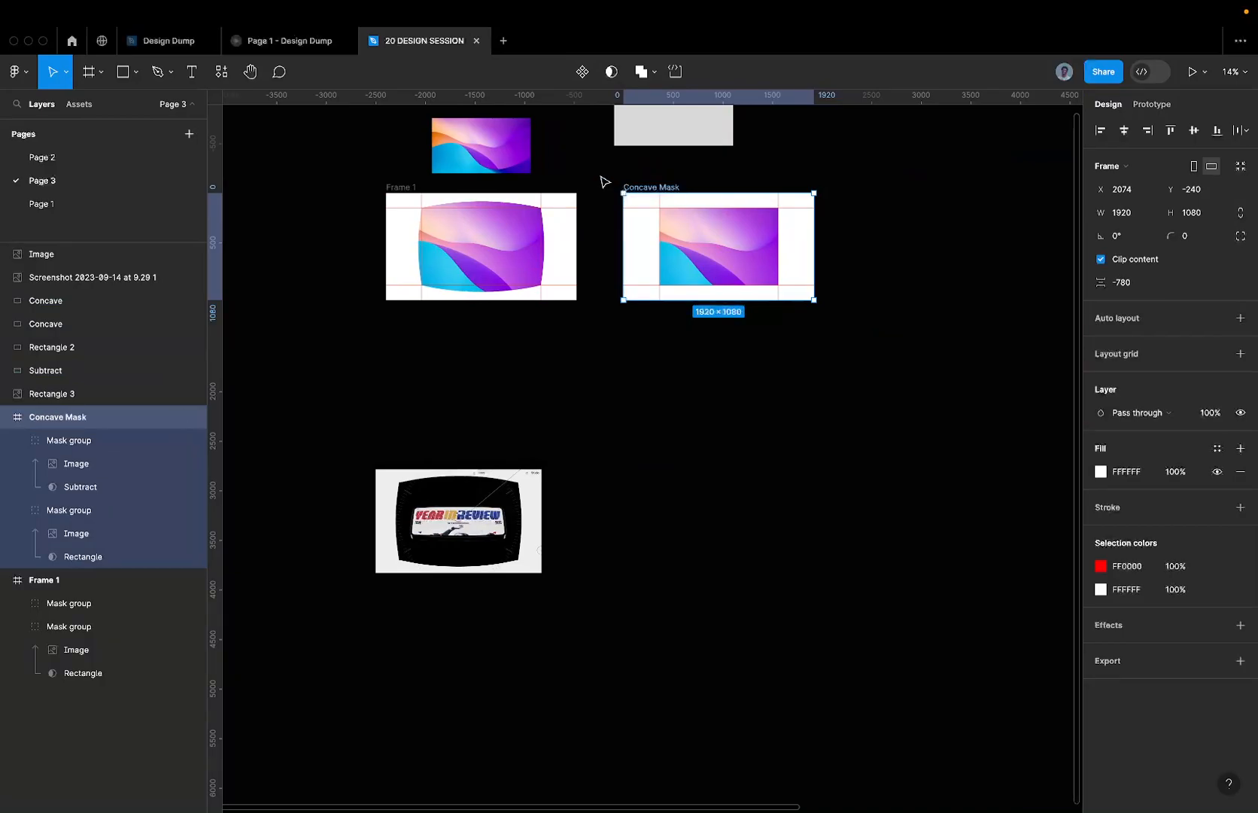
# - Rename Frame 1 as "Convex mask"
pyautogui.doubleClick(395, 183)
pyautogui.write('C')
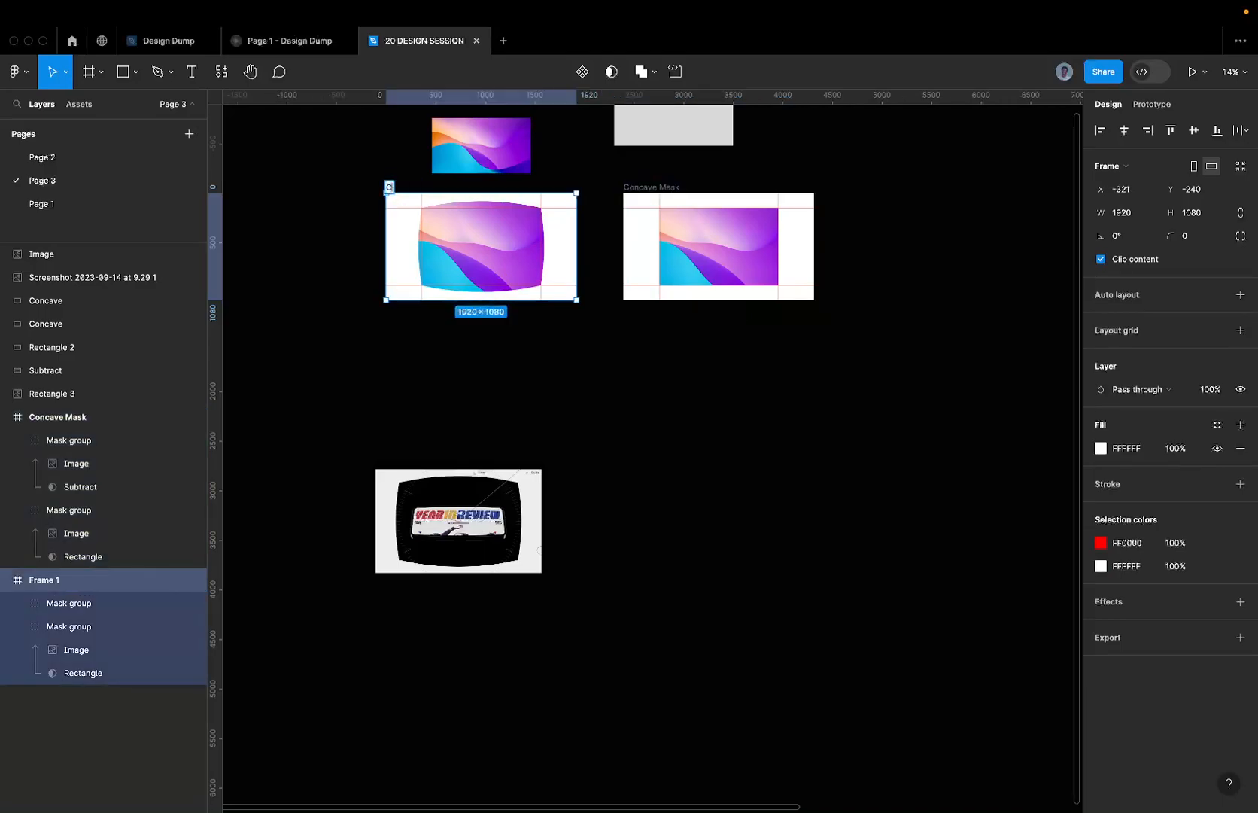
pyautogui.write('onvex mask')
pyautogui.press('Return')
pyautogui.scroll(3, 464, 189)
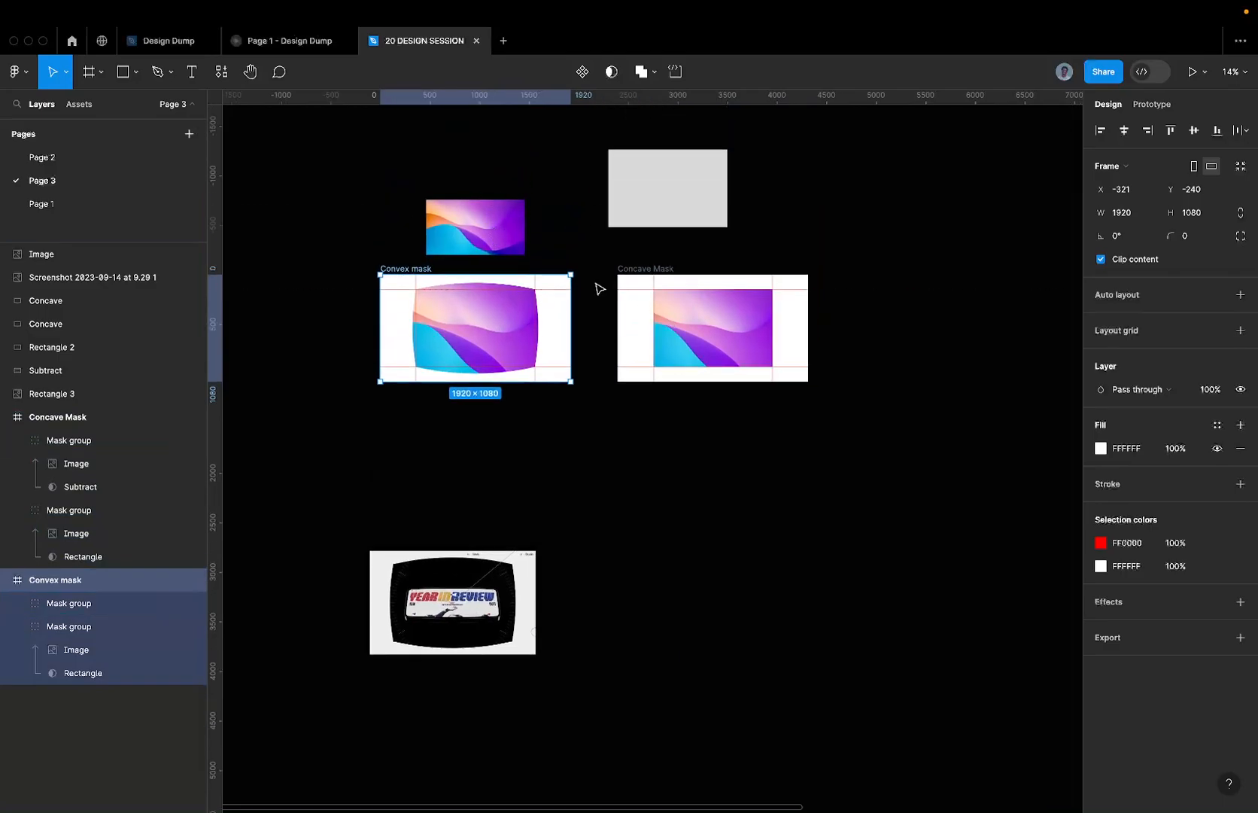
# - Set the page background colour to E4E4E4
pyautogui.click(596, 272)
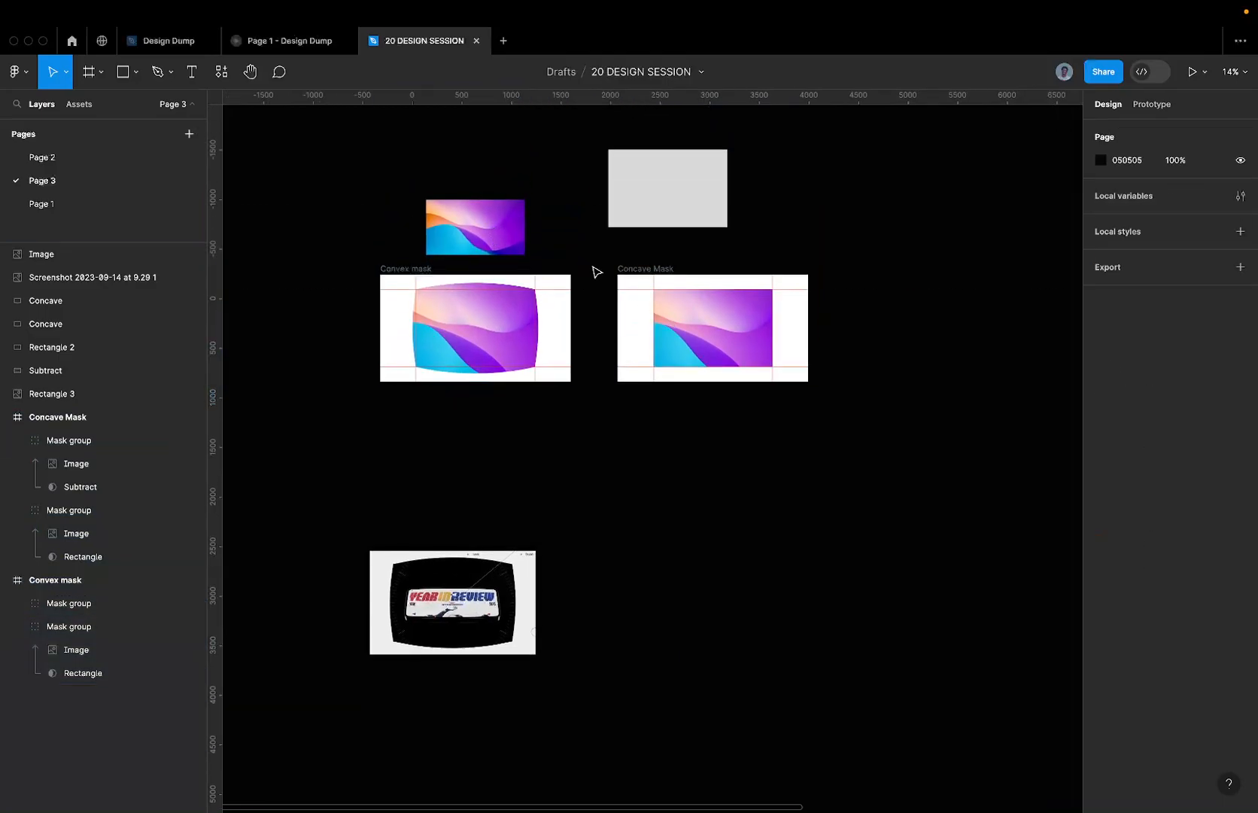
pyautogui.click(1128, 156)
pyautogui.write('E4E4E4')
pyautogui.press('Return')
# - Move the loose Image and the grey Rectangle 2 from above the two mask frames to below the YEAR IN REVIEW screenshot
pyautogui.moveTo(440, 185); pyautogui.dragTo(714, 283)
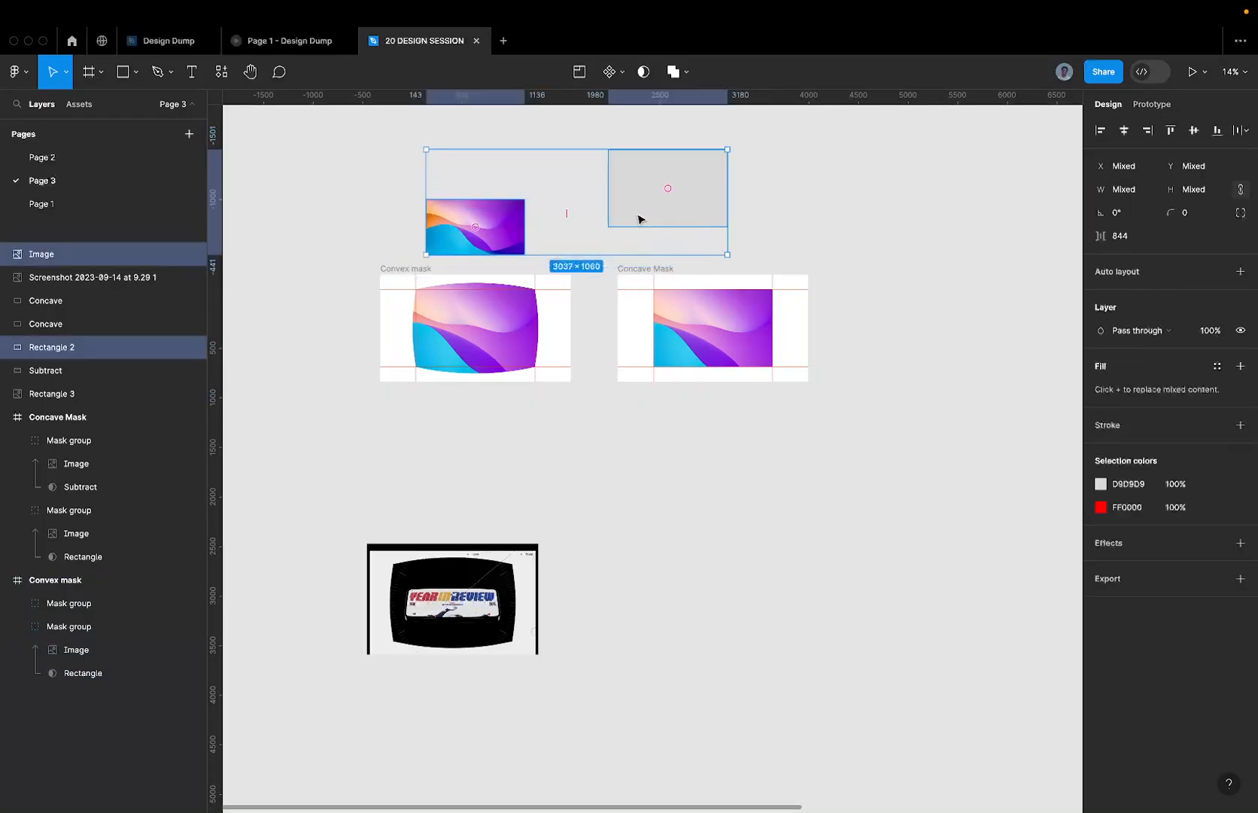
pyautogui.moveTo(641, 217); pyautogui.dragTo(659, 728)
pyautogui.scroll(-1, 659, 670)
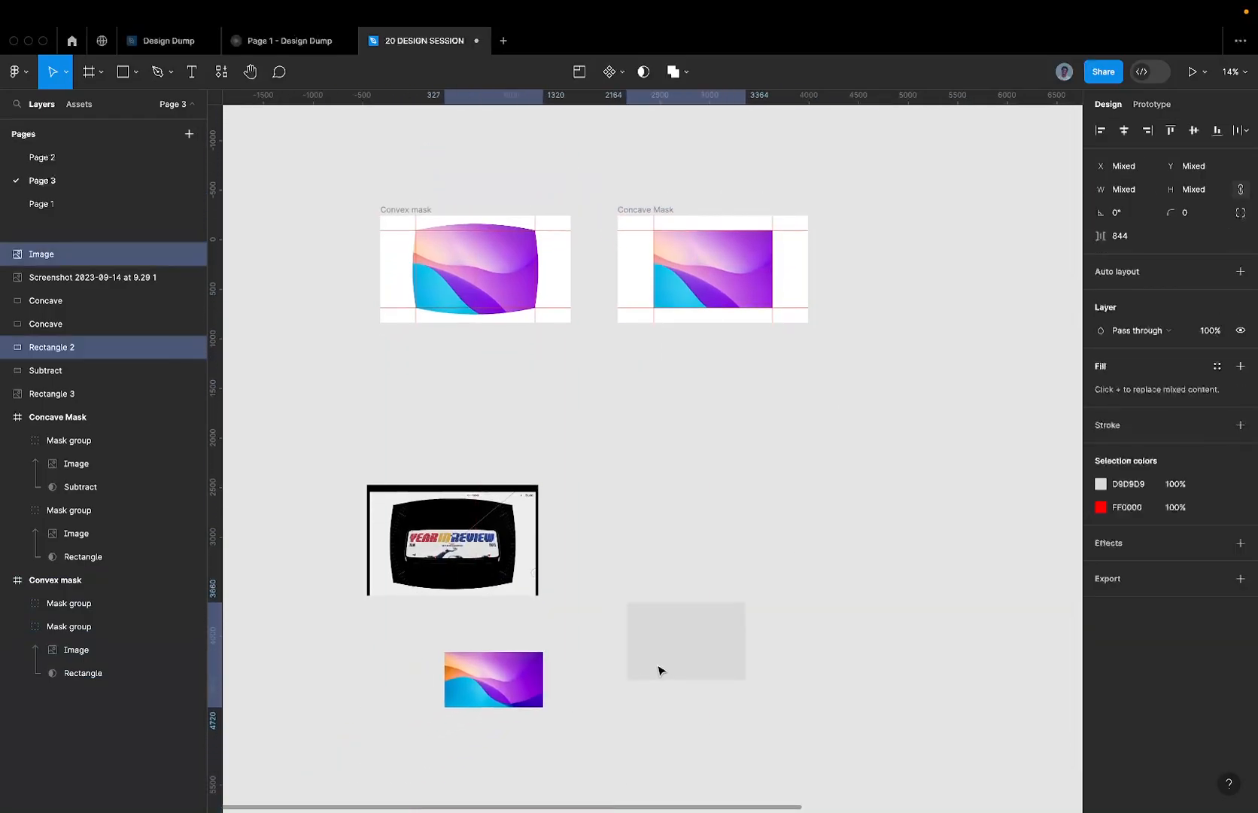
# - Duplicate the Convex mask frame and place the copy below the Concave Mask frame, at about X 2164, Y 2148
pyautogui.click(411, 209)
pyautogui.click(649, 211)
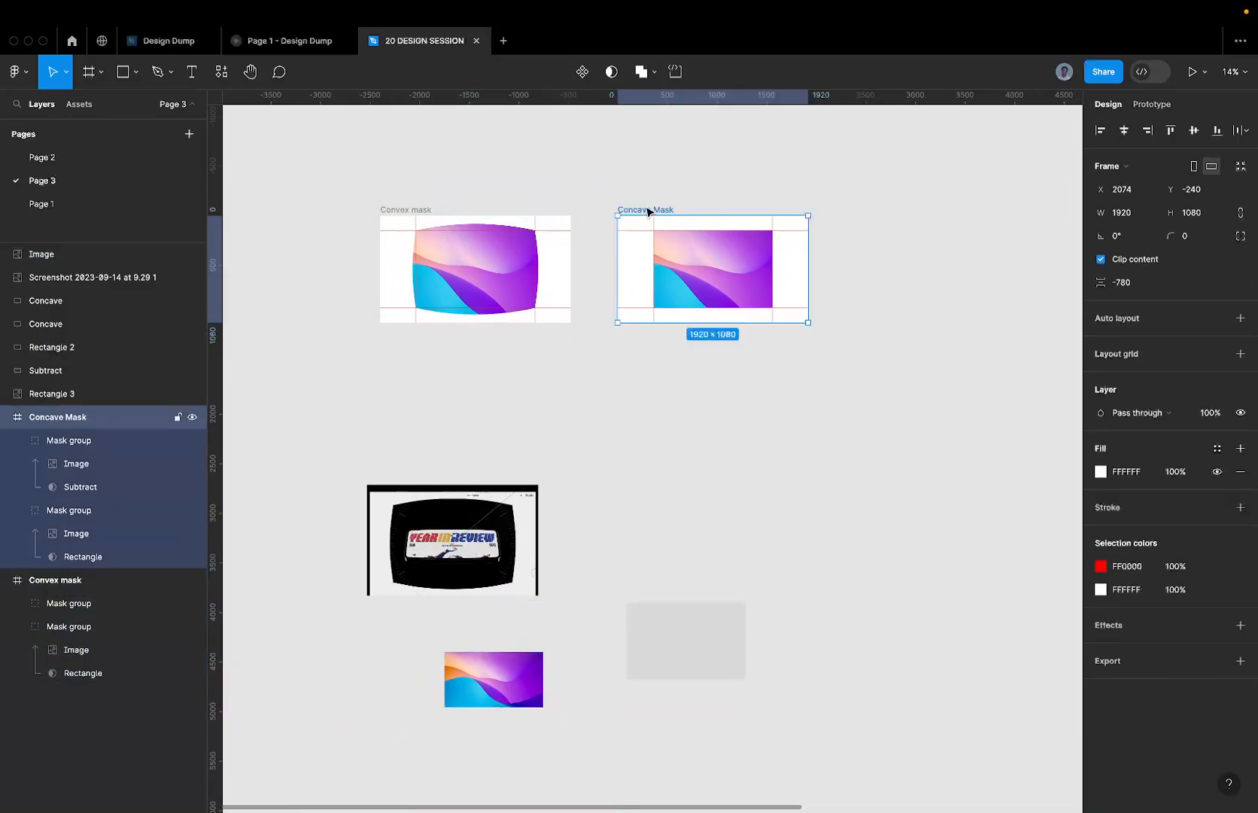
pyautogui.scroll(5, 649, 212)
pyautogui.scroll(-3, 556, 222)
pyautogui.hscroll(-1, 358, 237)
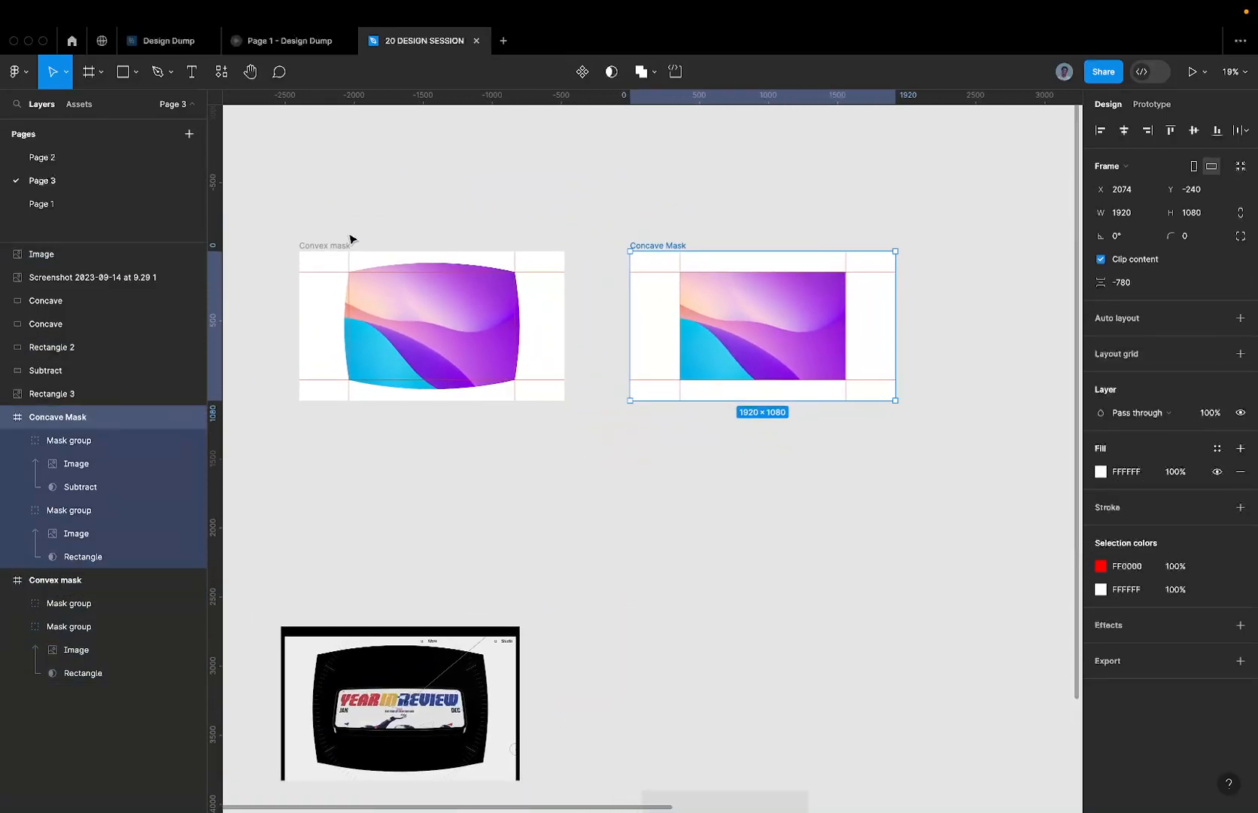
pyautogui.hscroll(-5, 354, 243)
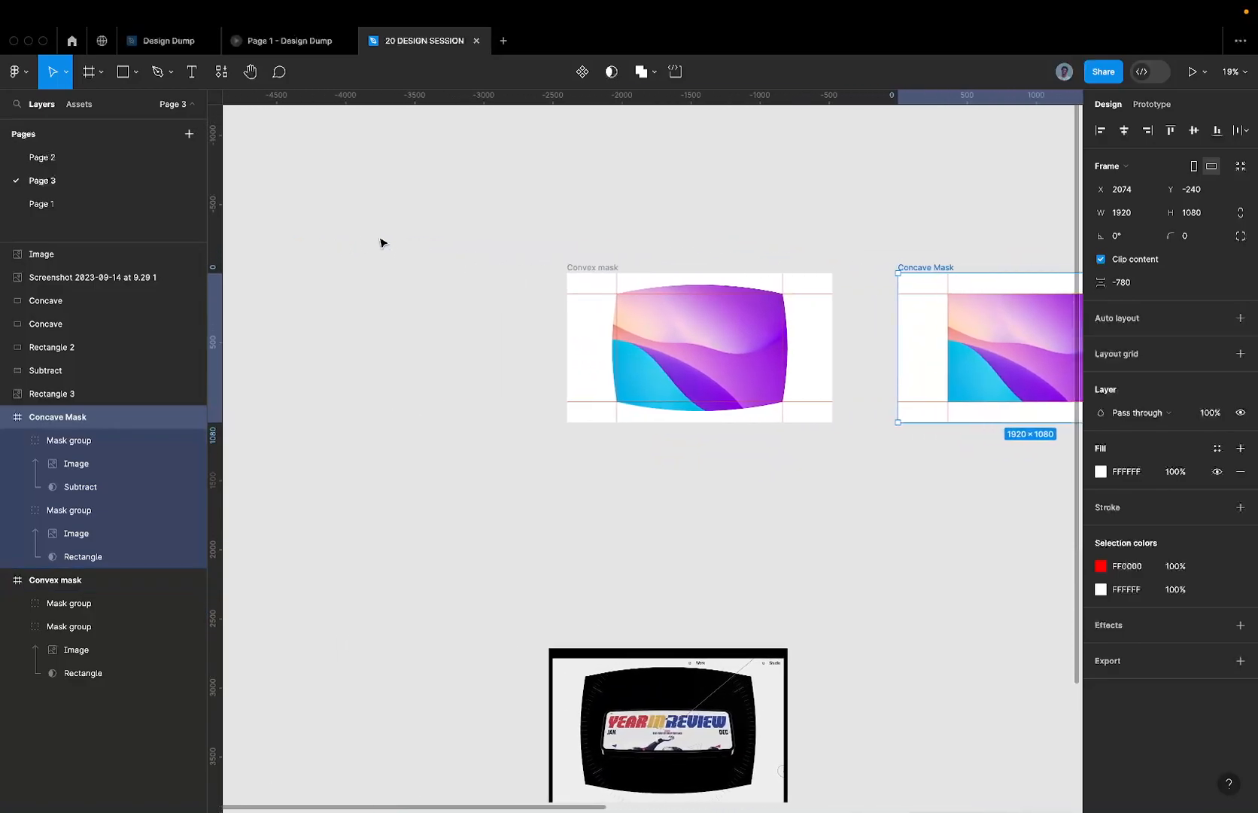
pyautogui.moveTo(595, 271); pyautogui.dragTo(873, 587)
pyautogui.hscroll(5, 873, 586)
pyautogui.scroll(-2, 873, 586)
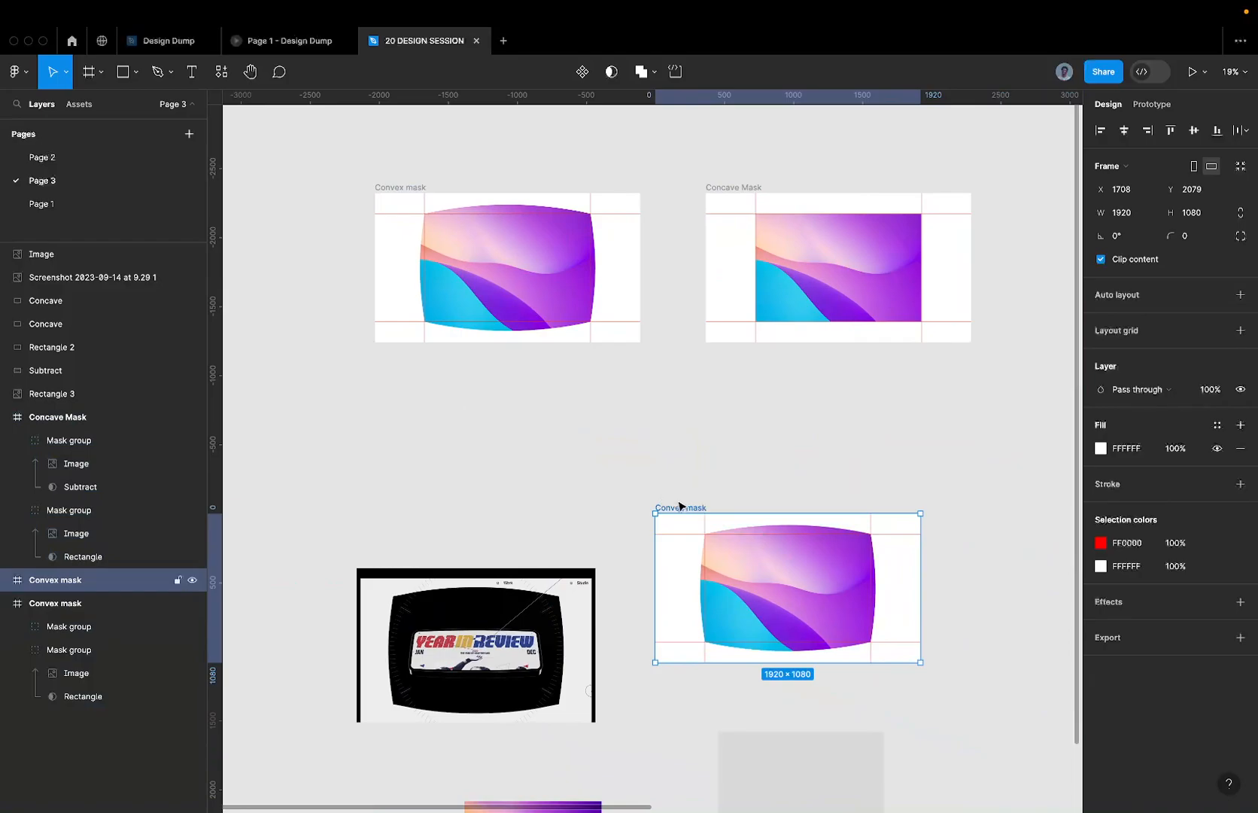
pyautogui.moveTo(681, 507); pyautogui.dragTo(743, 518)
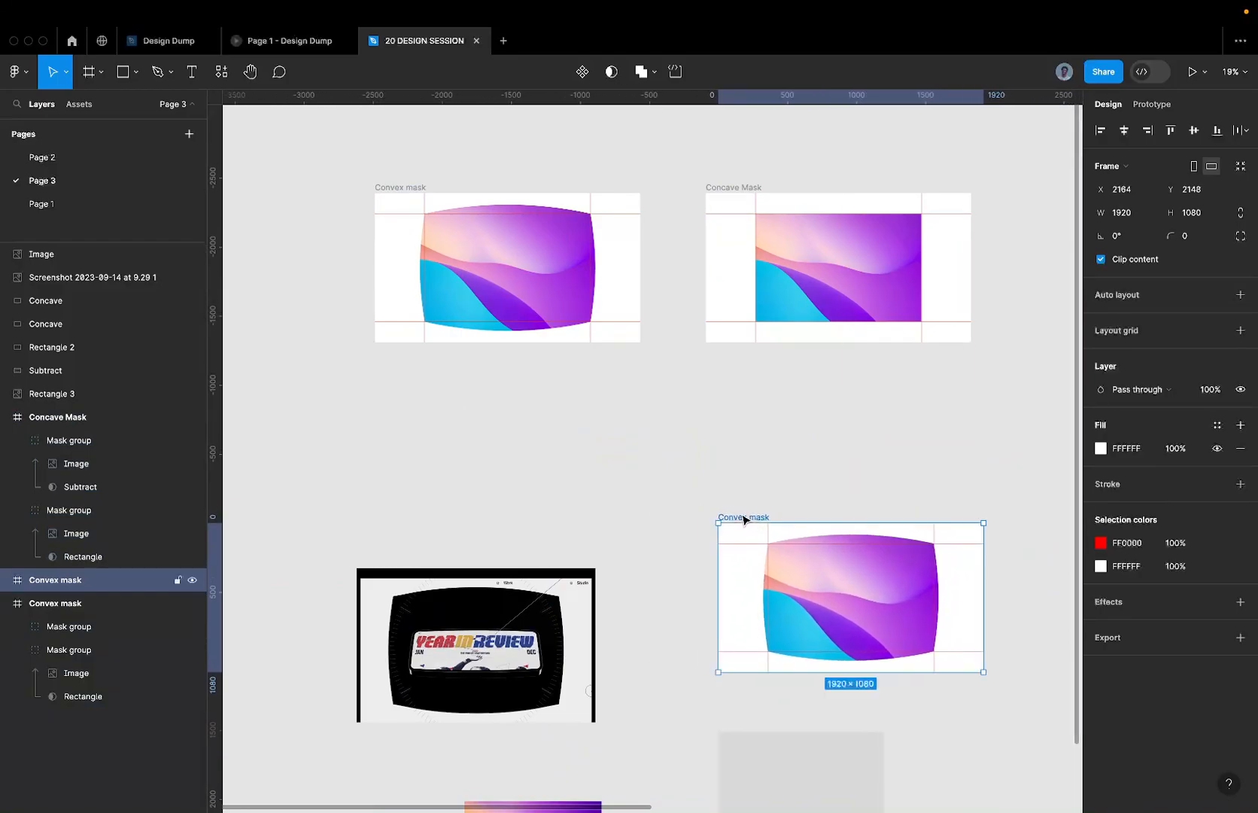
# - Expand the upper mask group in the original Convex mask frame and rename its Concave mask shape as "Convex"
pyautogui.click(461, 263)
pyautogui.scroll(3, 462, 262)
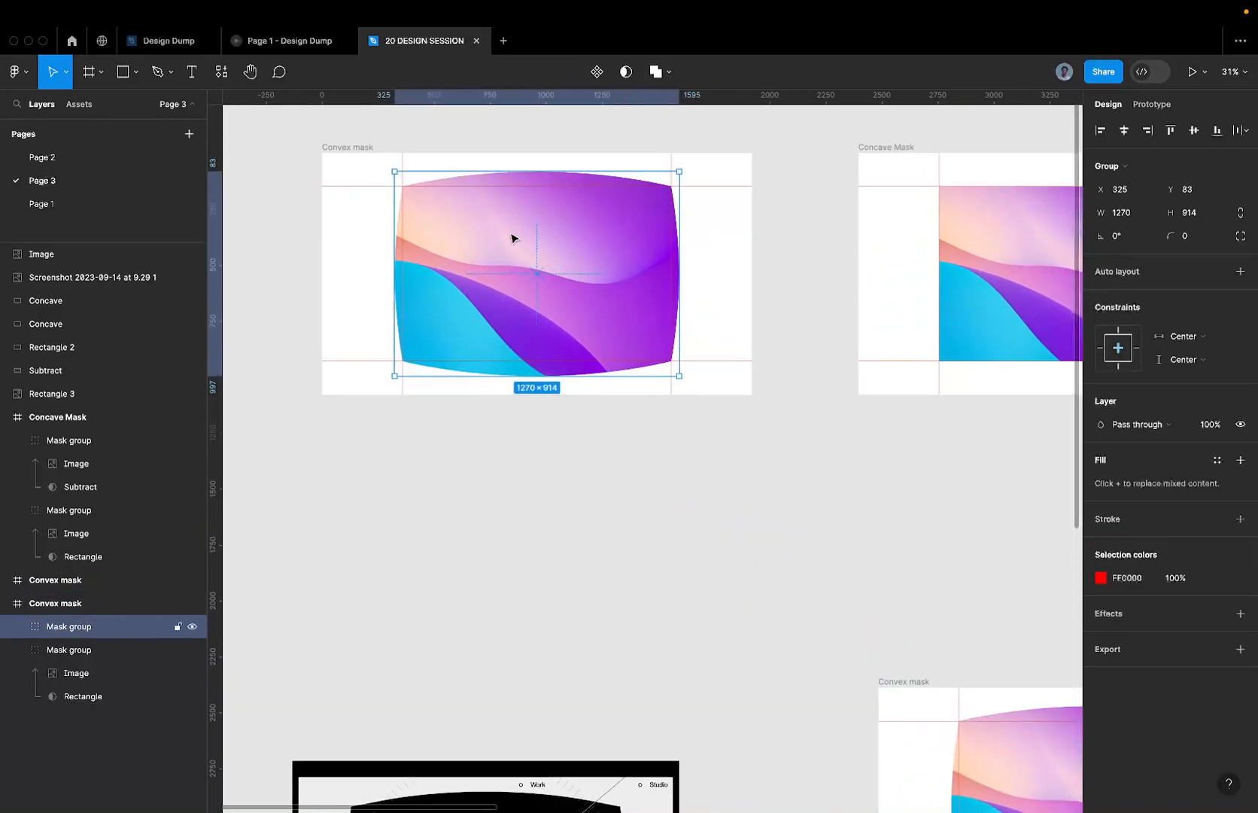
pyautogui.click(22, 630)
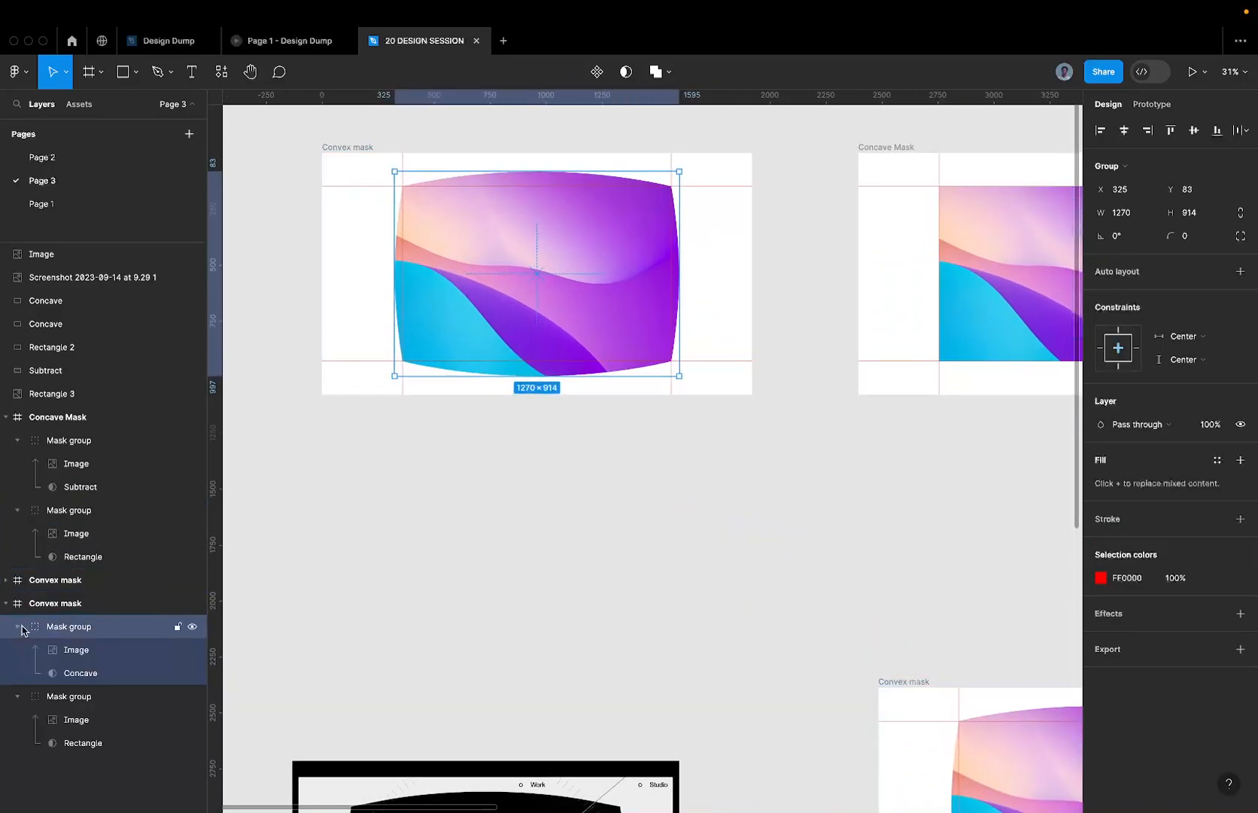
pyautogui.click(80, 673)
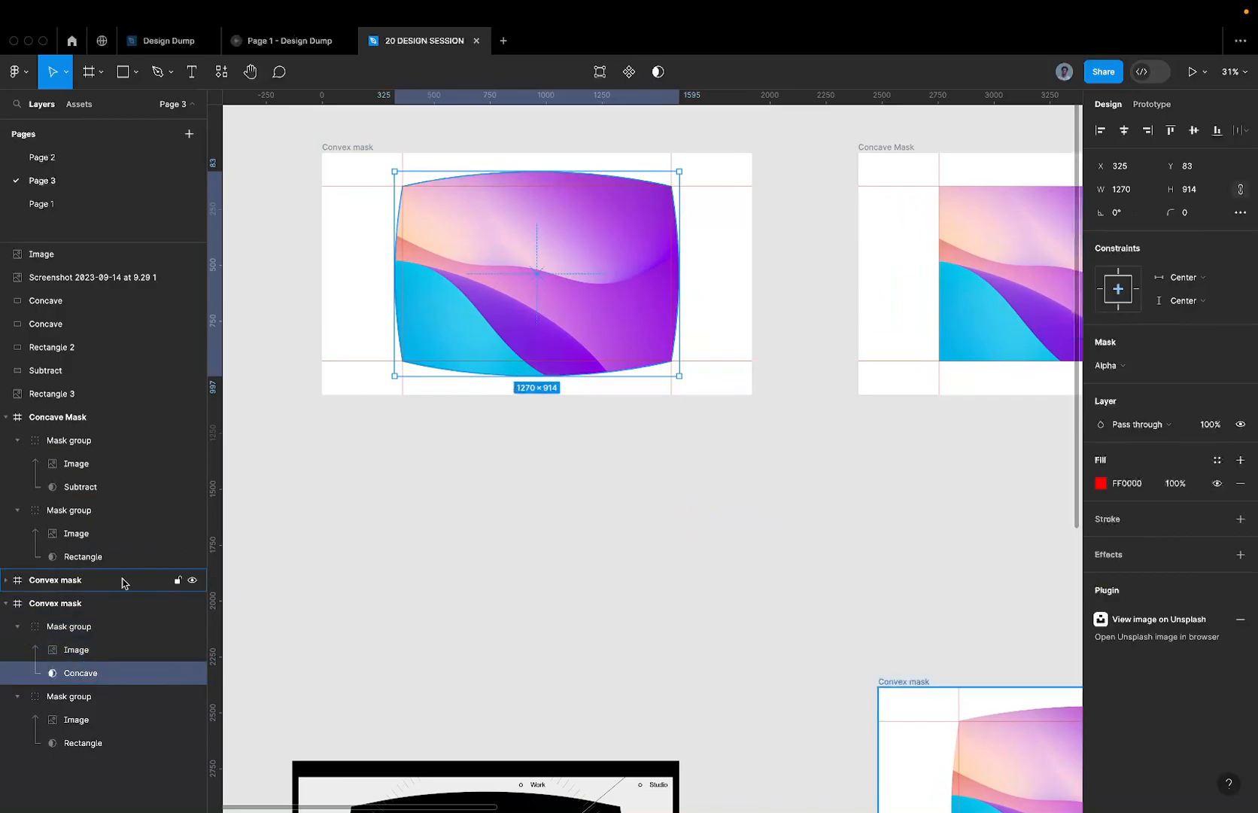
pyautogui.doubleClick(85, 673)
pyautogui.click(103, 676)
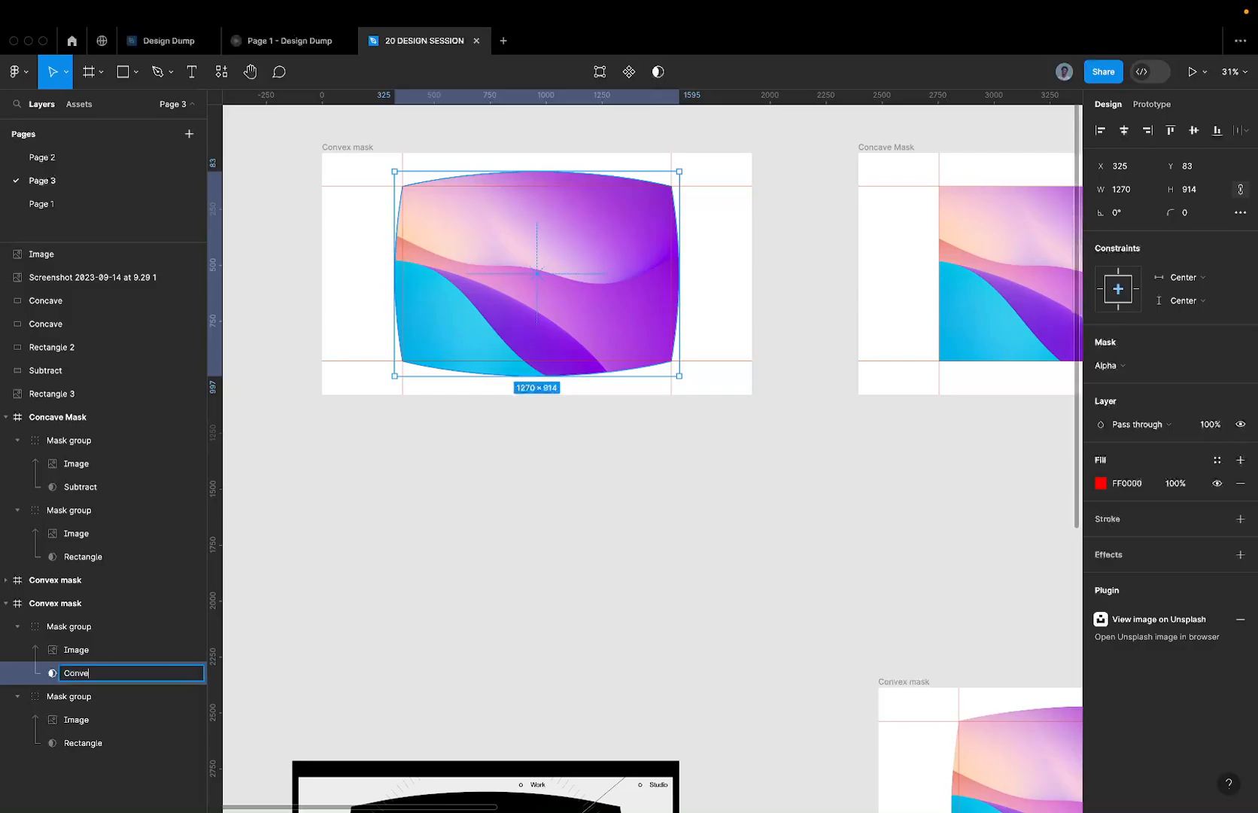
pyautogui.press('Return')
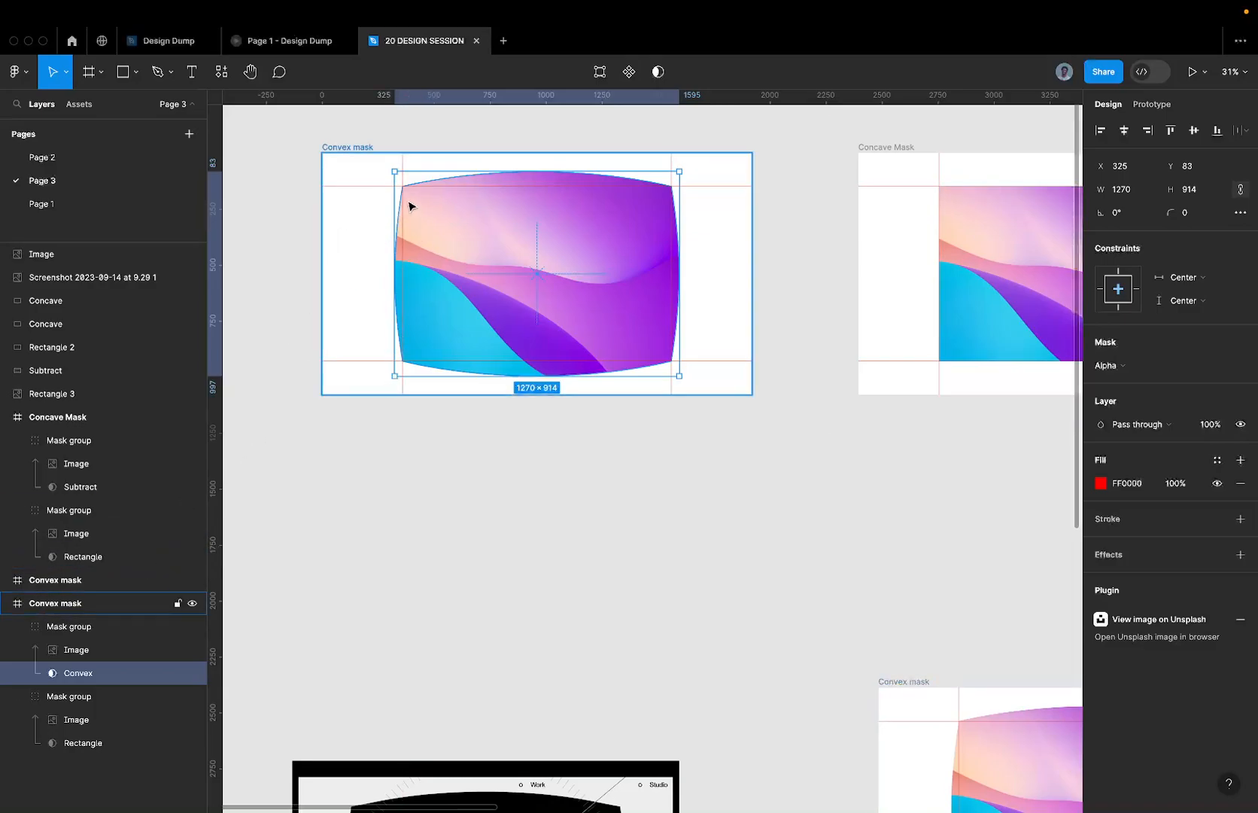
# - Scale the Convex mask shape down about its centre to about 1044 × 752 so it fits inside the rectangular image
pyautogui.scroll(3, 395, 165)
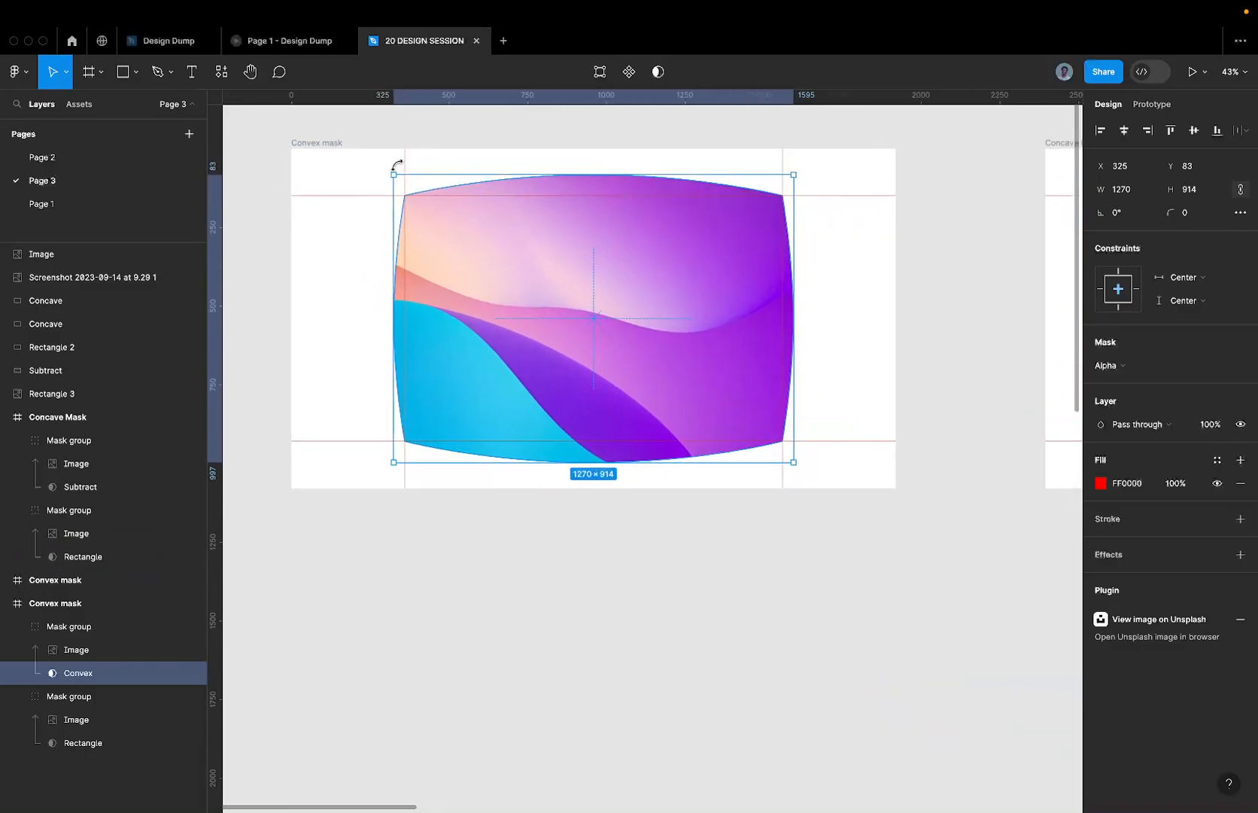
pyautogui.moveTo(391, 175); pyautogui.dragTo(433, 199)
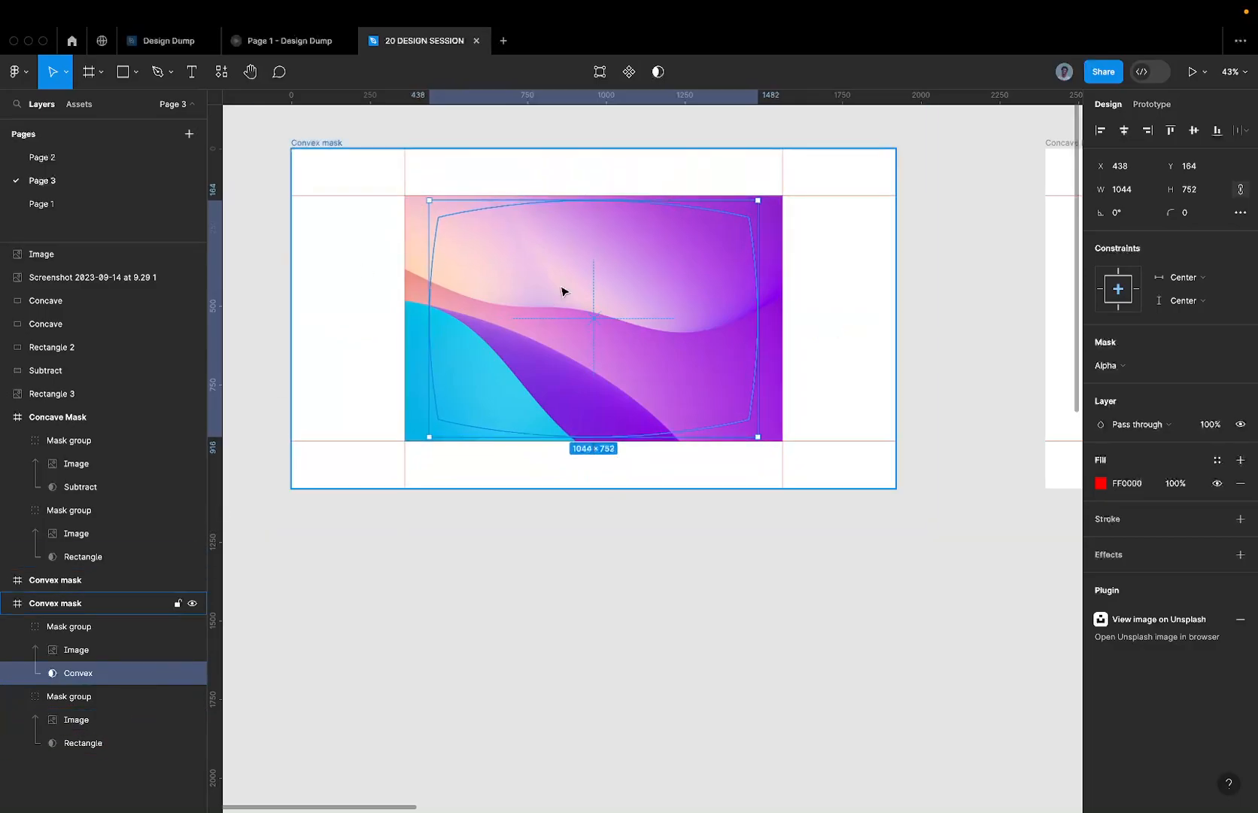
# - Scale the Convex mask shape further down about its centre to 810 × 584, well inside the rectangular image
pyautogui.hscroll(5, 780, 219)
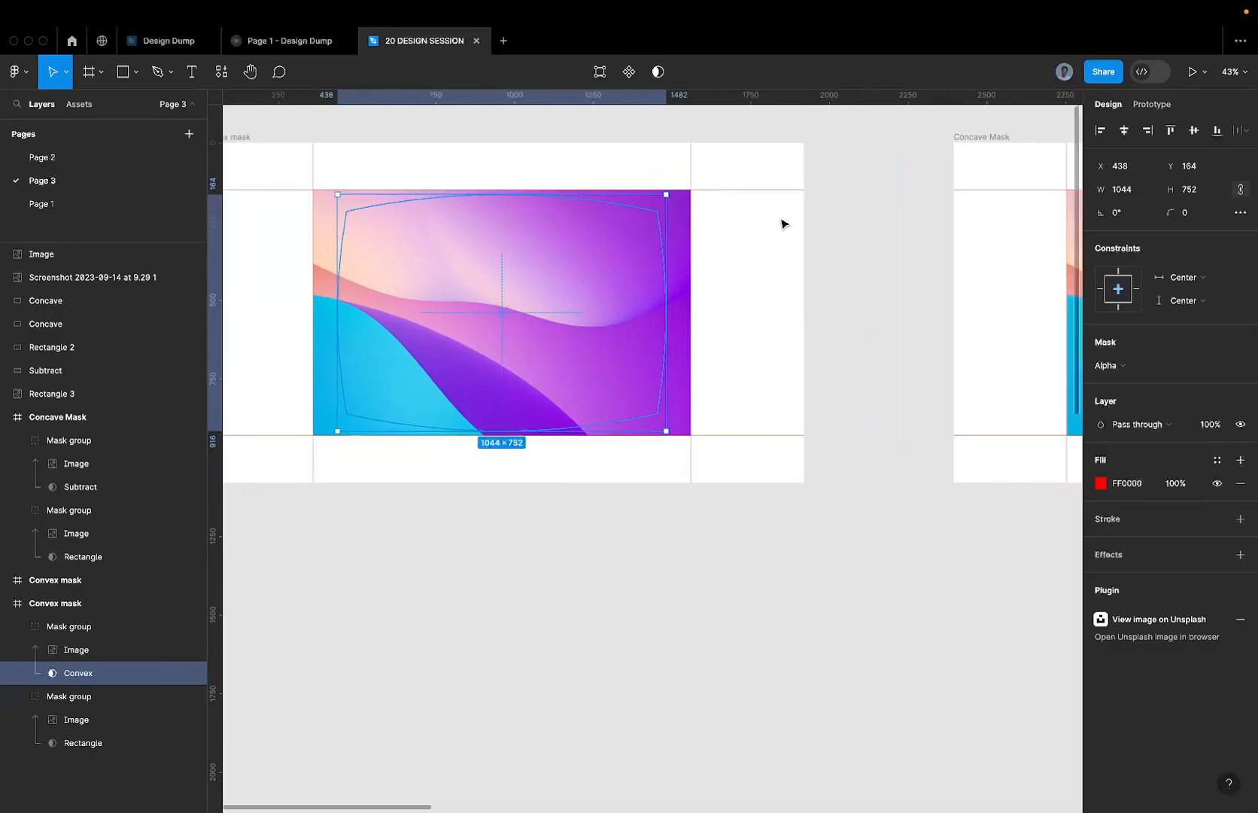
pyautogui.scroll(-3, 779, 218)
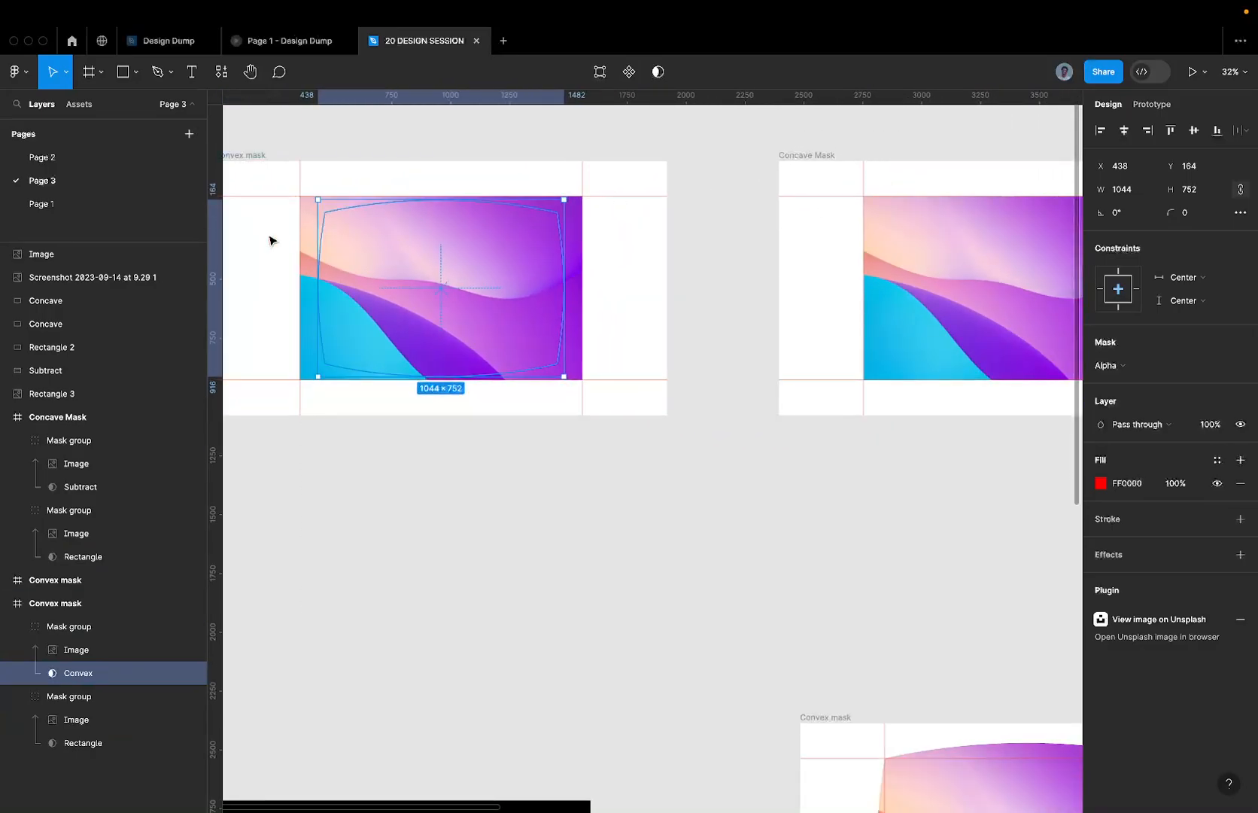
pyautogui.scroll(5, 297, 208)
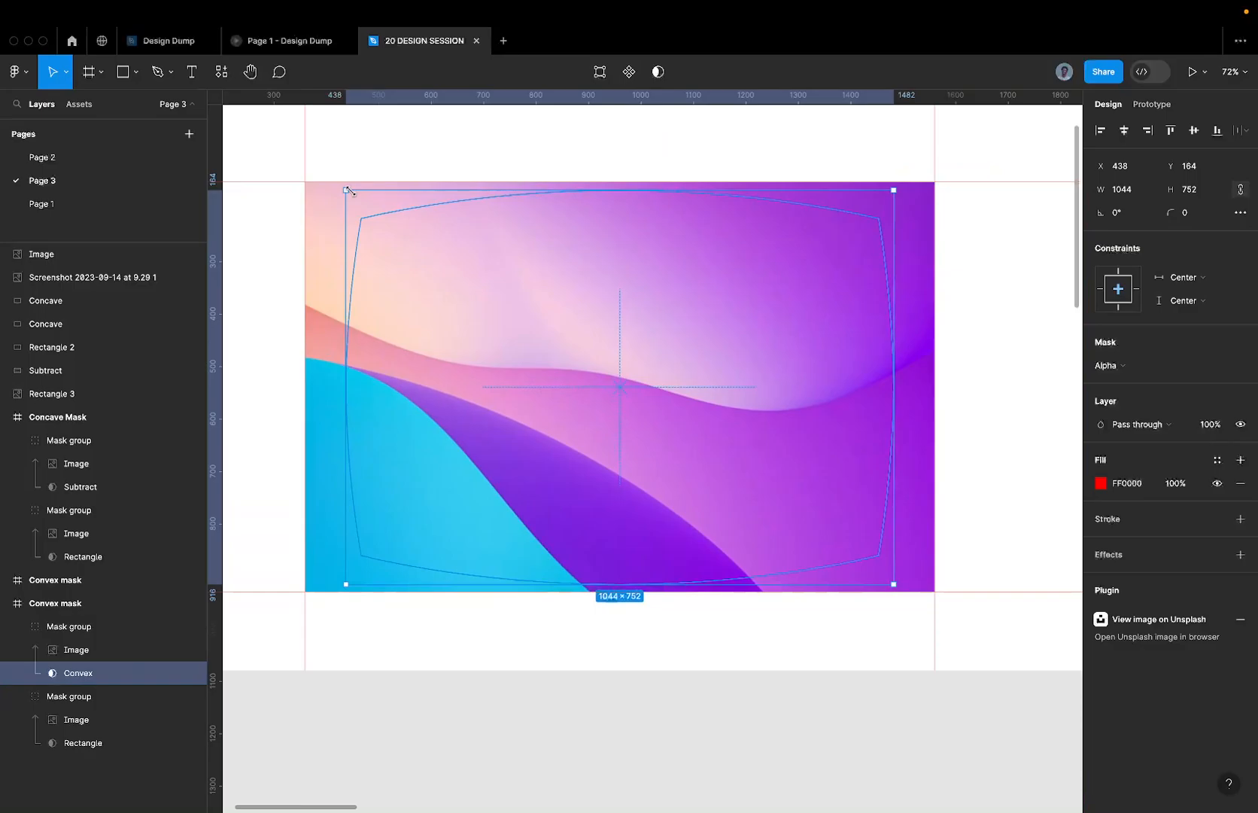
pyautogui.moveTo(349, 191)
pyautogui.mouseDown()
pyautogui.moveTo(362, 202)
pyautogui.moveTo(349, 193)
pyautogui.mouseUp()
pyautogui.scroll(-5, 348, 192)
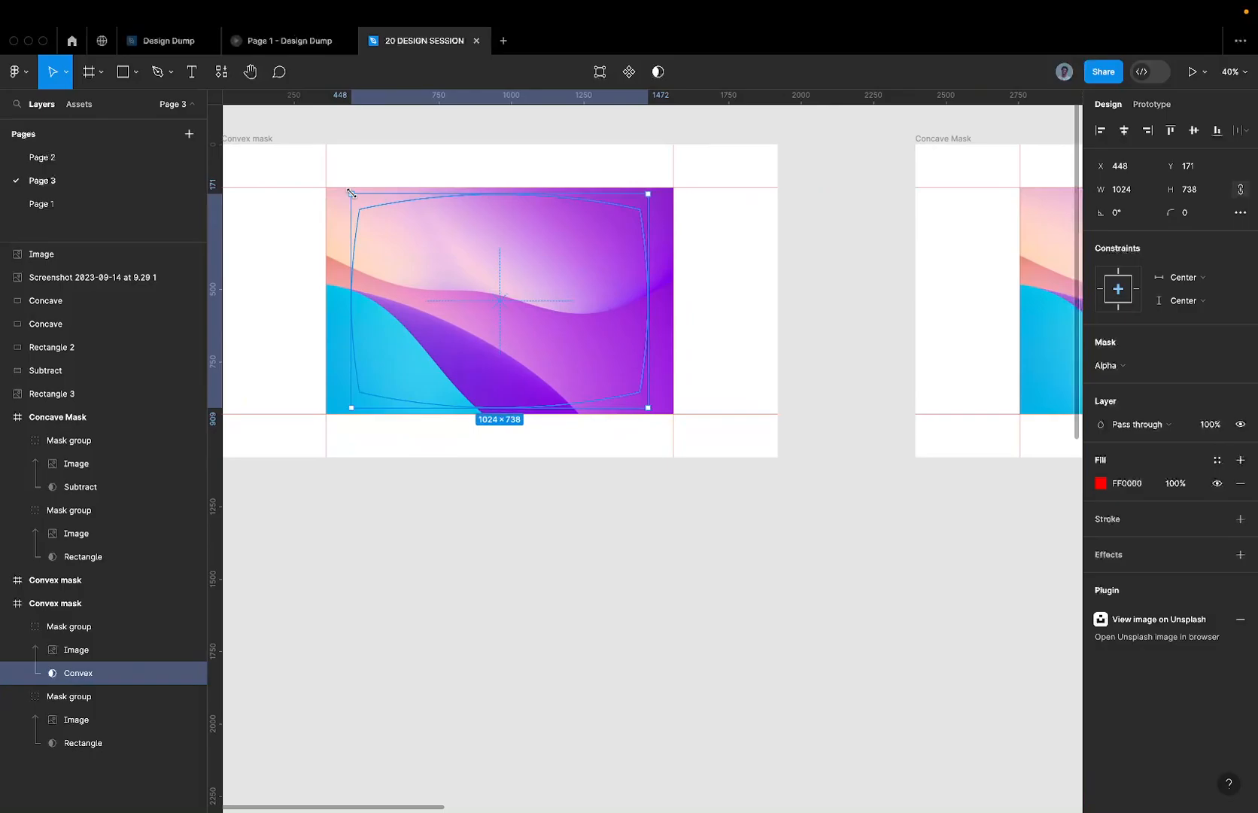
pyautogui.press('alt')
pyautogui.scroll(-5, 363, 204)
pyautogui.hscroll(-3, 527, 218)
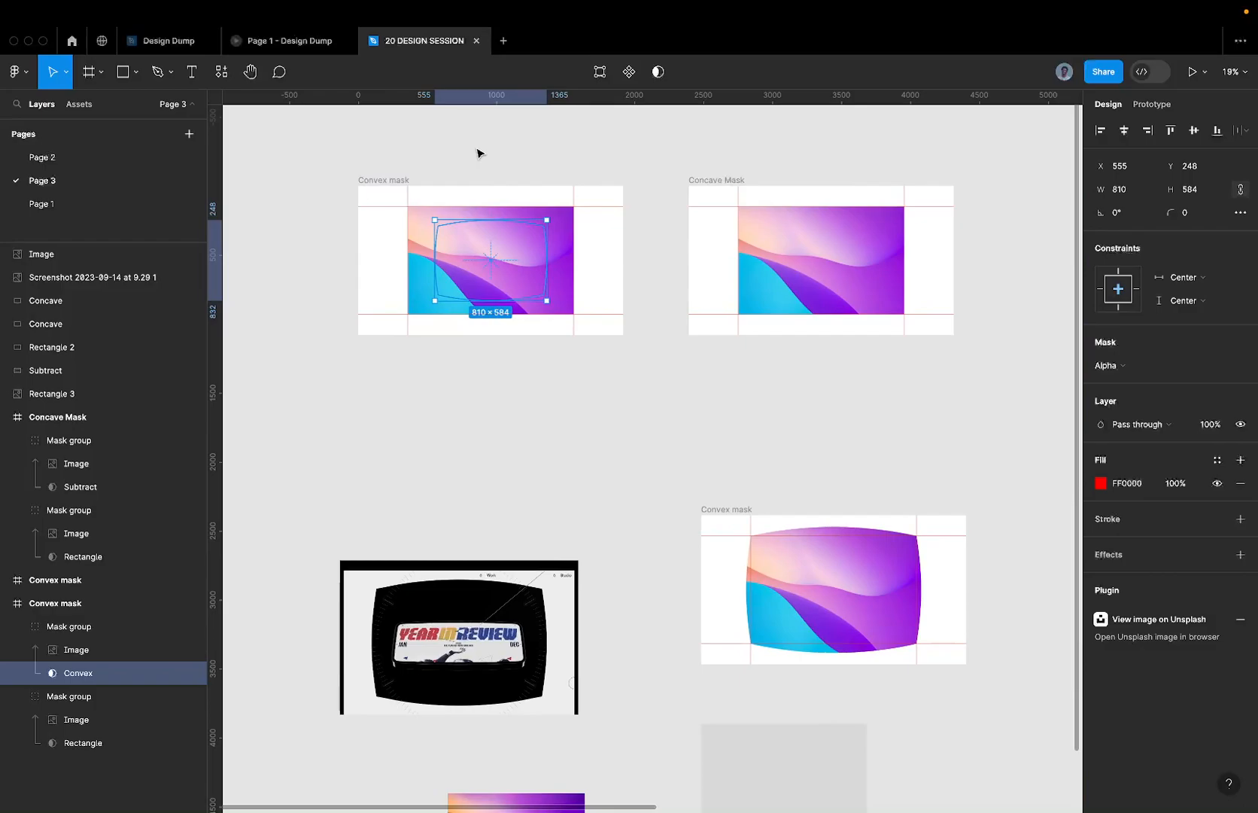
pyautogui.moveTo(488, 245)
pyautogui.mouseDown()
pyautogui.moveTo(434, 219)
pyautogui.moveTo(496, 237)
pyautogui.mouseUp()
pyautogui.press('super+z')
pyautogui.scroll(5, 498, 242)
pyautogui.click(494, 244)
pyautogui.press('super+z')
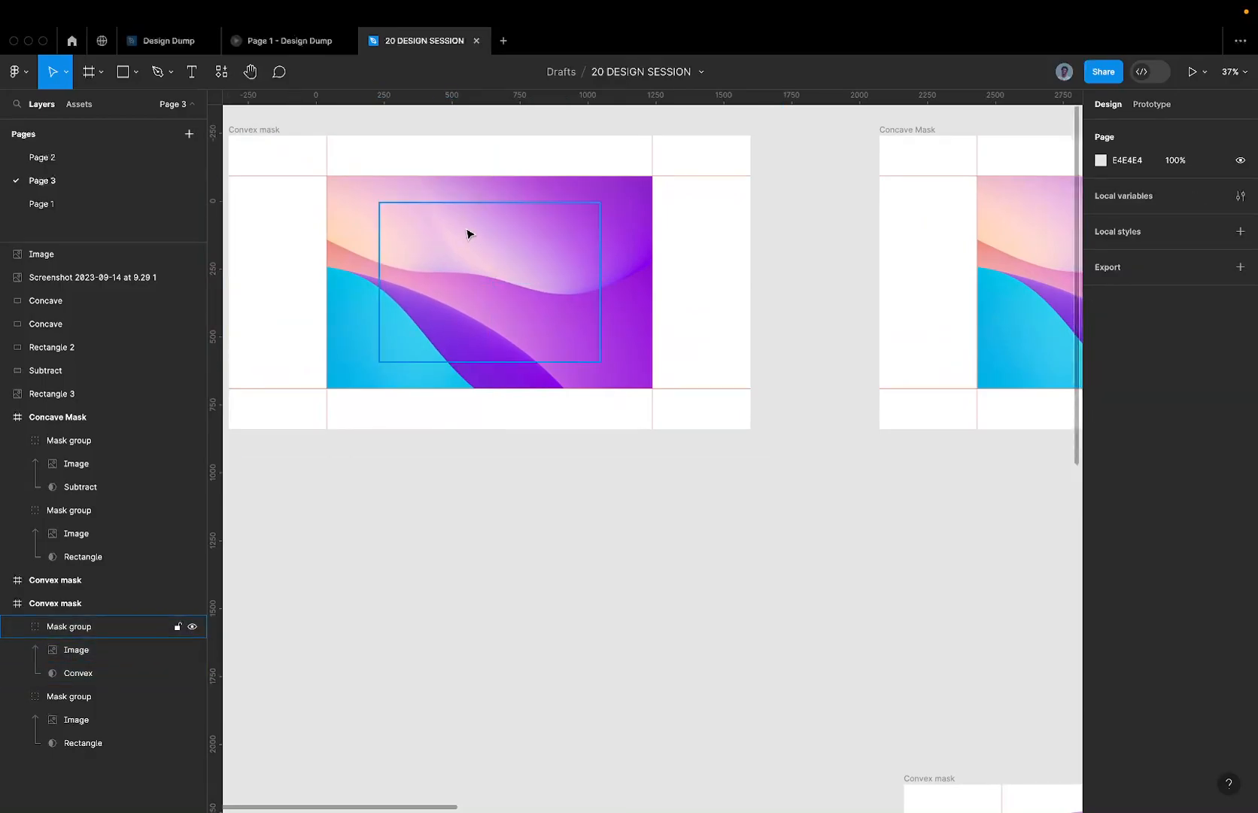
# - Try scaling down the Image in the original Convex mask frame's upper mask group about its centre, and undo the scaling
pyautogui.doubleClick(467, 234)
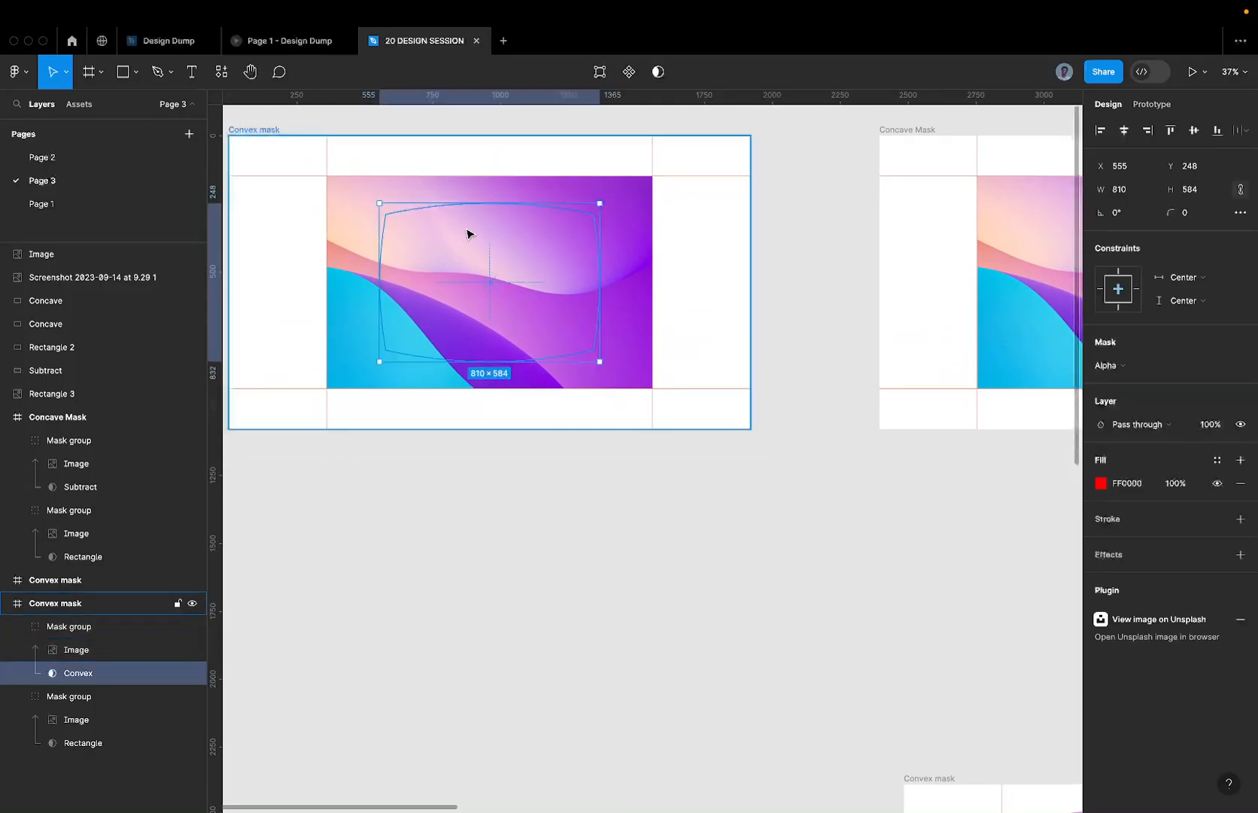
pyautogui.click(87, 649)
pyautogui.moveTo(706, 474); pyautogui.dragTo(687, 442)
pyautogui.click(590, 453)
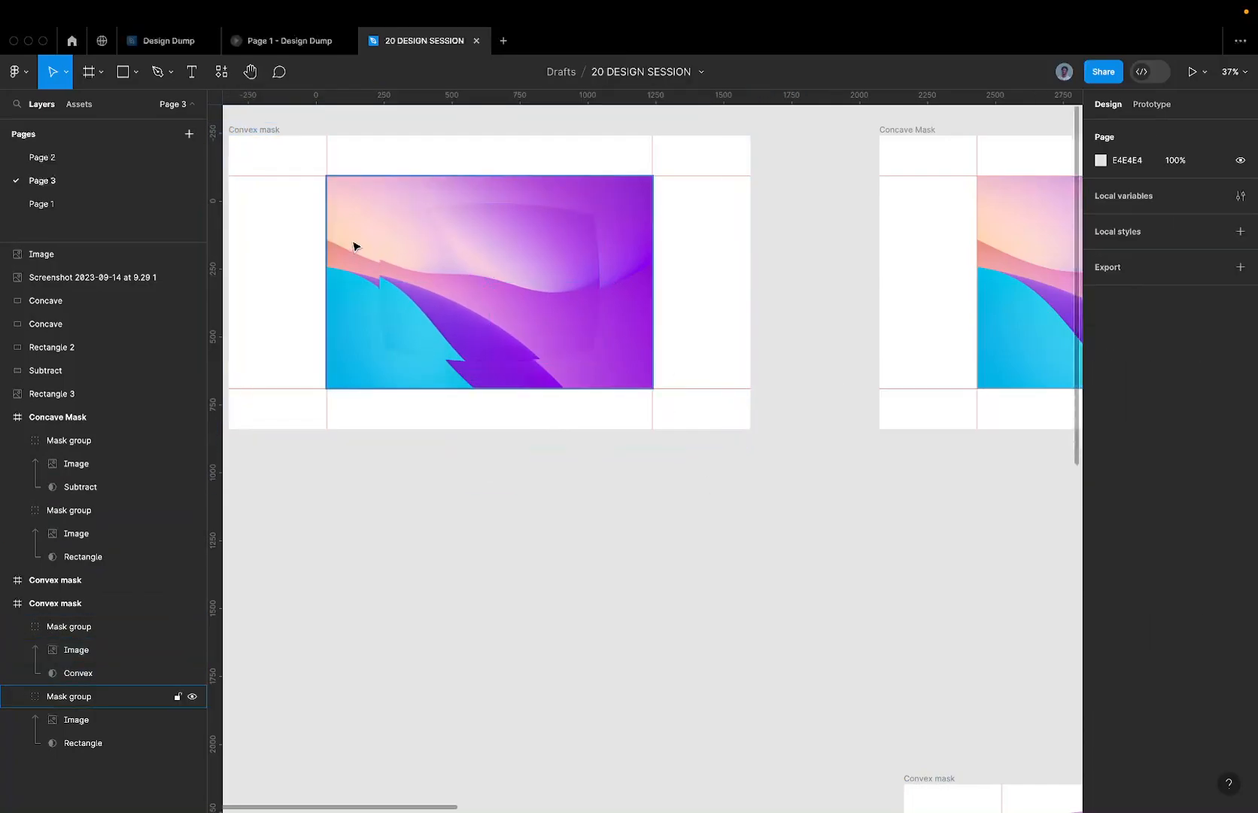
pyautogui.scroll(3, 354, 248)
pyautogui.click(514, 262)
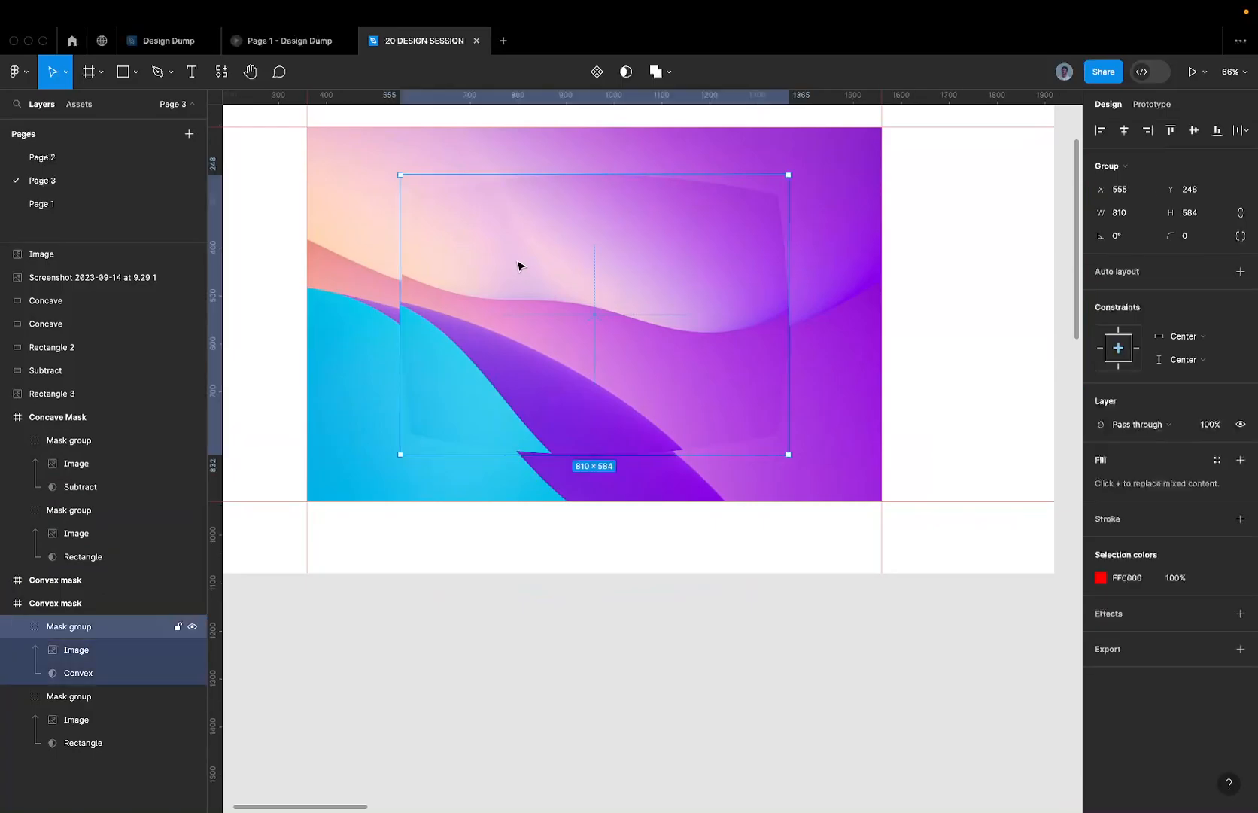
pyautogui.click(348, 236)
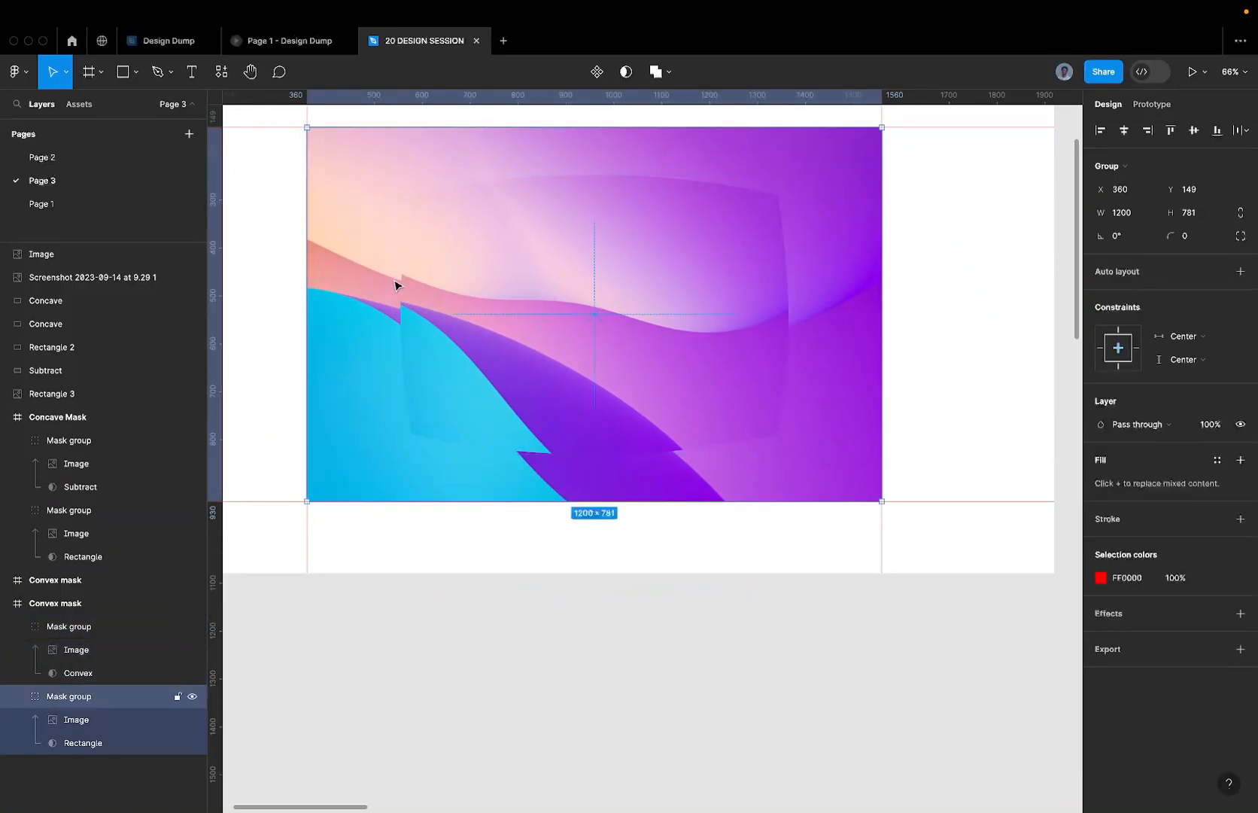
pyautogui.press('super+z')
pyautogui.press('super+z')
pyautogui.press('super+z')
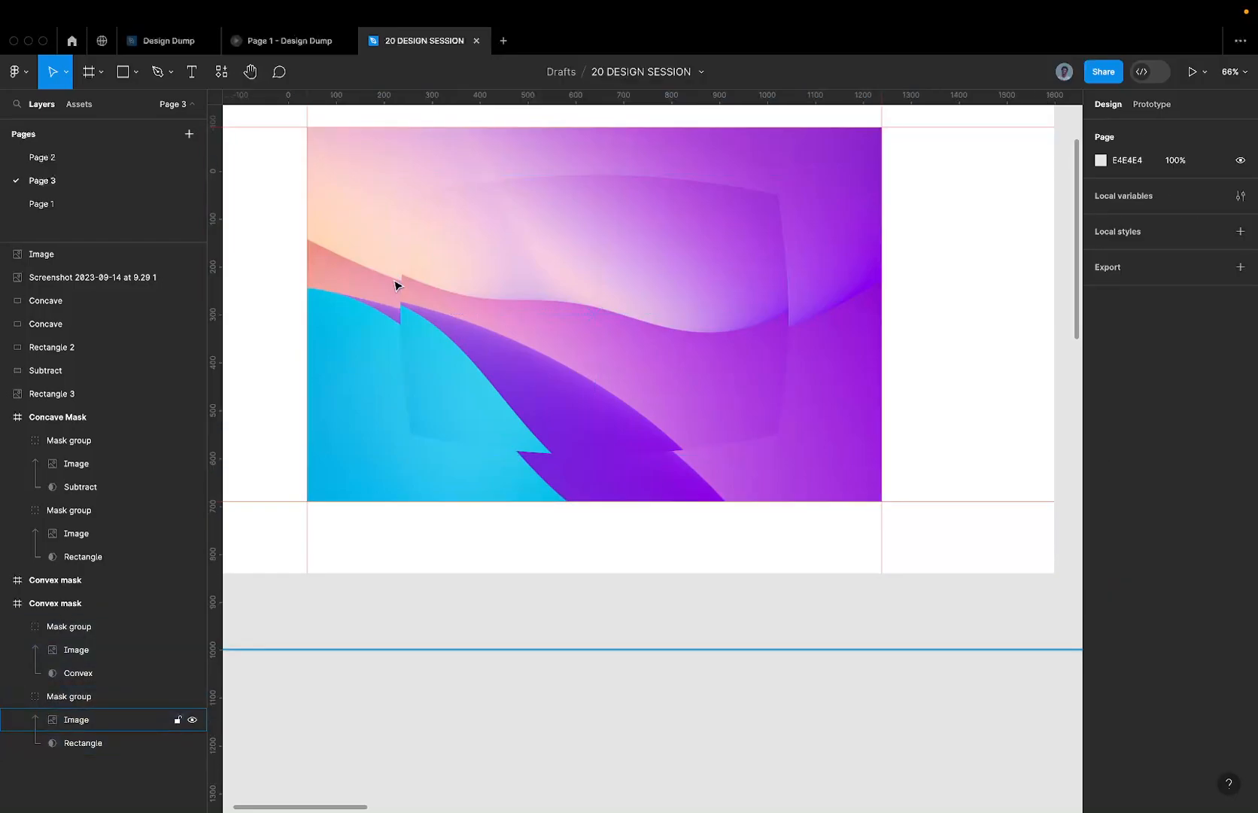
pyautogui.press('super+z')
pyautogui.scroll(-3, 394, 284)
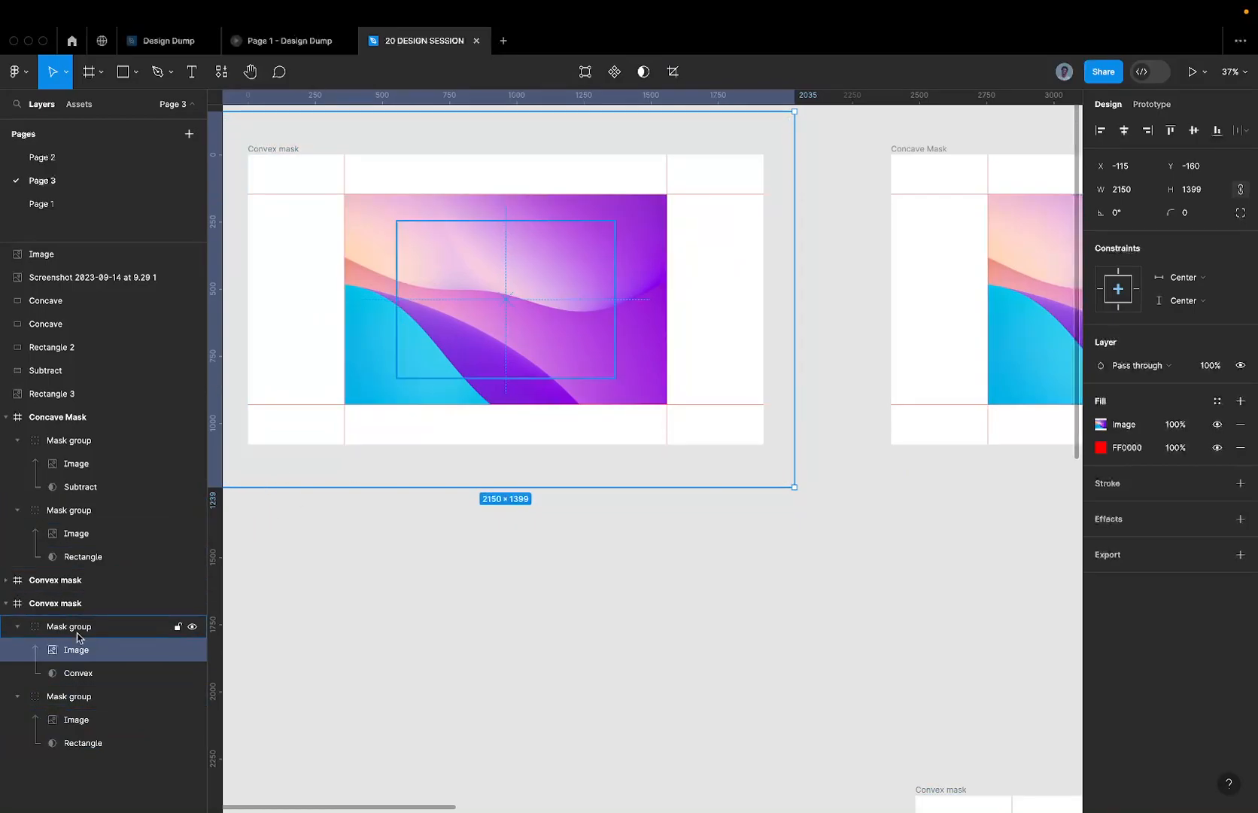
pyautogui.click(740, 350)
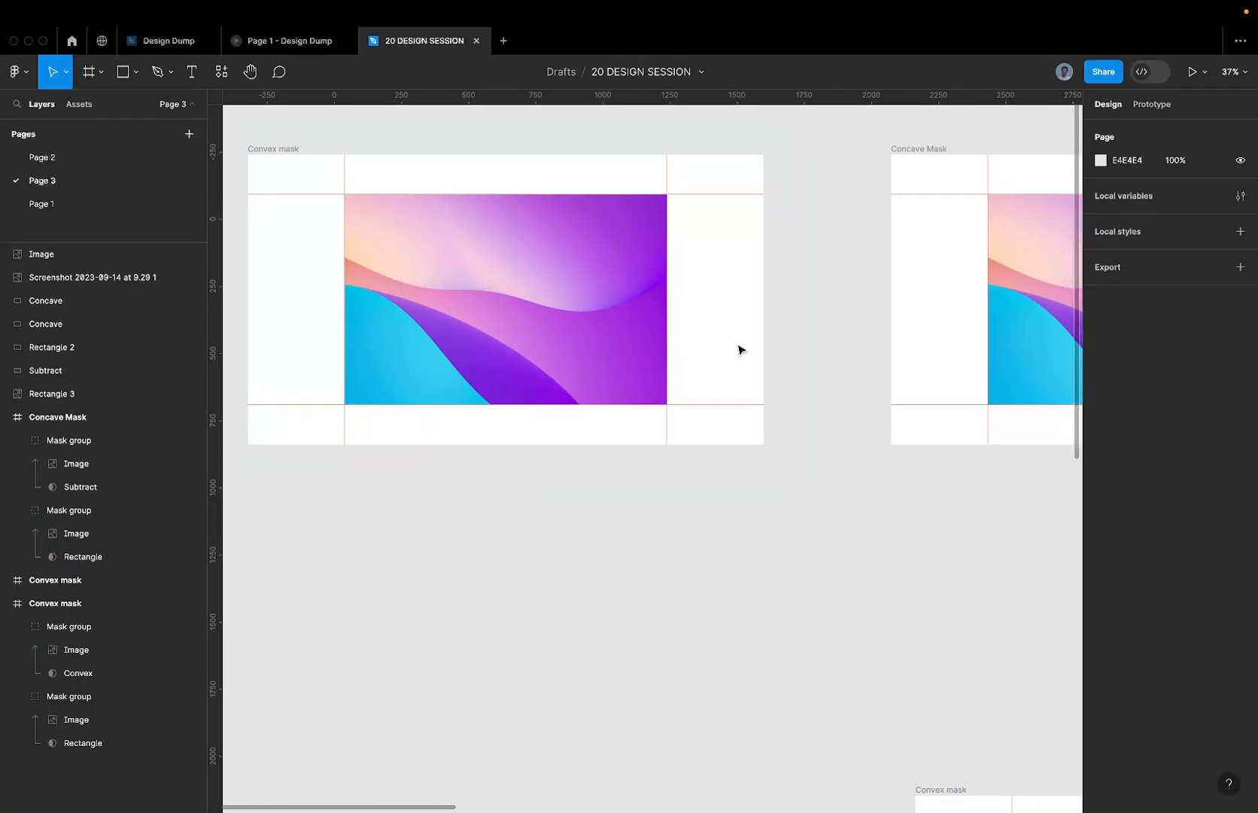
# - Duplicate the original Convex mask frame and place the copy directly below the Concave Mask frame, above the earlier Convex mask copy
pyautogui.scroll(-3, 741, 350)
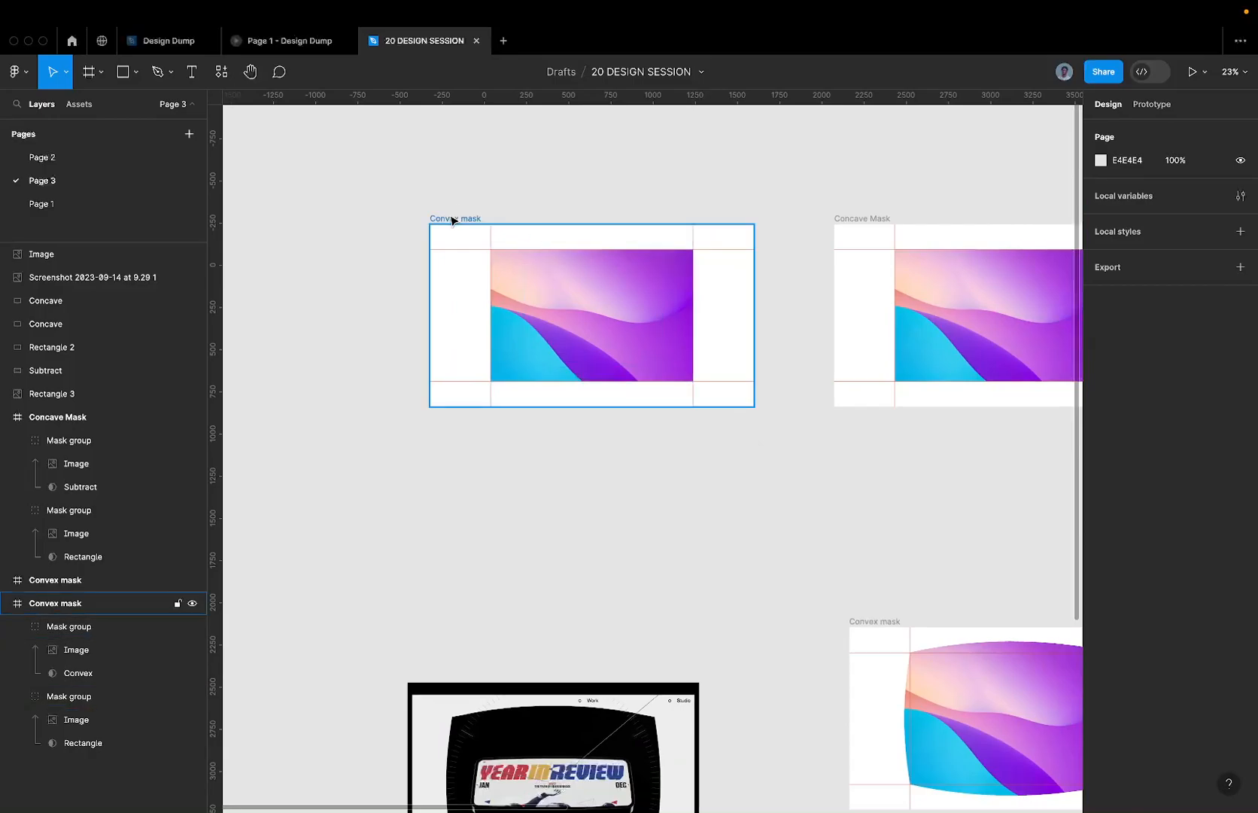
pyautogui.hscroll(2, 451, 219)
pyautogui.click(406, 210)
pyautogui.moveTo(407, 210); pyautogui.dragTo(802, 406)
pyautogui.hscroll(3, 798, 414)
pyautogui.scroll(-2, 798, 414)
# - Scale the Convex and Rectangle masks in the new copy up together about their centre to about 2010 × 1309, covering the frame
pyautogui.click(791, 423)
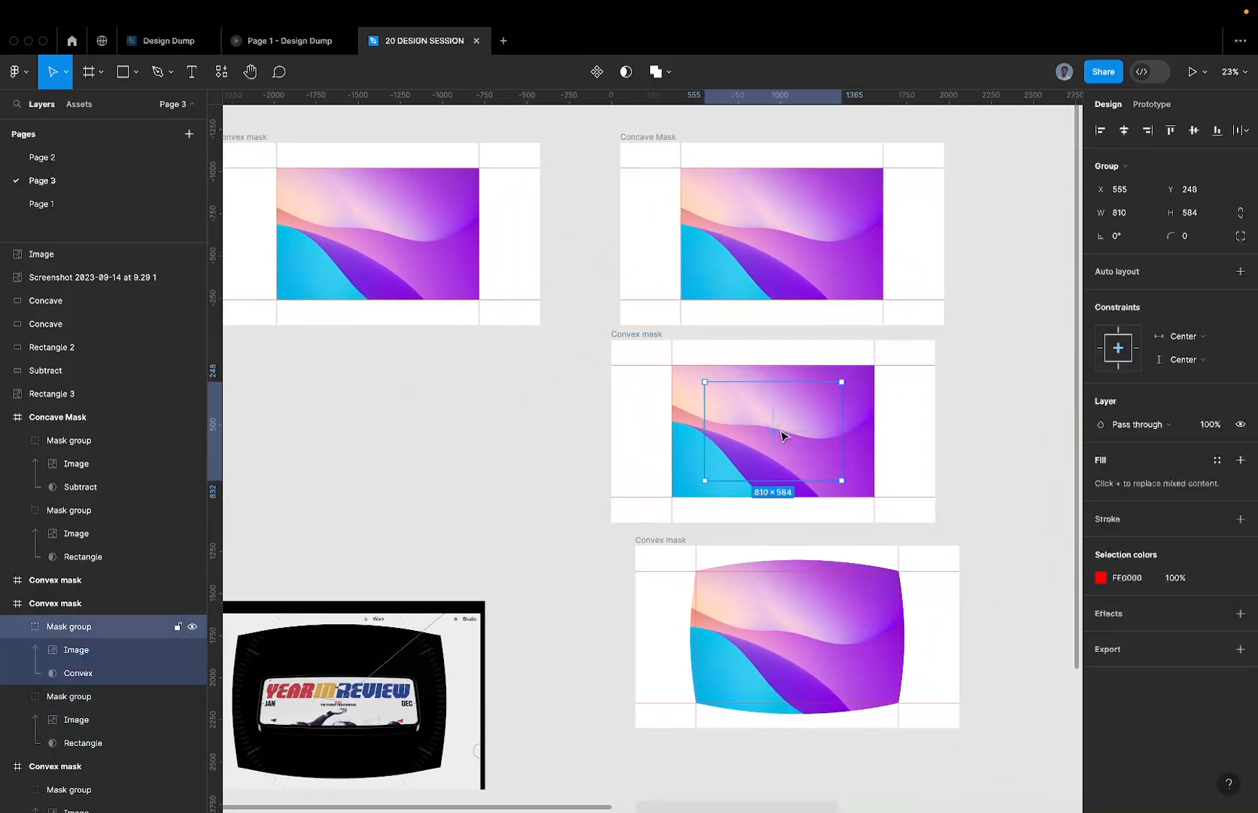
pyautogui.click(103, 674)
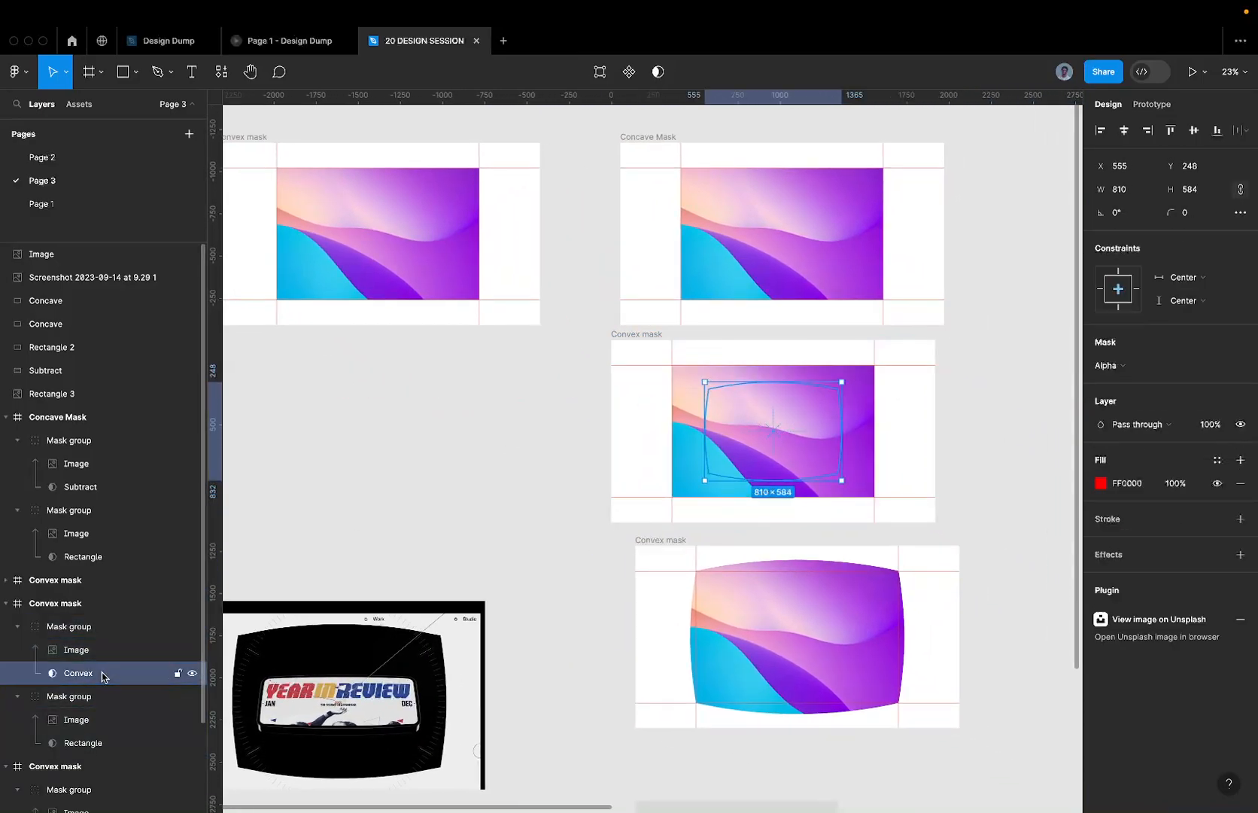
pyautogui.keyDown('shift'); pyautogui.click(99, 743); pyautogui.keyUp('shift')
pyautogui.moveTo(669, 364); pyautogui.dragTo(603, 322)
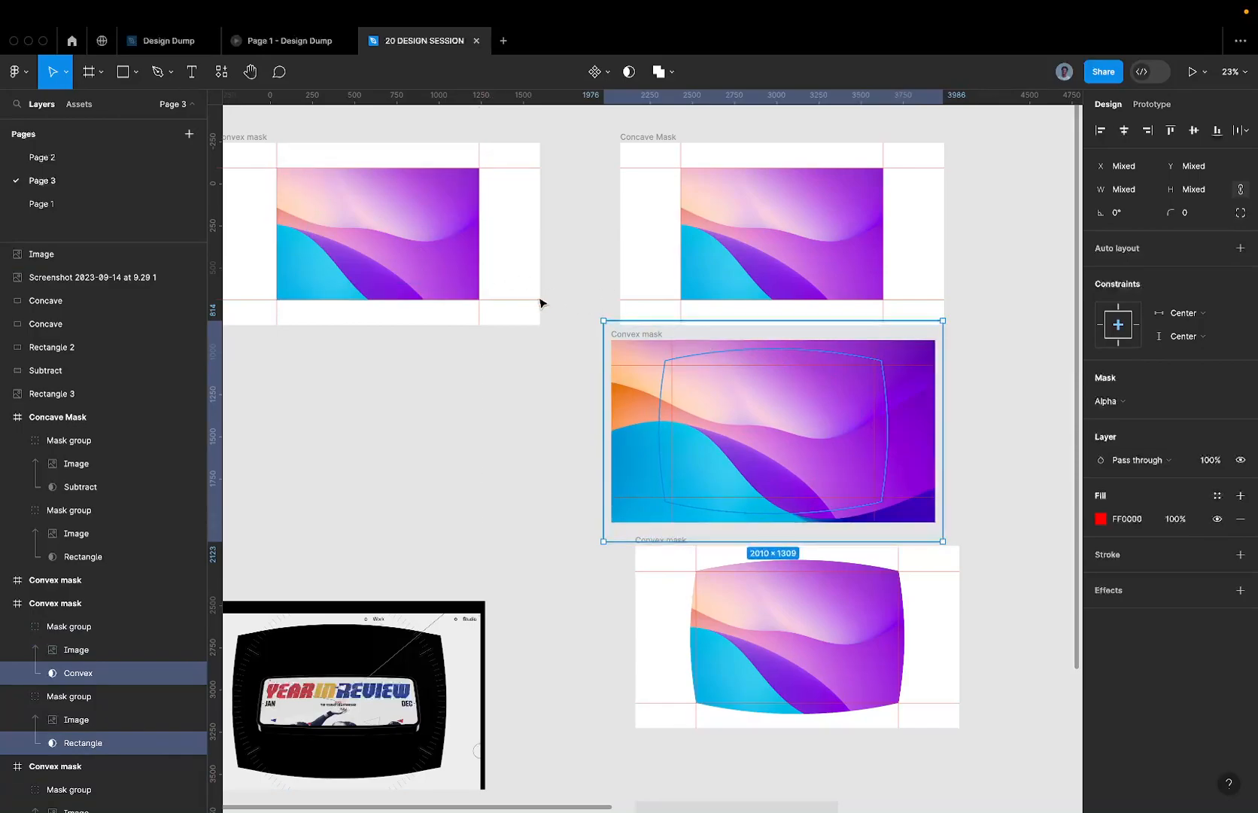
# - Move the Concave Mask frame well away to the lower right and place the enlarged-mask copy beside the original, at about X 1804, Y -294
pyautogui.scroll(-3, 700, 387)
pyautogui.hscroll(2, 700, 388)
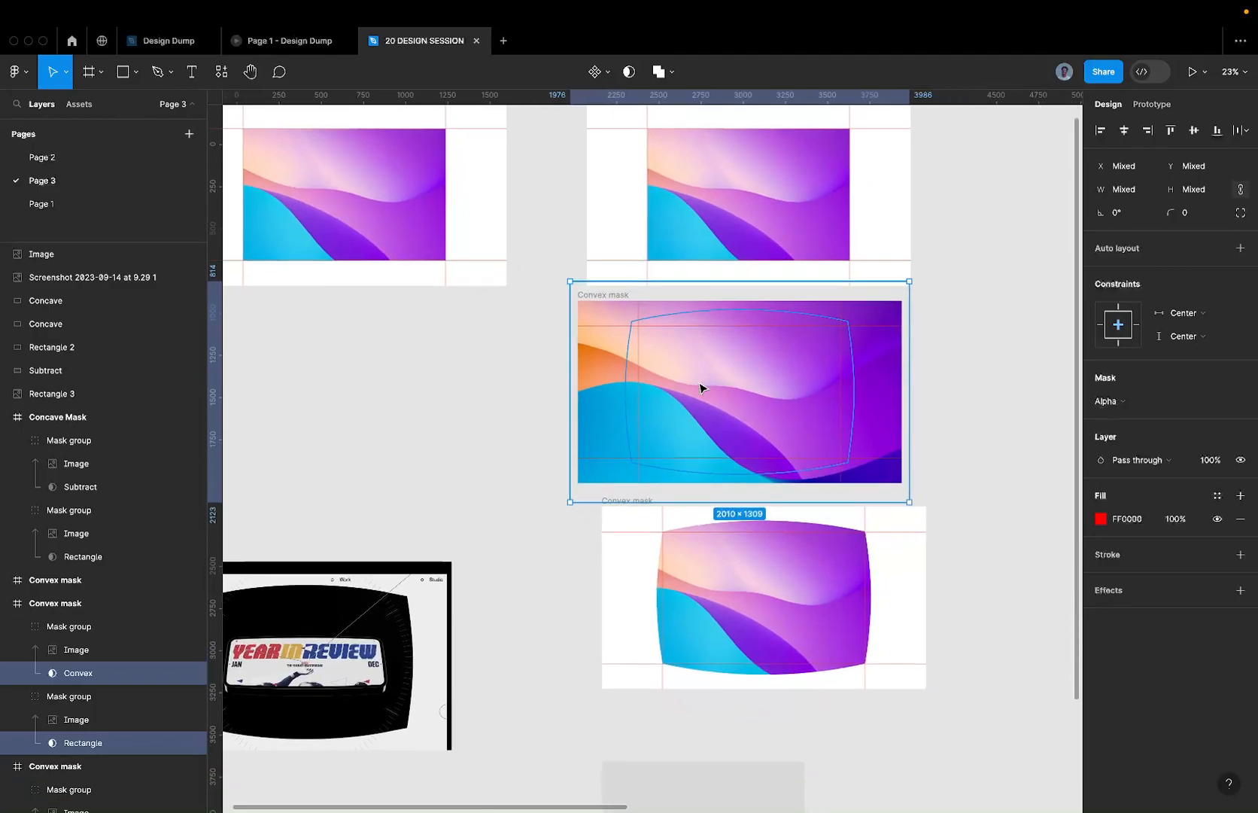
pyautogui.scroll(-5, 684, 380)
pyautogui.moveTo(655, 202); pyautogui.dragTo(970, 446)
pyautogui.moveTo(621, 298); pyautogui.dragTo(602, 200)
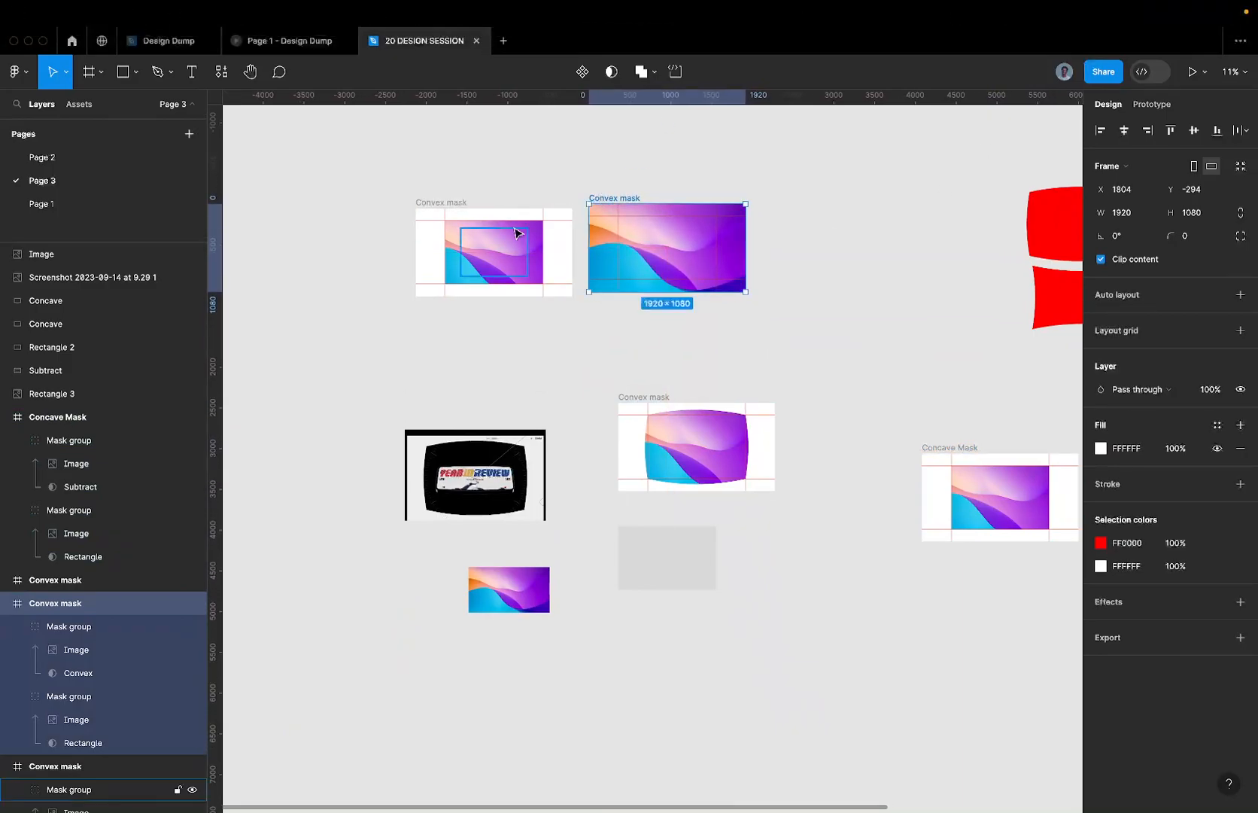
# - Add an on-click Navigate to prototype interaction from the original Convex mask frame to the enlarged-mask copy
pyautogui.click(1151, 104)
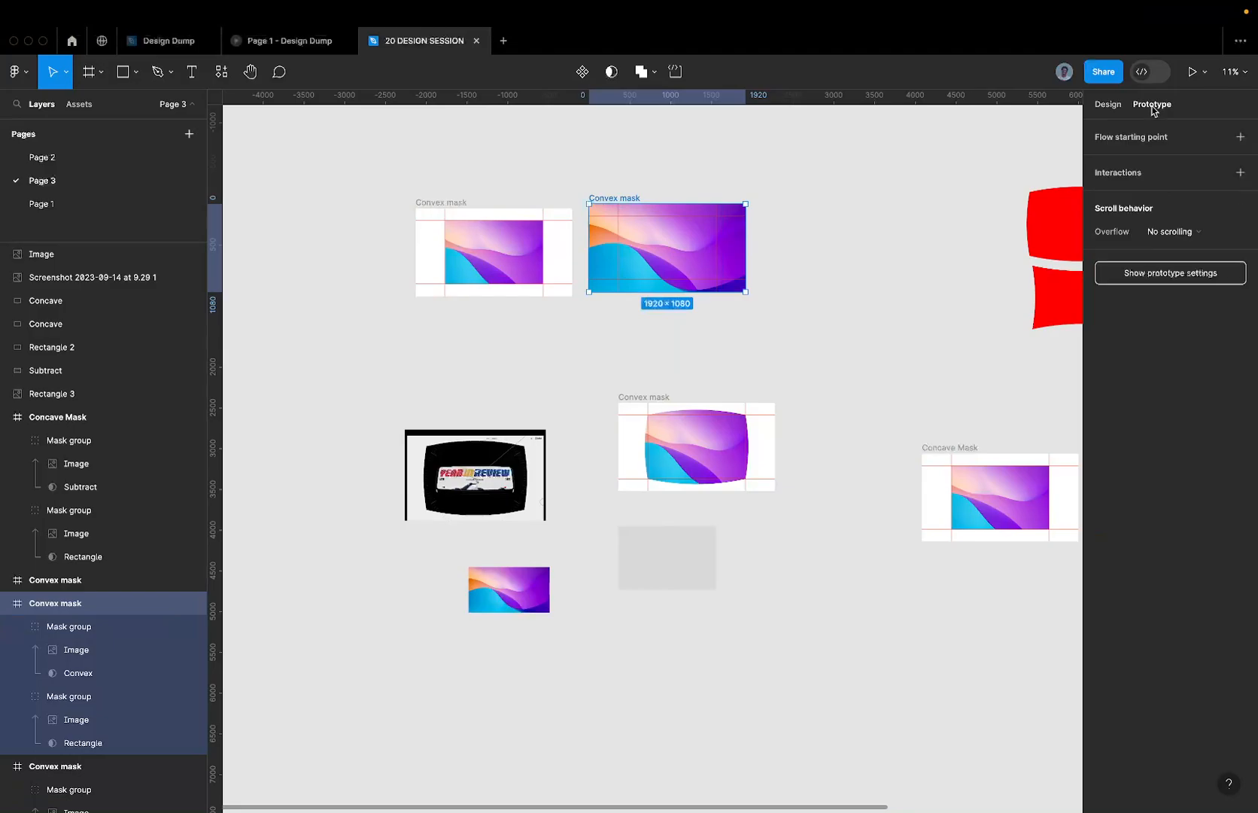
pyautogui.click(442, 203)
pyautogui.scroll(5, 565, 218)
pyautogui.moveTo(584, 298); pyautogui.dragTo(629, 300)
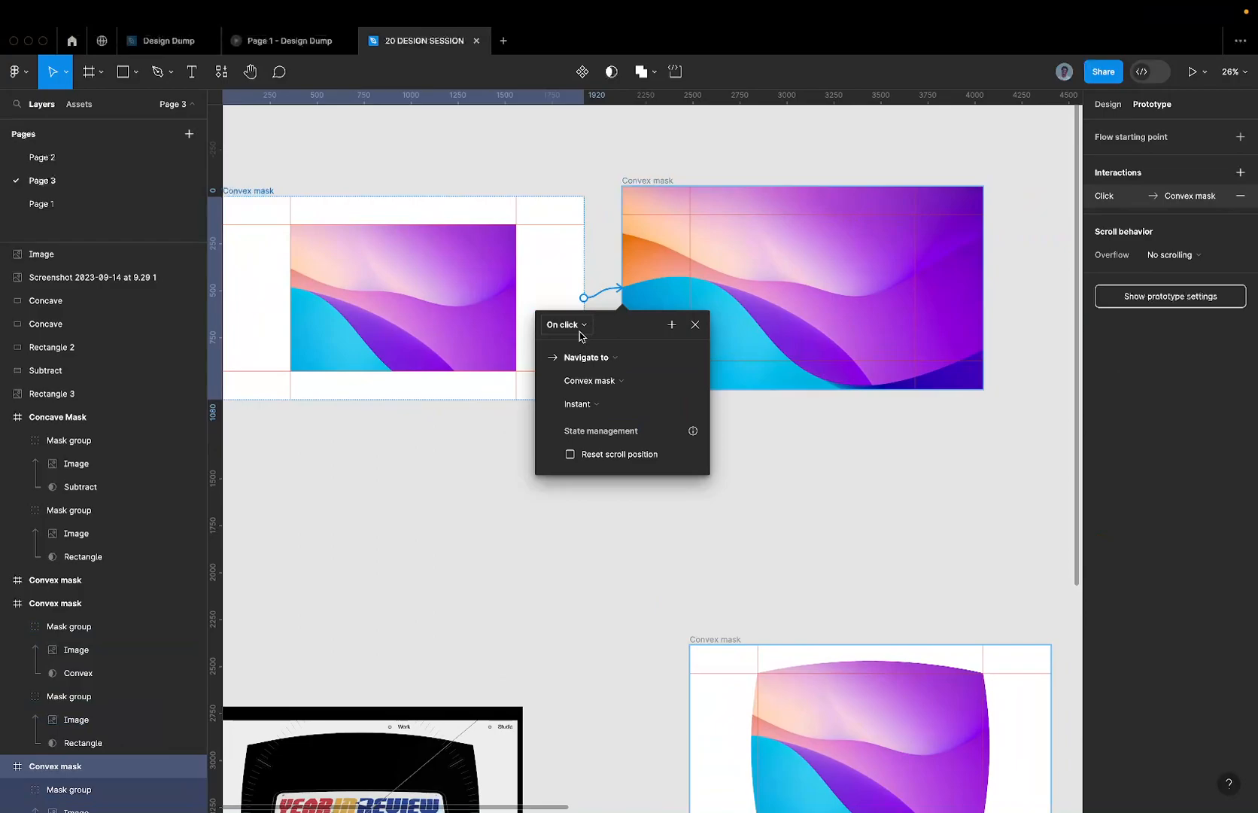
# - Set the interaction's animation to Smart animate with Ease out and a duration of 800 ms
pyautogui.click(591, 404)
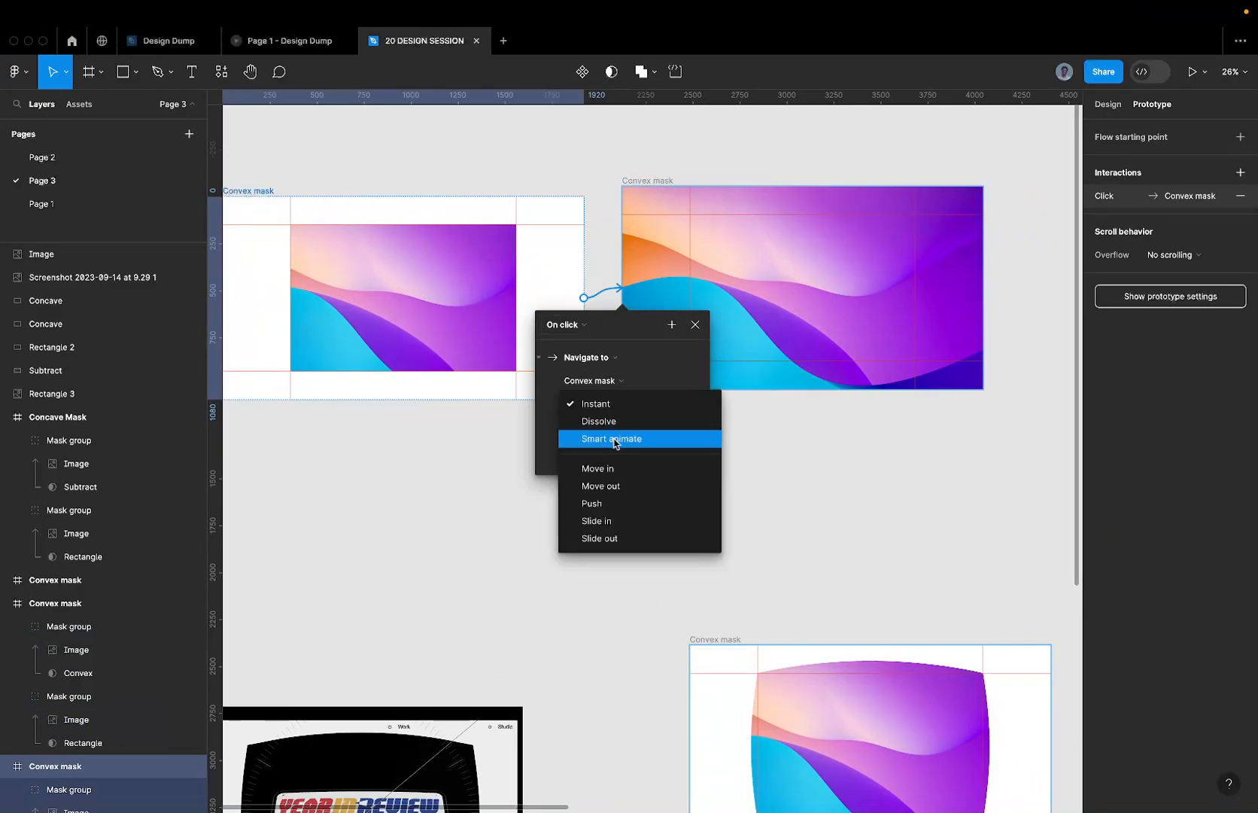
pyautogui.click(611, 436)
pyautogui.click(608, 428)
pyautogui.click(615, 431)
pyautogui.click(660, 432)
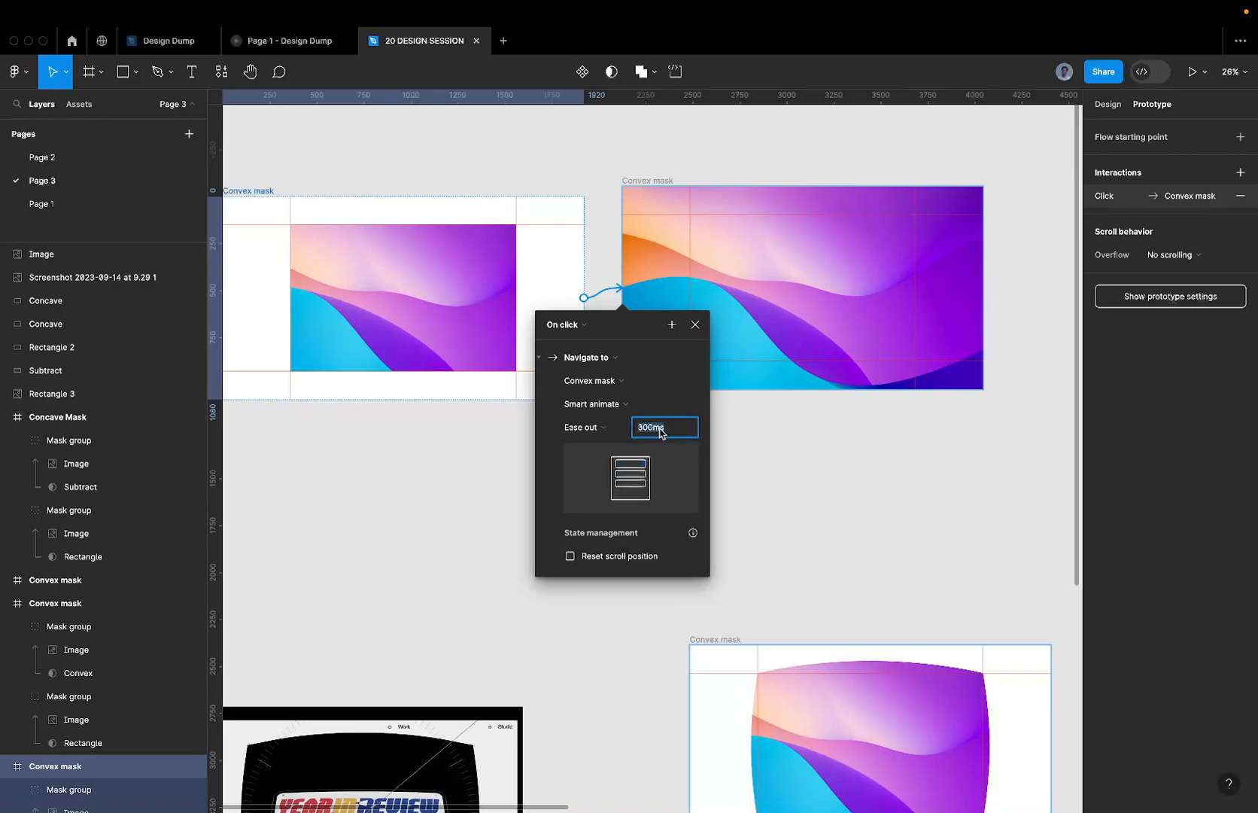
pyautogui.write('8000')
pyautogui.press('Return')
pyautogui.click(669, 426)
pyautogui.write('800')
pyautogui.press('Return')
# - Add an on-click Navigate to interaction from the enlarged-mask copy back to the original Convex mask frame, with Smart animate at 800 ms
pyautogui.click(621, 179)
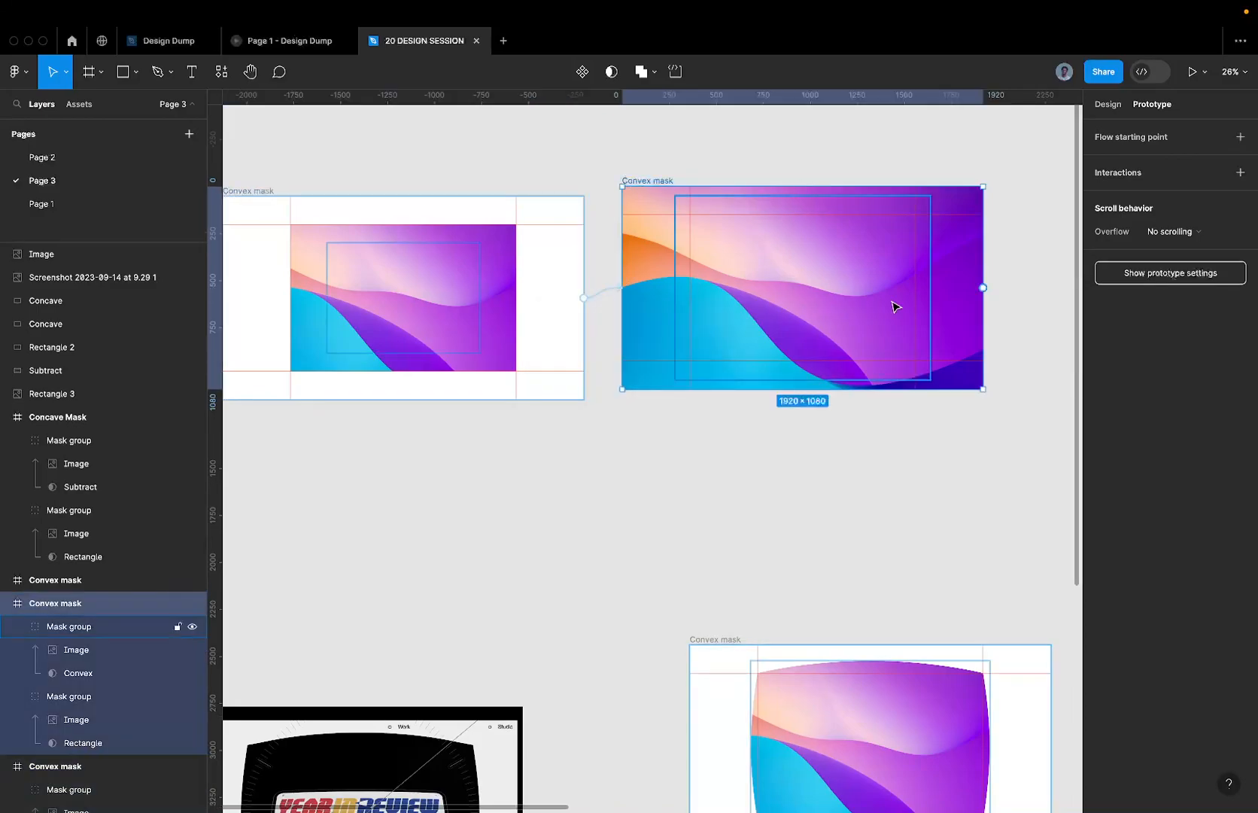
pyautogui.moveTo(984, 291); pyautogui.dragTo(528, 281)
pyautogui.scroll(-3, 706, 287)
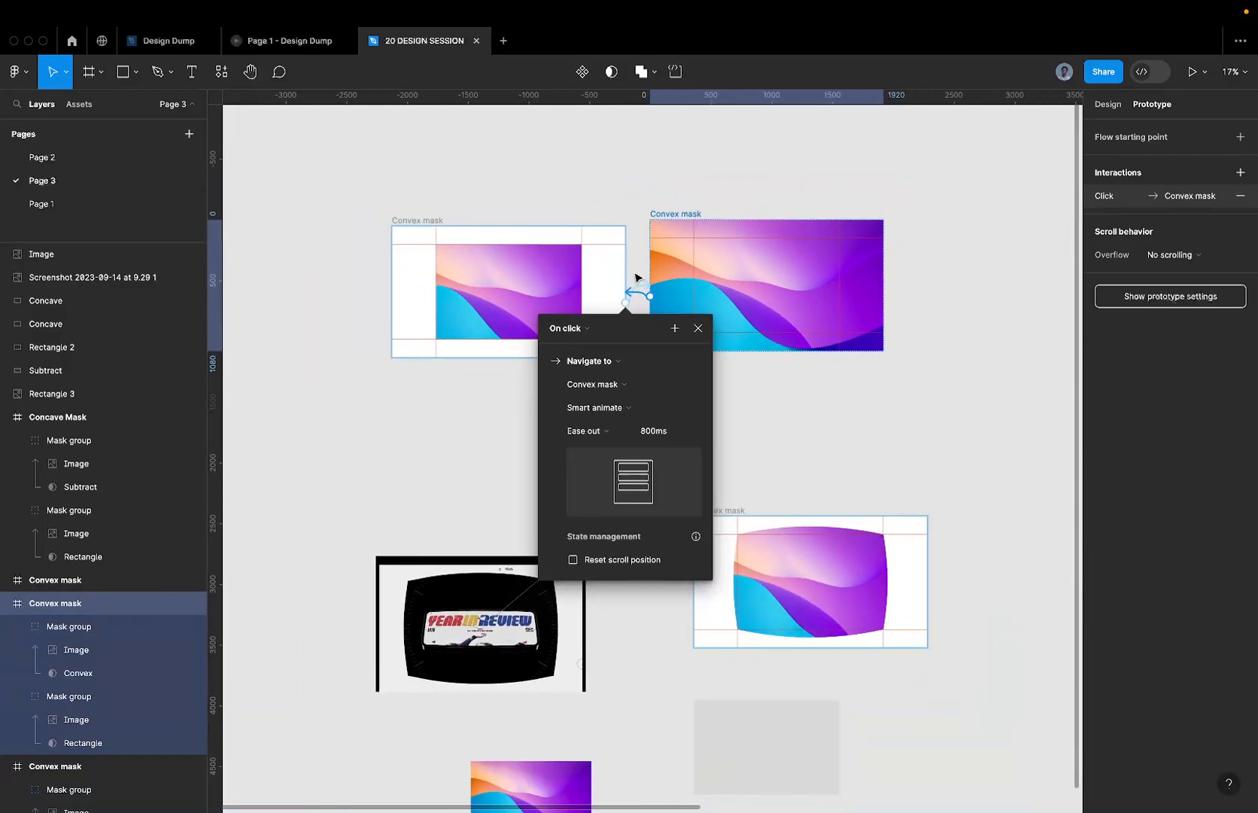
# - Present the prototype from the enlarged-mask Convex mask copy and set its zoom to Fit to screen
pyautogui.click(1186, 72)
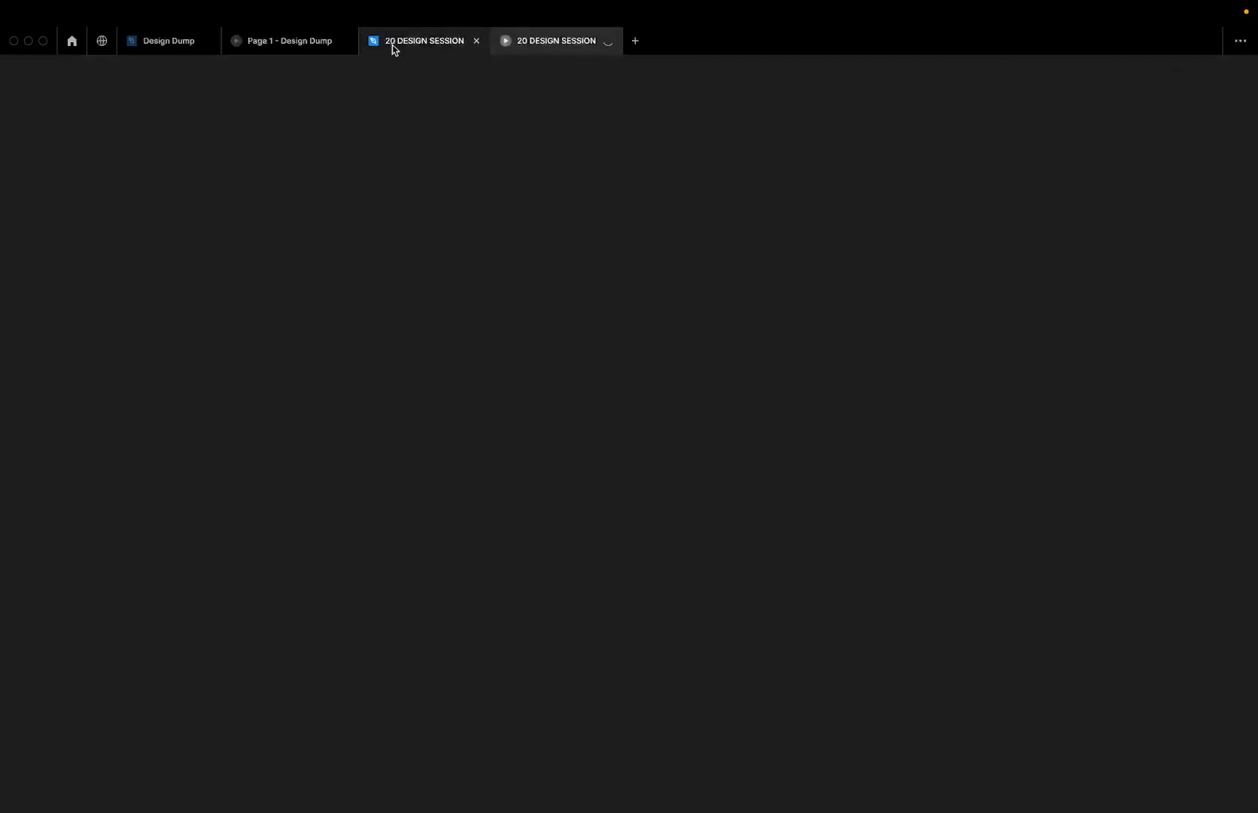
pyautogui.click(392, 50)
pyautogui.click(533, 51)
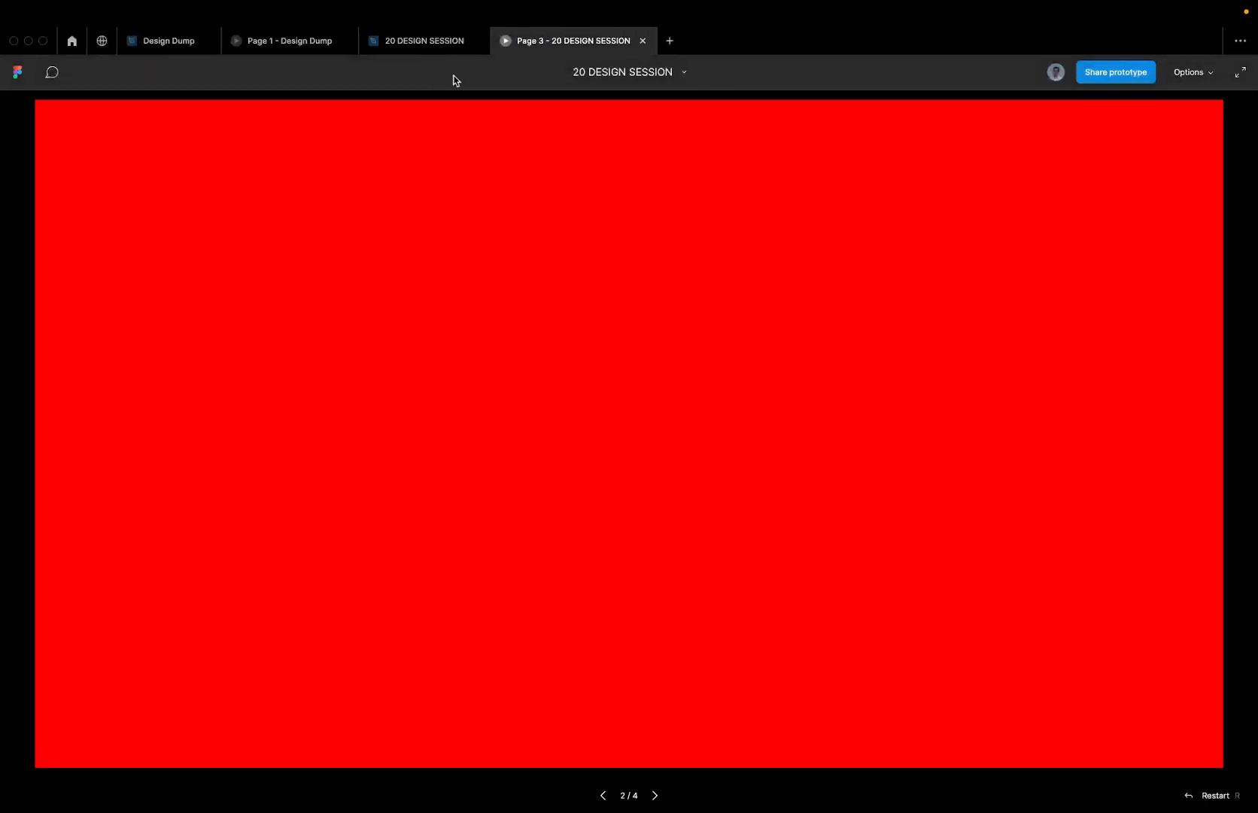
pyautogui.click(419, 53)
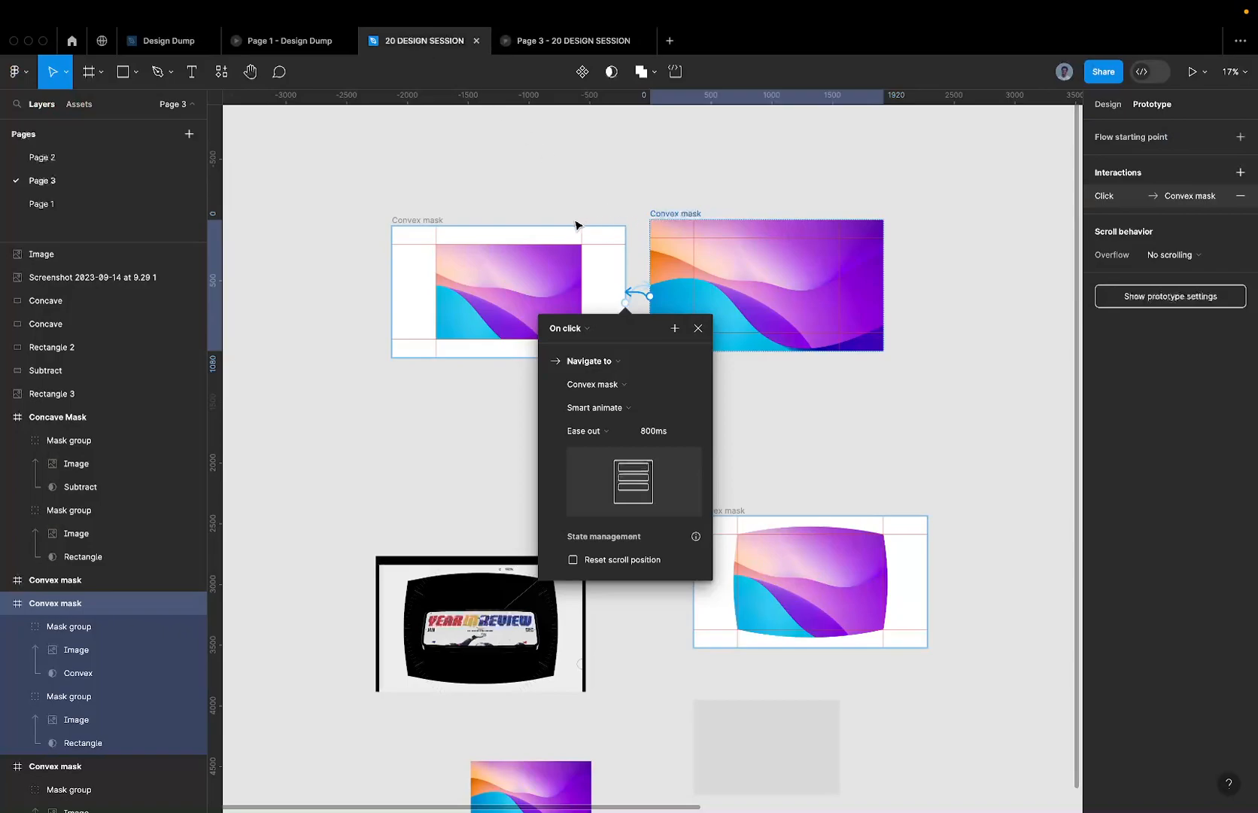
pyautogui.click(537, 42)
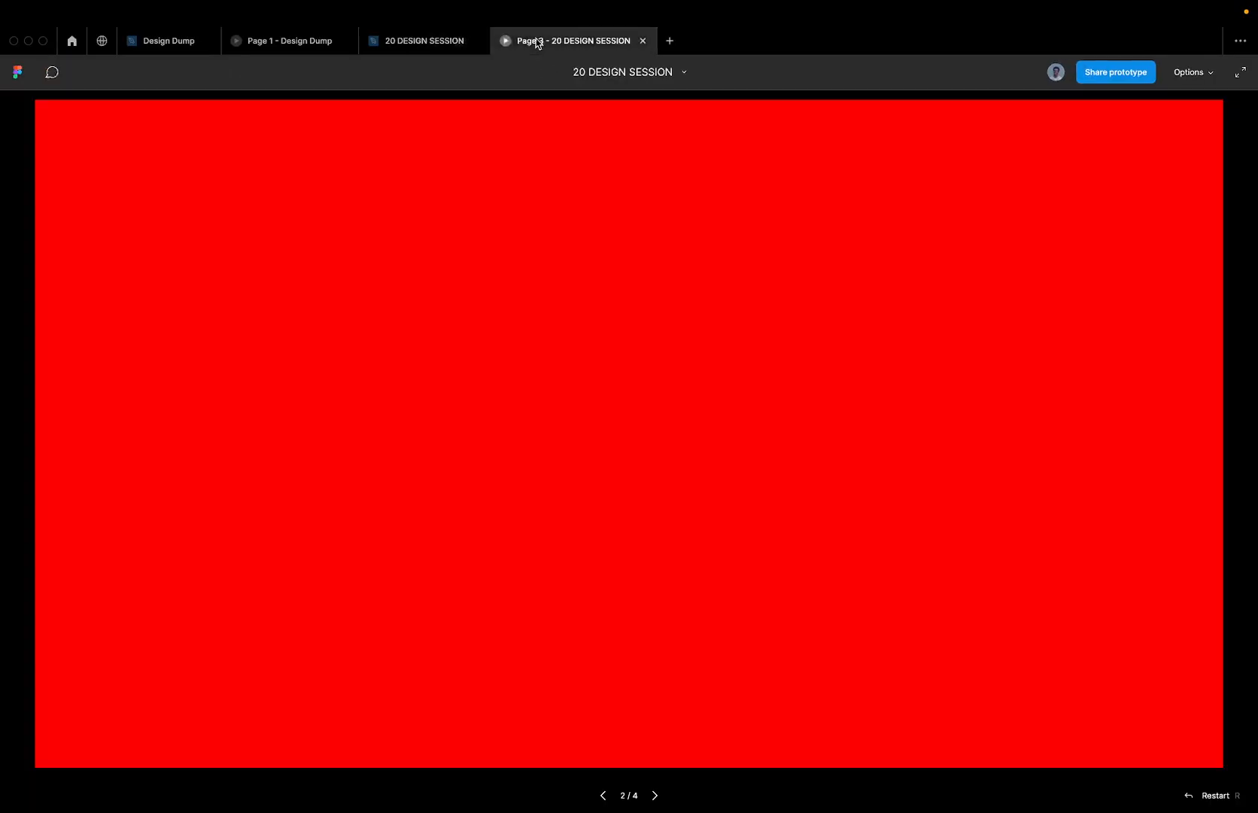
pyautogui.press('z')
pyautogui.press('z')
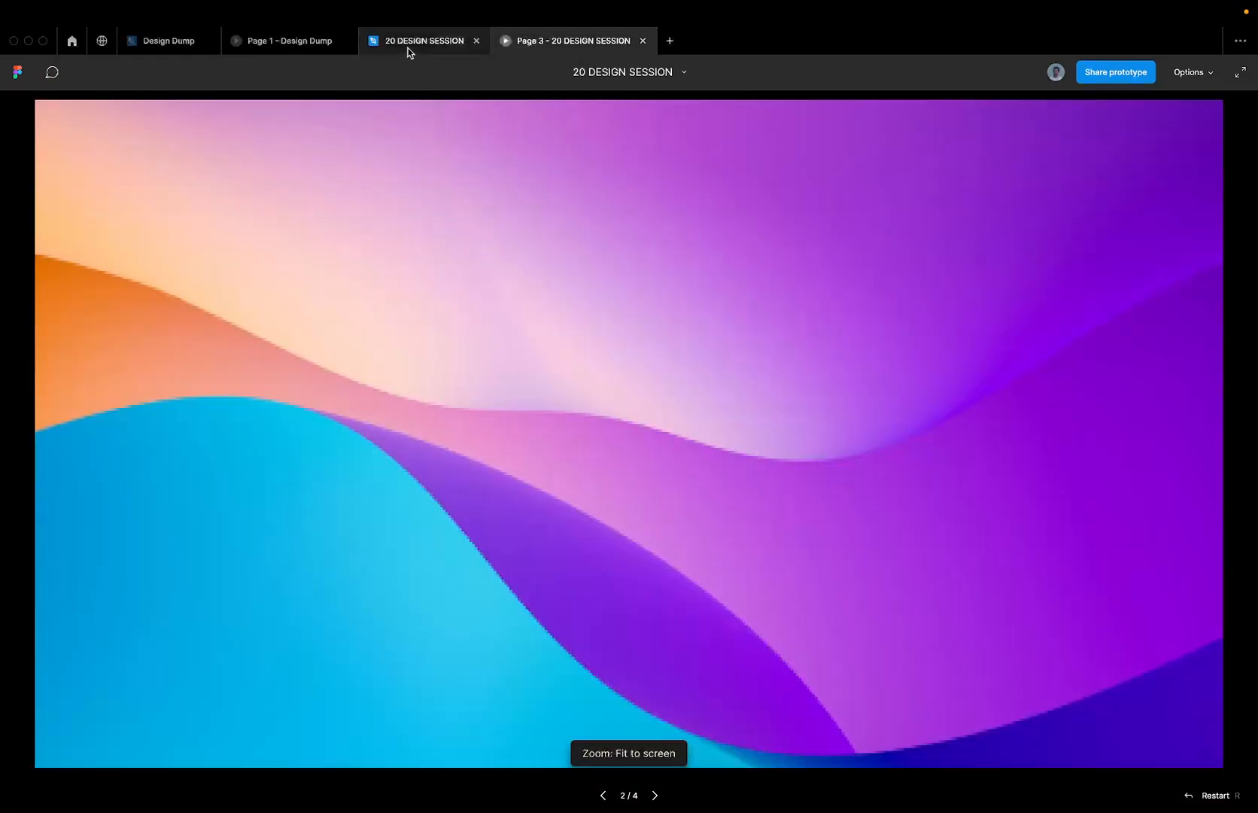
# - Check the design file, return to the prototype preview, cycle its zoom to fit the screen and hide the viewer interface
pyautogui.click(409, 45)
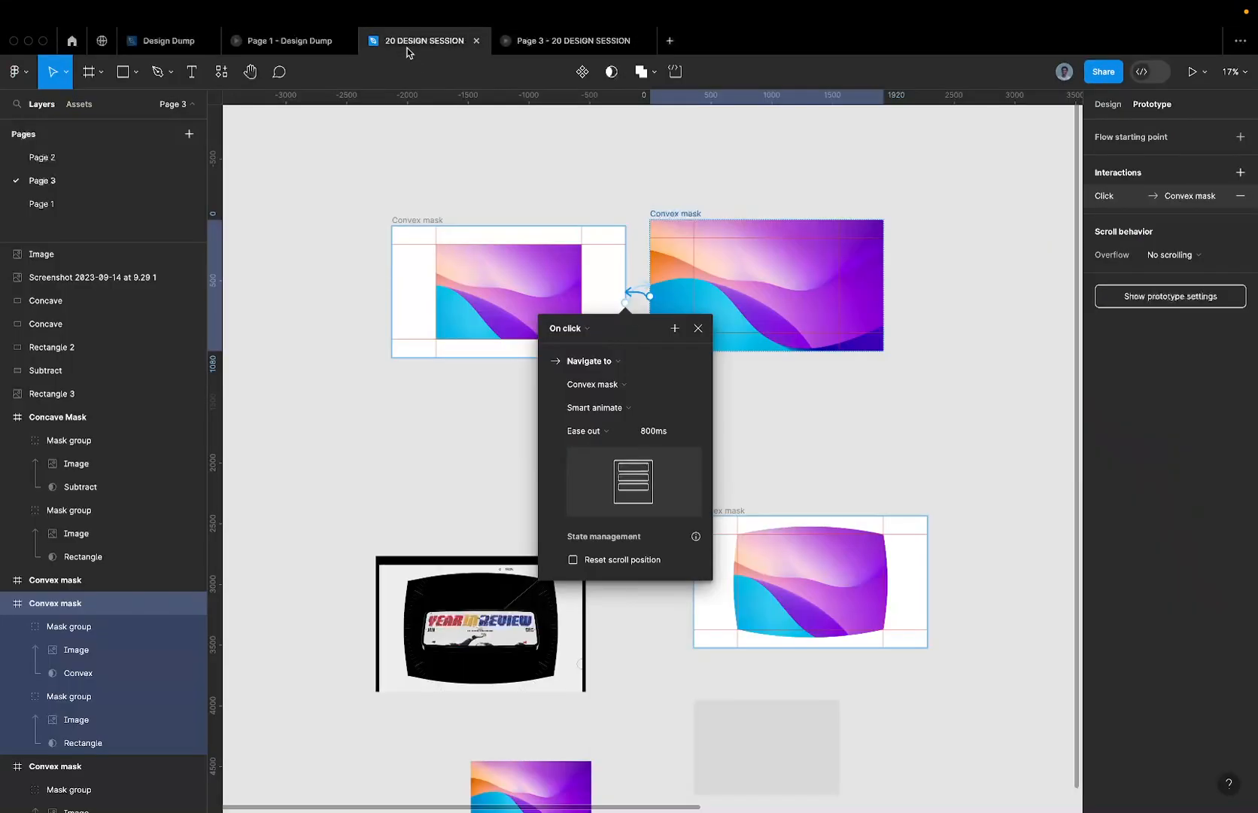
pyautogui.click(538, 42)
pyautogui.press('z')
pyautogui.press('z')
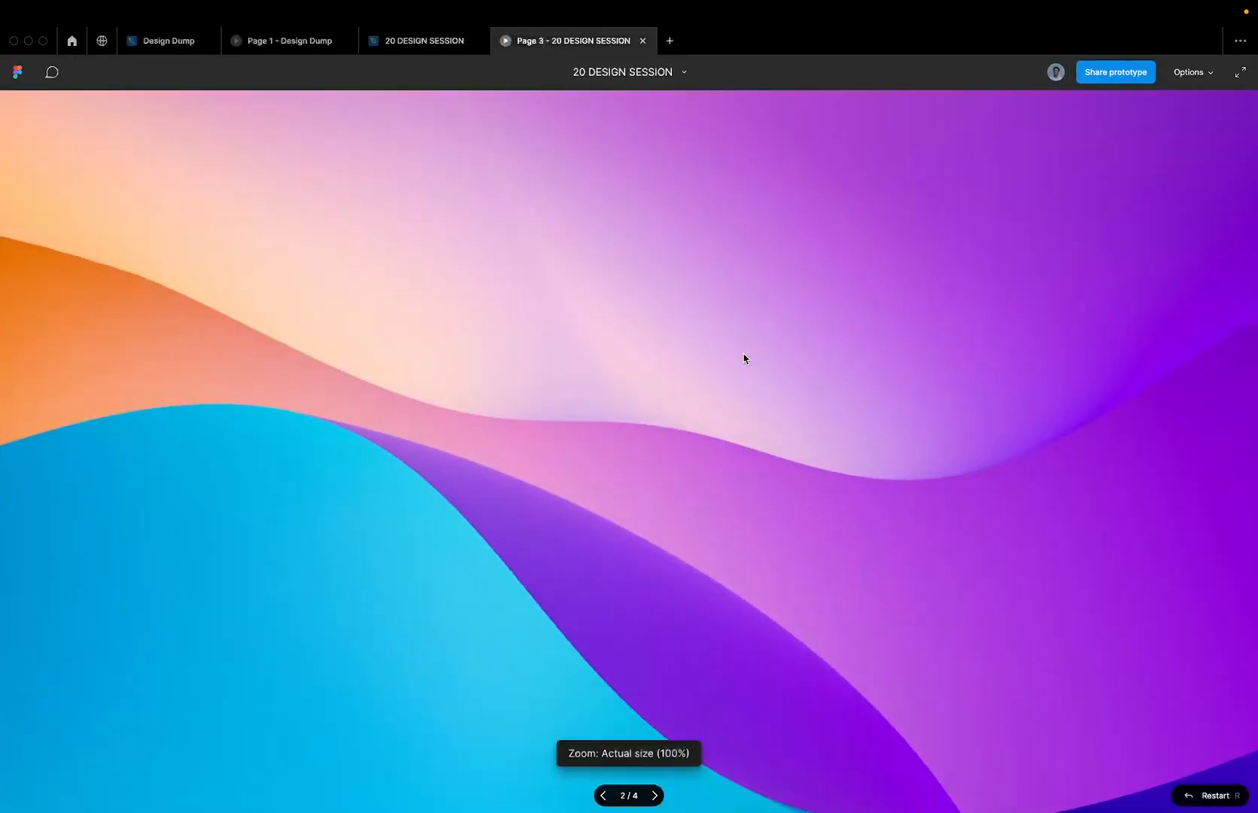
pyautogui.press('super+backslash')
# - Step back and forth between the two linked Convex mask frames to review the mask scaling animation
pyautogui.press('Right')
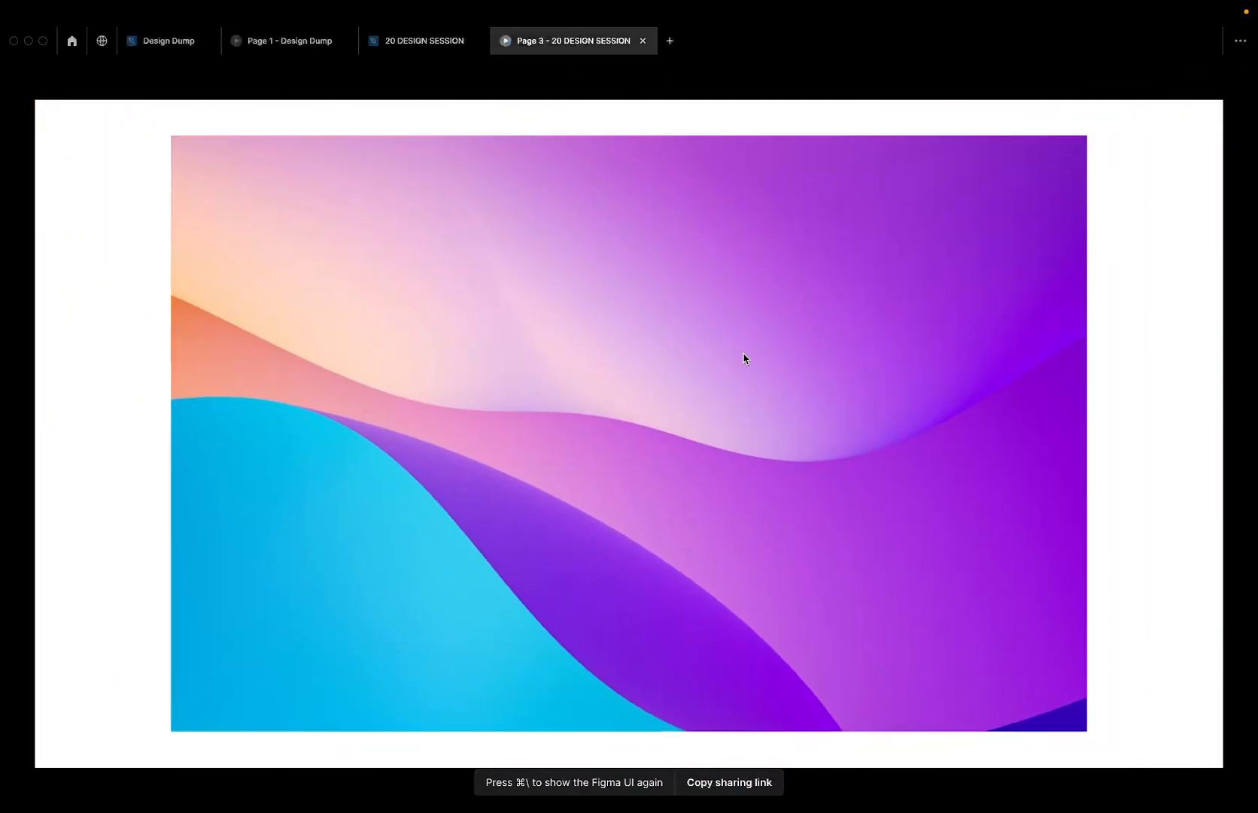
pyautogui.press('Left')
pyautogui.press('Right')
pyautogui.press('Left')
pyautogui.press('Right')
pyautogui.press('Left')
pyautogui.press('Right')
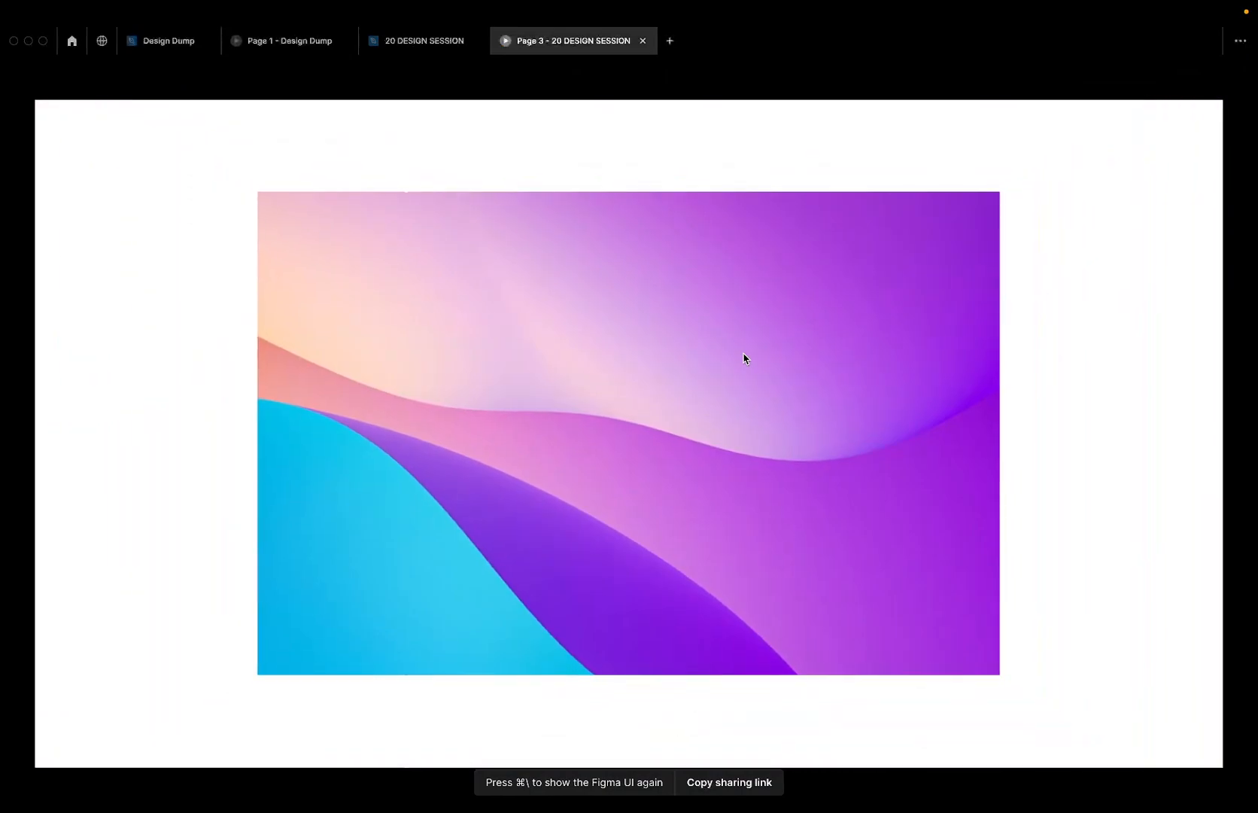
pyautogui.press('Left')
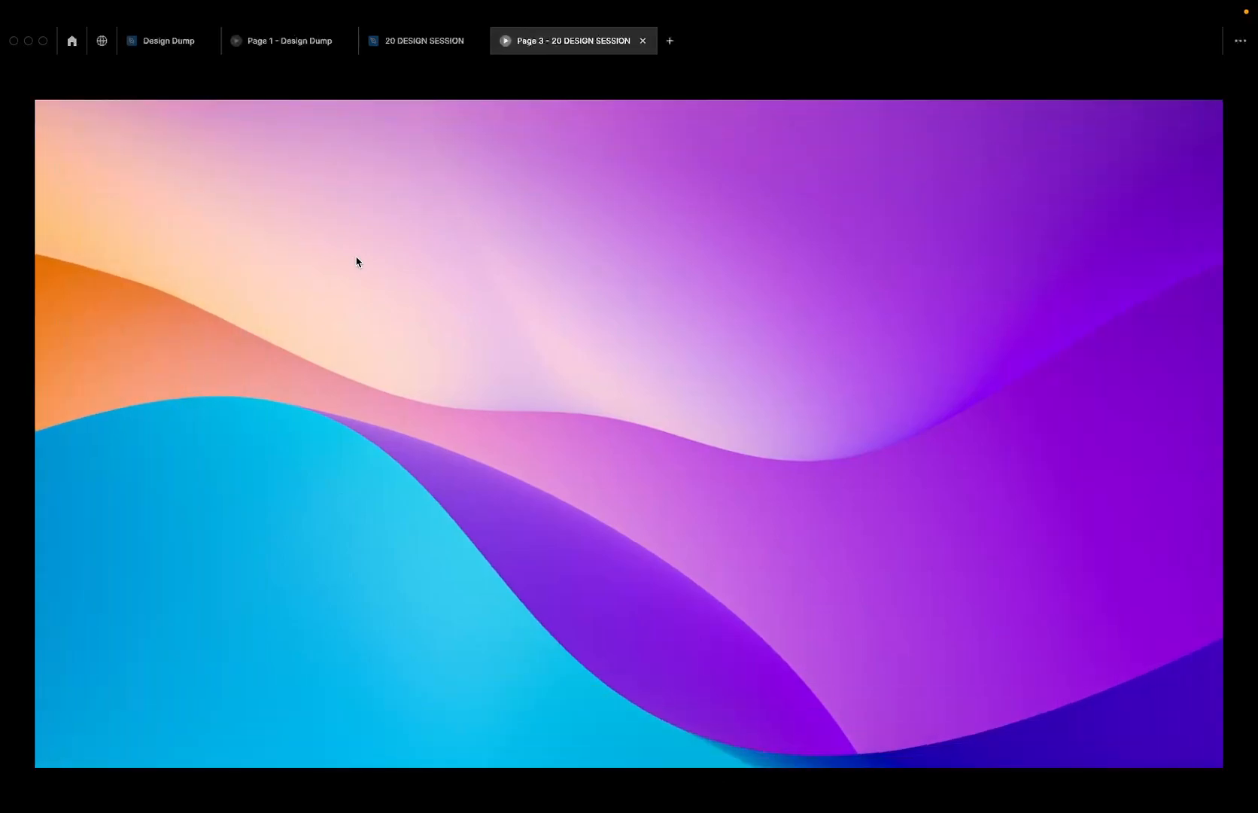
# - Replay the mask scaling animation between the two linked Convex mask frames and return to the design file
pyautogui.press('Right')
pyautogui.press('Left')
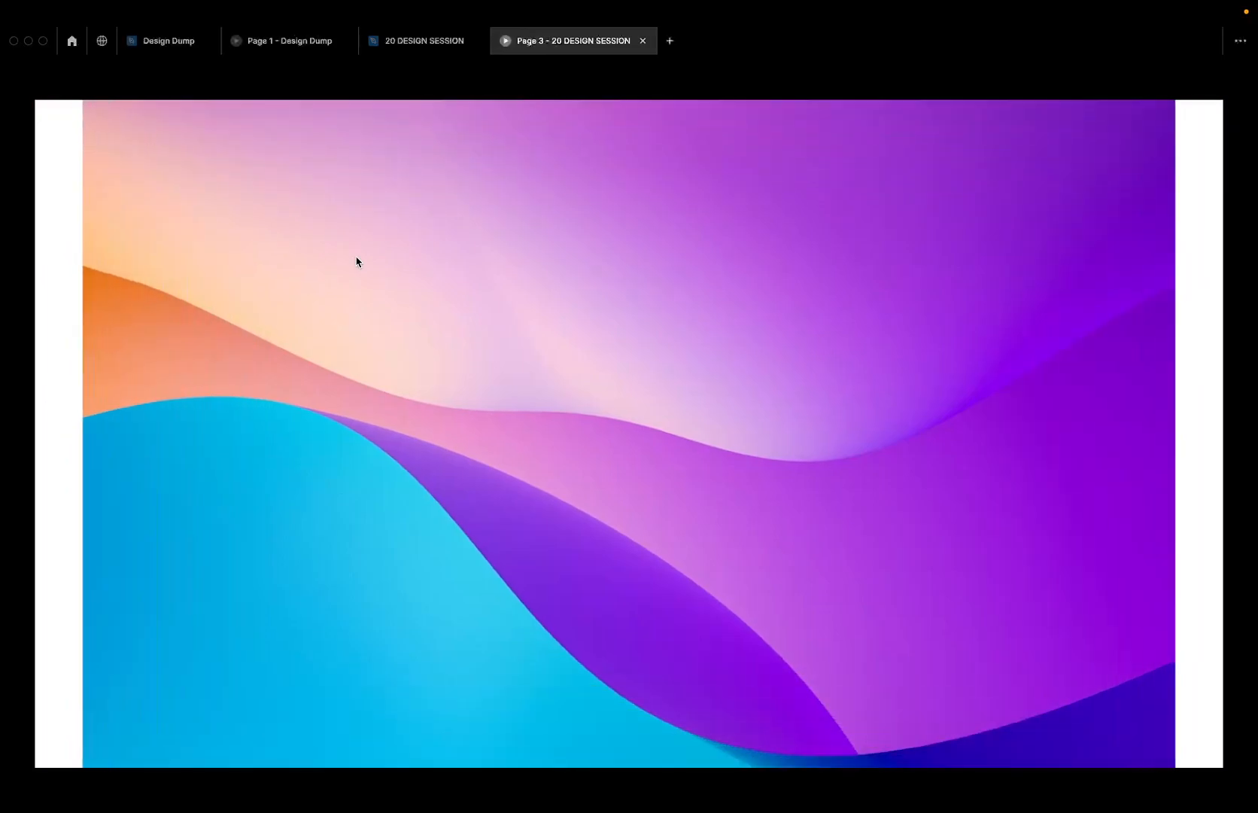
pyautogui.press('Right')
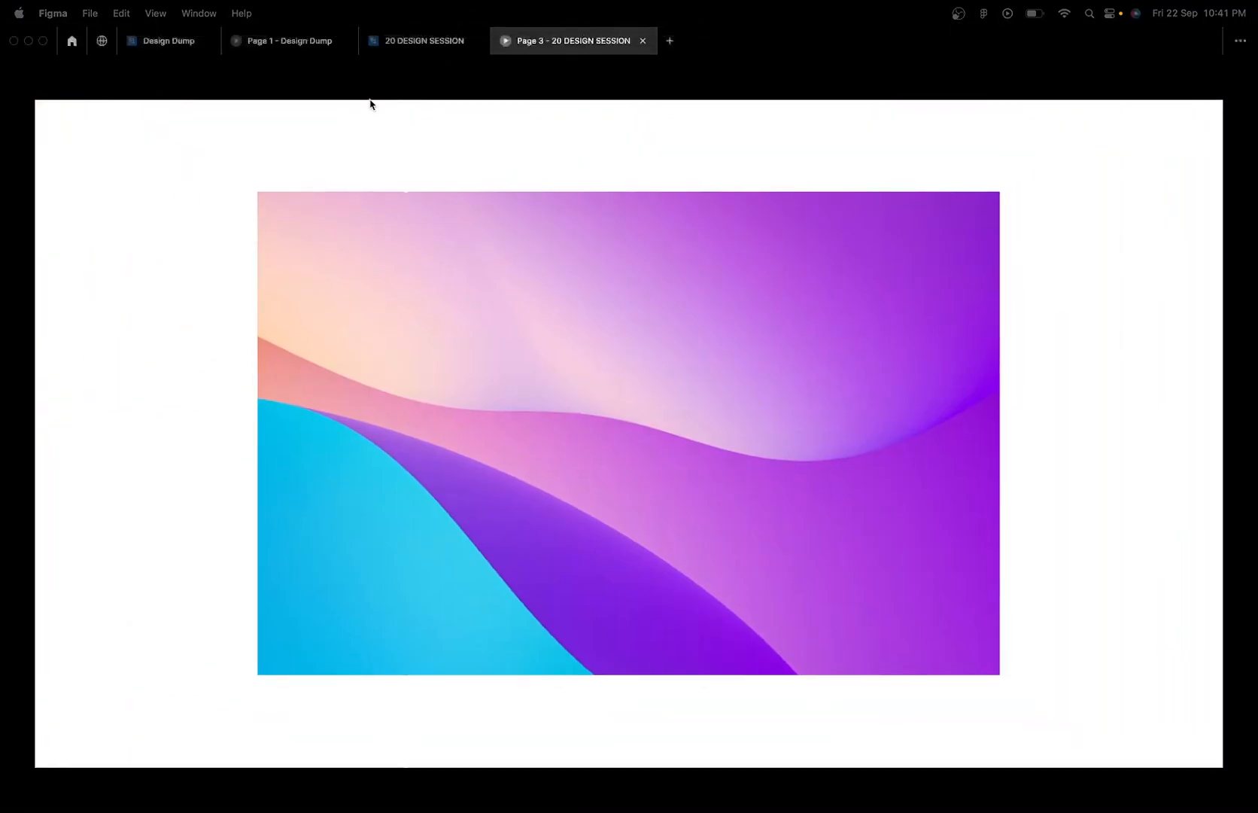
pyautogui.click(388, 44)
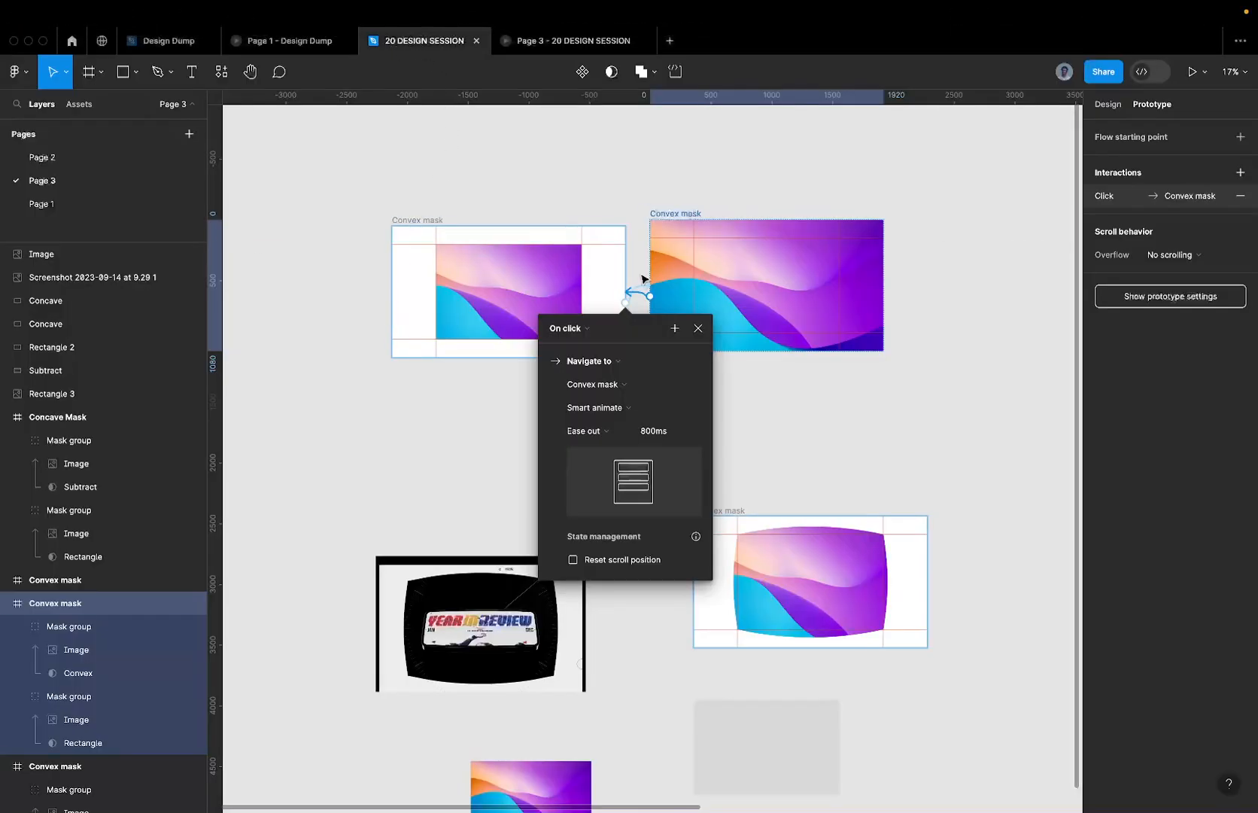
# - Shrink the Rectangle mask in the enlarged-mask Convex mask copy to 1200 × 781, keeping it centred
pyautogui.click(784, 275)
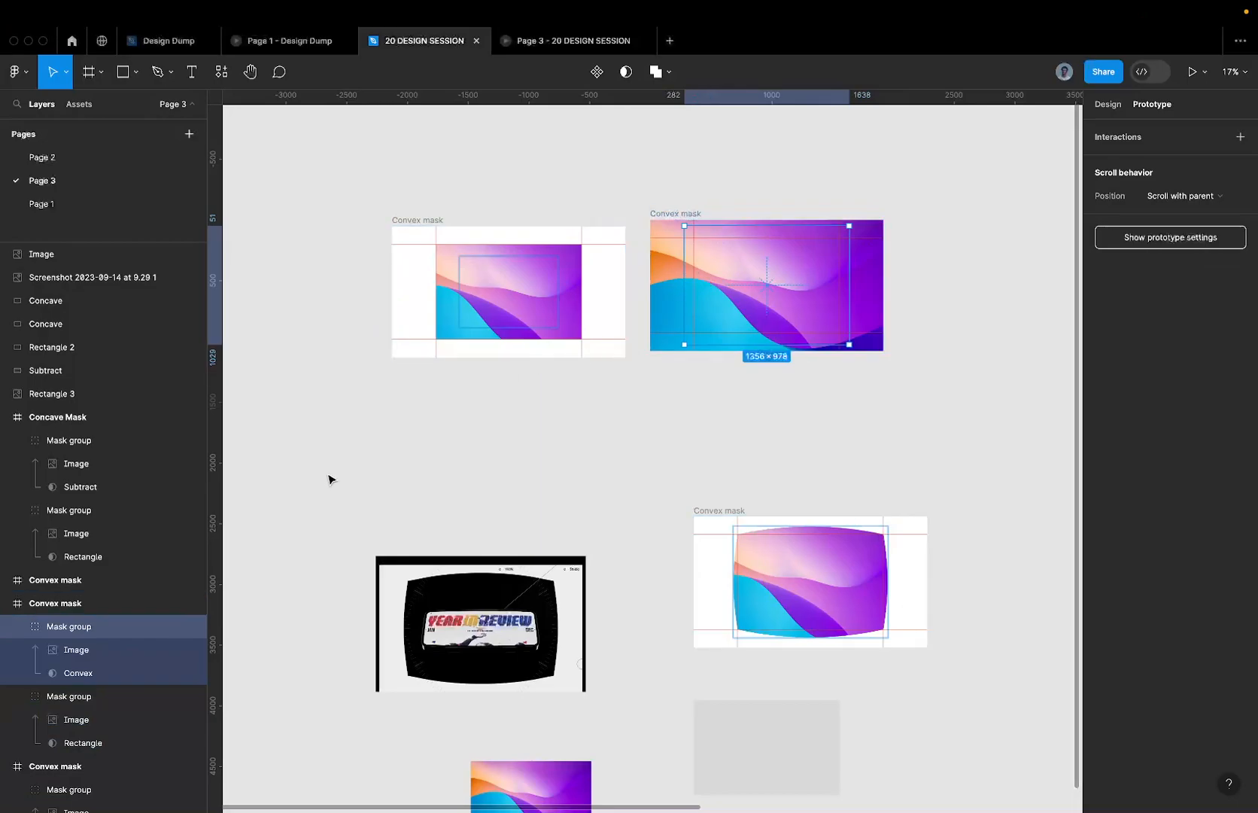
pyautogui.click(123, 660)
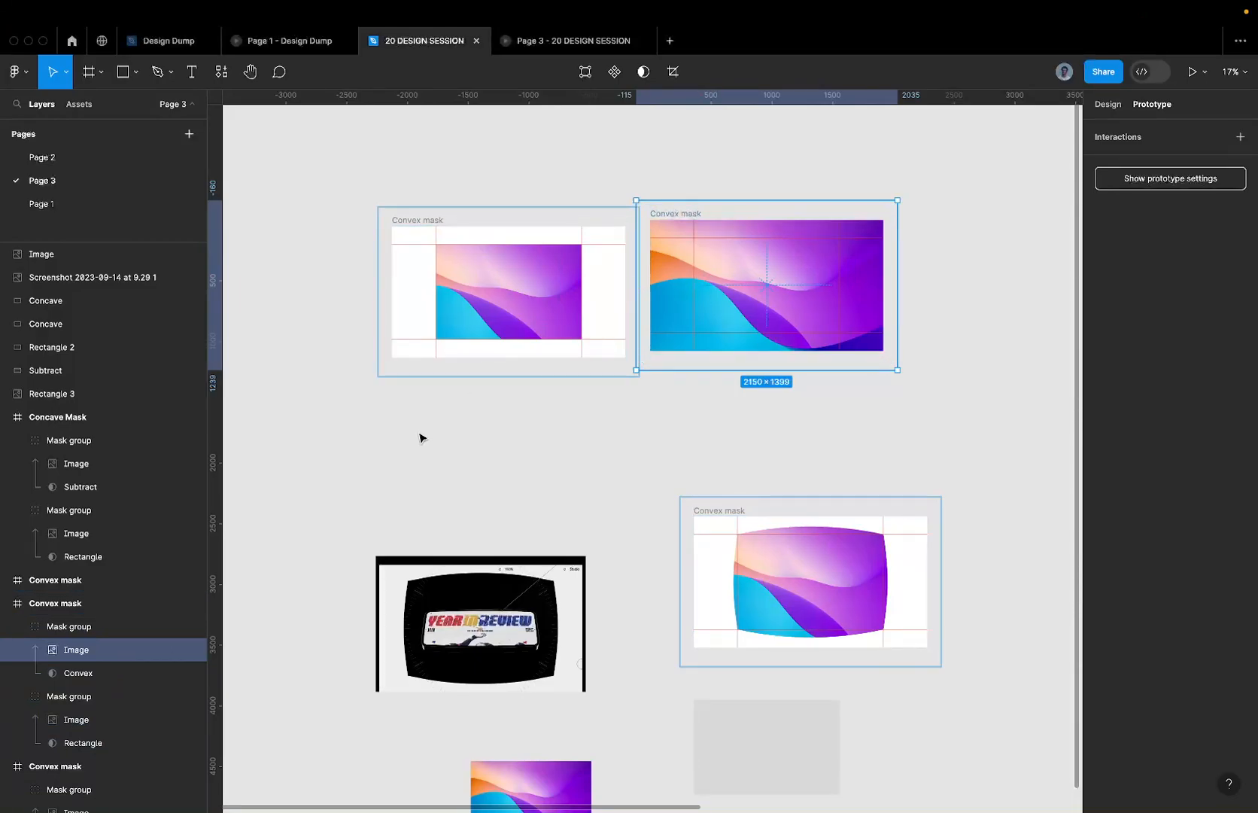
pyautogui.click(94, 745)
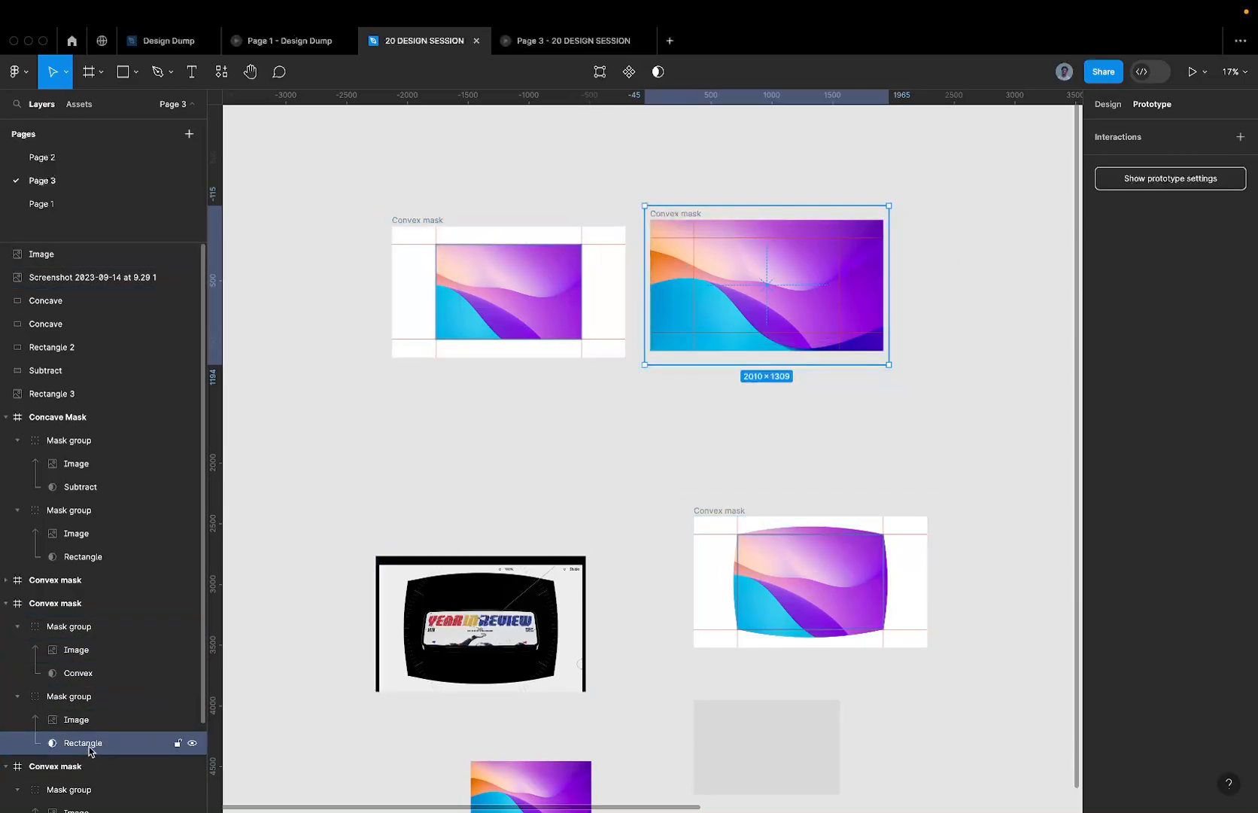
pyautogui.moveTo(655, 203); pyautogui.dragTo(690, 241)
pyautogui.scroll(3, 697, 234)
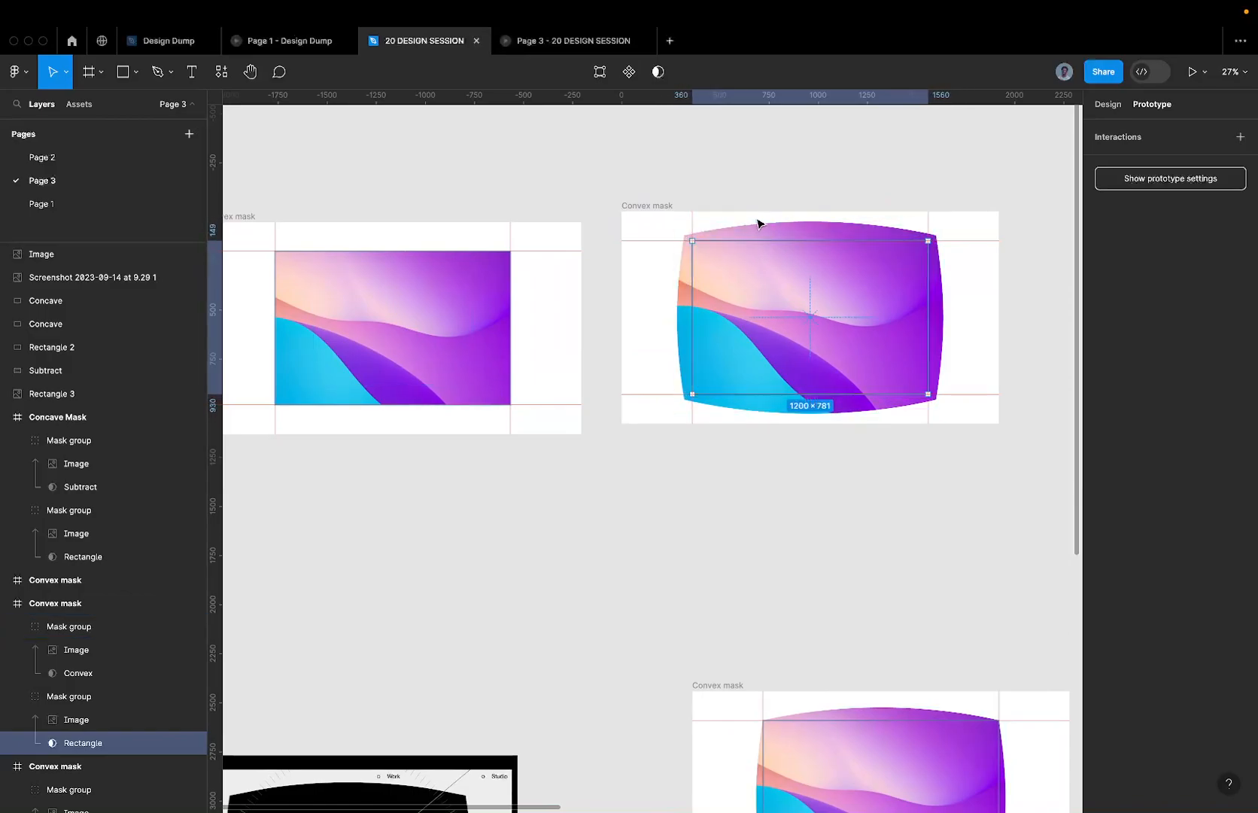
# - Enlarge the Convex mask shape in the copied frame from its centre to about 2152 × 1552, beyond the frame's edges
pyautogui.click(762, 230)
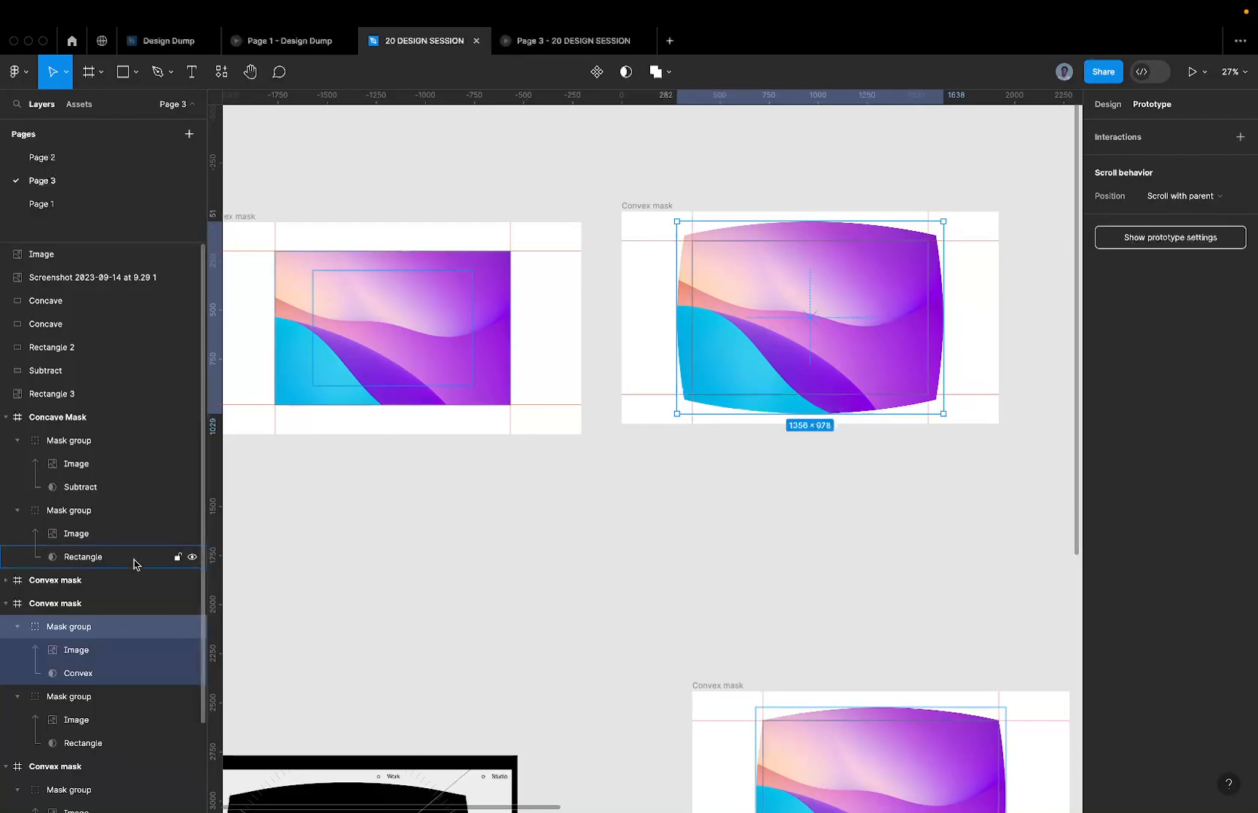
pyautogui.click(115, 673)
pyautogui.press('alt')
pyautogui.moveTo(682, 224); pyautogui.dragTo(618, 164)
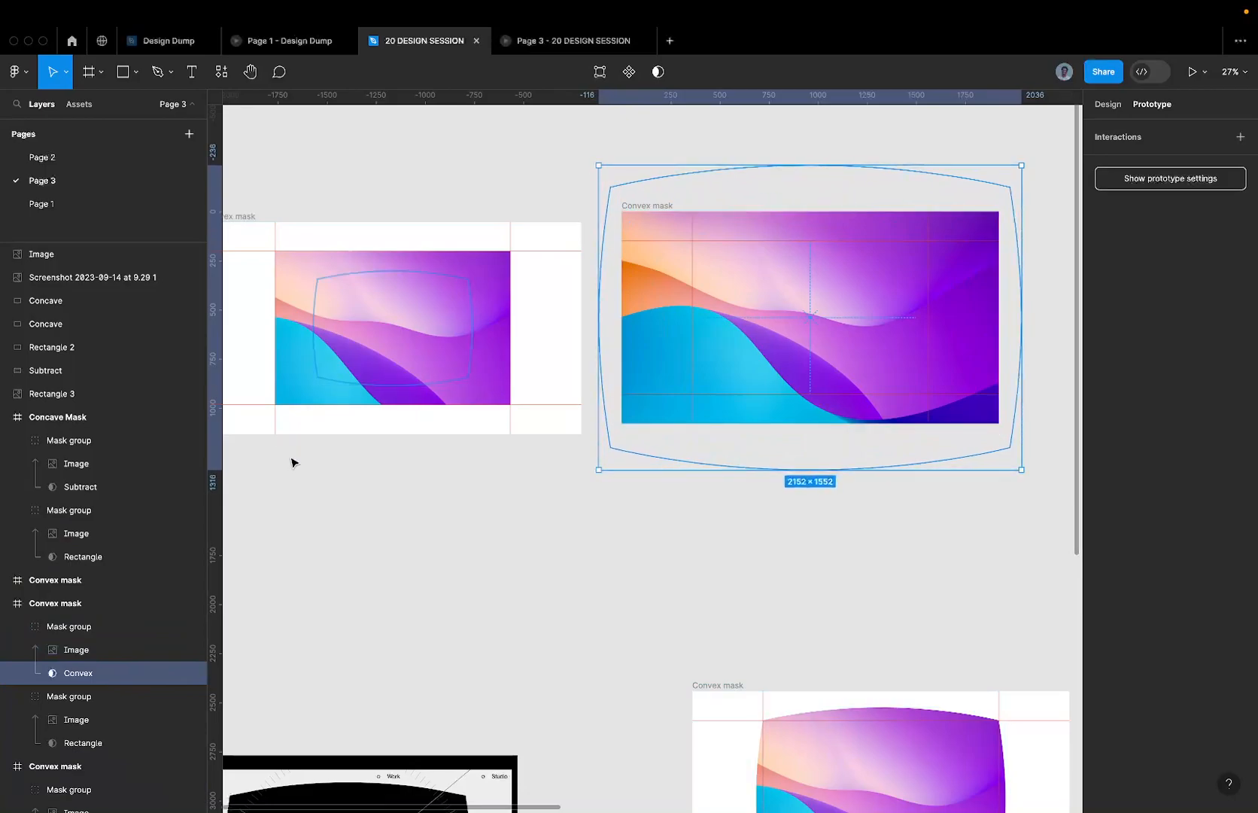
# - Check the prototype preview and inspect the on-click Smart animate interactions linking the two Convex mask frames in both directions
pyautogui.click(550, 42)
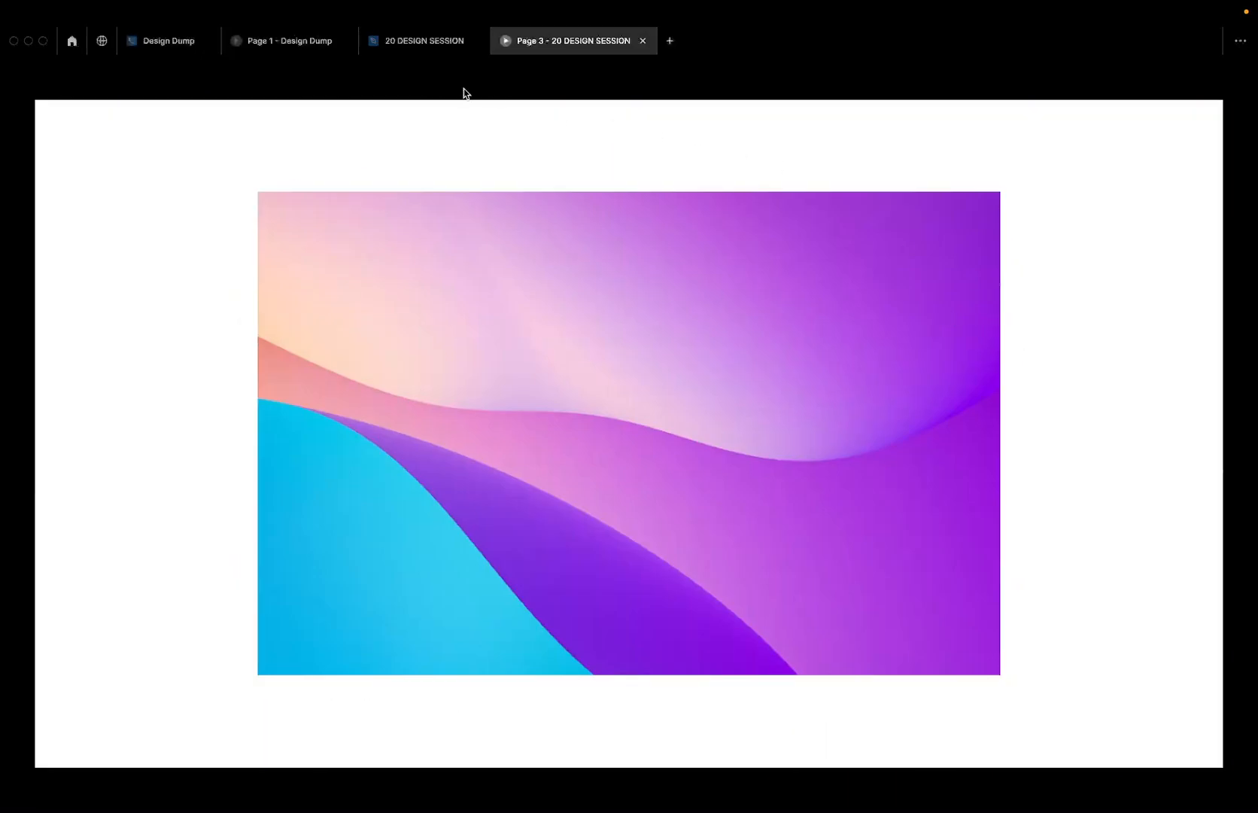
pyautogui.click(402, 42)
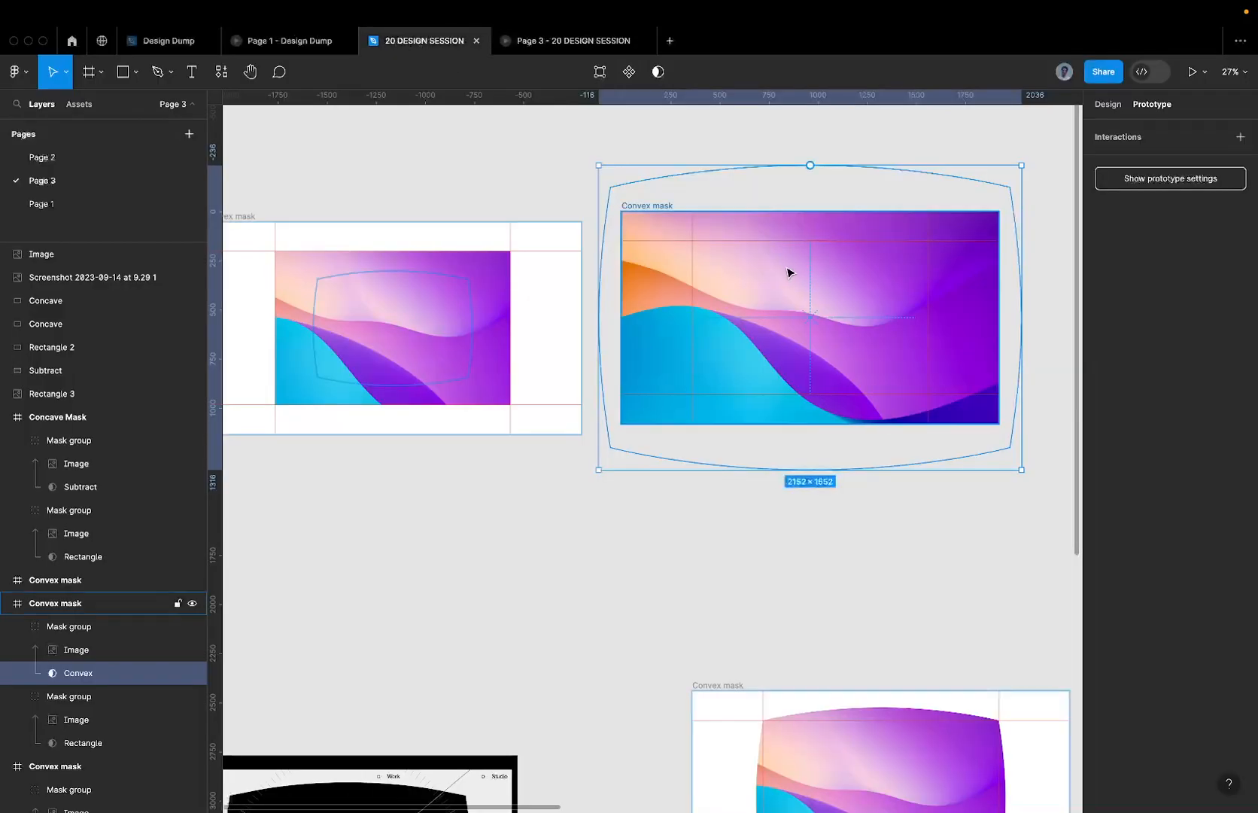
pyautogui.click(1106, 104)
pyautogui.click(227, 215)
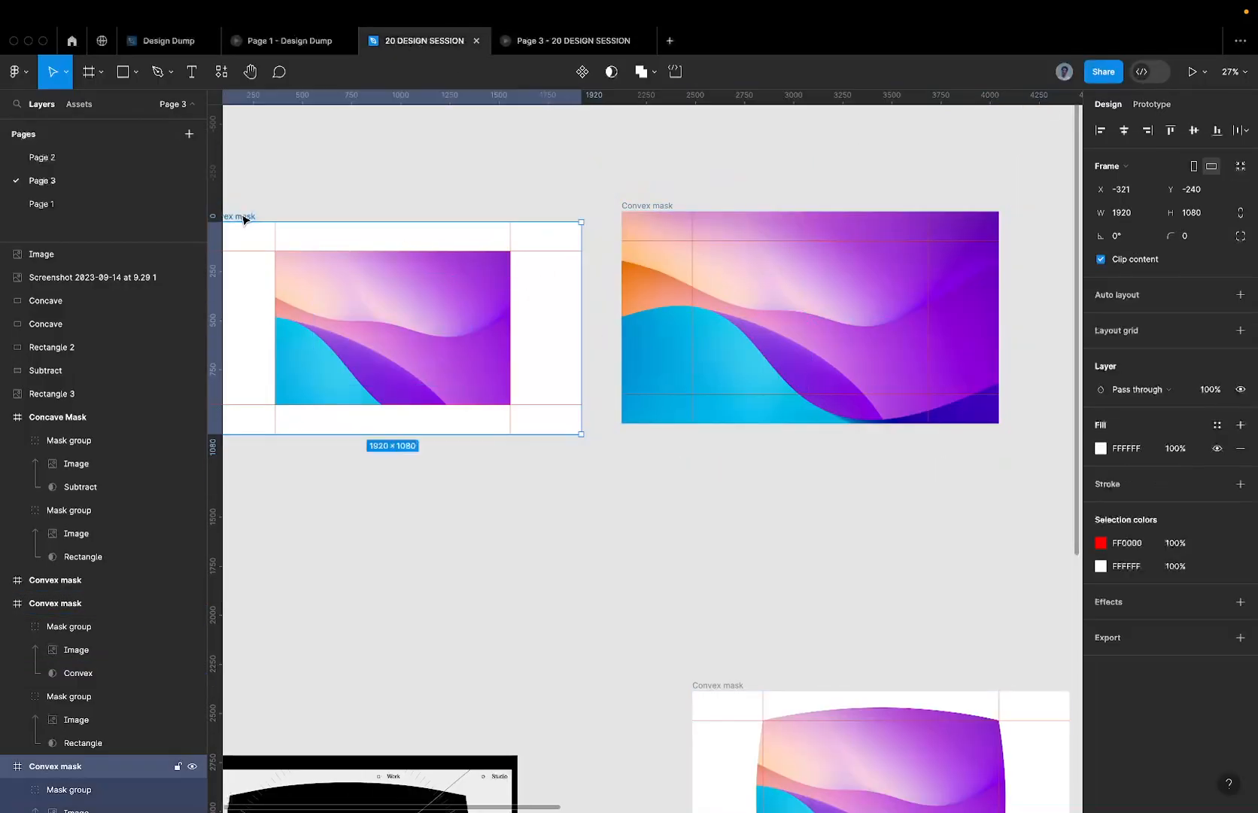
pyautogui.click(1153, 106)
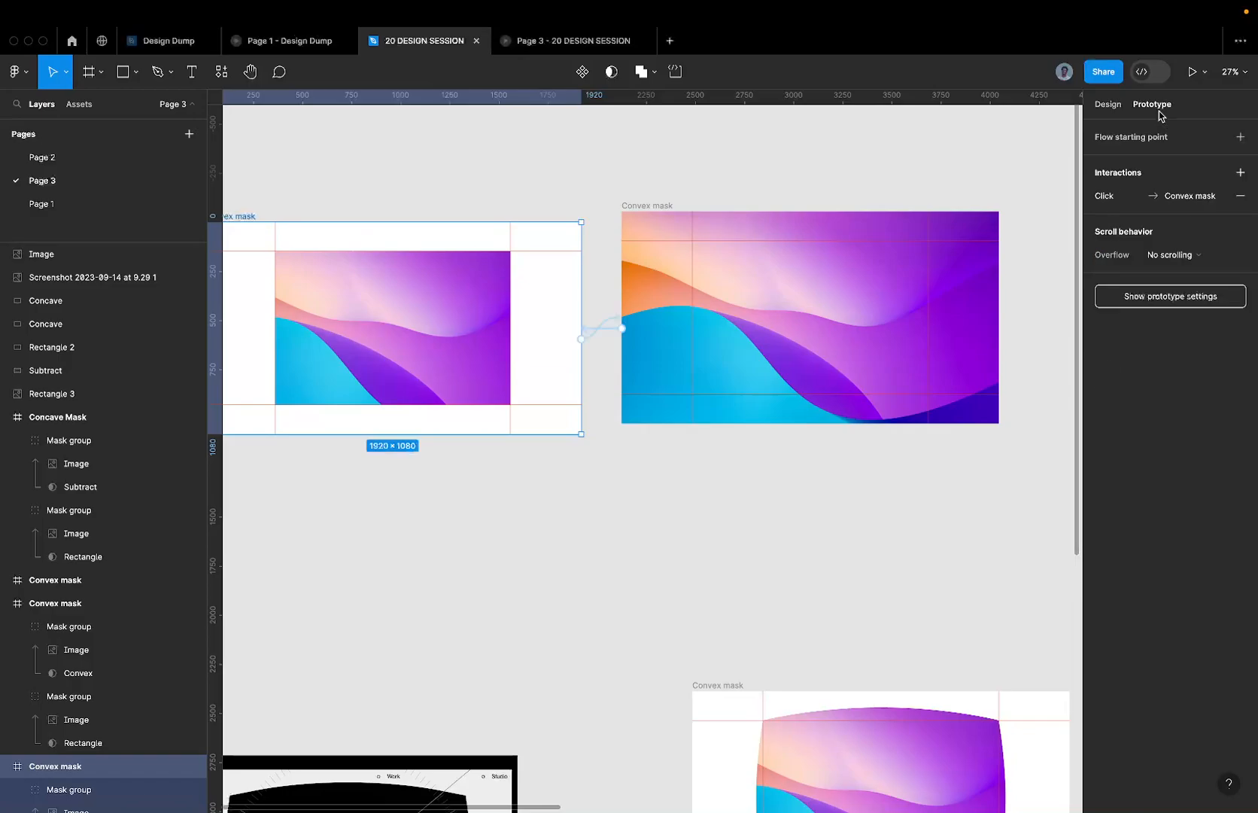
pyautogui.click(597, 331)
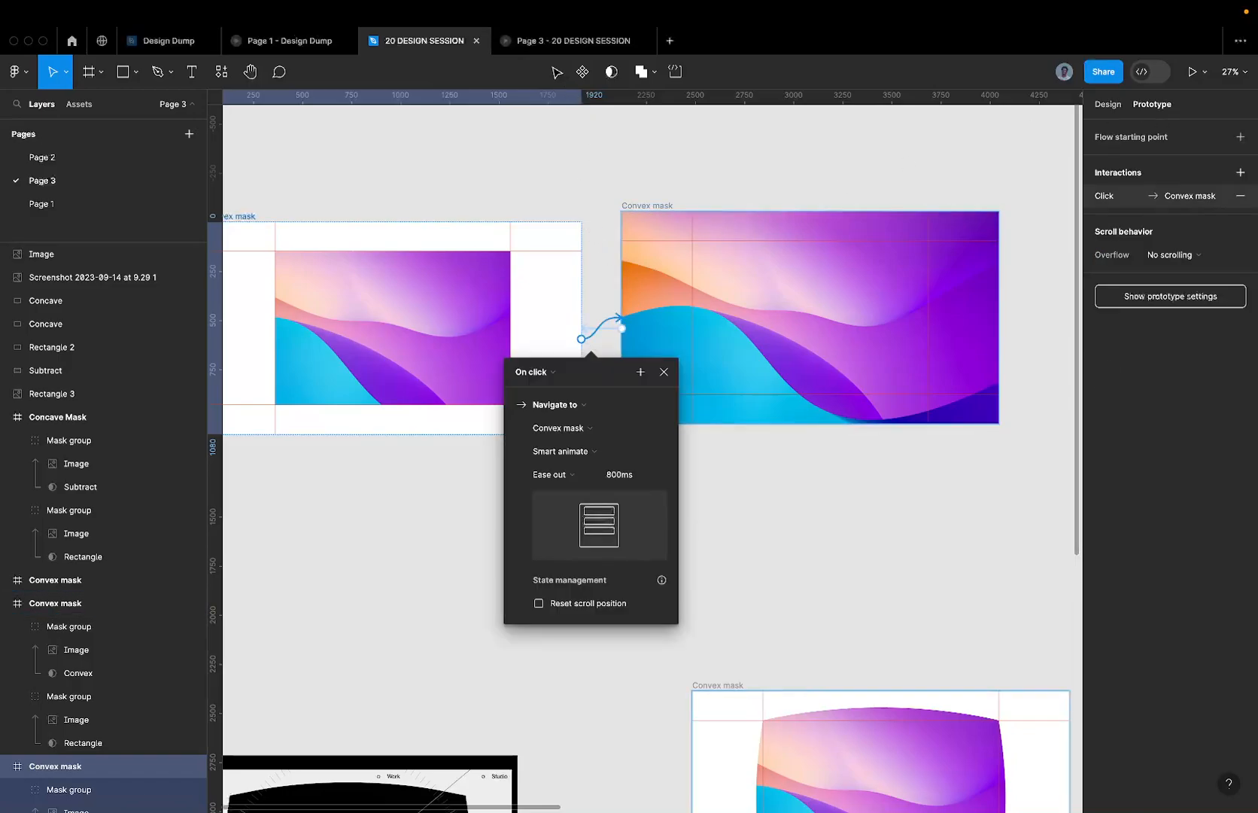
pyautogui.click(539, 48)
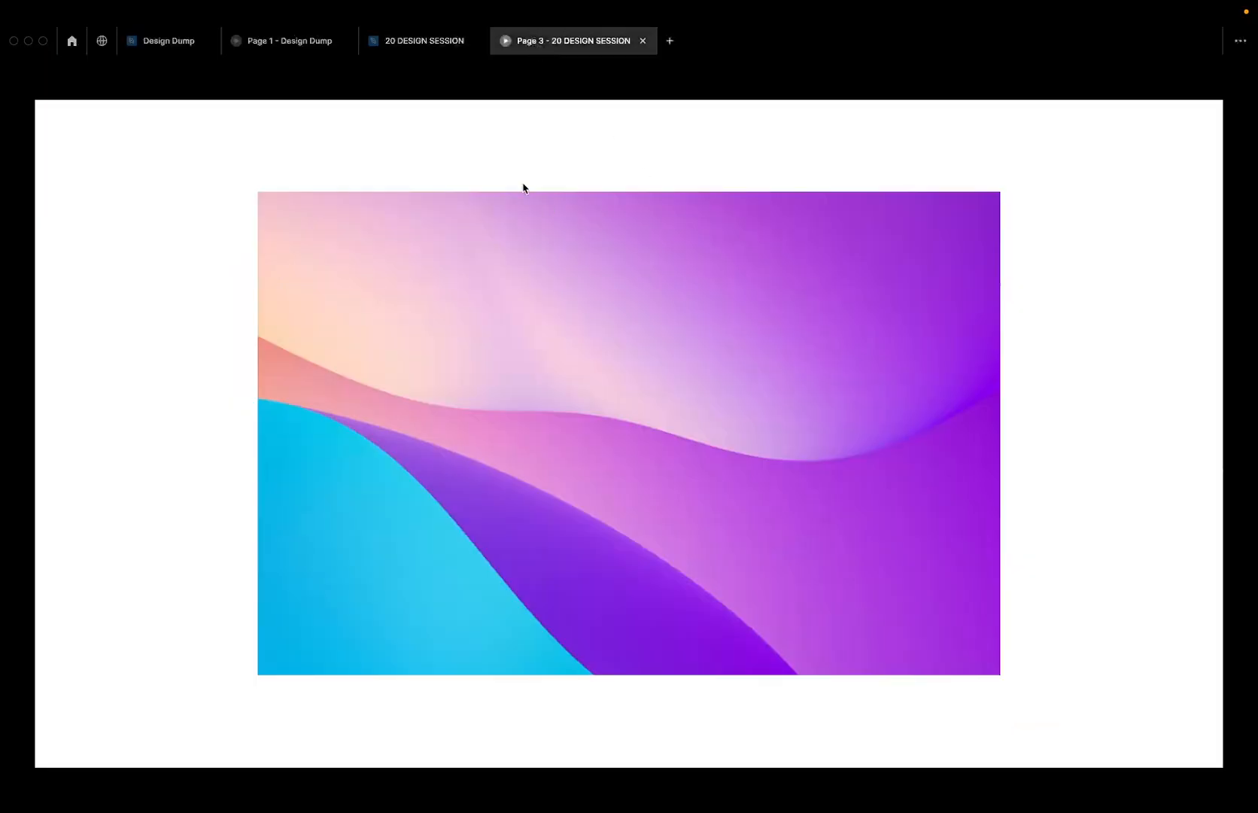
pyautogui.click(399, 46)
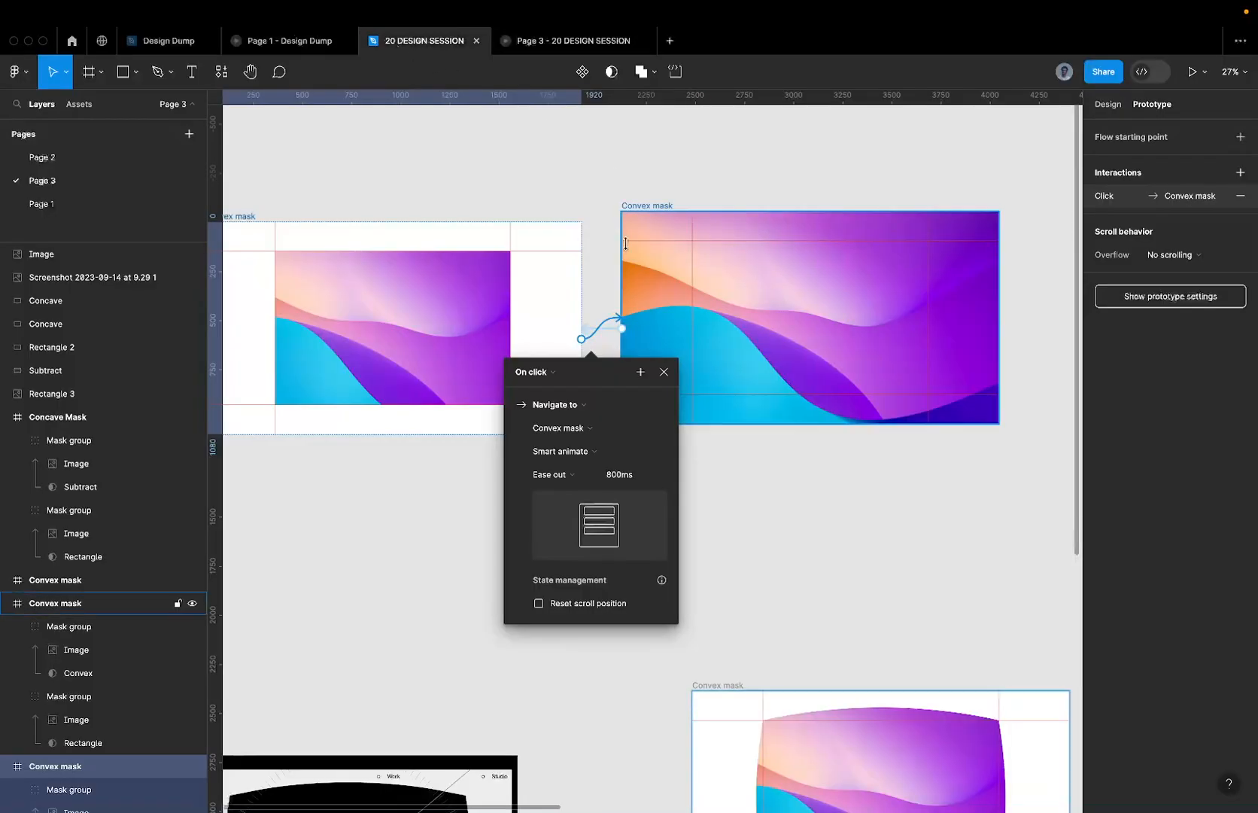
pyautogui.click(635, 206)
pyautogui.click(589, 330)
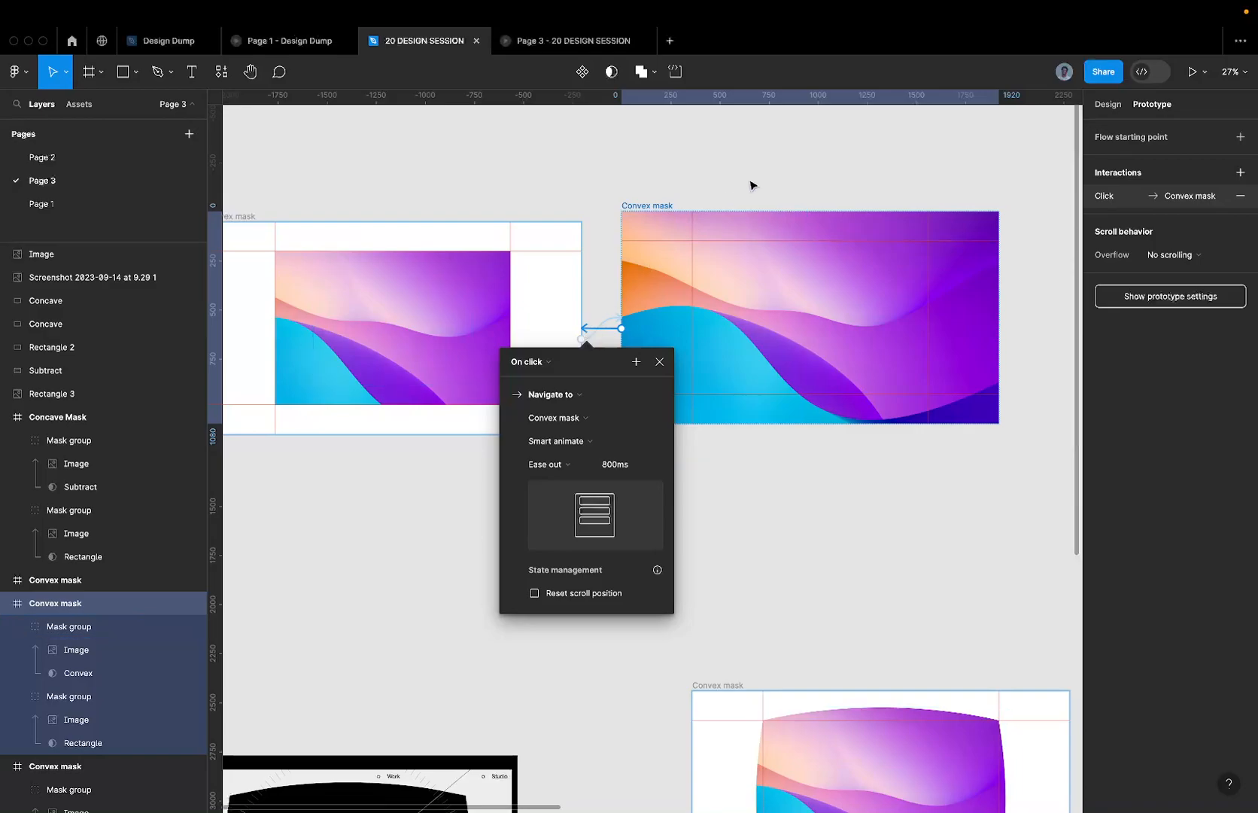
# - Present the prototype from the enlarged-mask frame, play the curved transition and return to the design file
pyautogui.click(1191, 72)
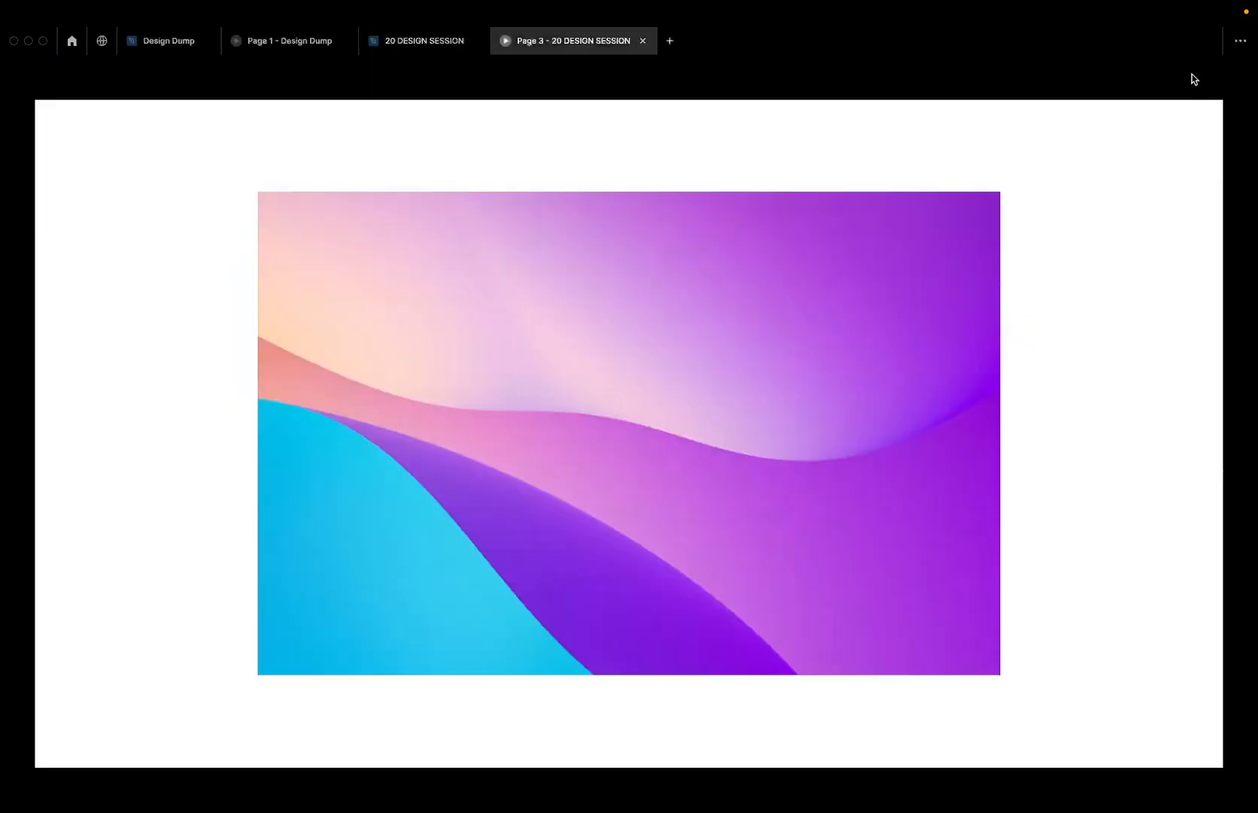
pyautogui.click(889, 211)
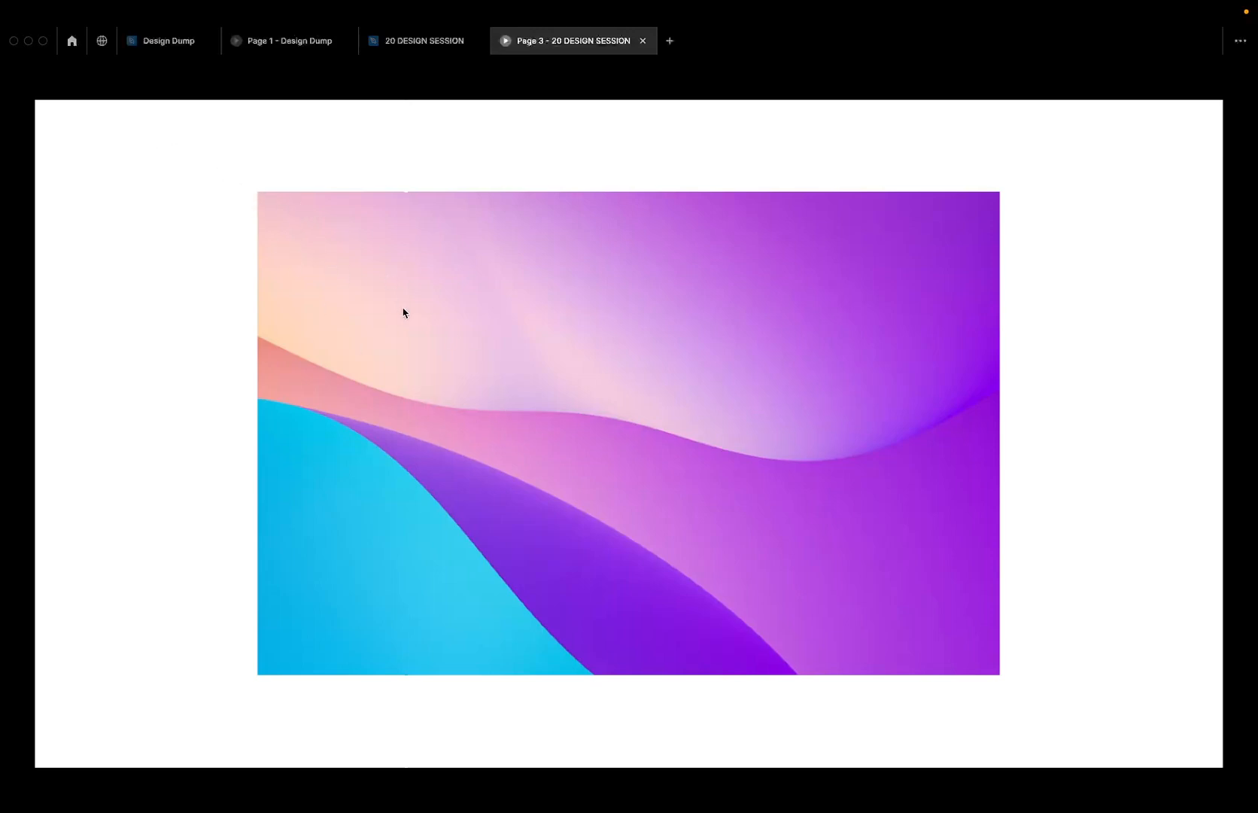
pyautogui.click(410, 41)
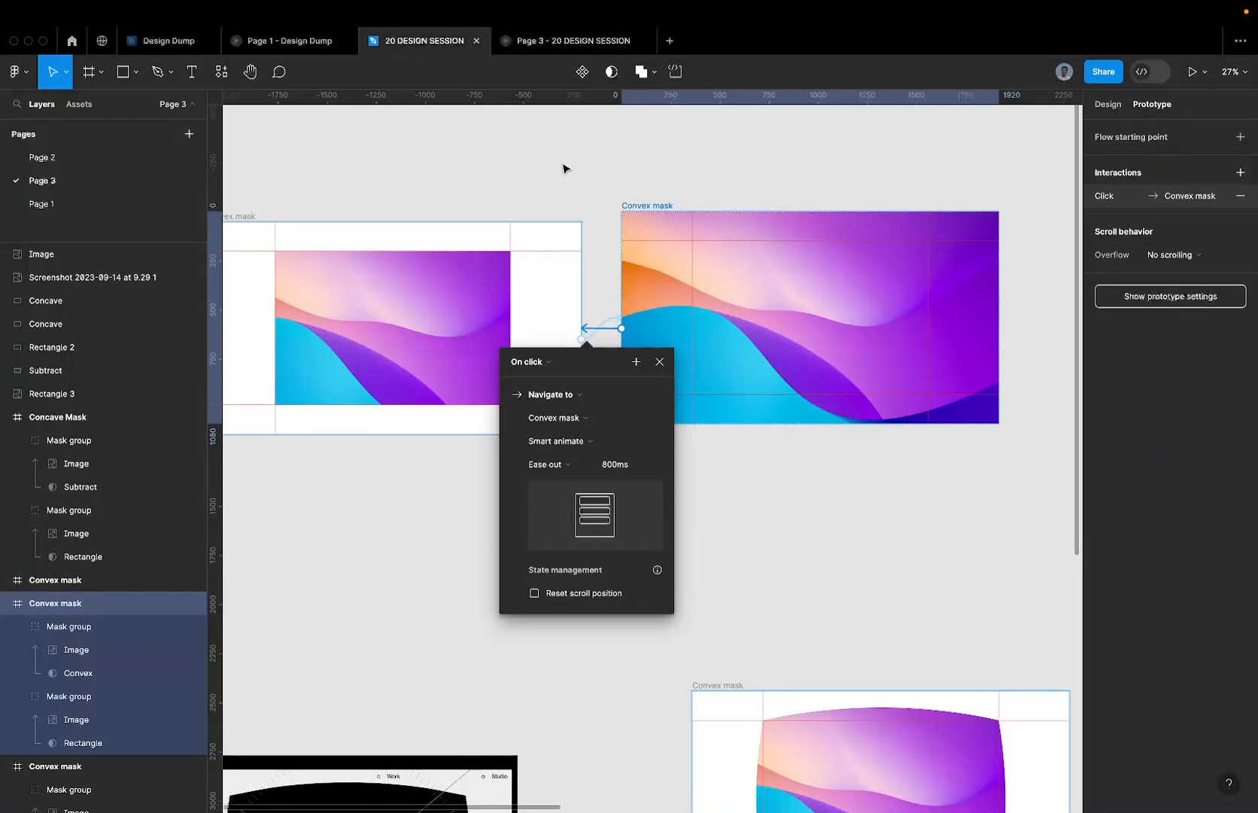
# - Move the enlarged-mask Convex mask frame down slightly to align it with the original frame beside it
pyautogui.scroll(-5, 594, 200)
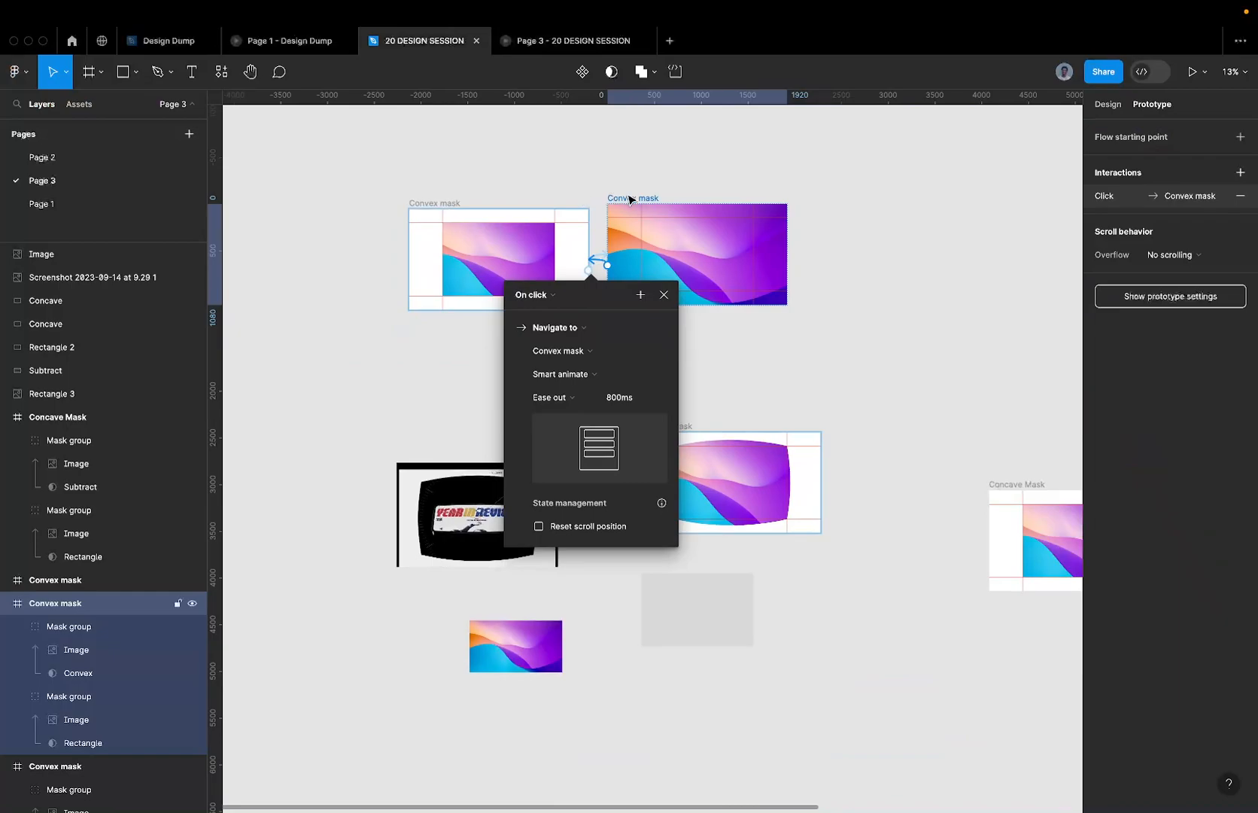
pyautogui.click(630, 199)
pyautogui.moveTo(630, 202); pyautogui.dragTo(630, 207)
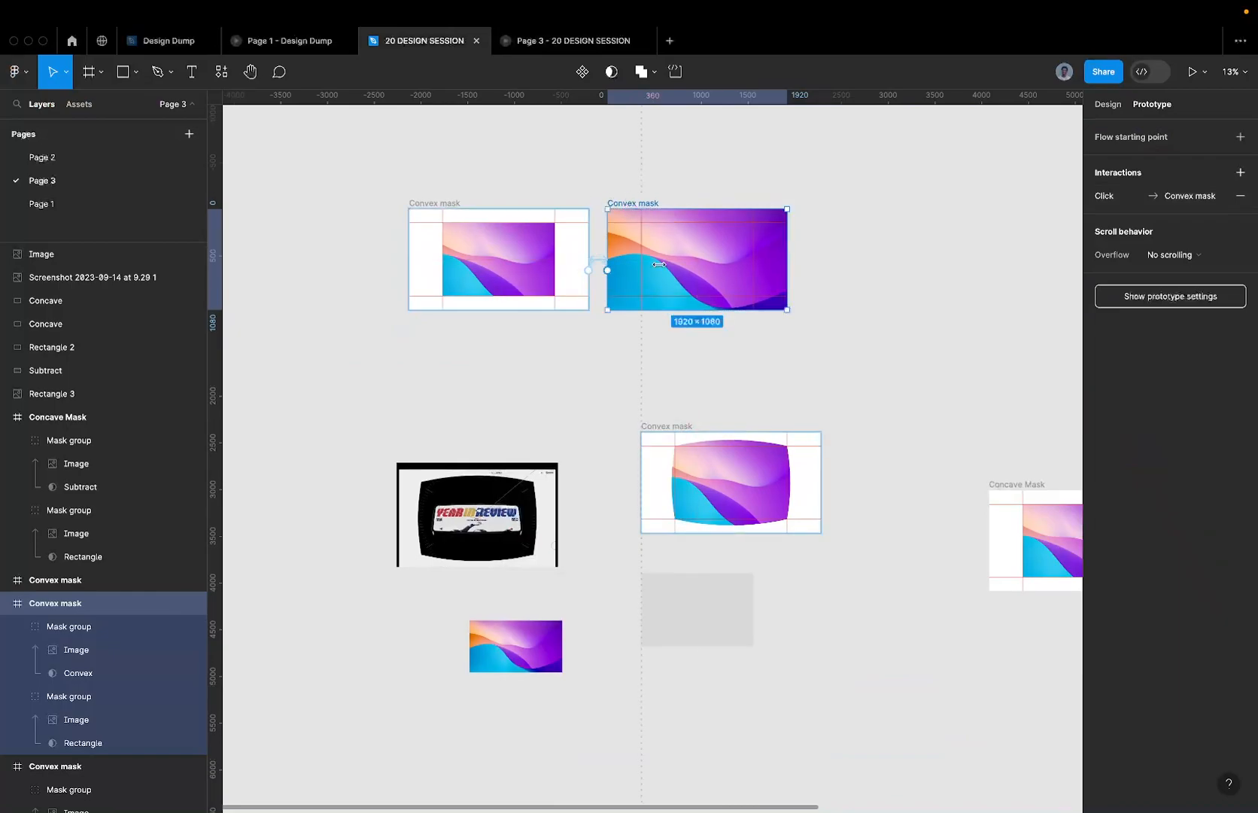
# - Move the Concave Mask frame closer to the linked Convex mask frames
pyautogui.hscroll(6, 682, 418)
pyautogui.click(579, 462)
pyautogui.moveTo(579, 461); pyautogui.dragTo(481, 324)
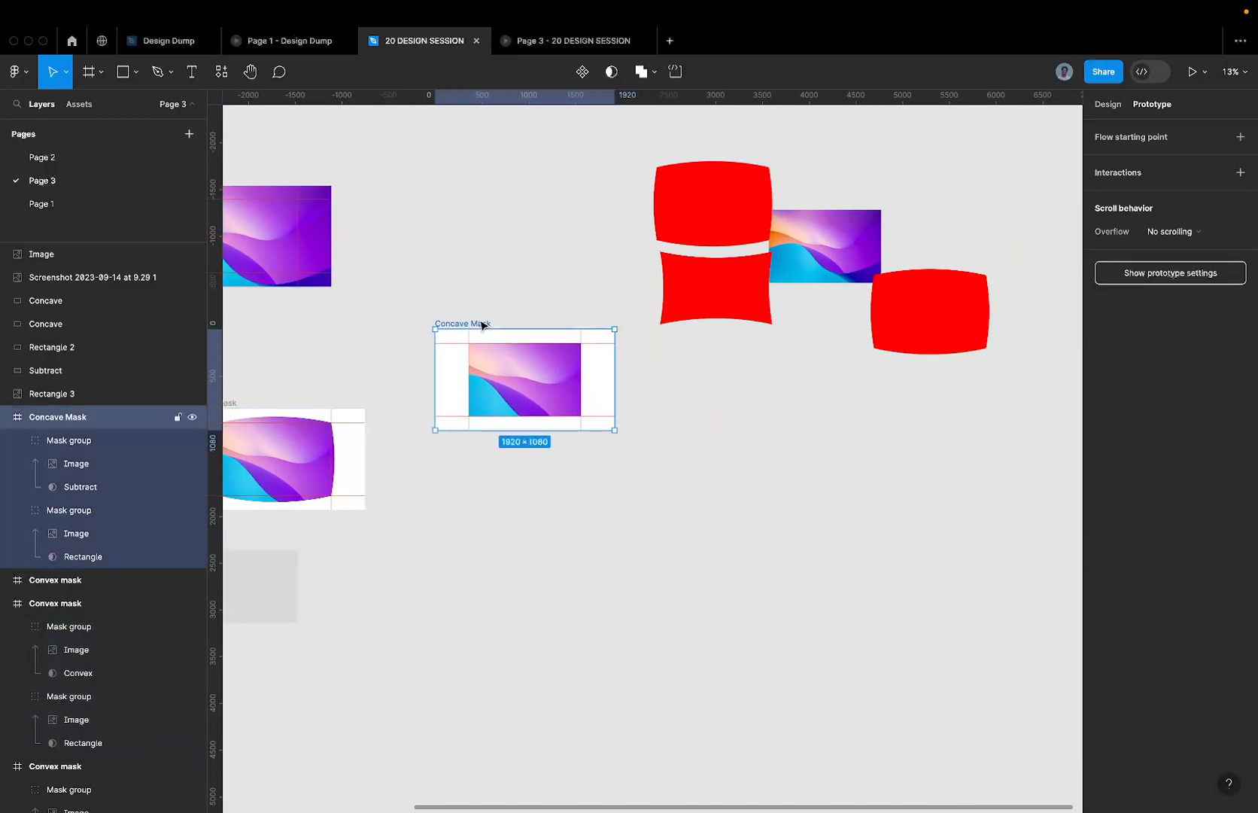
pyautogui.hscroll(-2, 410, 370)
pyautogui.hscroll(-1, 410, 370)
# - Move the unlinked Convex mask frame down out of the way and duplicate the enlarged-mask Convex mask frame to its right
pyautogui.click(385, 401)
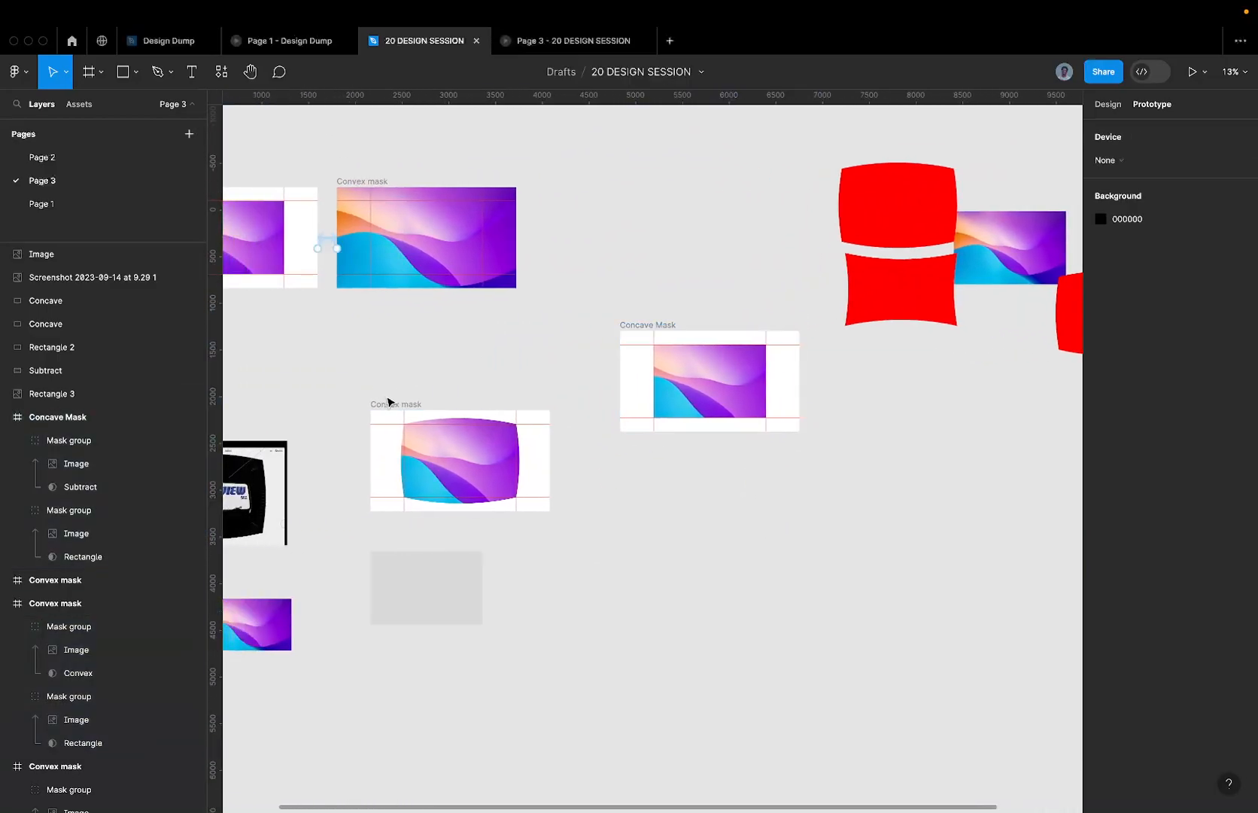
pyautogui.moveTo(389, 404); pyautogui.dragTo(558, 592)
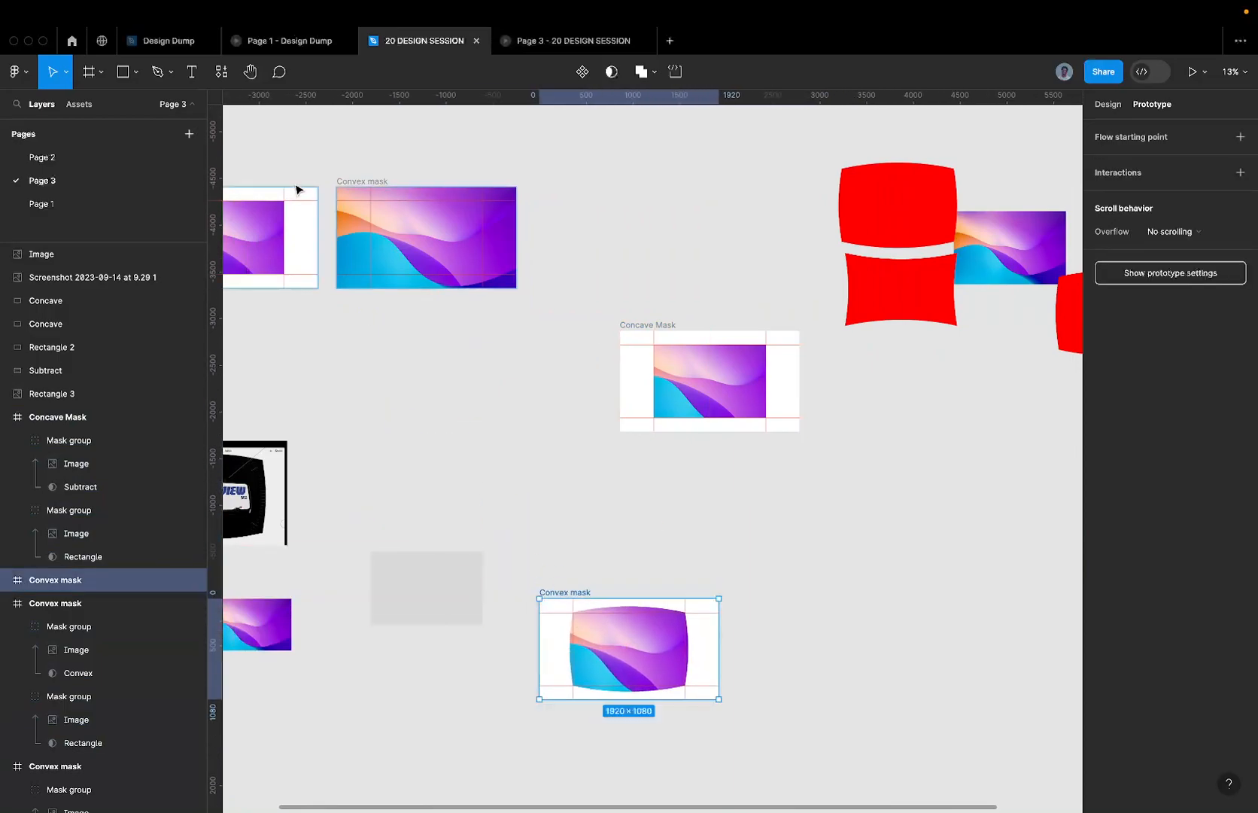
pyautogui.click(362, 186)
pyautogui.keyDown('alt'); pyautogui.moveTo(362, 186); pyautogui.dragTo(586, 185); pyautogui.keyUp('alt')
# - Rename the Subtract mask layer in the Concave Mask frame as Concave
pyautogui.click(691, 360)
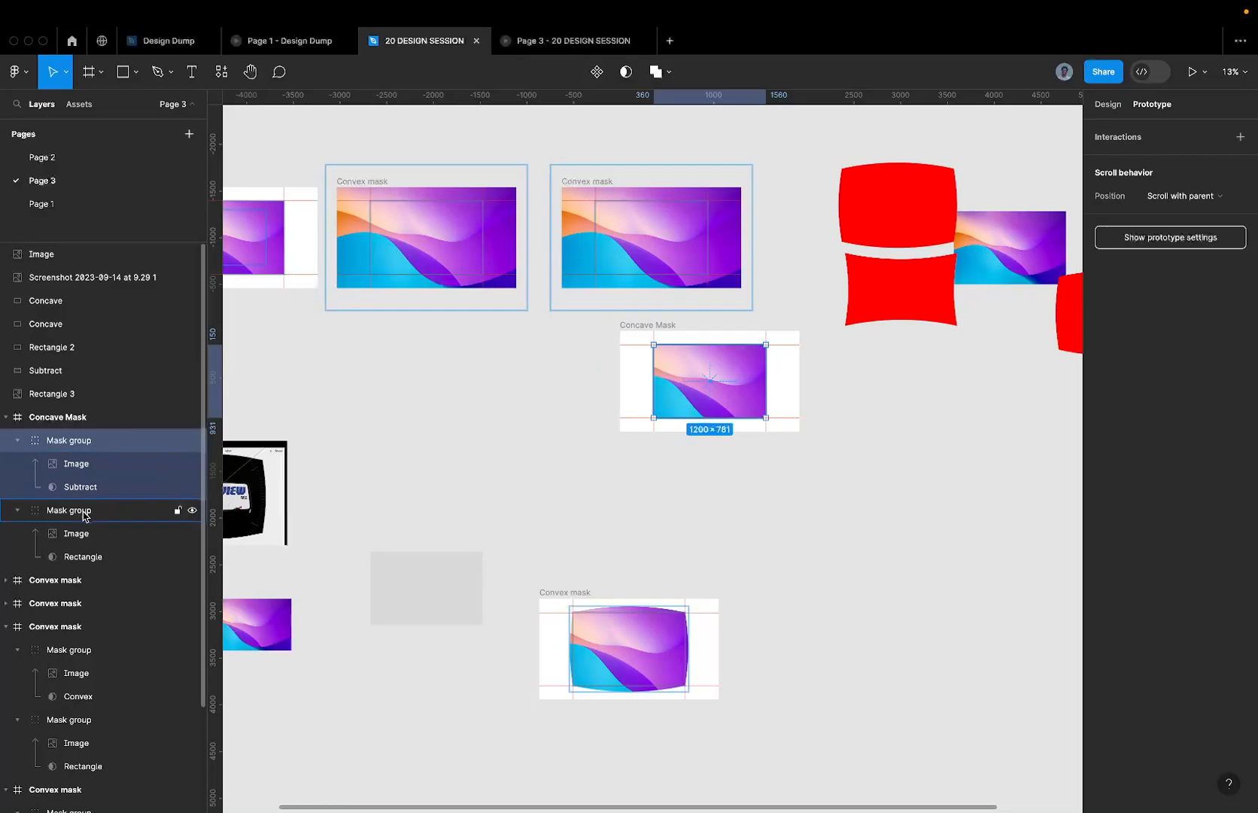
pyautogui.click(82, 485)
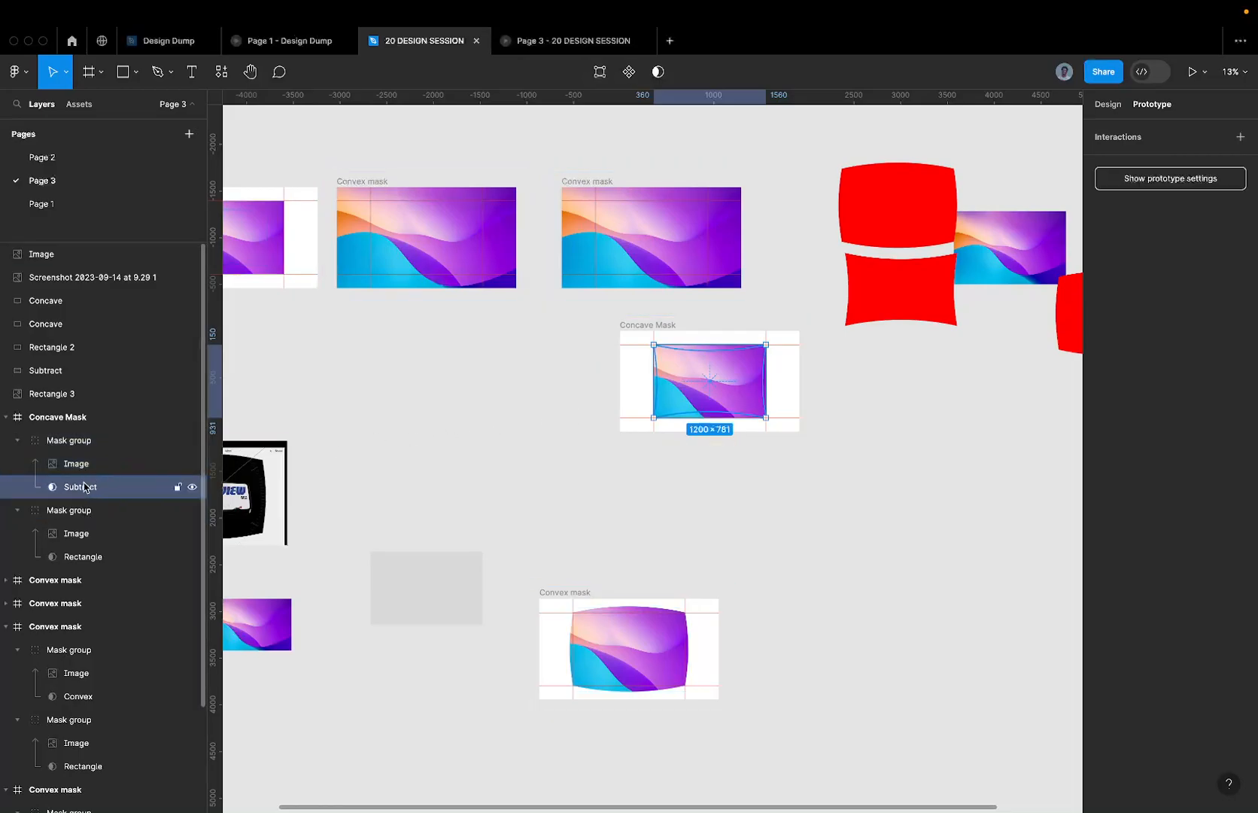
pyautogui.doubleClick(78, 488)
pyautogui.write('CV')
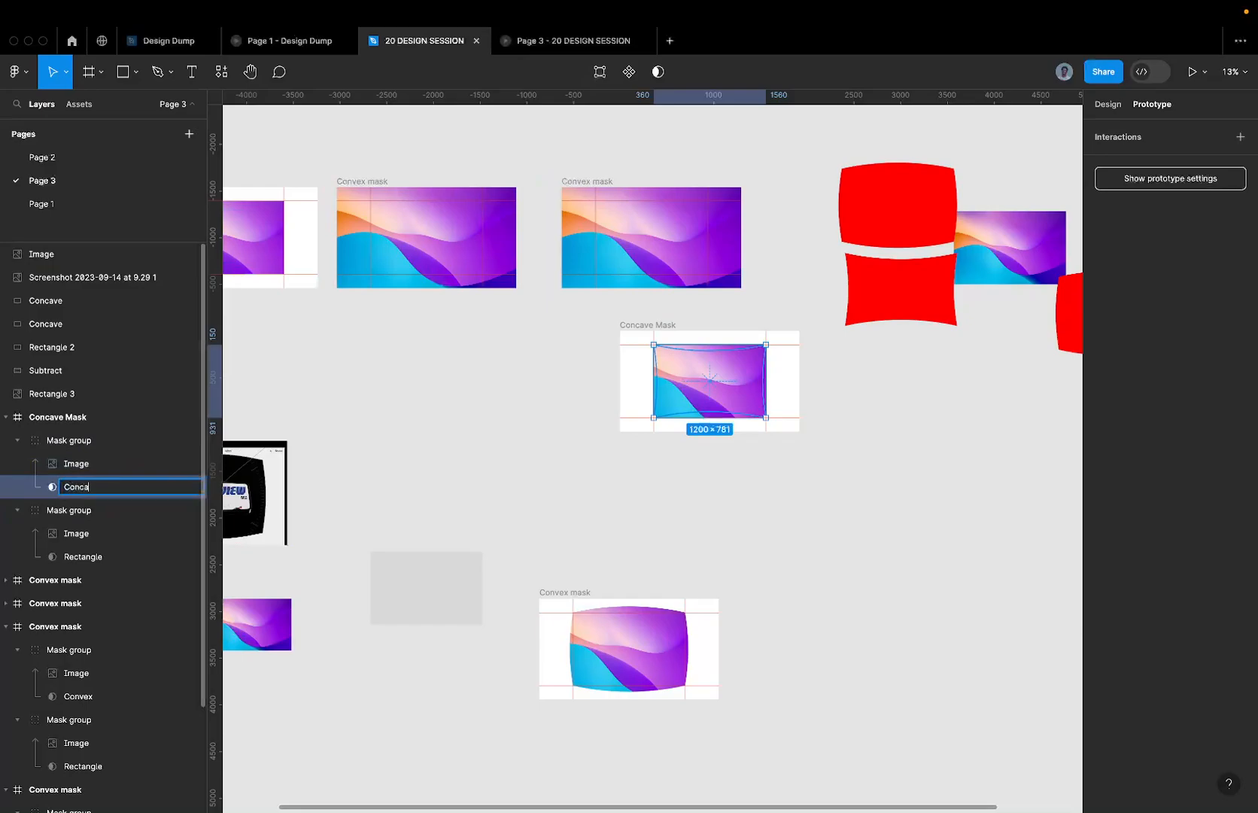
pyautogui.press('Return')
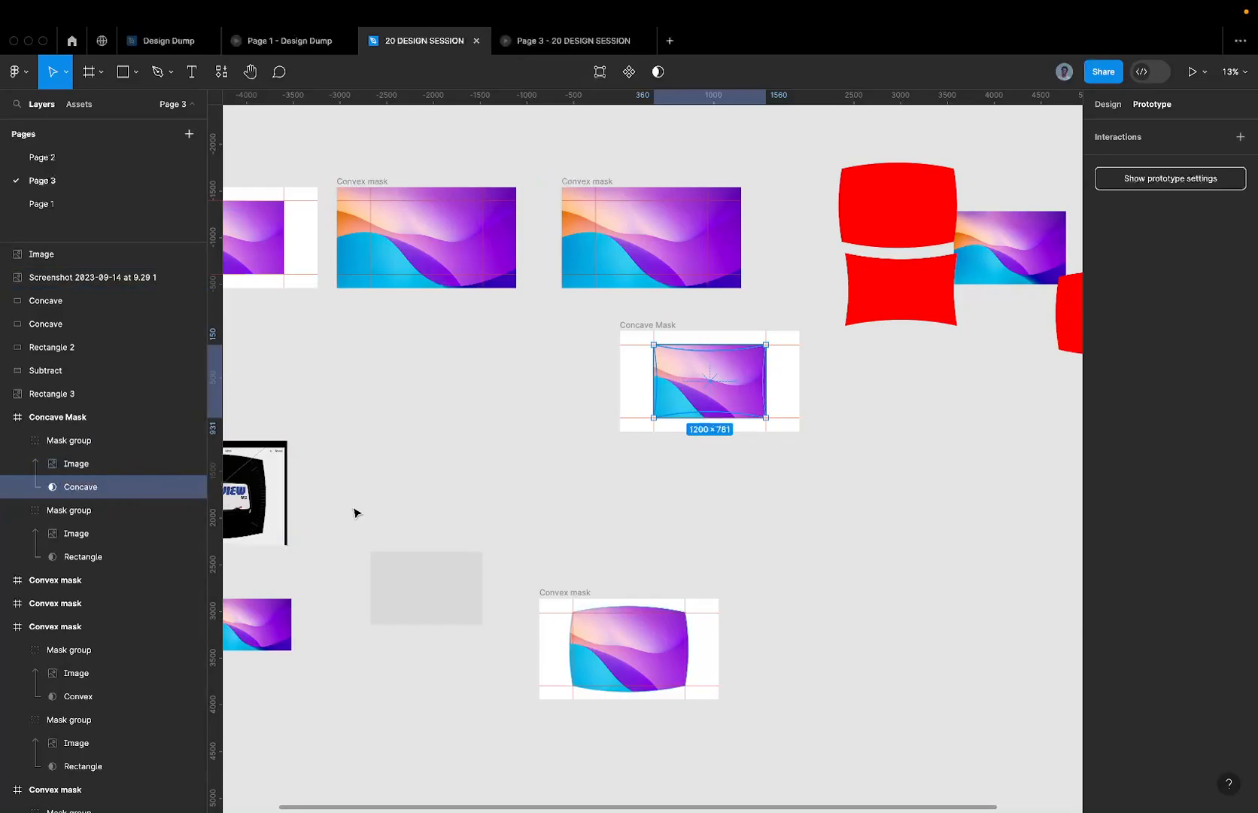
# - Try to paste the Concave shape into the new Convex mask copy and turn off its use as a mask
pyautogui.click(584, 185)
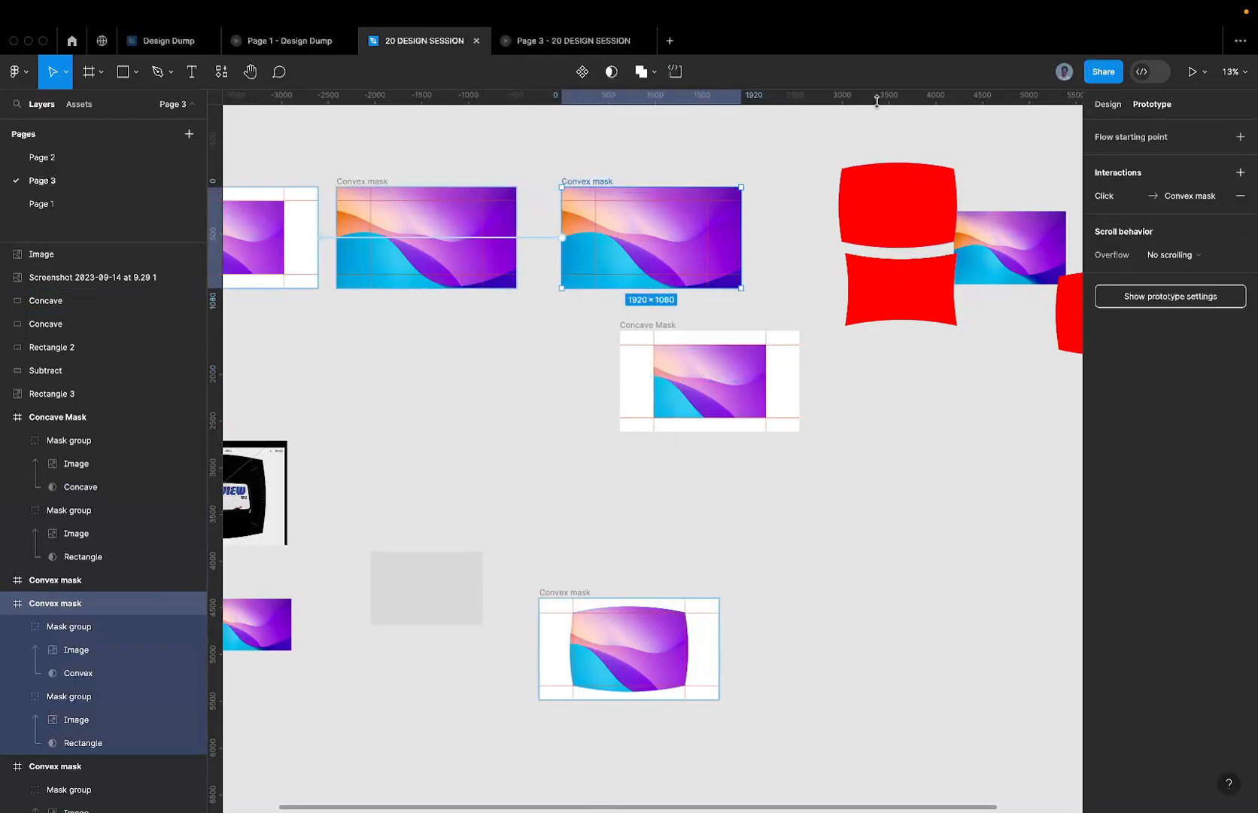
pyautogui.hotkey('ctrl', 'v')
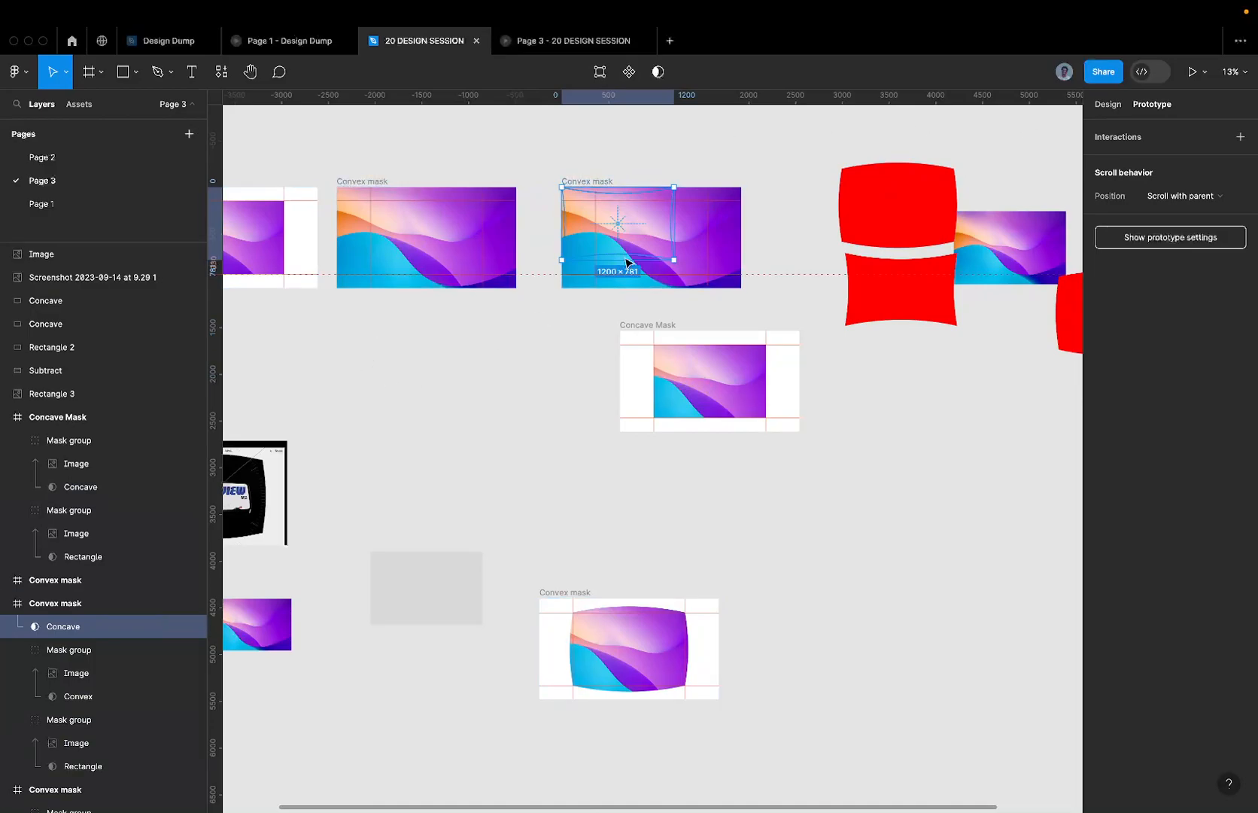
pyautogui.click(657, 72)
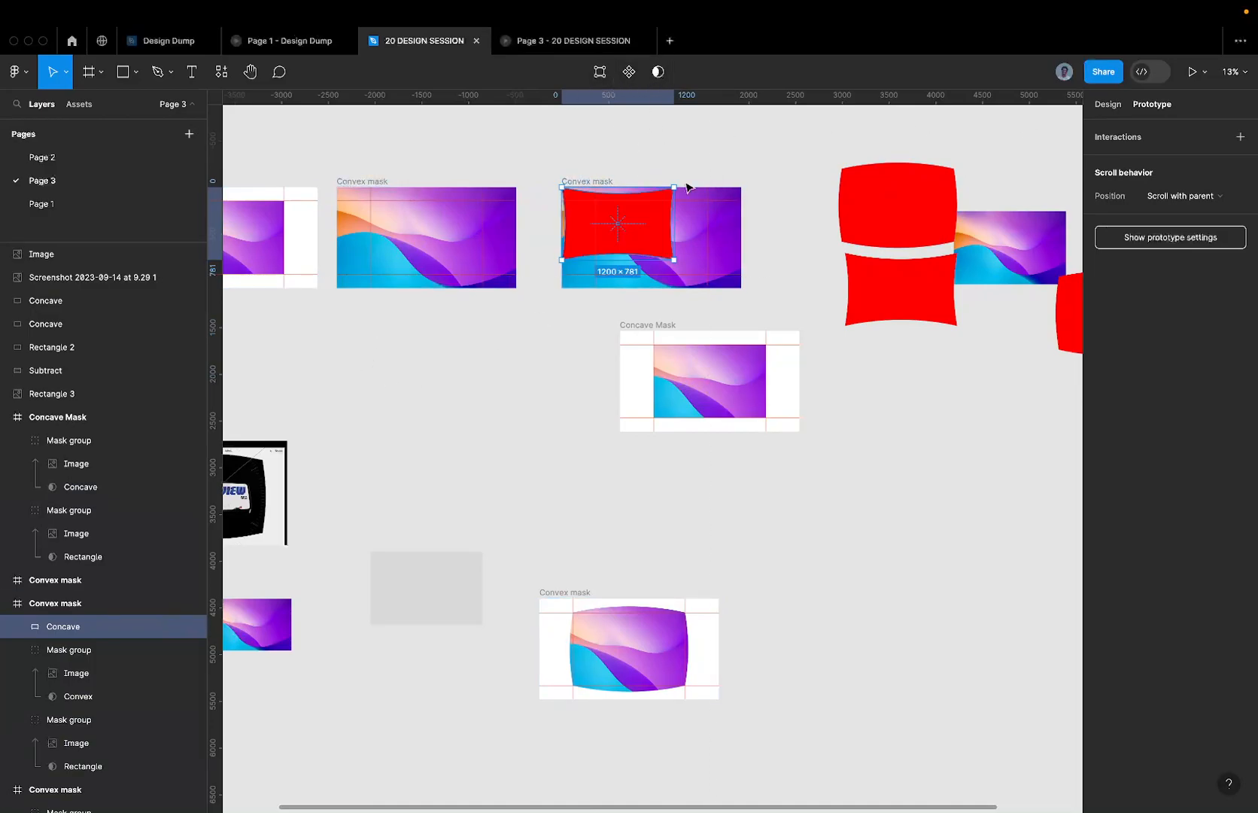
pyautogui.click(1119, 107)
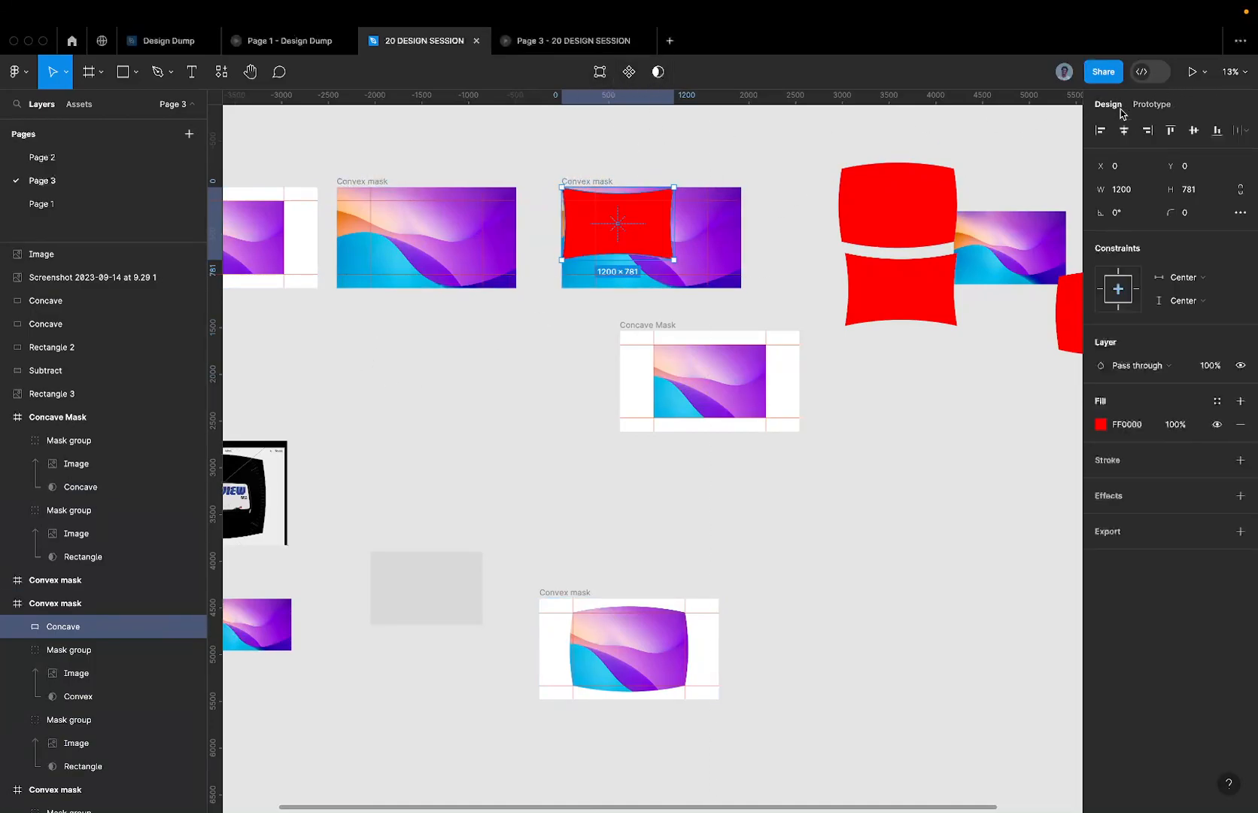
pyautogui.hotkey('ctrl', 'alt', 'm')
pyautogui.press('super+z')
pyautogui.press('super+z')
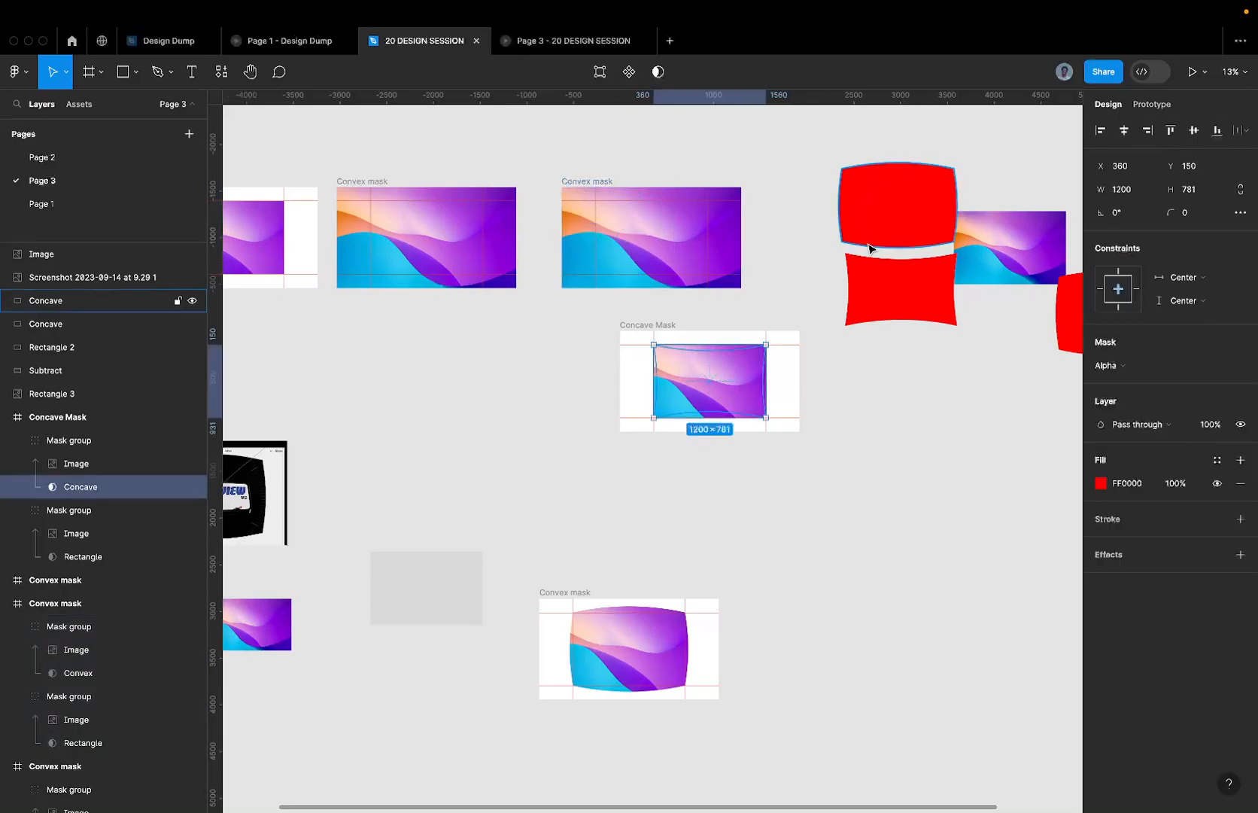
# - Paste a copy of the standalone red concave Subtract shape into the new Convex mask copy and center it vertically in the frame
pyautogui.click(866, 245)
pyautogui.click(870, 260)
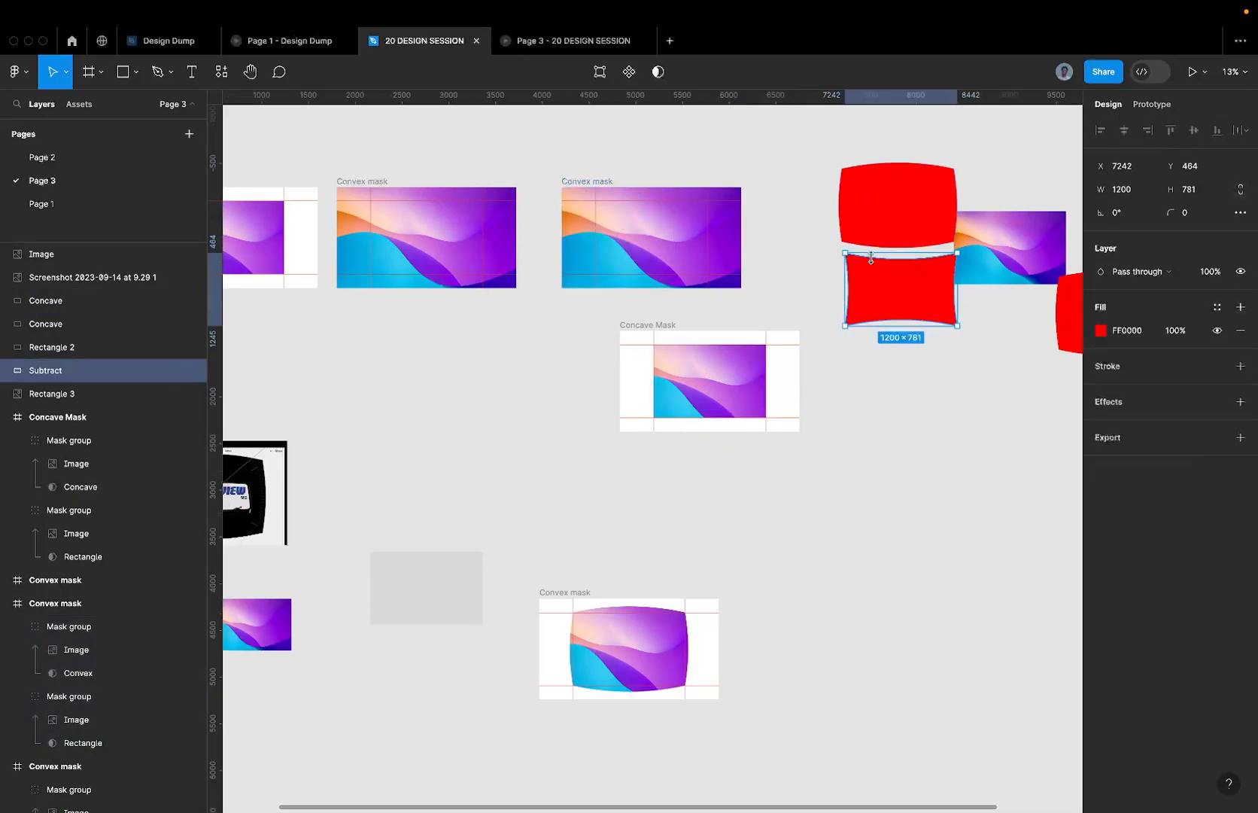
pyautogui.click(666, 218)
pyautogui.press('super+v')
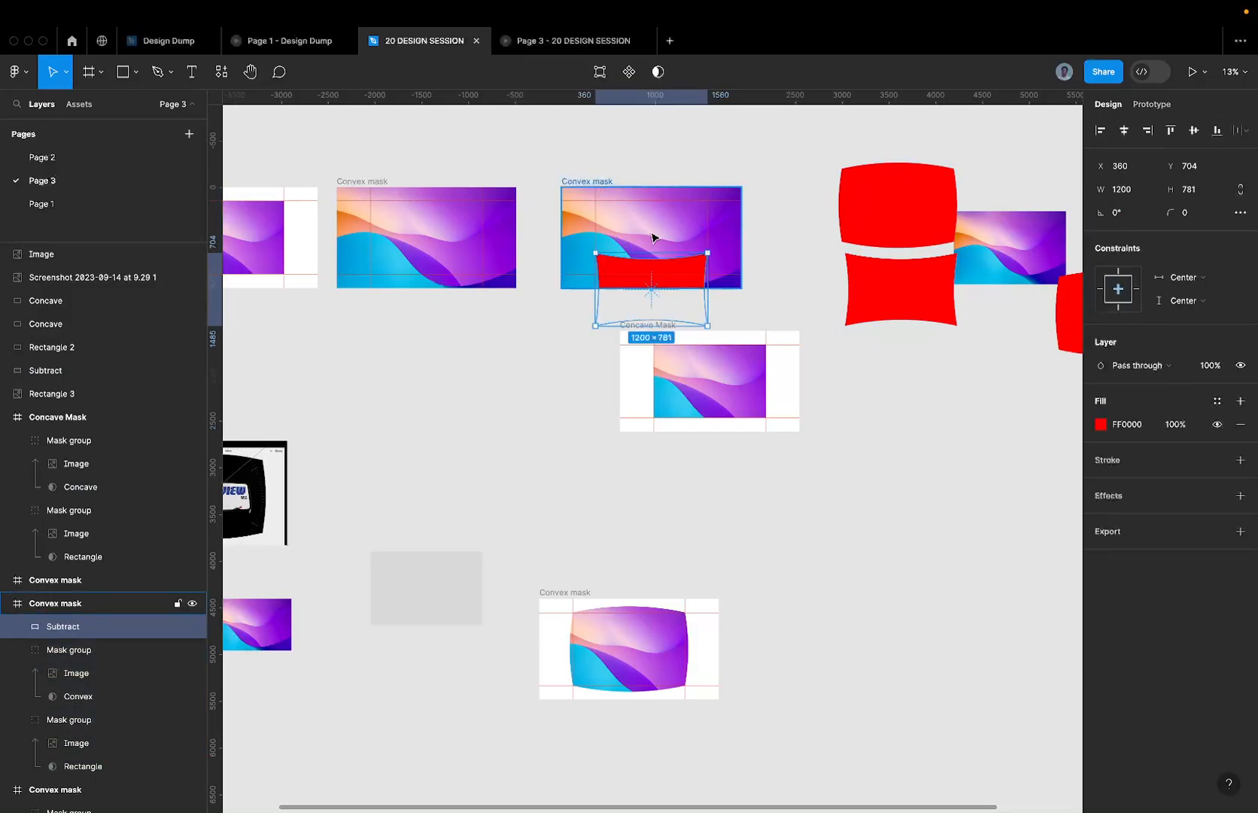
pyautogui.click(1187, 131)
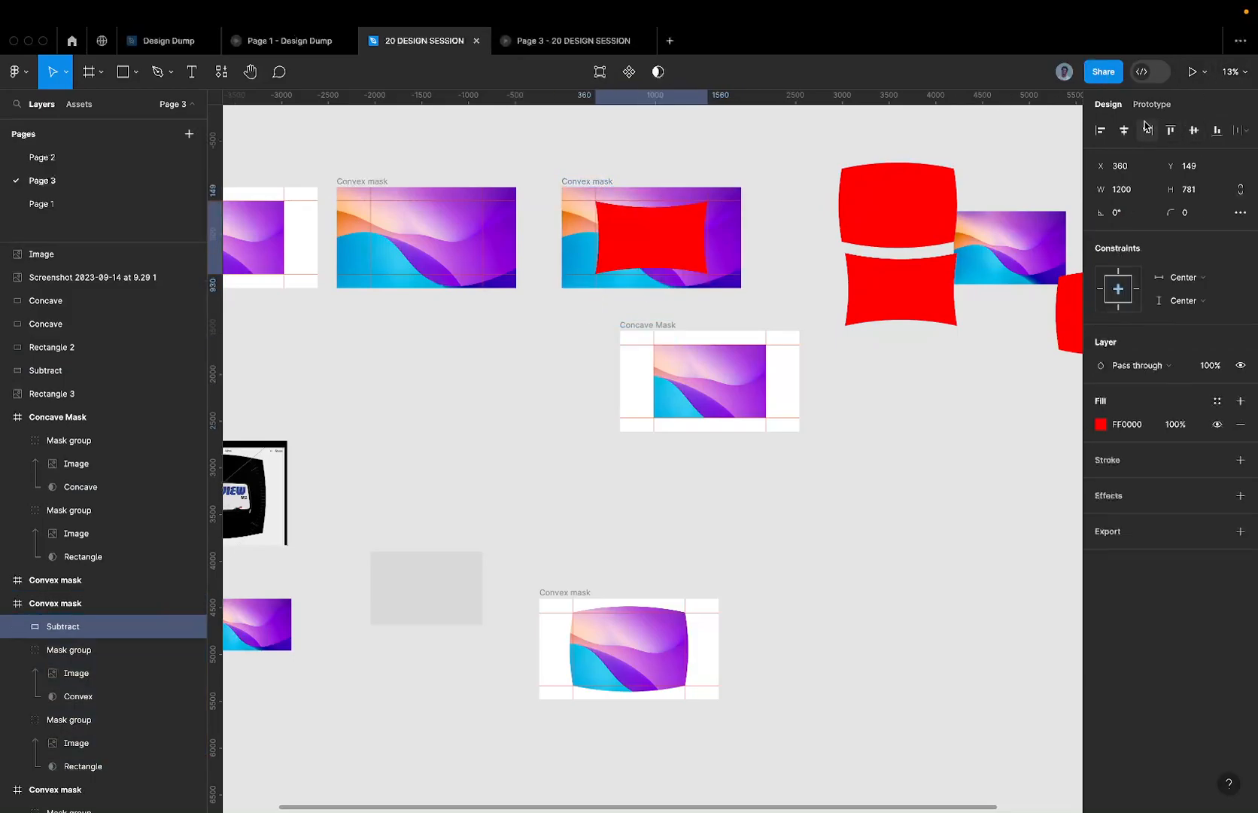
# - Rename the pasted Subtract layer in the Convex mask copy as Concave
pyautogui.doubleClick(66, 624)
pyautogui.write('Concave')
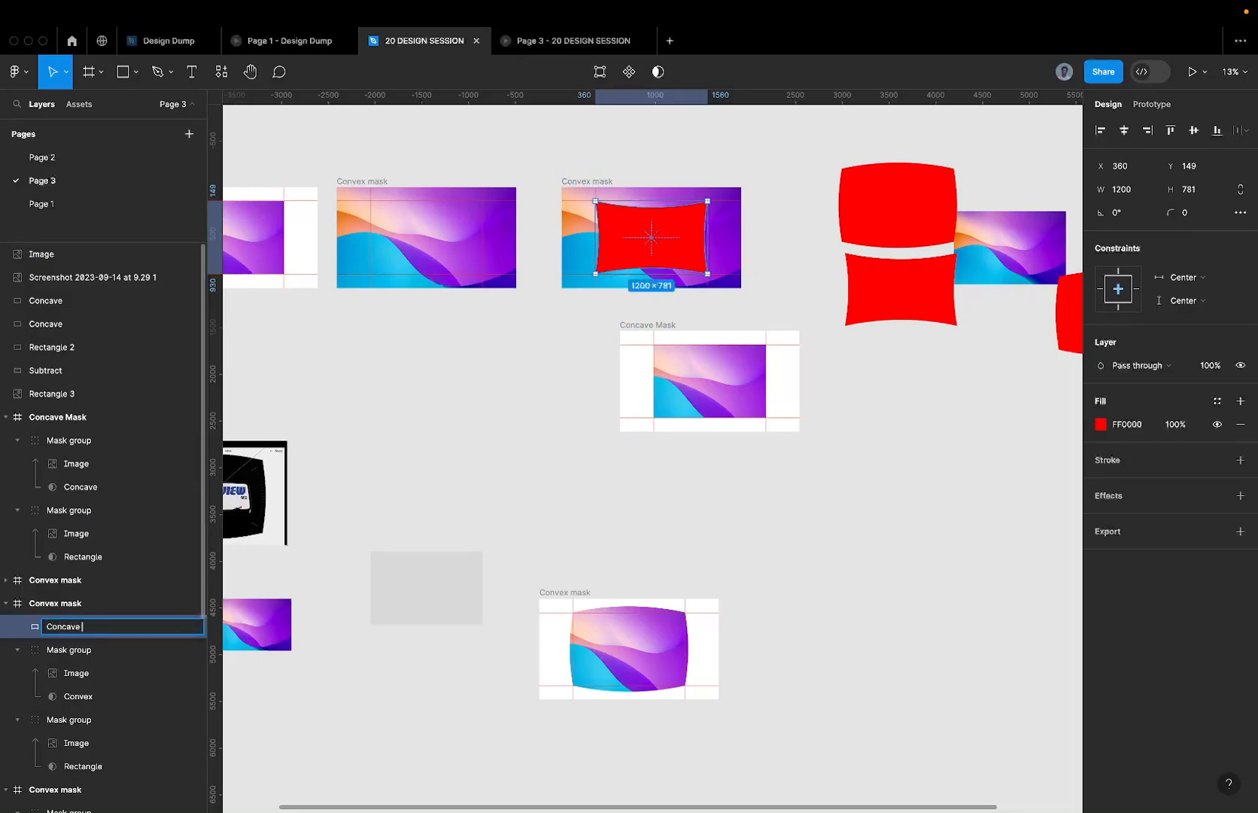
pyautogui.press('Return')
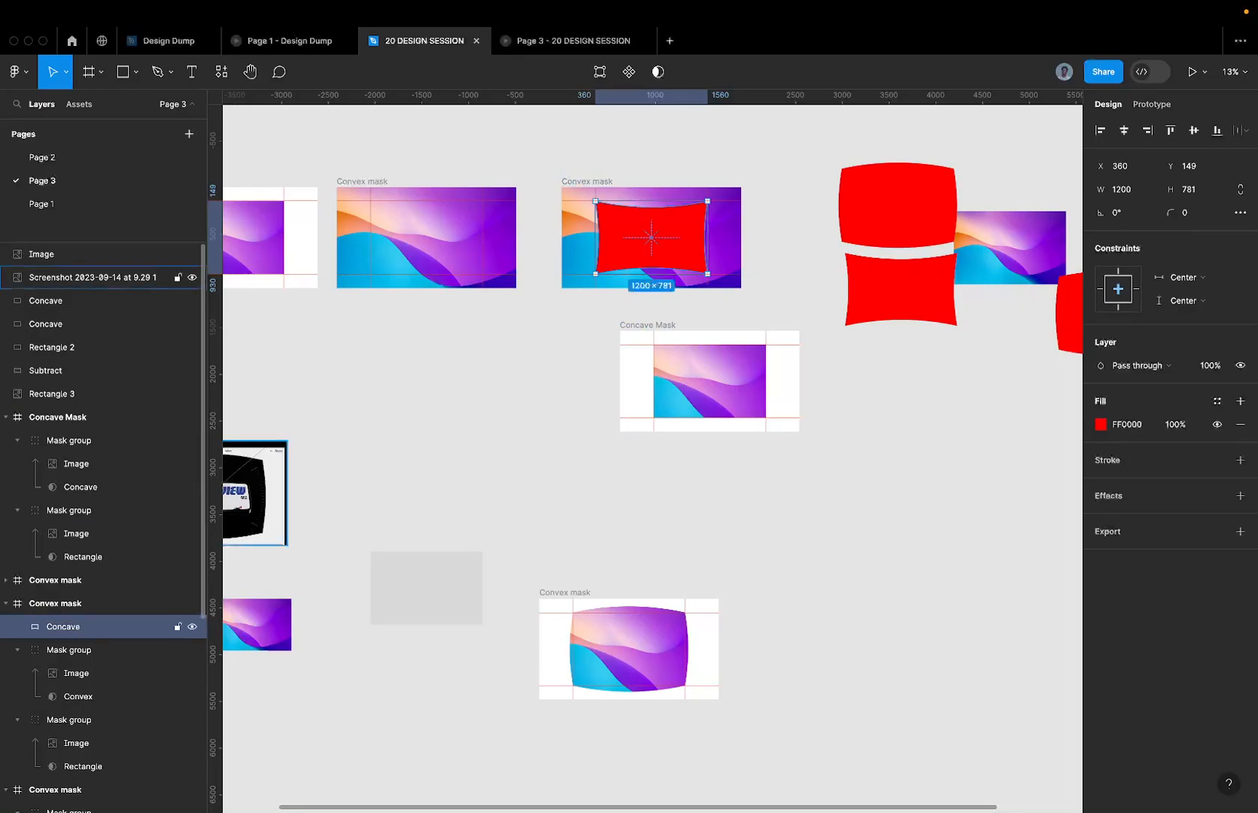
pyautogui.doubleClick(83, 632)
pyautogui.click(92, 631)
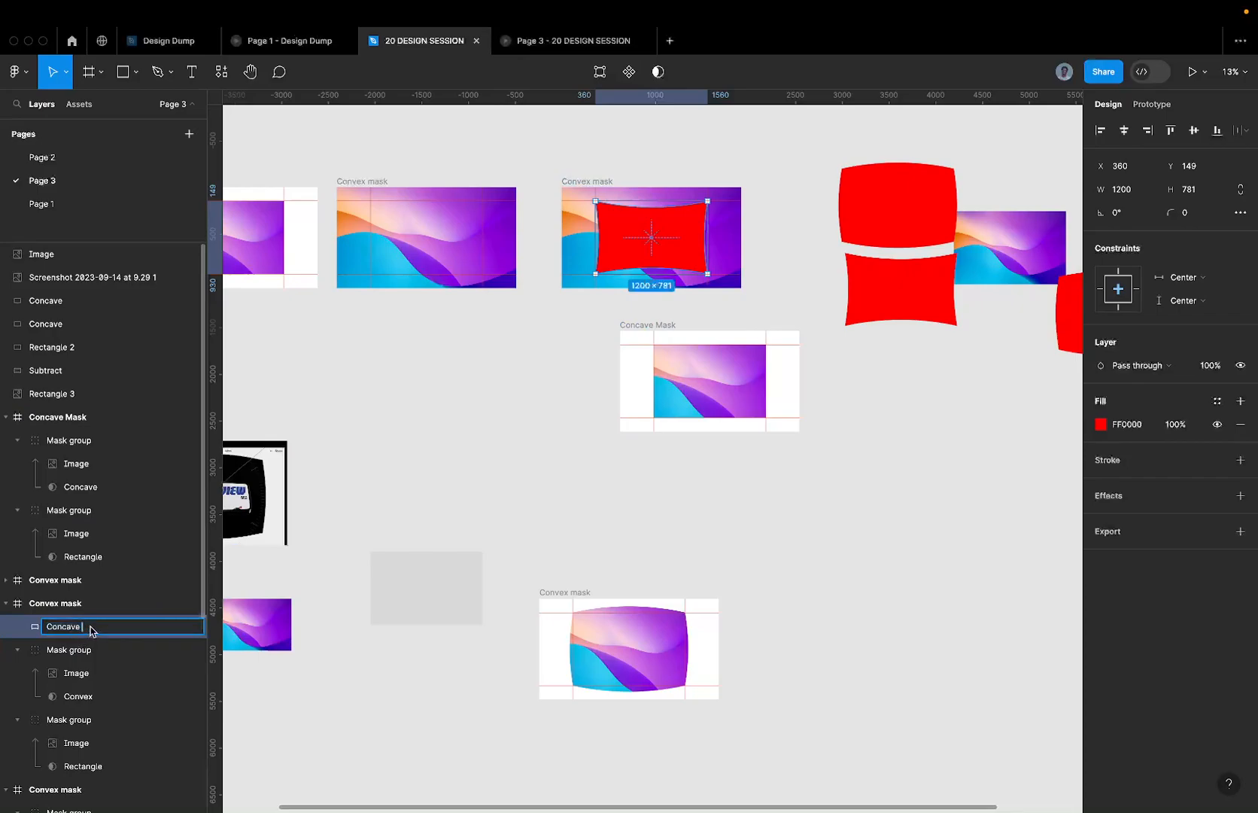
pyautogui.press('Return')
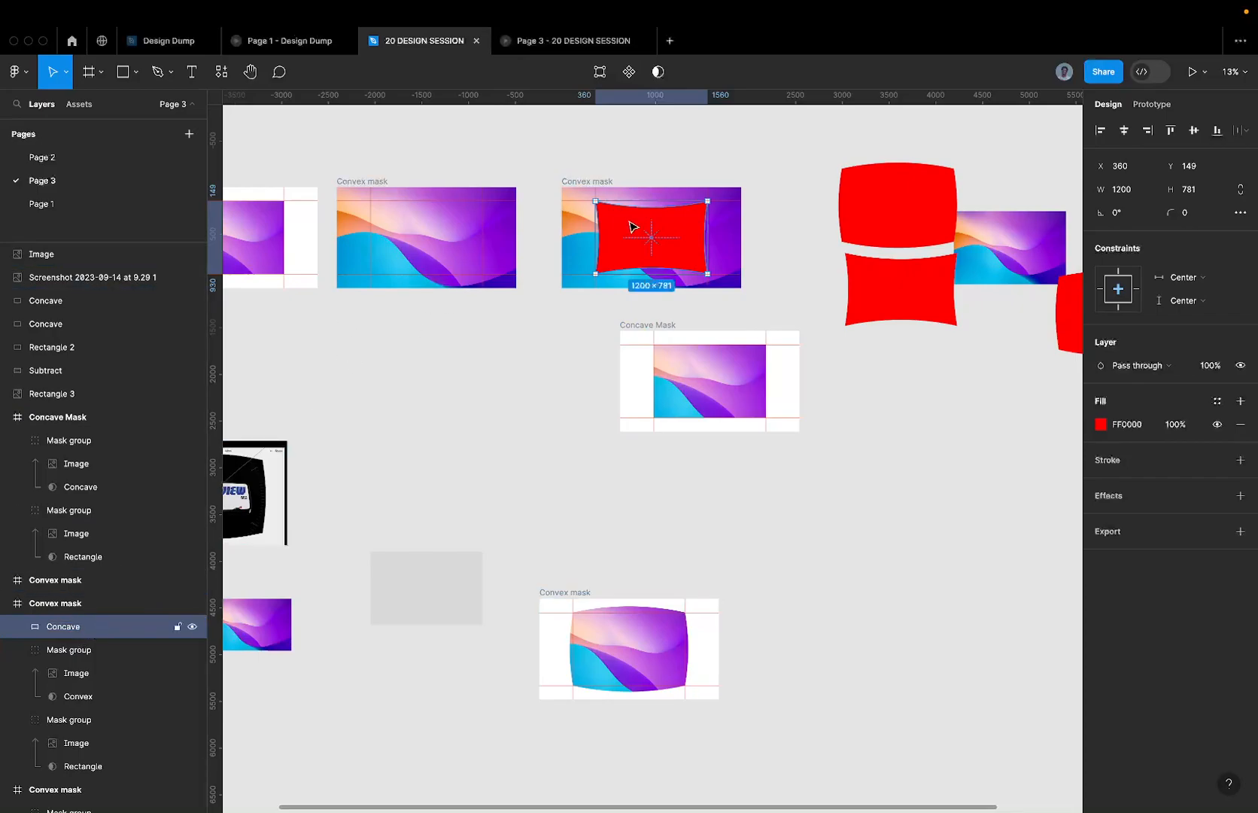
# - Enlarge the red Concave shape proportionally from its center to about 2290 × 1491 so it extends past all sides of its frame
pyautogui.scroll(3, 703, 194)
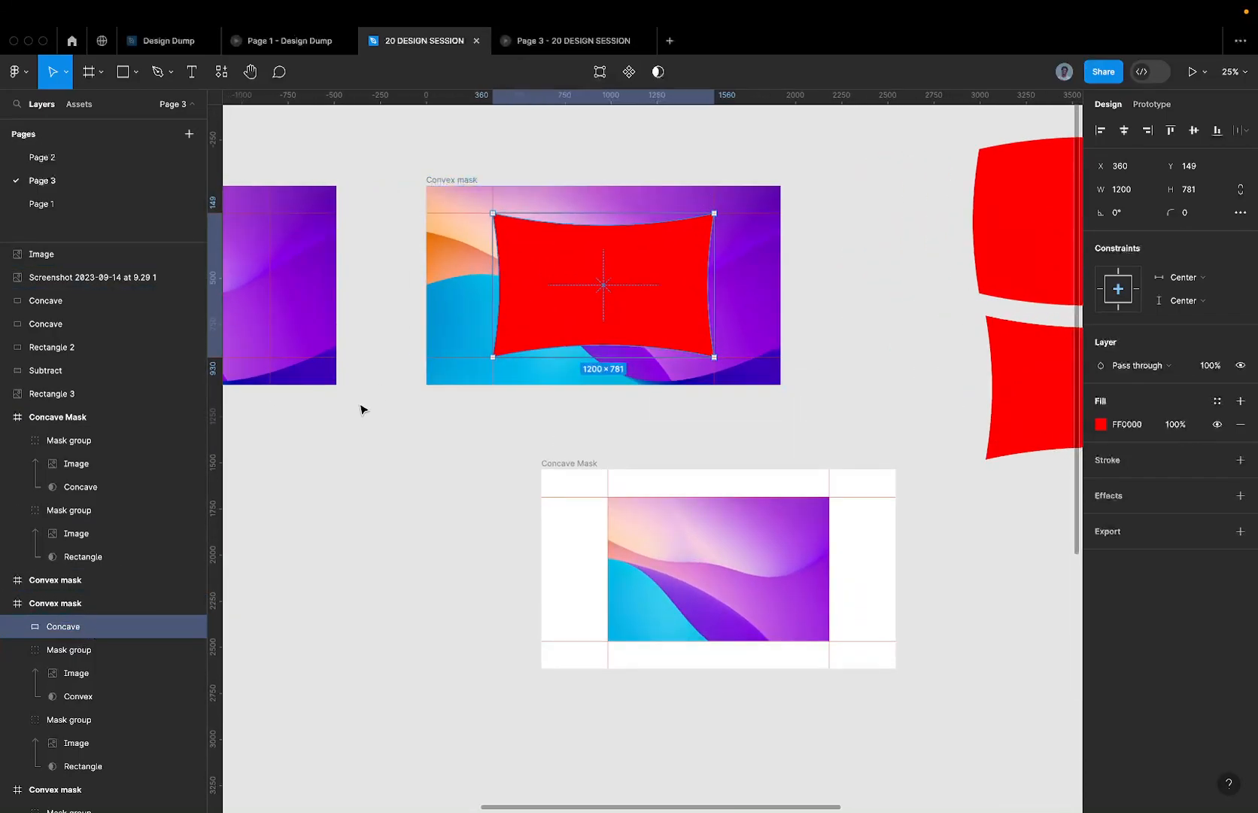
pyautogui.click(82, 650)
pyautogui.click(95, 698)
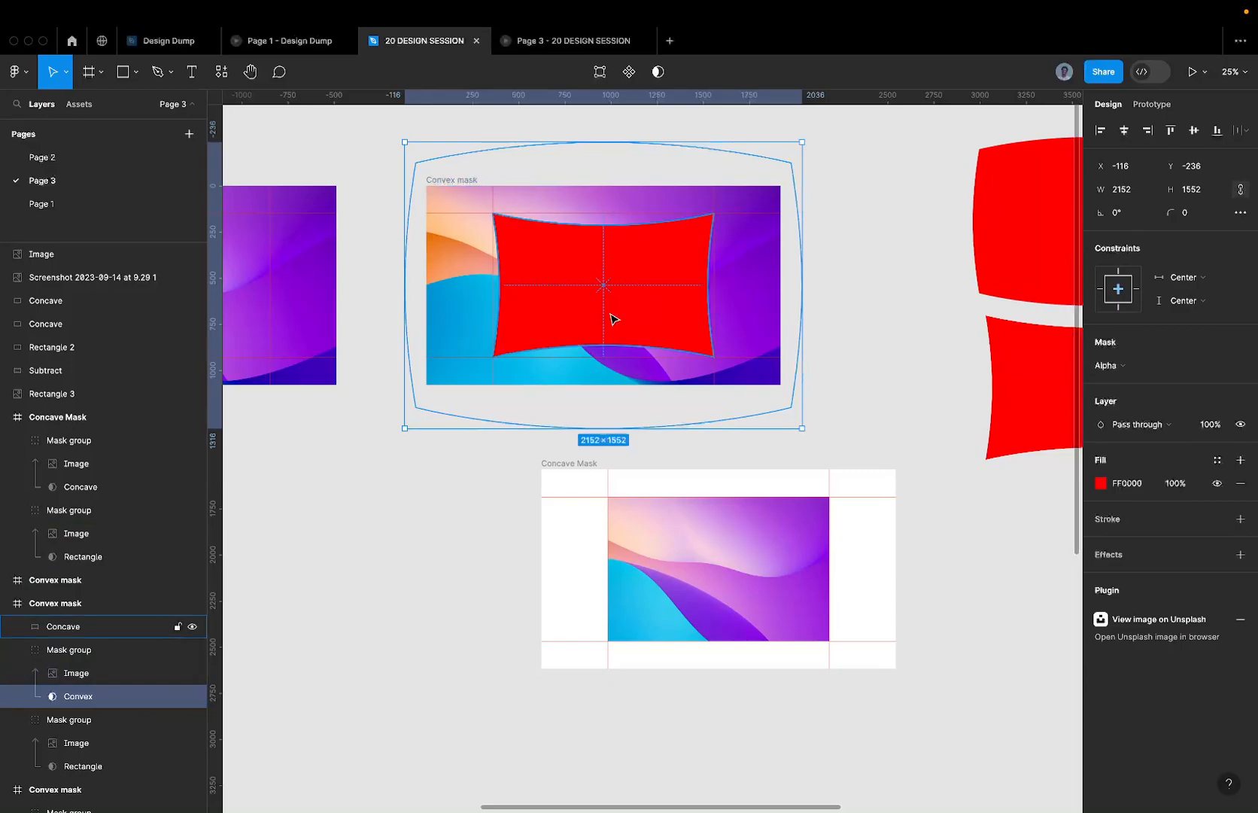
pyautogui.click(597, 235)
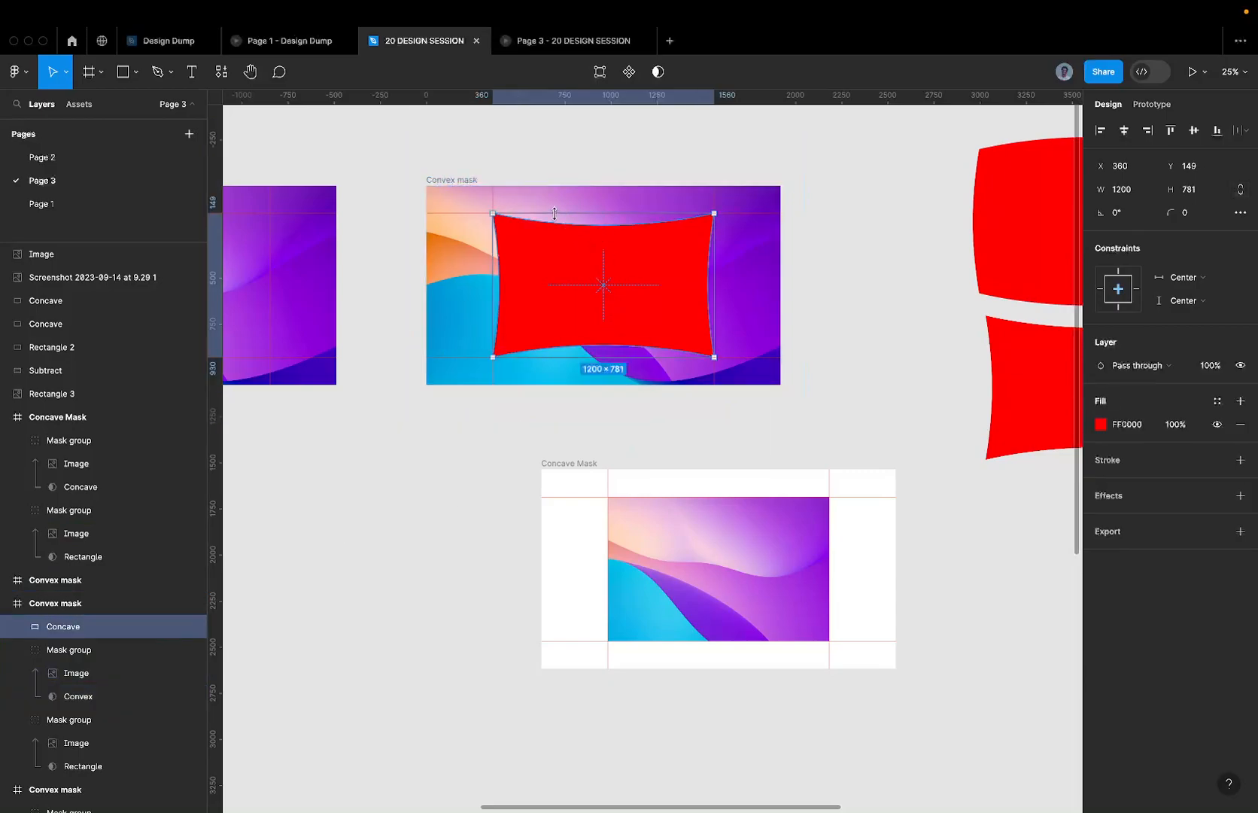
pyautogui.moveTo(554, 214); pyautogui.dragTo(563, 147)
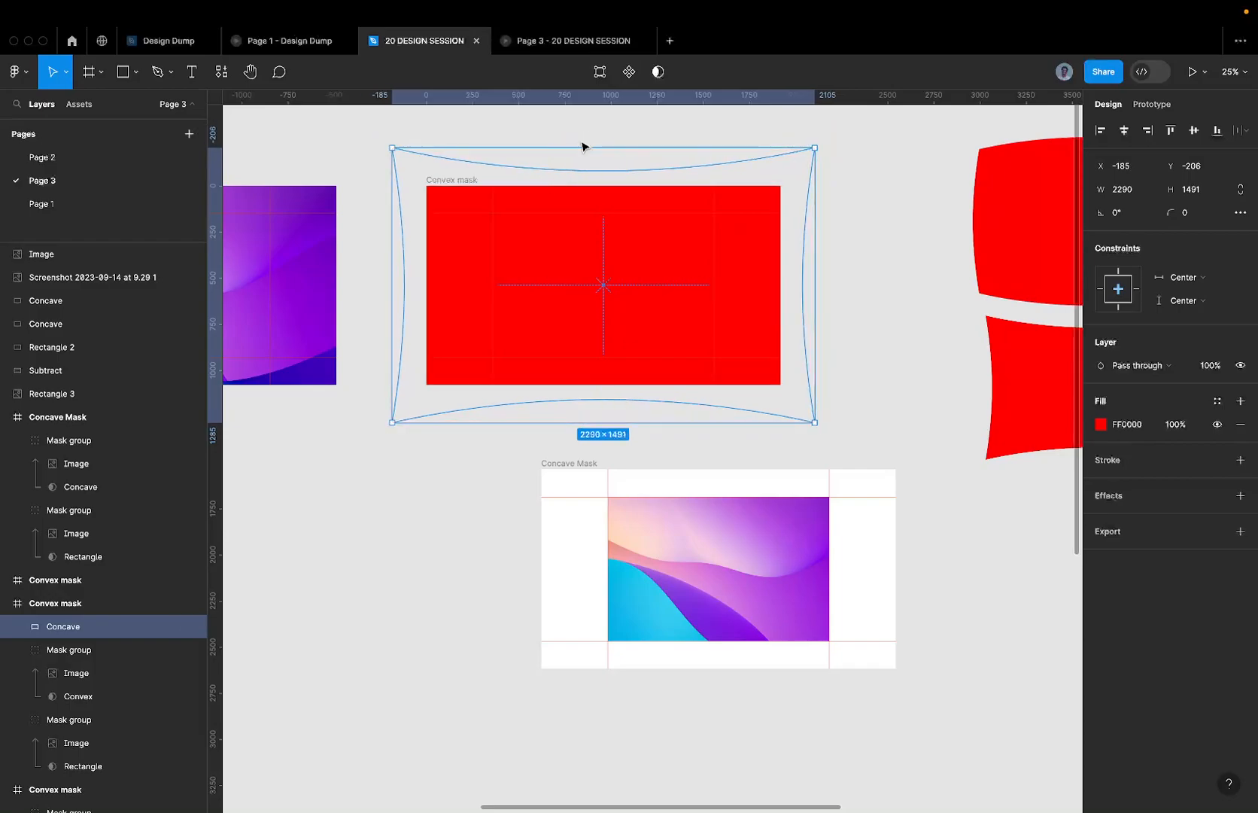
pyautogui.hotkey('ctrl', 'Left')
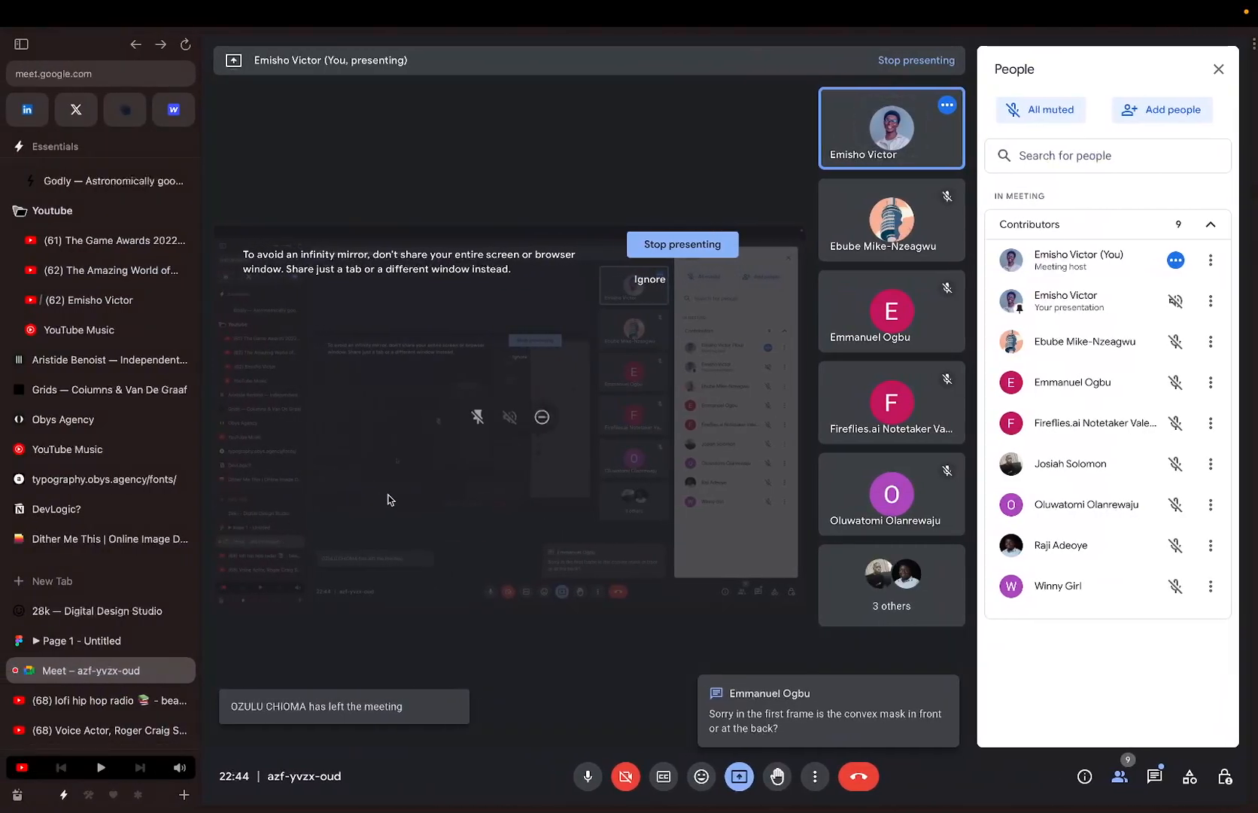
pyautogui.hotkey('ctrl', 'Right')
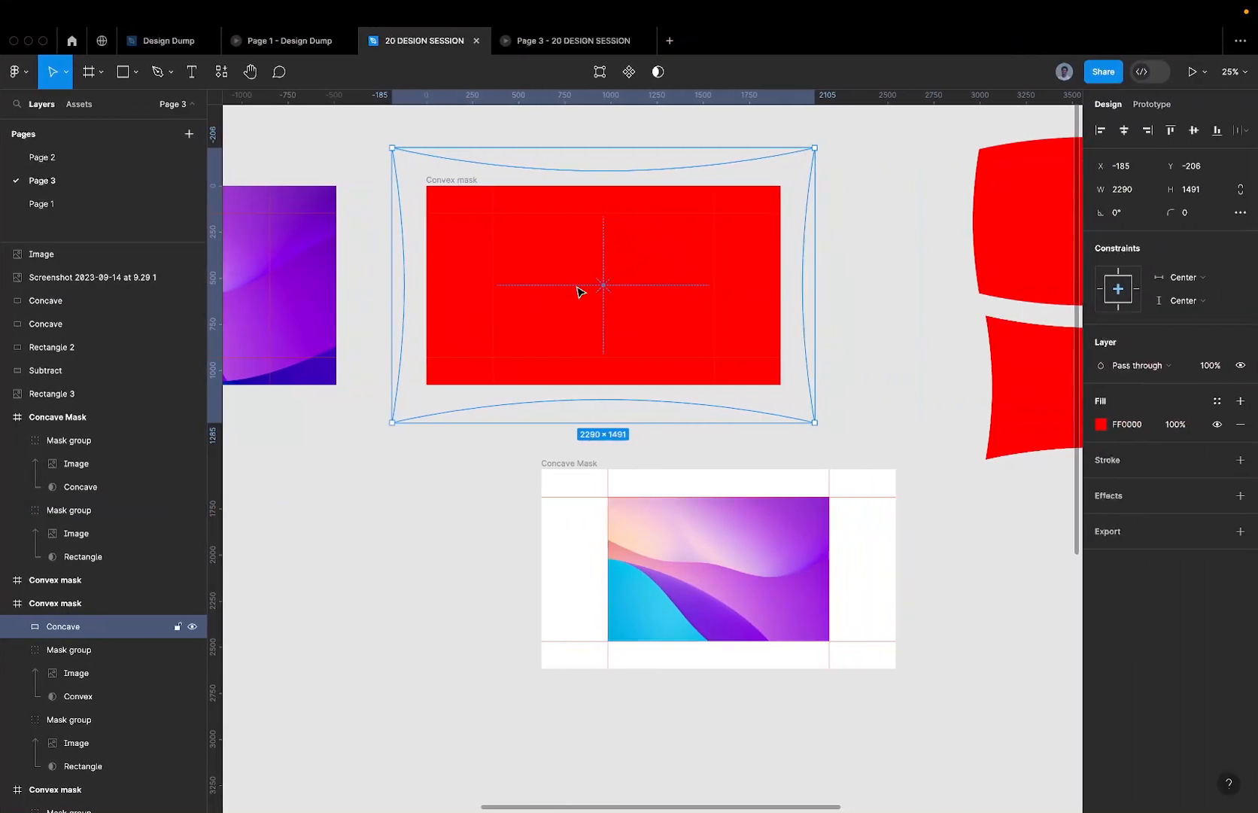
# - Turn off Clip content for the preceding Convex mask frame that holds the enlarged convex mask
pyautogui.hscroll(-10, 648, 270)
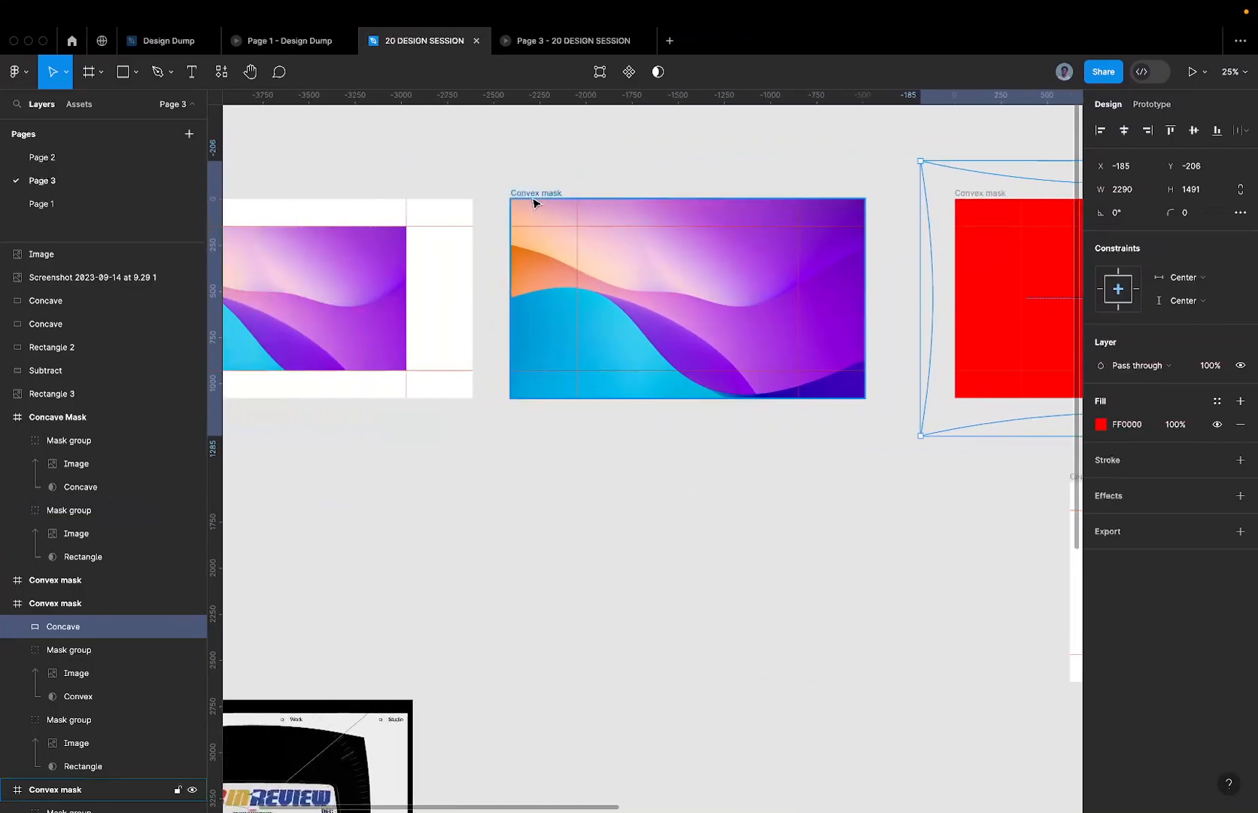
pyautogui.click(534, 198)
pyautogui.press('Return')
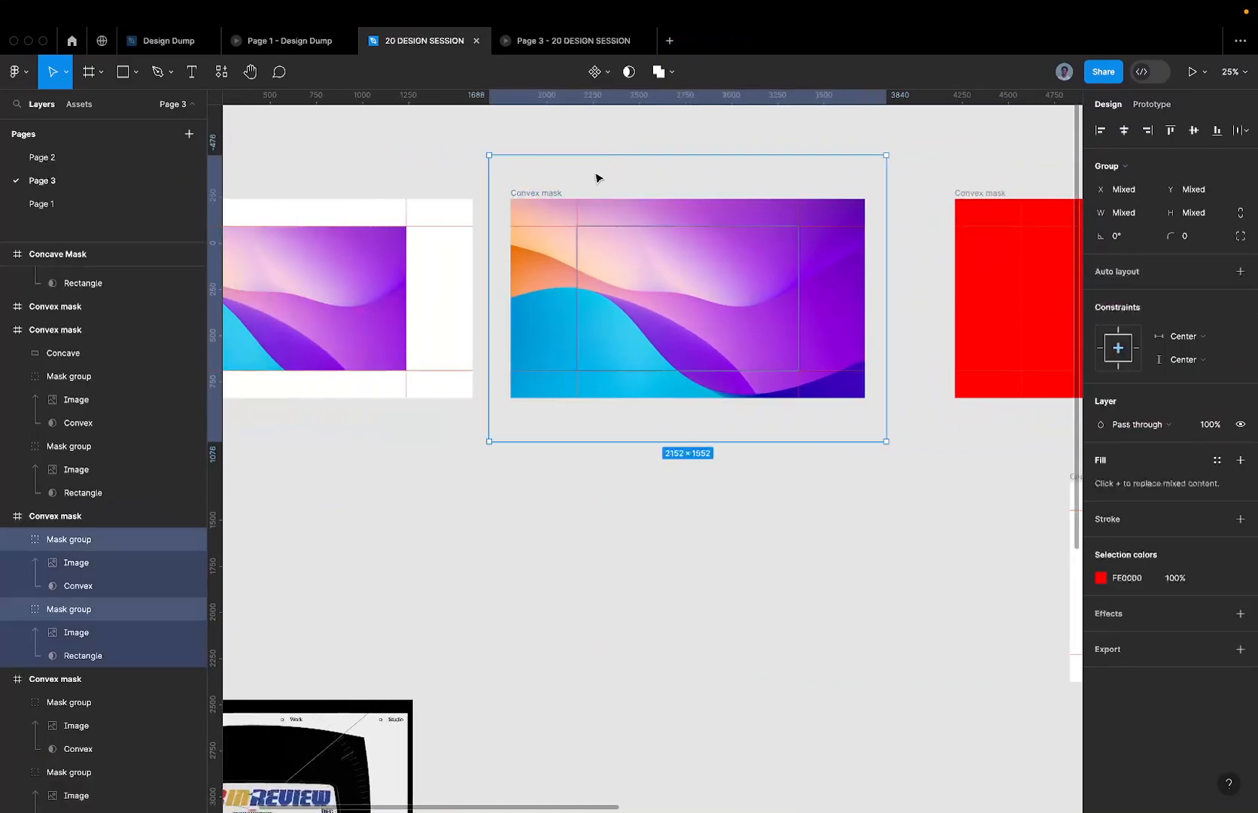
pyautogui.click(552, 194)
pyautogui.click(1129, 259)
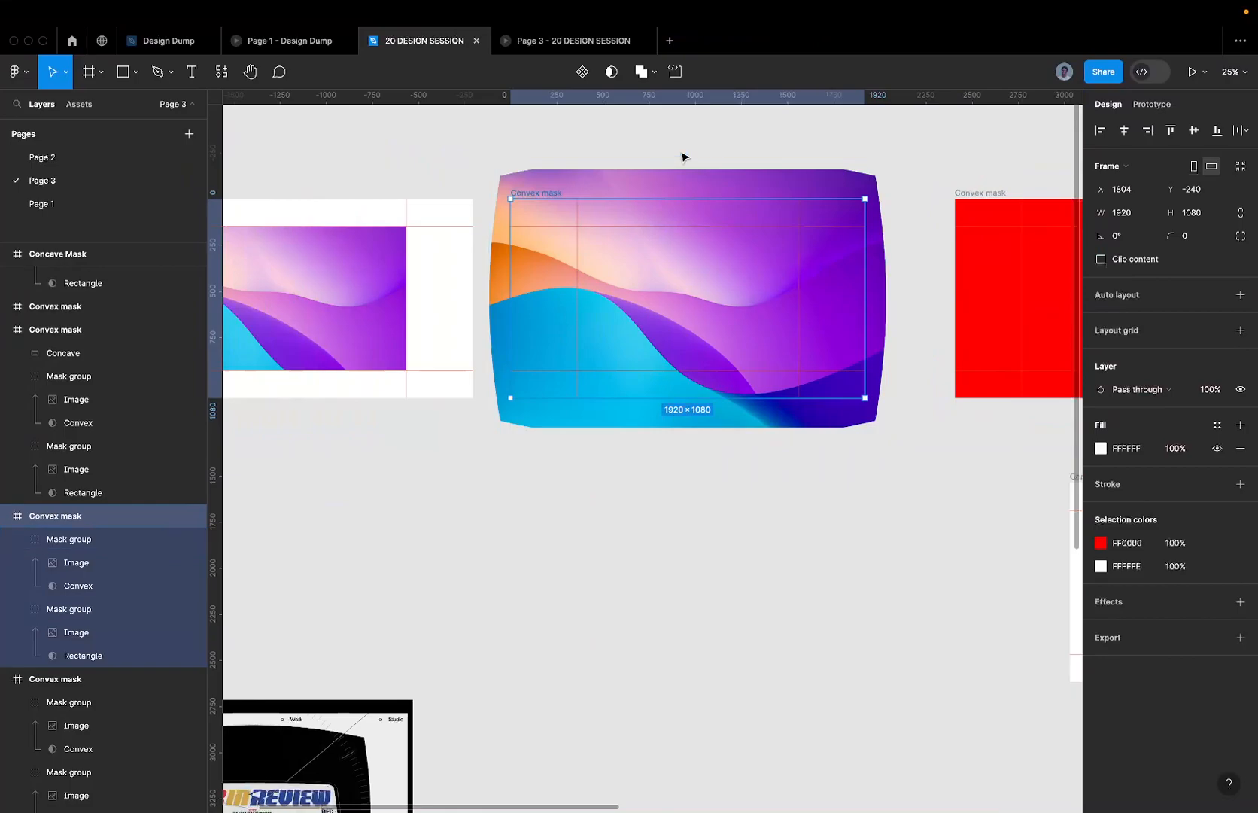
# - Enlarge the image inside that frame's convex mask group from its center to about 2618 × 1703 so it fills the mask
pyautogui.click(580, 174)
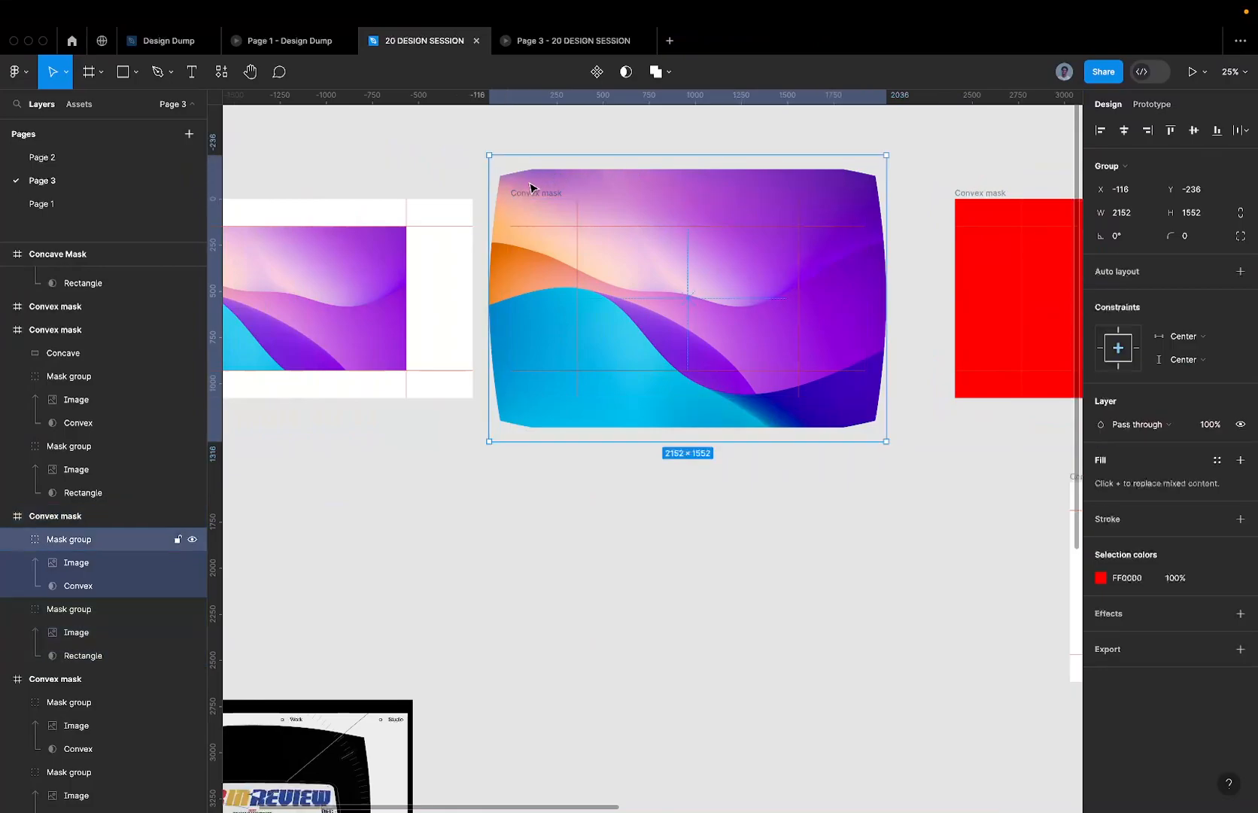
pyautogui.click(546, 181)
pyautogui.moveTo(544, 155); pyautogui.dragTo(544, 140)
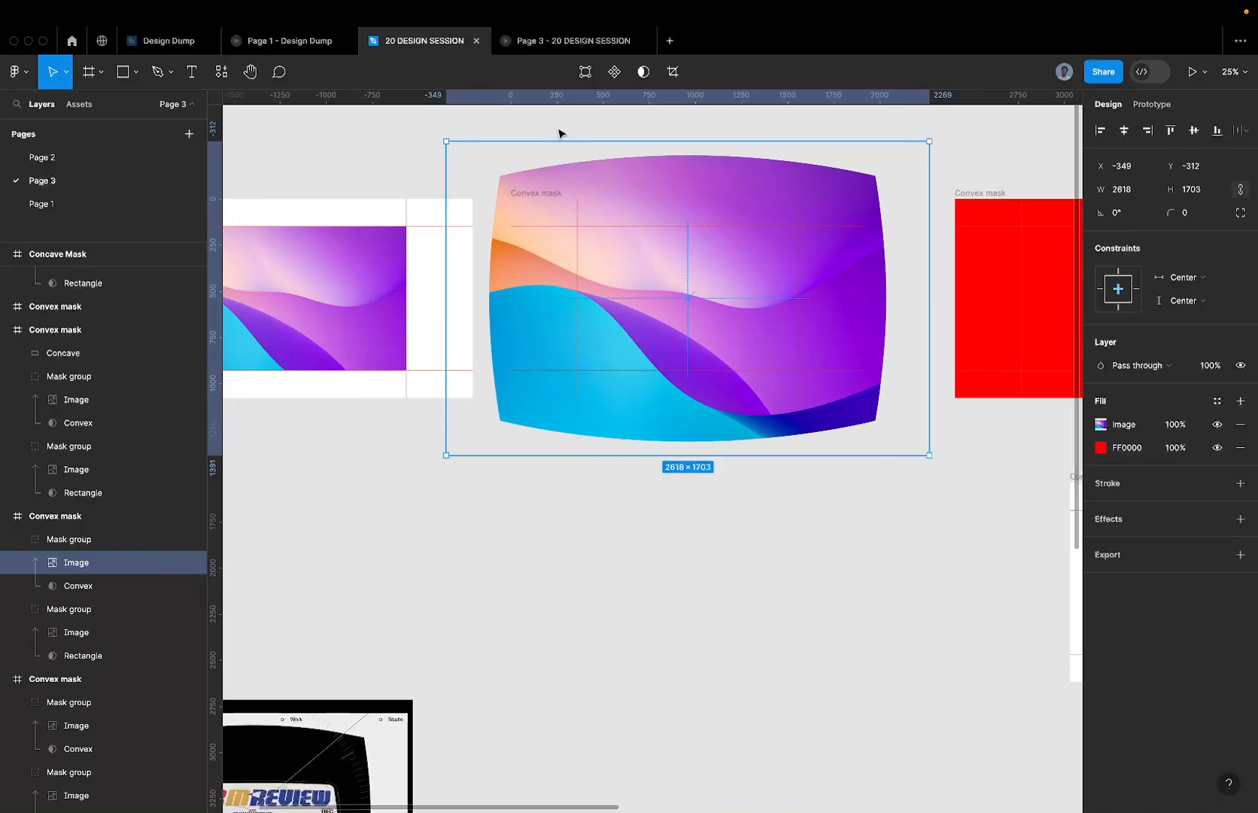
pyautogui.click(558, 133)
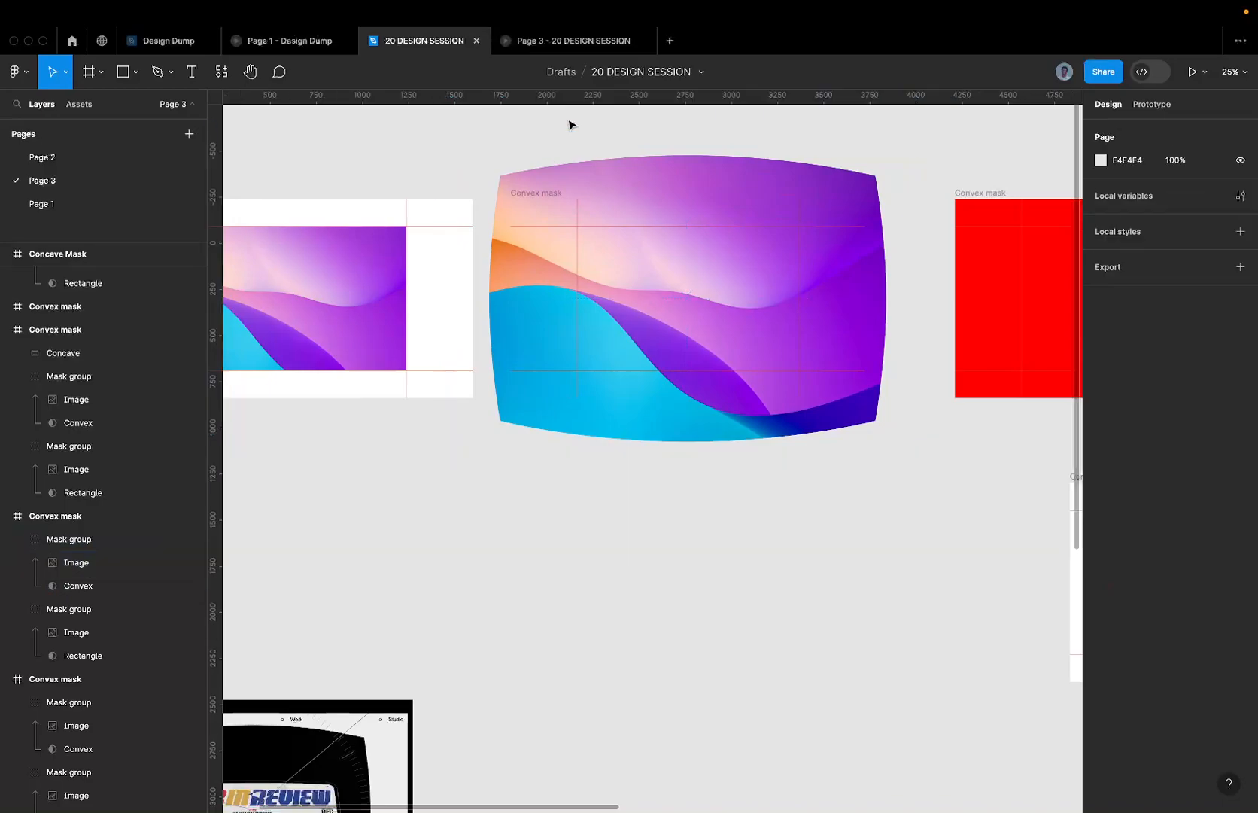
pyautogui.click(553, 183)
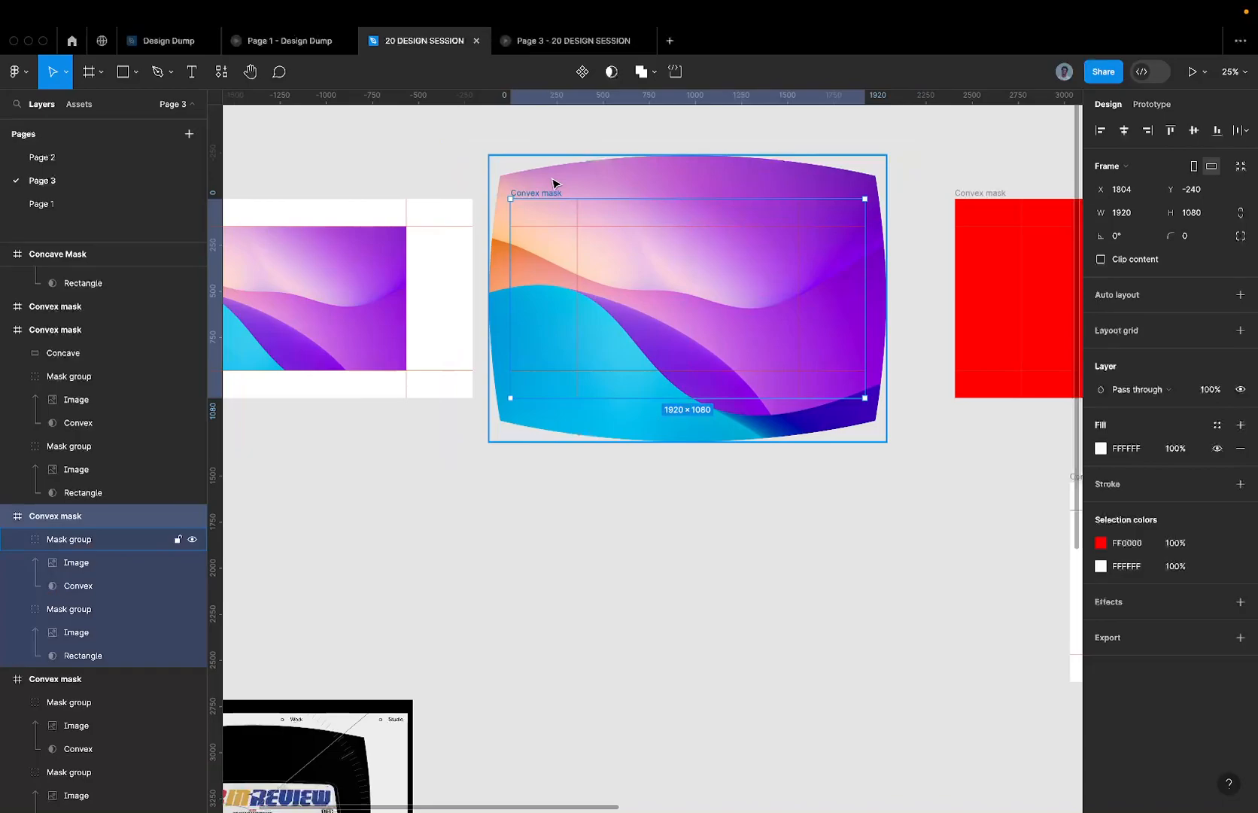
pyautogui.scroll(3, 552, 181)
pyautogui.keyDown('super'); pyautogui.click(549, 181); pyautogui.keyUp('super')
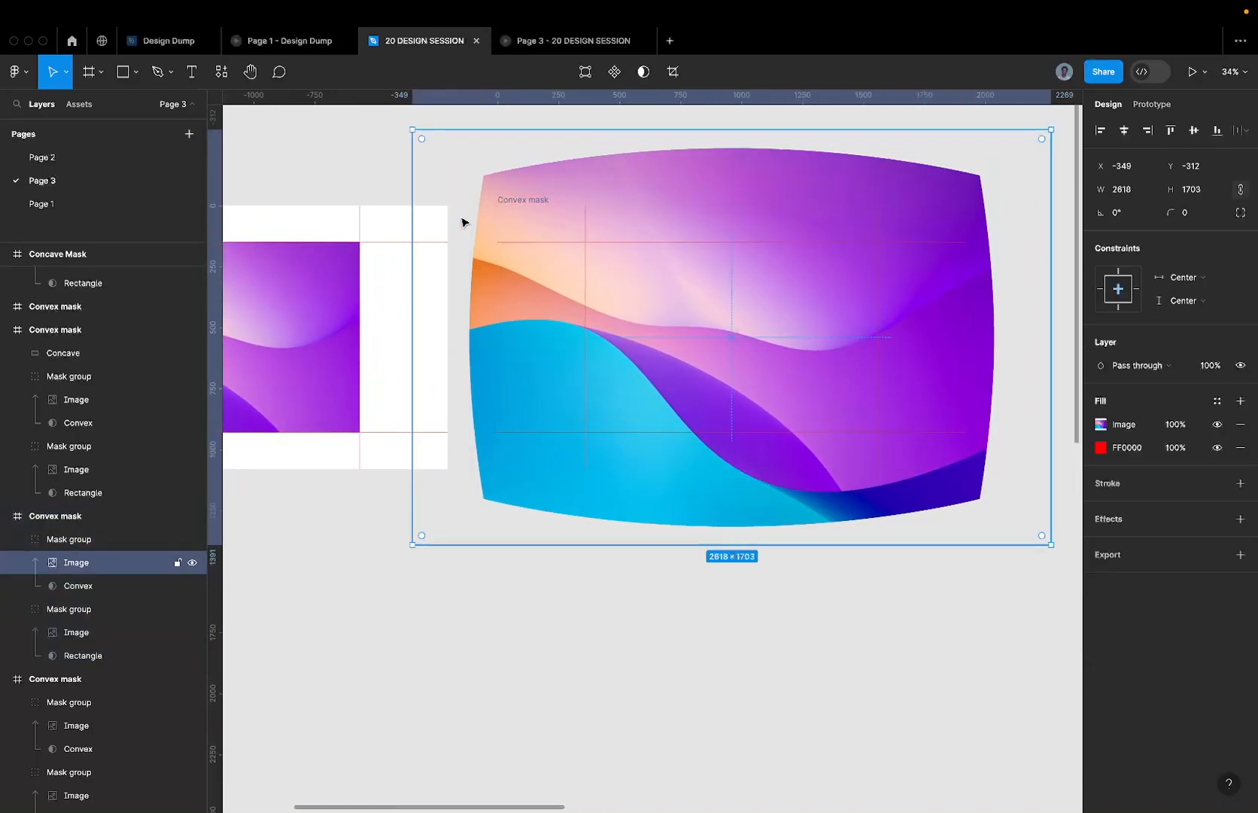
# - Turn off Clip content for the Convex mask copy containing the red Concave shape and select its masked image
pyautogui.hscroll(5, 572, 166)
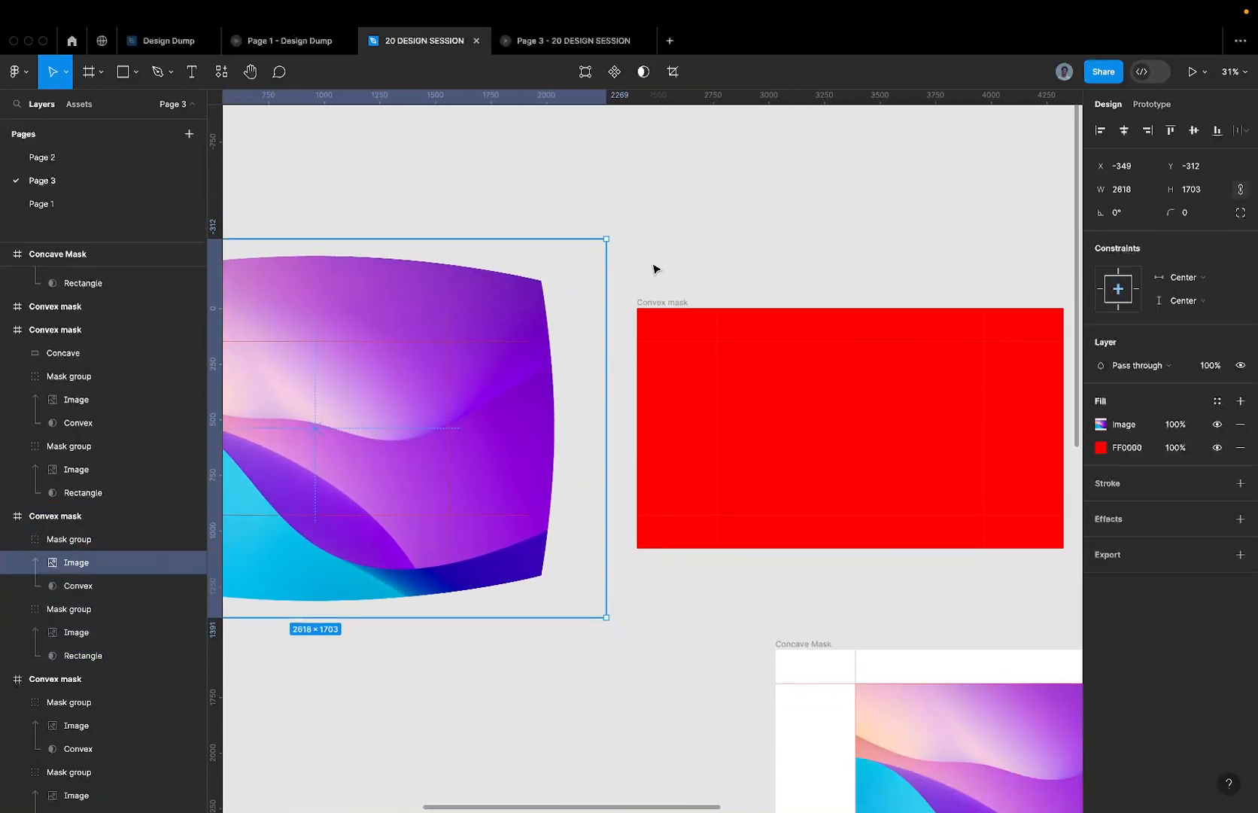
pyautogui.click(710, 394)
pyautogui.scroll(-4, 711, 394)
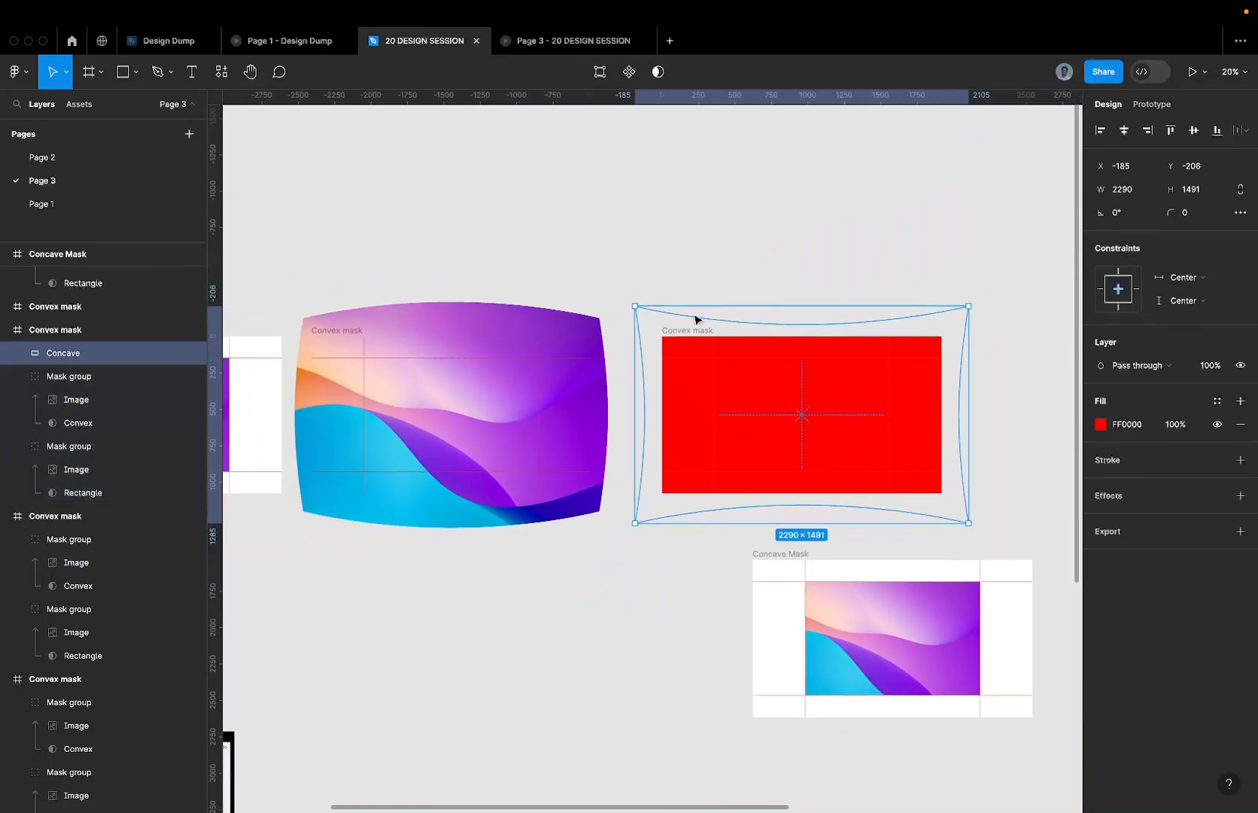
pyautogui.click(437, 382)
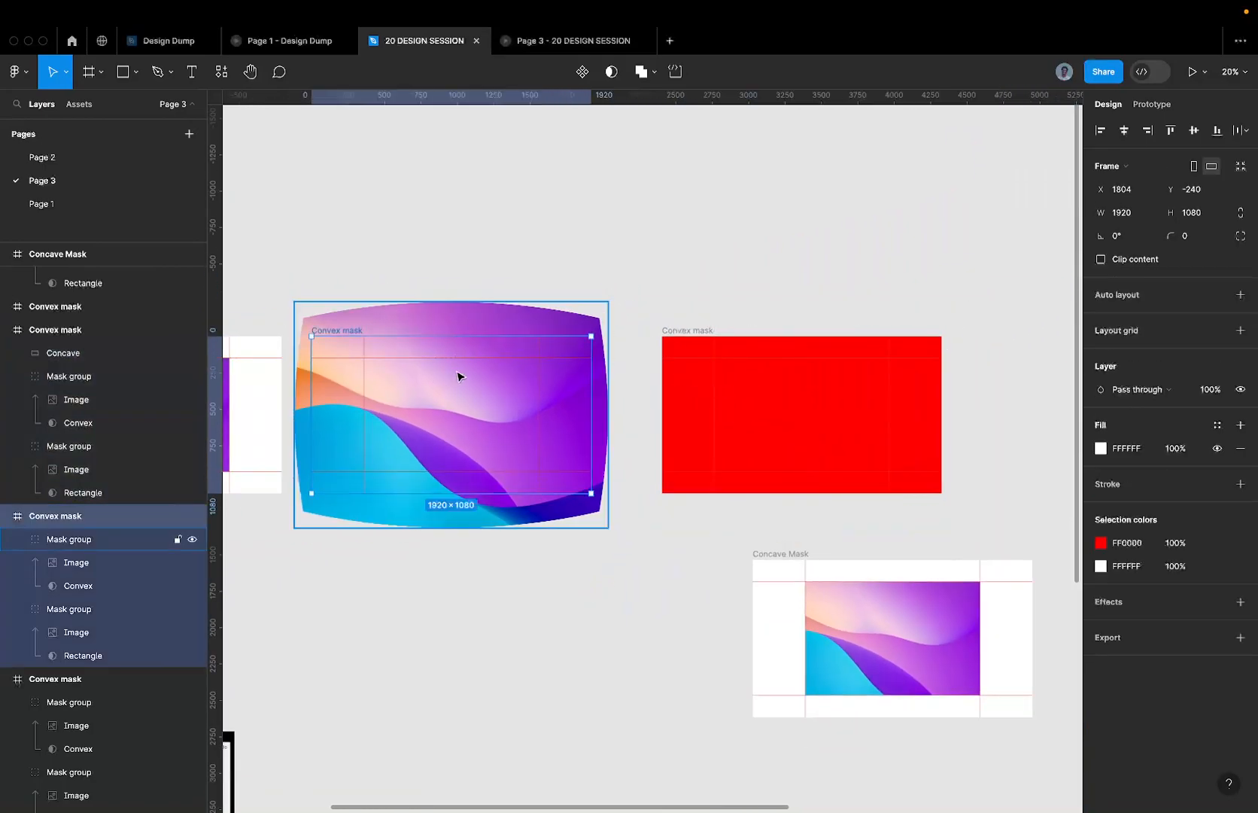
pyautogui.click(675, 330)
pyautogui.click(1124, 258)
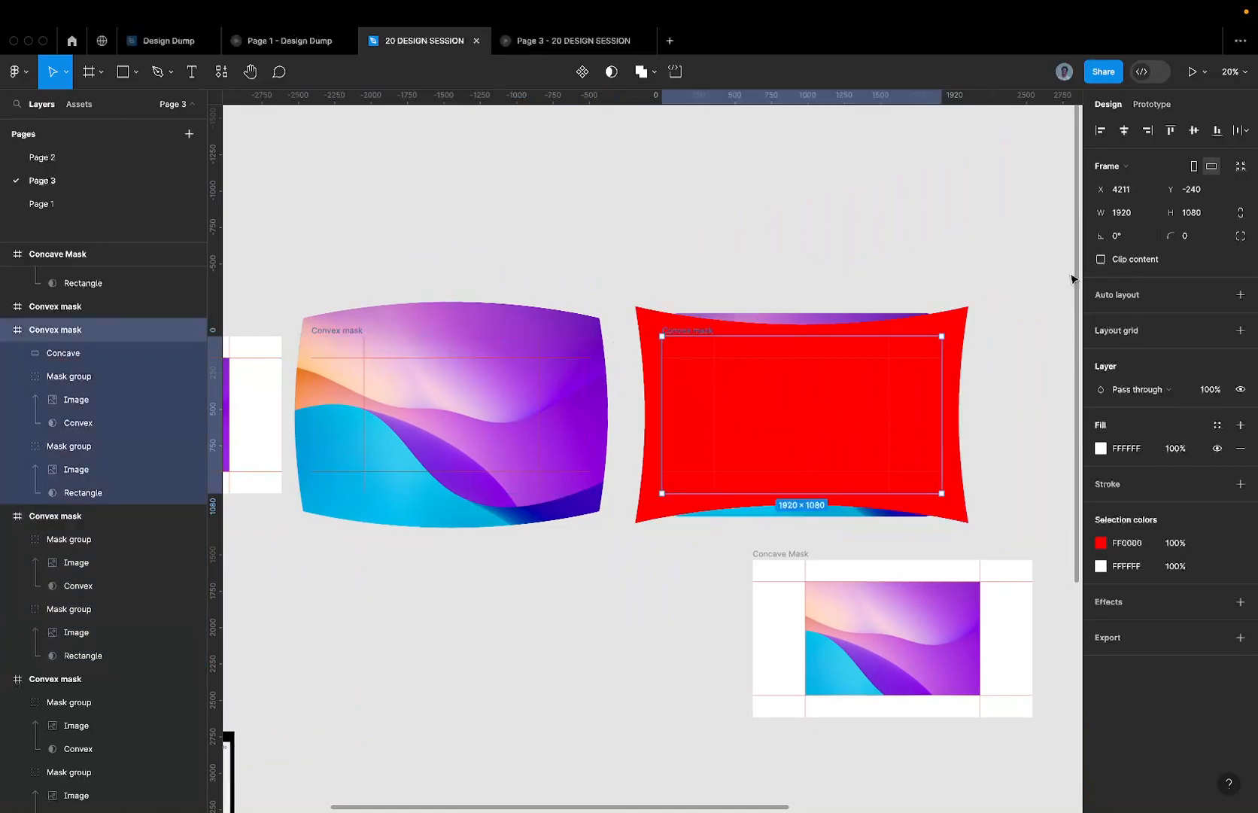
pyautogui.click(740, 314)
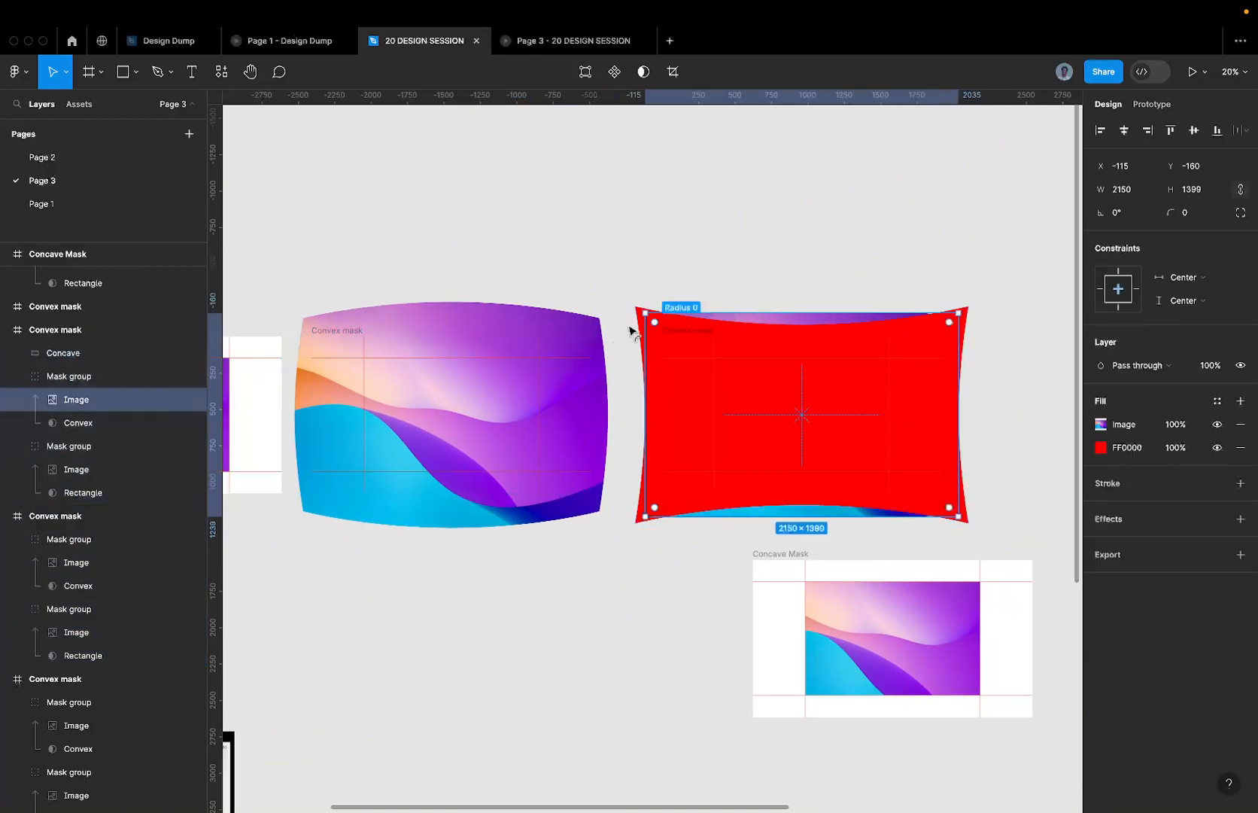
pyautogui.click(513, 332)
# - Undo the clipping change on the Convex mask copy and the image enlargement in the preceding Convex mask frame
pyautogui.press('super+z')
pyautogui.press('super+z')
pyautogui.press('super+z')
pyautogui.press('super+z')
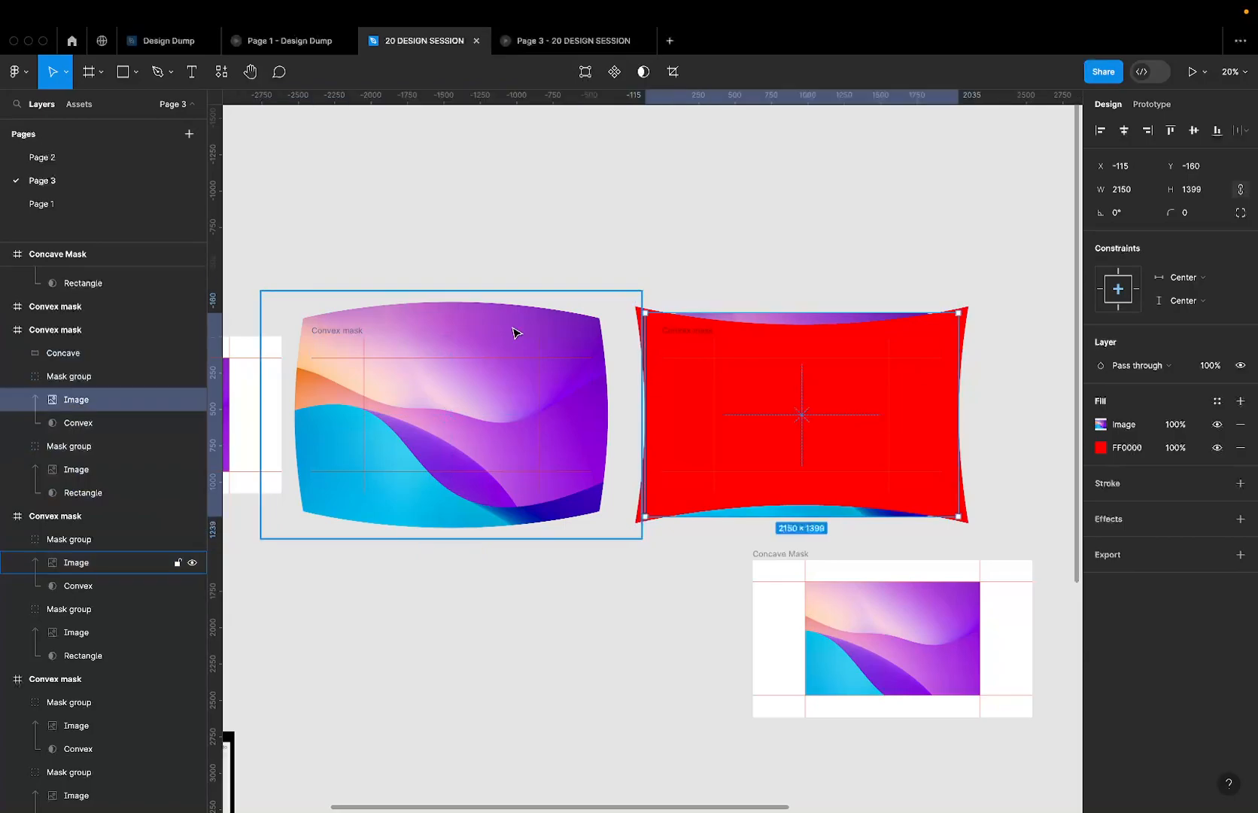
pyautogui.press('super+z')
pyautogui.press('super+z')
pyautogui.press('super+z')
pyautogui.press('super+z')
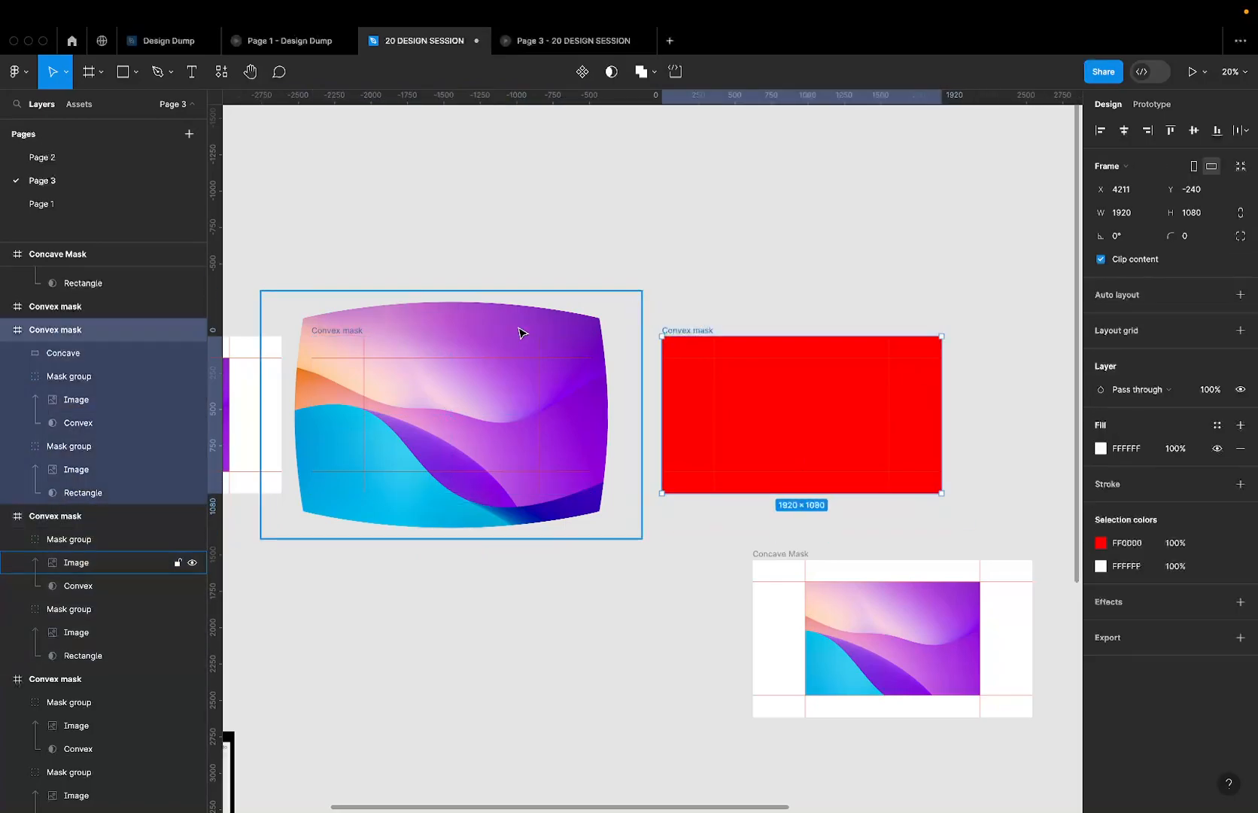
pyautogui.press('super+z')
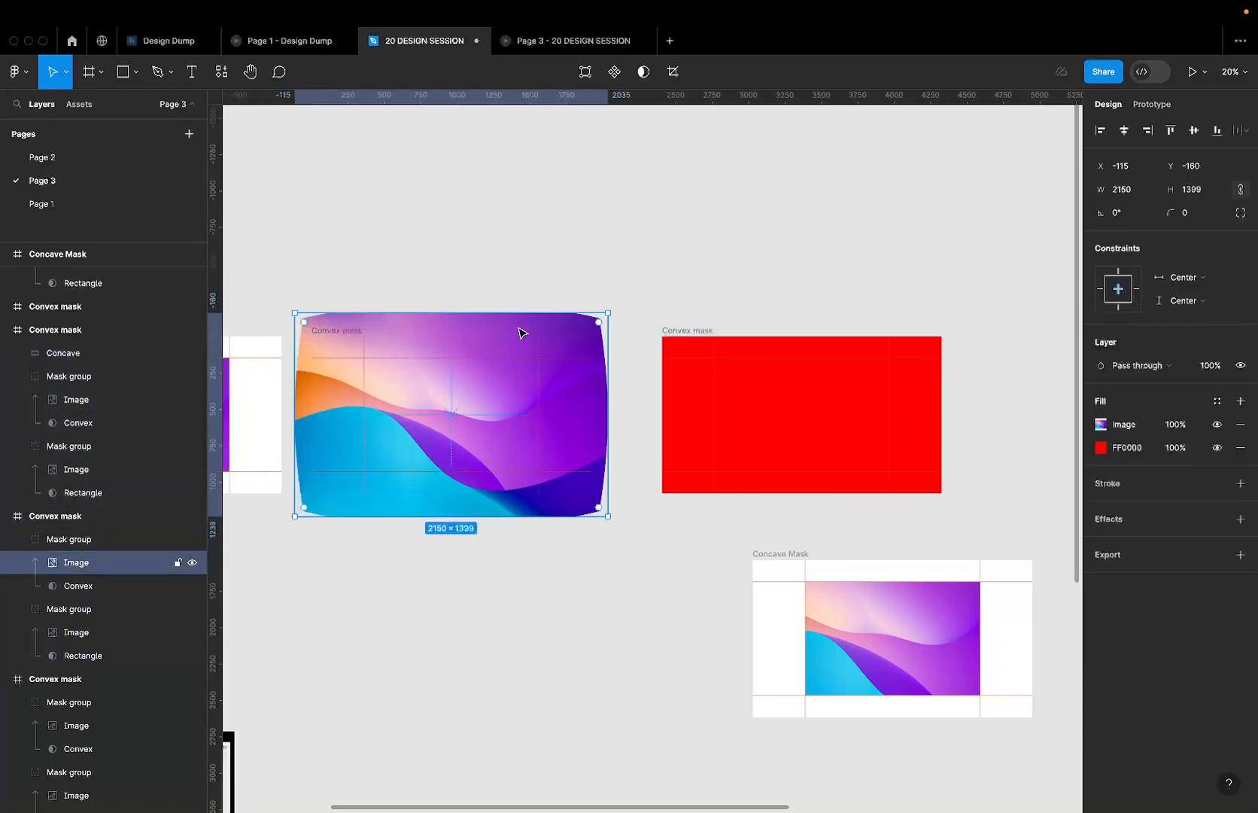
pyautogui.press('super+z')
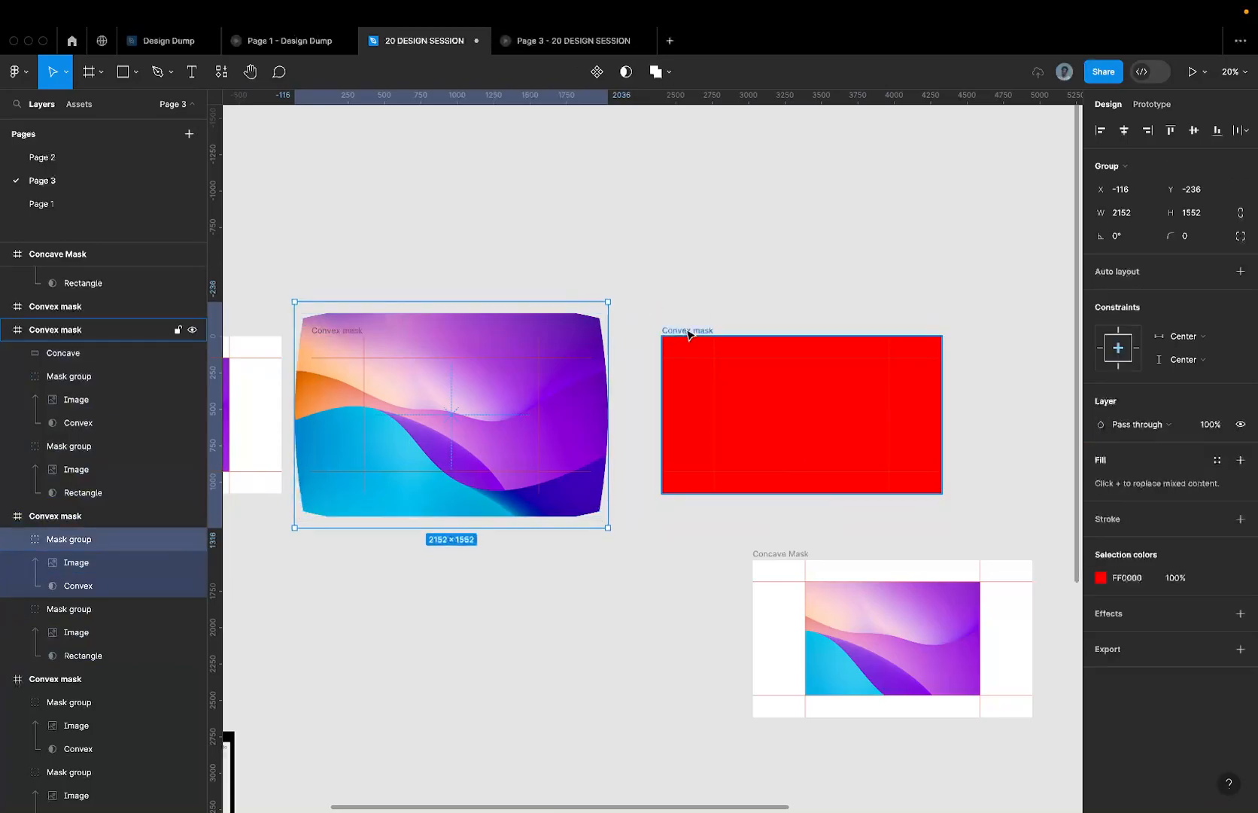
# - Turn off Clip content for the Convex mask copy with the red shape and hide its Concave layer
pyautogui.click(687, 331)
pyautogui.click(1125, 269)
pyautogui.click(772, 316)
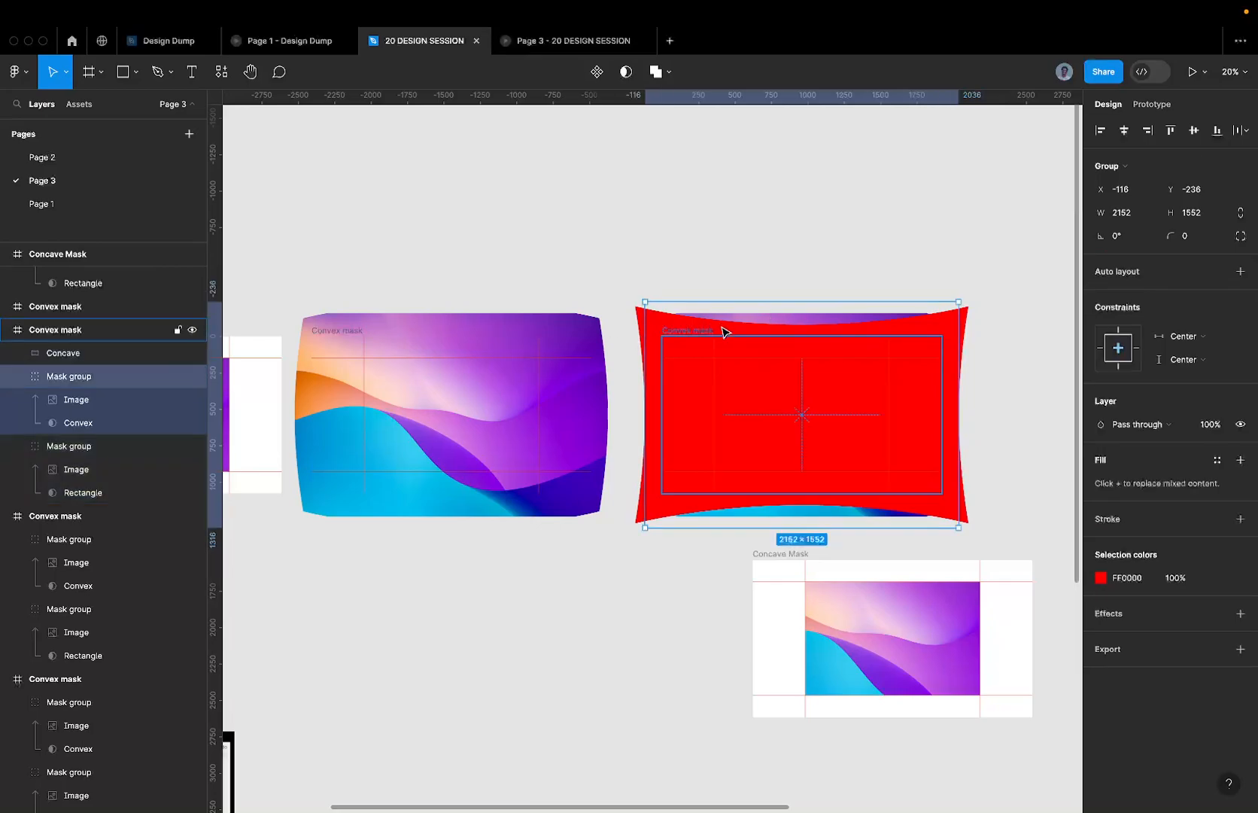
pyautogui.click(192, 352)
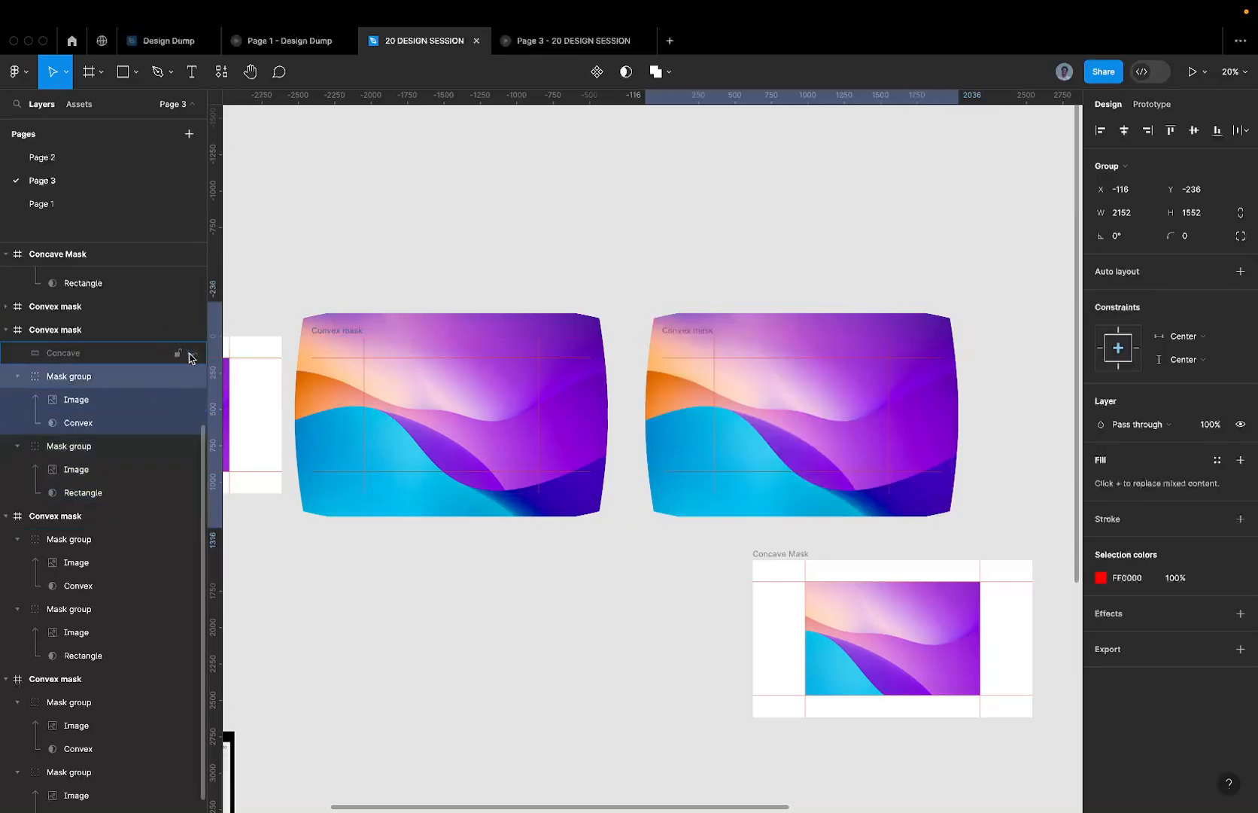
# - Delete the Convex mask shape from the copy's first mask group and select the image left in that group
pyautogui.click(114, 422)
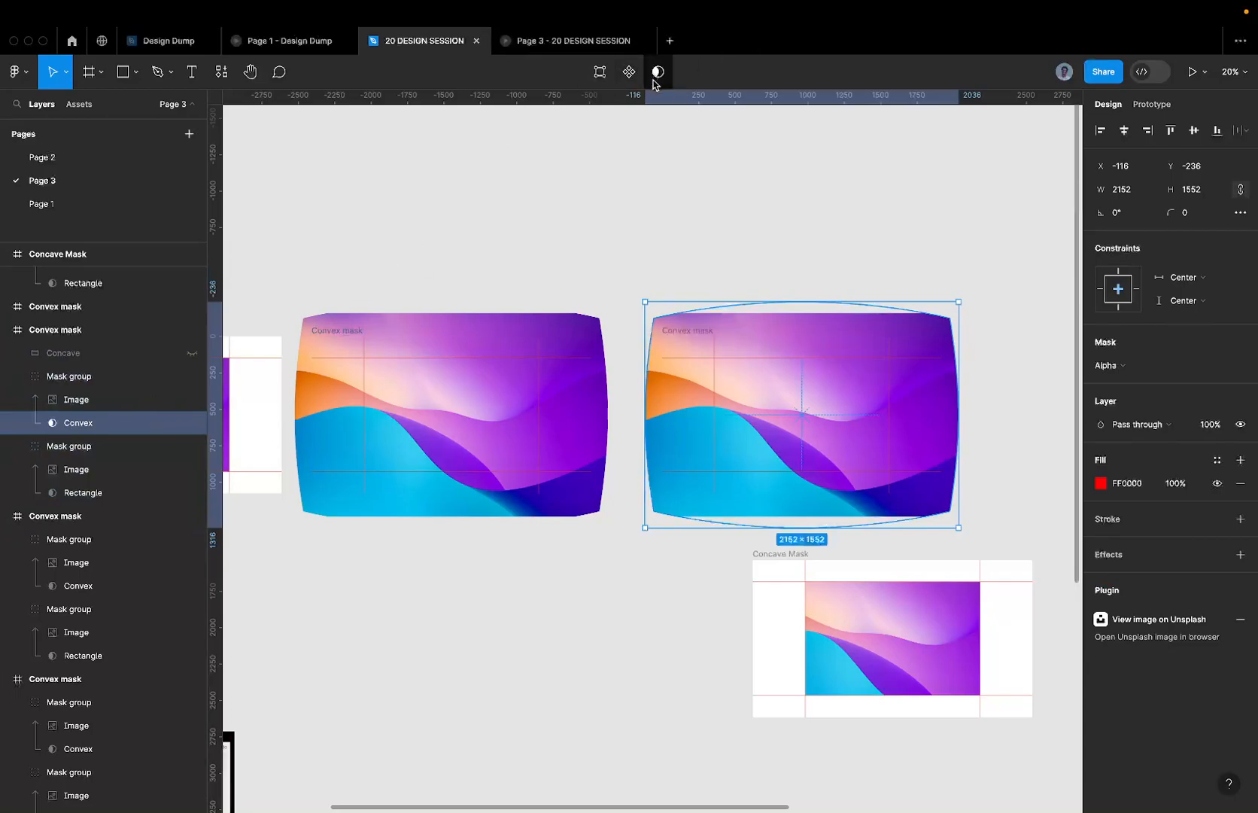
pyautogui.press('Delete')
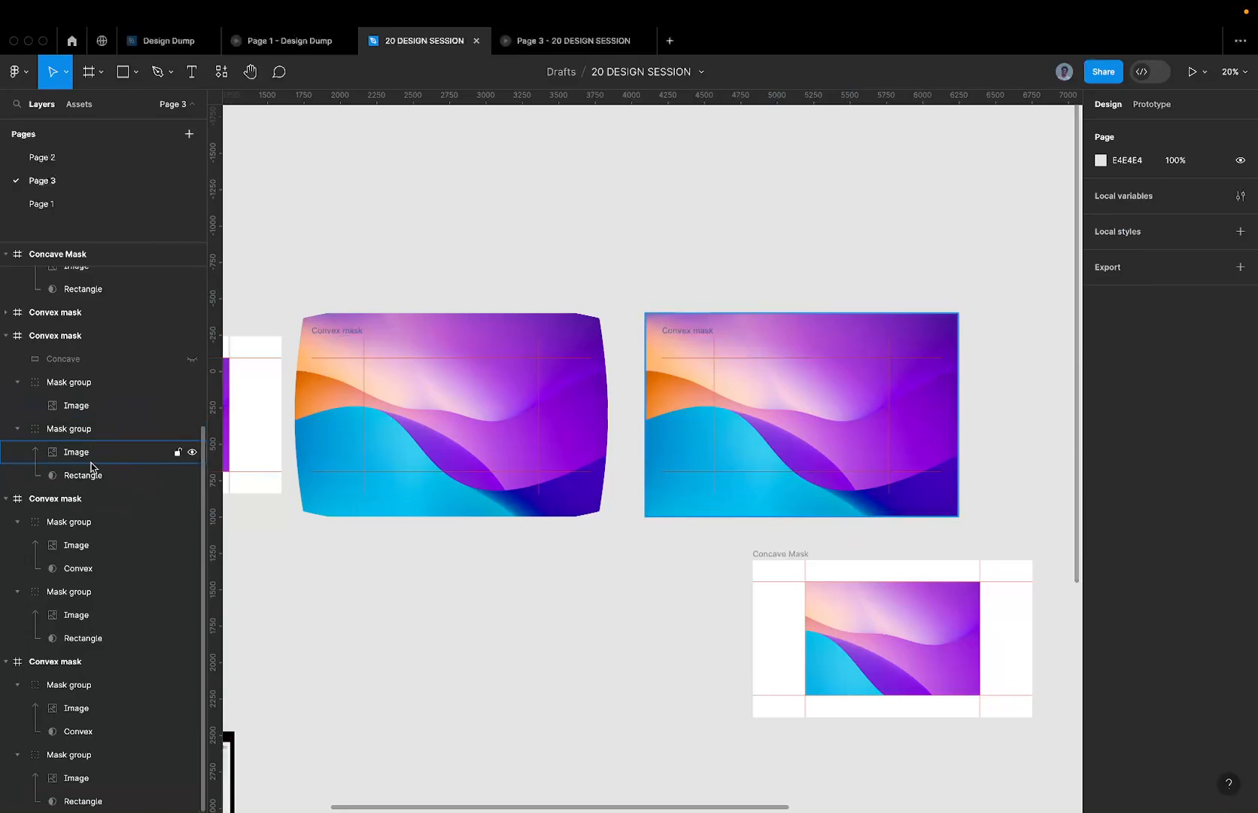
pyautogui.click(780, 329)
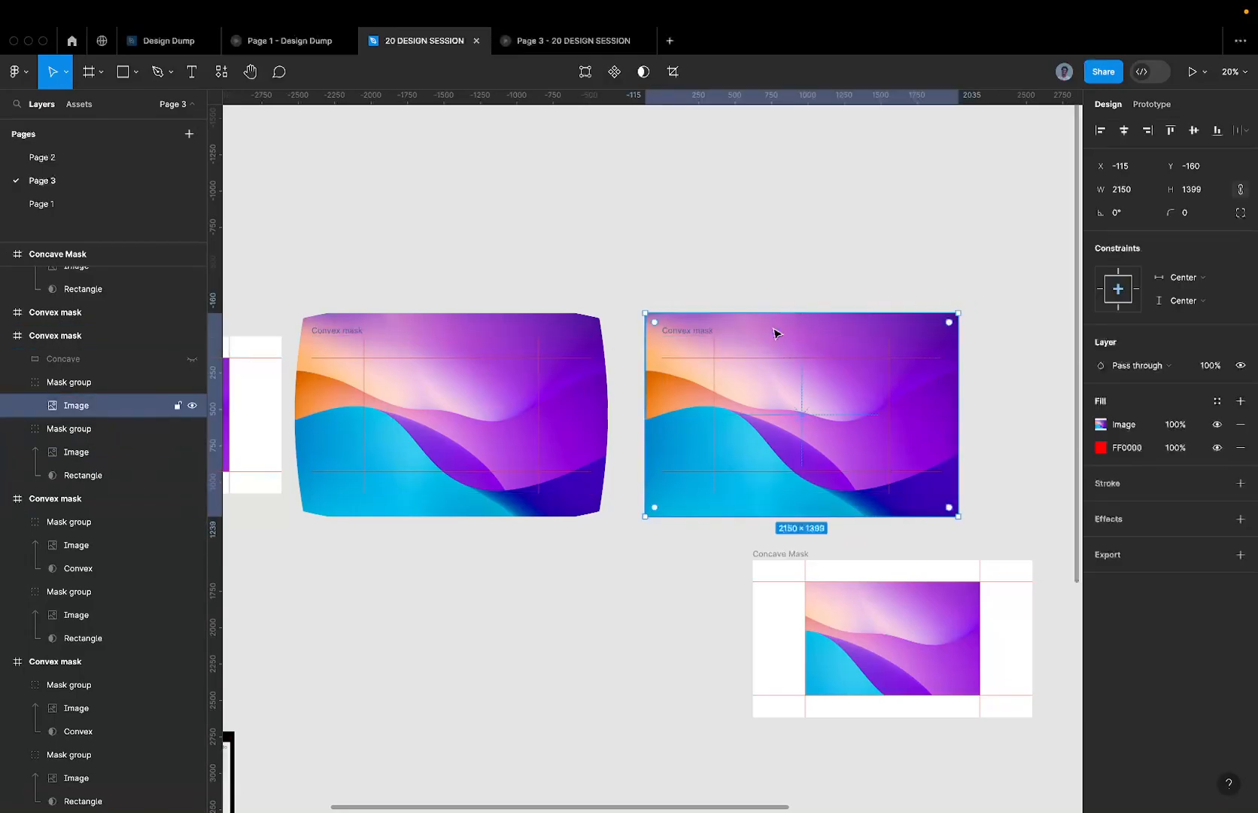
# - Ungroup the Convex mask copy's mask group that holds only an image and show the hidden Concave shape
pyautogui.click(92, 389)
pyautogui.rightClick(92, 389)
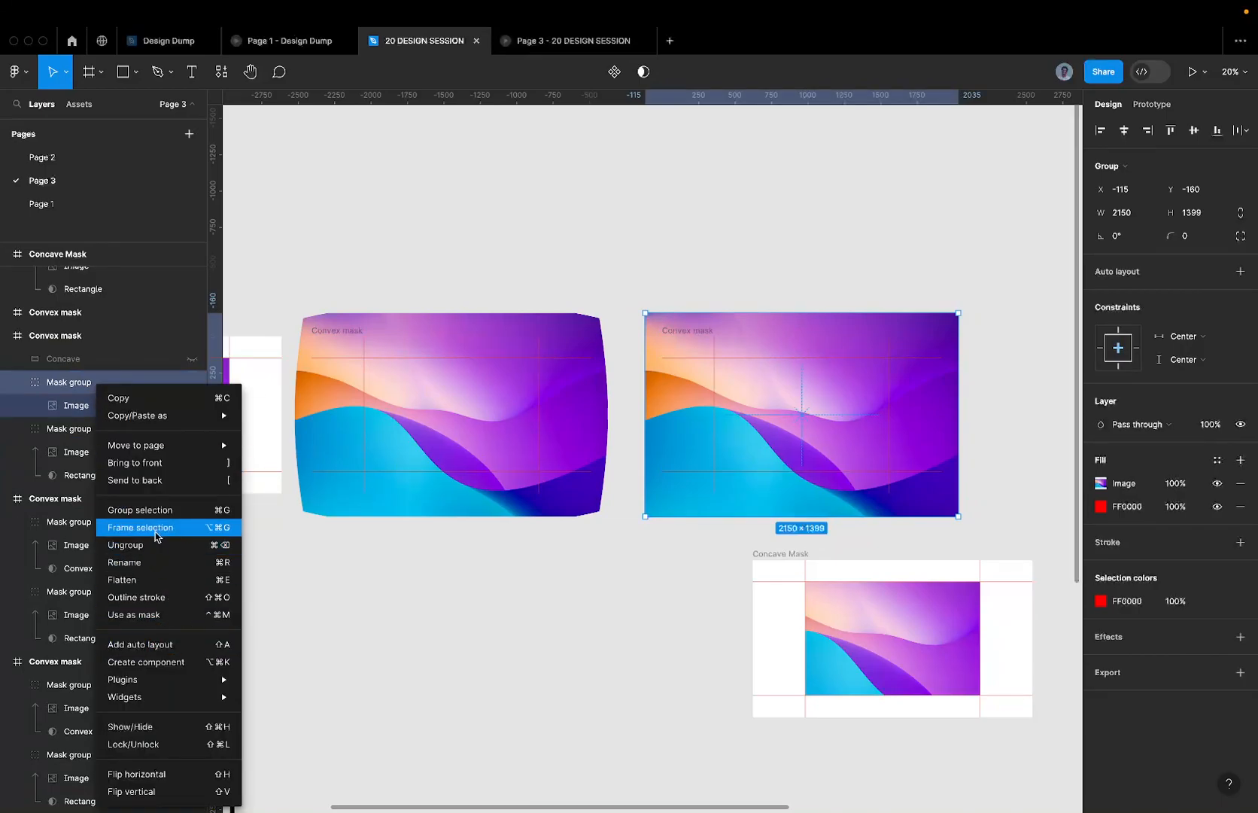
pyautogui.click(150, 545)
pyautogui.click(82, 383)
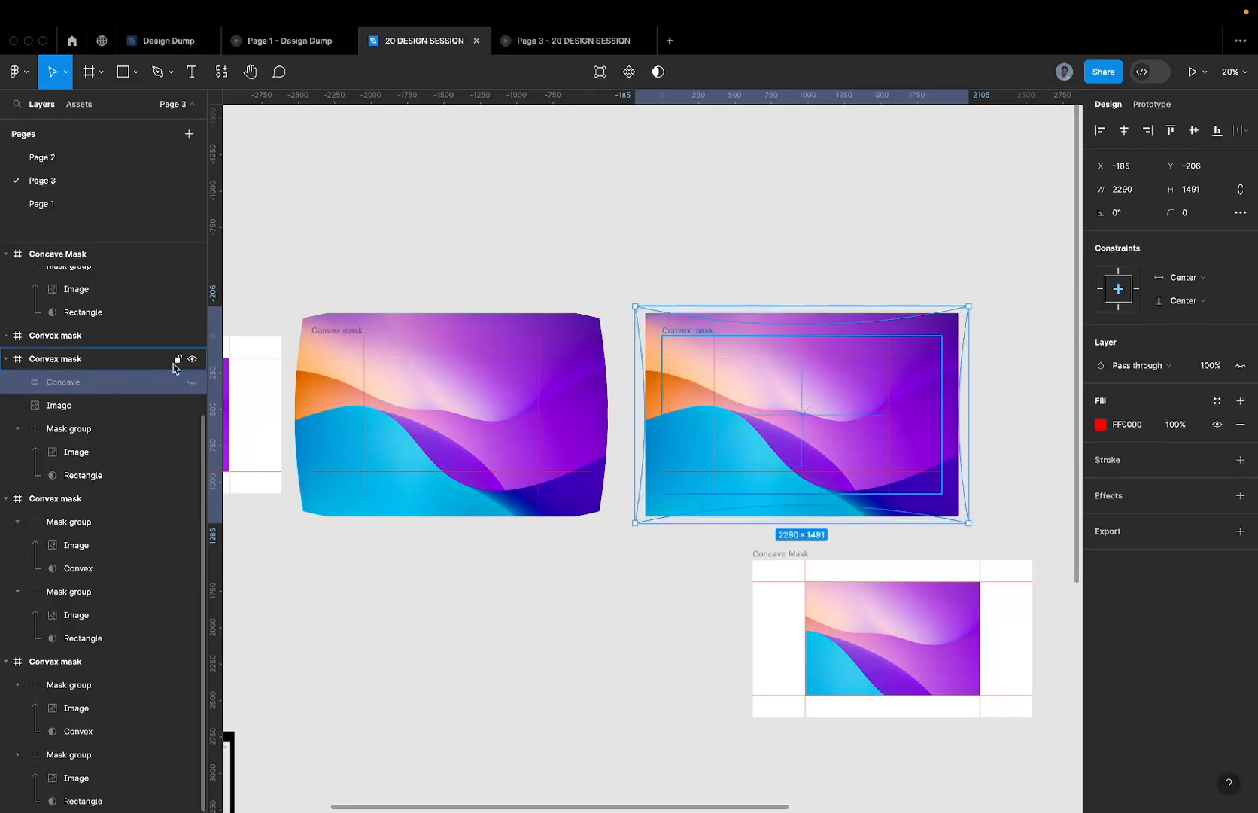
pyautogui.click(191, 382)
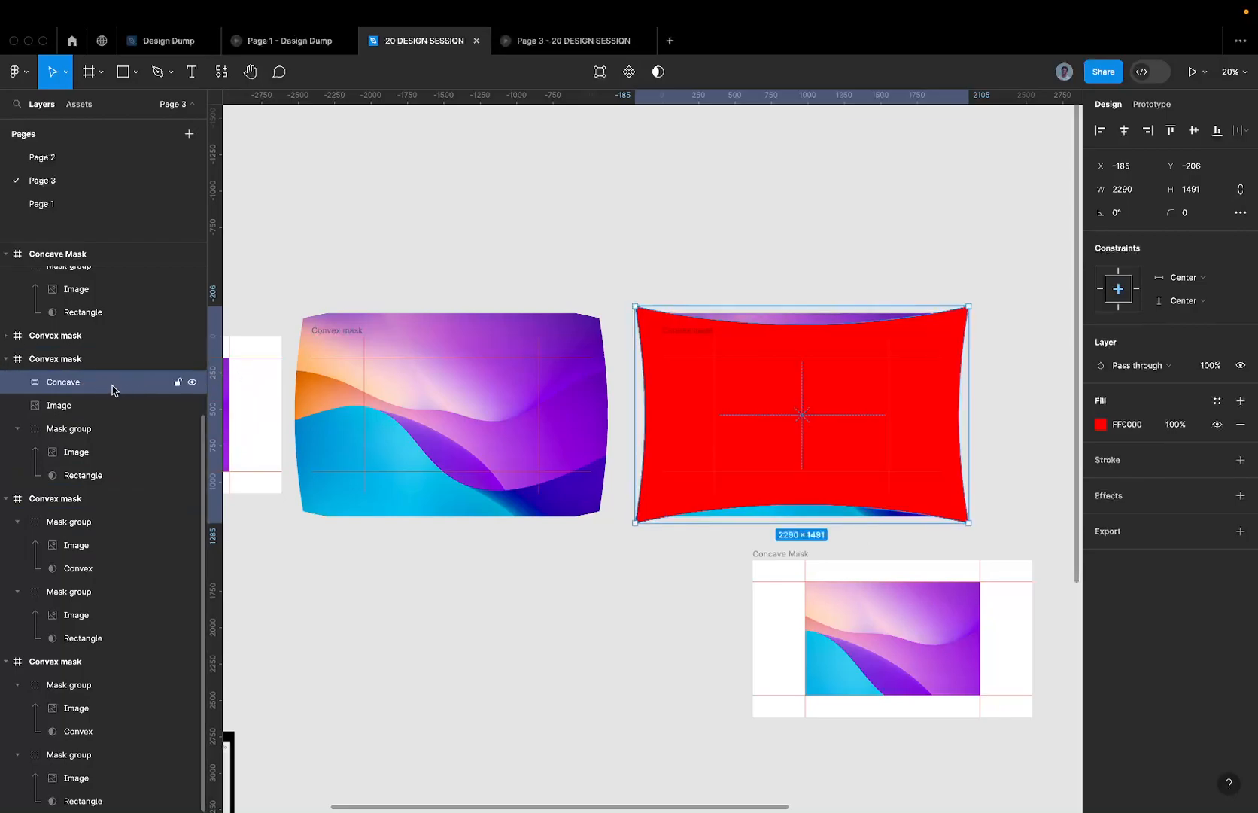
# - Place the loose image above the Concave shape and use that shape as its mask
pyautogui.click(72, 406)
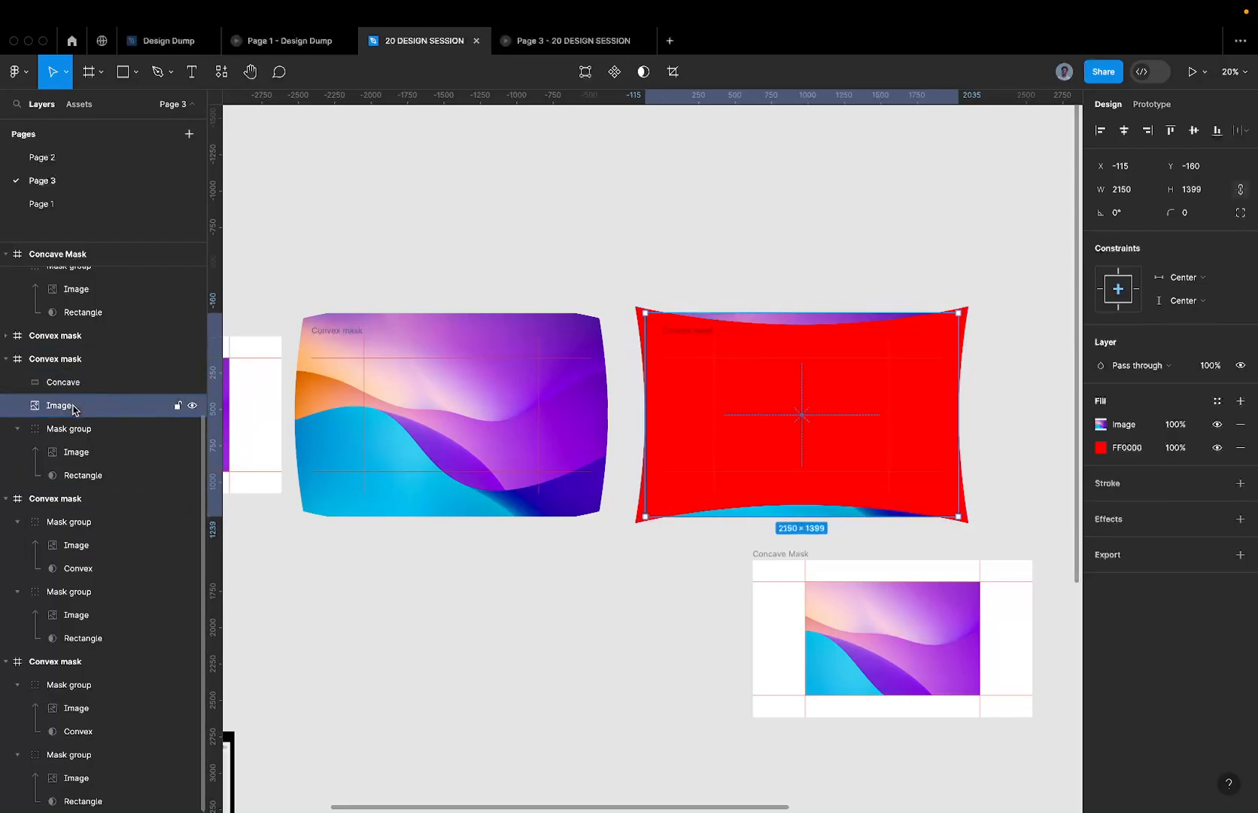
pyautogui.press('super+bracketright')
pyautogui.keyDown('shift'); pyautogui.click(90, 403); pyautogui.keyUp('shift')
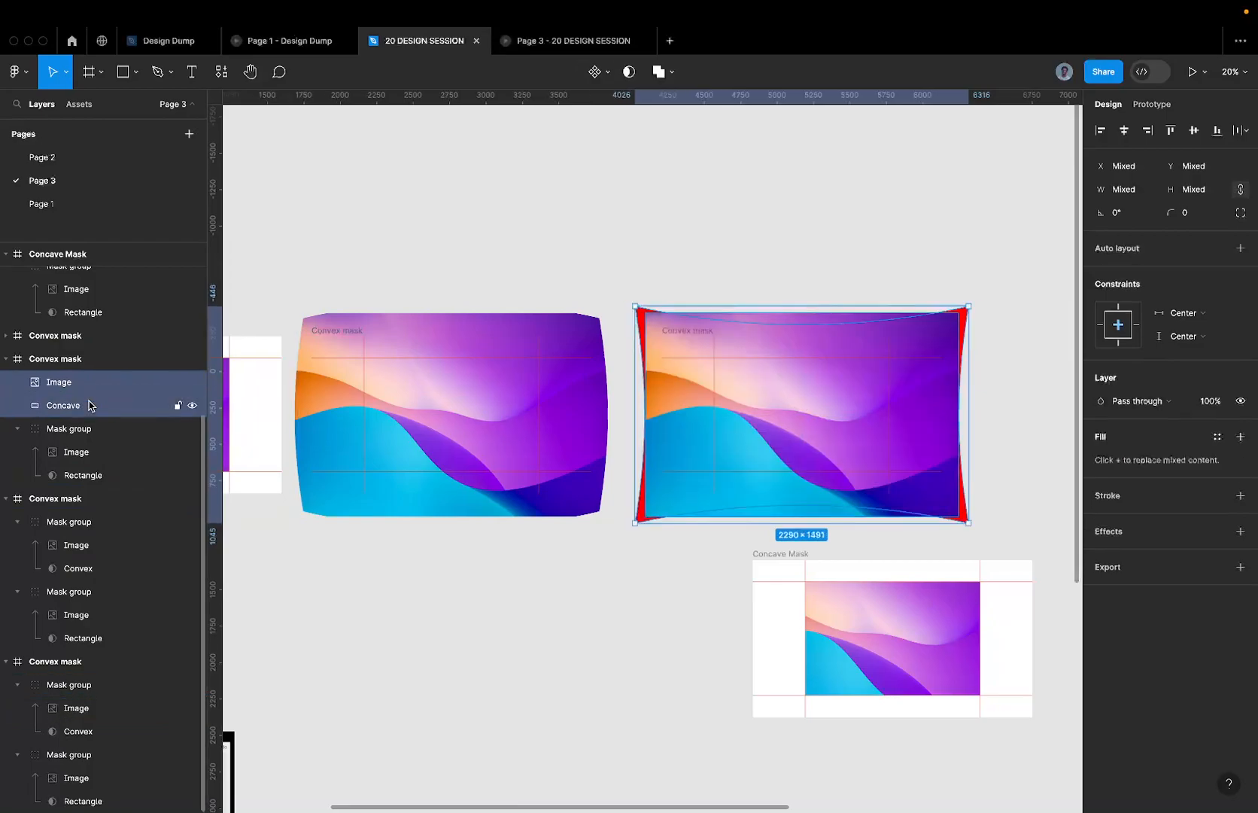
pyautogui.rightClick(91, 401)
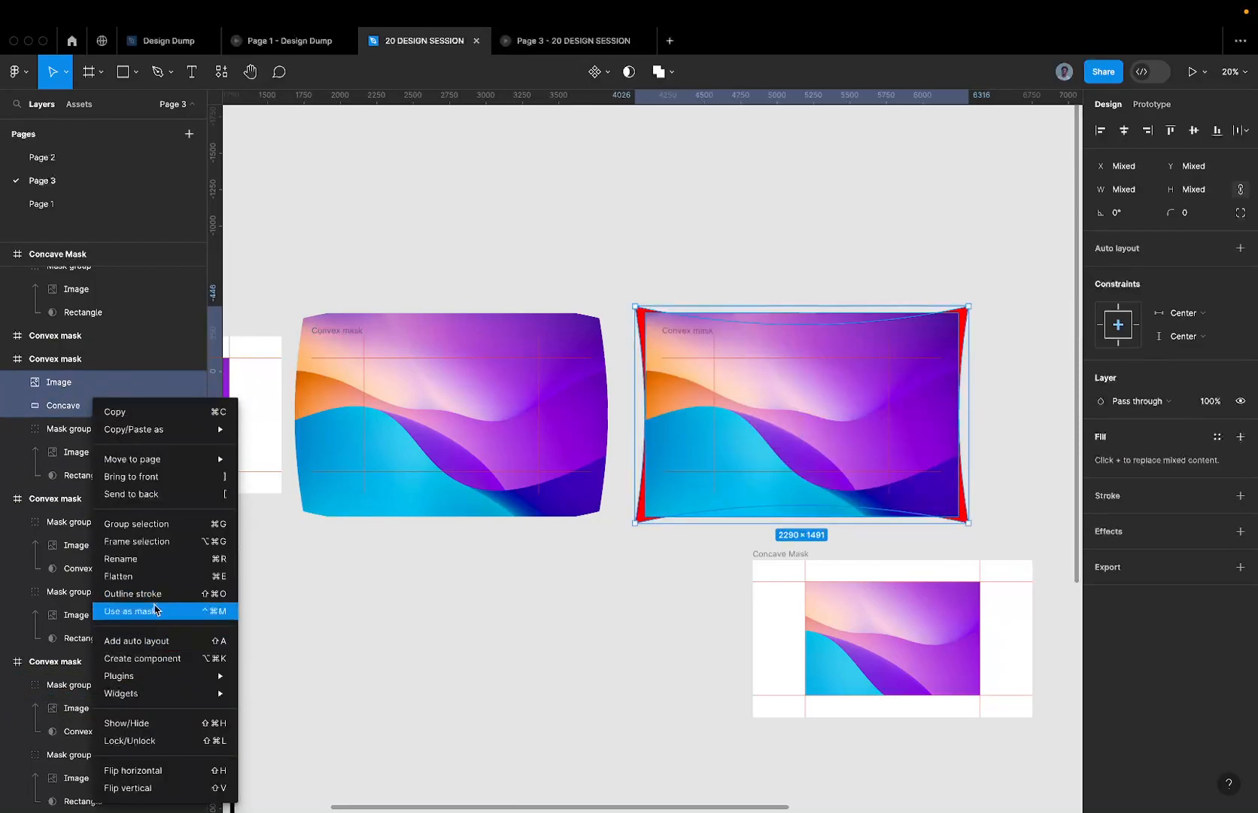
pyautogui.click(132, 610)
# - Try to enlarge the masked image from its centre so it fills the corners of the Concave mask
pyautogui.scroll(3, 823, 391)
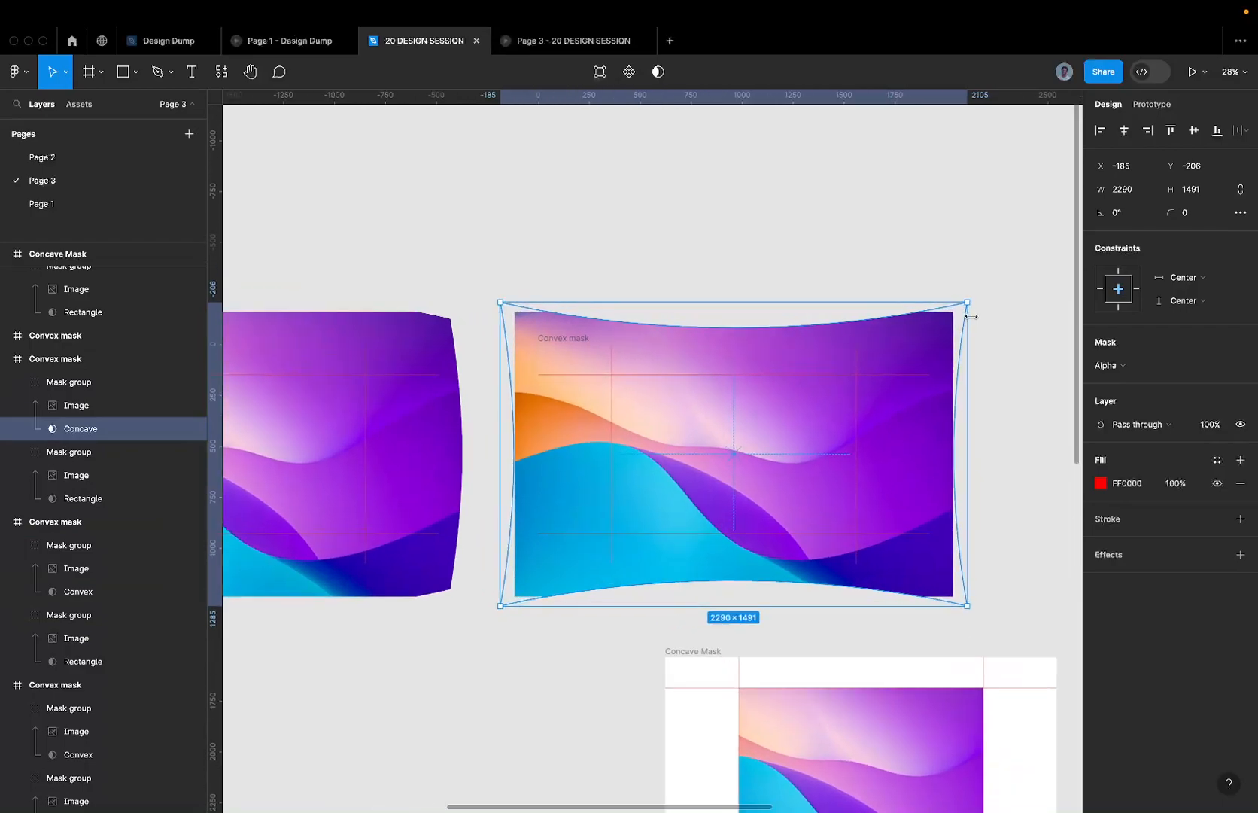
pyautogui.scroll(3, 538, 314)
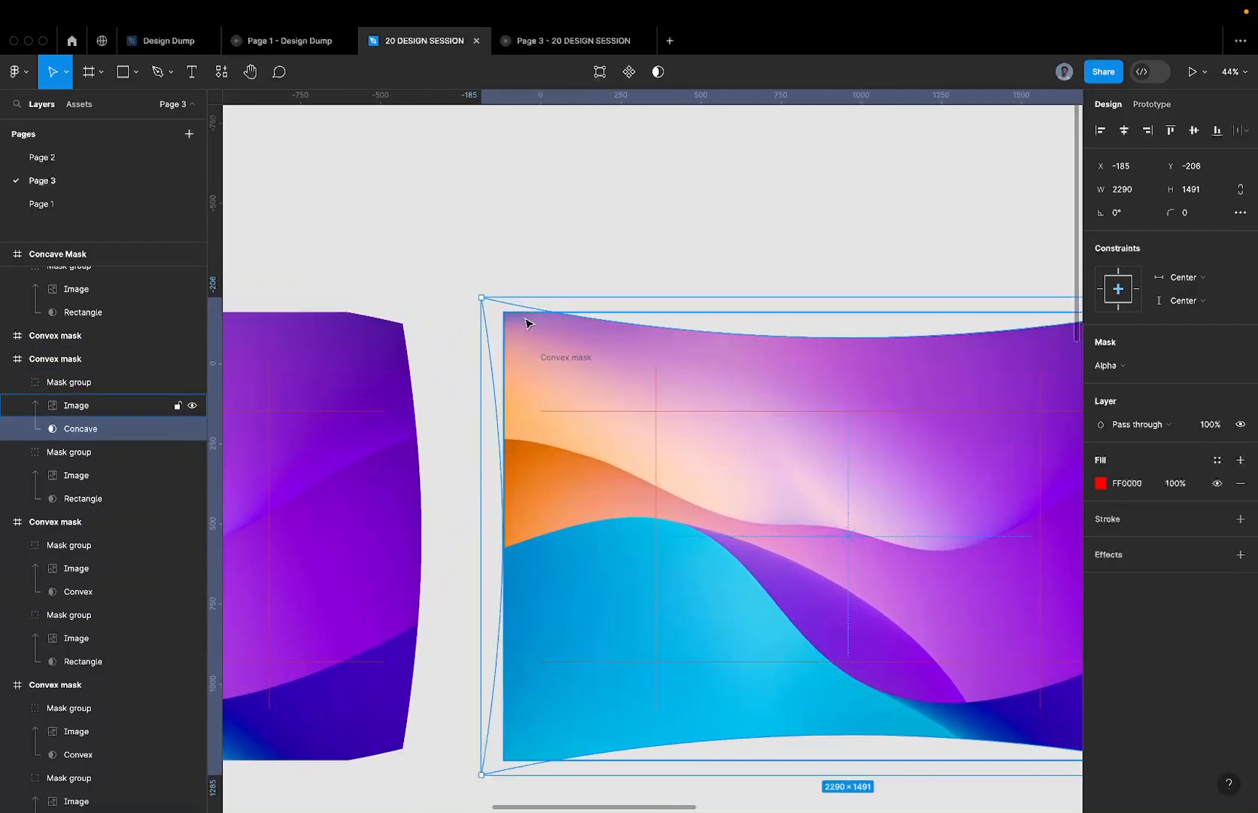
pyautogui.click(508, 322)
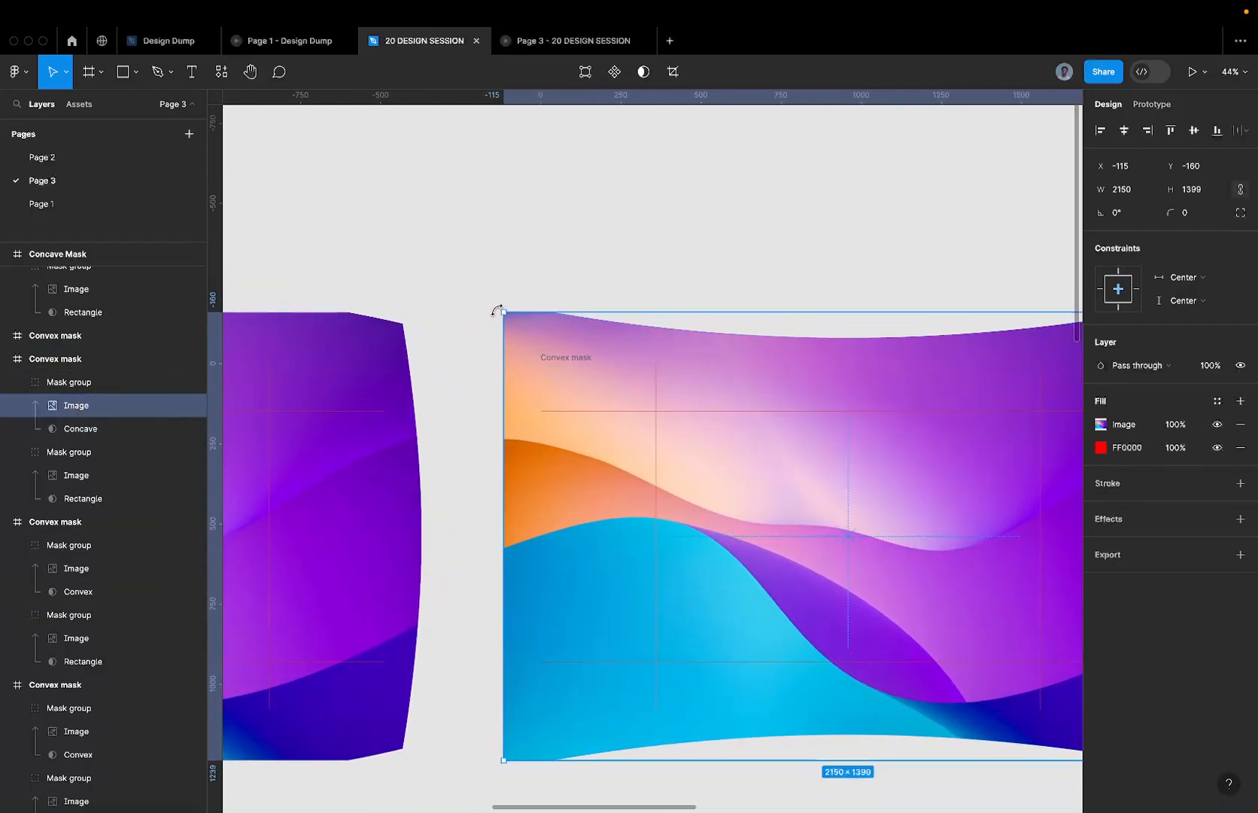
pyautogui.moveTo(507, 312); pyautogui.dragTo(435, 258)
pyautogui.scroll(-5, 435, 258)
pyautogui.click(554, 185)
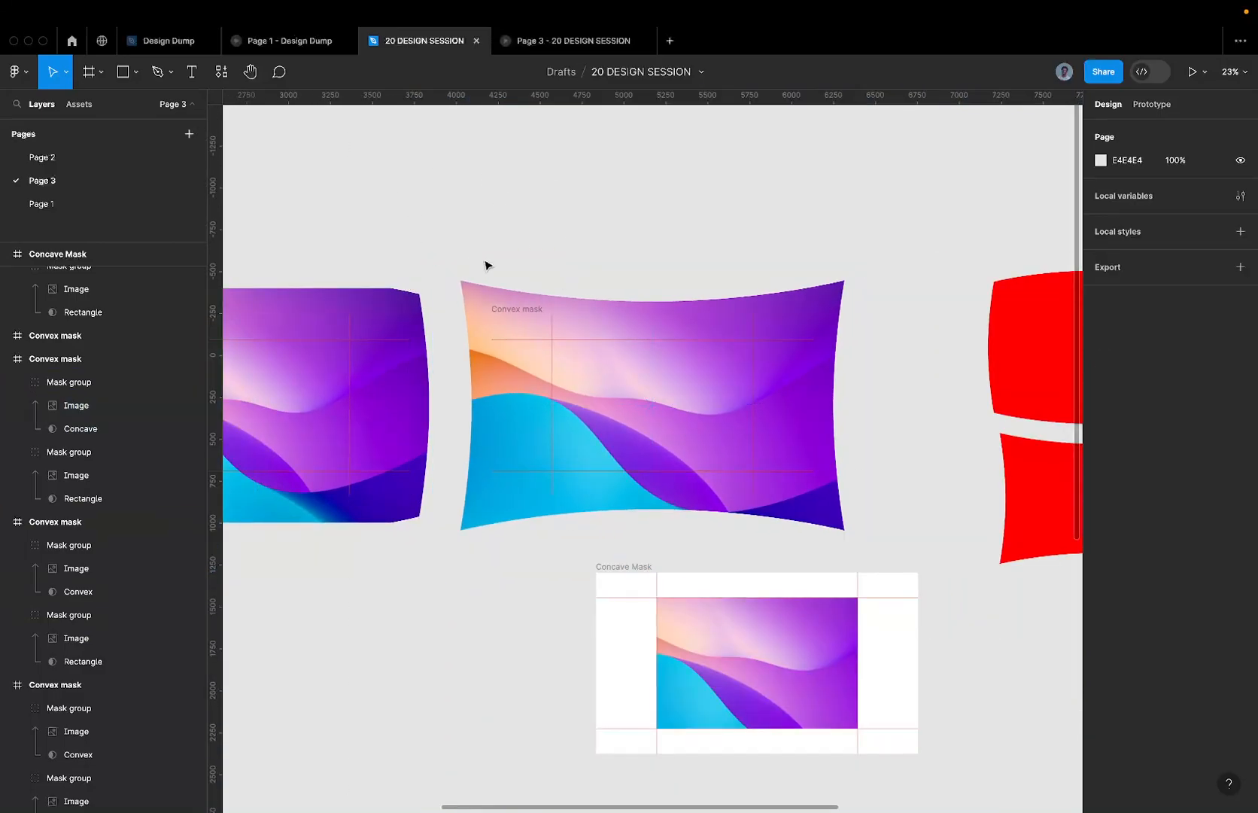
pyautogui.hotkey('ctrl', 'z')
pyautogui.hotkey('ctrl', 'z')
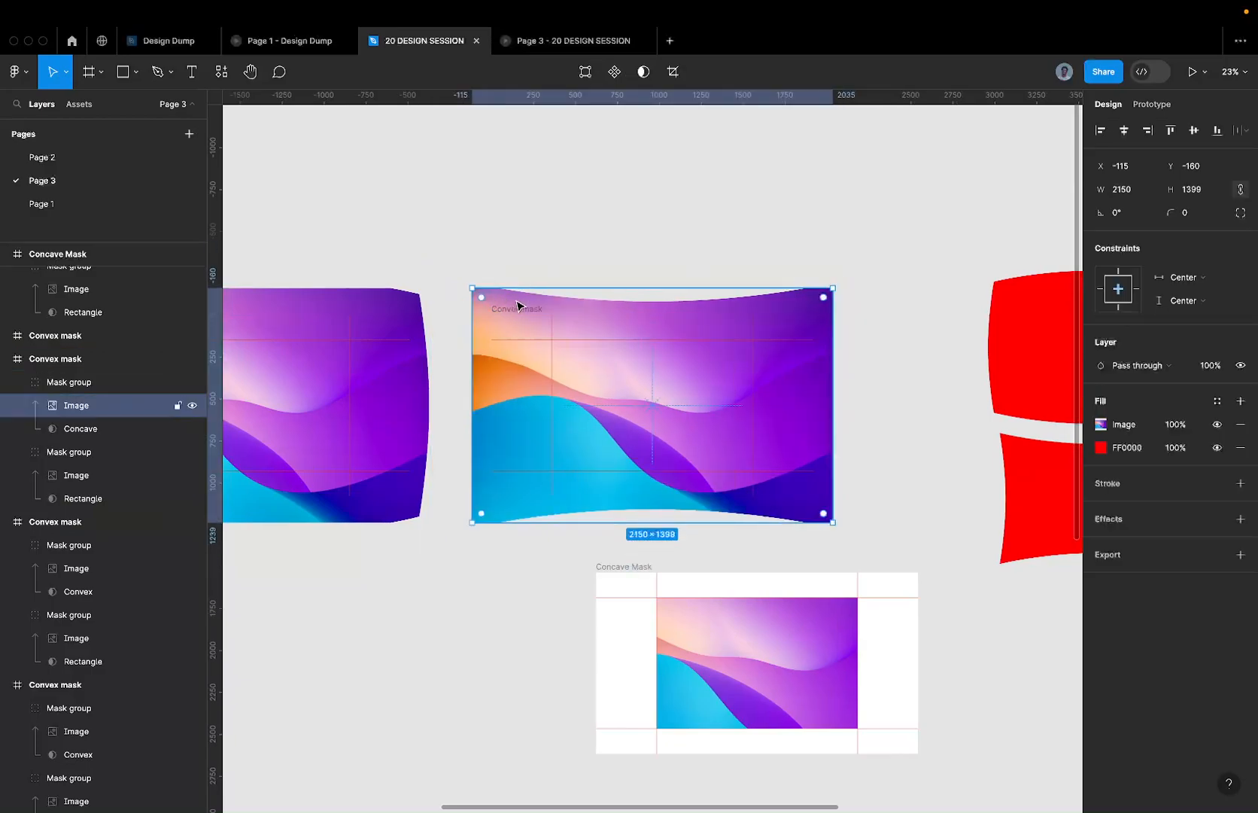
# - Turn on Clip content for the Convex mask copy that contains the Concave mask group
pyautogui.hotkey('shift', 'Return')
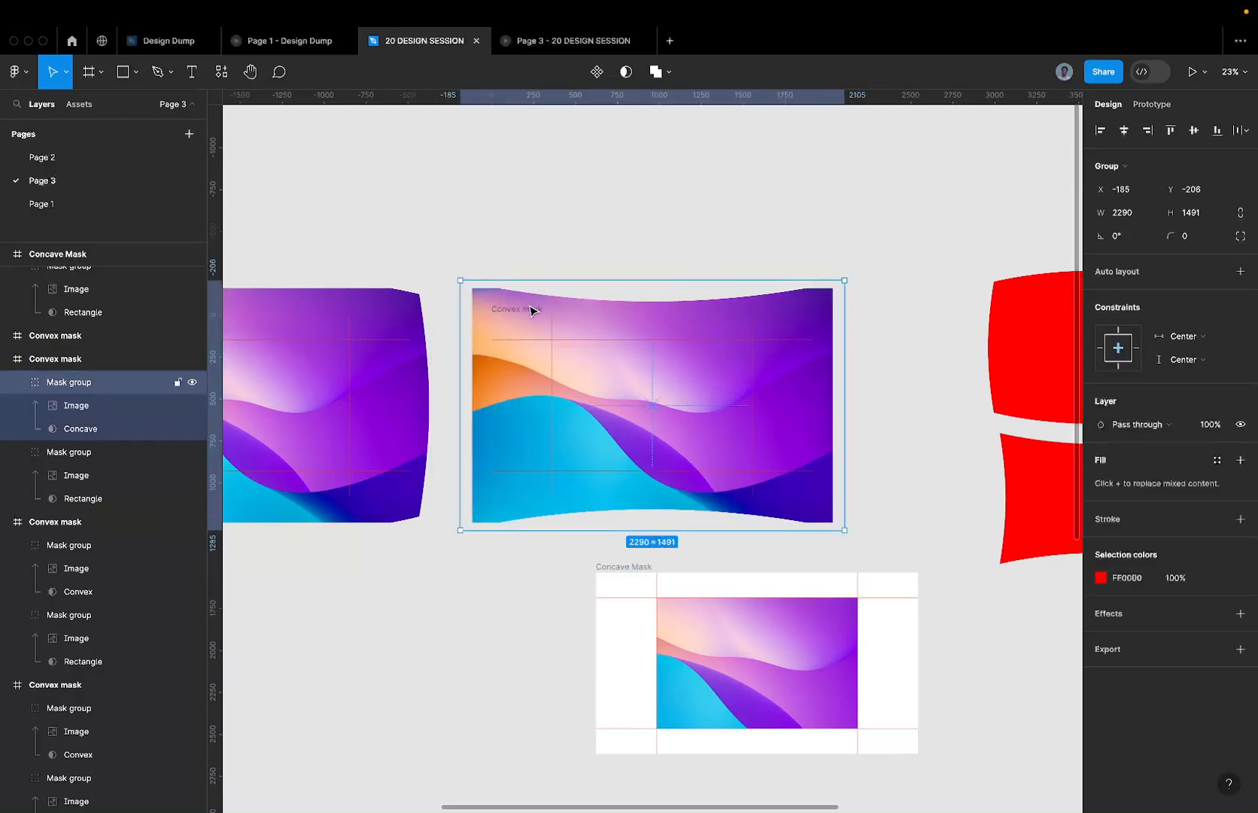
pyautogui.hotkey('shift', 'Return')
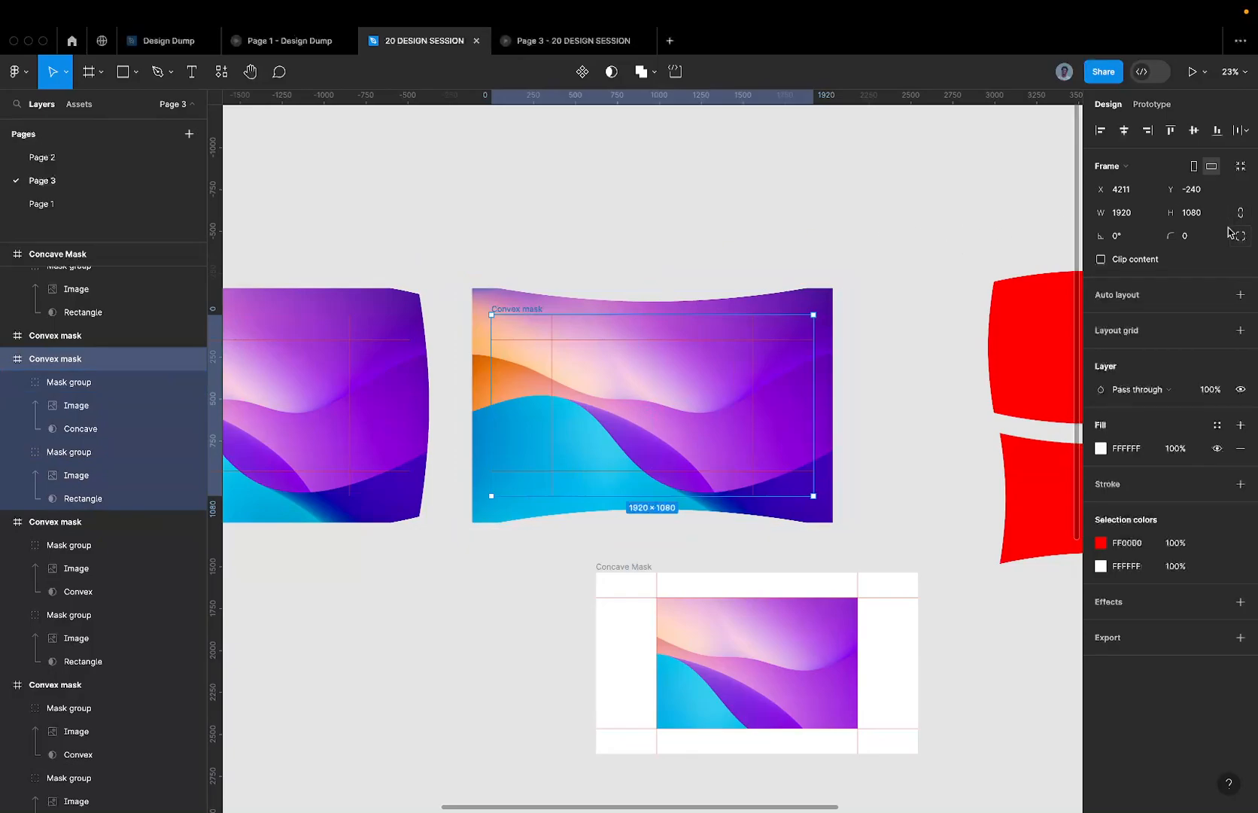
pyautogui.click(1140, 259)
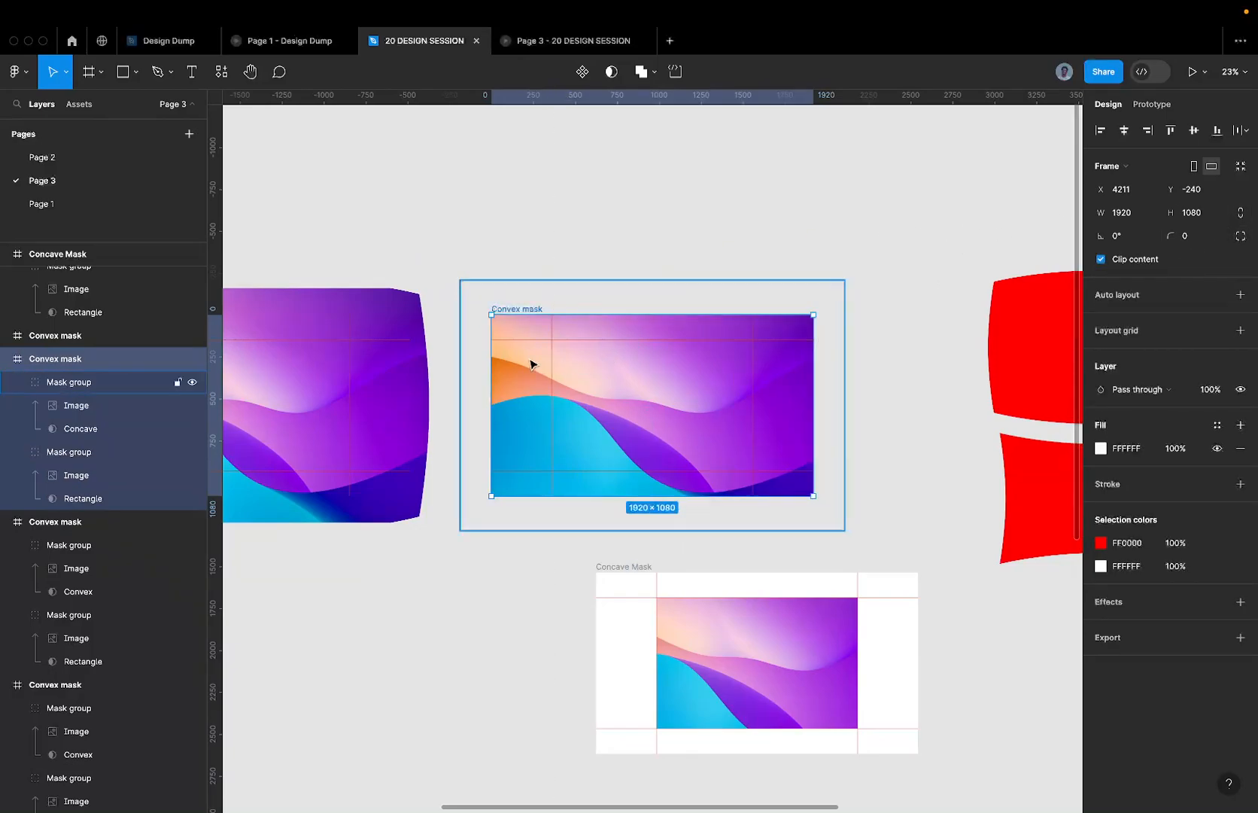
# - Rename the frame copy that contains the Concave mask group as Concave mask
pyautogui.hscroll(-5, 581, 312)
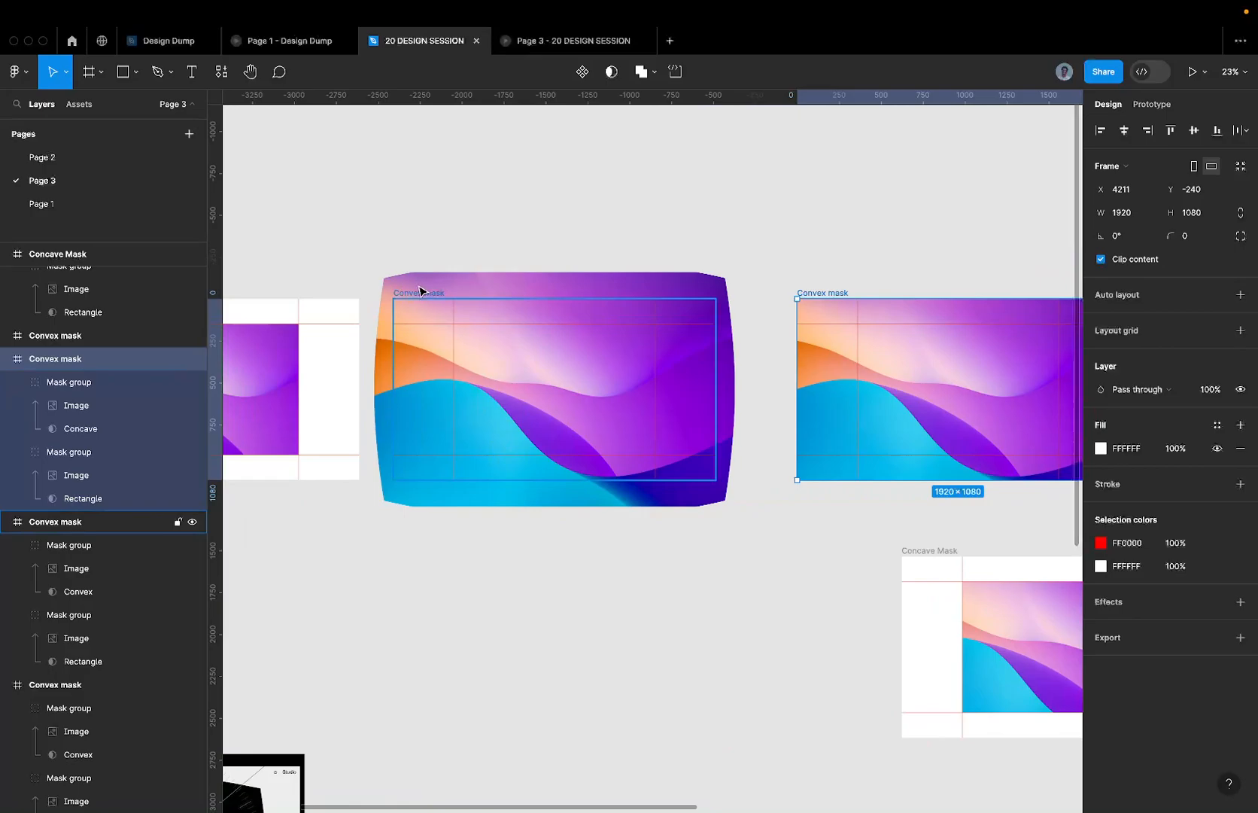
pyautogui.click(419, 295)
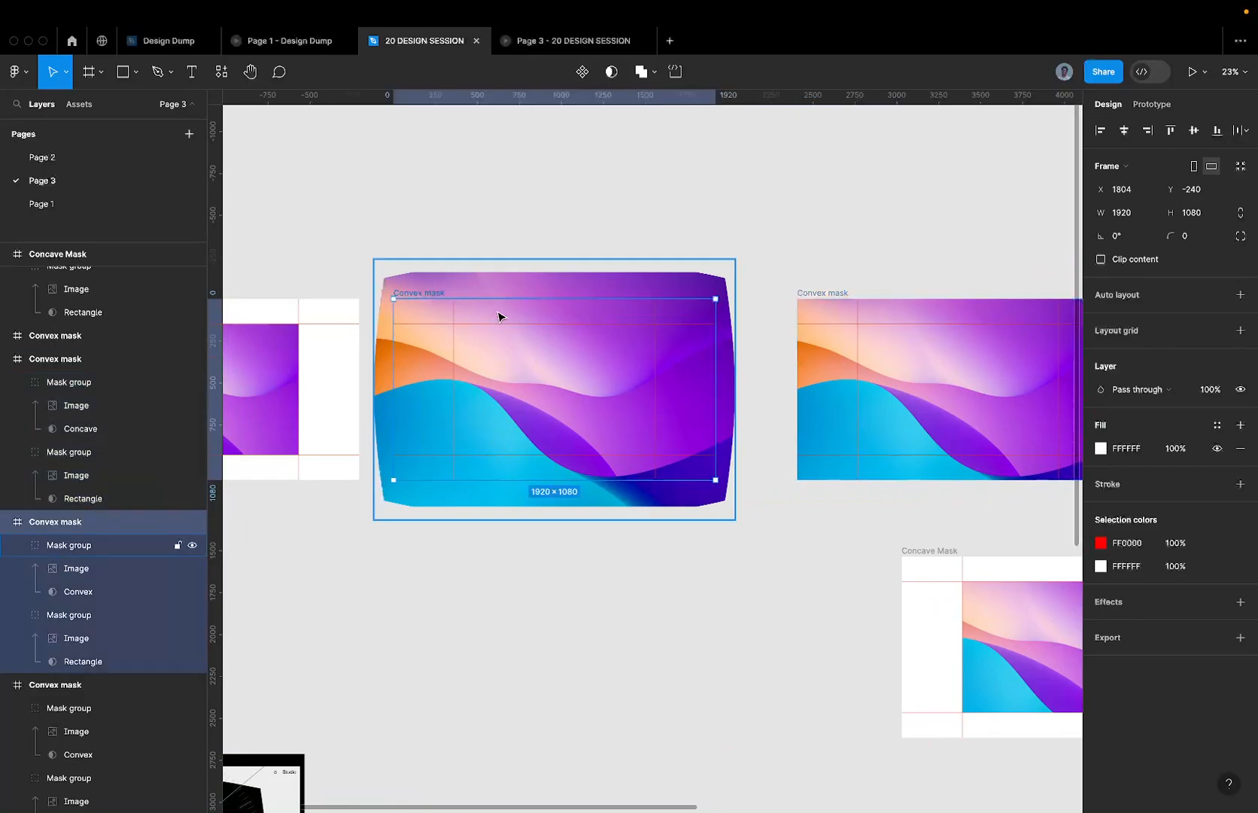
pyautogui.hscroll(4, 508, 298)
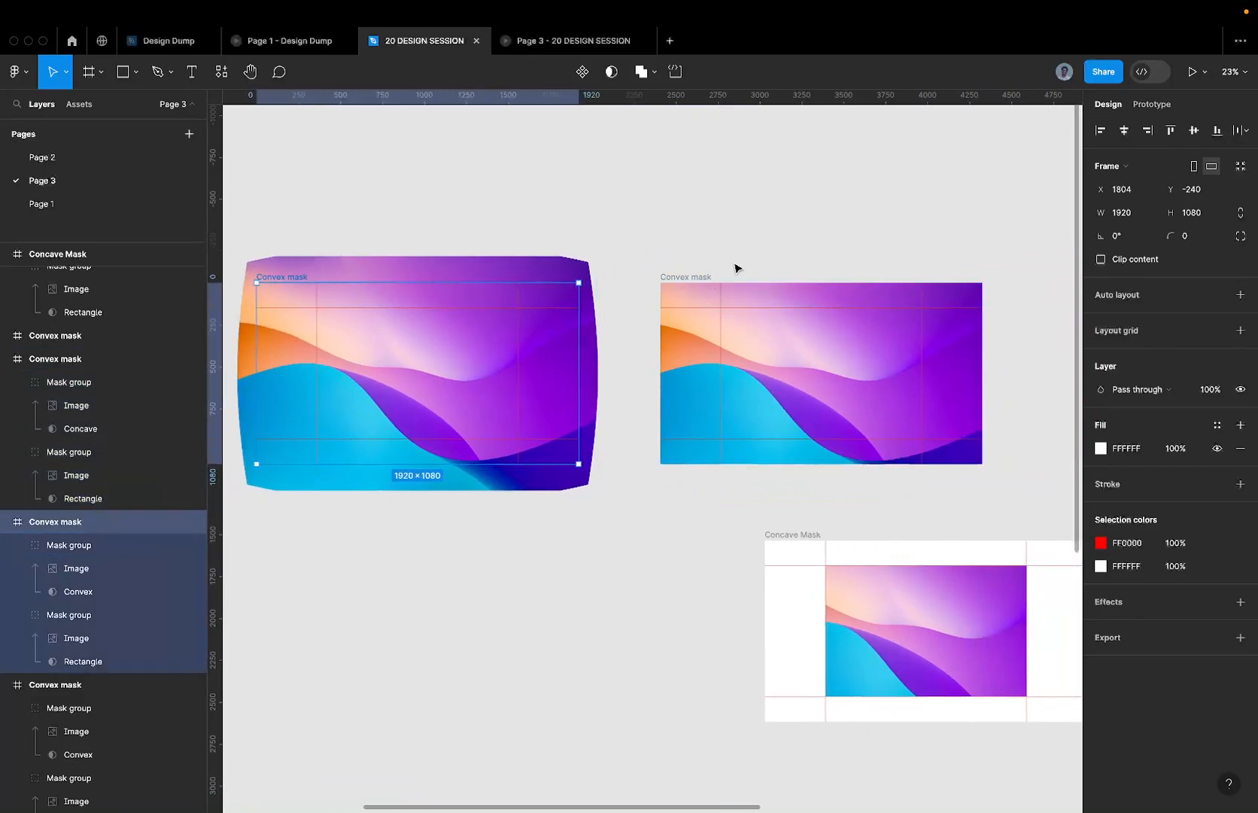
pyautogui.click(699, 279)
pyautogui.doubleClick(676, 277)
pyautogui.write('cave')
pyautogui.press('BackSpace')
pyautogui.press('Return')
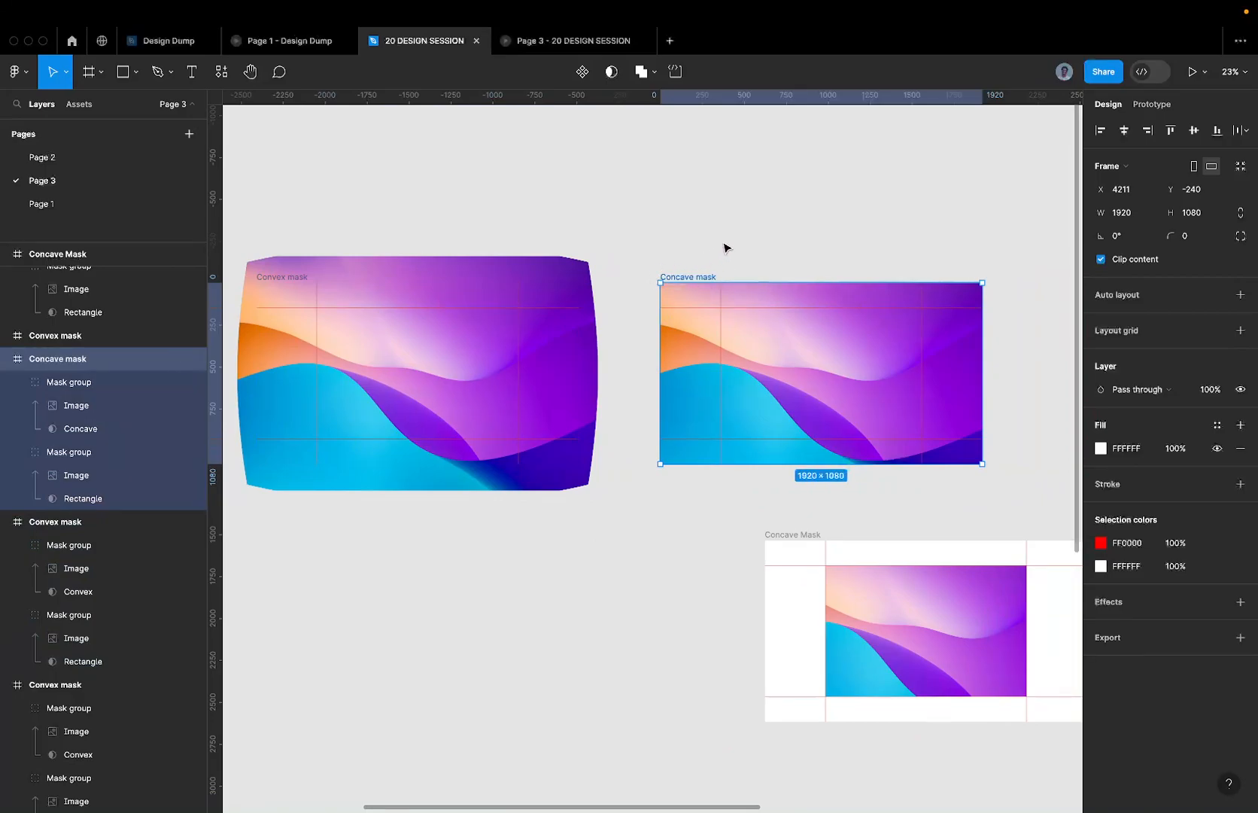
# - Edit the mask layer's name in the smaller-image Concave Mask frame so that it reads Concave
pyautogui.scroll(-3, 723, 248)
pyautogui.hscroll(5, 704, 247)
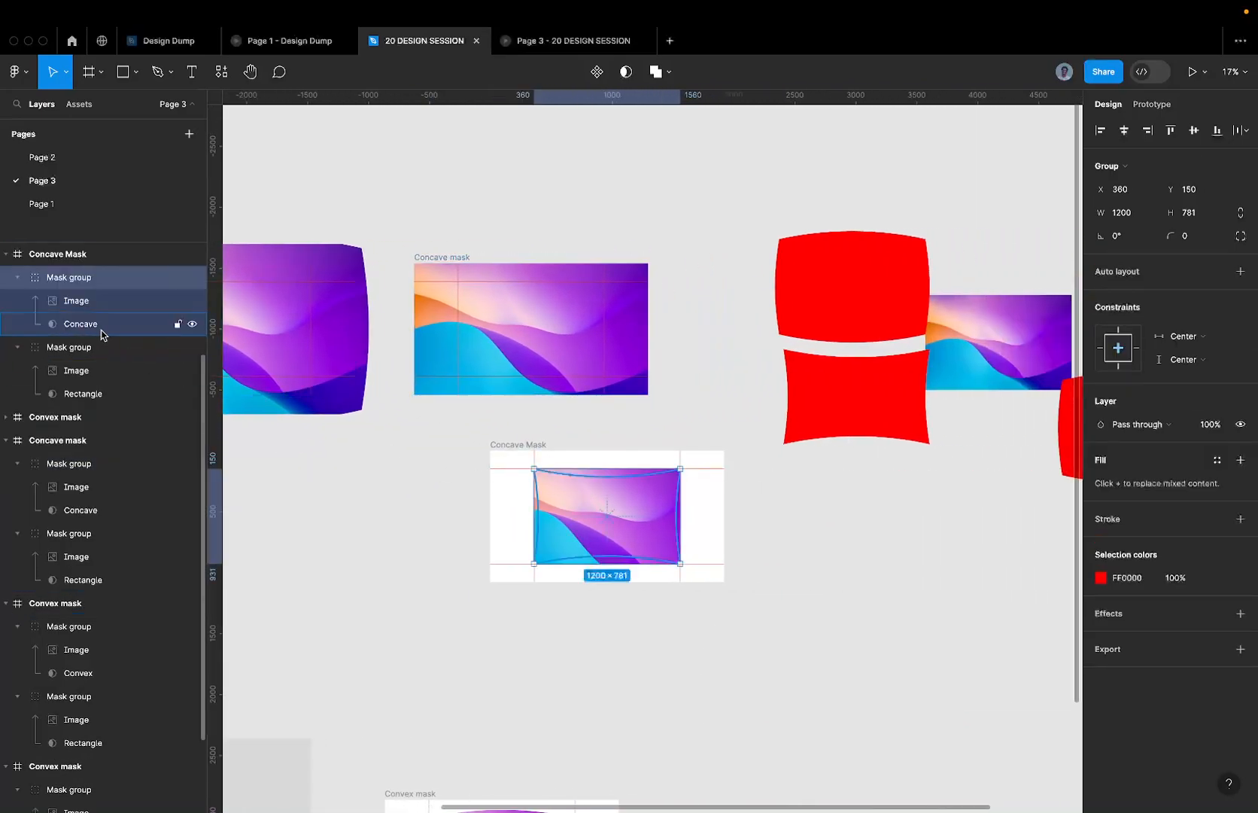
pyautogui.doubleClick(97, 327)
pyautogui.click(113, 331)
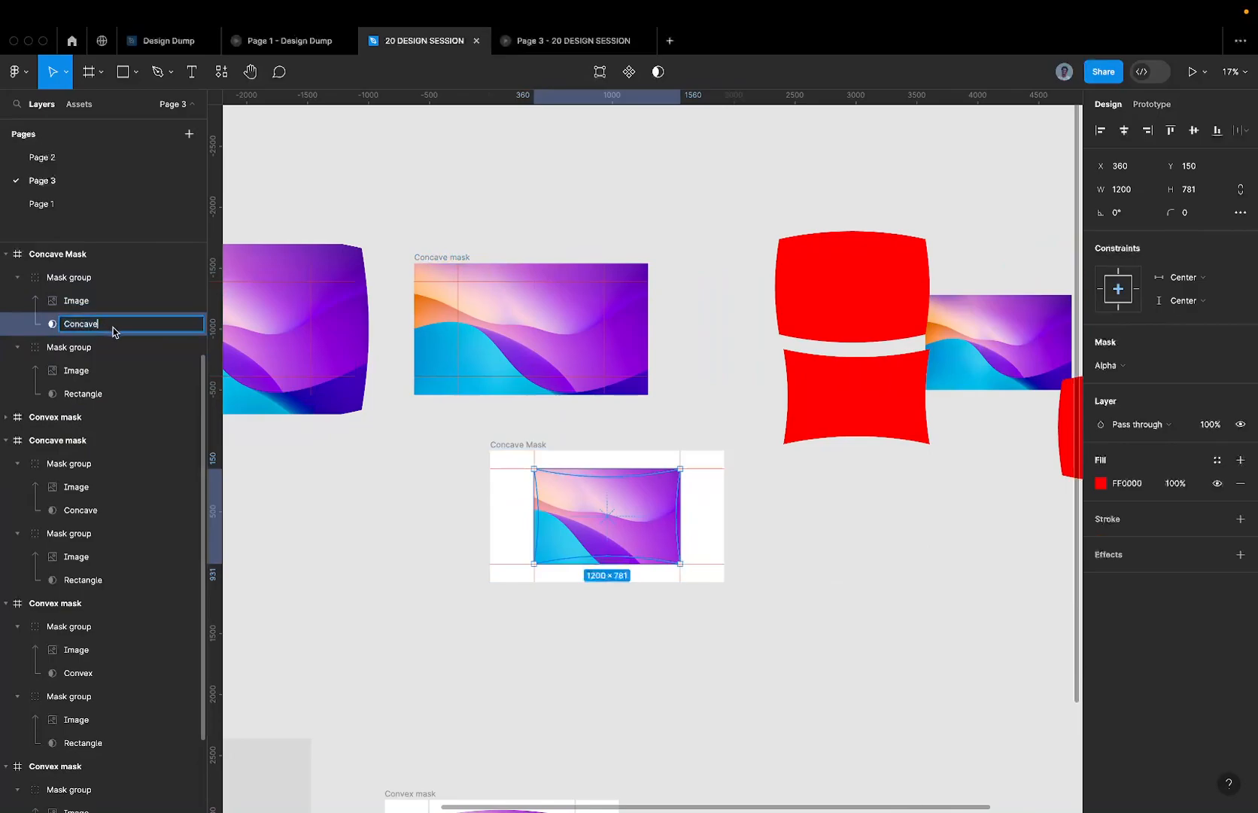
pyautogui.press('BackSpace')
pyautogui.press('BackSpace')
pyautogui.press('Return')
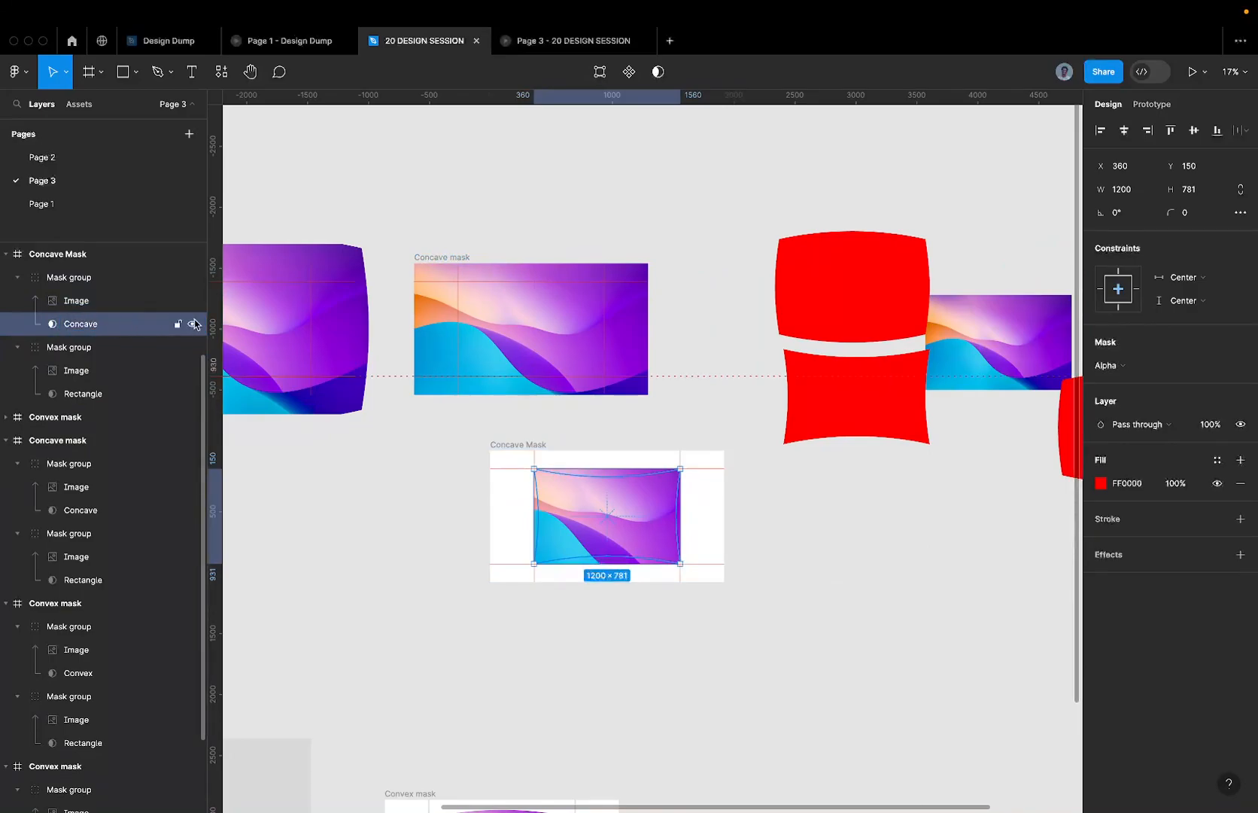
# - Move the loose red shapes and the gradient image beside them farther away from the mask frames
pyautogui.scroll(-5, 527, 372)
pyautogui.click(679, 261)
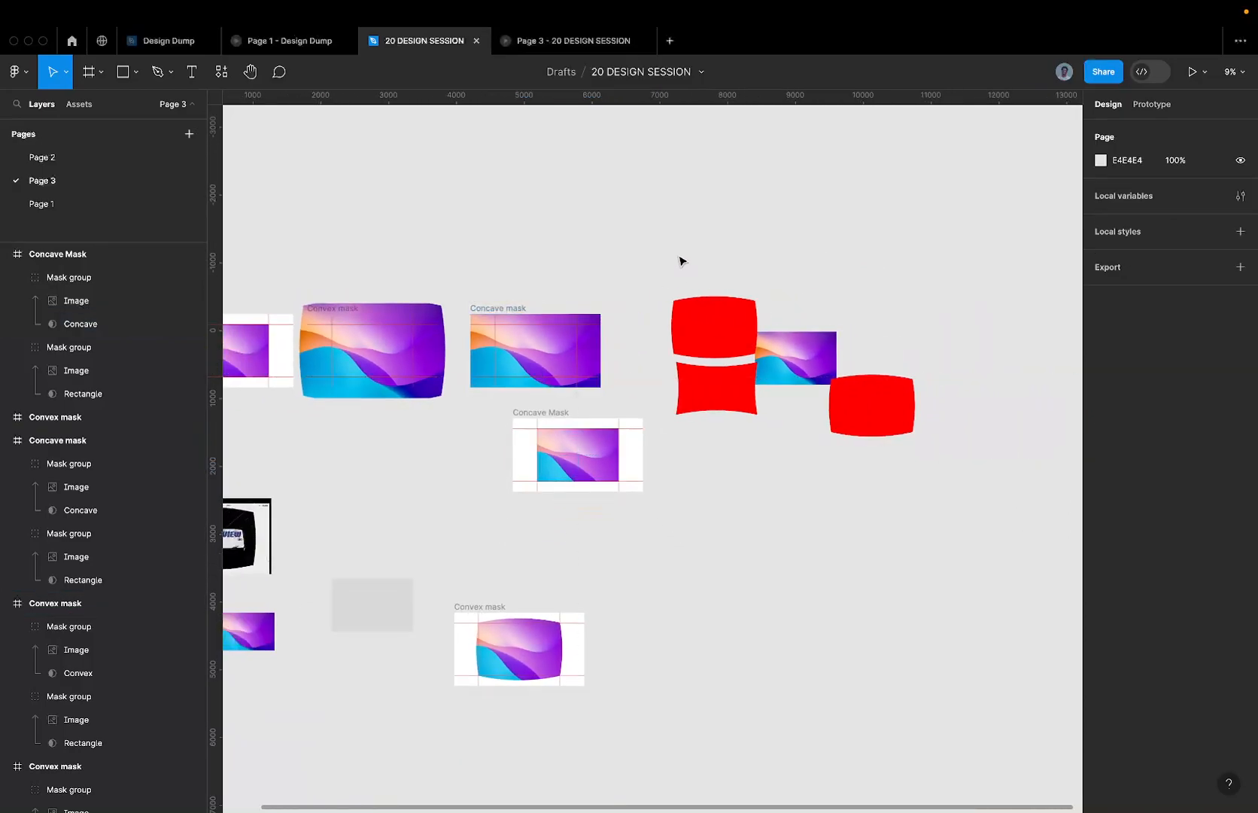
pyautogui.moveTo(679, 261); pyautogui.dragTo(1042, 522)
pyautogui.moveTo(759, 393); pyautogui.dragTo(926, 488)
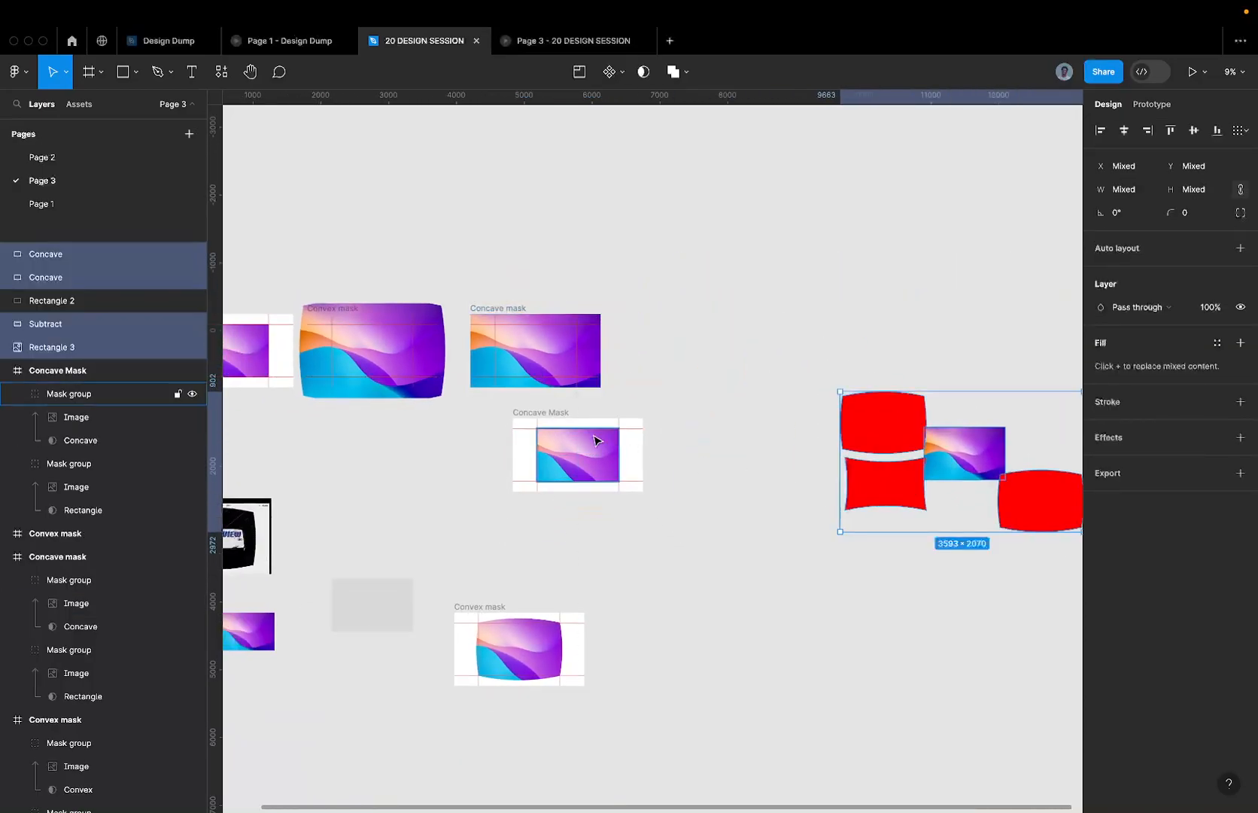
# - Align the Concave Mask frame in the row beside the Concave mask frame and turn on Clip content for the full-image Convex mask frame
pyautogui.press('Escape')
pyautogui.moveTo(543, 413); pyautogui.dragTo(651, 309)
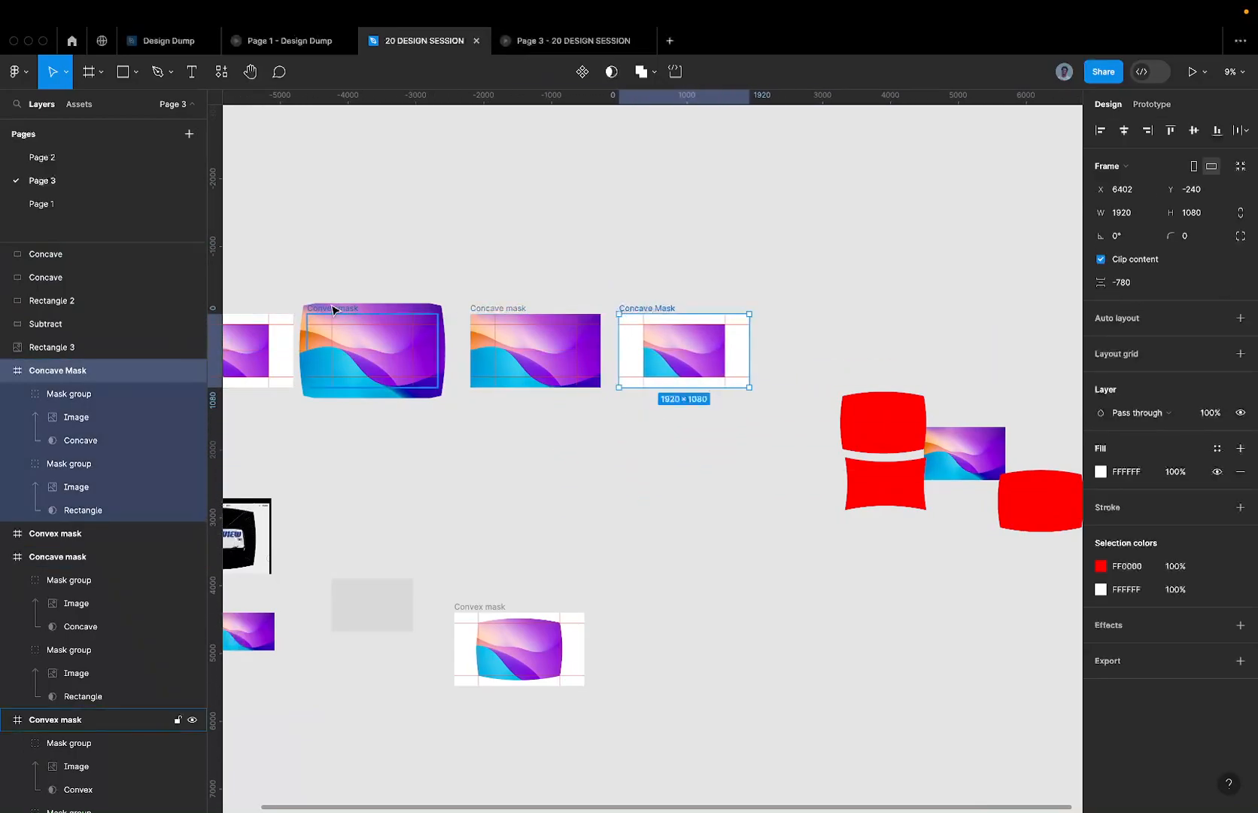
pyautogui.click(334, 310)
pyautogui.click(1100, 259)
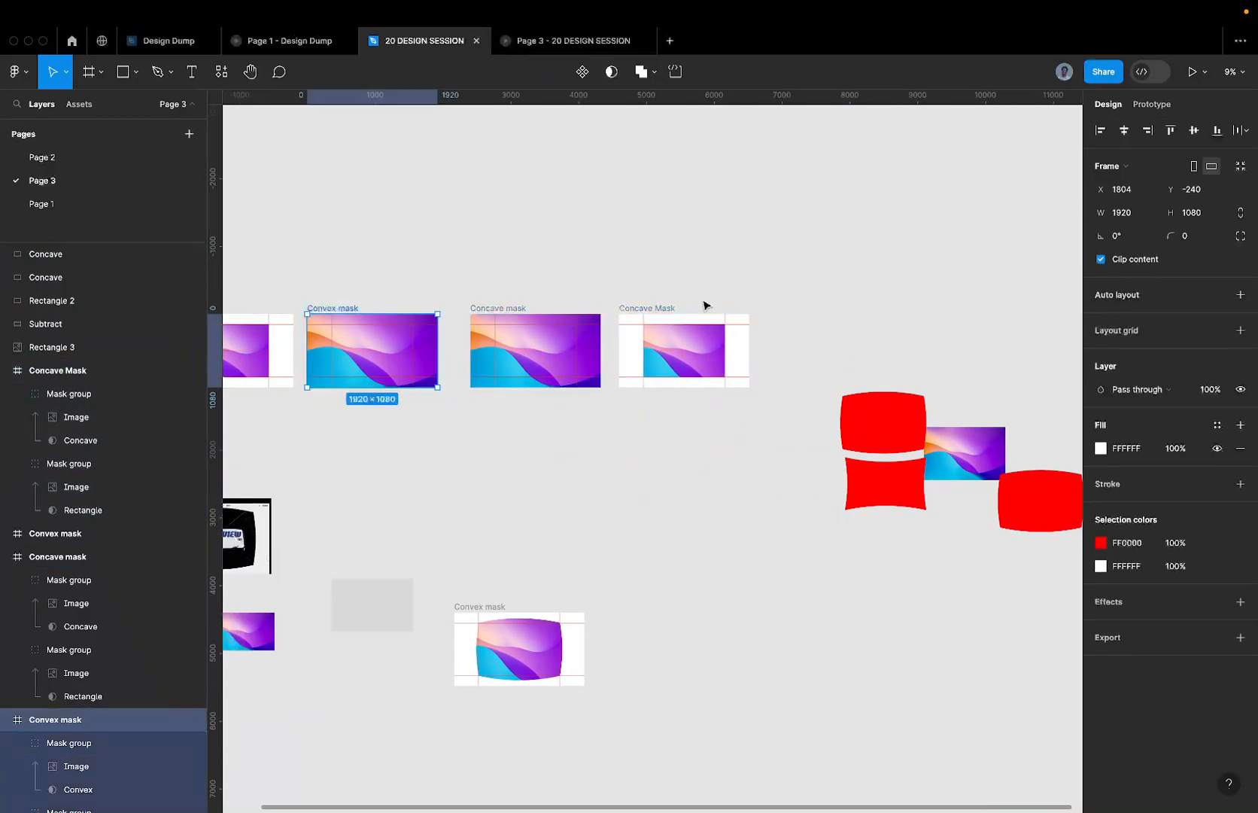
# - Examine the On click interactions in both directions between the two Convex mask frames, including their animation type, easing and duration
pyautogui.hscroll(-3, 681, 305)
pyautogui.scroll(2, 536, 311)
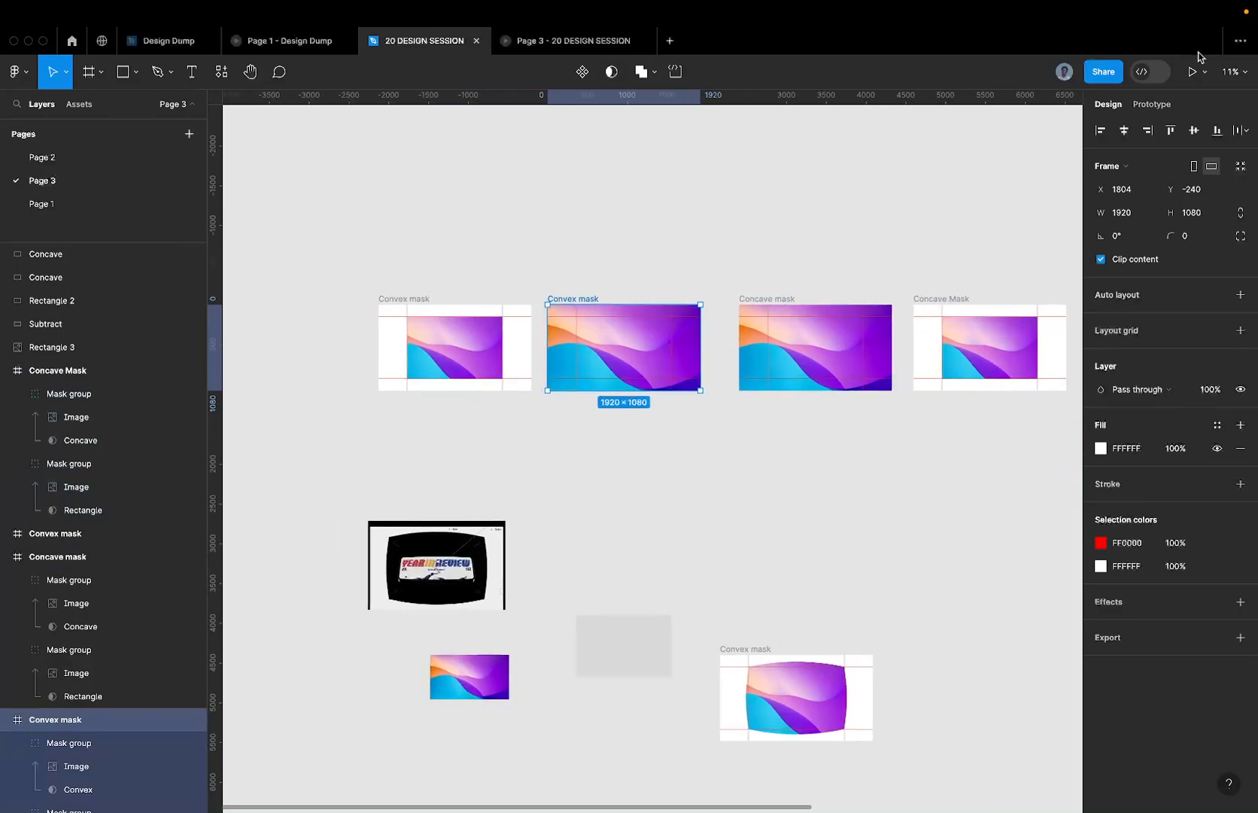
pyautogui.click(1151, 104)
pyautogui.scroll(3, 525, 363)
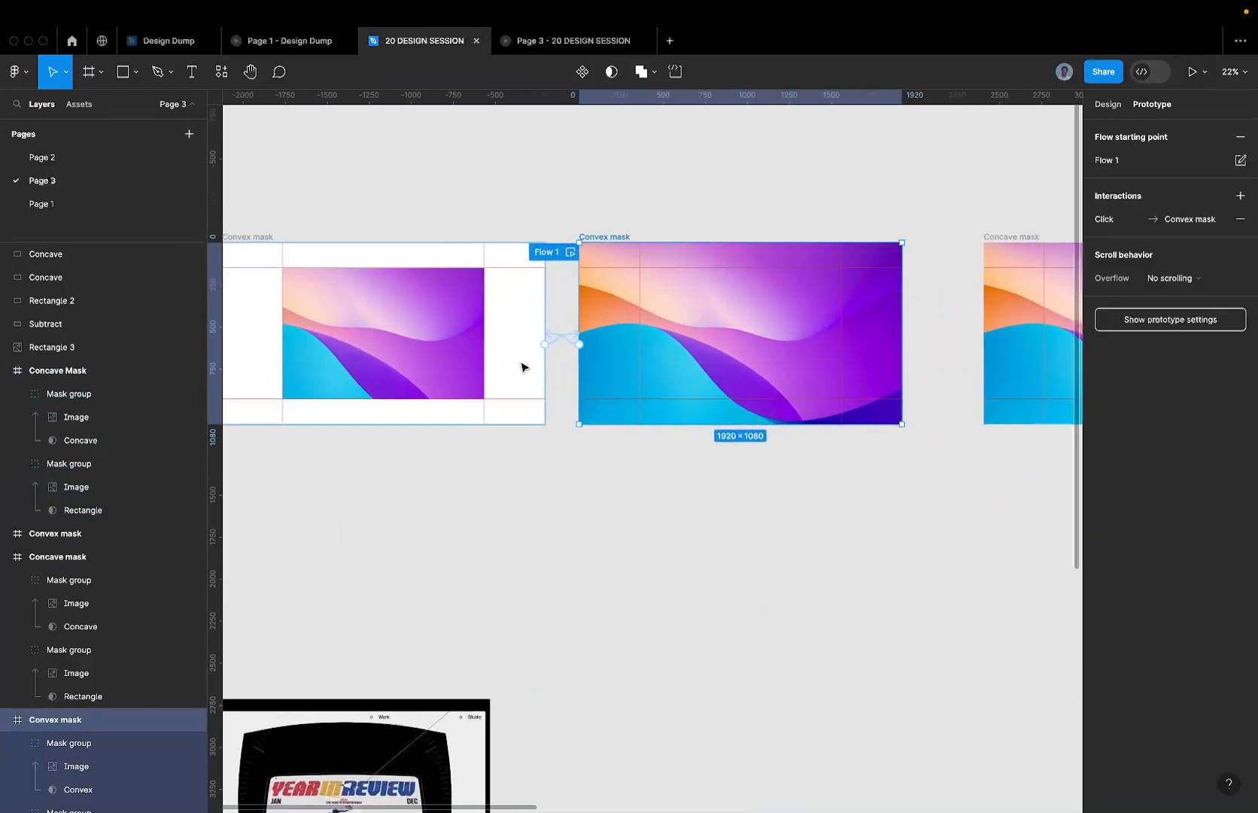
pyautogui.click(309, 256)
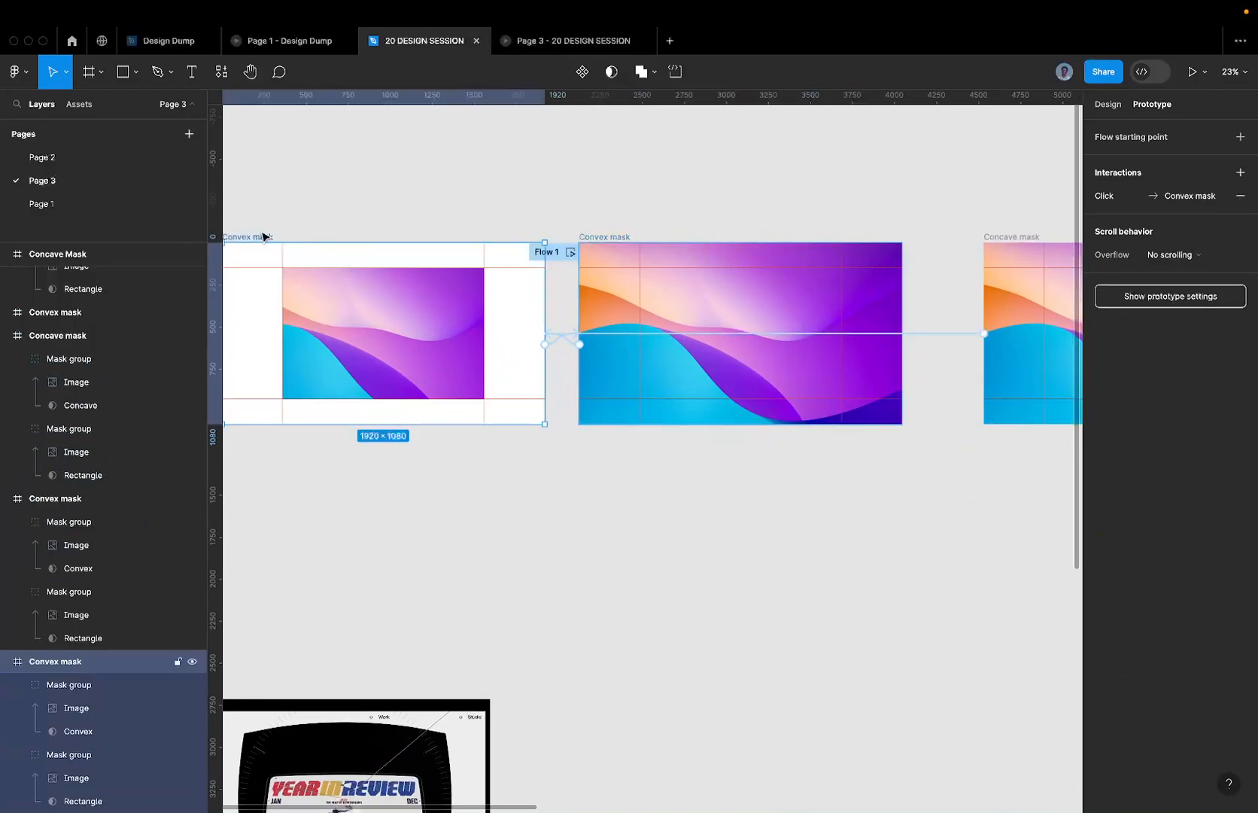
pyautogui.click(562, 346)
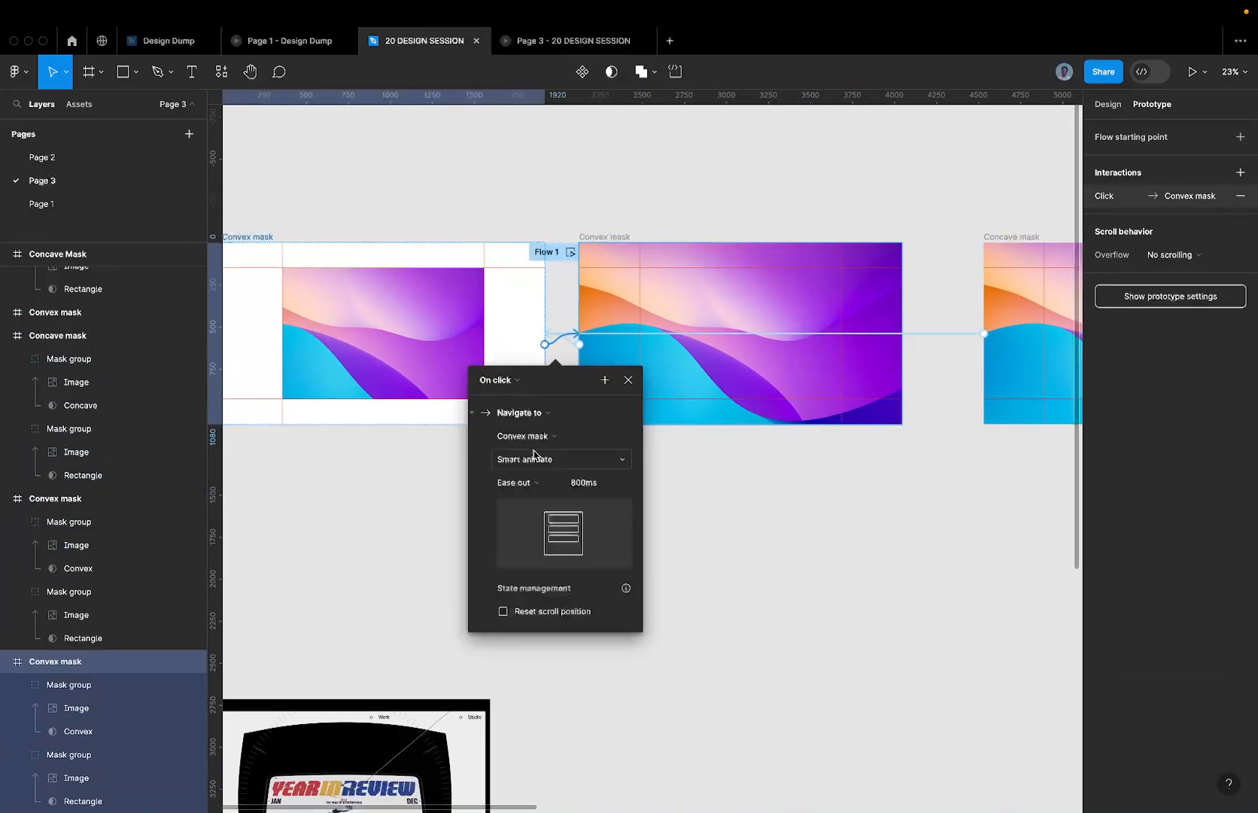
pyautogui.click(528, 460)
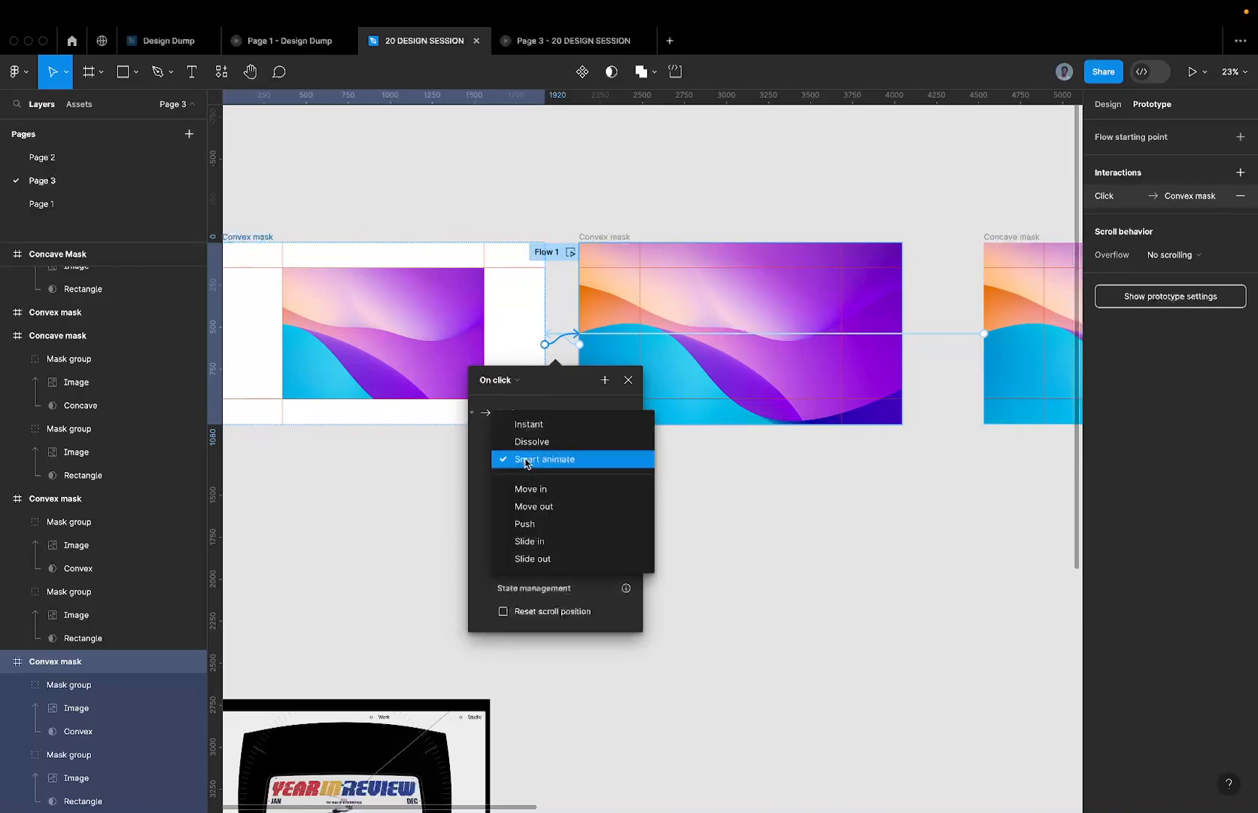
pyautogui.click(525, 460)
pyautogui.click(522, 483)
pyautogui.click(608, 484)
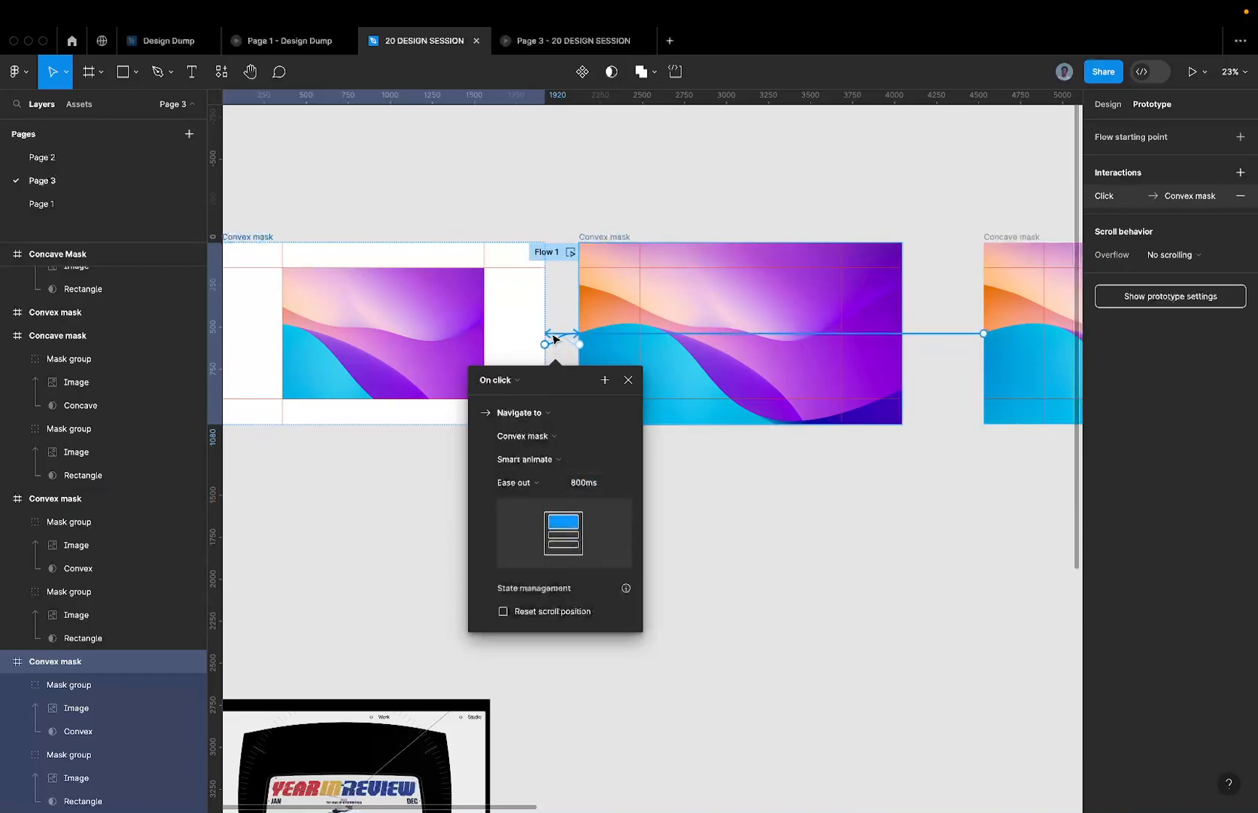
pyautogui.click(577, 346)
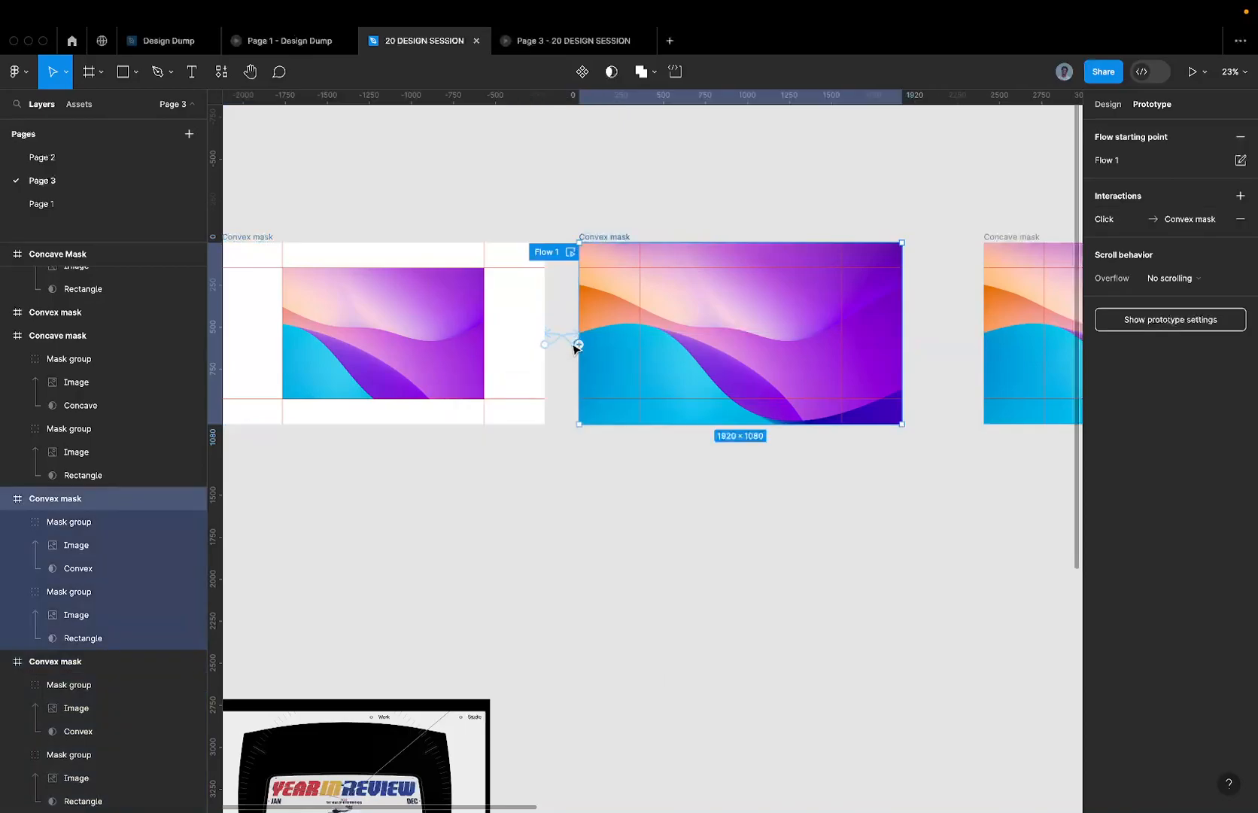
pyautogui.click(556, 339)
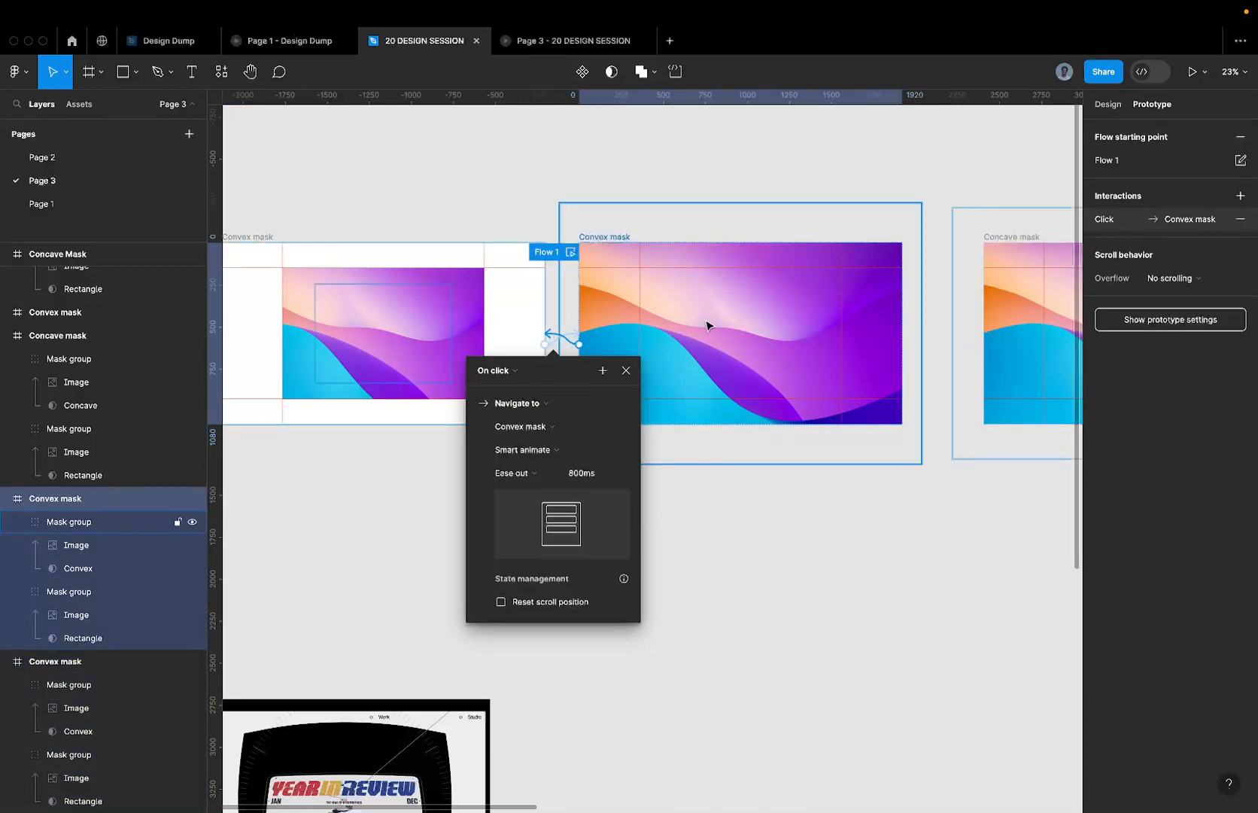
# - Switch to the Page 3 prototype preview of 20 DESIGN SESSION
pyautogui.hscroll(4, 707, 323)
pyautogui.scroll(-2, 707, 323)
pyautogui.click(259, 42)
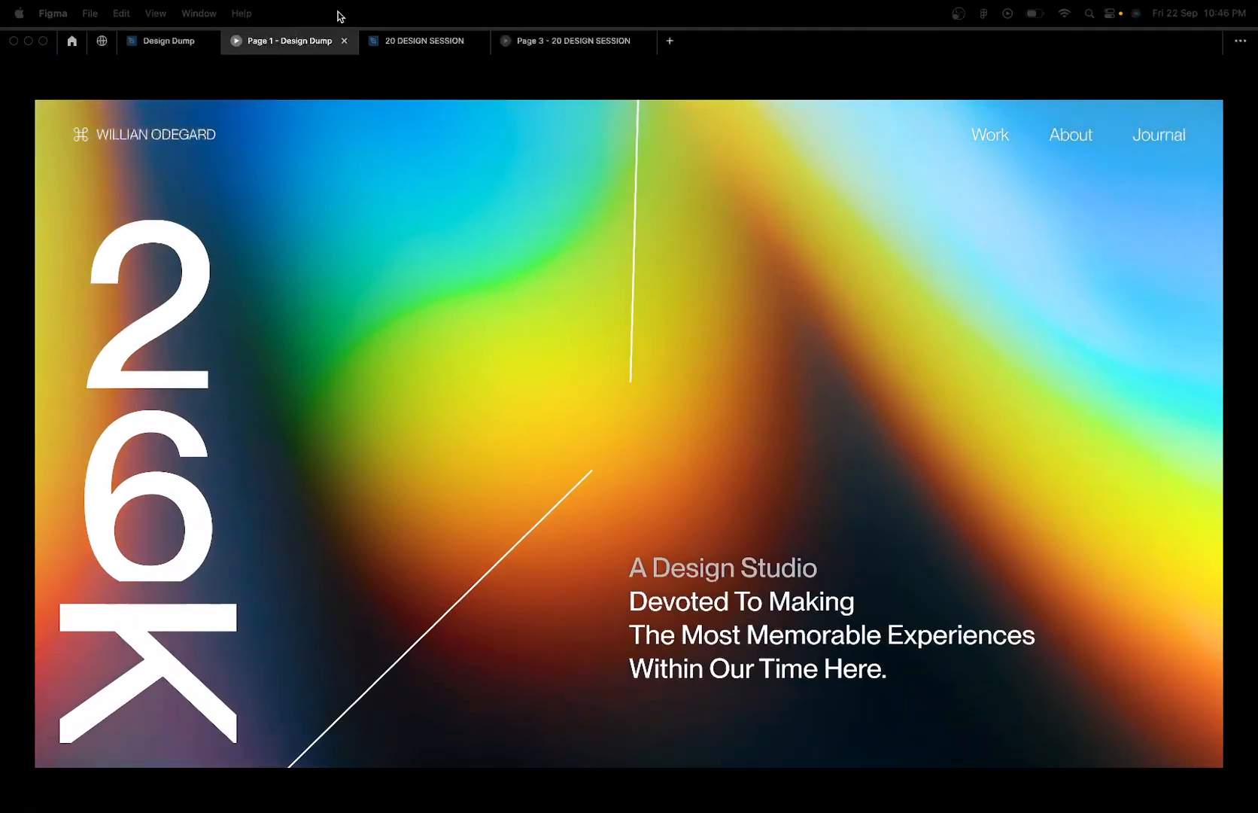
pyautogui.click(397, 49)
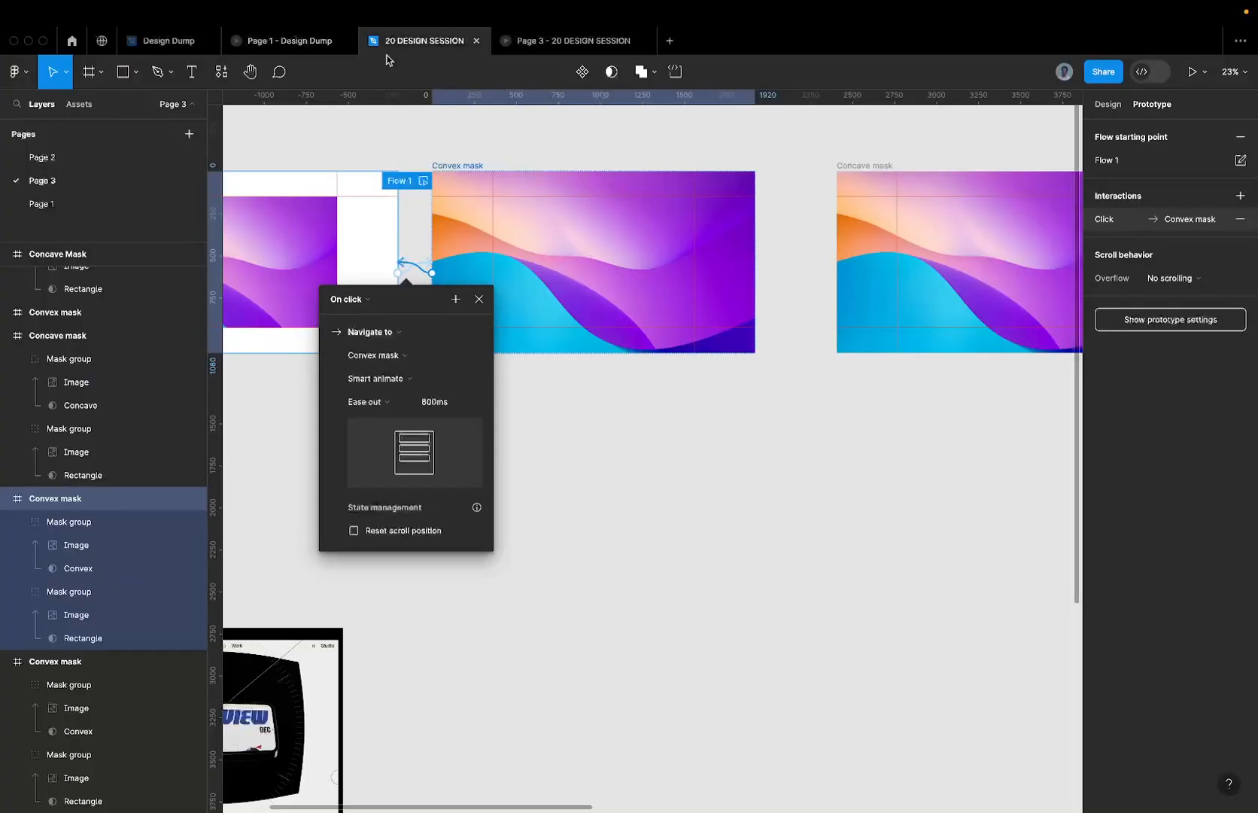
pyautogui.click(307, 45)
pyautogui.click(531, 42)
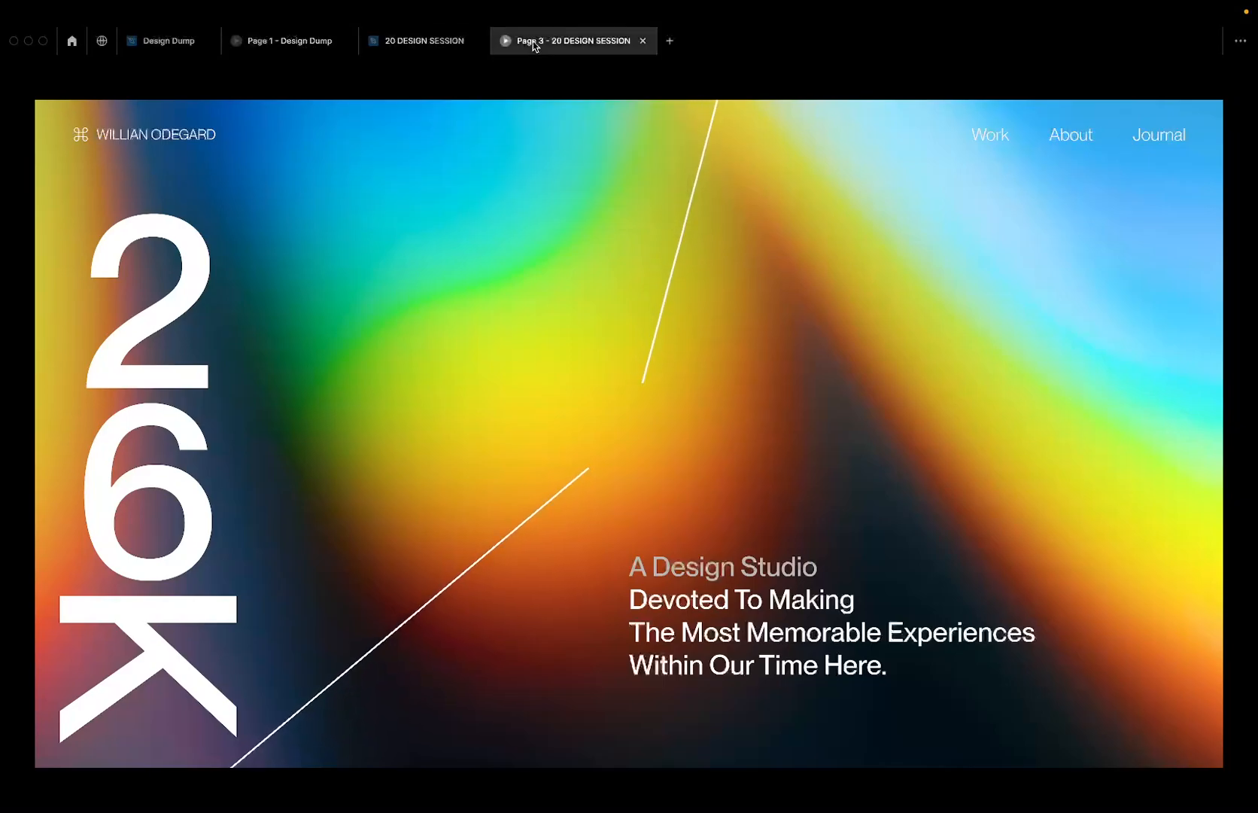
# - Connect the full-size Convex mask frame to the full-size Concave mask frame with an After delay trigger and an Instant transition
pyautogui.click(418, 41)
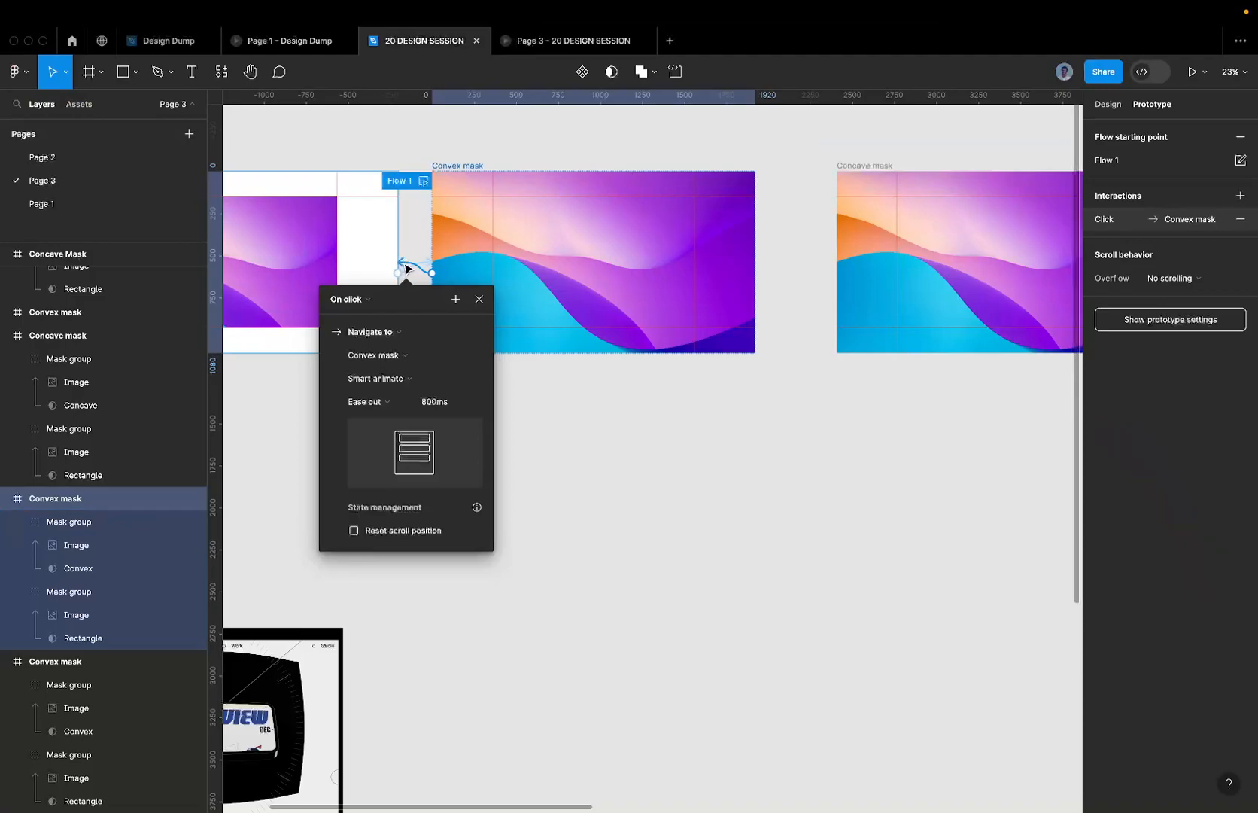
pyautogui.moveTo(406, 267); pyautogui.dragTo(448, 210)
pyautogui.moveTo(510, 160); pyautogui.dragTo(863, 183)
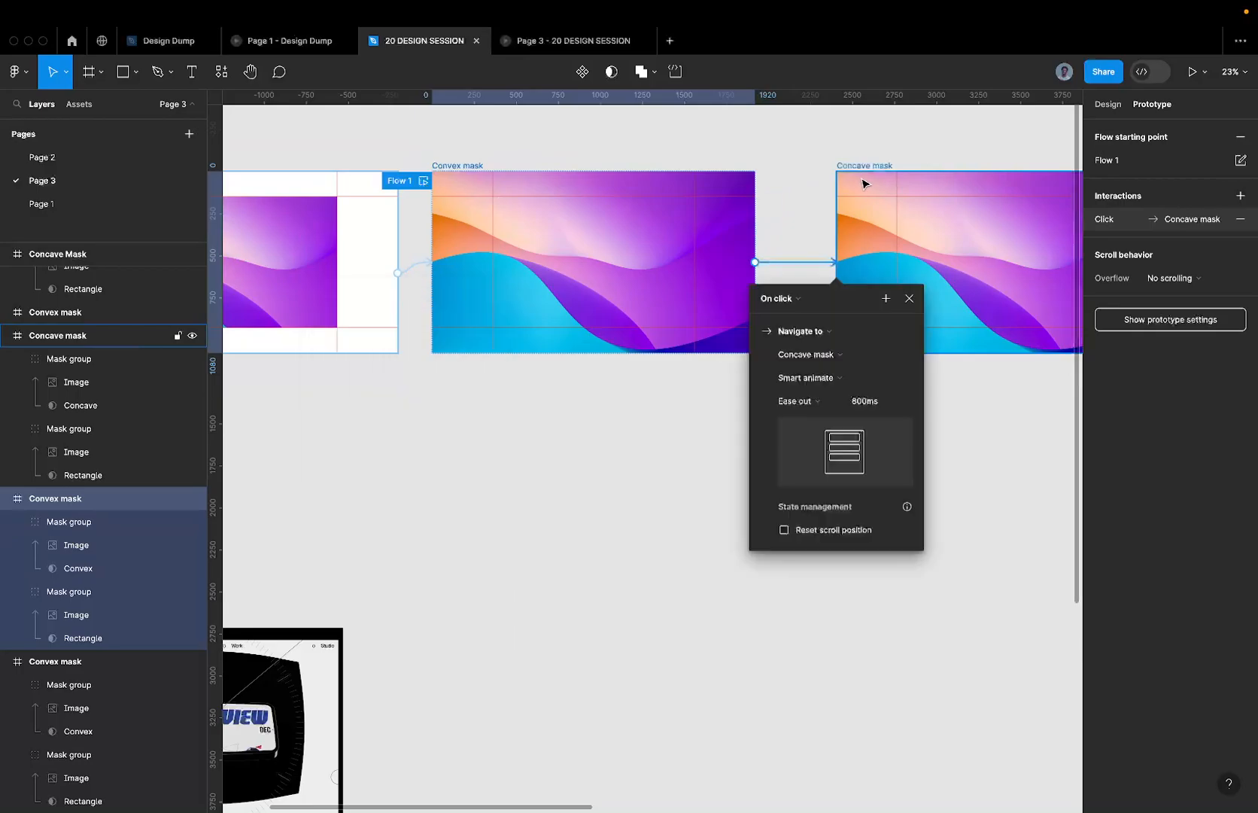
pyautogui.click(798, 310)
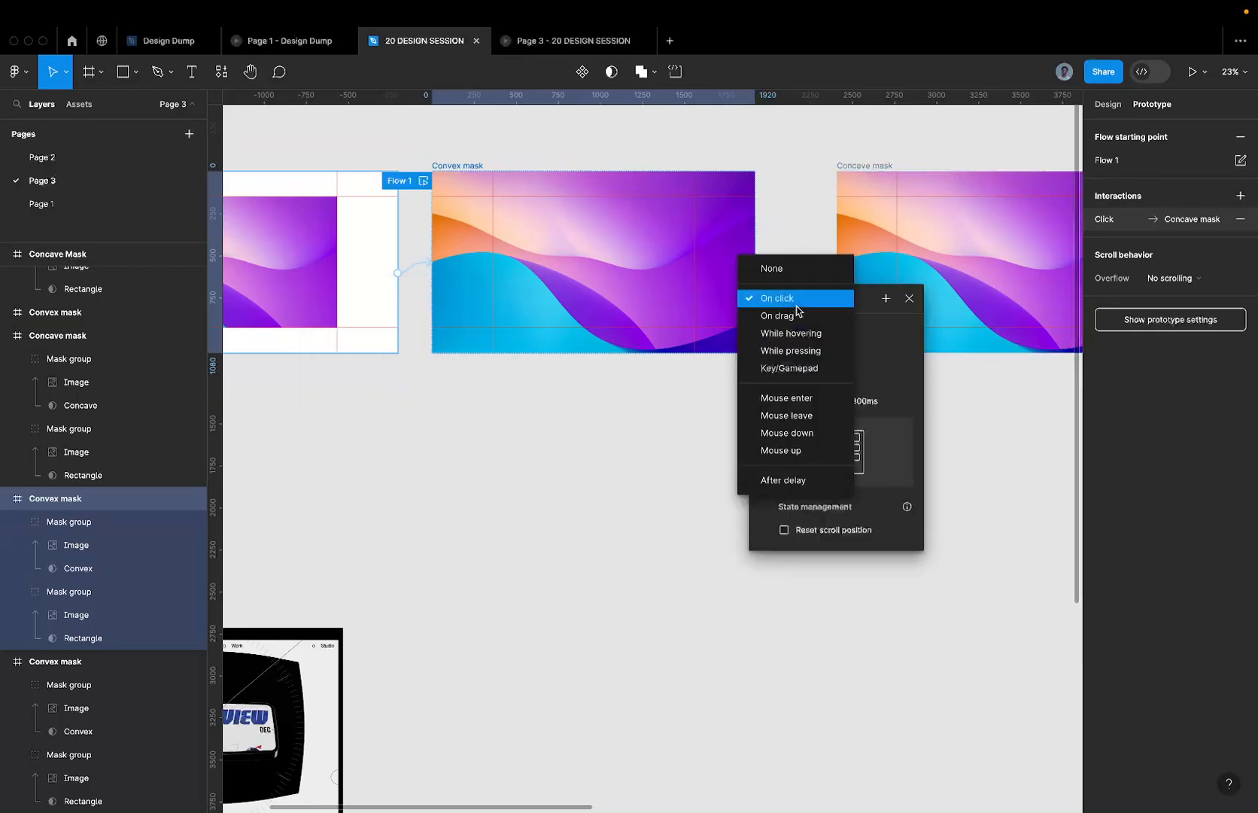
pyautogui.click(787, 479)
pyautogui.click(825, 413)
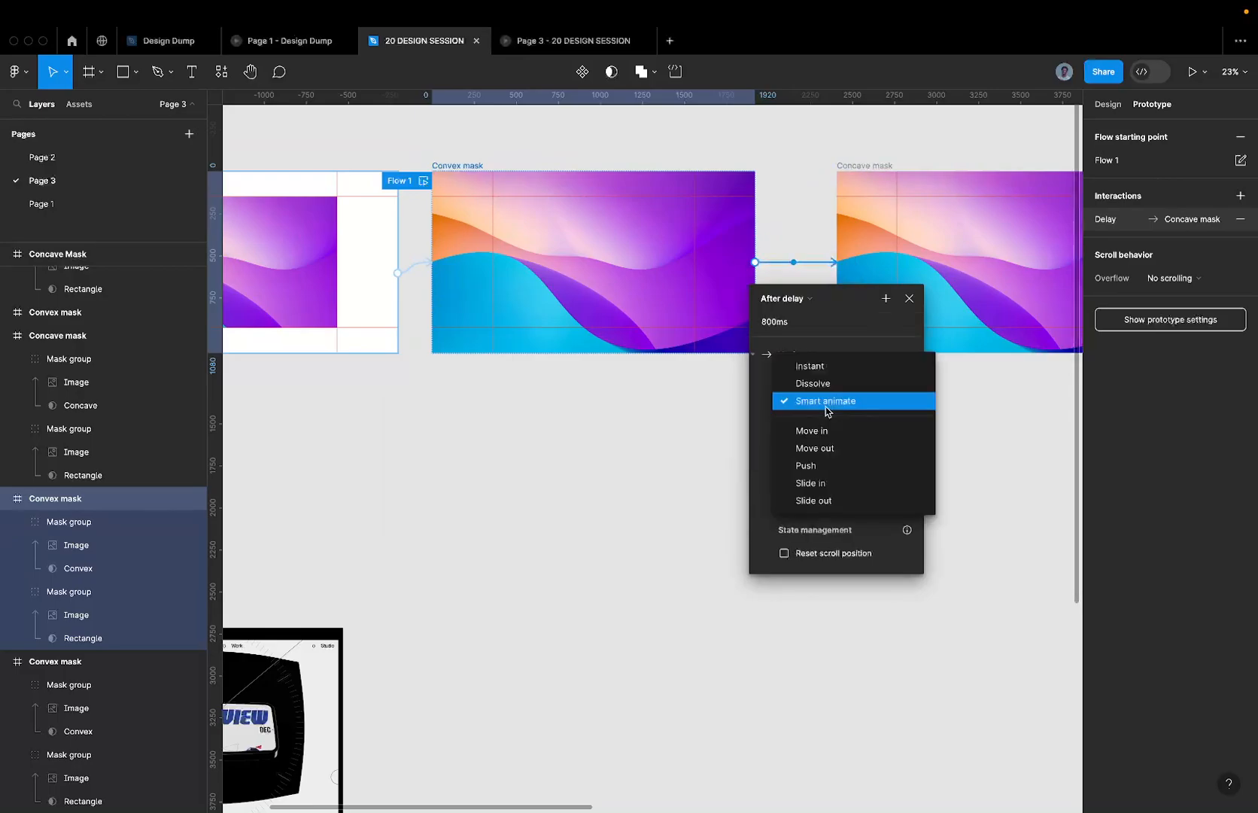
pyautogui.click(811, 365)
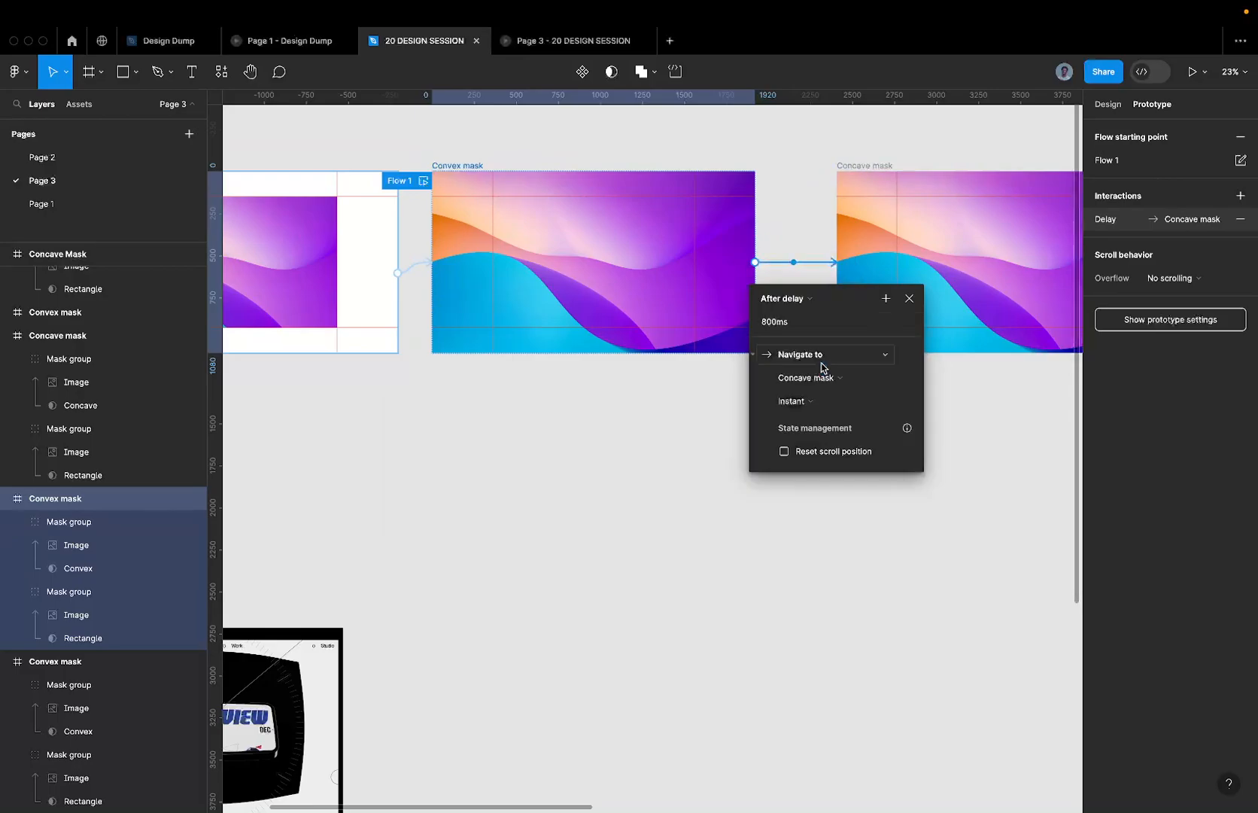
# - Check the full-size Concave mask frame's interactions and view the reference prototype Page 1 - Design Dump
pyautogui.hscroll(-2, 336, 167)
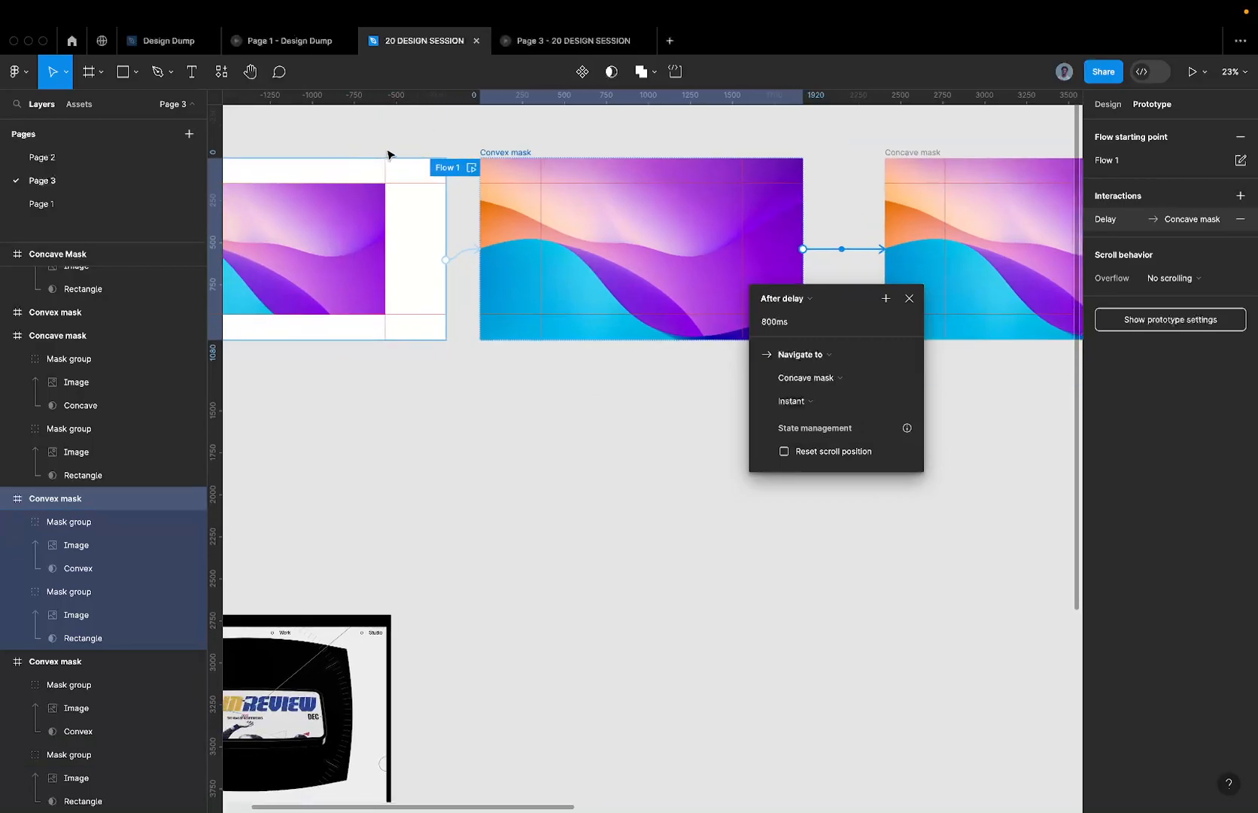
pyautogui.click(911, 145)
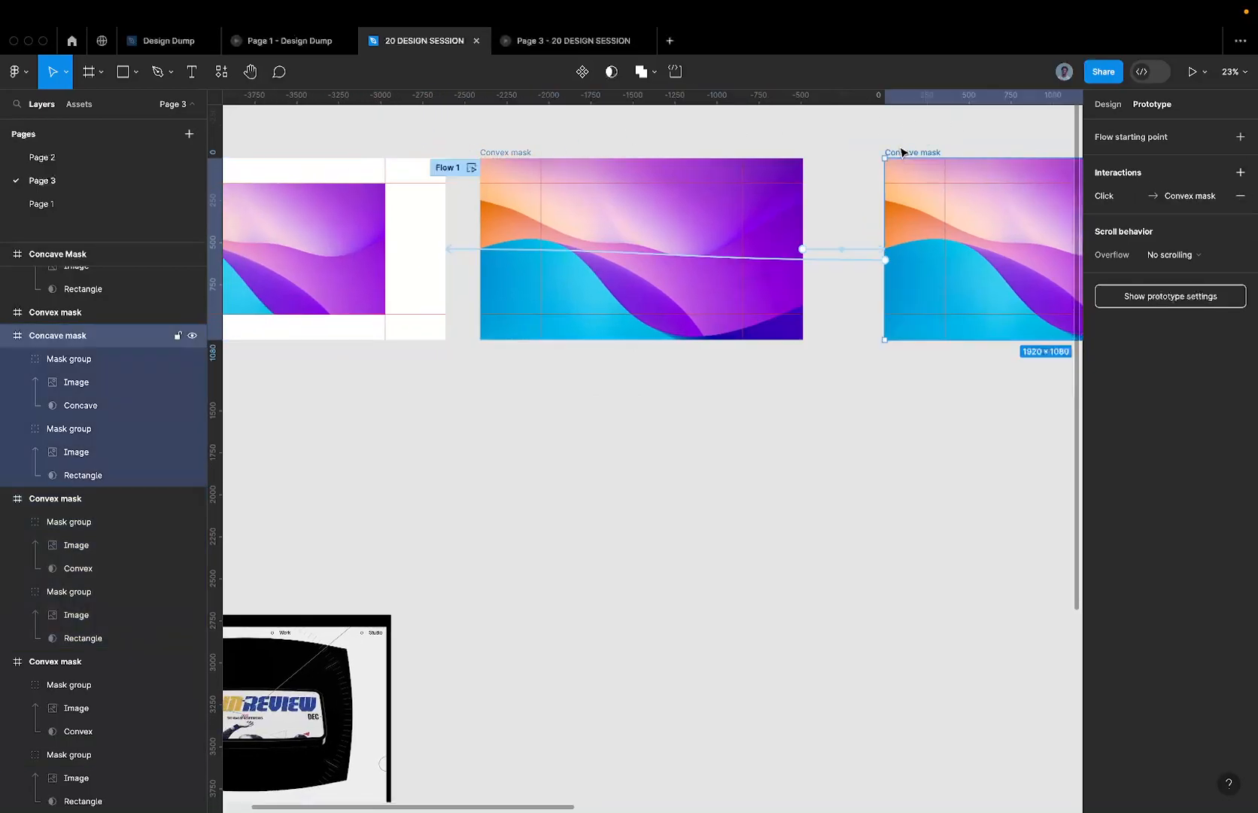
pyautogui.hscroll(5, 903, 151)
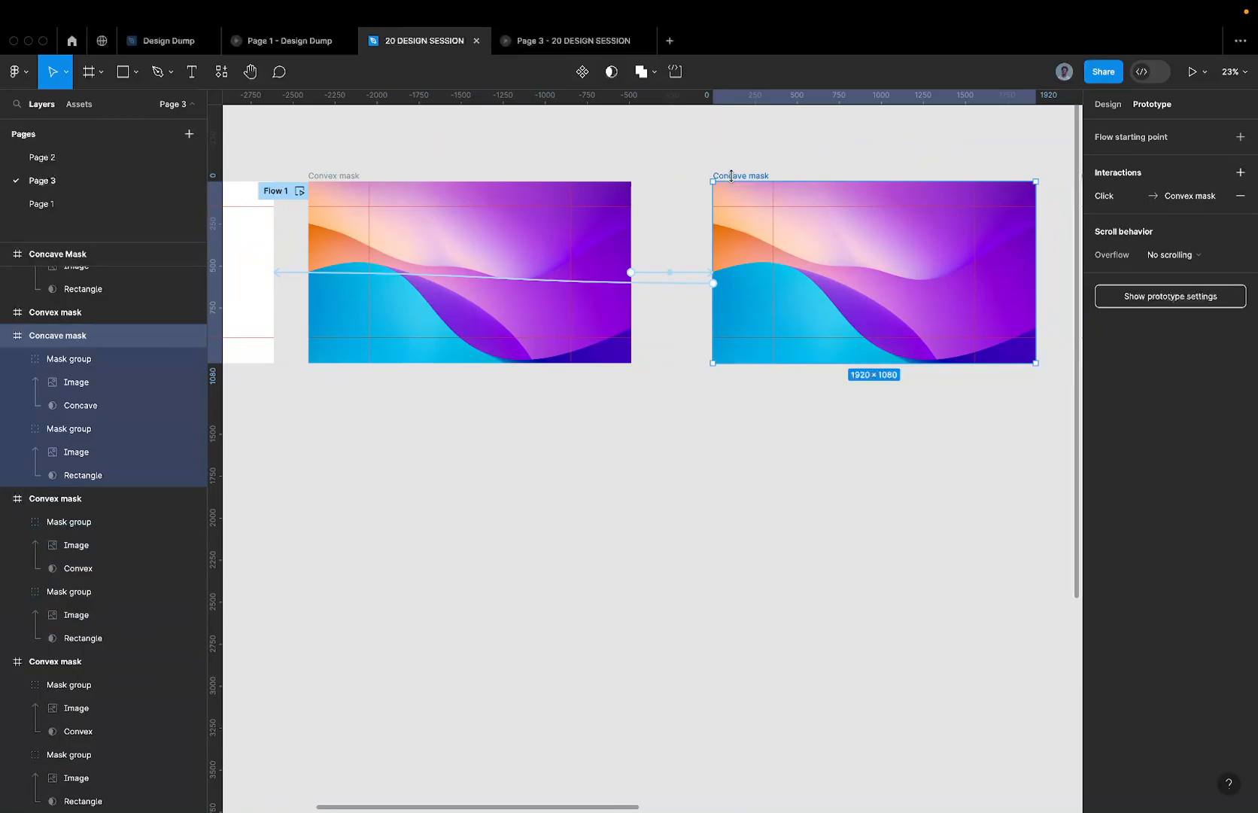
pyautogui.click(303, 42)
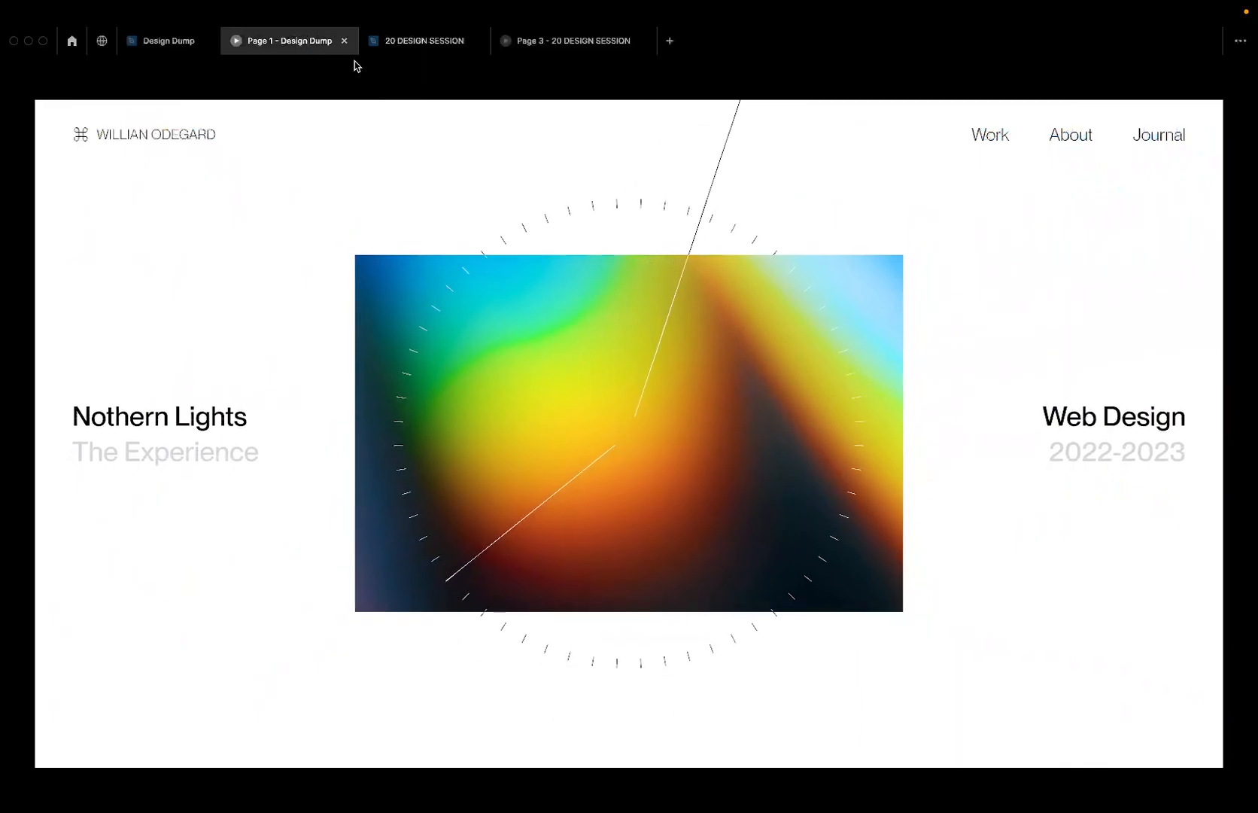
pyautogui.moveTo(401, 48)
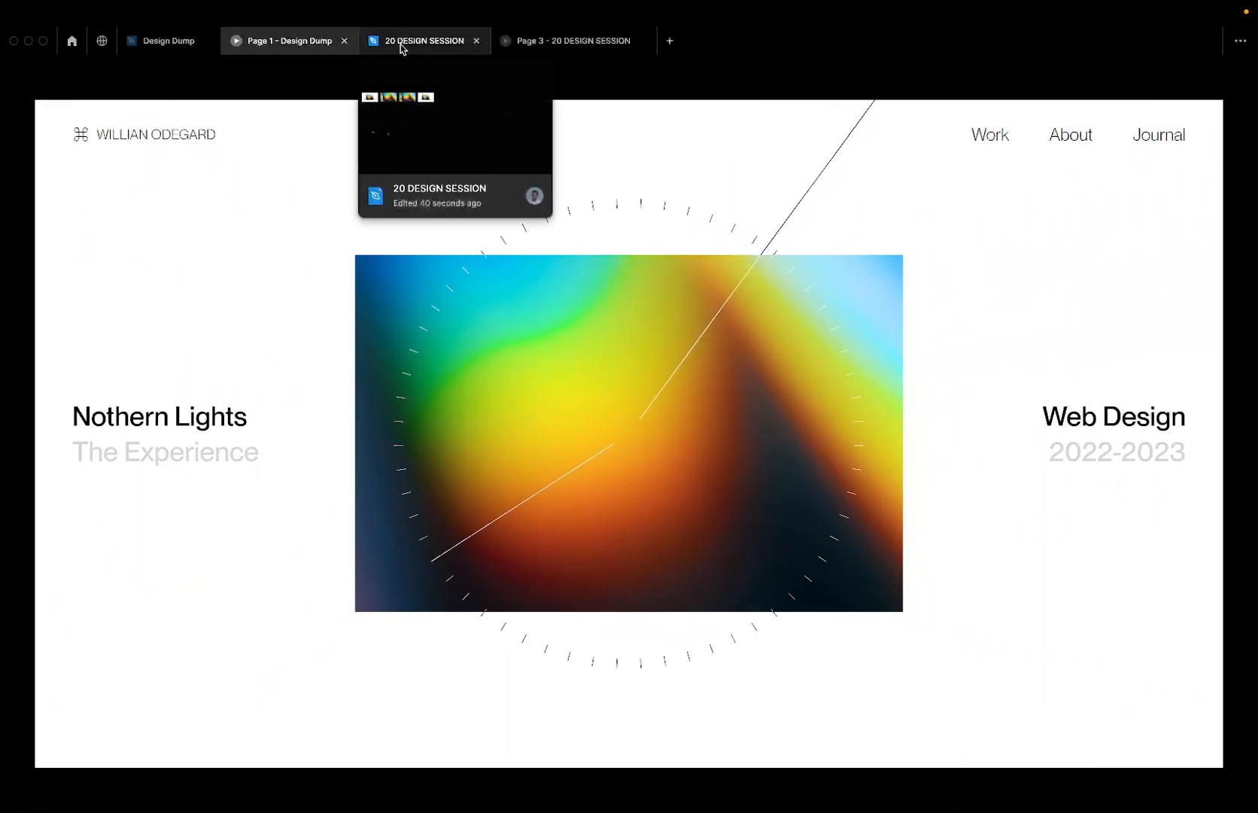
pyautogui.click(401, 48)
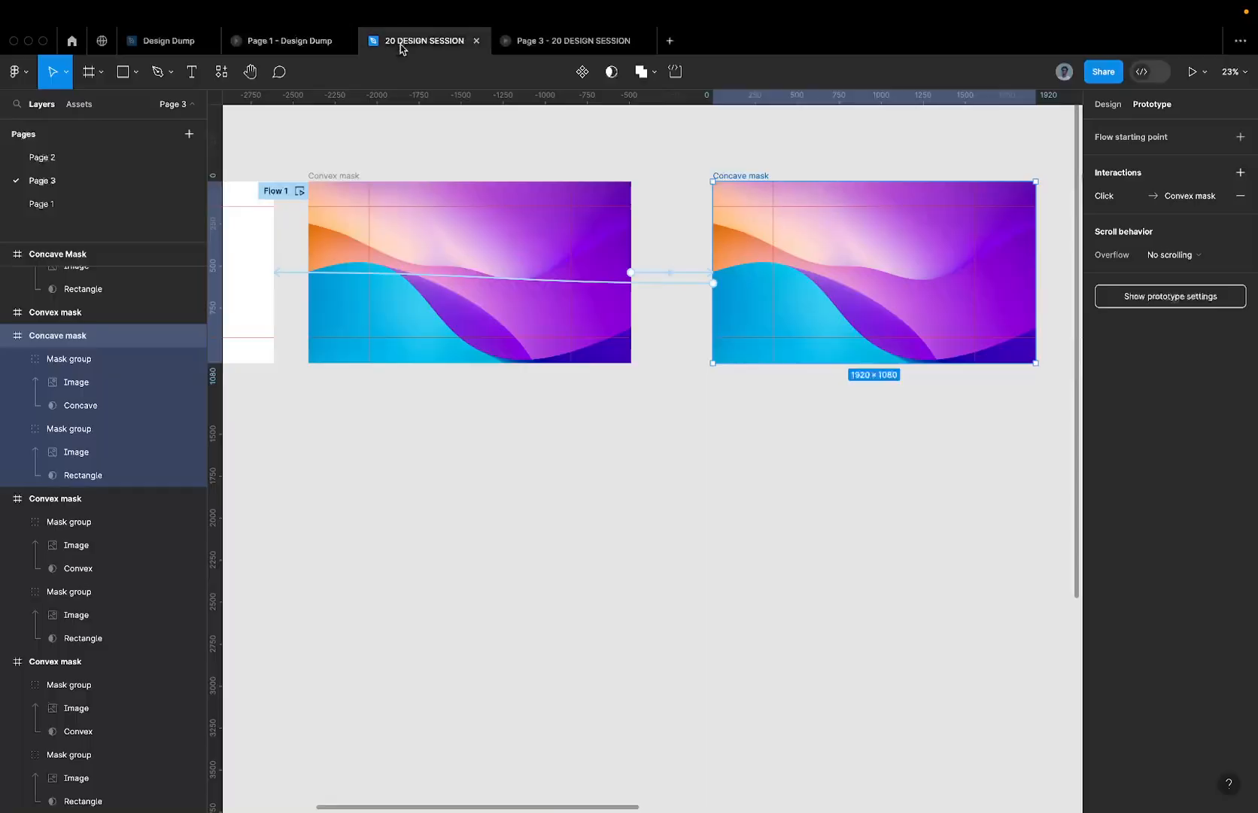
# - Set the After delay time on the connection between the full-size Convex mask and Concave mask frames to 1ms
pyautogui.click(335, 176)
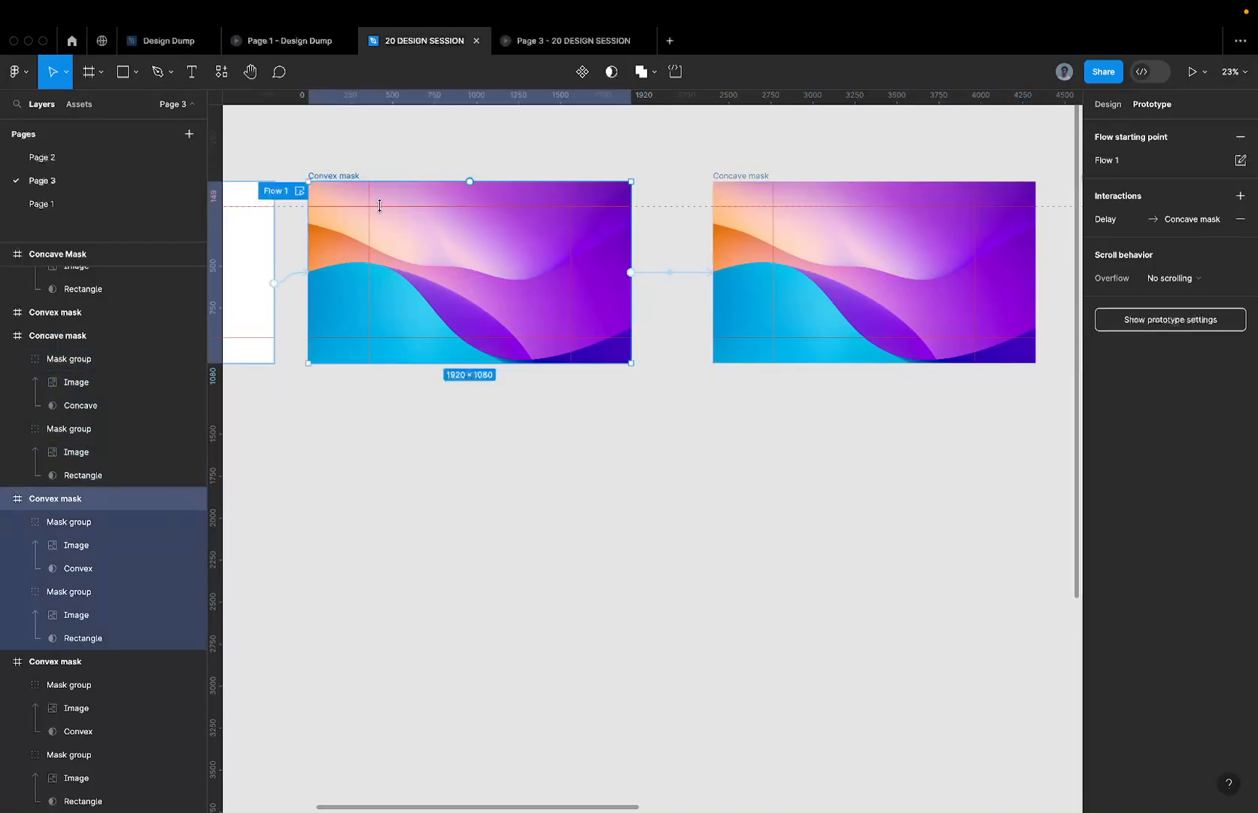
pyautogui.click(671, 275)
pyautogui.click(622, 333)
pyautogui.write('1ms1')
pyautogui.press('Return')
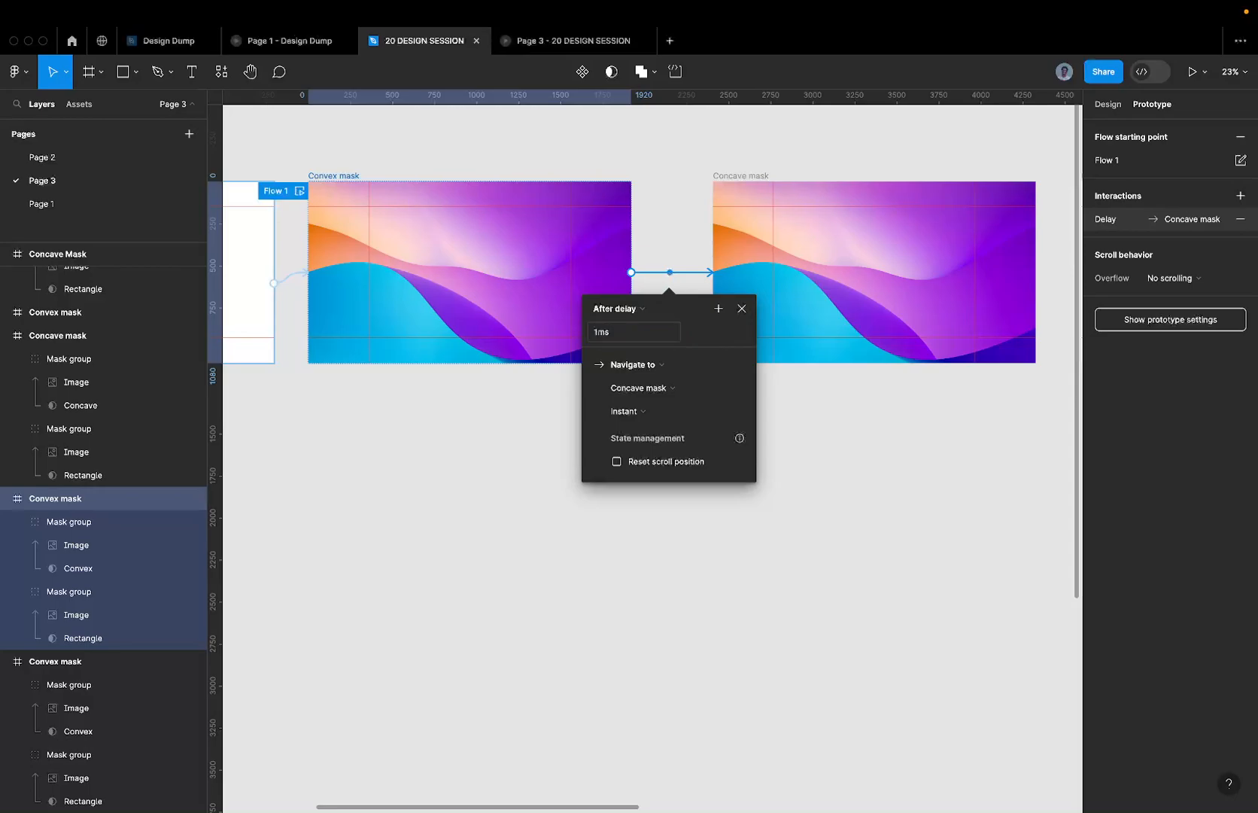
pyautogui.click(621, 332)
pyautogui.click(677, 235)
# - Connect the full-size Concave mask frame to the final Concave Mask frame on click, using Smart animate, Ease in and 800ms
pyautogui.hscroll(5, 676, 235)
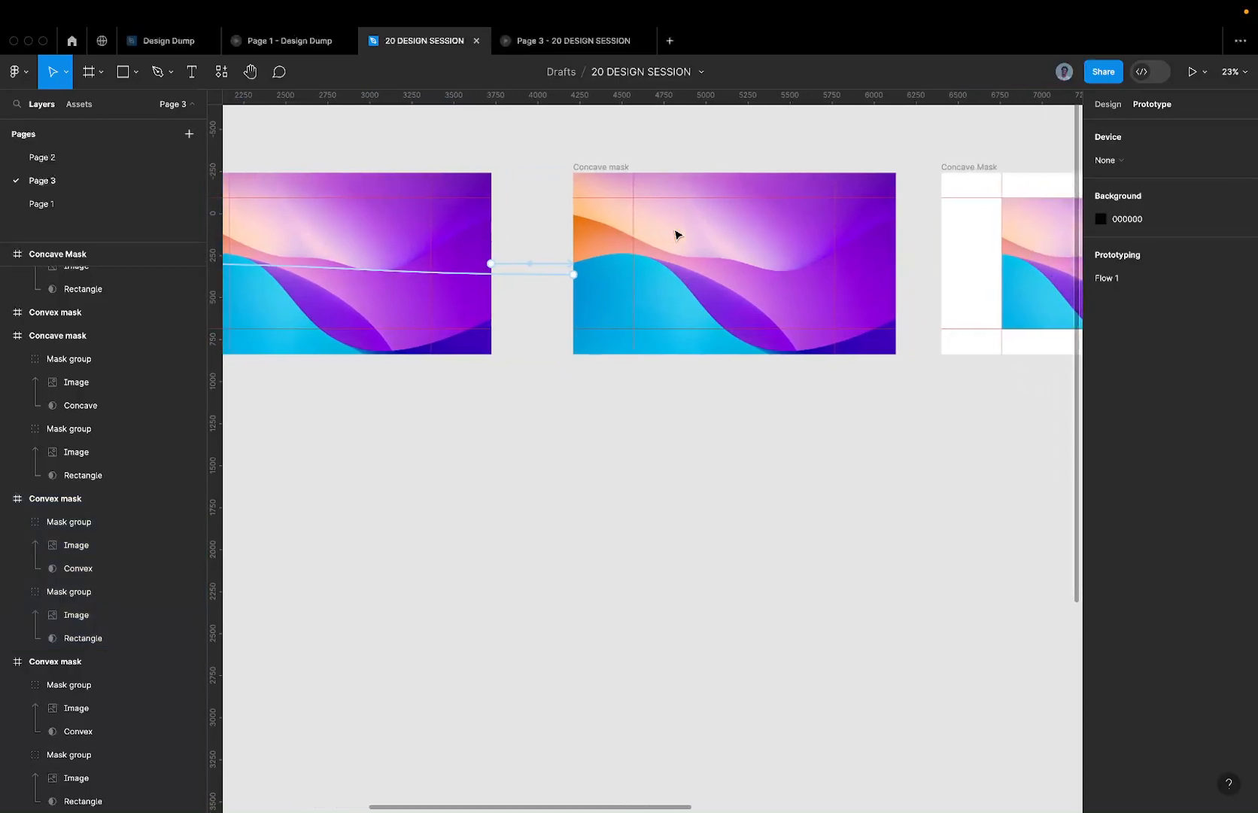
pyautogui.click(615, 170)
pyautogui.moveTo(503, 274); pyautogui.dragTo(941, 265)
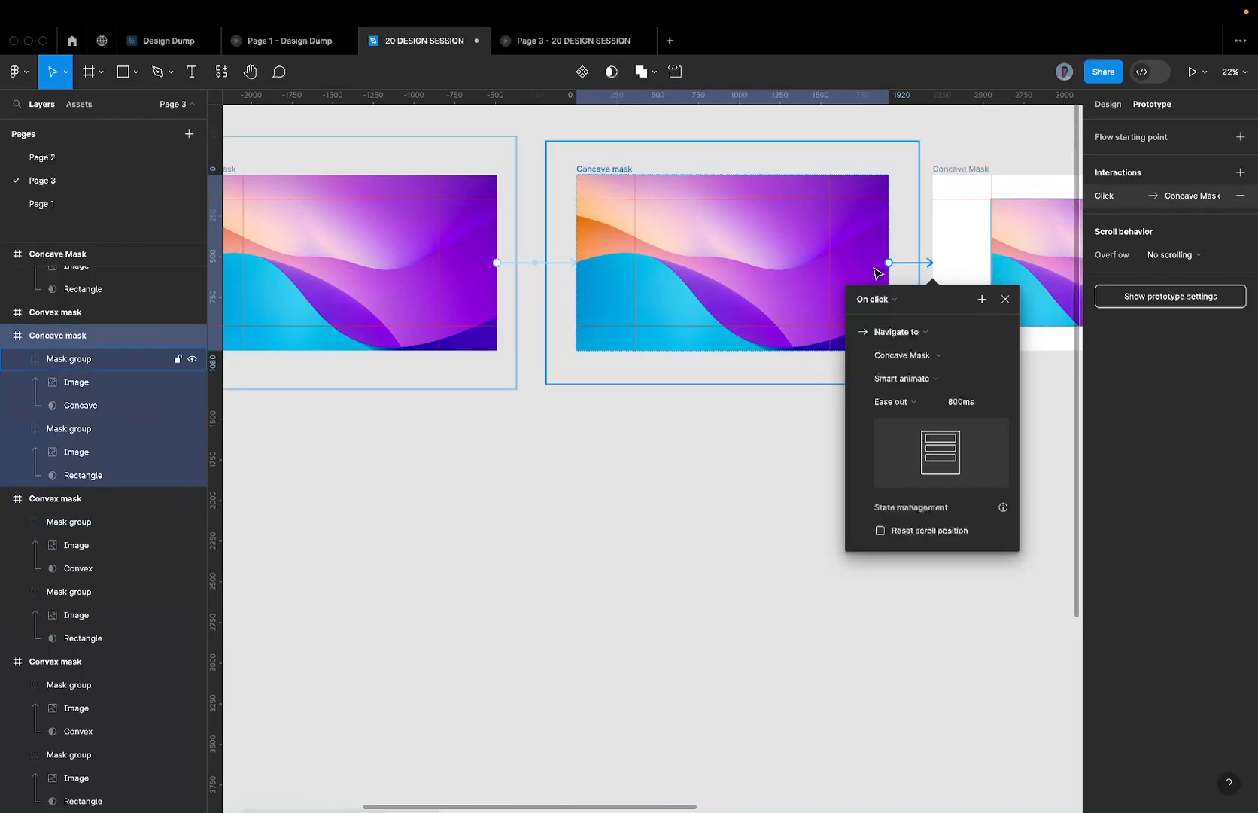
pyautogui.click(893, 300)
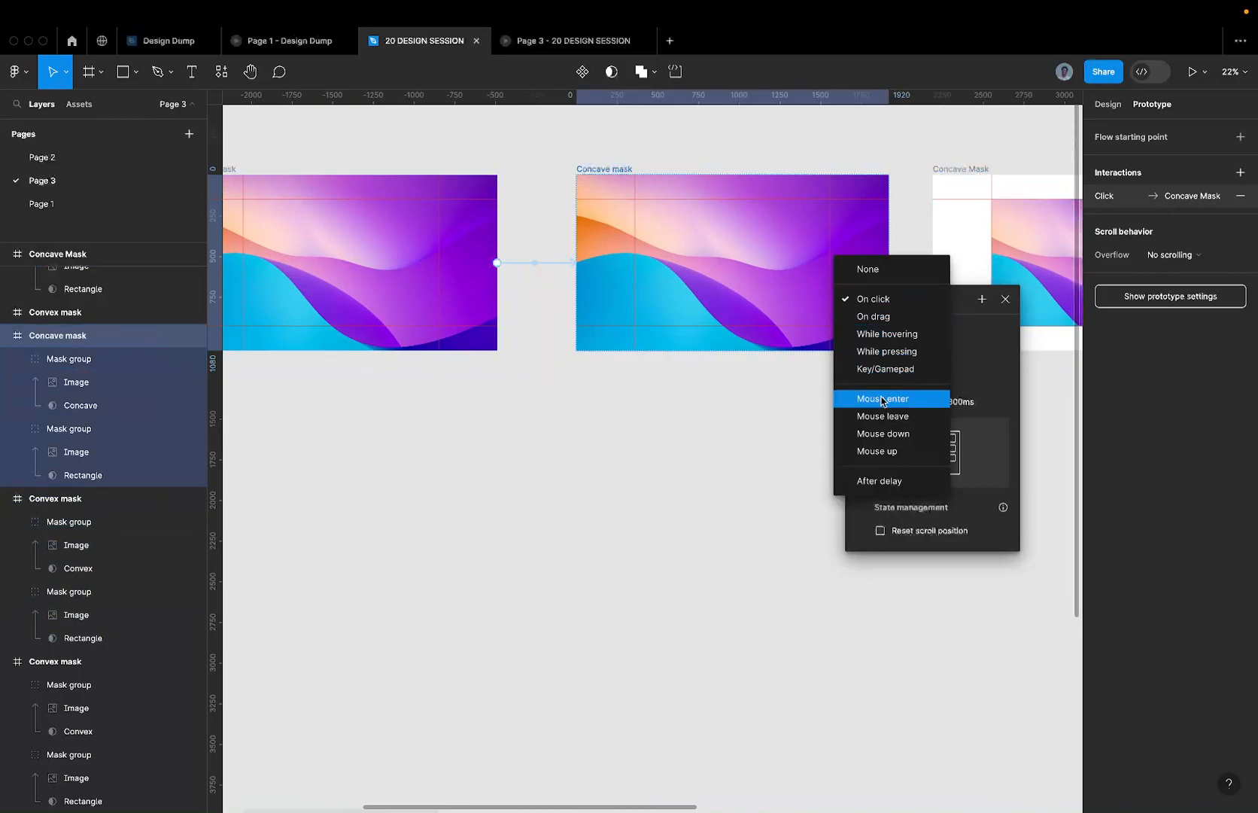
pyautogui.click(903, 298)
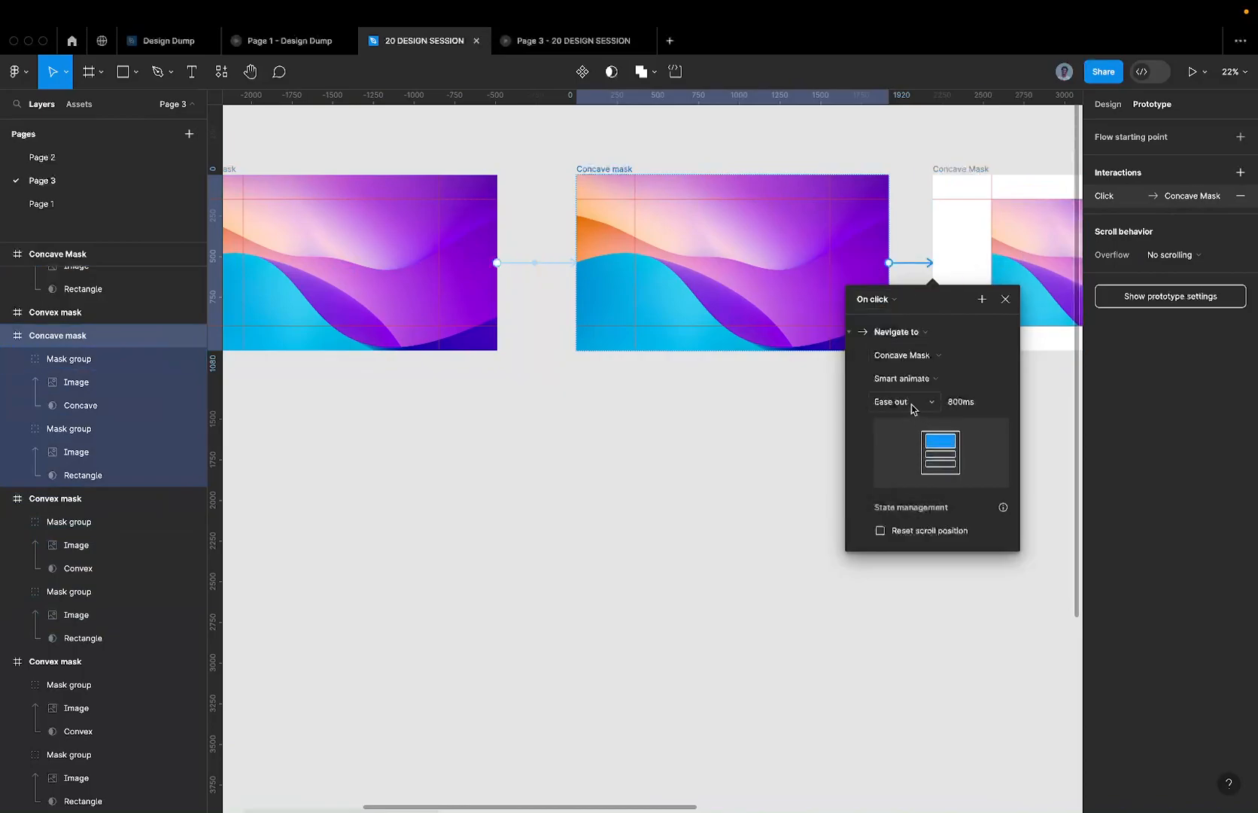
pyautogui.click(908, 403)
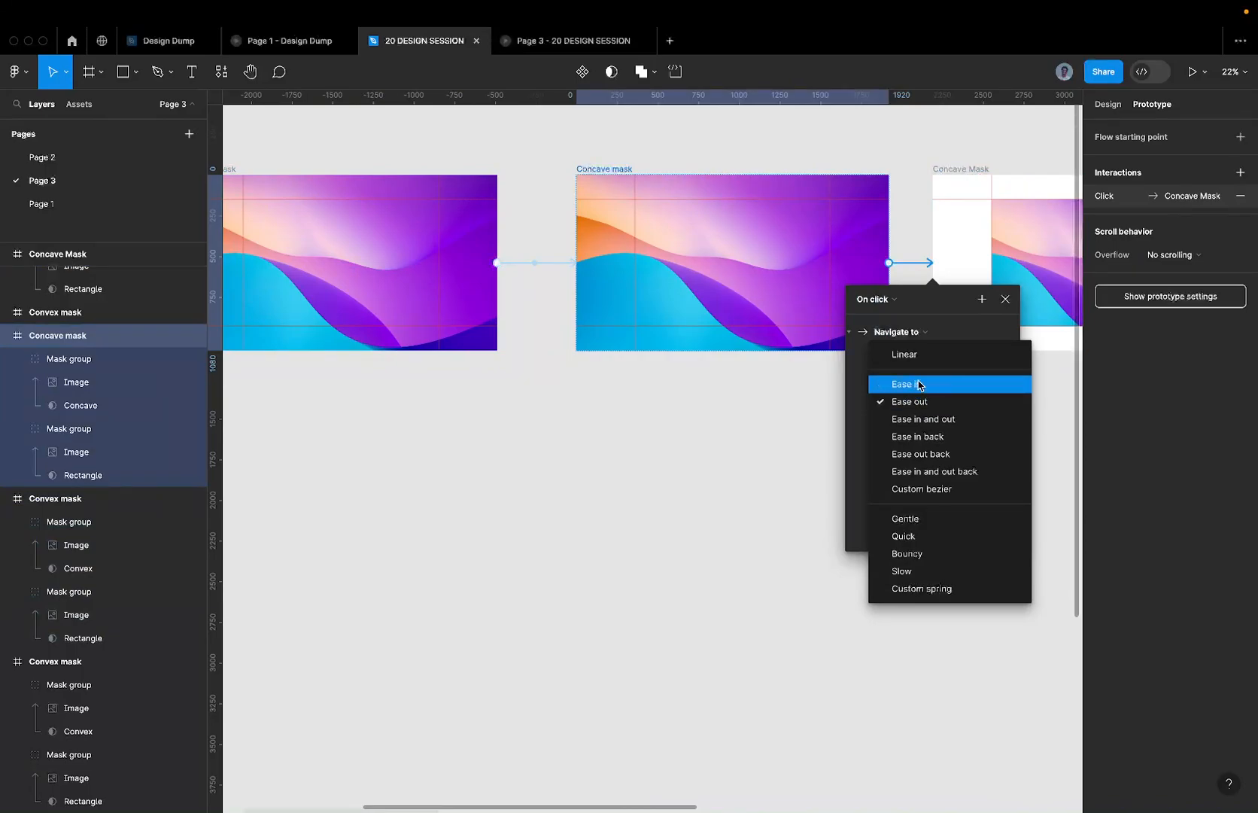
pyautogui.click(918, 384)
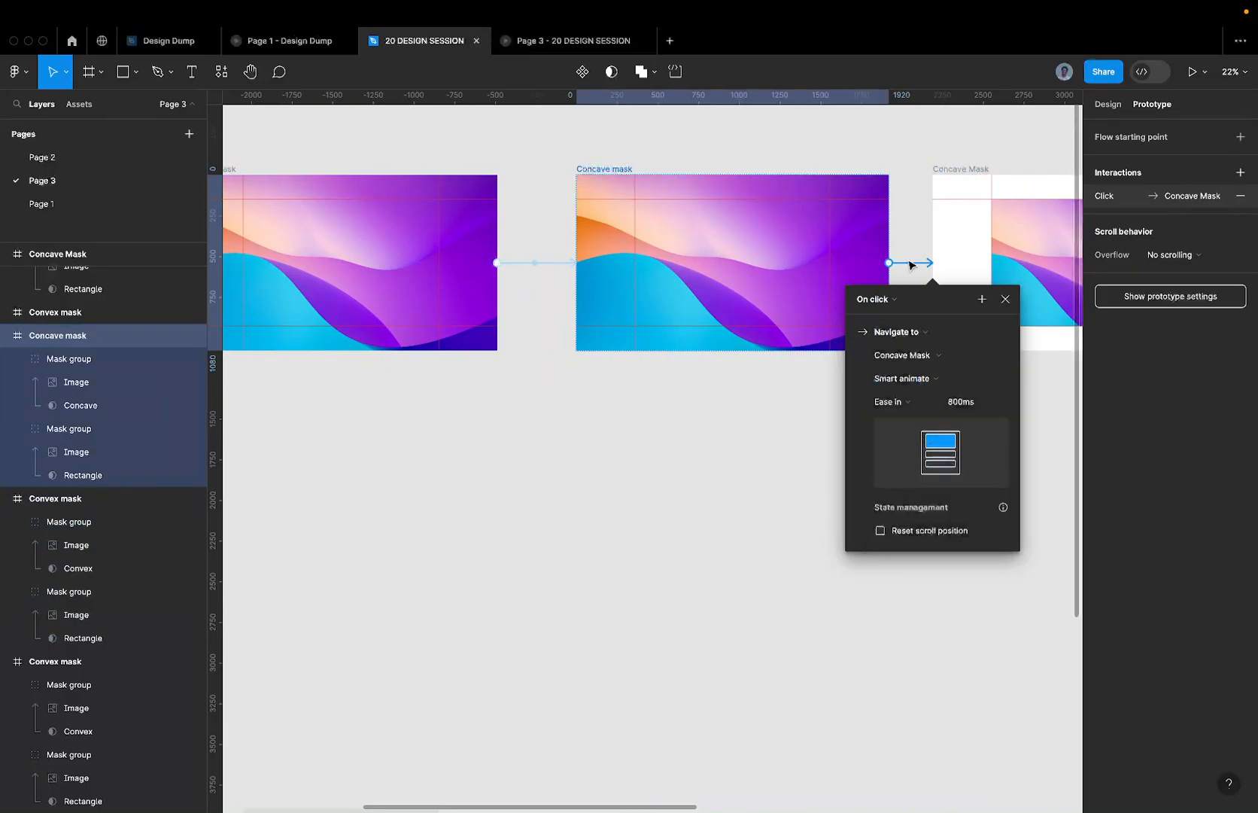
pyautogui.hscroll(3, 910, 264)
pyautogui.click(835, 216)
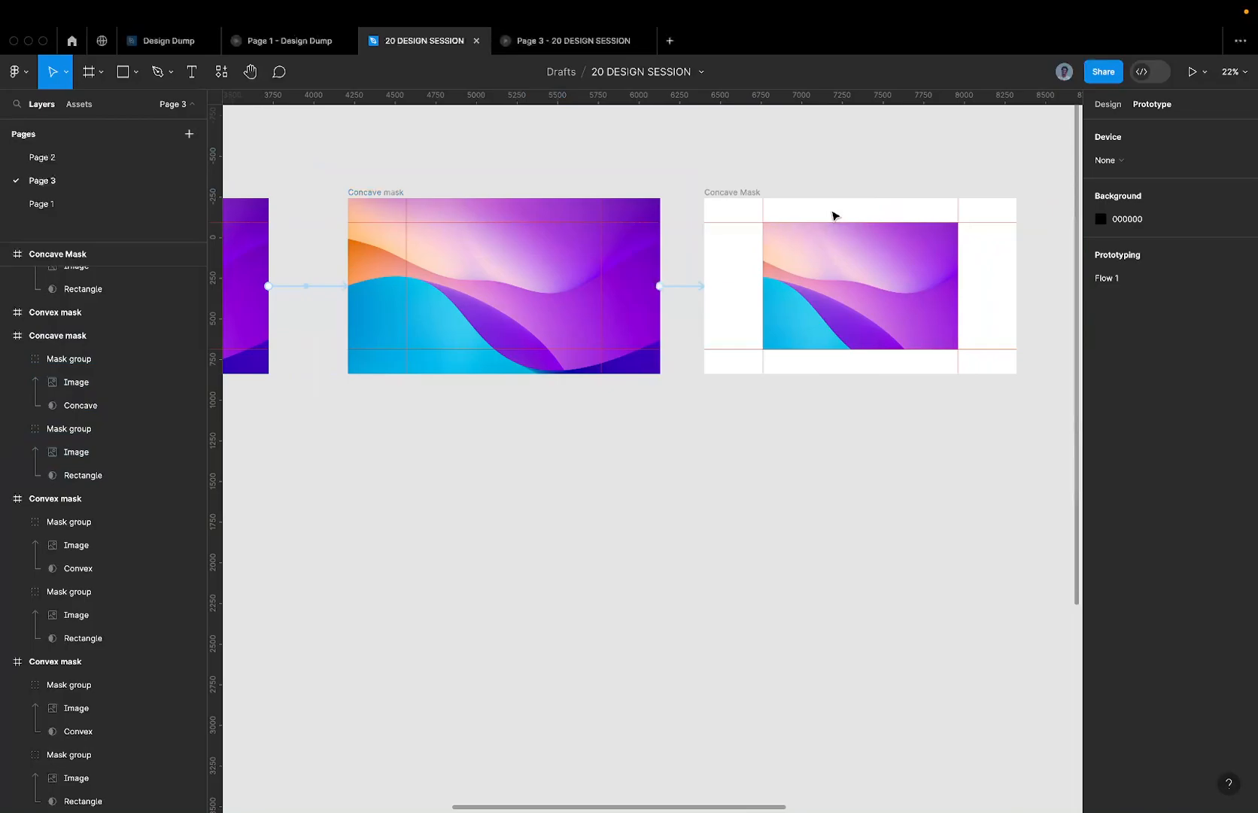
# - Play the Page 3 prototype from the first Convex mask frame through to the final Concave Mask frame, and return to the design file
pyautogui.click(547, 50)
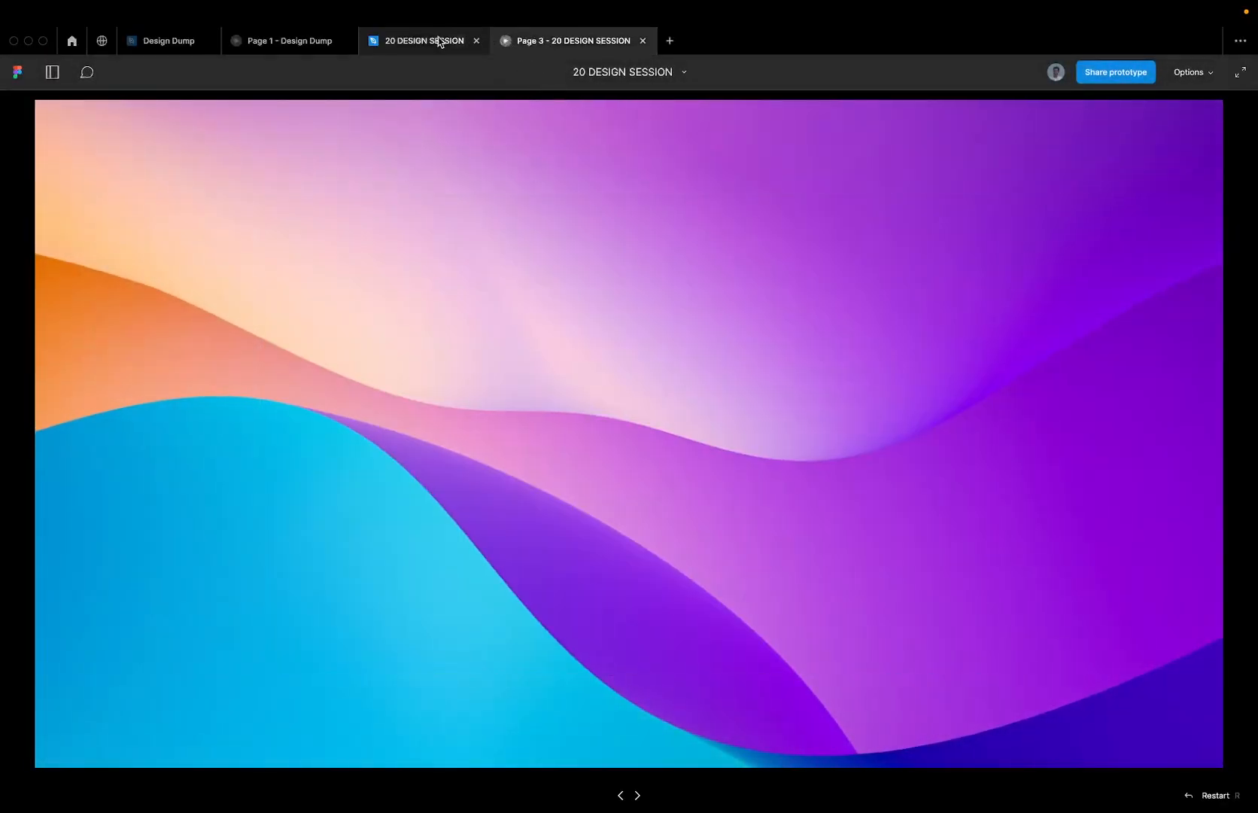
pyautogui.moveTo(427, 44)
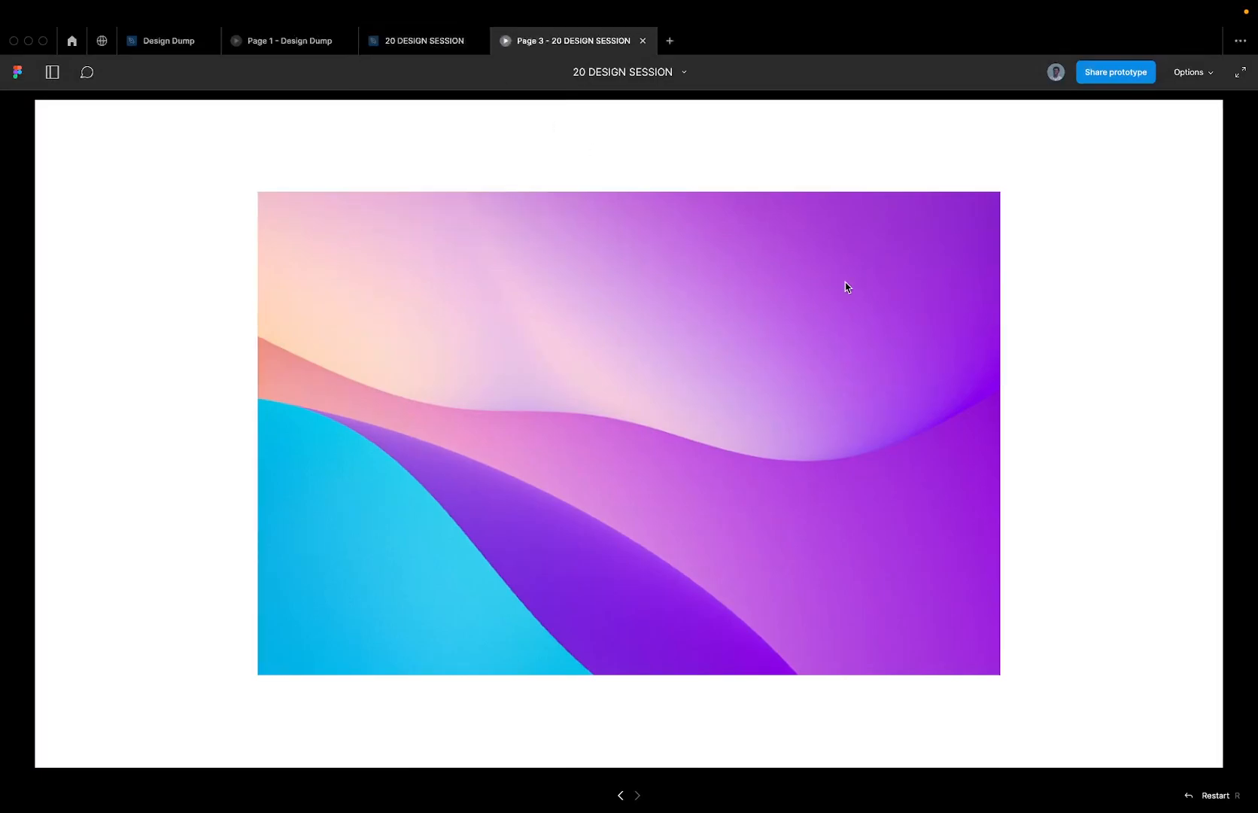
pyautogui.rightClick(545, 45)
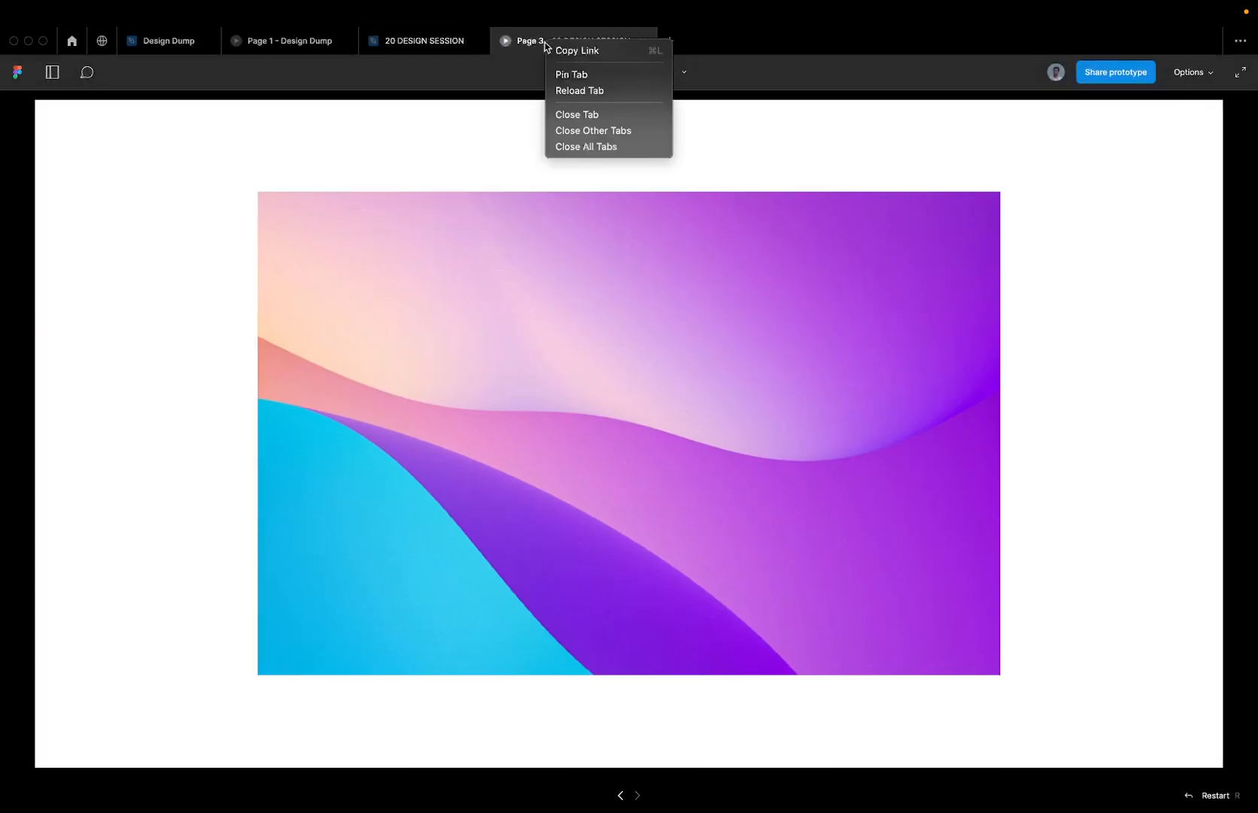
pyautogui.click(435, 45)
pyautogui.click(435, 45)
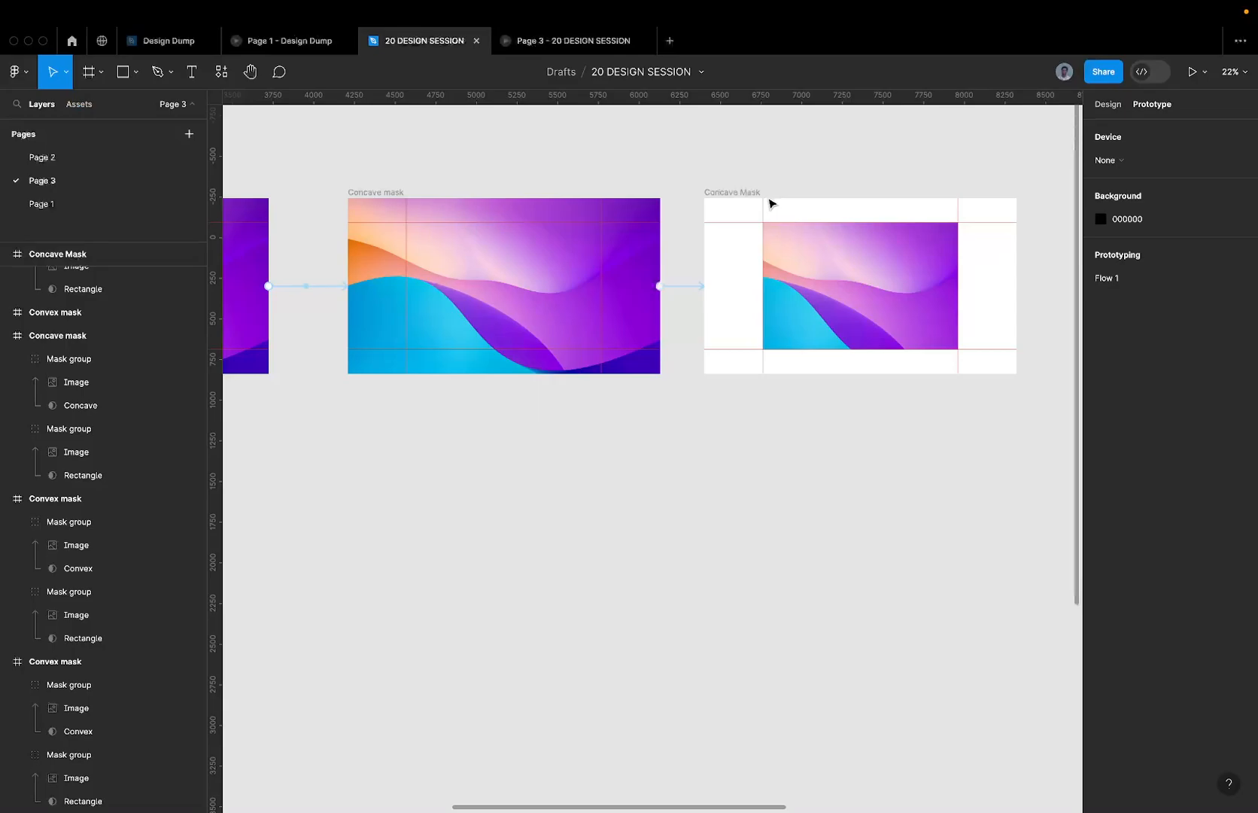
pyautogui.scroll(-3, 769, 199)
pyautogui.click(384, 194)
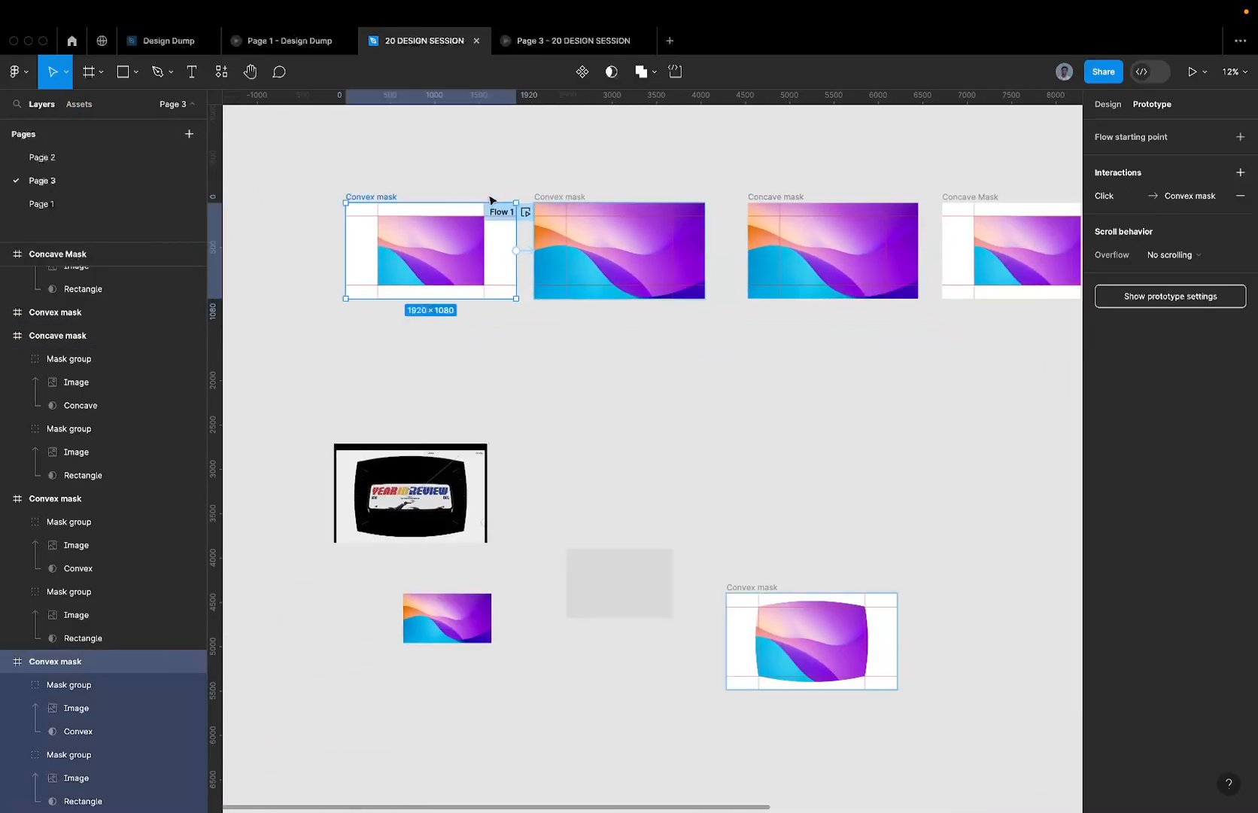
pyautogui.click(1192, 72)
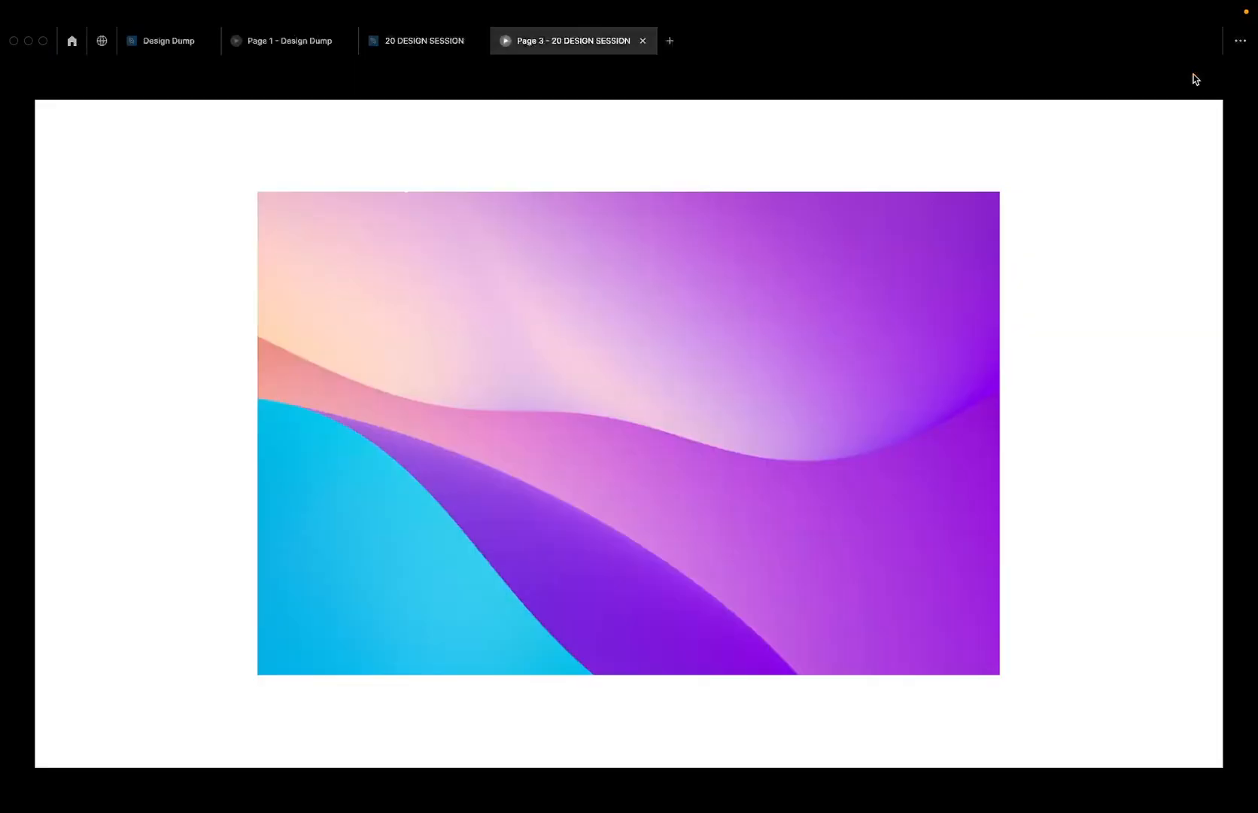
pyautogui.click(953, 214)
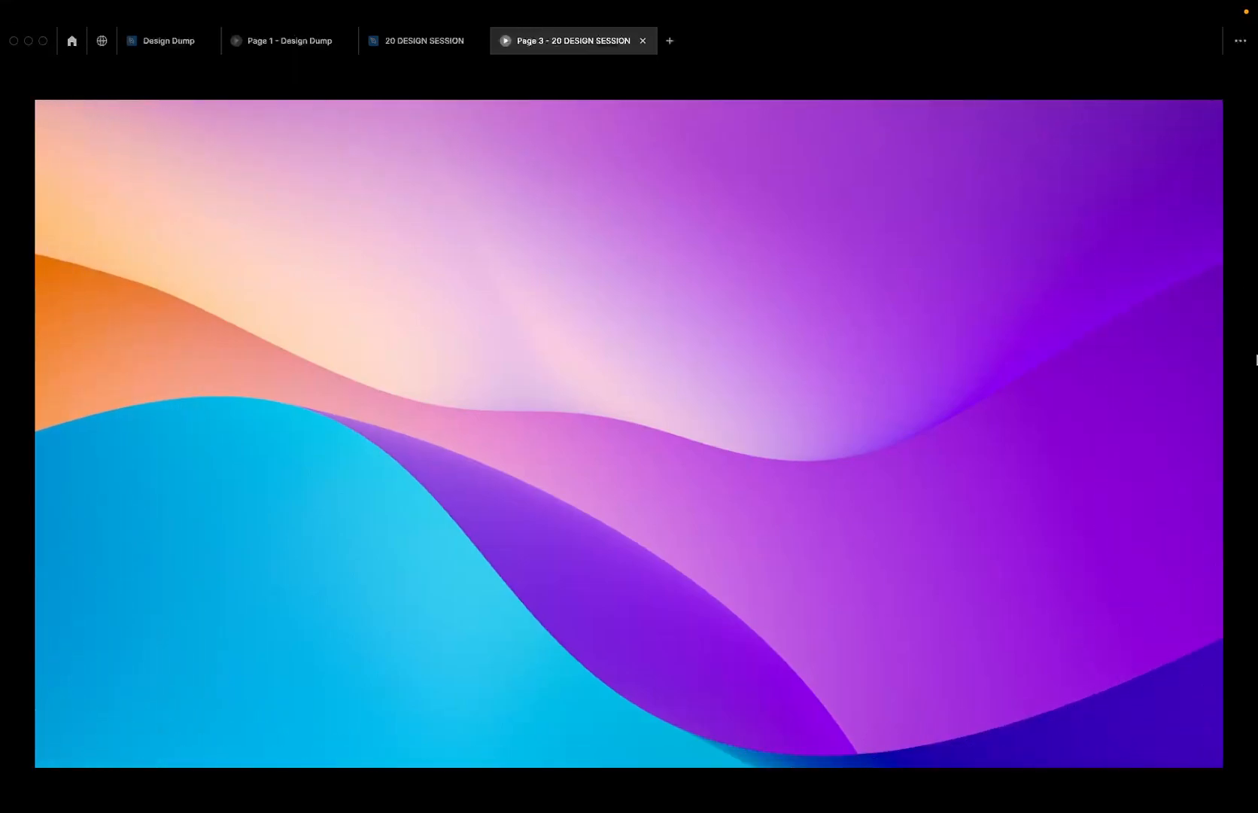
pyautogui.click(1134, 353)
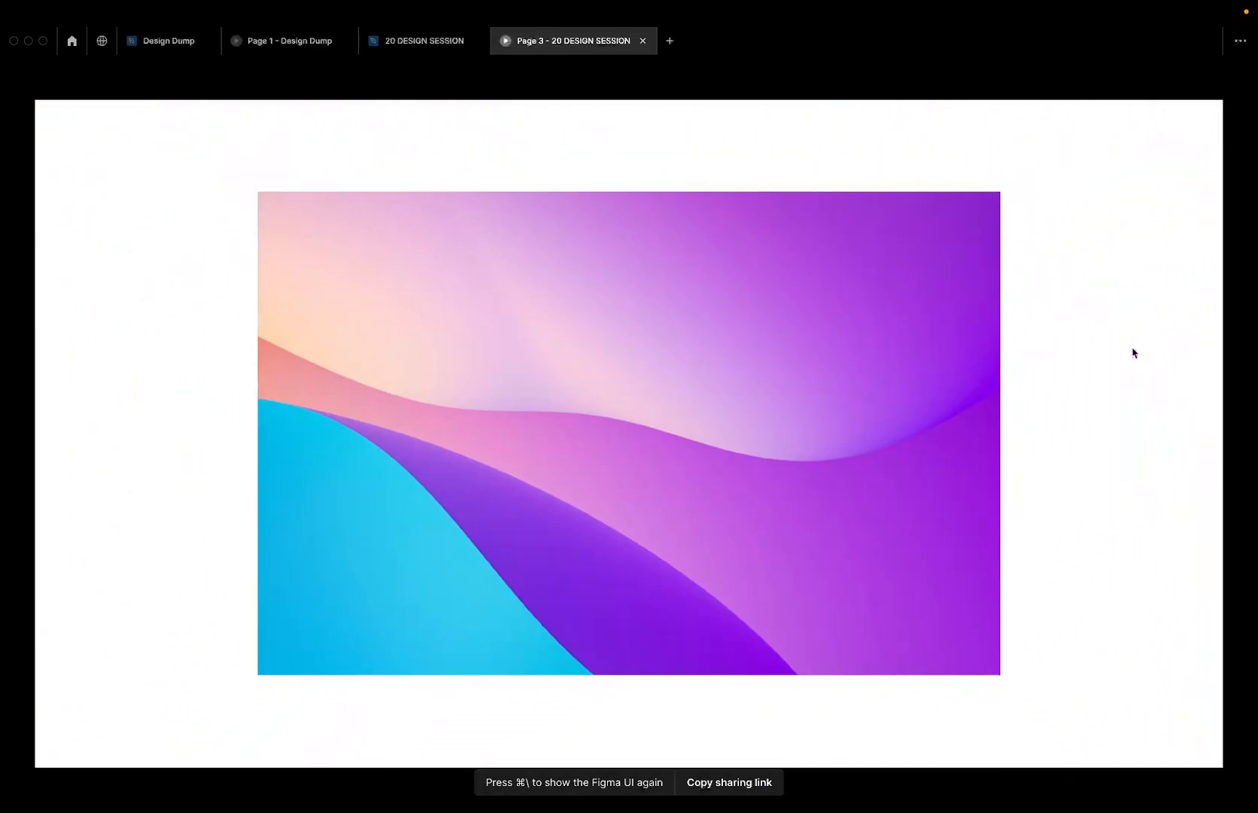
pyautogui.click(421, 41)
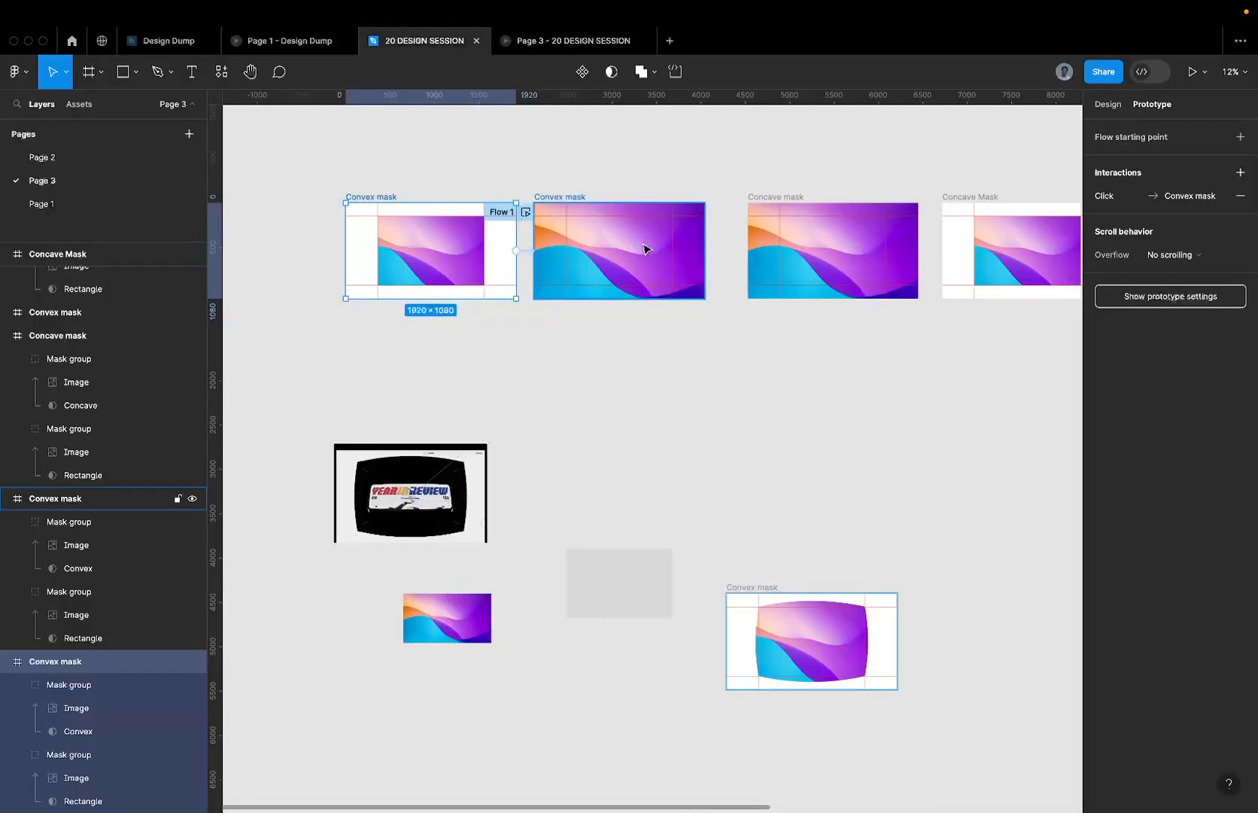
# - Try to connect the final Concave Mask frame back to the full-size Convex mask frame with an on-click interaction
pyautogui.click(547, 197)
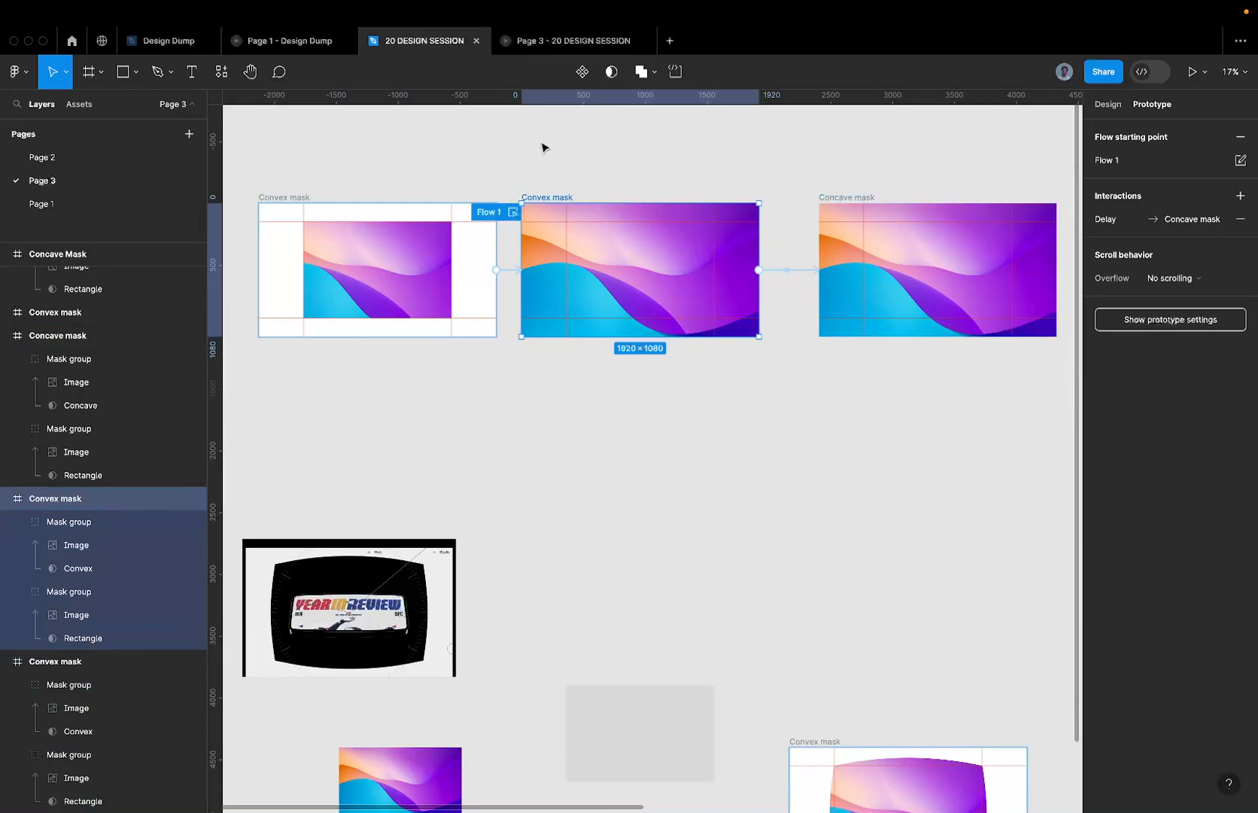
pyautogui.click(785, 271)
pyautogui.hscroll(3, 783, 275)
pyautogui.click(824, 185)
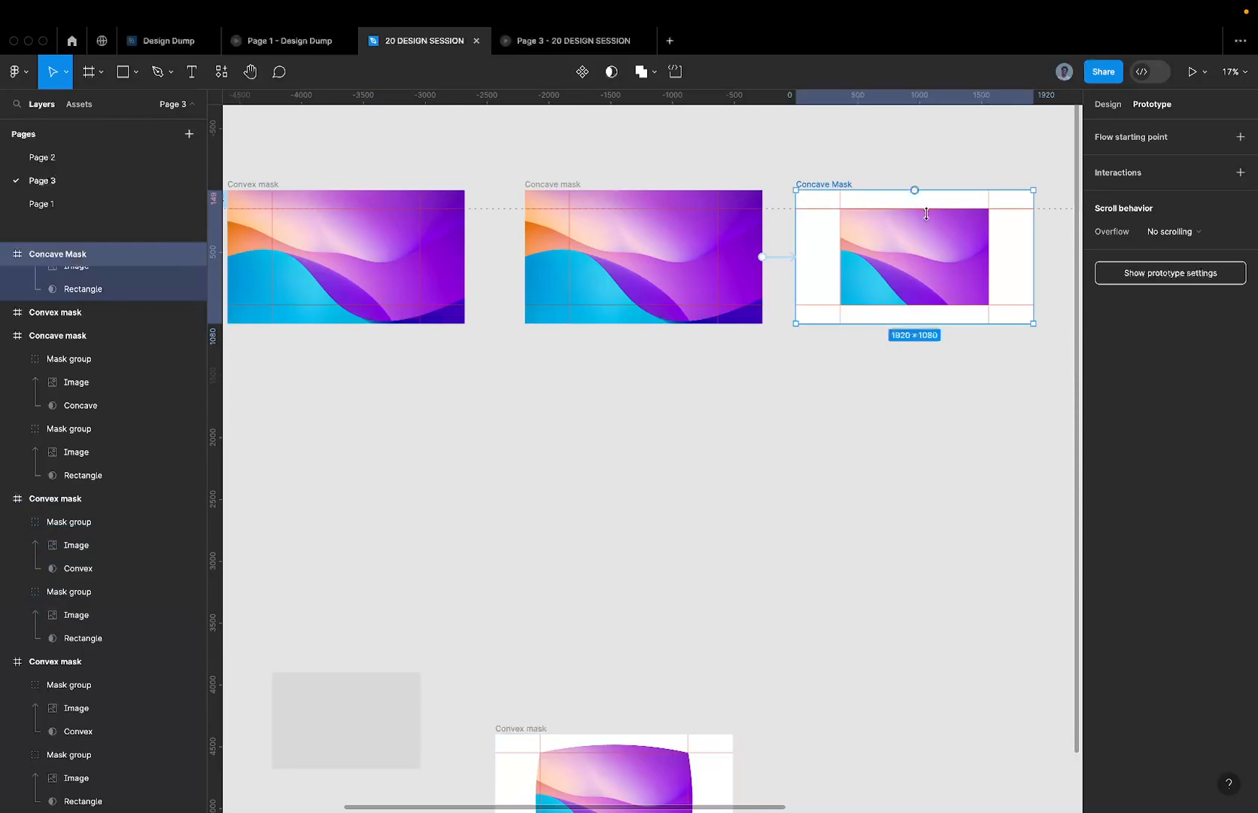
pyautogui.hscroll(3, 927, 213)
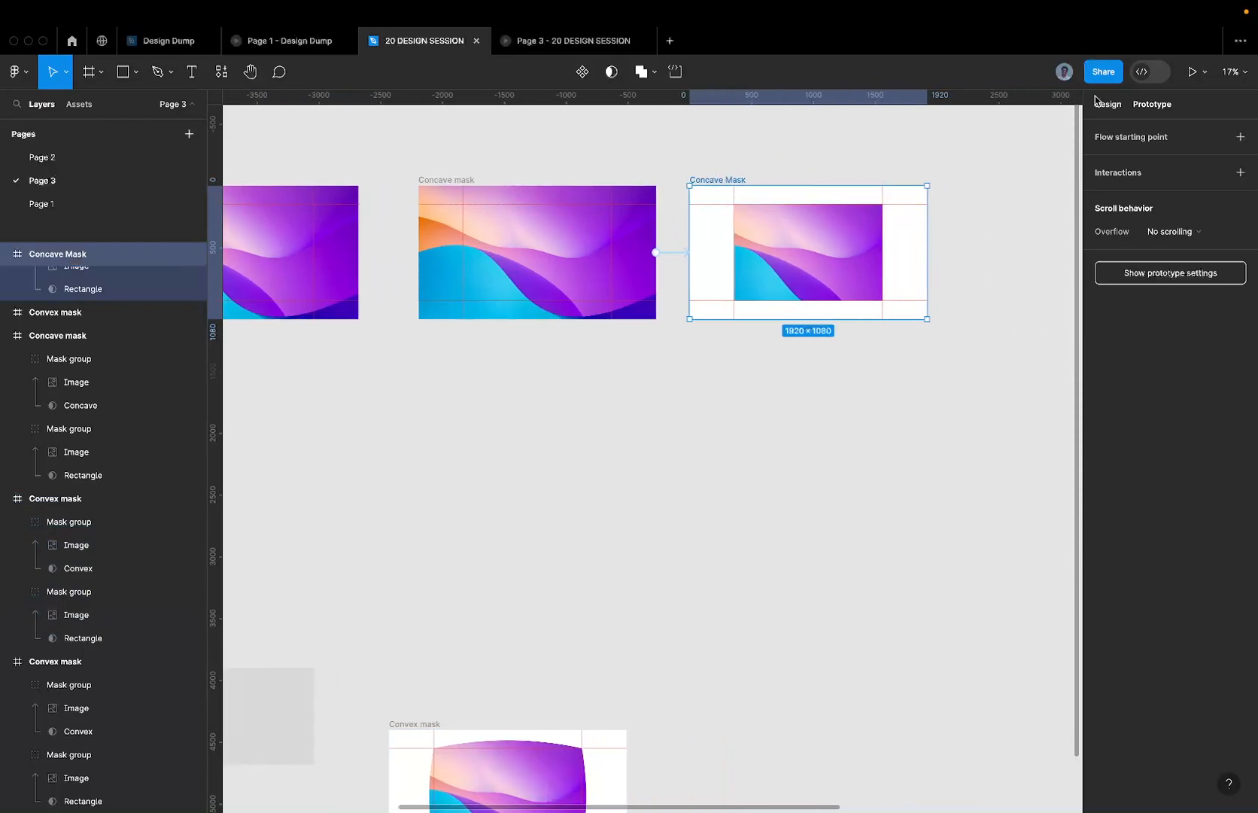
pyautogui.moveTo(927, 257); pyautogui.dragTo(343, 259)
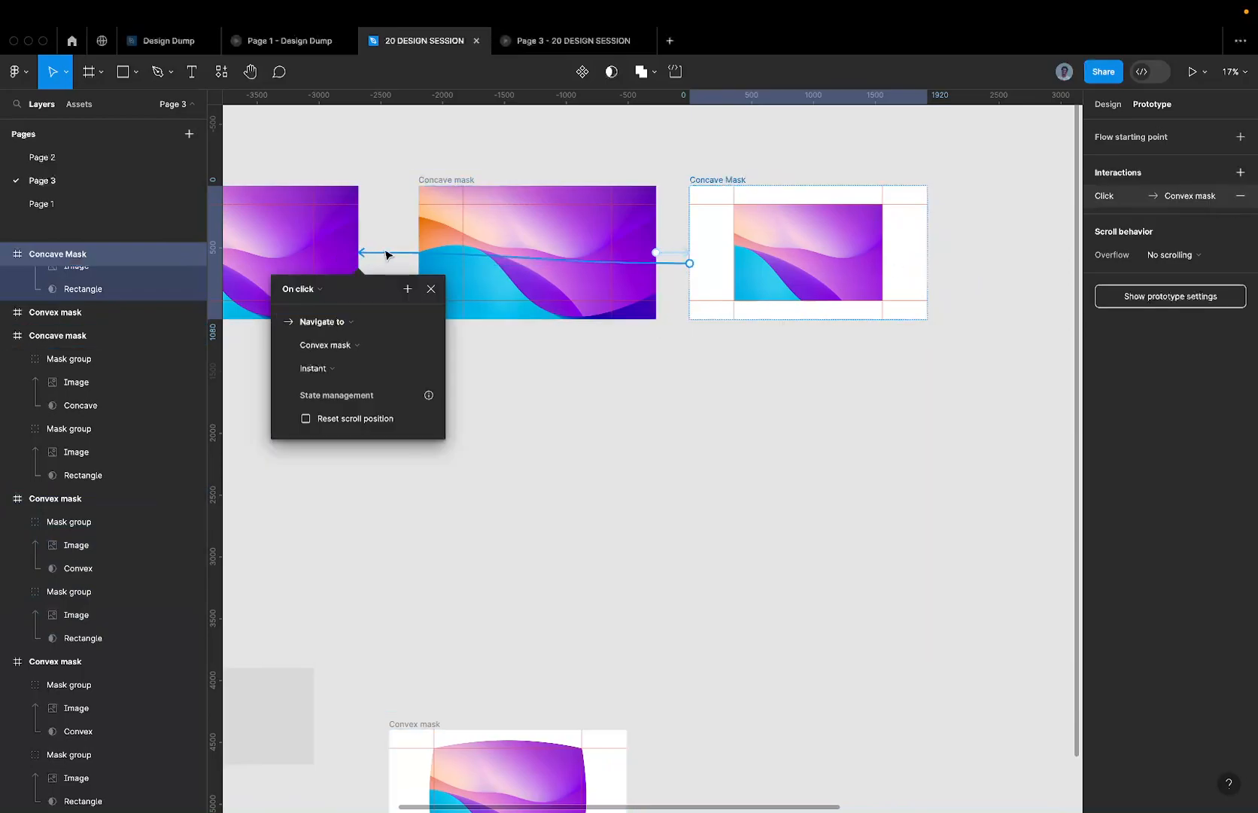
pyautogui.hscroll(-3, 386, 255)
pyautogui.press('super+z')
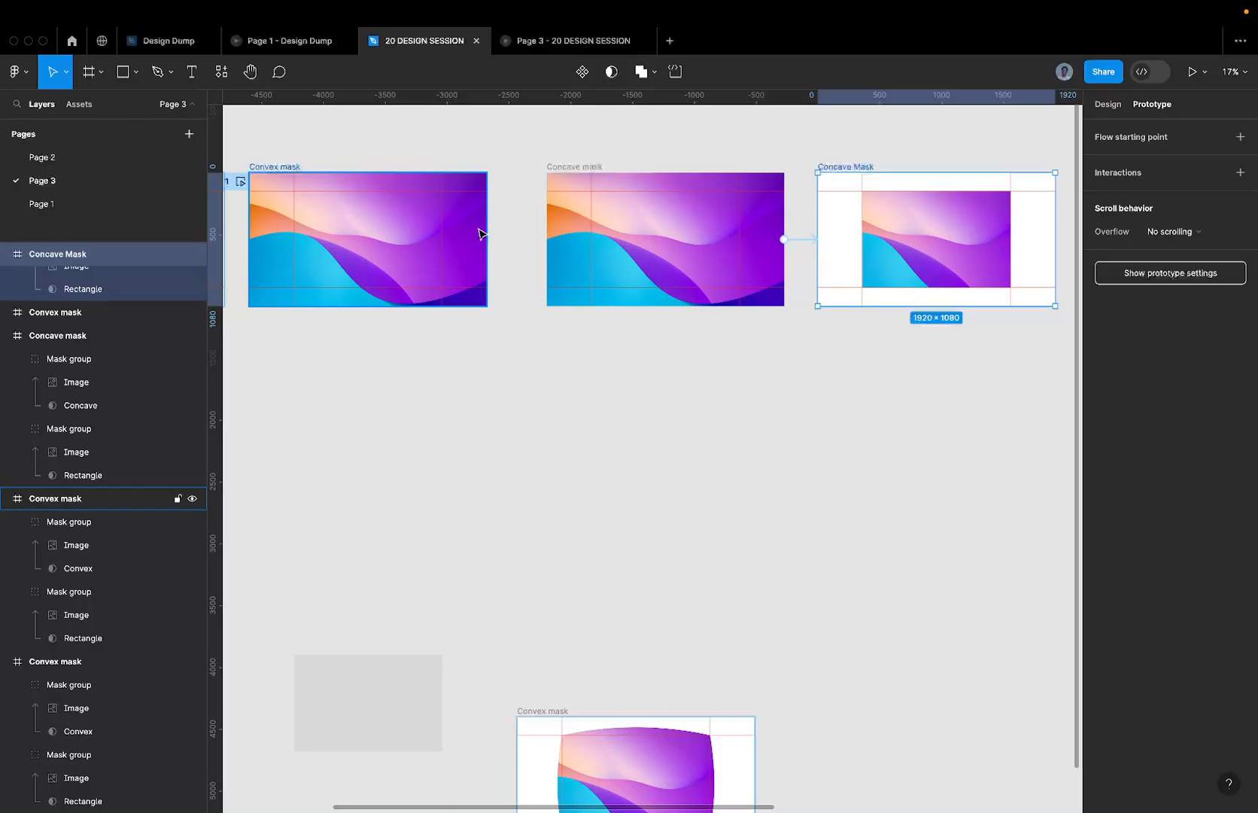
pyautogui.hscroll(-2, 481, 233)
pyautogui.hscroll(-3, 480, 233)
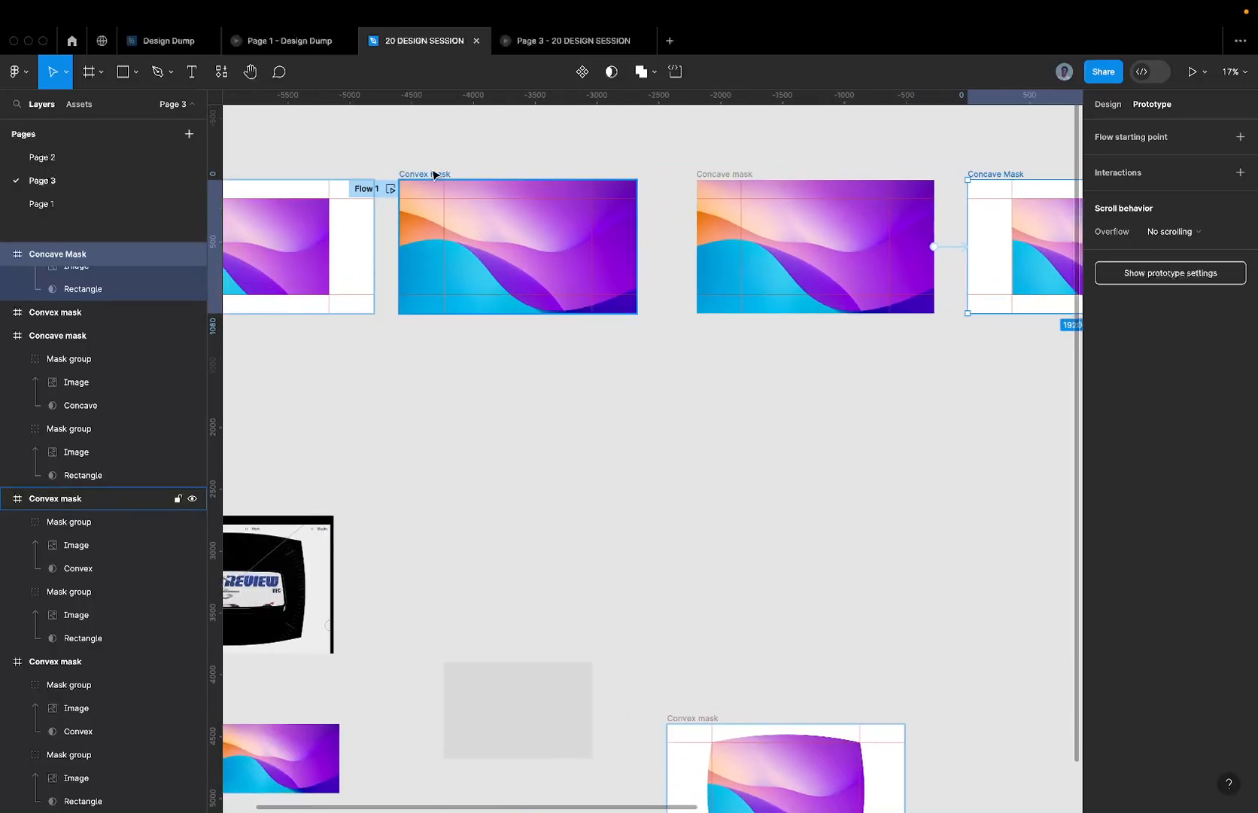
# - Connect the final Concave Mask frame back to the first Convex mask frame with an After delay trigger of 1ms and an Instant transition
pyautogui.scroll(-5, 433, 175)
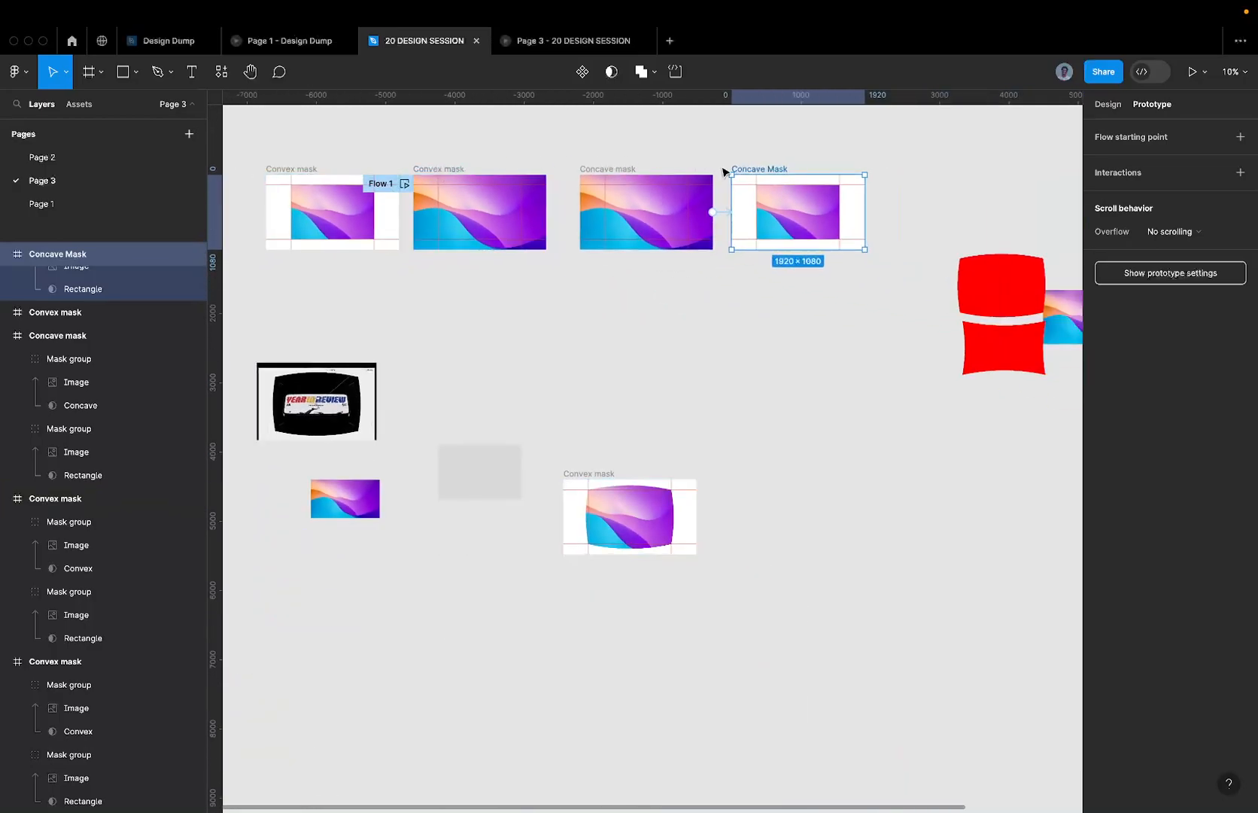
pyautogui.moveTo(864, 213); pyautogui.dragTo(374, 217)
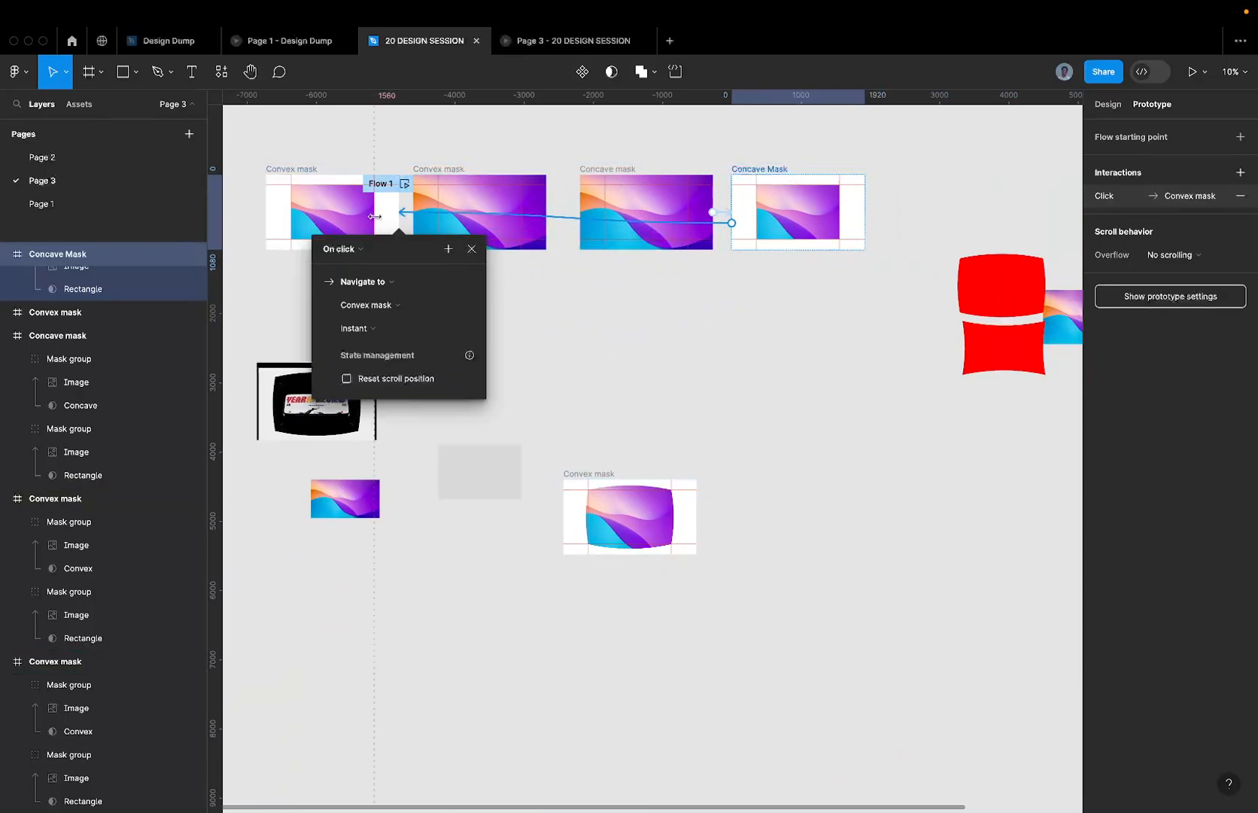
pyautogui.click(358, 251)
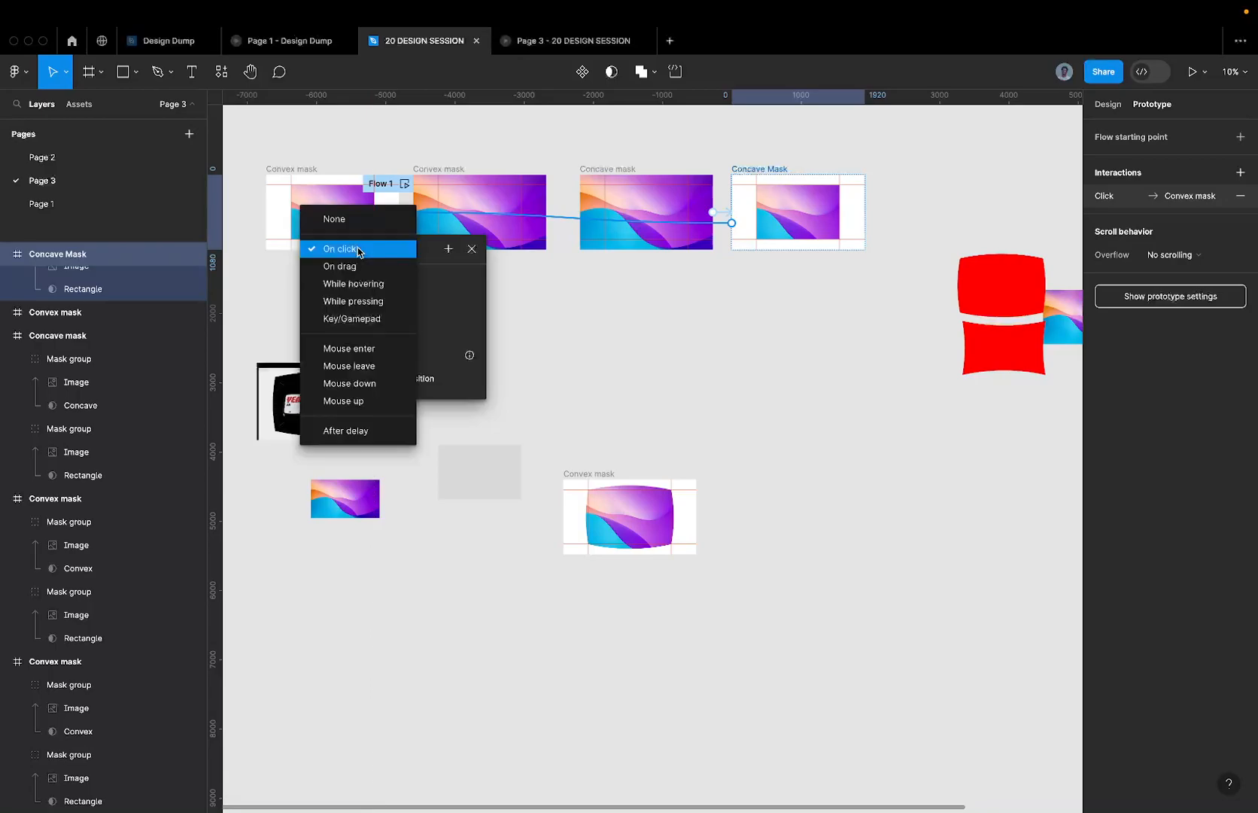
pyautogui.click(350, 428)
pyautogui.click(356, 273)
pyautogui.write('1ms')
pyautogui.click(371, 349)
pyautogui.click(371, 349)
pyautogui.click(358, 351)
pyautogui.click(361, 352)
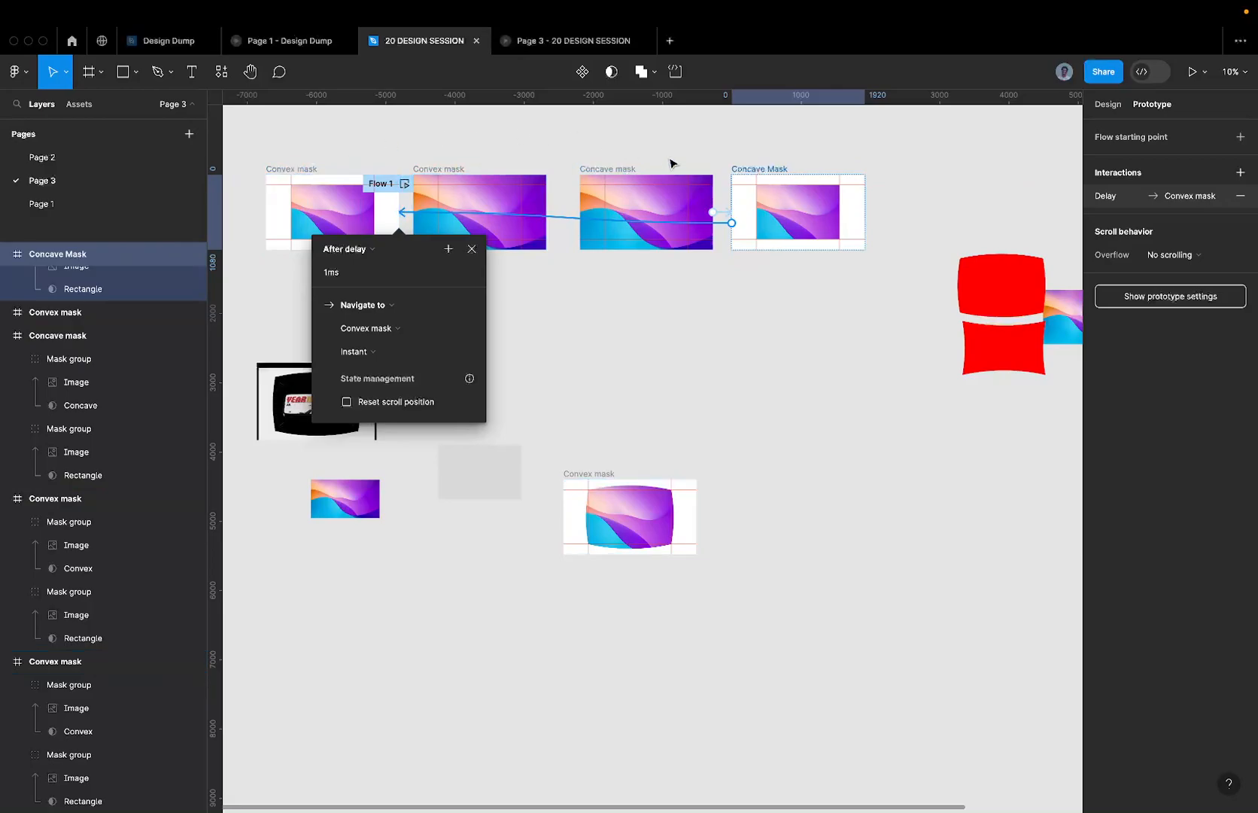
# - Play the Page 3 prototype, then inspect the interaction between the full-size Convex mask and Concave mask frames in the design file
pyautogui.click(568, 40)
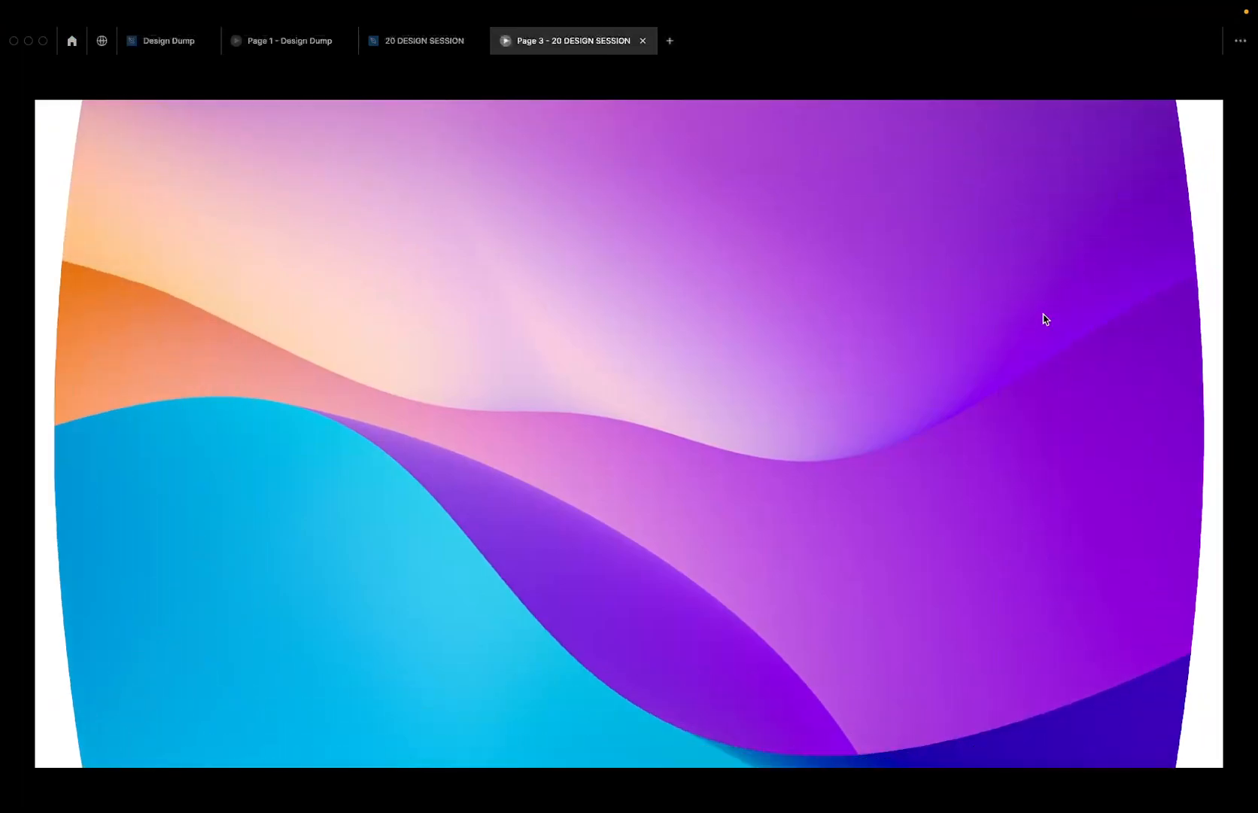
pyautogui.click(426, 41)
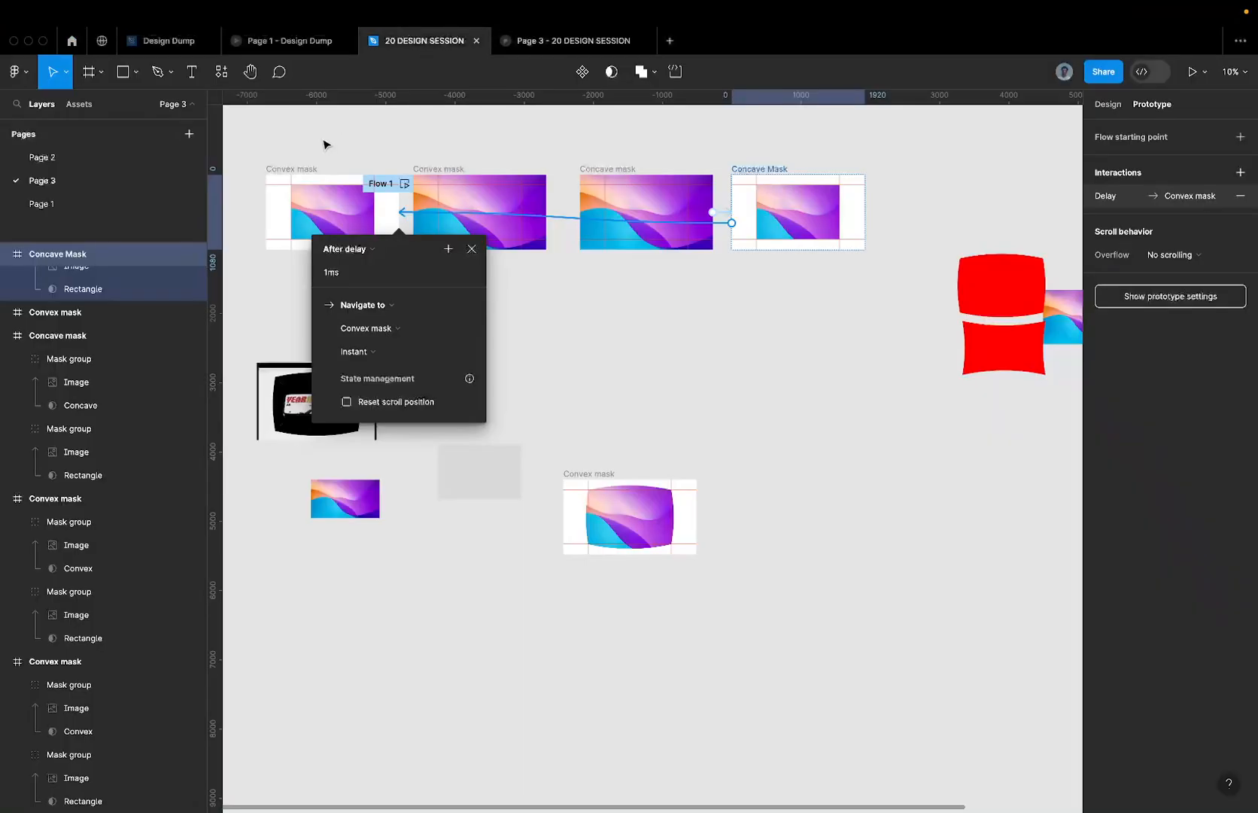
pyautogui.click(286, 169)
pyautogui.scroll(3, 289, 173)
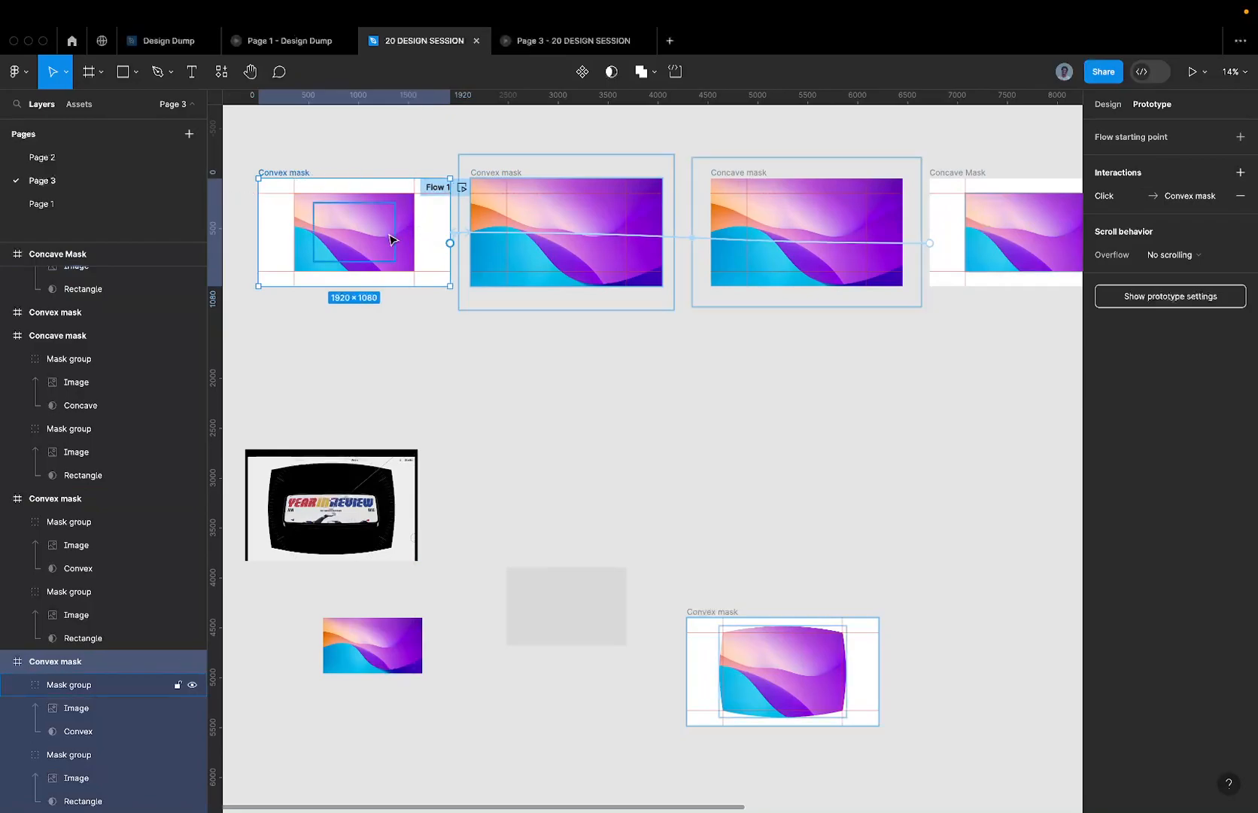
pyautogui.click(485, 191)
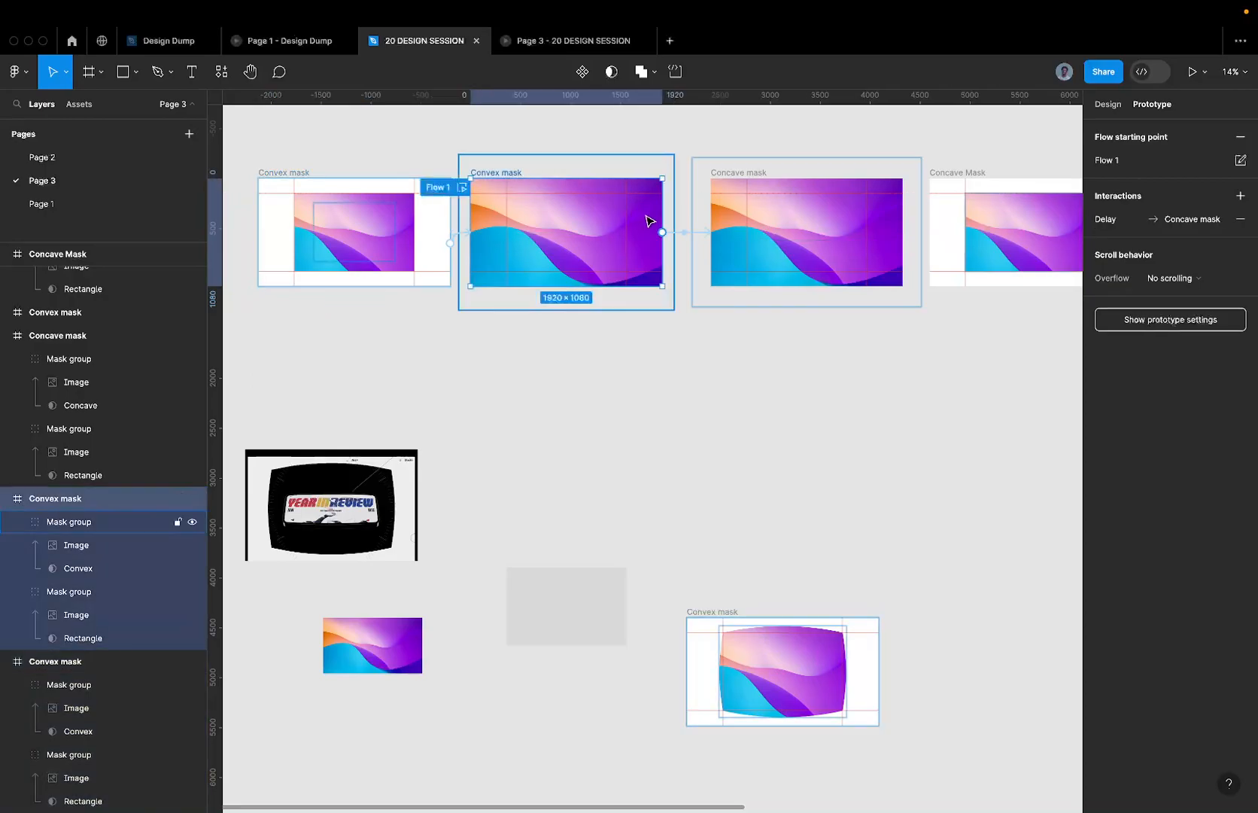
pyautogui.click(684, 233)
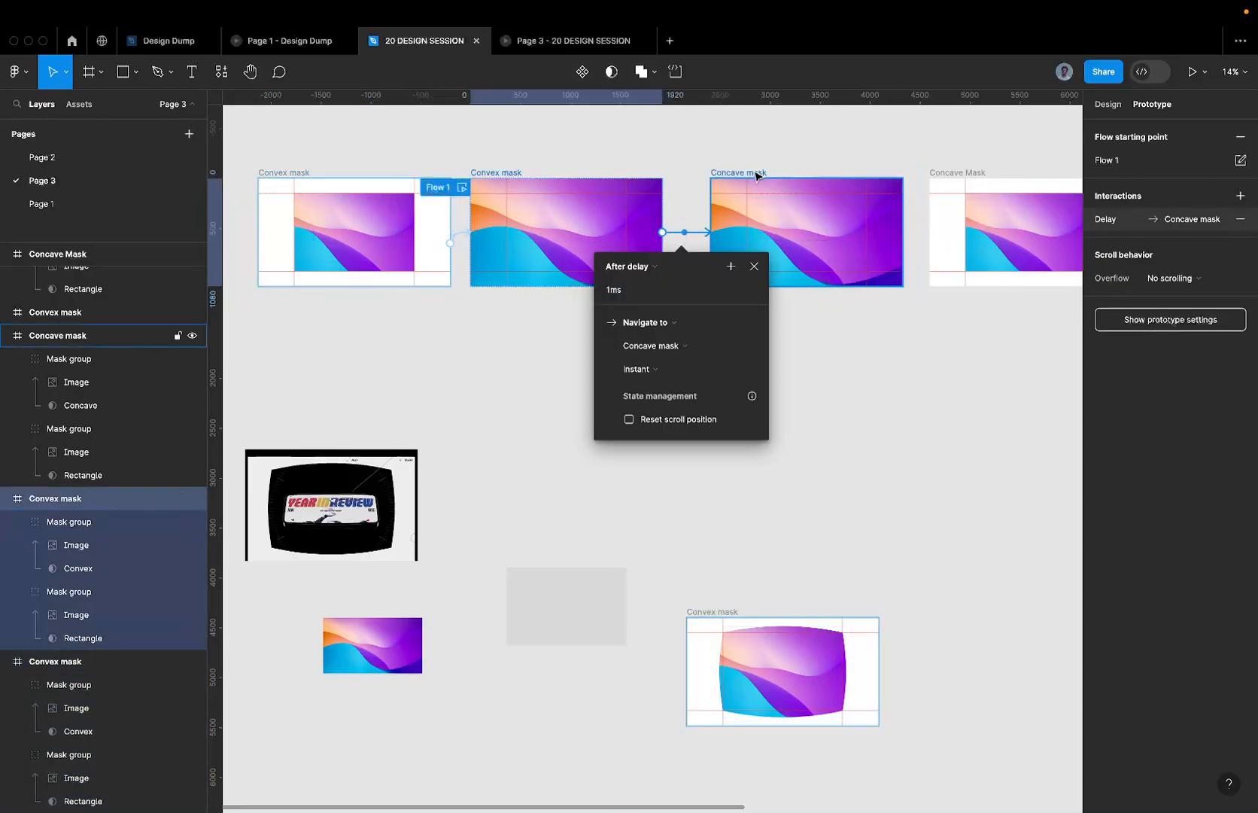
# - Inspect the interactions from the full-size Concave mask frame to the final Concave Mask frame and back to the first Convex mask frame
pyautogui.click(756, 175)
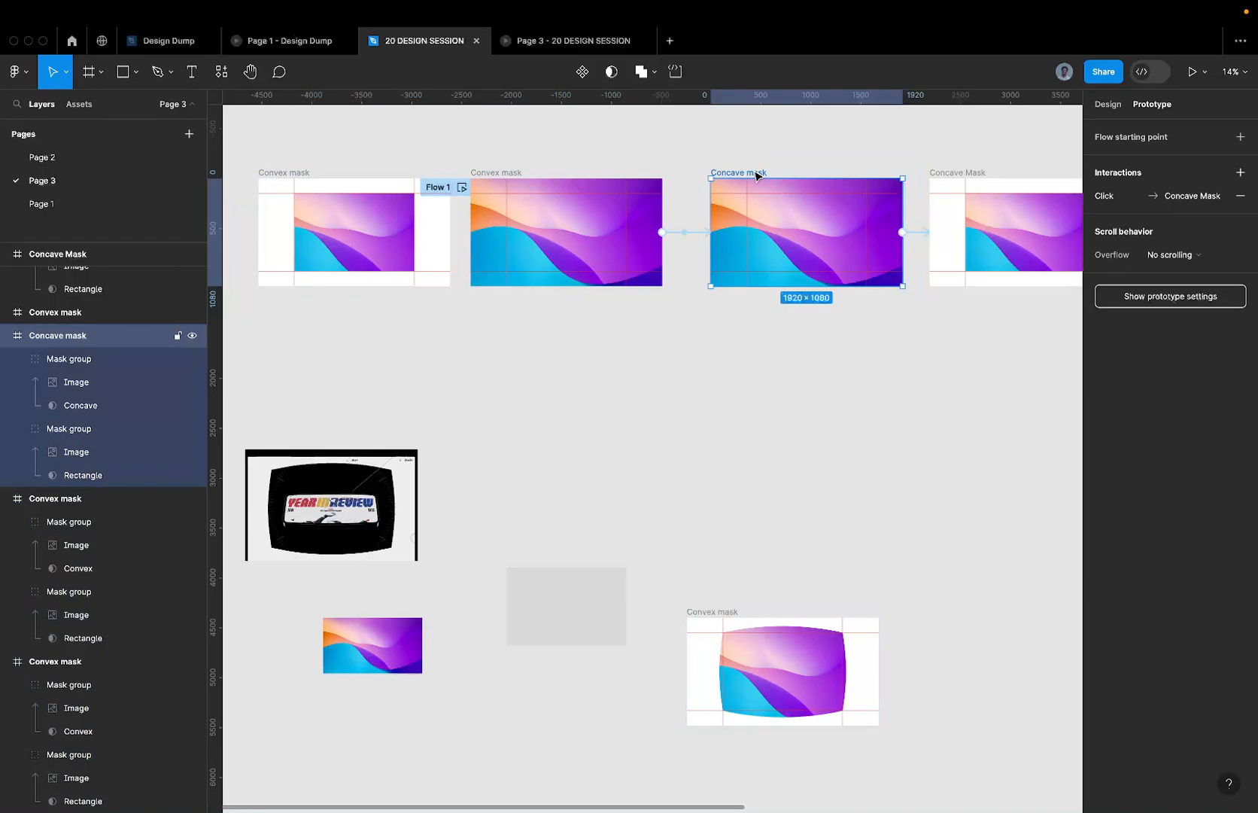
pyautogui.hscroll(5, 755, 174)
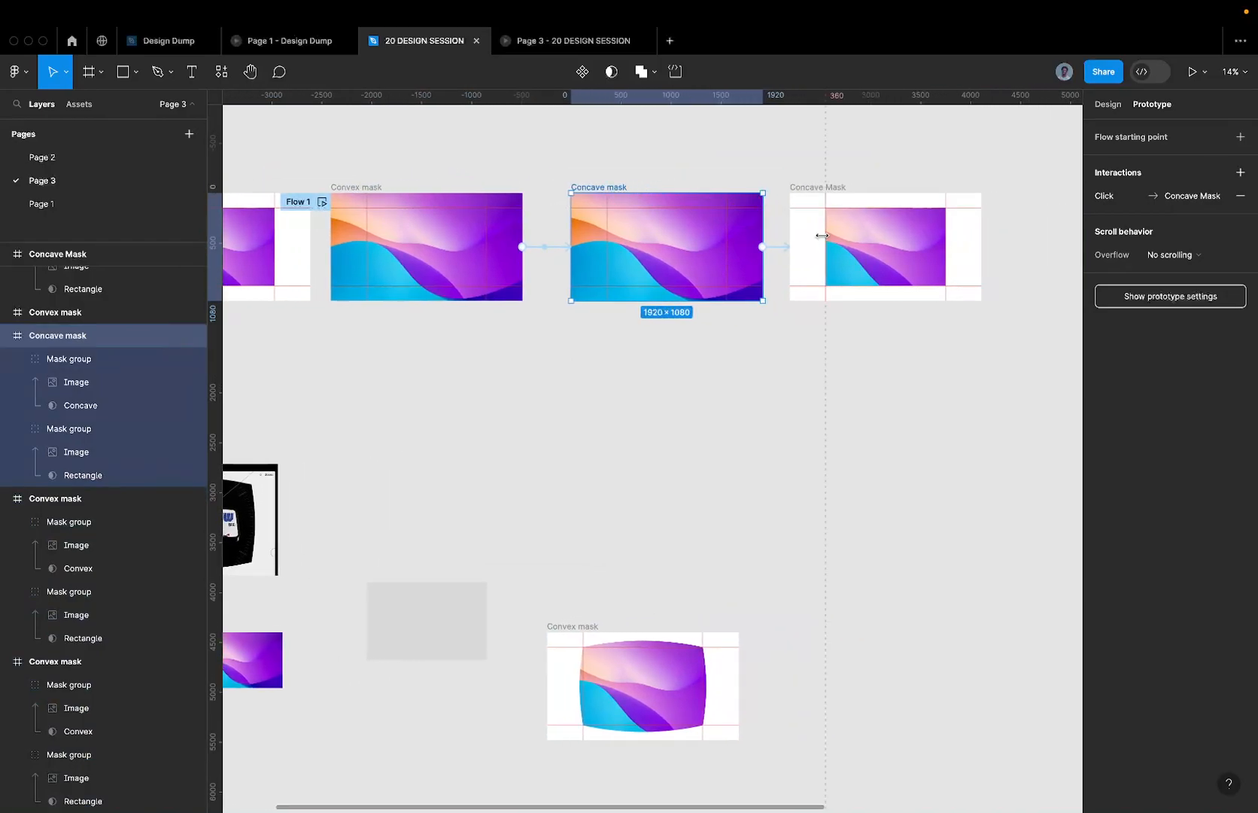
pyautogui.click(782, 248)
pyautogui.scroll(2, 784, 249)
pyautogui.scroll(2, 784, 249)
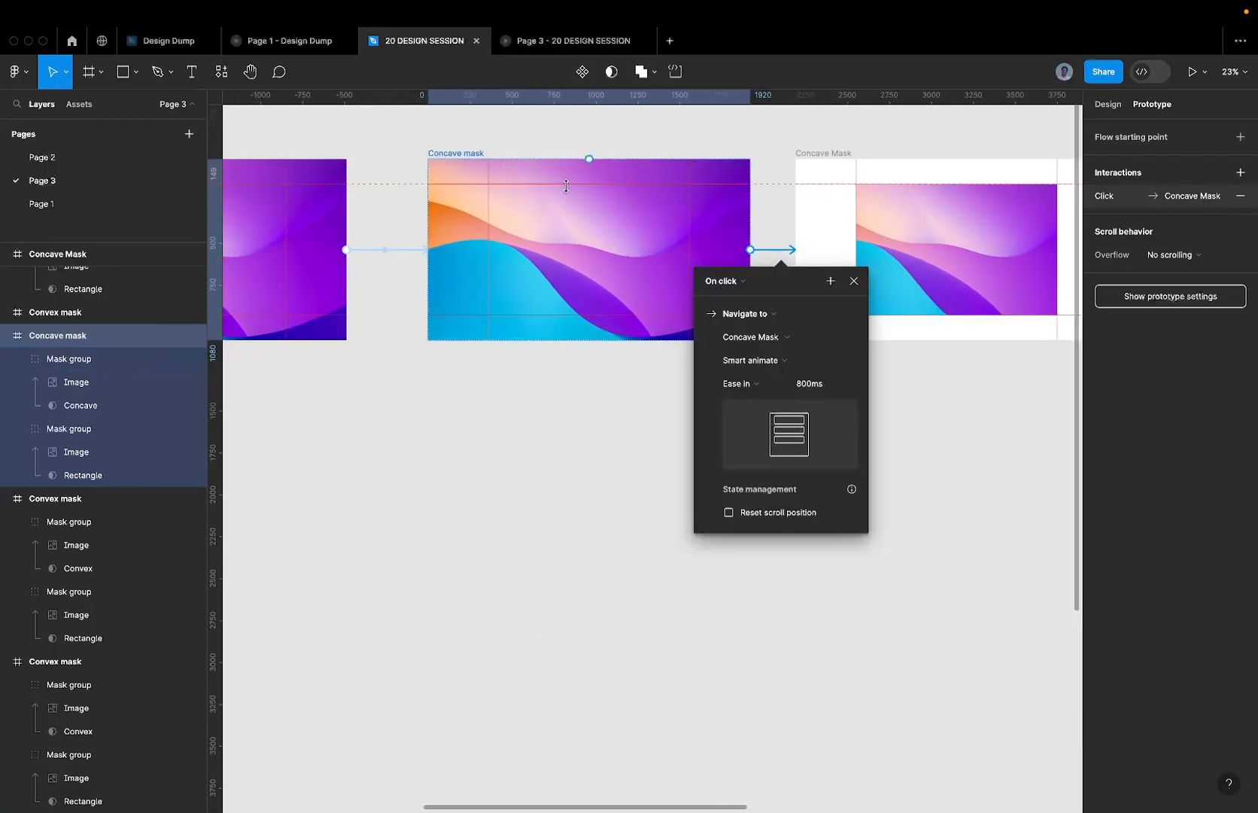
pyautogui.click(823, 157)
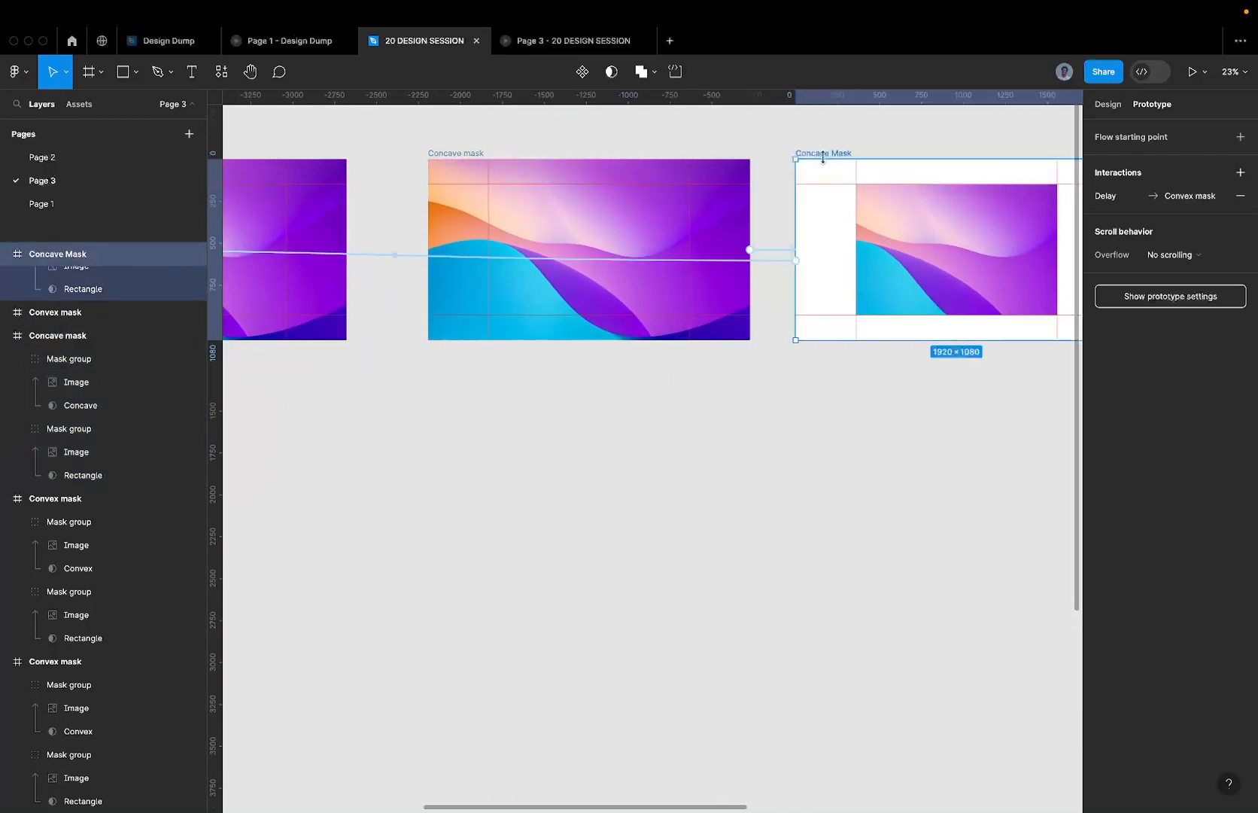
pyautogui.press('Escape')
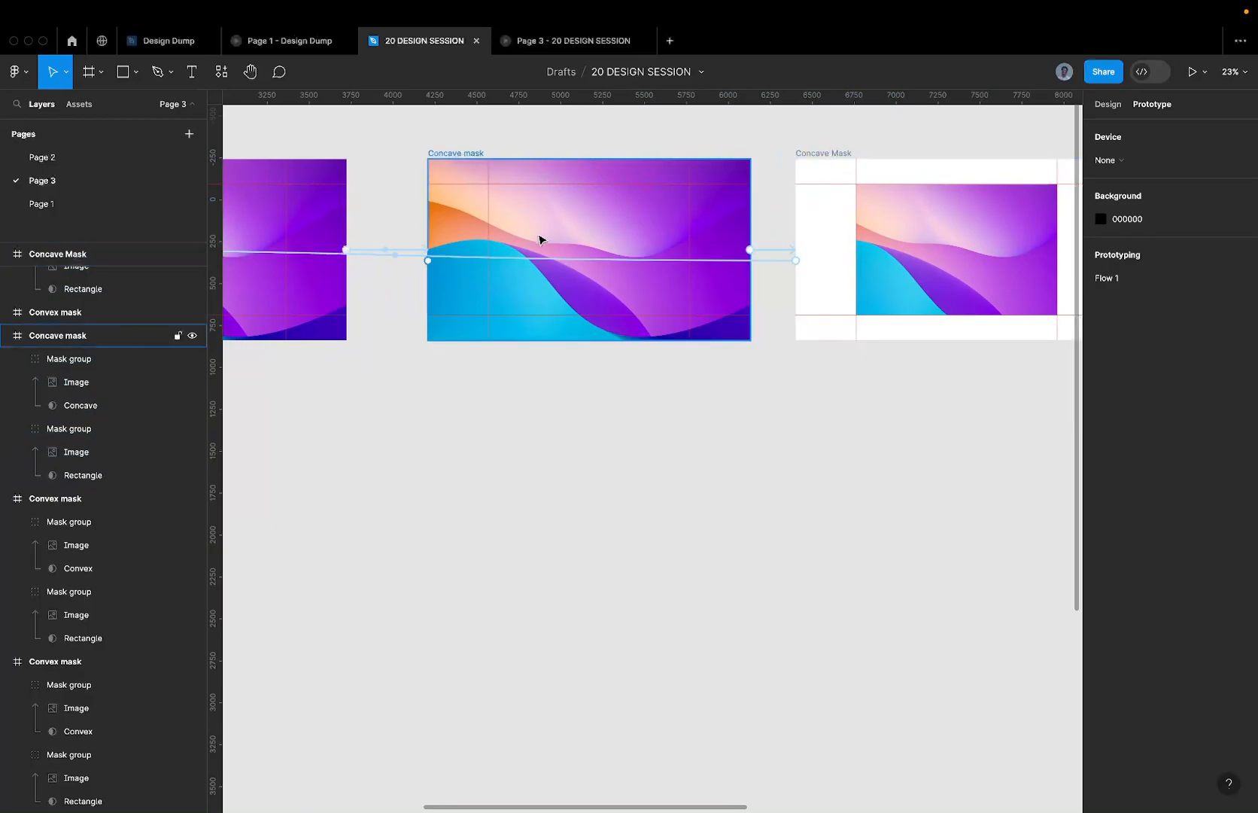
pyautogui.click(514, 259)
pyautogui.hscroll(-10, 514, 258)
pyautogui.hscroll(-2, 468, 196)
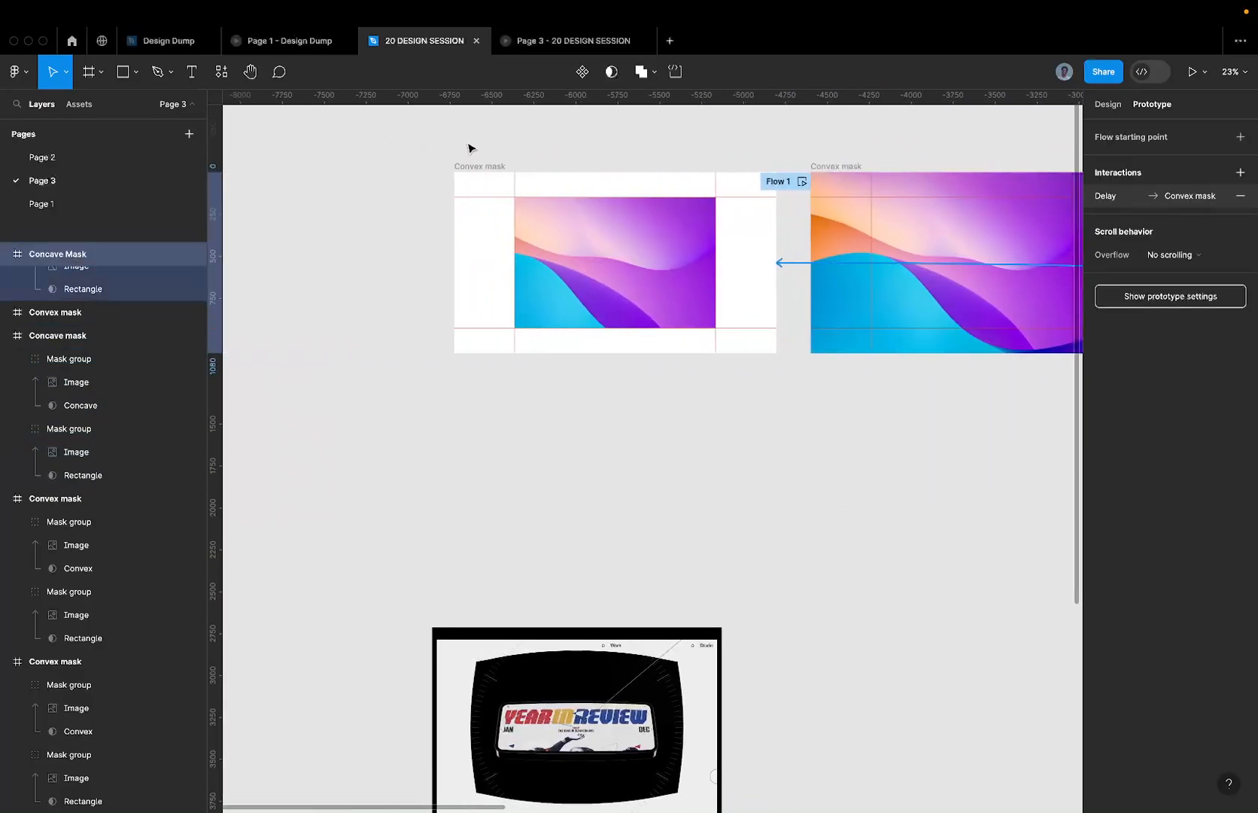
pyautogui.click(486, 166)
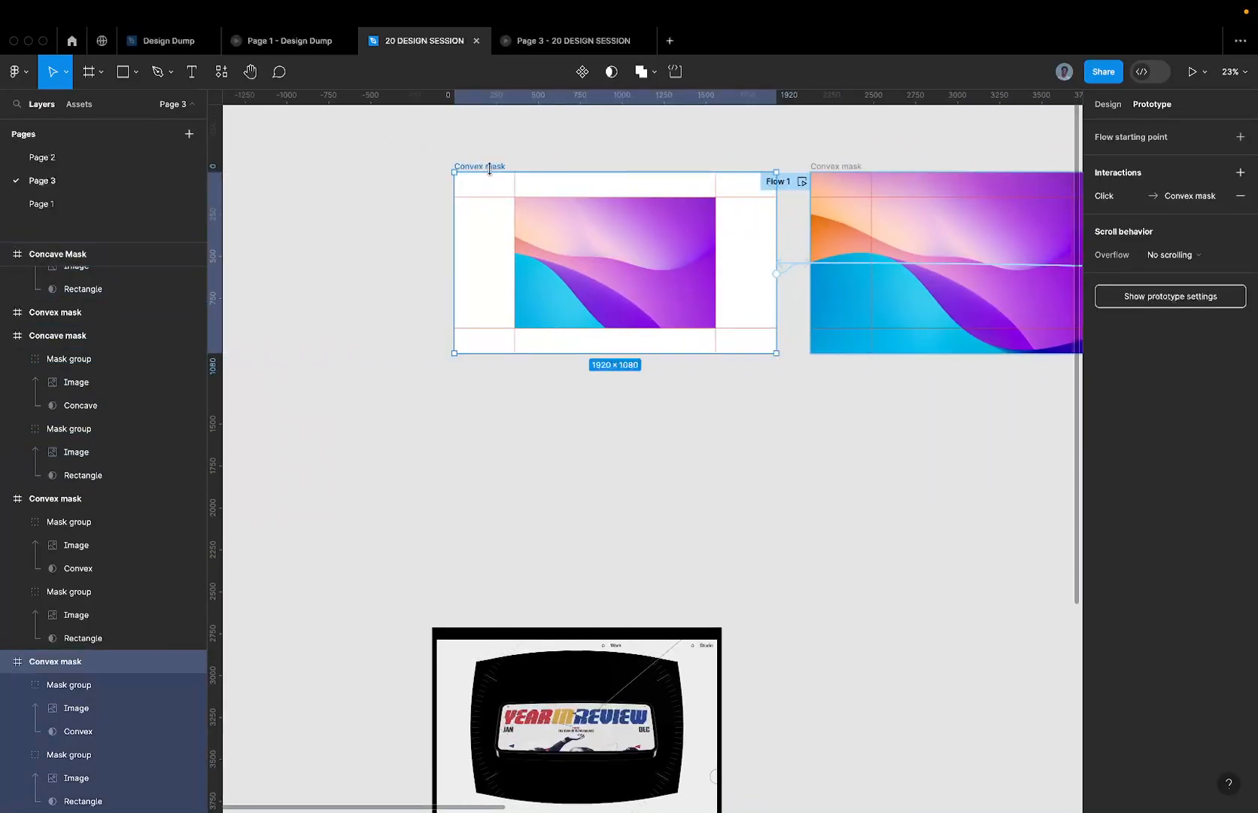
pyautogui.scroll(-5, 490, 168)
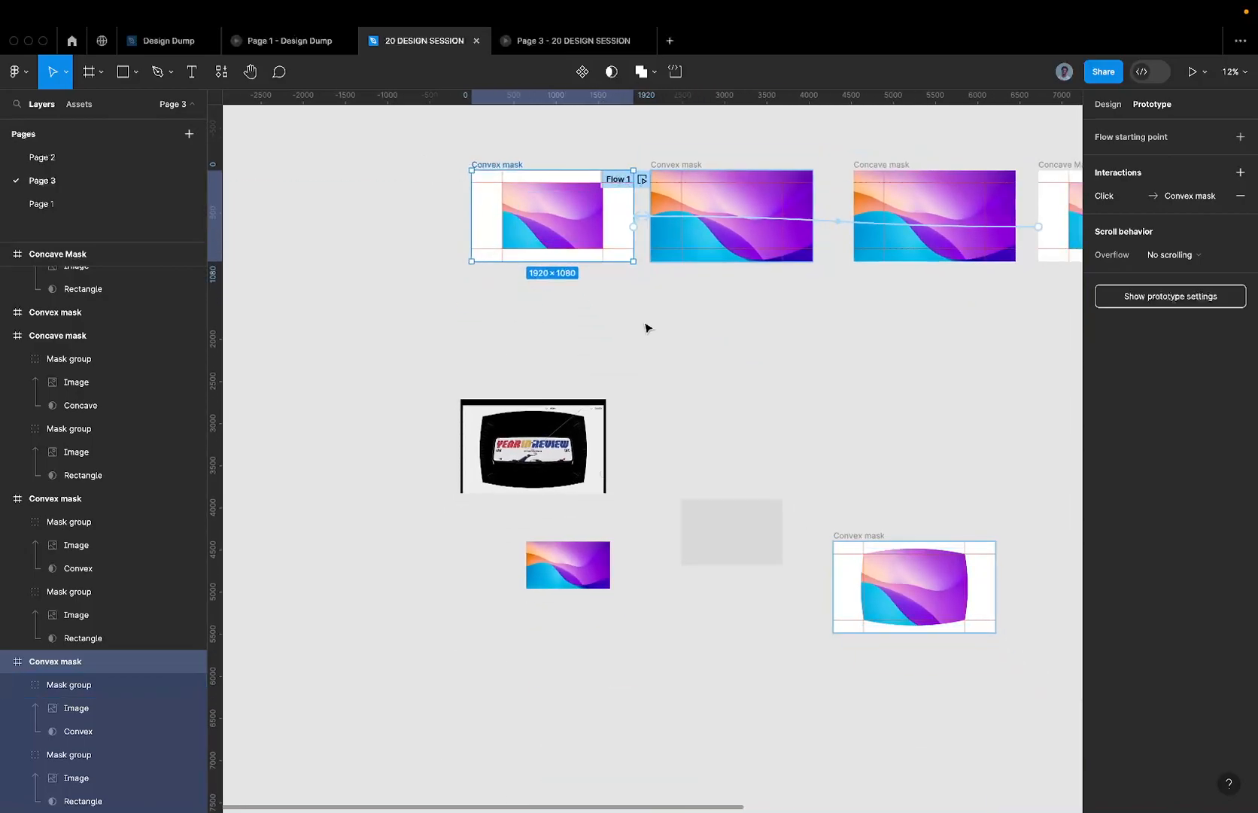
# - Draw a vertical rectangle about 177 × 488 over the upper middle of the image in the first Convex mask frame
pyautogui.scroll(3, 533, 208)
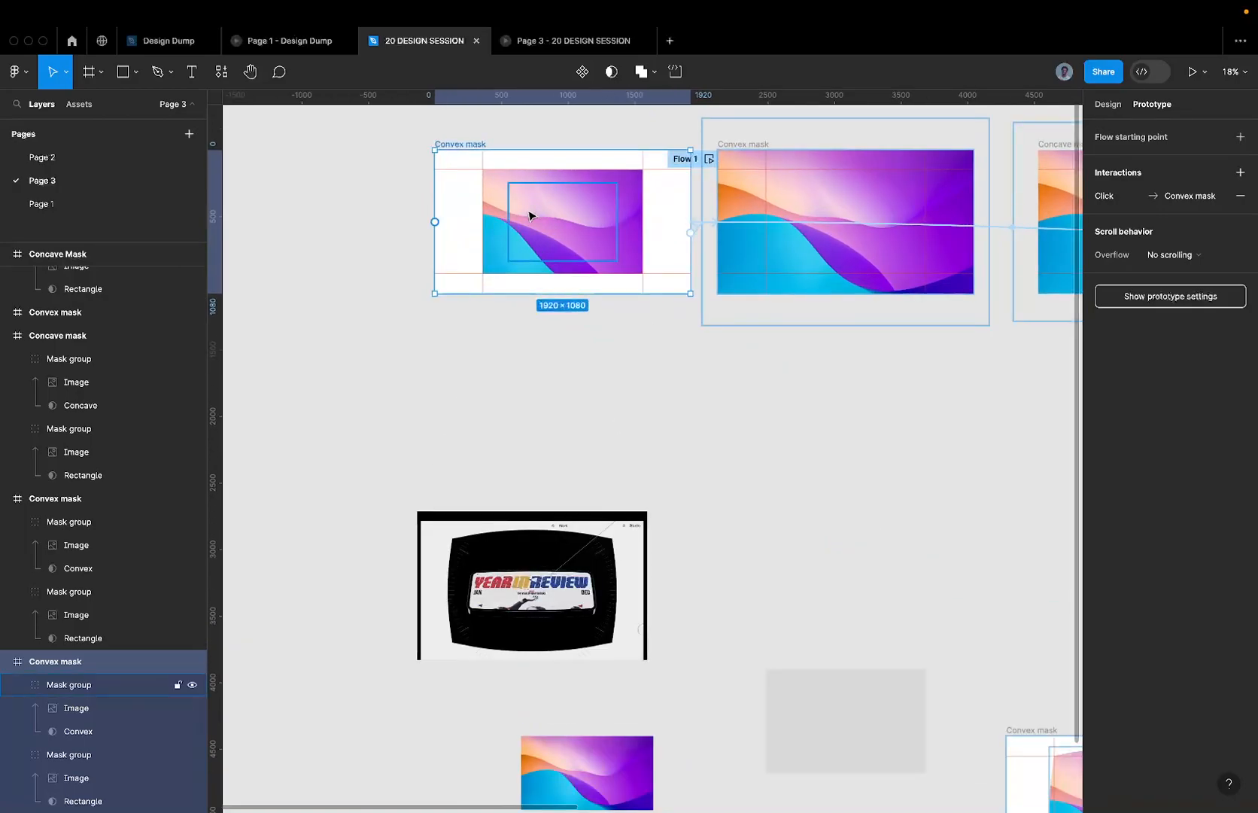
pyautogui.scroll(3, 529, 216)
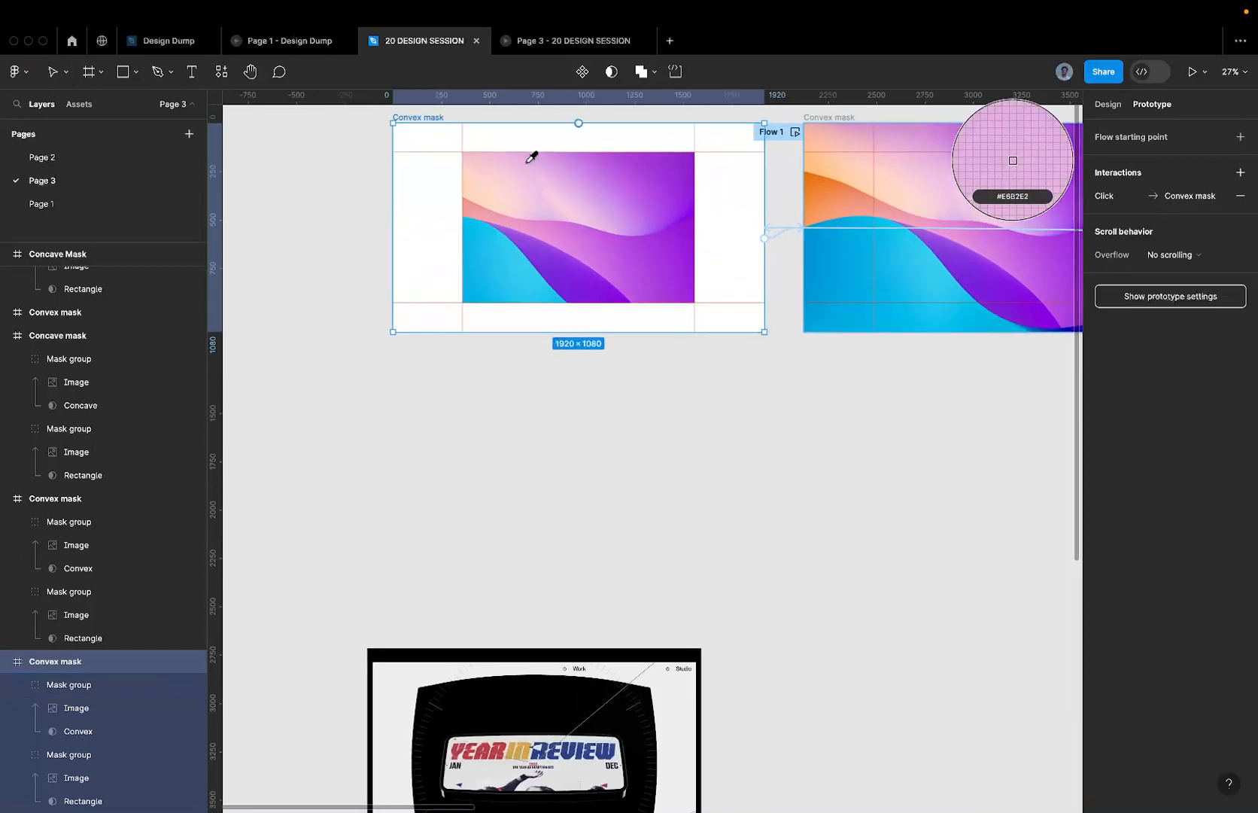
pyautogui.press('l')
pyautogui.press('i')
pyautogui.press('Escape')
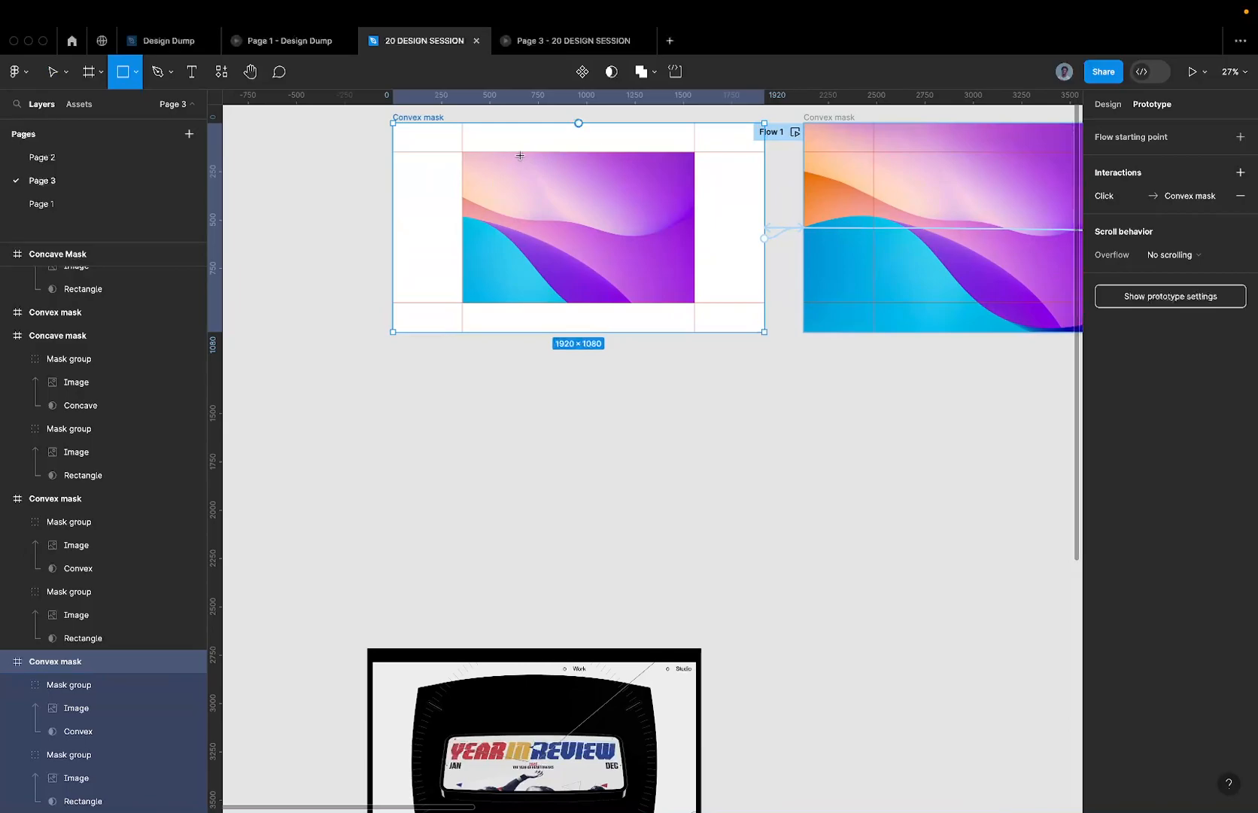
pyautogui.moveTo(535, 133); pyautogui.dragTo(568, 227)
pyautogui.scroll(5, 568, 178)
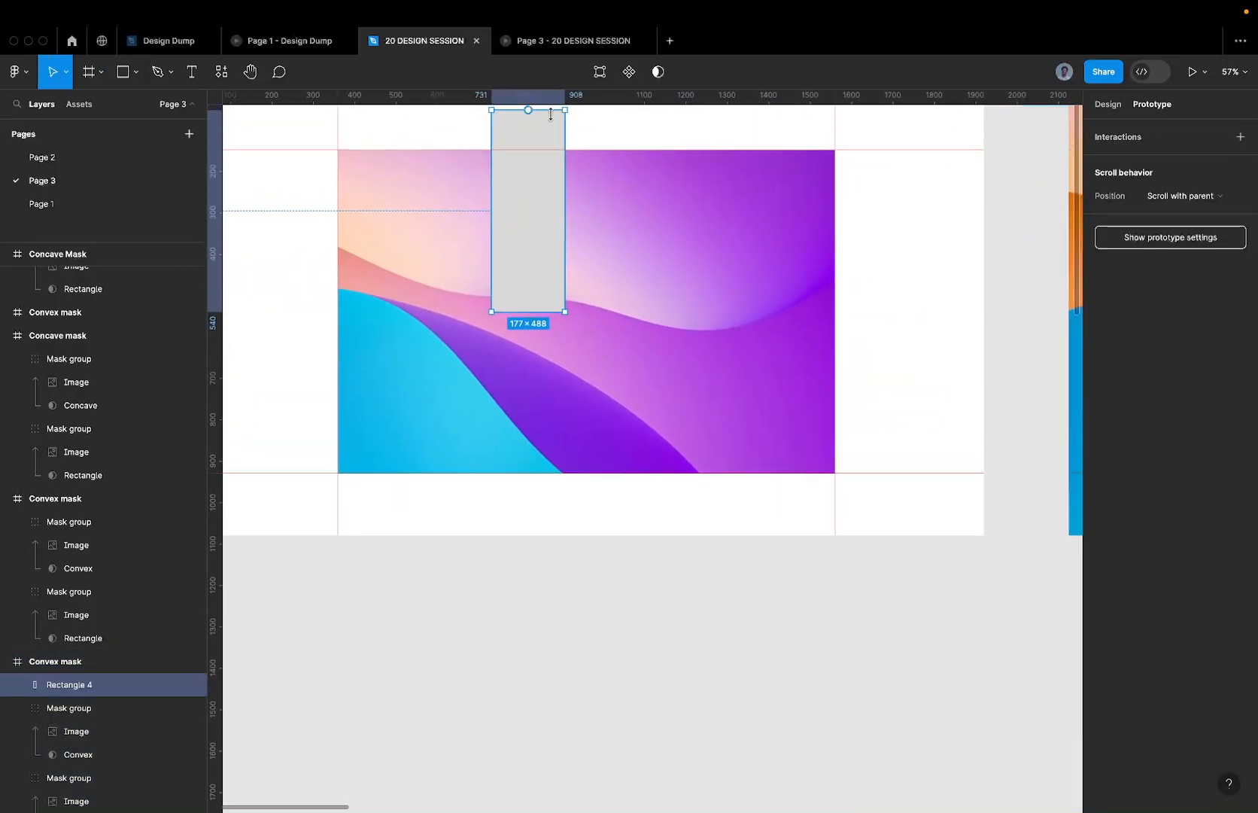
pyautogui.scroll(3, 553, 118)
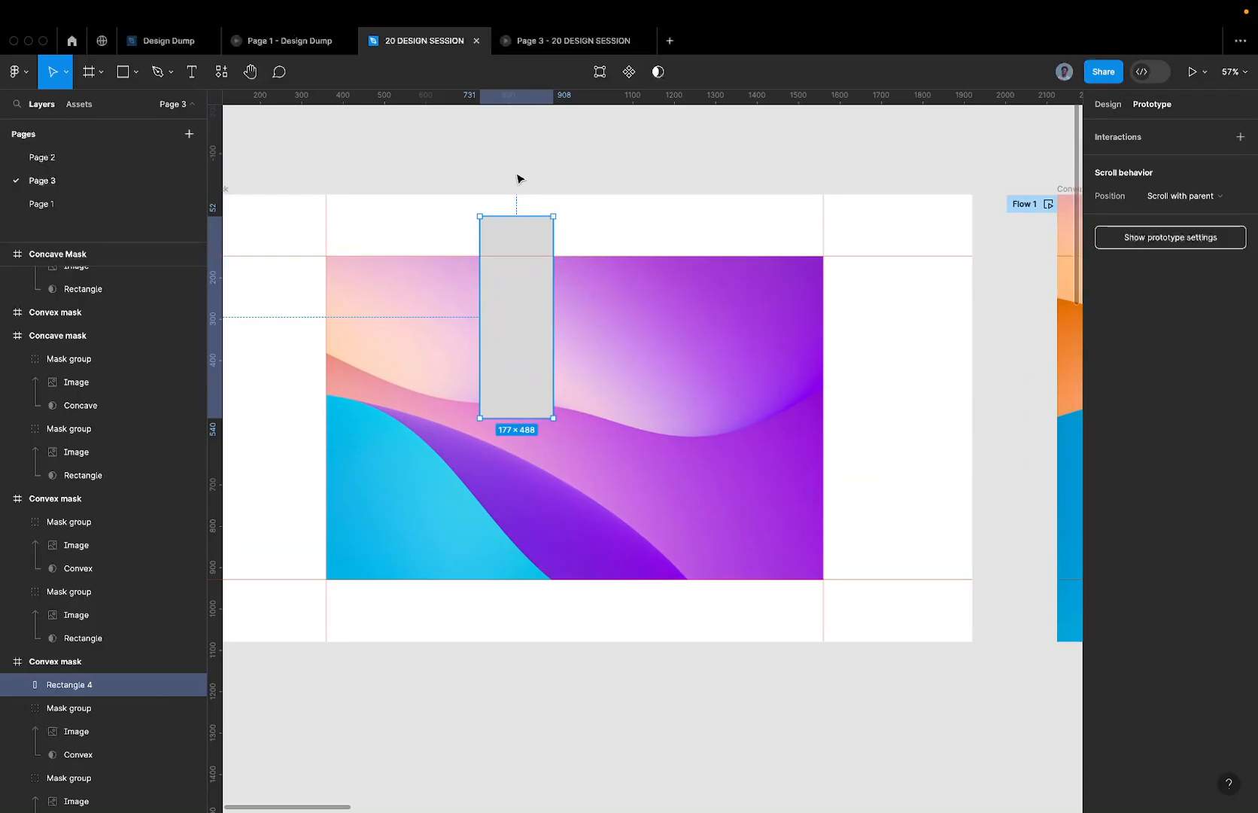
# - Set the new rectangle's width to 4 so it forms a thin vertical line
pyautogui.click(1111, 98)
pyautogui.click(1132, 191)
pyautogui.write('2')
pyautogui.press('Return')
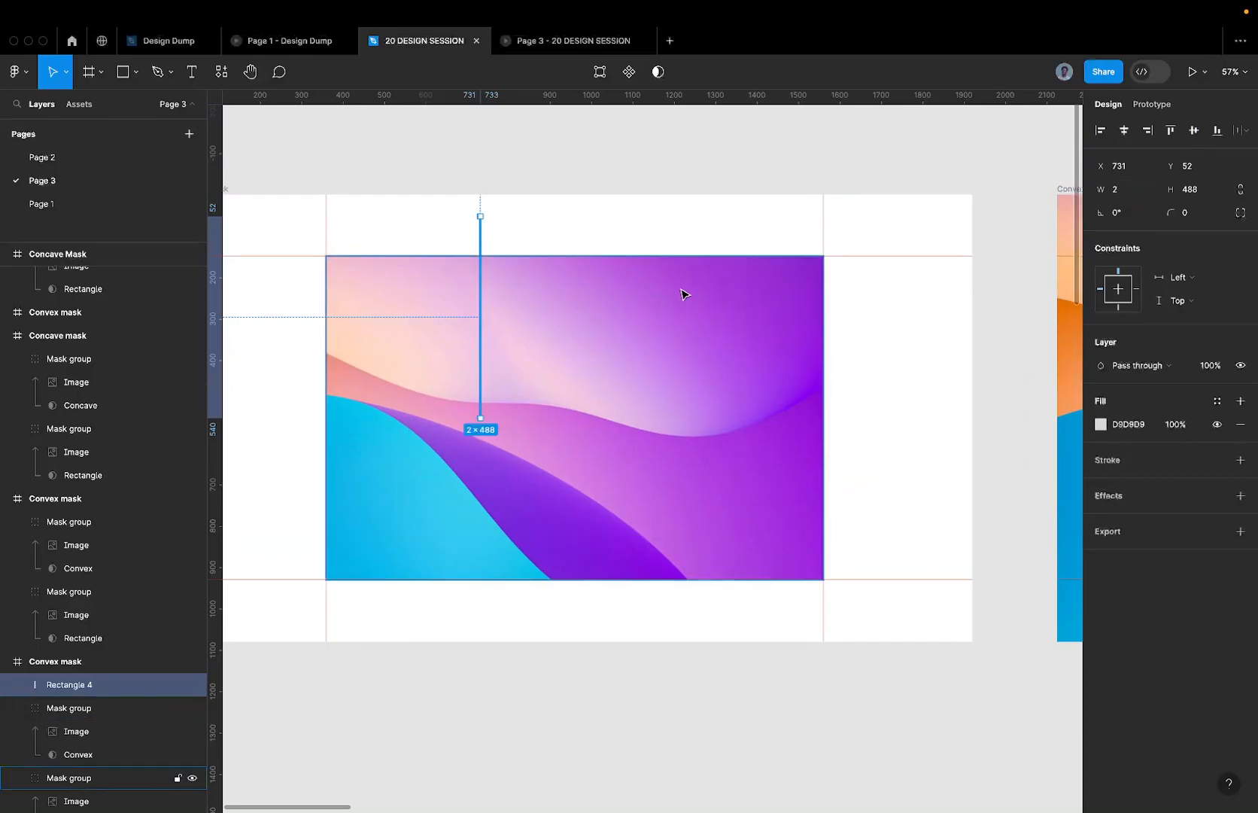
pyautogui.click(1129, 190)
pyautogui.write('4')
pyautogui.press('Return')
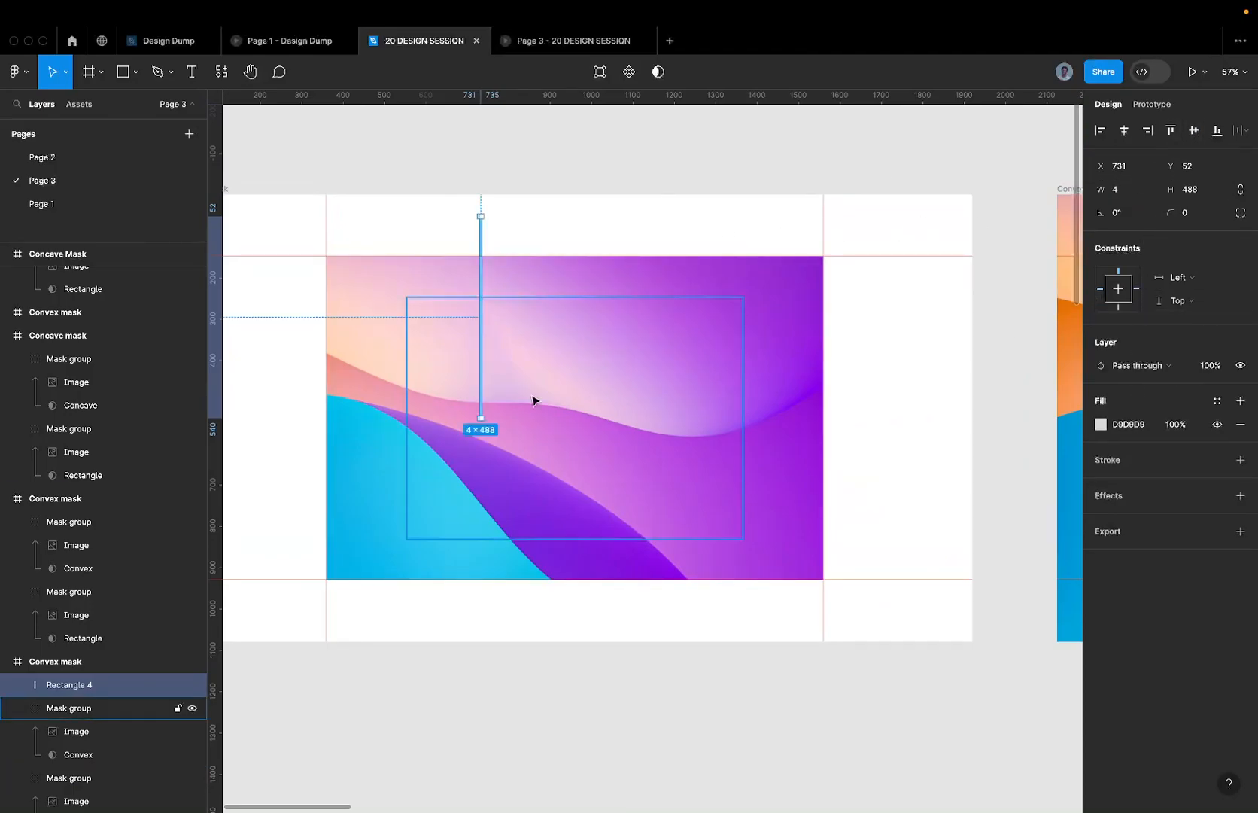
# - Centre the thin line horizontally and vertically in the first Convex mask frame, and set its fill colour to FF0000
pyautogui.click(1099, 131)
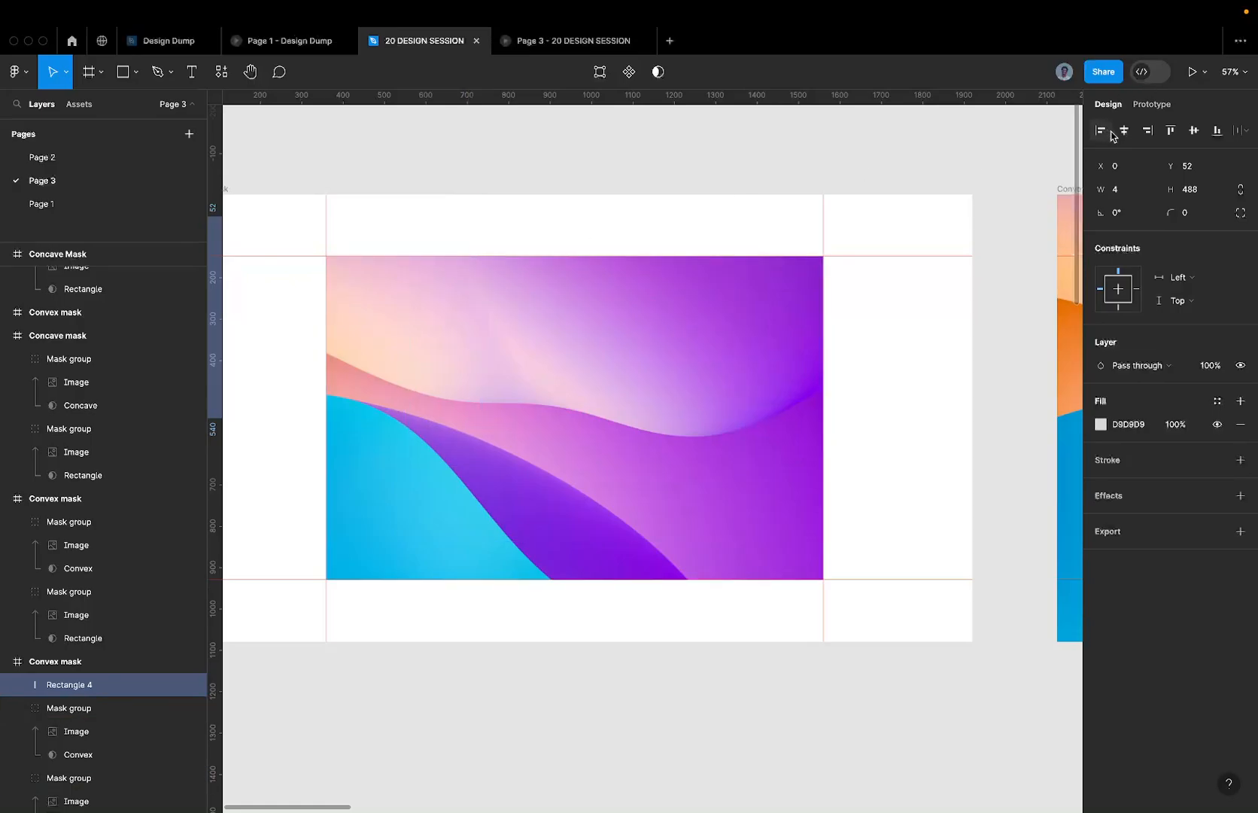
pyautogui.scroll(-5, 545, 352)
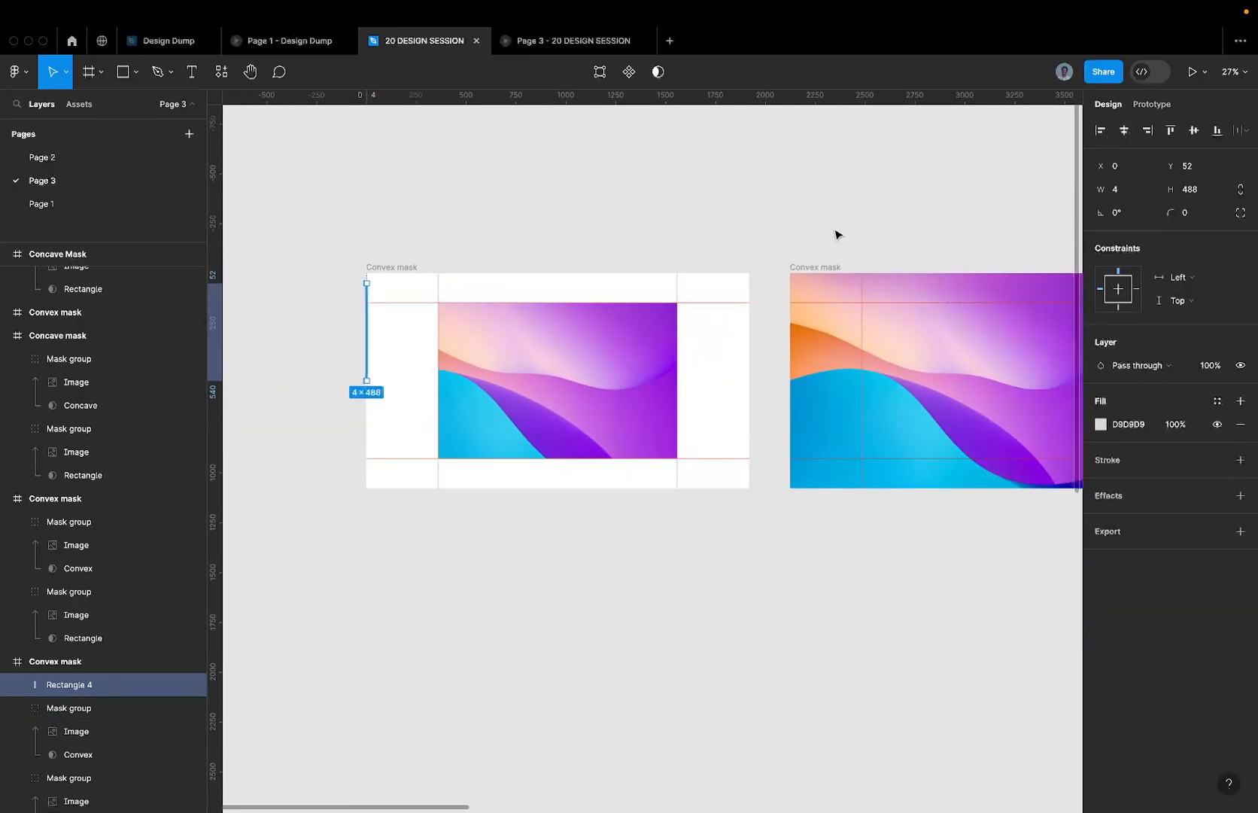
pyautogui.click(1124, 131)
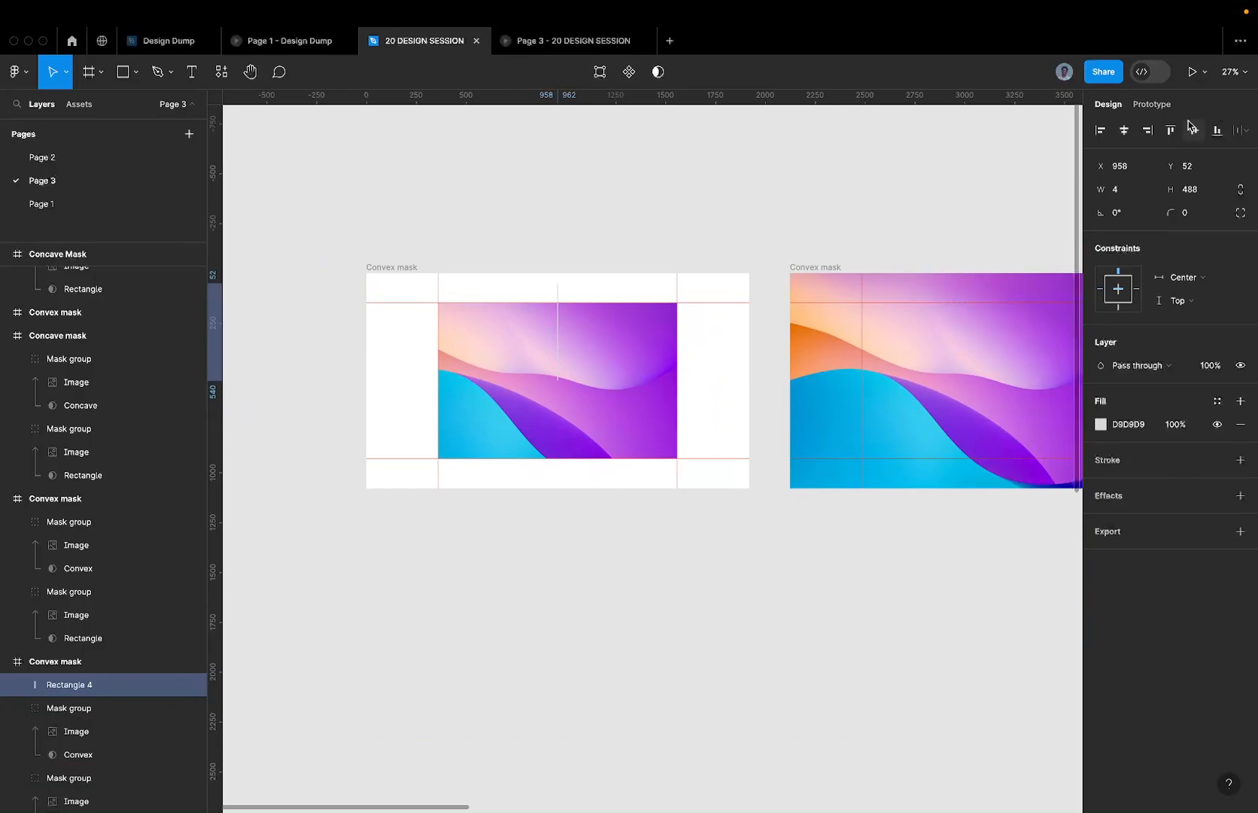
pyautogui.click(1194, 131)
pyautogui.click(1128, 423)
pyautogui.write('FF0000')
pyautogui.press('Return')
# - Try to move the red line up by 90 px from the frame's centre, and undo the move
pyautogui.hscroll(-2, 545, 397)
pyautogui.scroll(4, 547, 398)
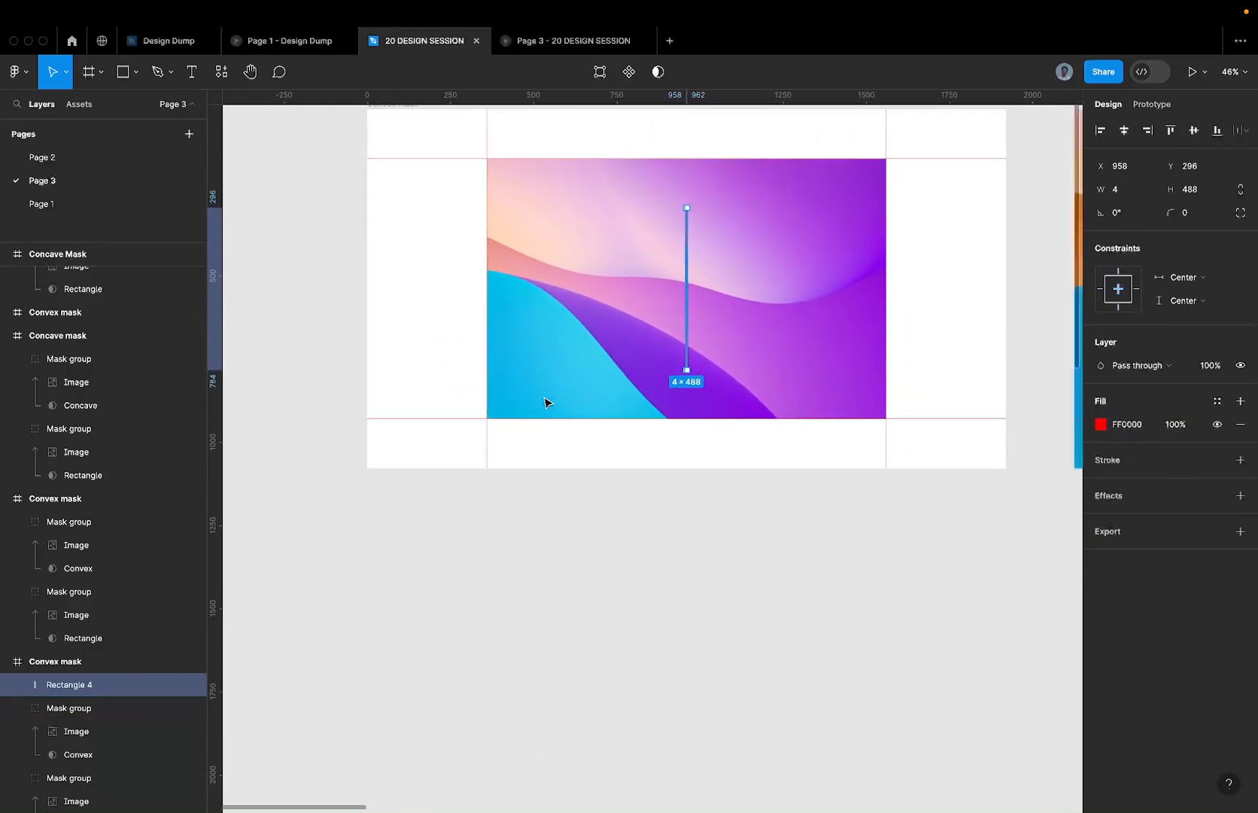
pyautogui.hscroll(2, 548, 399)
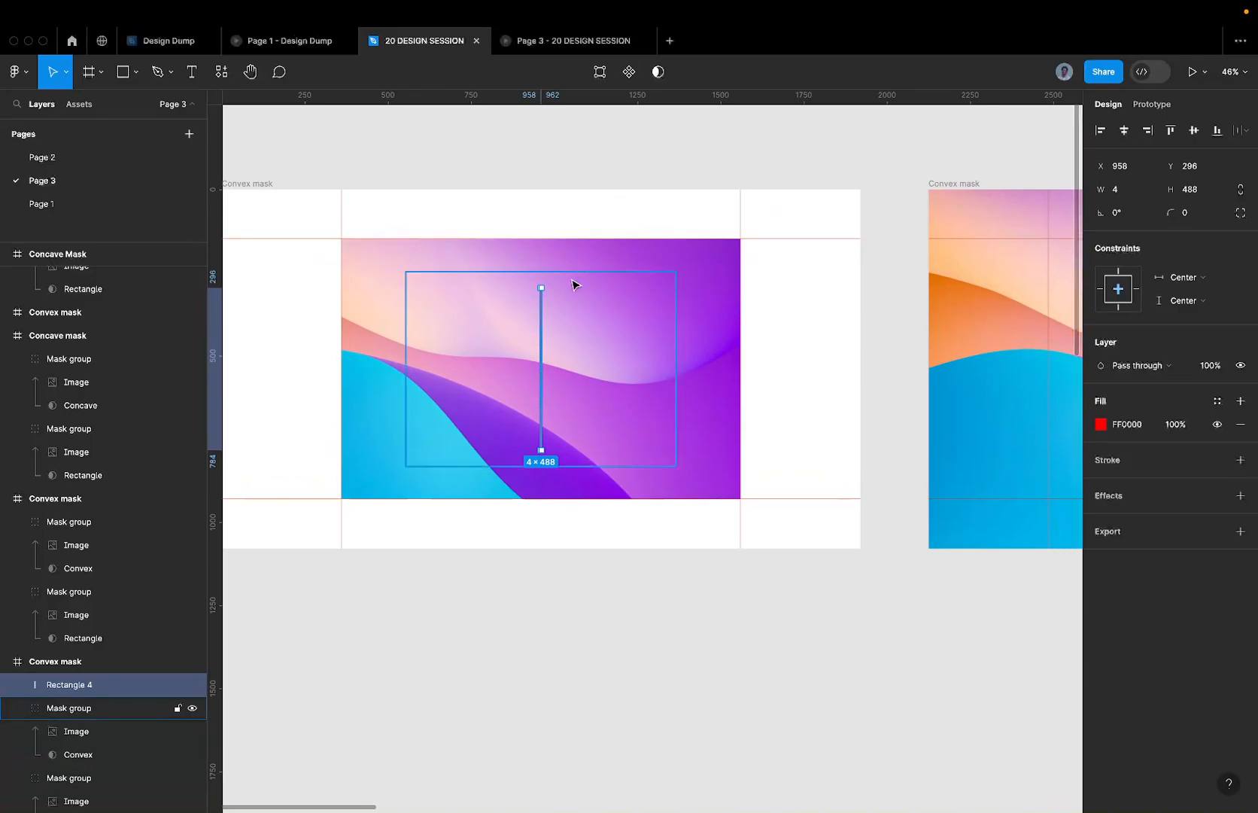
pyautogui.hotkey('shift', 'Up')
pyautogui.hotkey('shift', 'Up')
pyautogui.hotkey('shift', 'Up')
pyautogui.hotkey('shift', 'Up')
pyautogui.hotkey('shift', 'Up')
pyautogui.hotkey('shift', 'Up')
pyautogui.hotkey('shift', 'Up')
pyautogui.hotkey('shift', 'Up')
pyautogui.hotkey('shift', 'Up')
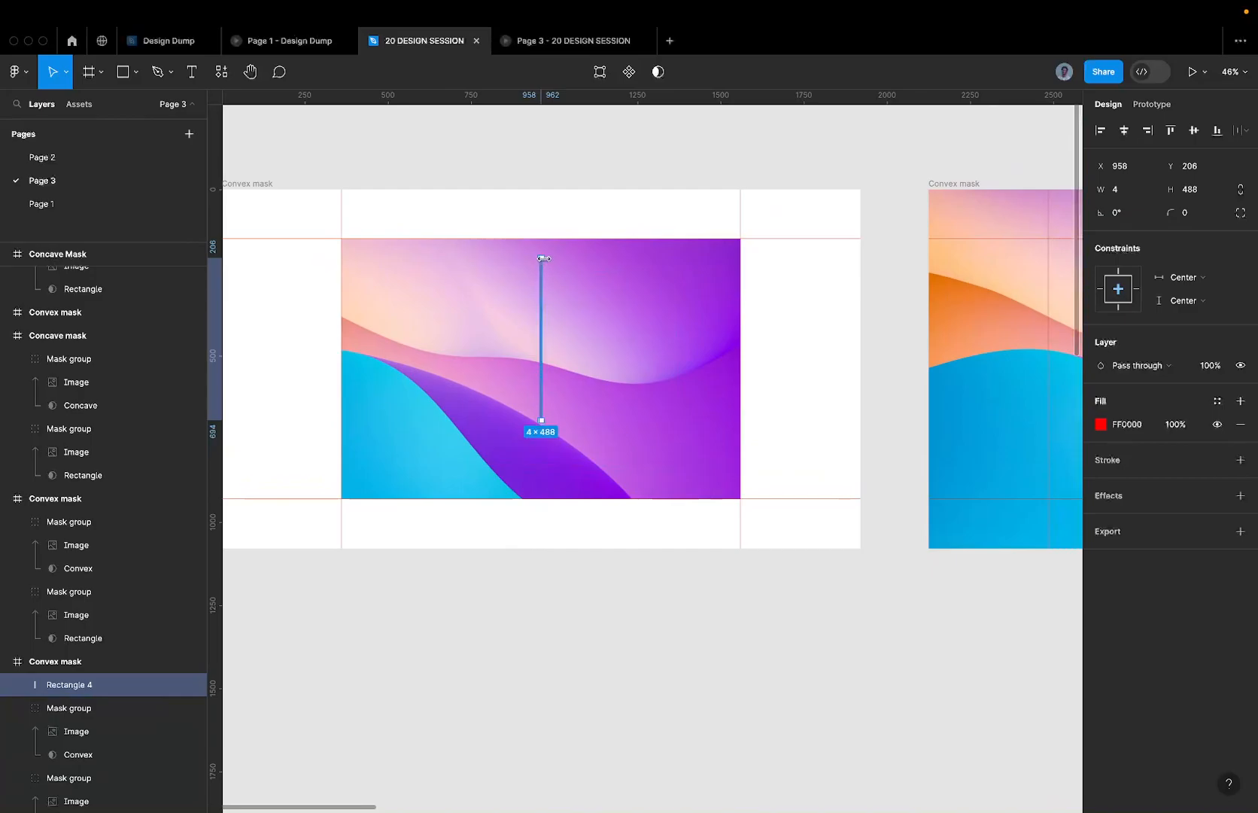
pyautogui.scroll(5, 543, 258)
pyautogui.press('super+z')
# - Set the red line's height to 390, half the height of the image mask group
pyautogui.scroll(-5, 566, 237)
pyautogui.click(566, 239)
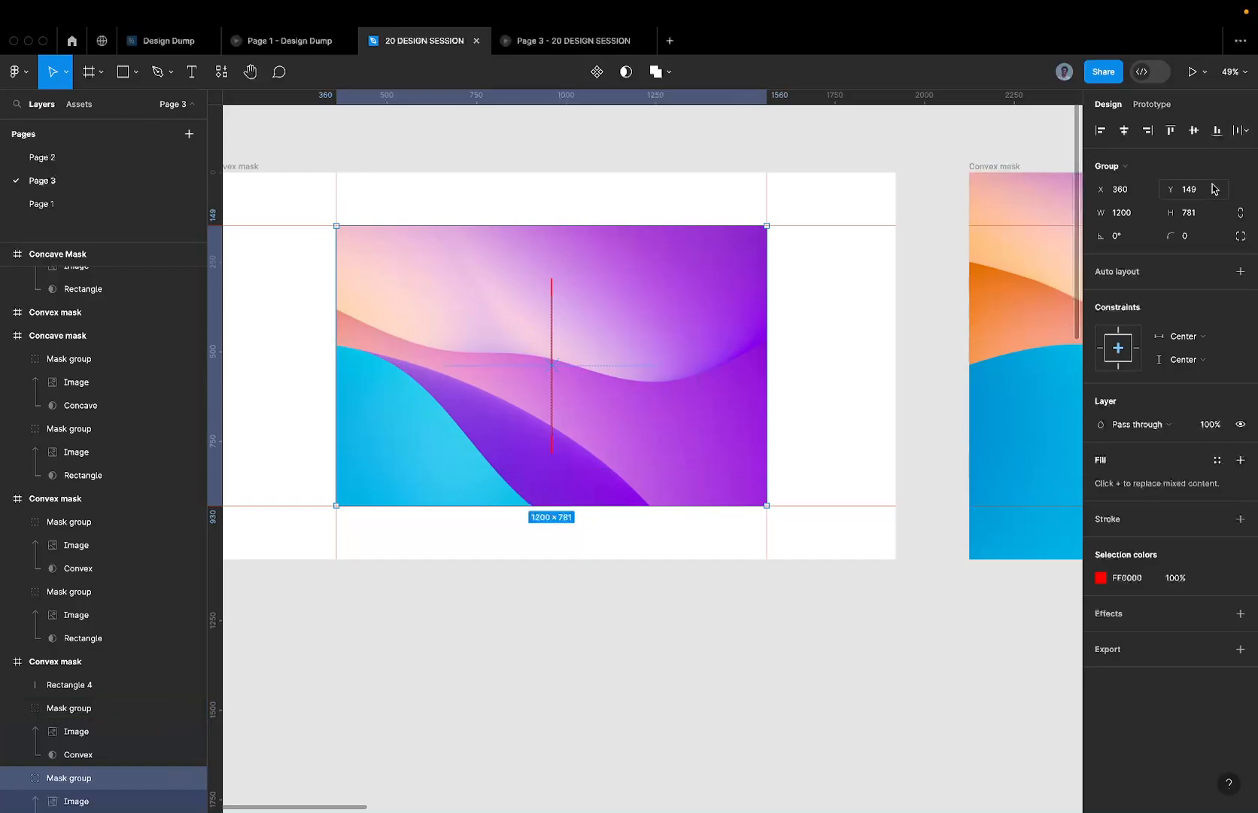
pyautogui.click(1205, 213)
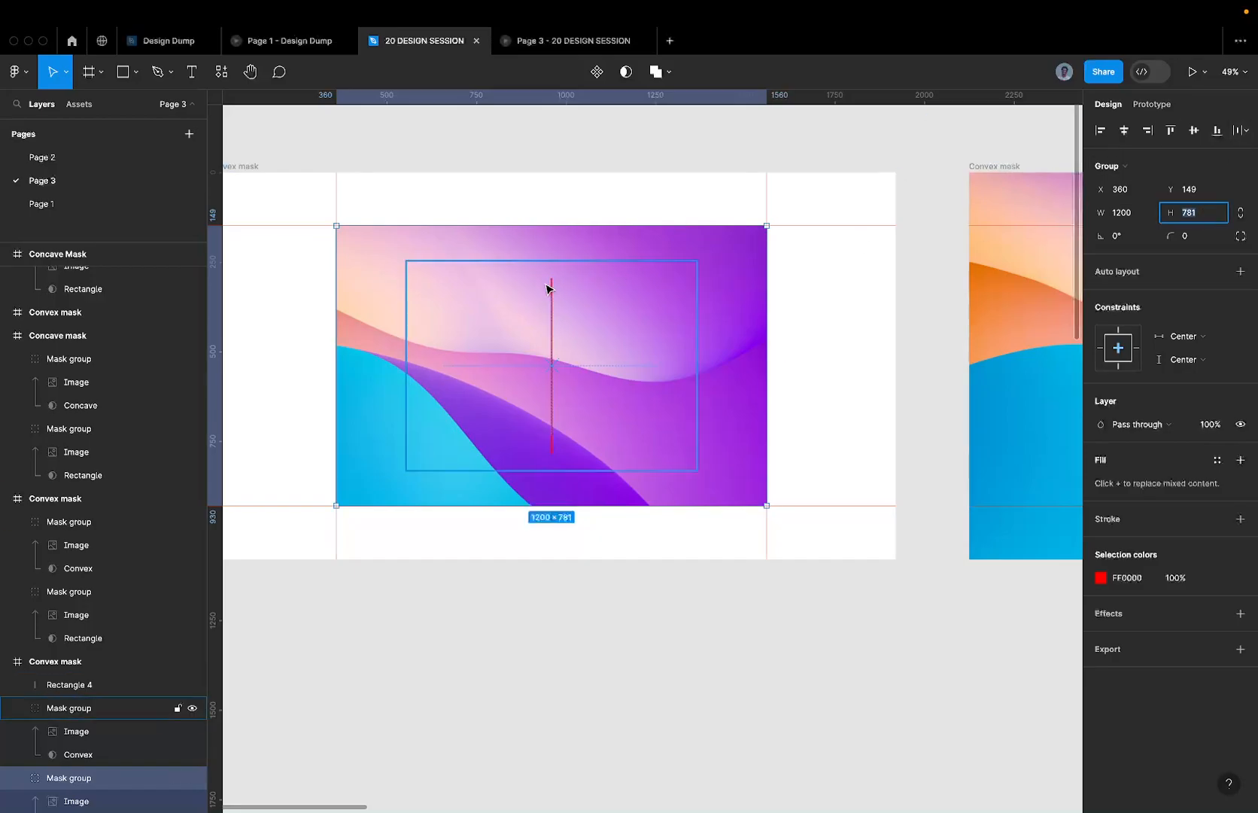
pyautogui.click(553, 289)
pyautogui.click(1206, 193)
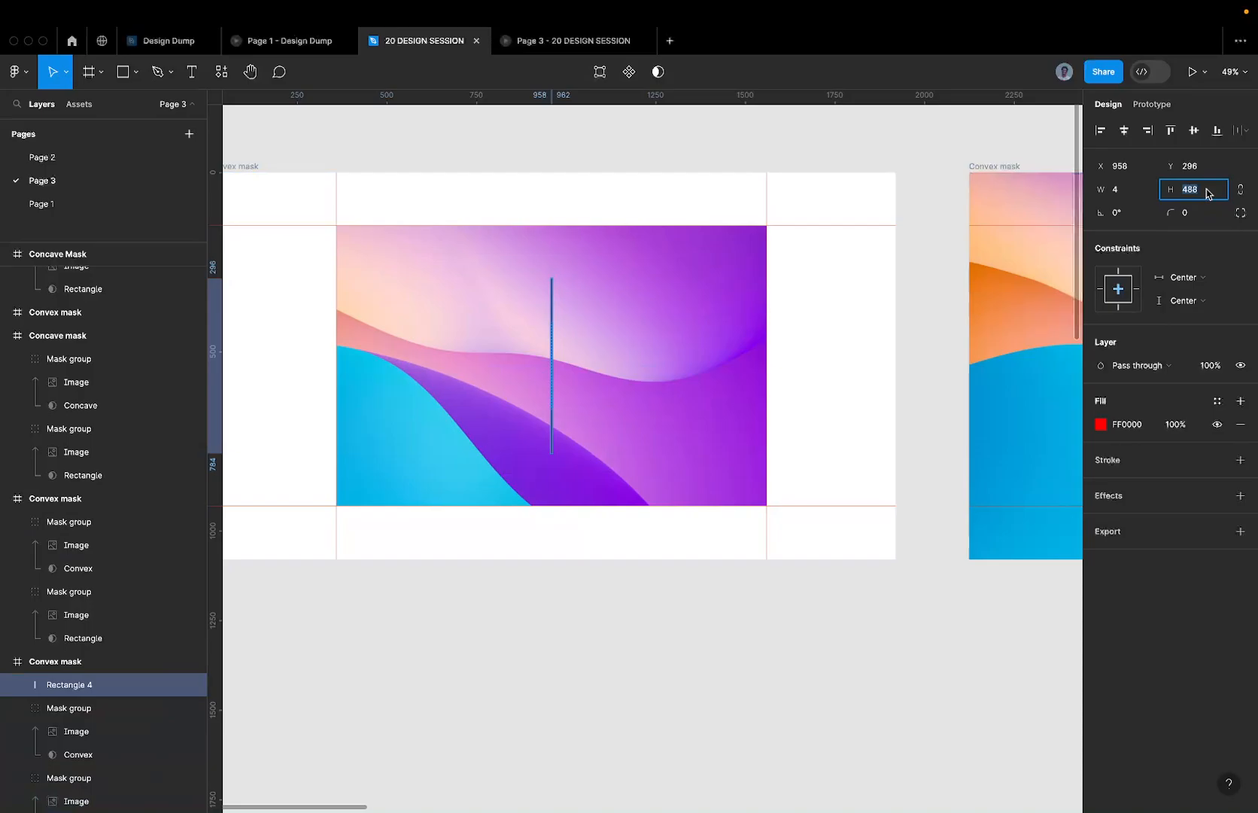
pyautogui.write('78912')
pyautogui.press('Return')
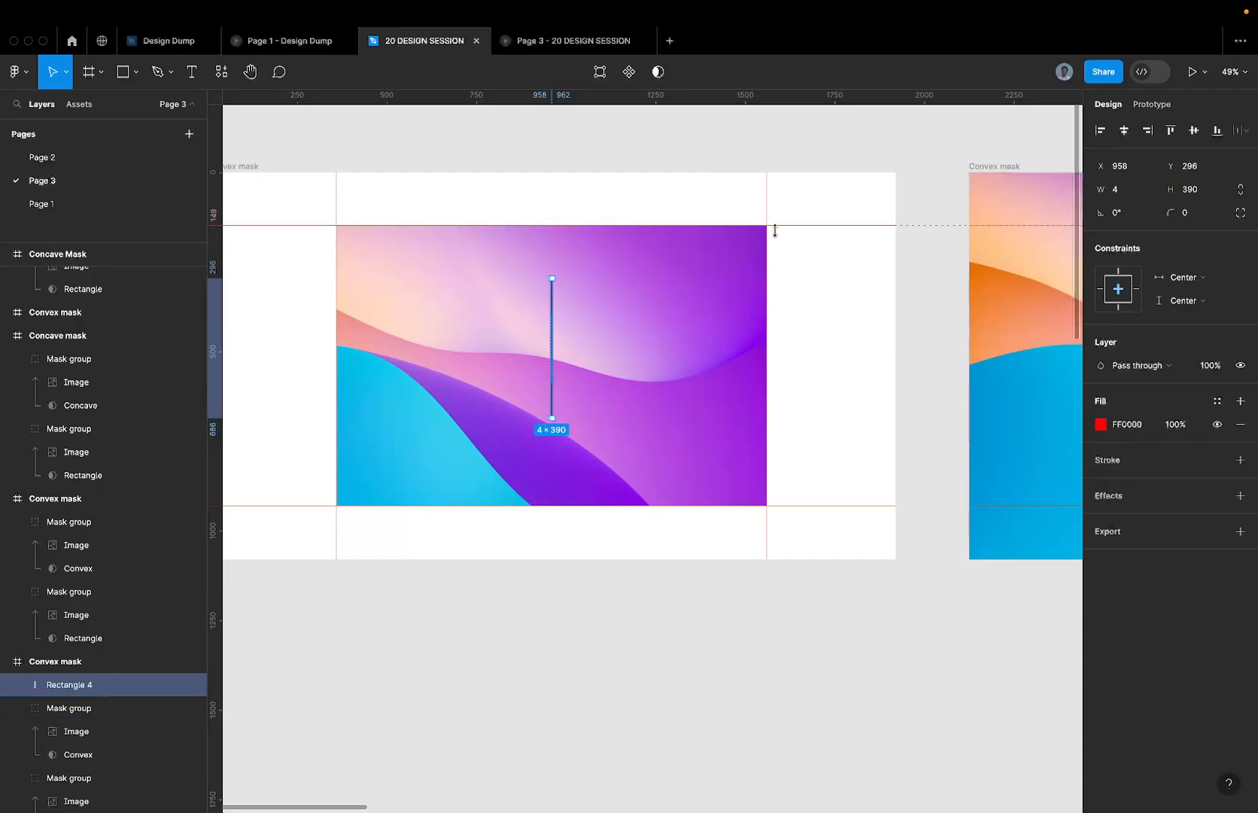
# - Try wrapping the red line in an auto layout frame, and undo it
pyautogui.keyDown('shift'); pyautogui.click(655, 247); pyautogui.keyUp('shift')
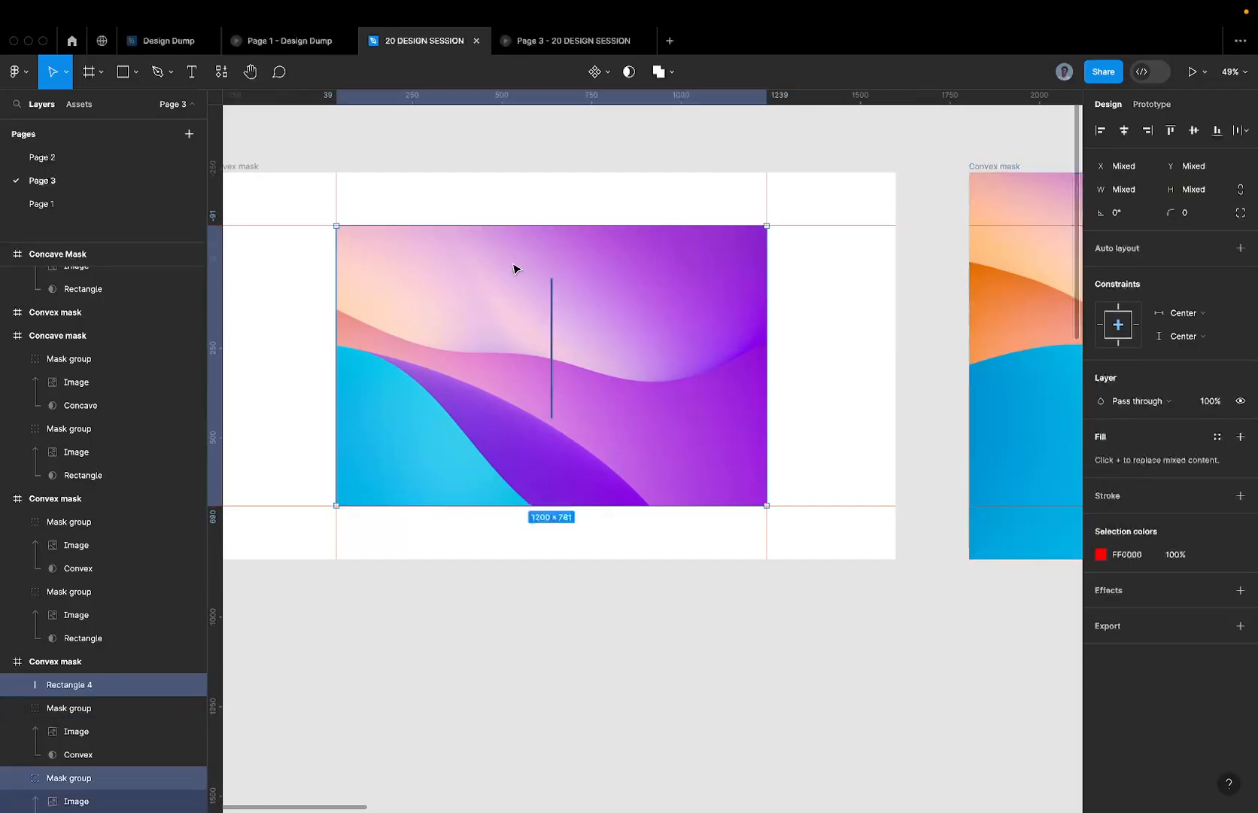
pyautogui.click(588, 261)
pyautogui.keyDown('shift'); pyautogui.click(551, 301); pyautogui.keyUp('shift')
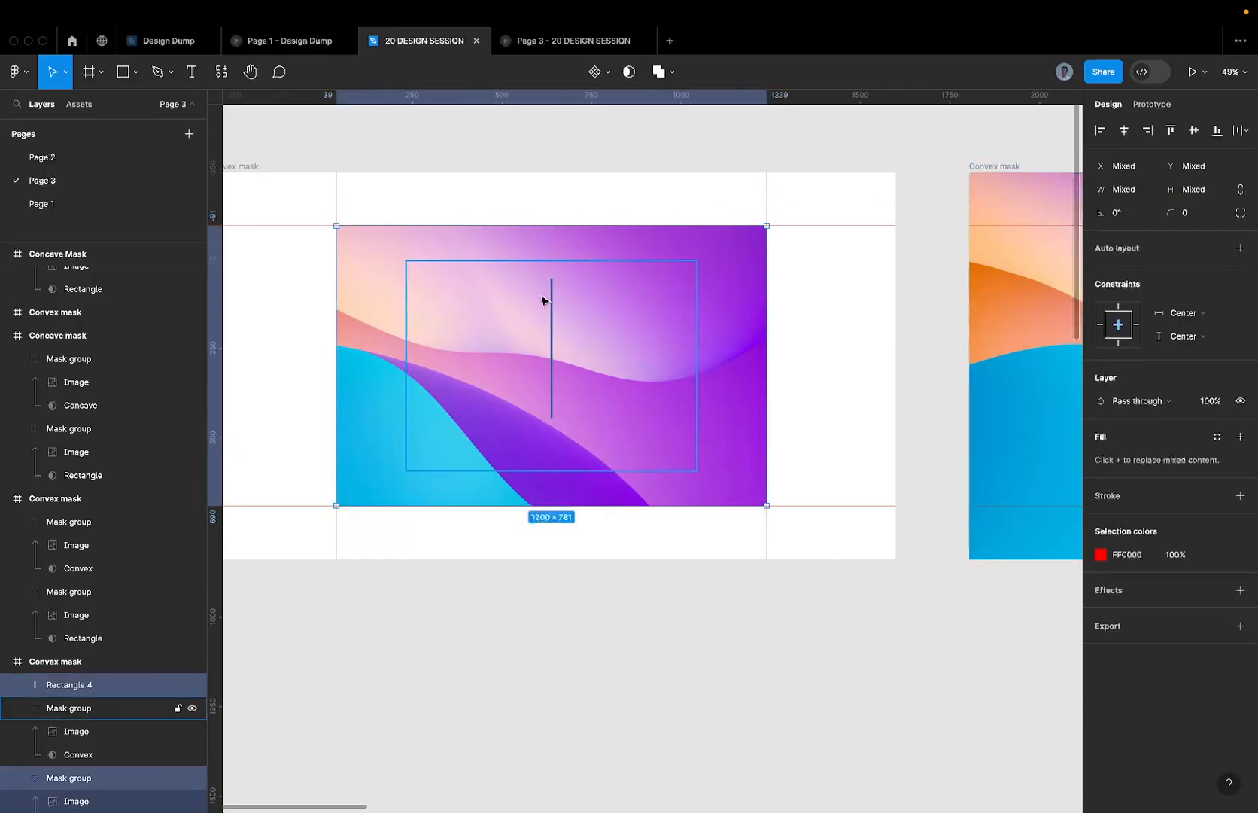
pyautogui.scroll(5, 547, 301)
pyautogui.click(589, 282)
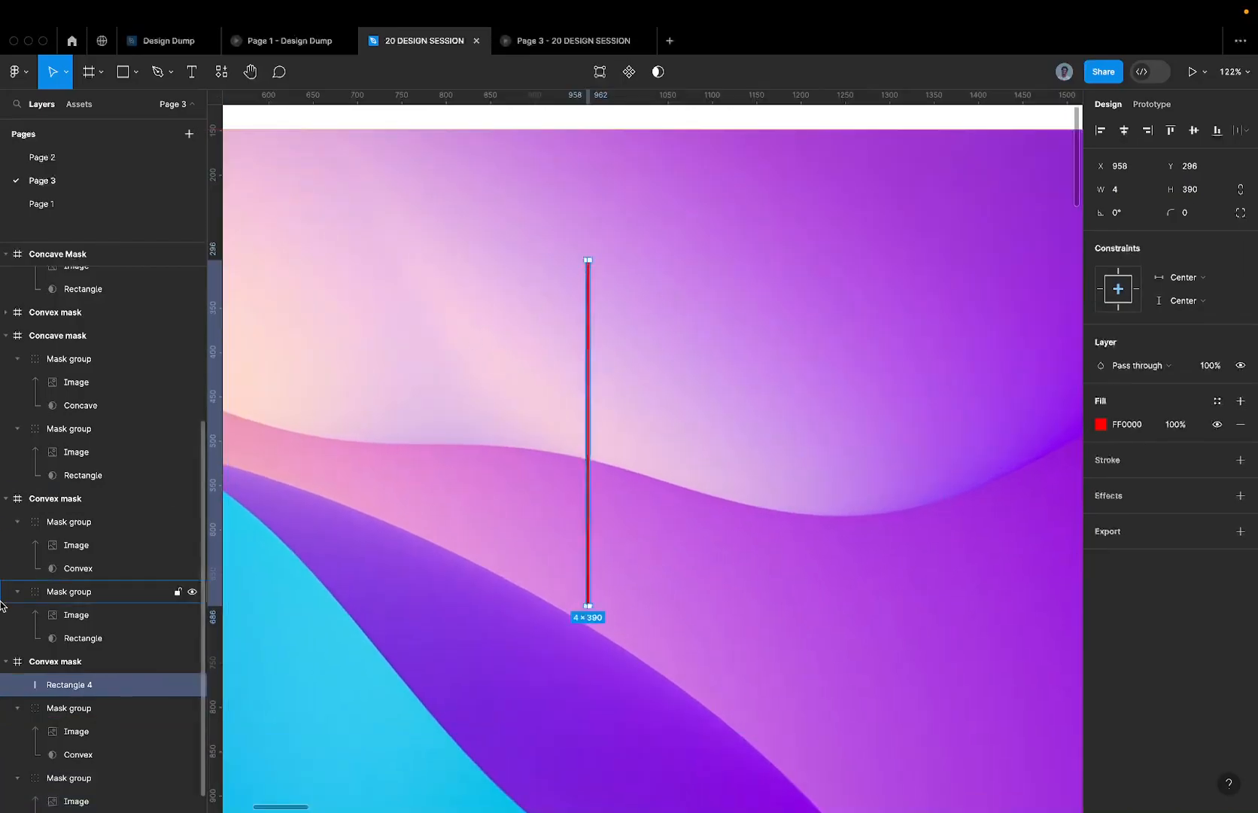
pyautogui.hotkey('shift', 'a')
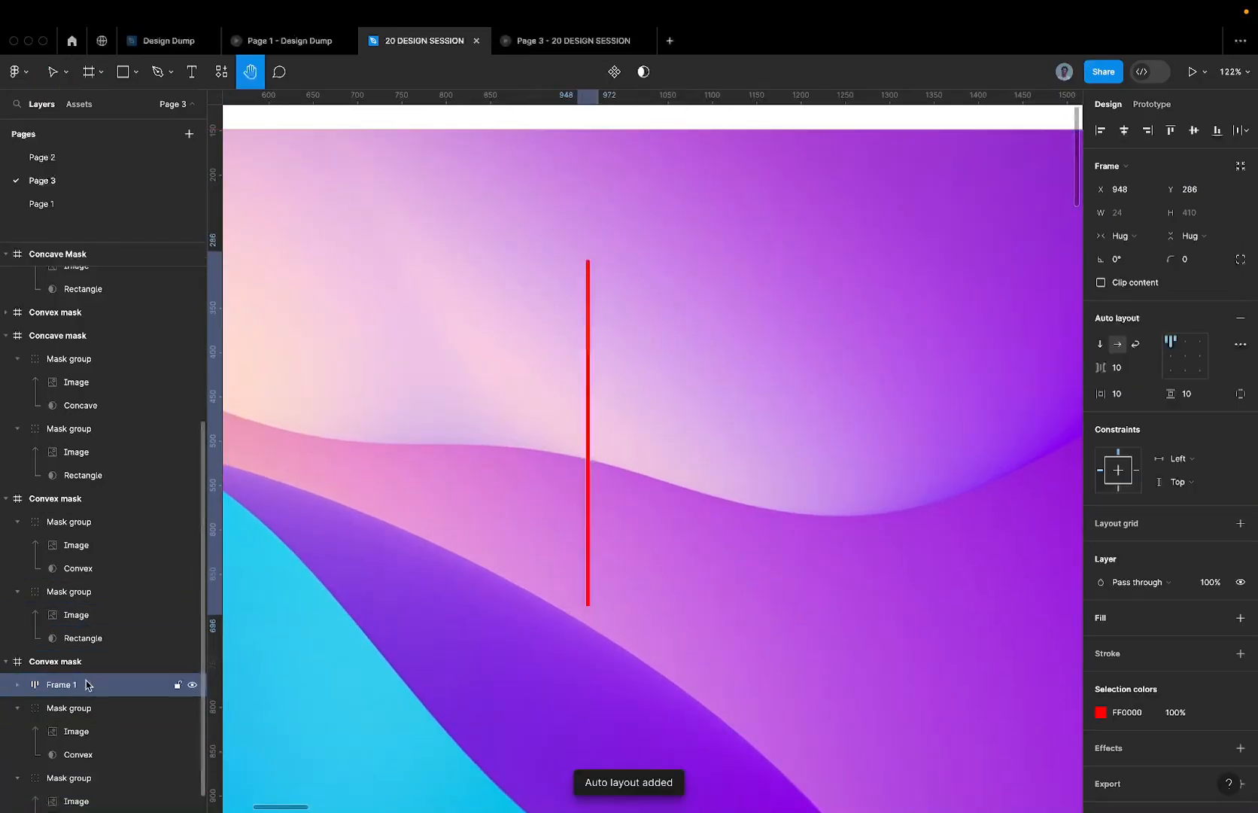
pyautogui.press('super+z')
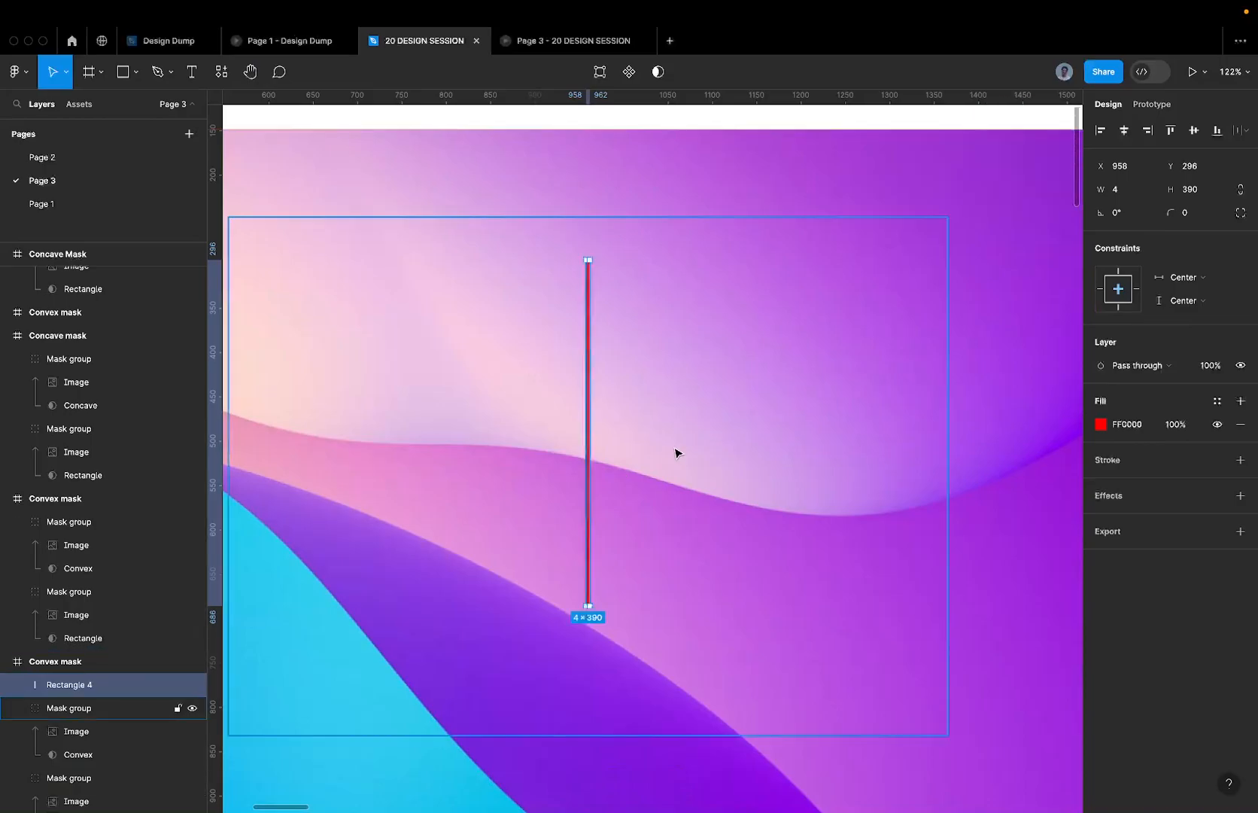
# - Rename the red line's layer as "Short hand"
pyautogui.doubleClick(76, 686)
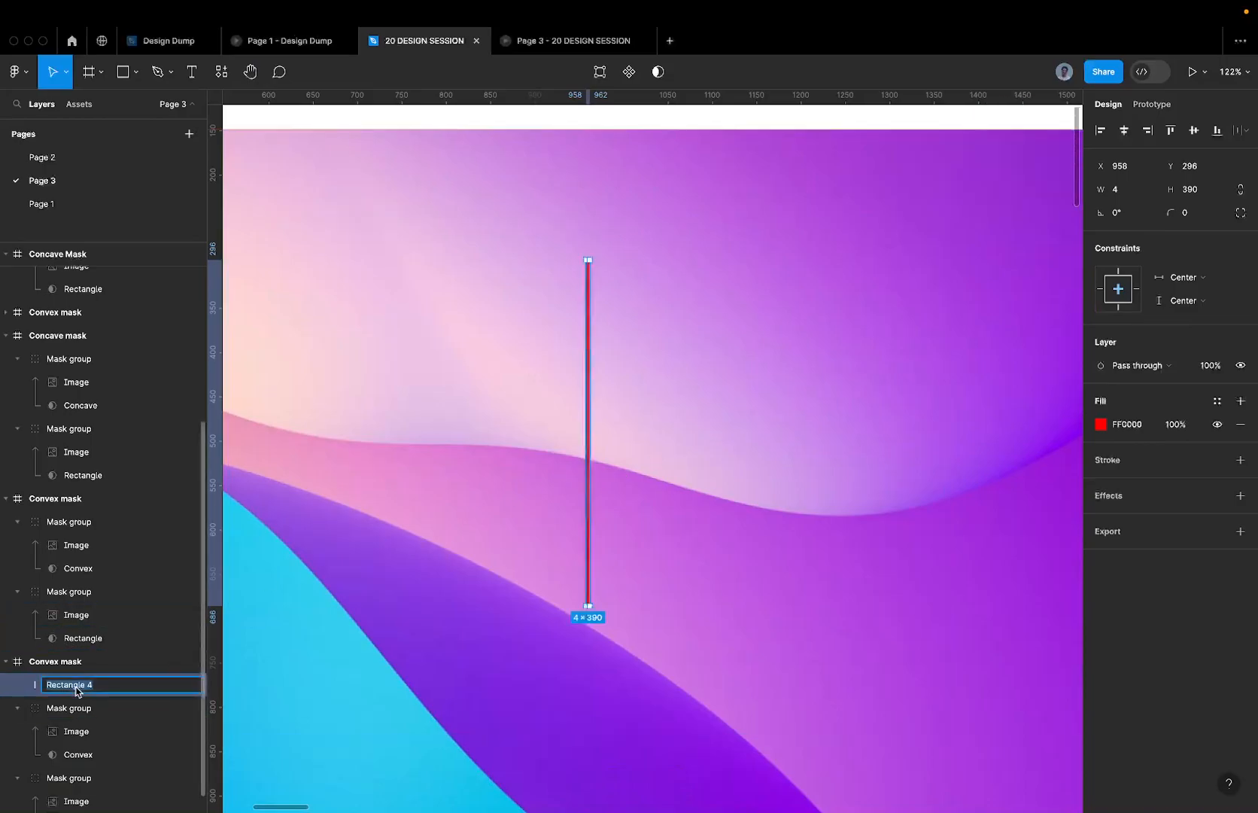
pyautogui.write('Short')
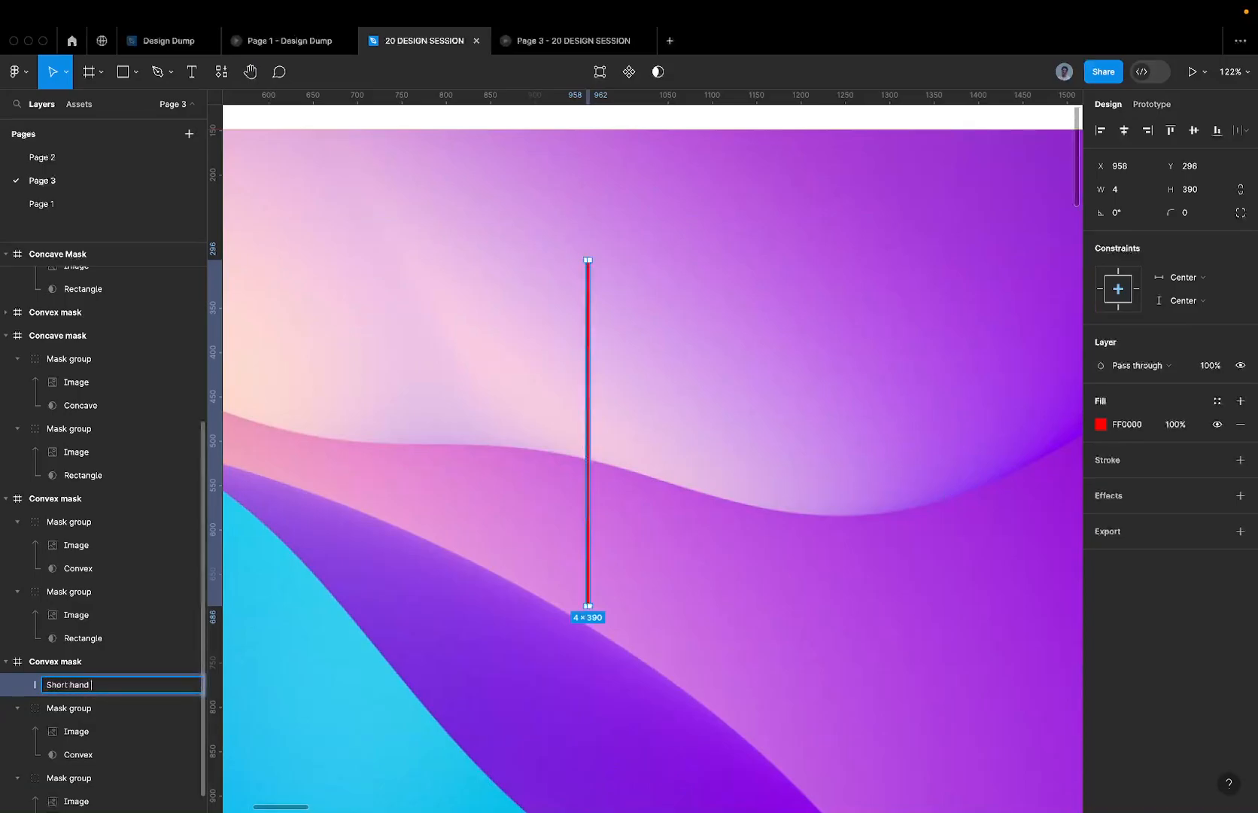
pyautogui.write(' hand')
pyautogui.press('Return')
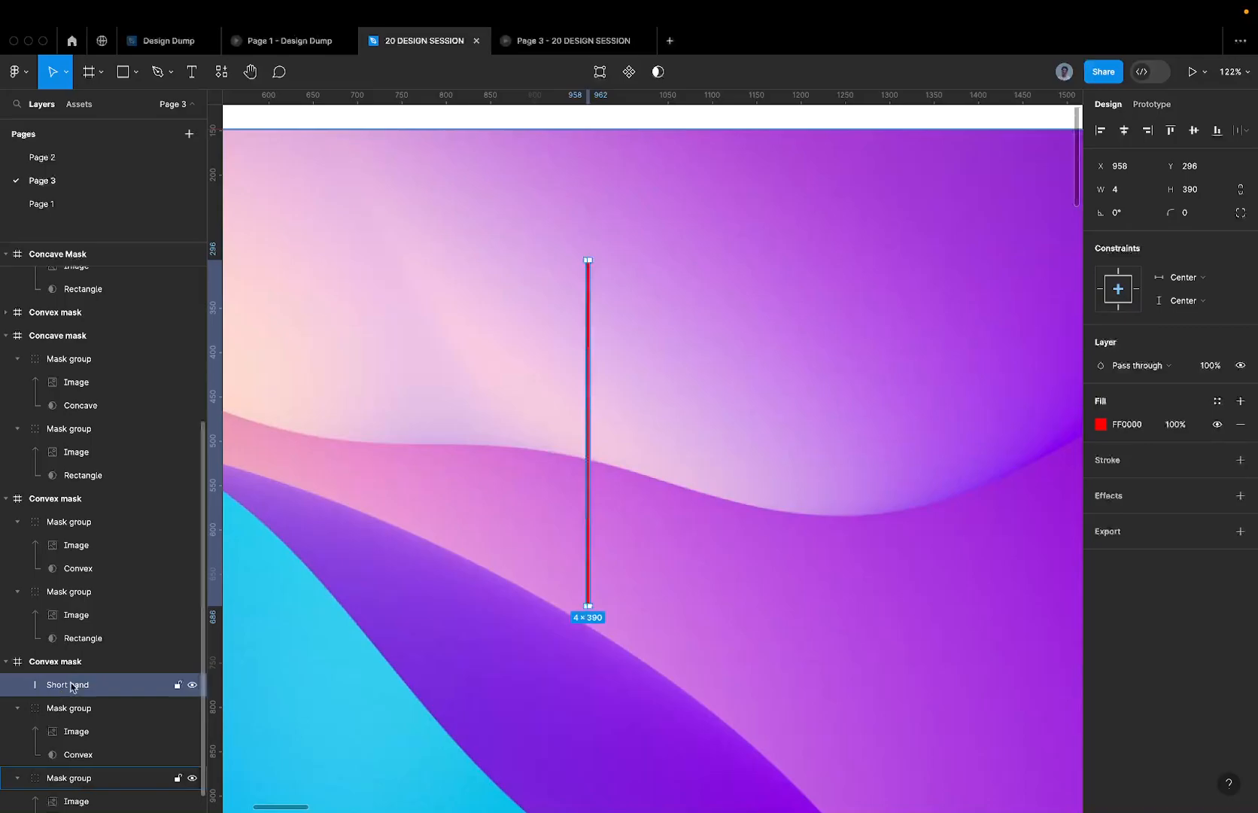
# - Align the Short hand line with the top edge of the first Convex mask frame's image mask group
pyautogui.press('-')
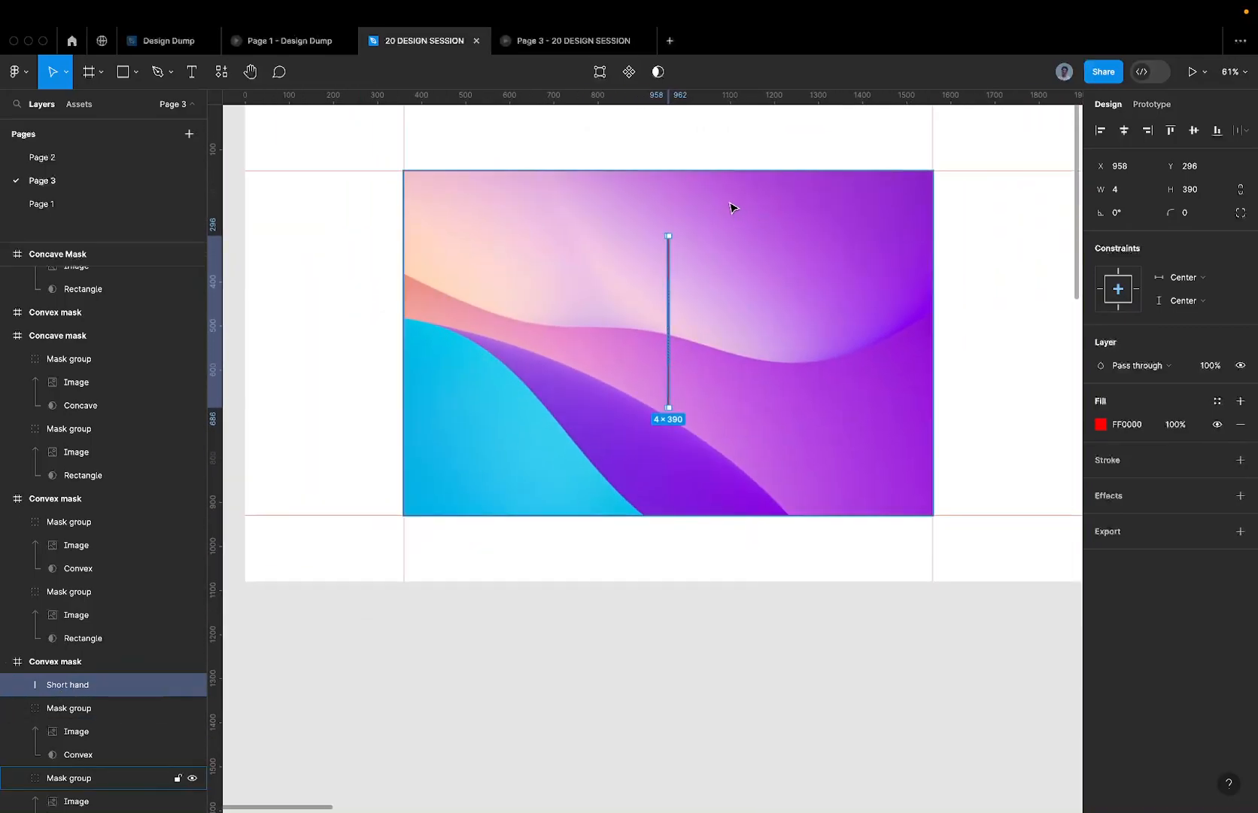
pyautogui.keyDown('shift'); pyautogui.click(474, 184); pyautogui.keyUp('shift')
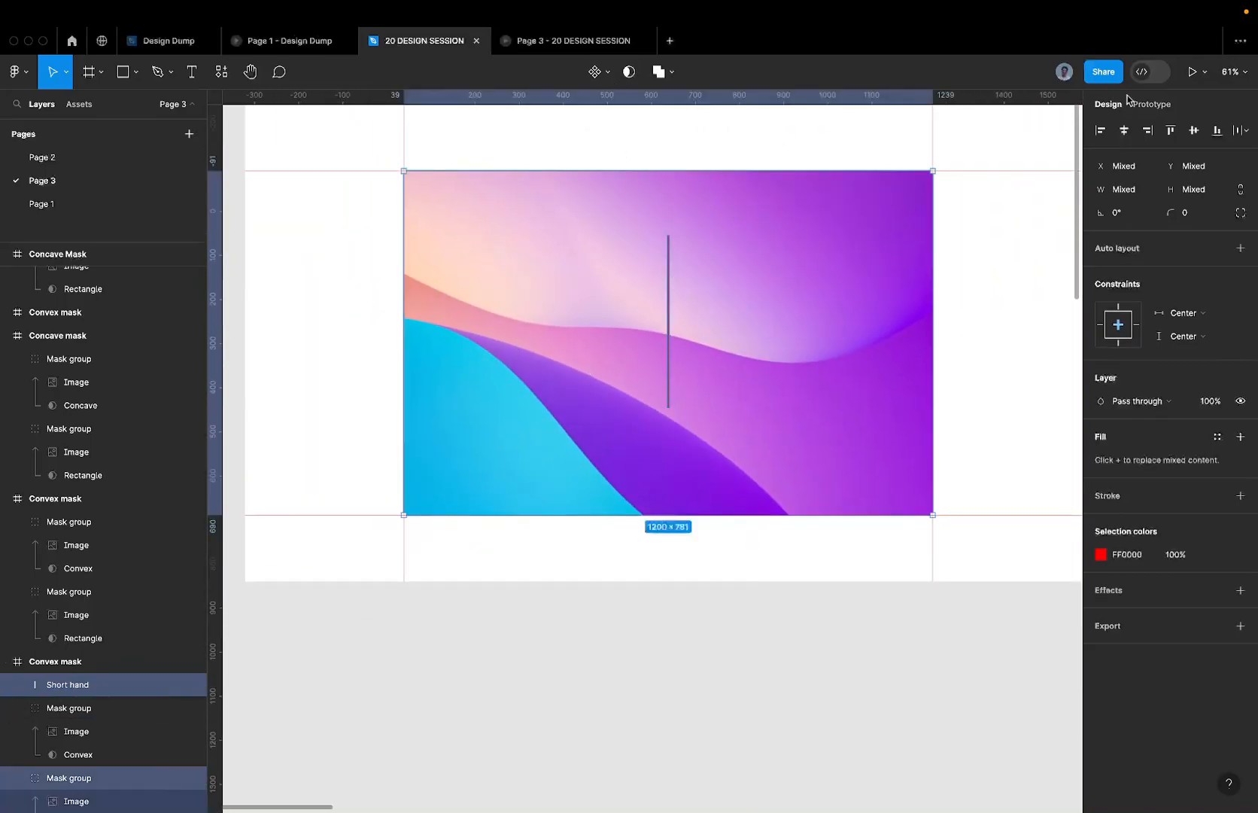
pyautogui.click(1169, 133)
pyautogui.scroll(5, 643, 194)
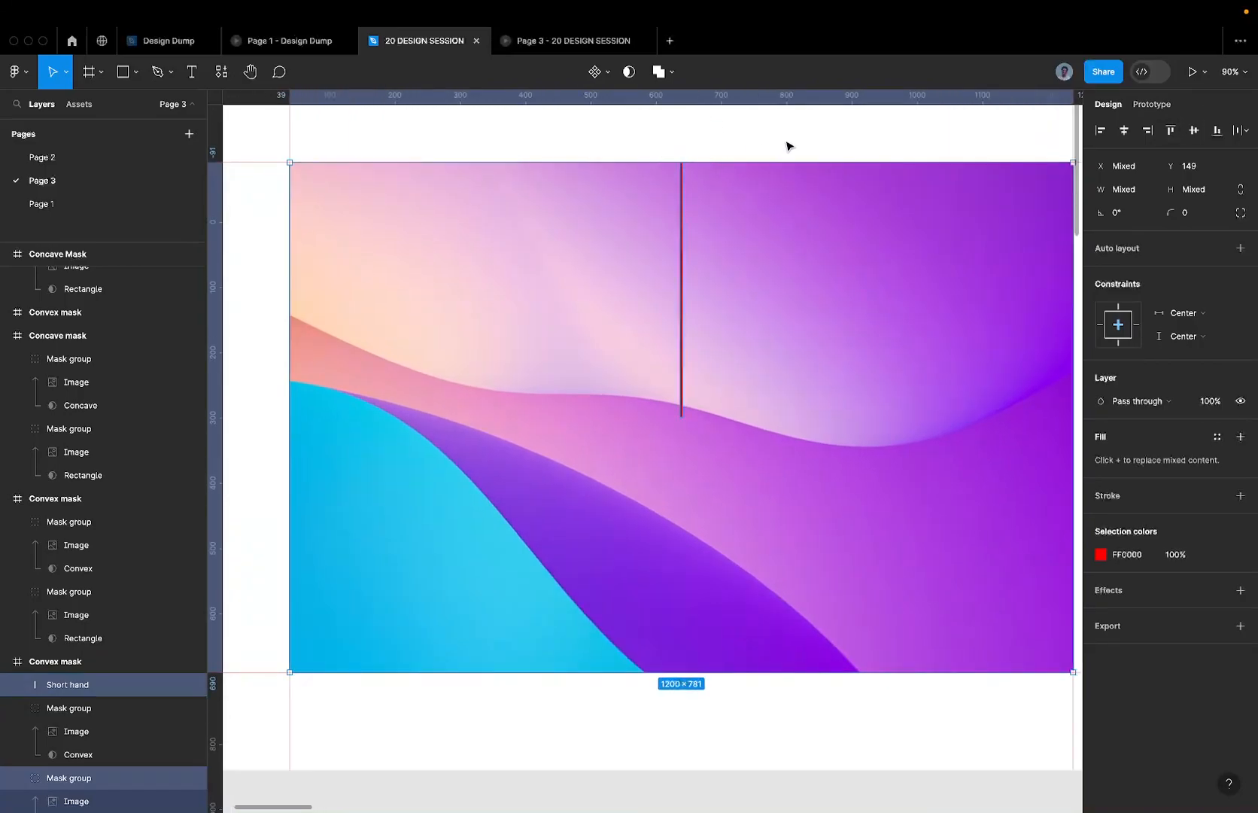
pyautogui.scroll(-5, 787, 145)
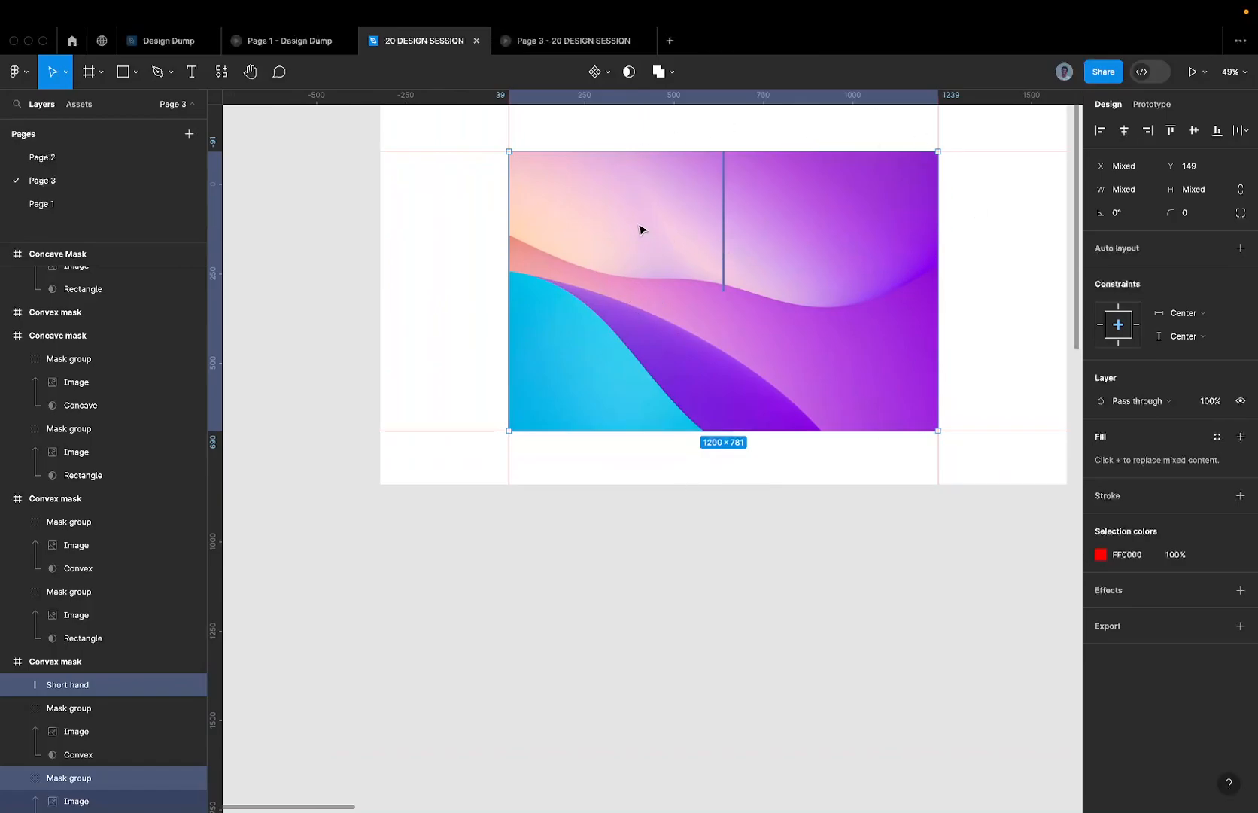
# - Try drawing a plain rectangle of about 713 × 1111 below the first Convex mask frame, and undo it
pyautogui.scroll(-4, 567, 195)
pyautogui.press('r')
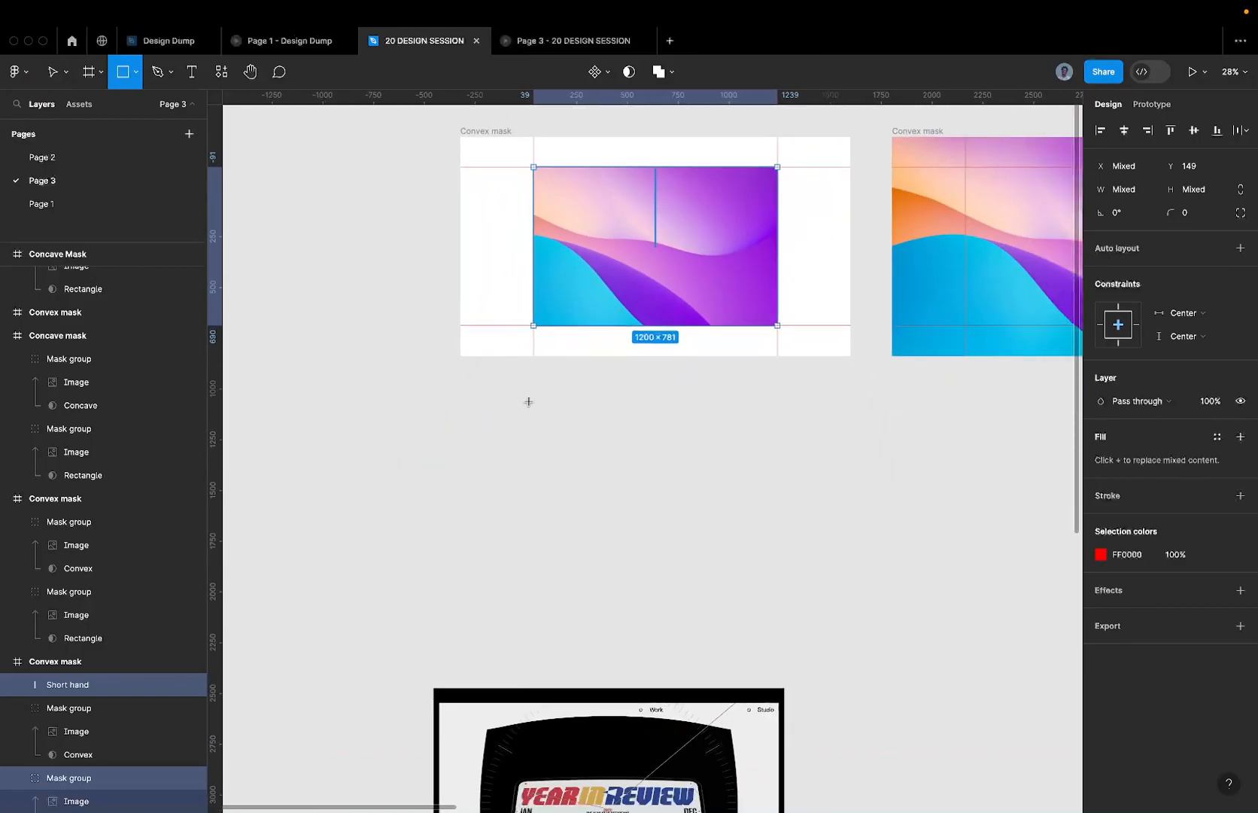
pyautogui.moveTo(520, 400); pyautogui.dragTo(912, 602)
pyautogui.press('super+z')
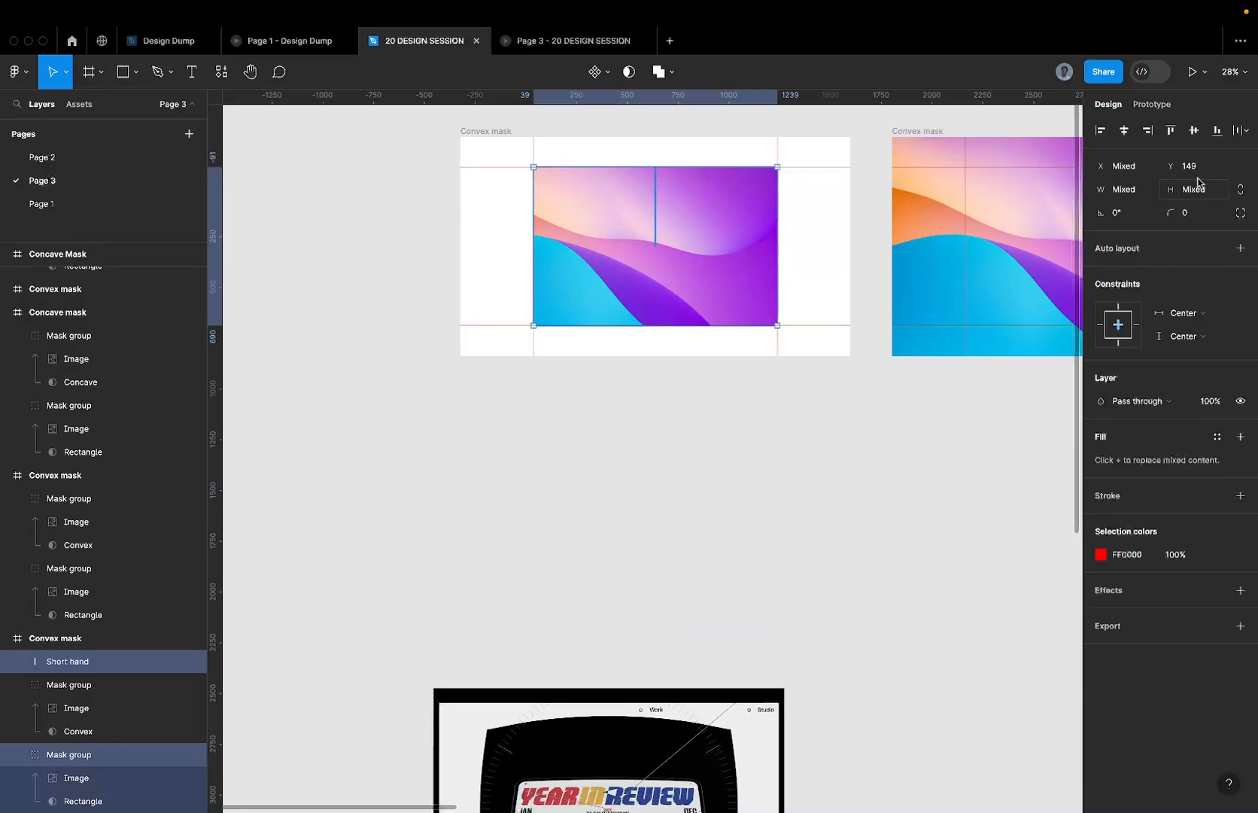
pyautogui.click(715, 198)
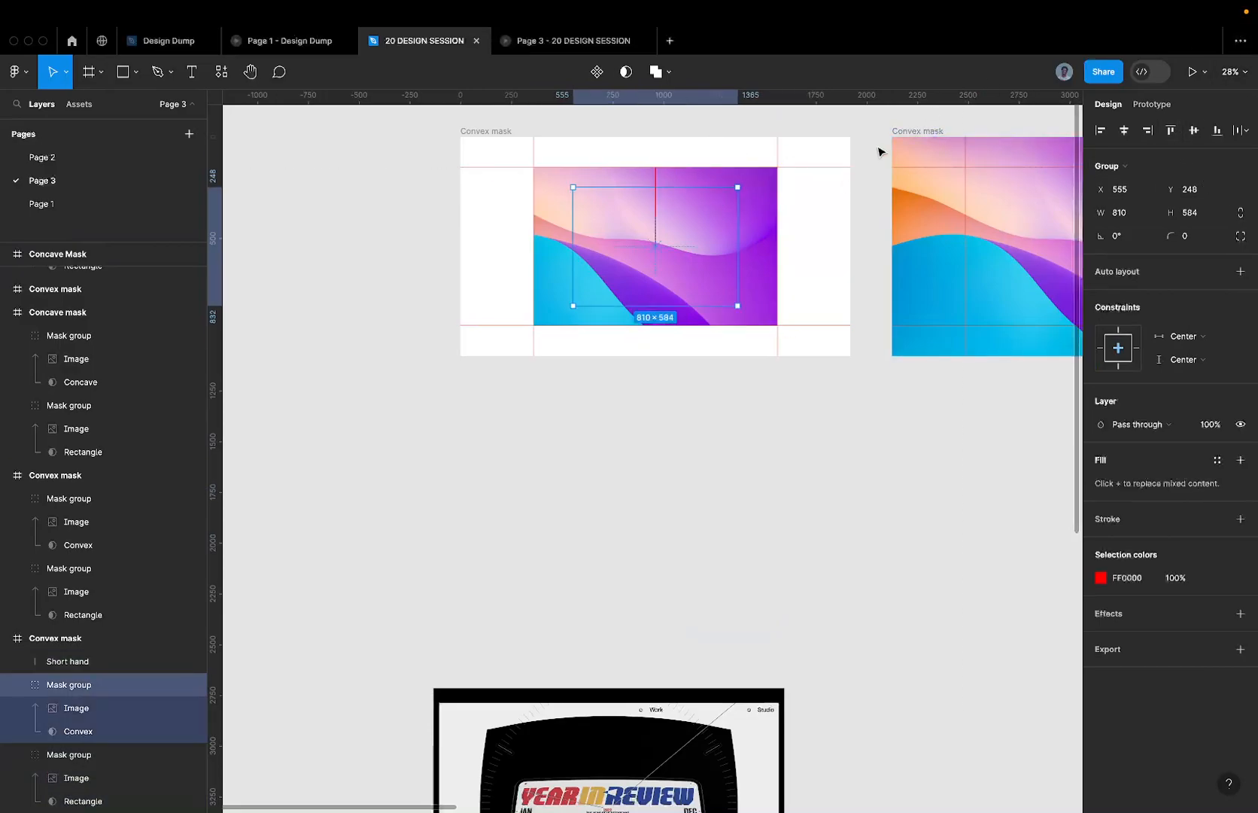
pyautogui.press('r')
pyautogui.moveTo(572, 396)
pyautogui.mouseDown()
pyautogui.moveTo(781, 550)
pyautogui.moveTo(717, 622)
pyautogui.mouseUp()
pyautogui.click(1198, 194)
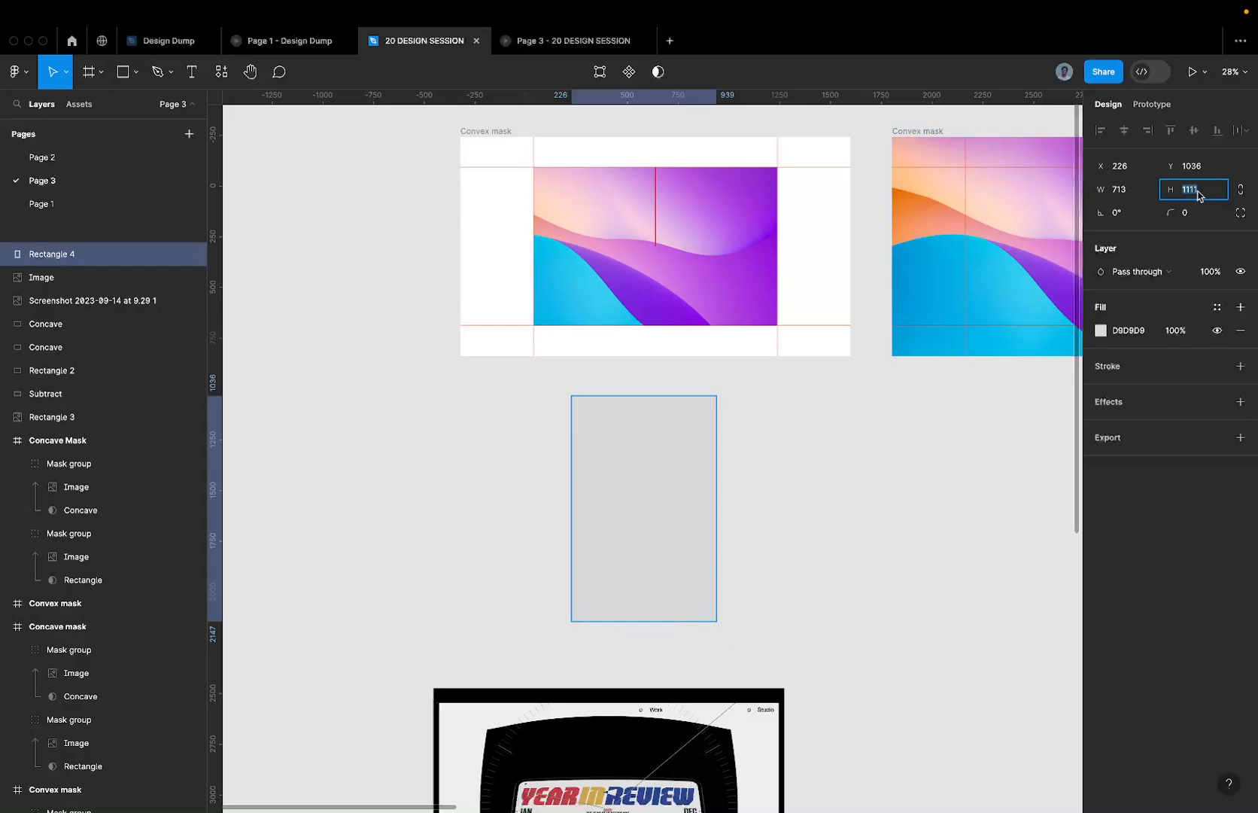
pyautogui.hotkey('ctrl', 'z')
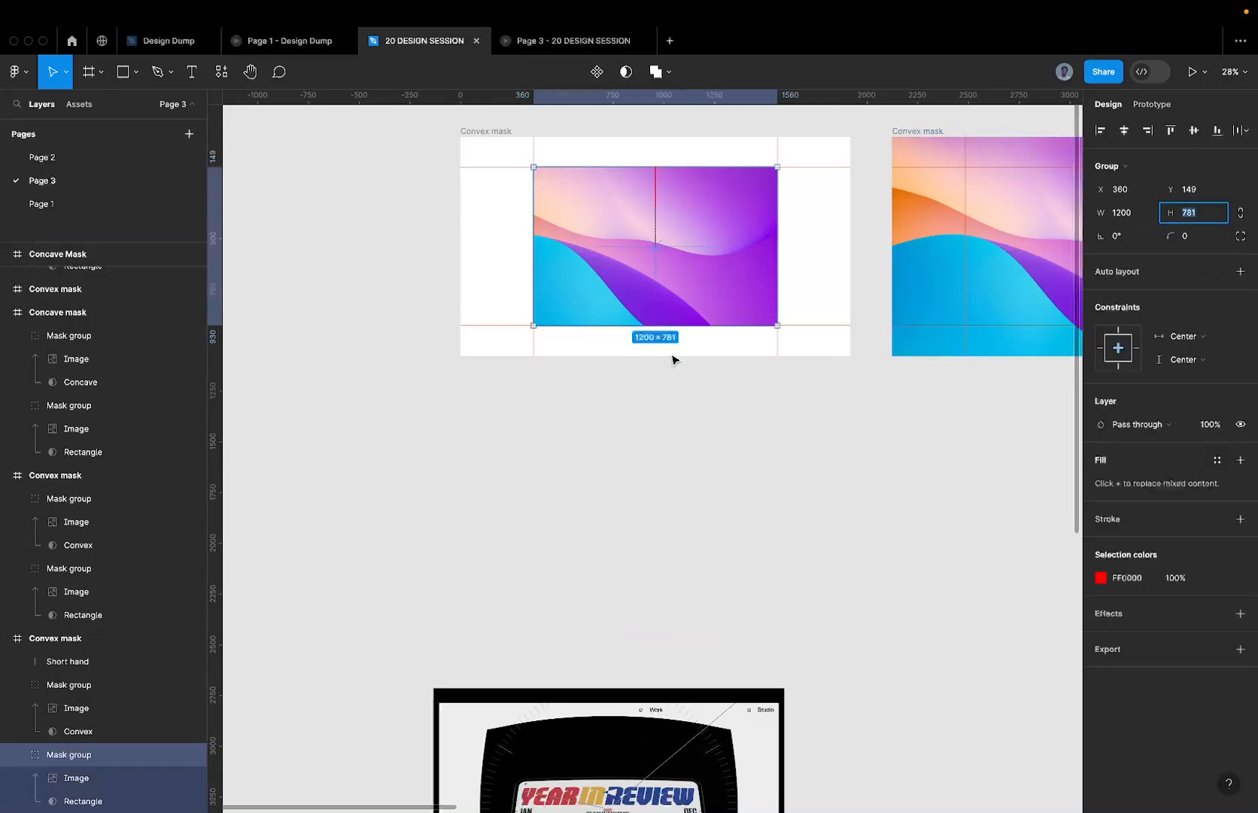
# - Draw a new frame below the first Convex mask frame, and set its height and width to 781
pyautogui.click(672, 359)
pyautogui.press('f')
pyautogui.moveTo(558, 405); pyautogui.dragTo(738, 550)
pyautogui.click(1190, 220)
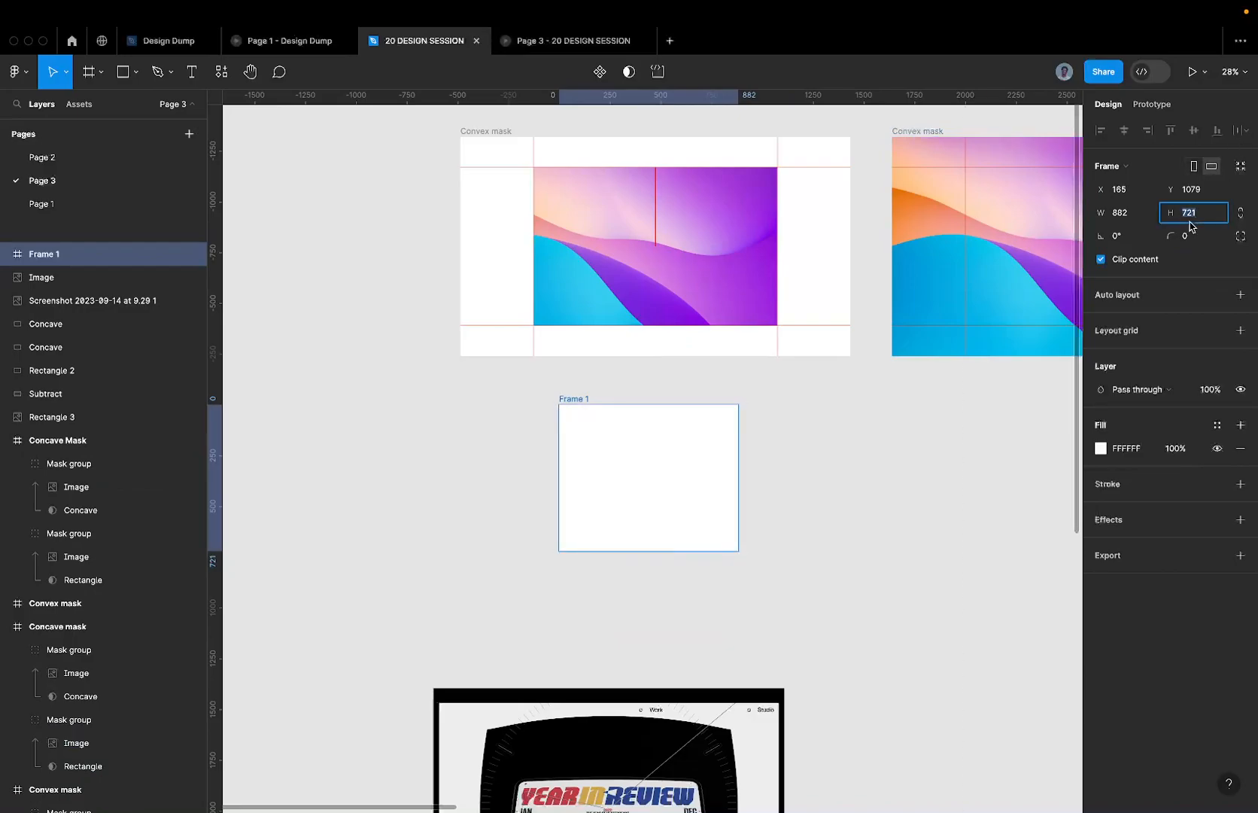
pyautogui.write('781')
pyautogui.press('Return')
pyautogui.click(1137, 213)
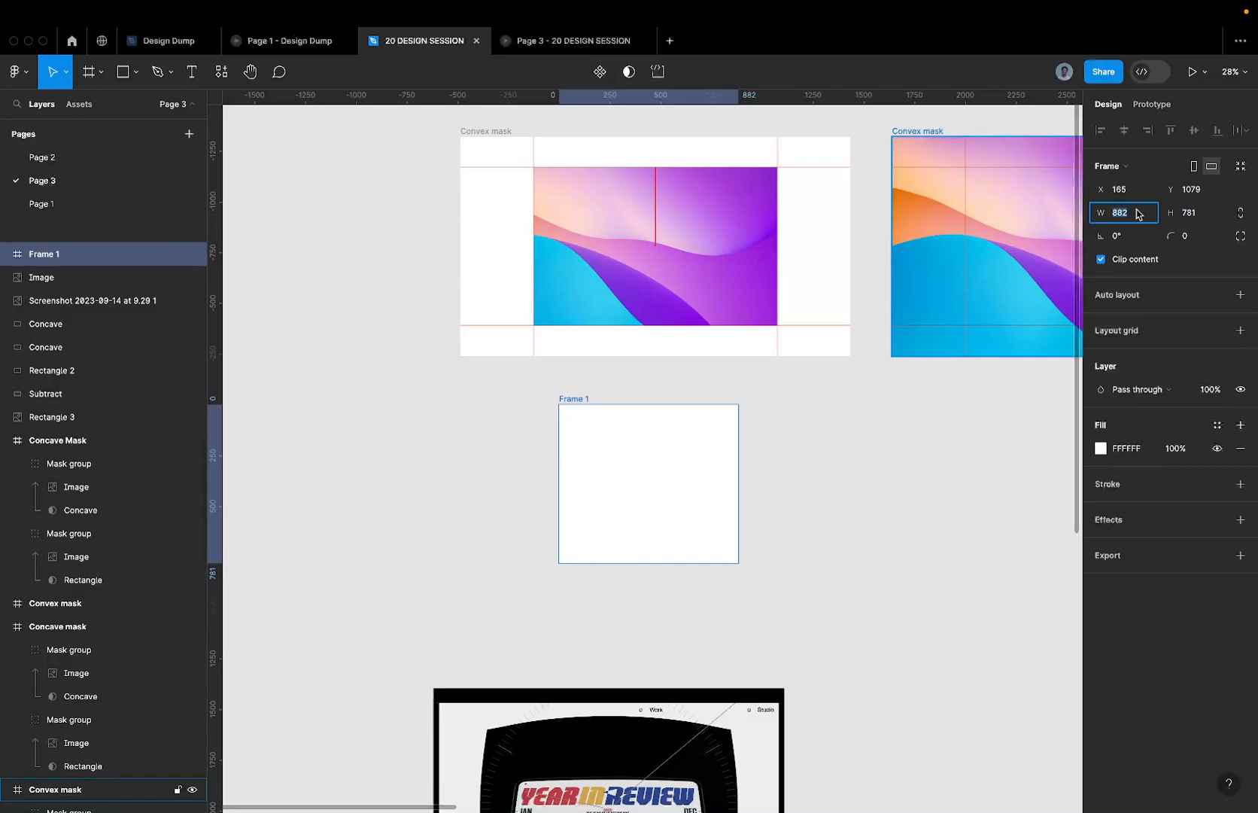
pyautogui.write('71')
pyautogui.write('1')
pyautogui.press('Return')
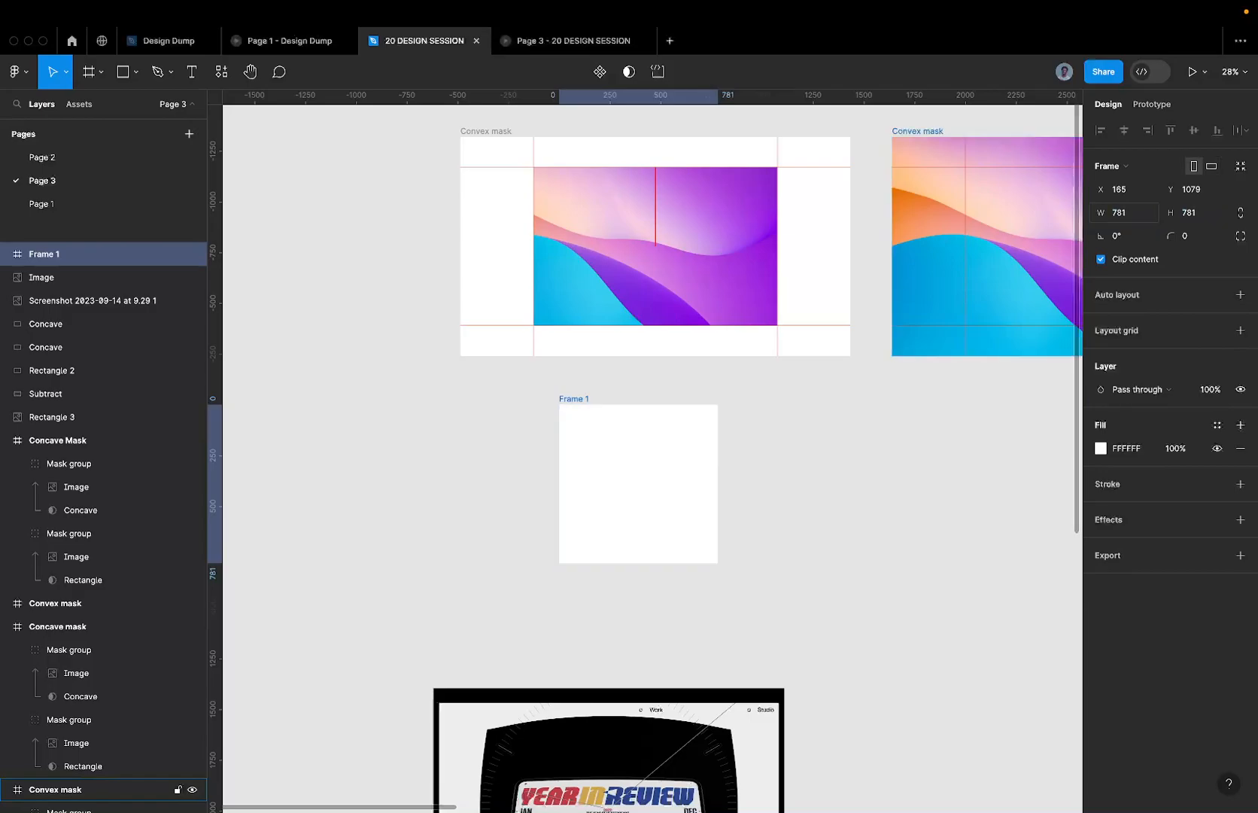
# - Move the Short hand line out of the Convex mask frame into the new square frame, and align it to that frame's top edge
pyautogui.click(653, 192)
pyautogui.press('Delete')
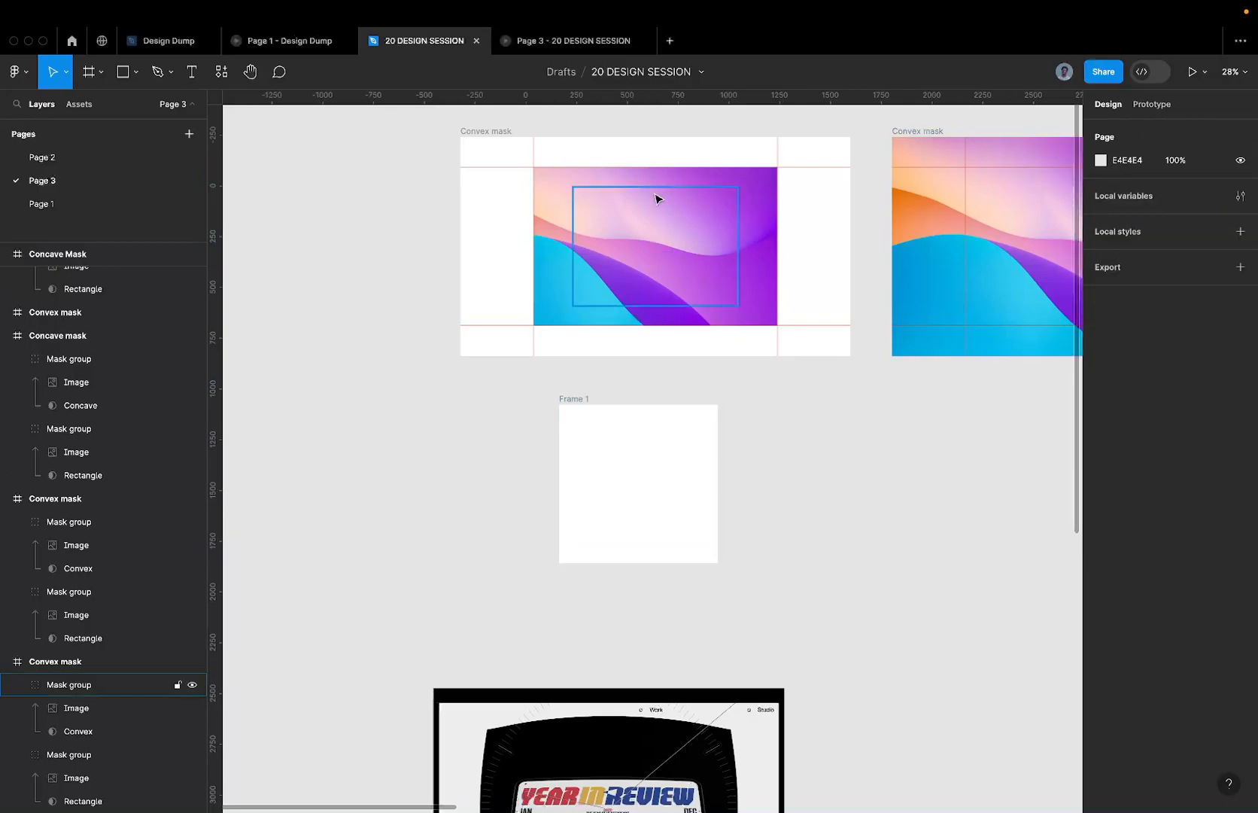
pyautogui.click(572, 399)
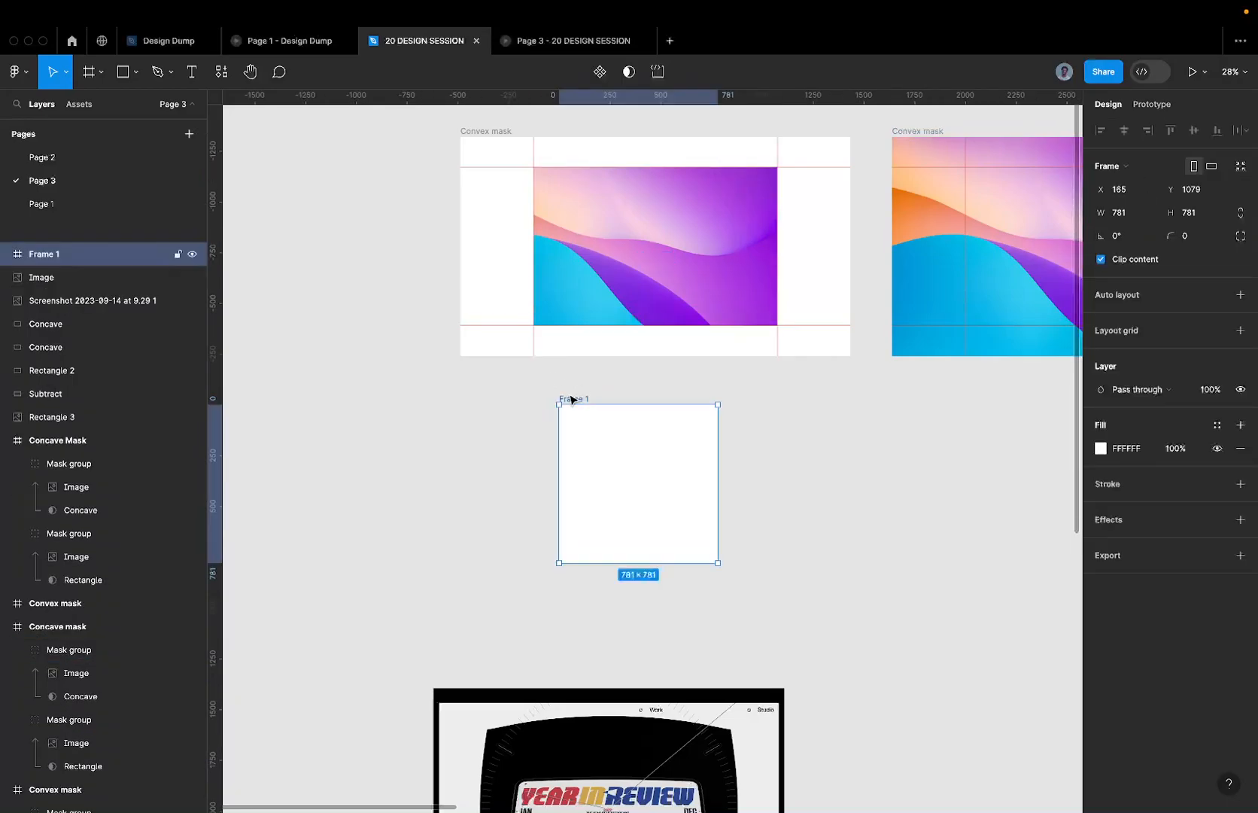
pyautogui.press('super+v')
pyautogui.scroll(2, 632, 486)
pyautogui.scroll(5, 632, 486)
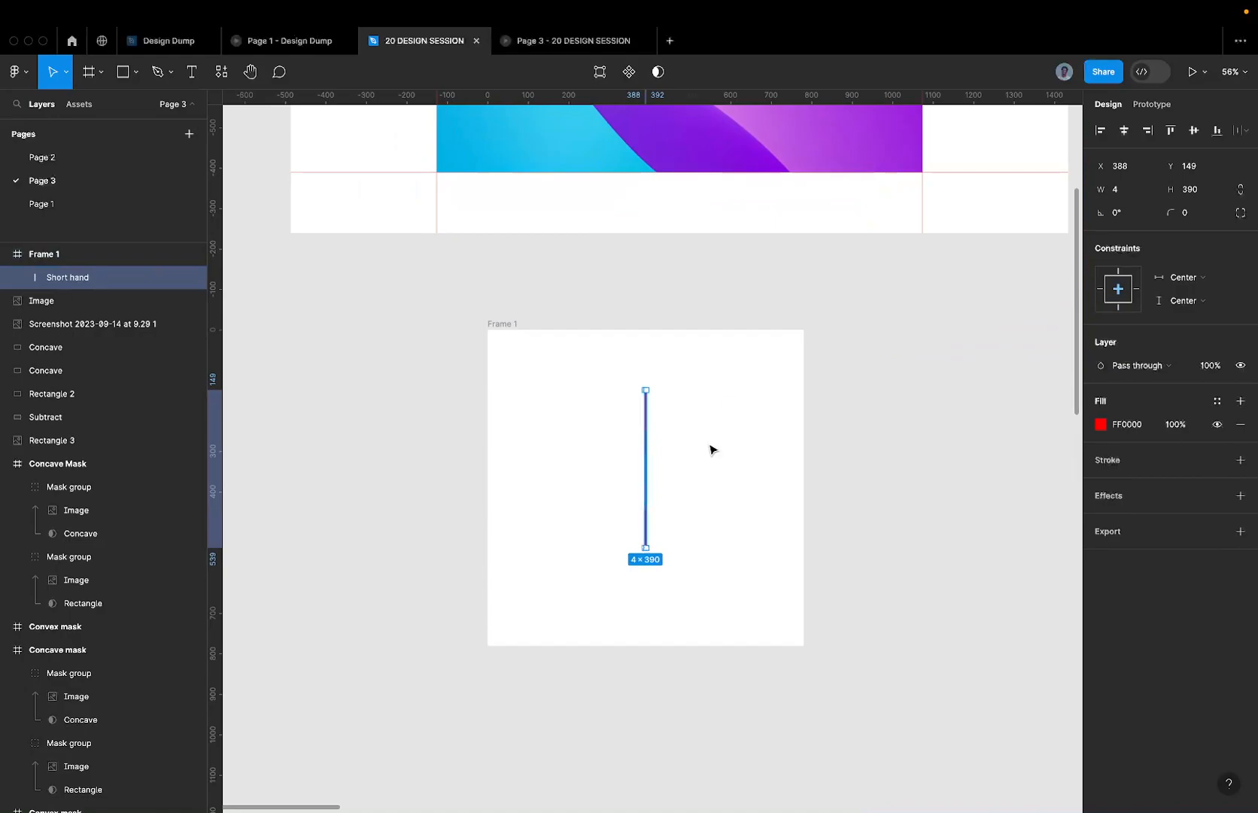
pyautogui.click(1163, 130)
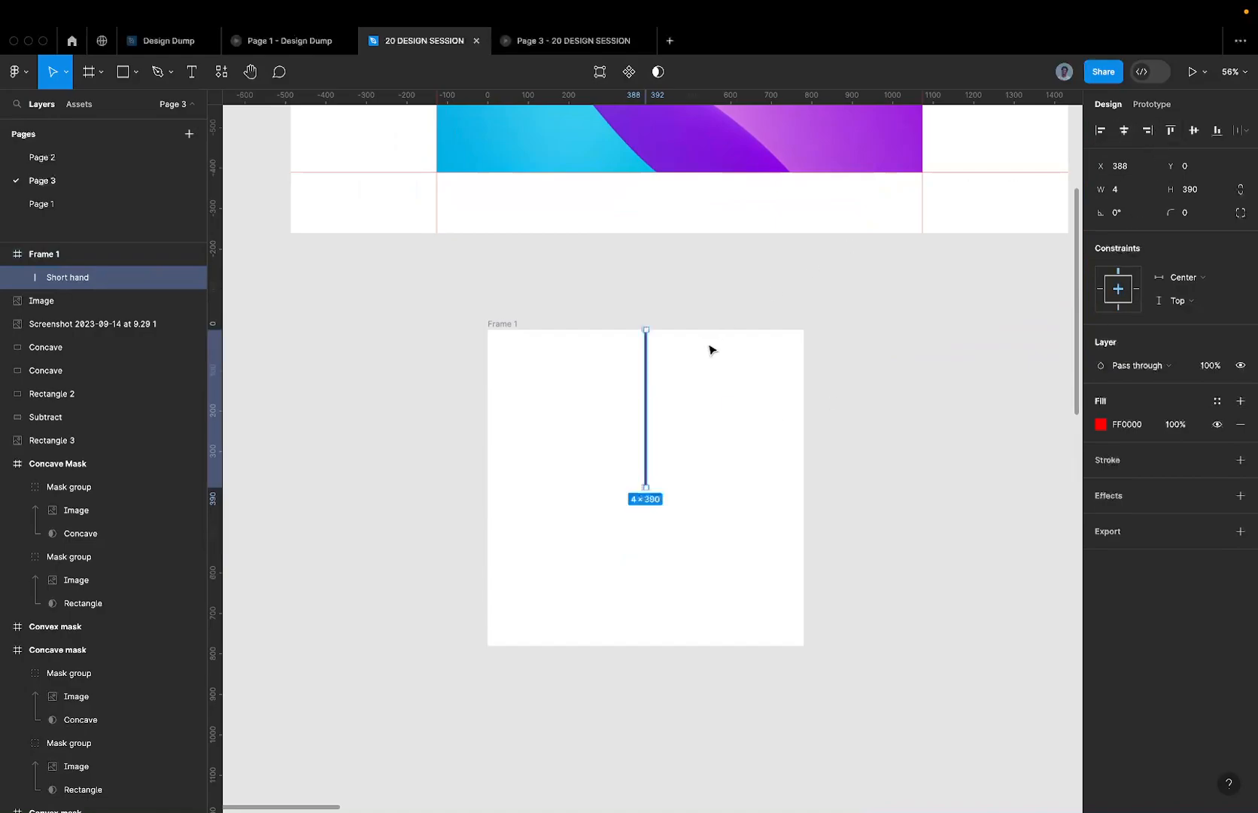
# - Try rotating the square frame and the Short hand line on its own, undoing the line's rotations
pyautogui.scroll(-4, 682, 342)
pyautogui.click(568, 329)
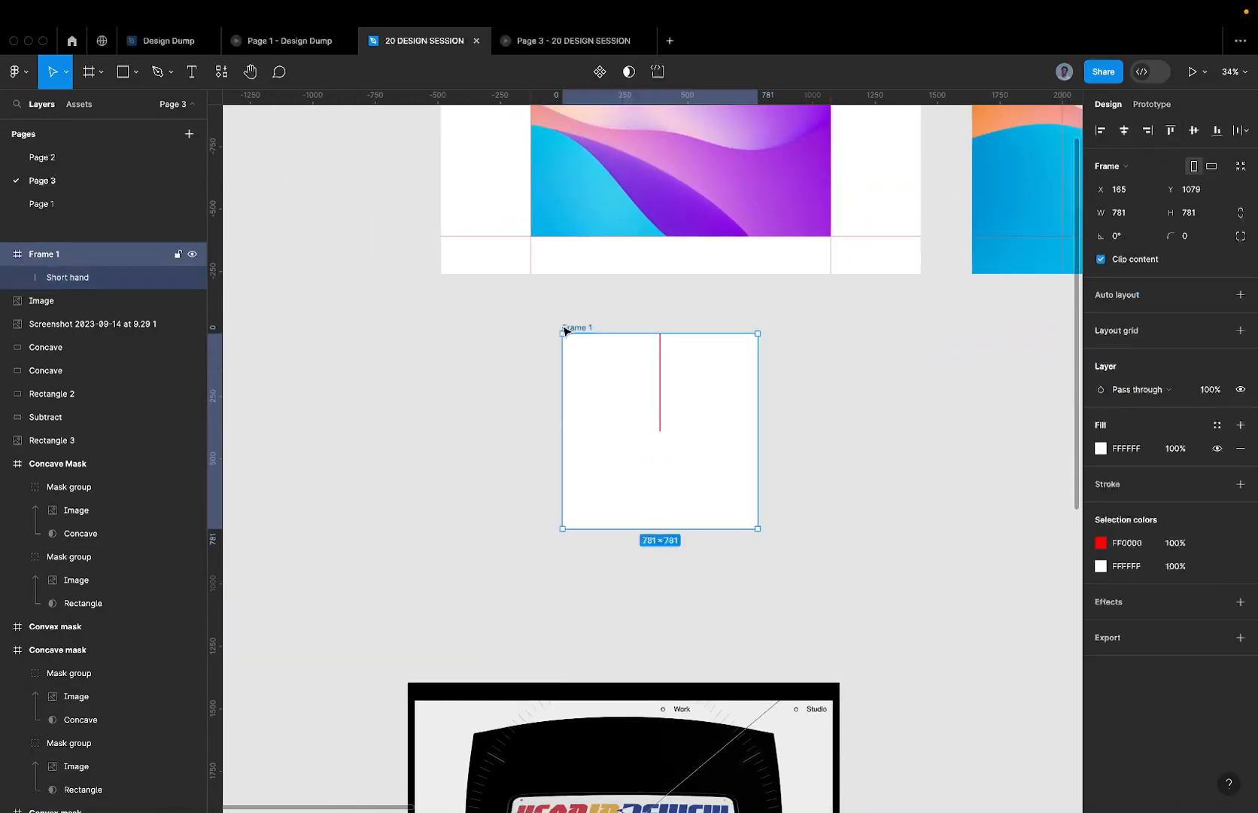
pyautogui.moveTo(564, 333); pyautogui.dragTo(702, 329)
pyautogui.click(659, 381)
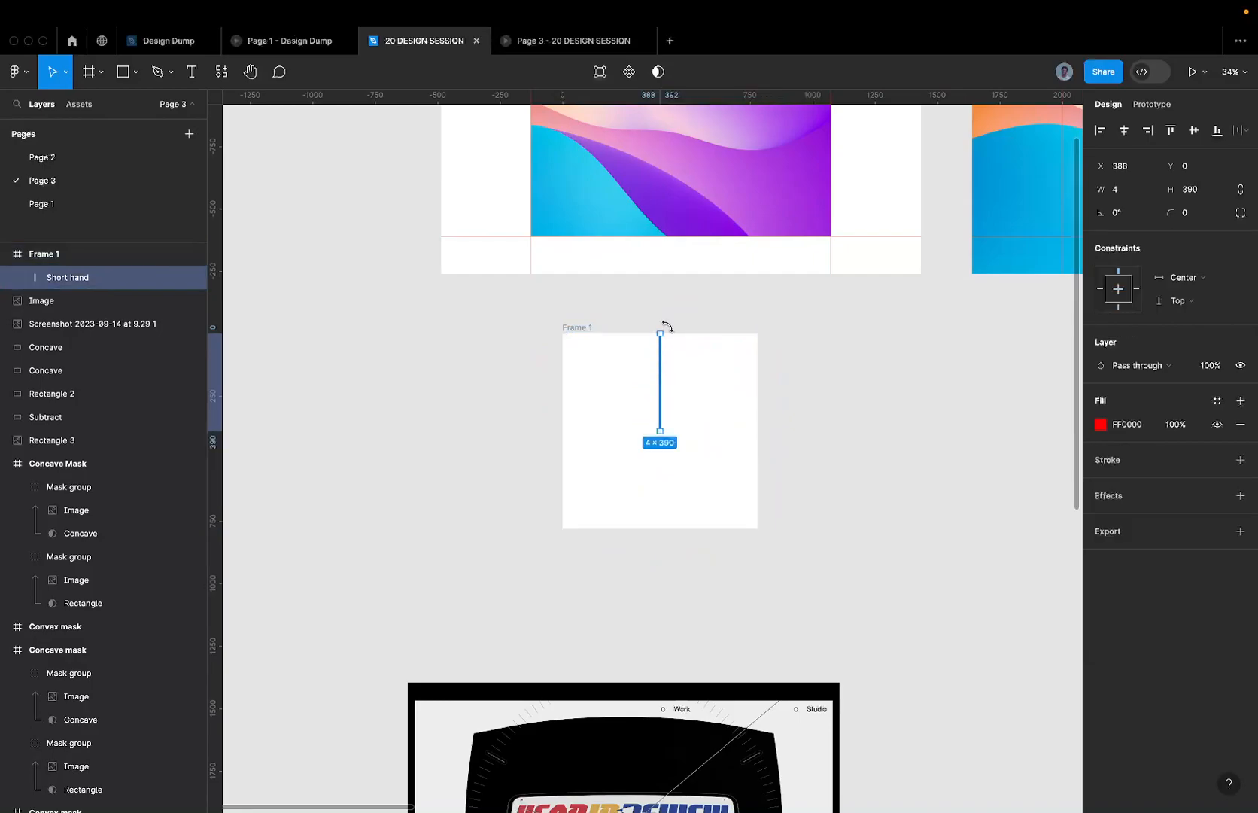
pyautogui.moveTo(666, 327); pyautogui.dragTo(614, 311)
pyautogui.press('super+z')
pyautogui.scroll(5, 669, 368)
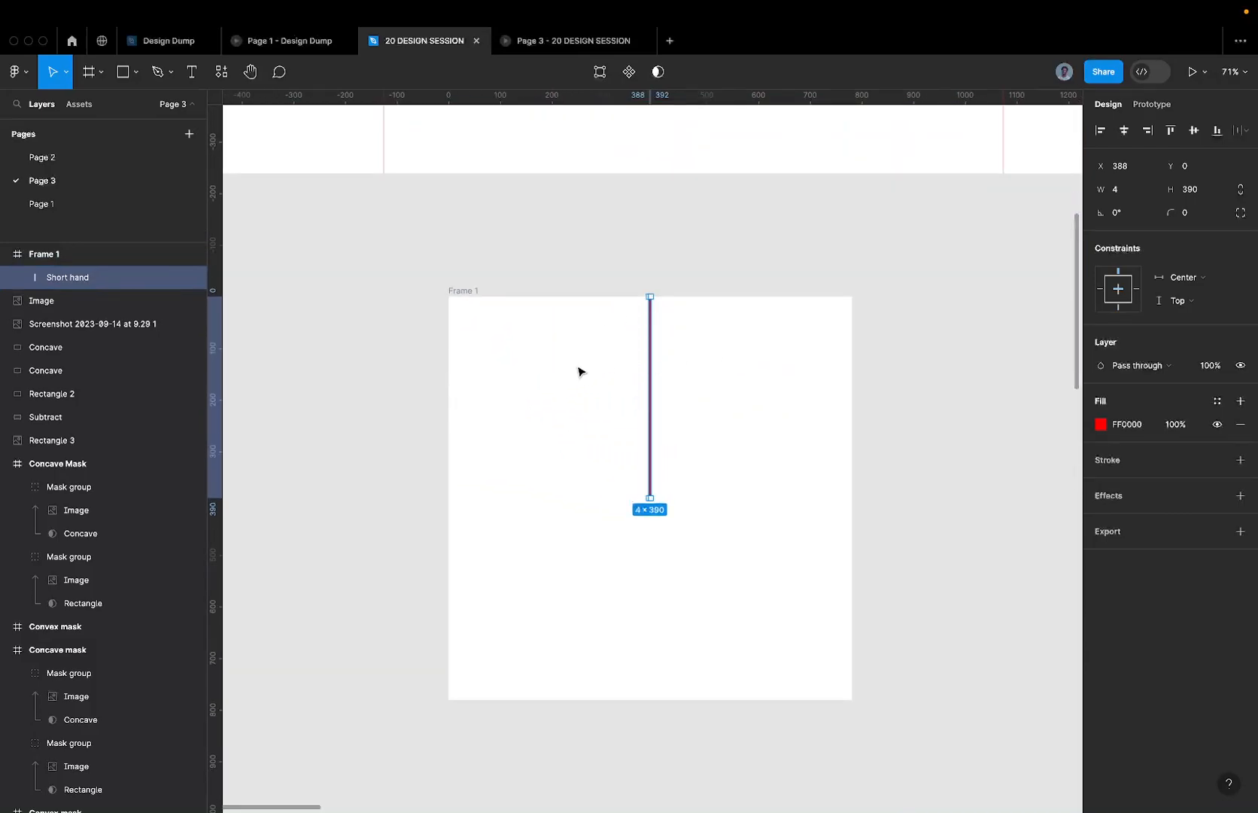
pyautogui.moveTo(657, 294); pyautogui.dragTo(373, 473)
pyautogui.press('super+z')
# - Try rotating the whole square frame with the line inside it, and undo the rotation
pyautogui.scroll(-5, 364, 479)
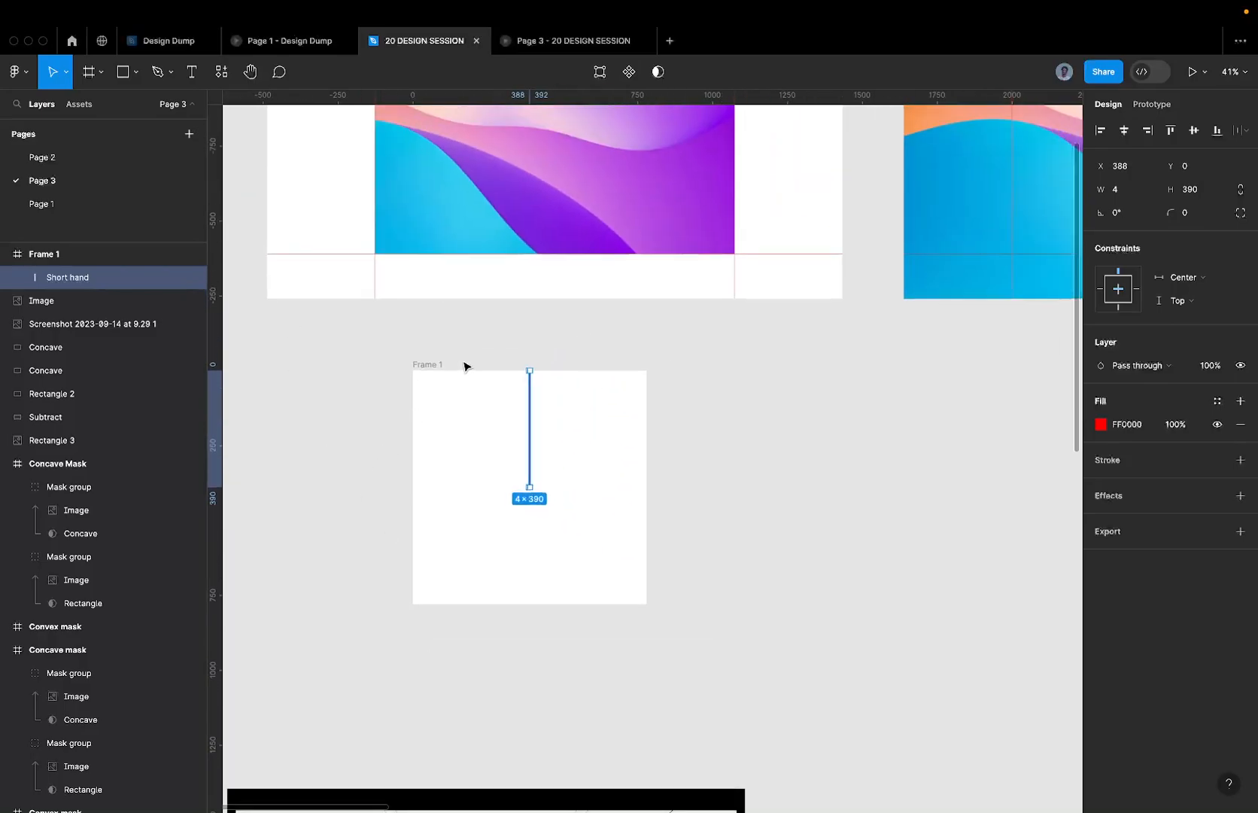
pyautogui.click(444, 365)
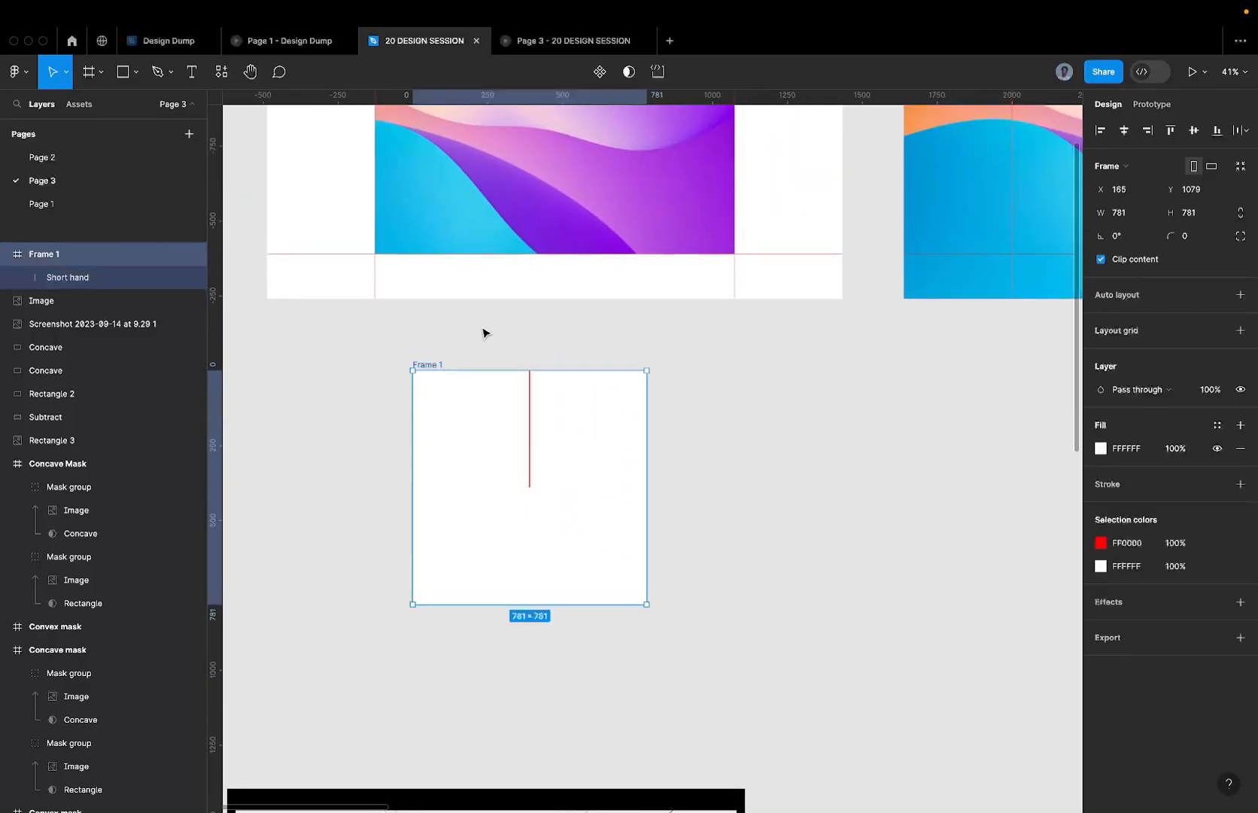
pyautogui.scroll(-3, 483, 333)
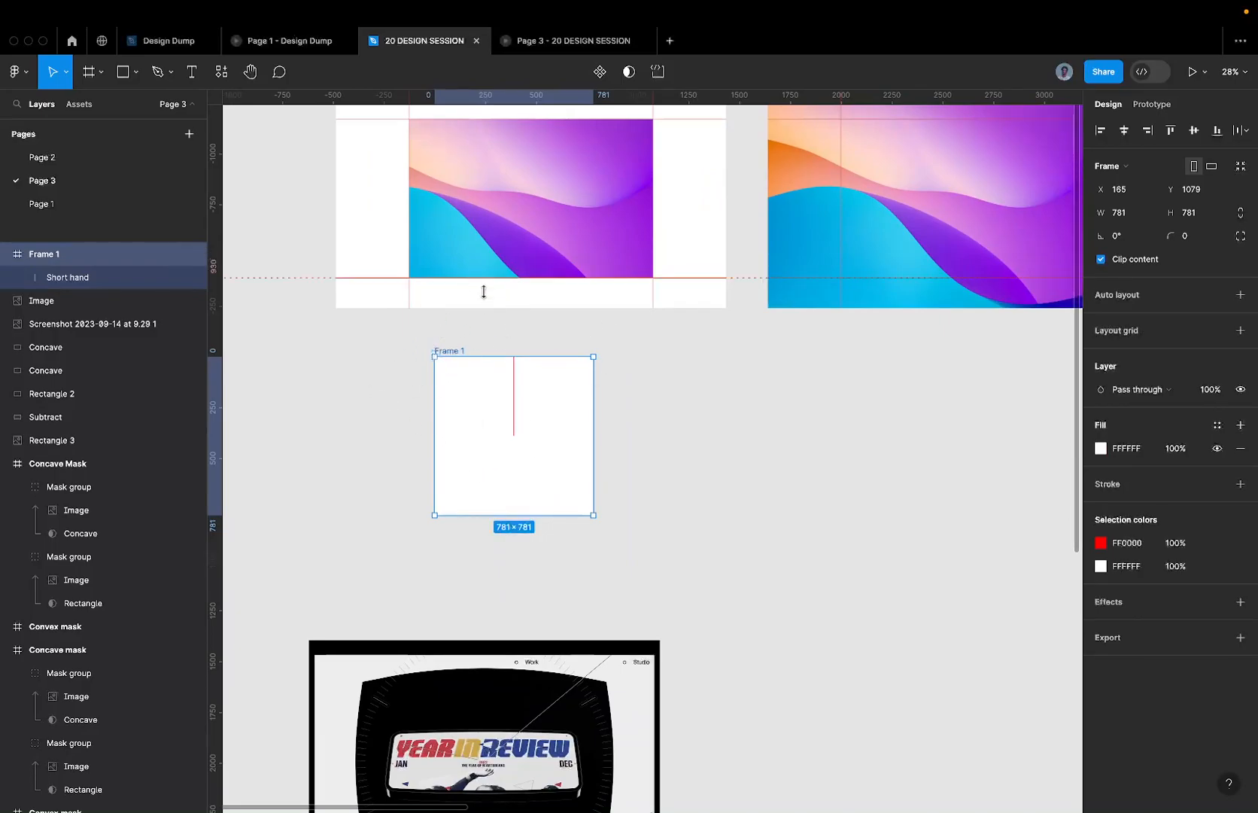
pyautogui.moveTo(420, 348); pyautogui.dragTo(370, 514)
pyautogui.hotkey('ctrl', 'z')
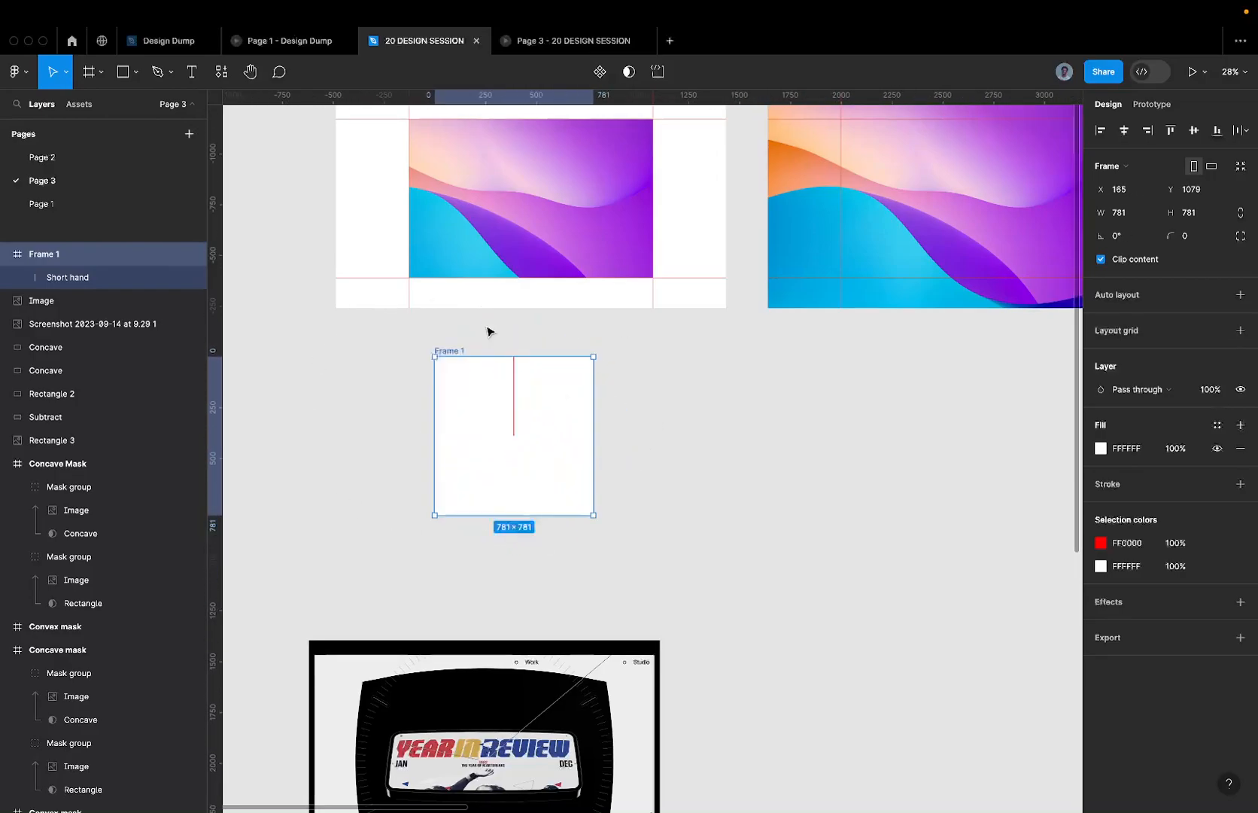
# - Try a corner radius of 9999 on the square frame, and undo it
pyautogui.click(1194, 239)
pyautogui.write('9999')
pyautogui.press('Return')
pyautogui.hotkey('ctrl', 'z')
# - Remove the square frame's white fill, and test rotating the transparent frame before undoing the rotation
pyautogui.click(1240, 448)
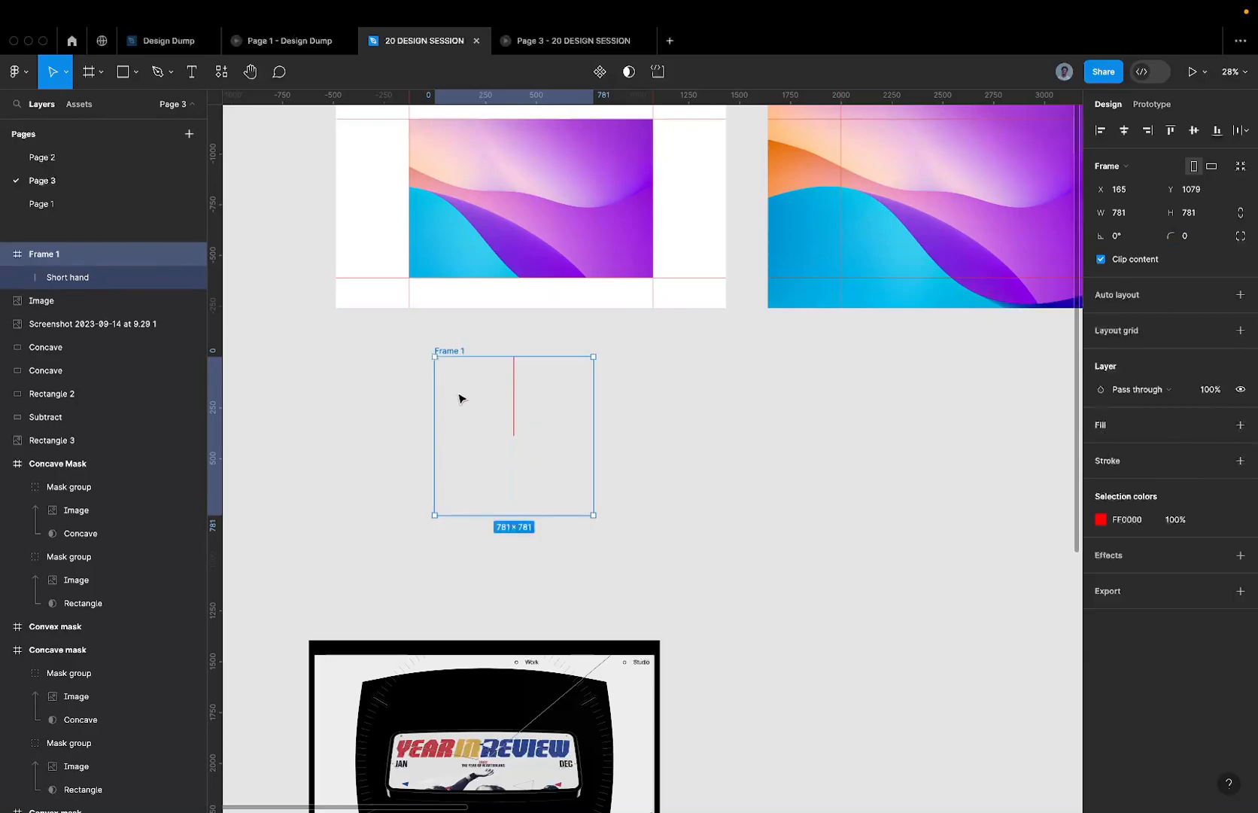
pyautogui.scroll(2, 461, 398)
pyautogui.moveTo(423, 341); pyautogui.dragTo(694, 646)
pyautogui.press('super+z')
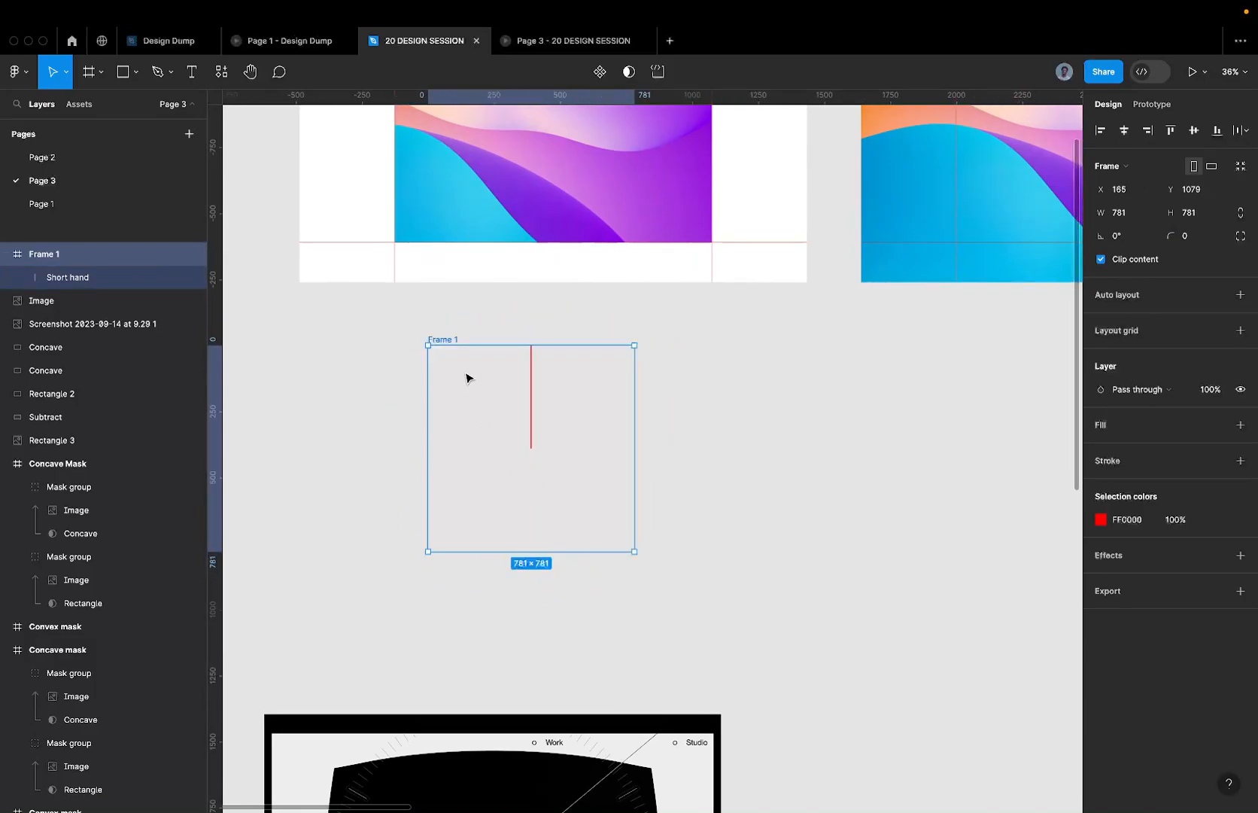
# - Rename the transparent square frame as "Short hand"
pyautogui.doubleClick(442, 339)
pyautogui.write('Hand')
pyautogui.press('BackSpace')
pyautogui.press('BackSpace')
pyautogui.press('BackSpace')
pyautogui.press('BackSpace')
pyautogui.write('Shirt ha')
pyautogui.press('super+a')
pyautogui.write('Short hand')
pyautogui.press('Return')
# - Duplicate the Short hand frame horizontally, placing the copy beside the original at X 1311
pyautogui.moveTo(452, 345); pyautogui.dragTo(753, 343)
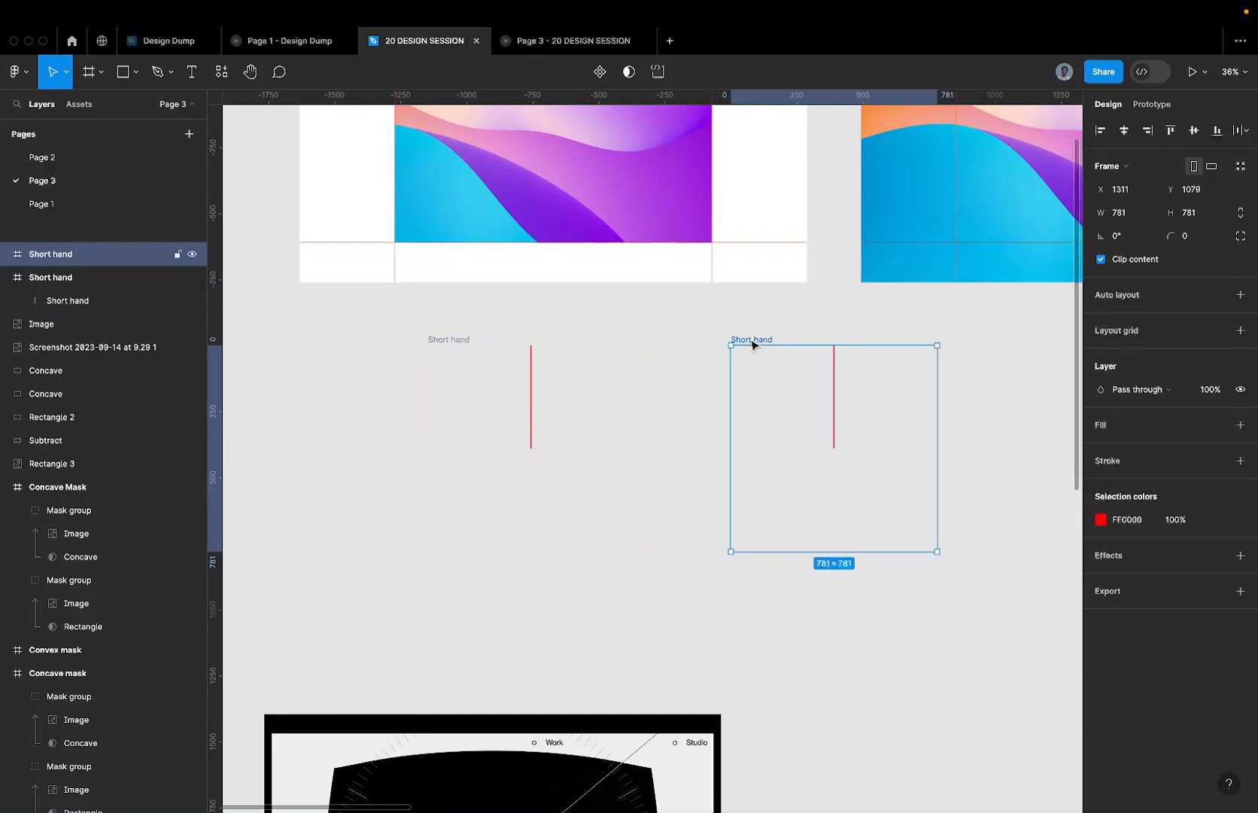
pyautogui.scroll(-3, 752, 343)
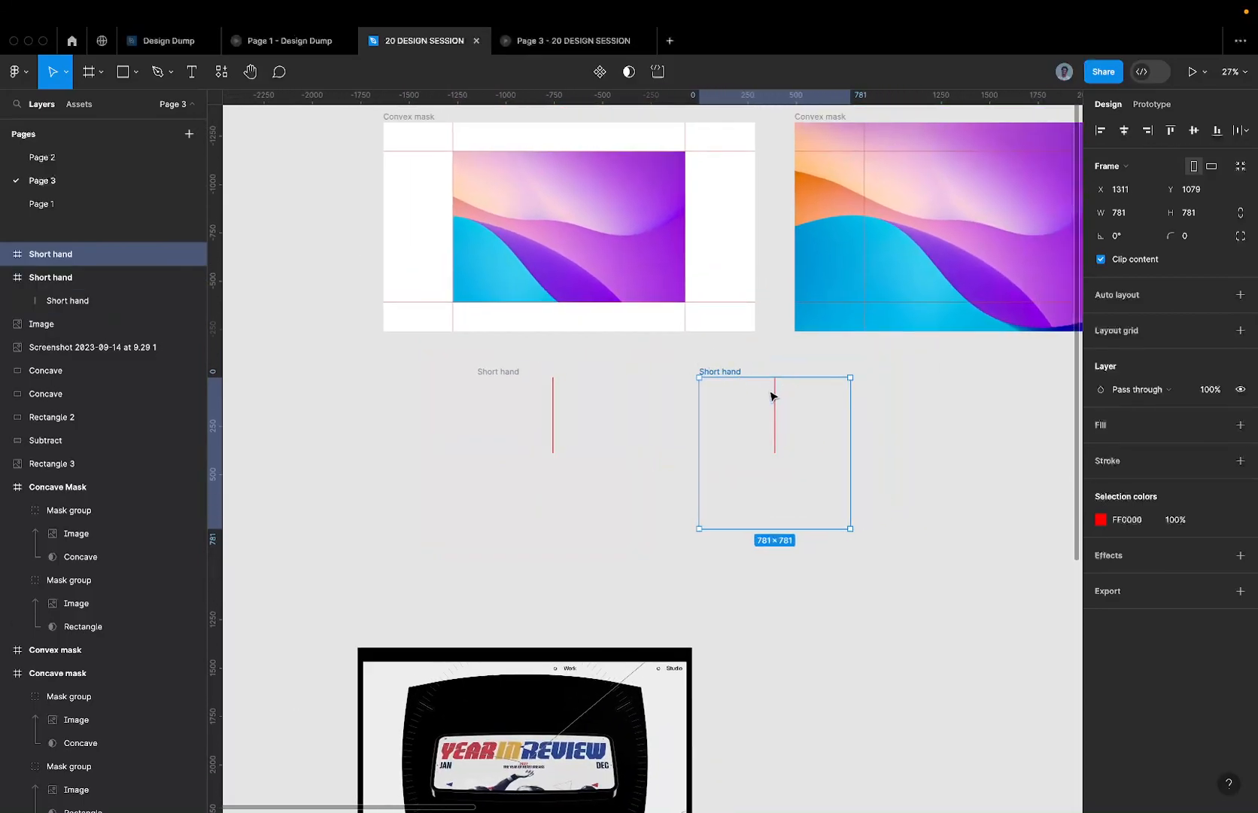
# - Rename the duplicated Short hand frame as "Long hand"
pyautogui.click(775, 392)
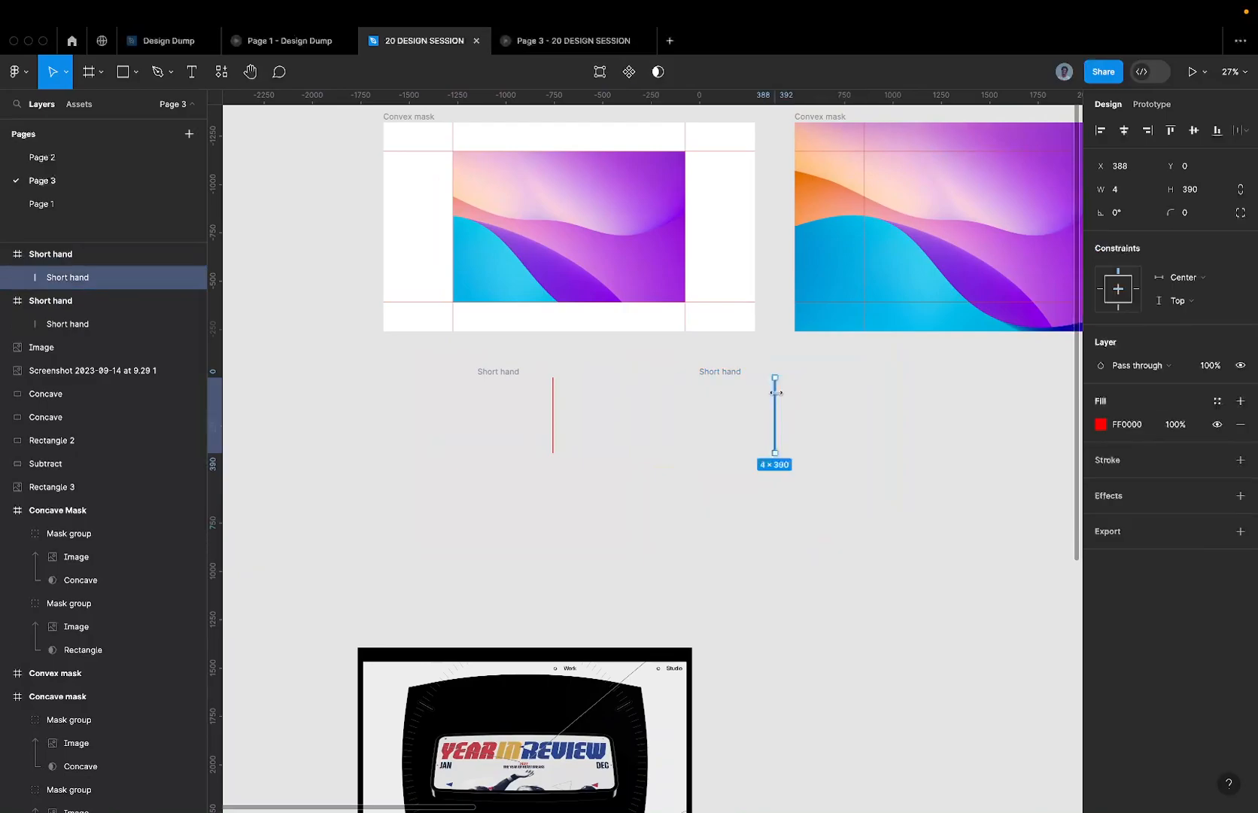
pyautogui.press('Escape')
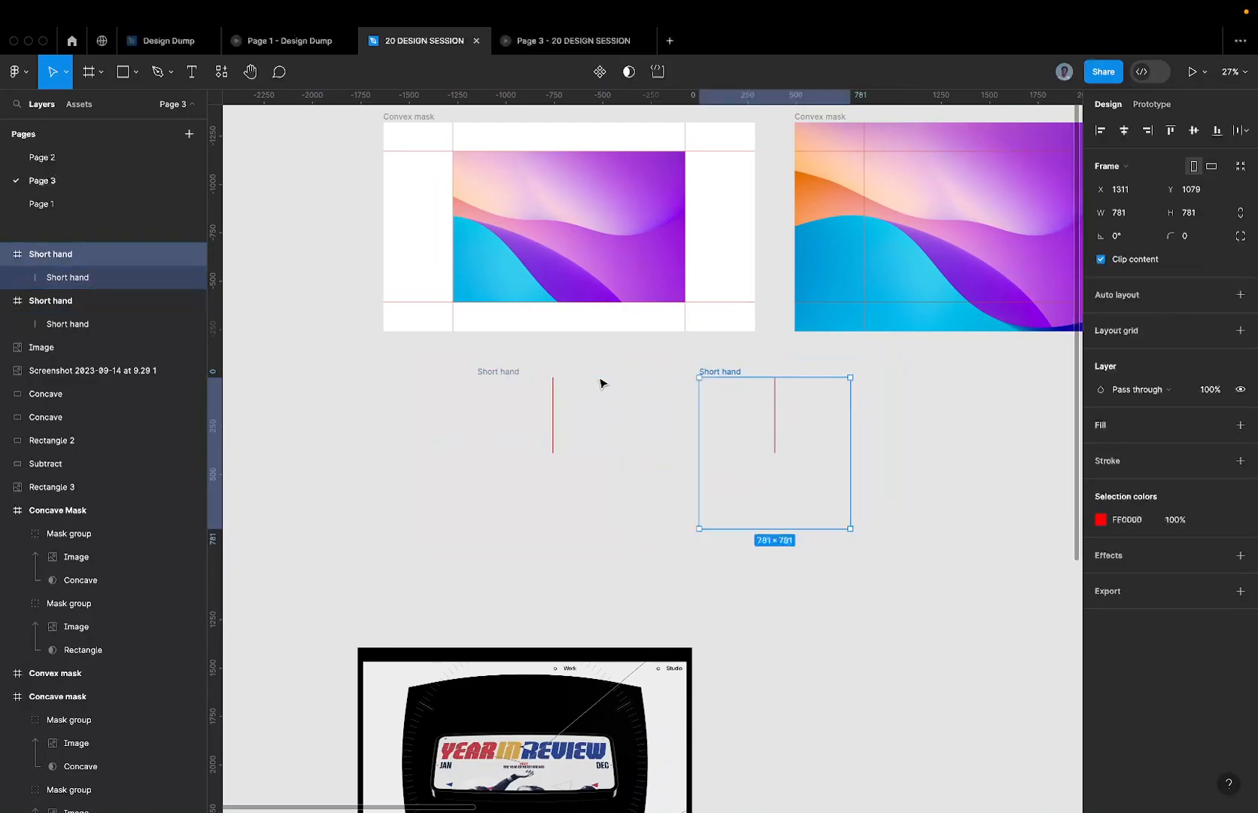
pyautogui.doubleClick(711, 370)
pyautogui.click(711, 371)
pyautogui.doubleClick(711, 370)
pyautogui.write('Long')
pyautogui.press('Return')
# - Move the Long hand frame into the first Convex mask frame and centre it horizontally there
pyautogui.click(776, 406)
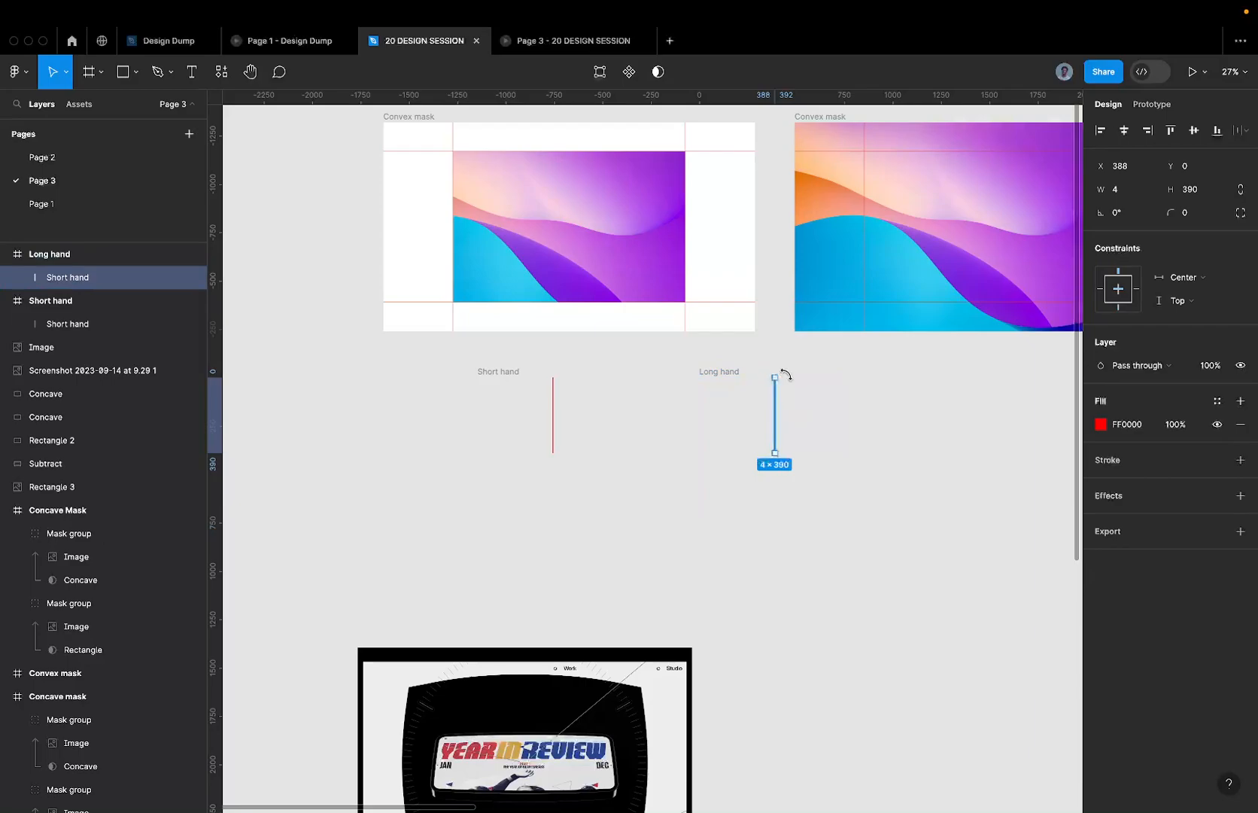
pyautogui.click(722, 372)
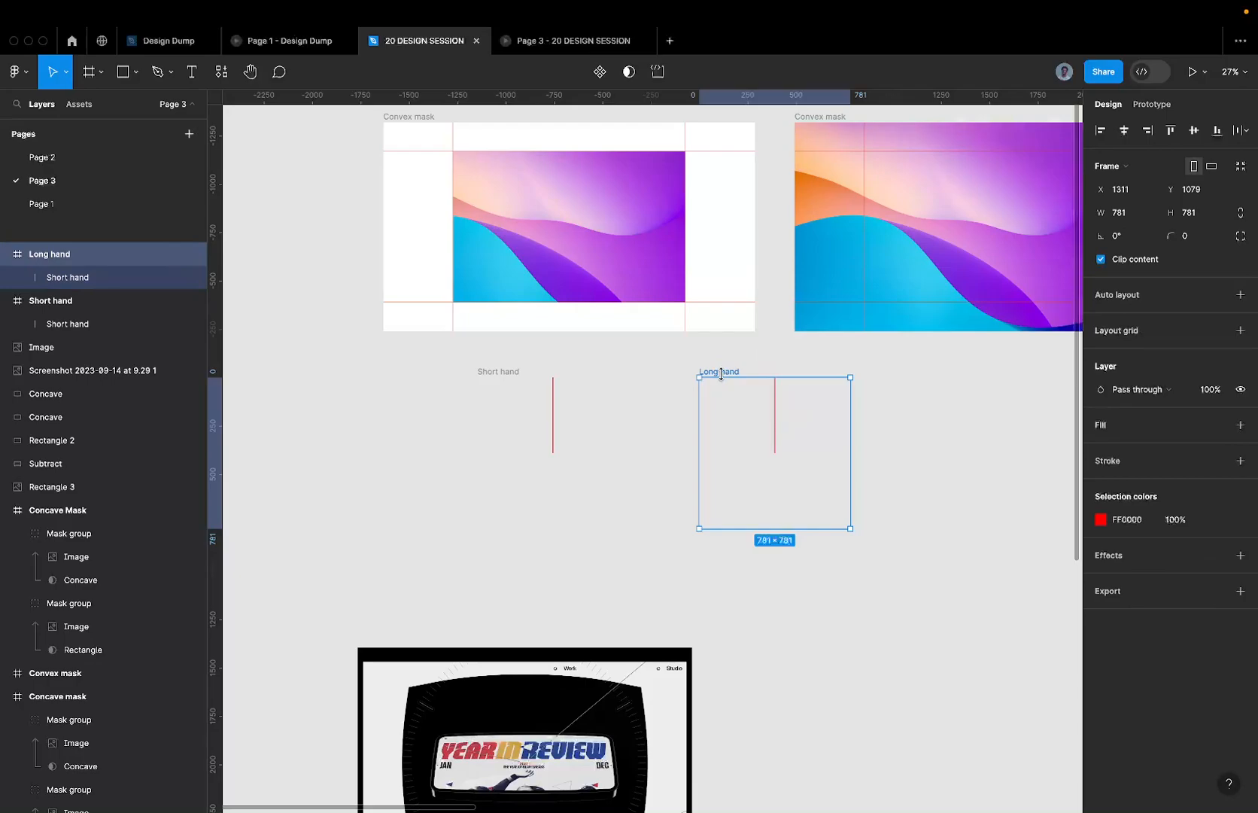
pyautogui.press('Delete')
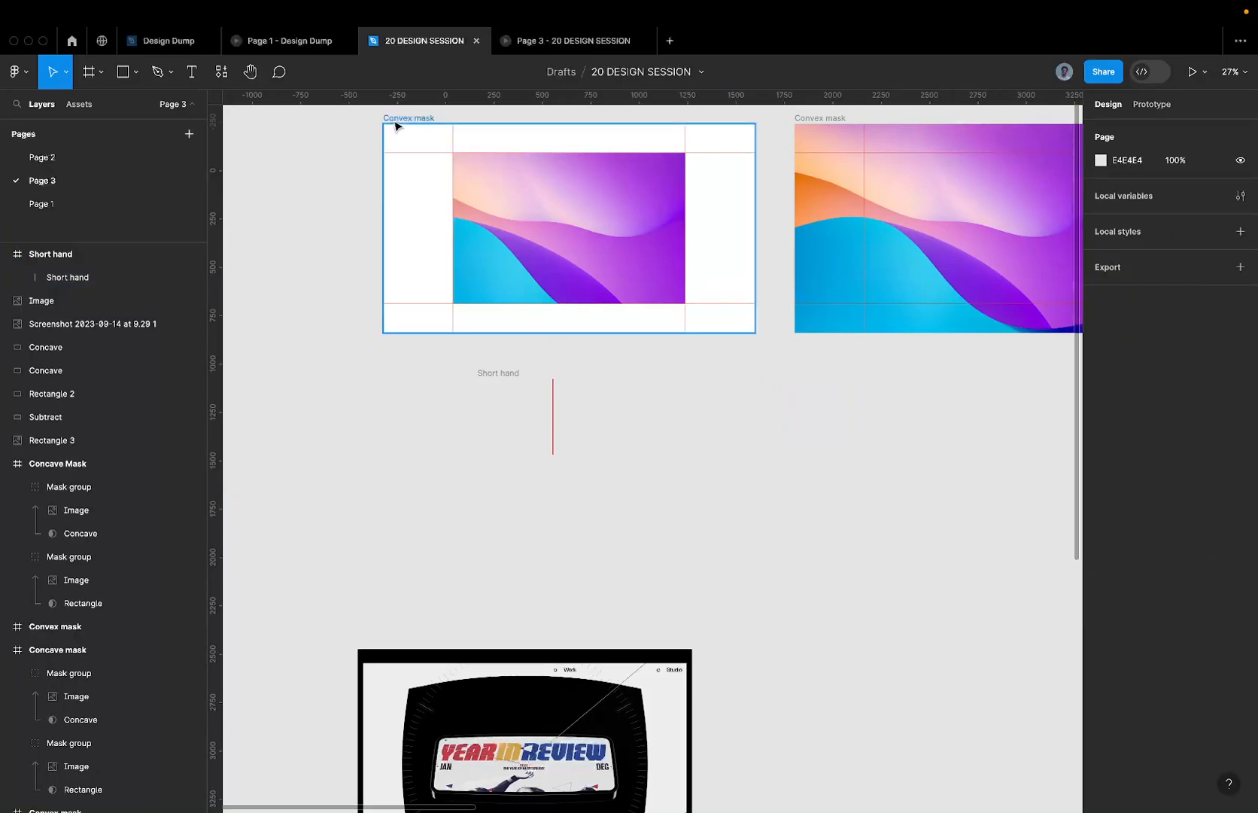
pyautogui.click(395, 125)
pyautogui.hotkey('ctrl', 'z')
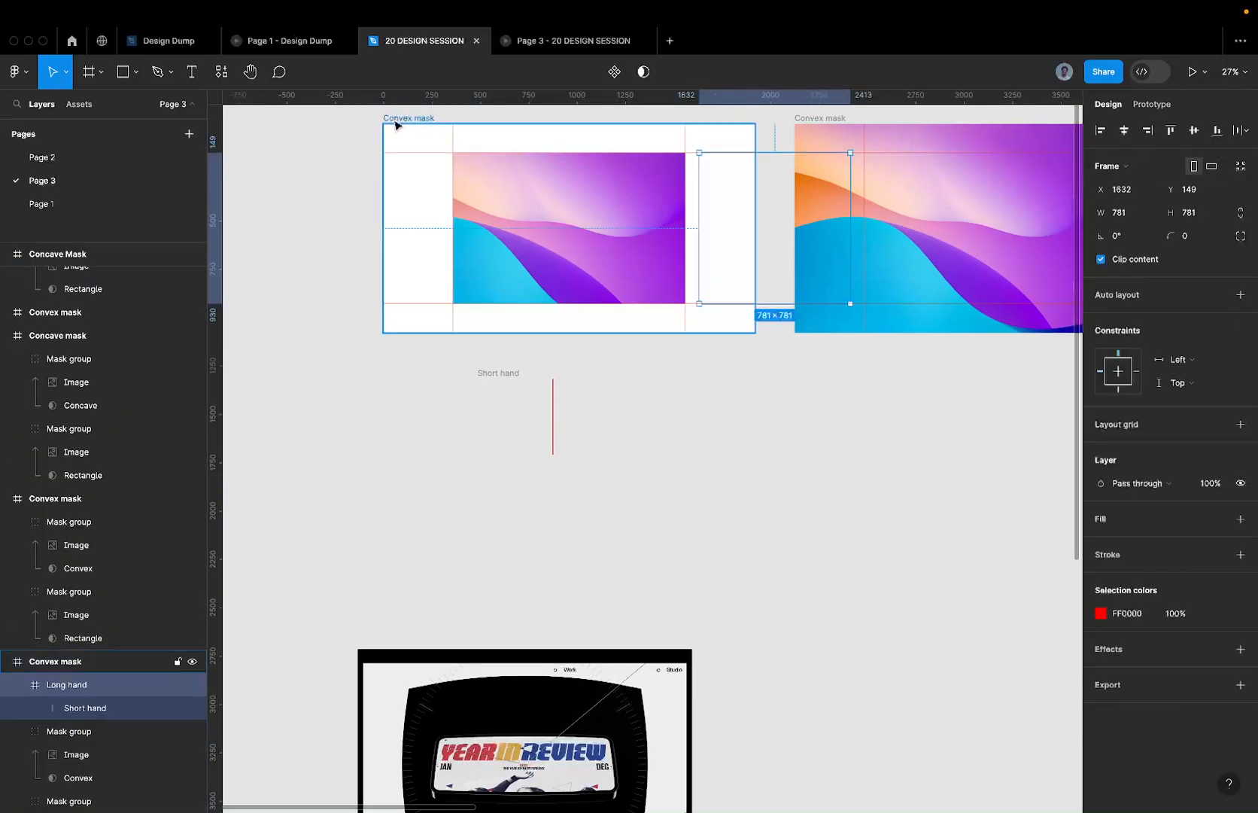
pyautogui.click(1123, 130)
# - Set the opacity of both mask groups in the first Convex mask frame to 0%
pyautogui.click(614, 201)
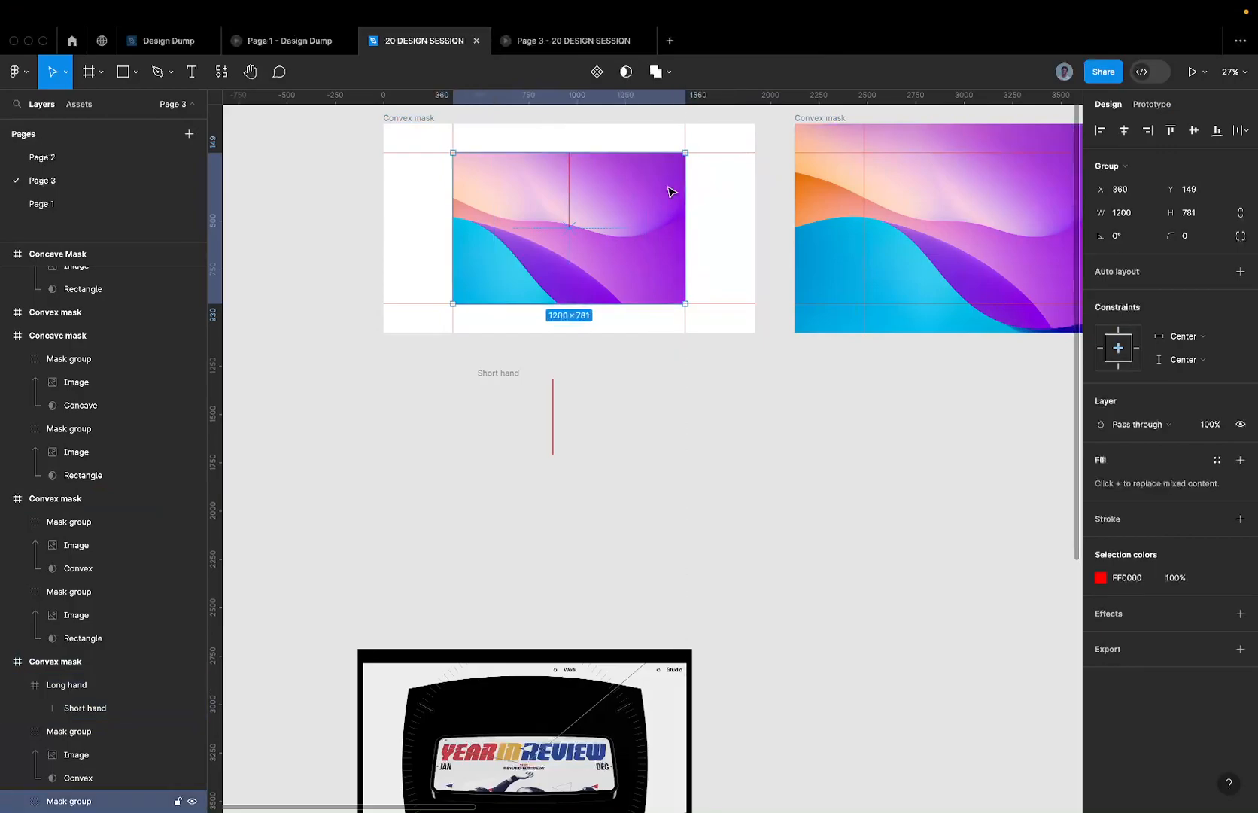
pyautogui.press('0')
pyautogui.press('0')
pyautogui.click(625, 212)
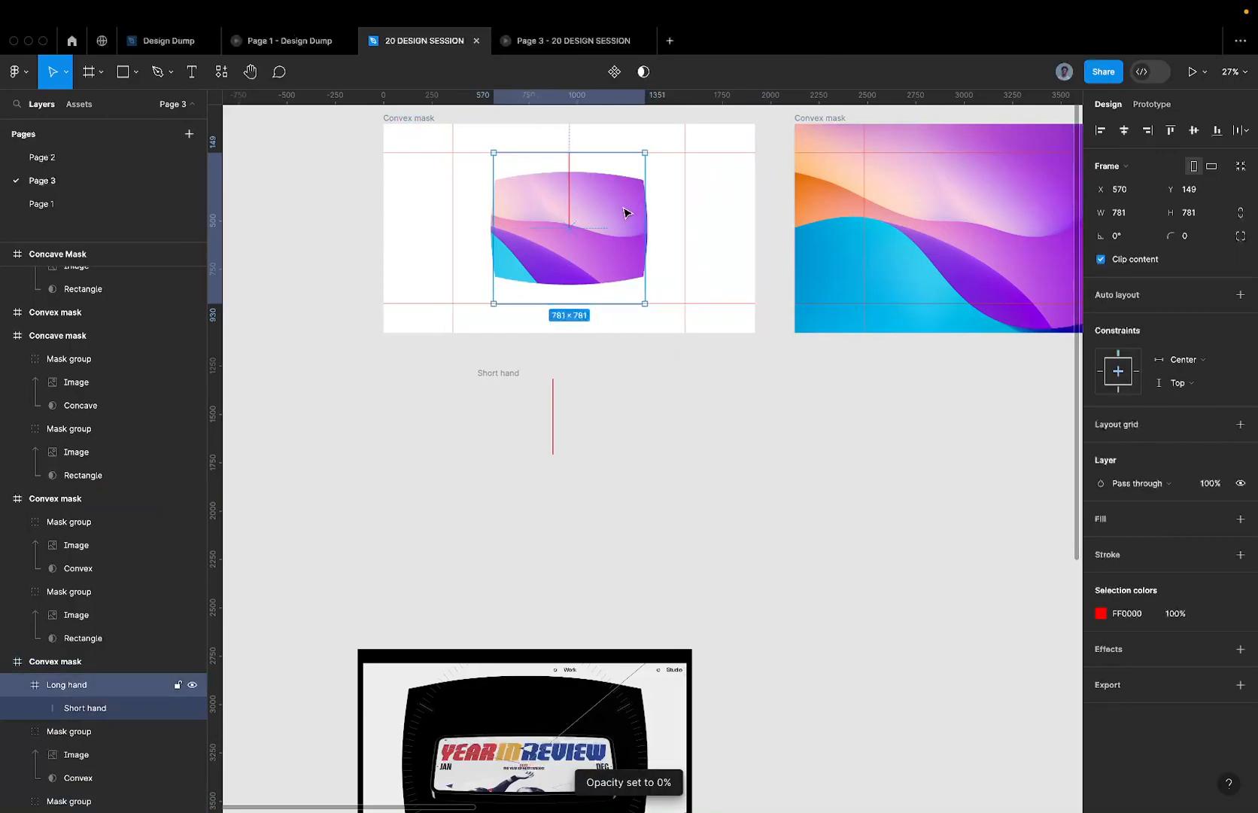
pyautogui.press('0')
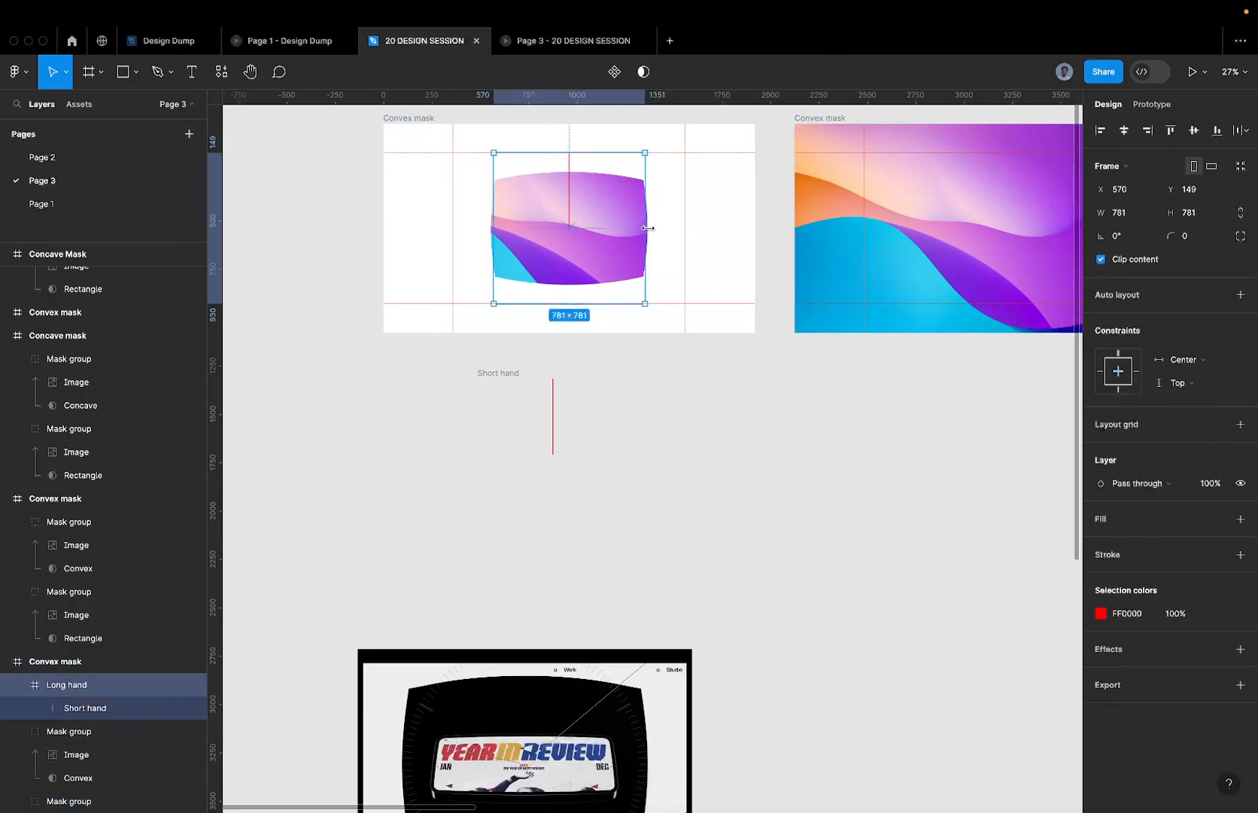
pyautogui.scroll(2, 647, 228)
pyautogui.scroll(3, 647, 228)
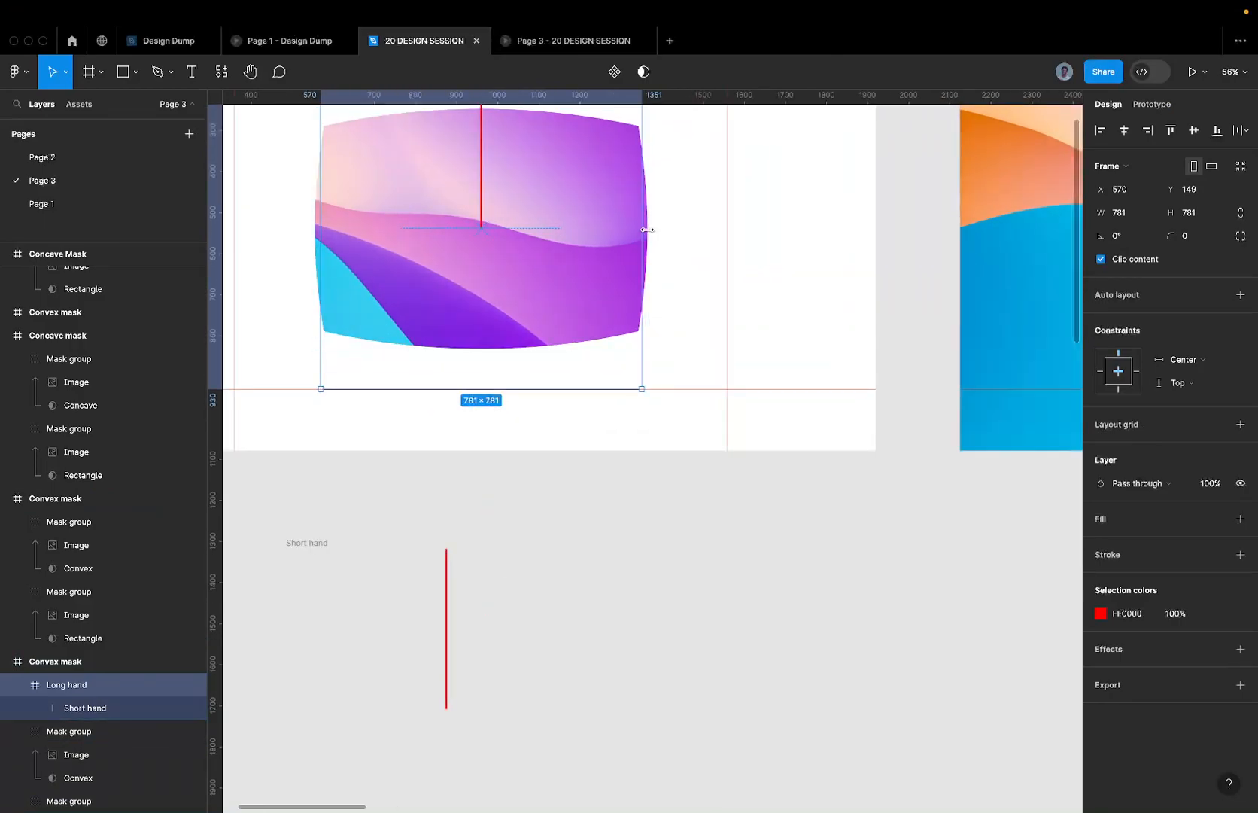
pyautogui.click(647, 229)
pyautogui.press('0')
pyautogui.press('0')
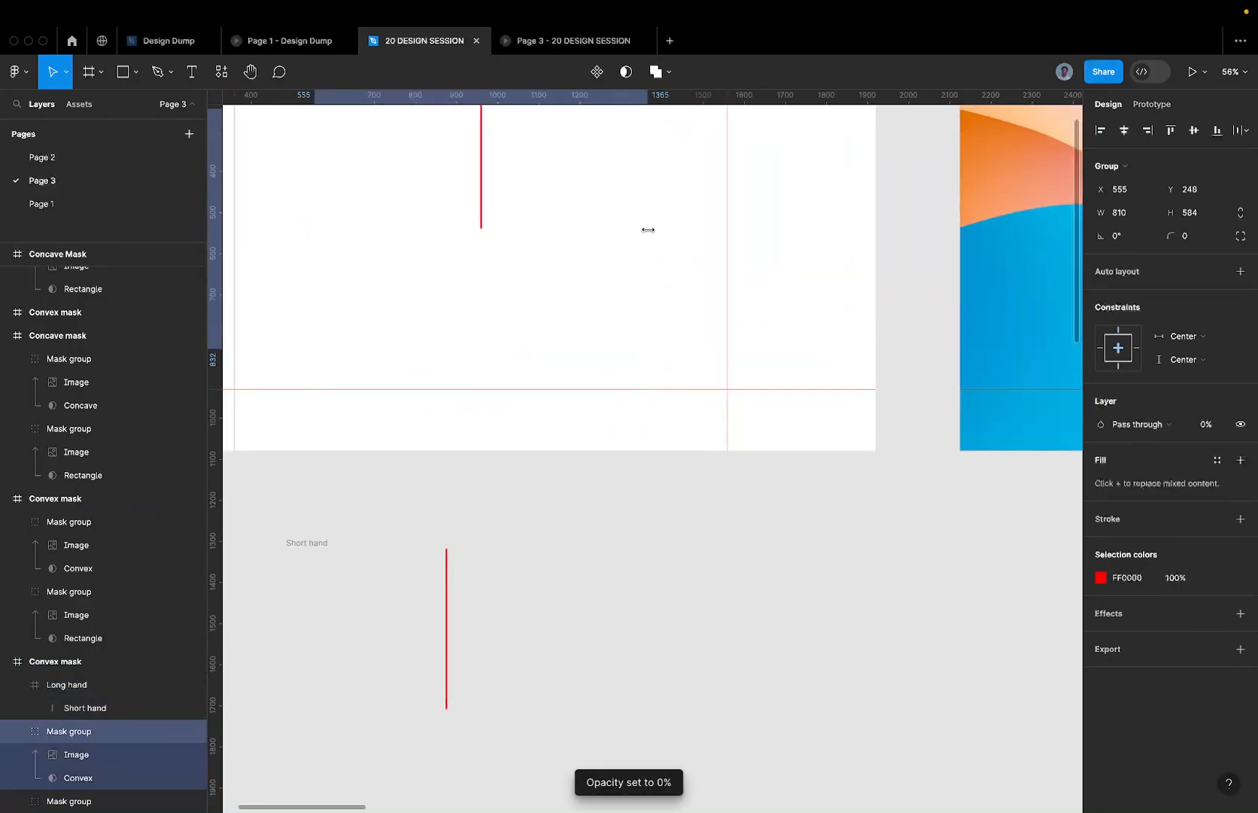
# - Extend the red line inside the Long hand frame upward to a height of about 3117, keeping its lower end fixed
pyautogui.scroll(-4, 647, 229)
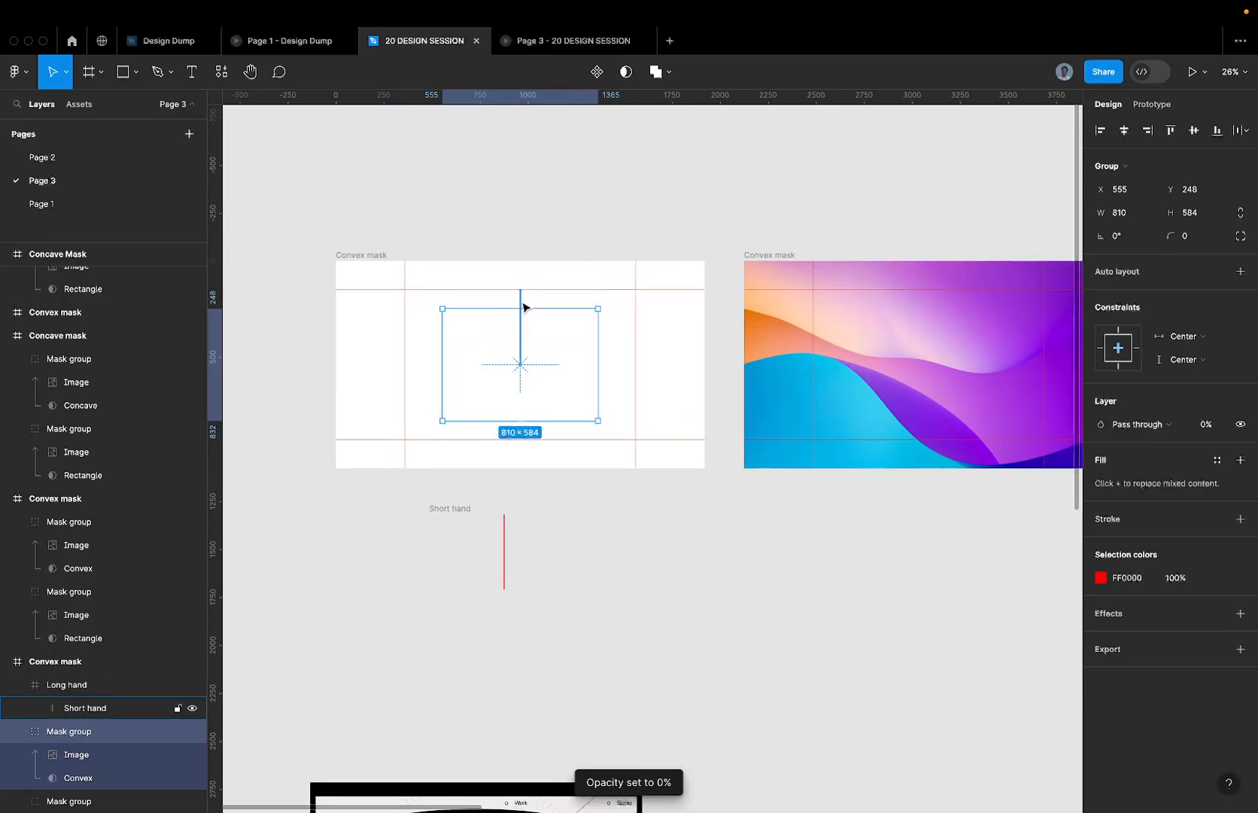
pyautogui.click(525, 307)
pyautogui.doubleClick(521, 307)
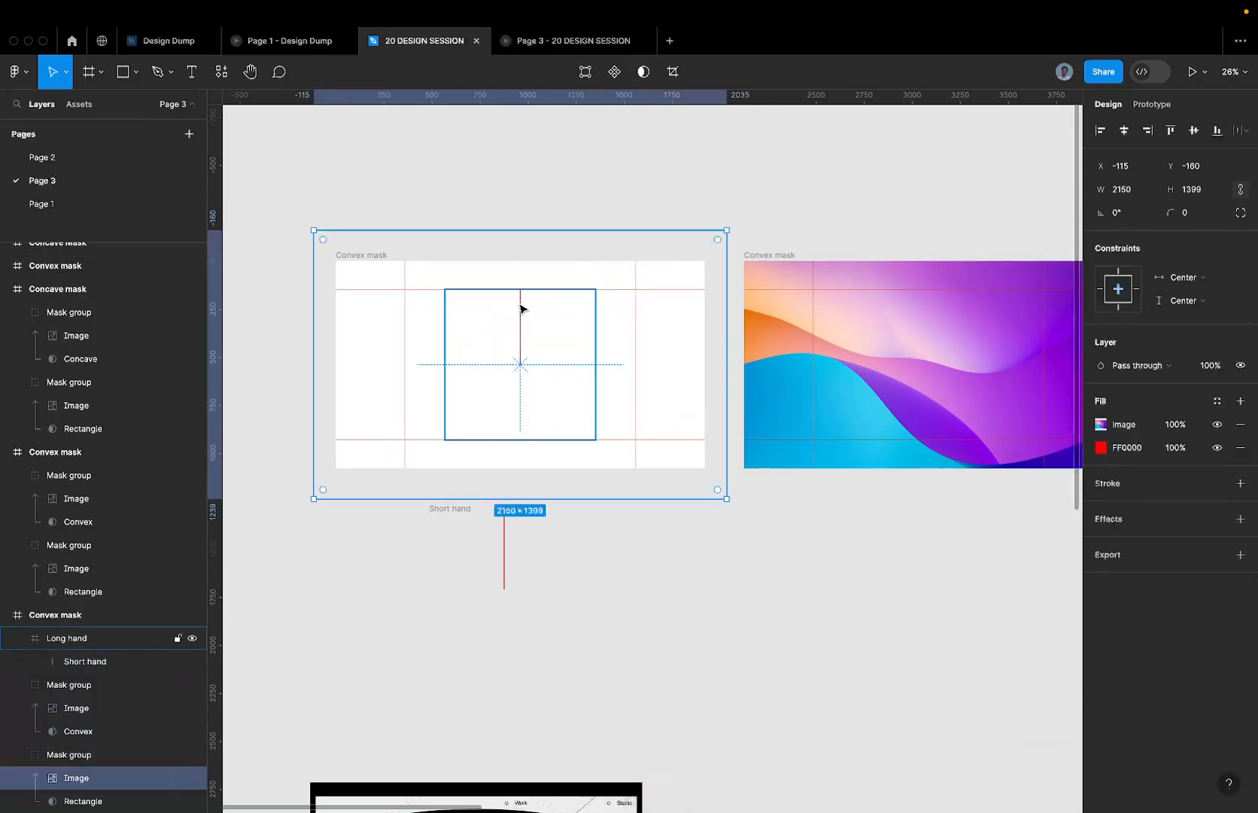
pyautogui.click(521, 308)
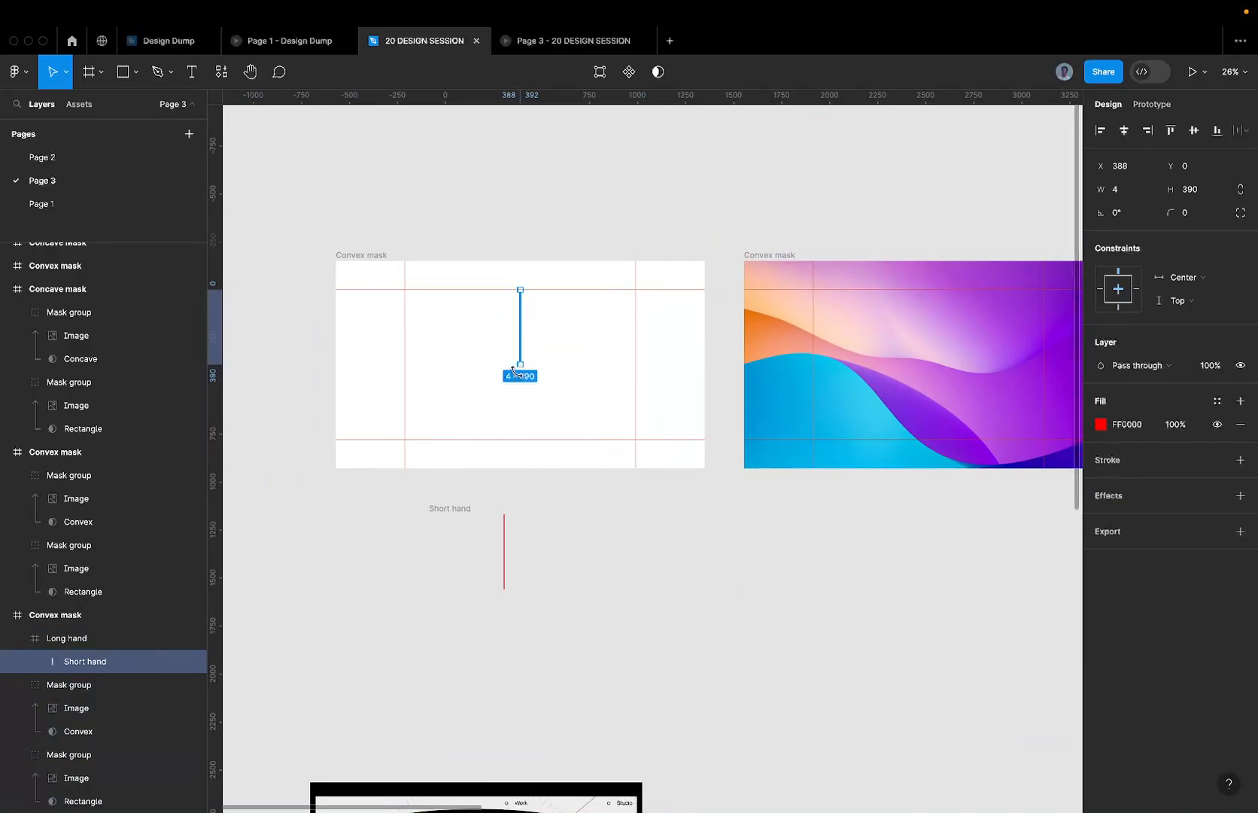
pyautogui.scroll(3, 523, 362)
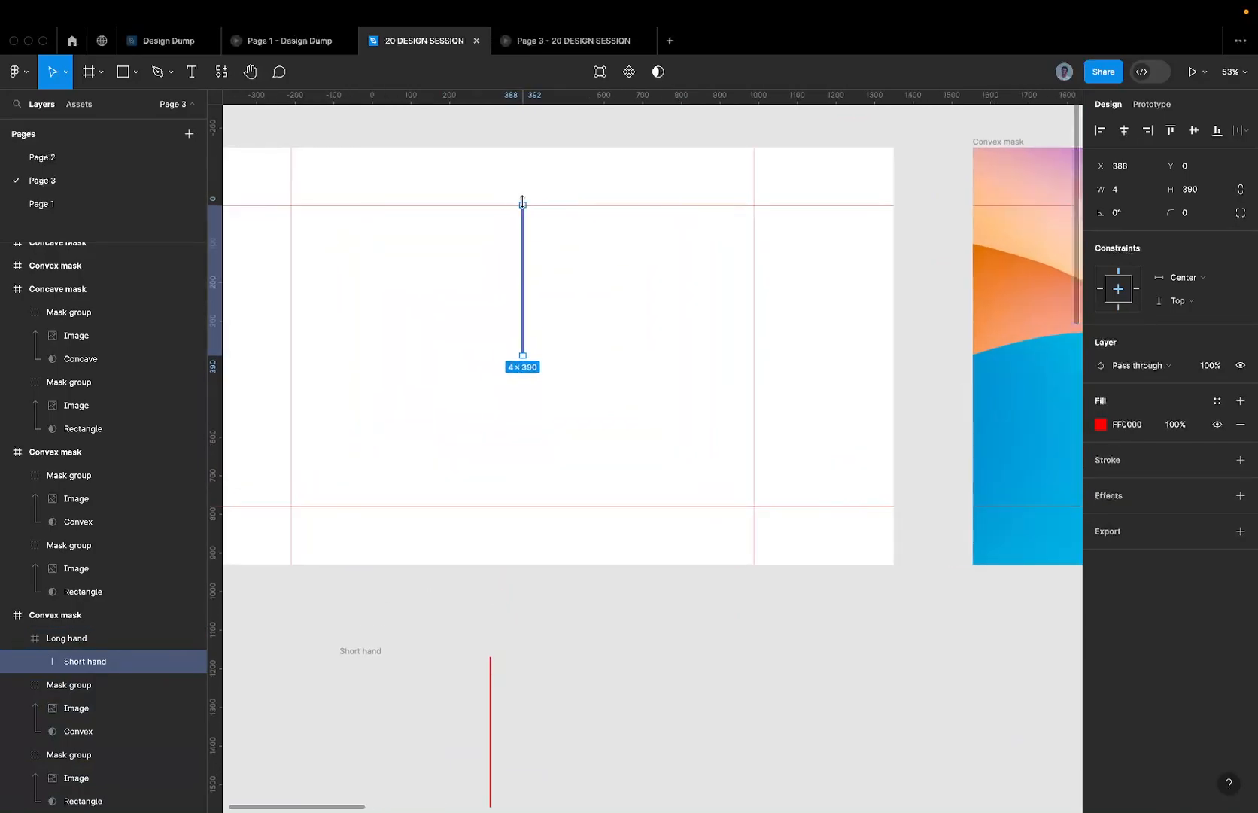
pyautogui.moveTo(523, 202); pyautogui.dragTo(515, 133)
pyautogui.scroll(-5, 514, 134)
pyautogui.scroll(-1, 515, 133)
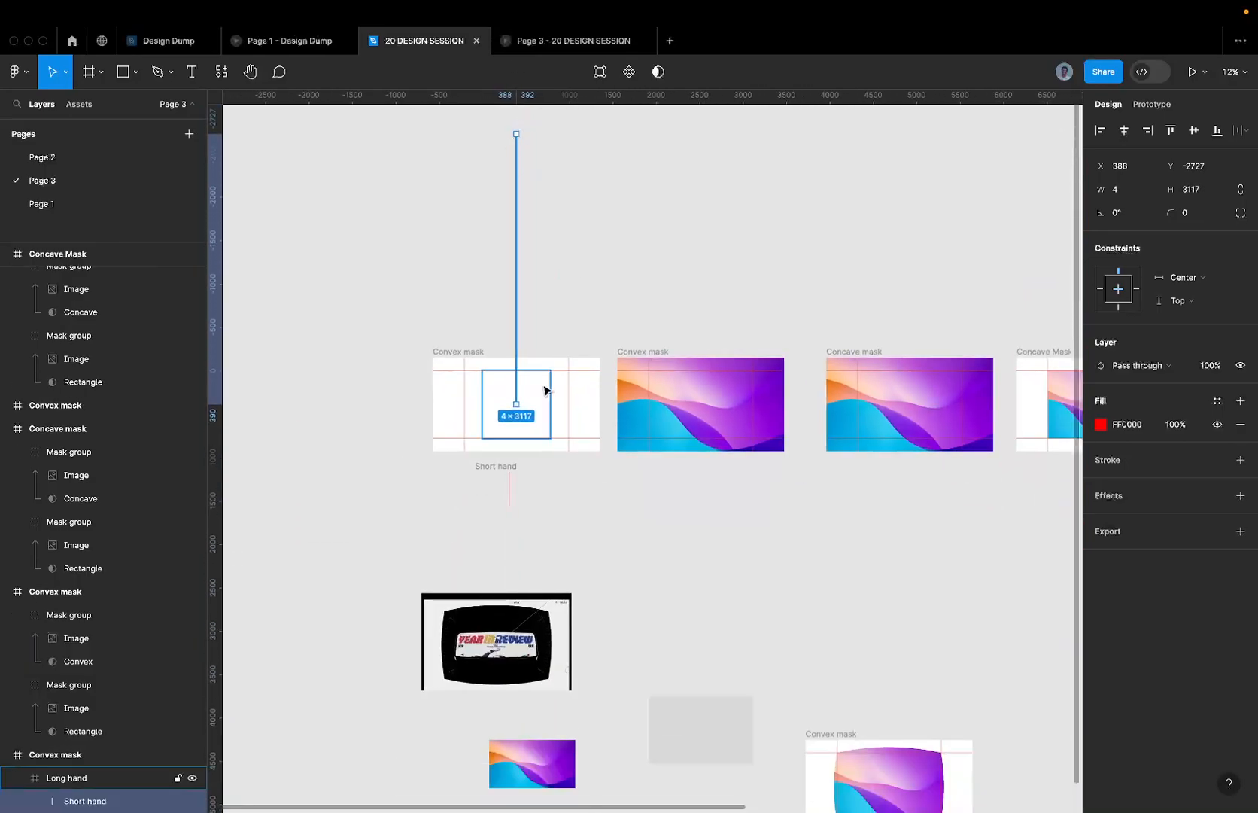
# - Test rotating the Long hand frame with content clipping turned off, and undo the changes
pyautogui.click(539, 414)
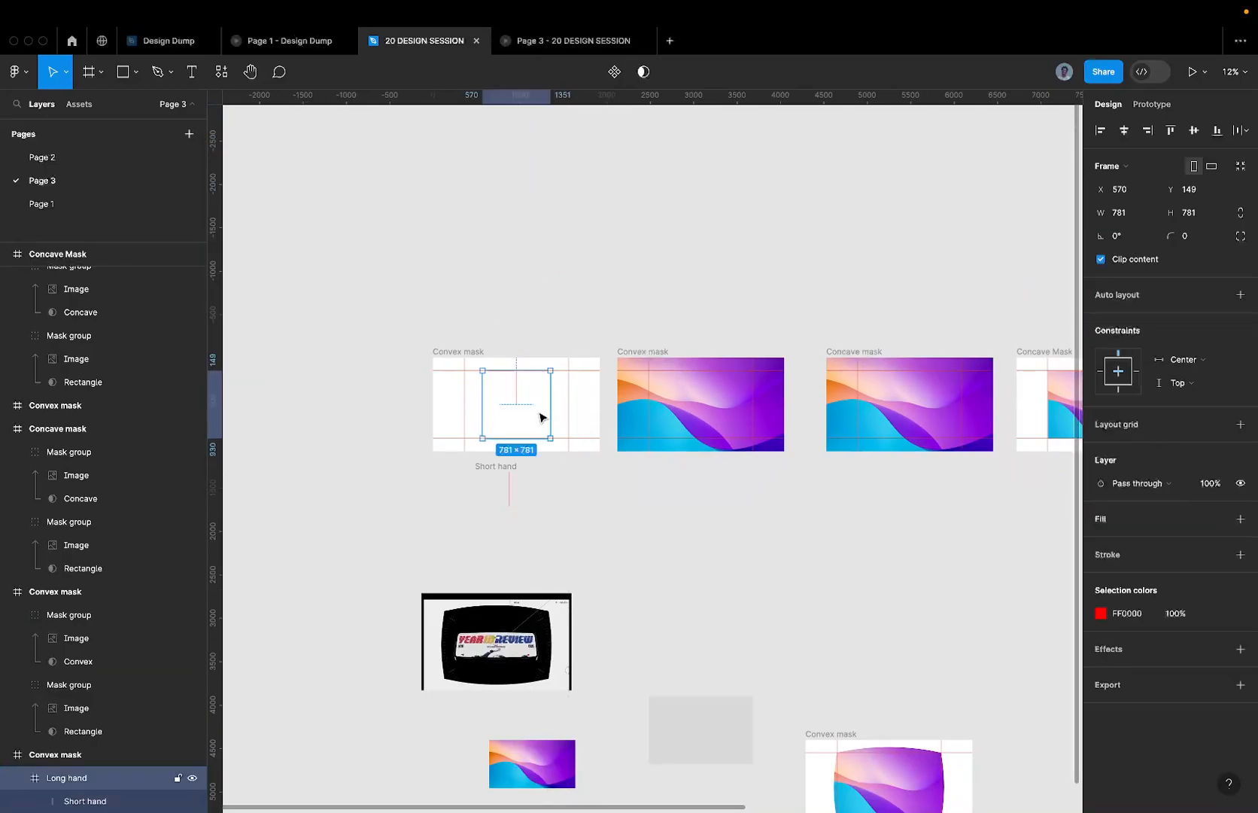
pyautogui.moveTo(555, 367); pyautogui.dragTo(555, 465)
pyautogui.click(1139, 264)
pyautogui.scroll(3, 566, 376)
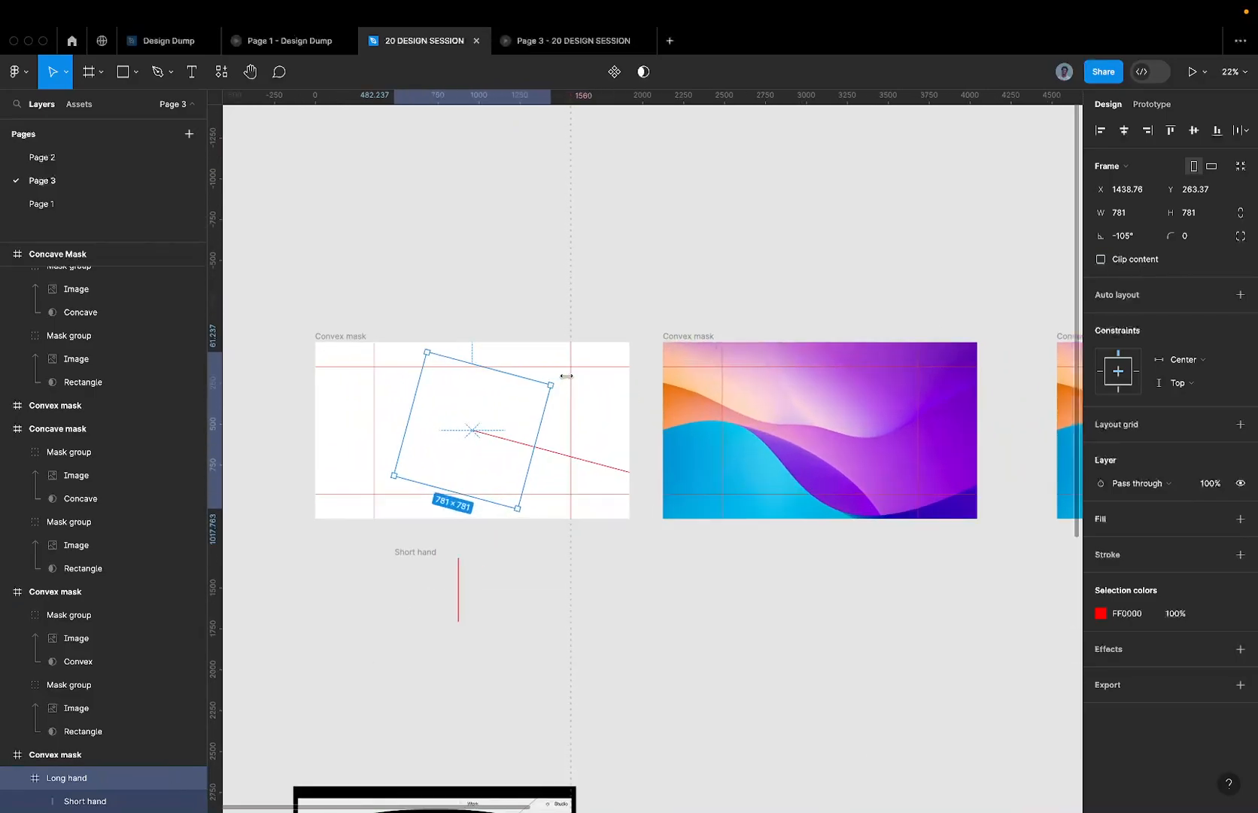
pyautogui.moveTo(557, 387); pyautogui.dragTo(376, 440)
pyautogui.press('super+z')
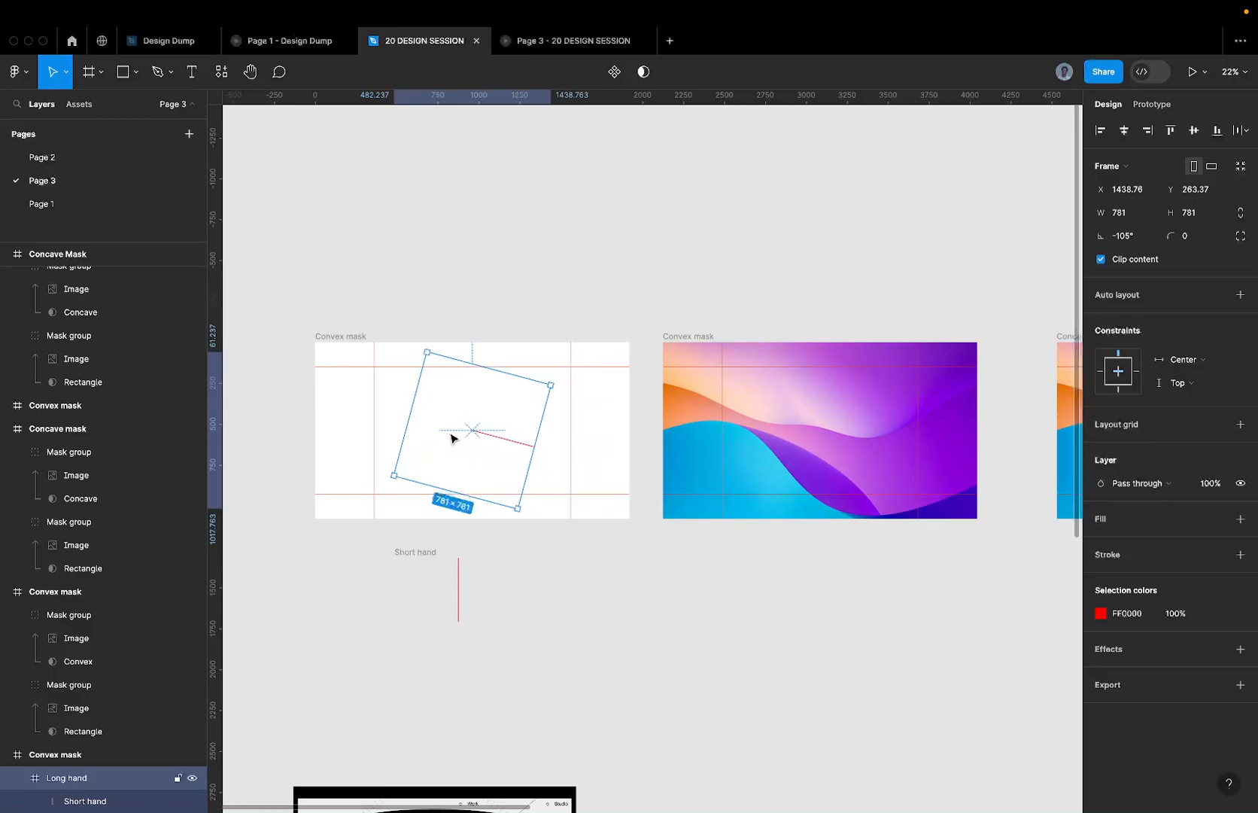
pyautogui.press('super+z')
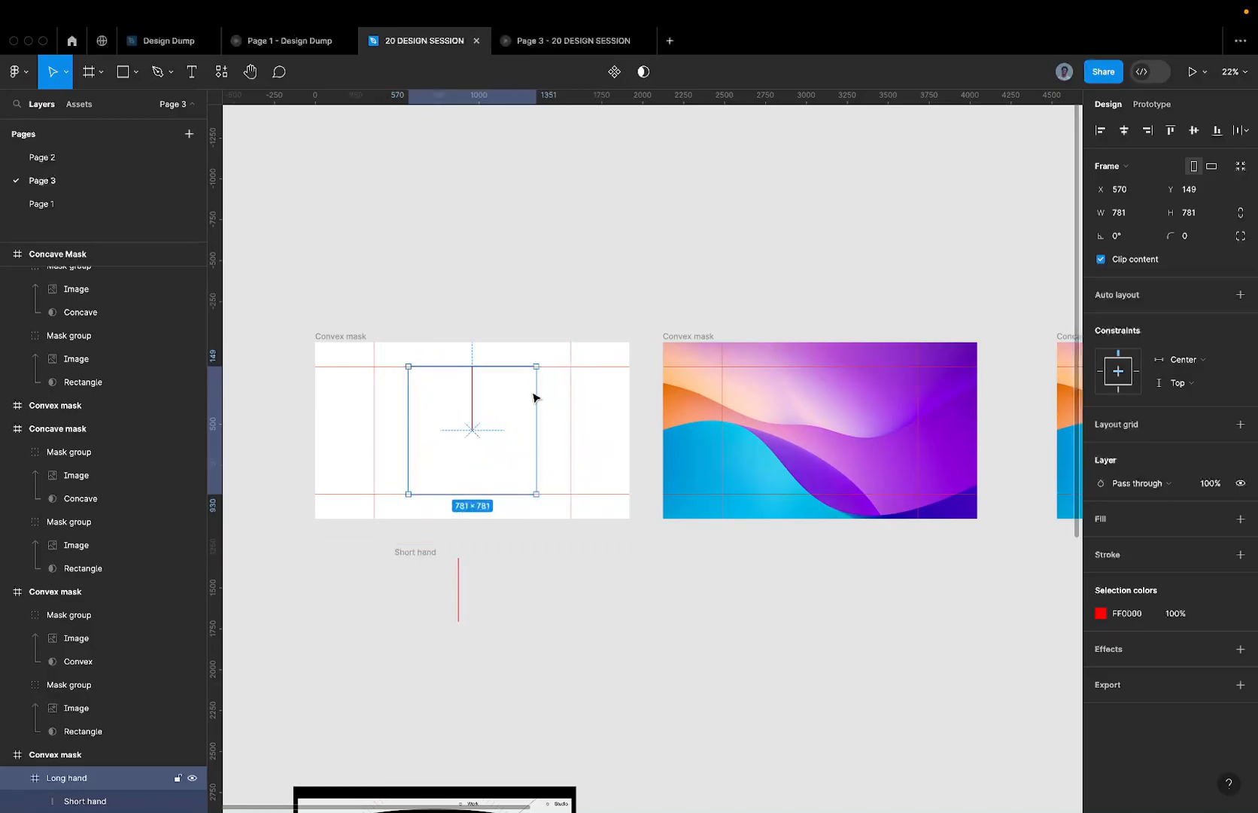
# - Turn off Clip content for the Long hand frame and move it out onto the empty canvas at X -2775, Y 1150
pyautogui.hscroll(-10, 831, 300)
pyautogui.hscroll(4, 601, 327)
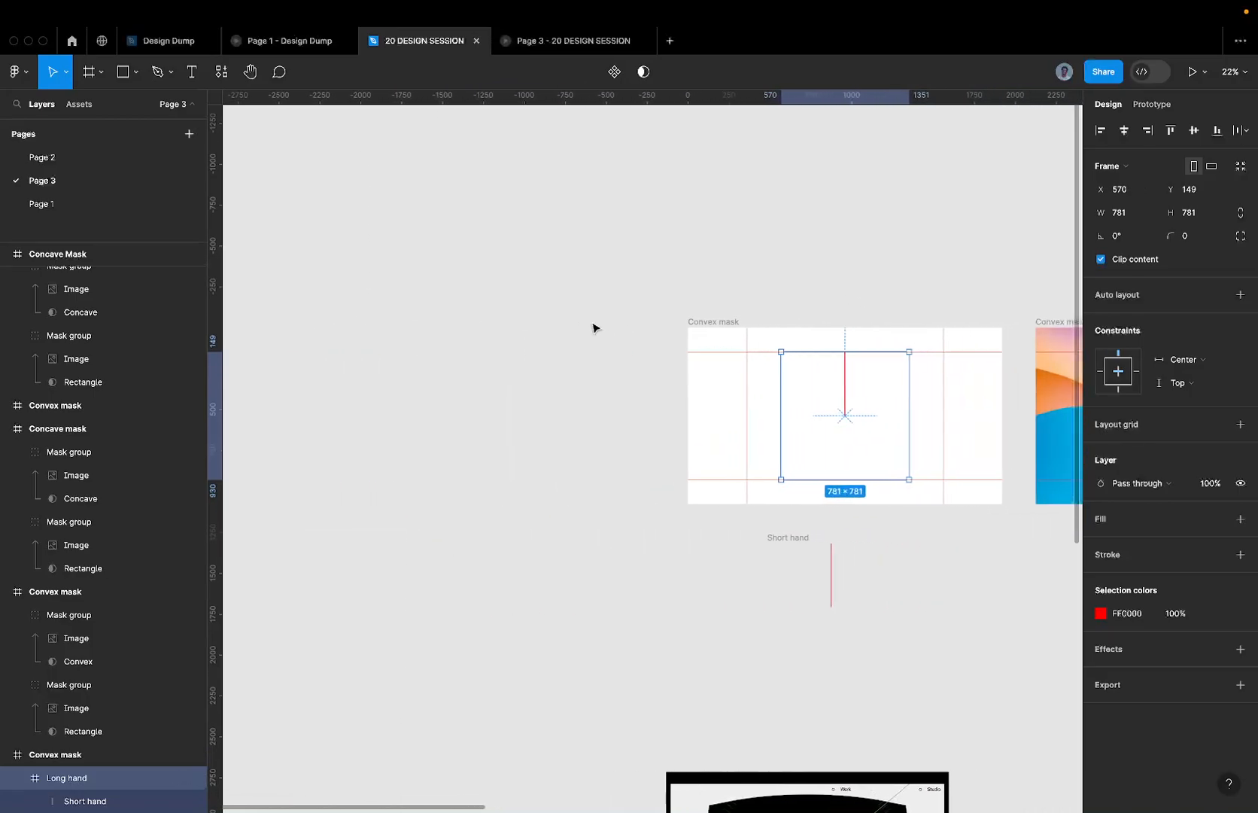
pyautogui.press('super+z')
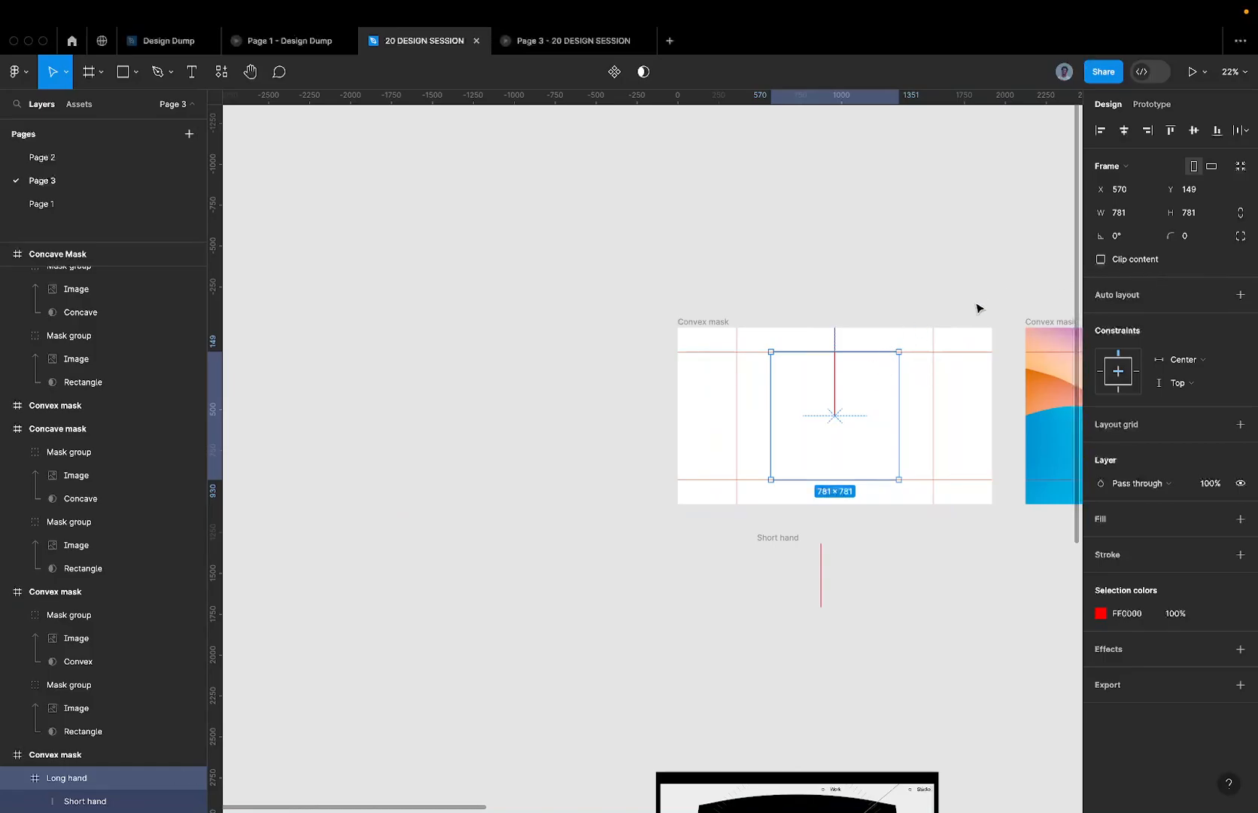
pyautogui.moveTo(836, 374); pyautogui.dragTo(258, 555)
pyautogui.hscroll(-1, 260, 555)
pyautogui.hscroll(1, 599, 472)
pyautogui.scroll(-3, 430, 463)
pyautogui.hscroll(-3, 430, 463)
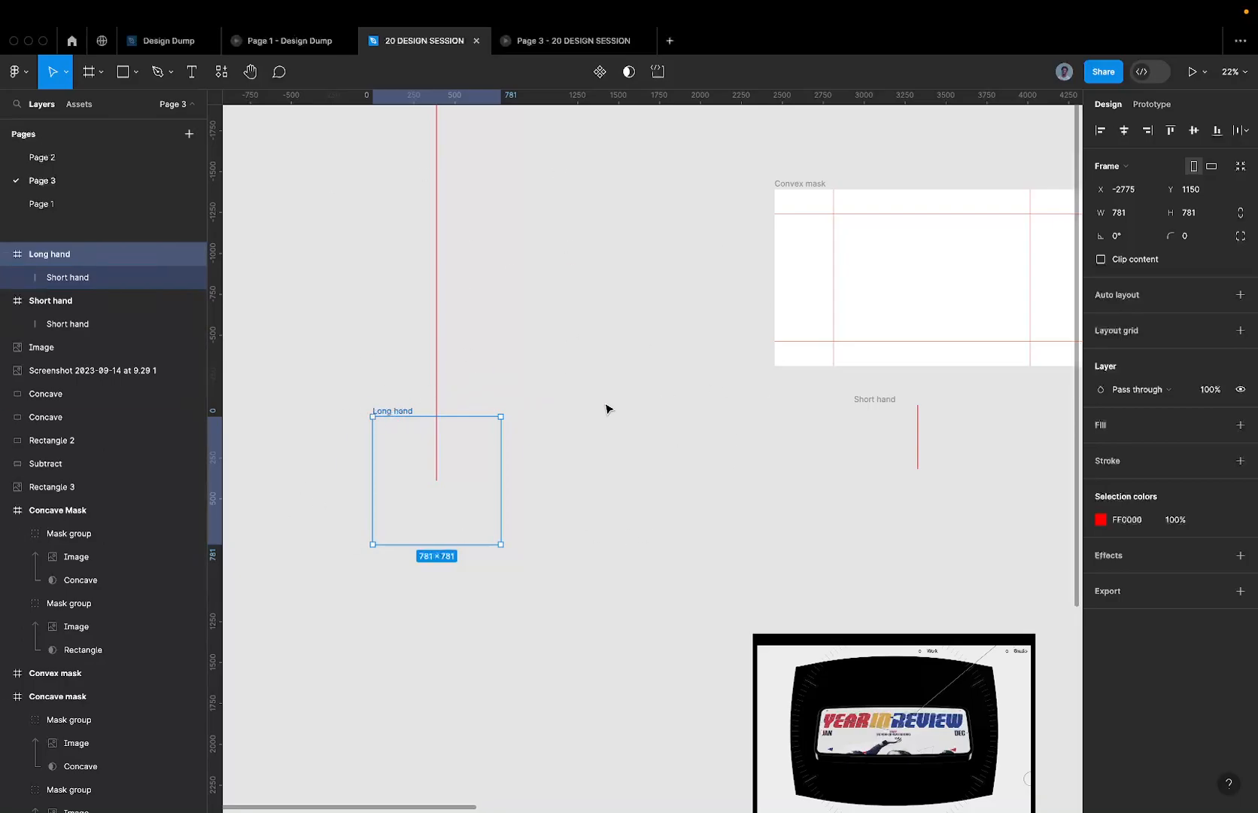
# - Wrap the Long hand frame in a new frame and name the wrapper "Long Hand"
pyautogui.scroll(-2, 444, 393)
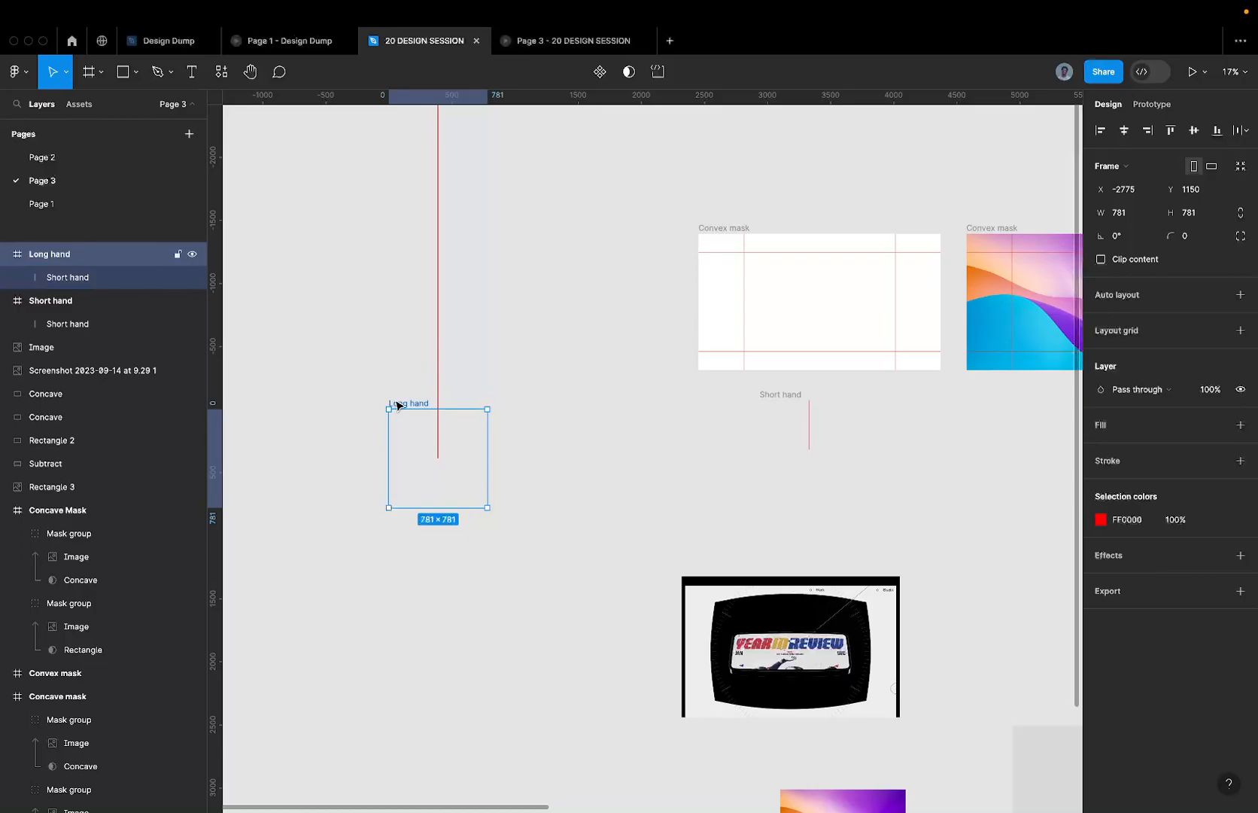
pyautogui.rightClick(396, 405)
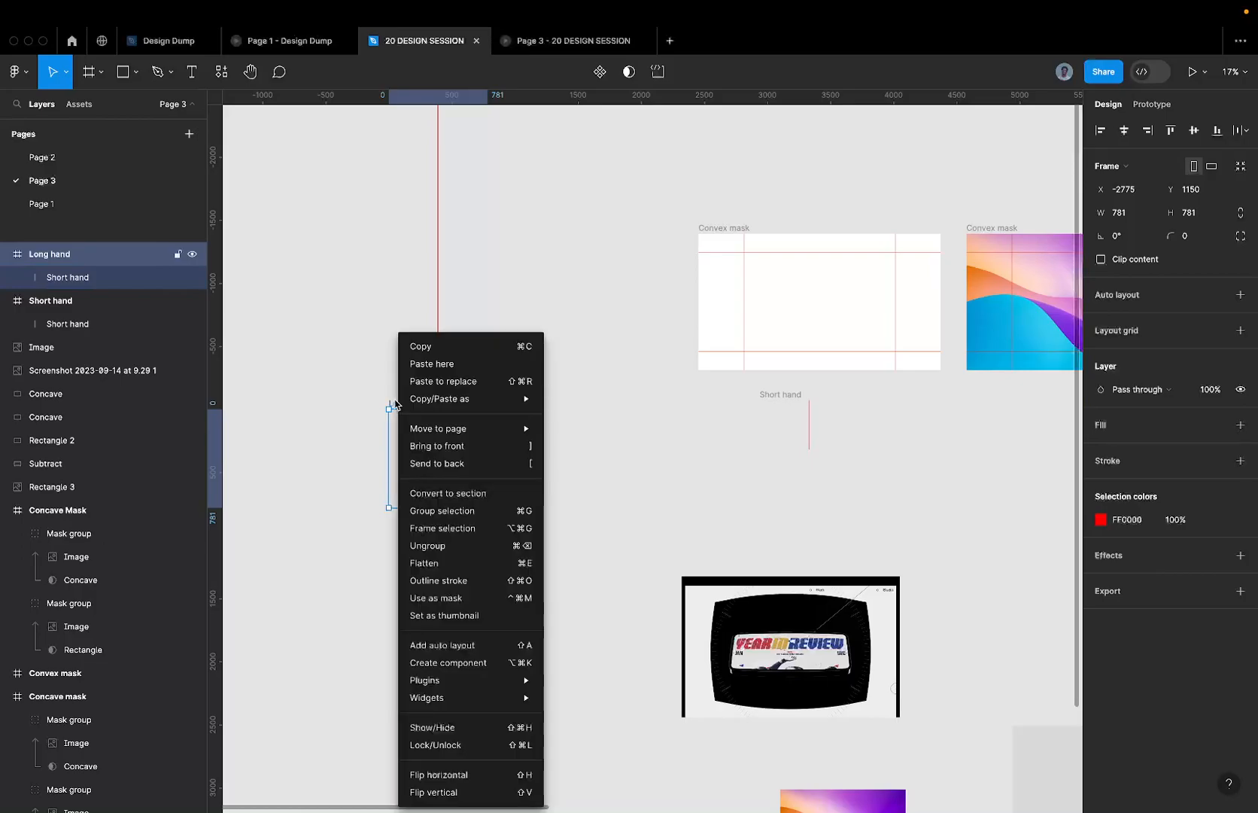
pyautogui.click(443, 527)
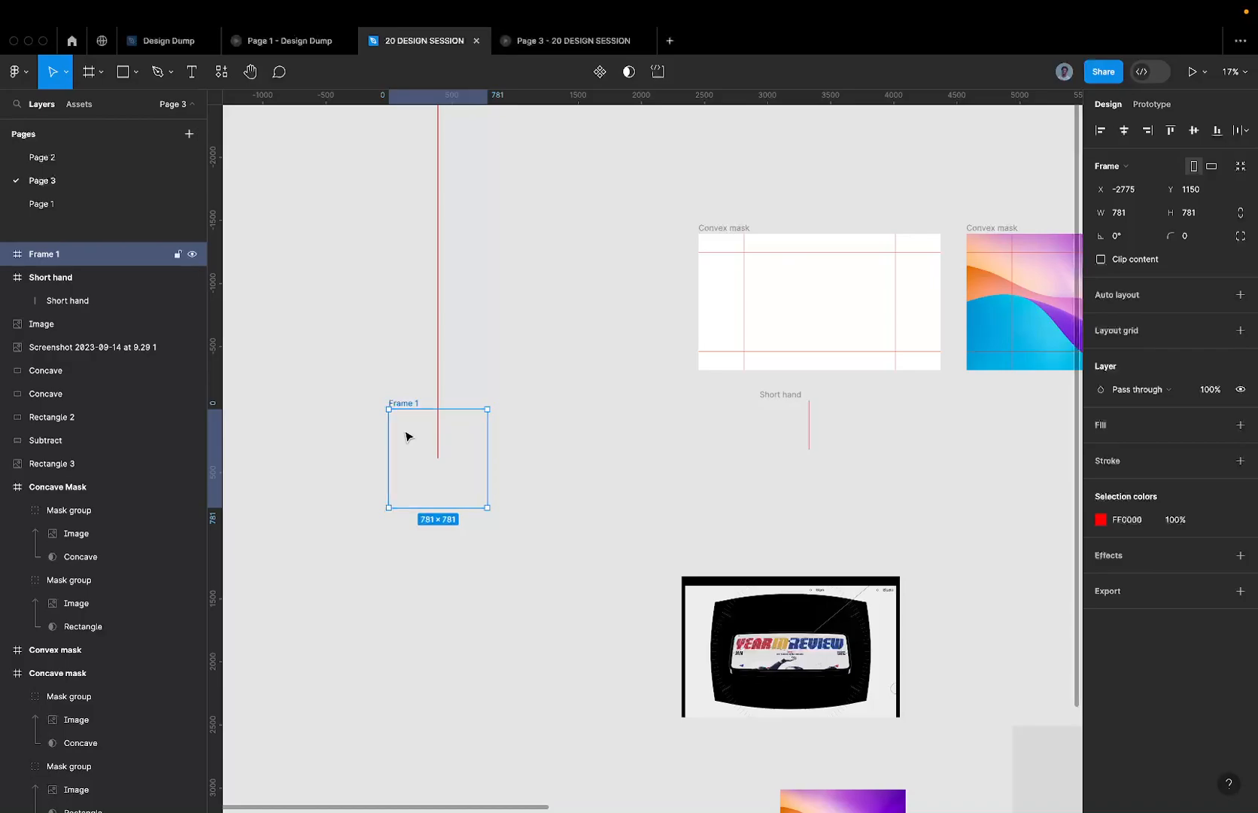
pyautogui.press('super+r')
pyautogui.write('S')
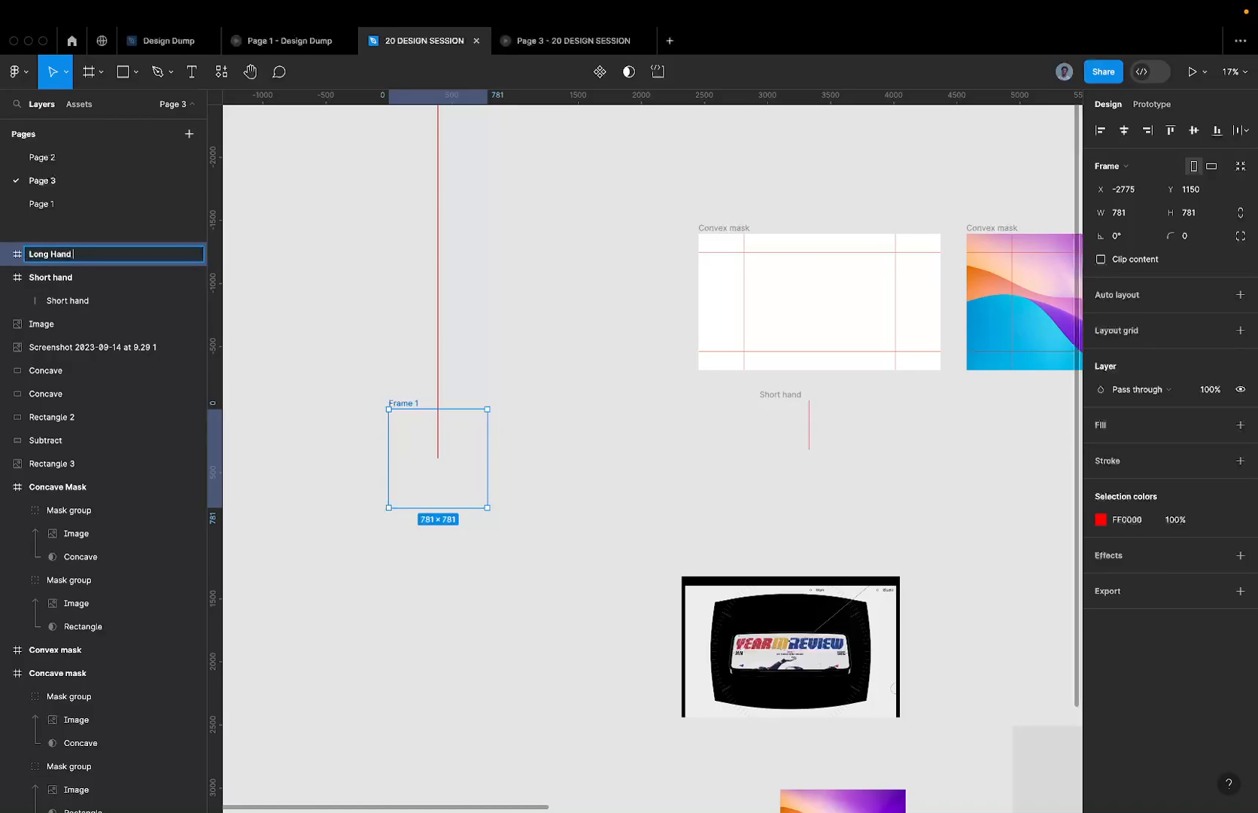
pyautogui.press('Return')
# - Rename the inner Long hand frame, nested in the new wrapper, as "H"
pyautogui.scroll(3, 345, 455)
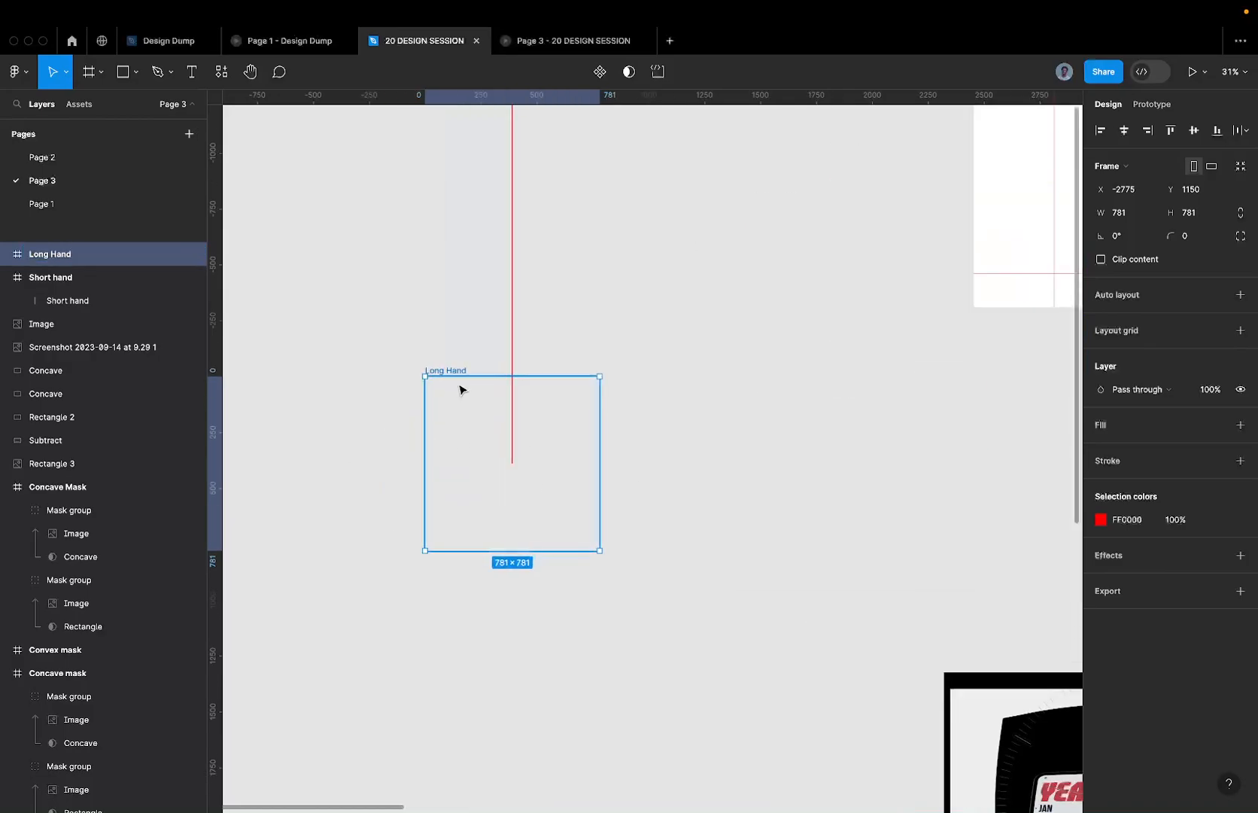
pyautogui.press('super+z')
pyautogui.press('super+shift+z')
pyautogui.press('super+v')
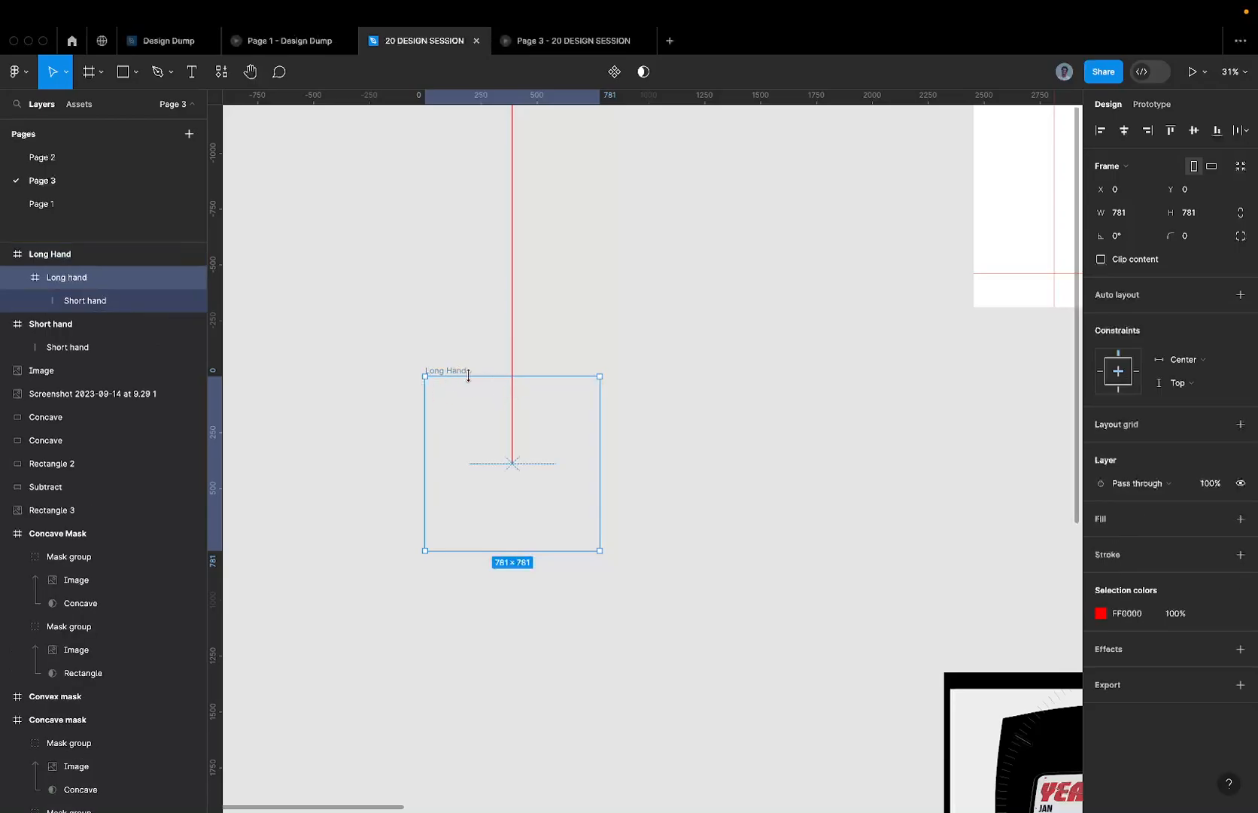
pyautogui.doubleClick(66, 277)
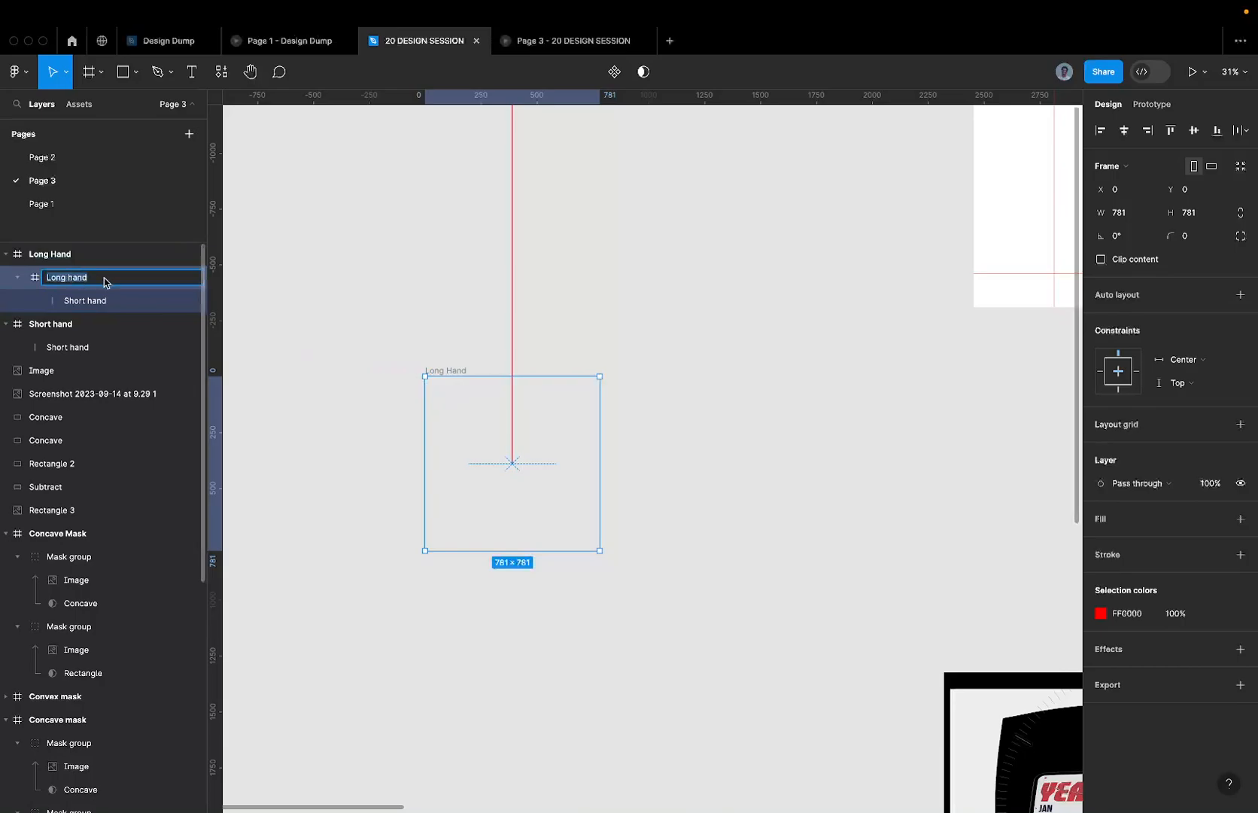
pyautogui.write('h')
pyautogui.press('Return')
# - Rename the long red line inside the H frame as "Line" and select it
pyautogui.click(98, 301)
pyautogui.doubleClick(96, 300)
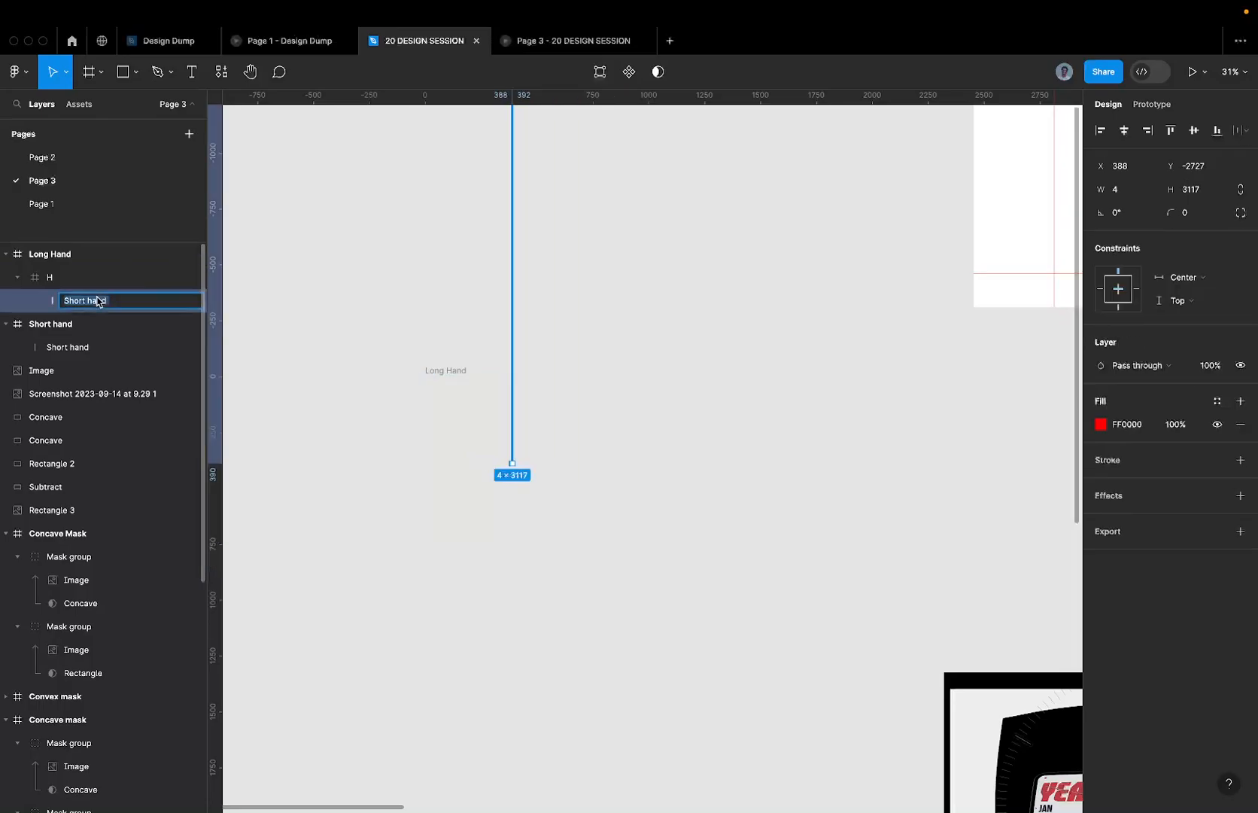
pyautogui.write('H')
pyautogui.press('Return')
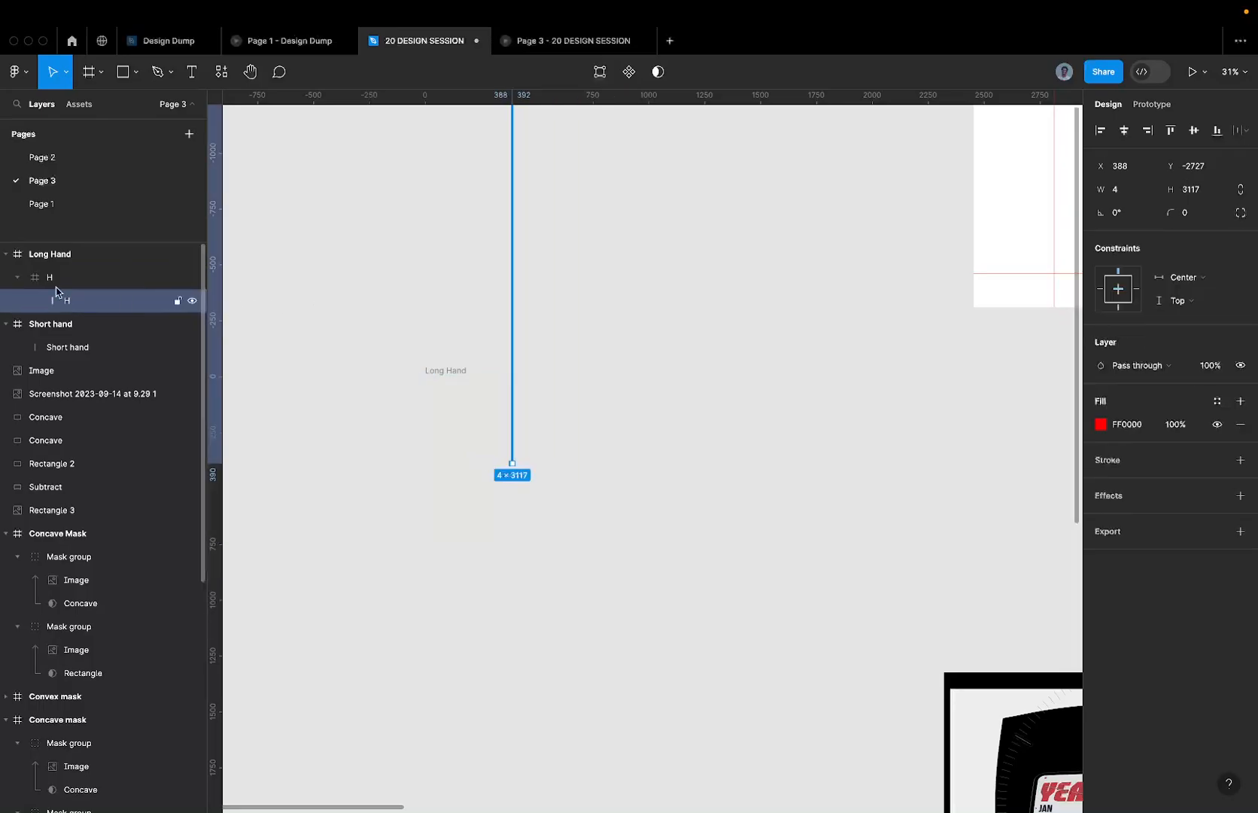
pyautogui.doubleClick(69, 302)
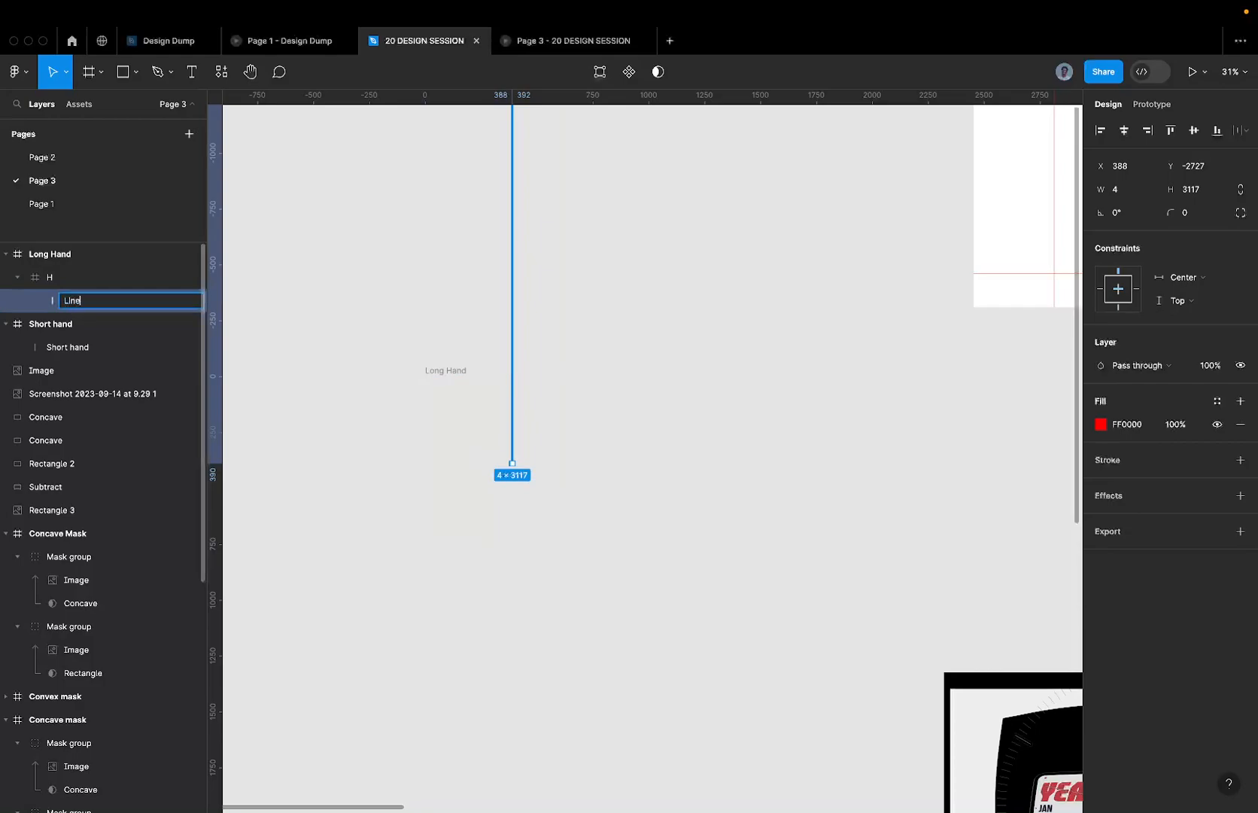
pyautogui.write('Line')
pyautogui.press('Return')
pyautogui.click(236, 289)
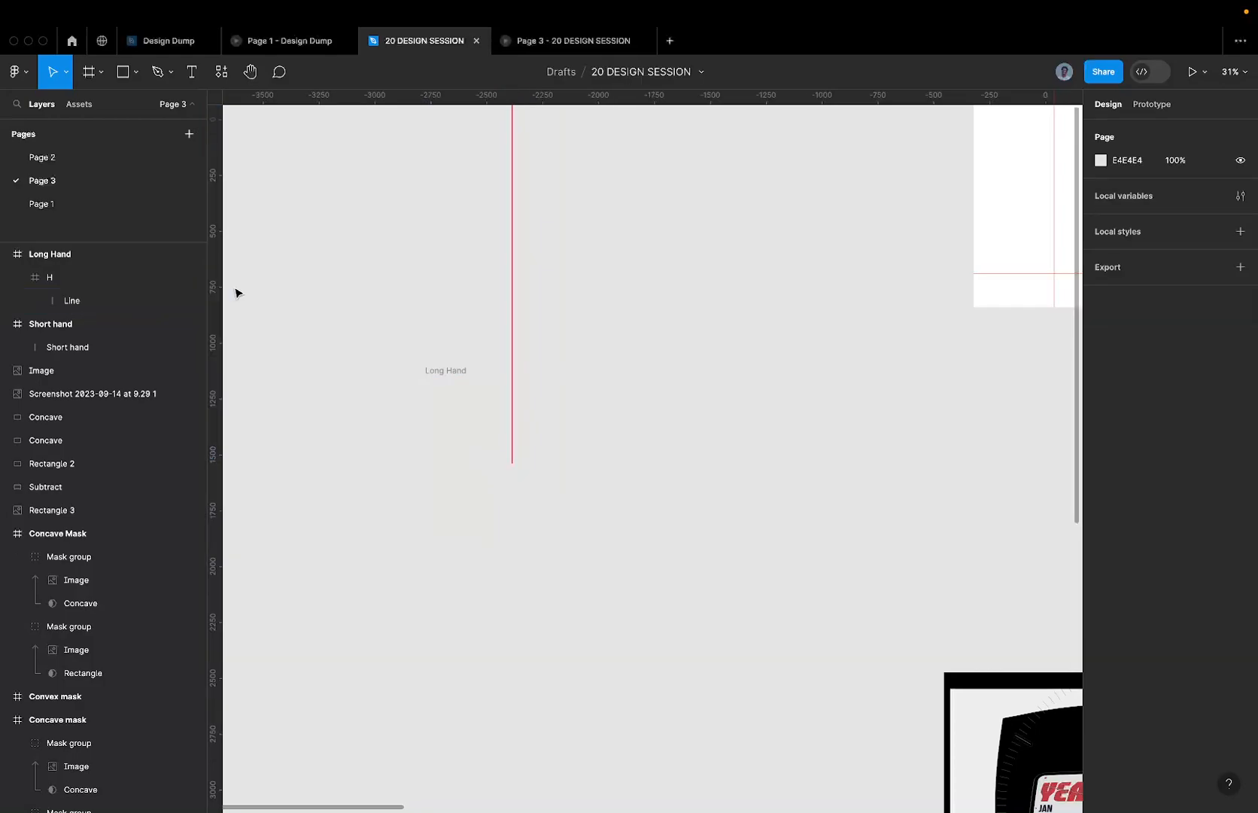
pyautogui.click(88, 283)
pyautogui.click(104, 303)
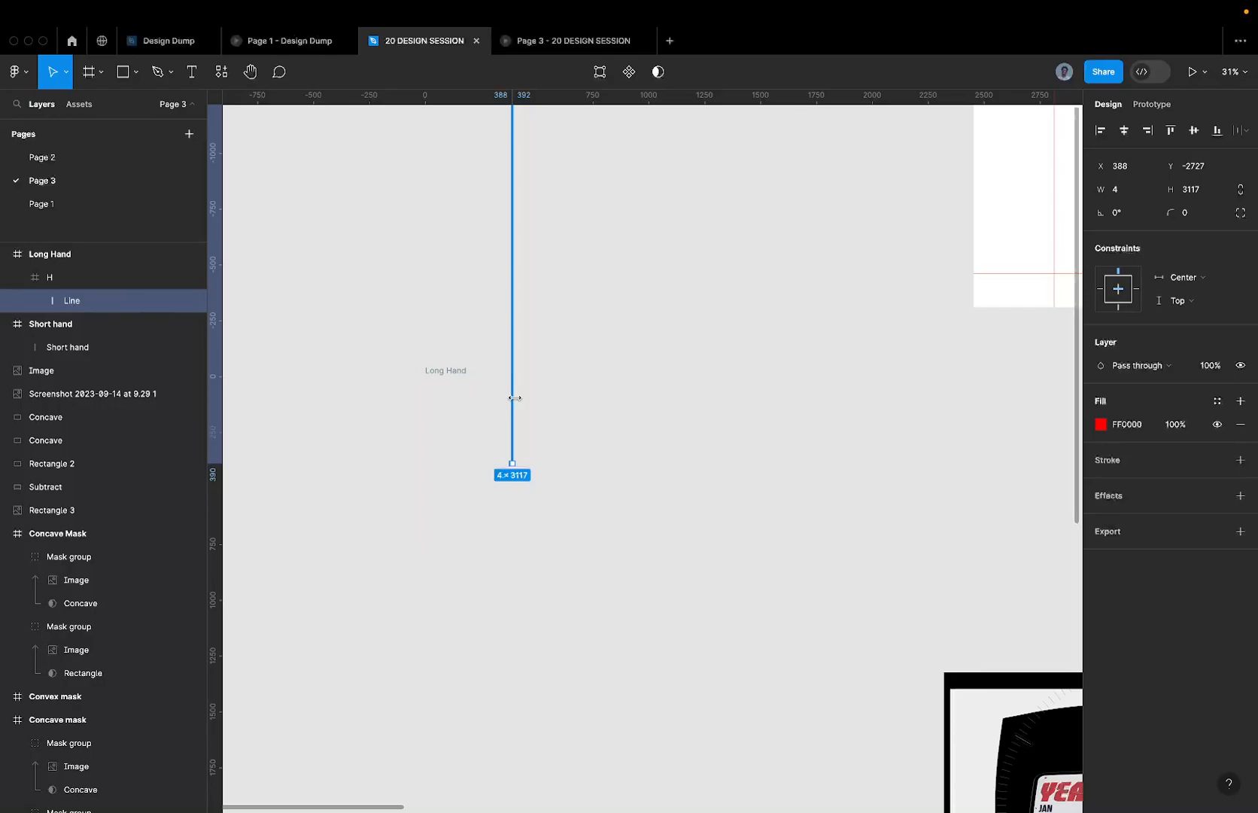
# - Compare the Long Hand wrapper frame with its nested H frame on the canvas
pyautogui.click(79, 279)
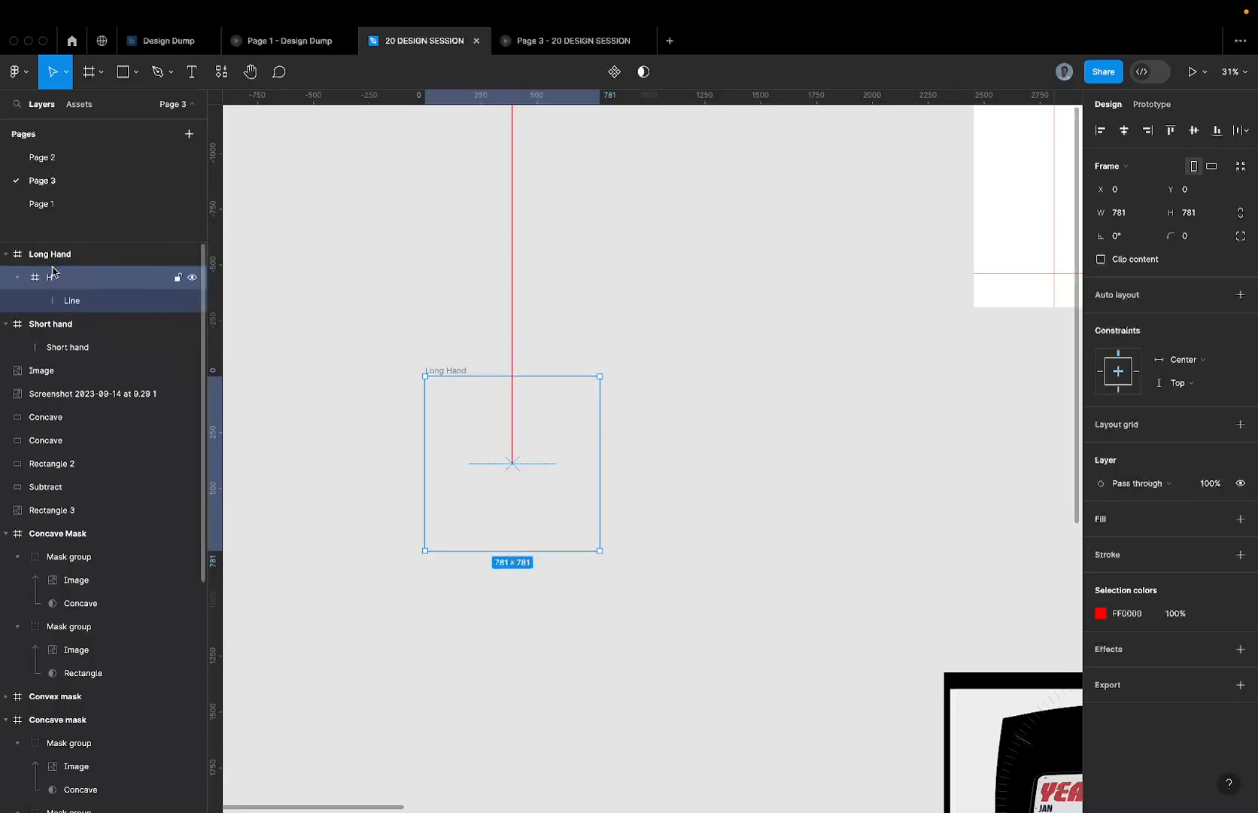
pyautogui.click(72, 254)
pyautogui.click(62, 287)
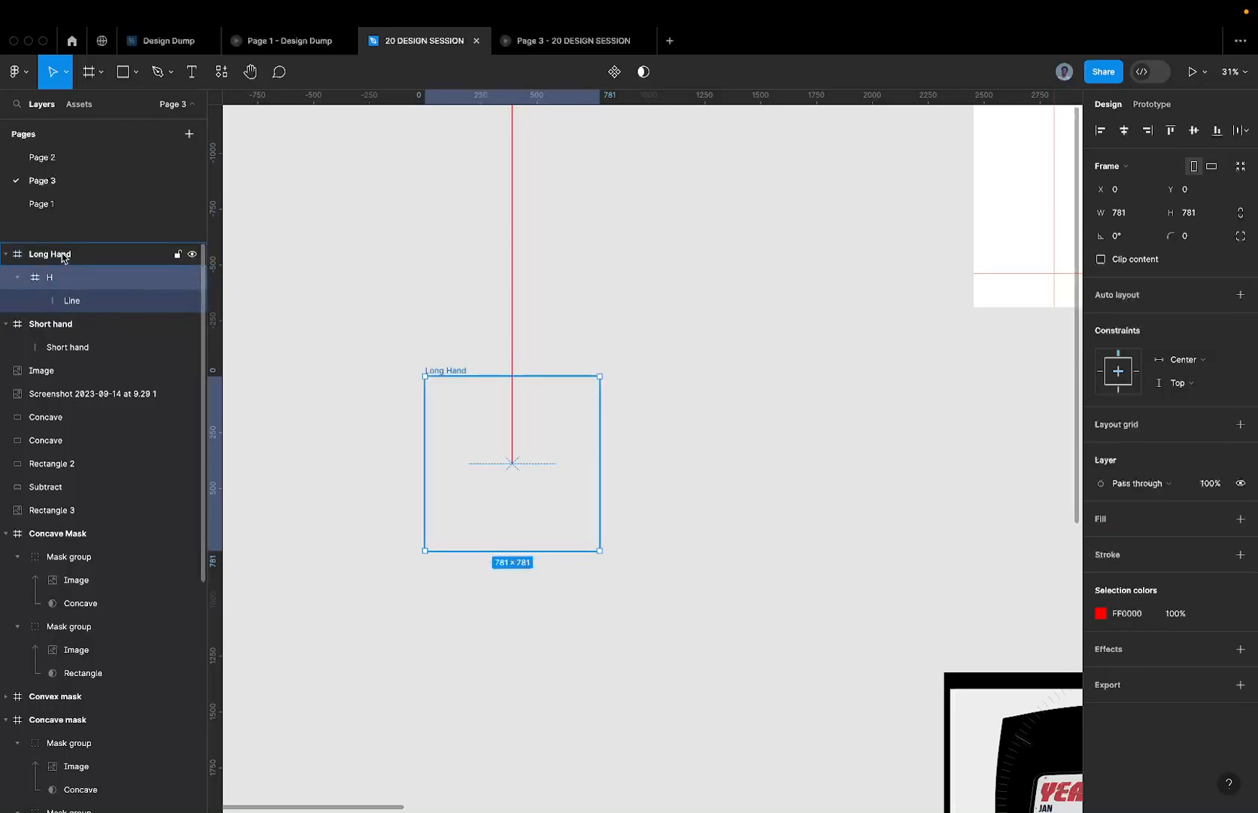
pyautogui.click(51, 254)
pyautogui.scroll(-5, 444, 357)
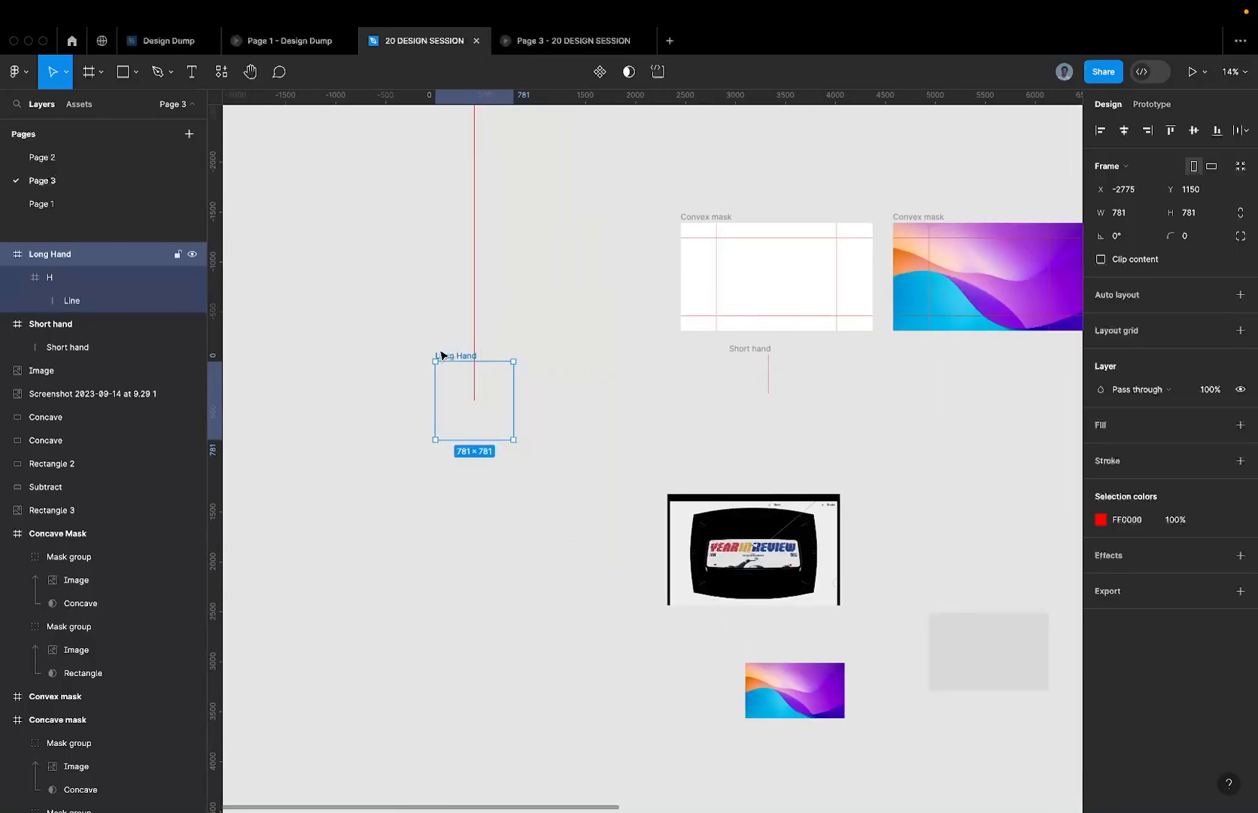
pyautogui.scroll(2, 455, 381)
pyautogui.scroll(-2, 455, 384)
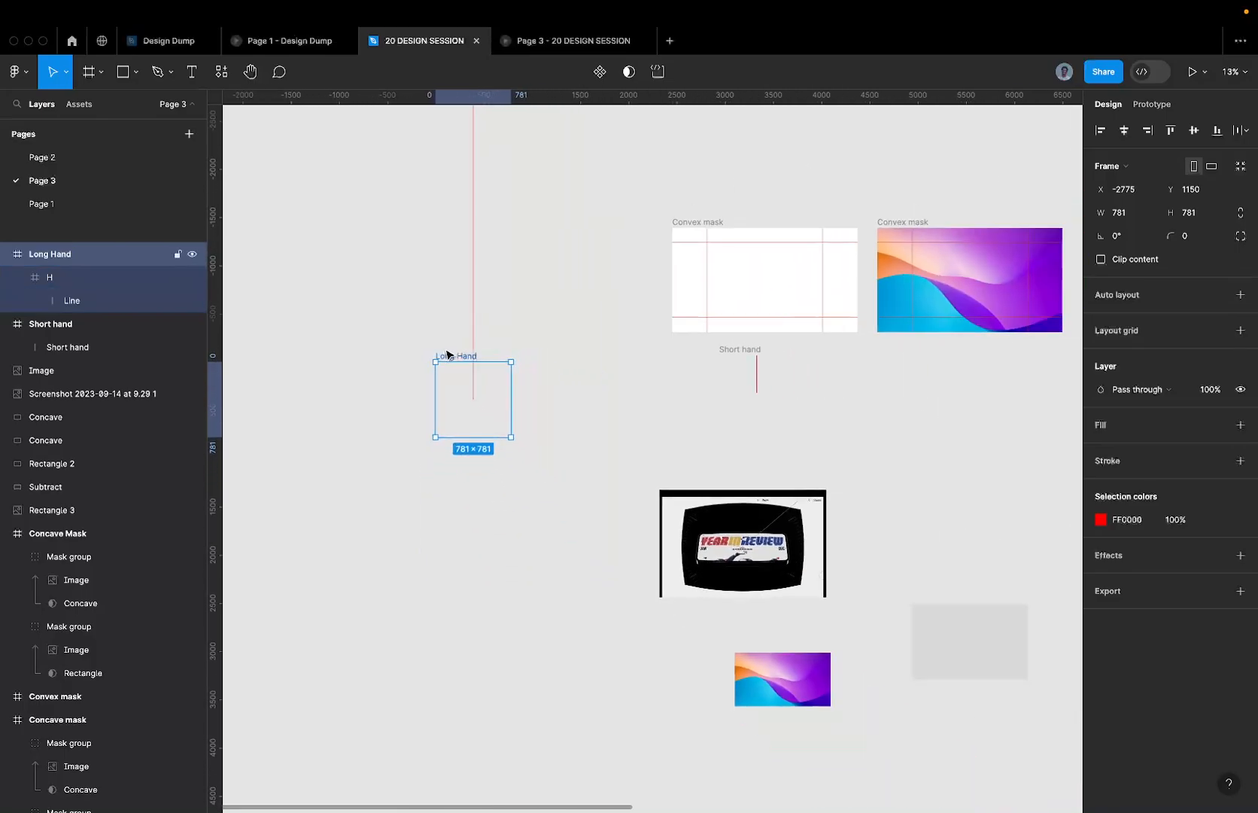
pyautogui.scroll(2, 447, 355)
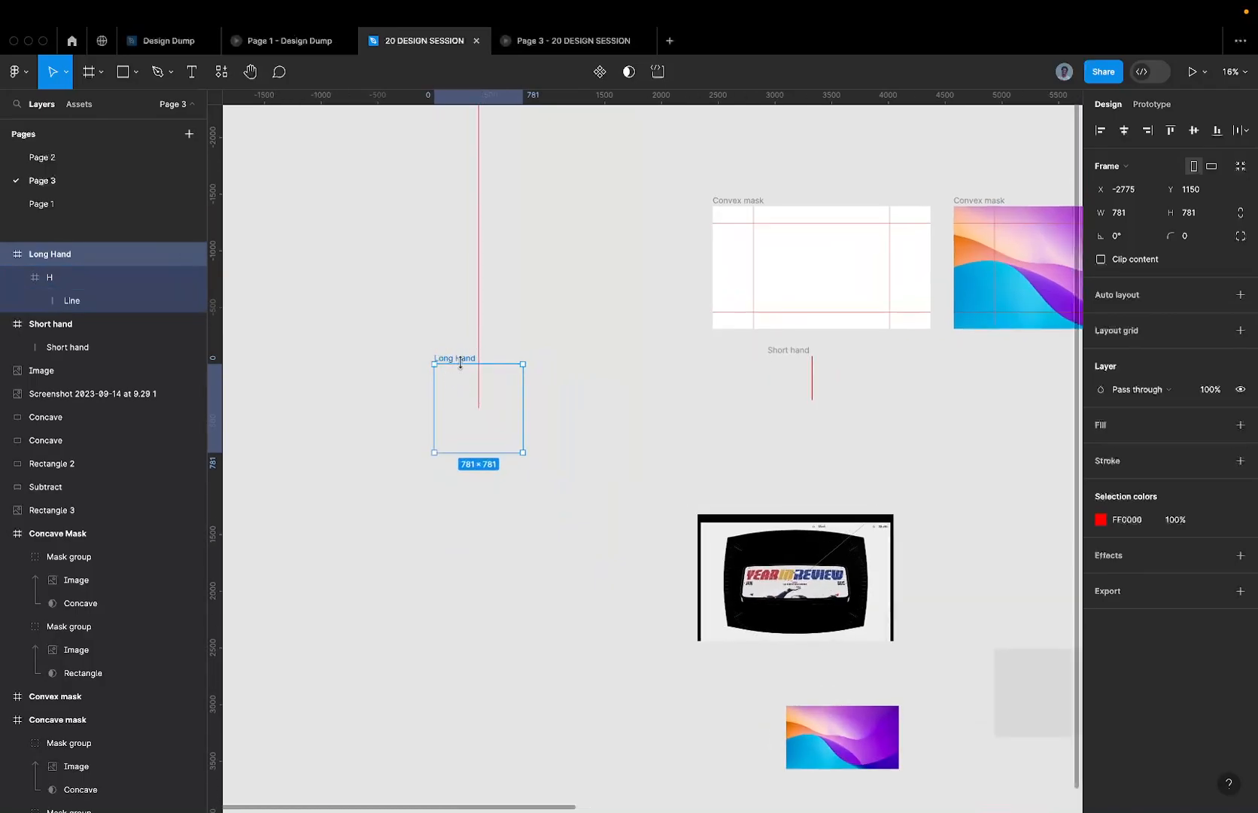
# - Add a fill to the H frame inside Long Hand and set its corner radius to 9999
pyautogui.press('Return')
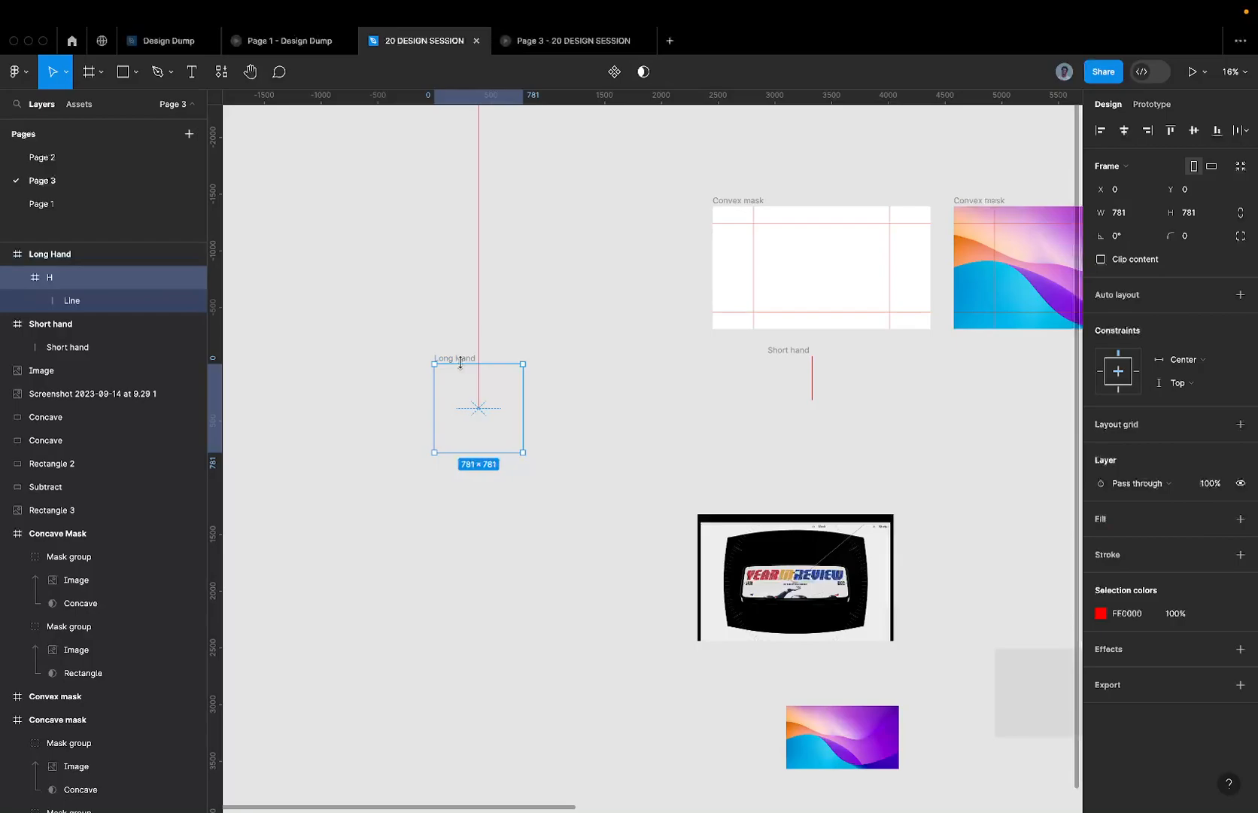
pyautogui.click(1240, 518)
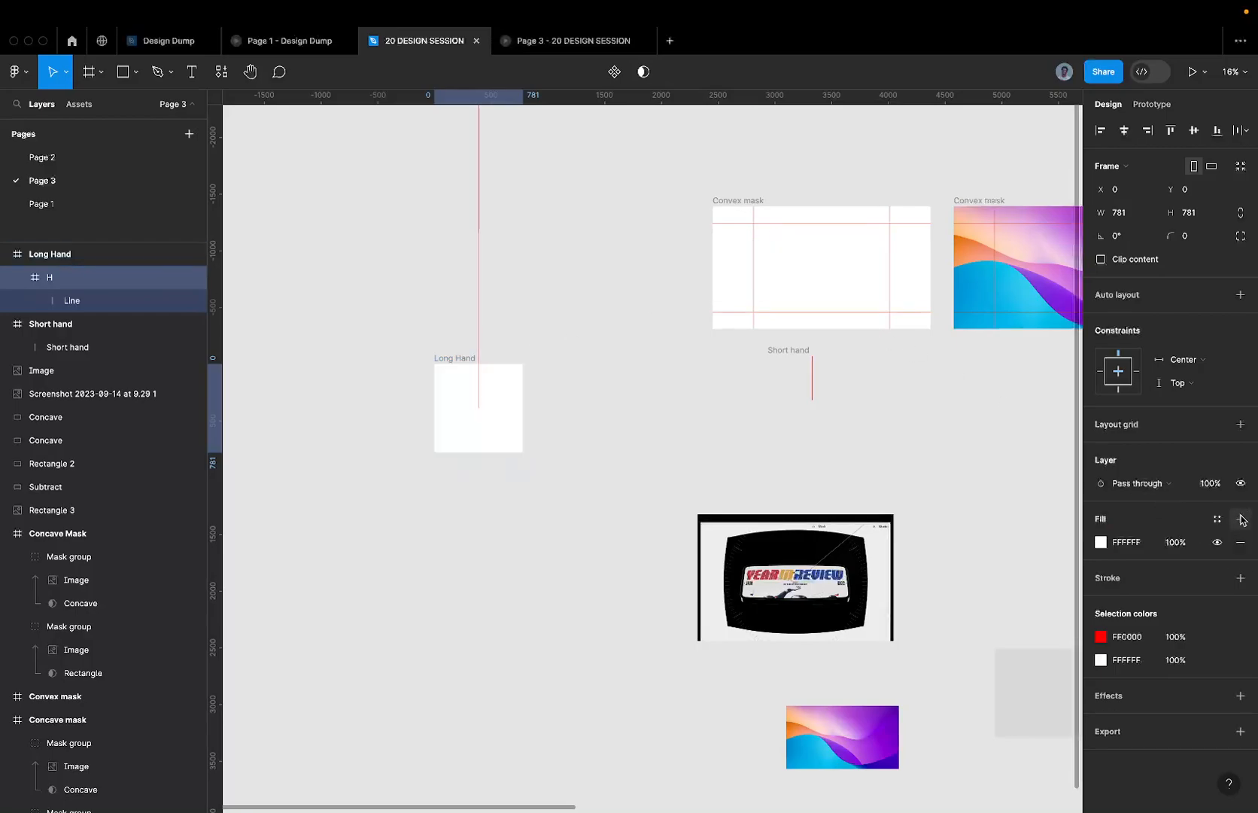
pyautogui.click(1195, 232)
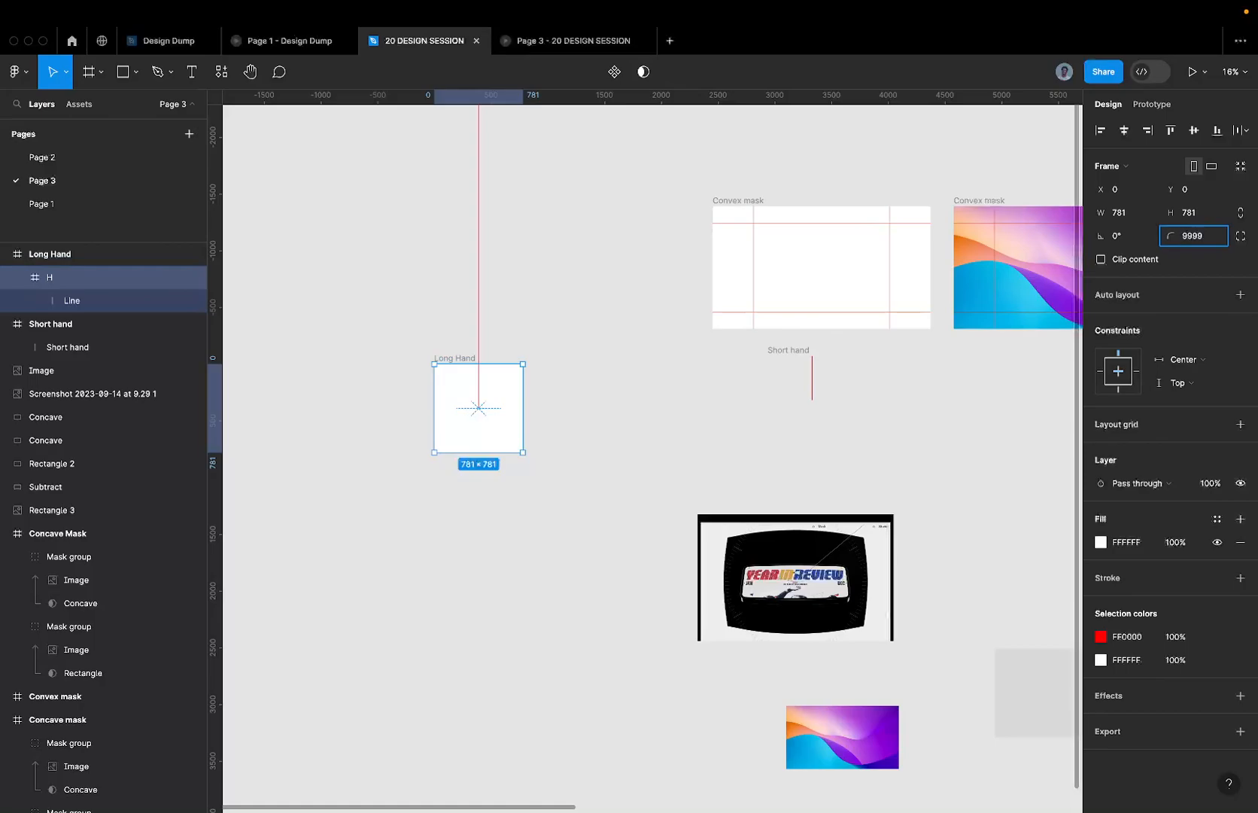
pyautogui.press('Return')
# - Set the fill of the circular H frame to red
pyautogui.click(1126, 542)
pyautogui.write('red')
pyautogui.press('Return')
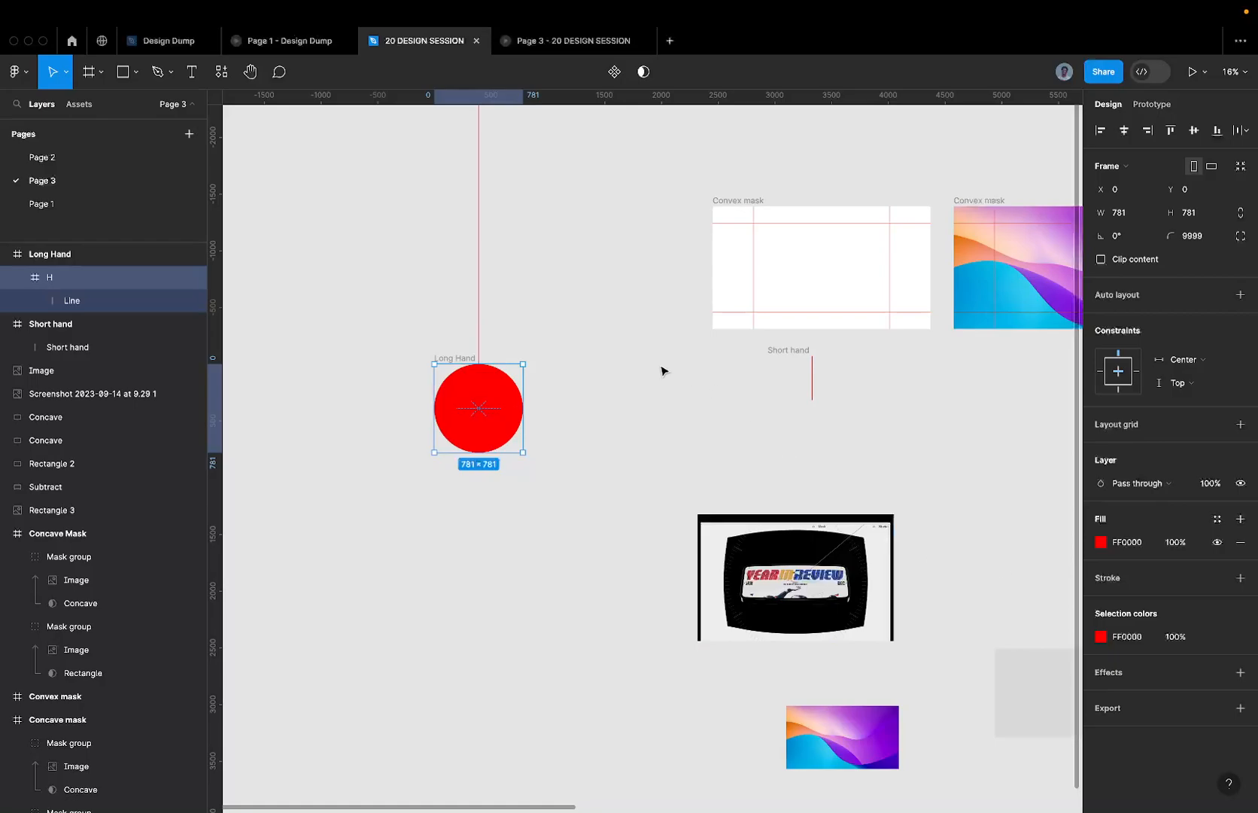
# - Set the fill of the circular H frame to blue, keeping the line red
pyautogui.click(553, 384)
pyautogui.click(440, 363)
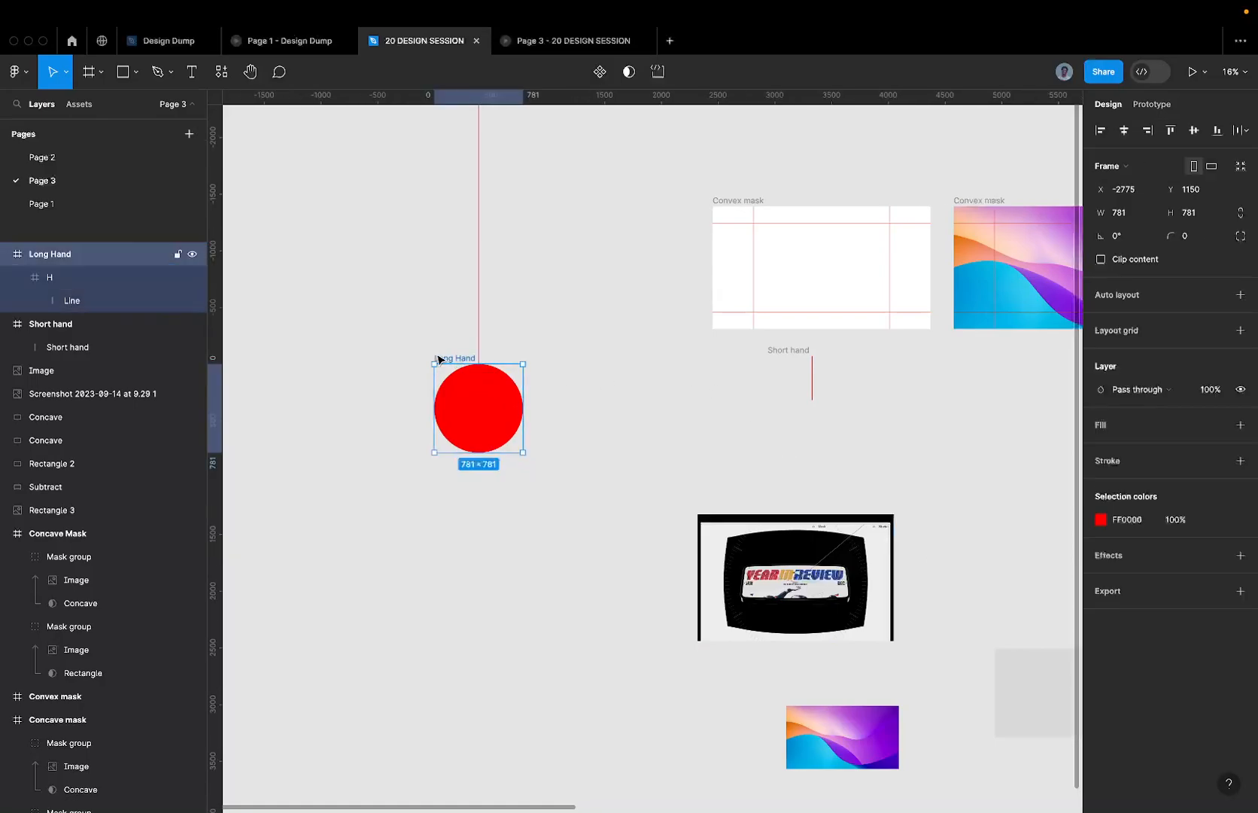
pyautogui.click(1130, 542)
pyautogui.write('blue')
pyautogui.press('Return')
pyautogui.click(818, 425)
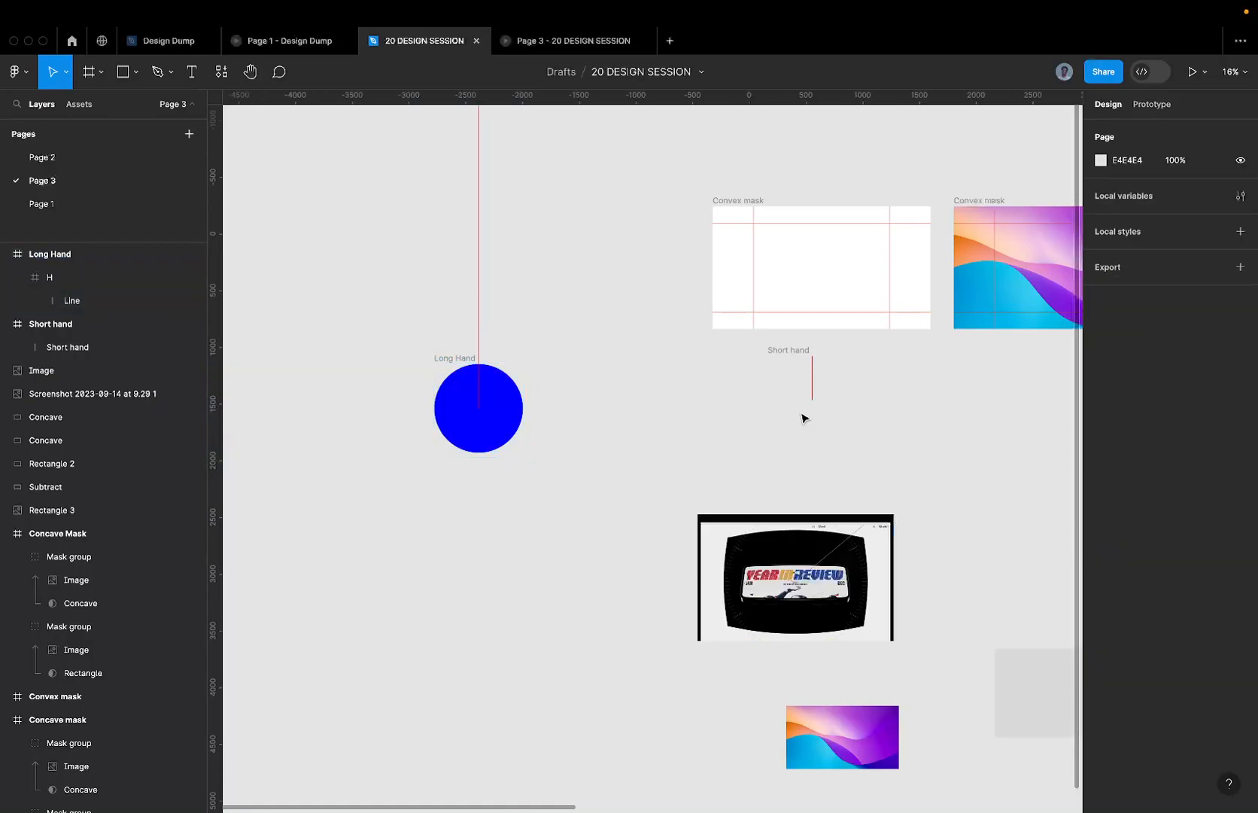
# - Duplicate the Long Hand frame beside the original at X -1812, Y 1150 and select the copy's nested H frame
pyautogui.click(444, 355)
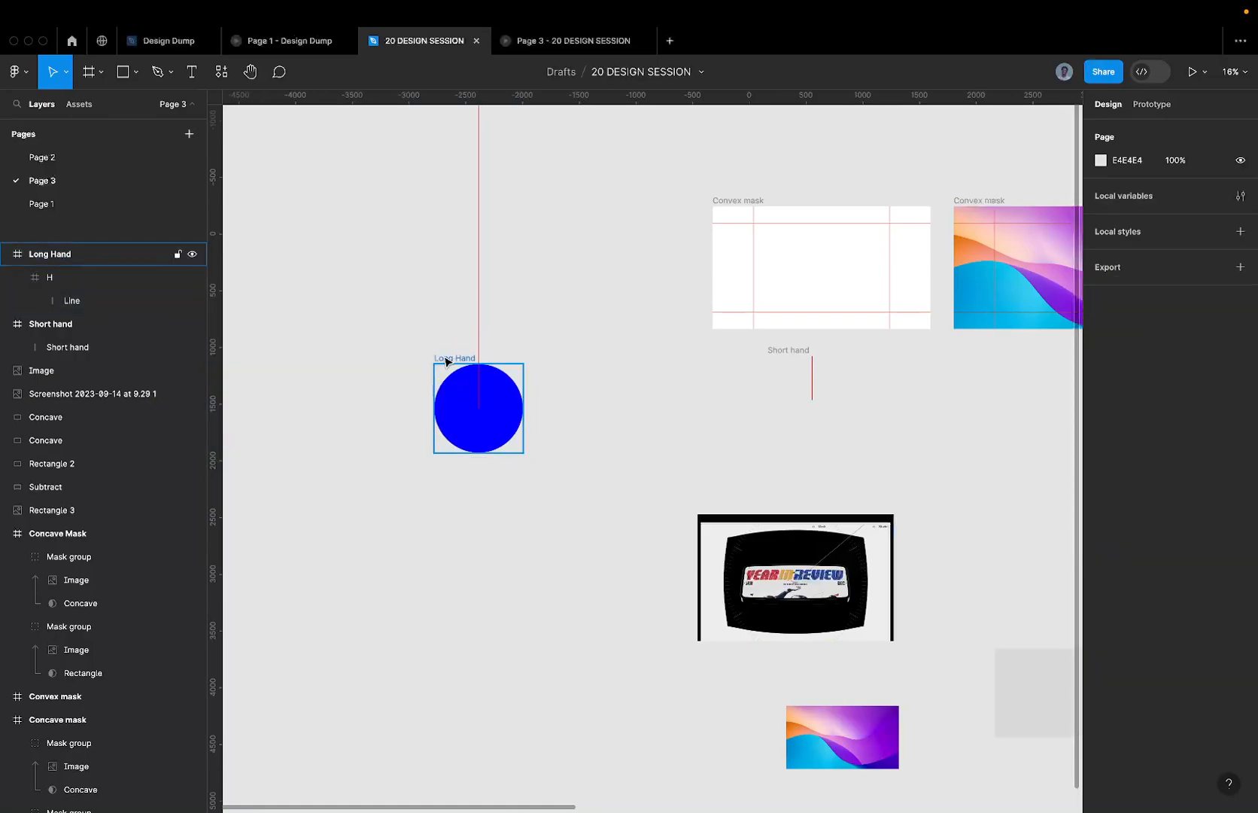
pyautogui.moveTo(445, 356); pyautogui.dragTo(554, 360)
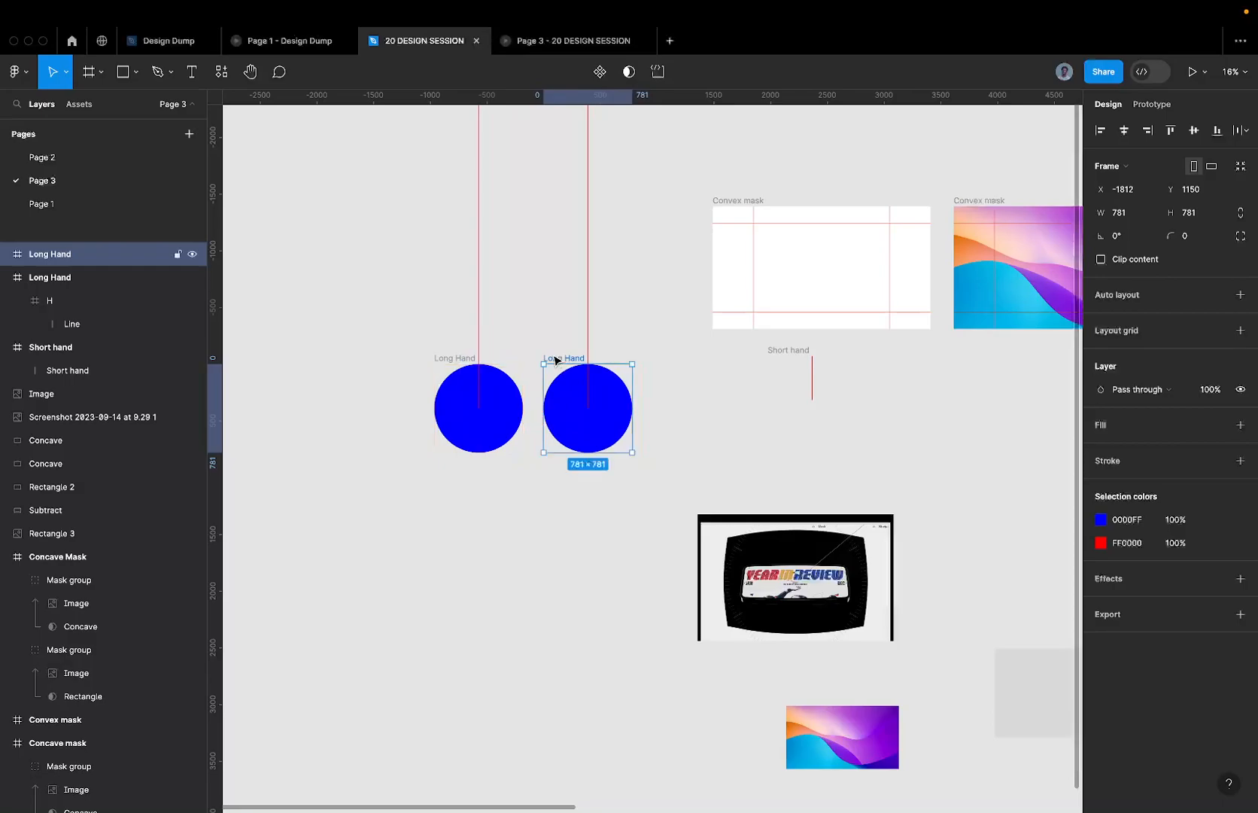
pyautogui.press('Return')
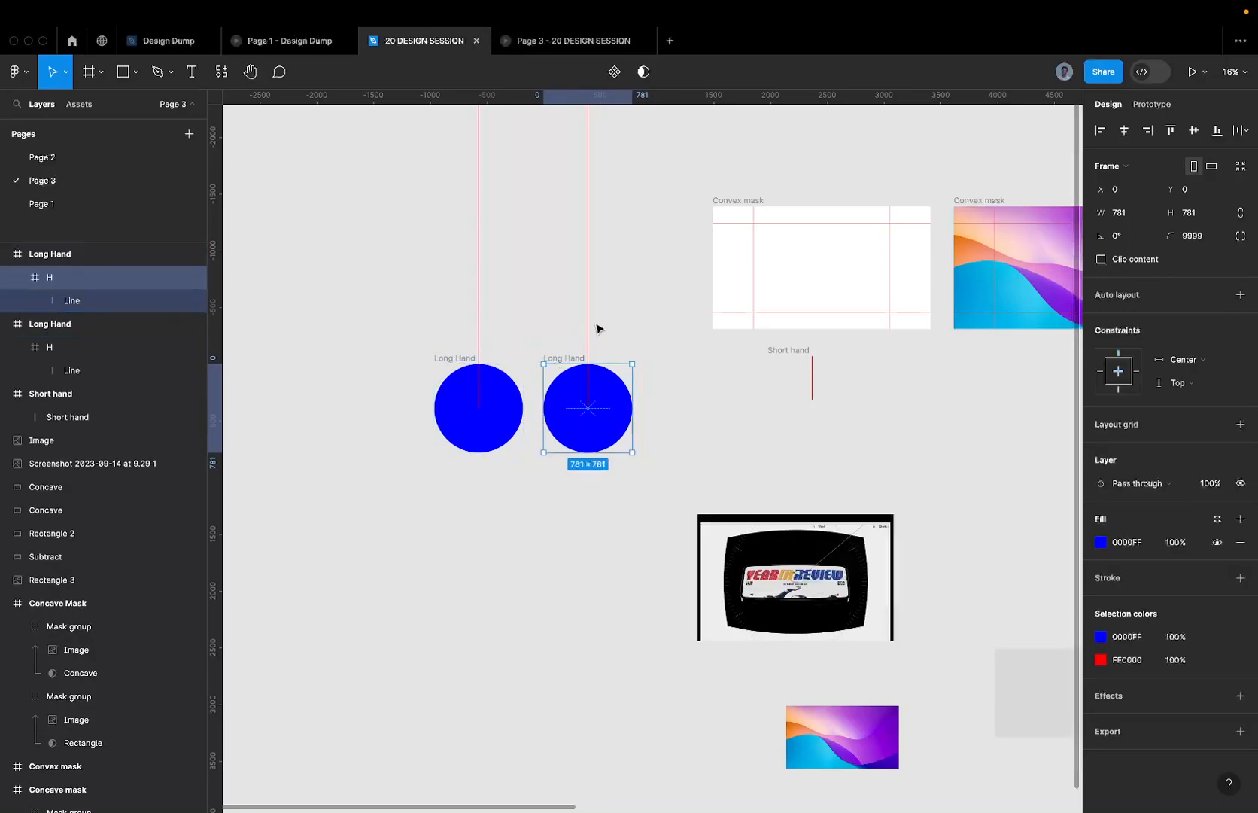
# - Try rotating the copy's H frame freehand and then to 15°, undoing each attempt
pyautogui.moveTo(636, 357); pyautogui.dragTo(644, 369)
pyautogui.press('super+z')
pyautogui.click(1137, 238)
pyautogui.write('15')
pyautogui.press('Return')
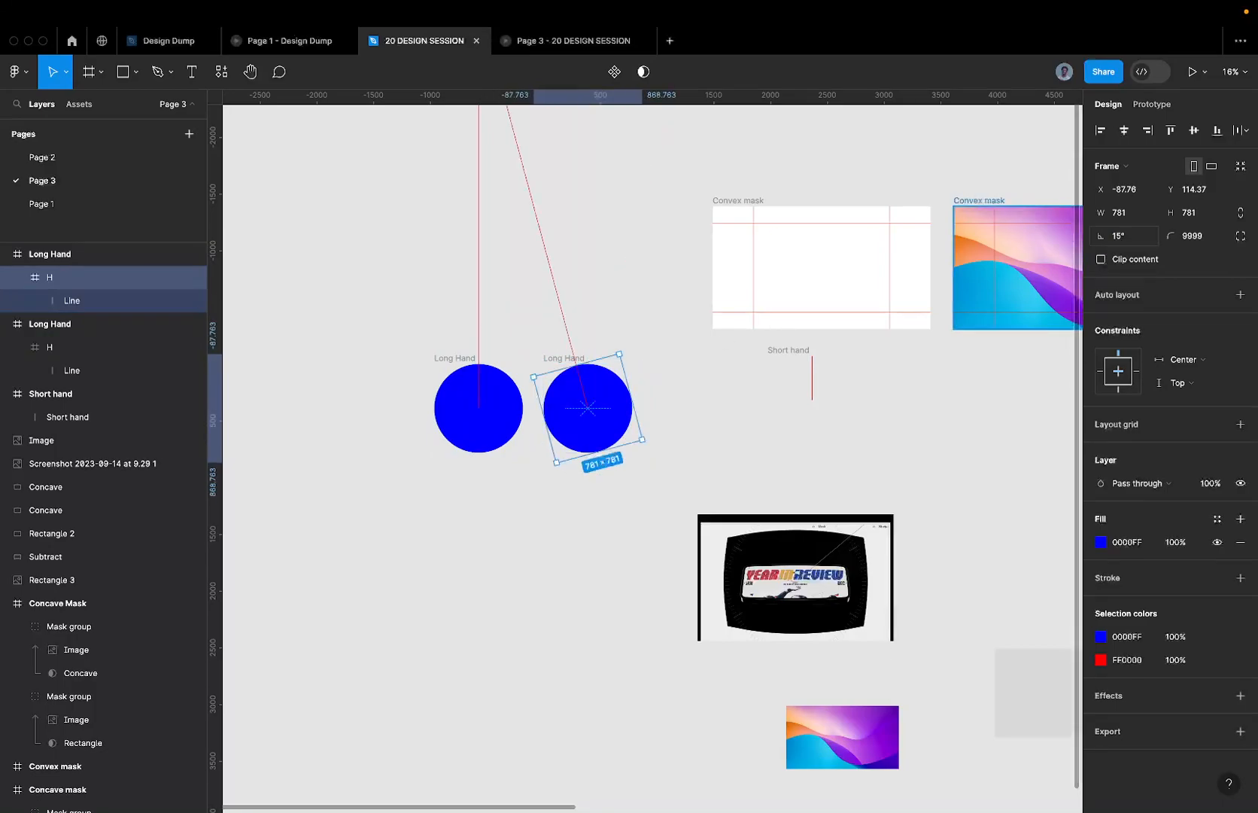
pyautogui.press('super+z')
# - Try rotating the copy's H frame to -15°, then undo the rotation
pyautogui.click(1130, 237)
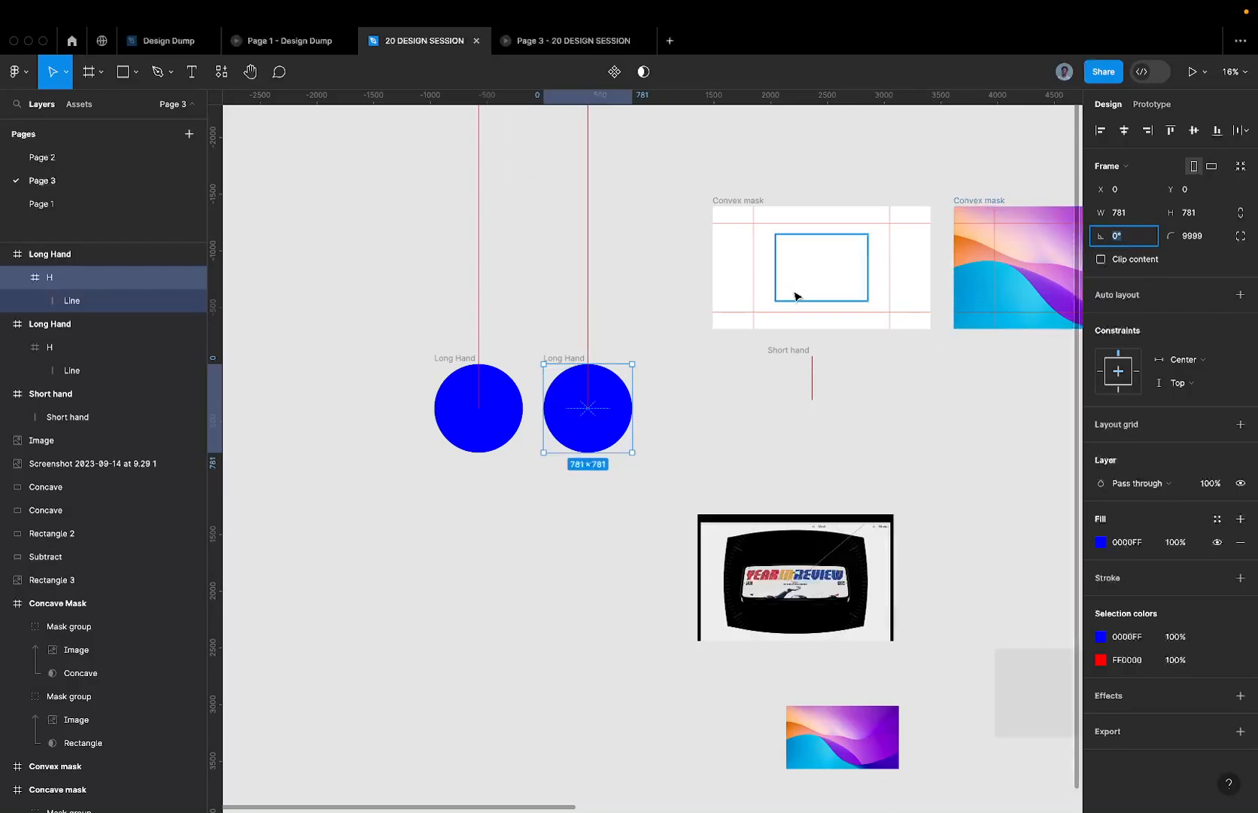
pyautogui.write('-15')
pyautogui.press('Return')
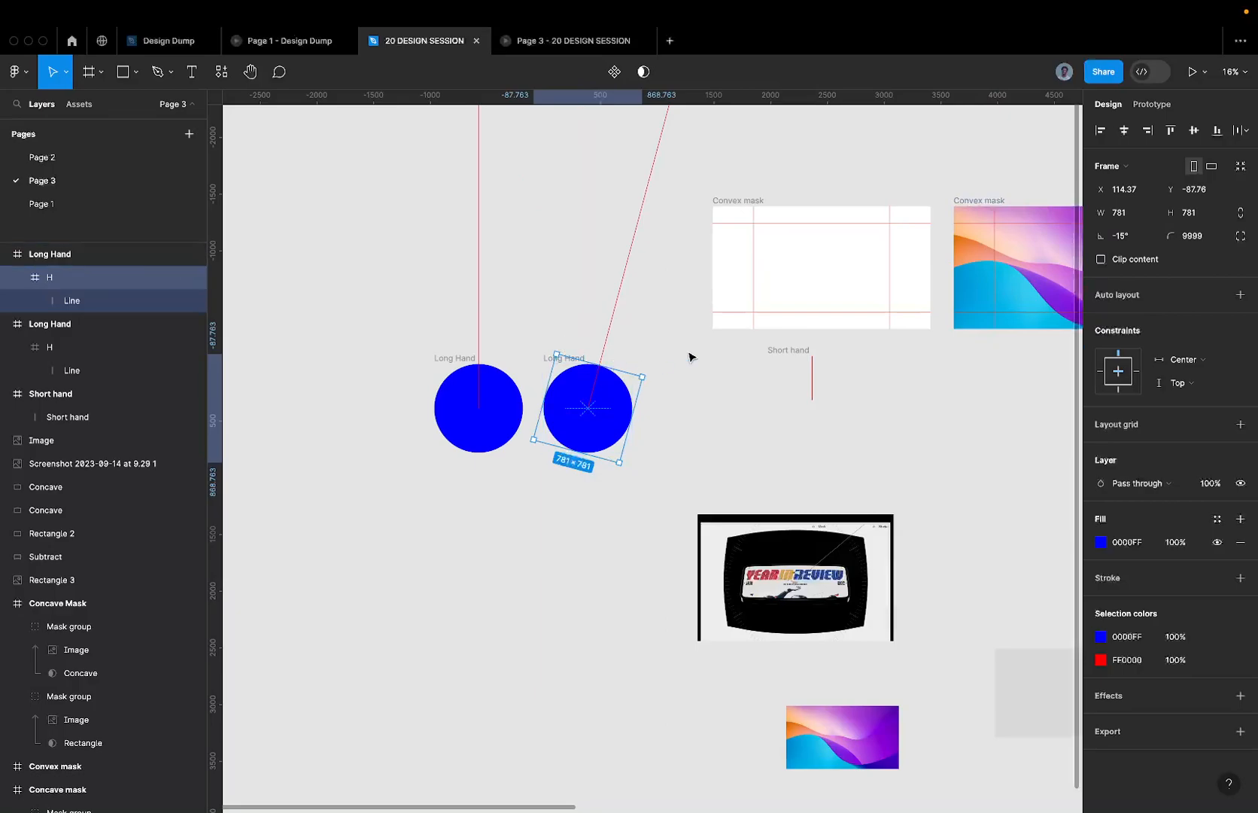
pyautogui.press('super+z')
# - Set the rotation of the H frame in the second Long Hand to -30°
pyautogui.click(1132, 239)
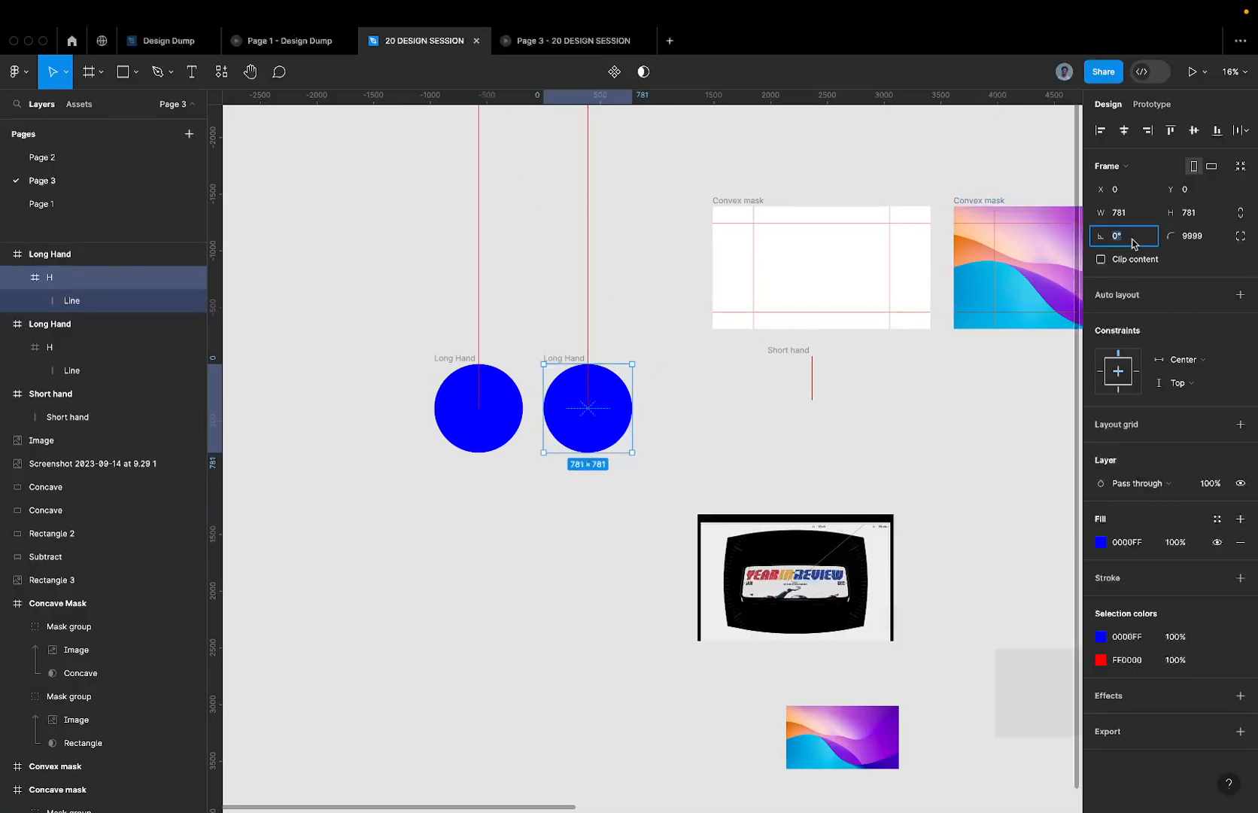
pyautogui.press('Return')
pyautogui.click(1145, 238)
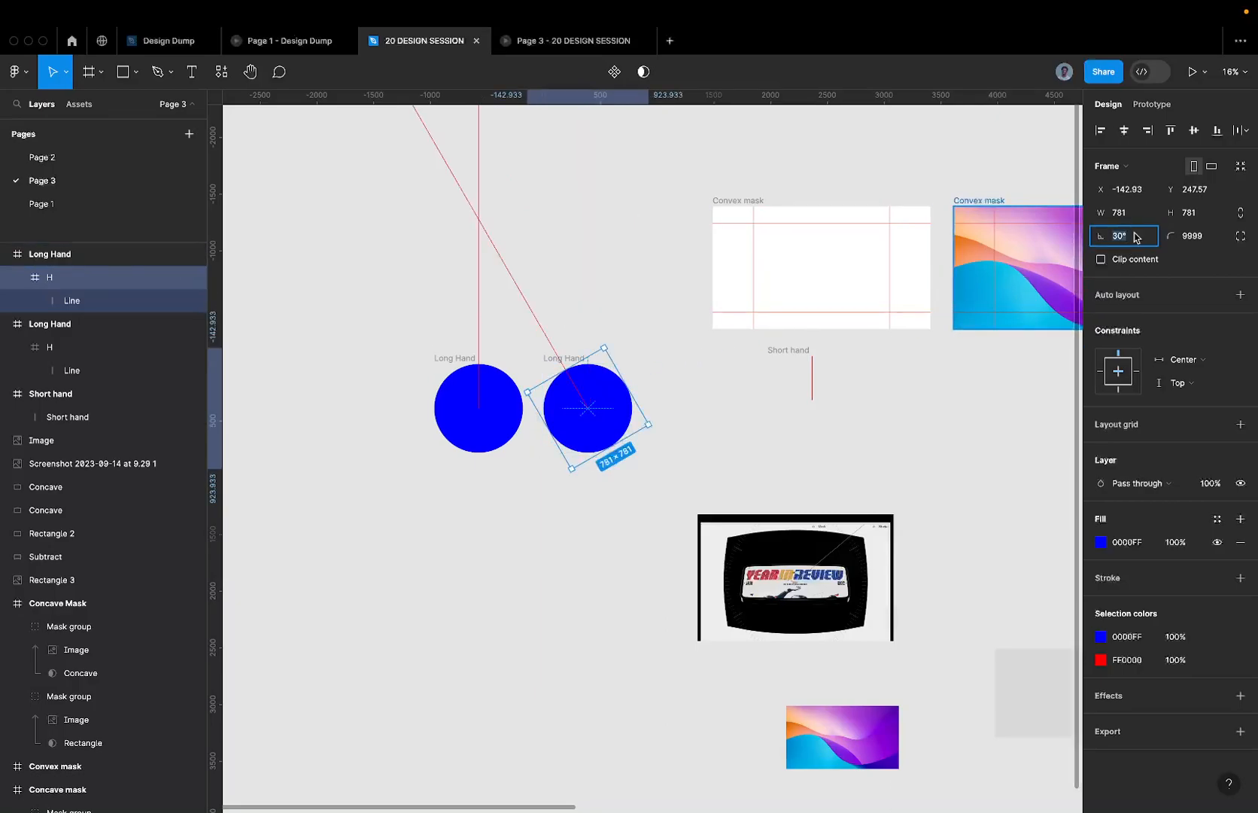
pyautogui.press('Up')
pyautogui.press('Down')
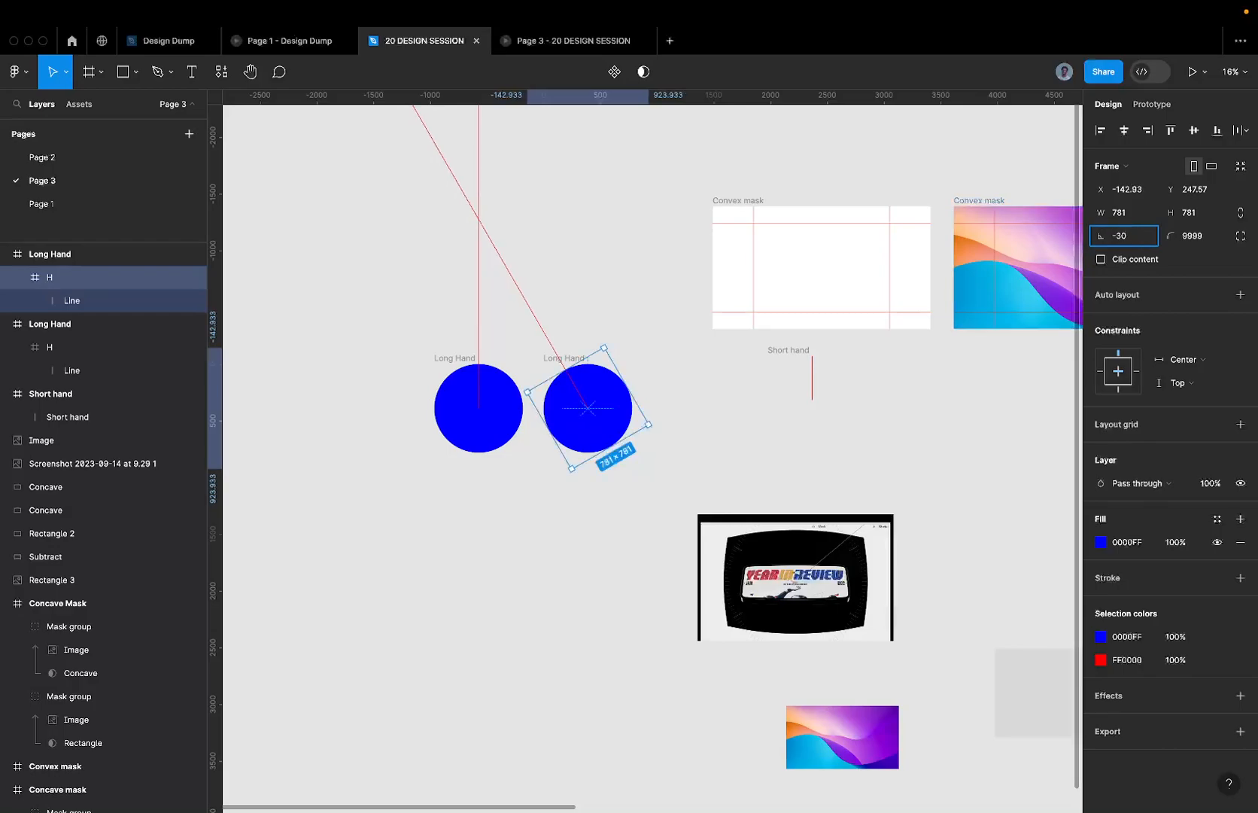
pyautogui.write('-30')
pyautogui.press('Return')
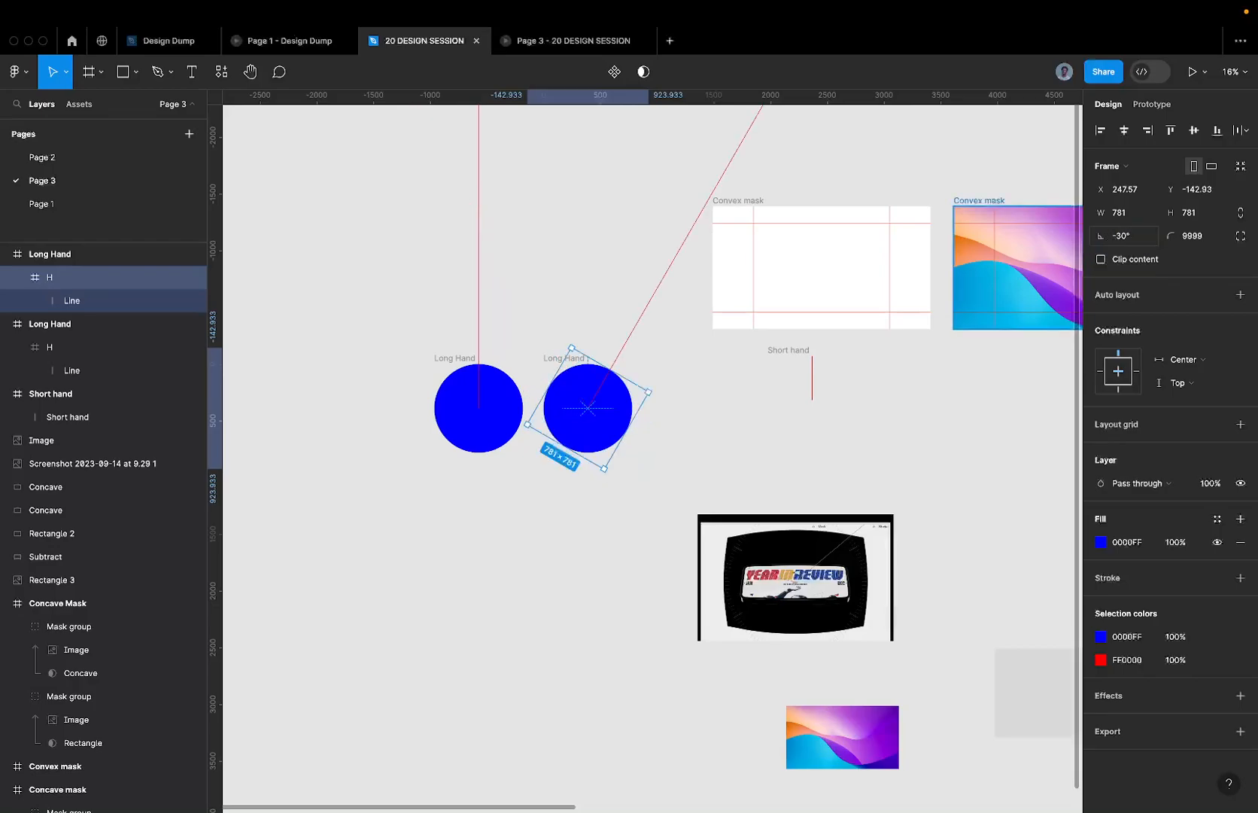
# - Try rotating the second Long Hand's H frame to -45°, then undo the rotation
pyautogui.click(600, 319)
pyautogui.click(562, 360)
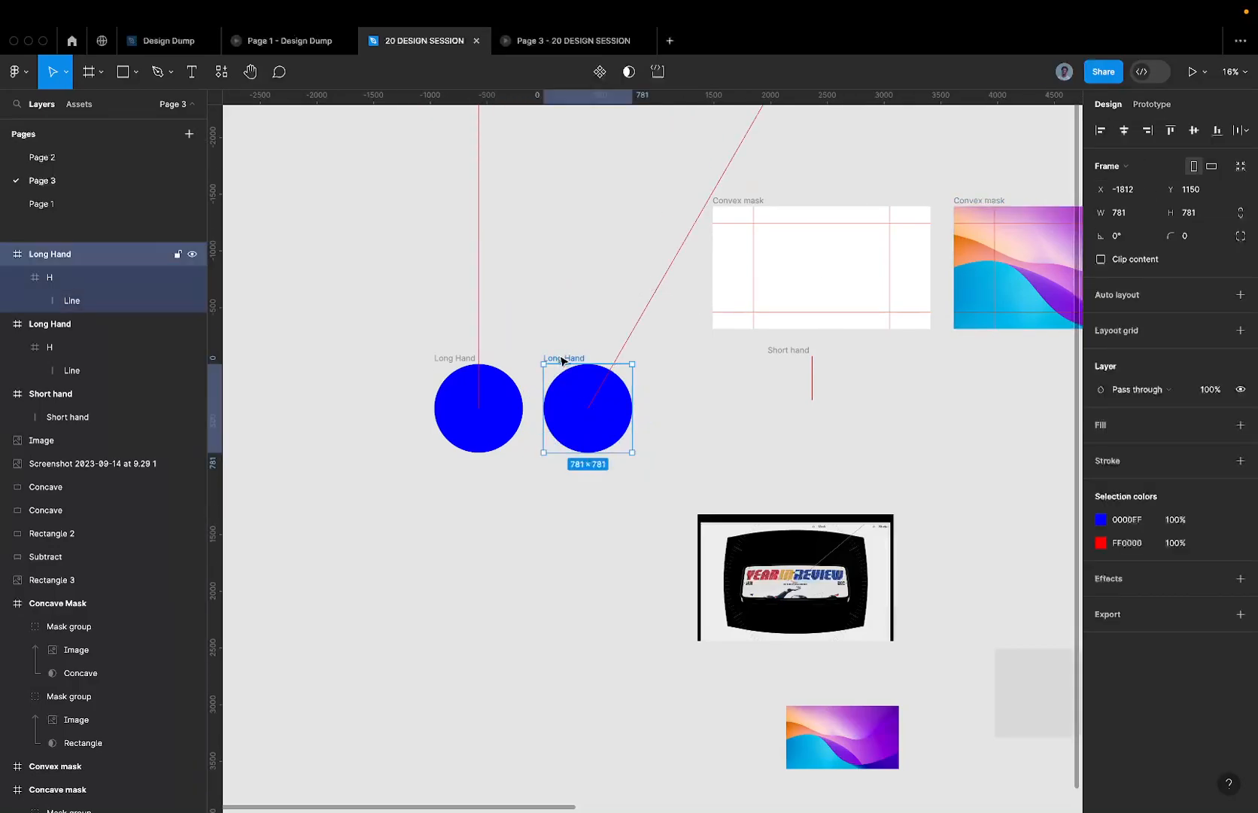
pyautogui.click(587, 374)
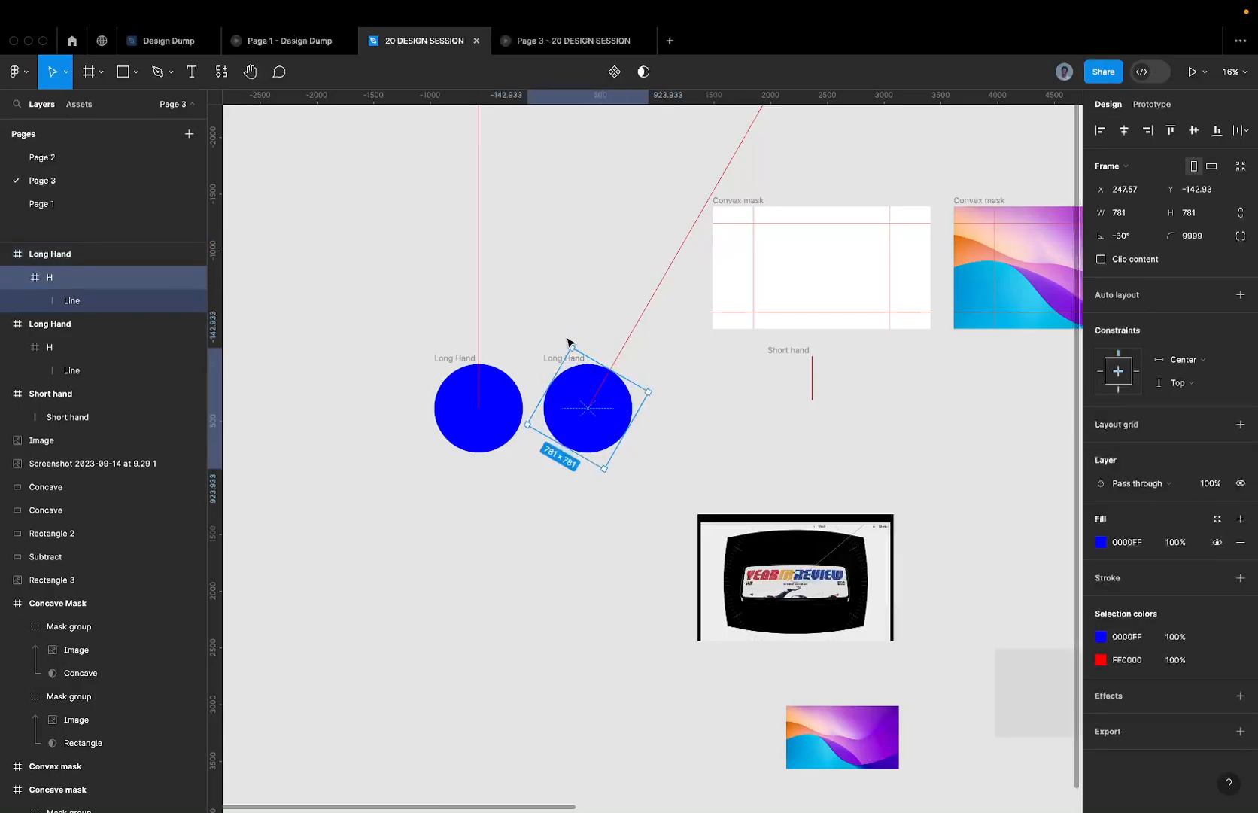
pyautogui.moveTo(569, 340)
pyautogui.mouseDown()
pyautogui.moveTo(602, 340)
pyautogui.moveTo(578, 337)
pyautogui.mouseUp()
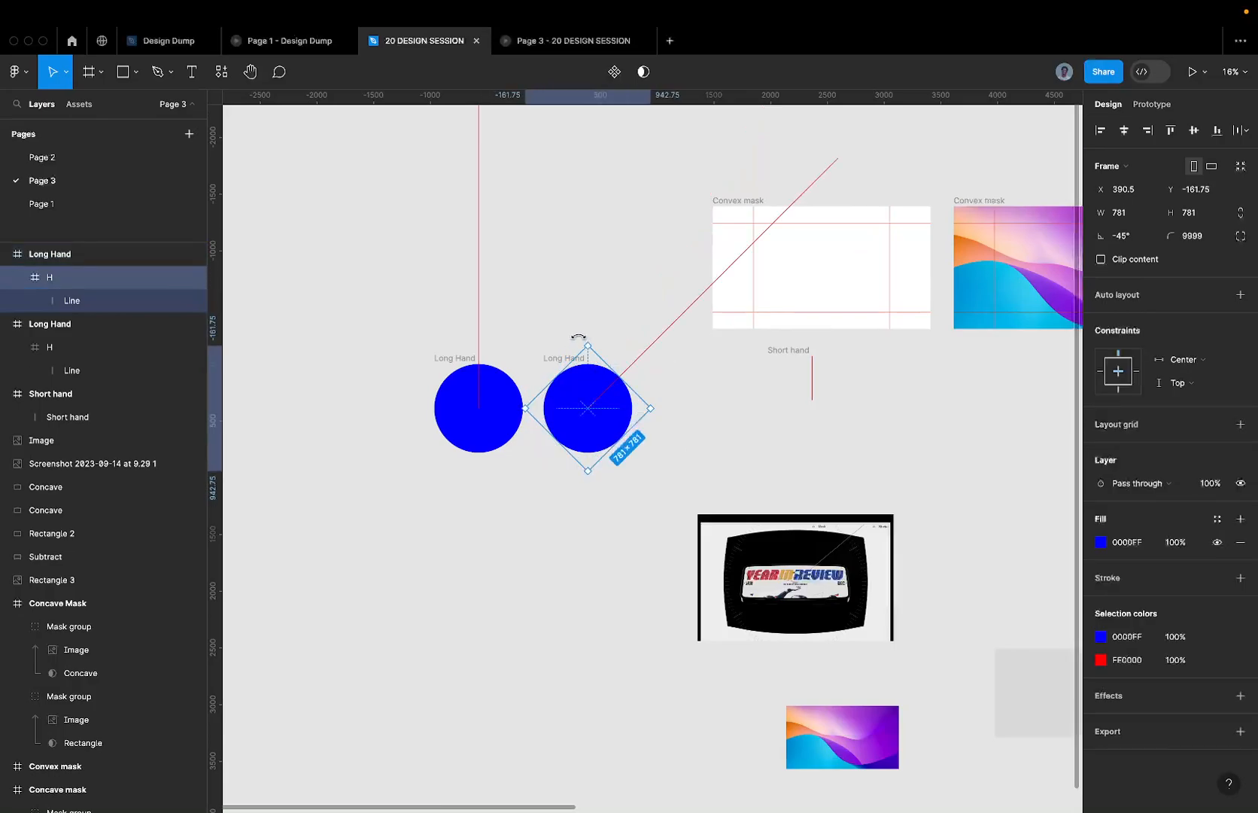
pyautogui.hotkey('ctrl', 'z')
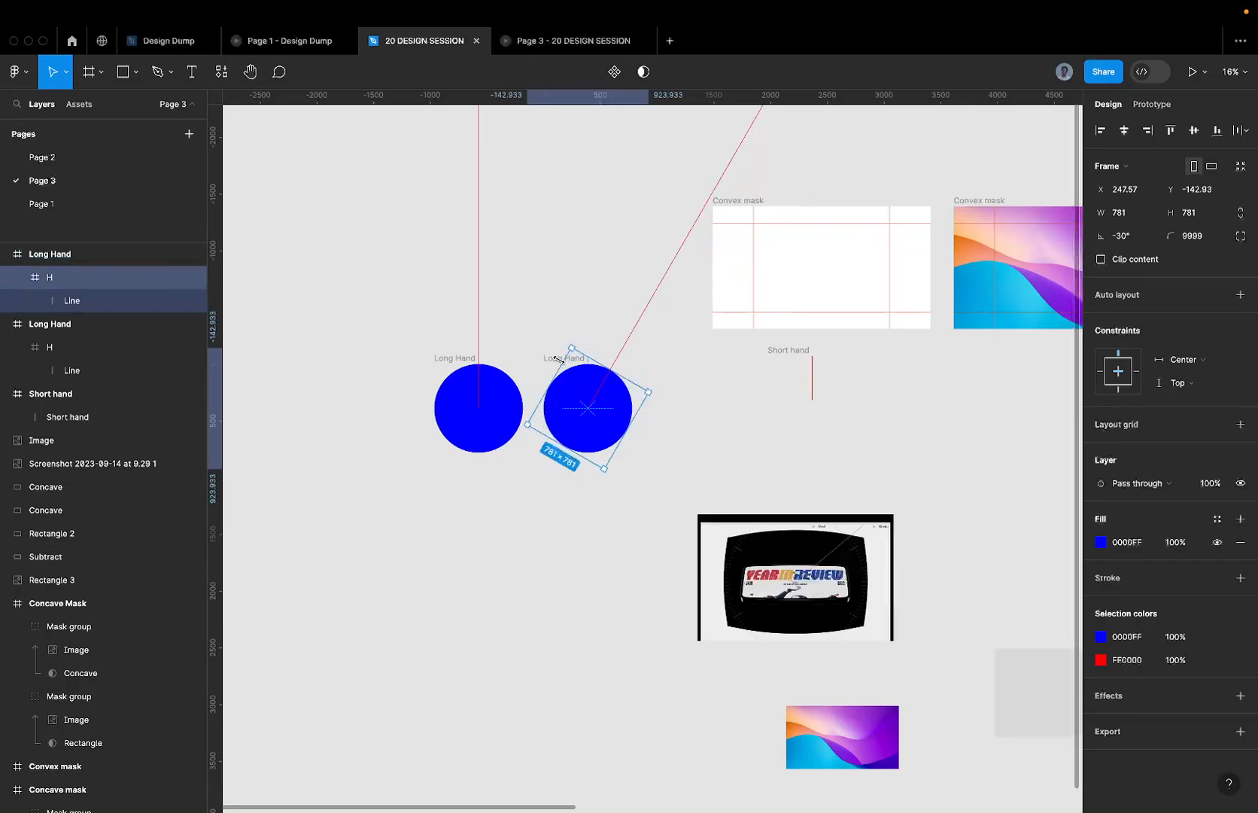
pyautogui.click(583, 334)
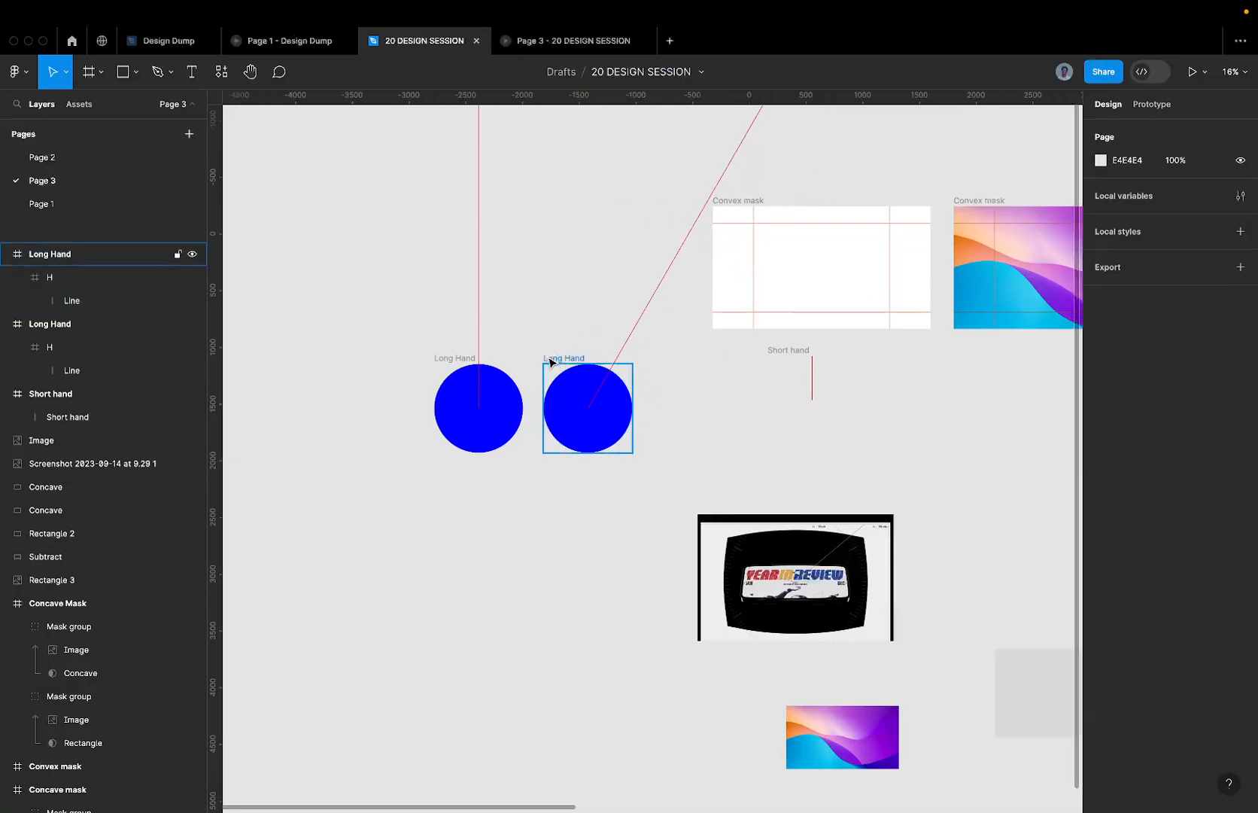
# - Duplicate the second Long Hand frame beside it at X -823, Y 1150
pyautogui.click(551, 362)
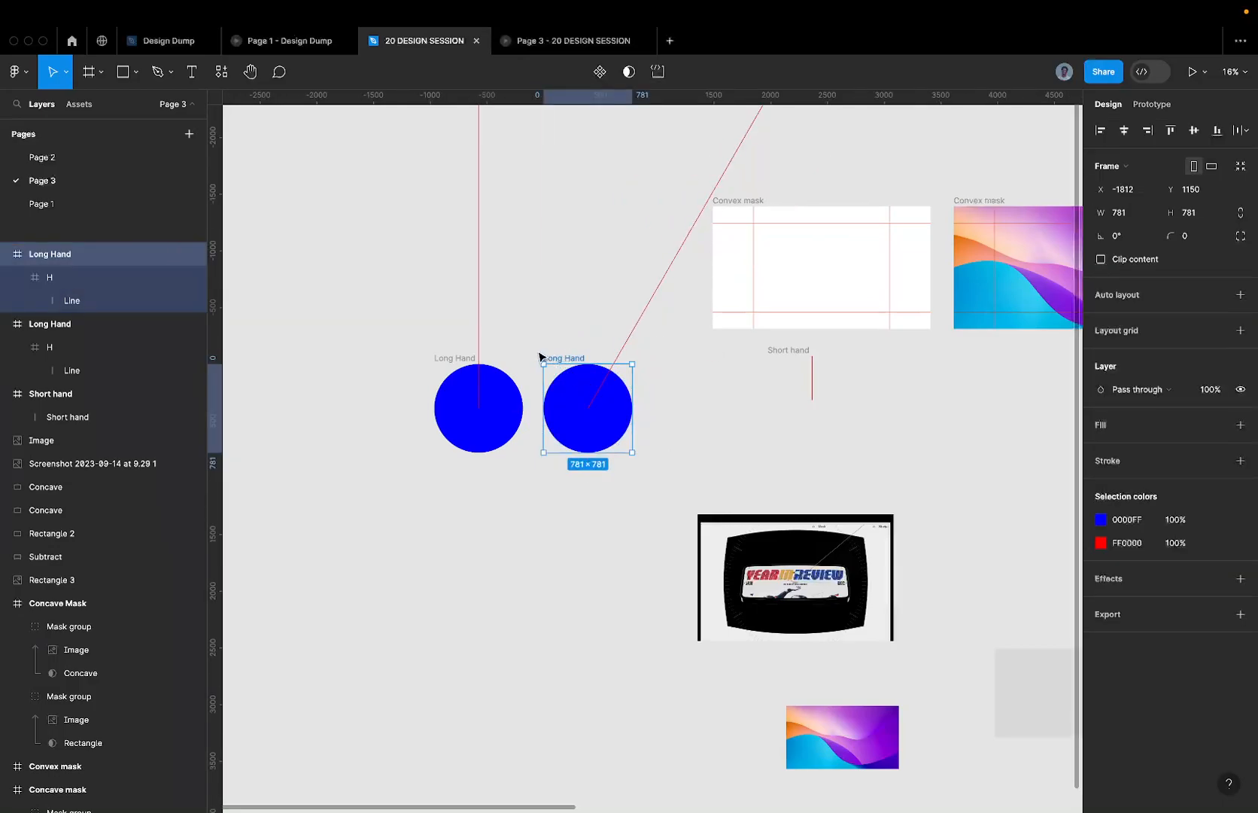
pyautogui.scroll(-3, 553, 358)
pyautogui.moveTo(553, 356); pyautogui.dragTo(621, 356)
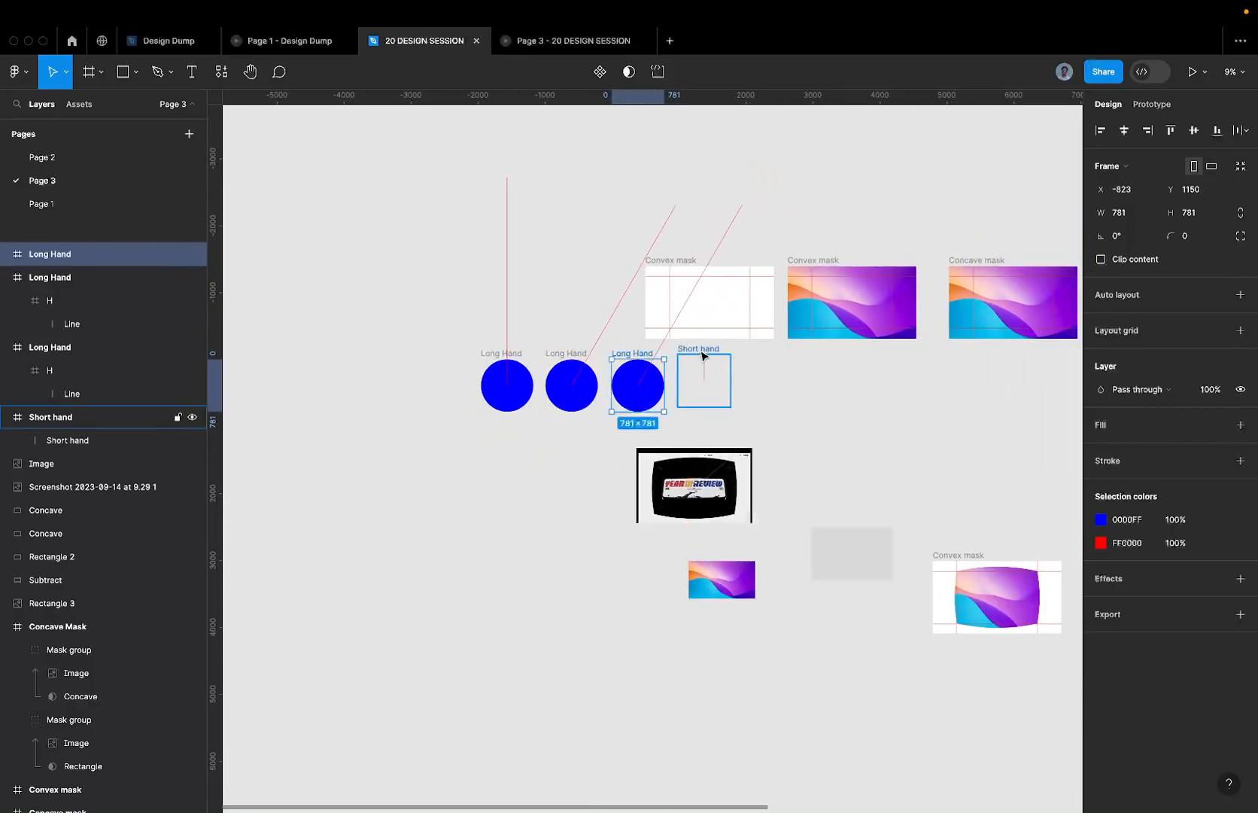
# - Rotate the H frame in the third Long Hand by a further -30° to -60°
pyautogui.click(632, 371)
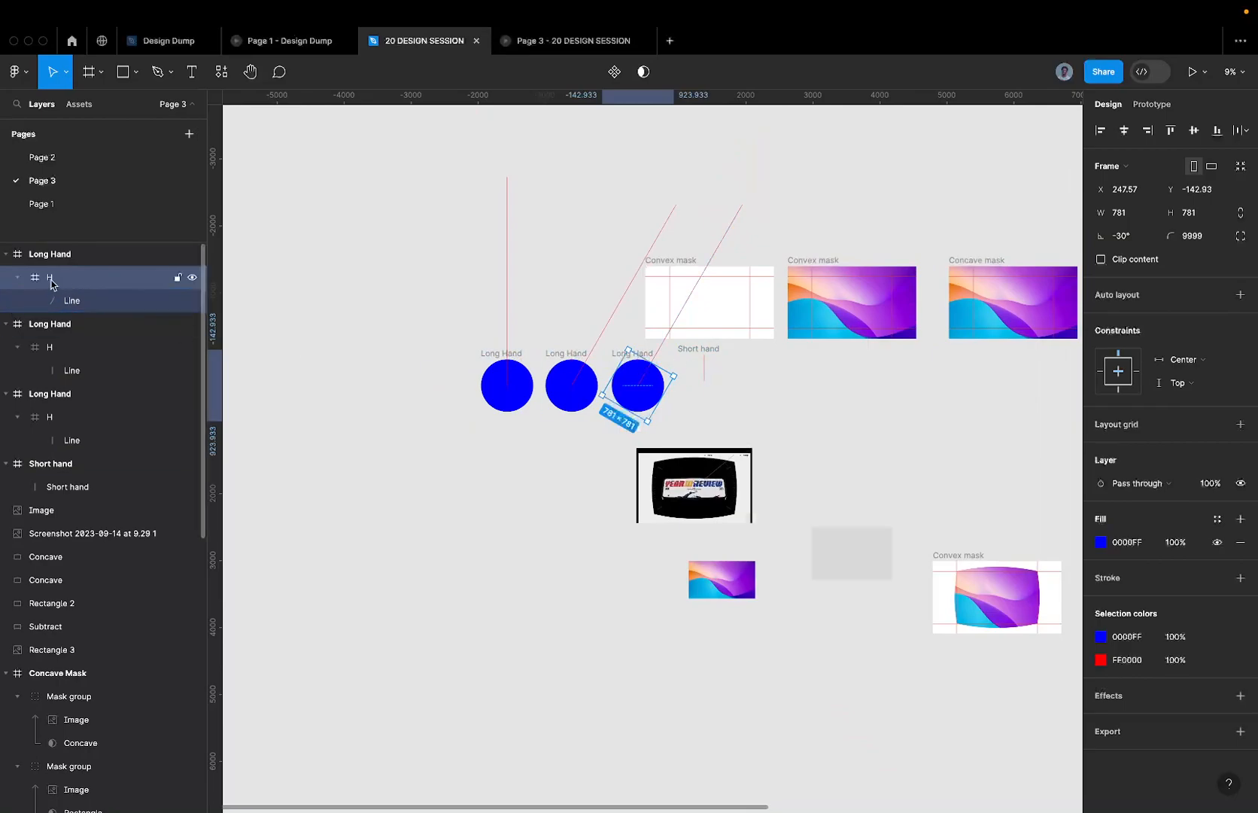
pyautogui.click(1121, 237)
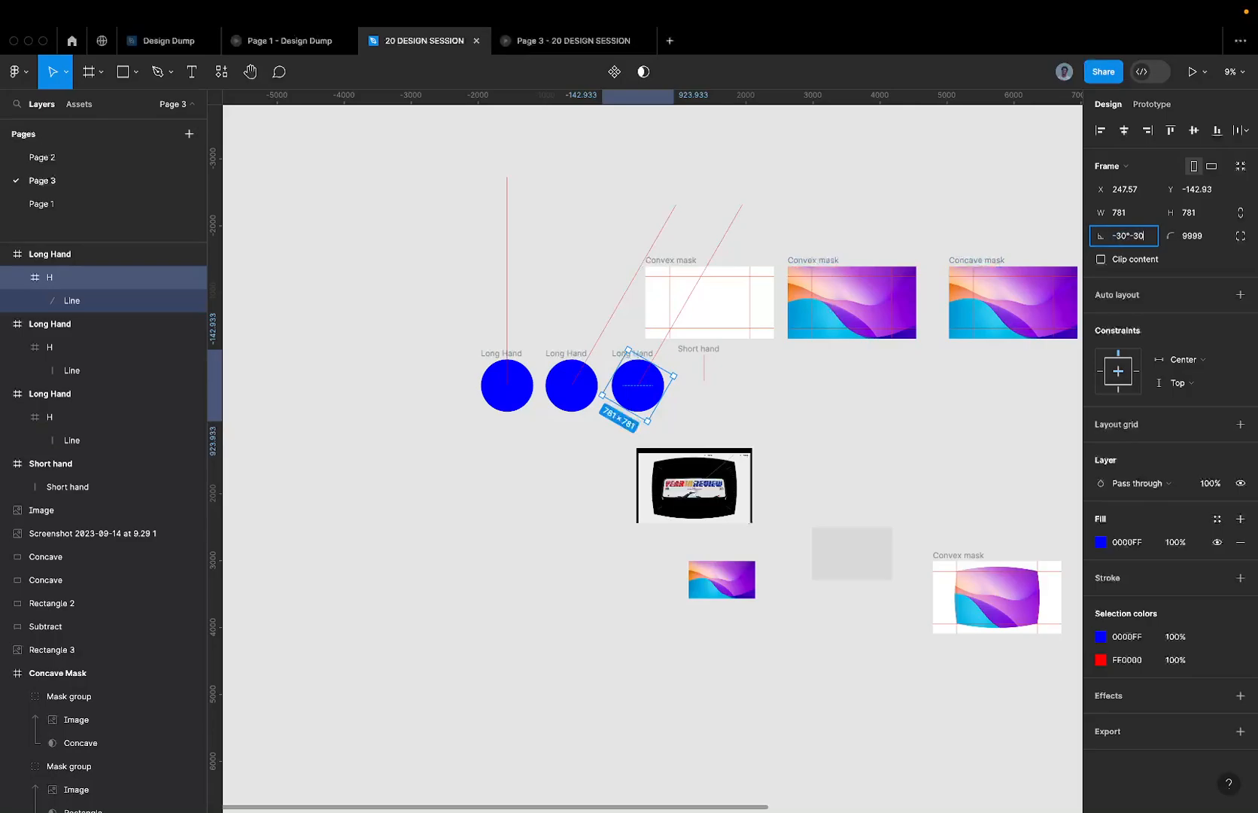
pyautogui.write('-30')
pyautogui.press('Return')
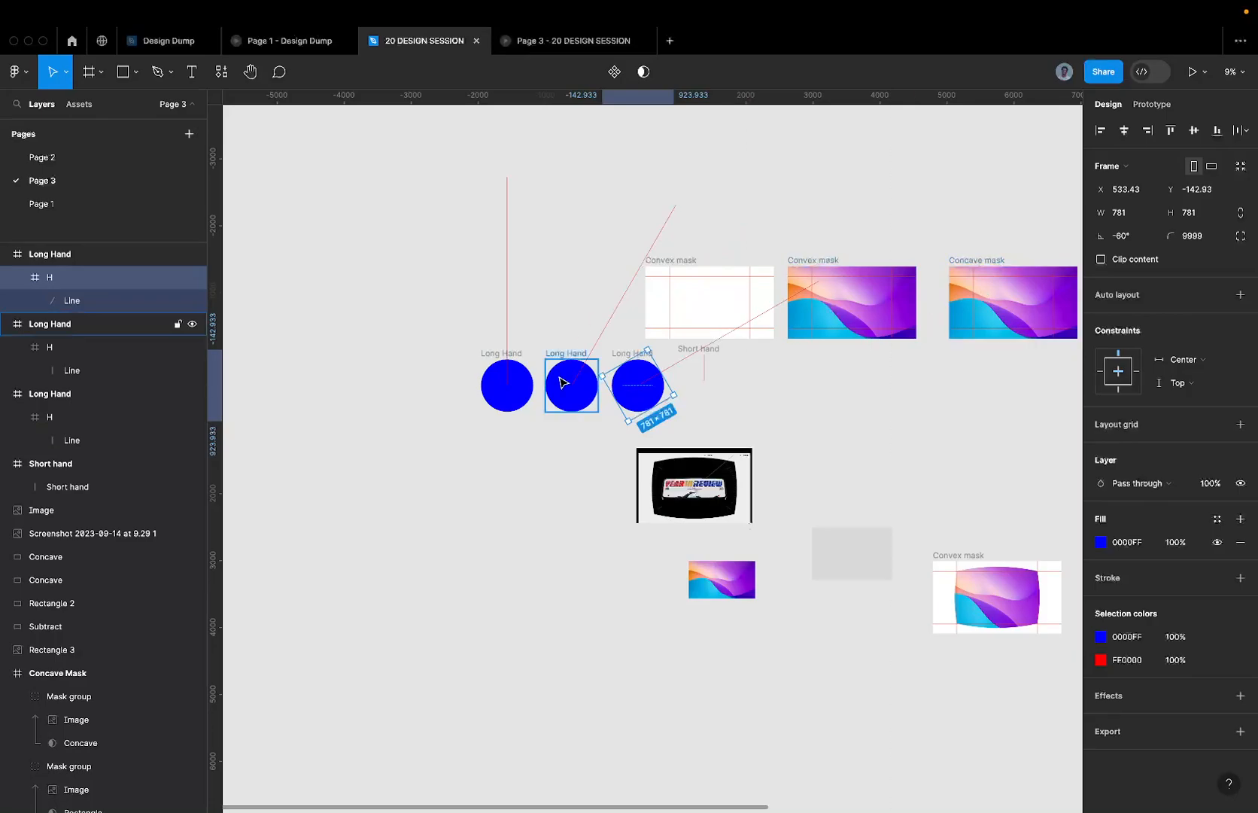
# - Duplicate the third Long Hand frame to X 1128, Y 1150 and rotate the copy's H frame by -30° to -90°
pyautogui.scroll(3, 672, 386)
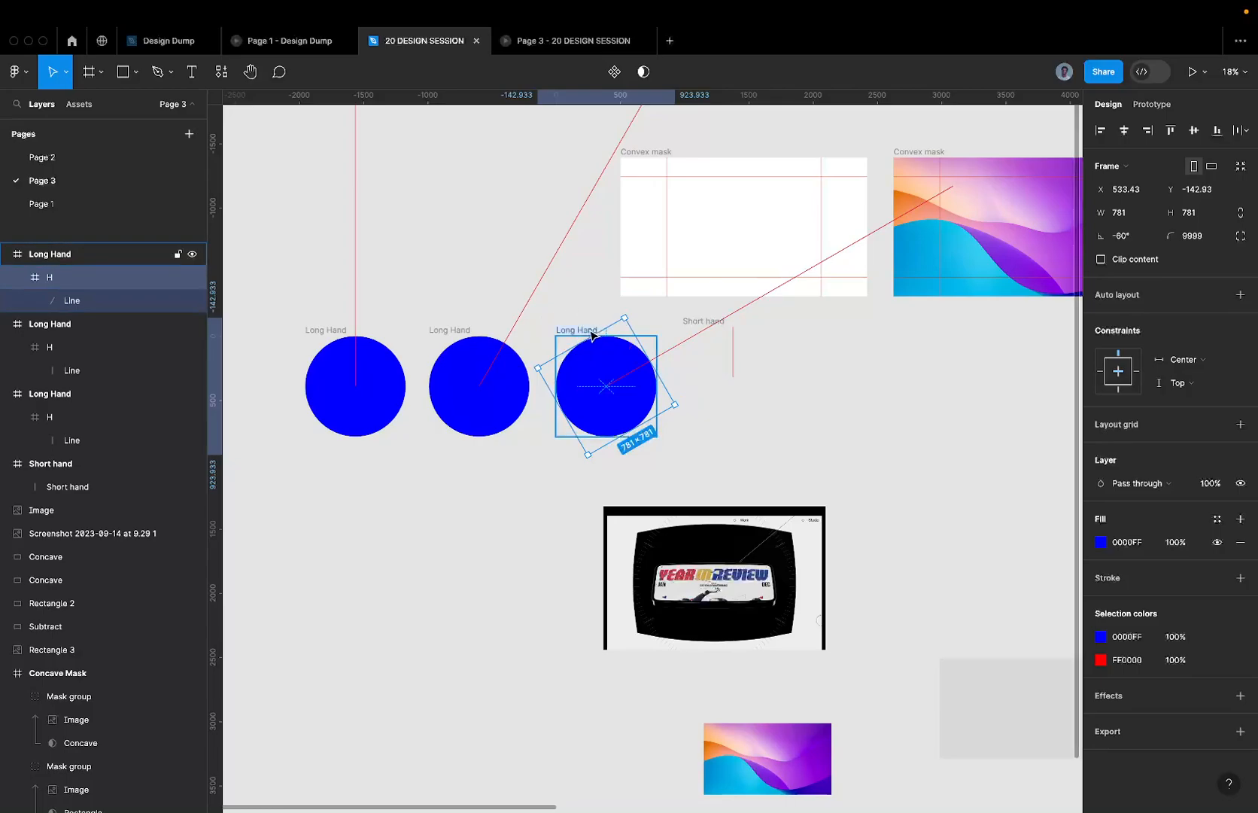
pyautogui.moveTo(583, 331); pyautogui.dragTo(830, 337)
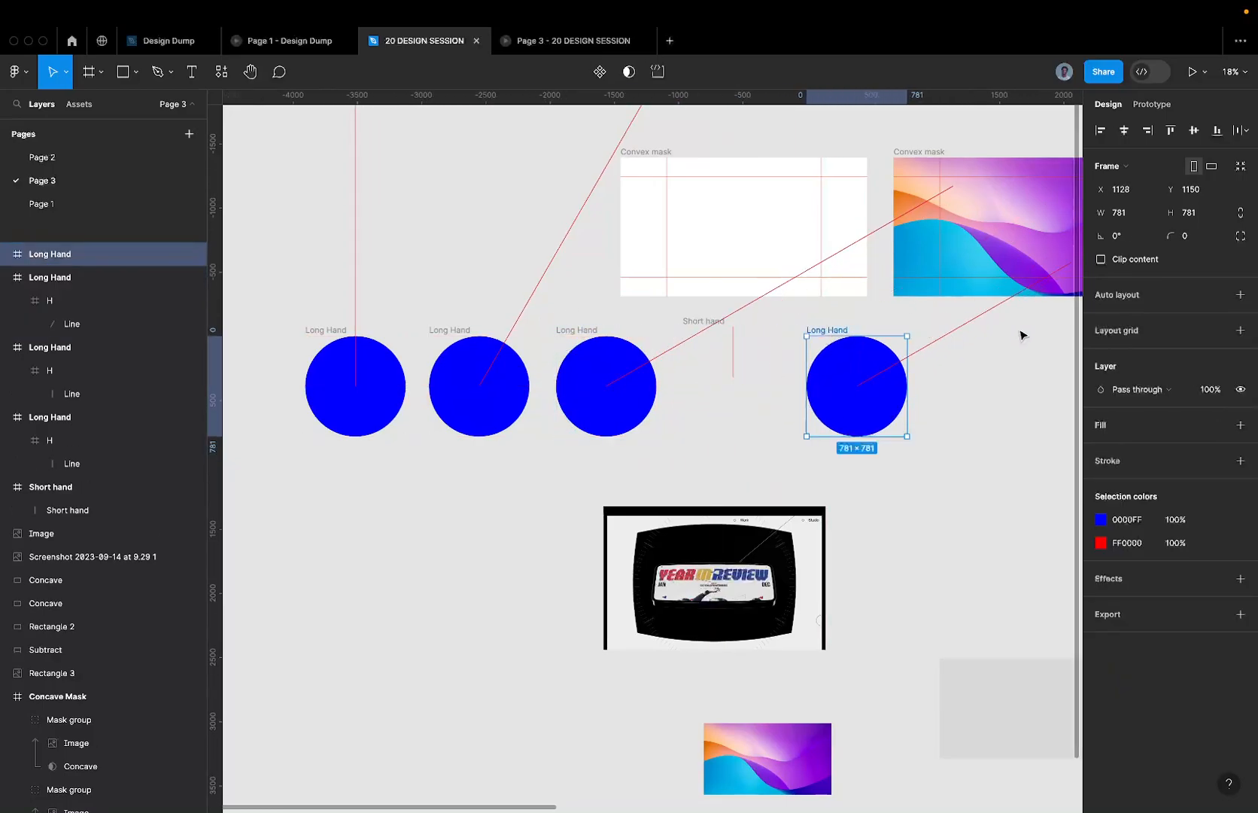
pyautogui.click(1150, 235)
pyautogui.doubleClick(869, 361)
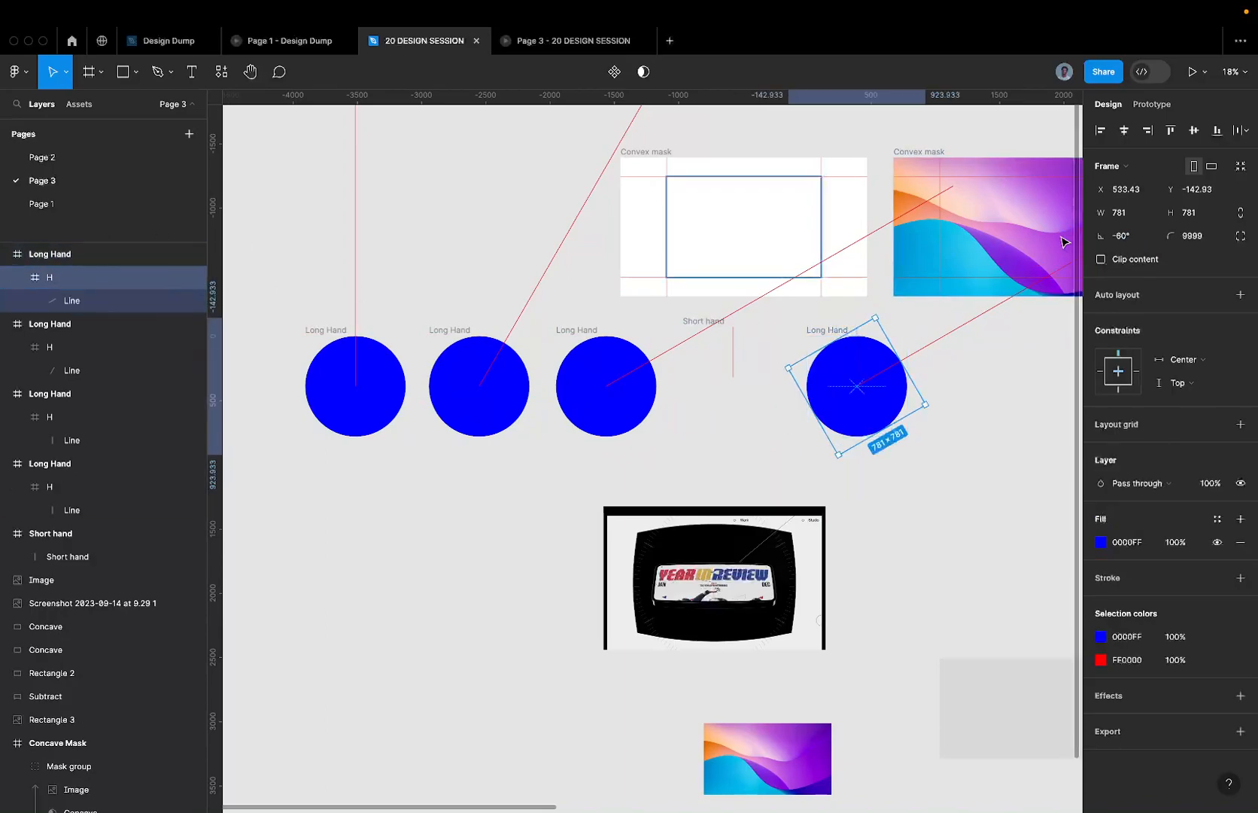
pyautogui.click(1129, 236)
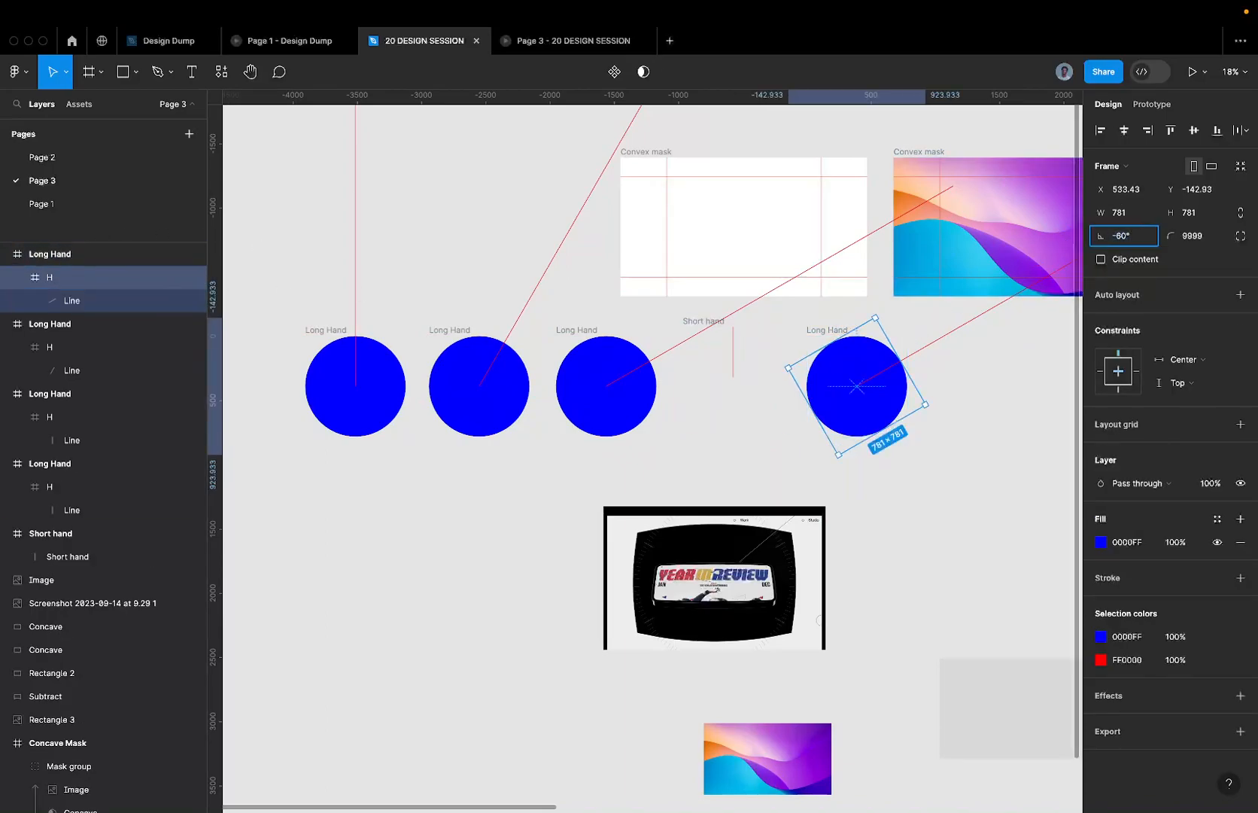
pyautogui.press('Return')
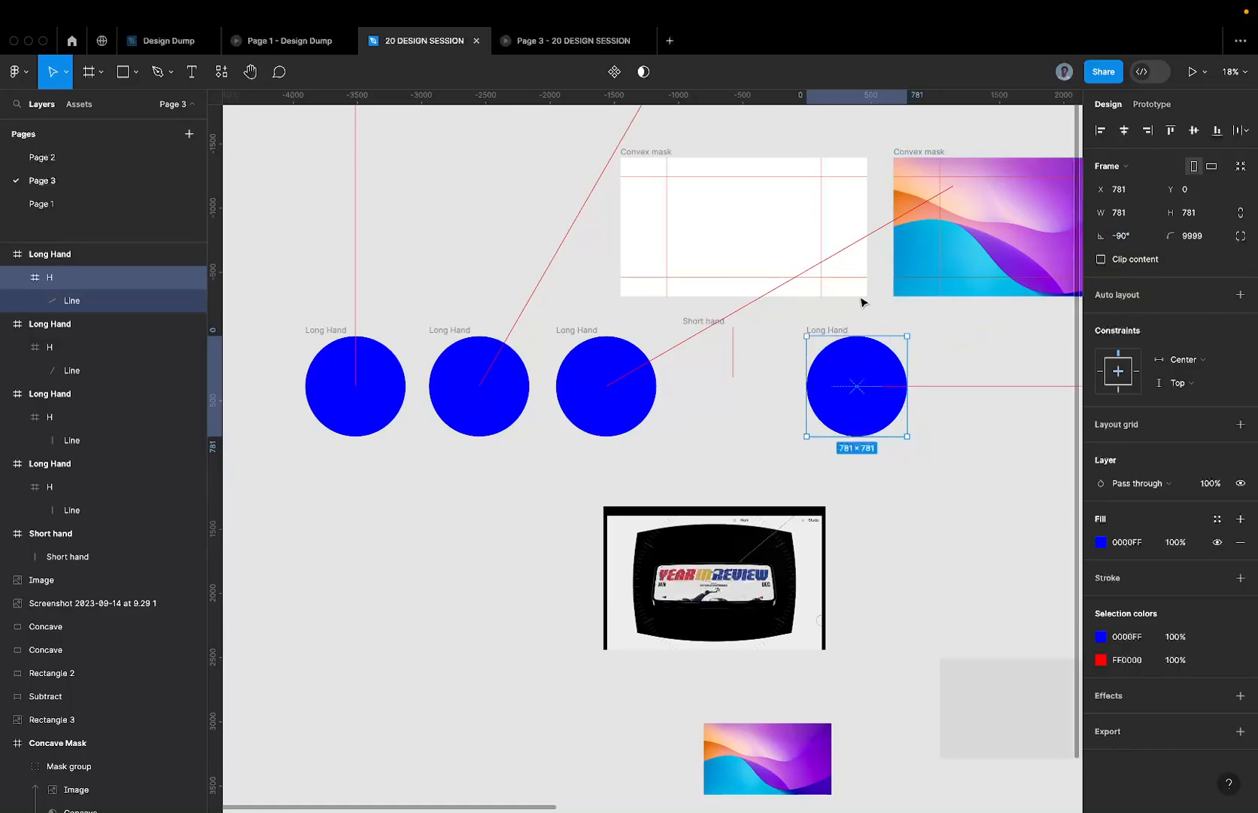
# - Duplicate the fourth Long Hand frame to X 2545, Y 1150 and rotate the copy's H frame by -30° to -120°
pyautogui.click(831, 322)
pyautogui.moveTo(823, 331); pyautogui.dragTo(1005, 332)
pyautogui.hscroll(3, 1005, 331)
pyautogui.scroll(-3, 1005, 332)
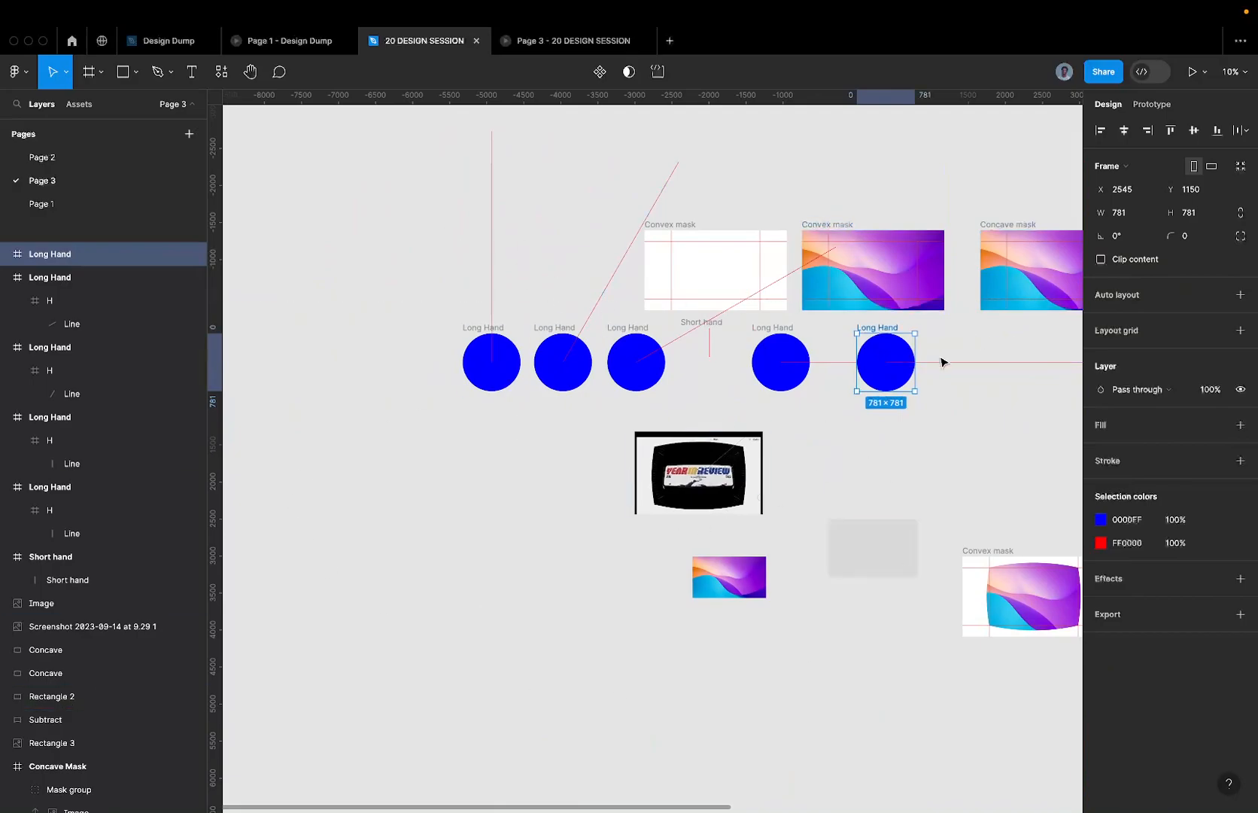
pyautogui.click(899, 354)
pyautogui.click(1136, 238)
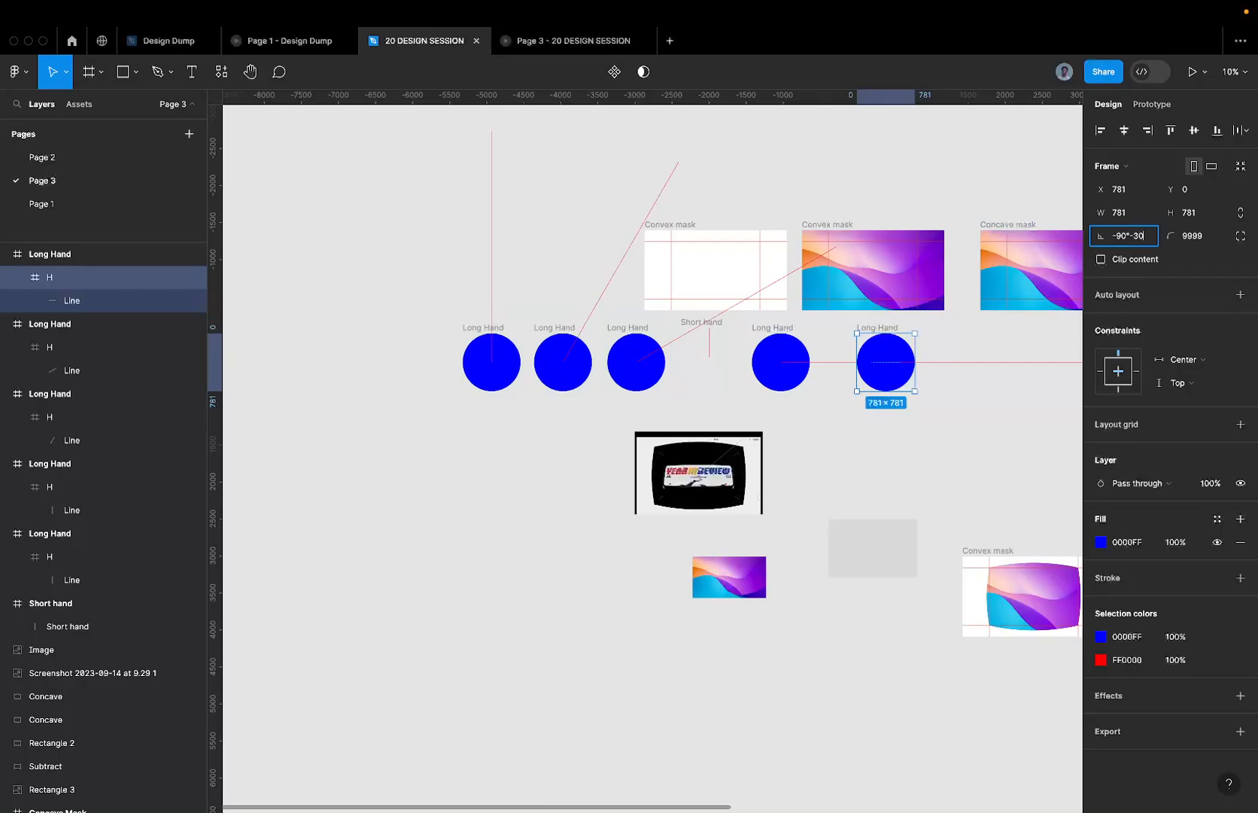
pyautogui.write('-30')
pyautogui.press('Return')
# - Duplicate the fifth Long Hand frame further along the row and rotate the copy's H frame by -30° to -150°
pyautogui.moveTo(893, 328); pyautogui.dragTo(1030, 326)
pyautogui.press('Return')
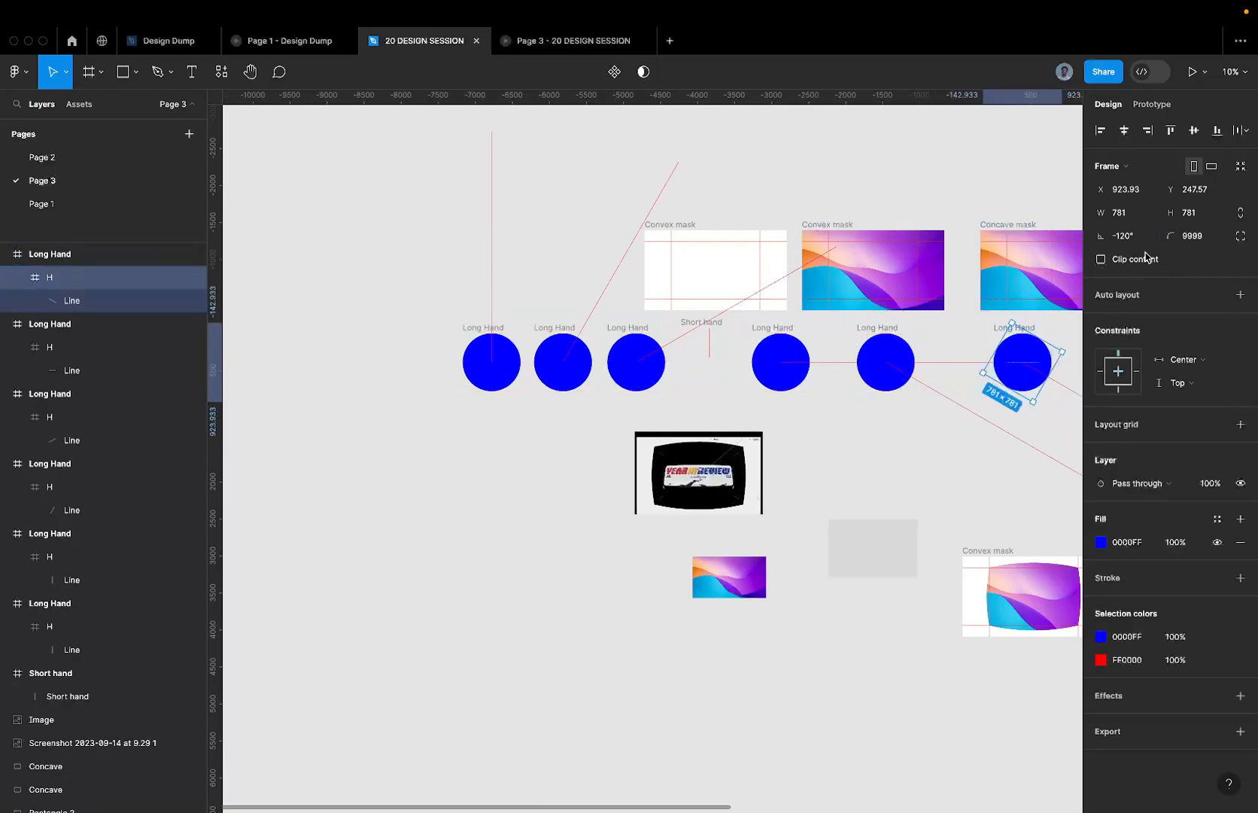
pyautogui.click(1121, 239)
pyautogui.write('-30')
pyautogui.press('Return')
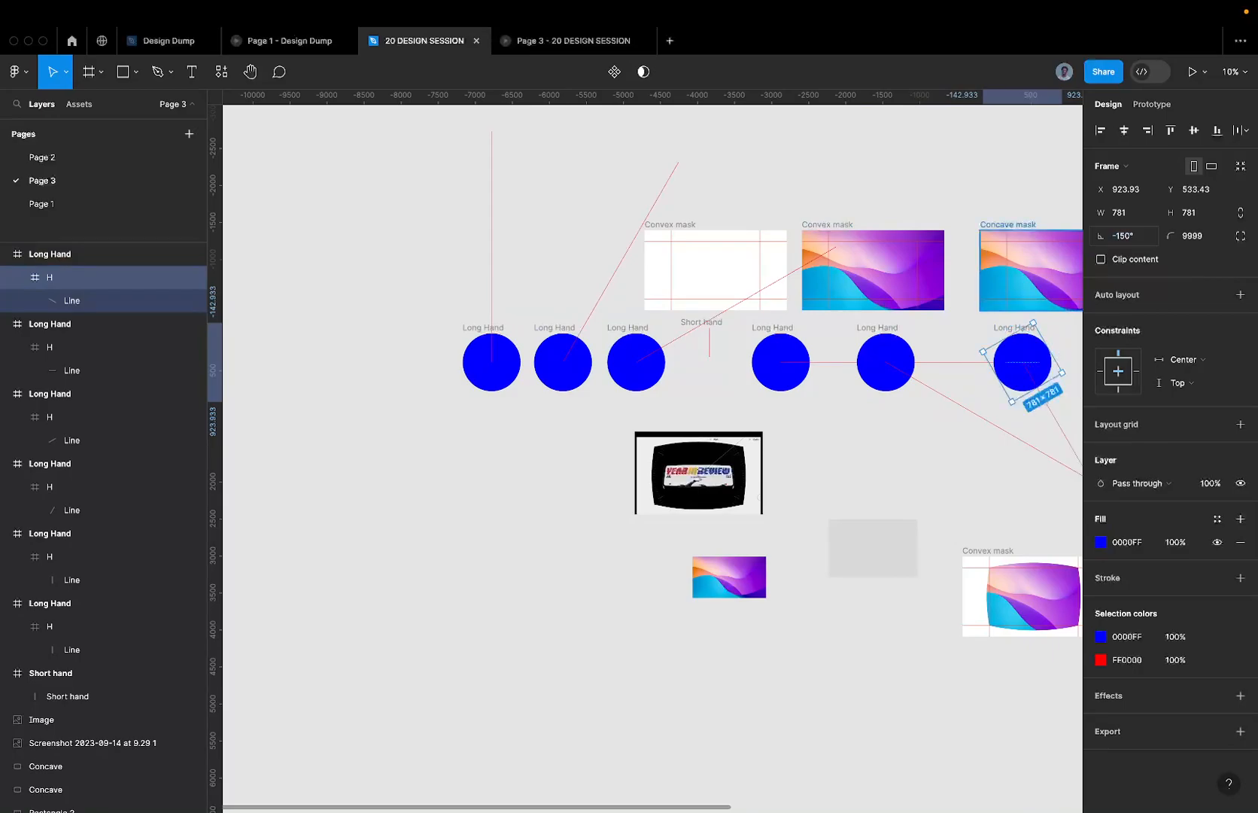
# - Duplicate the sixth Long Hand frame further along the row and rotate the copy's H frame by -30° to 180°
pyautogui.hscroll(4, 968, 259)
pyautogui.moveTo(839, 337); pyautogui.dragTo(958, 336)
pyautogui.doubleClick(1003, 366)
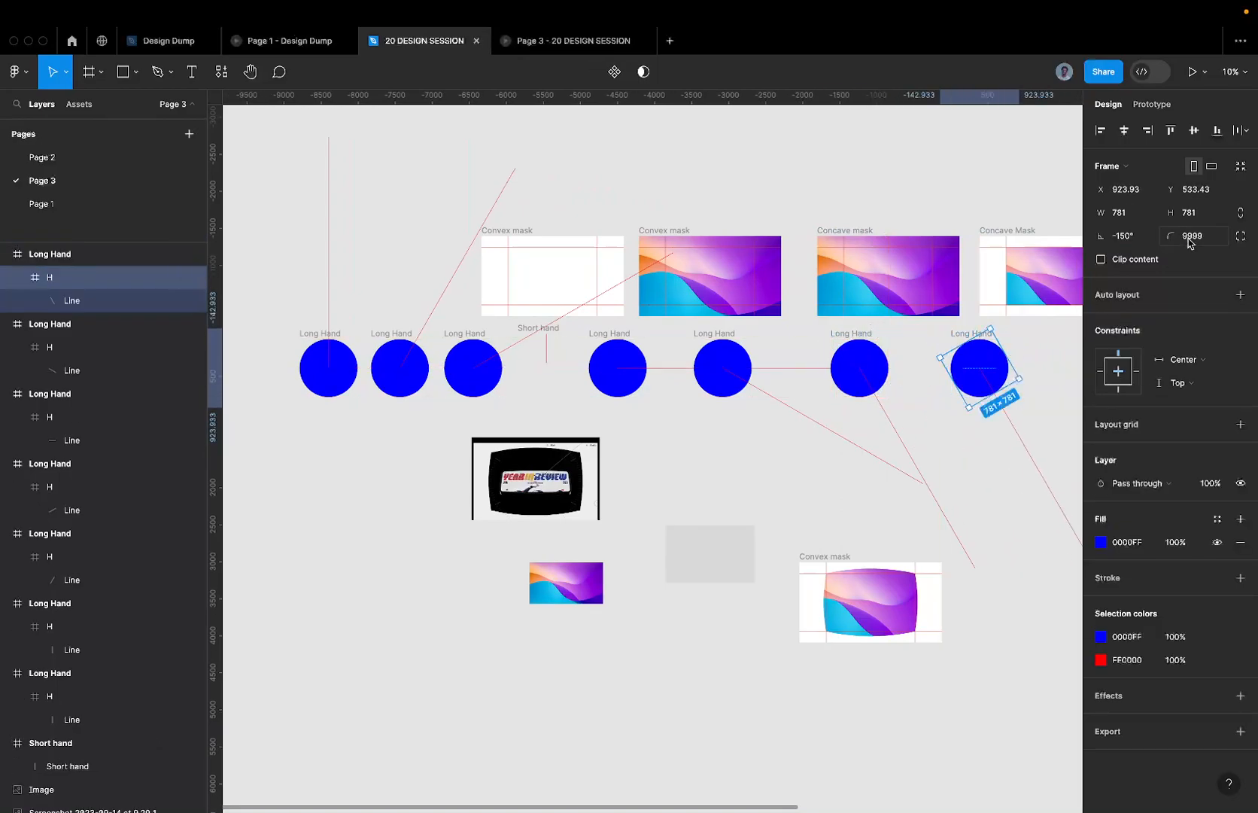
pyautogui.click(1143, 236)
pyautogui.click(1133, 235)
pyautogui.write('-30')
pyautogui.press('Return')
# - Duplicate the seventh Long Hand frame to X 8391, Y 1150 and rotate the copy's H frame by -30° to 150°
pyautogui.moveTo(963, 336); pyautogui.dragTo(1025, 336)
pyautogui.hscroll(3, 1026, 335)
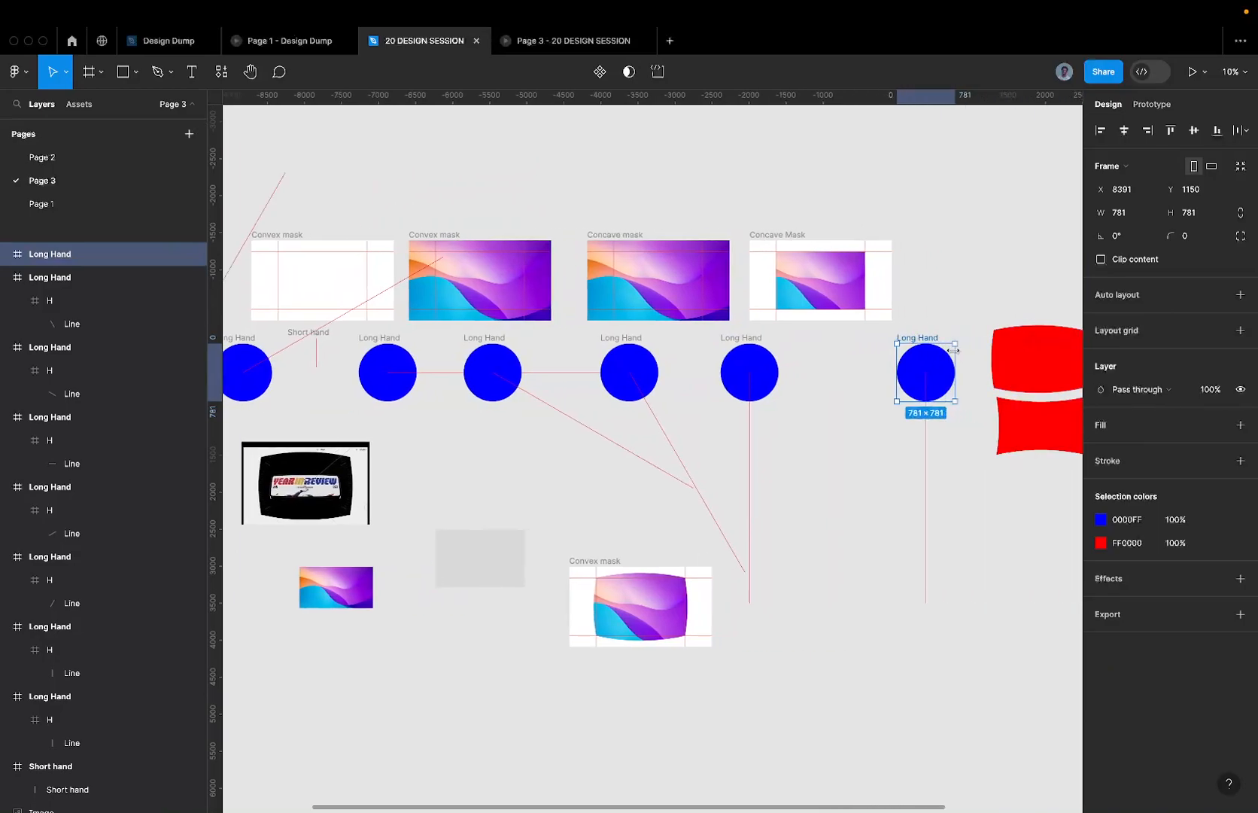
pyautogui.press('Return')
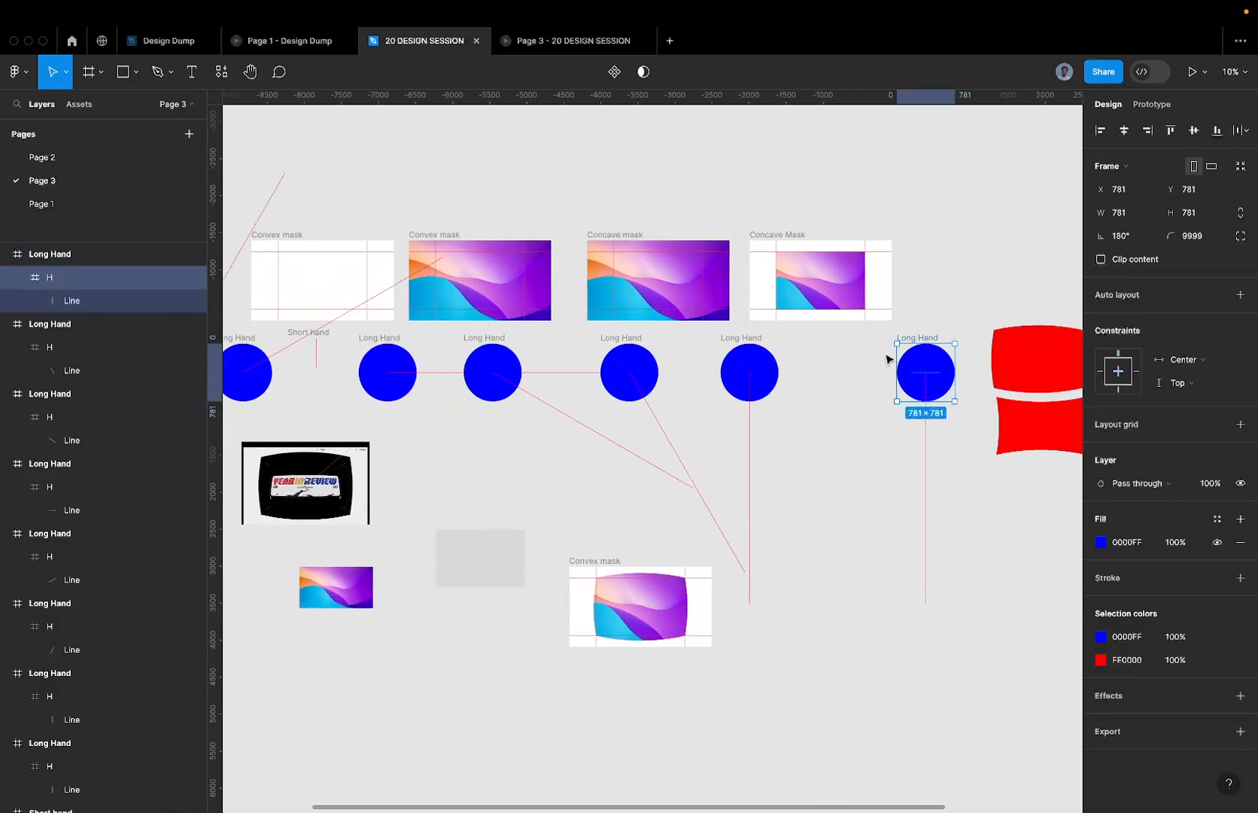
pyautogui.click(1127, 241)
pyautogui.write('-30')
pyautogui.press('Return')
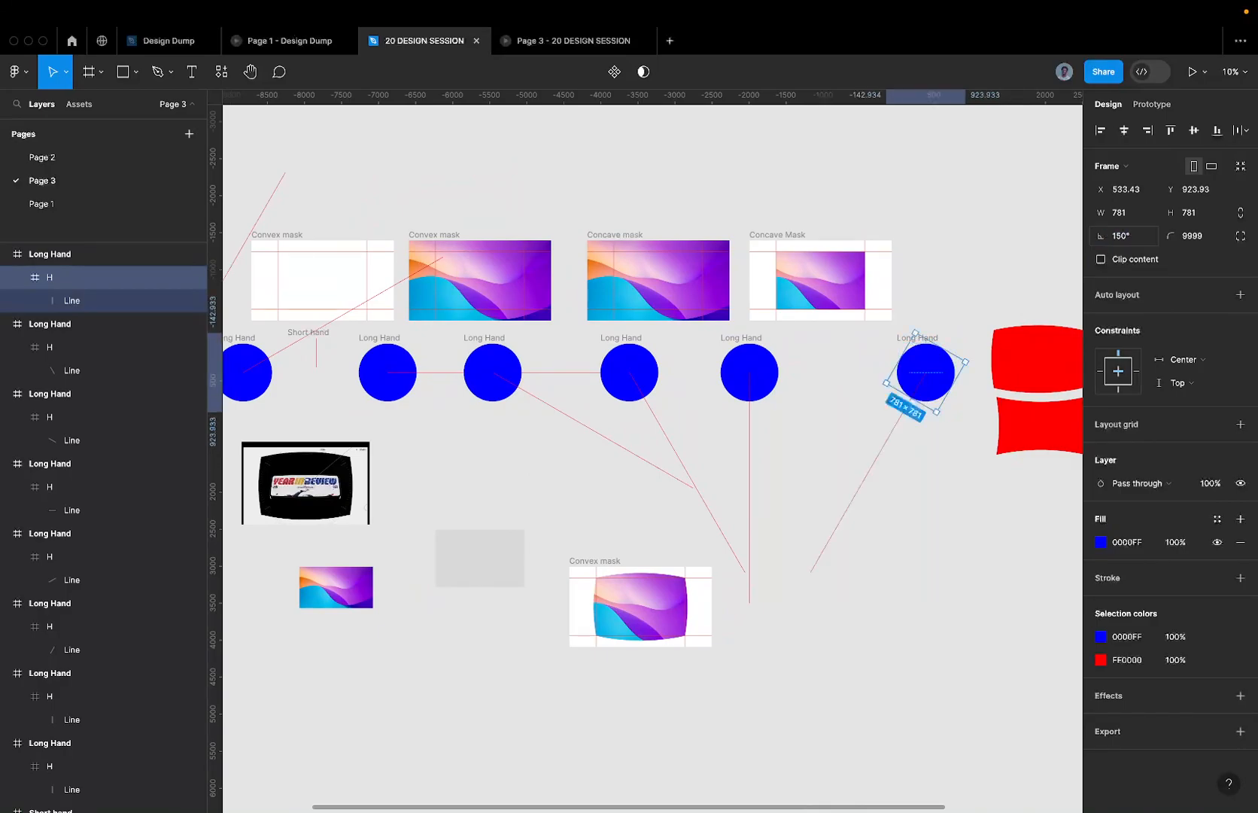
# - Duplicate the eighth Long Hand frame past the red mask shapes to X 11840, Y 1150
pyautogui.moveTo(906, 338); pyautogui.dragTo(996, 307)
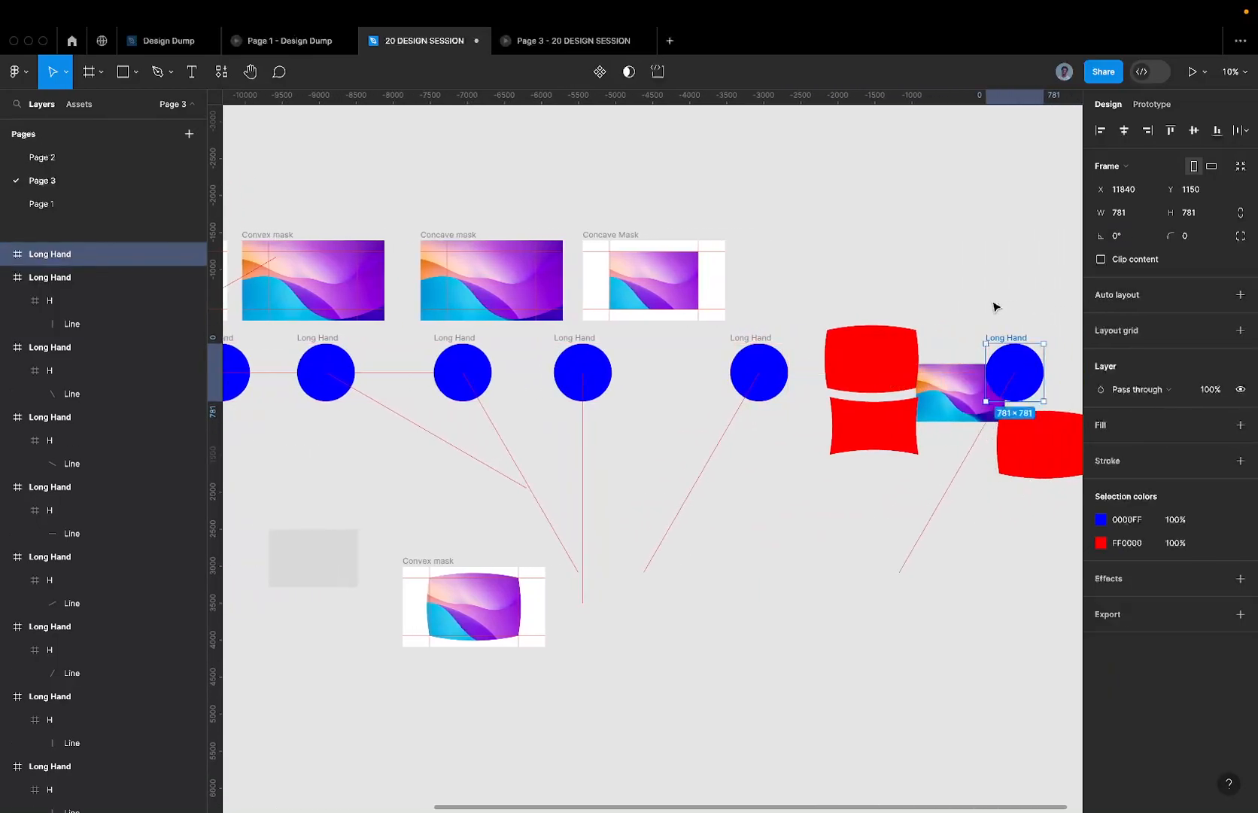
pyautogui.hscroll(3, 996, 307)
pyautogui.click(1130, 218)
pyautogui.press('Right')
pyautogui.press('Return')
pyautogui.press('super+z')
pyautogui.click(1140, 239)
pyautogui.press('Right')
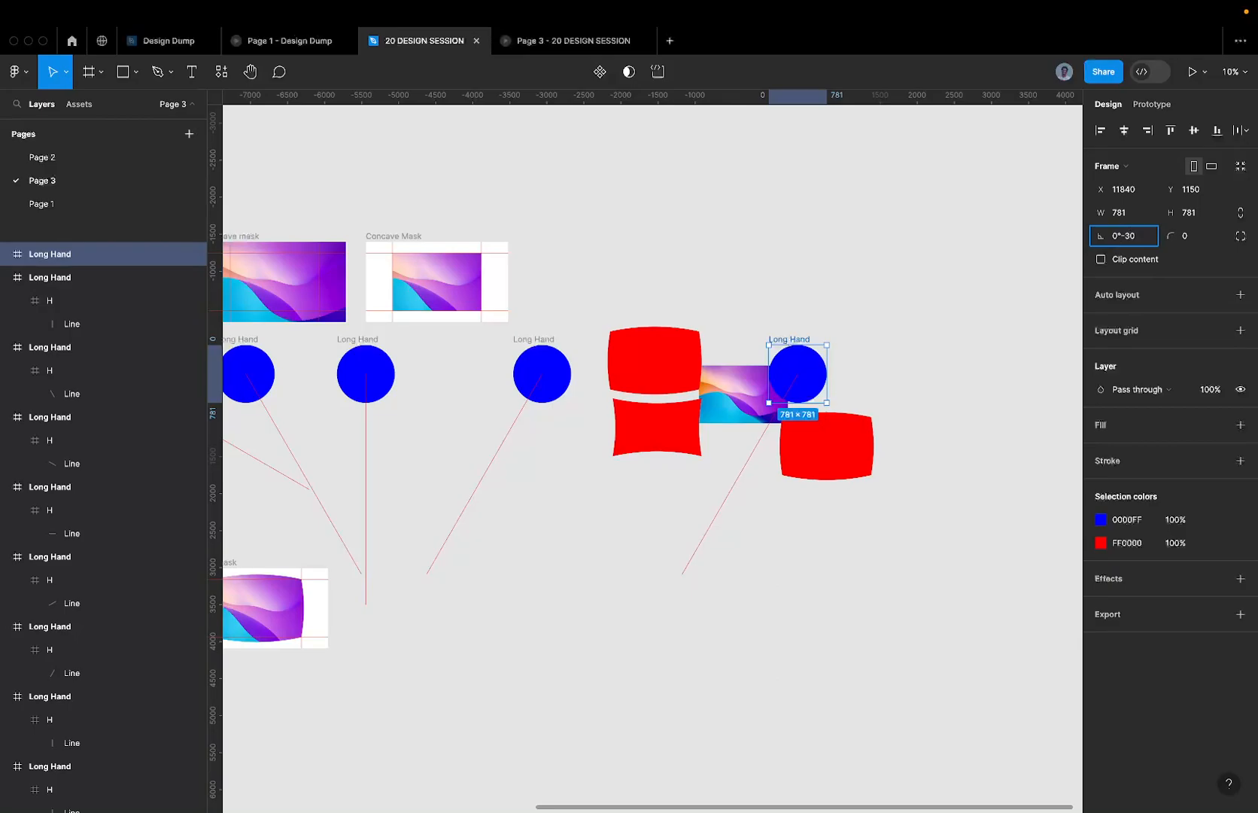
# - Rotate the H frame in the ninth Long Hand by -30° to 120°
pyautogui.click(794, 368)
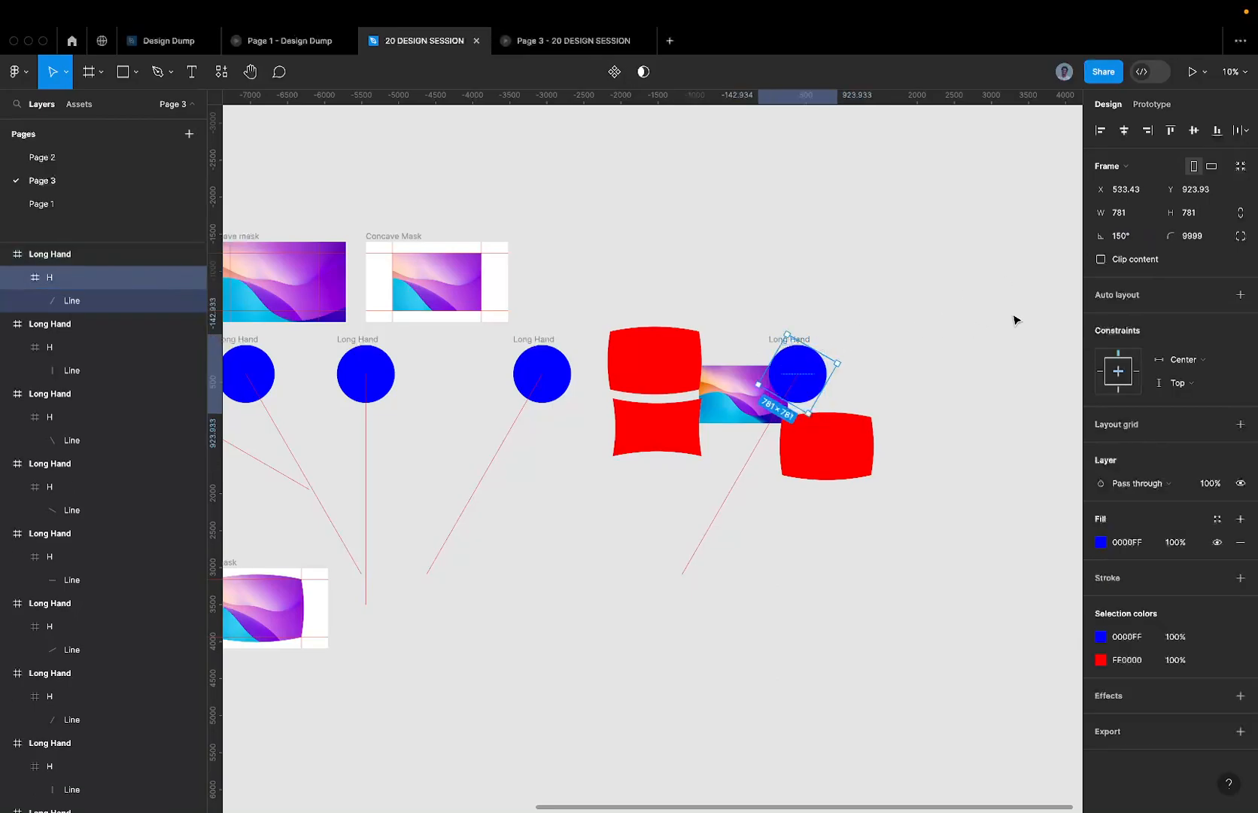
pyautogui.click(1148, 236)
pyautogui.press('Right')
pyautogui.press('Return')
# - Duplicate the ninth Long Hand frame further along the row and rotate the copy's H frame by -30° to 90°
pyautogui.moveTo(771, 340); pyautogui.dragTo(924, 312)
pyautogui.click(954, 364)
pyautogui.click(1136, 236)
pyautogui.press('Right')
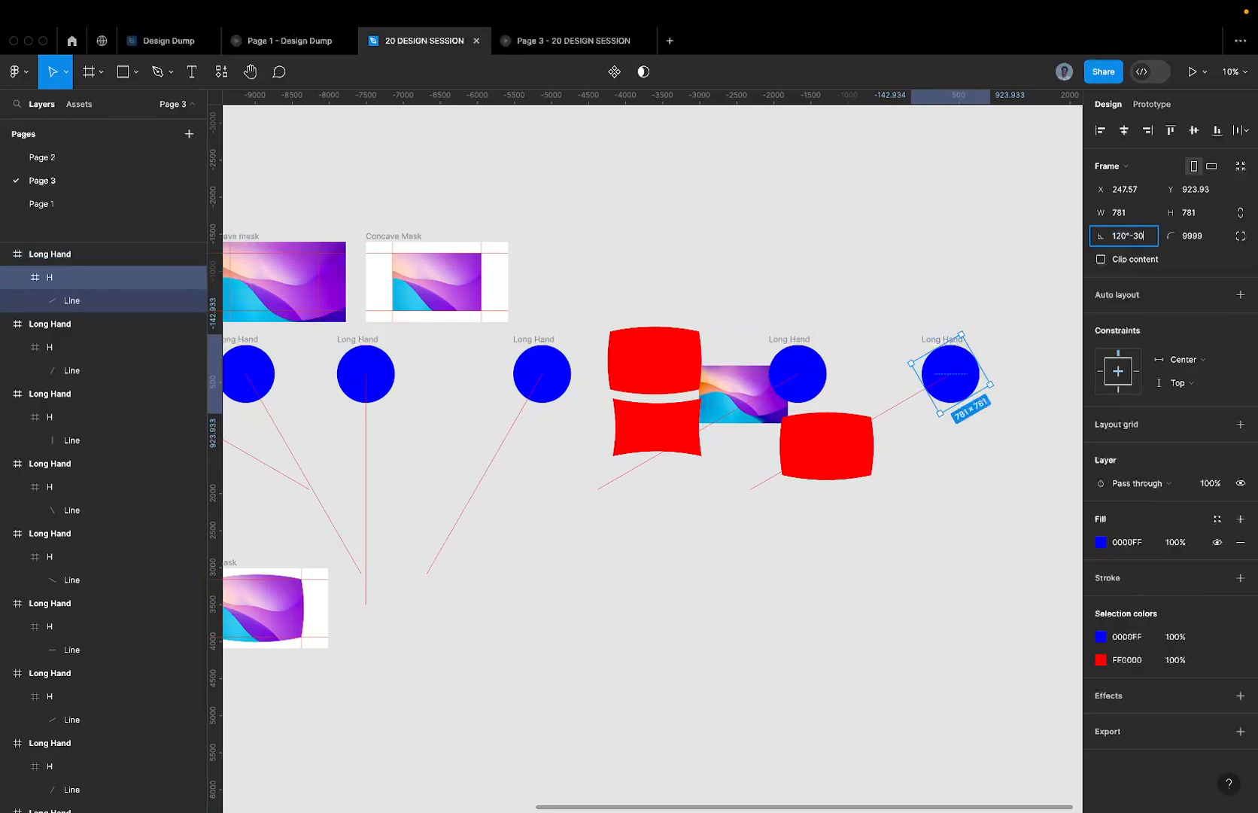
pyautogui.press('Return')
# - Duplicate the tenth Long Hand frame beside it and rotate the copy's H frame by -30° to 60°
pyautogui.moveTo(942, 339); pyautogui.dragTo(1031, 332)
pyautogui.hscroll(2, 1031, 332)
pyautogui.doubleClick(939, 369)
pyautogui.click(1141, 242)
pyautogui.click(1125, 235)
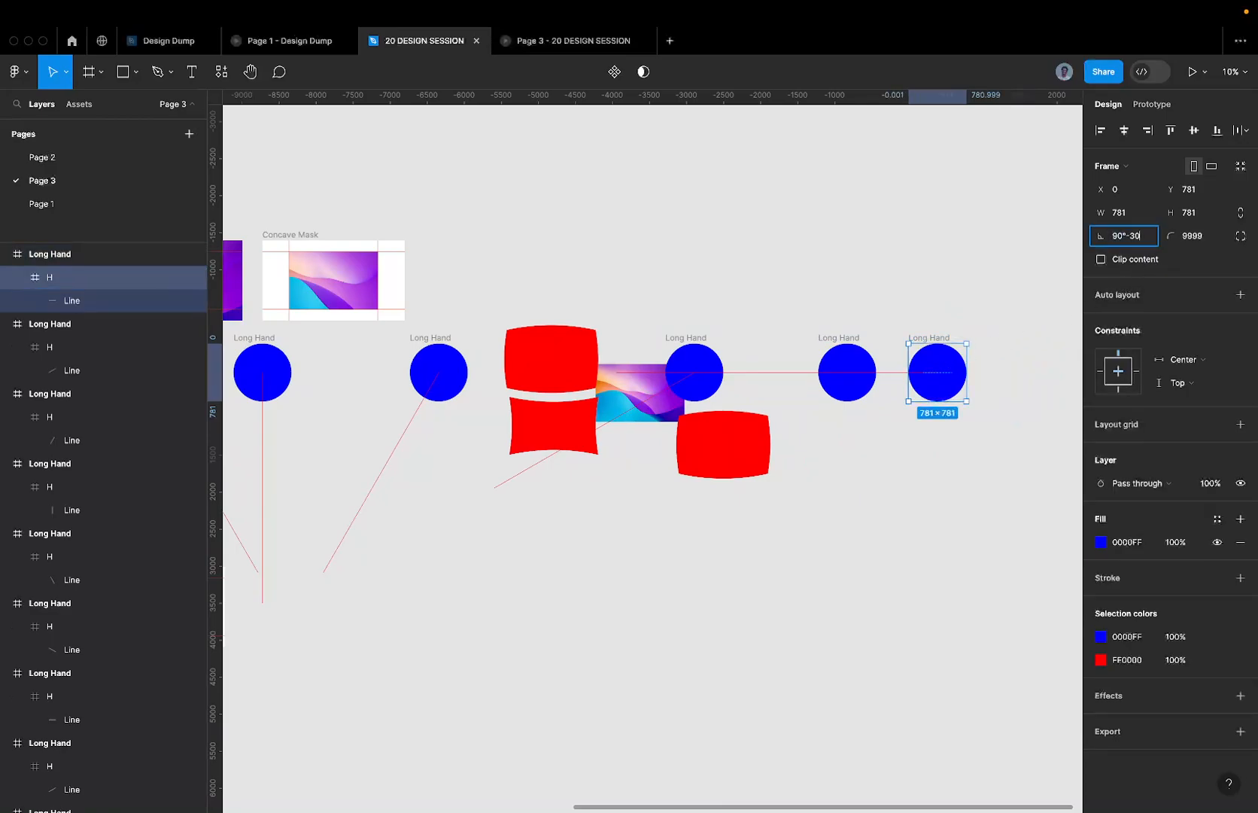
pyautogui.press('Return')
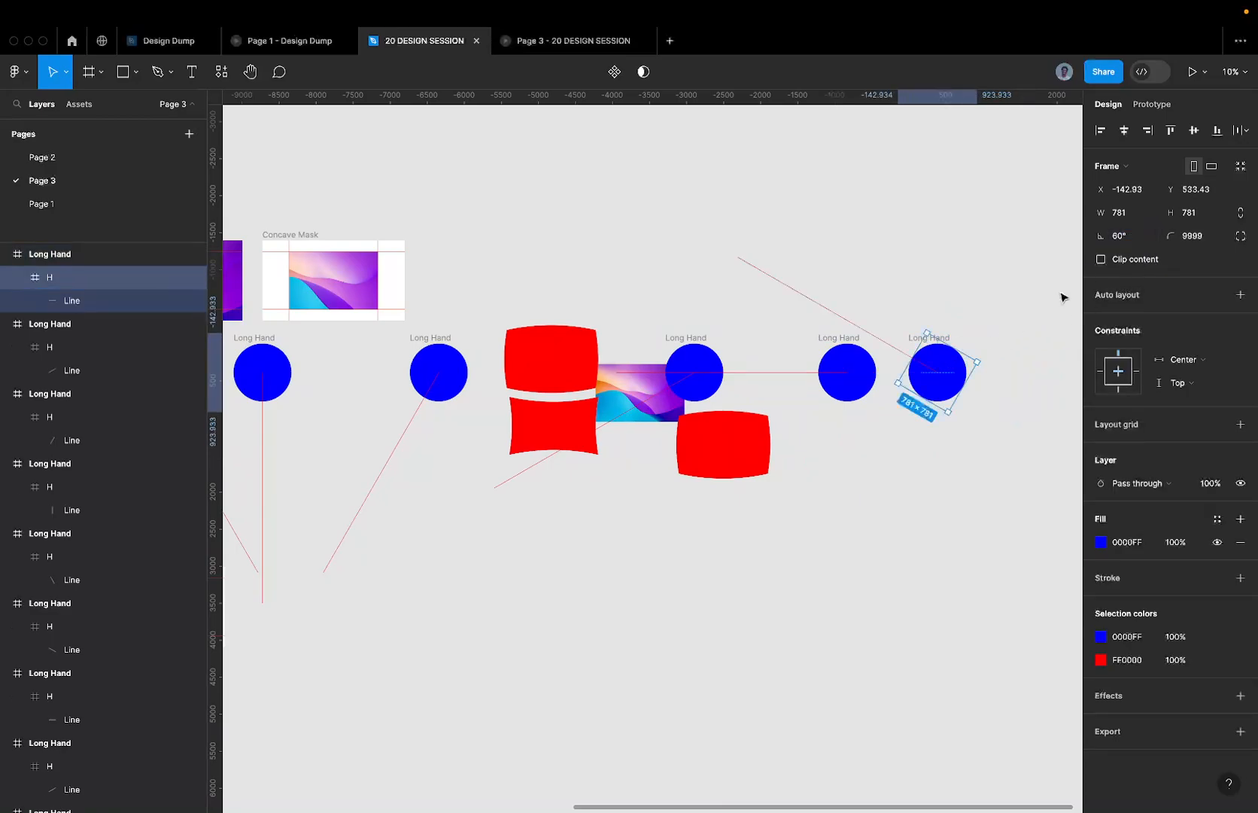
# - Duplicate the eleventh Long Hand frame beside it and rotate the copy's H frame by -30° to 30°
pyautogui.click(916, 340)
pyautogui.moveTo(917, 340); pyautogui.dragTo(988, 341)
pyautogui.doubleClick(1009, 356)
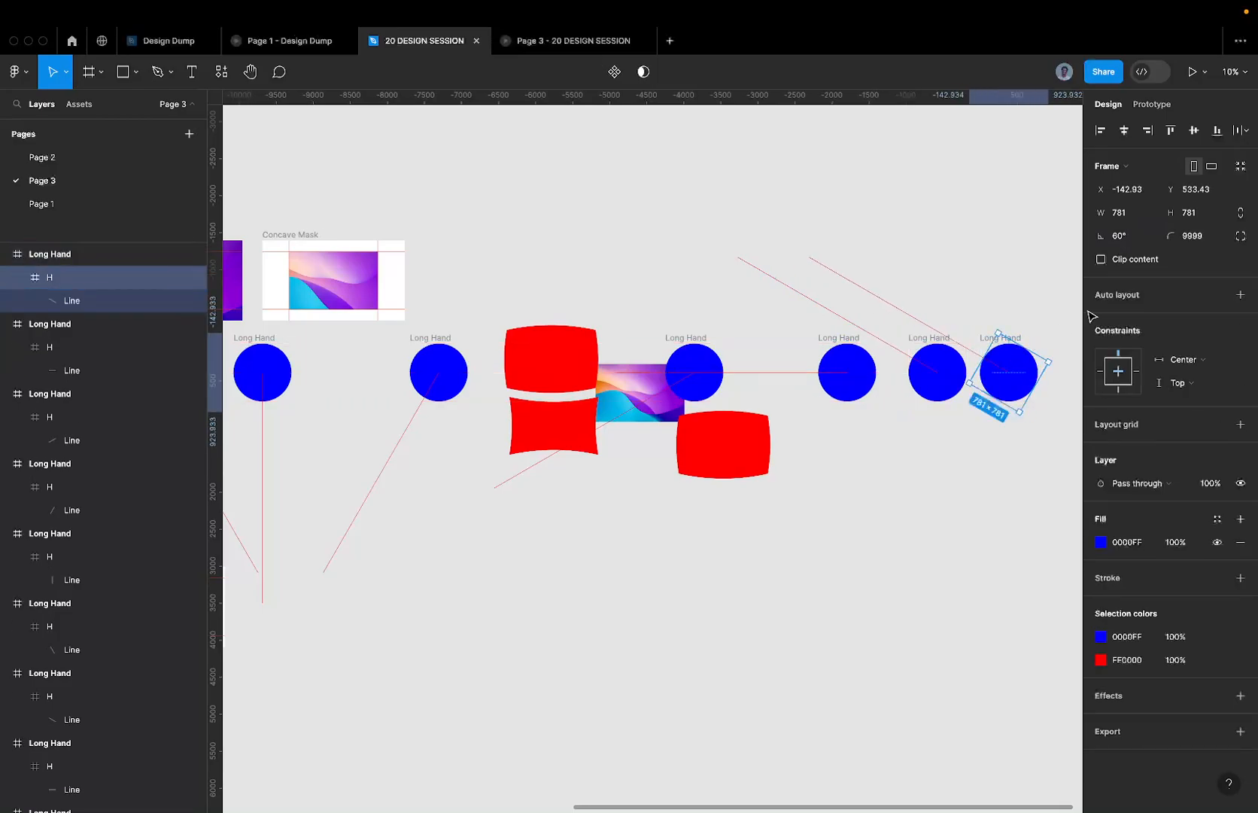
pyautogui.click(1131, 241)
pyautogui.click(1125, 235)
pyautogui.write('-30')
pyautogui.press('Return')
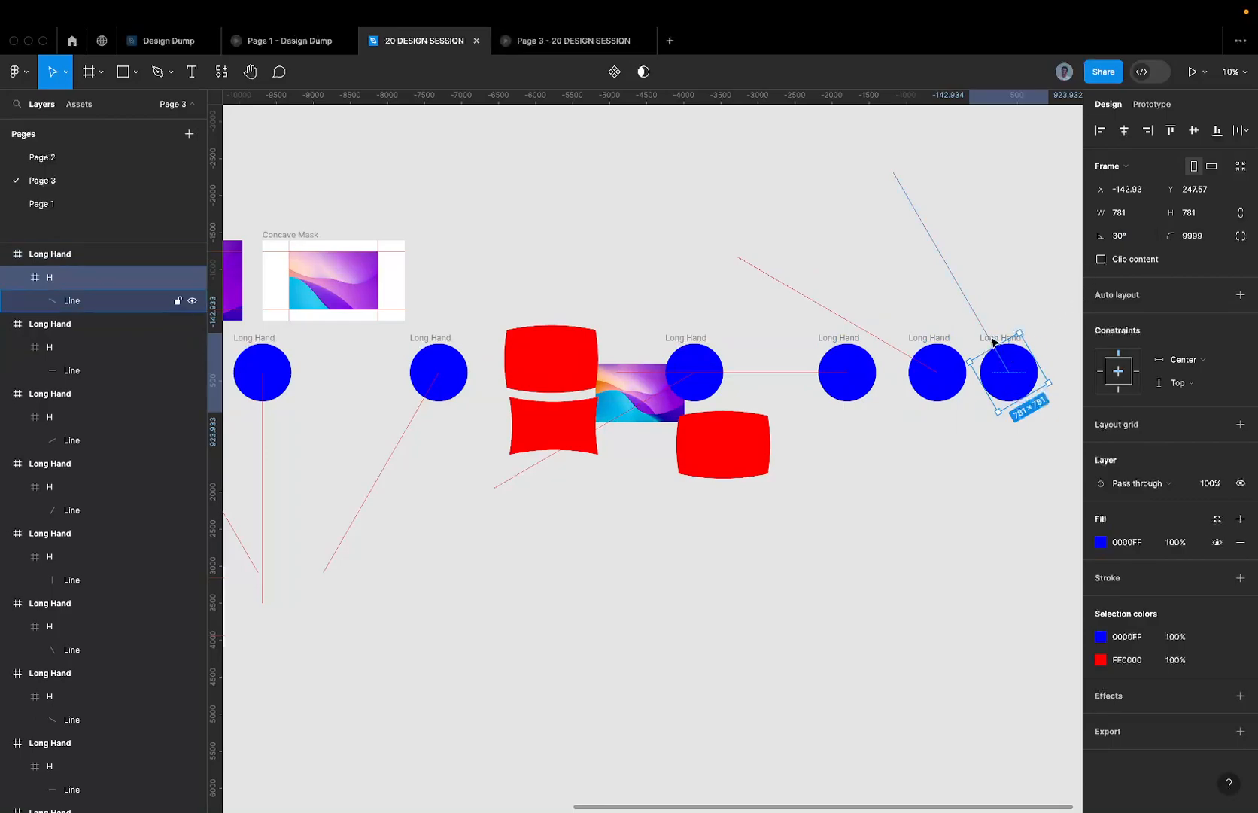
# - Duplicate the twelfth Long Hand frame at the end of the row, try rotating the copy's H frame, and undo the rotation
pyautogui.click(1010, 339)
pyautogui.keyDown('alt'); pyautogui.moveTo(1010, 339); pyautogui.dragTo(1088, 340); pyautogui.keyUp('alt')
pyautogui.hscroll(2, 973, 341)
pyautogui.press('Return')
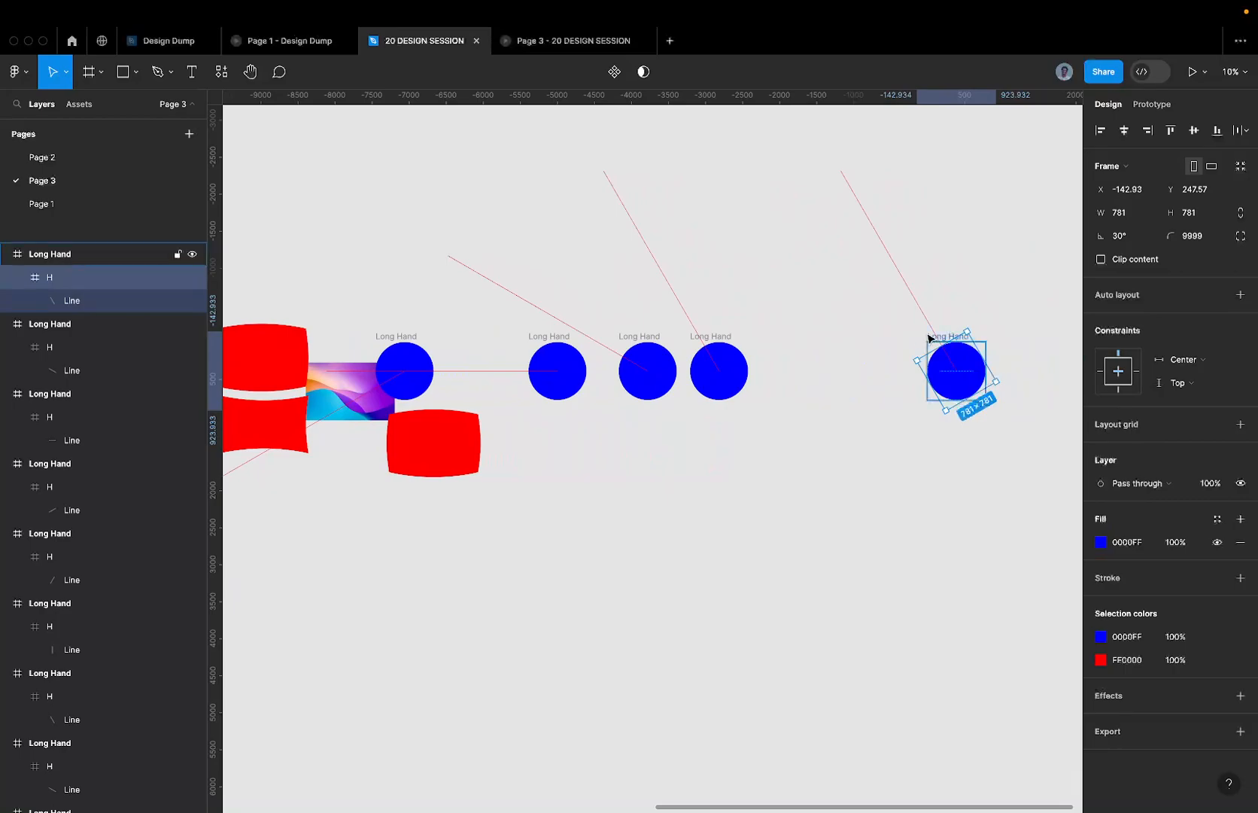
pyautogui.moveTo(971, 323)
pyautogui.keyDown('shift'); pyautogui.mouseDown()
pyautogui.moveTo(996, 342)
pyautogui.moveTo(986, 335)
pyautogui.mouseUp(); pyautogui.keyUp('shift')
pyautogui.press('super+z')
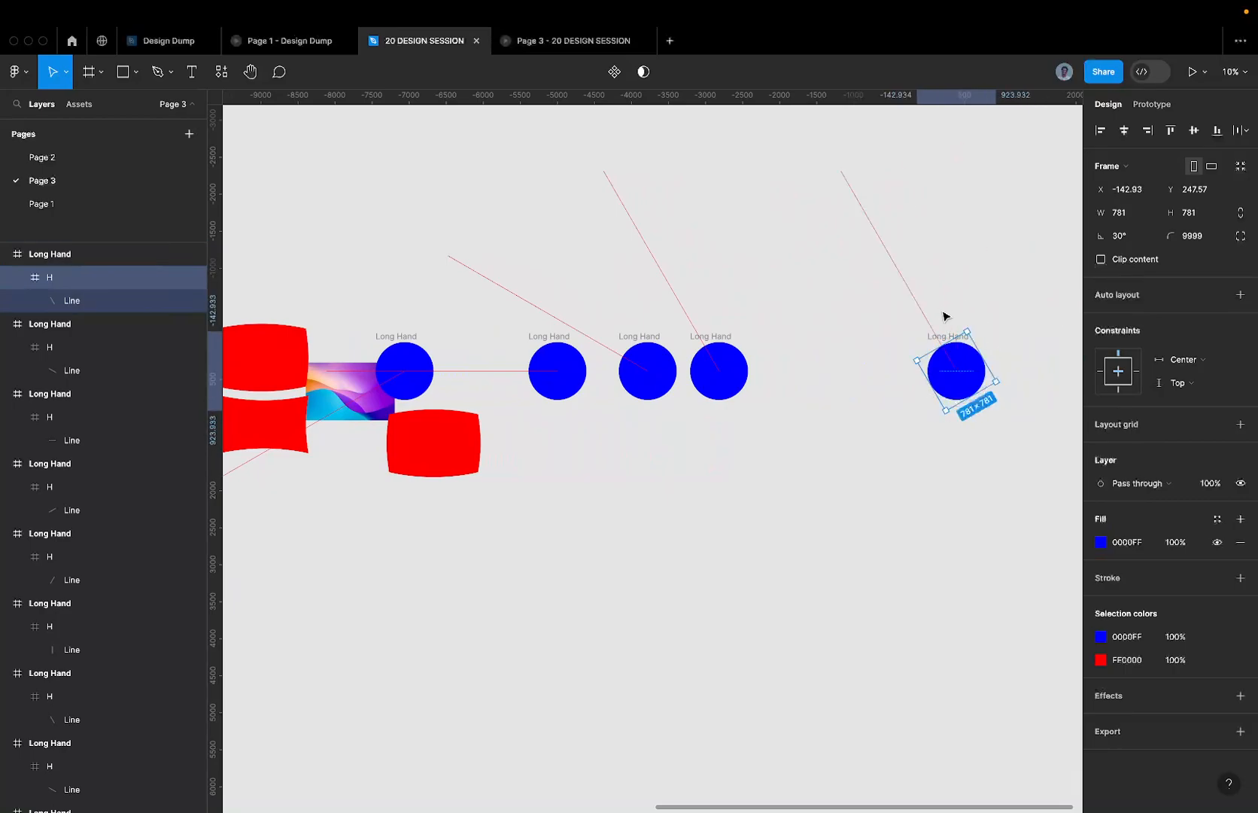
# - Select the whole row of Long Hand frames and exclude the red mask shapes and the image between them from the selection
pyautogui.scroll(-5, 963, 292)
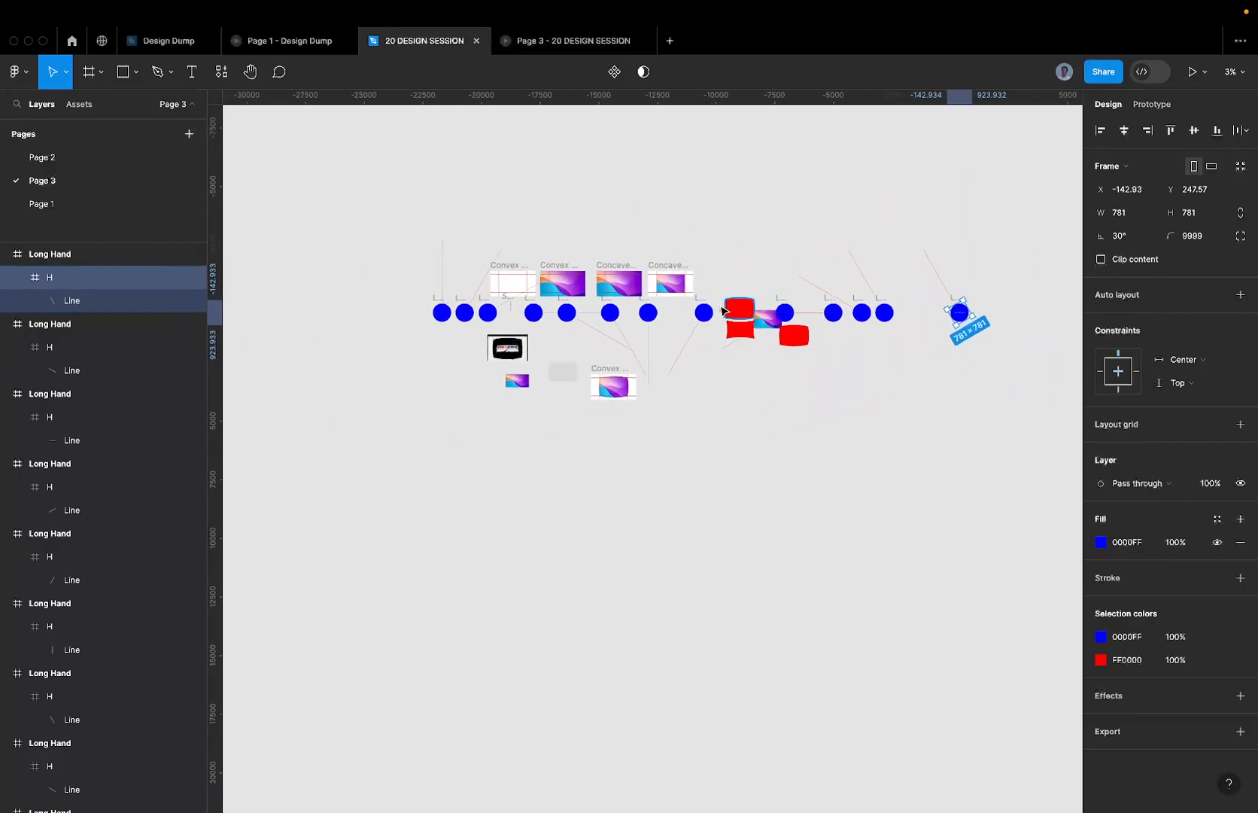
pyautogui.scroll(4, 437, 282)
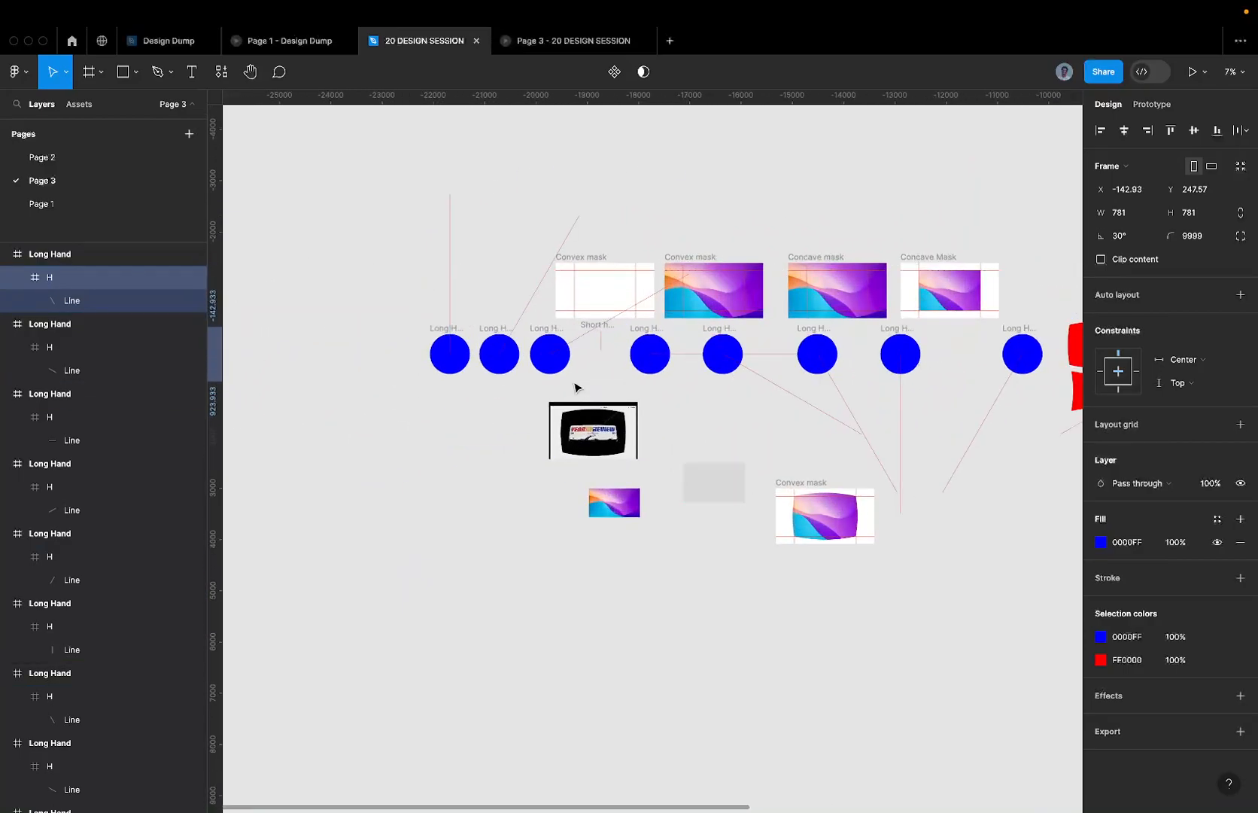
pyautogui.scroll(-3, 575, 391)
pyautogui.moveTo(435, 345); pyautogui.dragTo(1069, 481)
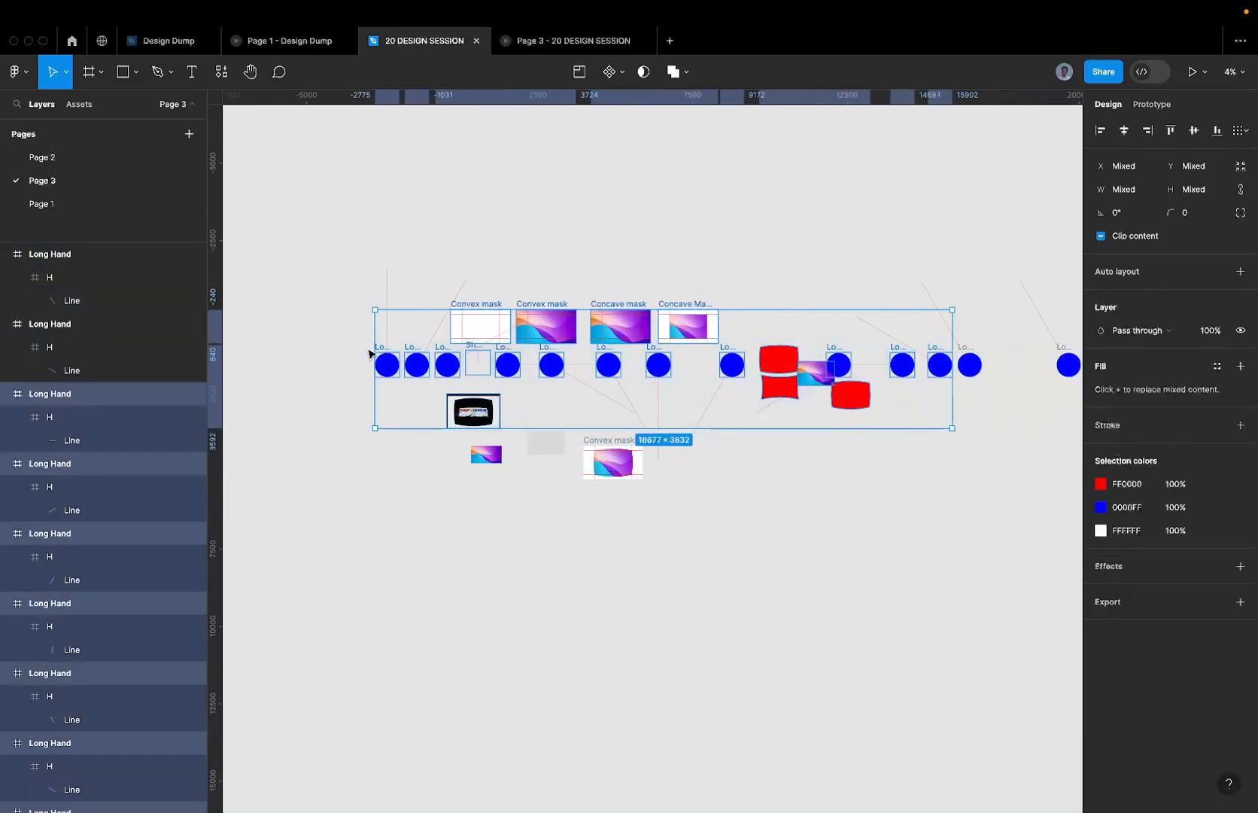
pyautogui.moveTo(322, 336); pyautogui.dragTo(997, 382)
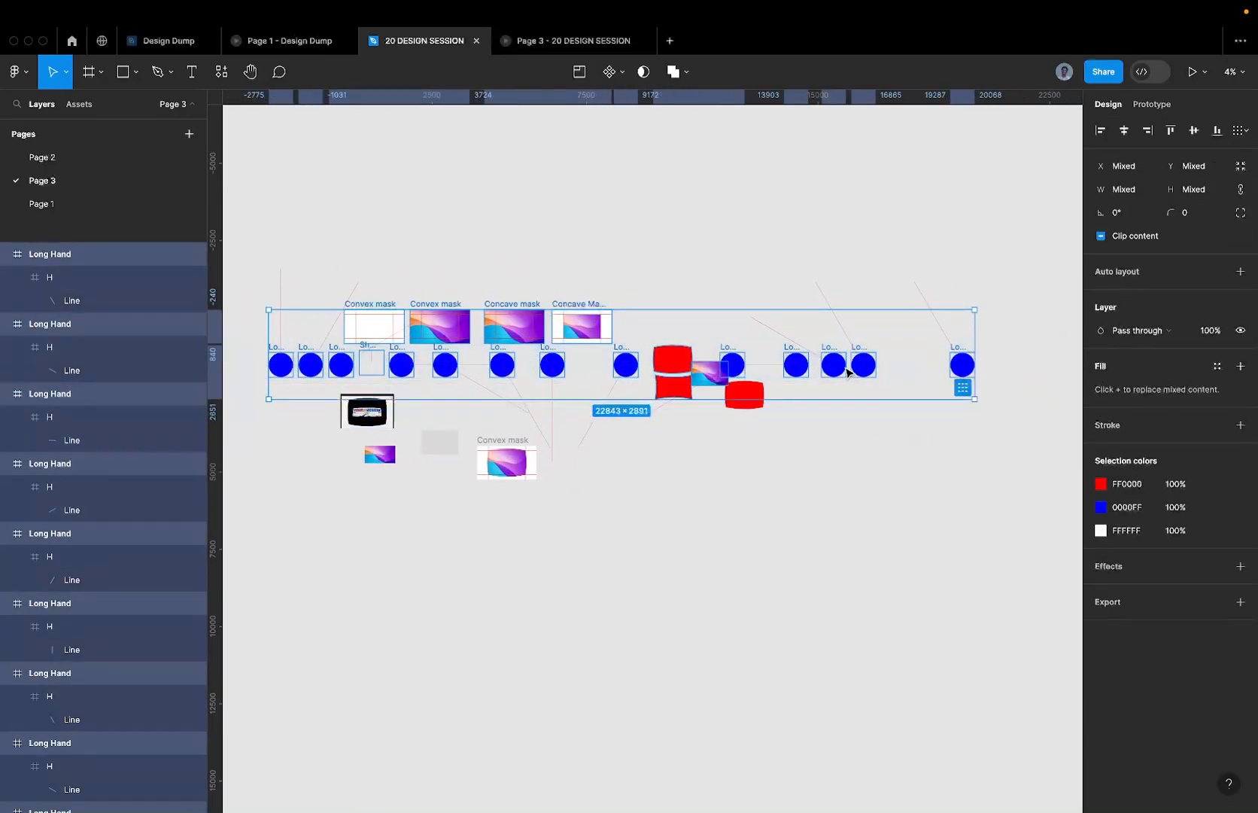
pyautogui.scroll(3, 848, 372)
pyautogui.moveTo(543, 241); pyautogui.dragTo(600, 488)
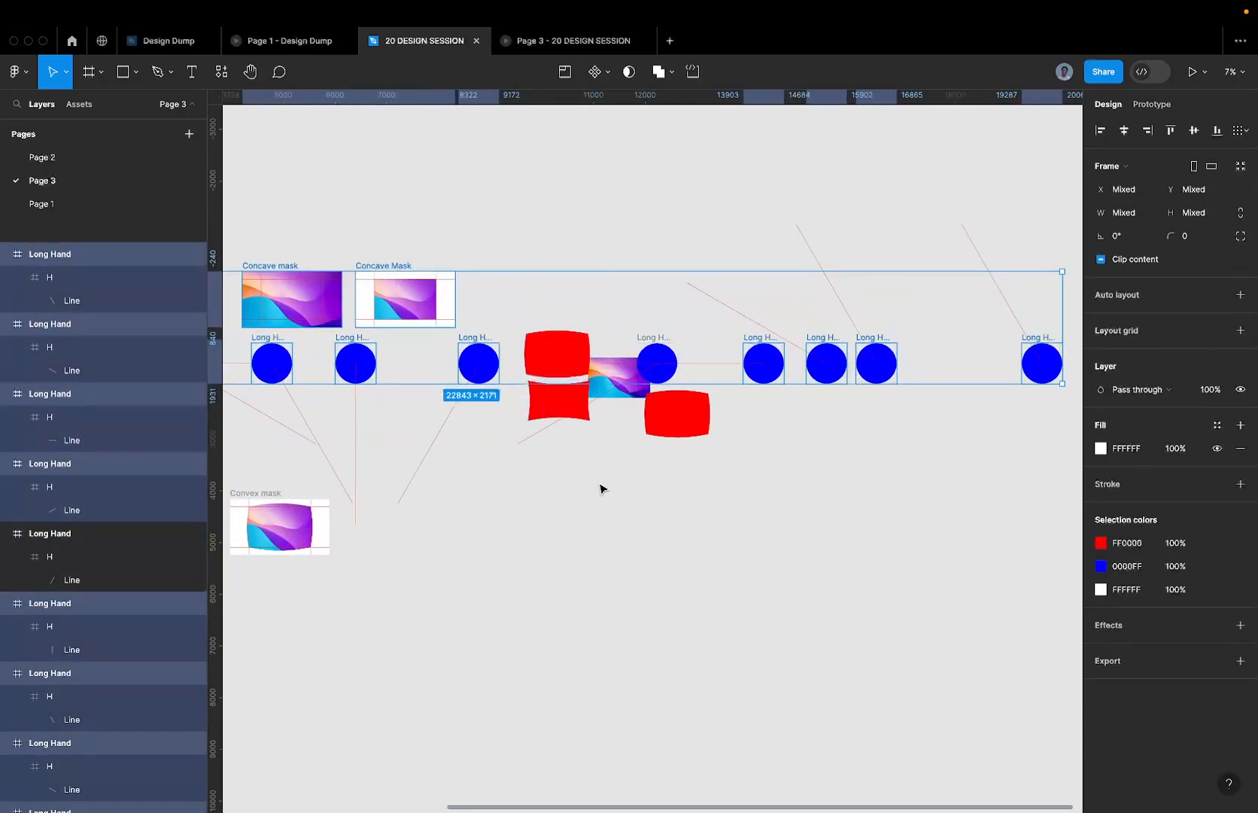
# - Exclude the mask frames from the selection and move the selected hand frames to empty canvas below the other artwork
pyautogui.scroll(-5, 677, 406)
pyautogui.moveTo(580, 379); pyautogui.dragTo(578, 562)
pyautogui.press('super+z')
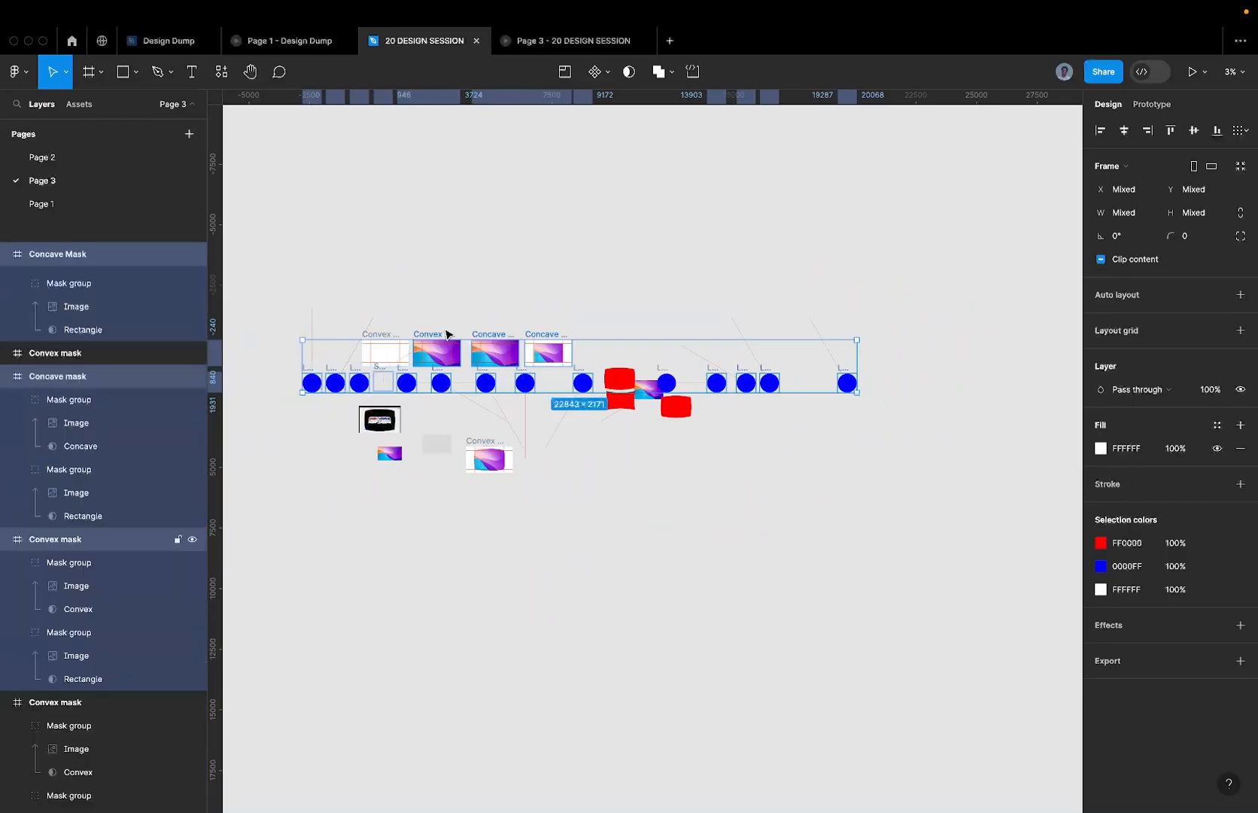
pyautogui.keyDown('shift'); pyautogui.click(545, 334); pyautogui.keyUp('shift')
pyautogui.moveTo(584, 386); pyautogui.dragTo(512, 579)
pyautogui.hscroll(-3, 512, 579)
pyautogui.scroll(-1, 512, 579)
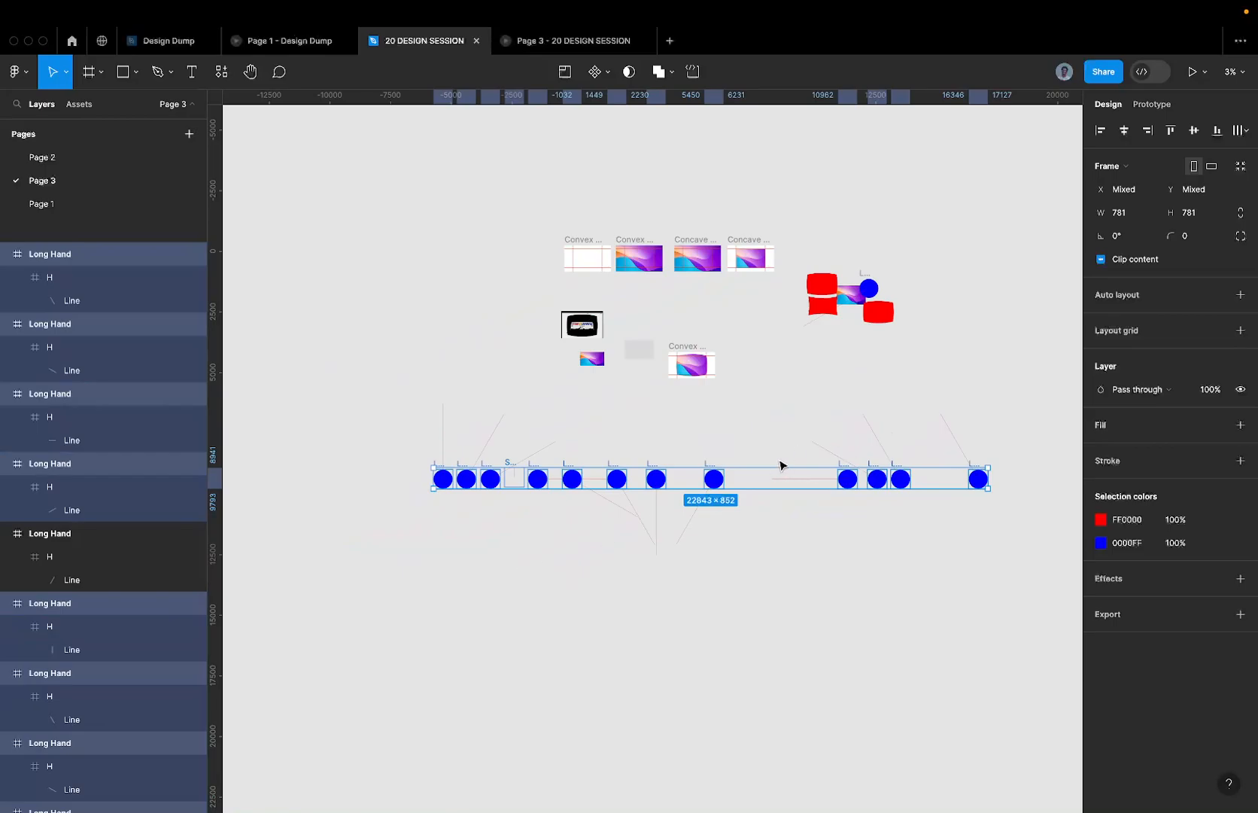
# - Wrap the selected hand frames in a horizontal auto layout and take the Short hand frame out to X -2207, Y -1021
pyautogui.hotkey('shift', 'a')
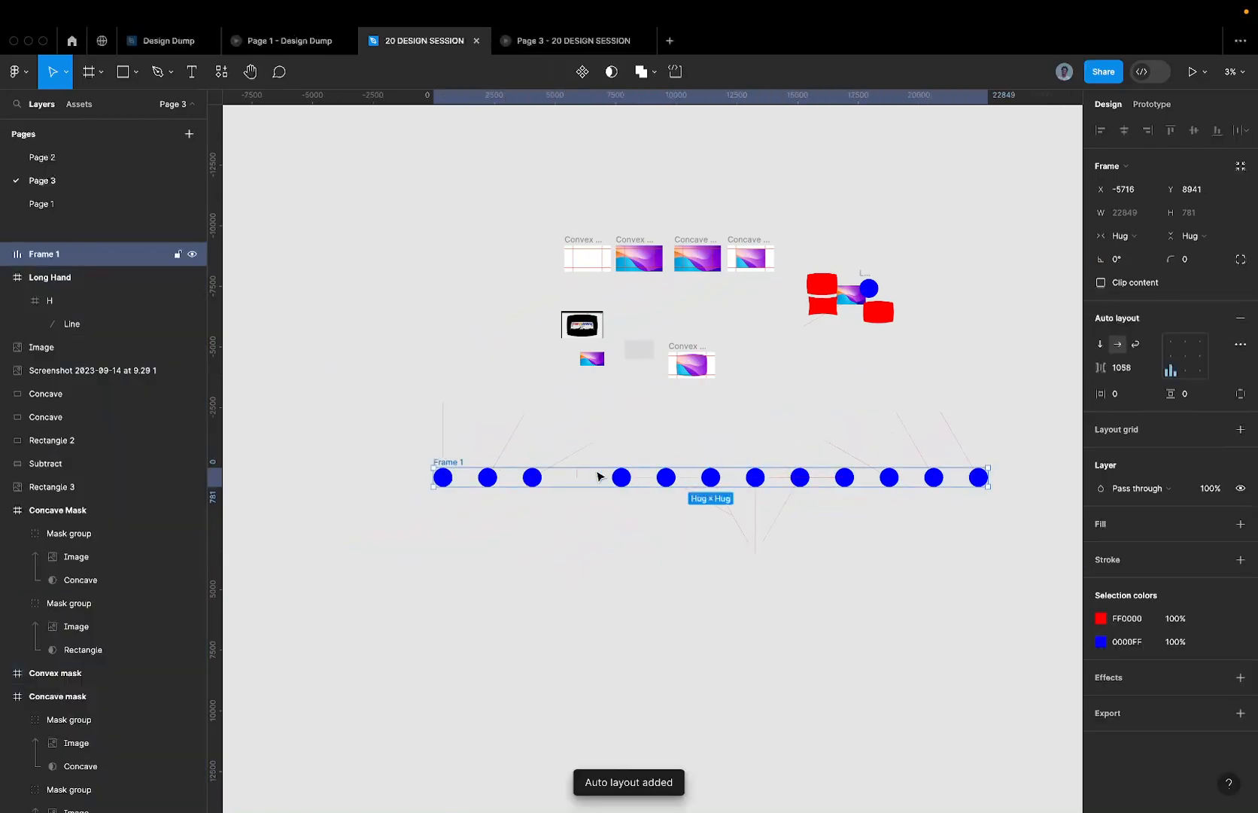
pyautogui.moveTo(575, 482); pyautogui.dragTo(527, 235)
pyautogui.click(530, 391)
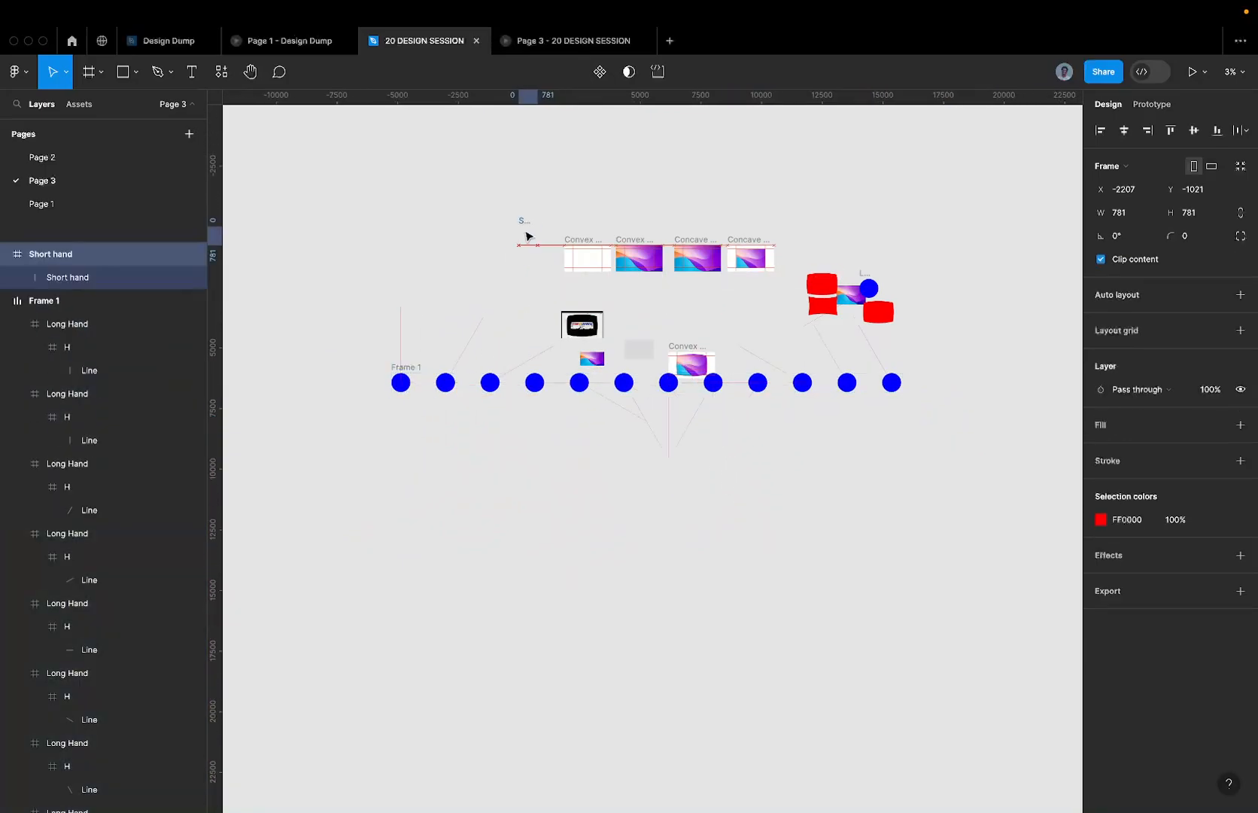
# - Move the auto layout row of Long Hand frames down to X -7364, Y 9646
pyautogui.click(405, 374)
pyautogui.moveTo(405, 374); pyautogui.dragTo(408, 484)
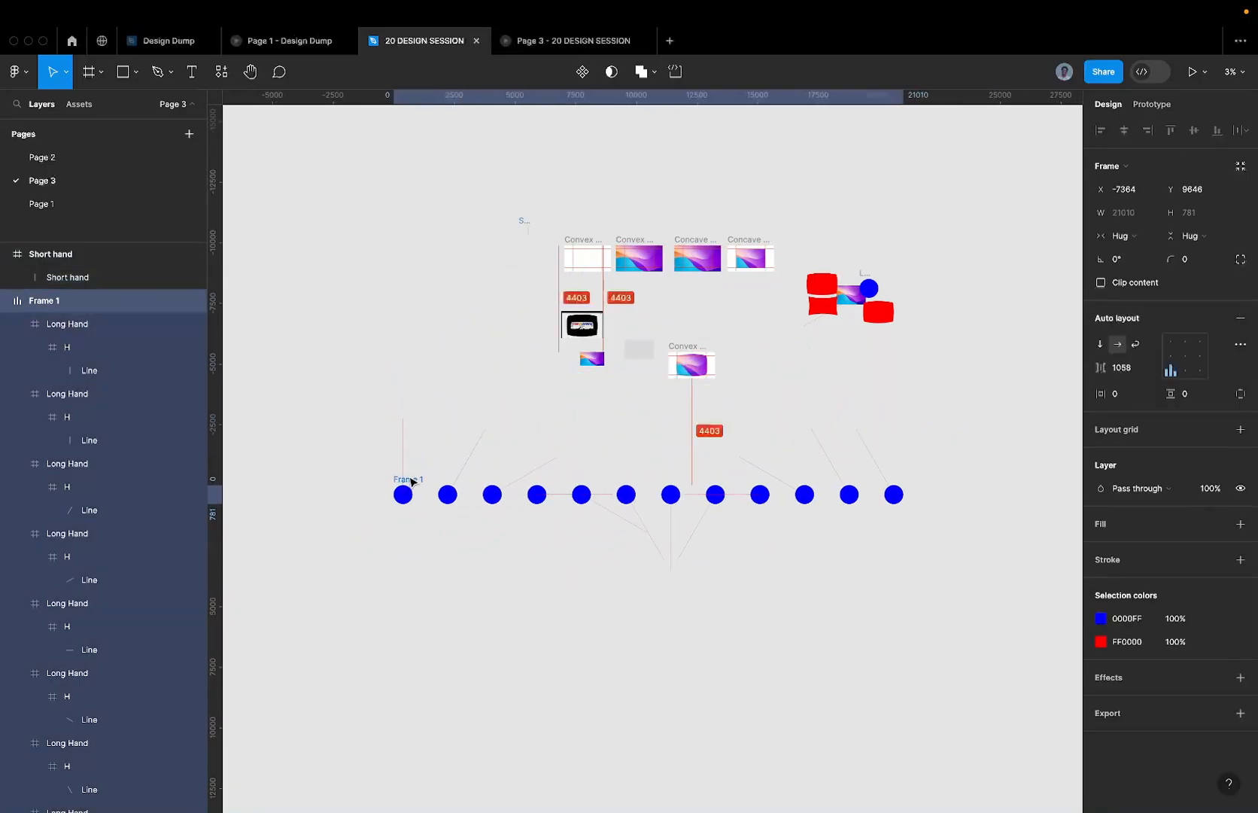
# - Set the spacing between the Long Hand frames in the auto layout row to 40
pyautogui.scroll(2, 462, 501)
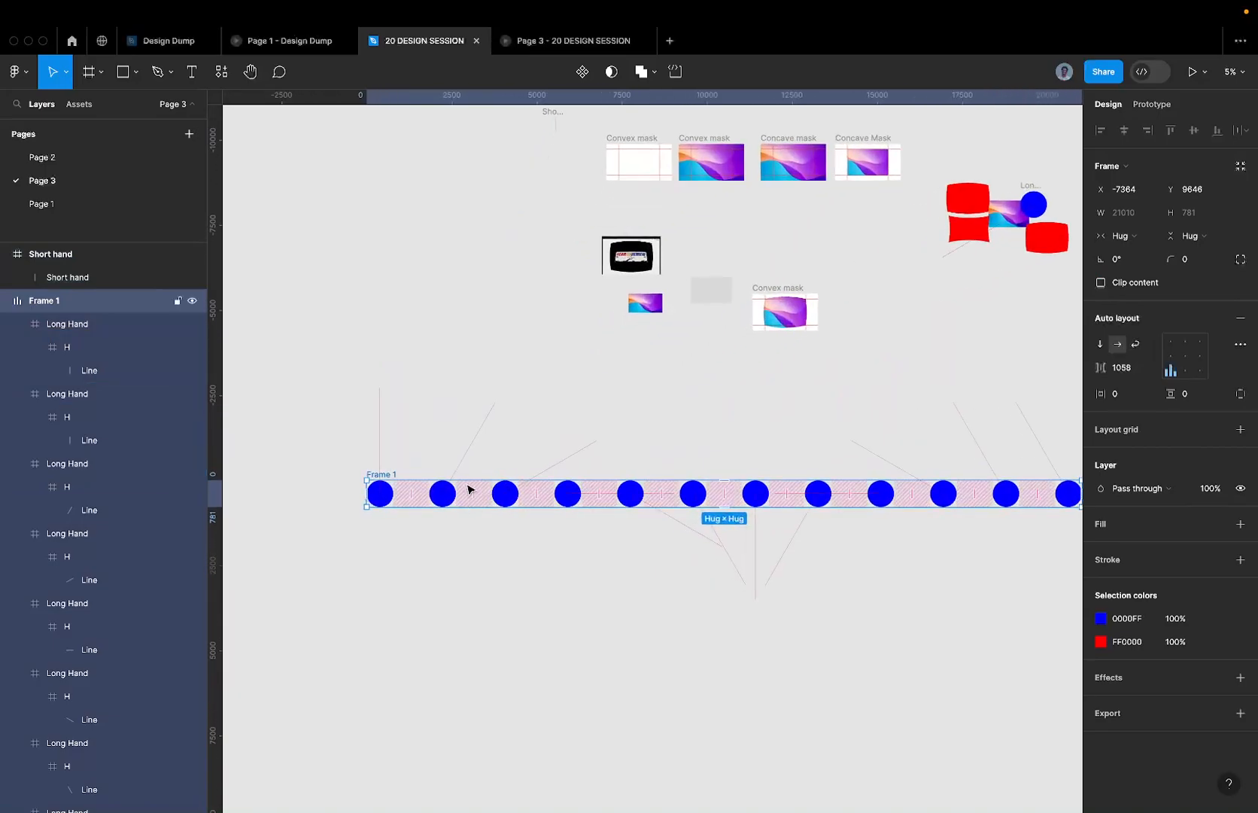
pyautogui.scroll(3, 468, 485)
pyautogui.click(478, 504)
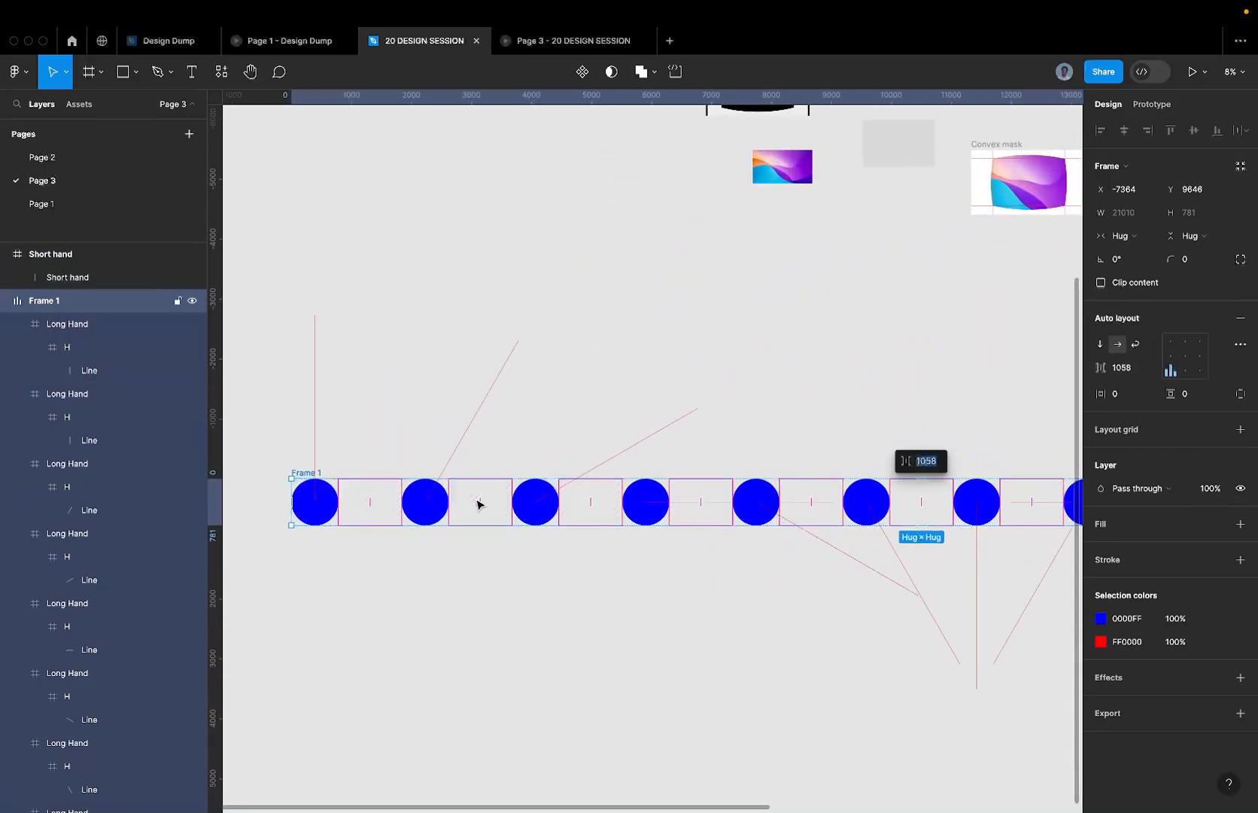
pyautogui.write('40')
pyautogui.press('Return')
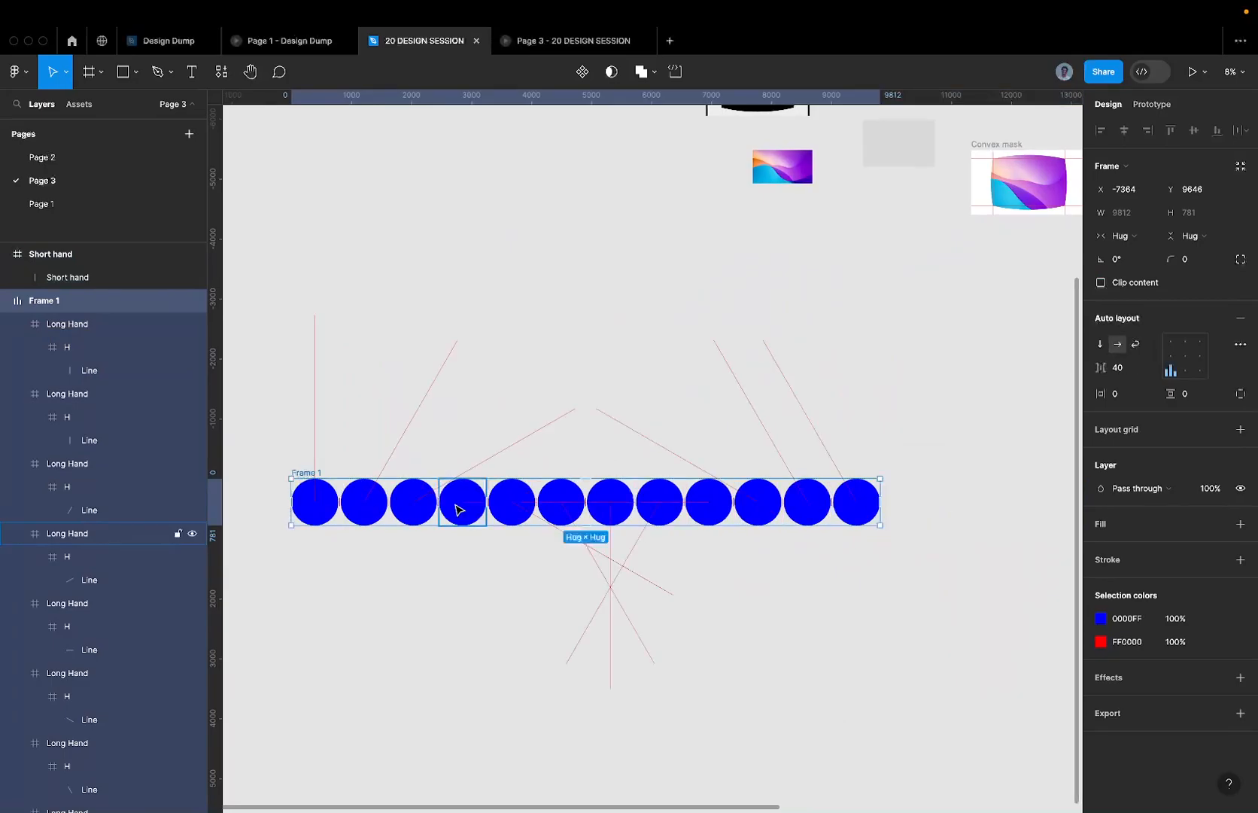
# - Try to connect the first Long Hand frame in the row to the second one with a prototype link
pyautogui.click(331, 503)
pyautogui.scroll(5, 331, 502)
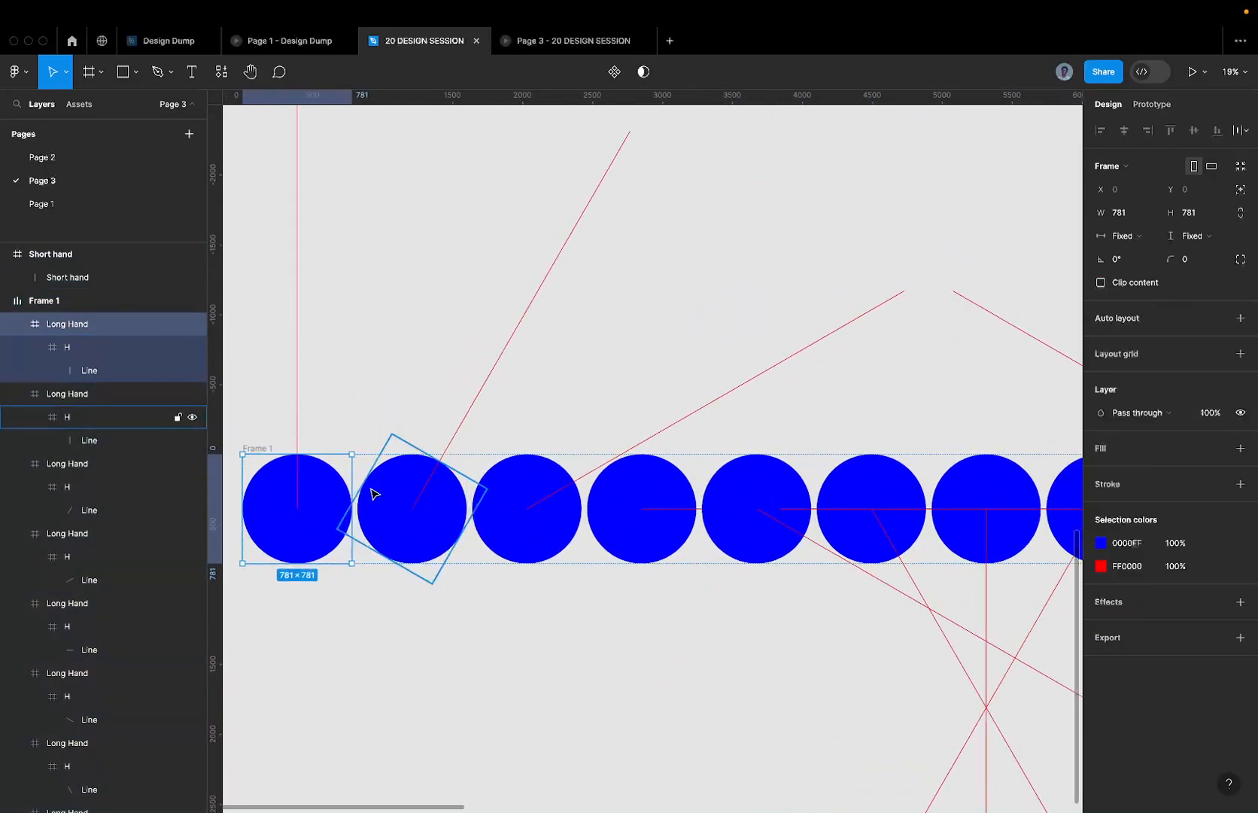
pyautogui.press('Escape')
pyautogui.click(335, 492)
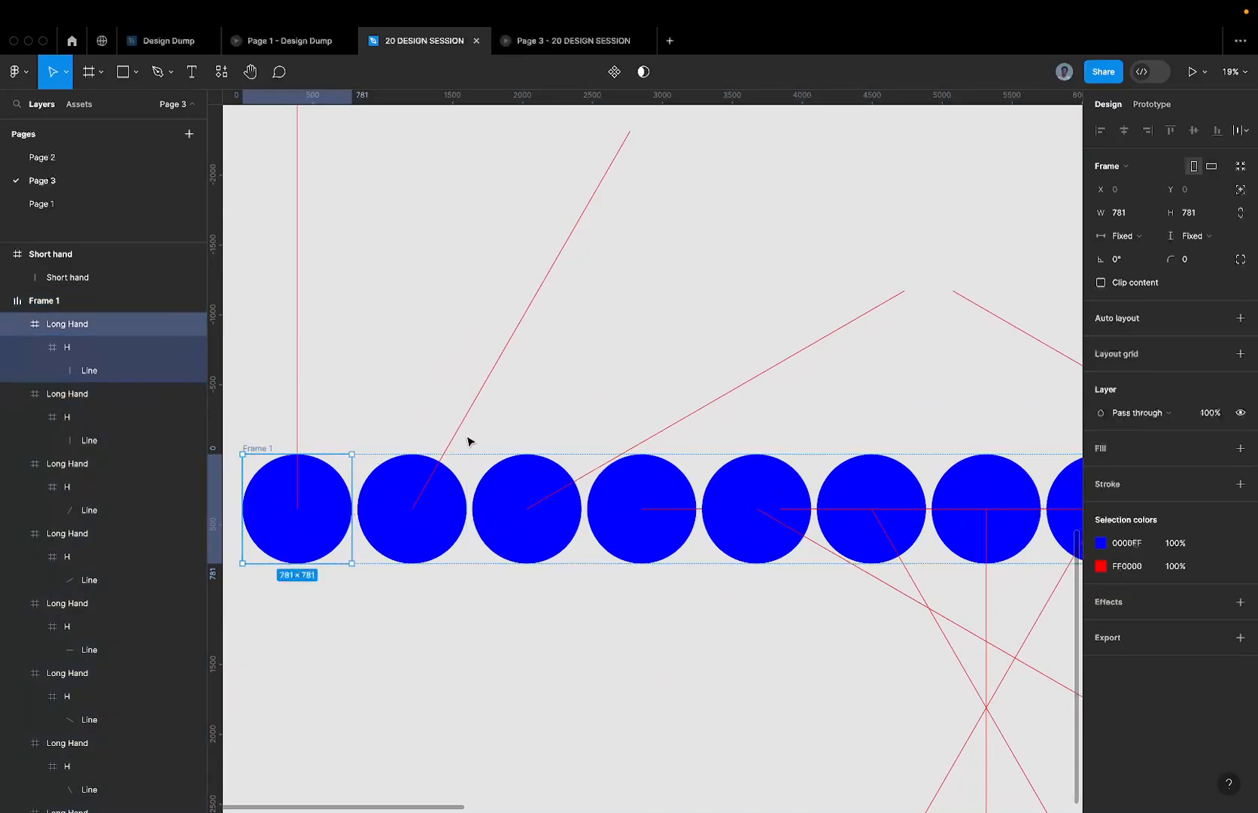
pyautogui.hscroll(-3, 461, 449)
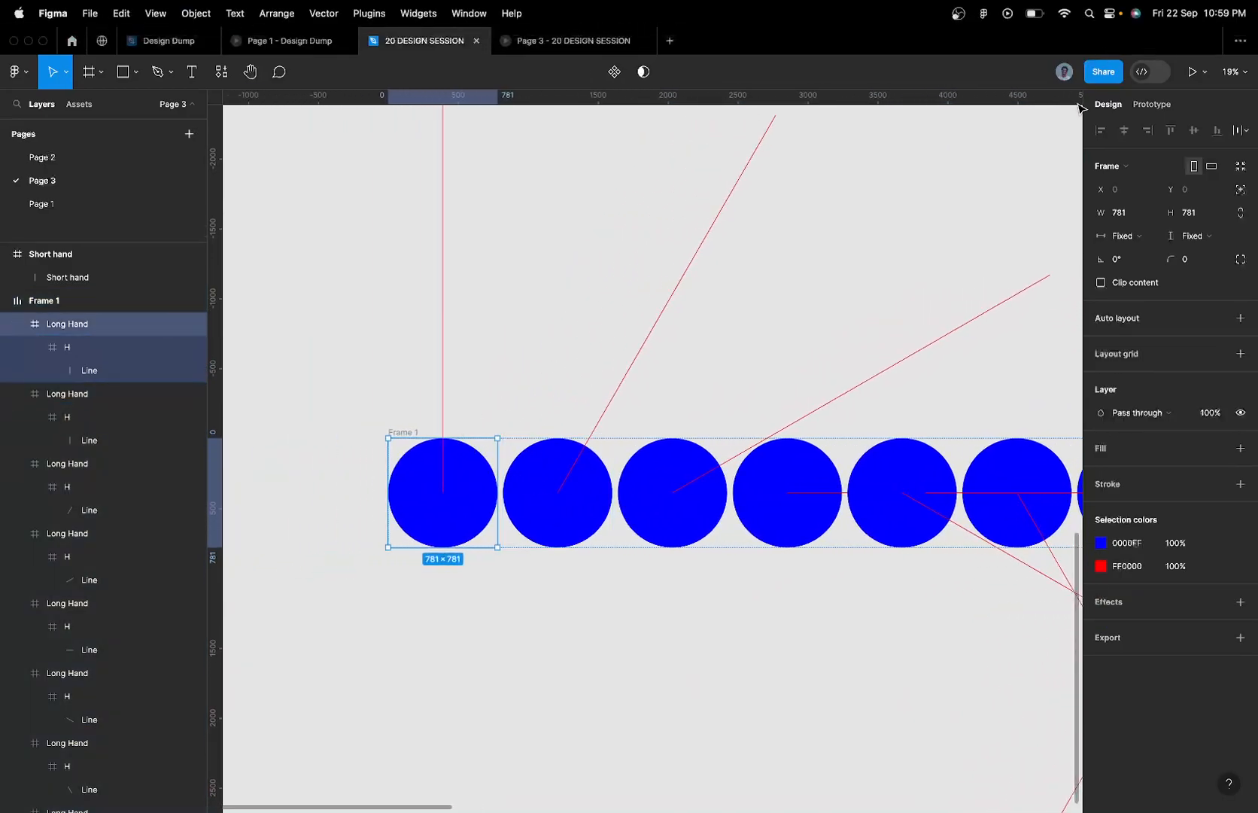
pyautogui.click(1152, 105)
pyautogui.scroll(2, 493, 440)
pyautogui.scroll(3, 493, 440)
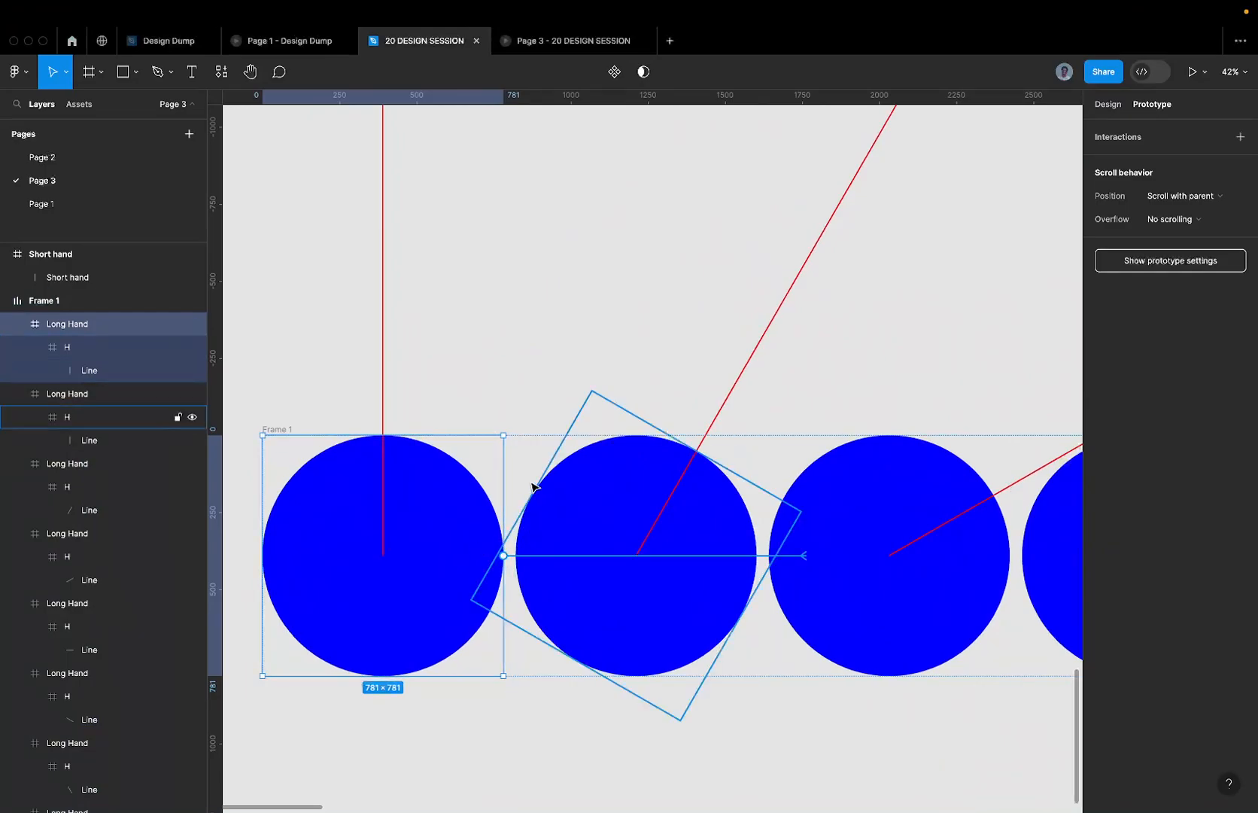
pyautogui.moveTo(497, 498); pyautogui.dragTo(477, 510)
pyautogui.press('super+z')
# - Ungroup the auto layout Frame 1 so the Long Hand frames become separate top-level frames
pyautogui.scroll(-2, 477, 511)
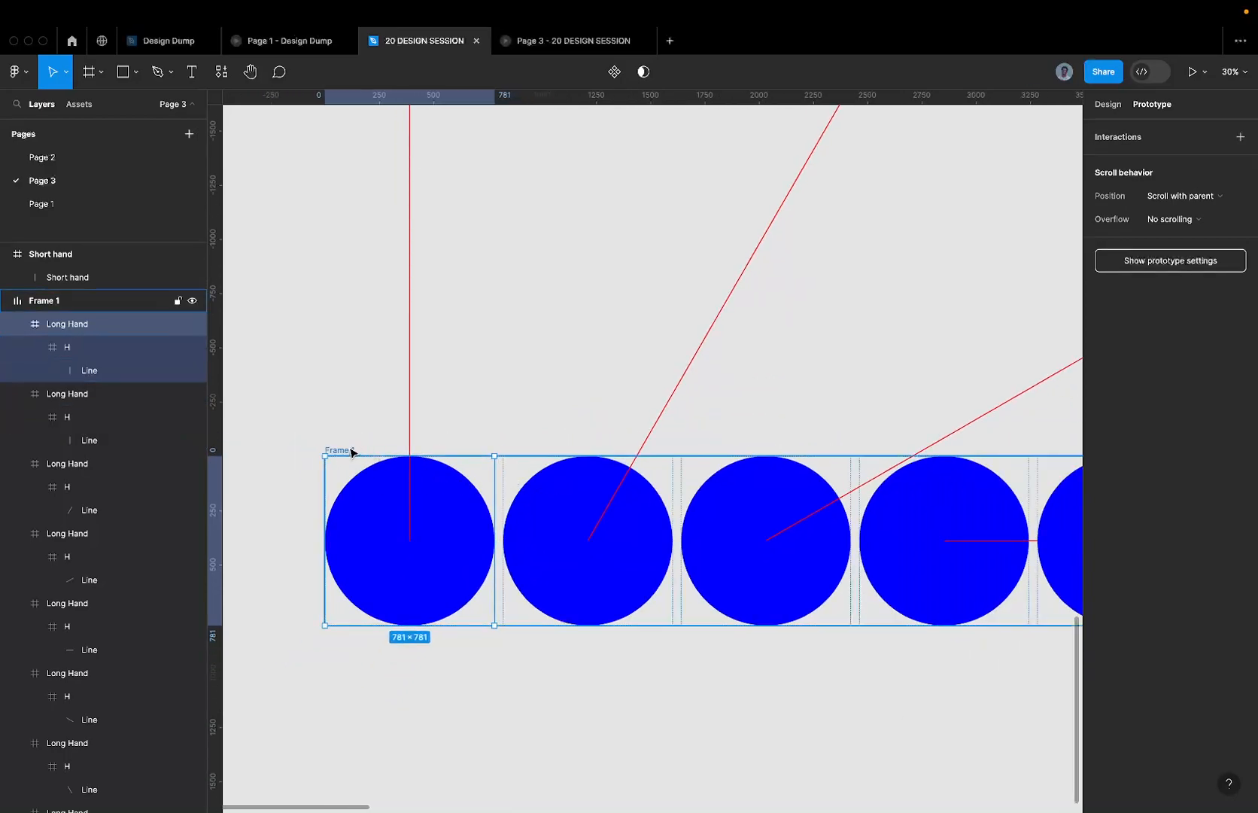
pyautogui.scroll(-1, 491, 492)
pyautogui.scroll(-5, 491, 493)
pyautogui.press('super+a')
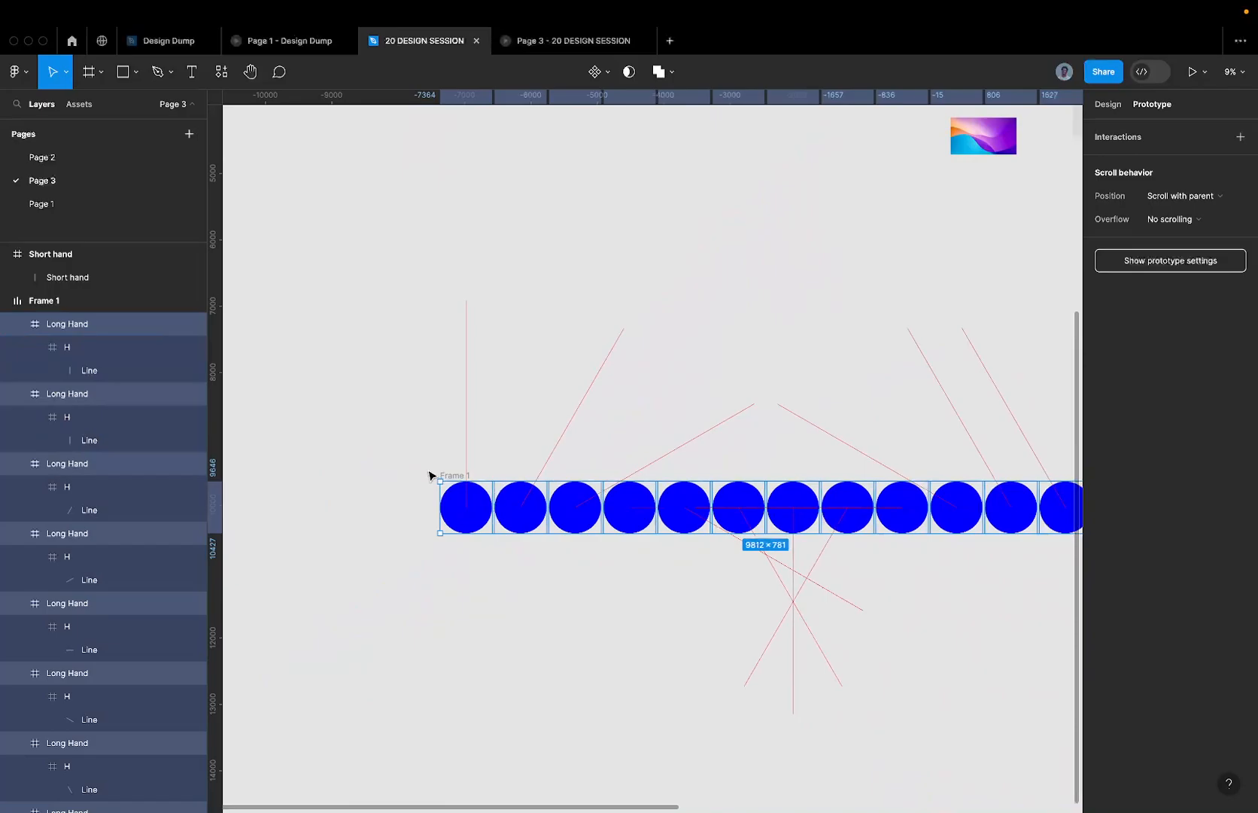
pyautogui.click(1108, 104)
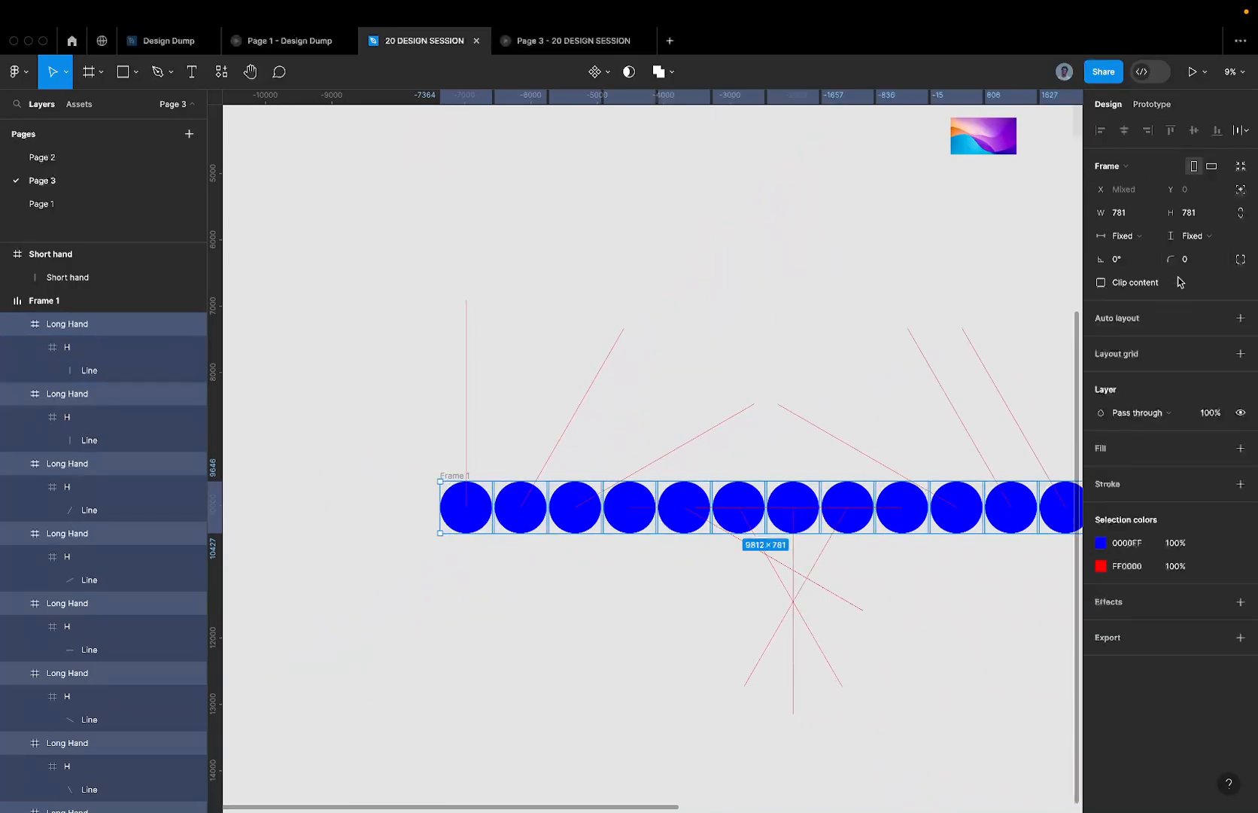
pyautogui.press('super+z')
pyautogui.press('super+z')
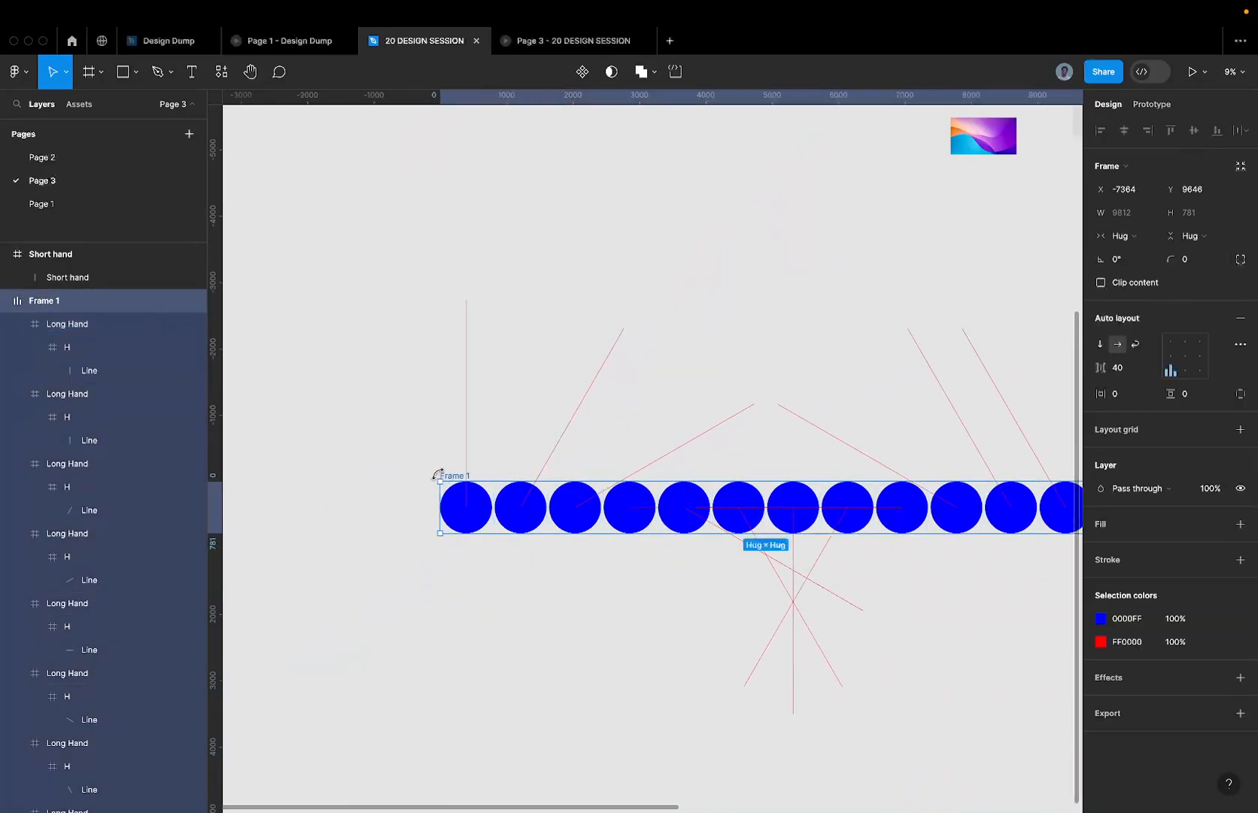
pyautogui.press('super+z')
pyautogui.press('super+shift+z')
pyautogui.rightClick(459, 476)
pyautogui.click(496, 544)
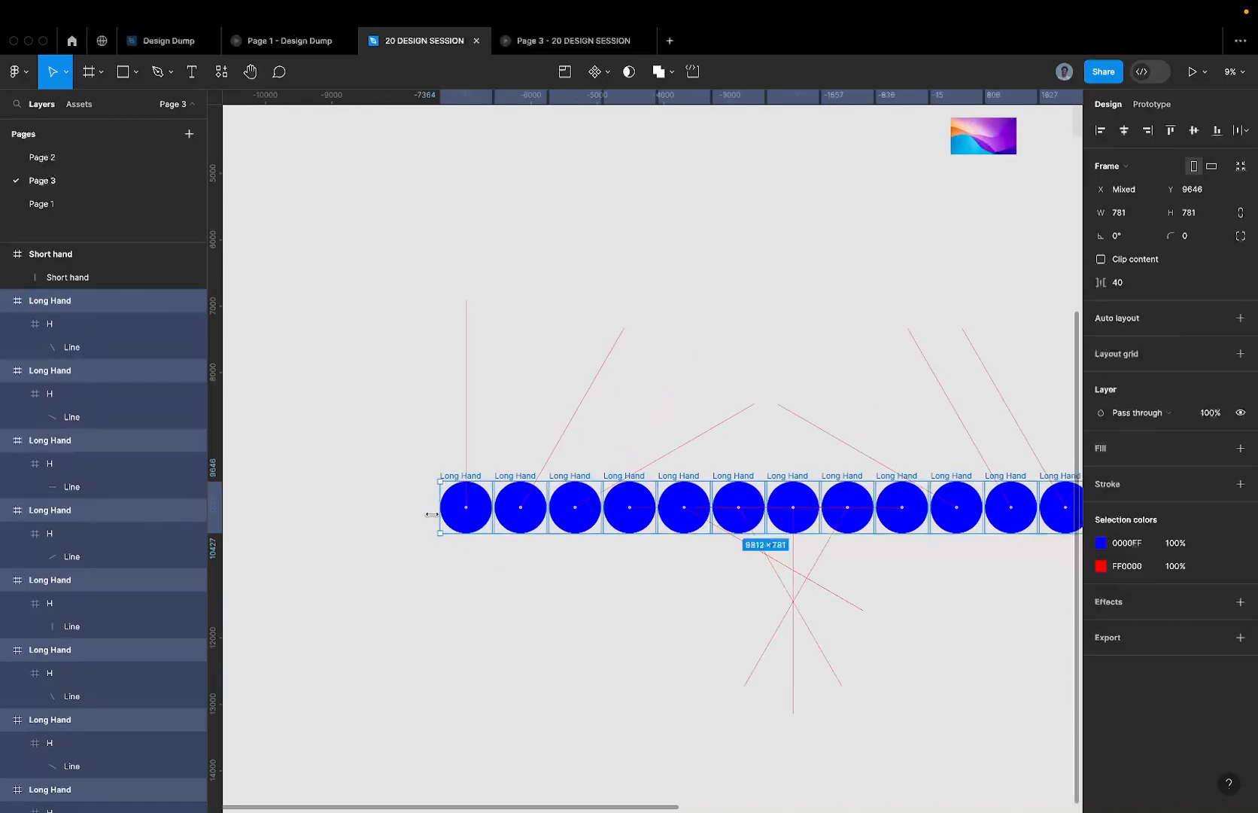
# - Create a component set from the twelve selected Long Hand frames
pyautogui.scroll(-5, 436, 521)
pyautogui.click(607, 73)
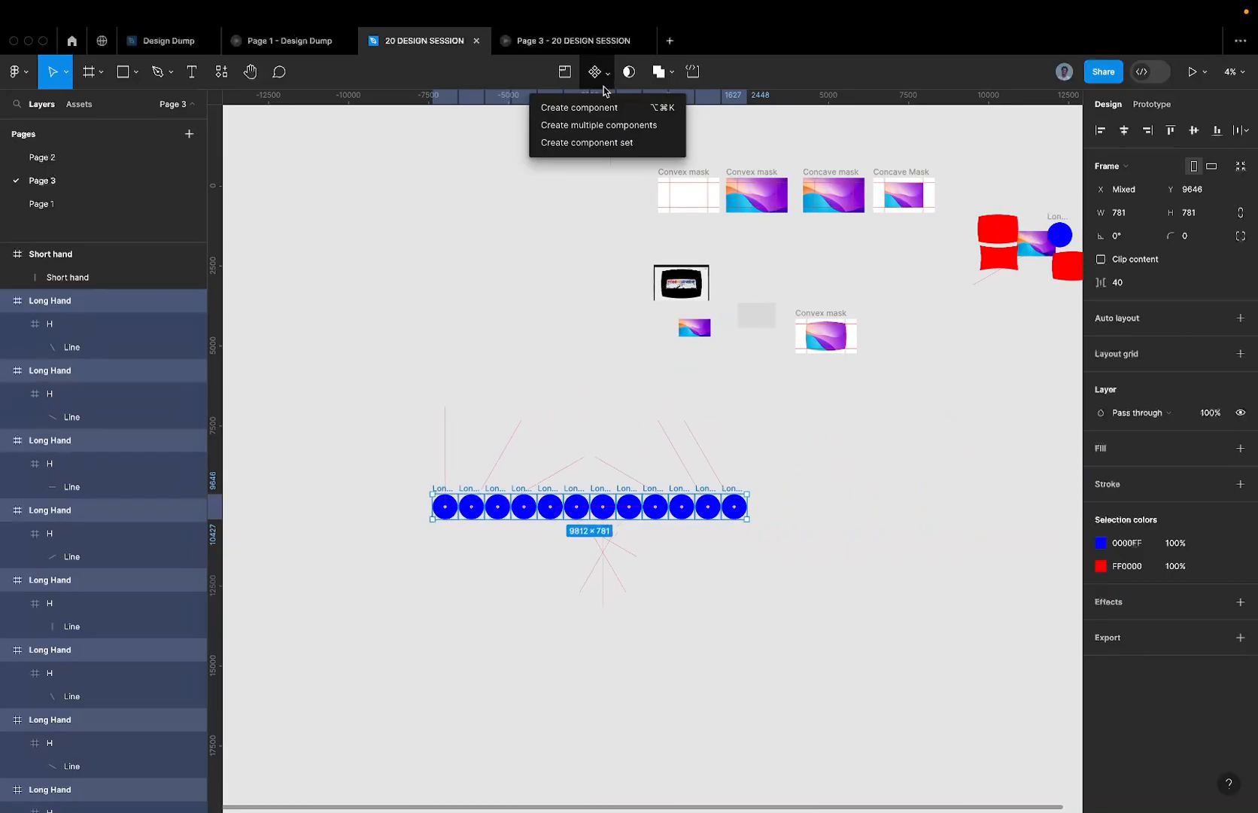
pyautogui.click(581, 143)
pyautogui.scroll(10, 430, 517)
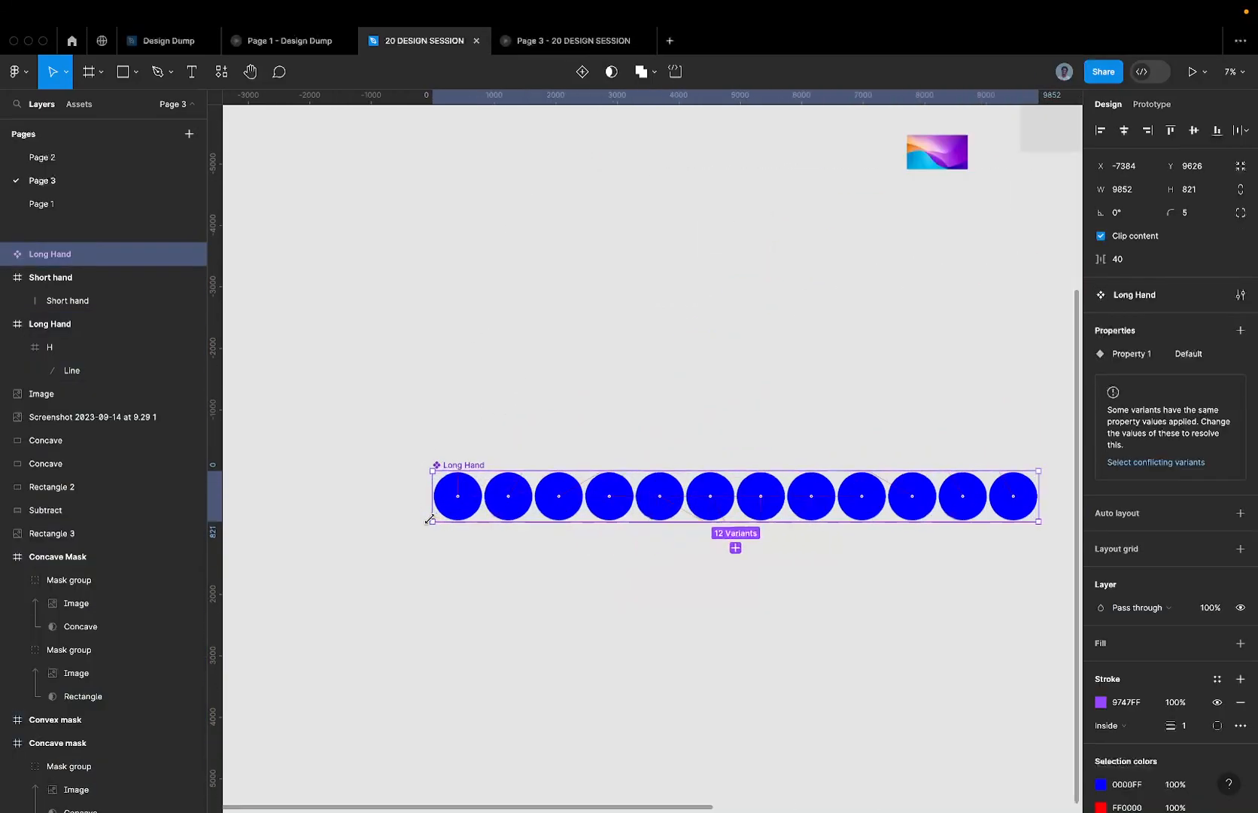
# - Add prototype connections from the first Long Hand variant to the second and from the second to the third
pyautogui.click(497, 476)
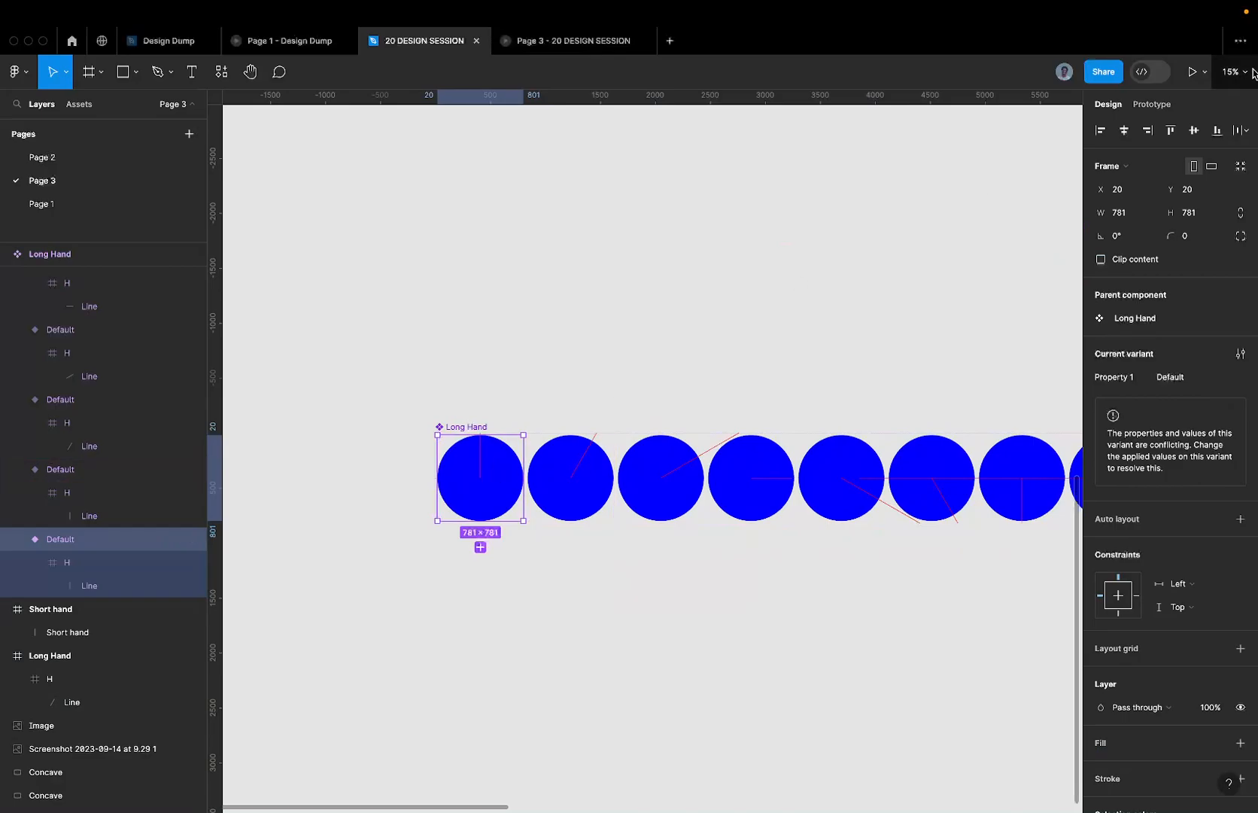
pyautogui.click(1151, 105)
pyautogui.scroll(5, 535, 492)
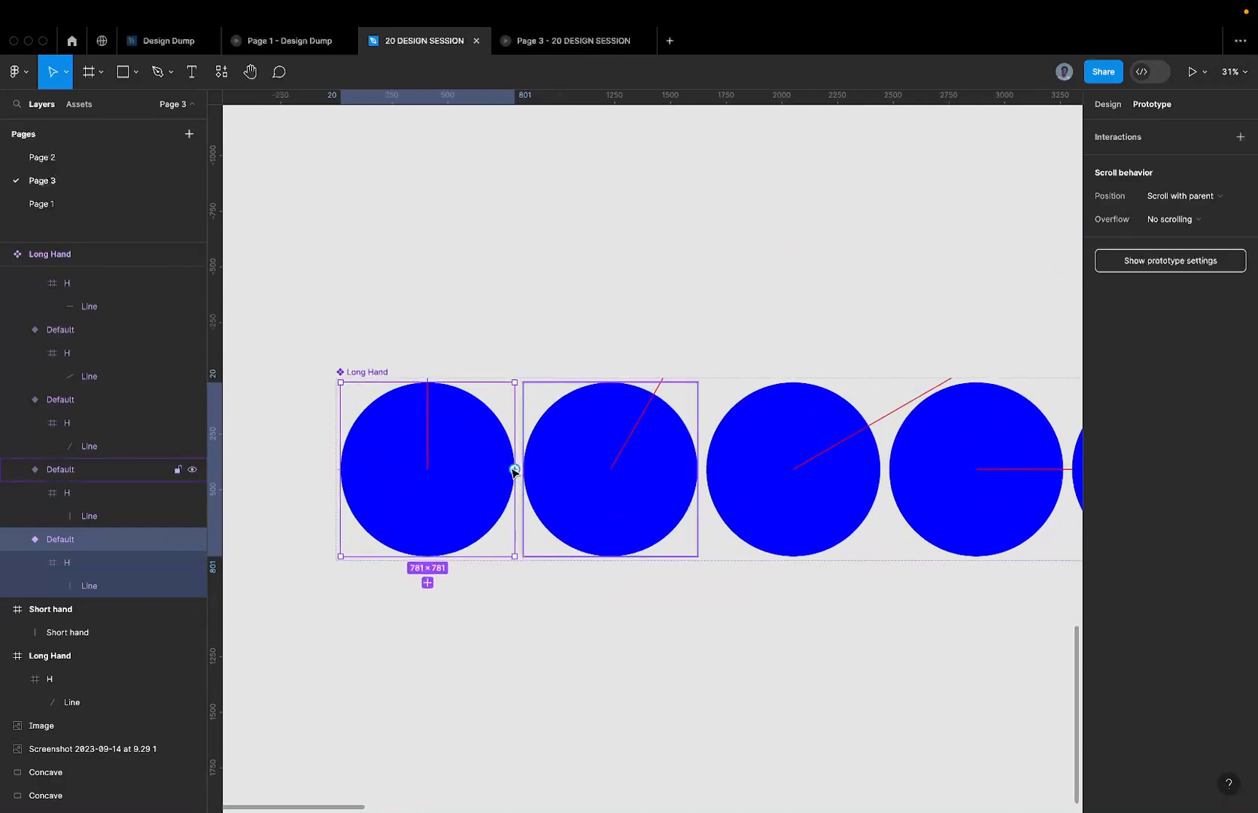
pyautogui.moveTo(524, 477); pyautogui.dragTo(535, 486)
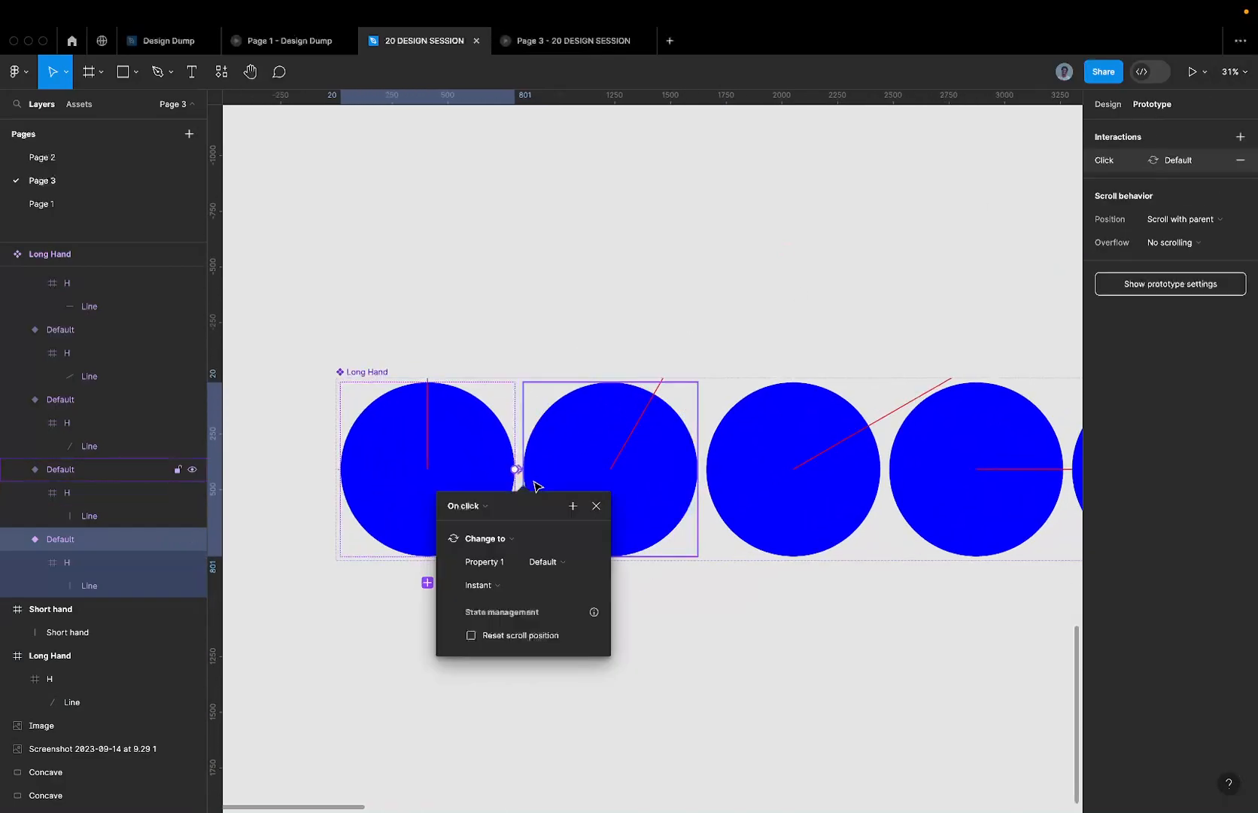
pyautogui.click(534, 413)
pyautogui.moveTo(719, 476); pyautogui.dragTo(741, 450)
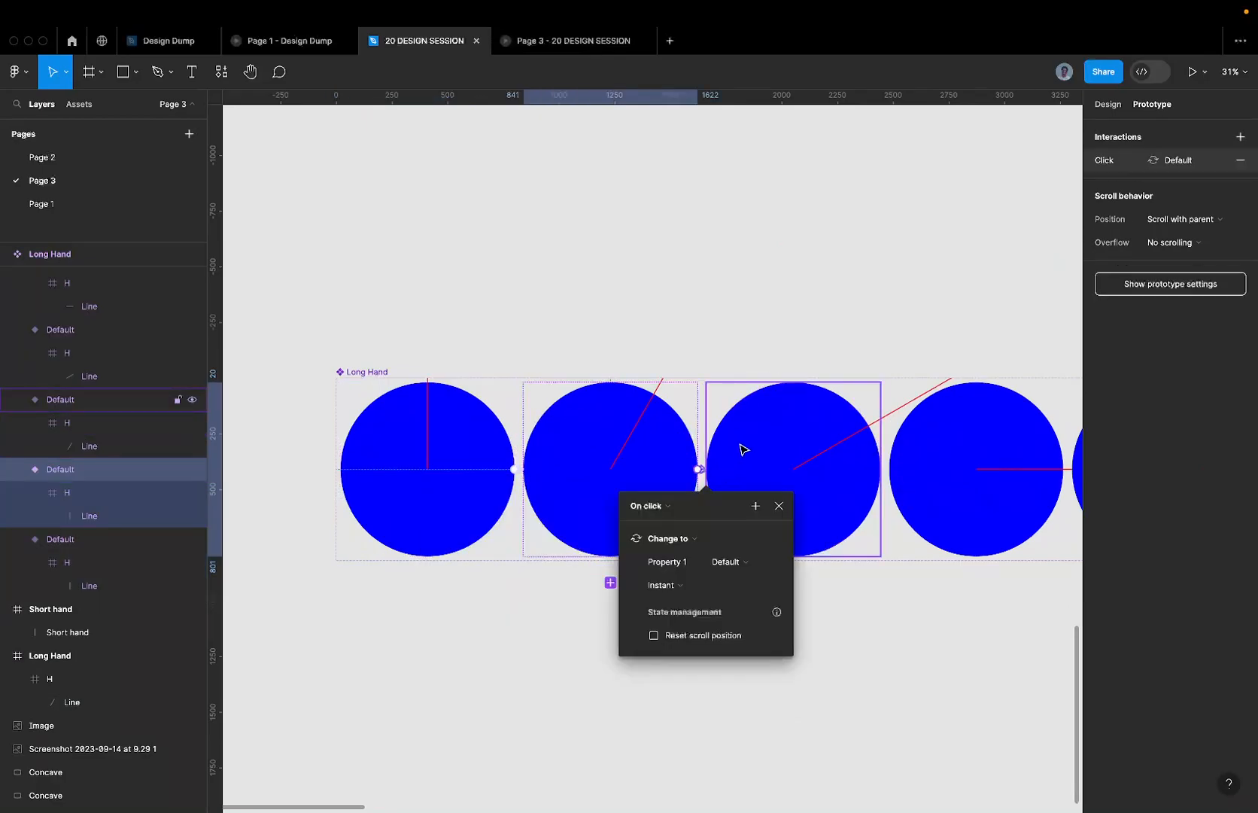
# - Connect the third through sixth Long Hand variants in sequence, linking each one to the variant that follows it
pyautogui.click(718, 421)
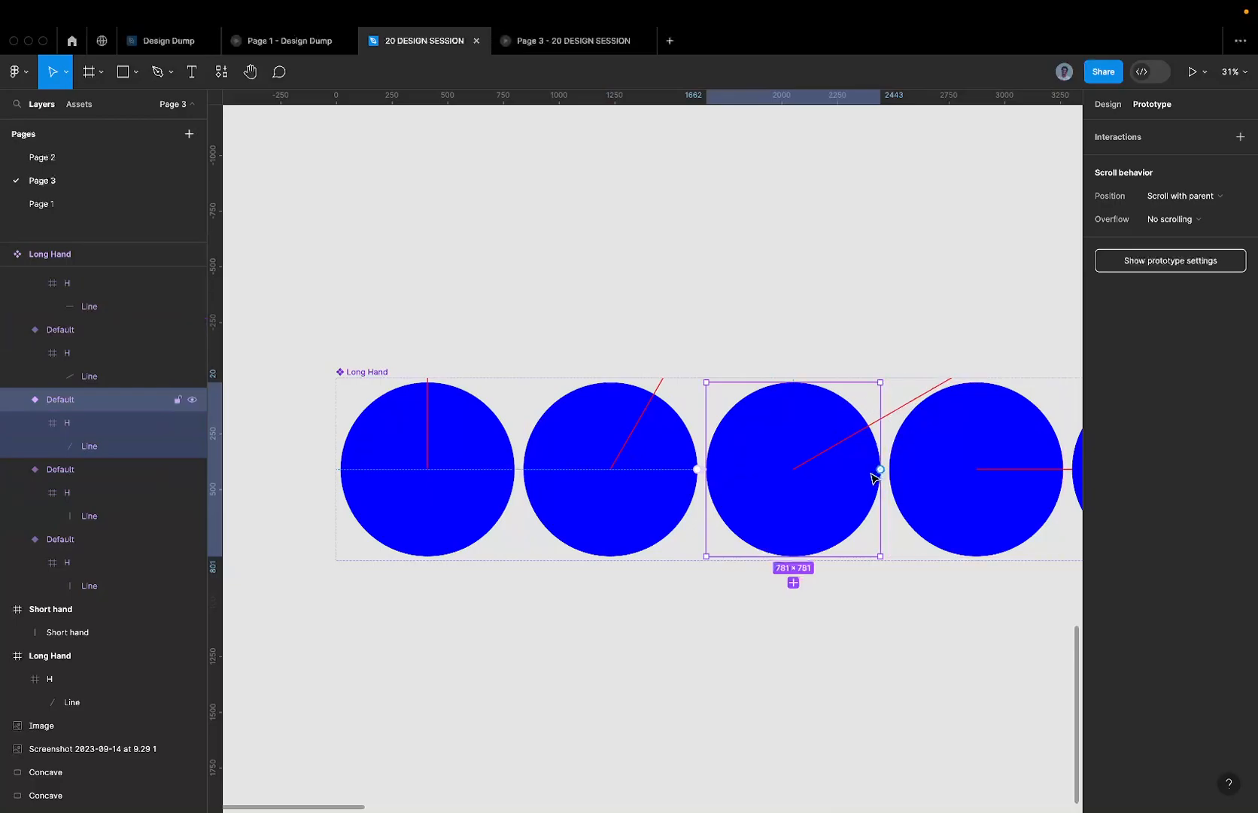
pyautogui.moveTo(880, 468); pyautogui.dragTo(940, 473)
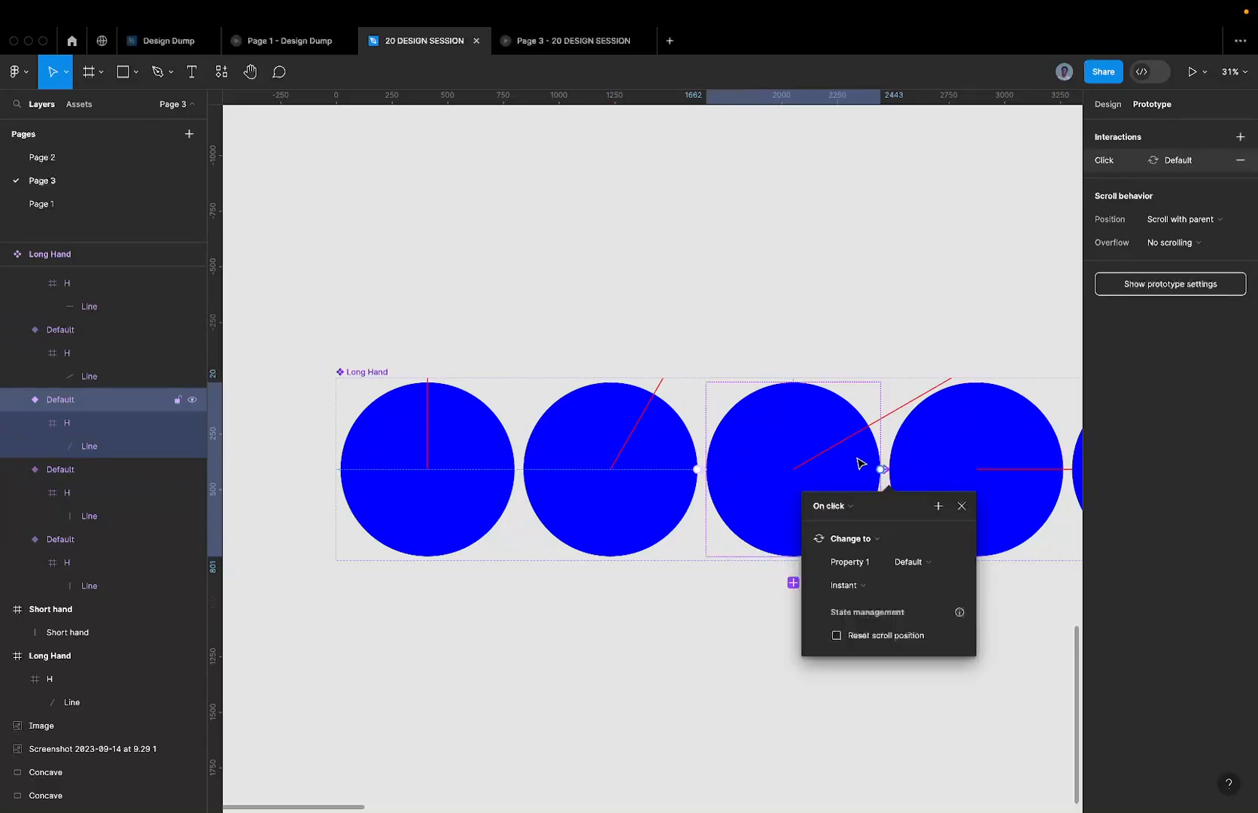
pyautogui.hscroll(5, 858, 459)
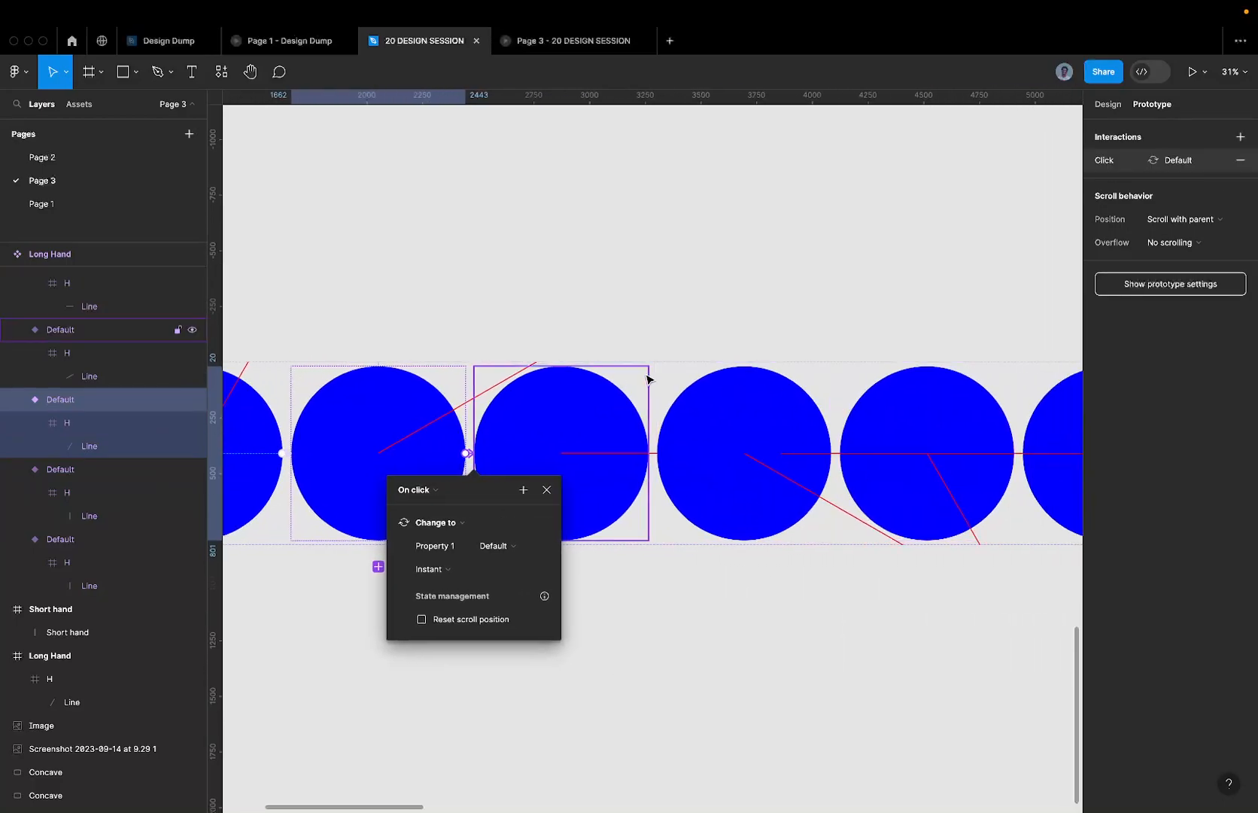
pyautogui.click(646, 453)
pyautogui.moveTo(651, 459); pyautogui.dragTo(688, 458)
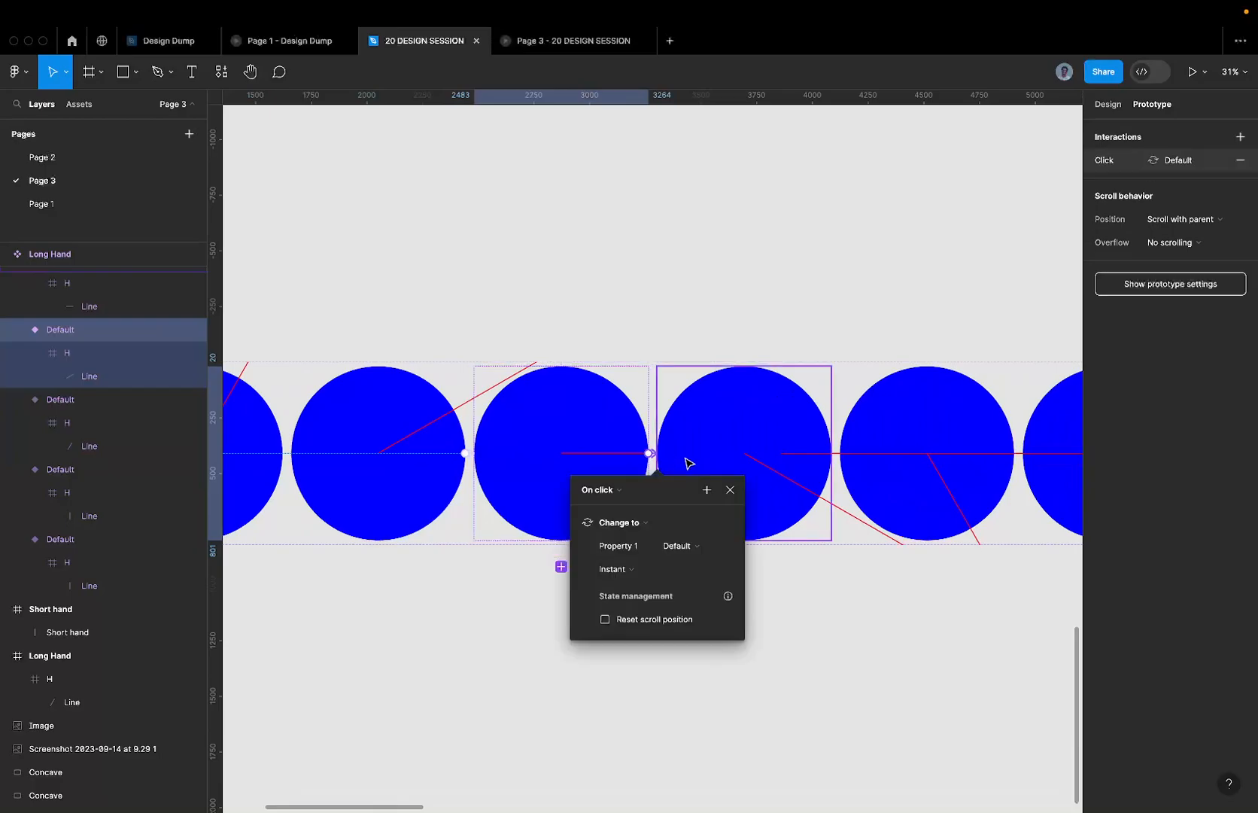
pyautogui.click(669, 384)
pyautogui.moveTo(830, 453); pyautogui.dragTo(854, 411)
# - Continue the prototype chain from the sixth Long Hand variant through to the ninth, one variant at a time
pyautogui.click(854, 411)
pyautogui.hscroll(3, 828, 410)
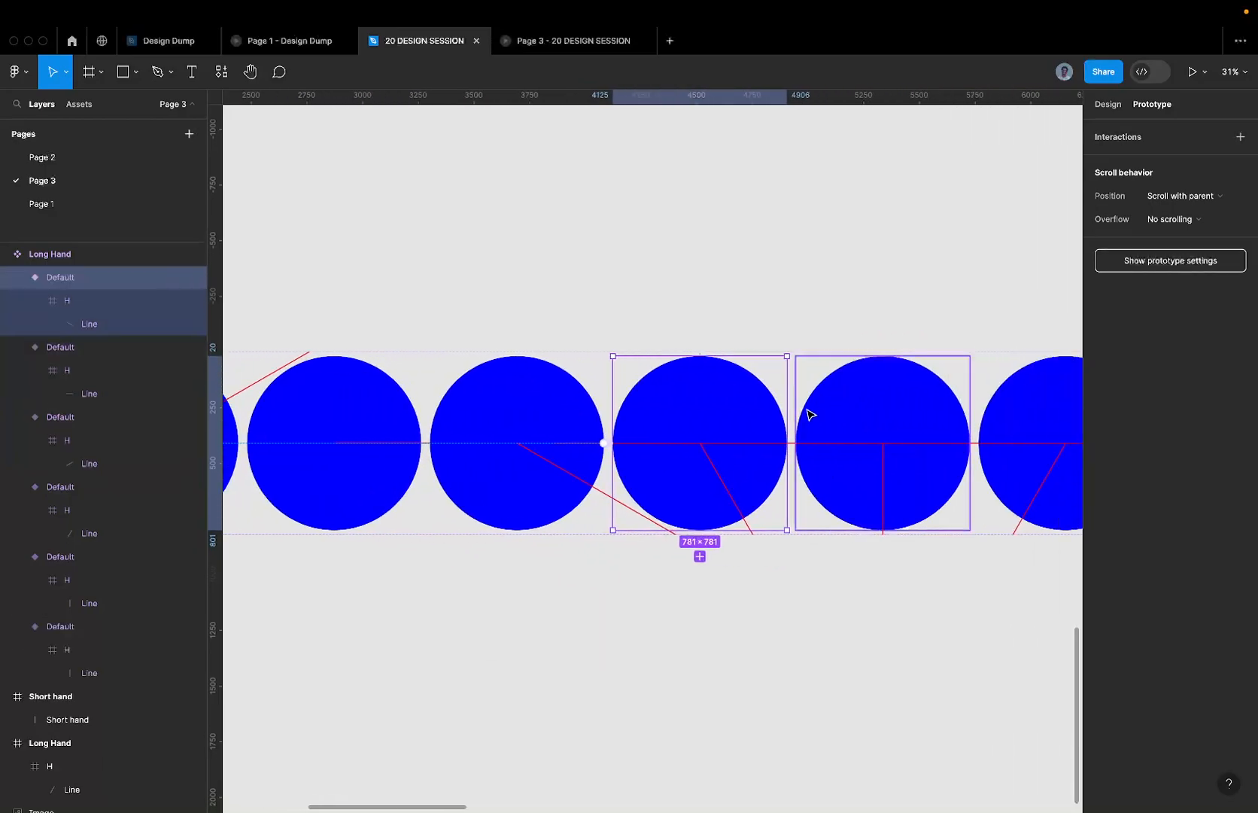
pyautogui.moveTo(794, 444); pyautogui.dragTo(738, 459)
pyautogui.click(800, 393)
pyautogui.hscroll(3, 796, 387)
pyautogui.click(770, 389)
pyautogui.hscroll(3, 770, 391)
pyautogui.hscroll(3, 736, 425)
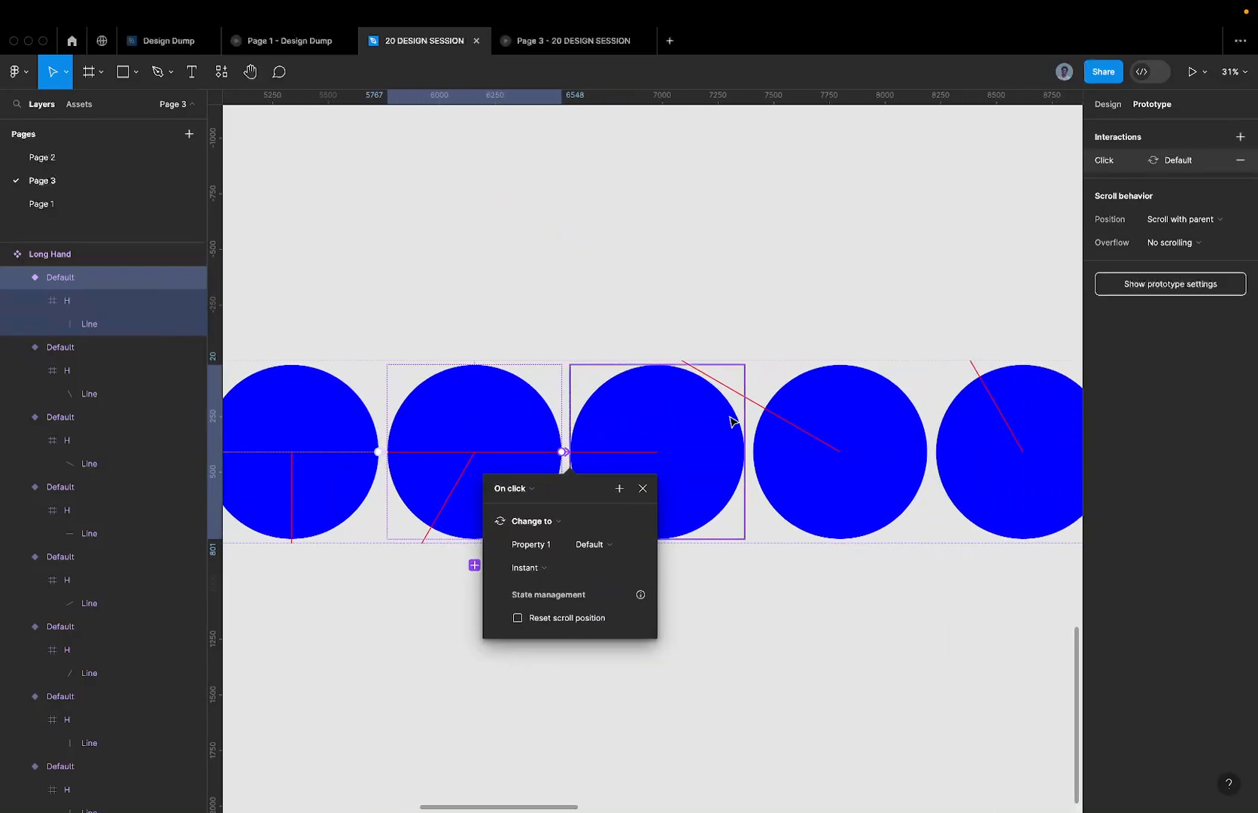
# - Link the ninth Long Hand variant to the tenth, the tenth to the eleventh and the eleventh to the twelfth
pyautogui.click(722, 429)
pyautogui.moveTo(744, 451); pyautogui.dragTo(788, 423)
pyautogui.click(817, 373)
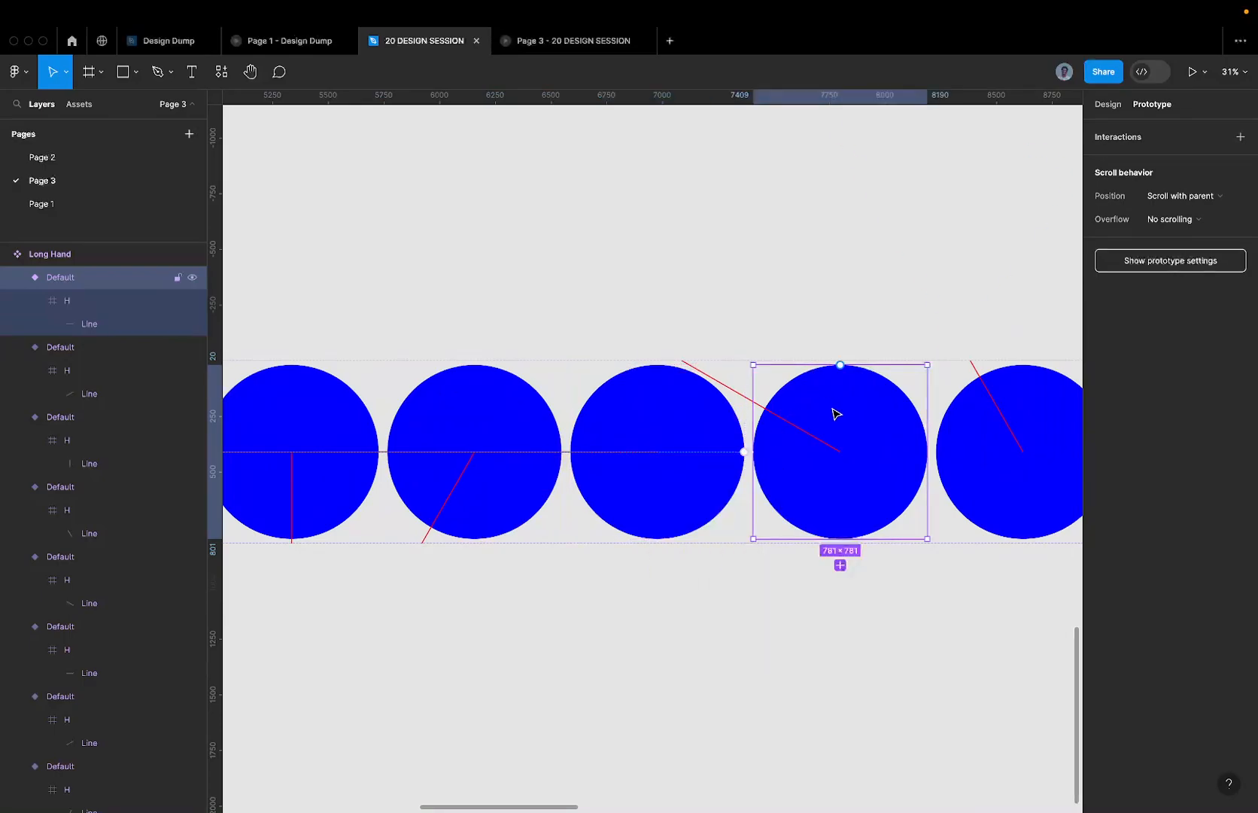
pyautogui.moveTo(927, 451); pyautogui.dragTo(947, 455)
pyautogui.hscroll(5, 946, 455)
pyautogui.click(735, 440)
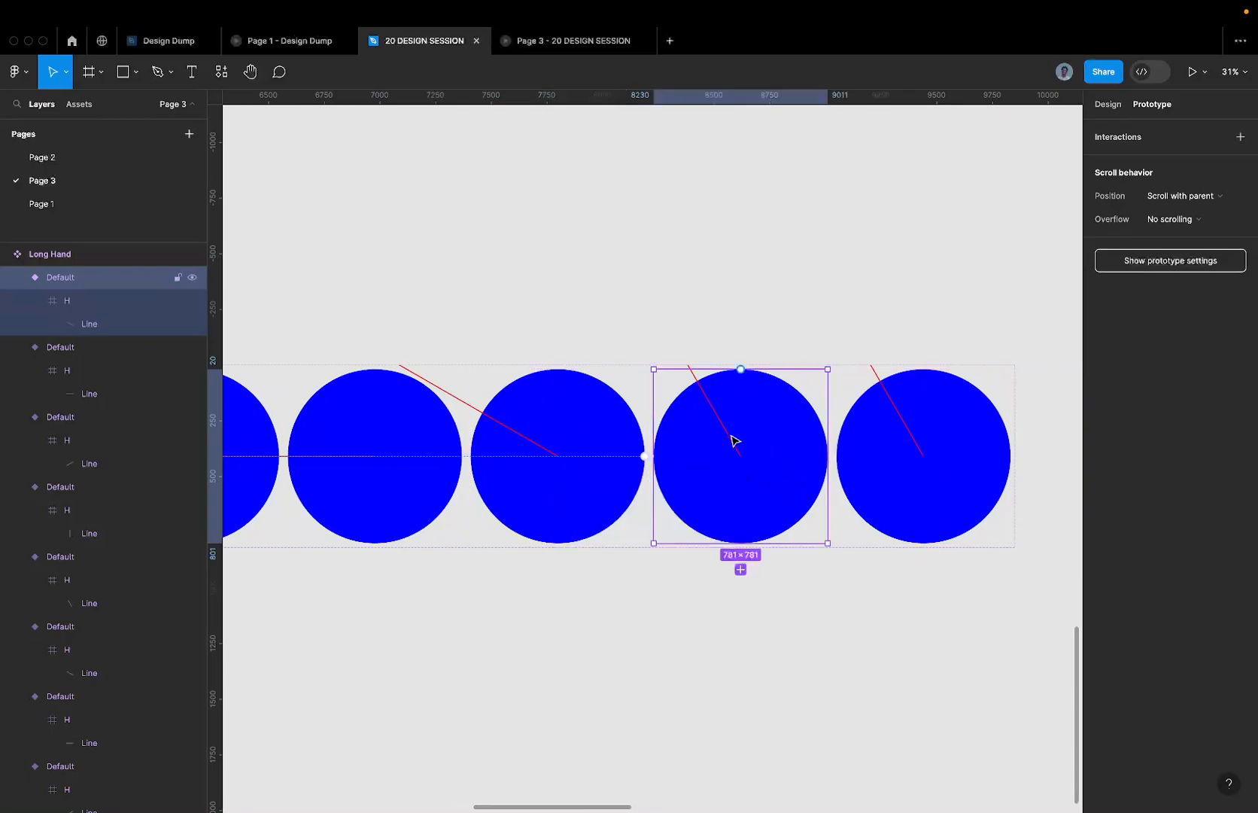
pyautogui.moveTo(828, 456); pyautogui.dragTo(864, 459)
pyautogui.scroll(-10, 864, 459)
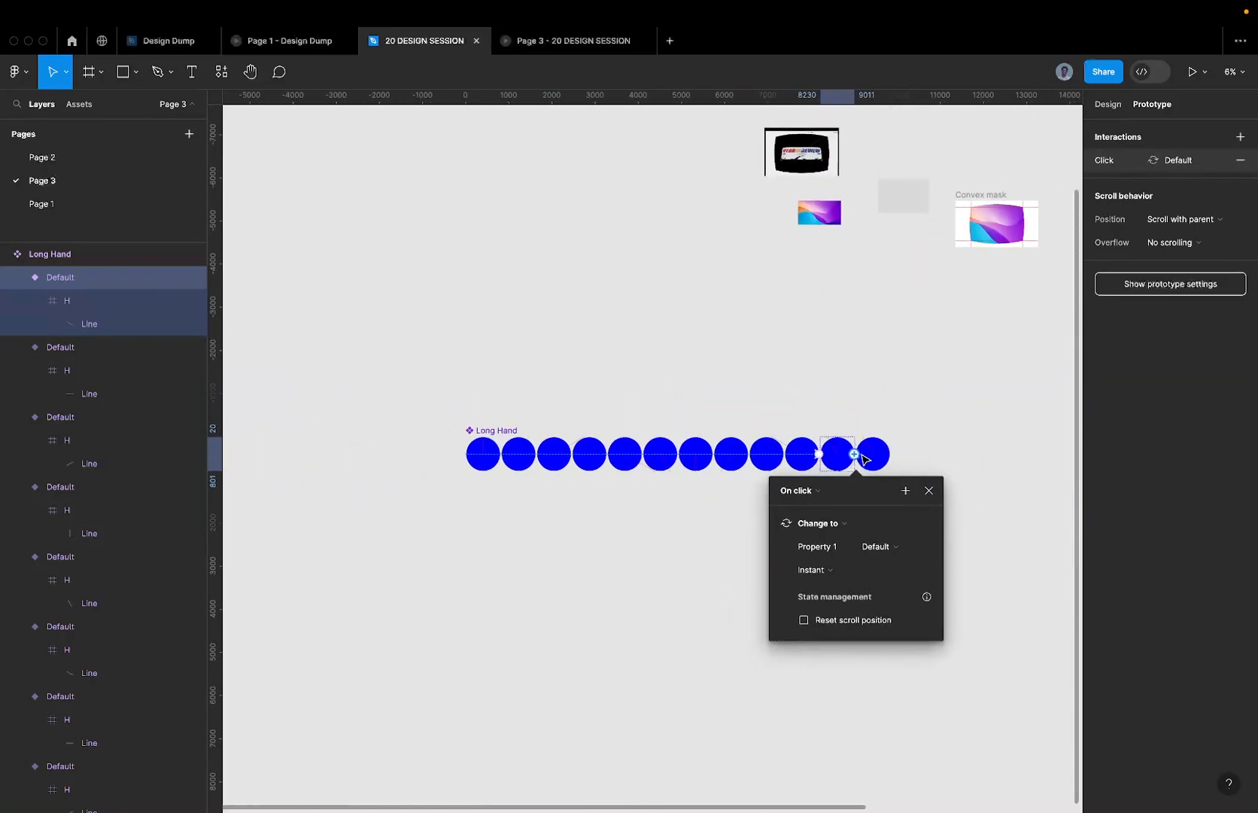
pyautogui.hscroll(-3, 493, 396)
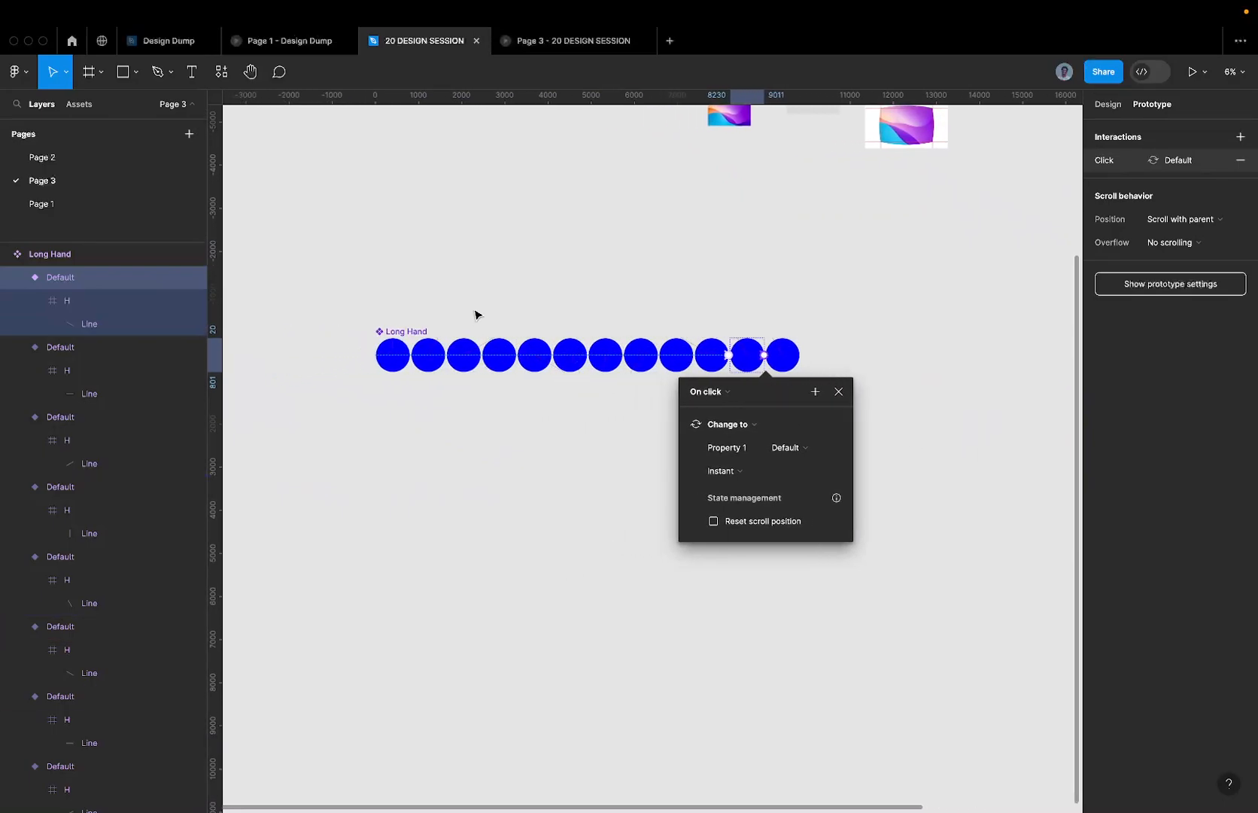
pyautogui.click(448, 319)
pyautogui.scroll(3, 392, 335)
pyautogui.click(393, 336)
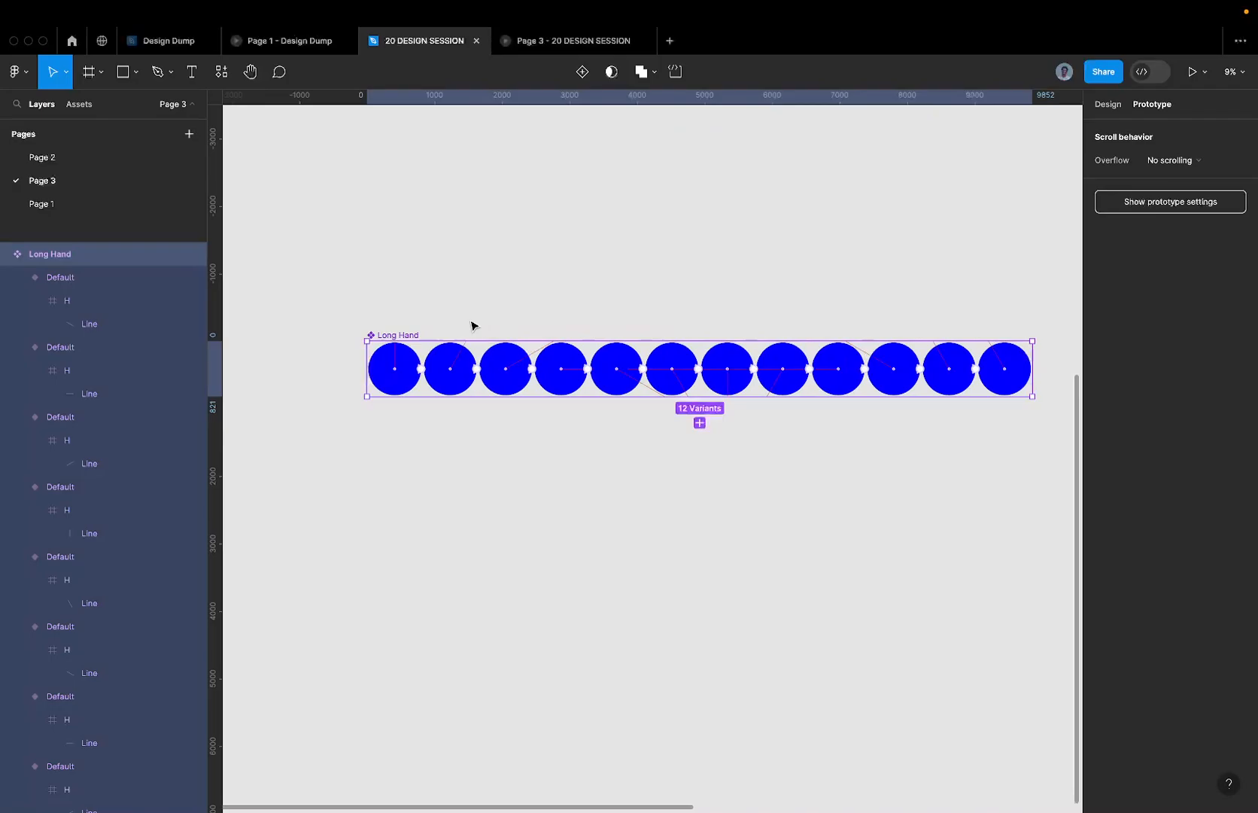
pyautogui.click(433, 317)
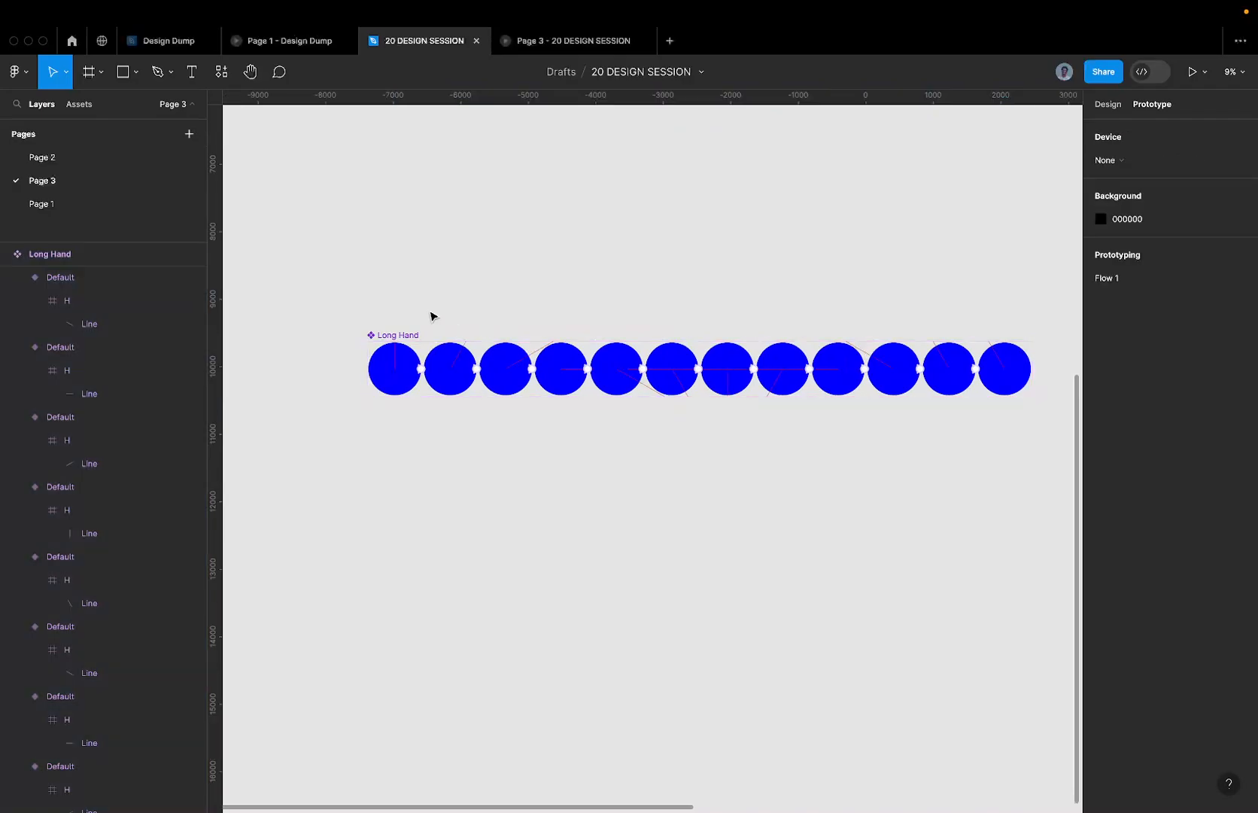
# - Select all variants in the Long Hand component set and change their interaction trigger to After delay with 1 ms
pyautogui.click(390, 339)
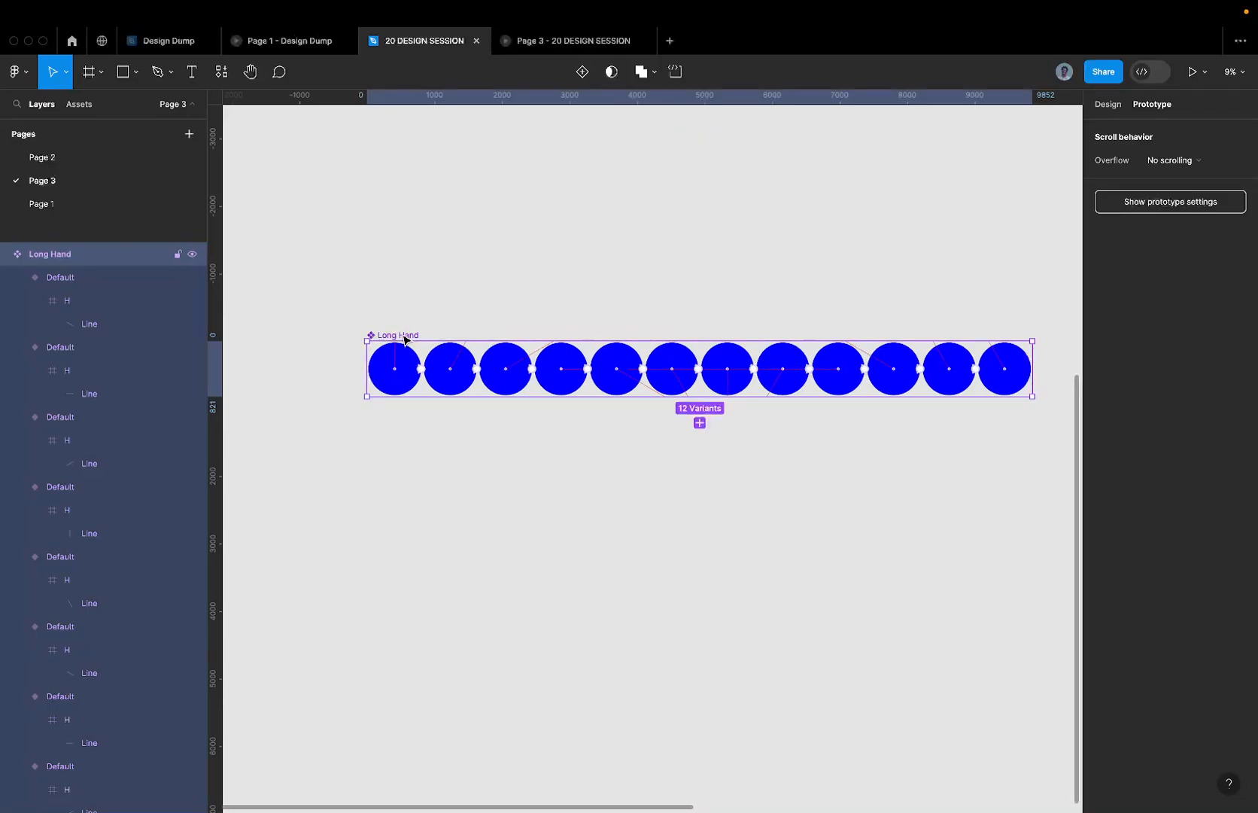
pyautogui.press('Return')
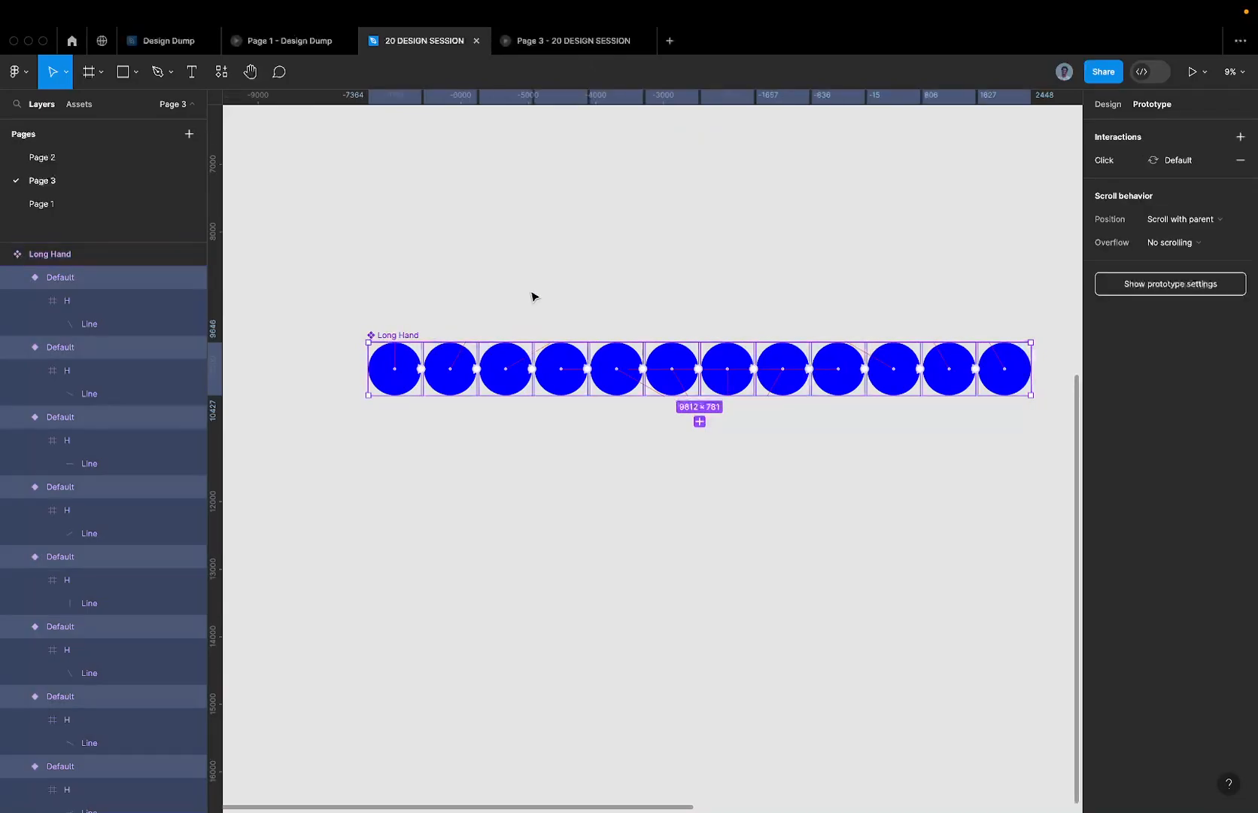
pyautogui.click(1116, 158)
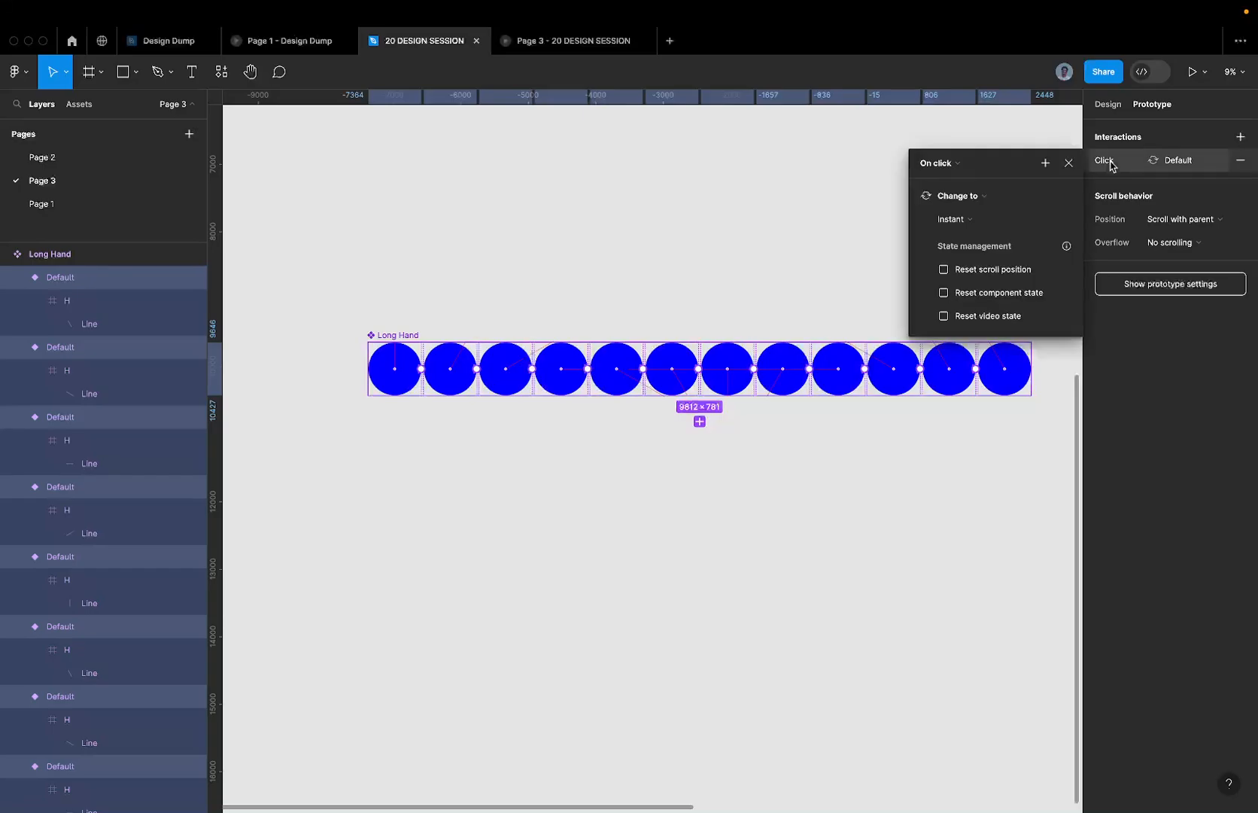
pyautogui.click(929, 161)
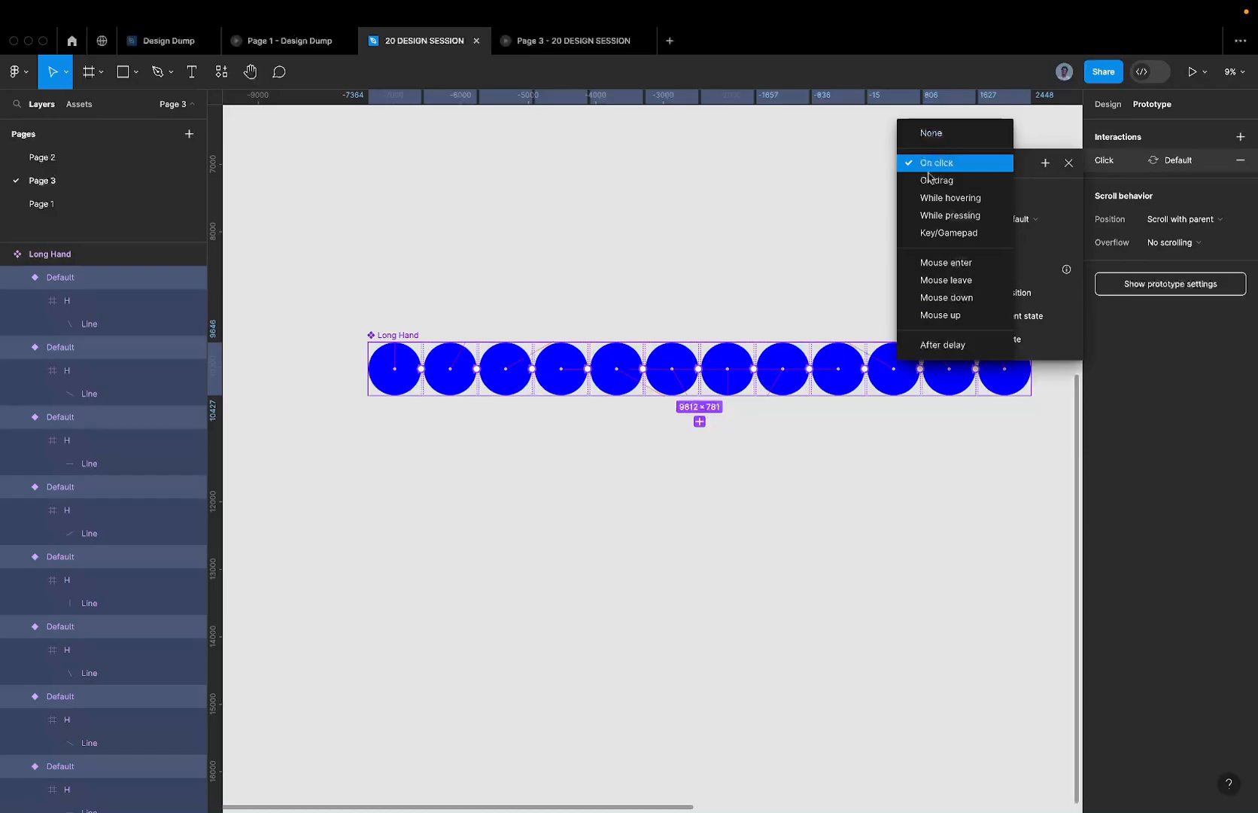
pyautogui.click(946, 342)
pyautogui.click(937, 187)
pyautogui.write('1')
pyautogui.press('Return')
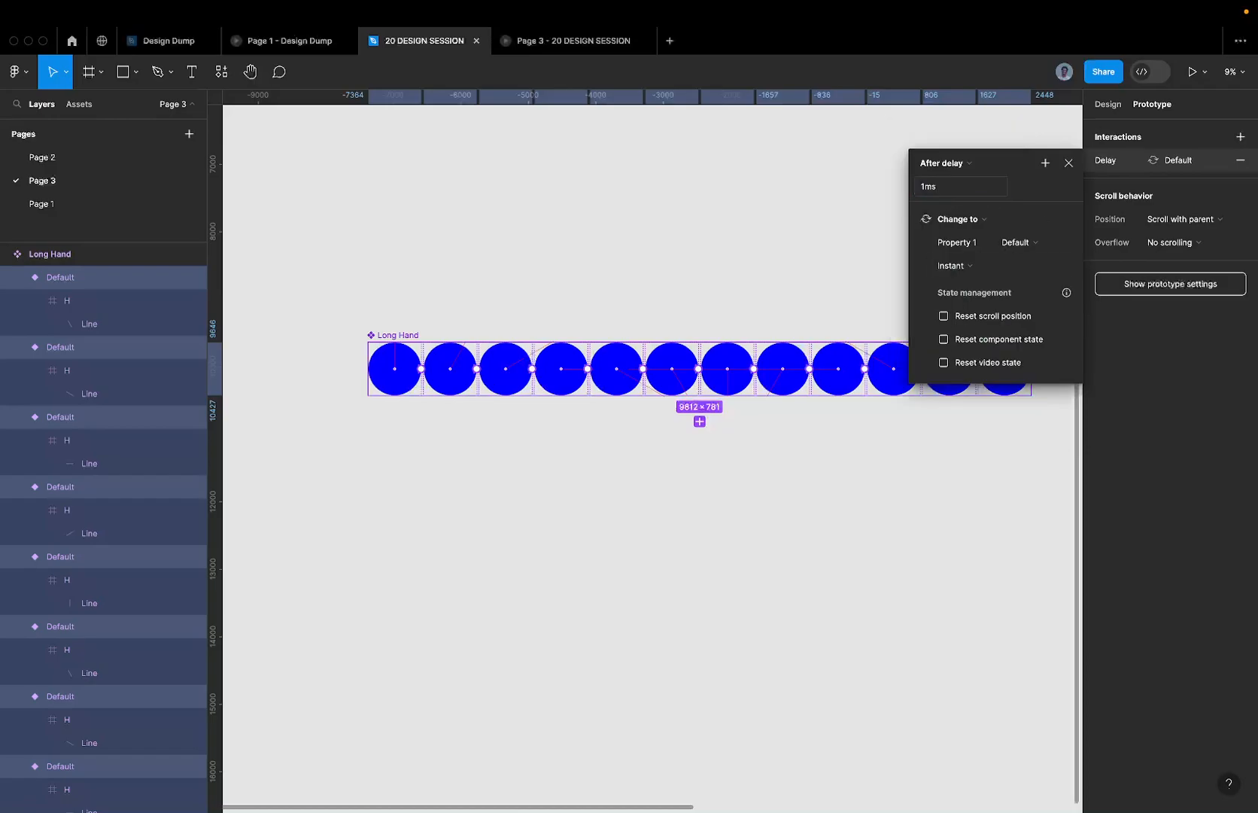
# - Set the selected Long Hand variants' transition to Smart animate with Linear easing and a 5000 ms duration
pyautogui.click(966, 265)
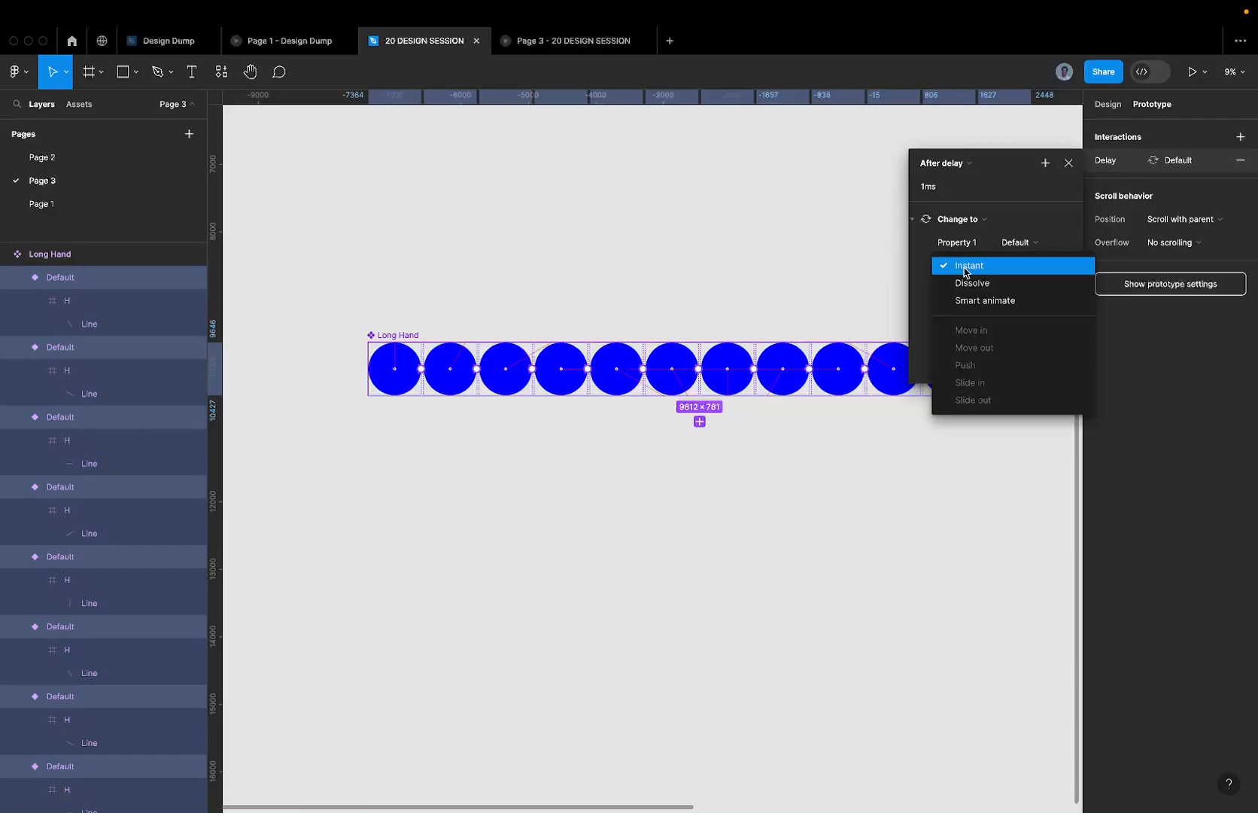
pyautogui.click(965, 269)
pyautogui.click(964, 269)
pyautogui.click(986, 303)
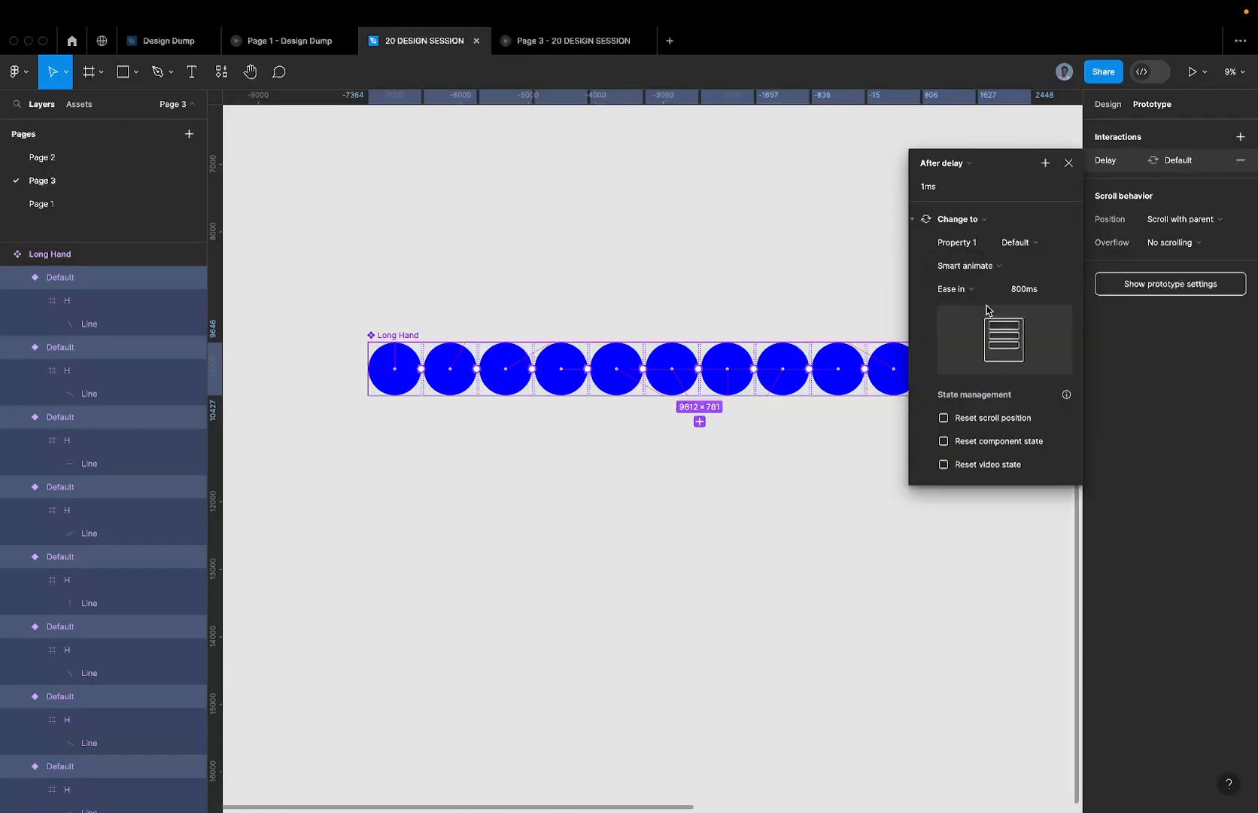
pyautogui.click(1026, 300)
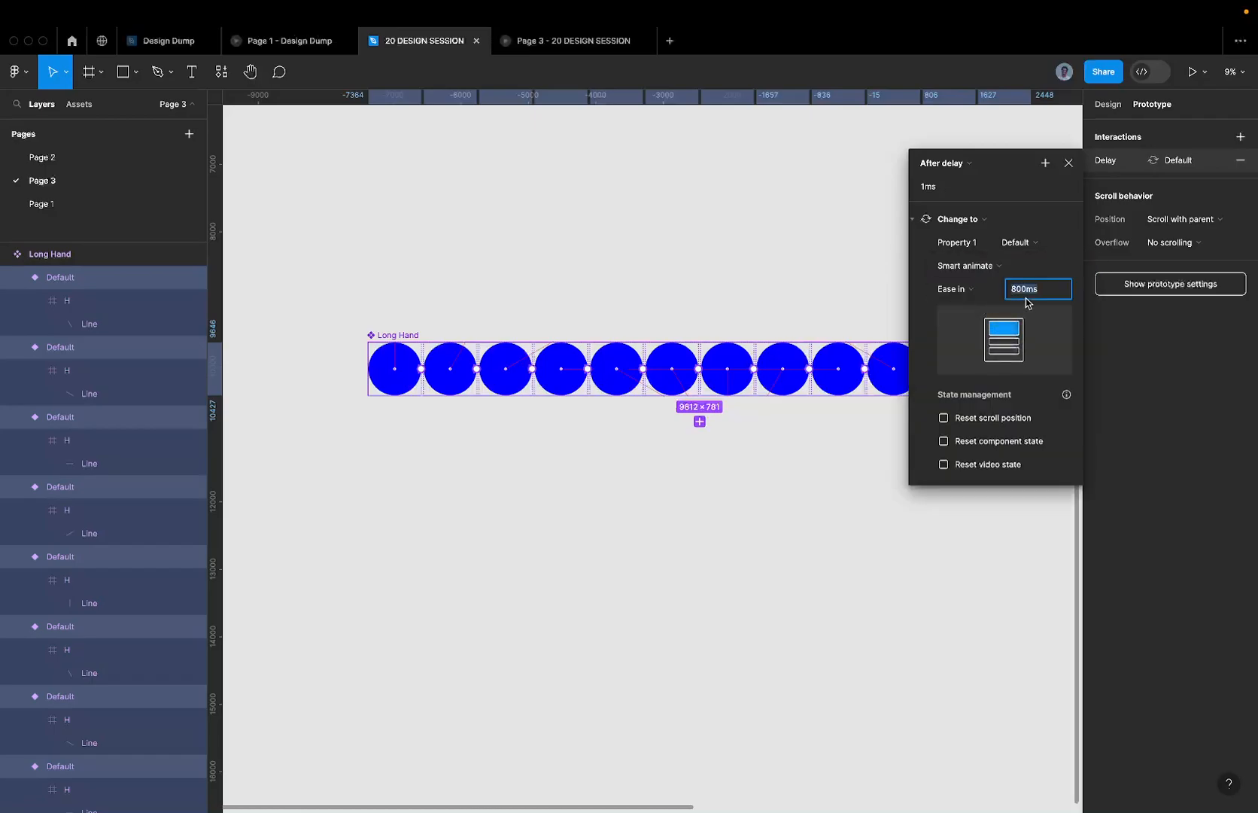
pyautogui.write('1')
pyautogui.press('Return')
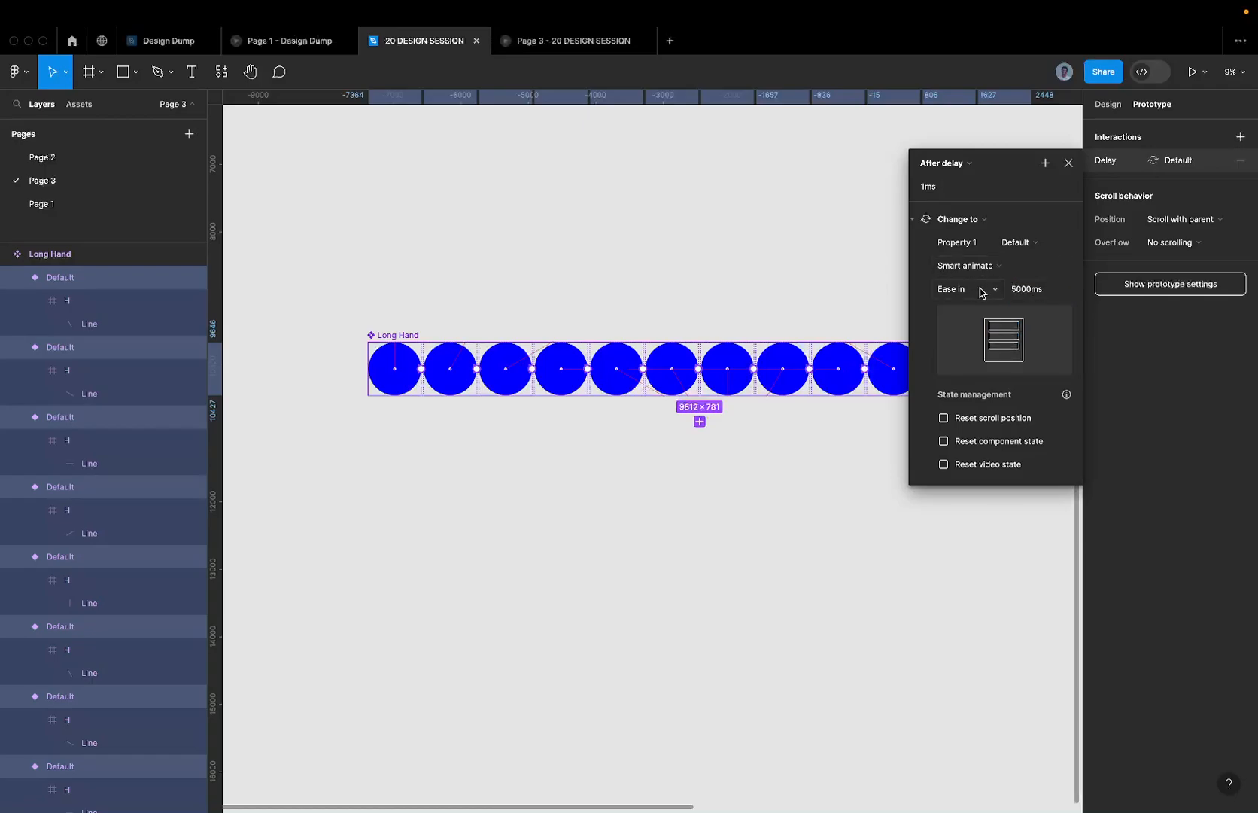
pyautogui.click(978, 290)
pyautogui.click(967, 262)
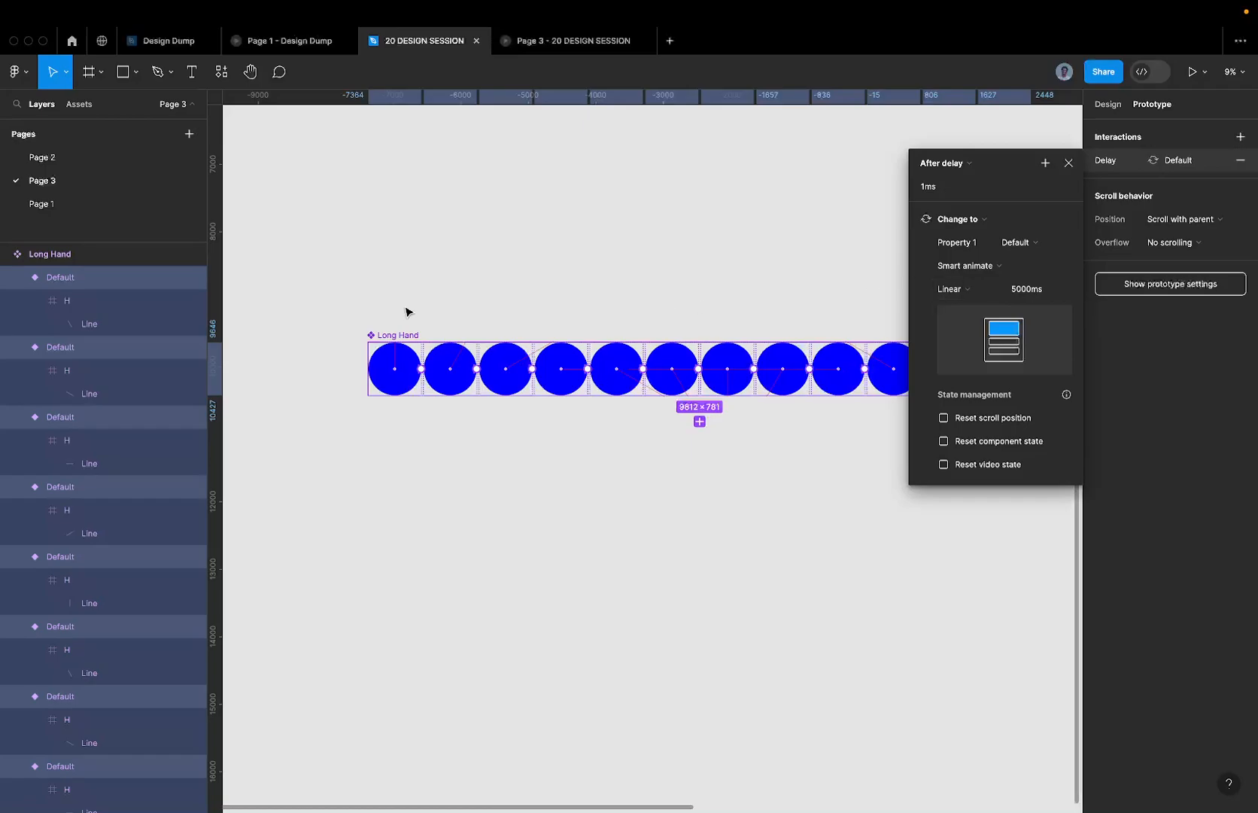
# - Select every 0000FF-filled H frame in the Long Hand component set and remove the blue fill
pyautogui.click(410, 334)
pyautogui.click(1110, 105)
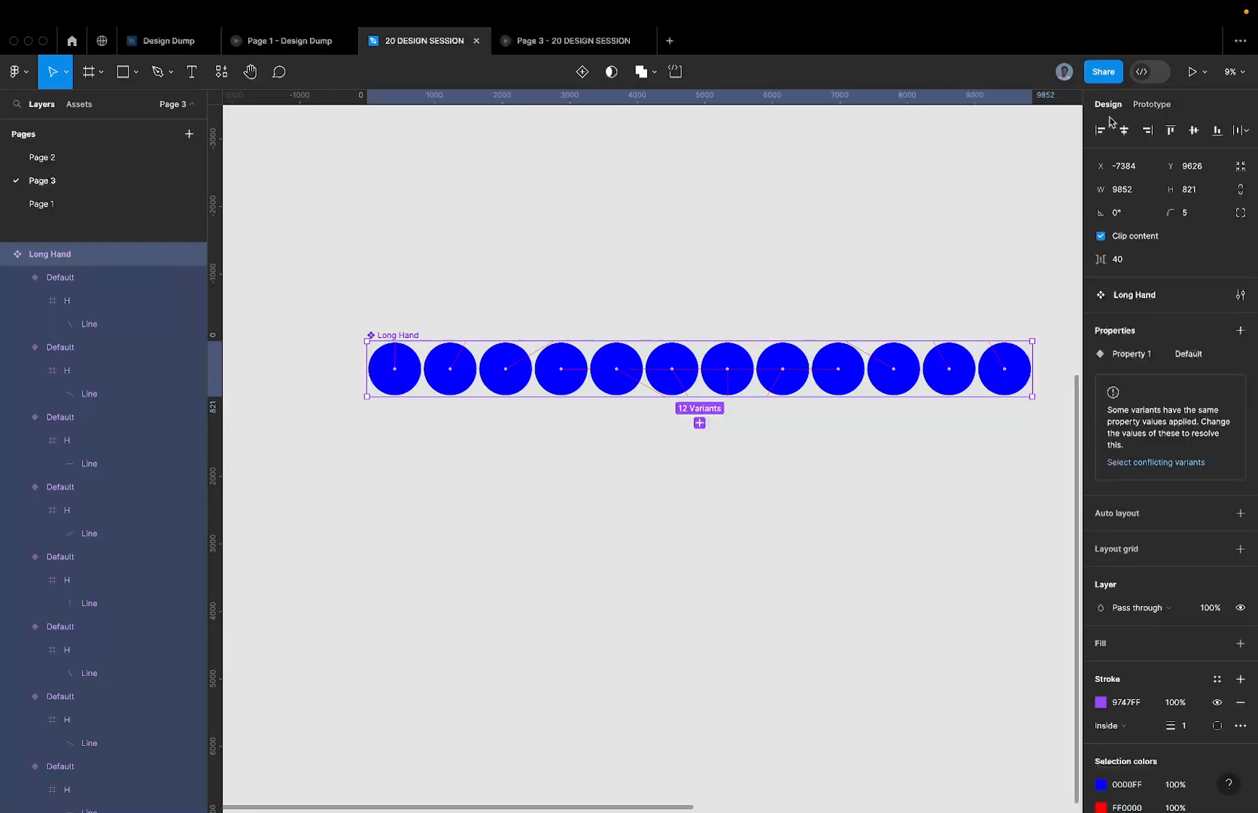
pyautogui.scroll(-3, 1136, 613)
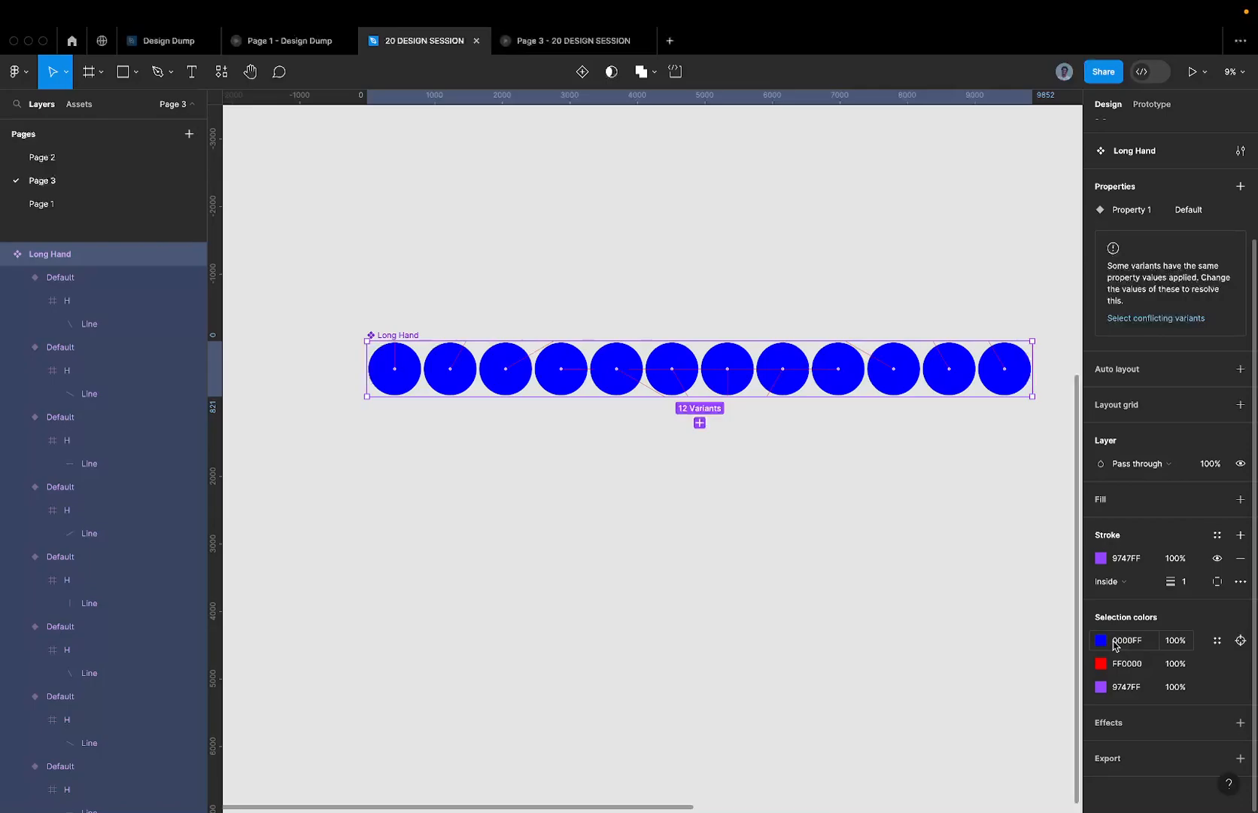
pyautogui.click(1240, 640)
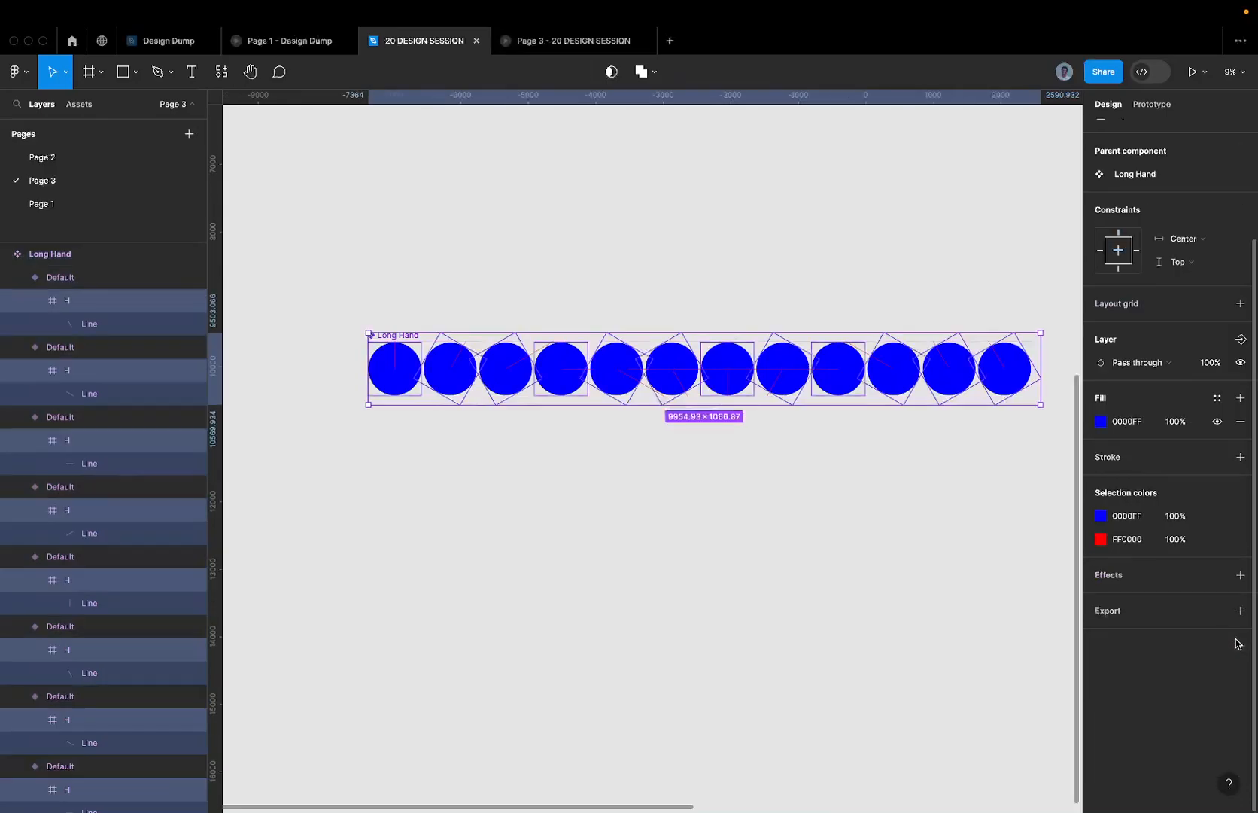
pyautogui.click(1241, 421)
pyautogui.scroll(-3, 740, 316)
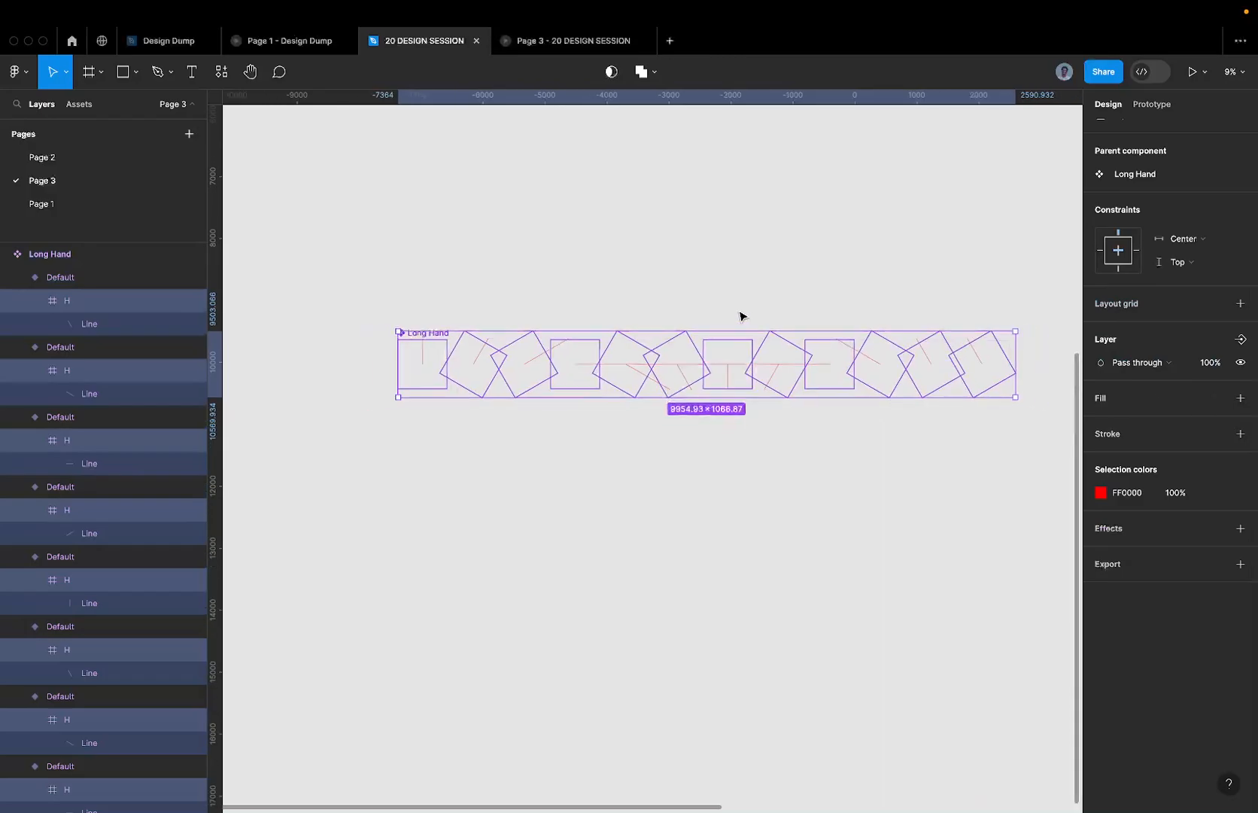
# - Change the red hand lines in all Long Hand variants to black (000000)
pyautogui.click(1129, 492)
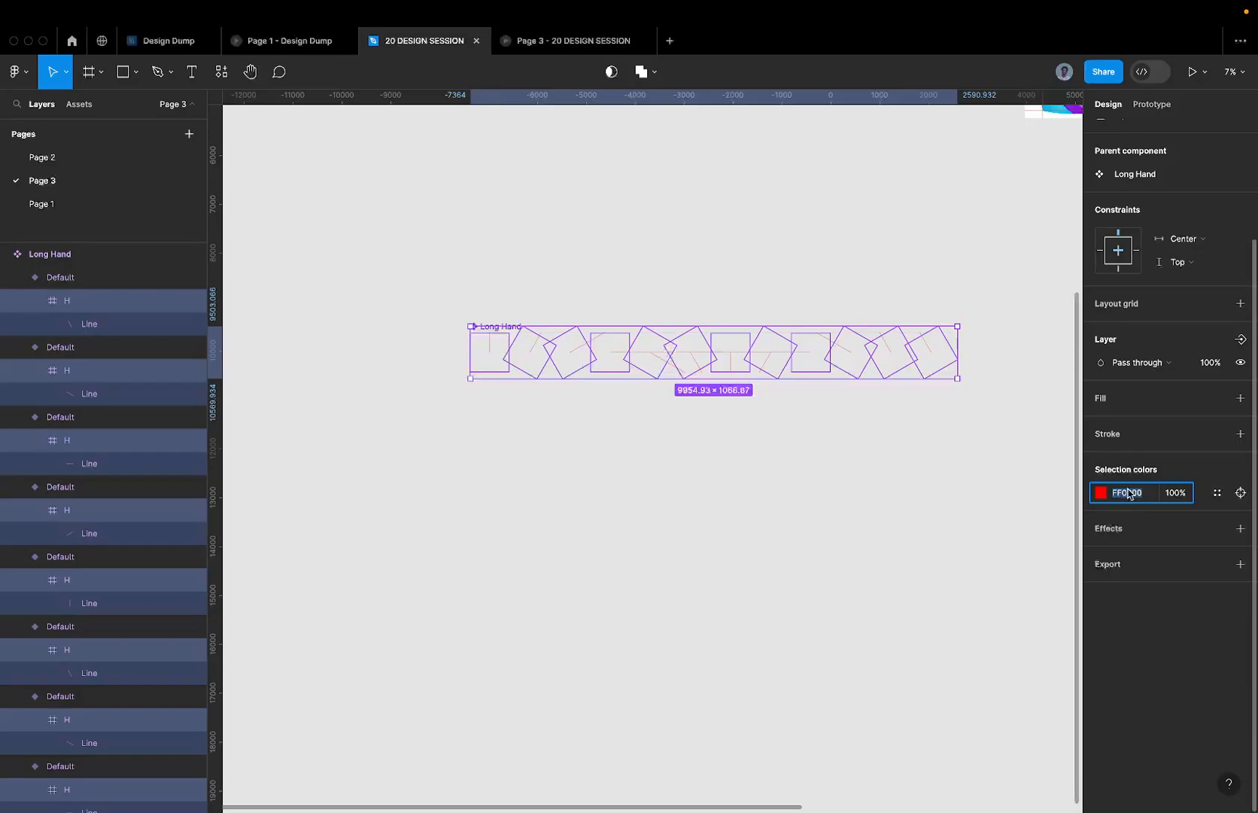
pyautogui.write('blck')
pyautogui.press('Return')
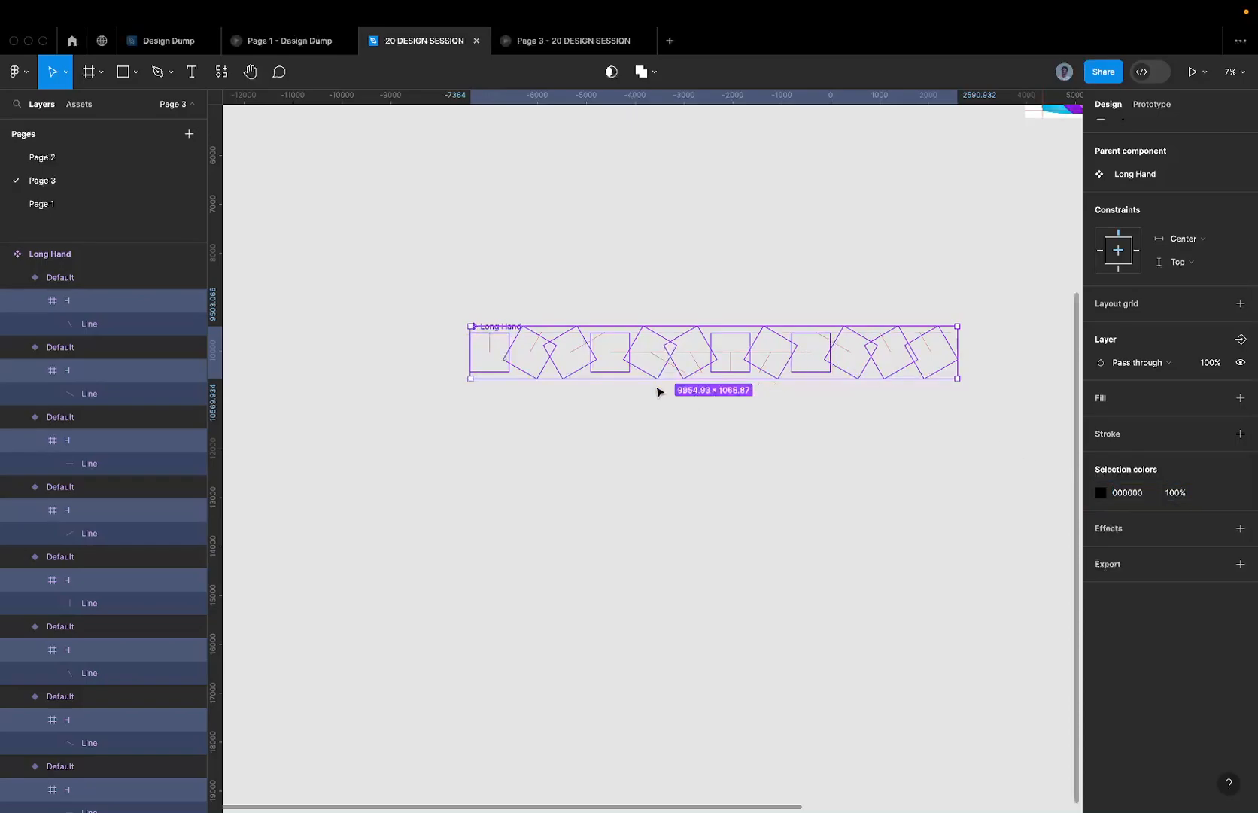
# - Select and copy the first Long Hand variant with the upright hand
pyautogui.click(533, 356)
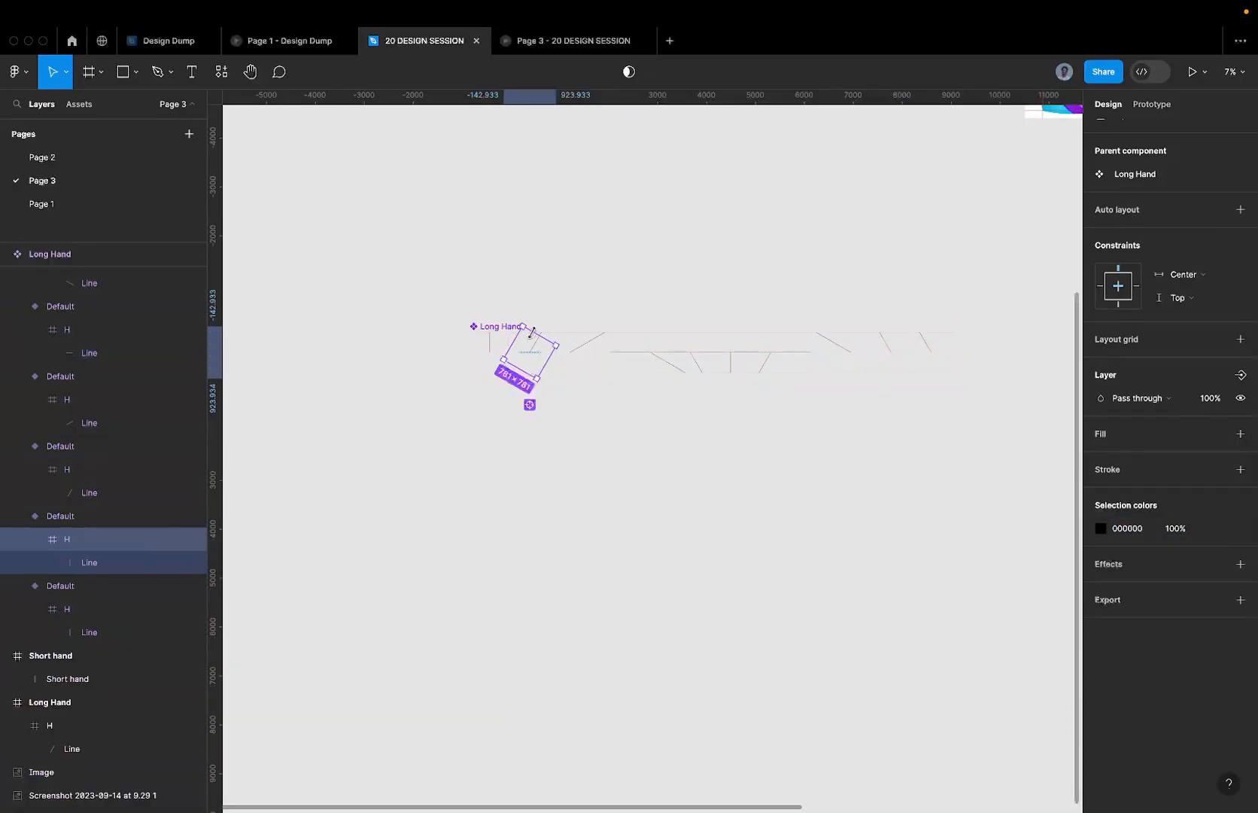
pyautogui.click(491, 343)
pyautogui.scroll(-4, 494, 344)
pyautogui.scroll(3, 493, 343)
pyautogui.hscroll(2, 493, 343)
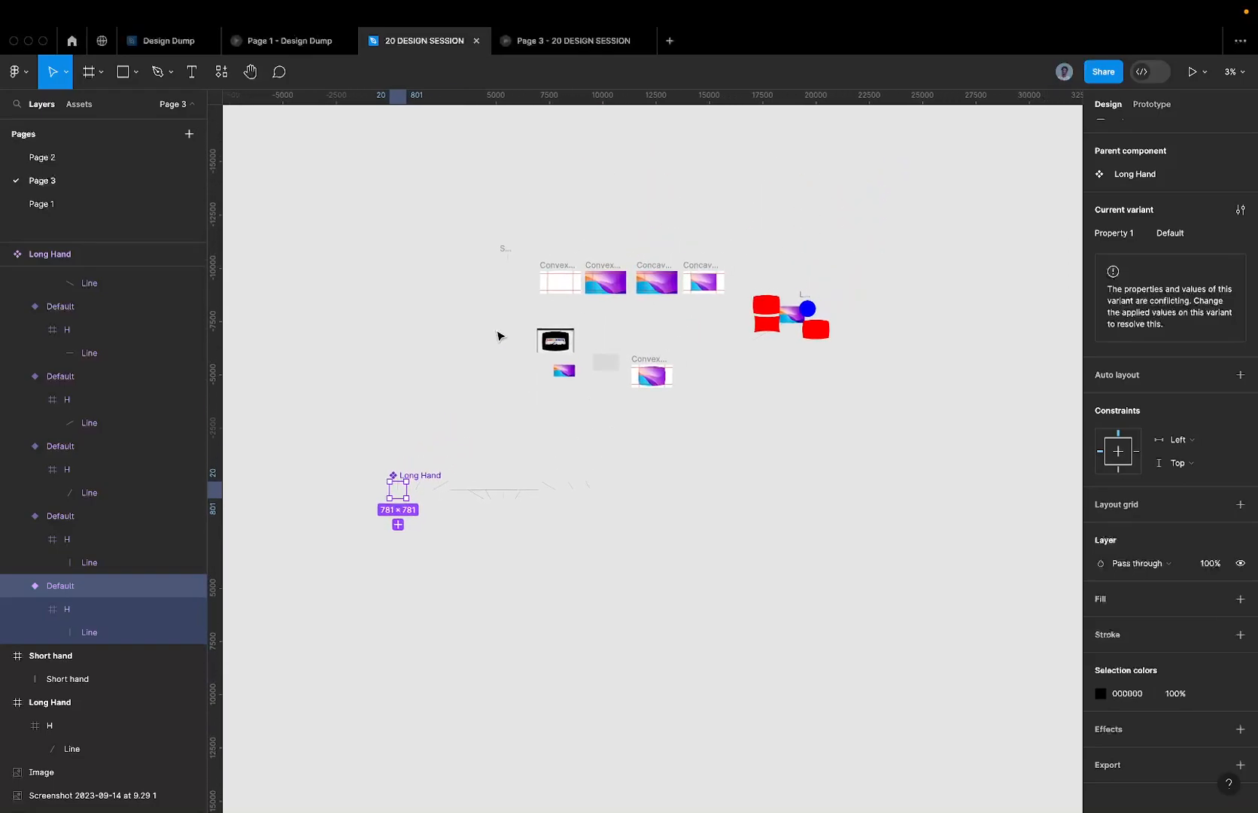
# - Try to paste the Long Hand instance into all four mask frames at once
pyautogui.scroll(6, 563, 264)
pyautogui.click(504, 309)
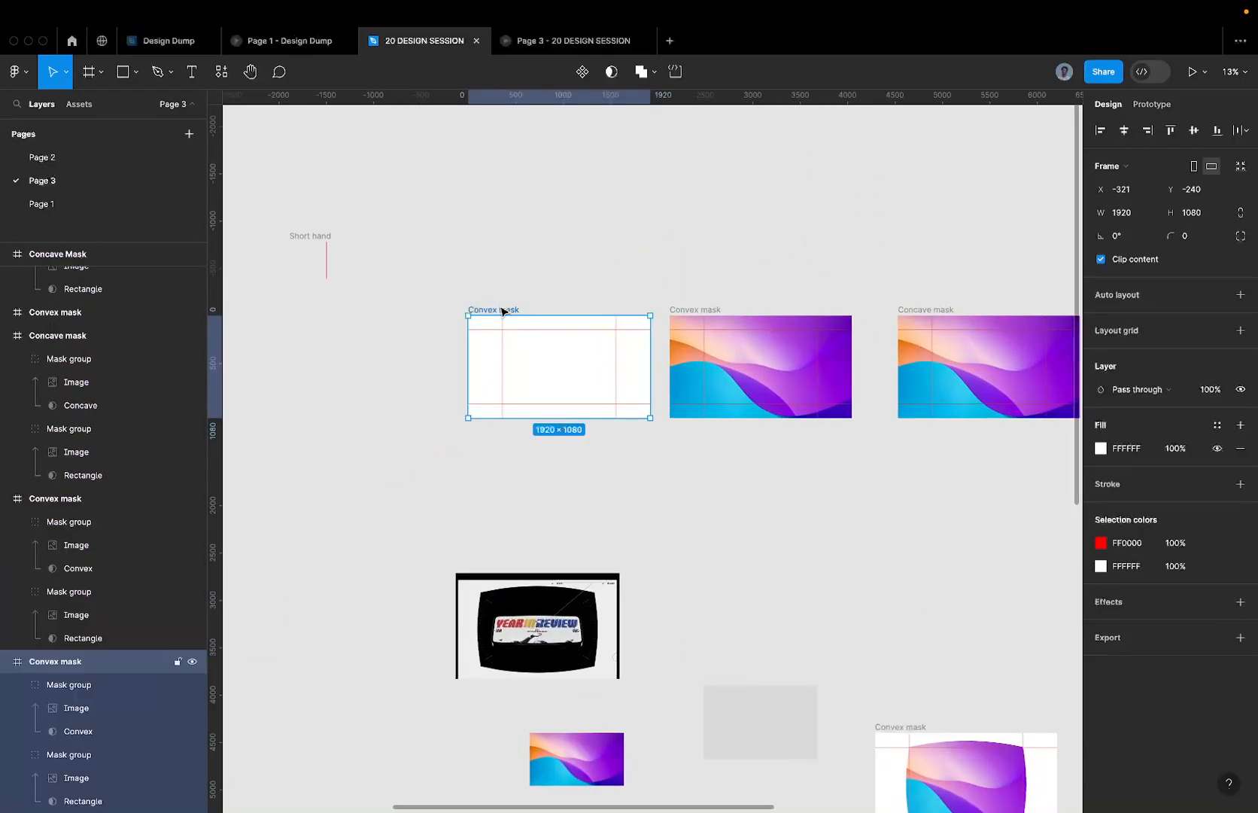
pyautogui.hotkey('ctrl', 'v')
pyautogui.hotkey('ctrl', 'z')
pyautogui.scroll(-1, 497, 310)
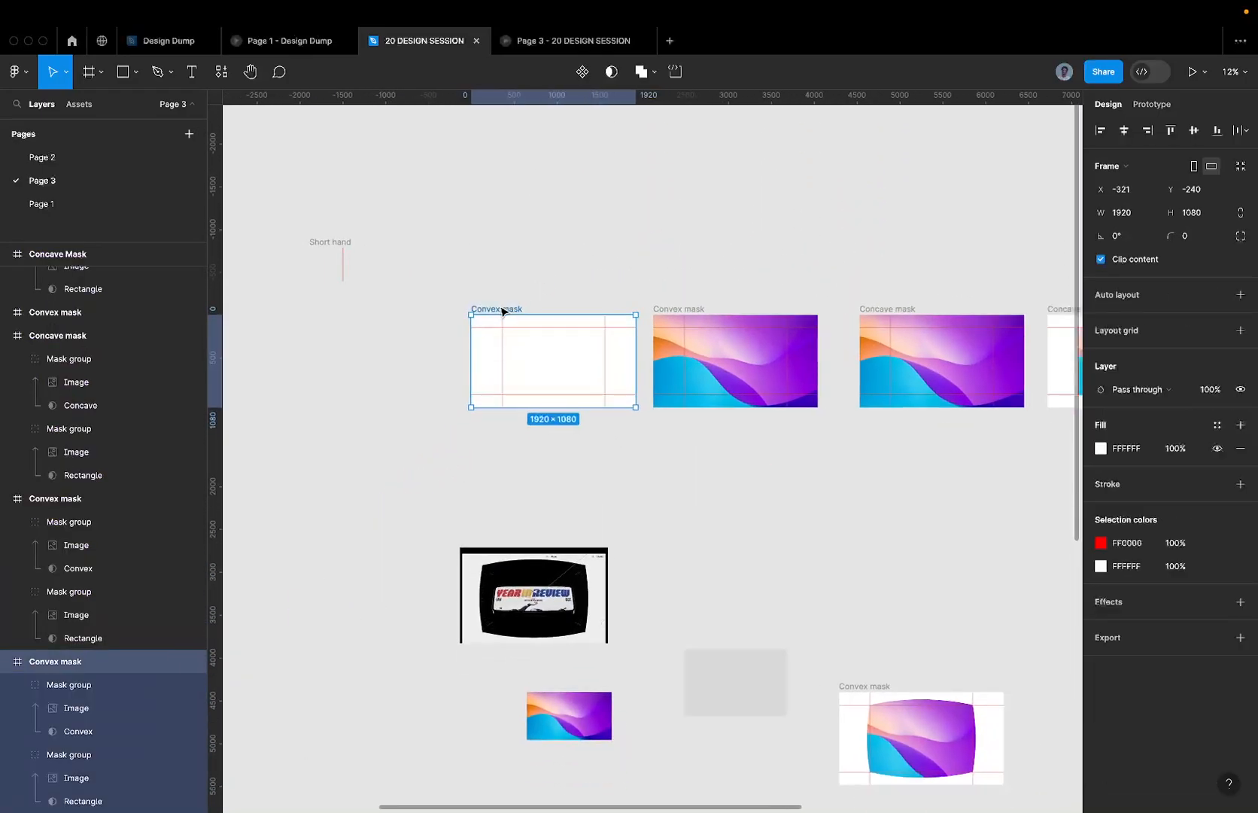
pyautogui.keyDown('shift'); pyautogui.click(675, 308); pyautogui.keyUp('shift')
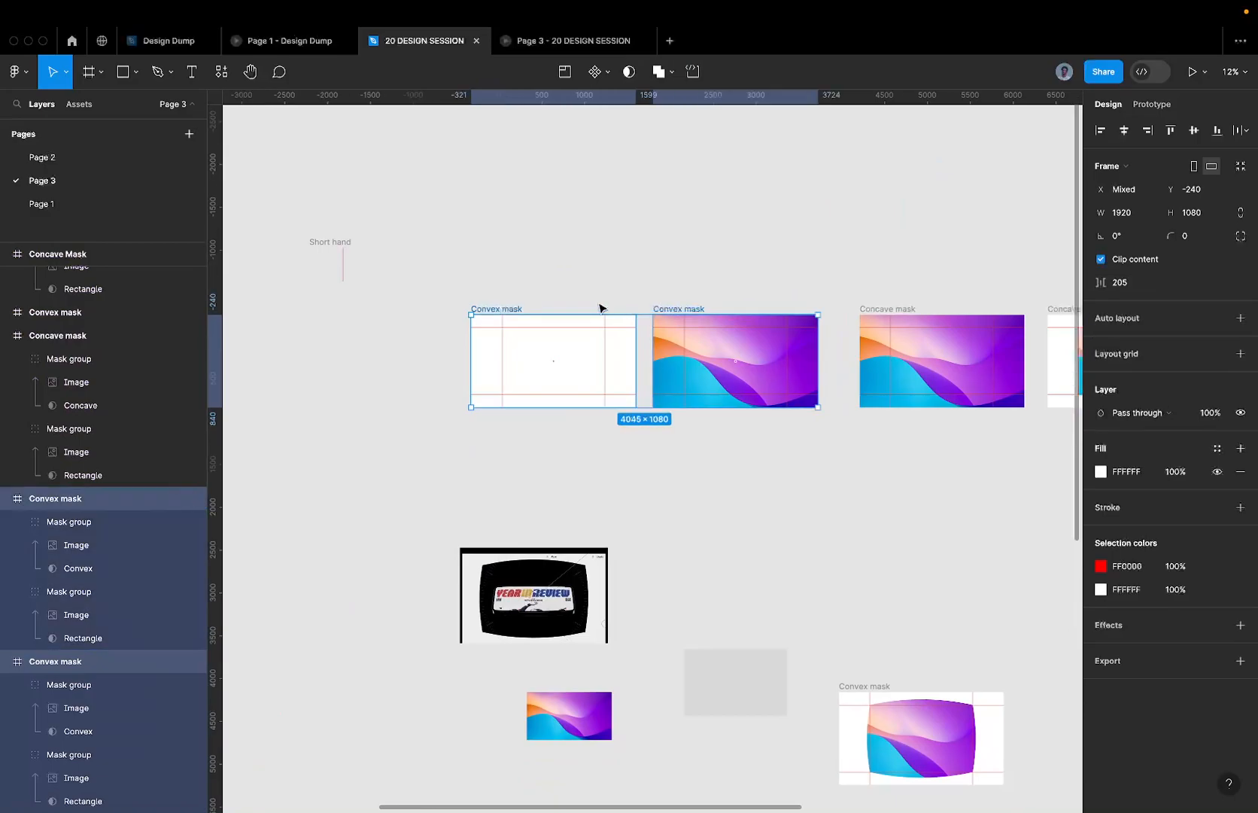
pyautogui.keyDown('shift'); pyautogui.click(874, 308); pyautogui.keyUp('shift')
pyautogui.hscroll(3, 877, 309)
pyautogui.keyDown('shift'); pyautogui.click(815, 300); pyautogui.keyUp('shift')
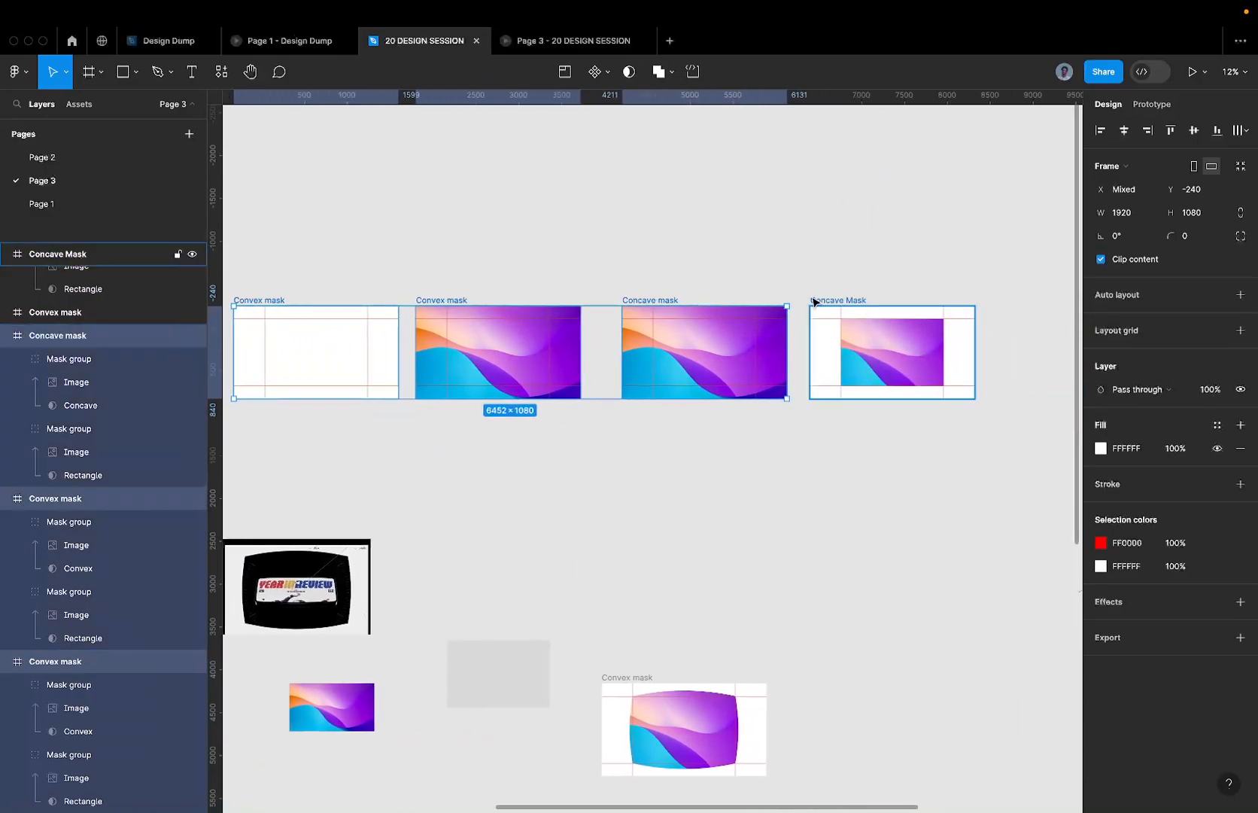
pyautogui.scroll(-3, 811, 296)
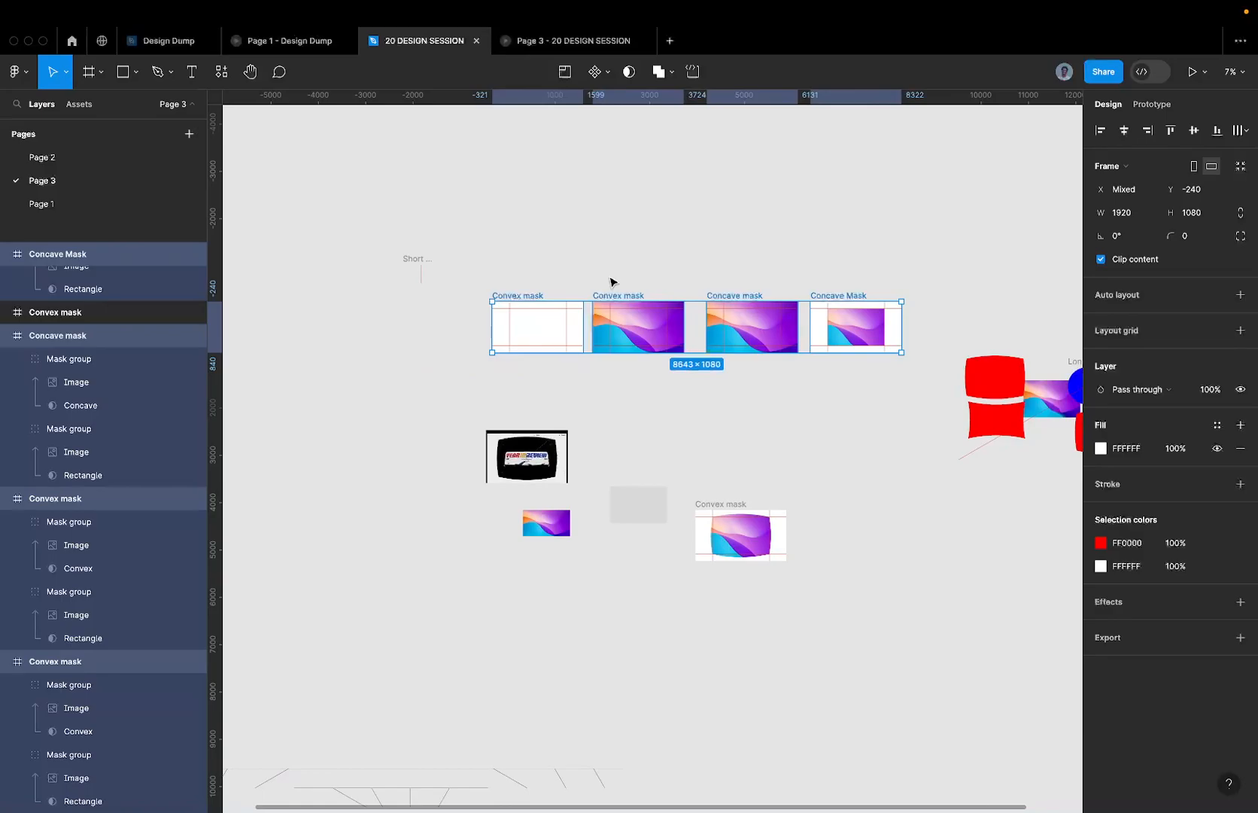
pyautogui.hotkey('ctrl', 'v')
pyautogui.scroll(2, 580, 328)
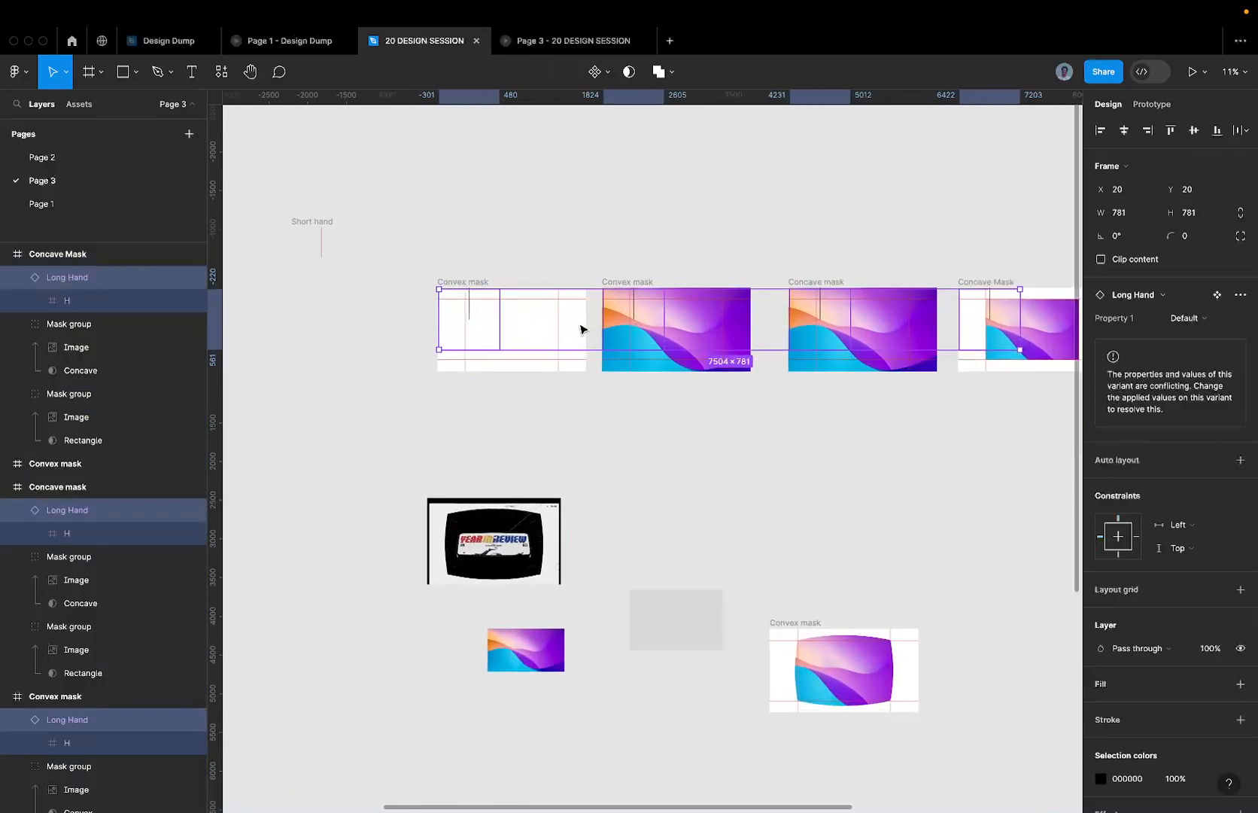
pyautogui.hotkey('ctrl', 'z')
# - Paste the Long Hand instance into the first Convex mask frame and centre it vertically and horizontally
pyautogui.click(456, 282)
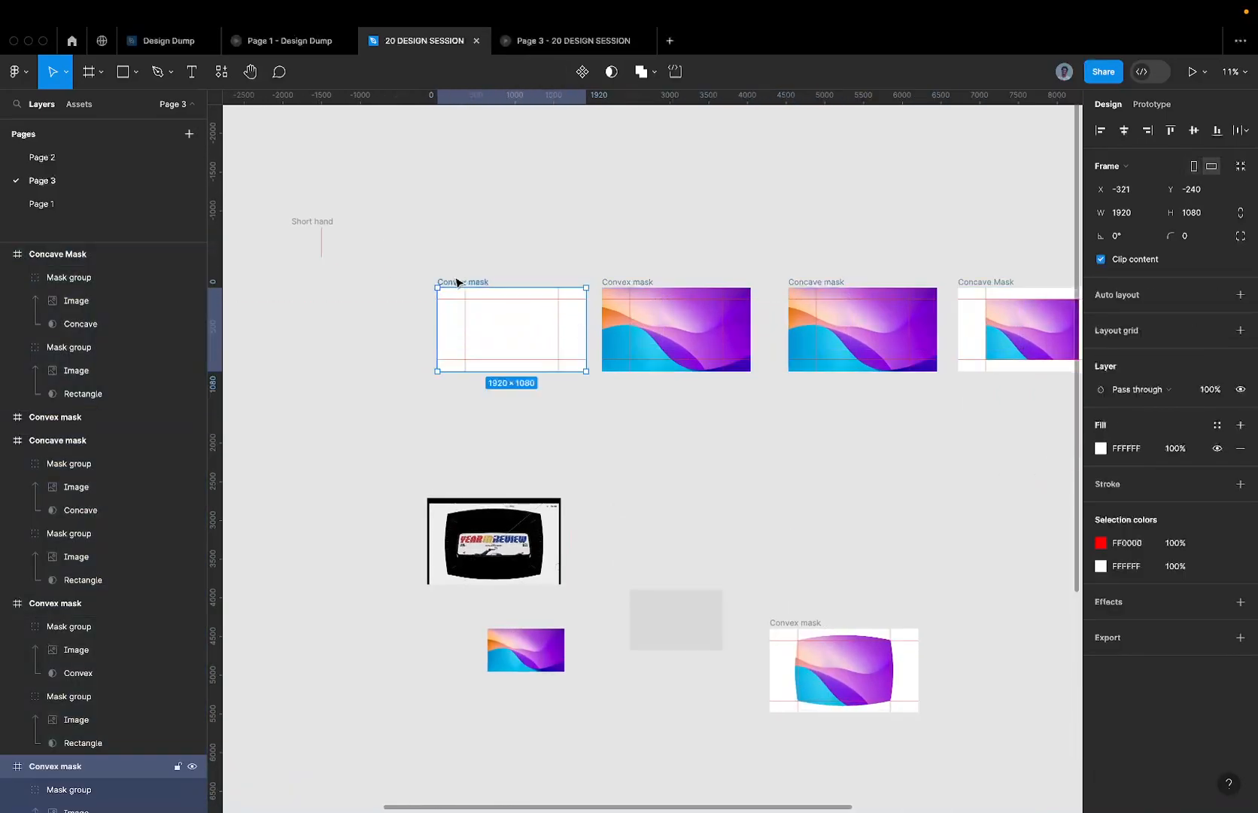
pyautogui.hotkey('ctrl', 'v')
pyautogui.click(1193, 130)
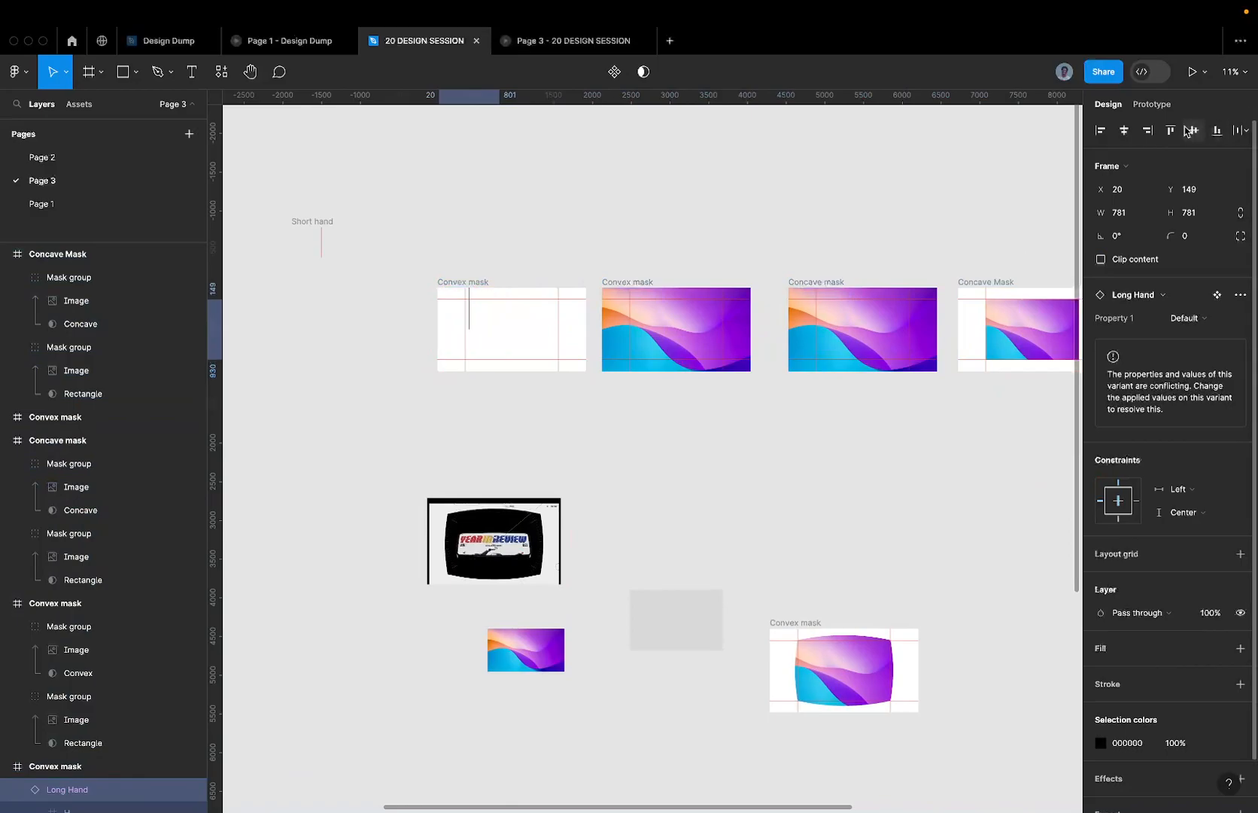
pyautogui.click(1125, 130)
pyautogui.scroll(6, 464, 337)
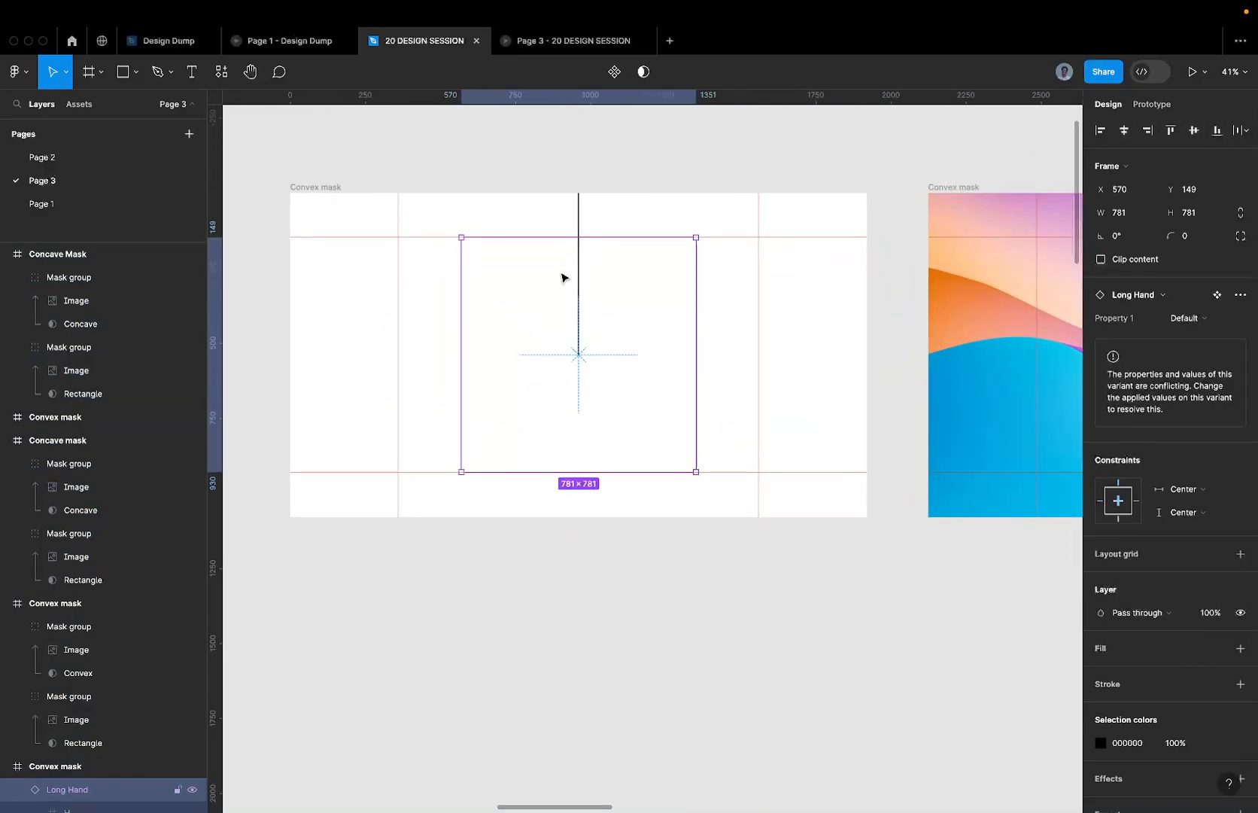
# - Preview the Page 3 prototype to check the hand's motion, and return to the 20 DESIGN SESSION design file
pyautogui.click(536, 47)
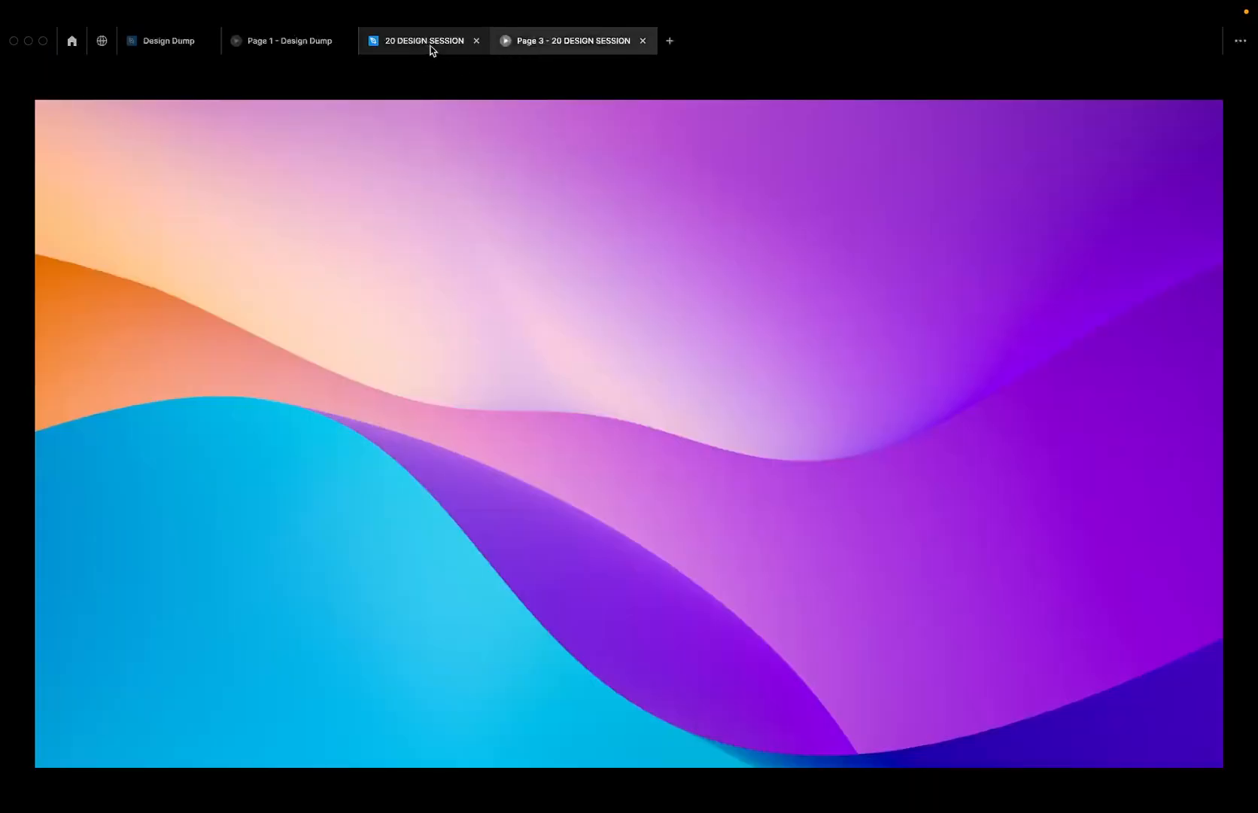
pyautogui.moveTo(432, 50)
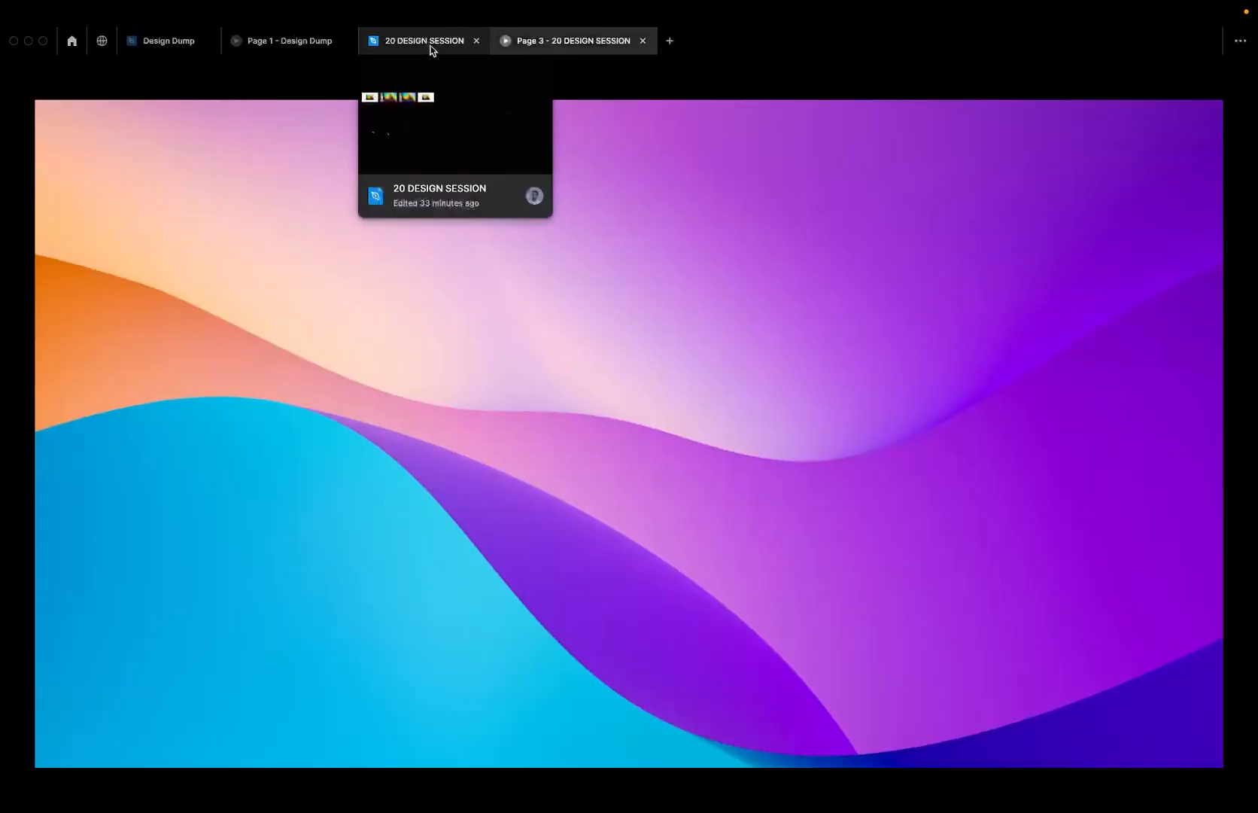
pyautogui.click(521, 296)
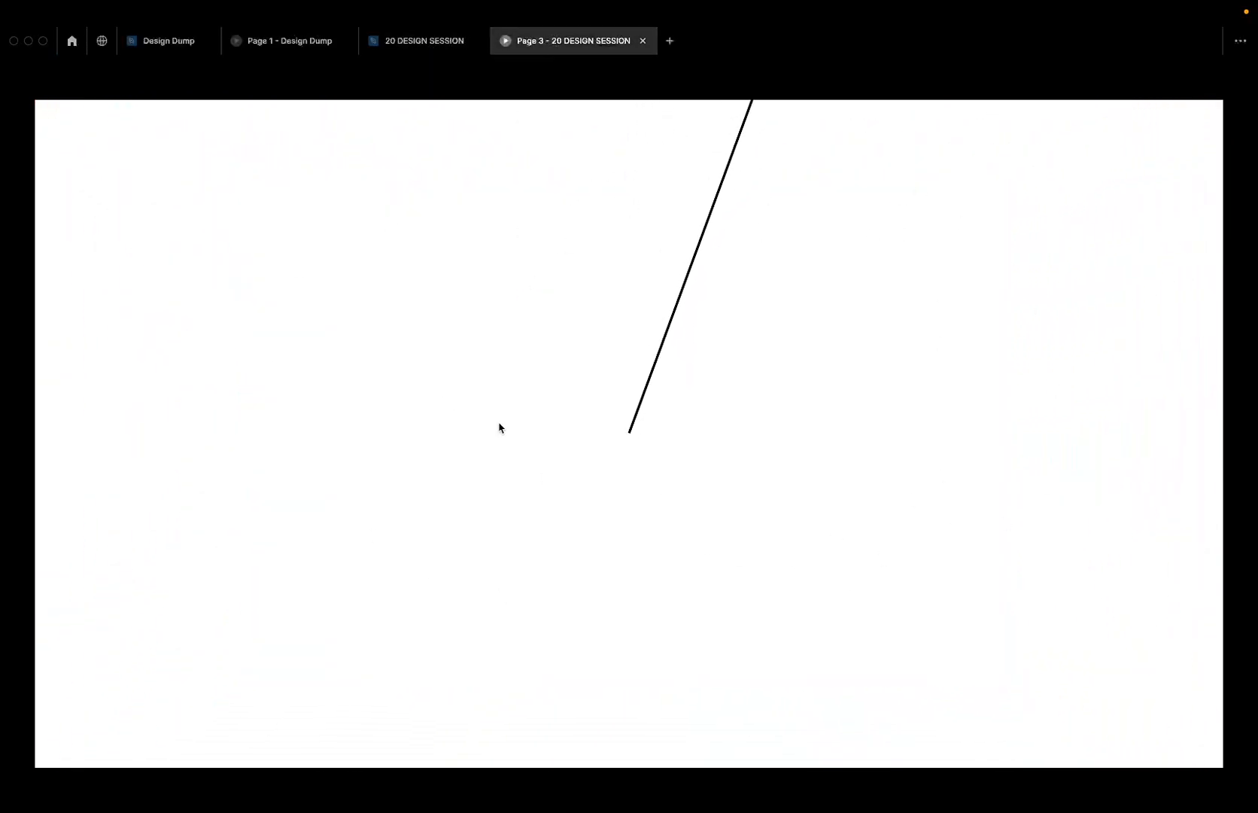
pyautogui.click(411, 45)
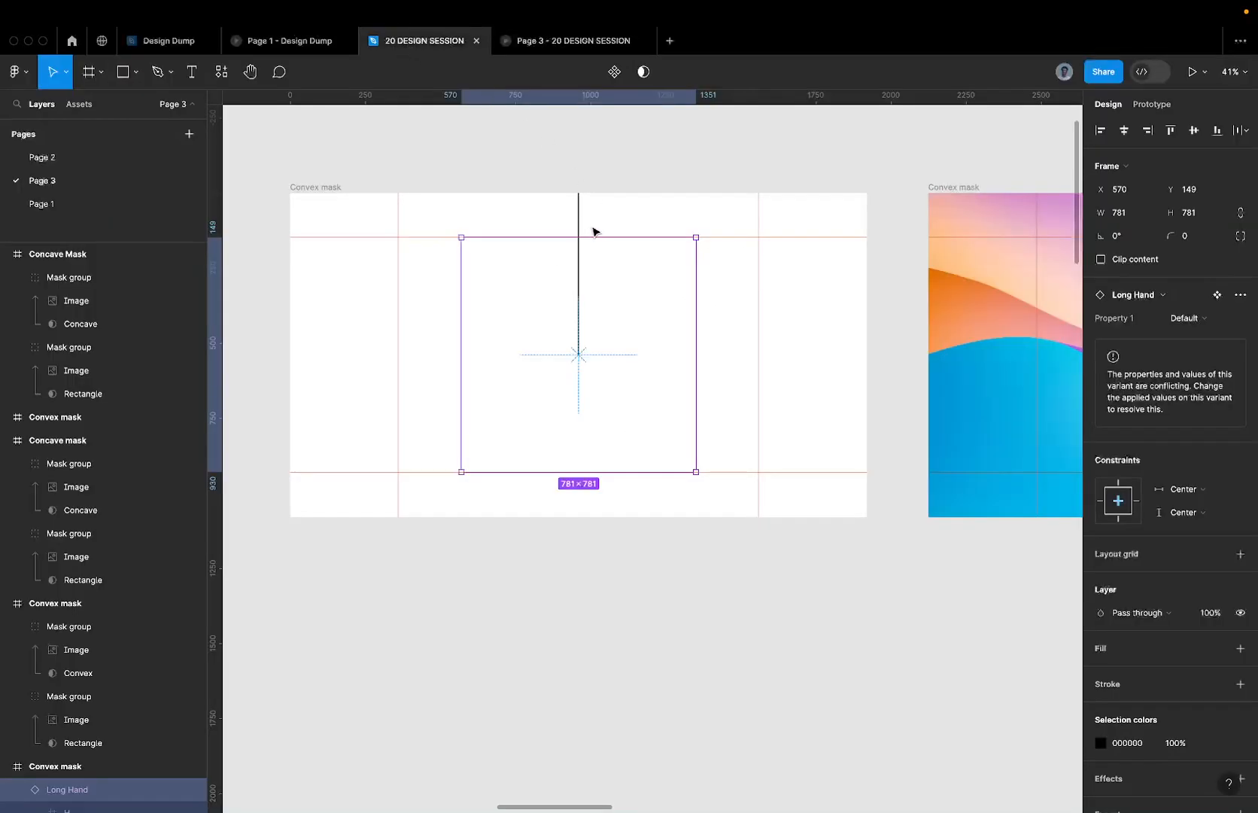
# - Paste the centred Long Hand instance into the second Convex mask frame and both Concave mask frames of the top row
pyautogui.scroll(-3, 591, 231)
pyautogui.scroll(-3, 595, 231)
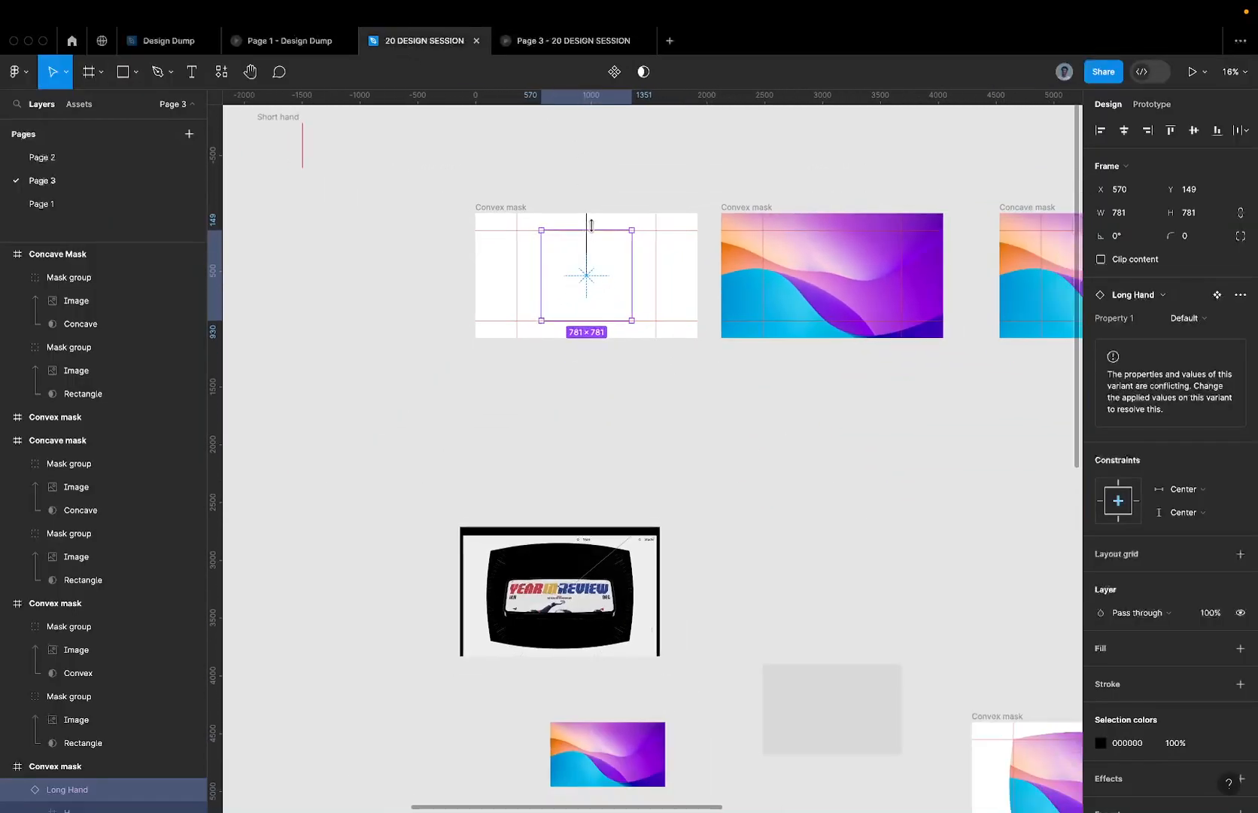
pyautogui.click(509, 208)
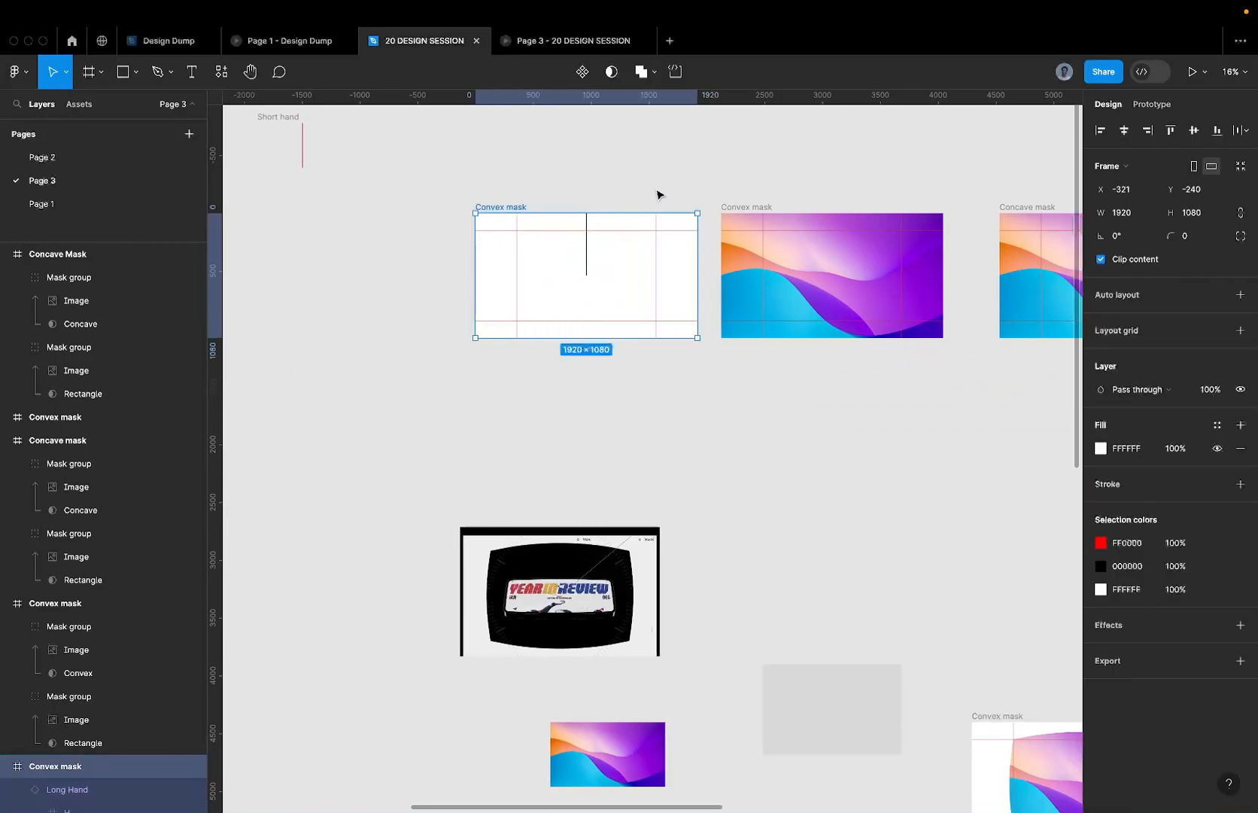
pyautogui.keyDown('shift'); pyautogui.click(738, 204); pyautogui.keyUp('shift')
pyautogui.hscroll(3, 756, 205)
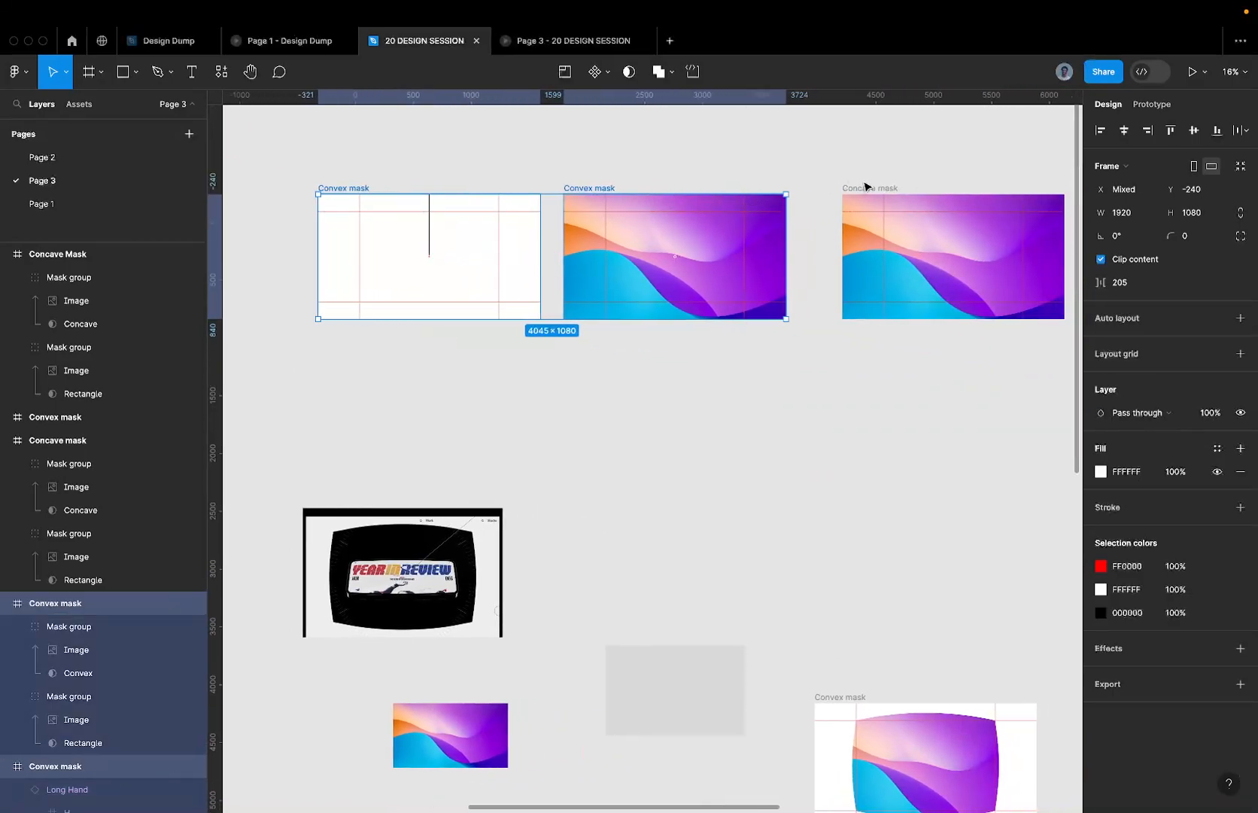
pyautogui.keyDown('shift'); pyautogui.click(863, 188); pyautogui.keyUp('shift')
pyautogui.hscroll(3, 884, 203)
pyautogui.keyDown('shift'); pyautogui.click(904, 242); pyautogui.keyUp('shift')
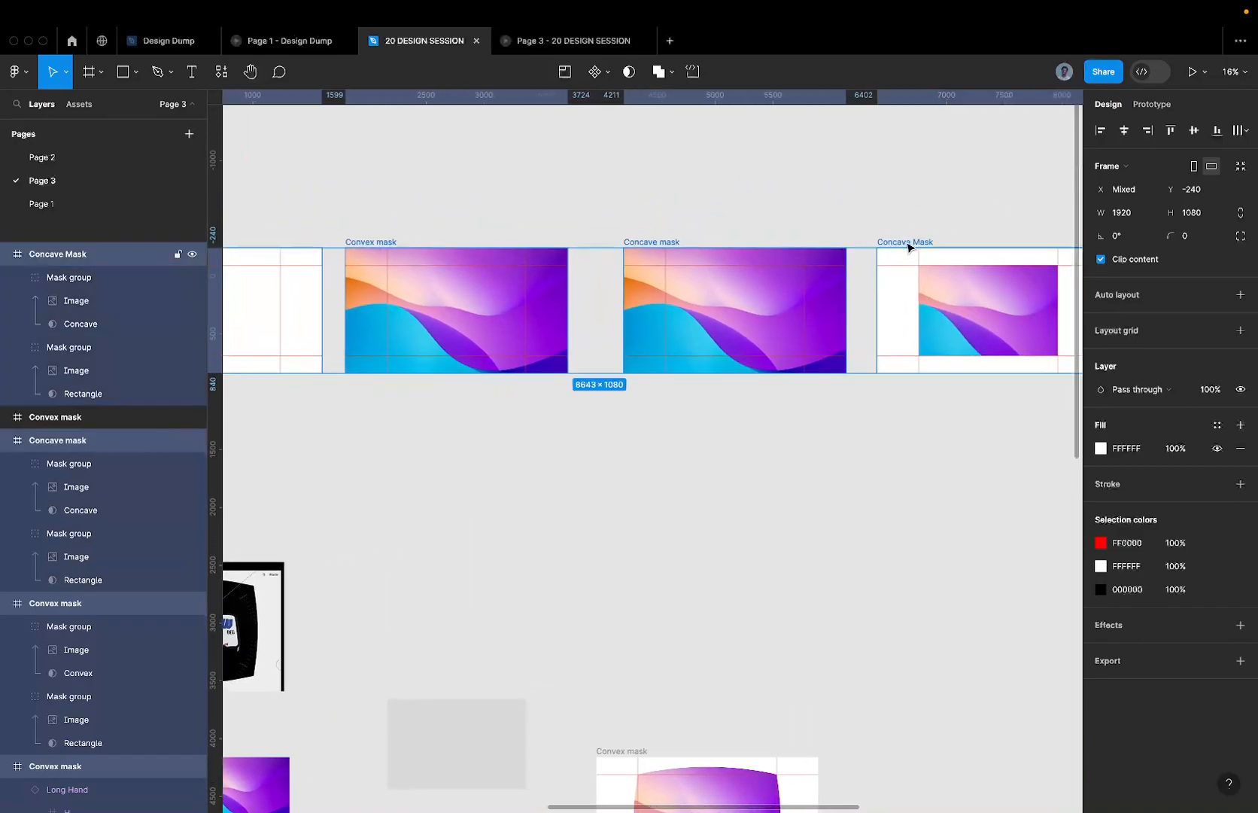
pyautogui.scroll(-5, 905, 241)
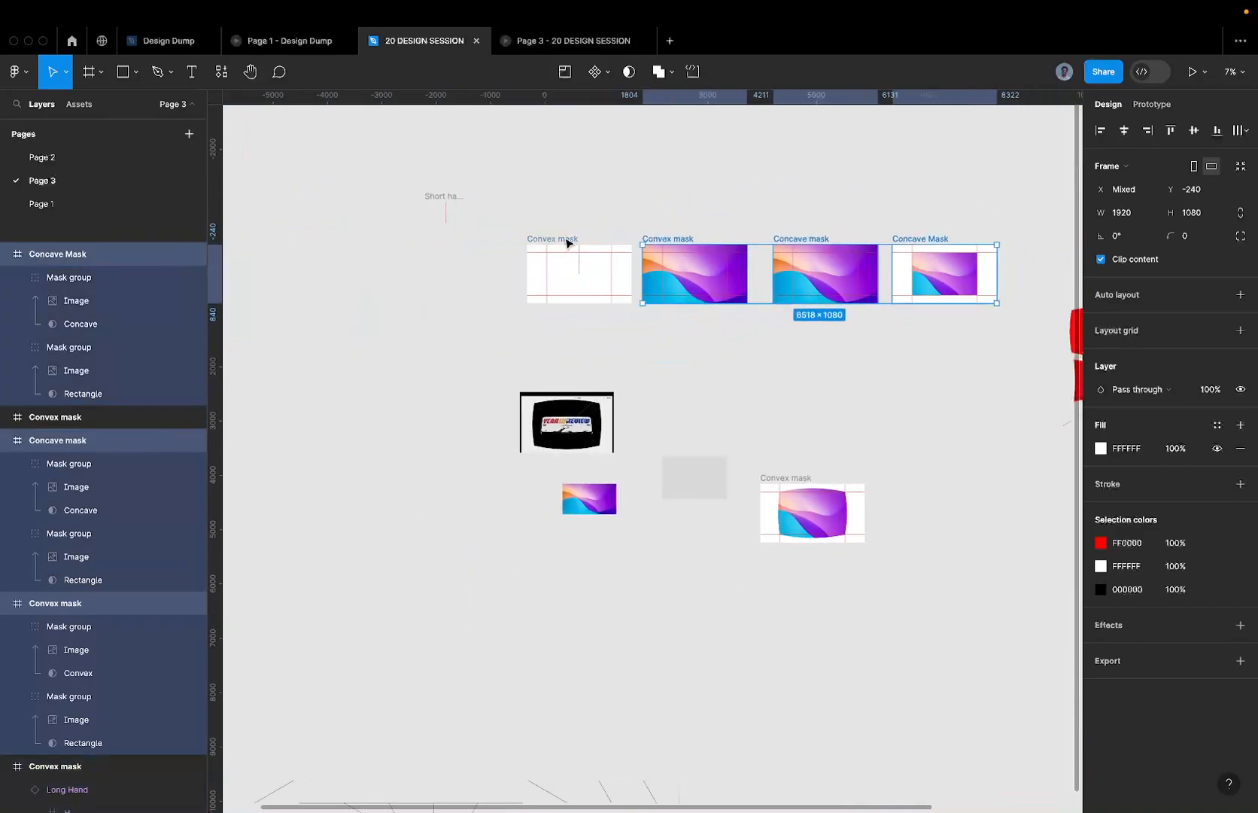
pyautogui.hscroll(3, 566, 245)
pyautogui.press('super+v')
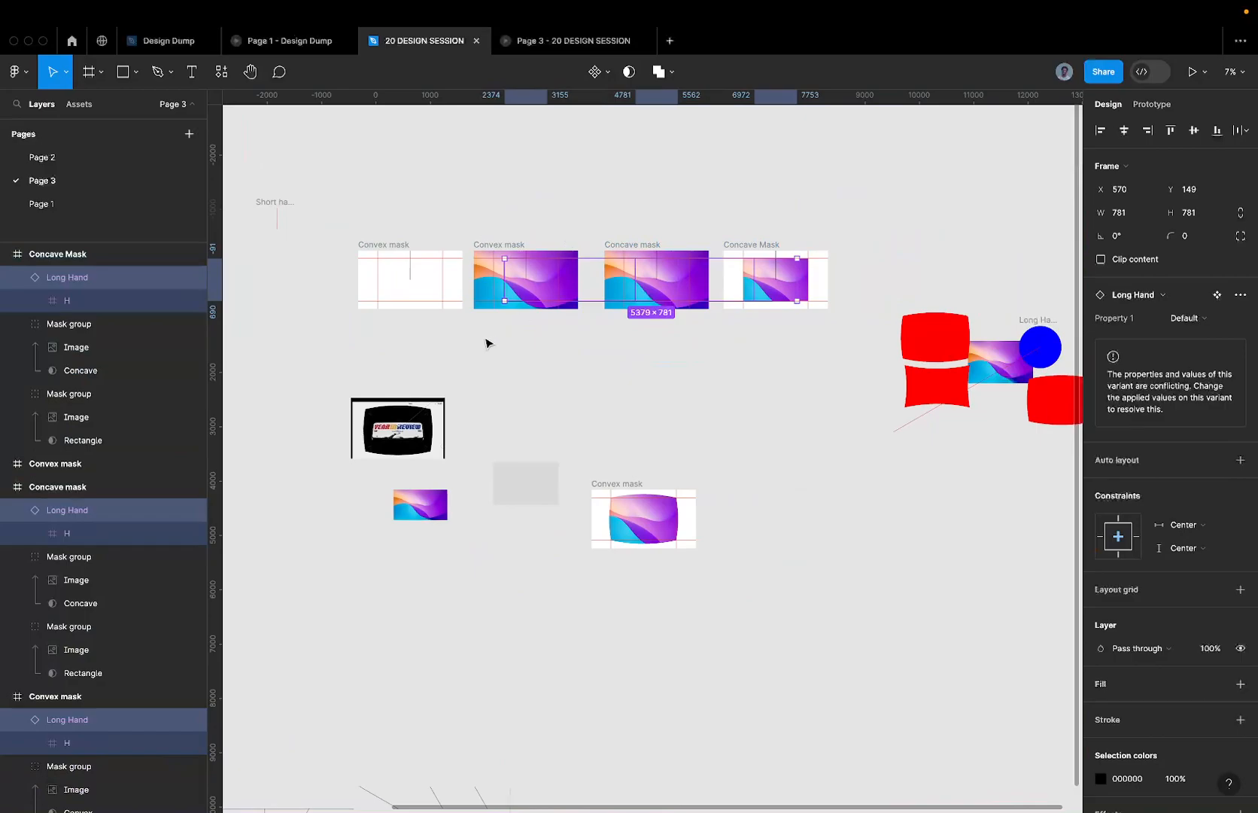
pyautogui.scroll(5, 543, 253)
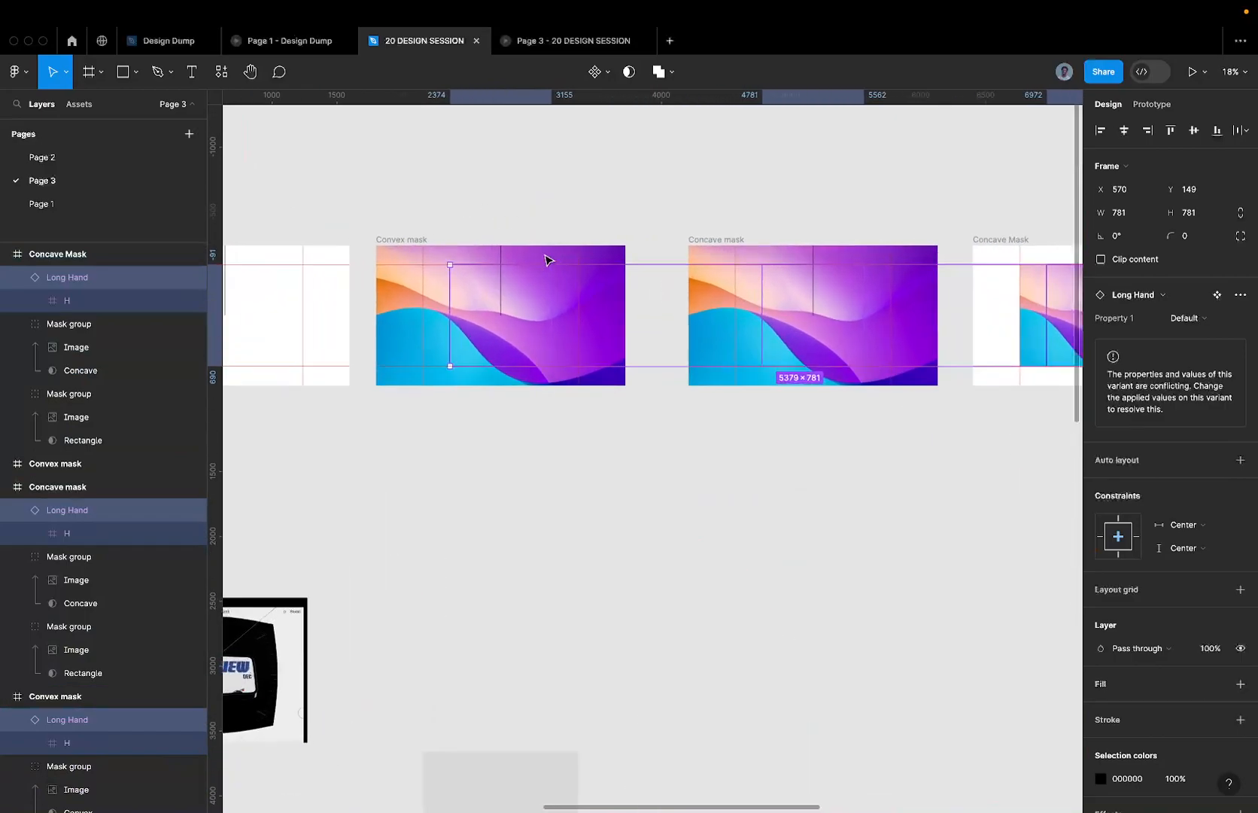
pyautogui.scroll(5, 446, 295)
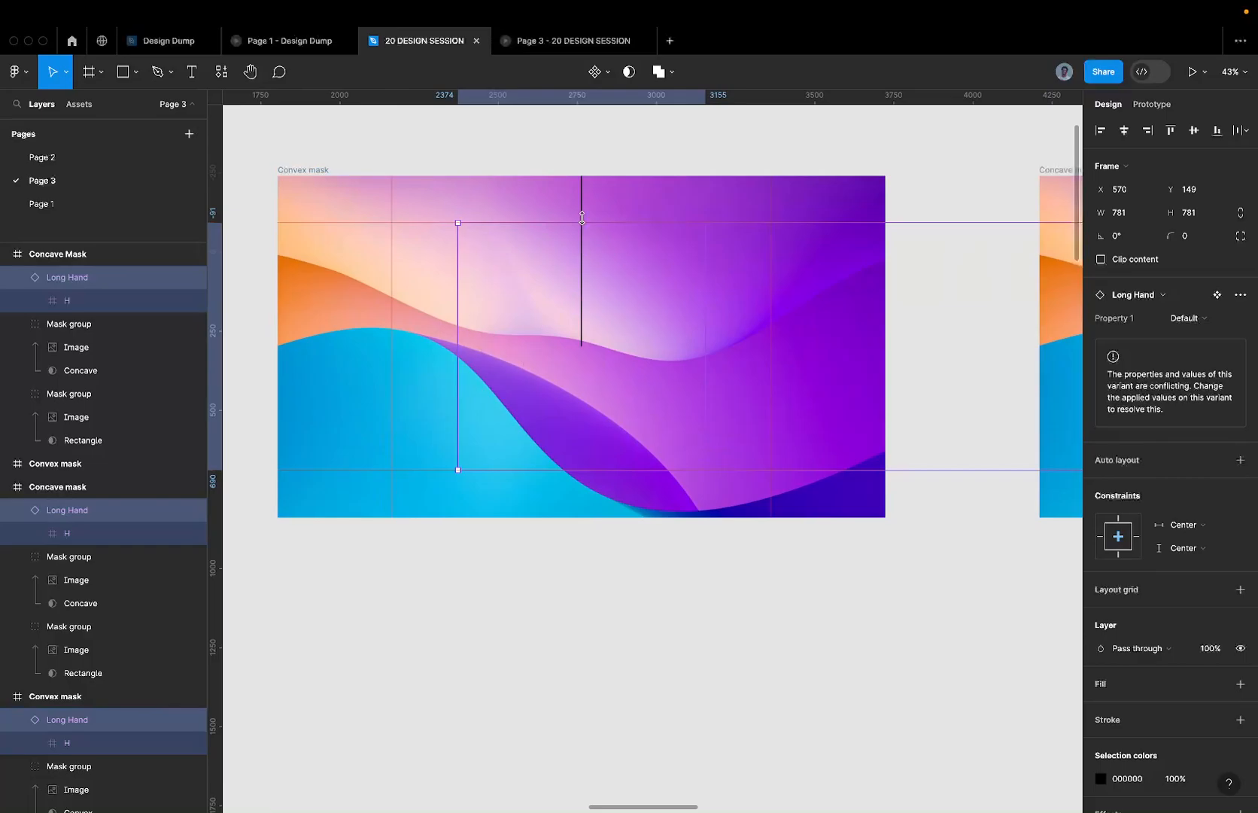
pyautogui.scroll(-3, 582, 218)
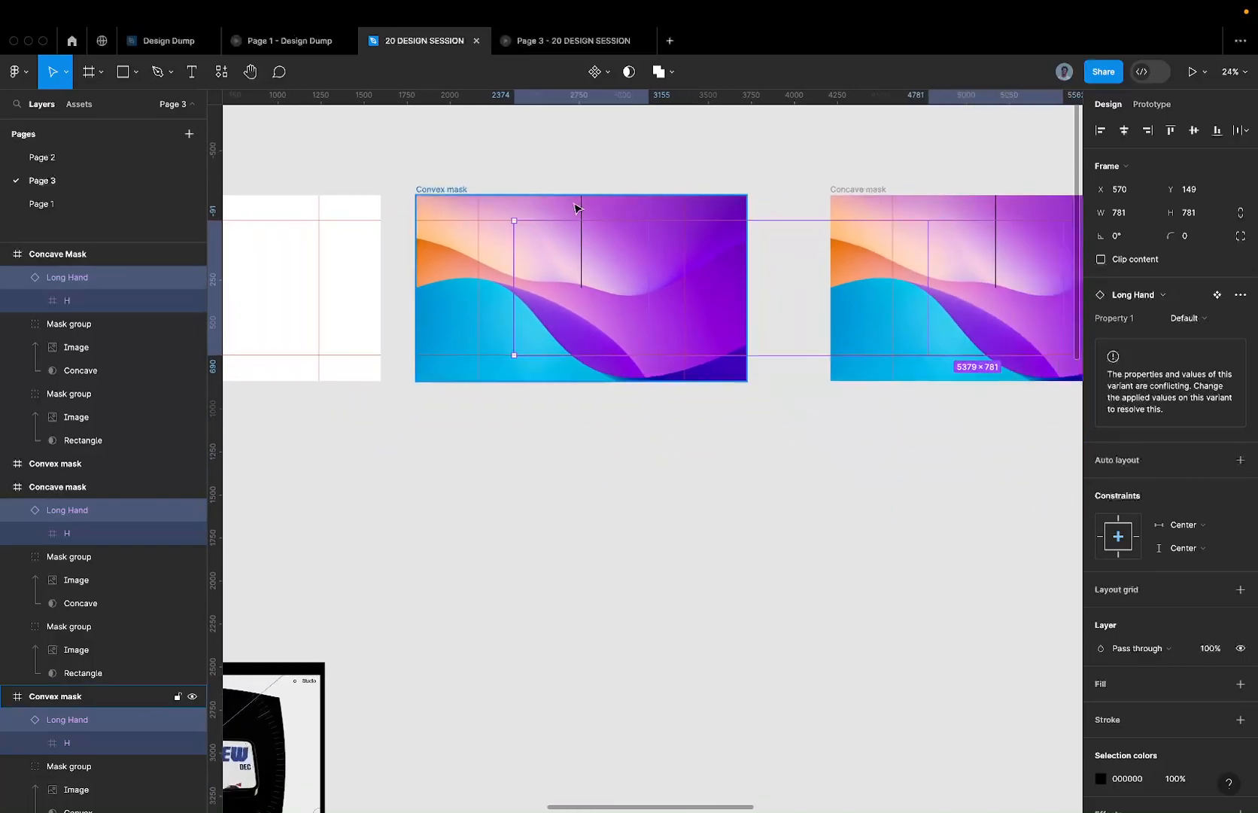
# - Add the first Convex mask frame's Long Hand to the selection of Long Hand instances and review their shared properties
pyautogui.hscroll(-3, 561, 218)
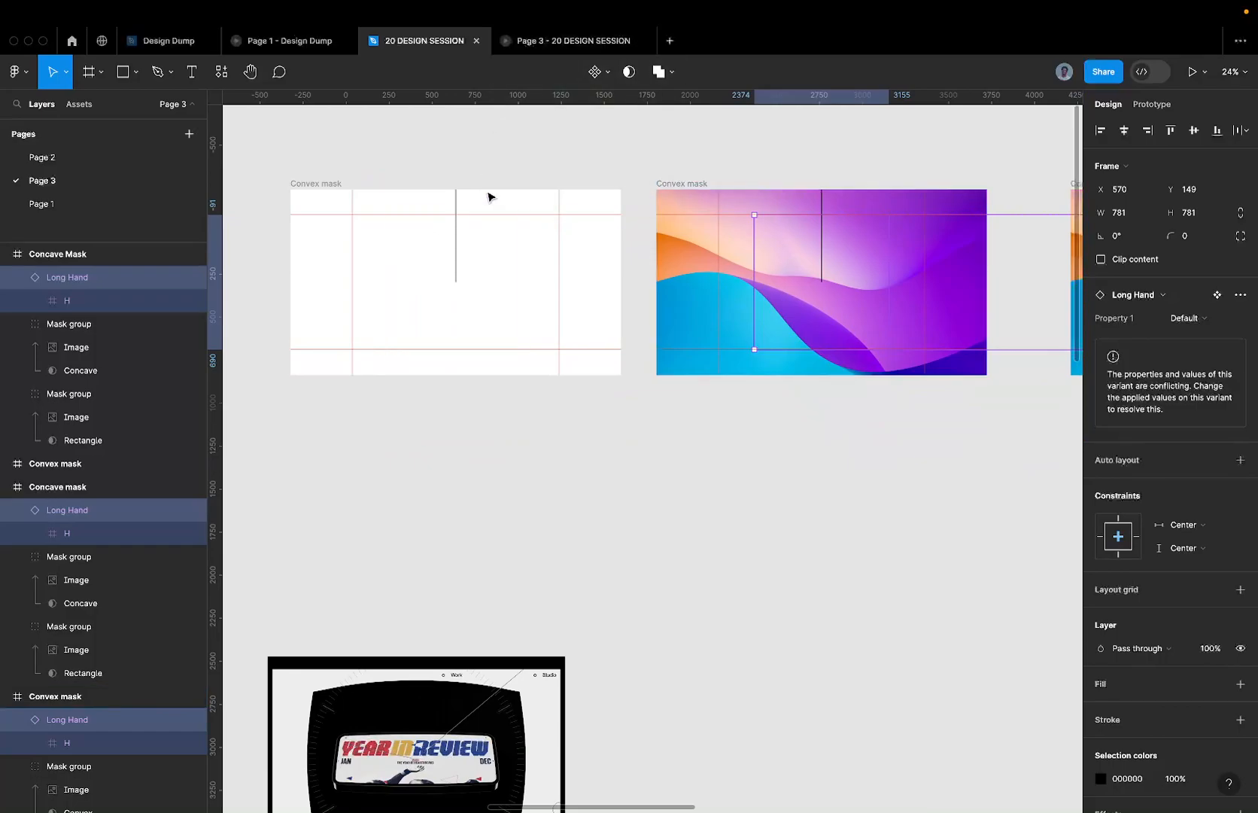
pyautogui.scroll(-2, 450, 212)
pyautogui.keyDown('shift'); pyautogui.click(451, 226); pyautogui.keyUp('shift')
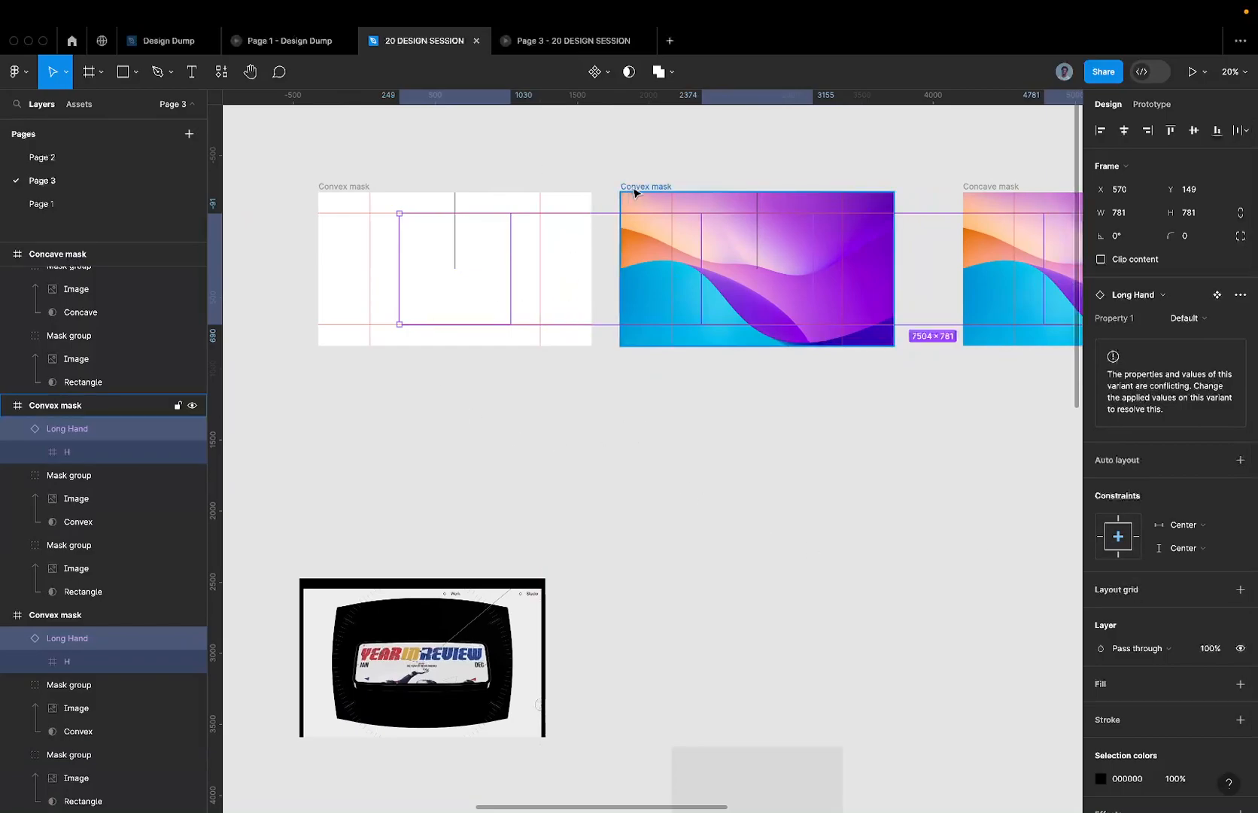
pyautogui.scroll(-2, 1175, 523)
pyautogui.scroll(-1, 1175, 523)
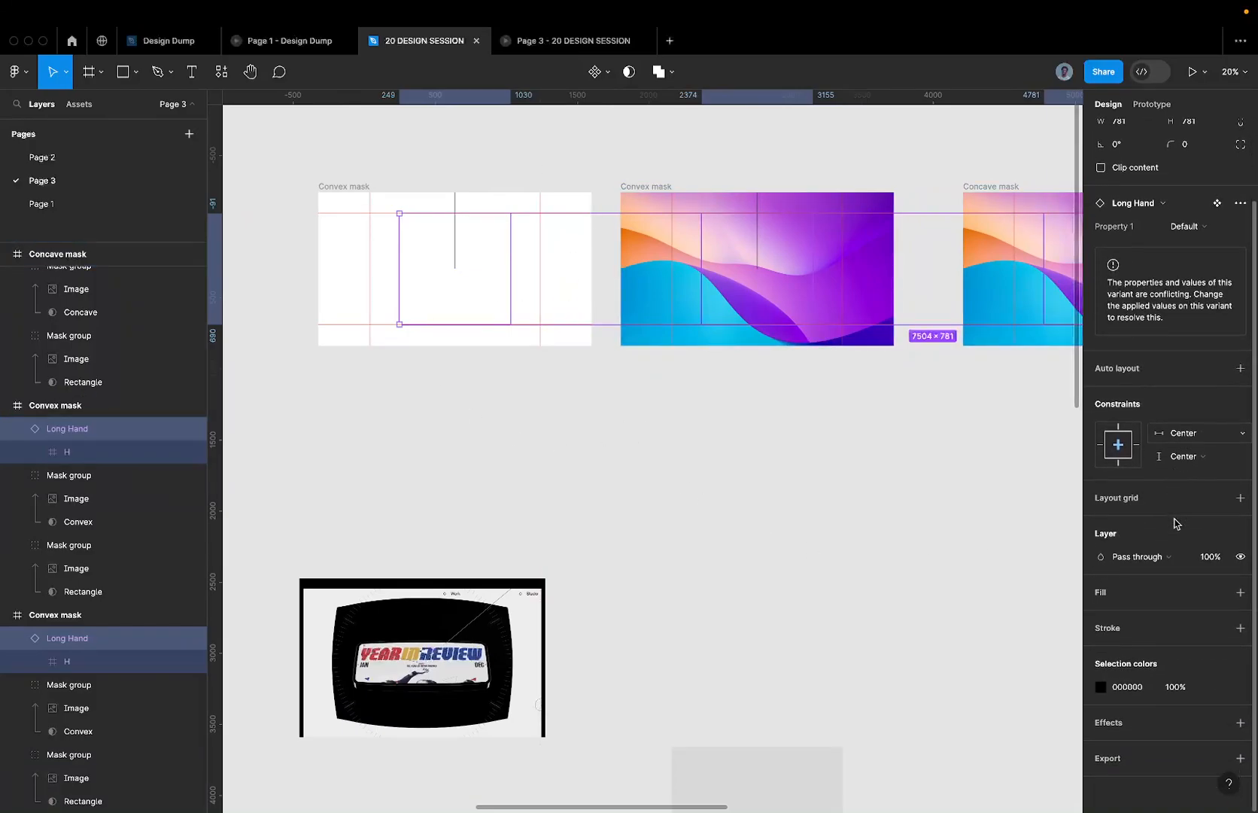
# - Preview the Page 3 prototype to check the long hand's rotation over the mask transitions, and return to the 20 DESIGN SESSION file
pyautogui.click(542, 41)
pyautogui.click(402, 44)
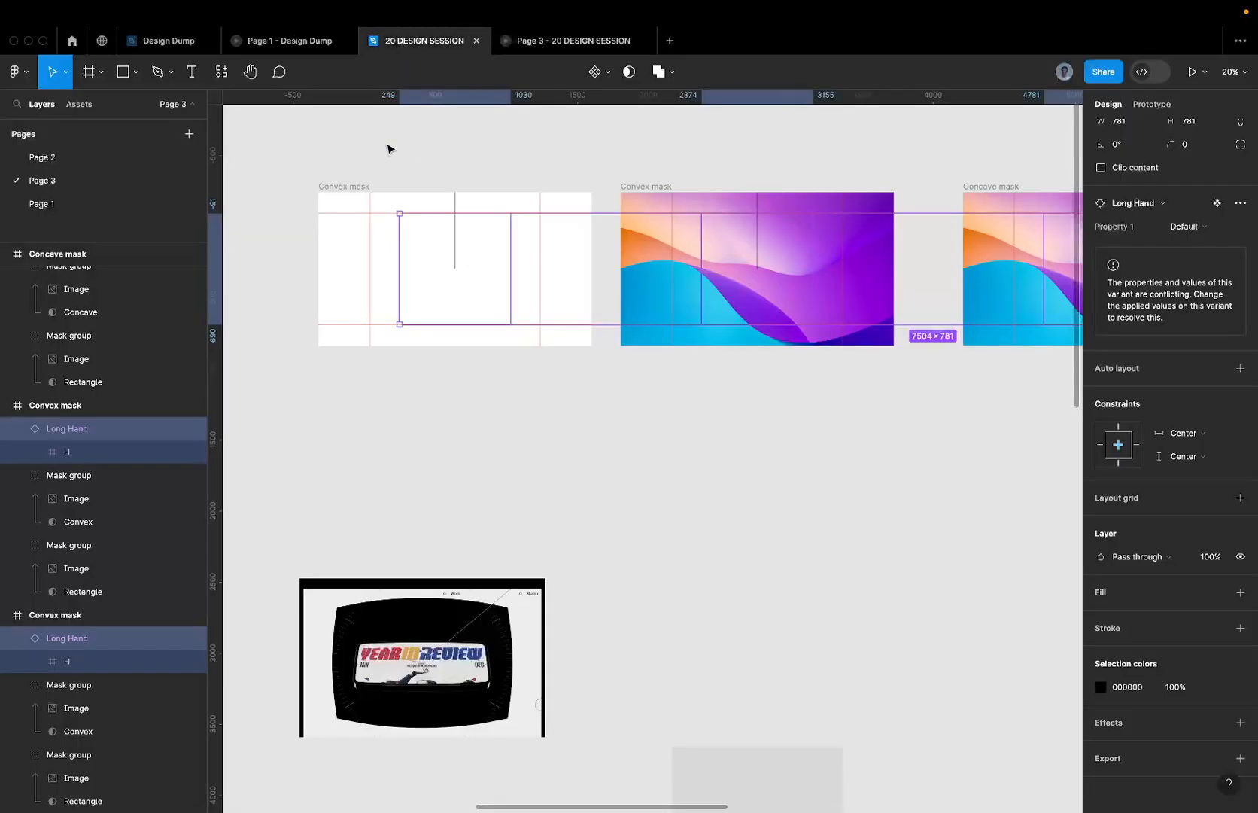
pyautogui.click(539, 42)
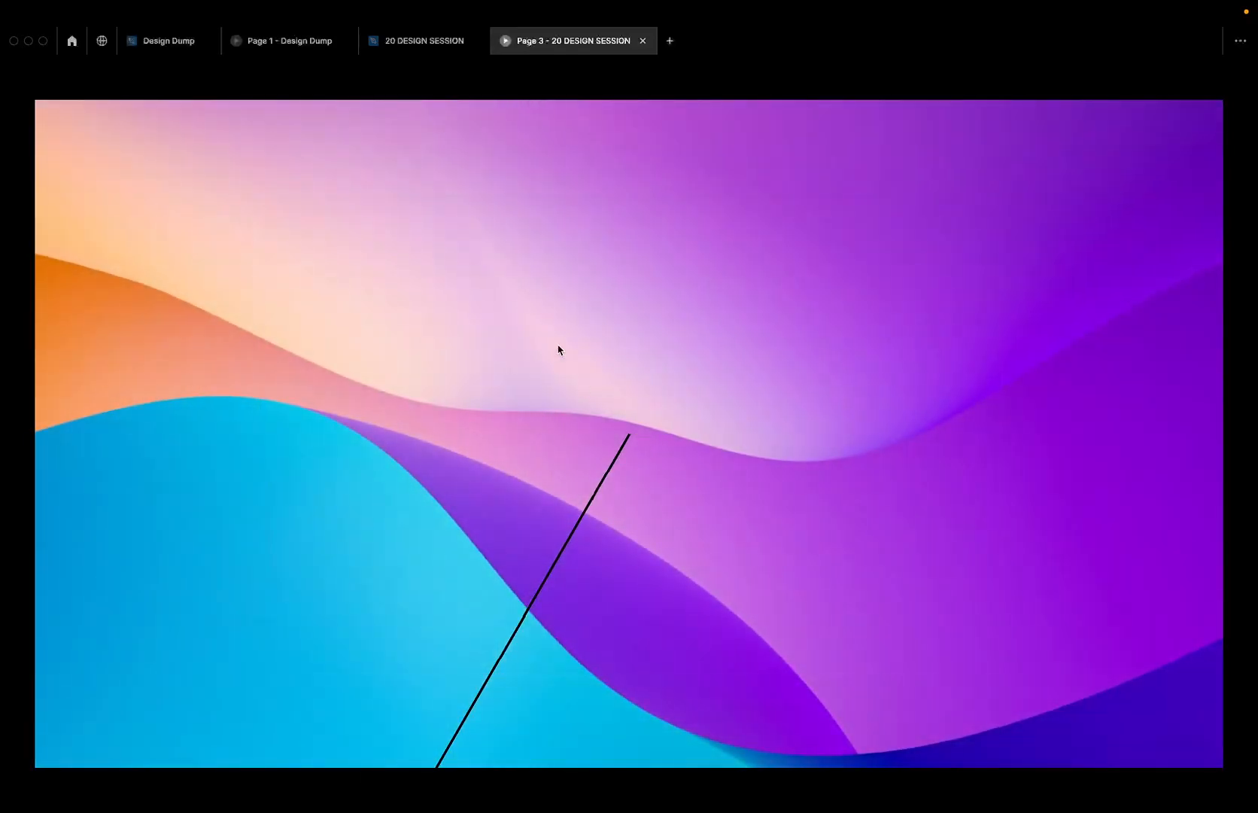
pyautogui.click(418, 47)
# - Set the Rectangle mask group in the first Convex mask frame to 100% opacity, and select the frame's Convex mask group
pyautogui.click(528, 264)
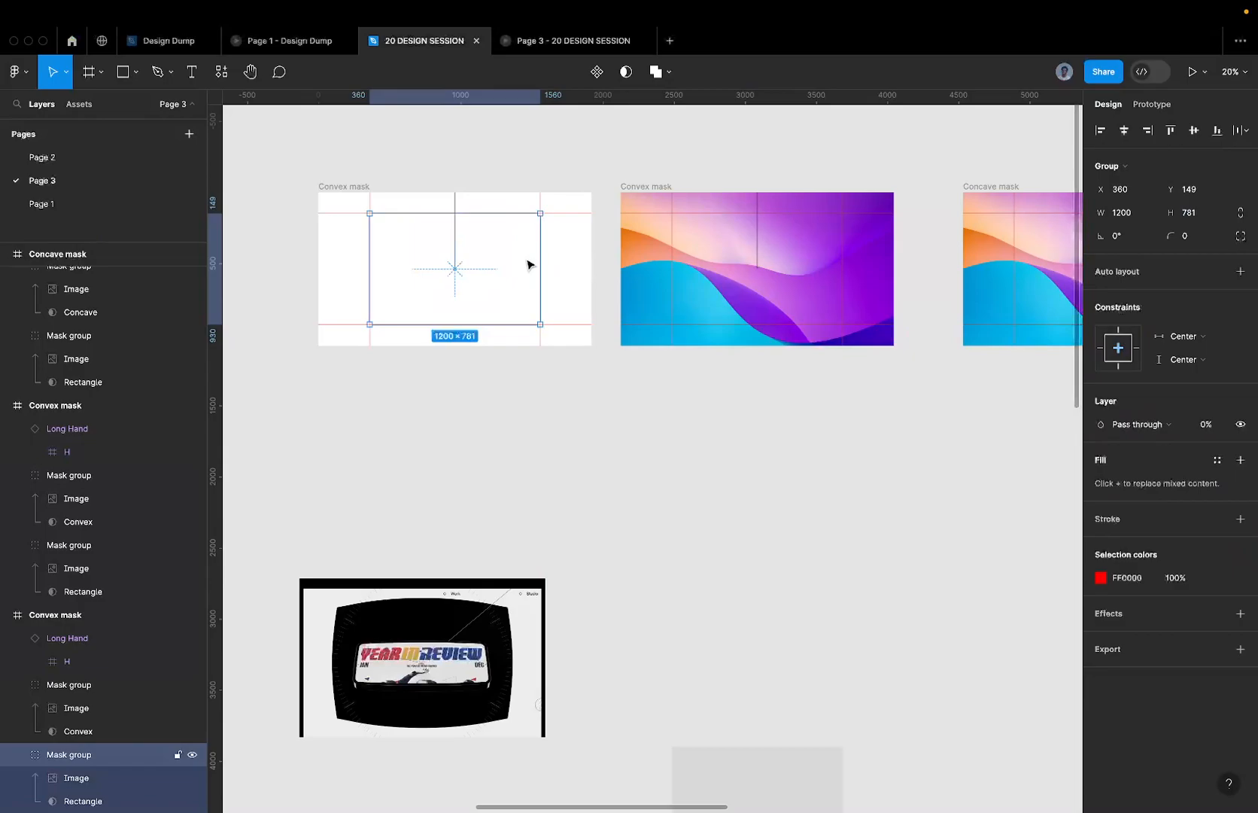
pyautogui.press('0')
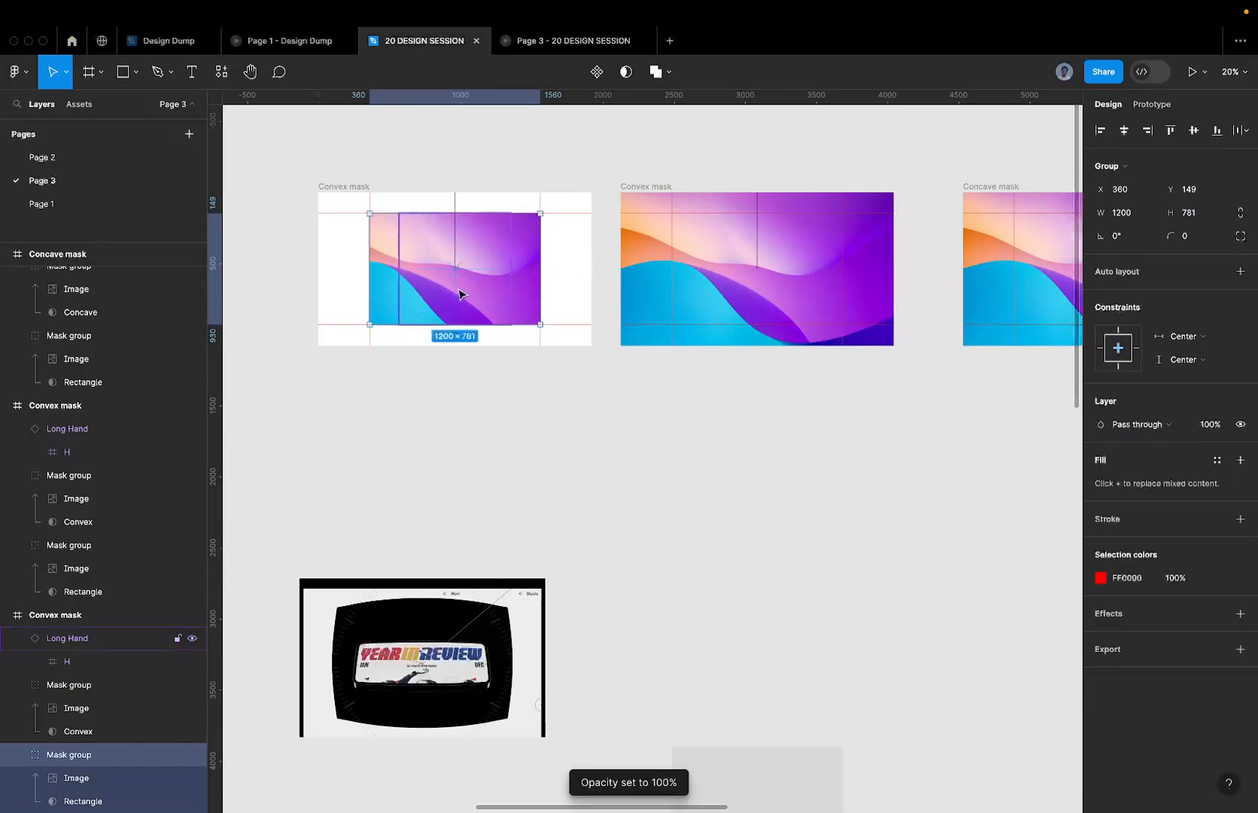
pyautogui.click(84, 693)
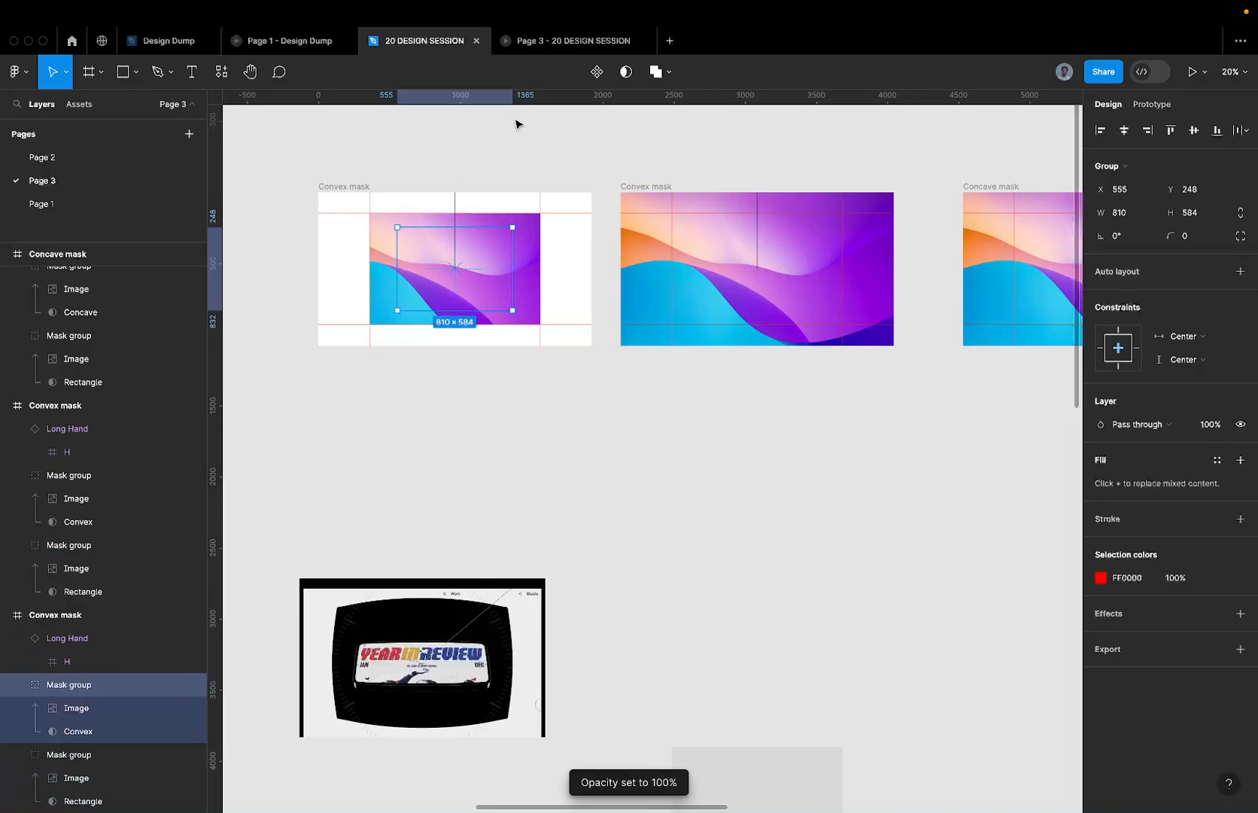
# - Open the Page 3 prototype preview, reload it, and return to the 20 DESIGN SESSION design file
pyautogui.click(514, 51)
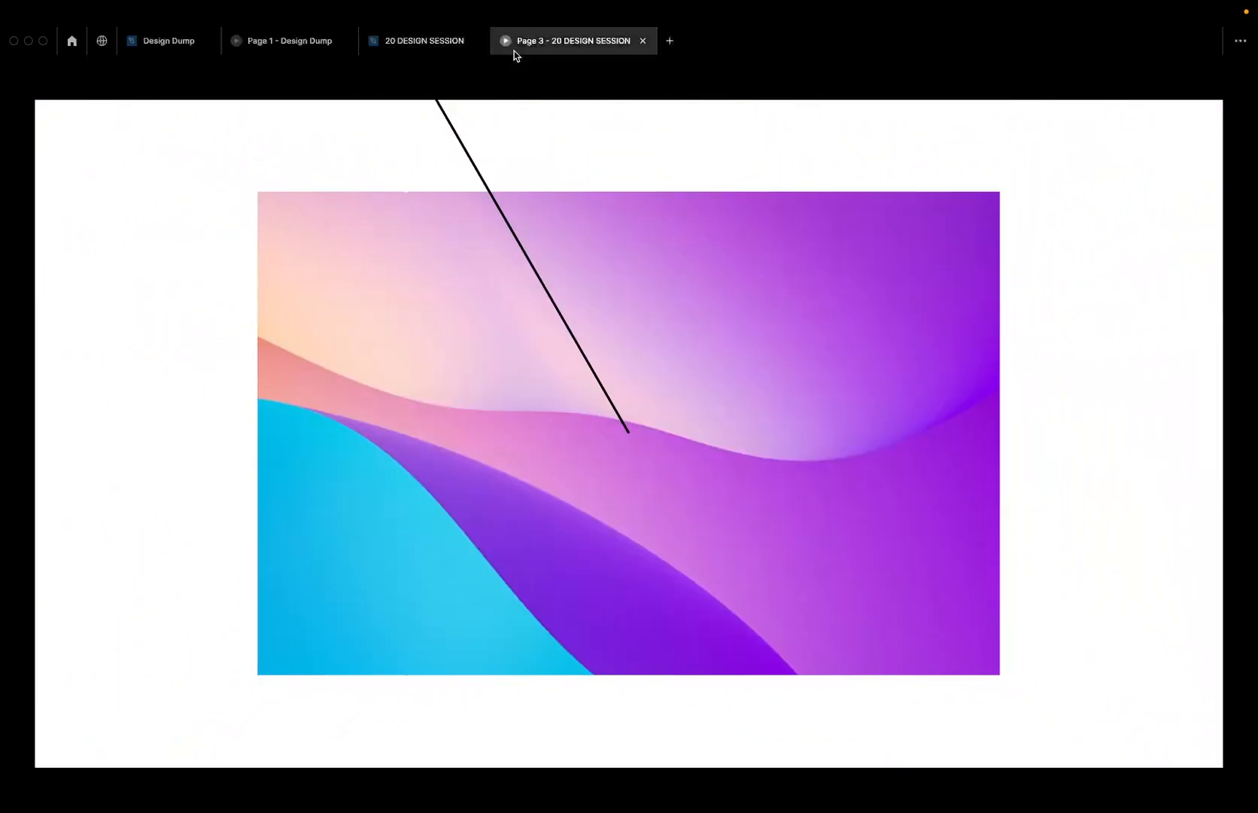
pyautogui.moveTo(406, 42)
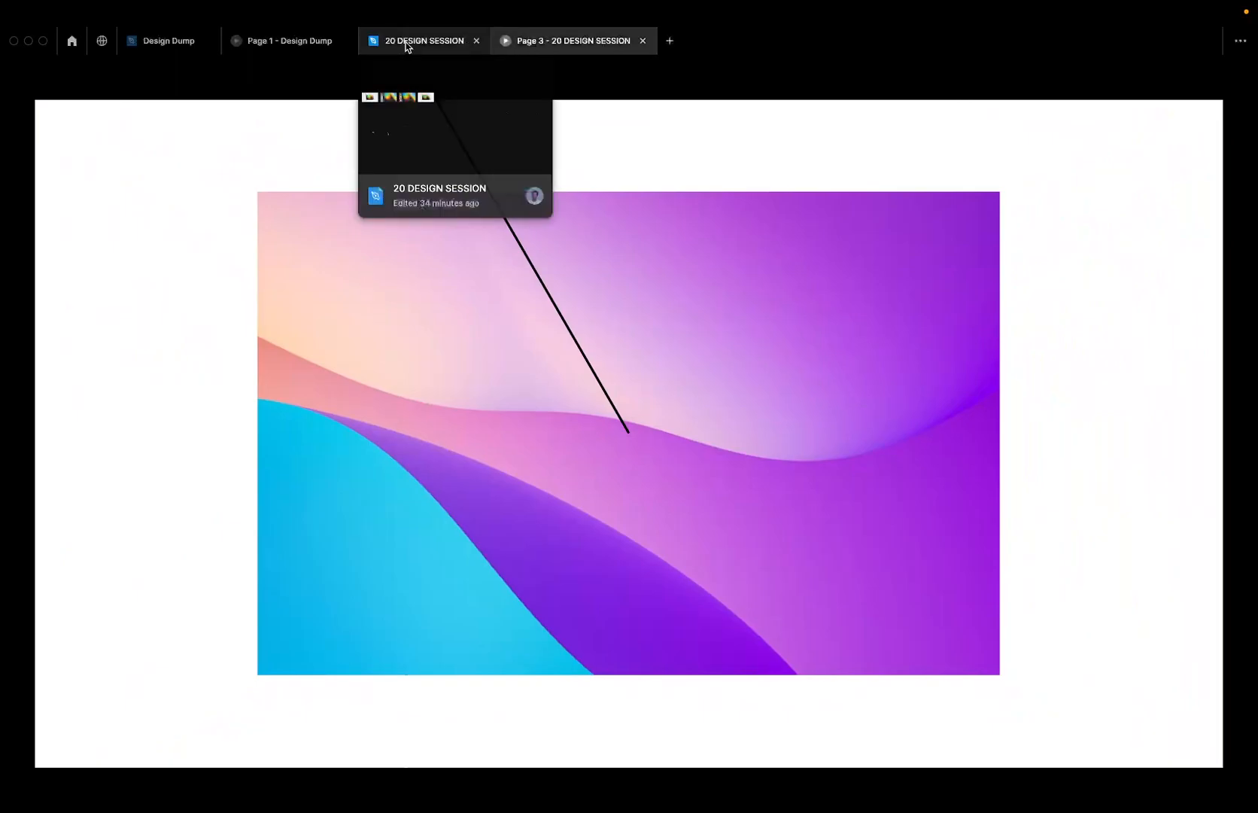
pyautogui.rightClick(535, 44)
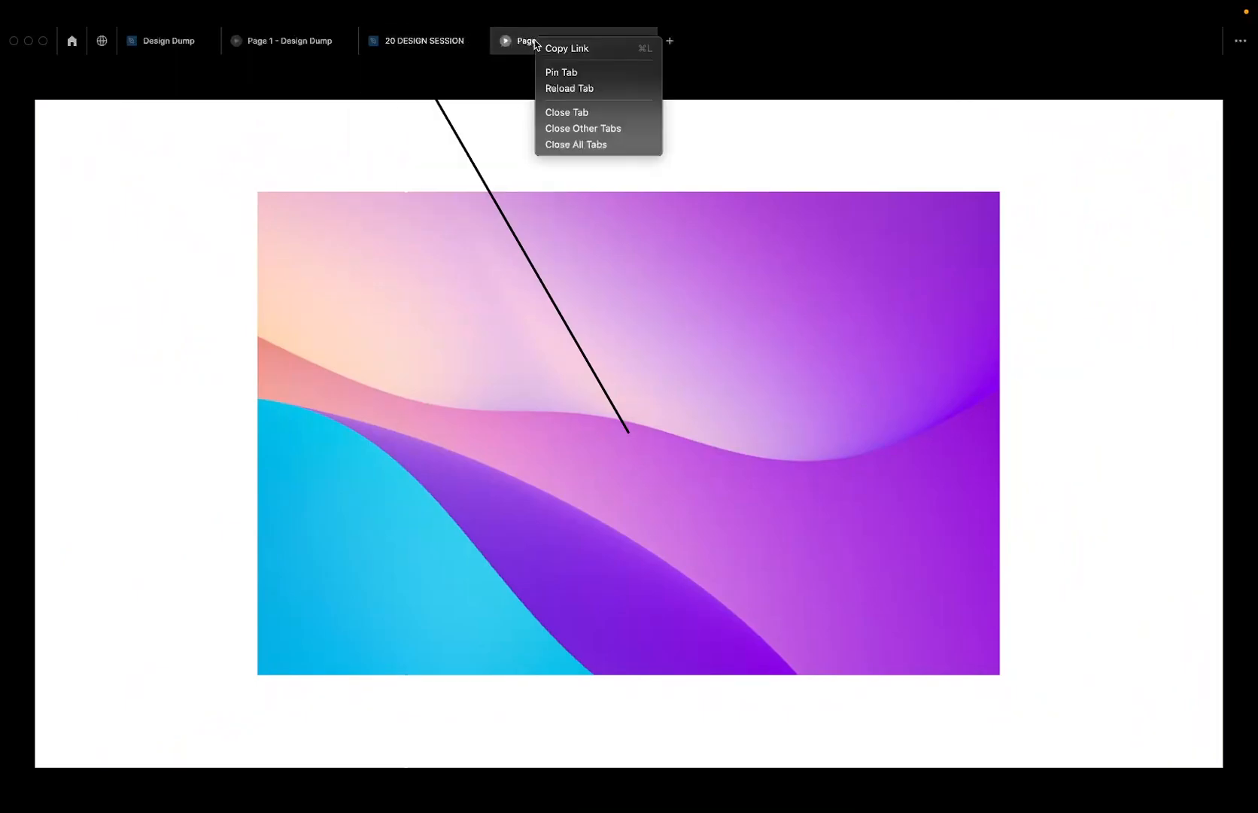
pyautogui.click(590, 90)
pyautogui.click(419, 45)
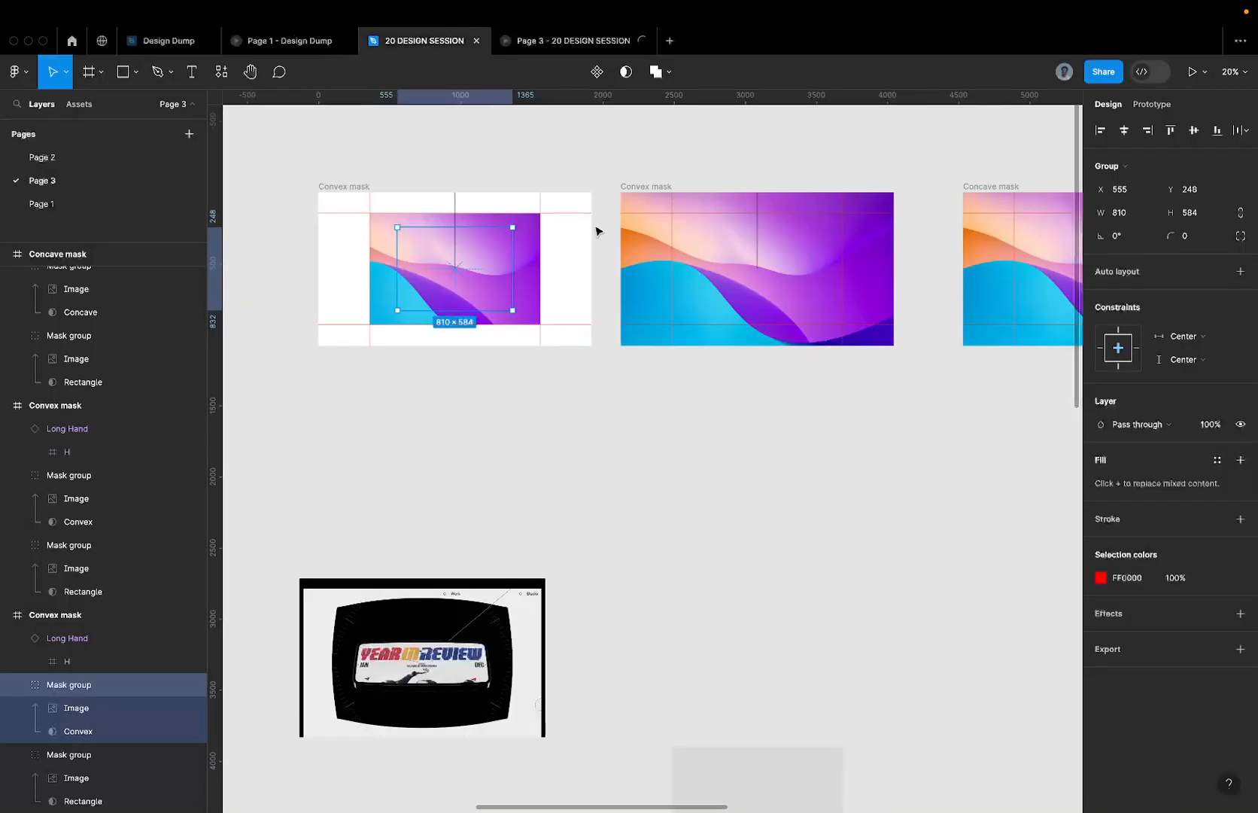
# - Copy the Short hand frame and paste it centred inside the first Convex mask frame
pyautogui.scroll(-5, 594, 243)
pyautogui.scroll(4, 541, 226)
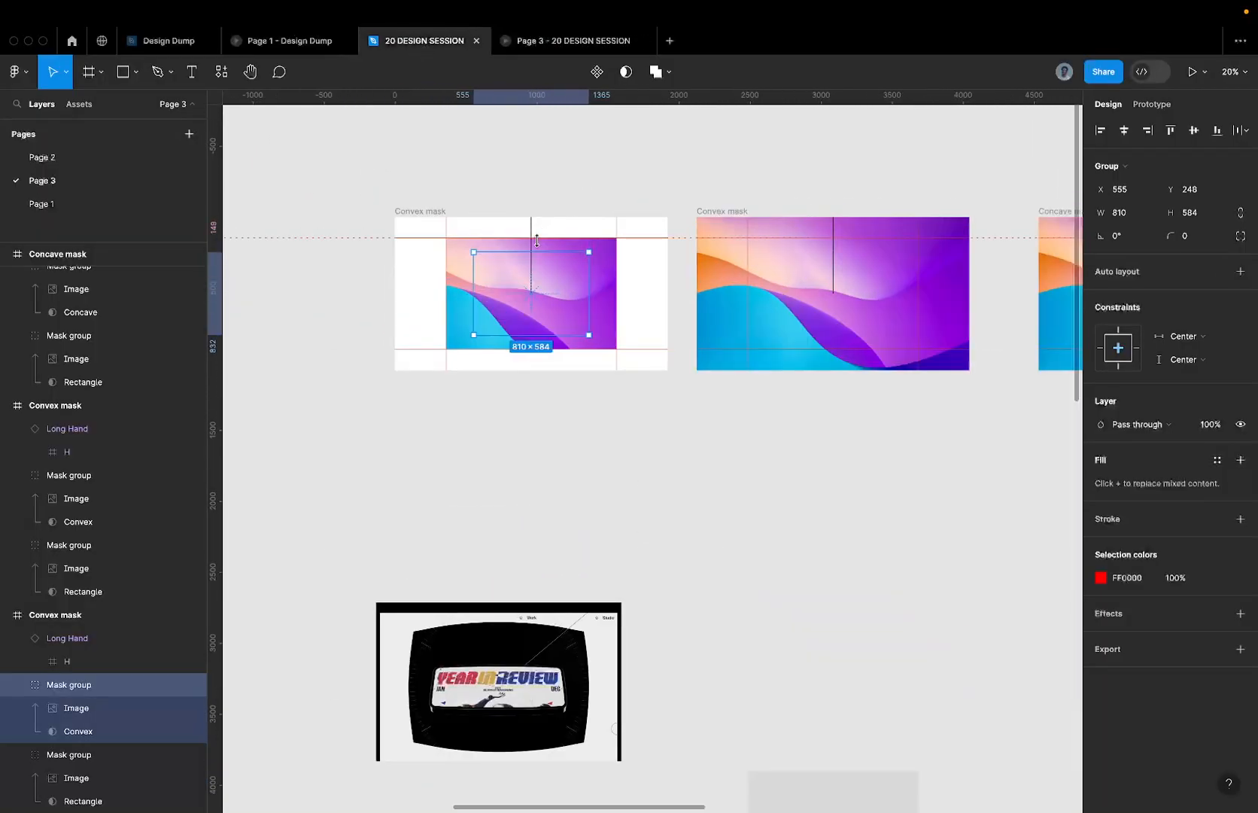
pyautogui.scroll(-1, 519, 271)
pyautogui.scroll(2, 527, 257)
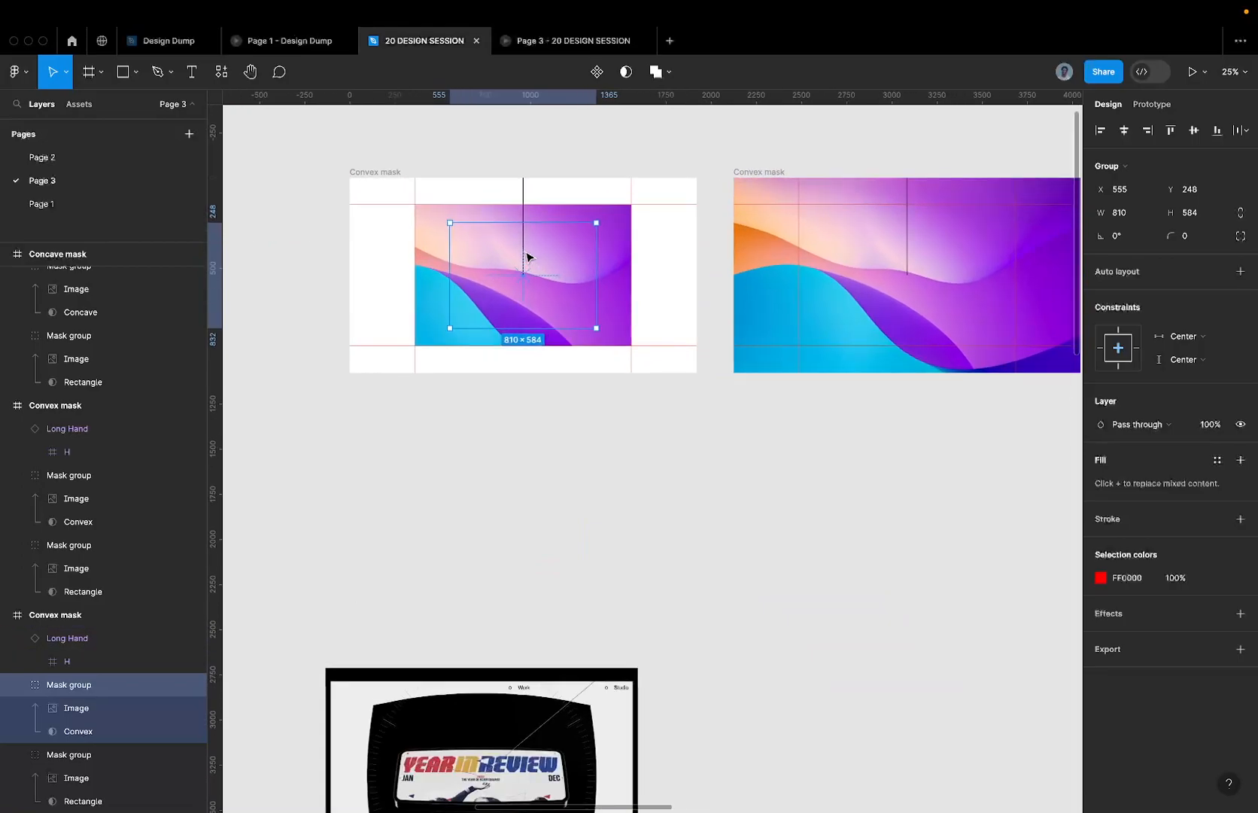
pyautogui.scroll(-4, 527, 257)
pyautogui.scroll(-3, 527, 257)
pyautogui.scroll(1, 526, 257)
pyautogui.scroll(-5, 527, 257)
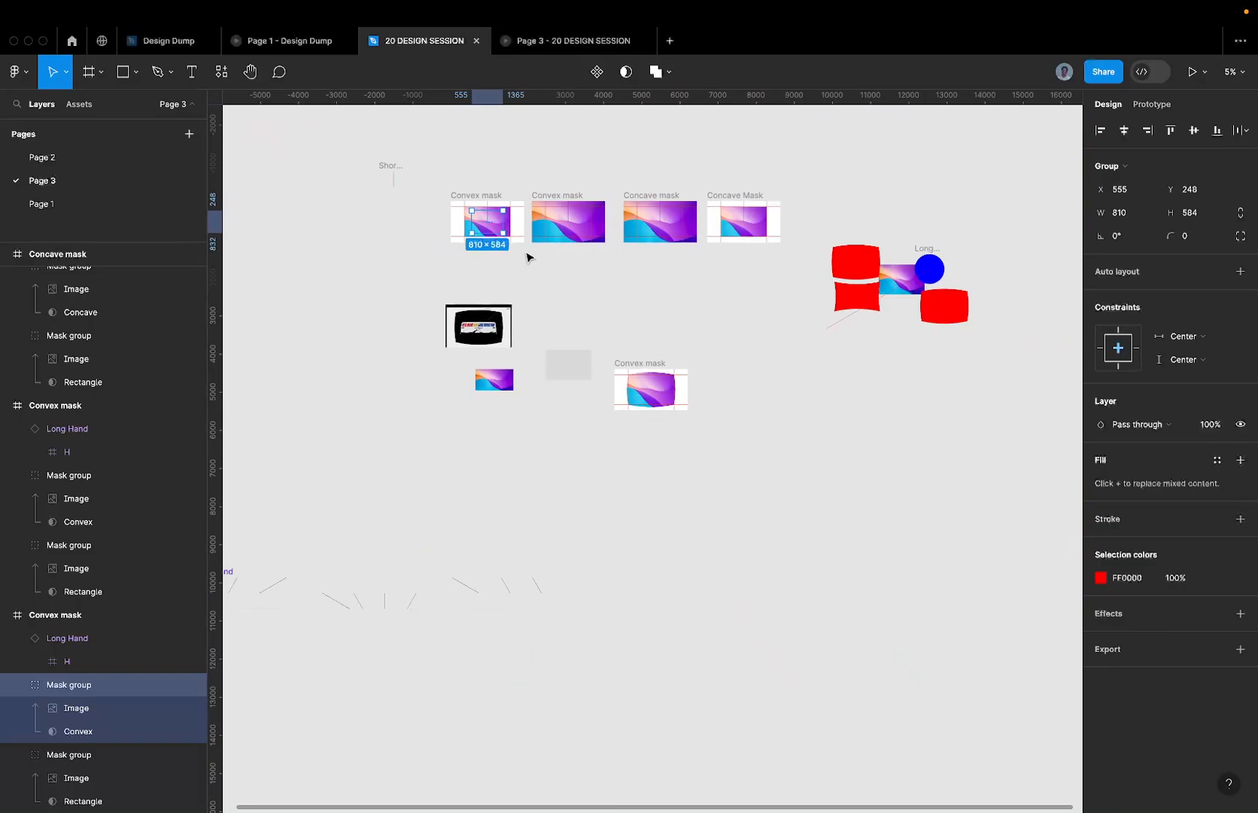
pyautogui.scroll(4, 462, 222)
pyautogui.scroll(-2, 462, 222)
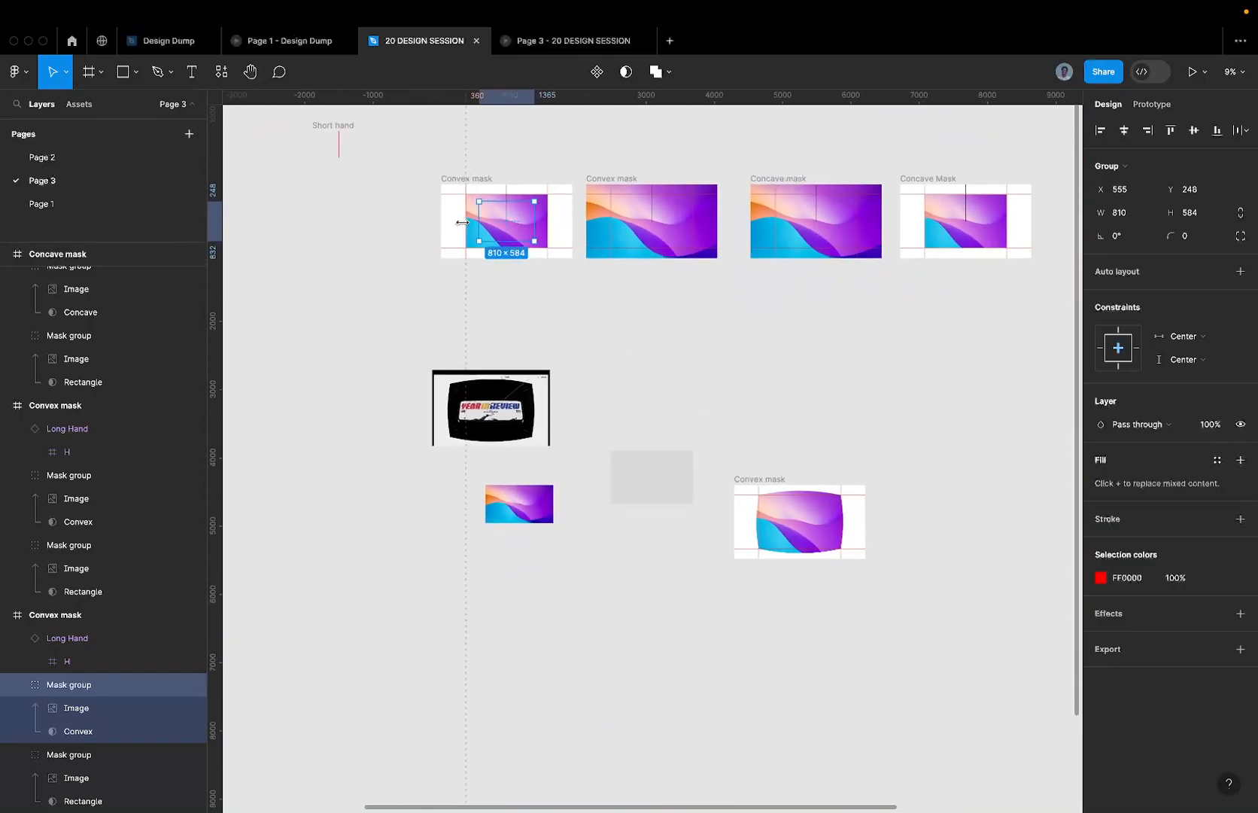
pyautogui.scroll(-3, 462, 221)
pyautogui.click(405, 180)
pyautogui.scroll(2, 405, 181)
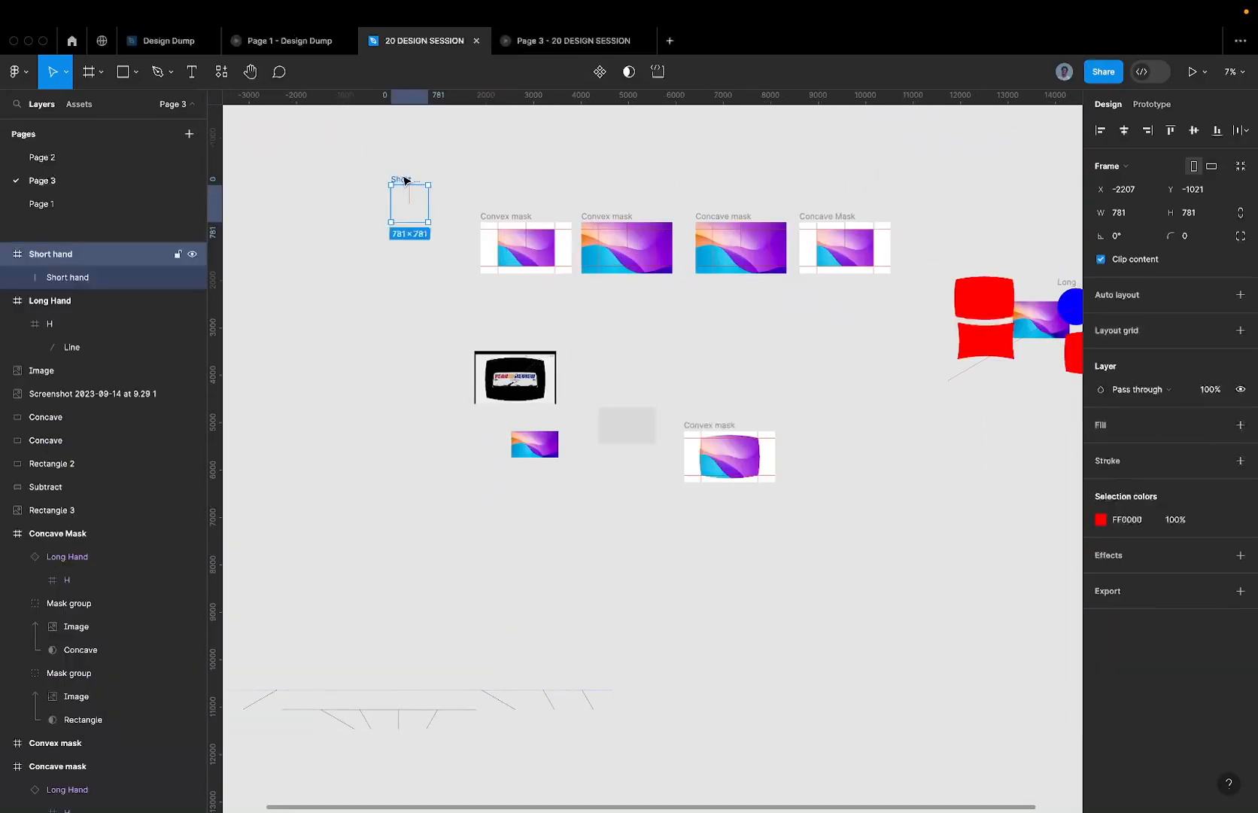
pyautogui.hscroll(1, 539, 234)
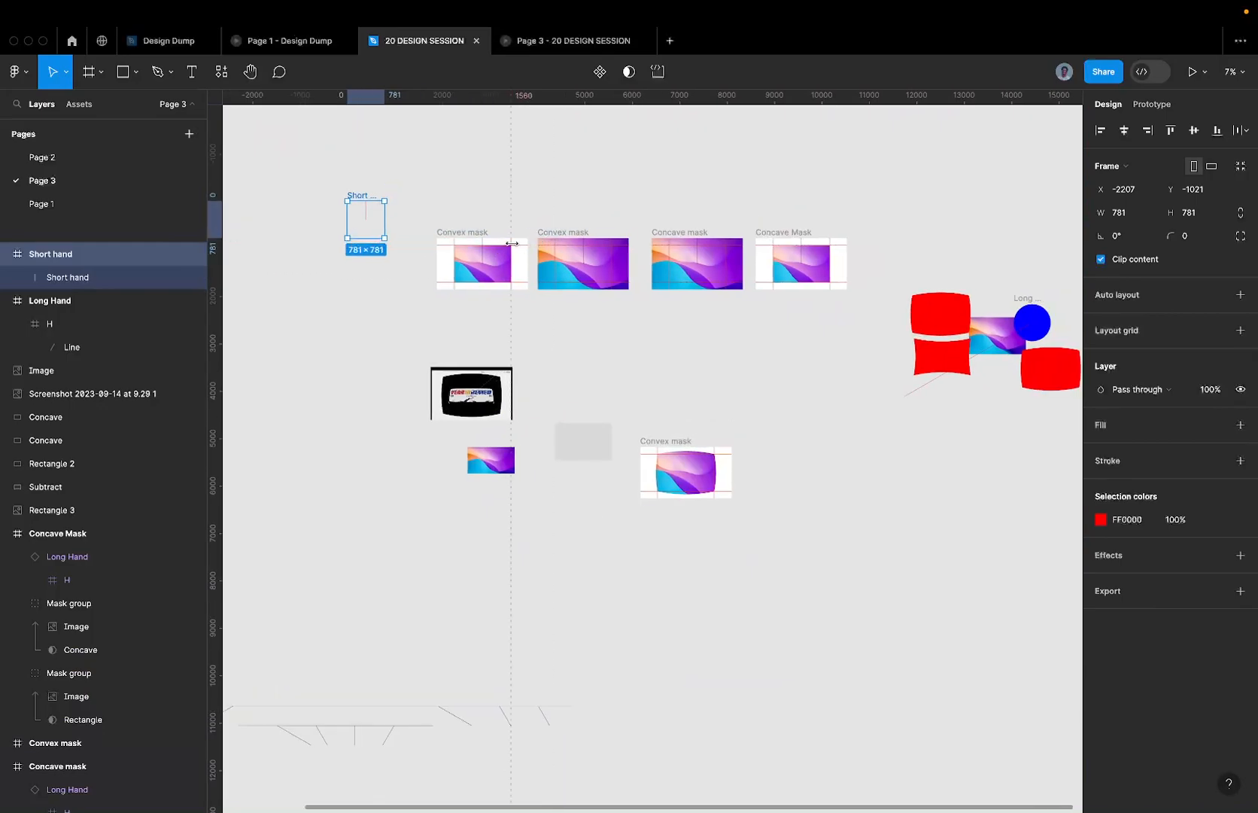
pyautogui.scroll(3, 444, 237)
pyautogui.click(459, 242)
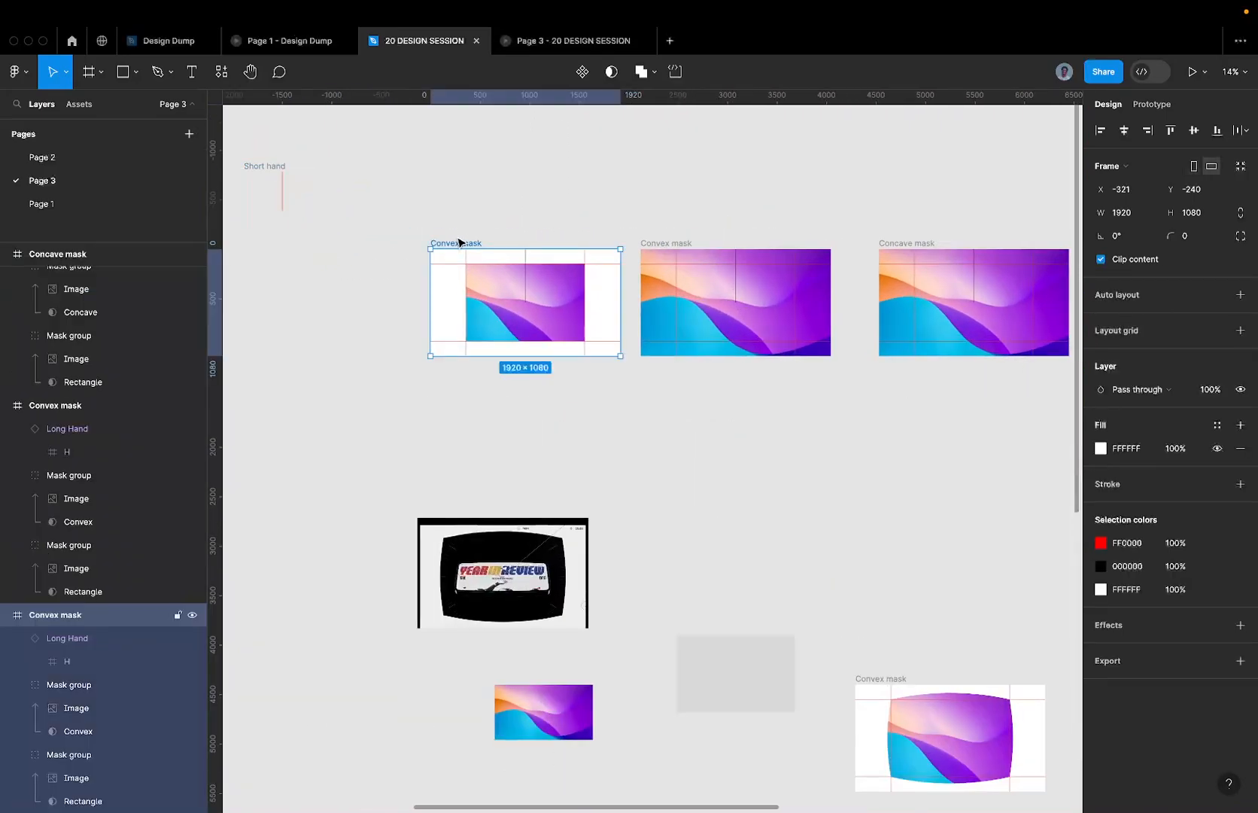
pyautogui.click(499, 267)
pyautogui.scroll(5, 519, 256)
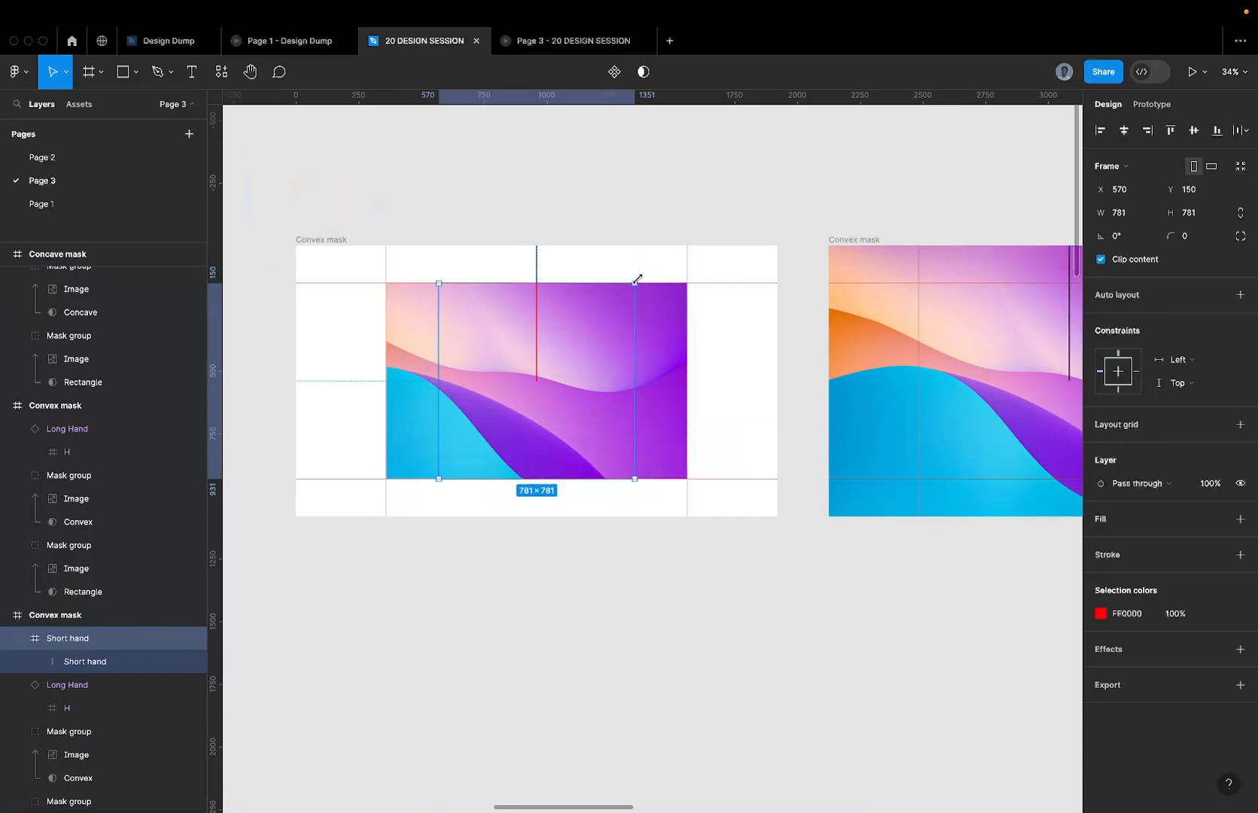
# - Rotate the pasted Short hand frame to 90° about its centre and change its colour to black (000000)
pyautogui.click(549, 319)
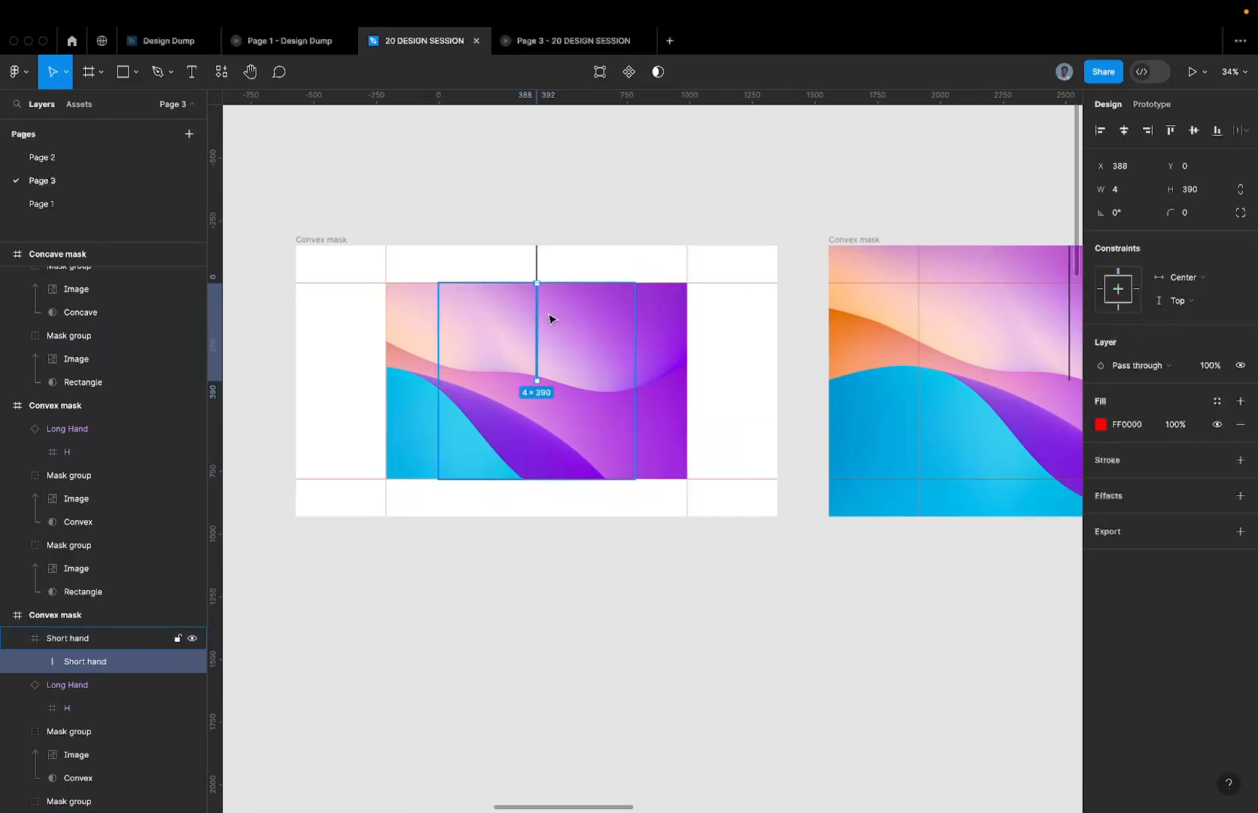
pyautogui.hotkey('shift', 'Return')
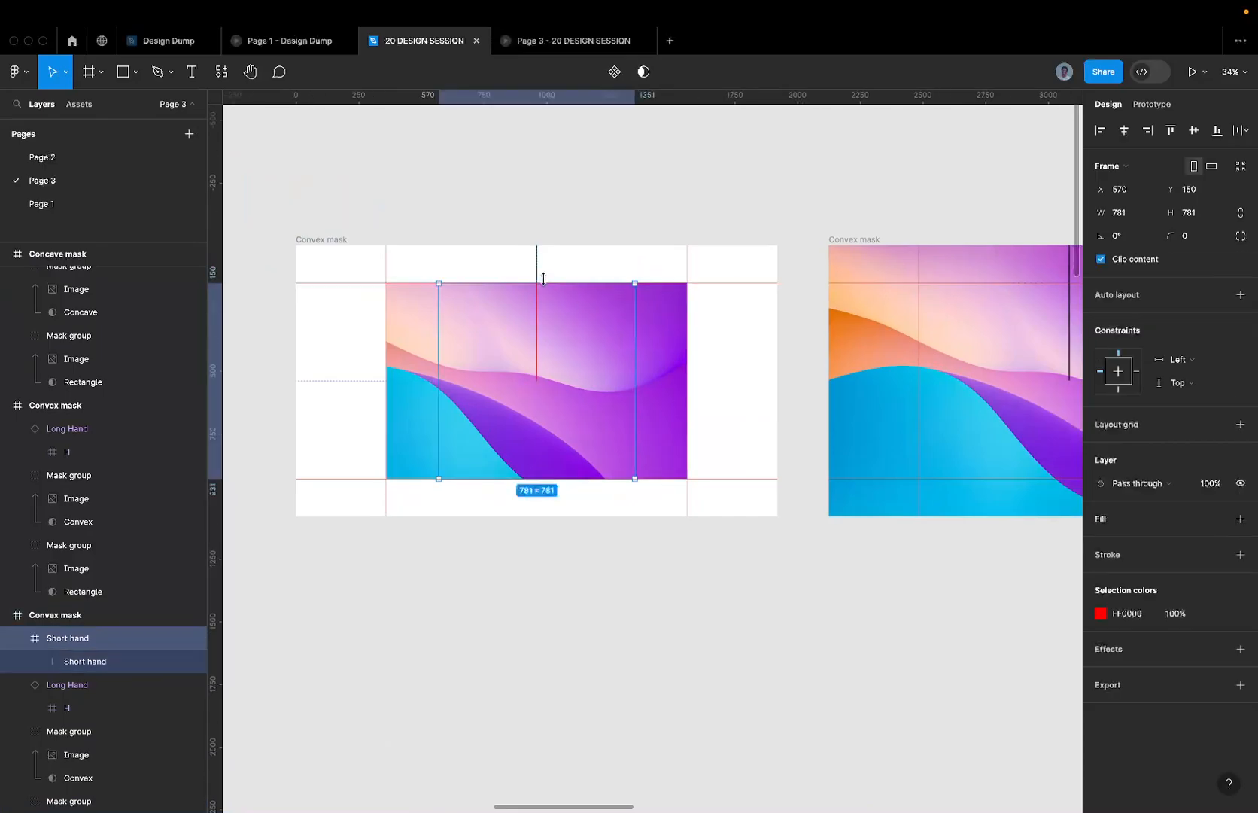
pyautogui.scroll(-5, 540, 274)
pyautogui.scroll(5, 519, 292)
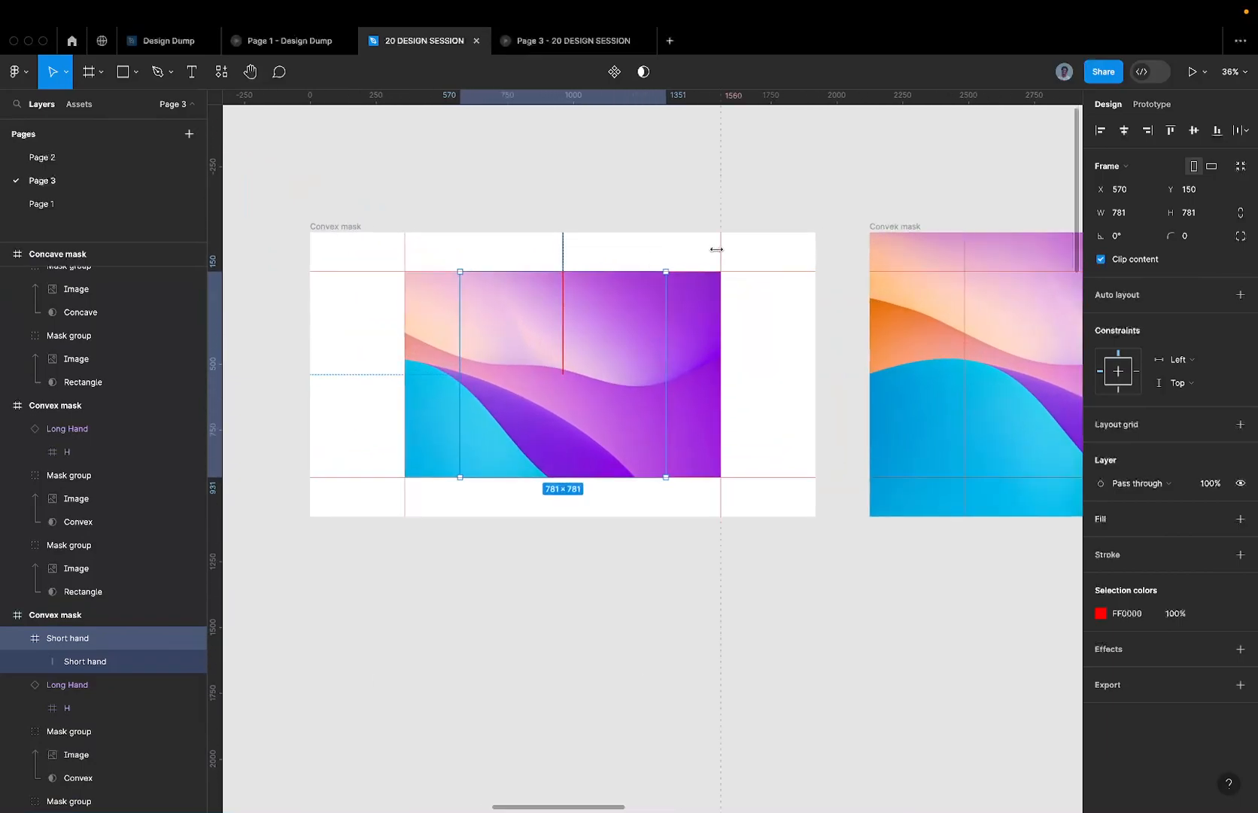
pyautogui.moveTo(672, 269); pyautogui.dragTo(466, 300)
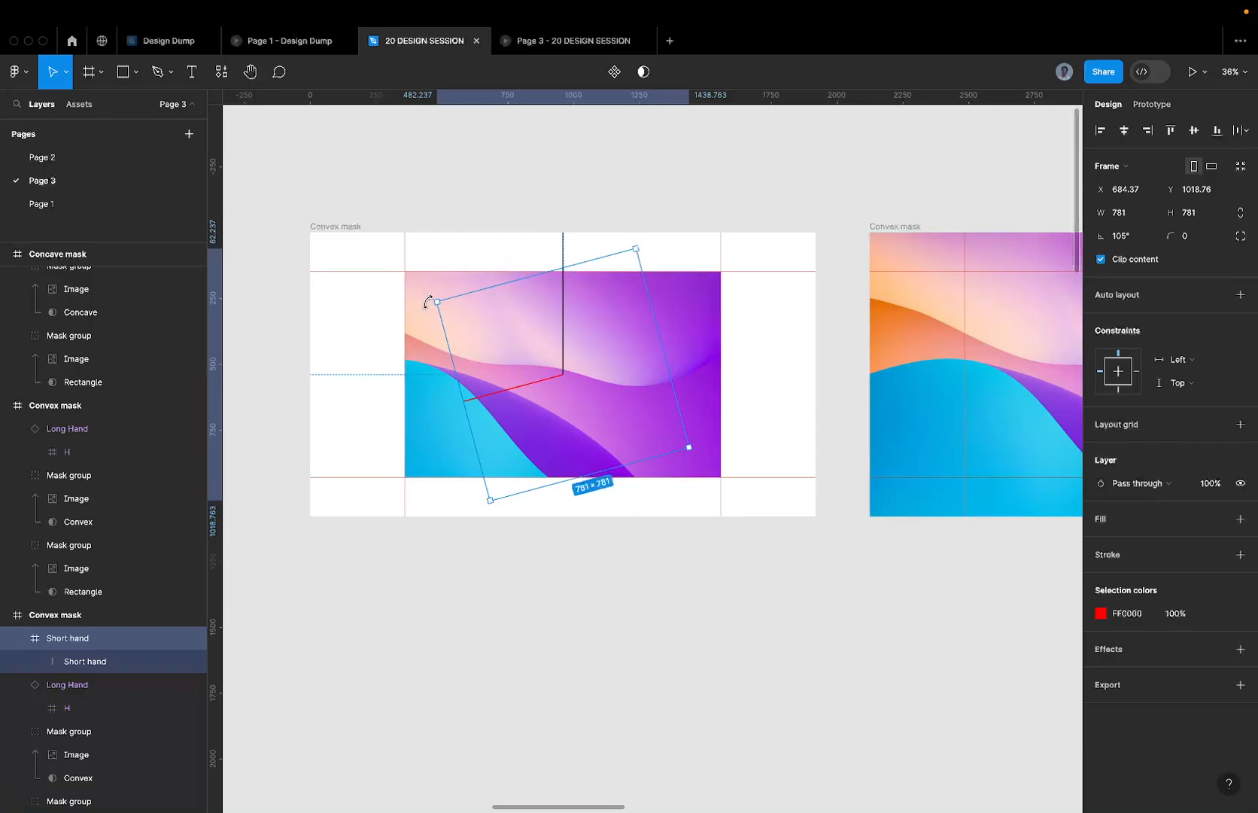
pyautogui.moveTo(428, 302); pyautogui.dragTo(431, 268)
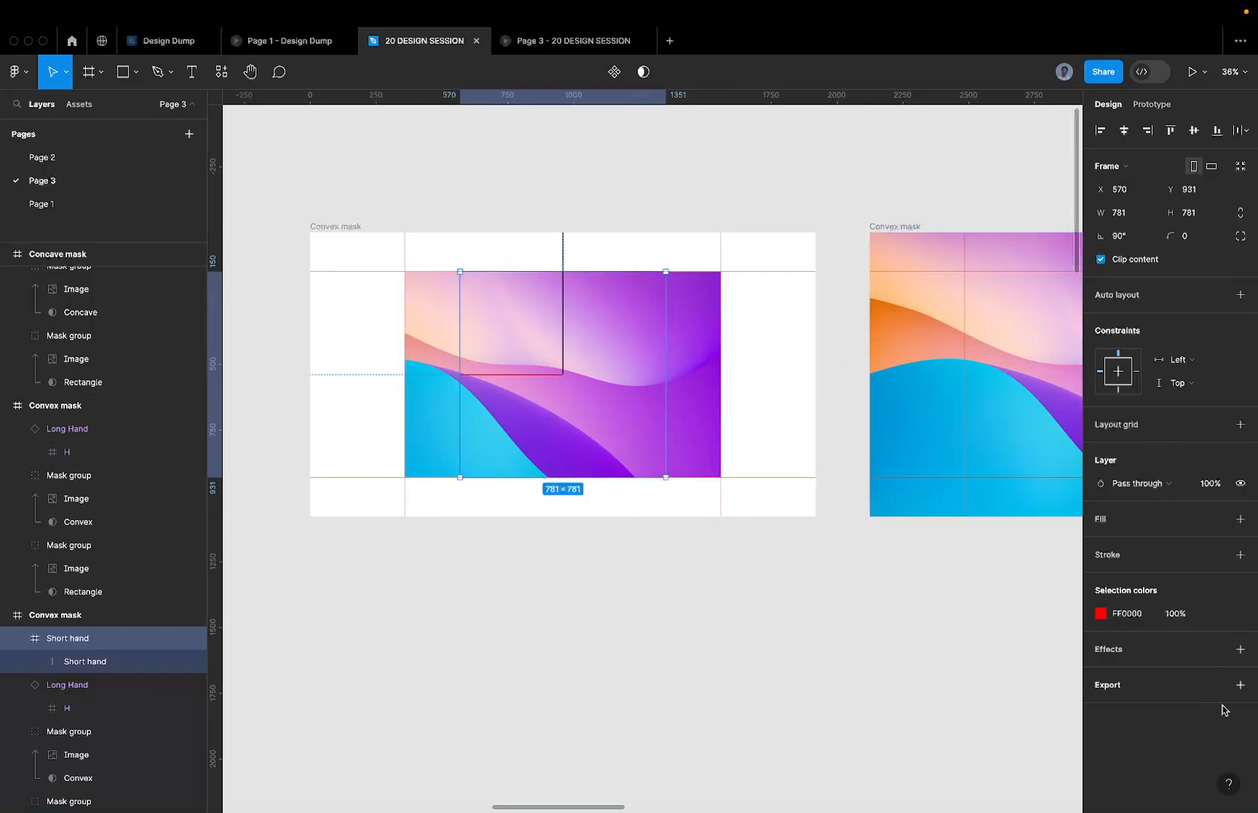
pyautogui.click(1126, 613)
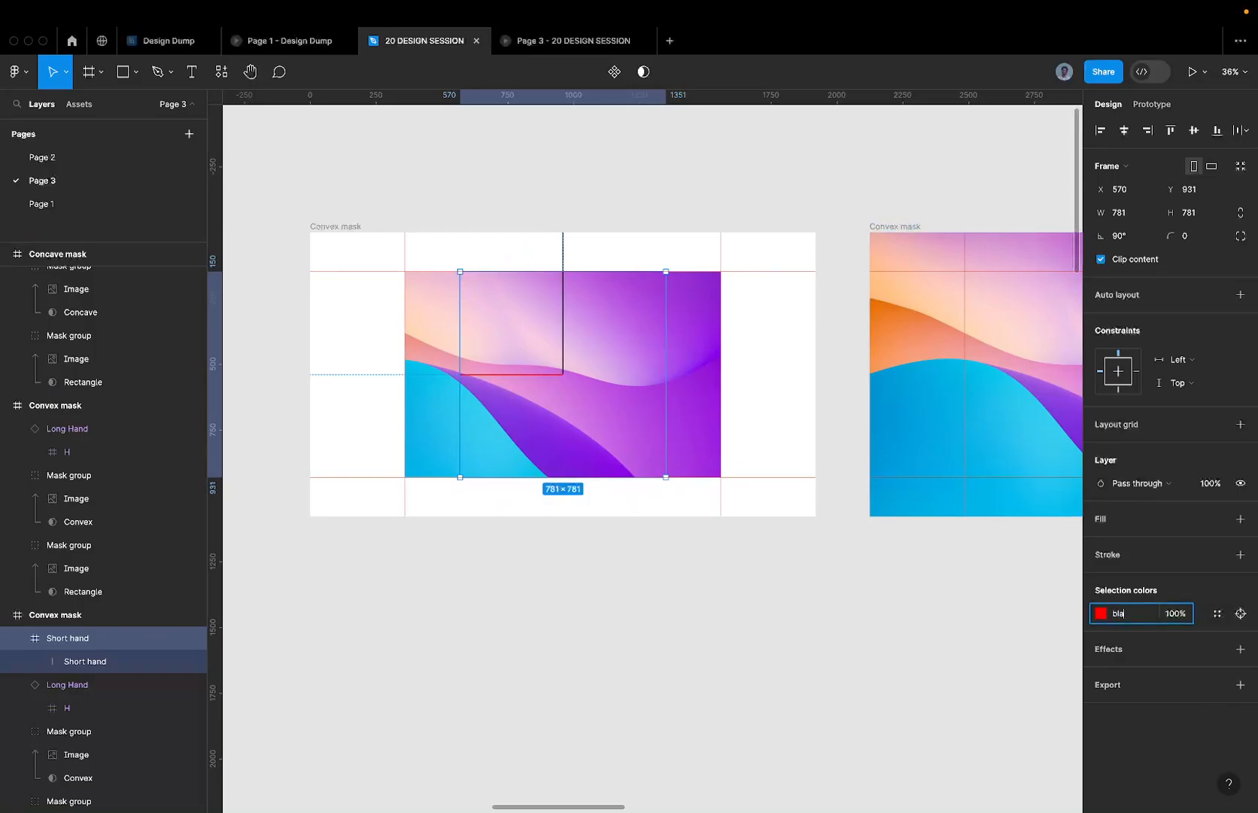
pyautogui.press('Return')
# - Preview the Page 3 prototype to check the long and short hands together, and return to the design file
pyautogui.click(530, 37)
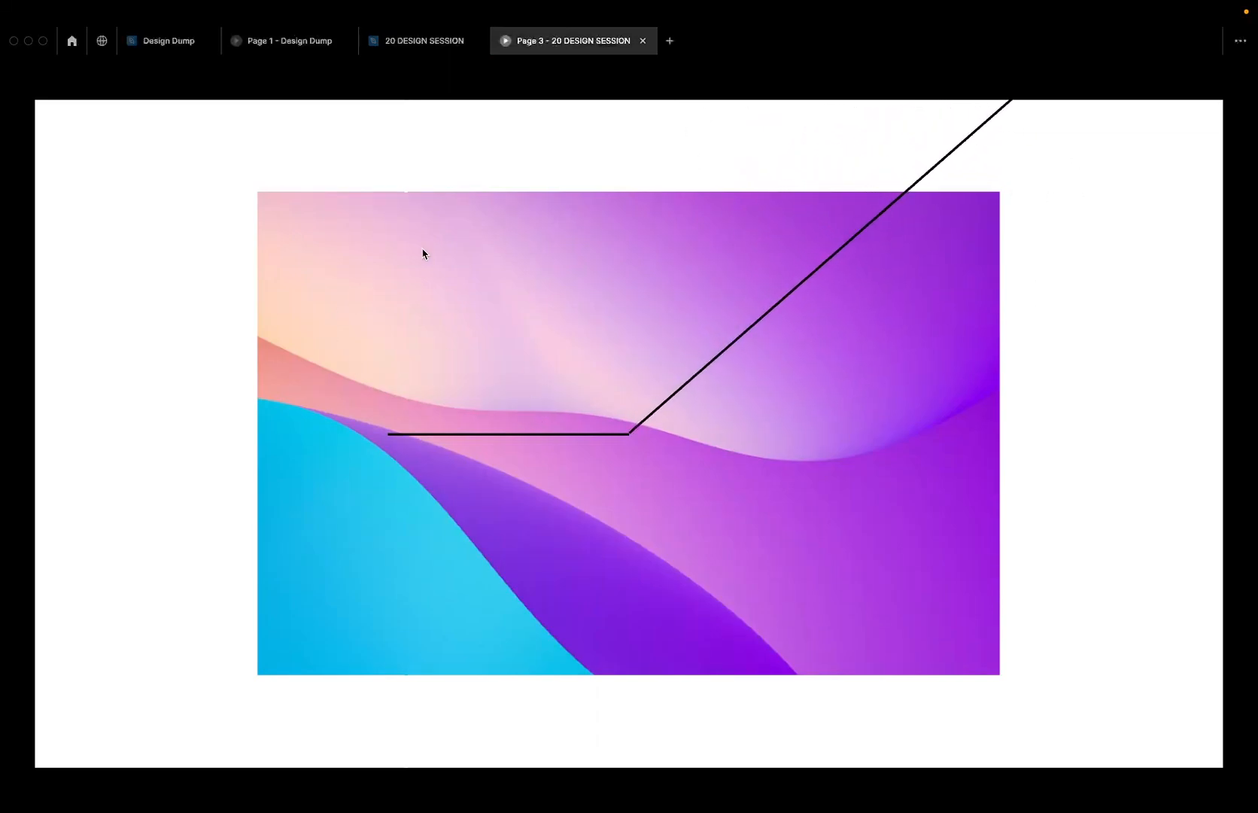
pyautogui.moveTo(457, 47)
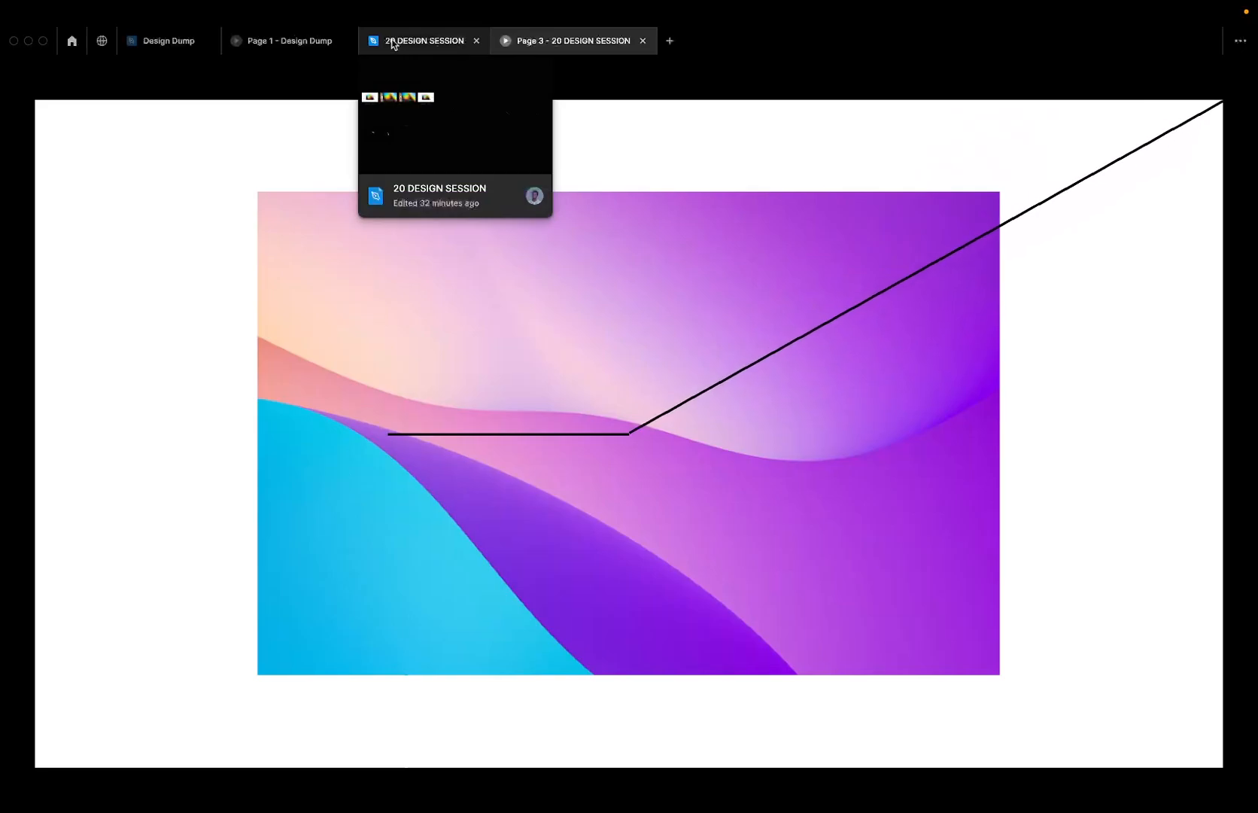
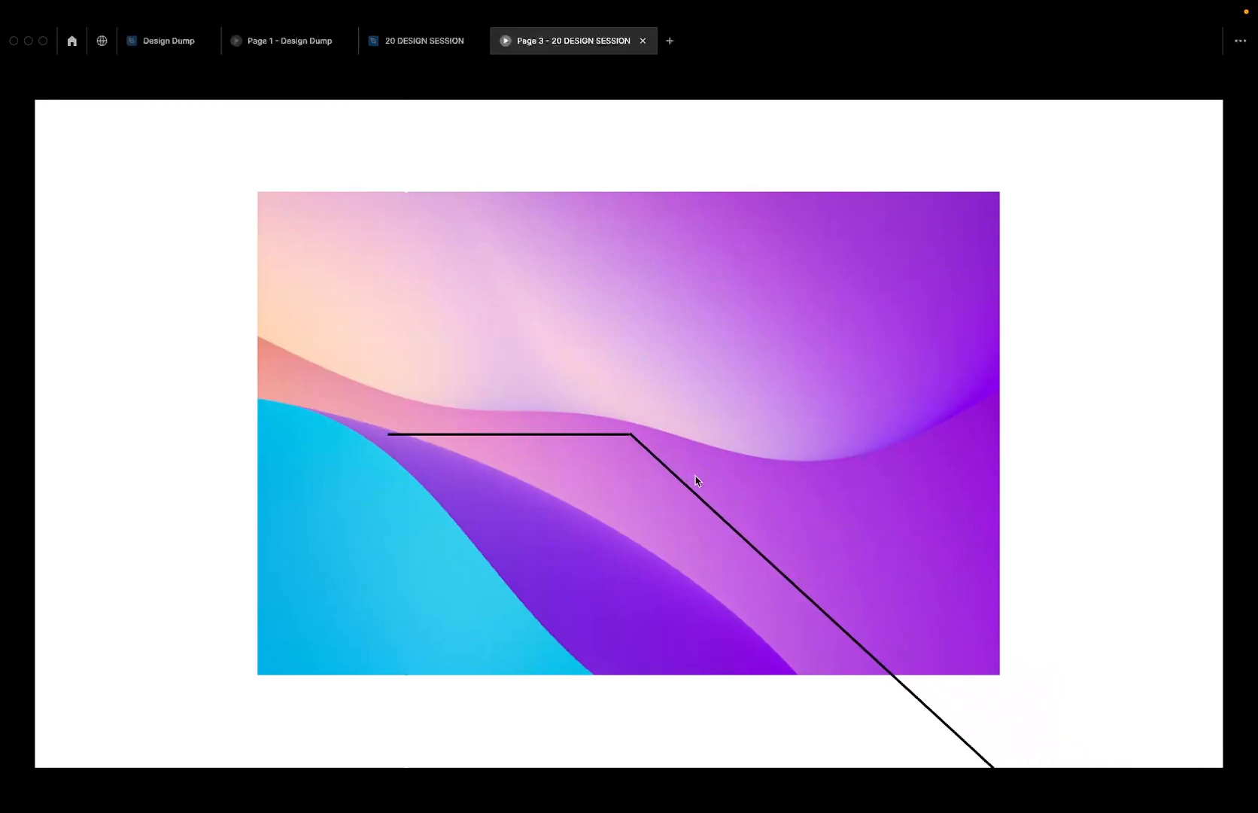
pyautogui.click(420, 49)
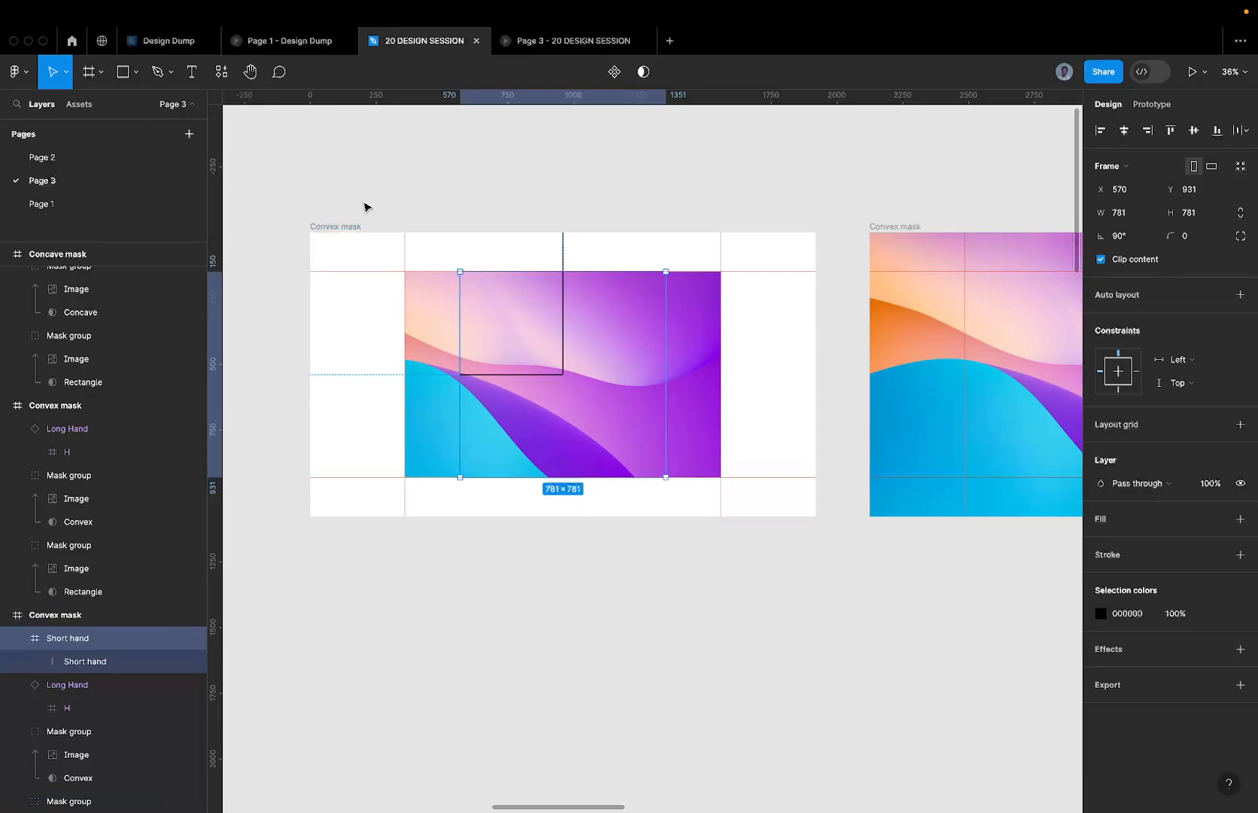
# - Add a text layer reading "2" above the second Convex mask frame
pyautogui.scroll(-3, 364, 207)
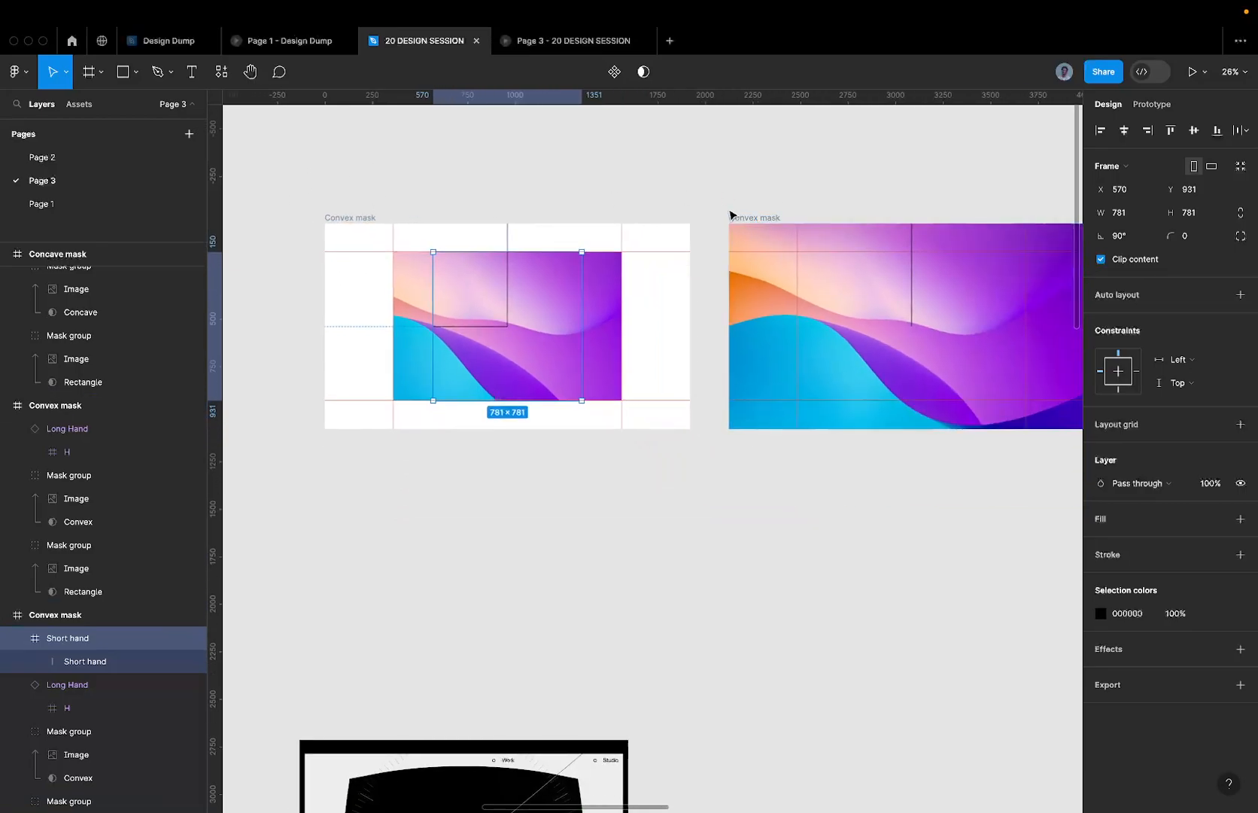
pyautogui.press('t')
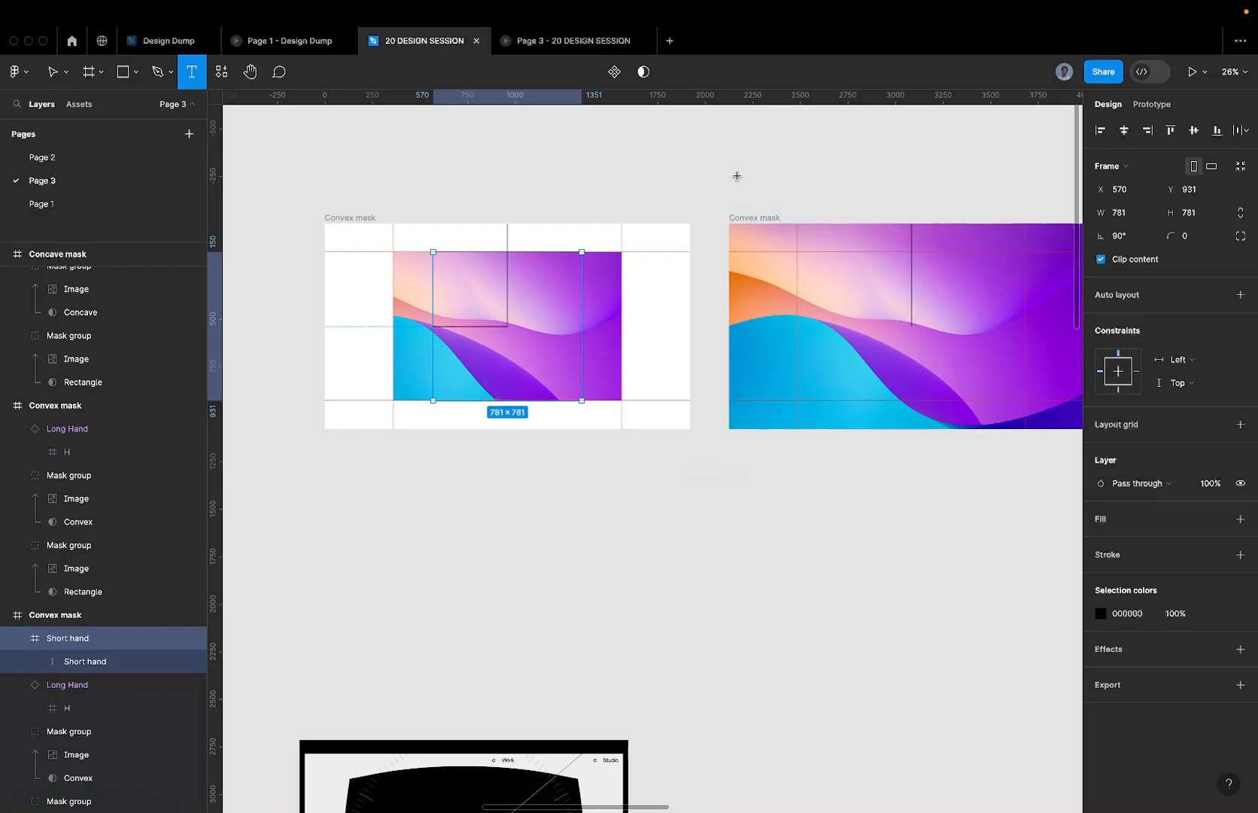
pyautogui.click(736, 176)
pyautogui.write('2')
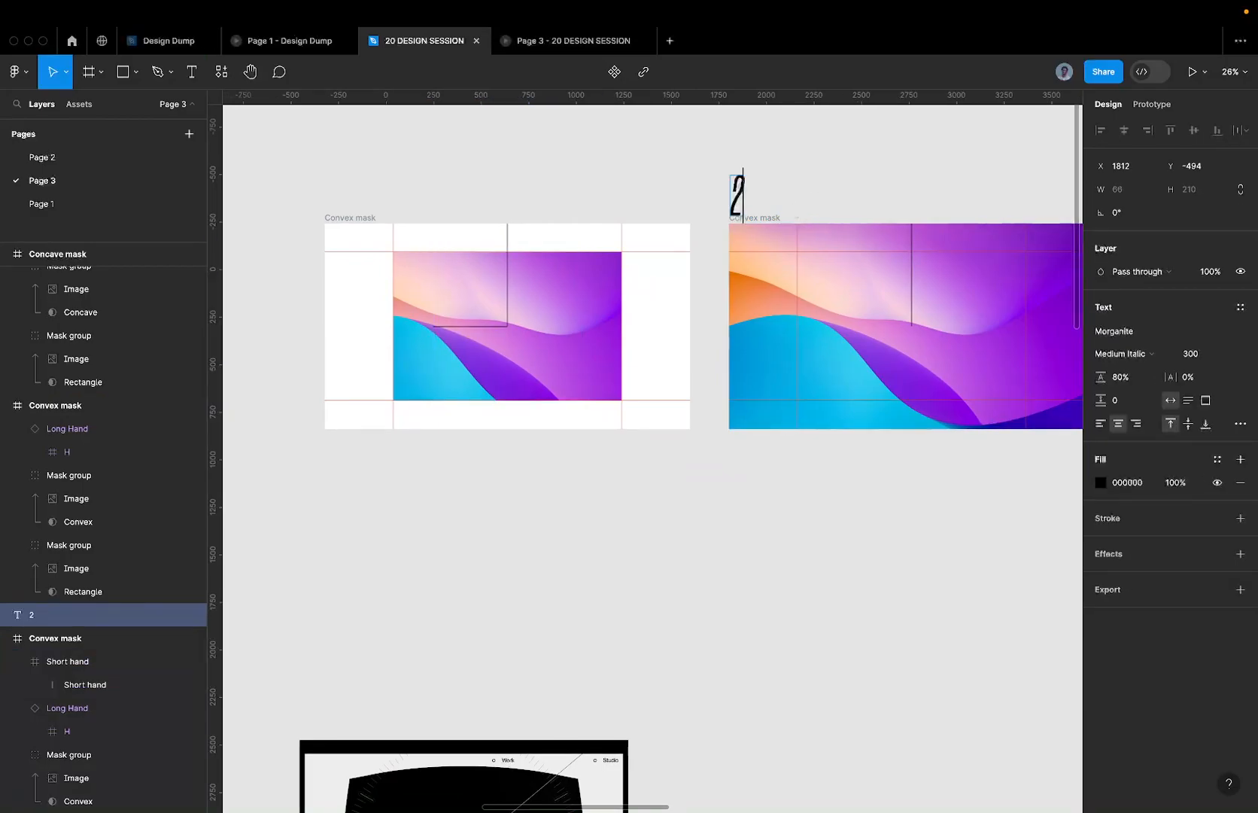
pyautogui.write('6k')
pyautogui.press('BackSpace')
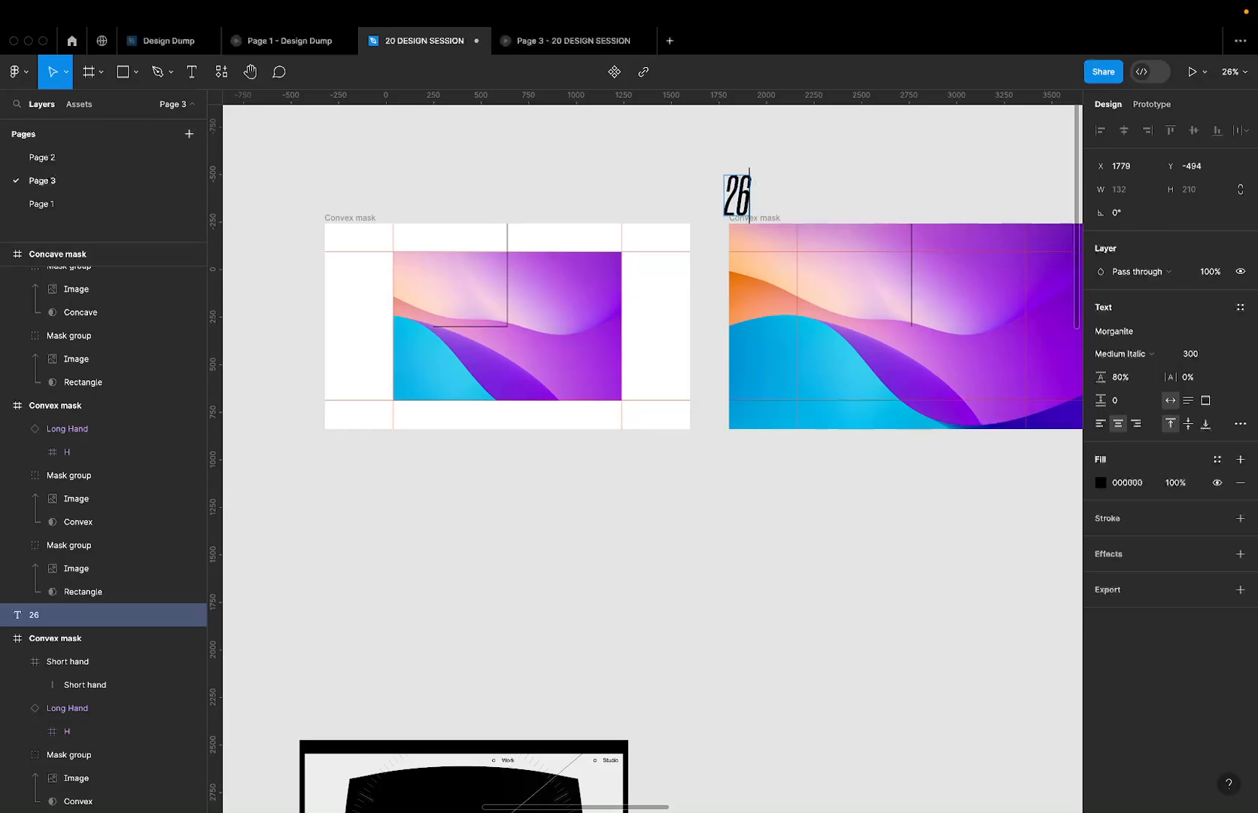
pyautogui.press('Escape')
pyautogui.press('Return')
pyautogui.press('BackSpace')
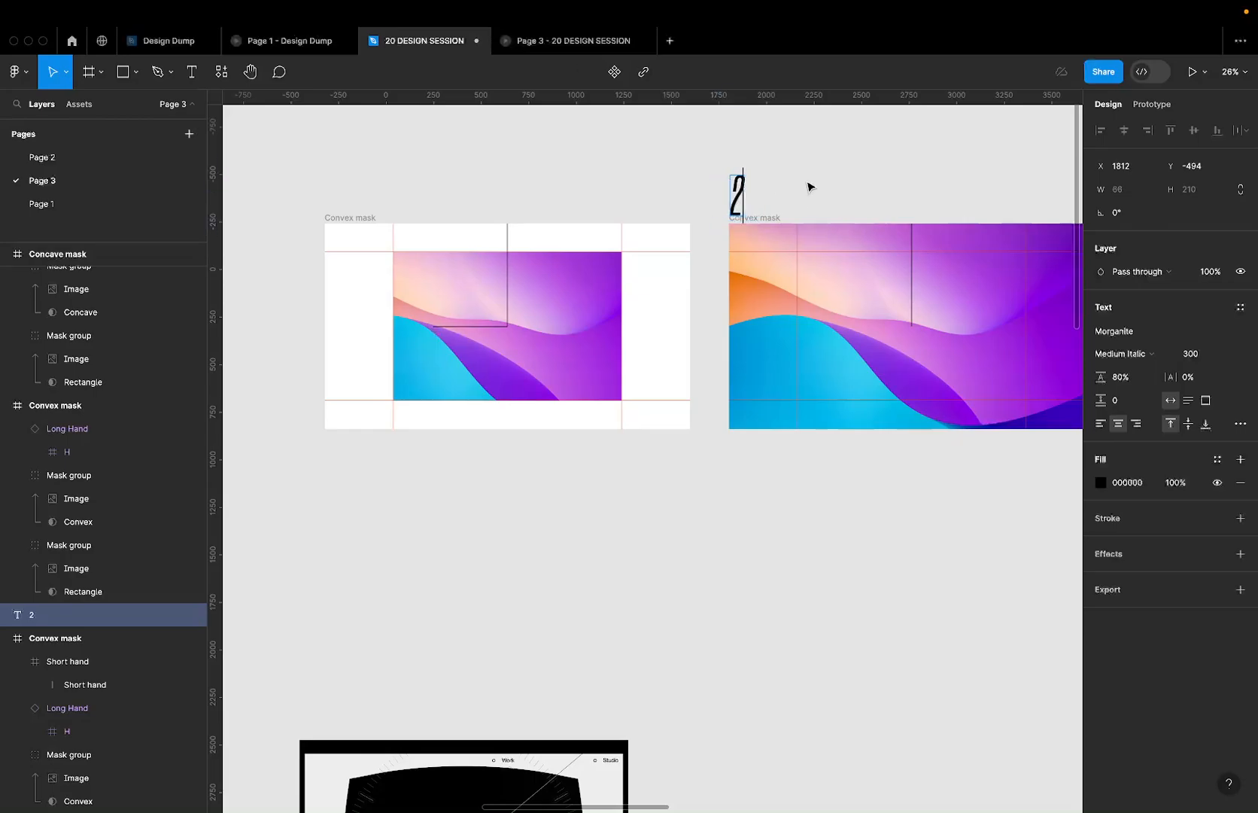
pyautogui.press('Escape')
# - Duplicate the "2" twice in a row beside it and change the copies to "8" and "k"
pyautogui.moveTo(738, 196); pyautogui.dragTo(827, 198)
pyautogui.write('8')
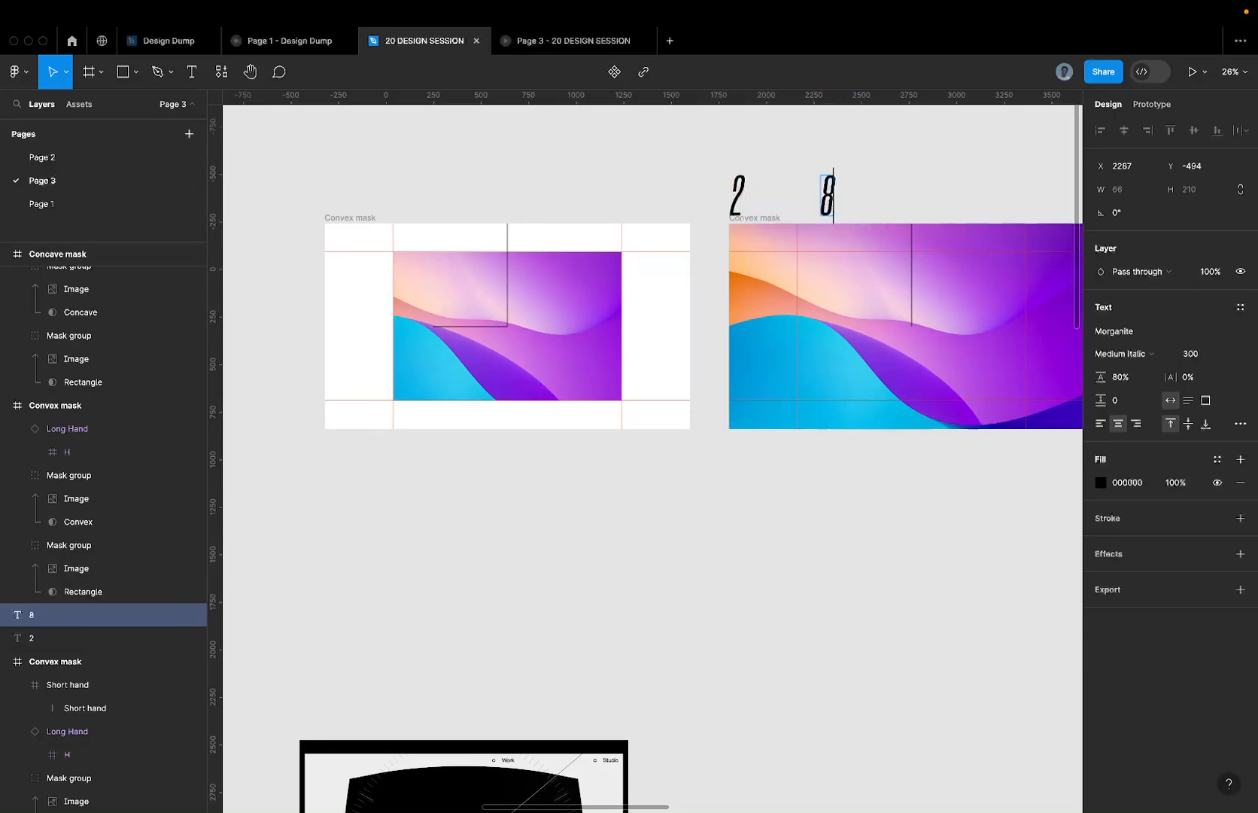
pyautogui.press('Escape')
pyautogui.moveTo(837, 189); pyautogui.dragTo(933, 189)
pyautogui.press('Return')
pyautogui.write('k')
pyautogui.press('Escape')
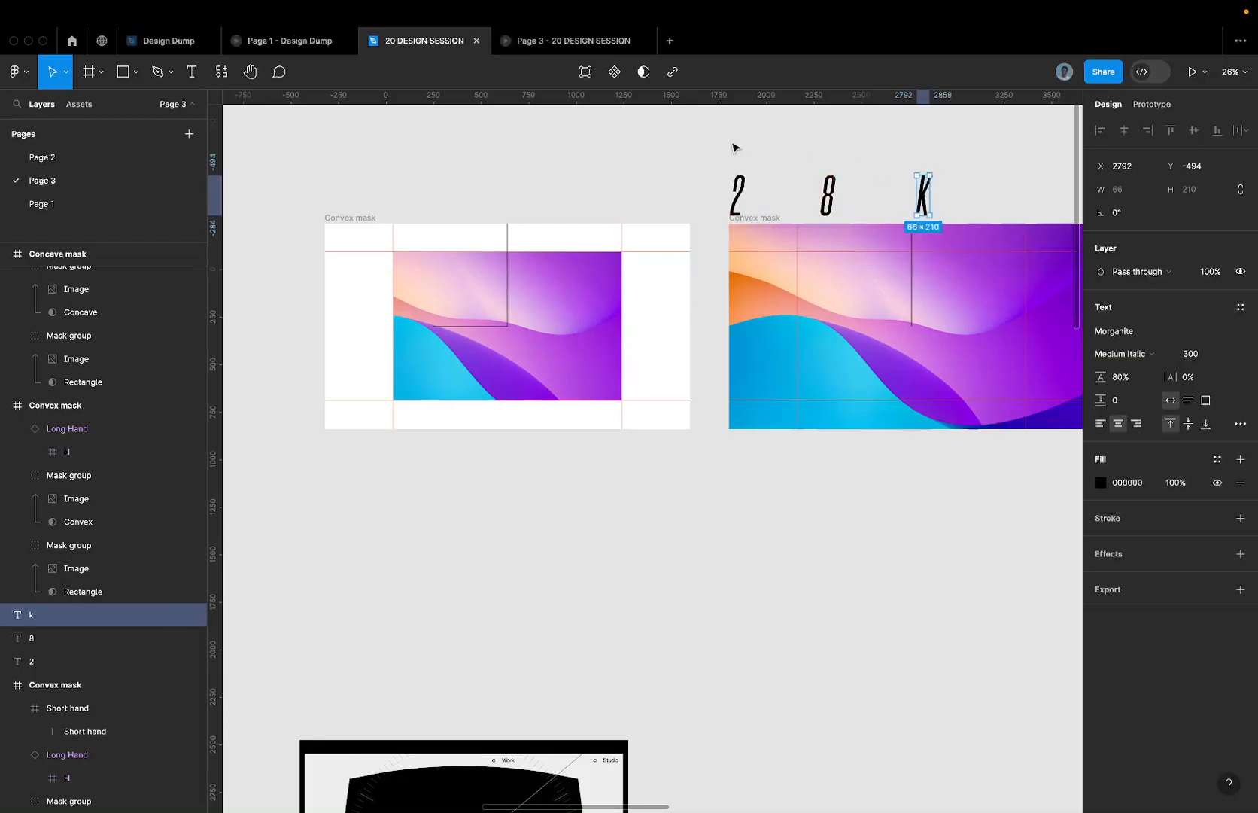
# - Stack the three characters in a vertical auto layout with gap 8 and centre alignment, placed below the Convex mask frames
pyautogui.moveTo(632, 136); pyautogui.dragTo(998, 218)
pyautogui.hotkey('shift', 'a')
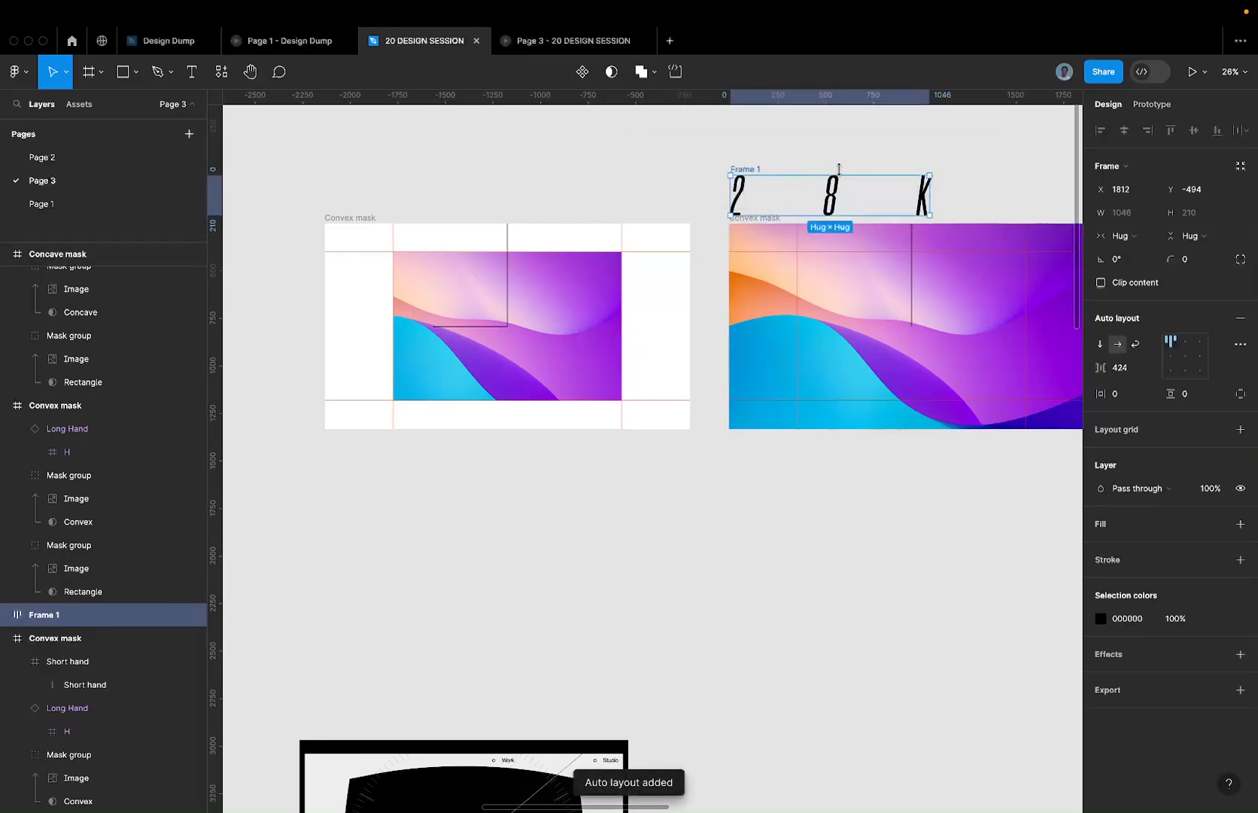
pyautogui.click(1099, 343)
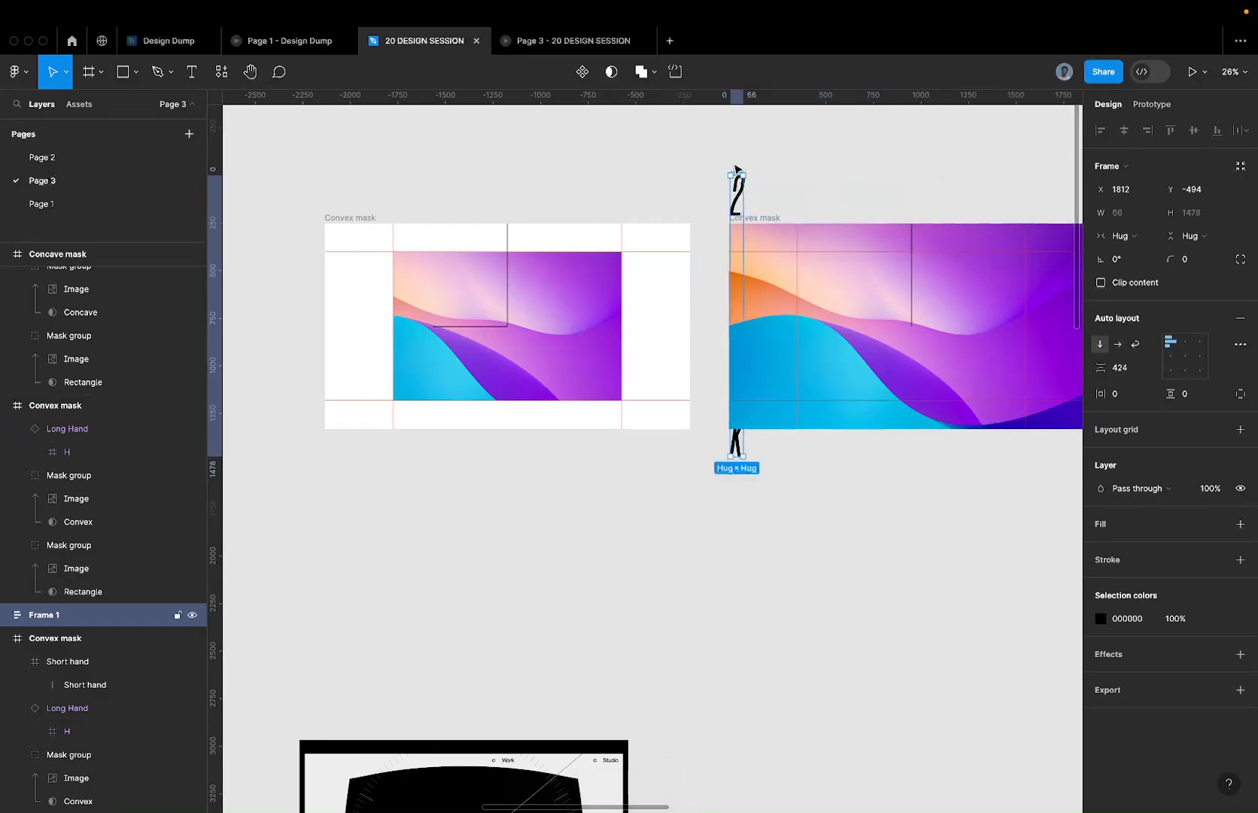
pyautogui.click(1127, 365)
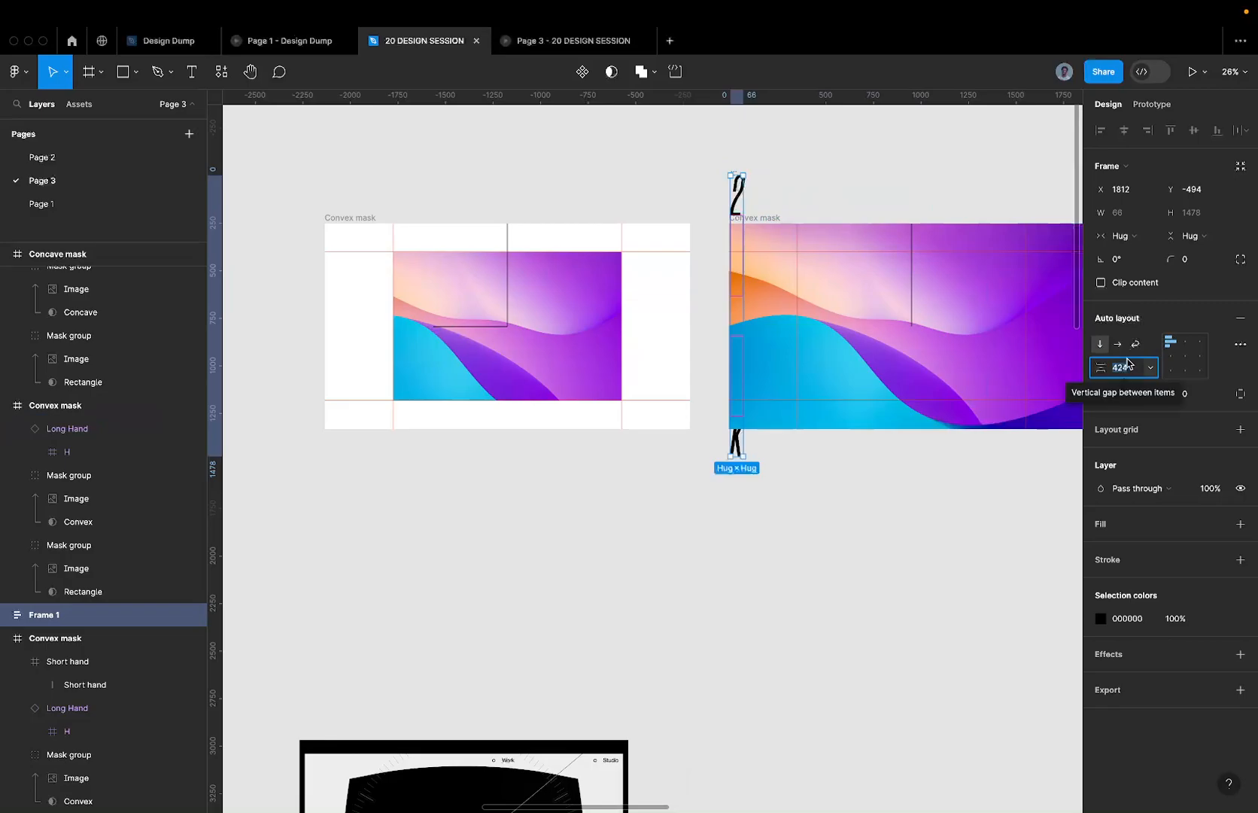
pyautogui.write('8')
pyautogui.press('Return')
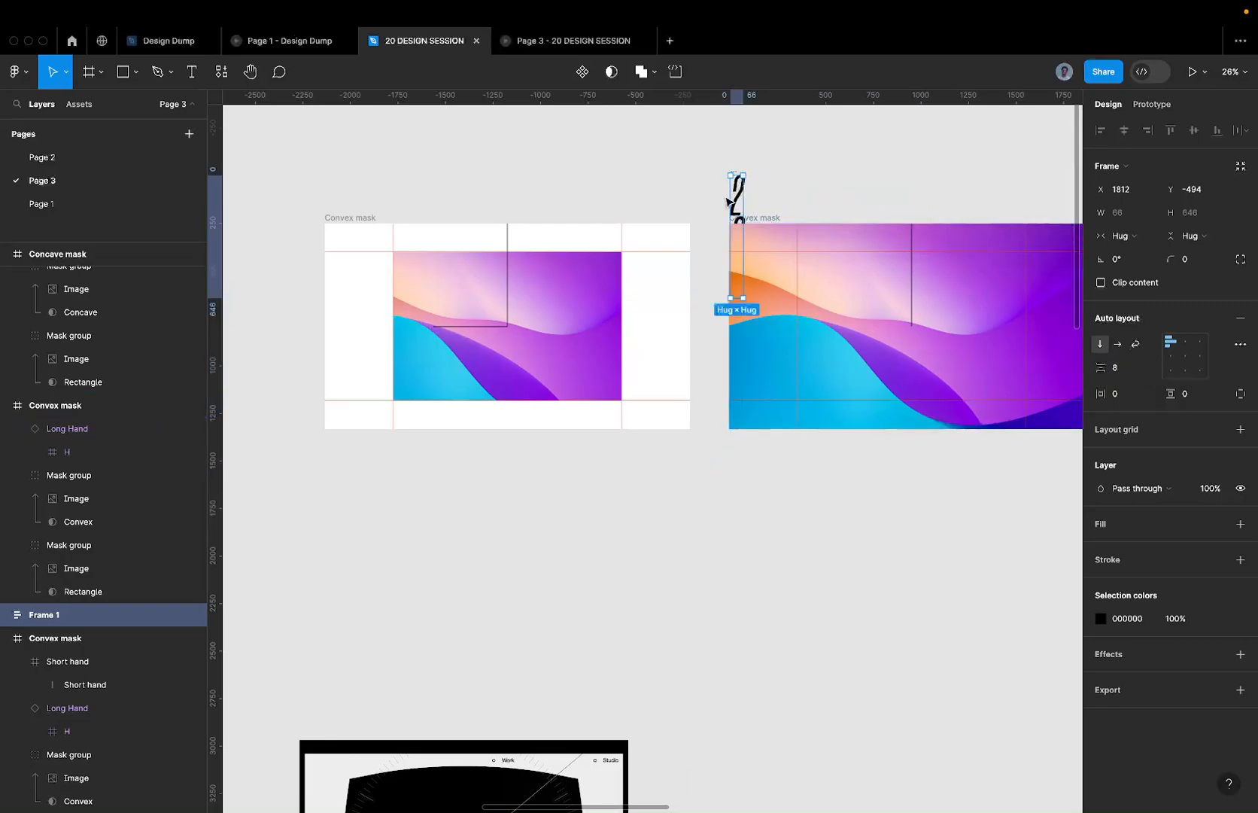
pyautogui.moveTo(737, 201); pyautogui.dragTo(696, 514)
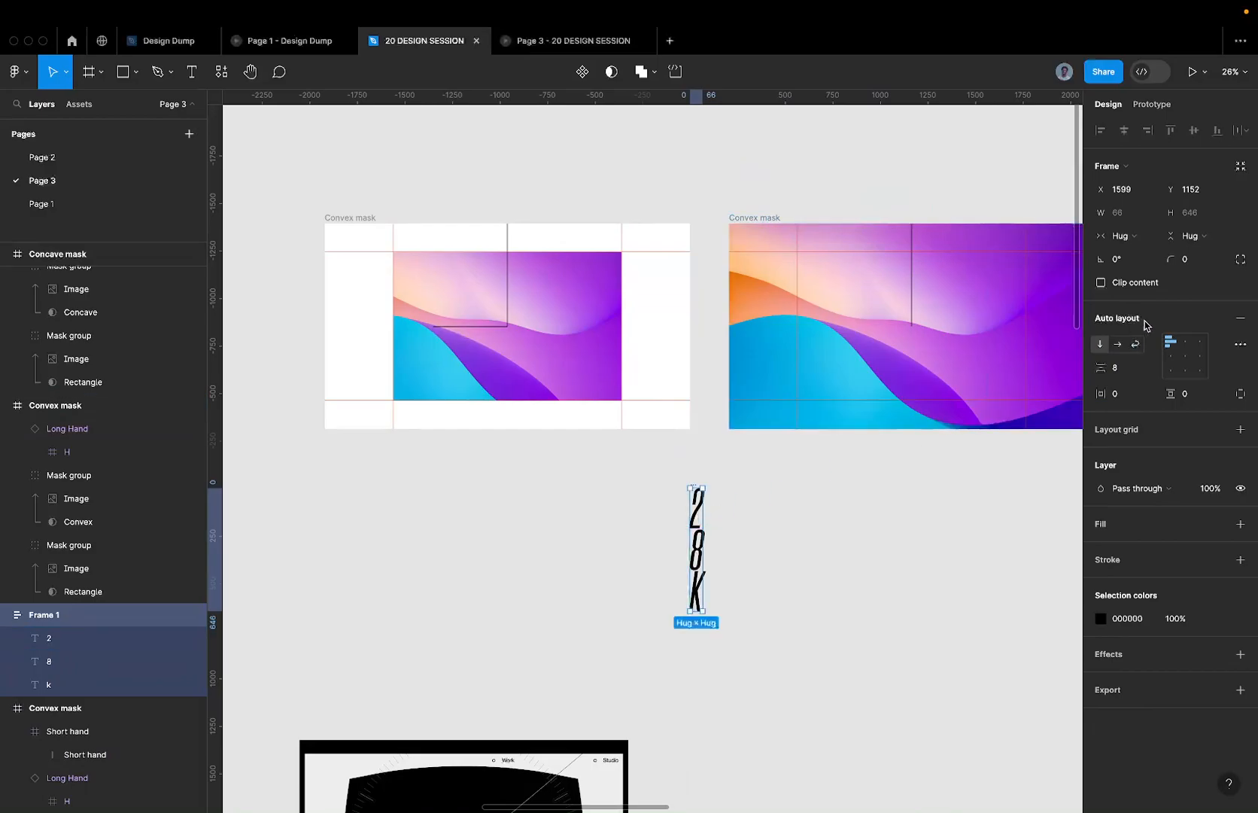
pyautogui.click(1185, 355)
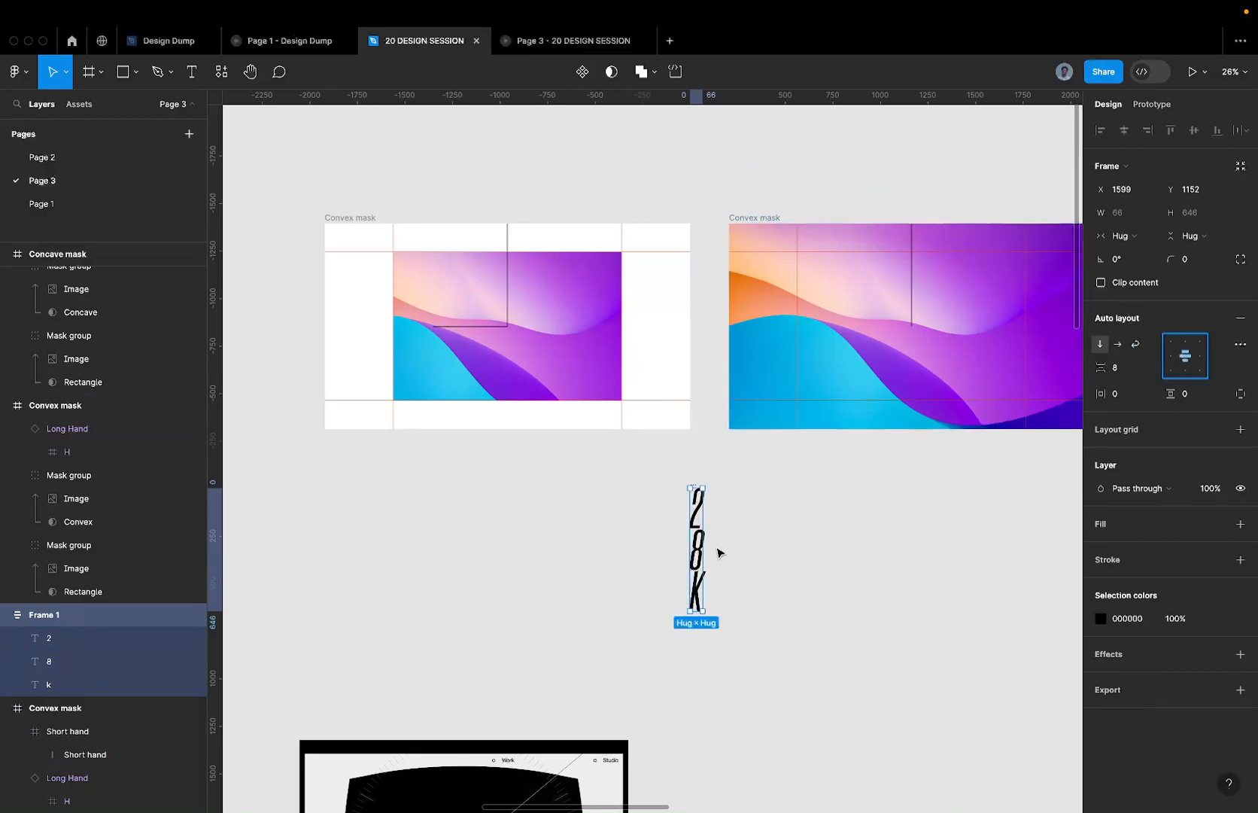
# - Change the font of all three stacked characters to PP Neue Montreal in the Medium style
pyautogui.press('Return')
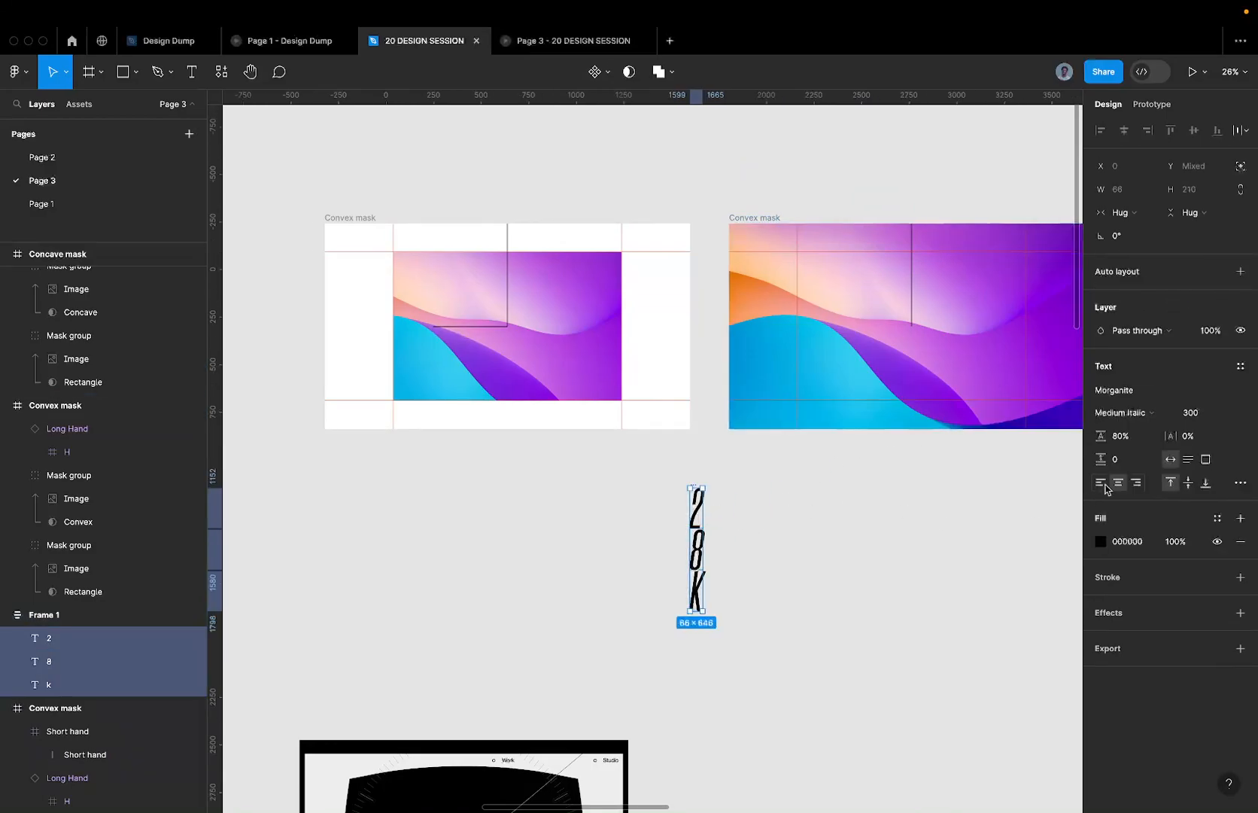
pyautogui.click(1137, 393)
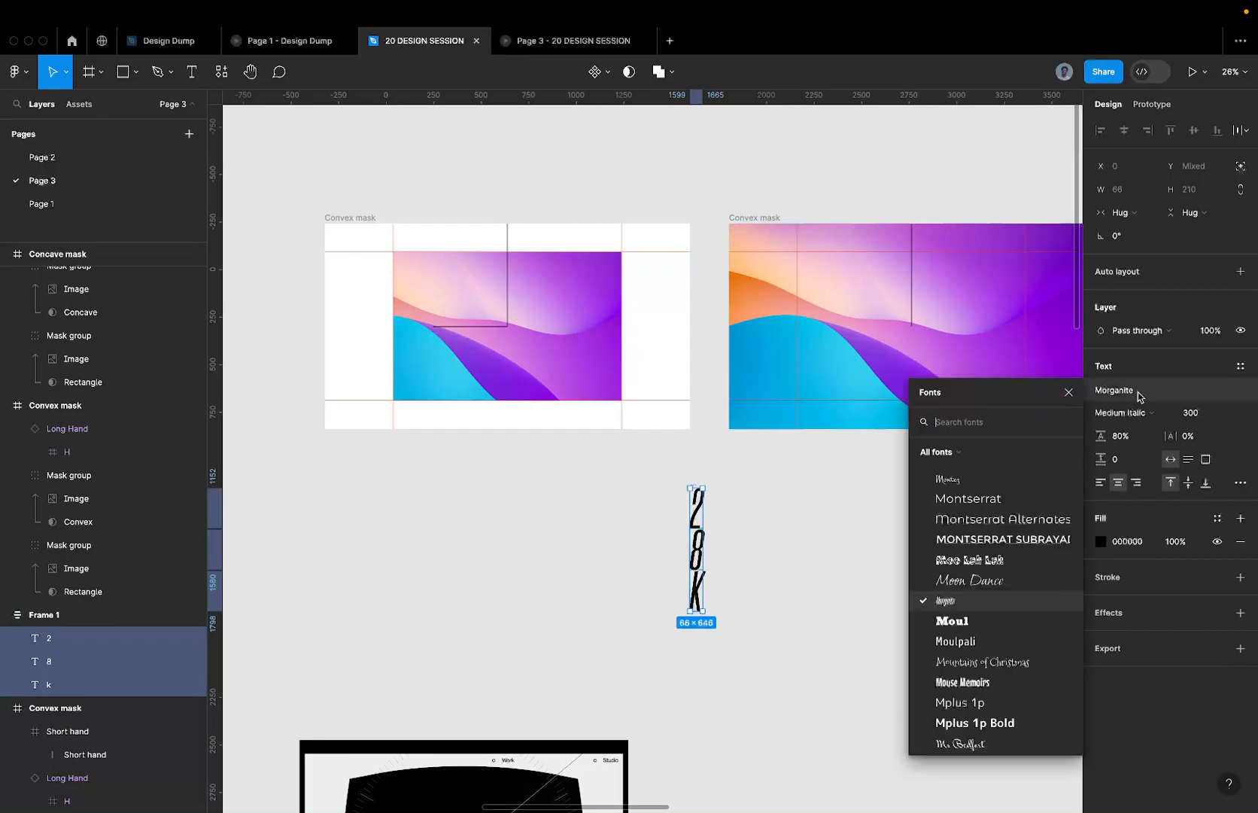
pyautogui.write('pp')
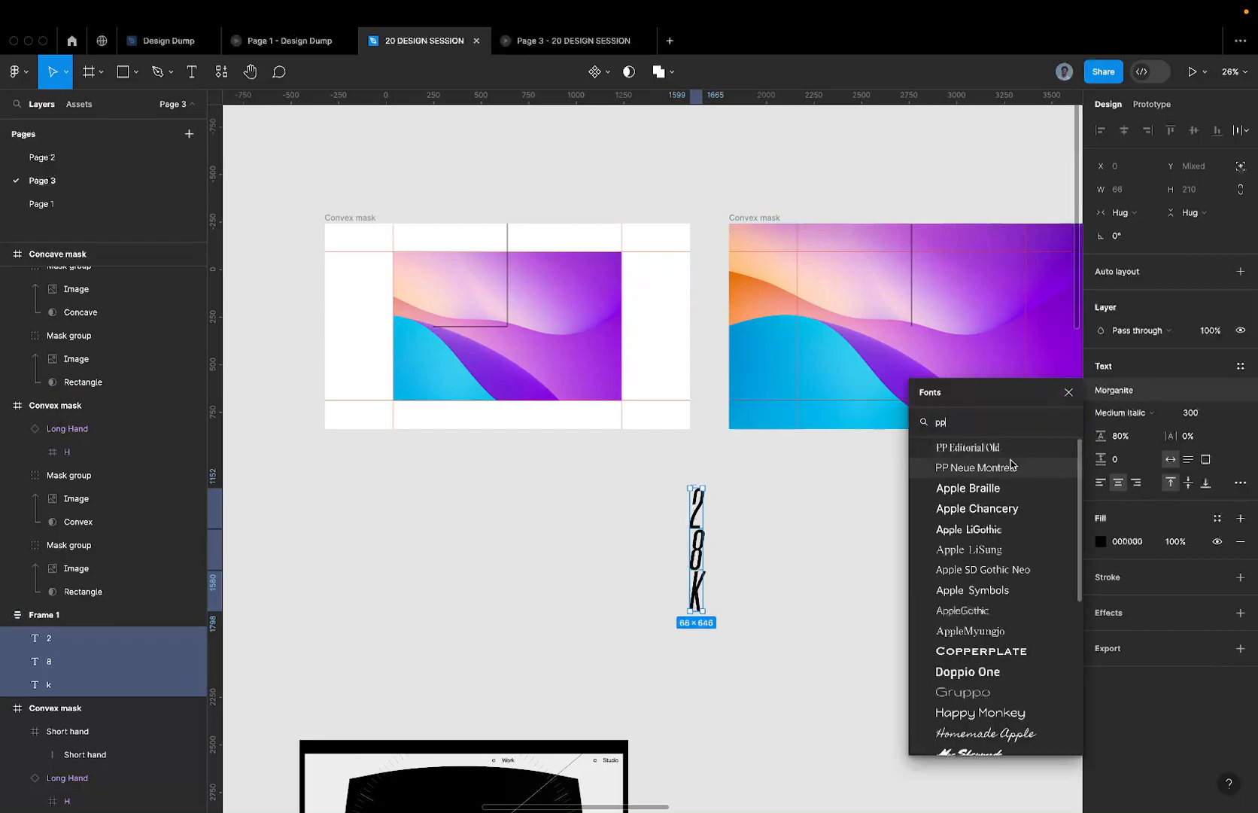
pyautogui.click(994, 470)
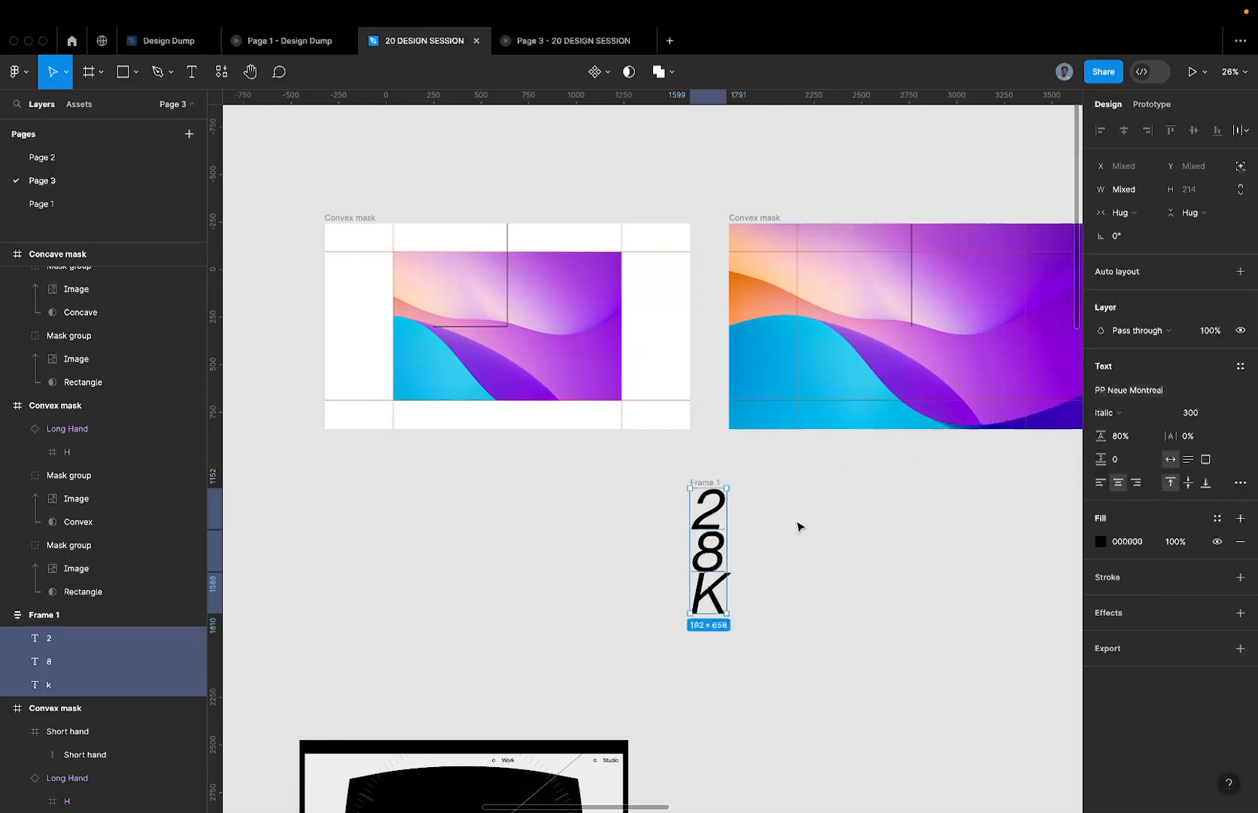
pyautogui.scroll(5, 731, 561)
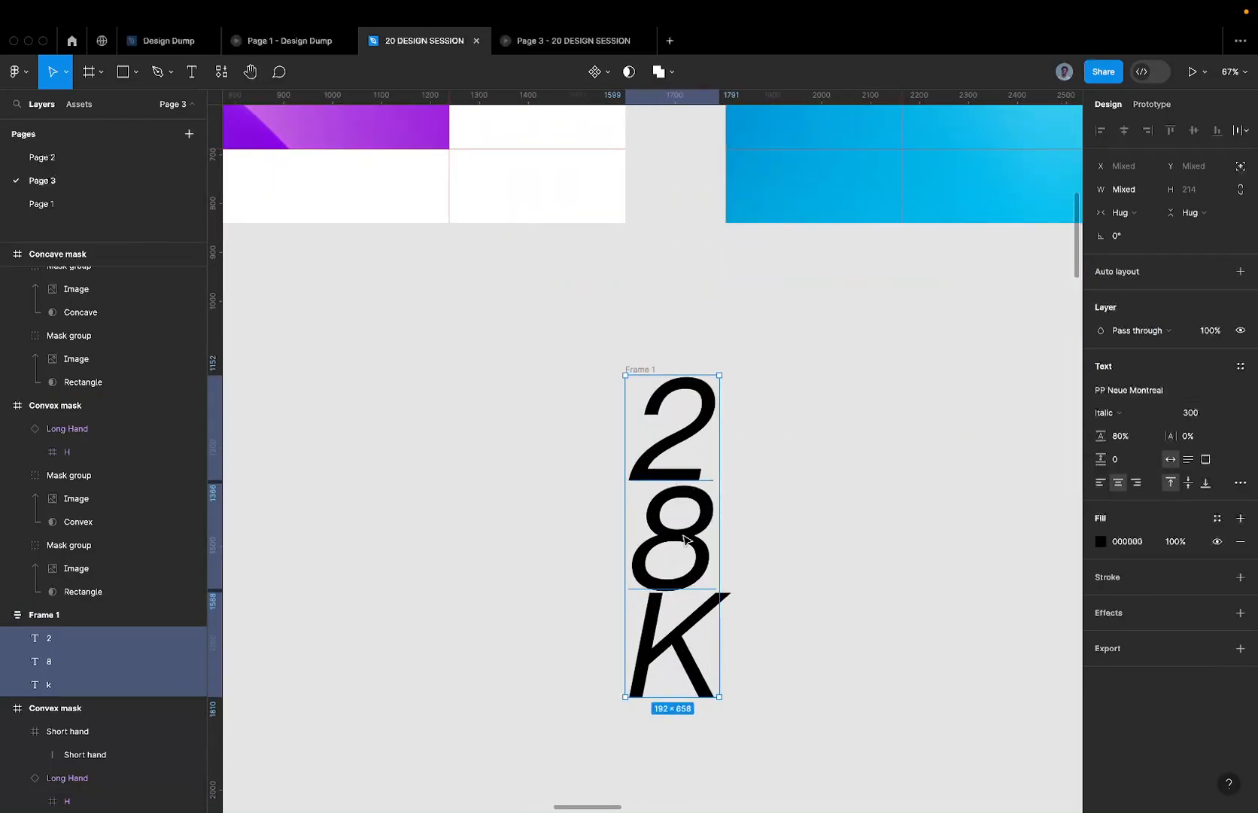
pyautogui.scroll(-2, 683, 538)
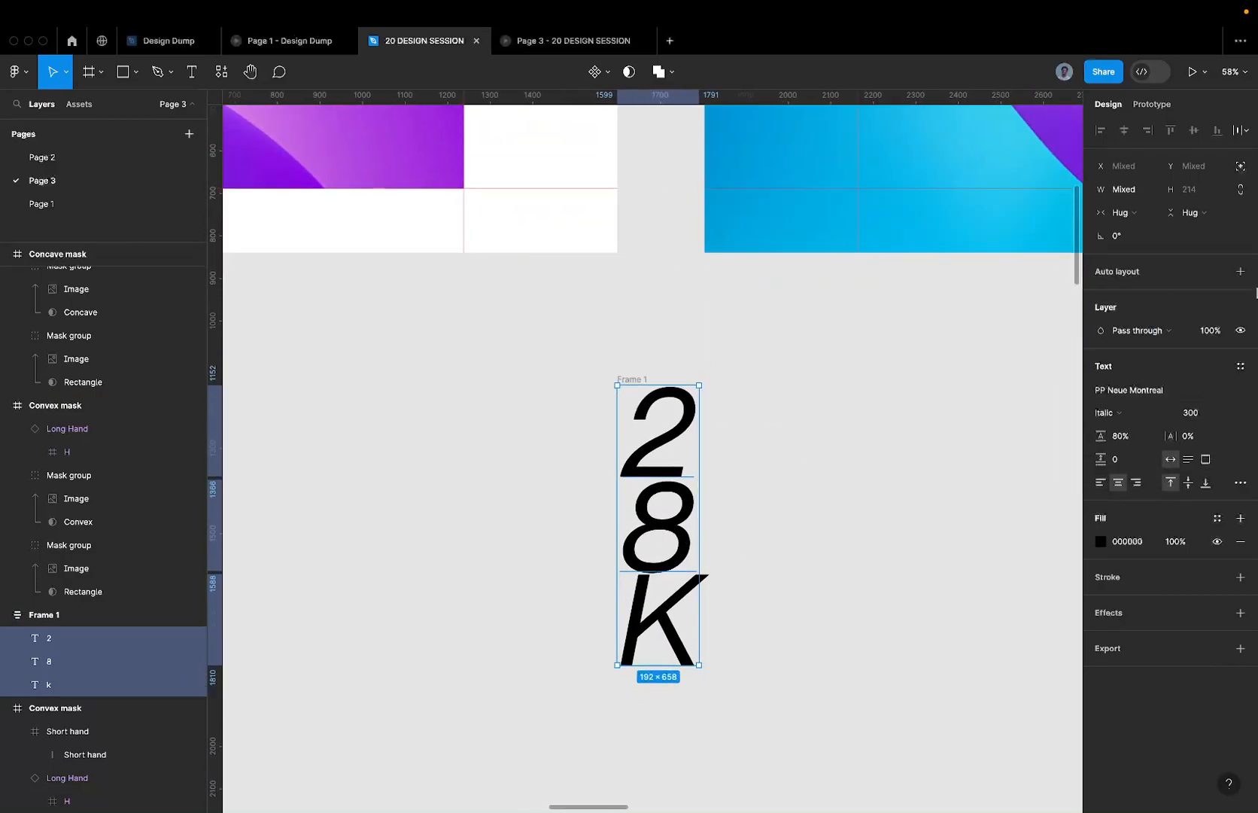
pyautogui.click(1114, 414)
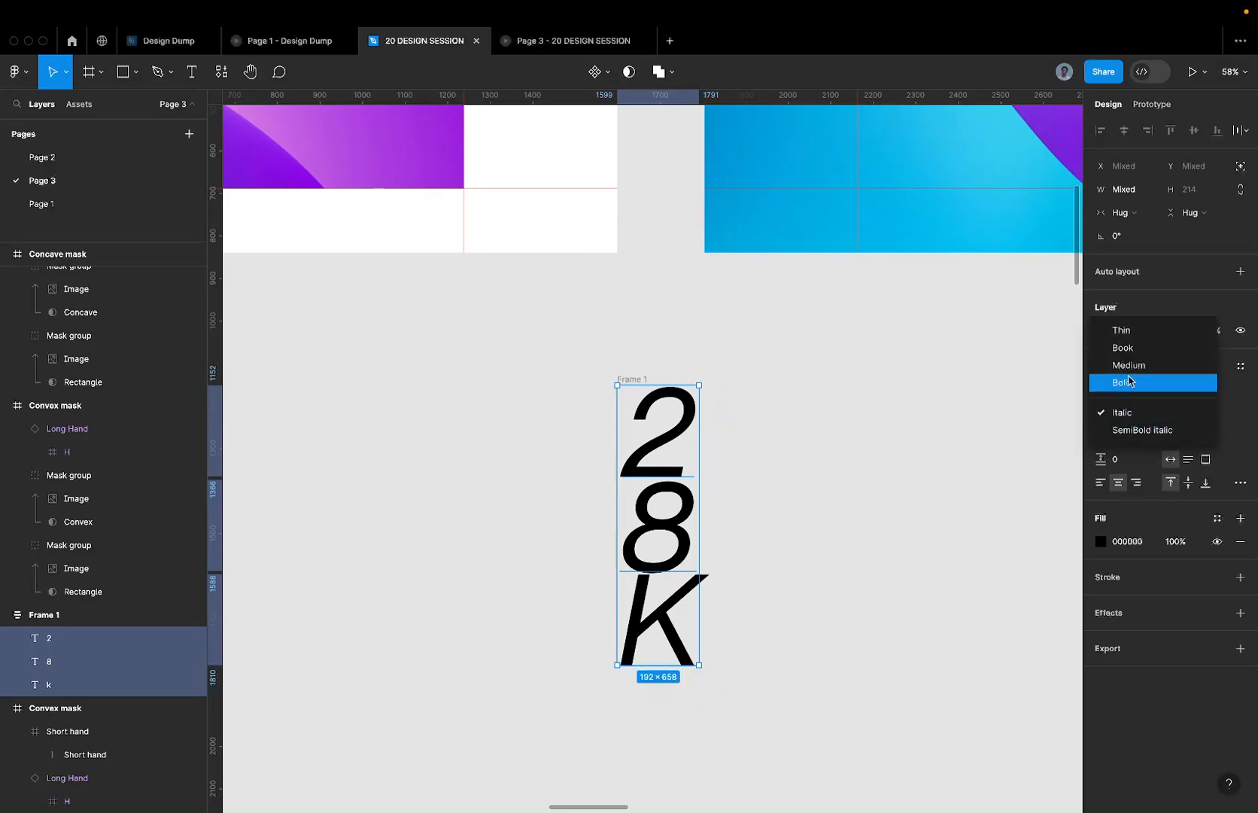
pyautogui.click(1149, 366)
# - Rotate the "k" in the stack to -90°
pyautogui.scroll(-2, 797, 492)
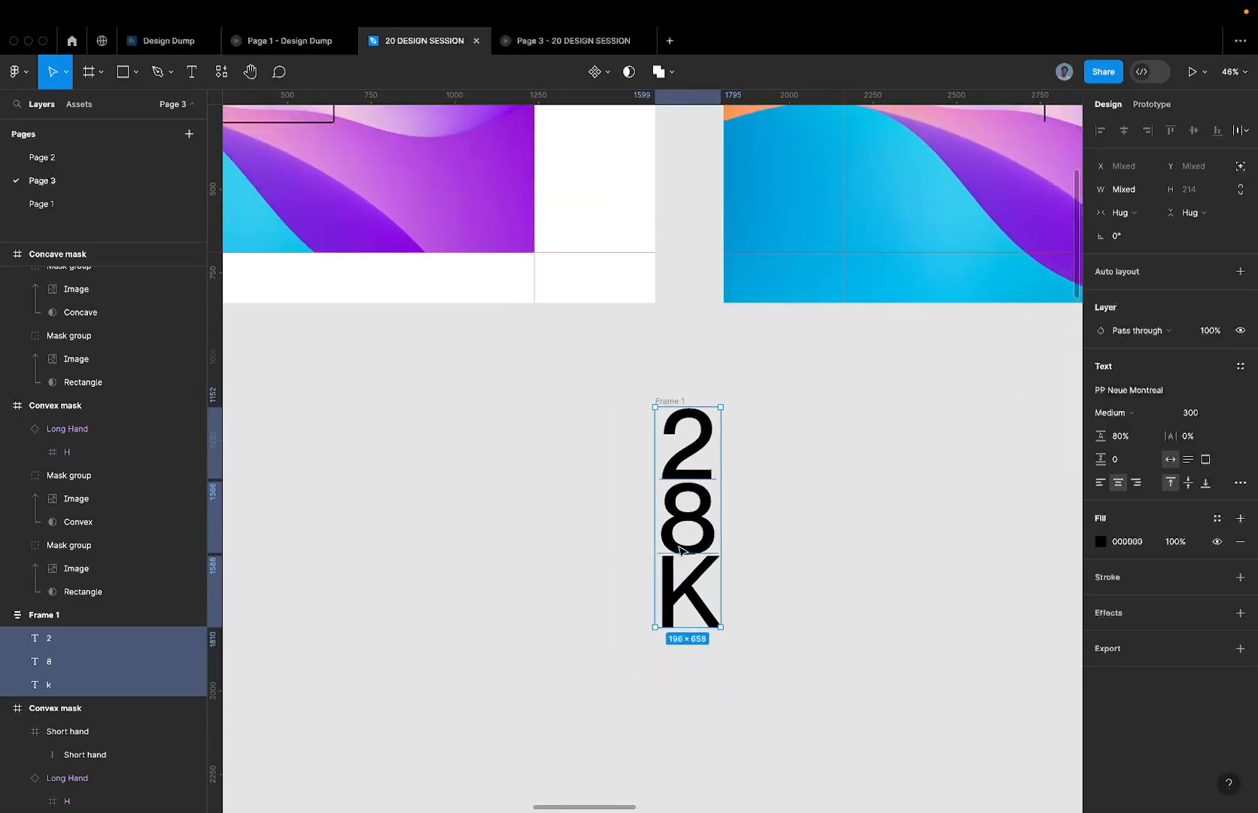
pyautogui.click(679, 588)
pyautogui.moveTo(753, 561); pyautogui.dragTo(740, 634)
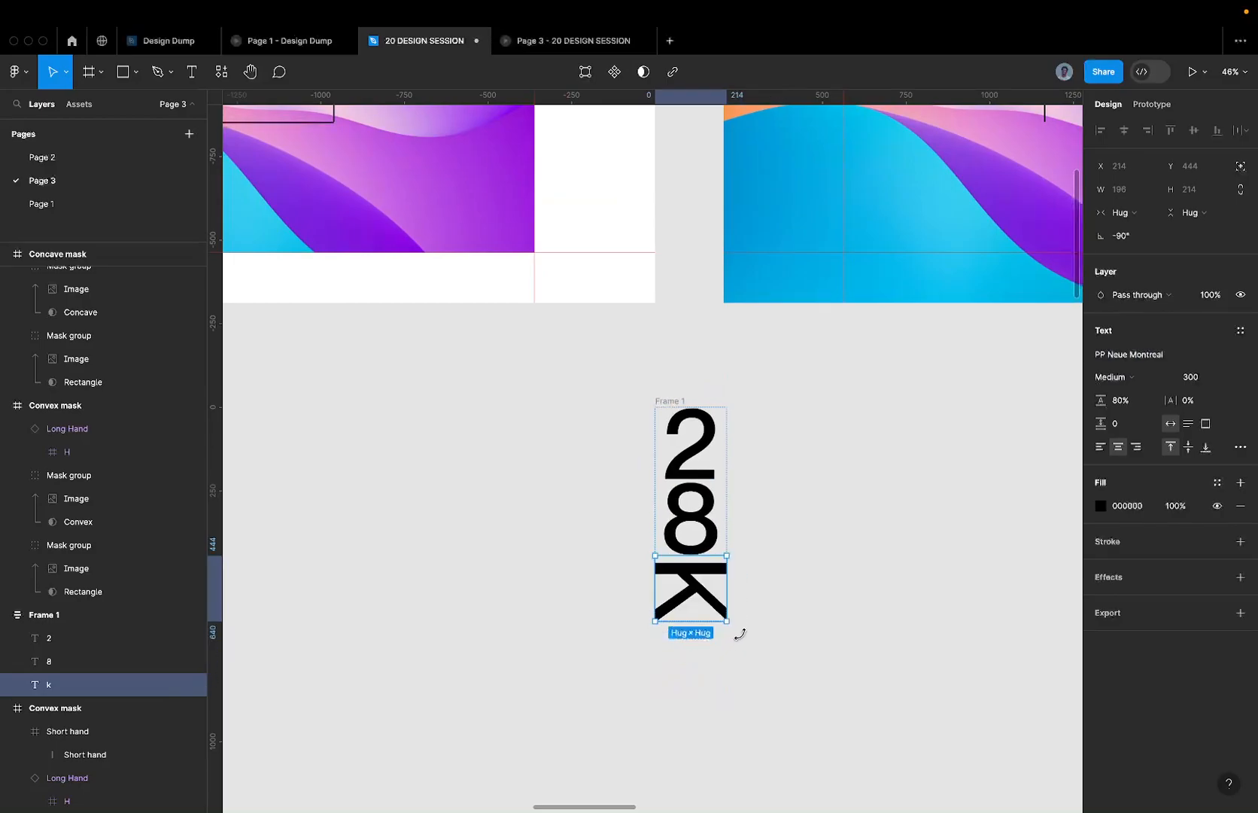
pyautogui.click(675, 531)
pyautogui.click(826, 455)
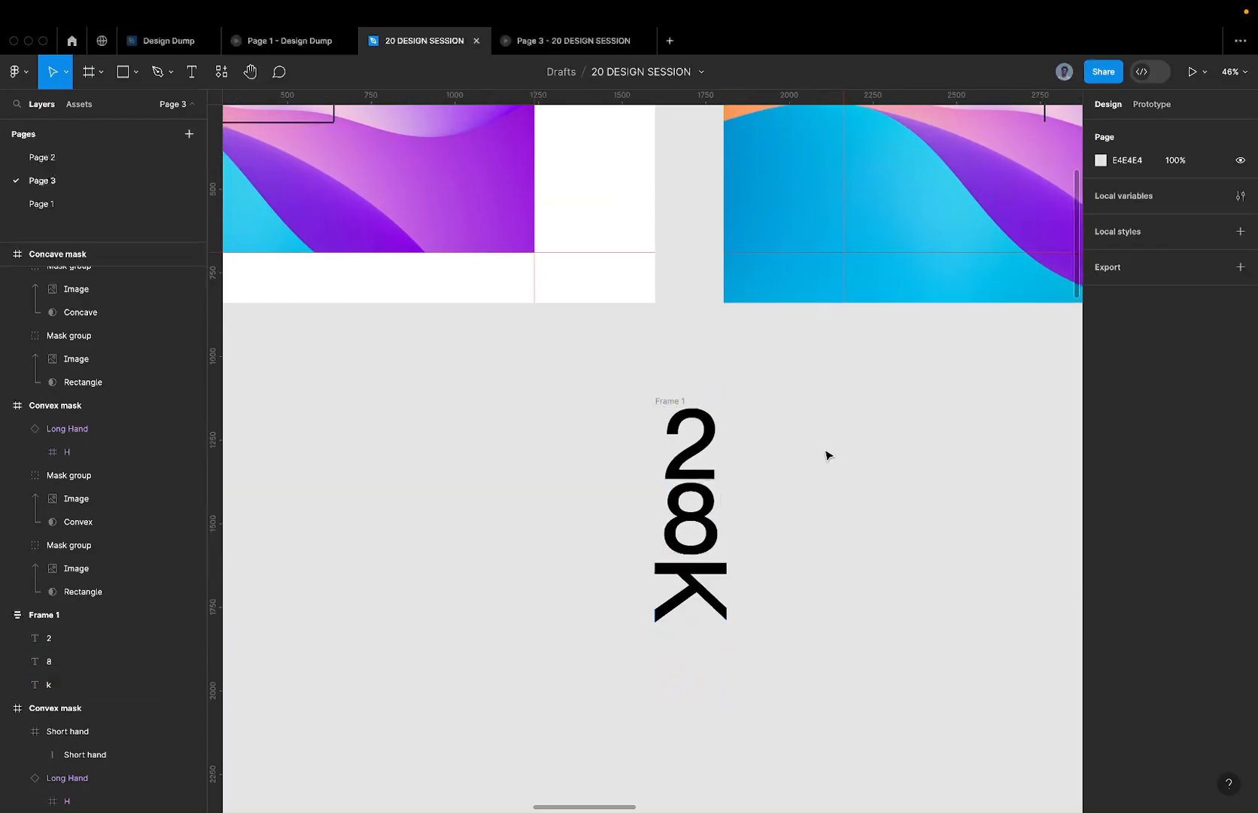
# - Examine the spacing and bounding boxes of the stacked characters, especially between the "8" and the rotated "k"
pyautogui.scroll(-1, 826, 455)
pyautogui.click(689, 498)
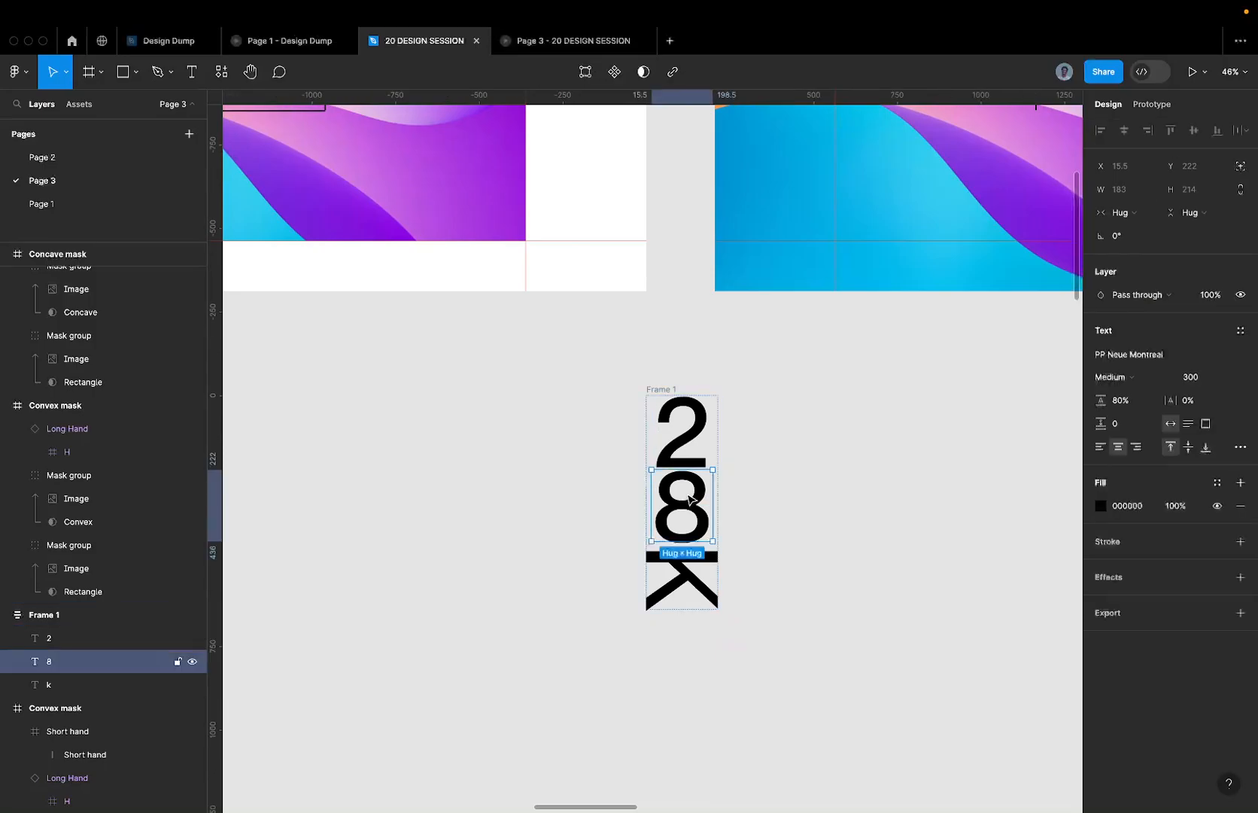
pyautogui.scroll(2, 689, 498)
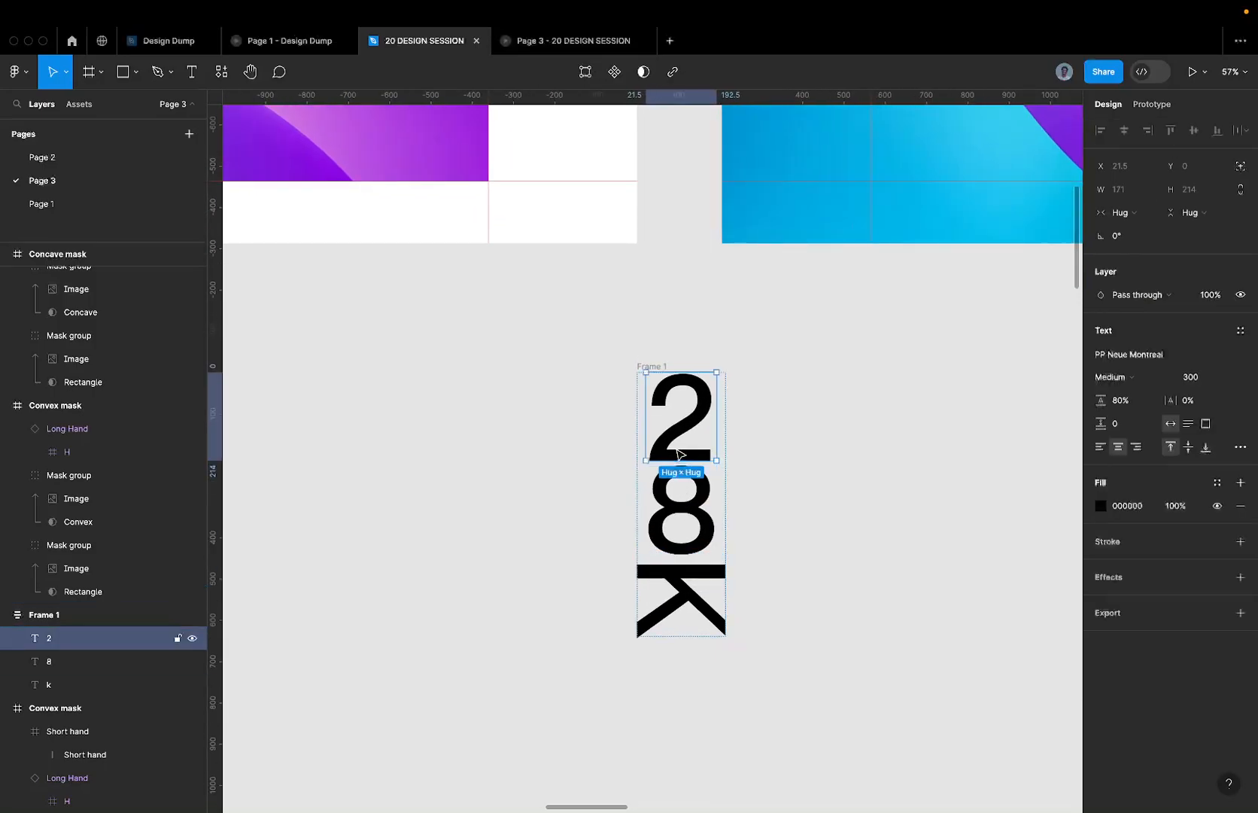
pyautogui.press('super+a')
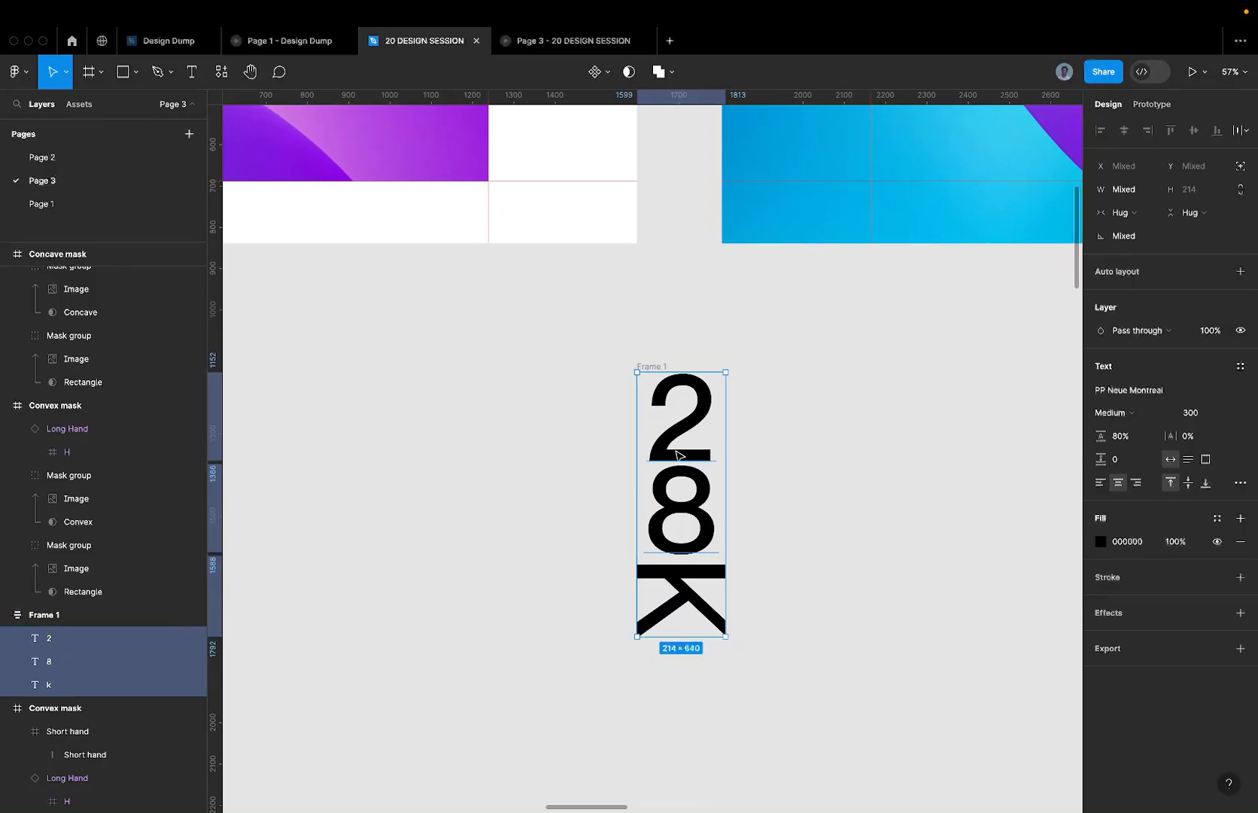
pyautogui.click(666, 518)
pyautogui.scroll(3, 681, 530)
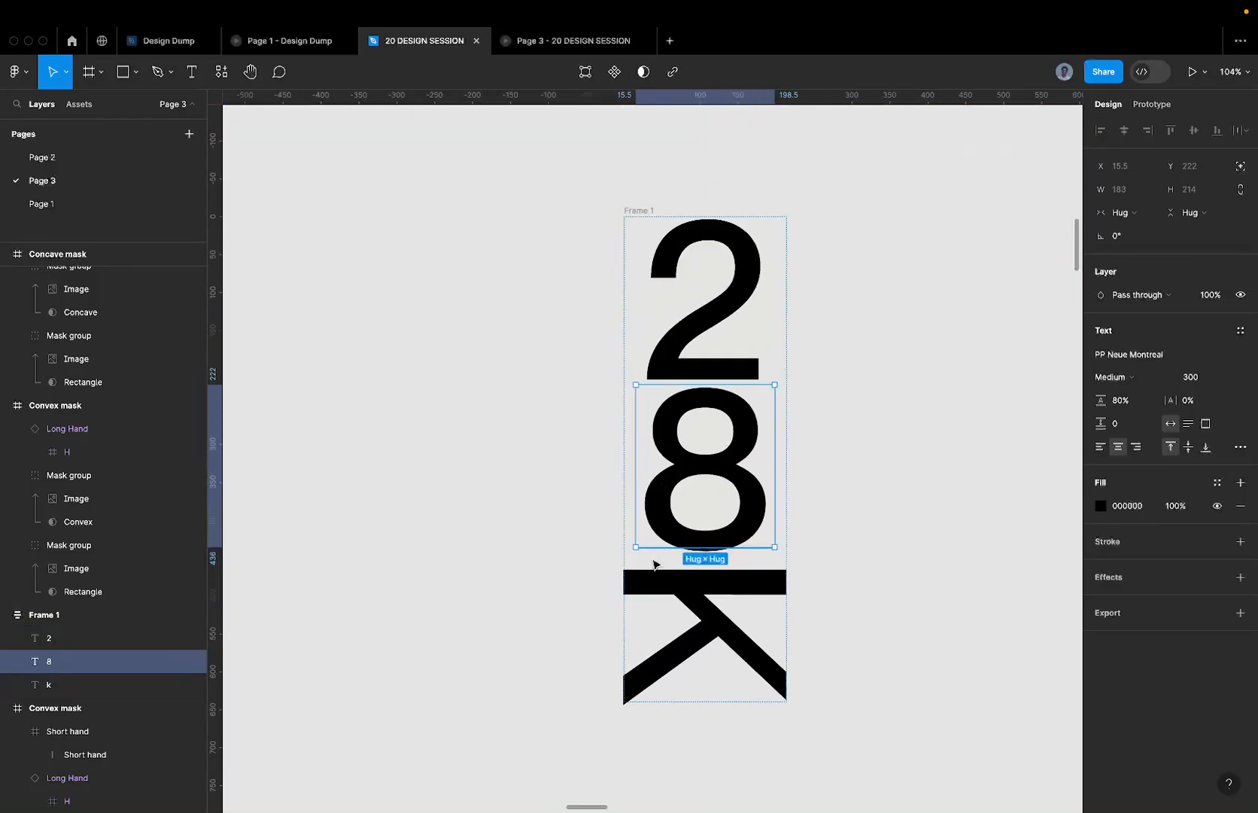
pyautogui.click(660, 591)
pyautogui.scroll(3, 727, 551)
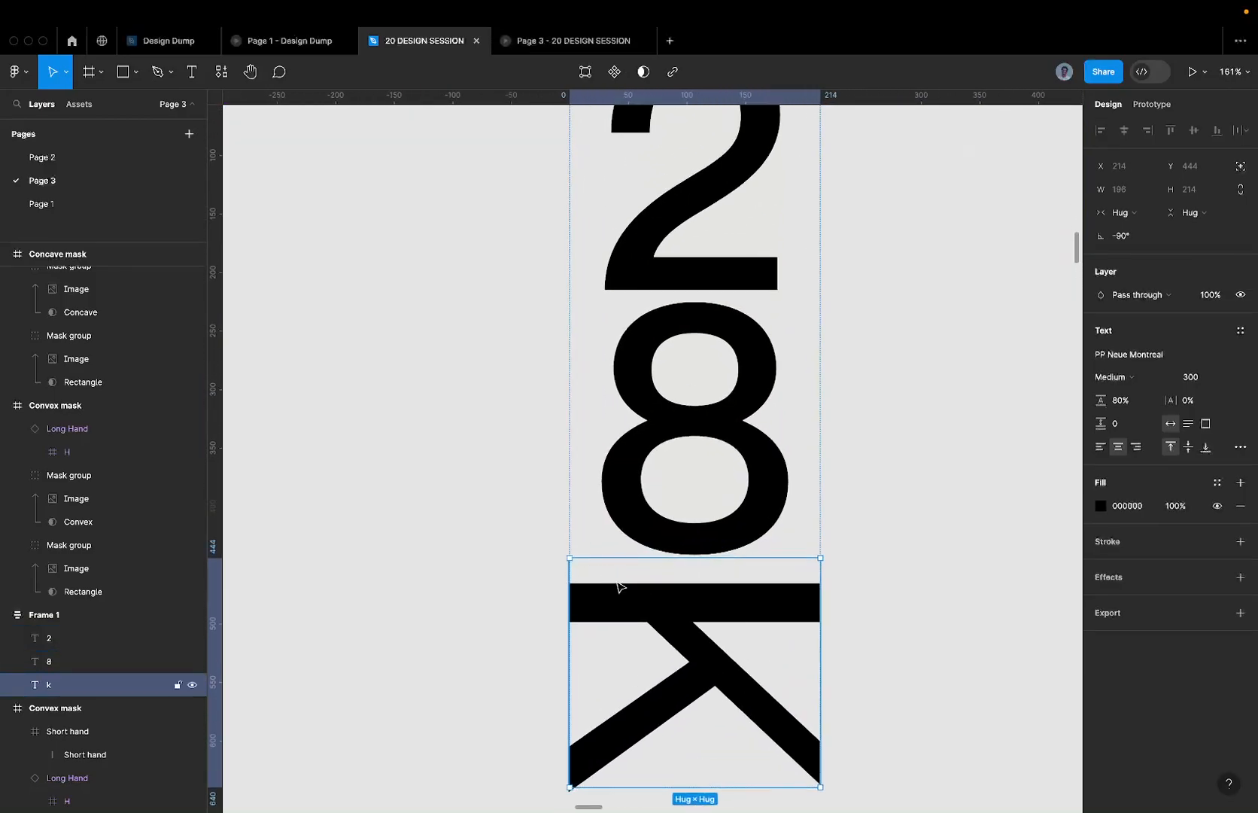
pyautogui.scroll(5, 617, 586)
pyautogui.scroll(-1, 444, 545)
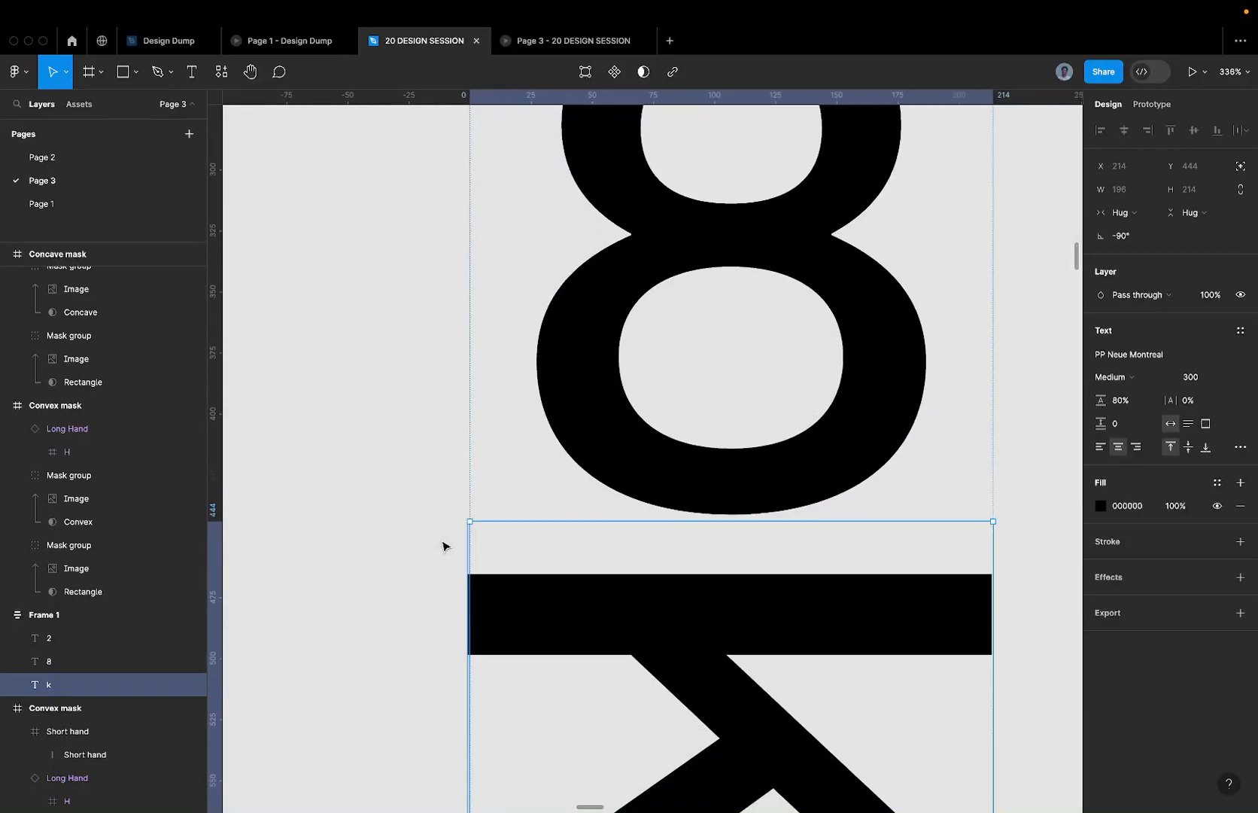
pyautogui.scroll(5, 481, 534)
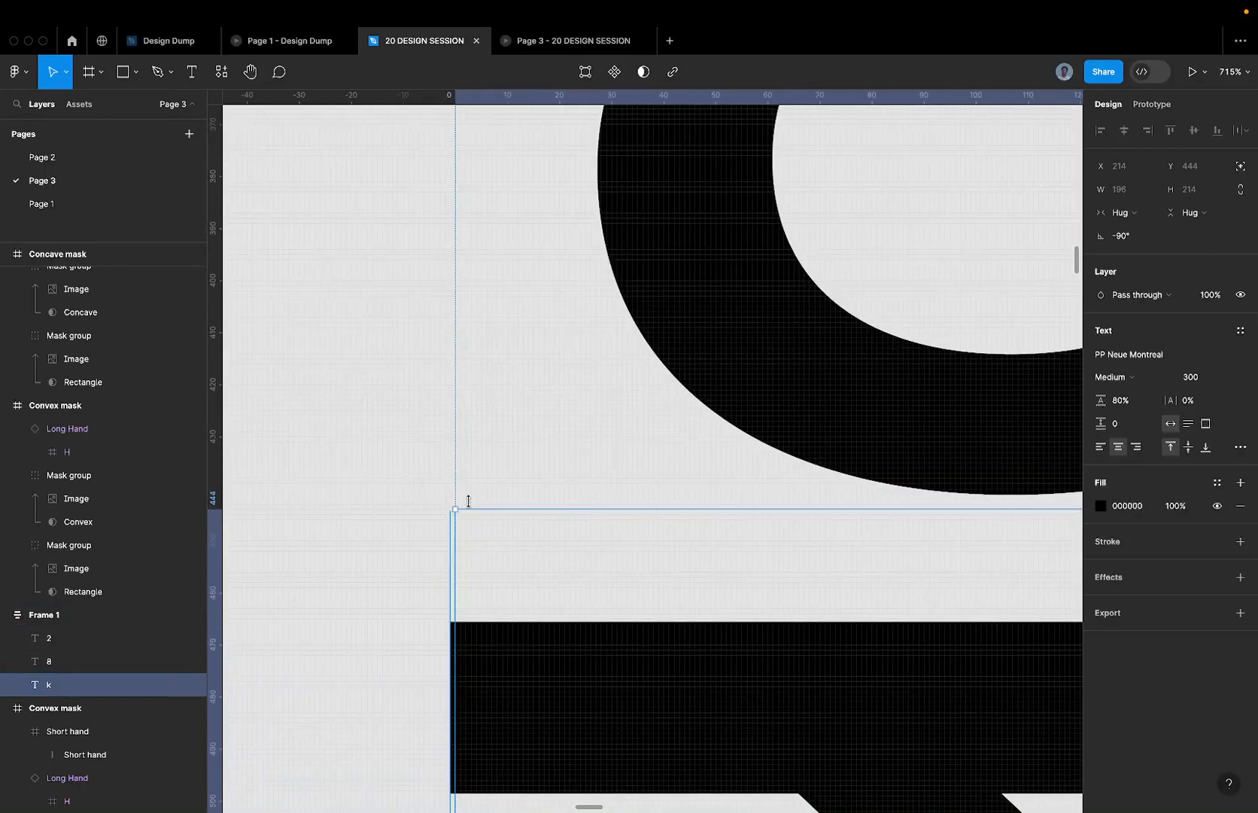
pyautogui.scroll(-5, 335, 724)
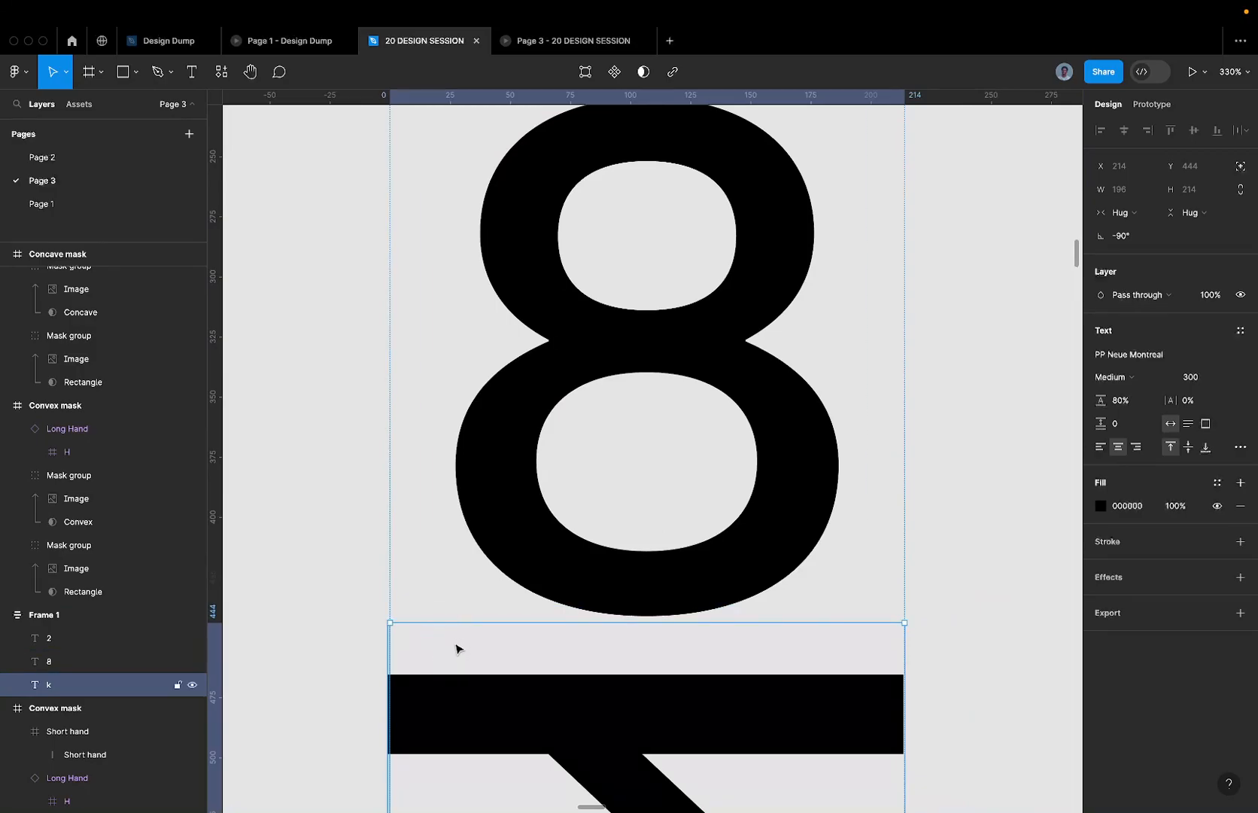
pyautogui.scroll(-5, 456, 649)
# - Flatten the three characters inside the auto layout frame into a single vector
pyautogui.hotkey('ctrl', 'a')
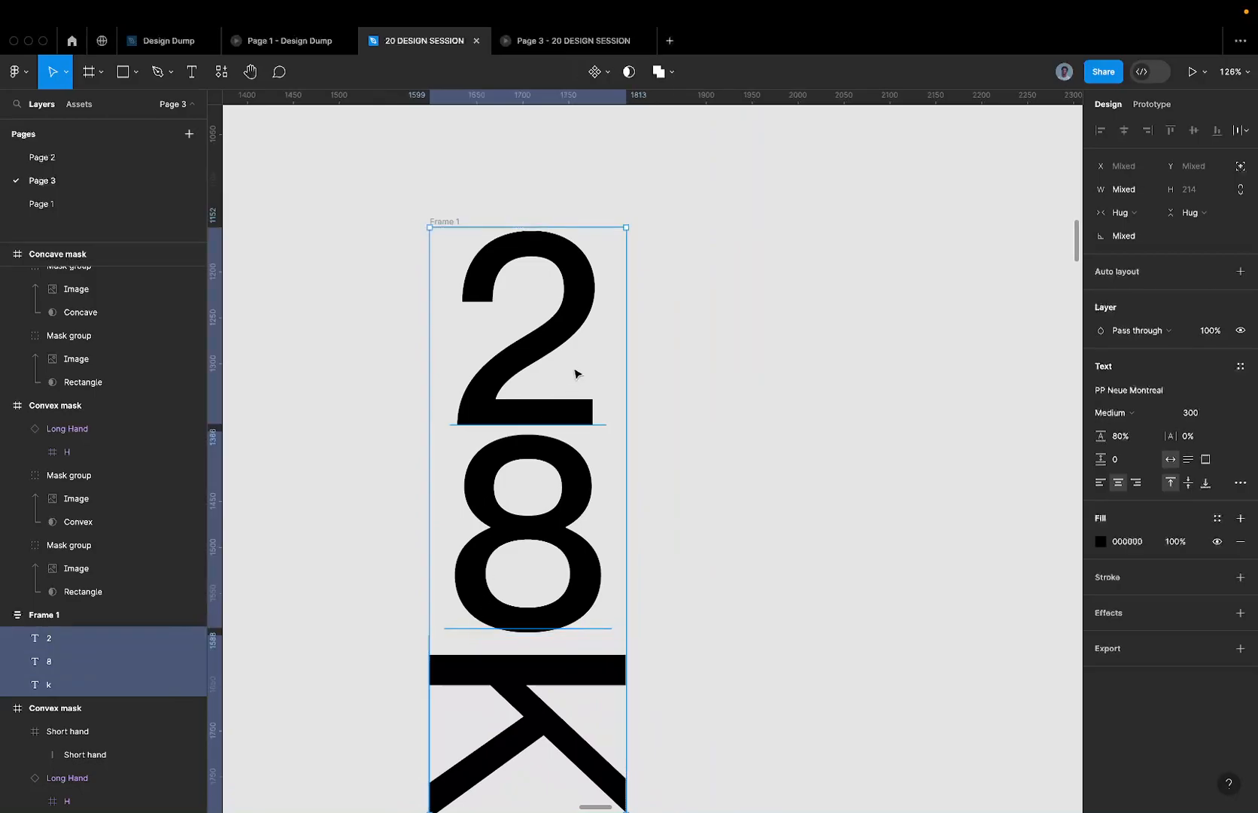
pyautogui.click(557, 363)
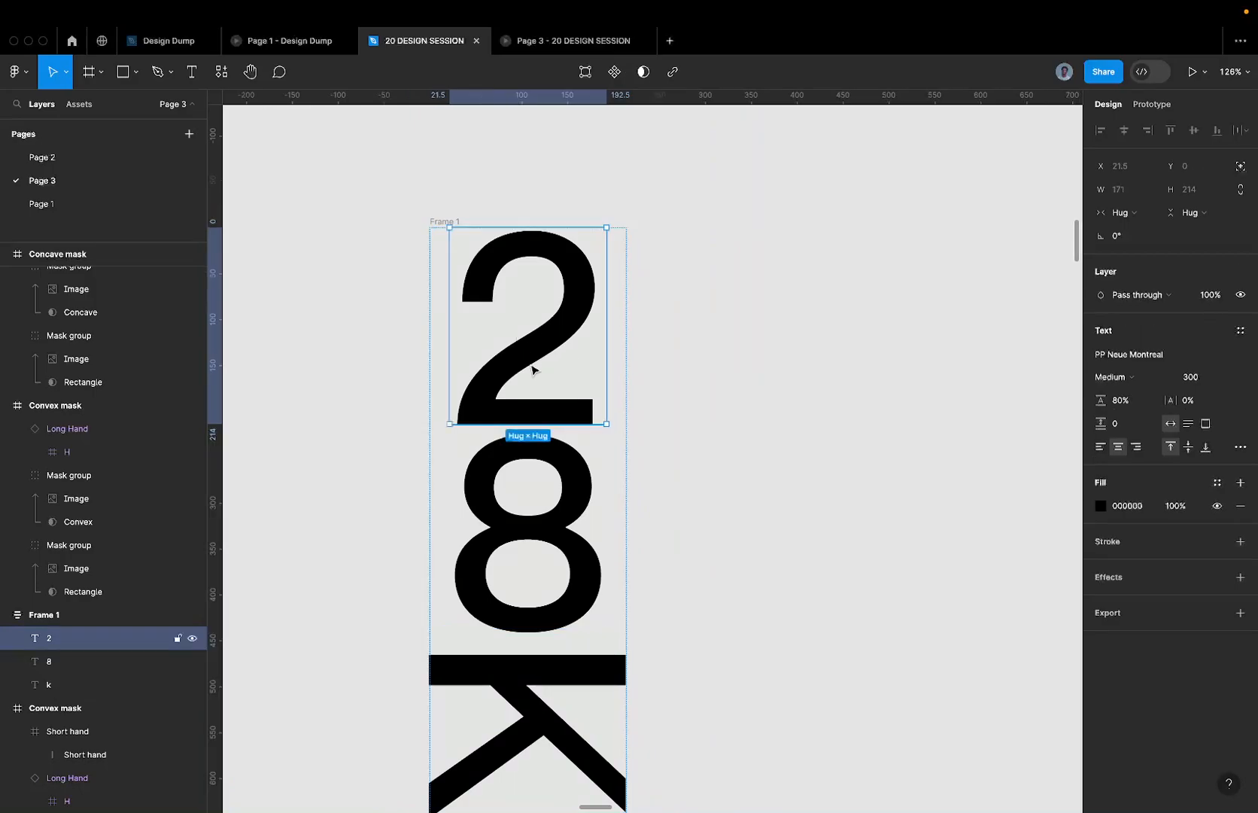
pyautogui.hotkey('ctrl', 'a')
pyautogui.rightClick(532, 365)
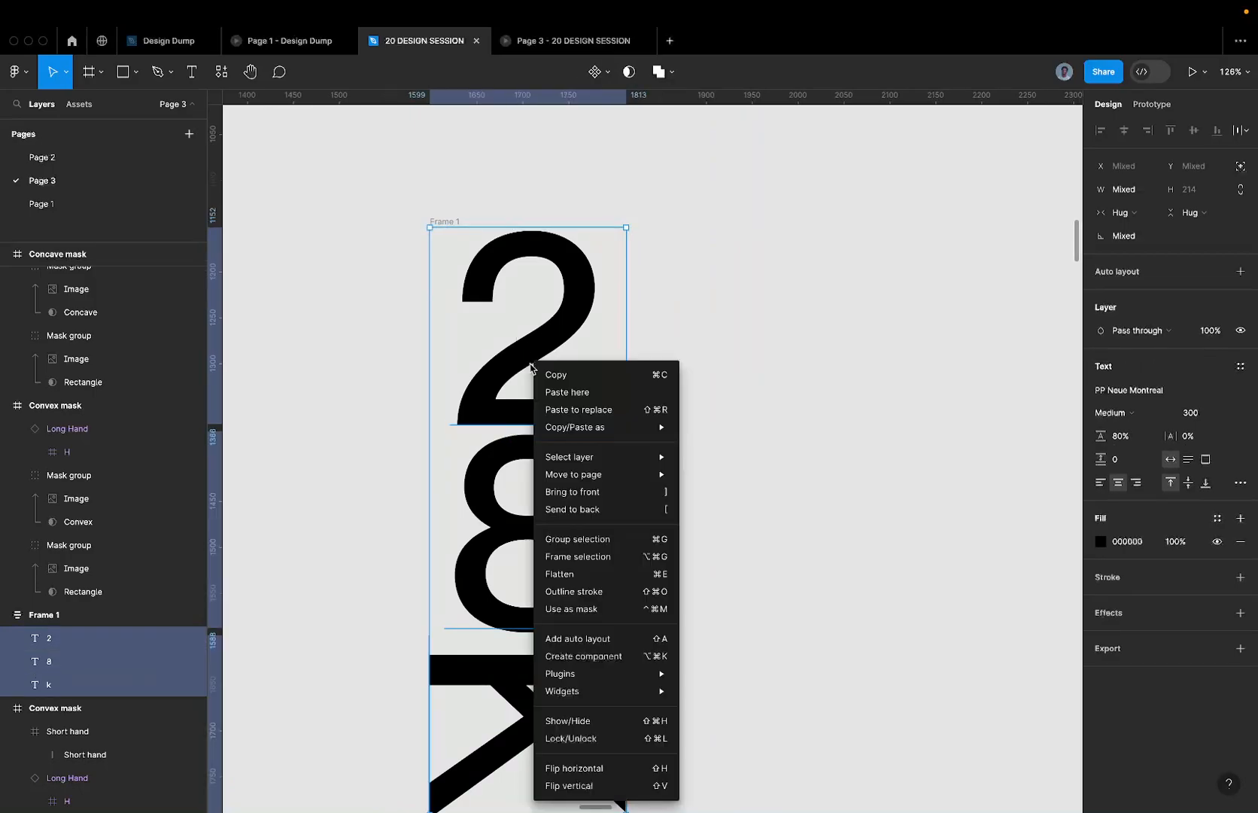
pyautogui.click(570, 574)
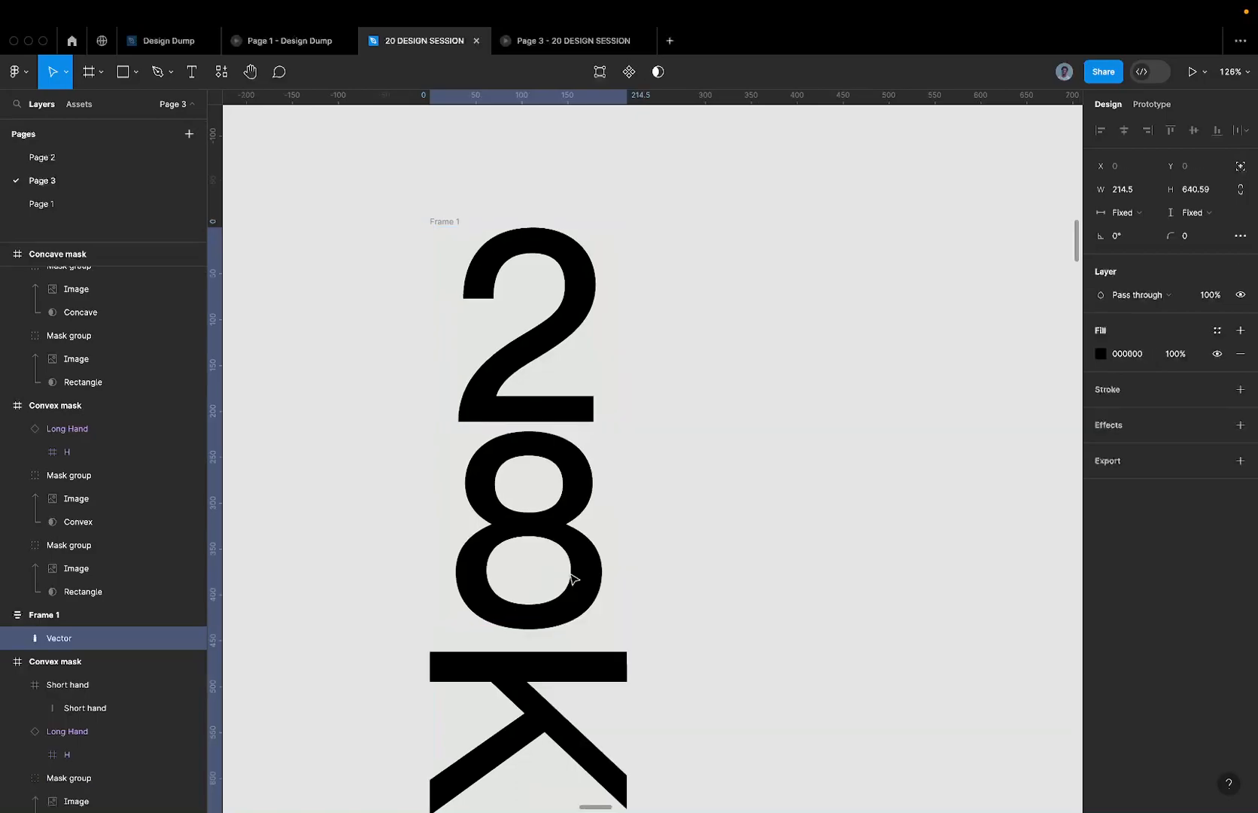
# - Undo the flattening that merged the three stacked characters into a single vector
pyautogui.press('super+z')
pyautogui.click(589, 516)
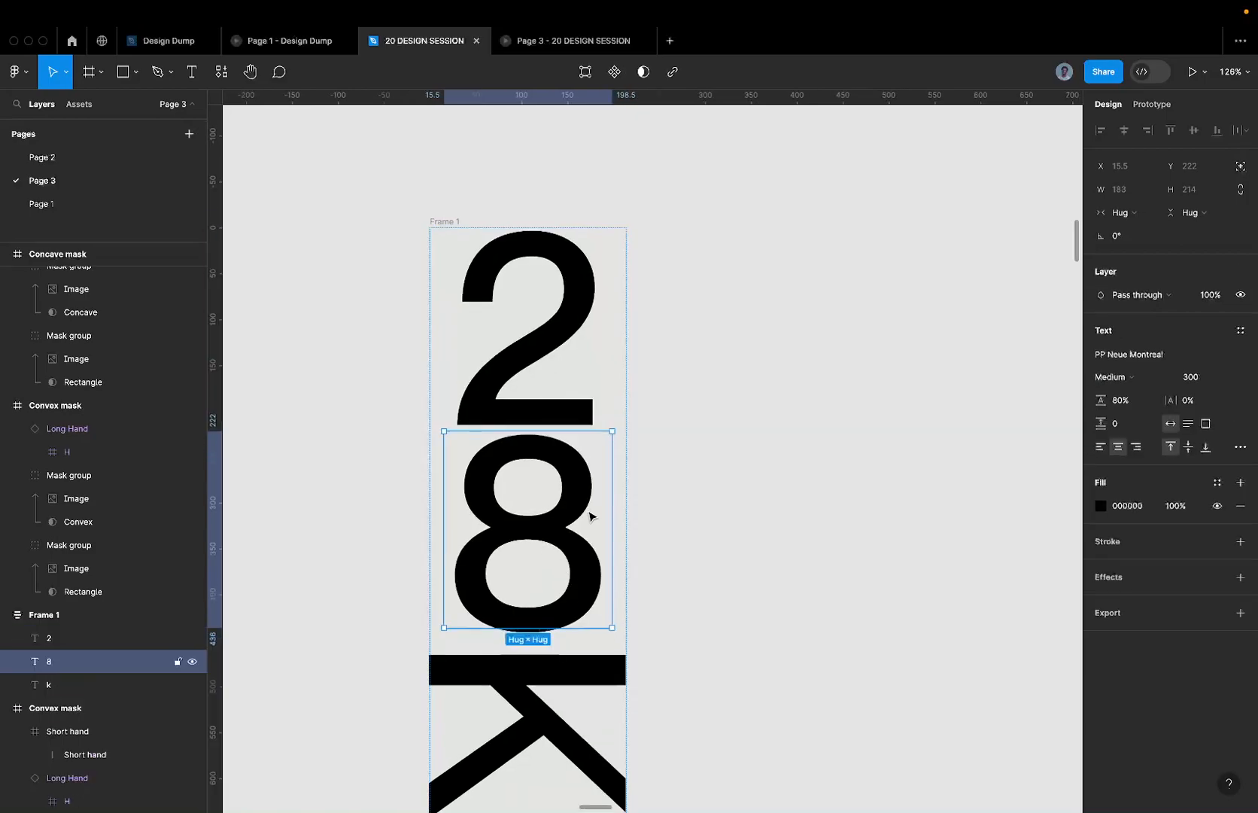
# - Try Outline stroke on all three stacked characters together, inspect the "8", and undo the conversion
pyautogui.press('super+a')
pyautogui.rightClick(546, 465)
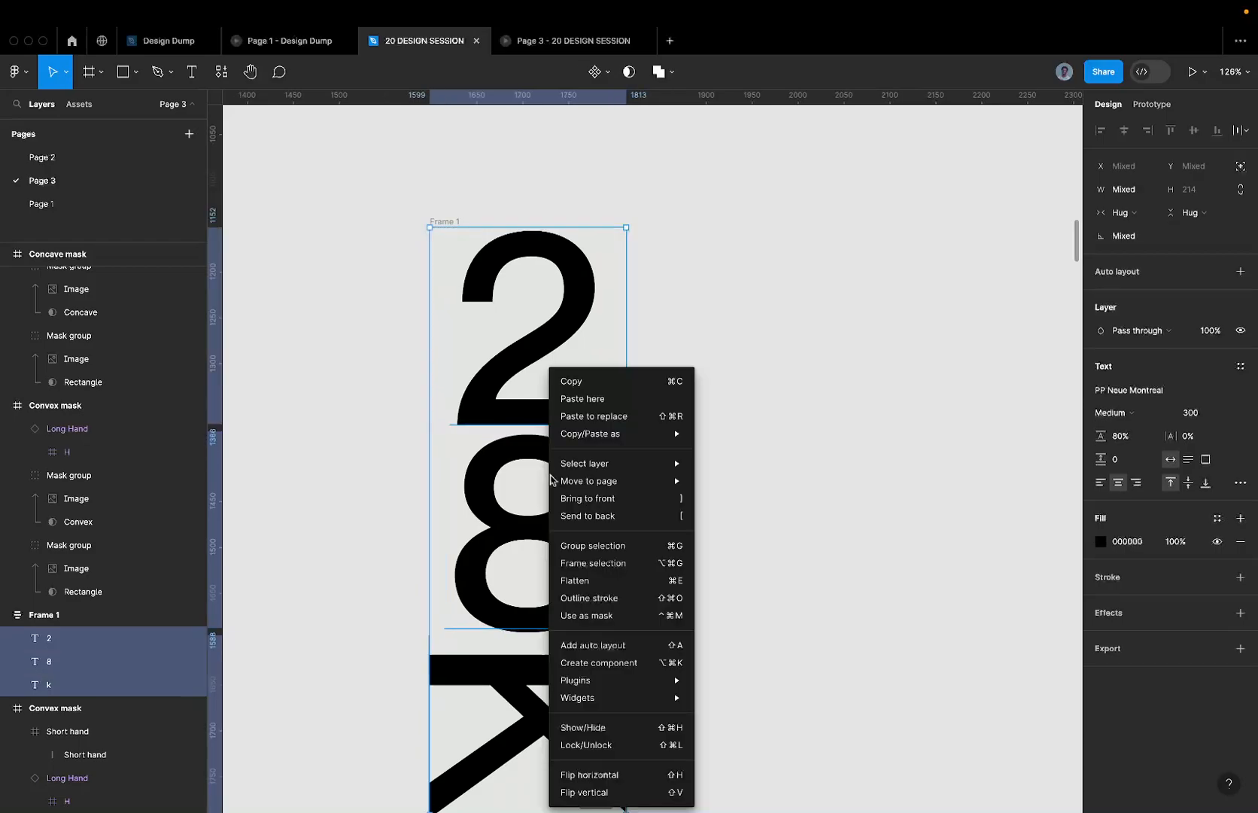
pyautogui.click(611, 602)
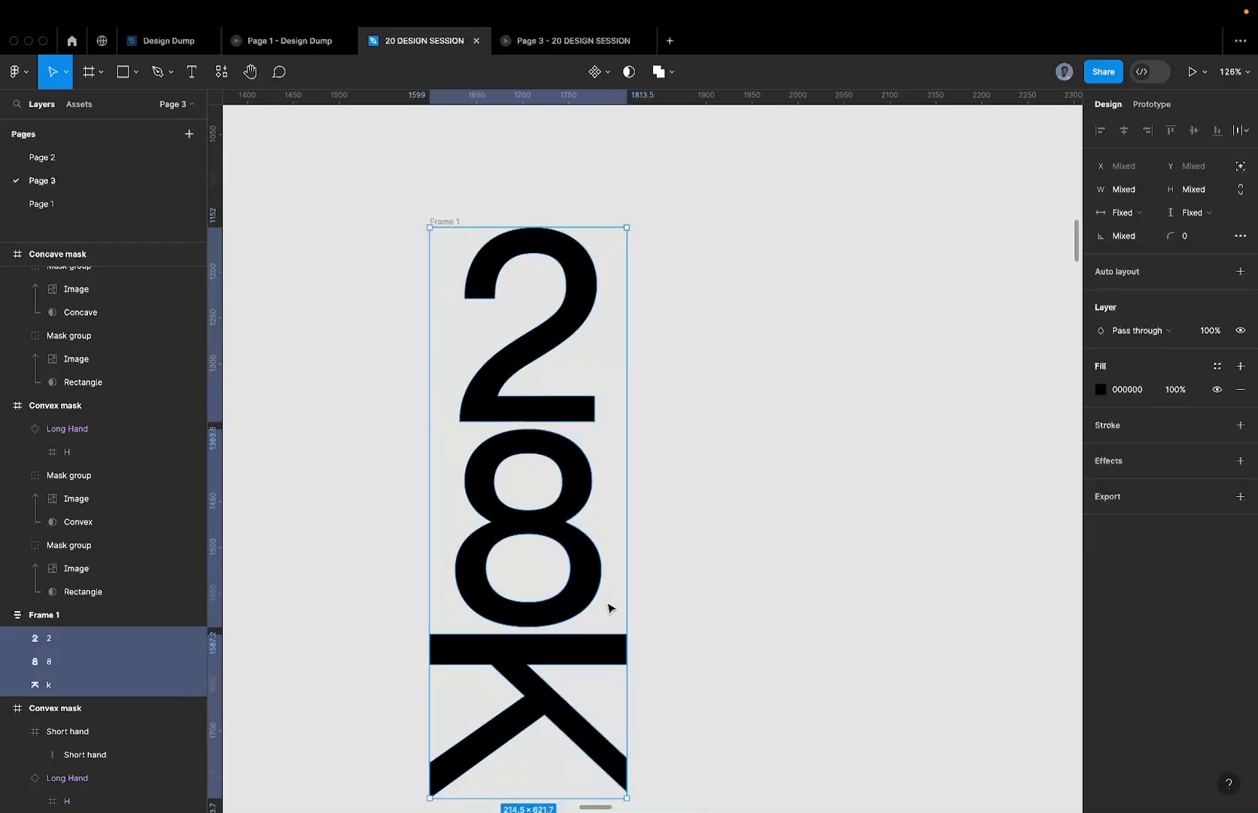
pyautogui.click(529, 449)
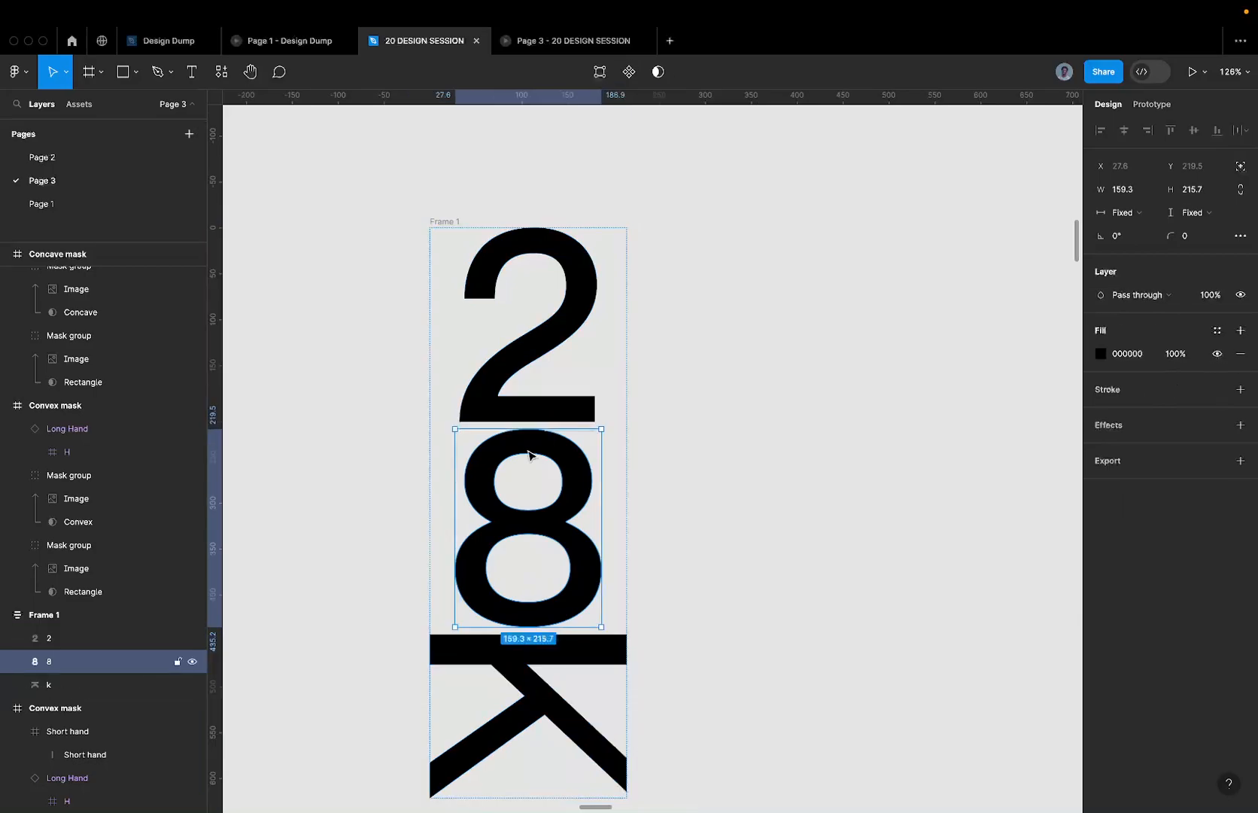
pyautogui.scroll(-5, 529, 449)
pyautogui.press('super+a')
pyautogui.press('super+z')
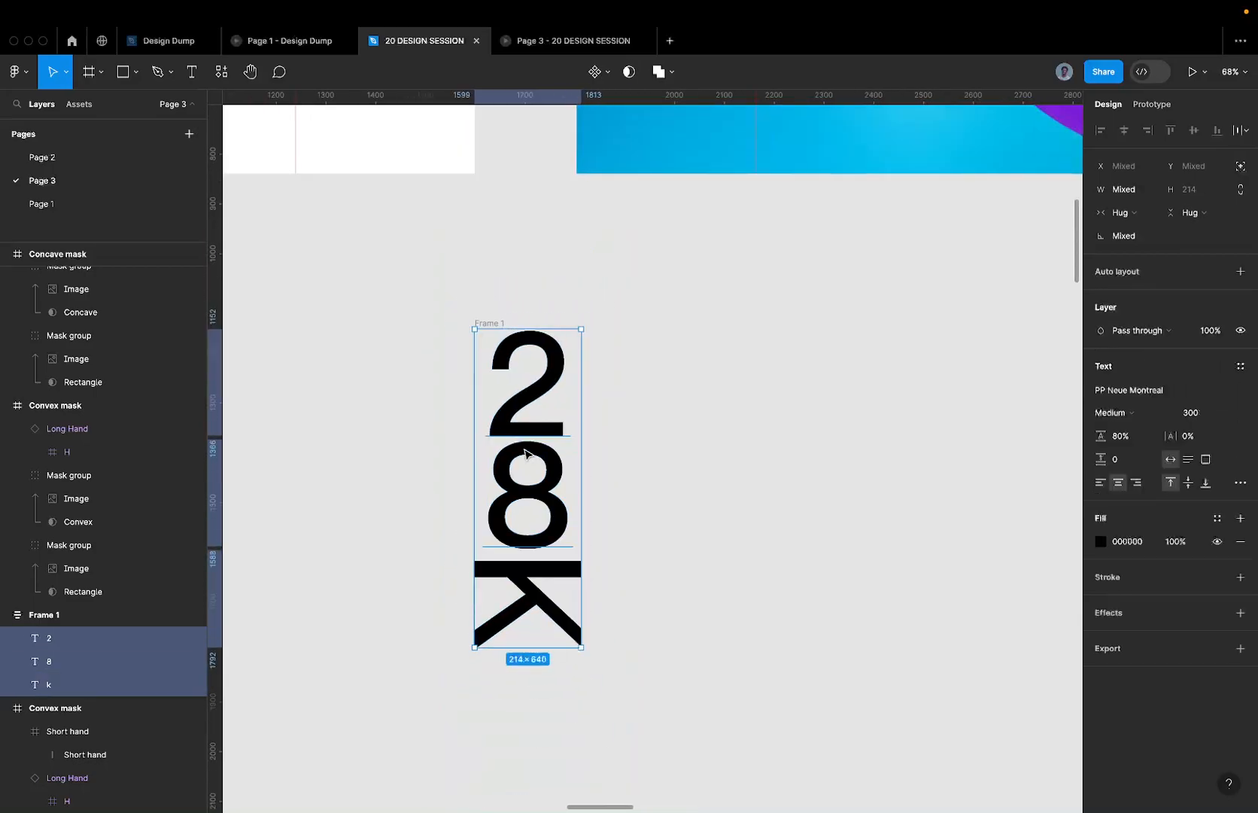
# - Flatten the "2", the "8" and the rotated "k" one at a time, keeping each as its own vector in the auto layout frame
pyautogui.click(542, 390)
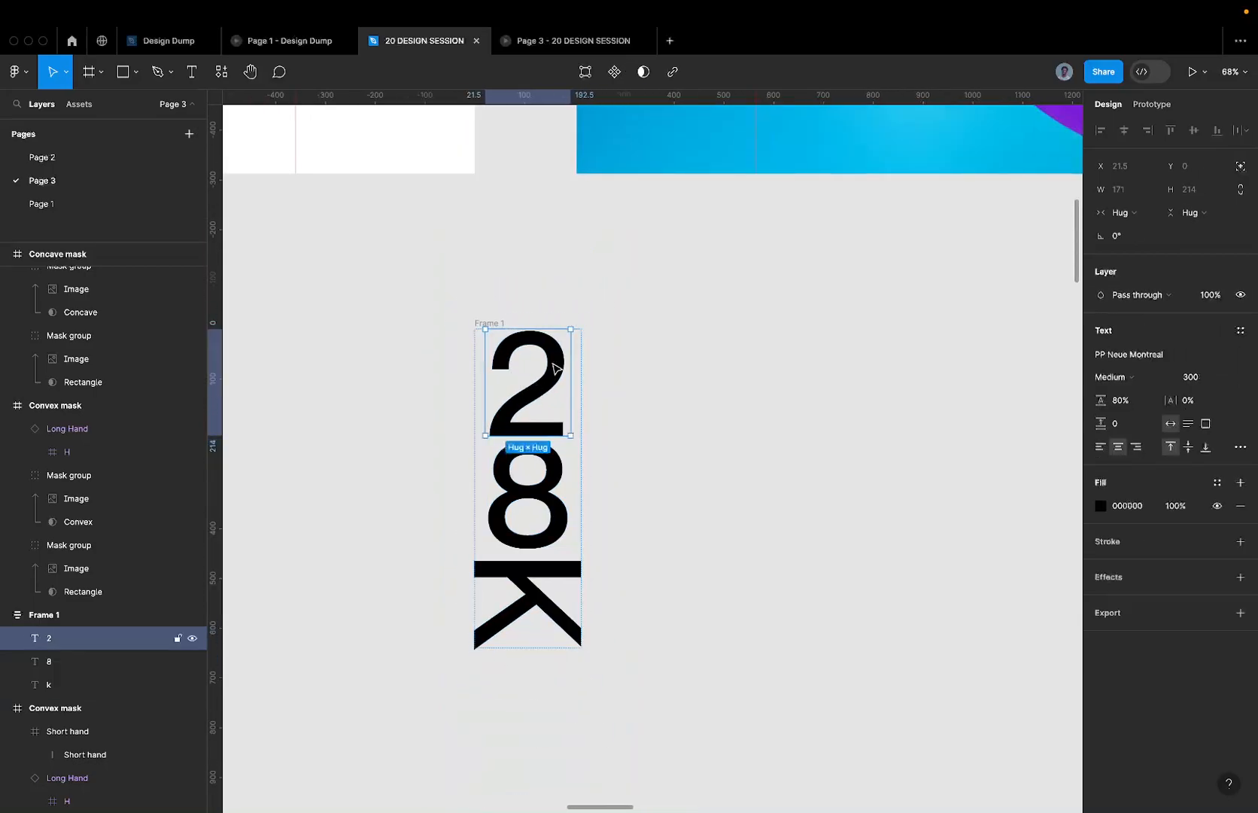
pyautogui.press('super+a')
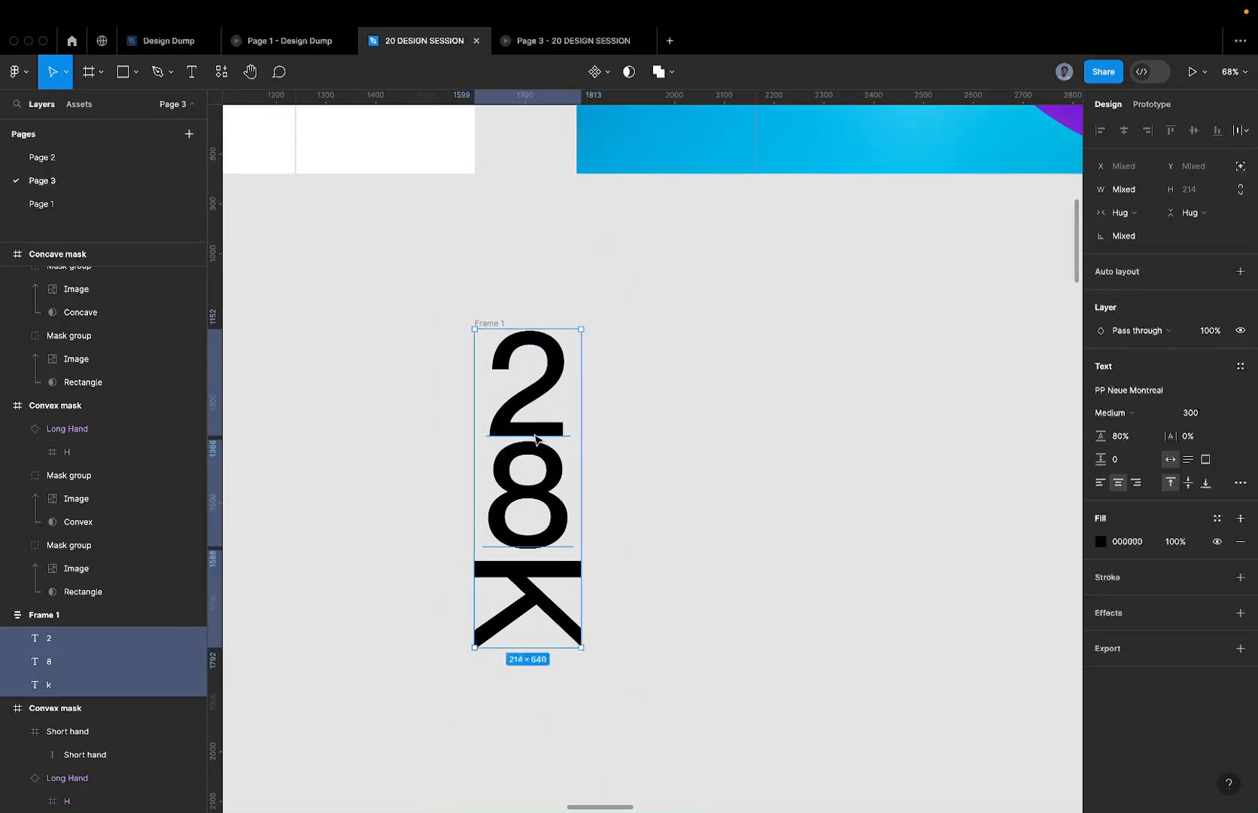
pyautogui.click(542, 410)
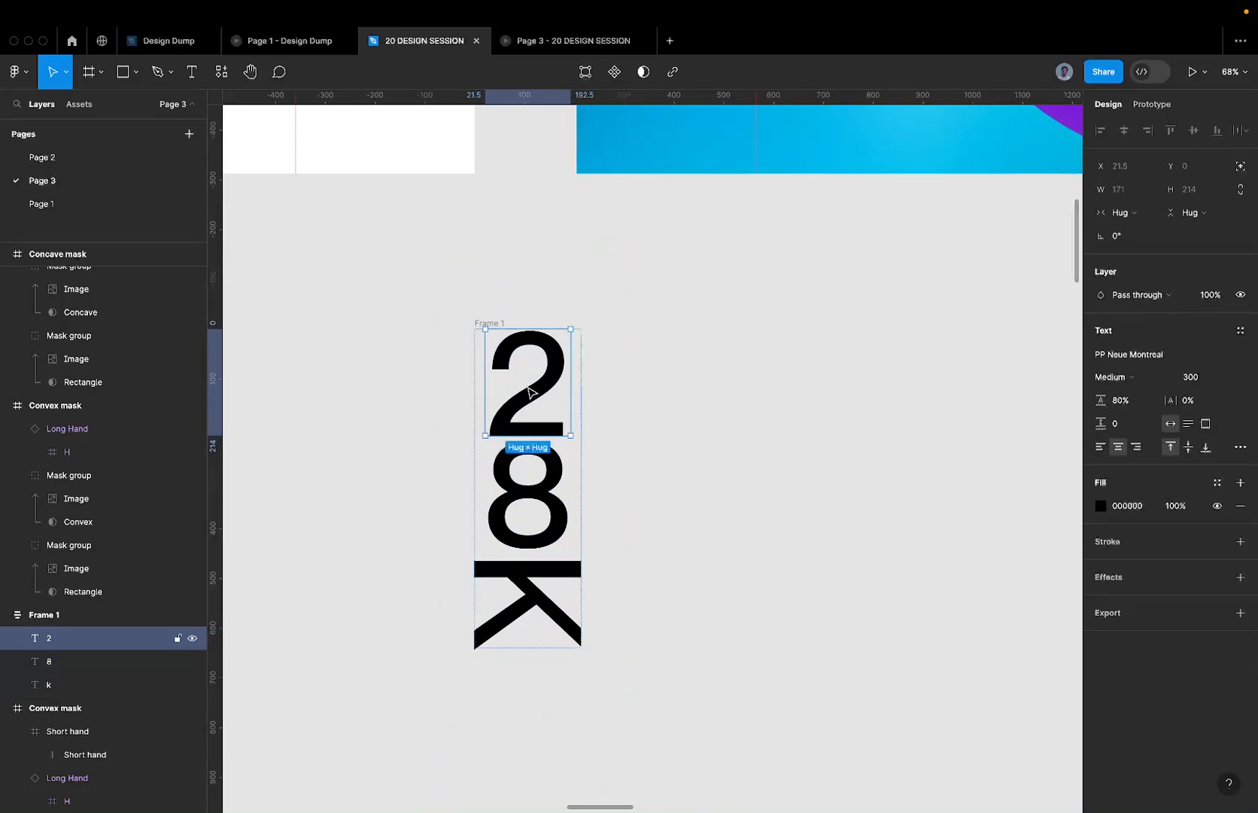
pyautogui.rightClick(529, 390)
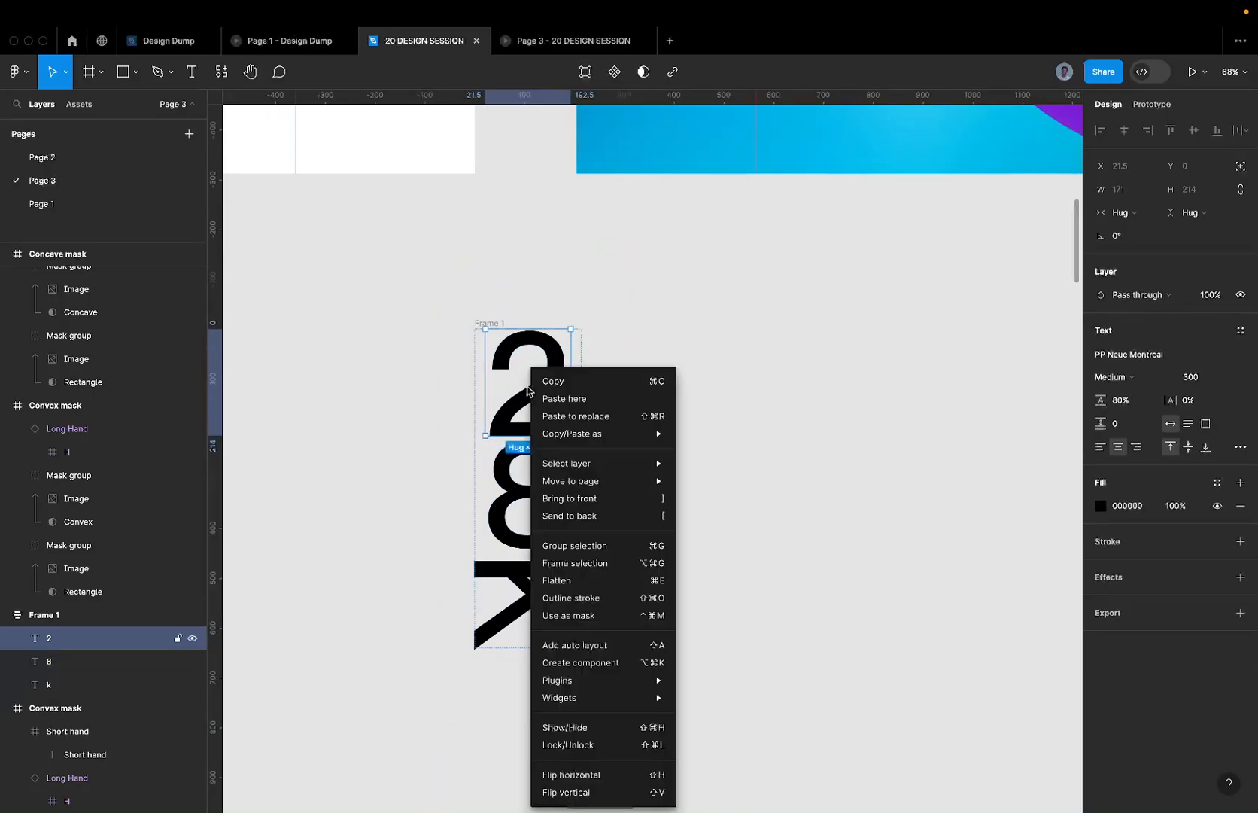
pyautogui.click(579, 580)
pyautogui.click(538, 485)
pyautogui.rightClick(536, 485)
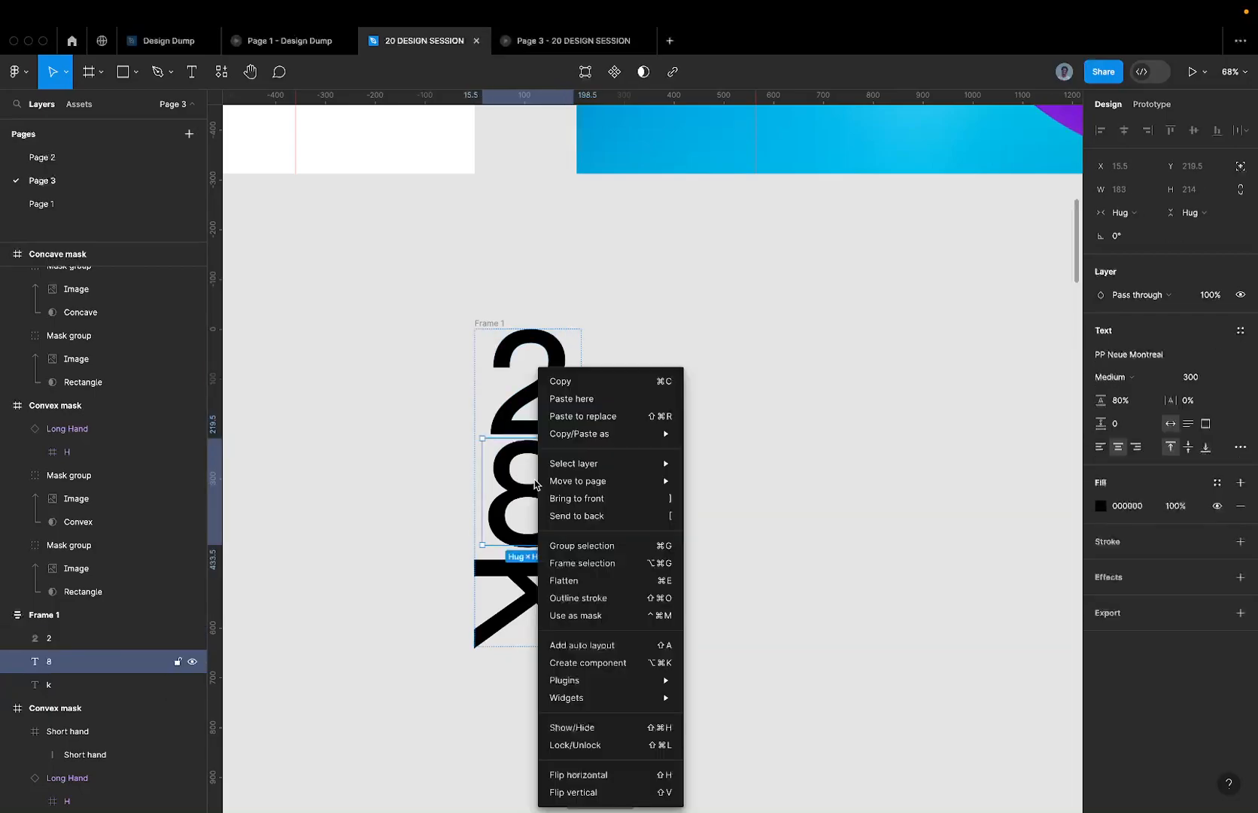
pyautogui.click(563, 580)
pyautogui.click(563, 582)
pyautogui.rightClick(529, 587)
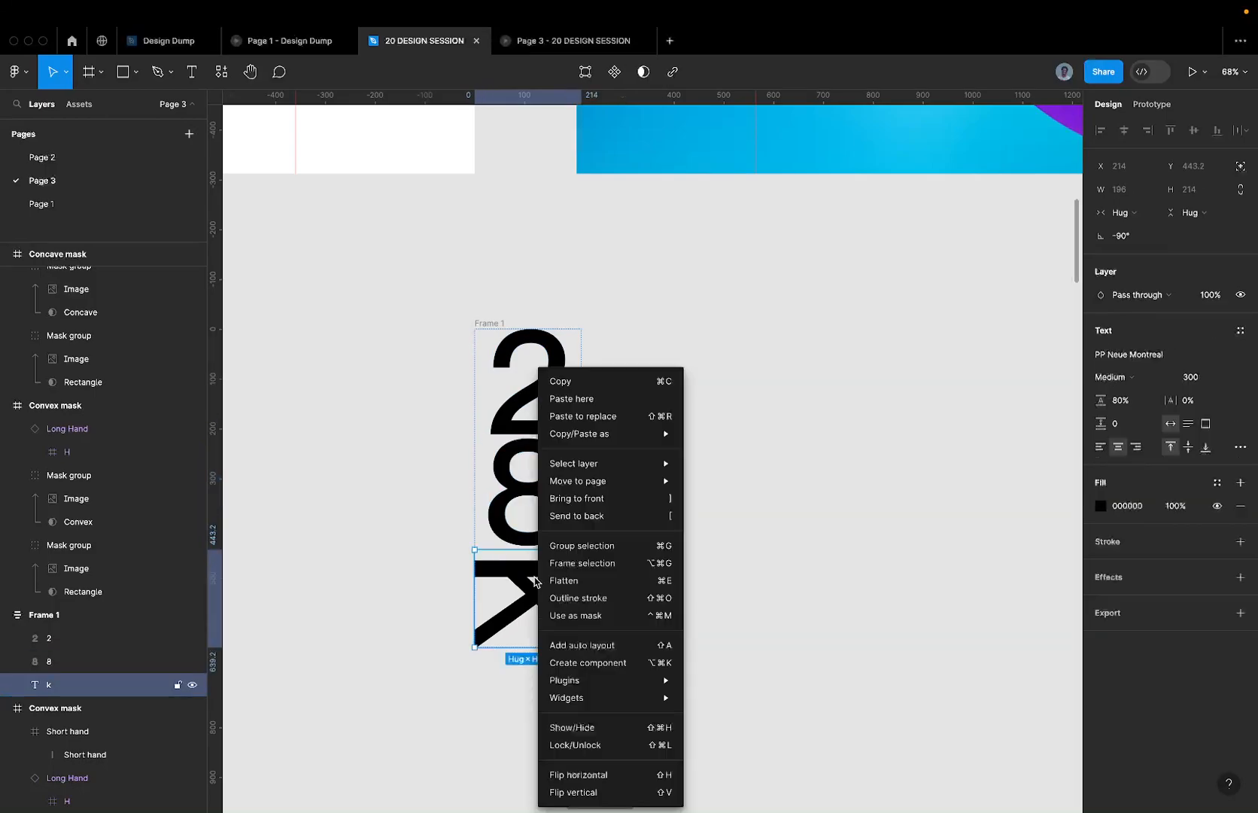
# - Flatten the rotated k text at the bottom of the 28k stack into a vector shape
pyautogui.click(576, 584)
pyautogui.hotkey('shift', '2')
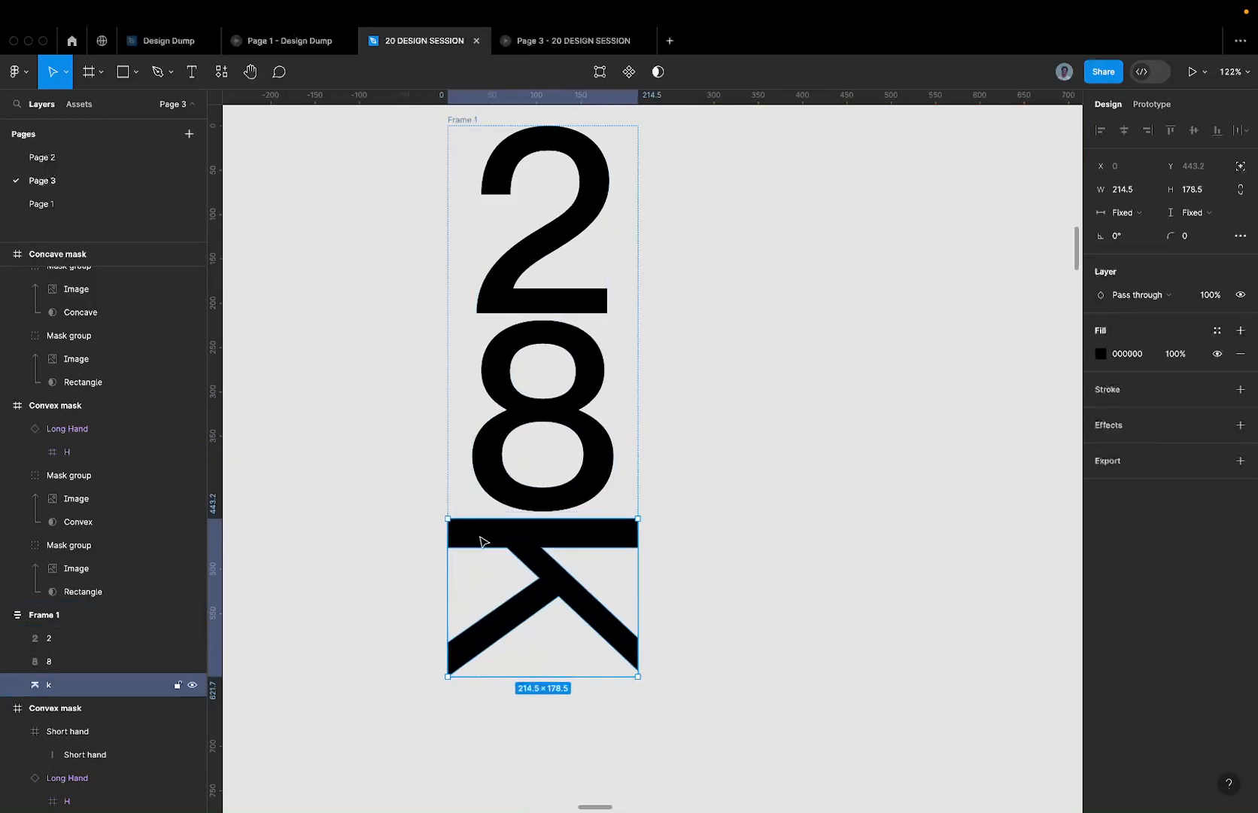
# - Inspect the flattened k's vector points and try moving its upper-left corner point
pyautogui.scroll(-6, 408, 525)
pyautogui.doubleClick(407, 525)
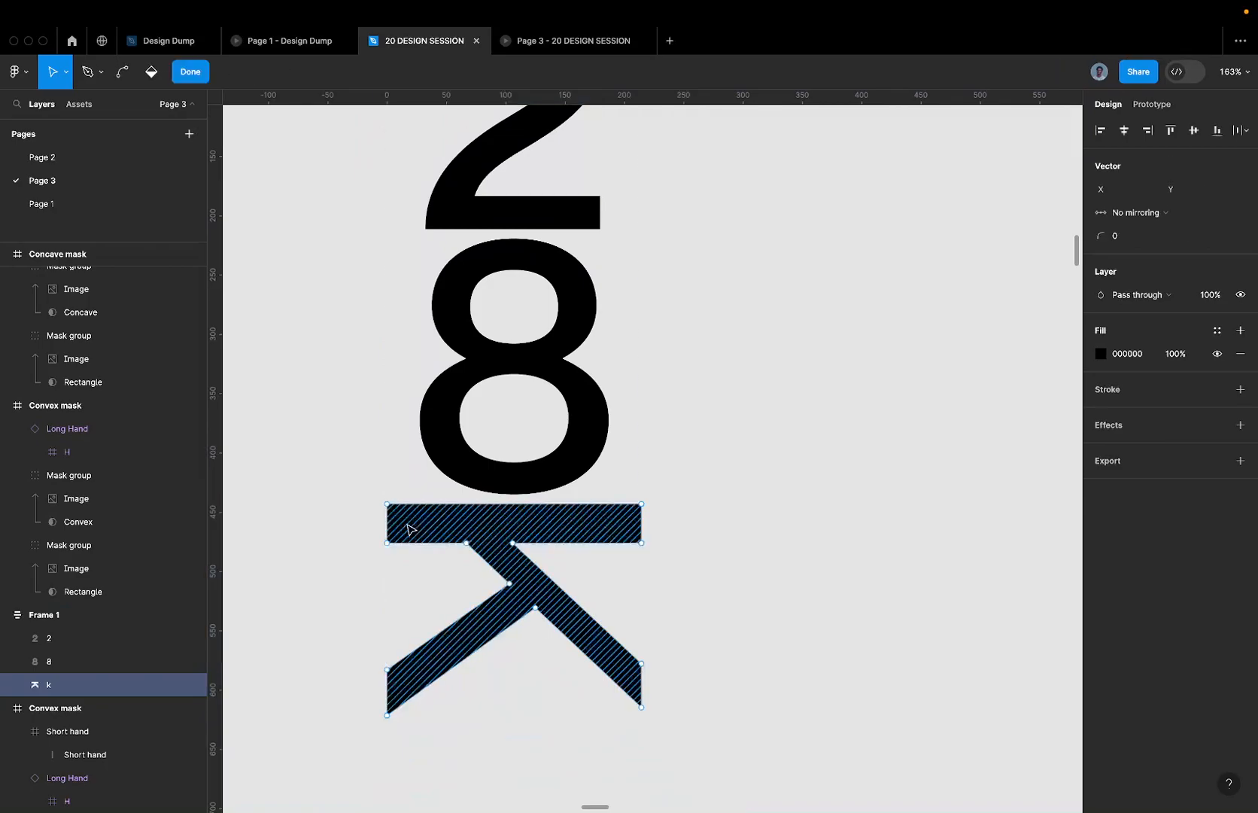
pyautogui.scroll(-3, 410, 525)
pyautogui.doubleClick(558, 524)
pyautogui.click(557, 528)
pyautogui.click(429, 524)
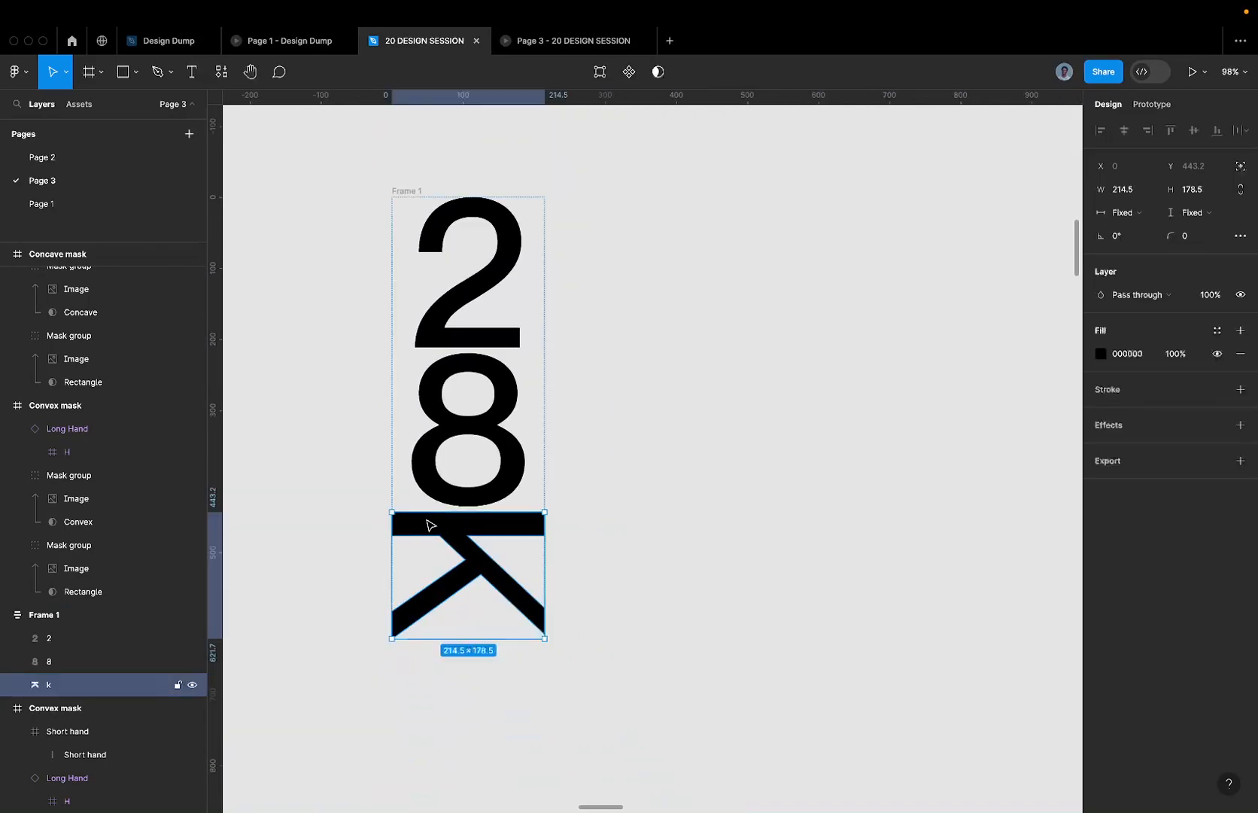
pyautogui.doubleClick(429, 525)
pyautogui.moveTo(394, 512); pyautogui.dragTo(401, 522)
pyautogui.press('super+z')
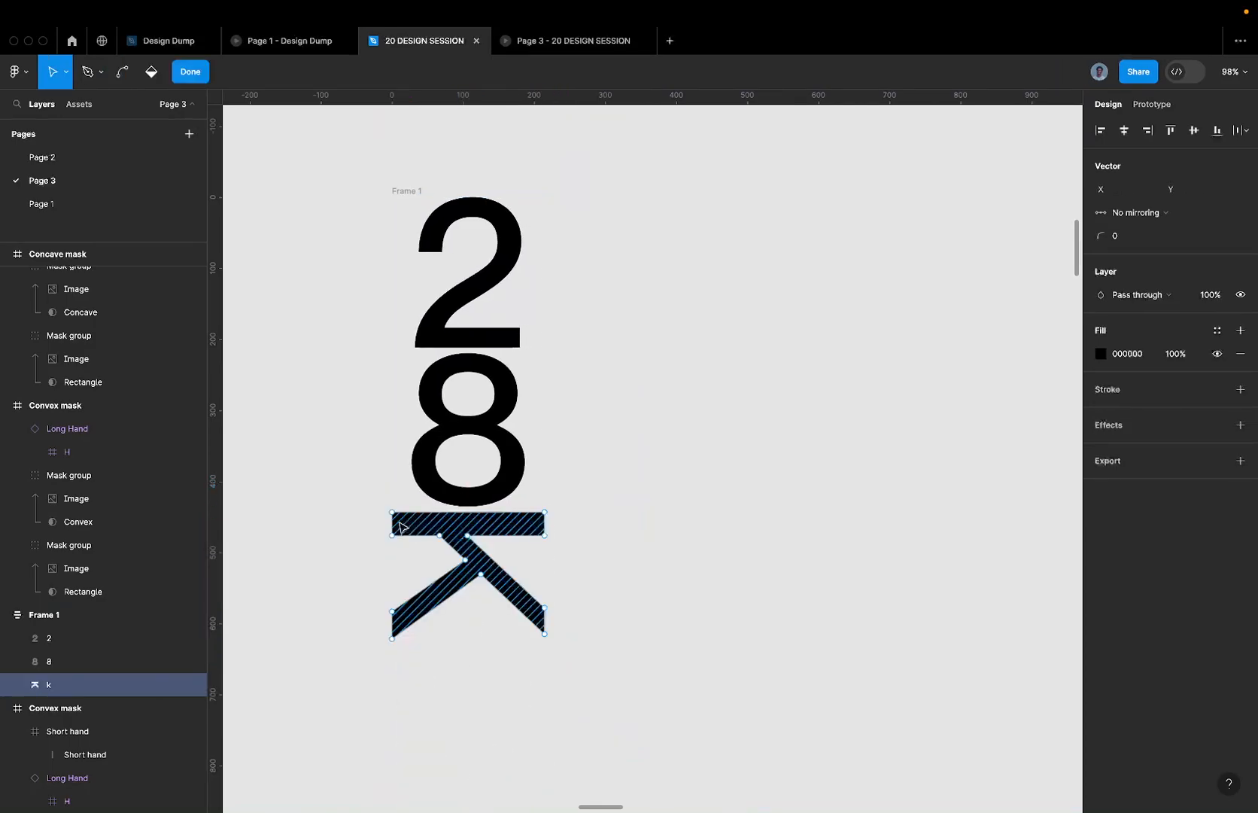
pyautogui.press('Escape')
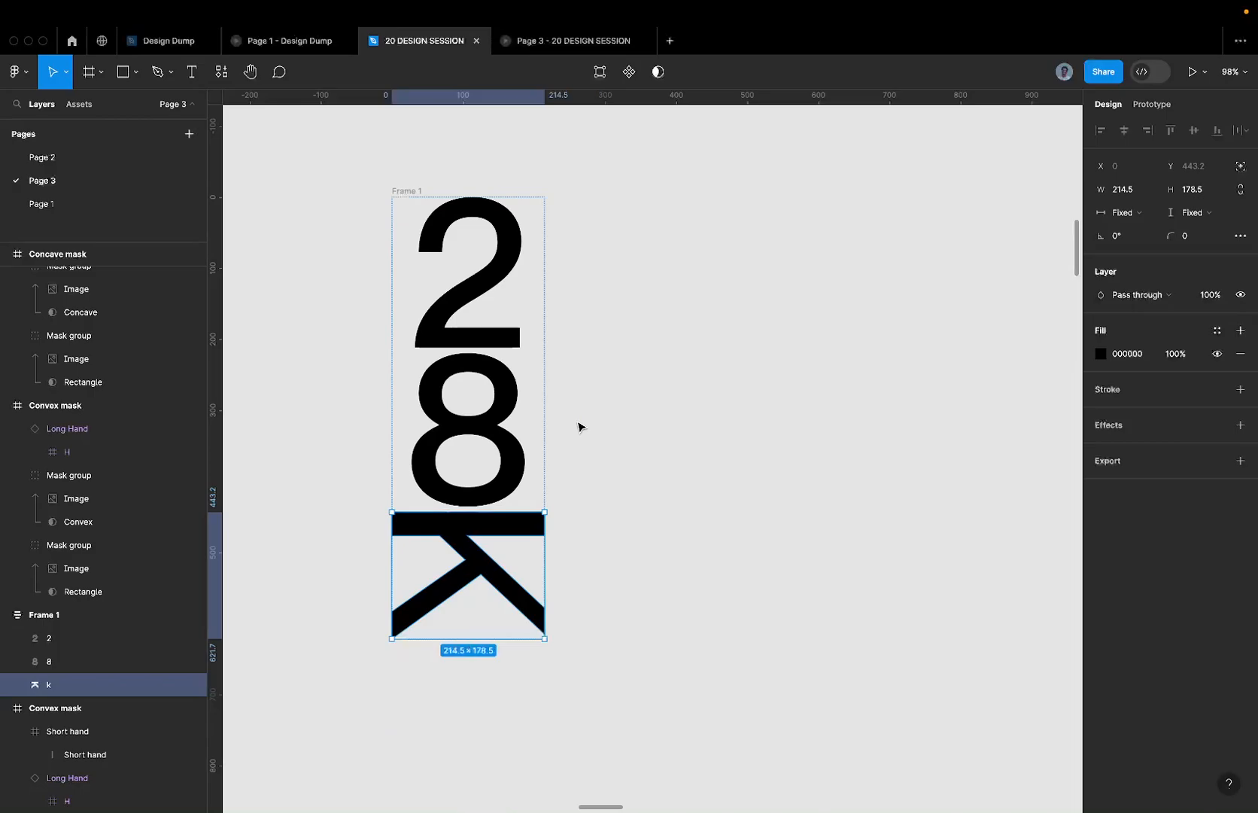
pyautogui.scroll(-3, 577, 427)
pyautogui.press('Escape')
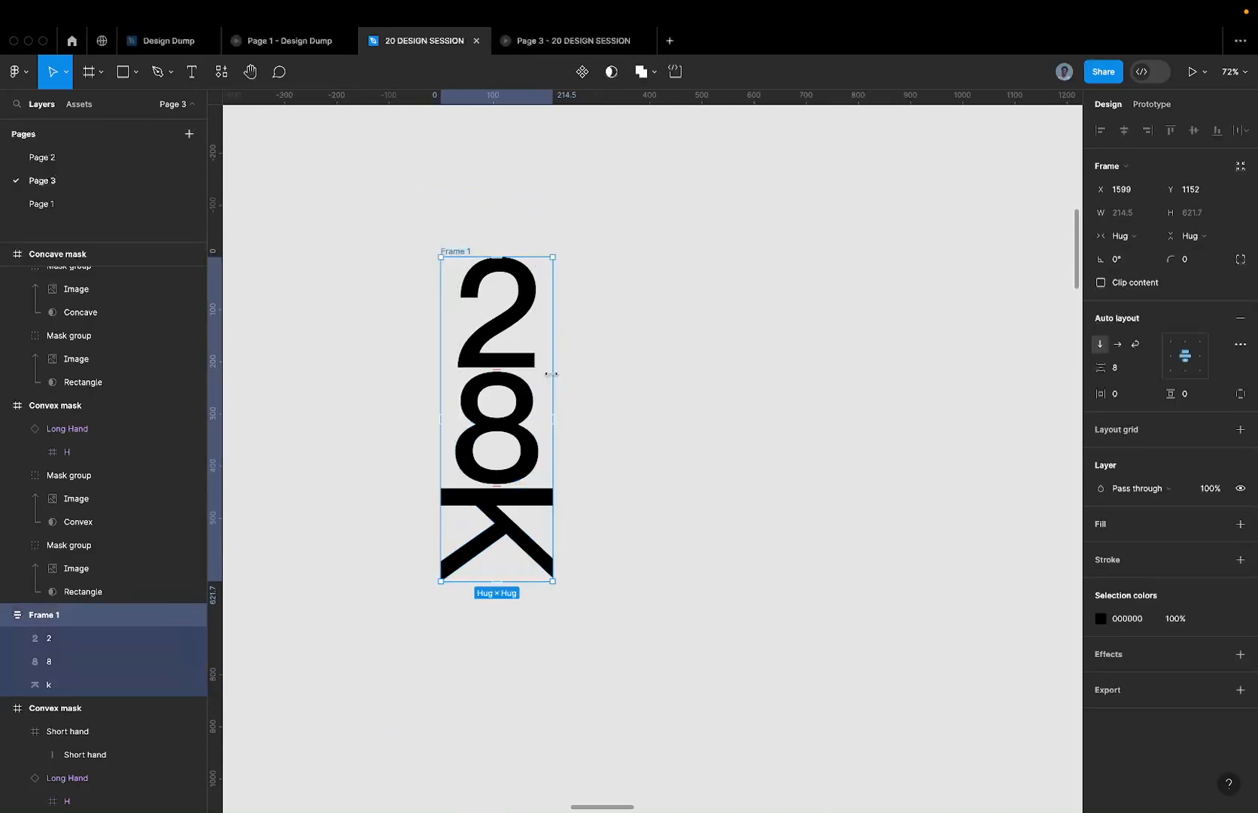
# - Replay the Page 1 - Design Dump prototype to study its 26K lettering, and return to the 20 DESIGN SESSION file
pyautogui.scroll(-3, 551, 374)
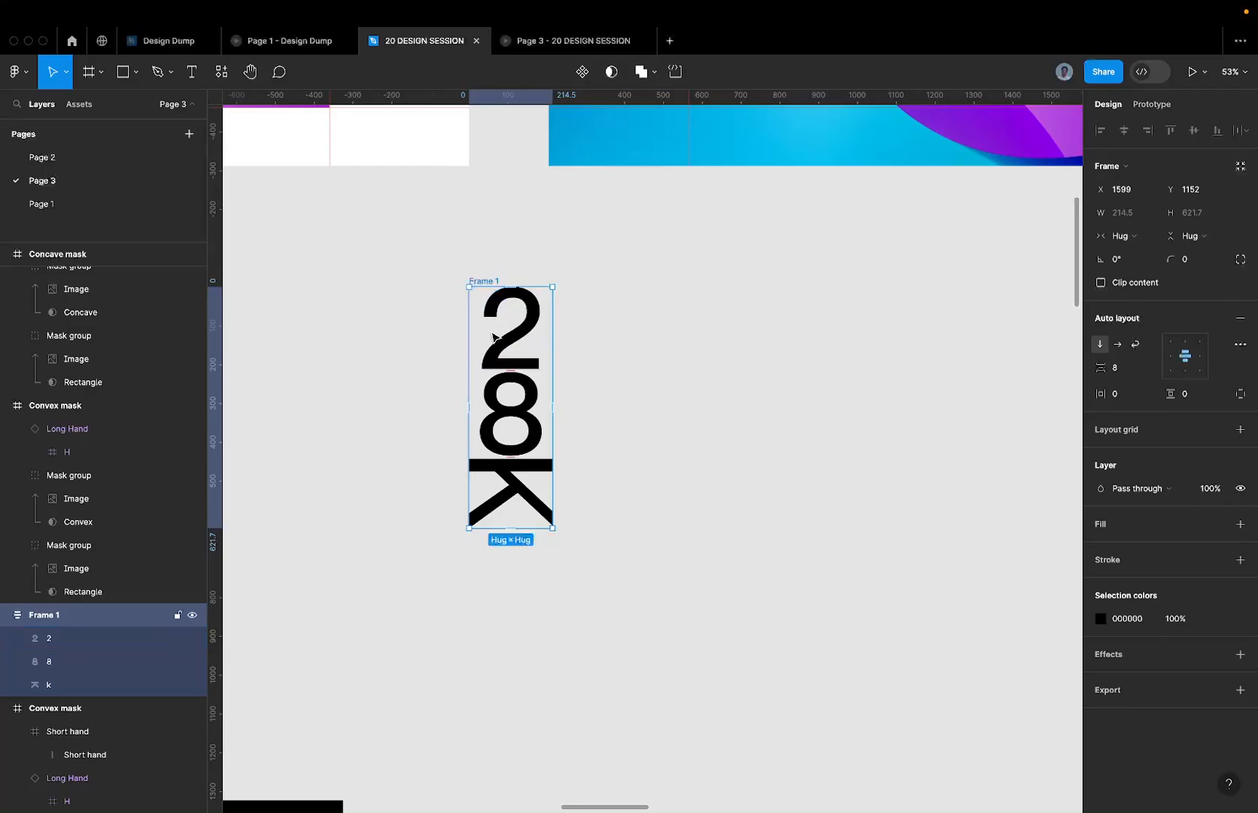
pyautogui.scroll(1, 493, 336)
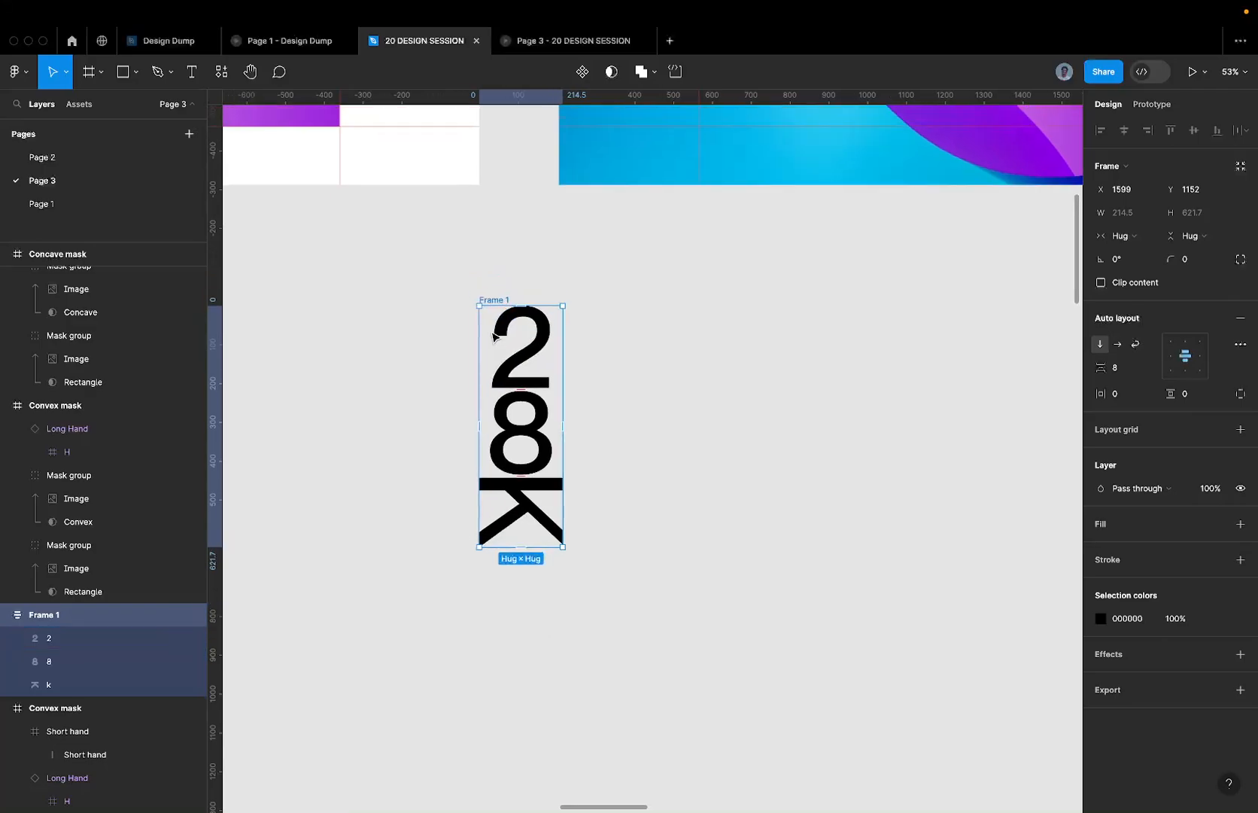
pyautogui.scroll(2, 516, 345)
pyautogui.click(523, 358)
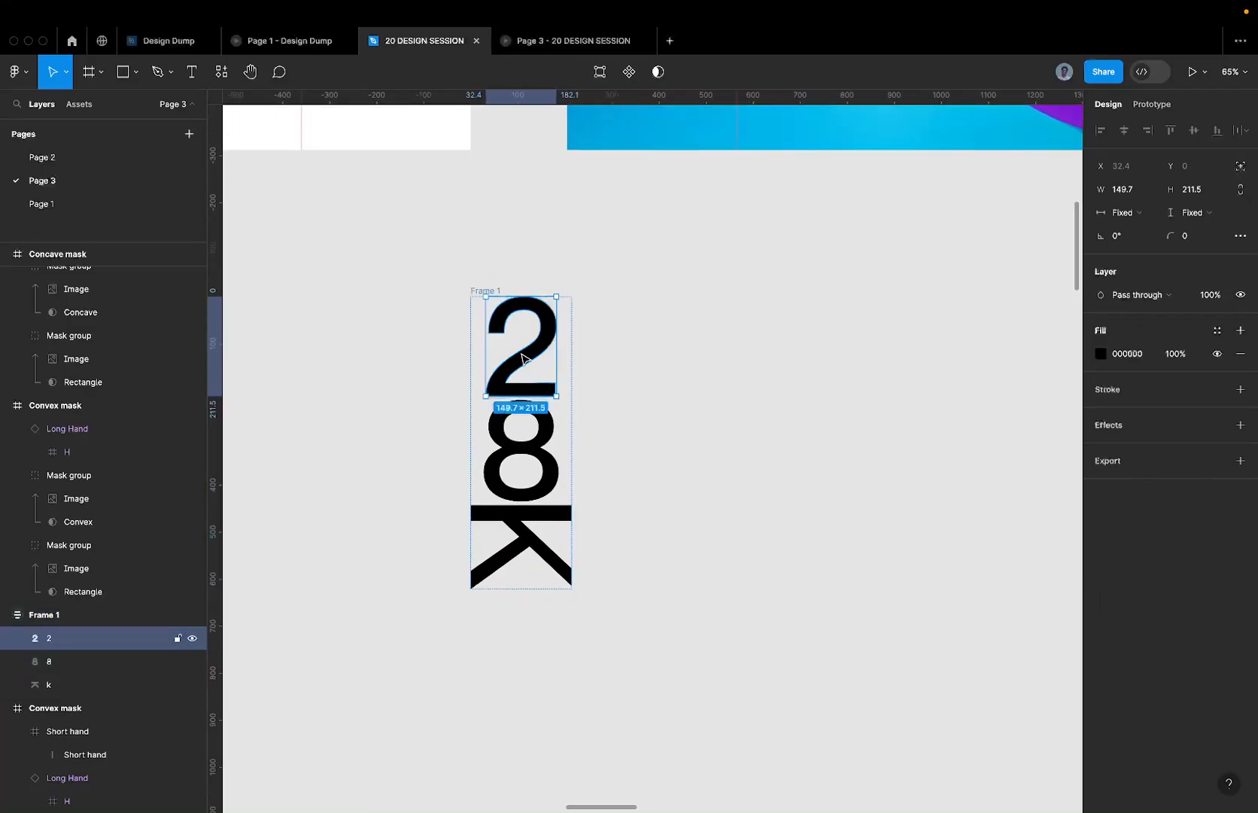
pyautogui.click(256, 41)
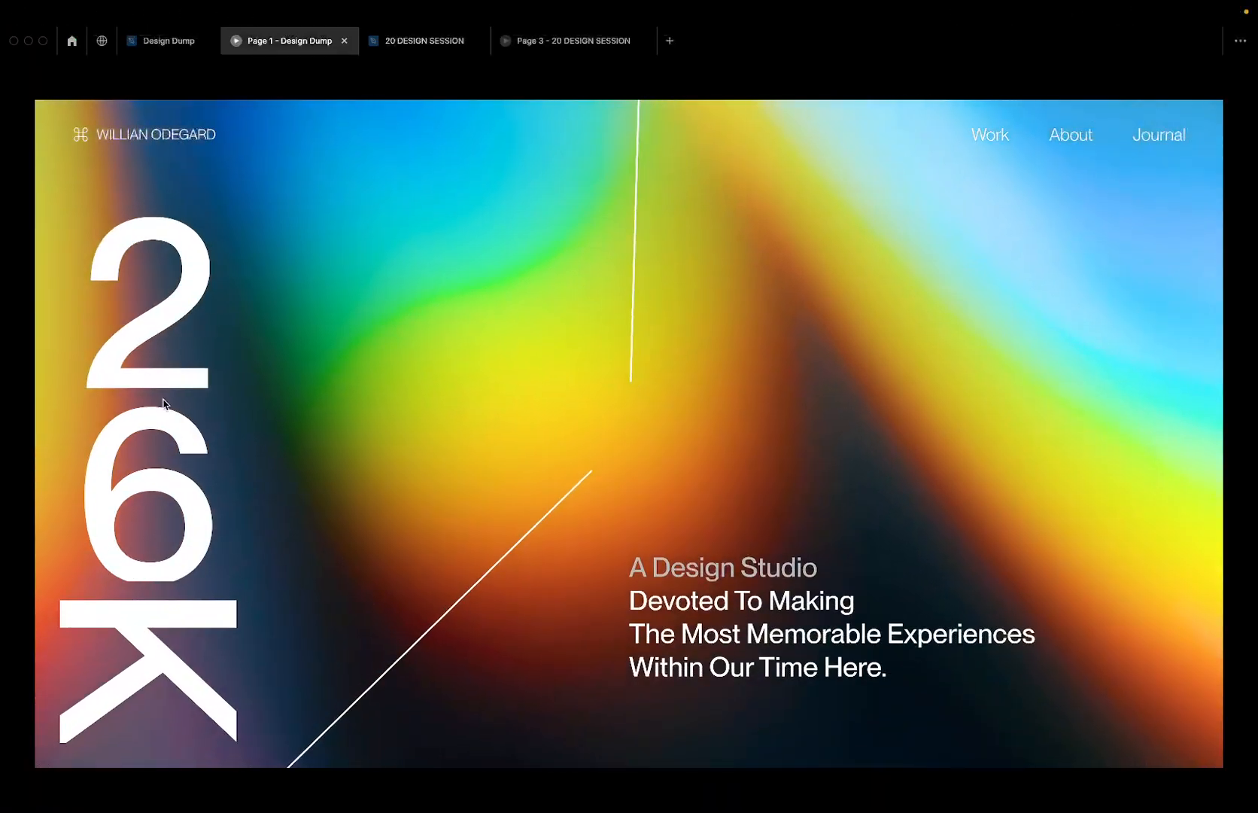
pyautogui.press('r')
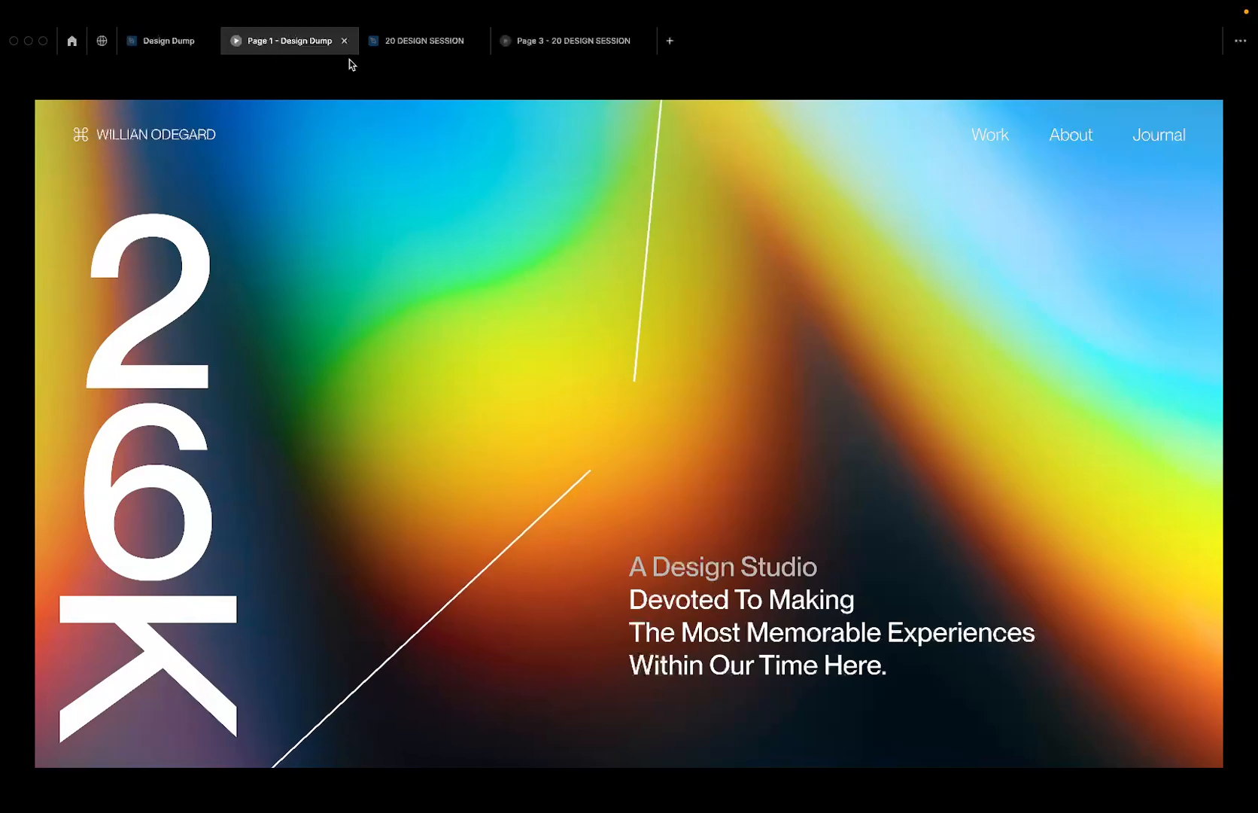
pyautogui.click(410, 47)
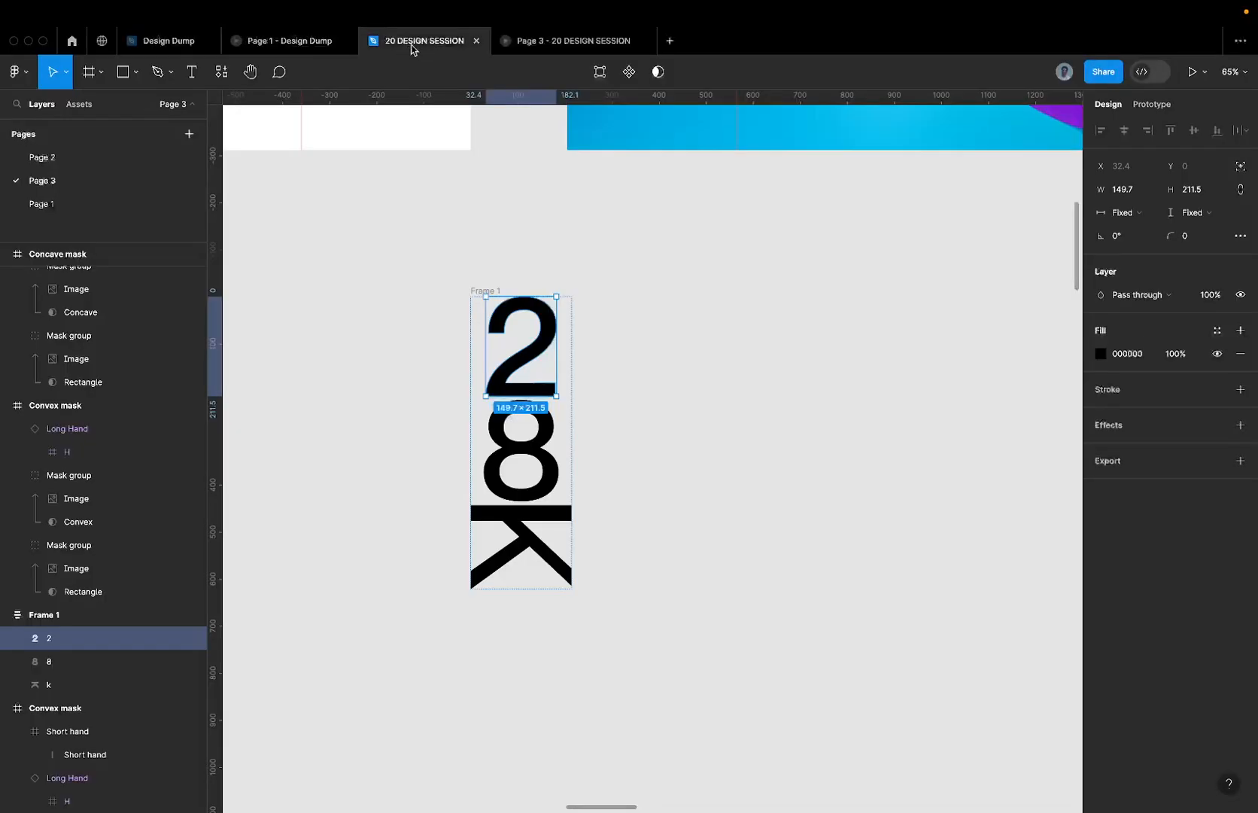
# - Wrap the 2 vector inside Frame 1 in its own frame
pyautogui.scroll(5, 502, 368)
pyautogui.click(488, 353)
pyautogui.scroll(-3, 488, 354)
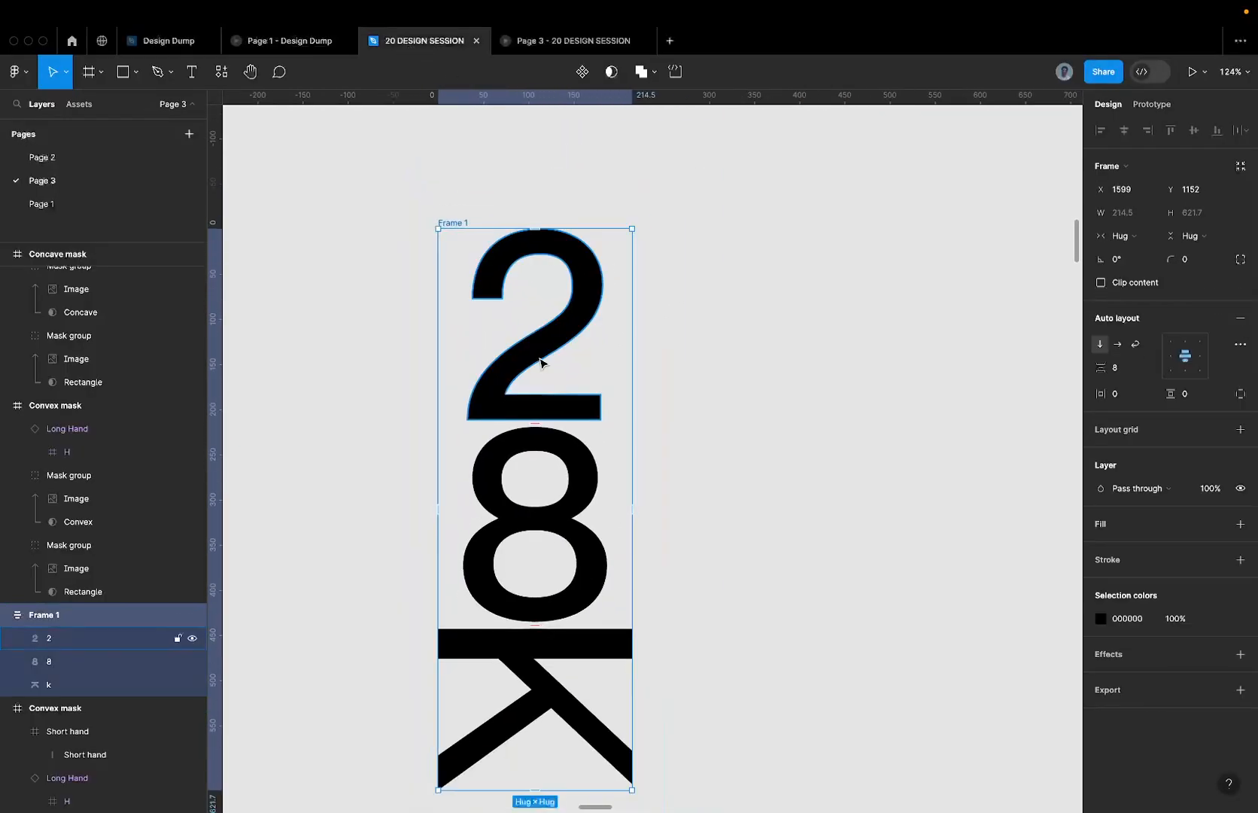
pyautogui.click(541, 363)
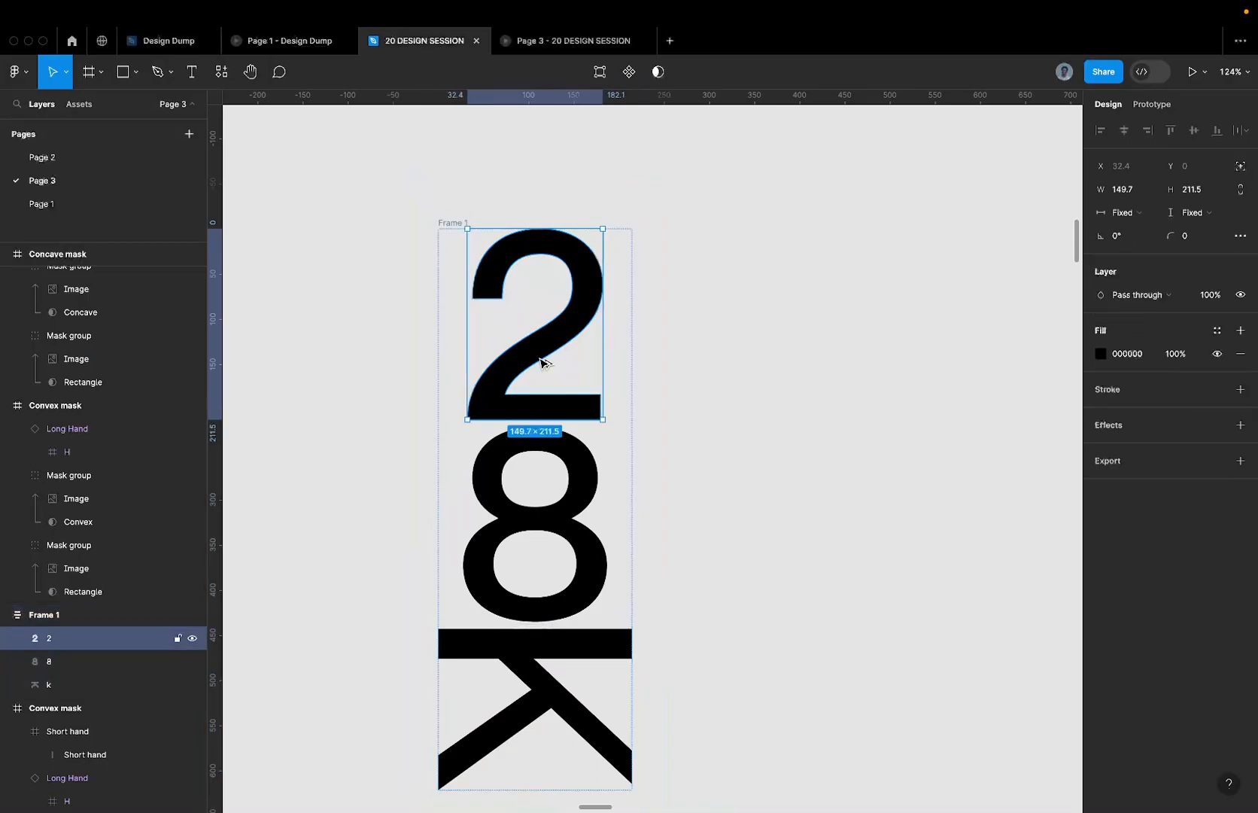
pyautogui.press('super+alt+g')
pyautogui.press('super+z')
pyautogui.rightClick(532, 366)
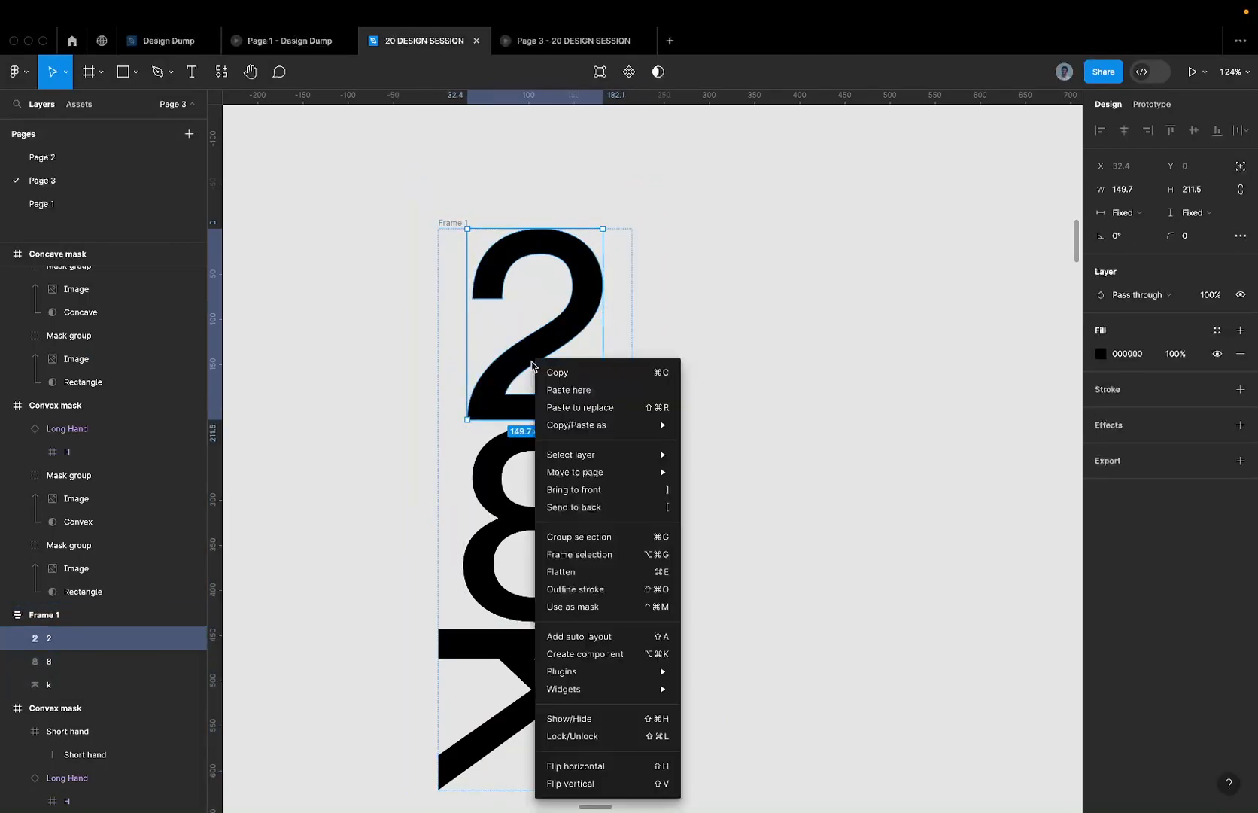
pyautogui.click(589, 558)
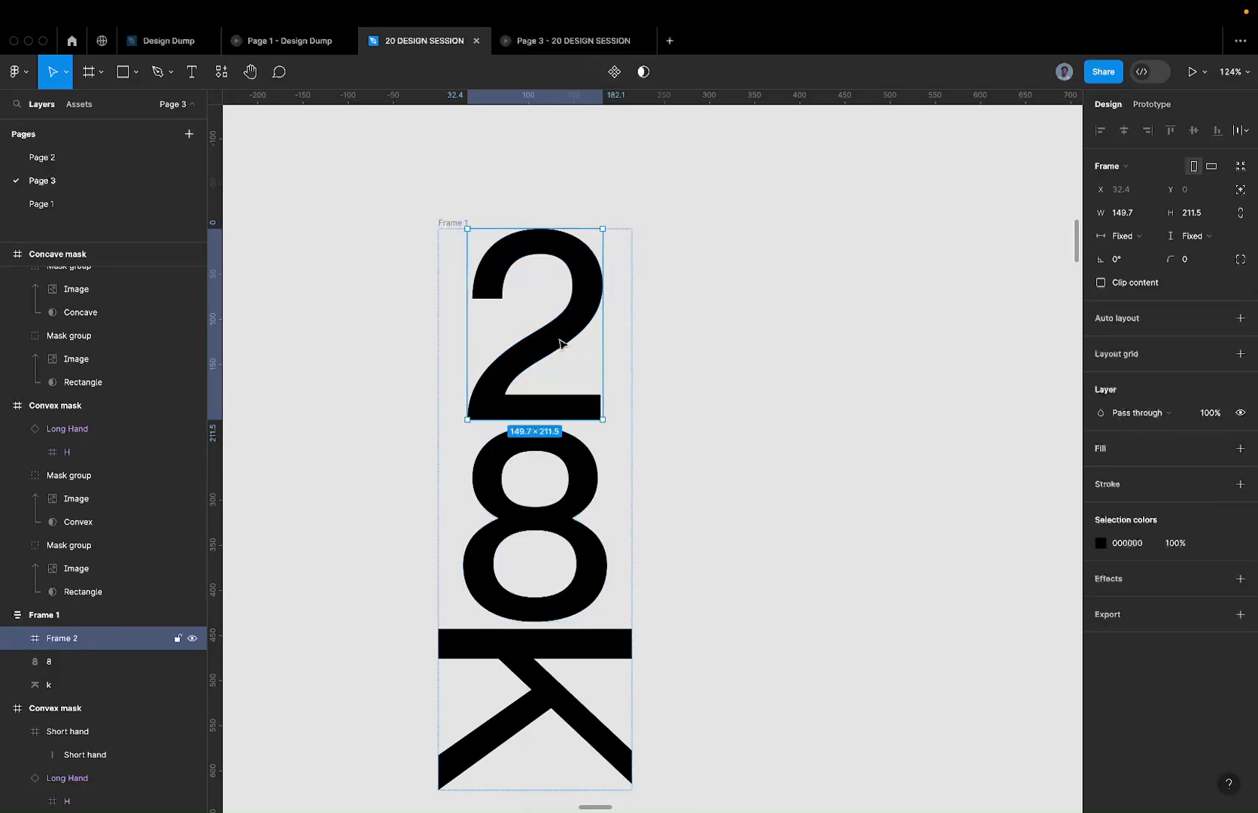
# - Shift the 2 down inside its new frame to Y 50
pyautogui.scroll(5, 507, 312)
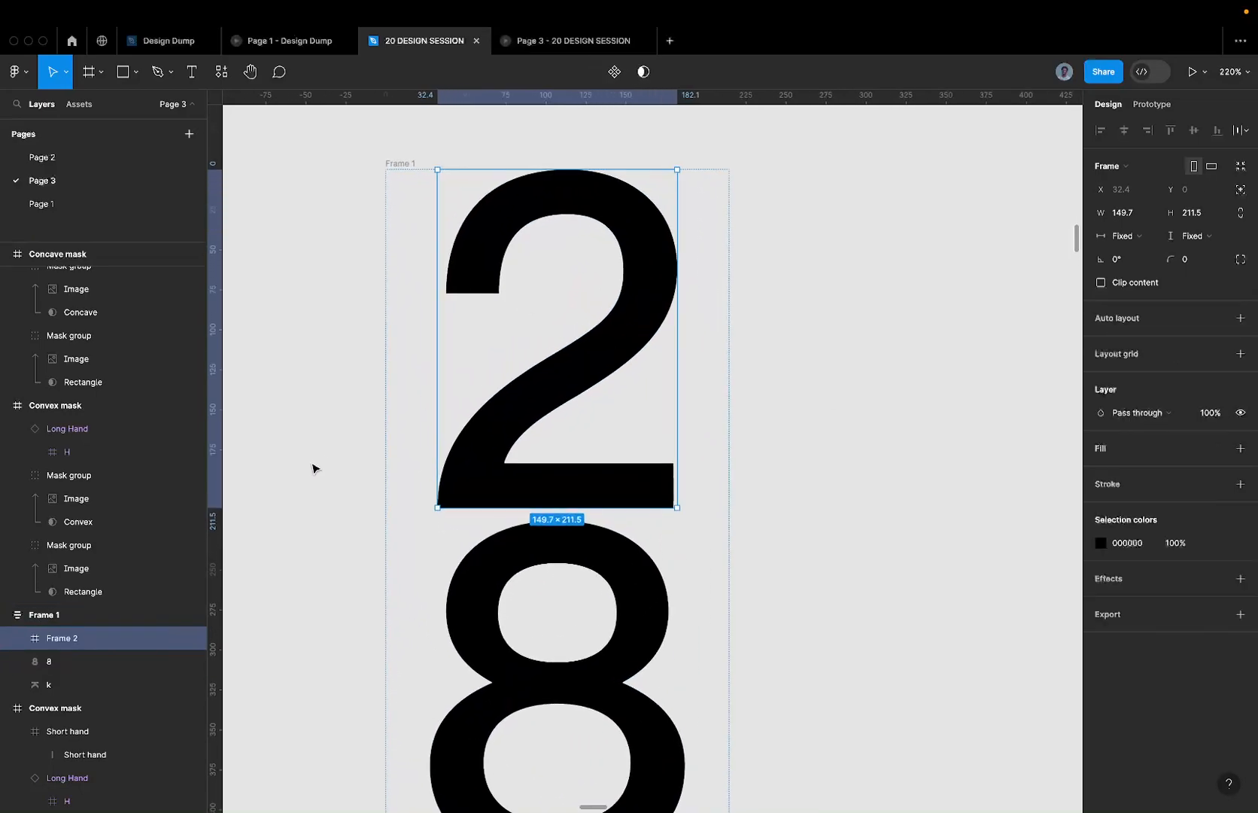
pyautogui.doubleClick(579, 378)
pyautogui.hotkey('shift', 'Down')
pyautogui.hotkey('shift', 'Down')
pyautogui.hotkey('shift', 'Down')
pyautogui.hotkey('shift', 'Down')
pyautogui.hotkey('shift', 'Down')
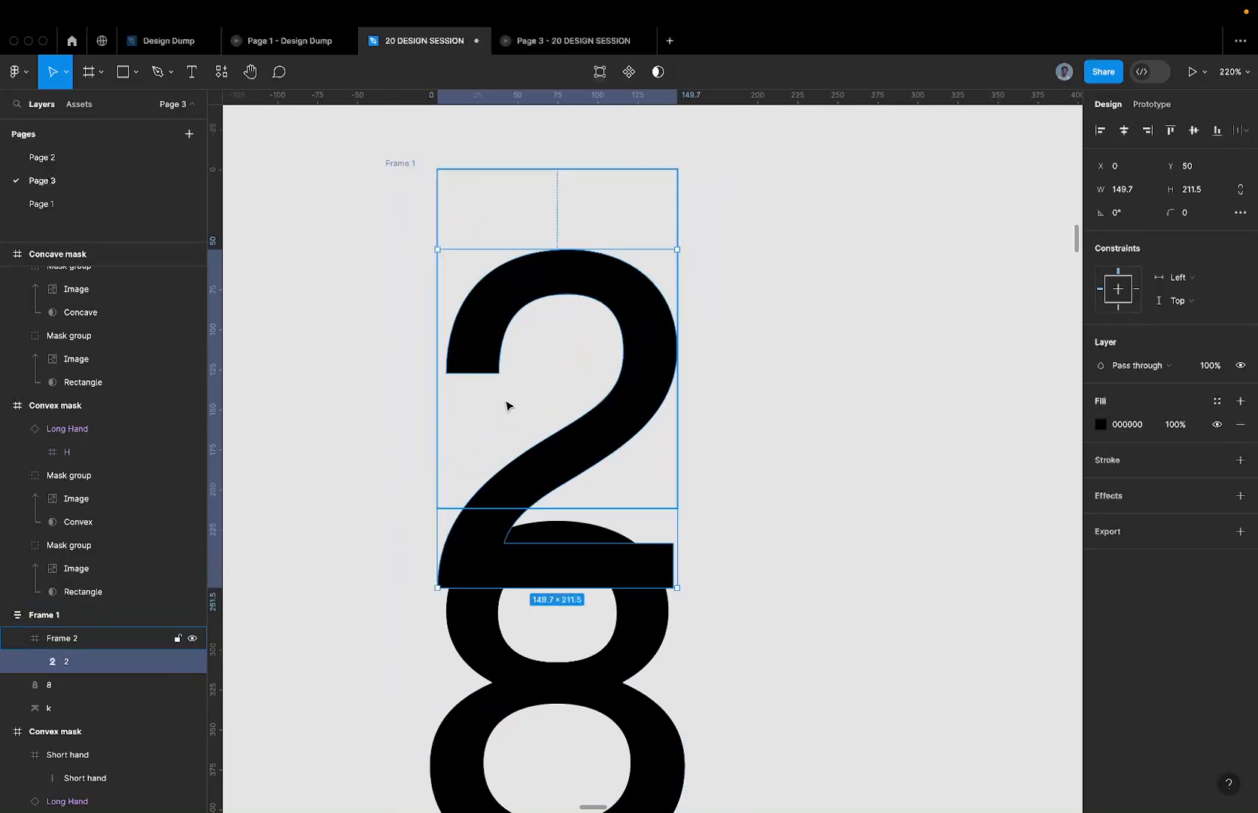
# - Turn on content clipping for the 2's frame and shift the 2 down to Y 130
pyautogui.click(461, 207)
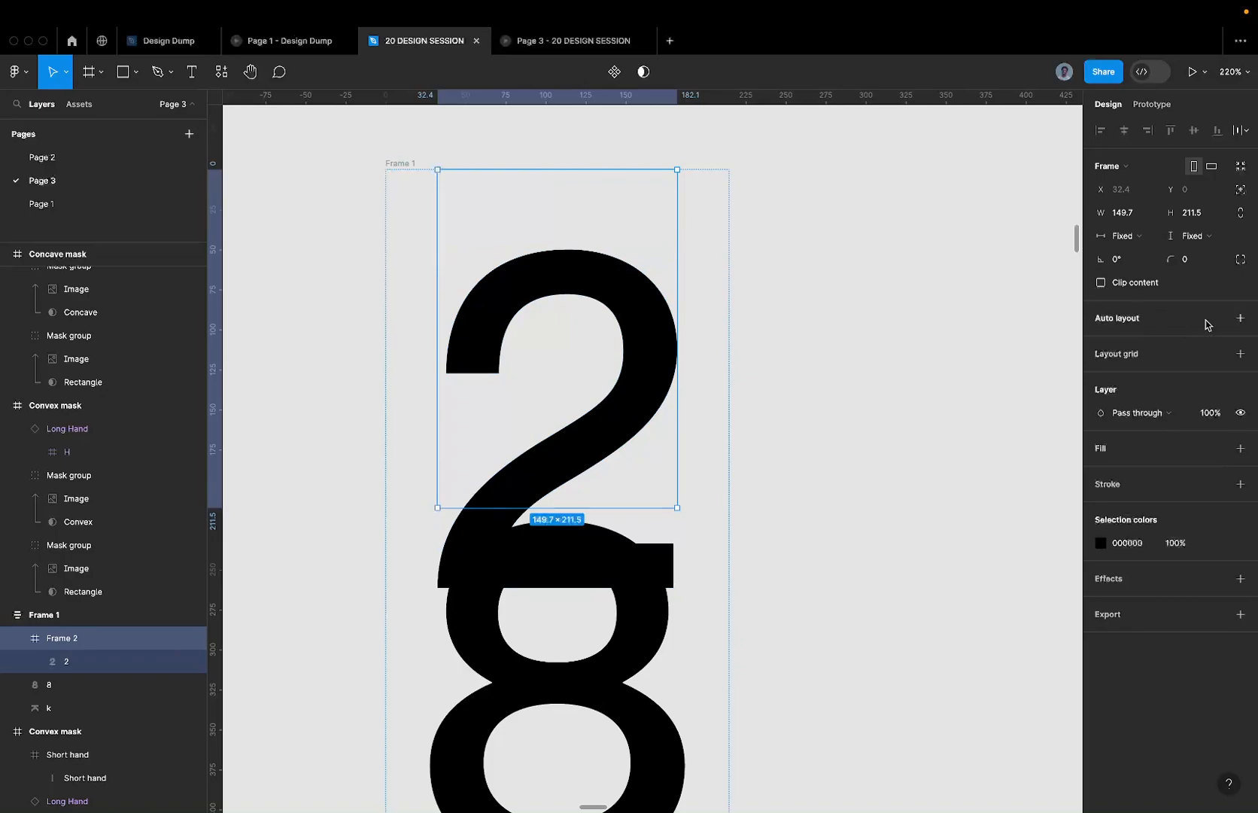
pyautogui.click(1129, 282)
pyautogui.click(563, 433)
pyautogui.scroll(-5, 564, 432)
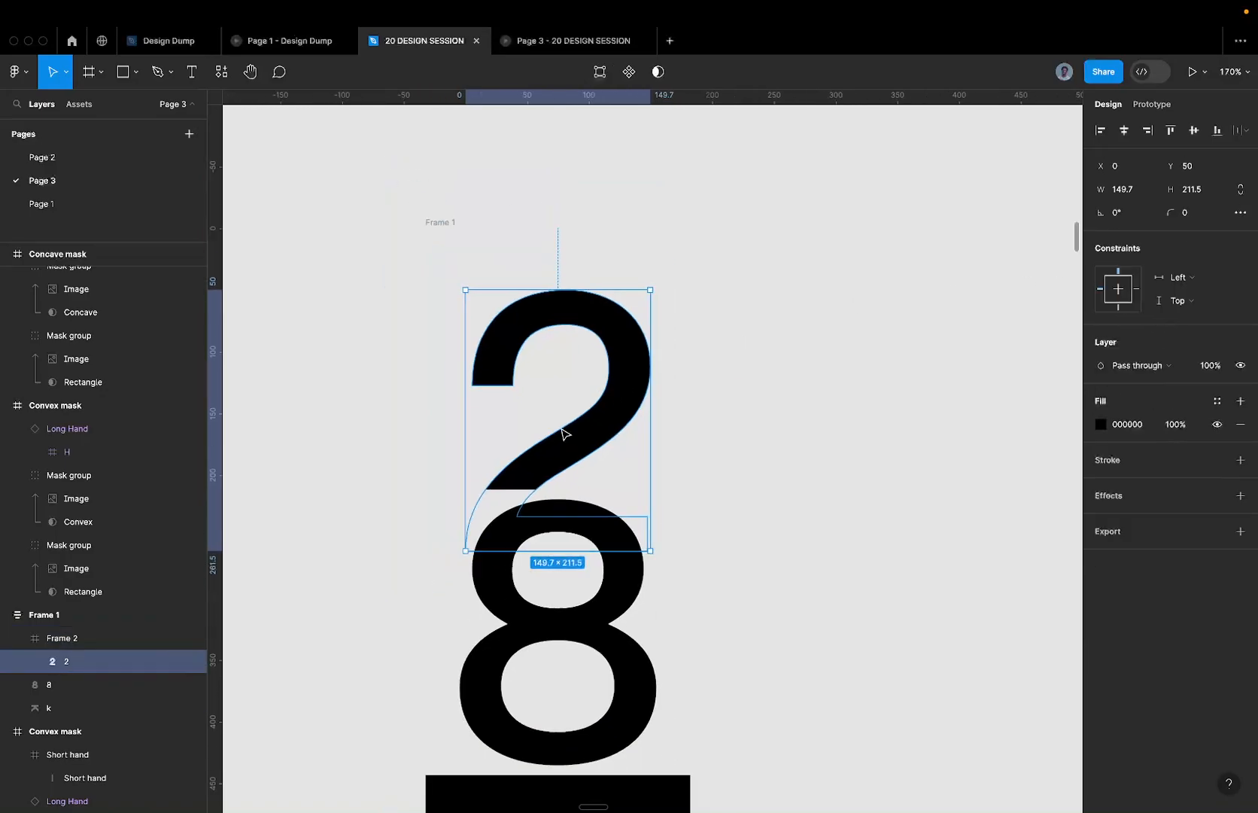
pyautogui.hotkey('shift', 'Down')
pyautogui.hotkey('shift', 'Down')
pyautogui.hotkey('shift', 'Down')
pyautogui.hotkey('shift', 'Down')
pyautogui.hotkey('shift', 'Down')
pyautogui.hotkey('shift', 'Down')
pyautogui.hotkey('shift', 'Down')
pyautogui.hotkey('shift', 'Down')
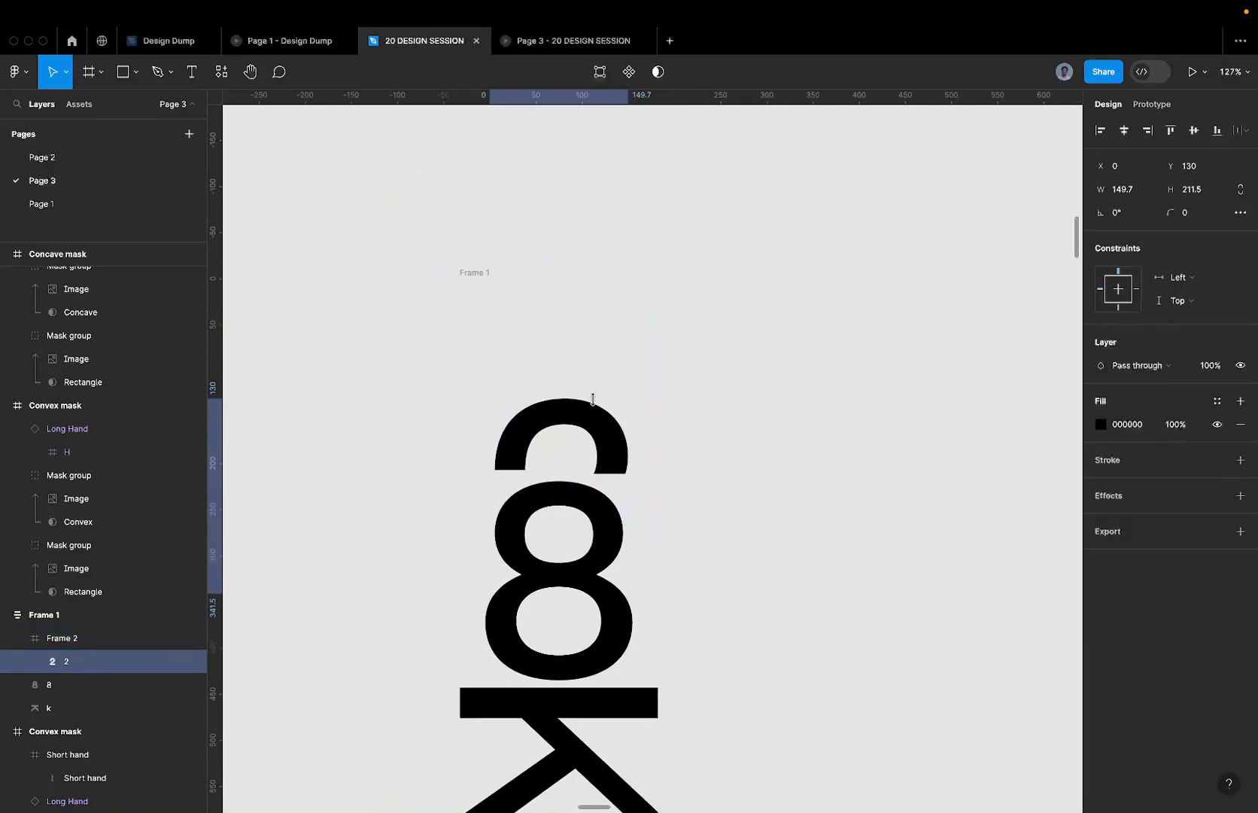
# - Undo the clipping and the downward shifts of the 2
pyautogui.press('super+z')
pyautogui.press('super+z')
pyautogui.press('super+z')
pyautogui.press('super+z')
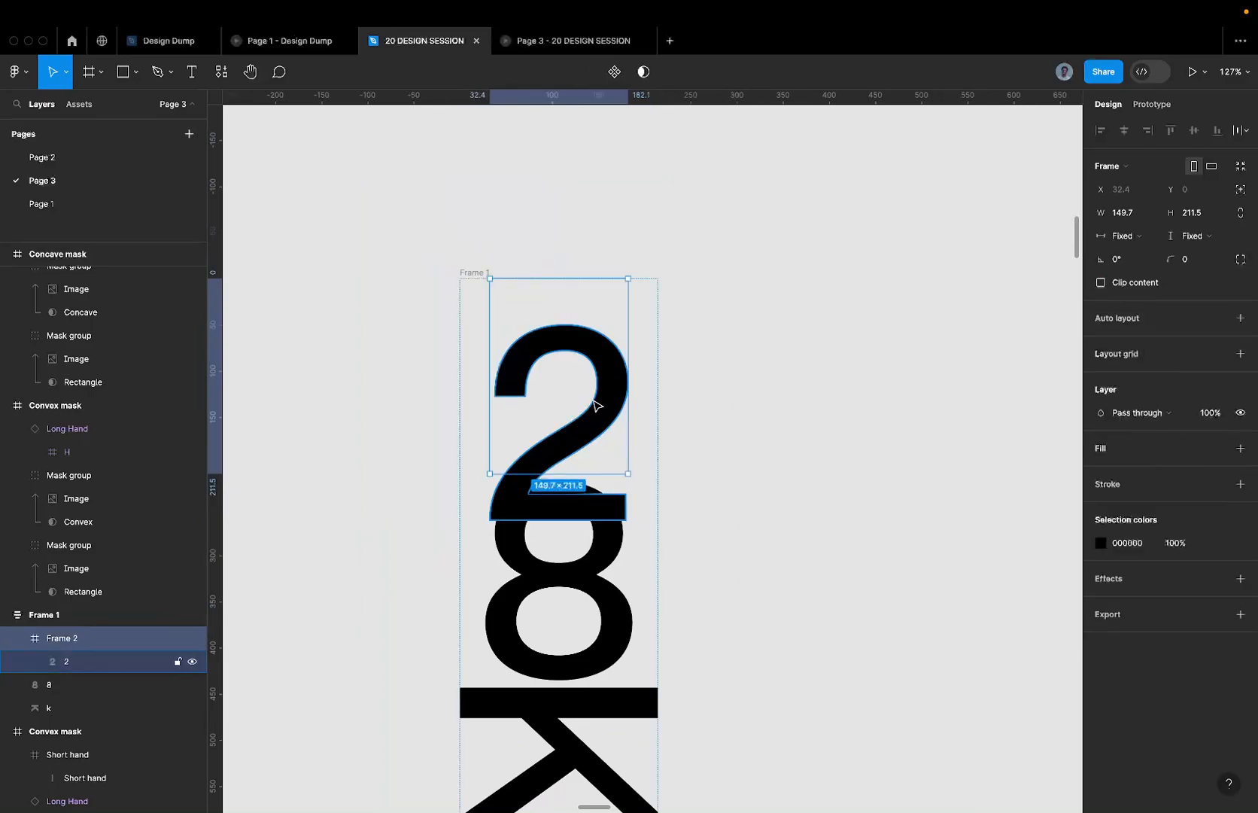
pyautogui.press('super+z')
pyautogui.press('super+z')
pyautogui.press('super+z')
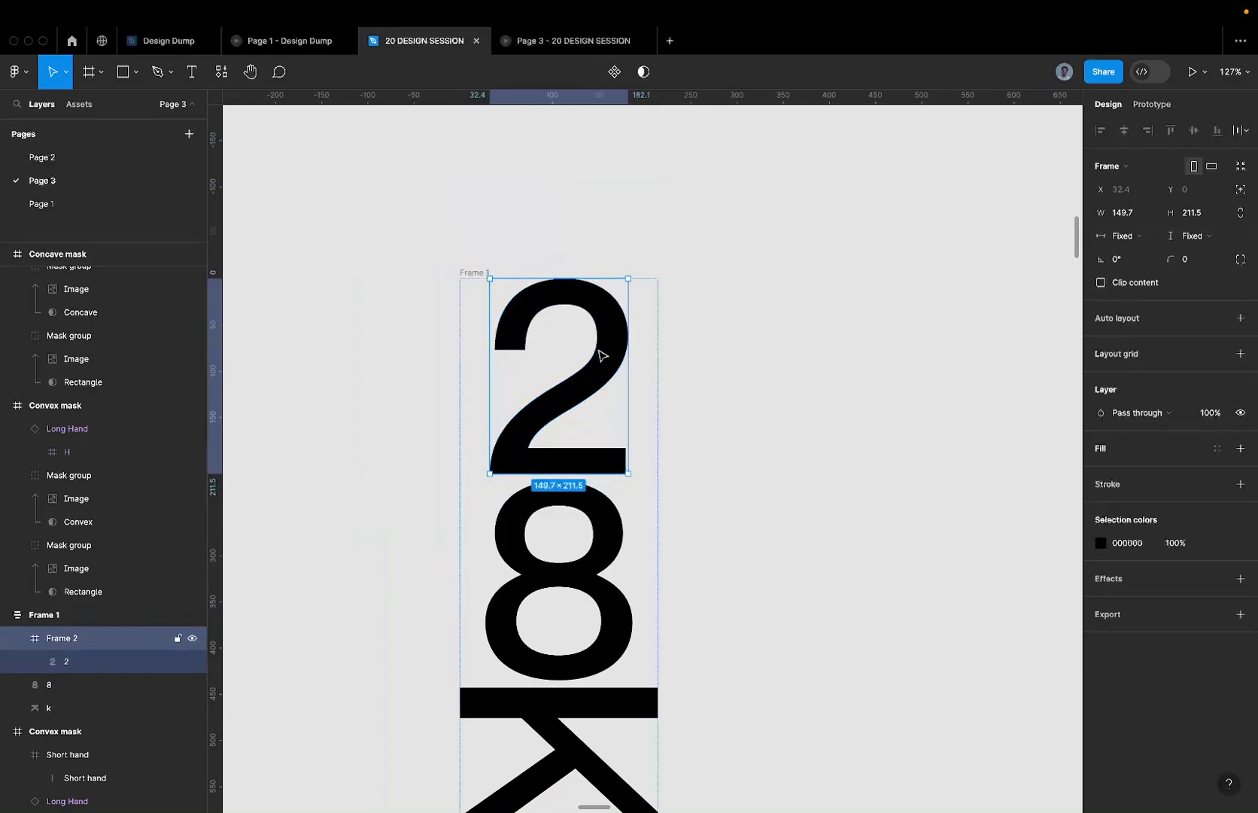
# - Wrap the 8 vector in its own frame
pyautogui.click(529, 573)
pyautogui.press('Down')
pyautogui.press('Up')
pyautogui.rightClick(529, 573)
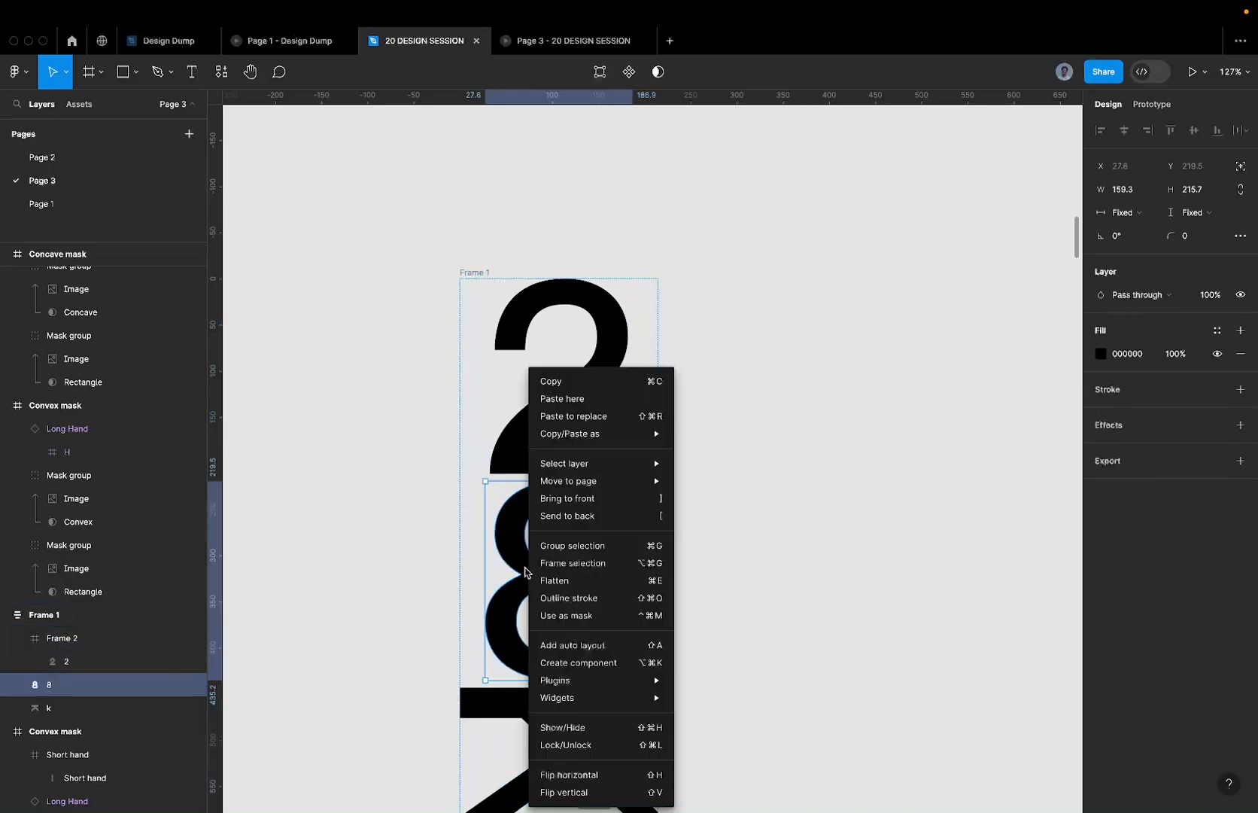
pyautogui.click(588, 563)
# - Wrap the flattened k vector in its own frame
pyautogui.scroll(-3, 572, 541)
pyautogui.click(532, 494)
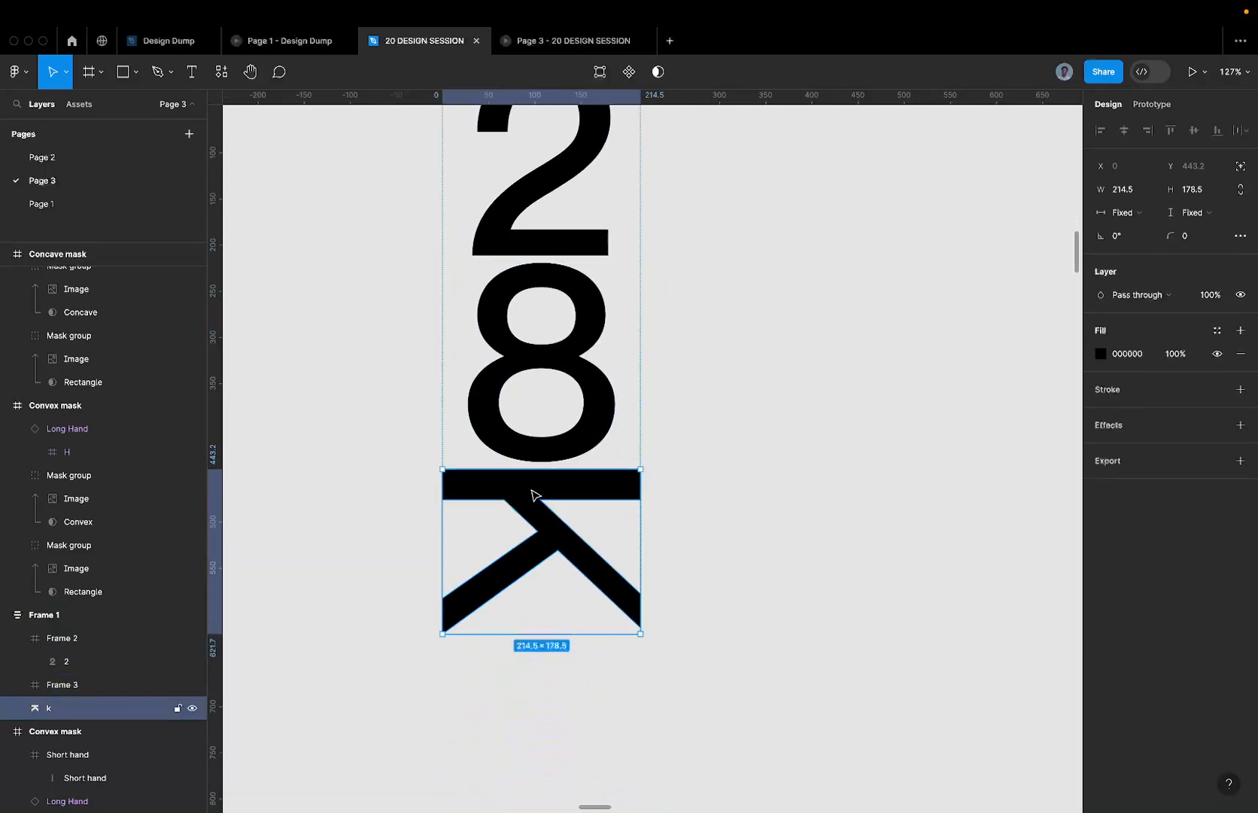
pyautogui.rightClick(532, 494)
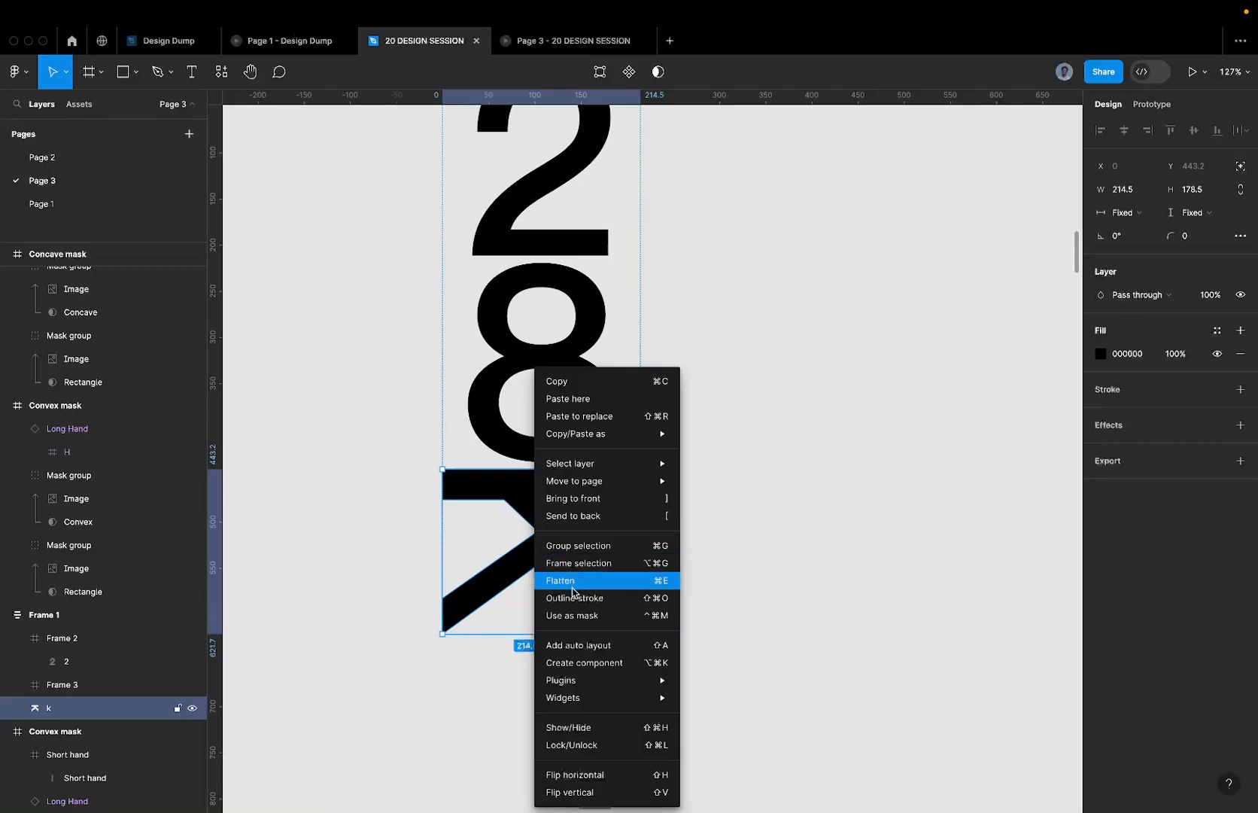
pyautogui.click(600, 565)
# - Rename the three frames holding the 2, the 8 and the k to "letter" in one go
pyautogui.press('super+a')
pyautogui.hotkey('shift', '2')
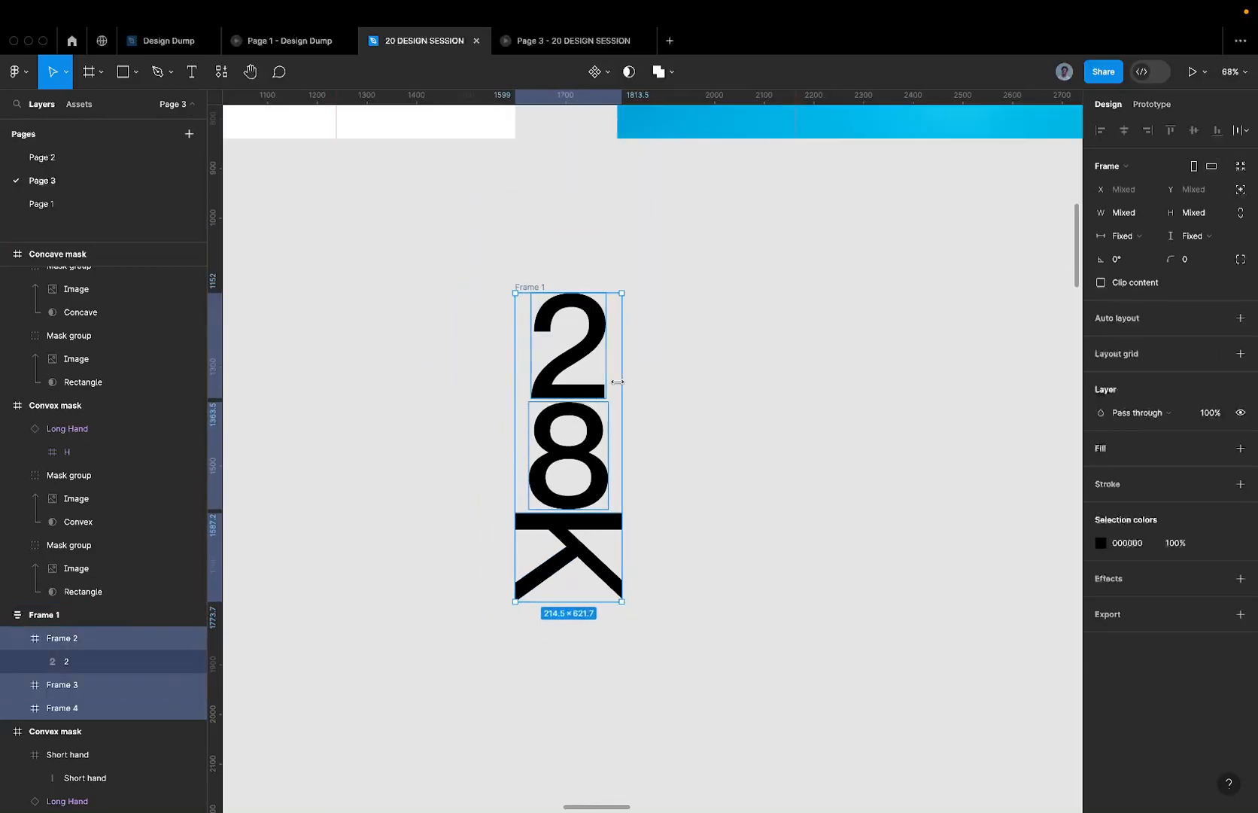
pyautogui.press('super+r')
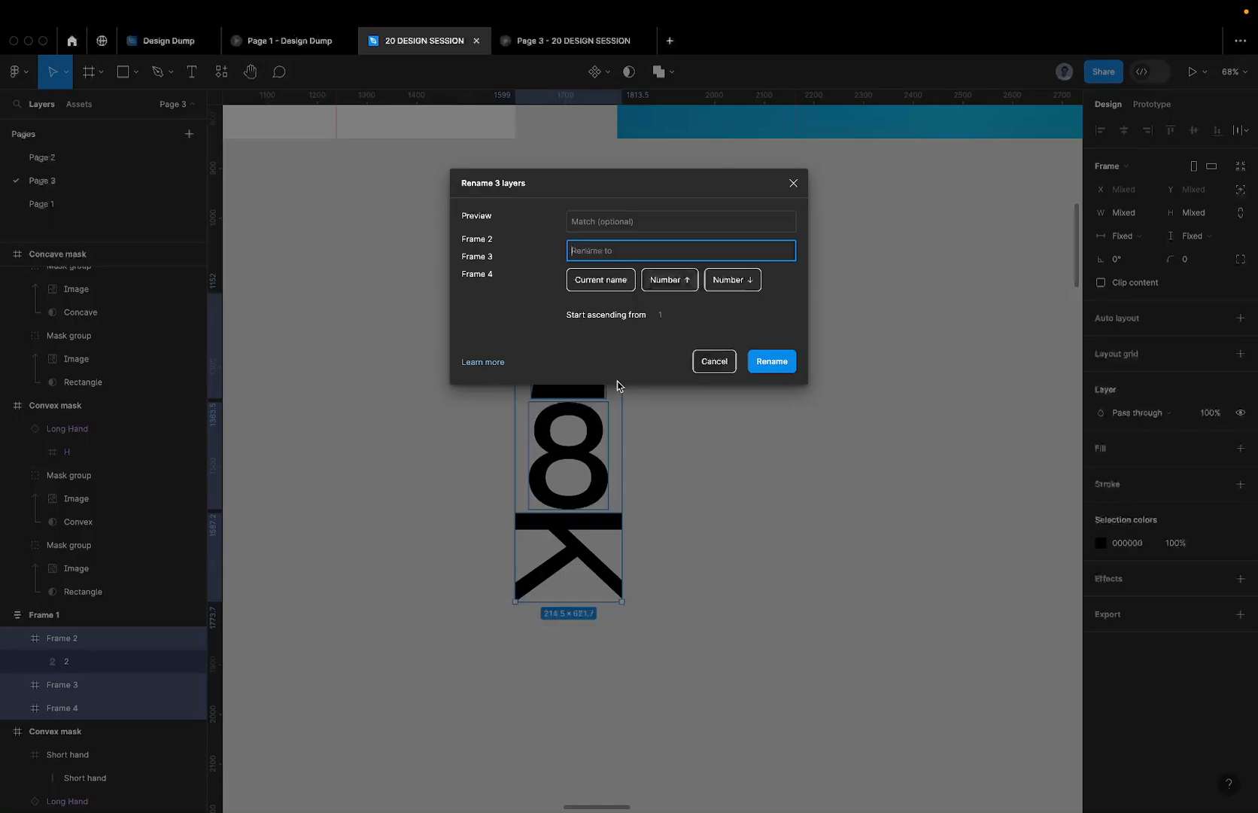
pyautogui.write('letter')
pyautogui.press('Return')
pyautogui.click(810, 334)
# - Rename the parent auto layout frame around the three letters to "Logo"
pyautogui.click(530, 287)
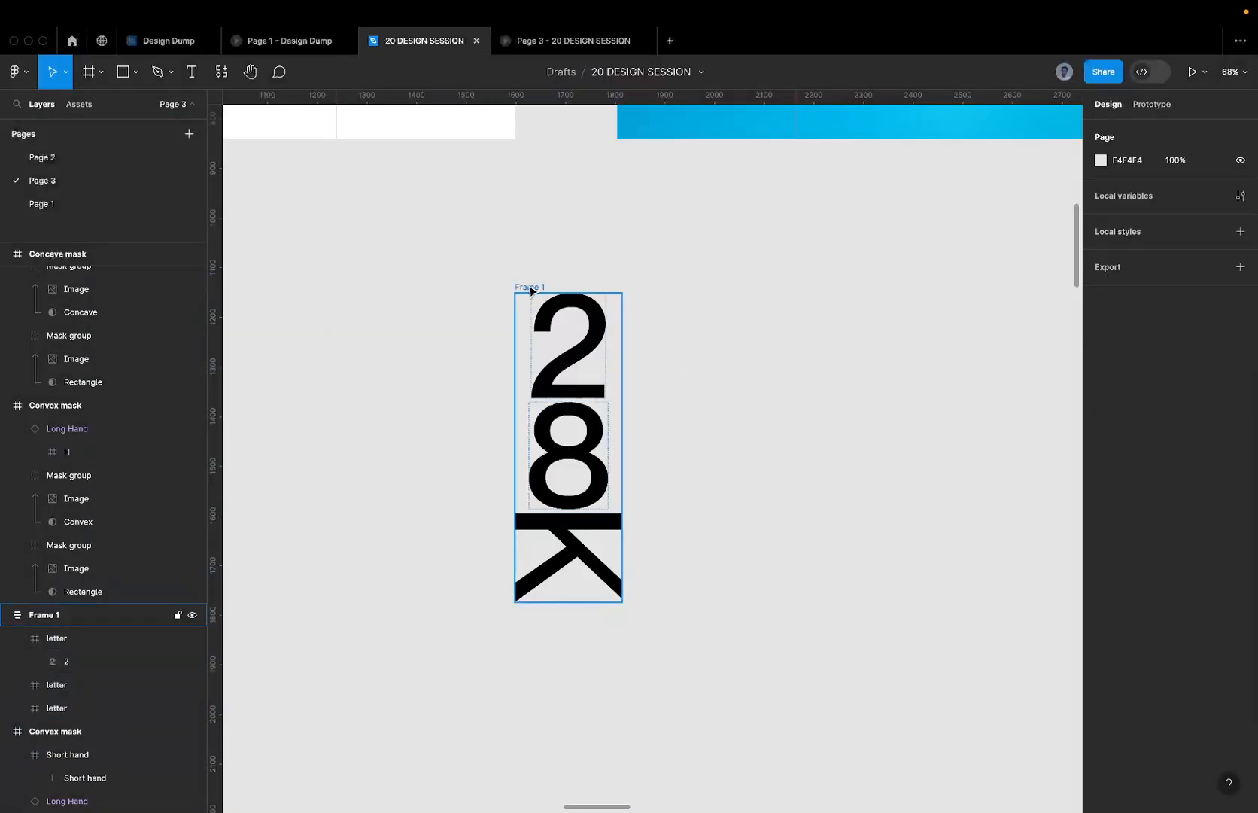
pyautogui.doubleClick(529, 287)
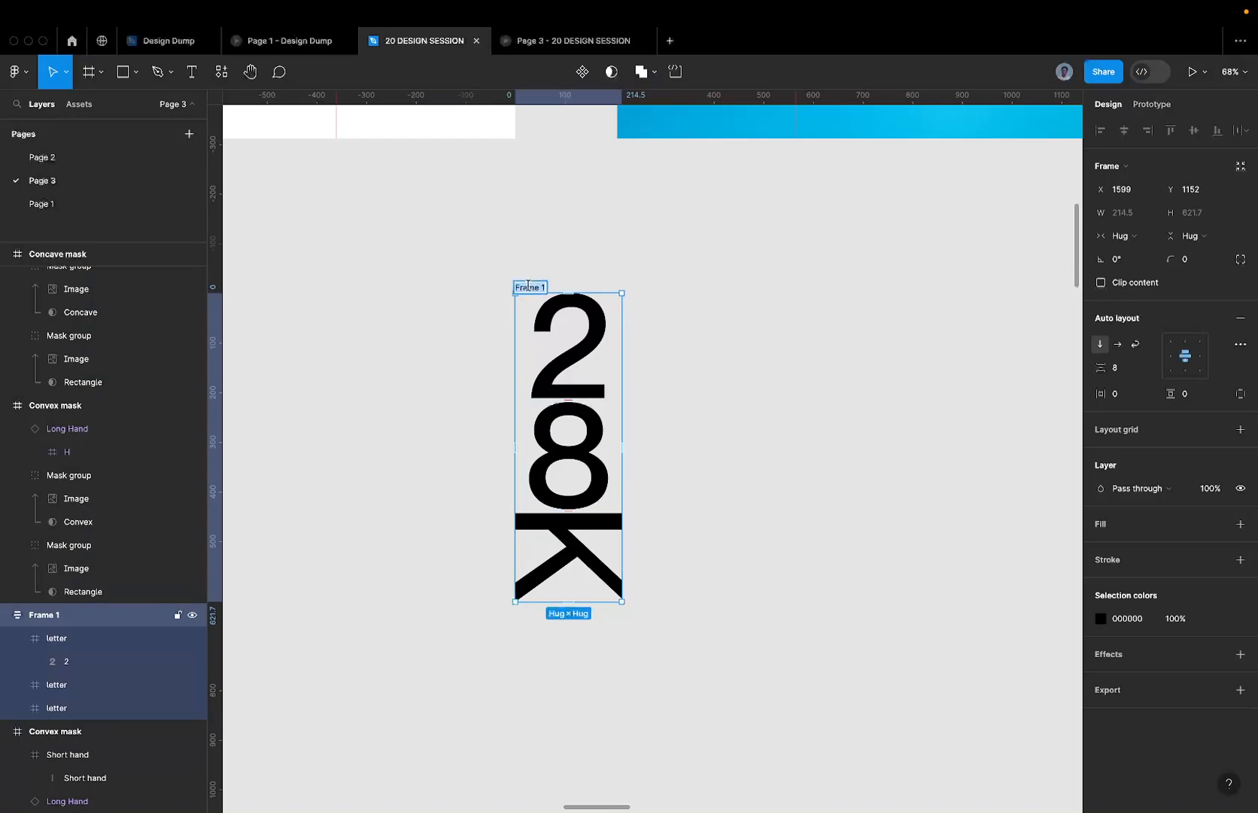
pyautogui.write('Logo')
pyautogui.press('Return')
pyautogui.click(591, 248)
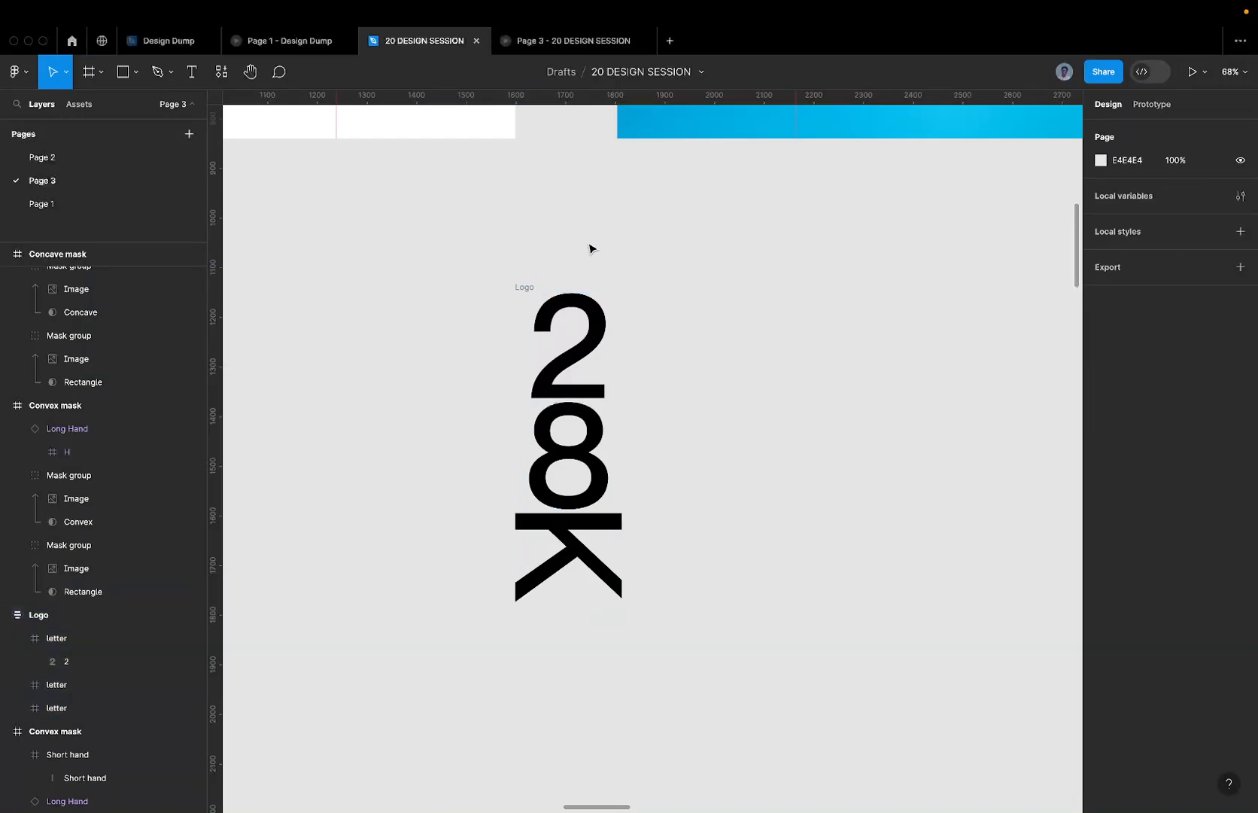
# - Move the Logo frame into the middle Convex mask frame of the upper row, near its left edge at X 67, Y 229
pyautogui.click(532, 280)
pyautogui.scroll(-5, 530, 283)
pyautogui.scroll(1, 527, 287)
pyautogui.scroll(5, 527, 287)
pyautogui.moveTo(531, 503); pyautogui.dragTo(603, 198)
pyautogui.scroll(-3, 604, 198)
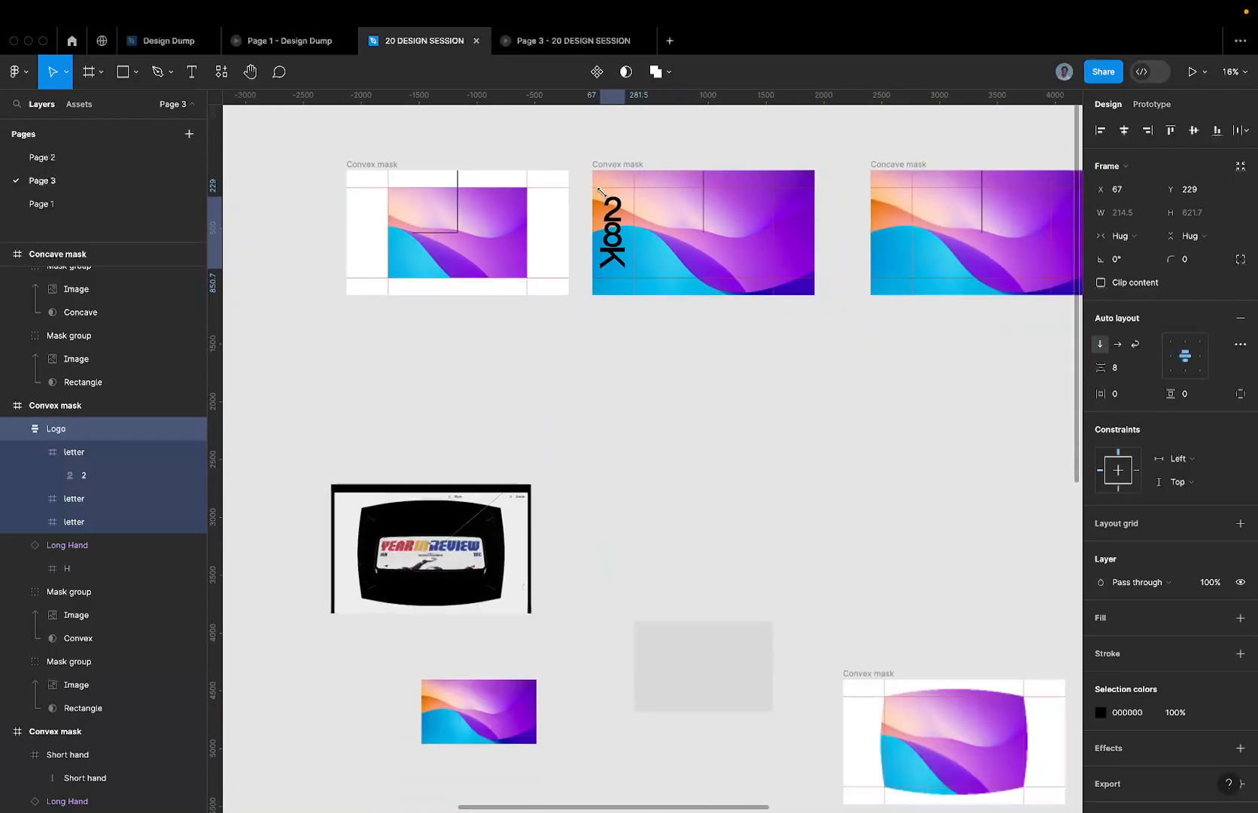
# - Compare the logo's placement with the Page 1 - Design Dump prototype, and return to the Convex mask frame in 20 DESIGN SESSION
pyautogui.click(255, 41)
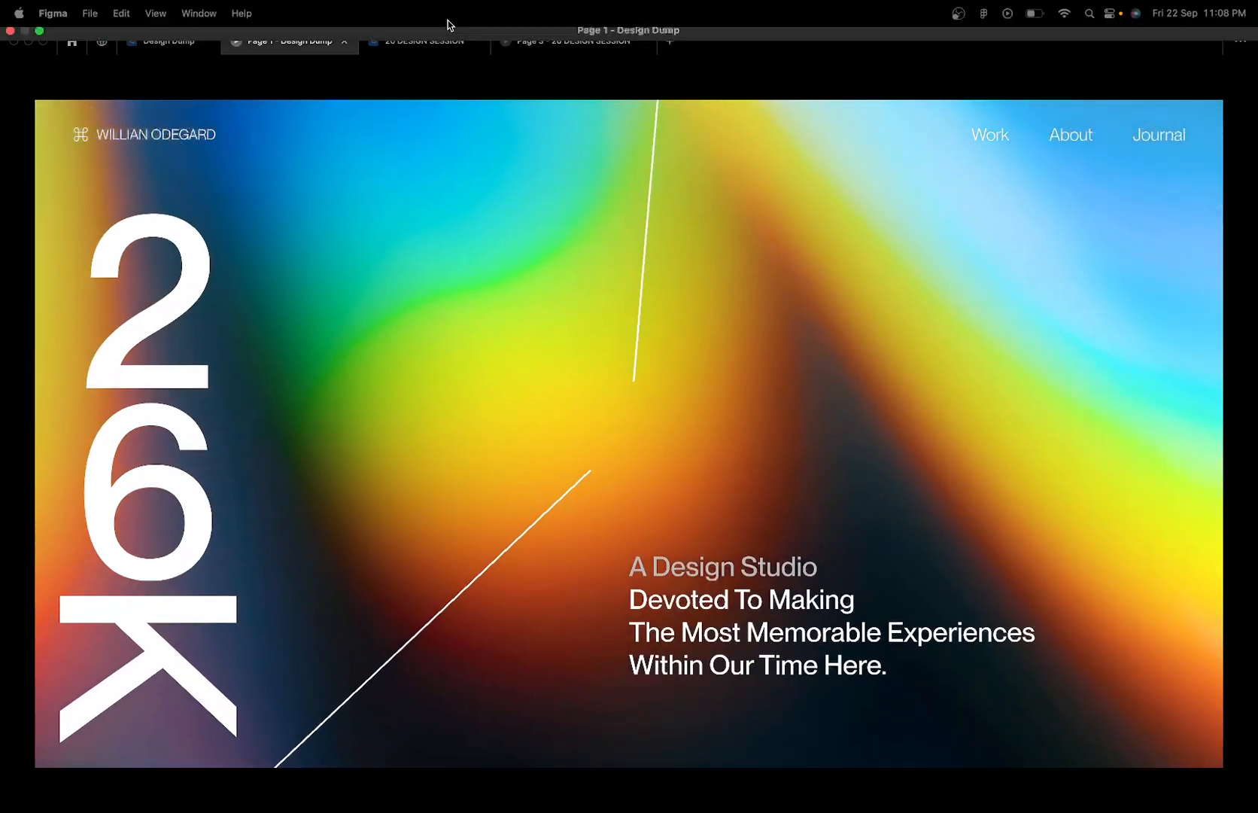
pyautogui.click(419, 41)
pyautogui.scroll(5, 663, 244)
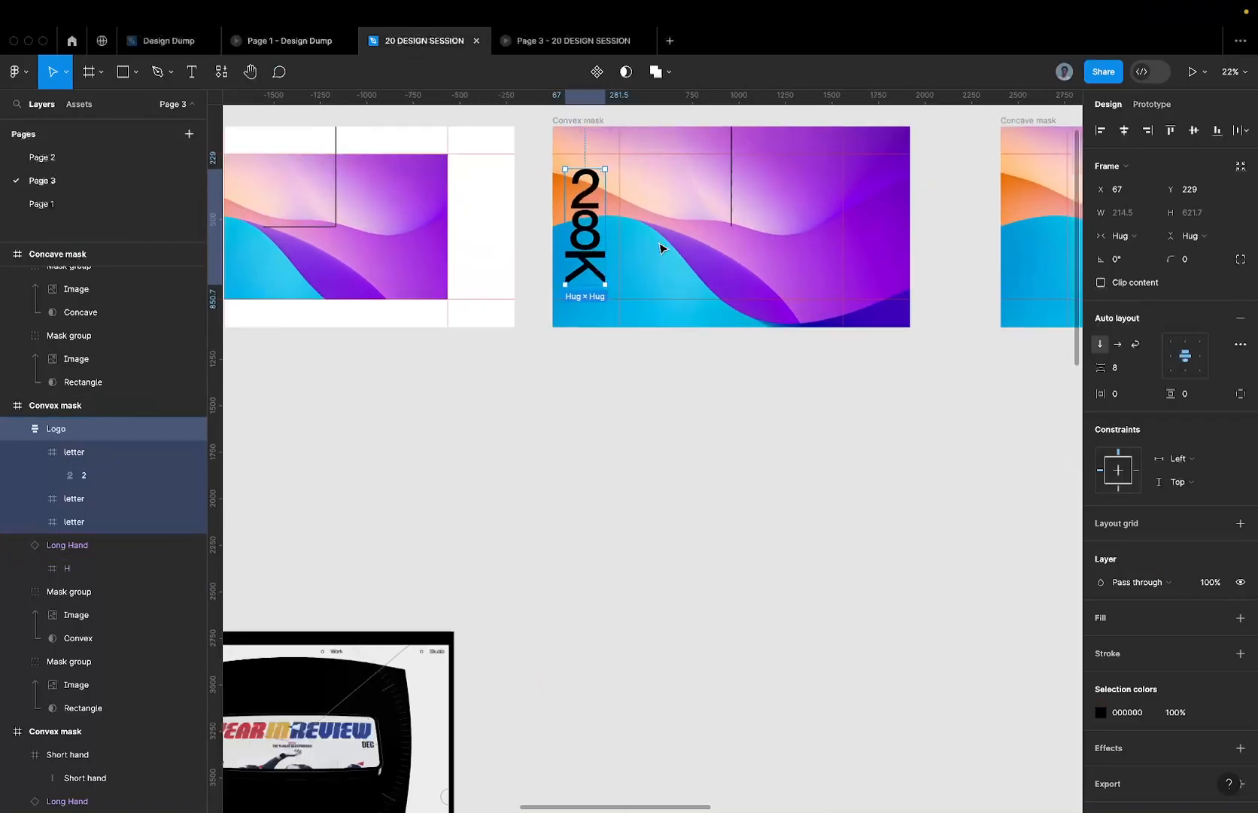
pyautogui.scroll(3, 570, 176)
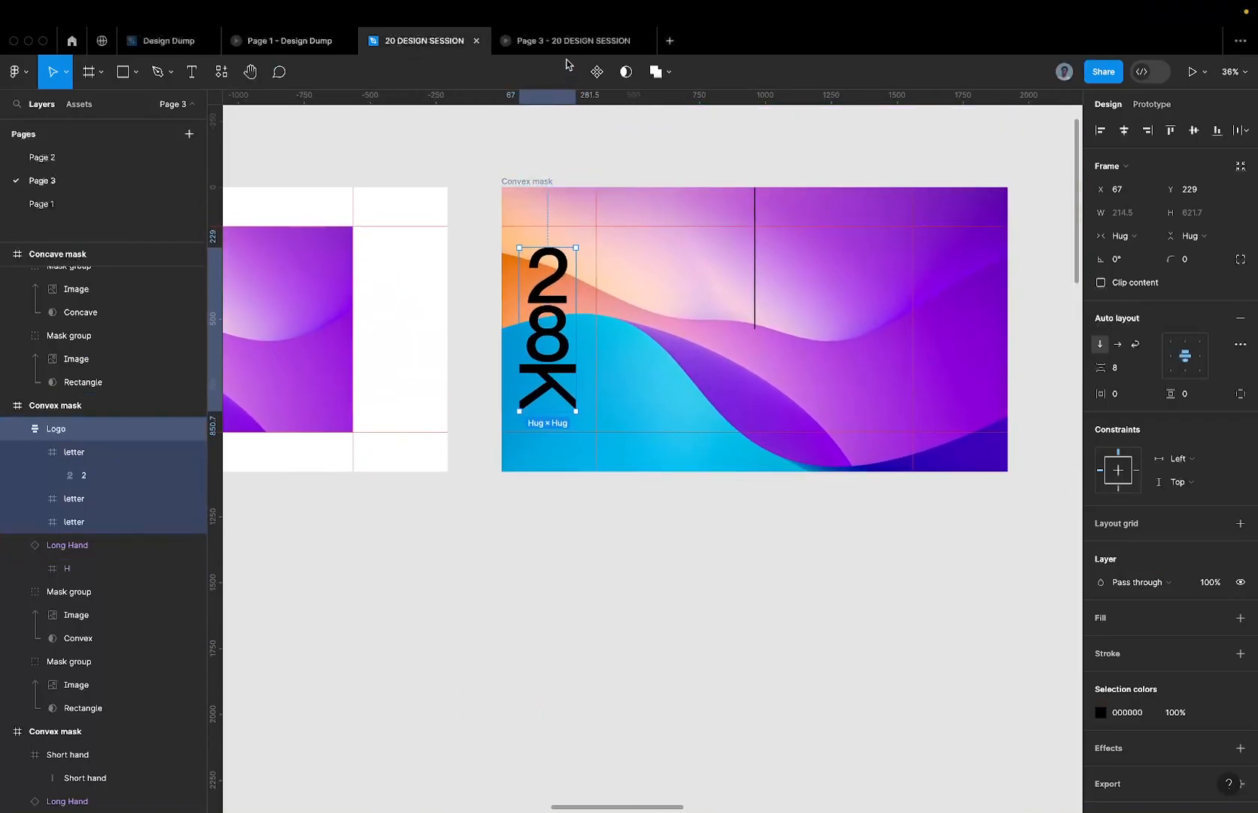
# - Check the logo in the Page 3 - 20 DESIGN SESSION prototype, and paste a copy of it into the Concave mask frame beside the Convex mask
pyautogui.click(534, 40)
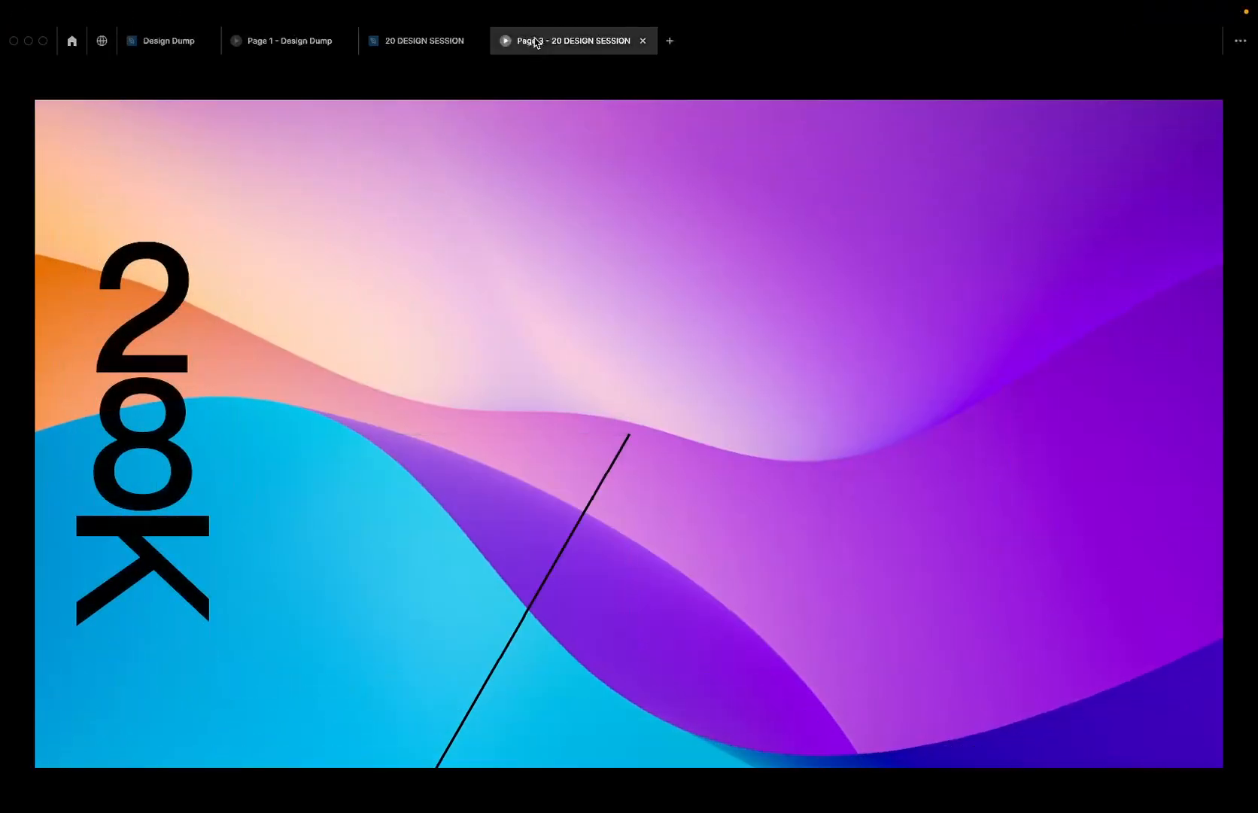
pyautogui.click(421, 41)
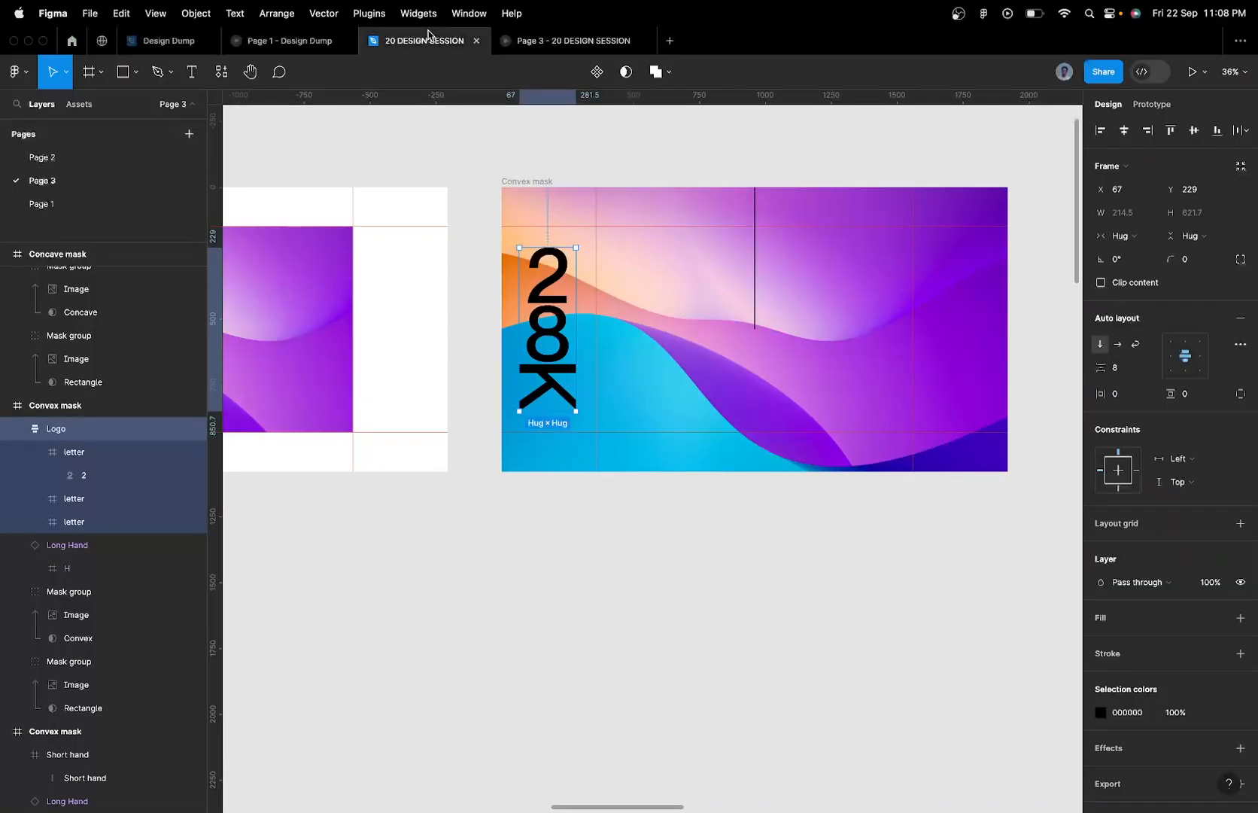
pyautogui.hscroll(3, 576, 279)
pyautogui.hscroll(4, 565, 292)
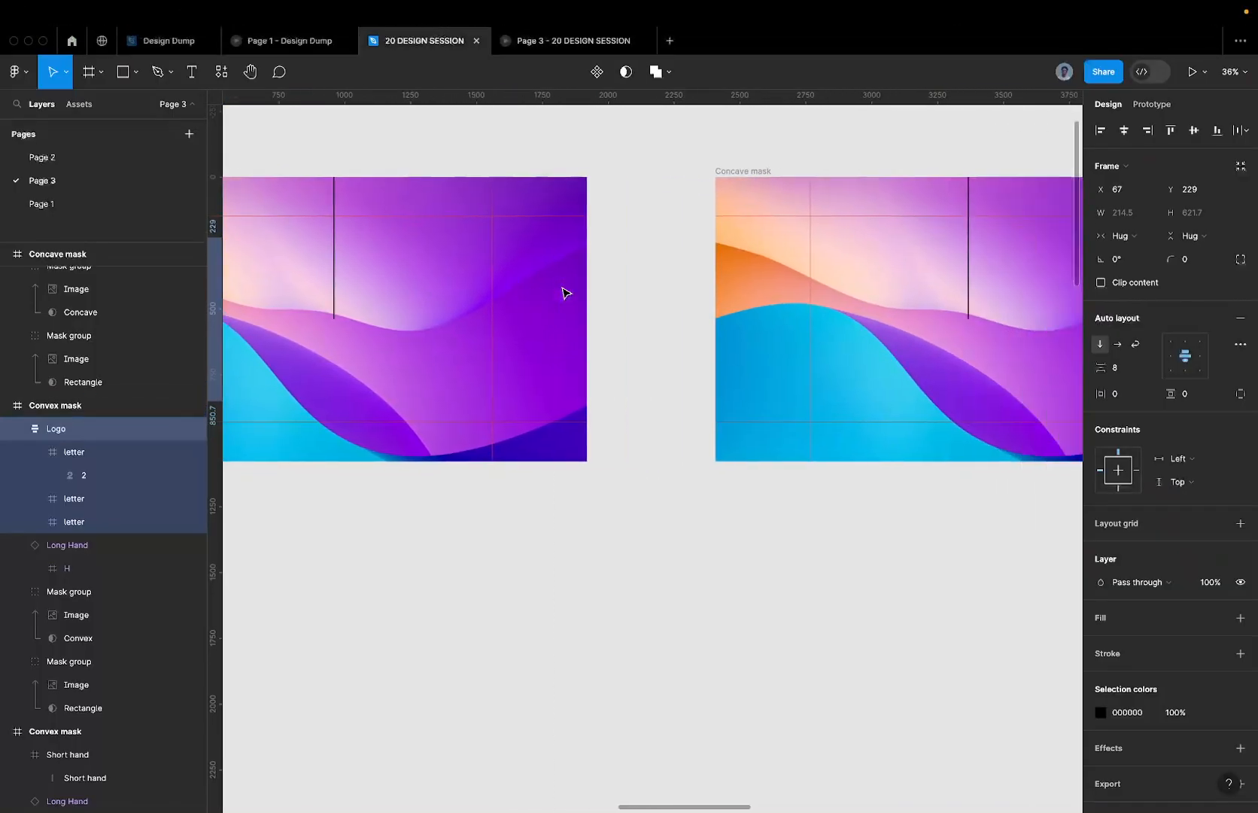
pyautogui.click(645, 173)
pyautogui.click(666, 252)
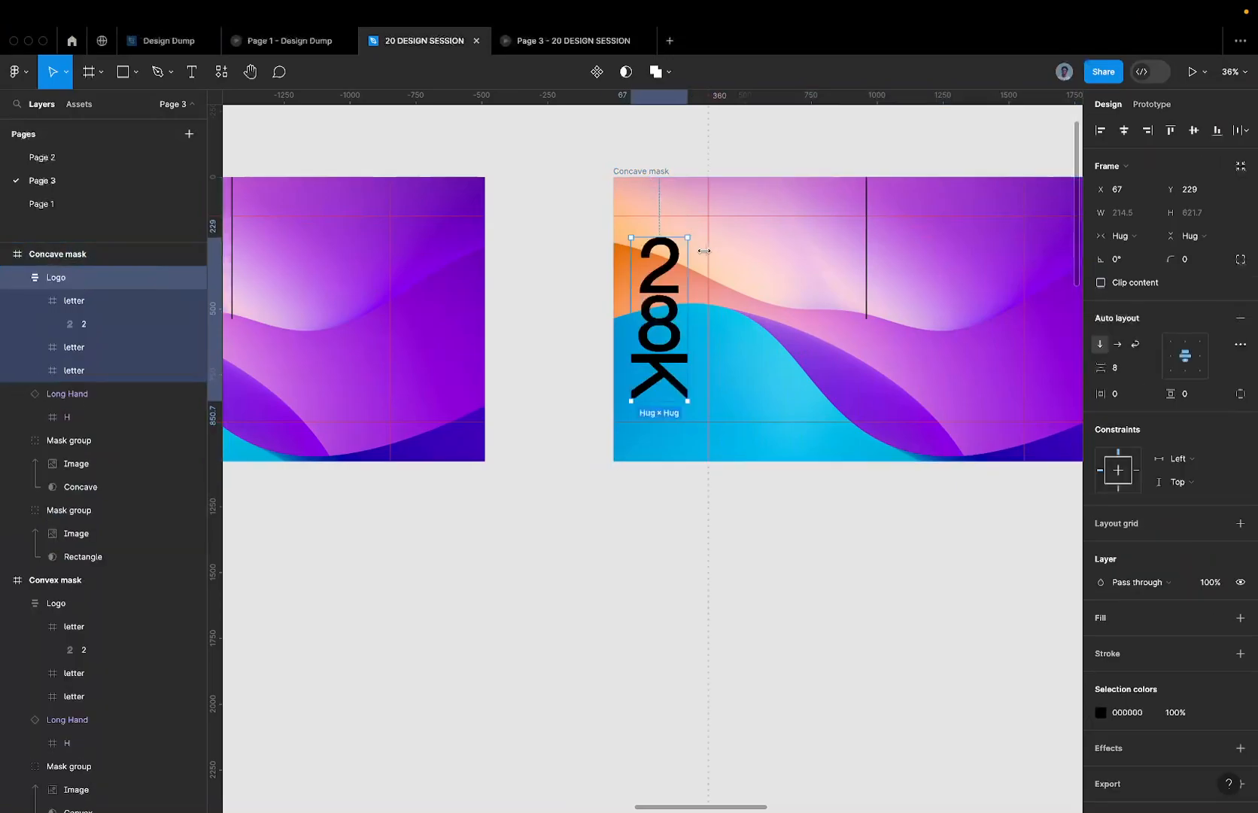
# - Scale the Logo in the Concave mask frame proportionally to about 266.7 × 773
pyautogui.scroll(5, 676, 254)
pyautogui.press('k')
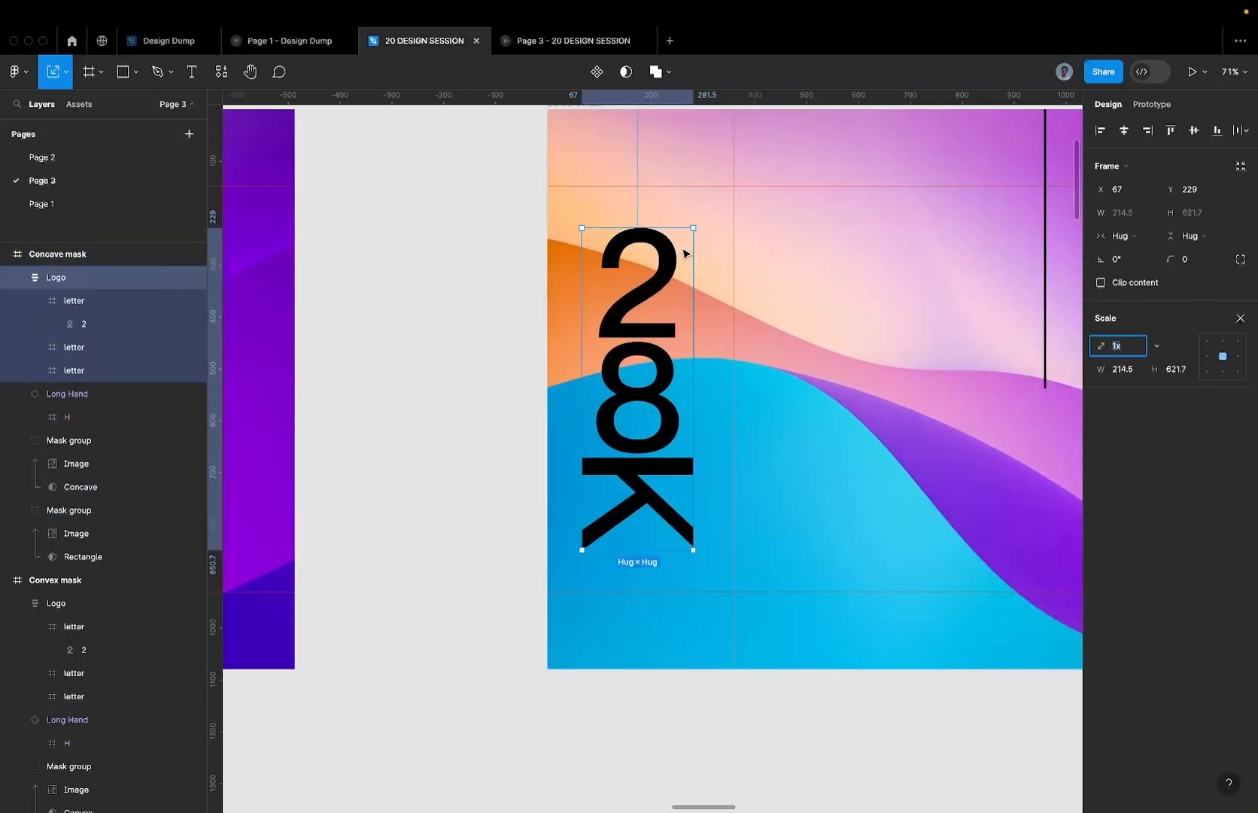
pyautogui.moveTo(665, 233); pyautogui.dragTo(660, 192)
pyautogui.moveTo(646, 550); pyautogui.dragTo(638, 593)
# - Move the enlarged Logo down in the Concave mask frame to Y 267
pyautogui.hotkey('shift', 'Down')
pyautogui.hotkey('shift', 'Down')
pyautogui.hotkey('shift', 'Down')
pyautogui.hotkey('shift', 'Down')
pyautogui.hotkey('shift', 'Down')
pyautogui.hotkey('shift', 'Down')
pyautogui.hotkey('shift', 'Down')
pyautogui.hotkey('shift', 'Down')
pyautogui.hotkey('shift', 'Down')
pyautogui.hotkey('shift', 'Down')
pyautogui.hotkey('shift', 'Down')
pyautogui.hotkey('shift', 'Down')
pyautogui.hotkey('shift', 'Down')
pyautogui.hotkey('shift', 'Up')
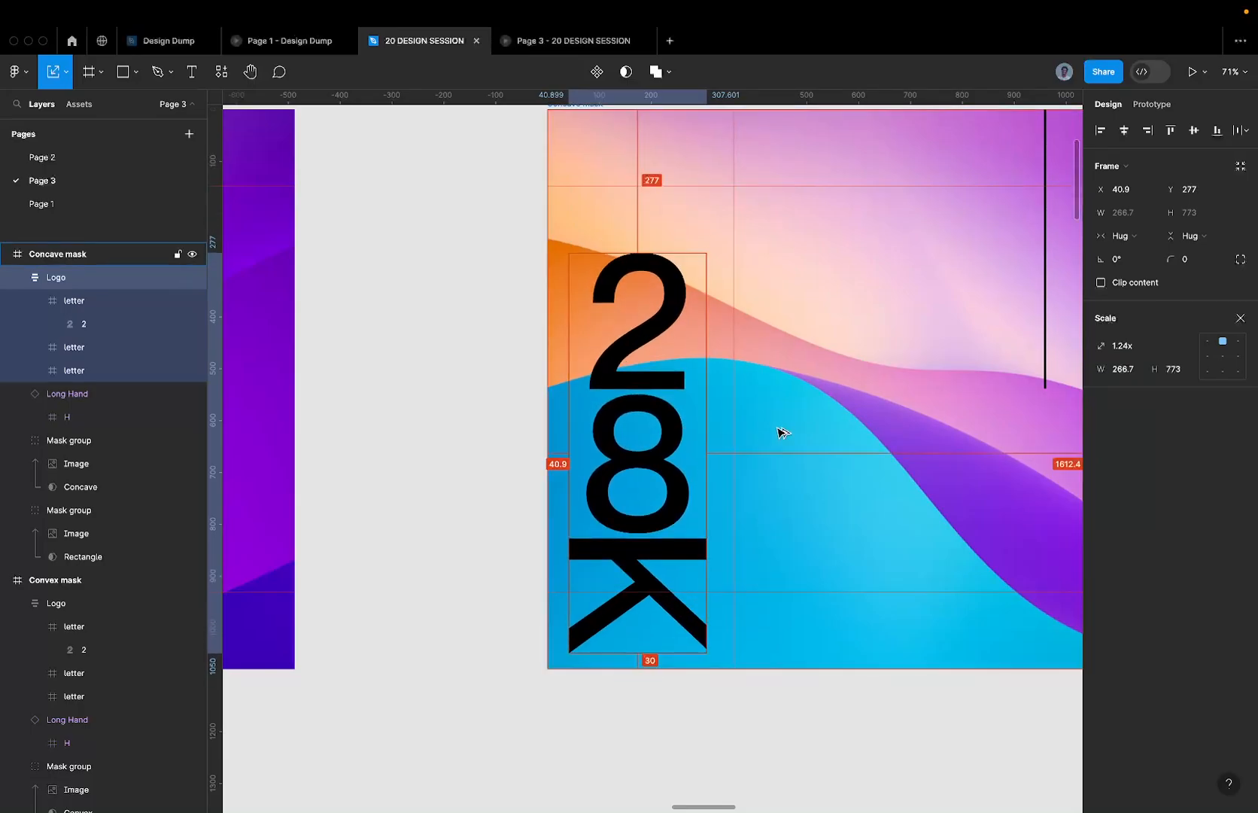
pyautogui.hotkey('shift', 'Up')
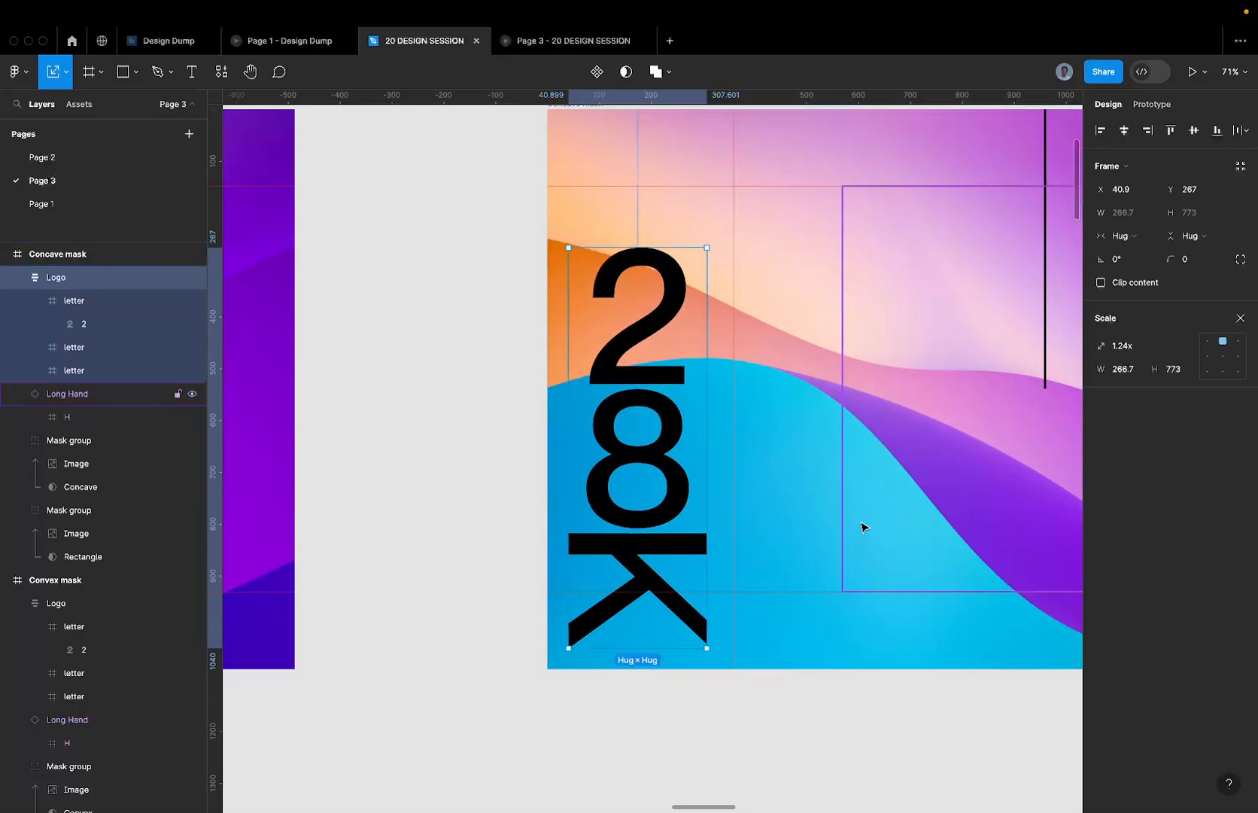
# - Delete the old, smaller Logo from the middle Convex mask frame
pyautogui.click(654, 449)
pyautogui.scroll(-5, 654, 451)
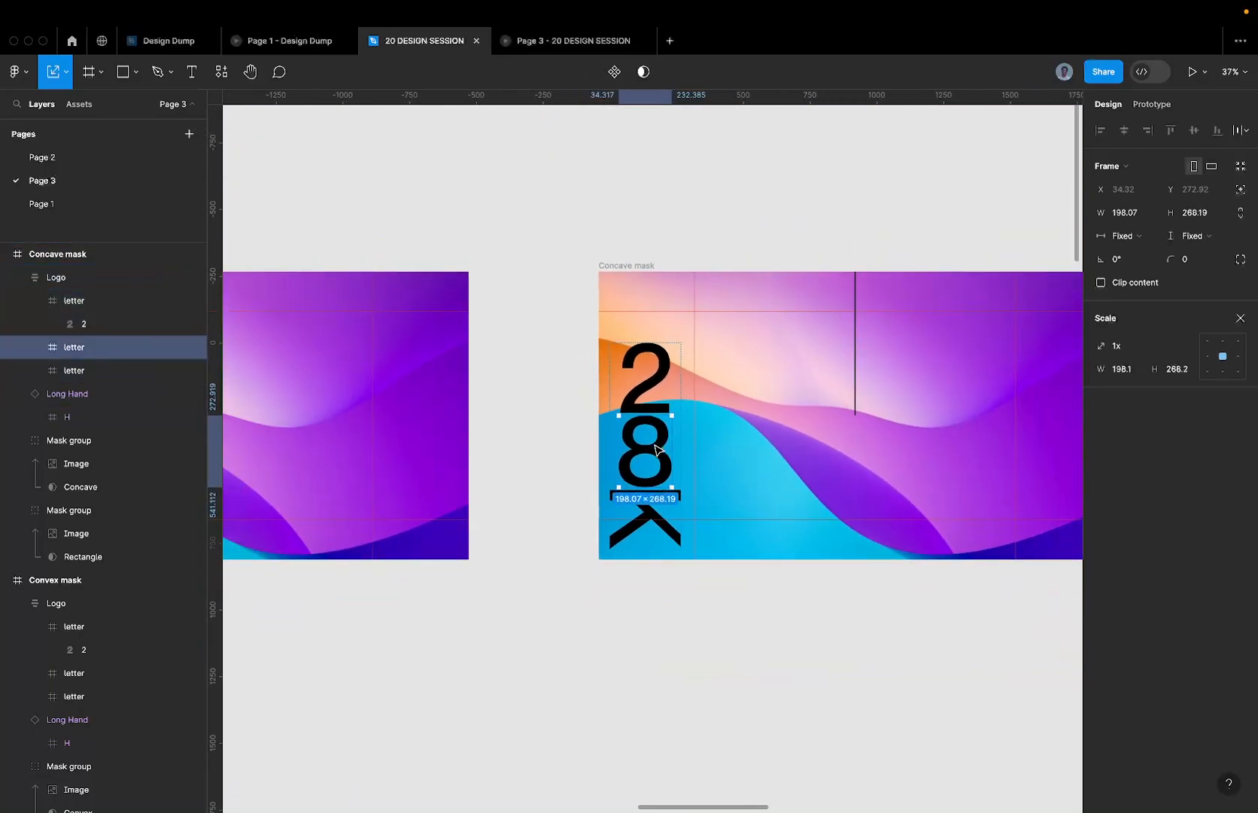
pyautogui.click(662, 374)
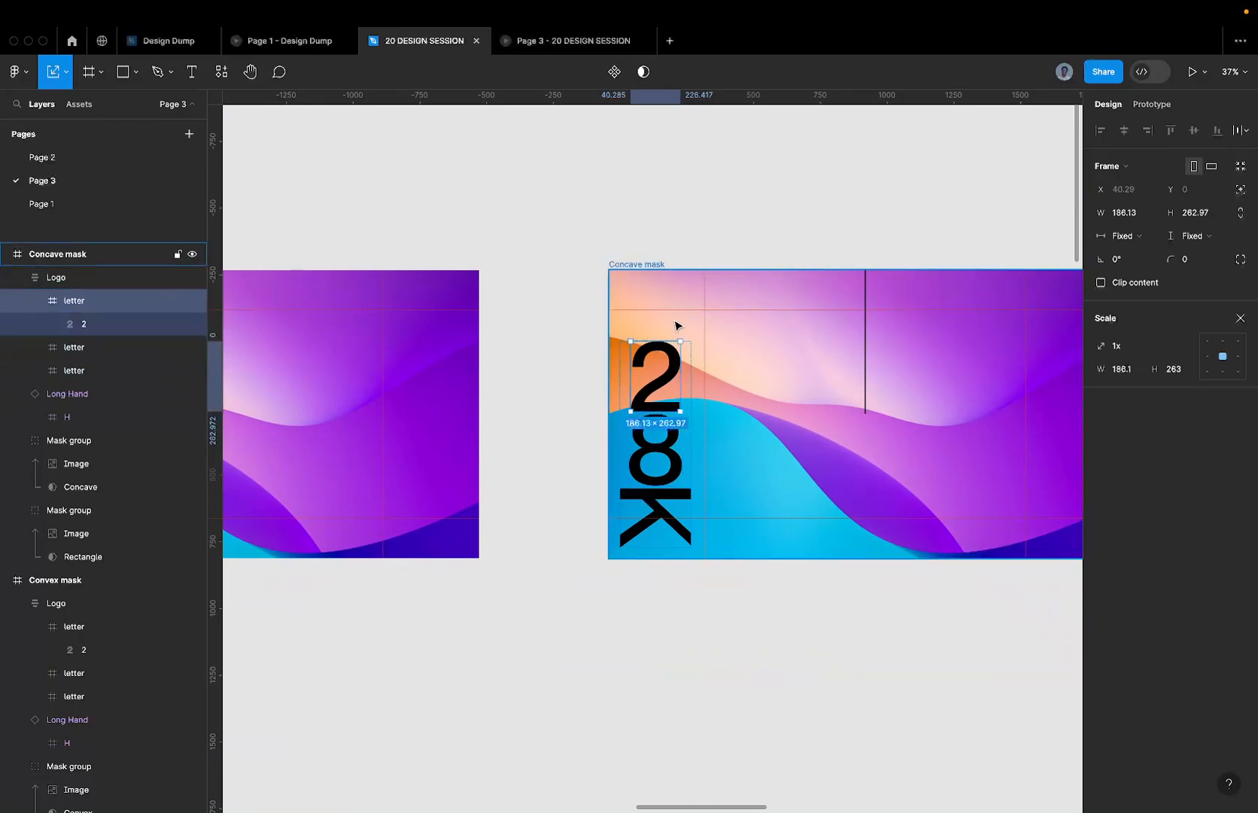
pyautogui.click(676, 325)
pyautogui.click(655, 397)
pyautogui.scroll(-5, 655, 397)
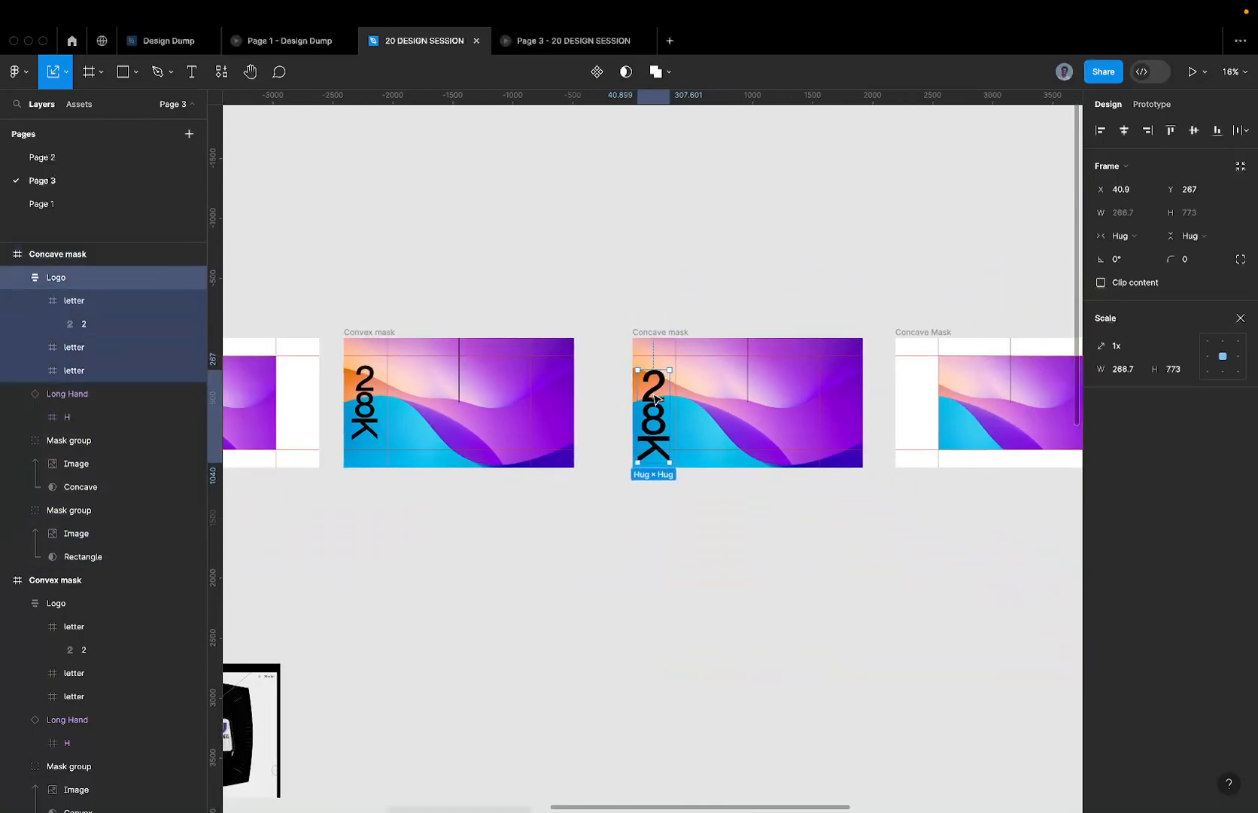
pyautogui.click(361, 389)
pyautogui.press('BackSpace')
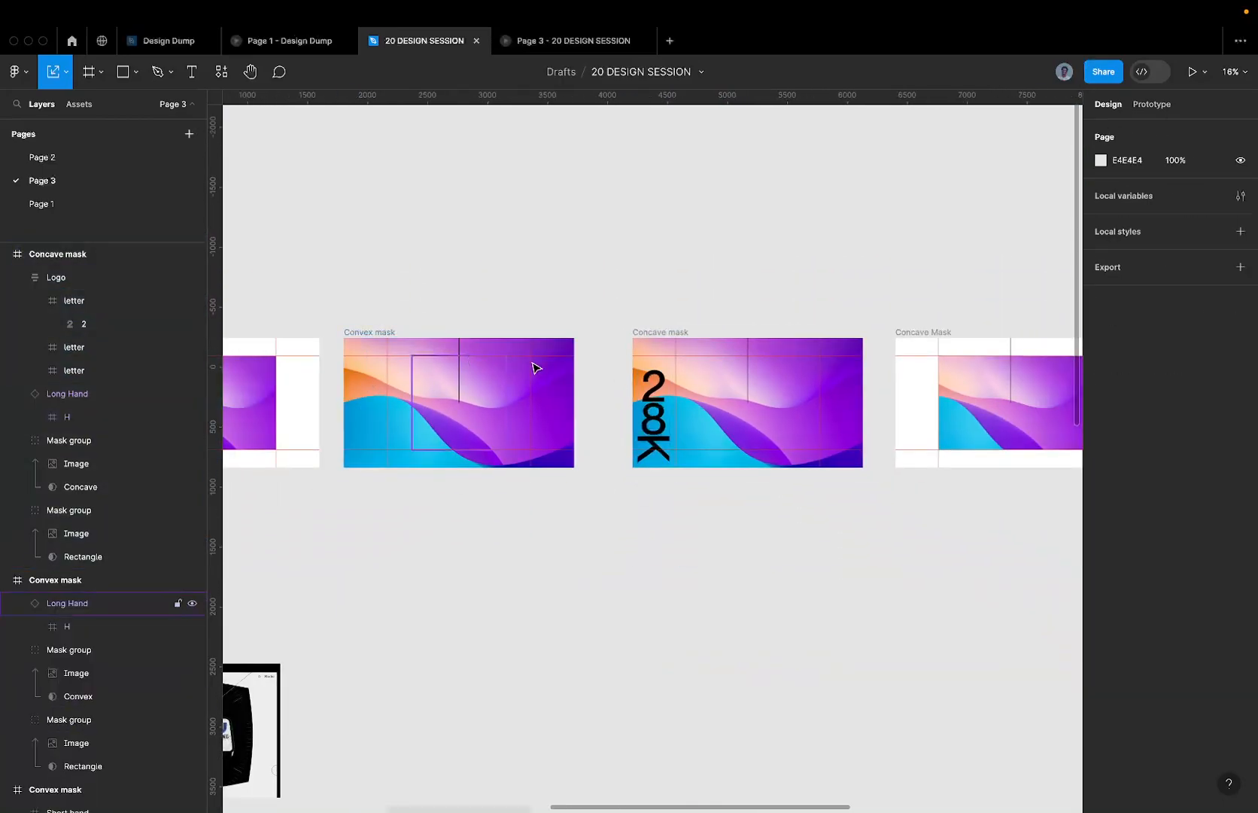
# - Set the colour of the Logo in the Concave mask frame to white, FFFFFF
pyautogui.click(76, 277)
pyautogui.click(1240, 318)
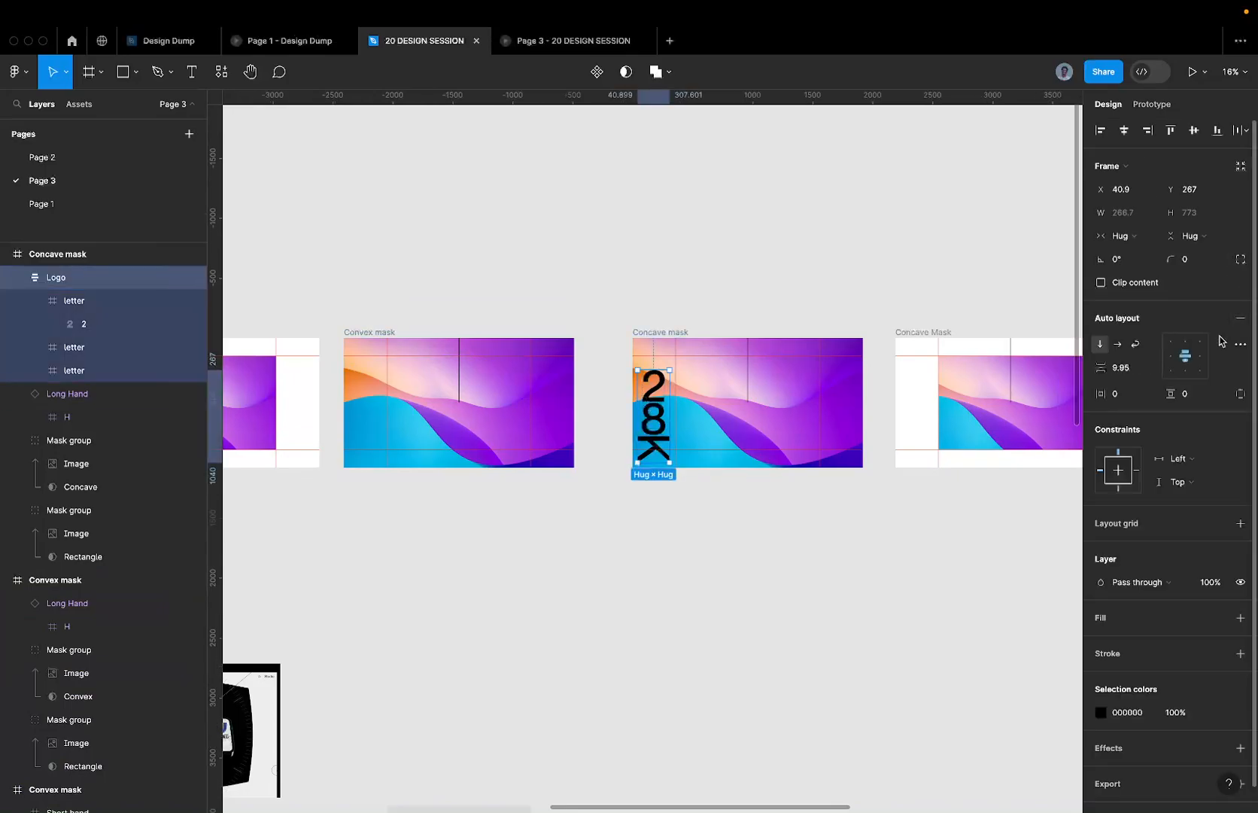
pyautogui.click(1123, 711)
pyautogui.write('fff')
pyautogui.press('Return')
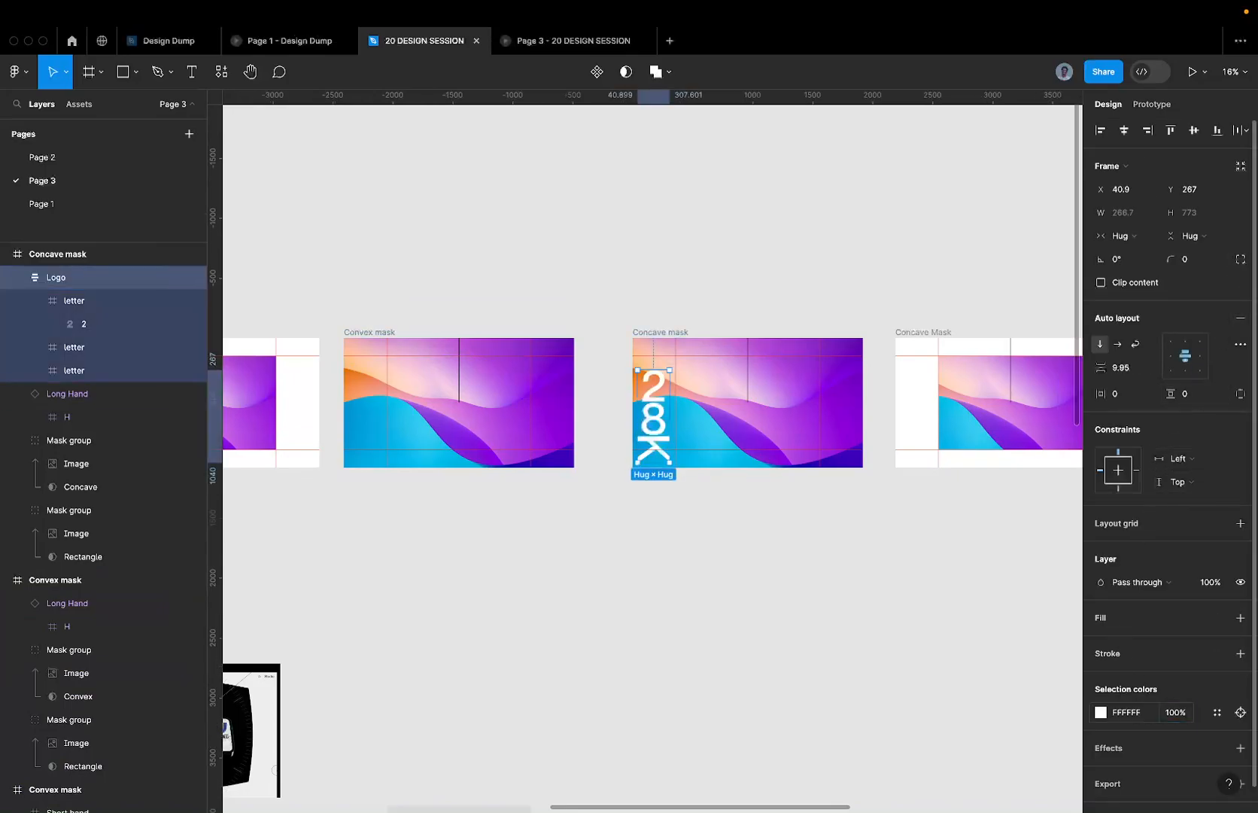
# - Copy the white Logo and paste it into both Convex mask frames and the outer Concave Mask frame of the upper row
pyautogui.click(721, 336)
pyautogui.scroll(-2, 656, 339)
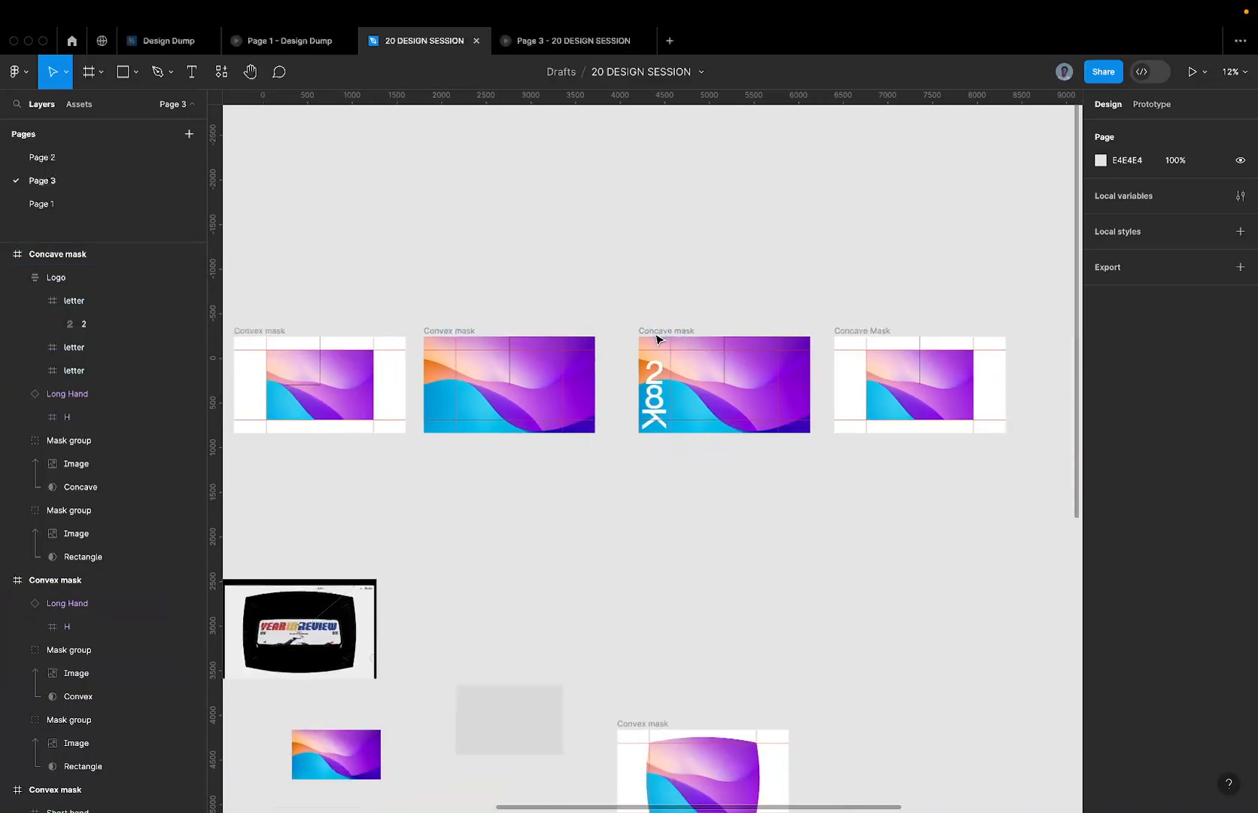
pyautogui.click(660, 399)
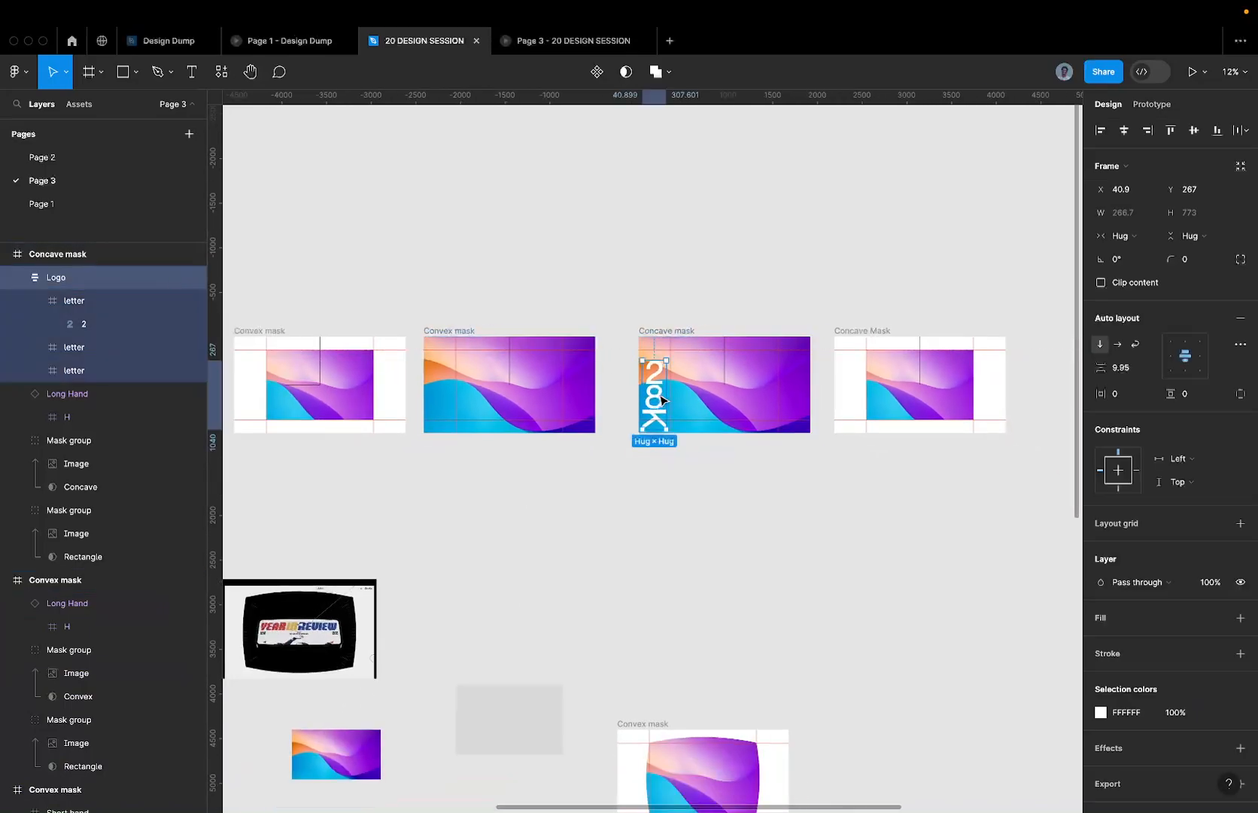
pyautogui.click(436, 332)
pyautogui.keyDown('shift'); pyautogui.click(256, 331); pyautogui.keyUp('shift')
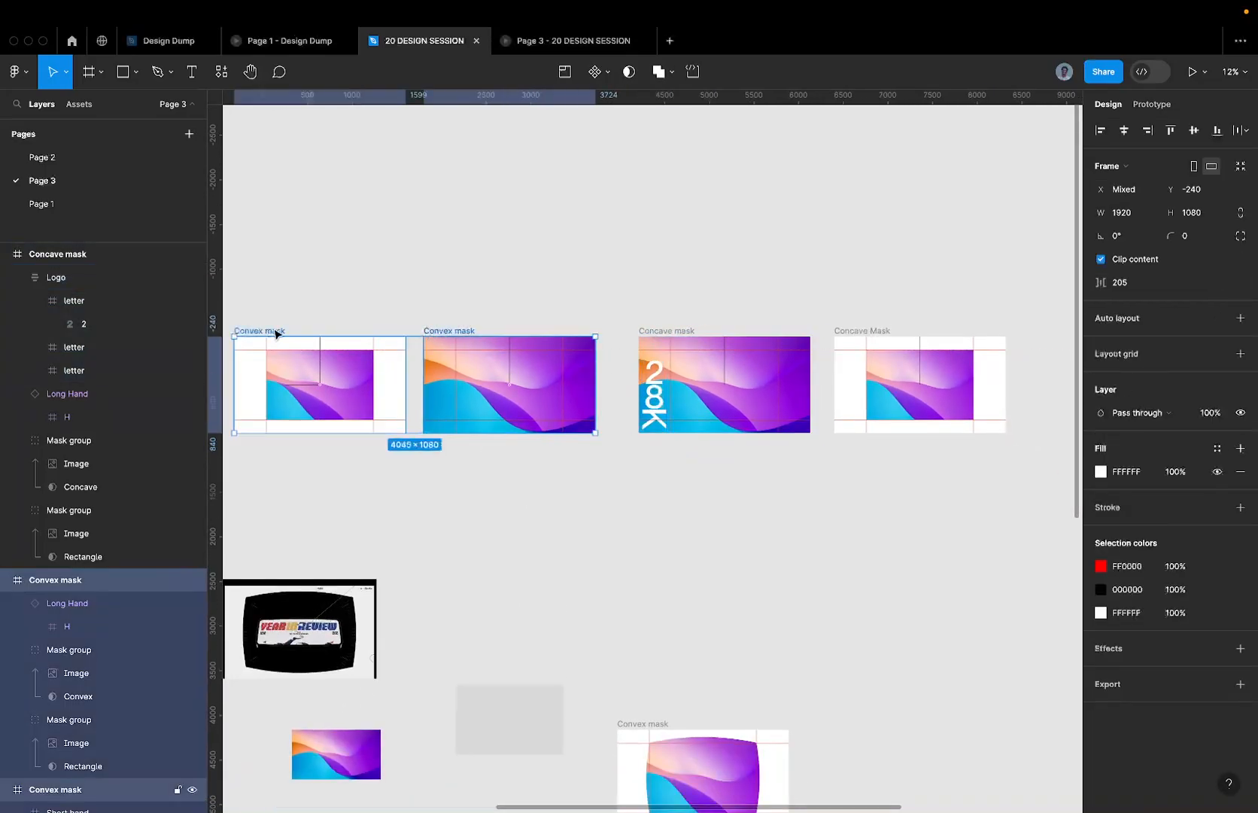
pyautogui.keyDown('shift'); pyautogui.click(852, 332); pyautogui.keyUp('shift')
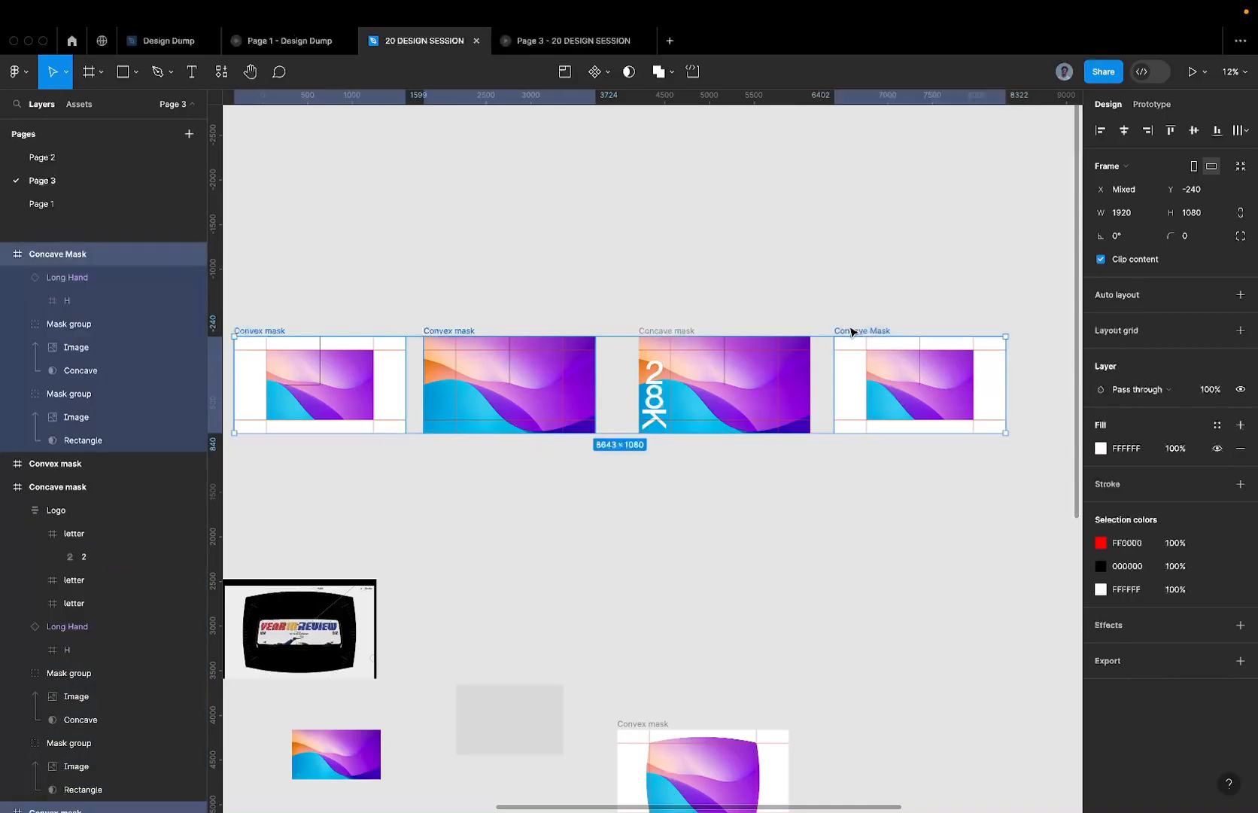
pyautogui.hotkey('ctrl', 'v')
pyautogui.hscroll(-2, 372, 409)
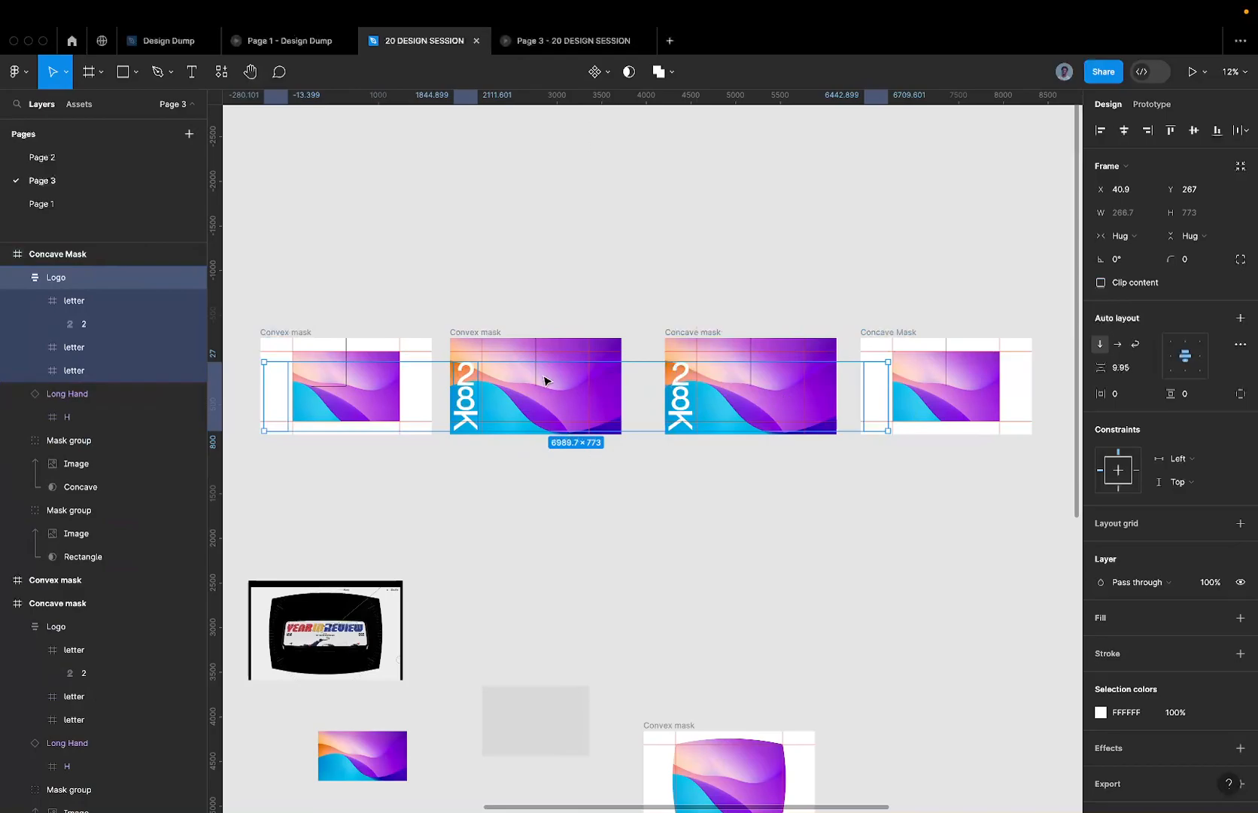
pyautogui.hscroll(-10, 544, 380)
pyautogui.scroll(-4, 545, 380)
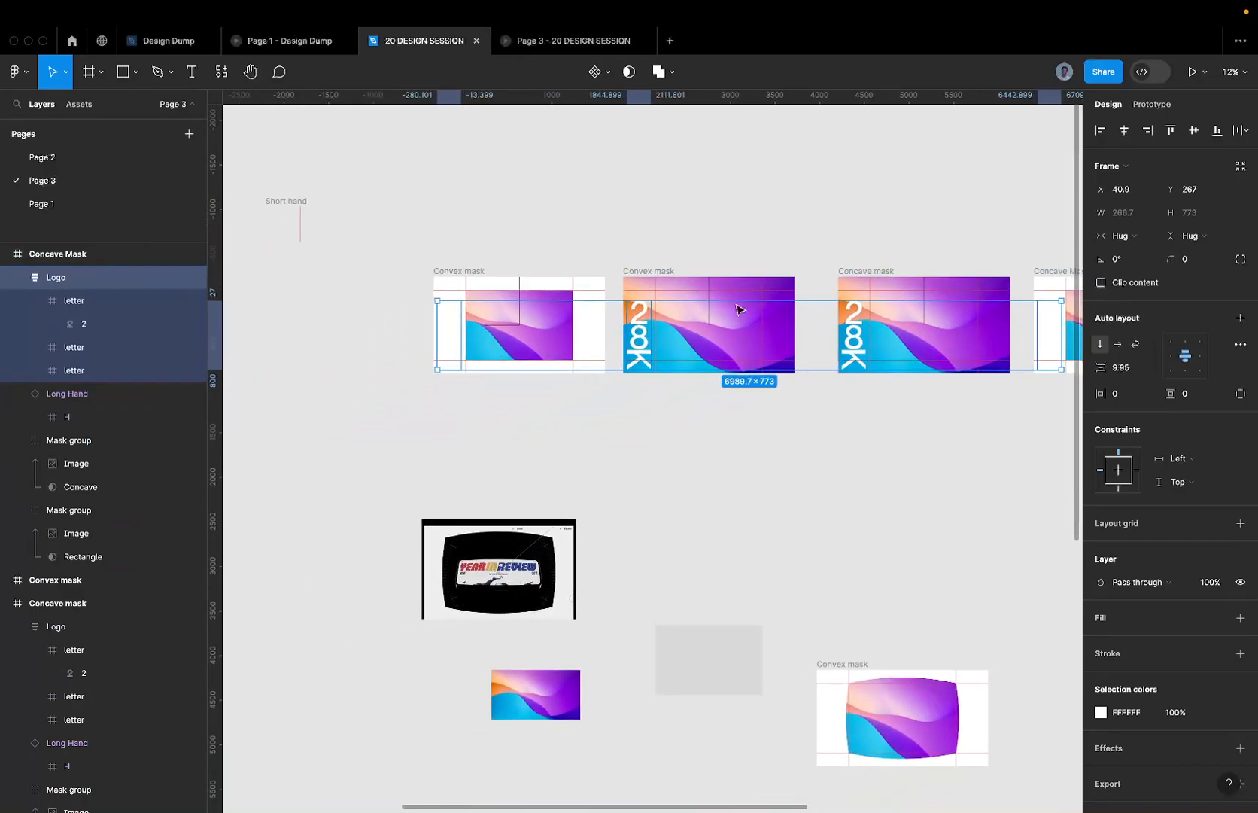
pyautogui.scroll(5, 451, 344)
pyautogui.click(449, 344)
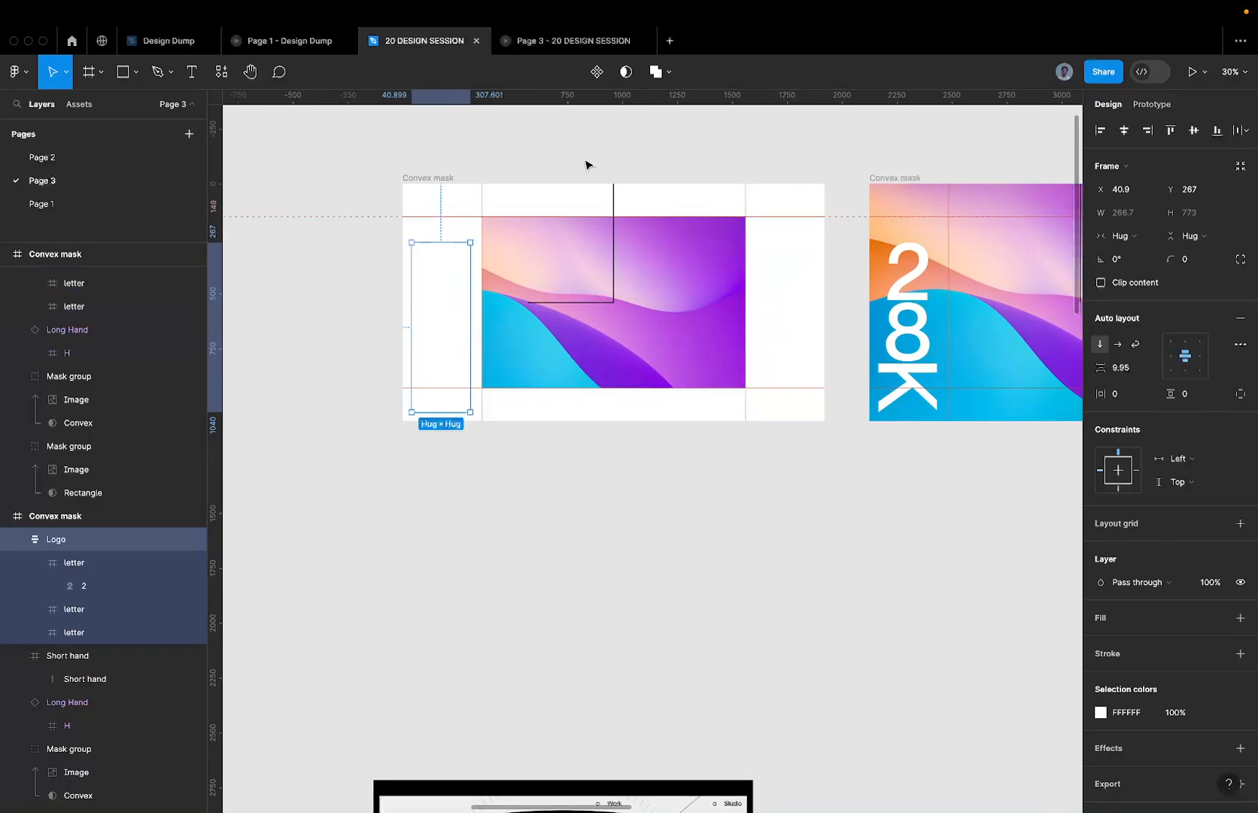
pyautogui.moveTo(511, 283); pyautogui.dragTo(464, 271)
pyautogui.press('super+z')
pyautogui.press('super+z')
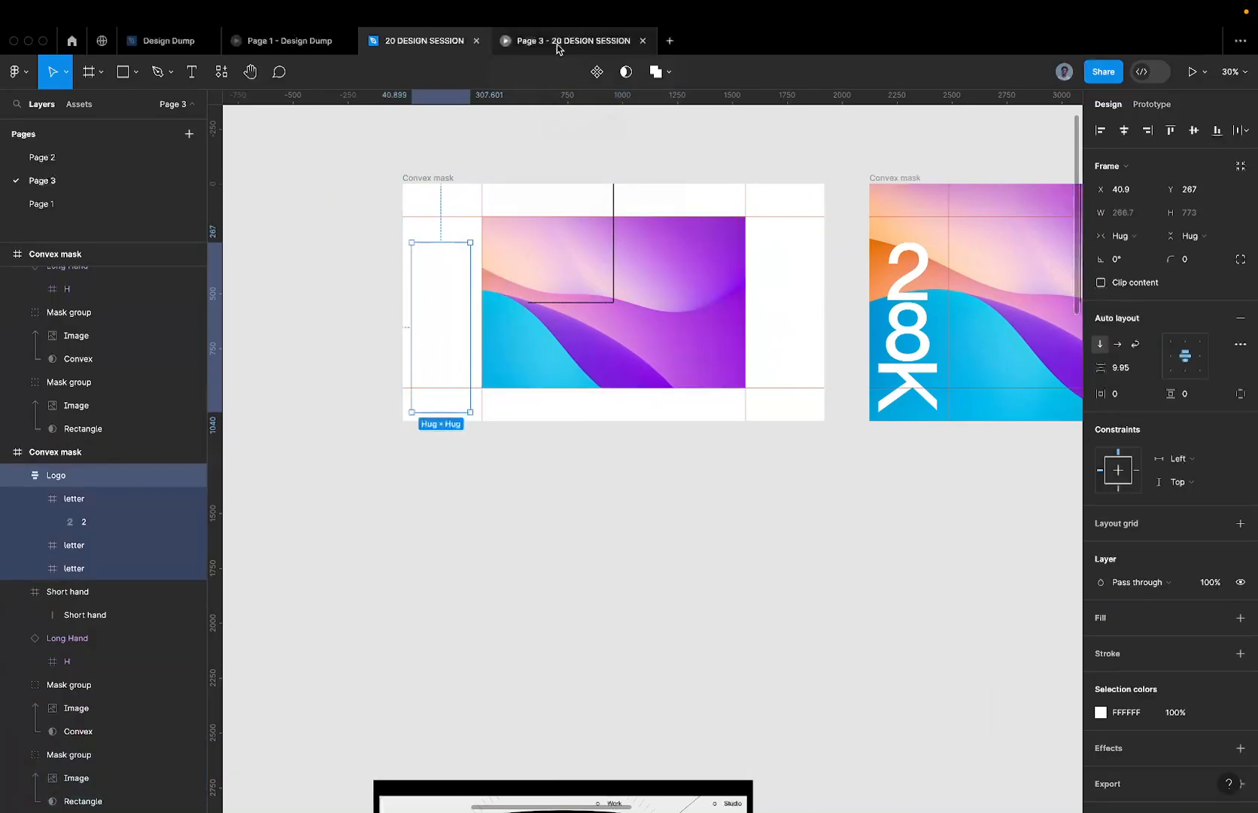
# - Set the Logo in the white-background Convex mask frame to black, 000000
pyautogui.moveTo(557, 47)
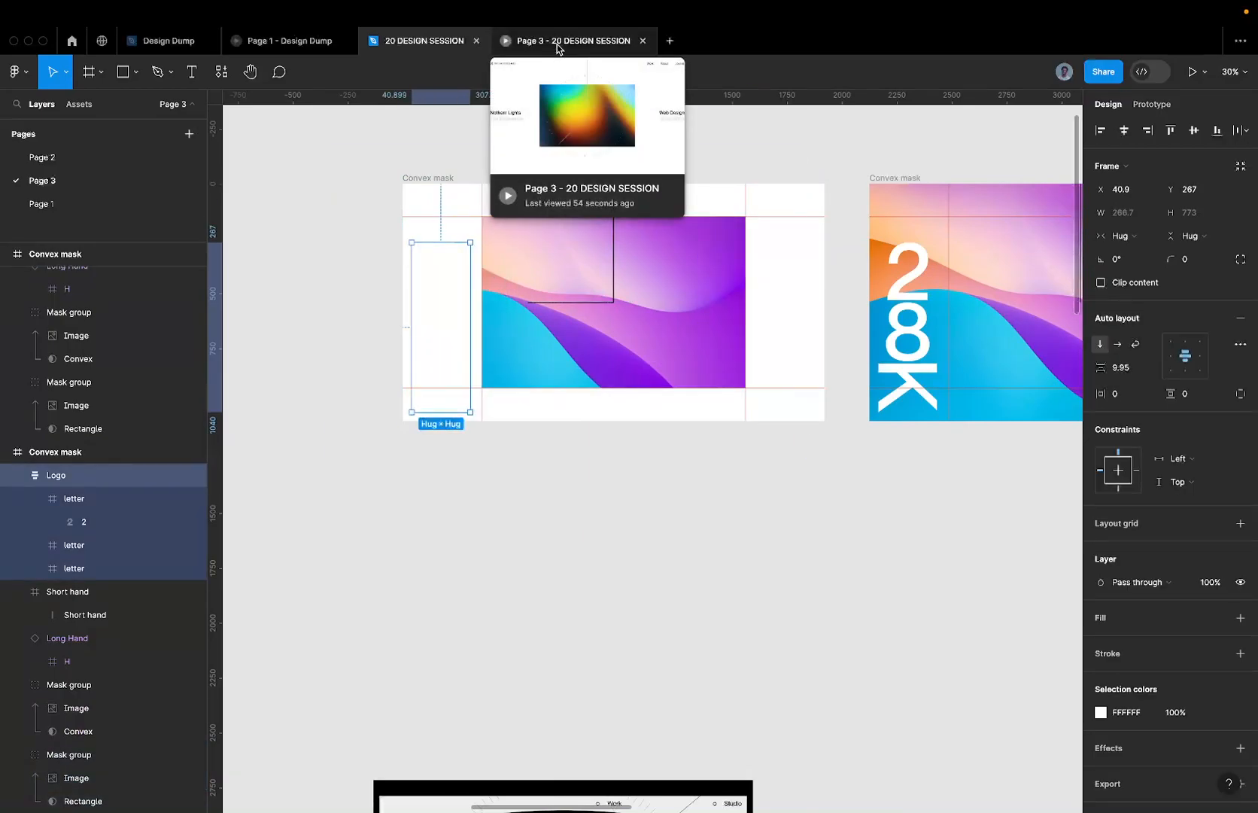
pyautogui.keyDown('super'); pyautogui.click(614, 210); pyautogui.keyUp('super')
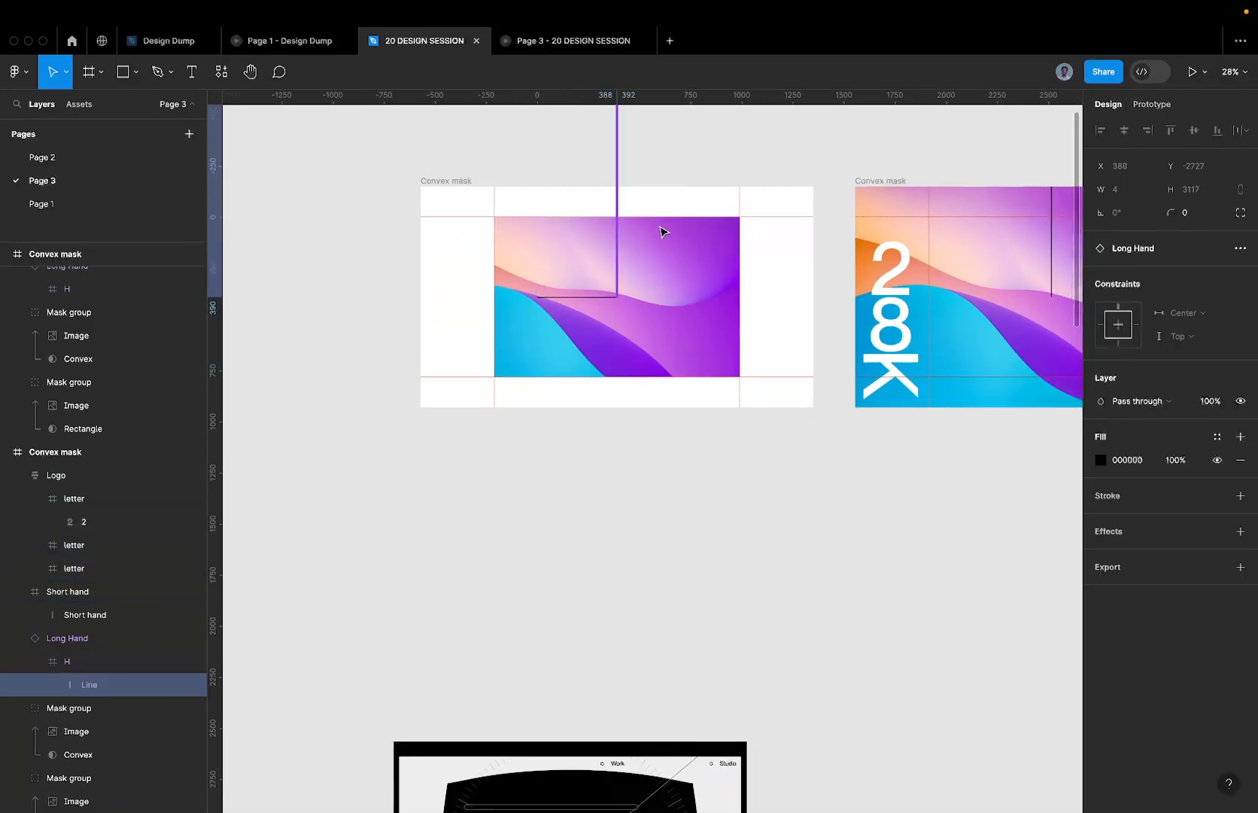
pyautogui.scroll(-1, 657, 224)
pyautogui.hscroll(5, 656, 224)
pyautogui.hscroll(-5, 685, 283)
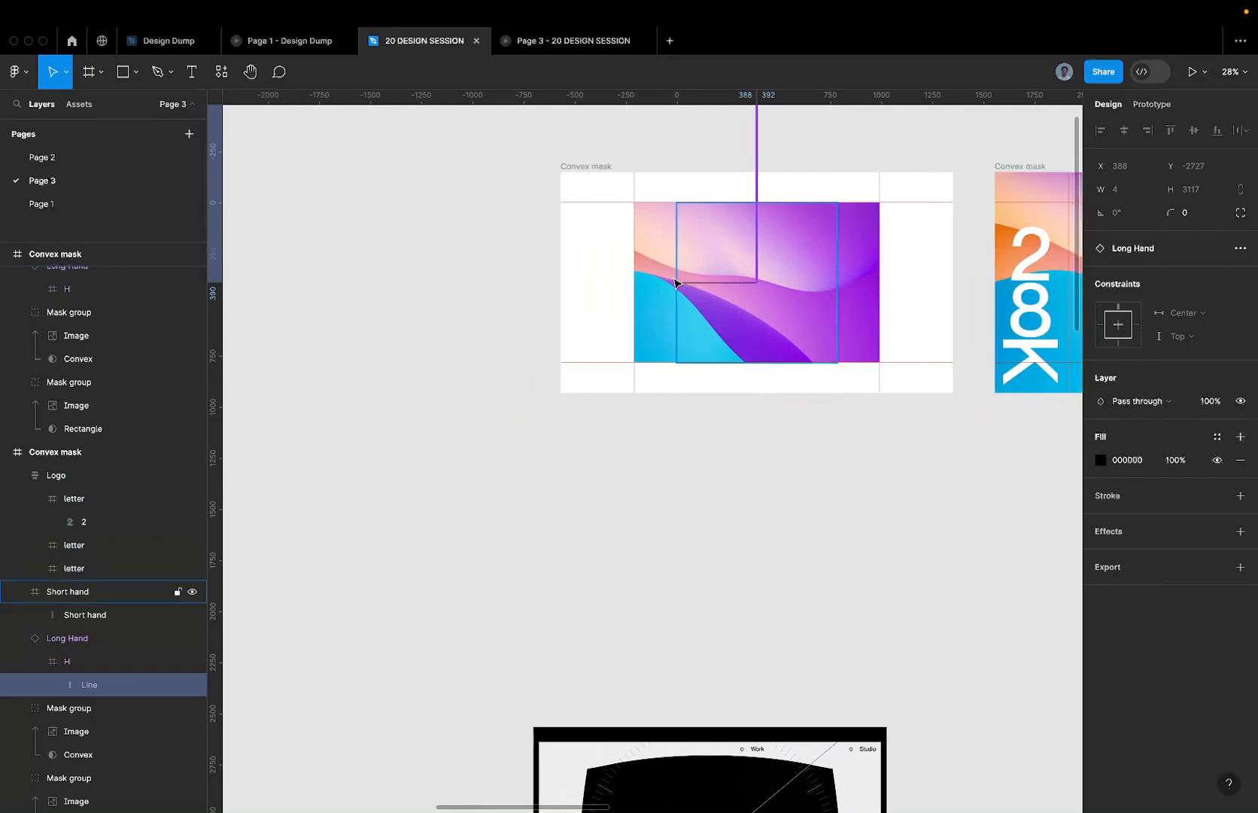
pyautogui.click(584, 258)
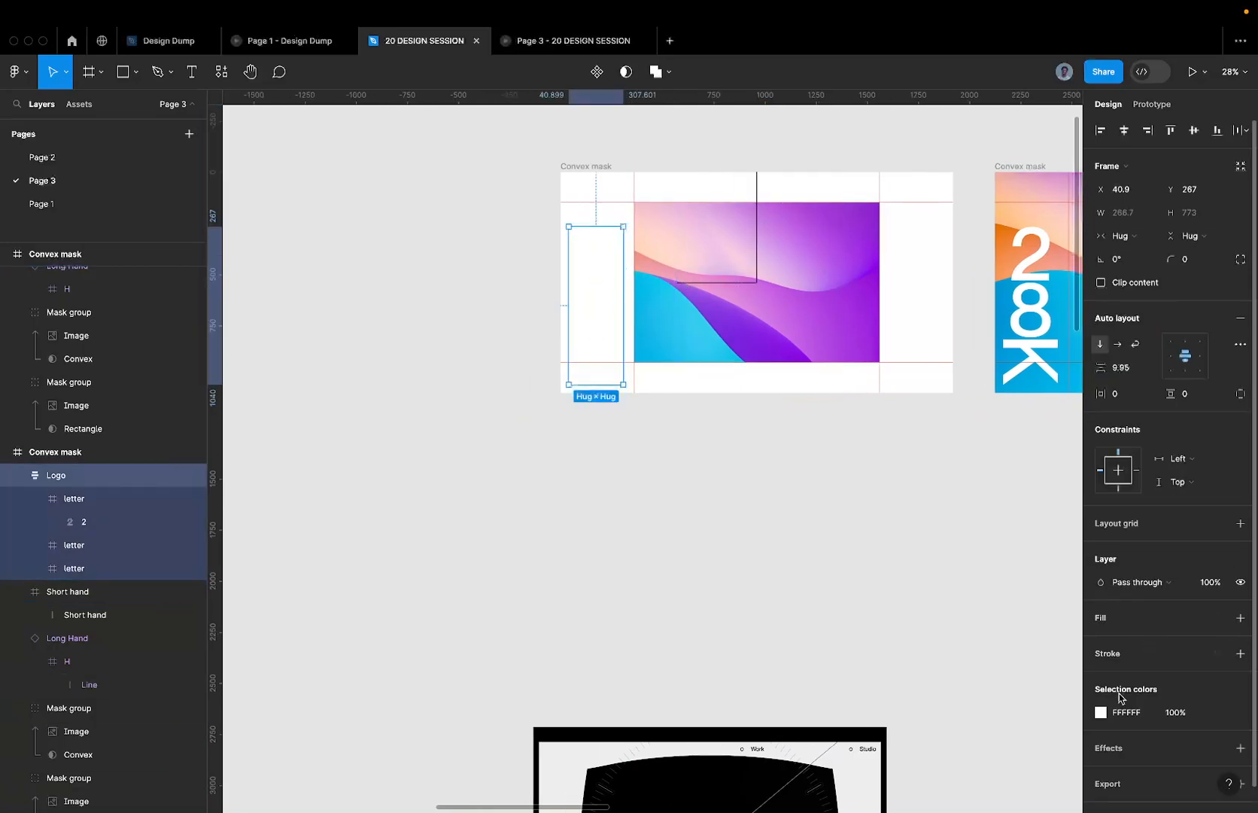
pyautogui.write('0')
pyautogui.press('Return')
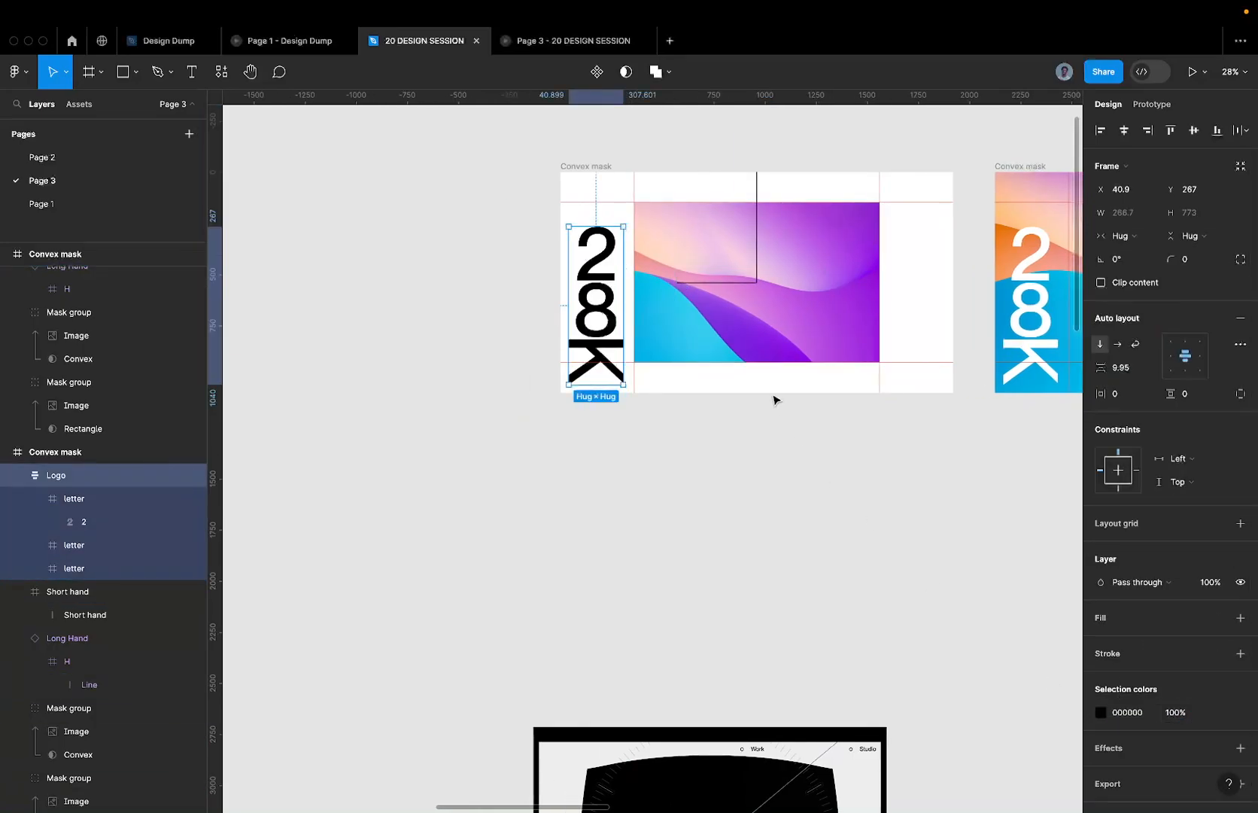
# - Examine the letter frames around the 2 and the 8 in the black Logo
pyautogui.scroll(5, 564, 290)
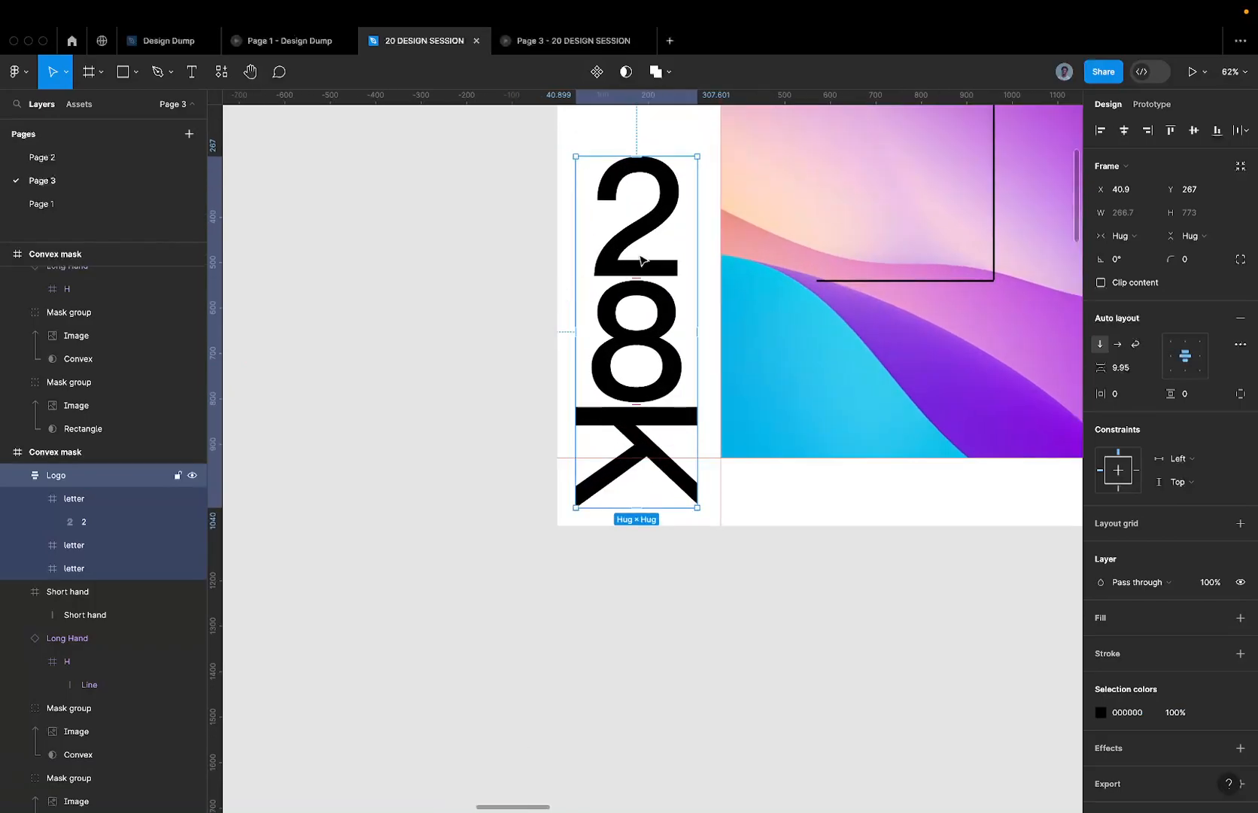
pyautogui.doubleClick(634, 252)
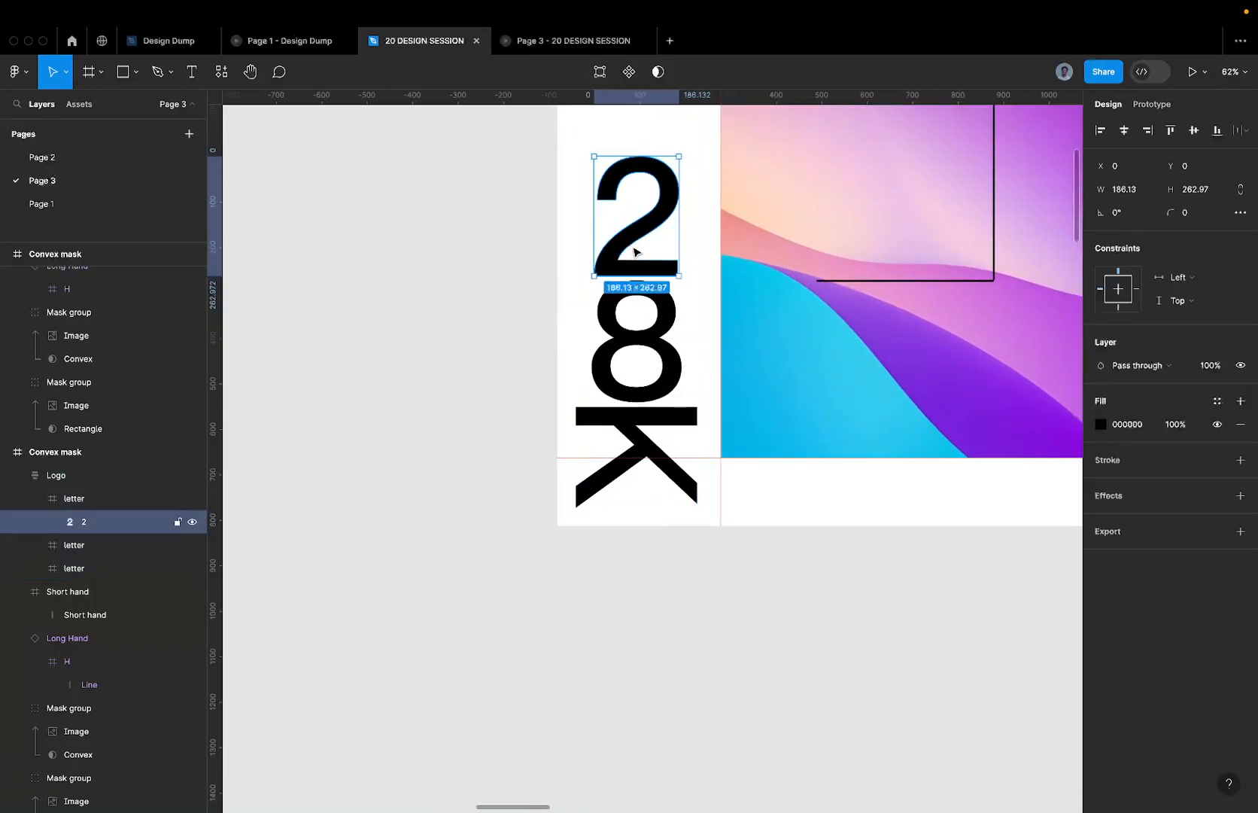
pyautogui.press('Escape')
pyautogui.click(635, 303)
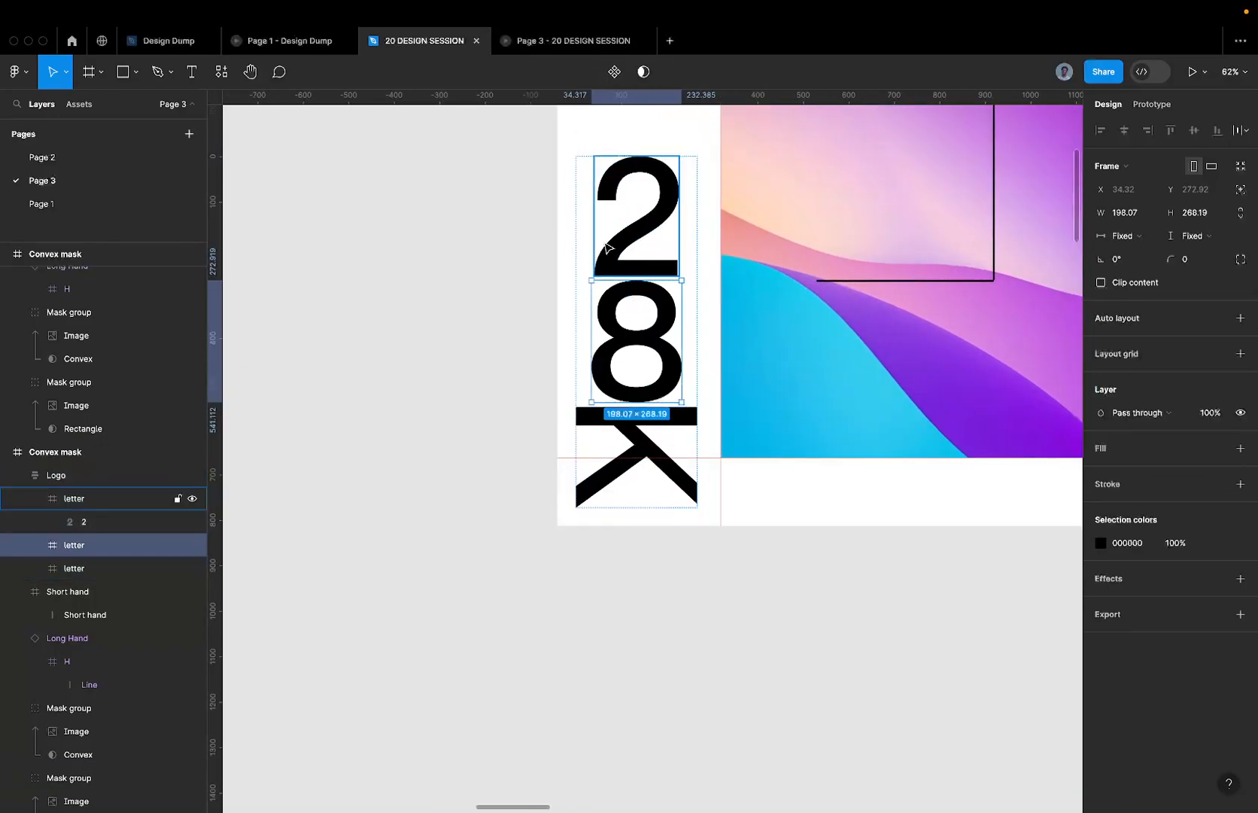
pyautogui.click(649, 233)
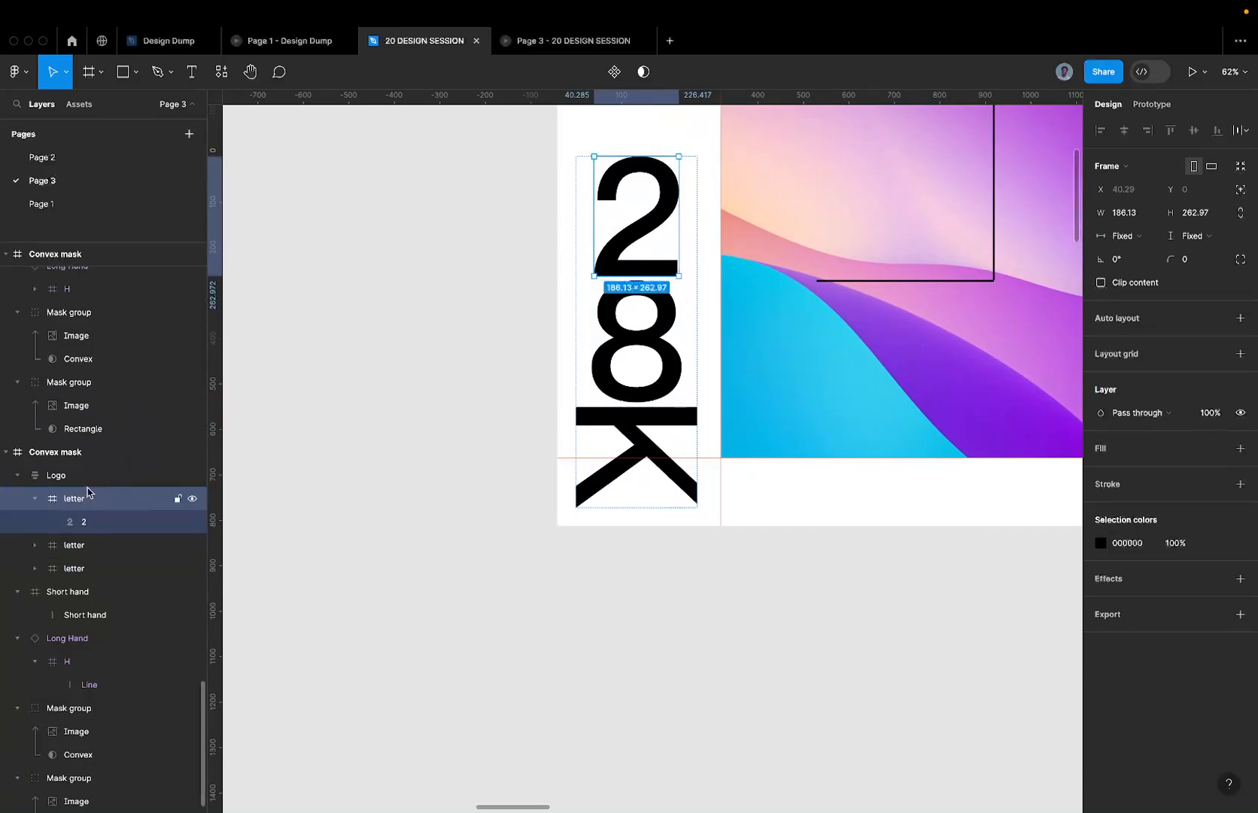
pyautogui.scroll(-5, 584, 329)
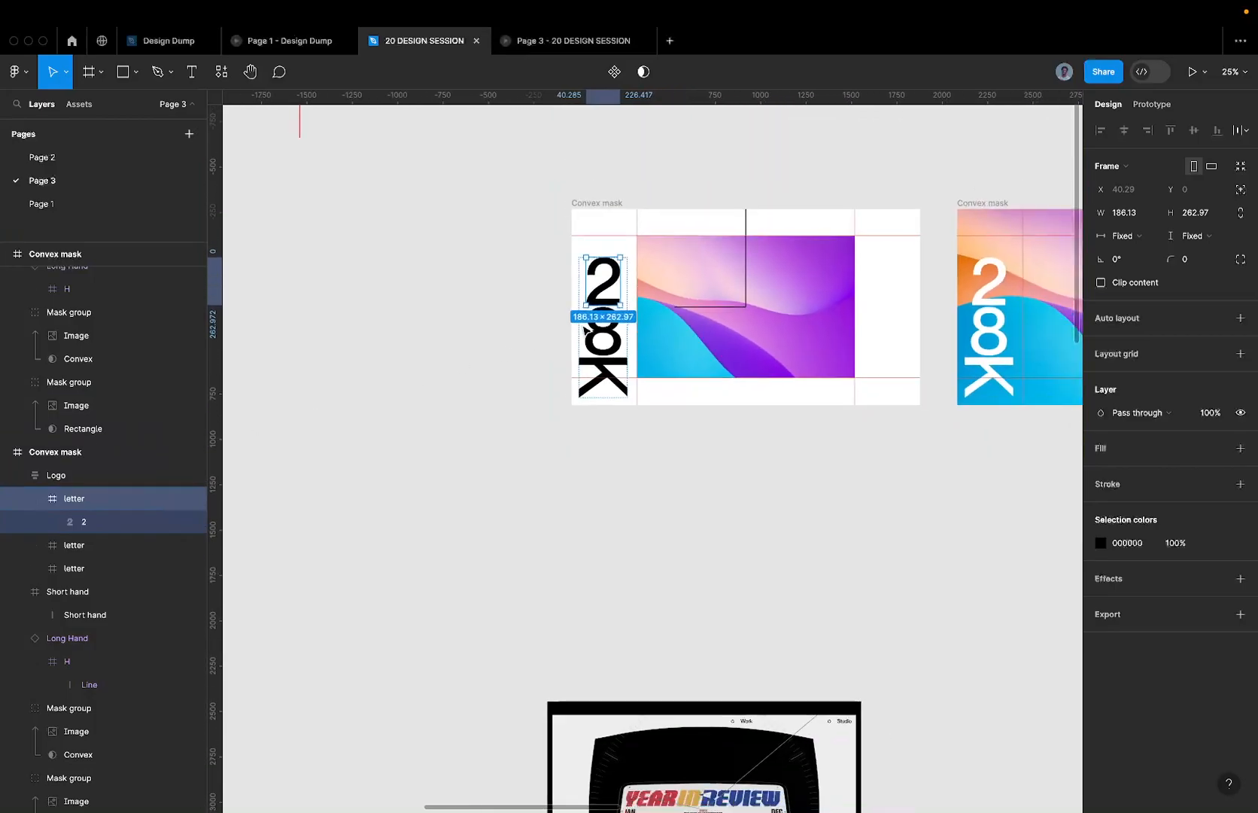
pyautogui.scroll(-3, 586, 329)
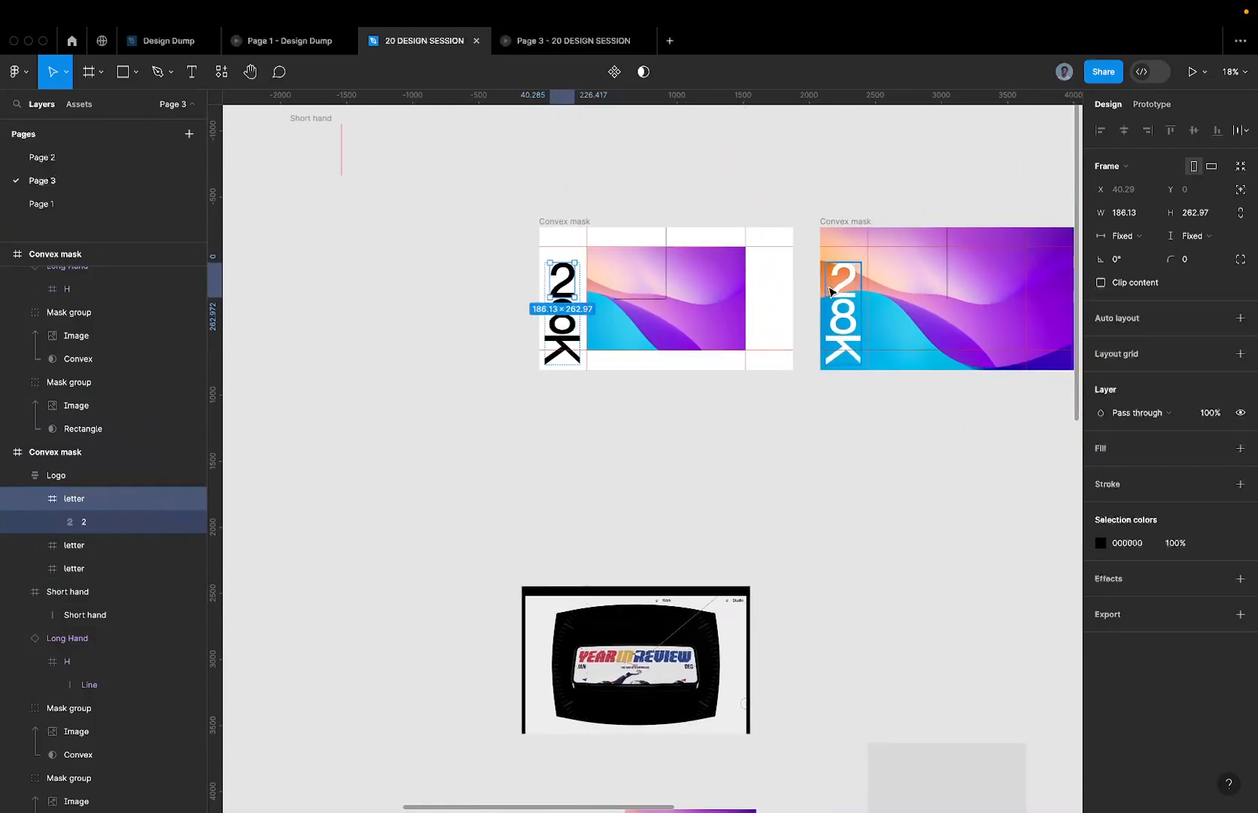
# - Select the letter frames inside all four Logos of the upper row and turn on Clip content for them
pyautogui.click(830, 291)
pyautogui.keyDown('shift'); pyautogui.click(572, 304); pyautogui.keyUp('shift')
pyautogui.hscroll(5, 573, 304)
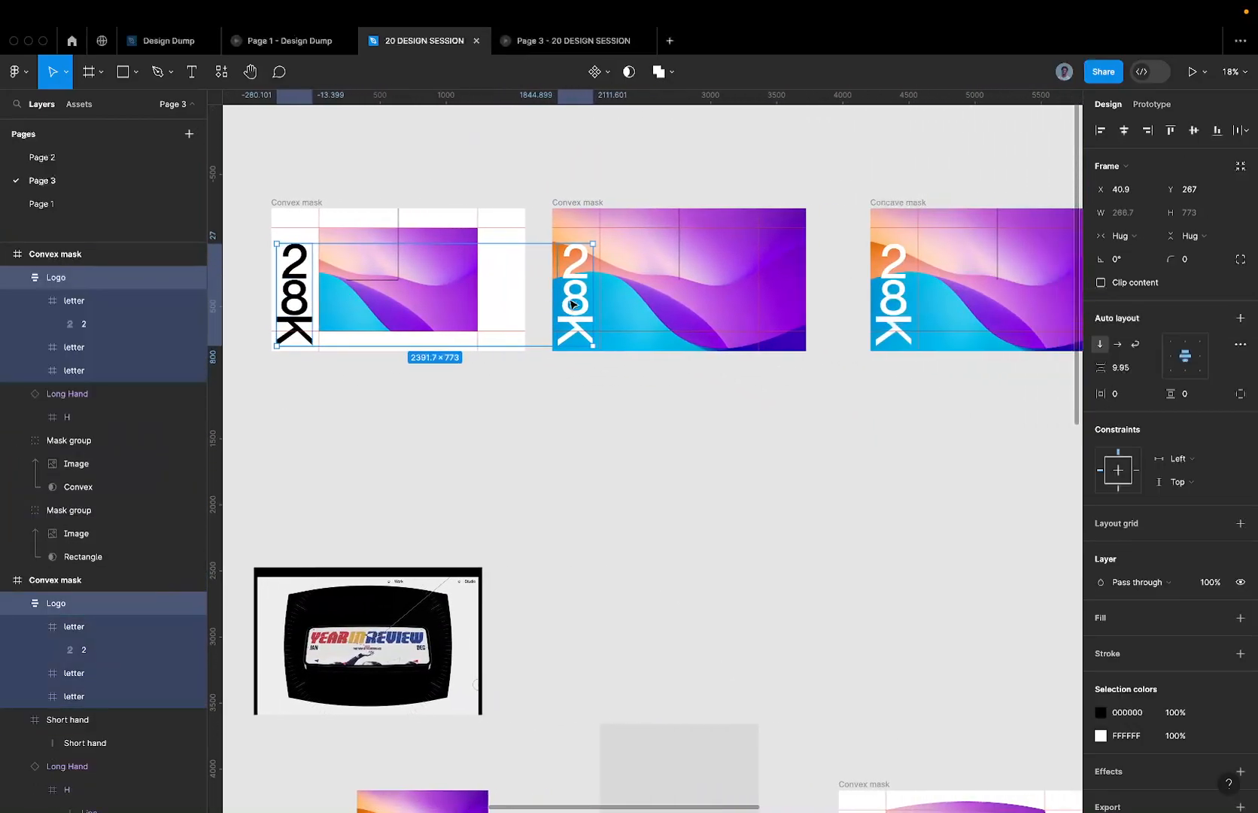
pyautogui.hscroll(3, 677, 307)
pyautogui.keyDown('shift'); pyautogui.click(767, 305); pyautogui.keyUp('shift')
pyautogui.hscroll(5, 769, 303)
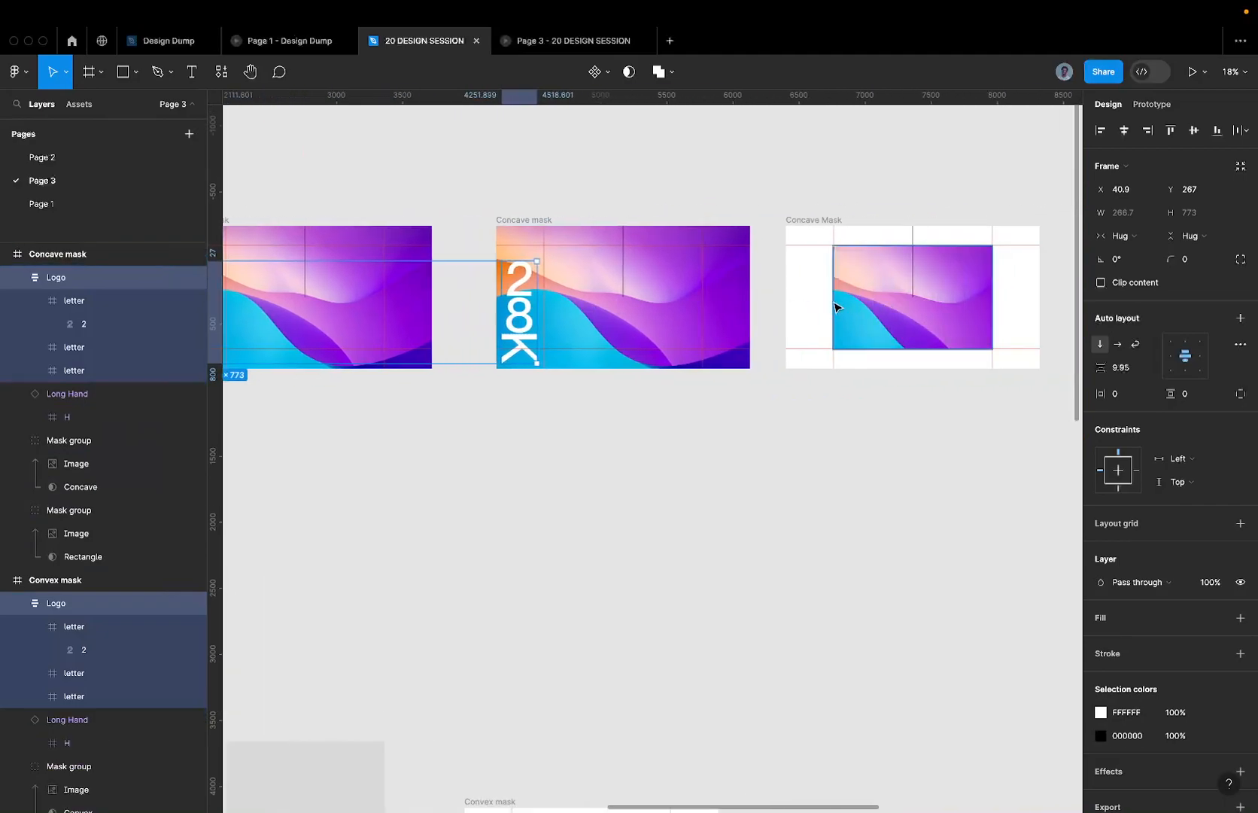
pyautogui.keyDown('shift'); pyautogui.click(818, 306); pyautogui.keyUp('shift')
pyautogui.press('Return')
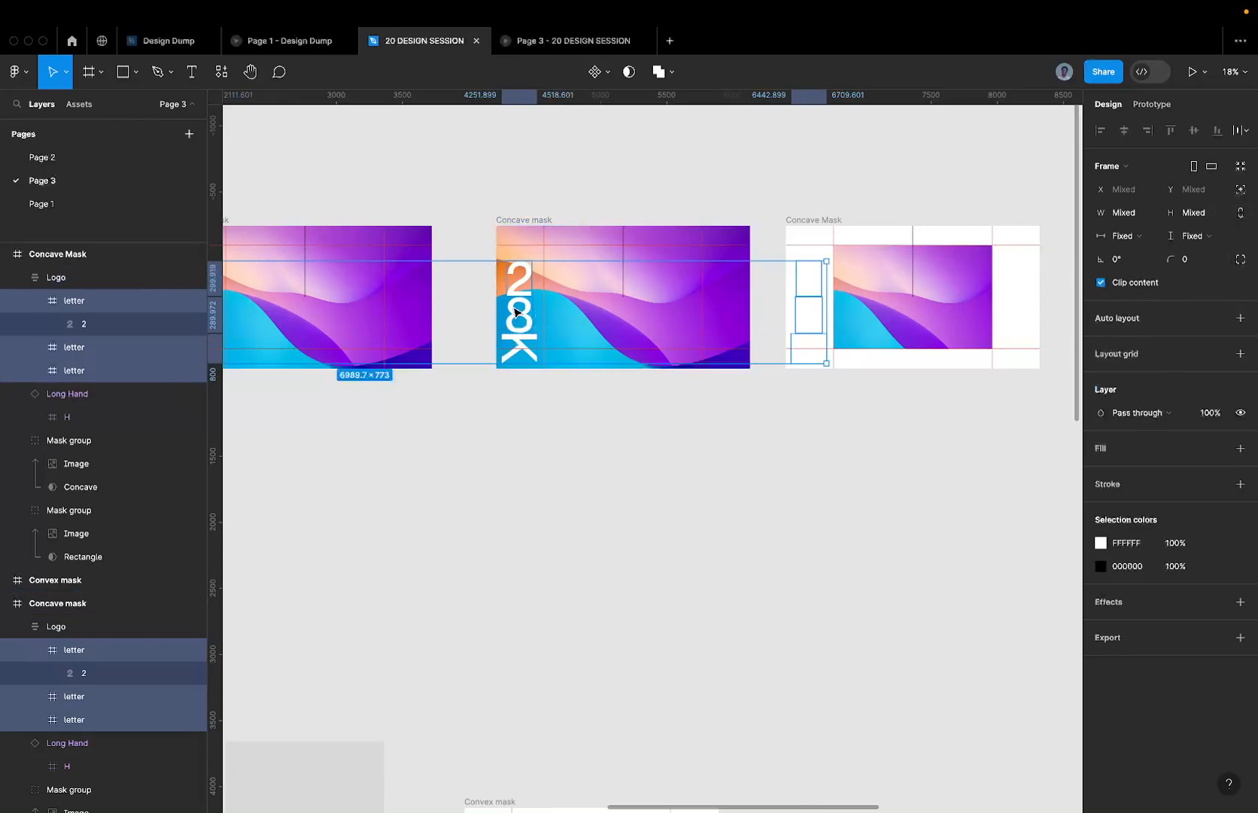
# - Try moving the 2 down 100 px inside its clipped letter frame in the image-filled Concave mask frame's Logo
pyautogui.click(516, 311)
pyautogui.scroll(5, 517, 311)
pyautogui.scroll(4, 530, 281)
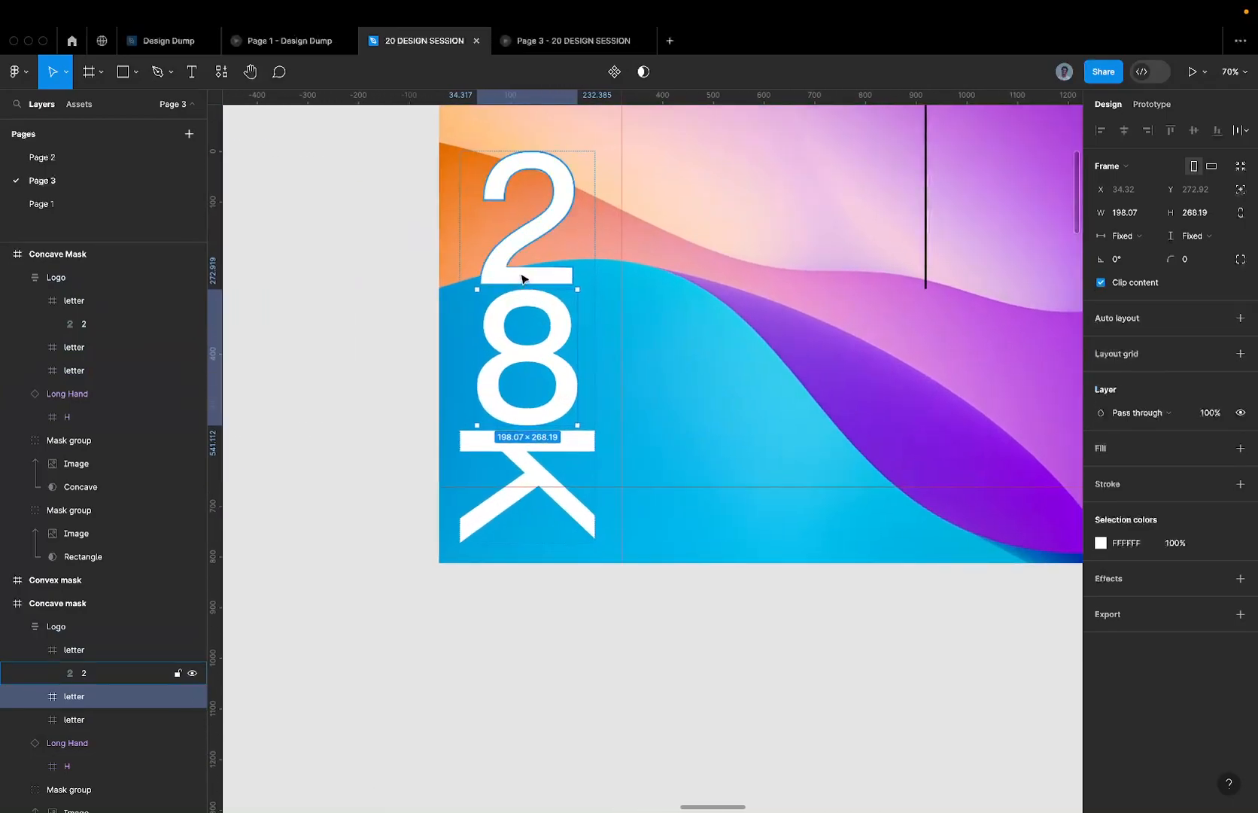
pyautogui.keyDown('super'); pyautogui.click(523, 279); pyautogui.keyUp('super')
pyautogui.hotkey('shift', 'Down')
pyautogui.hotkey('shift', 'Down')
pyautogui.hotkey('shift', 'Down')
pyautogui.hotkey('shift', 'Down')
pyautogui.hotkey('shift', 'Down')
pyautogui.hotkey('shift', 'Down')
pyautogui.hotkey('shift', 'Down')
pyautogui.hotkey('shift', 'Down')
pyautogui.hotkey('shift', 'Down')
pyautogui.hotkey('shift', 'Down')
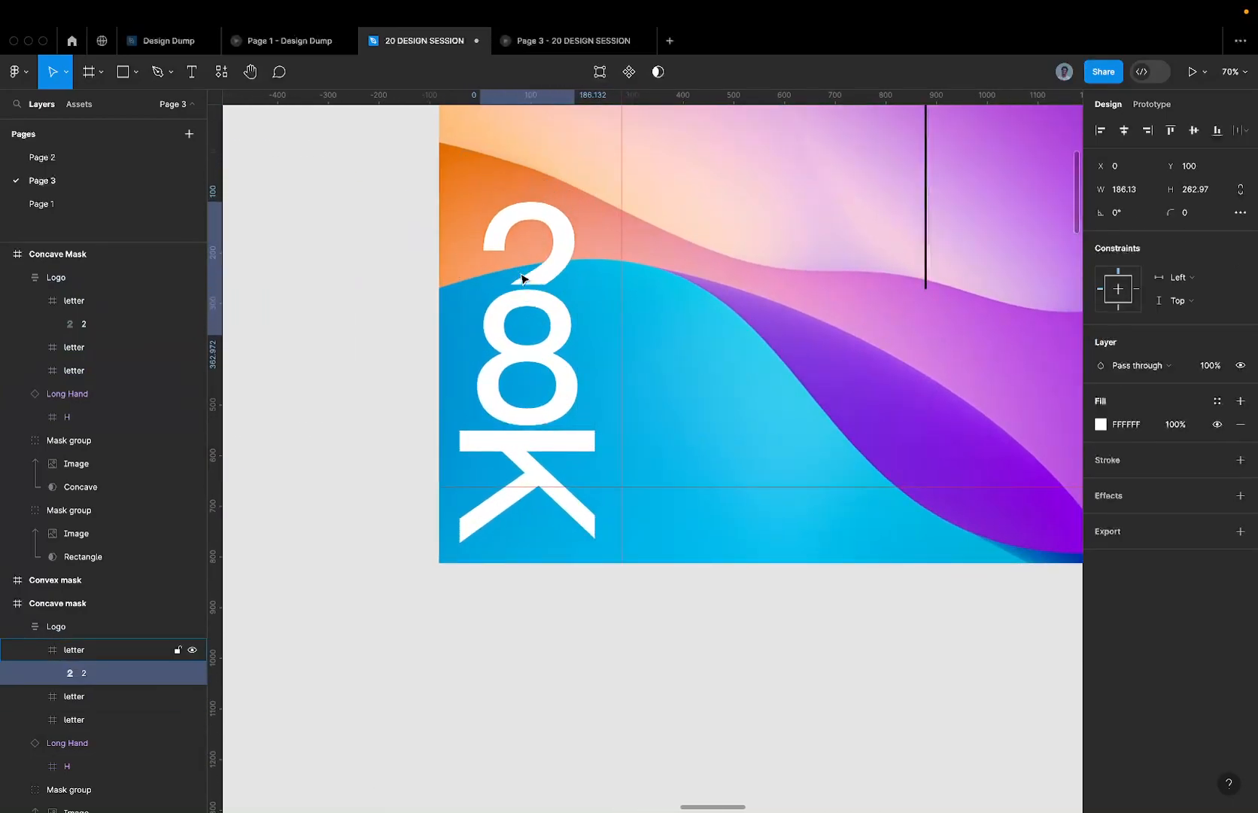
pyautogui.press('Escape')
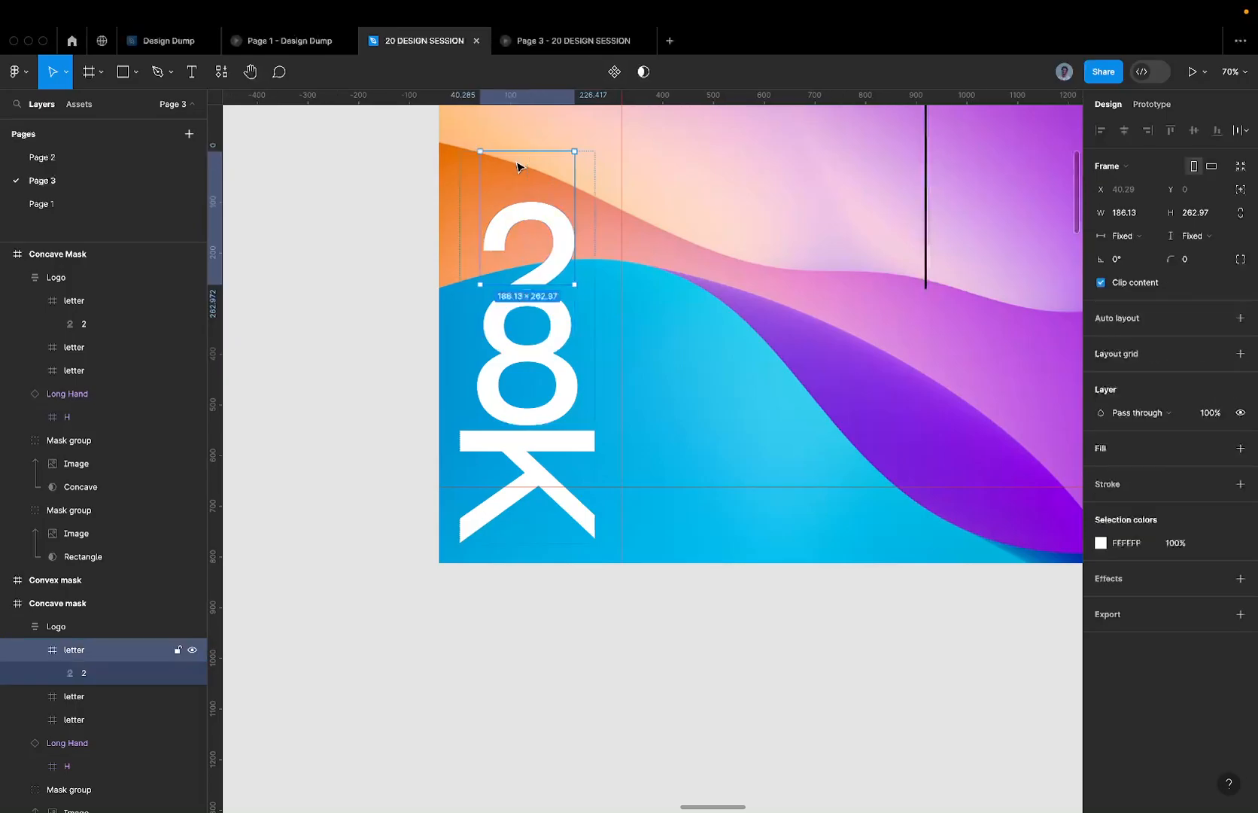
# - Move the 2 back up 110 px and turn off Clip content for its letter frame
pyautogui.press('Return')
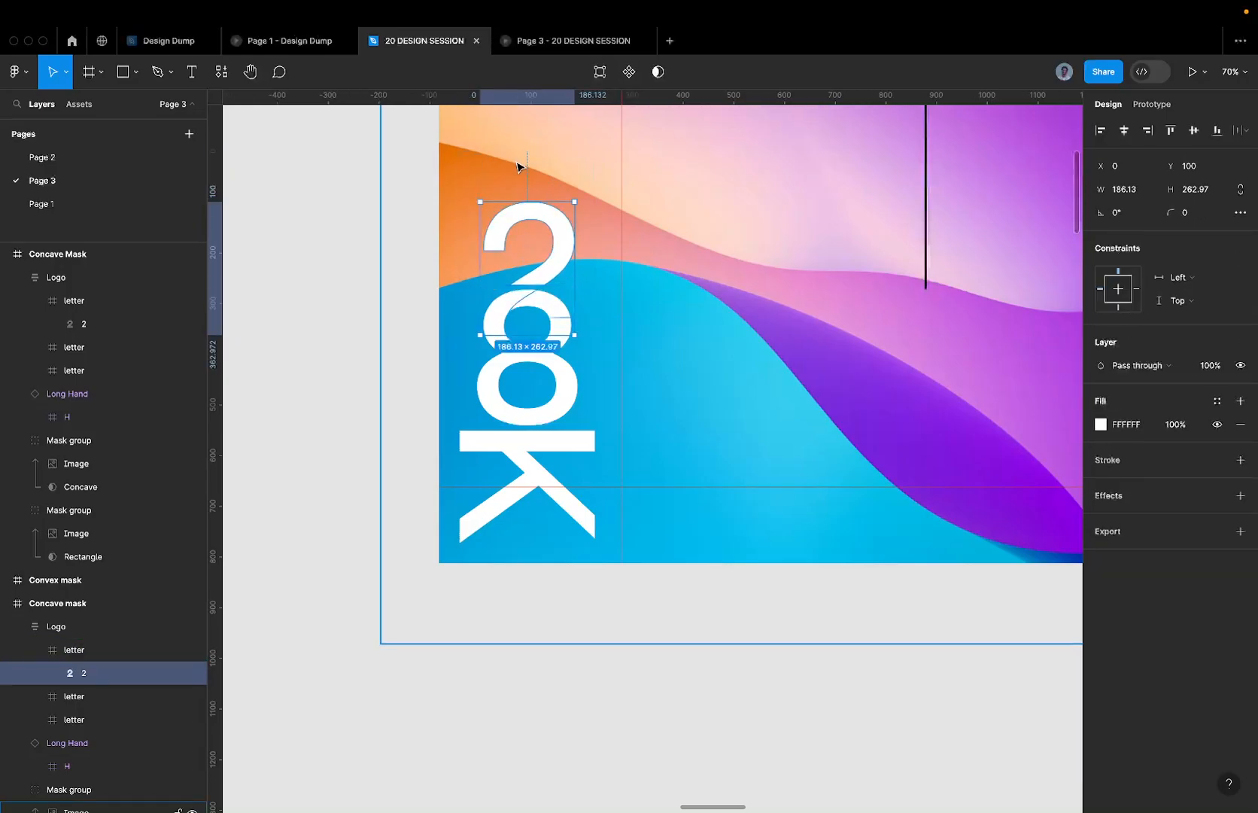
pyautogui.hotkey('shift', 'Up')
pyautogui.hotkey('shift', 'Up')
pyautogui.hotkey('shift', 'Up')
pyautogui.hotkey('shift', 'Up')
pyautogui.hotkey('shift', 'Up')
pyautogui.hotkey('shift', 'Up')
pyautogui.hotkey('shift', 'Up')
pyautogui.hotkey('shift', 'Up')
pyautogui.hotkey('shift', 'Up')
pyautogui.hotkey('shift', 'Up')
pyautogui.hotkey('shift', 'Up')
pyautogui.press('Escape')
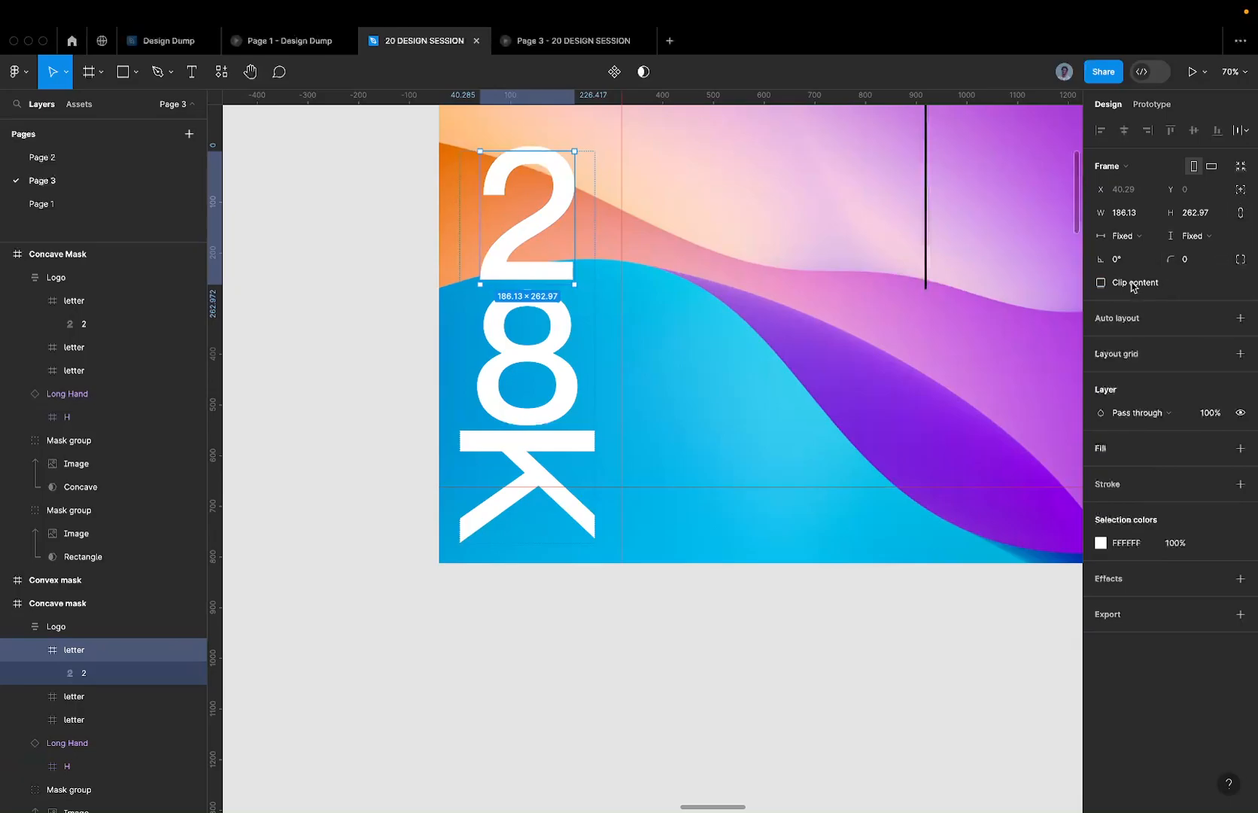
# - Try moving the unclipped 2 down to Y 100, and turn Clip content back on for its letter frame
pyautogui.press('Return')
pyautogui.hotkey('shift', 'Down')
pyautogui.hotkey('shift', 'Down')
pyautogui.hotkey('shift', 'Down')
pyautogui.hotkey('shift', 'Down')
pyautogui.hotkey('shift', 'Down')
pyautogui.hotkey('shift', 'Down')
pyautogui.hotkey('shift', 'Down')
pyautogui.hotkey('shift', 'Down')
pyautogui.hotkey('shift', 'Down')
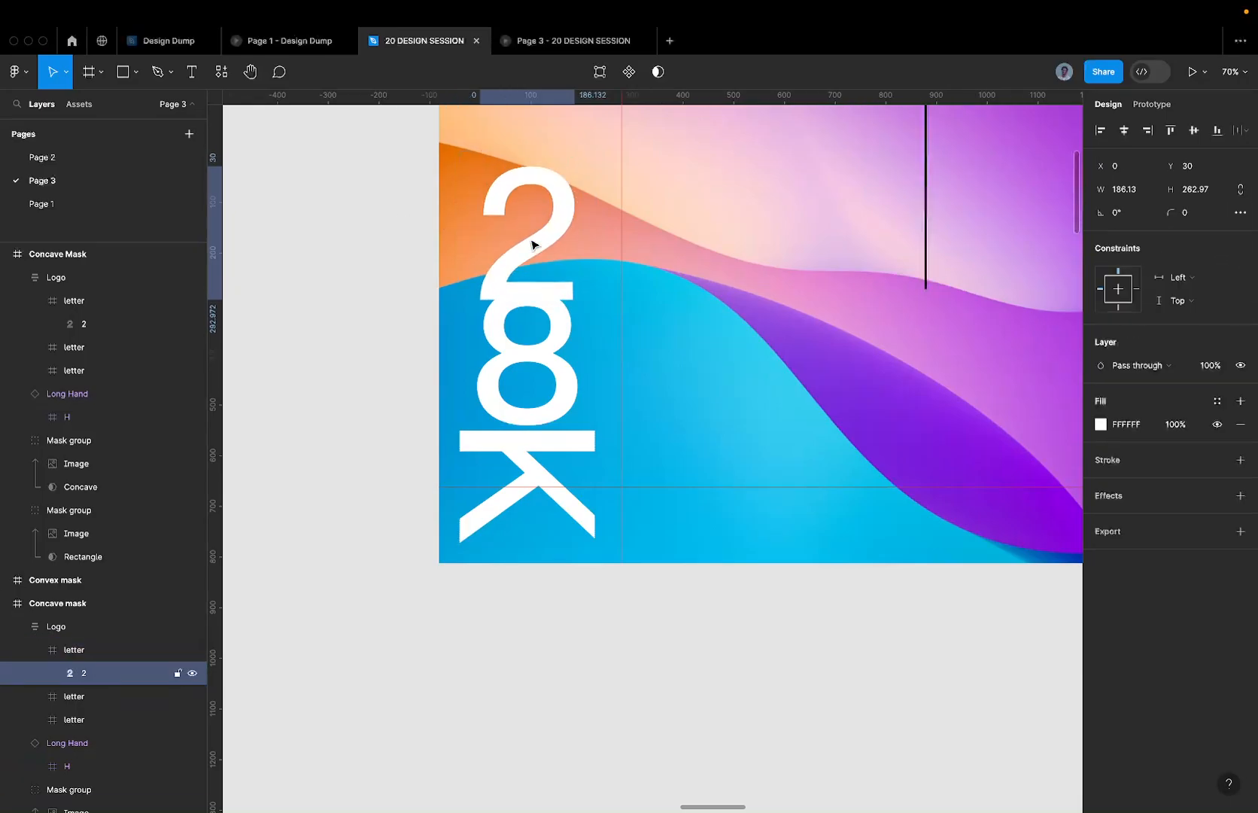
pyautogui.hotkey('shift', 'Down')
pyautogui.hotkey('shift', 'Down')
pyautogui.click(540, 188)
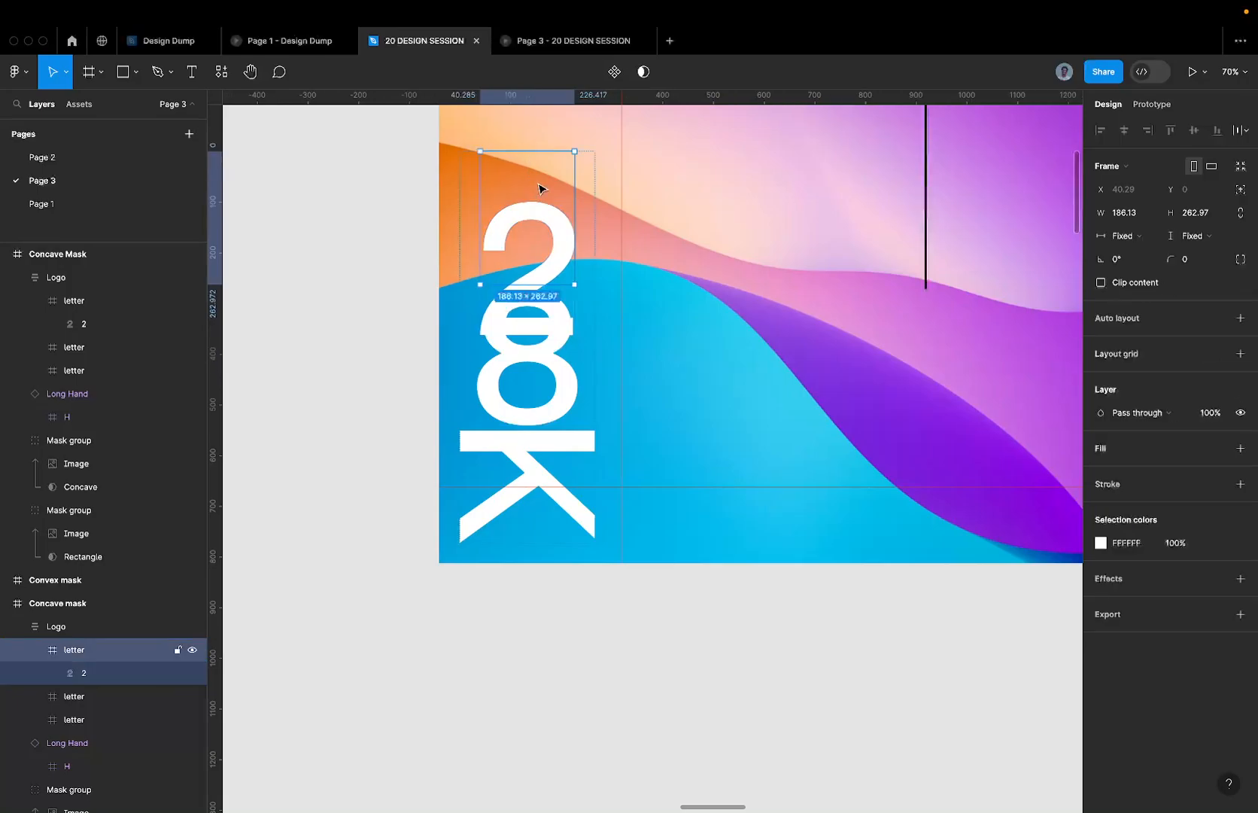
pyautogui.click(1113, 284)
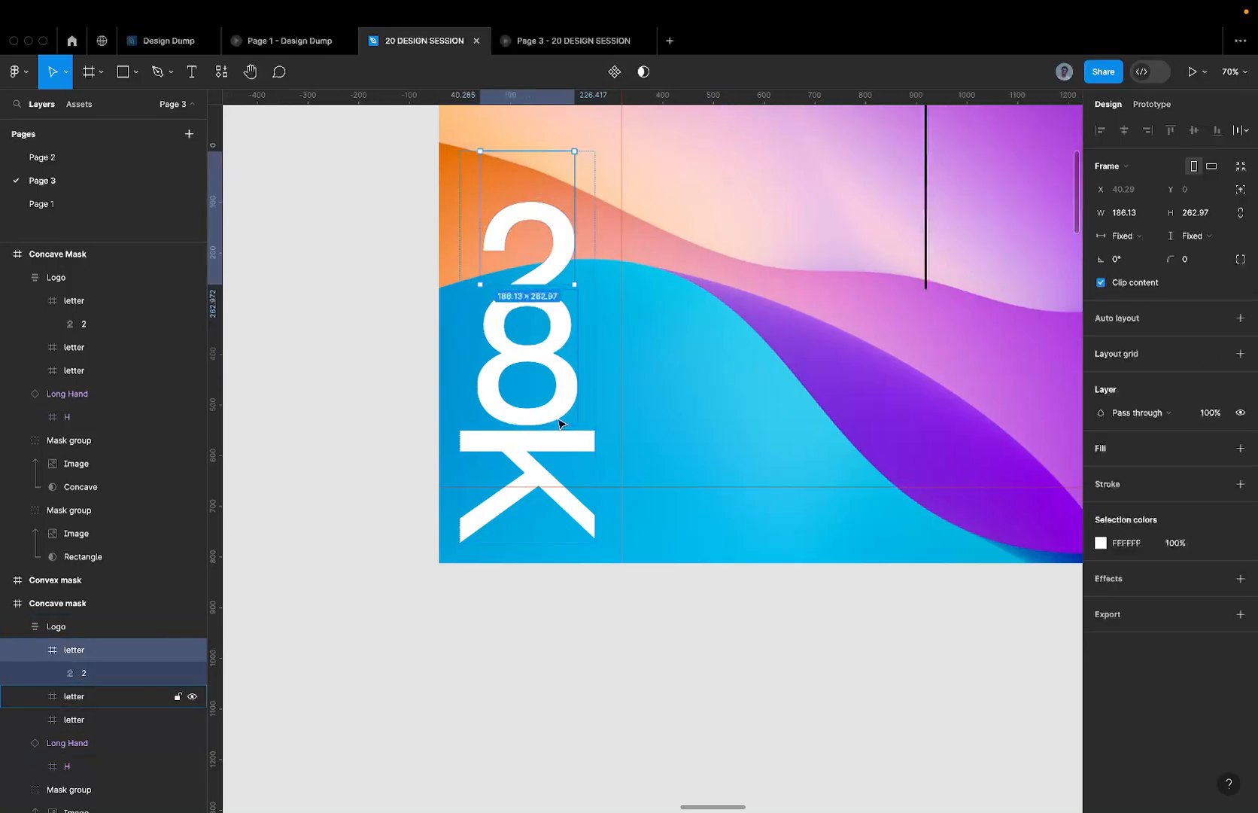
# - Undo the trial moves of the 2 and the clipping changes on its letter frame
pyautogui.press('super+z')
pyautogui.press('super+z')
pyautogui.press('super+z')
pyautogui.press('super+z')
pyautogui.scroll(-3, 511, 374)
pyautogui.press('super+z')
pyautogui.click(512, 374)
pyautogui.scroll(-5, 512, 374)
pyautogui.scroll(-2, 512, 373)
pyautogui.click(854, 326)
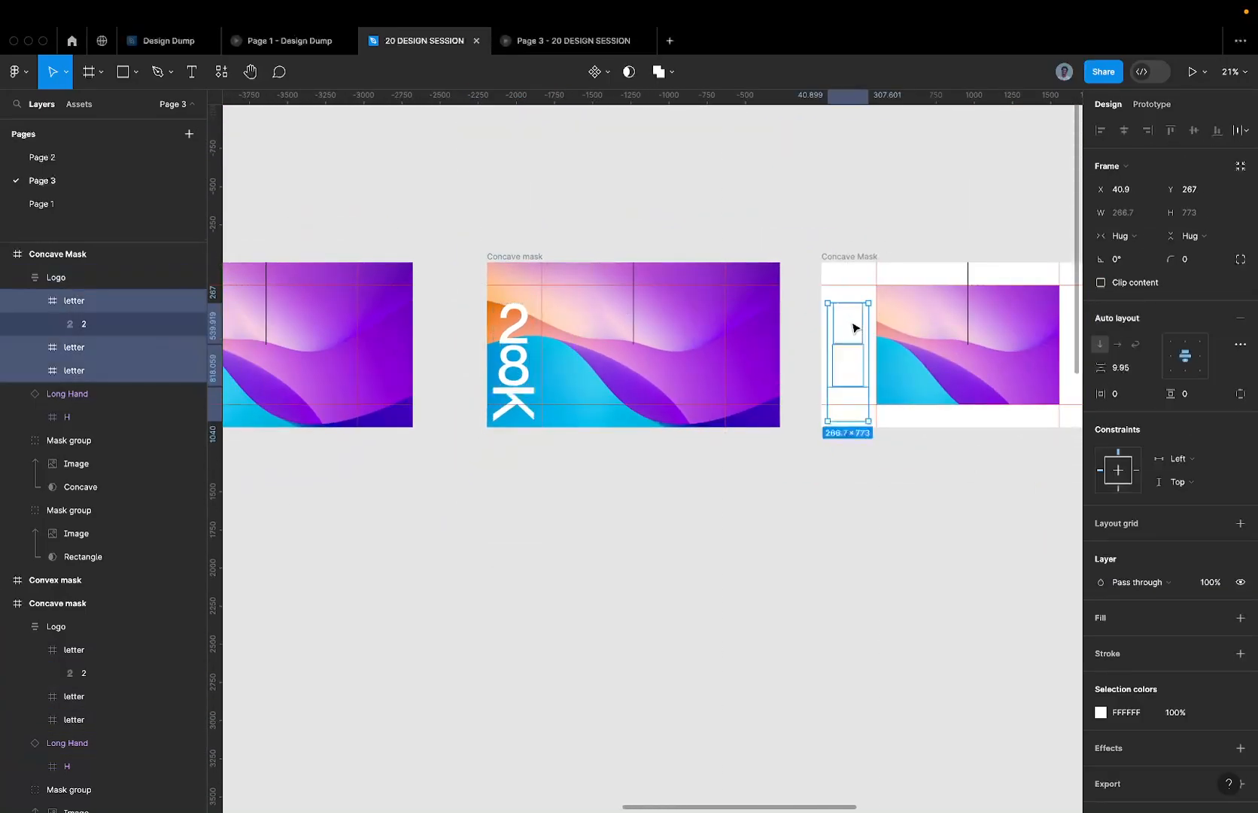
pyautogui.scroll(-2, 856, 327)
pyautogui.click(613, 350)
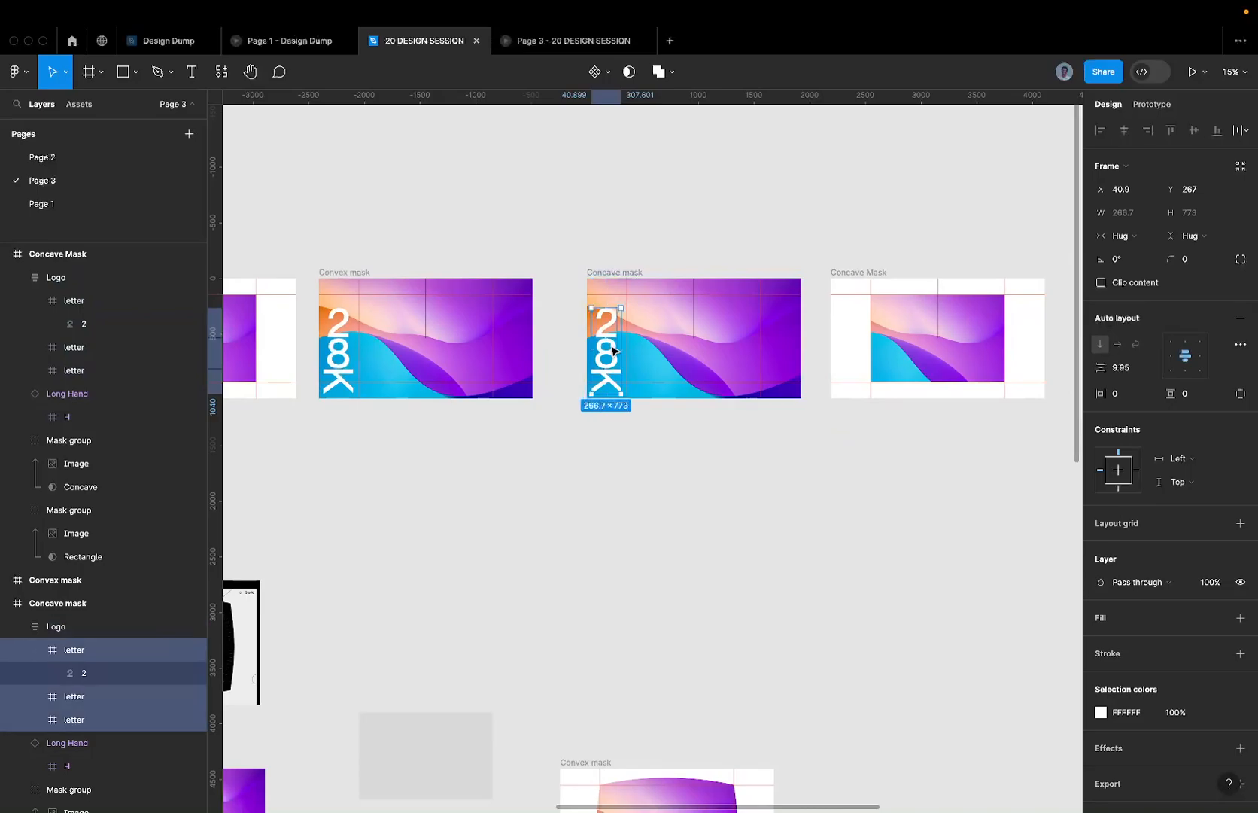
pyautogui.hscroll(-5, 615, 350)
pyautogui.click(598, 314)
pyautogui.press('Return')
# - Select the 2, 8 and k shapes in the white-background Convex mask frame's black Logo and move them down to Y 200
pyautogui.doubleClick(378, 331)
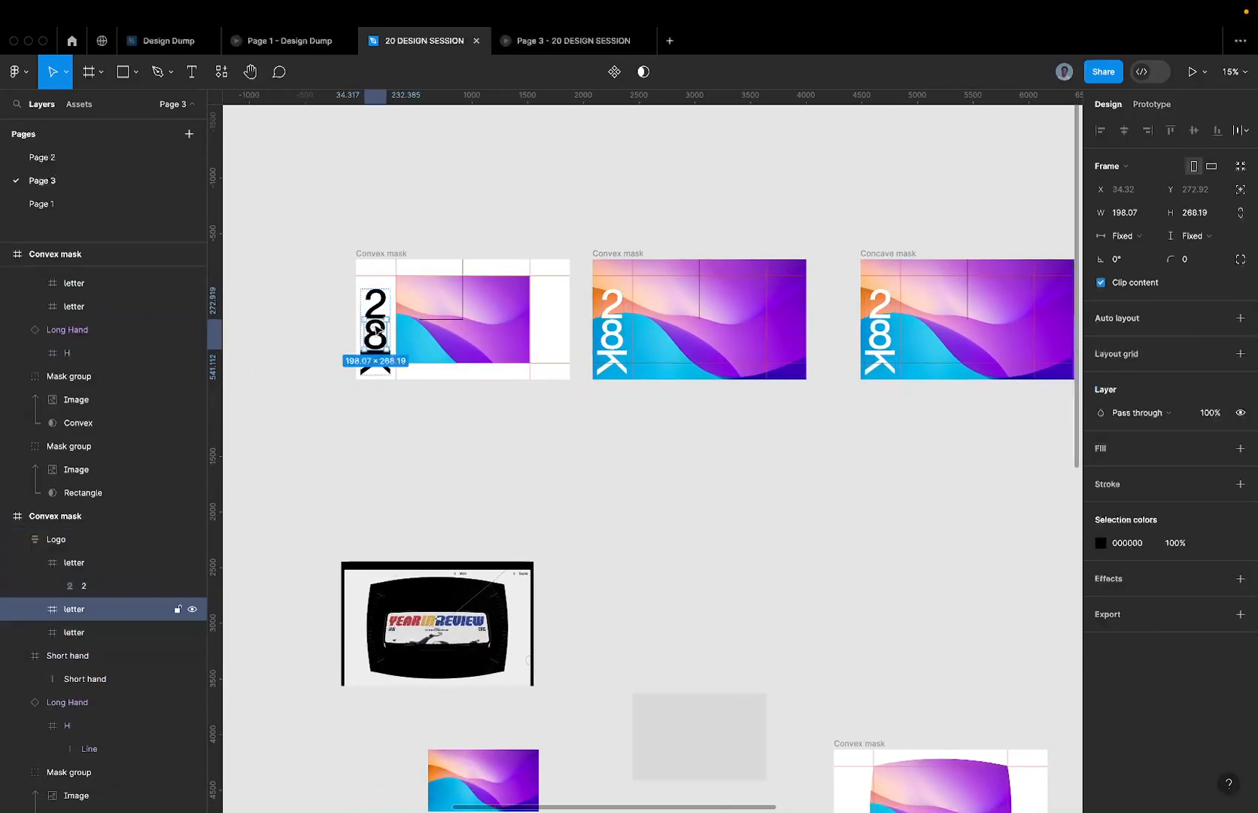
pyautogui.scroll(4, 376, 326)
pyautogui.doubleClick(374, 272)
pyautogui.scroll(4, 374, 273)
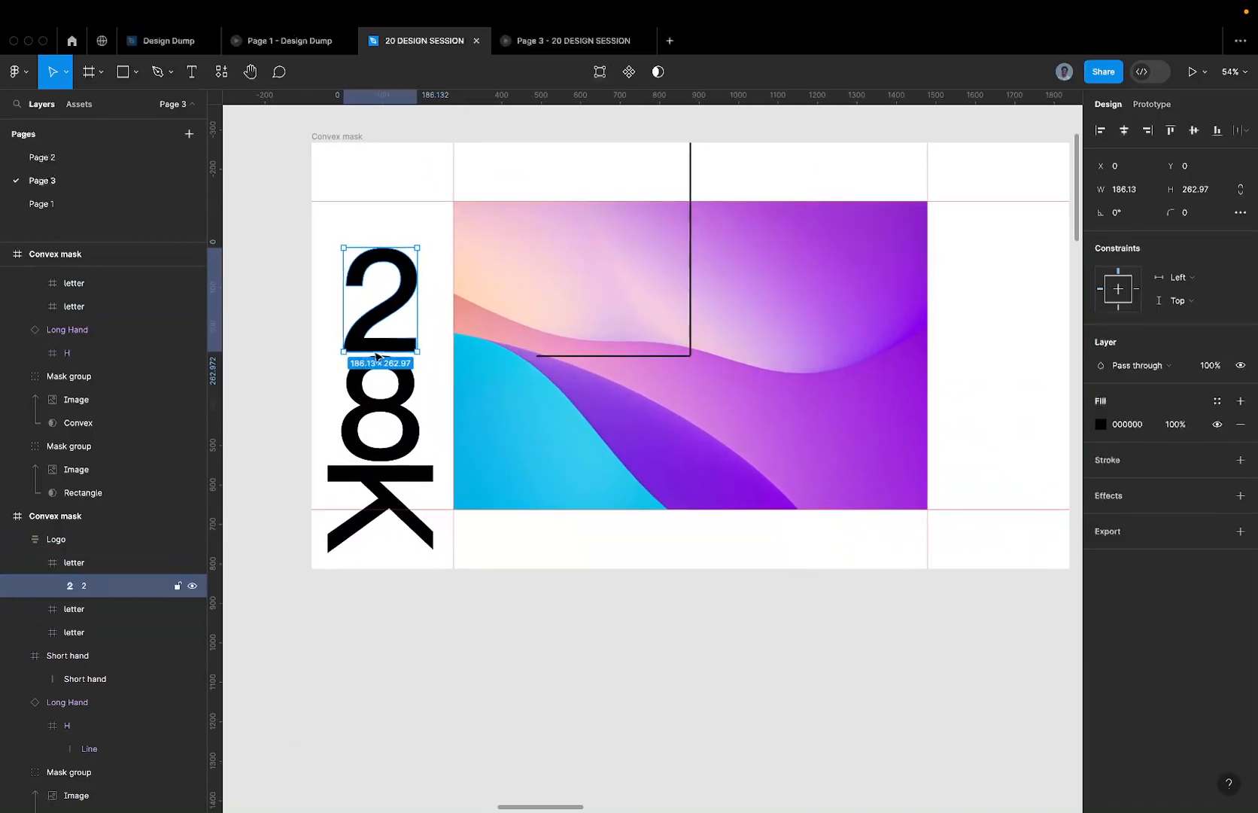
pyautogui.keyDown('shift'); pyautogui.click(359, 401); pyautogui.keyUp('shift')
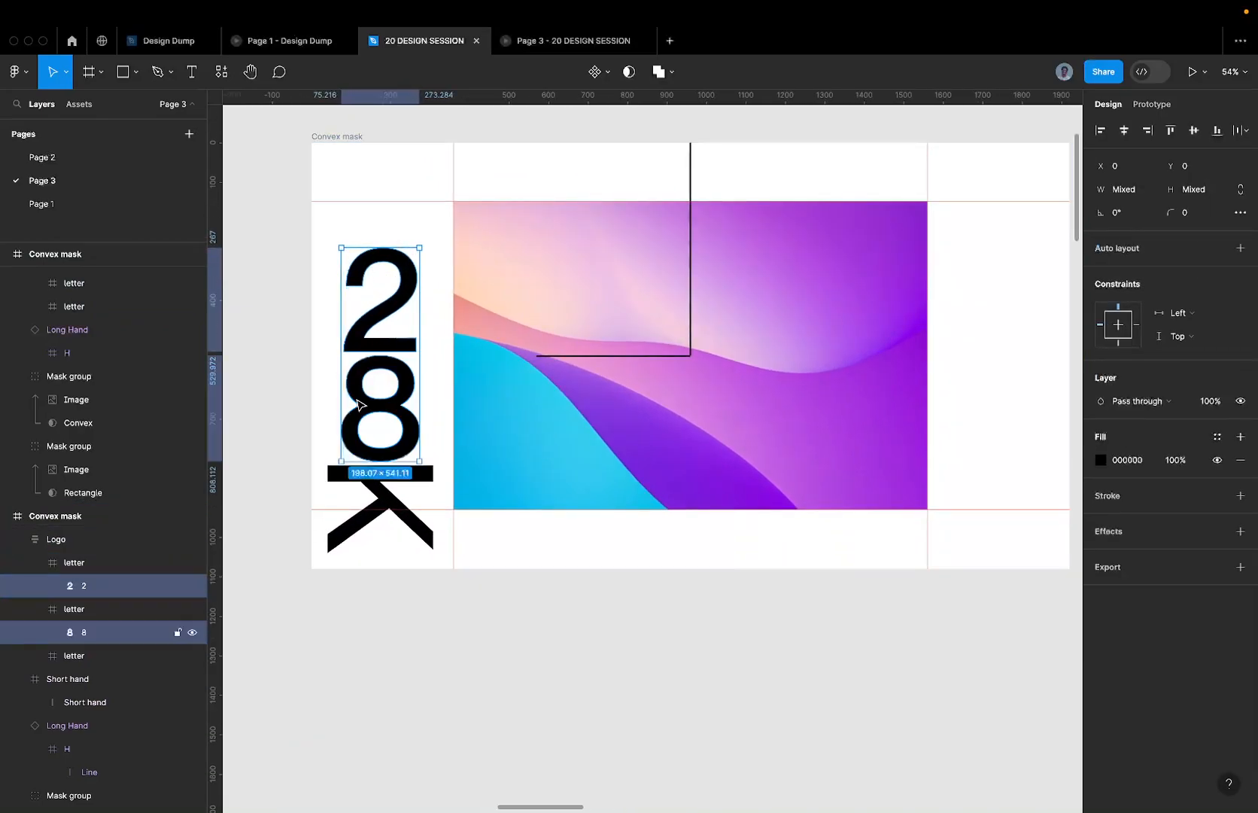
pyautogui.keyDown('shift'); pyautogui.click(378, 493); pyautogui.keyUp('shift')
pyautogui.hotkey('shift', 'Down')
pyautogui.hotkey('shift', 'Down')
pyautogui.hotkey('shift', 'Down')
pyautogui.hotkey('shift', 'Down')
pyautogui.hotkey('shift', 'Down')
pyautogui.hotkey('shift', 'Down')
pyautogui.hotkey('shift', 'Down')
pyautogui.hotkey('shift', 'Down')
pyautogui.hotkey('shift', 'Down')
pyautogui.hotkey('shift', 'Down')
pyautogui.hotkey('shift', 'Down')
pyautogui.hotkey('shift', 'Down')
pyautogui.hotkey('shift', 'Down')
pyautogui.hotkey('shift', 'Down')
pyautogui.hotkey('shift', 'Down')
pyautogui.hotkey('shift', 'Down')
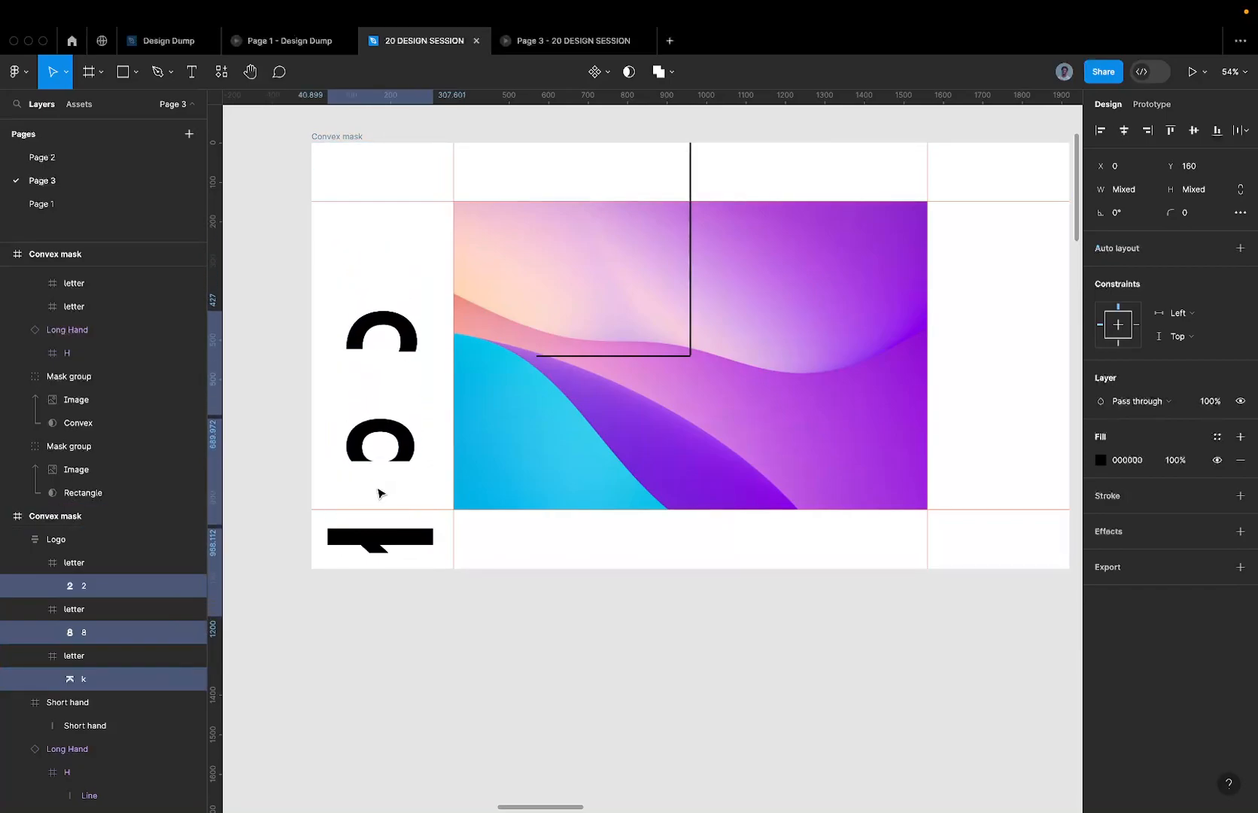
pyautogui.hotkey('shift', 'Down')
pyautogui.hotkey('shift', 'Down')
pyautogui.hotkey('shift', 'Down')
pyautogui.hotkey('shift', 'Down')
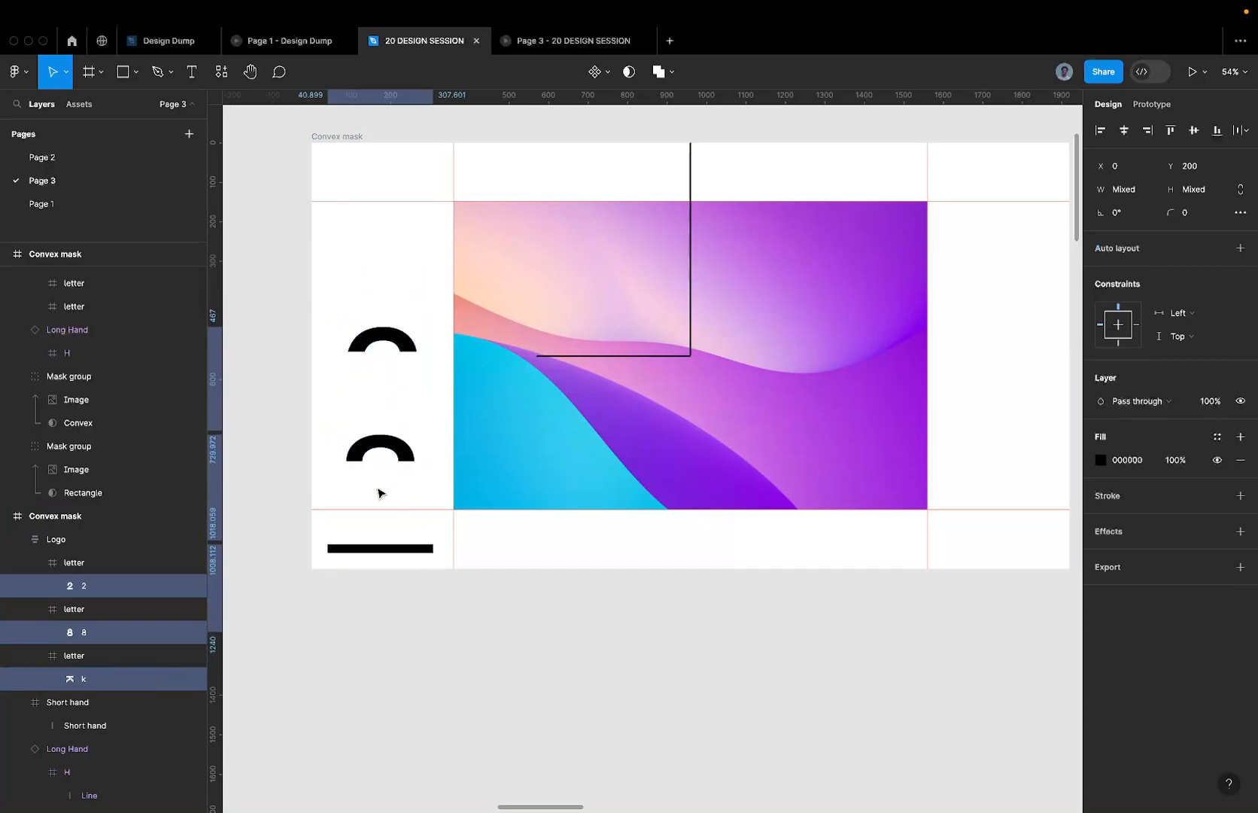
# - Move the 2 in the black Logo down to Y 263, out of its clipped letter frame
pyautogui.click(402, 344)
pyautogui.scroll(3, 403, 344)
pyautogui.hotkey('shift', 'Down')
pyautogui.hotkey('shift', 'Down')
pyautogui.hotkey('shift', 'Down')
pyautogui.hotkey('shift', 'Down')
pyautogui.hotkey('shift', 'Down')
pyautogui.hotkey('shift', 'Down')
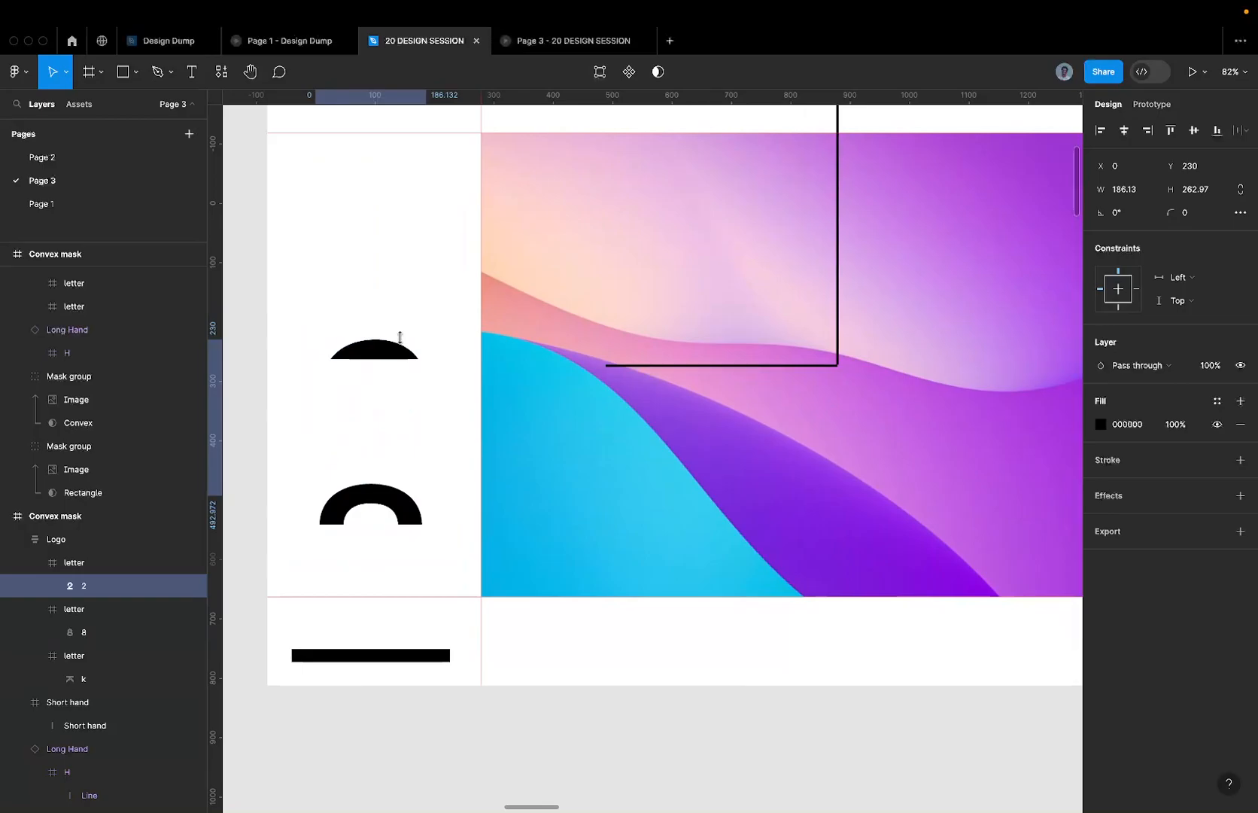
pyautogui.press('Down')
pyautogui.press('Down')
pyautogui.press('Down')
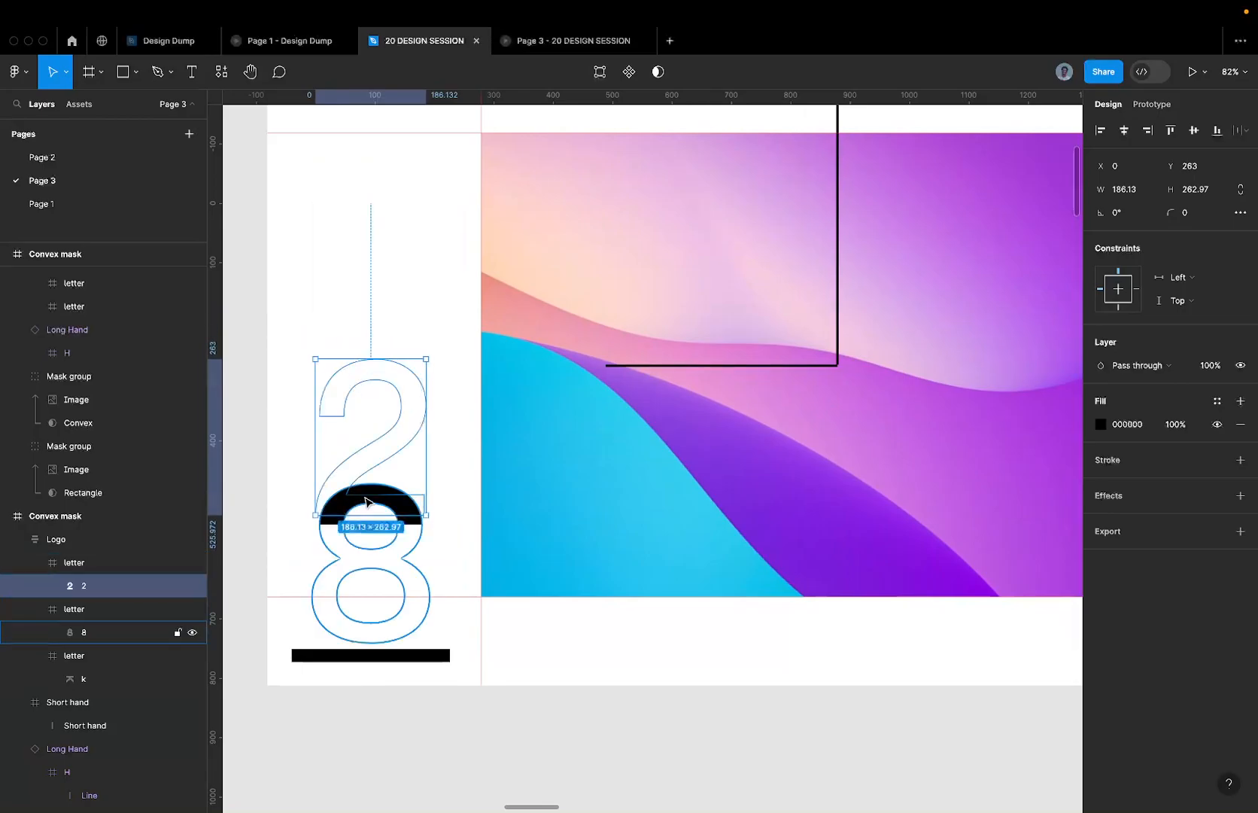
# - Move the 8 down to Y 270 and the k to Y 230, out of their clipped letter frames
pyautogui.click(414, 527)
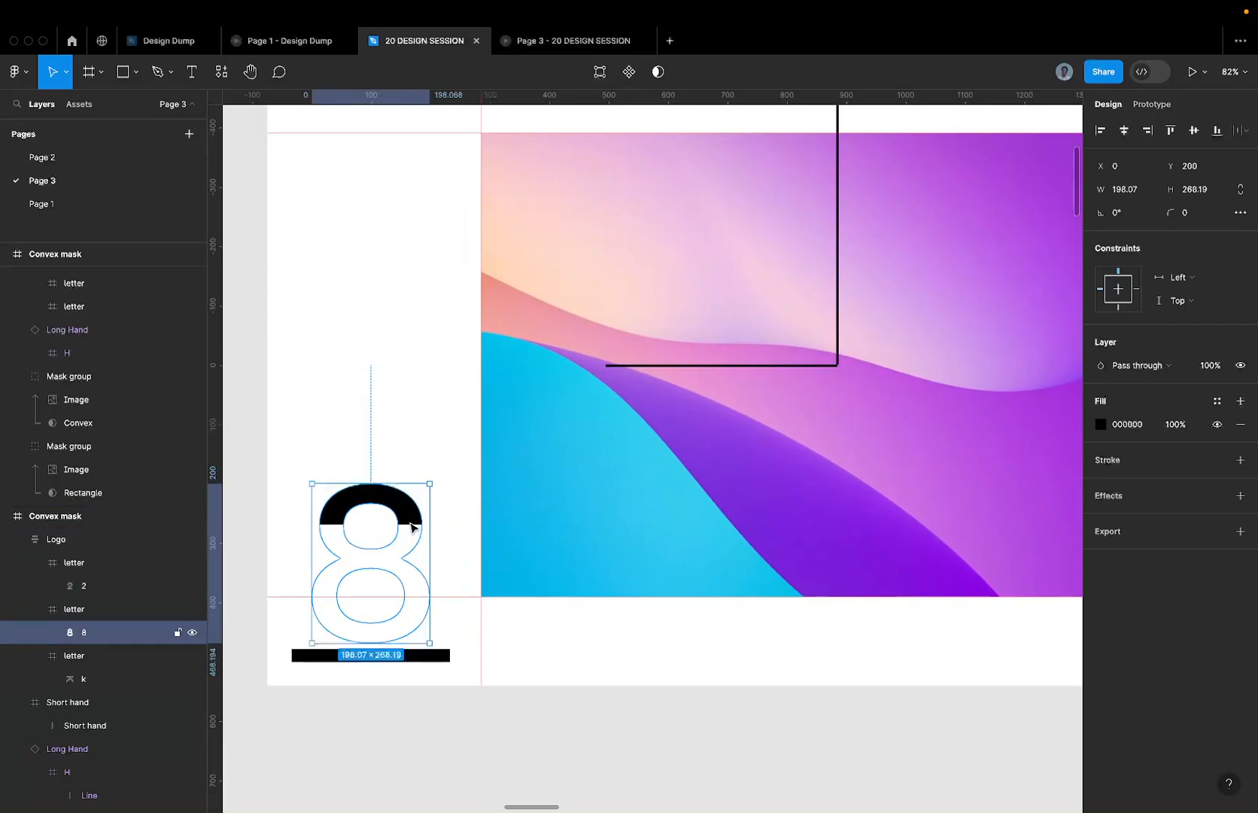
pyautogui.hotkey('shift', 'Down')
pyautogui.hotkey('shift', 'Down')
pyautogui.hotkey('shift', 'Down')
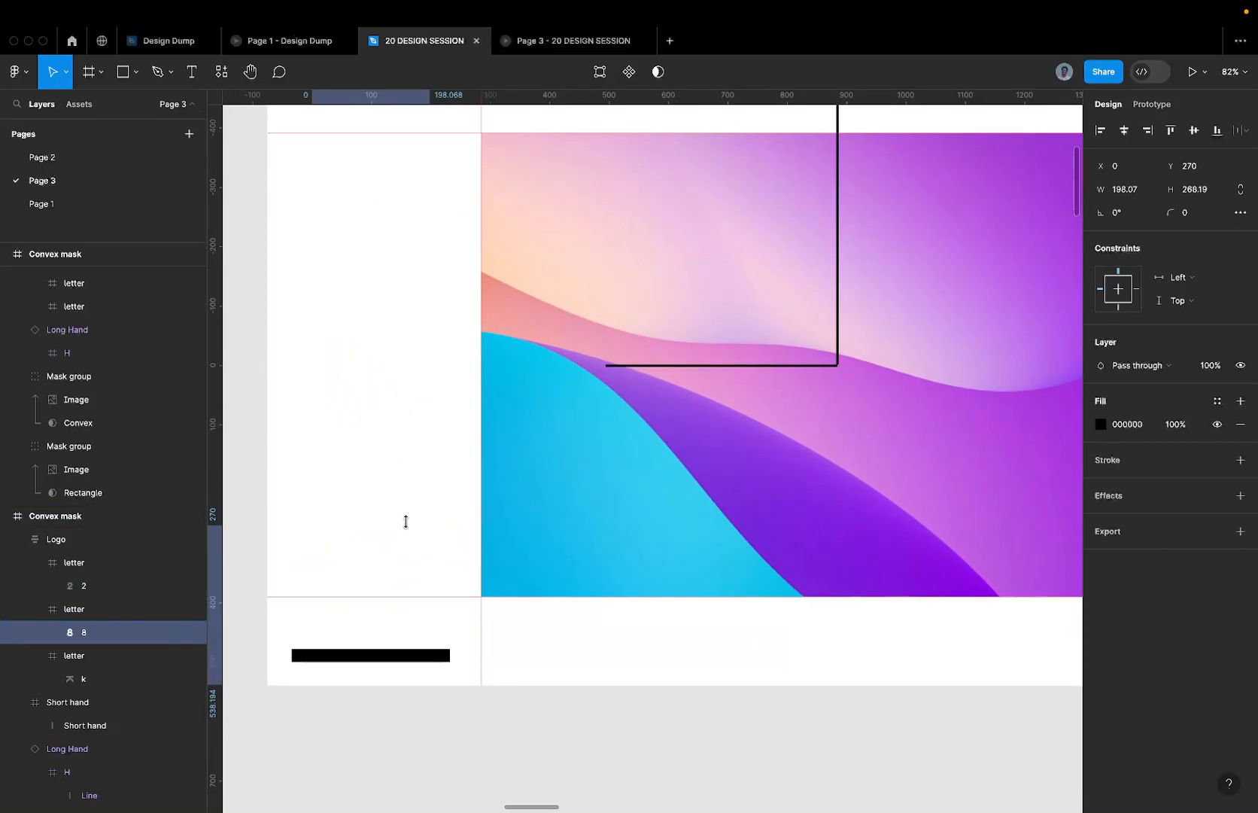
pyautogui.scroll(-2, 329, 569)
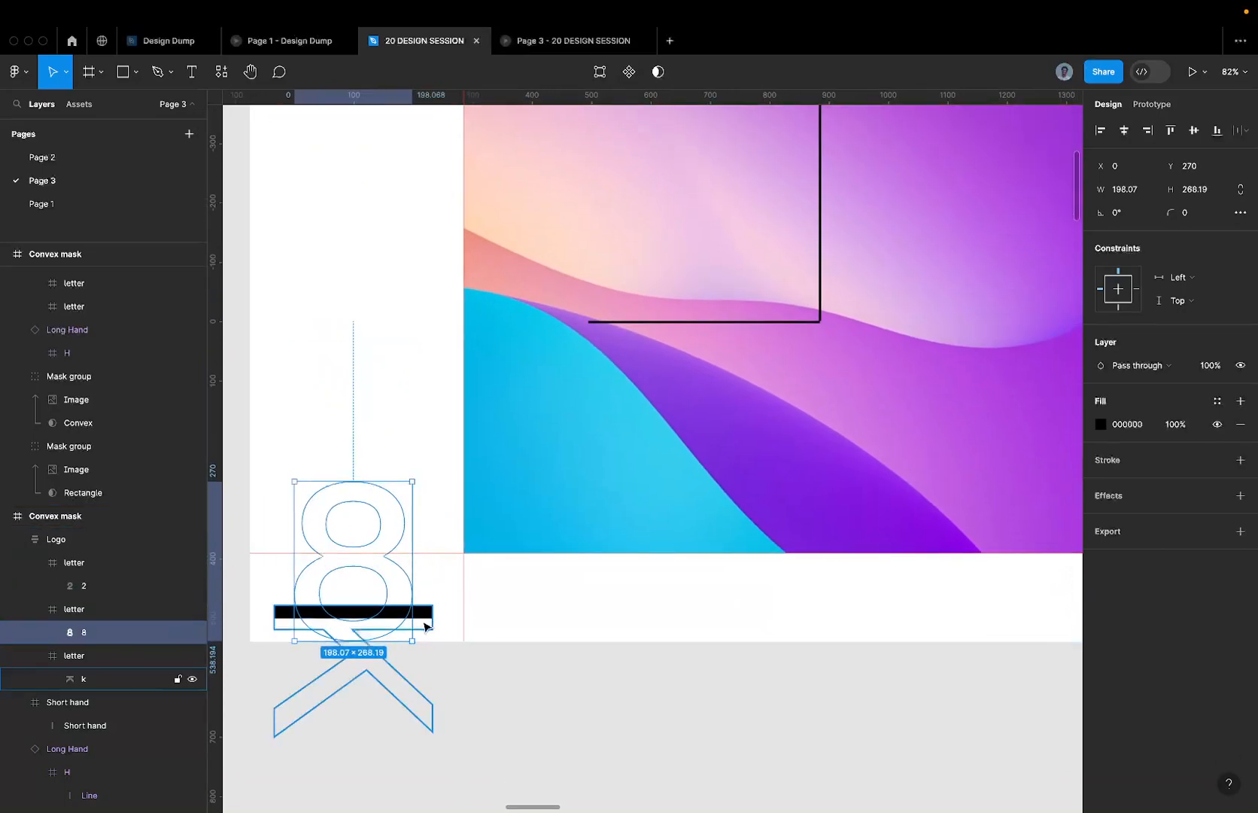
pyautogui.click(425, 626)
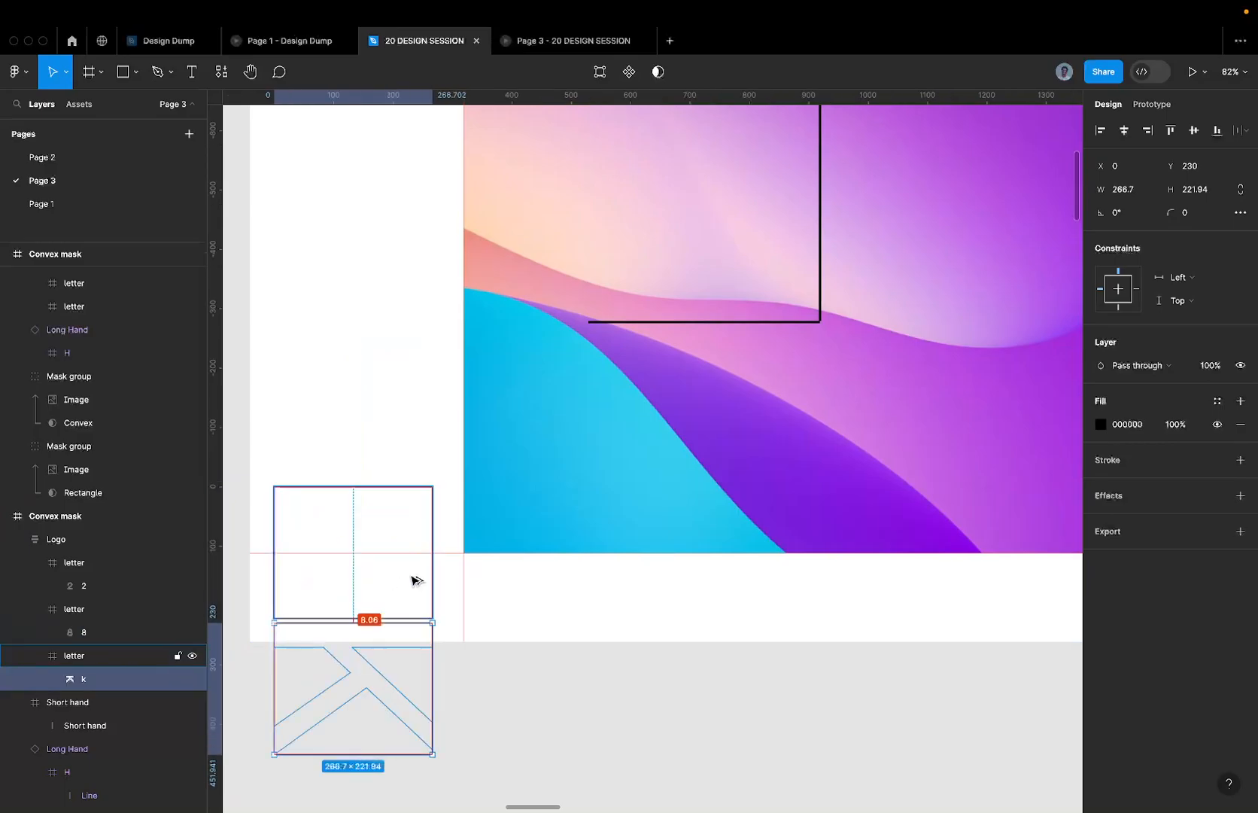
pyautogui.scroll(-5, 410, 585)
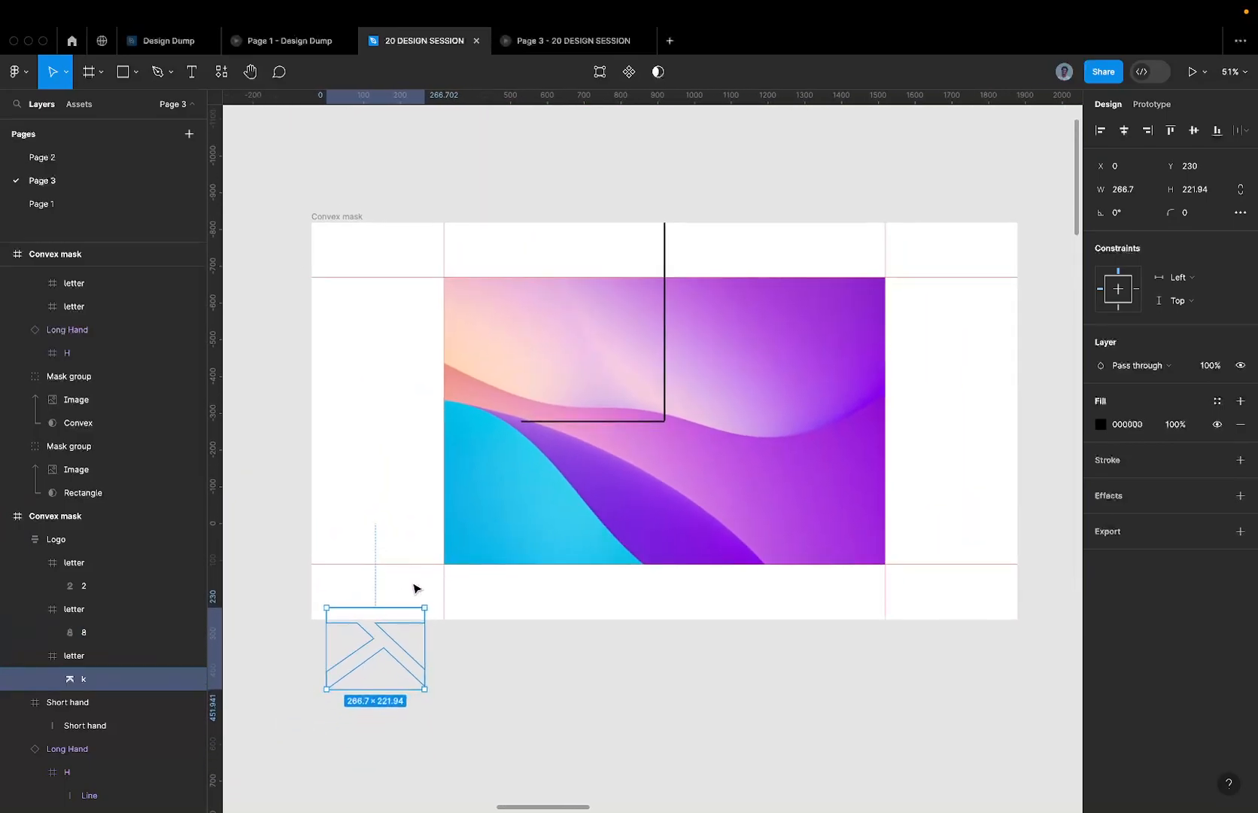
# - Replace the Logo in the white-background Concave Mask frame with a copy of the black Logo with the shifted letters
pyautogui.scroll(2, 413, 587)
pyautogui.click(384, 403)
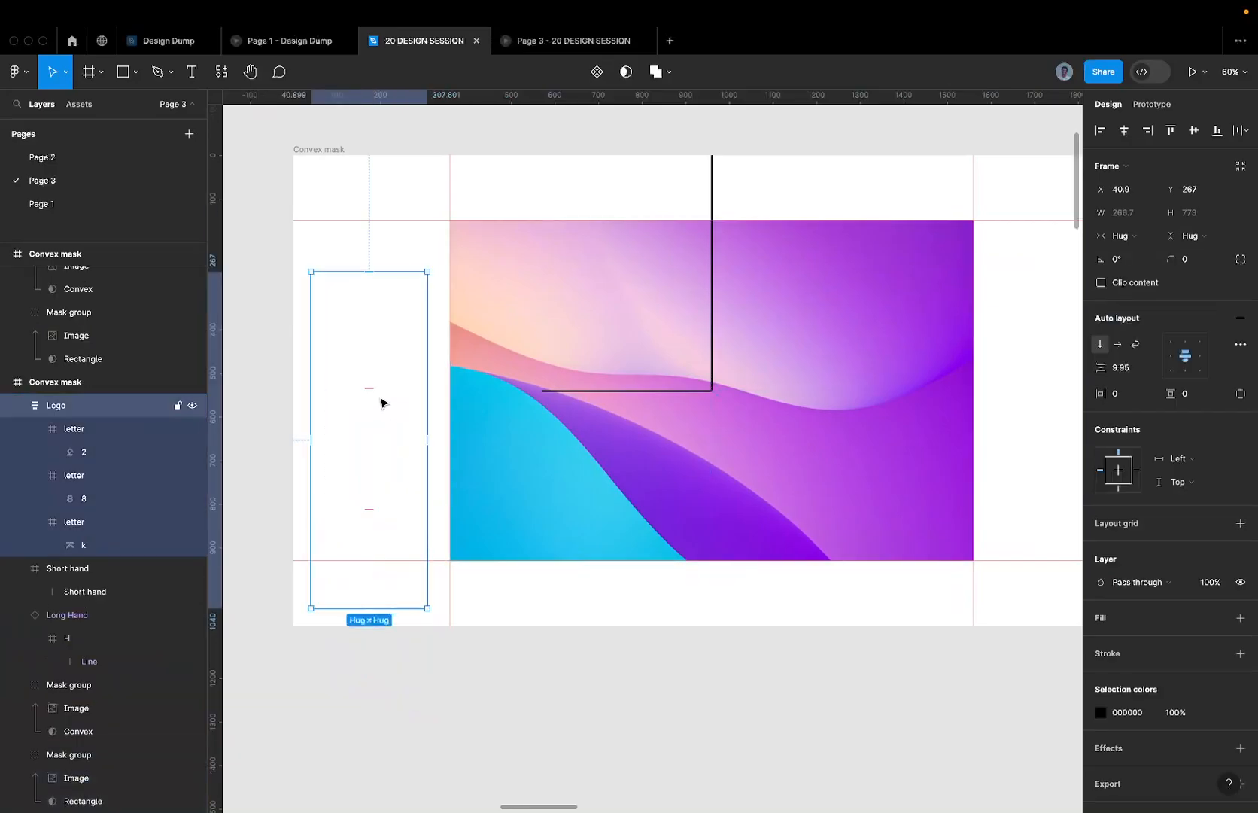
pyautogui.scroll(-10, 382, 403)
pyautogui.hscroll(7, 382, 403)
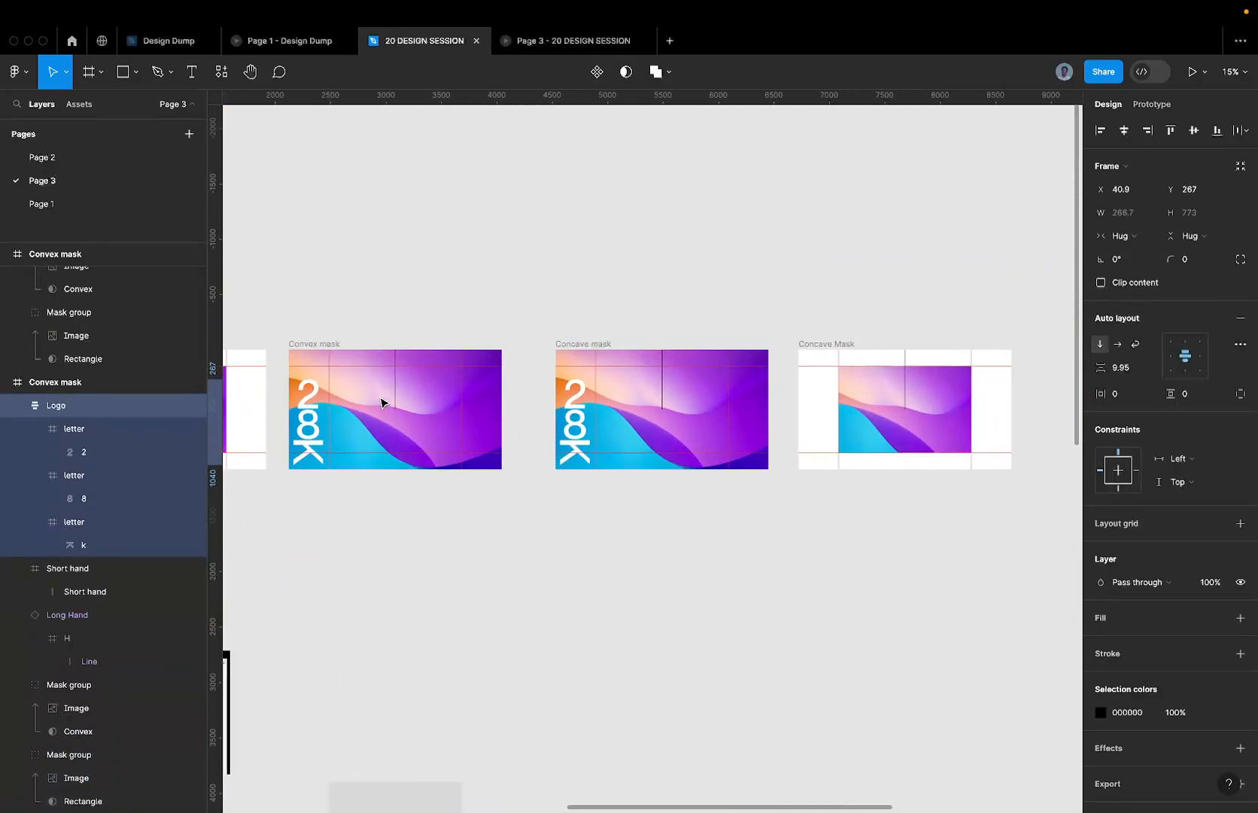
pyautogui.click(626, 385)
pyautogui.press('Delete')
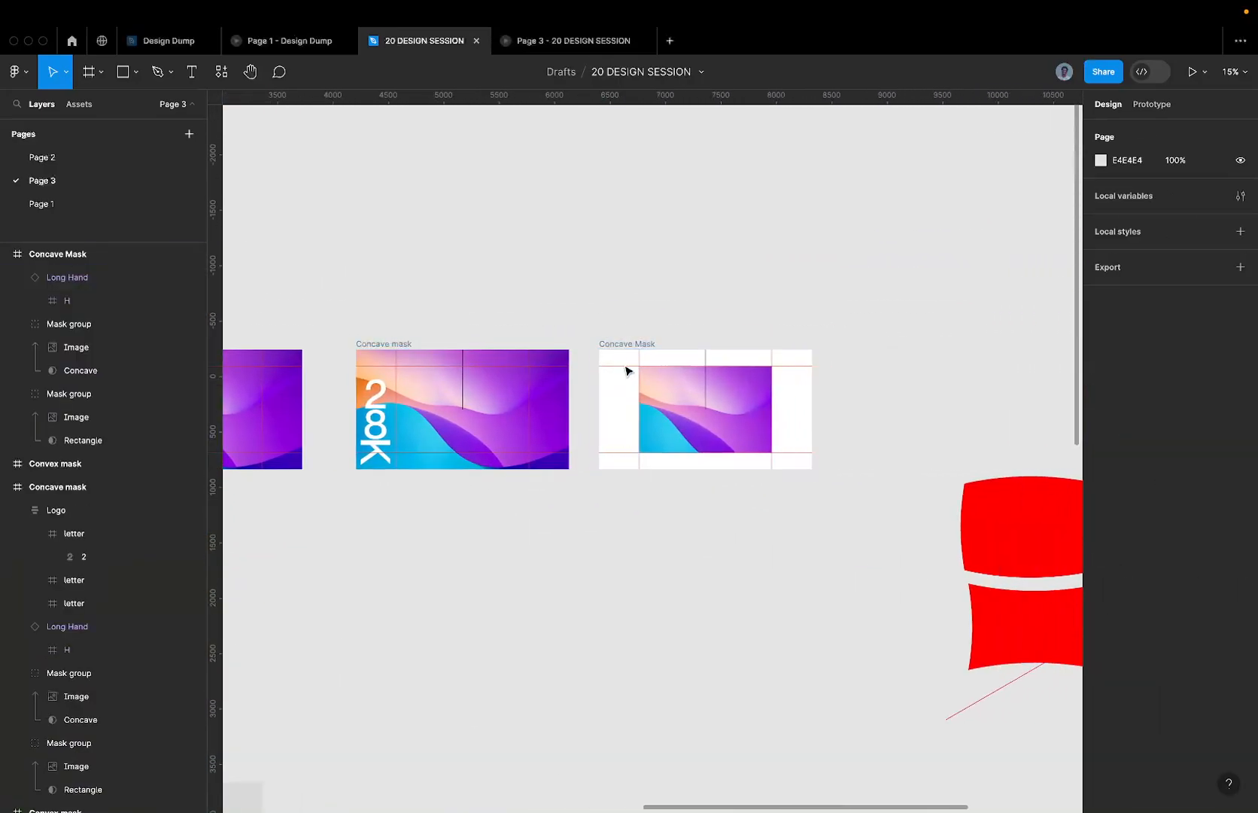
pyautogui.click(624, 344)
pyautogui.press('super+v')
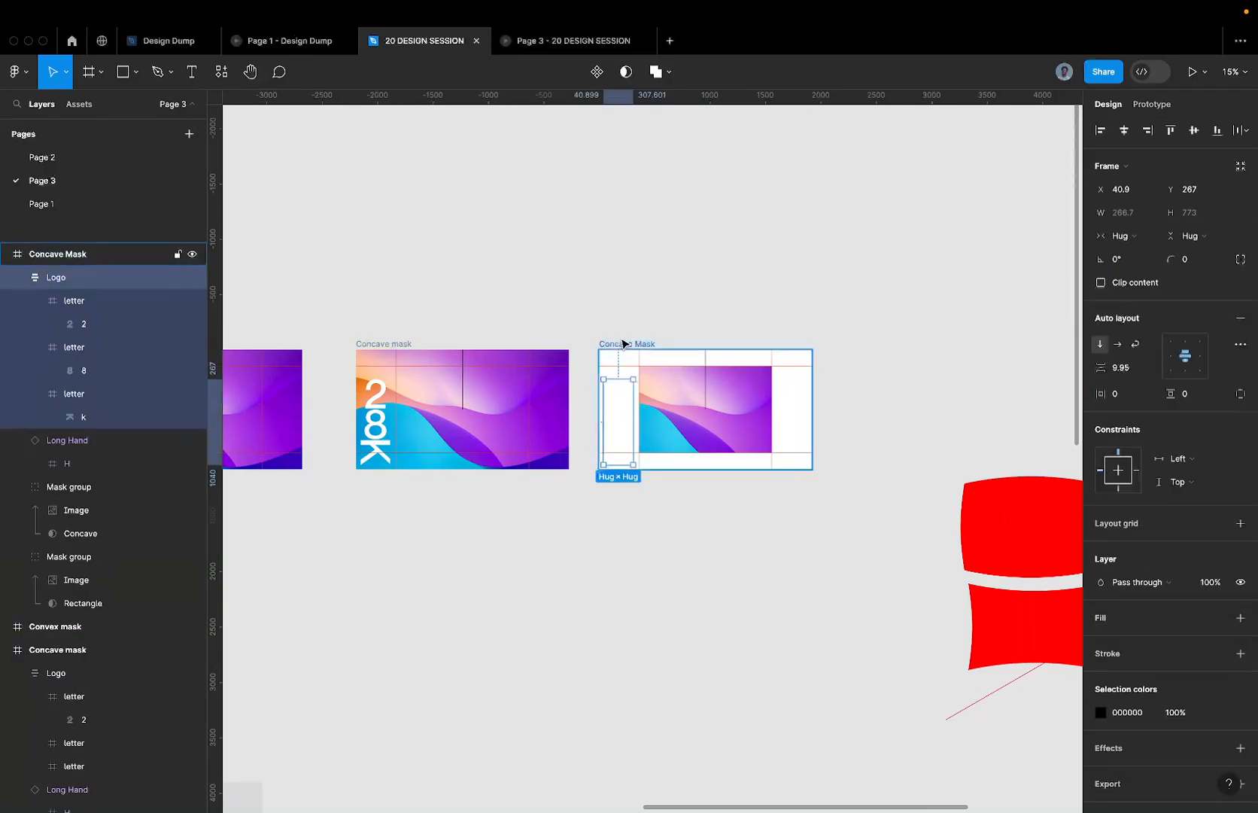
# - Examine the 28k letter animation in the Page 3 prototype and return to the design file
pyautogui.hscroll(-3, 623, 344)
pyautogui.scroll(-2, 623, 343)
pyautogui.scroll(-3, 622, 344)
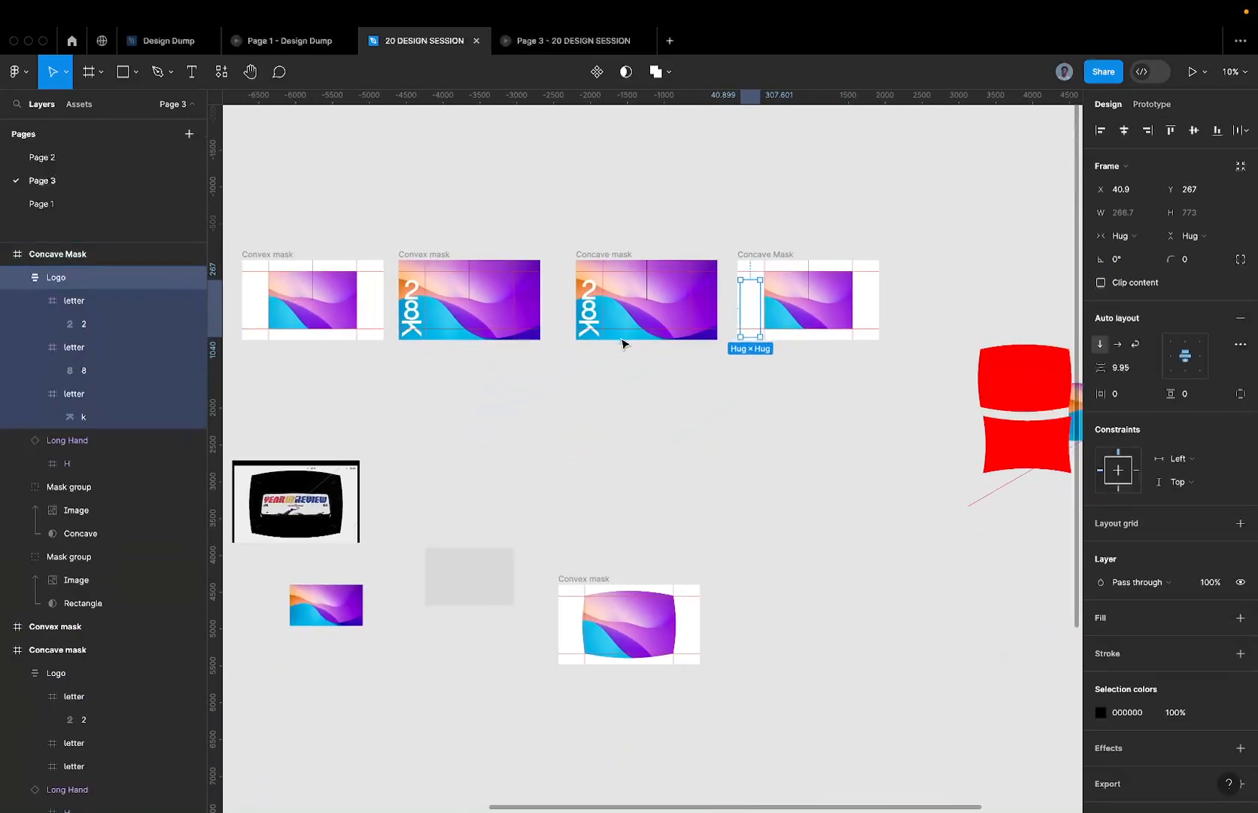
pyautogui.hscroll(-2, 621, 340)
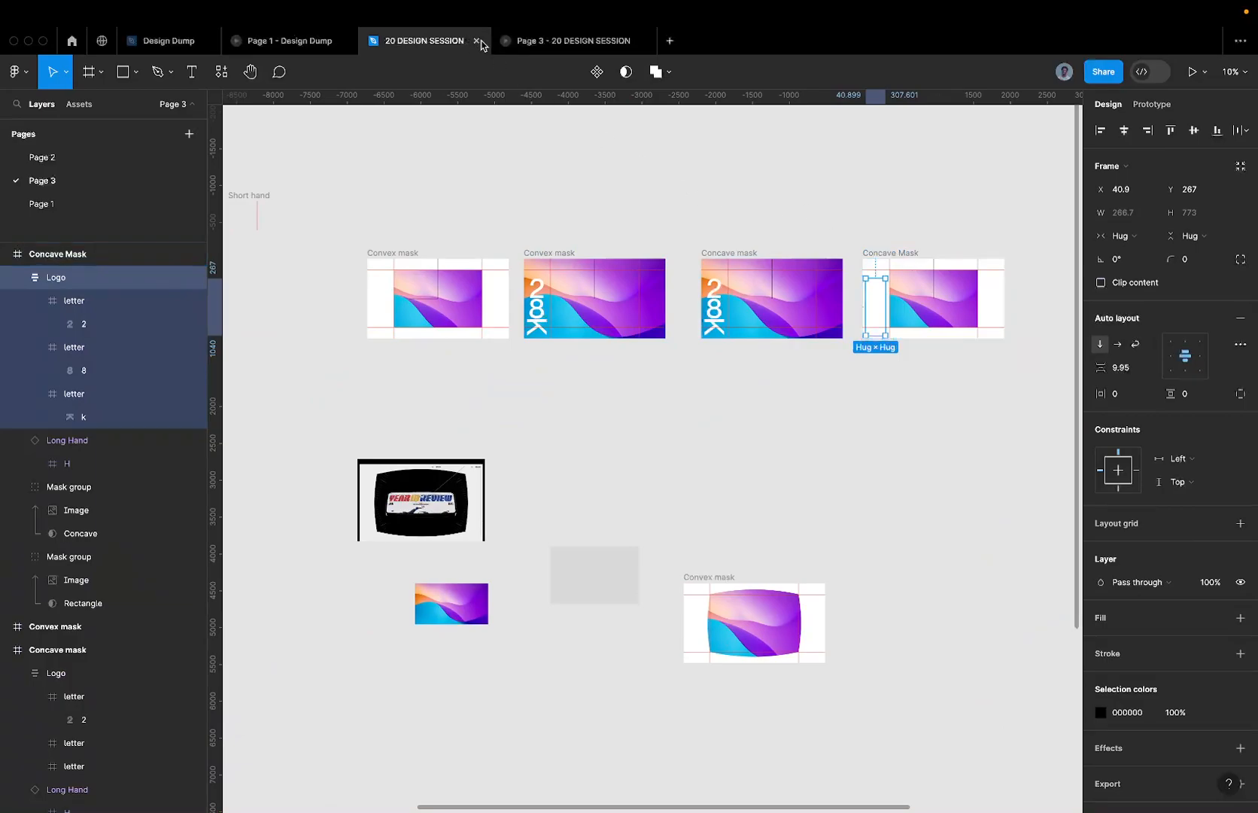
pyautogui.click(510, 43)
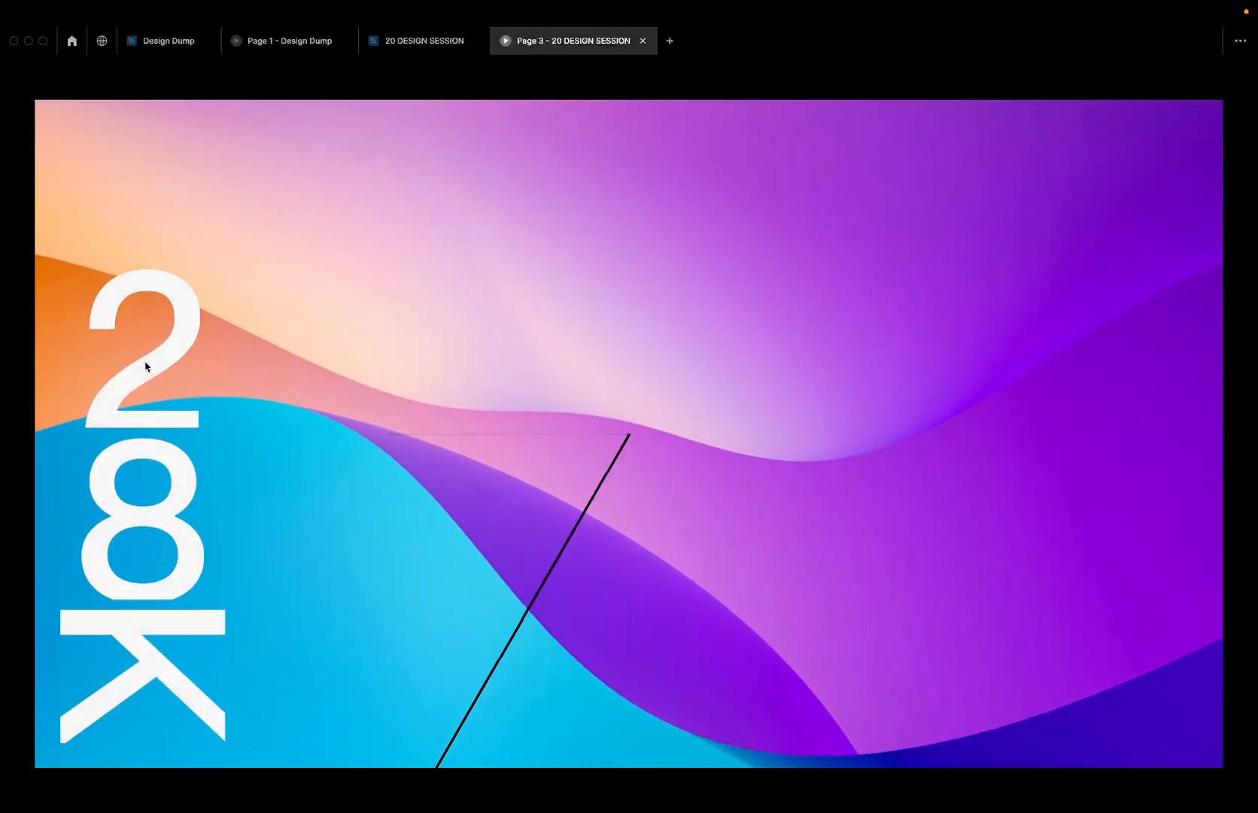
pyautogui.click(407, 47)
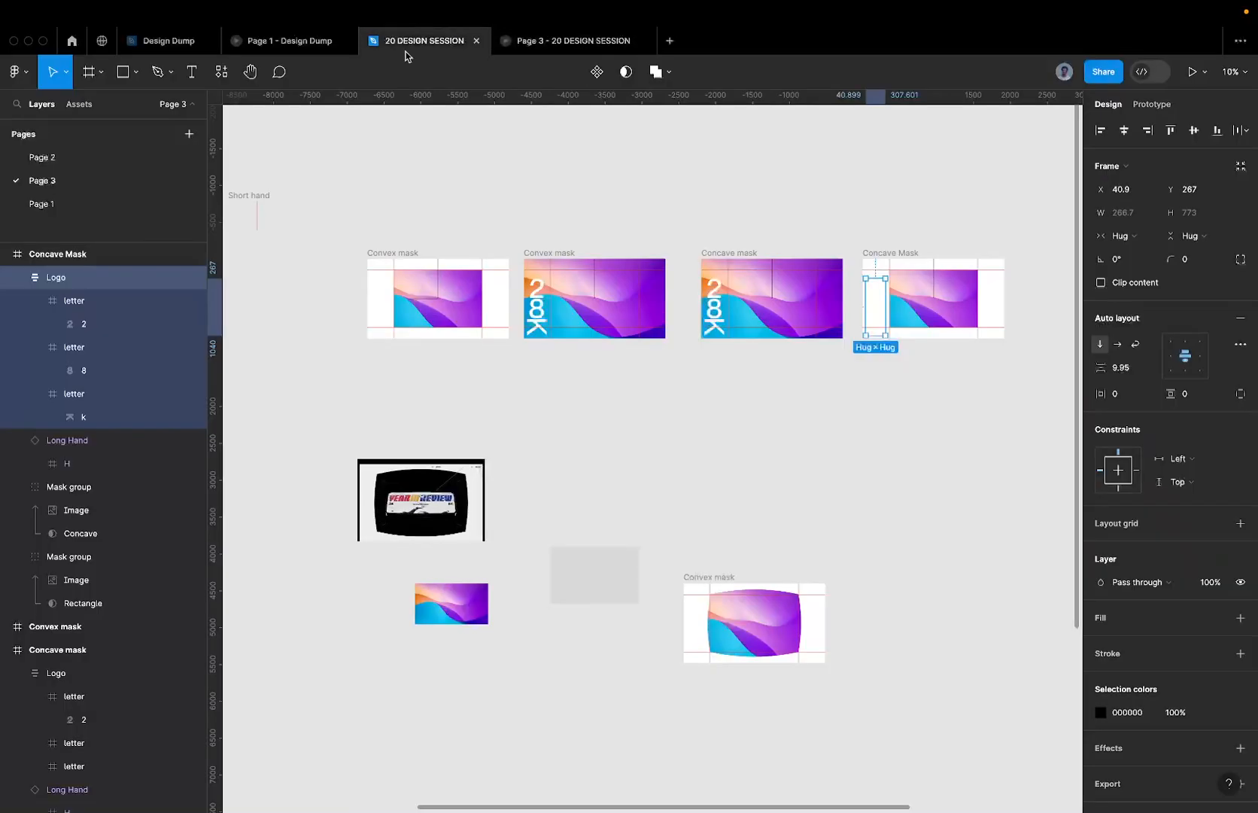
# - Set the Logos in both white-background mask frames to white, FFFFFF, and check the letter animation in the prototype
pyautogui.click(379, 320)
pyautogui.keyDown('shift'); pyautogui.click(875, 300); pyautogui.keyUp('shift')
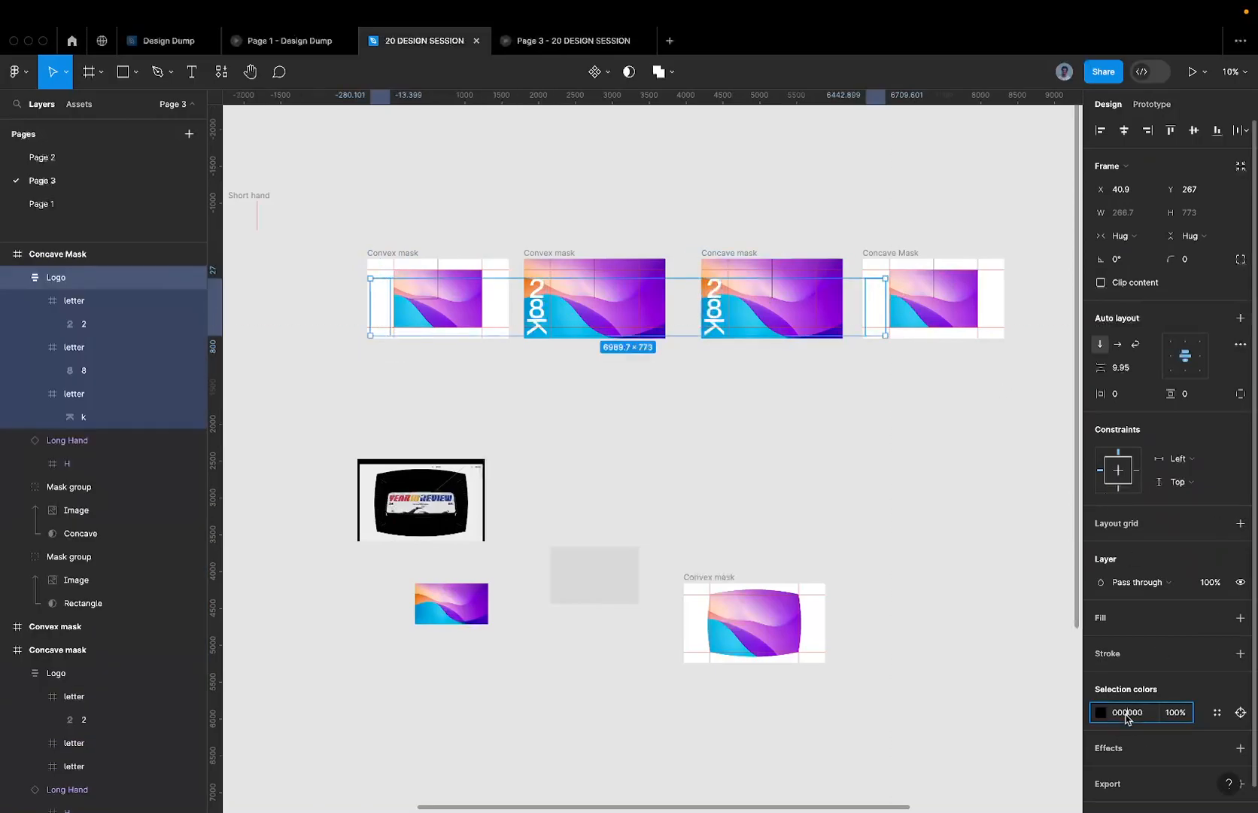
pyautogui.press('Return')
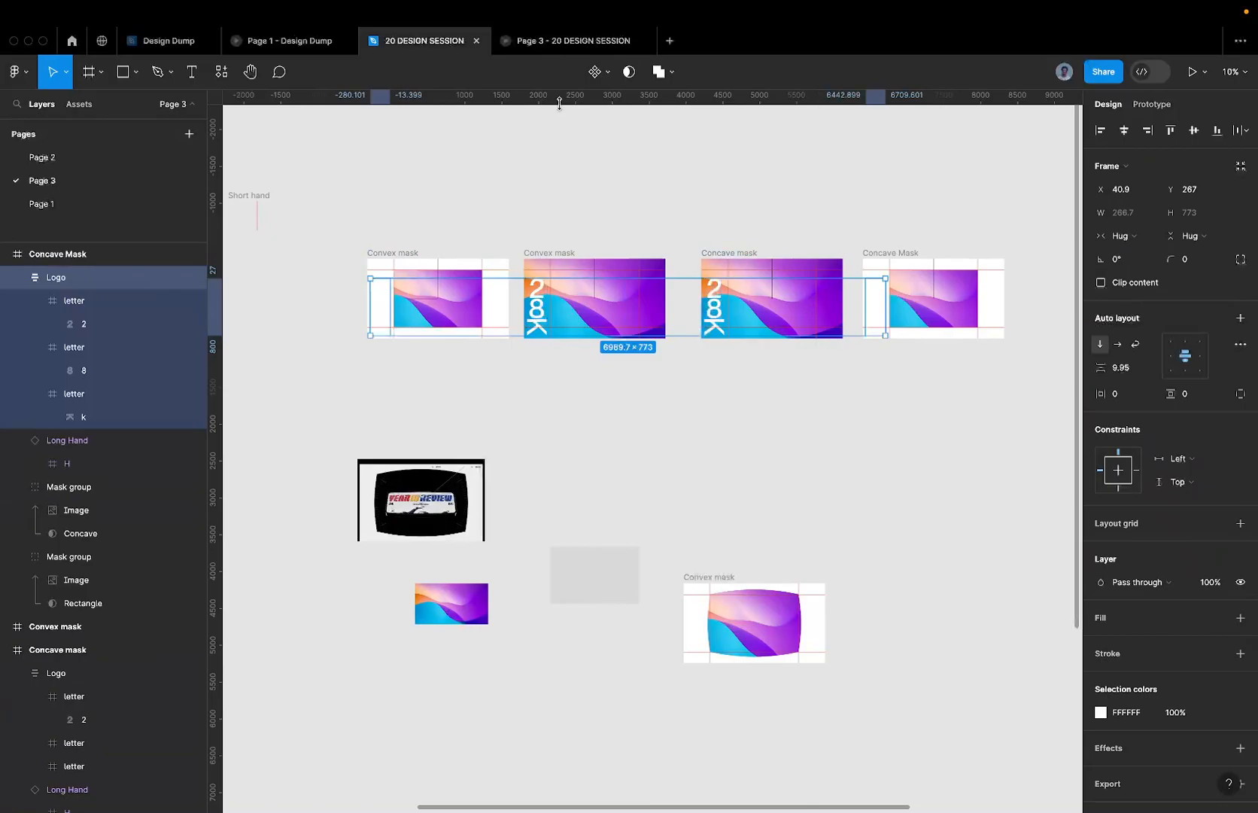
pyautogui.click(573, 41)
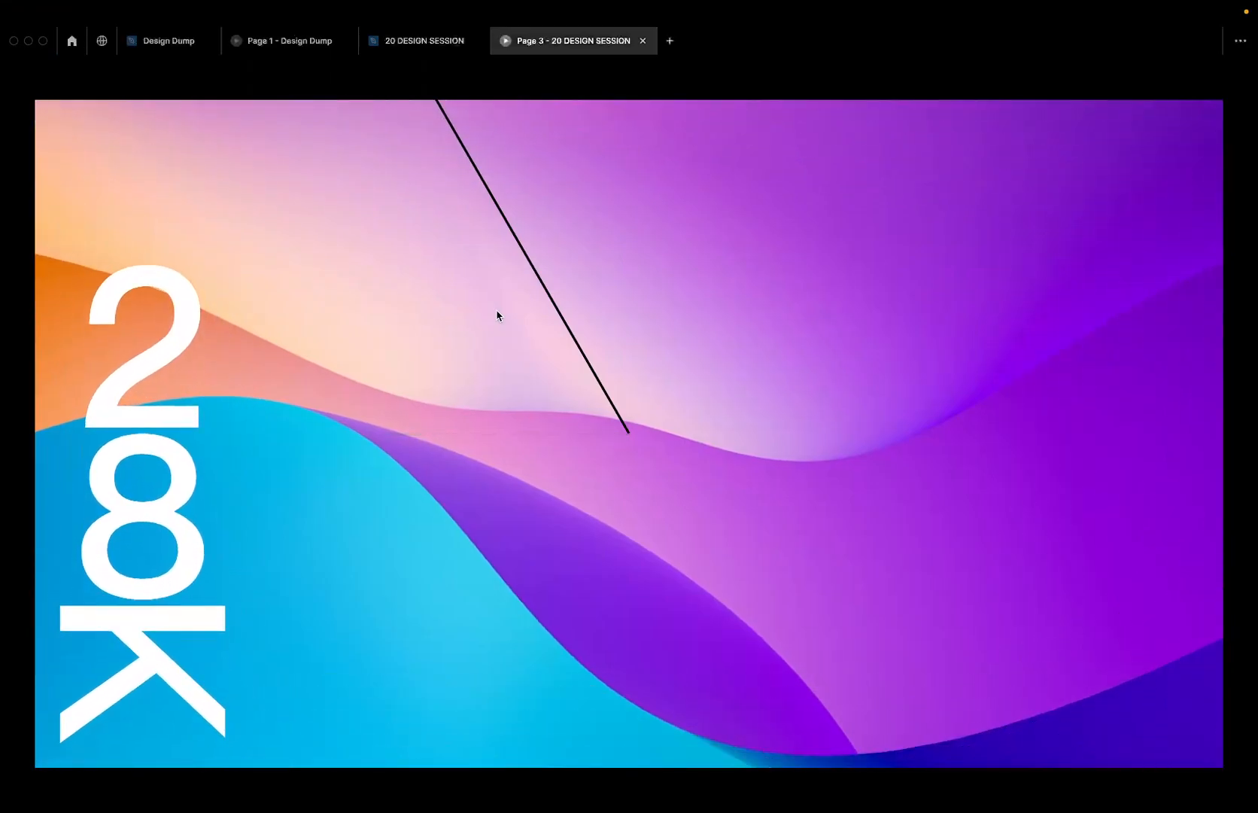
pyautogui.click(421, 43)
# - Copy the Short hand from the white-background Convex mask frame into the Convex mask frame with the full-size image
pyautogui.click(429, 305)
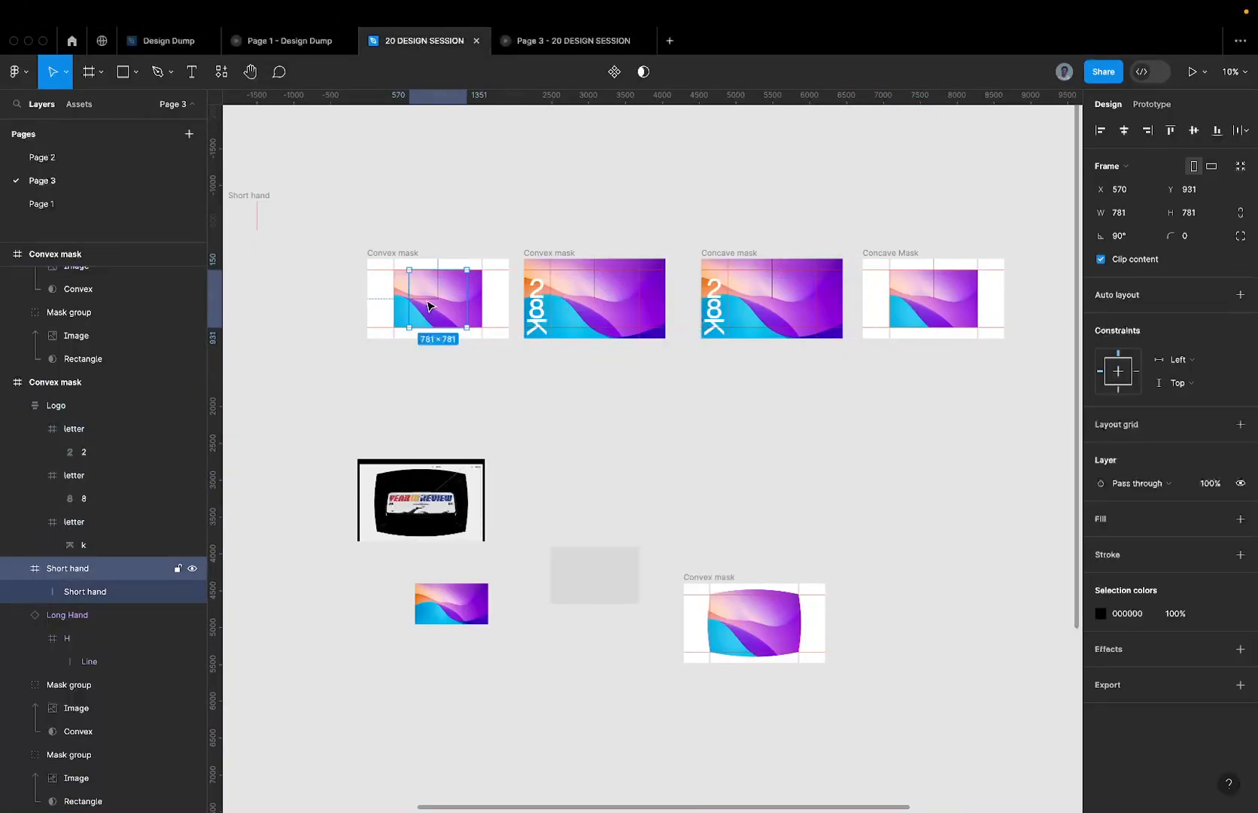
pyautogui.scroll(3, 414, 295)
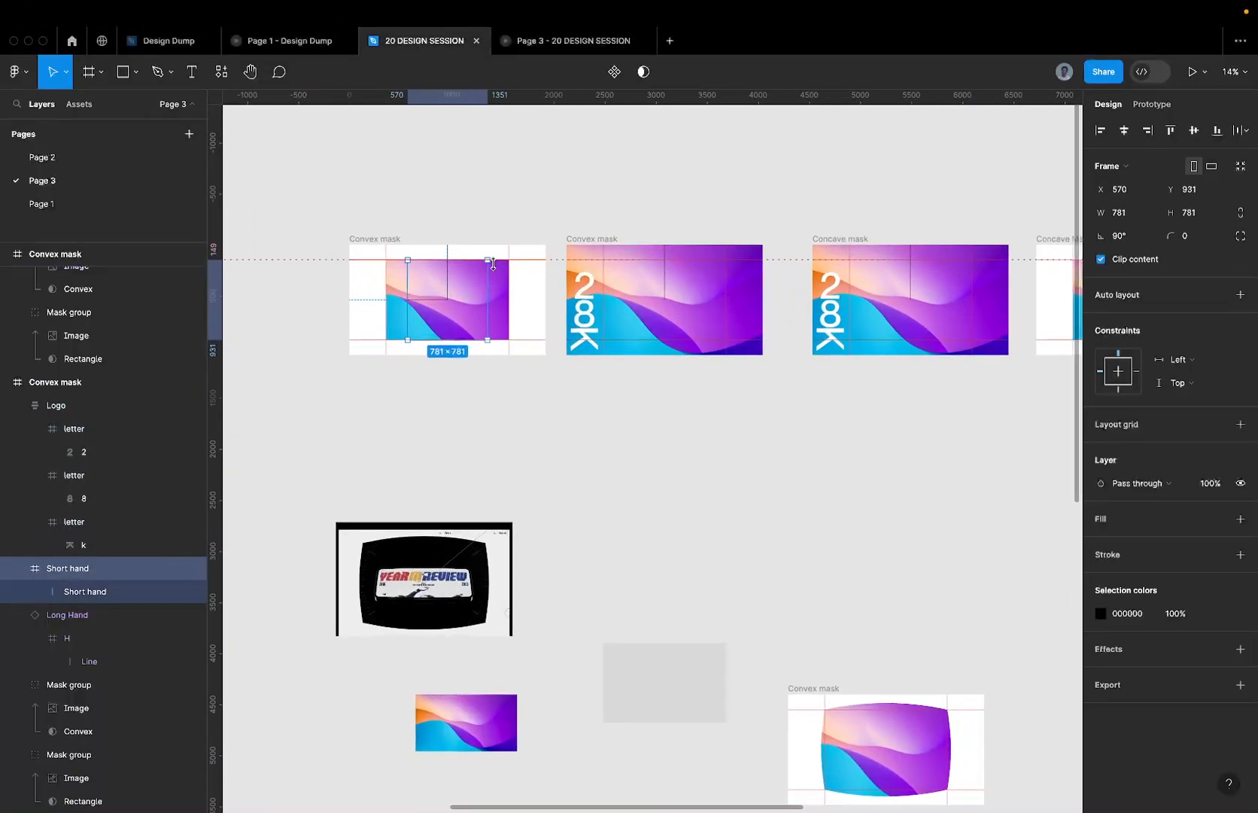
pyautogui.scroll(3, 646, 281)
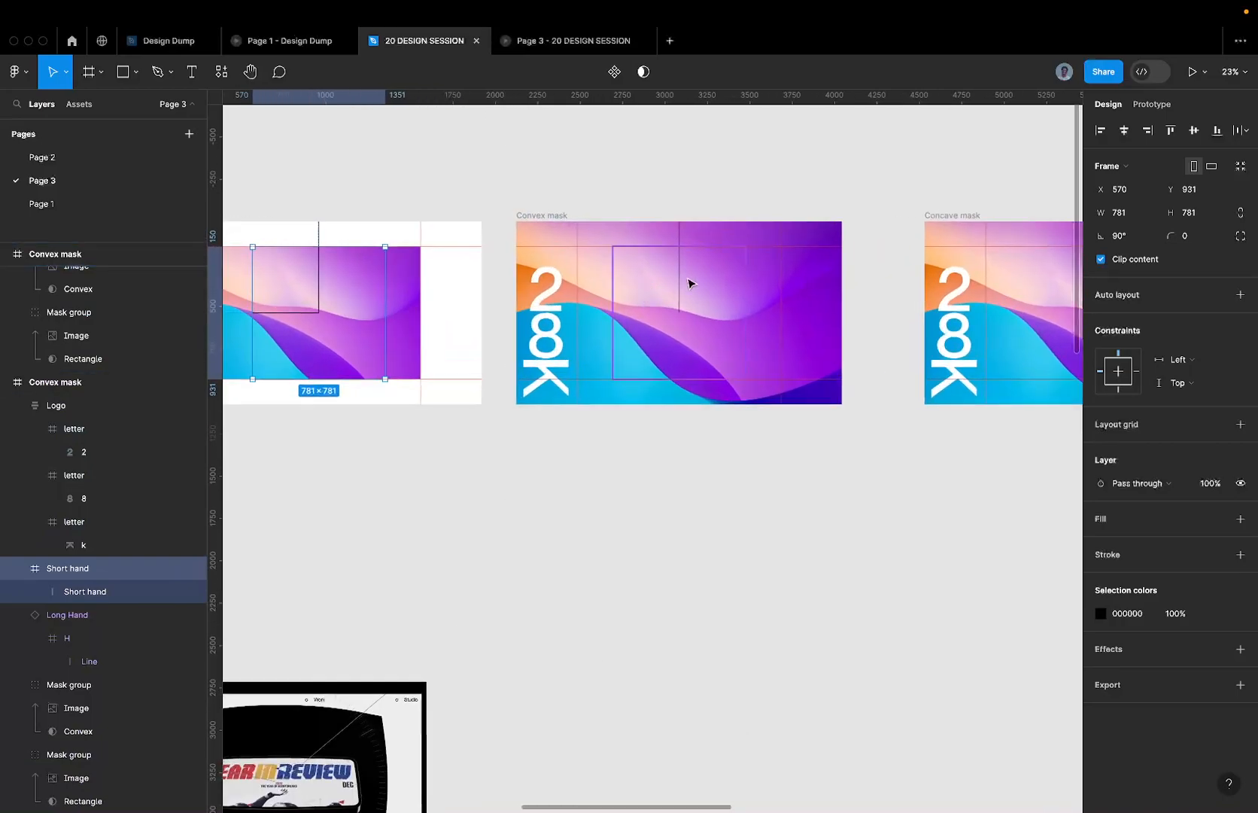
pyautogui.scroll(-3, 692, 285)
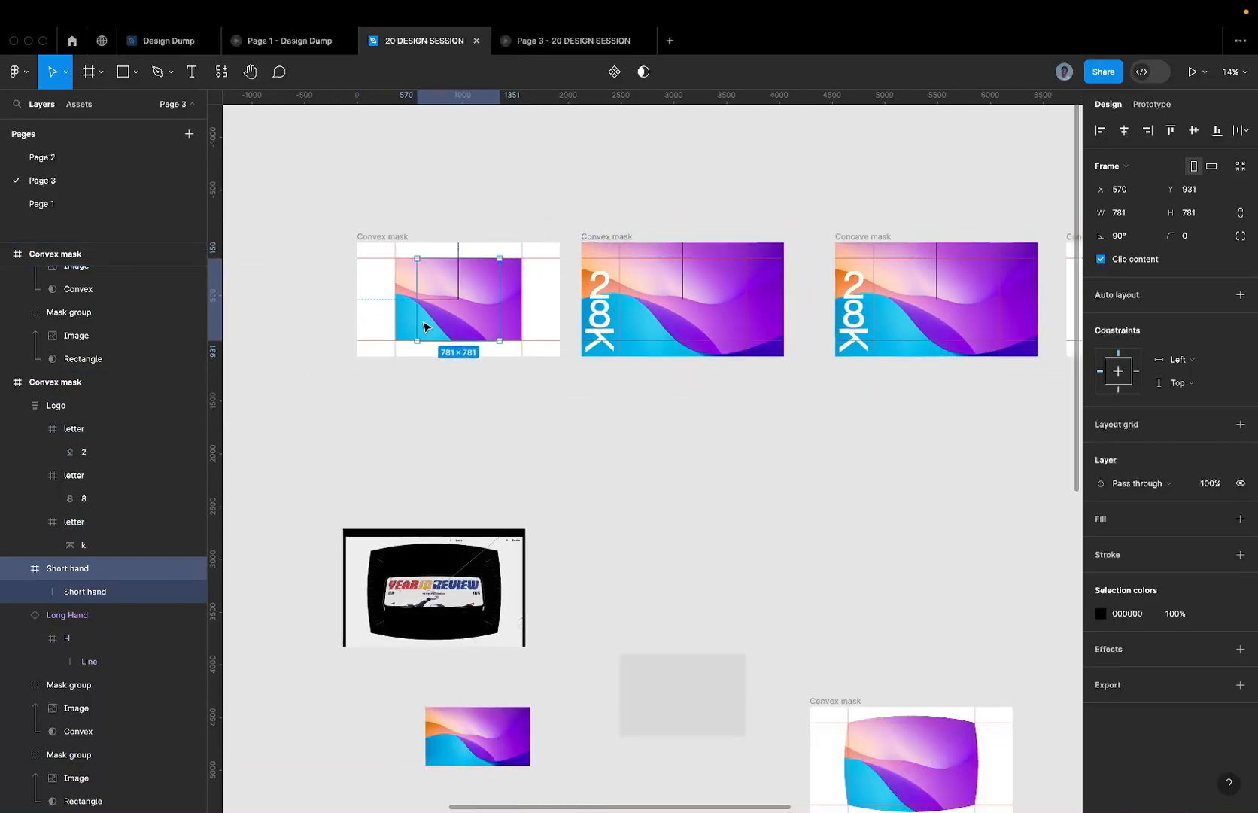
pyautogui.click(616, 237)
pyautogui.hotkey('ctrl', 'v')
pyautogui.scroll(3, 692, 254)
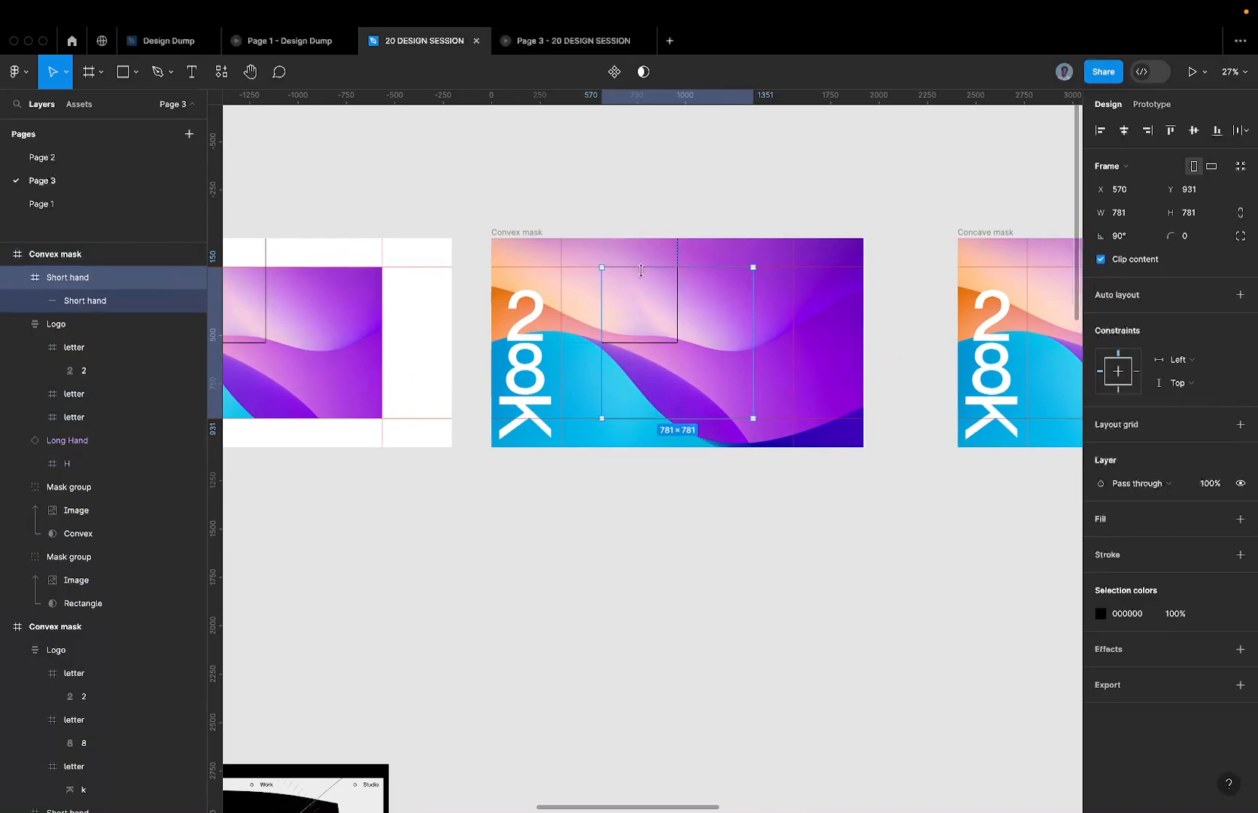
# - Paste the Short hand into the full-size Concave mask frame and the white-background Concave Mask frame
pyautogui.hscroll(3, 639, 275)
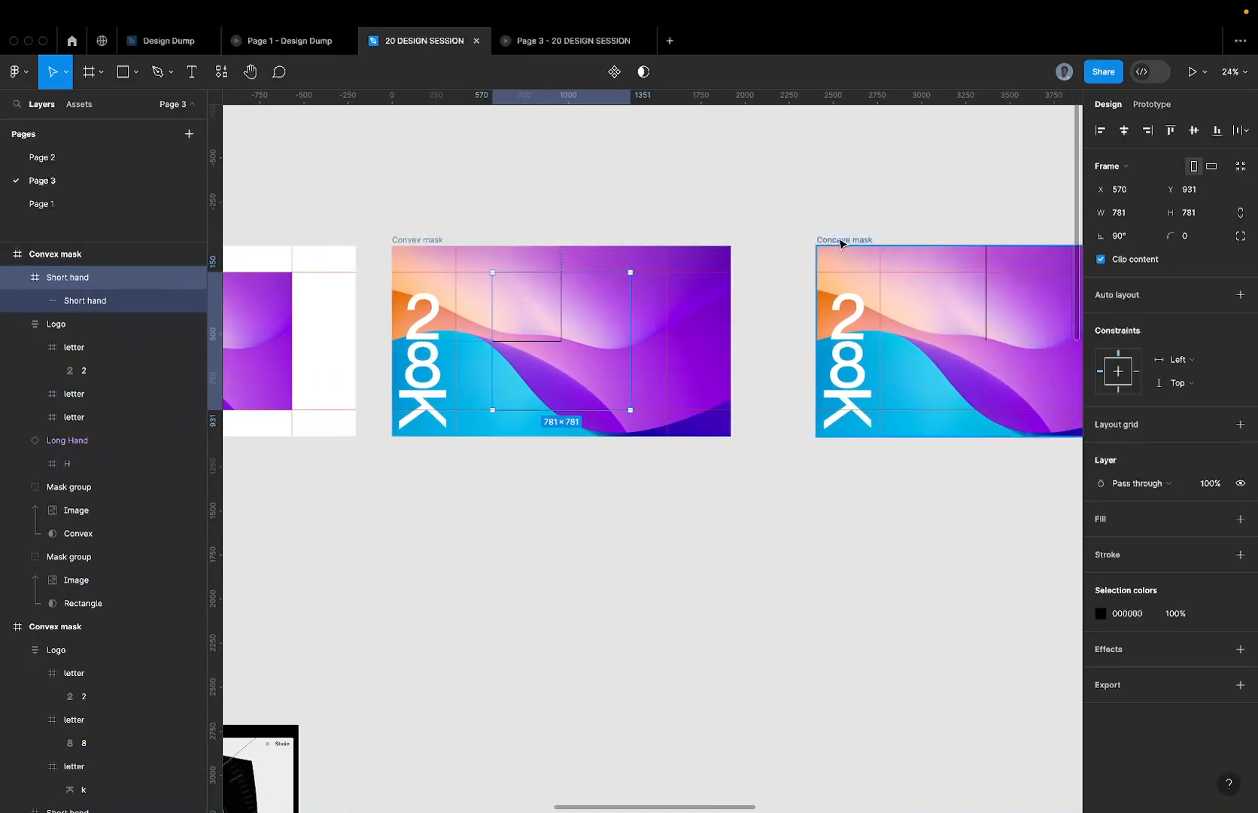
pyautogui.click(841, 242)
pyautogui.hotkey('ctrl', 'v')
pyautogui.hscroll(3, 838, 242)
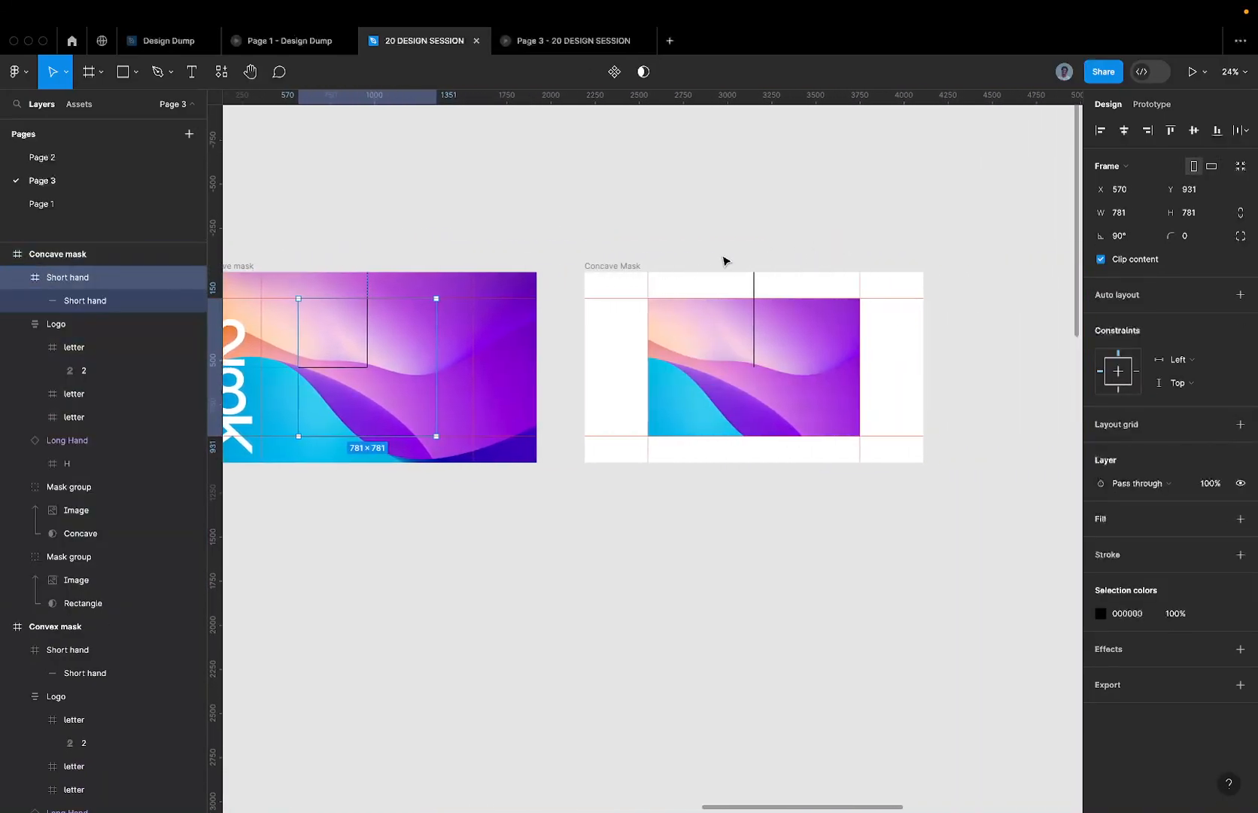
pyautogui.click(632, 264)
pyautogui.hotkey('ctrl', 'v')
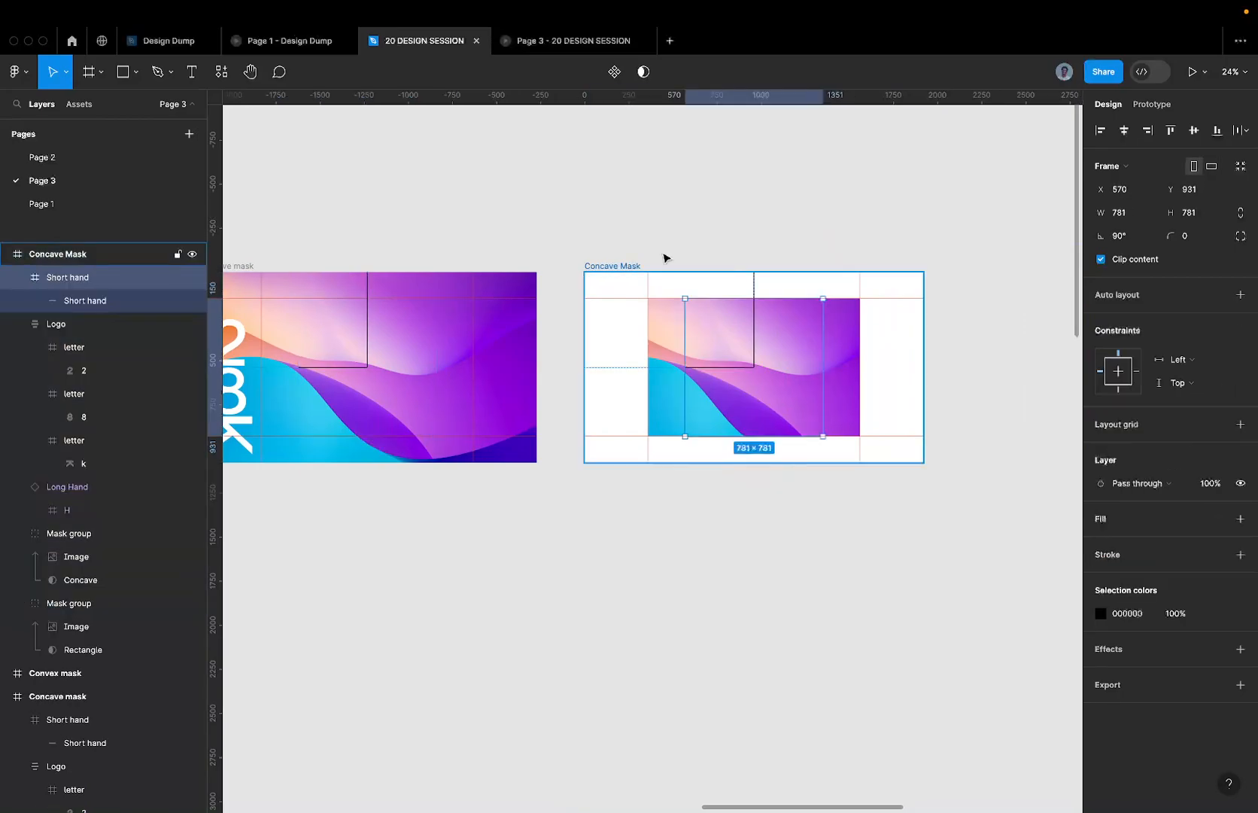
# - Move the Short hand above the Logo in the layer order of the white-background Convex mask frame
pyautogui.hscroll(-5, 727, 250)
pyautogui.scroll(-5, 727, 249)
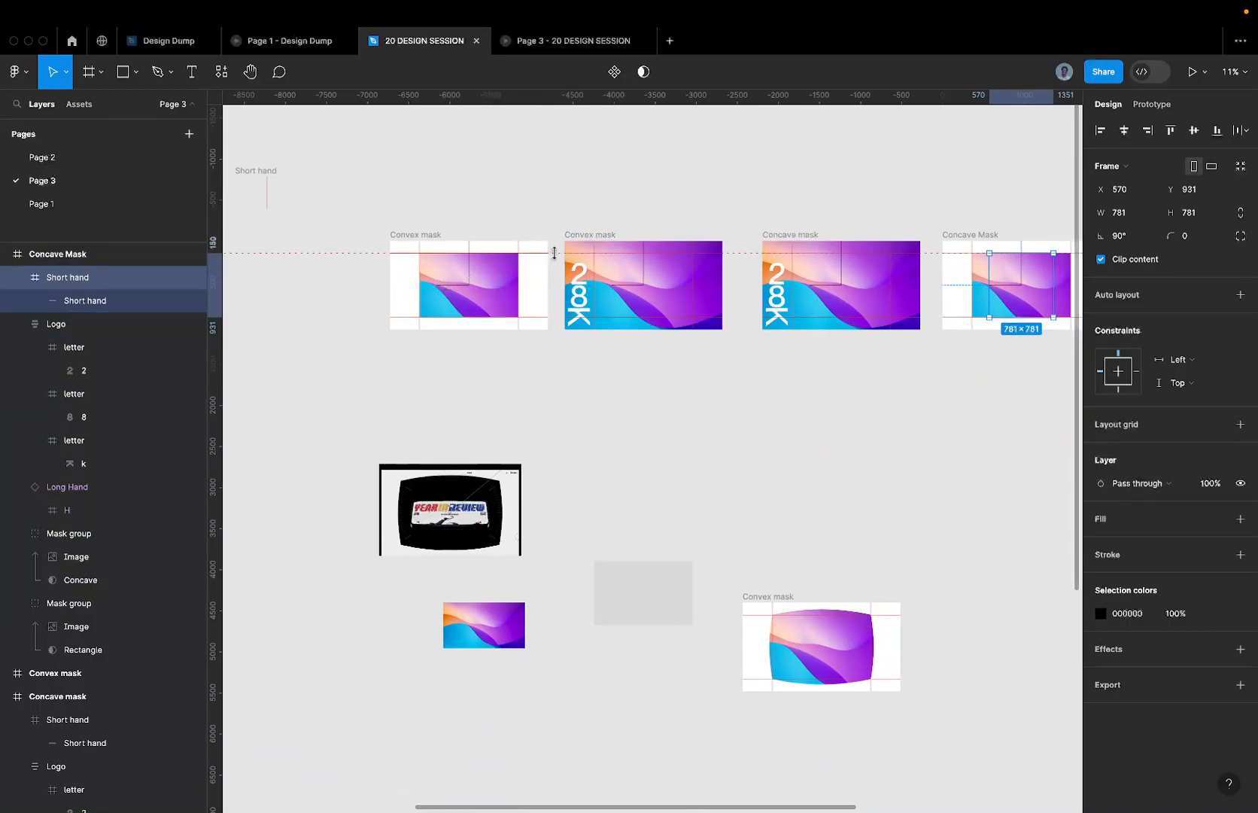
pyautogui.click(637, 265)
pyautogui.hotkey('ctrl', 'v')
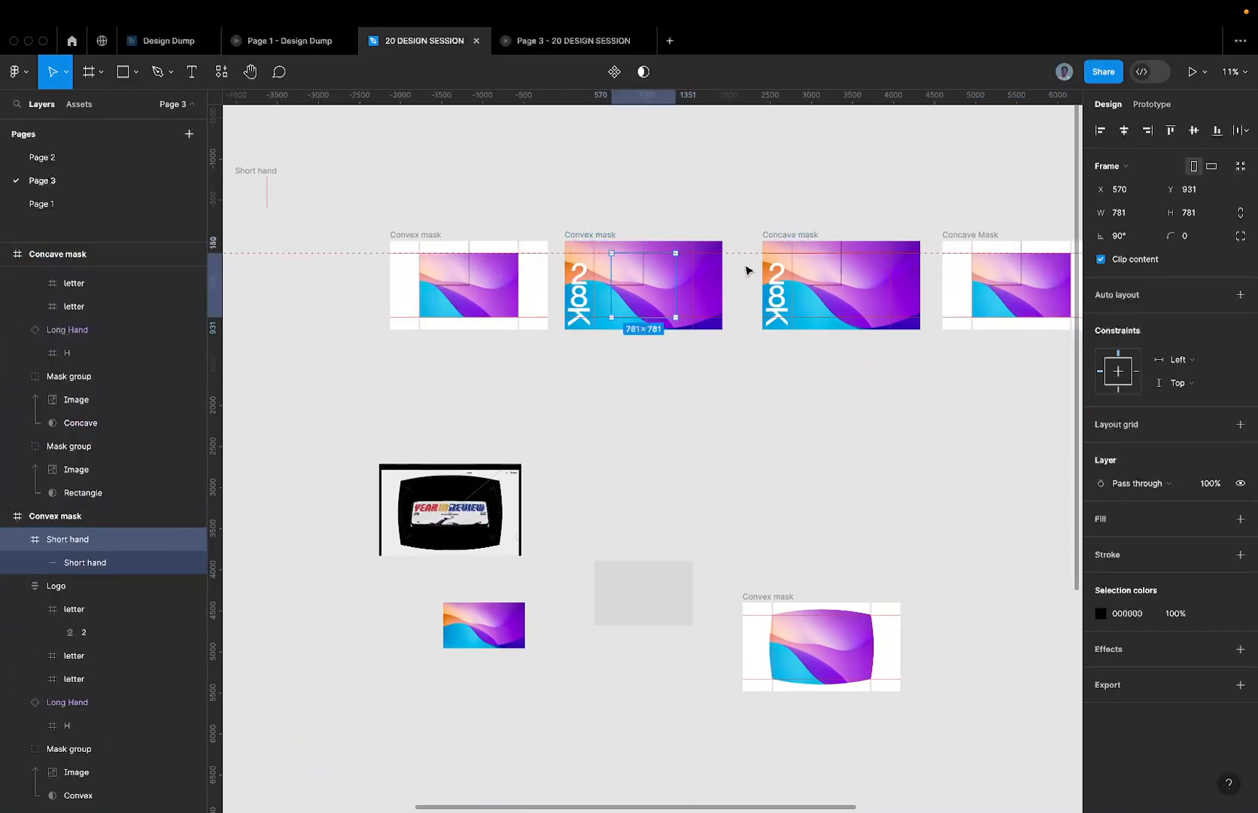
pyautogui.scroll(3, 462, 300)
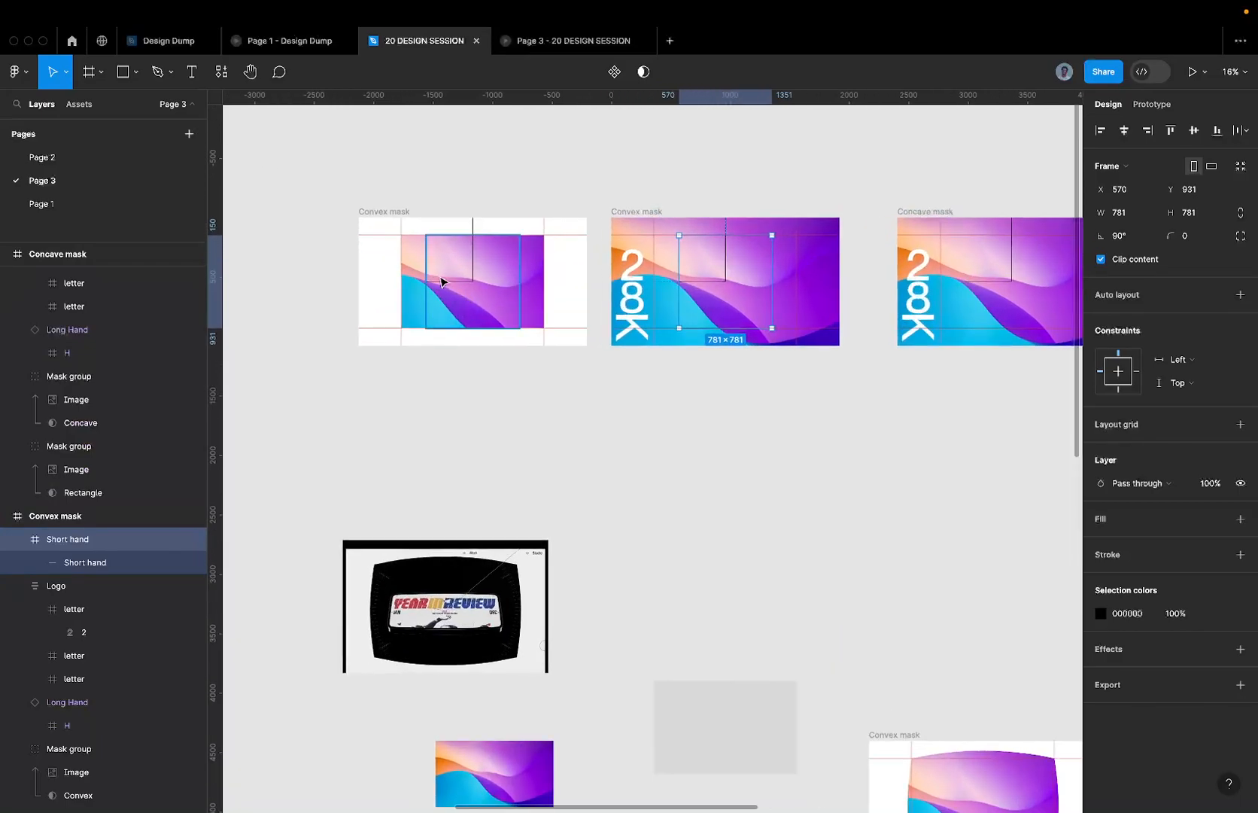
pyautogui.click(440, 281)
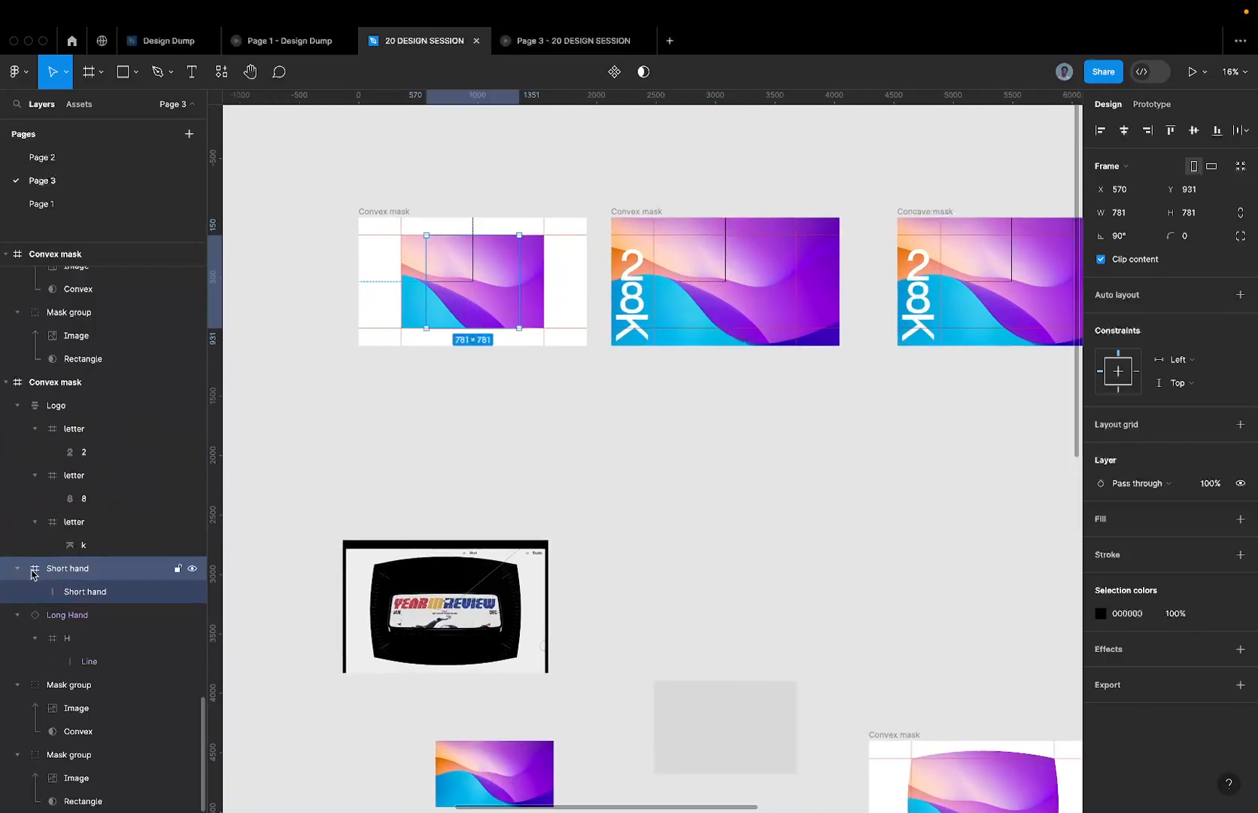
pyautogui.moveTo(62, 570); pyautogui.dragTo(71, 404)
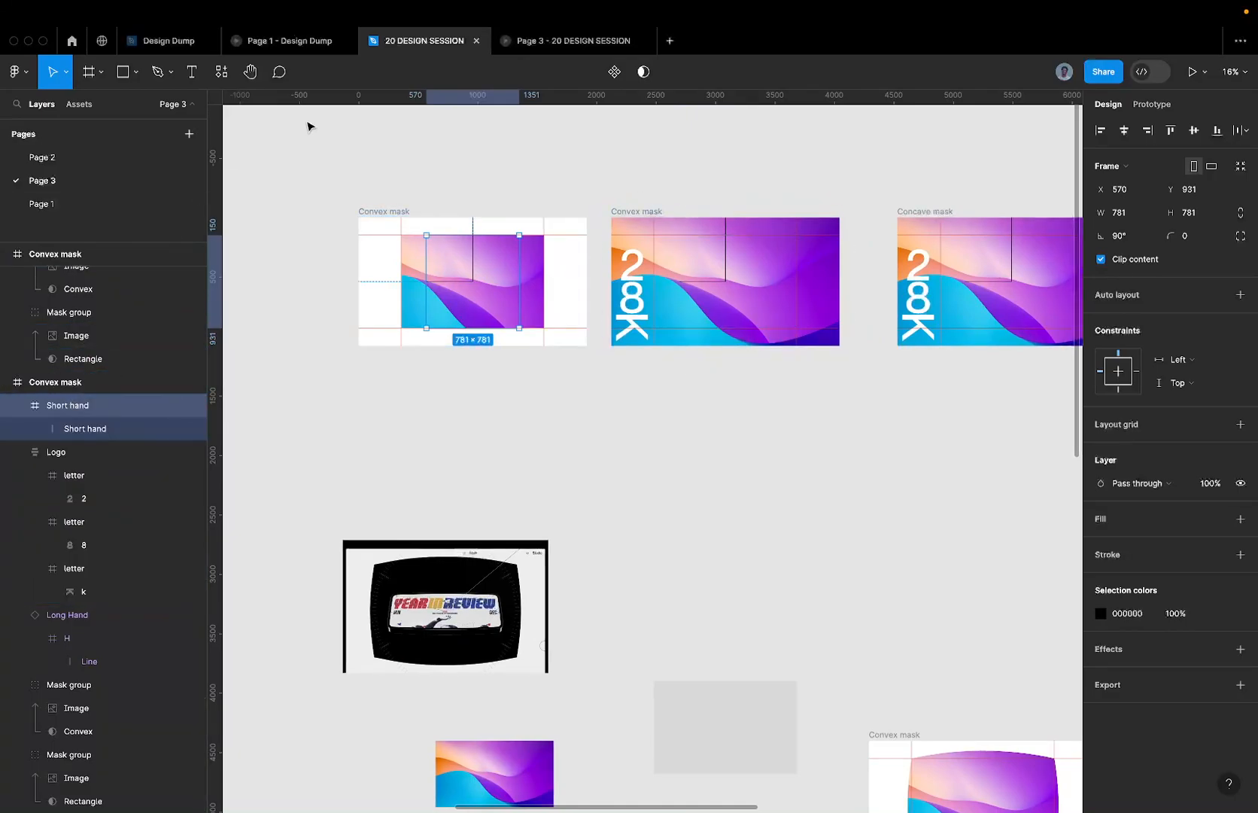
# - Check the clock hands in the Page 3 prototype and compare them with the Page 1 prototype and Design Dump file
pyautogui.click(537, 29)
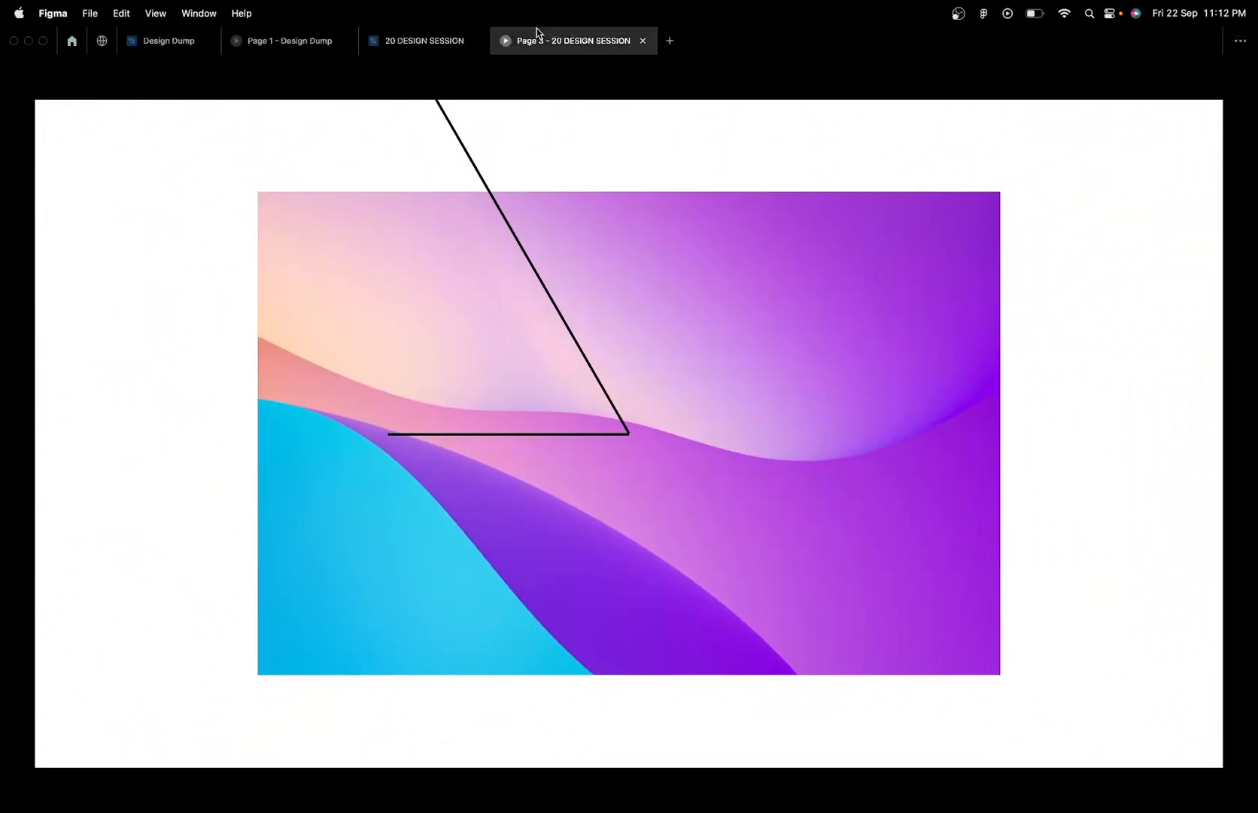
pyautogui.click(426, 41)
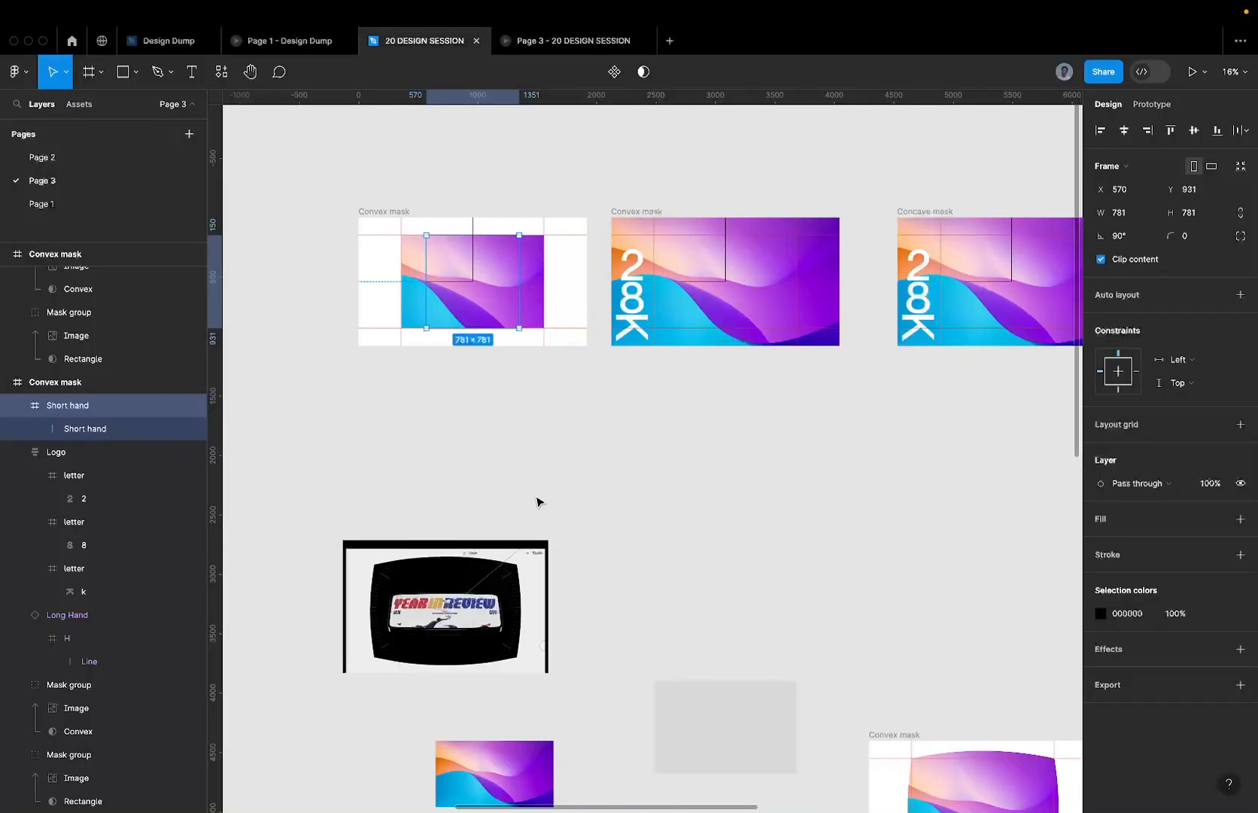
pyautogui.scroll(-5, 537, 502)
pyautogui.click(299, 42)
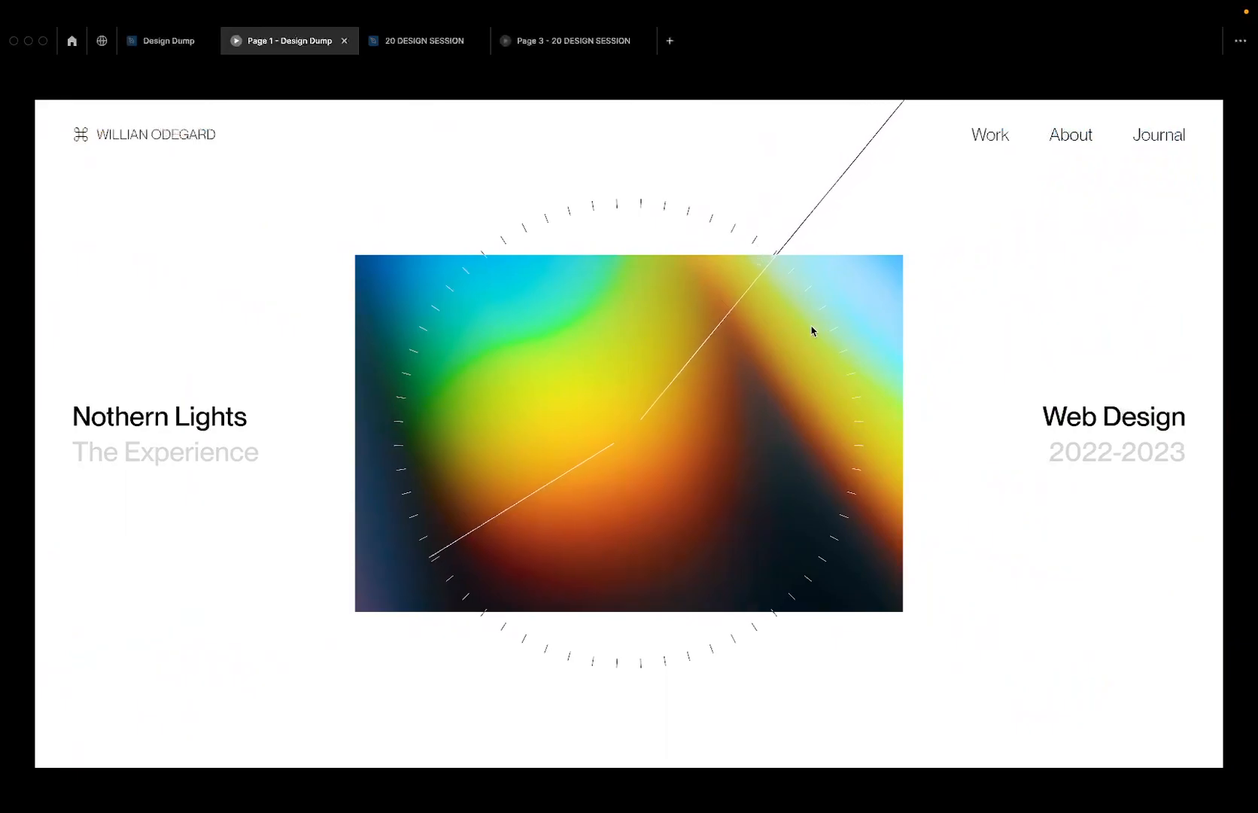
pyautogui.click(135, 45)
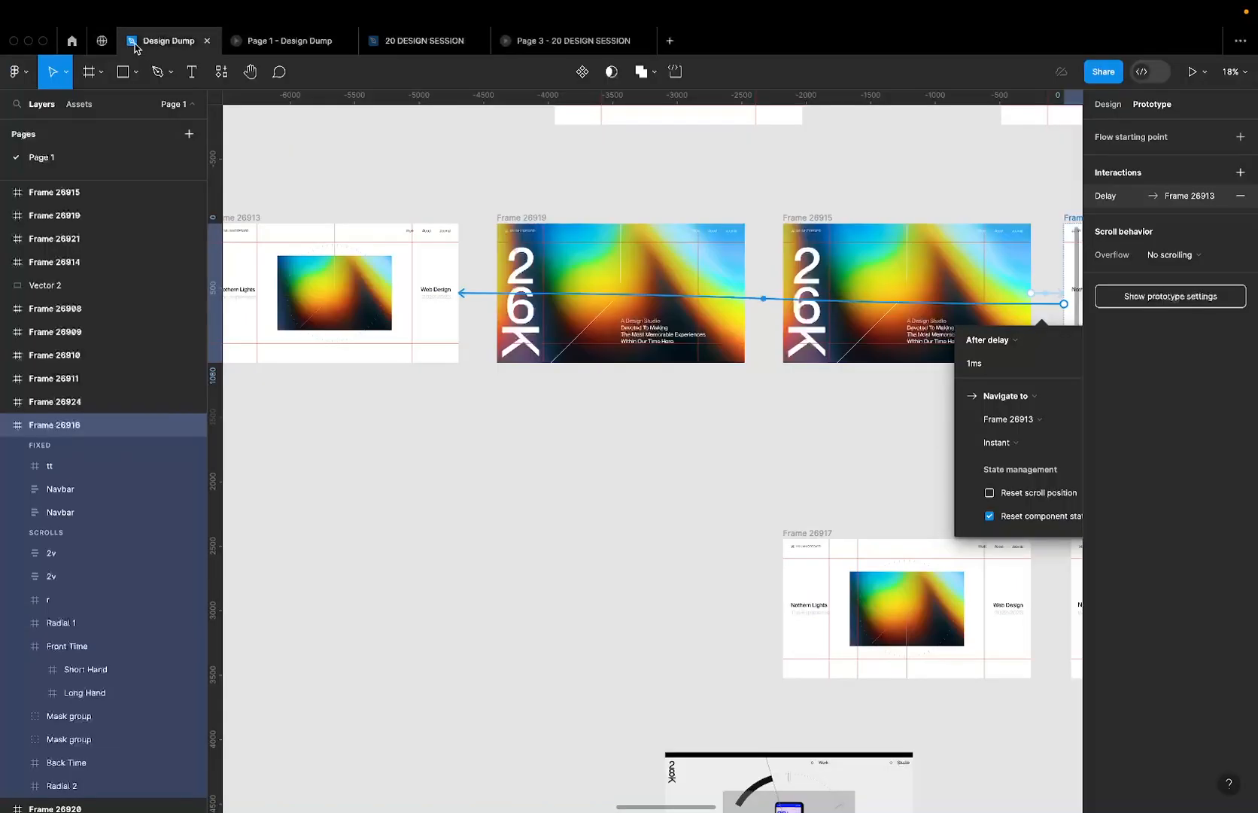
pyautogui.hscroll(5, 719, 248)
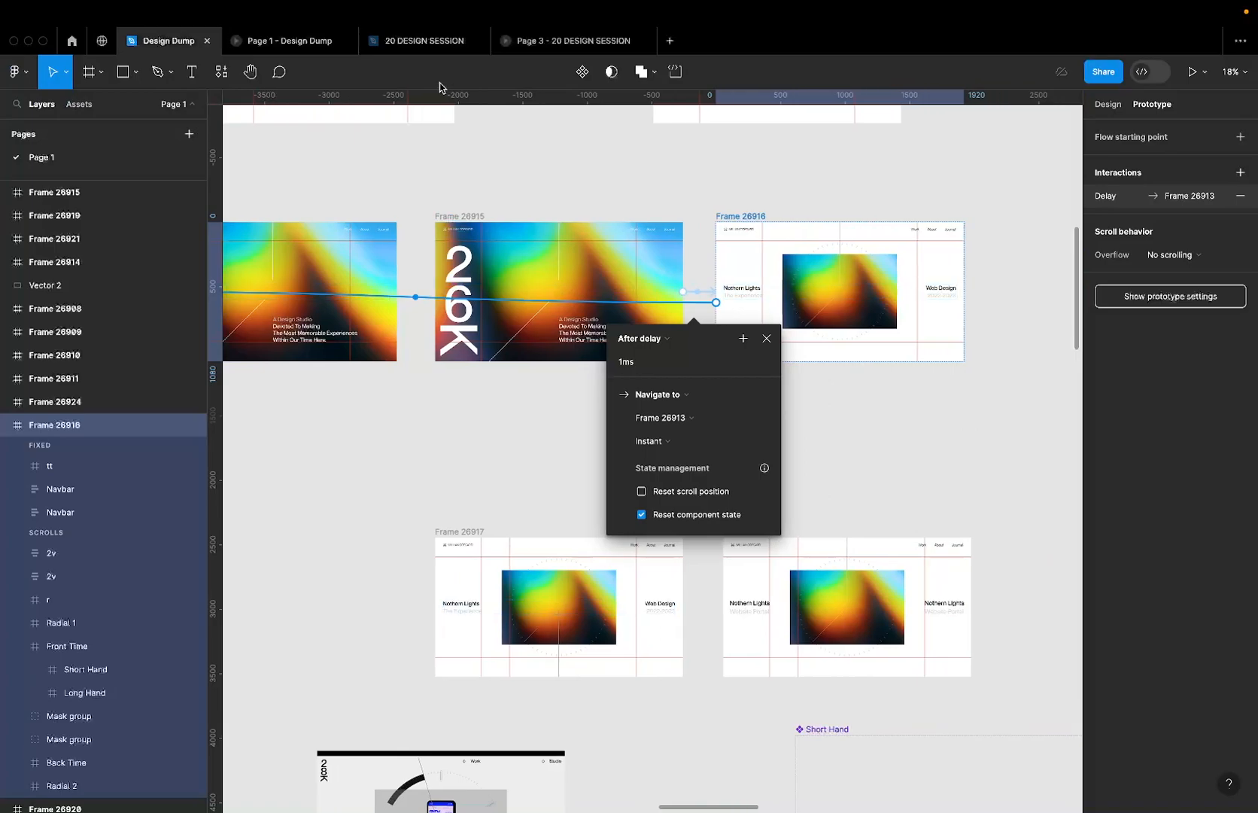
pyautogui.click(395, 43)
pyautogui.hscroll(5, 570, 337)
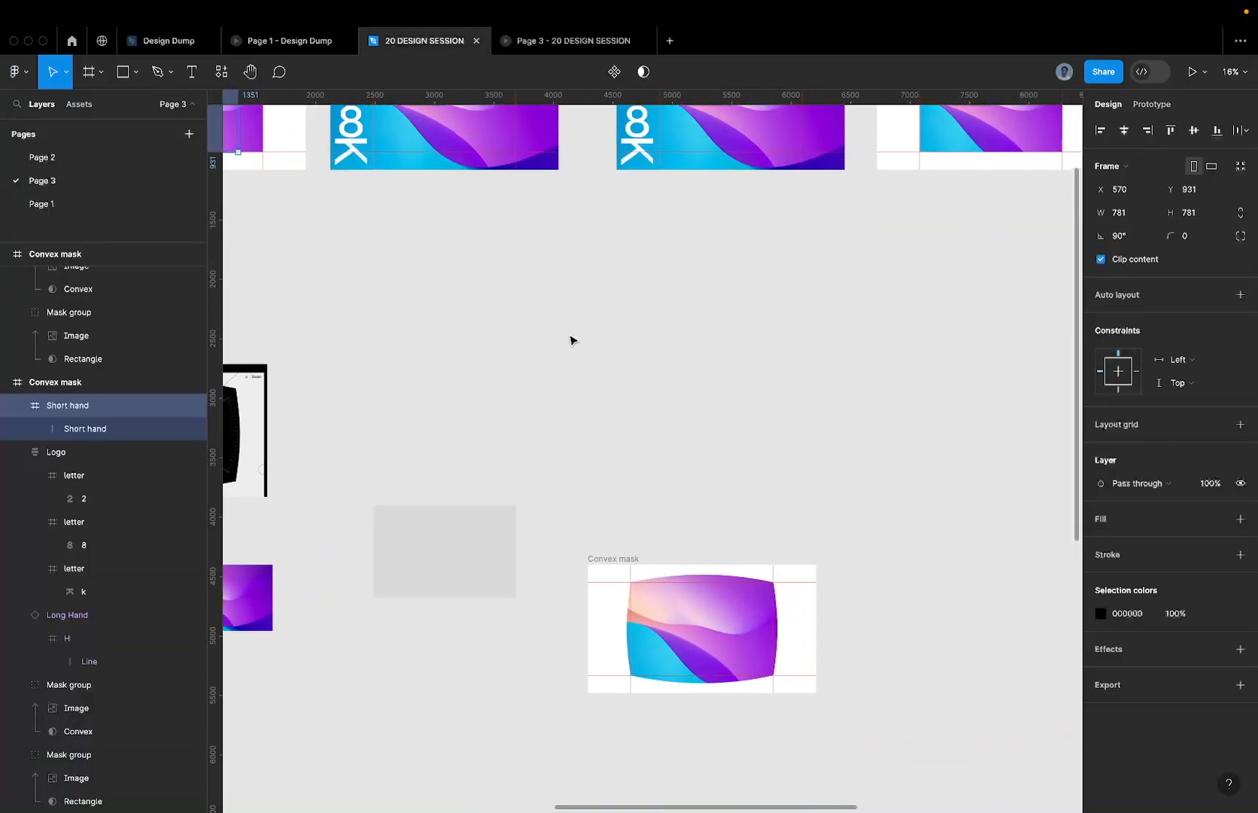
pyautogui.scroll(-3, 569, 337)
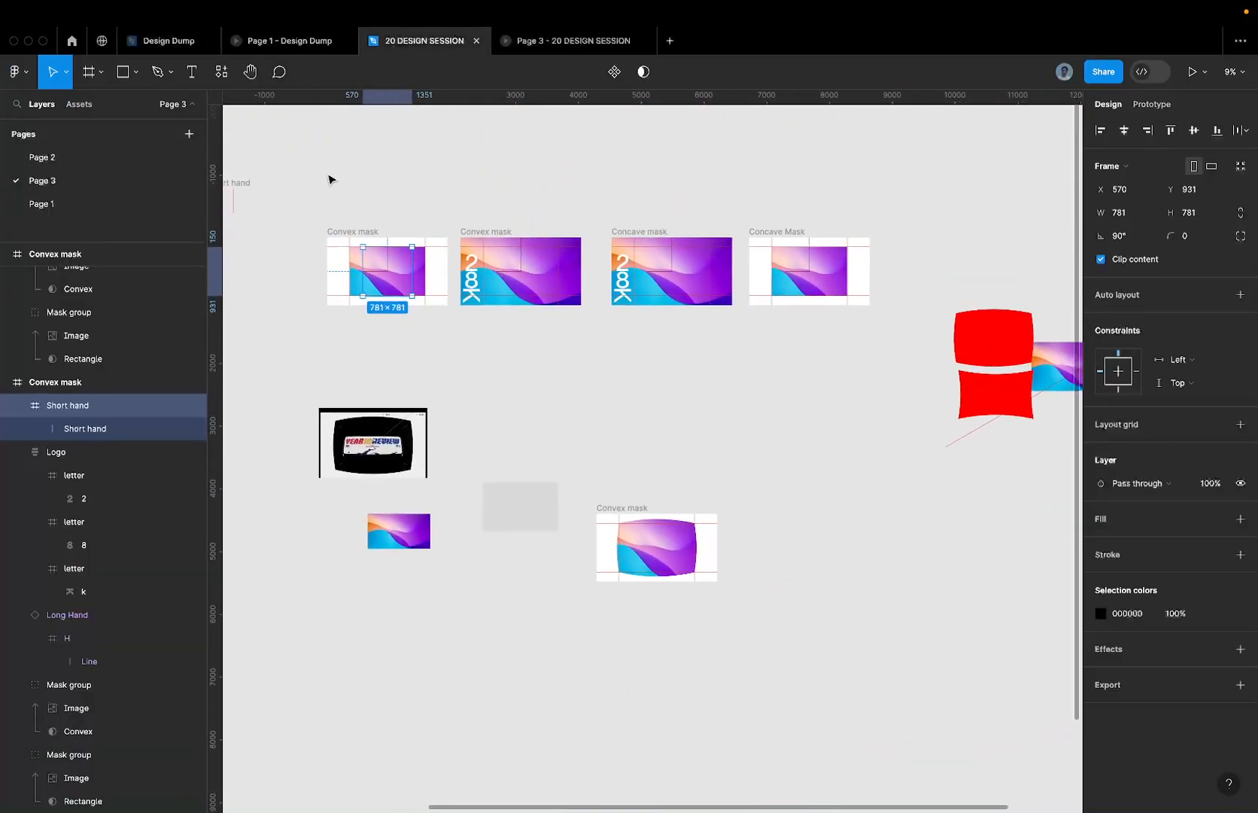
# - Try moving the Color dodge Navbar out above Frame 26913 on Page 2, and return to Page 3
pyautogui.click(103, 158)
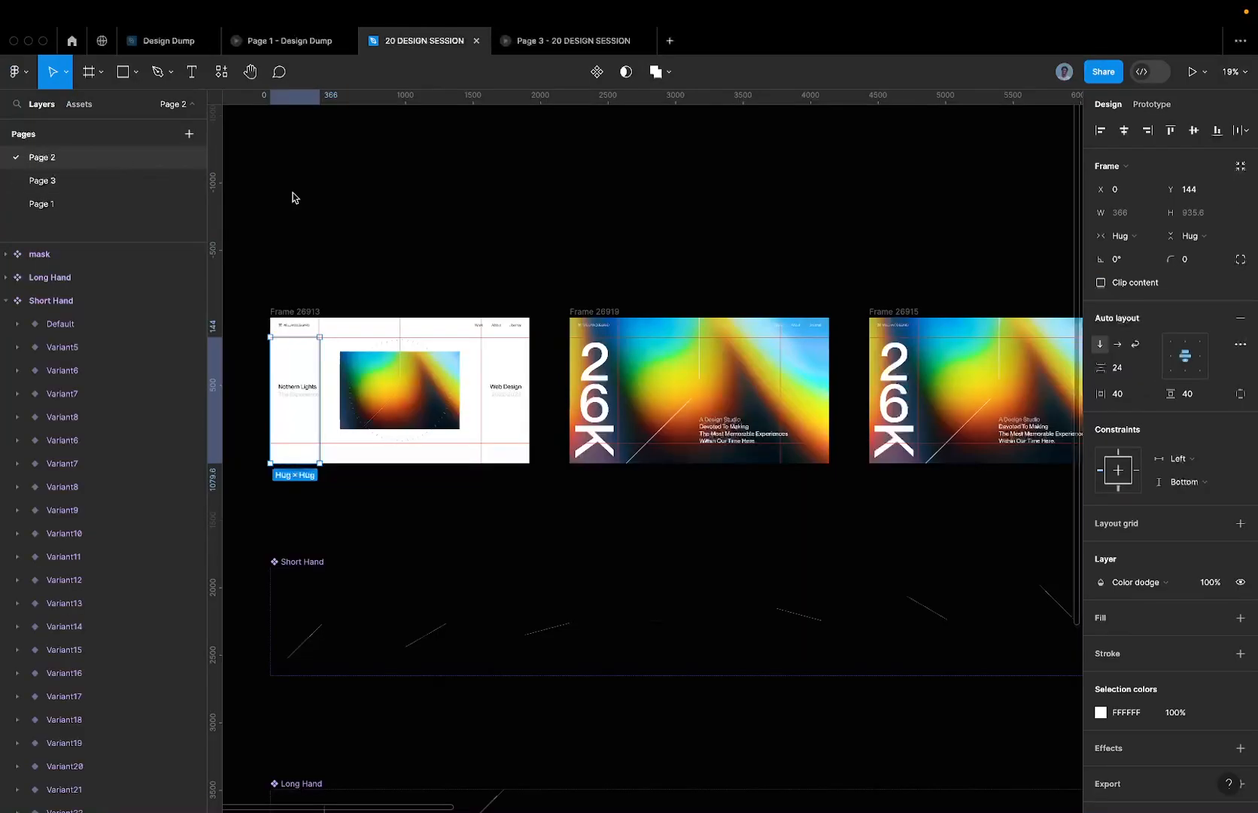
pyautogui.click(434, 328)
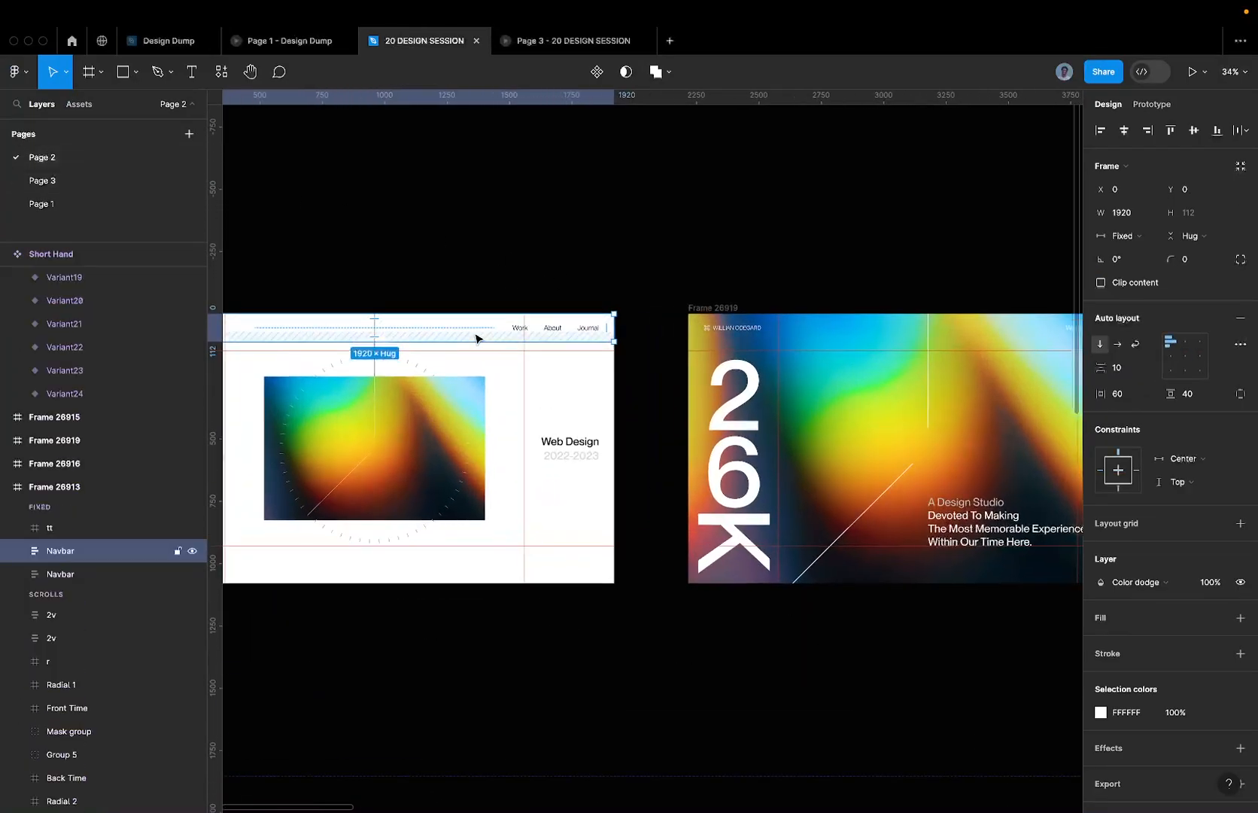
pyautogui.moveTo(487, 336); pyautogui.dragTo(483, 271)
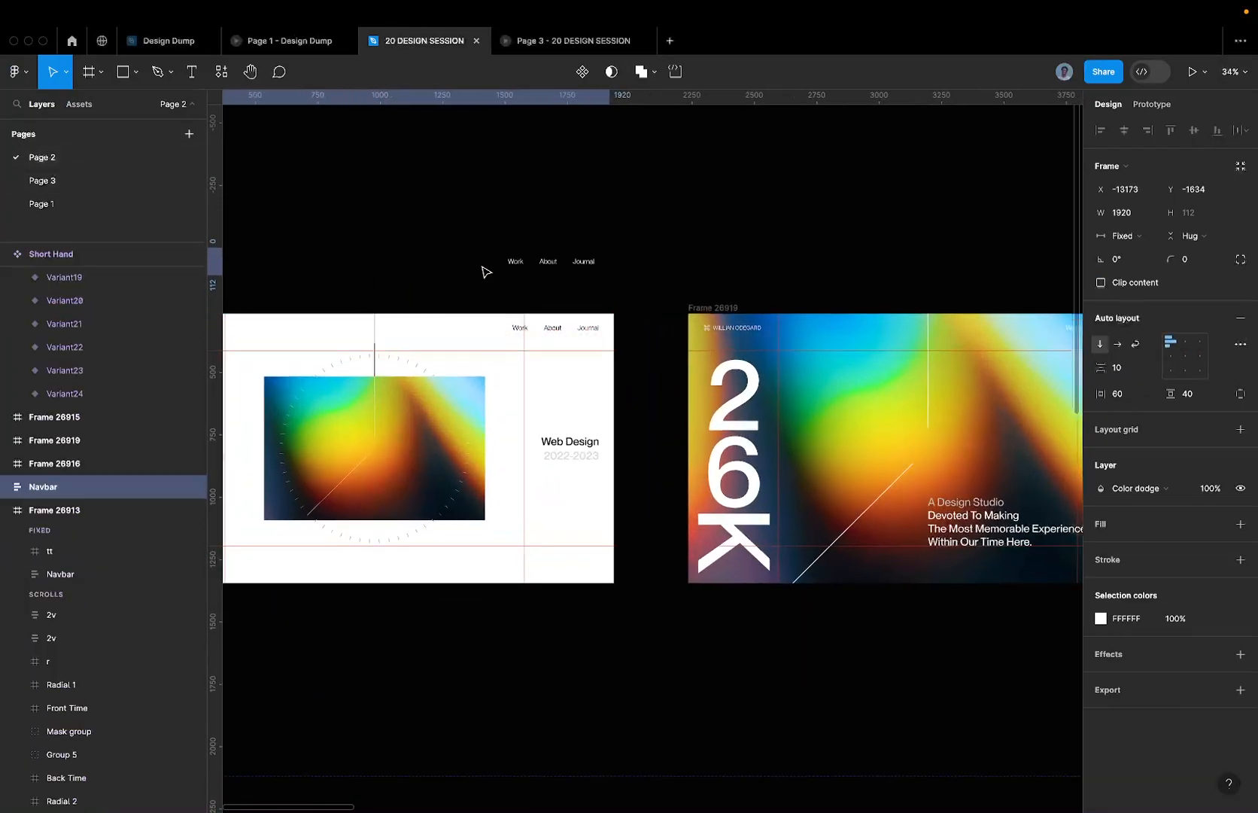
pyautogui.click(504, 339)
pyautogui.press('super+z')
pyautogui.press('super+z')
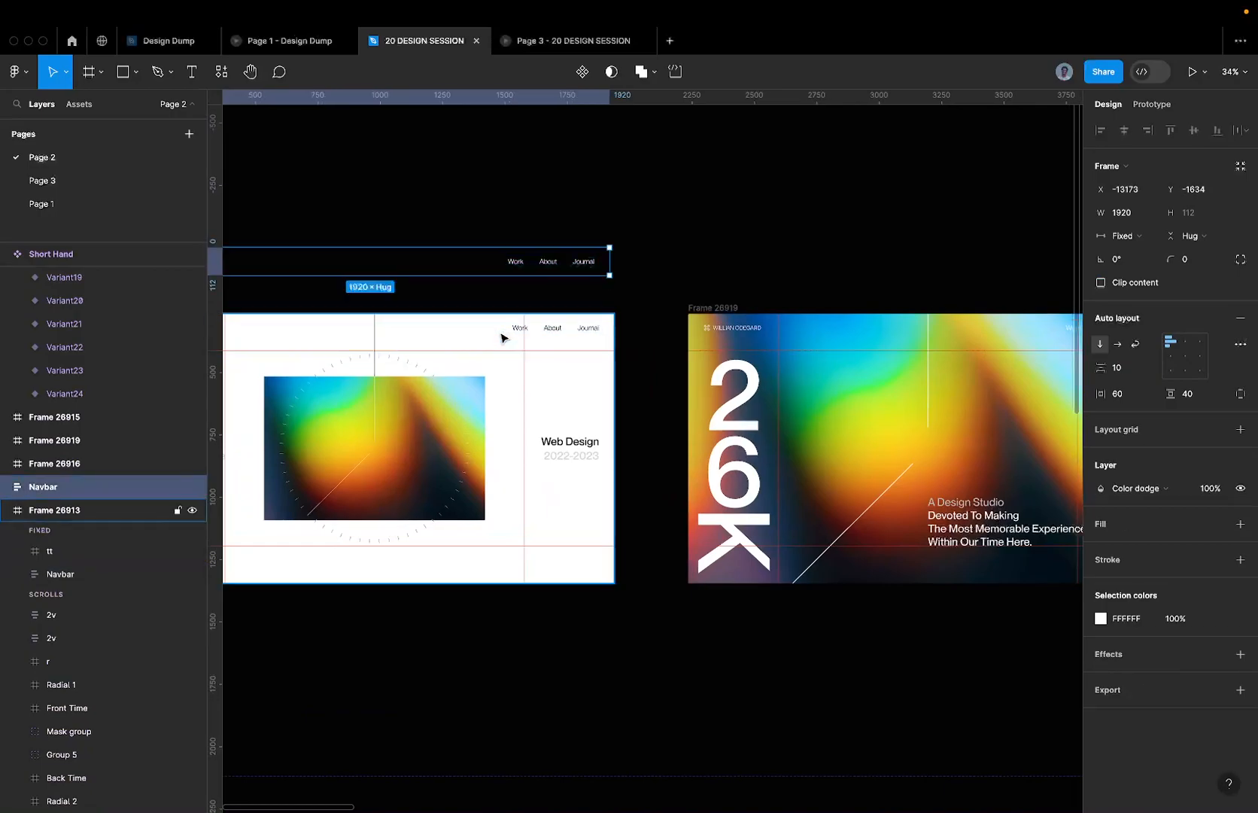
pyautogui.click(106, 186)
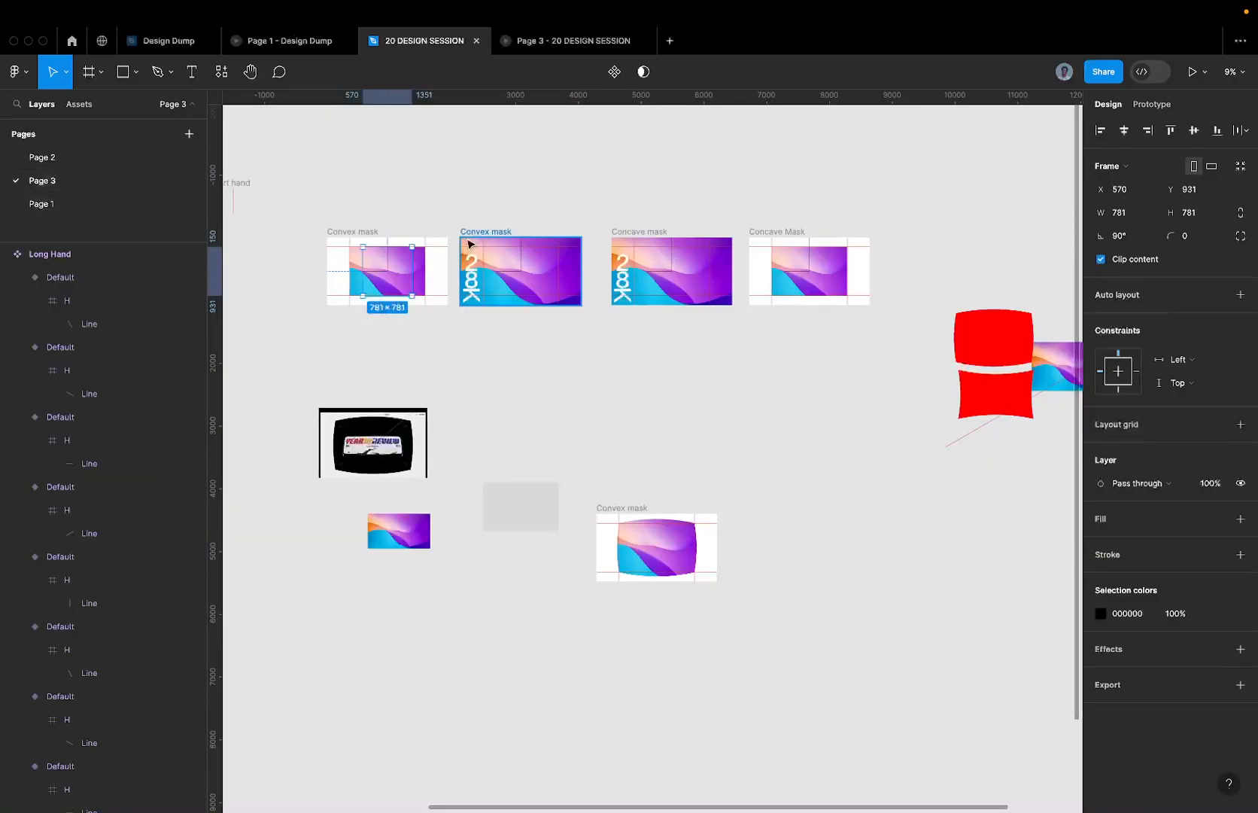
# - Set the blend mode of the Long Hand in the white-background Convex mask frame to Exclusion
pyautogui.scroll(4, 464, 239)
pyautogui.click(338, 250)
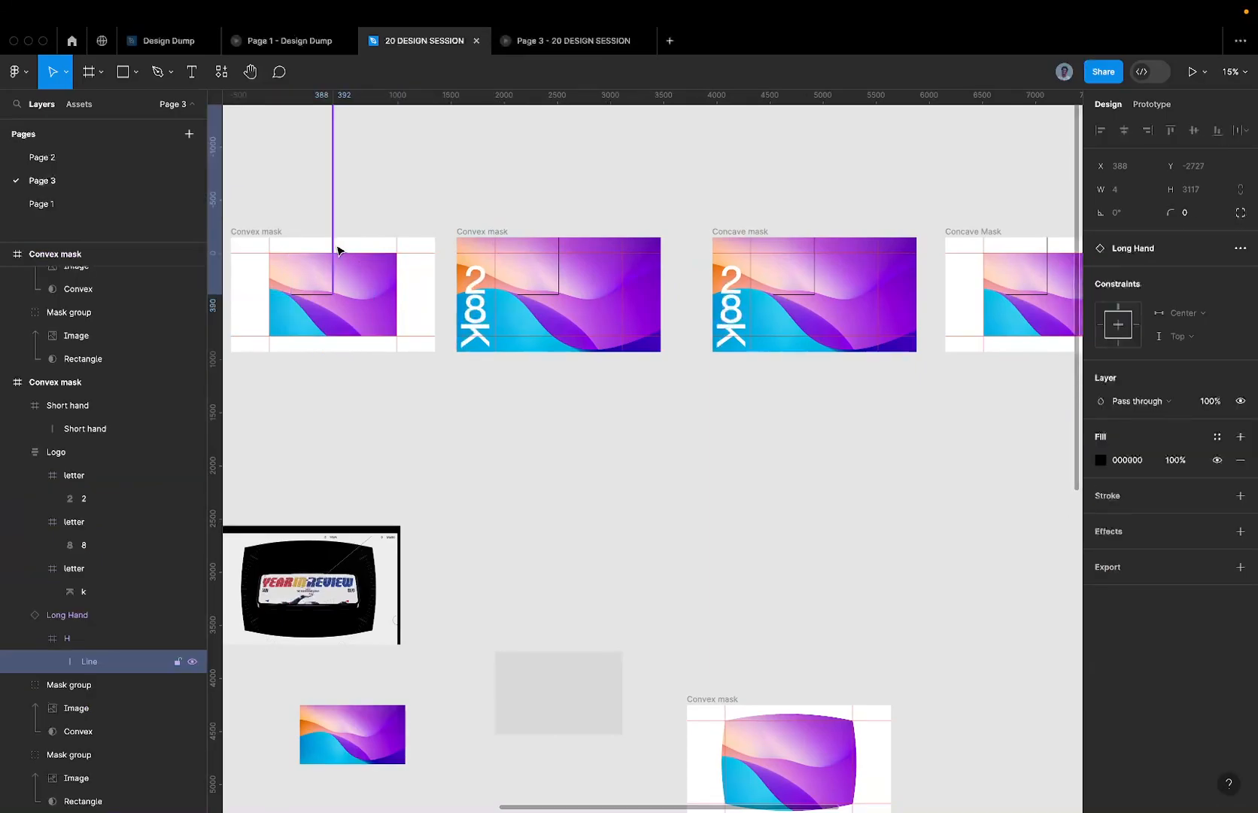
pyautogui.scroll(2, 346, 251)
pyautogui.click(314, 293)
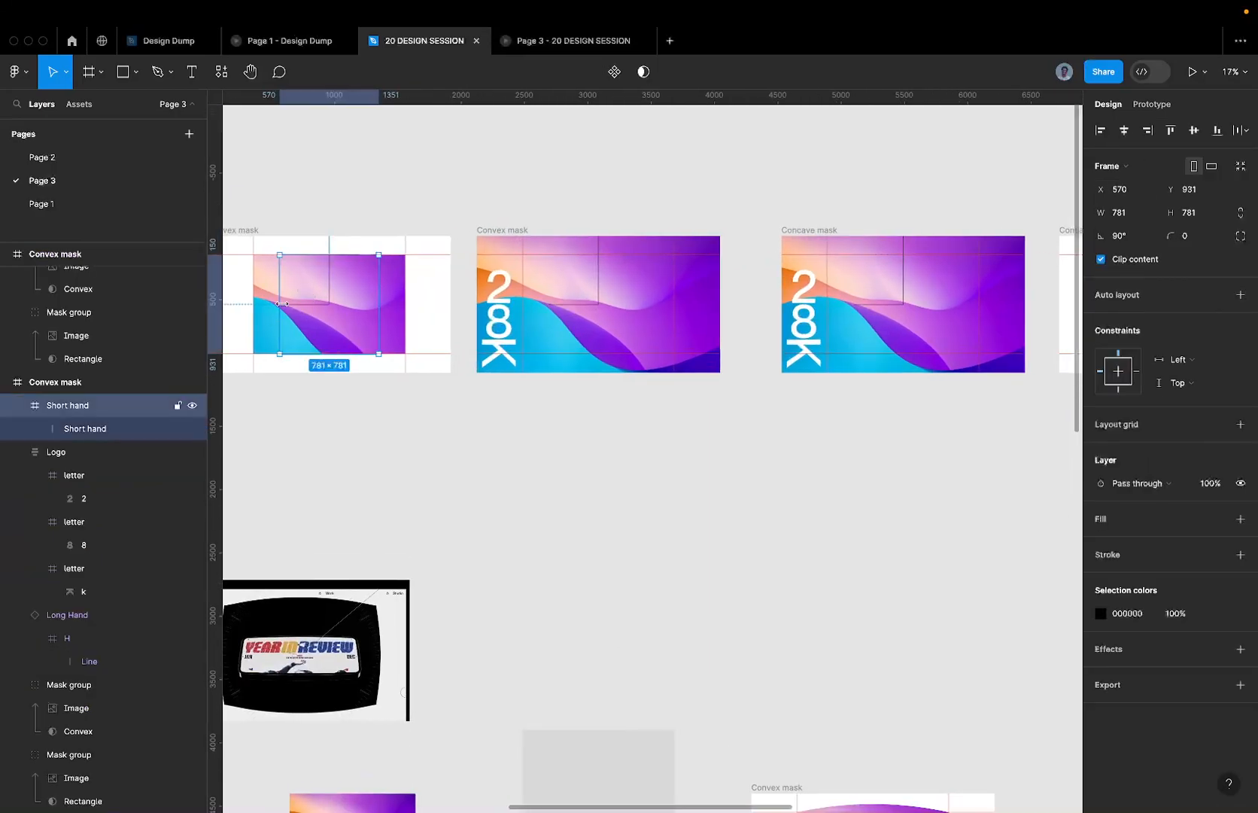
pyautogui.click(71, 617)
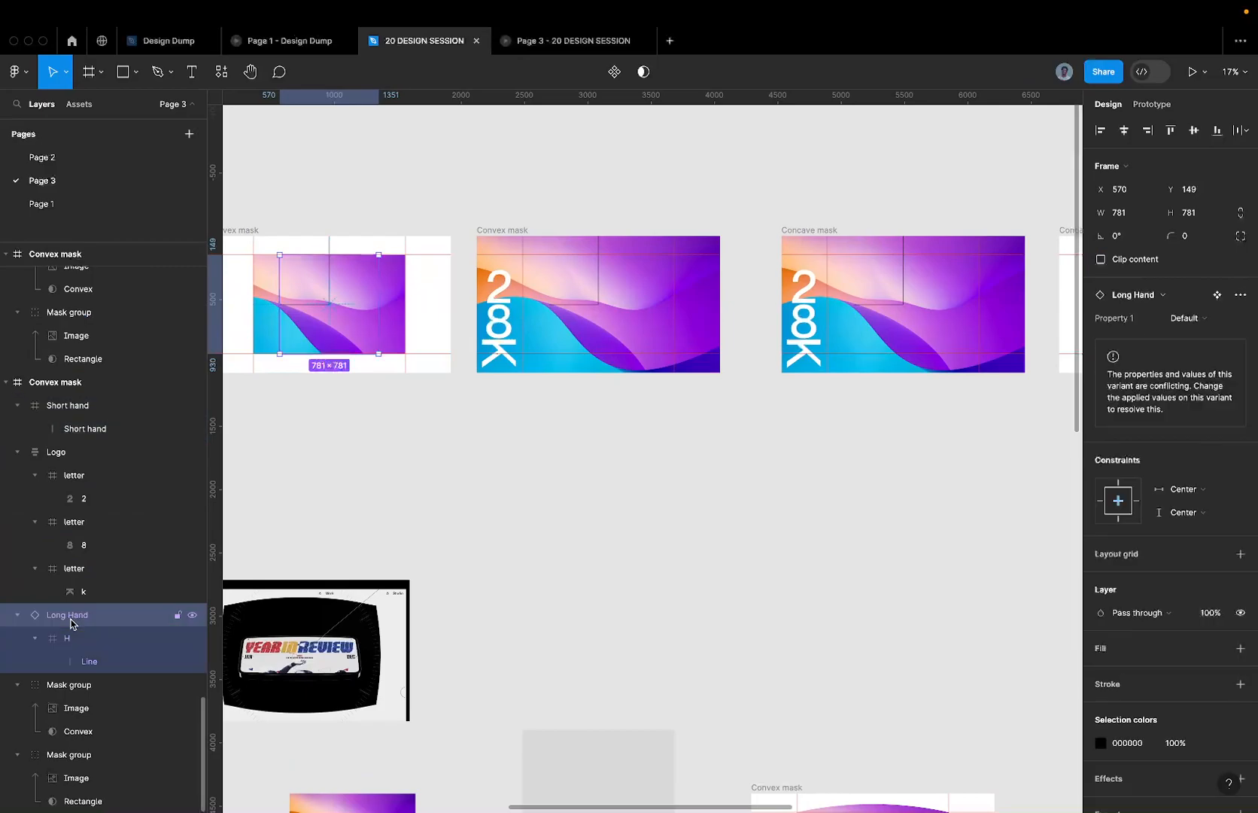
pyautogui.scroll(5, 450, 430)
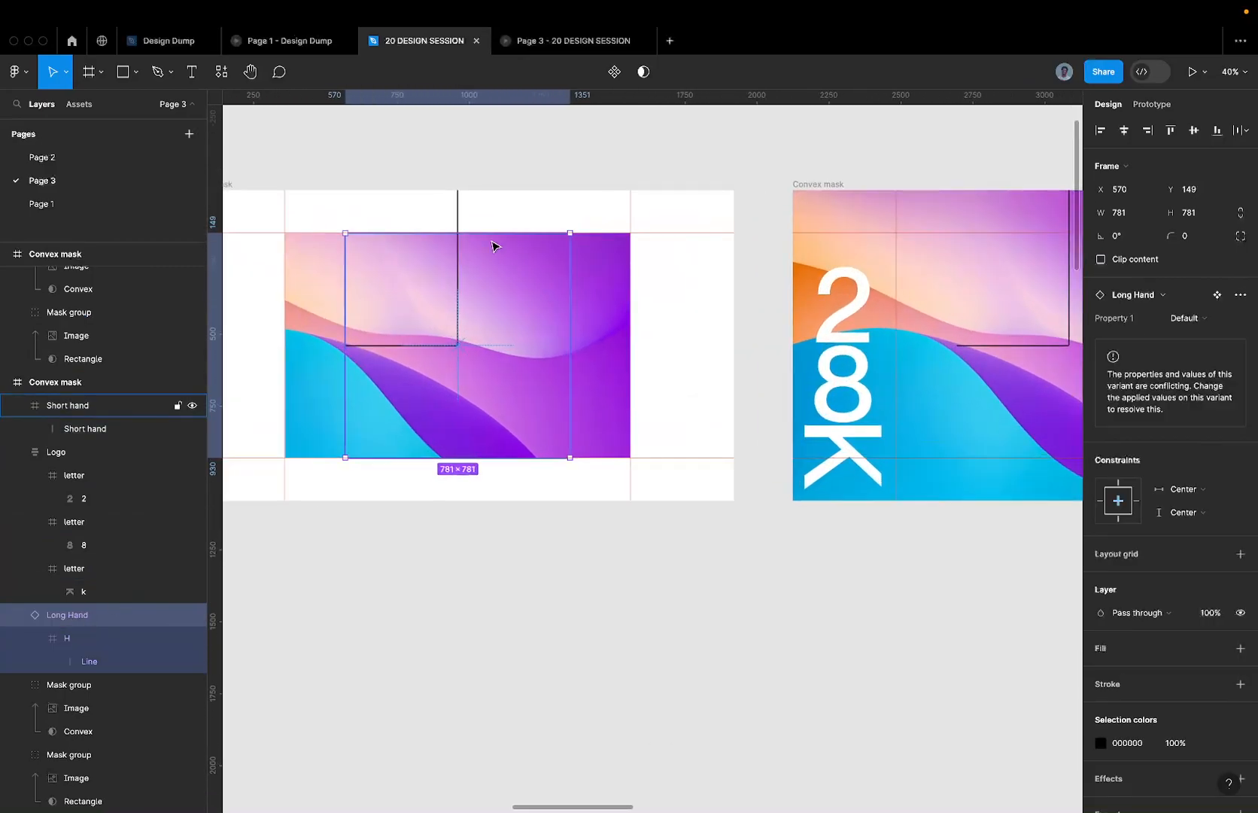
pyautogui.scroll(3, 493, 246)
pyautogui.hscroll(-3, 619, 177)
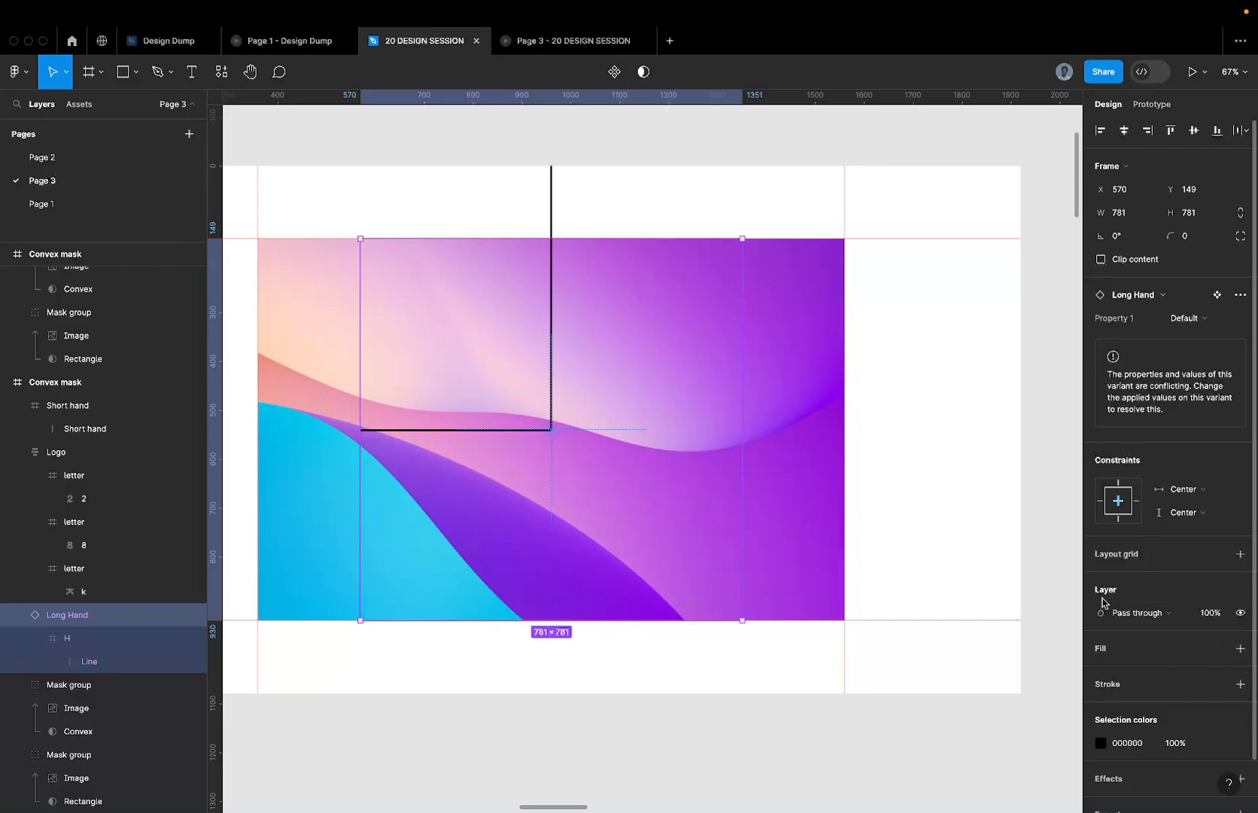
pyautogui.click(1126, 614)
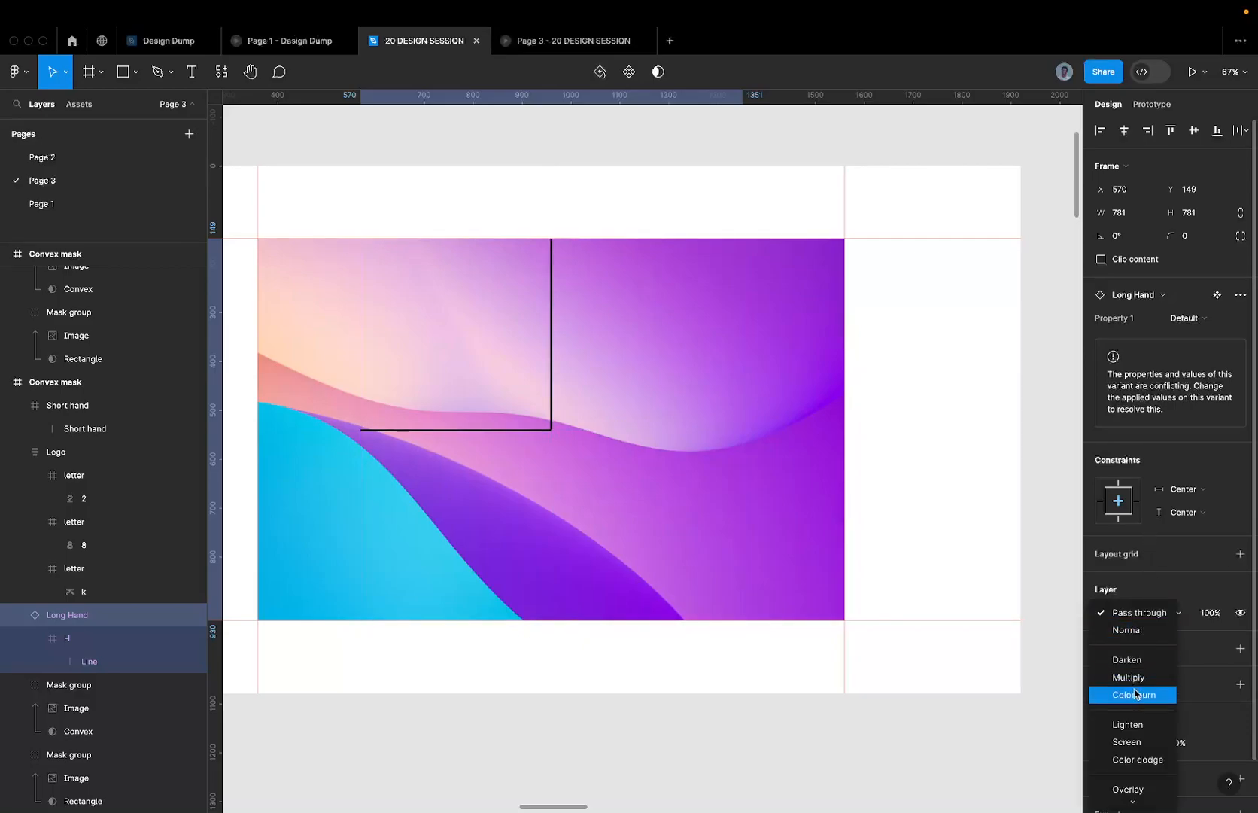
pyautogui.scroll(-5, 1135, 693)
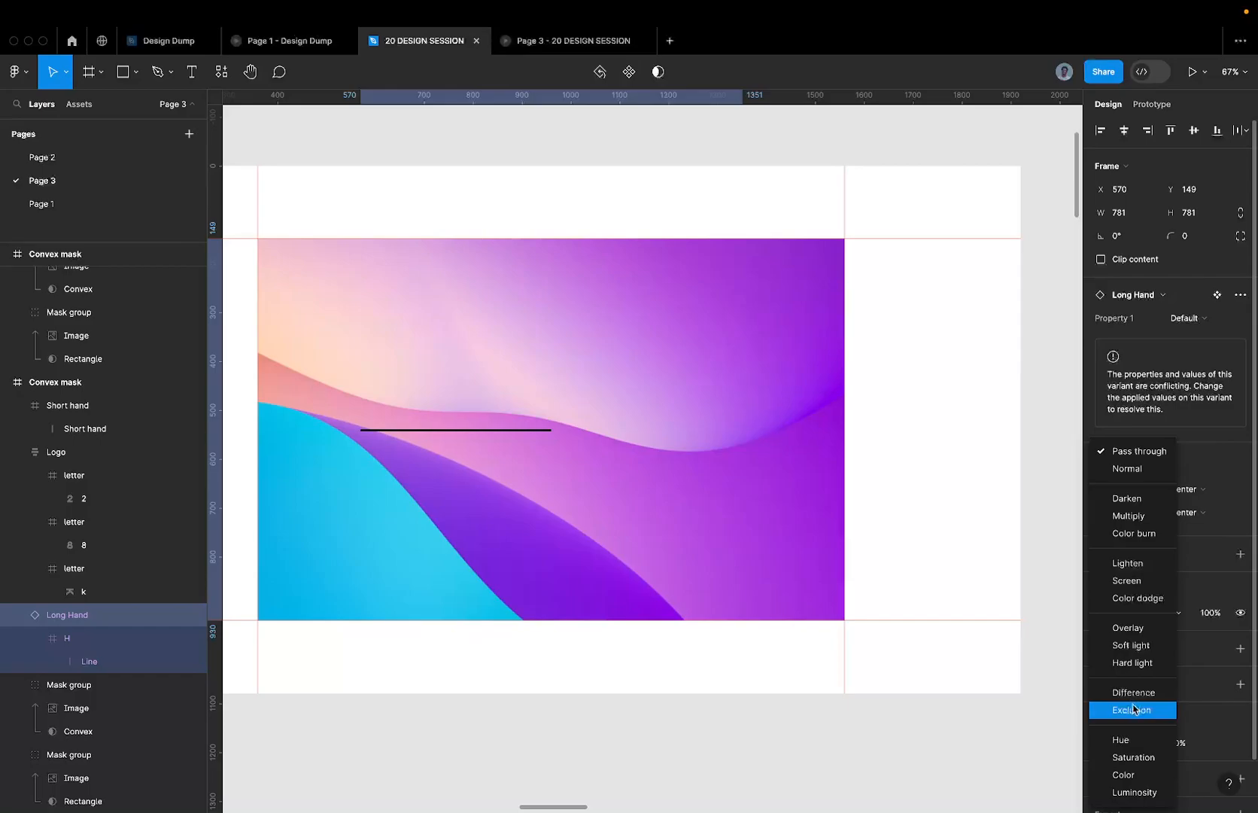
pyautogui.click(1133, 709)
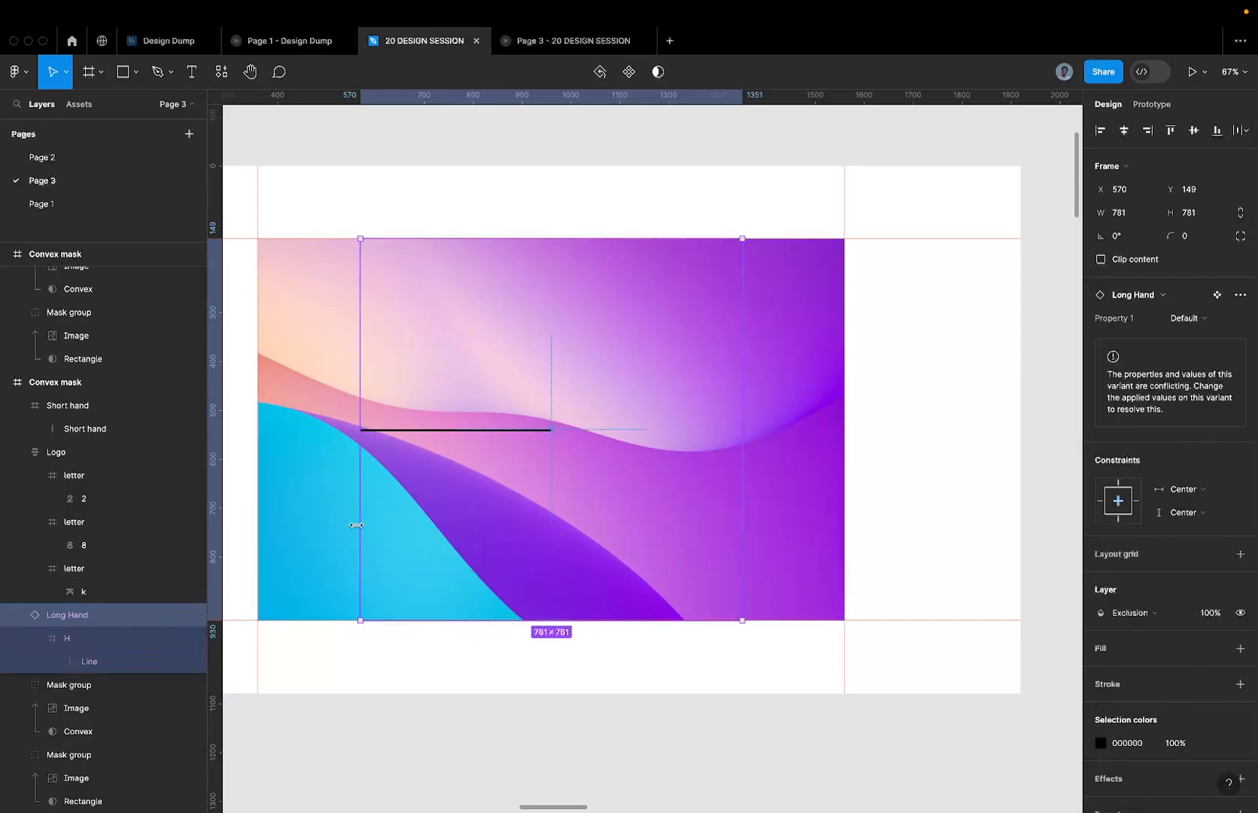
# - Set the Long Hand's color to white, FFFFFF
pyautogui.scroll(-5, 356, 524)
pyautogui.scroll(-2, 1155, 595)
pyautogui.click(1130, 688)
pyautogui.write('ffffff')
pyautogui.press('Return')
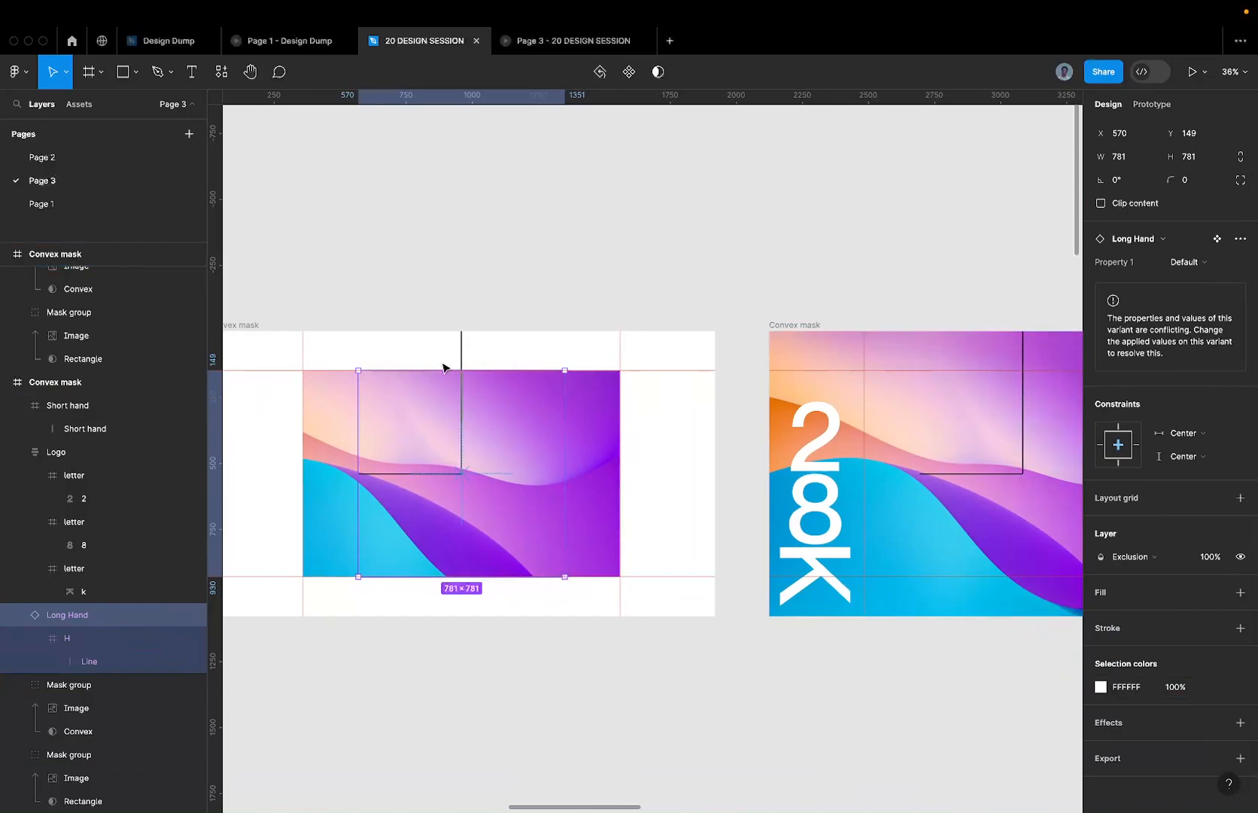
# - Change the Long Hand's layer blend mode to Difference
pyautogui.scroll(5, 444, 365)
pyautogui.click(1128, 556)
pyautogui.click(1135, 534)
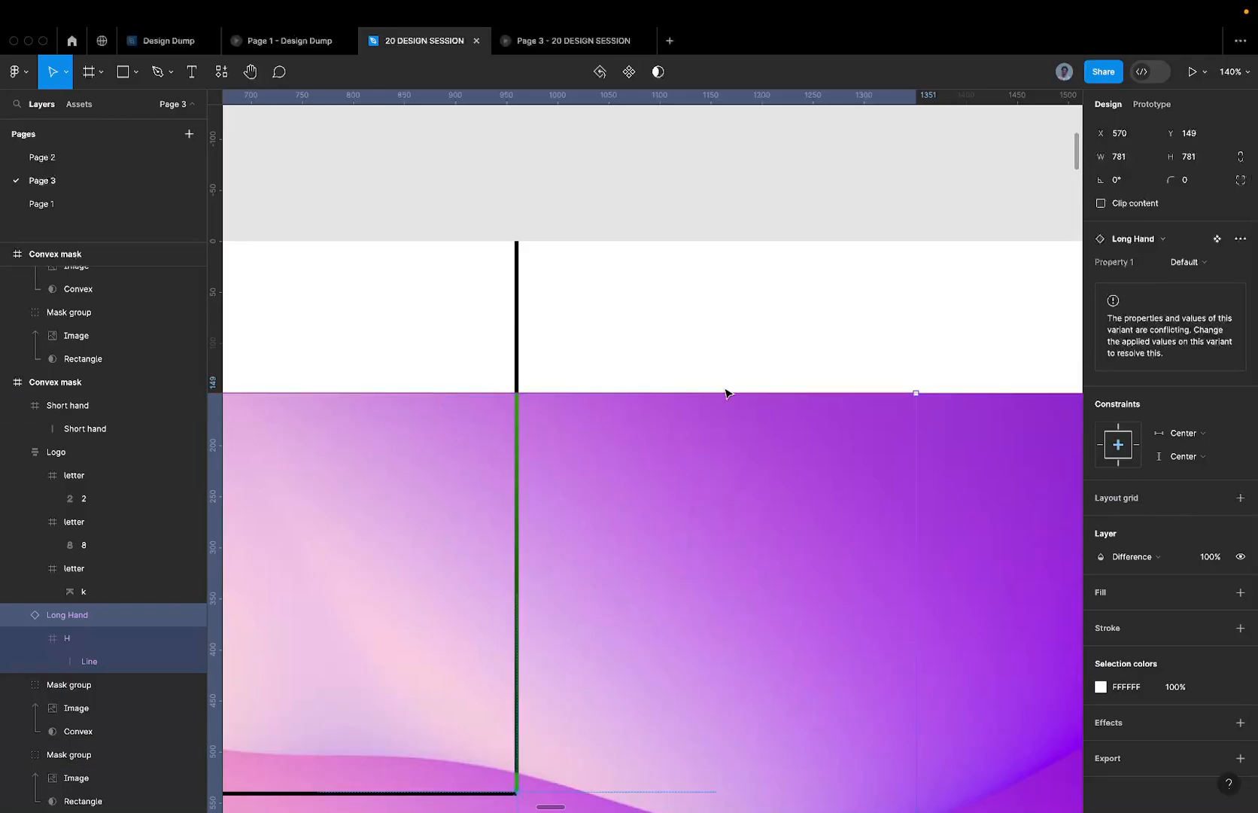
# - Duplicate the Long Hand in the white-background Convex mask frame and set the copy's layer blend mode to Color dodge
pyautogui.scroll(-3, 725, 392)
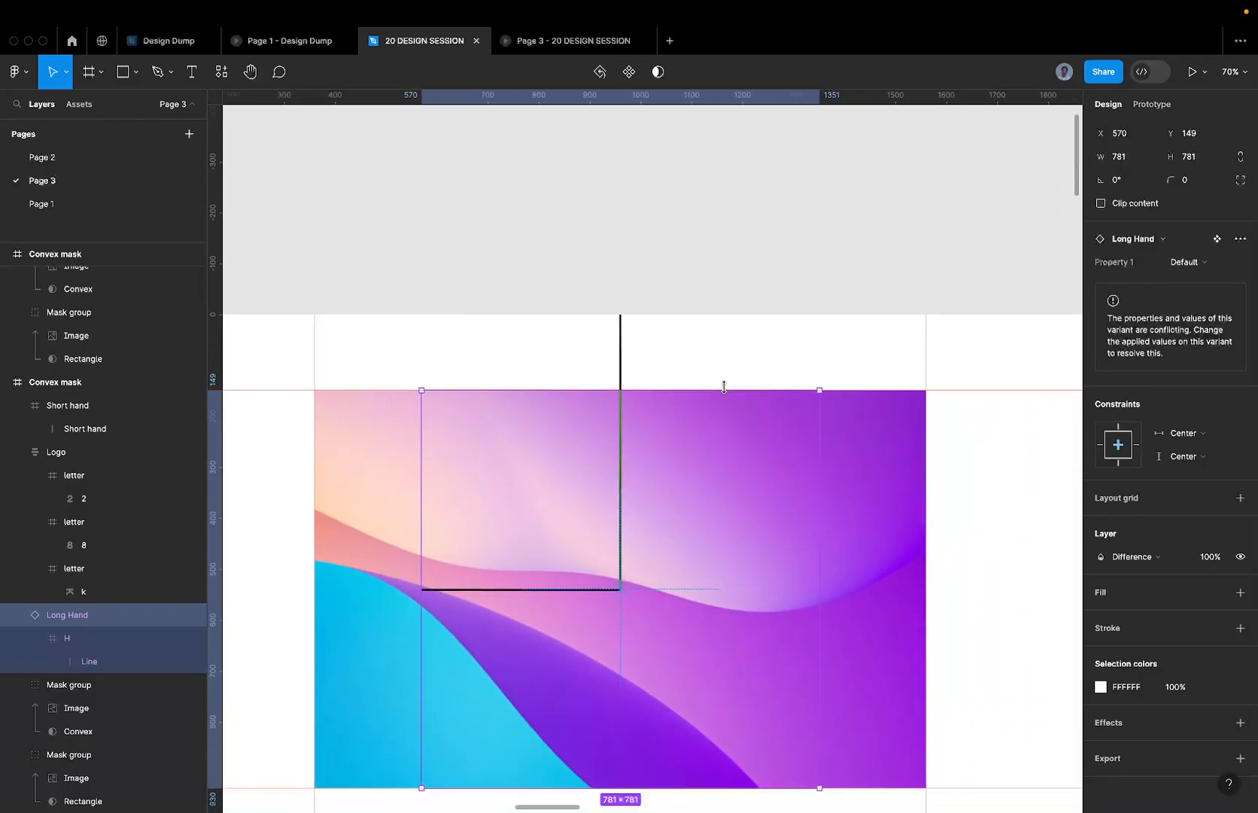
pyautogui.click(685, 373)
pyautogui.click(68, 405)
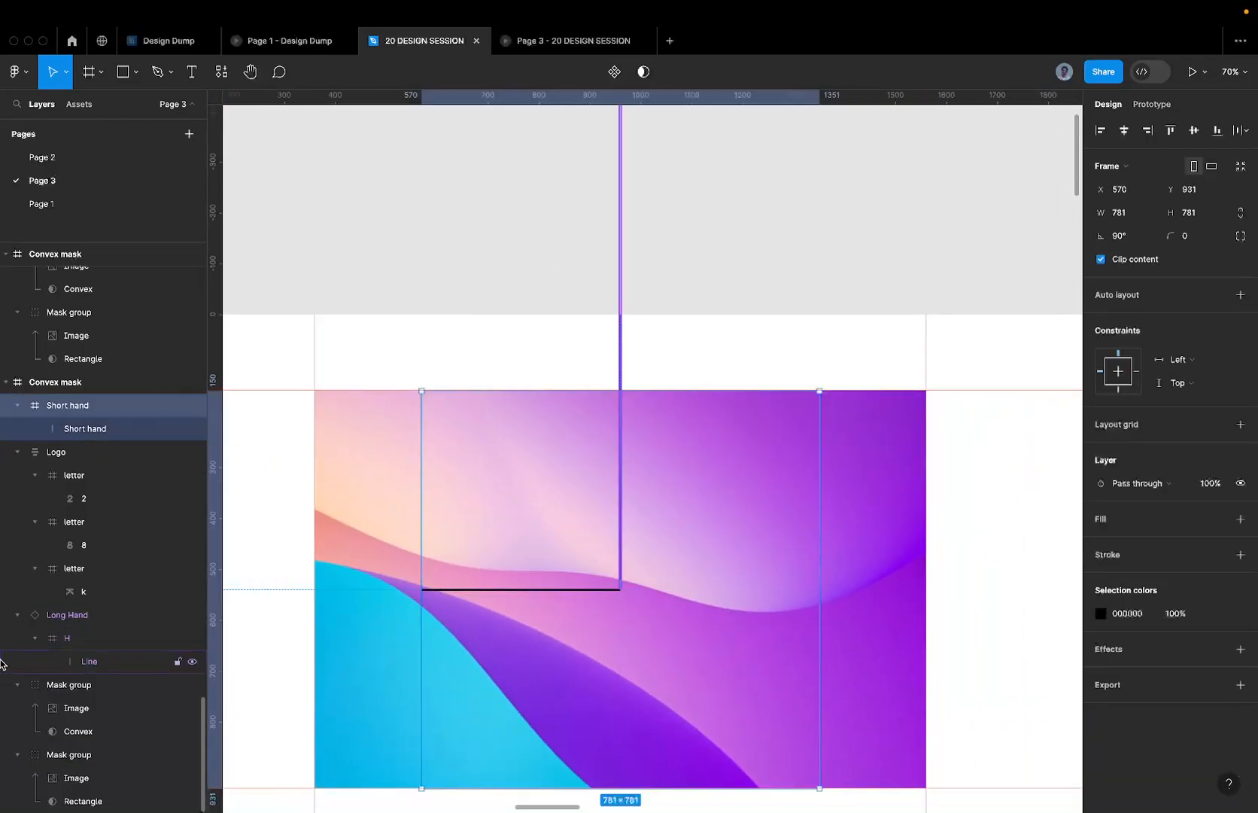
pyautogui.click(45, 618)
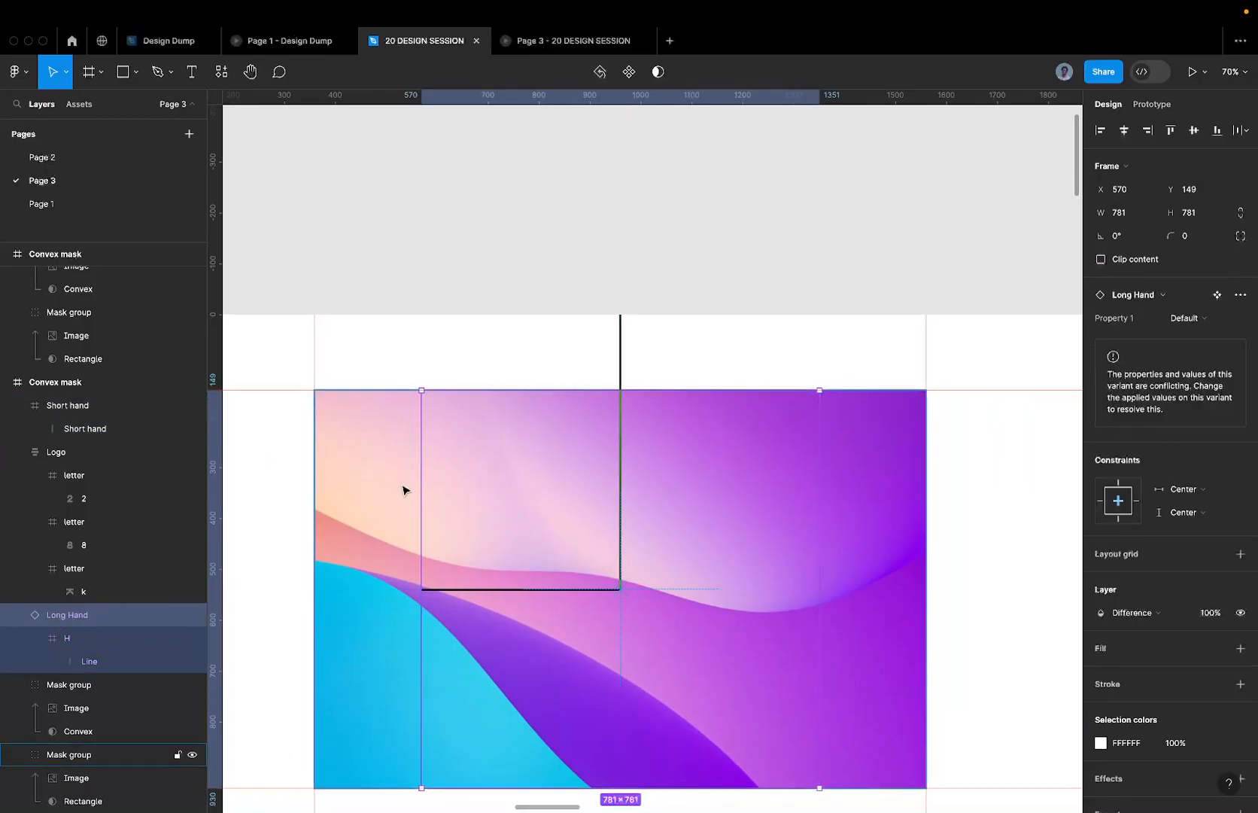
pyautogui.press('super+d')
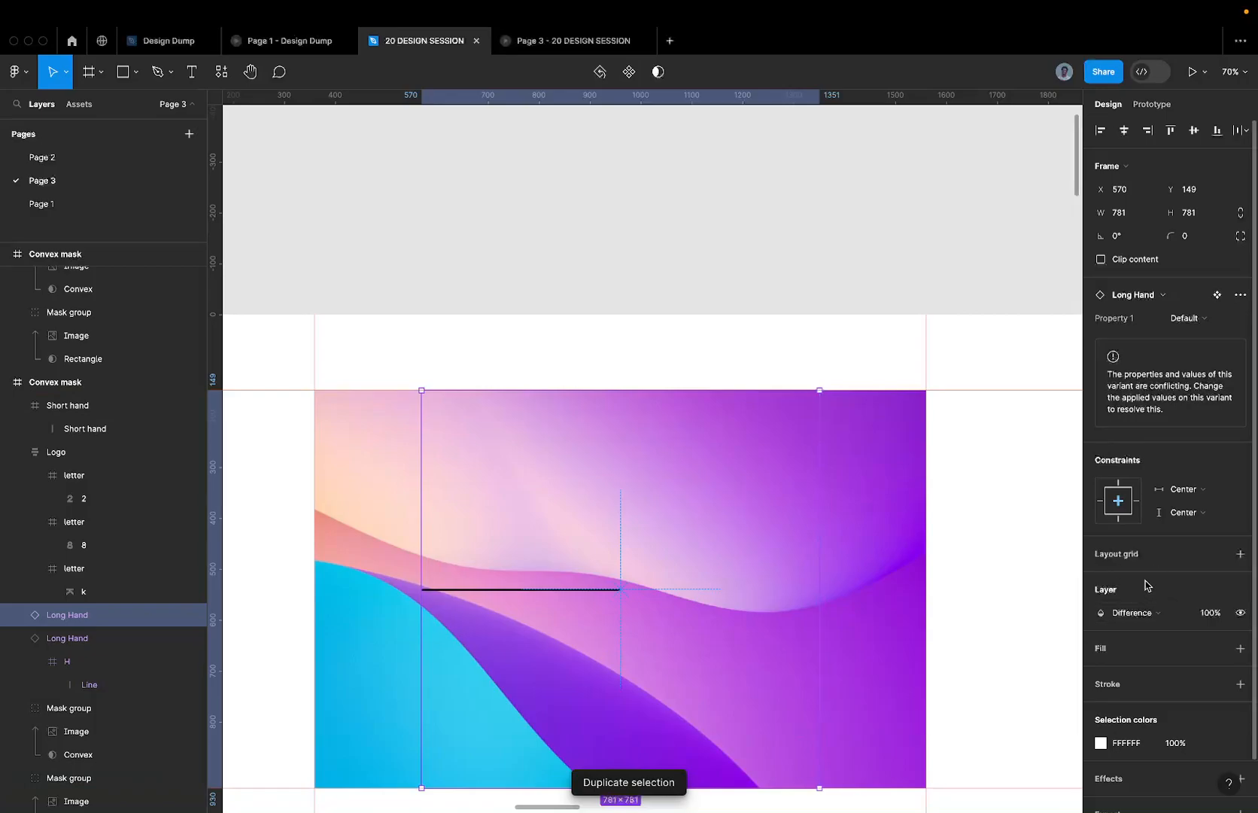
pyautogui.click(1134, 612)
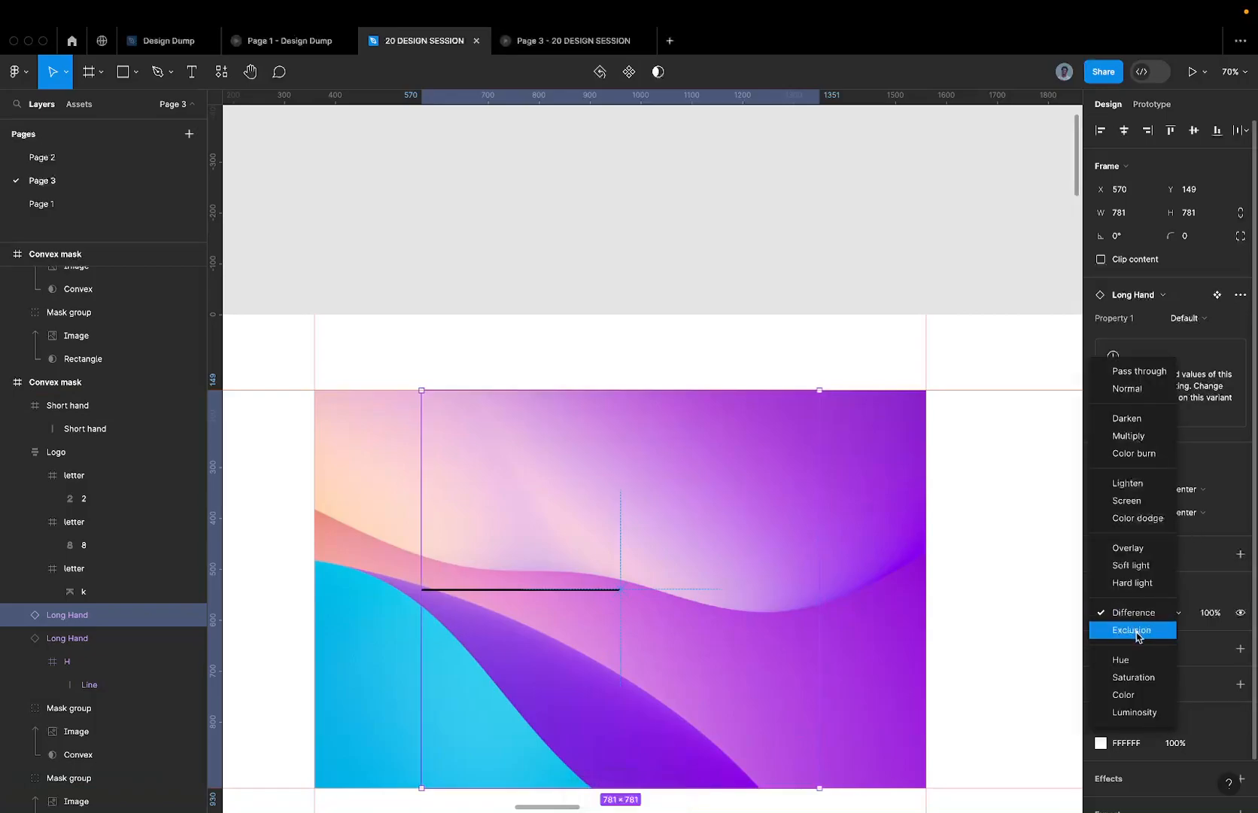
pyautogui.click(1137, 516)
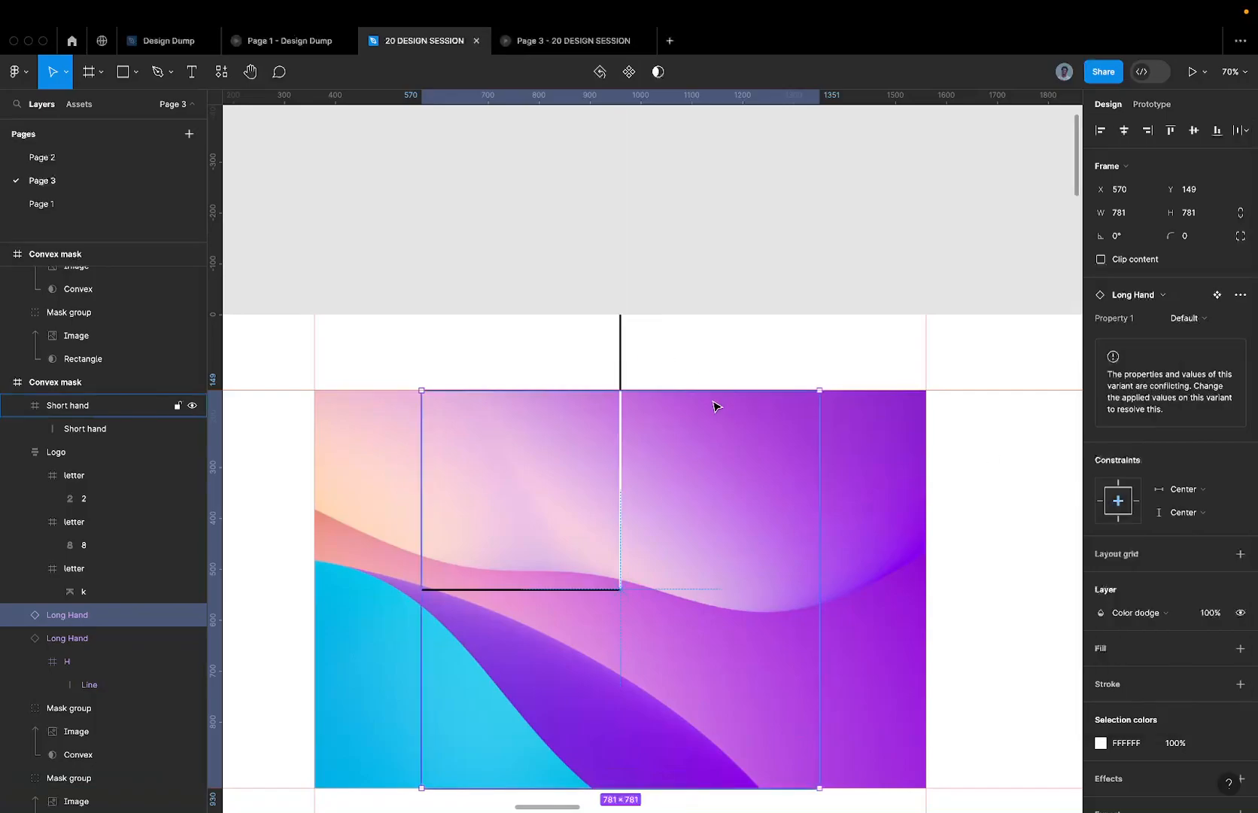
pyautogui.scroll(3, 542, 441)
pyautogui.scroll(-2, 542, 443)
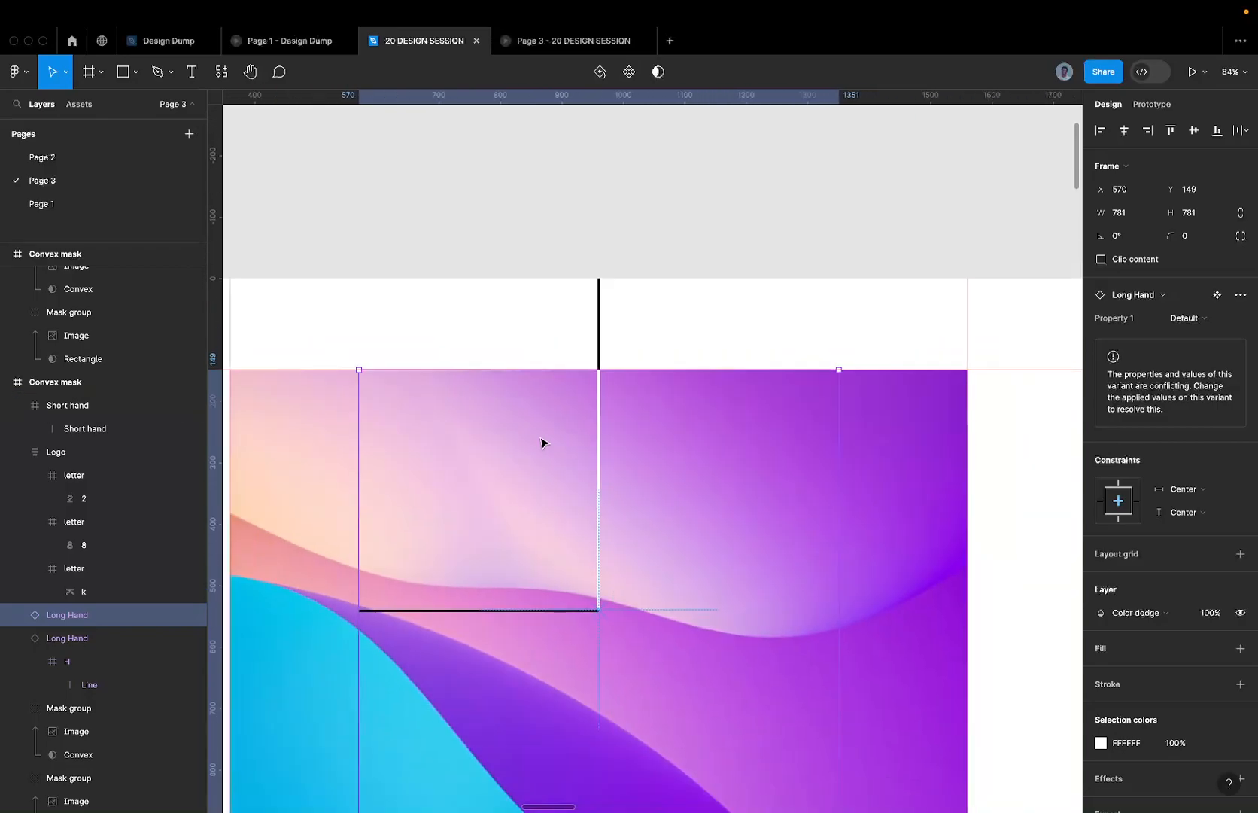
# - Compare the two Long Hand layers, and undo the duplication and the copy's Color dodge blend mode
pyautogui.click(64, 637)
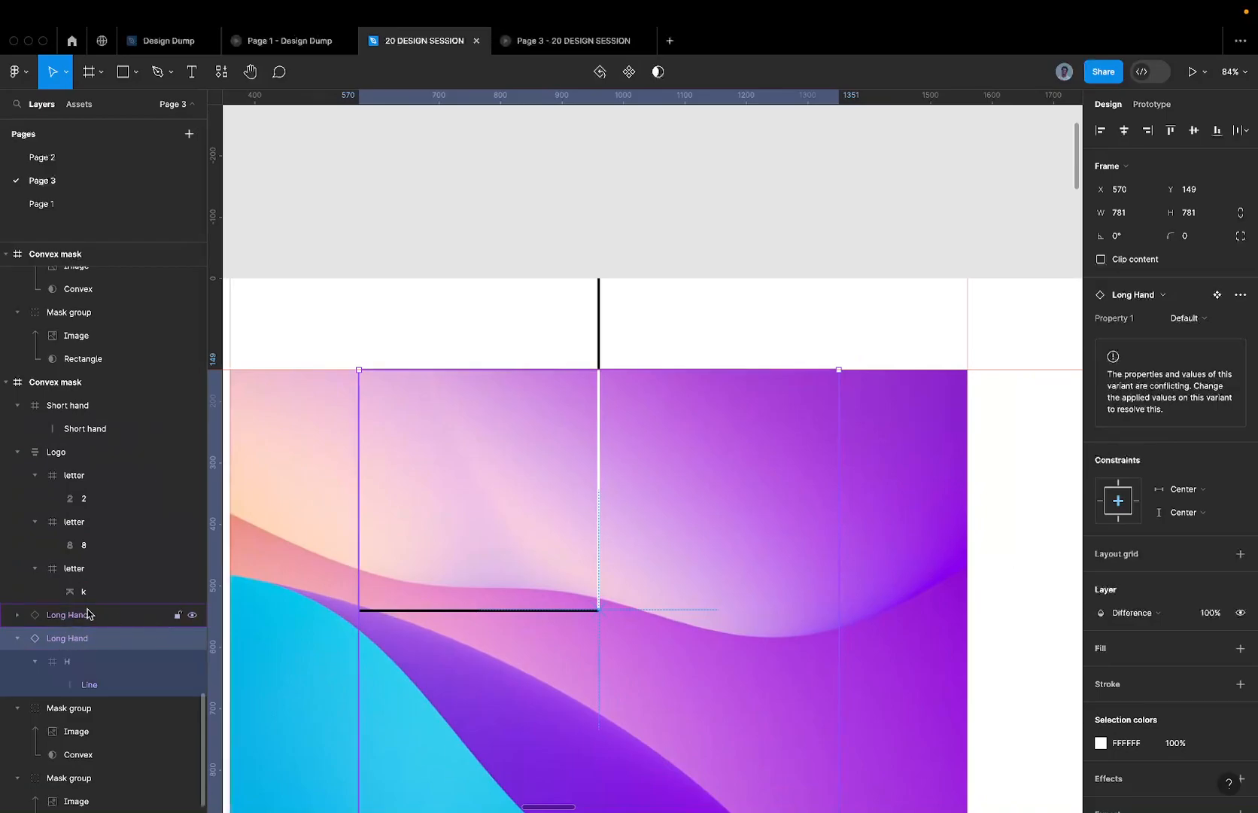
pyautogui.click(87, 614)
pyautogui.click(143, 632)
pyautogui.click(153, 620)
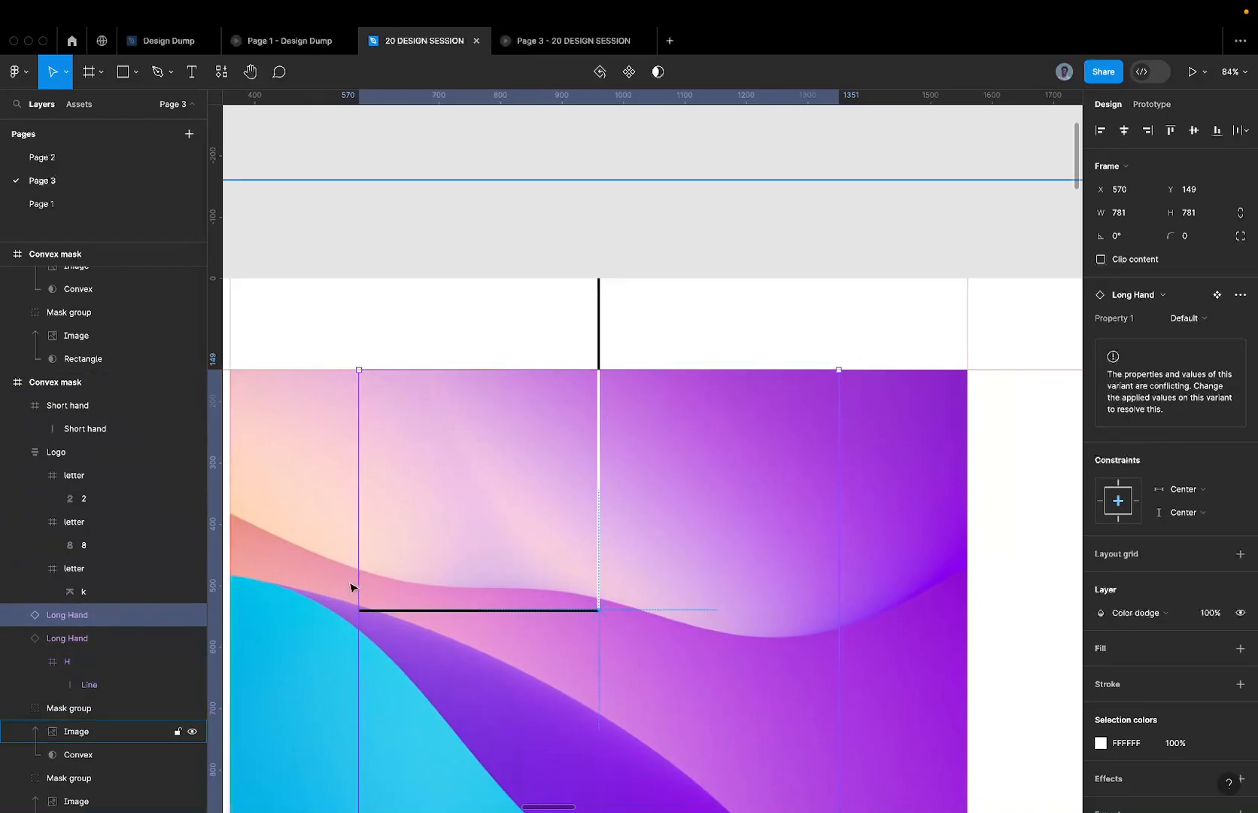
pyautogui.scroll(-9, 351, 584)
pyautogui.press('super+z')
pyautogui.press('super+z')
pyautogui.press('super+z')
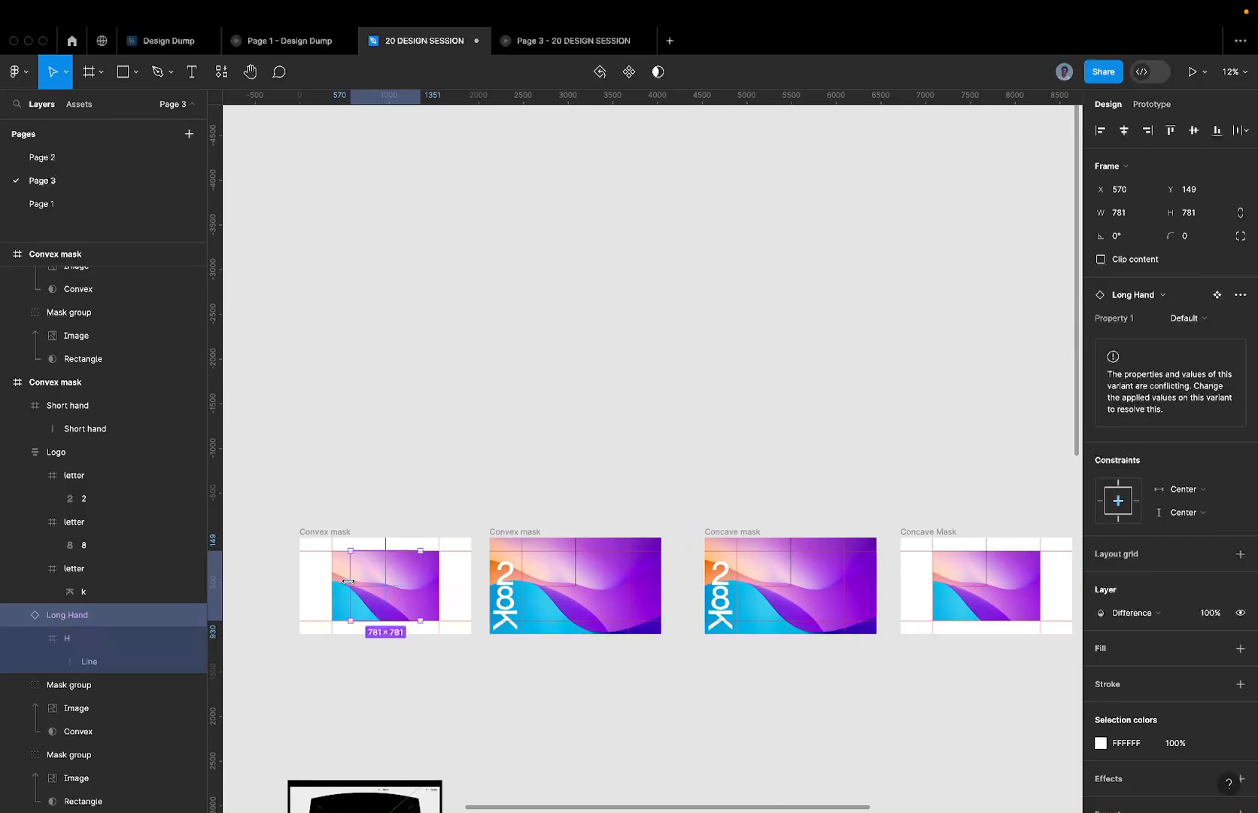
# - Change the black color of the Long Hand component set, with all its variants, to white, FFFFFF
pyautogui.scroll(-1, 423, 446)
pyautogui.scroll(-12, 422, 446)
pyautogui.scroll(-4, 423, 446)
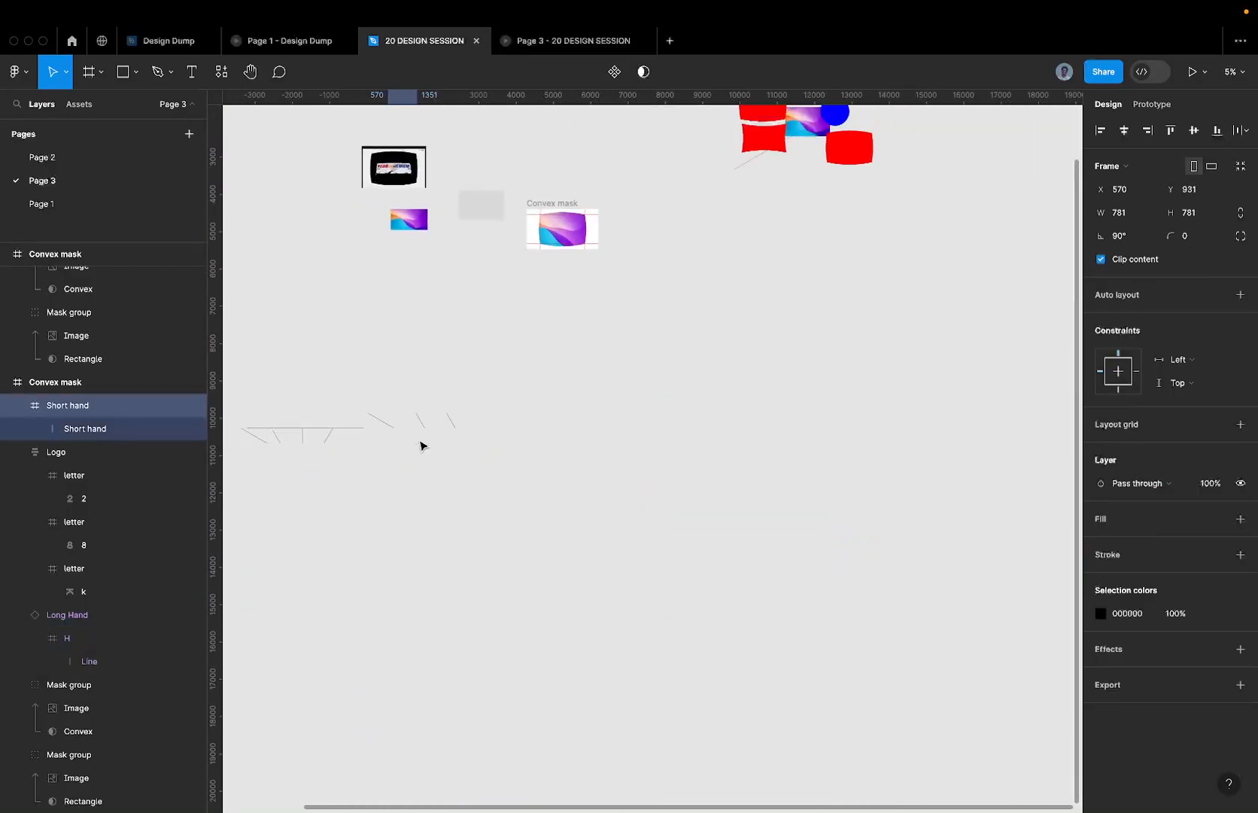
pyautogui.hscroll(-8, 435, 392)
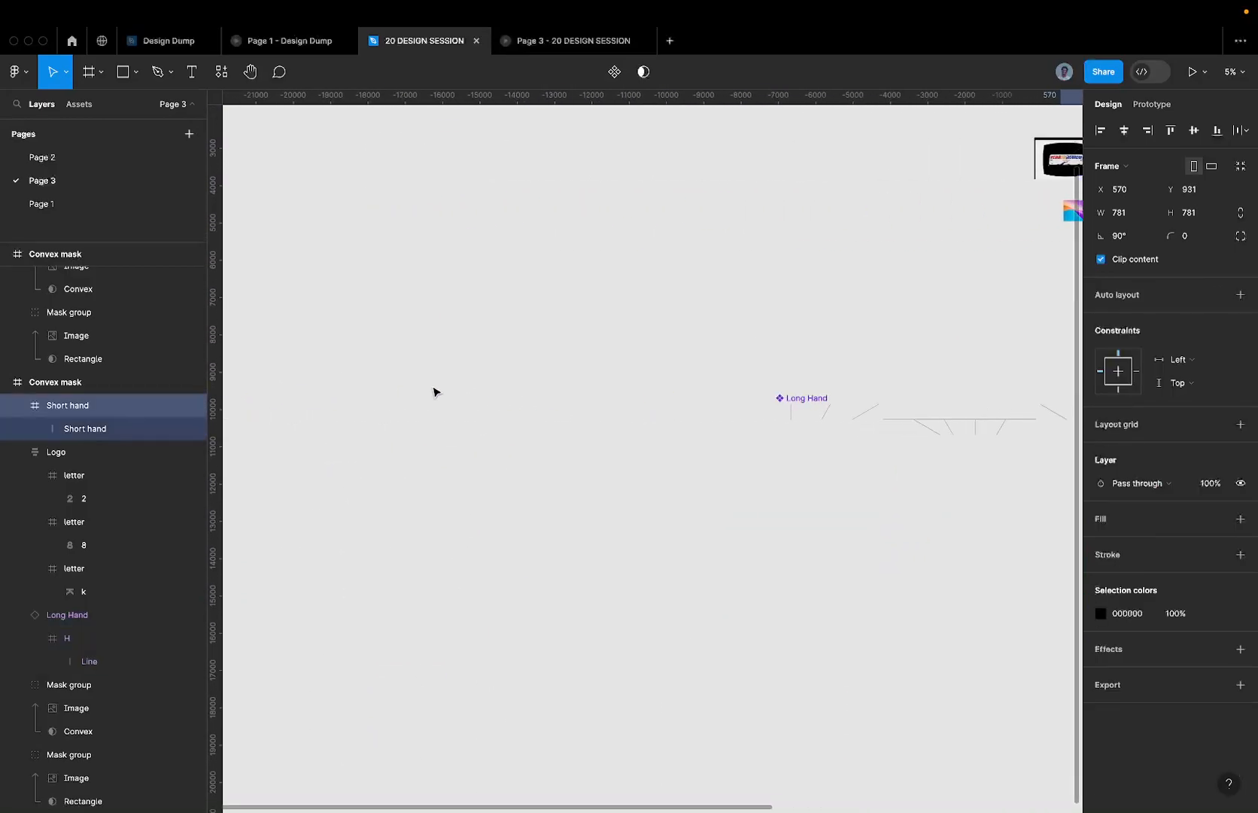
pyautogui.click(812, 399)
pyautogui.hscroll(3, 811, 397)
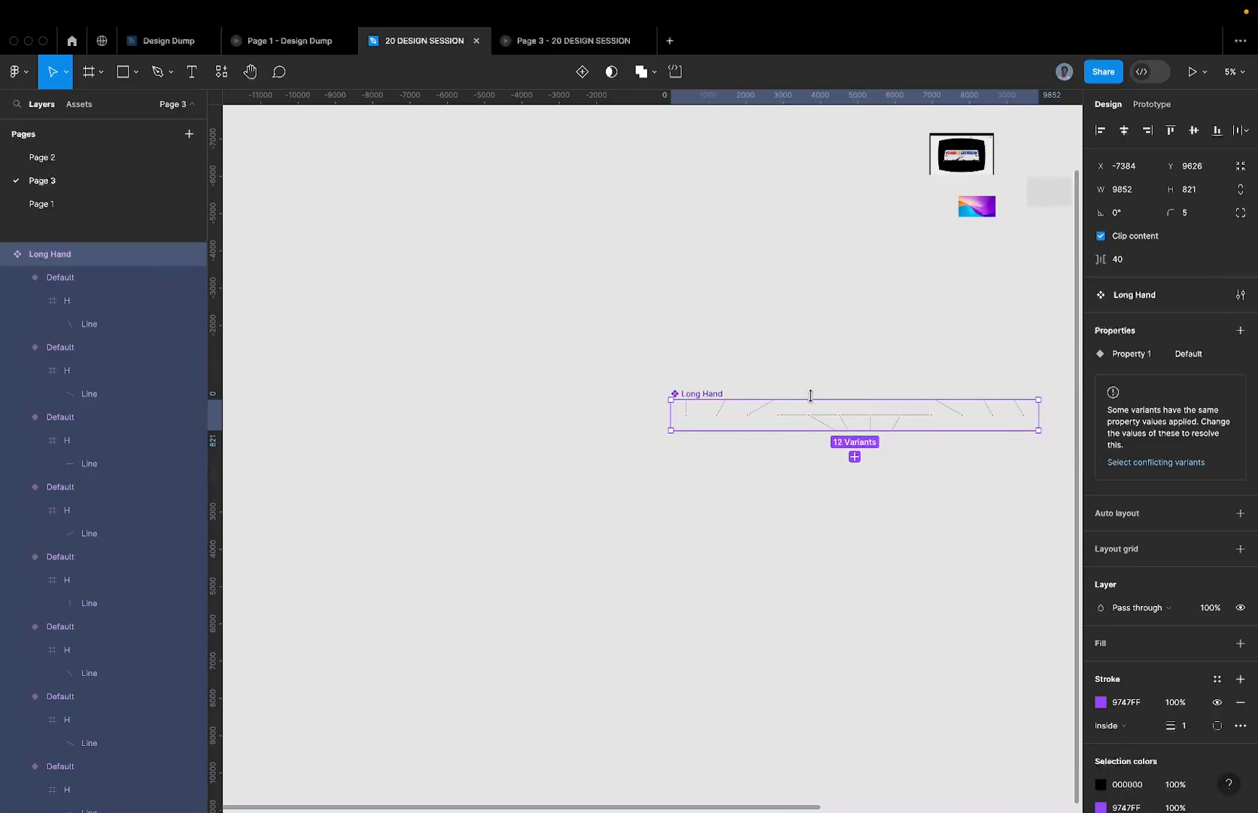
pyautogui.scroll(-2, 811, 397)
pyautogui.hscroll(2, 724, 347)
pyautogui.scroll(8, 594, 286)
pyautogui.scroll(6, 605, 285)
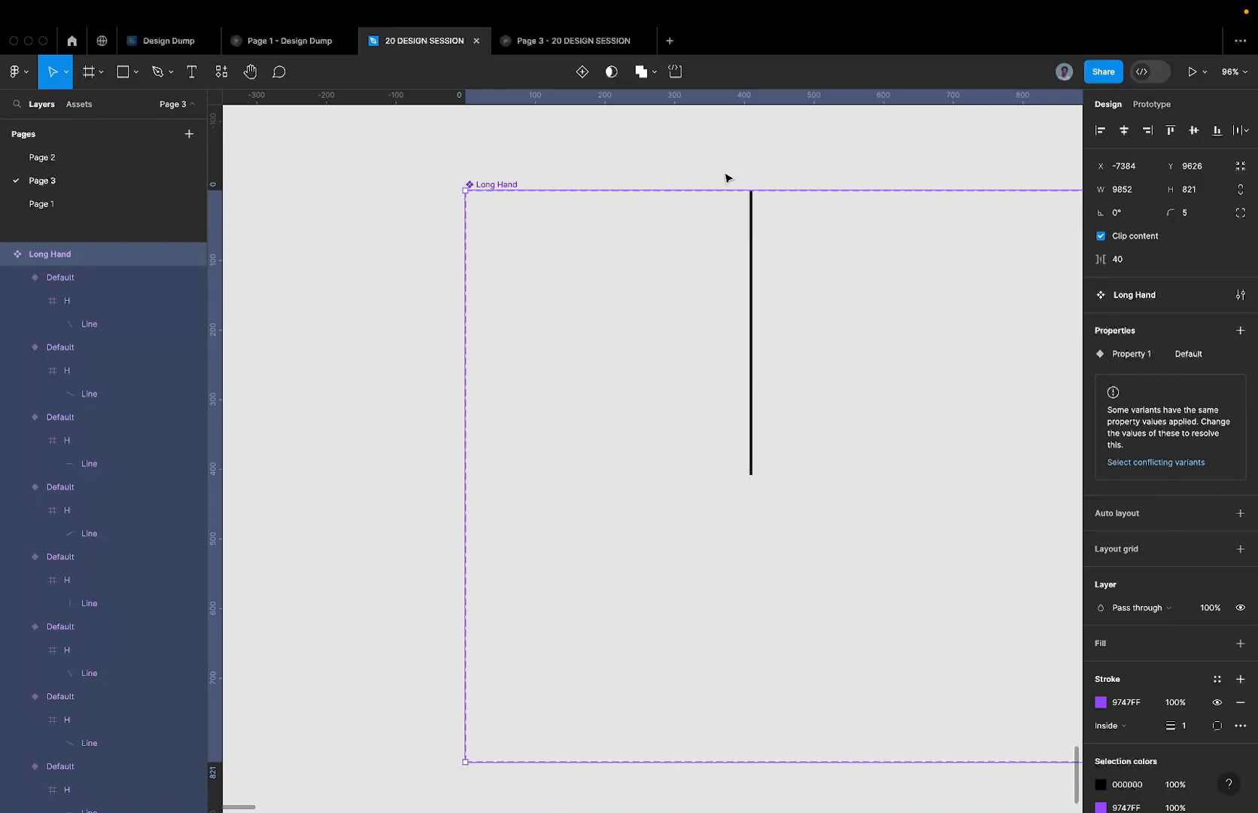
pyautogui.click(753, 205)
pyautogui.click(521, 185)
pyautogui.hscroll(5, 516, 185)
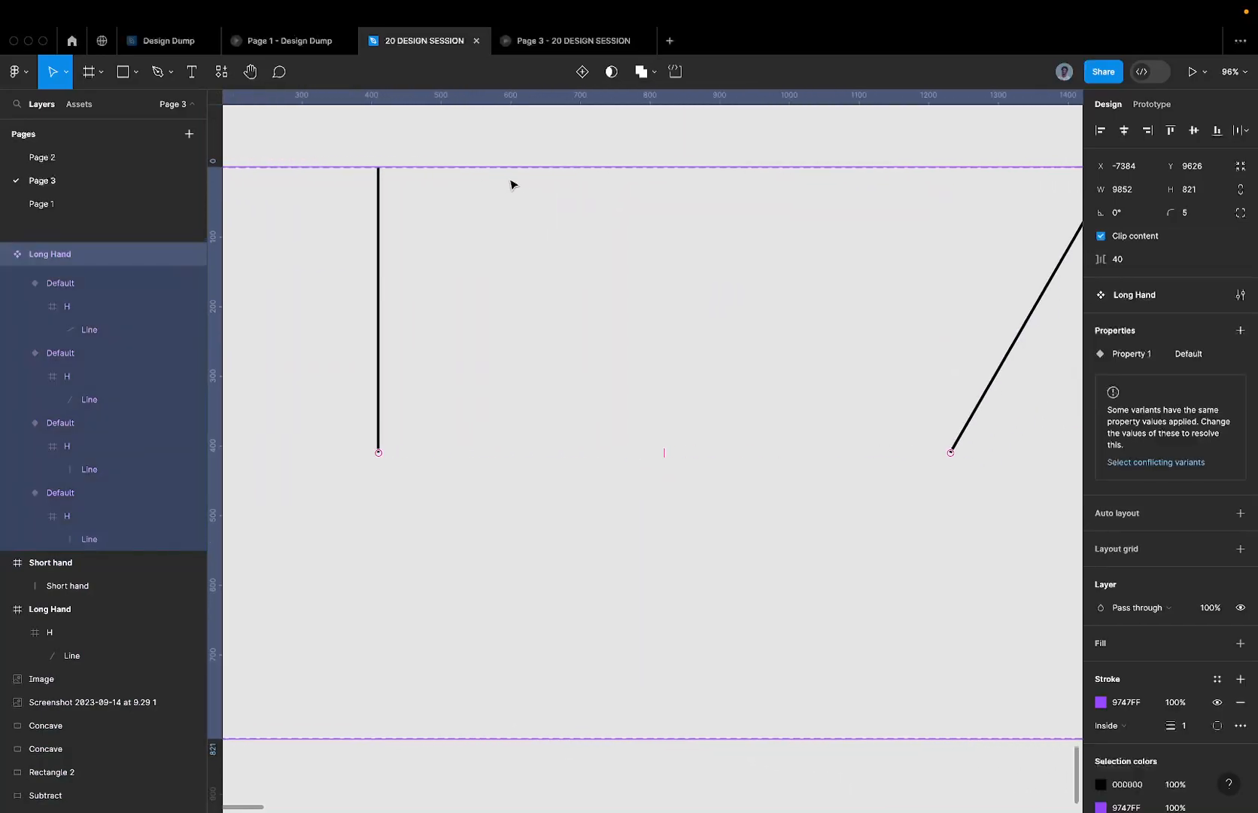
pyautogui.scroll(-5, 511, 184)
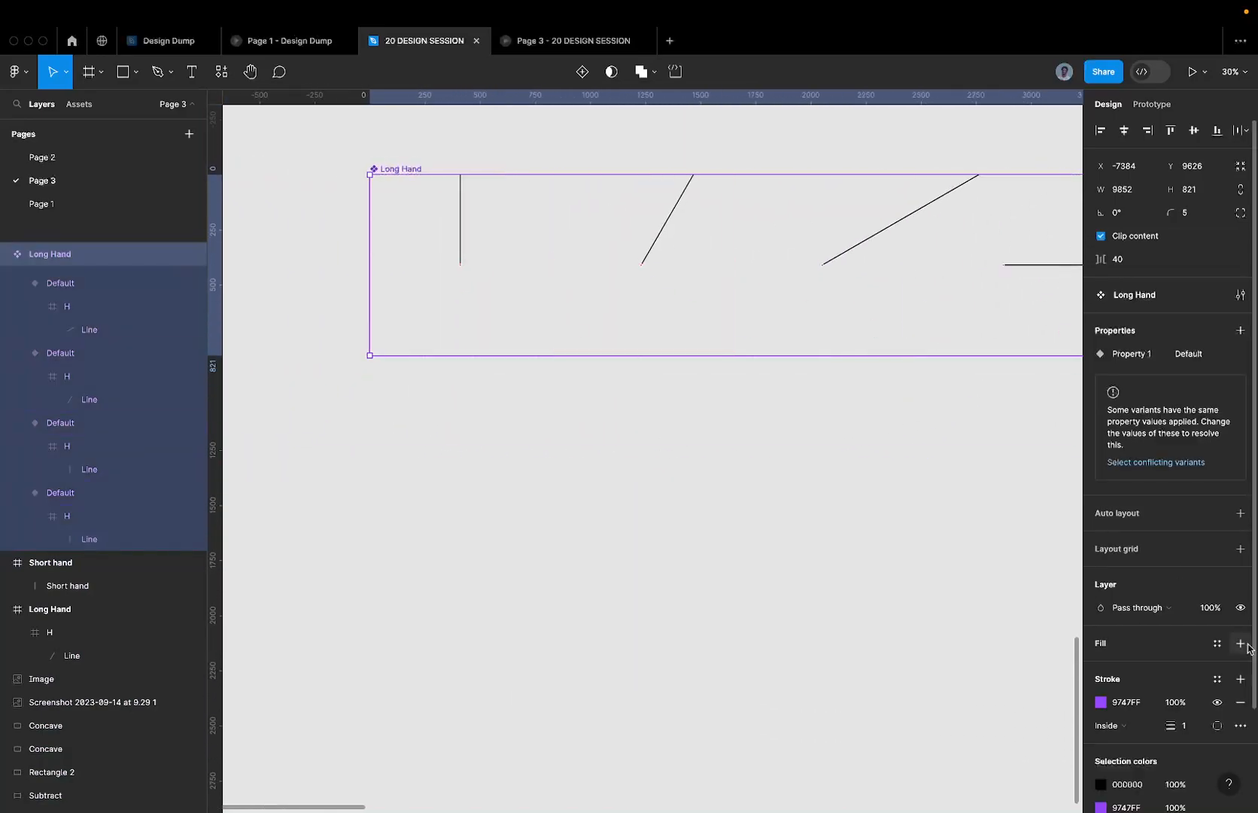
pyautogui.click(1122, 784)
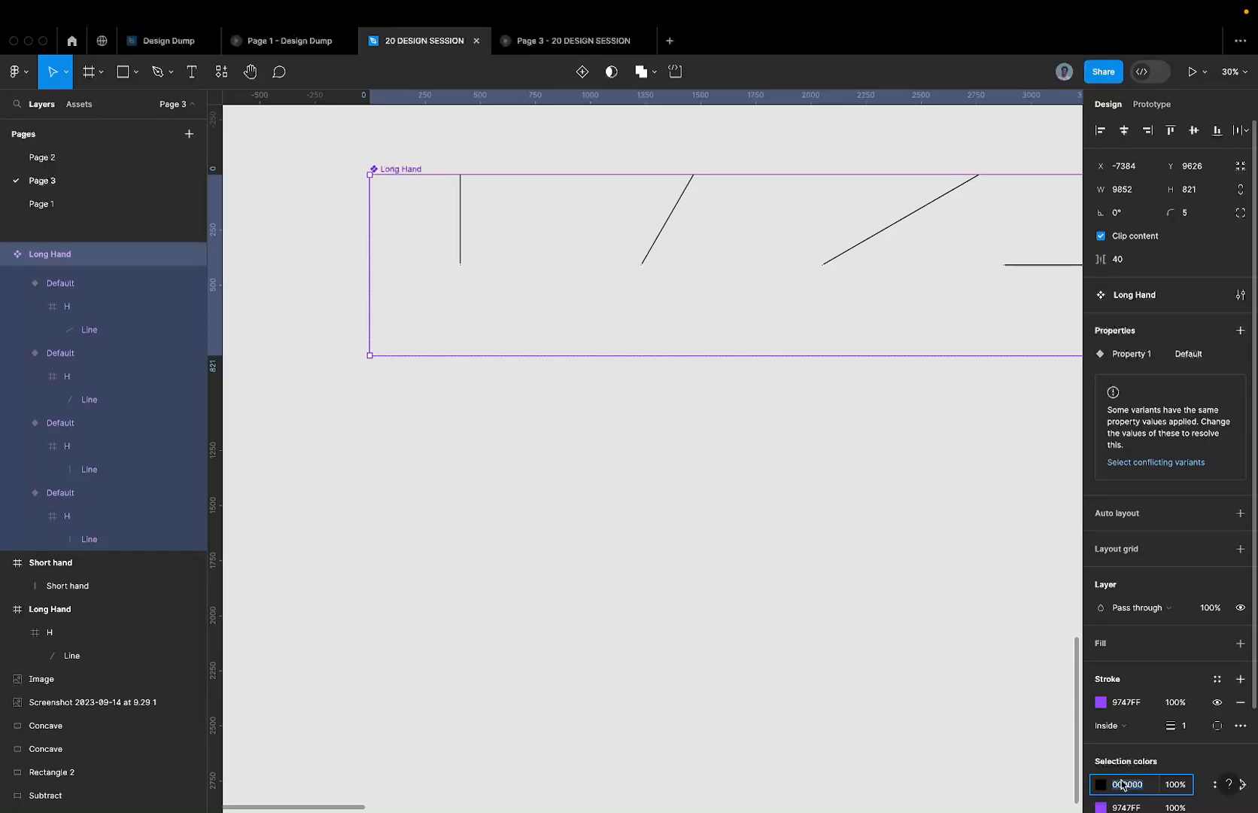
pyautogui.write('ffffff')
pyautogui.press('Return')
# - Select the Long Hand in the white-background Convex mask frame again and collapse its nested layers
pyautogui.scroll(-5, 687, 301)
pyautogui.scroll(5, 687, 300)
pyautogui.scroll(-10, 686, 301)
pyautogui.hscroll(5, 700, 485)
pyautogui.scroll(3, 699, 490)
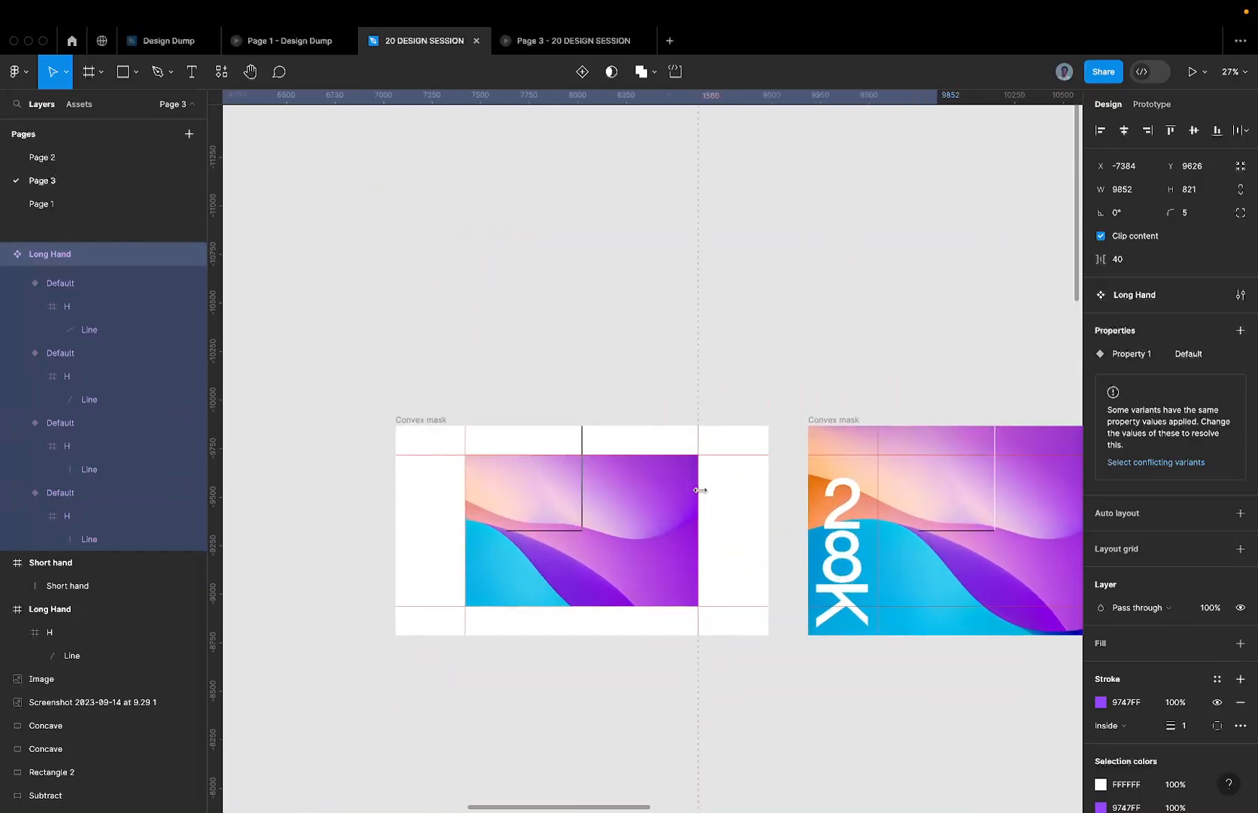
pyautogui.hscroll(3, 700, 490)
pyautogui.press('Escape')
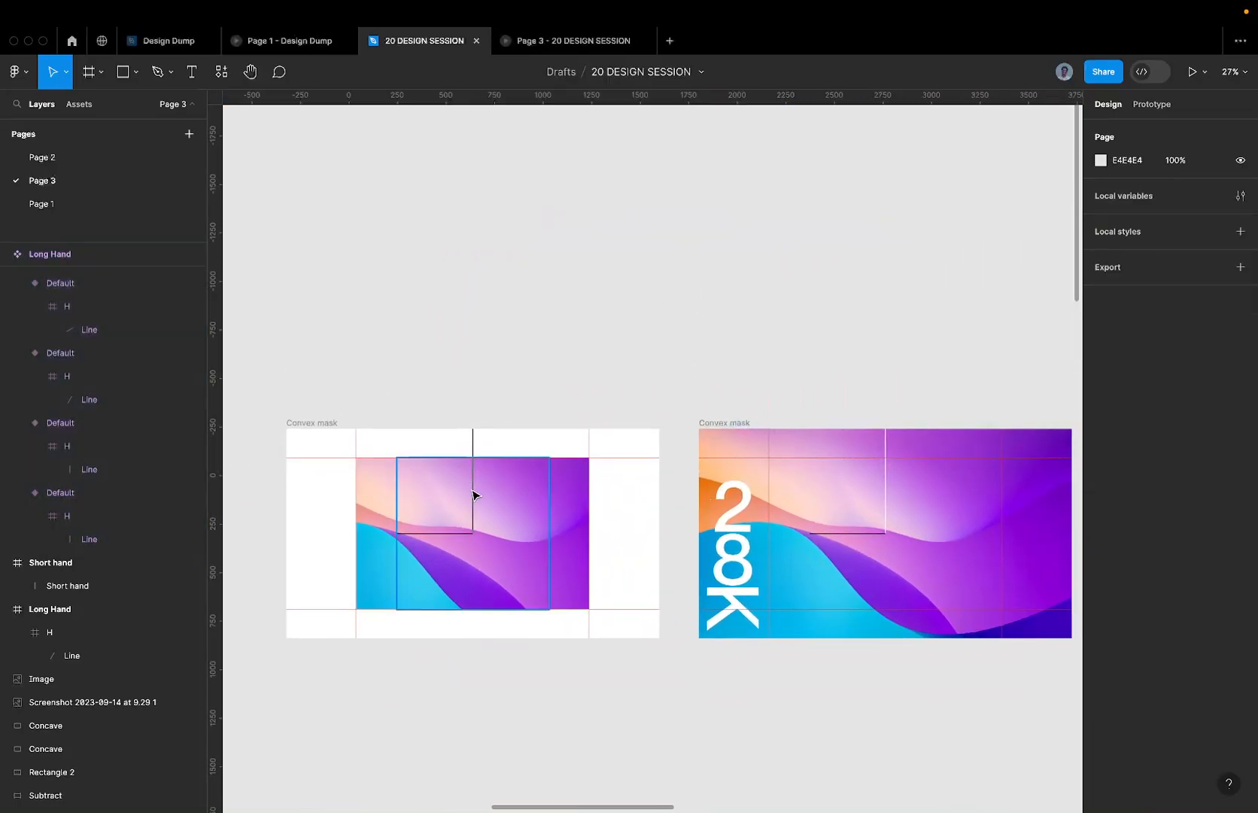
pyautogui.click(473, 494)
pyautogui.click(102, 727)
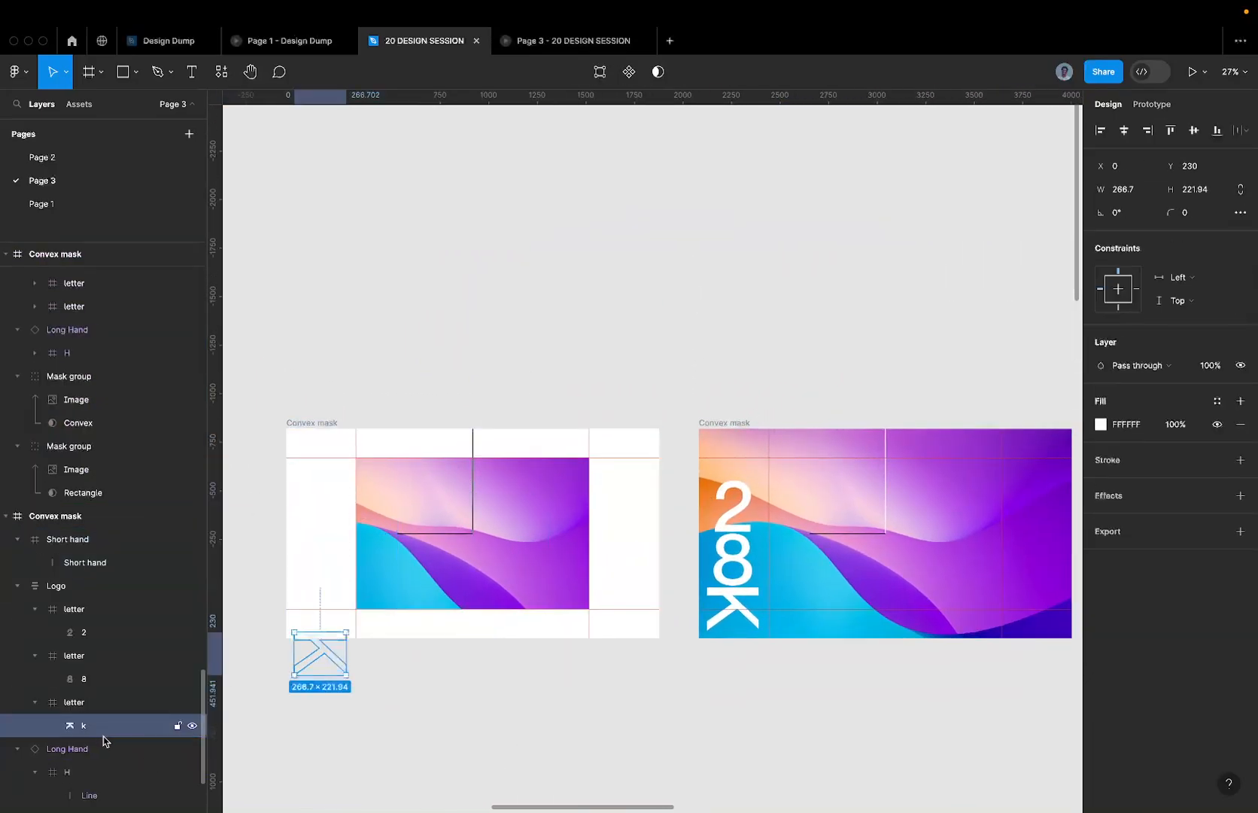
pyautogui.click(98, 748)
pyautogui.scroll(3, 547, 521)
pyautogui.scroll(3, 547, 521)
pyautogui.hscroll(-5, 483, 394)
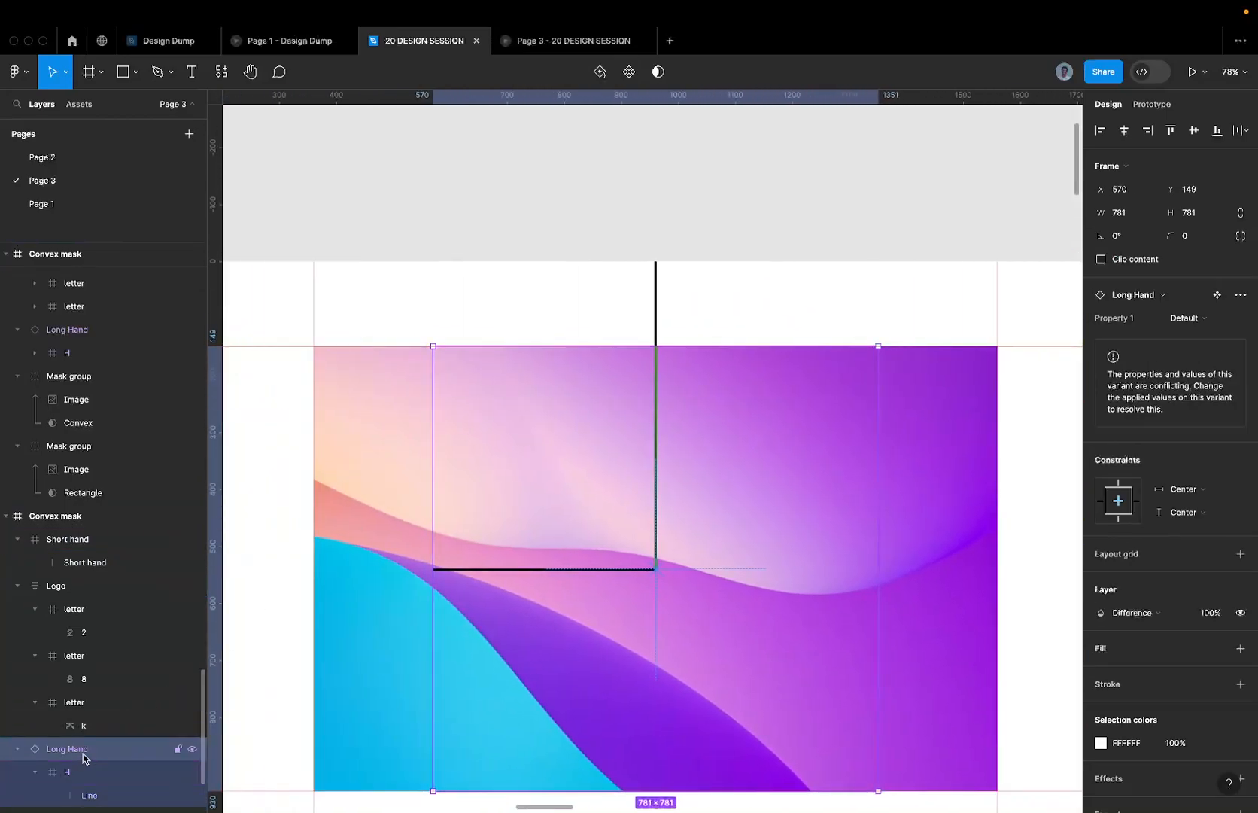
pyautogui.click(18, 748)
pyautogui.scroll(-2, 60, 726)
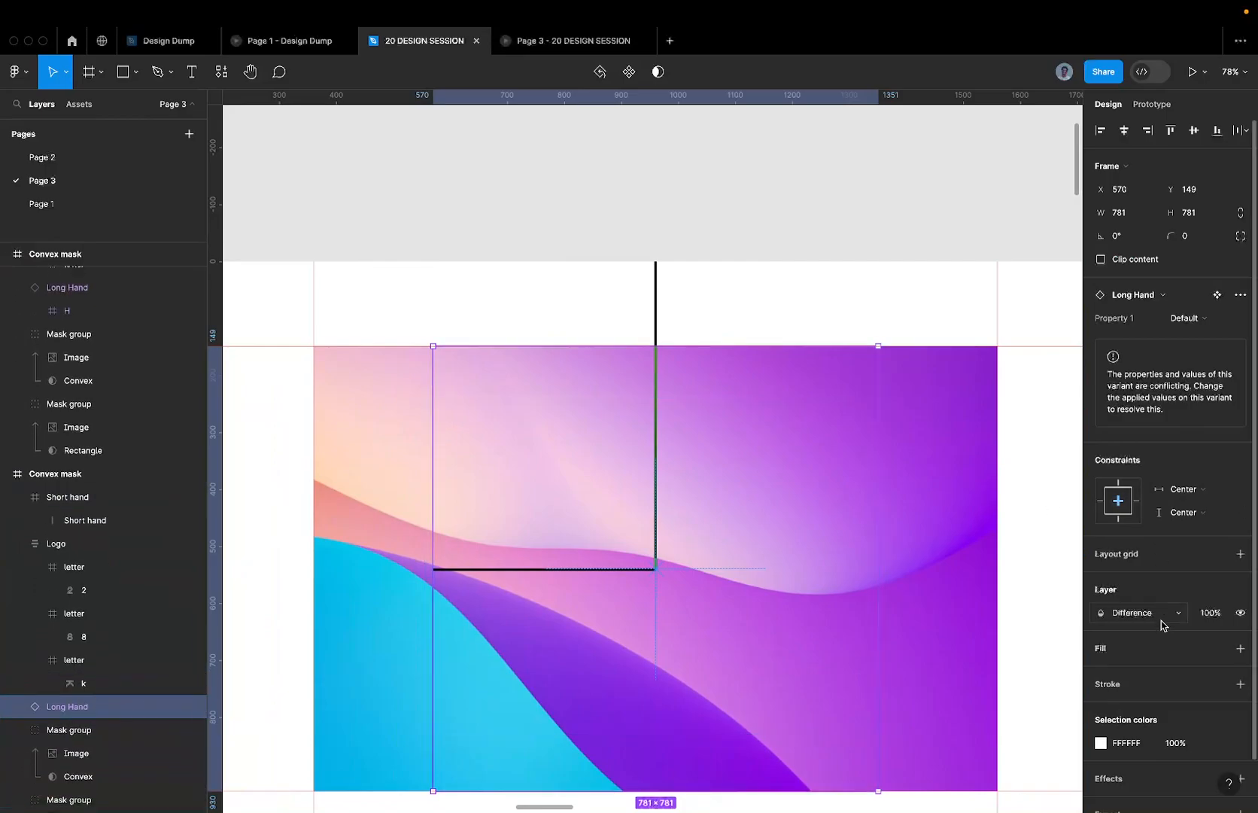
# - Keep the Long Hand's blend mode at Difference and examine up close how it blends over the gradient image
pyautogui.click(1136, 613)
pyautogui.click(1136, 618)
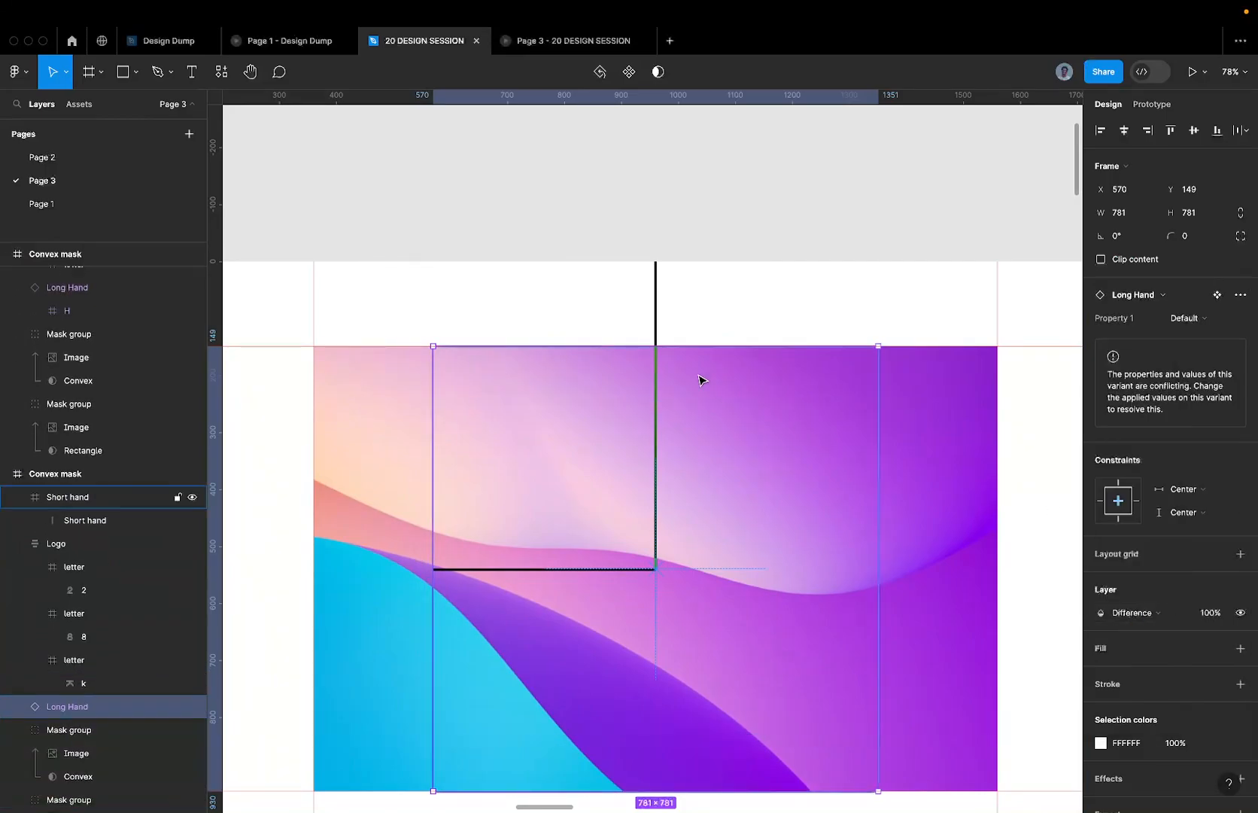
pyautogui.scroll(5, 632, 422)
pyautogui.scroll(-5, 587, 418)
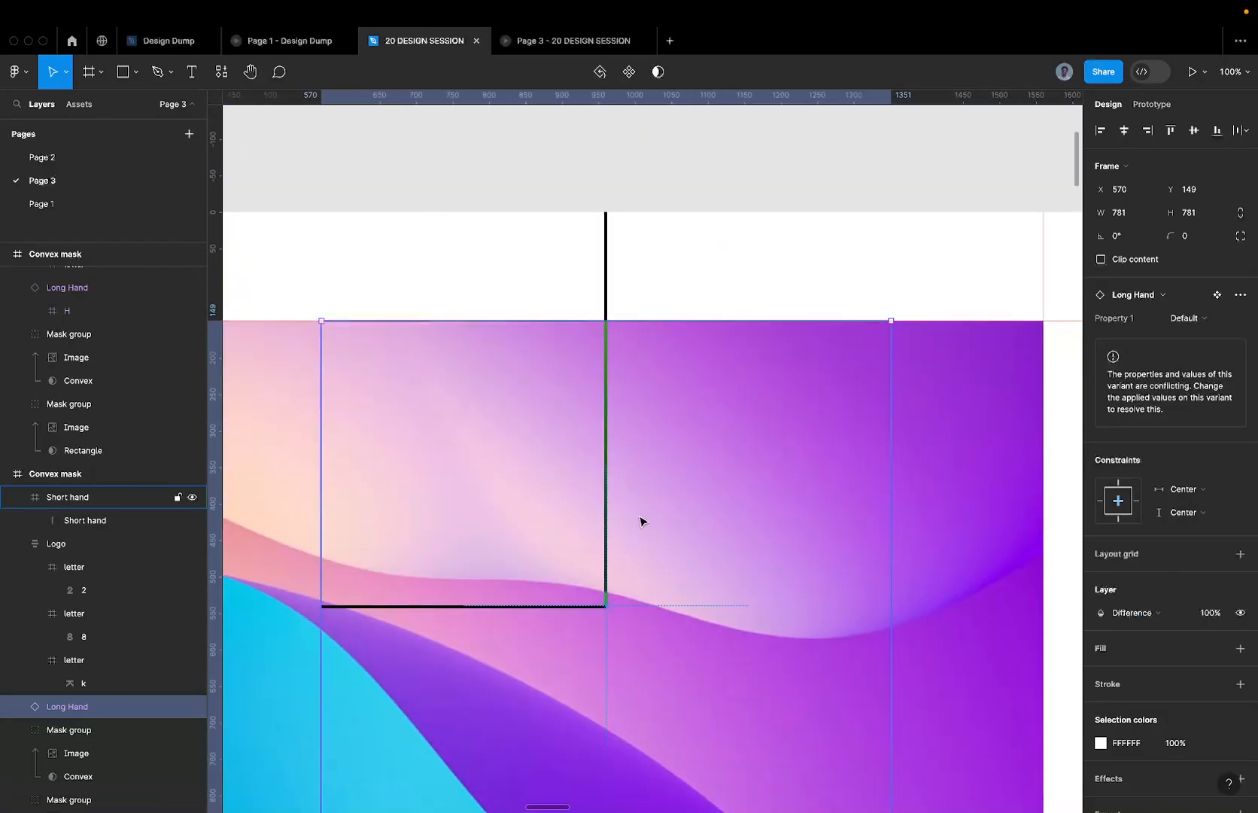
pyautogui.scroll(3, 655, 489)
pyautogui.scroll(1, 659, 462)
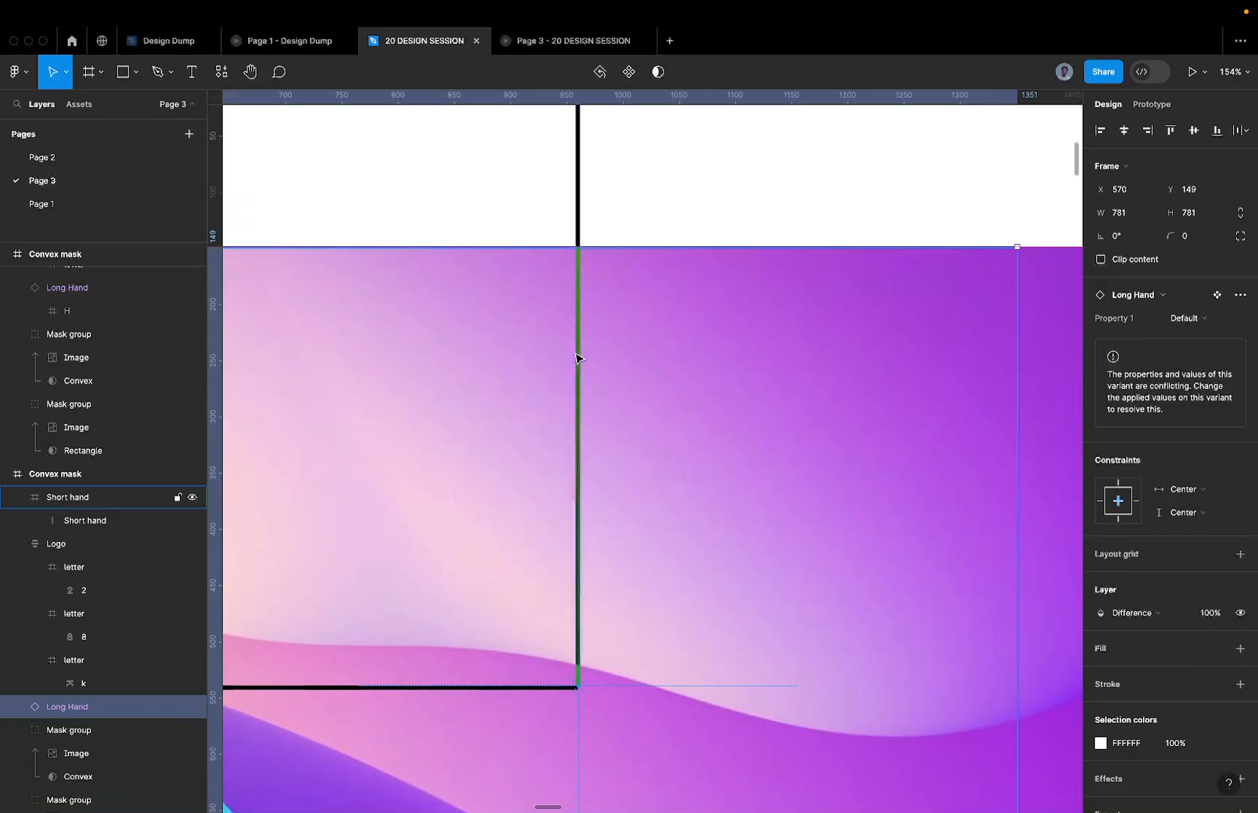
pyautogui.scroll(5, 569, 576)
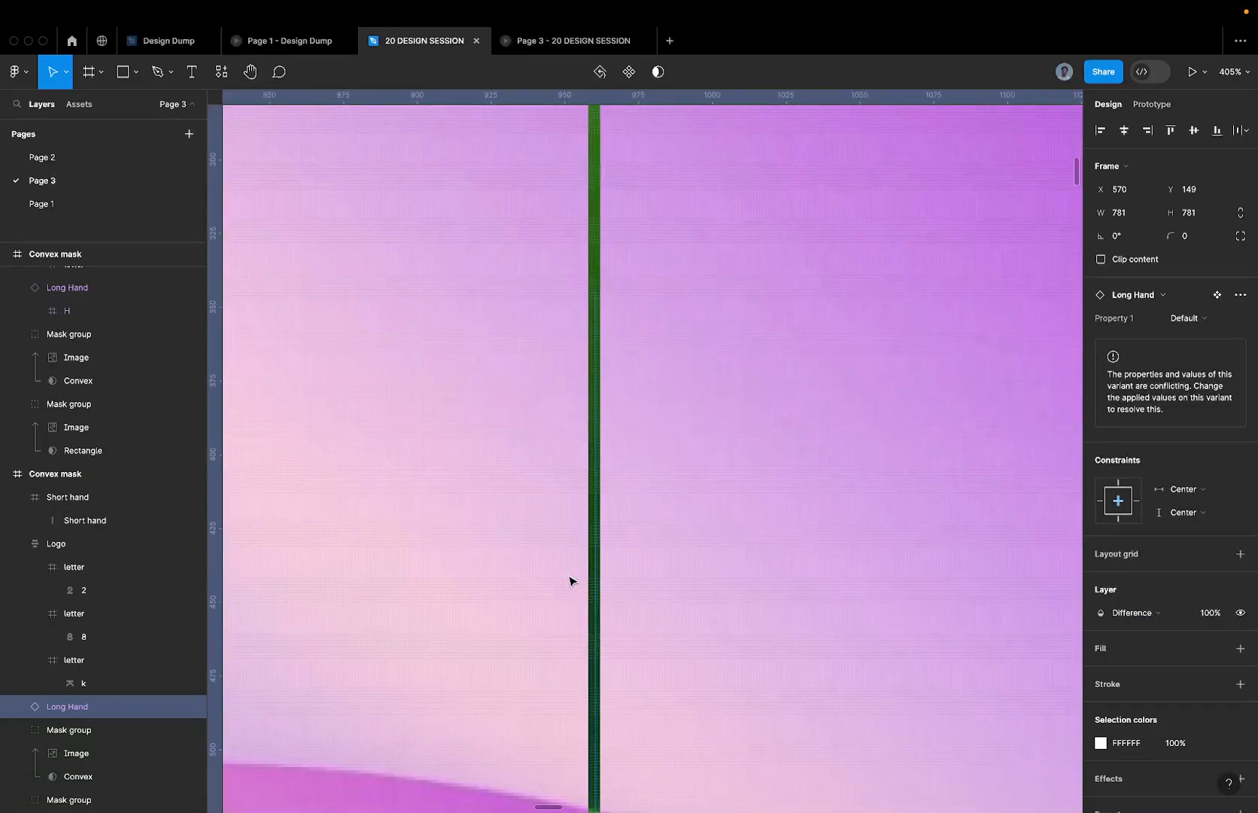
pyautogui.scroll(-10, 616, 517)
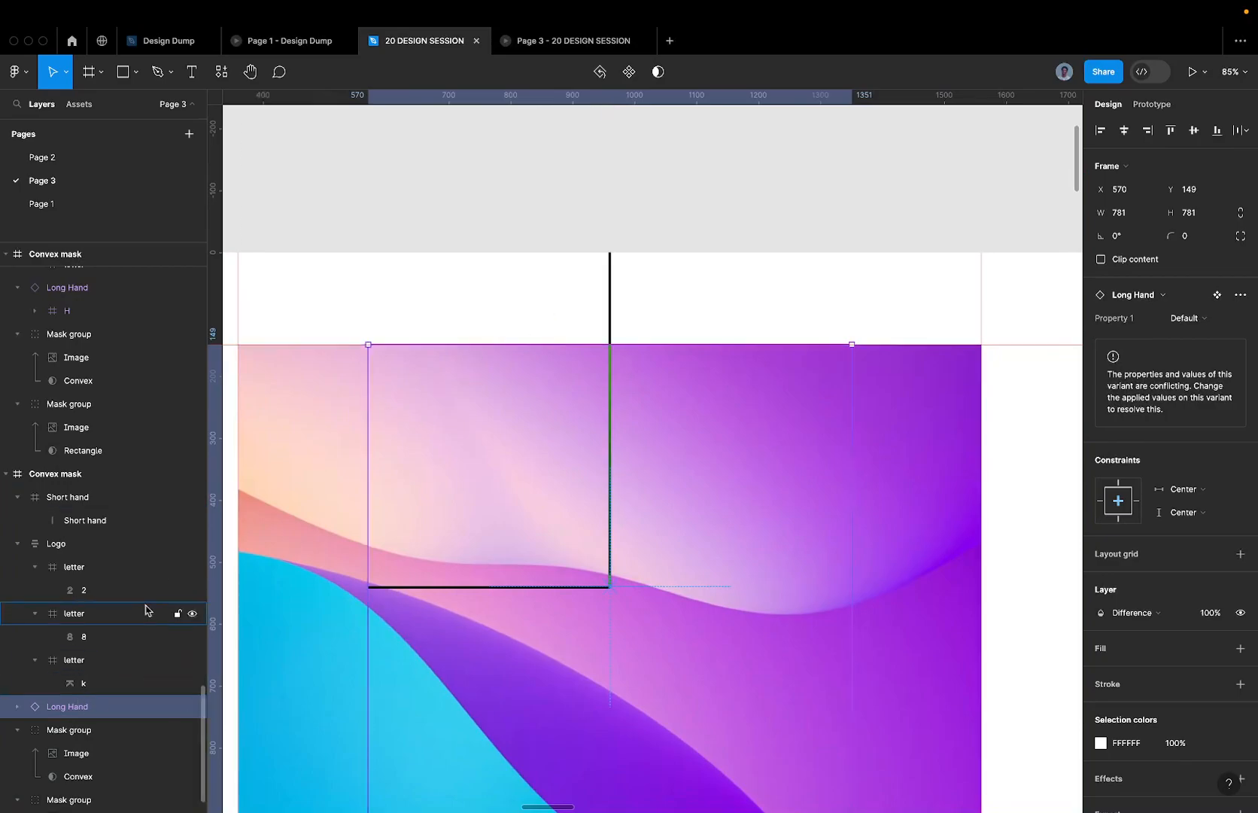
# - Duplicate the Long Hand in place and set the copy's layer blend mode to Color dodge
pyautogui.press('super+d')
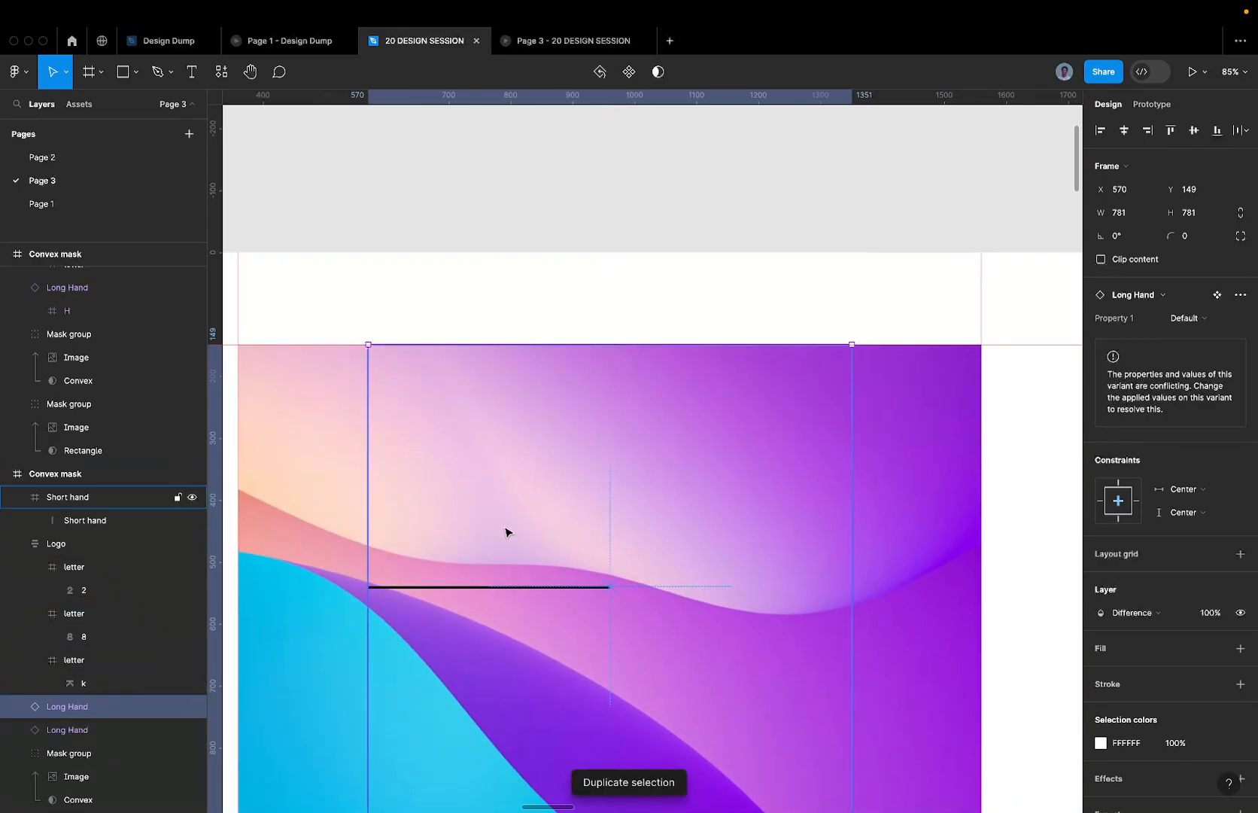
pyautogui.click(1128, 621)
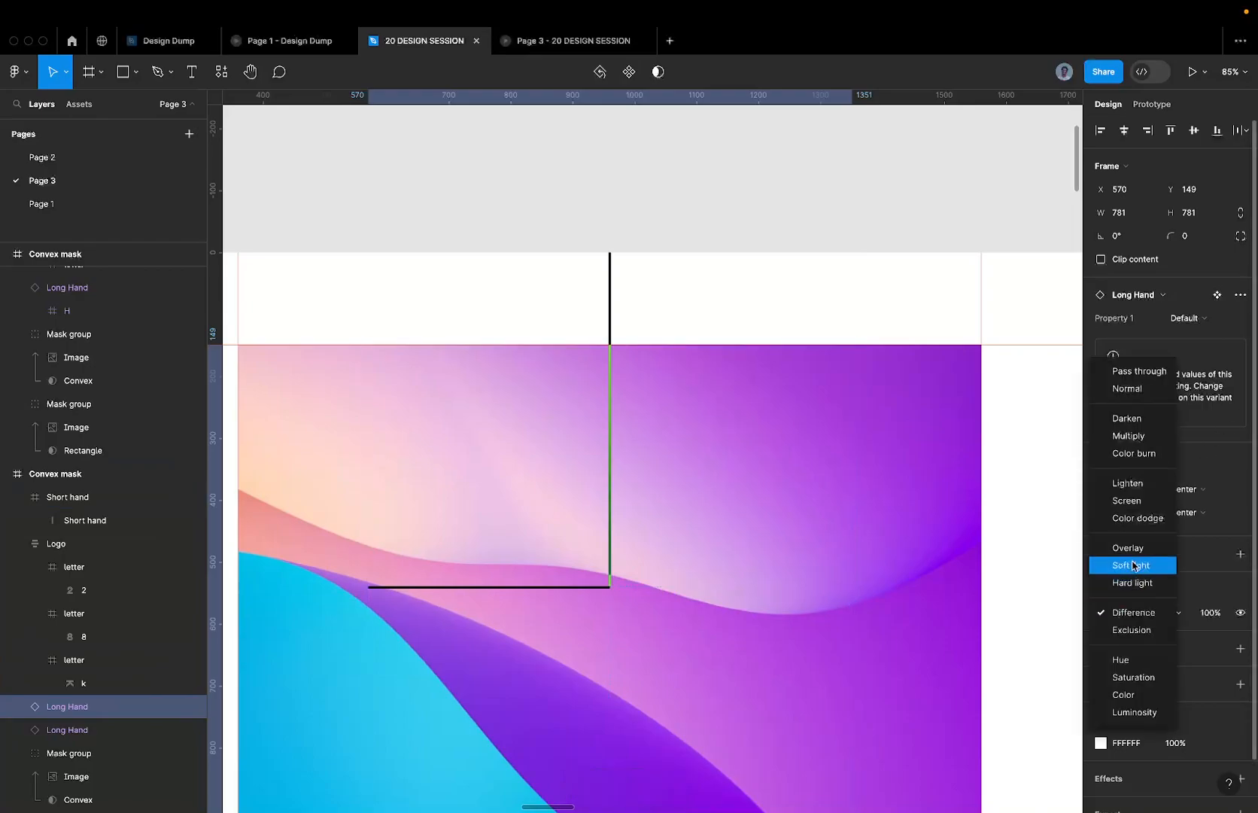
pyautogui.click(1137, 519)
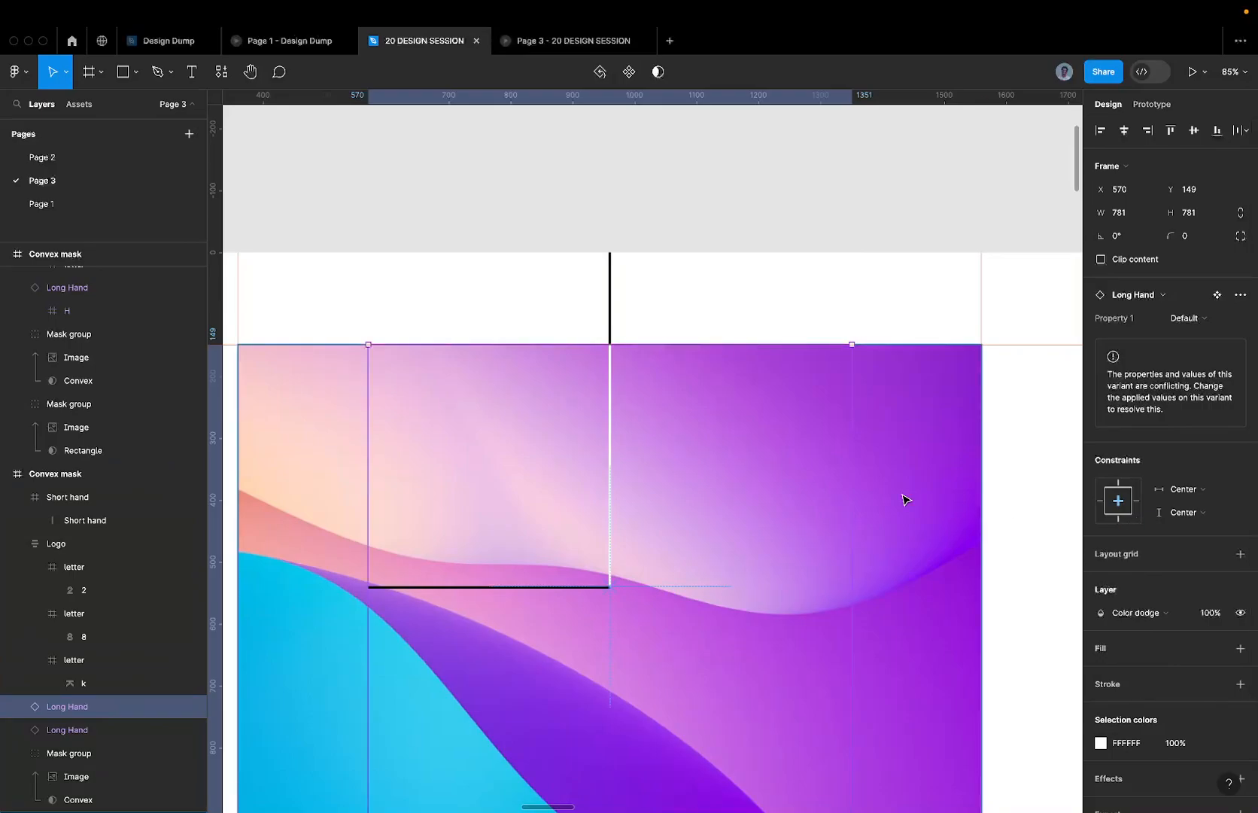
pyautogui.scroll(-1, 905, 499)
pyautogui.scroll(-1, 722, 511)
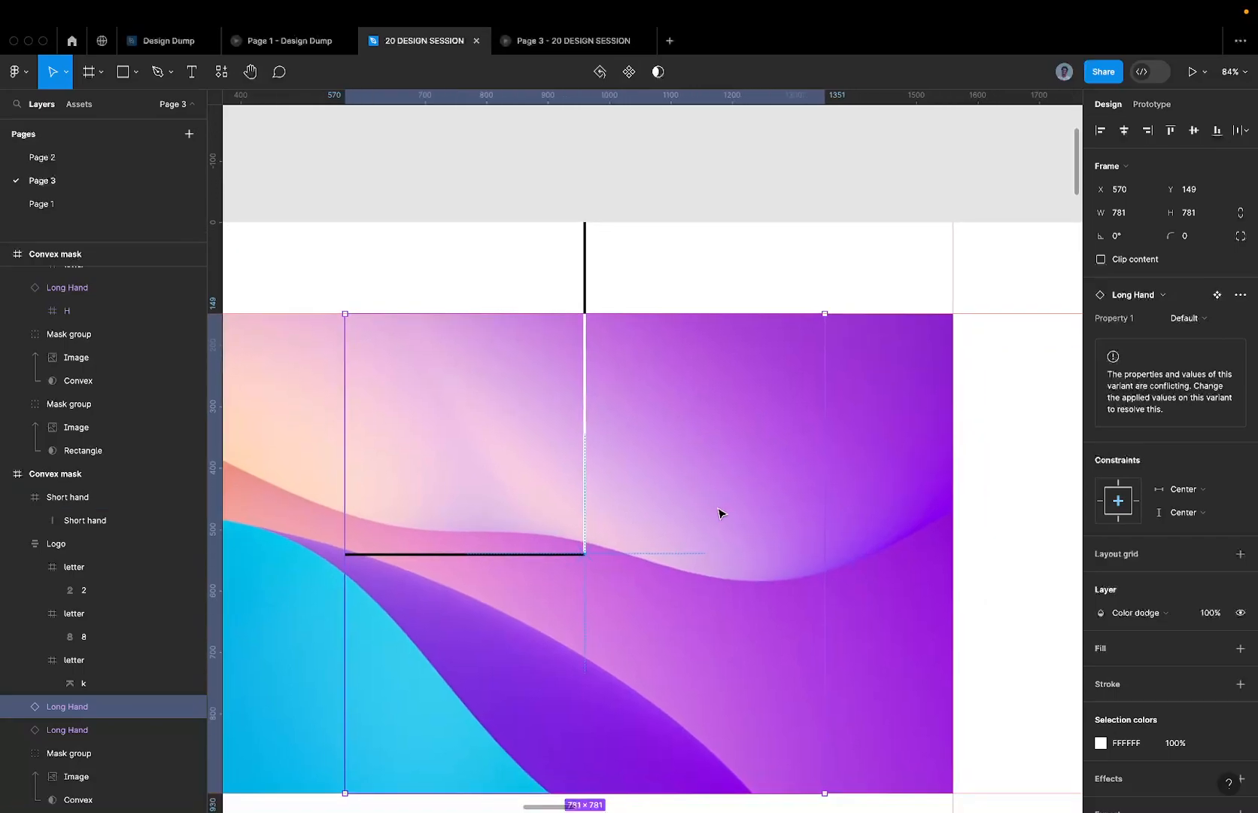
pyautogui.scroll(-3, 307, 480)
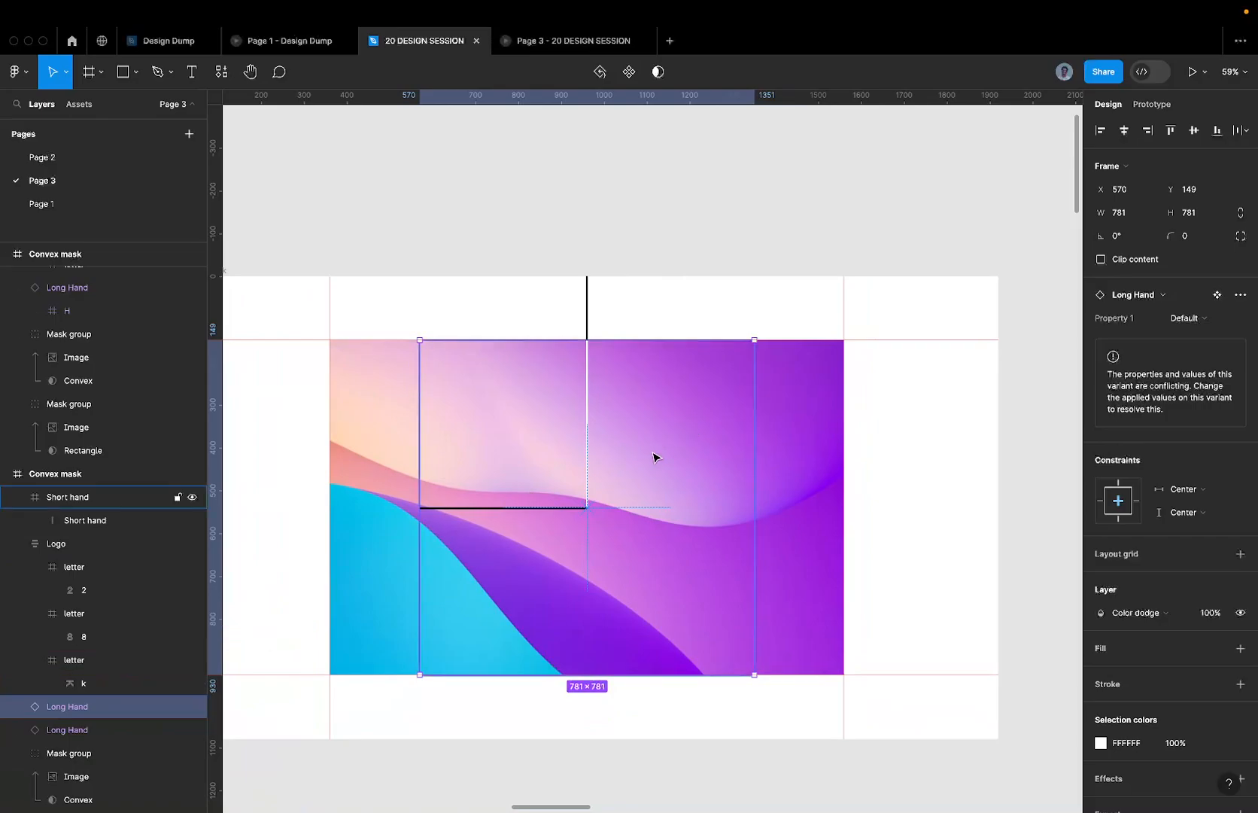
pyautogui.scroll(4, 609, 440)
pyautogui.scroll(-2, 578, 400)
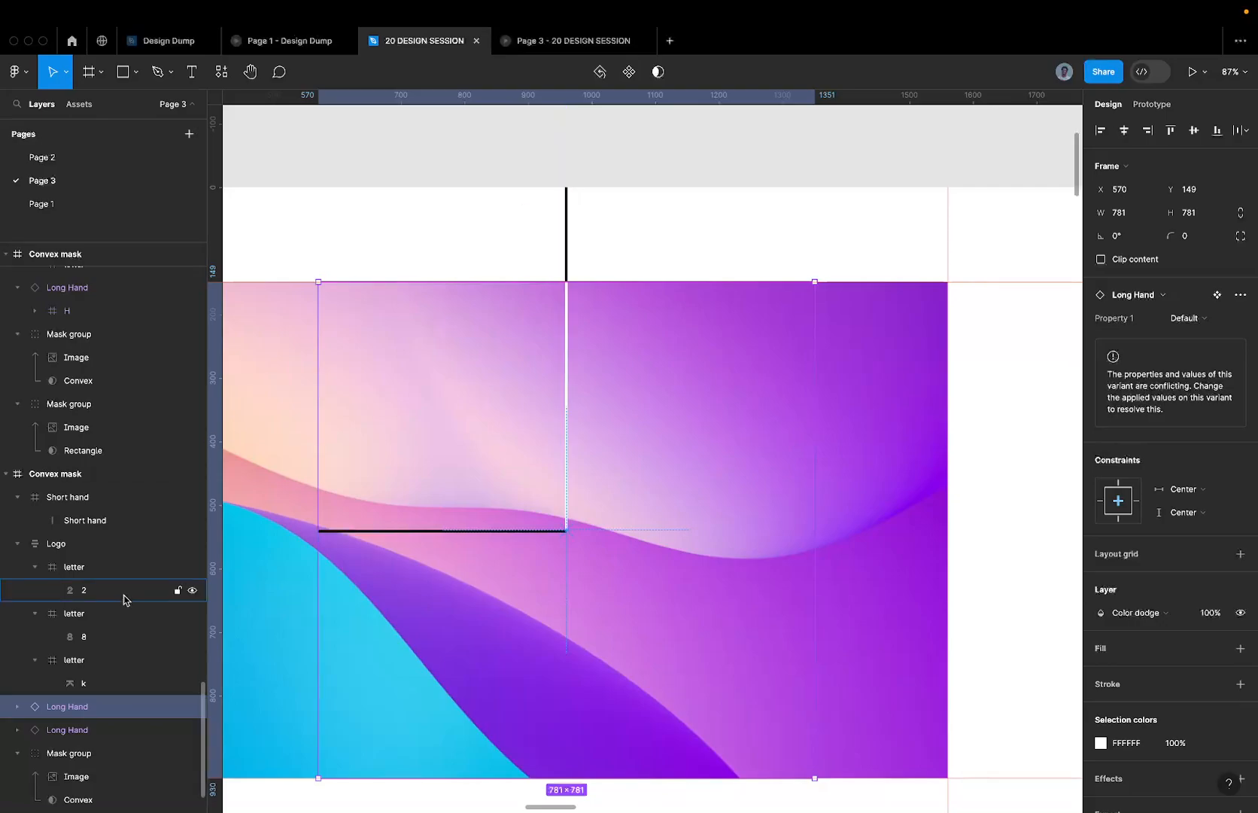
# - Group the two stacked Long Hand layers in the white-background Convex mask frame and name the group Long Hand Group
pyautogui.keyDown('shift'); pyautogui.click(68, 725); pyautogui.keyUp('shift')
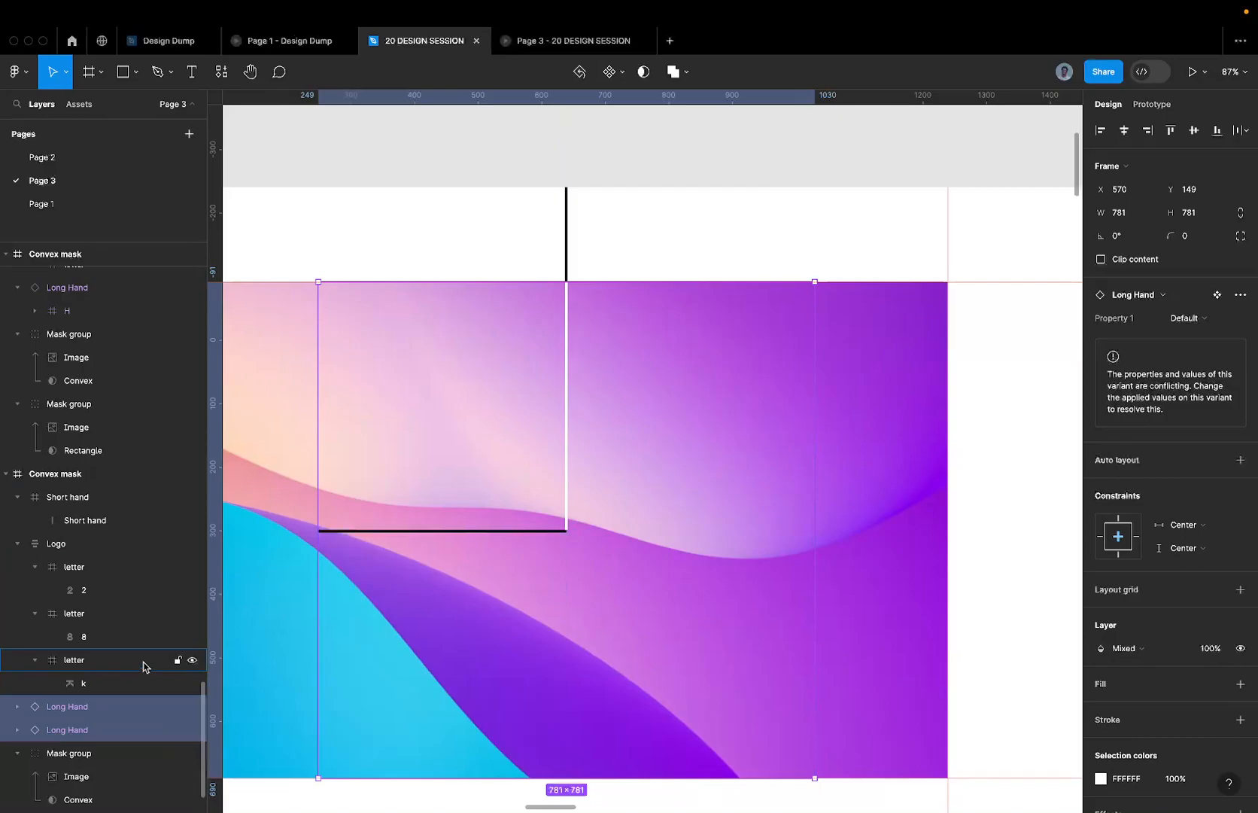
pyautogui.press('super+g')
pyautogui.doubleClick(53, 707)
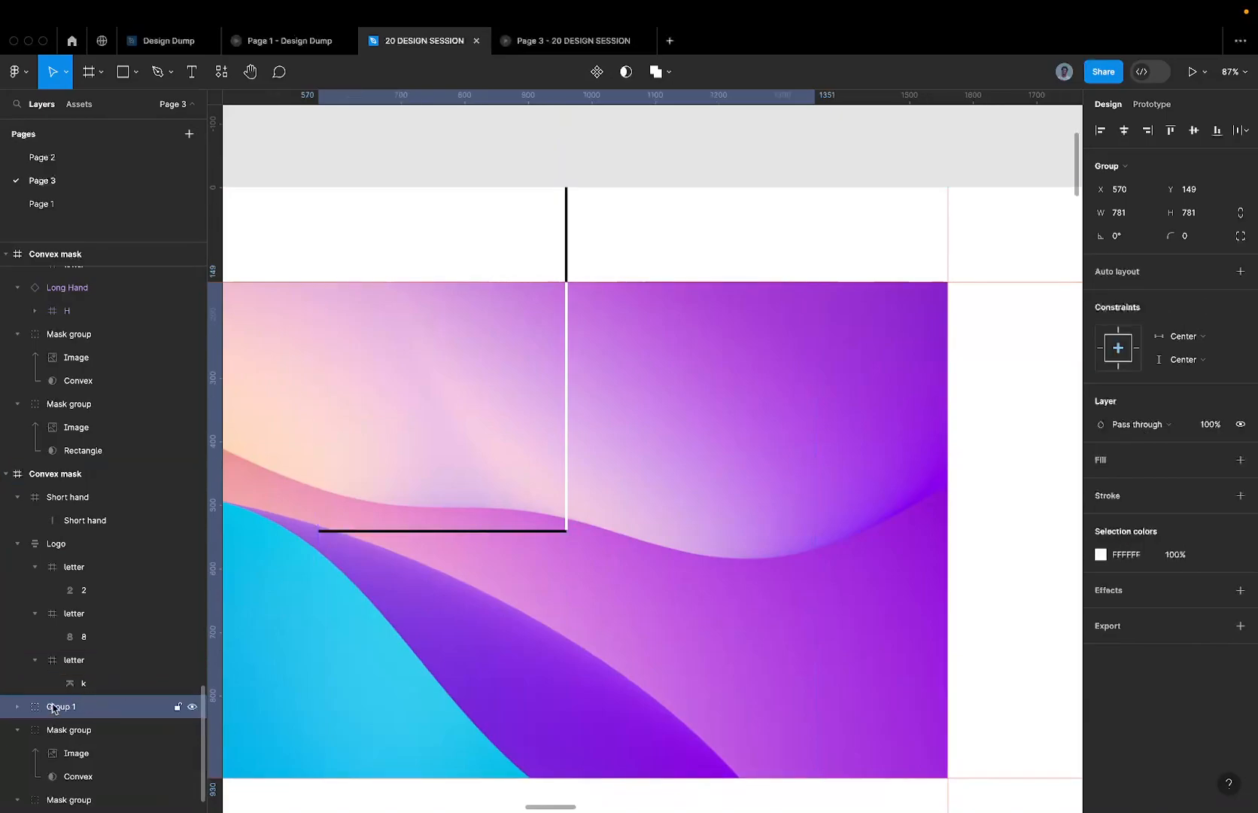
pyautogui.write('2 H')
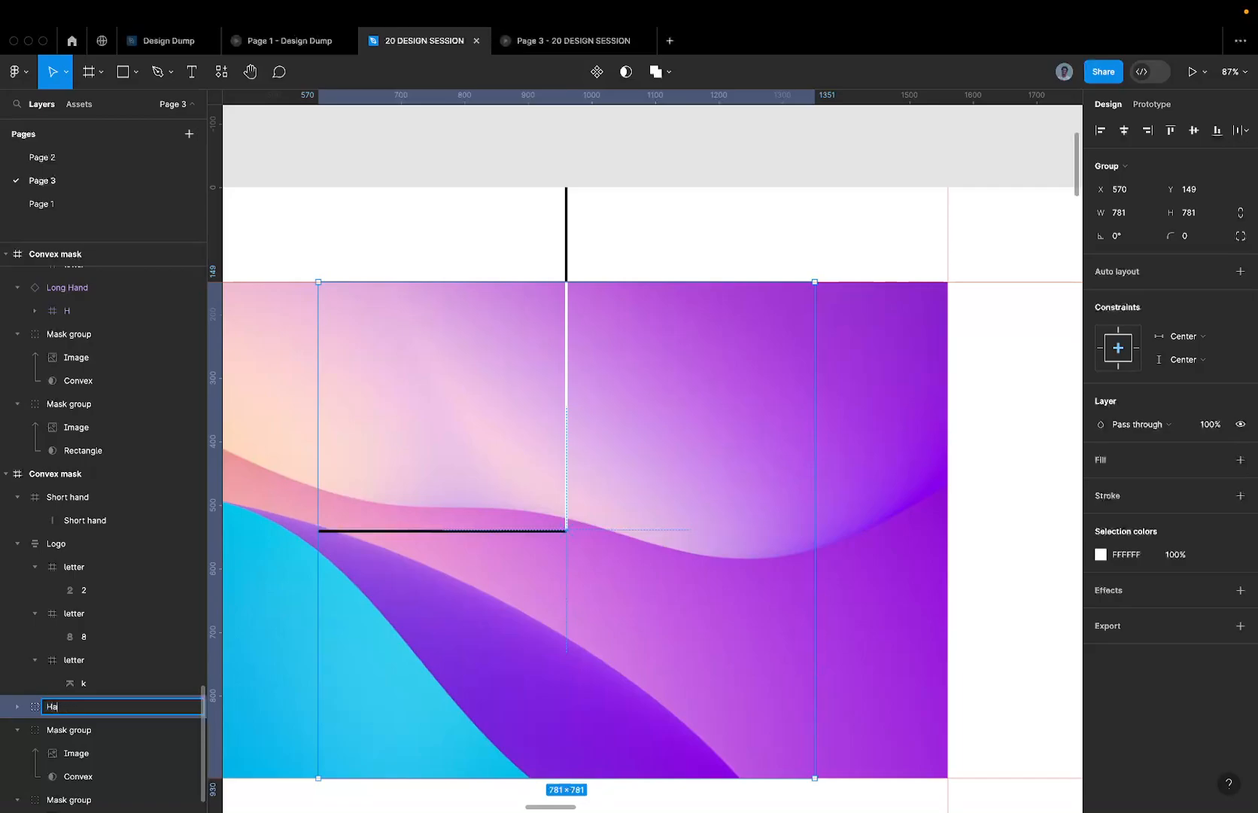
pyautogui.press('super+a')
pyautogui.write('L')
pyautogui.press('Return')
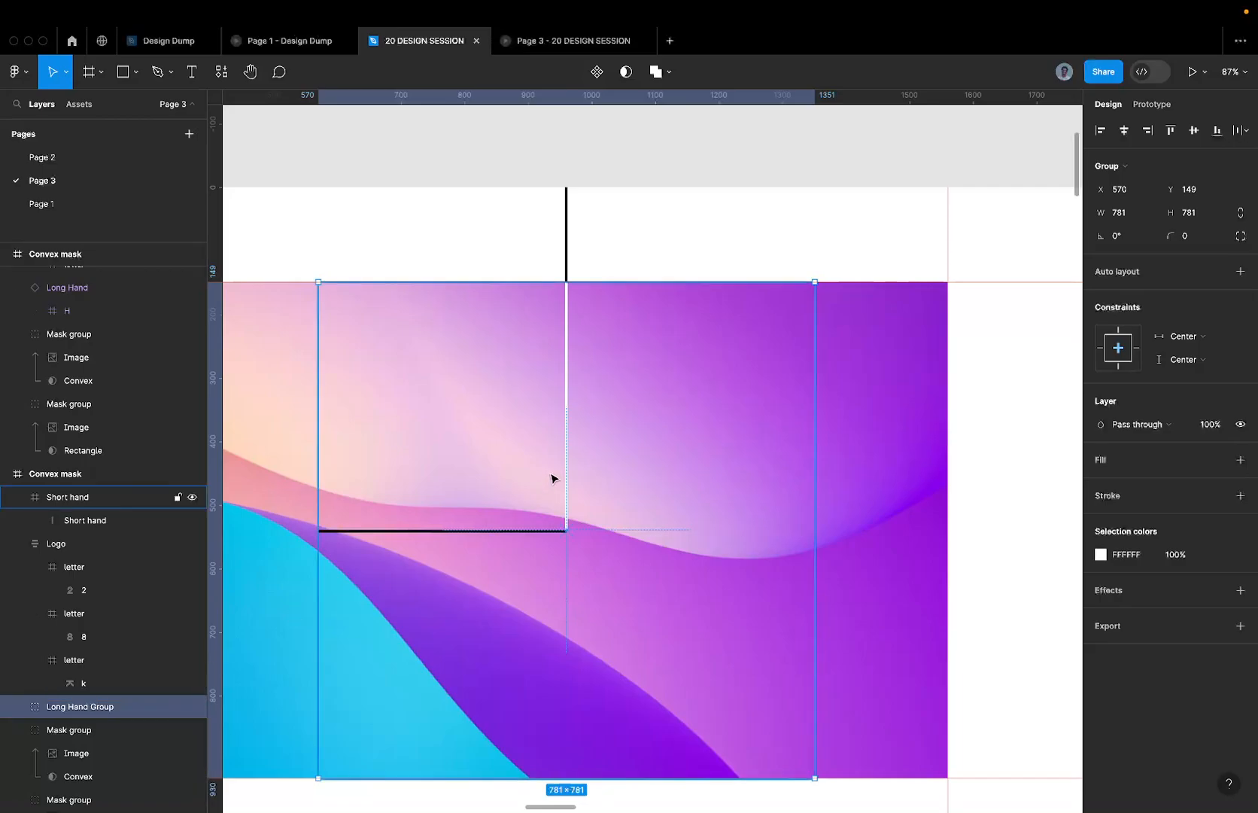
# - Delete the old short and long hands from the full-image Convex mask frame
pyautogui.scroll(-5, 552, 478)
pyautogui.scroll(-3, 551, 479)
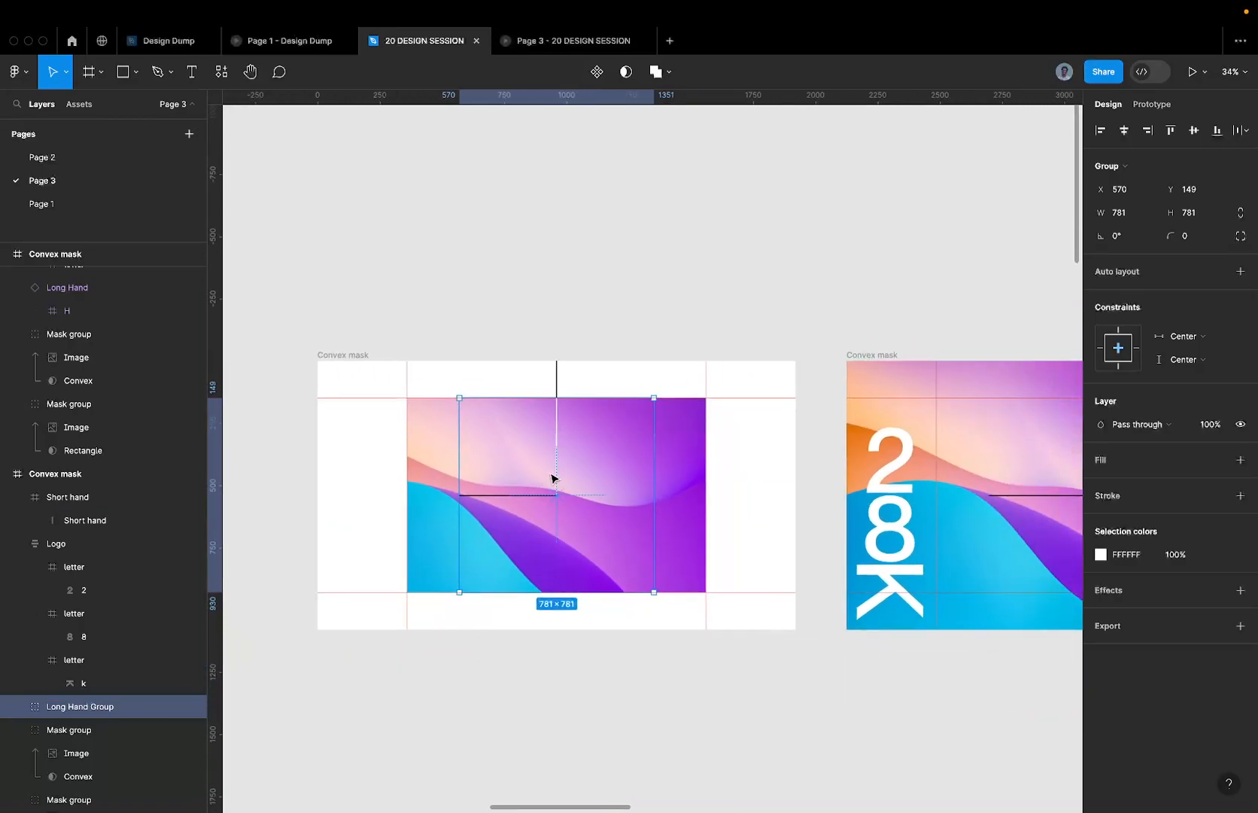
pyautogui.hscroll(8, 553, 477)
pyautogui.click(538, 418)
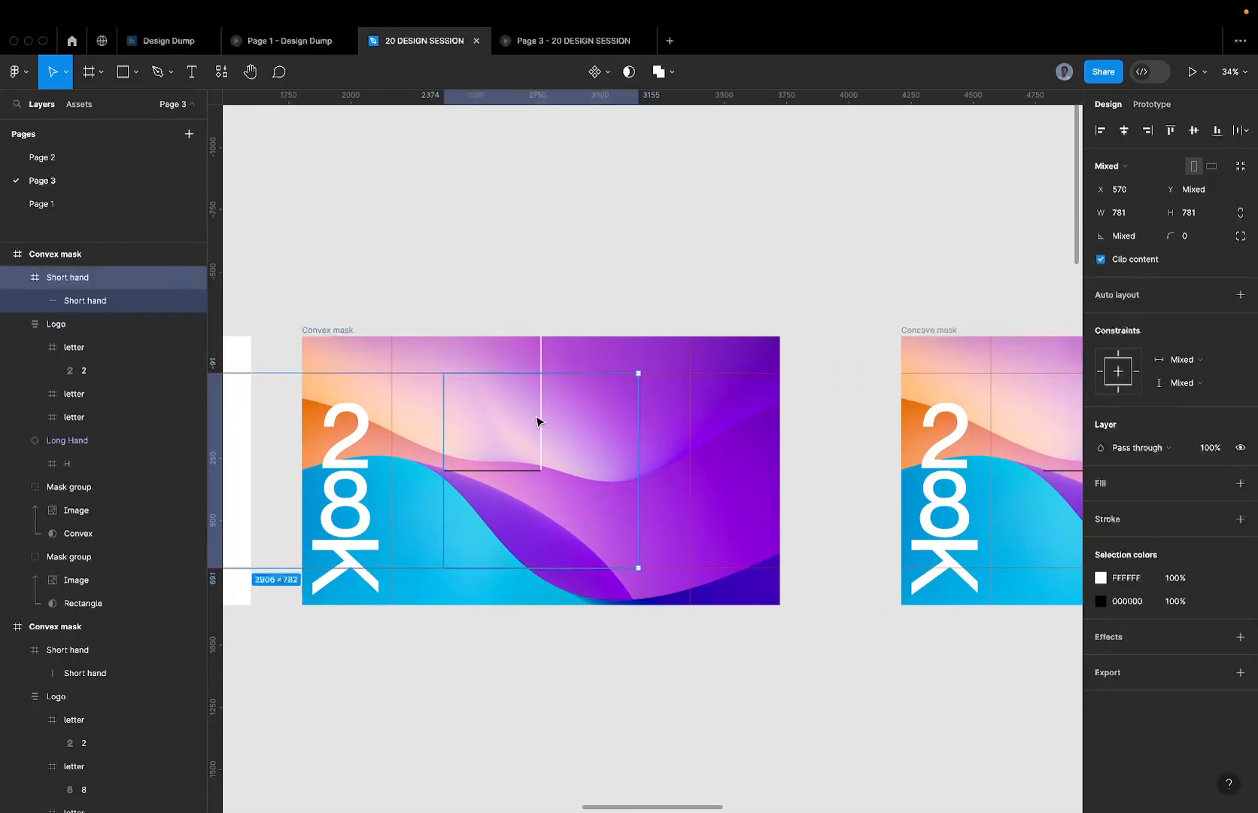
pyautogui.scroll(-3, 540, 415)
pyautogui.click(83, 323)
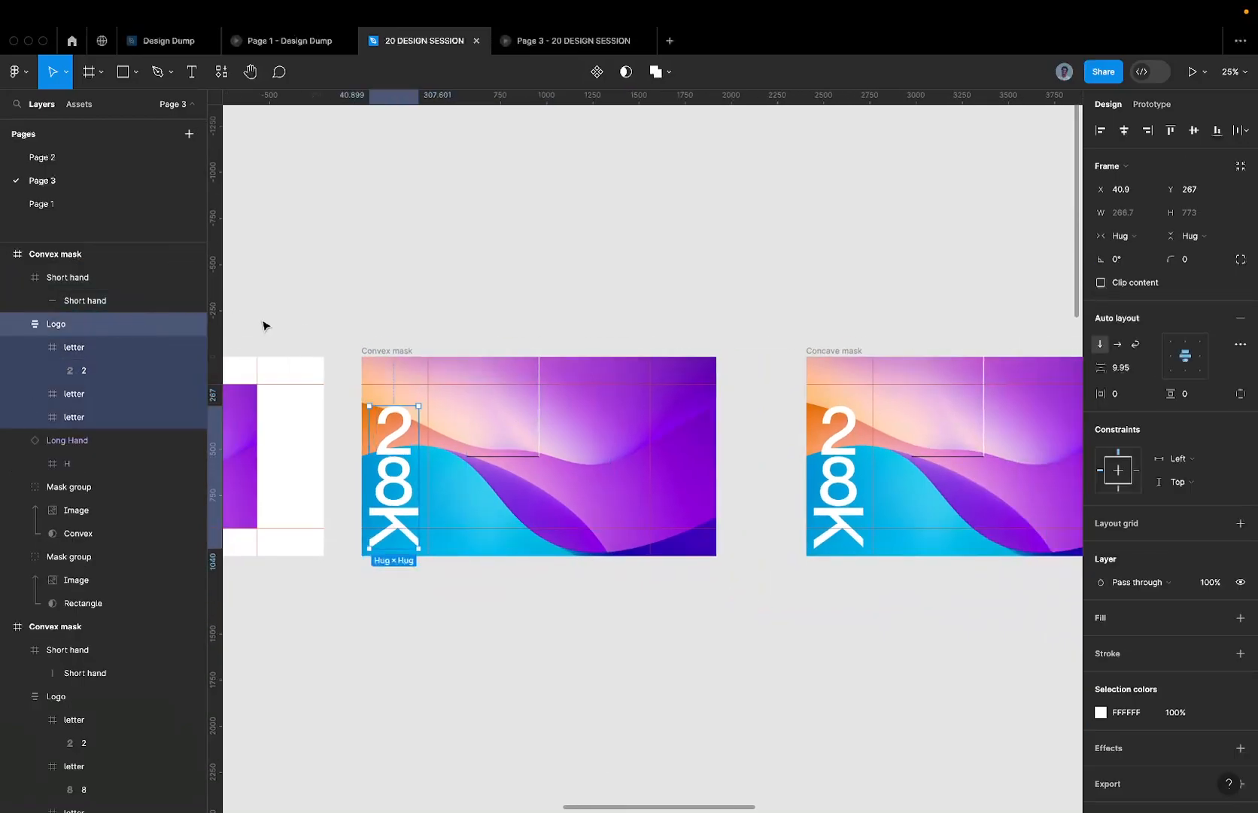
pyautogui.click(106, 440)
pyautogui.hscroll(4, 564, 373)
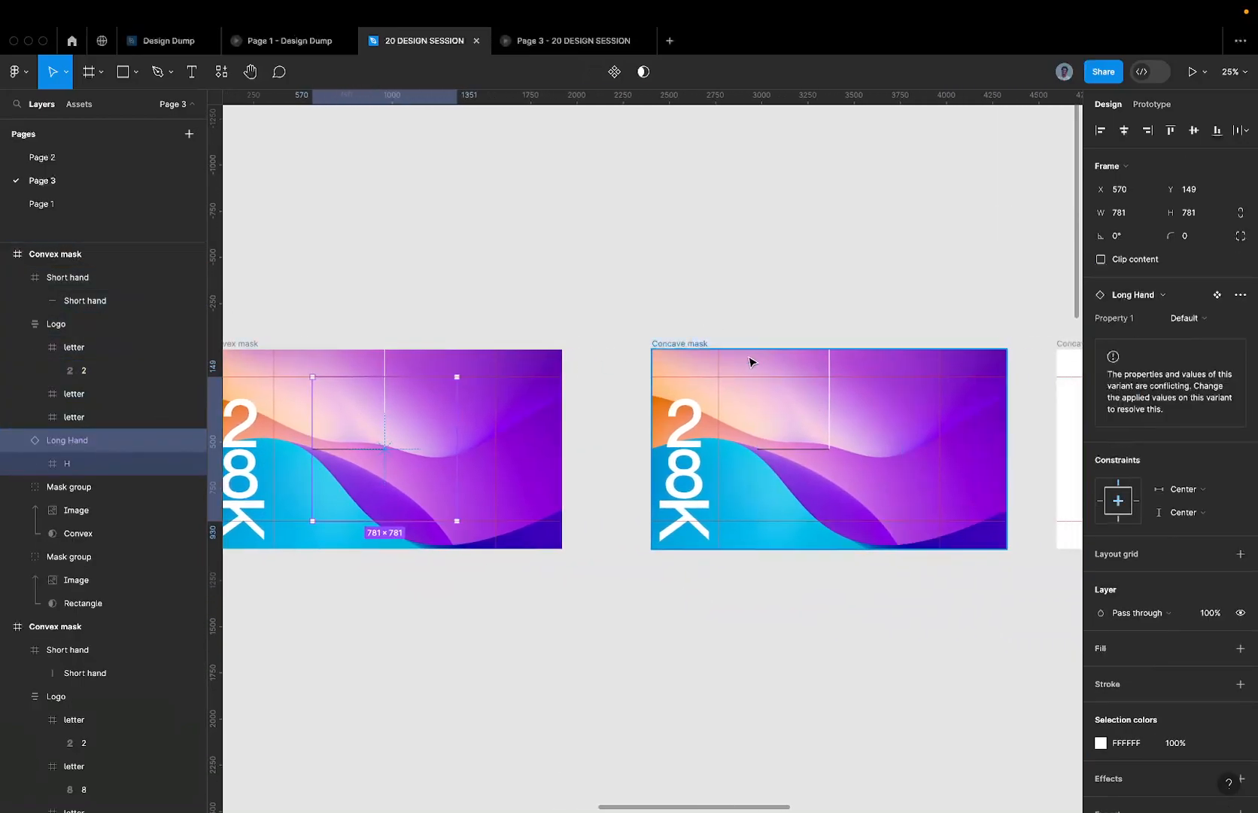
pyautogui.keyDown('shift'); pyautogui.click(689, 344); pyautogui.keyUp('shift')
pyautogui.scroll(-3, 682, 343)
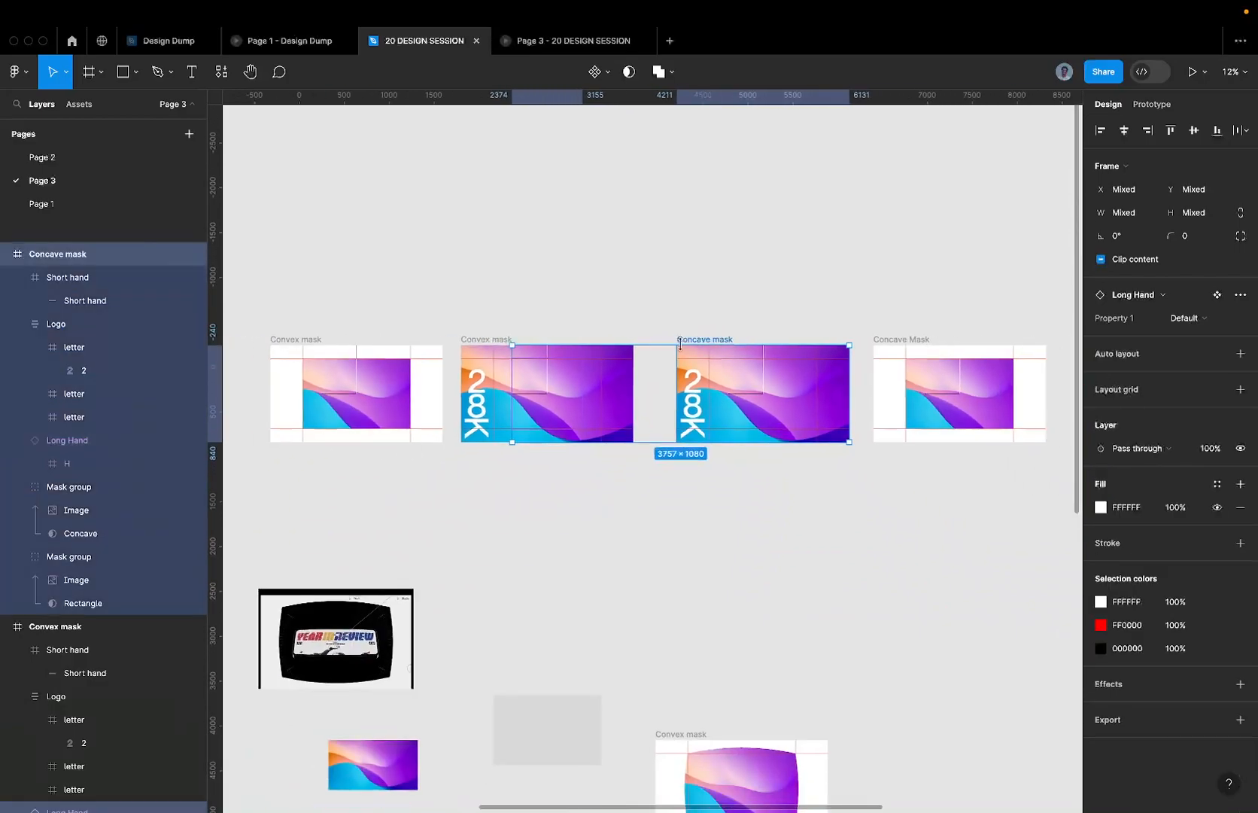
pyautogui.click(548, 388)
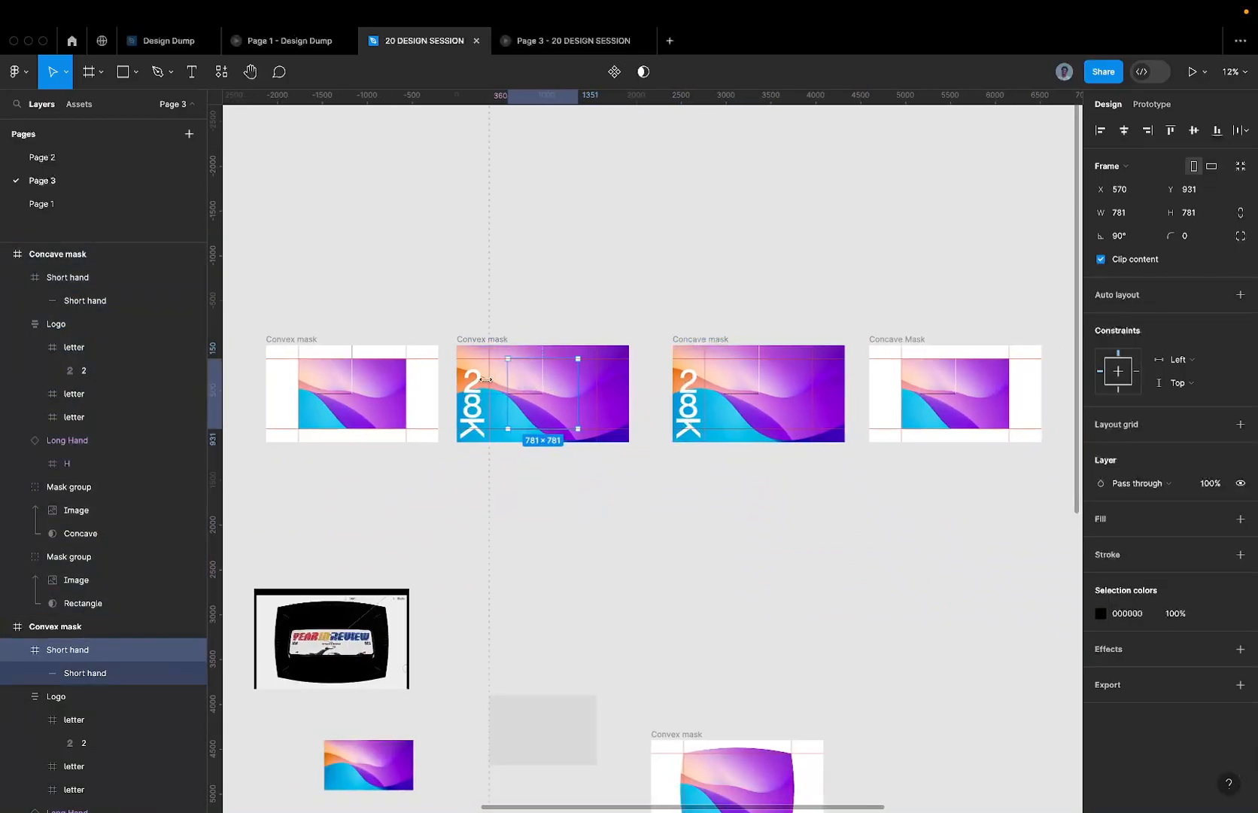
pyautogui.scroll(3, 539, 382)
pyautogui.press('Escape')
pyautogui.click(531, 385)
pyautogui.press('Escape')
# - Remove the old short and long hands from the full-image Concave mask frame
pyautogui.click(875, 377)
pyautogui.press('Escape')
pyautogui.click(870, 374)
pyautogui.press('Escape')
# - Delete the old clock hands from the white-background Concave Mask frame, keeping its logo and mask groups
pyautogui.hscroll(5, 848, 373)
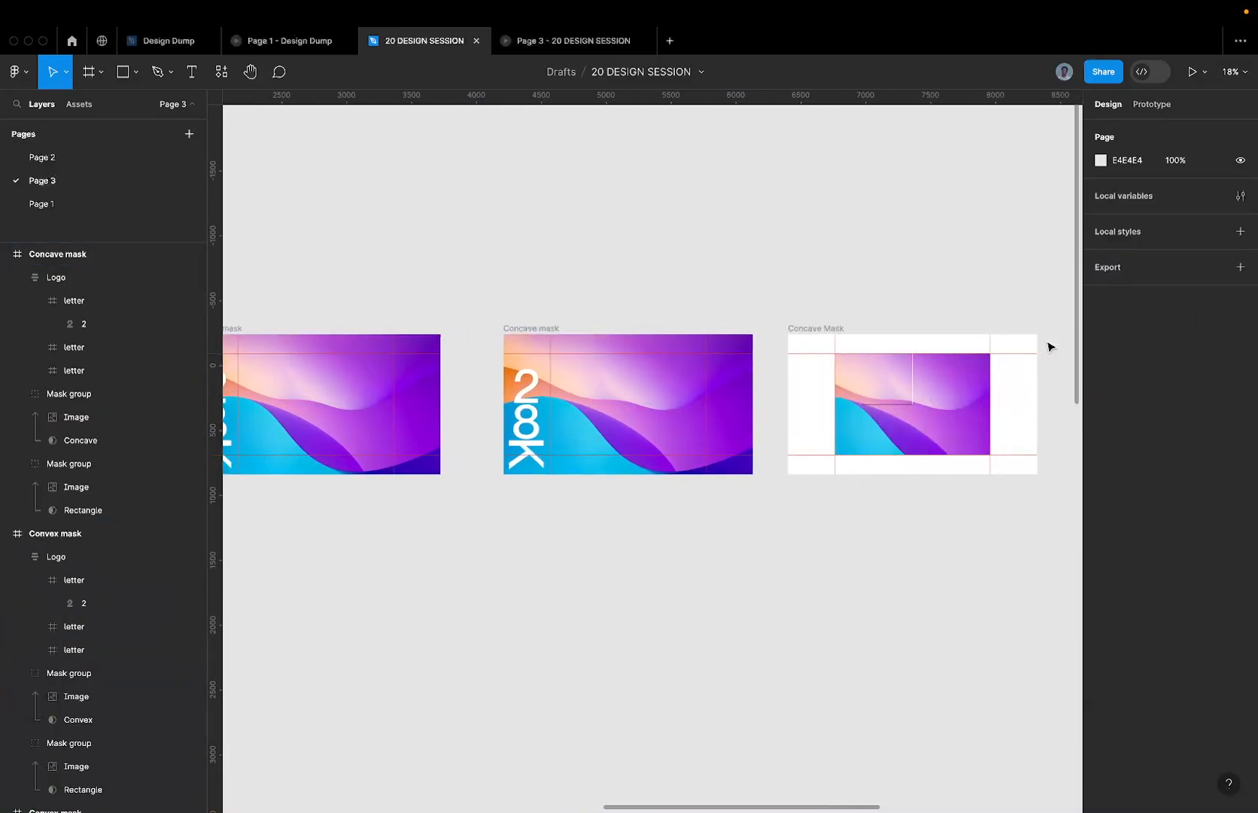
pyautogui.click(848, 401)
pyautogui.press('Escape')
pyautogui.keyDown('ctrl'); pyautogui.scroll(-3, 845, 398); pyautogui.keyUp('ctrl')
pyautogui.hscroll(-1, 580, 411)
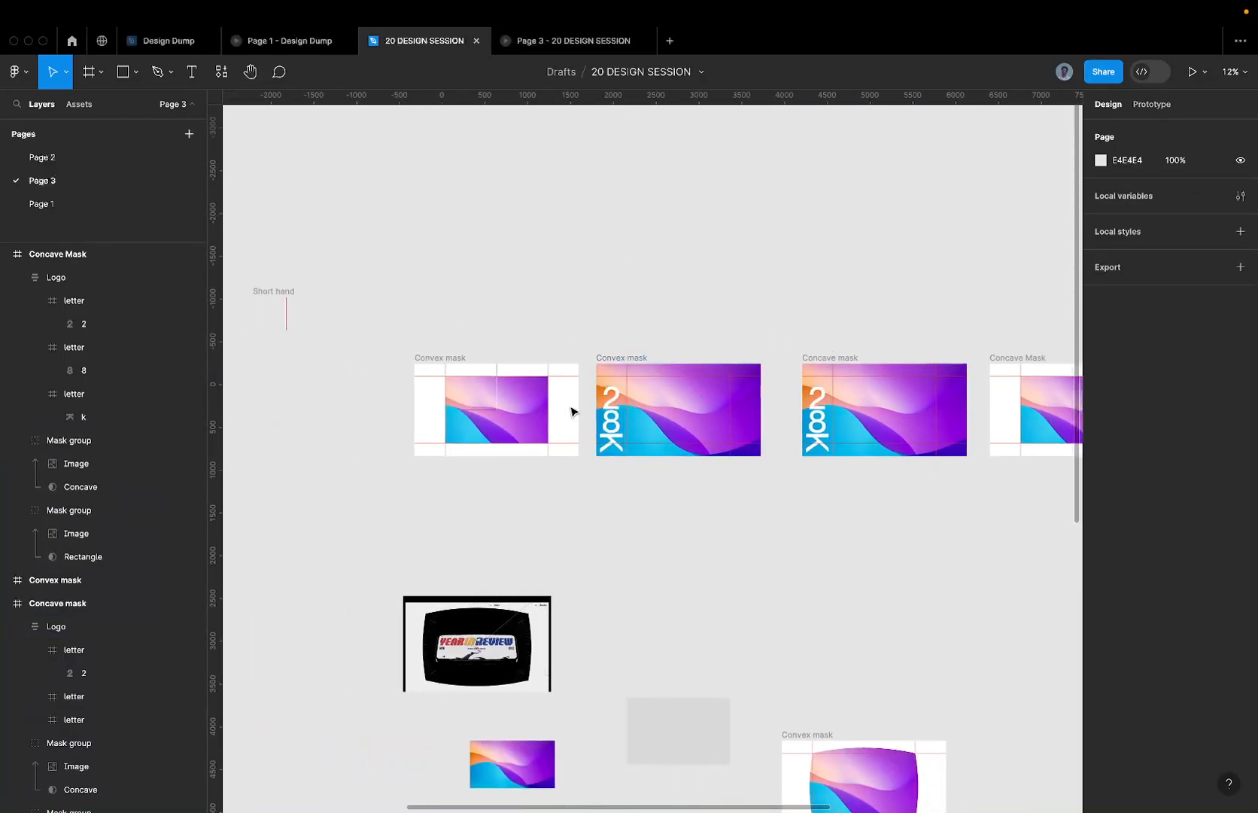
# - Try to paste a copy of the Short hand alone into the other three mask frames
pyautogui.click(503, 405)
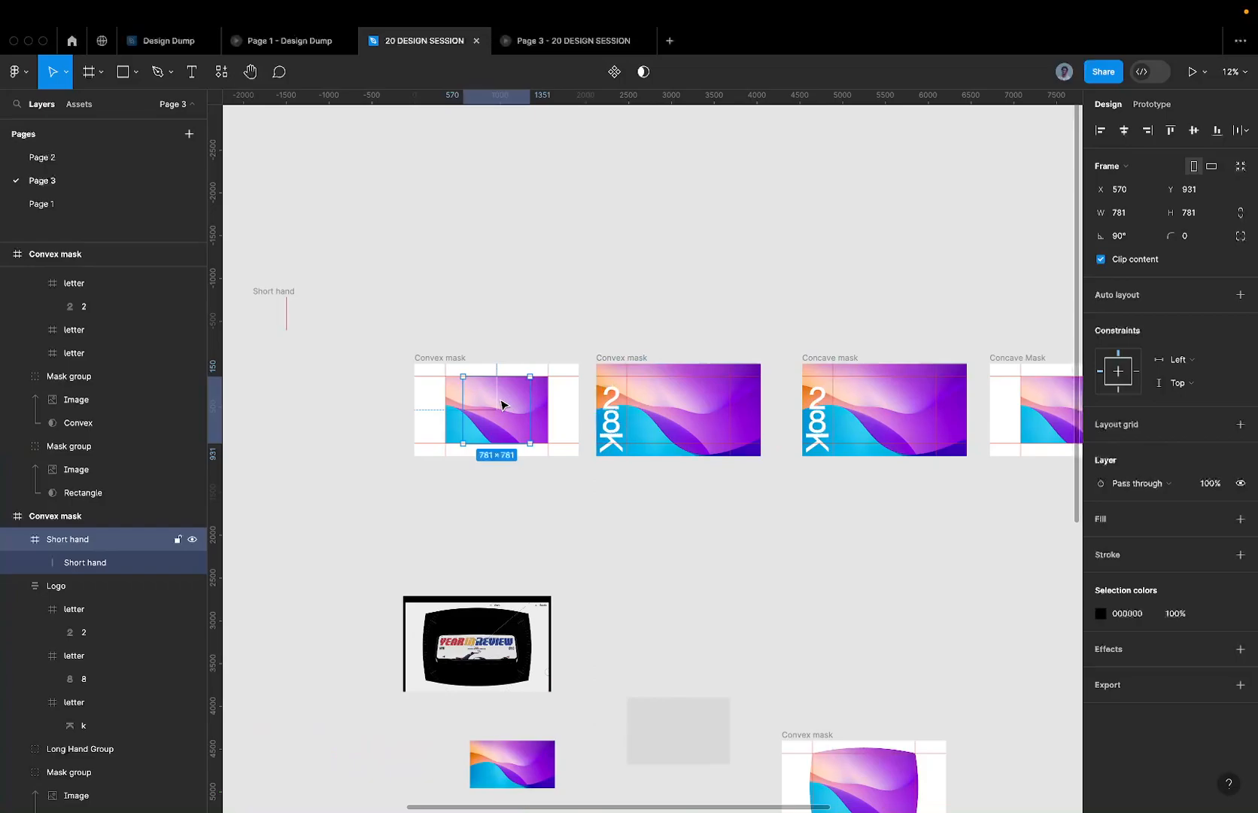
pyautogui.press('alt')
pyautogui.click(17, 585)
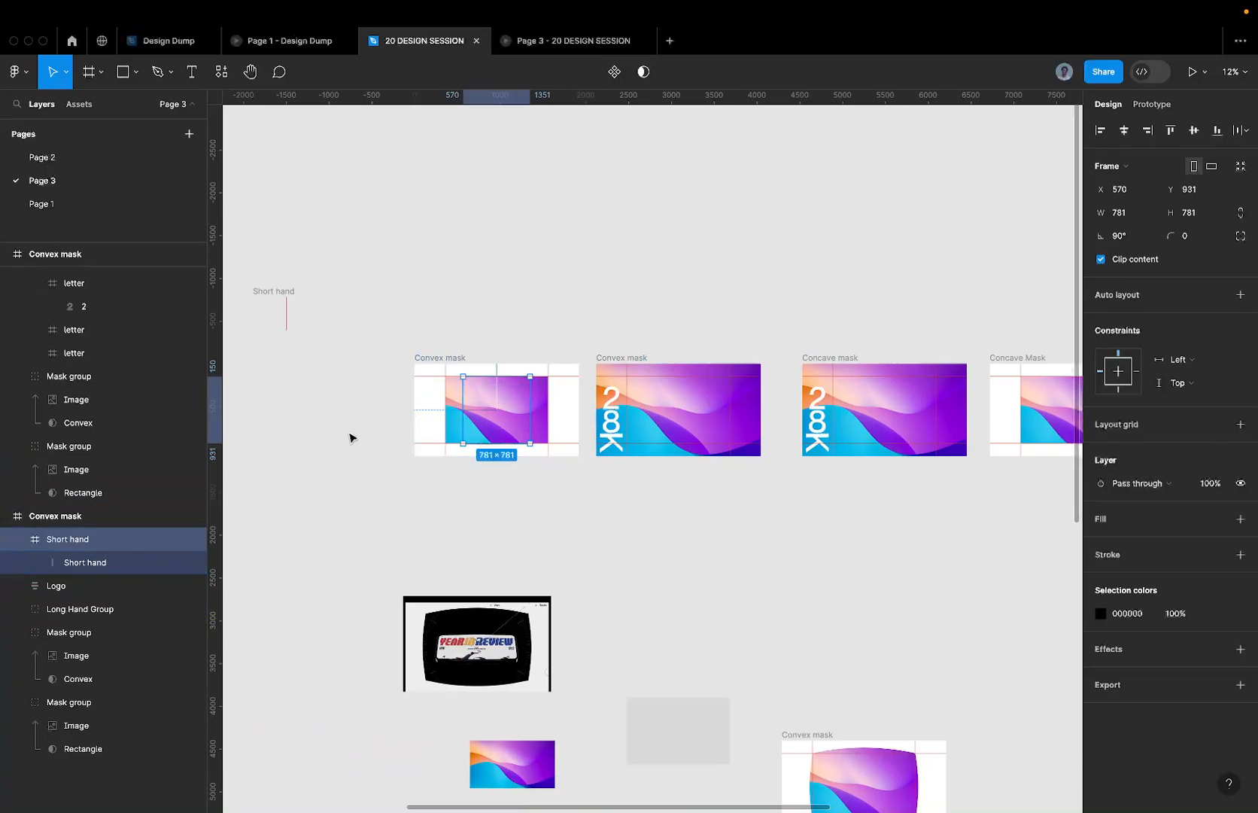
pyautogui.click(621, 358)
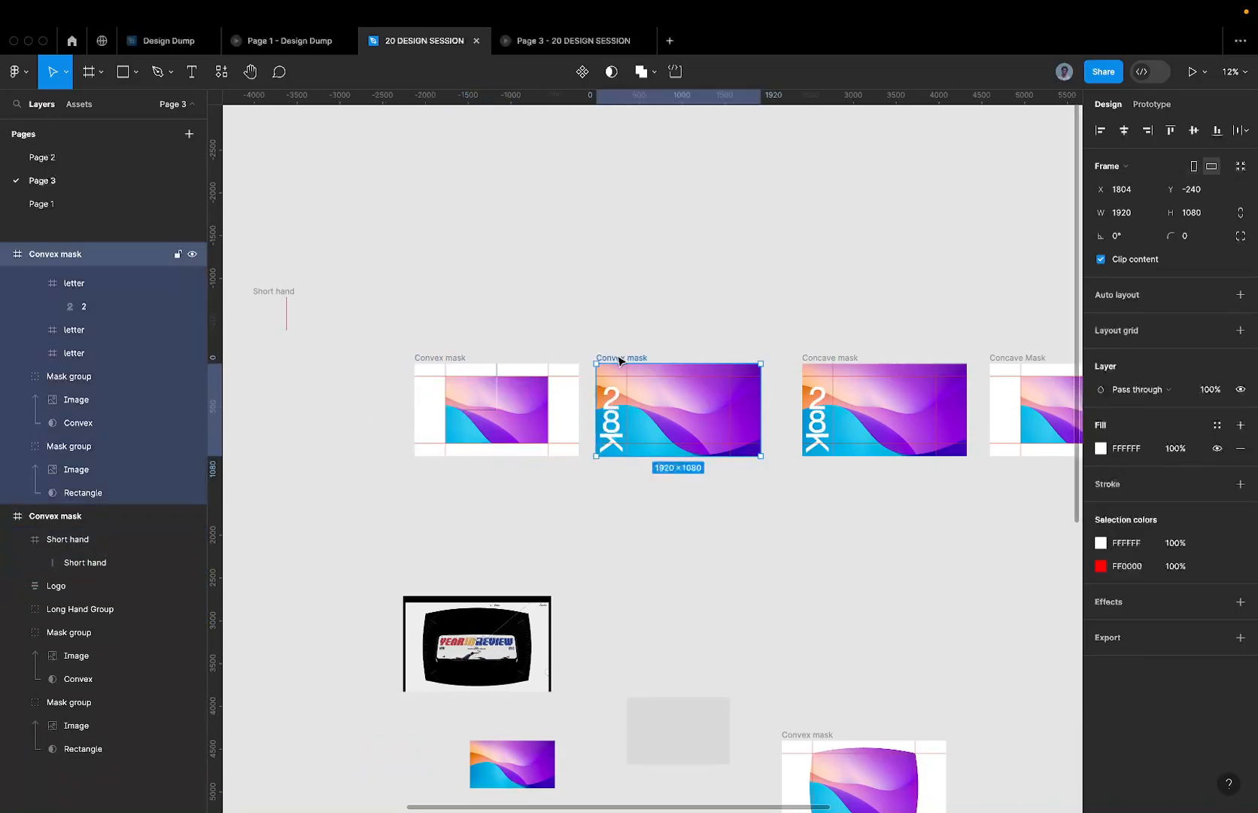
pyautogui.keyDown('shift'); pyautogui.click(807, 352); pyautogui.keyUp('shift')
pyautogui.hscroll(3, 802, 355)
pyautogui.keyDown('shift'); pyautogui.click(857, 363); pyautogui.keyUp('shift')
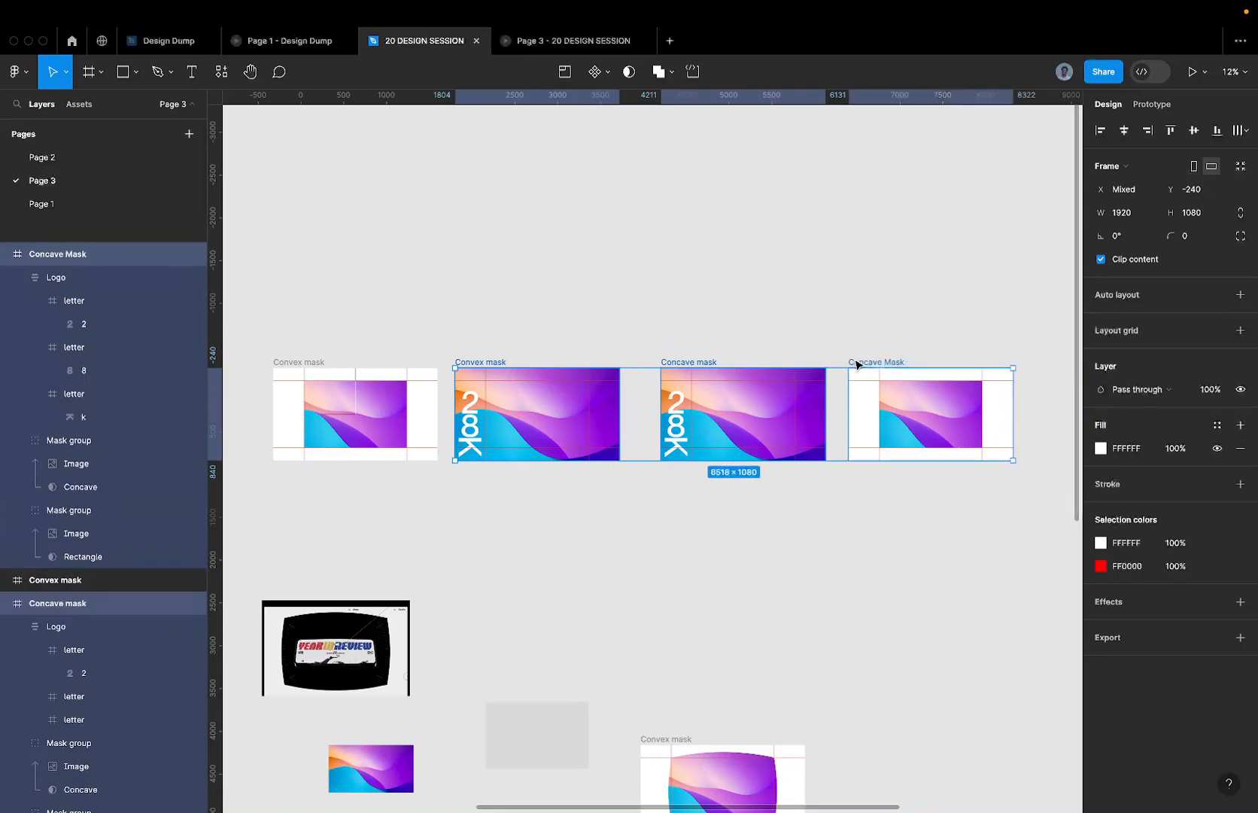
pyautogui.hotkey('ctrl', 'v')
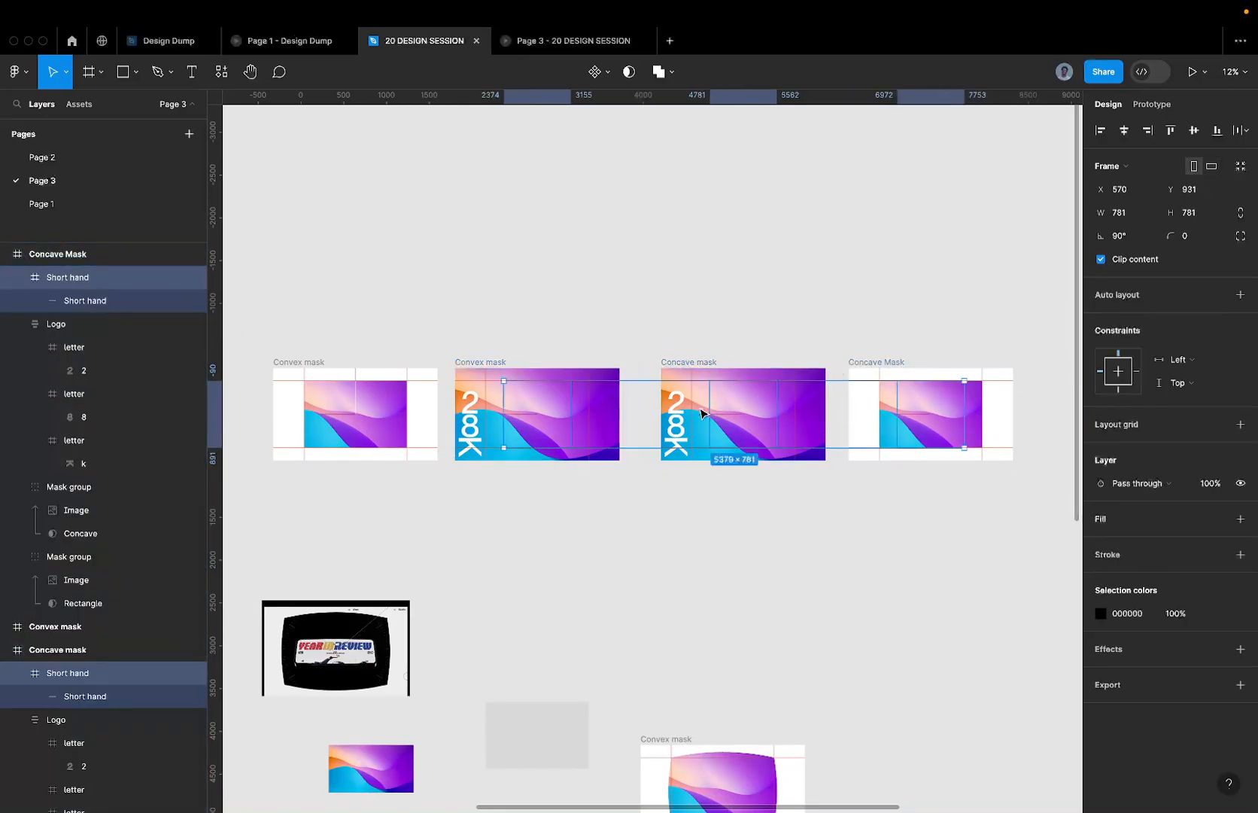
pyautogui.scroll(5, 547, 418)
pyautogui.scroll(-4, 536, 415)
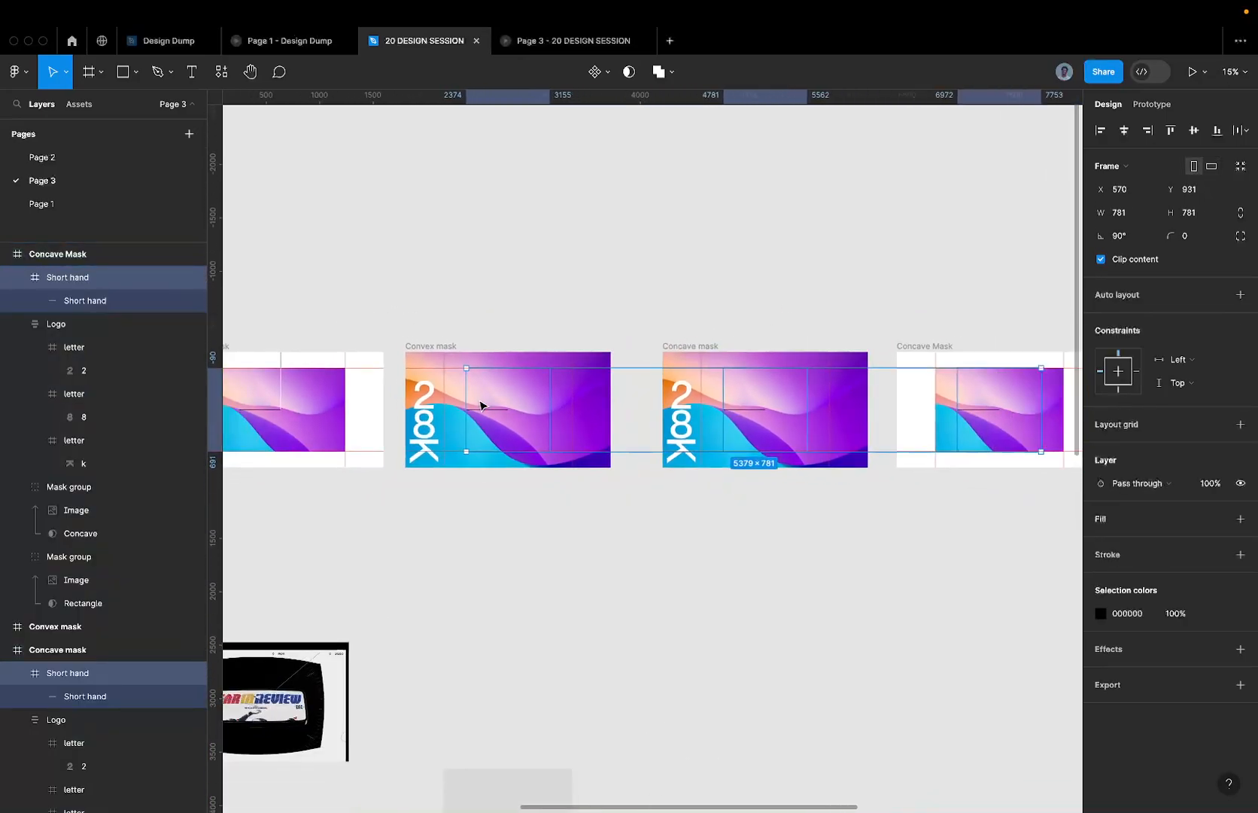
pyautogui.hscroll(-2, 480, 401)
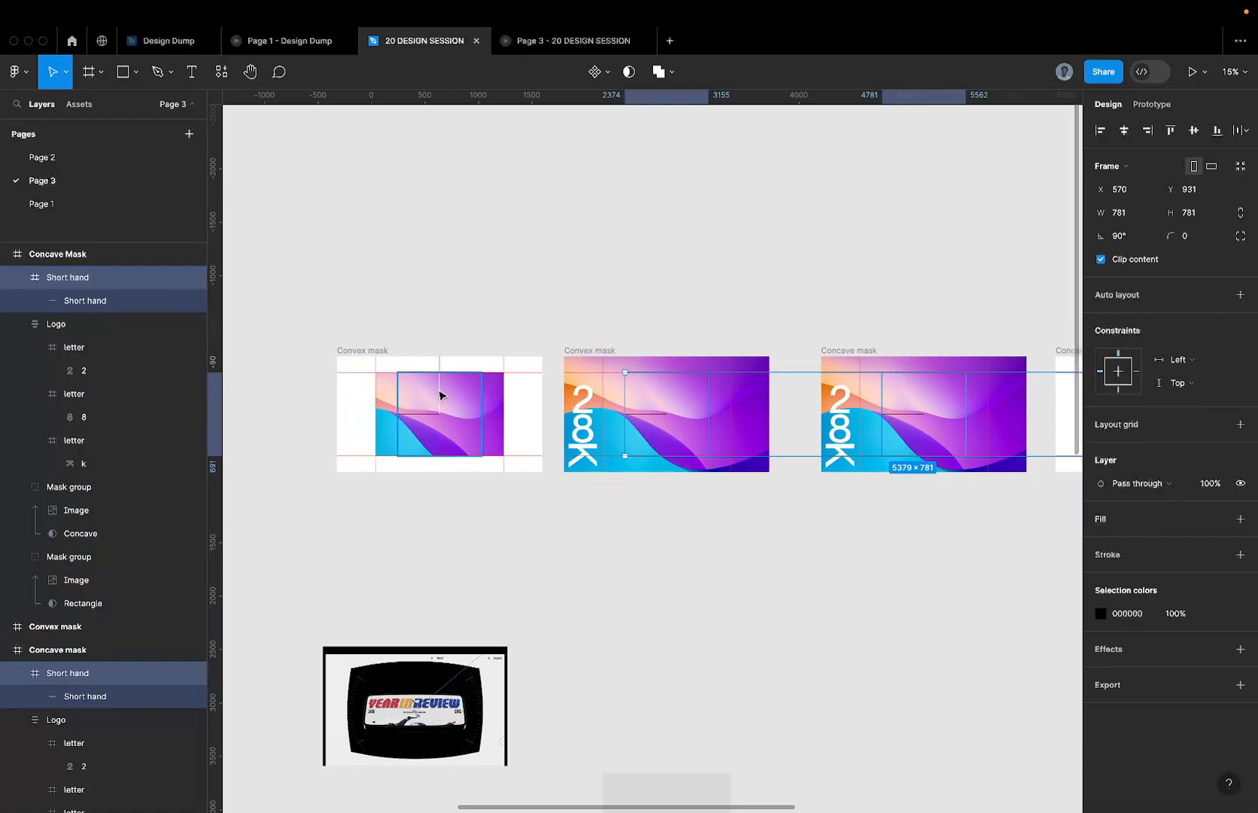
pyautogui.hotkey('ctrl', 'z')
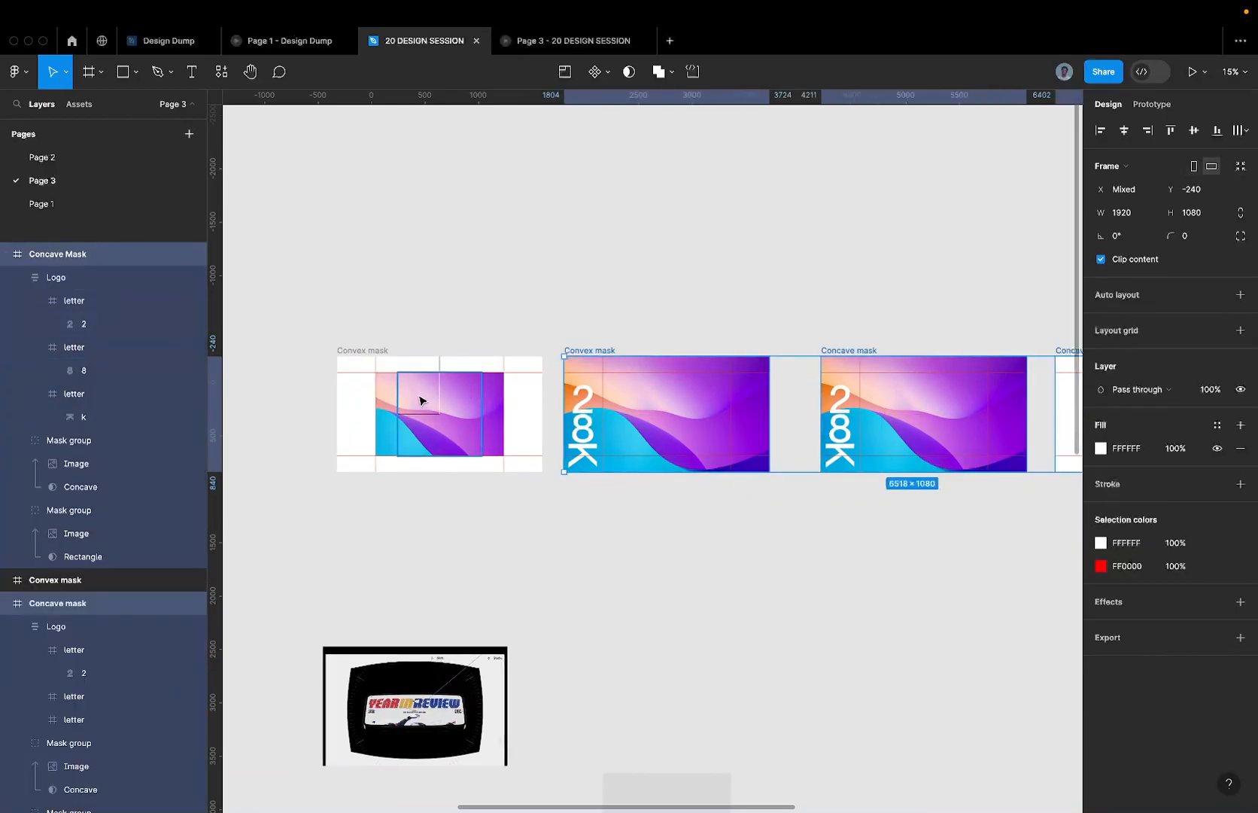
# - Move the Long Hand Group above the Short hand in the white-background Convex mask frame's layer order
pyautogui.click(446, 394)
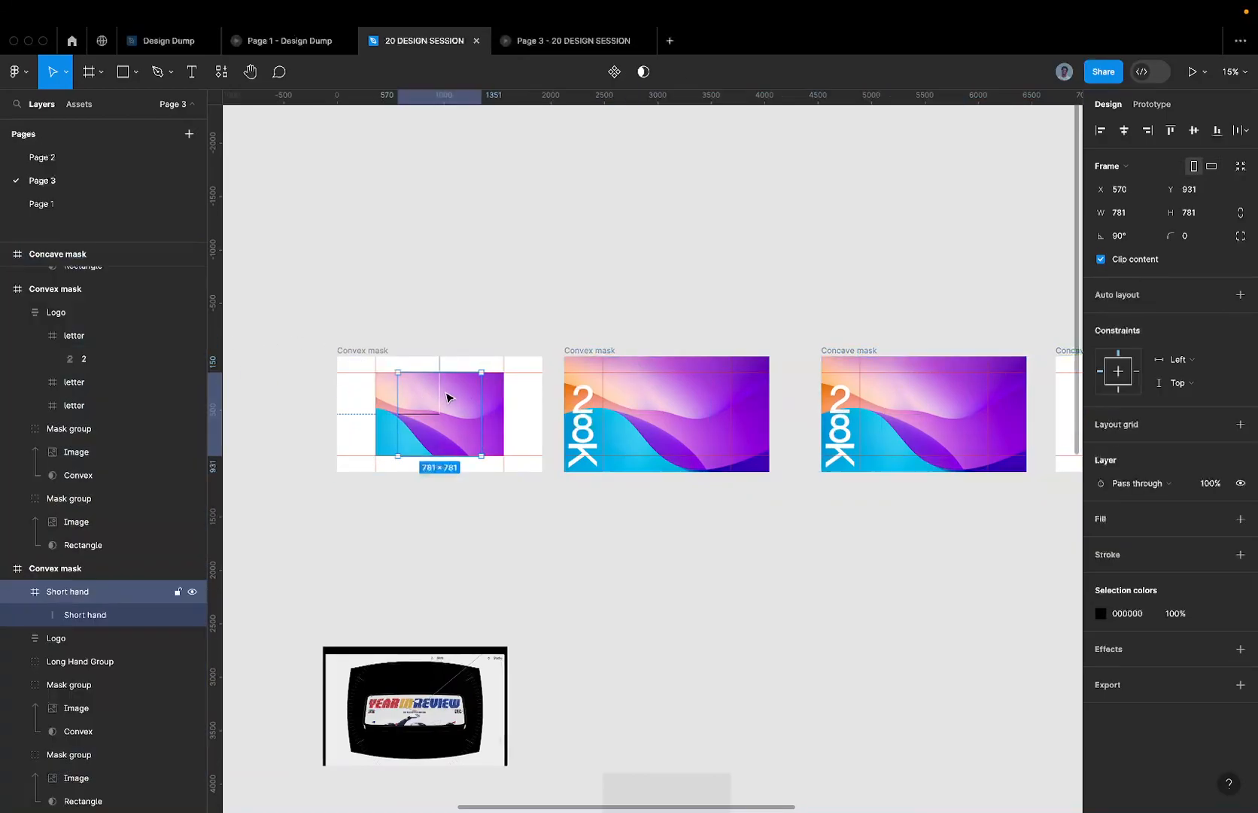
pyautogui.click(94, 662)
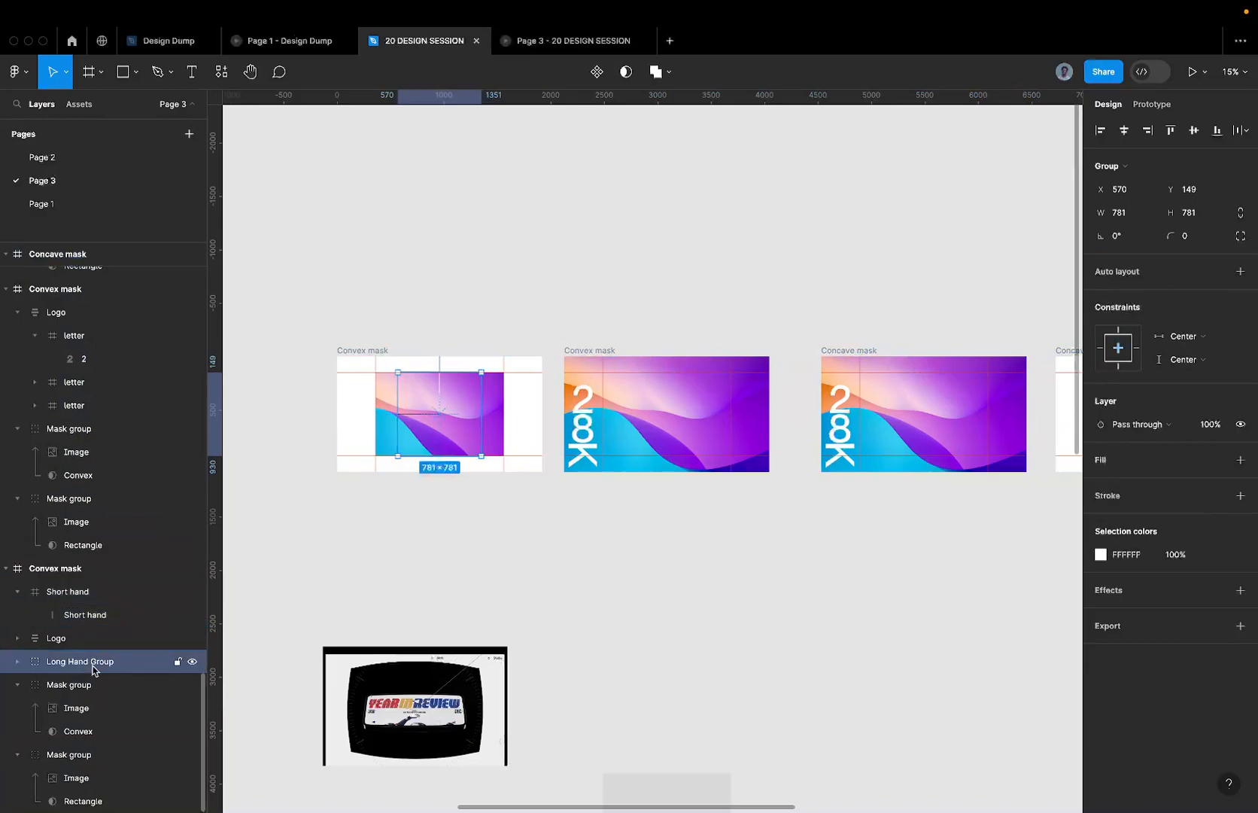
pyautogui.press('super+bracketright')
pyautogui.press('super+bracketright')
pyautogui.press('super+bracketleft')
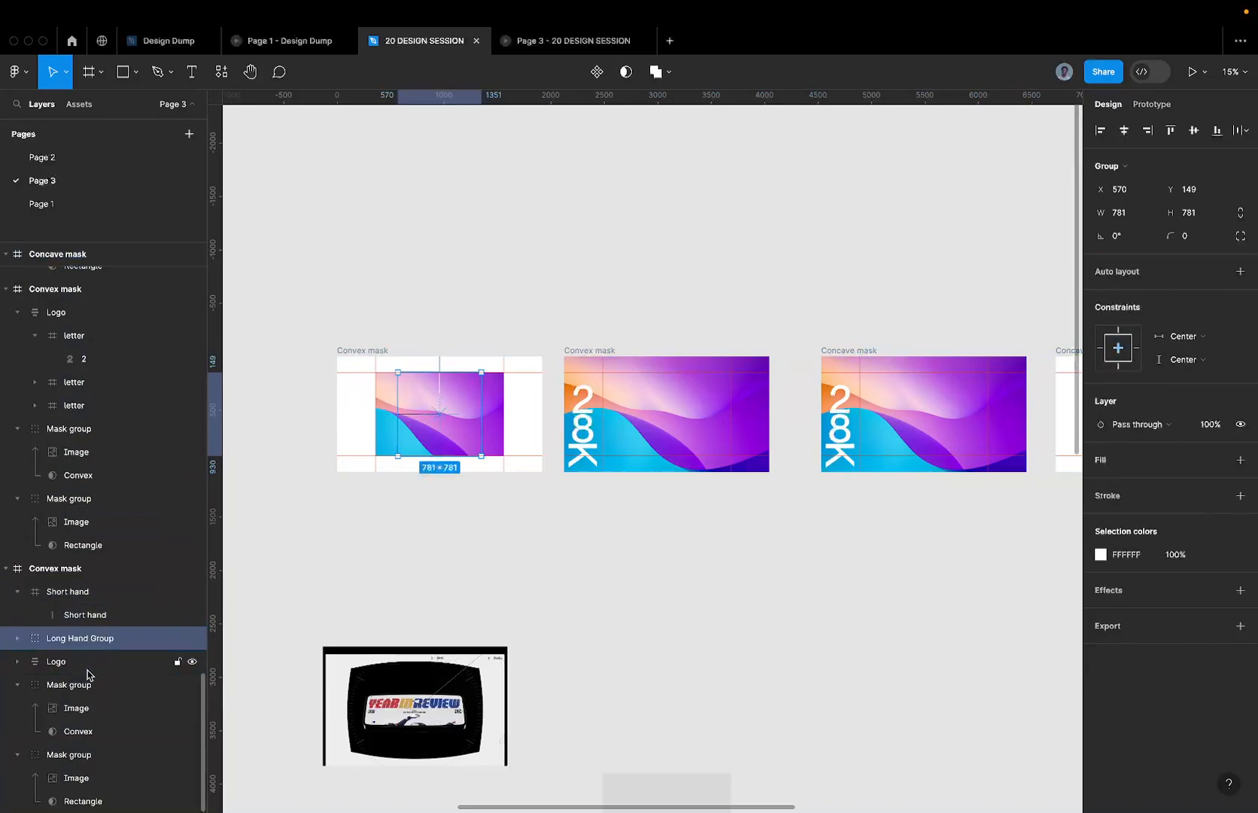
pyautogui.press('super+bracketleft')
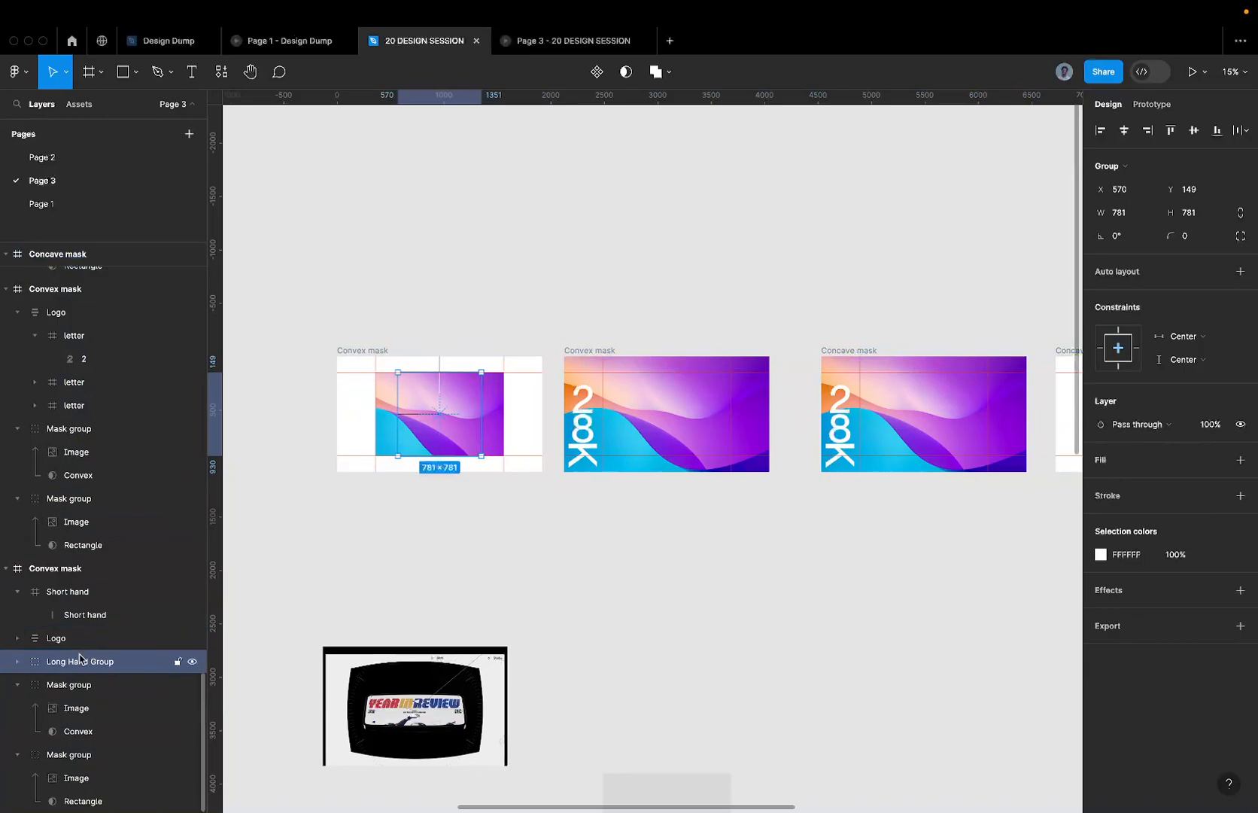
pyautogui.moveTo(81, 581); pyautogui.dragTo(82, 582)
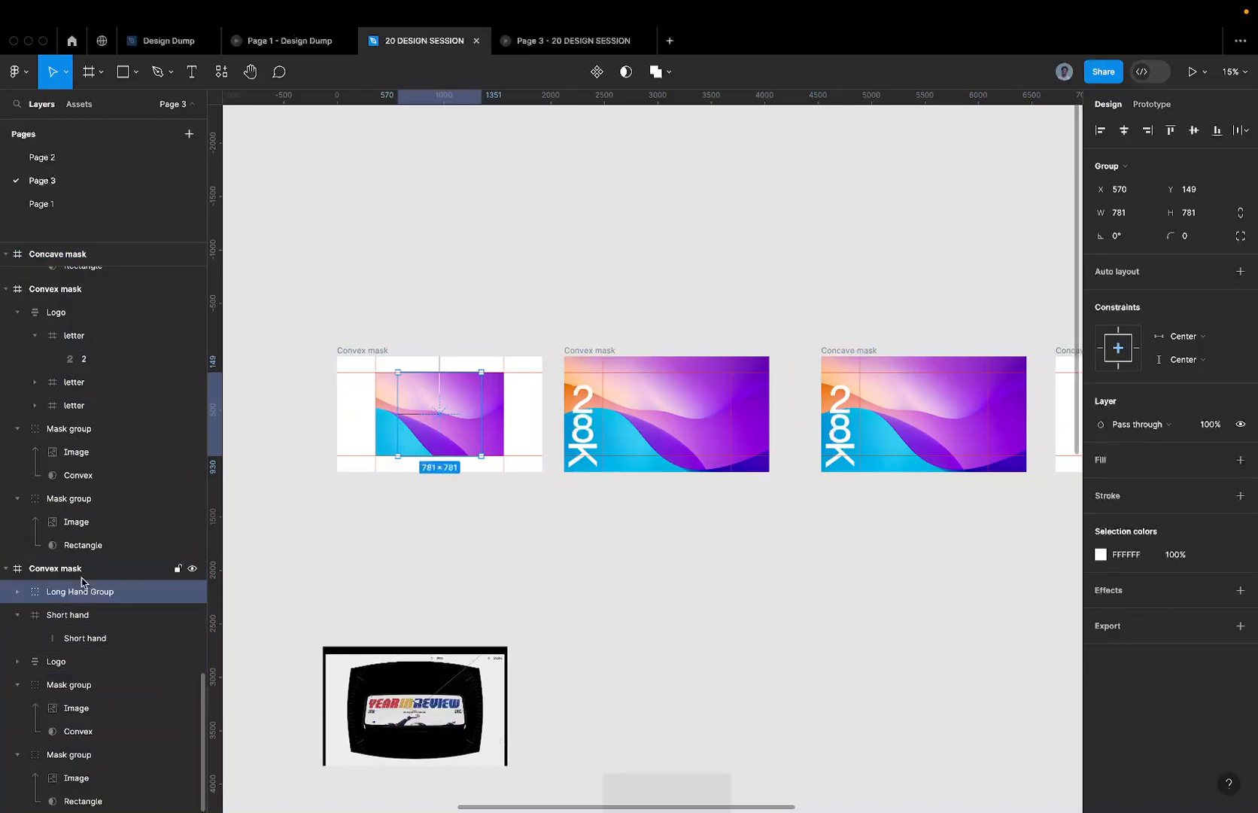
# - Group the Long Hand Group with the Short hand in the white-background Convex mask frame and name the group Hands
pyautogui.click(603, 345)
pyautogui.click(605, 350)
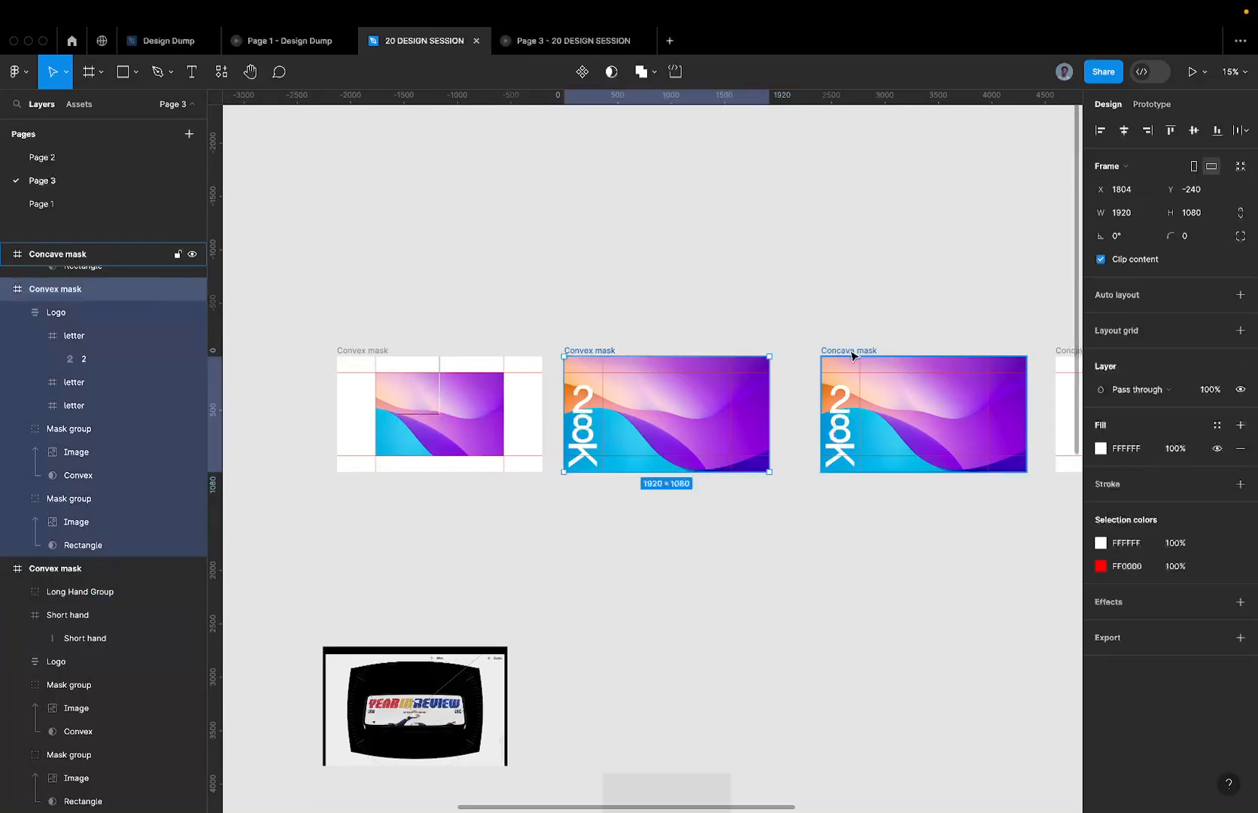
pyautogui.click(311, 441)
pyautogui.click(90, 597)
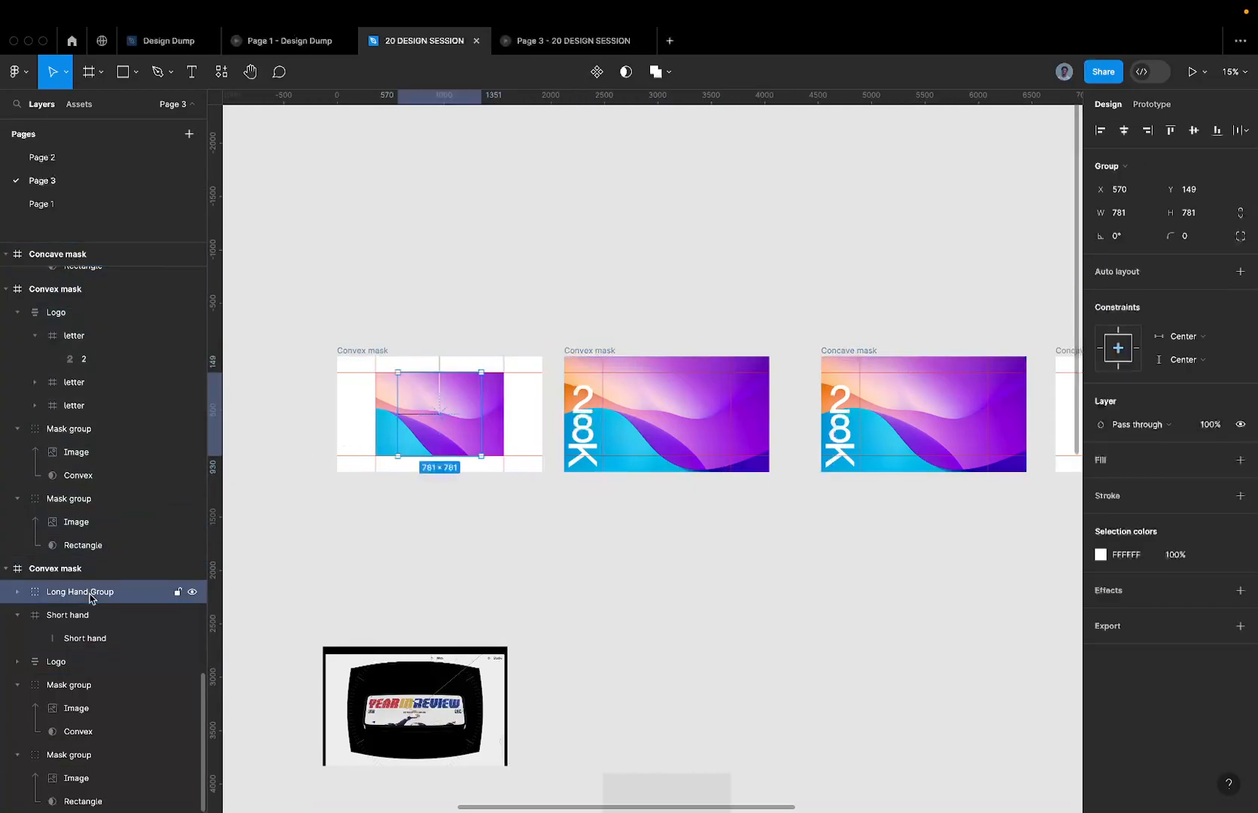
pyautogui.keyDown('shift'); pyautogui.click(85, 614); pyautogui.keyUp('shift')
pyautogui.click(17, 620)
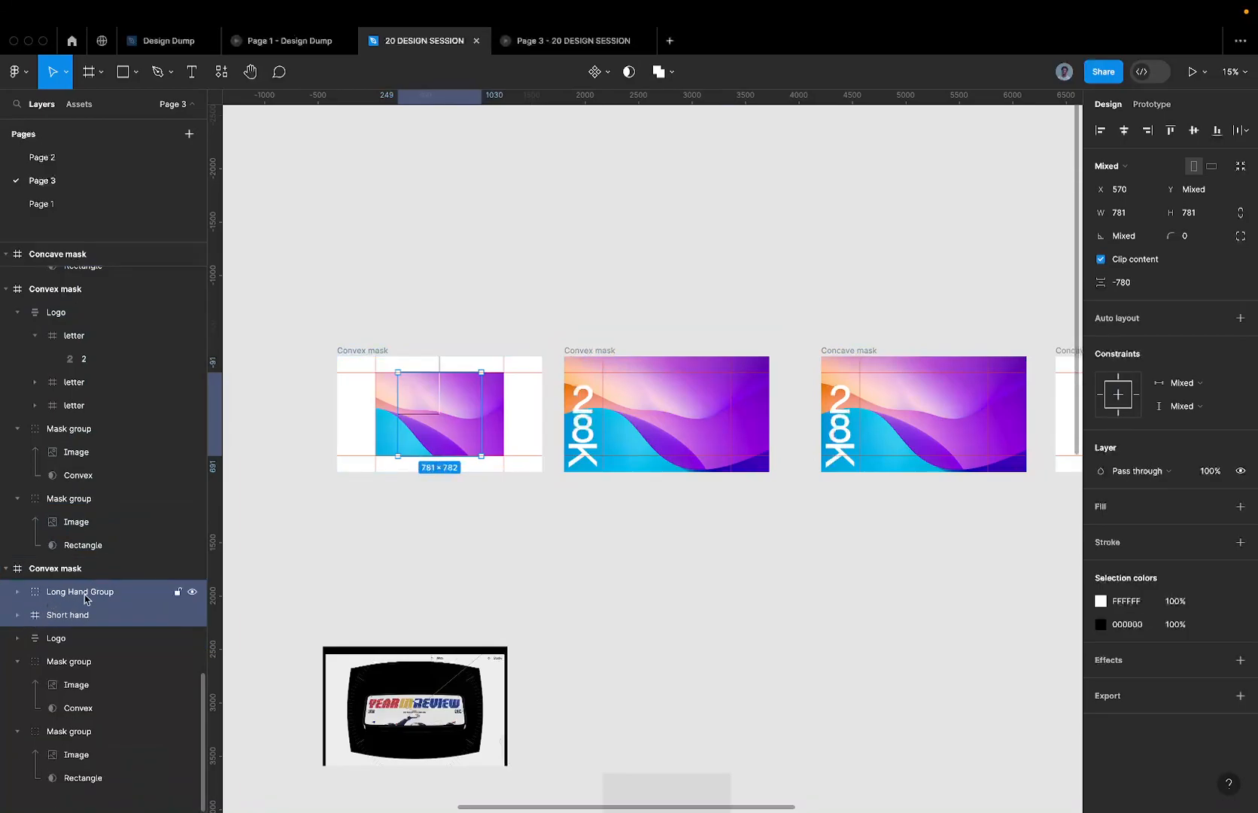
pyautogui.hotkey('ctrl', 'g')
pyautogui.doubleClick(59, 591)
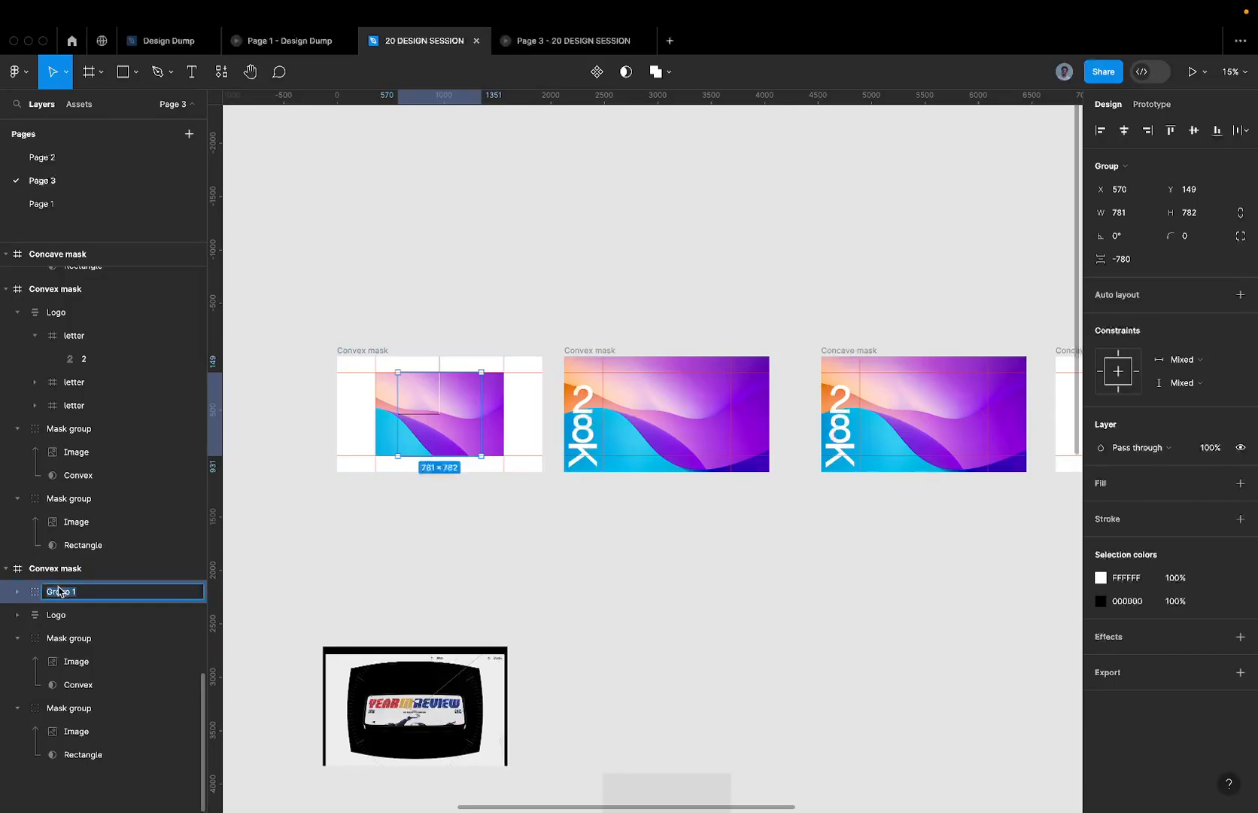
pyautogui.write('Hands')
pyautogui.press('Return')
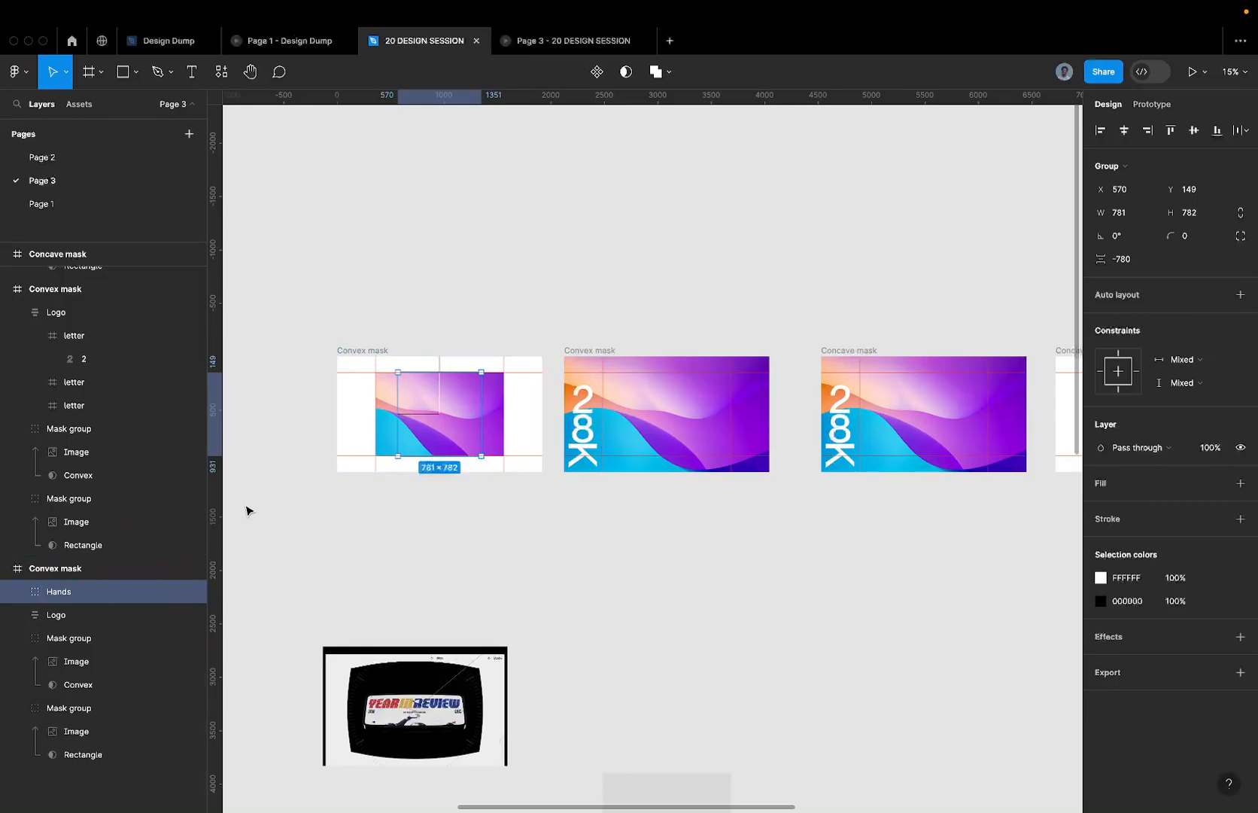
# - Paste a copy of the Hands group into the full-image Convex, full-image Concave and white-background Concave mask frames
pyautogui.click(590, 350)
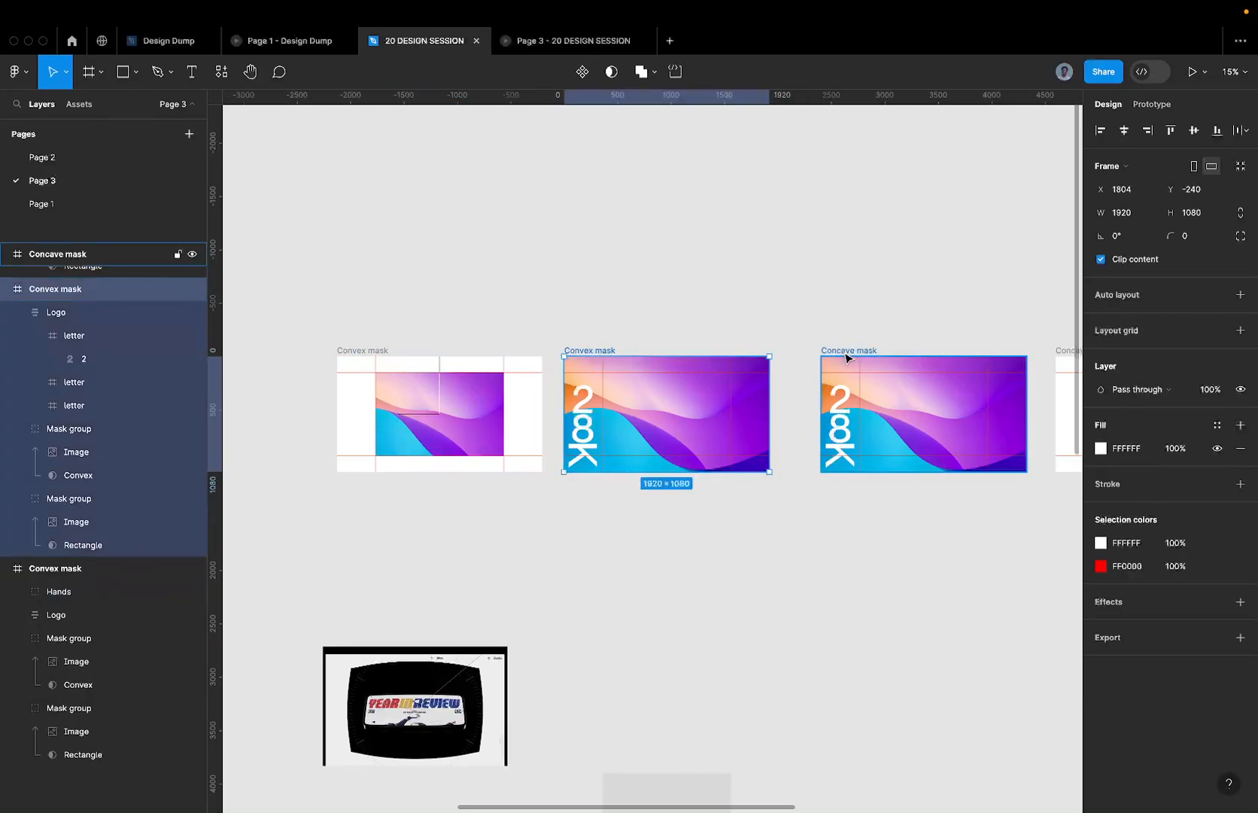
pyautogui.keyDown('shift'); pyautogui.click(851, 348); pyautogui.keyUp('shift')
pyautogui.hscroll(3, 835, 358)
pyautogui.hscroll(1, 836, 359)
pyautogui.keyDown('shift'); pyautogui.click(860, 364); pyautogui.keyUp('shift')
pyautogui.press('super+v')
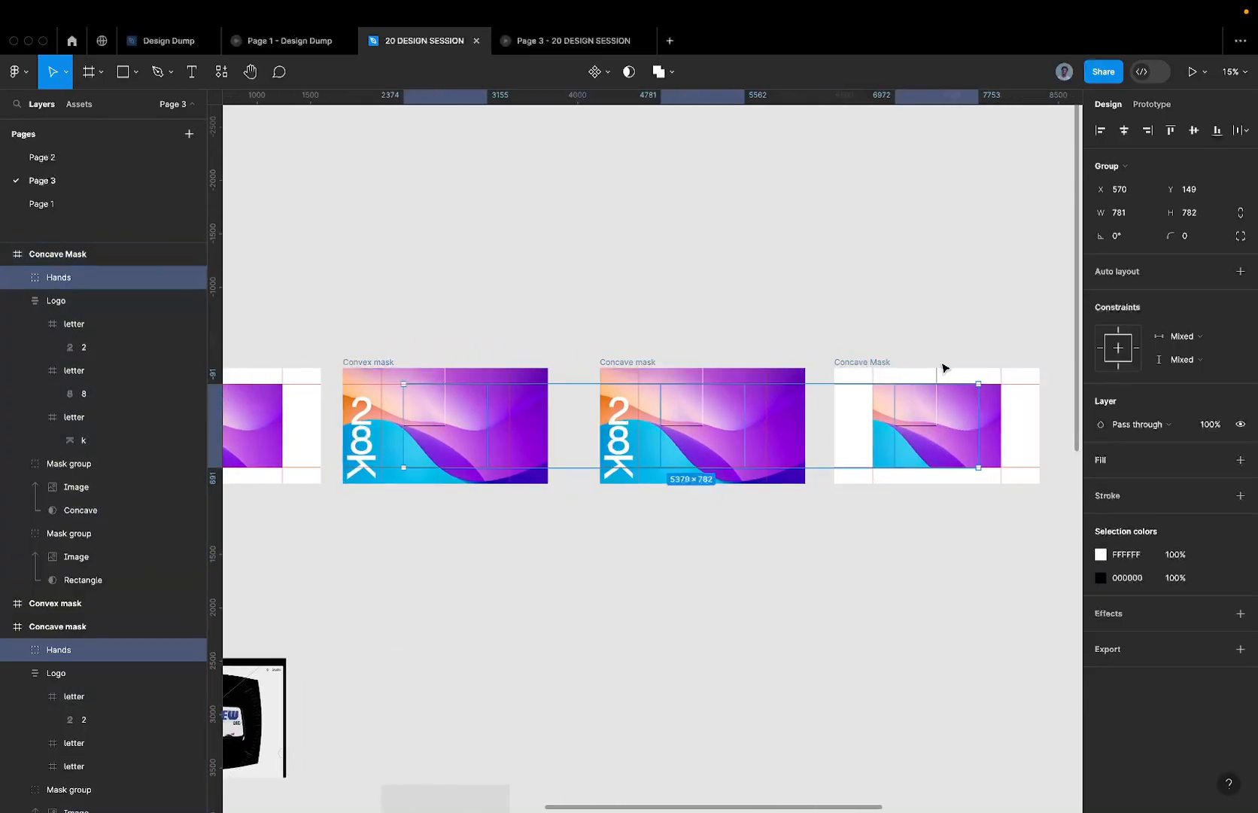
pyautogui.moveTo(824, 422); pyautogui.dragTo(913, 422)
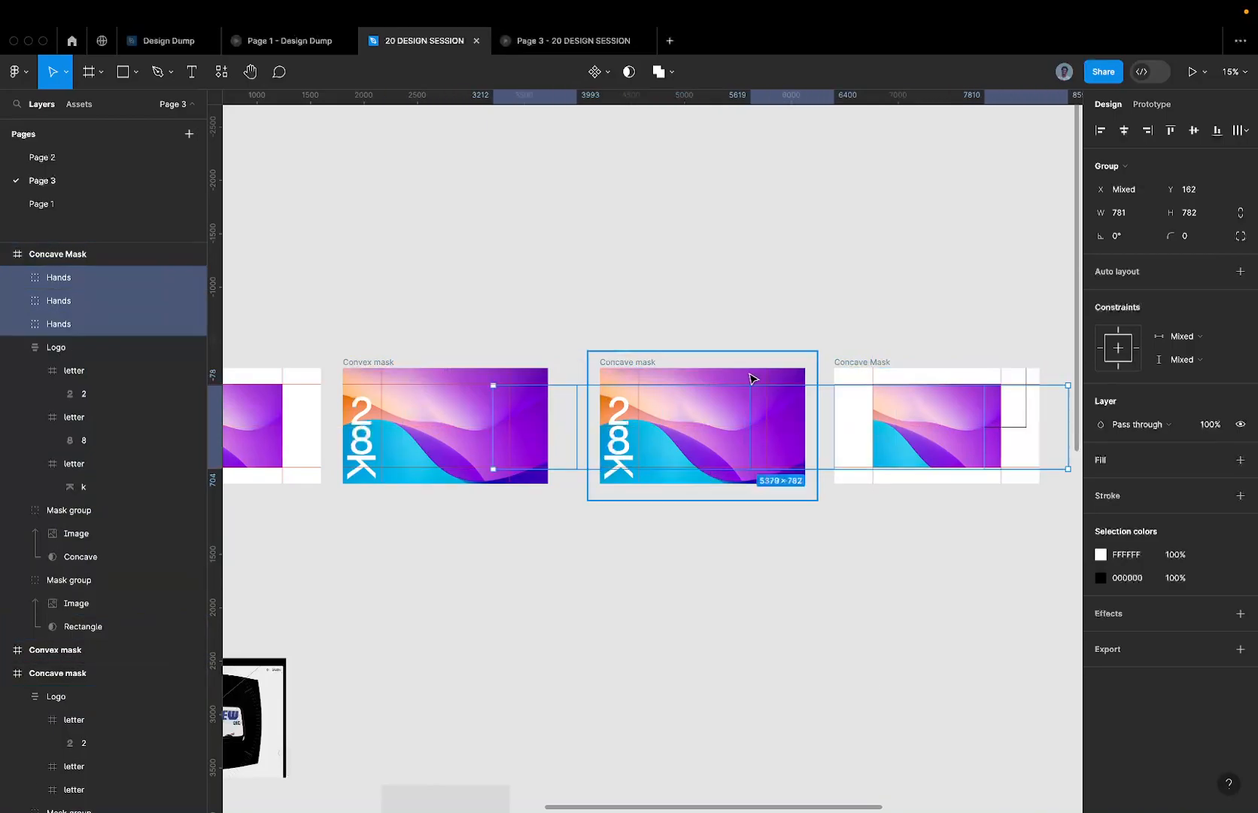
pyautogui.press('super+z')
pyautogui.scroll(5, 675, 393)
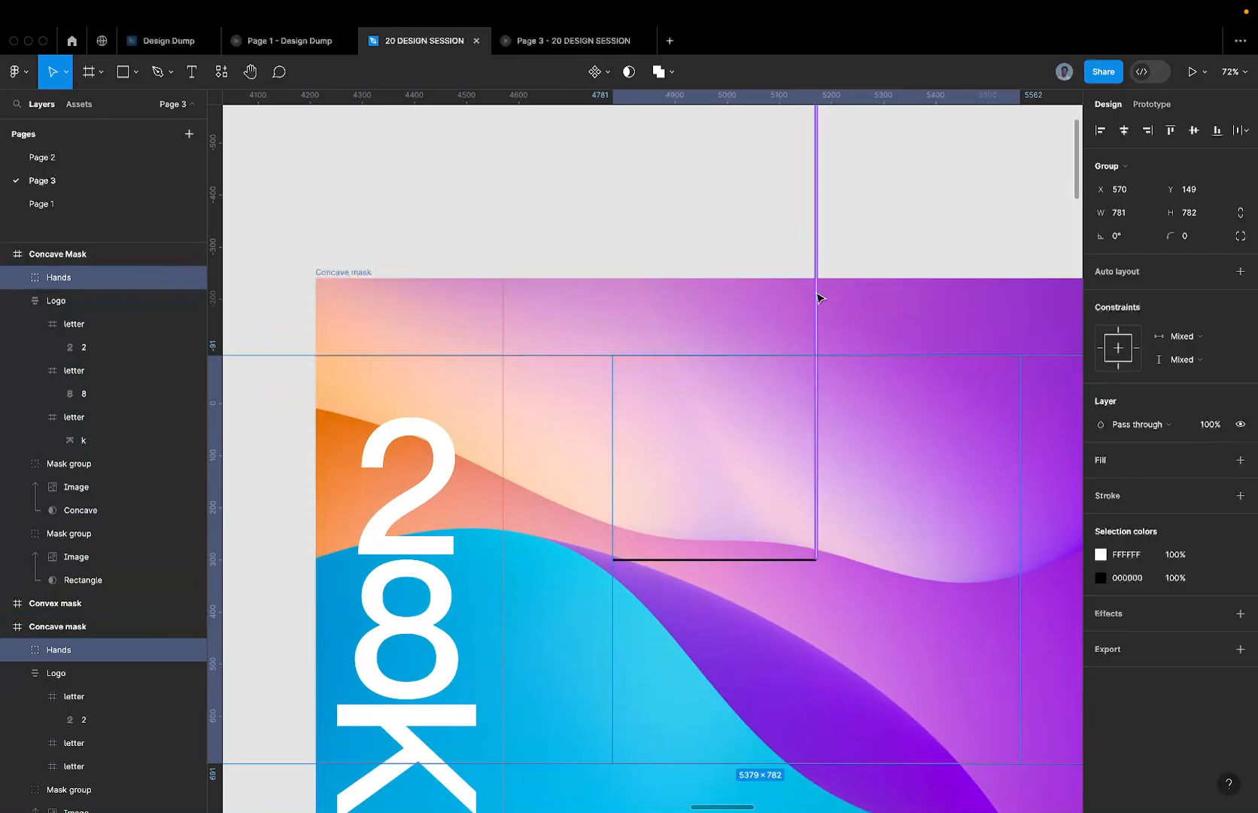
pyautogui.scroll(-3, 820, 298)
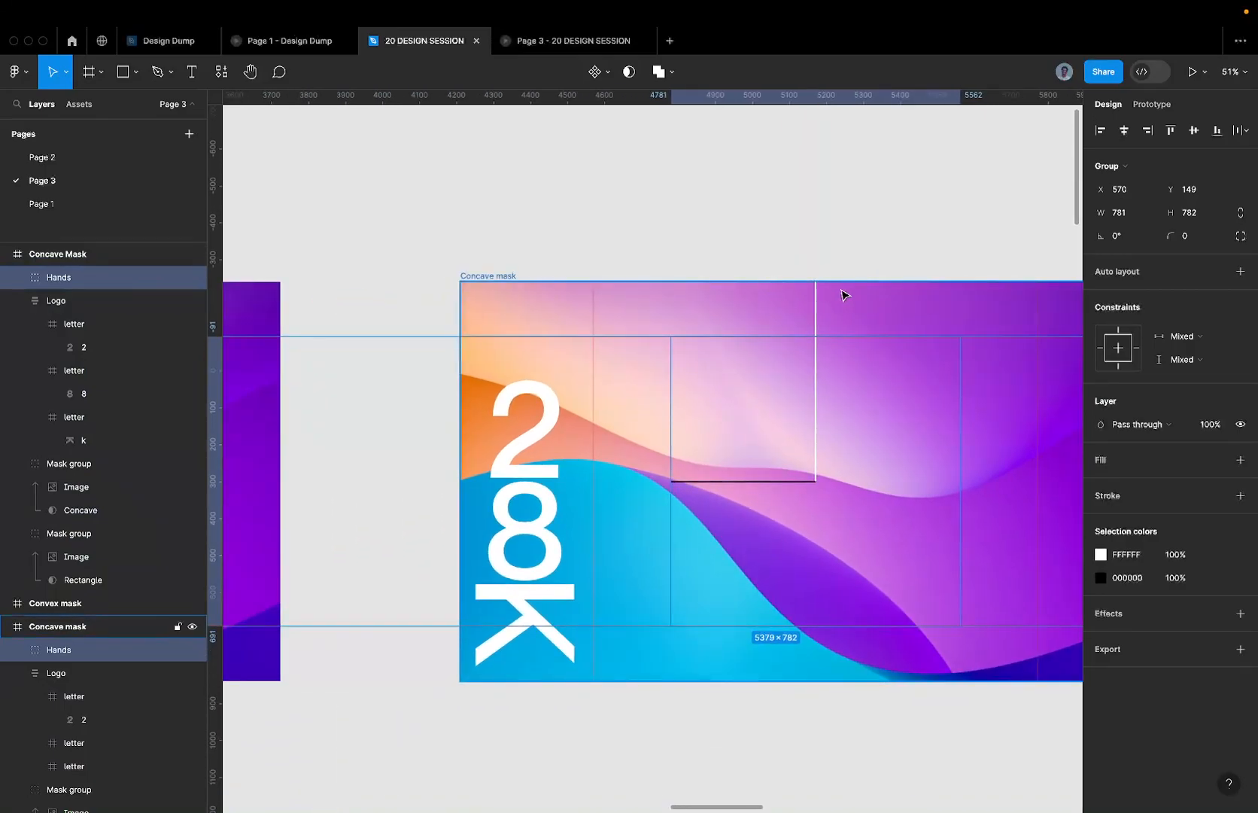
# - Preview the animated clock hands in the Page 3 prototype and return to the 20 DESIGN SESSION file
pyautogui.click(726, 491)
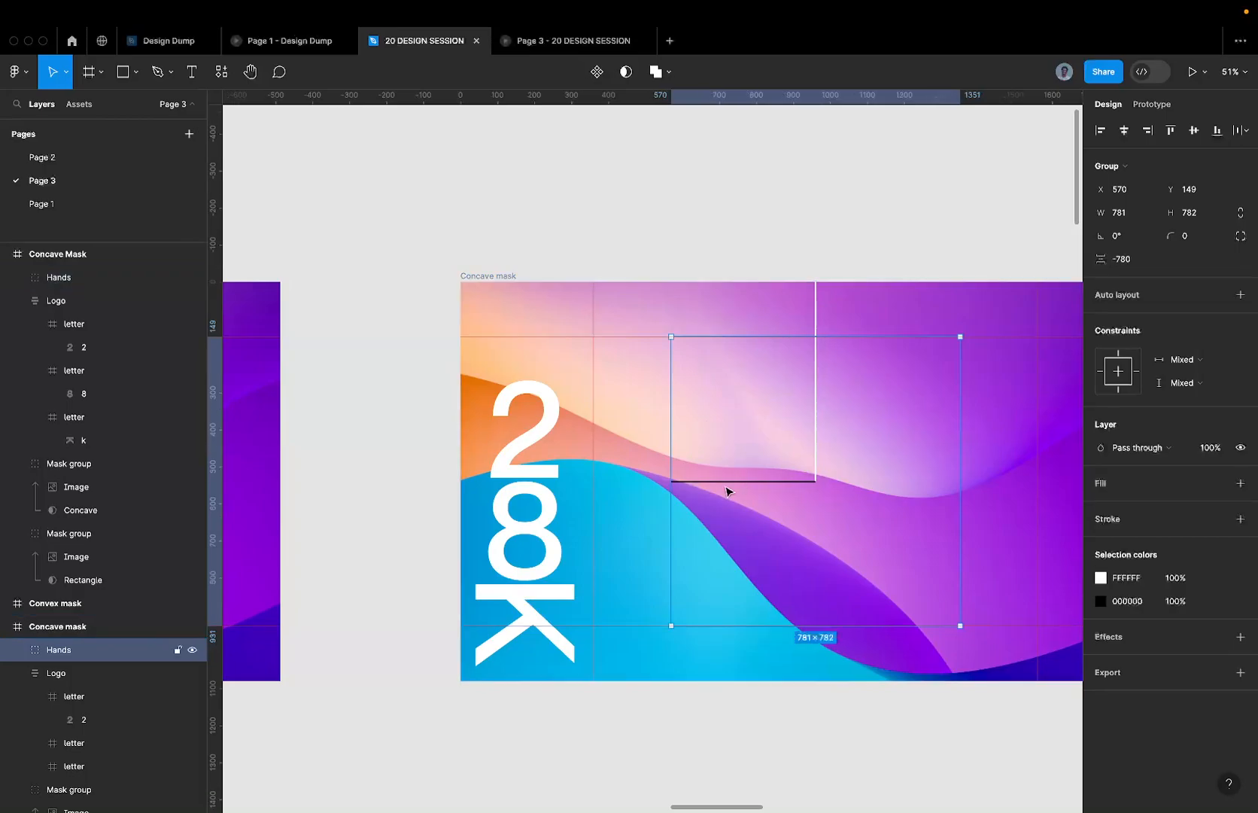
pyautogui.doubleClick(726, 491)
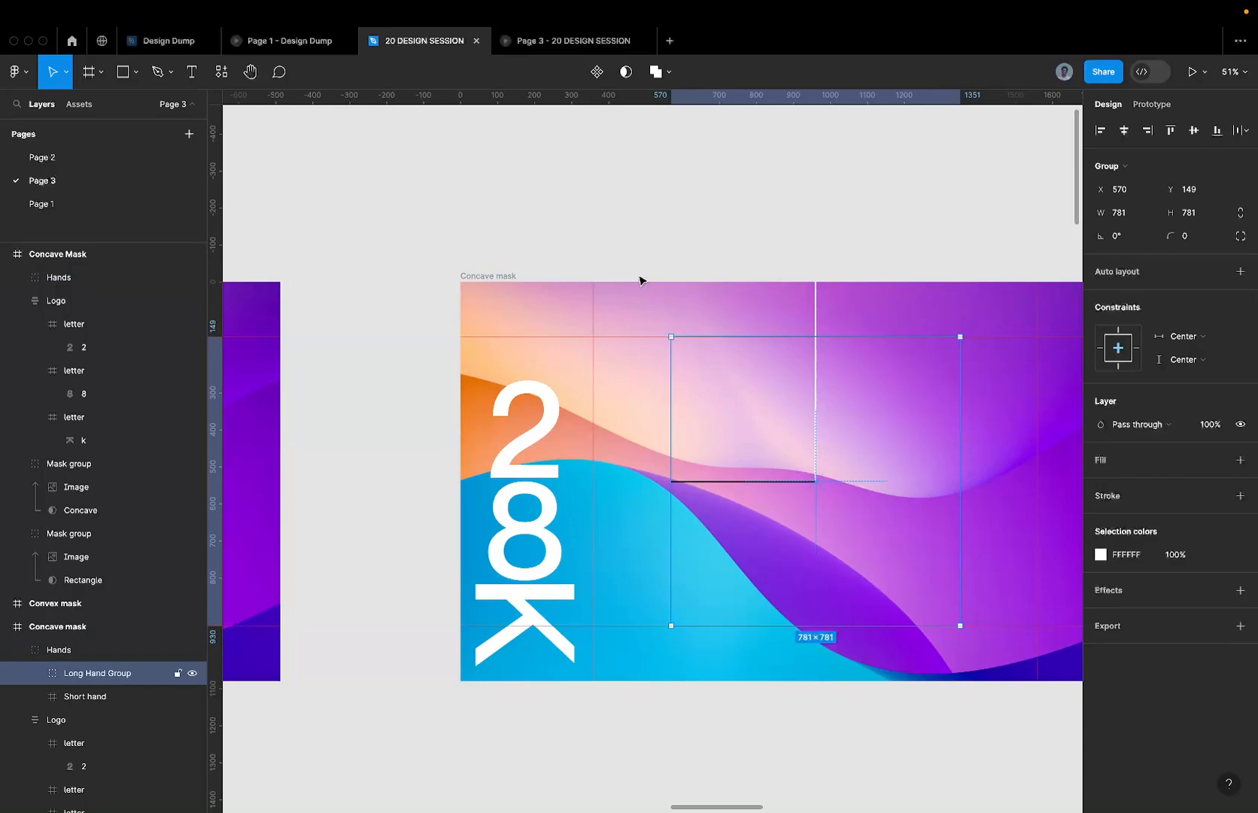
pyautogui.moveTo(465, 6)
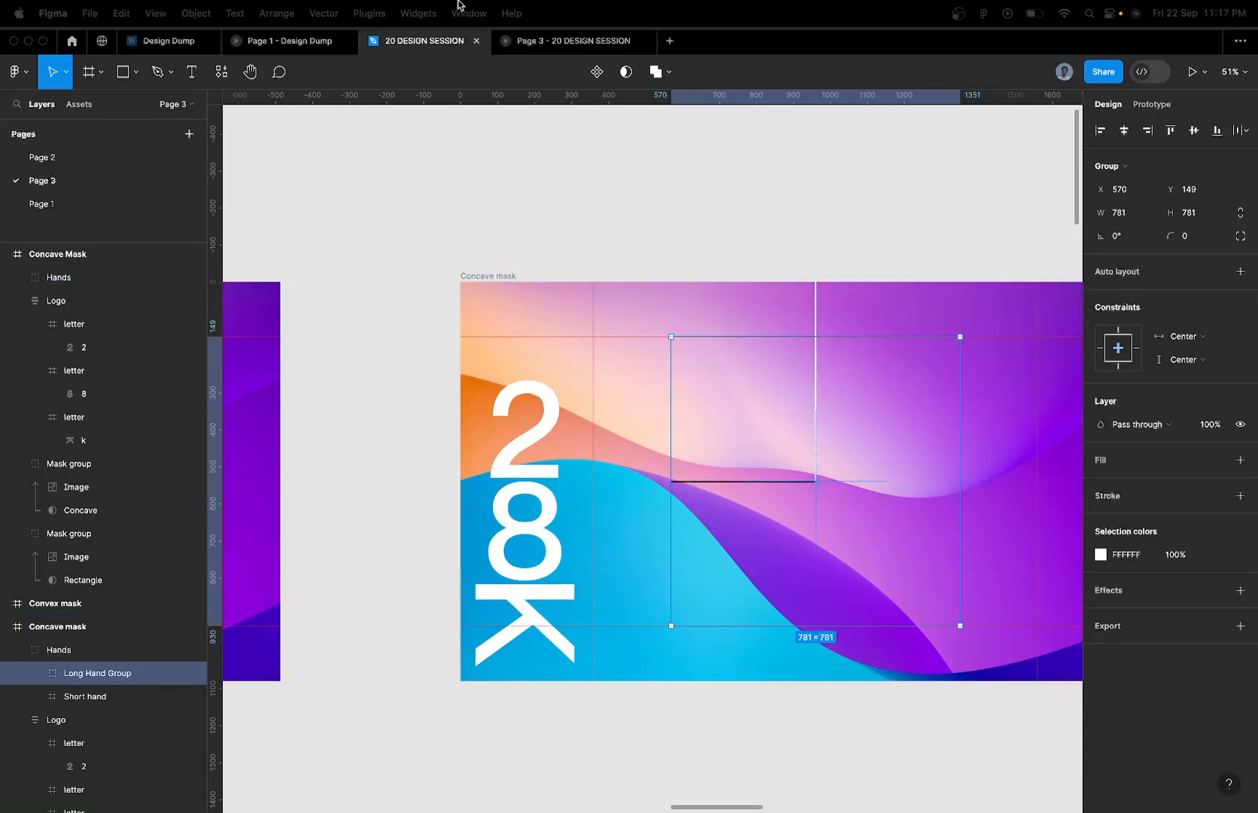
pyautogui.click(567, 45)
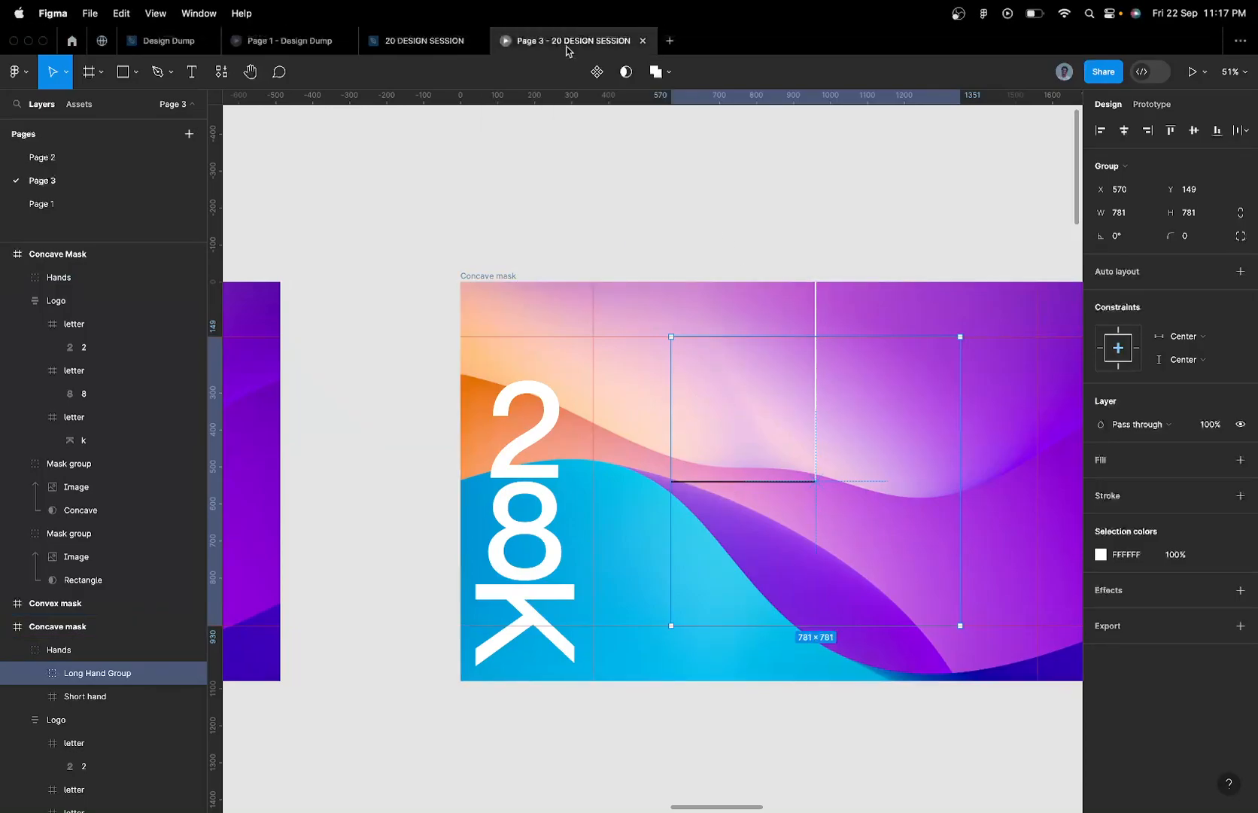
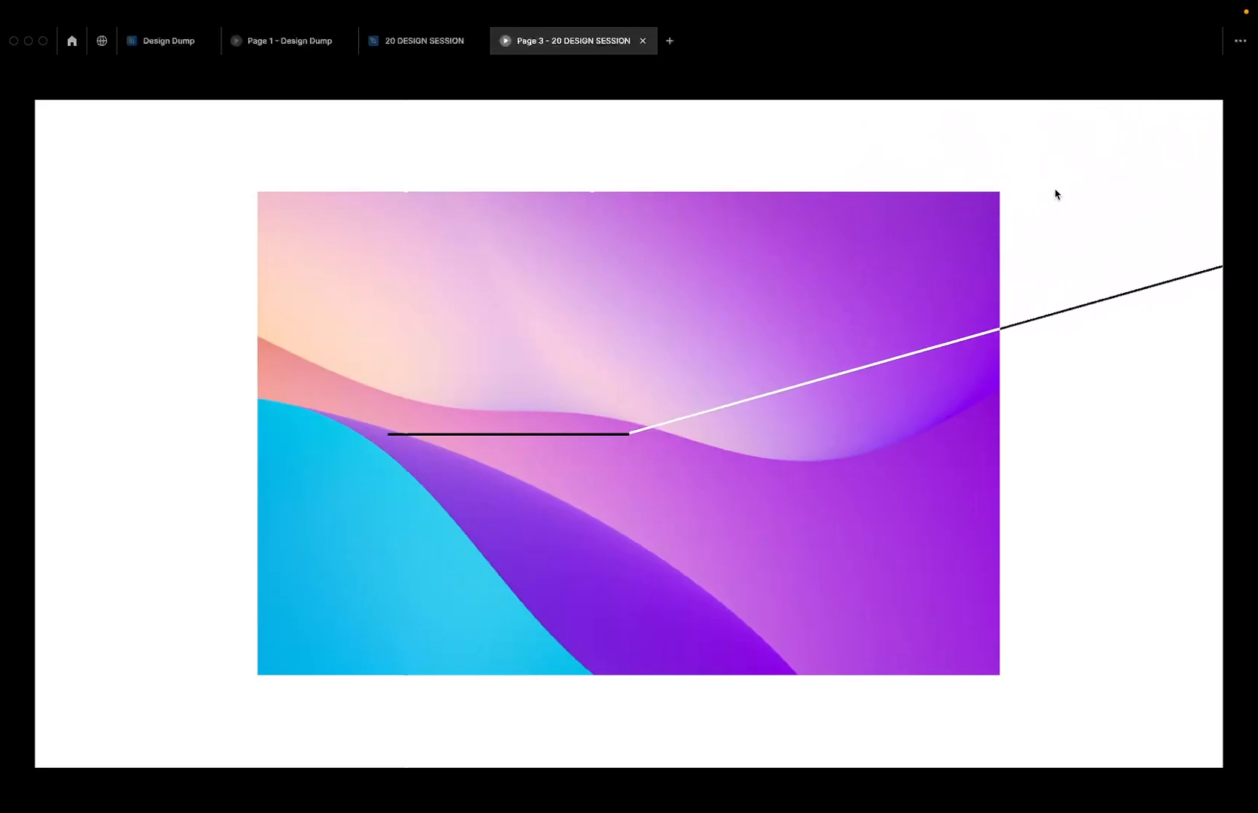
pyautogui.click(410, 34)
# - Look over the four mask frames and check the reference clock dial in the Page 1 - Design Dump prototype
pyautogui.scroll(-5, 601, 219)
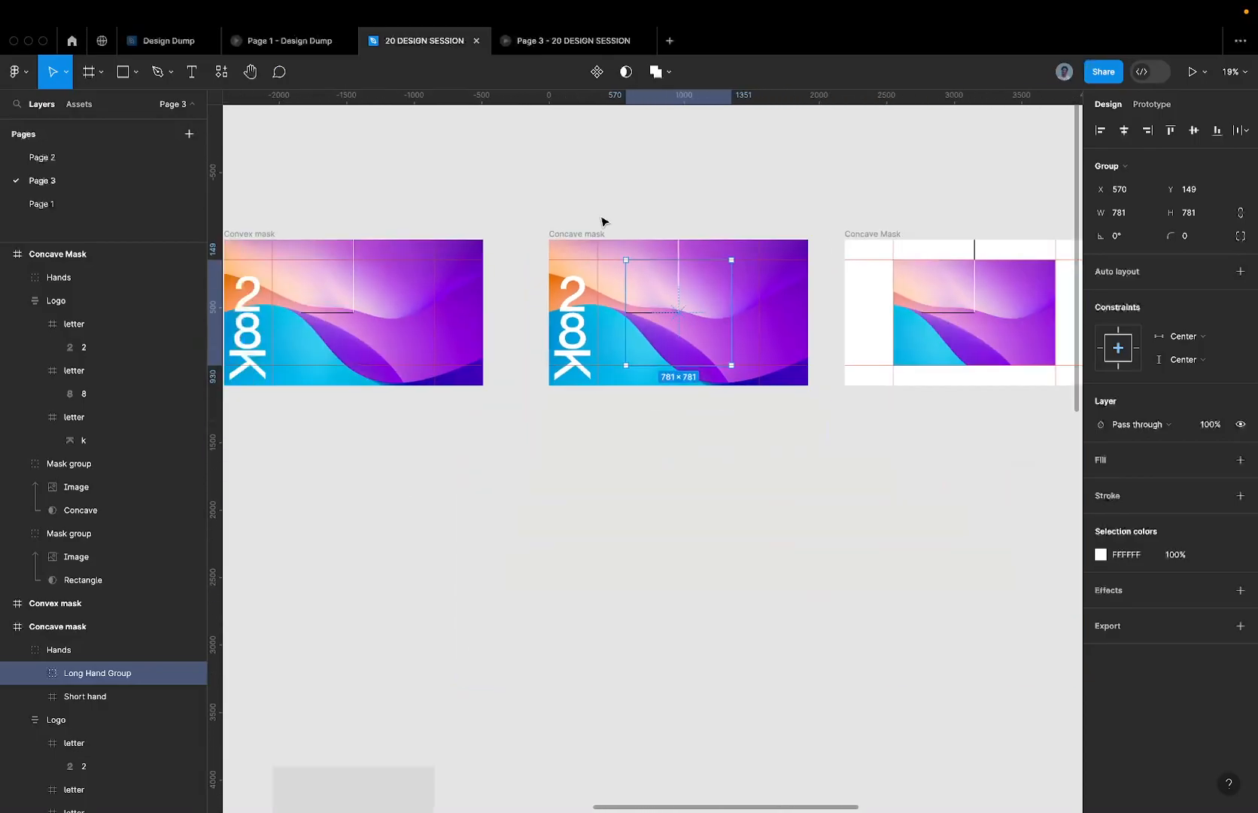
pyautogui.scroll(-3, 601, 219)
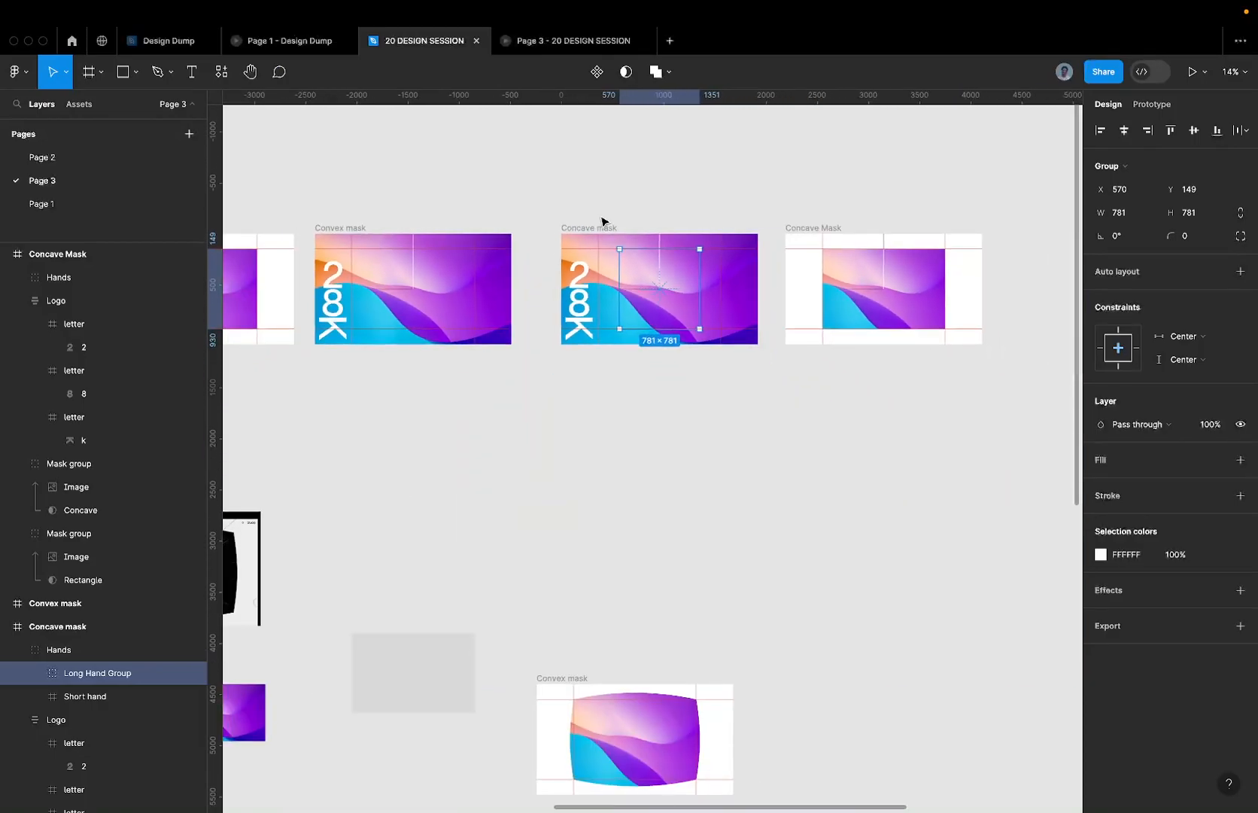
pyautogui.hscroll(-5, 601, 218)
pyautogui.hscroll(3, 601, 219)
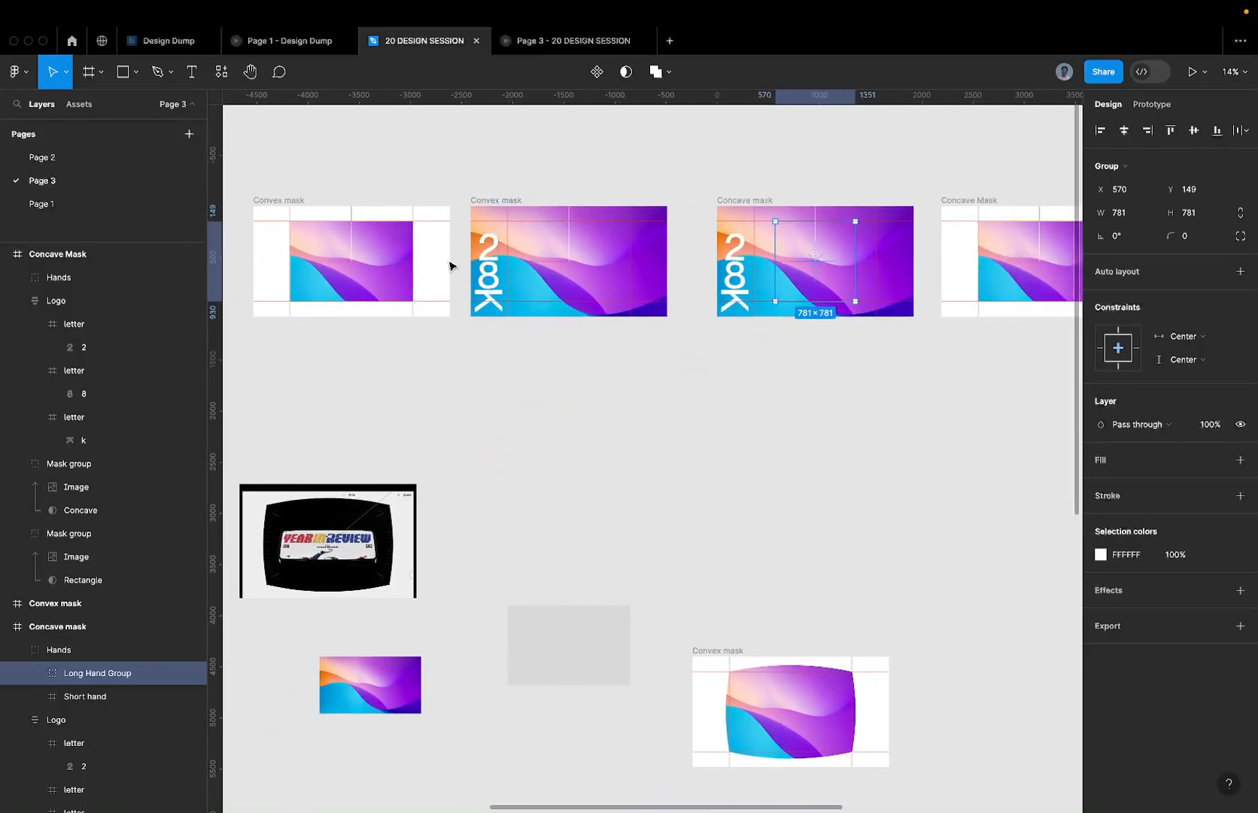
pyautogui.scroll(5, 451, 265)
pyautogui.hscroll(-5, 451, 265)
pyautogui.scroll(-4, 451, 266)
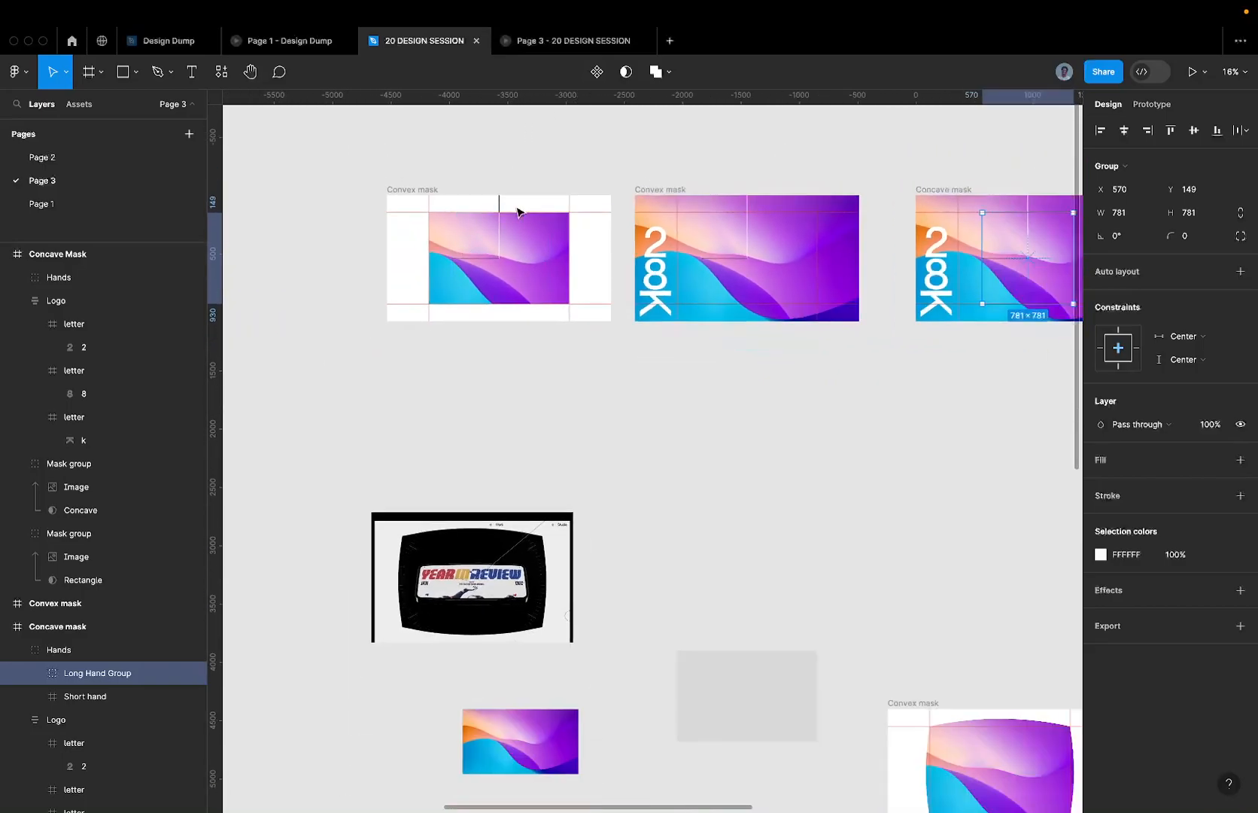
pyautogui.click(285, 47)
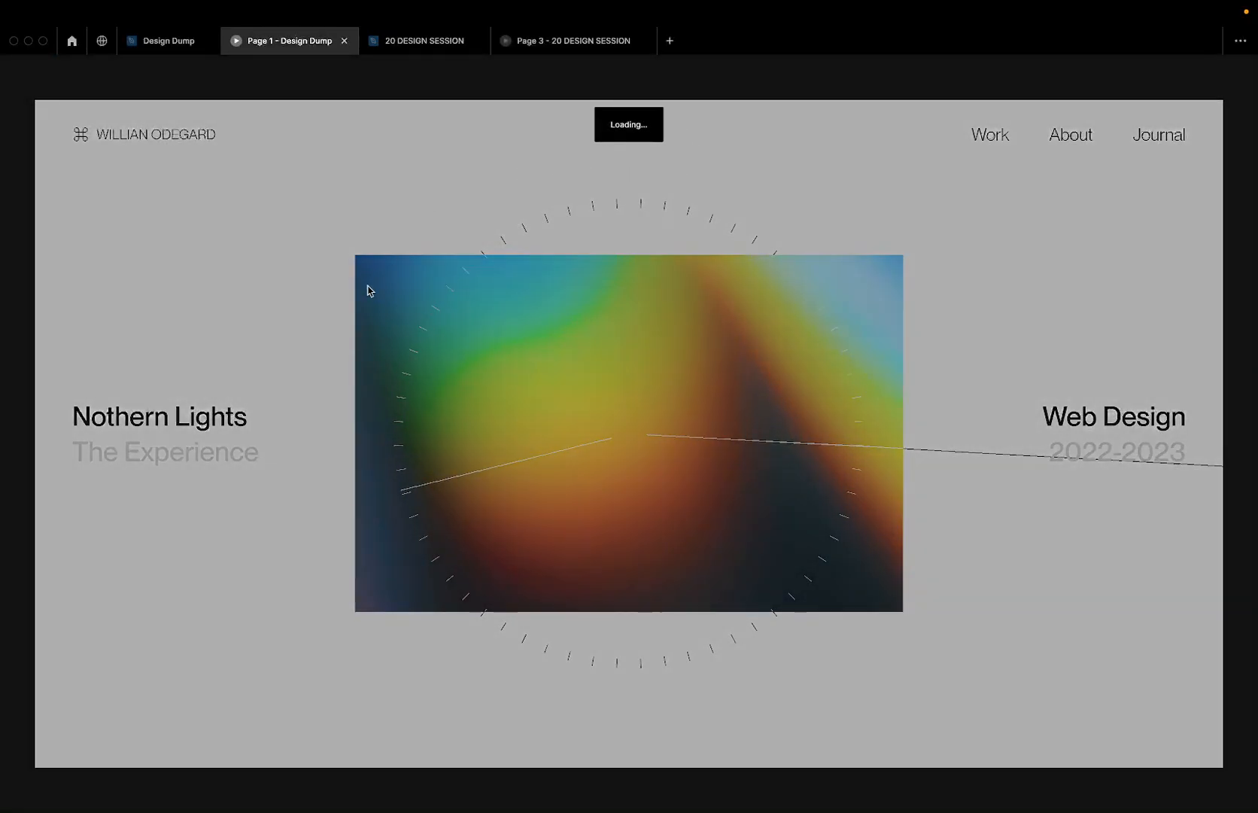
pyautogui.click(405, 49)
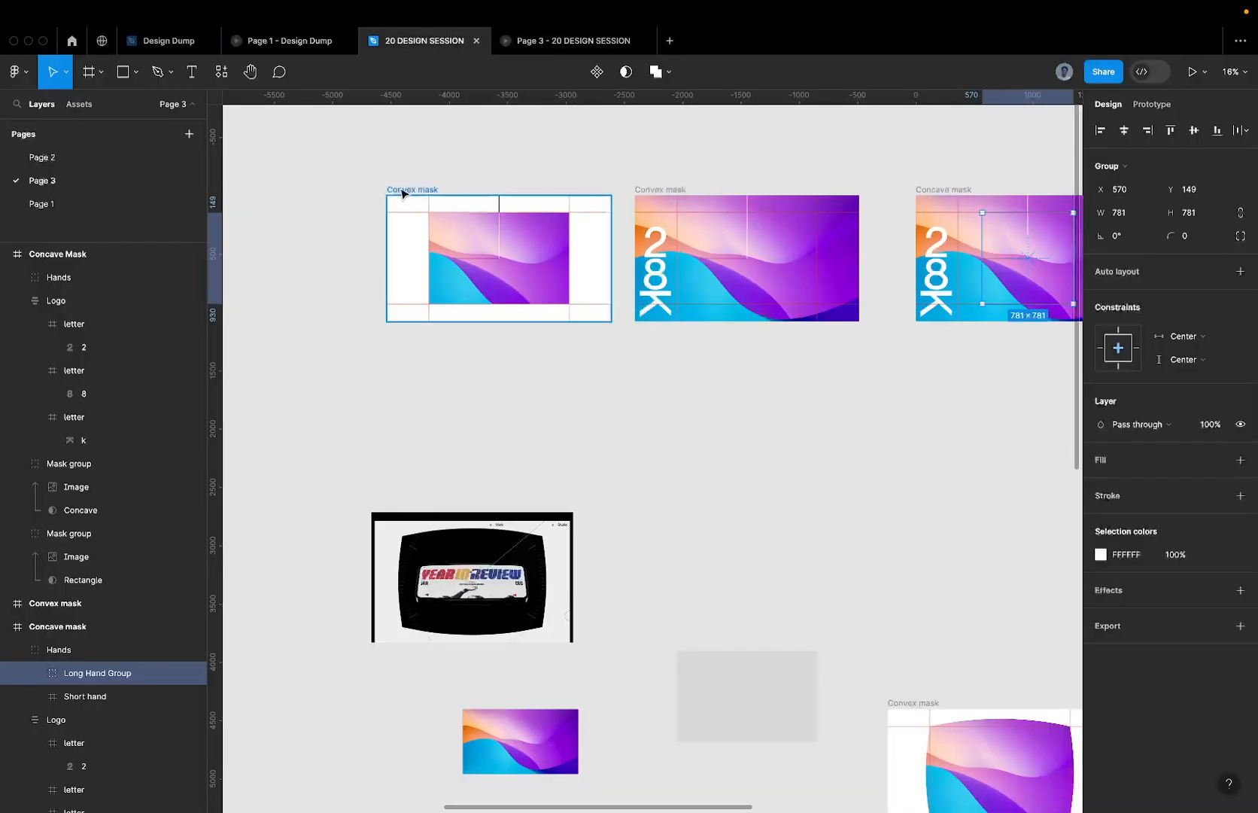
# - Run the Radial Generator BETA plugin and create a new radial menu with one radial
pyautogui.click(221, 72)
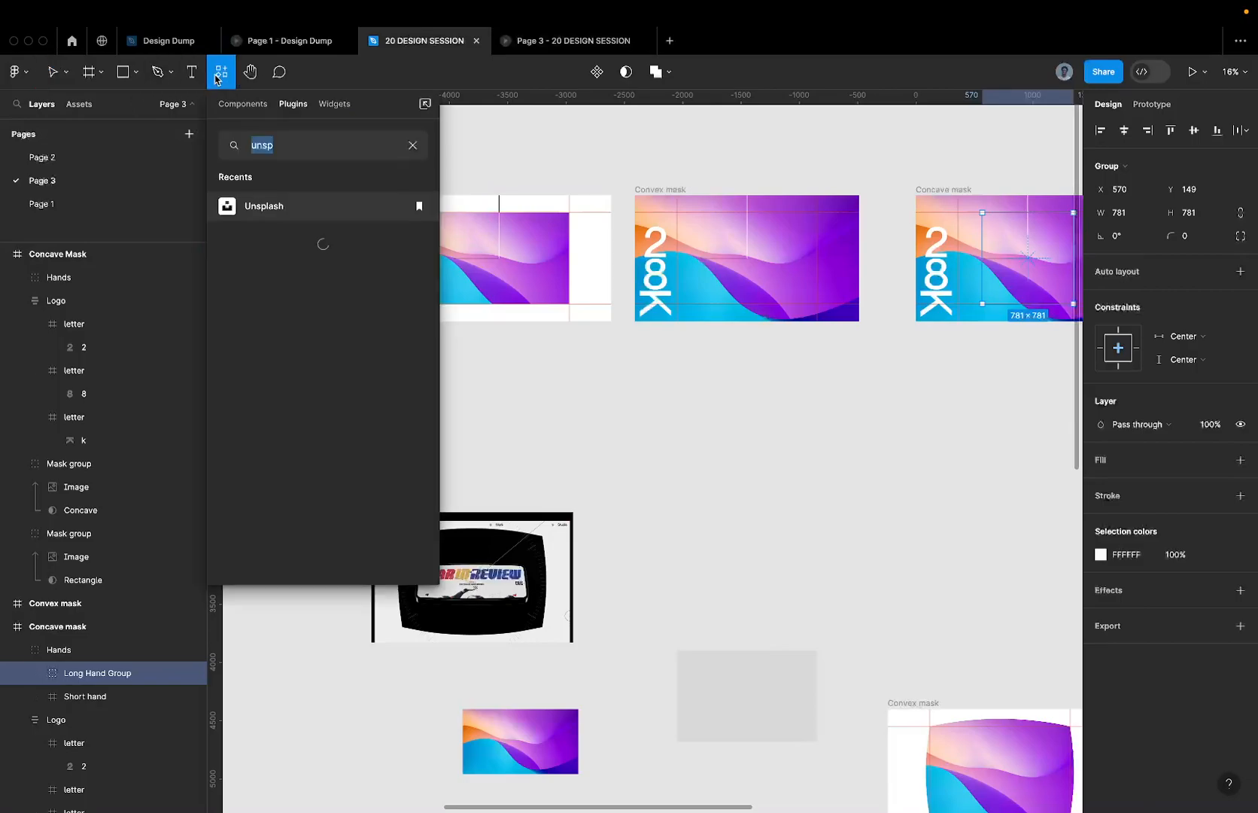
pyautogui.write('radial')
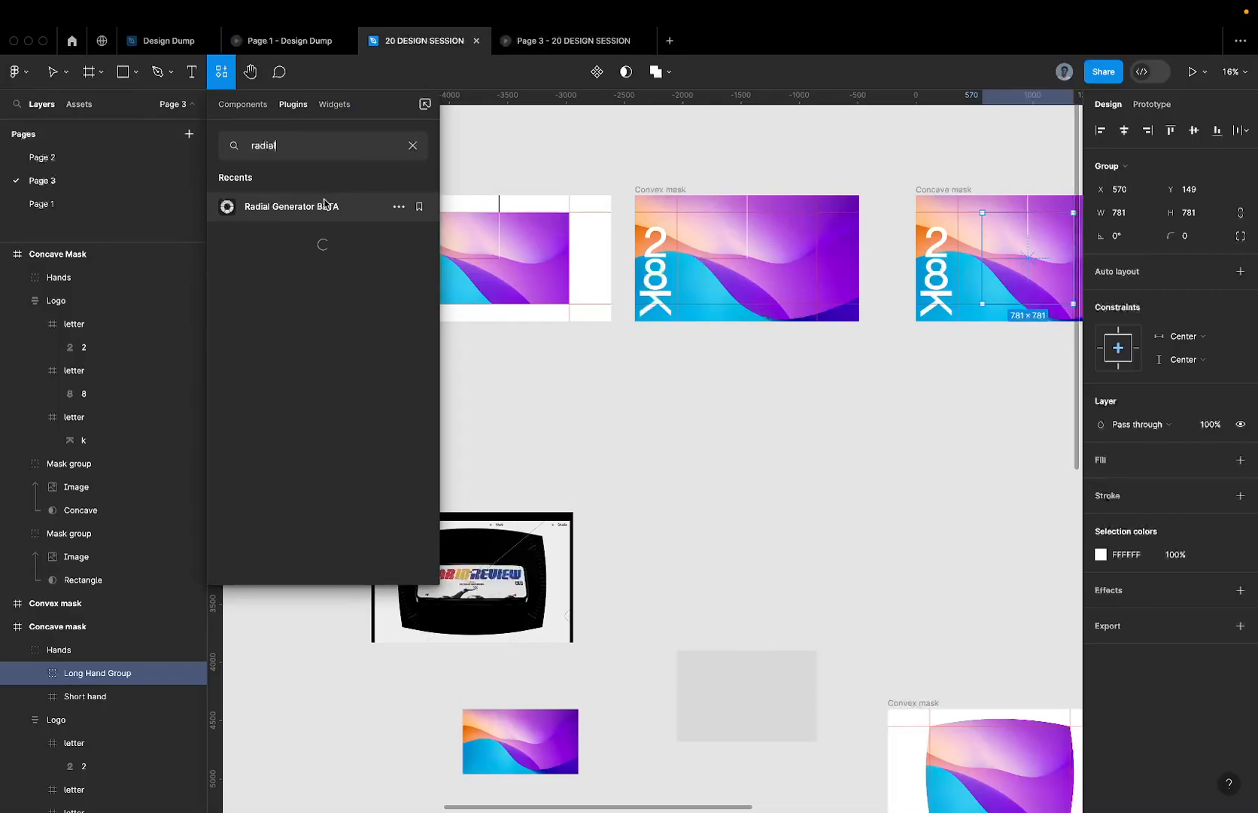
pyautogui.click(325, 204)
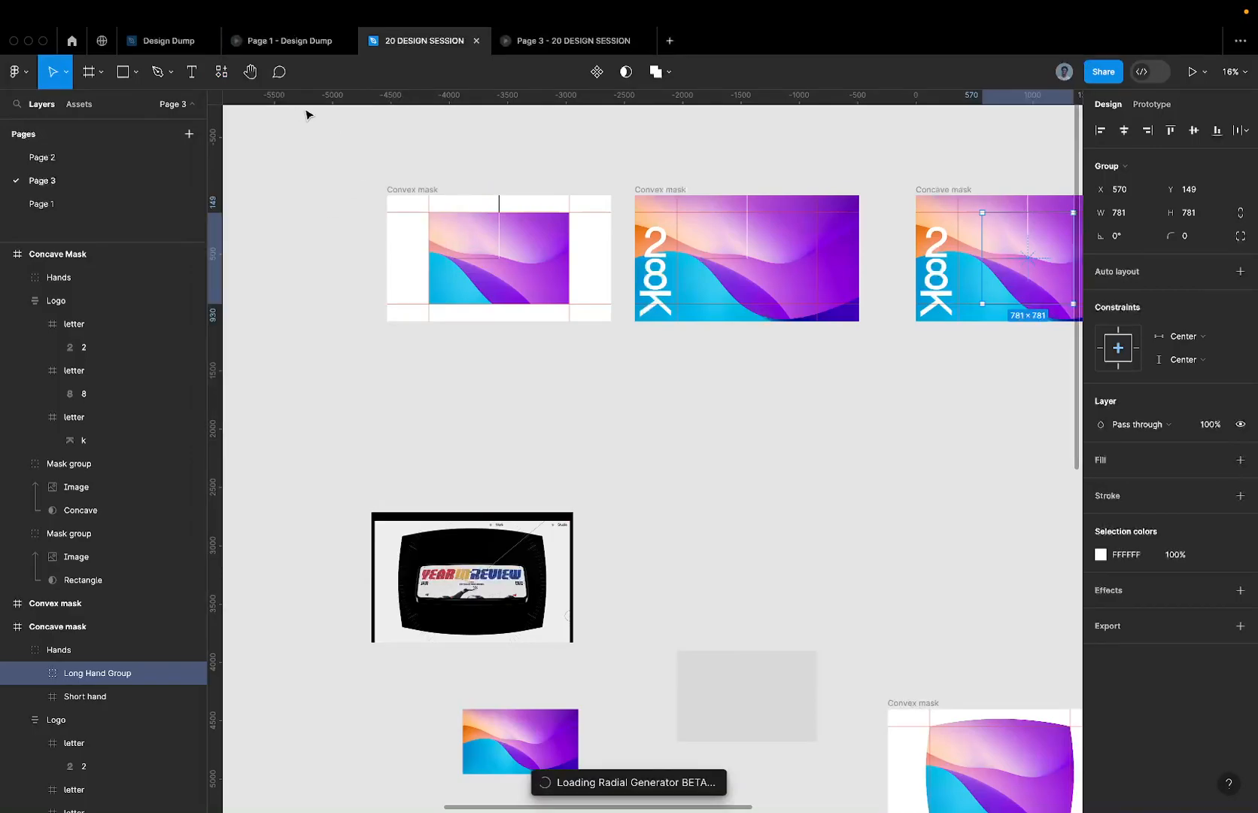
pyautogui.hscroll(-3, 733, 219)
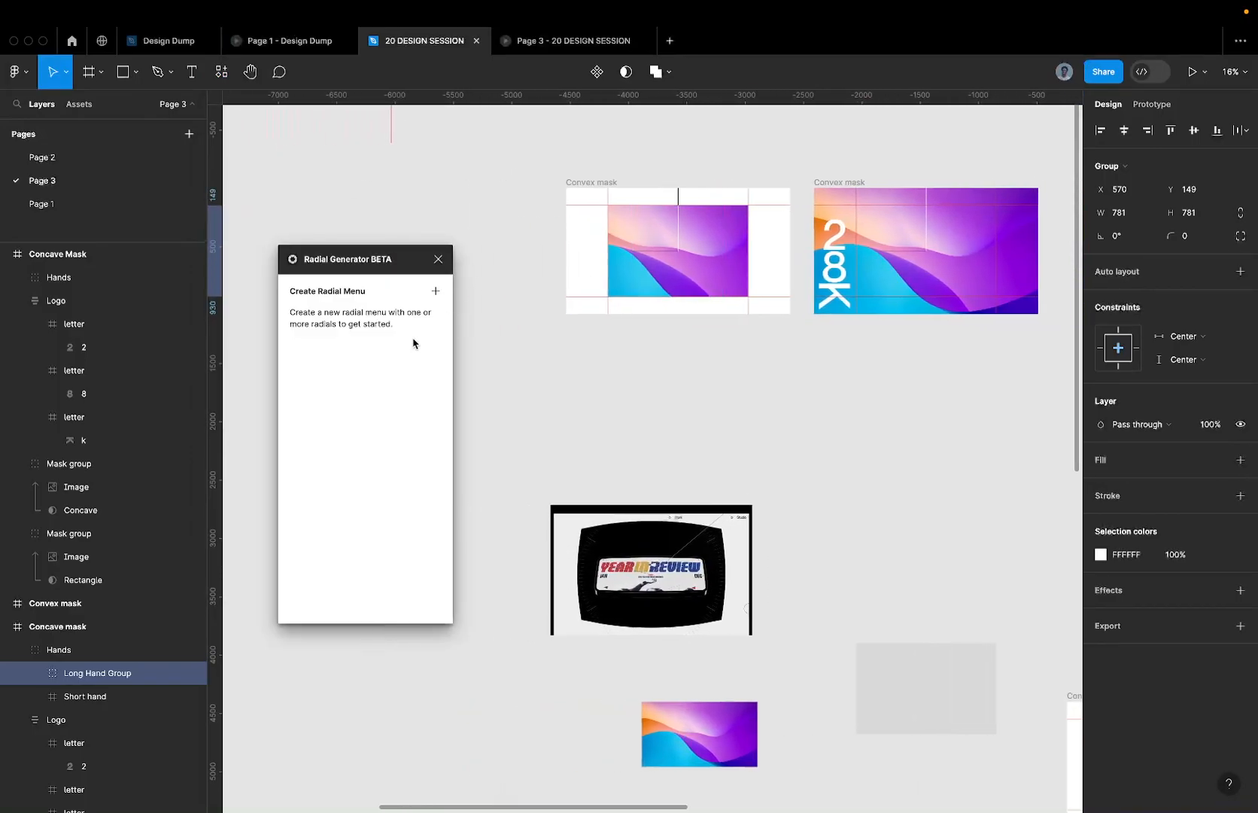
pyautogui.click(436, 291)
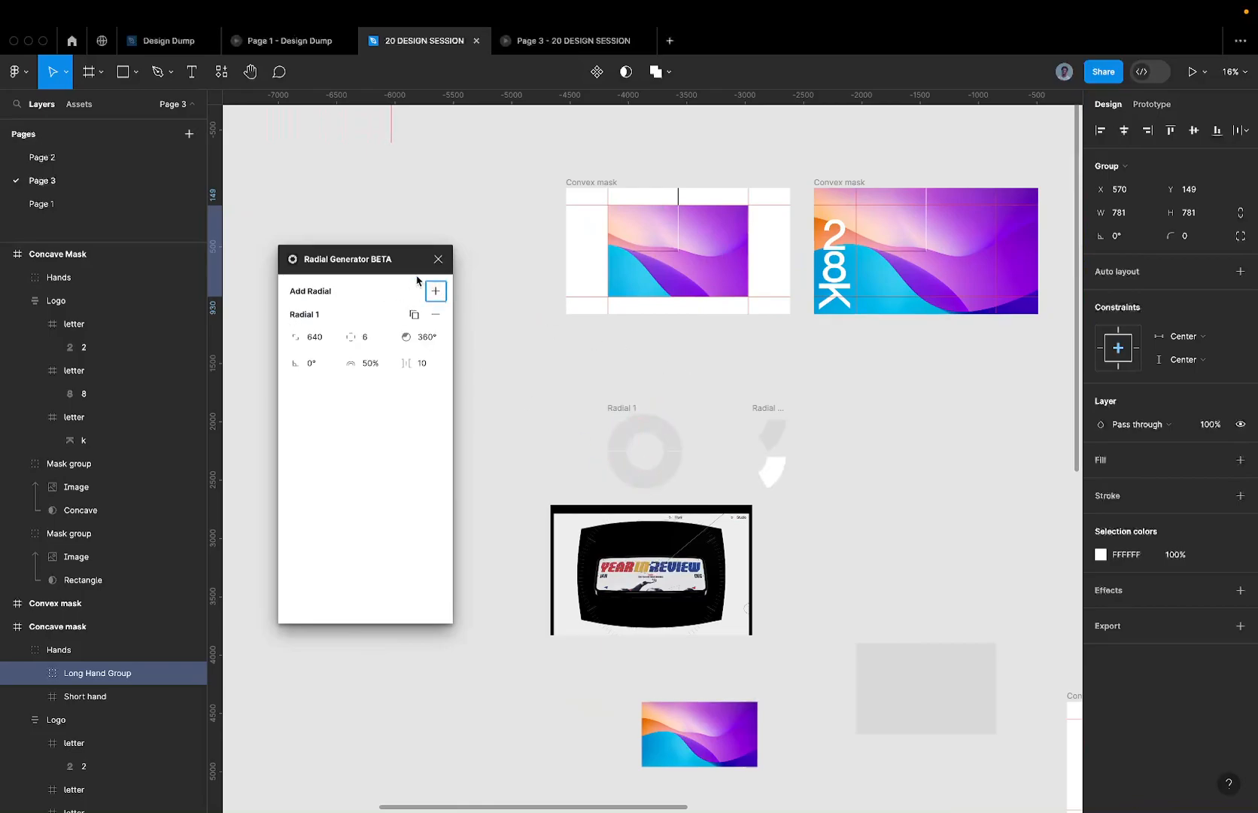
pyautogui.click(606, 412)
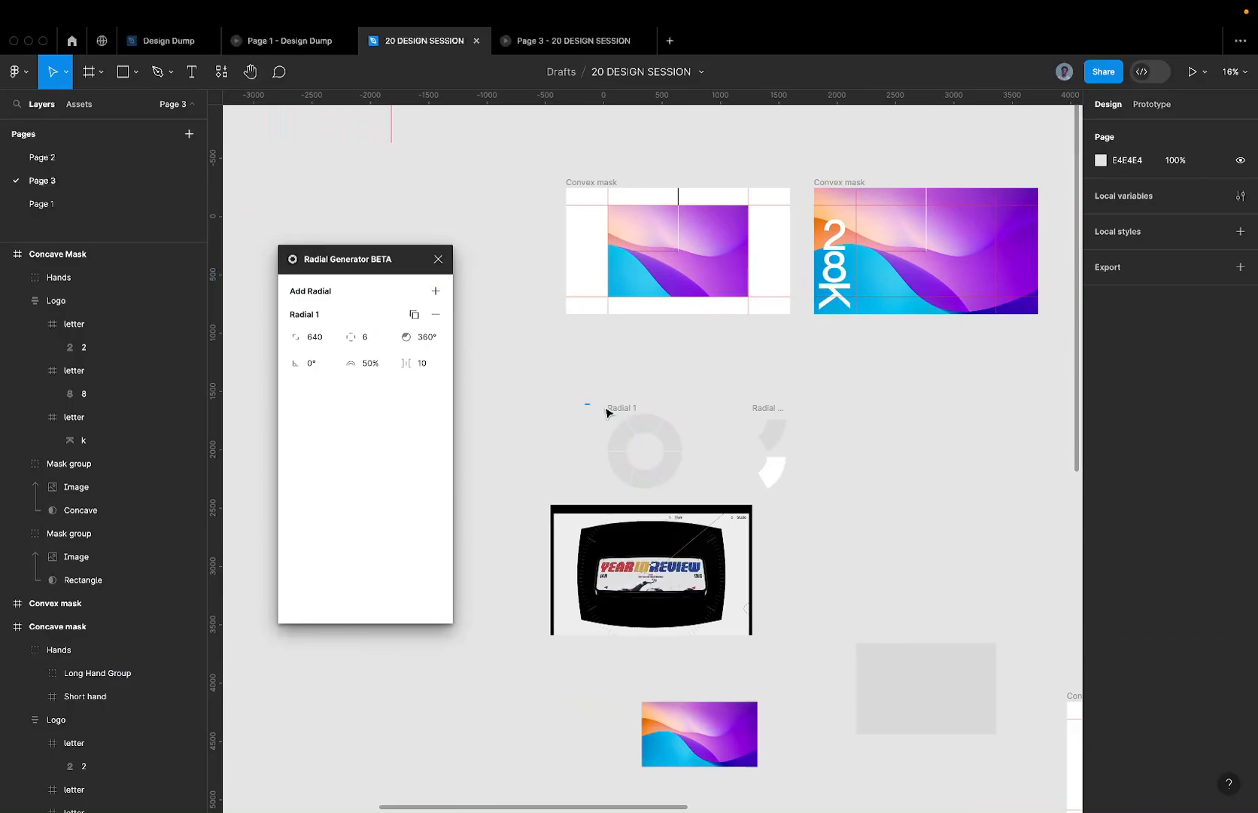
pyautogui.moveTo(607, 413); pyautogui.dragTo(896, 523)
pyautogui.click(558, 406)
pyautogui.moveTo(558, 406); pyautogui.dragTo(794, 494)
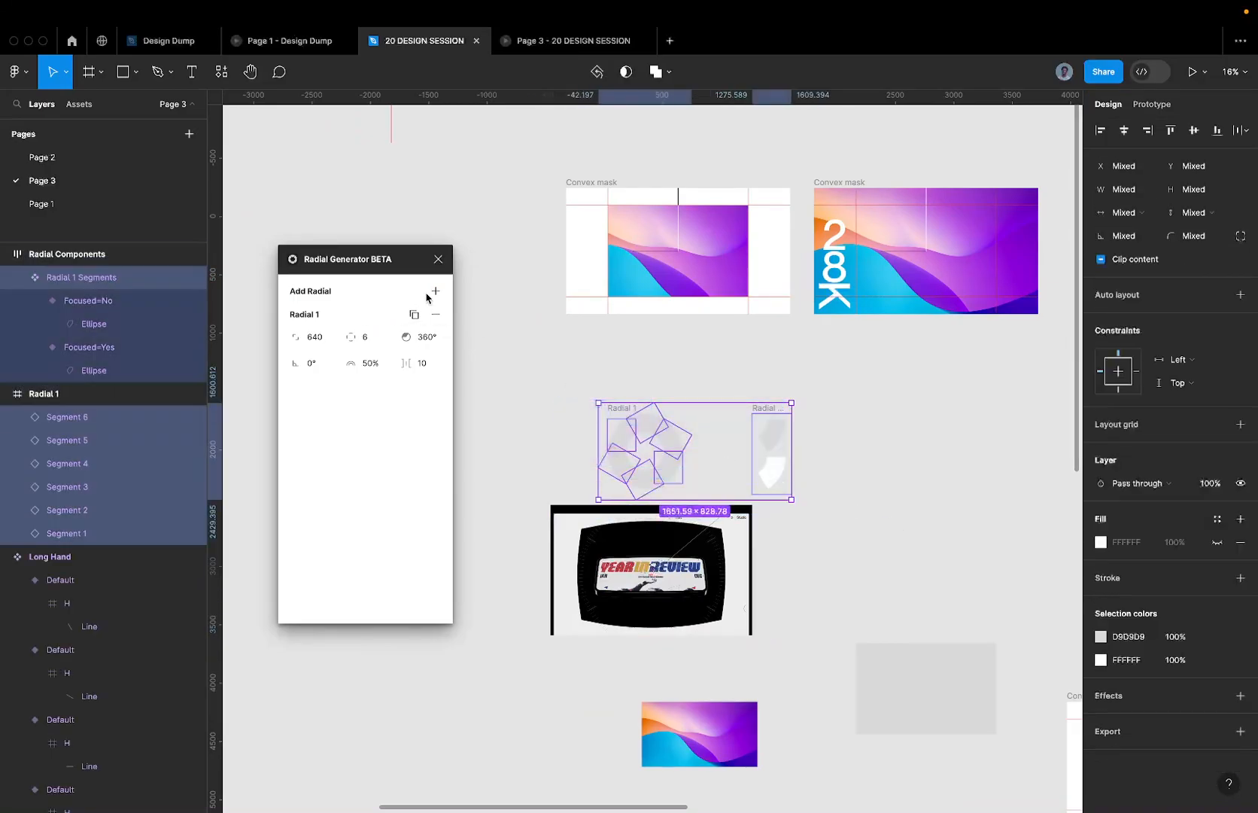
pyautogui.click(648, 390)
# - Try an inner radius of 80% on the generated radial
pyautogui.scroll(3, 652, 536)
pyautogui.scroll(2, 651, 536)
pyautogui.scroll(4, 603, 488)
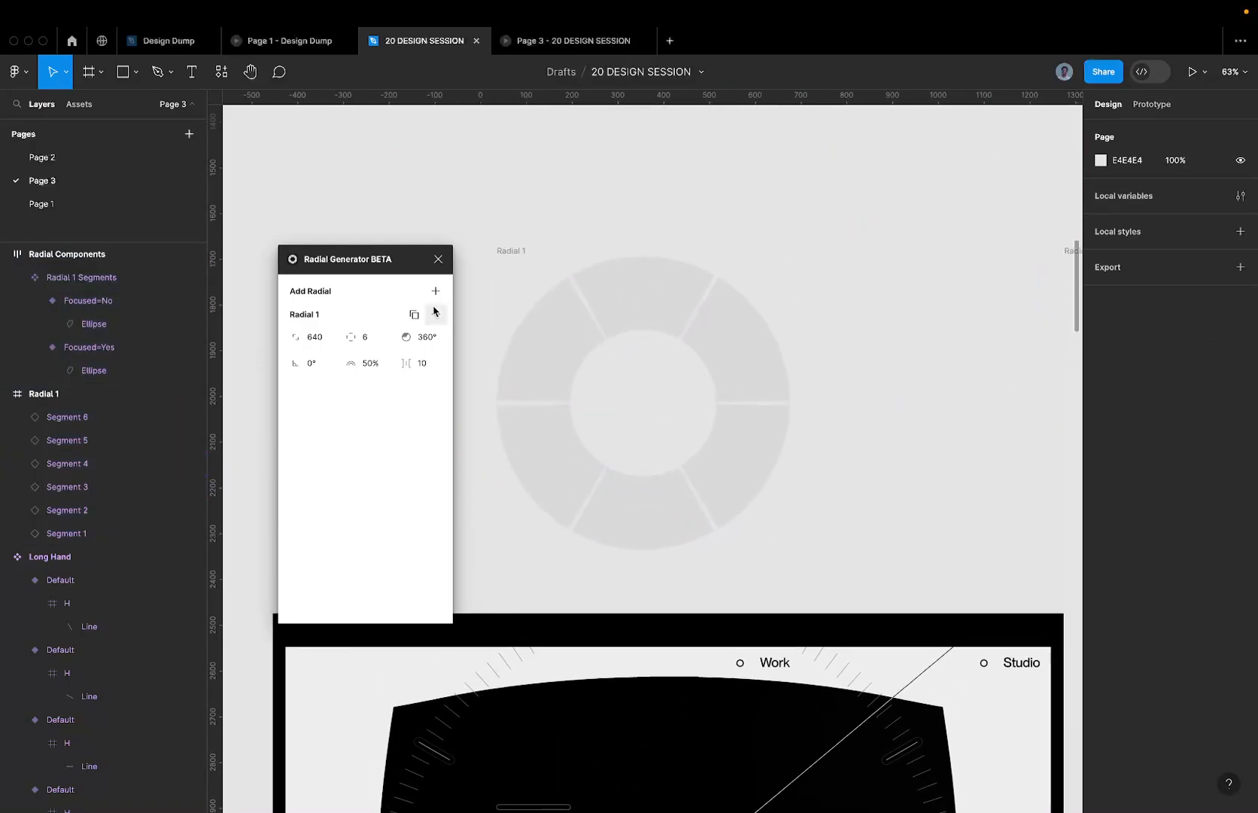
pyautogui.click(381, 365)
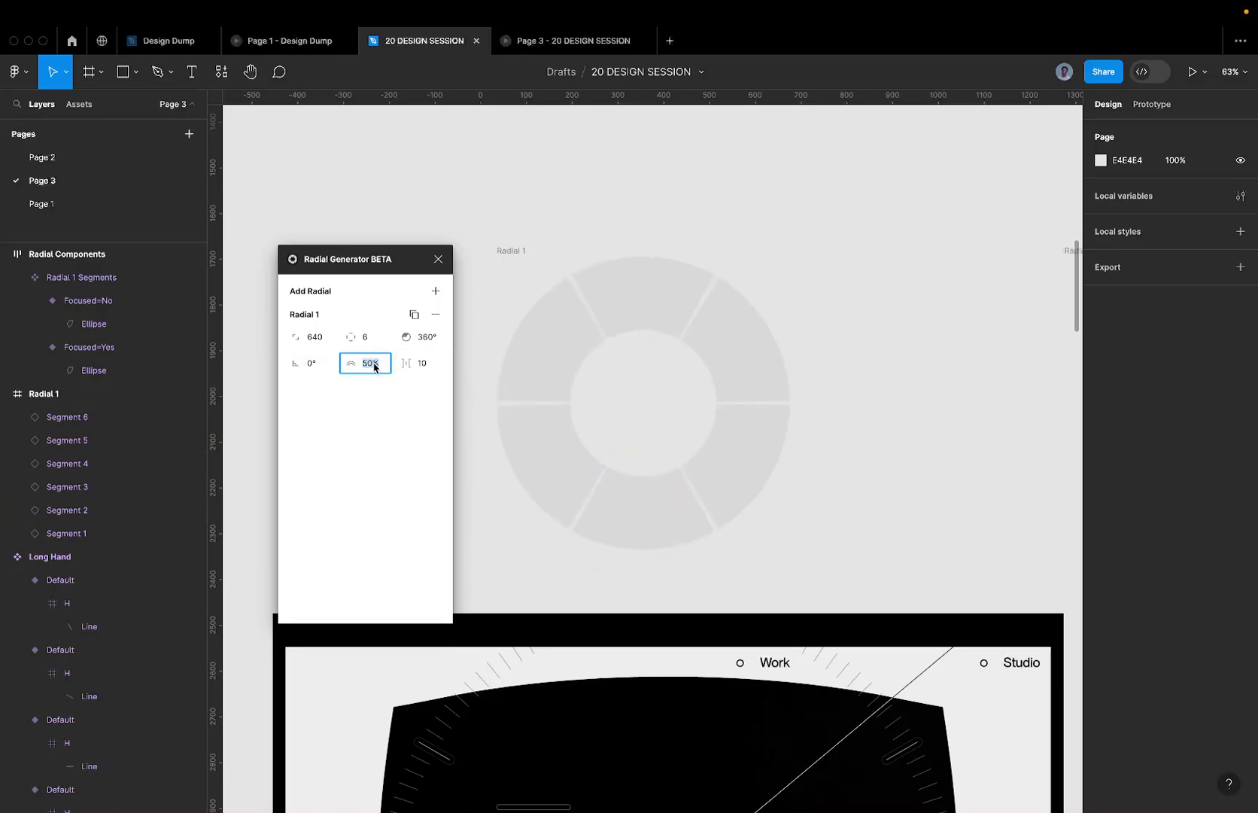
pyautogui.write('80')
pyautogui.press('Return')
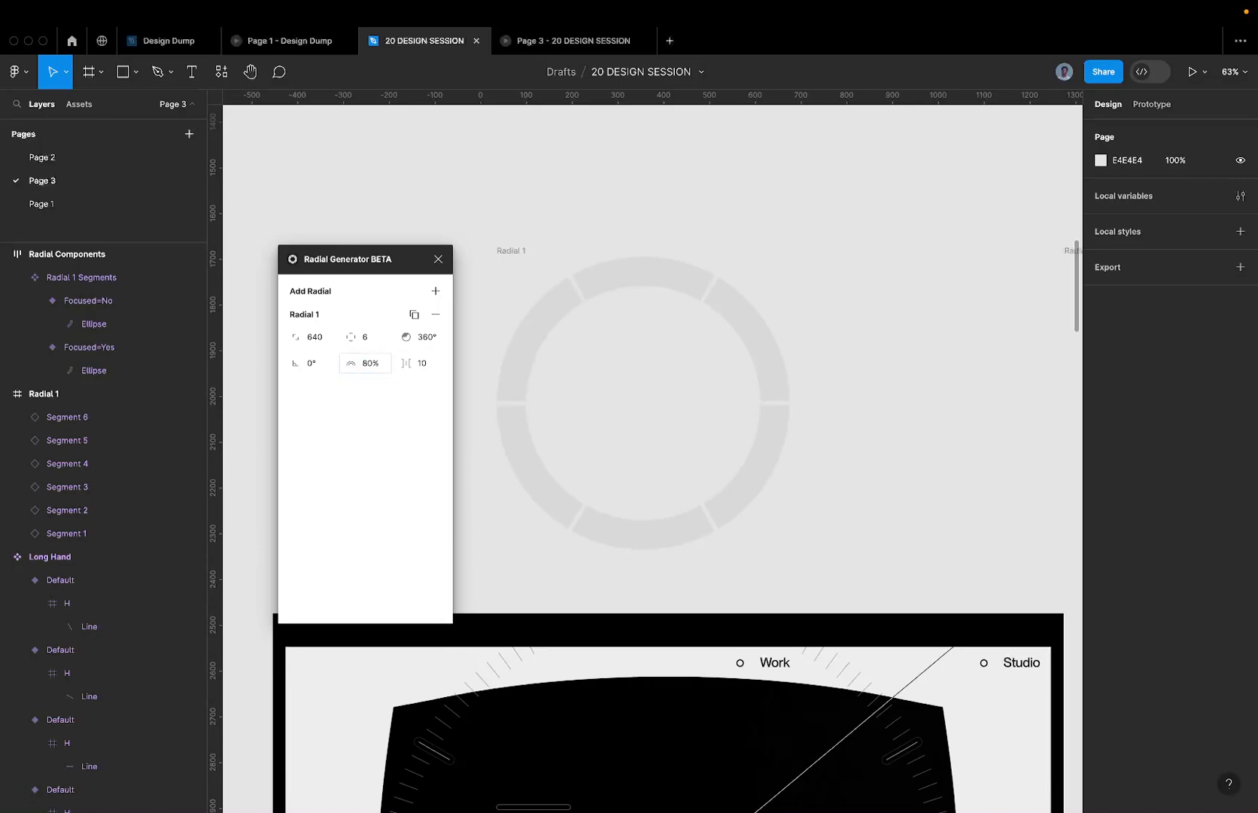
# - Try 60, 80, 120 and 140 segments on the radial and settle on 160
pyautogui.click(361, 339)
pyautogui.write('60')
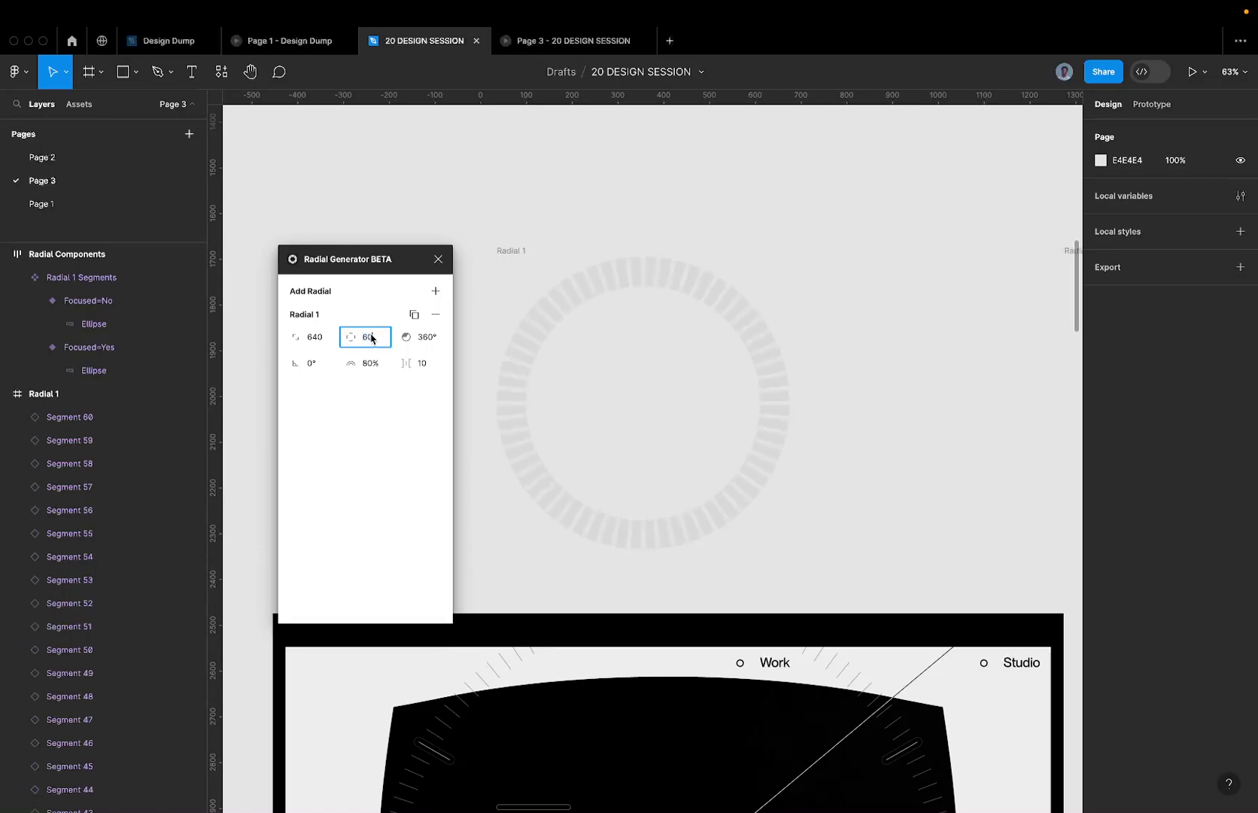
pyautogui.write('80')
pyautogui.write('120')
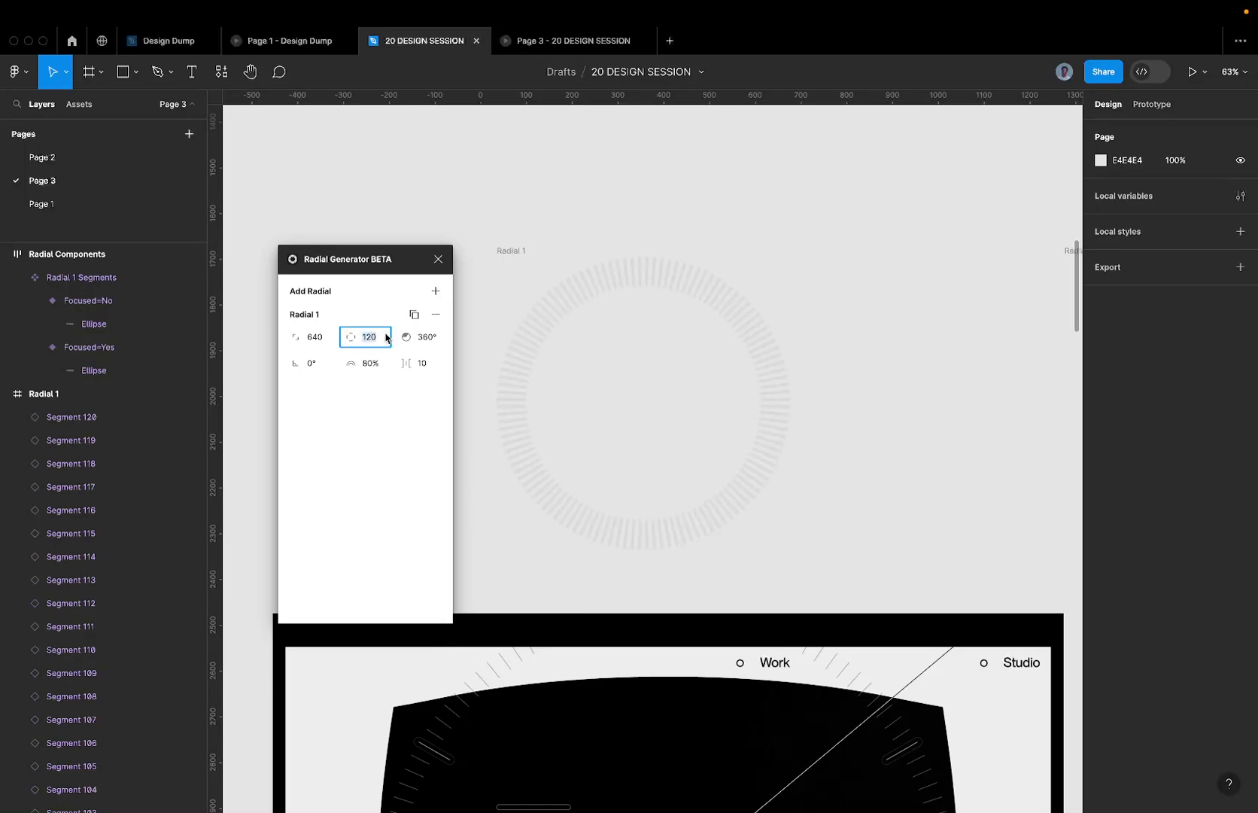
pyautogui.write('140')
pyautogui.write('160')
# - Set the radial's inner radius to 90% to shorten the tick marks
pyautogui.click(370, 369)
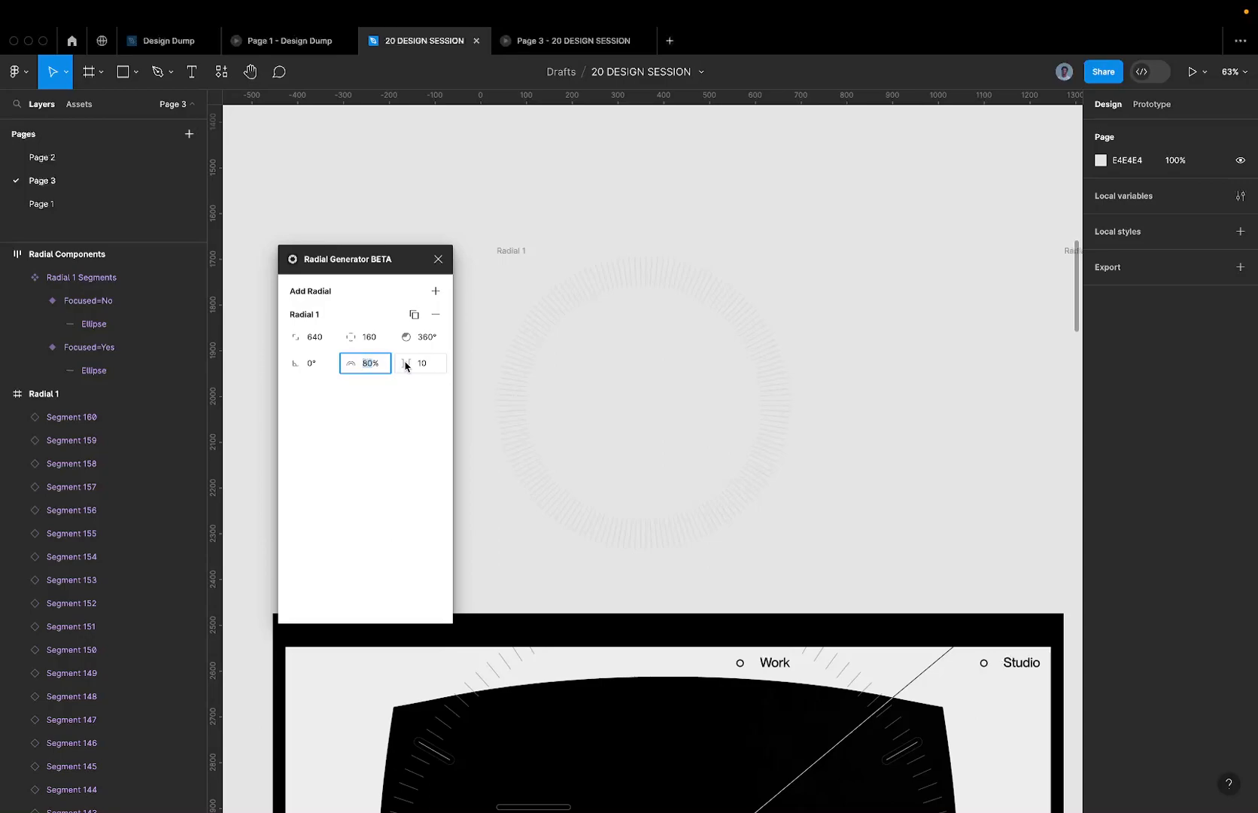
pyautogui.write('90')
pyautogui.press('Return')
# - Check the mask image's height in the white-background Convex mask frame and set the radial's size to 781
pyautogui.scroll(-3, 626, 177)
pyautogui.scroll(5, 629, 274)
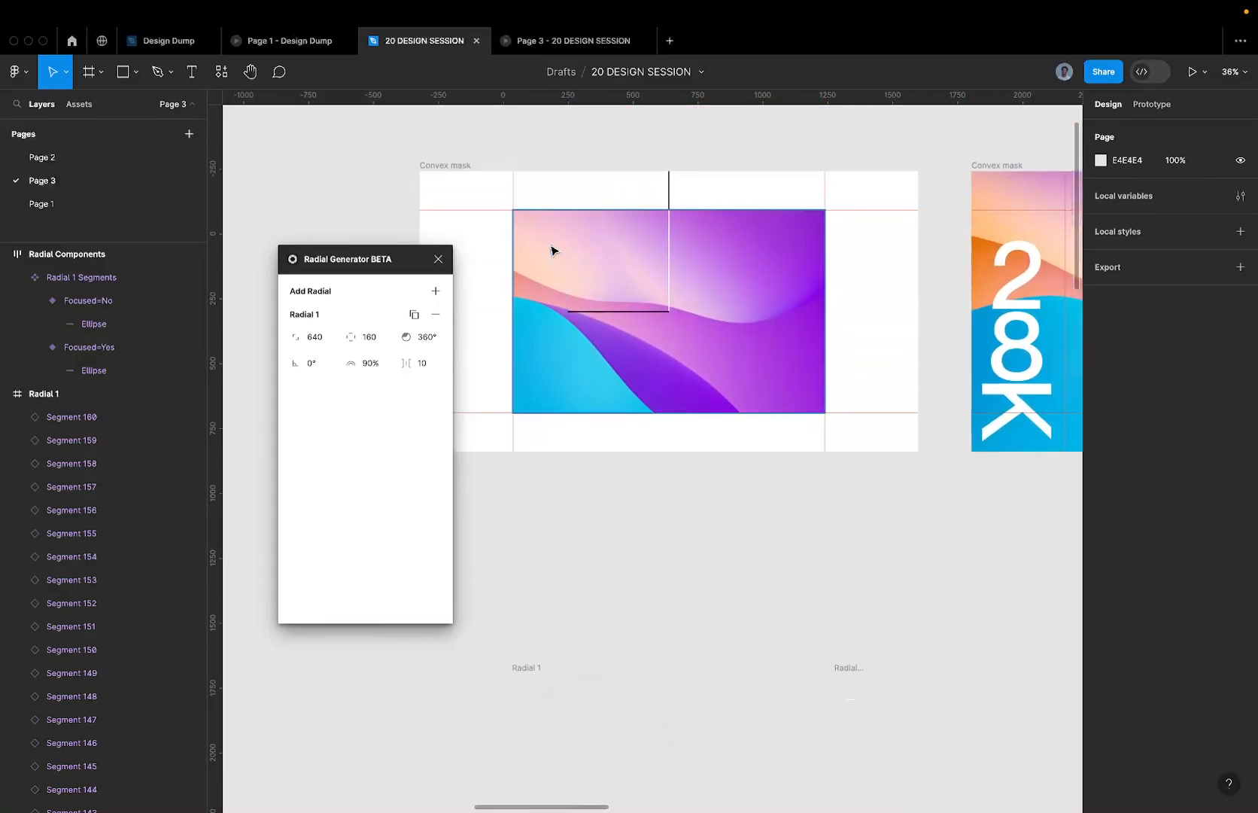
pyautogui.scroll(2, 568, 256)
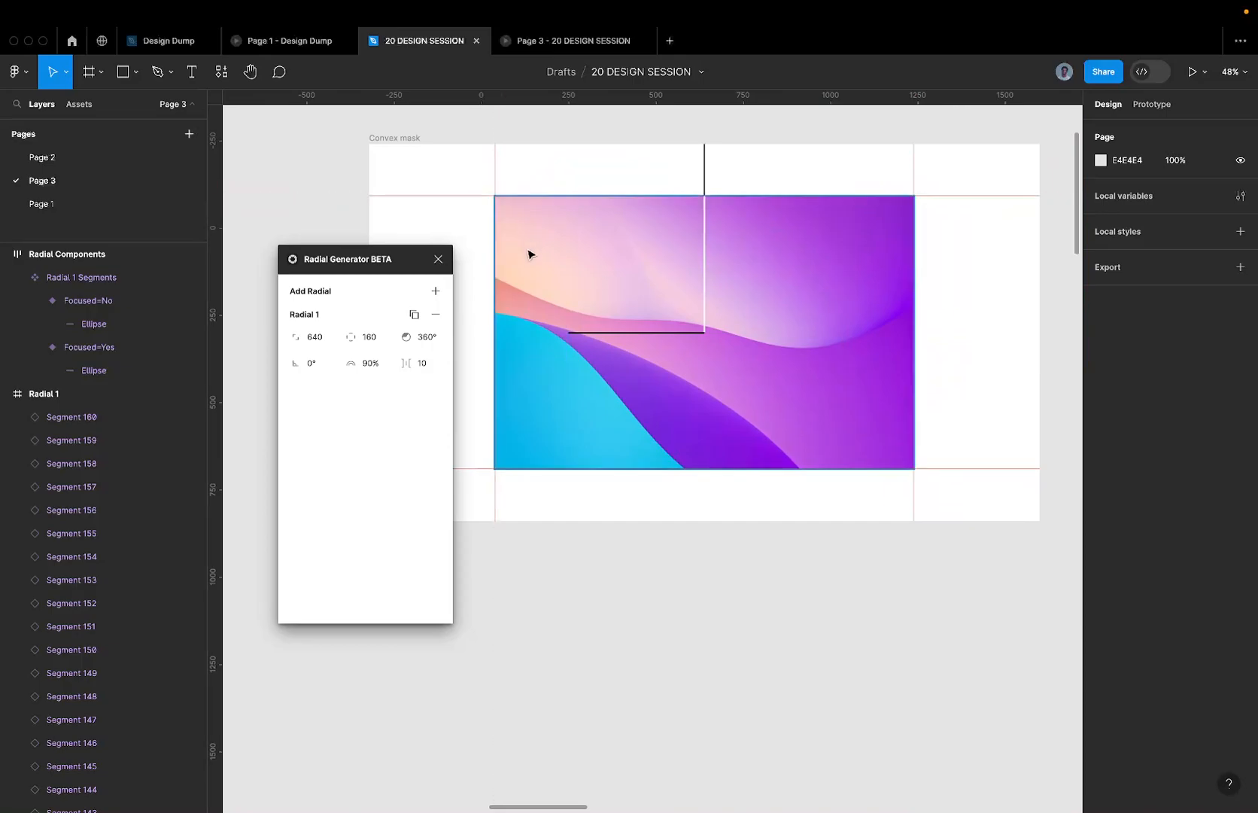
pyautogui.click(540, 217)
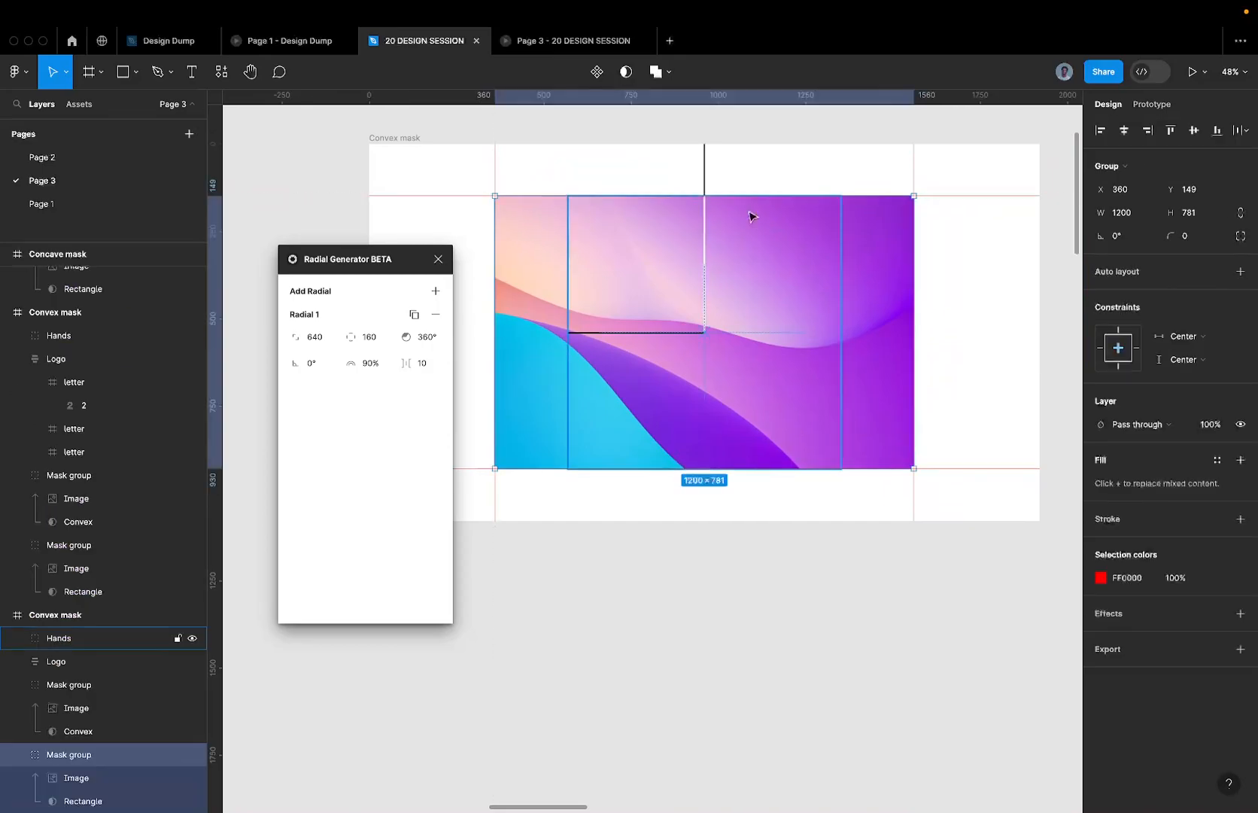
pyautogui.click(319, 338)
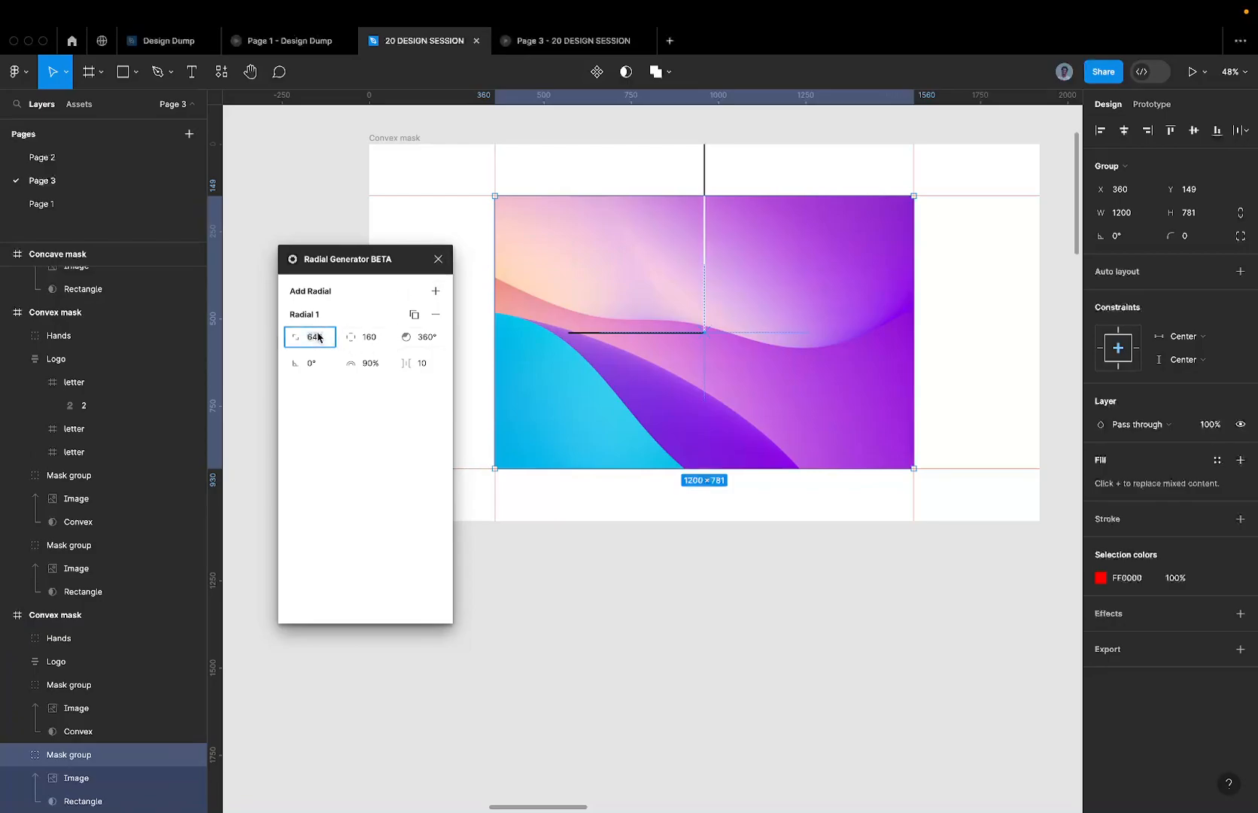
pyautogui.write('8')
pyautogui.write('71')
pyautogui.write('782')
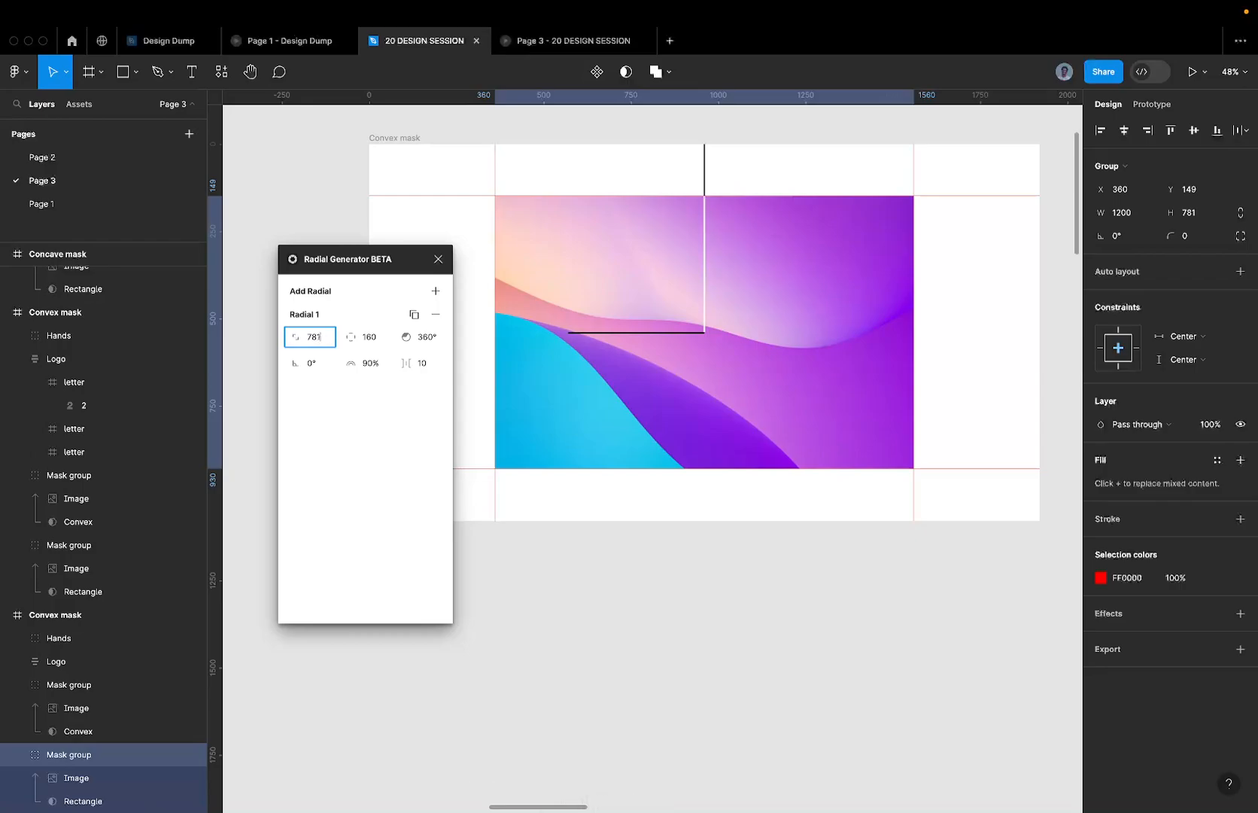
# - Recolour all tick segments of the Radial 1 frame to white, FFFFFF
pyautogui.scroll(-5, 811, 382)
pyautogui.scroll(-3, 811, 381)
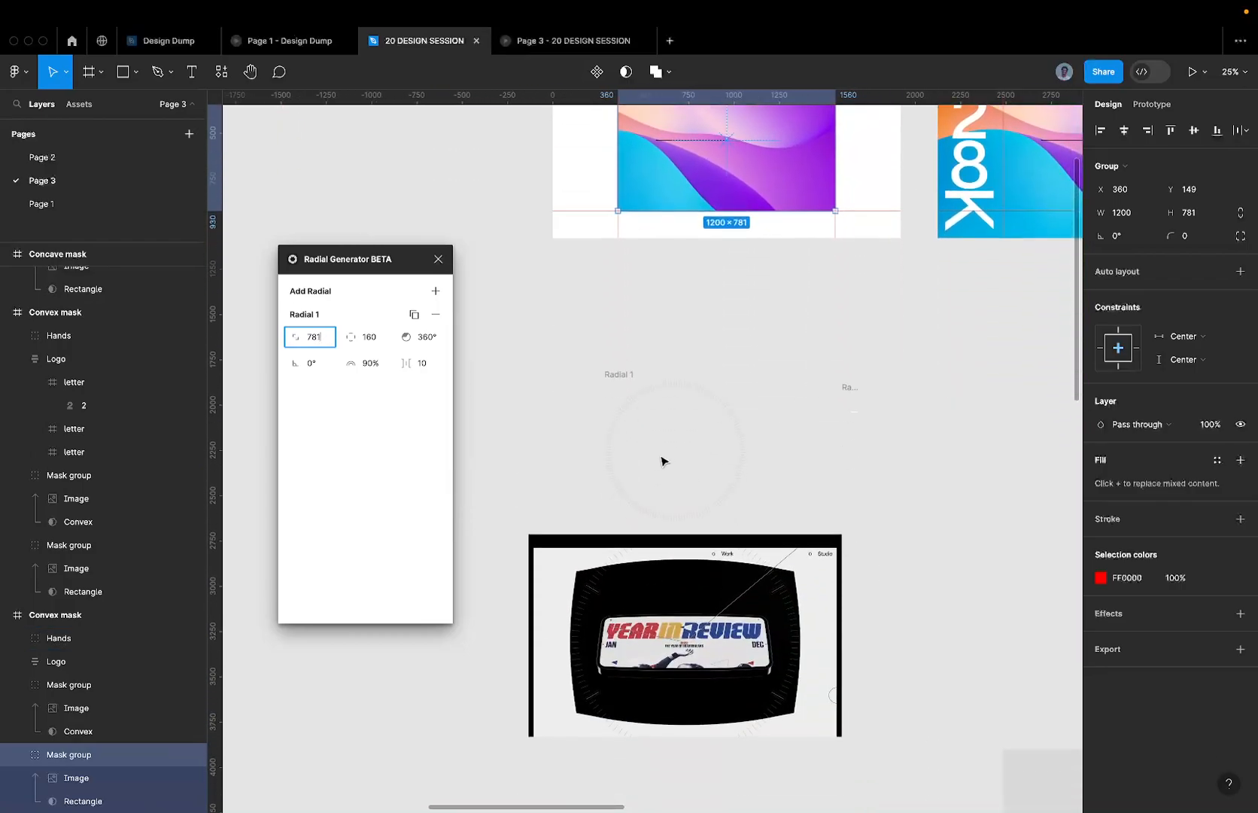
pyautogui.click(624, 374)
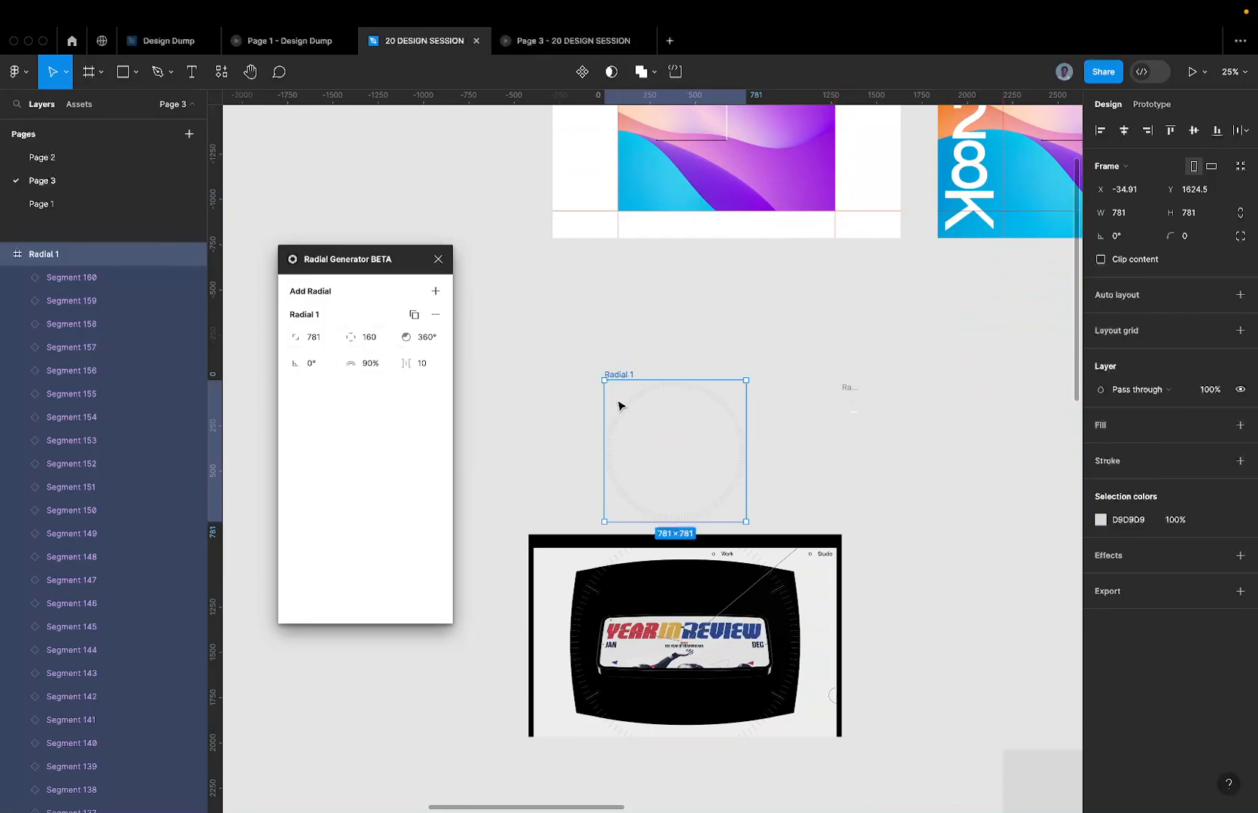
pyautogui.click(1126, 520)
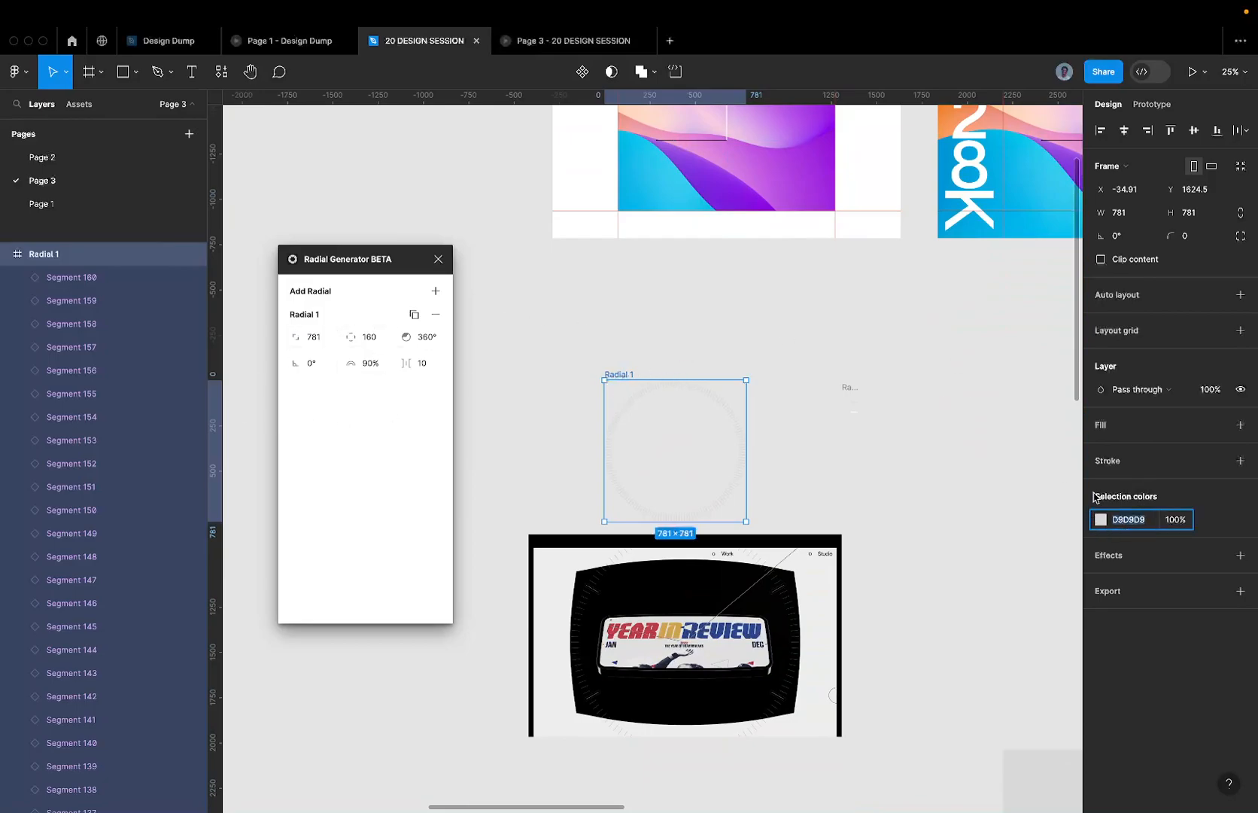
pyautogui.write('FFFFFF')
pyautogui.press('Return')
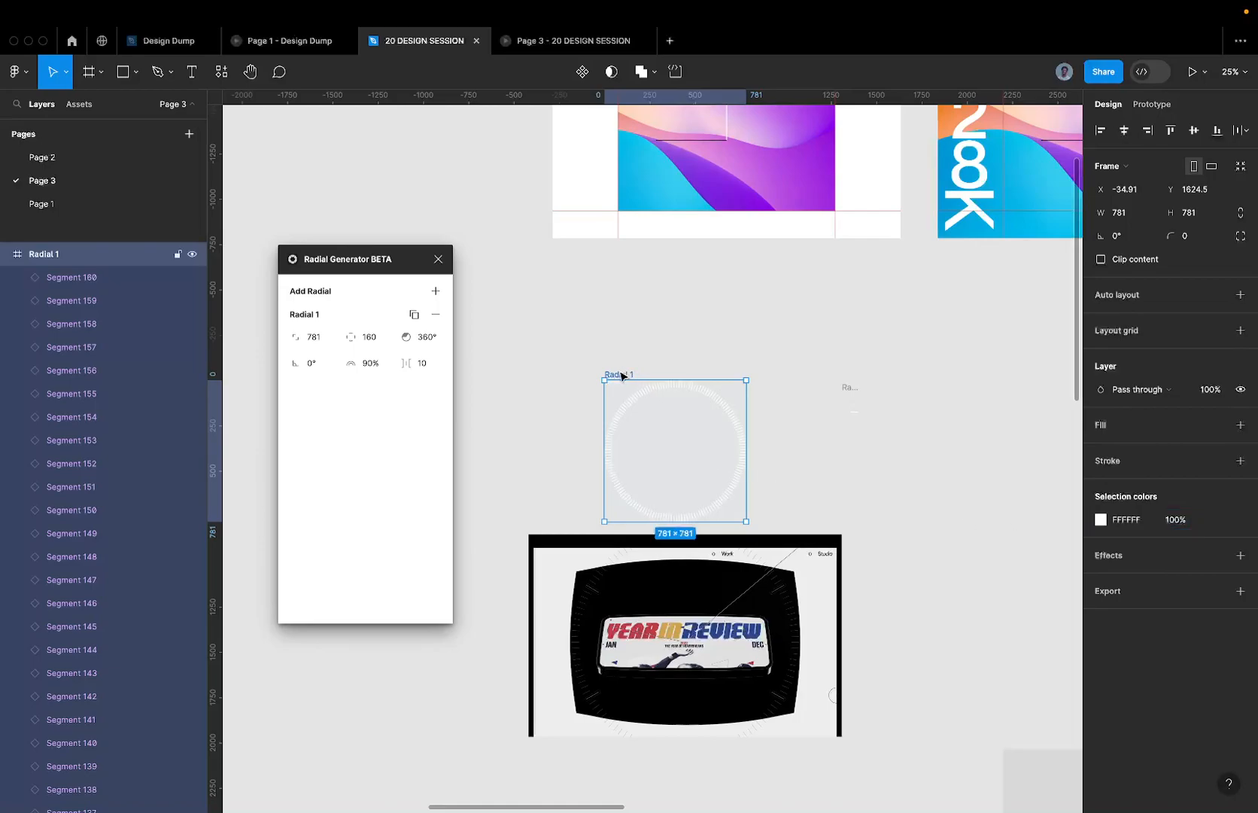
# - Duplicate the Radial 1 frame and place the copy below the full-image Convex mask frame
pyautogui.scroll(1, 620, 376)
pyautogui.hscroll(1, 620, 376)
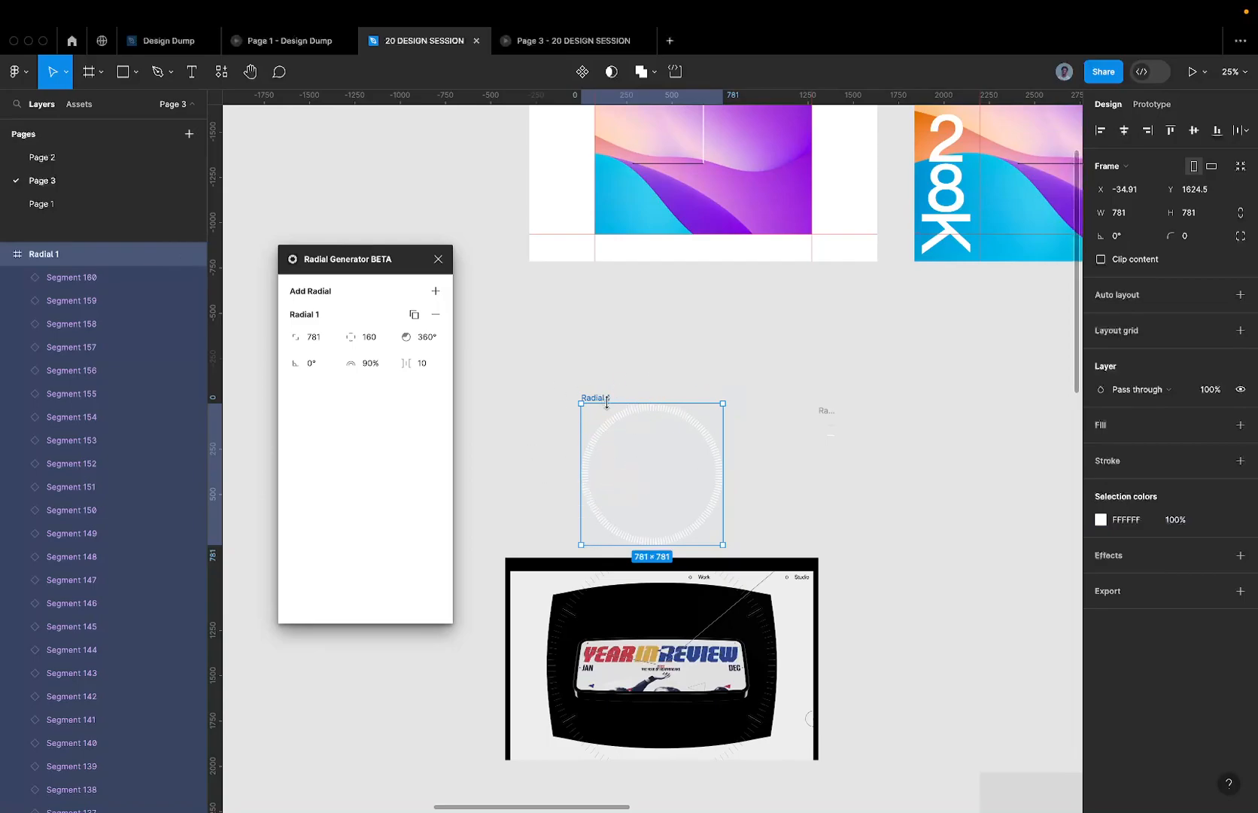
pyautogui.moveTo(589, 398); pyautogui.dragTo(995, 389)
pyautogui.hscroll(4, 995, 387)
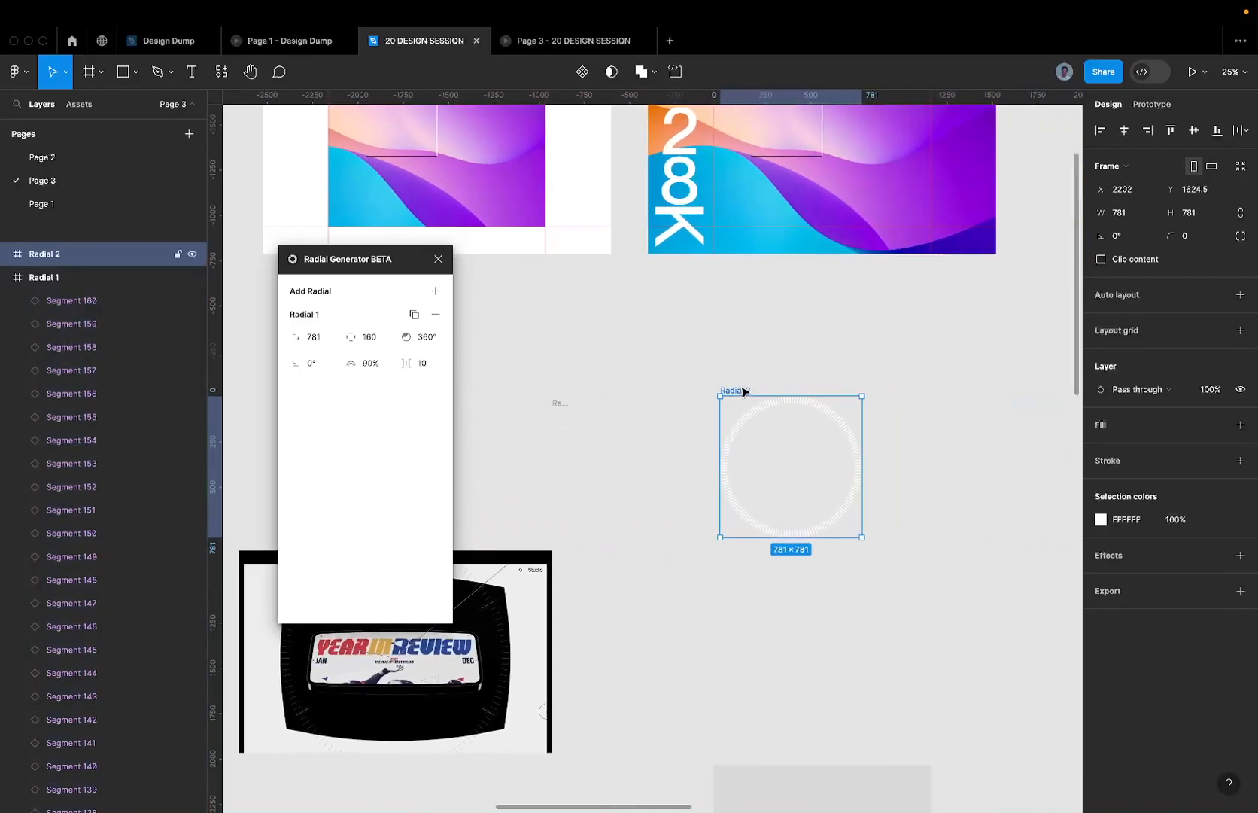
# - Duplicate the Radial 2 frame and place the copy beside it
pyautogui.hotkey('ctrl', 'd')
pyautogui.hotkey('ctrl', 'z')
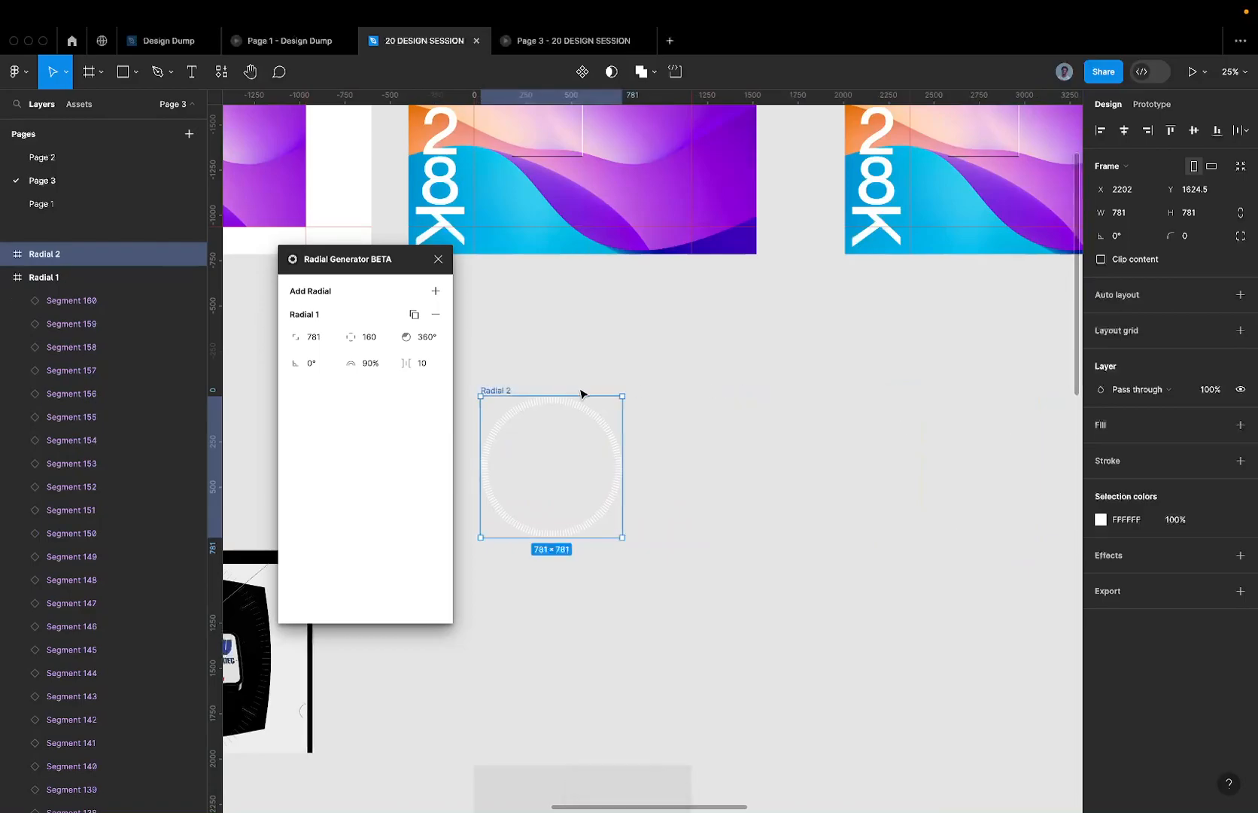
pyautogui.hscroll(-2, 581, 393)
pyautogui.hotkey('ctrl', 'd')
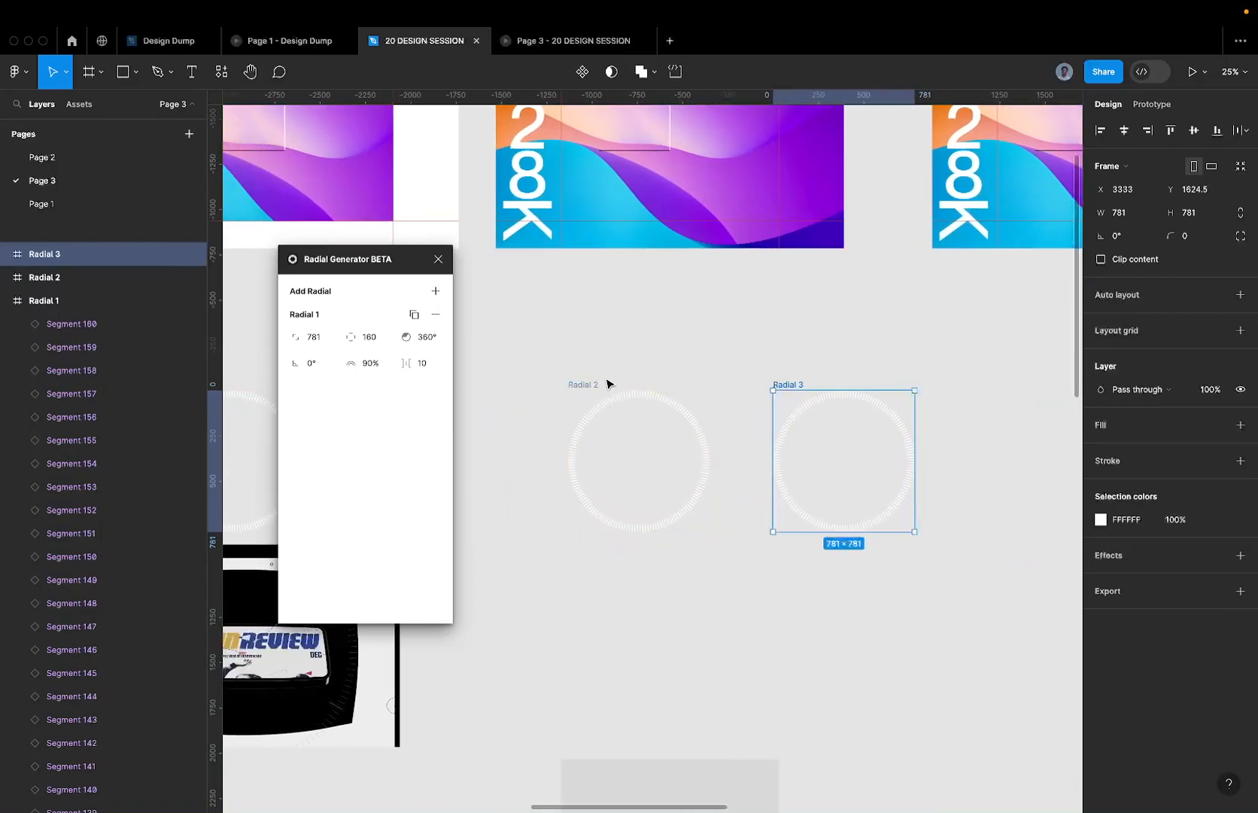
# - Set the blend mode of Radial 2 to Difference and that of Radial 3 to Color dodge
pyautogui.click(593, 385)
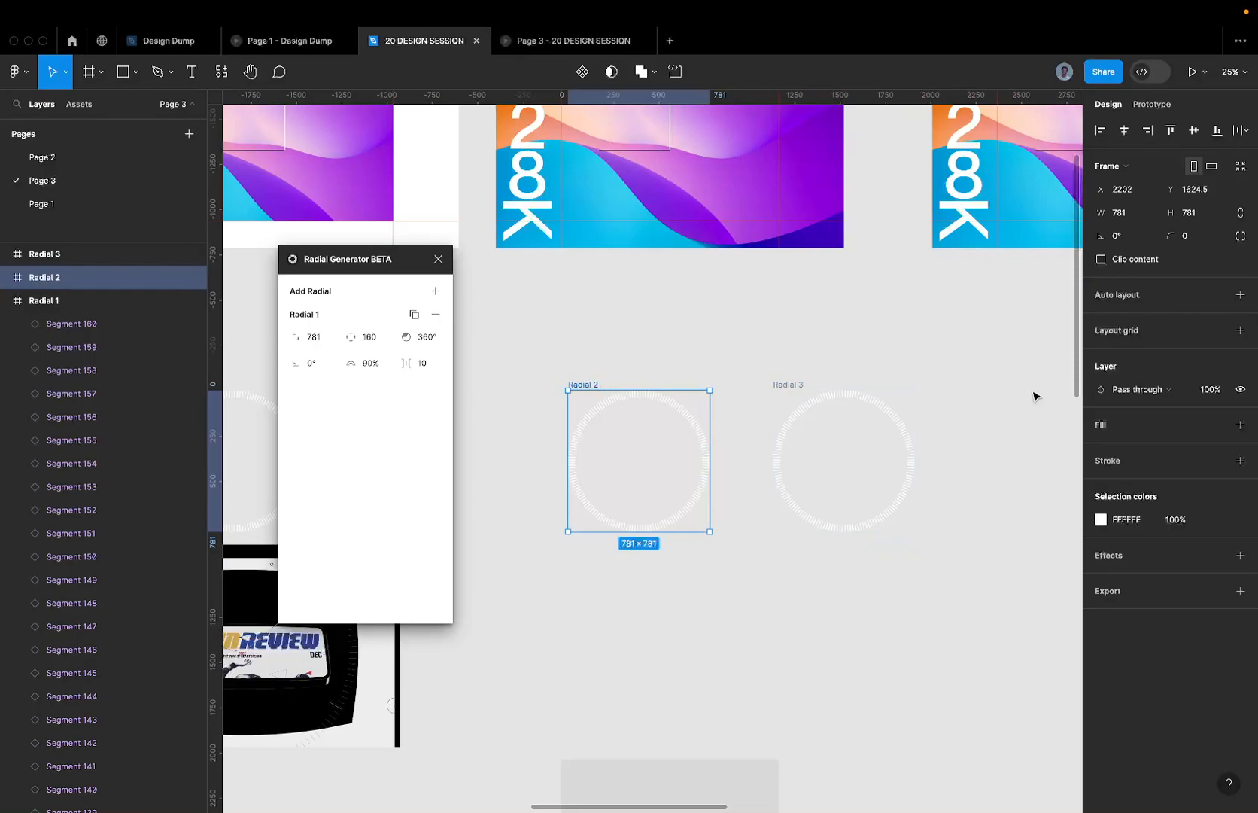
pyautogui.click(1137, 389)
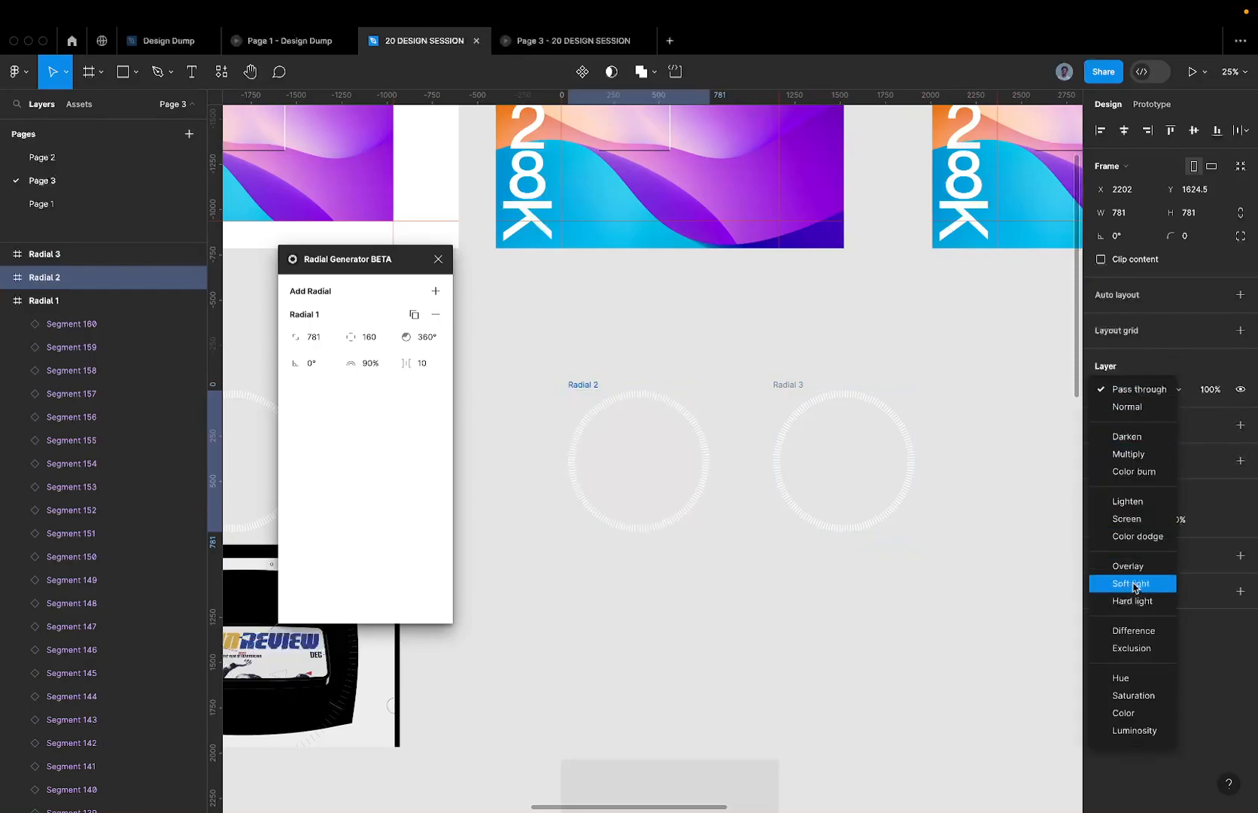
pyautogui.click(1133, 630)
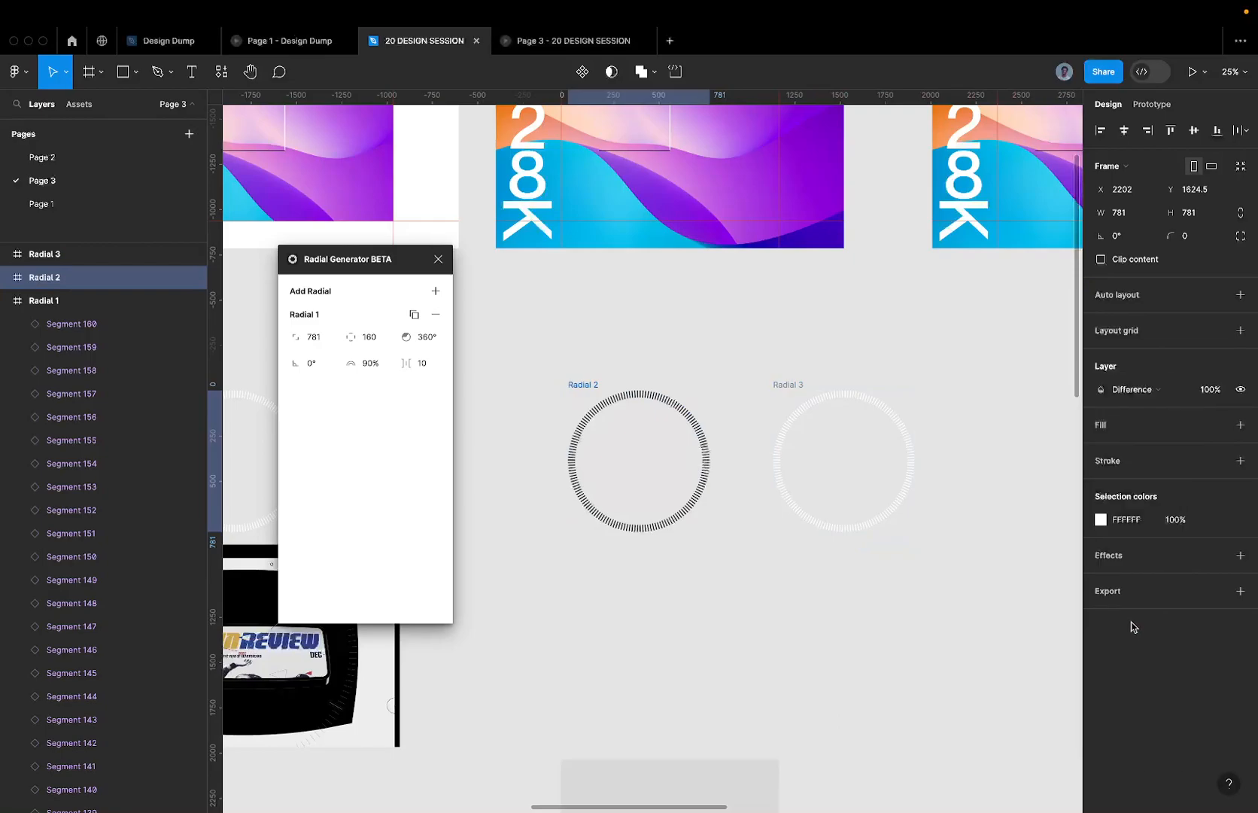
pyautogui.click(783, 387)
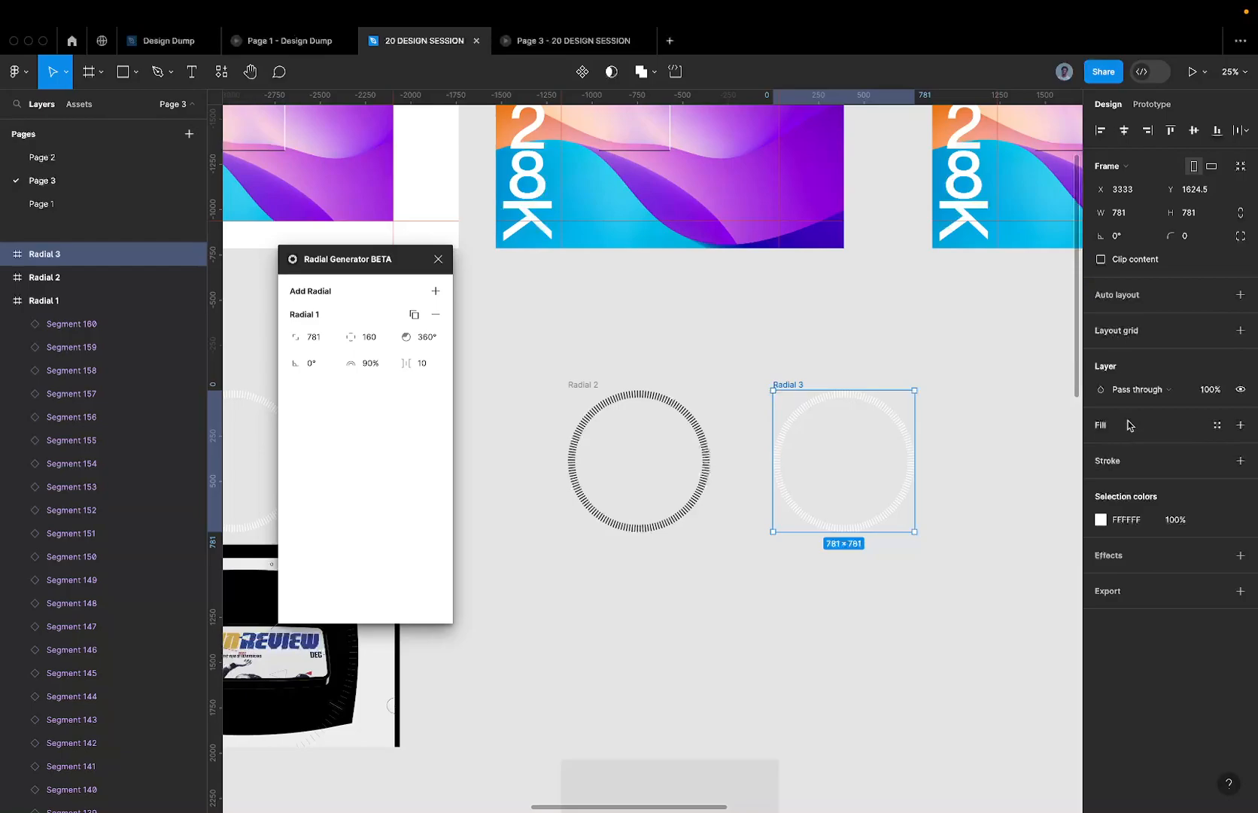
pyautogui.click(1139, 389)
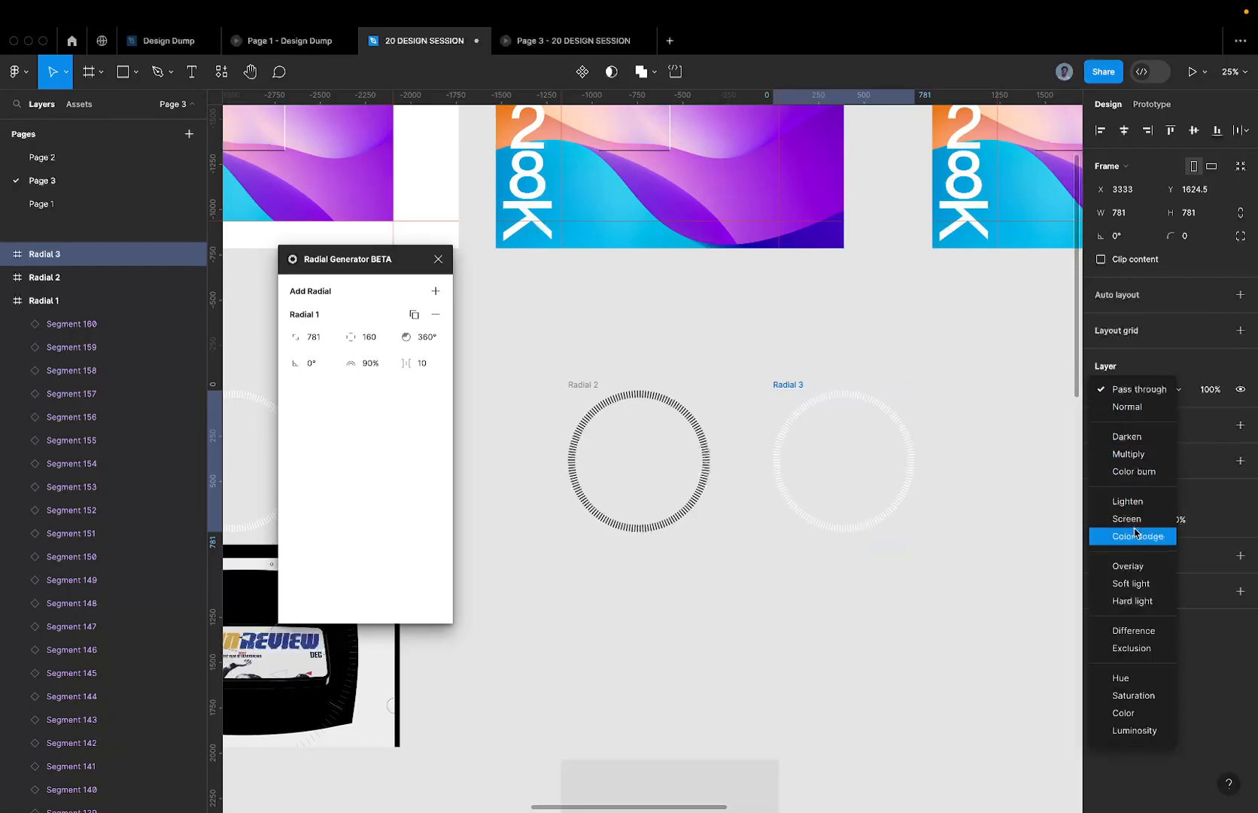
pyautogui.click(1136, 535)
pyautogui.click(796, 378)
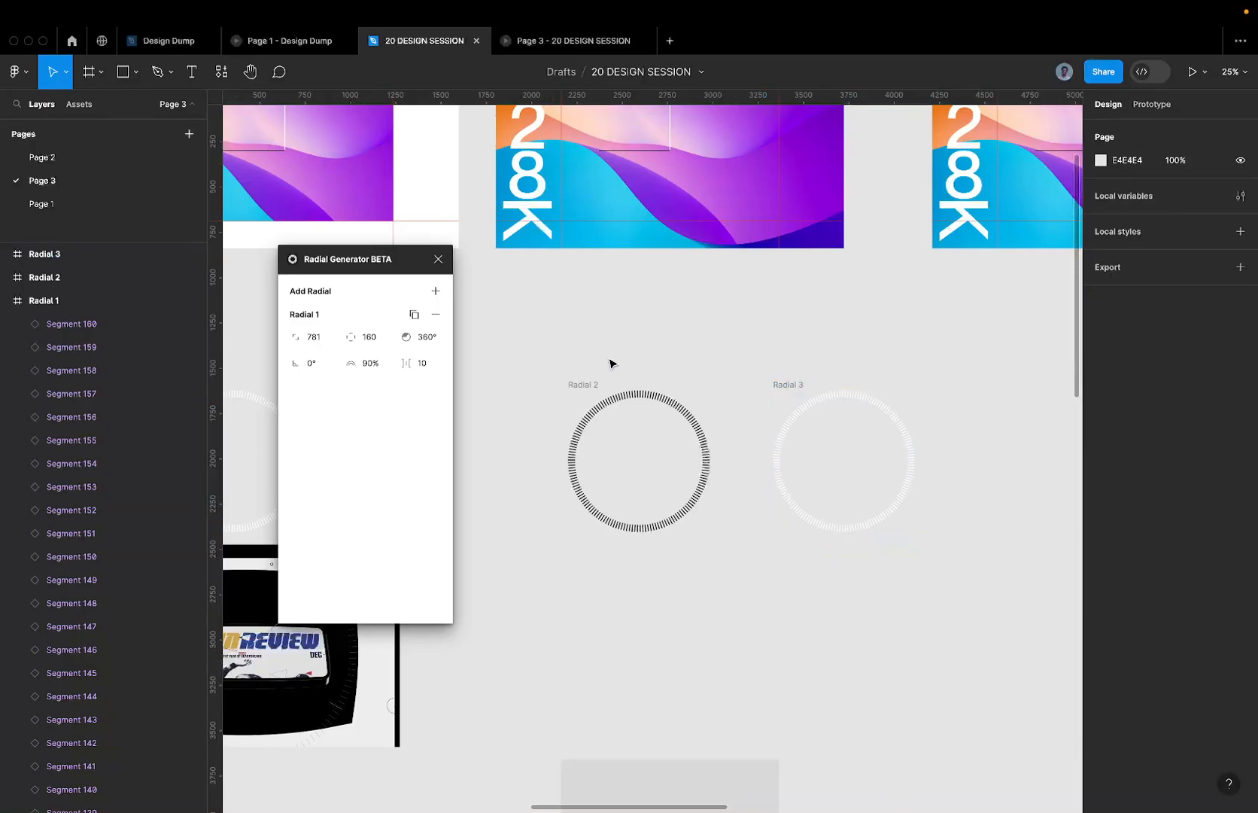
# - Stack the Radial 3 frame exactly over Radial 2 and try grouping the two frames
pyautogui.click(590, 378)
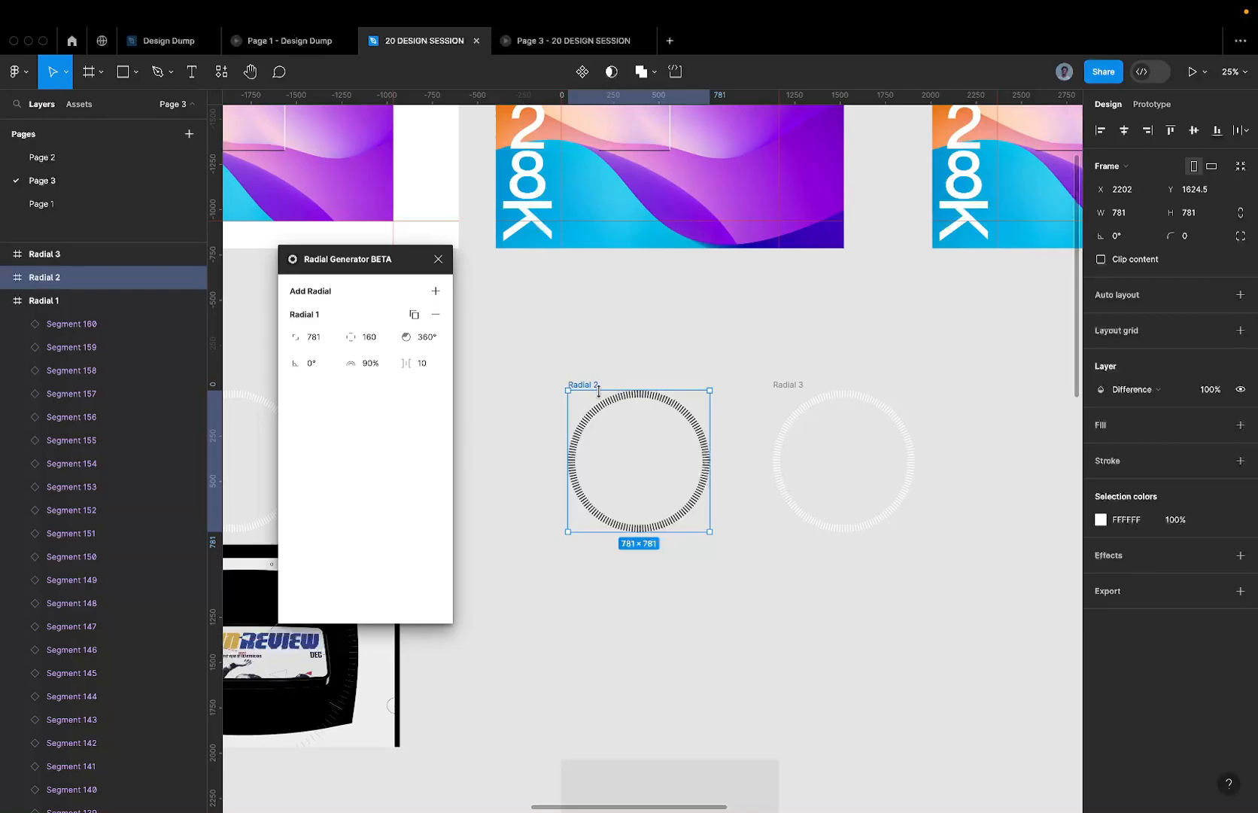
pyautogui.moveTo(790, 382); pyautogui.dragTo(804, 578)
pyautogui.hotkey('ctrl', 'g')
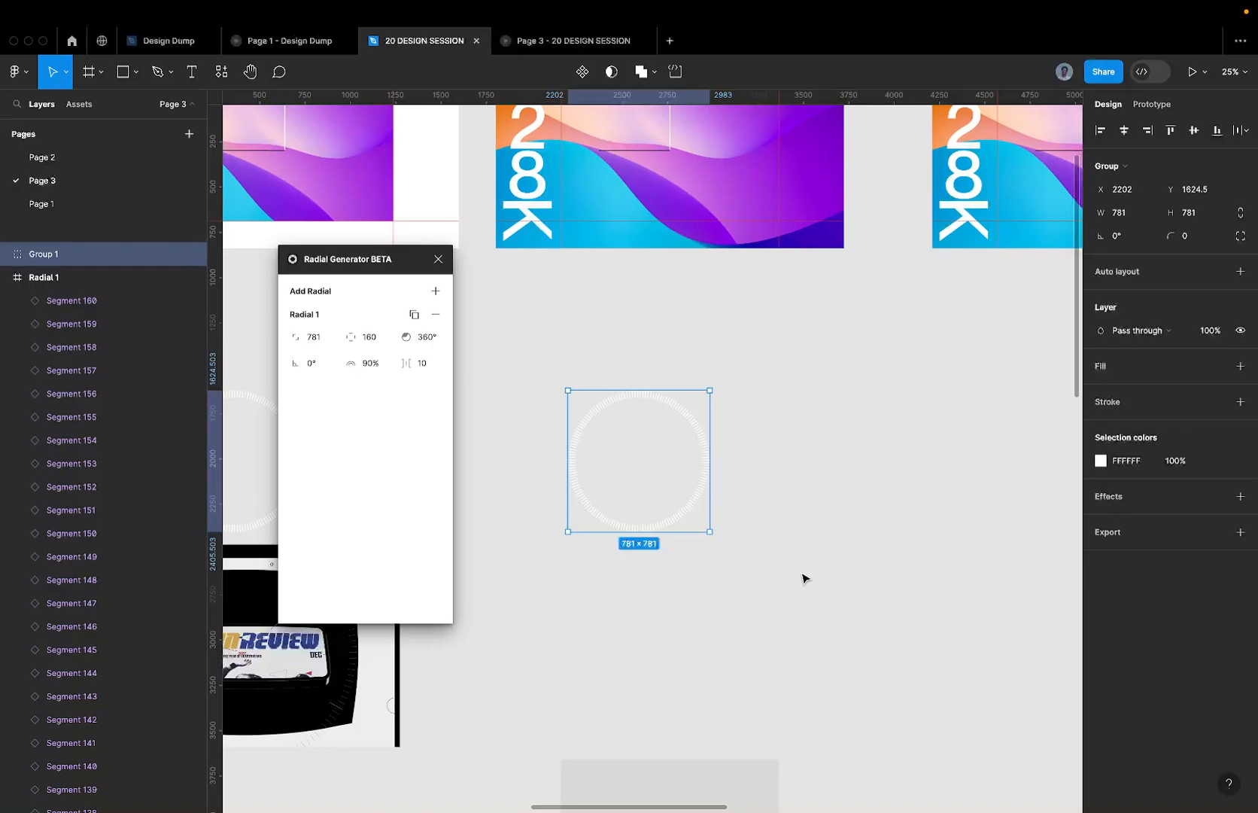
pyautogui.hotkey('ctrl', 'shift', 'g')
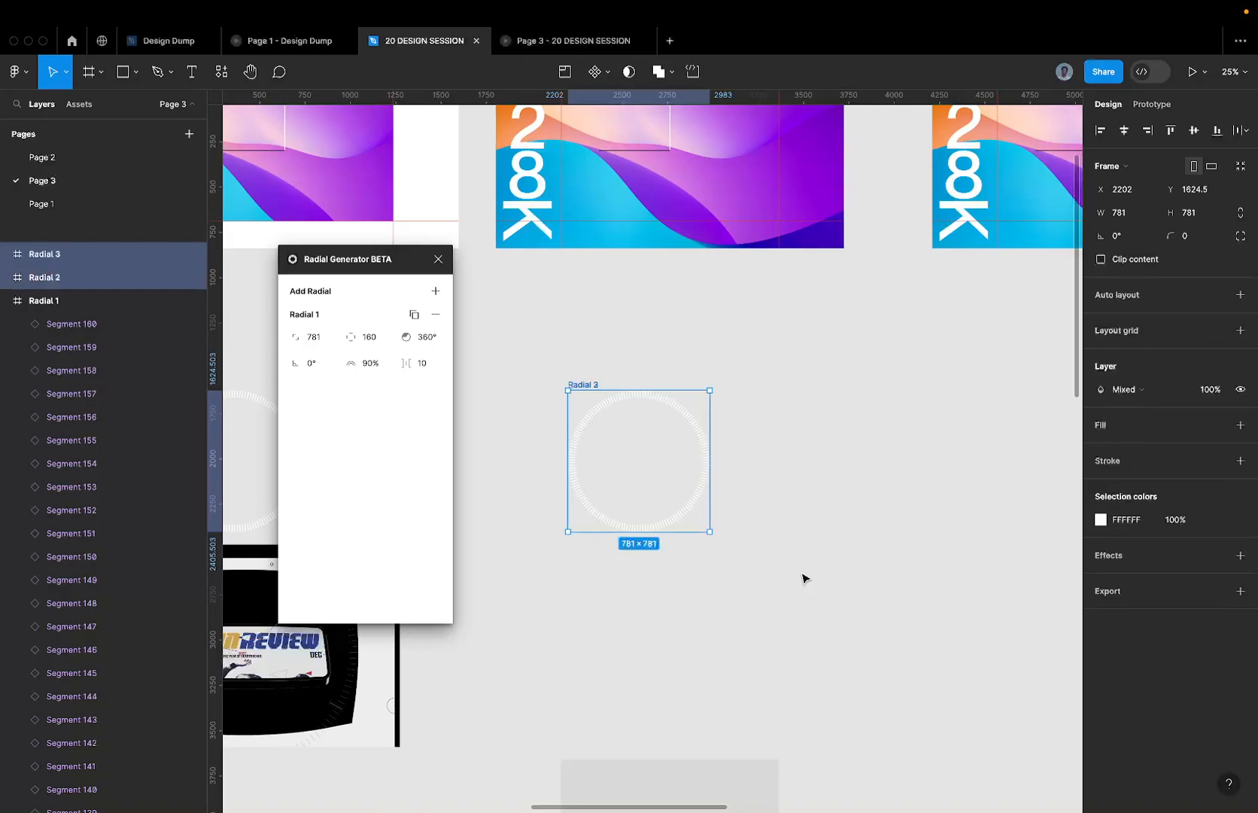
# - Wrap the two stacked radial frames in a new frame and rename it Radial
pyautogui.rightClick(702, 441)
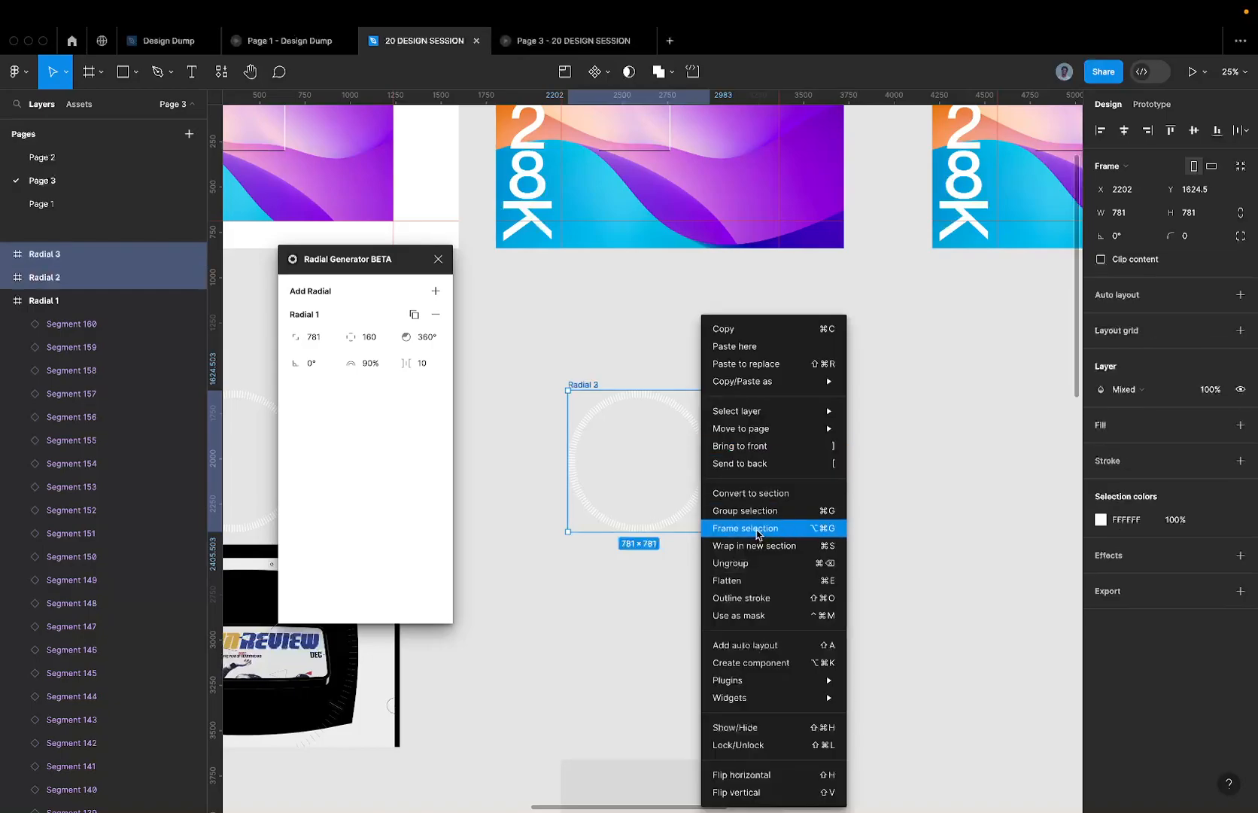
pyautogui.click(756, 530)
pyautogui.doubleClick(575, 384)
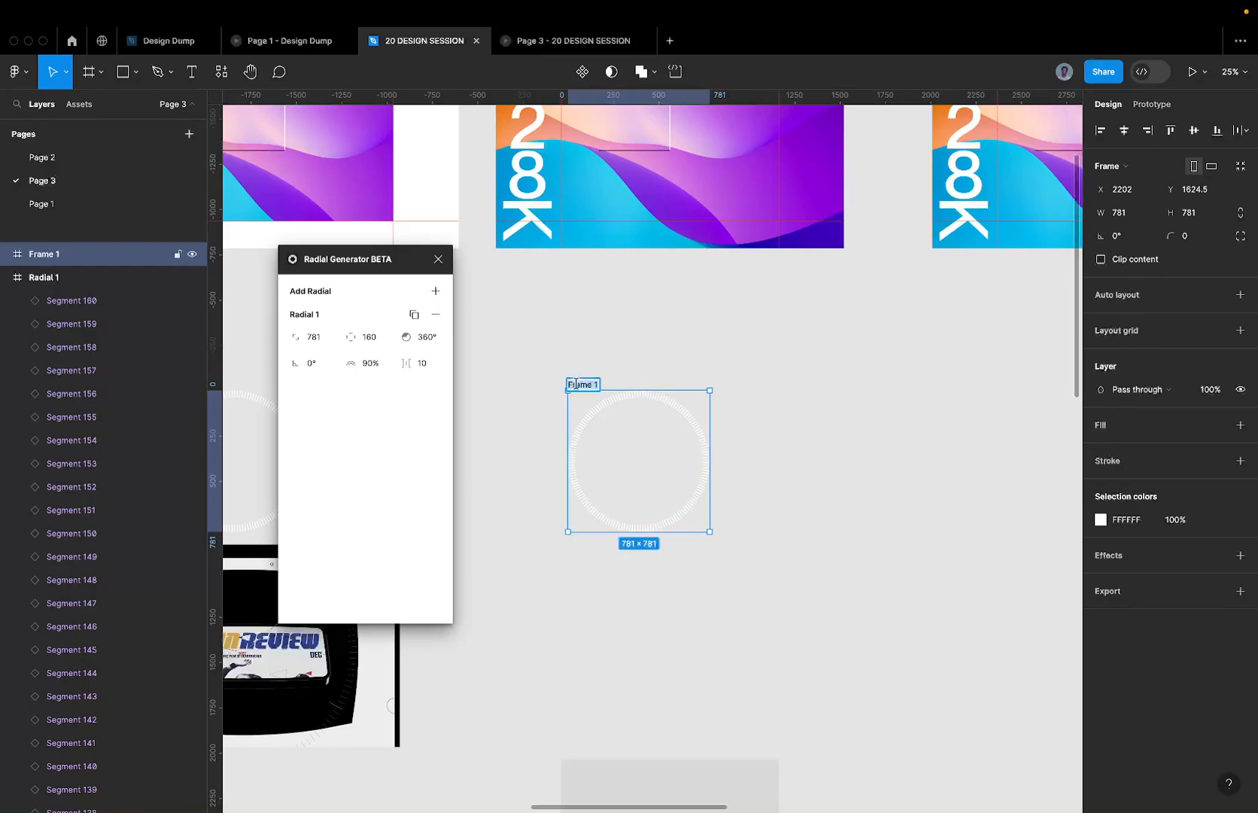
pyautogui.write('Ra')
pyautogui.press('Return')
pyautogui.click(662, 354)
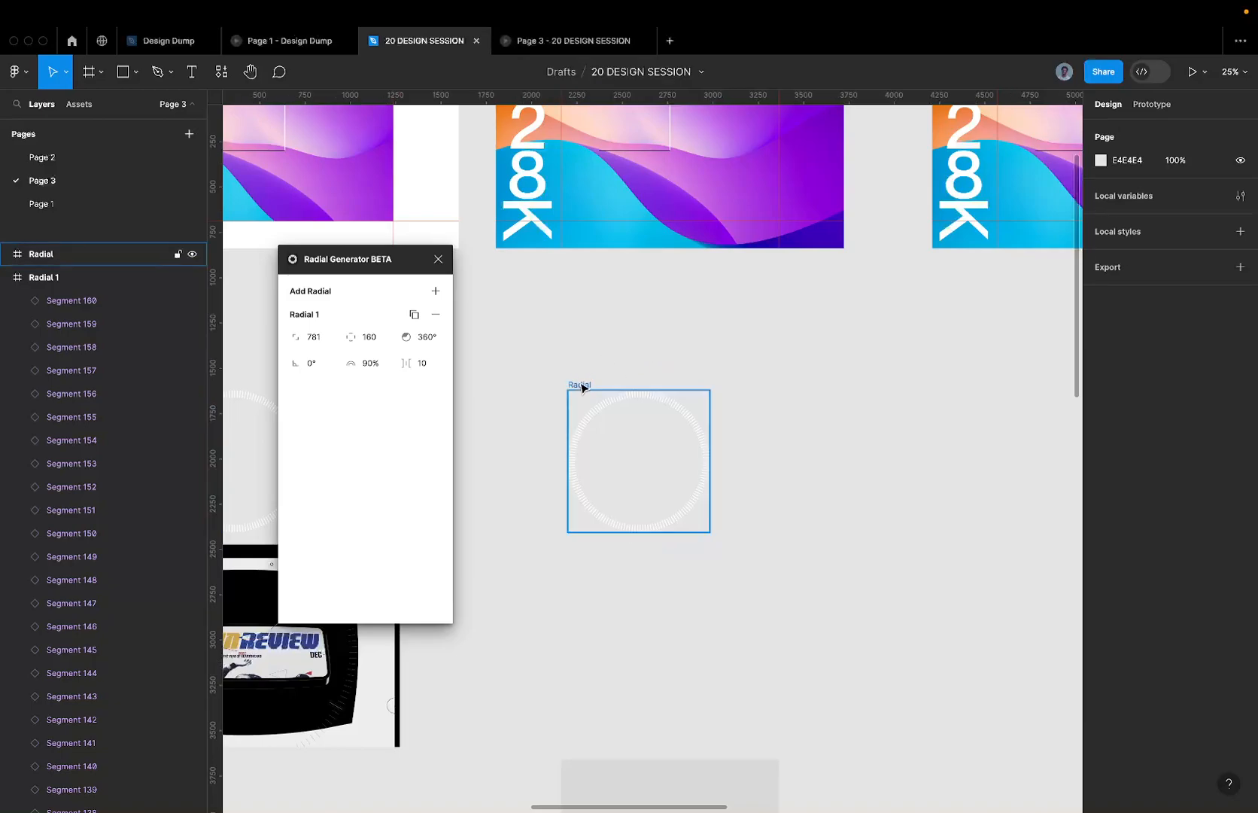
# - Move the Radial frame from the canvas into the white-background Convex mask frame
pyautogui.click(582, 388)
pyautogui.hscroll(-2, 583, 387)
pyautogui.scroll(1, 583, 388)
pyautogui.press('Delete')
pyautogui.hscroll(-4, 583, 387)
pyautogui.scroll(2, 583, 388)
pyautogui.click(505, 216)
pyautogui.hotkey('ctrl', 'v')
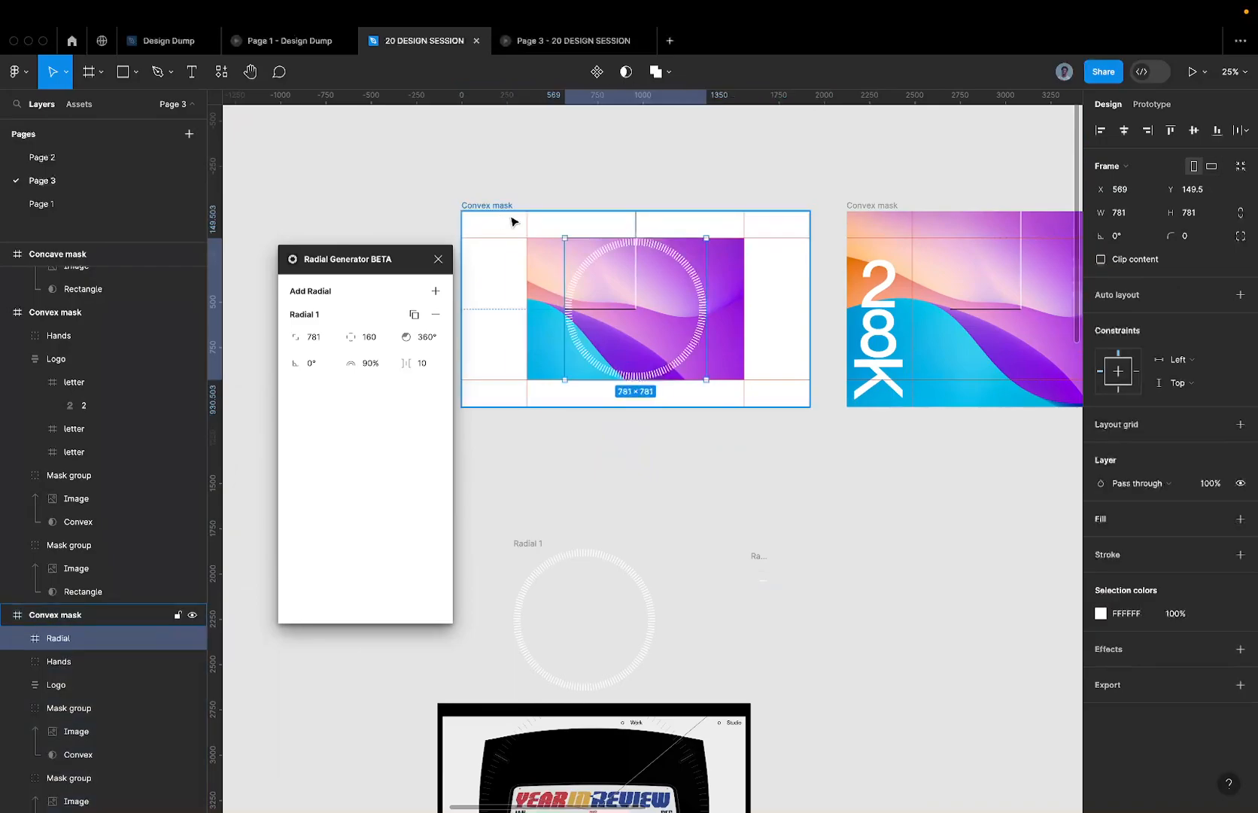
# - Scale the Radial frame proportionally from its centre to about 950 × 950 and check the prototype preview
pyautogui.scroll(10, 550, 235)
pyautogui.scroll(-5, 694, 285)
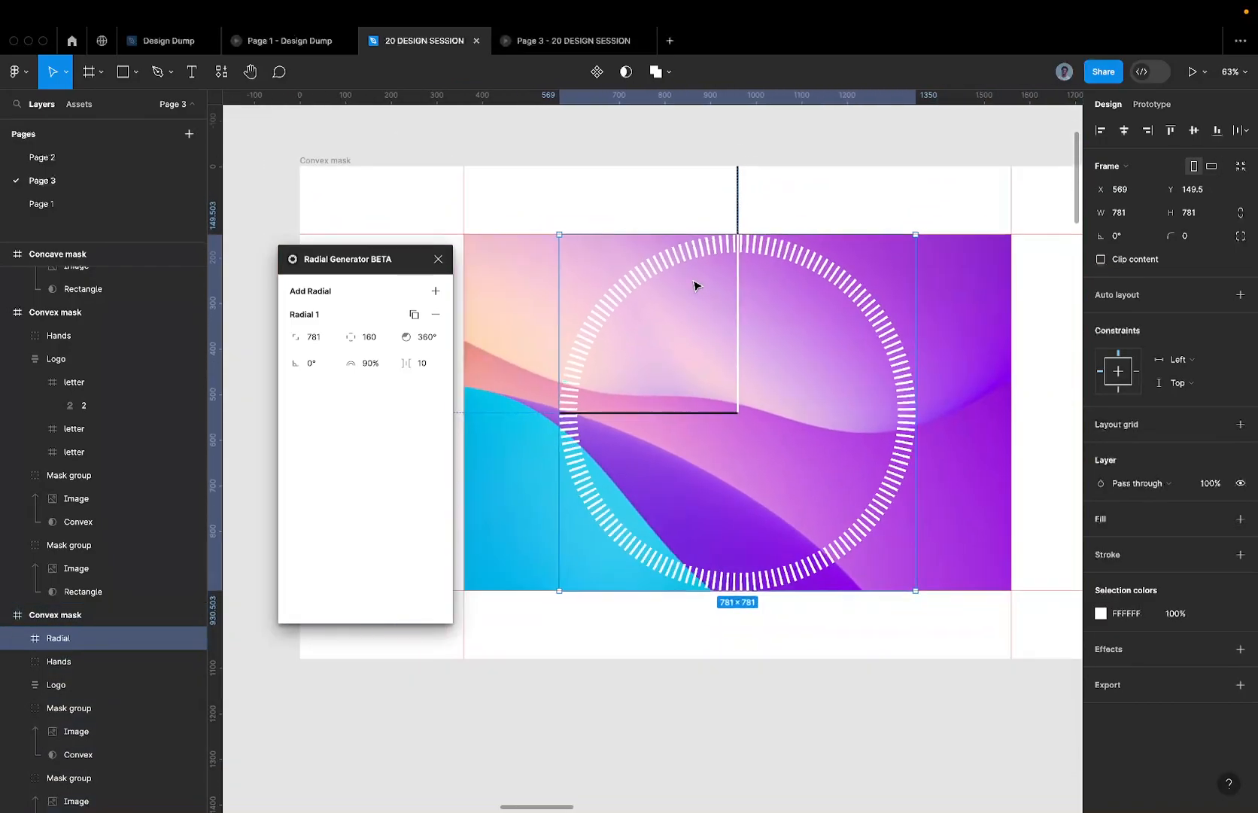
pyautogui.scroll(-5, 693, 285)
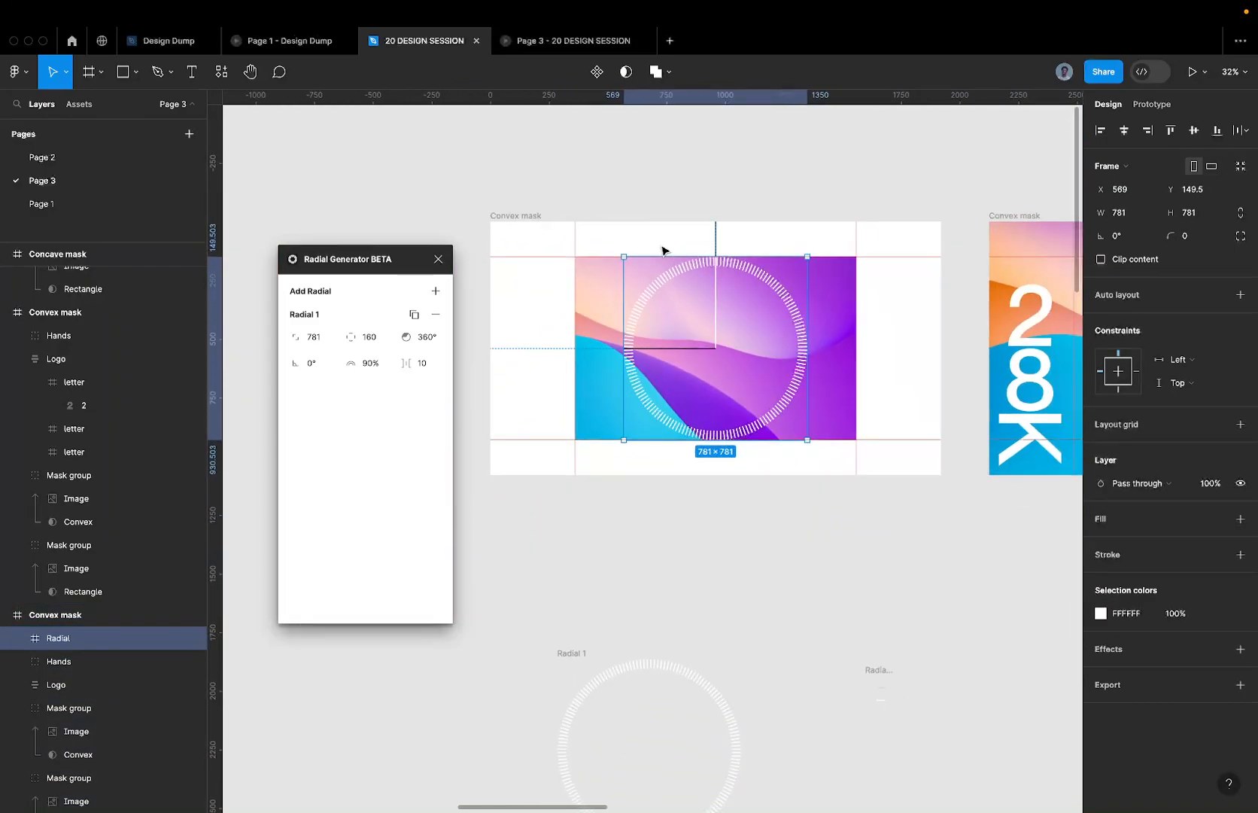
pyautogui.scroll(2, 666, 250)
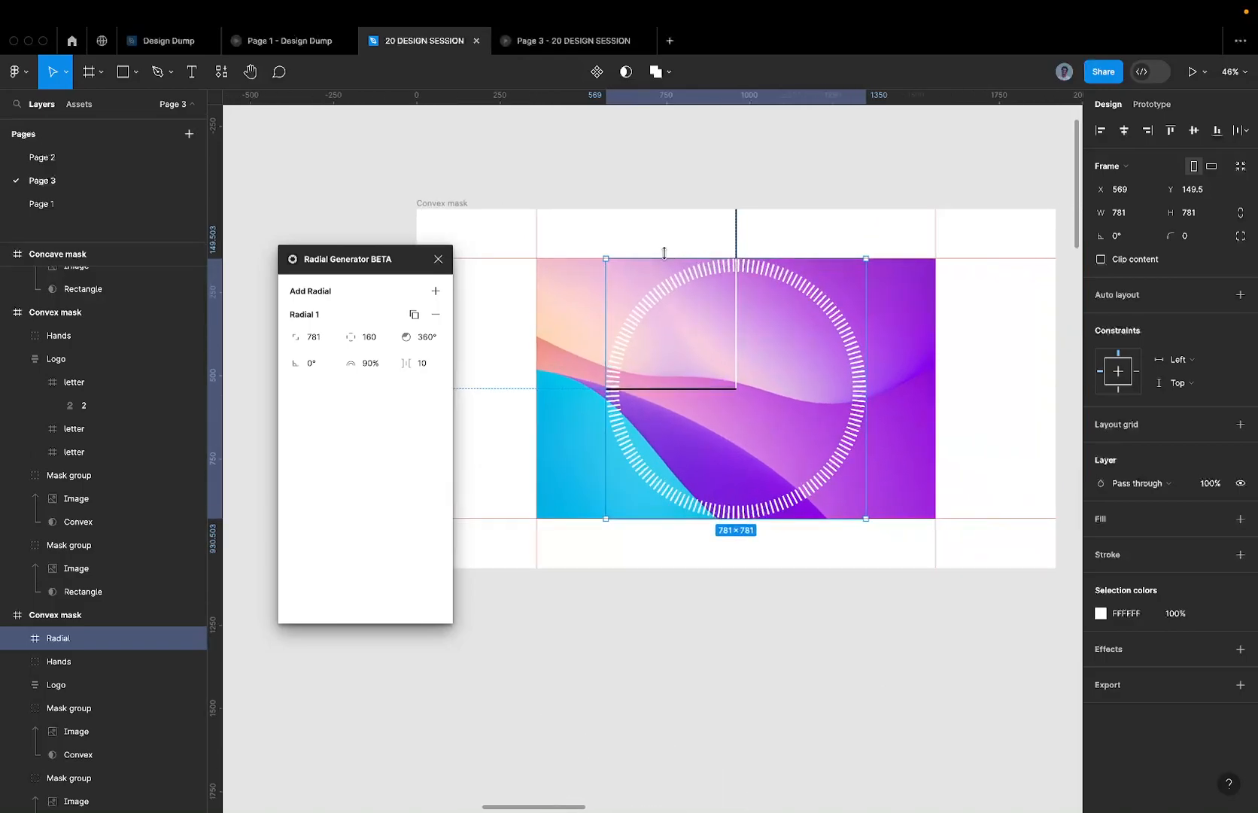
pyautogui.press('k')
pyautogui.moveTo(718, 256); pyautogui.dragTo(712, 231)
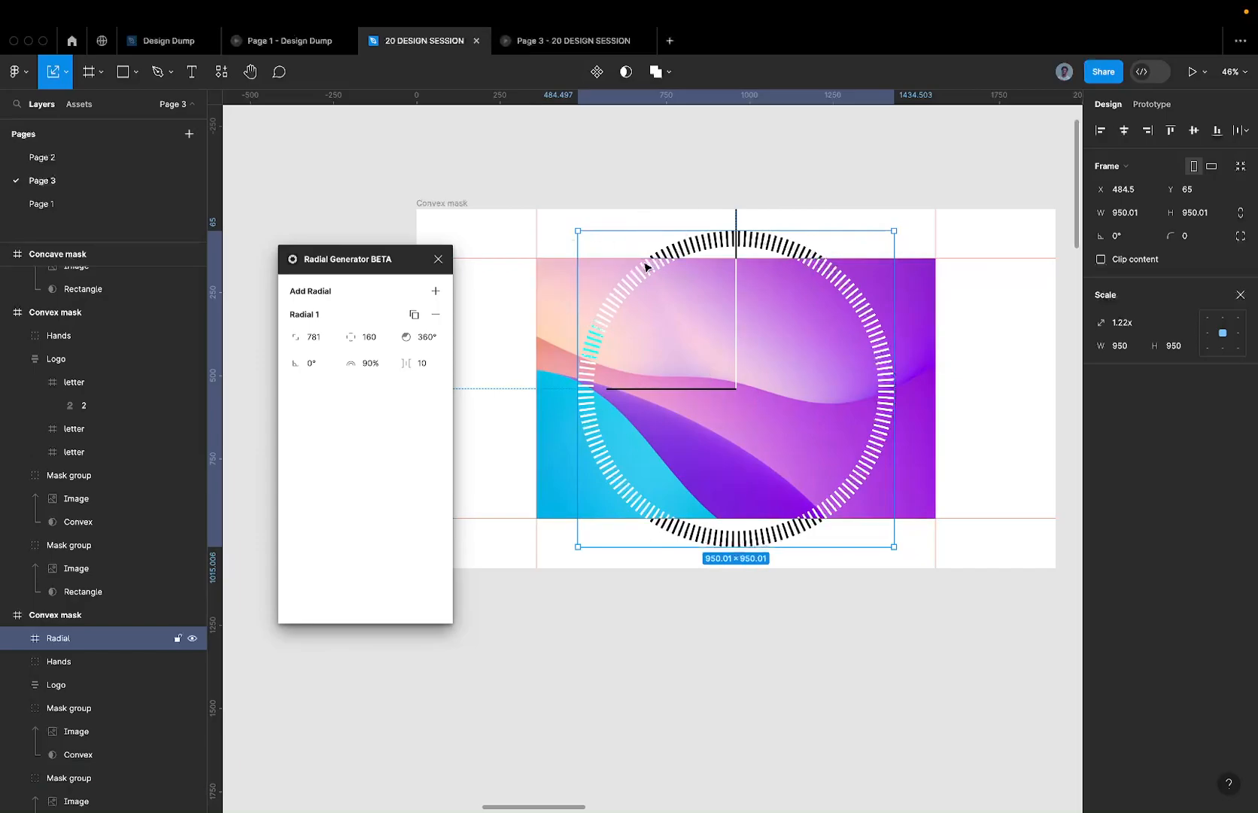
pyautogui.click(523, 40)
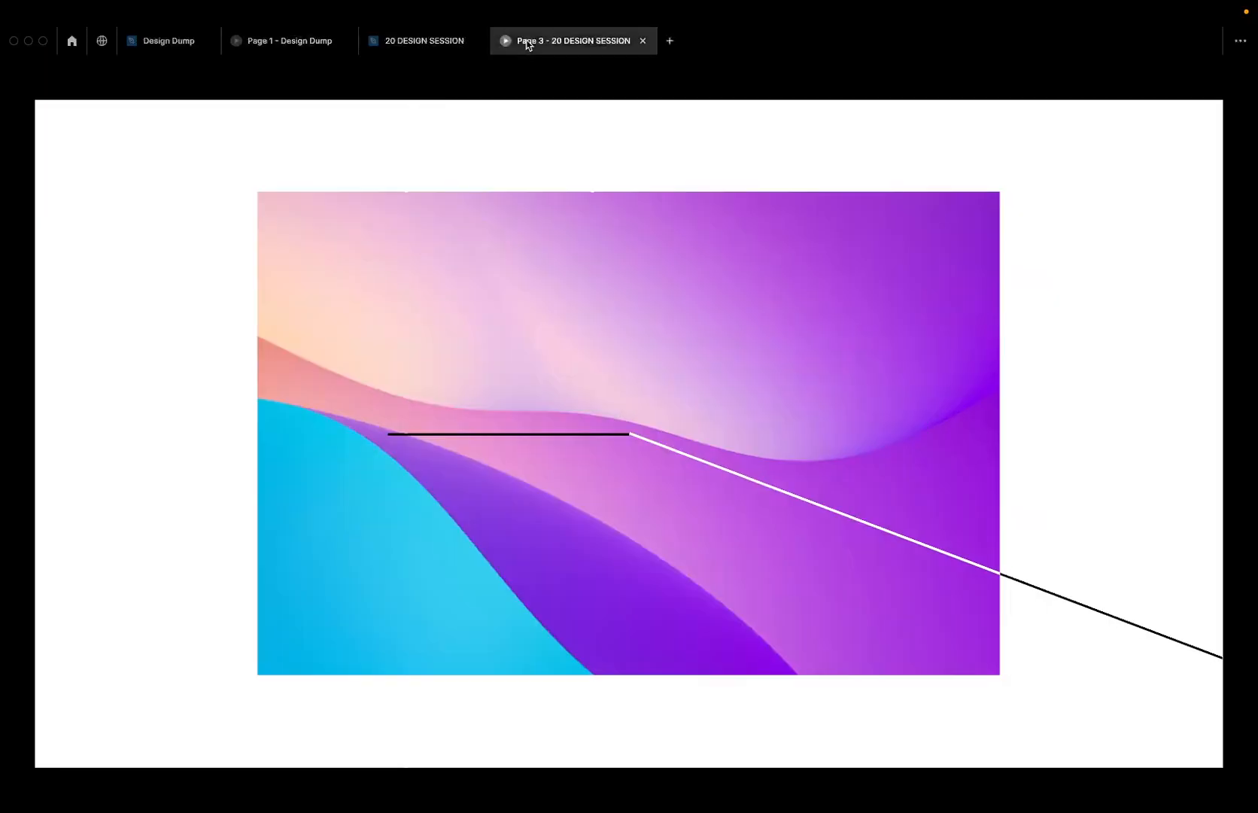
pyautogui.click(435, 42)
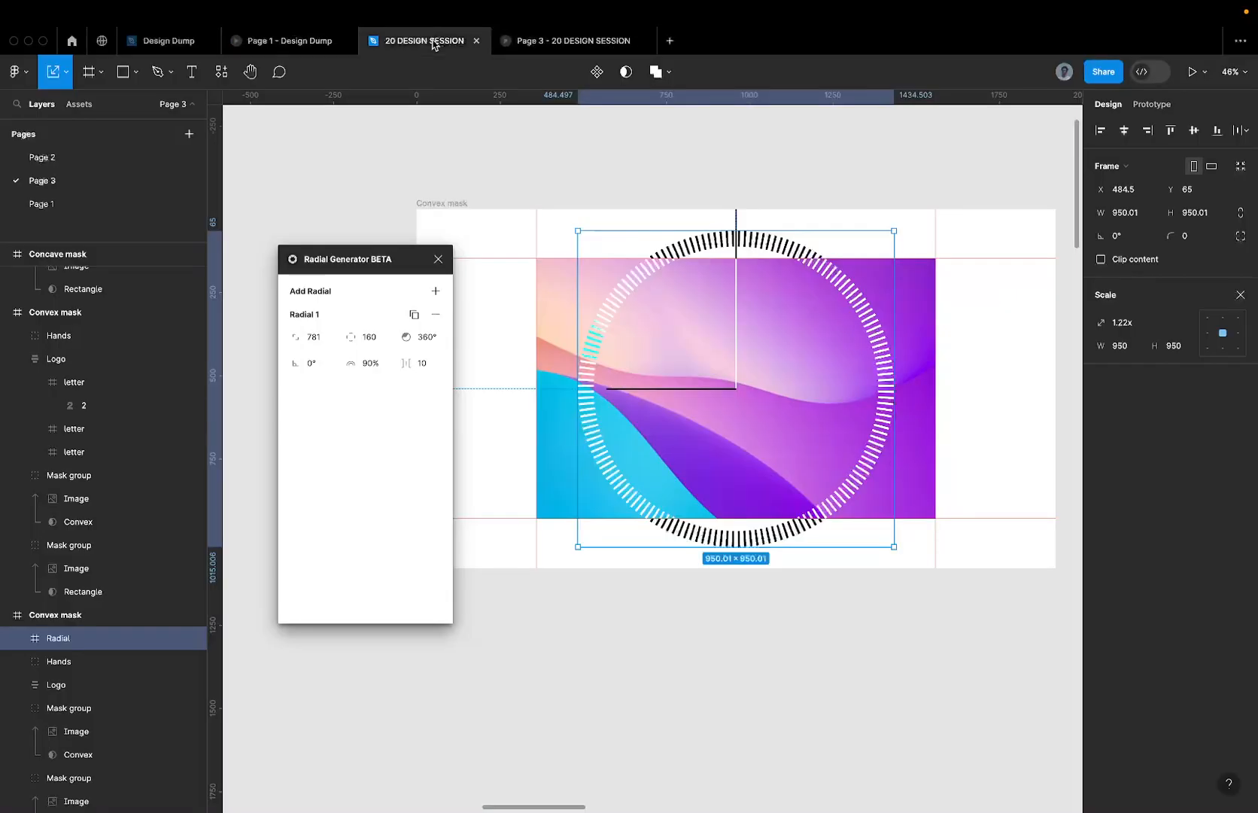
# - Set the generator's Radial 1 segment count to 180
pyautogui.scroll(5, 635, 293)
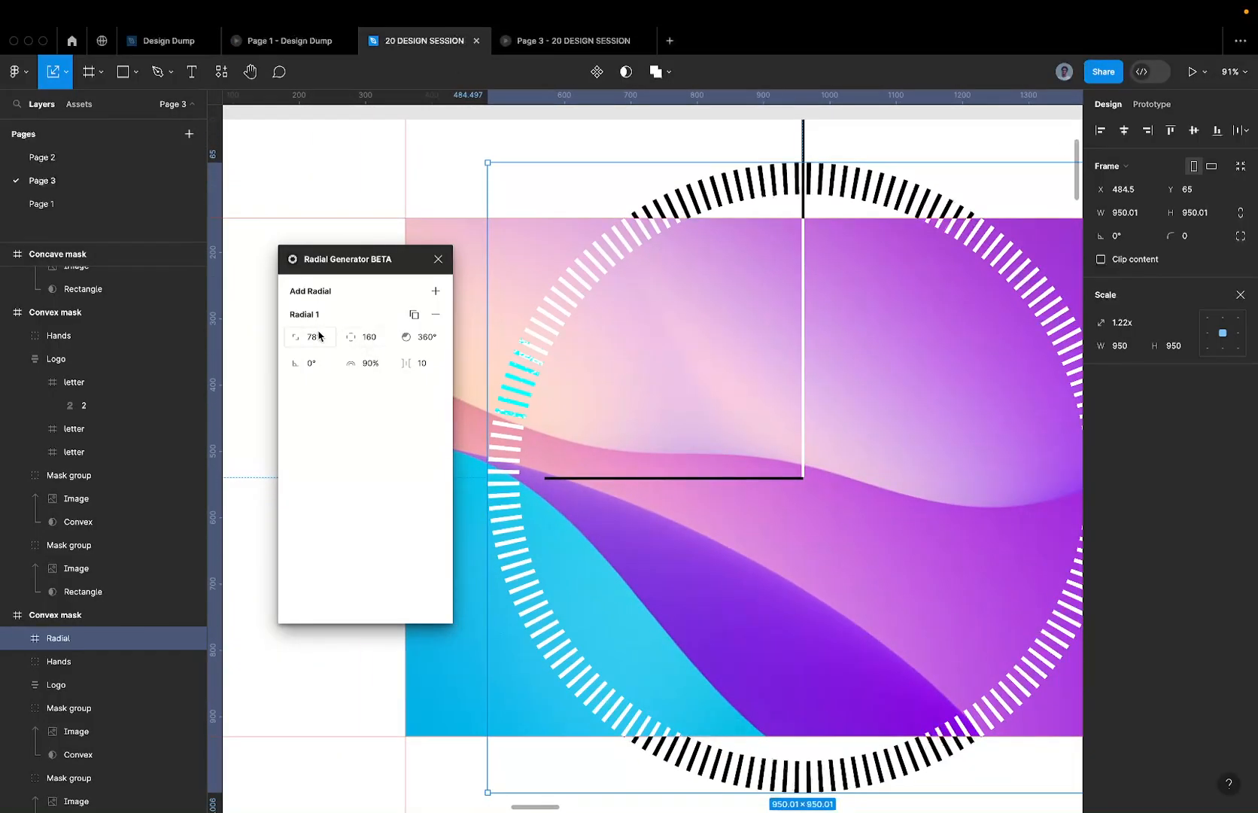
pyautogui.click(375, 341)
pyautogui.write('1')
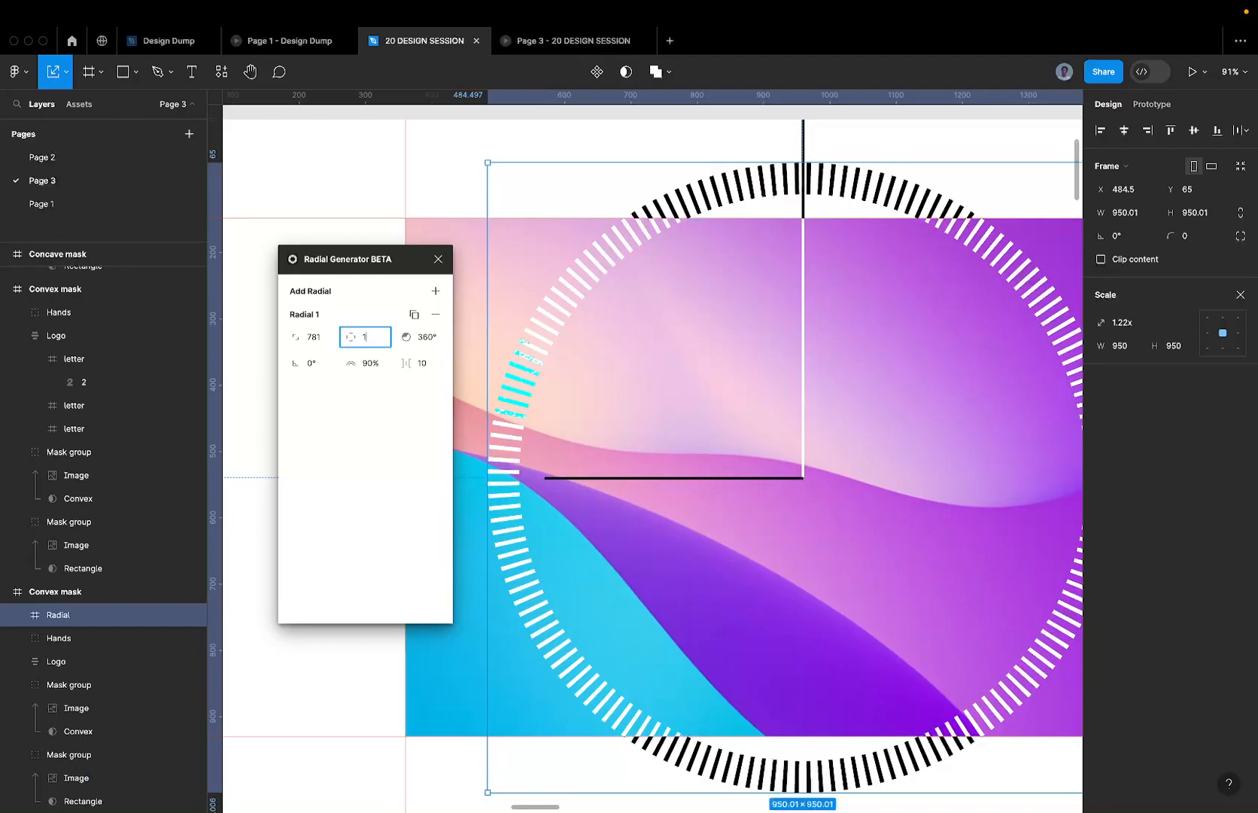
pyautogui.write('80')
pyautogui.press('Return')
pyautogui.scroll(-5, 595, 290)
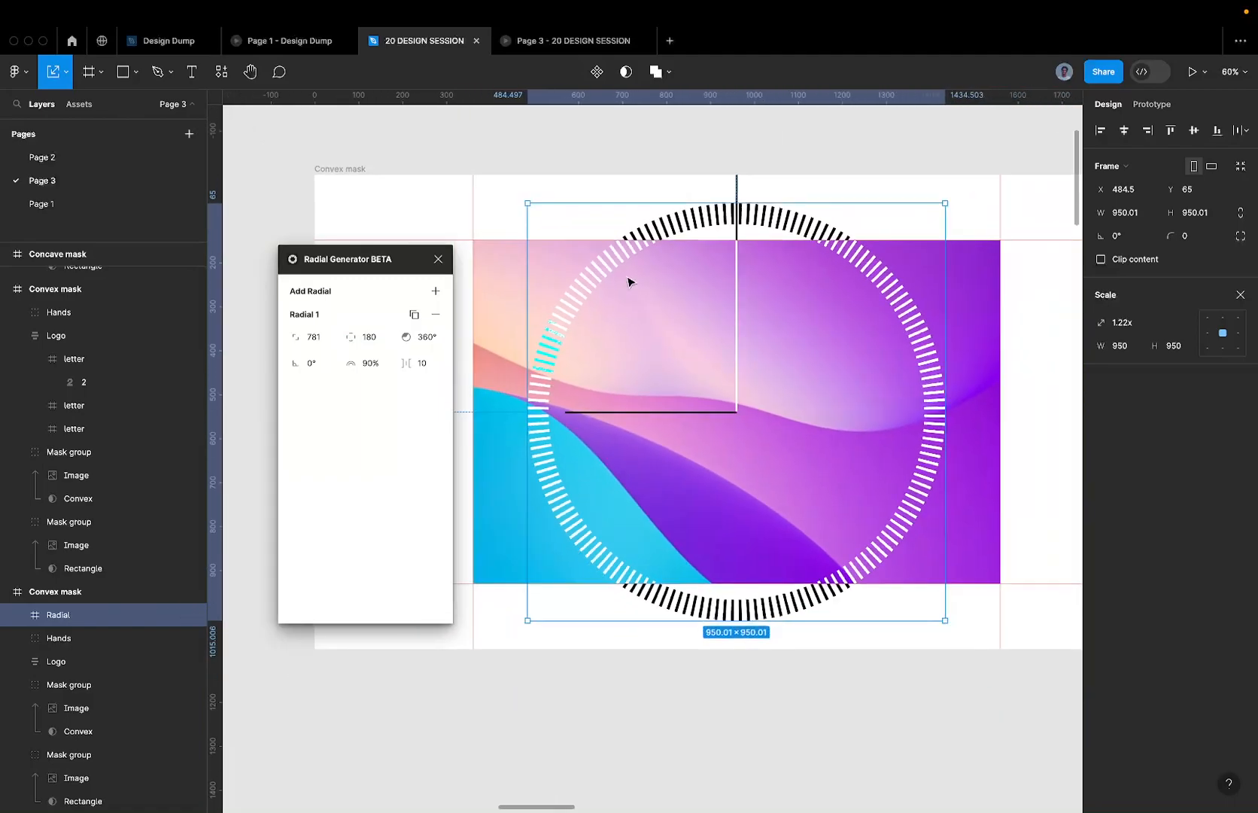
# - Compare the tick density with the reference image and set the generator's Radial 1 segment count to 200
pyautogui.scroll(-5, 628, 282)
pyautogui.scroll(3, 643, 534)
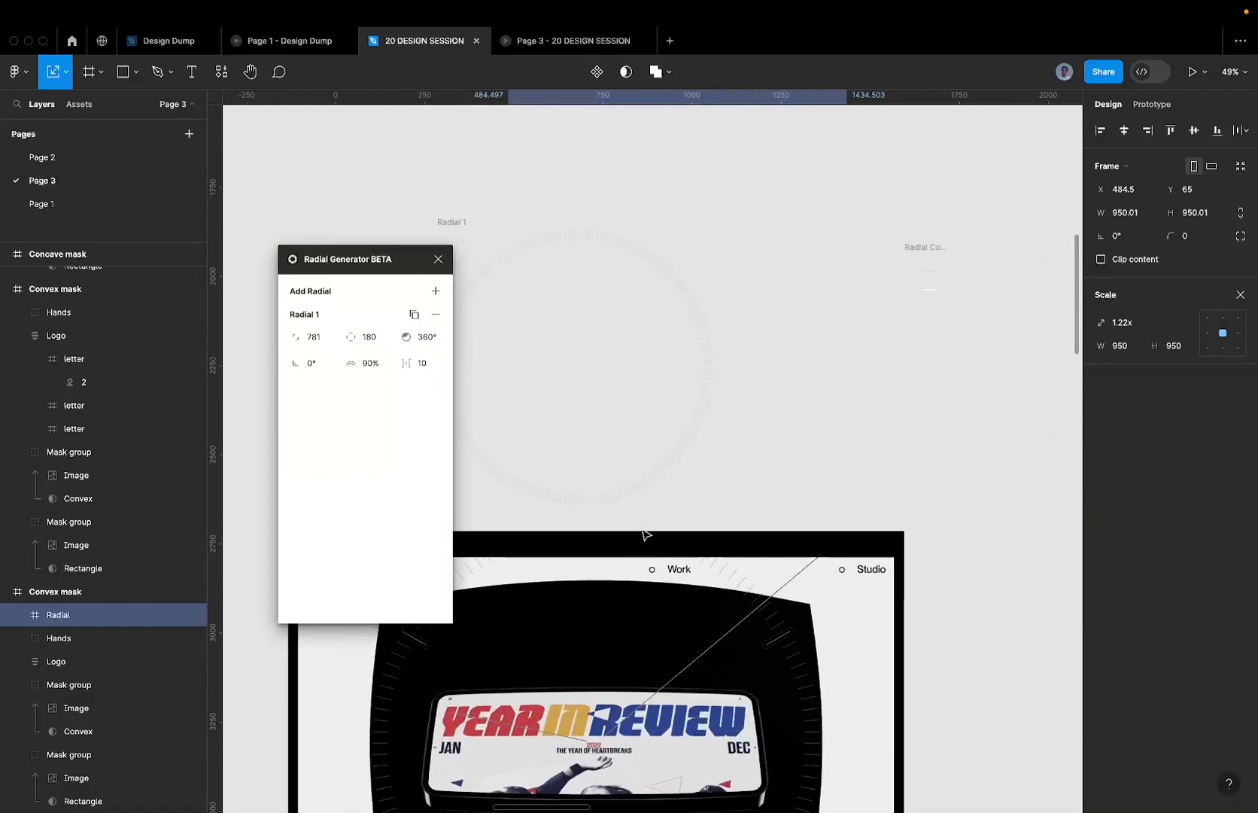
pyautogui.click(376, 340)
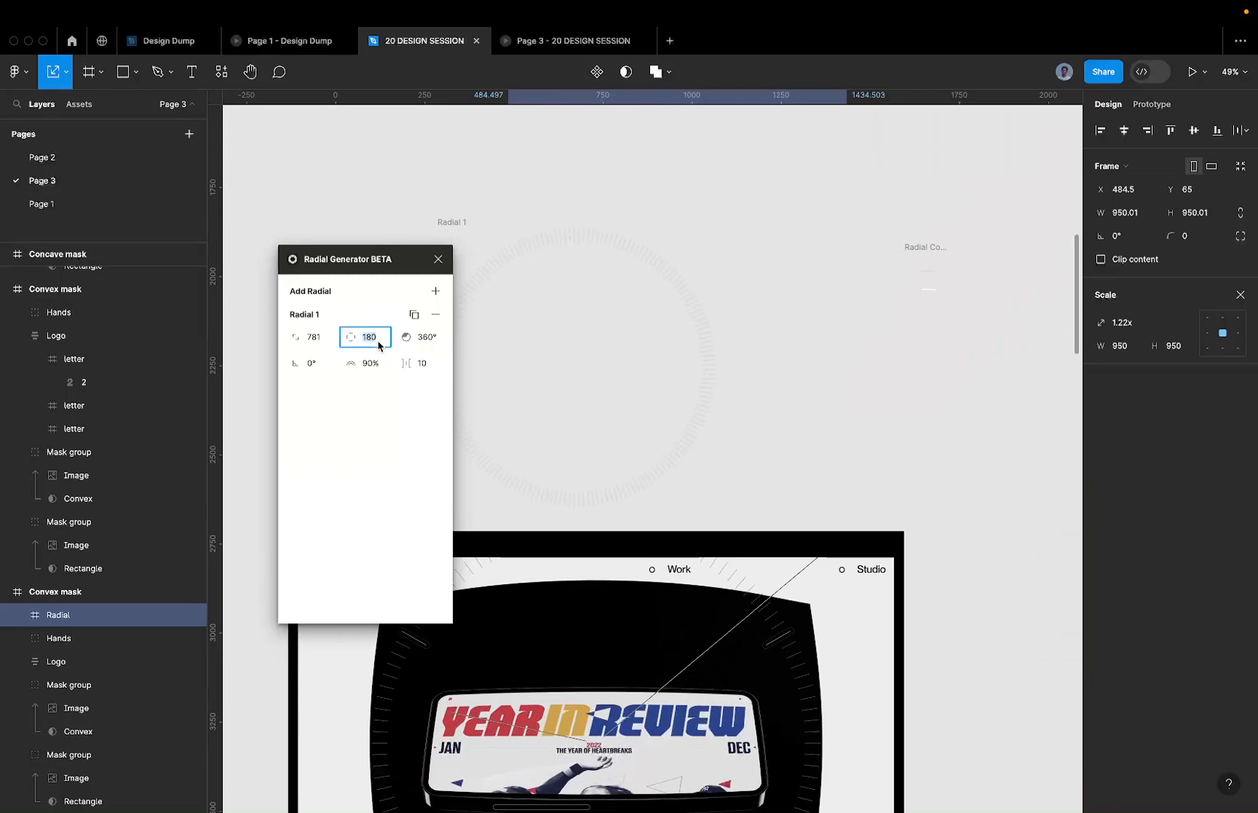
pyautogui.write('200')
pyautogui.scroll(6, 722, 354)
pyautogui.scroll(-2, 747, 351)
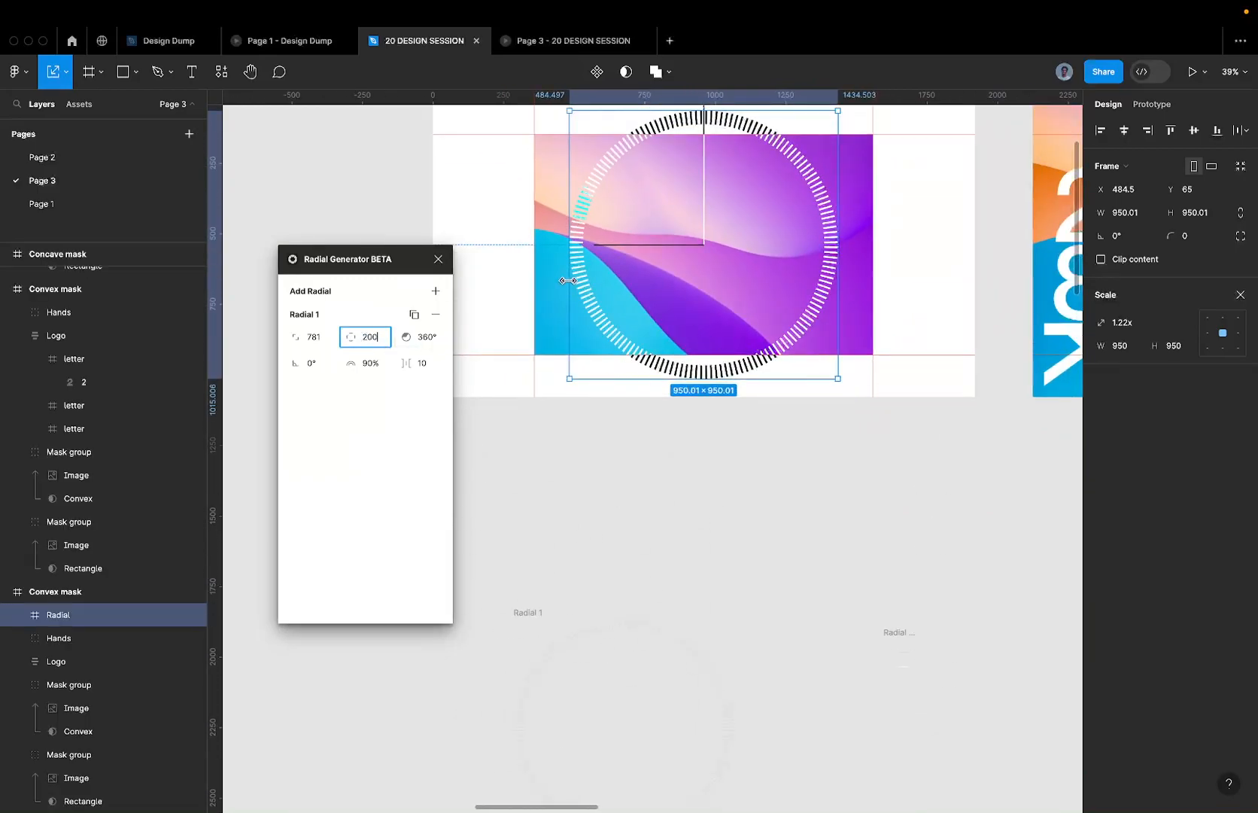
pyautogui.click(586, 454)
# - Inspect the Radial Components frame and the Radial 3 frame nested in the Convex mask, and leave the Scale tool
pyautogui.scroll(-3, 597, 468)
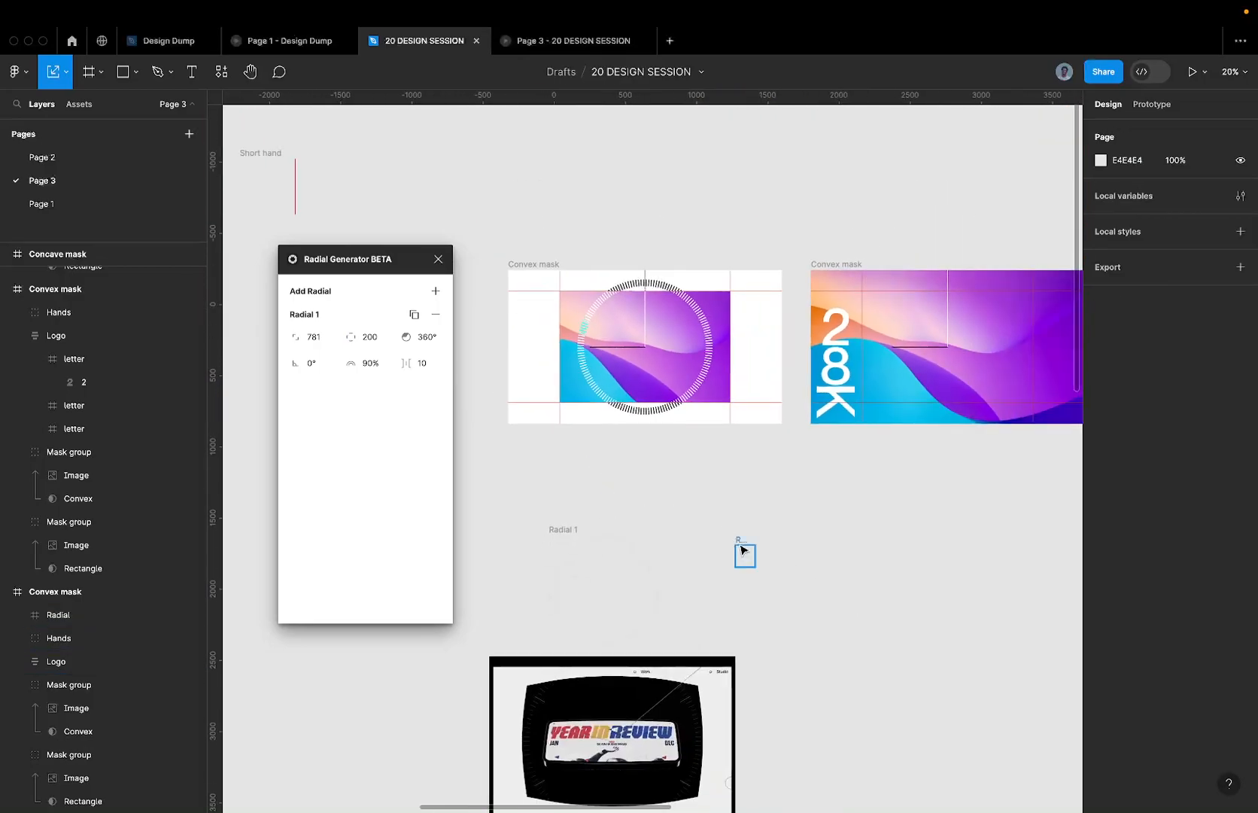
pyautogui.click(744, 552)
pyautogui.scroll(2, 593, 297)
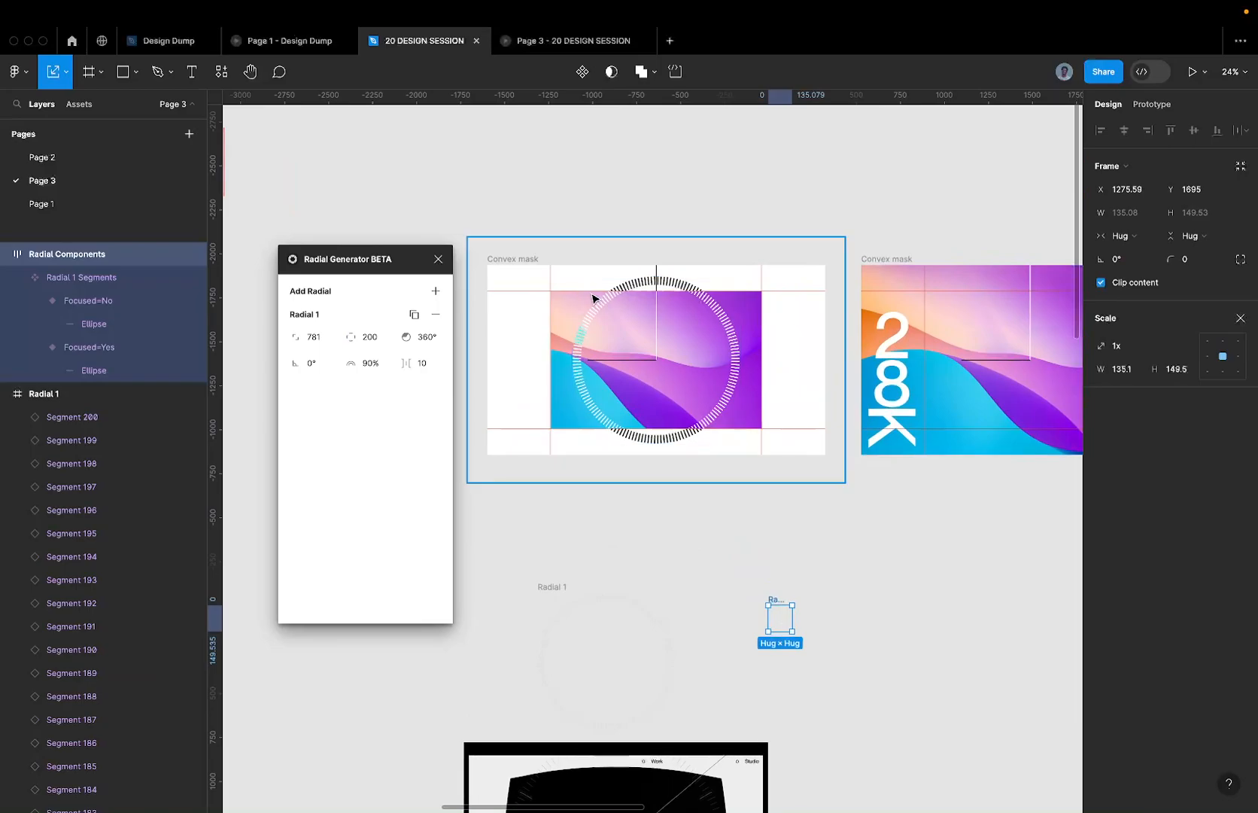
pyautogui.keyDown('super'); pyautogui.click(601, 303); pyautogui.keyUp('super')
pyautogui.scroll(5, 601, 305)
pyautogui.click(579, 321)
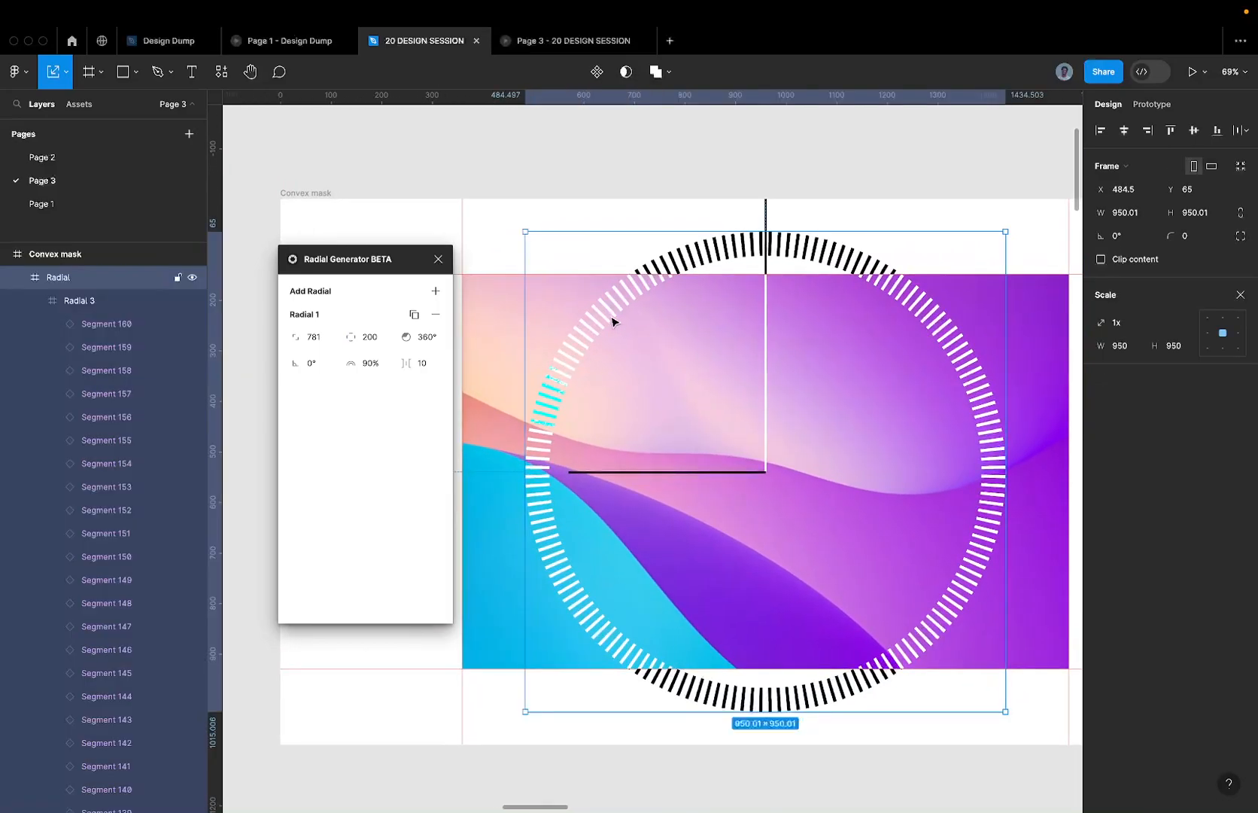
pyautogui.click(612, 321)
pyautogui.click(1237, 294)
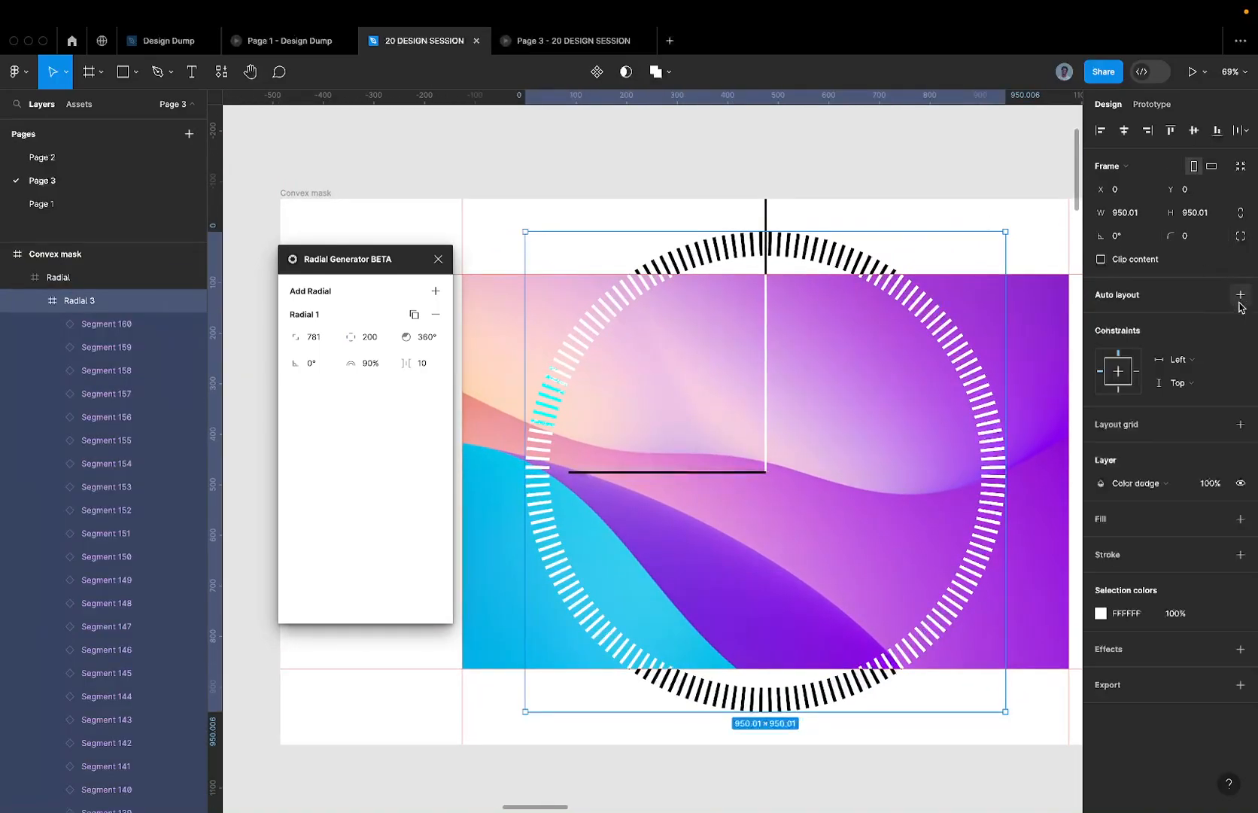
# - Check the tick ring in the prototype preview and reselect the Radial frame in the Convex mask
pyautogui.click(521, 43)
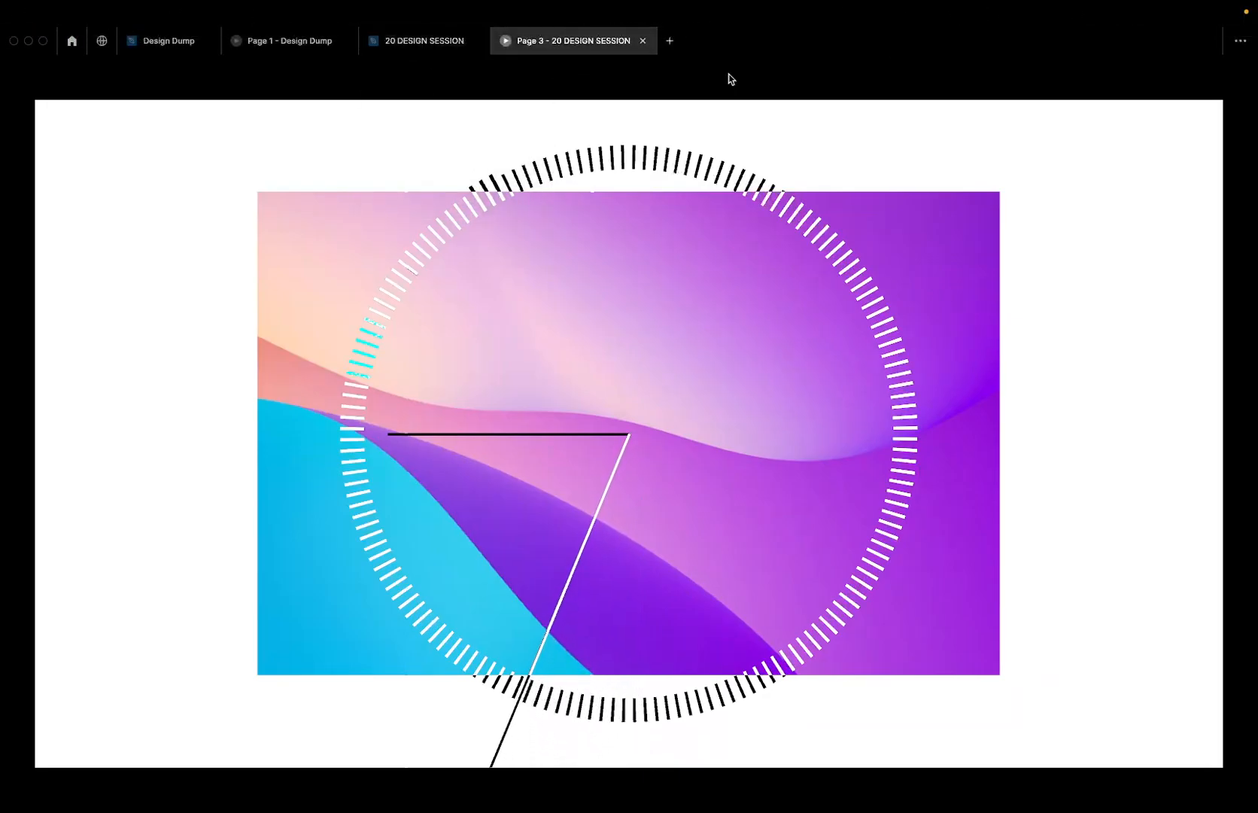
pyautogui.click(424, 43)
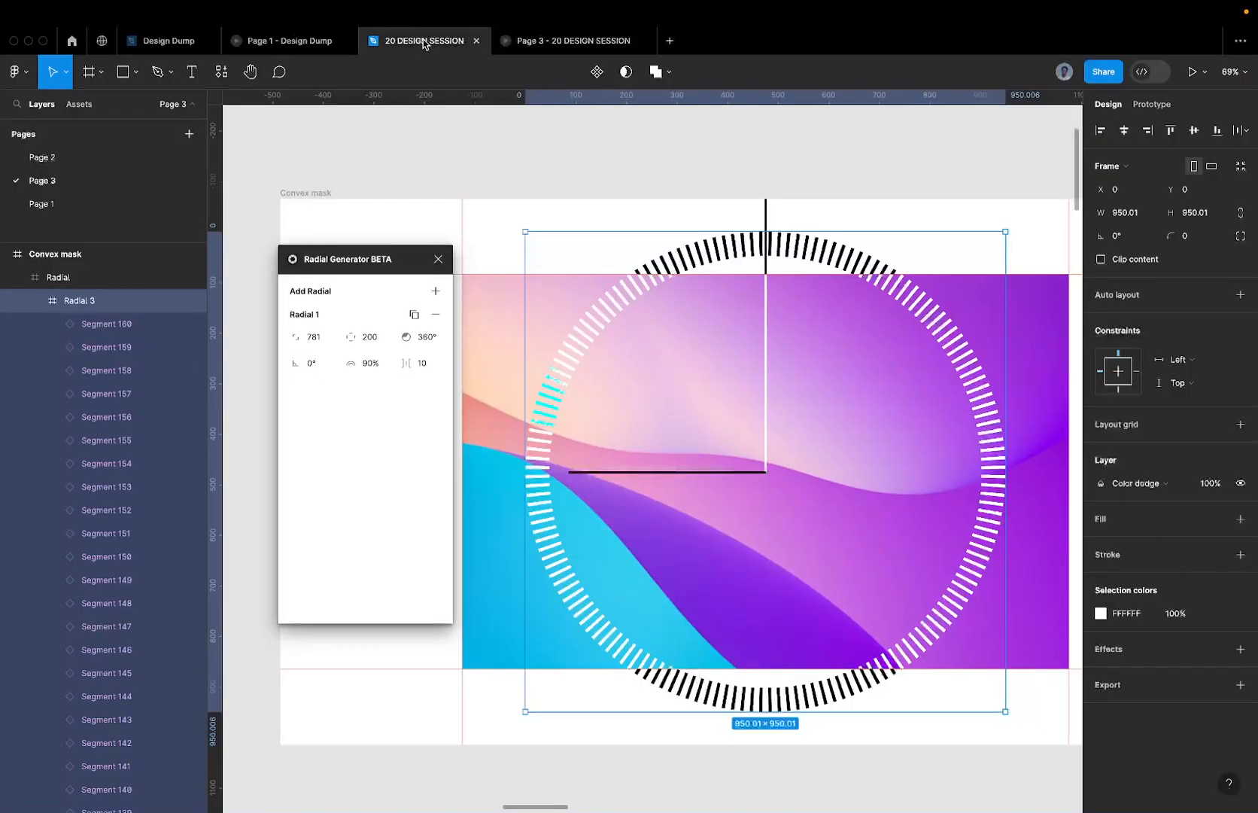
pyautogui.click(608, 223)
pyautogui.click(675, 259)
pyautogui.scroll(-5, 608, 254)
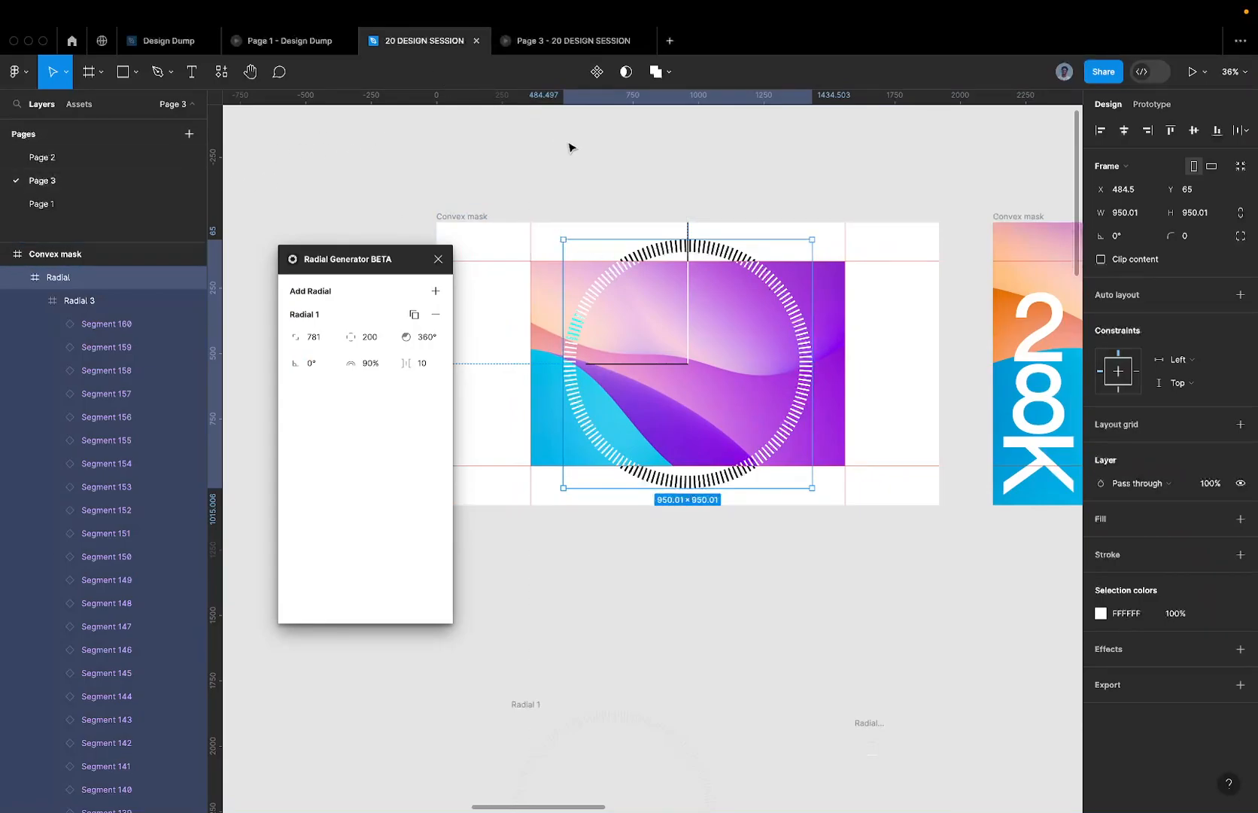
# - Open Page 2 and examine the reference Frame 26913, including its Web Design caption beside the image and tick ring
pyautogui.click(76, 158)
pyautogui.scroll(-5, 777, 247)
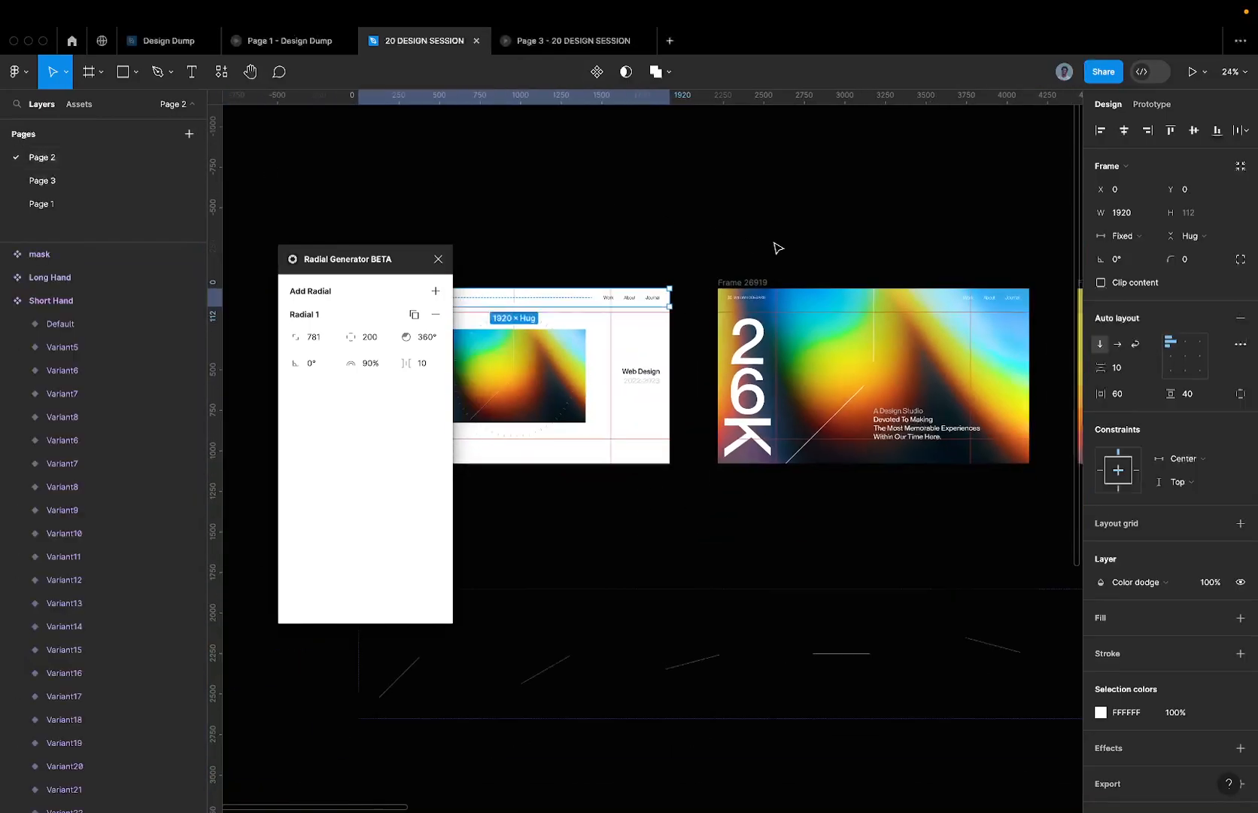
pyautogui.scroll(5, 701, 277)
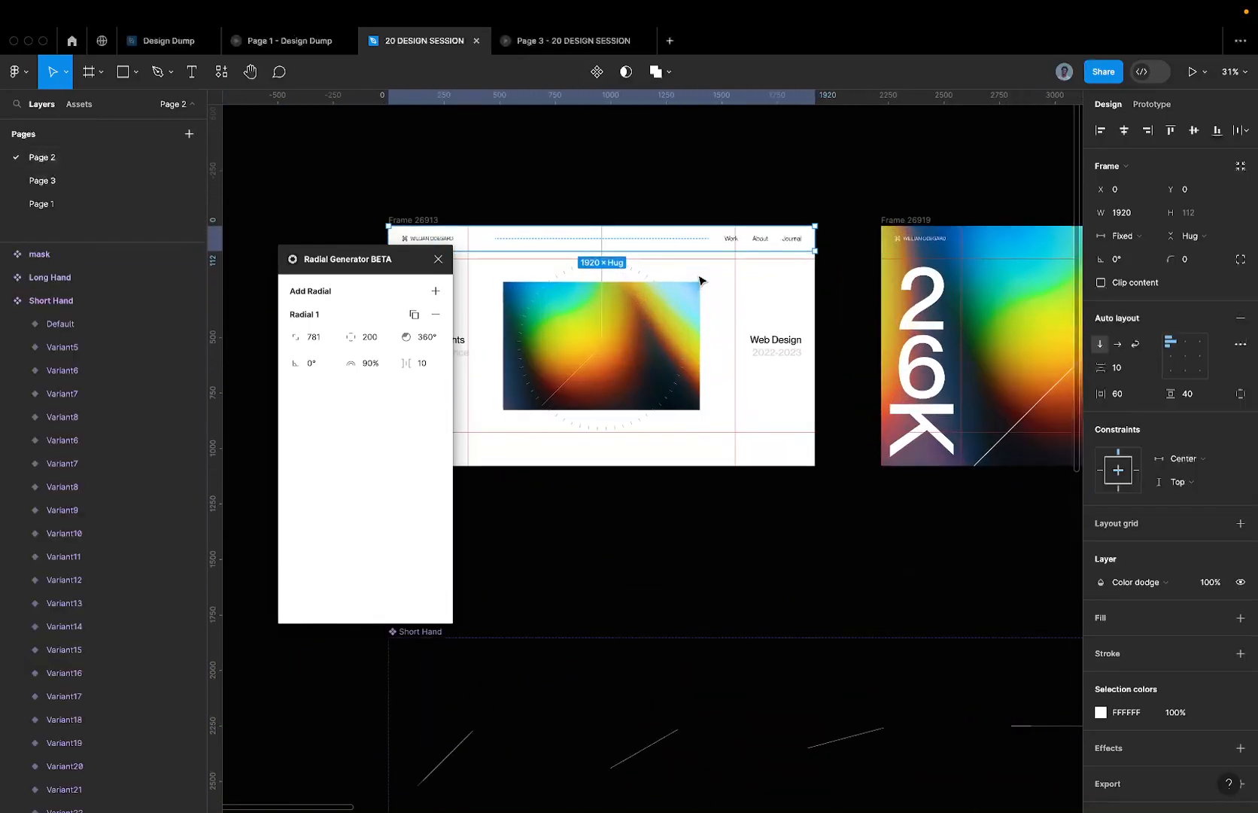
pyautogui.click(779, 343)
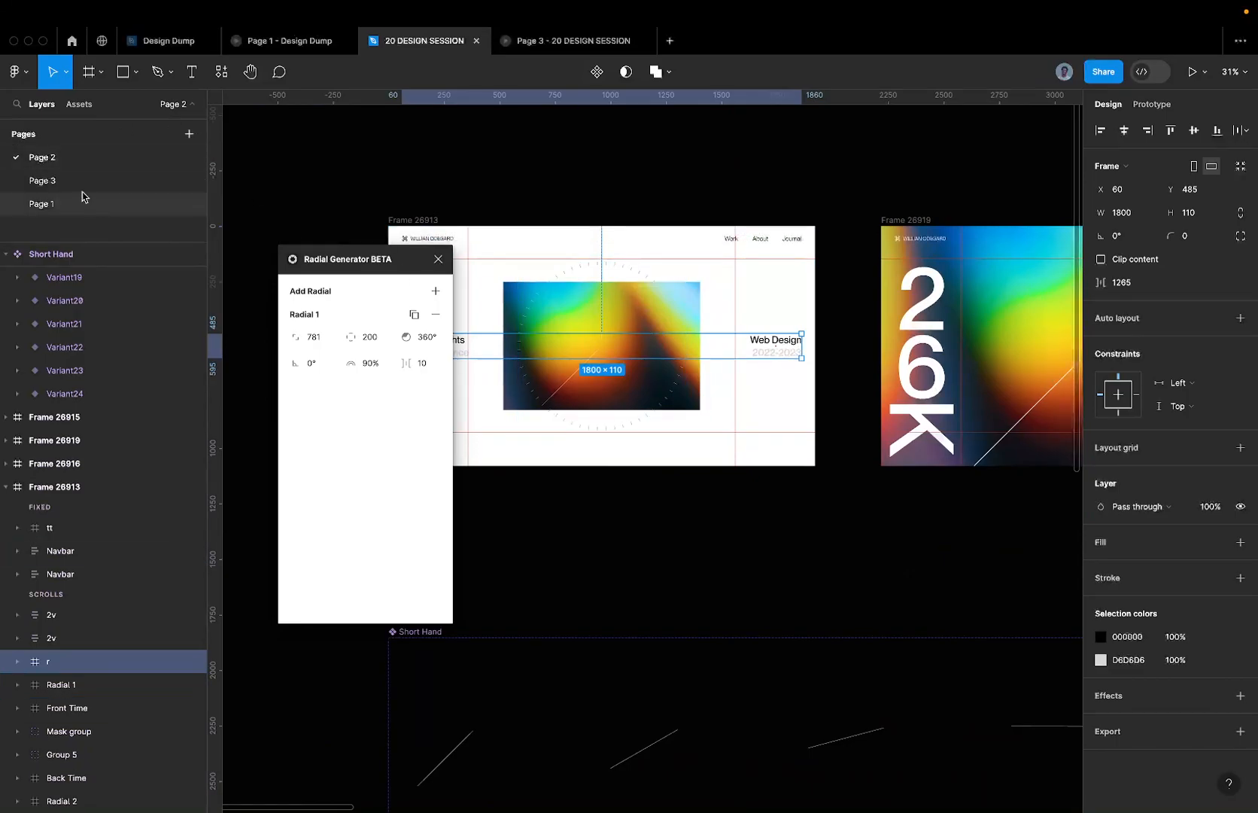
pyautogui.scroll(5, 827, 324)
pyautogui.keyDown('super'); pyautogui.click(657, 390); pyautogui.keyUp('super')
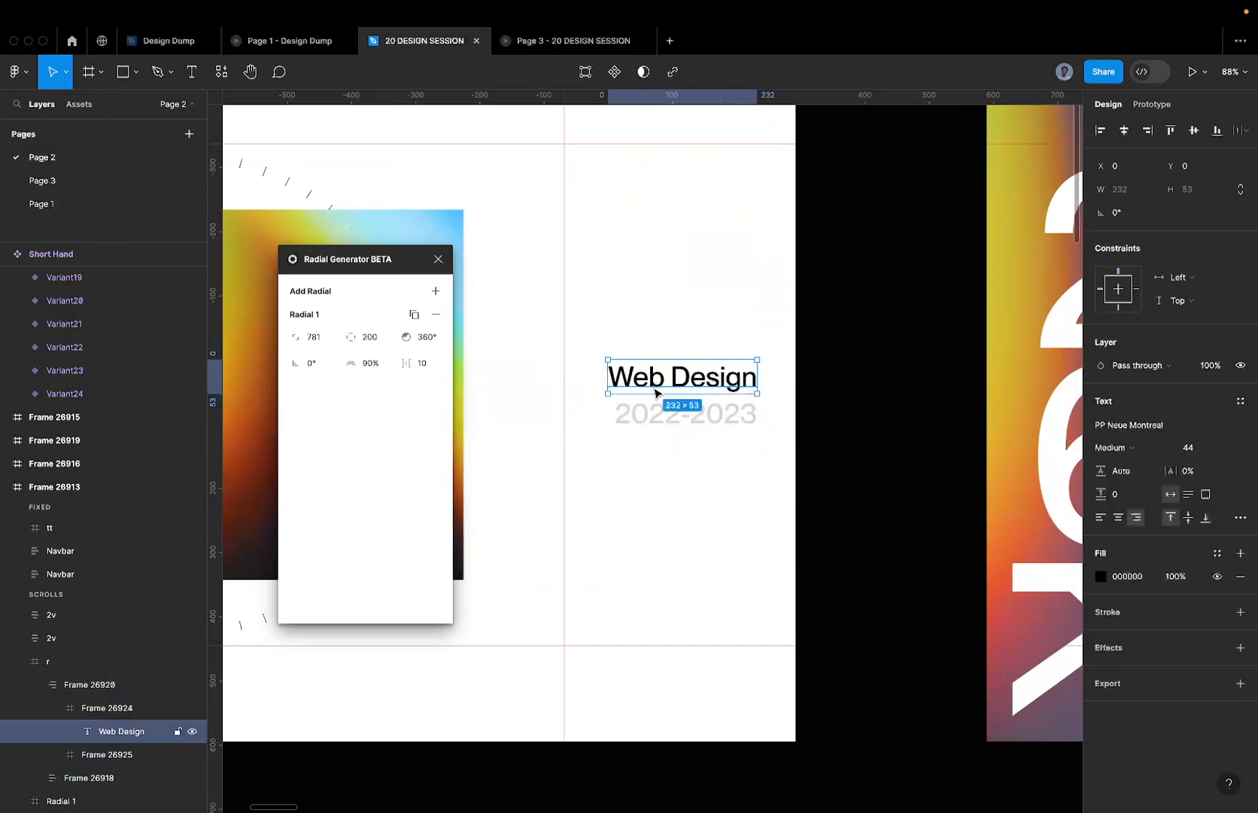
pyautogui.scroll(-5, 672, 373)
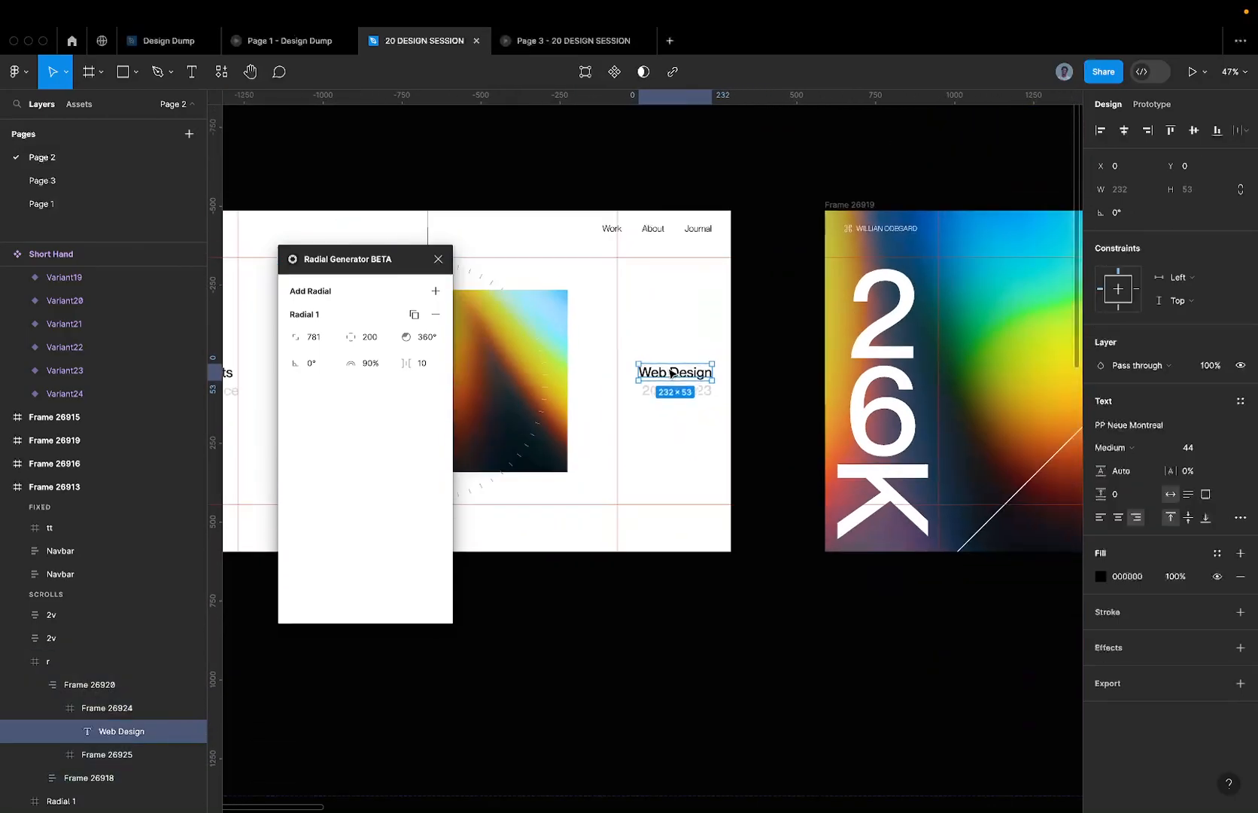
pyautogui.scroll(-5, 712, 332)
pyautogui.hscroll(10, 693, 331)
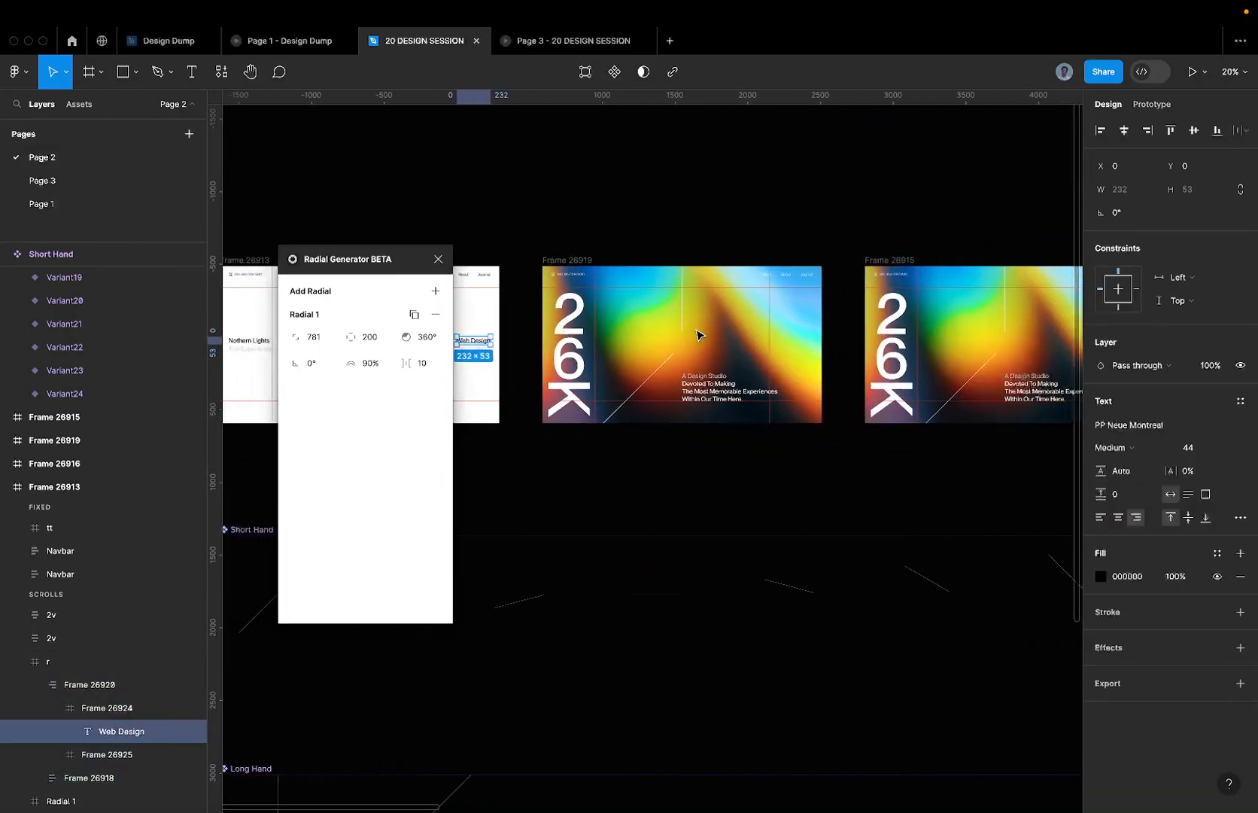
# - Examine the Radial 1 tick ring in Frame 26916 and compare it with the other reference frames on Page 2
pyautogui.hscroll(5, 677, 331)
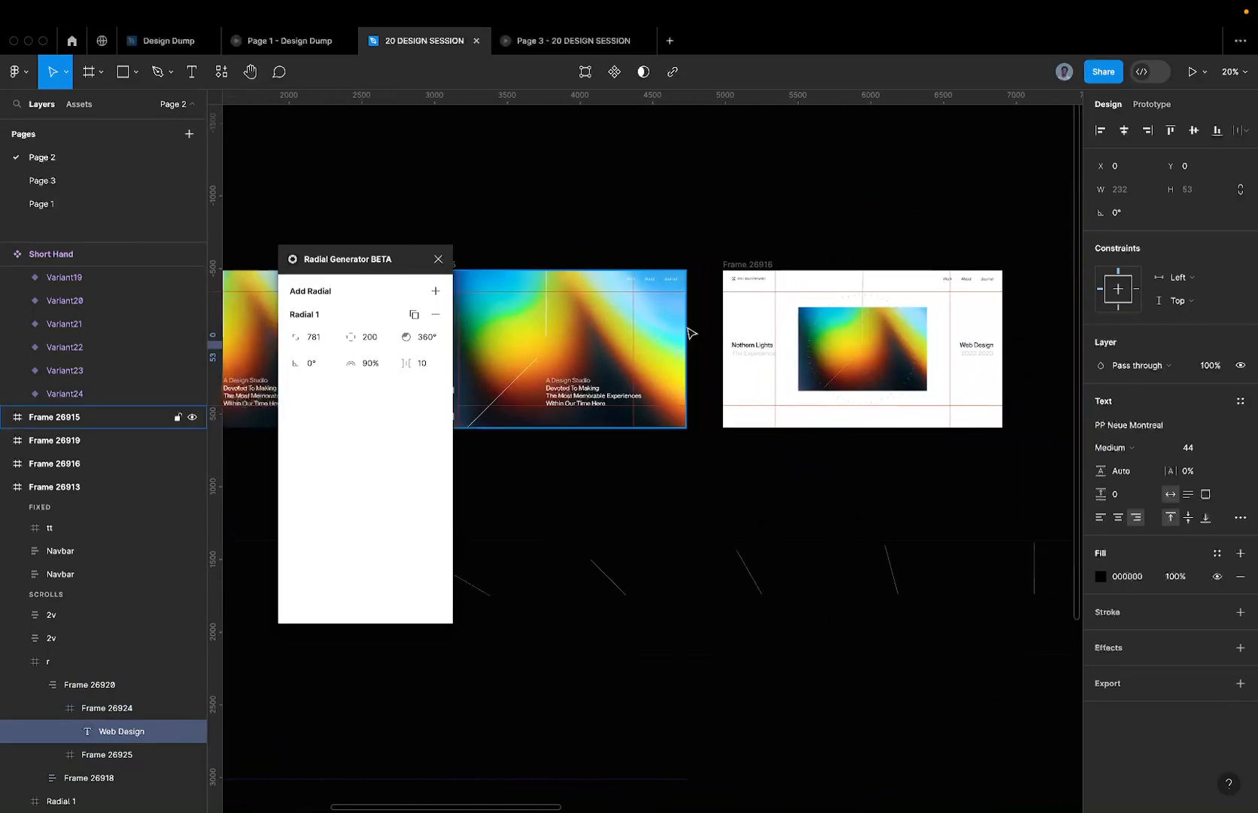
pyautogui.click(817, 333)
pyautogui.scroll(10, 775, 373)
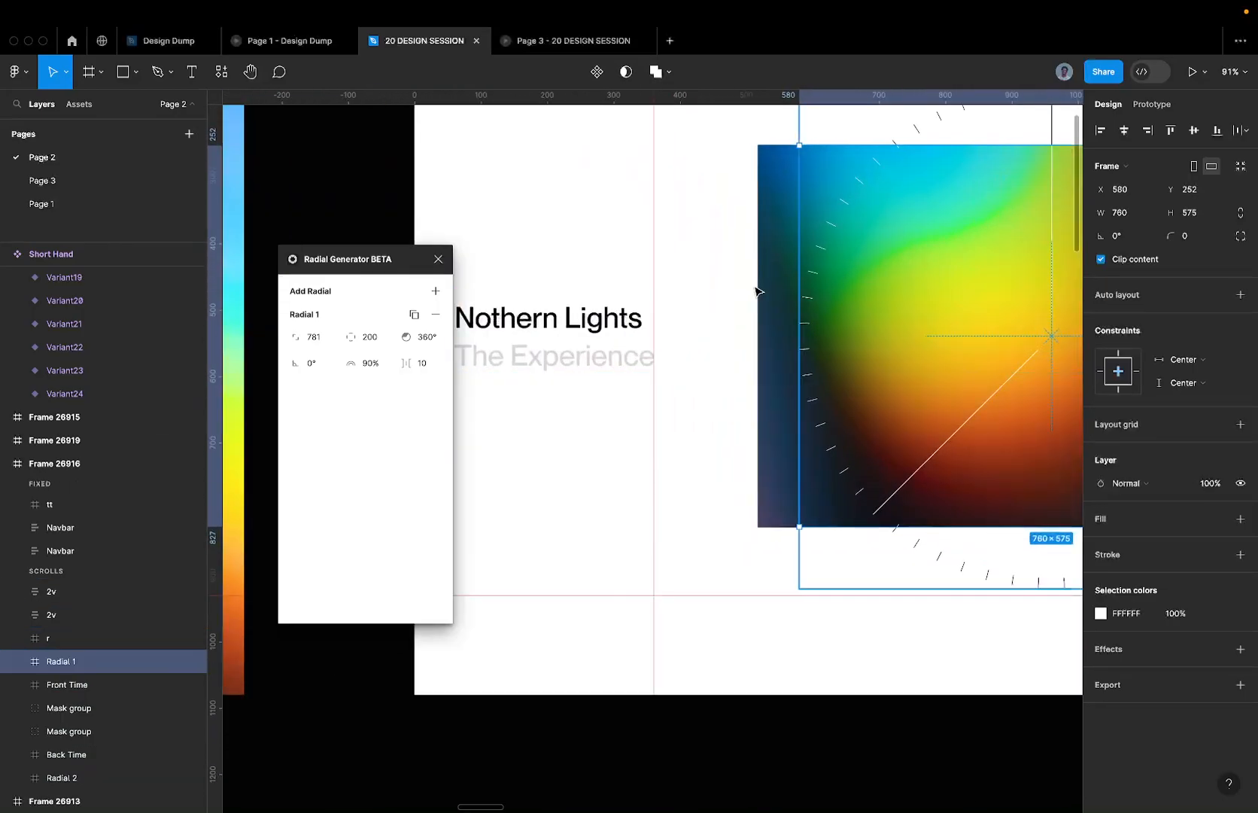
pyautogui.scroll(-5, 758, 291)
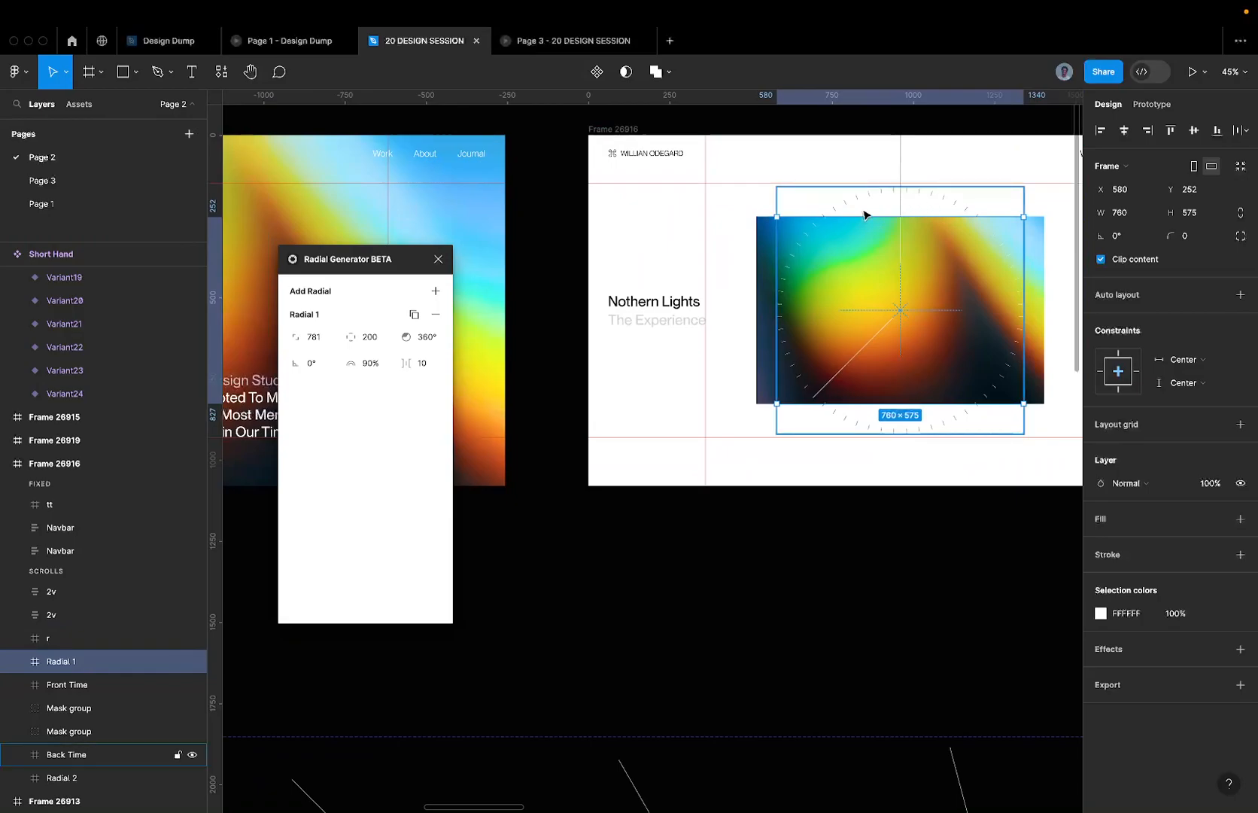
pyautogui.scroll(-3, 866, 216)
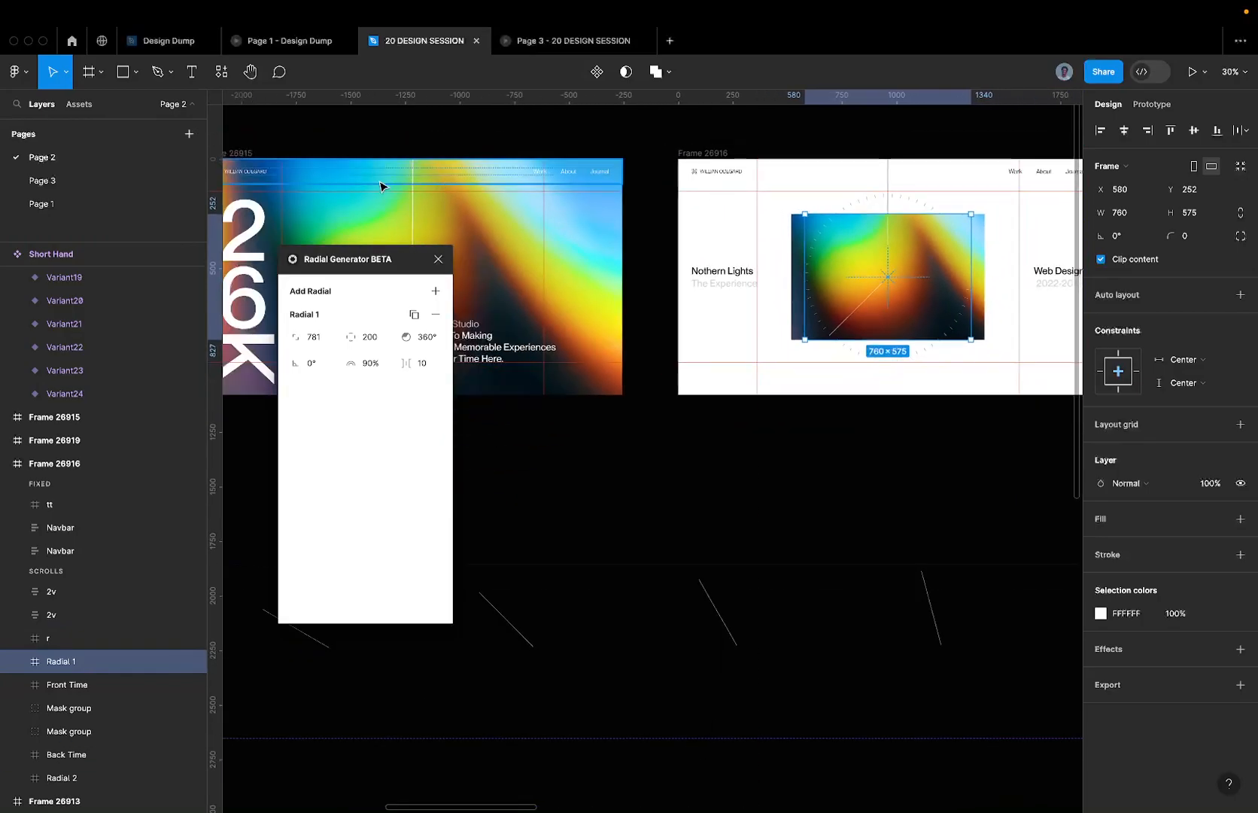
pyautogui.hscroll(-15, 525, 248)
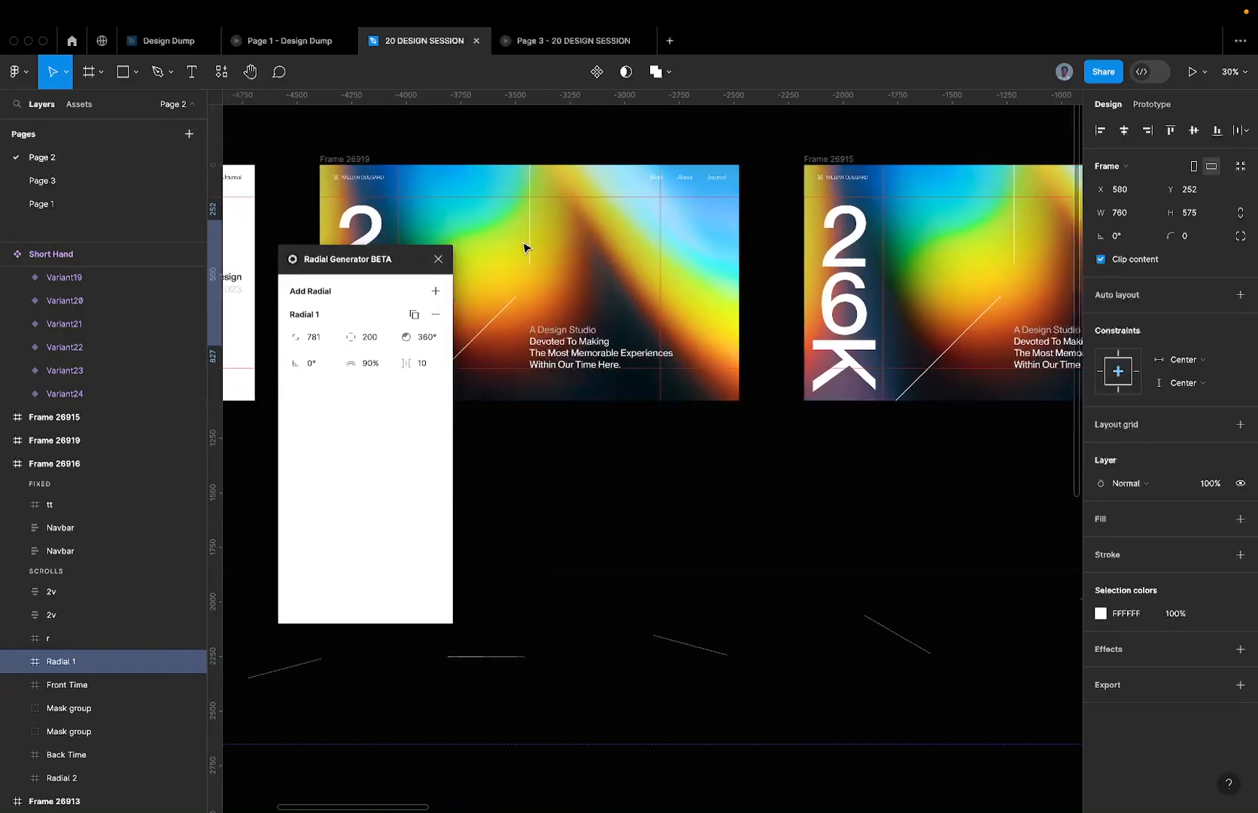
pyautogui.hscroll(-8, 525, 247)
pyautogui.scroll(1, 524, 247)
pyautogui.hscroll(4, 525, 247)
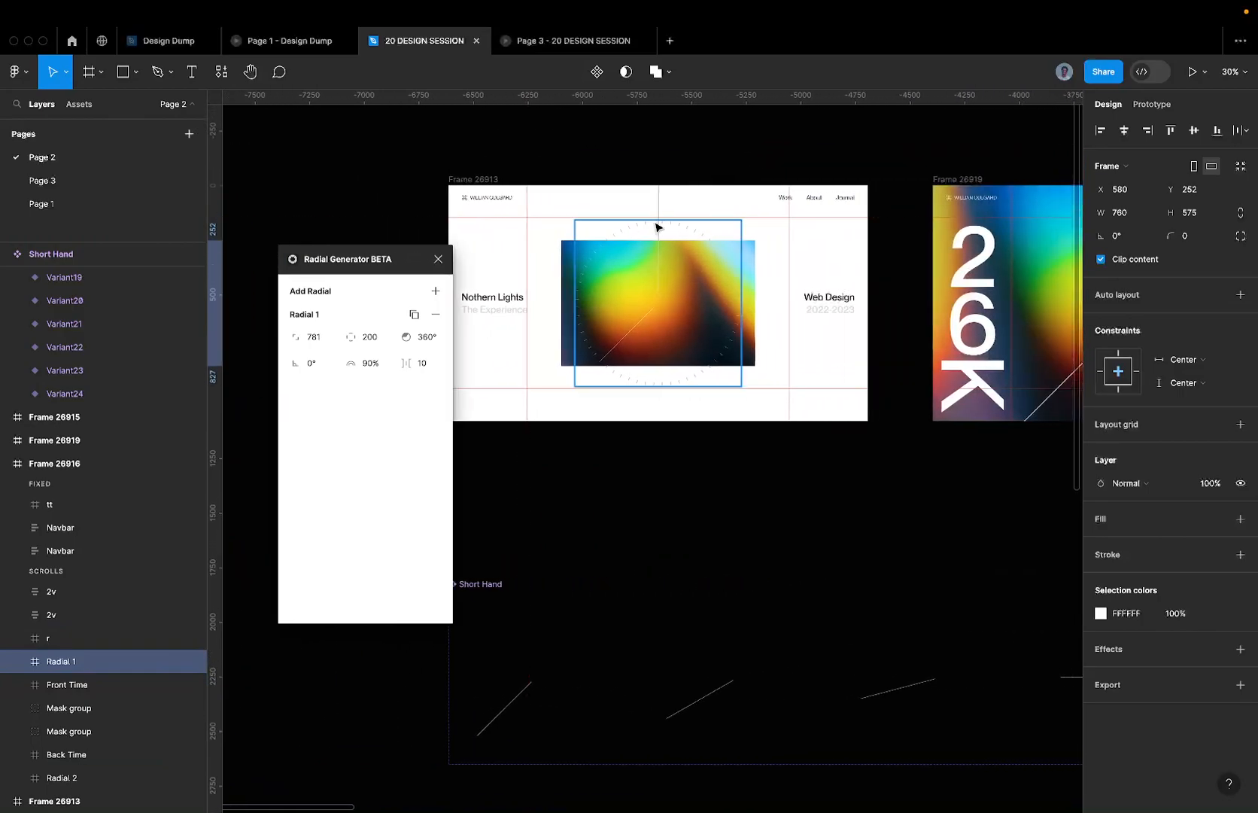
# - On Page 3, copy the Radial tick ring into the second Convex mask and both Concave mask frames and check it in the prototype preview
pyautogui.click(70, 181)
pyautogui.press('alt')
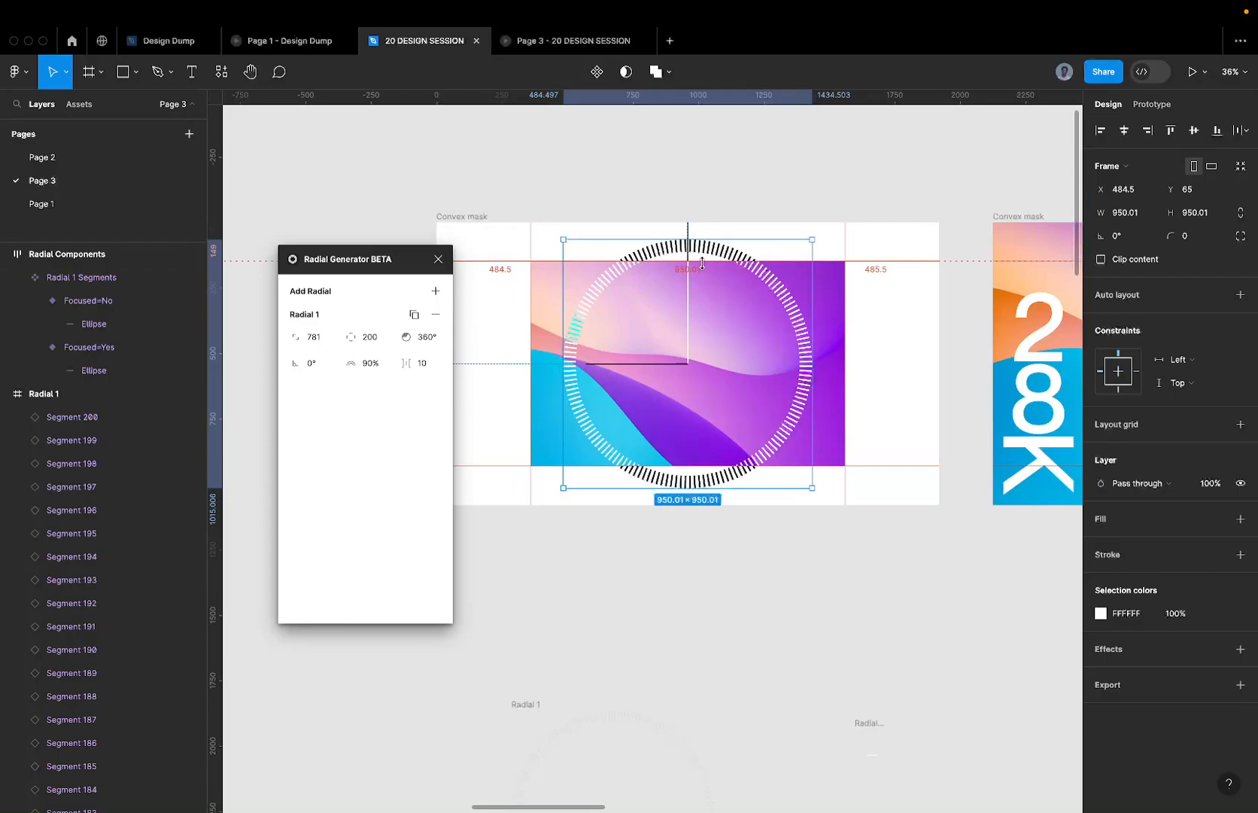
pyautogui.scroll(-5, 702, 262)
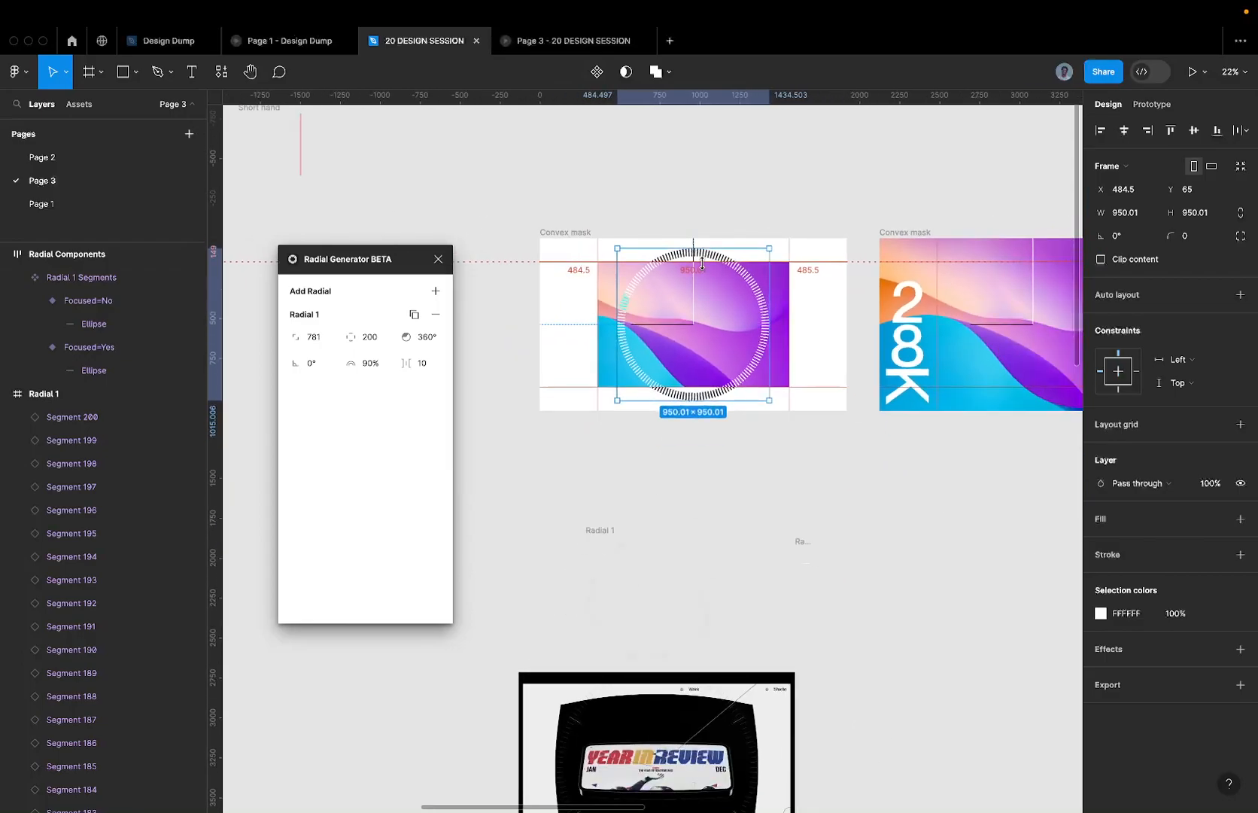
pyautogui.click(641, 279)
pyautogui.hscroll(3, 702, 258)
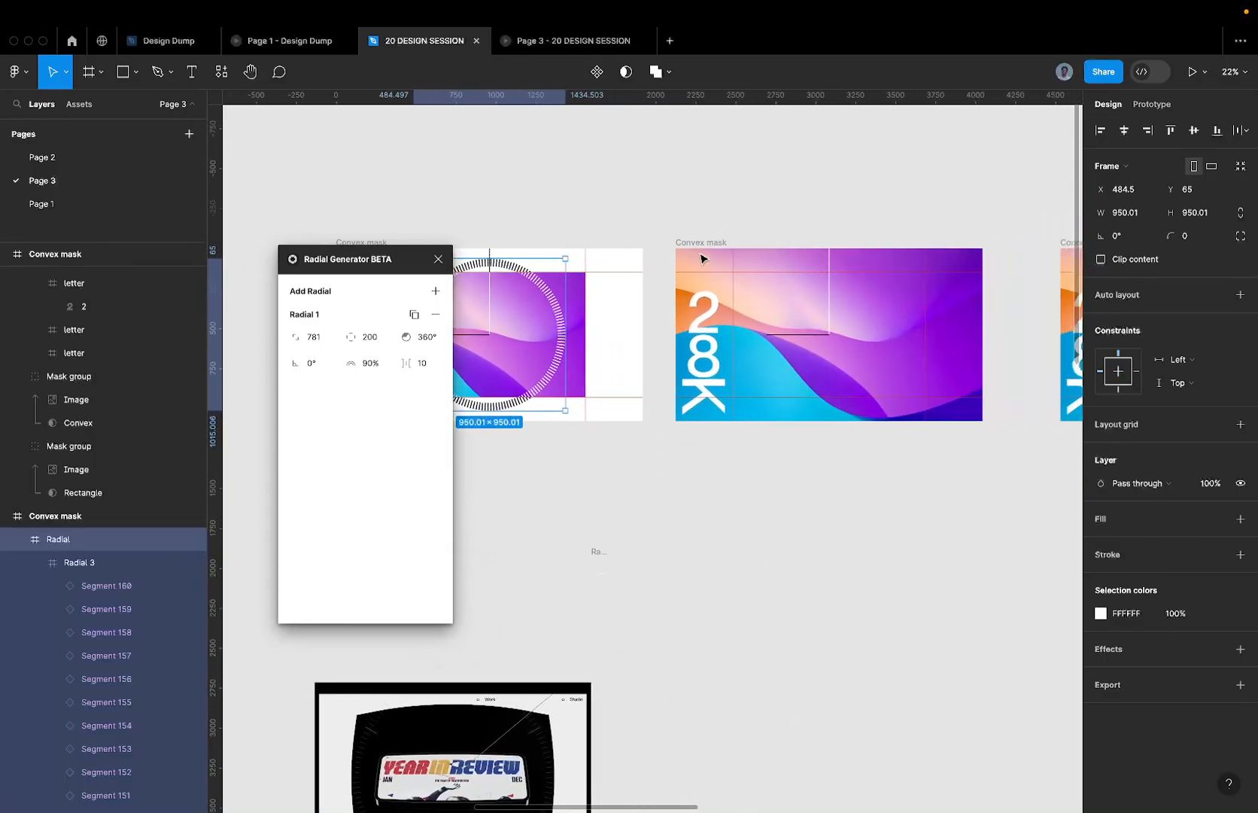
pyautogui.click(700, 259)
pyautogui.hscroll(3, 845, 249)
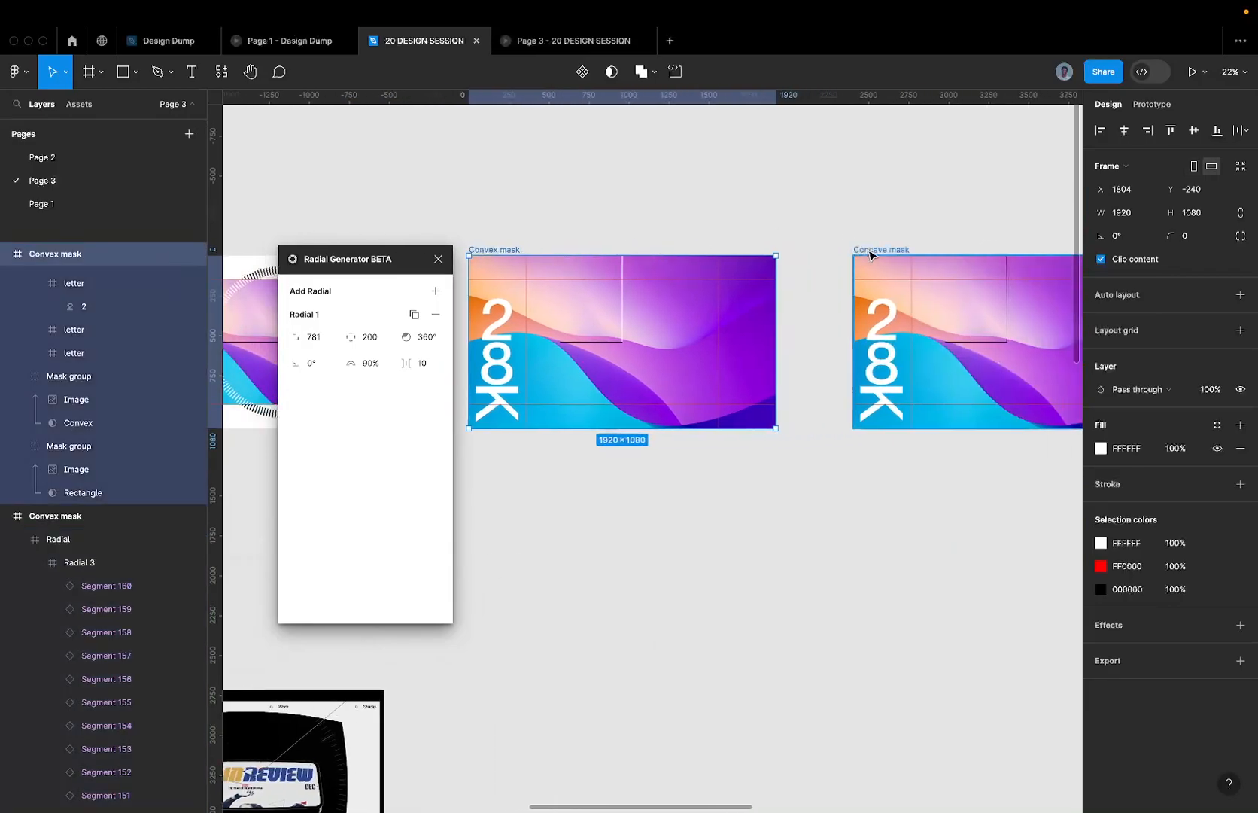
pyautogui.keyDown('shift'); pyautogui.click(870, 254); pyautogui.keyUp('shift')
pyautogui.hscroll(6, 870, 256)
pyautogui.keyDown('shift'); pyautogui.click(792, 262); pyautogui.keyUp('shift')
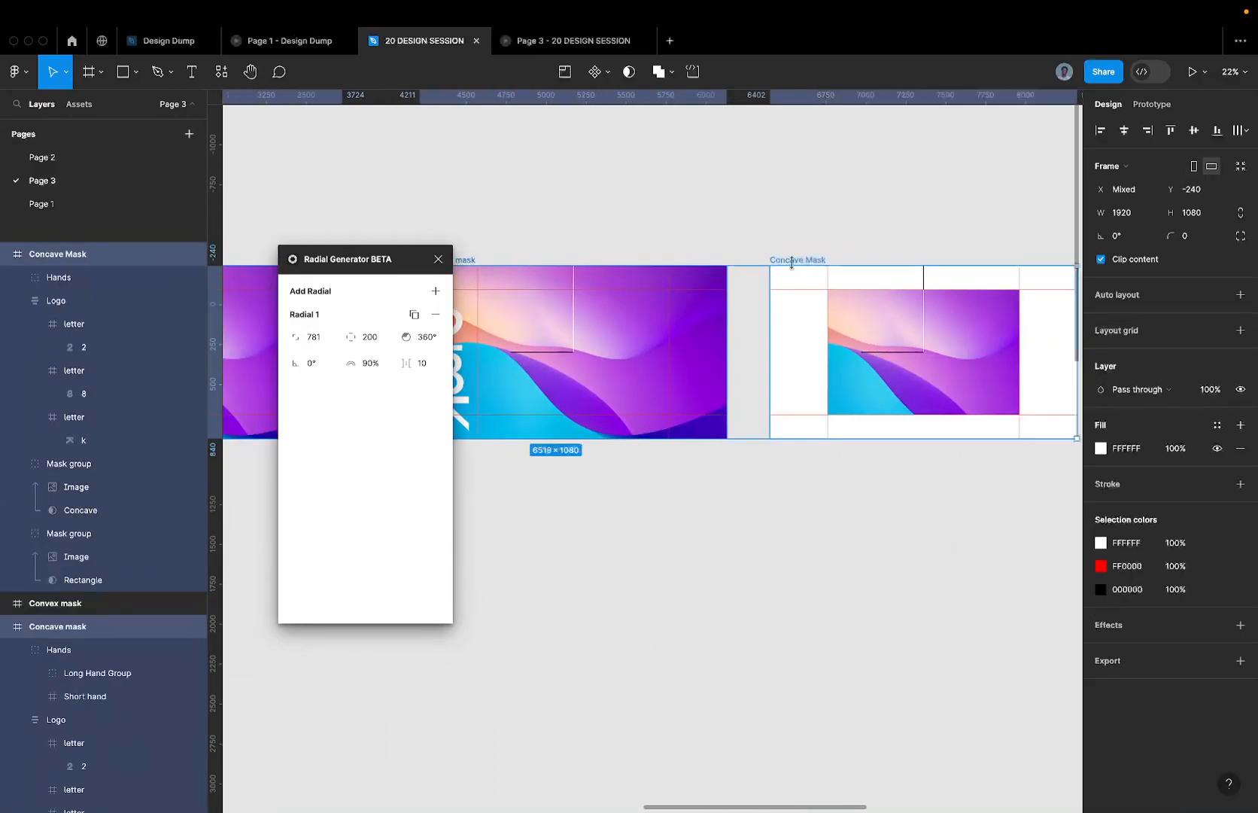
pyautogui.scroll(-5, 858, 255)
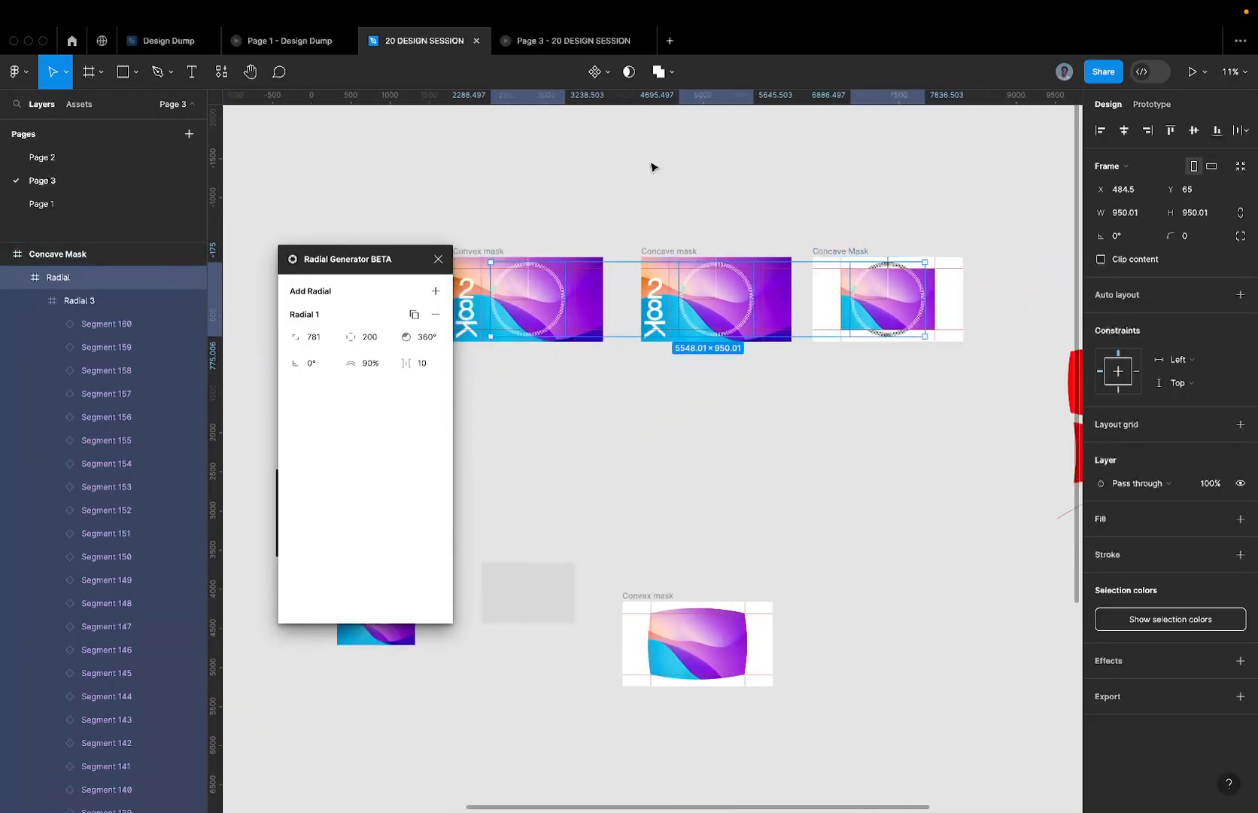
pyautogui.click(541, 39)
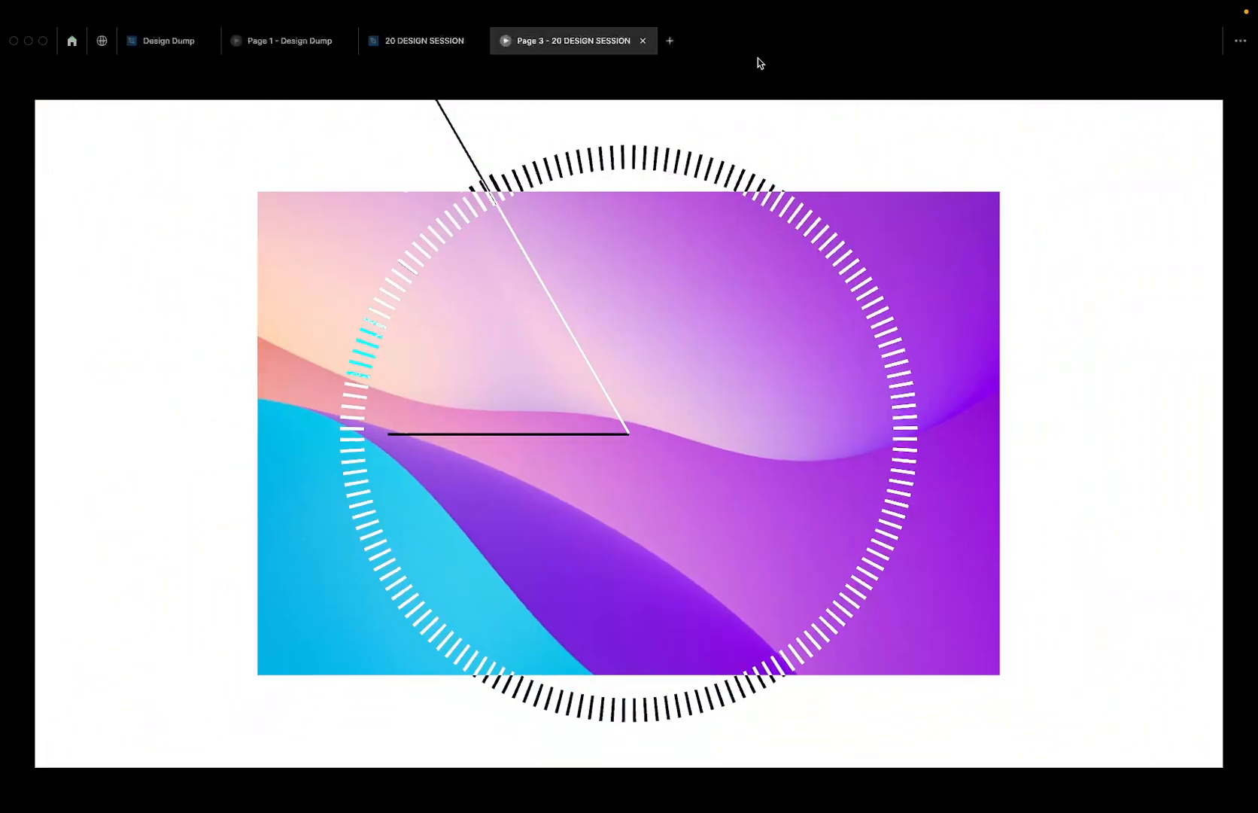
pyautogui.click(443, 45)
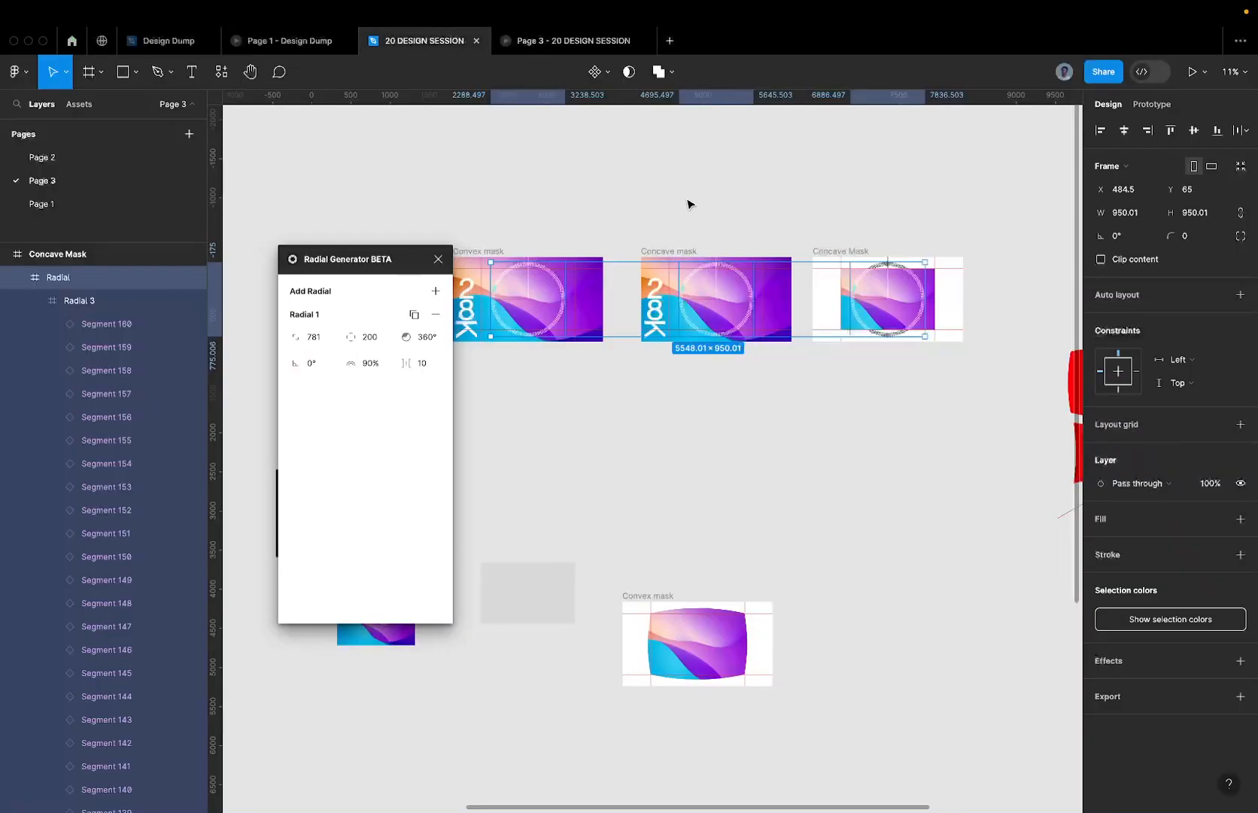
# - Set the Page 3 canvas background color to 000000 so the Long Hand component's lines stand out
pyautogui.scroll(-5, 690, 204)
pyautogui.scroll(5, 538, 349)
pyautogui.scroll(-2, 585, 281)
pyautogui.scroll(2, 585, 281)
pyautogui.hscroll(1, 584, 282)
pyautogui.hscroll(-5, 467, 243)
pyautogui.hscroll(5, 444, 226)
pyautogui.scroll(-3, 688, 228)
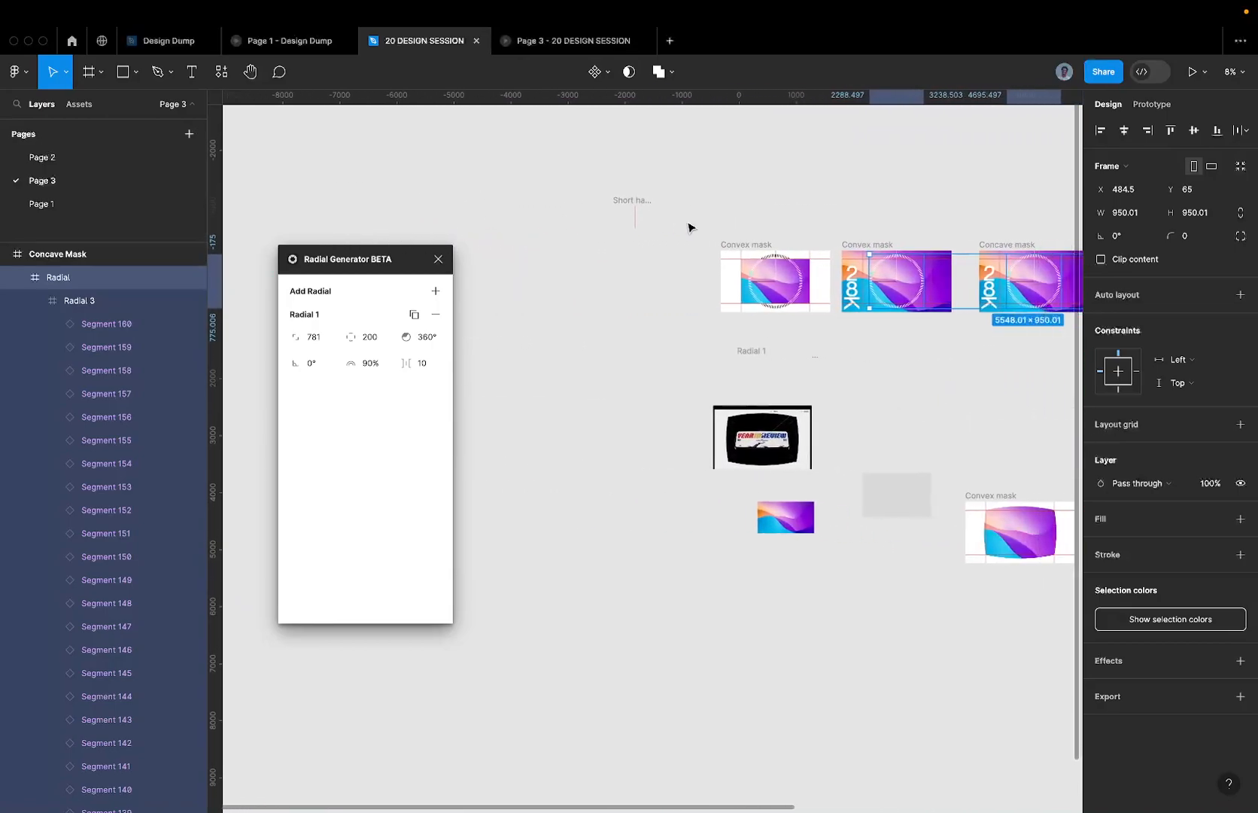
pyautogui.hscroll(-2, 652, 388)
pyautogui.scroll(-2, 638, 421)
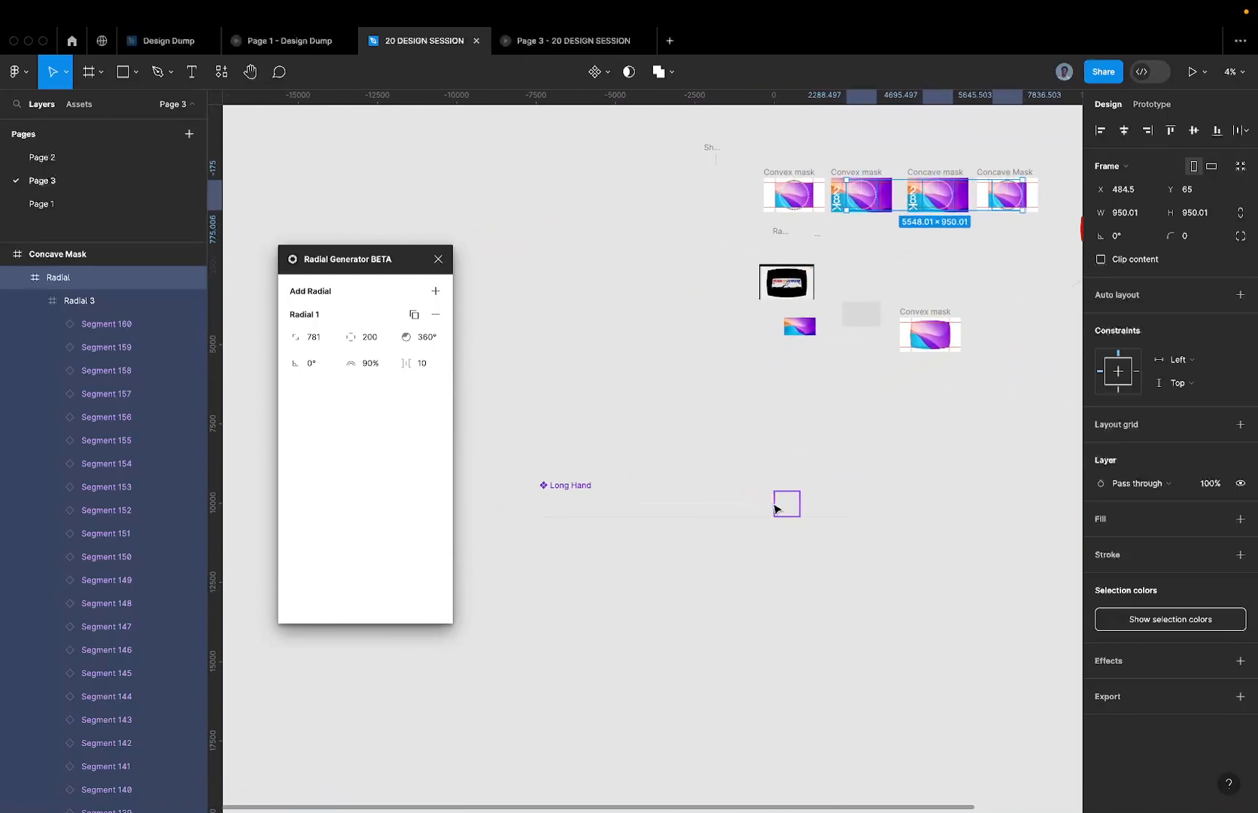
pyautogui.click(556, 480)
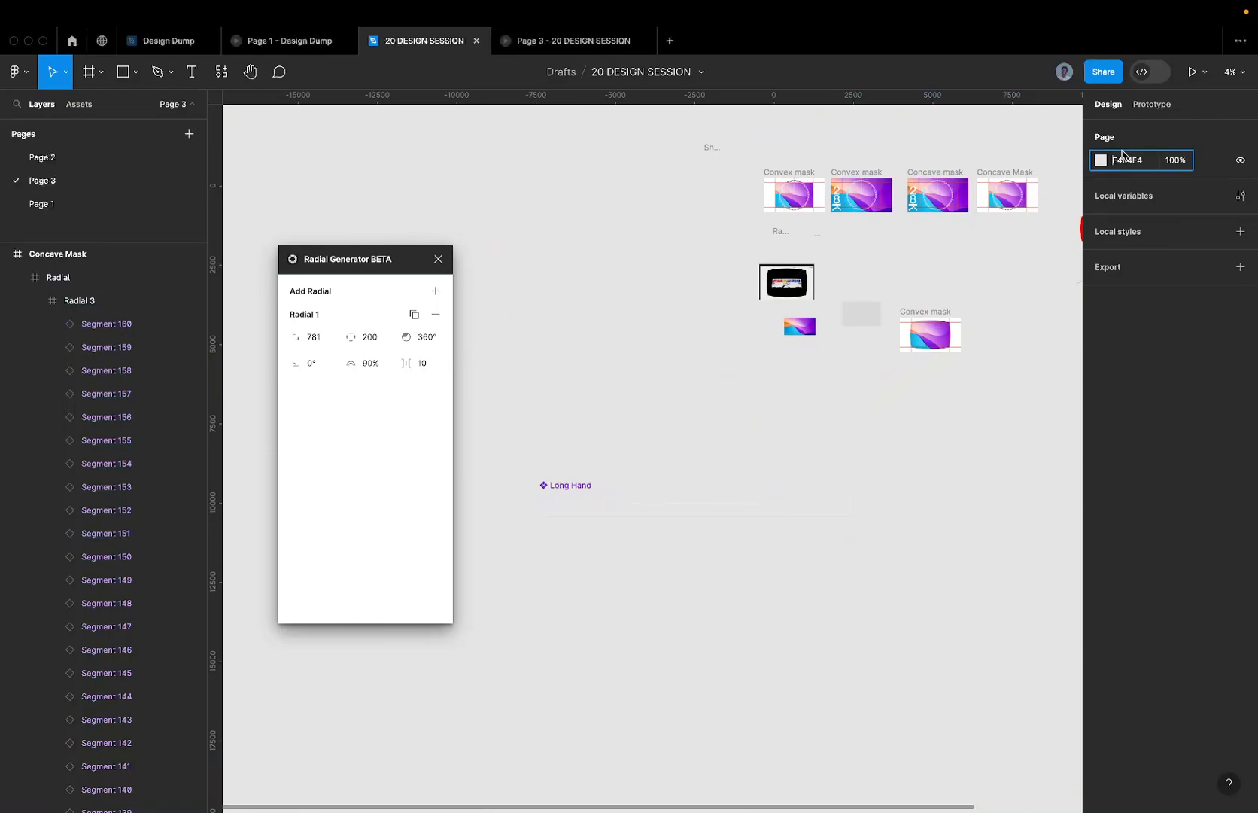
pyautogui.press('Return')
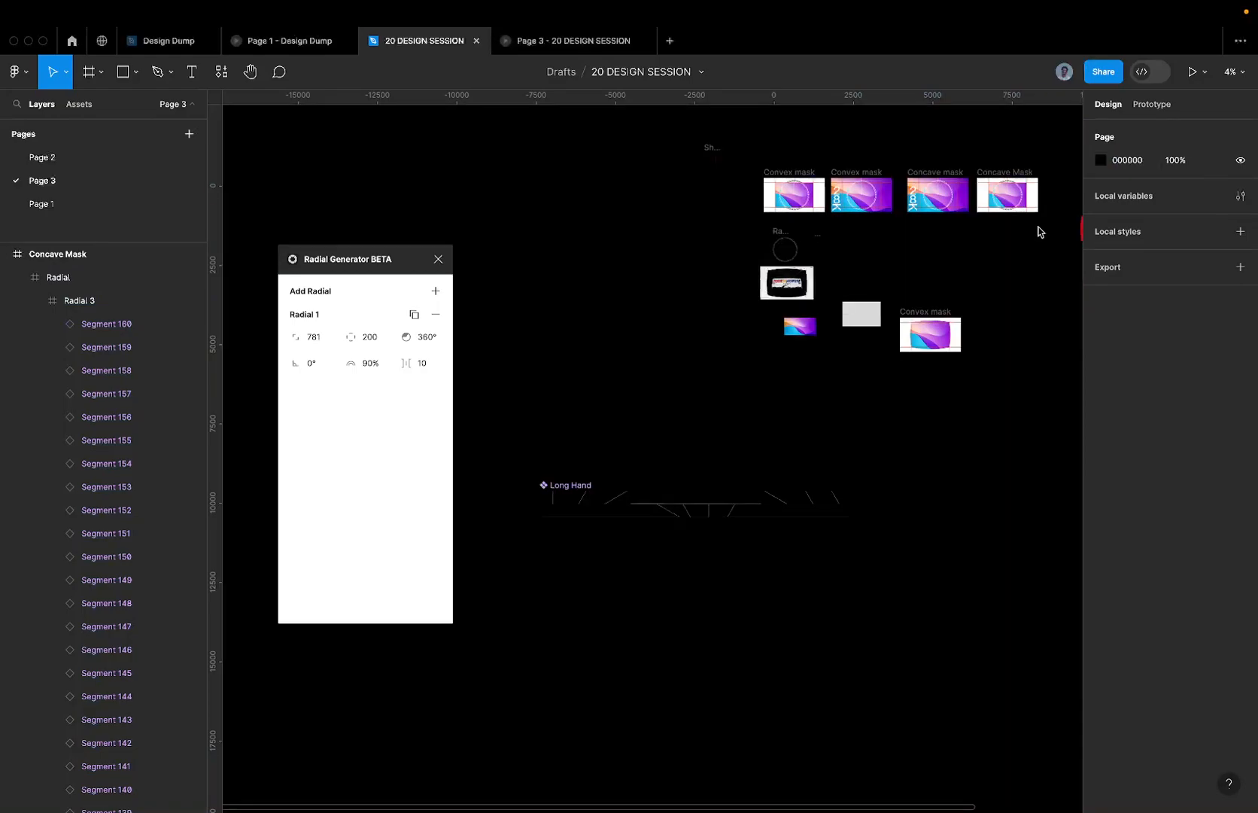
# - Link the last Long Hand variant back to the first with a Change to interaction triggered After delay of 1 ms
pyautogui.click(841, 515)
pyautogui.scroll(3, 840, 518)
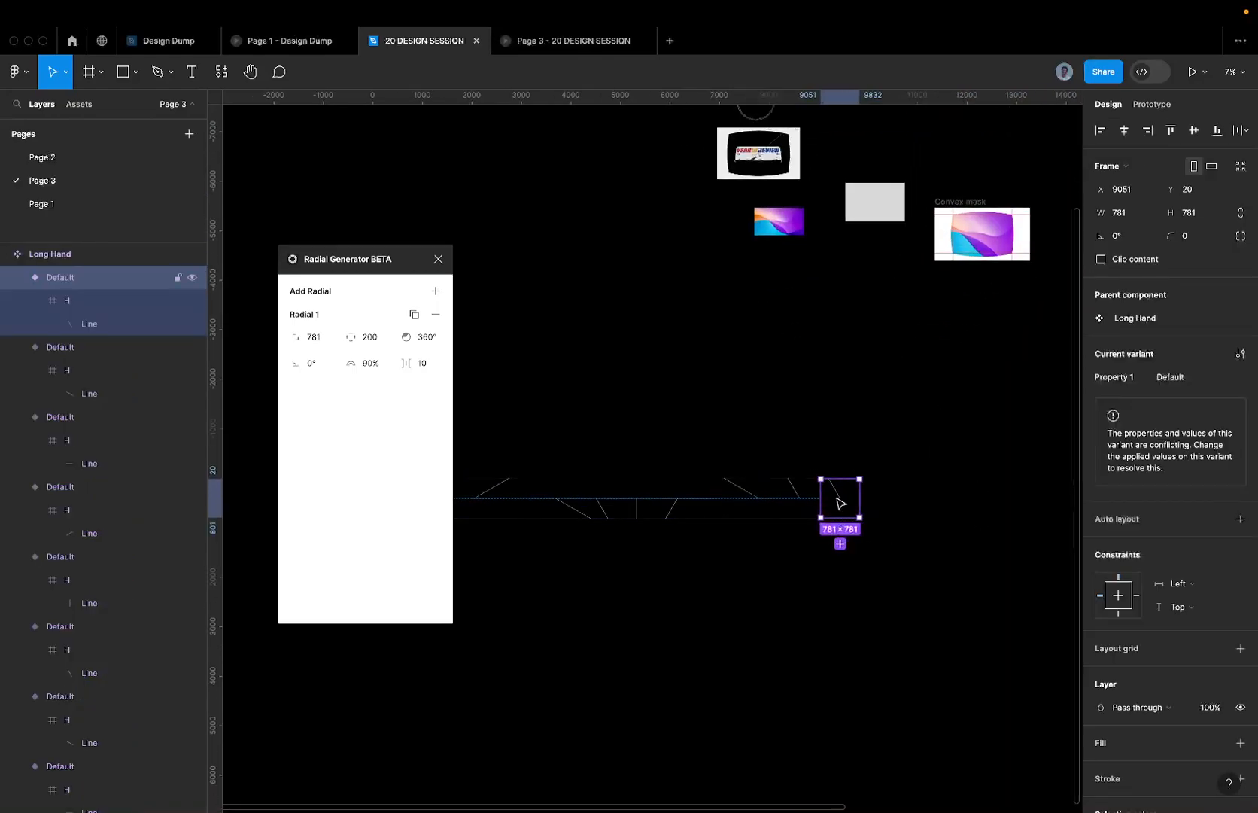
pyautogui.click(518, 42)
pyautogui.click(435, 43)
pyautogui.click(1152, 104)
pyautogui.scroll(2, 835, 493)
pyautogui.moveTo(875, 504); pyautogui.dragTo(824, 488)
pyautogui.hscroll(1, 823, 489)
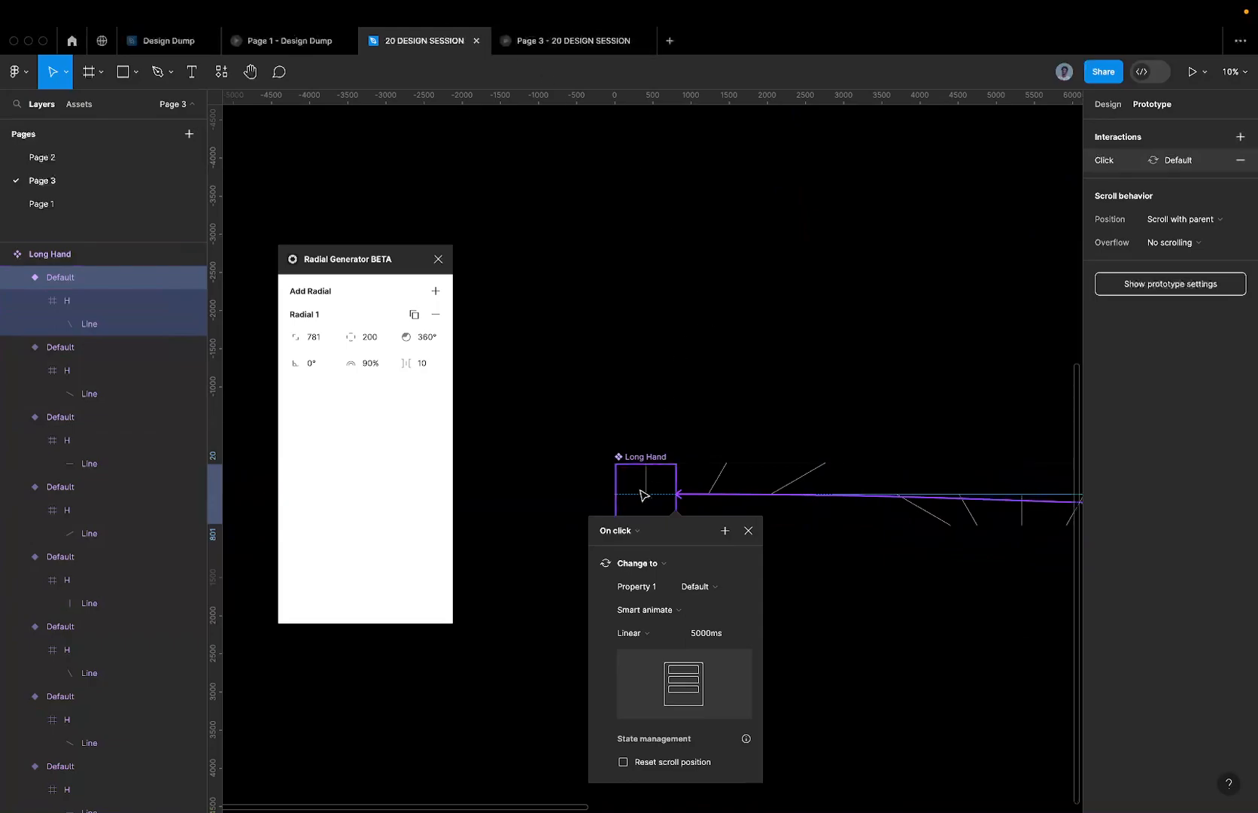
pyautogui.click(618, 531)
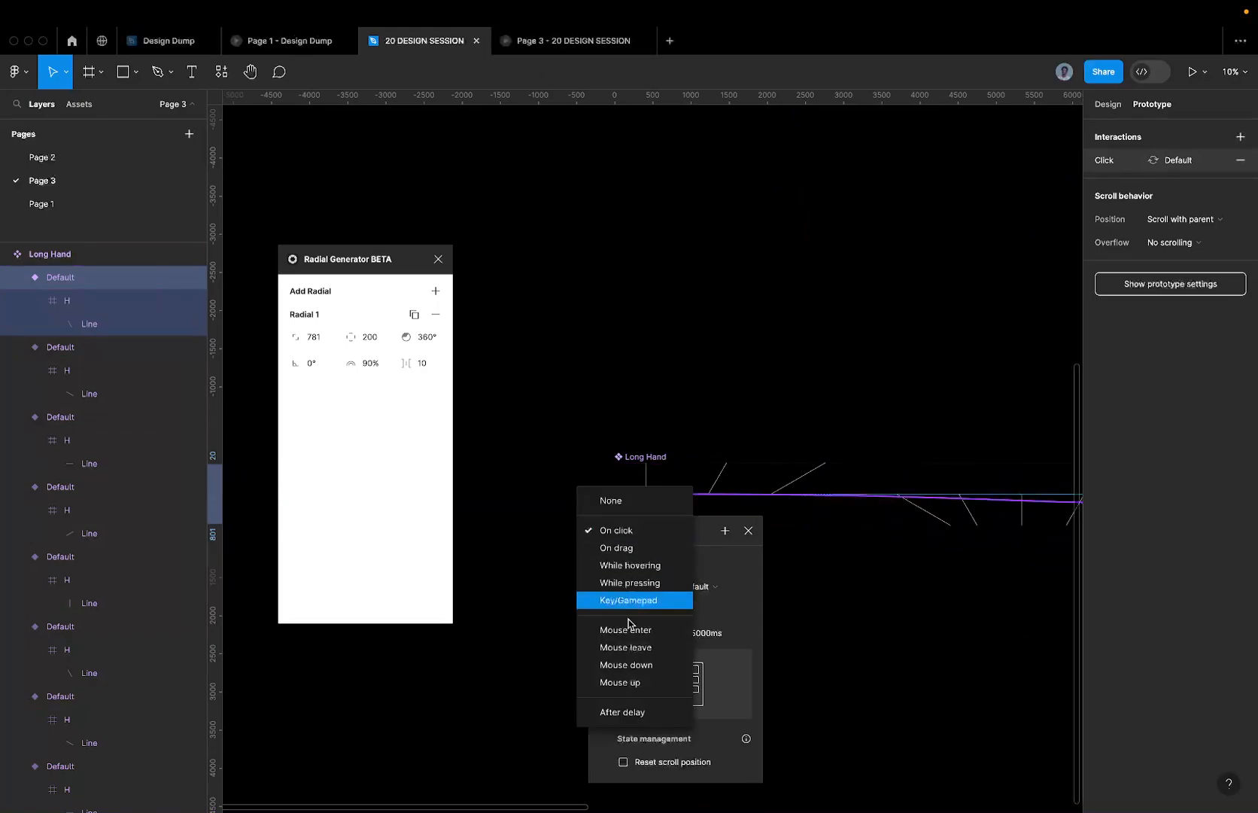
pyautogui.click(632, 710)
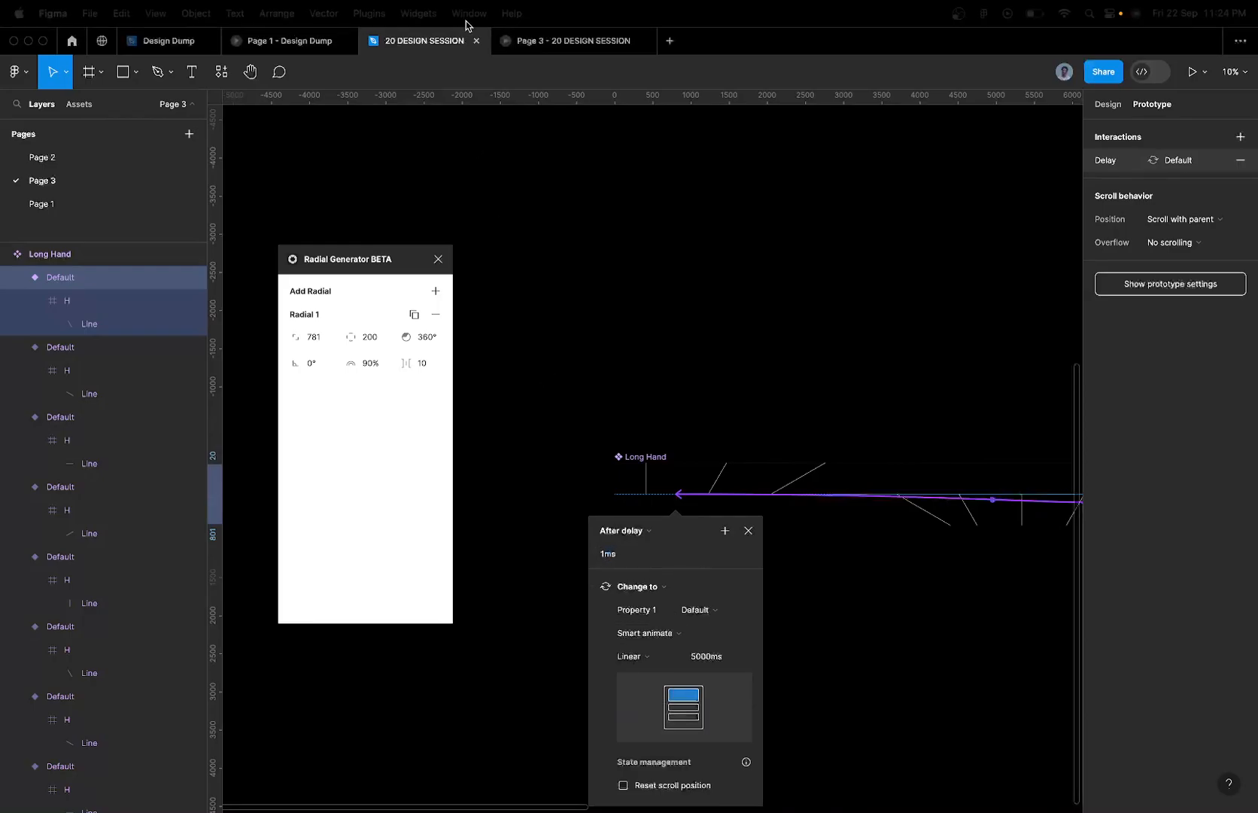
# - Reload the Page 3 prototype preview, watch the long hand's rotation loop, and return to the mask frames in the design file
pyautogui.click(539, 49)
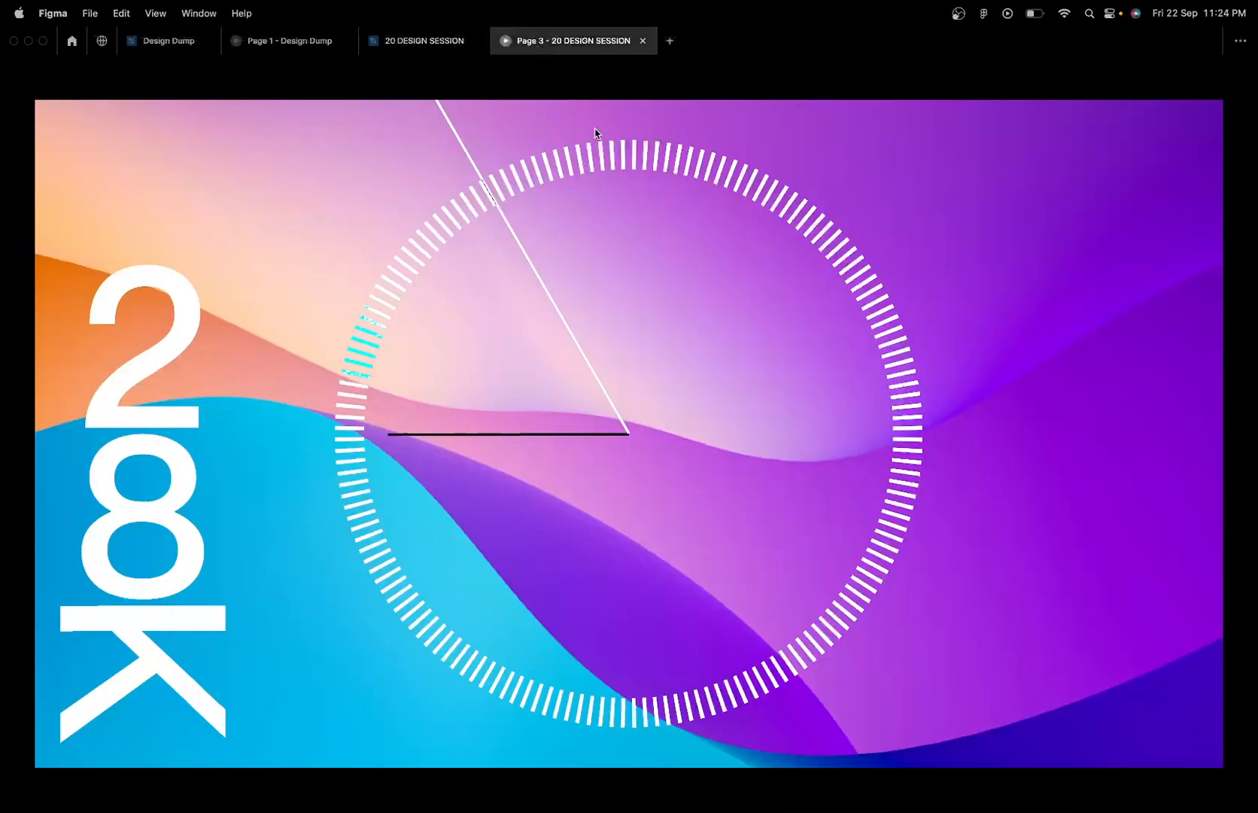
pyautogui.rightClick(566, 51)
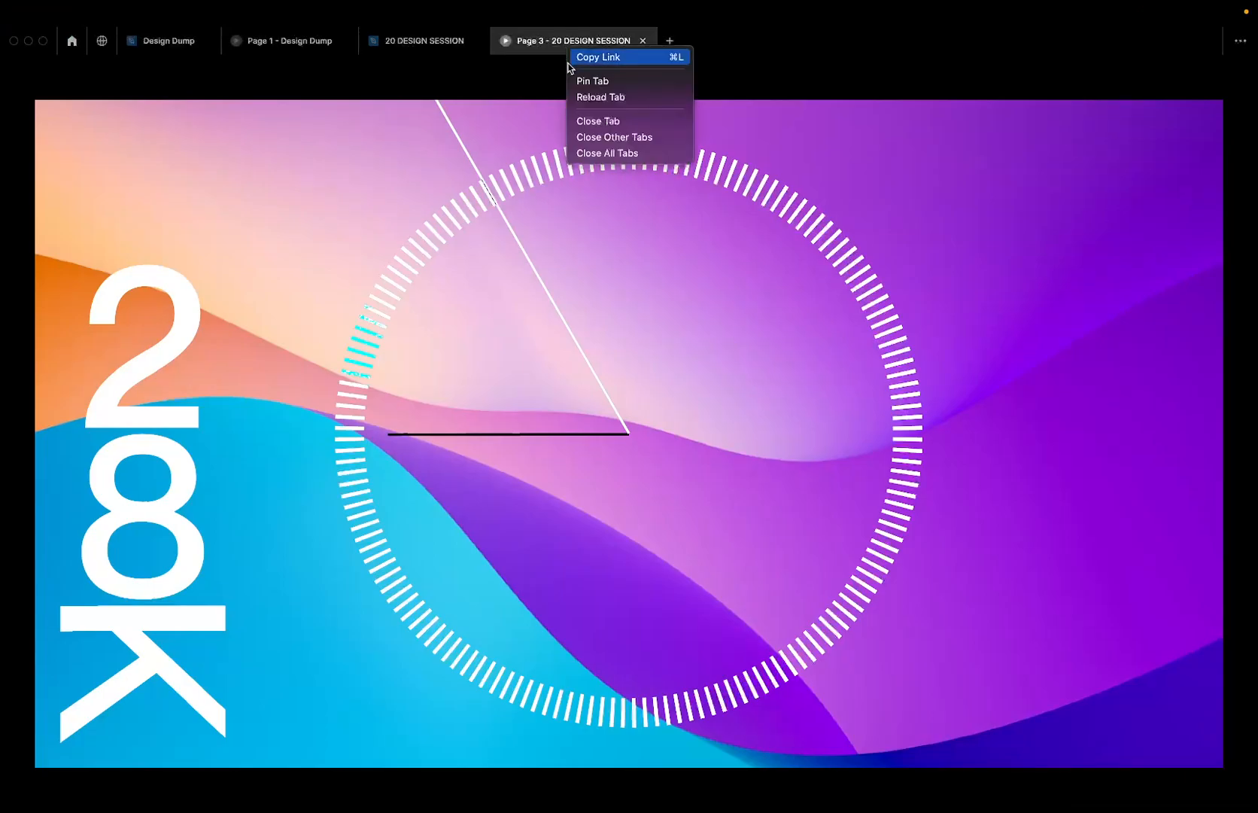
pyautogui.click(595, 95)
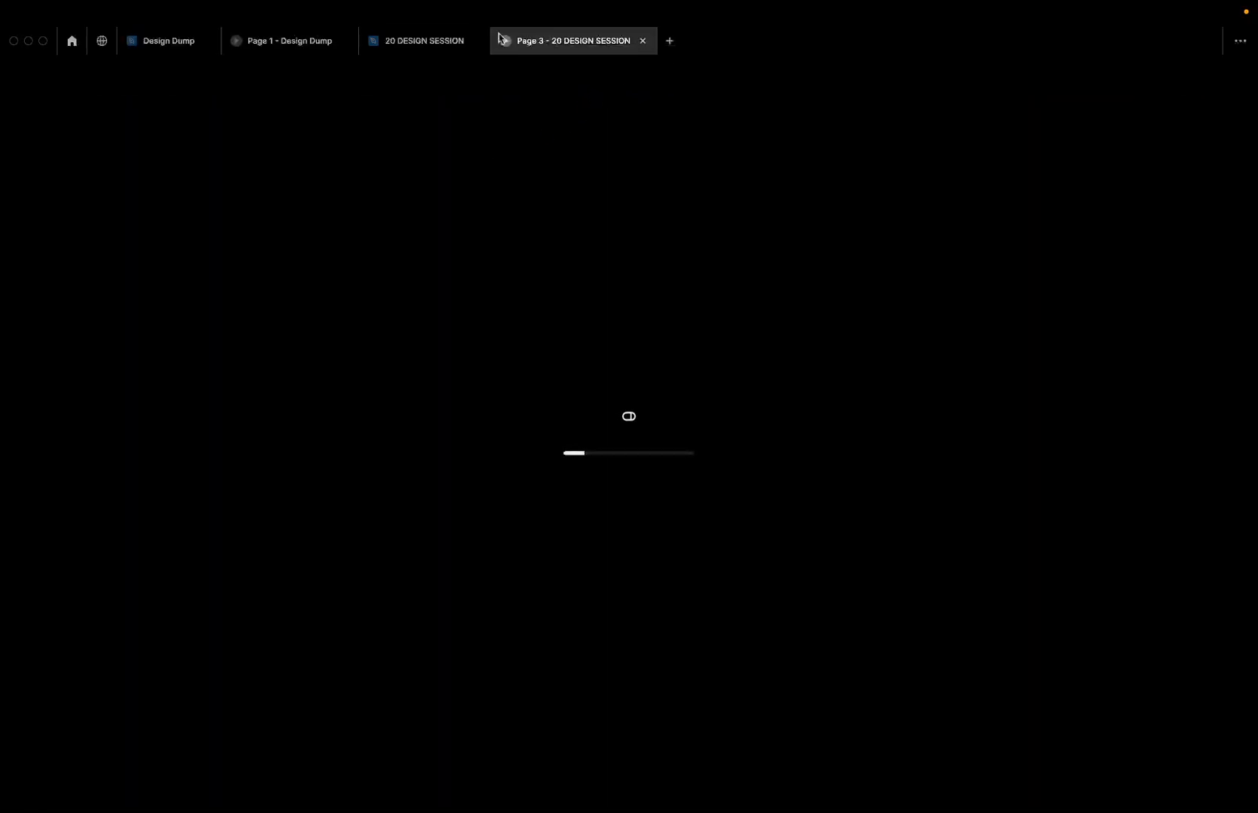
pyautogui.click(403, 39)
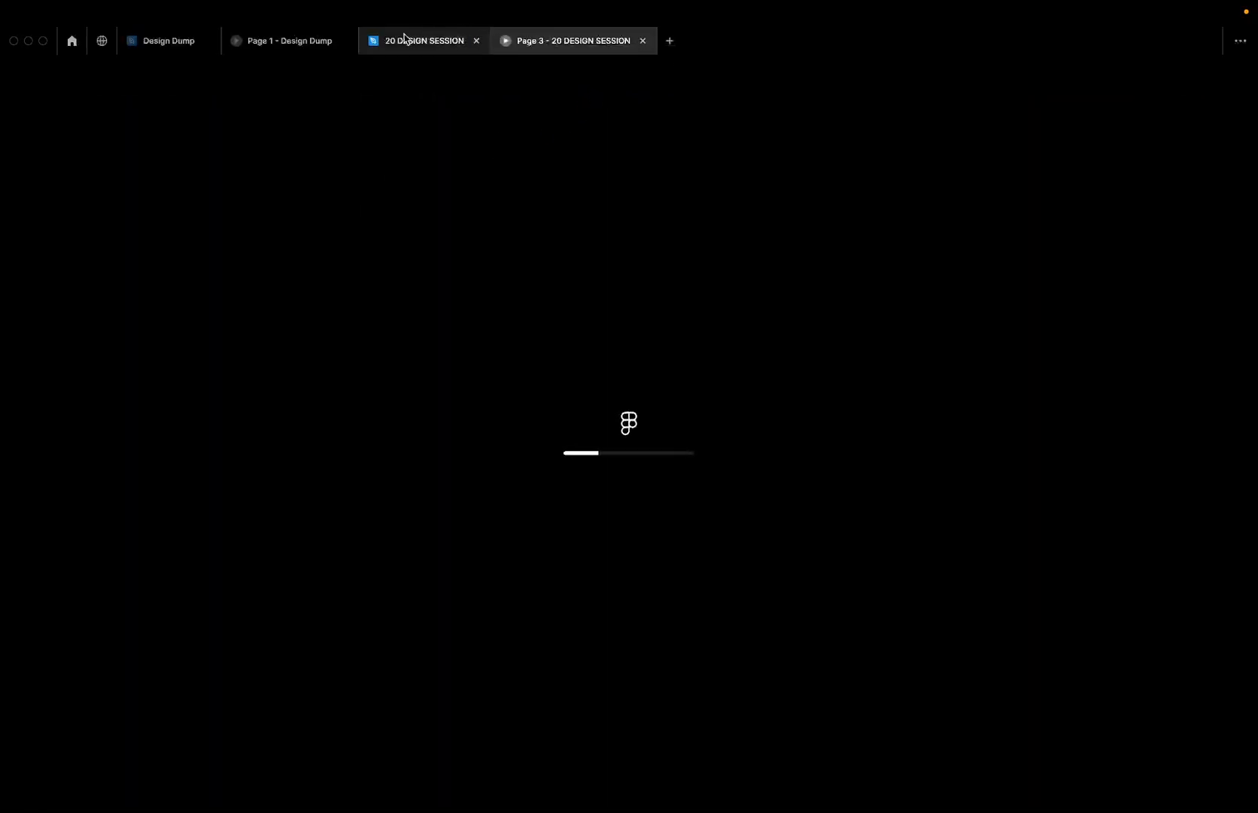
pyautogui.click(526, 40)
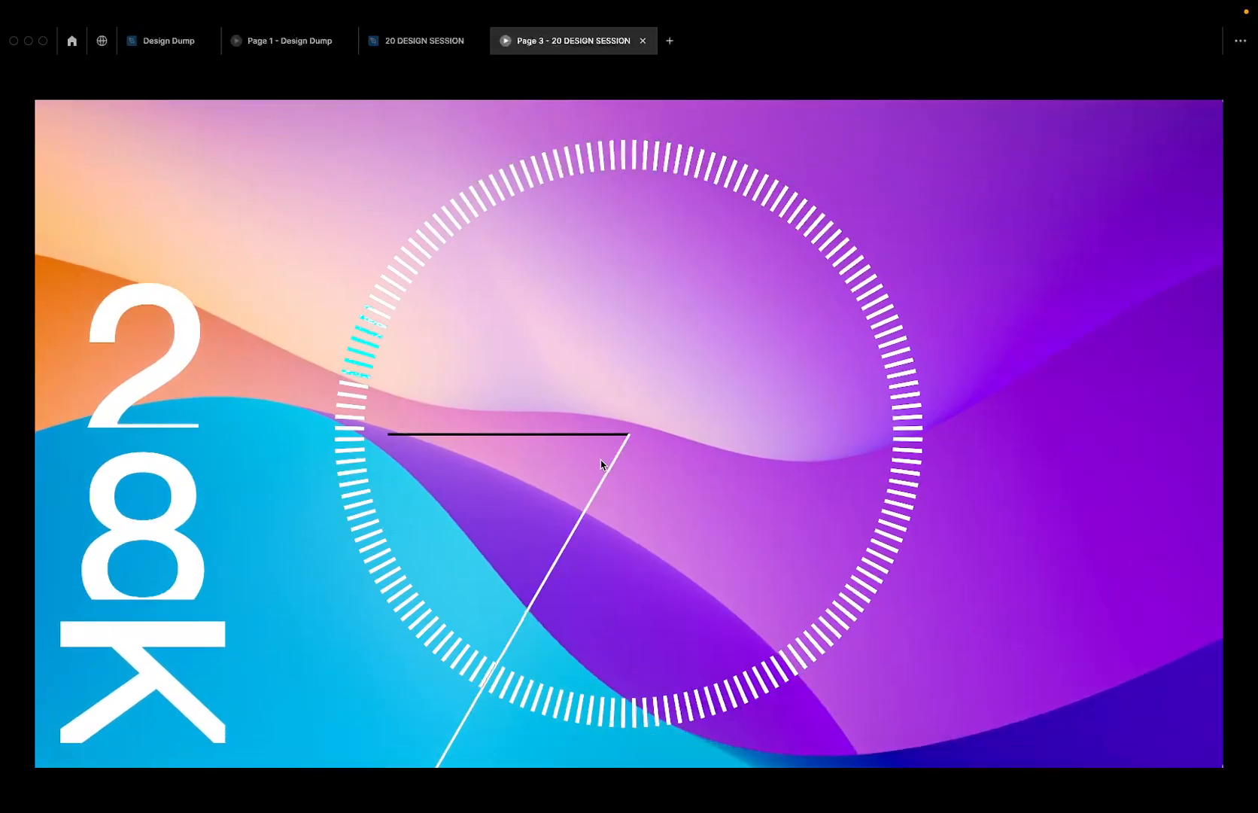
pyautogui.click(404, 39)
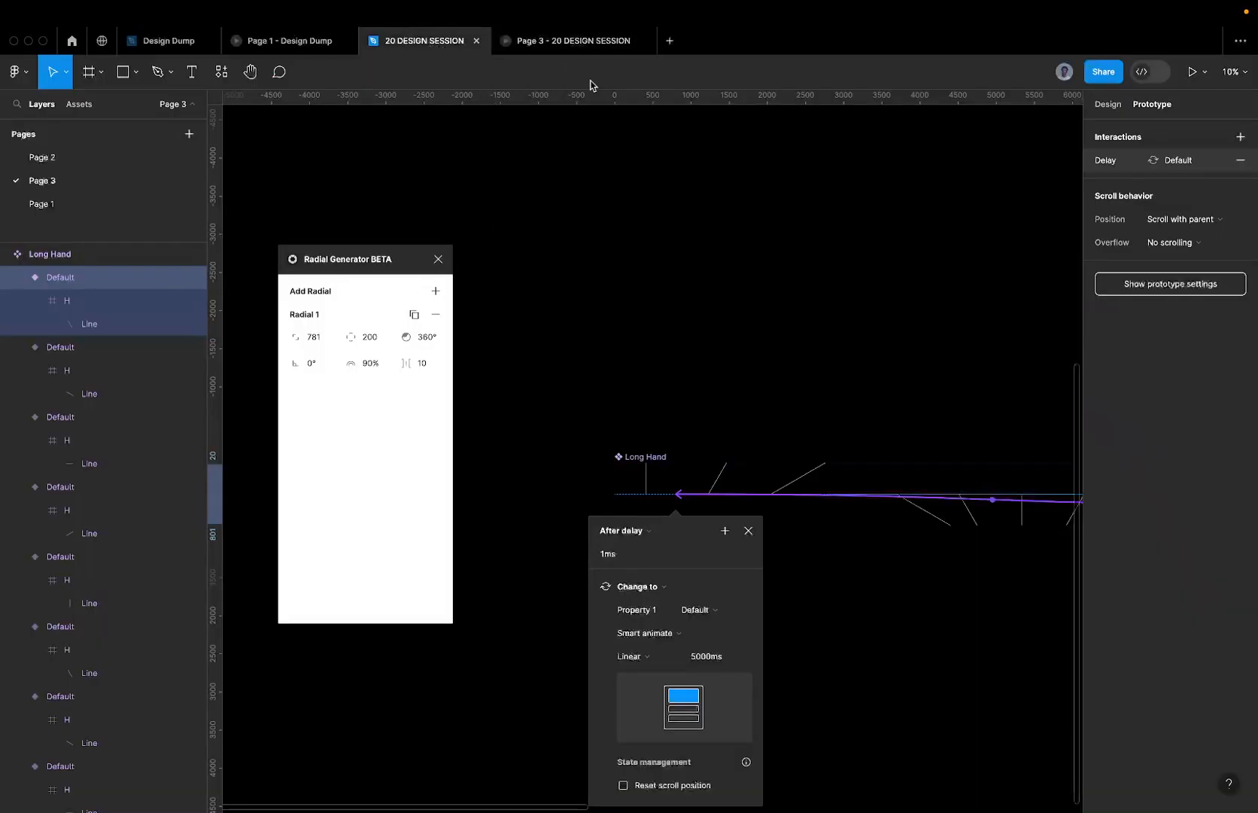
pyautogui.scroll(-3, 649, 154)
pyautogui.scroll(5, 650, 158)
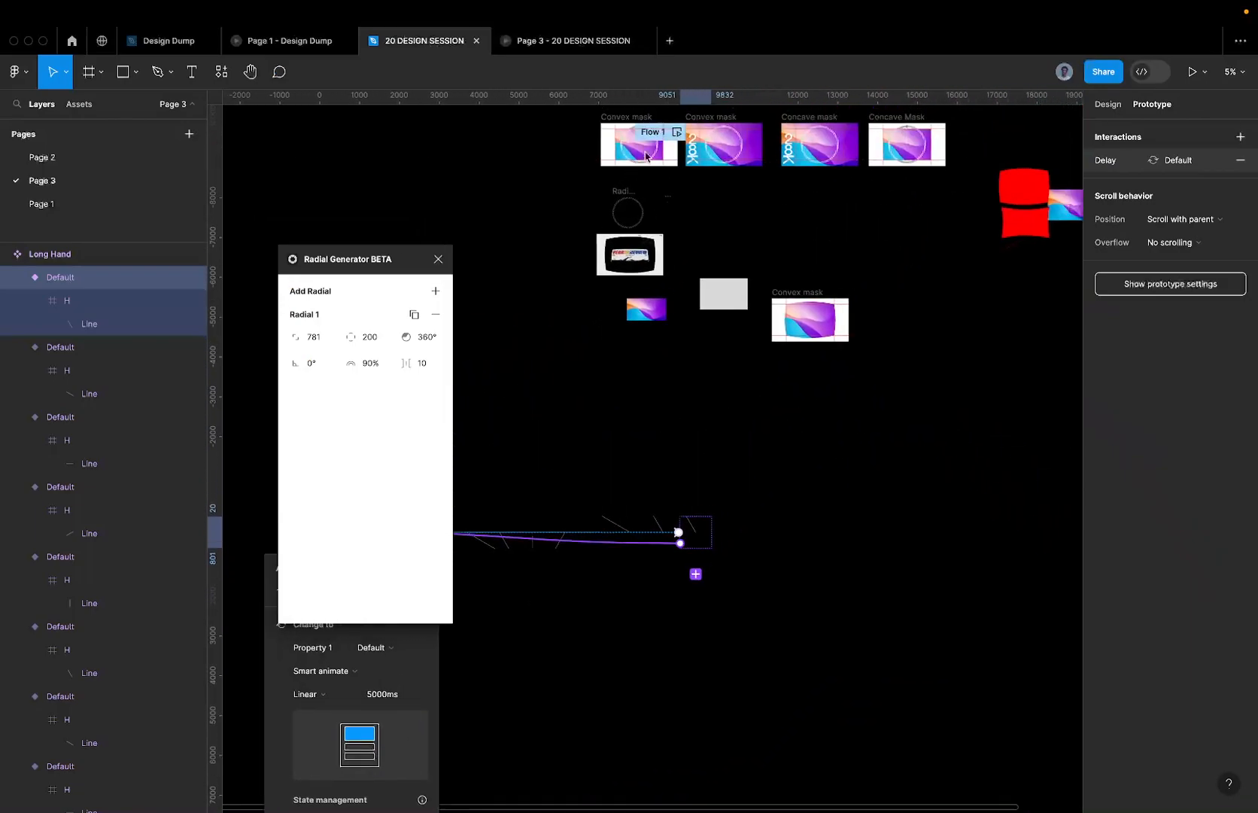
# - On Page 2, inspect the interactions from Frame 26919 to Frame 26915 and from Frame 26913 to Frame 26919
pyautogui.hscroll(5, 649, 158)
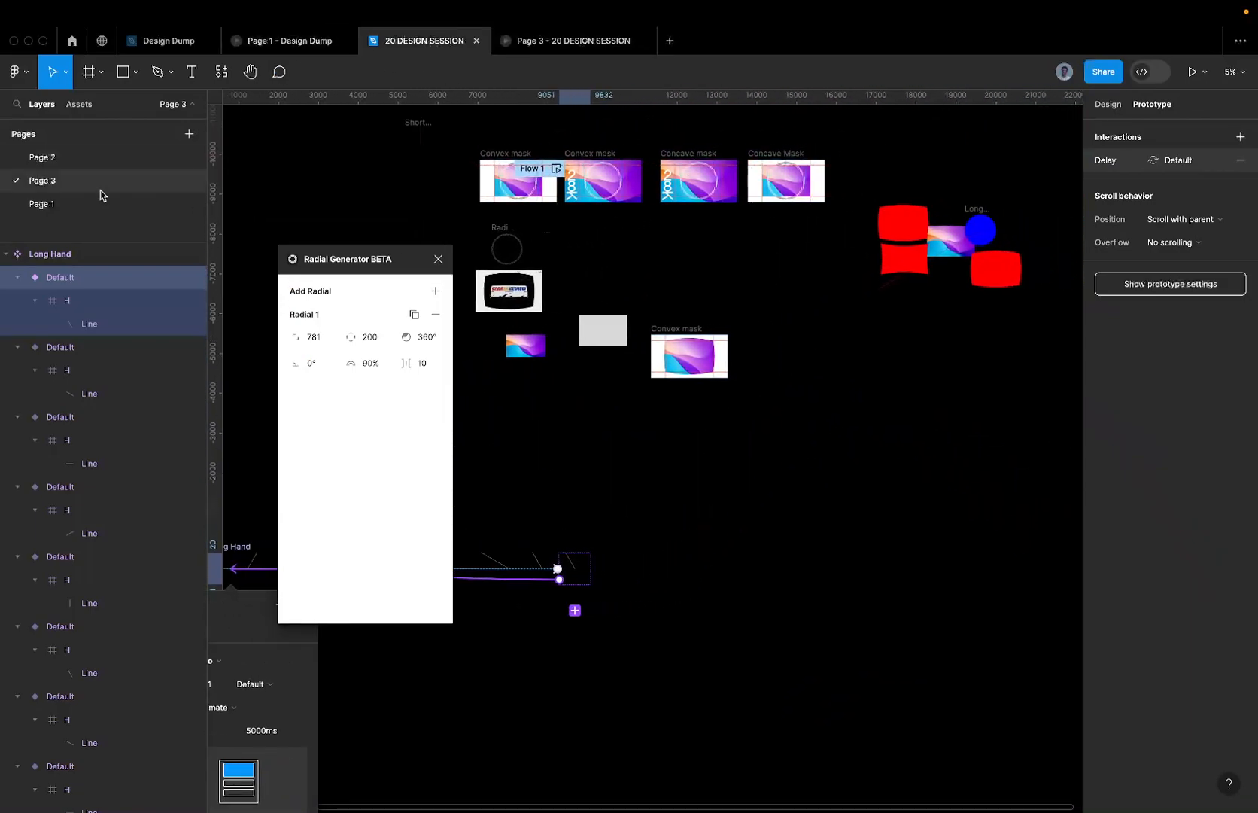
pyautogui.click(87, 162)
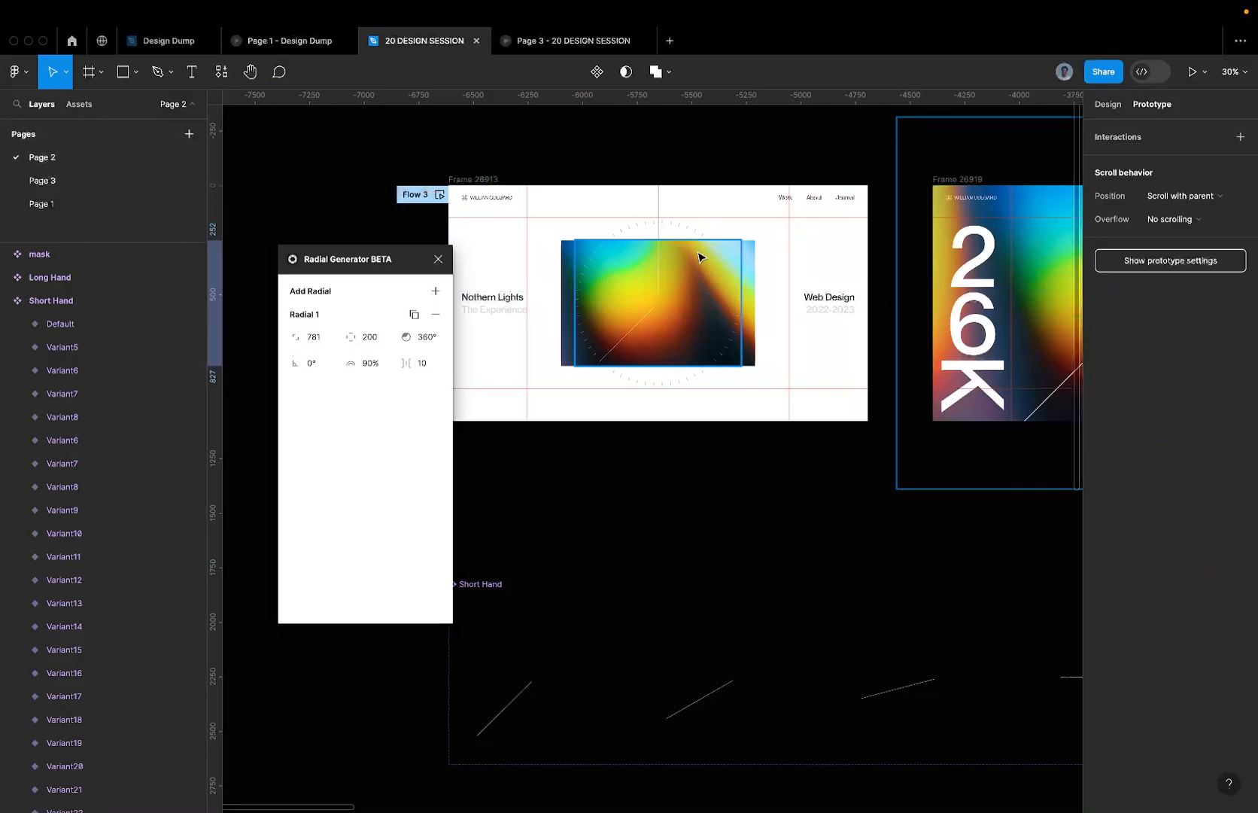
pyautogui.scroll(-3, 700, 255)
pyautogui.click(893, 203)
pyautogui.hscroll(1, 894, 203)
pyautogui.hscroll(2, 894, 203)
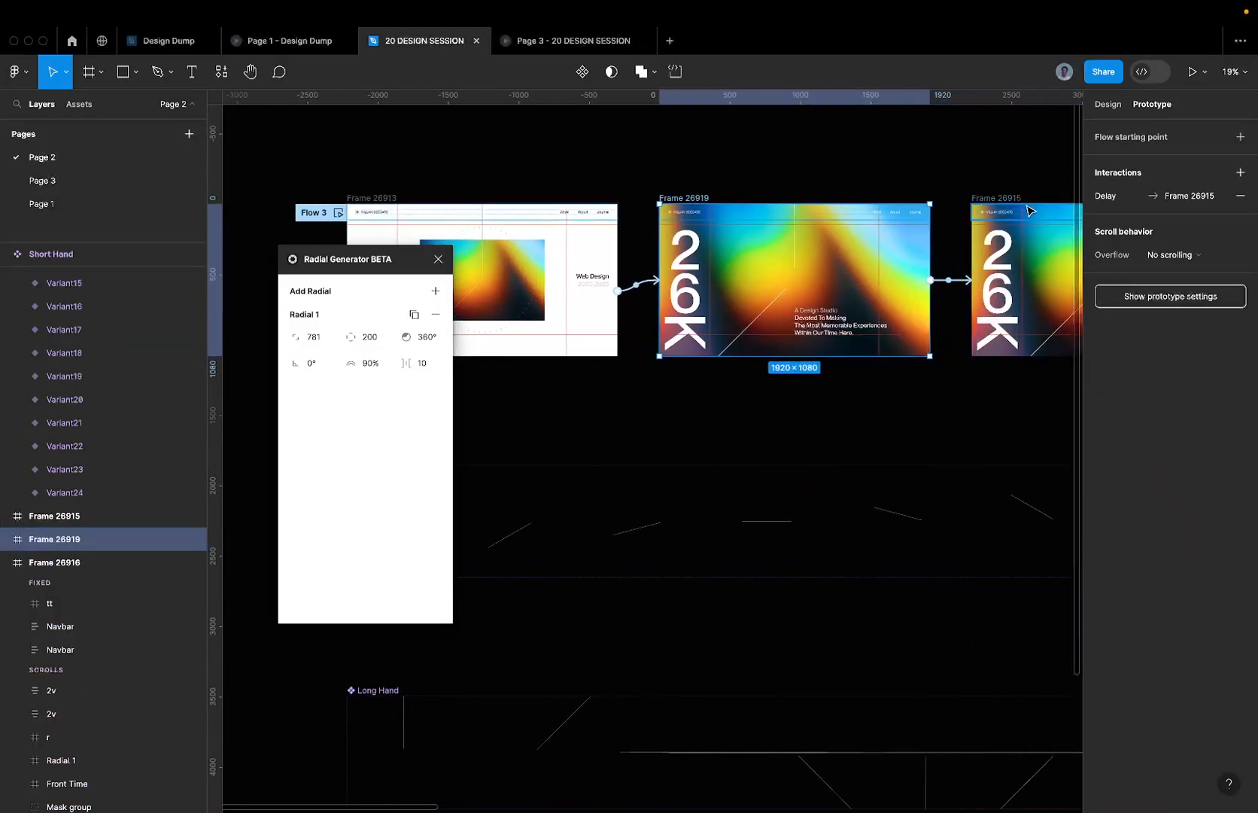
pyautogui.click(948, 281)
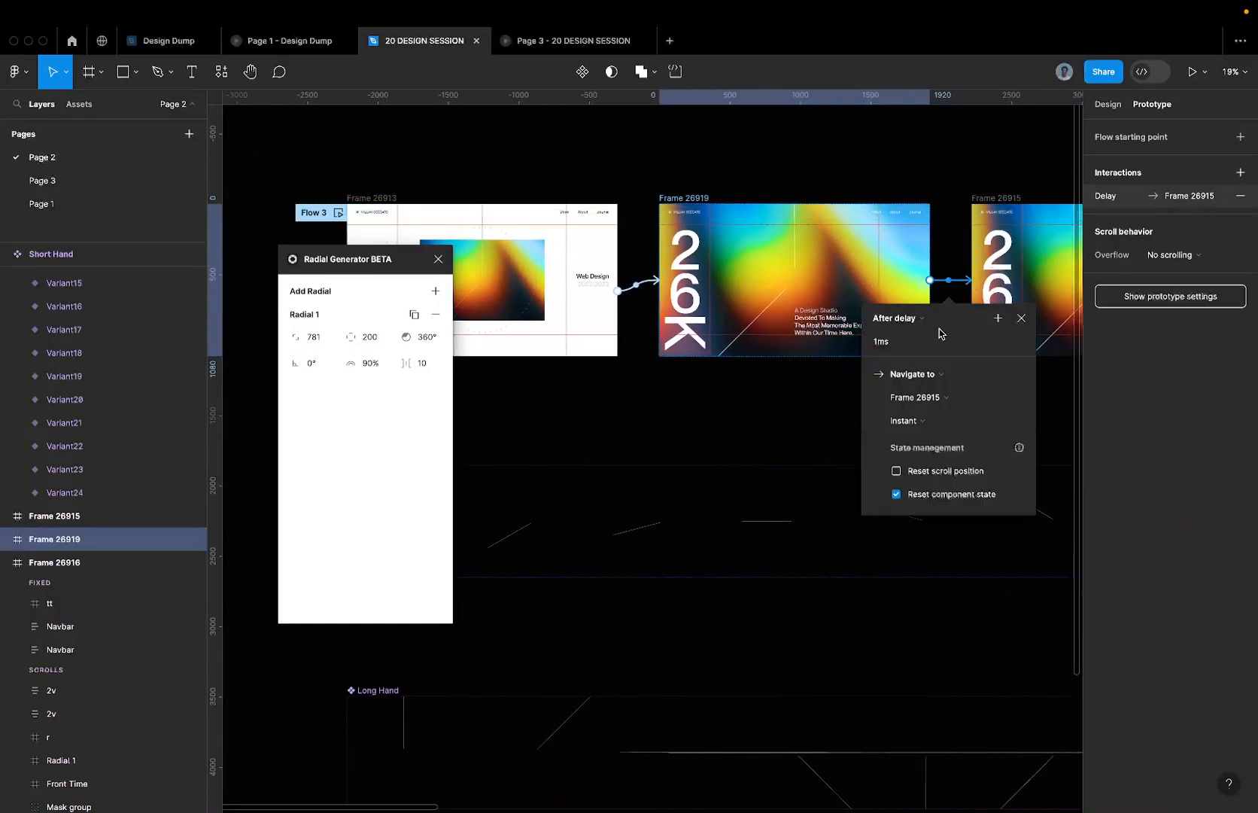
pyautogui.click(391, 198)
pyautogui.click(637, 285)
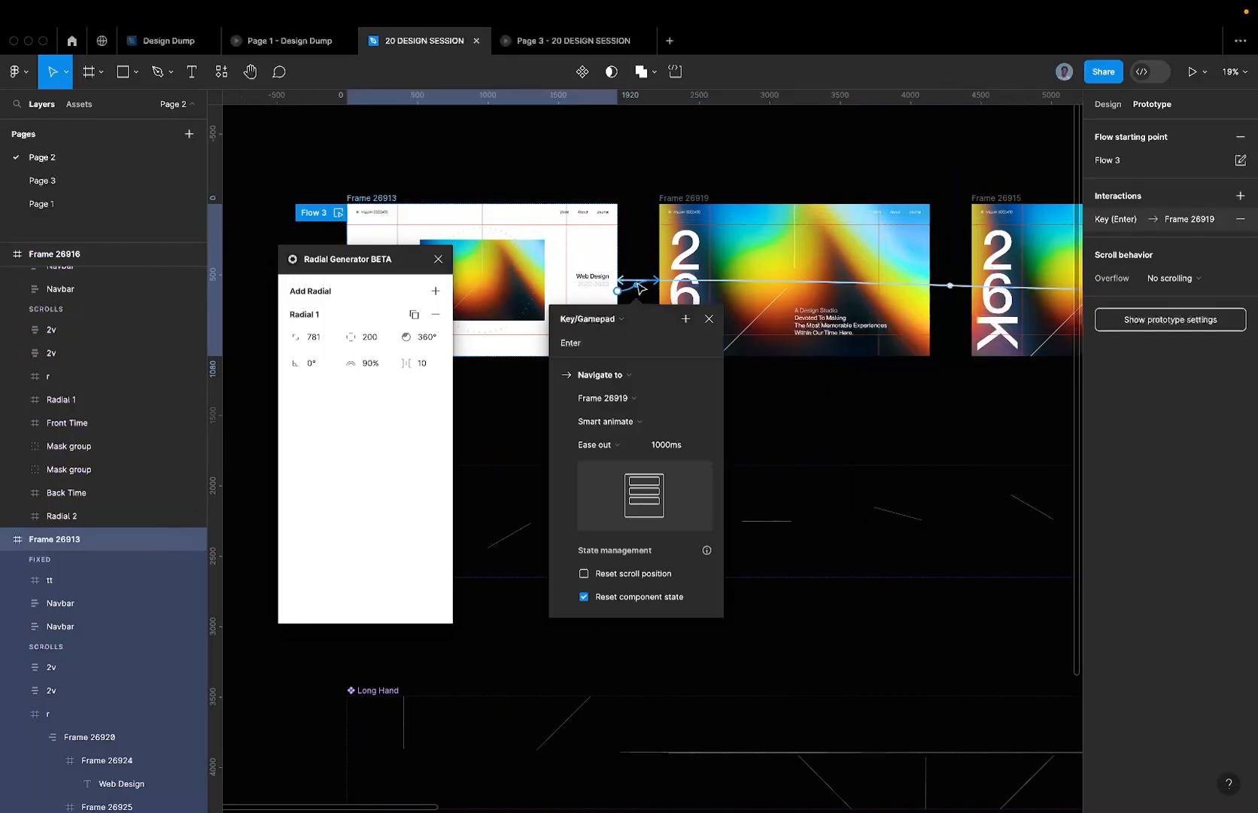
# - Examine the interaction settings from Frame 26915 to Frame 26916 and from Frame 26916 back to Frame 26913
pyautogui.hscroll(3, 638, 289)
pyautogui.hscroll(2, 638, 288)
pyautogui.click(910, 289)
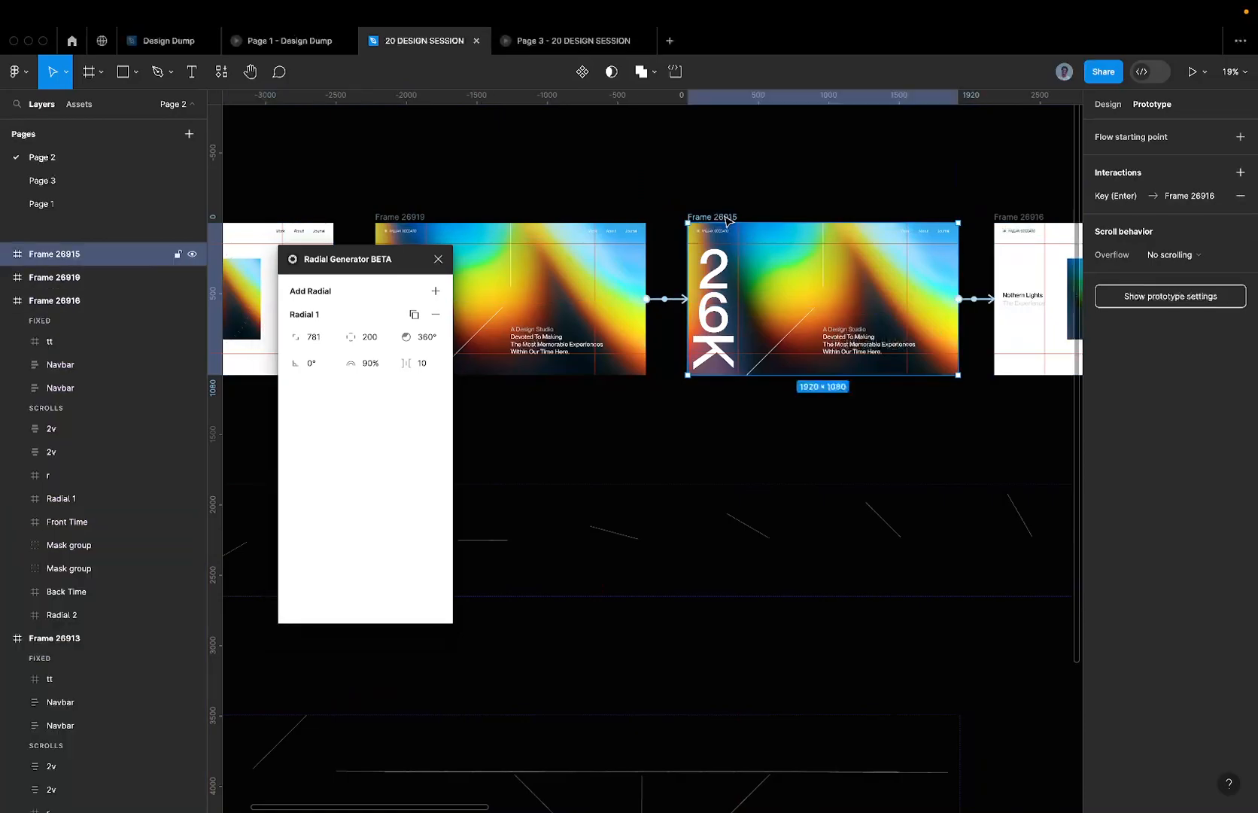
pyautogui.click(975, 300)
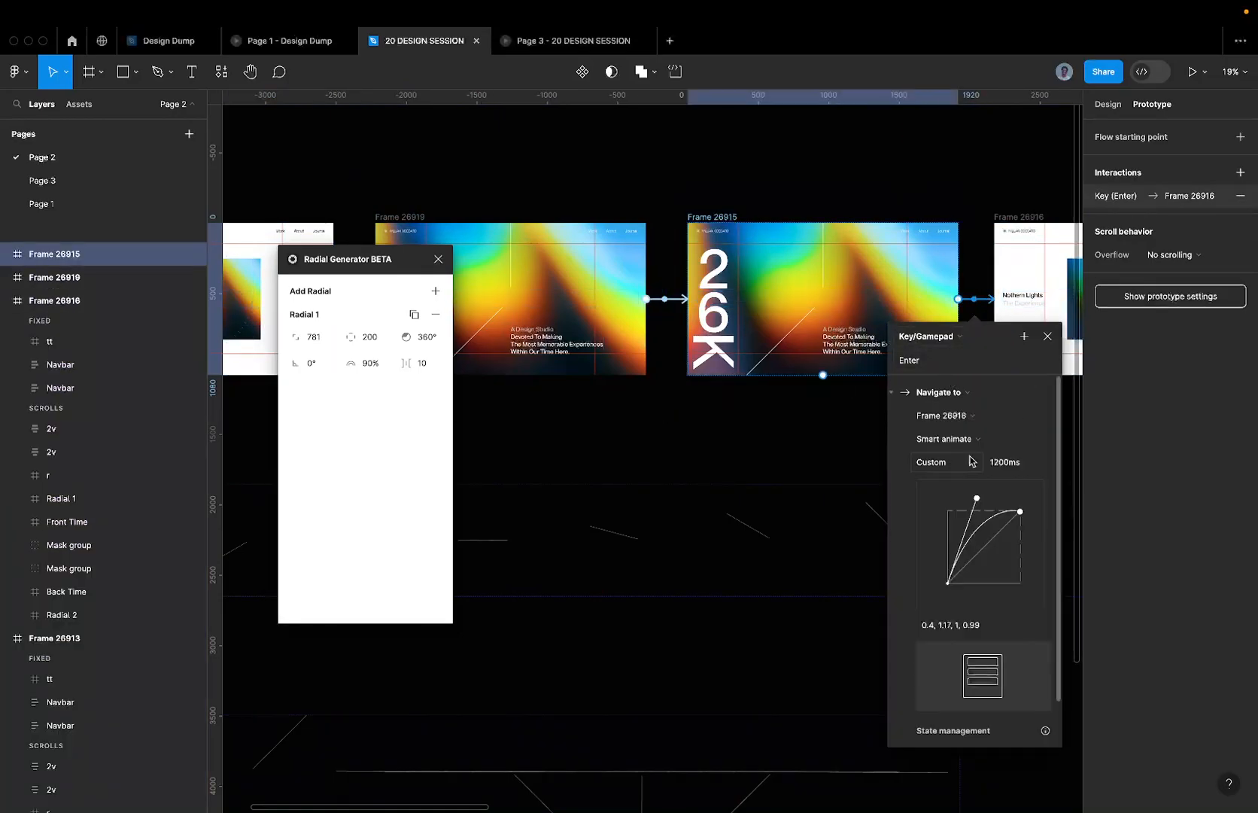
pyautogui.scroll(-2, 970, 461)
pyautogui.scroll(-3, 698, 345)
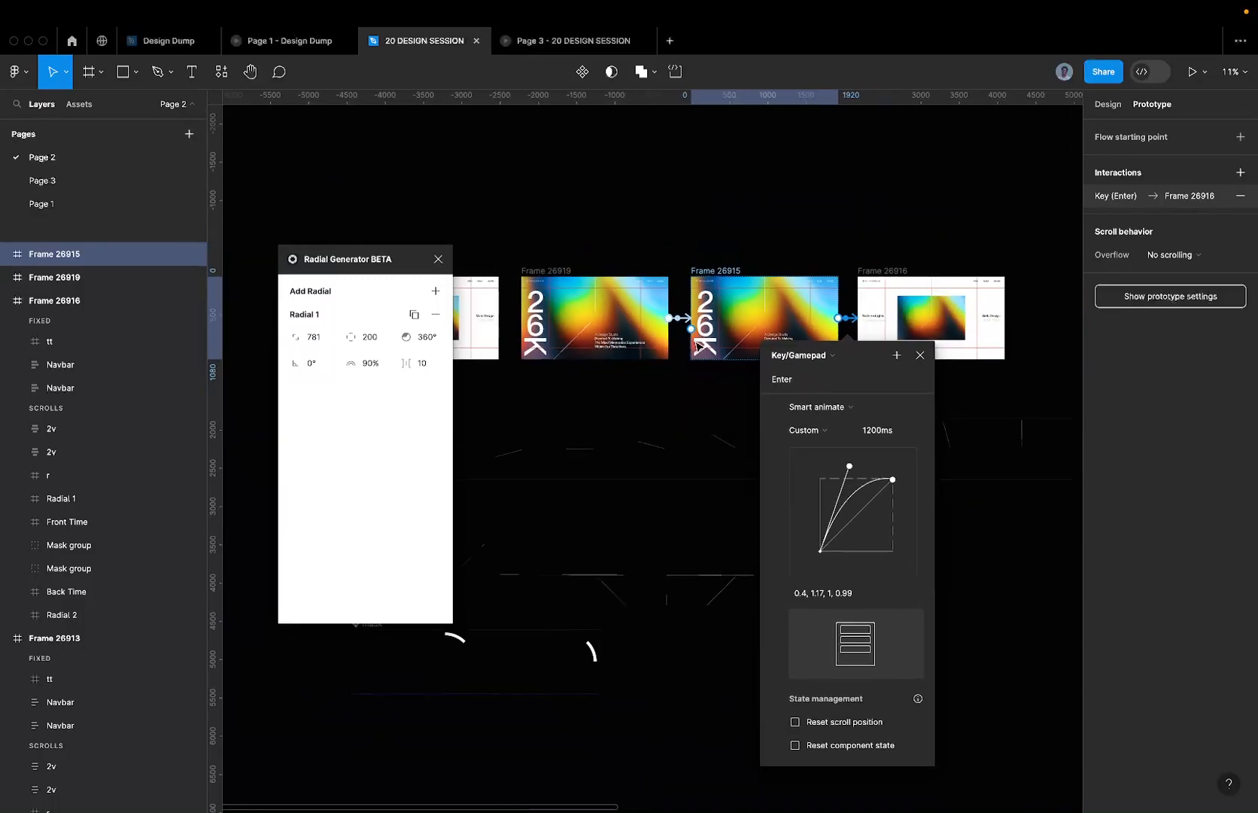
pyautogui.click(884, 283)
pyautogui.click(684, 325)
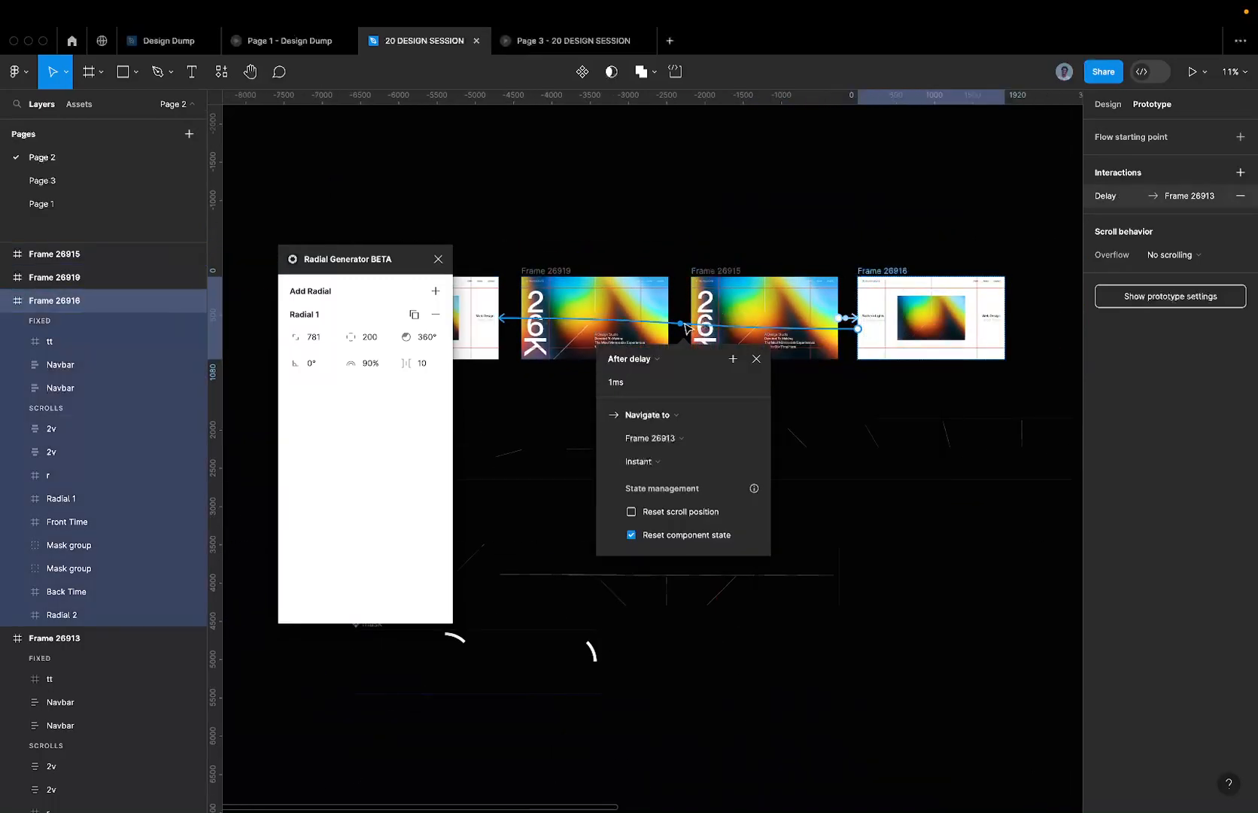
# - On Page 3, inspect the click interaction that links the Concave mask frame with the 28k logo to the last Concave Mask
pyautogui.click(68, 179)
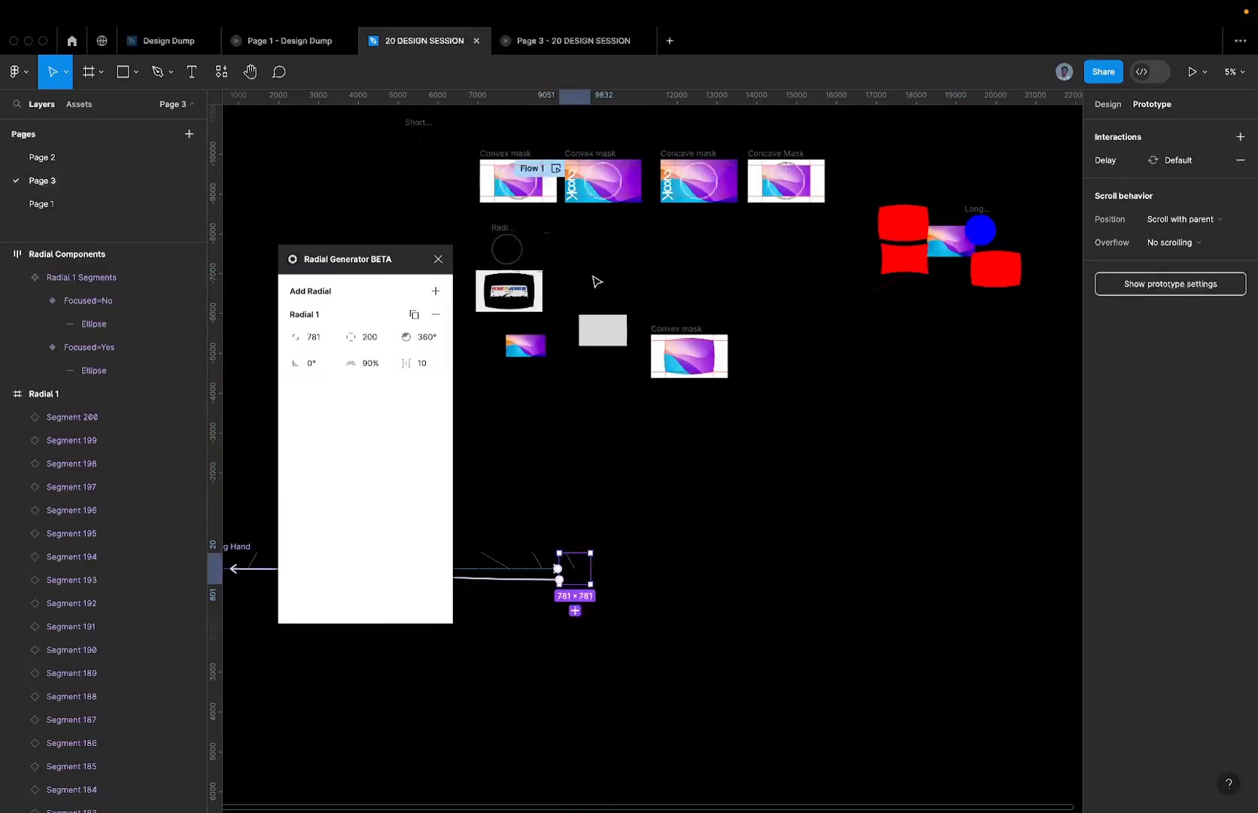
pyautogui.scroll(5, 652, 156)
pyautogui.click(741, 179)
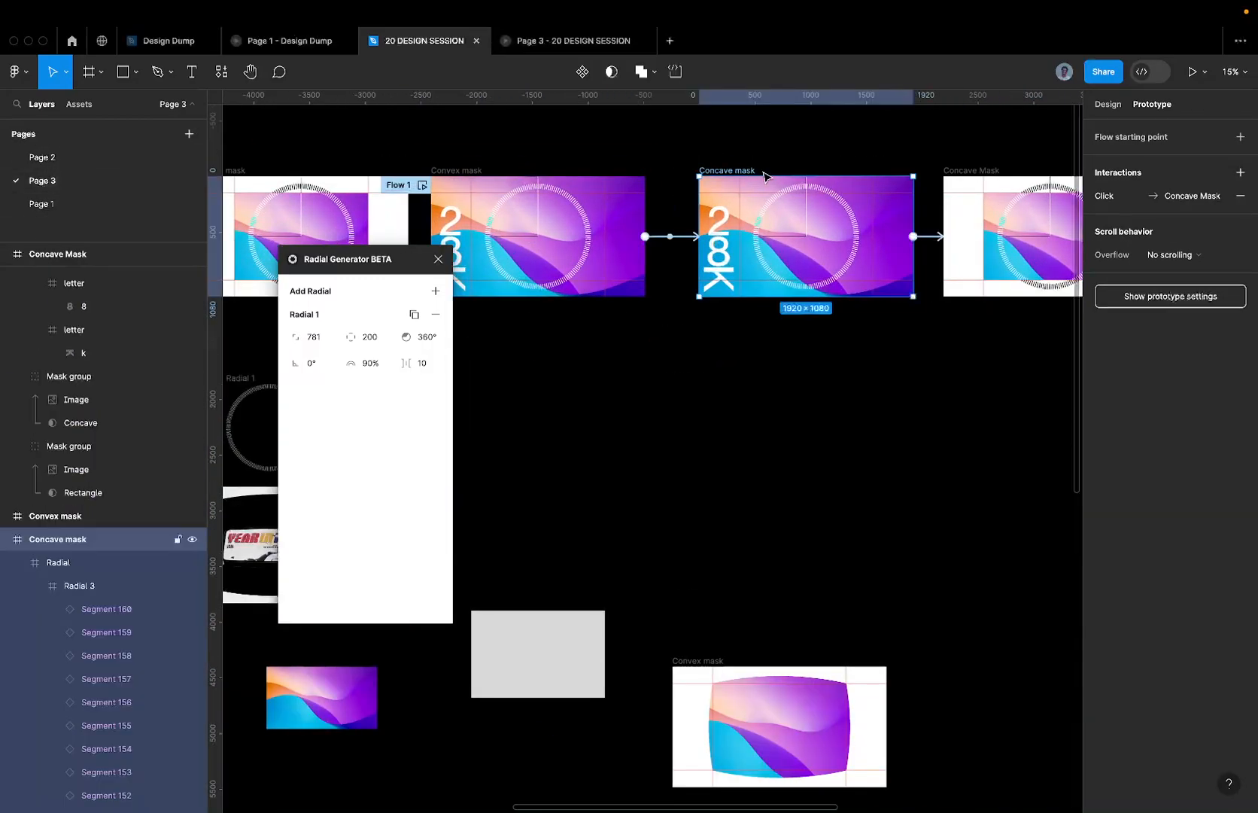
pyautogui.click(933, 237)
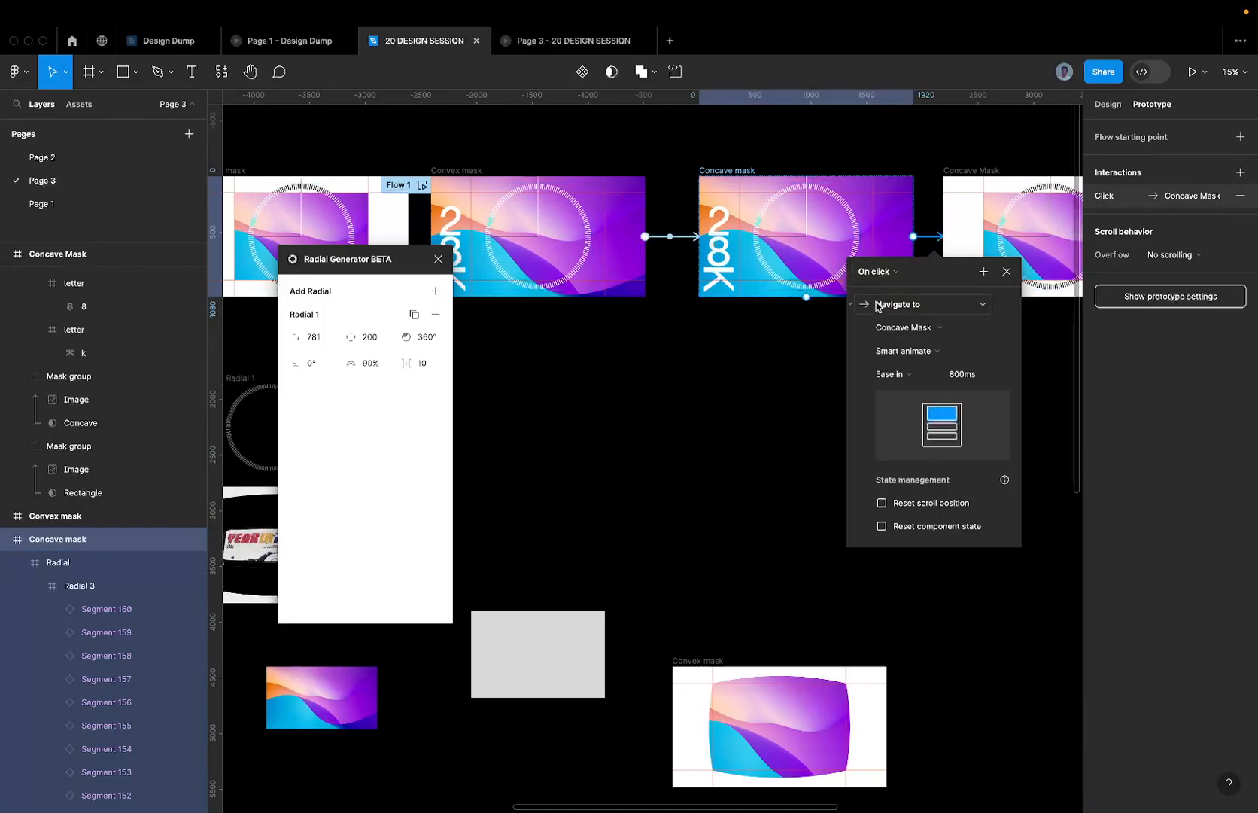
pyautogui.scroll(-2, 693, 207)
# - Set Reset component state on the last Concave Mask's delay interaction and on the first Convex mask's click interaction
pyautogui.click(862, 182)
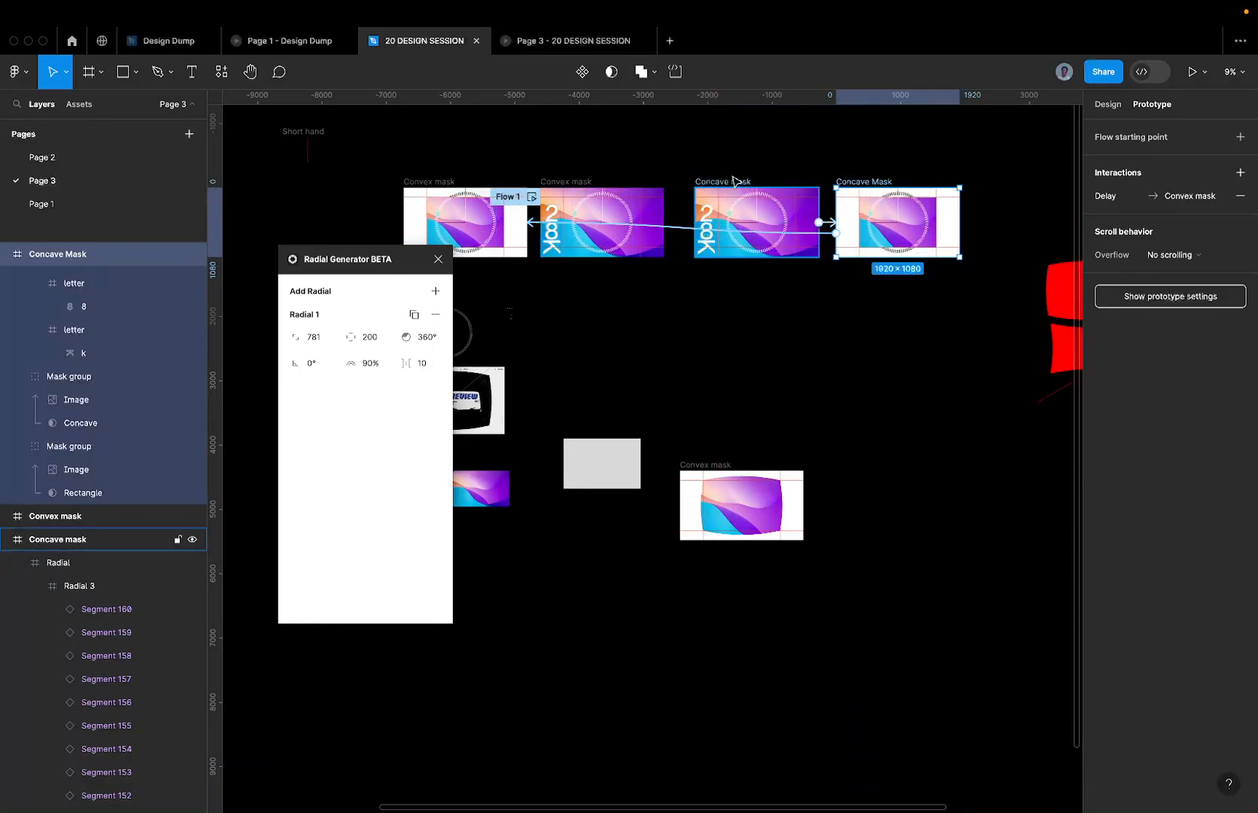
pyautogui.click(666, 229)
pyautogui.click(644, 442)
pyautogui.click(572, 183)
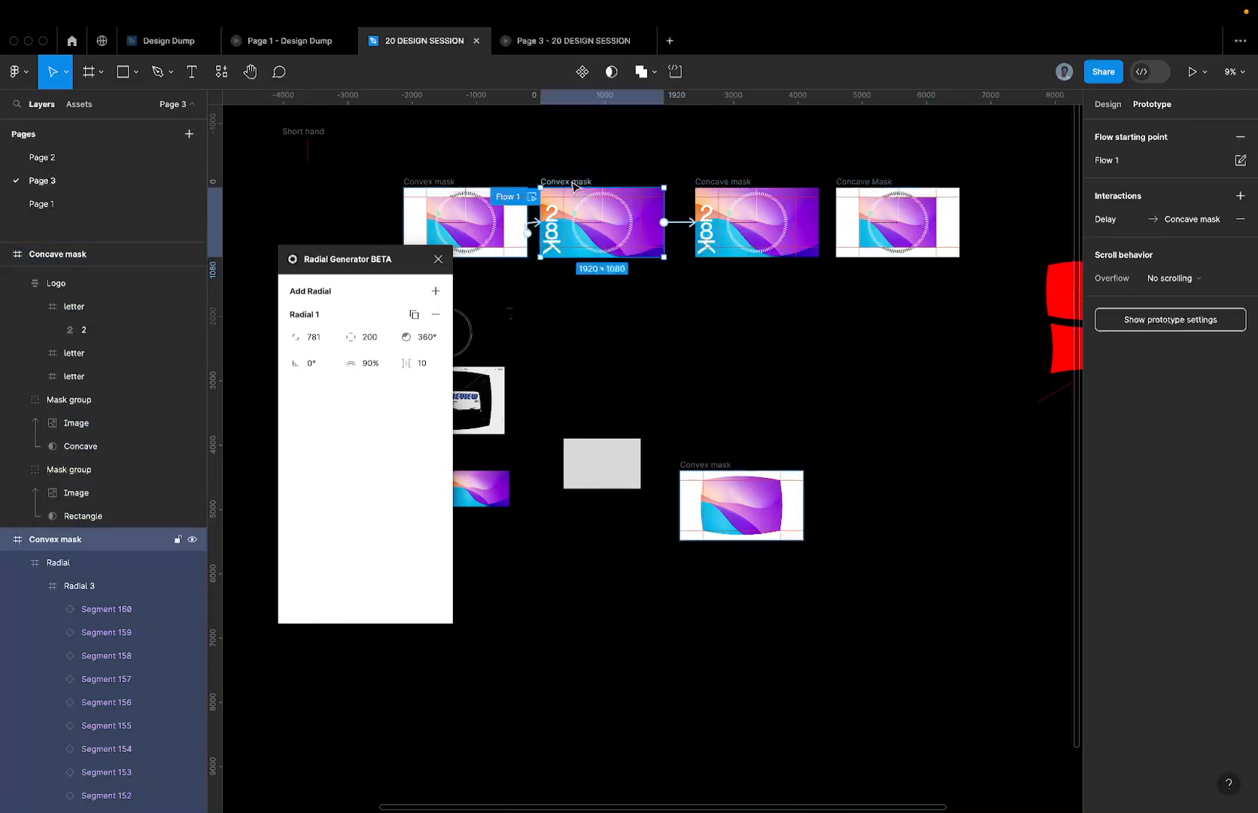
pyautogui.click(693, 223)
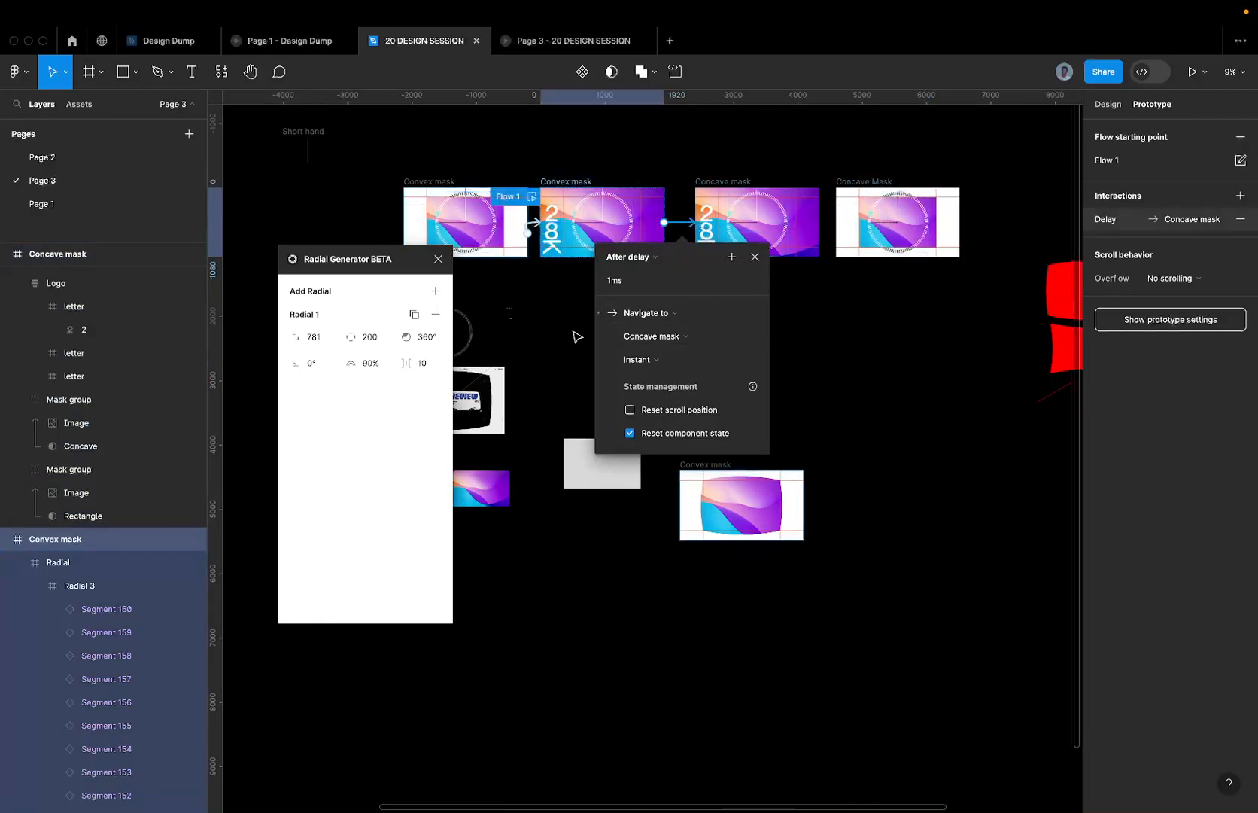
pyautogui.click(538, 227)
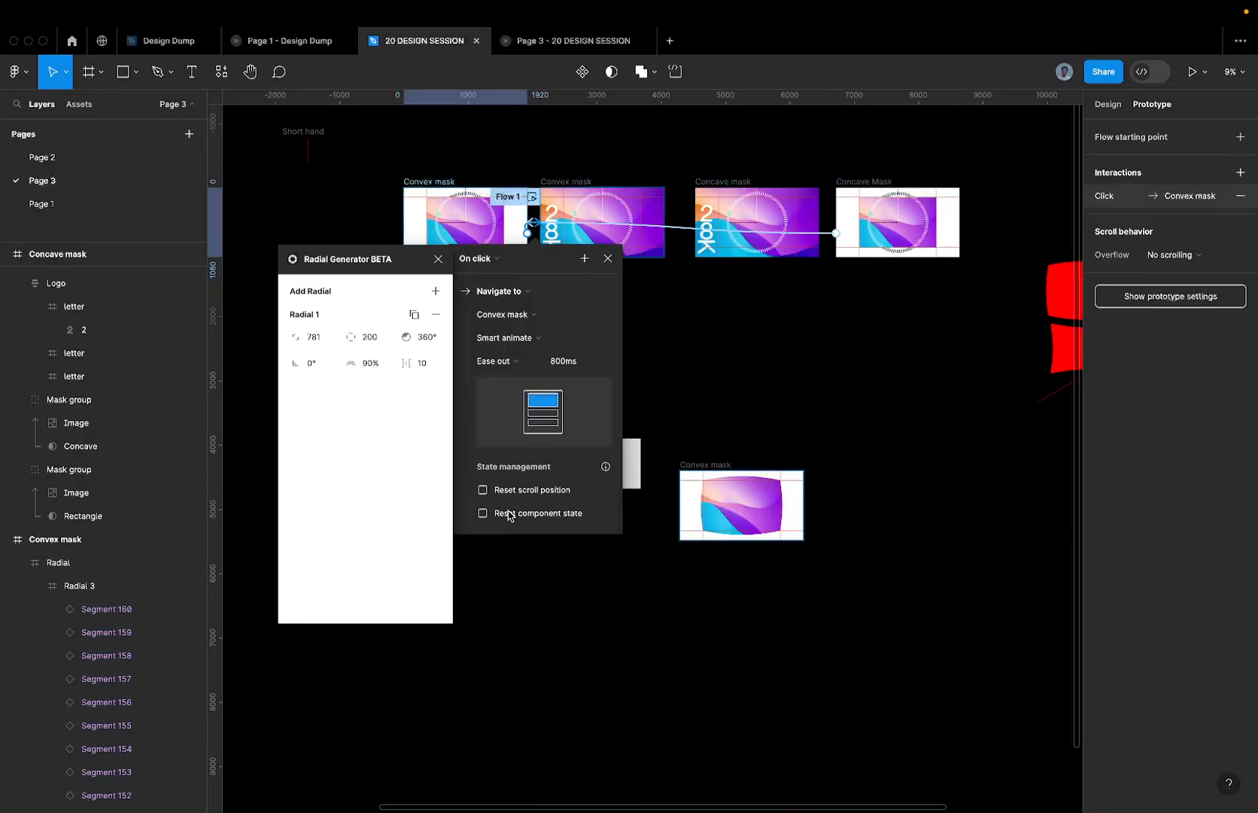
# - Reload the Page 3 prototype preview and return to the design file
pyautogui.click(536, 44)
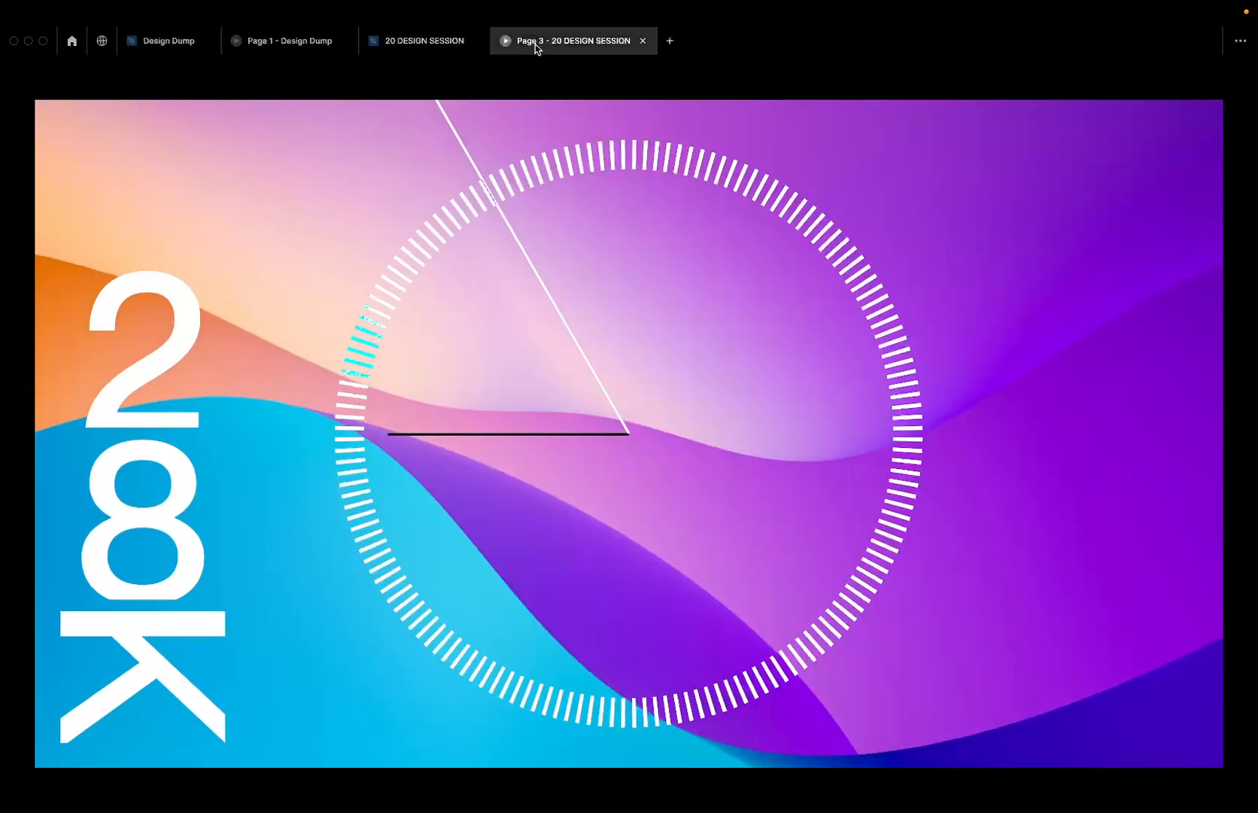
pyautogui.rightClick(536, 45)
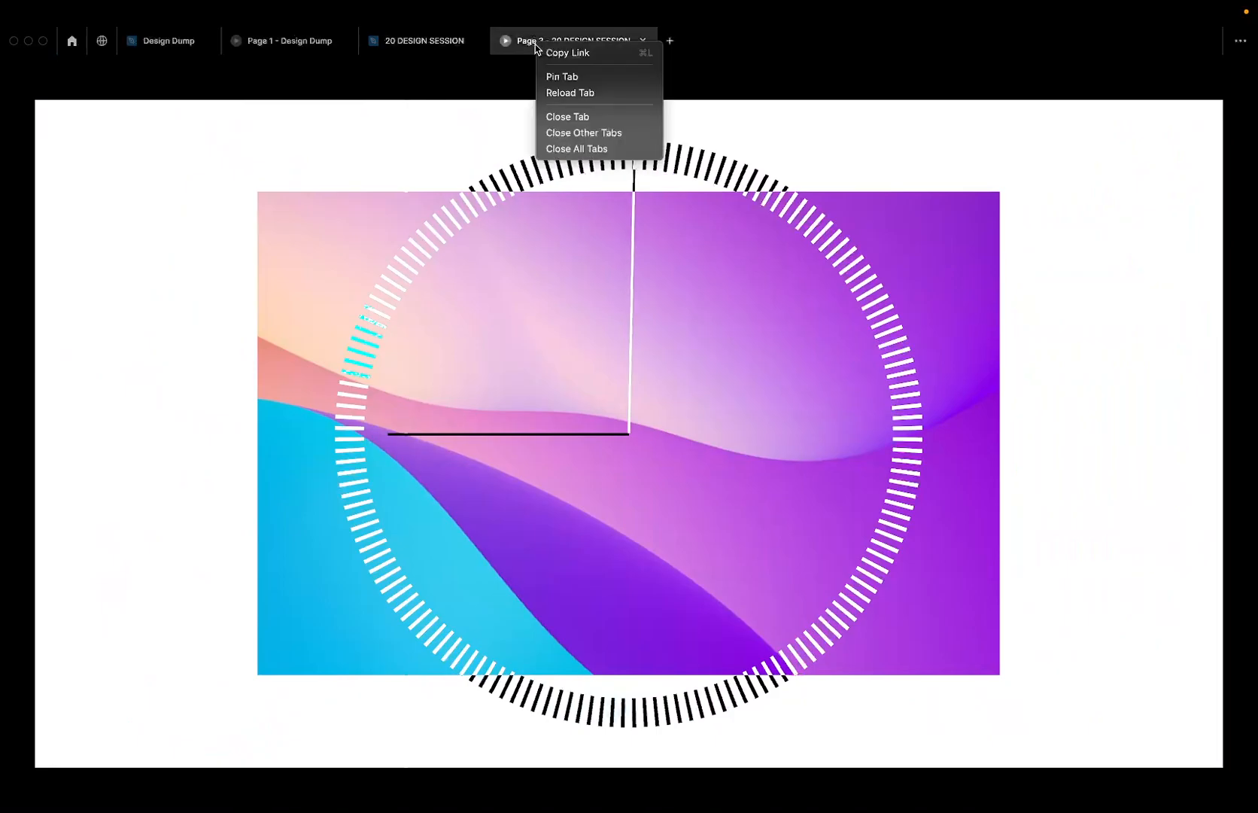
pyautogui.click(584, 94)
pyautogui.click(427, 41)
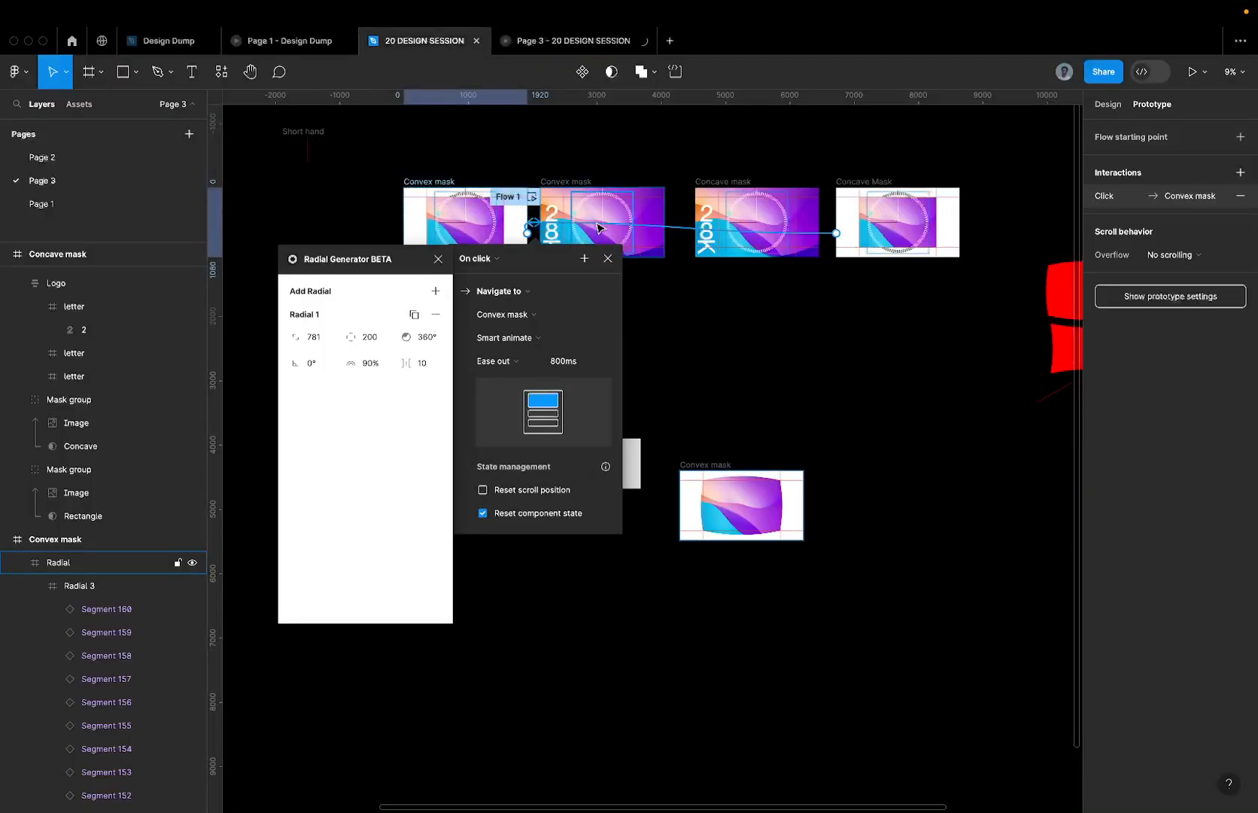
# - Inspect the Radial ring in the second Convex mask and compare it with the clock animation in the prototype preview
pyautogui.scroll(5, 599, 227)
pyautogui.click(563, 195)
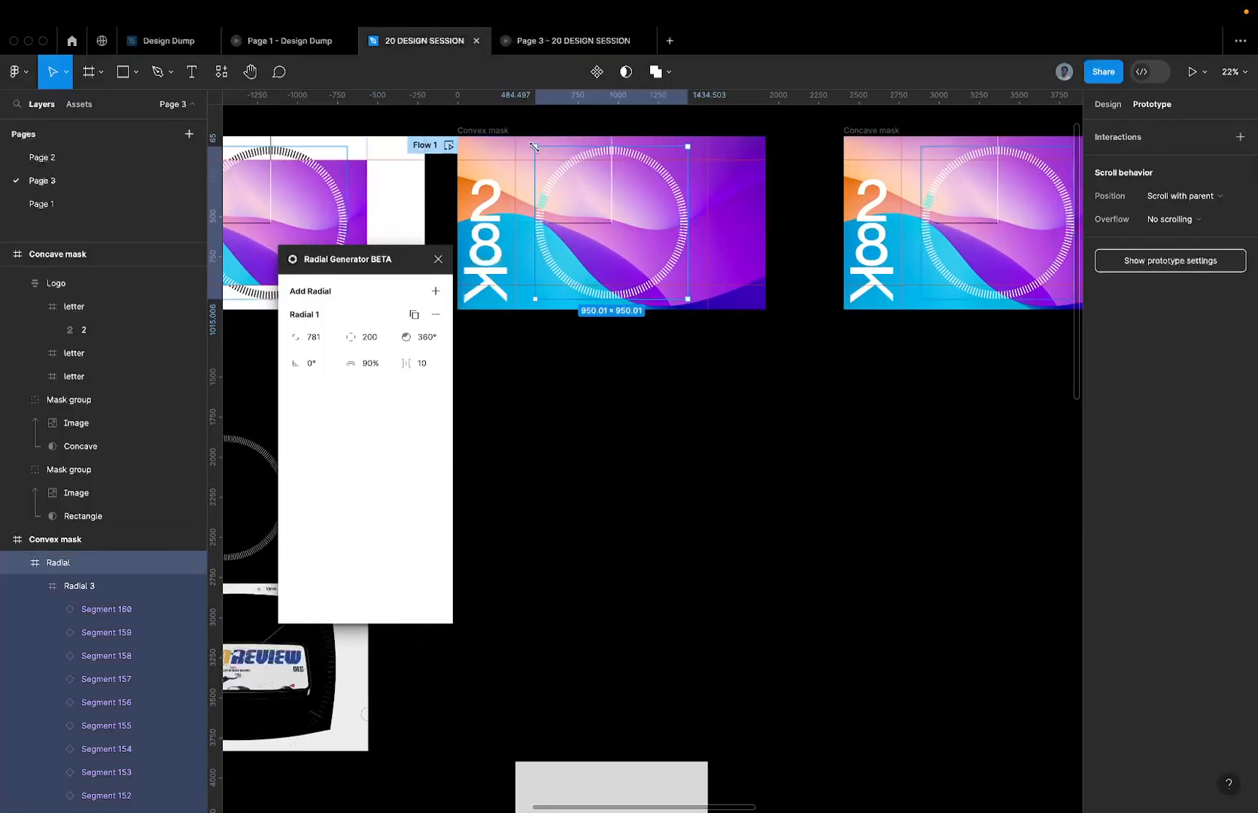
pyautogui.scroll(5, 533, 147)
pyautogui.moveTo(532, 145); pyautogui.dragTo(579, 169)
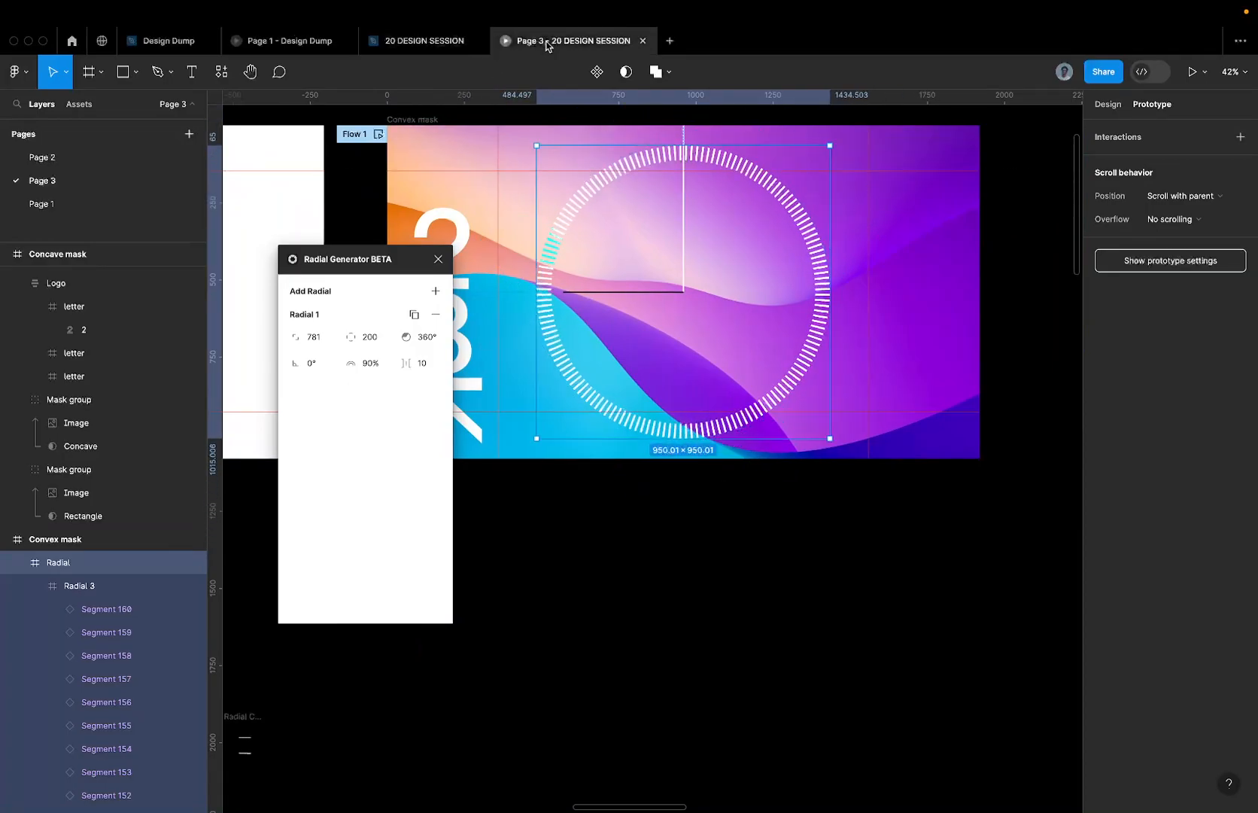
pyautogui.click(544, 42)
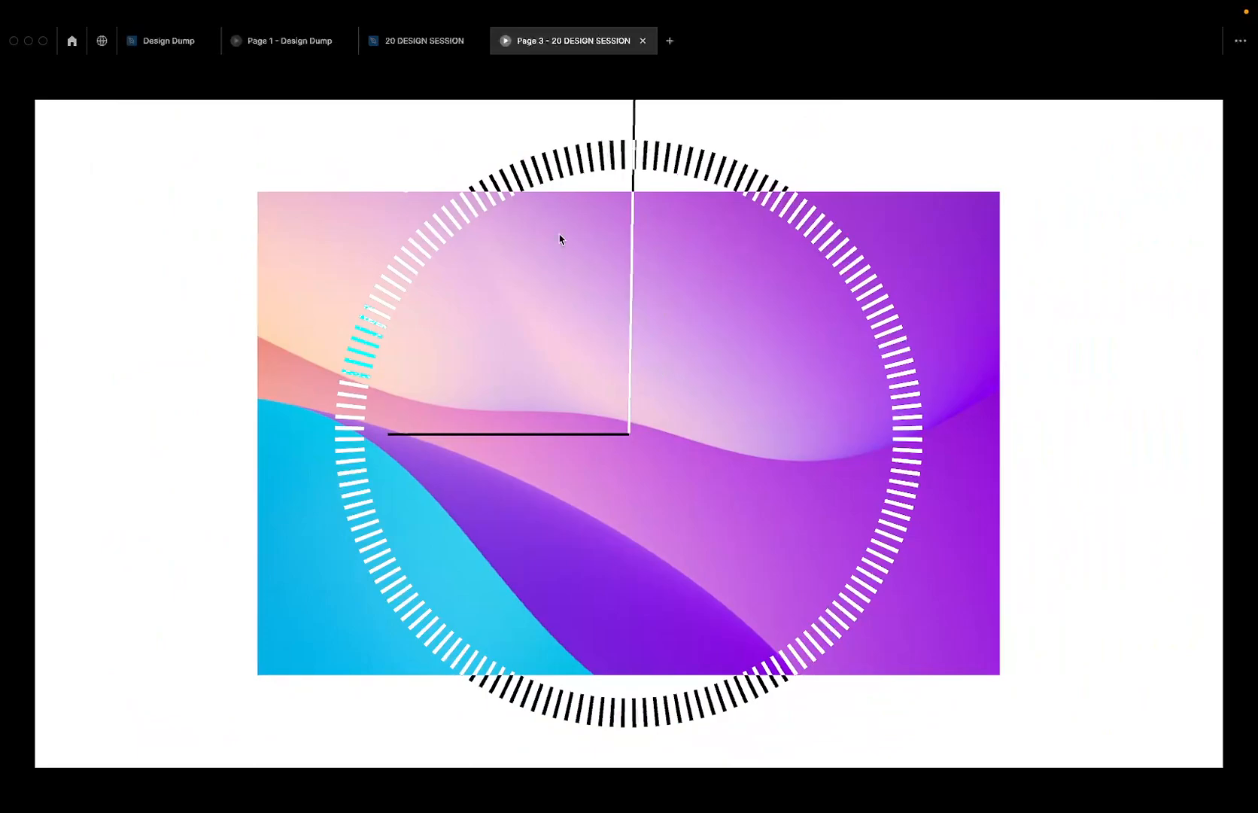
pyautogui.click(411, 50)
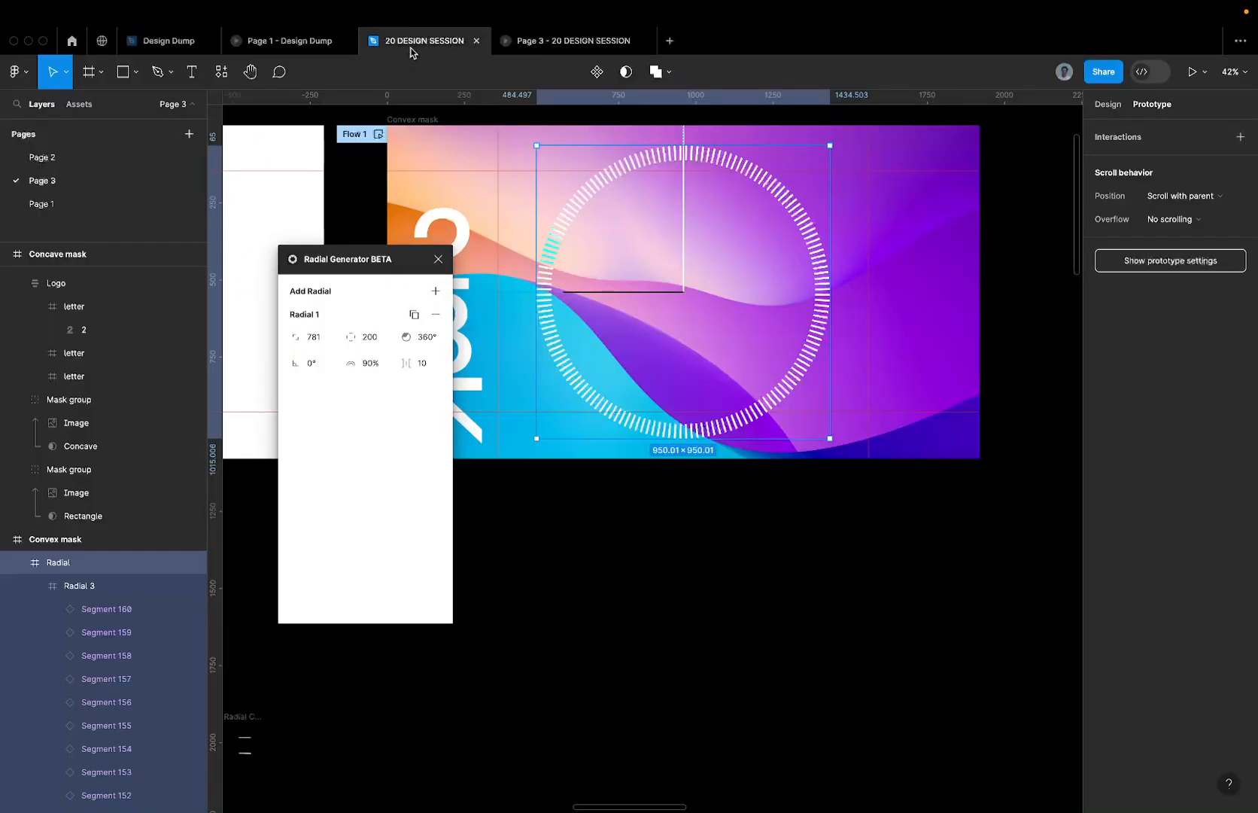
# - Review the After delay interaction from the second Convex mask to the Concave mask and glance at the Google Meet call
pyautogui.scroll(-5, 678, 175)
pyautogui.click(535, 181)
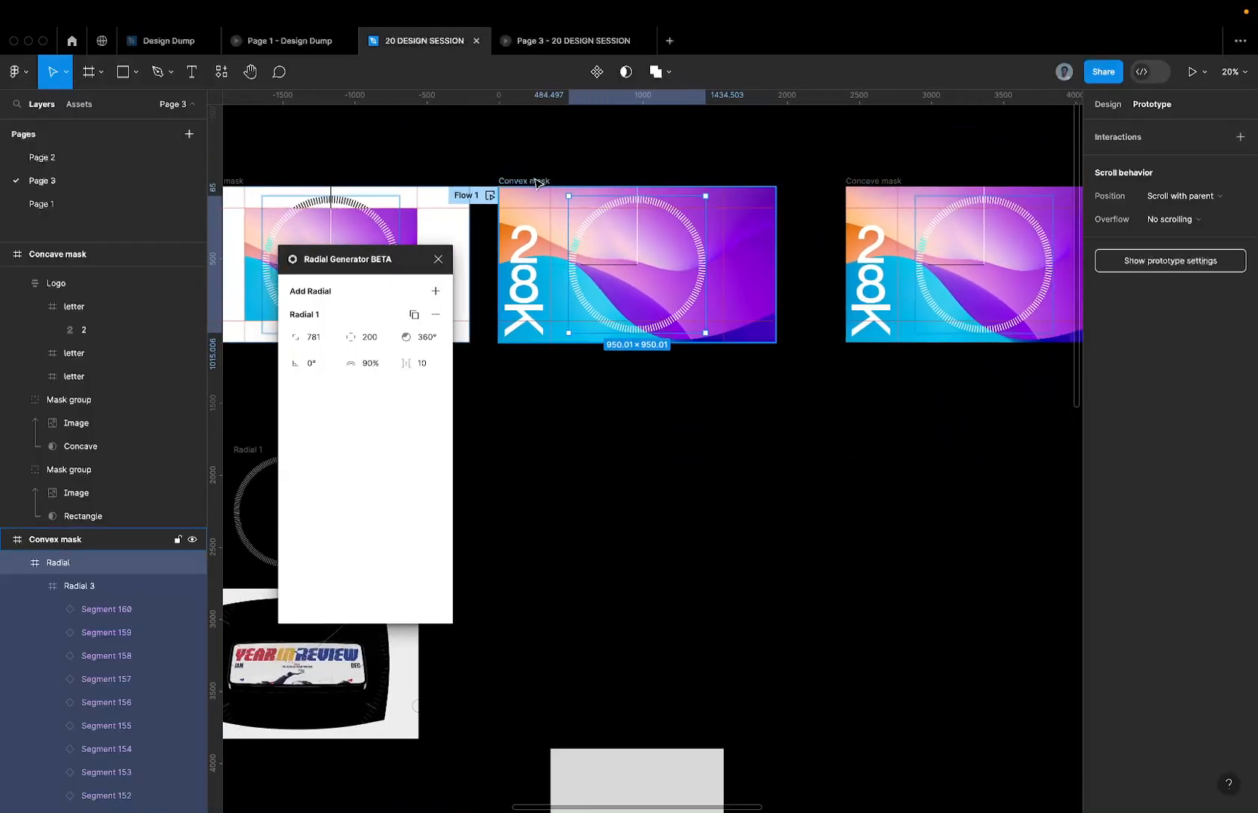
pyautogui.click(815, 265)
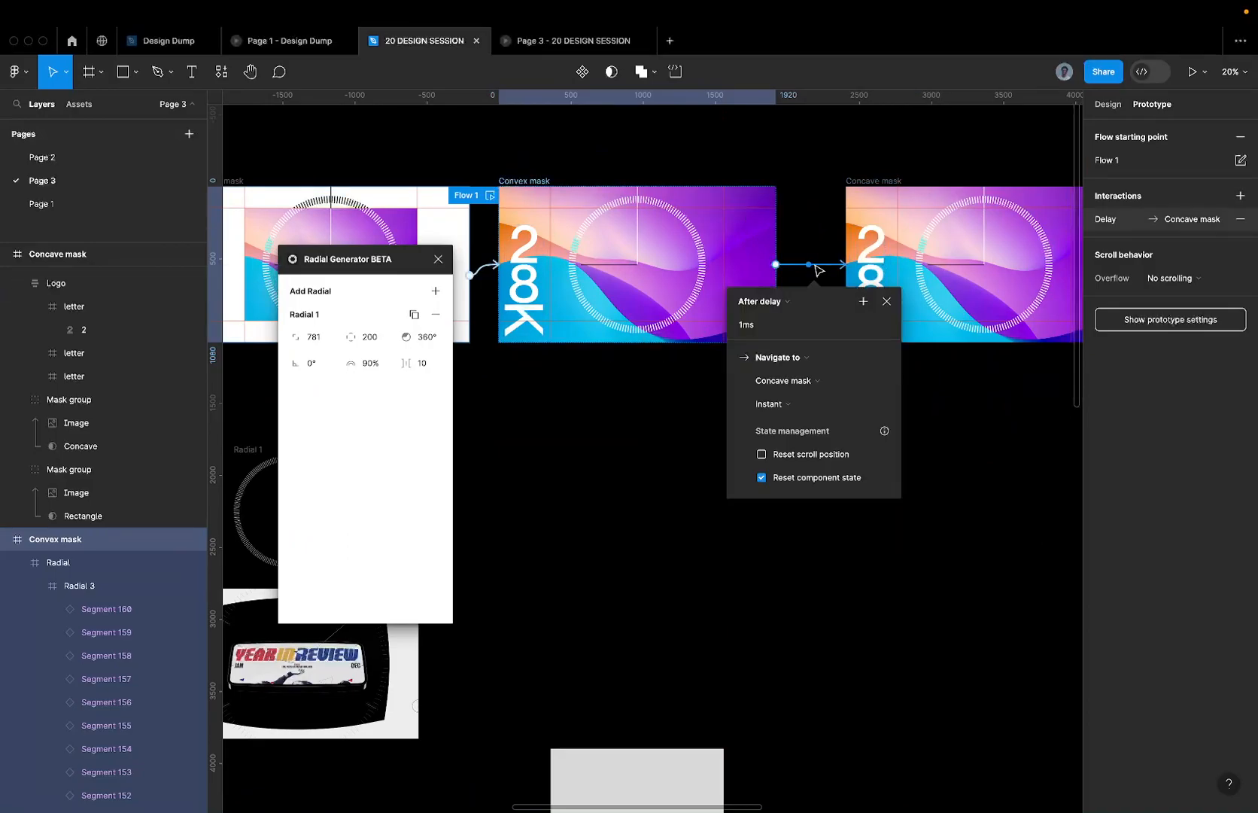
pyautogui.hscroll(2, 818, 270)
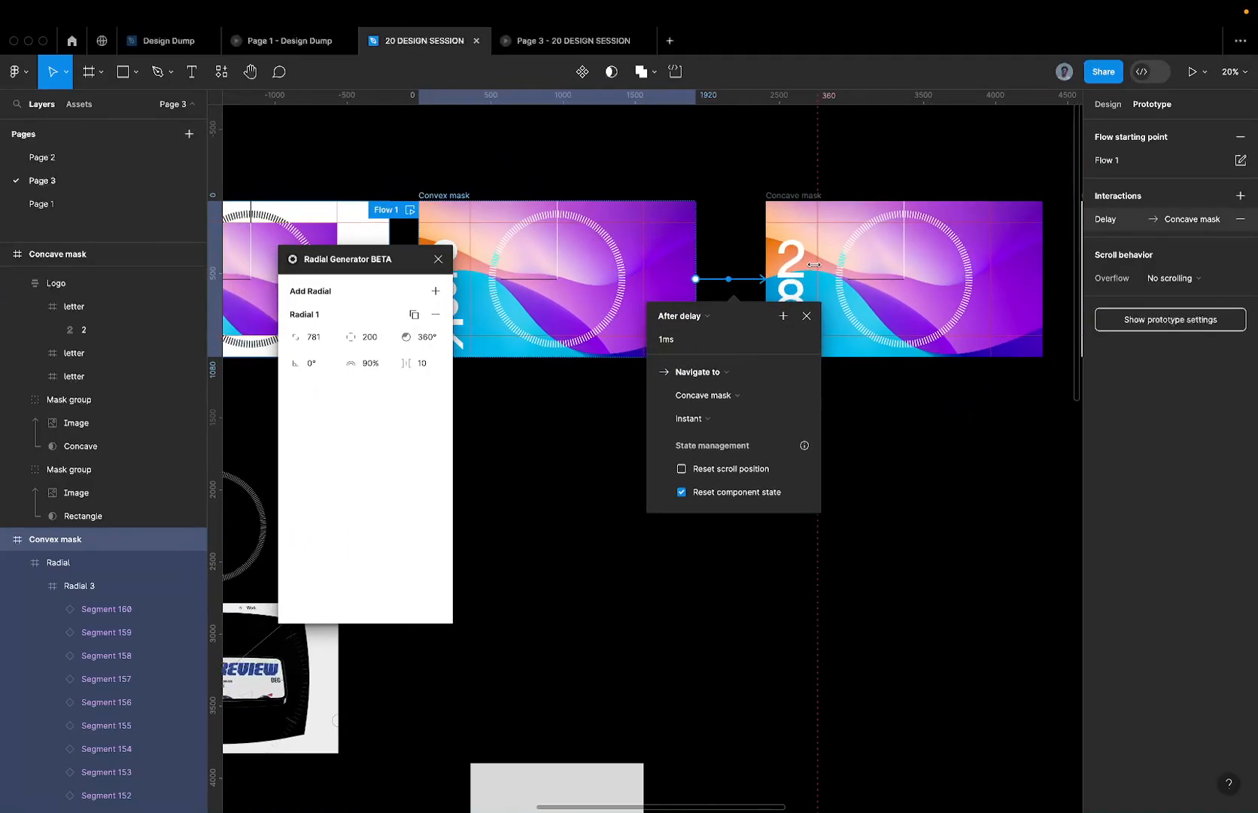
pyautogui.hotkey('ctrl', 'Left')
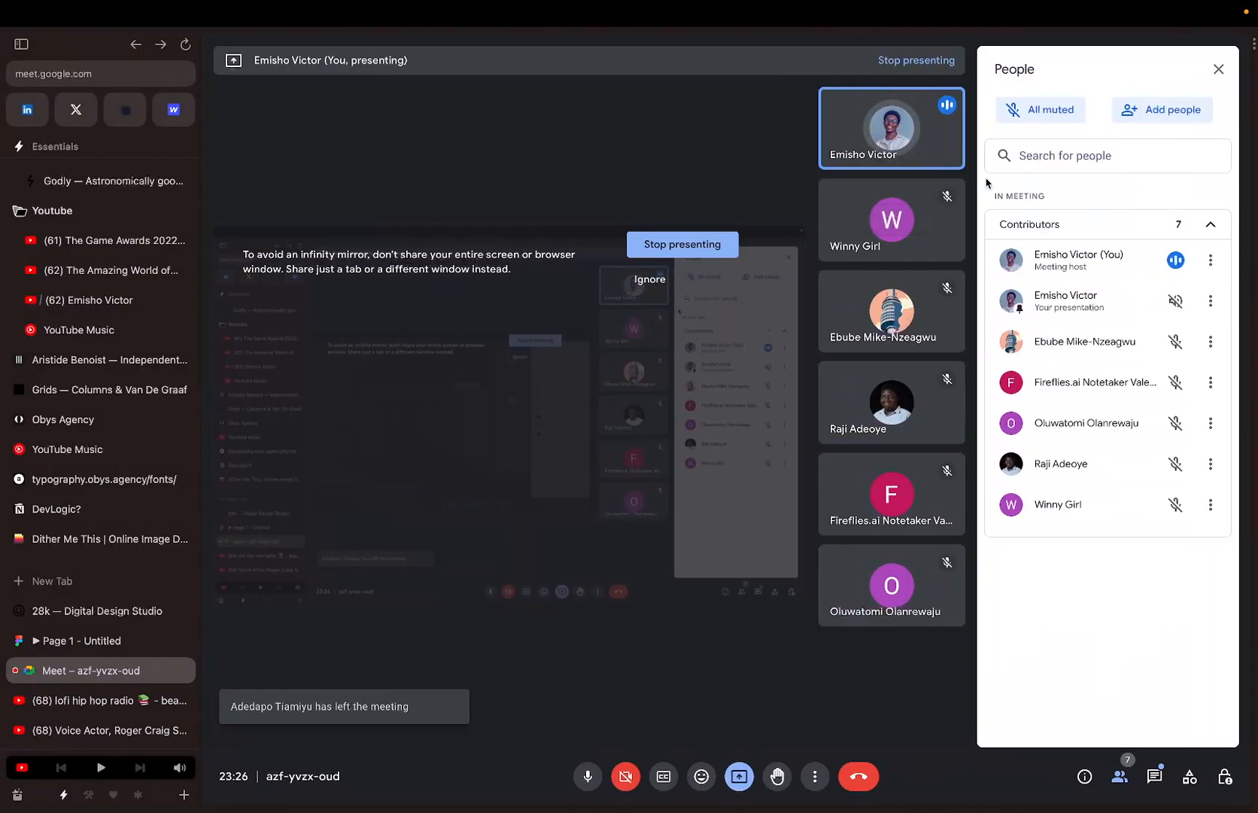
pyautogui.hotkey('ctrl', 'Right')
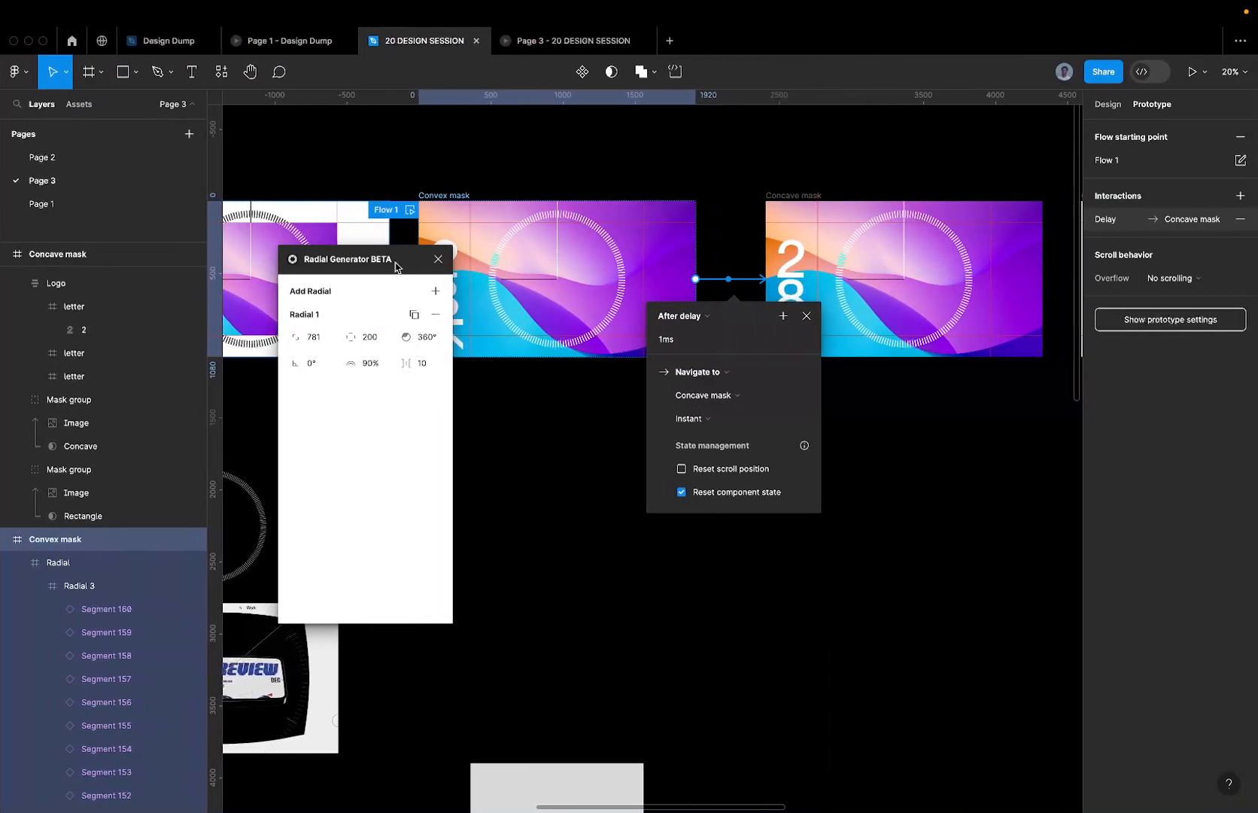
# - Close the Radial Generator plugin and compare Page 2's Frame 26913 with the Page 3 prototype preview
pyautogui.click(437, 260)
pyautogui.click(114, 160)
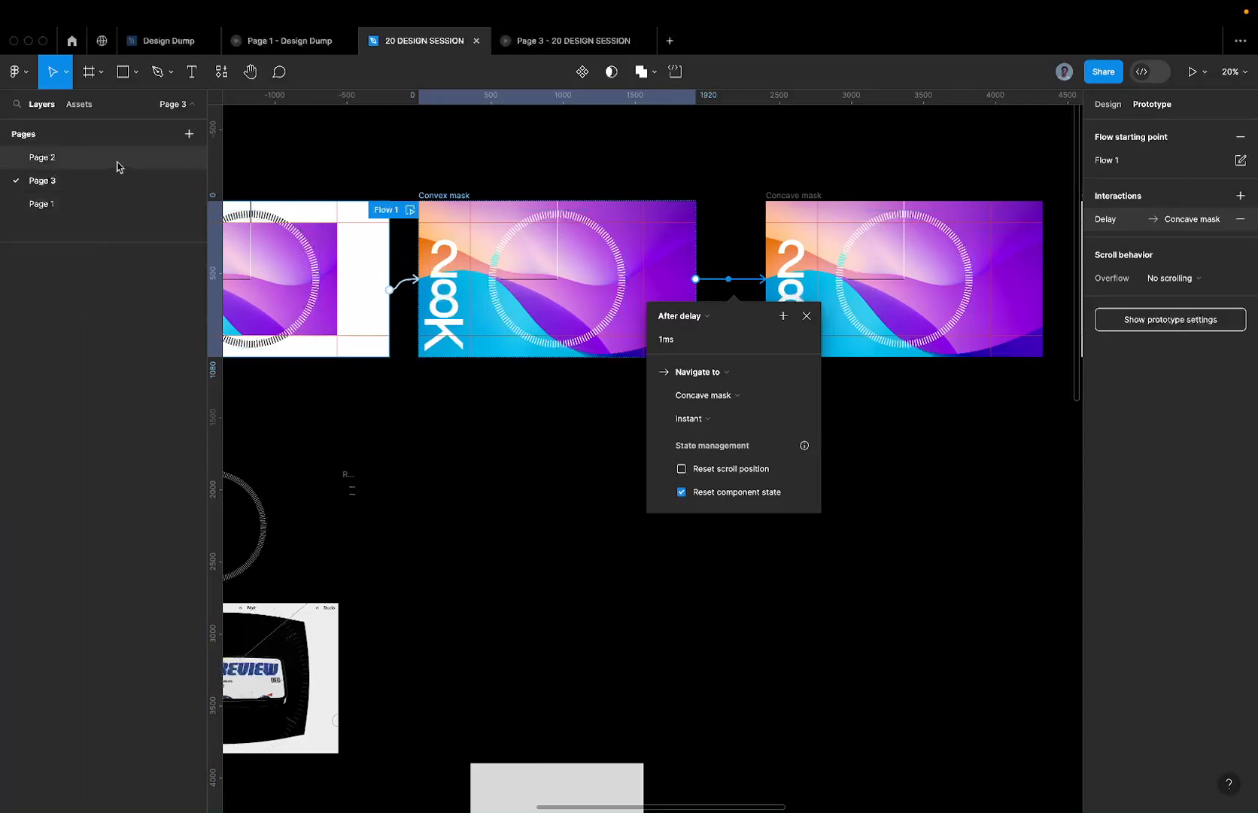
pyautogui.scroll(3, 364, 279)
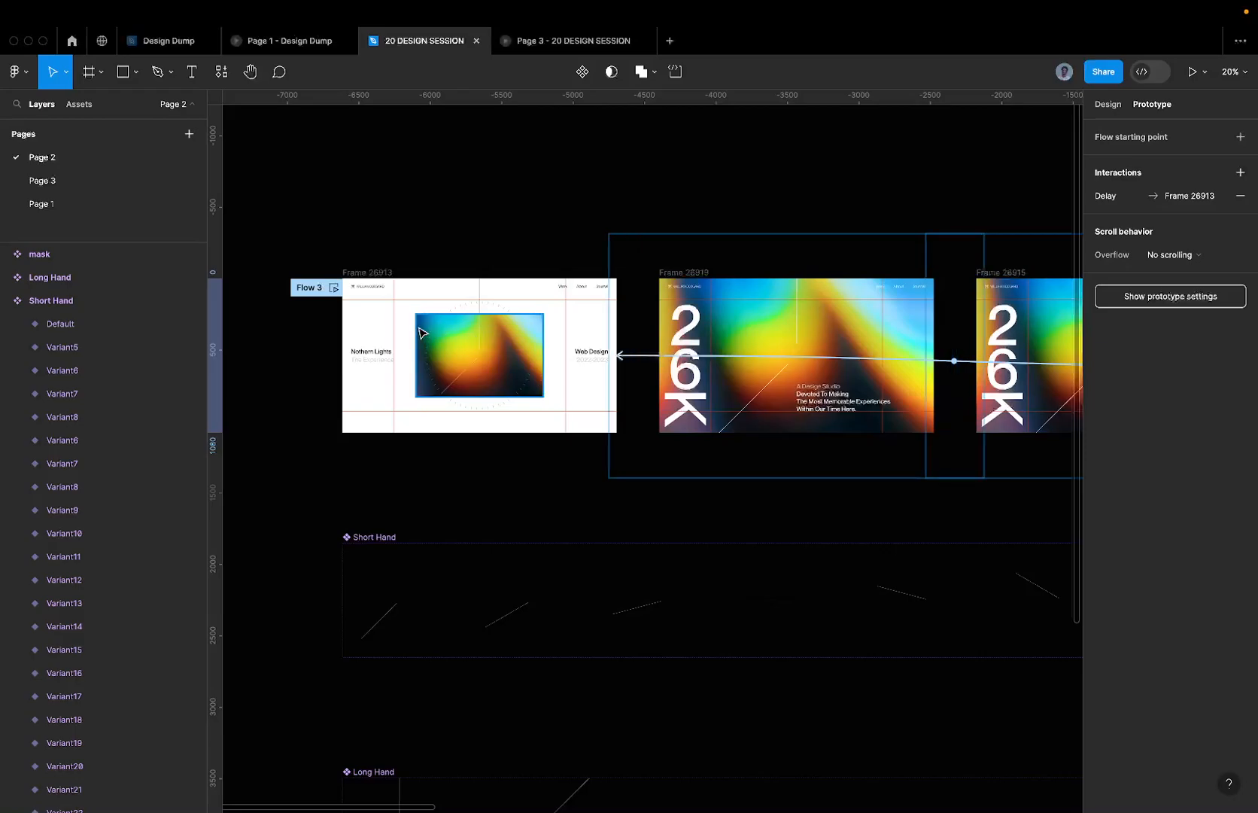
pyautogui.scroll(2, 427, 331)
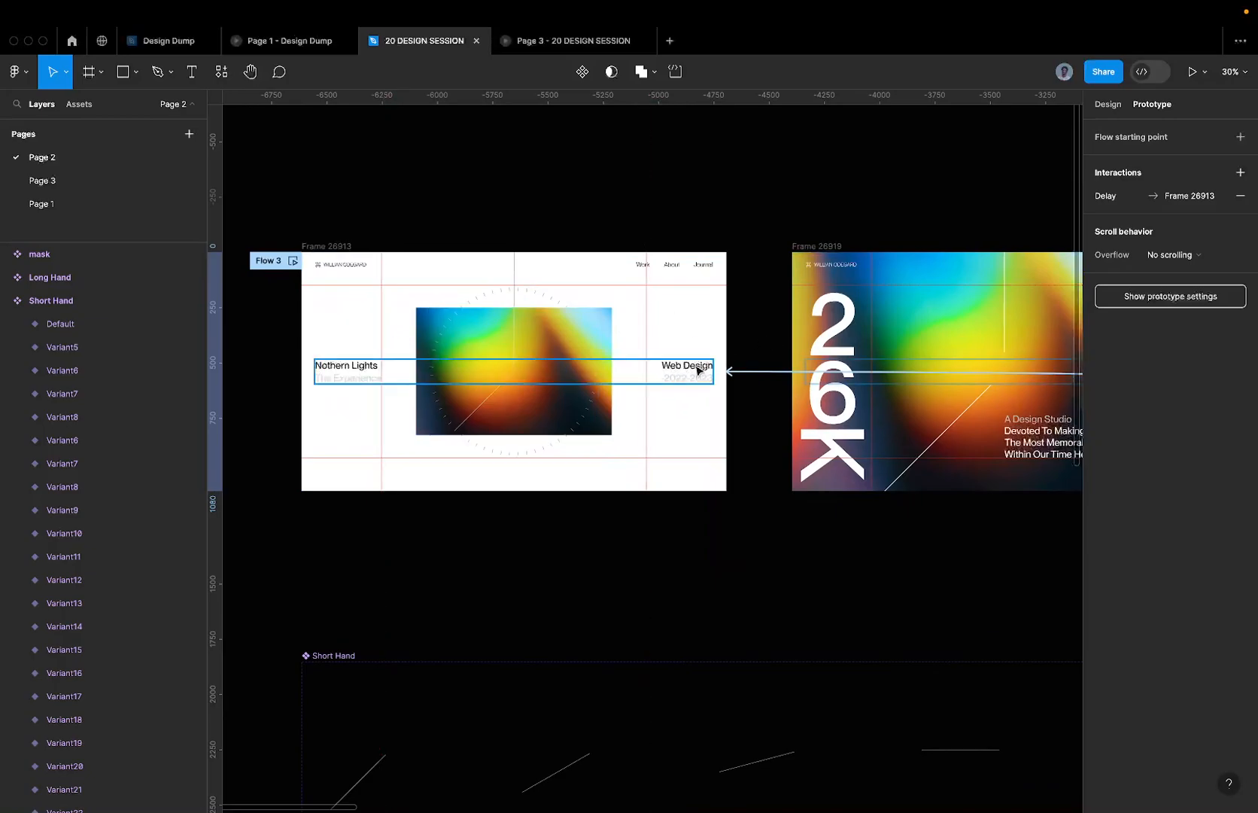
pyautogui.click(521, 46)
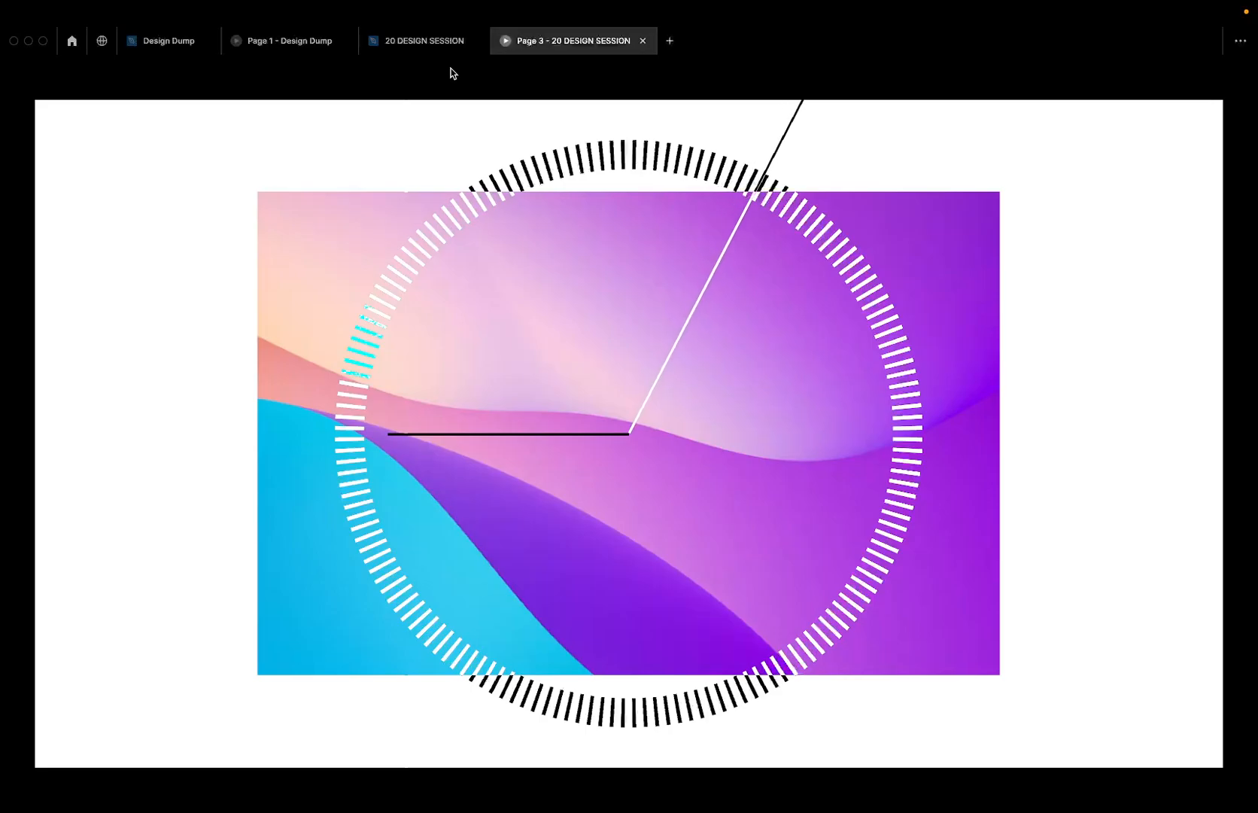
pyautogui.click(425, 41)
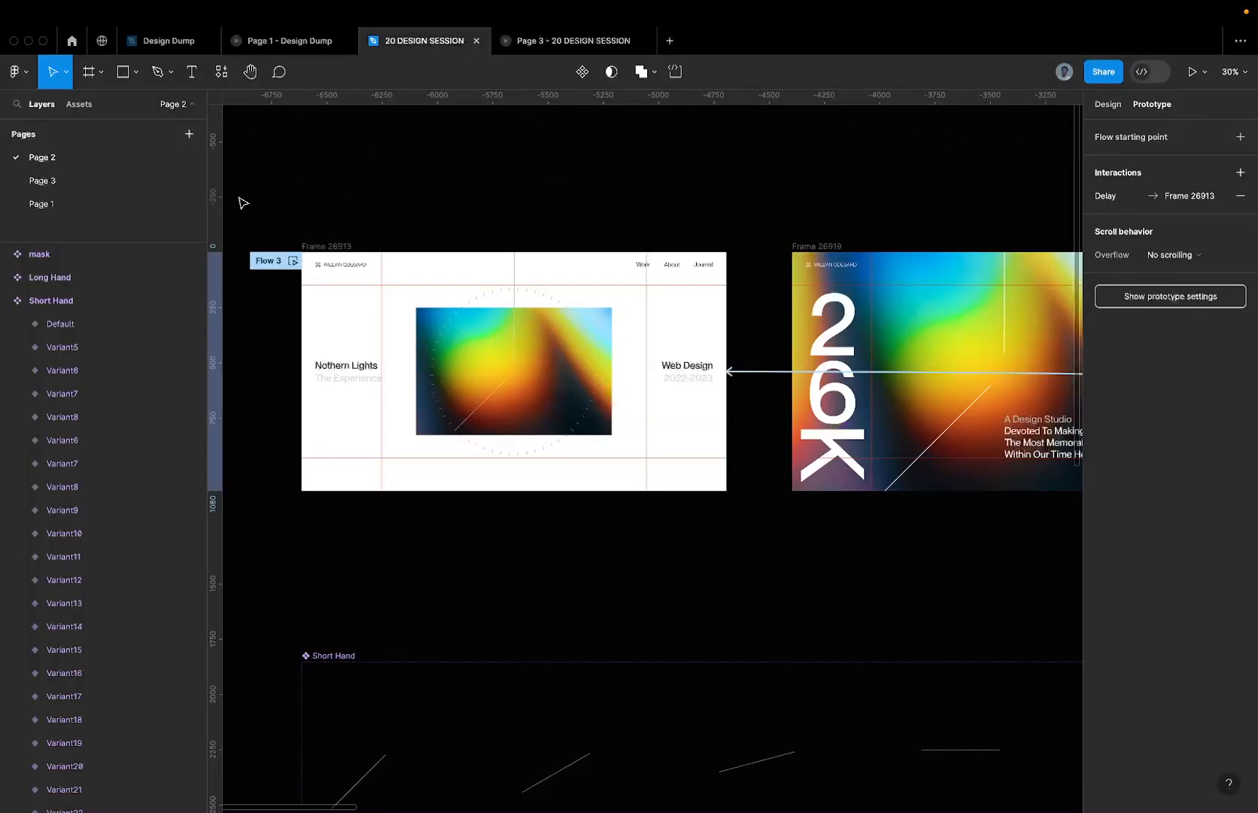
# - Copy the design file's share link, post it in the Google Meet in-call messages and close the chat
pyautogui.click(1101, 72)
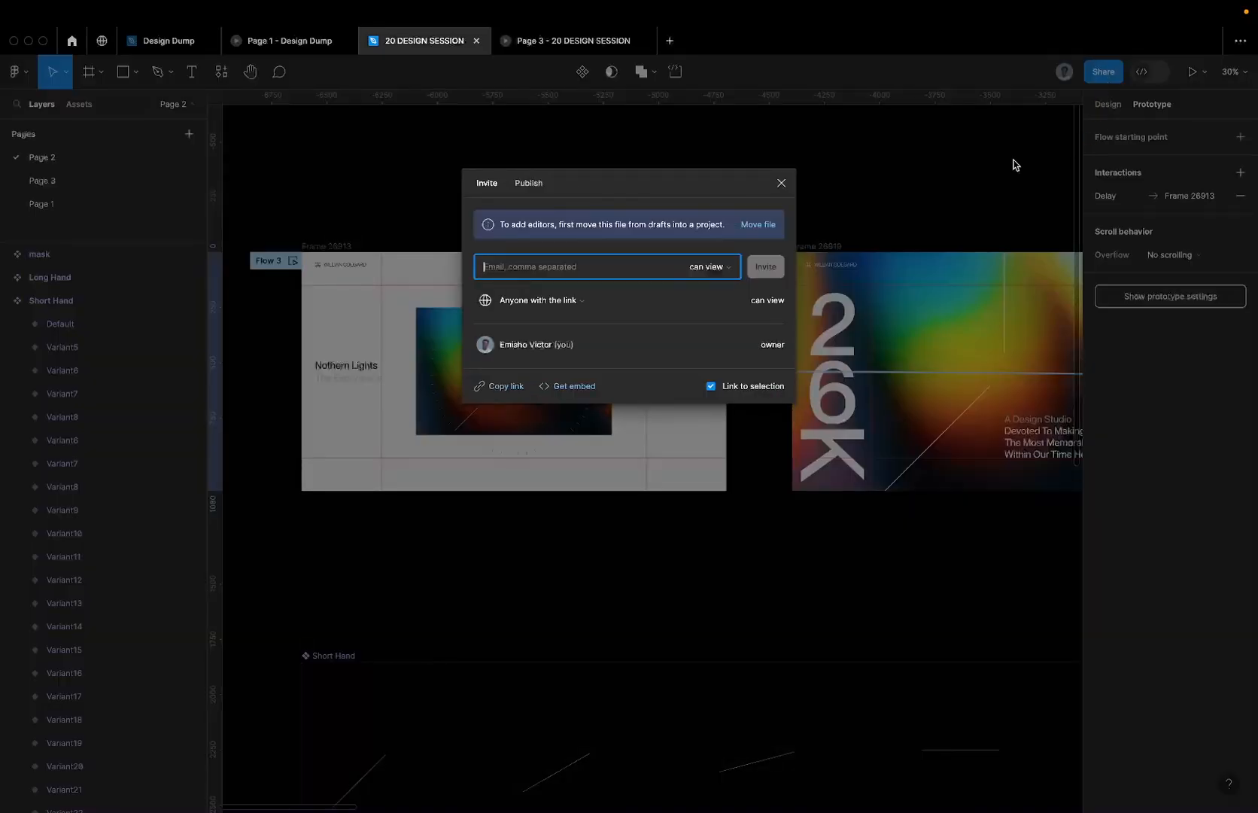
pyautogui.click(506, 386)
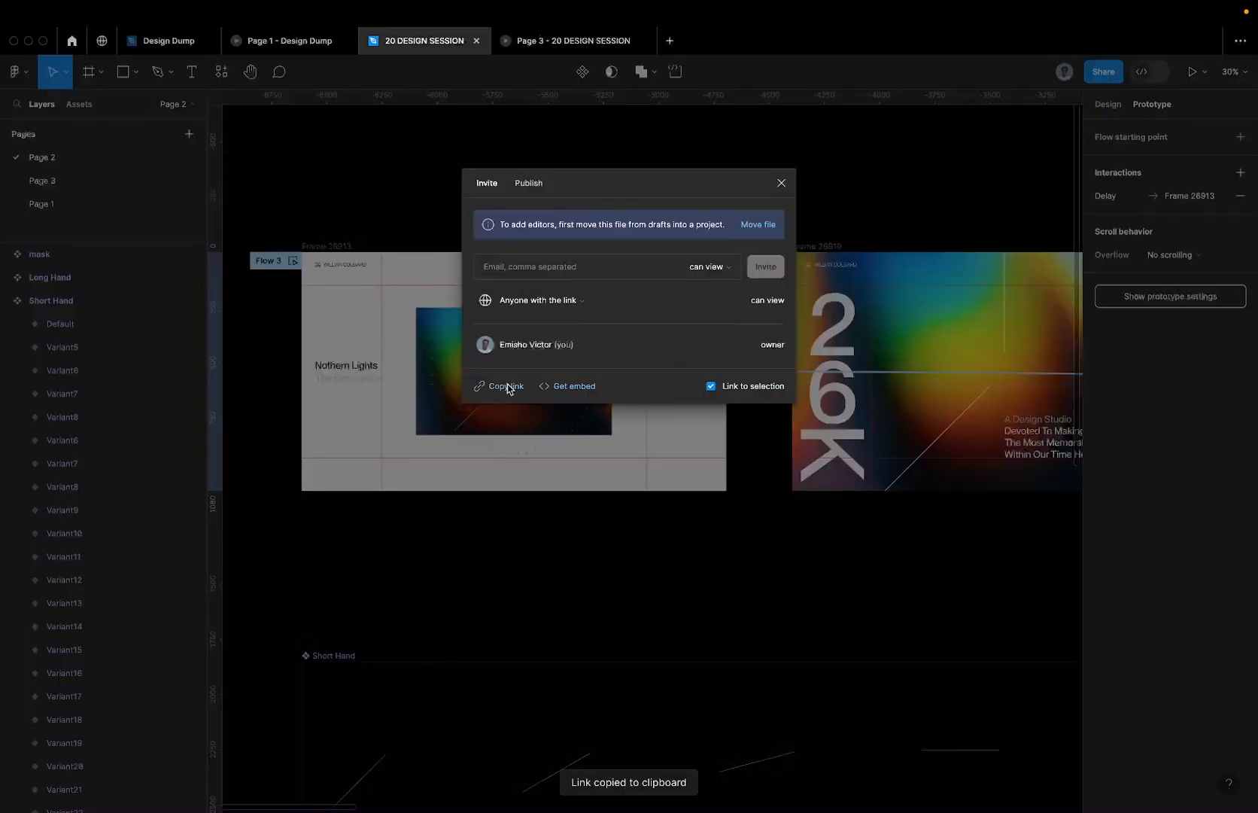
pyautogui.hotkey('ctrl', 'Left')
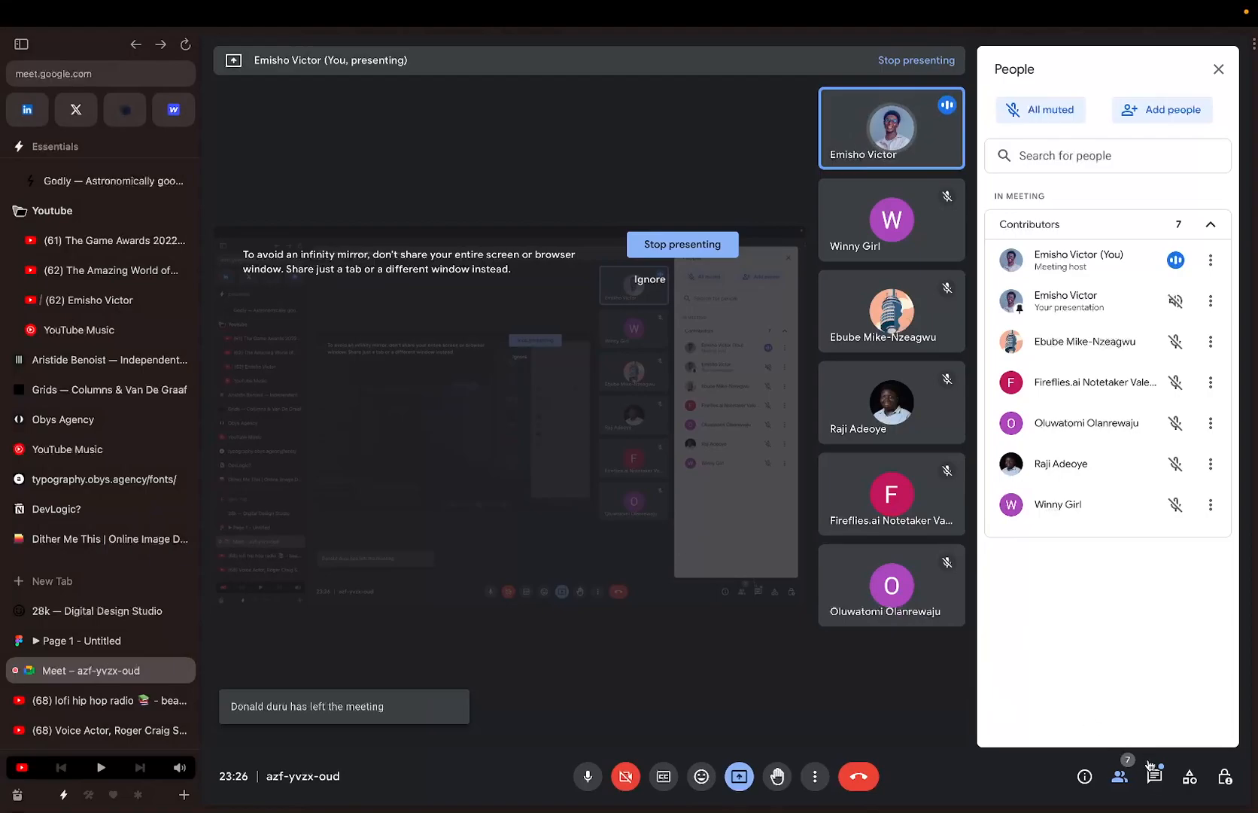
pyautogui.click(1151, 771)
pyautogui.hotkey('ctrl', 'v')
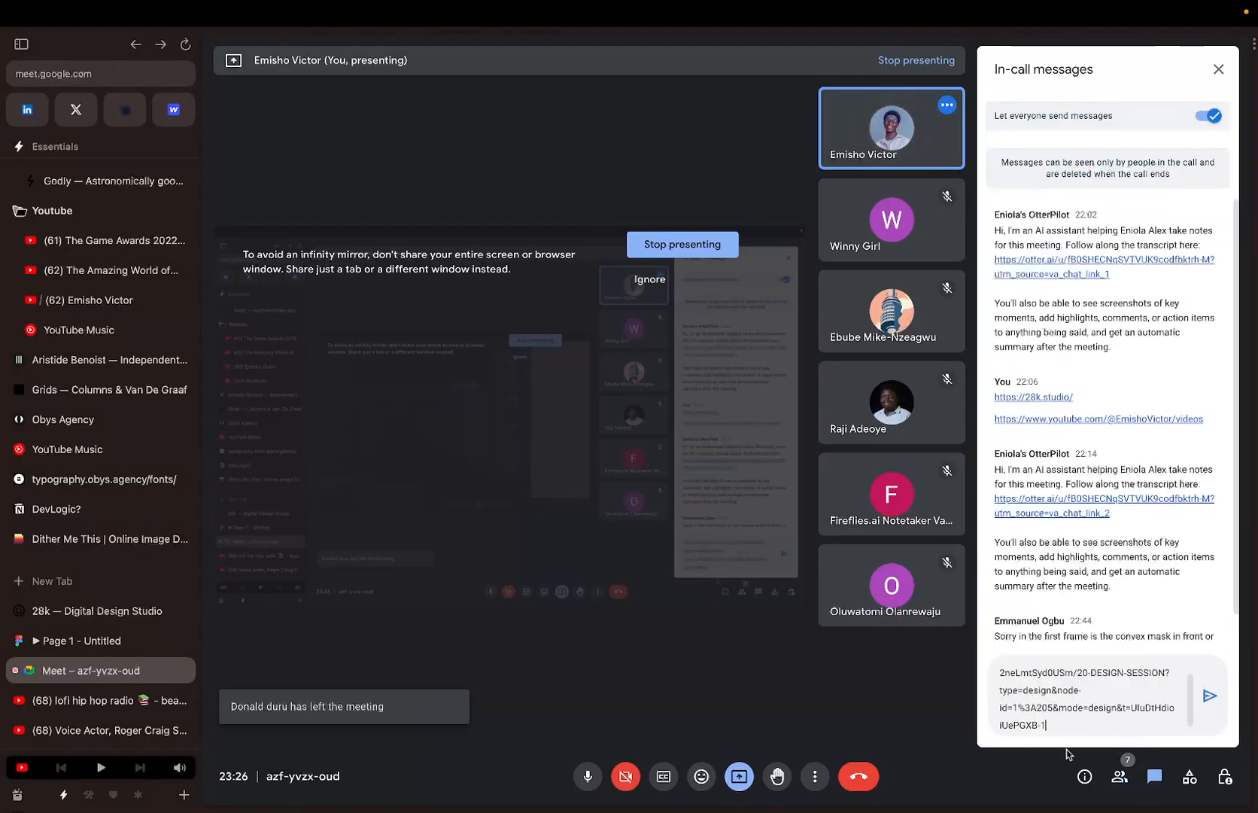
pyautogui.press('Return')
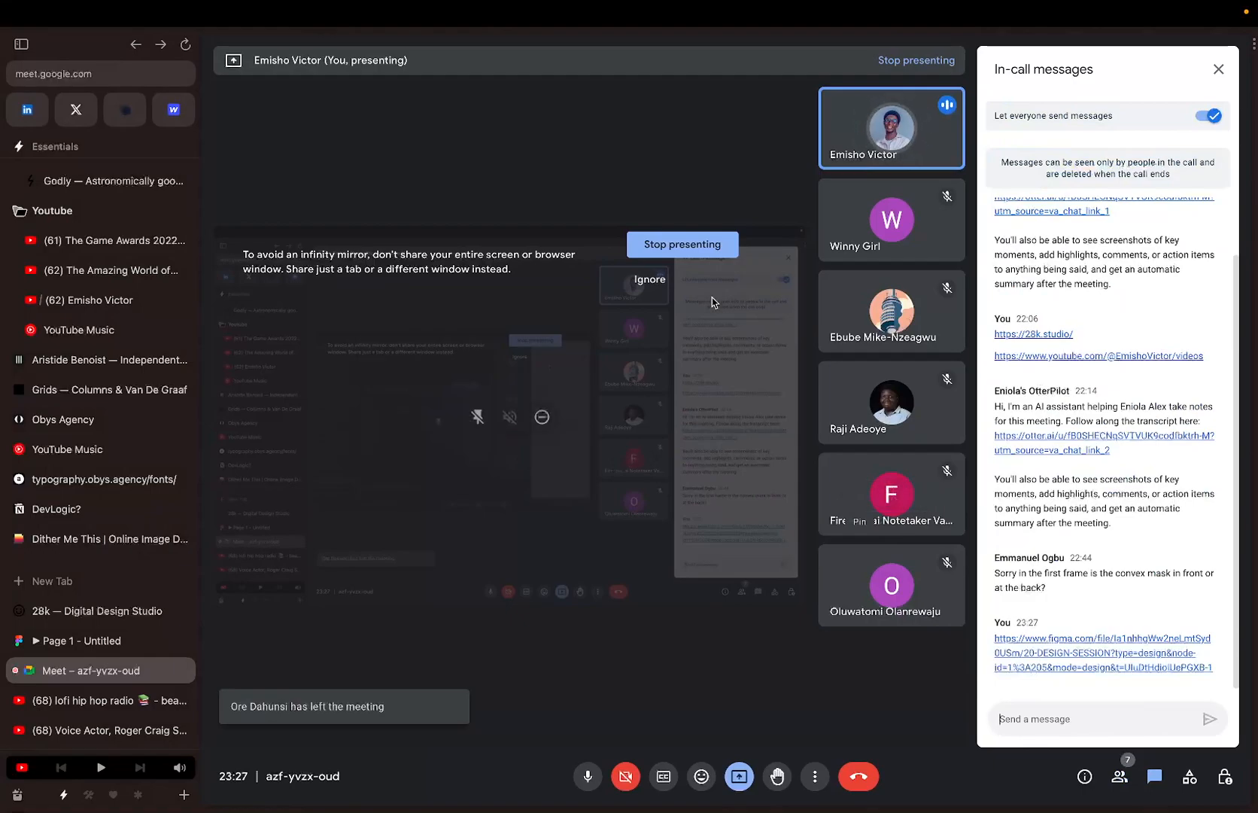
pyautogui.moveTo(924, 125)
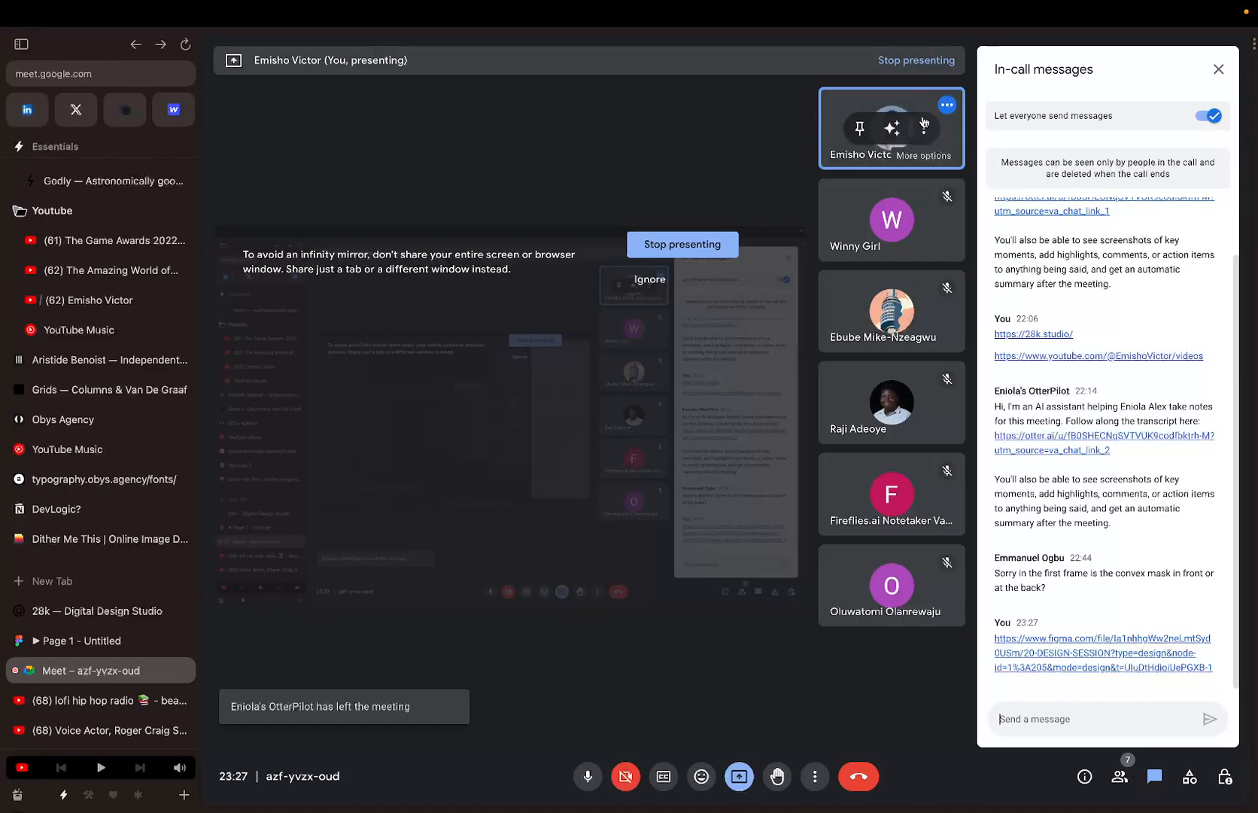
pyautogui.click(1213, 69)
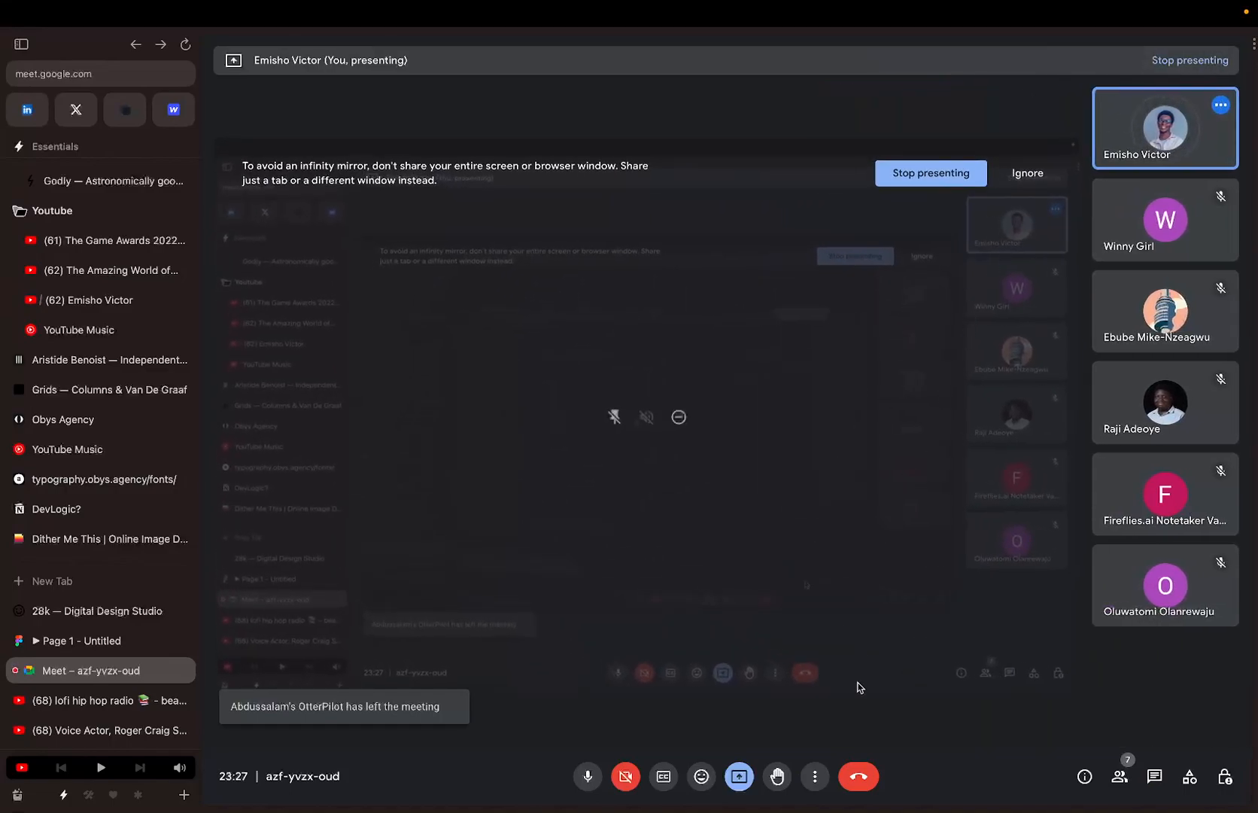